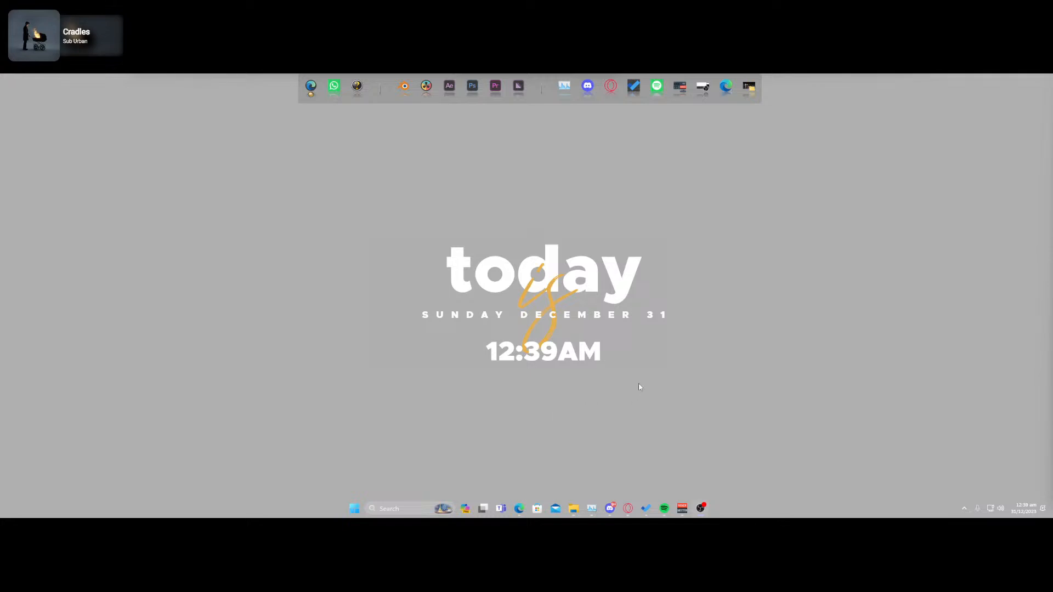
# - Launch Blender and dismiss its splash screen to reach the default scene
pyautogui.press('super')
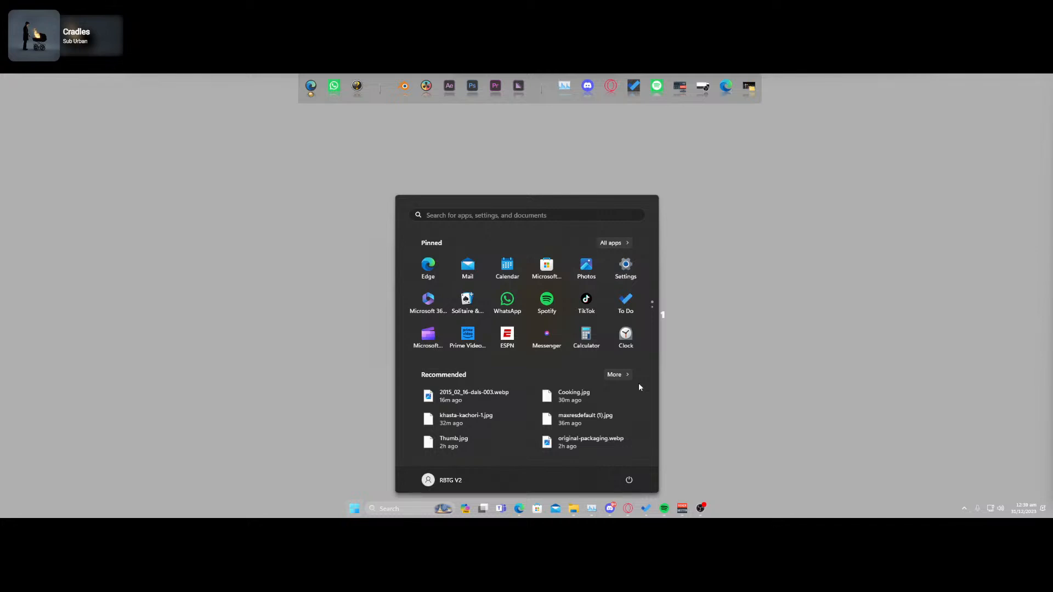
pyautogui.write('o')
pyautogui.press('Return')
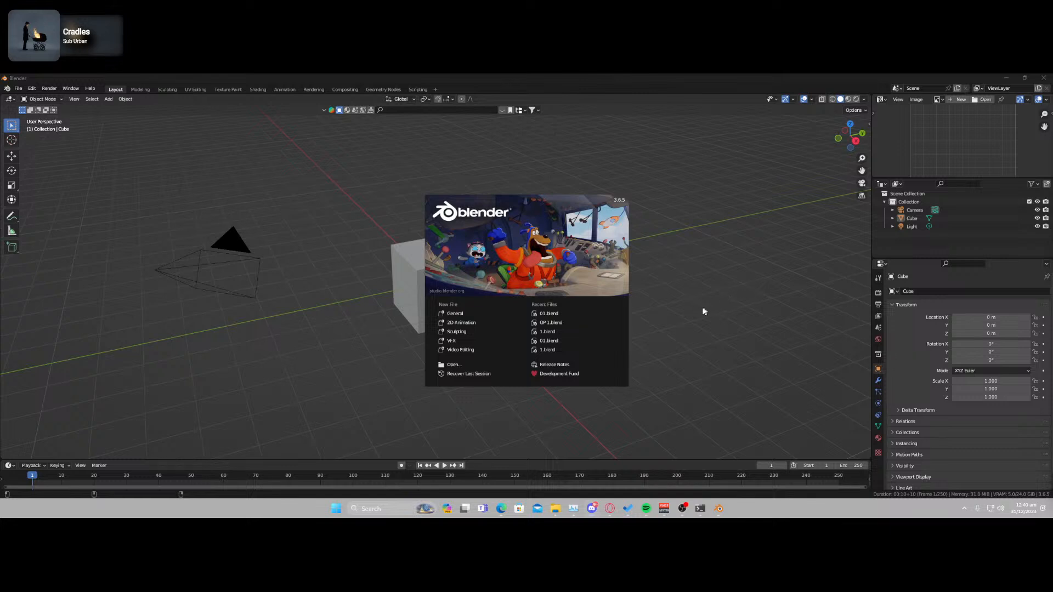
pyautogui.click(682, 306)
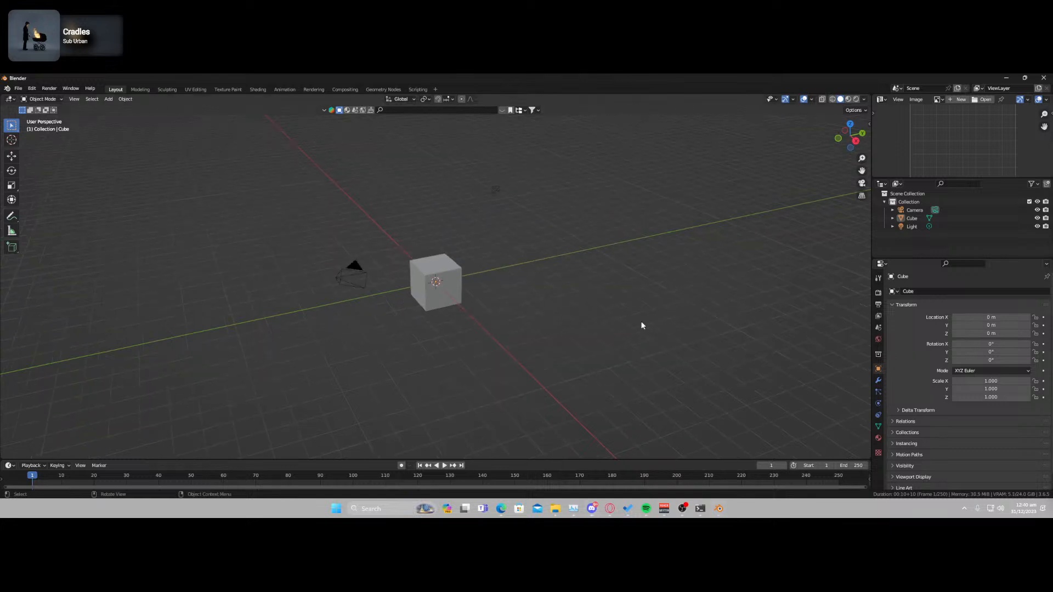
# - Delete all the default objects from the scene
pyautogui.press('a')
pyautogui.press('x')
pyautogui.click(564, 318)
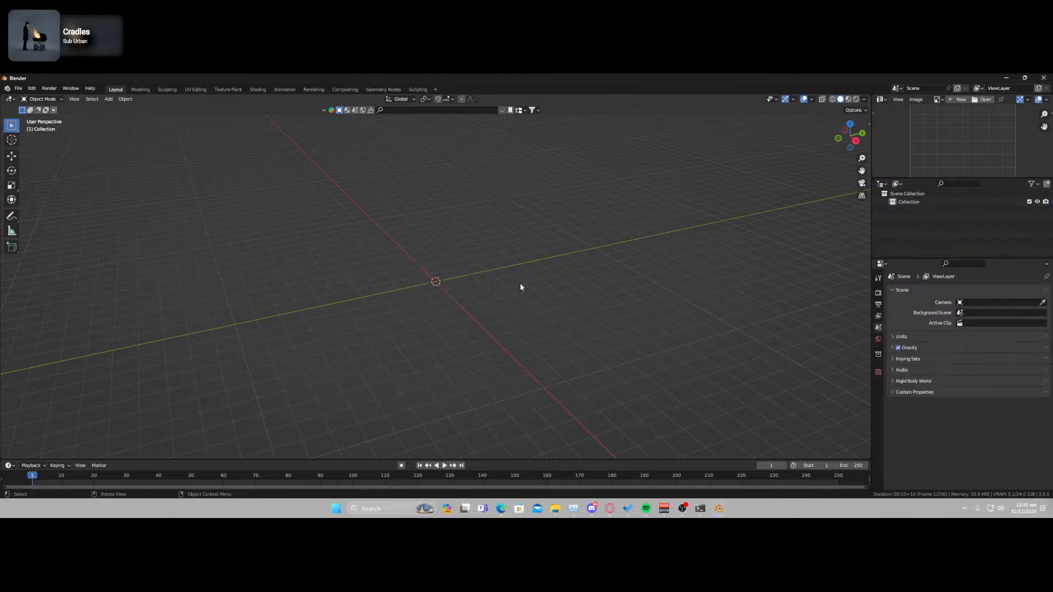
# - Search the asset library for "human" and place the Human Base Mesh (Sculpting) model in the scene from top view
pyautogui.press('KP_7')
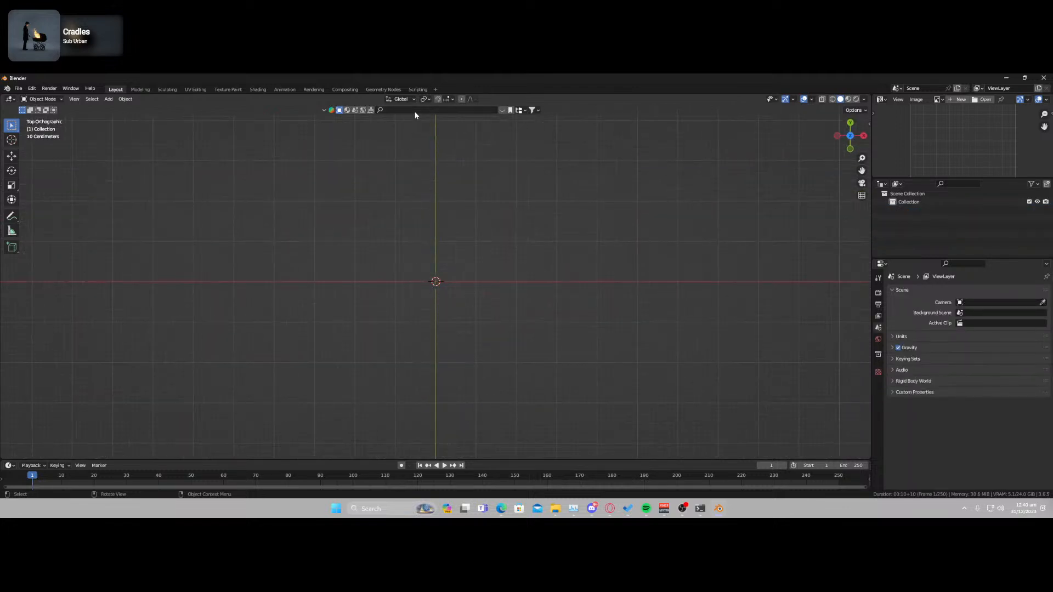
pyautogui.click(415, 111)
pyautogui.write('human')
pyautogui.press('Return')
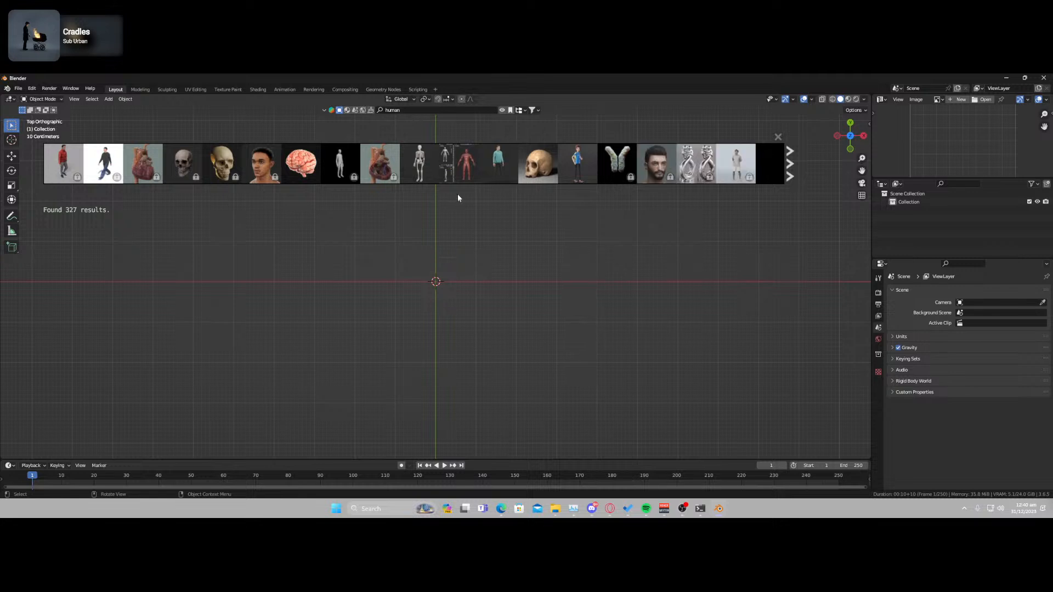
pyautogui.moveTo(465, 165)
pyautogui.mouseDown()
pyautogui.moveTo(446, 308)
pyautogui.moveTo(454, 340)
pyautogui.moveTo(447, 323)
pyautogui.mouseUp()
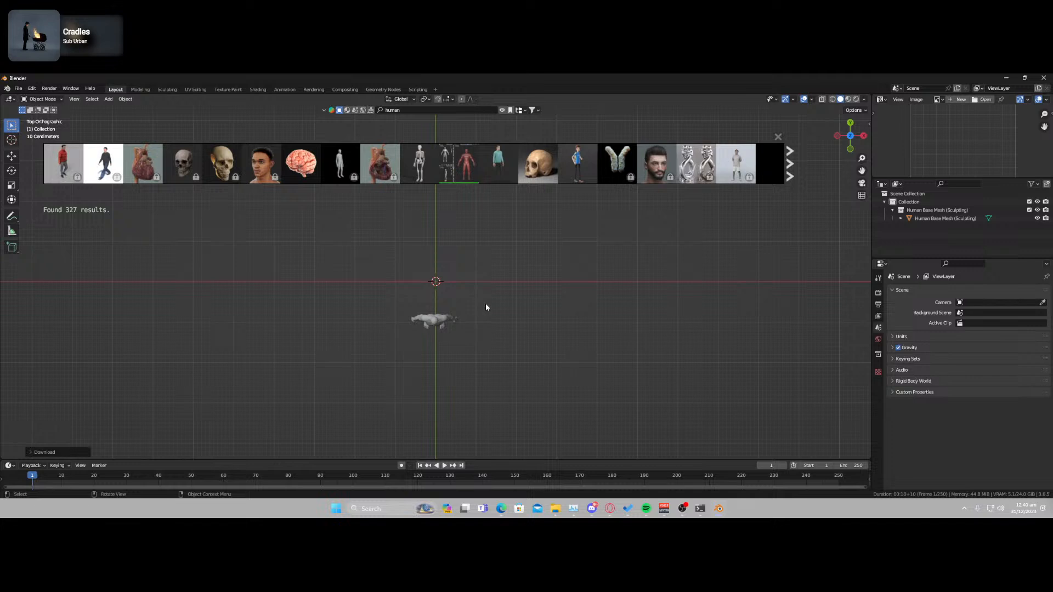
# - Snap the human base mesh to the 3D cursor at the world origin
pyautogui.click(451, 332)
pyautogui.hotkey('shift', 's')
pyautogui.click(461, 293)
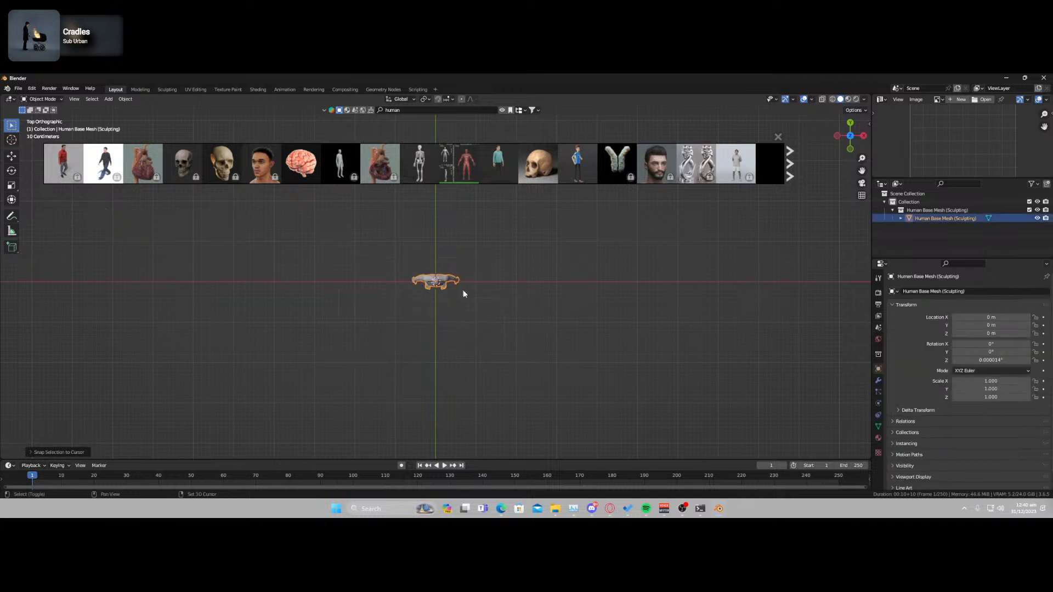
# - Hide the asset search results and apply smooth shading to the human mesh
pyautogui.moveTo(461, 324); pyautogui.dragTo(630, 307, button='middle')
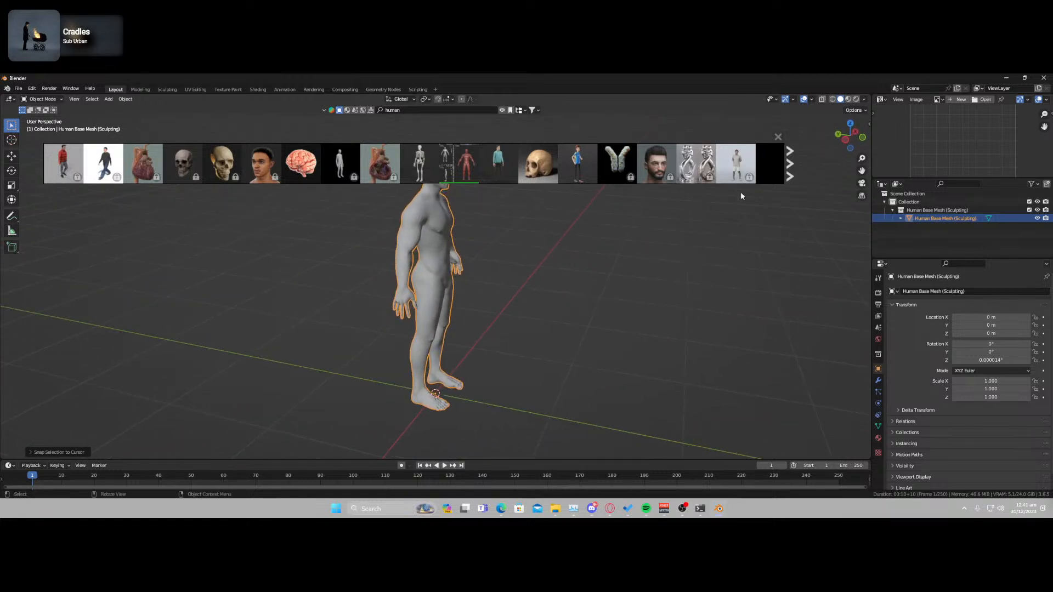
pyautogui.click(503, 110)
pyautogui.rightClick(421, 247)
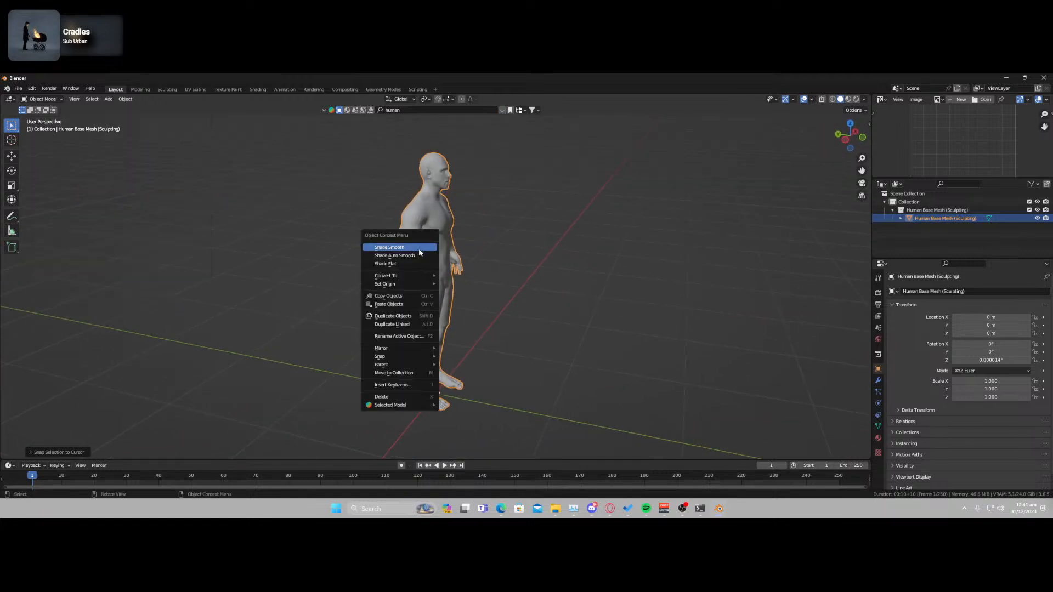
pyautogui.click(419, 250)
# - Place the 3D cursor on the palm of the human's hand and add a cube there
pyautogui.scroll(3, 435, 275)
pyautogui.moveTo(435, 275); pyautogui.dragTo(458, 324, button='middle')
pyautogui.scroll(6, 340, 300)
pyautogui.scroll(6, 312, 324)
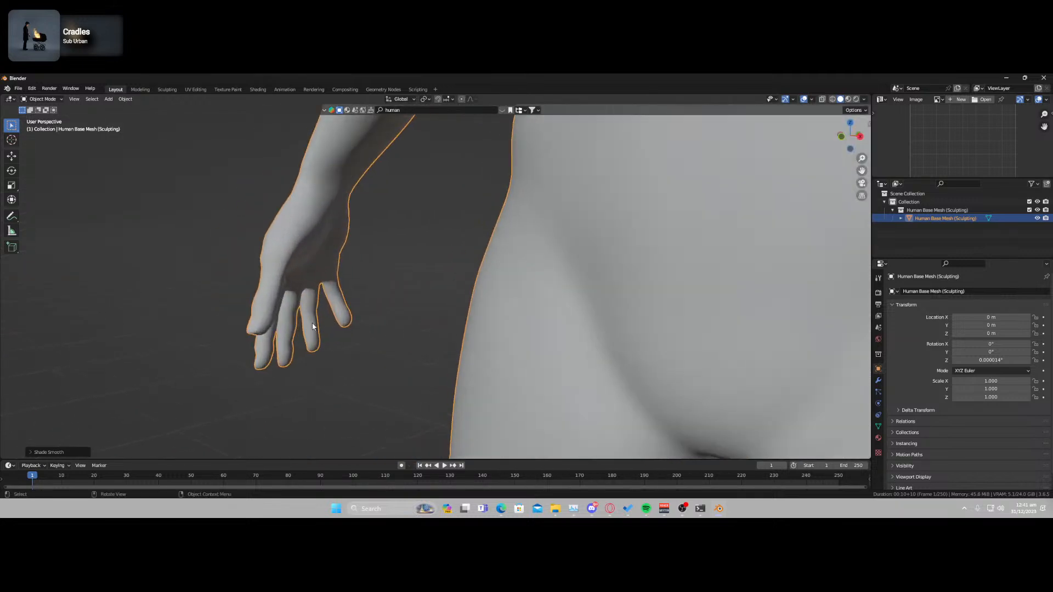
pyautogui.keyDown('shift'); pyautogui.moveTo(351, 328); pyautogui.dragTo(435, 343, button='middle'); pyautogui.keyUp('shift')
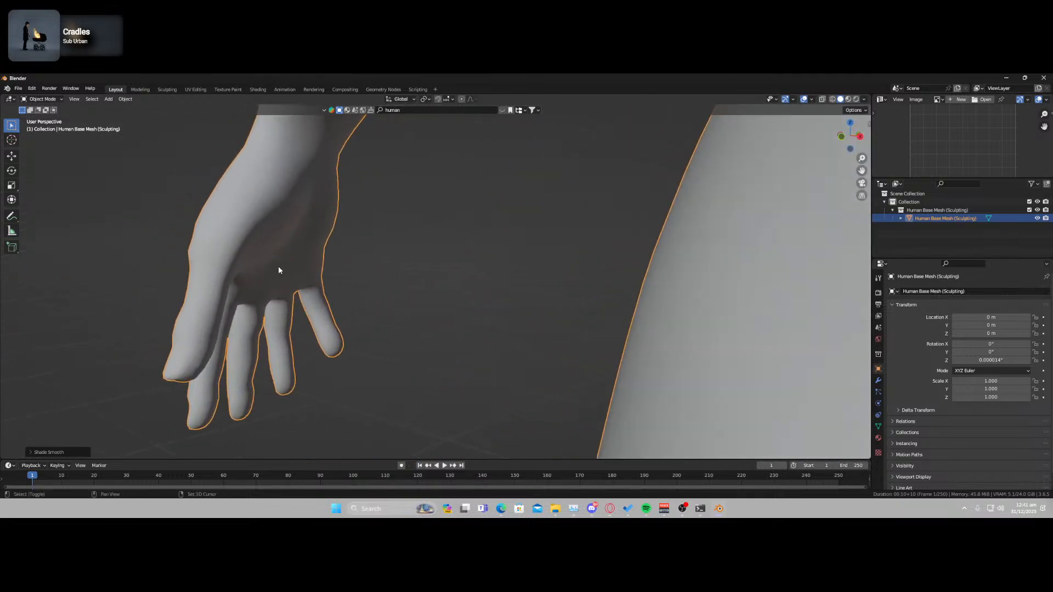
pyautogui.keyDown('shift'); pyautogui.rightClick(278, 266); pyautogui.keyUp('shift')
pyautogui.hotkey('shift', 'a')
pyautogui.moveTo(284, 286)
pyautogui.click(329, 291)
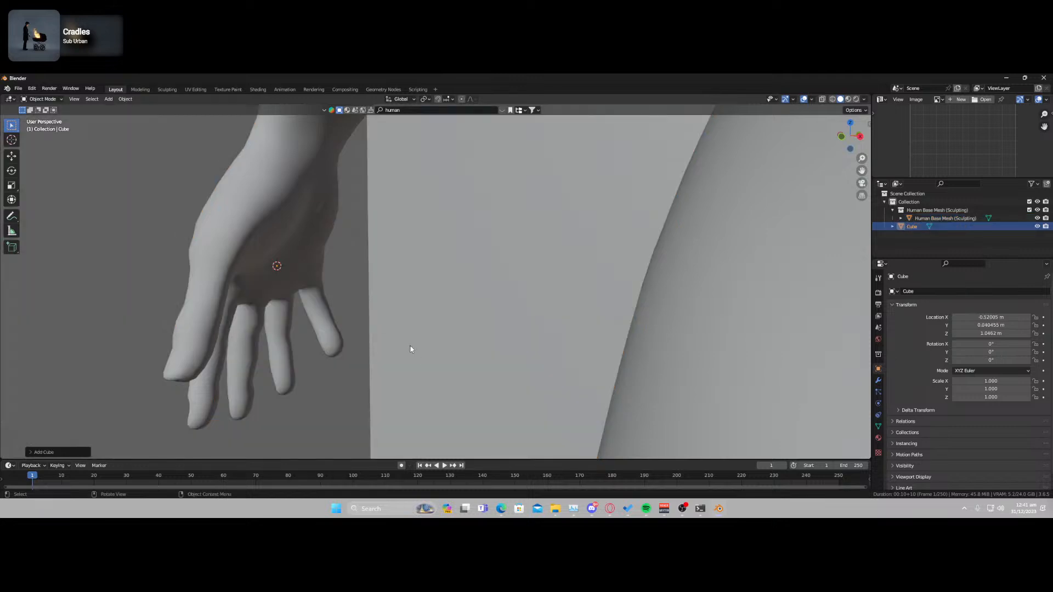
# - Scale the cube down to hand size and stretch it along Y to a Y scale of about 0.109
pyautogui.press('s')
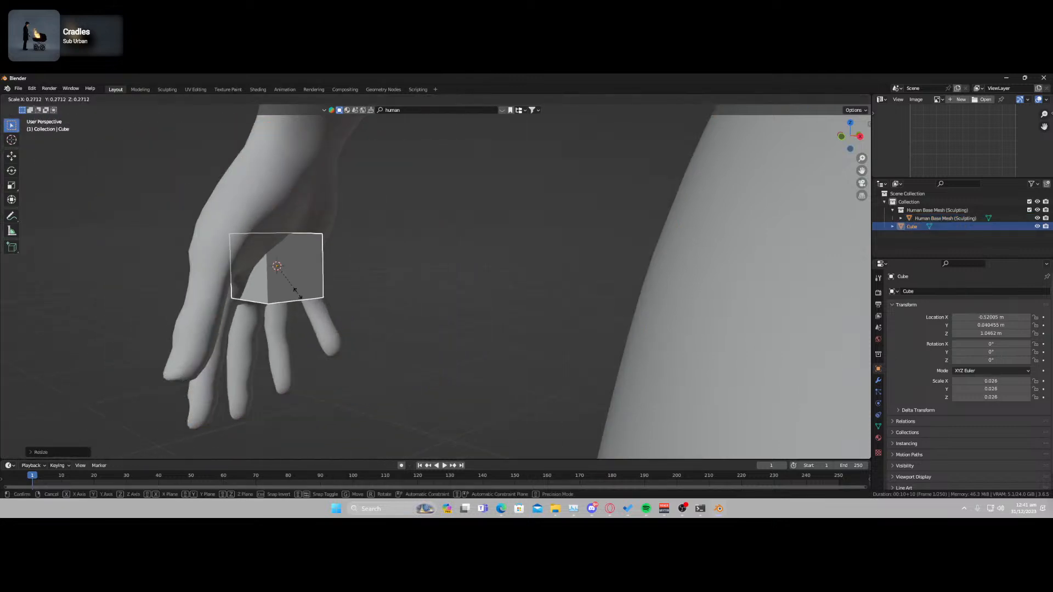
pyautogui.click(300, 301)
pyautogui.press('s')
pyautogui.press('z')
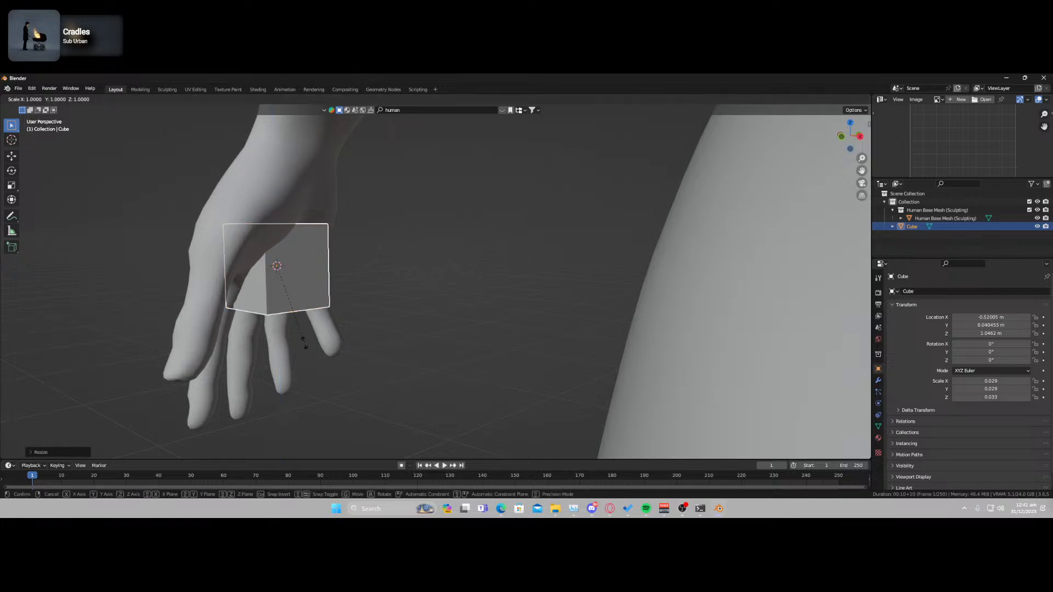
pyautogui.press('x')
pyautogui.press('y')
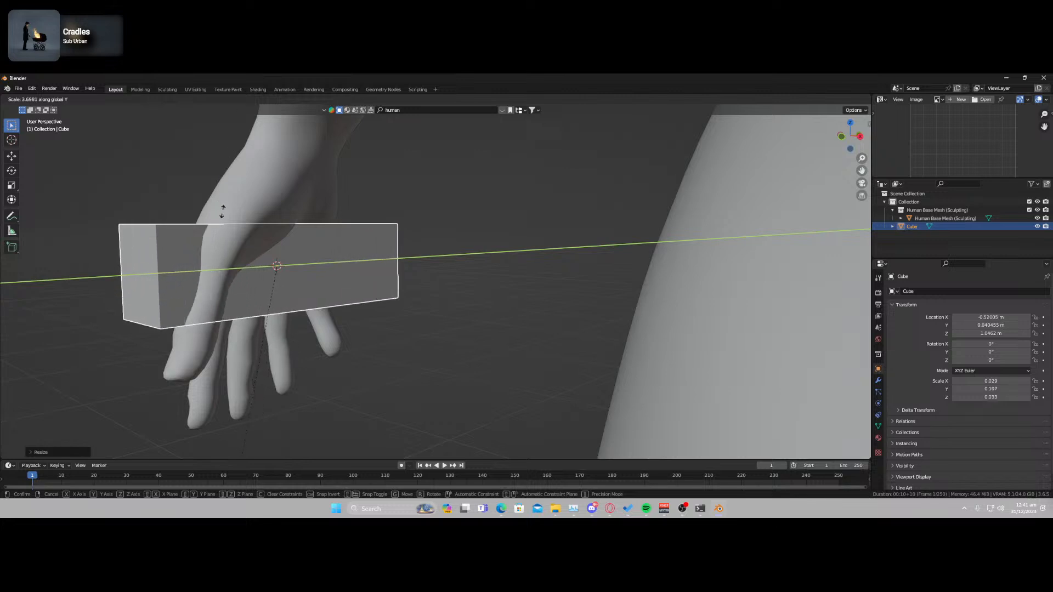
pyautogui.click(251, 223)
# - Lower the cube to a Z location of about 1.013 m and stretch its height to a Z scale of about 0.067
pyautogui.press('g')
pyautogui.press('z')
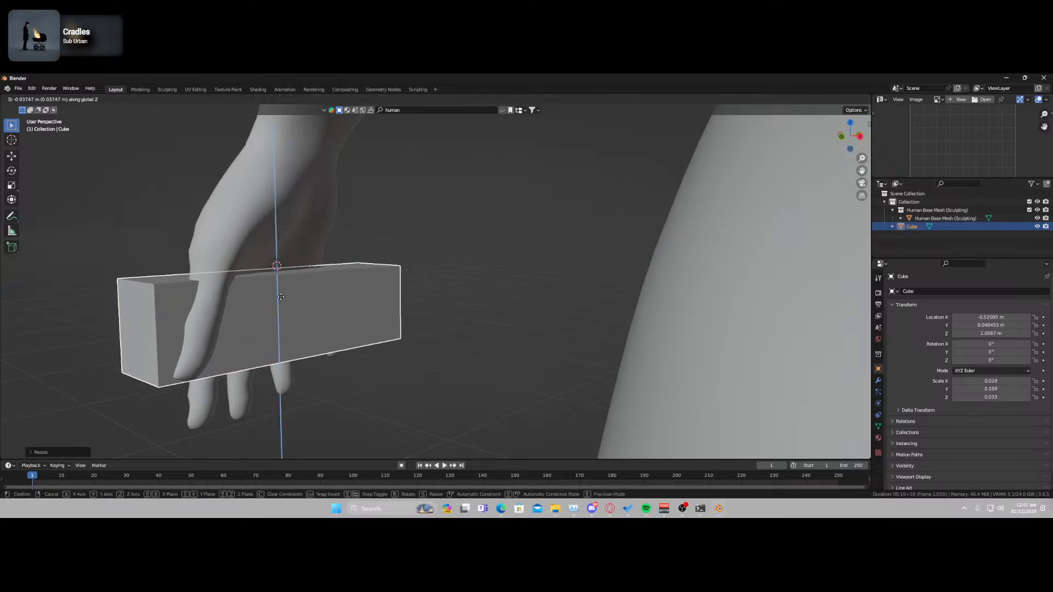
pyautogui.click(315, 263)
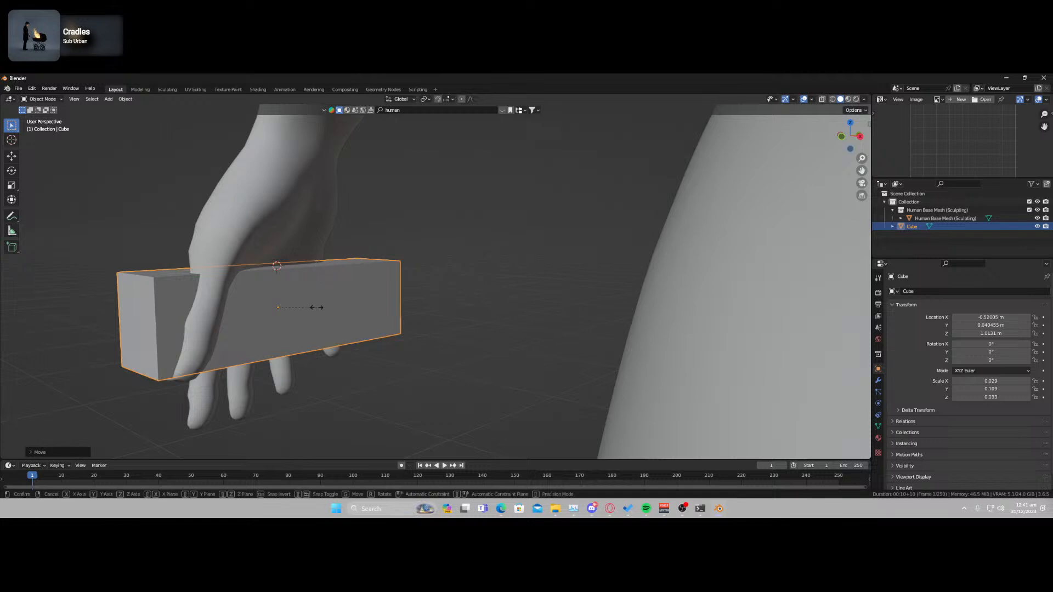
pyautogui.press('s')
pyautogui.press('y')
pyautogui.press('z')
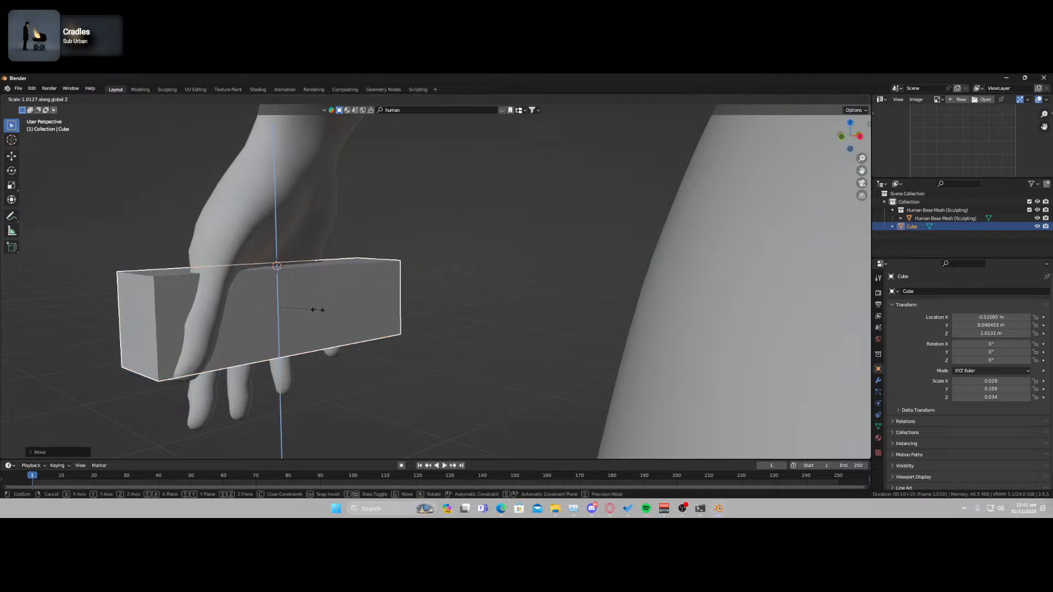
pyautogui.click(355, 320)
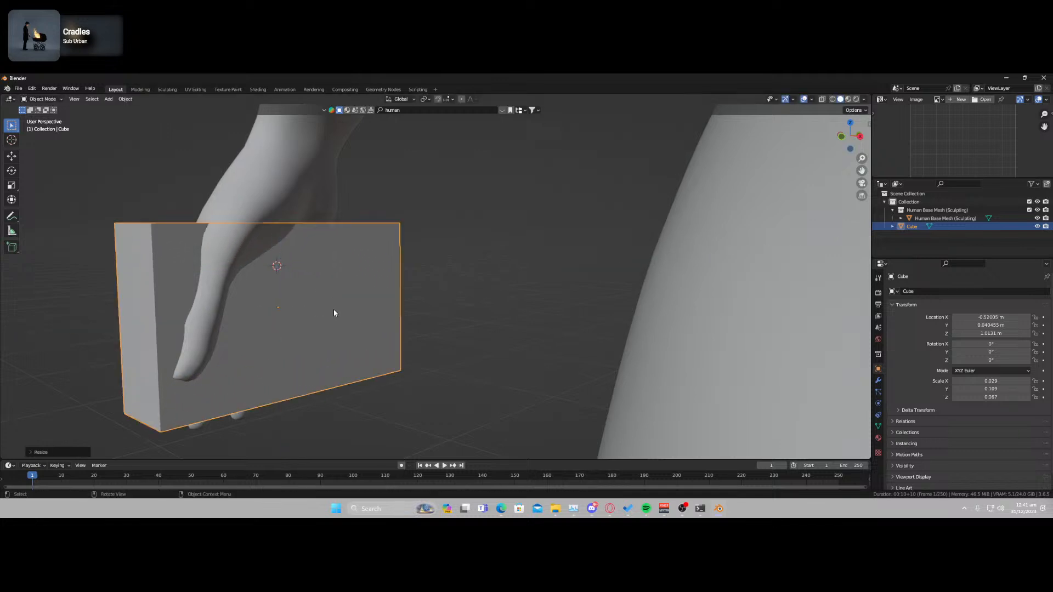
# - Thin the cube along X to a scale of about 0.006 so it forms a slab fitting the hand
pyautogui.scroll(-1, 318, 345)
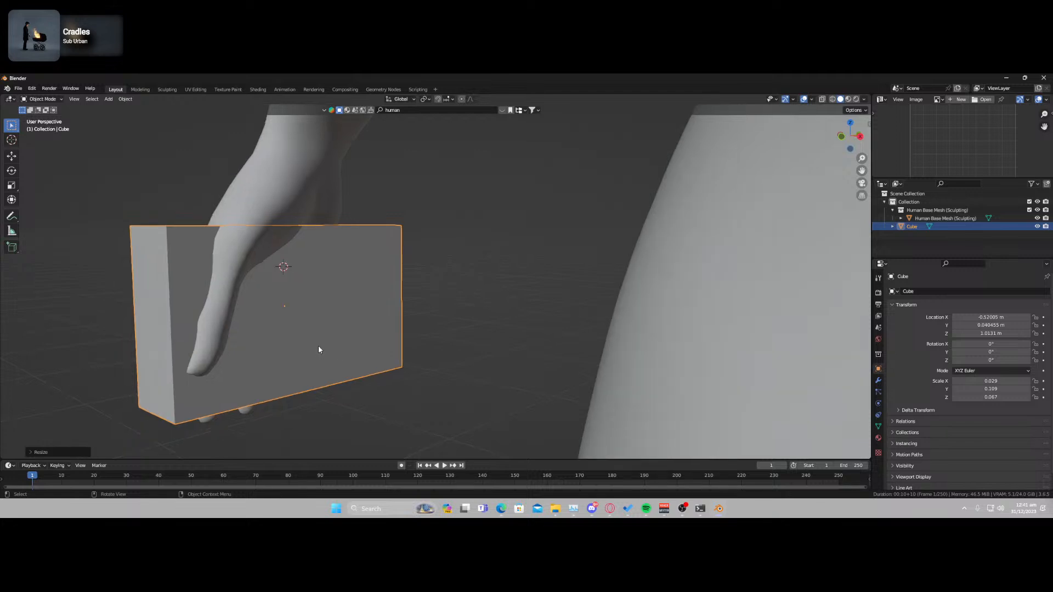
pyautogui.moveTo(323, 341); pyautogui.dragTo(339, 343, button='middle')
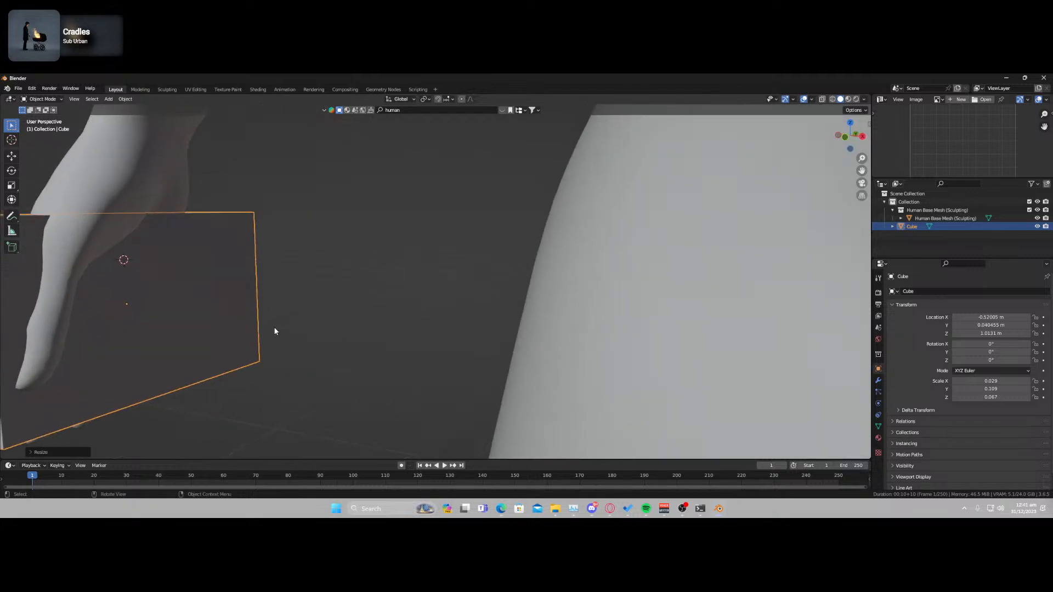
pyautogui.press('KP_Decimal')
pyautogui.moveTo(419, 327); pyautogui.dragTo(456, 328, button='middle')
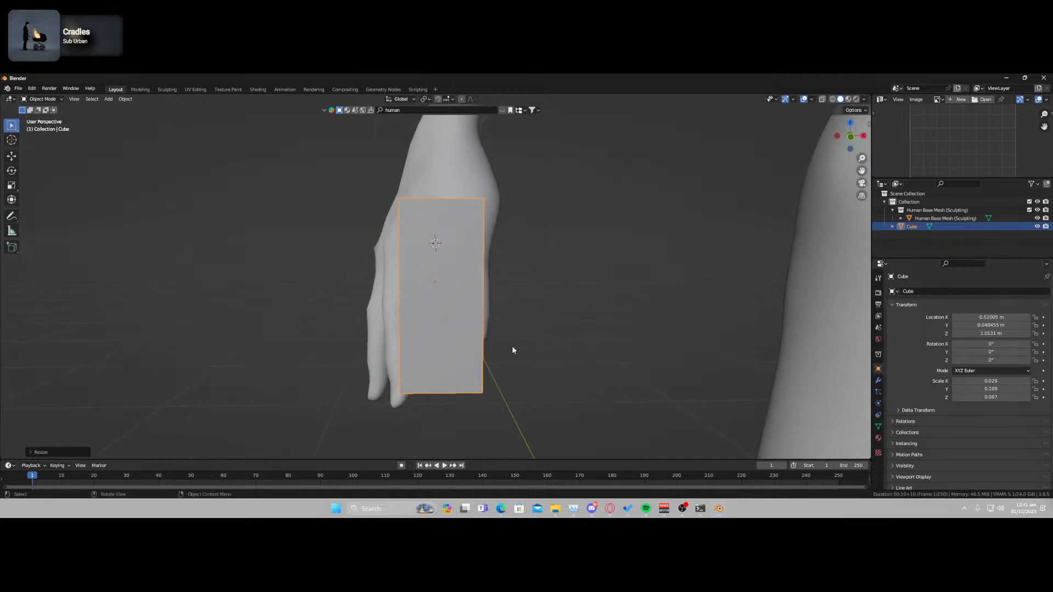
pyautogui.press('s')
pyautogui.press('x')
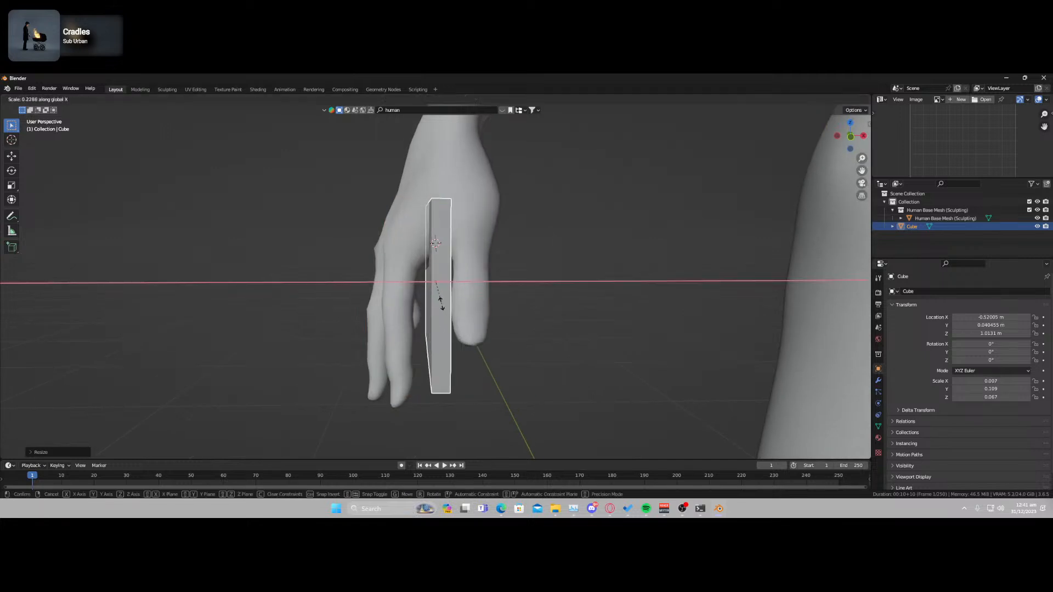
pyautogui.click(439, 298)
# - Delete the human base mesh, keeping only the slab
pyautogui.click(469, 205)
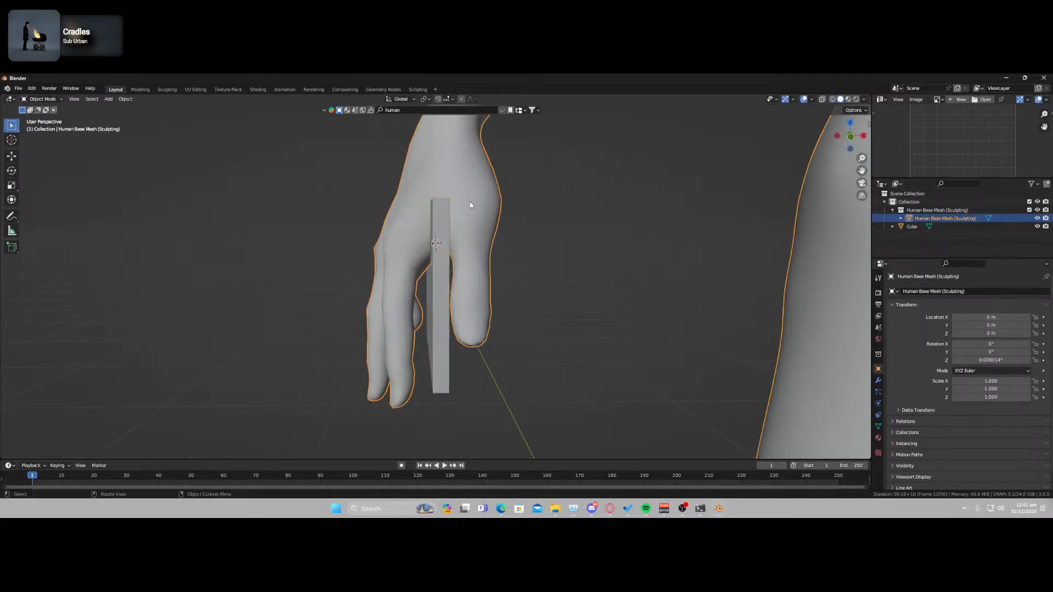
pyautogui.press('x')
pyautogui.click(470, 204)
# - Reset the 3D cursor to the world origin and snap the slab to it
pyautogui.click(440, 269)
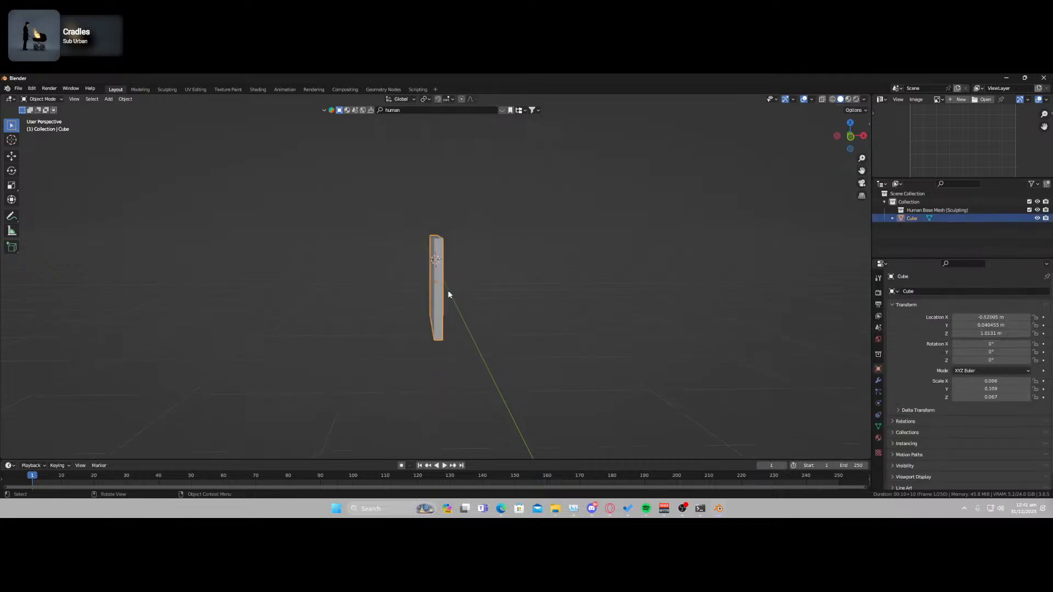
pyautogui.press('KP_7')
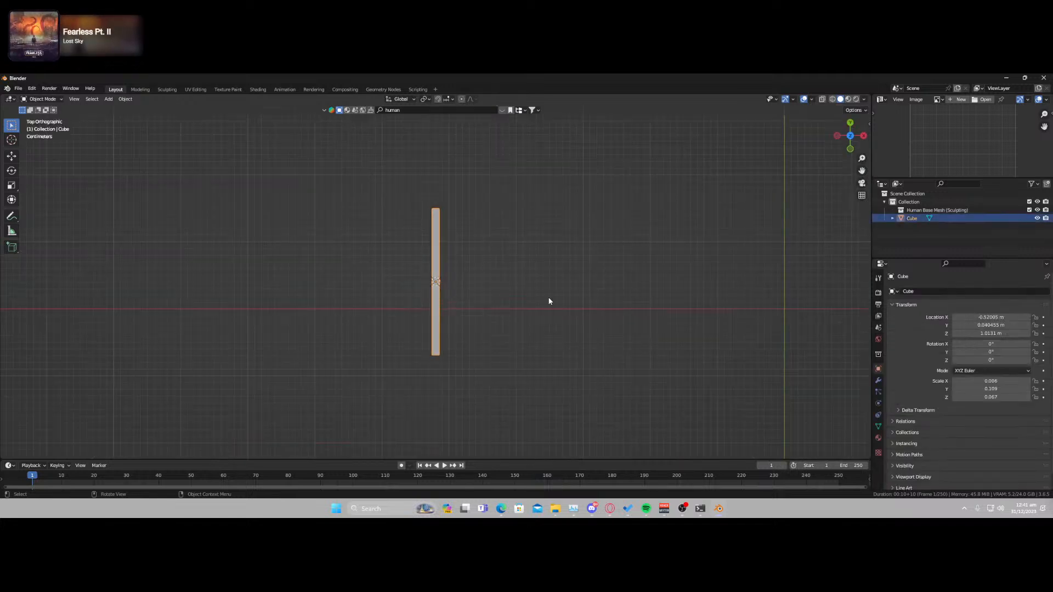
pyautogui.scroll(-5, 549, 301)
pyautogui.hotkey('shift', 's')
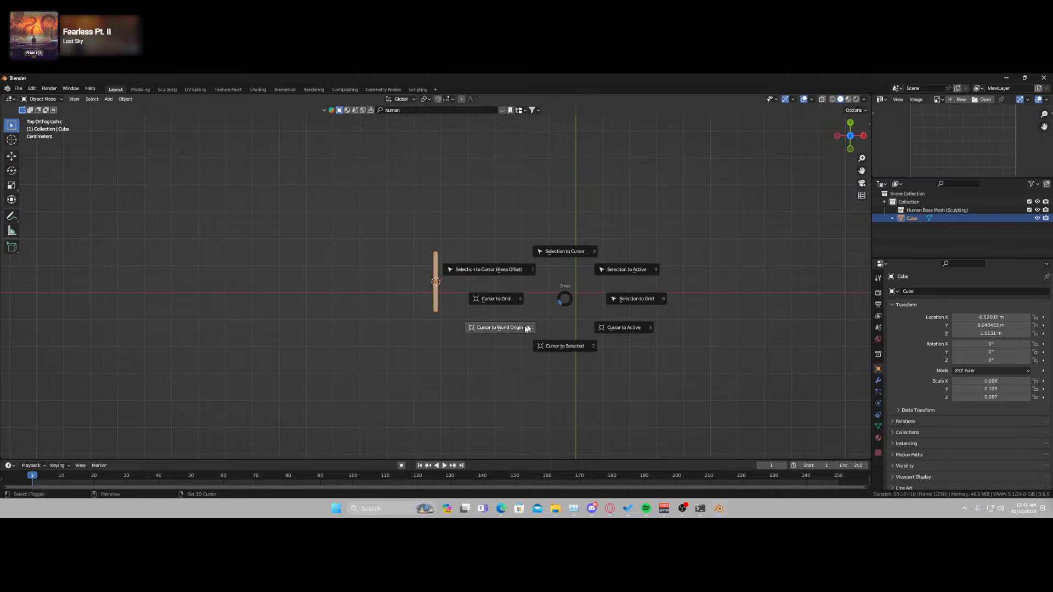
pyautogui.click(526, 328)
pyautogui.hotkey('shift', 's')
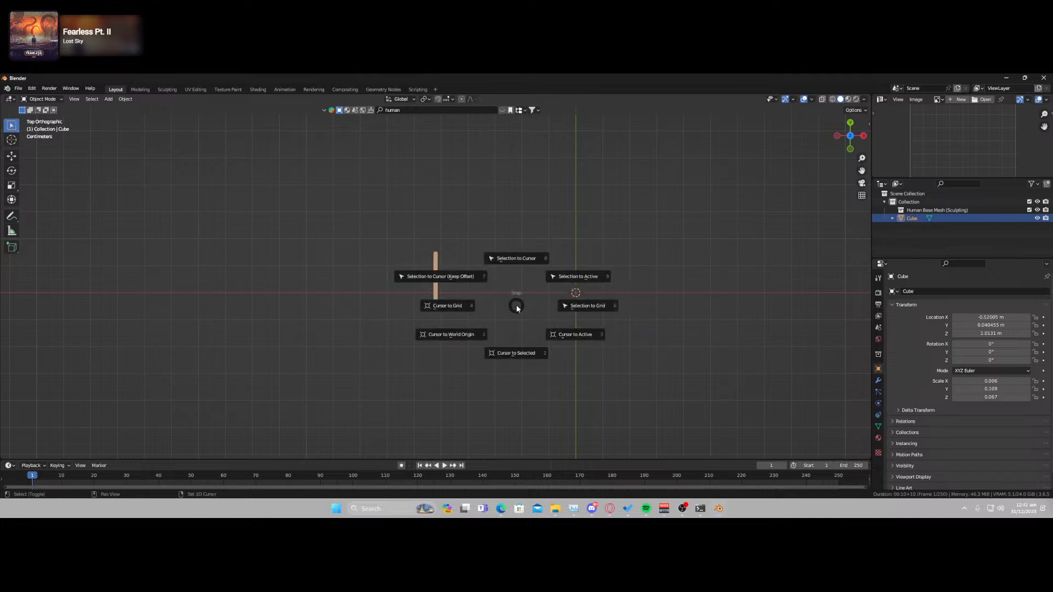
pyautogui.press('8')
# - Rotate the slab 90° about the Y axis so that it lies flat
pyautogui.write('r')
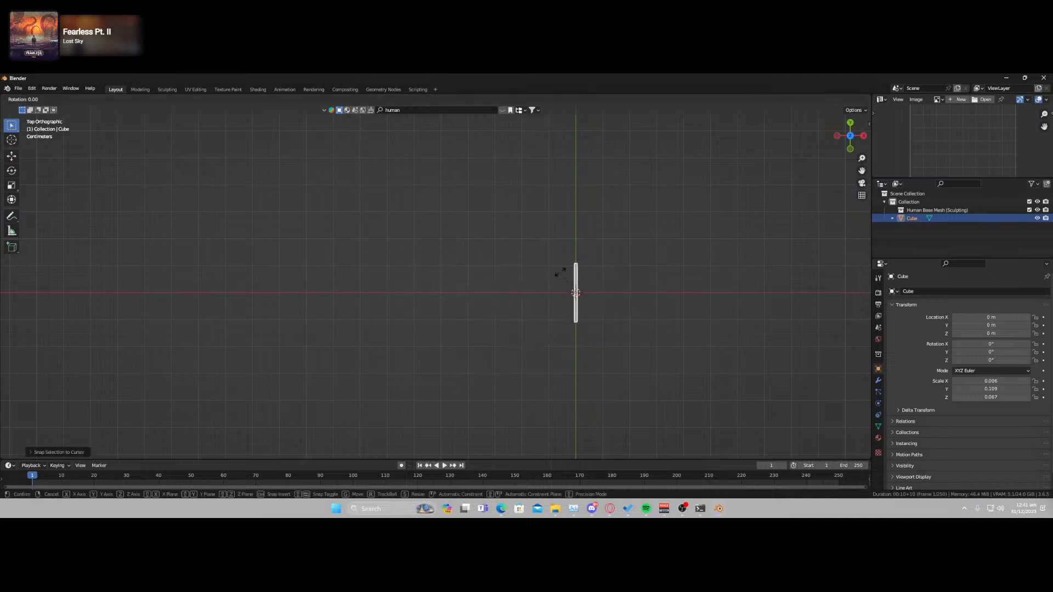
pyautogui.write('y90')
pyautogui.press('Return')
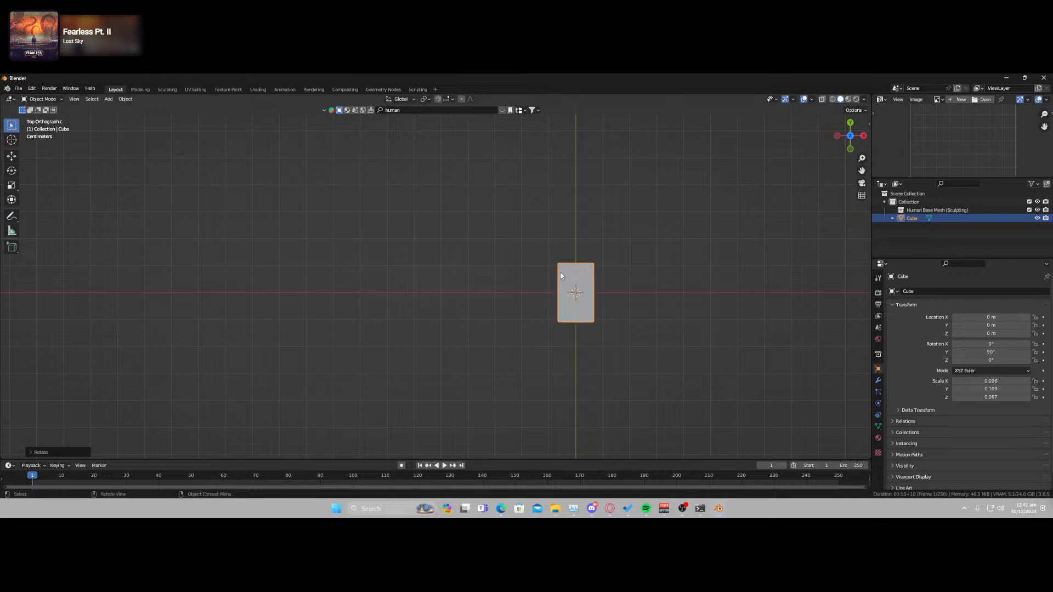
pyautogui.press('KP_Decimal')
pyautogui.scroll(-2, 439, 322)
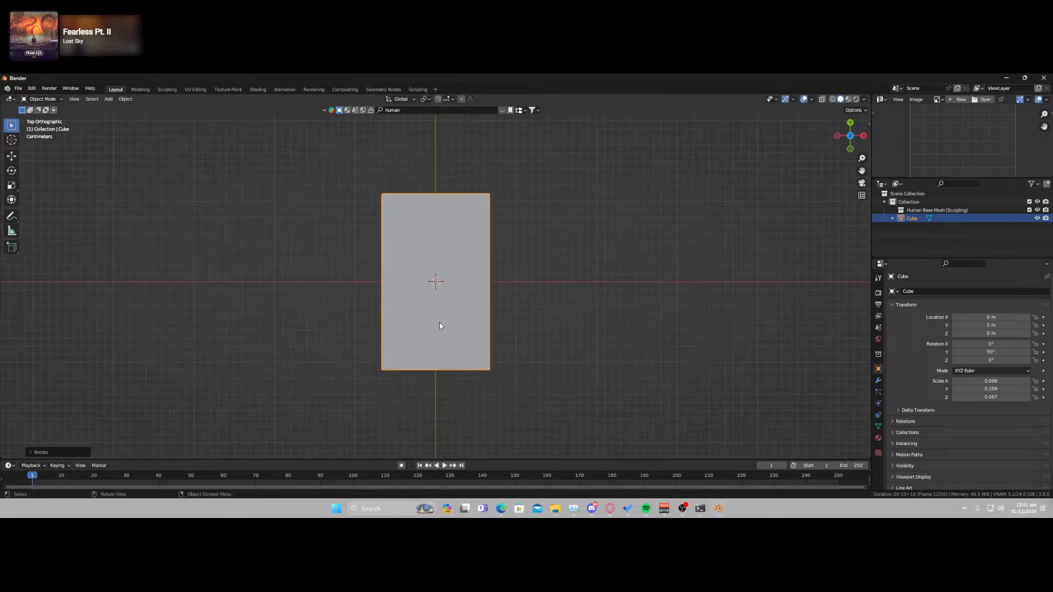
pyautogui.moveTo(439, 322); pyautogui.dragTo(439, 243, button='middle')
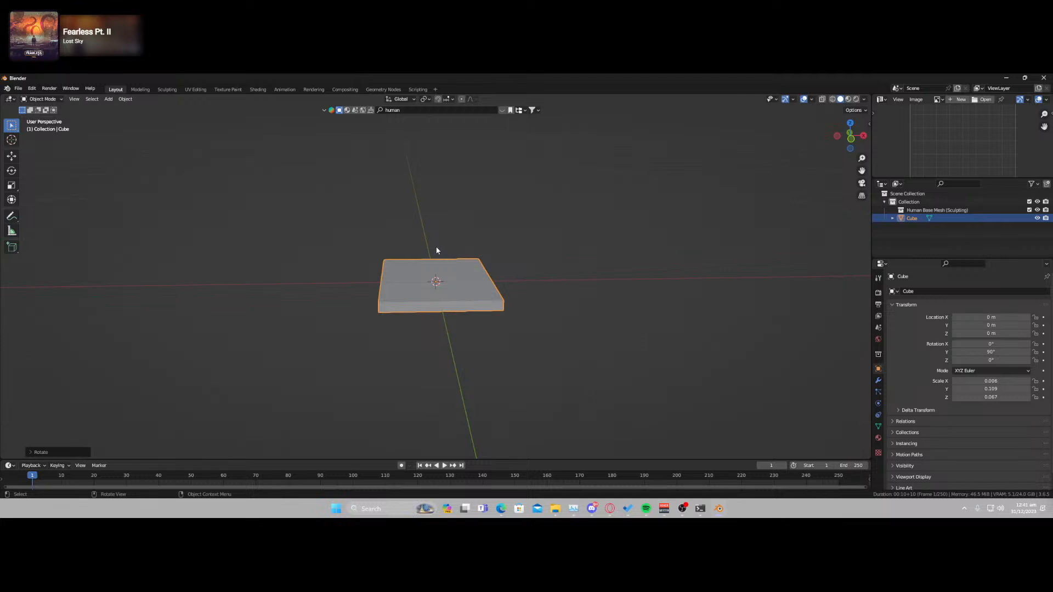
# - Duplicate the flat slab twice, leaving both copies in place
pyautogui.click(481, 307)
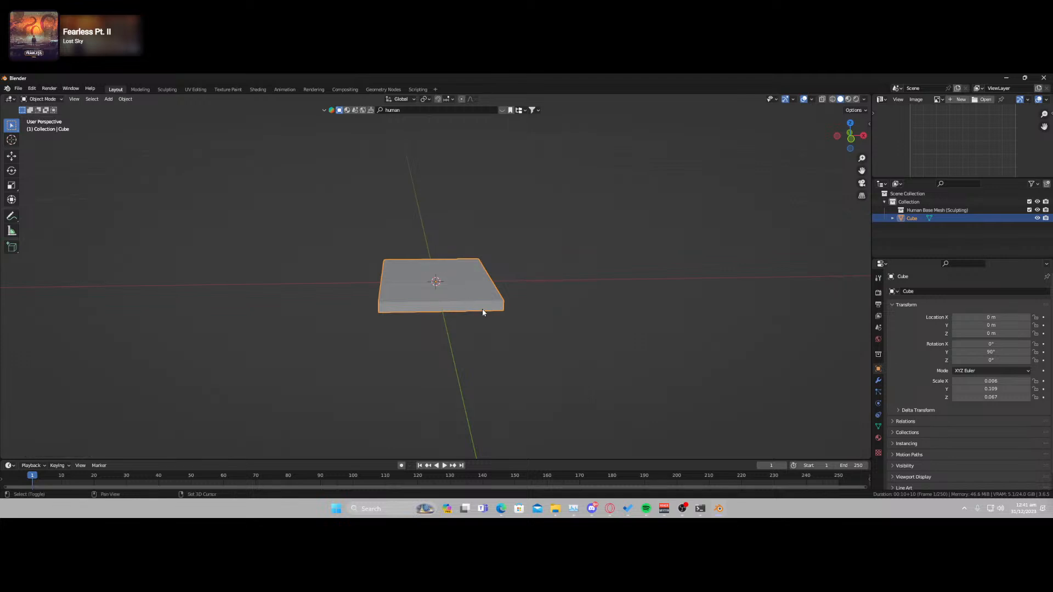
pyautogui.hotkey('shift', 'd')
pyautogui.rightClick(482, 308)
pyautogui.hotkey('shift', 'd')
pyautogui.rightClick(481, 308)
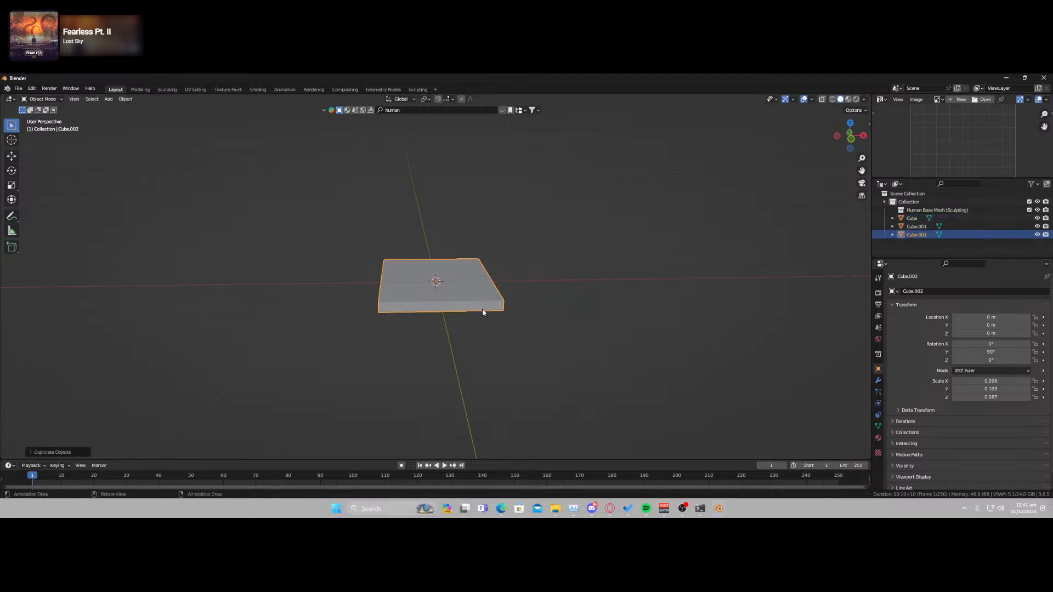
# - Rename the original slab Chocolate and its two duplicates Foil and Package
pyautogui.click(911, 218)
pyautogui.doubleClick(911, 217)
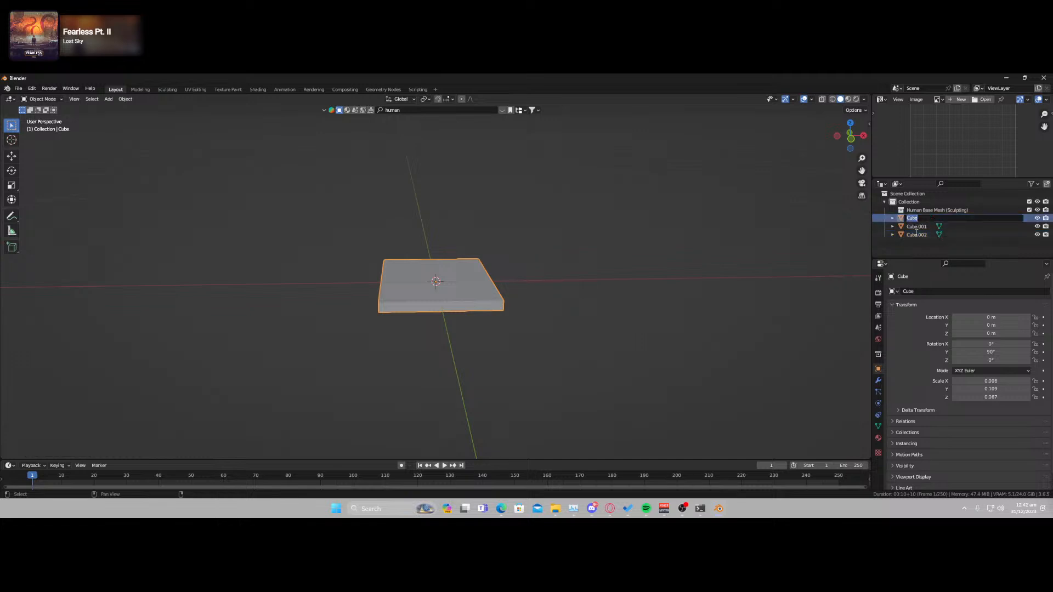
pyautogui.write('Chocolate')
pyautogui.press('Return')
pyautogui.click(916, 227)
pyautogui.doubleClick(915, 227)
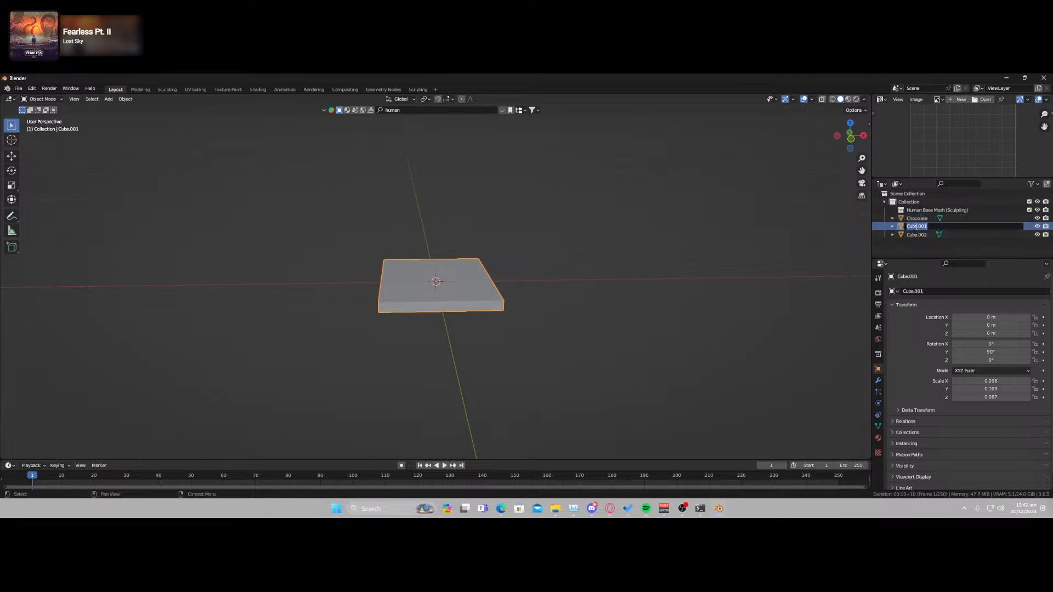
pyautogui.write('Foil')
pyautogui.press('Return')
pyautogui.click(915, 227)
pyautogui.doubleClick(915, 227)
pyautogui.write('Package')
pyautogui.press('Return')
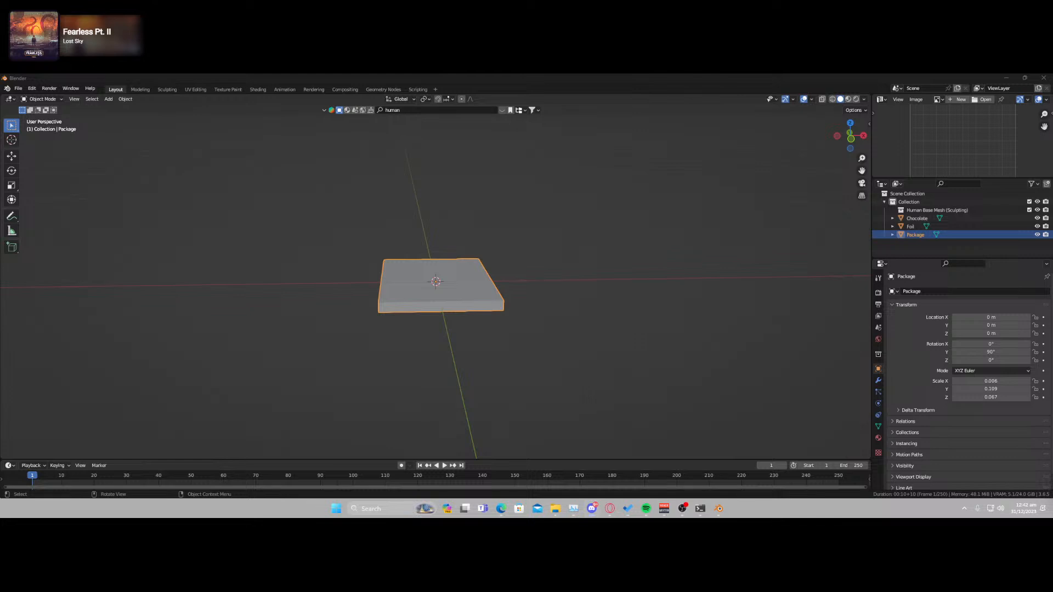
# - In top view, move the Foil slab along the positive X axis until it sits beside the Chocolate slab with a small gap
pyautogui.click(469, 277)
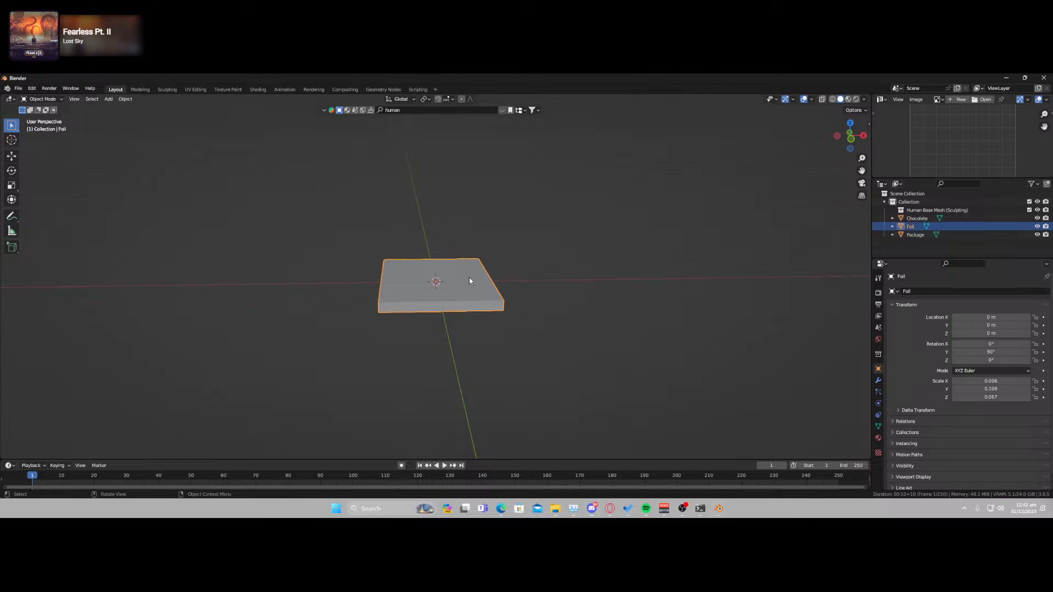
pyautogui.press('KP_7')
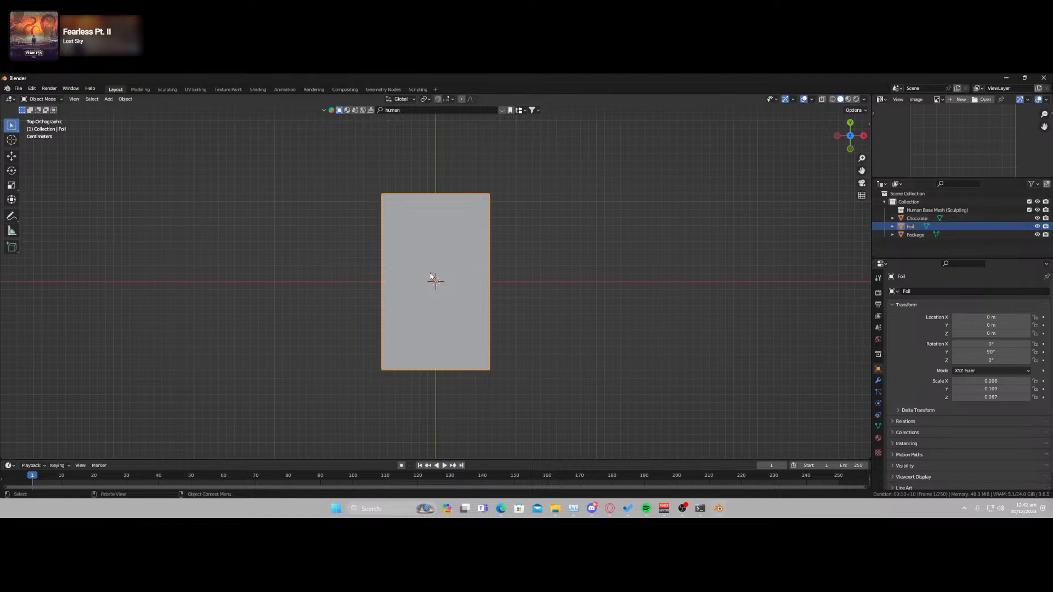
pyautogui.press('g')
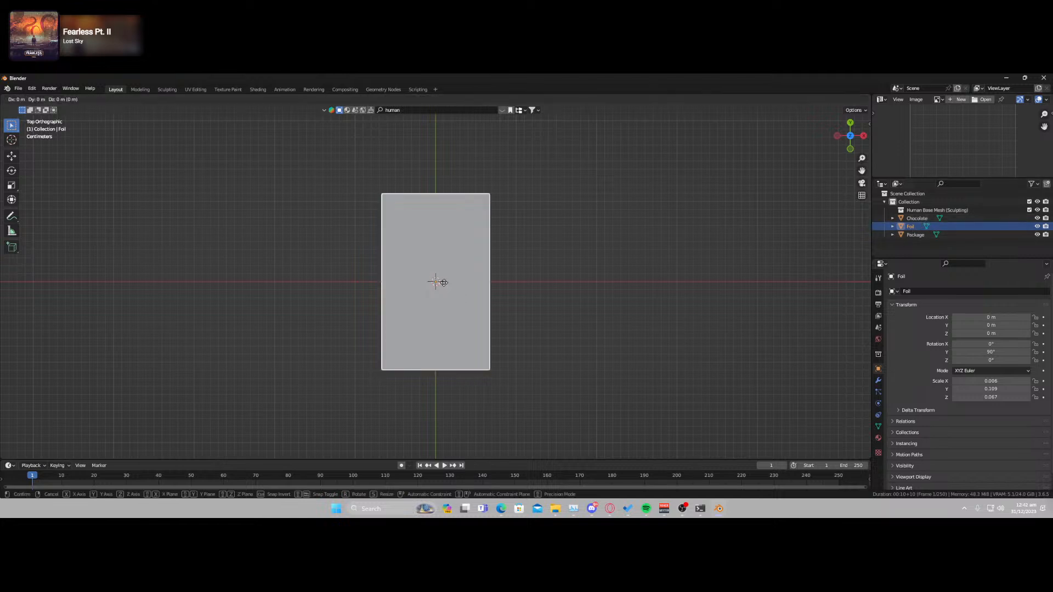
pyautogui.press('x')
pyautogui.click(565, 288)
# - Move the Package slab along the X axis to about -0.16 m, on the opposite side of the Chocolate slab, and deselect it
pyautogui.click(515, 264)
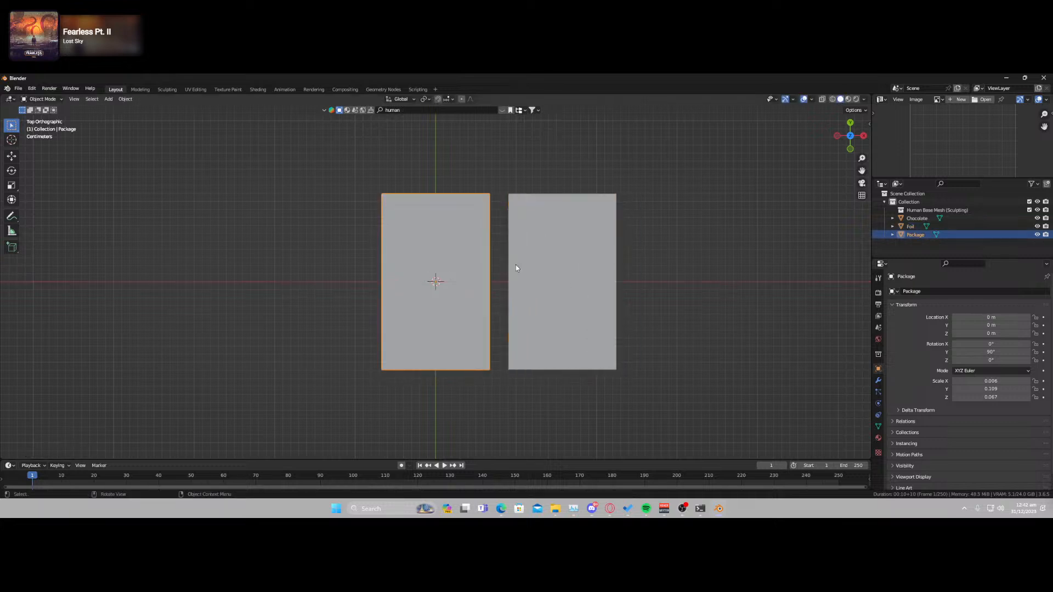
pyautogui.press('g')
pyautogui.press('x')
pyautogui.click(380, 281)
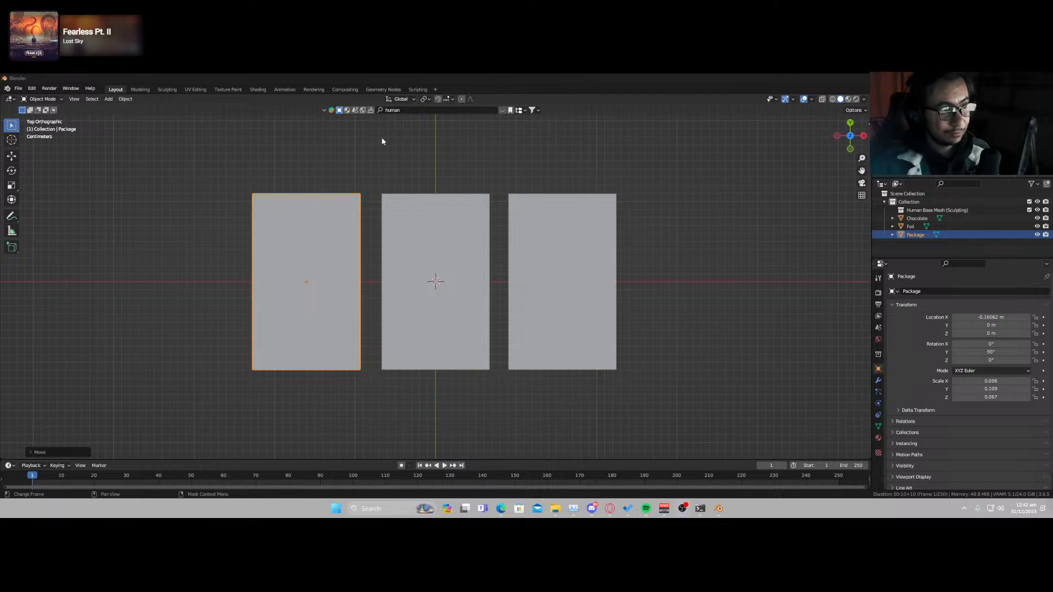
pyautogui.click(468, 190)
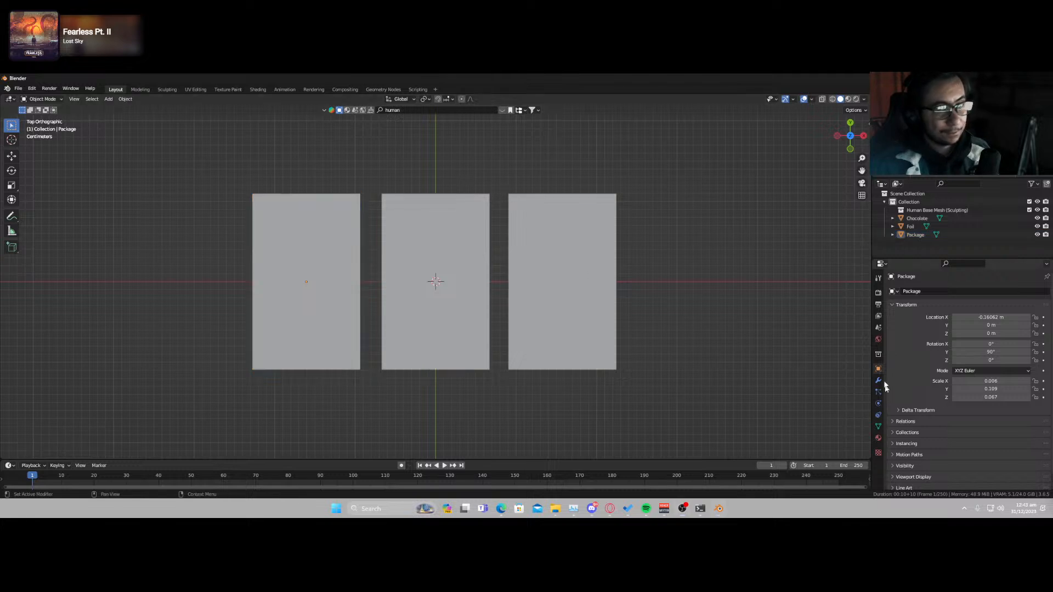
# - Set the scene's render engine to Octane
pyautogui.click(878, 293)
pyautogui.click(1003, 291)
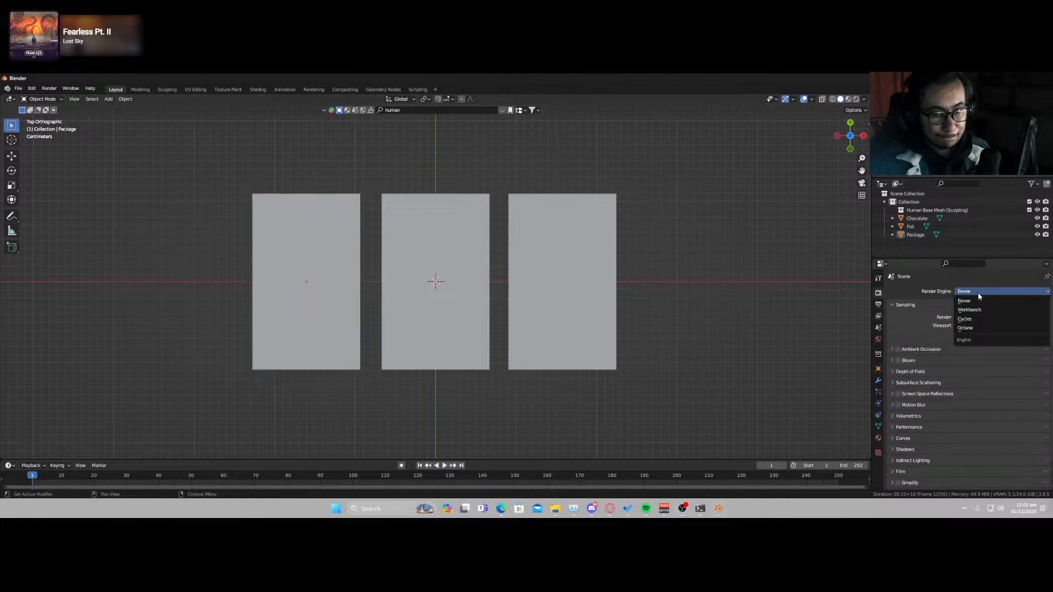
pyautogui.click(979, 331)
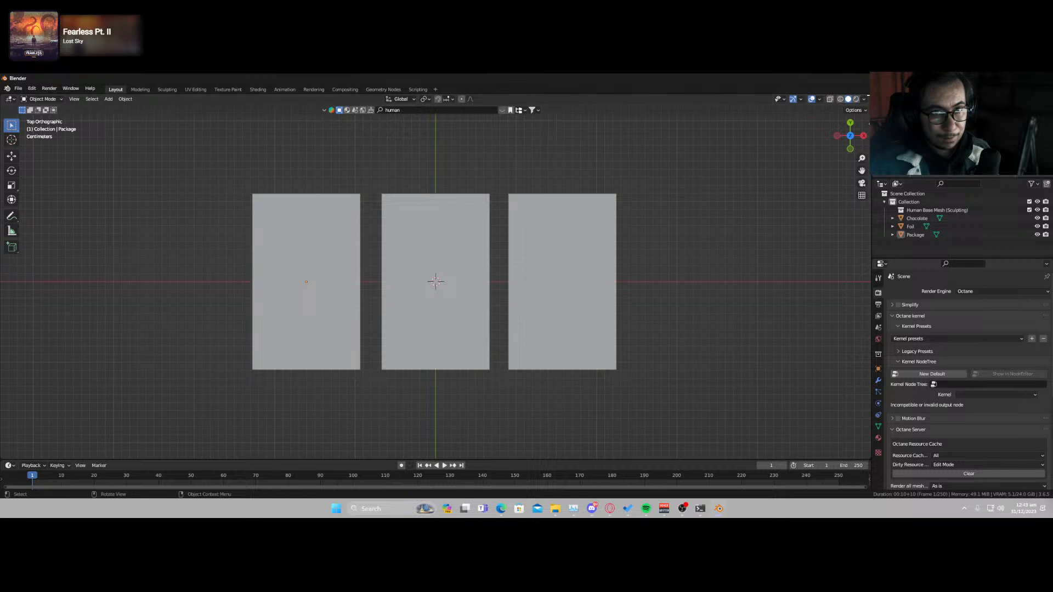
# - Split the 3D viewport, turn the new area into an Octane node editor and quick-add a kernel node tree
pyautogui.moveTo(867, 118); pyautogui.dragTo(570, 149)
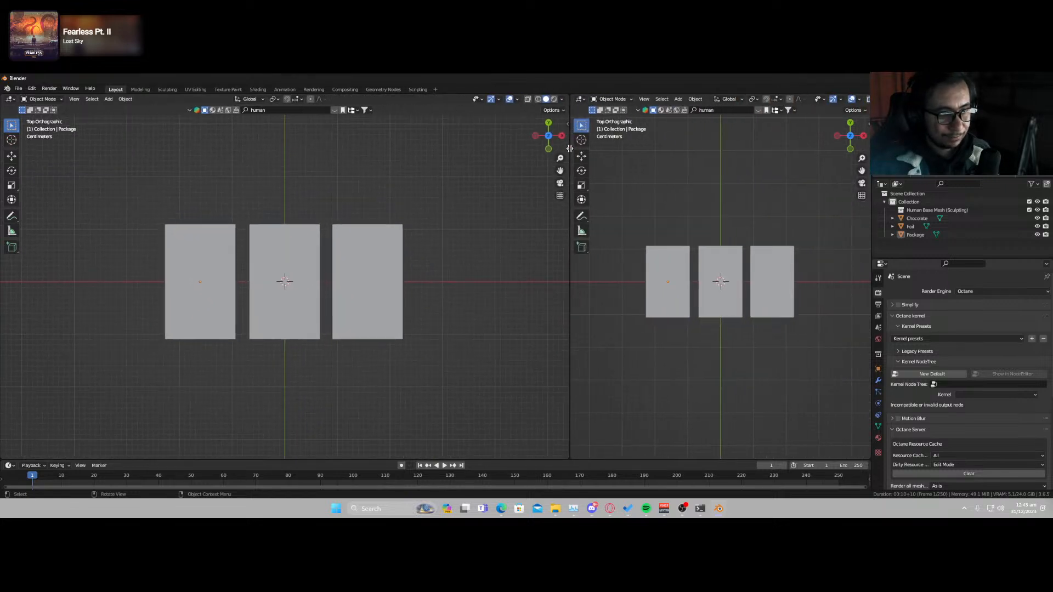
pyautogui.click(580, 98)
pyautogui.click(610, 197)
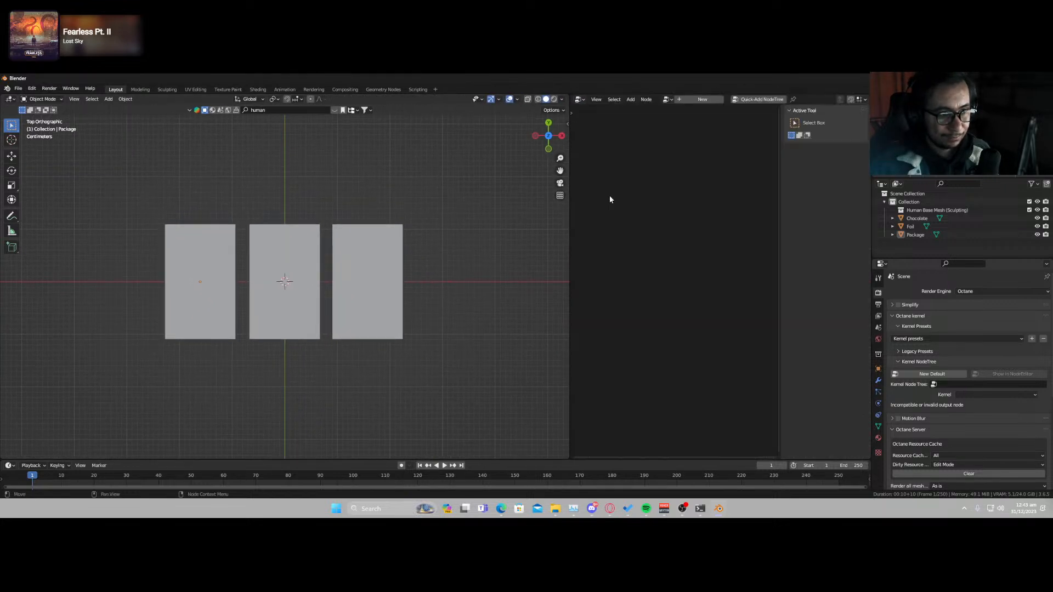
pyautogui.click(758, 99)
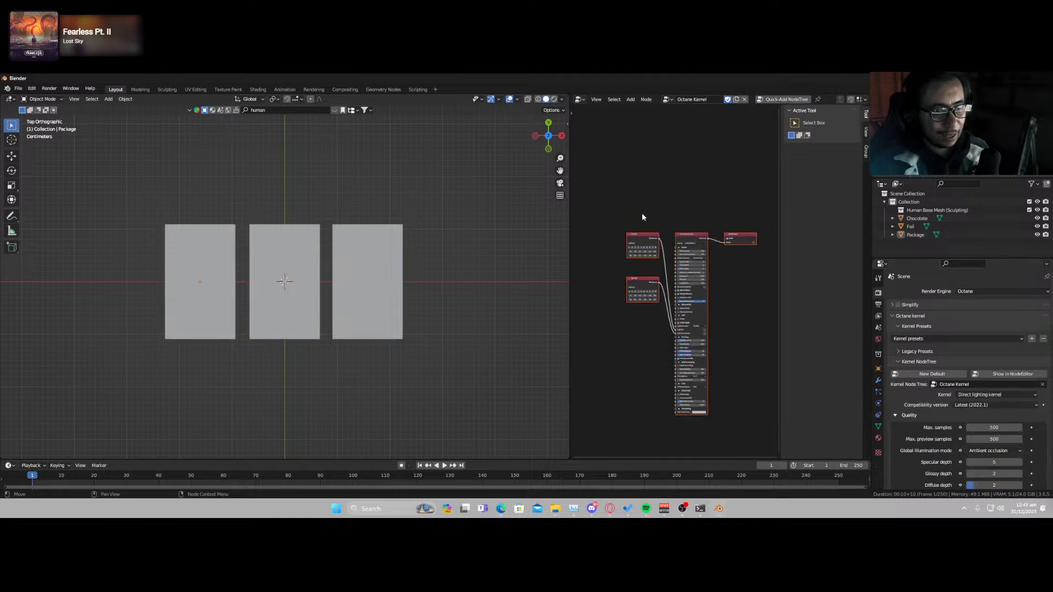
# - Replace the default kernel nodes with a path tracing kernel and connect it to the kernel output node
pyautogui.moveTo(643, 217); pyautogui.dragTo(688, 331)
pyautogui.press('Delete')
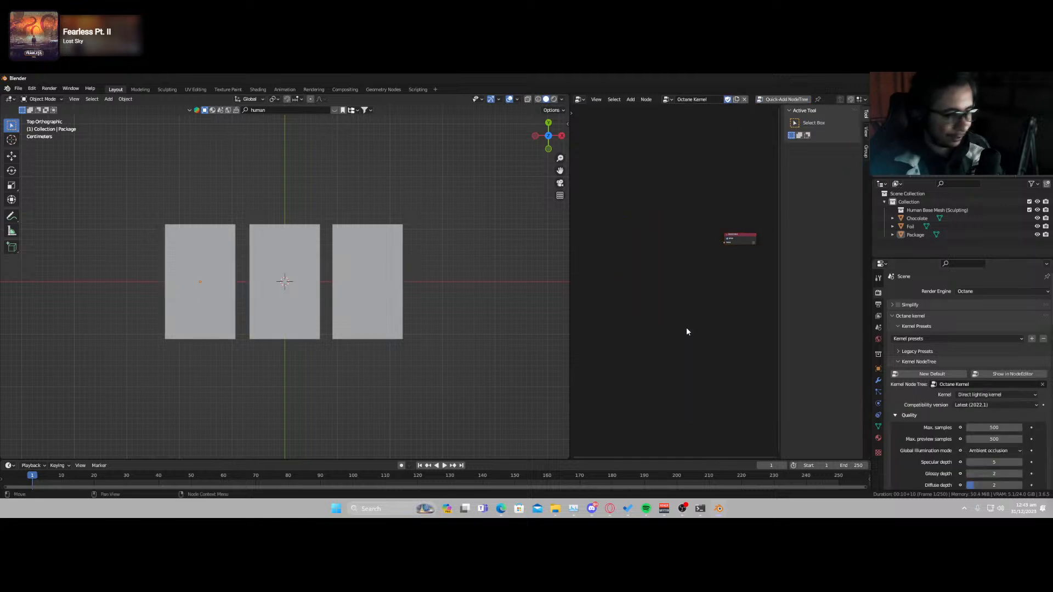
pyautogui.hotkey('shift', 'a')
pyautogui.click(687, 328)
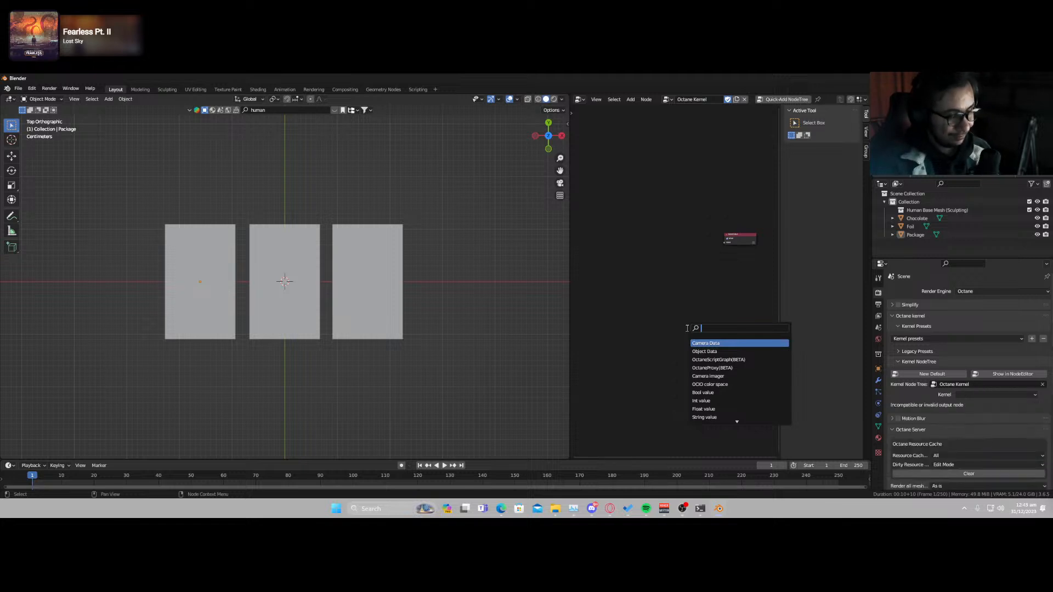
pyautogui.write('sp')
pyautogui.press('BackSpace')
pyautogui.press('BackSpace')
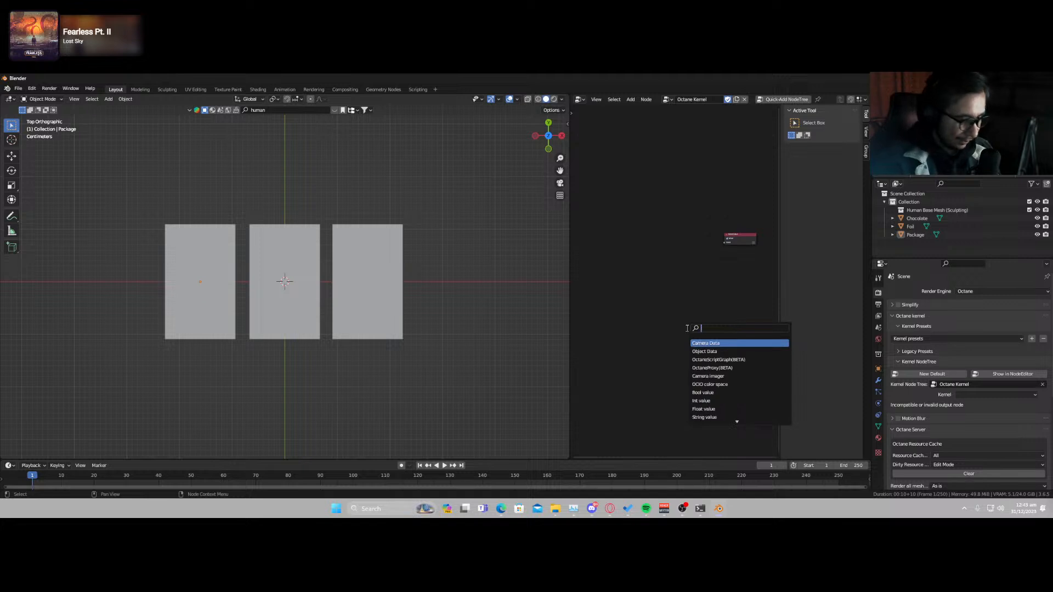
pyautogui.write('path')
pyautogui.press('Return')
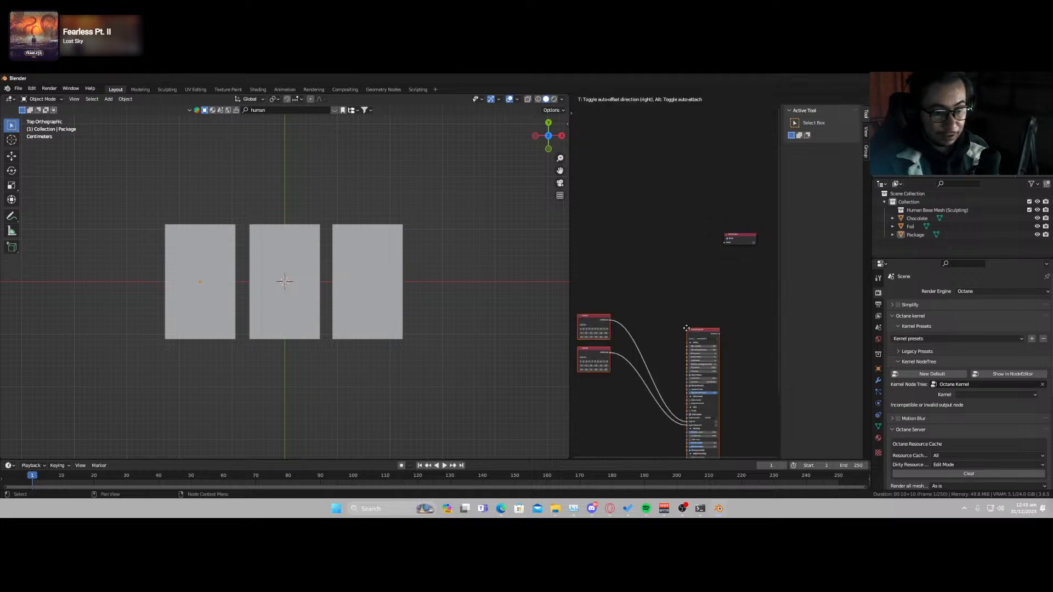
pyautogui.click(675, 221)
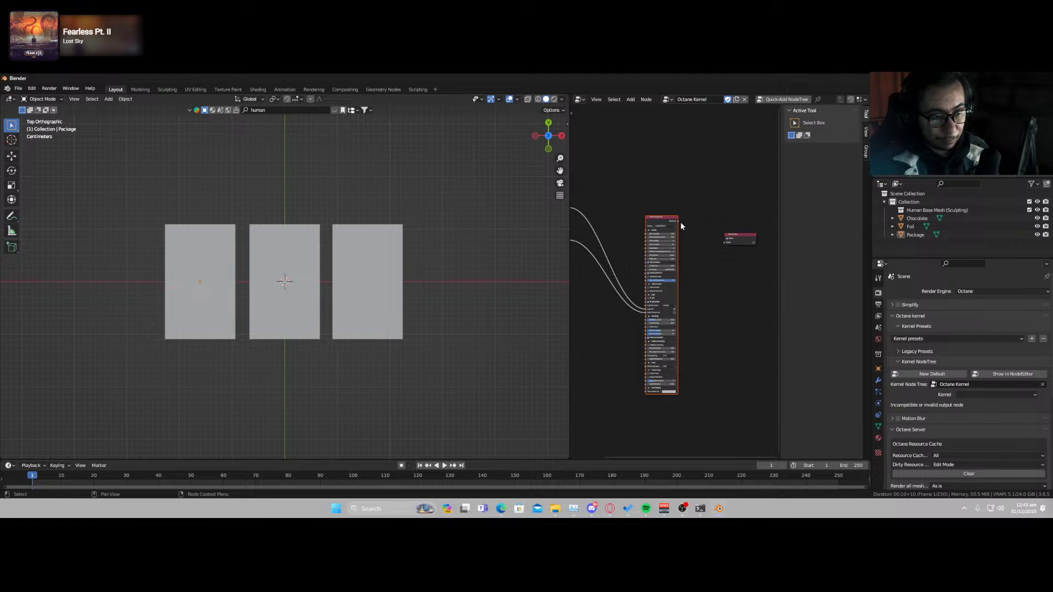
pyautogui.moveTo(679, 221); pyautogui.dragTo(725, 243)
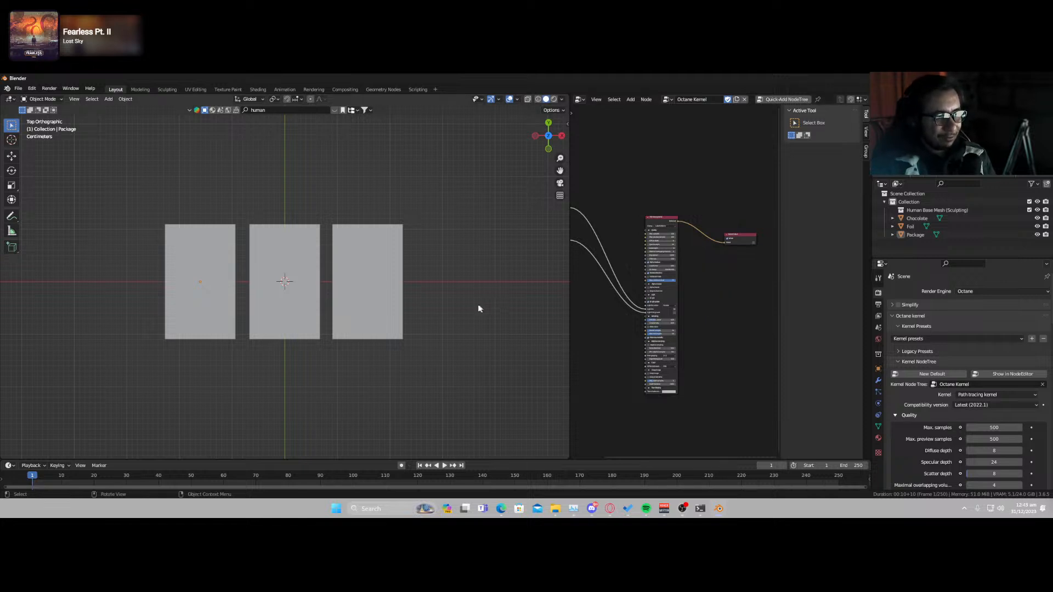
# - Switch the 3D viewport to rendered shading and view the three slabs in perspective
pyautogui.click(377, 315)
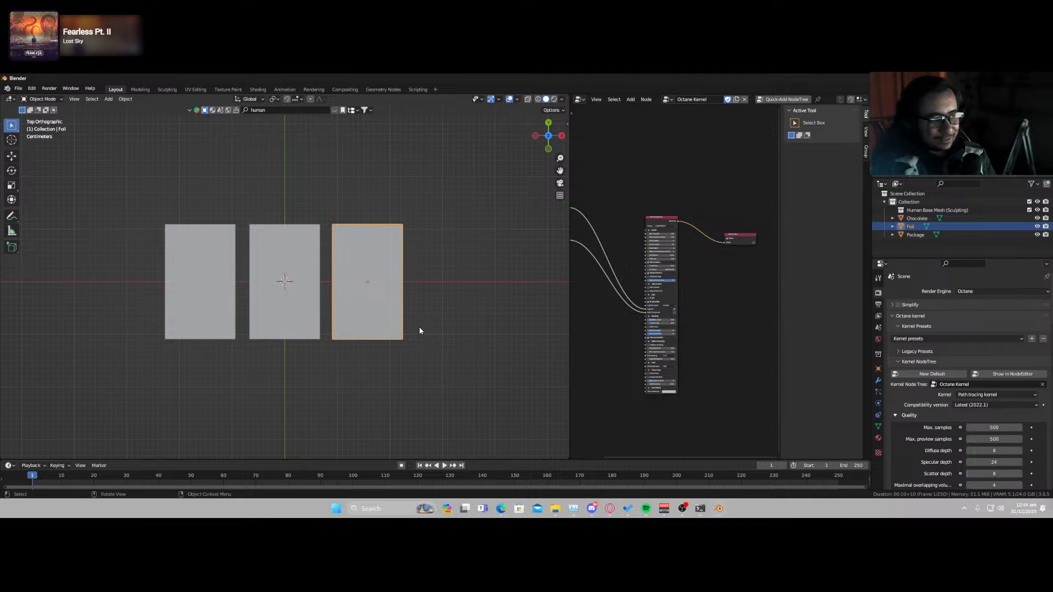
pyautogui.press('z')
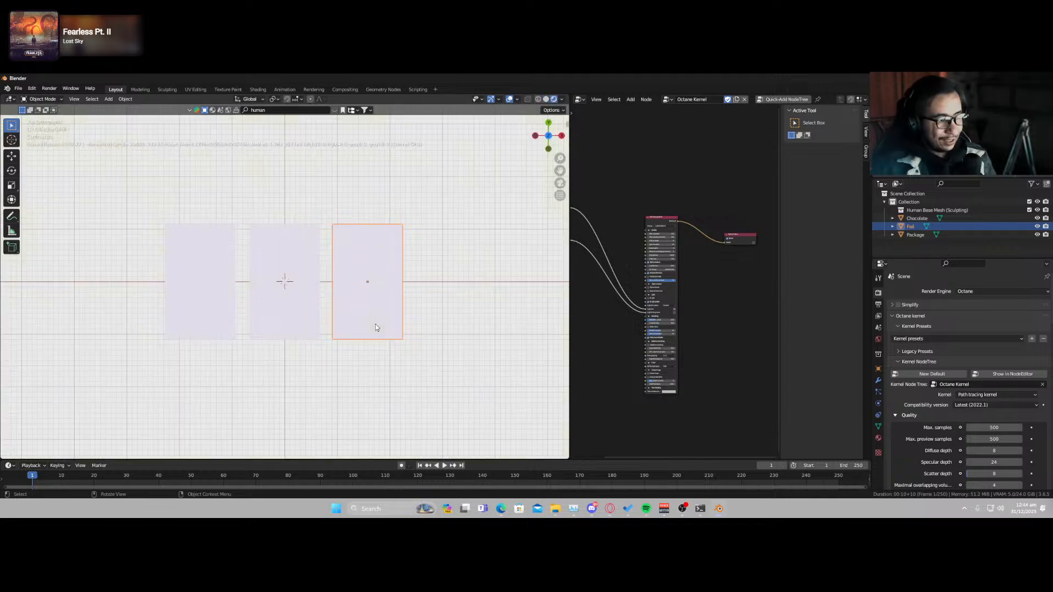
pyautogui.scroll(3, 376, 325)
pyautogui.moveTo(406, 346); pyautogui.dragTo(296, 332, button='middle')
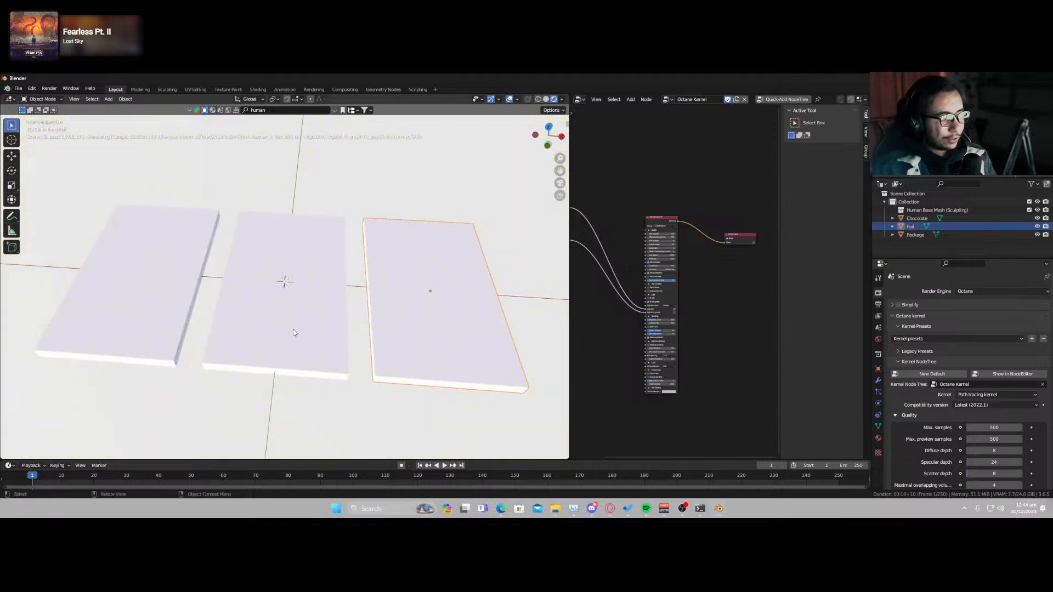
# - Isolate the Foil slab in local view
pyautogui.click(296, 333)
pyautogui.click(131, 321)
pyautogui.click(437, 339)
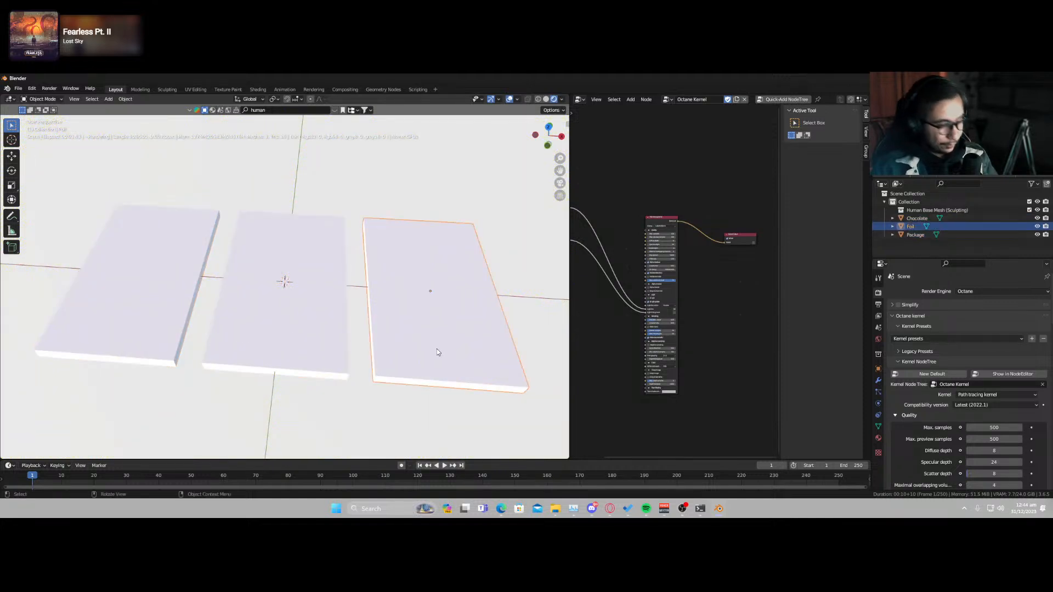
pyautogui.press('KP_Divide')
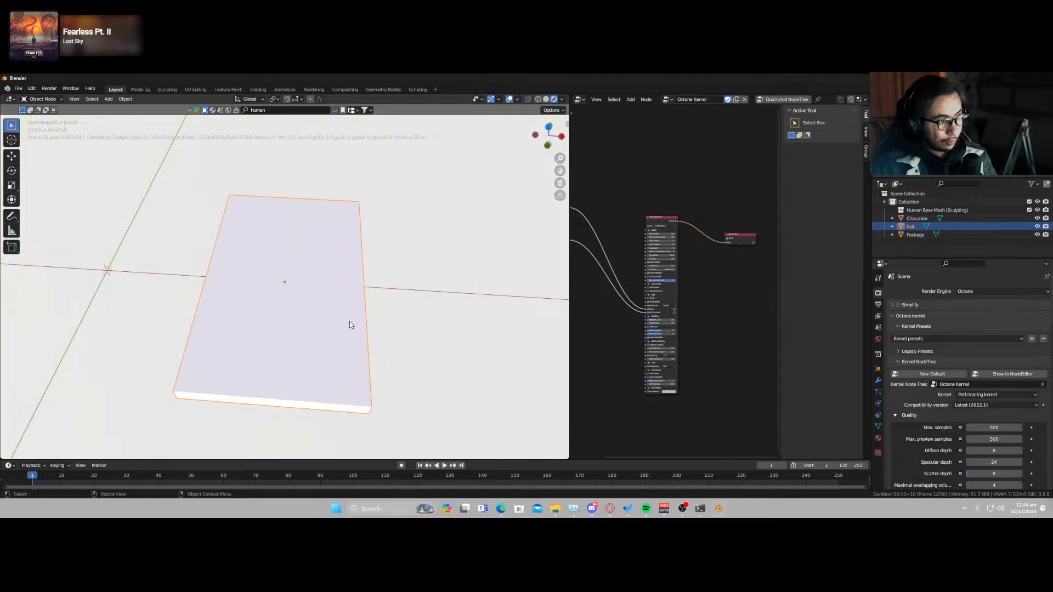
pyautogui.moveTo(352, 317); pyautogui.dragTo(311, 326, button='middle')
# - Enter Edit Mode in face selection and inset the Foil slab's top face twice to form a narrow border around its edge
pyautogui.press('Tab')
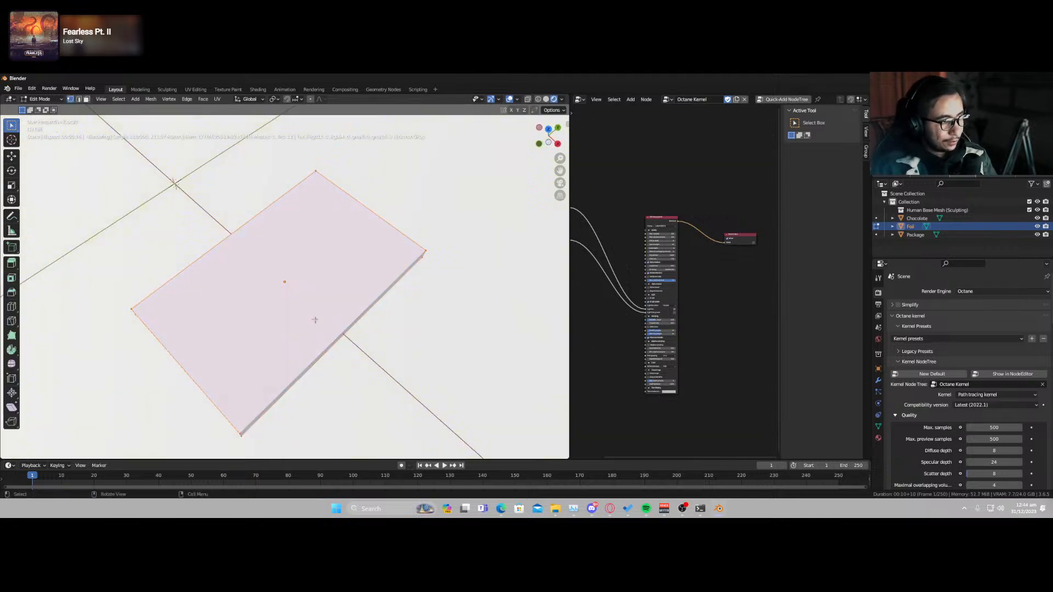
pyautogui.click(86, 99)
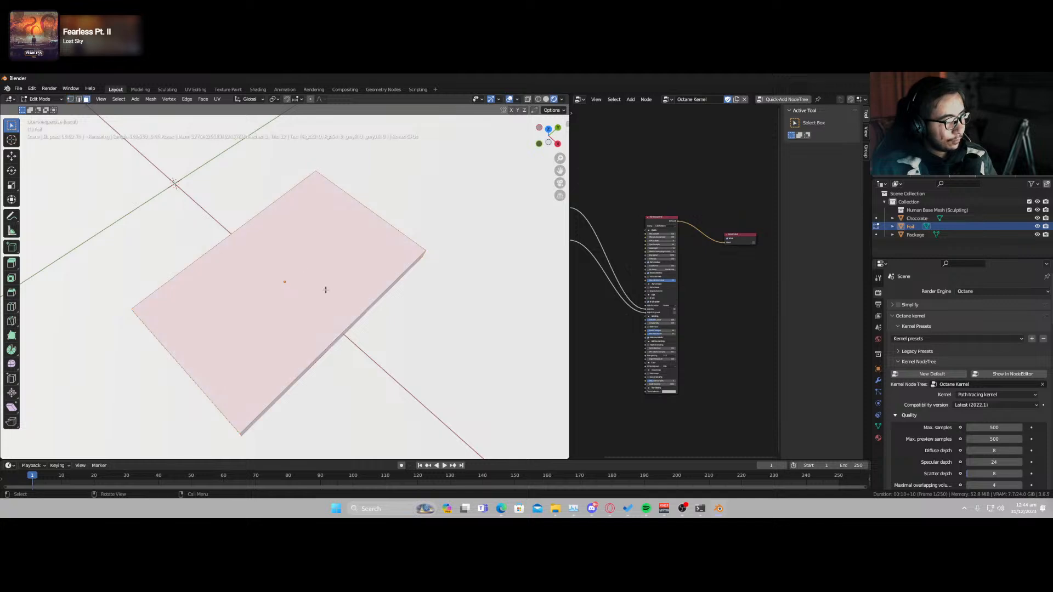
pyautogui.press('i')
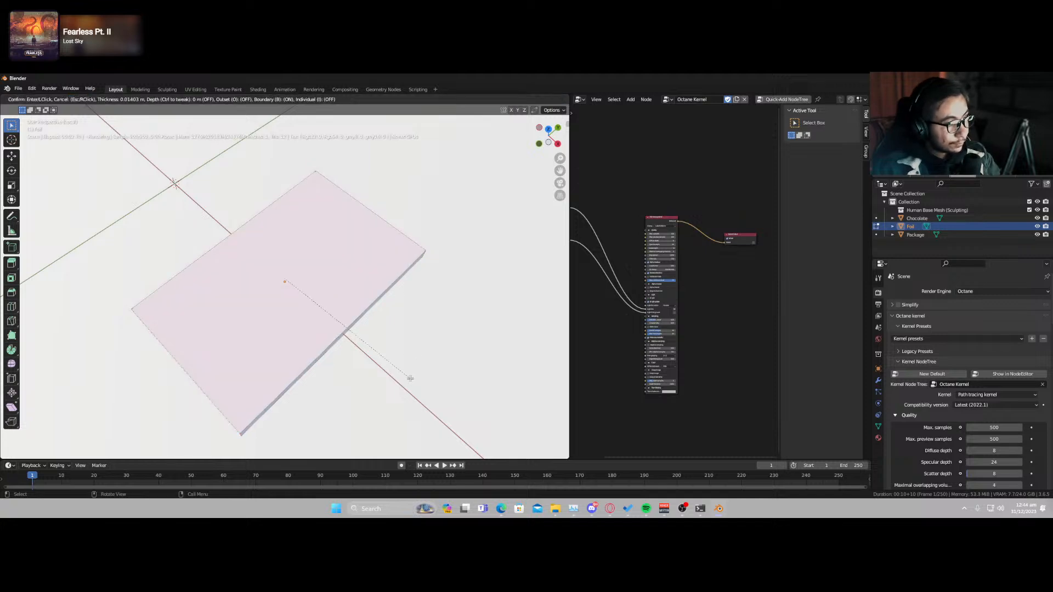
pyautogui.click(408, 377)
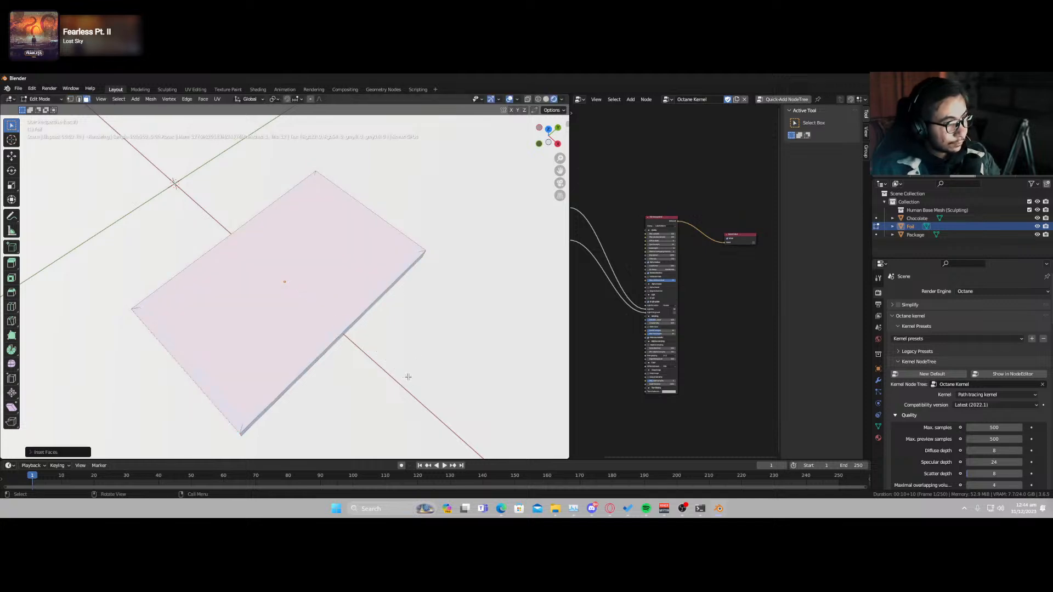
pyautogui.press('i')
pyautogui.click(406, 376)
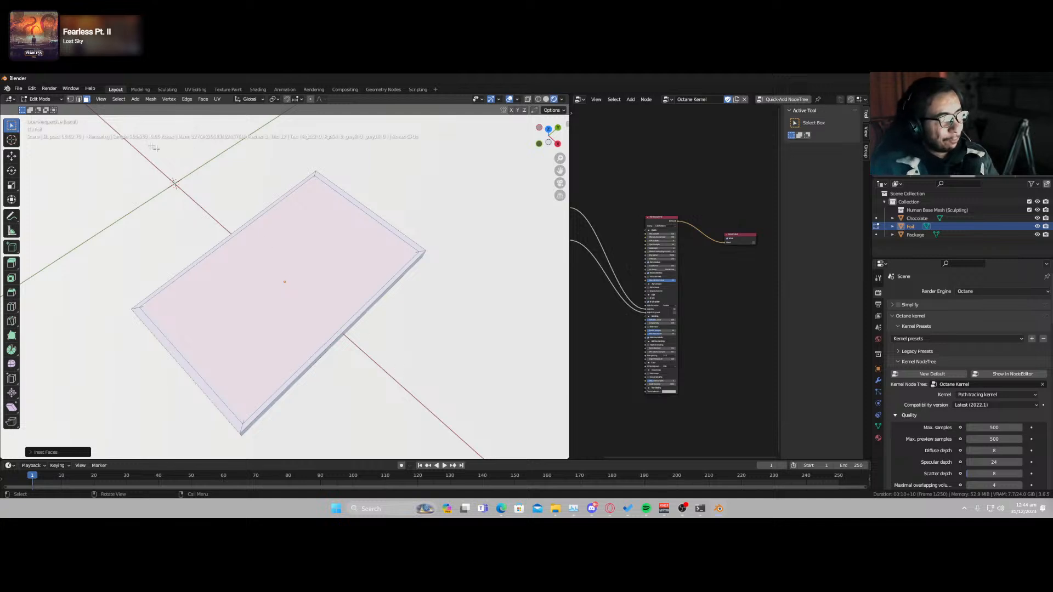
# - Select the outer border faces on the Foil slab's top and raise them about 0.0066 m along Z to form a rim
pyautogui.click(258, 216)
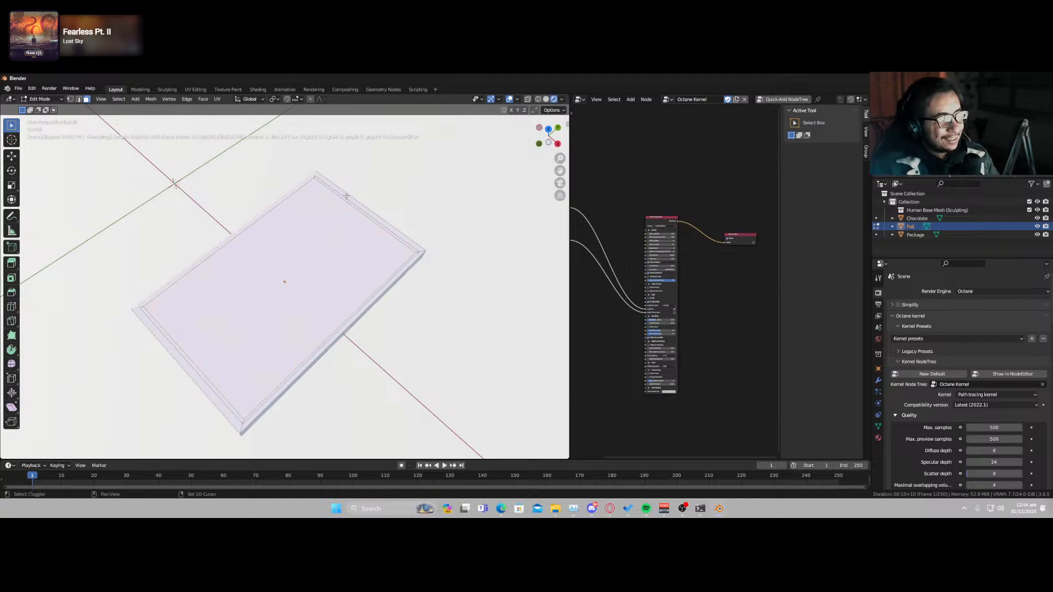
pyautogui.keyDown('shift'); pyautogui.click(347, 198); pyautogui.keyUp('shift')
pyautogui.keyDown('shift'); pyautogui.click(407, 268); pyautogui.keyUp('shift')
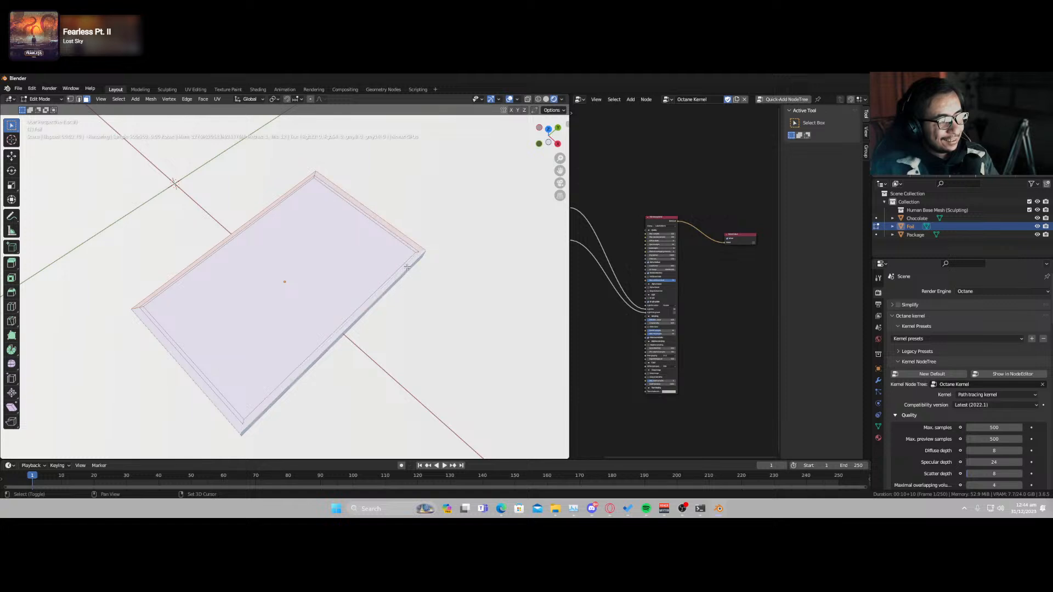
pyautogui.keyDown('shift'); pyautogui.click(197, 387); pyautogui.keyUp('shift')
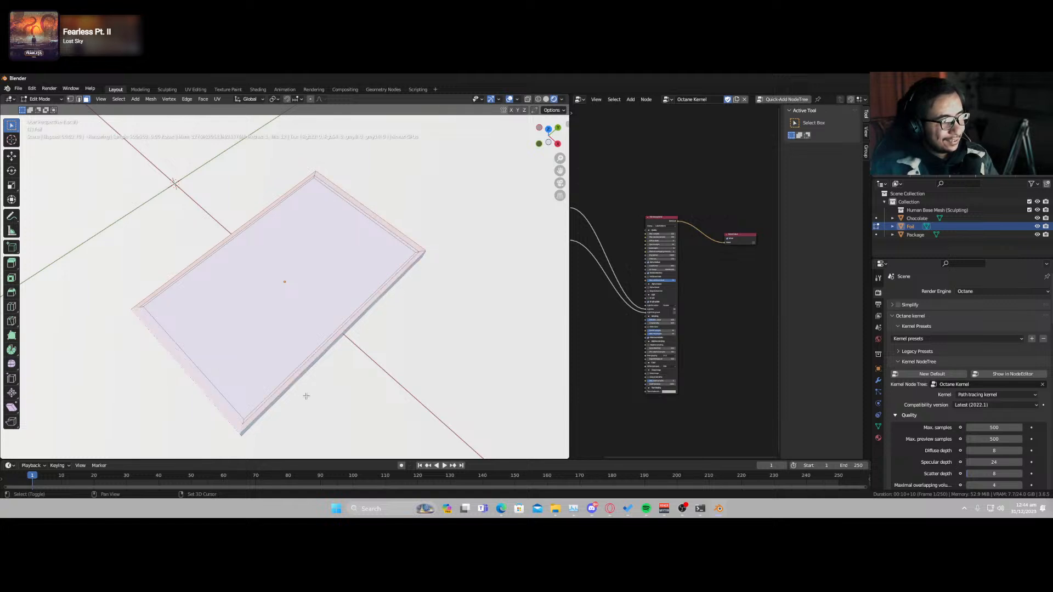
pyautogui.moveTo(306, 395); pyautogui.dragTo(350, 345, button='middle')
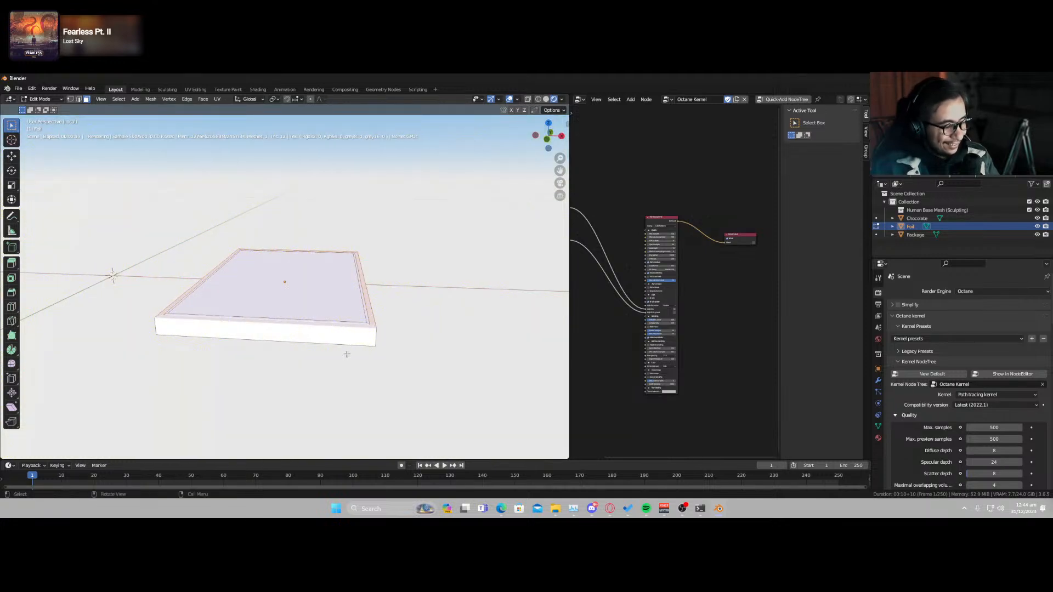
pyautogui.press('g')
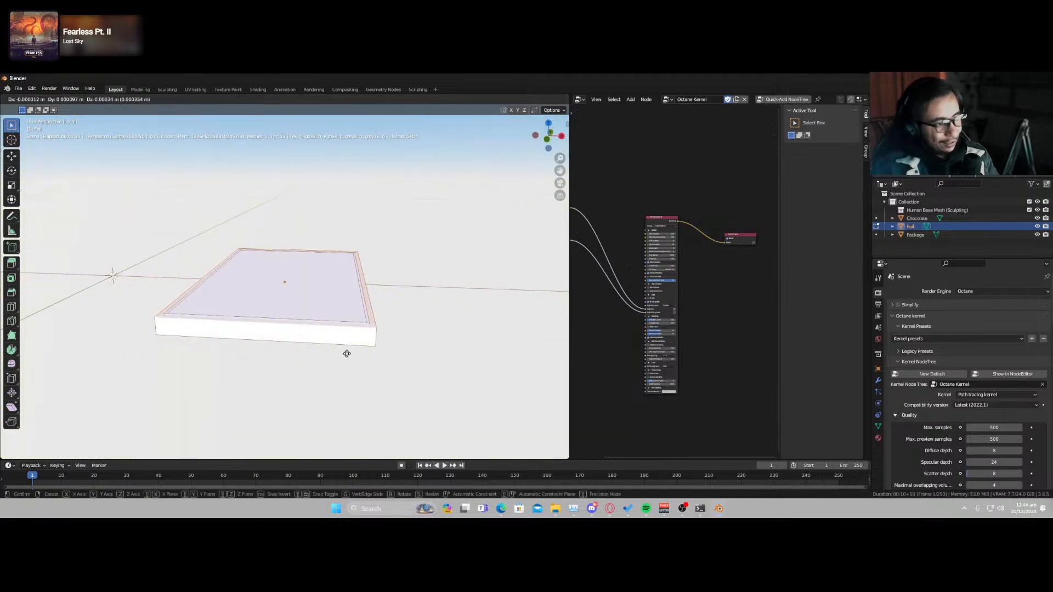
pyautogui.press('z')
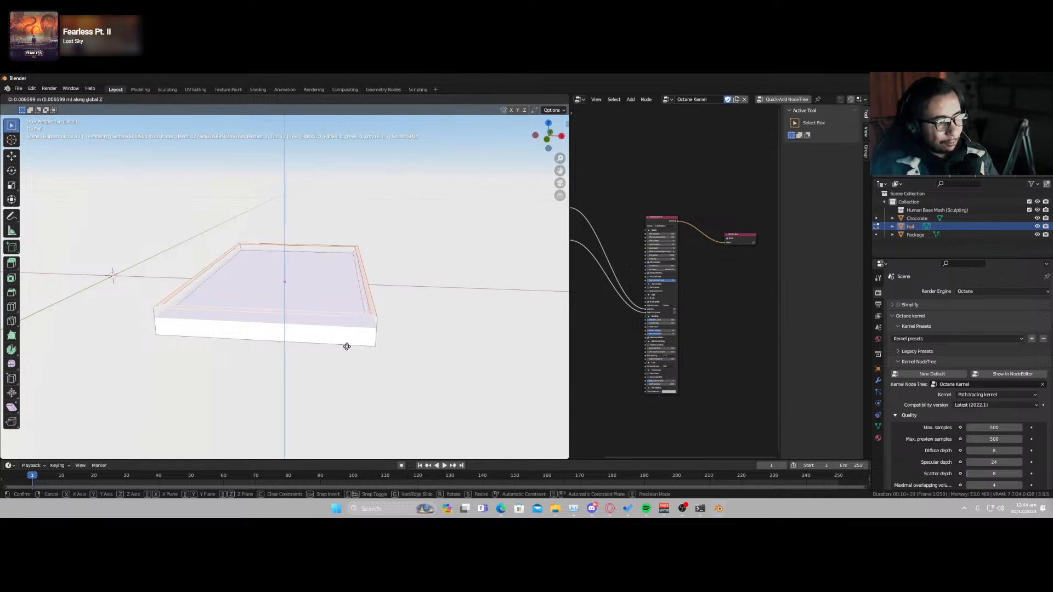
pyautogui.click(347, 347)
# - Scale the Foil tray's inner floor face down to about 0.94 so that the inner walls slope inward
pyautogui.press('z')
pyautogui.press('z')
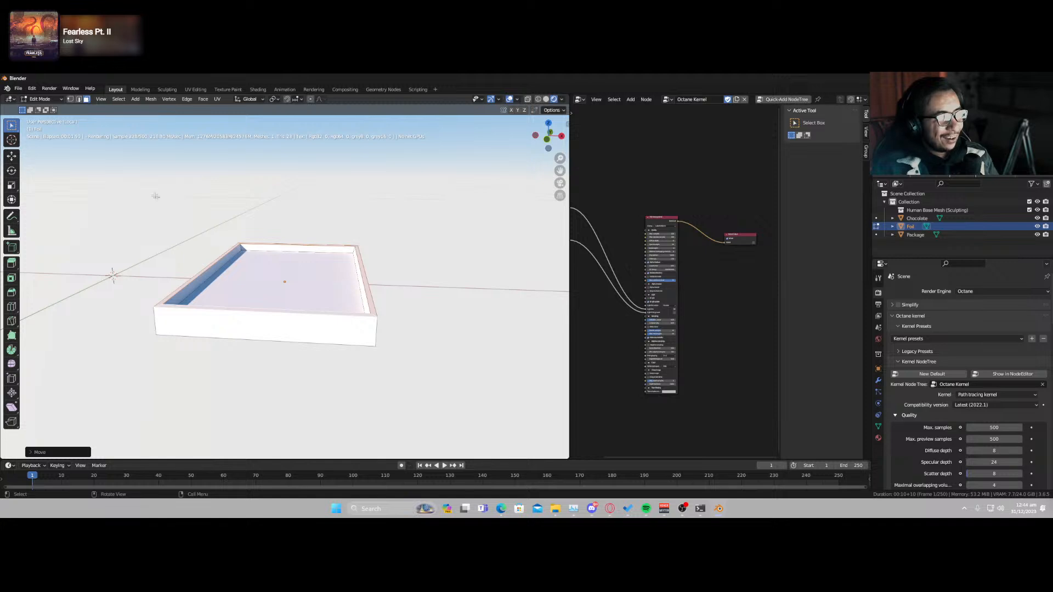
pyautogui.press('s')
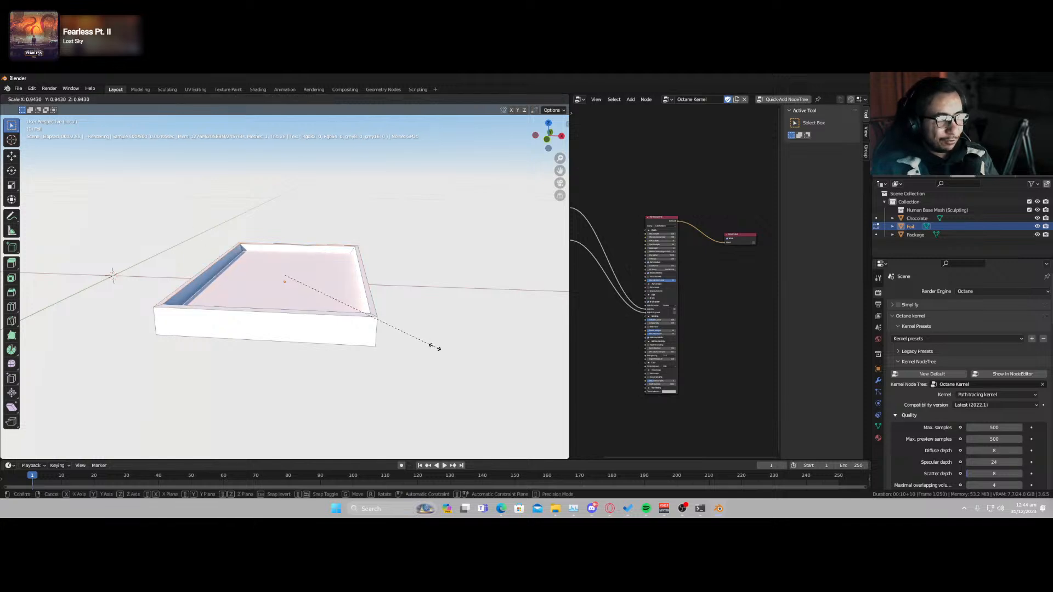
pyautogui.click(431, 347)
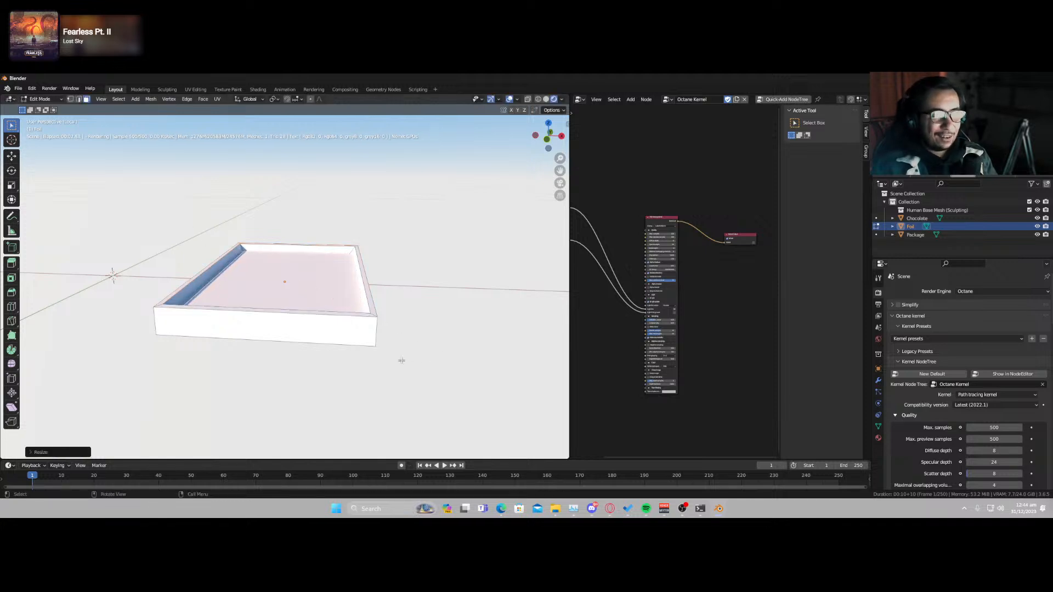
# - Switch to solid shading and add four evenly spaced loop cuts across the width of the Foil tray in top view
pyautogui.press('z')
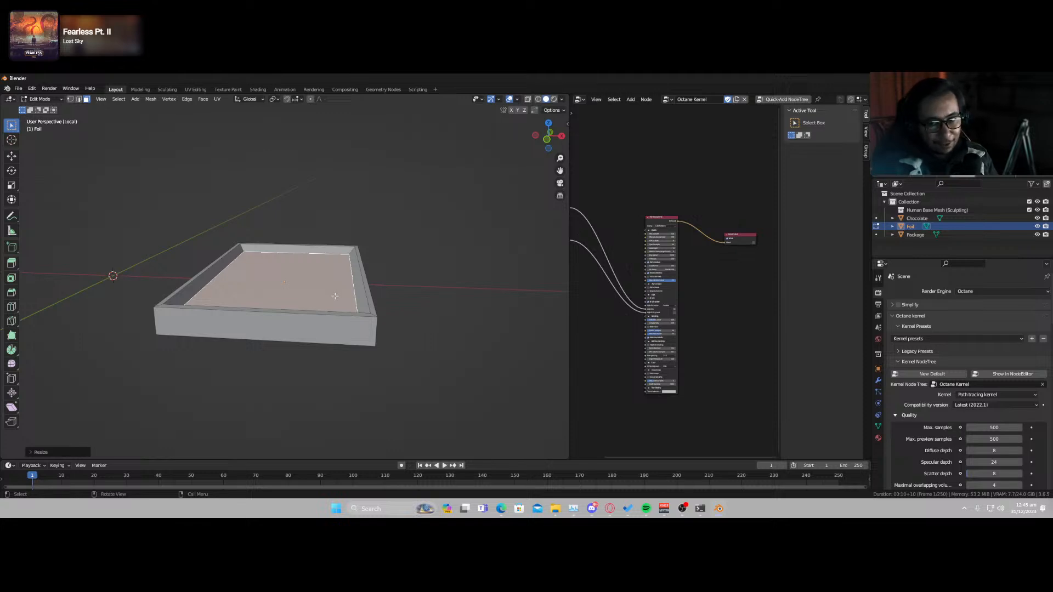
pyautogui.press('KP_7')
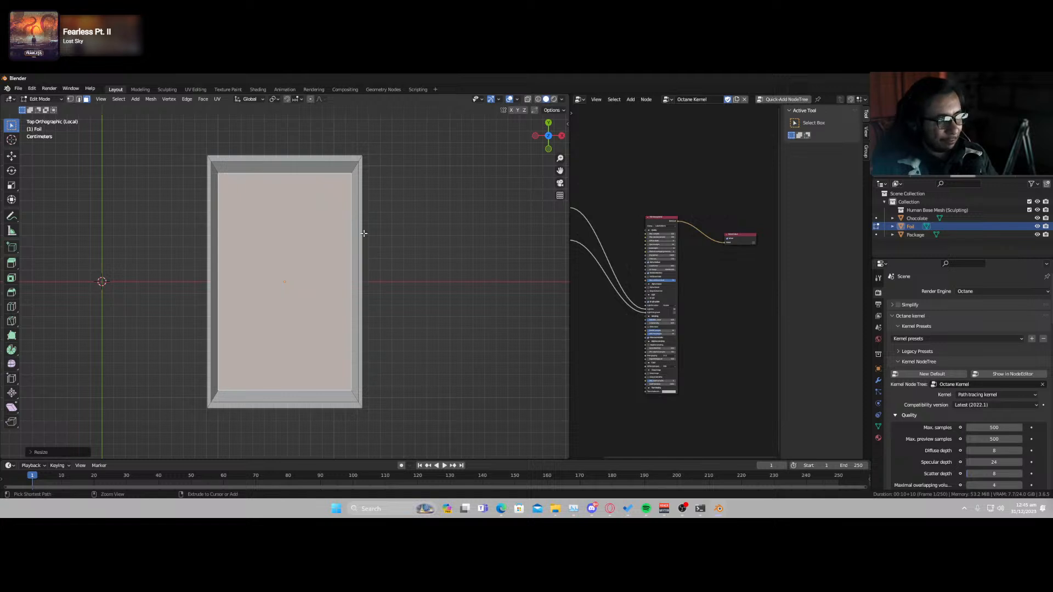
pyautogui.hotkey('ctrl', 'r')
pyautogui.scroll(3, 360, 247)
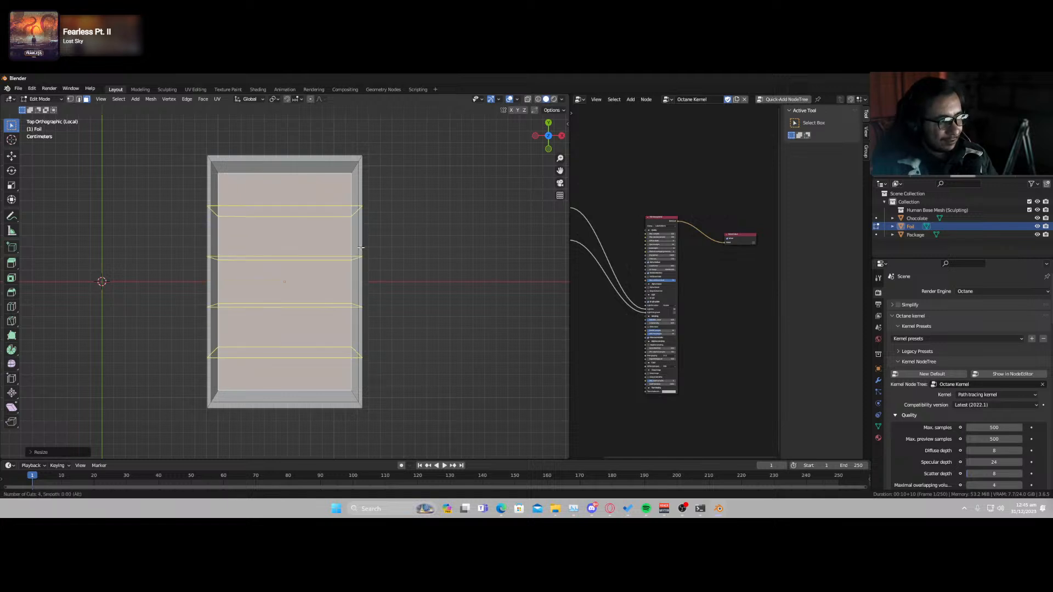
pyautogui.click(360, 247)
pyautogui.rightClick(360, 247)
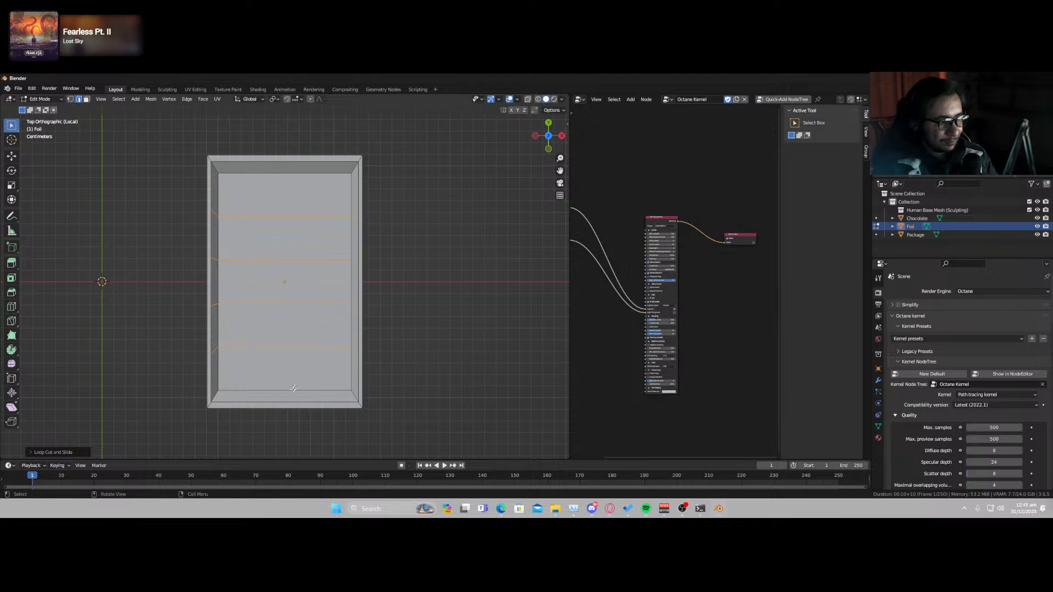
# - Add three evenly spaced loop cuts along the length of the Foil tray
pyautogui.hotkey('ctrl', 'r')
pyautogui.scroll(2, 287, 398)
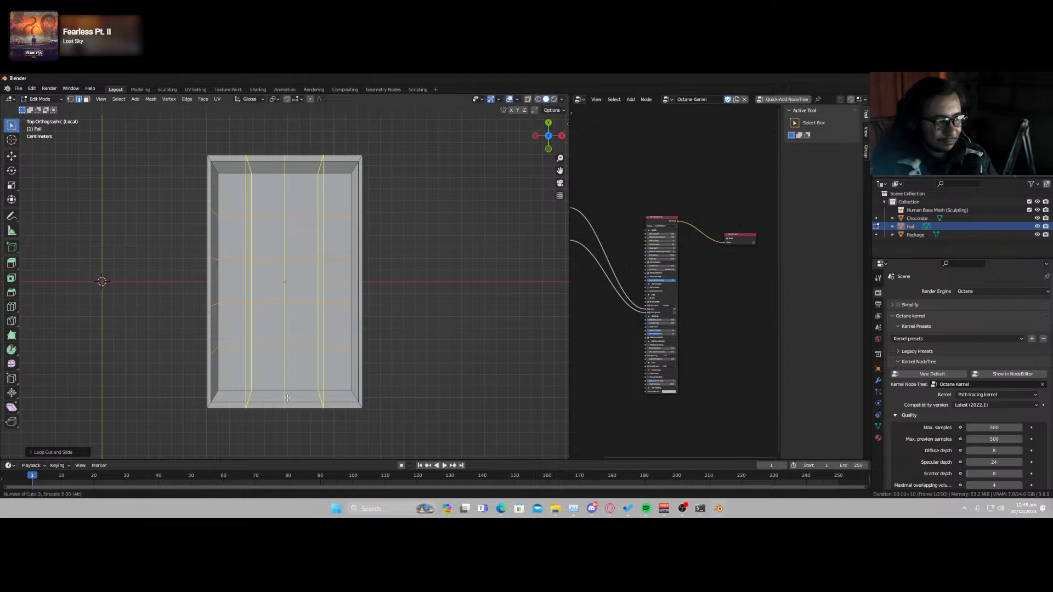
pyautogui.click(287, 397)
pyautogui.rightClick(286, 397)
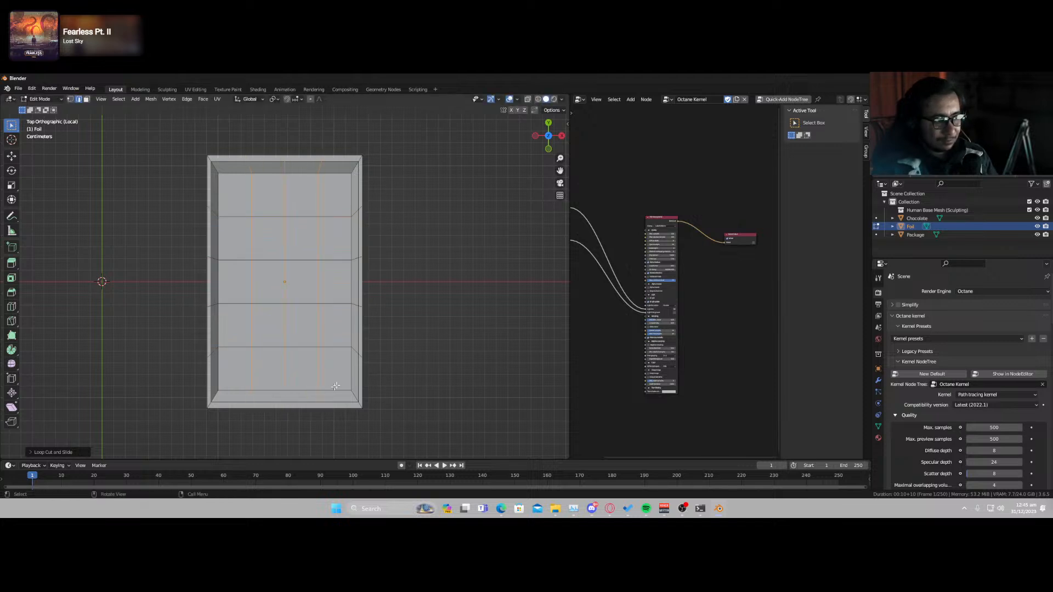
# - Select all twenty floor faces of the Foil tray in face selection and change the transform pivot point
pyautogui.click(88, 100)
pyautogui.click(234, 194)
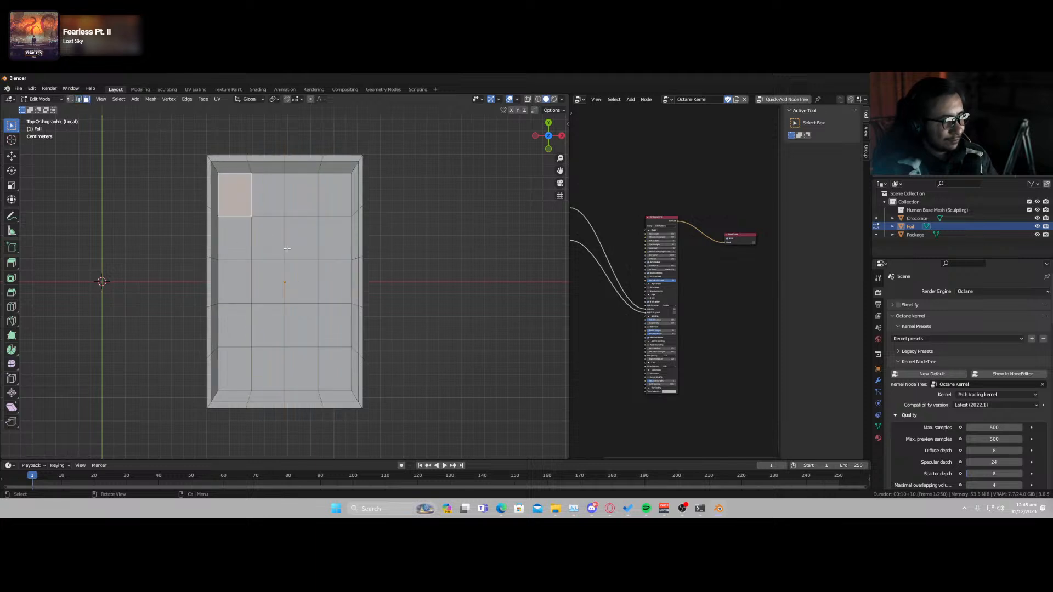
pyautogui.scroll(2, 277, 286)
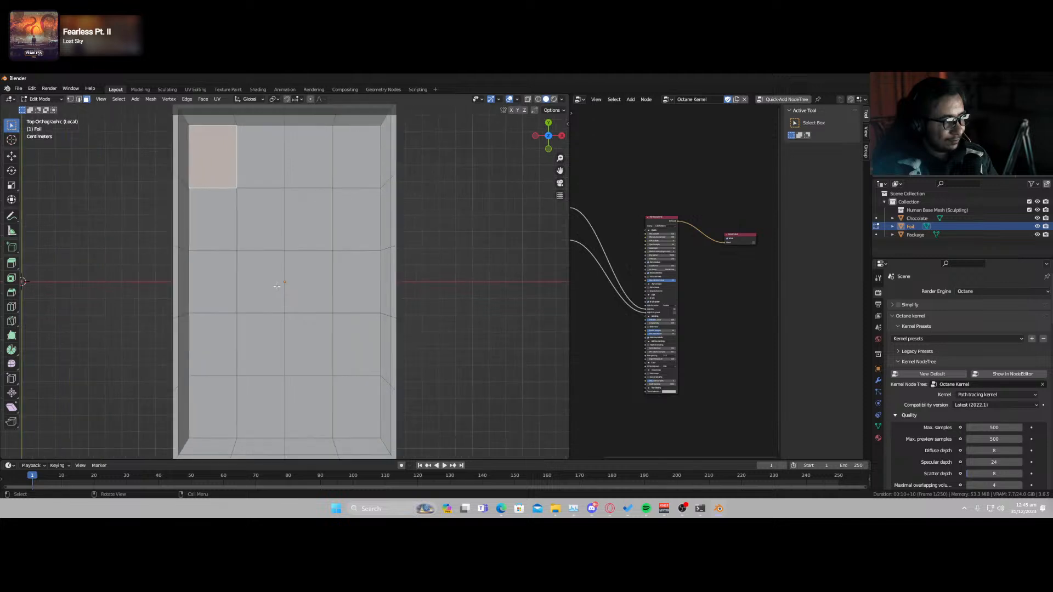
pyautogui.scroll(-1, 277, 285)
pyautogui.moveTo(277, 285); pyautogui.dragTo(303, 226, button='middle')
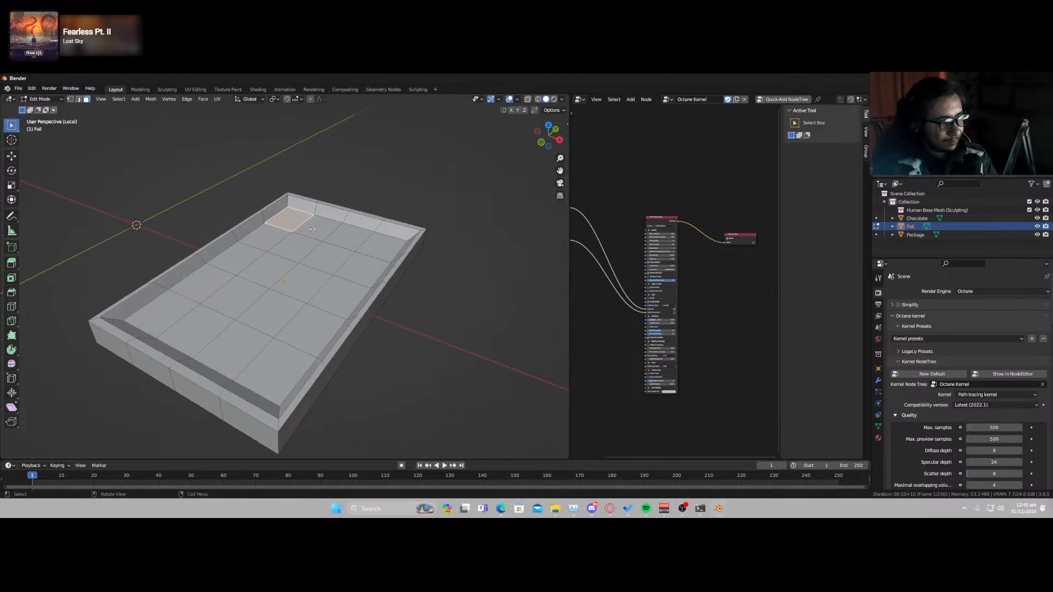
pyautogui.keyDown('shift'); pyautogui.click(318, 228); pyautogui.keyUp('shift')
pyautogui.keyDown('shift'); pyautogui.click(349, 237); pyautogui.keyUp('shift')
pyautogui.keyDown('shift'); pyautogui.click(386, 244); pyautogui.keyUp('shift')
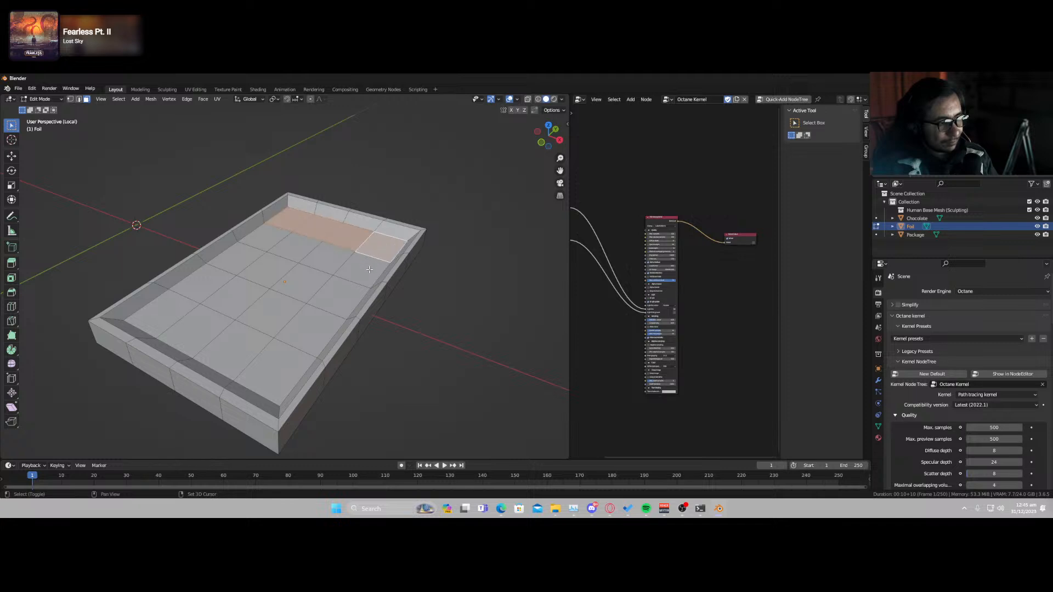
pyautogui.keyDown('shift'); pyautogui.click(368, 264); pyautogui.keyUp('shift')
pyautogui.keyDown('shift'); pyautogui.click(329, 261); pyautogui.keyUp('shift')
pyautogui.keyDown('shift'); pyautogui.click(265, 237); pyautogui.keyUp('shift')
pyautogui.keyDown('shift'); pyautogui.click(295, 248); pyautogui.keyUp('shift')
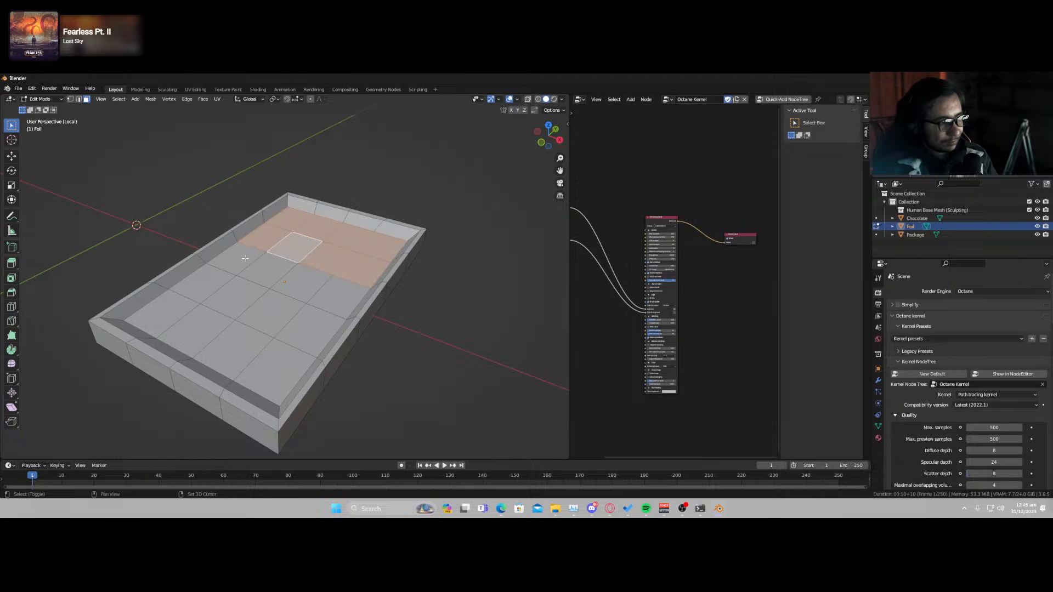
pyautogui.keyDown('shift'); pyautogui.click(227, 257); pyautogui.keyUp('shift')
pyautogui.keyDown('shift'); pyautogui.click(266, 270); pyautogui.keyUp('shift')
pyautogui.keyDown('shift'); pyautogui.click(299, 284); pyautogui.keyUp('shift')
pyautogui.keyDown('shift'); pyautogui.click(339, 298); pyautogui.keyUp('shift')
pyautogui.keyDown('shift'); pyautogui.click(318, 335); pyautogui.keyUp('shift')
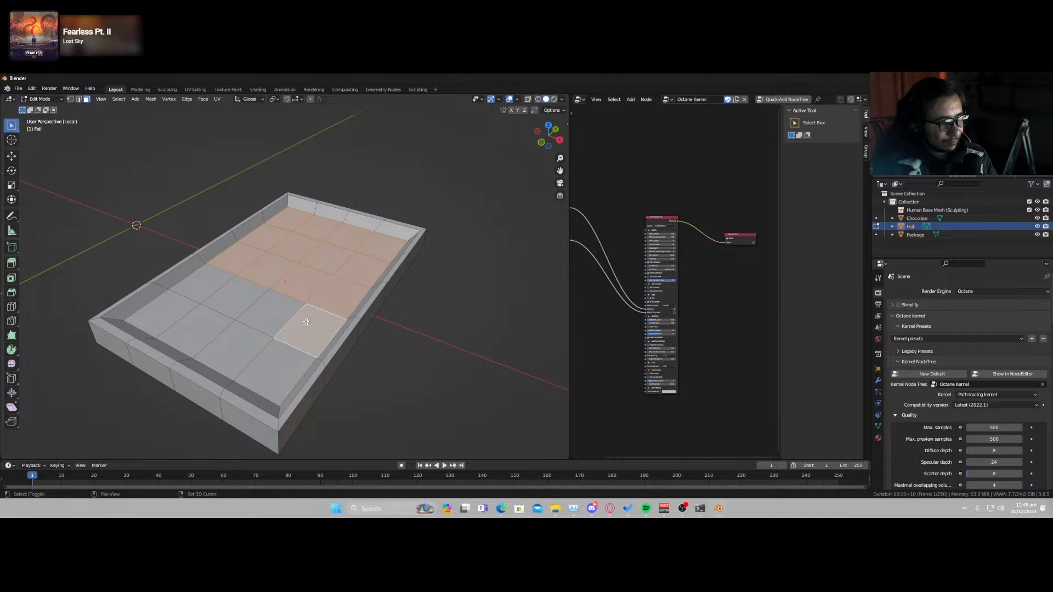
pyautogui.keyDown('shift'); pyautogui.click(280, 317); pyautogui.keyUp('shift')
pyautogui.keyDown('shift'); pyautogui.click(241, 299); pyautogui.keyUp('shift')
pyautogui.keyDown('shift'); pyautogui.click(202, 284); pyautogui.keyUp('shift')
pyautogui.keyDown('shift'); pyautogui.click(159, 329); pyautogui.keyUp('shift')
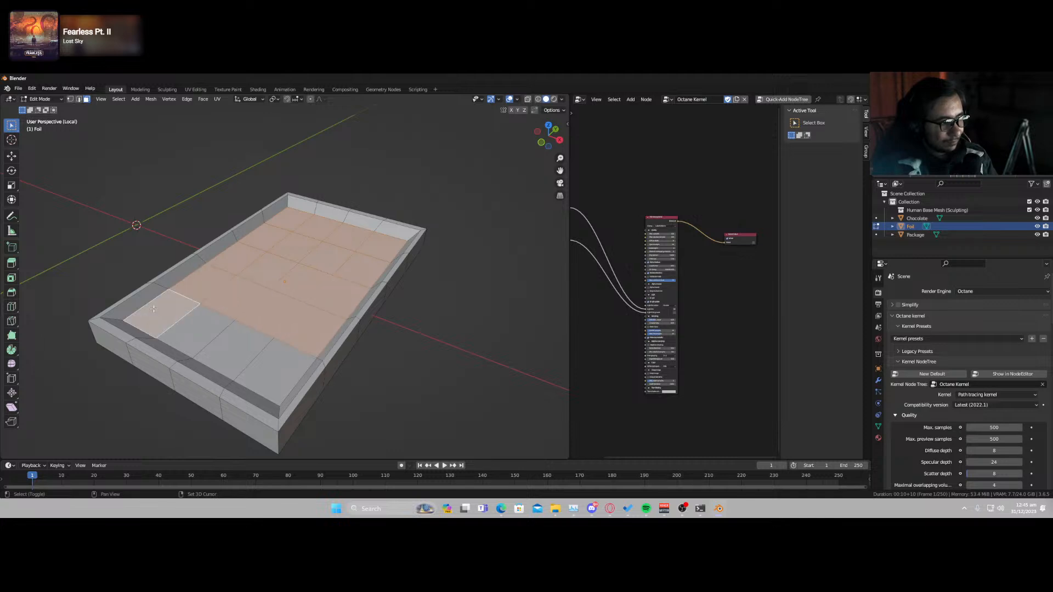
pyautogui.keyDown('shift'); pyautogui.click(200, 332); pyautogui.keyUp('shift')
pyautogui.keyDown('shift'); pyautogui.click(244, 347); pyautogui.keyUp('shift')
pyautogui.keyDown('shift'); pyautogui.click(282, 349); pyautogui.keyUp('shift')
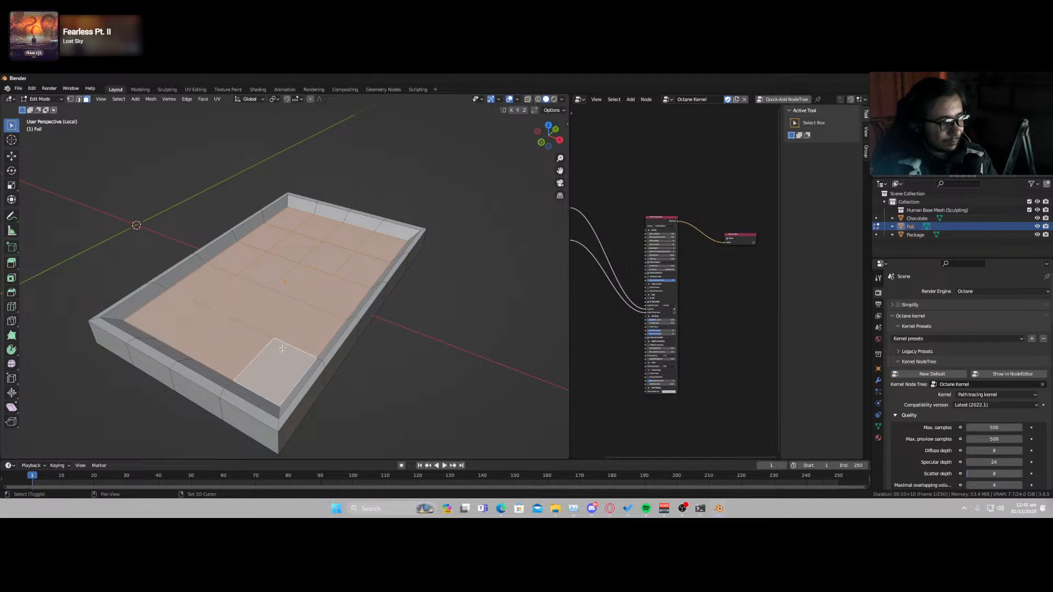
pyautogui.click(274, 99)
pyautogui.click(307, 128)
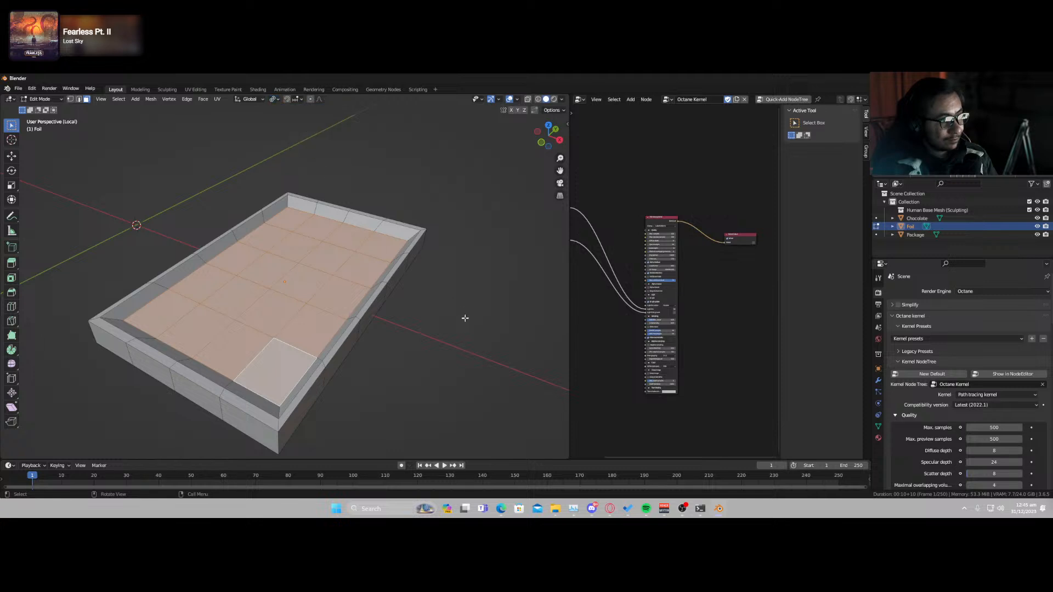
# - Try to extrude the twenty floor faces upward and shrink them by scaling, shrink/fatten or insetting
pyautogui.press('e')
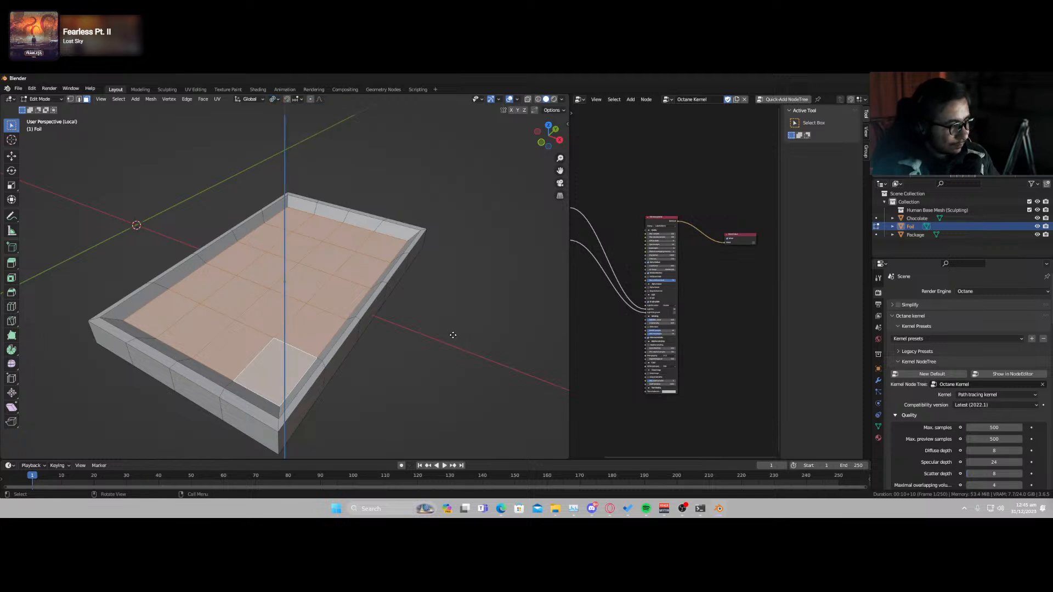
pyautogui.click(451, 329)
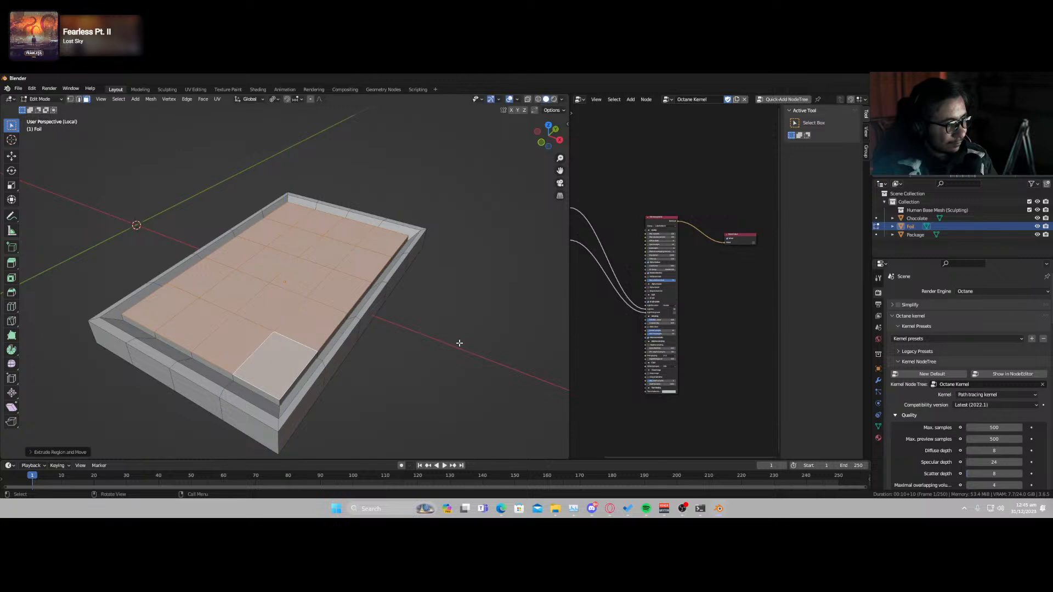
pyautogui.press('s')
pyautogui.press('Escape')
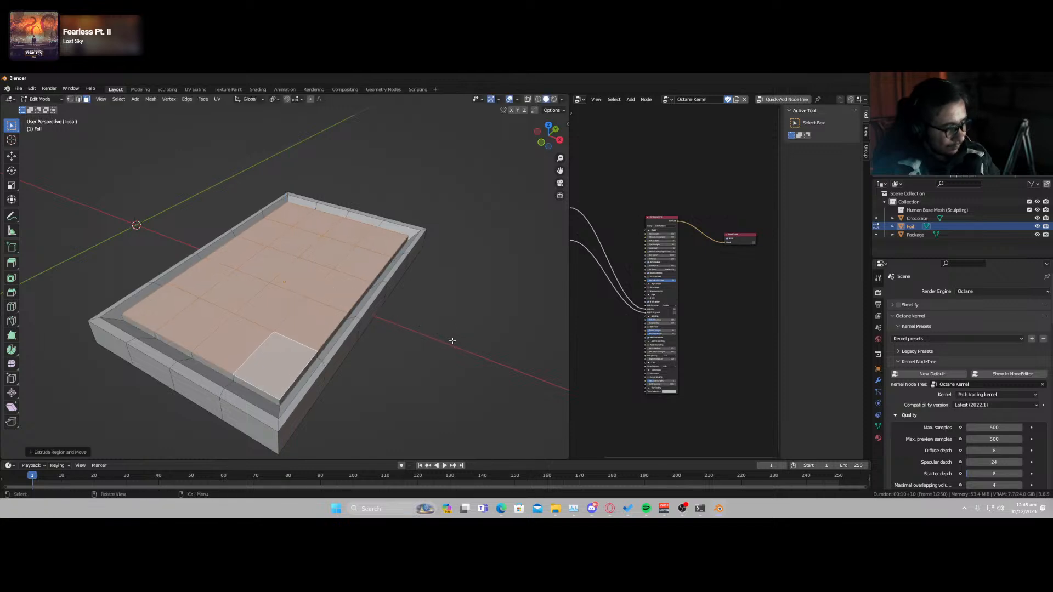
pyautogui.hotkey('alt', 's')
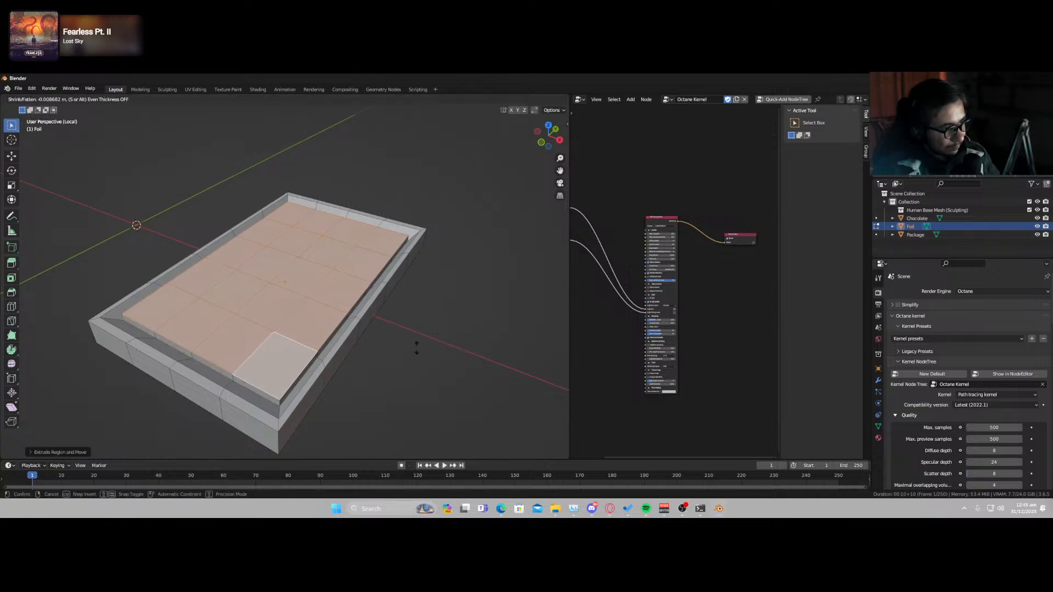
pyautogui.press('Escape')
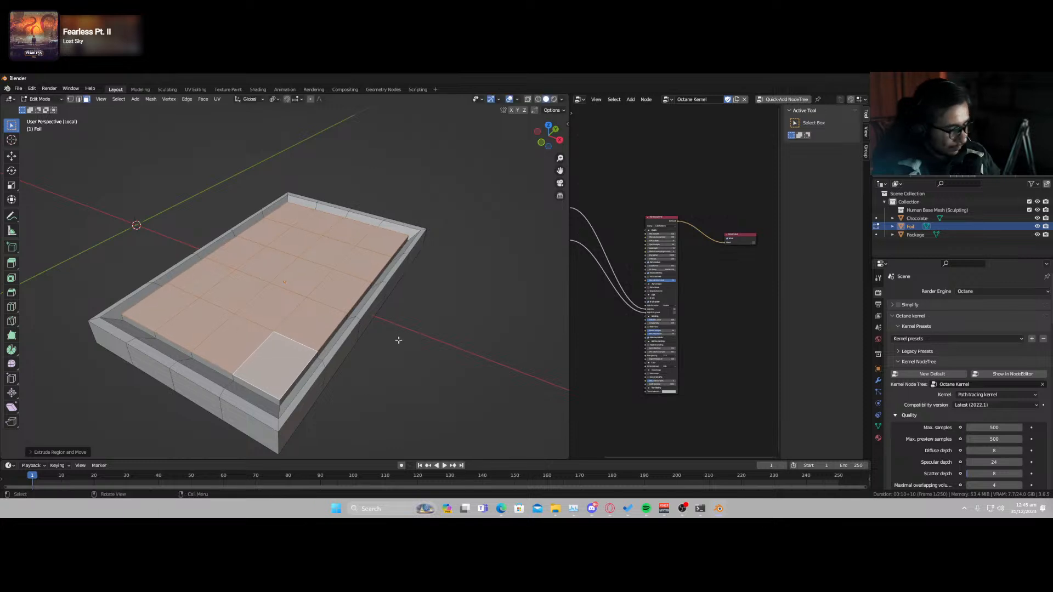
pyautogui.press('i')
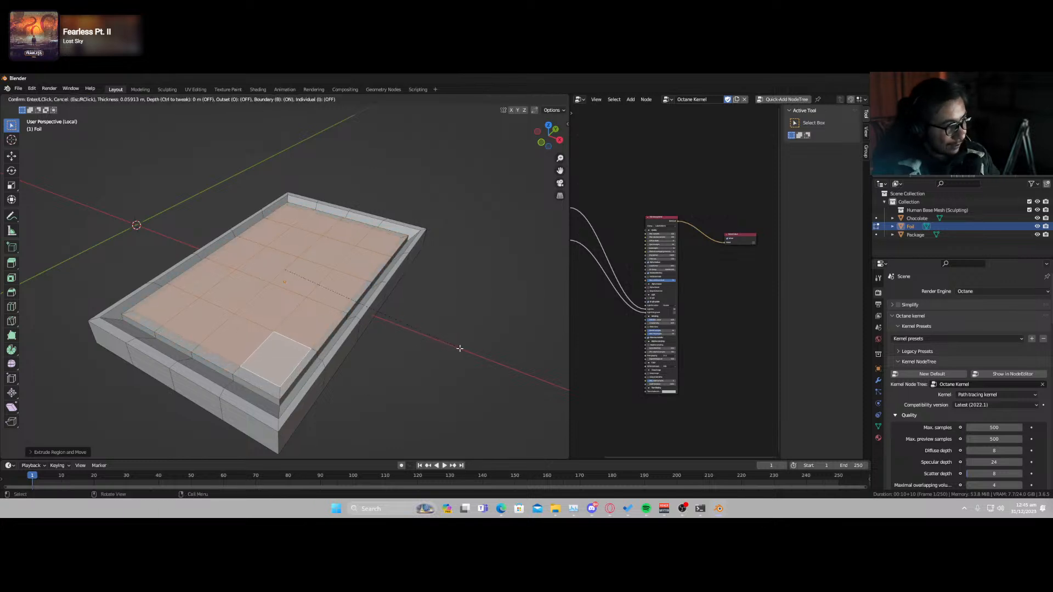
pyautogui.press('Escape')
pyautogui.hotkey('ctrl', 'z')
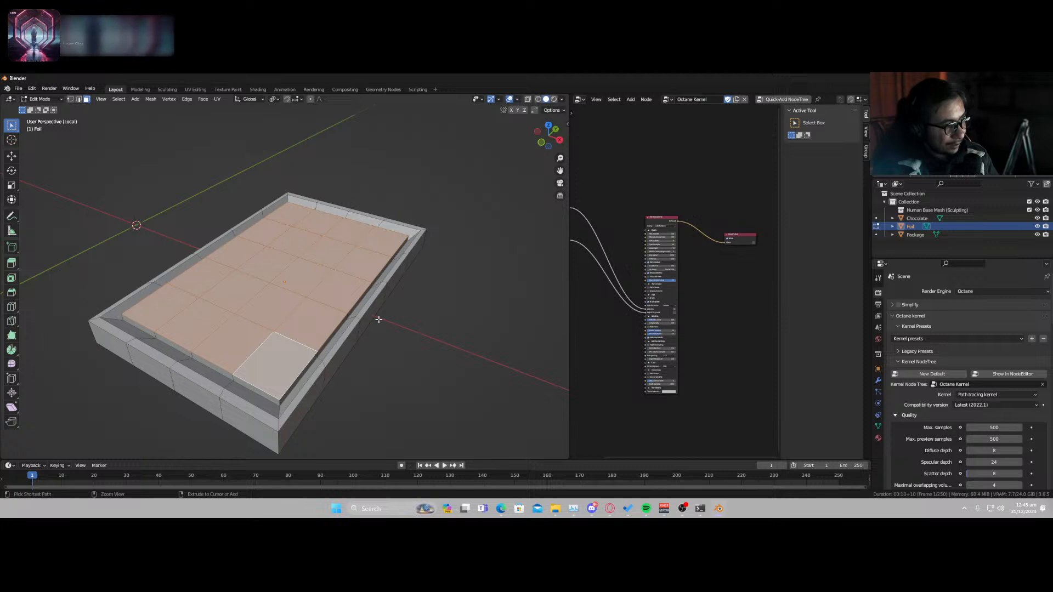
pyautogui.hotkey('ctrl', 'z')
pyautogui.click(261, 307)
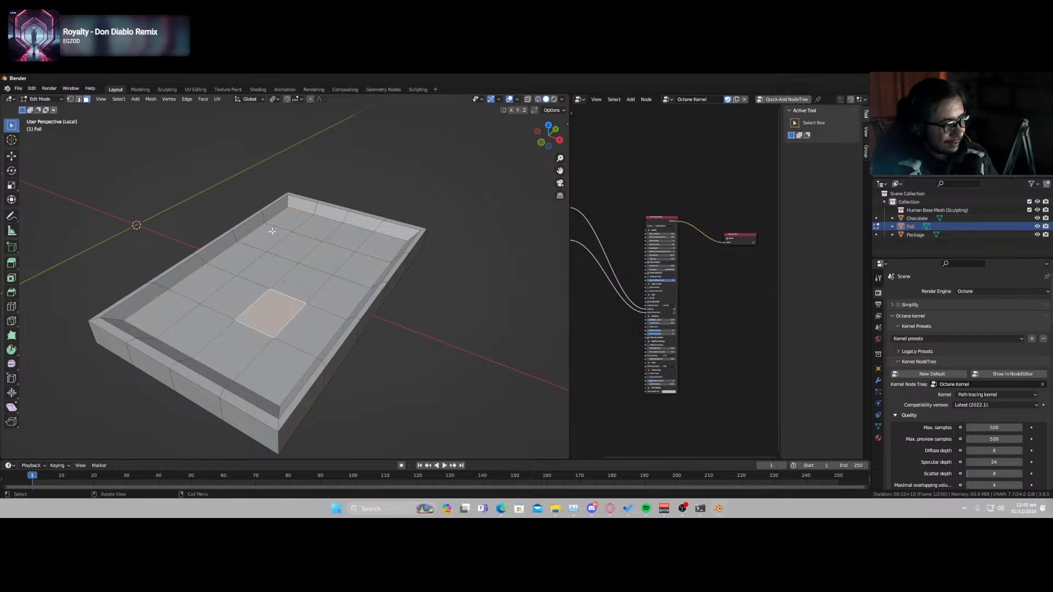
pyautogui.click(285, 217)
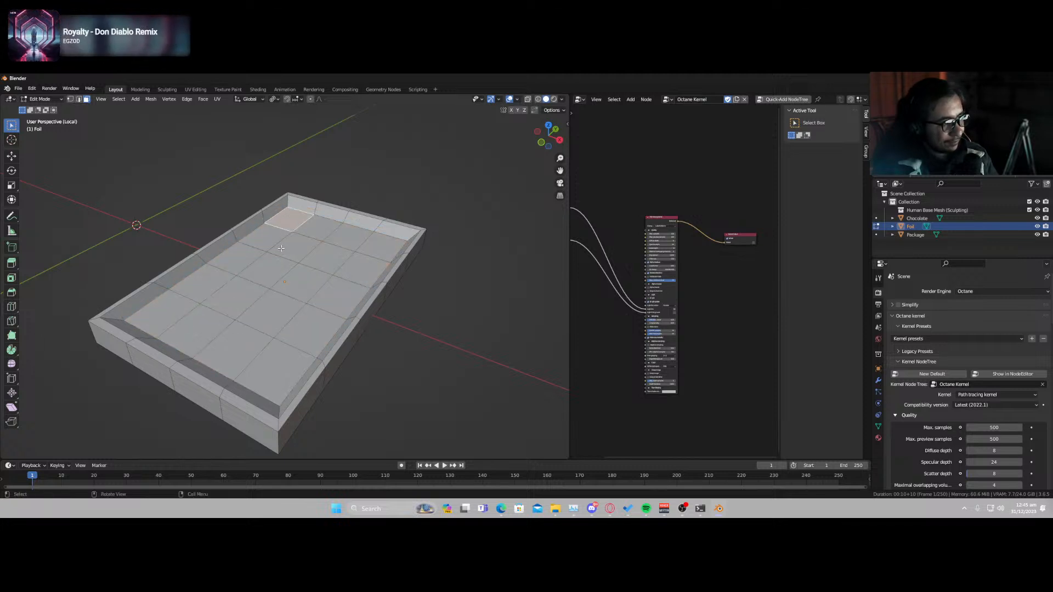
pyautogui.hotkey('ctrl', 'z')
pyautogui.hotkey('ctrl', 'z')
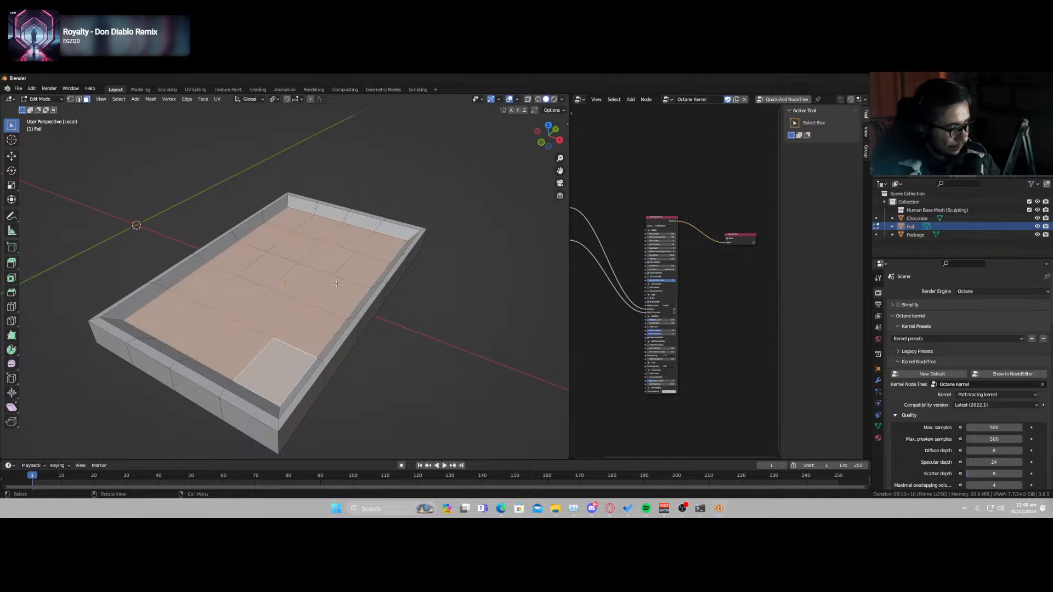
# - Extrude the twenty floor faces of the Foil tray upward about 0.0065 m and inset them individually by about 0.034 m
pyautogui.press('e')
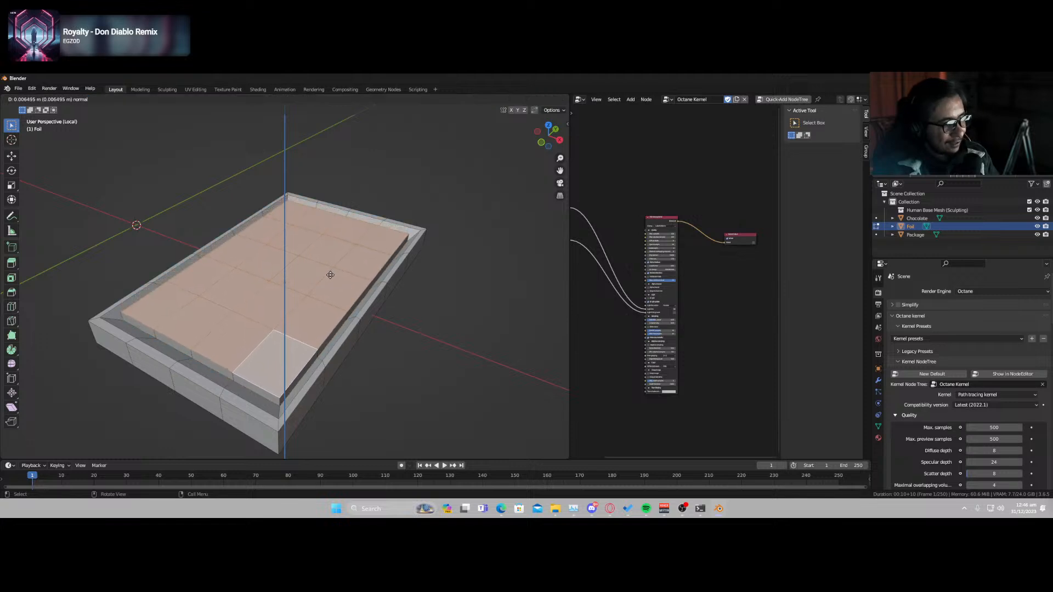
pyautogui.click(330, 275)
pyautogui.press('i')
pyautogui.press('i')
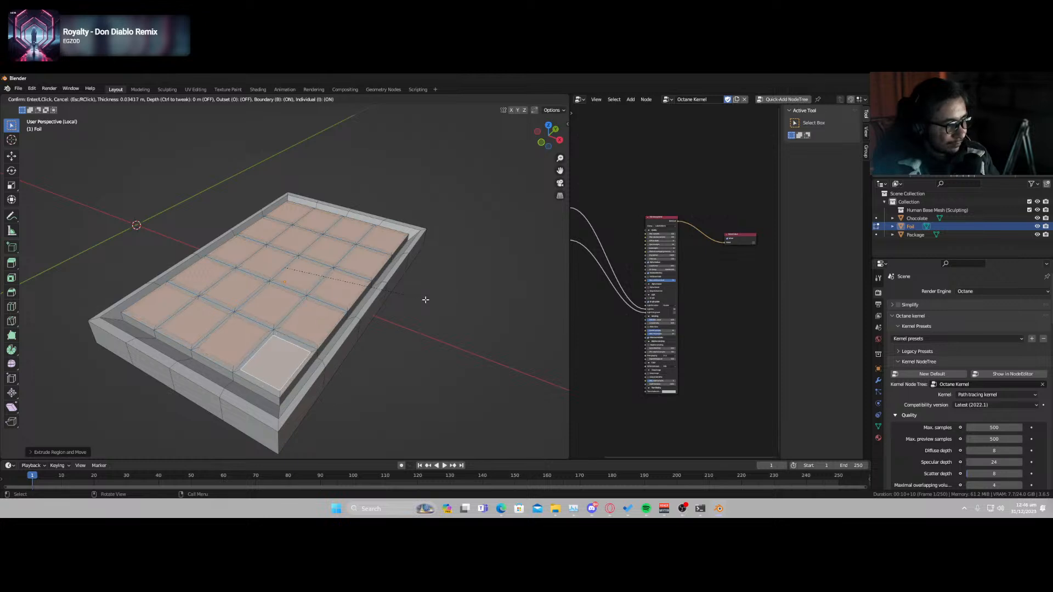
pyautogui.click(426, 300)
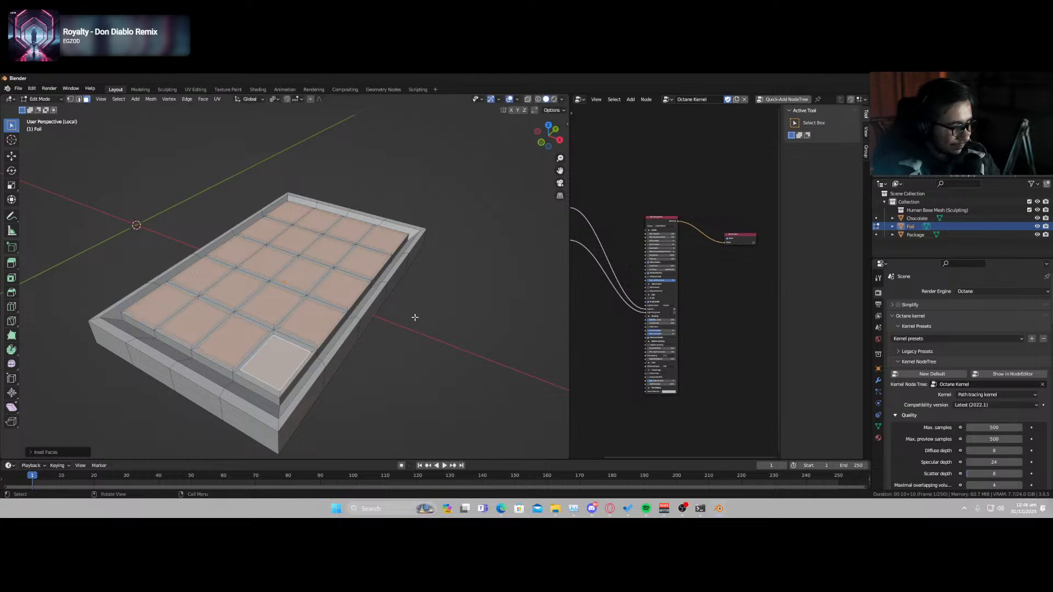
# - Inset the twenty tile faces again by about 0.009 m and lower them along Z to form recessed pockets
pyautogui.press('i')
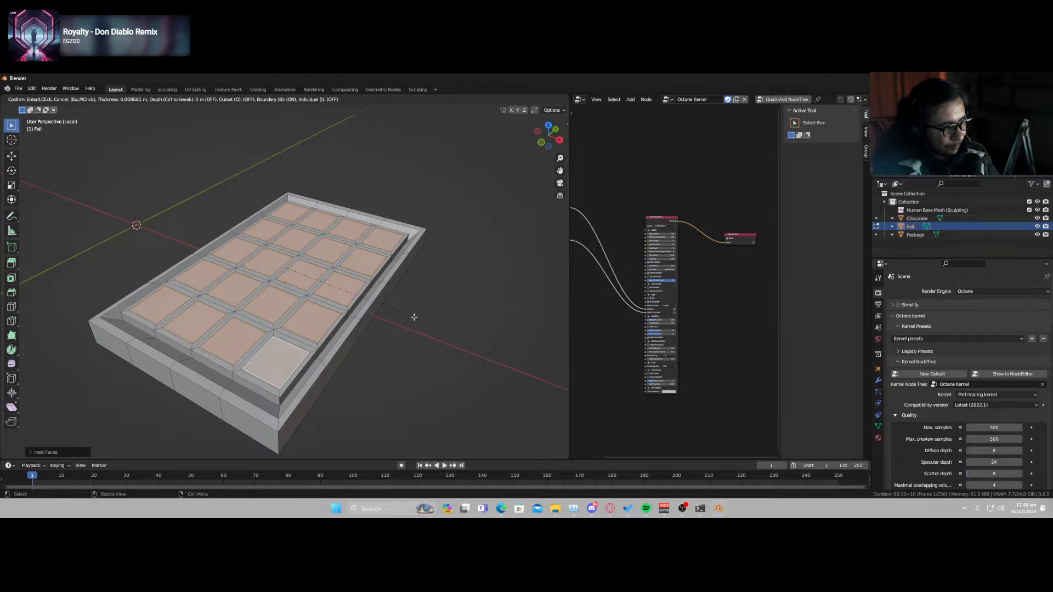
pyautogui.click(414, 317)
pyautogui.press('g')
pyautogui.press('z')
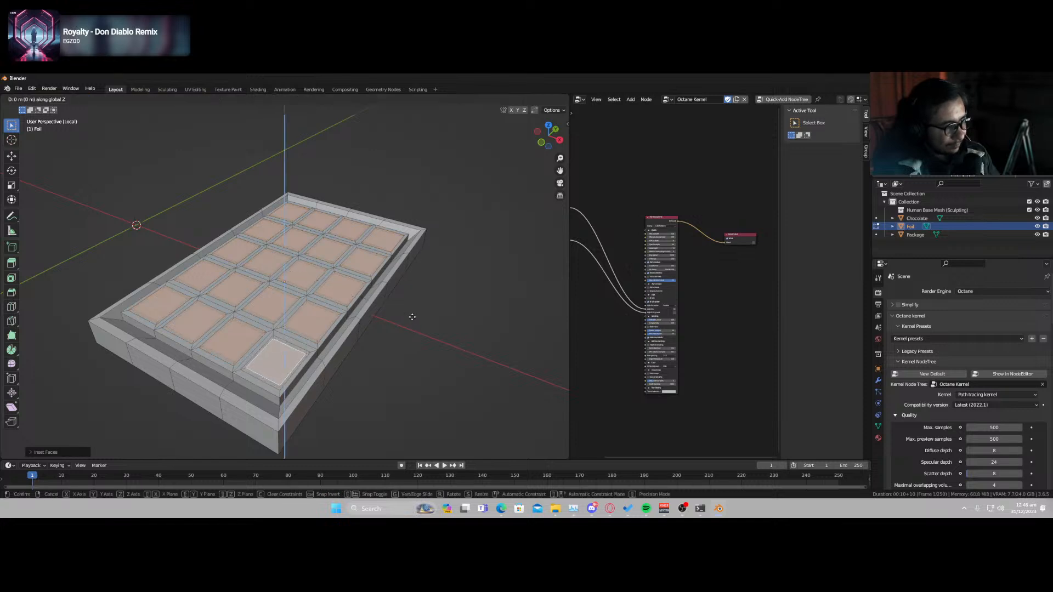
pyautogui.click(412, 318)
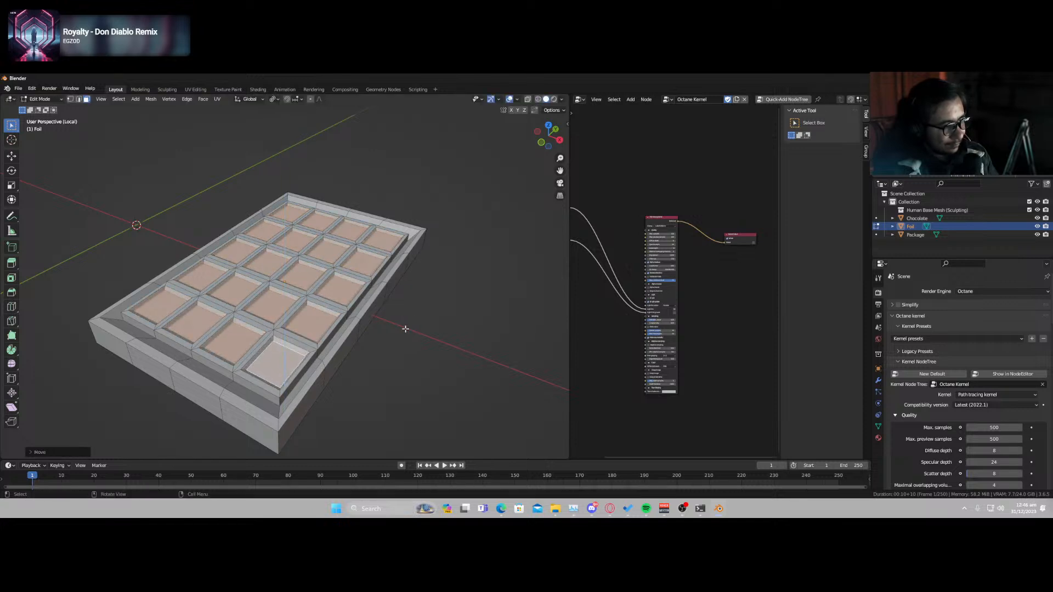
# - Try smoothing the Foil tray with a level 1 Subdivision Surface modifier and check the pocket faces in X-ray
pyautogui.press('Tab')
pyautogui.moveTo(349, 342); pyautogui.dragTo(301, 354, button='middle')
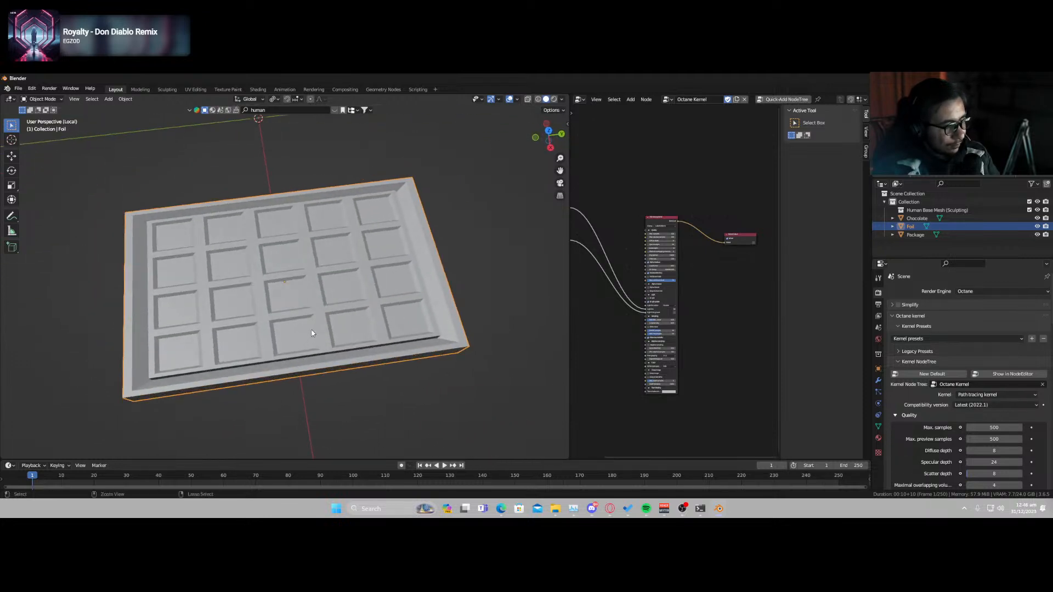
pyautogui.hotkey('ctrl', '1')
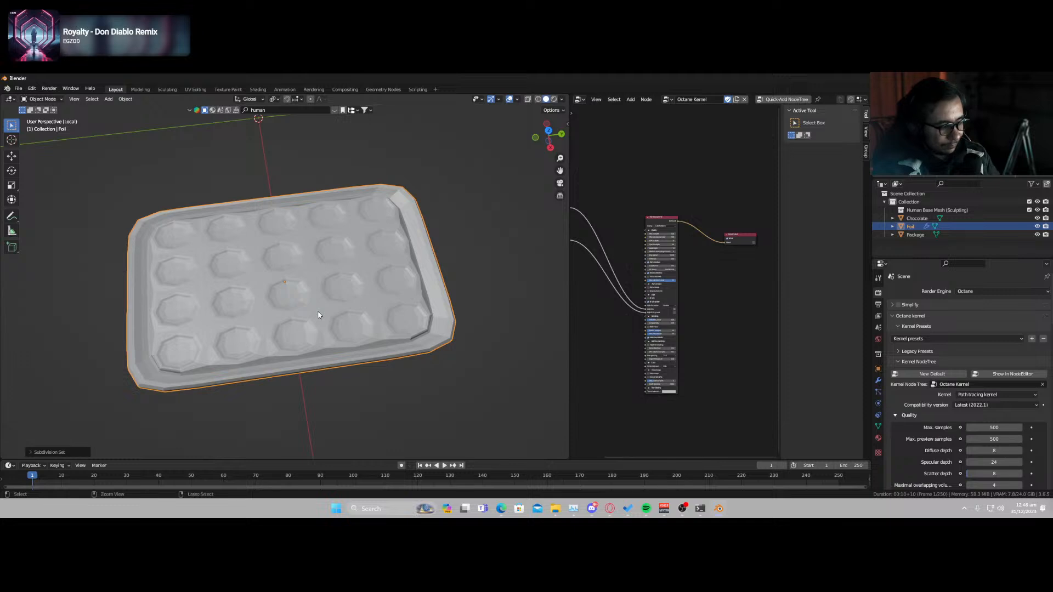
pyautogui.press('Tab')
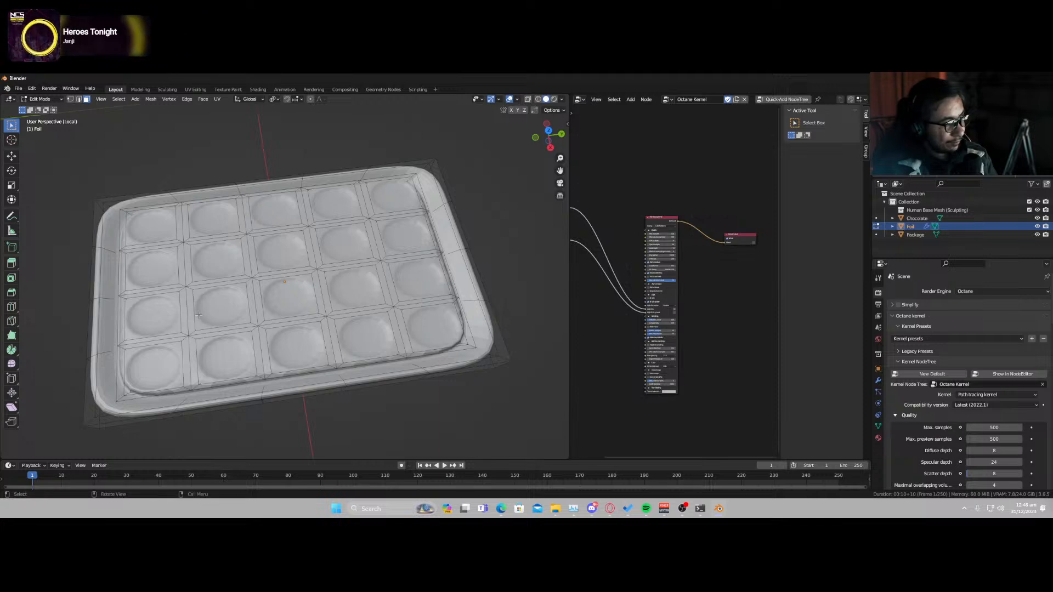
pyautogui.hotkey('alt', 'z')
pyautogui.hotkey('ctrl', 'z')
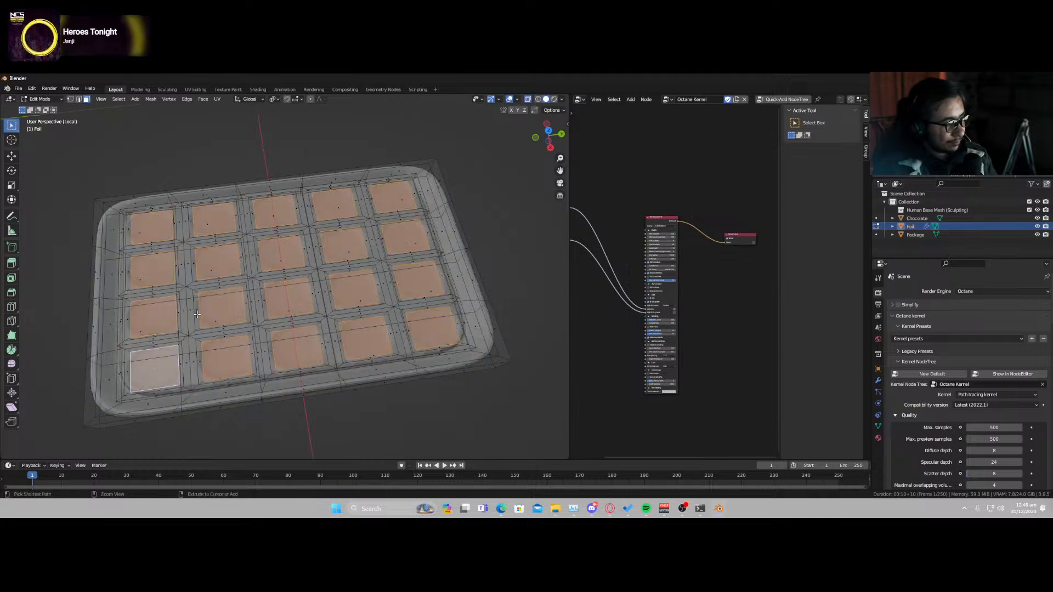
# - Try insetting the pocket floor faces by about 0.01 m, and undo the inset and the subdivision
pyautogui.press('i')
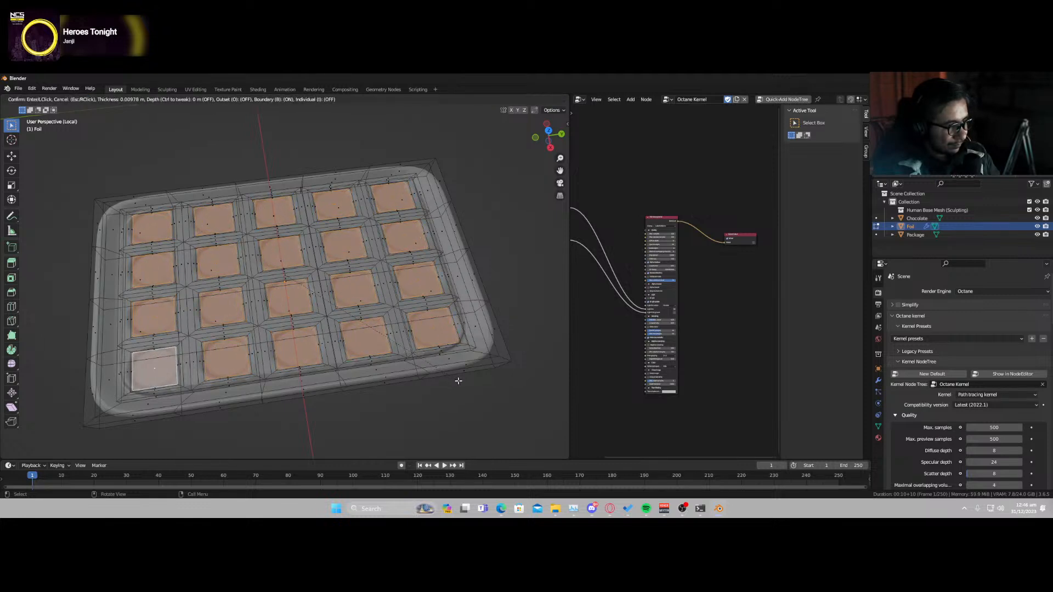
pyautogui.click(458, 381)
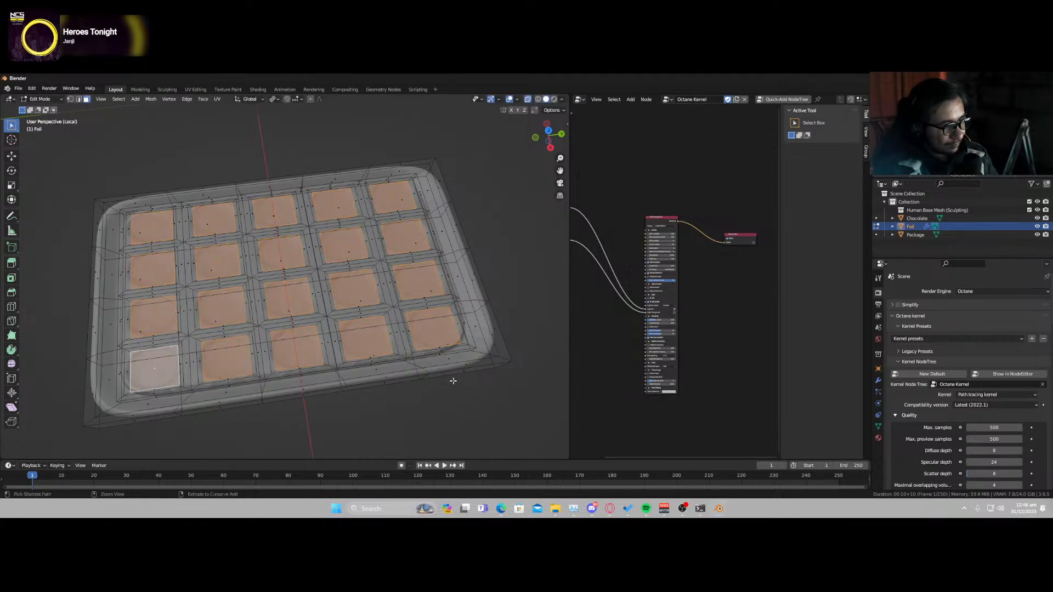
pyautogui.press('Tab')
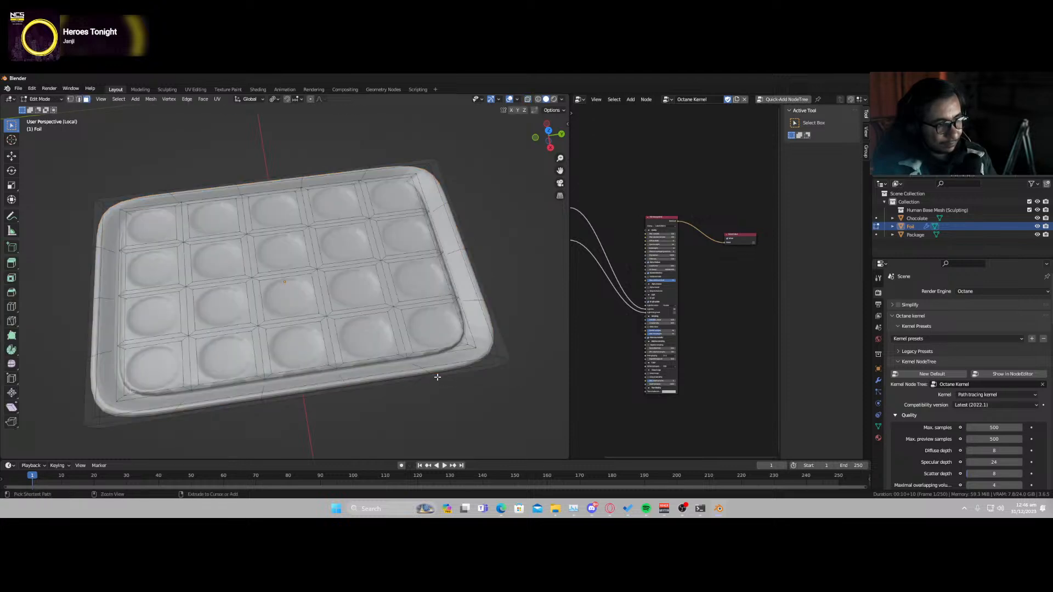
pyautogui.hotkey('ctrl', 'z')
pyautogui.hotkey('ctrl', 'z')
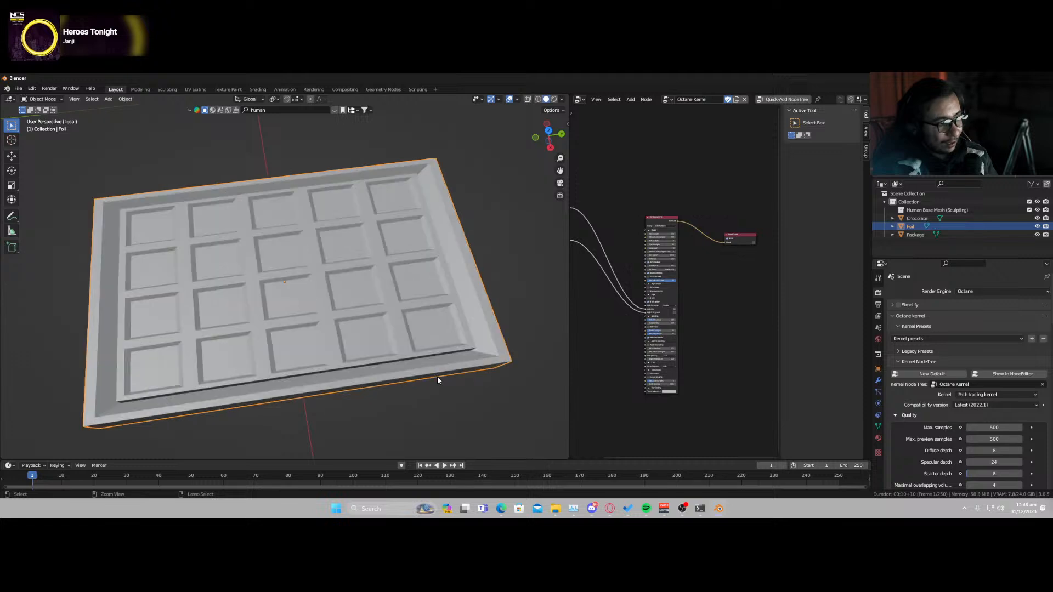
# - Bevel the Foil tray's vertical outer corner edges and bottom outline edges with 4 segments
pyautogui.moveTo(371, 375); pyautogui.dragTo(411, 340, button='middle')
pyautogui.press('Tab')
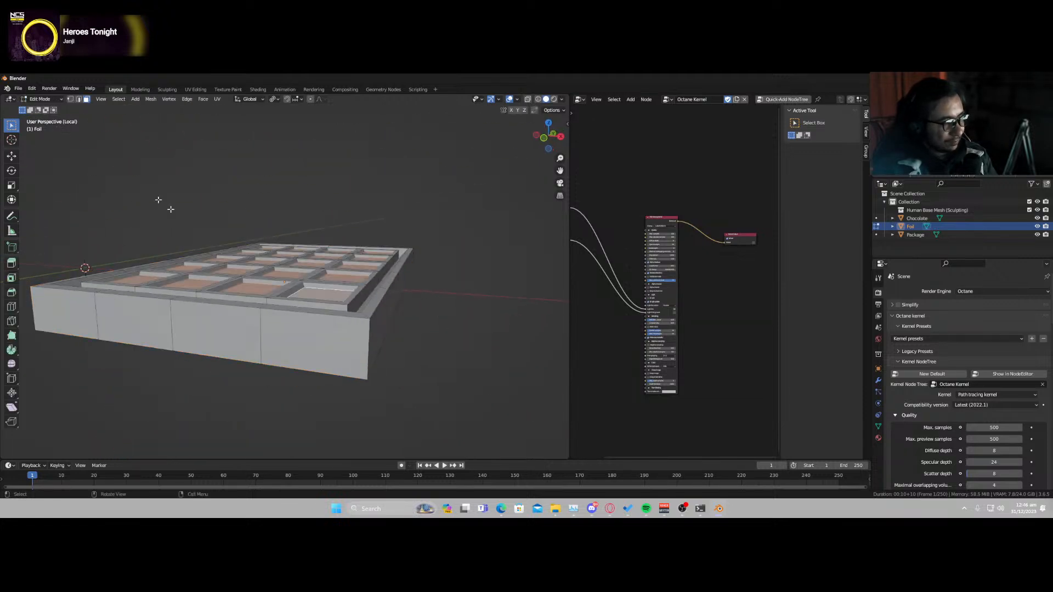
pyautogui.click(78, 99)
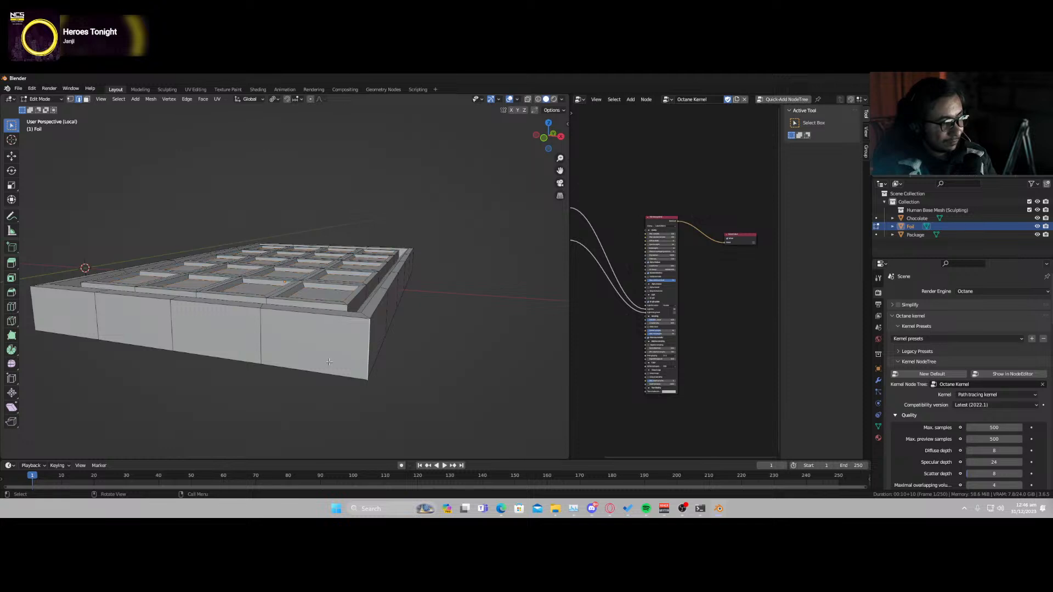
pyautogui.moveTo(310, 361); pyautogui.dragTo(191, 373, button='middle')
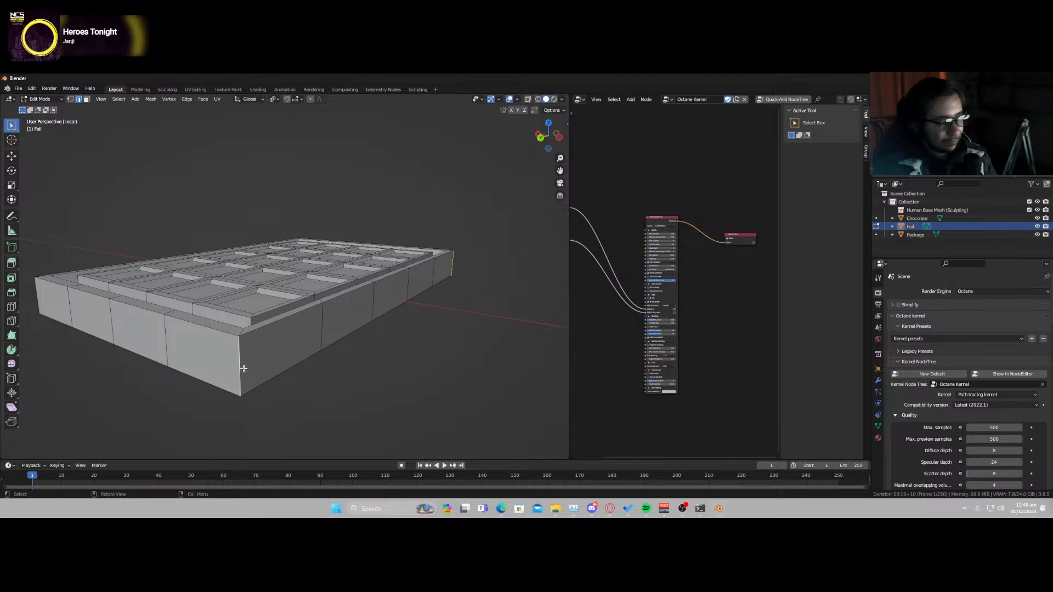
pyautogui.moveTo(315, 369); pyautogui.dragTo(316, 328, button='middle')
pyautogui.moveTo(173, 186); pyautogui.dragTo(324, 215, button='middle')
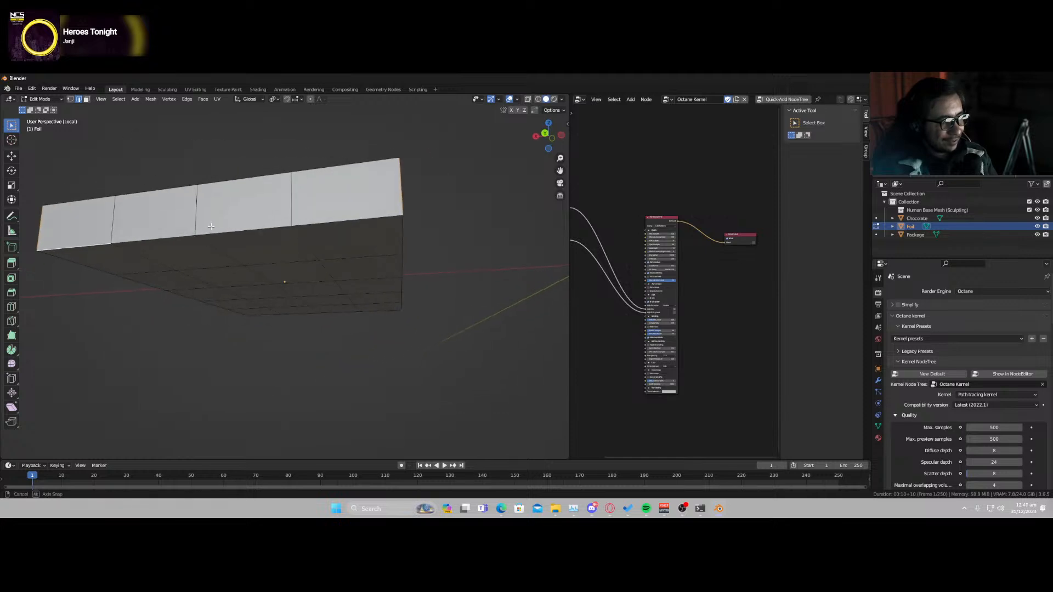
pyautogui.keyDown('ctrl'); pyautogui.click(338, 221); pyautogui.keyUp('ctrl')
pyautogui.moveTo(378, 263)
pyautogui.mouseDown(button='middle')
pyautogui.moveTo(278, 263)
pyautogui.moveTo(375, 254)
pyautogui.mouseUp(button='middle')
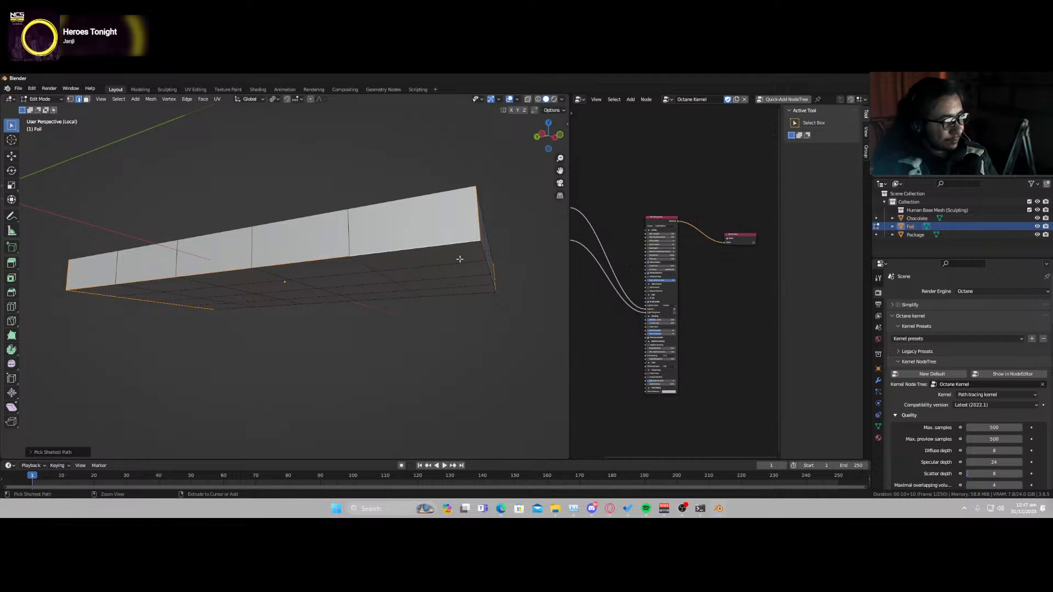
pyautogui.moveTo(460, 256); pyautogui.dragTo(403, 314, button='middle')
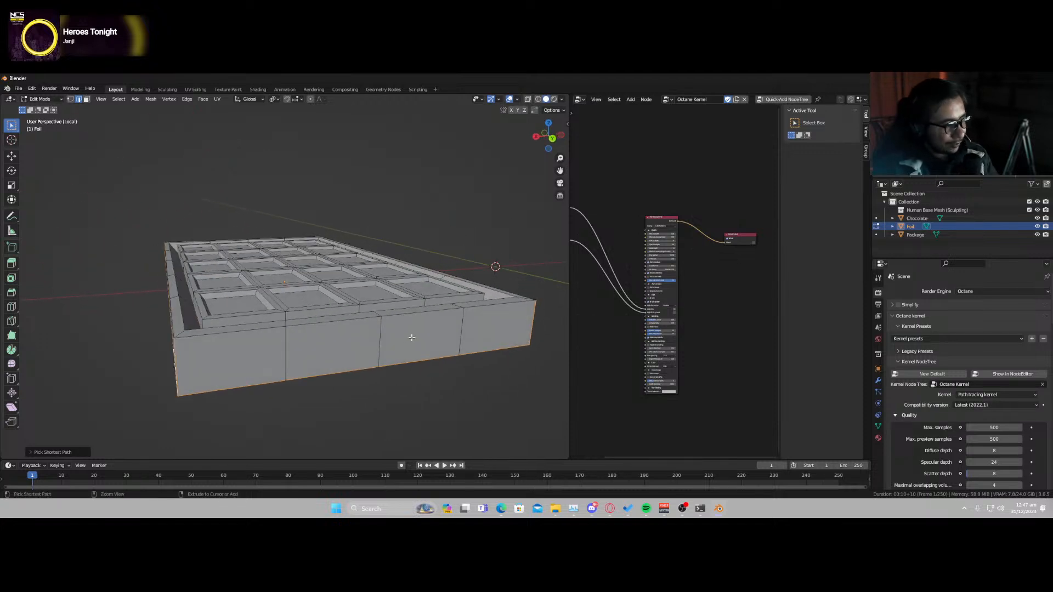
pyautogui.hotkey('ctrl', 'b')
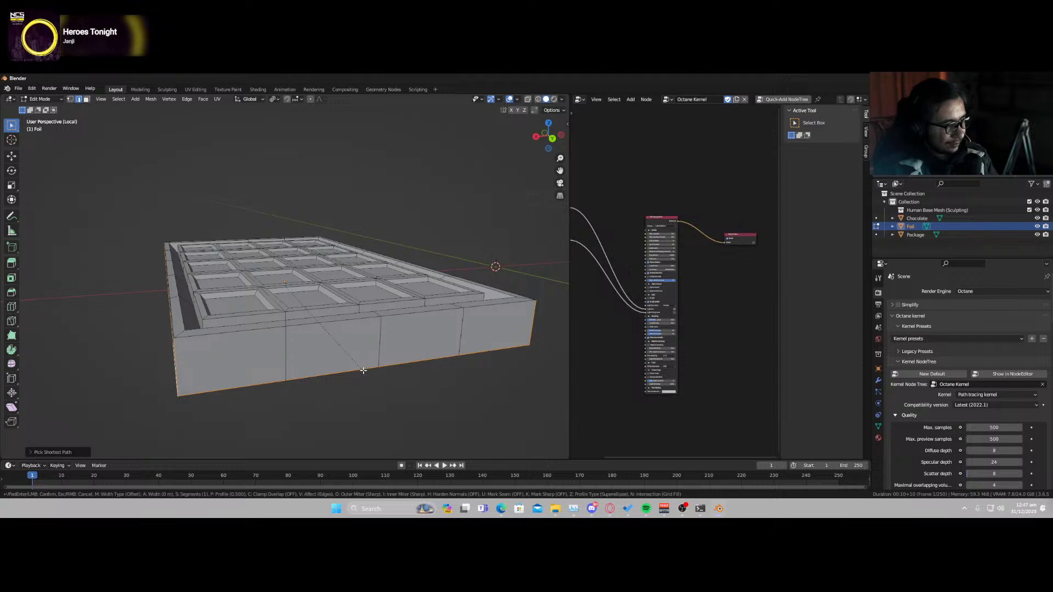
pyautogui.scroll(1, 365, 371)
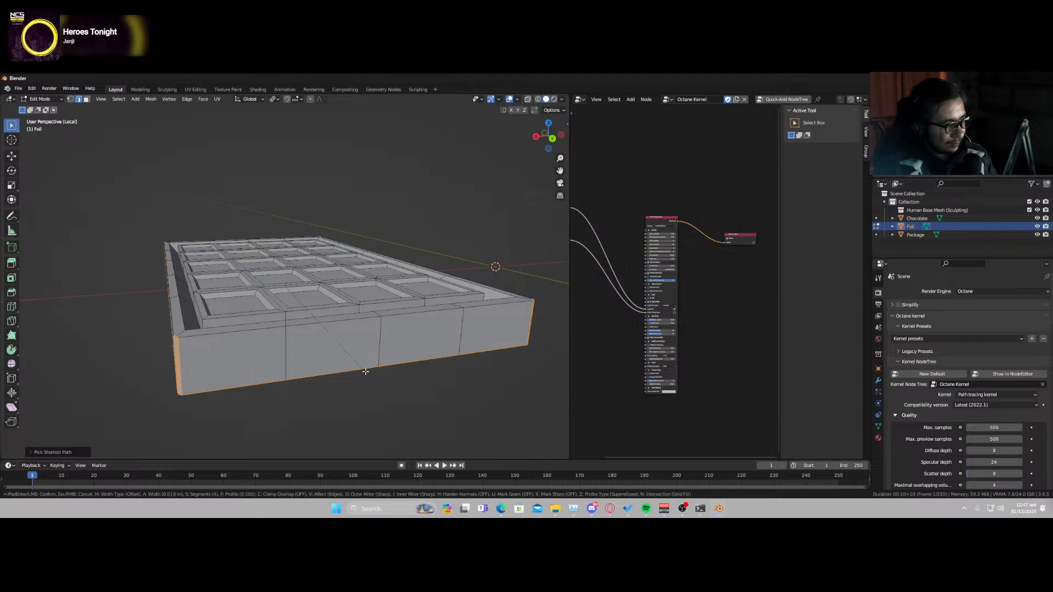
pyautogui.click(365, 372)
# - Select the outer upper rim edges all around the Foil tray, including the short edges at the rounded corners
pyautogui.click(219, 332)
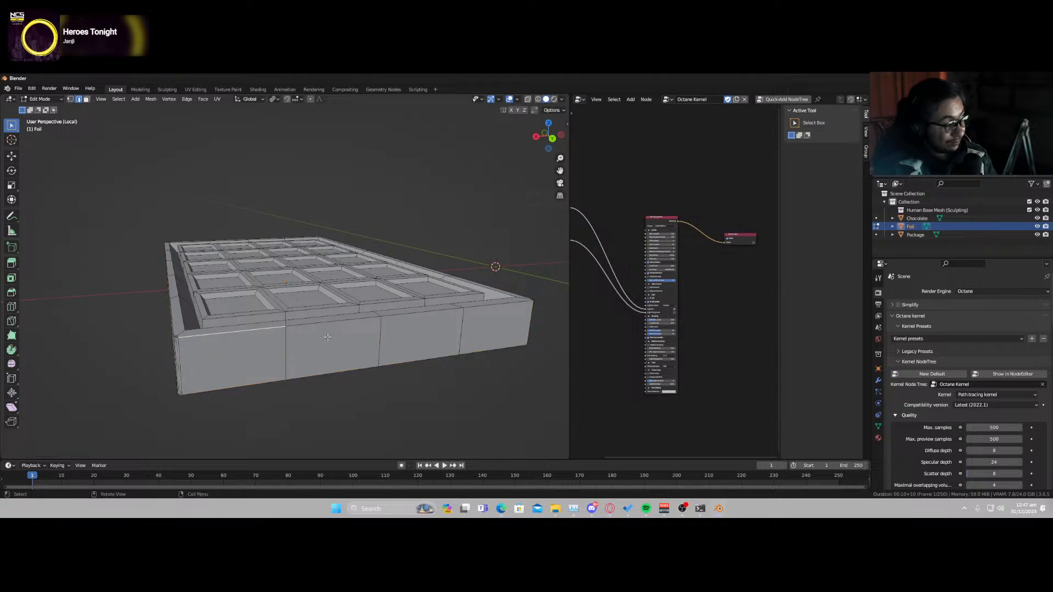
pyautogui.moveTo(327, 337); pyautogui.dragTo(295, 347, button='middle')
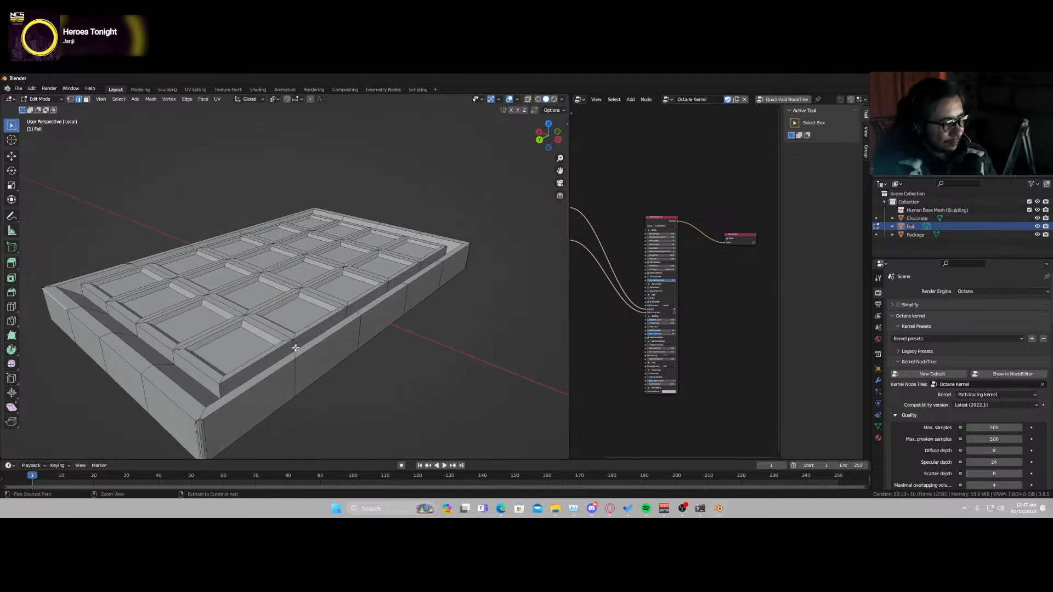
pyautogui.keyDown('ctrl'); pyautogui.click(333, 337); pyautogui.keyUp('ctrl')
pyautogui.moveTo(389, 324); pyautogui.dragTo(323, 329, button='middle')
pyautogui.moveTo(471, 344); pyautogui.dragTo(307, 346, button='middle')
pyautogui.scroll(2, 289, 351)
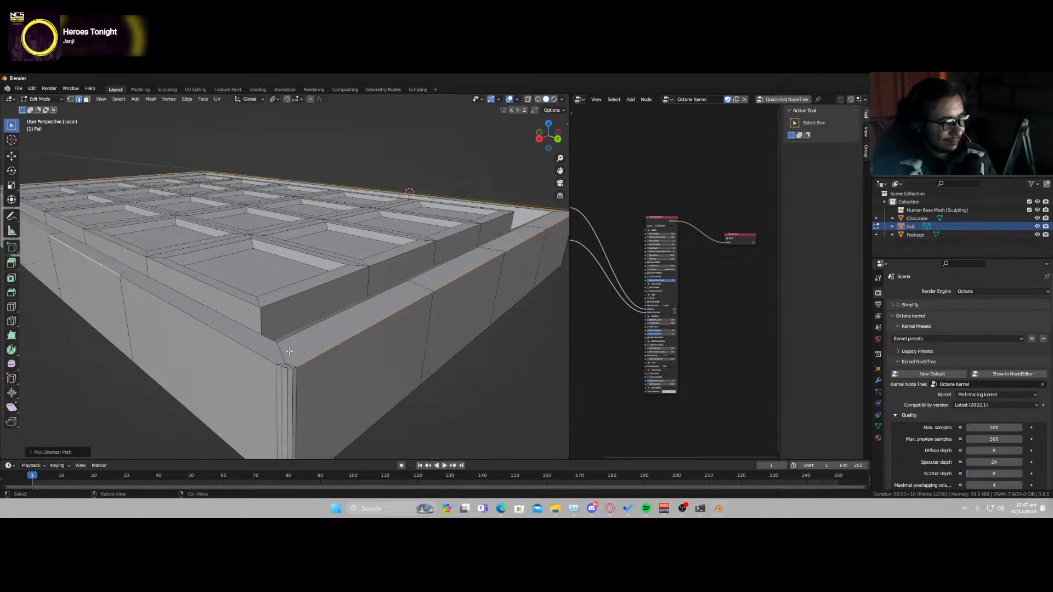
pyautogui.keyDown('ctrl'); pyautogui.click(296, 368); pyautogui.keyUp('ctrl')
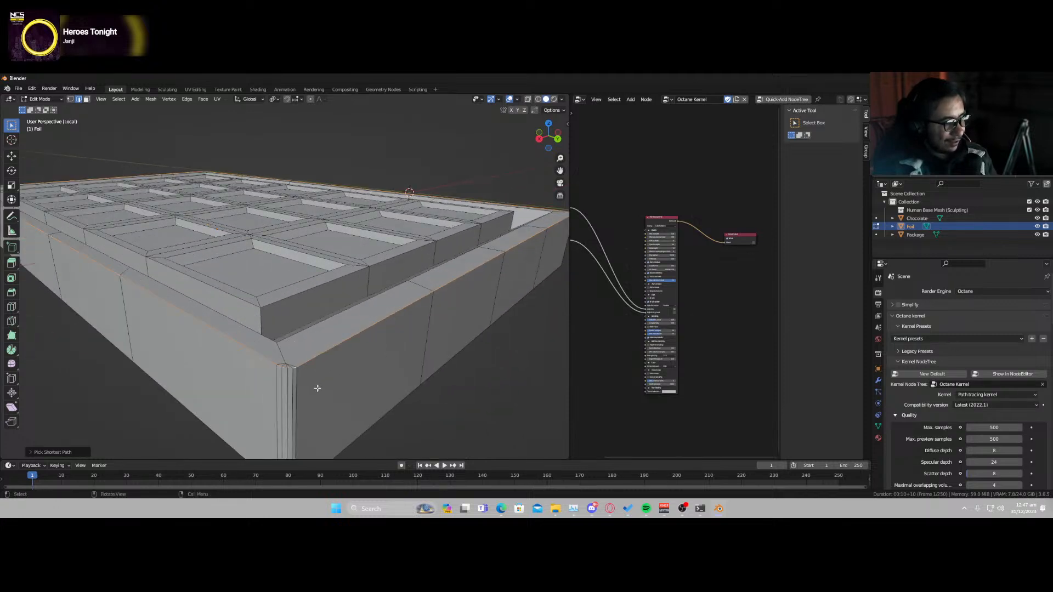
# - Start adding the Foil tray's bottom outline edges to the rim selection, undoing wrongly picked edges
pyautogui.moveTo(328, 381); pyautogui.dragTo(331, 237, button='middle')
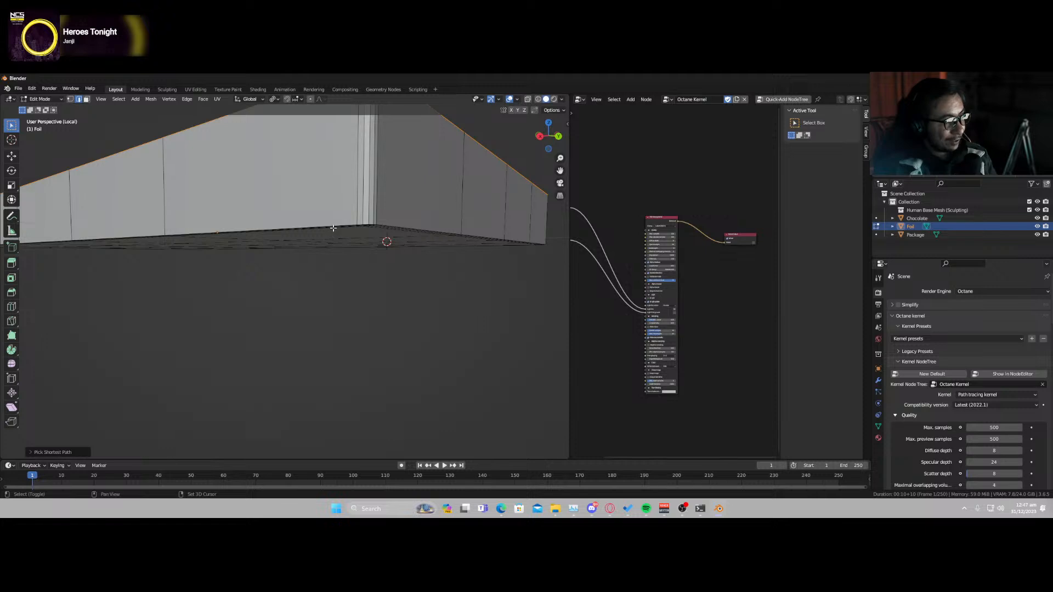
pyautogui.keyDown('shift'); pyautogui.click(333, 228); pyautogui.keyUp('shift')
pyautogui.hotkey('ctrl', 'z')
pyautogui.keyDown('shift'); pyautogui.click(298, 228); pyautogui.keyUp('shift')
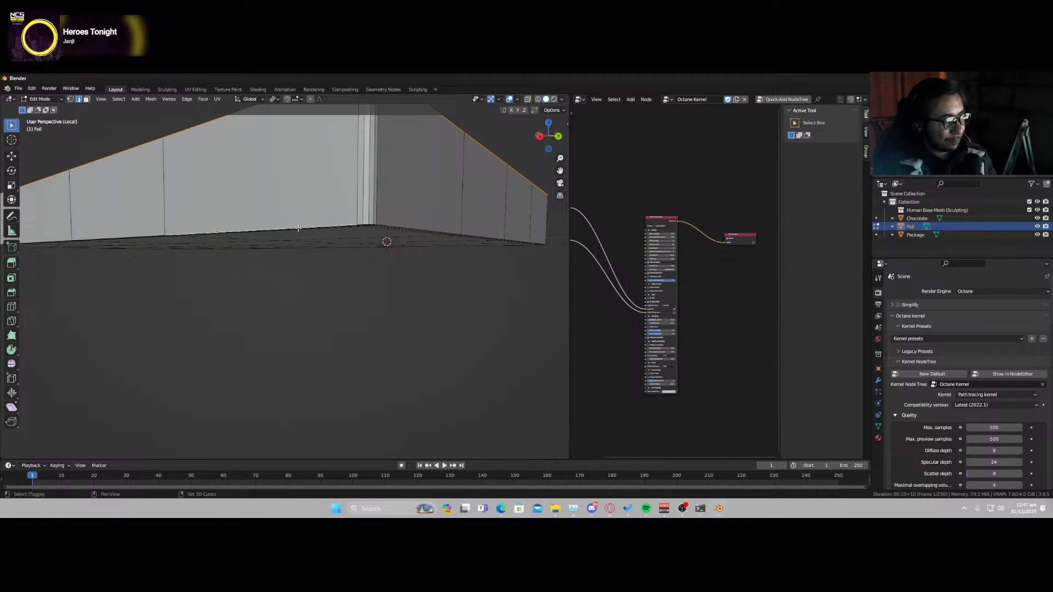
pyautogui.moveTo(394, 249); pyautogui.dragTo(324, 278, button='middle')
pyautogui.keyDown('ctrl'); pyautogui.click(366, 300); pyautogui.keyUp('ctrl')
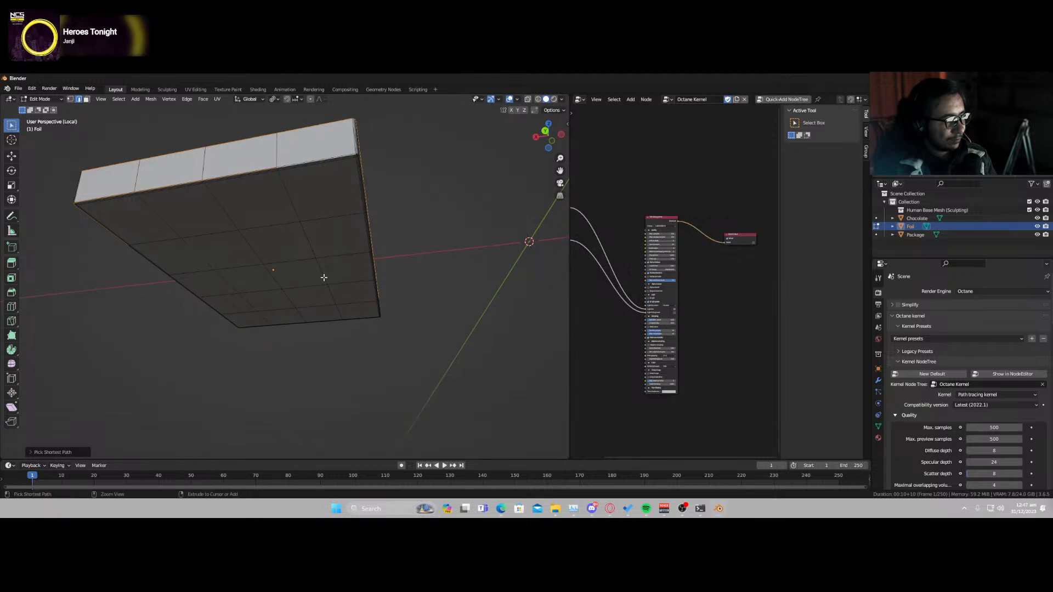
pyautogui.scroll(1, 316, 208)
pyautogui.moveTo(316, 207); pyautogui.dragTo(294, 236, button='middle')
pyautogui.scroll(1, 297, 235)
pyautogui.hotkey('ctrl', 'z')
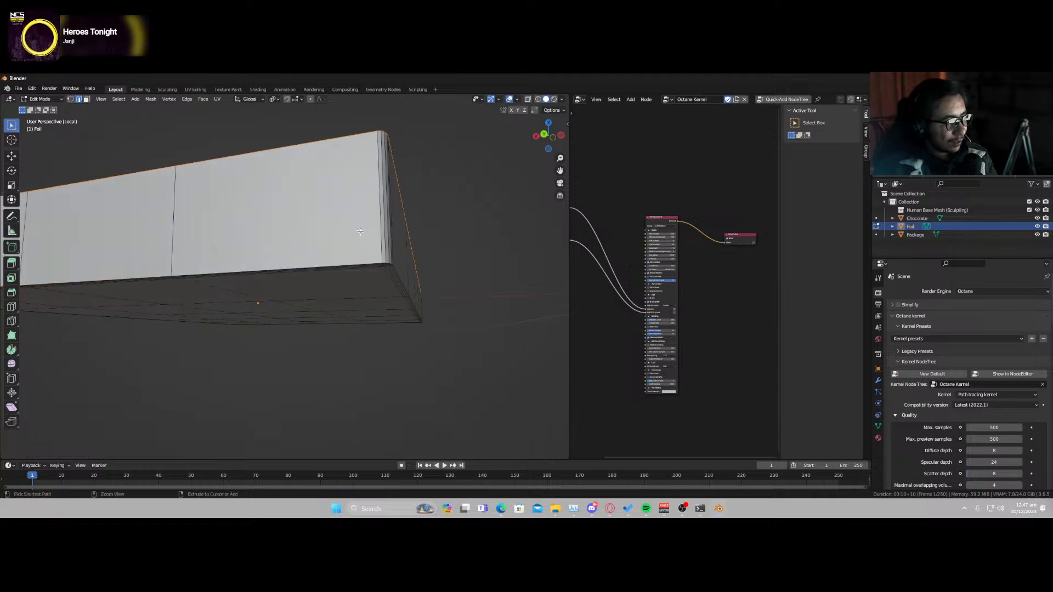
# - Extend the edge selection along the Foil tray's bottom outline and around its rounded corners
pyautogui.keyDown('ctrl'); pyautogui.click(375, 266); pyautogui.keyUp('ctrl')
pyautogui.moveTo(377, 272); pyautogui.dragTo(368, 292, button='middle')
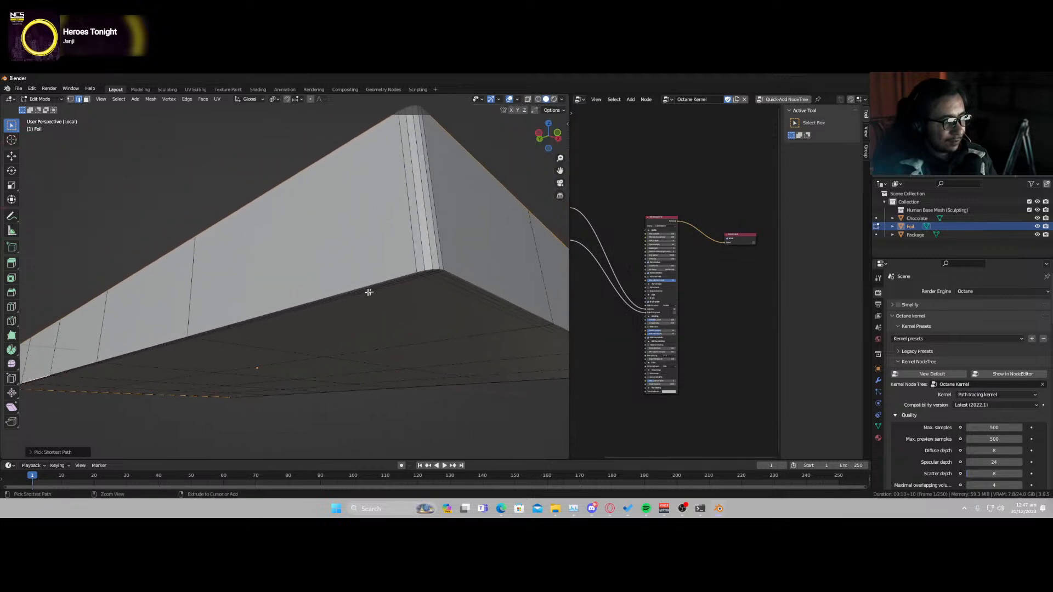
pyautogui.keyDown('ctrl'); pyautogui.click(416, 272); pyautogui.keyUp('ctrl')
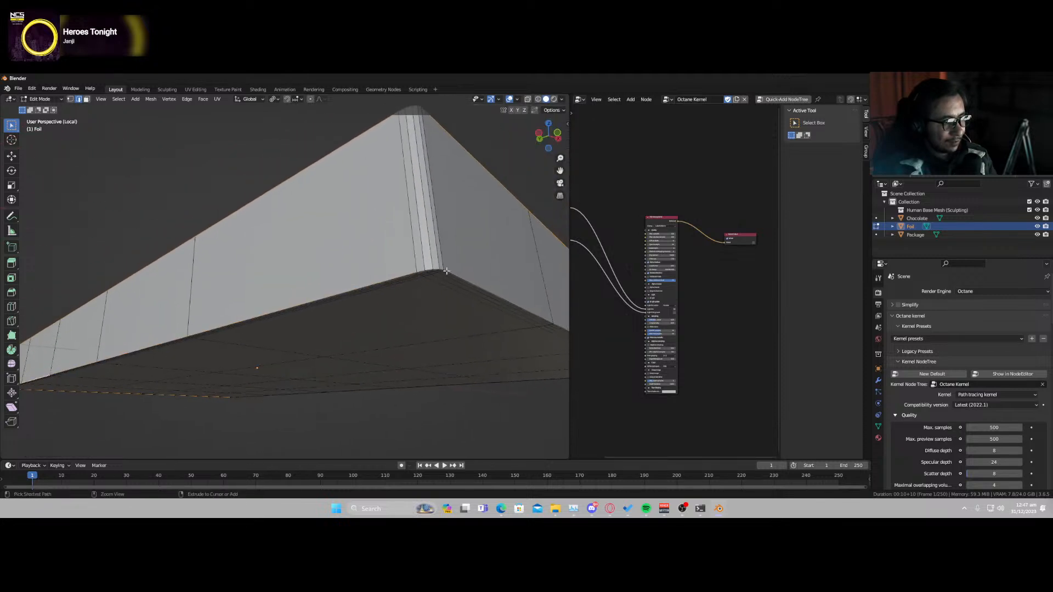
pyautogui.moveTo(454, 301); pyautogui.dragTo(379, 286, button='middle')
pyautogui.keyDown('ctrl'); pyautogui.click(408, 286); pyautogui.keyUp('ctrl')
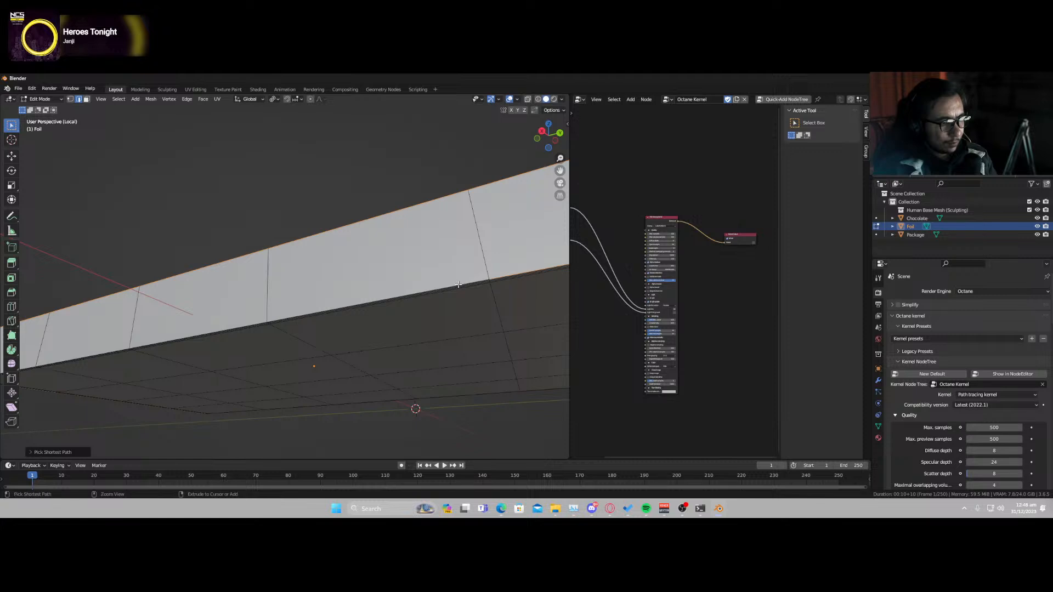
# - Bevel the selected upper rim and bottom outline edges of the Foil tray with 4 segments
pyautogui.scroll(-4, 479, 301)
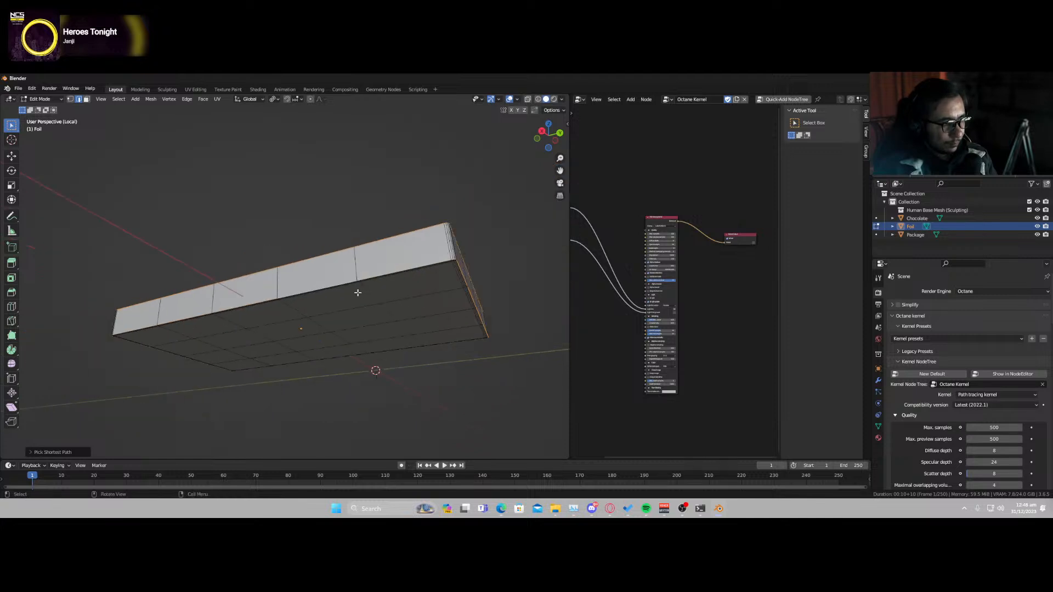
pyautogui.moveTo(321, 311); pyautogui.dragTo(381, 323, button='middle')
pyautogui.keyDown('alt'); pyautogui.click(383, 336); pyautogui.keyUp('alt')
pyautogui.hotkey('ctrl', 'b')
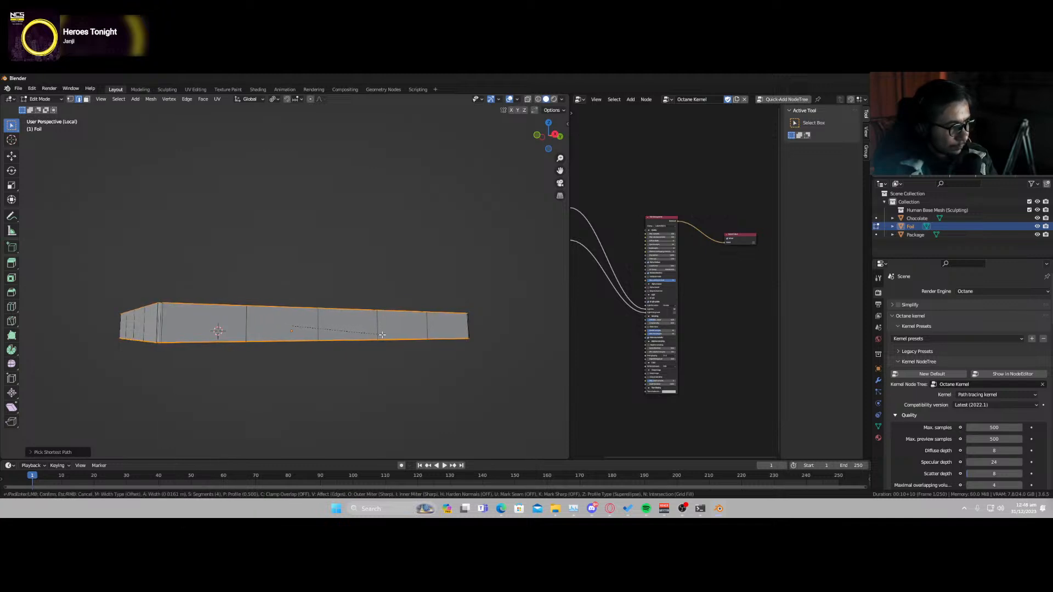
pyautogui.click(382, 334)
pyautogui.moveTo(383, 334); pyautogui.dragTo(345, 366, button='middle')
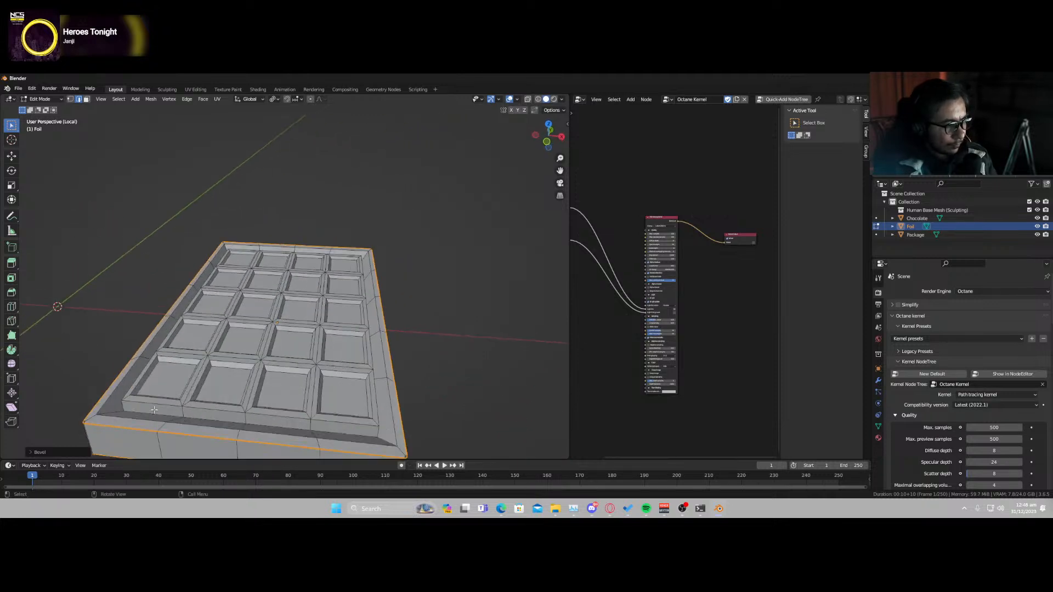
# - Clear the selection and select the outer top edges all around the raised pocket block inside the Foil tray
pyautogui.hotkey('alt', 'a')
pyautogui.moveTo(154, 410); pyautogui.dragTo(258, 385, button='middle')
pyautogui.keyDown('ctrl'); pyautogui.click(254, 382); pyautogui.keyUp('ctrl')
pyautogui.keyDown('ctrl'); pyautogui.click(313, 443); pyautogui.keyUp('ctrl')
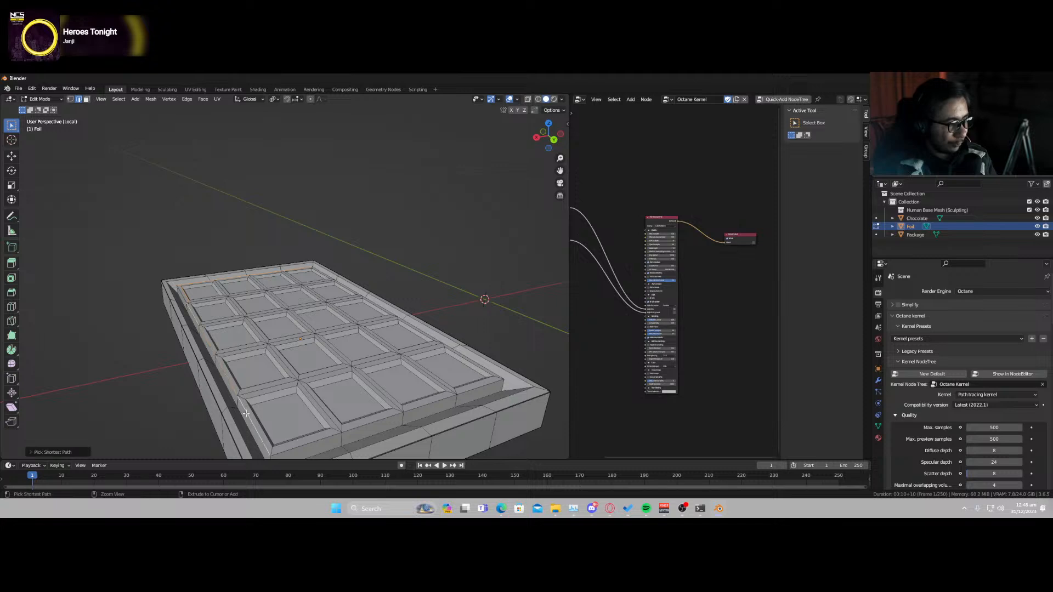
pyautogui.moveTo(291, 446); pyautogui.dragTo(285, 394, button='middle')
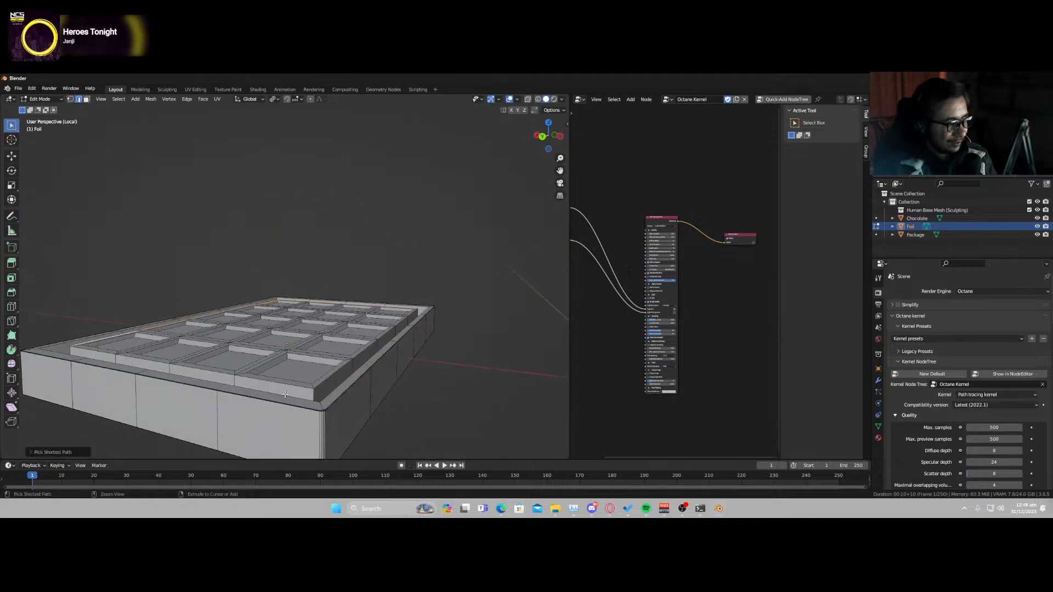
pyautogui.keyDown('ctrl'); pyautogui.click(101, 362); pyautogui.keyUp('ctrl')
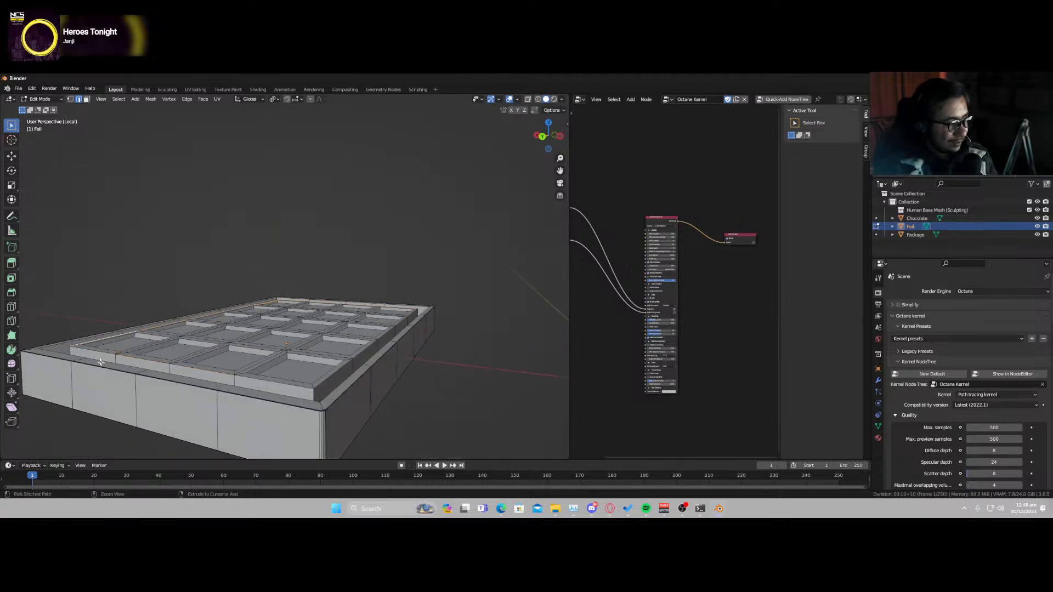
pyautogui.keyDown('ctrl'); pyautogui.click(99, 354); pyautogui.keyUp('ctrl')
pyautogui.moveTo(208, 382); pyautogui.dragTo(369, 397, button='middle')
pyautogui.keyDown('ctrl'); pyautogui.click(444, 377); pyautogui.keyUp('ctrl')
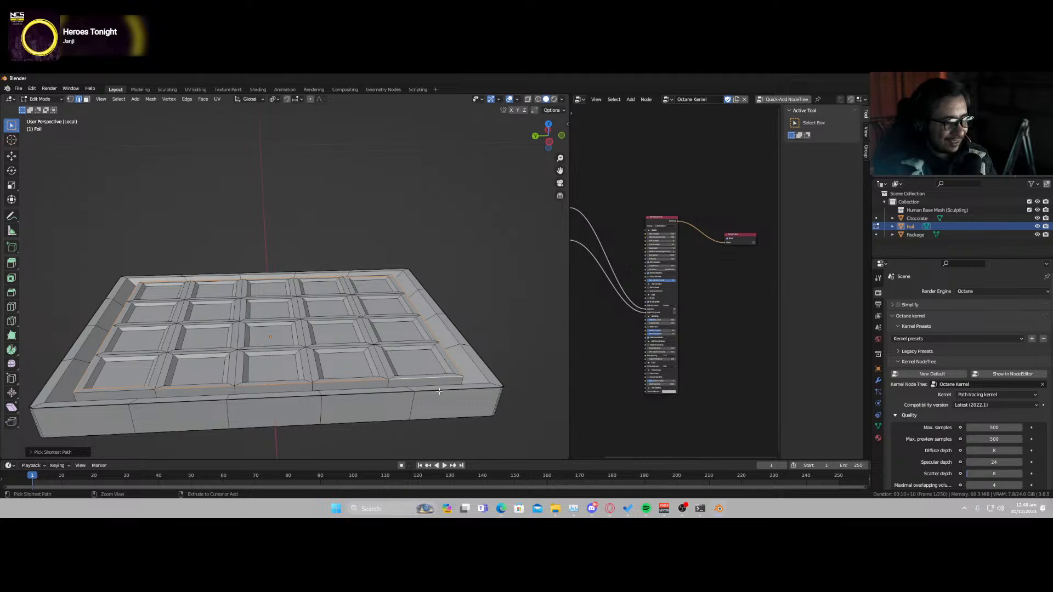
pyautogui.moveTo(442, 392); pyautogui.dragTo(356, 379, button='middle')
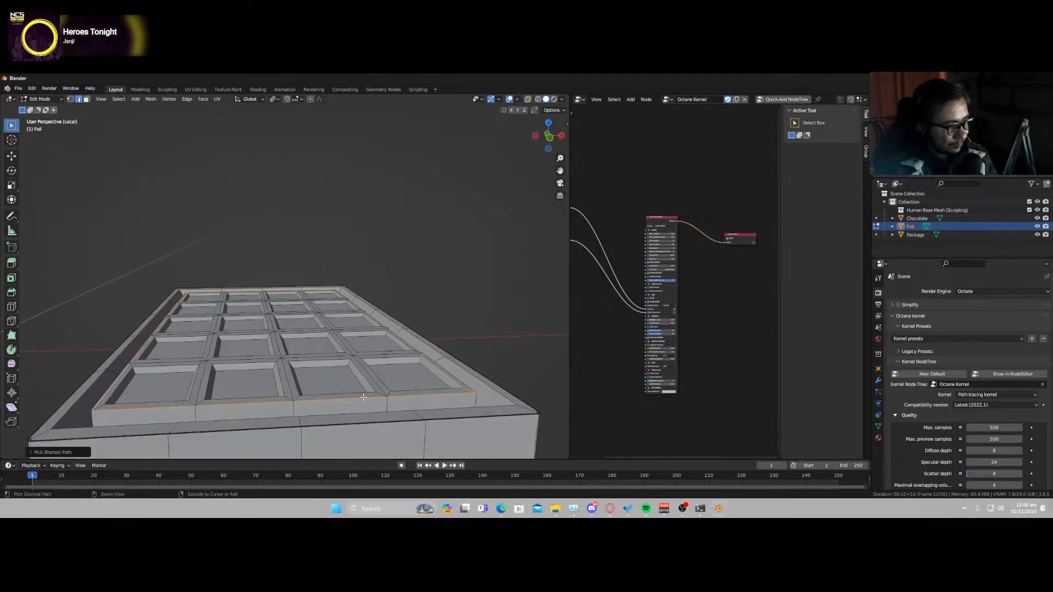
# - Try a bevel on the pocket block's top outline, cancel it and undo the last edge picks
pyautogui.hotkey('ctrl', 'b')
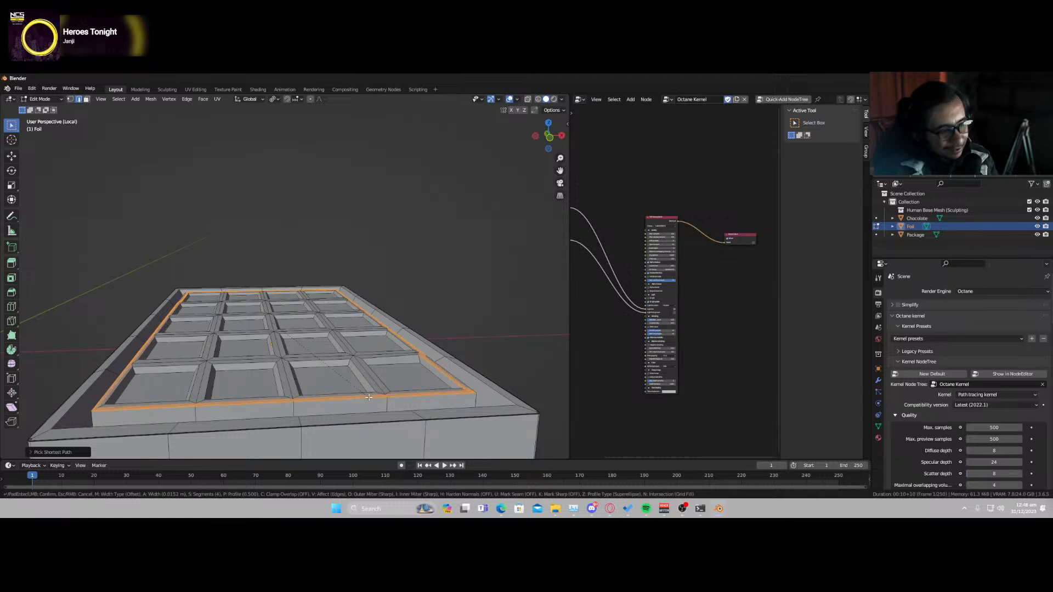
pyautogui.click(369, 397)
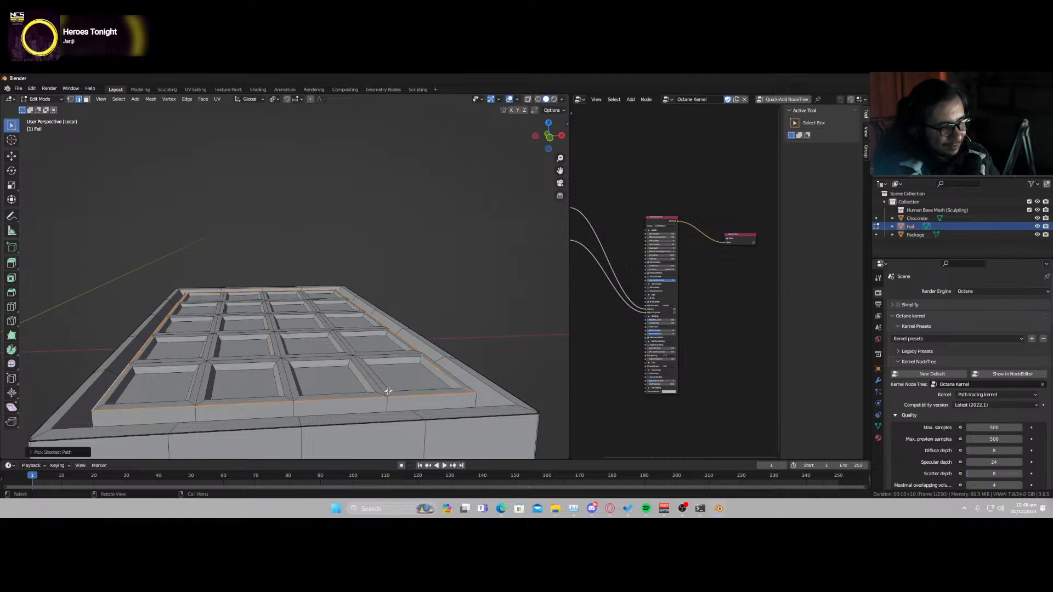
pyautogui.moveTo(388, 391); pyautogui.dragTo(382, 394, button='middle')
pyautogui.hotkey('ctrl', 'z')
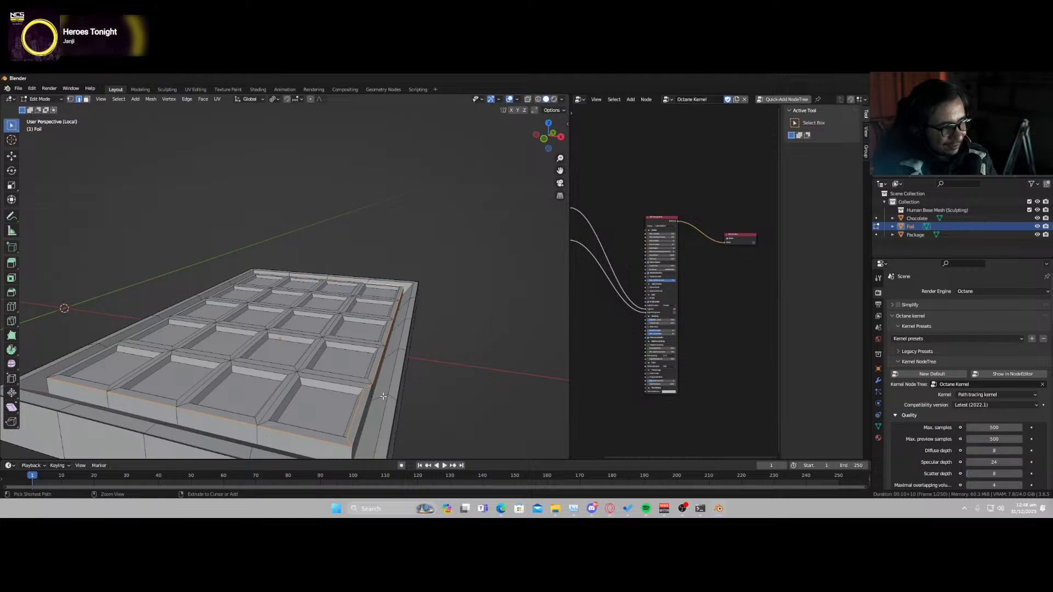
pyautogui.hotkey('ctrl', 'z')
# - Pick the pocket block's top outline edges again around the corner and onto the long side, undoing a wrong pick
pyautogui.keyDown('ctrl'); pyautogui.click(343, 446); pyautogui.keyUp('ctrl')
pyautogui.moveTo(344, 445); pyautogui.dragTo(282, 442, button='middle')
pyautogui.keyDown('ctrl'); pyautogui.click(294, 390); pyautogui.keyUp('ctrl')
pyautogui.hotkey('ctrl', 'z')
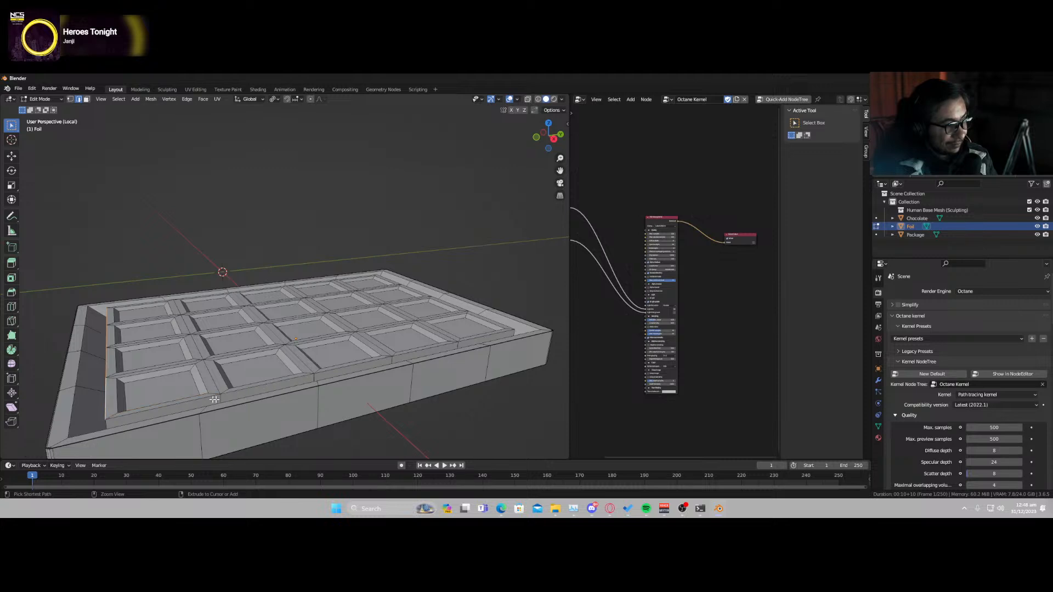
pyautogui.keyDown('ctrl'); pyautogui.click(203, 399); pyautogui.keyUp('ctrl')
pyautogui.keyDown('ctrl'); pyautogui.click(299, 390); pyautogui.keyUp('ctrl')
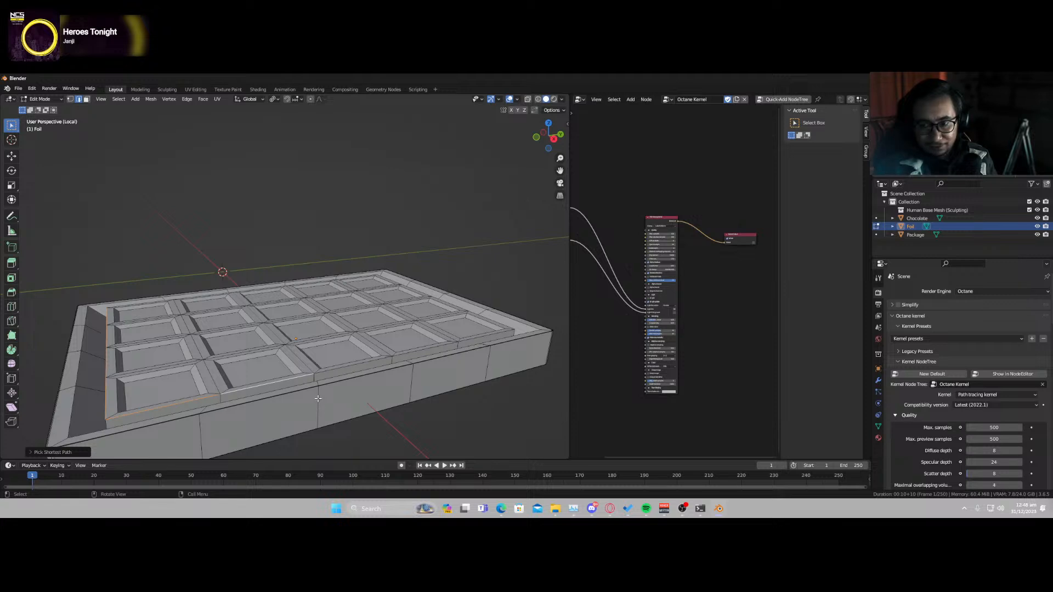
# - Complete the top outline selection by adding the edges along the pocket block's long side pocket by pocket
pyautogui.moveTo(295, 381); pyautogui.dragTo(348, 424, button='middle')
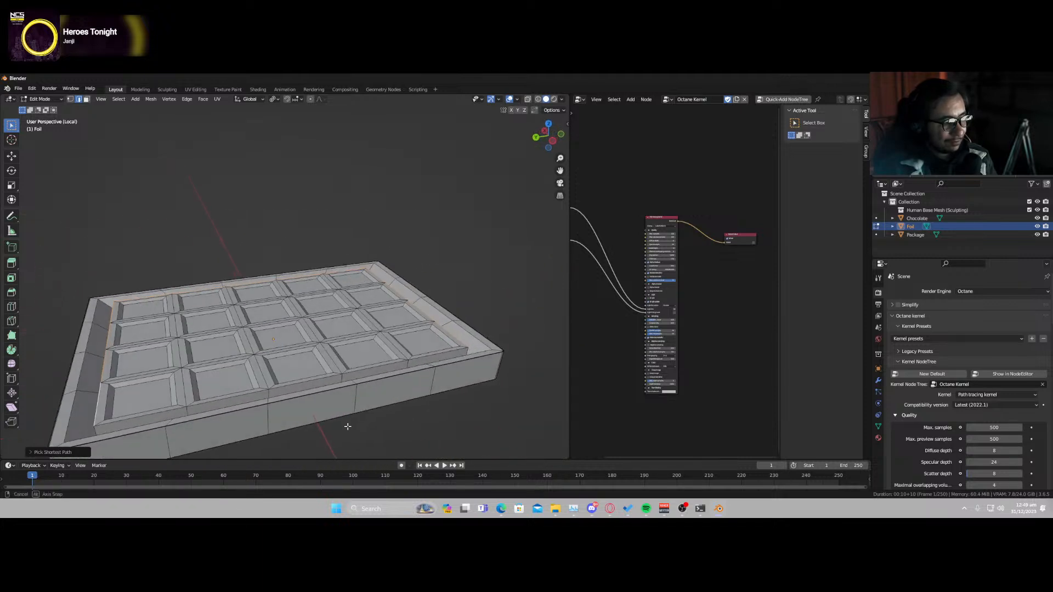
pyautogui.keyDown('ctrl'); pyautogui.click(322, 380); pyautogui.keyUp('ctrl')
pyautogui.hotkey('ctrl', 'z')
pyautogui.keyDown('ctrl'); pyautogui.click(168, 411); pyautogui.keyUp('ctrl')
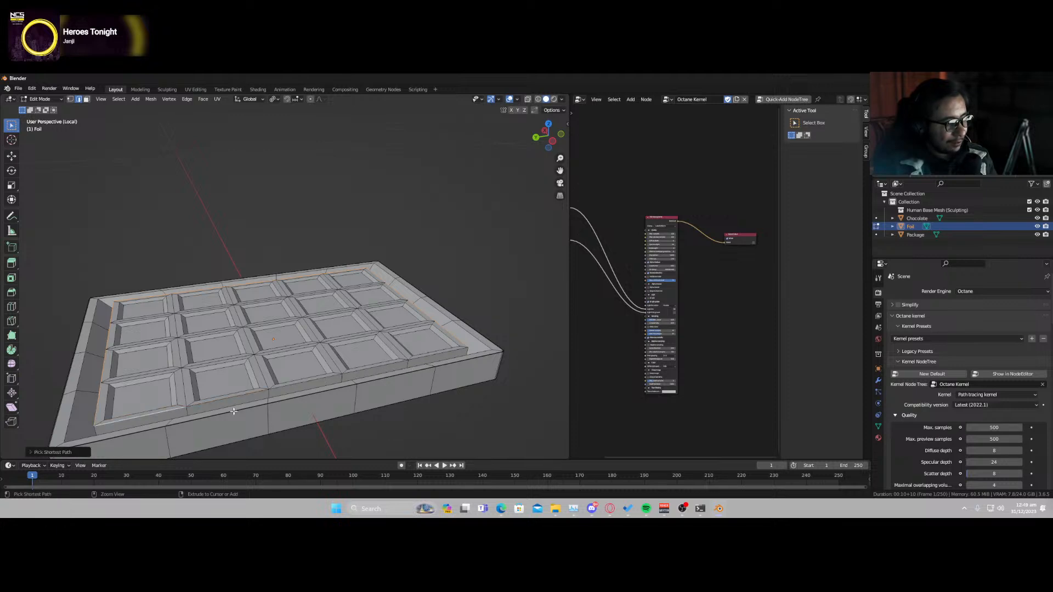
pyautogui.keyDown('ctrl'); pyautogui.click(236, 398); pyautogui.keyUp('ctrl')
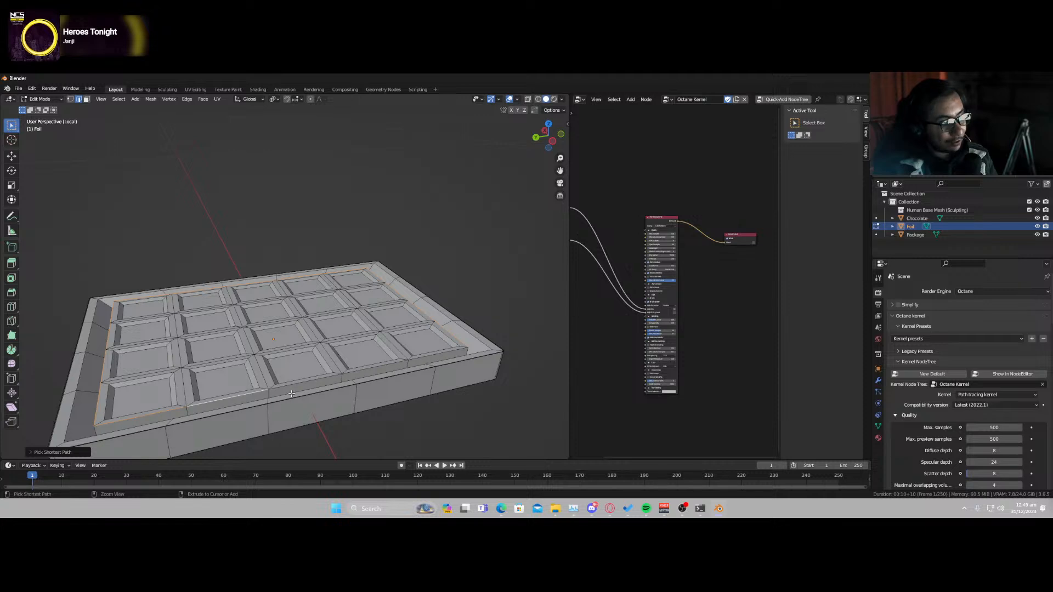
pyautogui.keyDown('ctrl'); pyautogui.click(306, 384); pyautogui.keyUp('ctrl')
pyautogui.keyDown('ctrl'); pyautogui.click(364, 371); pyautogui.keyUp('ctrl')
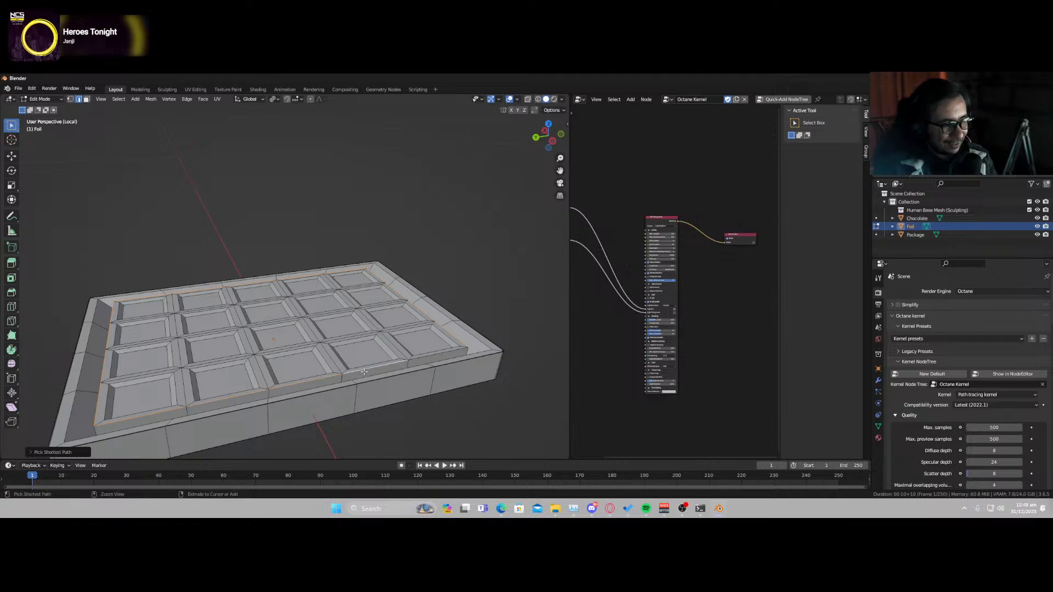
# - Try a bevel on the completed top outline of the pocket block and cancel it
pyautogui.moveTo(445, 364); pyautogui.dragTo(425, 378, button='middle')
pyautogui.hotkey('ctrl', 'b')
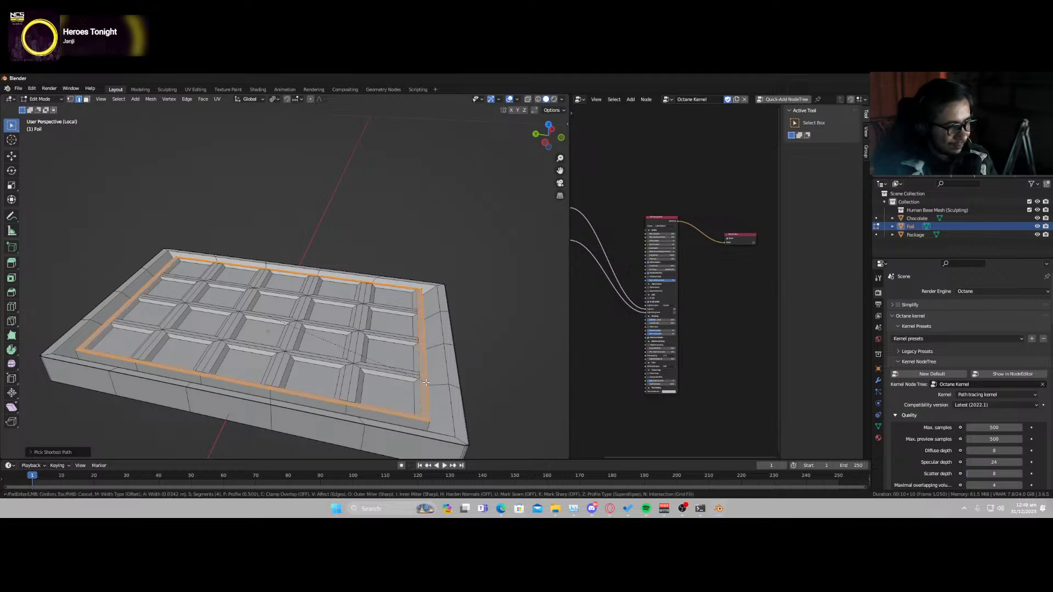
pyautogui.rightClick(423, 381)
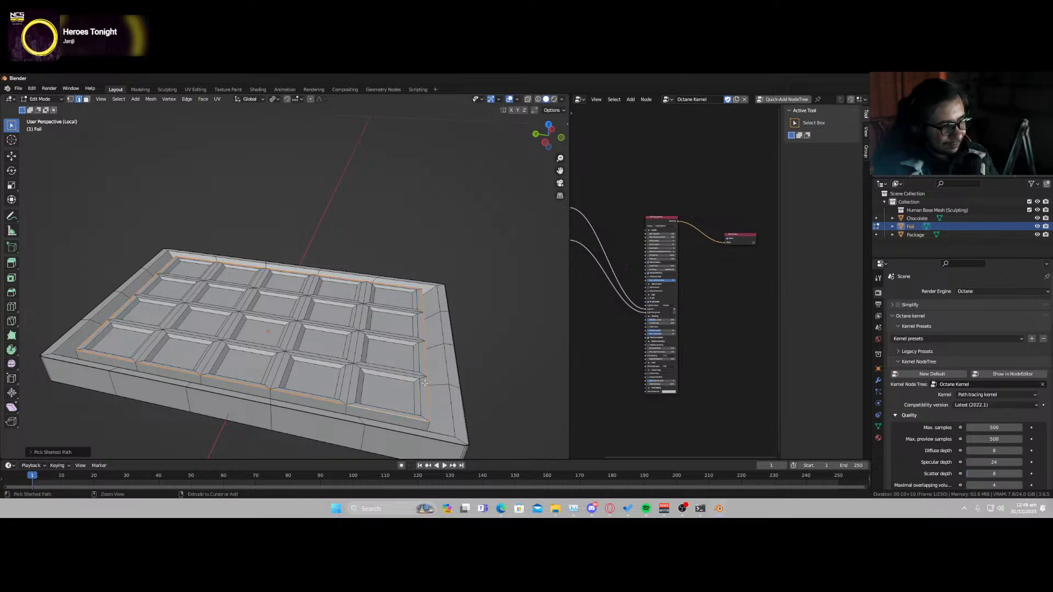
pyautogui.hotkey('ctrl', 'z')
# - Return to Object Mode and apply Shade Auto Smooth to the Foil tray, comparing it with Shade Smooth
pyautogui.press('Tab')
pyautogui.rightClick(388, 387)
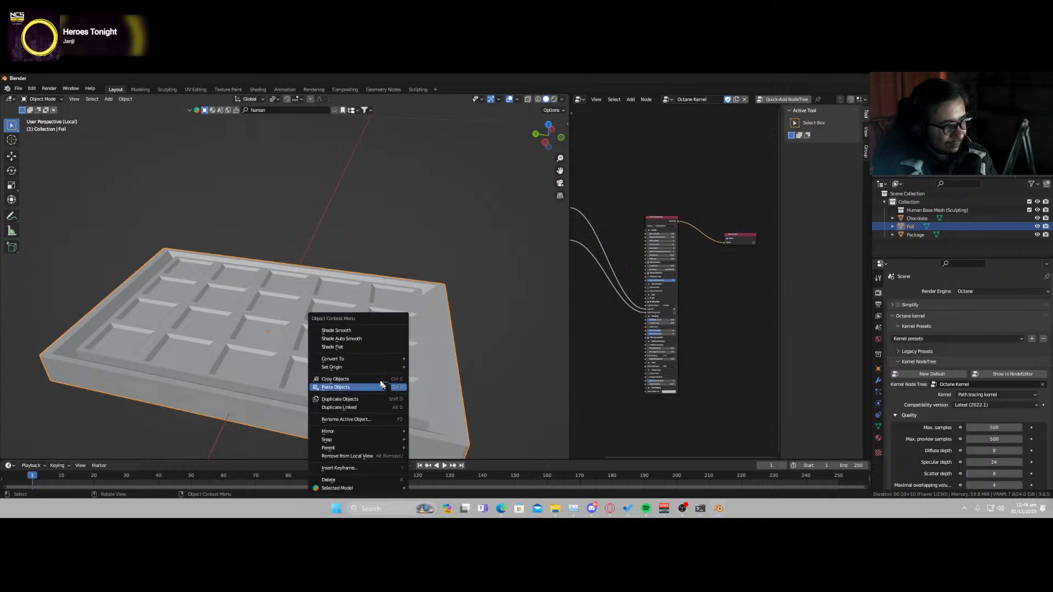
pyautogui.click(362, 340)
pyautogui.moveTo(357, 358); pyautogui.dragTo(295, 363, button='middle')
pyautogui.rightClick(248, 306)
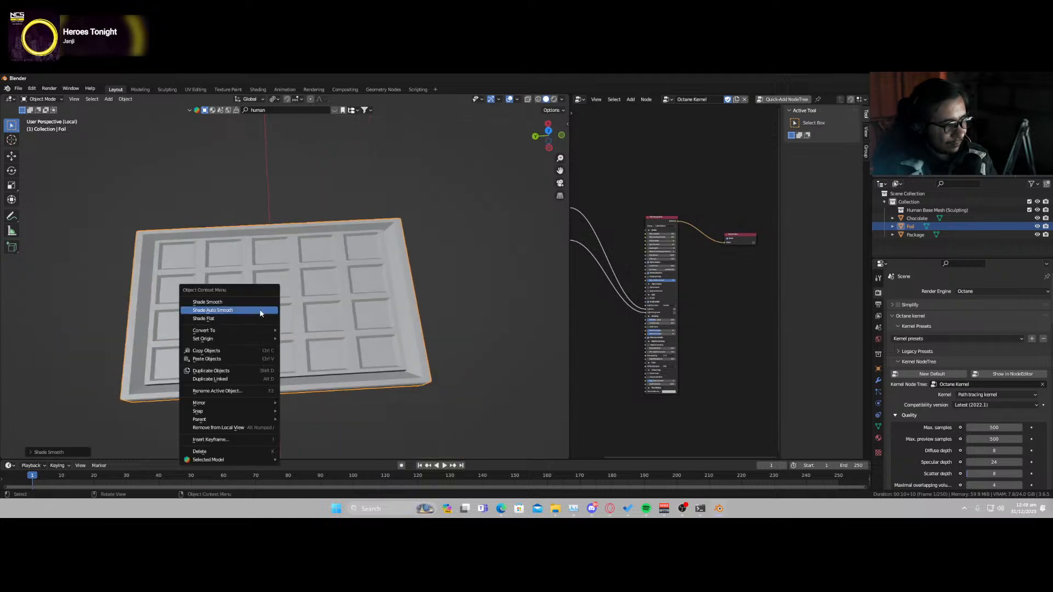
pyautogui.click(247, 305)
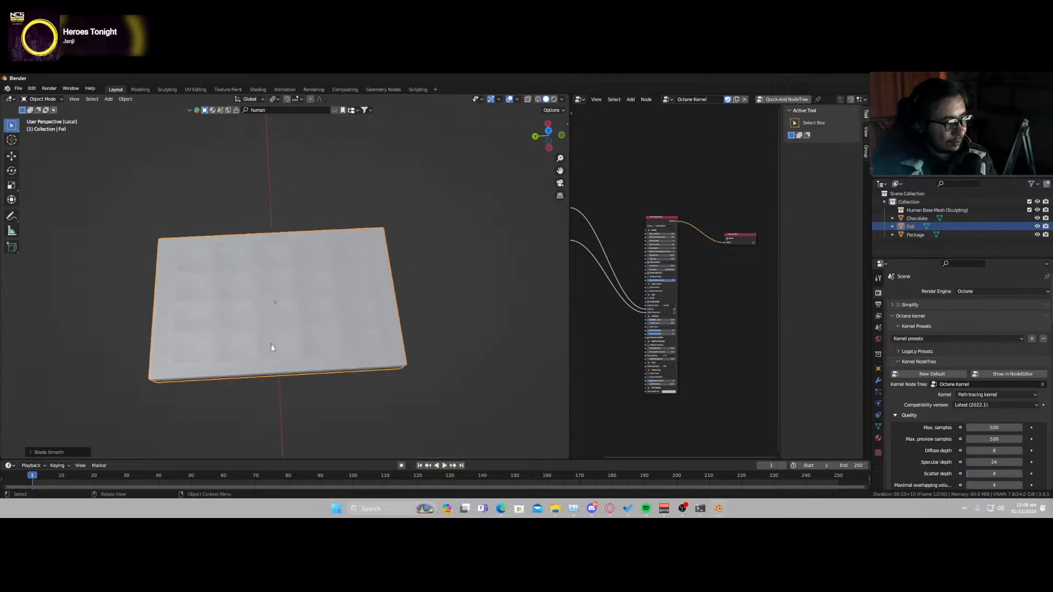
pyautogui.moveTo(272, 354); pyautogui.dragTo(331, 301, button='middle')
pyautogui.rightClick(307, 317)
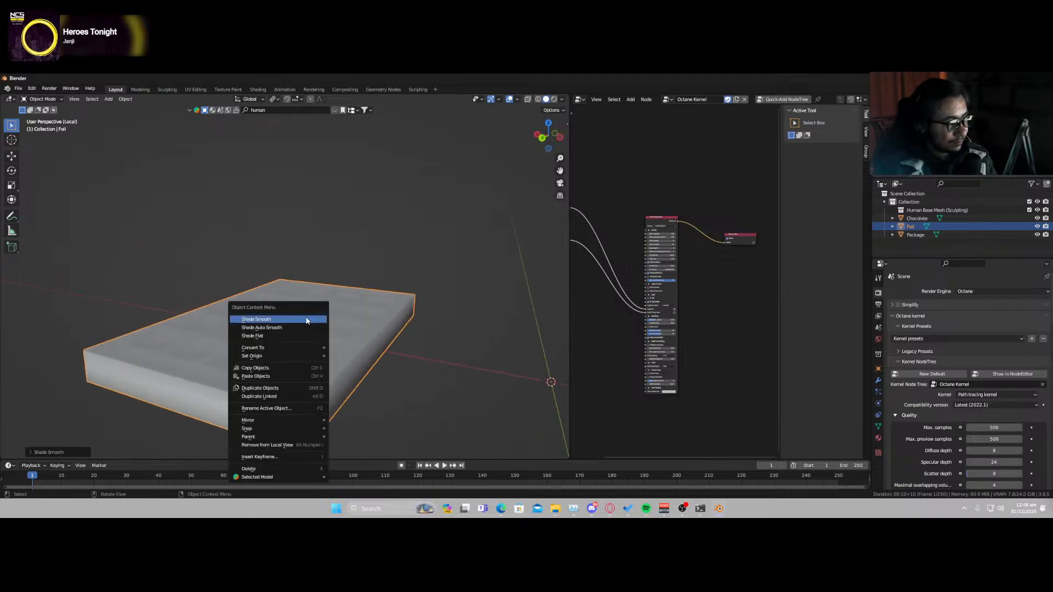
pyautogui.click(303, 323)
pyautogui.rightClick(299, 328)
pyautogui.click(299, 328)
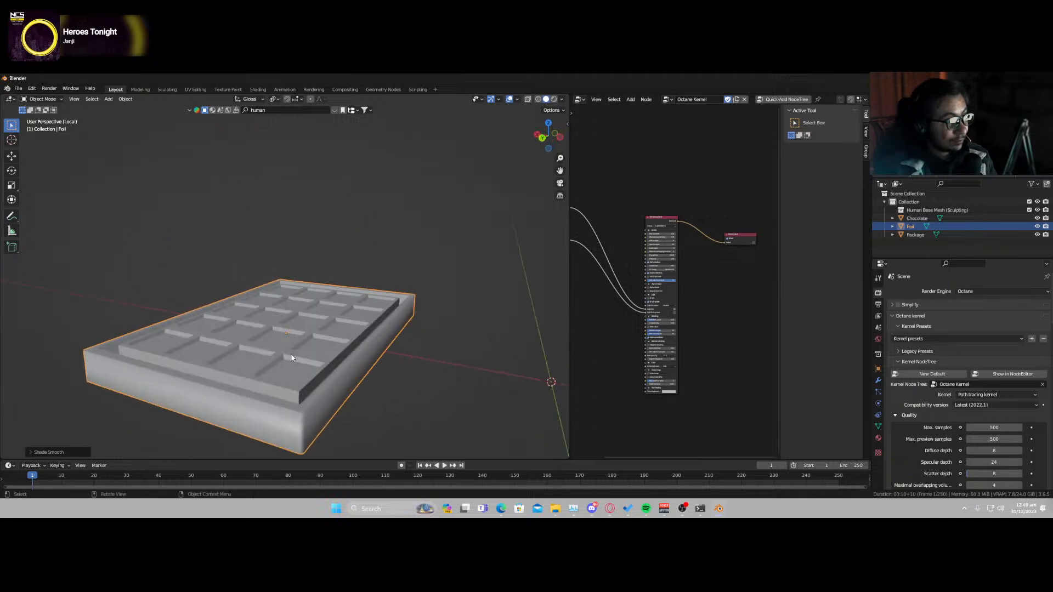
# - Start saving the file and create a new folder named Chocolate inside F:\Live
pyautogui.hotkey('ctrl', 's')
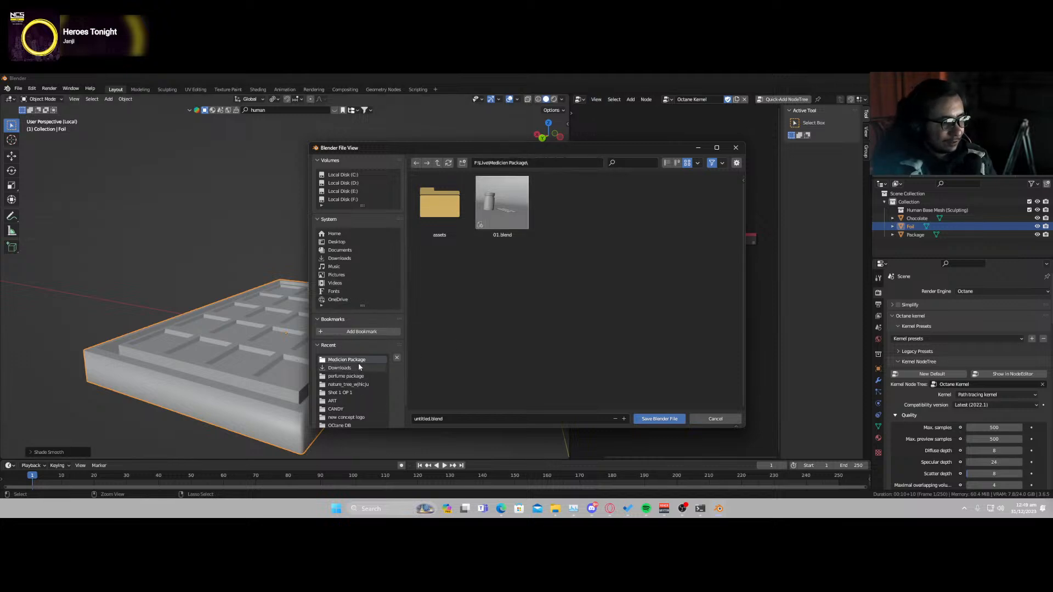
pyautogui.click(437, 163)
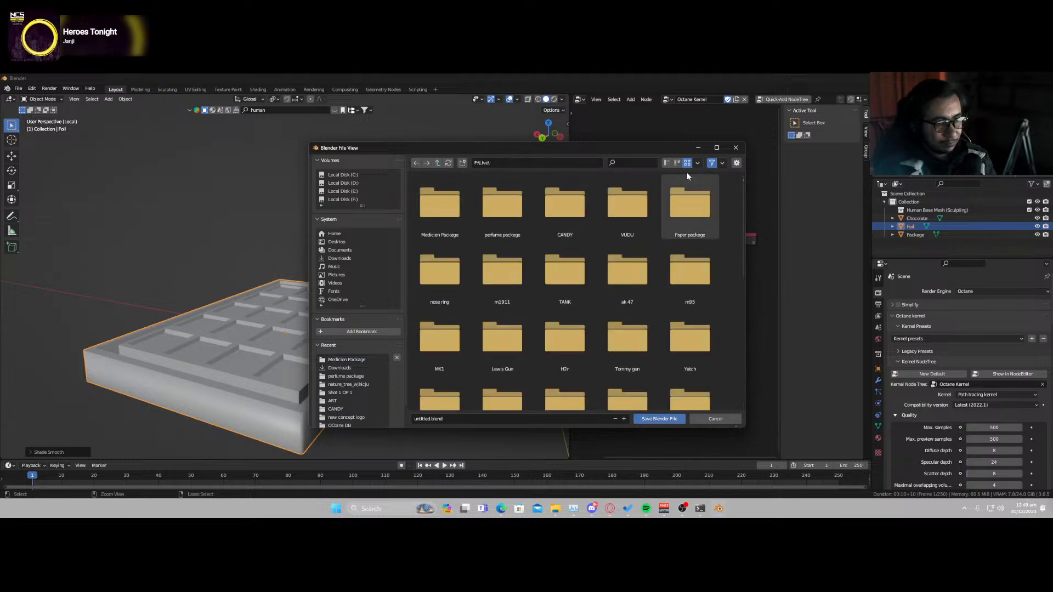
pyautogui.click(462, 163)
pyautogui.write('colate')
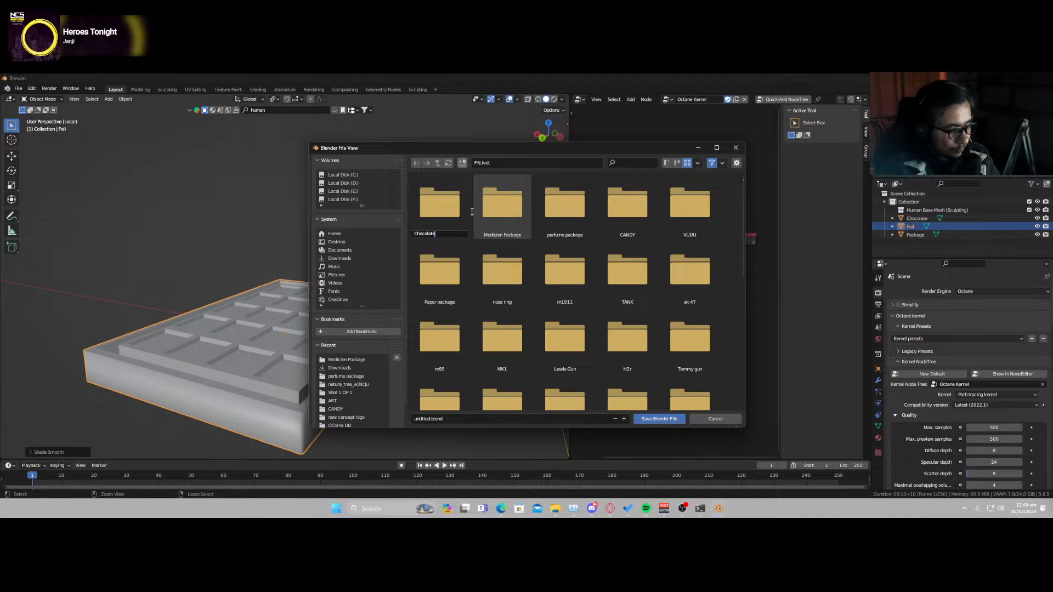
pyautogui.press('Return')
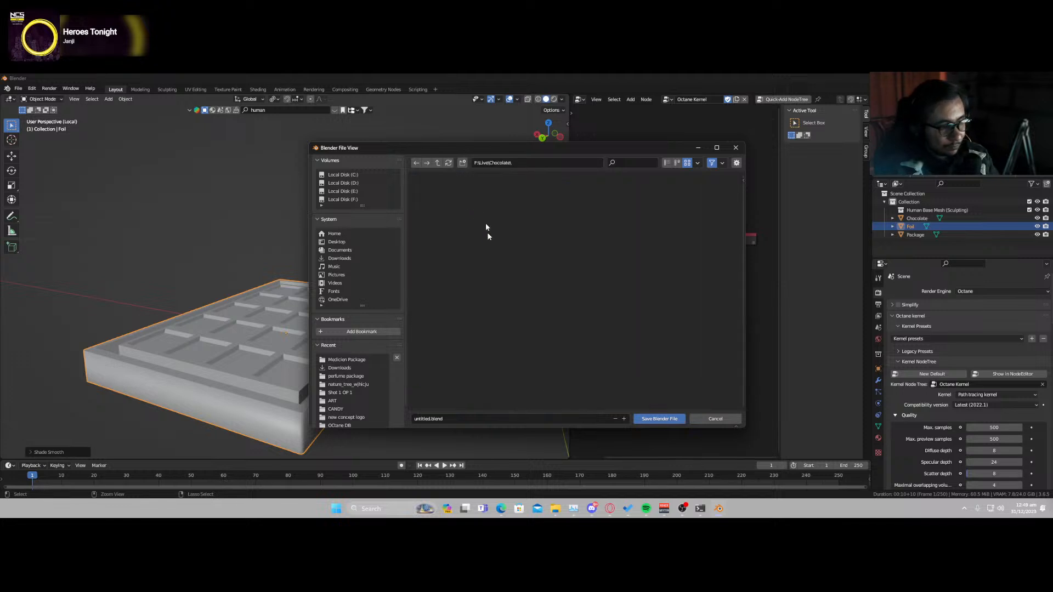
# - Save the Blender file as 1.blend in the Chocolate folder
pyautogui.click(514, 418)
pyautogui.write('1')
pyautogui.press('Return')
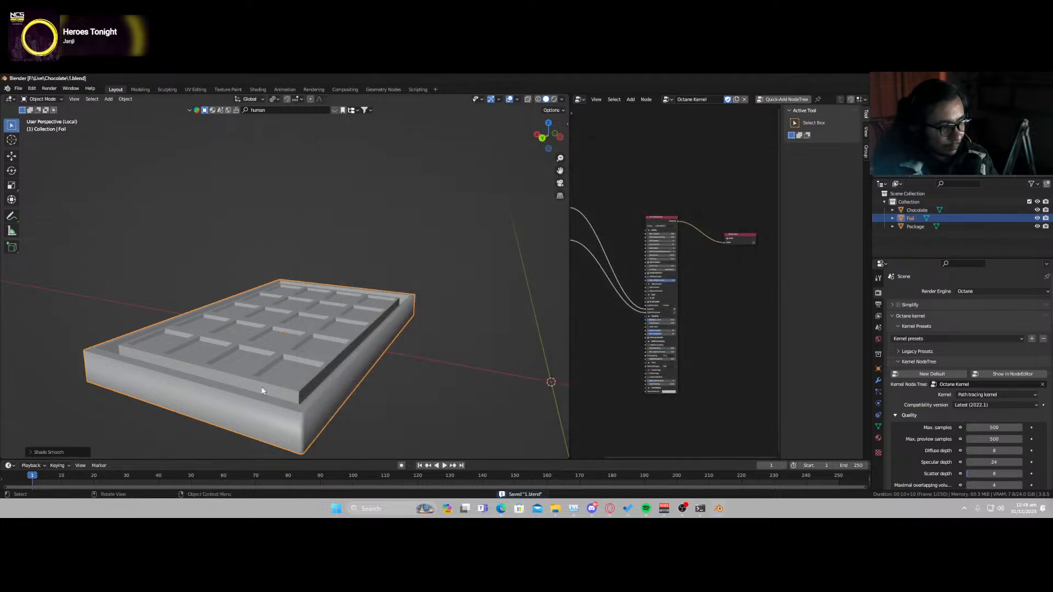
# - Try a level 2 Subdivision Surface on the Foil tray and undo it
pyautogui.moveTo(265, 388); pyautogui.dragTo(295, 400, button='middle')
pyautogui.hotkey('ctrl', '2')
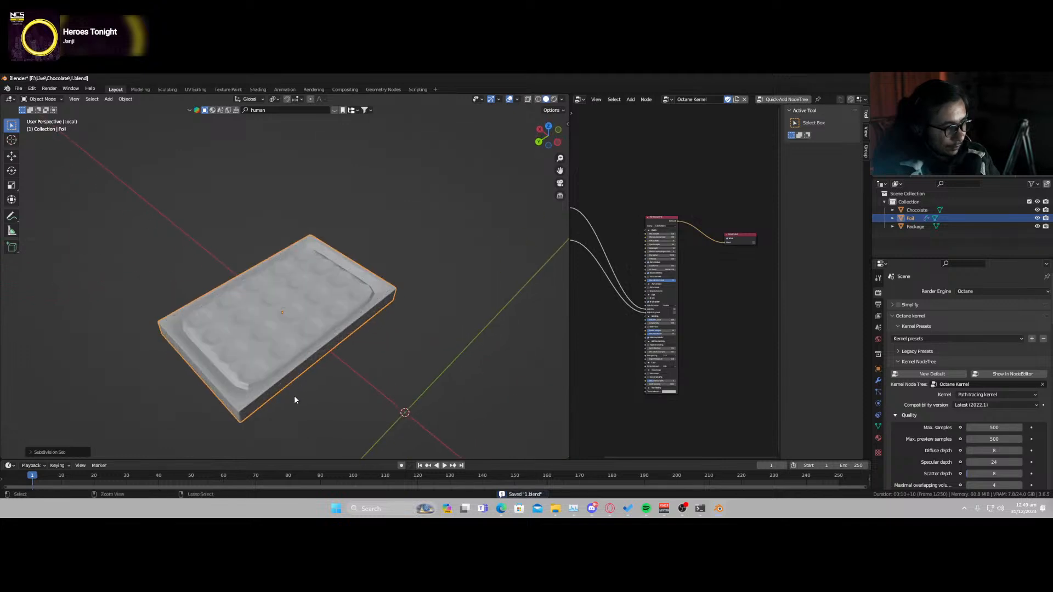
pyautogui.hotkey('ctrl', 'z')
pyautogui.scroll(2, 294, 399)
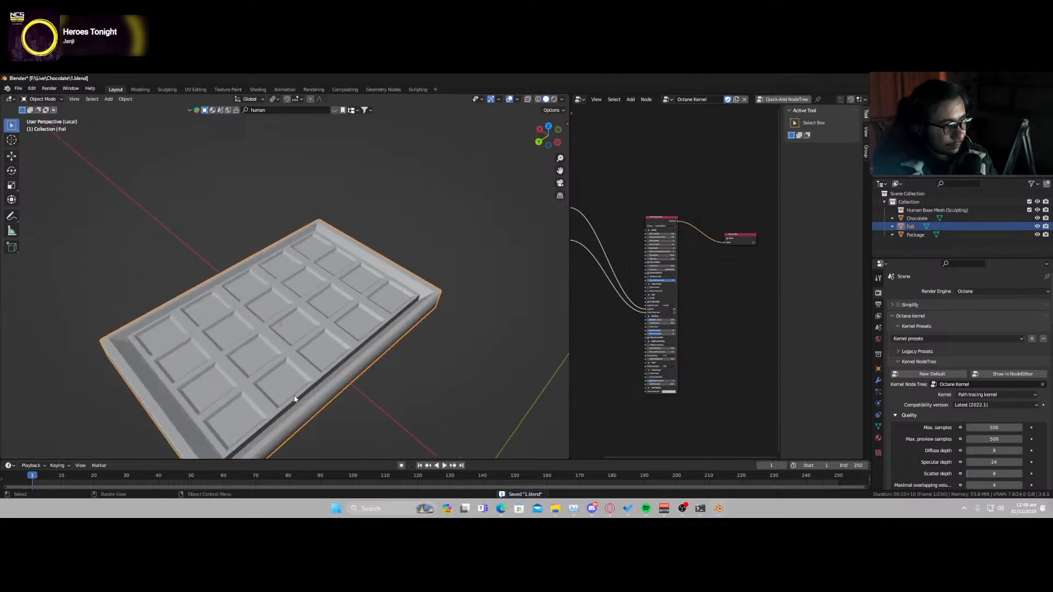
# - Inspect the Foil tray's pocket mesh in Edit Mode, and view the tray from above in Object Mode
pyautogui.press('Tab')
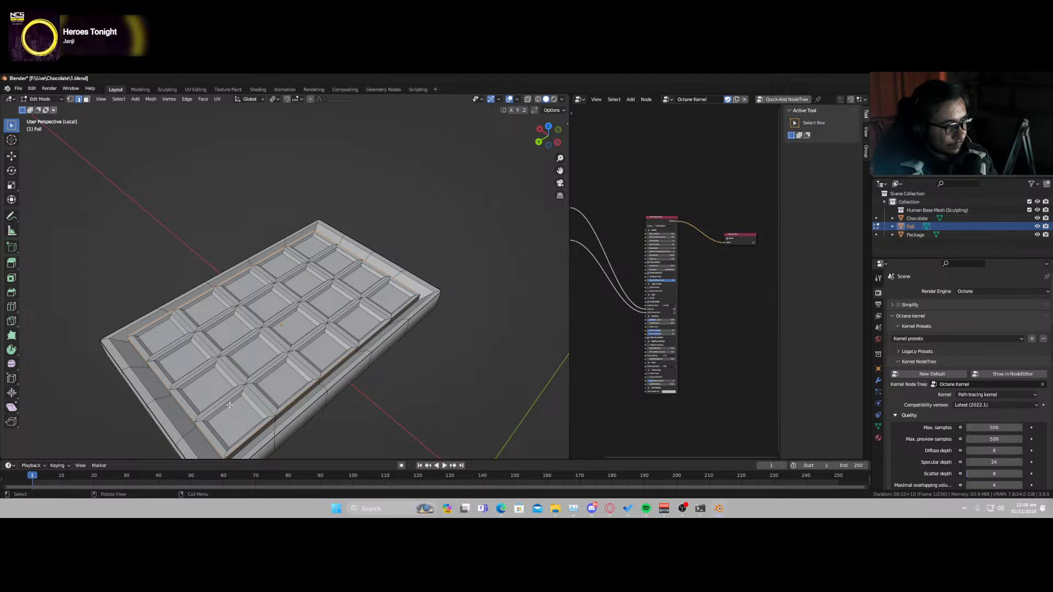
pyautogui.moveTo(183, 332); pyautogui.dragTo(181, 406, button='middle')
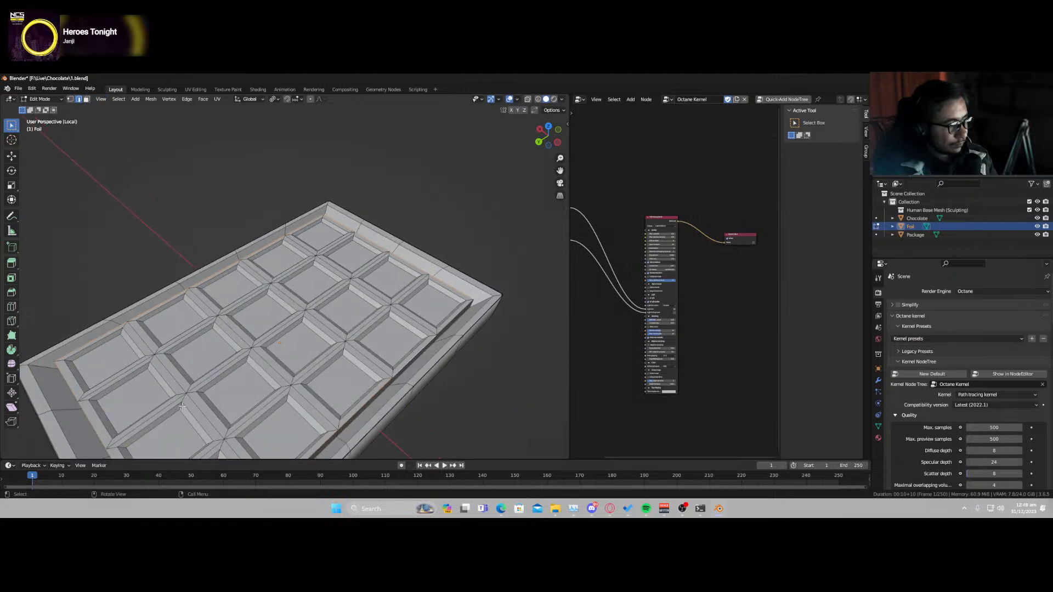
pyautogui.scroll(-3, 182, 405)
pyautogui.press('Tab')
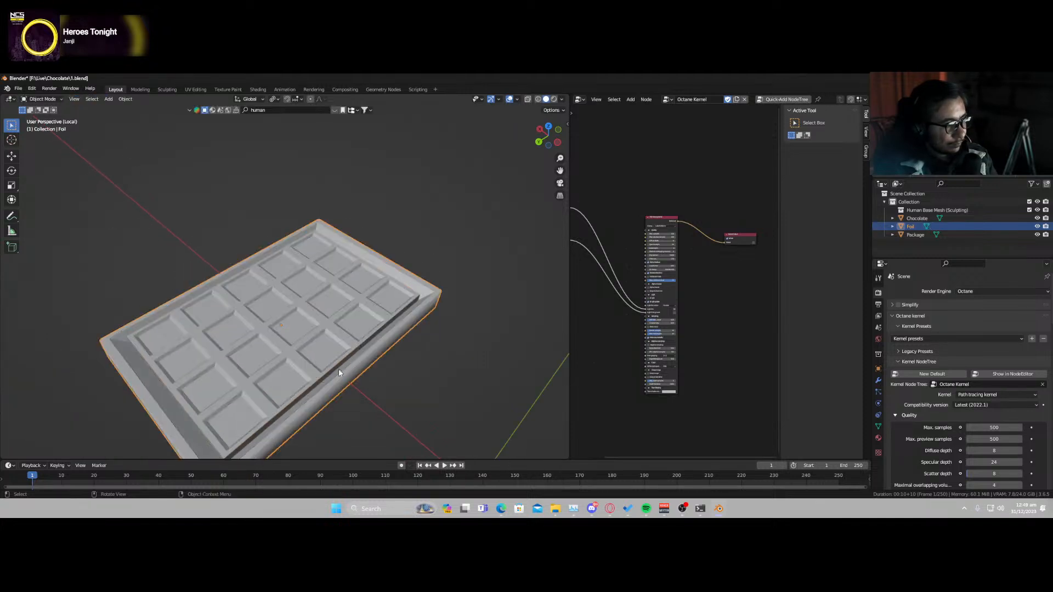
pyautogui.moveTo(339, 373); pyautogui.dragTo(262, 400, button='middle')
pyautogui.press('KP_7')
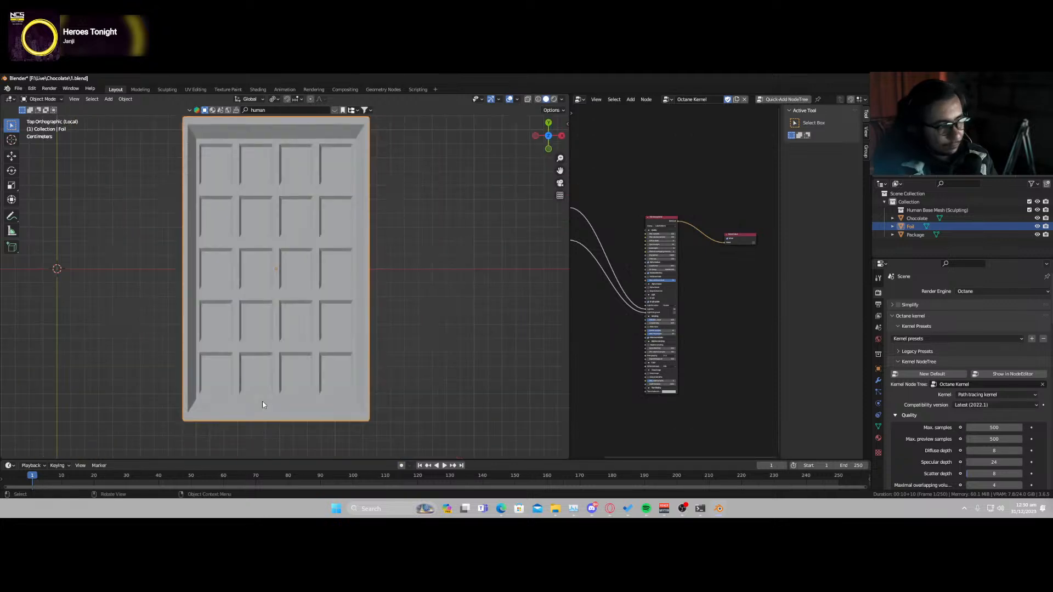
# - Scale the Foil tray's edge loop between the rim and the pockets outward to about 1.05 in X and Y, keeping Z locked
pyautogui.scroll(-3, 280, 378)
pyautogui.scroll(3, 266, 247)
pyautogui.press('Tab')
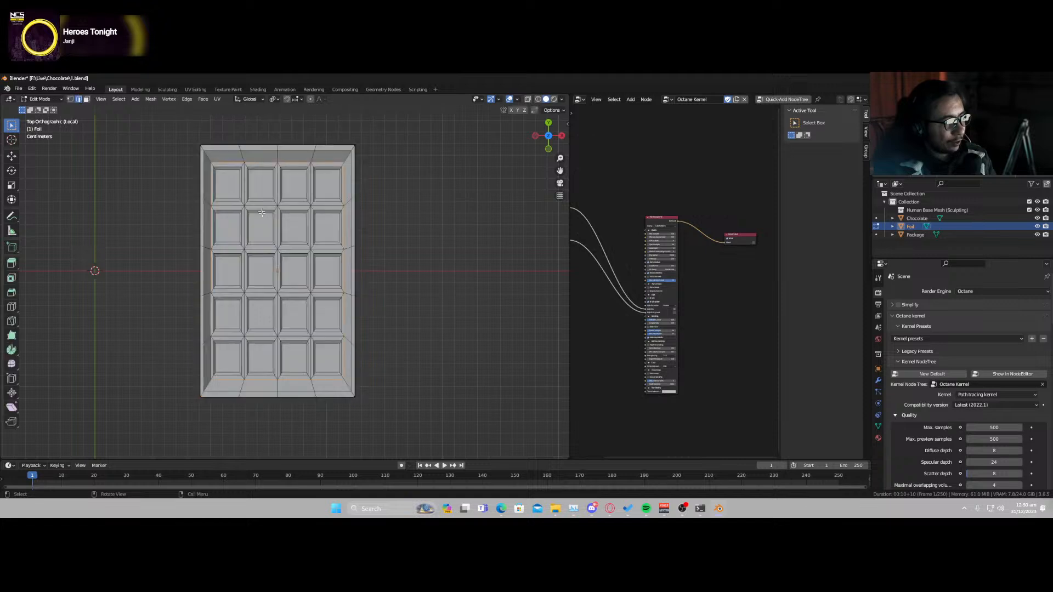
pyautogui.scroll(2, 261, 213)
pyautogui.keyDown('shift'); pyautogui.moveTo(258, 211); pyautogui.dragTo(229, 229, button='middle'); pyautogui.keyUp('shift')
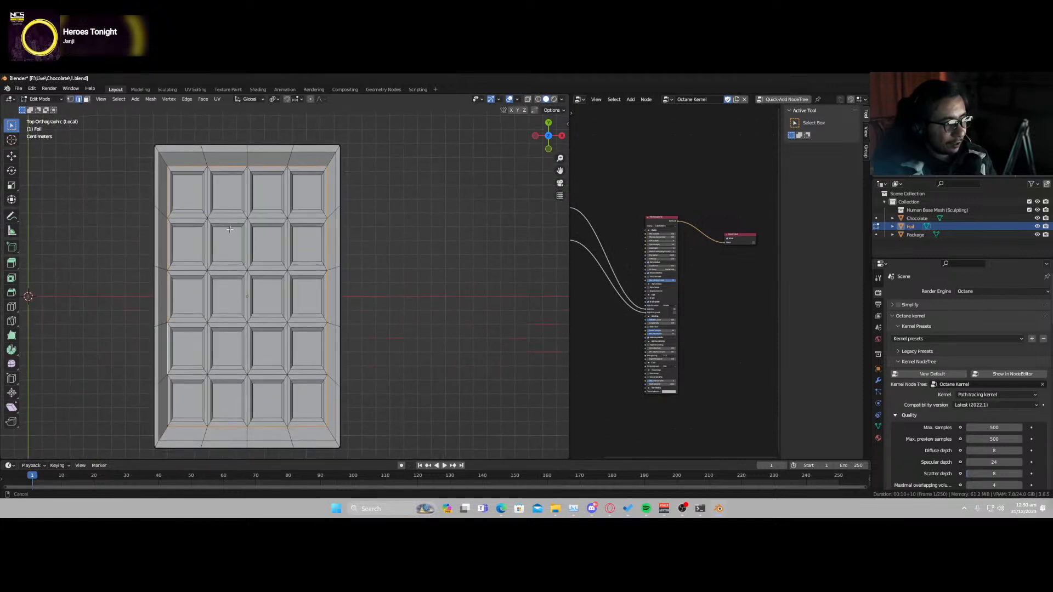
pyautogui.moveTo(327, 247); pyautogui.dragTo(363, 380, button='middle')
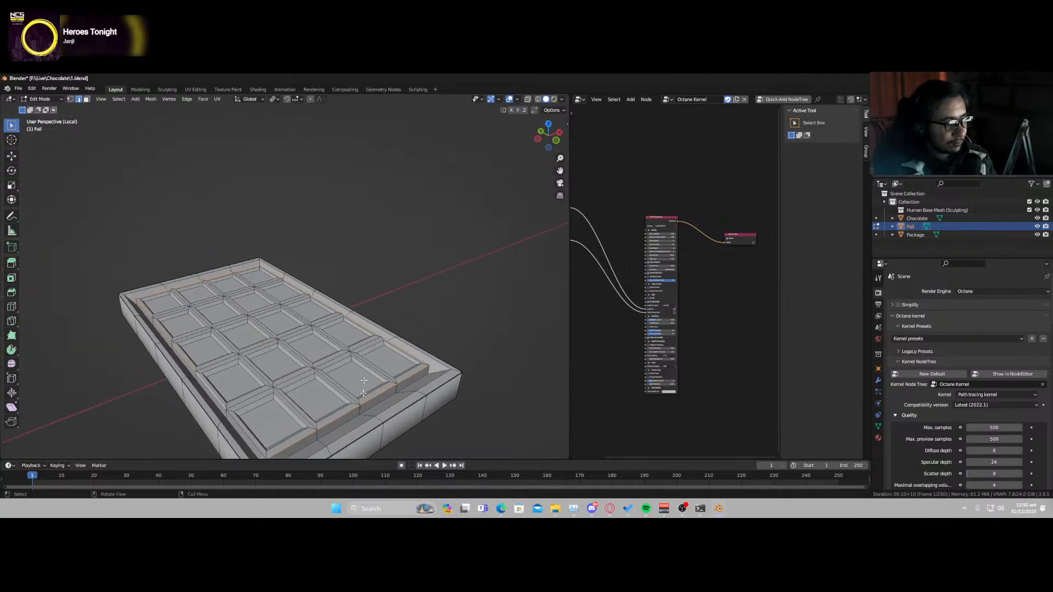
pyautogui.keyDown('alt'); pyautogui.click(353, 419); pyautogui.keyUp('alt')
pyautogui.press('s')
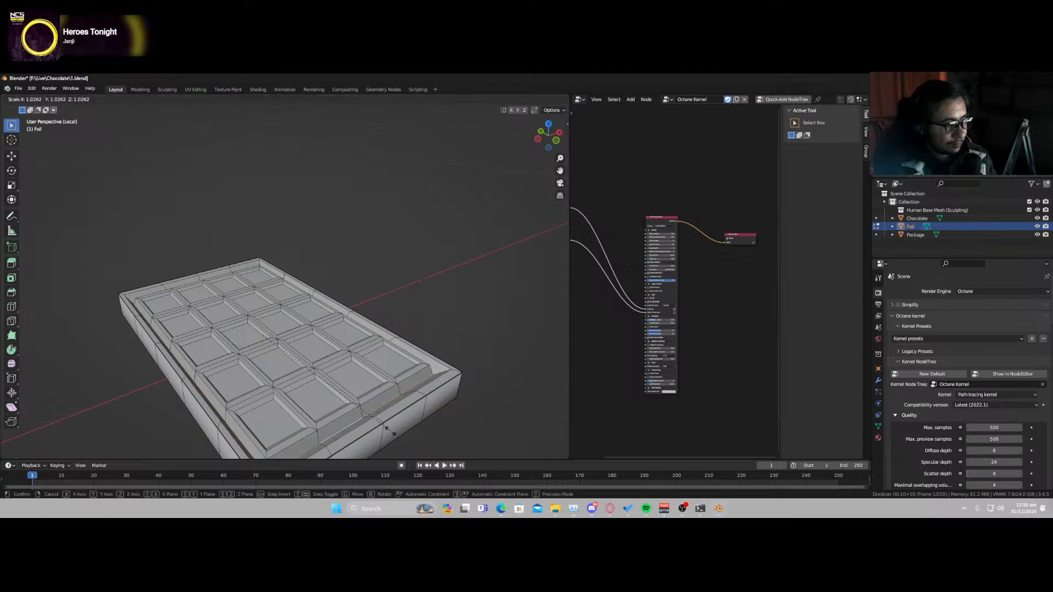
pyautogui.hotkey('shift', 'z')
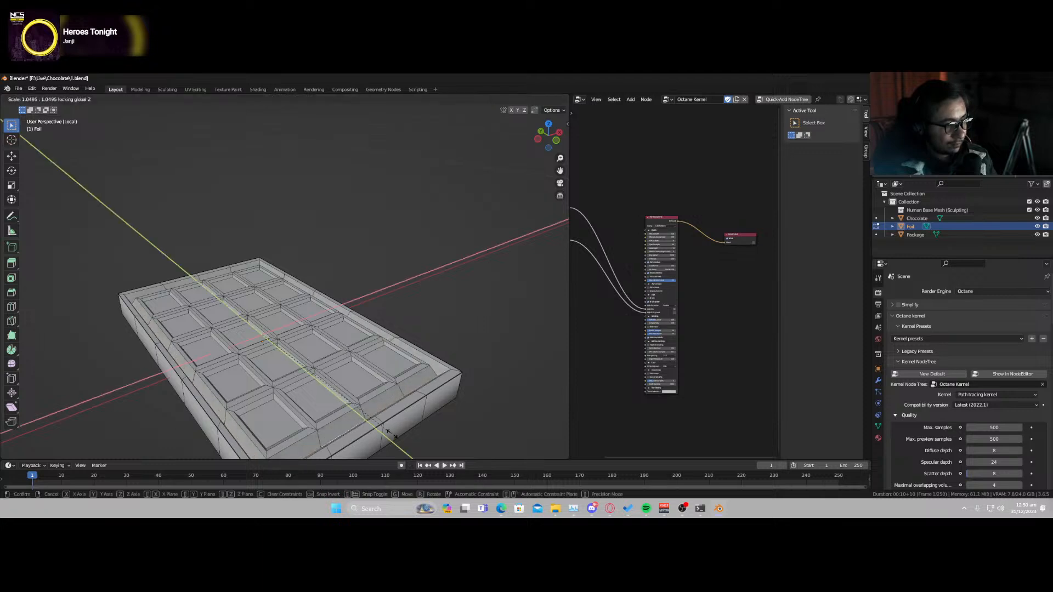
pyautogui.click(390, 433)
# - Widen the same edge loop along X to a scale of about 1.03, return to Object Mode and save the file
pyautogui.moveTo(388, 433); pyautogui.dragTo(367, 434, button='middle')
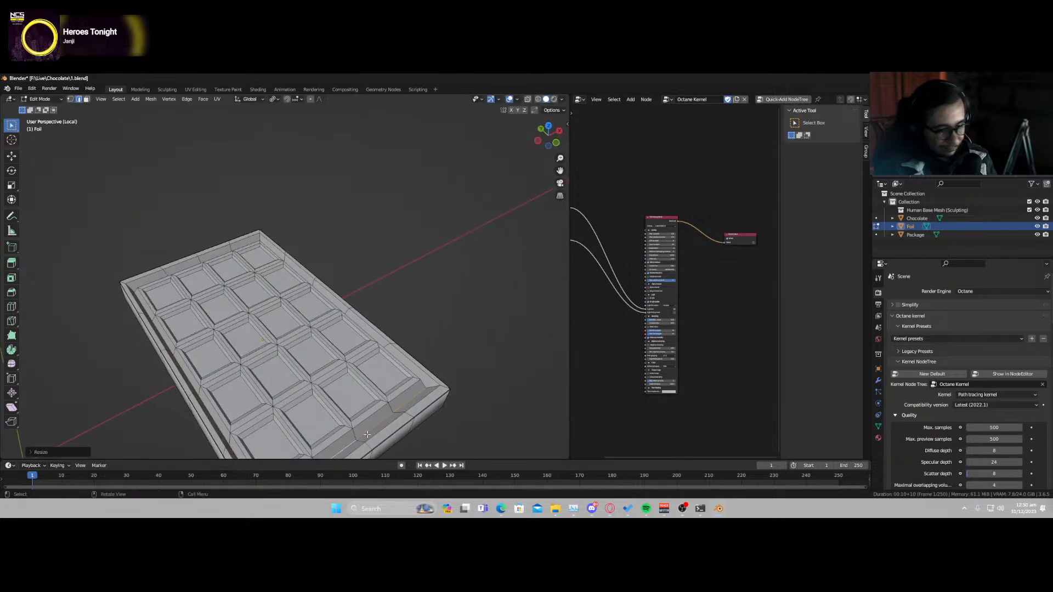
pyautogui.press('KP_7')
pyautogui.press('s')
pyautogui.press('x')
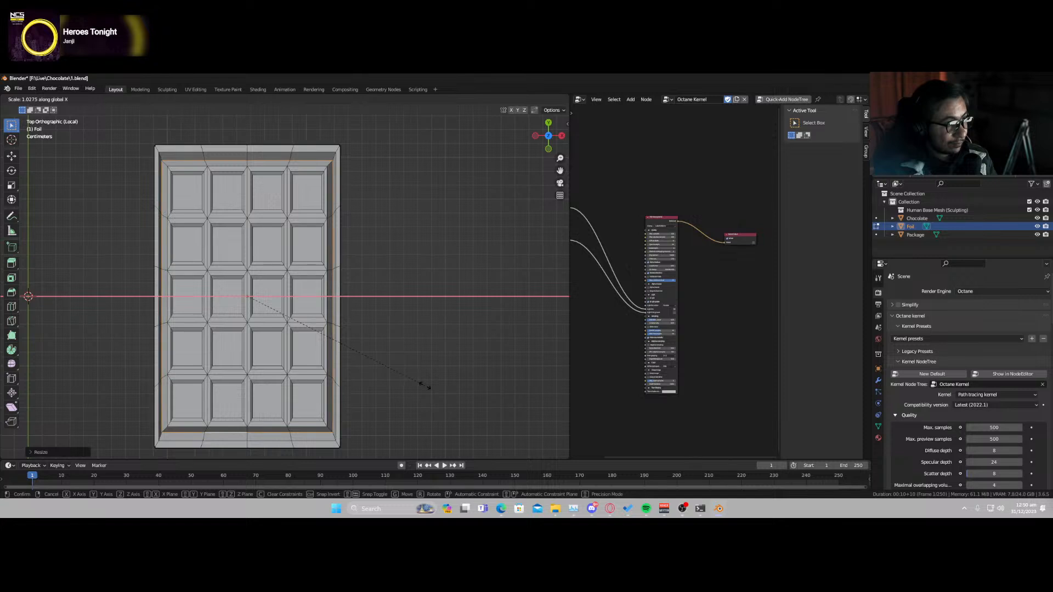
pyautogui.click(423, 386)
pyautogui.press('Tab')
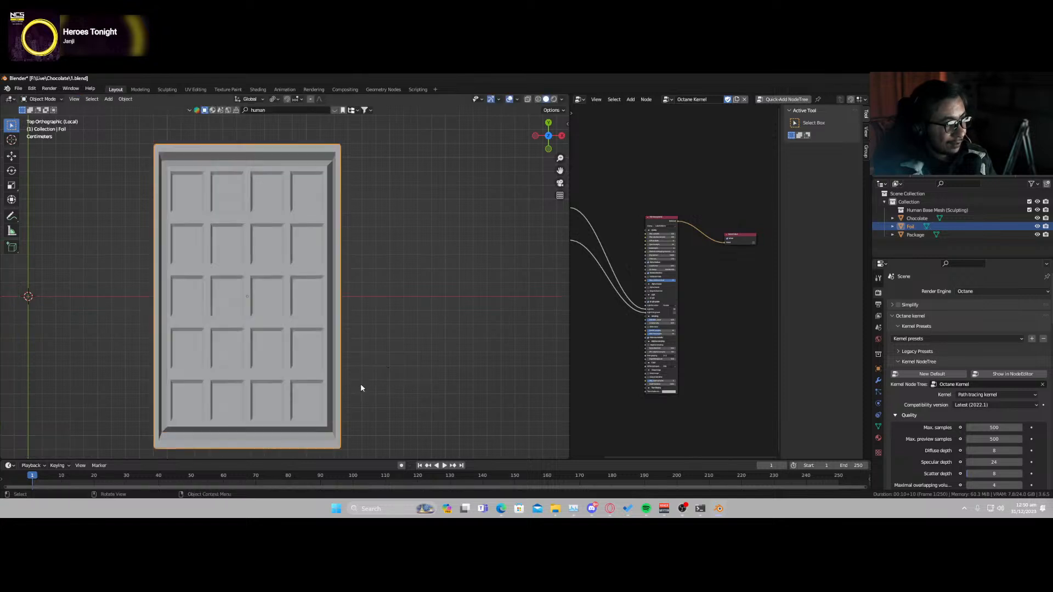
pyautogui.hotkey('ctrl', 's')
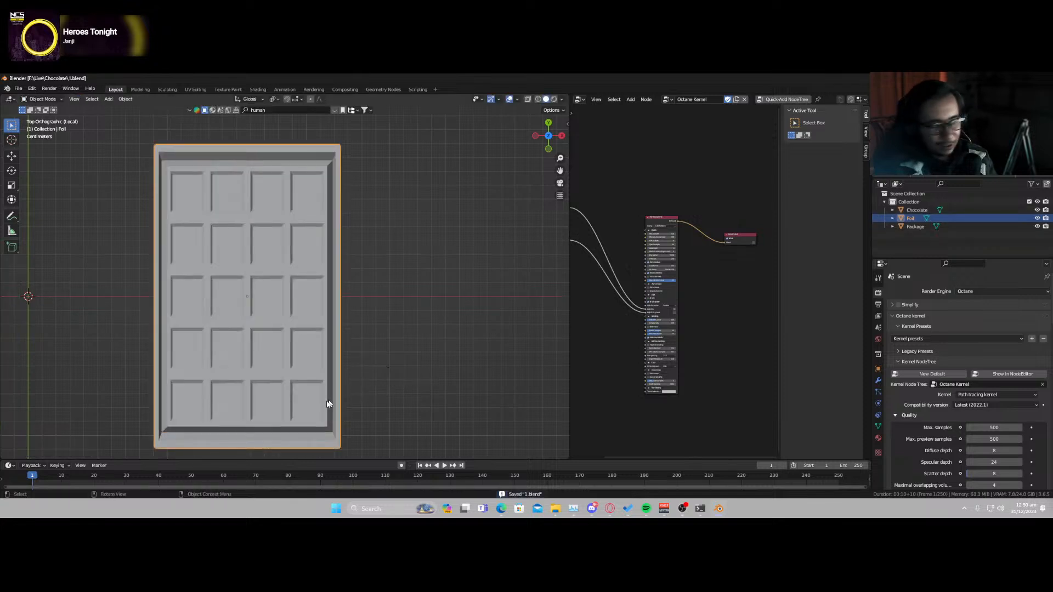
# - Select all outer wall faces along one short end of the Foil tray in Edit Mode
pyautogui.moveTo(310, 404); pyautogui.dragTo(337, 344, button='middle')
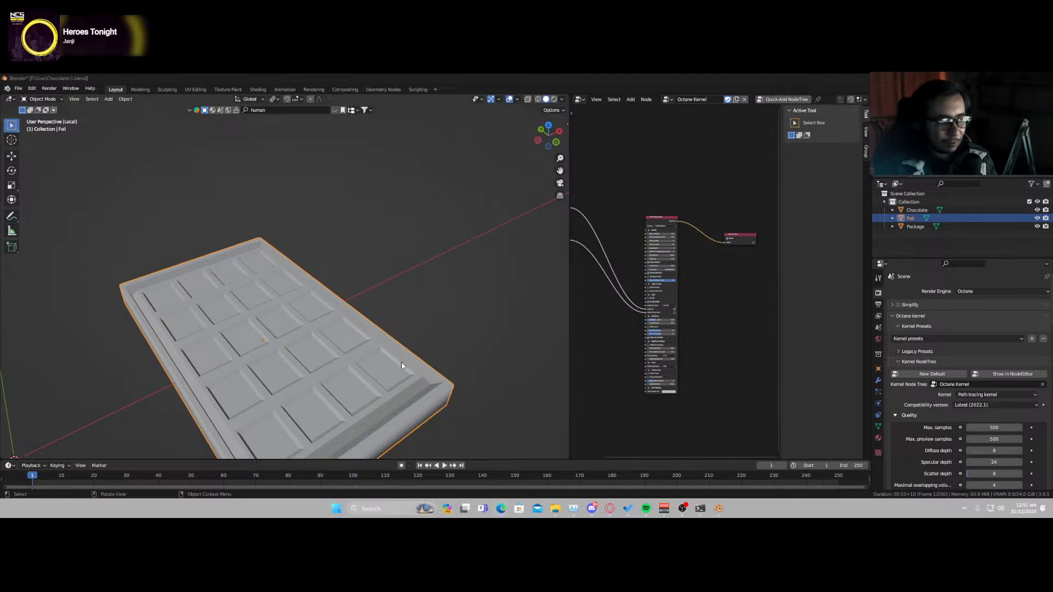
pyautogui.scroll(-3, 387, 376)
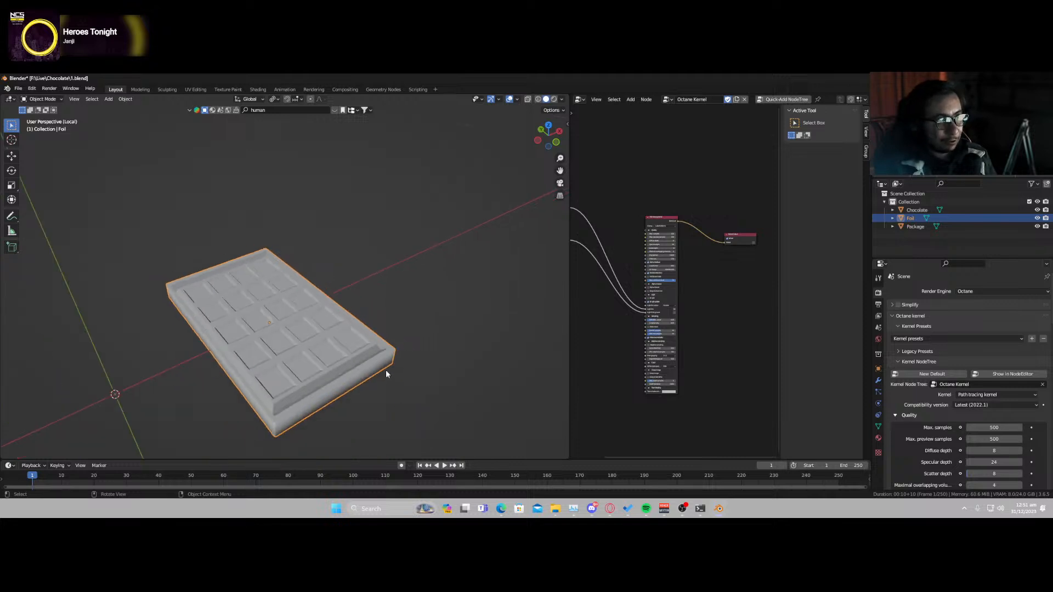
pyautogui.moveTo(371, 371); pyautogui.dragTo(423, 342, button='middle')
pyautogui.press('Tab')
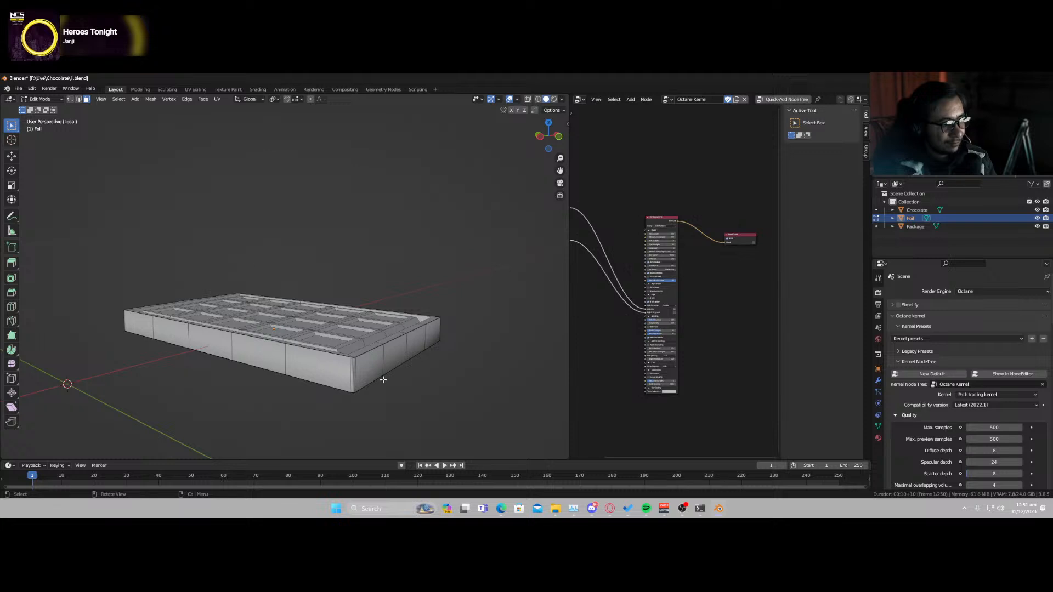
pyautogui.click(379, 381)
pyautogui.moveTo(379, 379); pyautogui.dragTo(199, 388, button='middle')
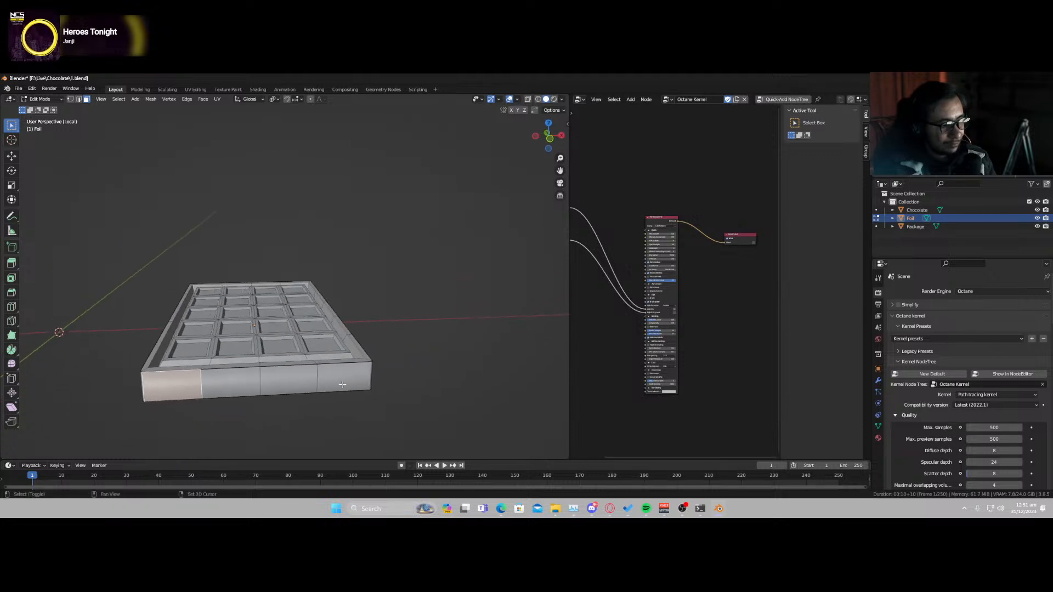
pyautogui.keyDown('shift'); pyautogui.click(198, 387); pyautogui.keyUp('shift')
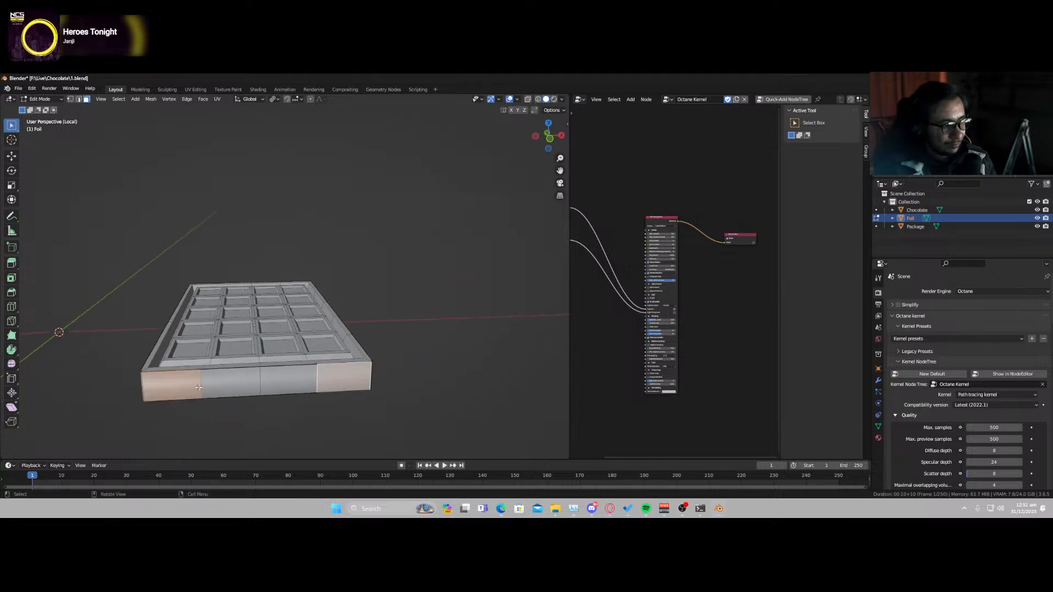
pyautogui.keyDown('ctrl'); pyautogui.click(332, 389); pyautogui.keyUp('ctrl')
pyautogui.moveTo(332, 389); pyautogui.dragTo(371, 388, button='middle')
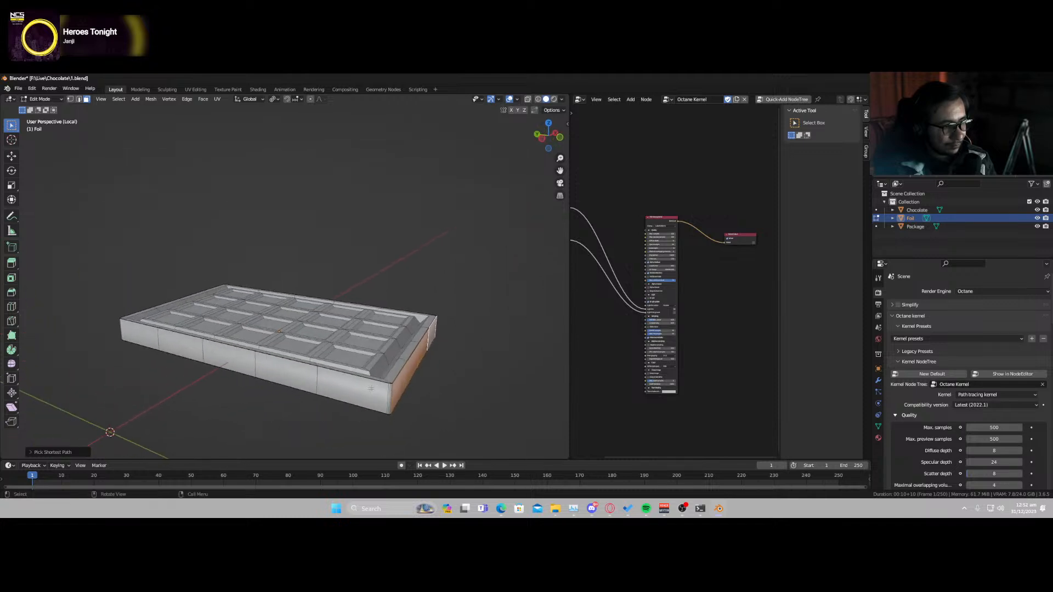
# - Try growing and shrinking the end wall's face selection and moving it along Y
pyautogui.press('ctrl+KP_Add')
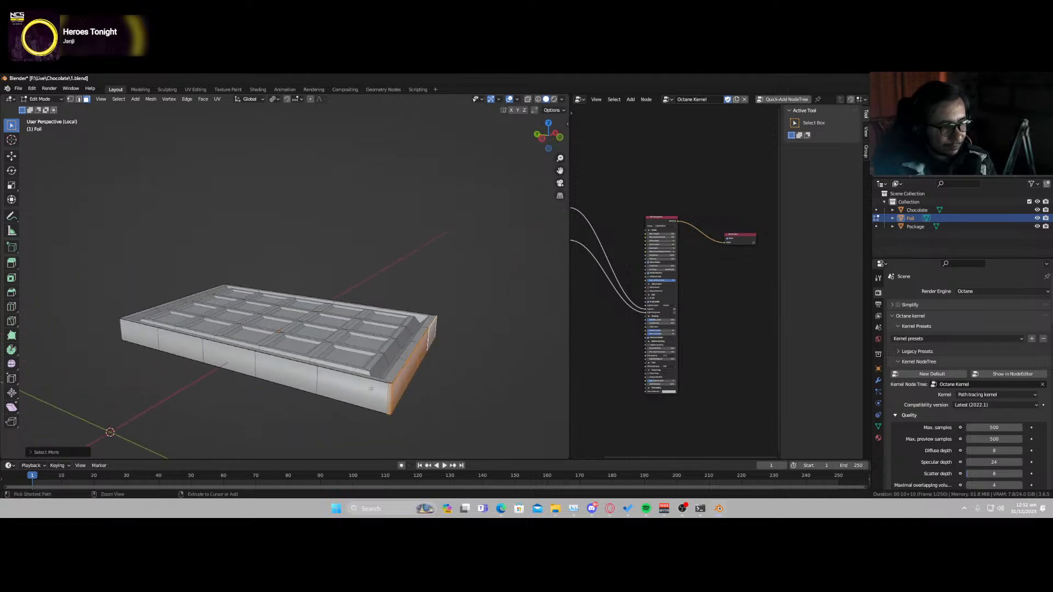
pyautogui.keyDown('shift'); pyautogui.click(371, 388); pyautogui.keyUp('shift')
pyautogui.press('ctrl+KP_Subtract')
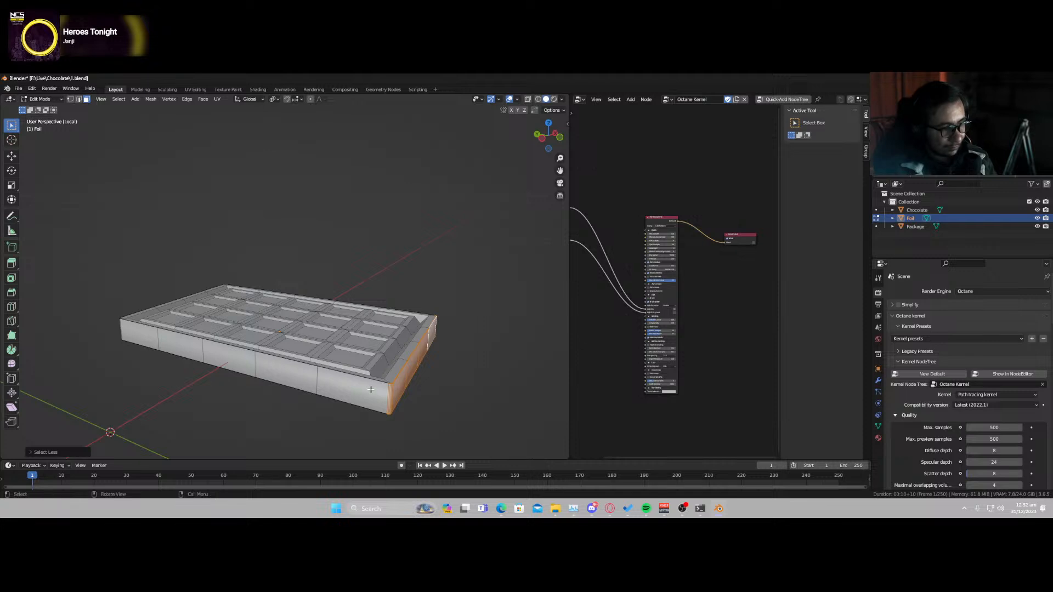
pyautogui.press('g')
pyautogui.press('y')
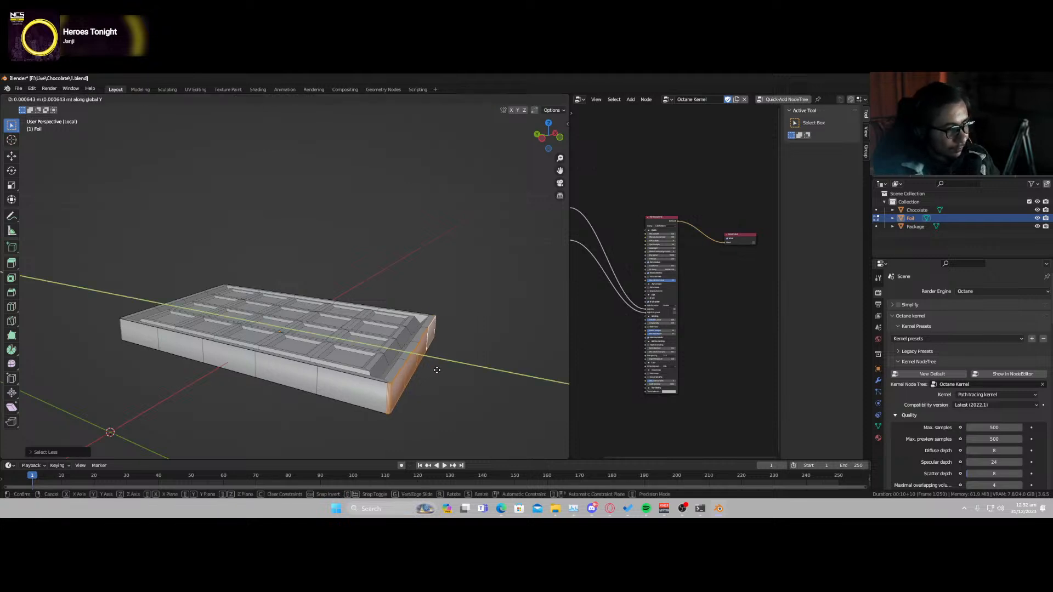
pyautogui.rightClick(434, 370)
# - Adjust the end wall's selection on the tray's underside to include the bottom bevel strip without the large bottom faces
pyautogui.scroll(1, 418, 395)
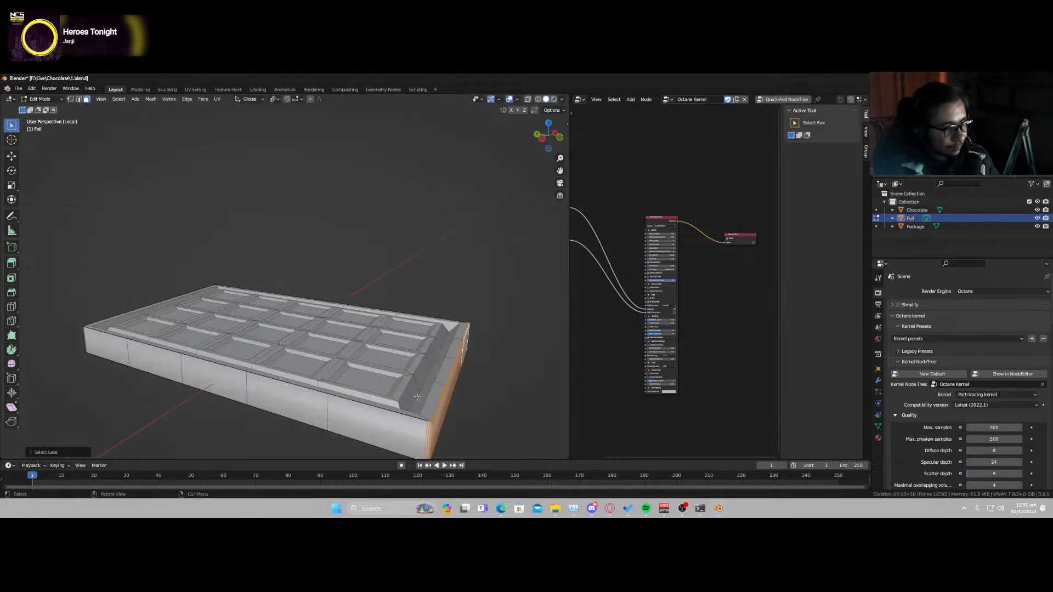
pyautogui.moveTo(419, 395); pyautogui.dragTo(390, 353, button='middle')
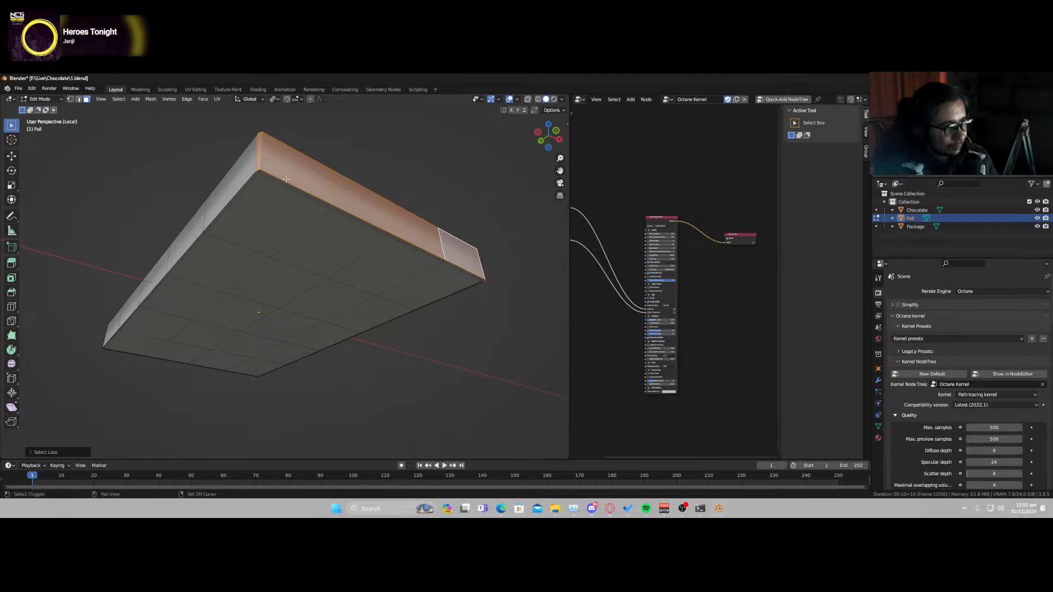
pyautogui.keyDown('shift'); pyautogui.click(291, 204); pyautogui.keyUp('shift')
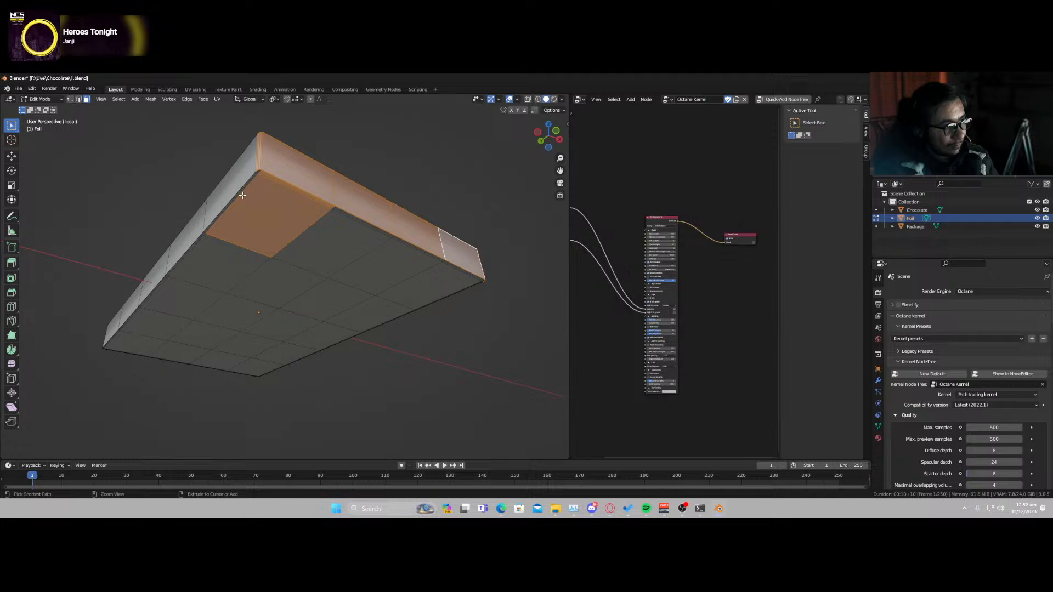
pyautogui.keyDown('ctrl'); pyautogui.moveTo(242, 196); pyautogui.dragTo(280, 218); pyautogui.keyUp('ctrl')
pyautogui.keyDown('shift'); pyautogui.moveTo(358, 205); pyautogui.dragTo(354, 222); pyautogui.keyUp('shift')
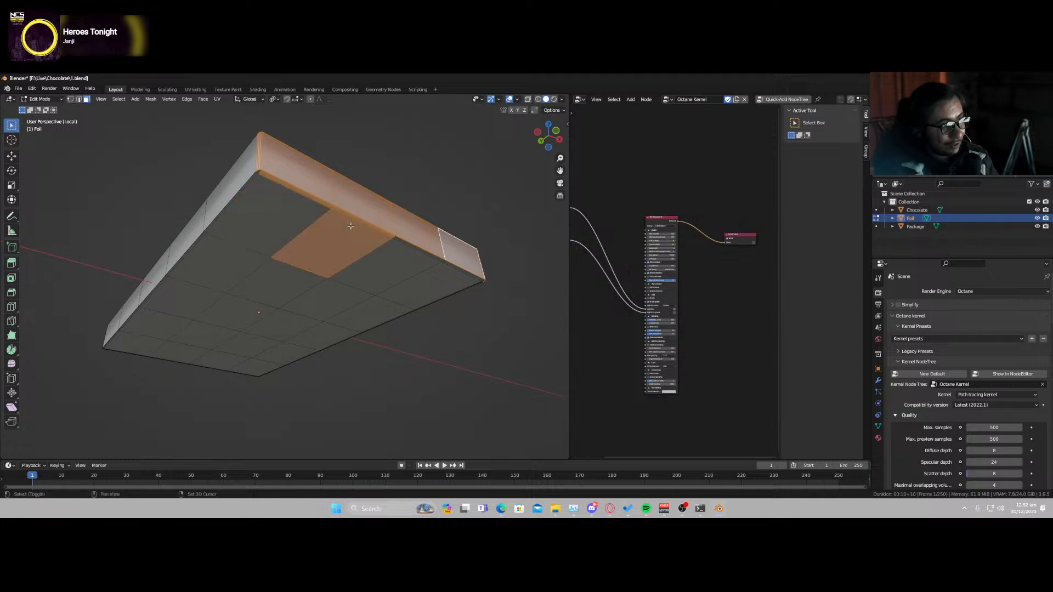
pyautogui.keyDown('shift'); pyautogui.moveTo(430, 229); pyautogui.dragTo(445, 278); pyautogui.keyUp('shift')
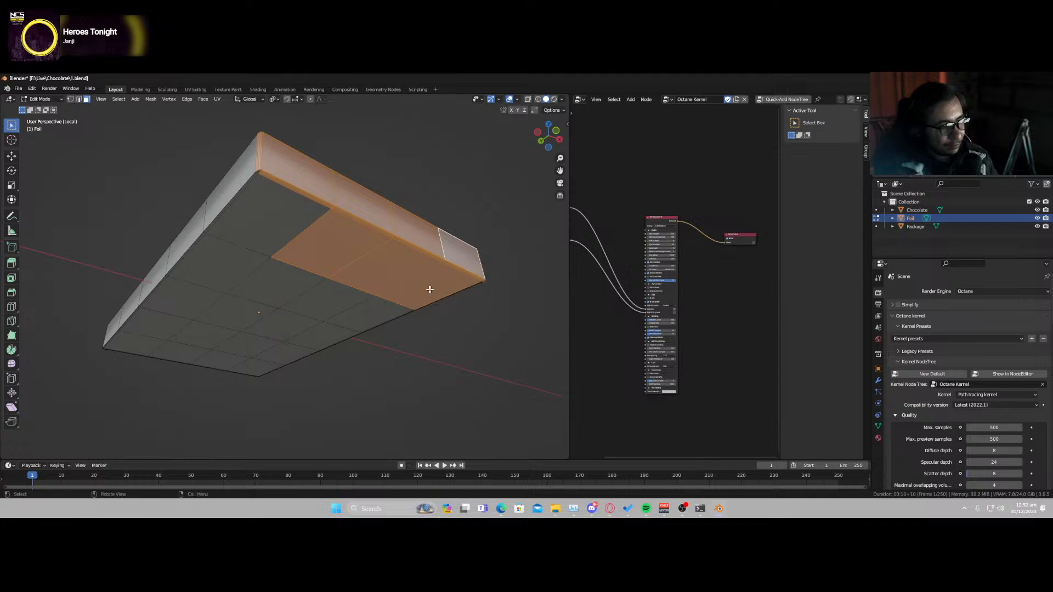
pyautogui.moveTo(430, 291); pyautogui.dragTo(344, 272, button='middle')
pyautogui.keyDown('ctrl'); pyautogui.moveTo(317, 239); pyautogui.dragTo(148, 293); pyautogui.keyUp('ctrl')
pyautogui.moveTo(148, 292); pyautogui.dragTo(376, 252, button='middle')
pyautogui.moveTo(297, 224); pyautogui.dragTo(334, 241)
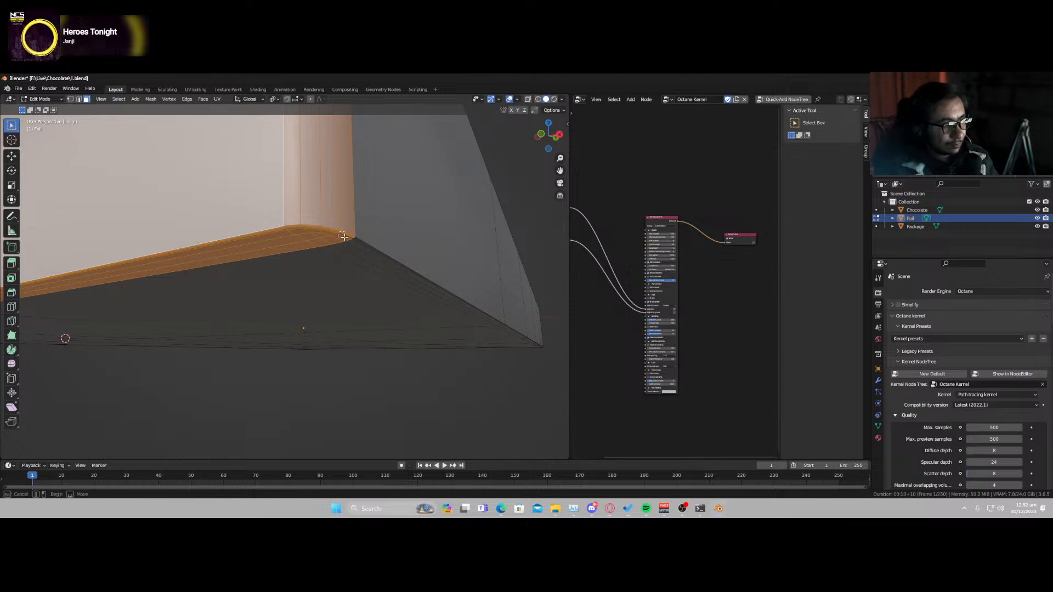
# - Add the bottom corner's small bevel faces to the end wall selection and exclude the bevel strip along the long side
pyautogui.moveTo(299, 272); pyautogui.dragTo(344, 273, button='middle')
pyautogui.scroll(3, 350, 219)
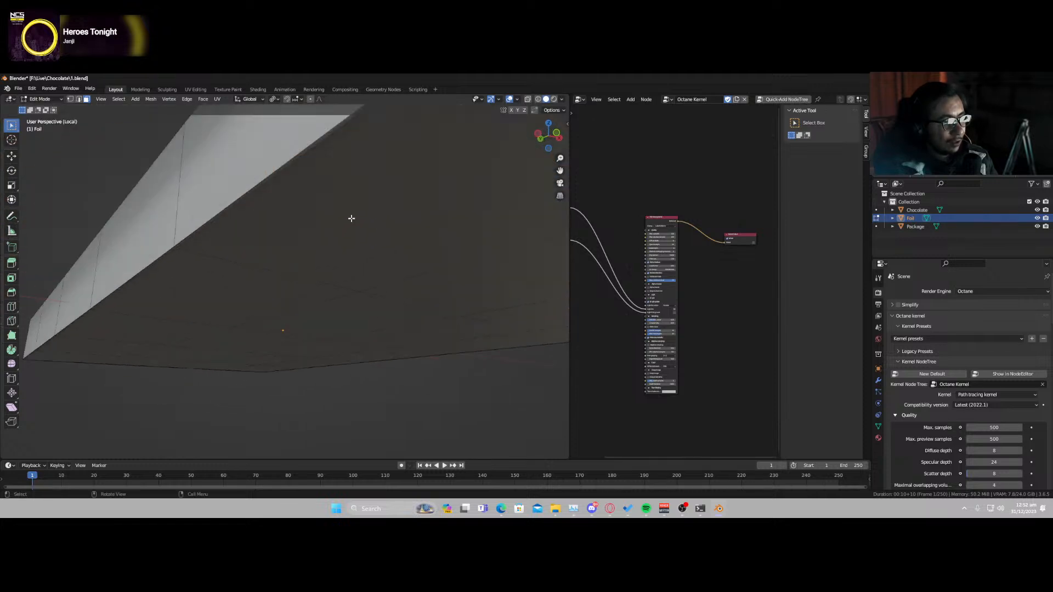
pyautogui.keyDown('shift'); pyautogui.moveTo(371, 211); pyautogui.dragTo(340, 248, button='middle'); pyautogui.keyUp('shift')
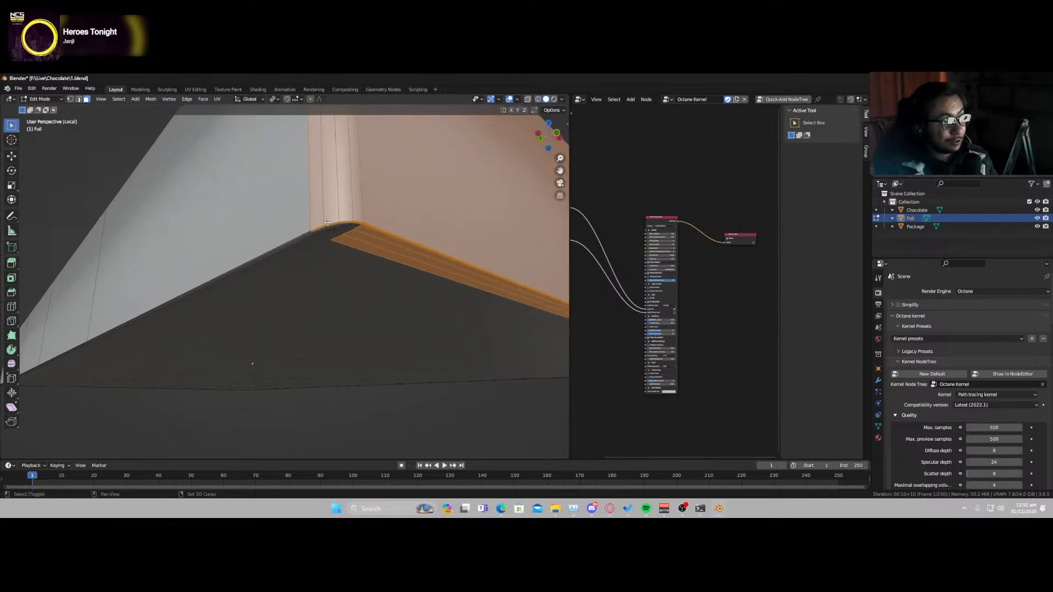
pyautogui.keyDown('shift'); pyautogui.moveTo(322, 223); pyautogui.dragTo(360, 239); pyautogui.keyUp('shift')
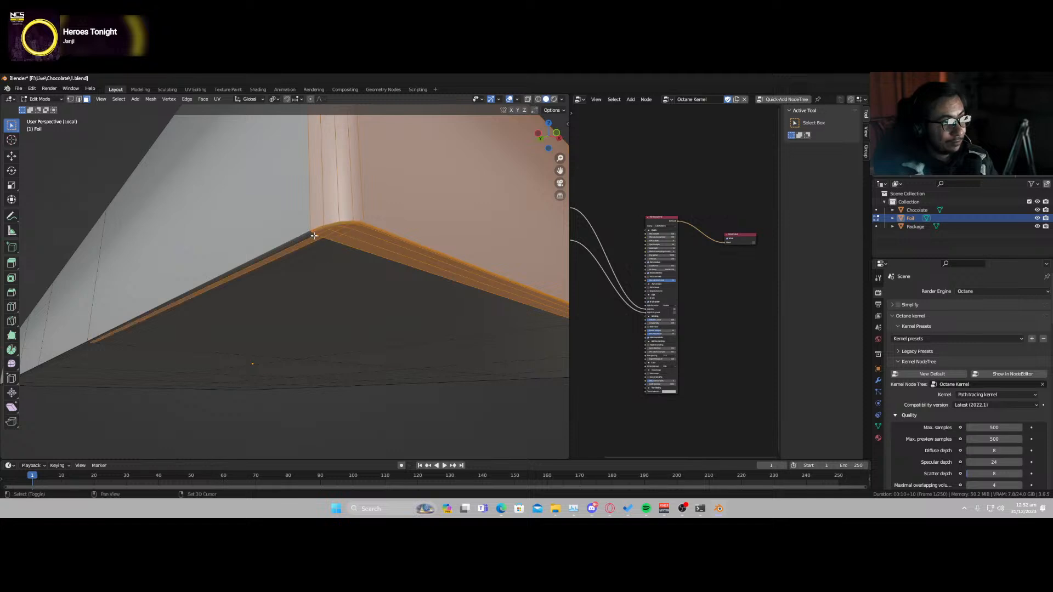
pyautogui.keyDown('ctrl'); pyautogui.moveTo(265, 259); pyautogui.dragTo(274, 275); pyautogui.keyUp('ctrl')
pyautogui.scroll(-5, 324, 286)
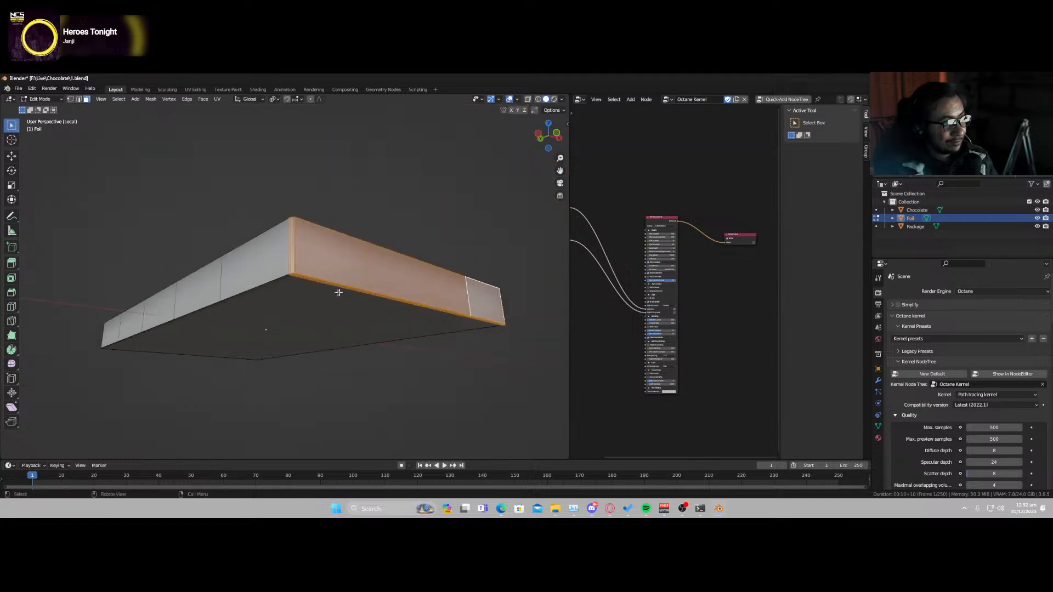
# - Move the selected end wall about 0.002 m along Y toward the pockets and view the tray from above
pyautogui.moveTo(341, 294); pyautogui.dragTo(479, 383, button='middle')
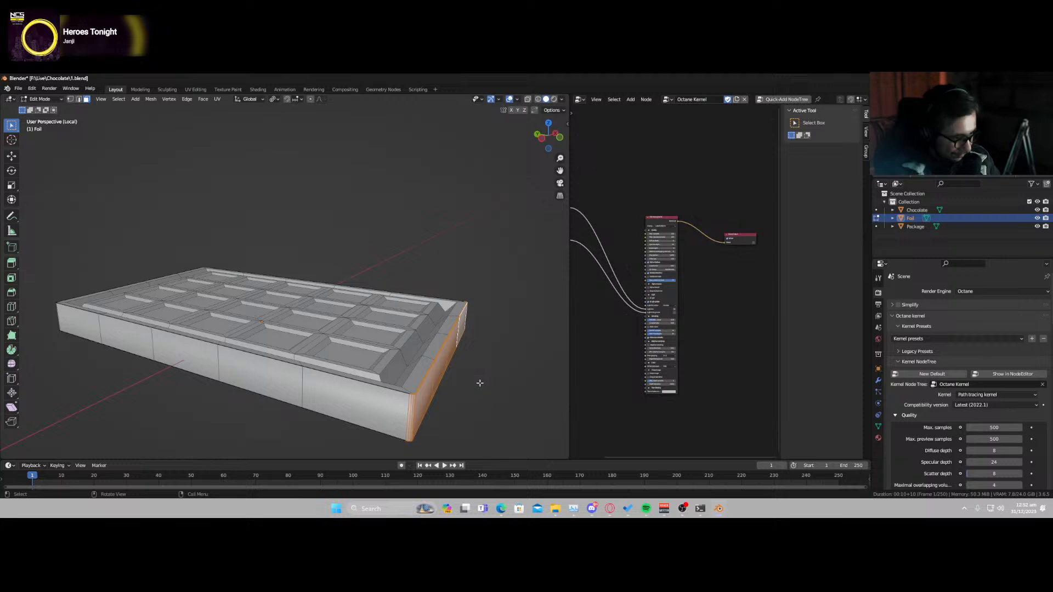
pyautogui.press('g')
pyautogui.press('y')
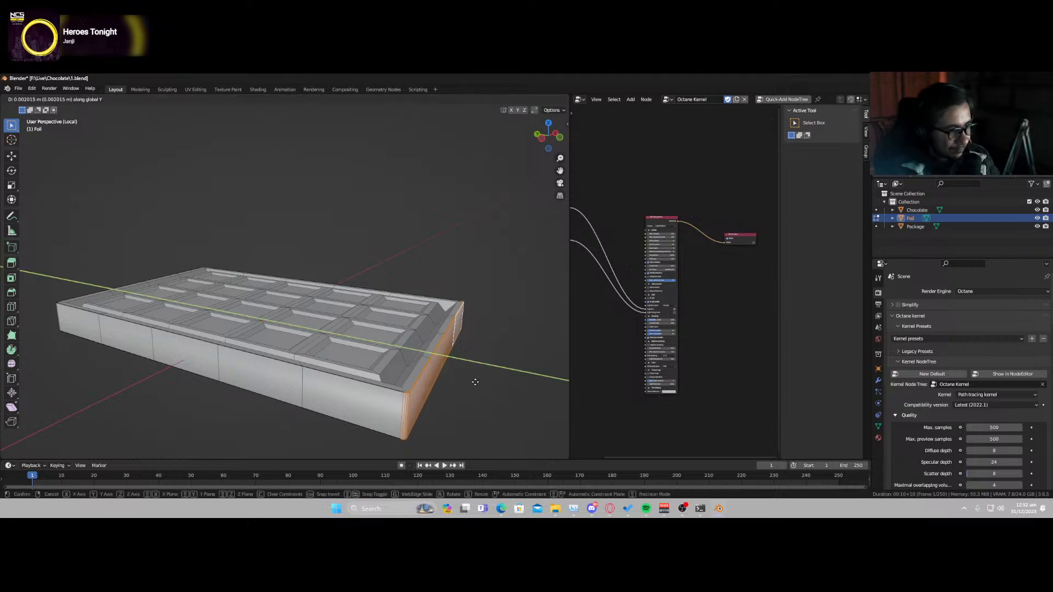
pyautogui.click(476, 383)
pyautogui.press('KP_7')
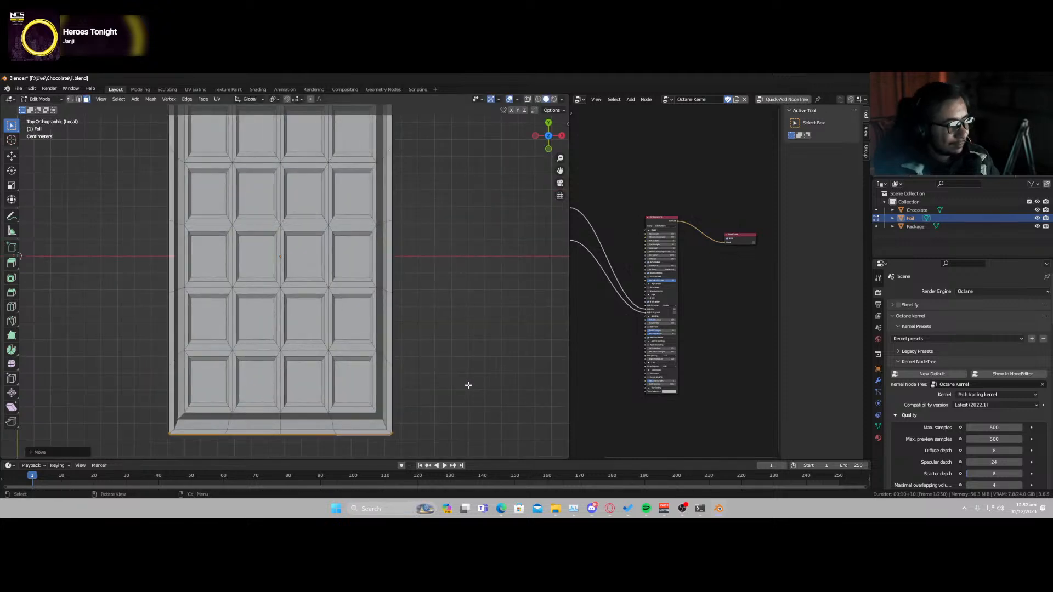
# - Select the faces of the opposite end wall as a path from one vertical corner bevel to the other
pyautogui.scroll(-2, 467, 385)
pyautogui.keyDown('shift'); pyautogui.moveTo(352, 317); pyautogui.dragTo(358, 377, button='middle'); pyautogui.keyUp('shift')
pyautogui.moveTo(220, 240); pyautogui.dragTo(429, 132, button='middle')
pyautogui.scroll(1, 236, 314)
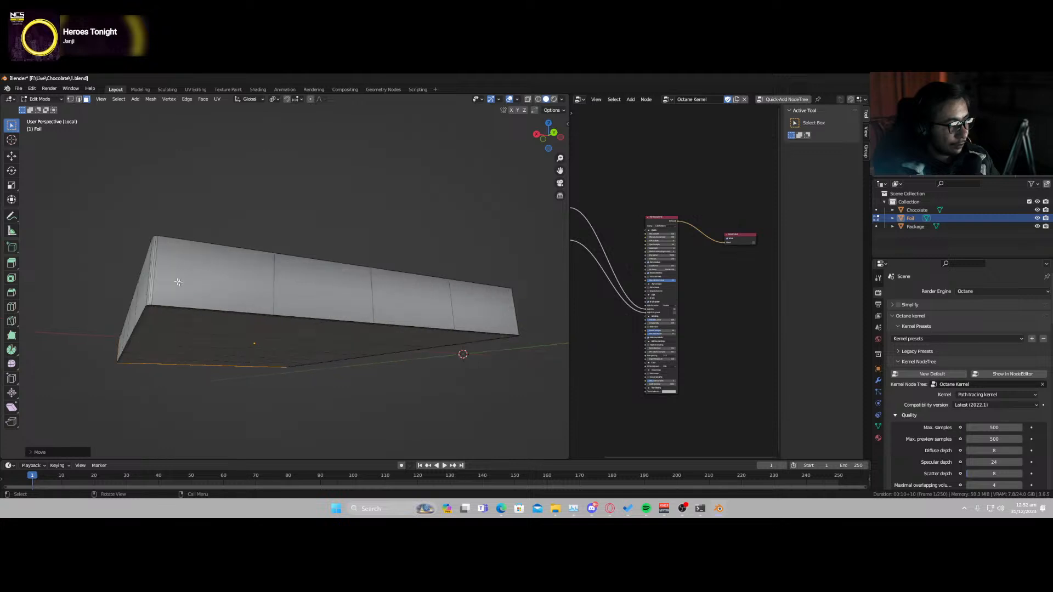
pyautogui.click(165, 272)
pyautogui.click(143, 272)
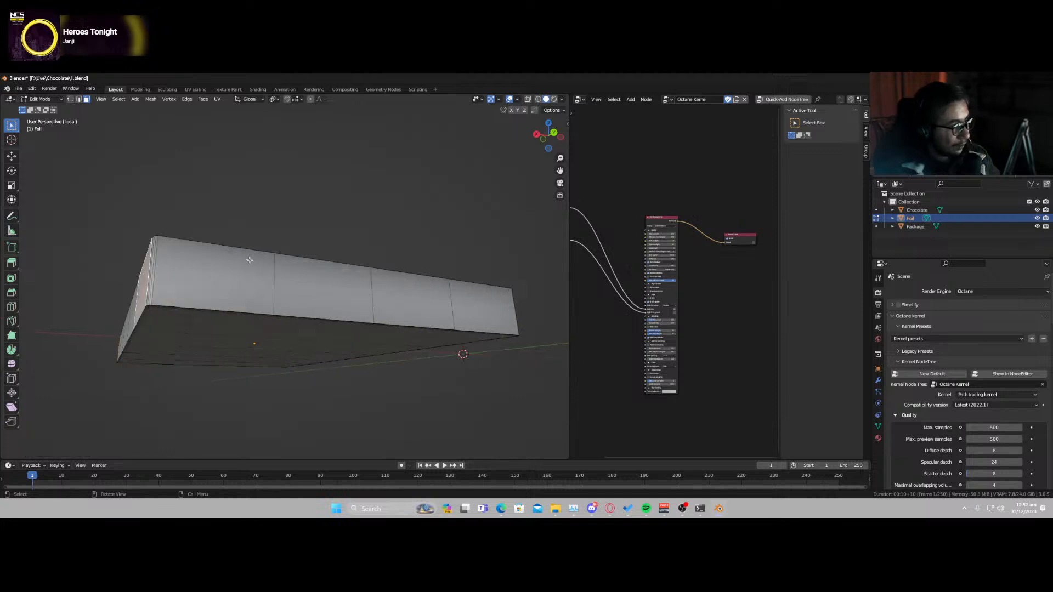
pyautogui.click(153, 272)
pyautogui.moveTo(150, 272); pyautogui.dragTo(203, 330, button='middle')
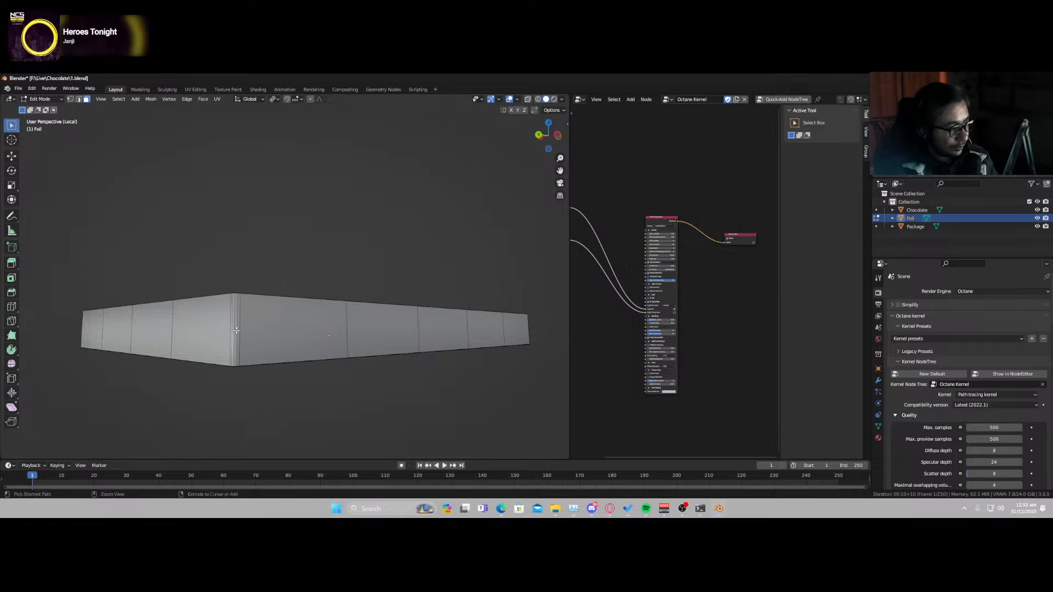
pyautogui.keyDown('ctrl'); pyautogui.click(241, 327); pyautogui.keyUp('ctrl')
# - Add the bottom bevel strip's segment beside the first corner to the end wall selection and undo the accidental long-side pick
pyautogui.moveTo(239, 351); pyautogui.dragTo(345, 216, button='middle')
pyautogui.scroll(4, 341, 237)
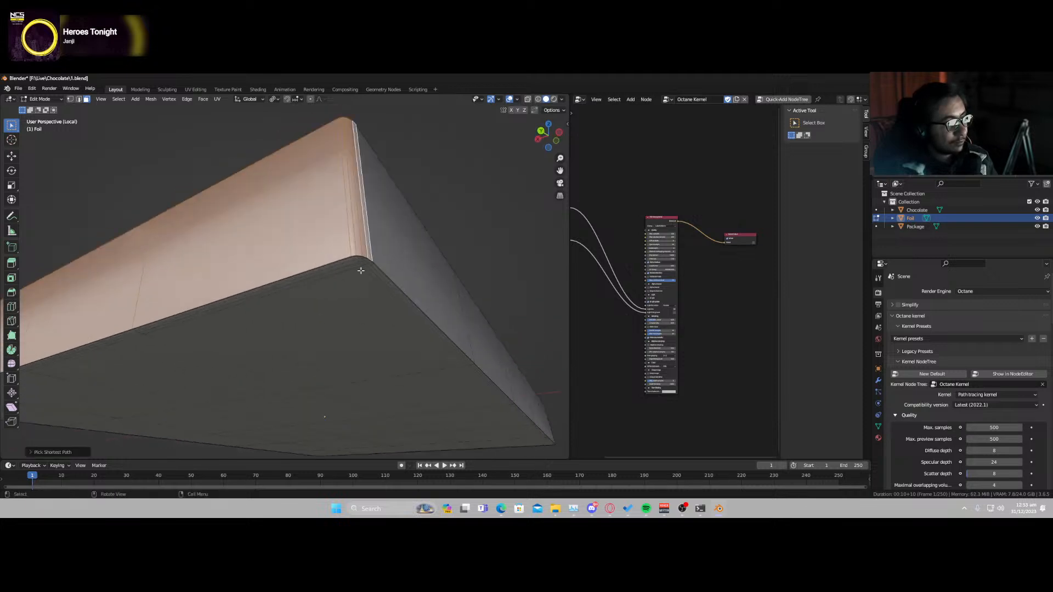
pyautogui.moveTo(353, 254); pyautogui.dragTo(374, 264)
pyautogui.keyDown('shift'); pyautogui.click(352, 264); pyautogui.keyUp('shift')
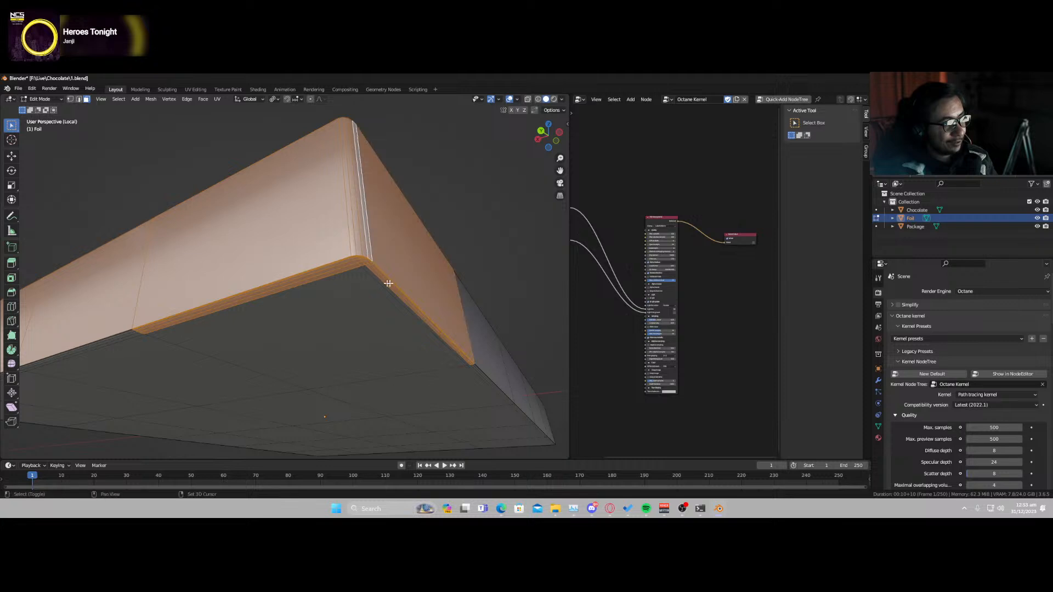
pyautogui.hotkey('ctrl', 'z')
pyautogui.moveTo(357, 305); pyautogui.dragTo(400, 296, button='middle')
# - Extend the selection along the rest of that end's bottom bevel strip, excluding the large bottom faces
pyautogui.keyDown('shift'); pyautogui.click(329, 289); pyautogui.keyUp('shift')
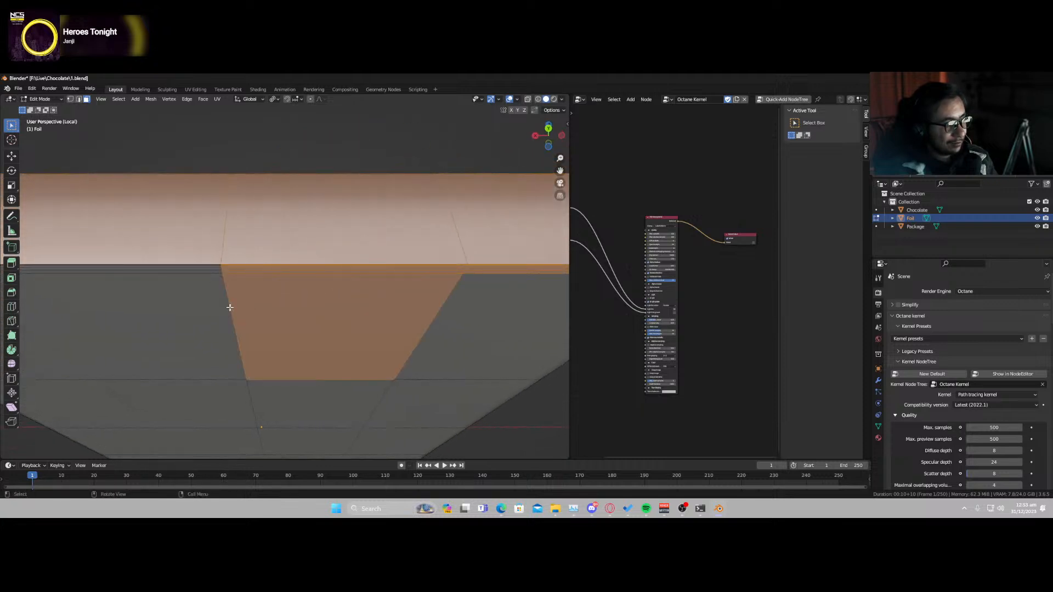
pyautogui.hotkey('ctrl', 'z')
pyautogui.keyDown('shift'); pyautogui.moveTo(230, 328); pyautogui.dragTo(326, 305, button='middle'); pyautogui.keyUp('shift')
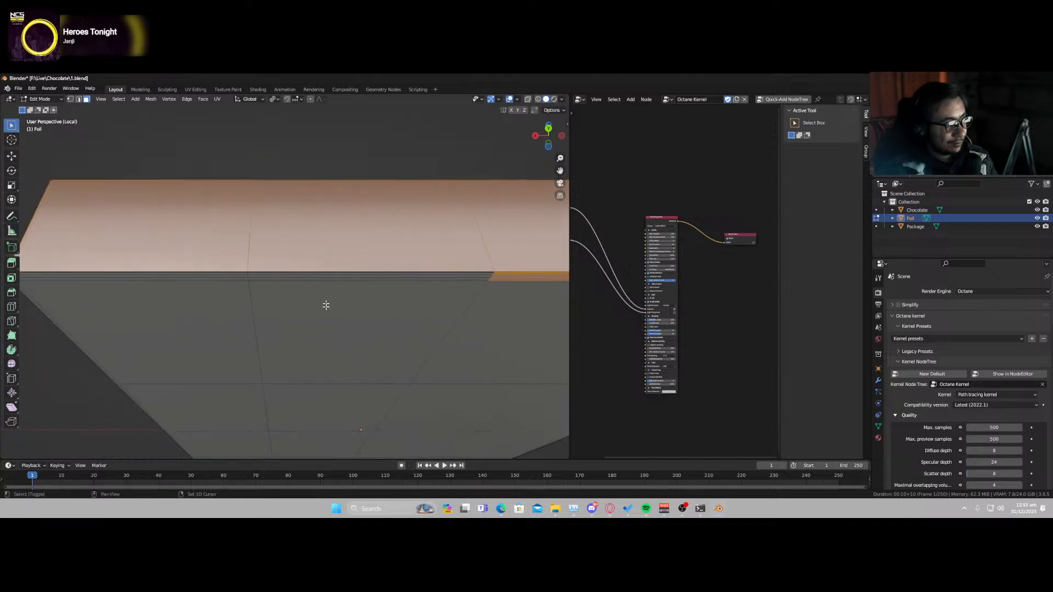
pyautogui.keyDown('shift'); pyautogui.moveTo(356, 247); pyautogui.dragTo(357, 299); pyautogui.keyUp('shift')
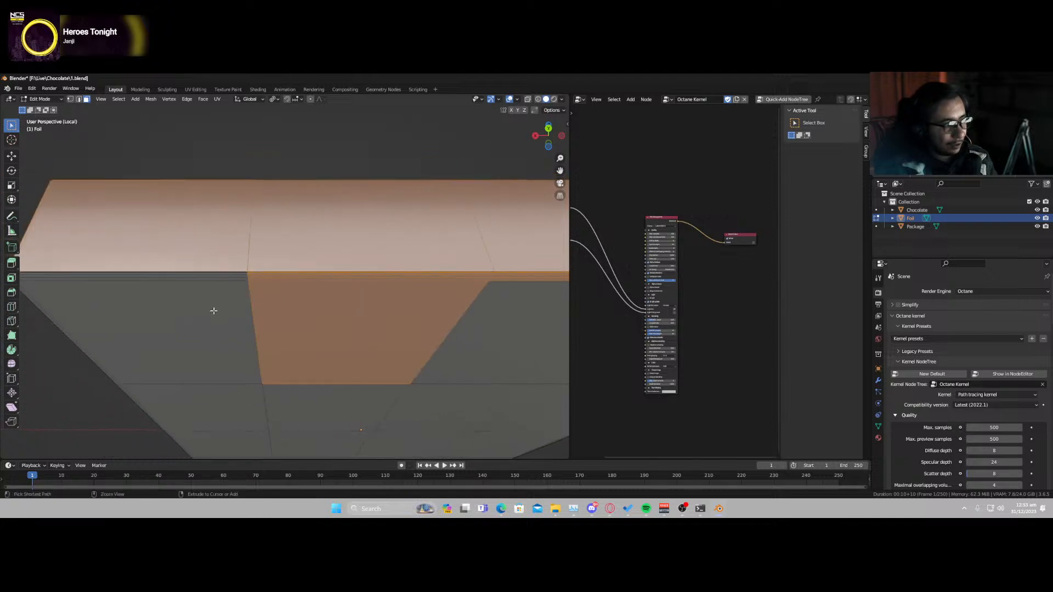
pyautogui.keyDown('ctrl'); pyautogui.moveTo(213, 311); pyautogui.dragTo(356, 332); pyautogui.keyUp('ctrl')
pyautogui.moveTo(265, 348); pyautogui.dragTo(228, 275, button='middle')
pyautogui.keyDown('shift'); pyautogui.click(242, 266); pyautogui.keyUp('shift')
pyautogui.hotkey('ctrl', 'z')
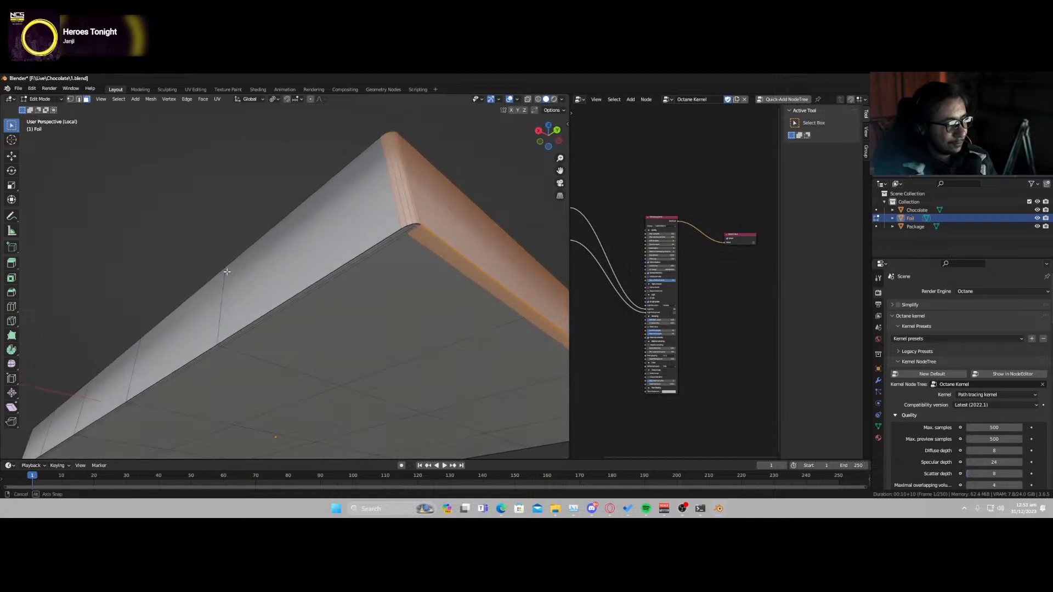
# - Add the small bevel faces at the other bottom corner to the end wall selection
pyautogui.scroll(1, 431, 238)
pyautogui.keyDown('shift'); pyautogui.moveTo(433, 238); pyautogui.dragTo(372, 264, button='middle'); pyautogui.keyUp('shift')
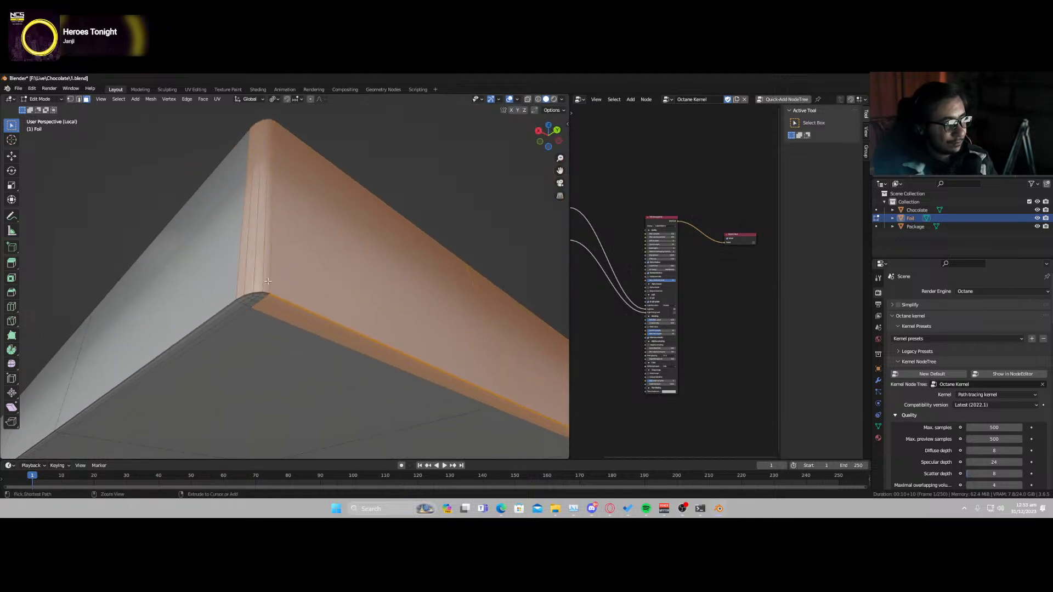
pyautogui.moveTo(240, 287); pyautogui.dragTo(270, 301)
# - Try moving the selected end wall along Y
pyautogui.scroll(-5, 264, 304)
pyautogui.moveTo(307, 379); pyautogui.dragTo(421, 394, button='middle')
pyautogui.press('g')
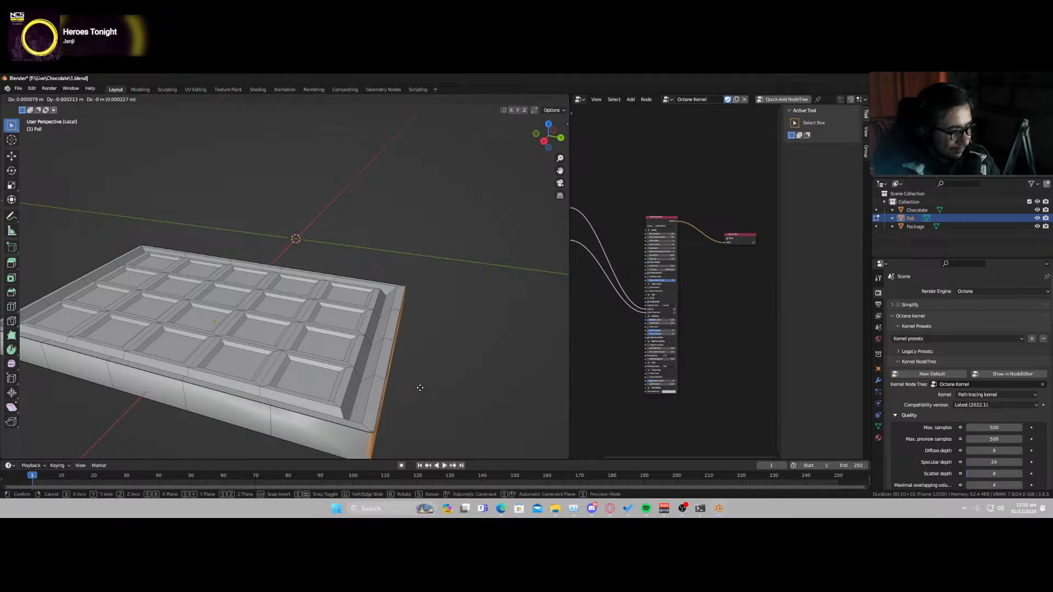
pyautogui.press('y')
pyautogui.click(416, 389)
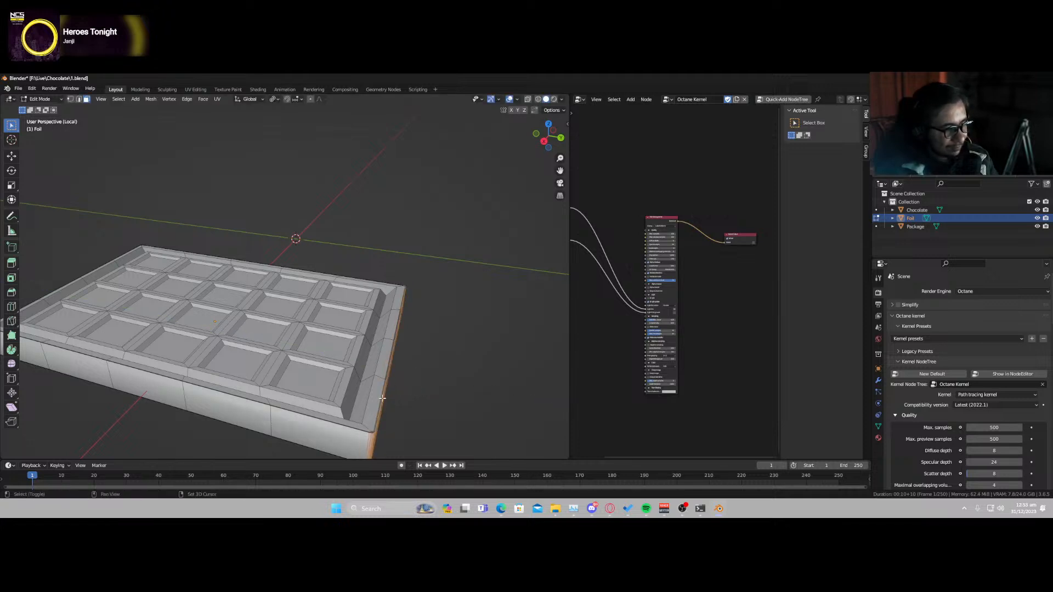
# - Try adding the top rim faces at that end to the end wall selection
pyautogui.keyDown('shift'); pyautogui.click(379, 440); pyautogui.keyUp('shift')
pyautogui.keyDown('shift'); pyautogui.click(345, 419); pyautogui.keyUp('shift')
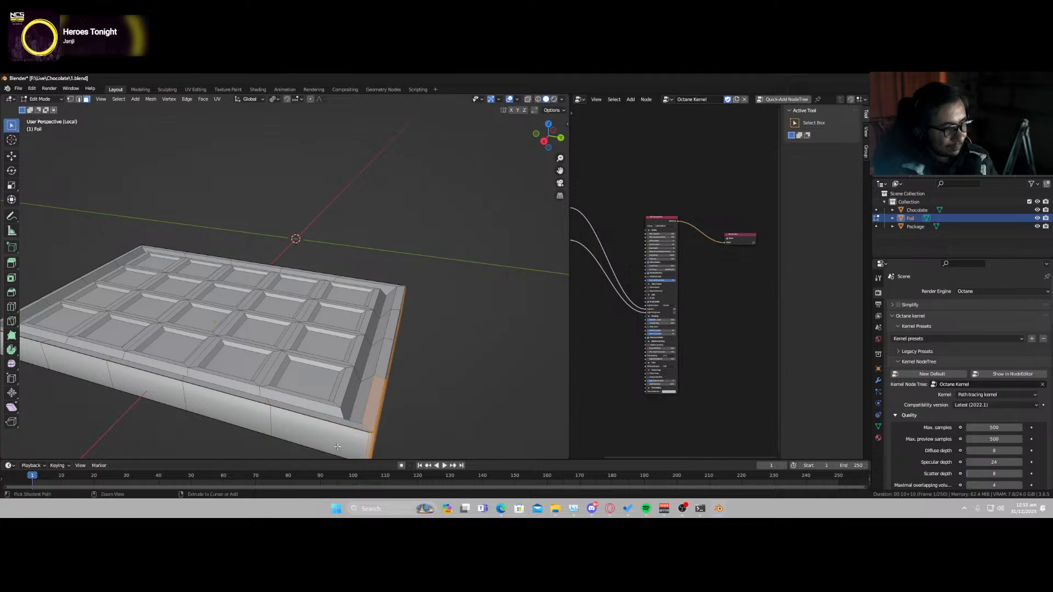
pyautogui.moveTo(338, 447); pyautogui.dragTo(360, 424, button='middle')
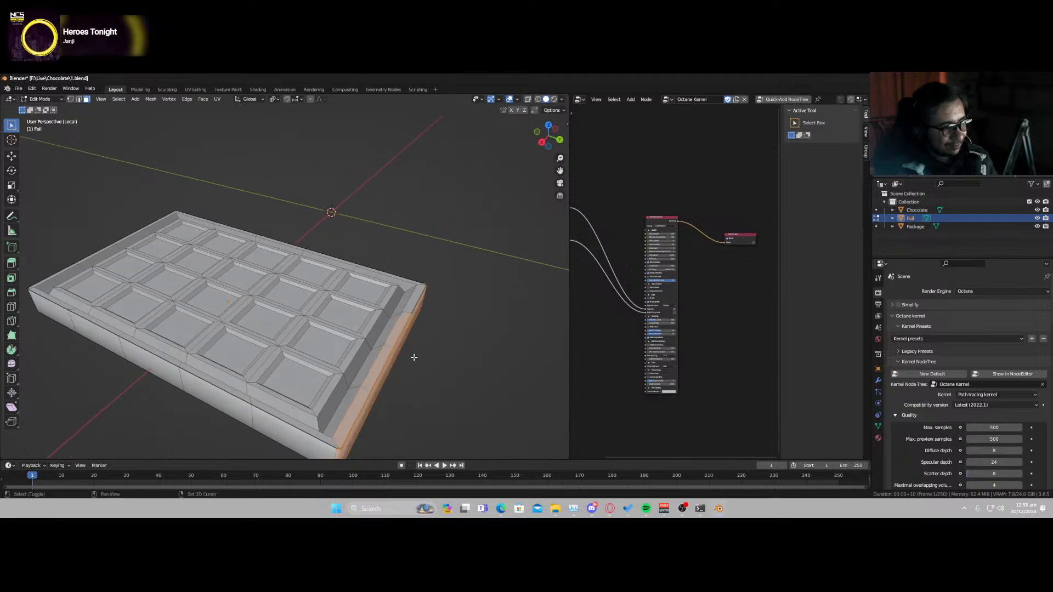
pyautogui.moveTo(429, 297); pyautogui.dragTo(362, 363, button='middle')
pyautogui.keyDown('shift'); pyautogui.moveTo(303, 383); pyautogui.dragTo(310, 393); pyautogui.keyUp('shift')
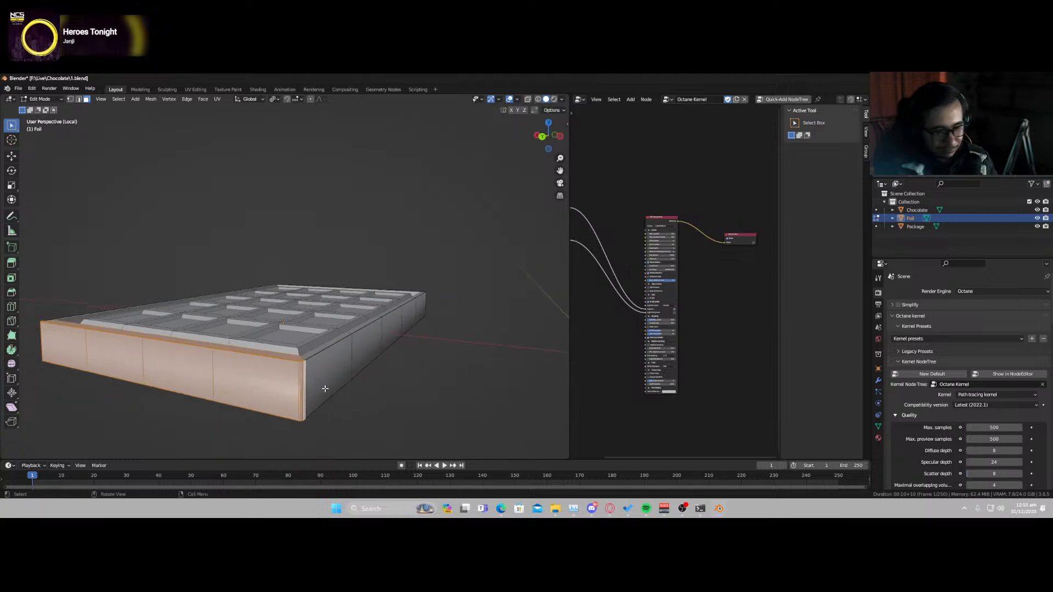
pyautogui.press('KP_7')
pyautogui.keyDown('shift'); pyautogui.moveTo(213, 202); pyautogui.dragTo(534, 193); pyautogui.keyUp('shift')
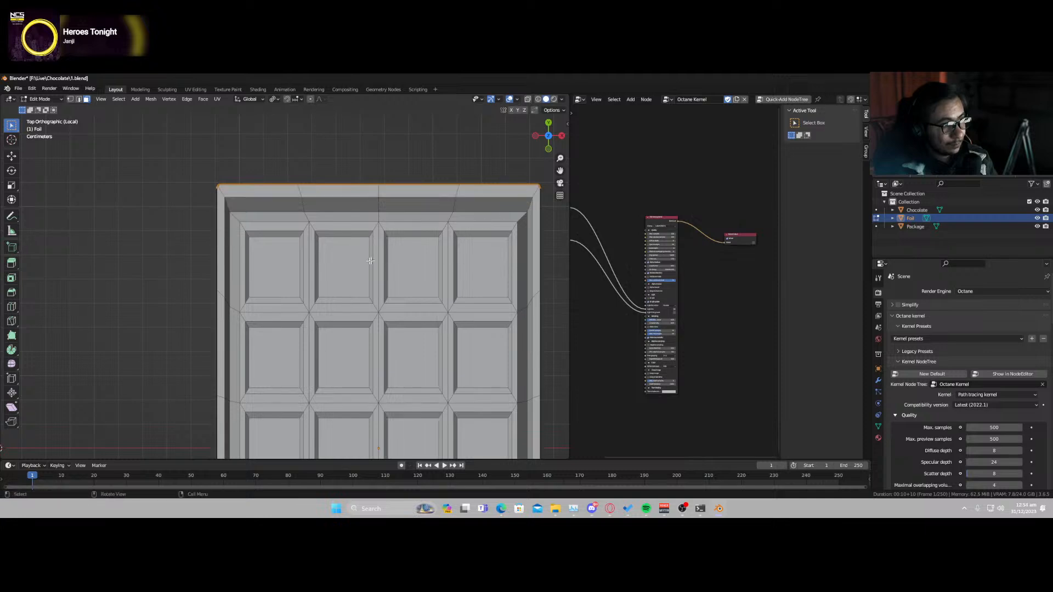
# - Try moving the end wall about 0.002 m along Y and check the tray's outline from above in Object Mode
pyautogui.moveTo(370, 261); pyautogui.dragTo(268, 313, button='middle')
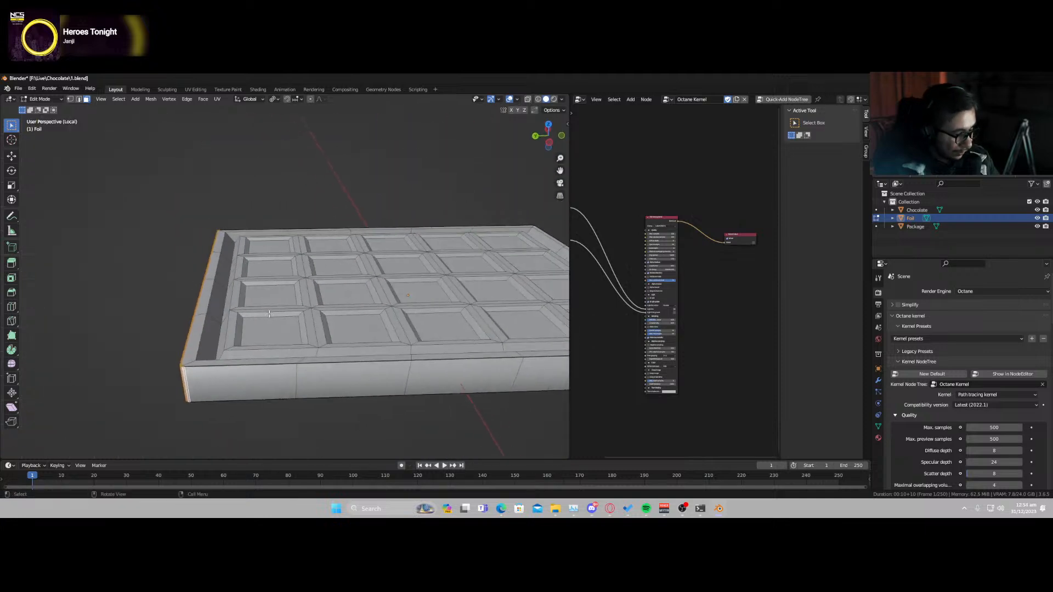
pyautogui.press('g')
pyautogui.press('y')
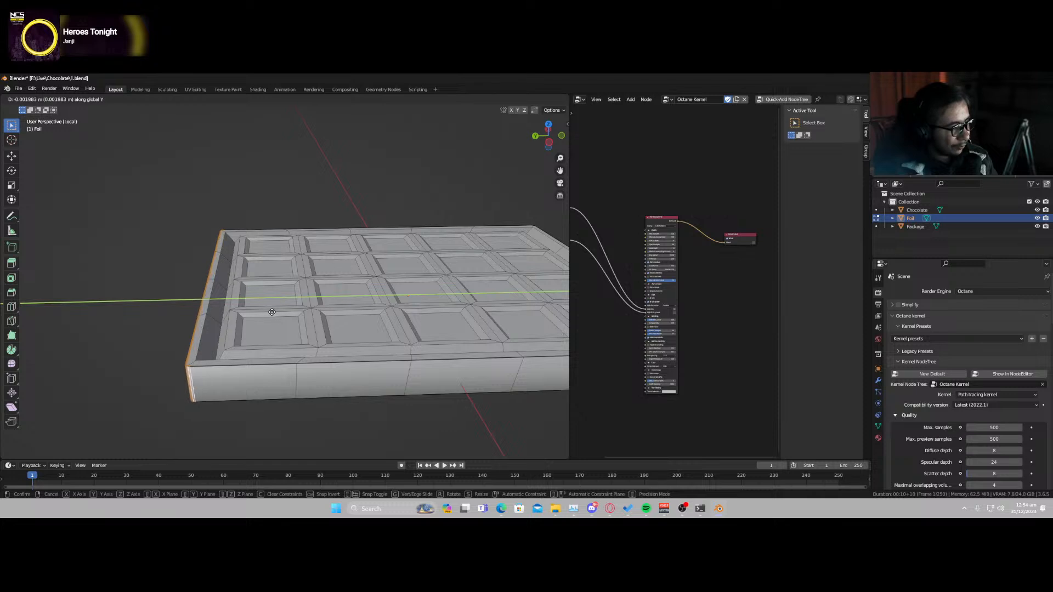
pyautogui.click(272, 312)
pyautogui.press('Tab')
pyautogui.press('KP_7')
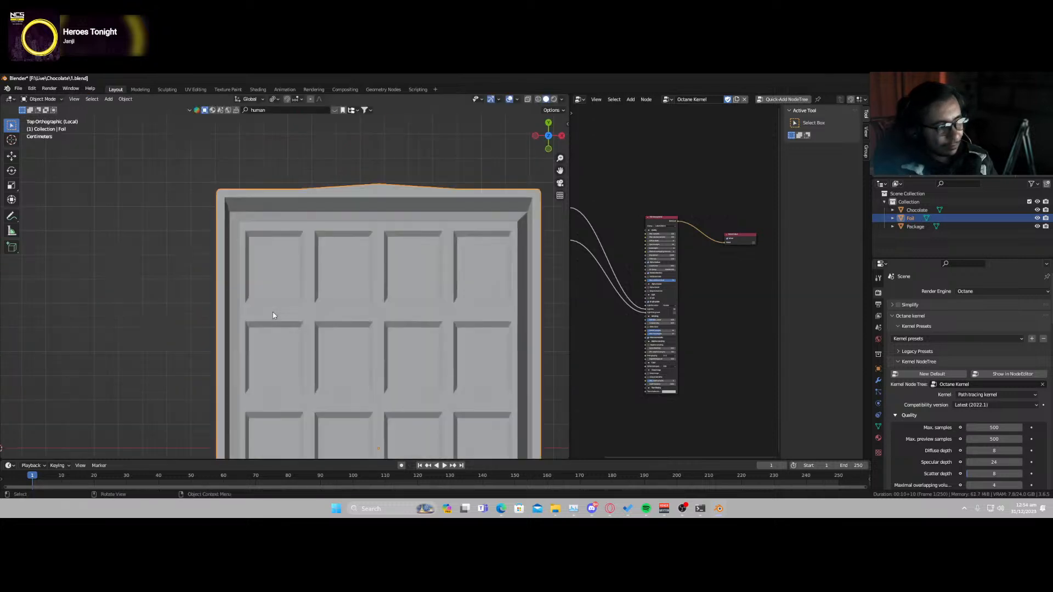
pyautogui.press('Tab')
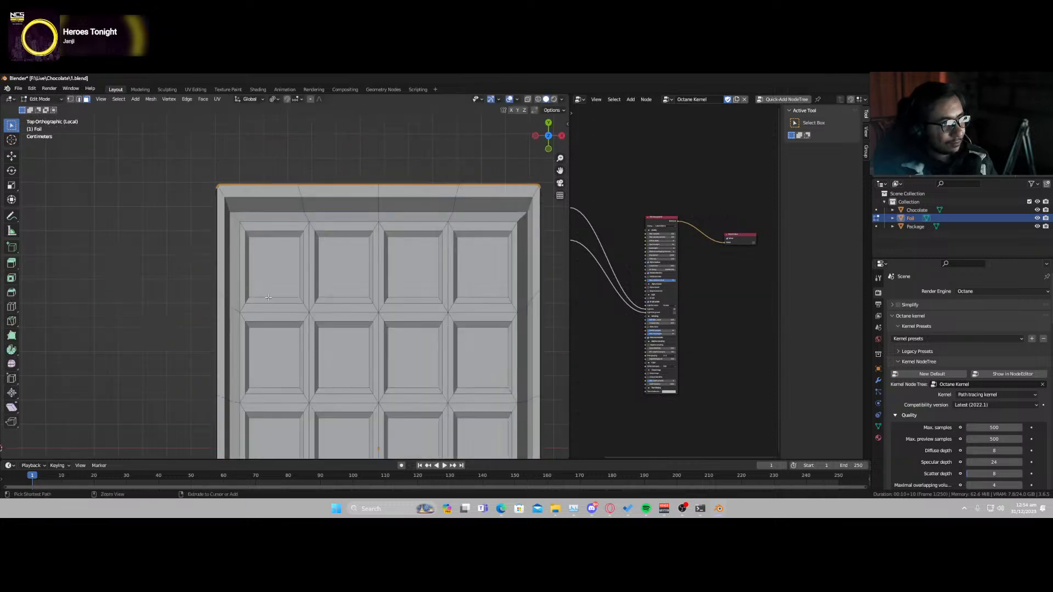
# - Complete the end wall's selection in vertex mode and move it about 0.0017 m along Y toward the pockets
pyautogui.moveTo(268, 300); pyautogui.dragTo(464, 159, button='middle')
pyautogui.click(70, 99)
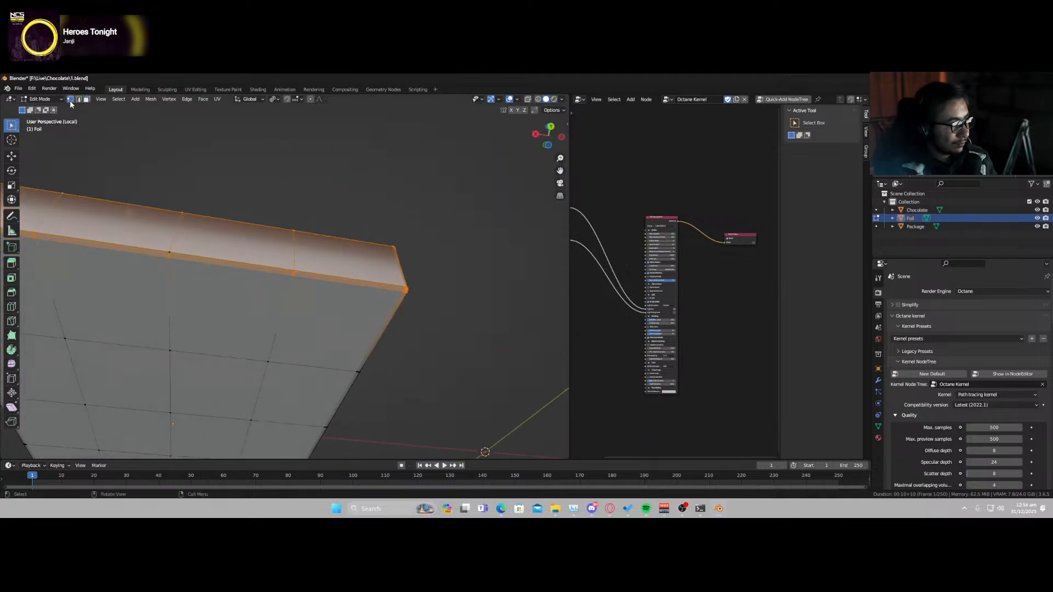
pyautogui.moveTo(207, 270); pyautogui.dragTo(220, 346, button='middle')
pyautogui.press('KP_7')
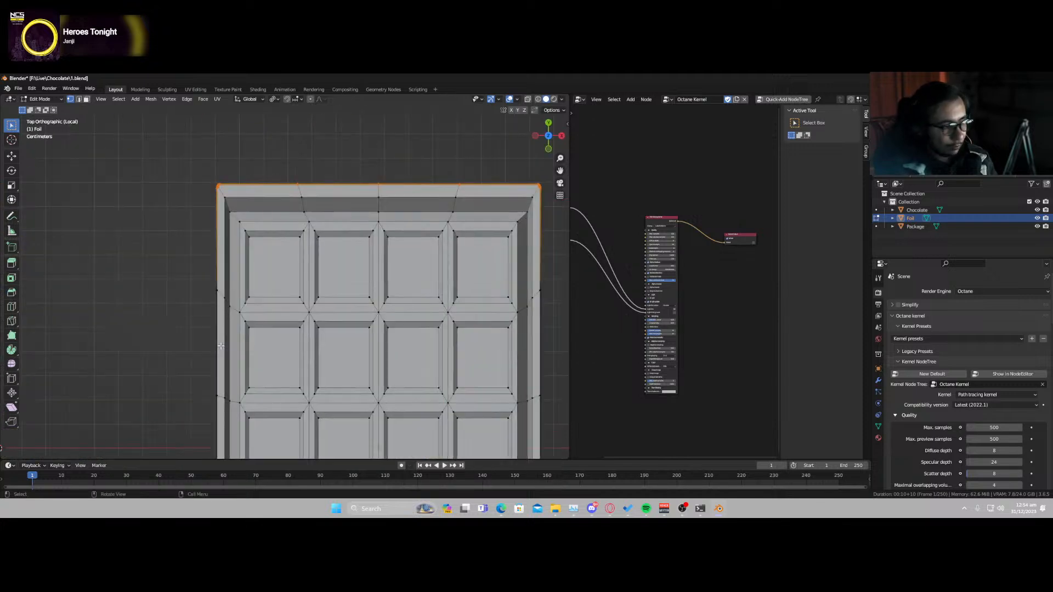
pyautogui.keyDown('shift'); pyautogui.moveTo(314, 340); pyautogui.dragTo(246, 367, button='middle'); pyautogui.keyUp('shift')
pyautogui.press('g')
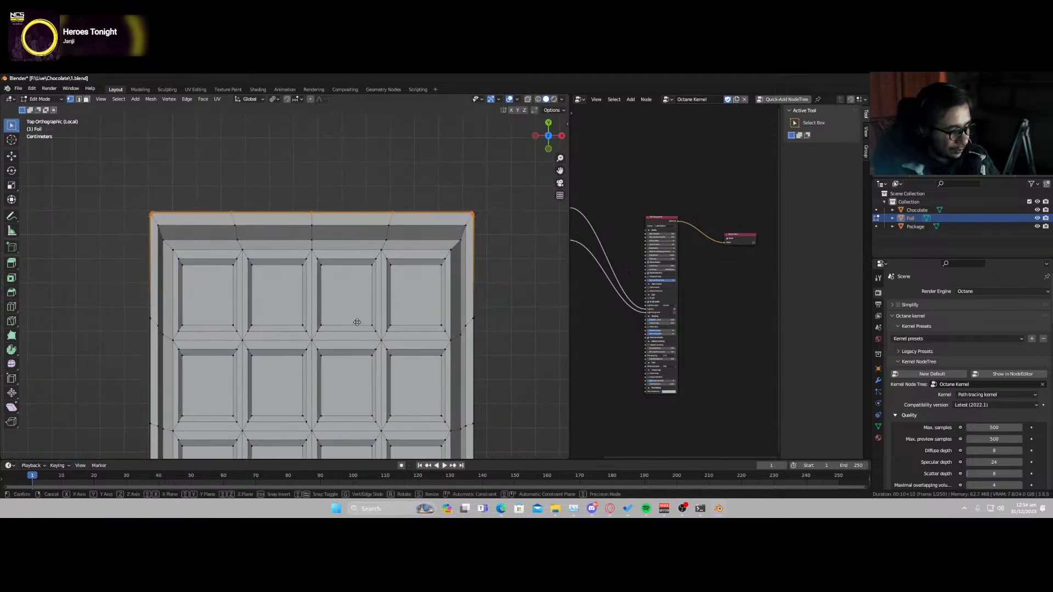
pyautogui.press('y')
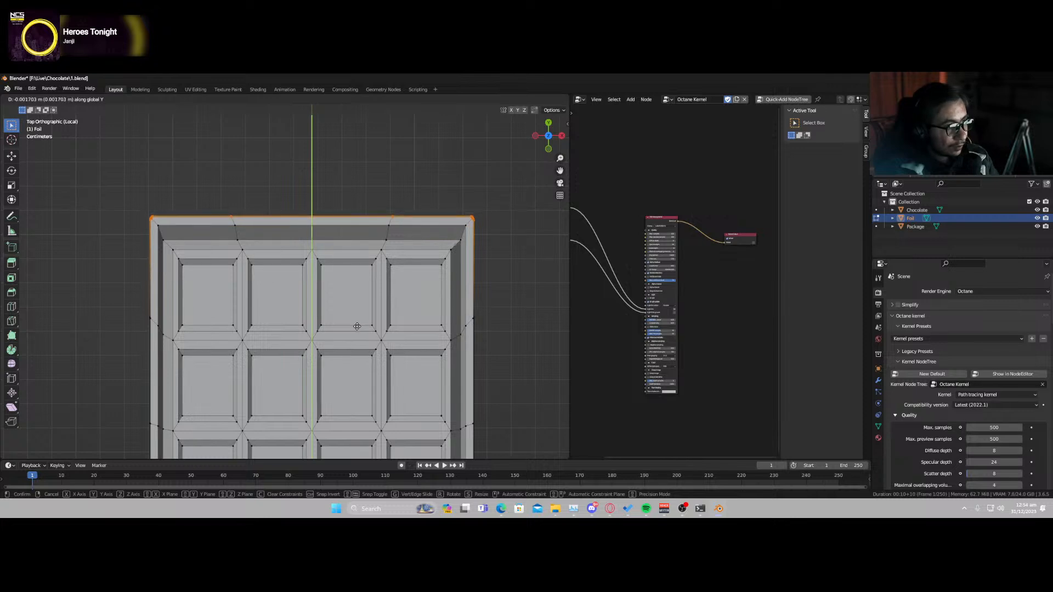
pyautogui.click(358, 326)
# - Return to Object Mode and save the file with the whole tray in view
pyautogui.press('Tab')
pyautogui.scroll(-7, 334, 346)
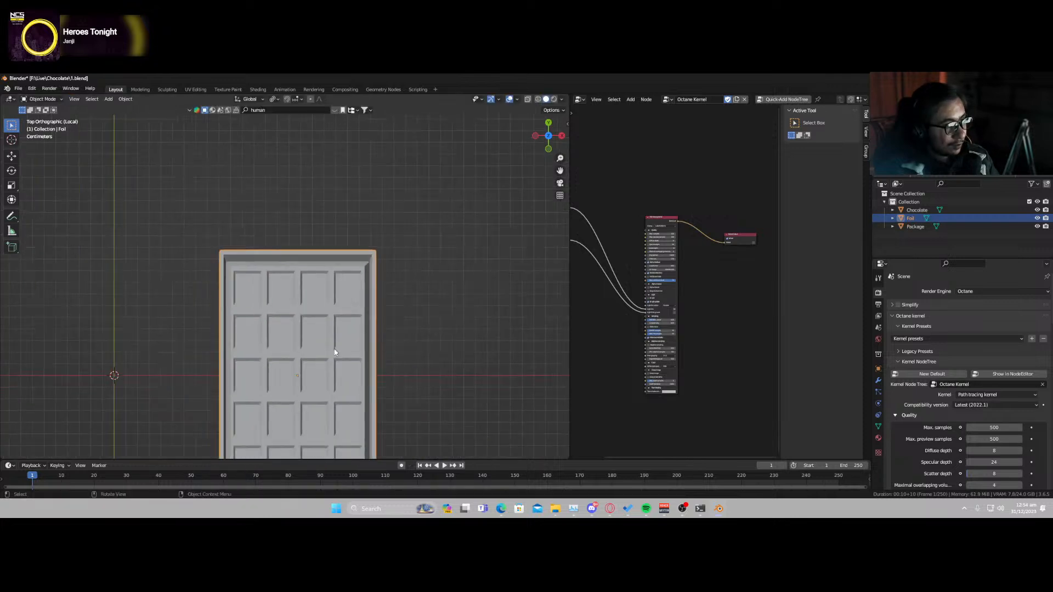
pyautogui.scroll(3, 329, 317)
pyautogui.hotkey('ctrl', 's')
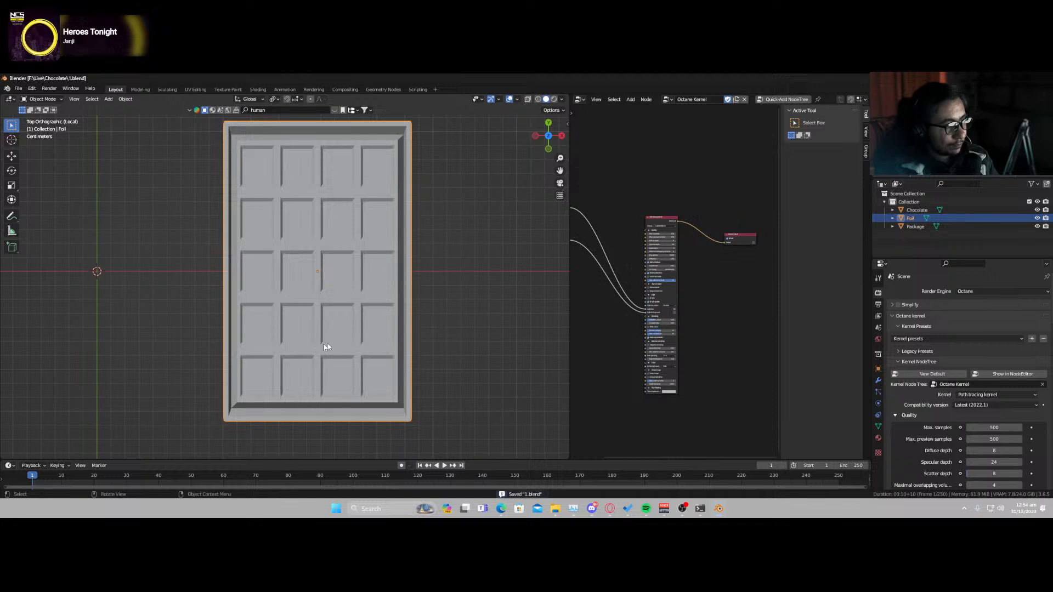
# - Scale the foil tray along Z to about 0.48 of its height
pyautogui.moveTo(351, 353); pyautogui.dragTo(315, 373, button='middle')
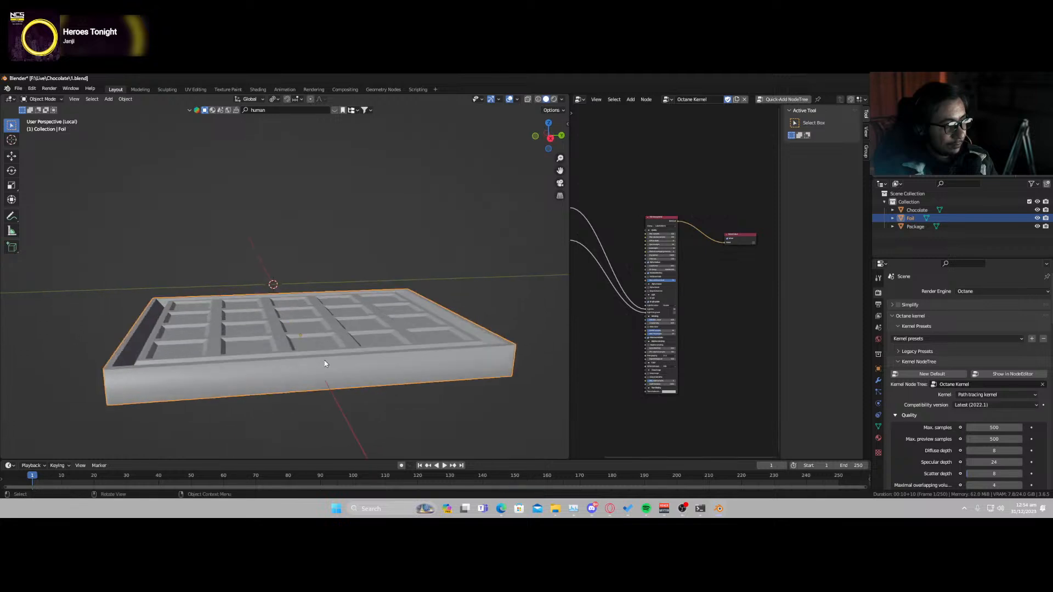
pyautogui.press('s')
pyautogui.press('z')
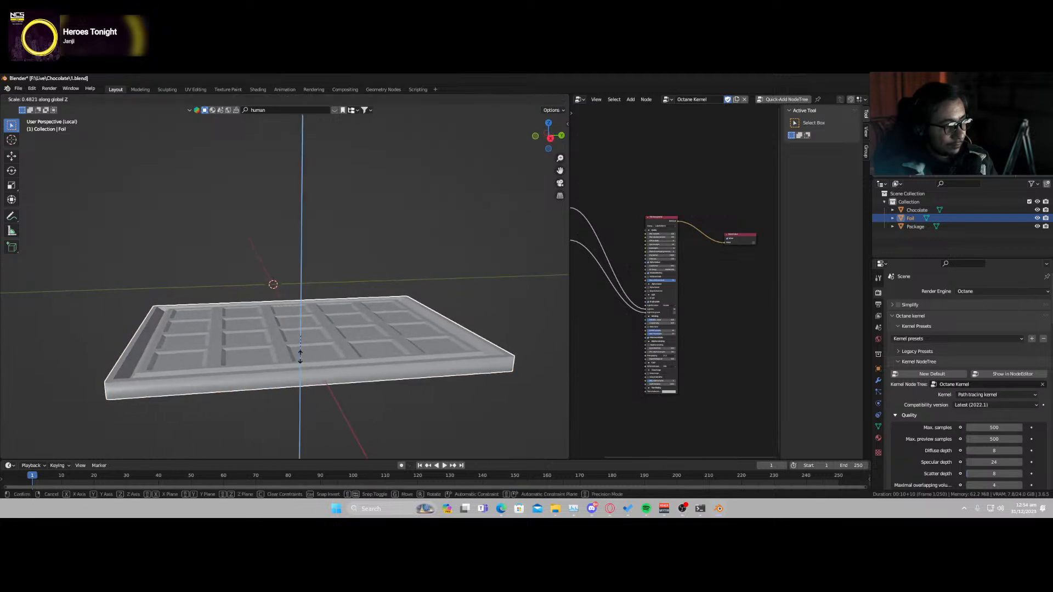
pyautogui.click(303, 363)
pyautogui.moveTo(323, 355)
pyautogui.mouseDown(button='middle')
pyautogui.moveTo(300, 340)
pyautogui.moveTo(291, 382)
pyautogui.moveTo(290, 361)
pyautogui.moveTo(309, 345)
pyautogui.mouseUp(button='middle')
pyautogui.rightClick(300, 341)
pyautogui.click(300, 340)
pyautogui.rightClick(295, 334)
pyautogui.click(290, 340)
# - Edit the foil tray's mesh in face selection mode
pyautogui.press('Tab')
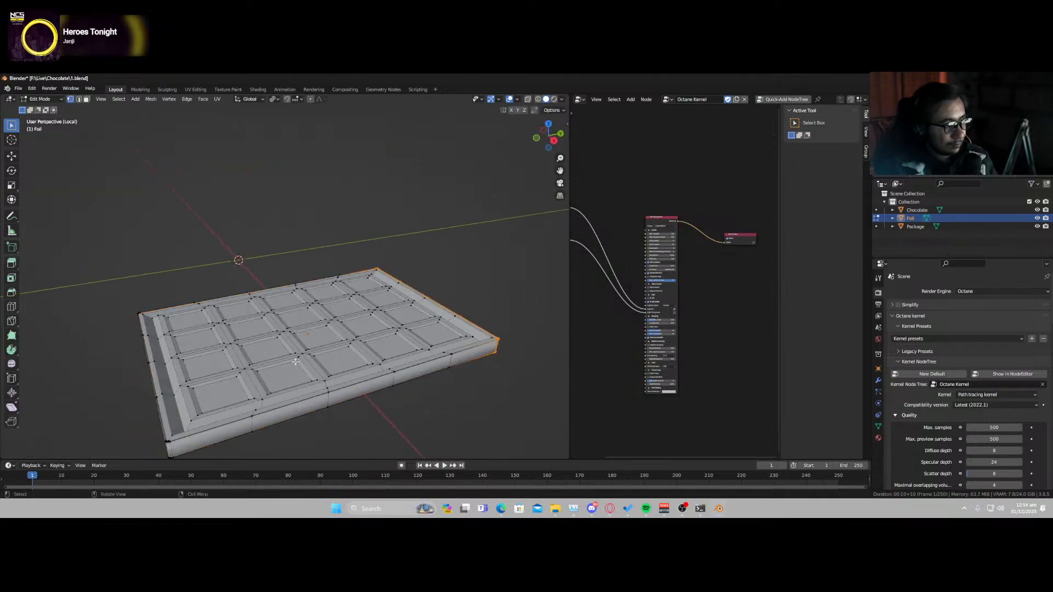
pyautogui.scroll(2, 277, 378)
pyautogui.scroll(-1, 267, 371)
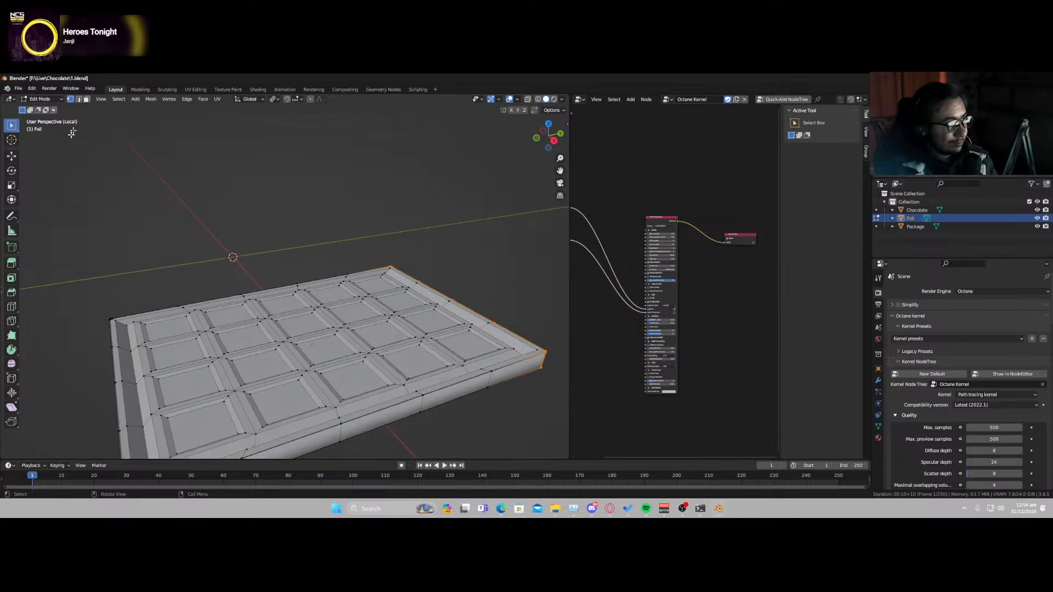
pyautogui.click(86, 99)
pyautogui.click(141, 335)
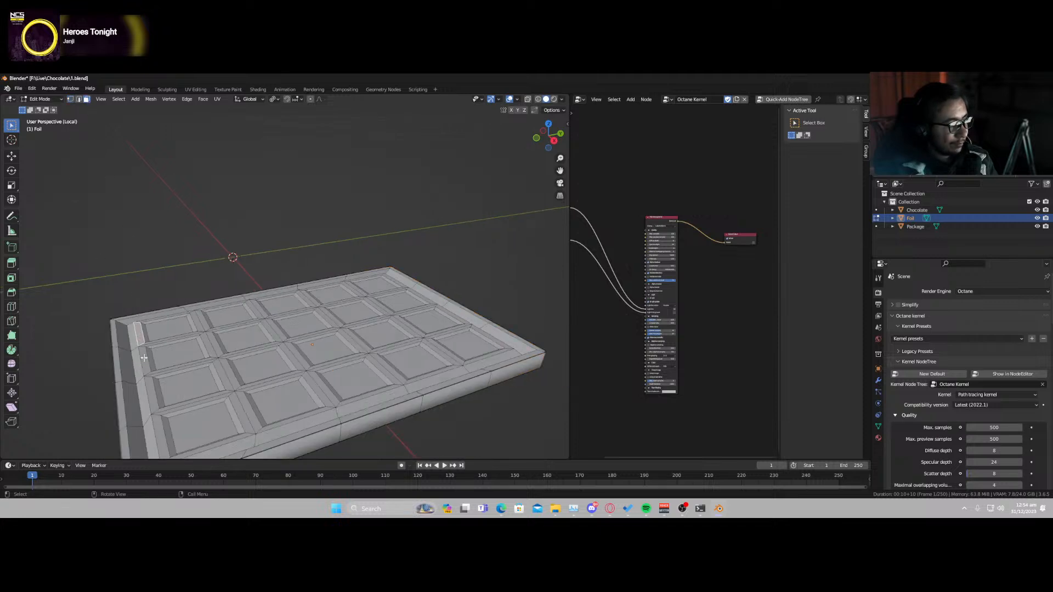
pyautogui.keyDown('shift'); pyautogui.click(149, 362); pyautogui.keyUp('shift')
pyautogui.click(181, 368)
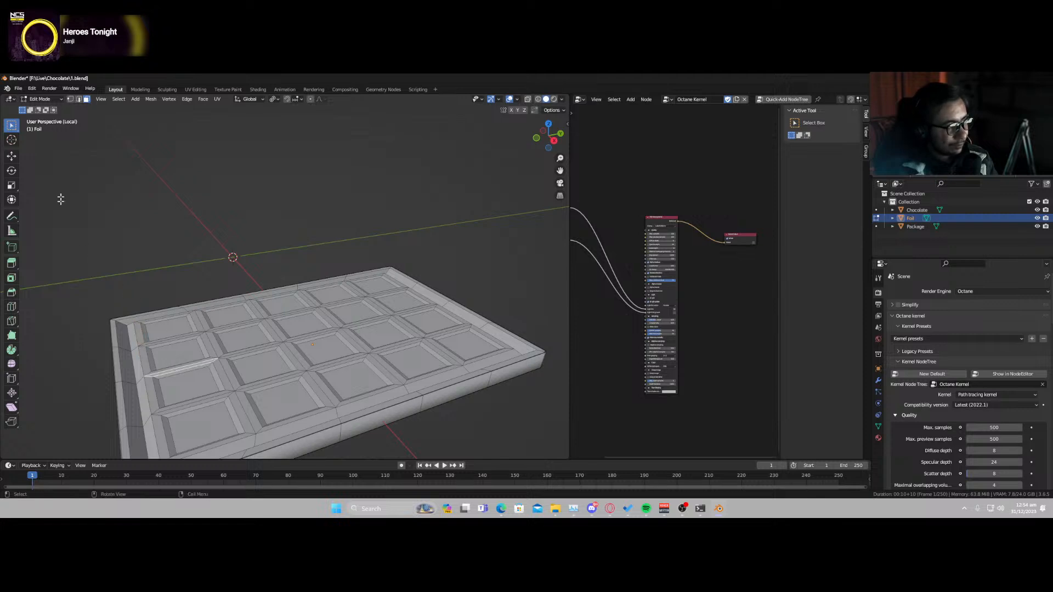
# - Select the recessed floor faces of all twenty pockets in the foil tray
pyautogui.click(170, 328)
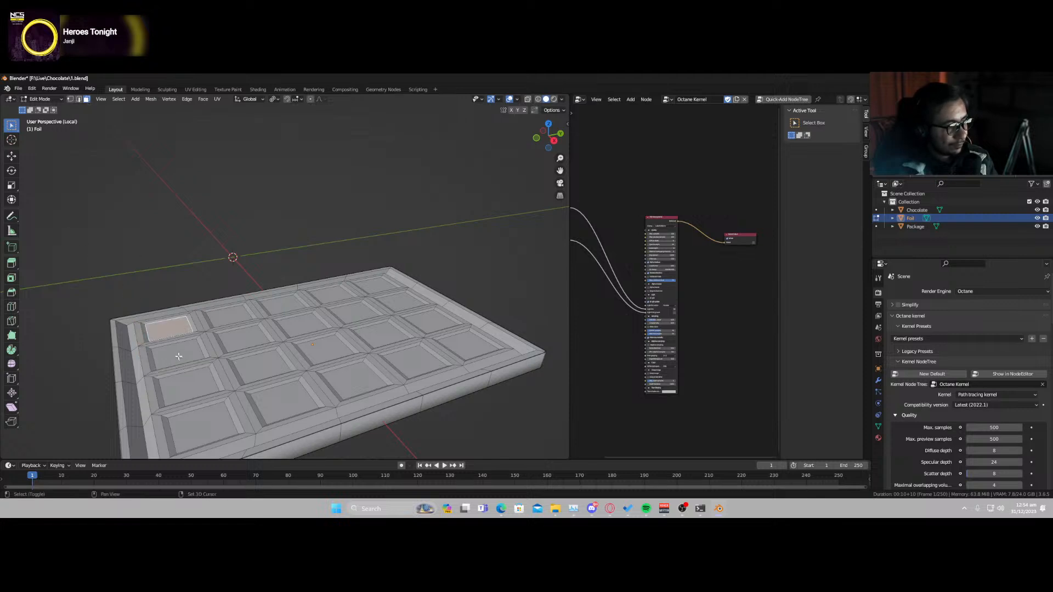
pyautogui.keyDown('shift'); pyautogui.click(178, 355); pyautogui.keyUp('shift')
pyautogui.keyDown('shift'); pyautogui.click(189, 386); pyautogui.keyUp('shift')
pyautogui.keyDown('shift'); pyautogui.click(203, 427); pyautogui.keyUp('shift')
pyautogui.keyDown('shift'); pyautogui.click(280, 394); pyautogui.keyUp('shift')
pyautogui.keyDown('shift'); pyautogui.click(262, 365); pyautogui.keyUp('shift')
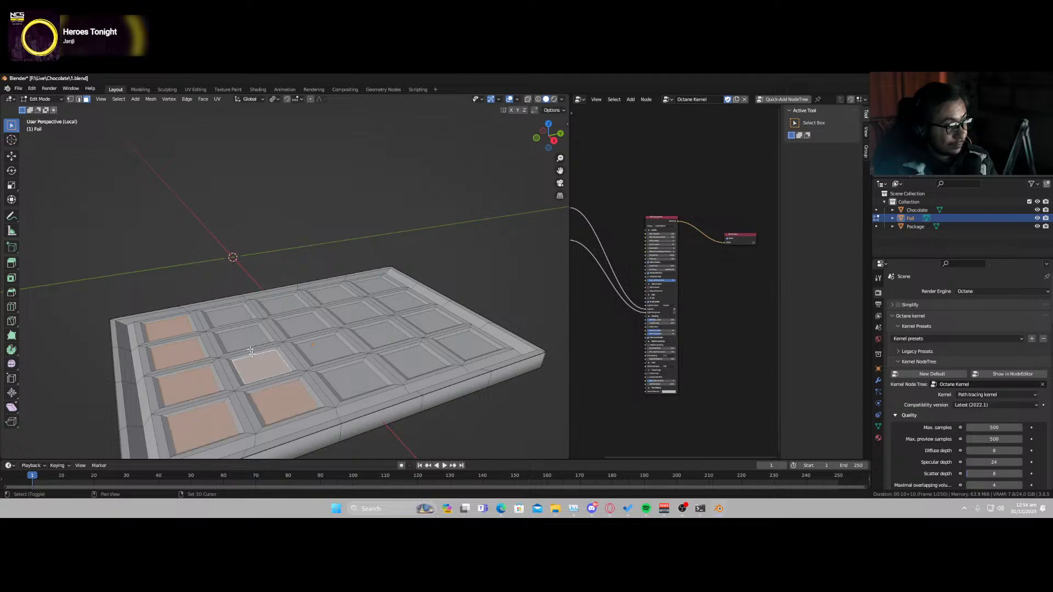
pyautogui.keyDown('shift'); pyautogui.click(244, 337); pyautogui.keyUp('shift')
pyautogui.keyDown('shift'); pyautogui.click(229, 316); pyautogui.keyUp('shift')
pyautogui.keyDown('shift'); pyautogui.click(295, 313); pyautogui.keyUp('shift')
pyautogui.keyDown('shift'); pyautogui.click(302, 325); pyautogui.keyUp('shift')
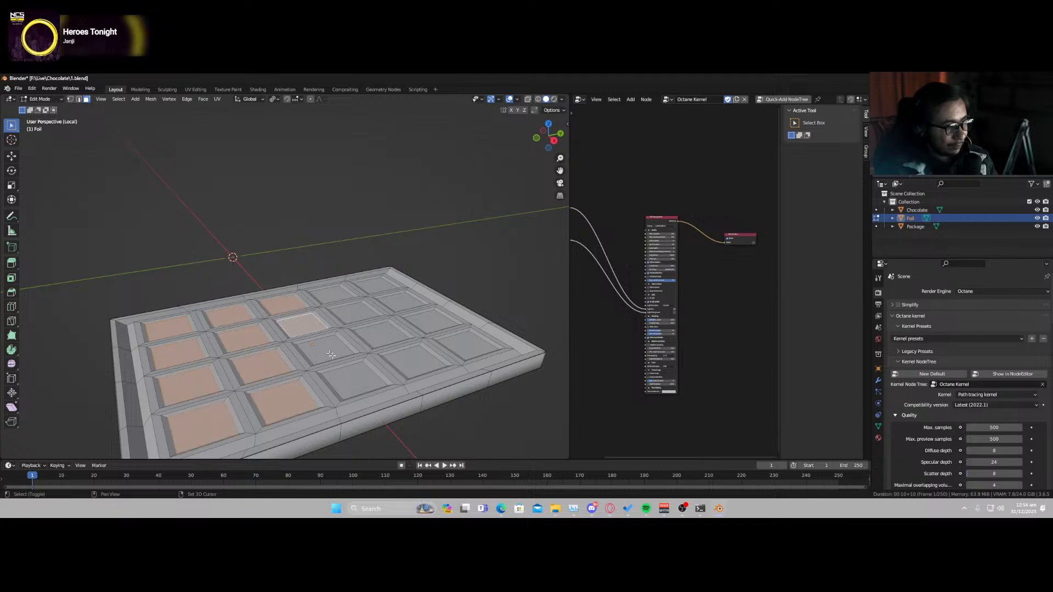
pyautogui.keyDown('shift'); pyautogui.click(326, 350); pyautogui.keyUp('shift')
pyautogui.keyDown('shift'); pyautogui.click(354, 380); pyautogui.keyUp('shift')
pyautogui.keyDown('shift'); pyautogui.click(414, 362); pyautogui.keyUp('shift')
pyautogui.keyDown('shift'); pyautogui.click(380, 334); pyautogui.keyUp('shift')
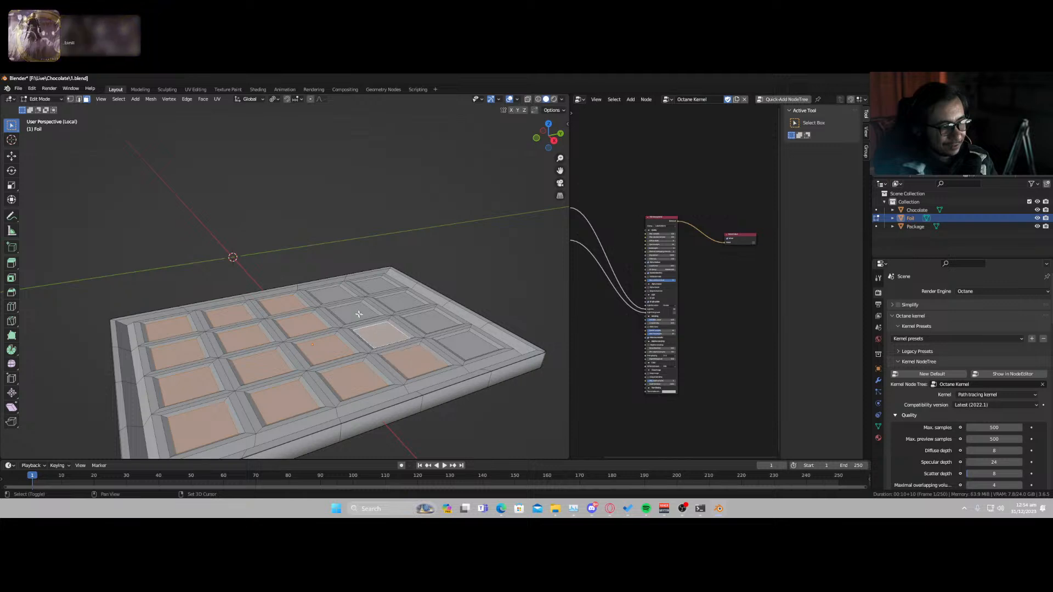
pyautogui.keyDown('shift'); pyautogui.click(354, 313); pyautogui.keyUp('shift')
pyautogui.keyDown('shift'); pyautogui.click(331, 295); pyautogui.keyUp('shift')
pyautogui.keyDown('shift'); pyautogui.click(378, 286); pyautogui.keyUp('shift')
pyautogui.keyDown('shift'); pyautogui.click(406, 302); pyautogui.keyUp('shift')
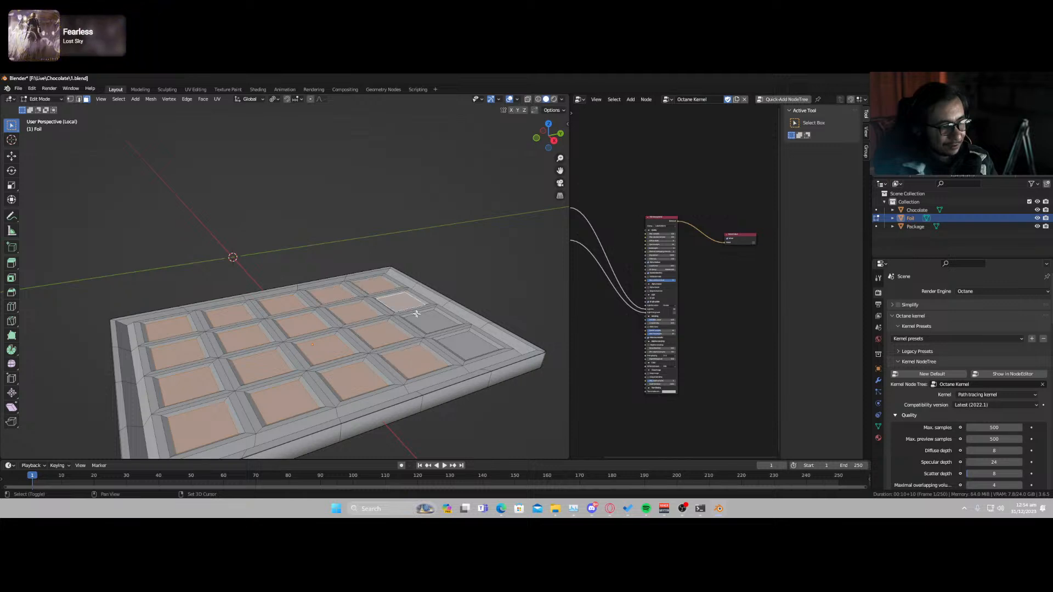
pyautogui.keyDown('shift'); pyautogui.click(433, 323); pyautogui.keyUp('shift')
pyautogui.keyDown('shift'); pyautogui.click(466, 345); pyautogui.keyUp('shift')
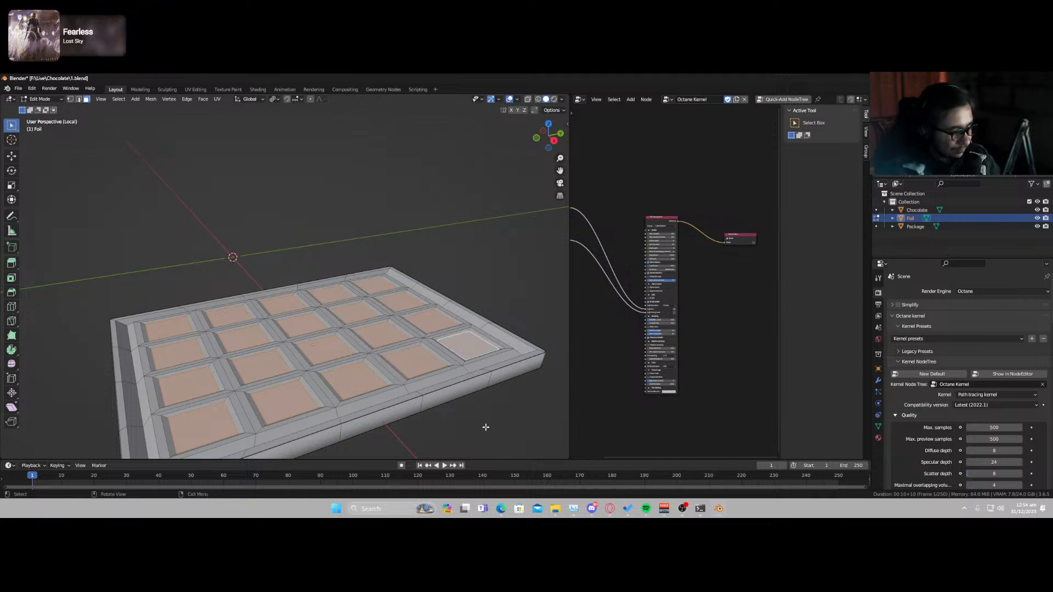
# - Scale the selected pocket floors down slightly and lower them along Z to deepen the pockets
pyautogui.press('s')
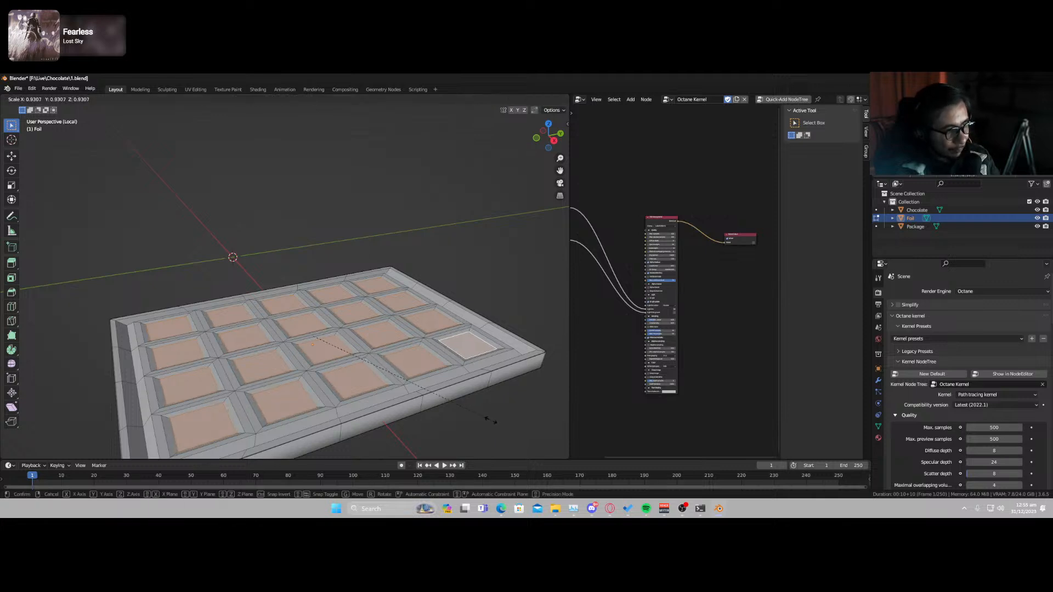
pyautogui.click(483, 417)
pyautogui.press('g')
pyautogui.press('z')
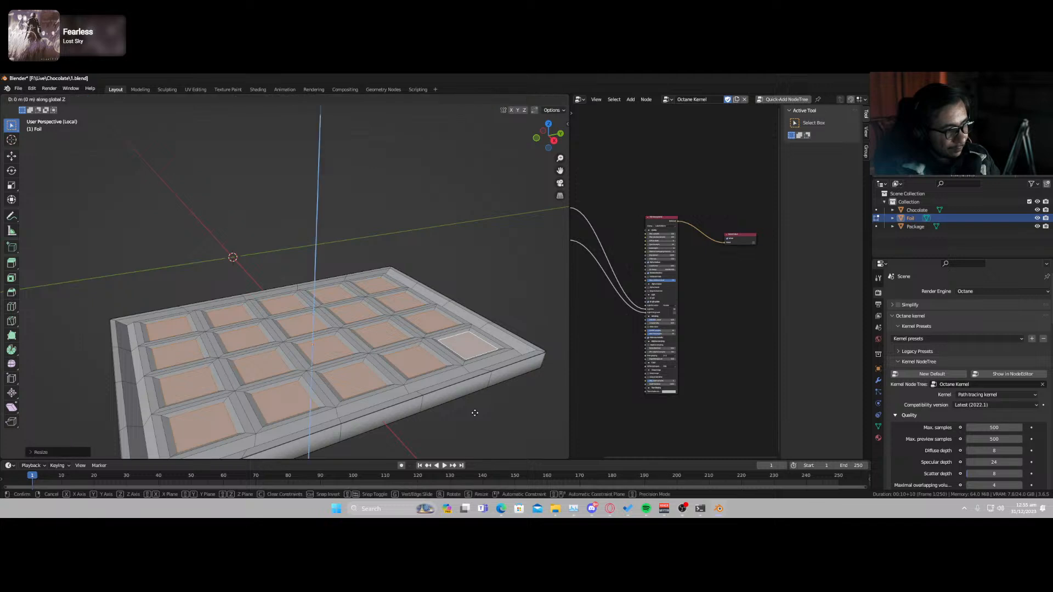
pyautogui.click(475, 416)
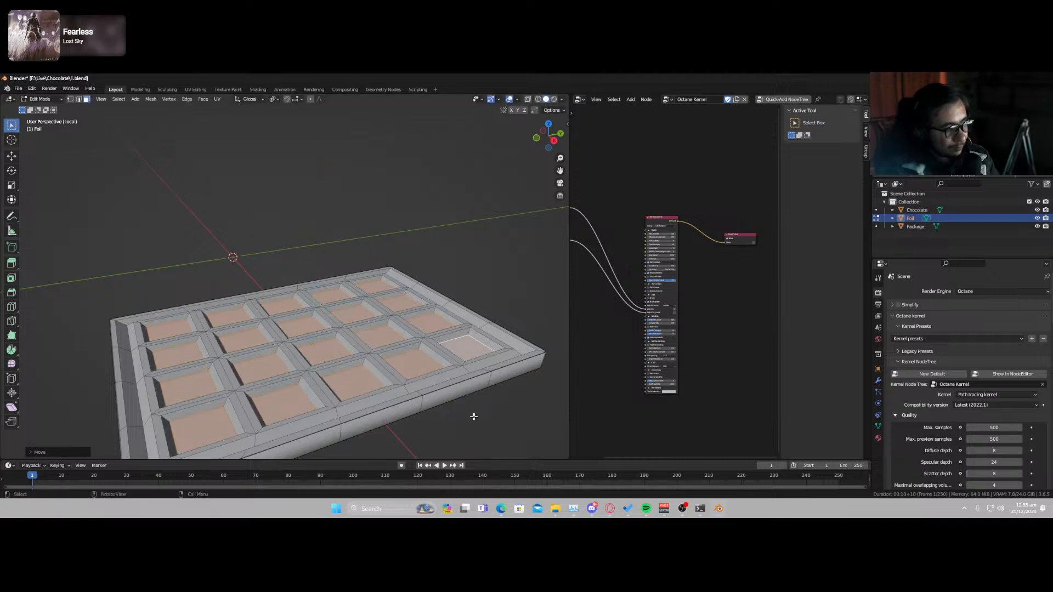
# - Return to Object Mode and apply Shade Smooth to the foil tray
pyautogui.press('Tab')
pyautogui.moveTo(310, 373); pyautogui.dragTo(412, 368, button='middle')
pyautogui.rightClick(285, 340)
pyautogui.click(288, 338)
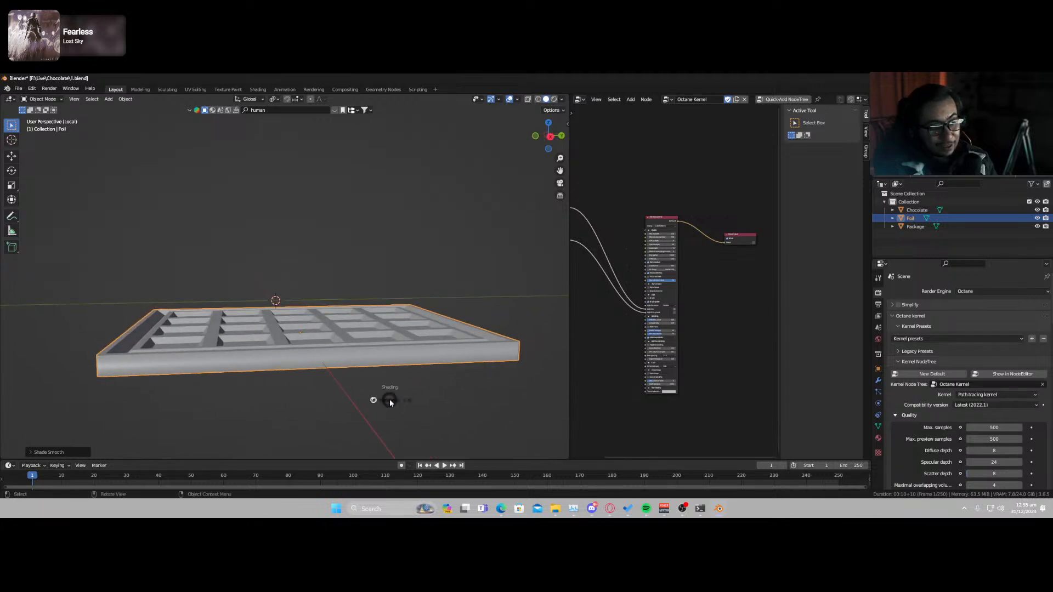
# - Show the viewport in rendered shading and examine the foil tray from above and from its end
pyautogui.click(401, 430)
pyautogui.moveTo(323, 329); pyautogui.dragTo(294, 394, button='middle')
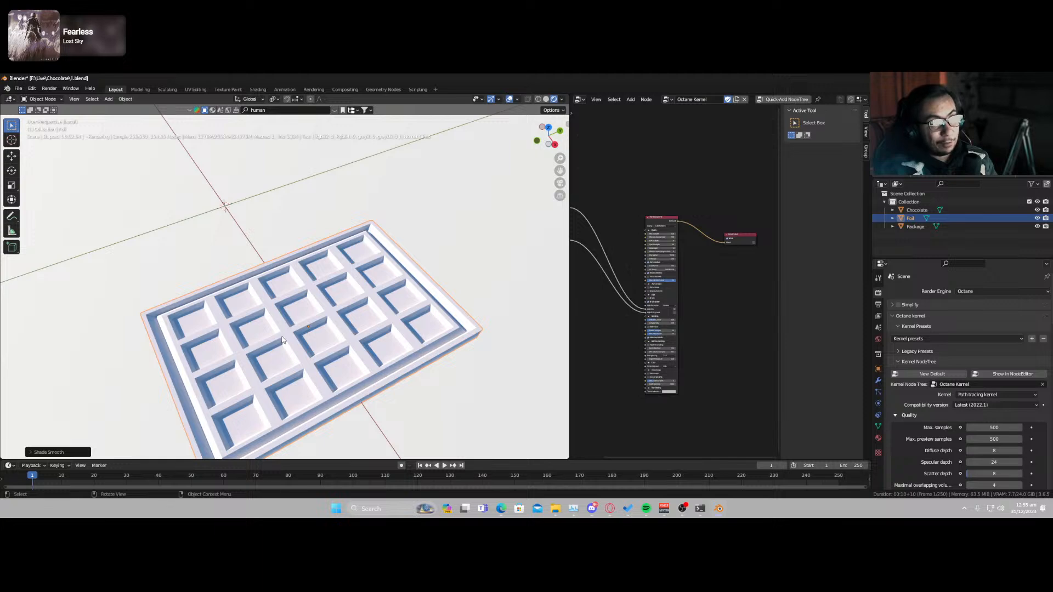
pyautogui.scroll(-1, 282, 339)
pyautogui.press('KP_7')
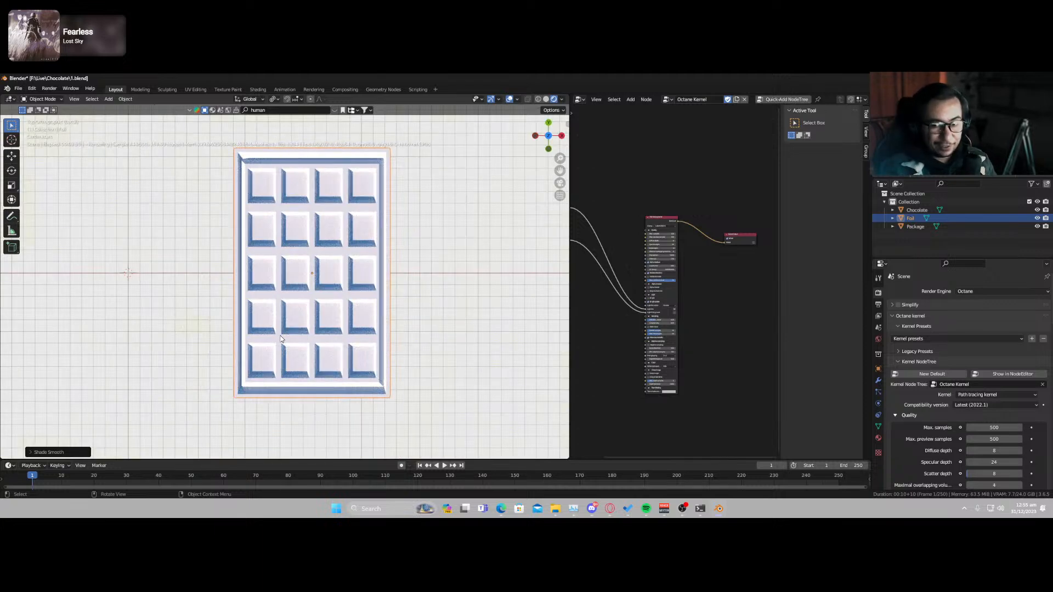
pyautogui.scroll(1, 290, 307)
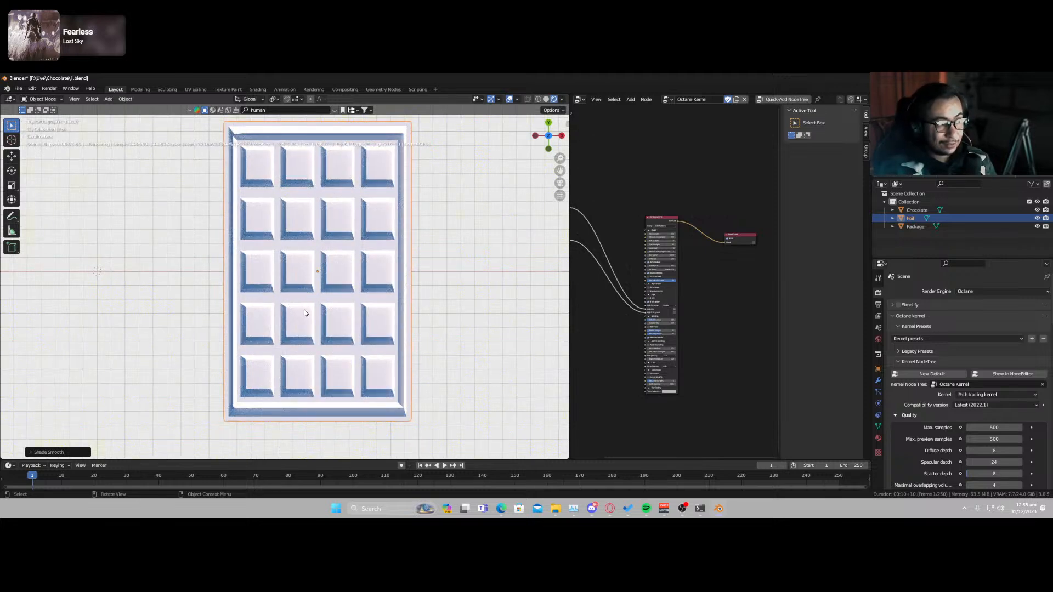
pyautogui.keyDown('shift'); pyautogui.moveTo(312, 274); pyautogui.dragTo(310, 318, button='middle'); pyautogui.keyUp('shift')
pyautogui.moveTo(317, 368); pyautogui.dragTo(316, 286, button='middle')
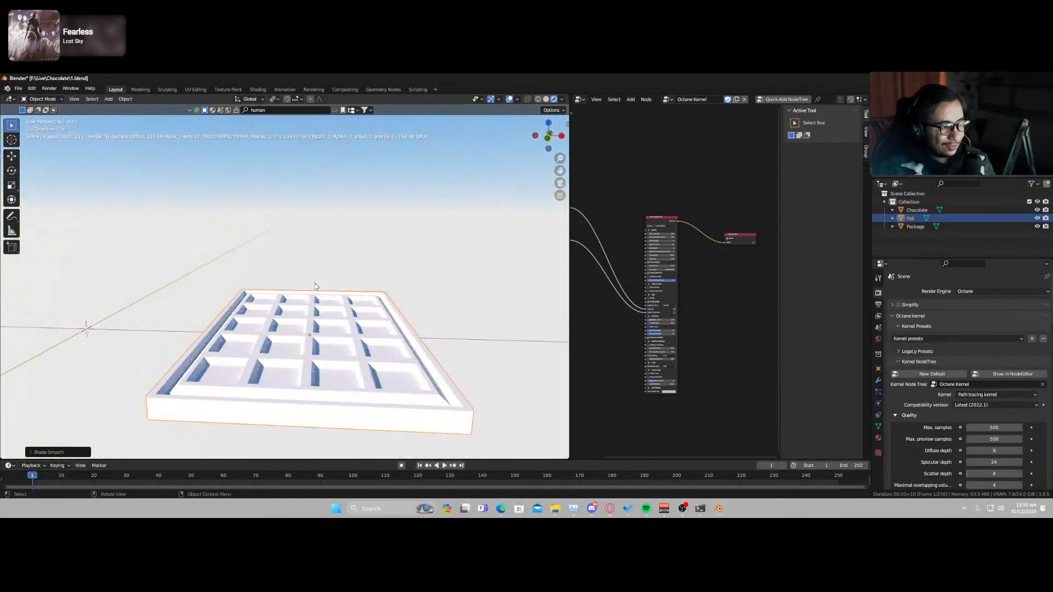
pyautogui.press('z')
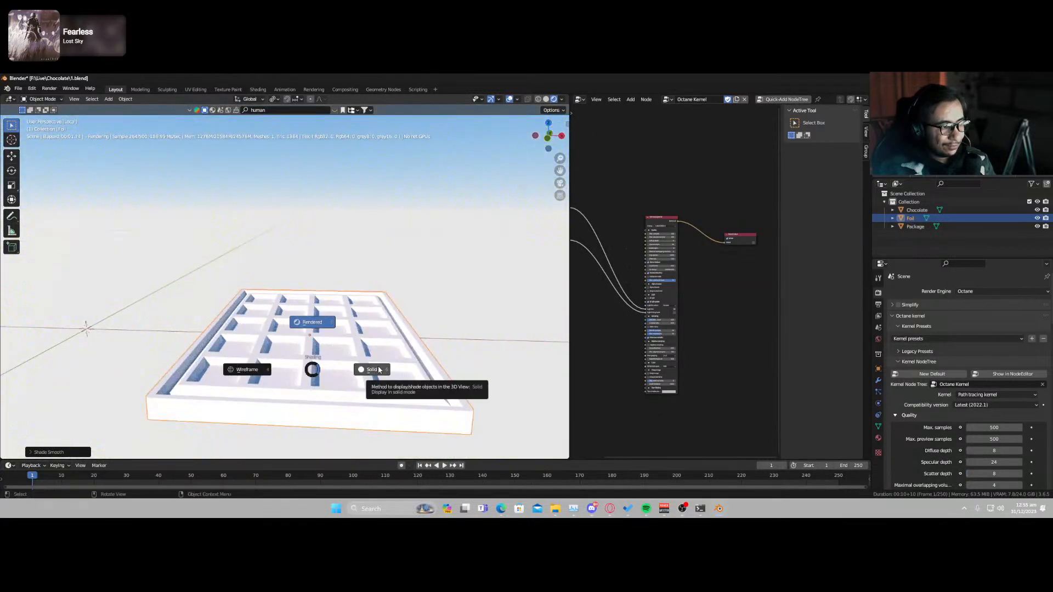
pyautogui.click(313, 367)
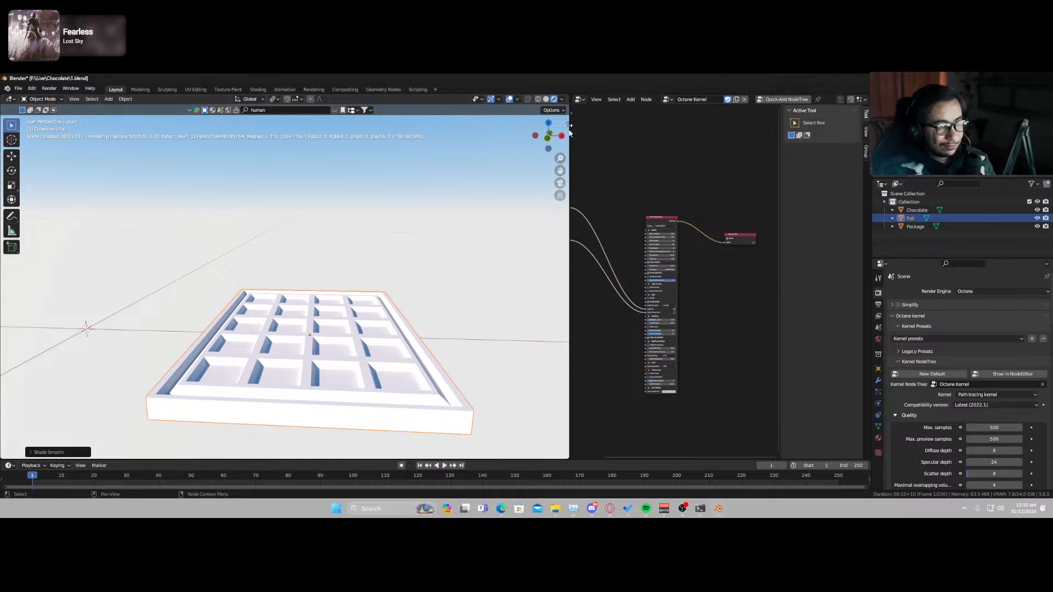
# - Change the node editor to the Shader Editor and create a new material for the foil tray
pyautogui.click(578, 98)
pyautogui.click(650, 195)
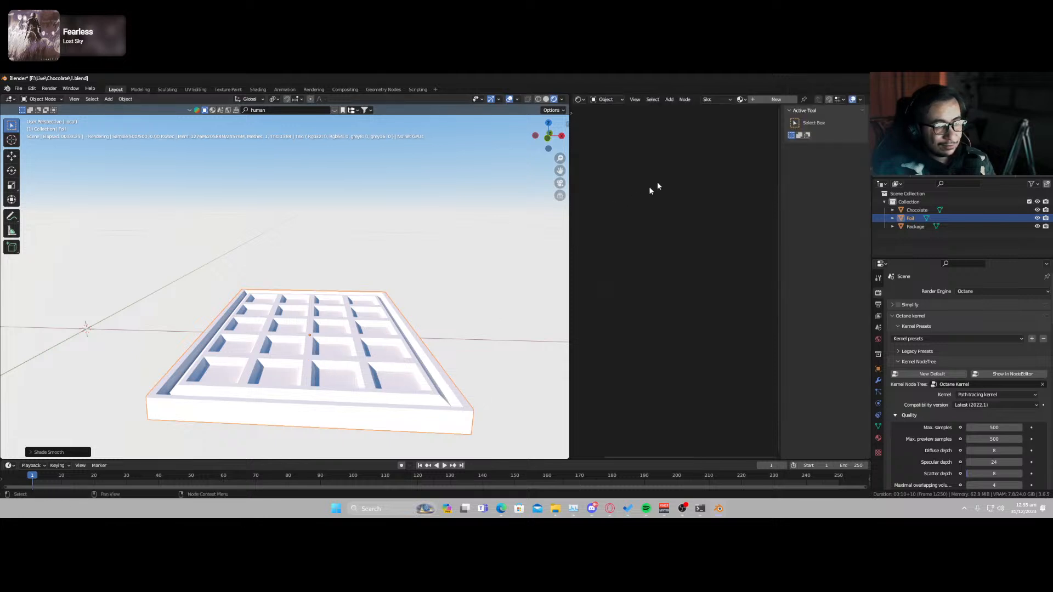
pyautogui.click(756, 100)
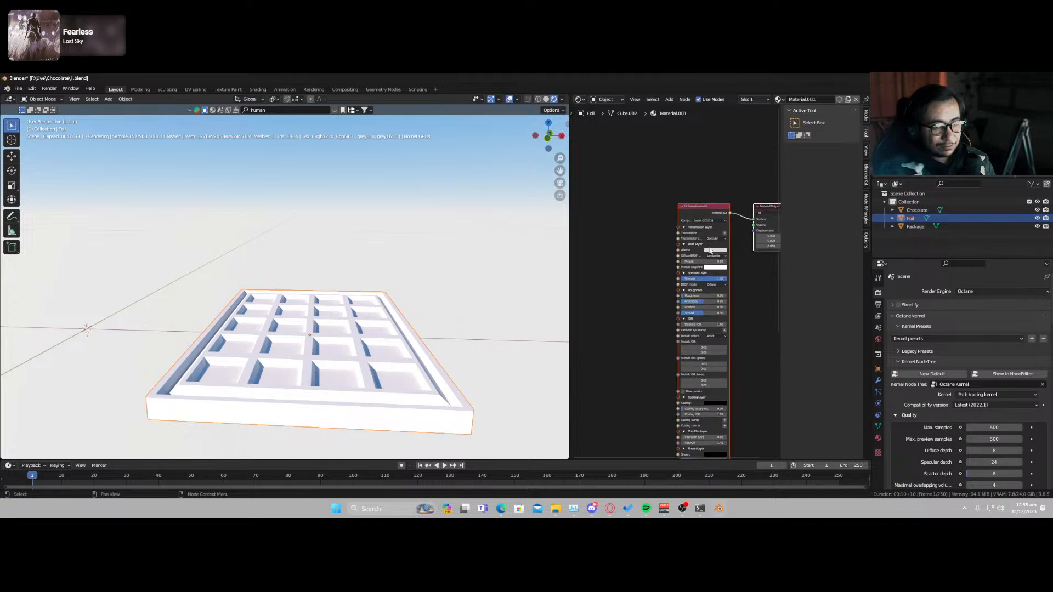
# - Set the Universal material's albedo to a dark reddish brown
pyautogui.click(714, 251)
pyautogui.moveTo(723, 212); pyautogui.dragTo(727, 206)
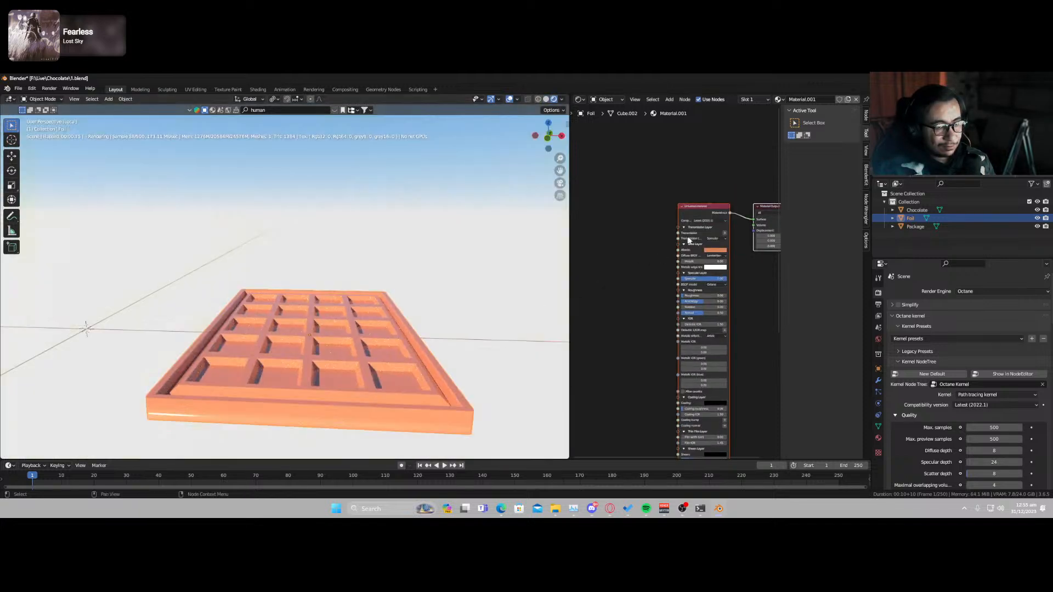
pyautogui.click(713, 251)
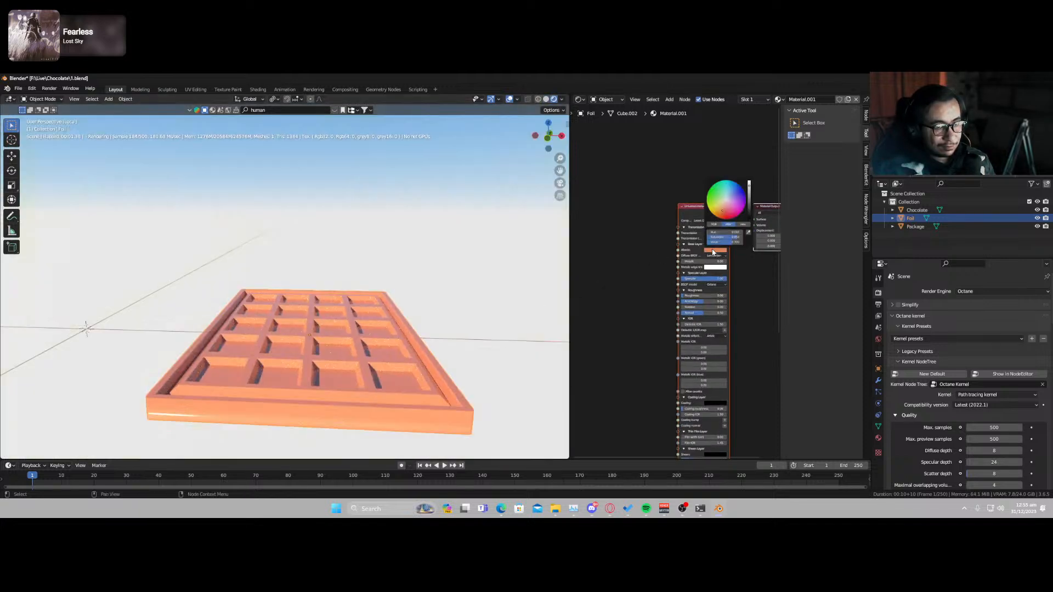
pyautogui.click(749, 212)
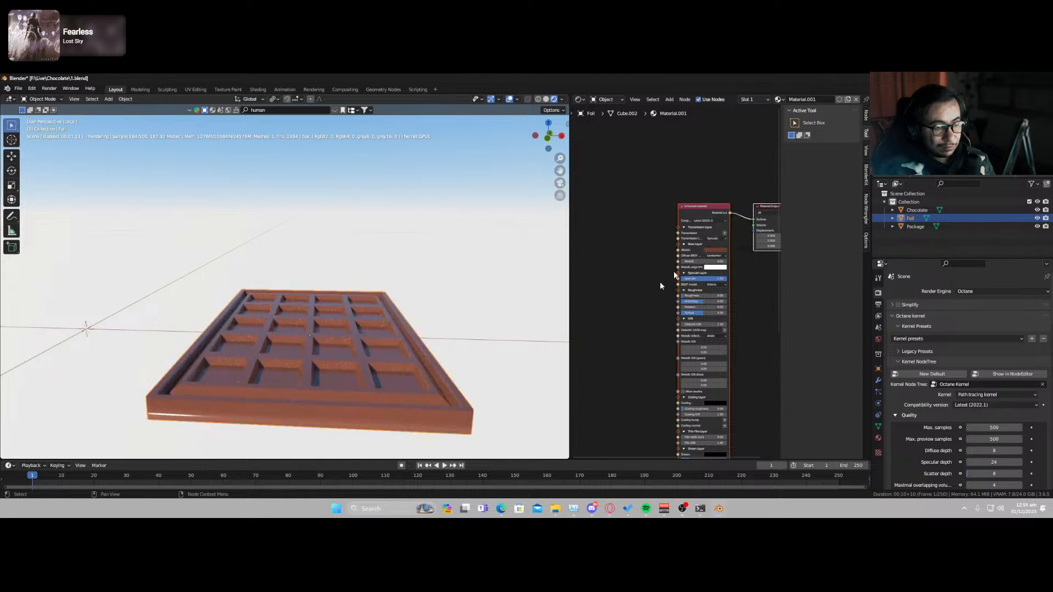
# - Set the Universal material's roughness to 1.00 and check the tray's shading from a low angle
pyautogui.moveTo(397, 343); pyautogui.dragTo(315, 330, button='middle')
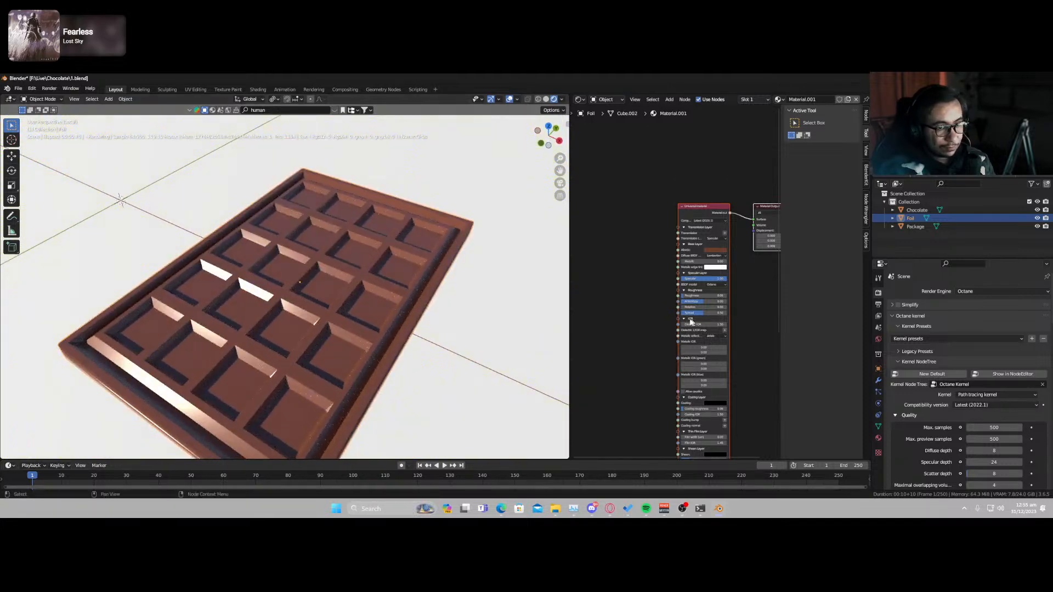
pyautogui.scroll(2, 655, 336)
pyautogui.scroll(1, 656, 336)
pyautogui.moveTo(696, 303); pyautogui.dragTo(757, 304)
pyautogui.moveTo(338, 351); pyautogui.dragTo(342, 323, button='middle')
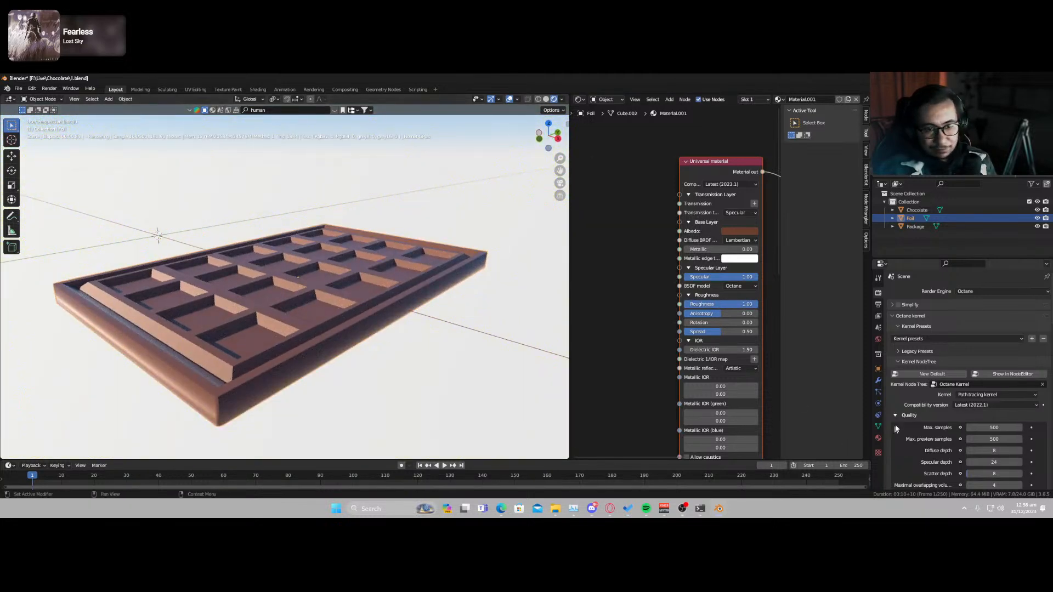
# - Set the Universal material's metallic value to 1.00 and check the tray from above
pyautogui.scroll(-8, 932, 357)
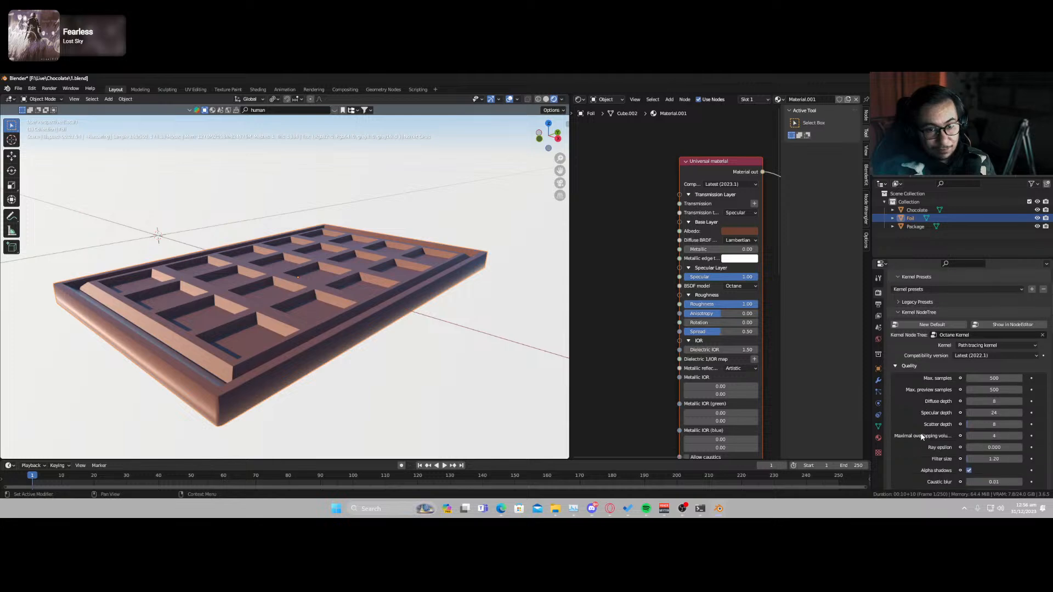
pyautogui.scroll(-2, 655, 353)
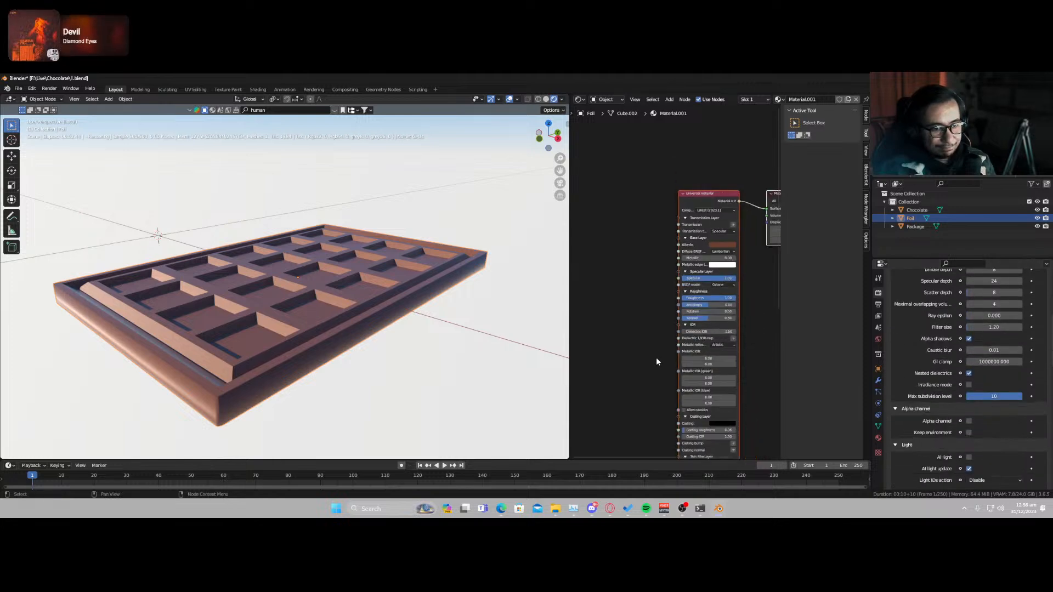
pyautogui.moveTo(695, 257); pyautogui.dragTo(735, 257)
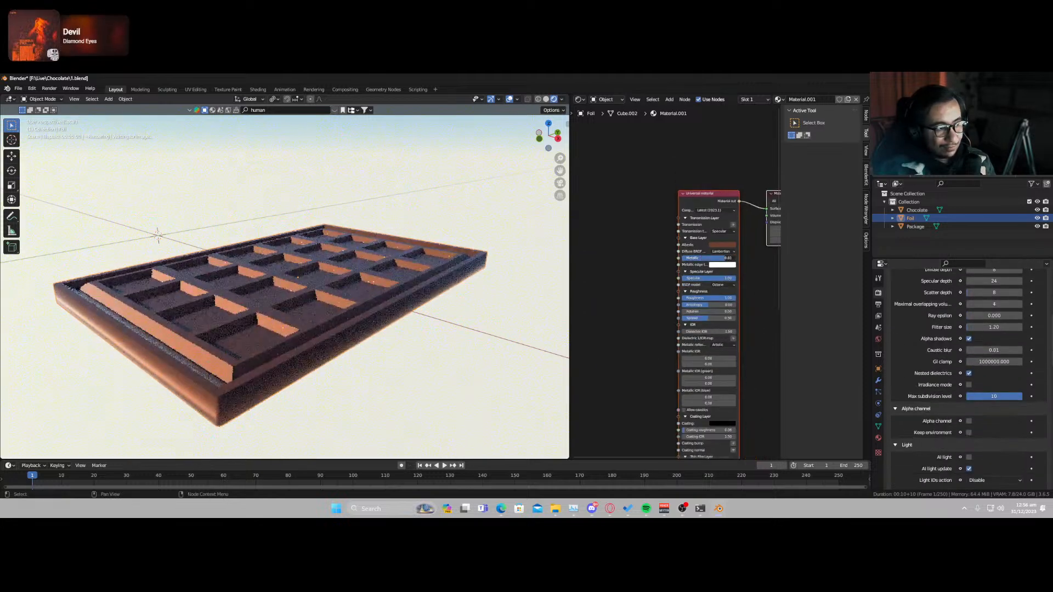
pyautogui.moveTo(364, 275); pyautogui.dragTo(360, 313, button='middle')
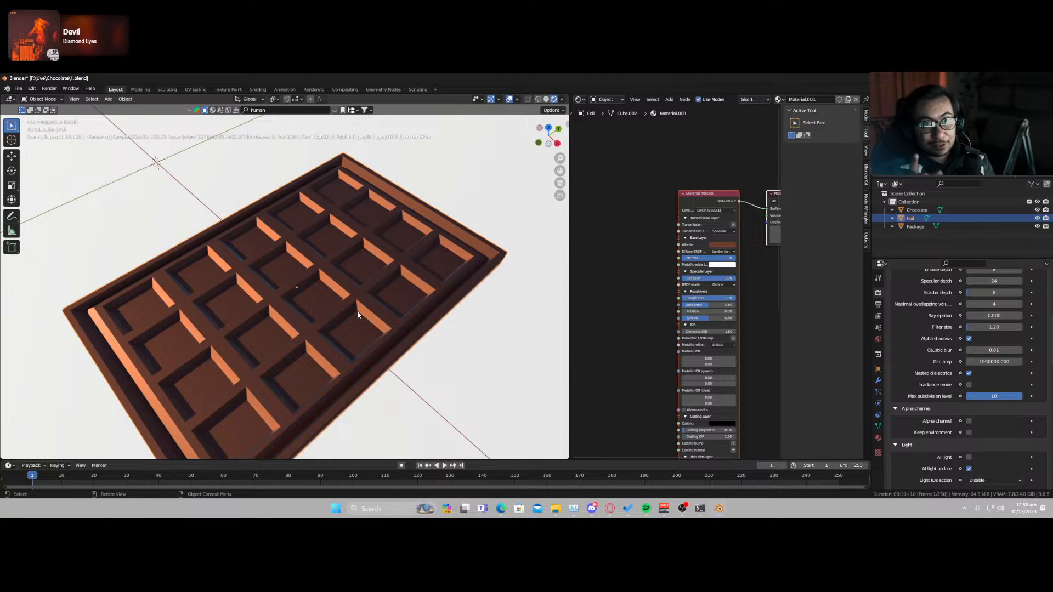
pyautogui.scroll(-2, 341, 305)
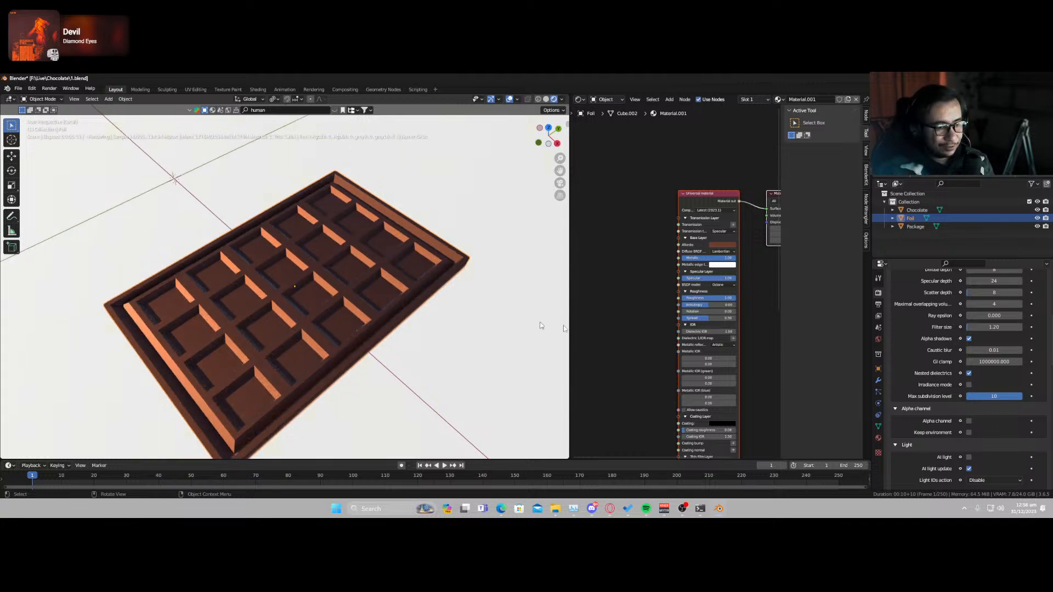
# - Add a Cinema 4D noise node beside the Universal material
pyautogui.scroll(-1, 680, 373)
pyautogui.scroll(-1, 679, 372)
pyautogui.moveTo(630, 378); pyautogui.dragTo(671, 329, button='middle')
pyautogui.hotkey('shift', 'a')
pyautogui.click(673, 322)
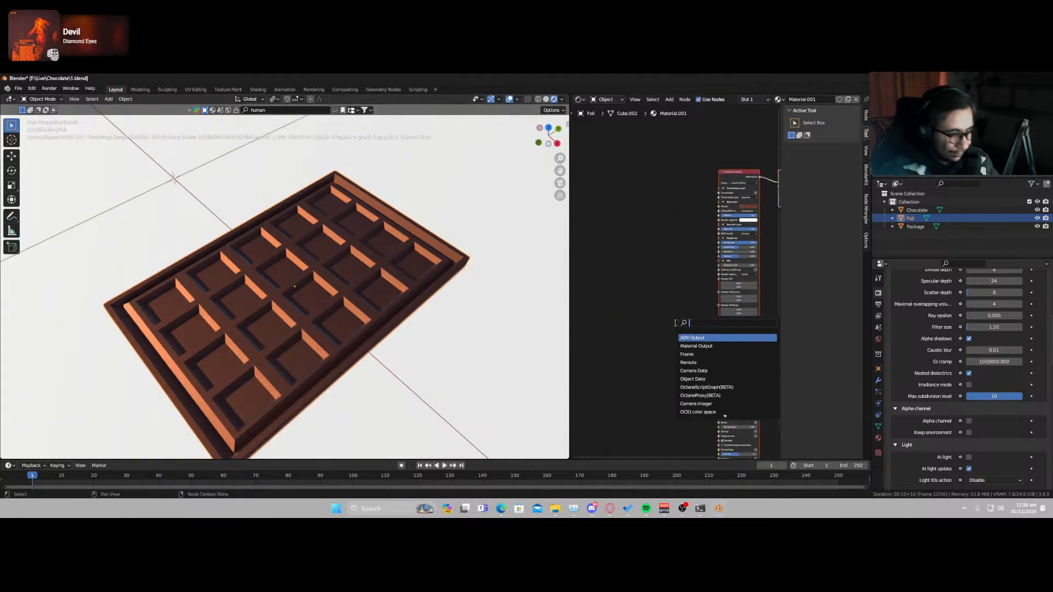
pyautogui.write('cinema')
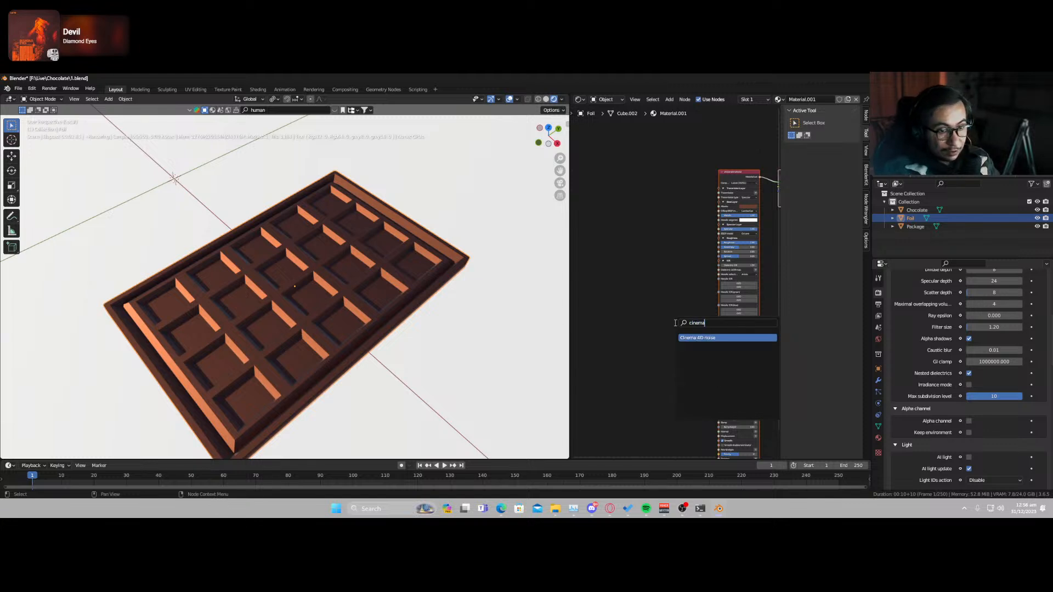
pyautogui.press('Return')
pyautogui.click(621, 295)
# - Preview the Cinema 4D noise on the tray with Absolute and Use 4D noise enabled
pyautogui.scroll(3, 663, 315)
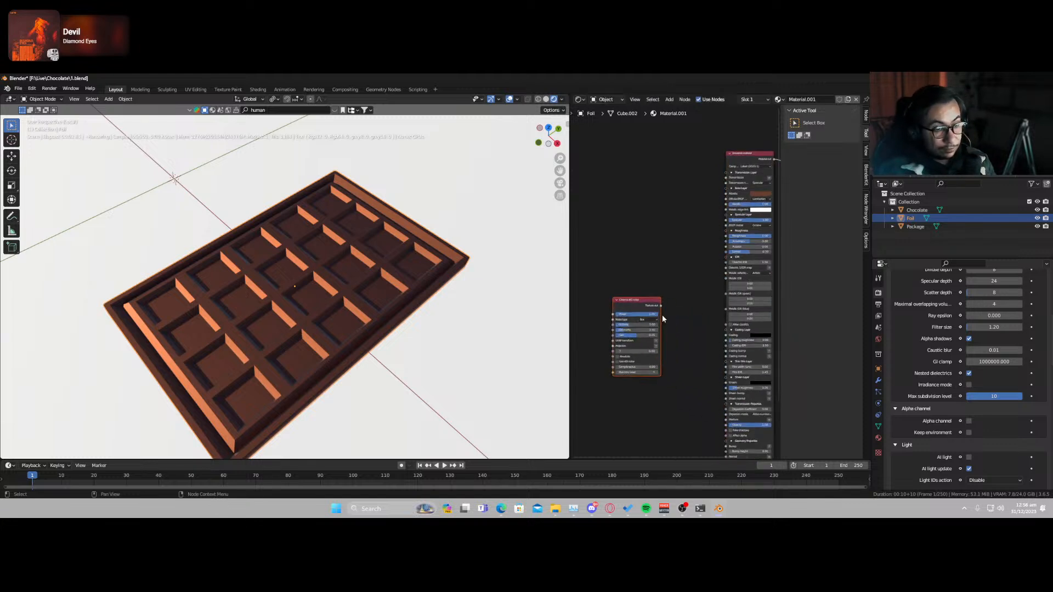
pyautogui.keyDown('ctrl'); pyautogui.keyDown('shift'); pyautogui.click(627, 306); pyautogui.keyUp('shift'); pyautogui.keyUp('ctrl')
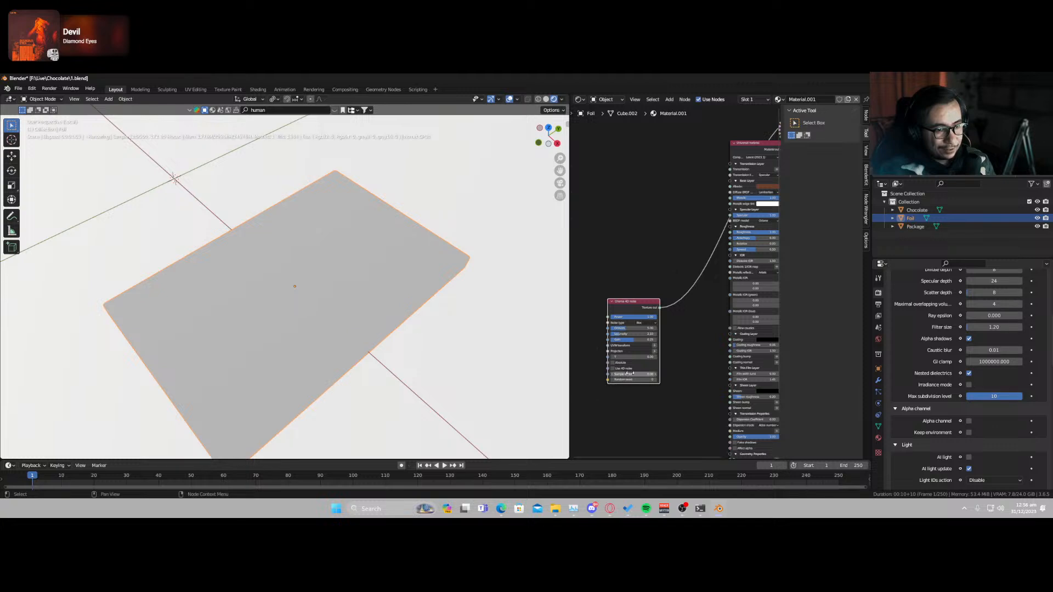
pyautogui.click(612, 363)
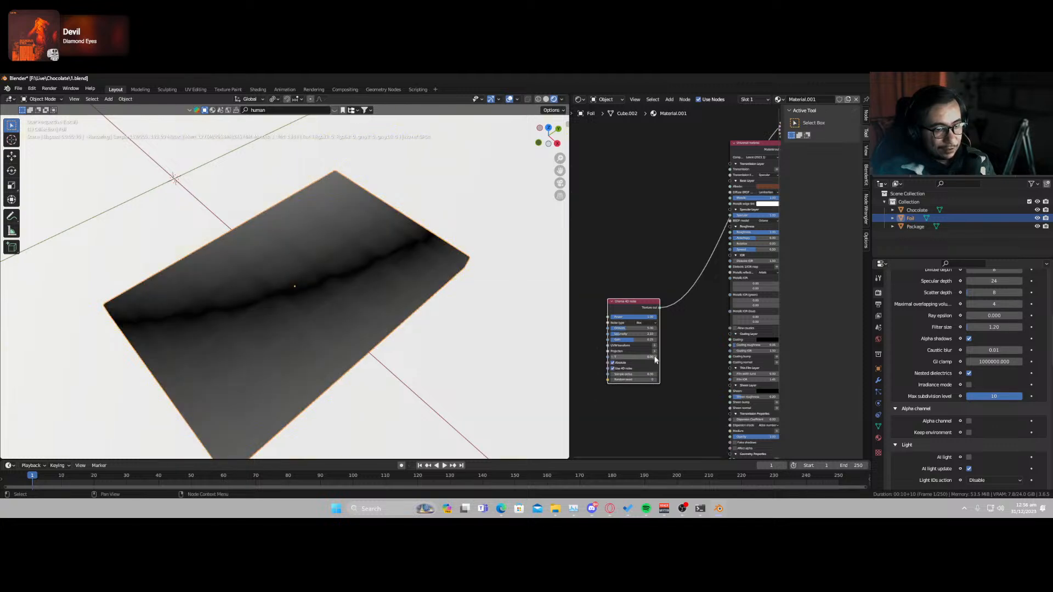
# - Add projection and UVW transform nodes to the Cinema 4D noise and space the new nodes apart
pyautogui.click(654, 351)
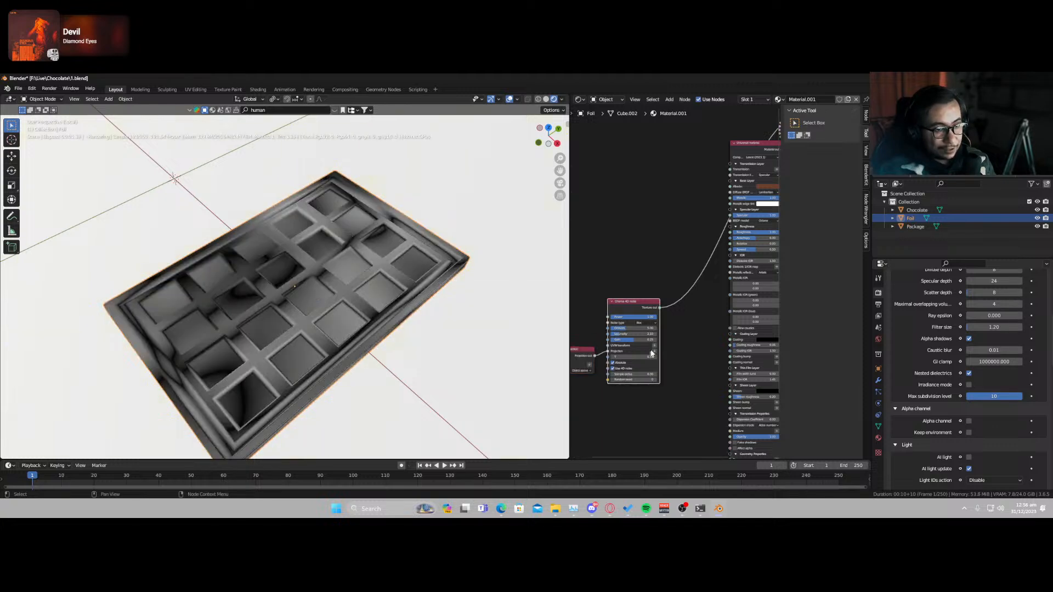
pyautogui.click(653, 345)
pyautogui.moveTo(563, 347); pyautogui.dragTo(629, 334, button='middle')
pyautogui.moveTo(629, 334); pyautogui.dragTo(618, 233)
# - Switch the preview back by connecting the Universal material to the material output
pyautogui.scroll(-3, 693, 235)
pyautogui.moveTo(696, 232); pyautogui.dragTo(563, 244, button='middle')
pyautogui.keyDown('ctrl'); pyautogui.keyDown('shift'); pyautogui.click(653, 184); pyautogui.keyUp('shift'); pyautogui.keyUp('ctrl')
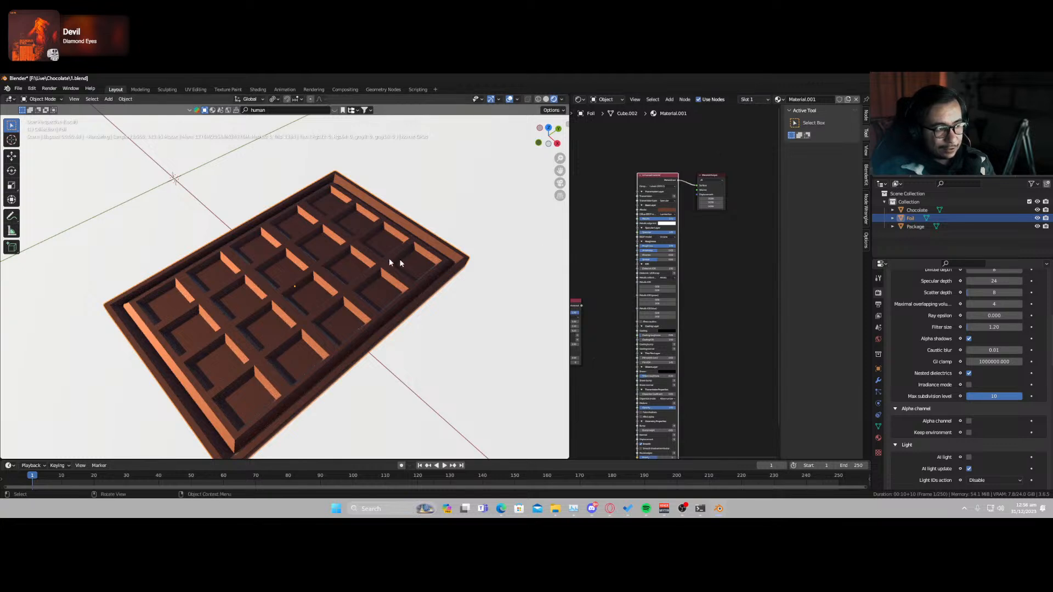
# - Preview the Cinema 4D noise on the tray again and set its 3D transformation scale to 0.120 on all axes
pyautogui.scroll(1, 628, 207)
pyautogui.scroll(1, 628, 205)
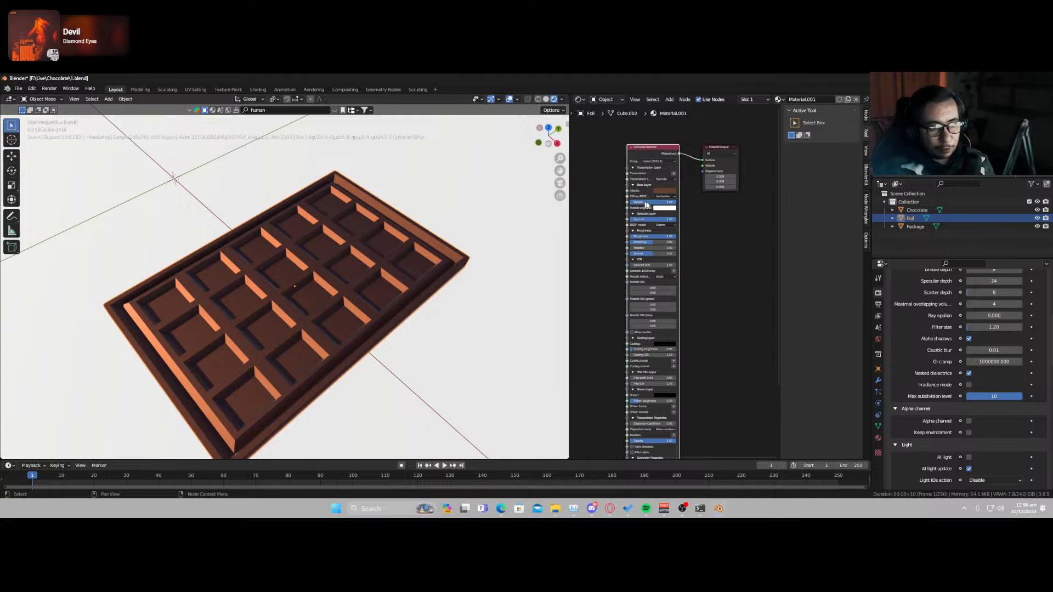
pyautogui.scroll(-2, 607, 315)
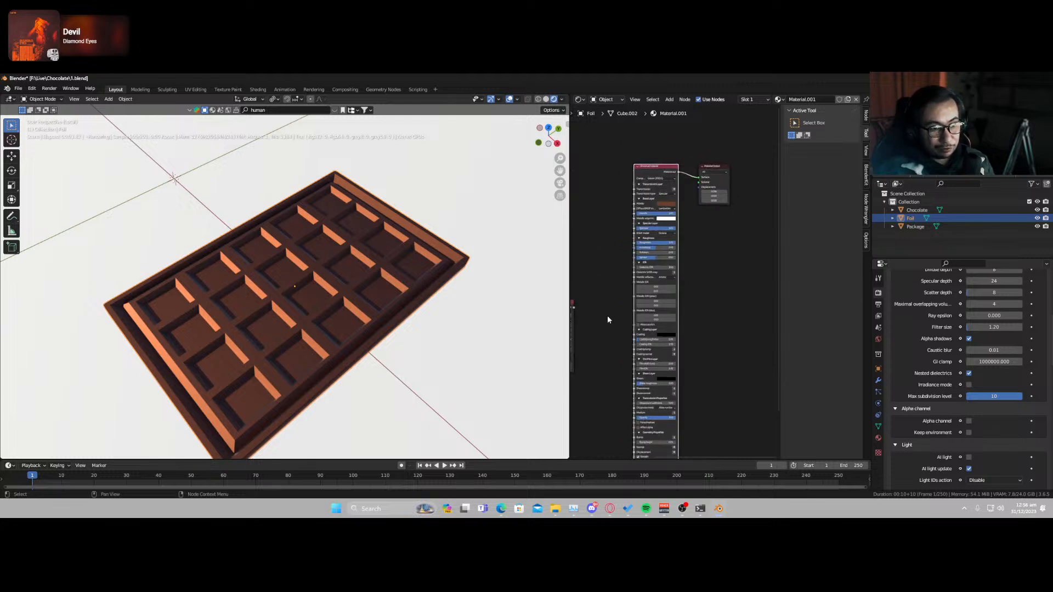
pyautogui.keyDown('ctrl'); pyautogui.keyDown('shift'); pyautogui.click(585, 298); pyautogui.keyUp('shift'); pyautogui.keyUp('ctrl')
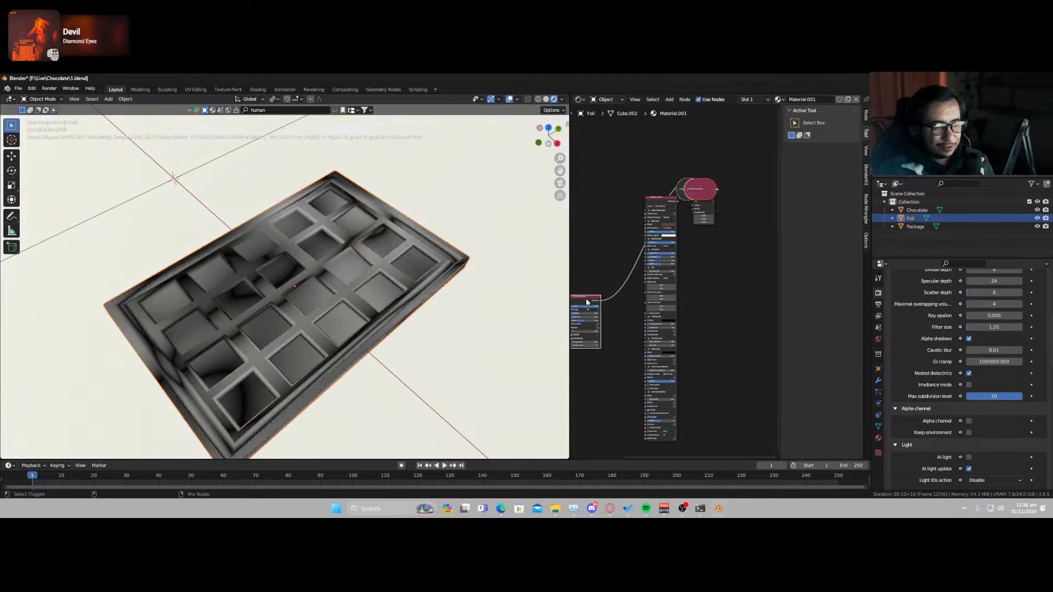
pyautogui.scroll(1, 607, 371)
pyautogui.scroll(3, 607, 372)
pyautogui.moveTo(616, 362); pyautogui.dragTo(760, 296, button='middle')
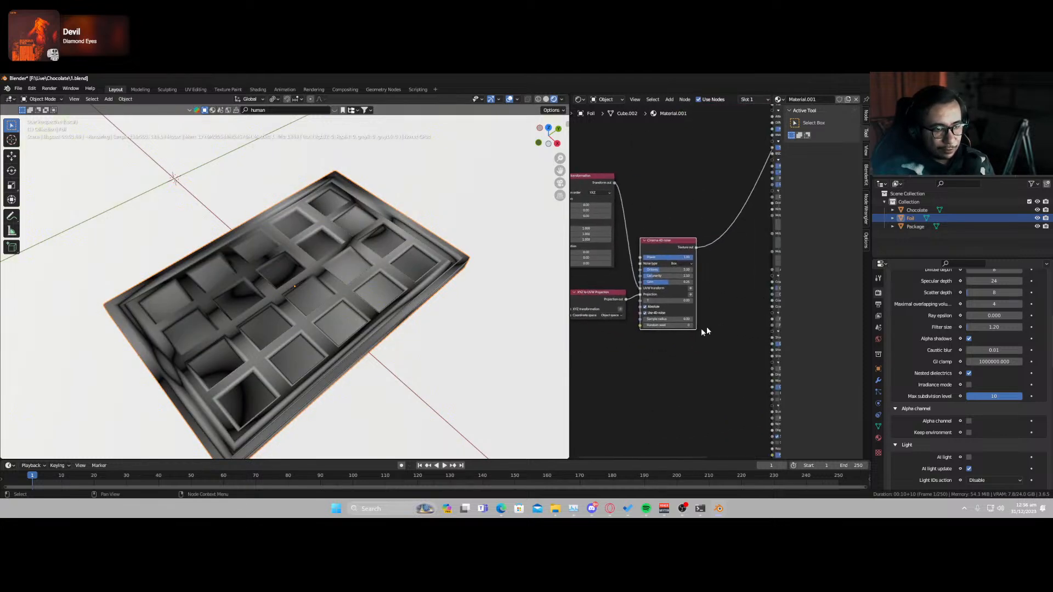
pyautogui.scroll(3, 705, 332)
pyautogui.moveTo(686, 349); pyautogui.dragTo(776, 389, button='middle')
pyautogui.moveTo(658, 251); pyautogui.dragTo(607, 266)
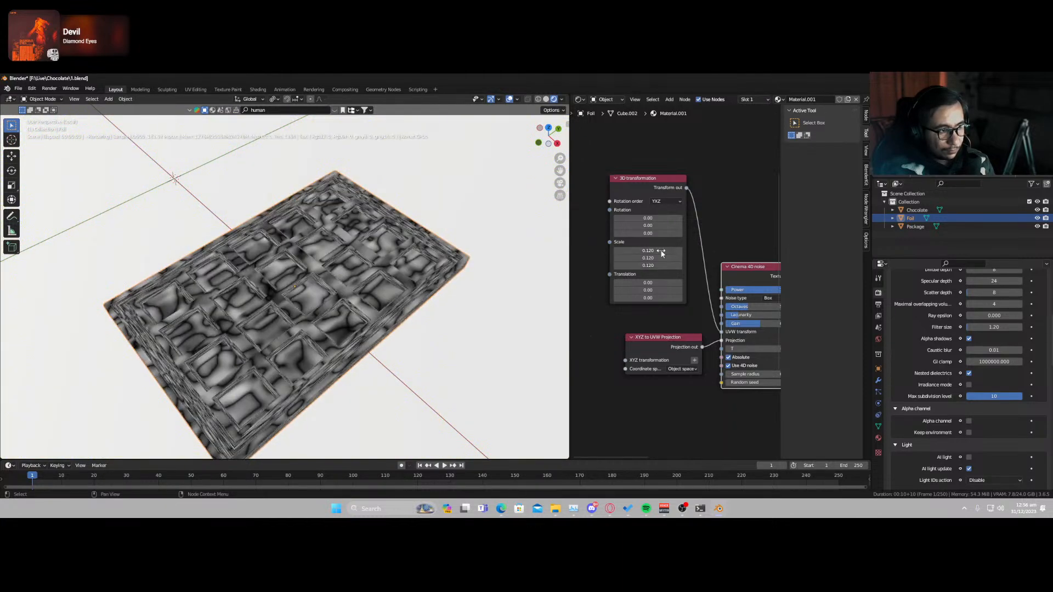
# - Set the XYZ to UVW Projection node's coordinate space to World space
pyautogui.moveTo(317, 343); pyautogui.dragTo(342, 343, button='middle')
pyautogui.moveTo(691, 336); pyautogui.dragTo(672, 292, button='middle')
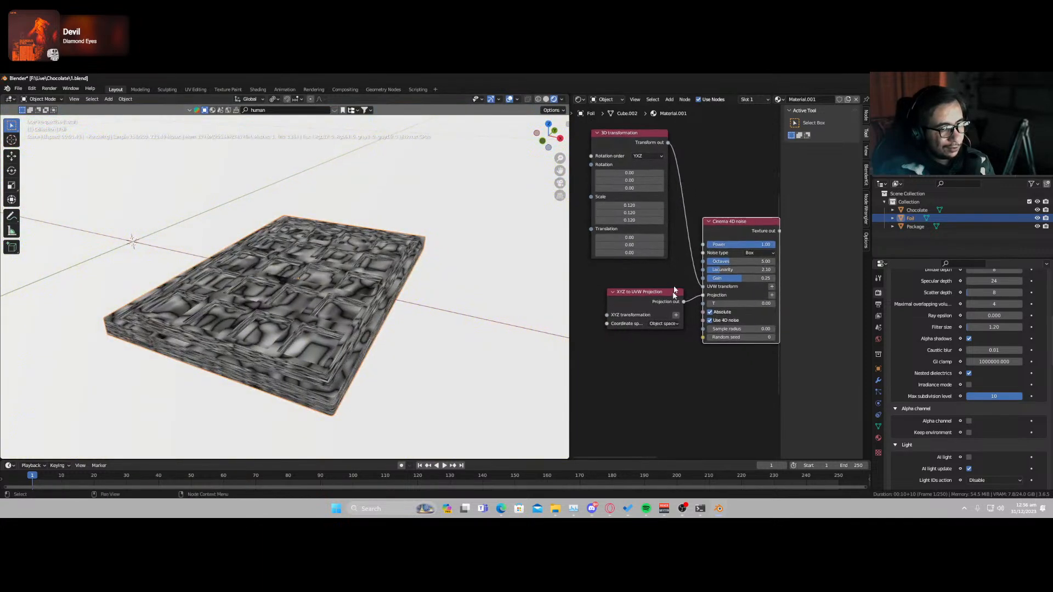
pyautogui.click(669, 324)
pyautogui.click(674, 333)
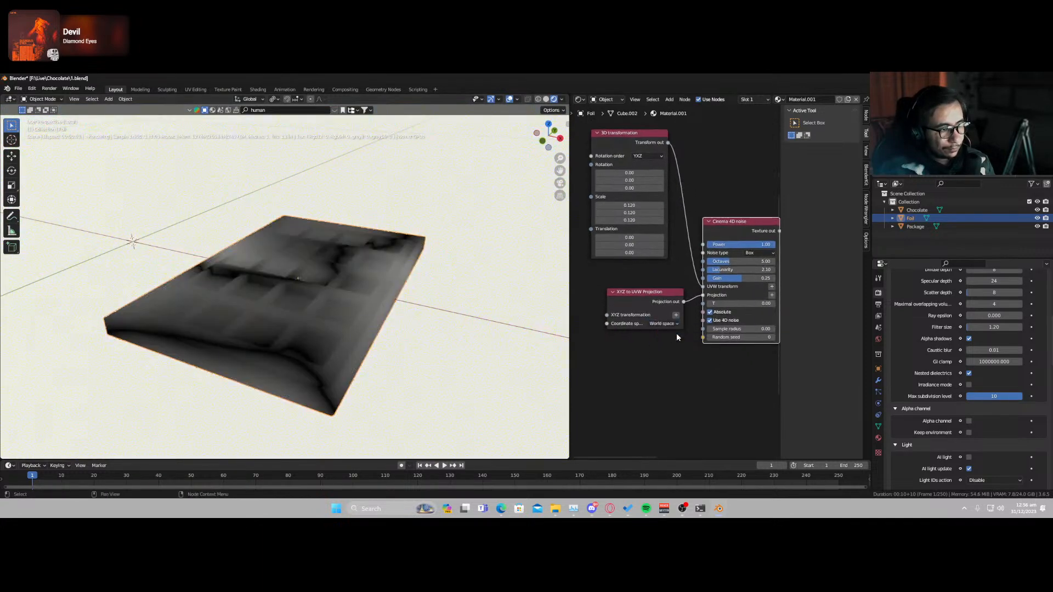
# - Reduce the 3D transformation scale to 0.001 on all axes for a very fine noise pattern
pyautogui.moveTo(639, 264); pyautogui.dragTo(631, 317, button='middle')
pyautogui.scroll(4, 629, 316)
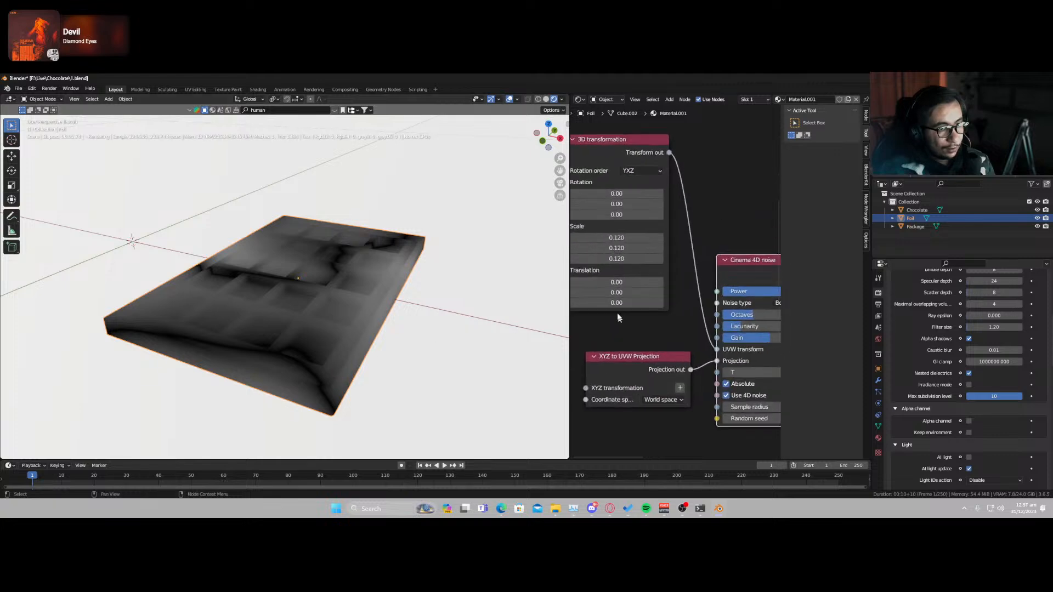
pyautogui.moveTo(616, 238); pyautogui.dragTo(552, 258)
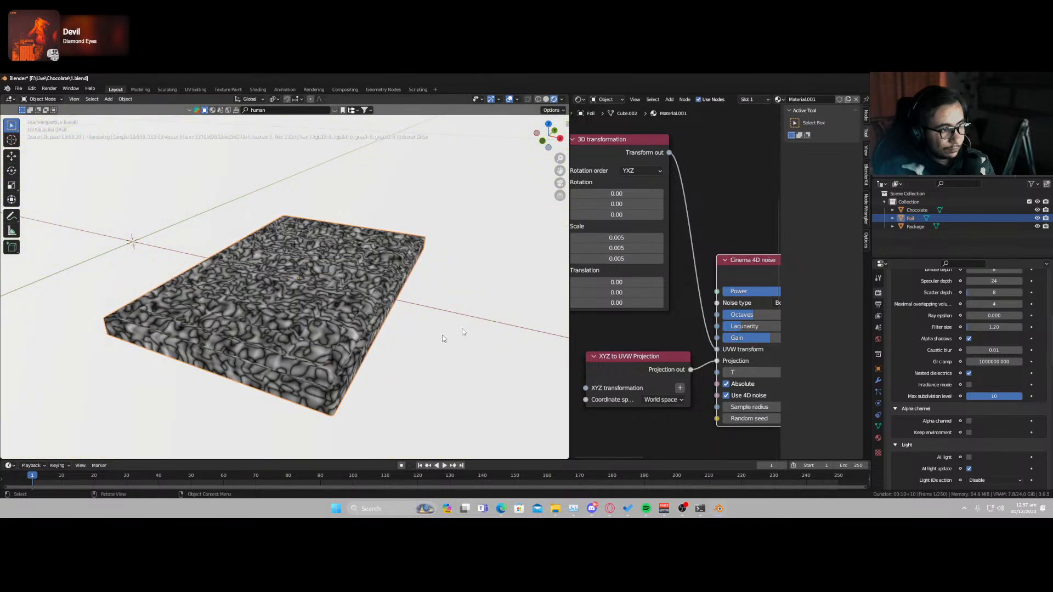
pyautogui.keyDown('shift'); pyautogui.moveTo(638, 238); pyautogui.dragTo(630, 259); pyautogui.keyUp('shift')
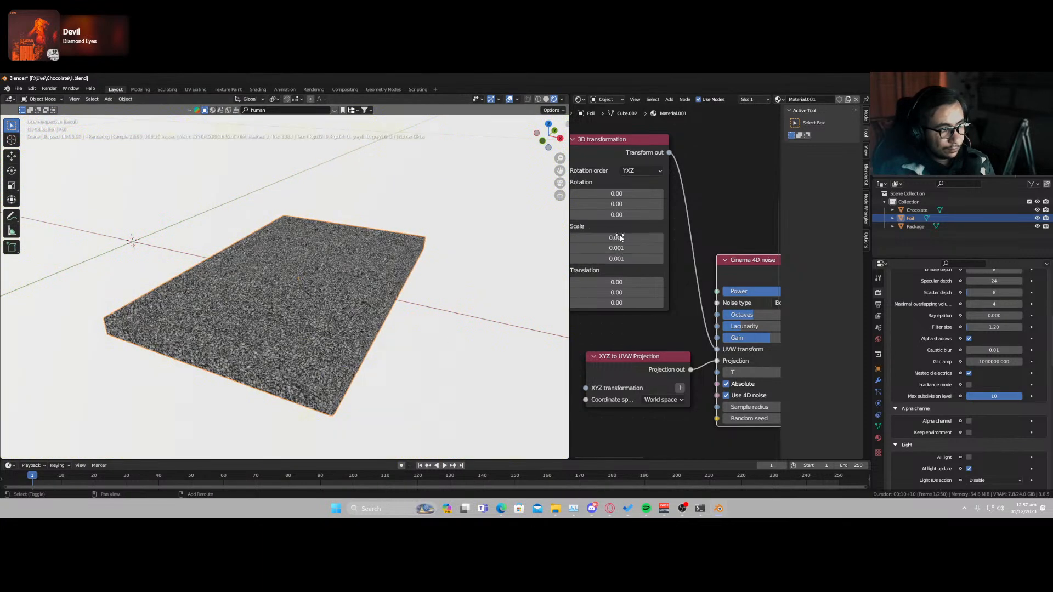
pyautogui.moveTo(336, 299); pyautogui.dragTo(315, 269, button='middle')
pyautogui.scroll(-3, 666, 298)
pyautogui.scroll(4, 669, 296)
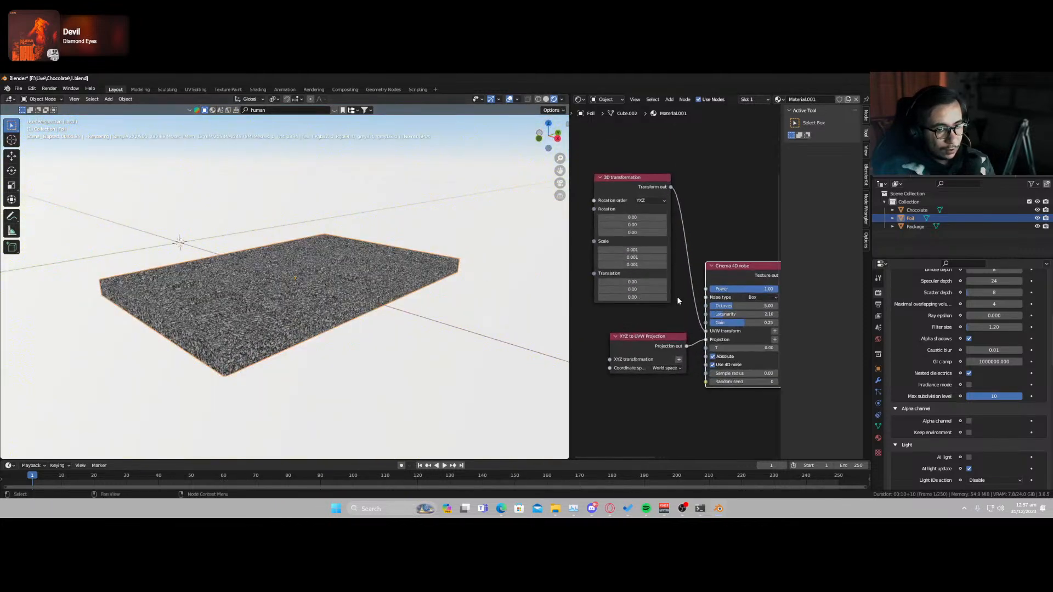
# - Compare the noise with Absolute off and on, and try the Cranal noise type on the tray
pyautogui.click(637, 352)
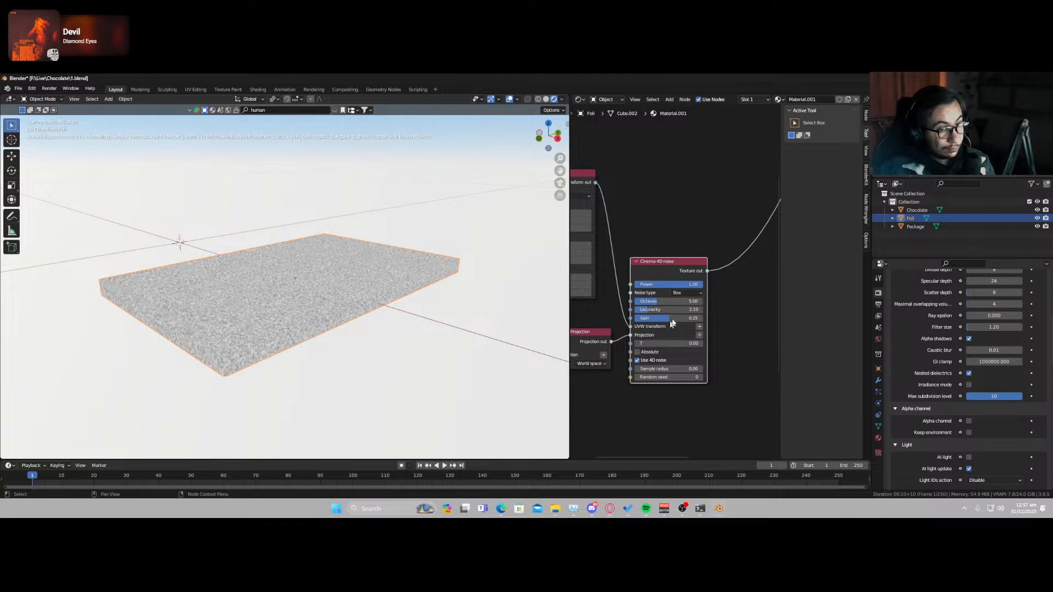
pyautogui.click(637, 352)
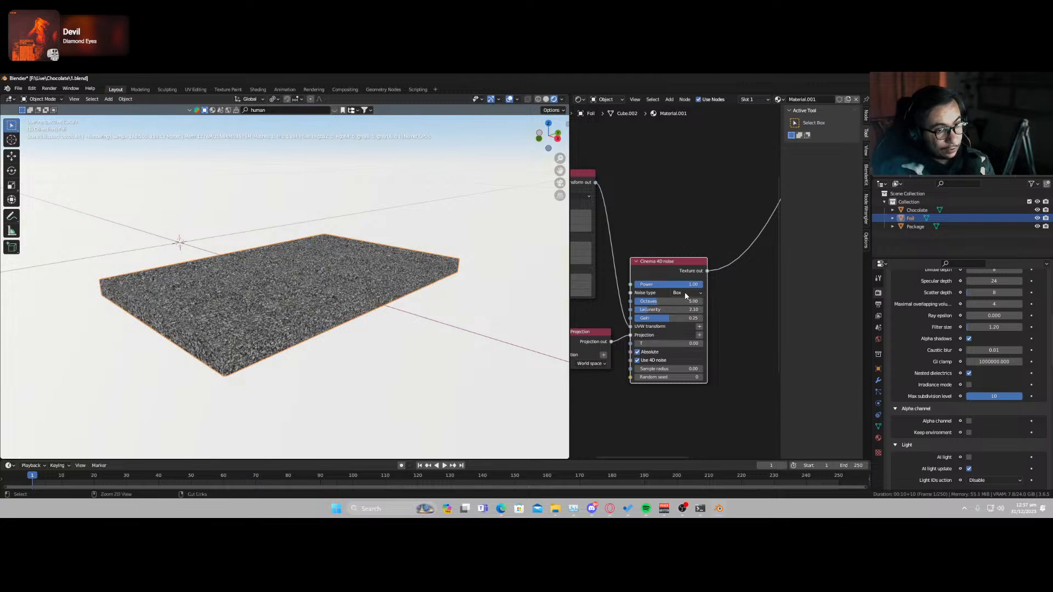
pyautogui.keyDown('ctrl'); pyautogui.scroll(-1, 684, 296); pyautogui.keyUp('ctrl')
pyautogui.keyDown('ctrl'); pyautogui.scroll(-2, 684, 296); pyautogui.keyUp('ctrl')
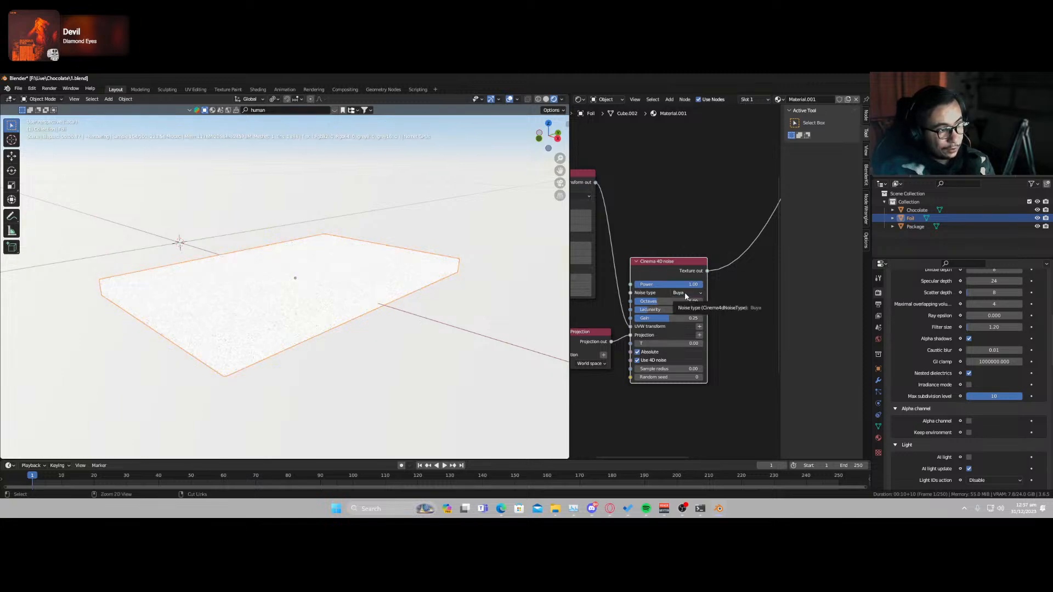
pyautogui.keyDown('ctrl'); pyautogui.scroll(-1, 684, 296); pyautogui.keyUp('ctrl')
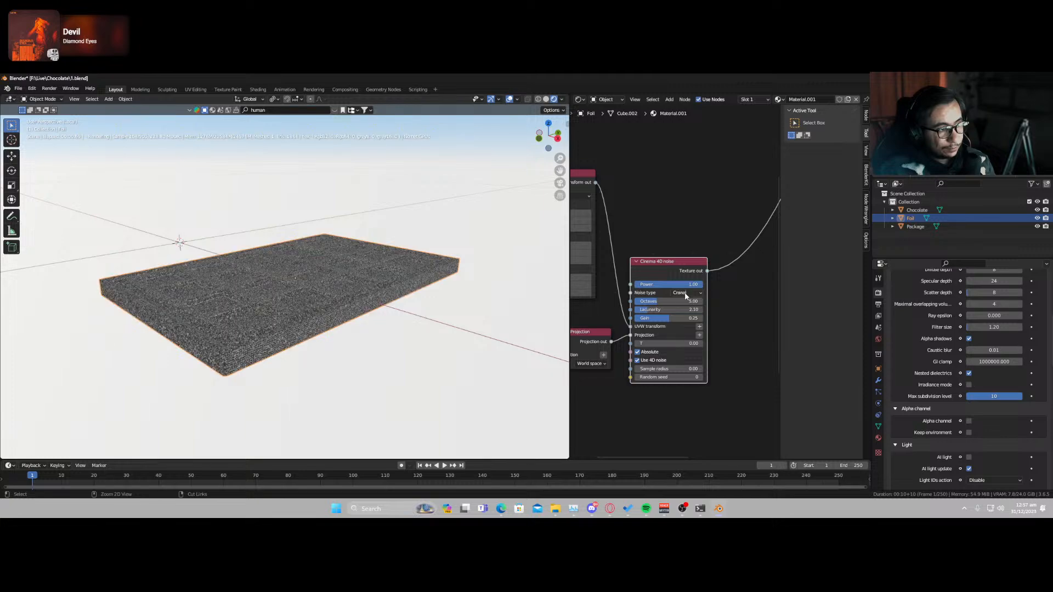
pyautogui.moveTo(363, 312); pyautogui.dragTo(357, 344, button='middle')
pyautogui.scroll(3, 331, 343)
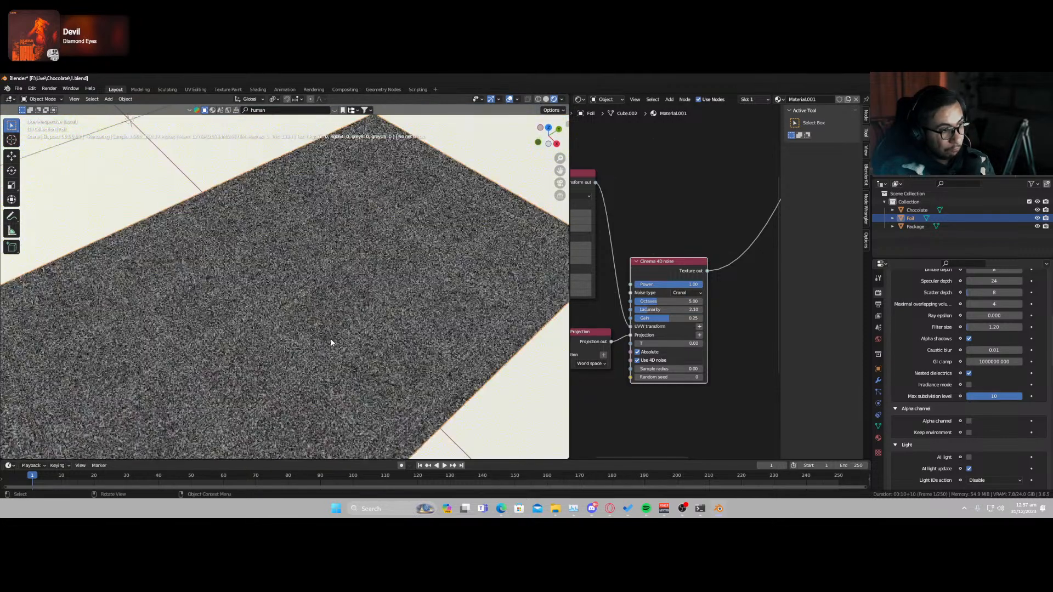
# - Reconnect the Universal material to the material output and link the Cinema 4D noise to its Bump input
pyautogui.scroll(-3, 696, 303)
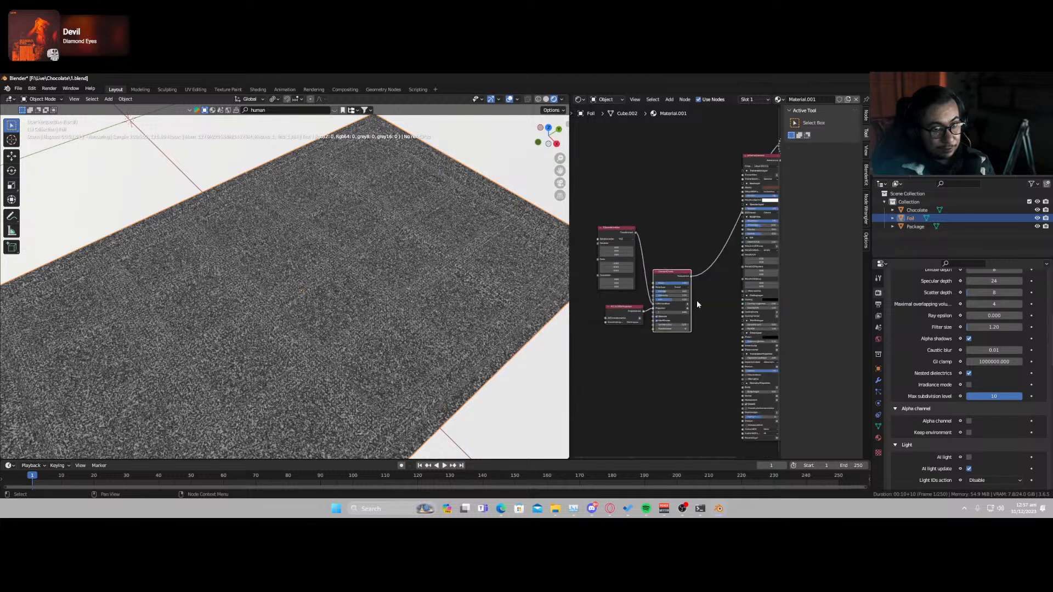
pyautogui.scroll(-1, 696, 304)
pyautogui.moveTo(696, 304); pyautogui.dragTo(634, 345, button='middle')
pyautogui.keyDown('ctrl'); pyautogui.keyDown('shift'); pyautogui.click(677, 247); pyautogui.keyUp('shift'); pyautogui.keyUp('ctrl')
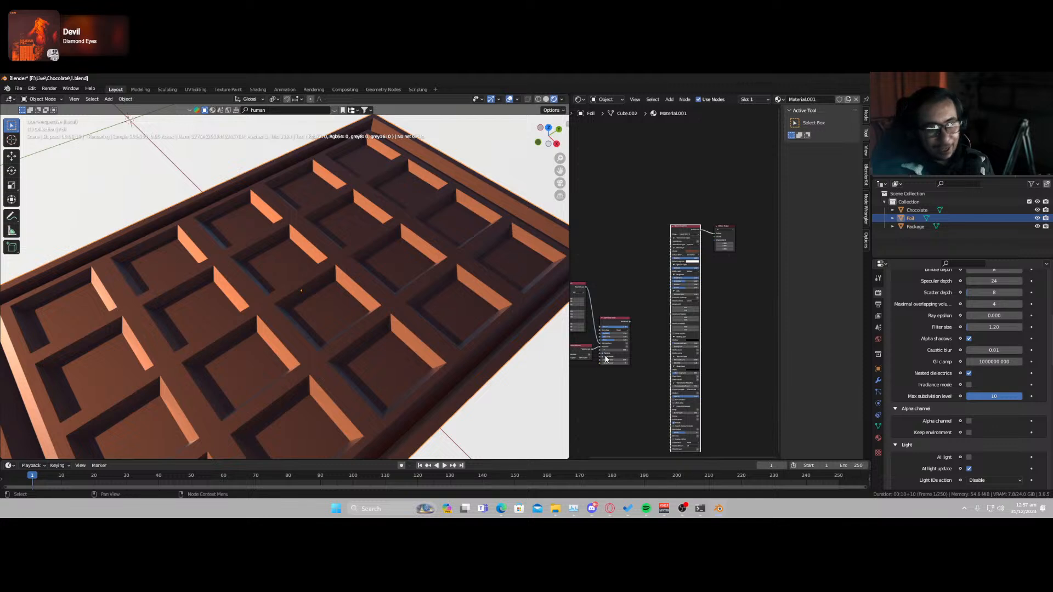
pyautogui.scroll(3, 605, 362)
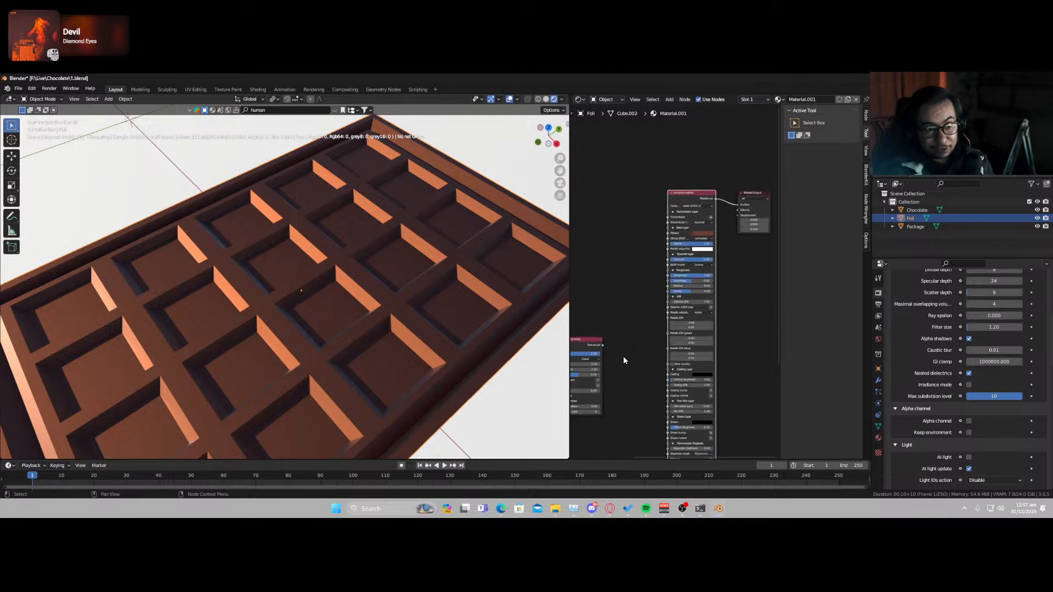
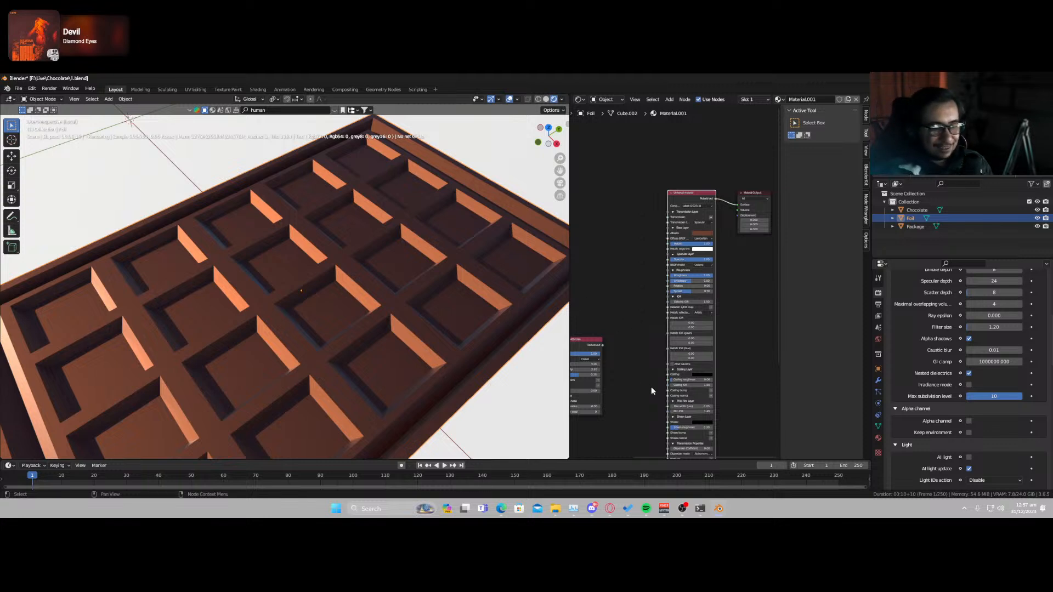
pyautogui.moveTo(646, 402); pyautogui.dragTo(671, 236, button='middle')
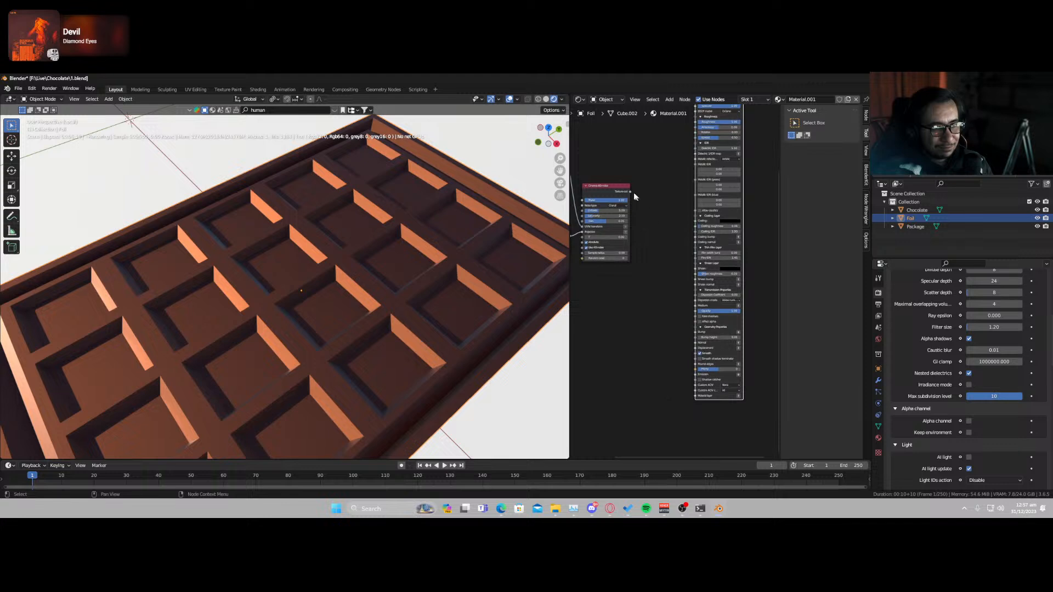
pyautogui.moveTo(631, 190); pyautogui.dragTo(695, 333)
pyautogui.scroll(2, 354, 403)
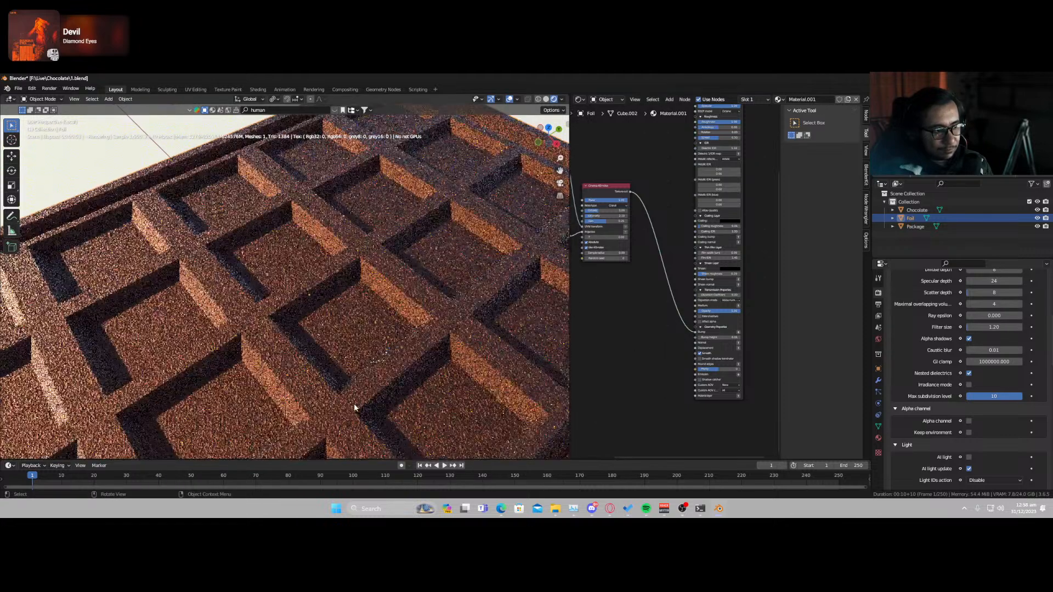
# - Try a 3D transformation scale of 0.014 on the bump noise and undo it
pyautogui.moveTo(644, 314); pyautogui.dragTo(743, 354, button='middle')
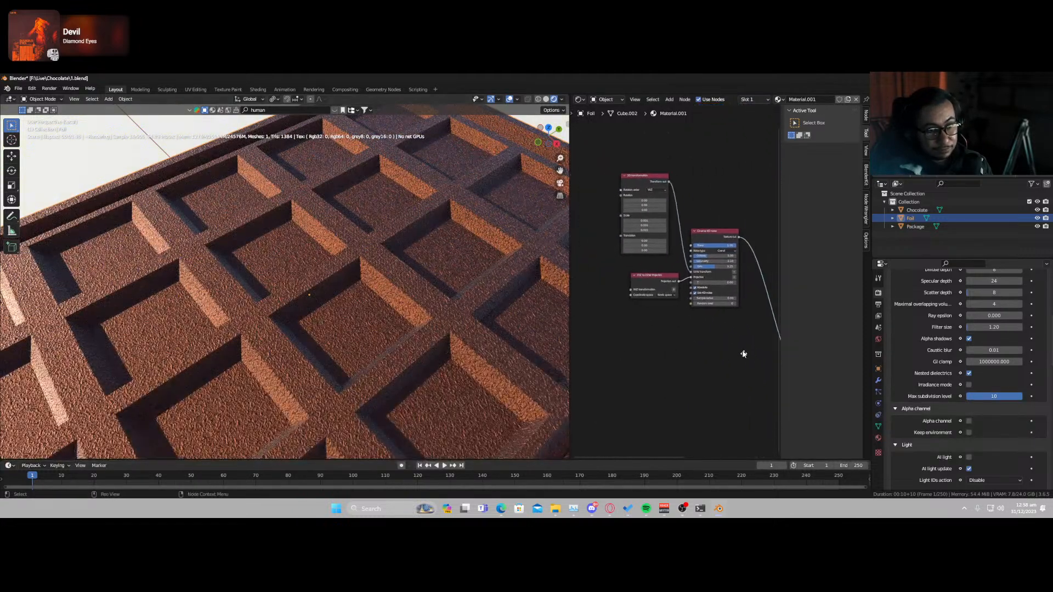
pyautogui.scroll(5, 658, 246)
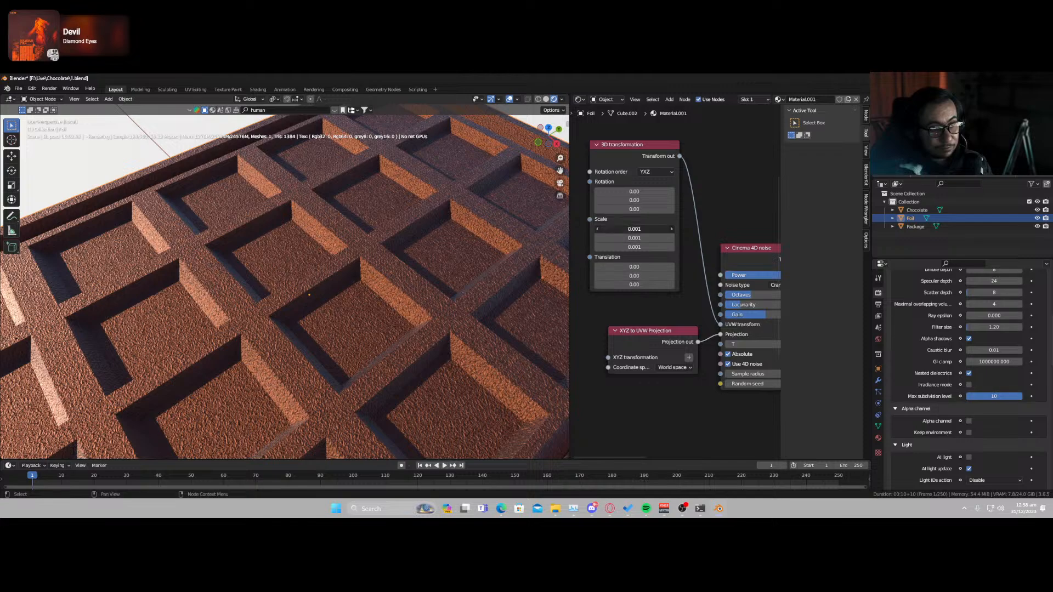
pyautogui.moveTo(633, 229); pyautogui.dragTo(652, 246)
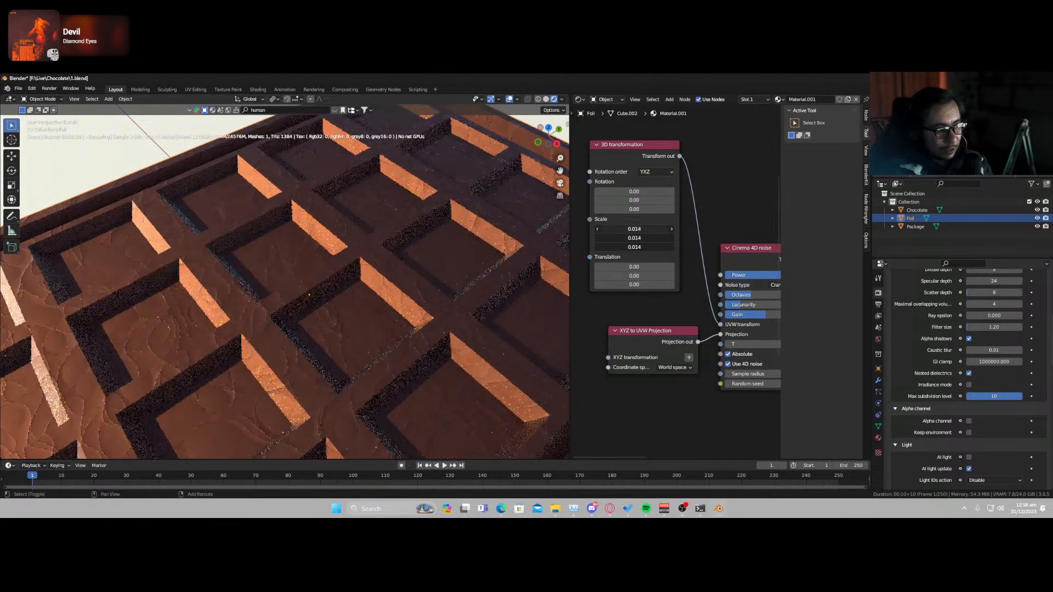
pyautogui.hotkey('ctrl', 'z')
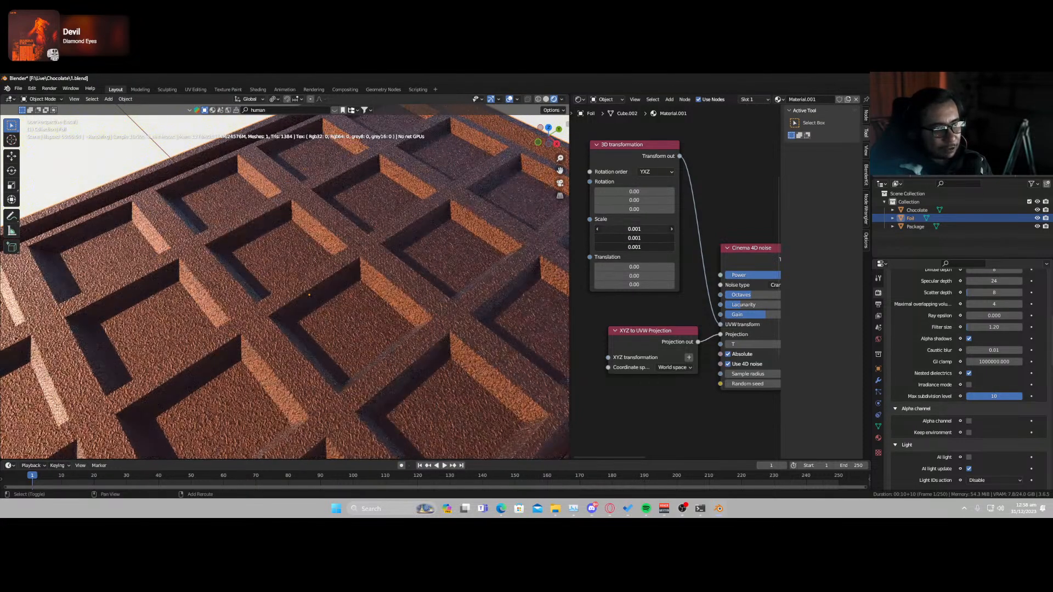
# - Switch the Cinema 4D noise to the Displaced noise type and move the noise nodes farther from the Universal material
pyautogui.moveTo(688, 298); pyautogui.dragTo(592, 303, button='middle')
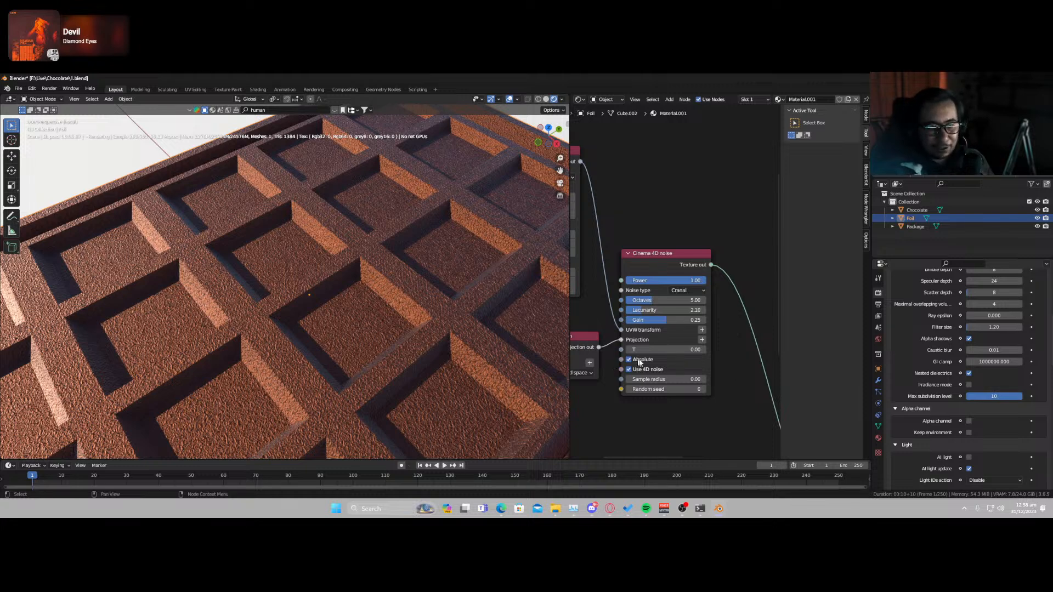
pyautogui.keyDown('ctrl'); pyautogui.scroll(-2, 683, 291); pyautogui.keyUp('ctrl')
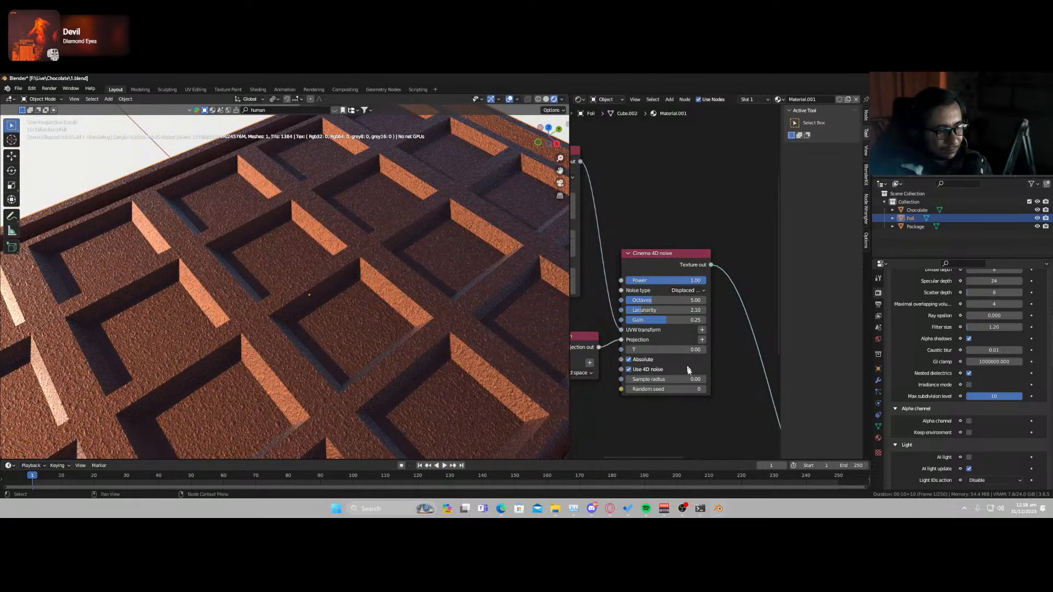
pyautogui.scroll(-4, 683, 295)
pyautogui.moveTo(592, 192); pyautogui.dragTo(713, 361)
pyautogui.moveTo(667, 272); pyautogui.dragTo(619, 286)
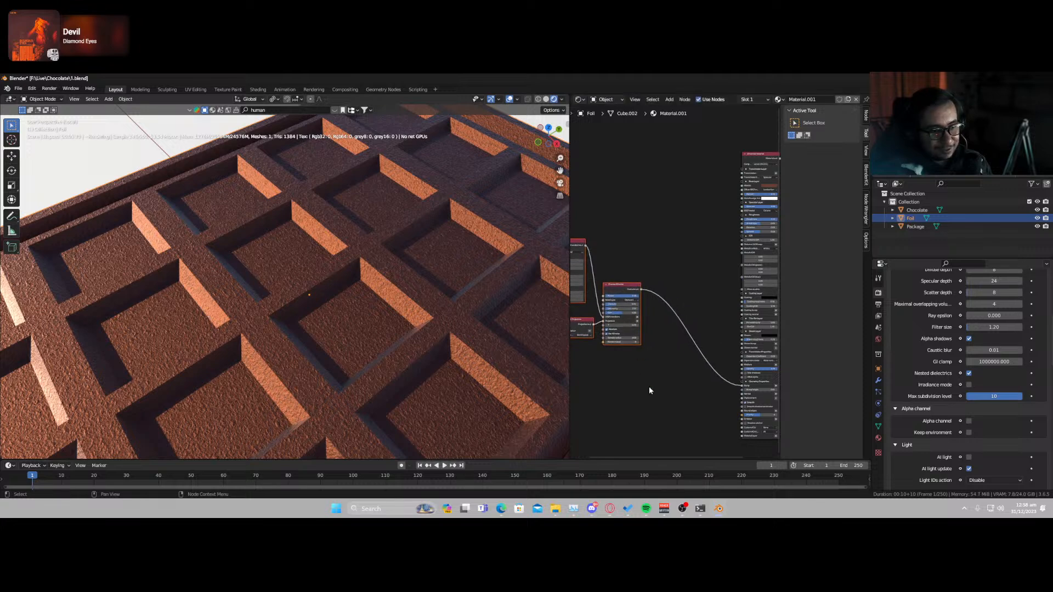
# - Insert a Gradient map node between the Cinema 4D noise and the Universal material's Bump input
pyautogui.hotkey('shift', 'a')
pyautogui.write('s')
pyautogui.write('grad')
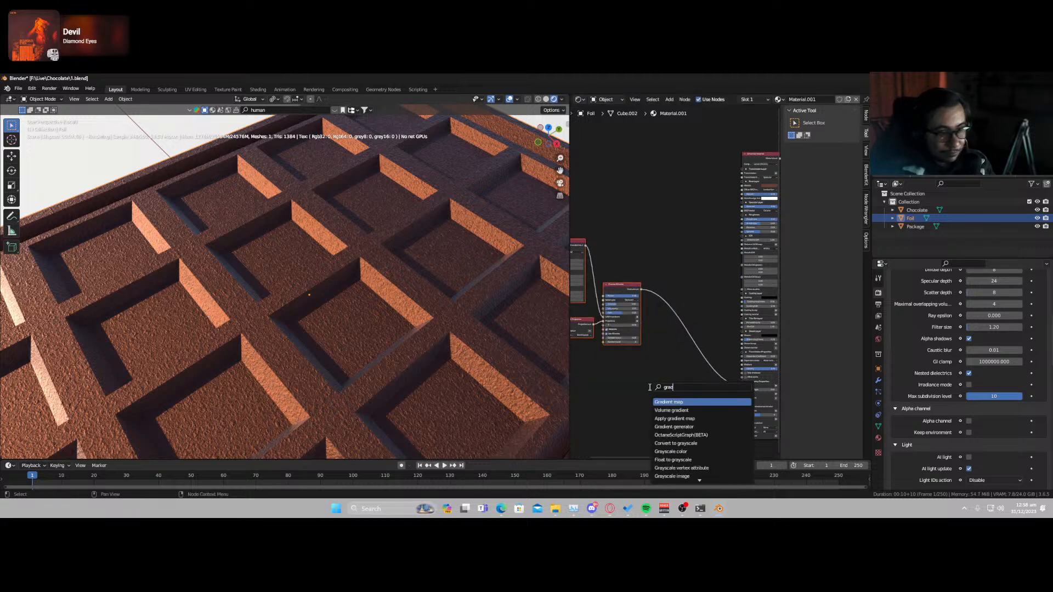
pyautogui.click(660, 401)
pyautogui.click(666, 301)
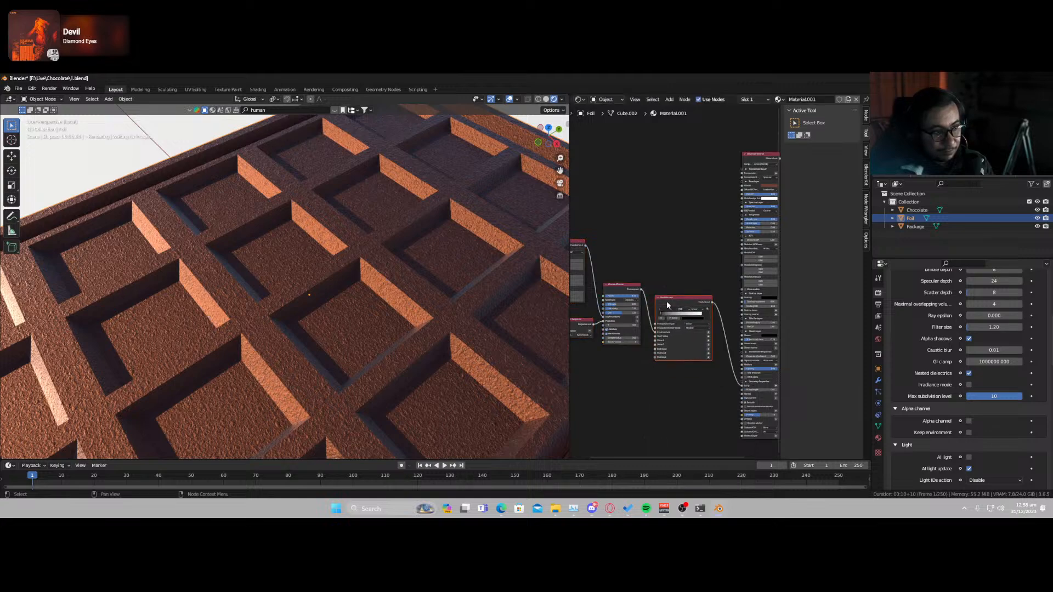
pyautogui.scroll(8, 625, 338)
pyautogui.moveTo(619, 298); pyautogui.dragTo(716, 246, button='middle')
pyautogui.scroll(4, 704, 314)
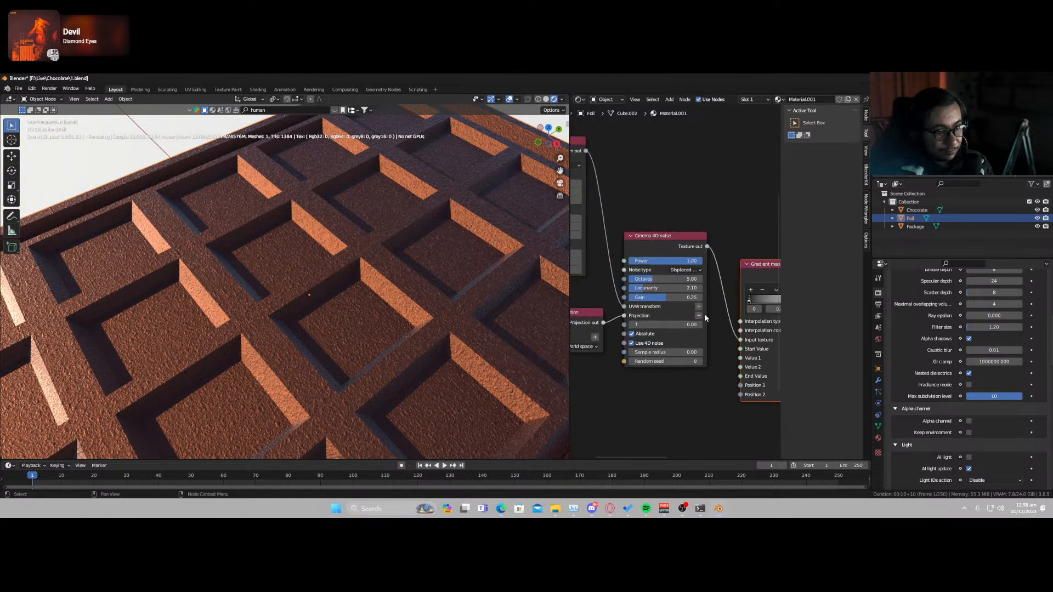
pyautogui.moveTo(683, 256)
pyautogui.mouseDown()
pyautogui.moveTo(639, 256)
pyautogui.moveTo(683, 256)
pyautogui.mouseUp()
pyautogui.scroll(-3, 681, 351)
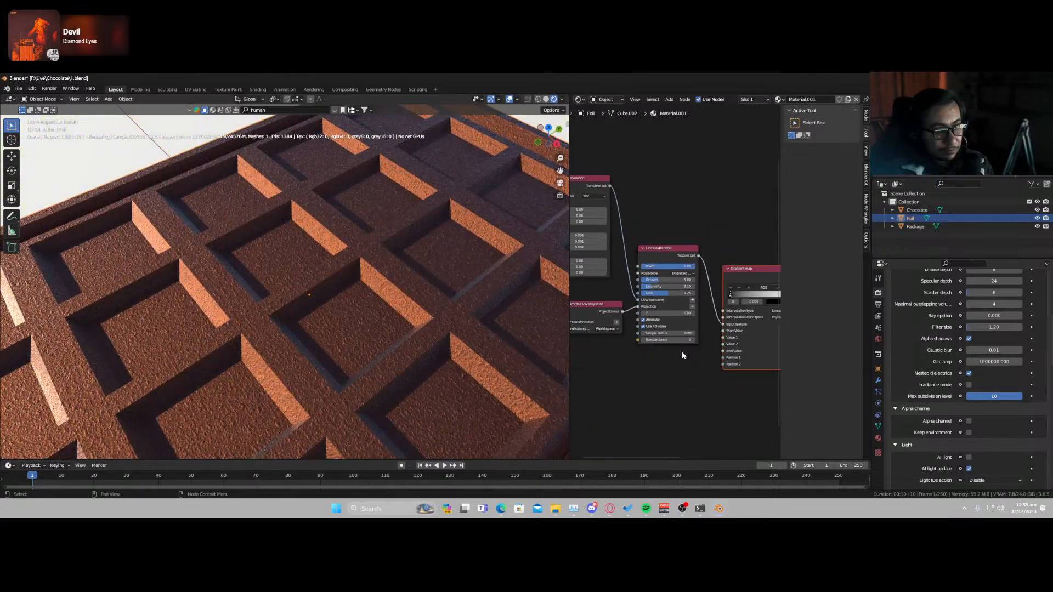
pyautogui.moveTo(697, 343); pyautogui.dragTo(644, 332, button='middle')
pyautogui.scroll(3, 636, 328)
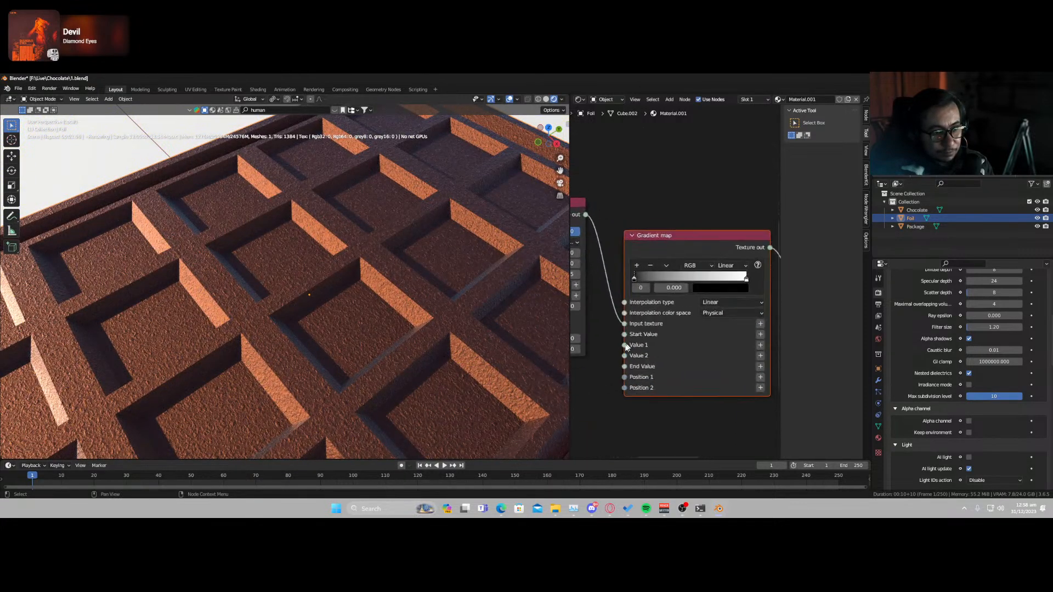
pyautogui.moveTo(588, 411); pyautogui.dragTo(670, 343, button='middle')
pyautogui.hotkey('shift', 'a')
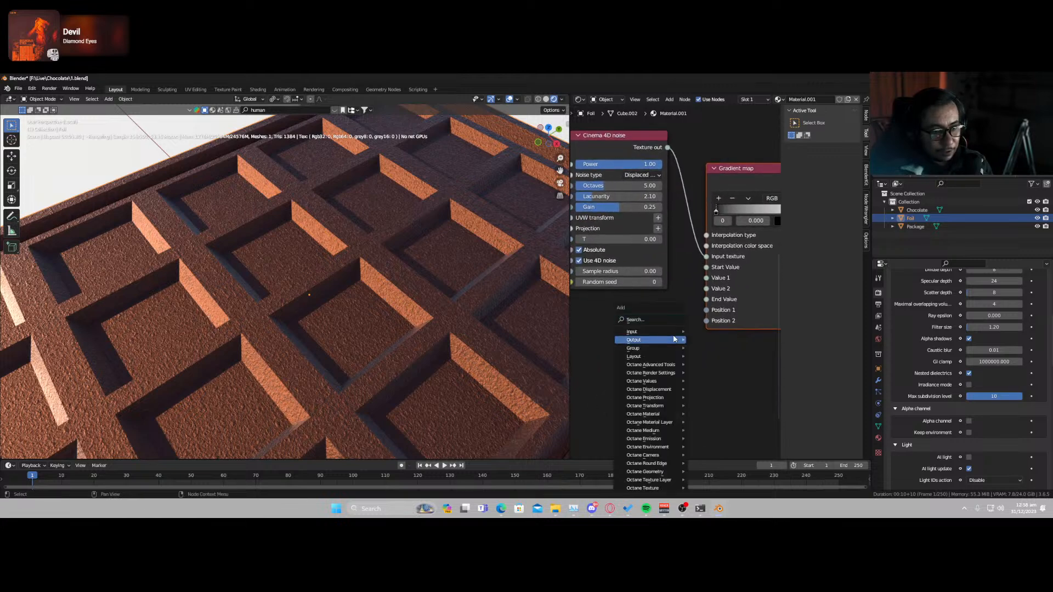
pyautogui.click(674, 335)
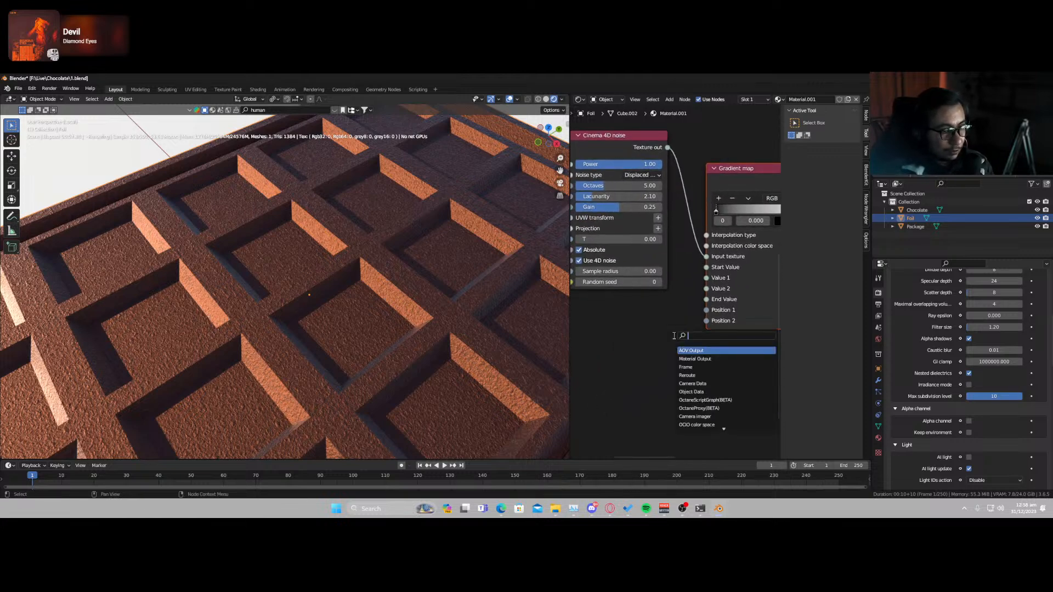
pyautogui.press('Escape')
# - Duplicate the Cinema 4D noise with its 3D transformation and projection nodes, and link the copy to the Gradient map's Start Value
pyautogui.scroll(-12, 646, 344)
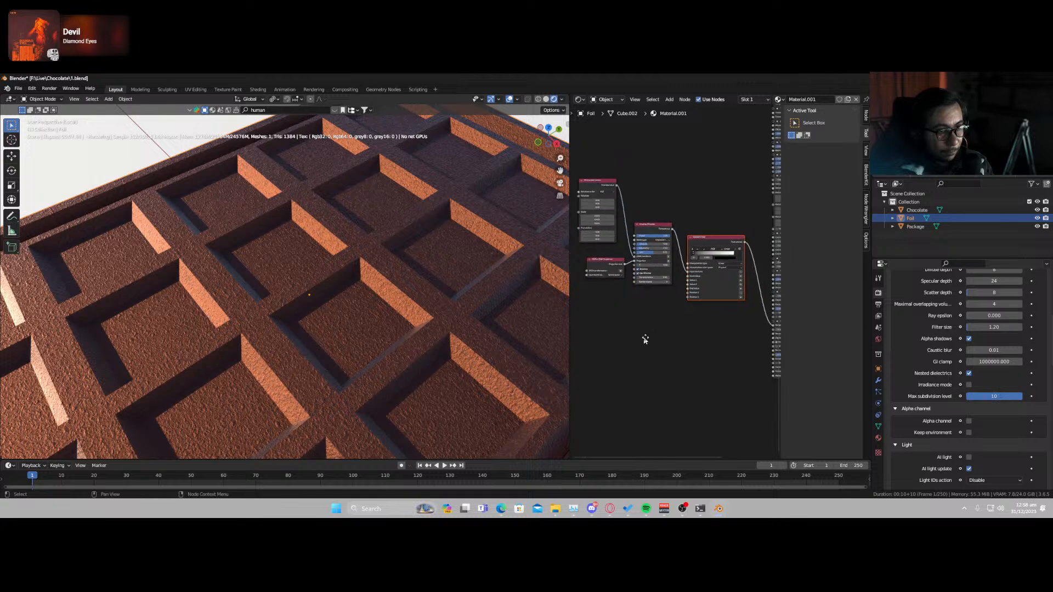
pyautogui.moveTo(642, 336); pyautogui.dragTo(666, 343, button='middle')
pyautogui.moveTo(583, 174); pyautogui.dragTo(677, 308)
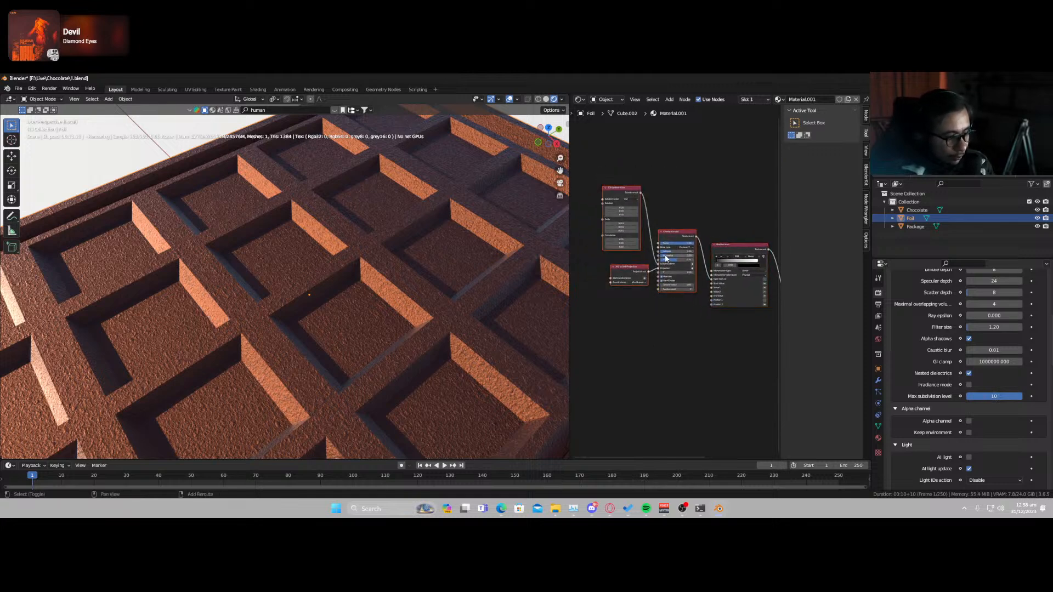
pyautogui.hotkey('shift', 'd')
pyautogui.click(650, 362)
pyautogui.scroll(4, 671, 364)
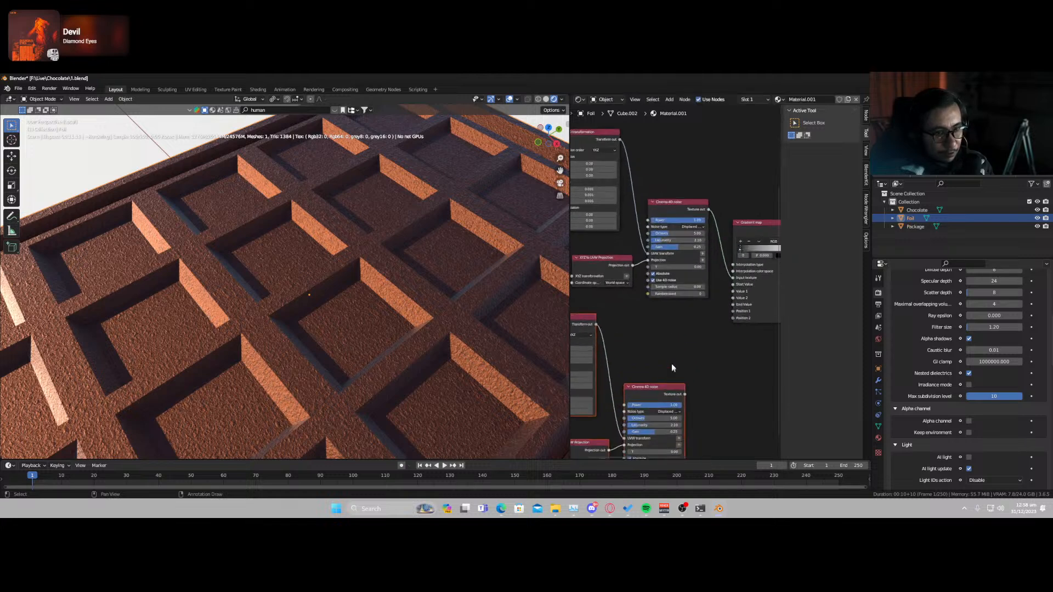
pyautogui.scroll(2, 591, 344)
pyautogui.moveTo(600, 344); pyautogui.dragTo(697, 308, button='middle')
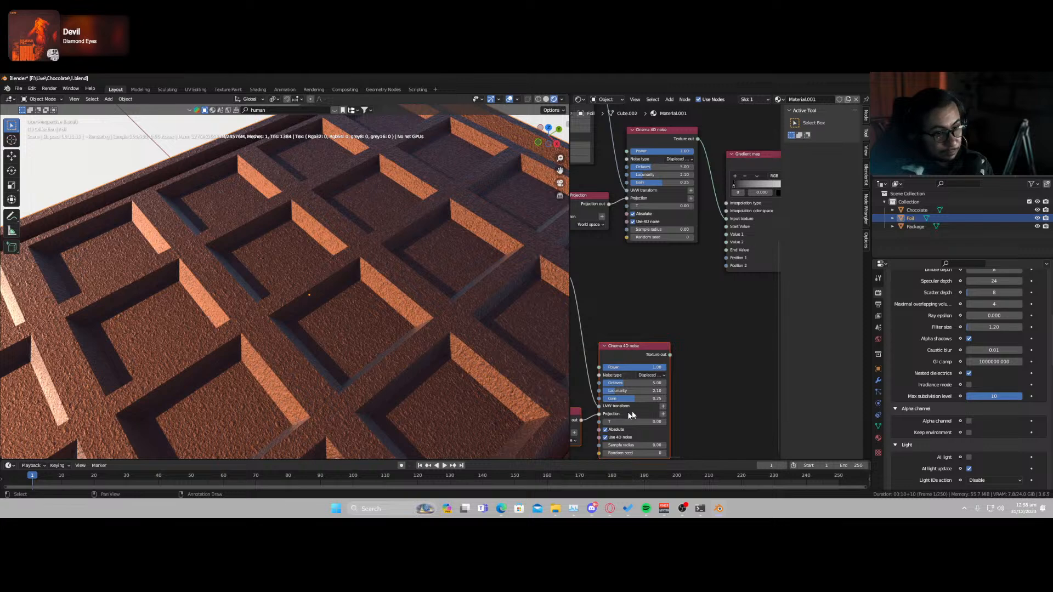
pyautogui.moveTo(670, 354); pyautogui.dragTo(723, 231)
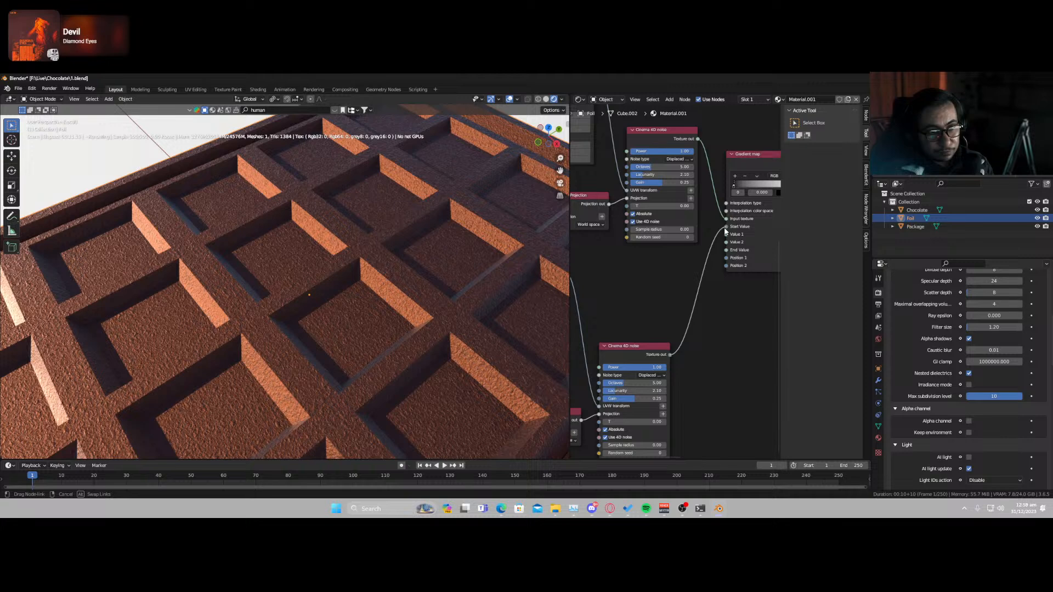
pyautogui.moveTo(724, 231); pyautogui.dragTo(725, 227)
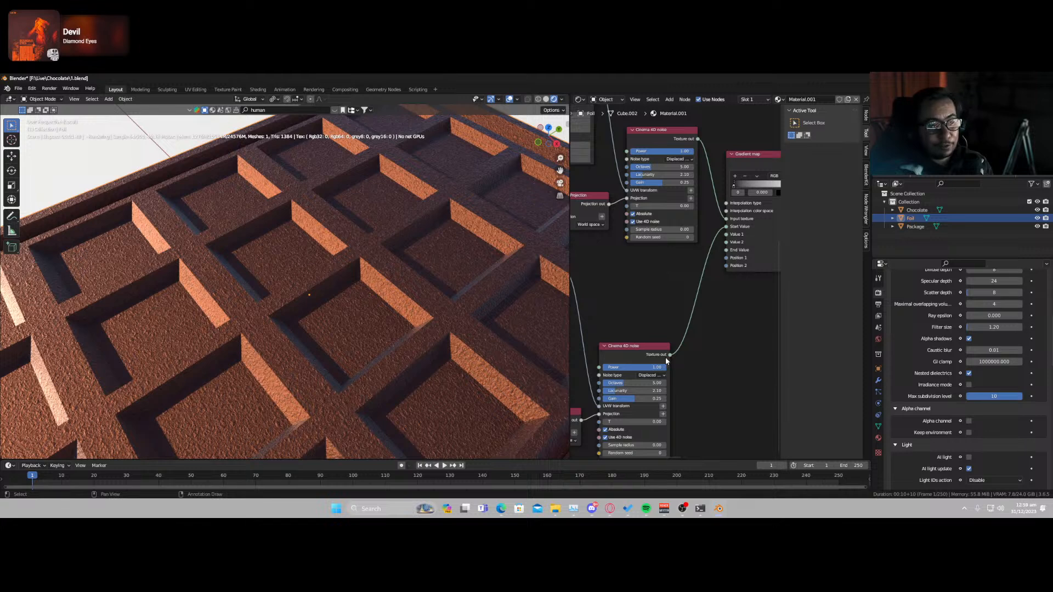
# - Preview the duplicated Cinema 4D noise on the foil and set its 3D transformation scale to 0.011 on all axes
pyautogui.keyDown('ctrl'); pyautogui.keyDown('shift'); pyautogui.click(630, 353); pyautogui.keyUp('shift'); pyautogui.keyUp('ctrl')
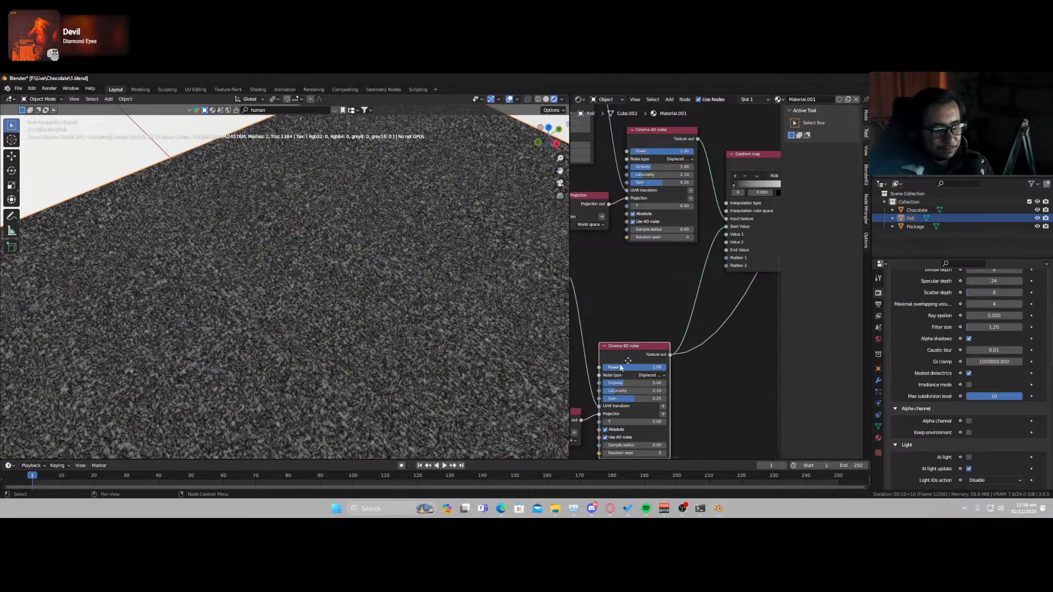
pyautogui.moveTo(630, 353); pyautogui.dragTo(733, 293, button='middle')
pyautogui.moveTo(634, 277); pyautogui.dragTo(655, 285)
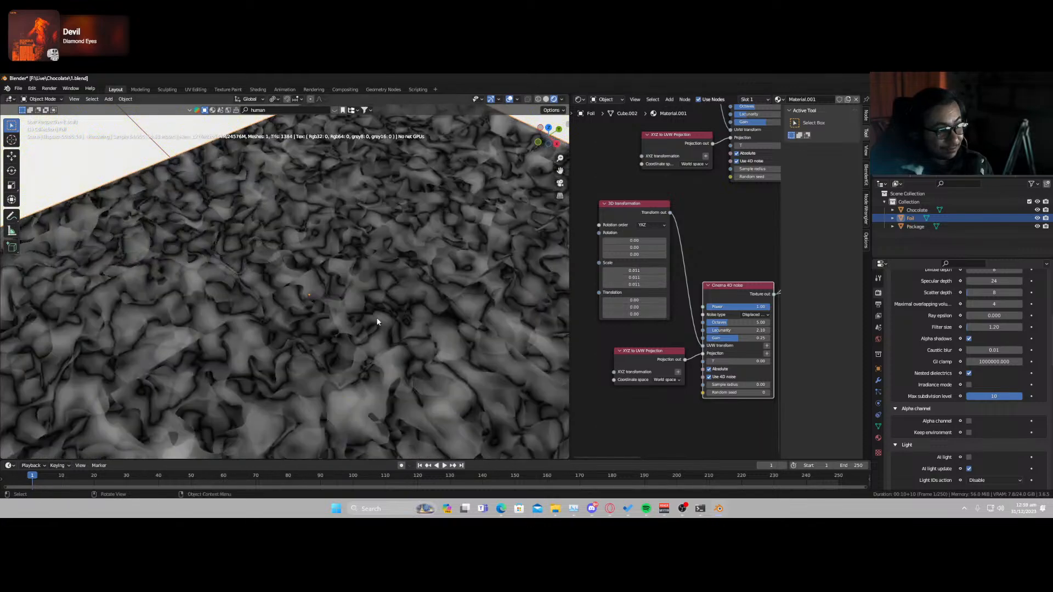
pyautogui.scroll(-4, 498, 303)
pyautogui.moveTo(732, 252); pyautogui.dragTo(744, 341, button='middle')
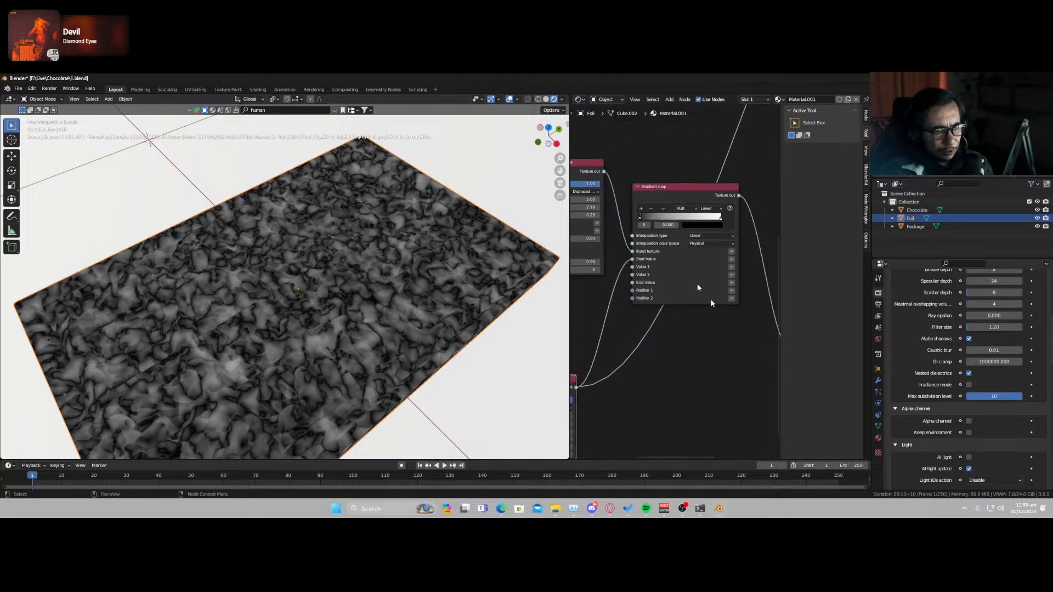
# - Switch the duplicated Cinema 4D noise to the FBM type with 8.25 octaves and a lacunarity of 4.30
pyautogui.moveTo(633, 336); pyautogui.dragTo(734, 257, button='middle')
pyautogui.scroll(6, 668, 341)
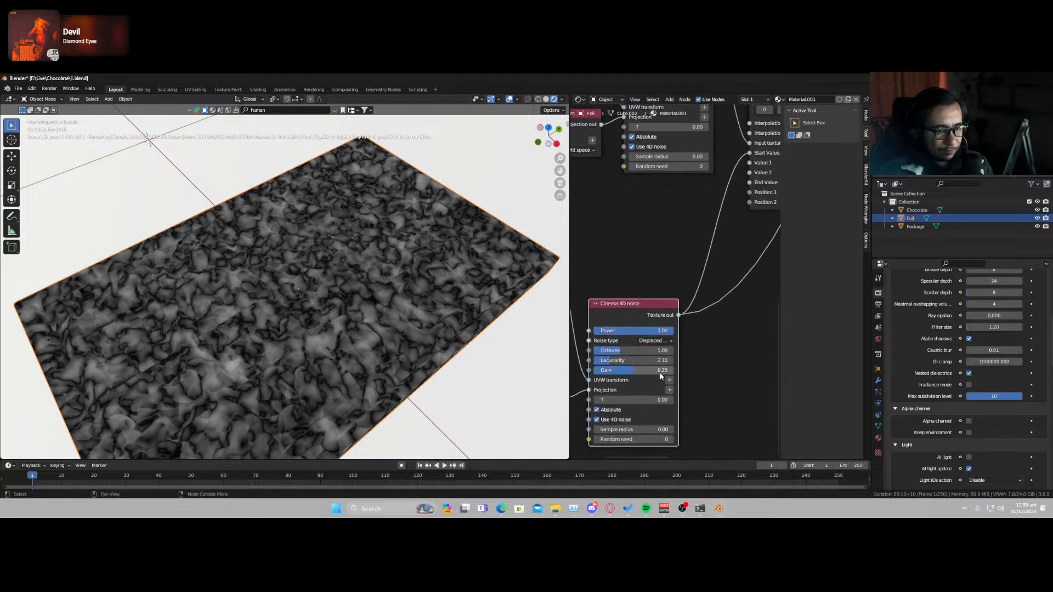
pyautogui.keyDown('ctrl'); pyautogui.scroll(-1, 652, 357); pyautogui.keyUp('ctrl')
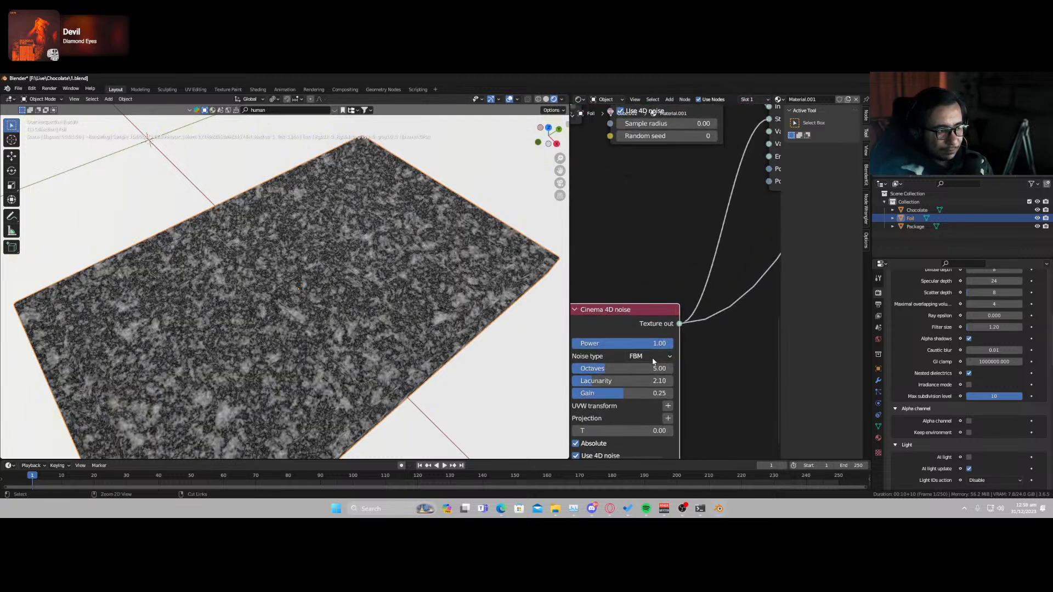
pyautogui.moveTo(604, 392); pyautogui.dragTo(627, 368)
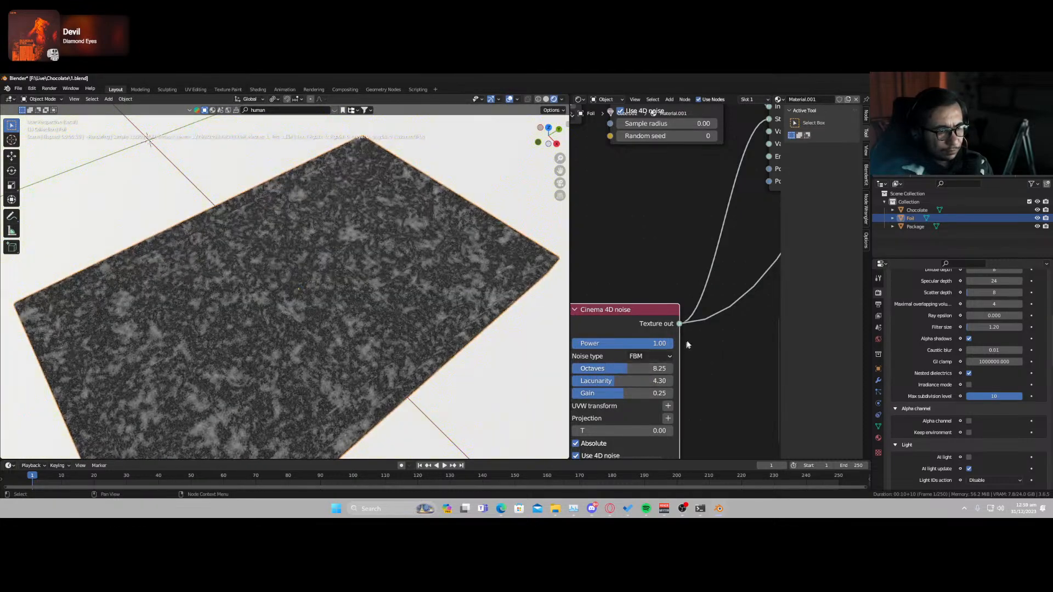
# - Preview the Gradient map's output on the foil
pyautogui.scroll(-3, 678, 343)
pyautogui.moveTo(765, 123); pyautogui.dragTo(669, 171, button='middle')
pyautogui.keyDown('shift'); pyautogui.click(669, 171); pyautogui.keyUp('shift')
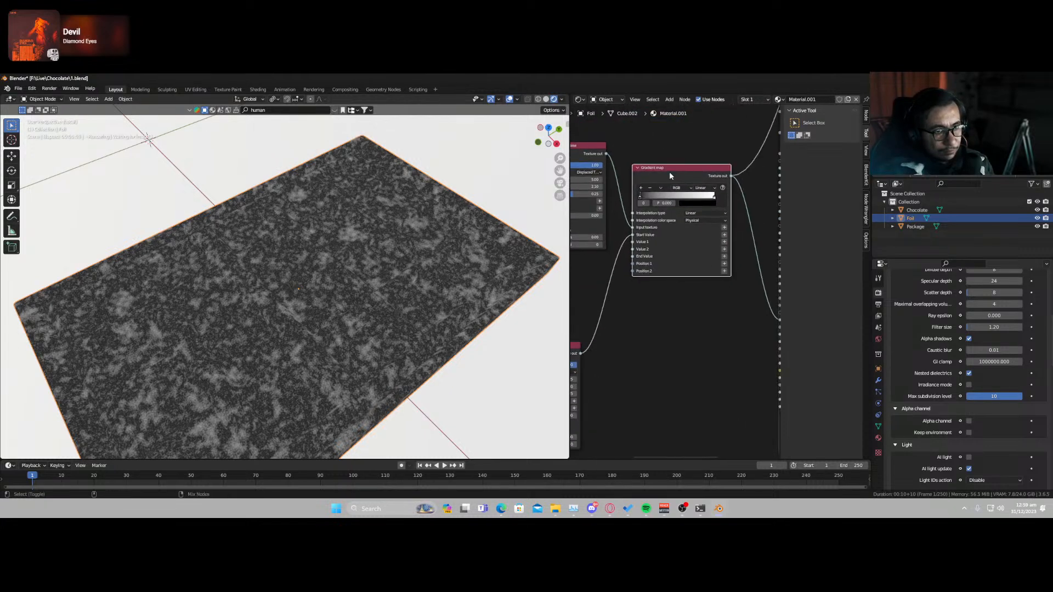
# - Lower the lacunarity of the FBM Cinema 4D noise
pyautogui.moveTo(675, 261); pyautogui.dragTo(694, 333, button='middle')
pyautogui.moveTo(631, 396); pyautogui.dragTo(811, 195, button='middle')
pyautogui.moveTo(592, 201); pyautogui.dragTo(743, 362, button='middle')
pyautogui.scroll(-3, 745, 362)
pyautogui.scroll(-2, 745, 366)
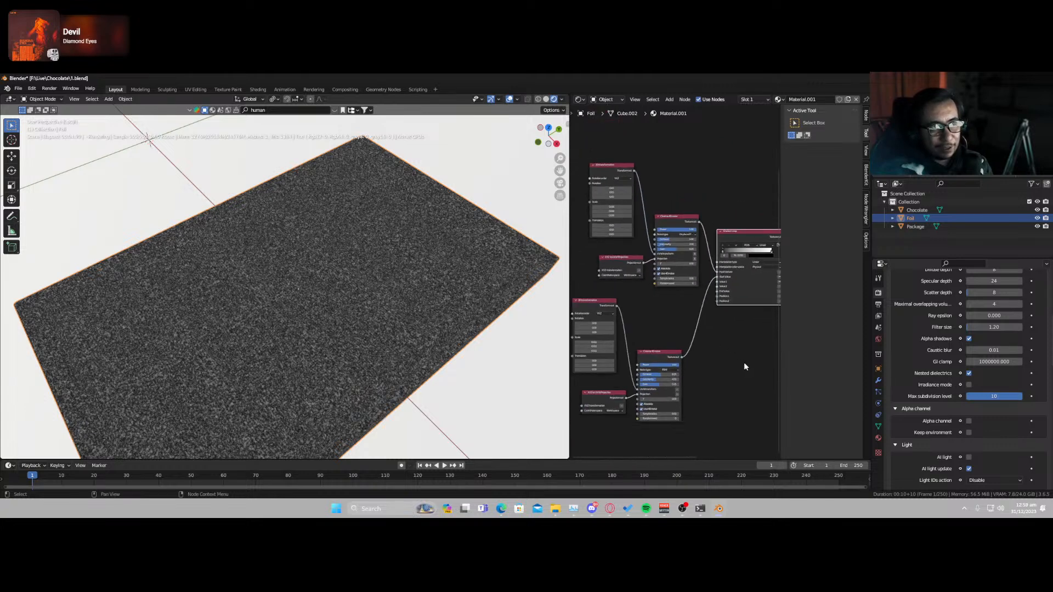
pyautogui.moveTo(659, 316); pyautogui.dragTo(736, 297, button='middle')
pyautogui.scroll(6, 737, 297)
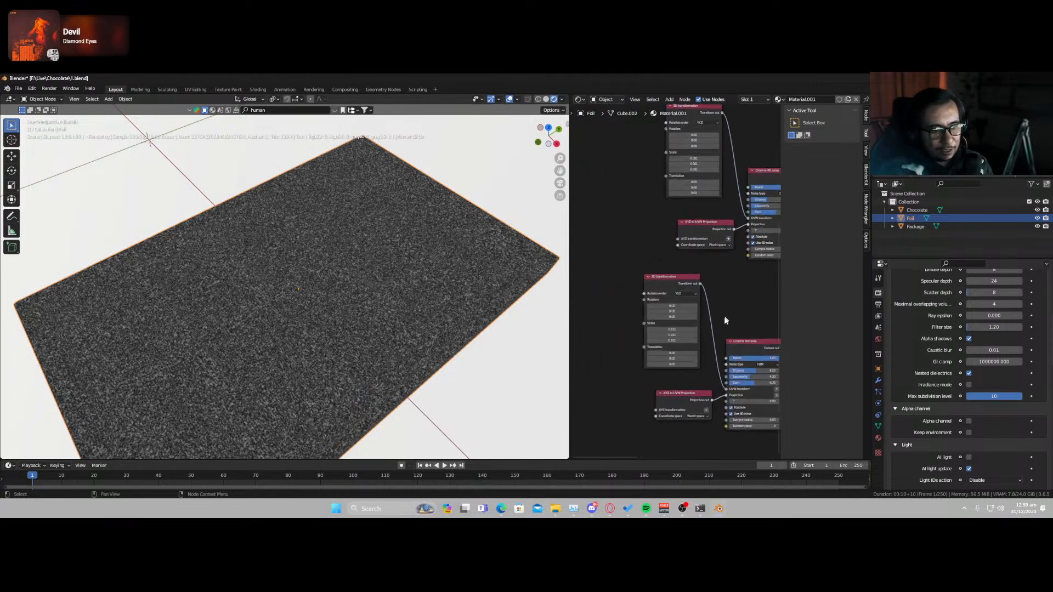
pyautogui.moveTo(733, 337); pyautogui.dragTo(674, 249, button='middle')
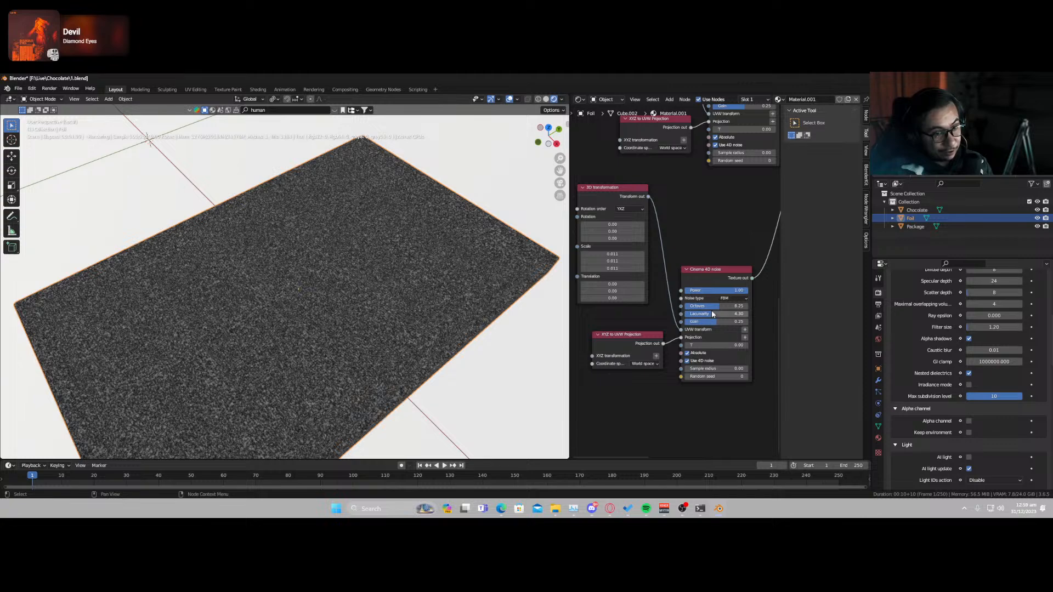
pyautogui.moveTo(711, 310); pyautogui.dragTo(703, 311)
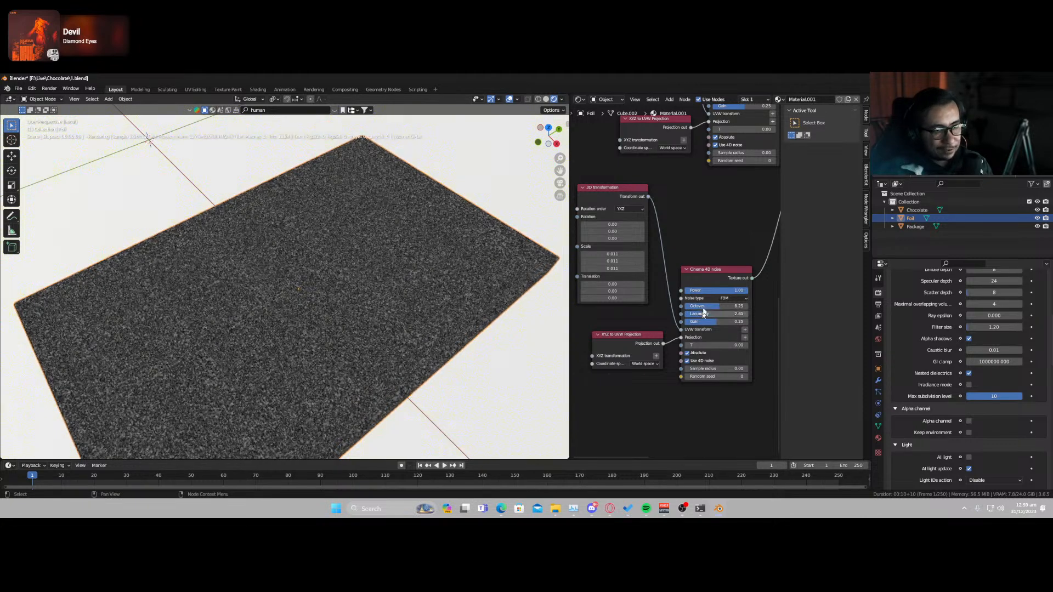
# - Move the FBM noise link from the Gradient map's Start Value to its Value 1 input
pyautogui.moveTo(736, 205); pyautogui.dragTo(553, 350, button='middle')
pyautogui.scroll(6, 640, 390)
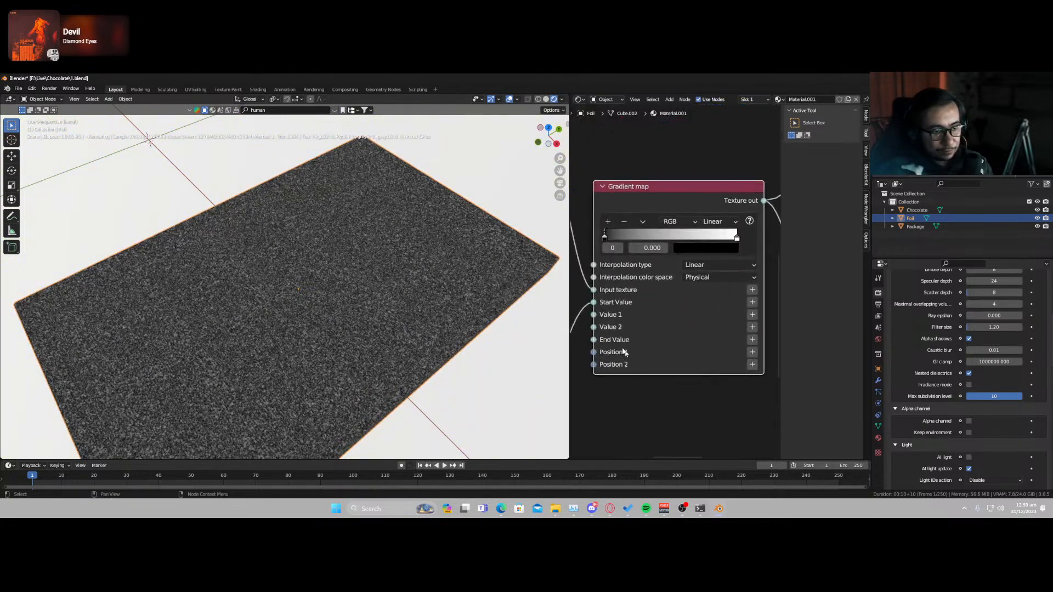
pyautogui.moveTo(595, 302); pyautogui.dragTo(616, 315)
pyautogui.moveTo(617, 394); pyautogui.dragTo(619, 361, button='middle')
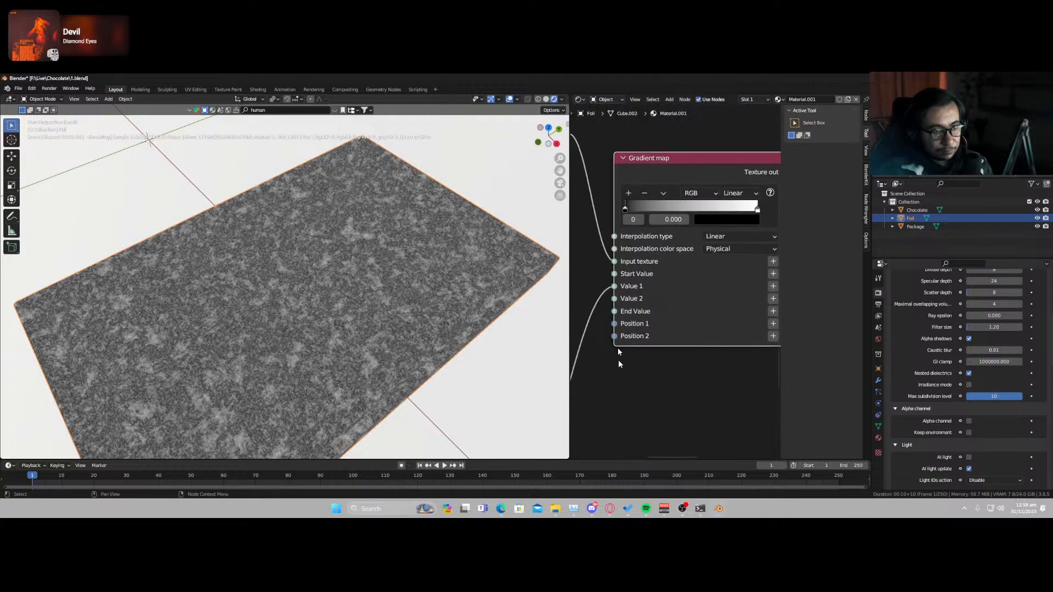
# - Shift the Gradient map's black stop to position 0.550 to darken the previewed noise
pyautogui.moveTo(626, 210); pyautogui.dragTo(665, 211)
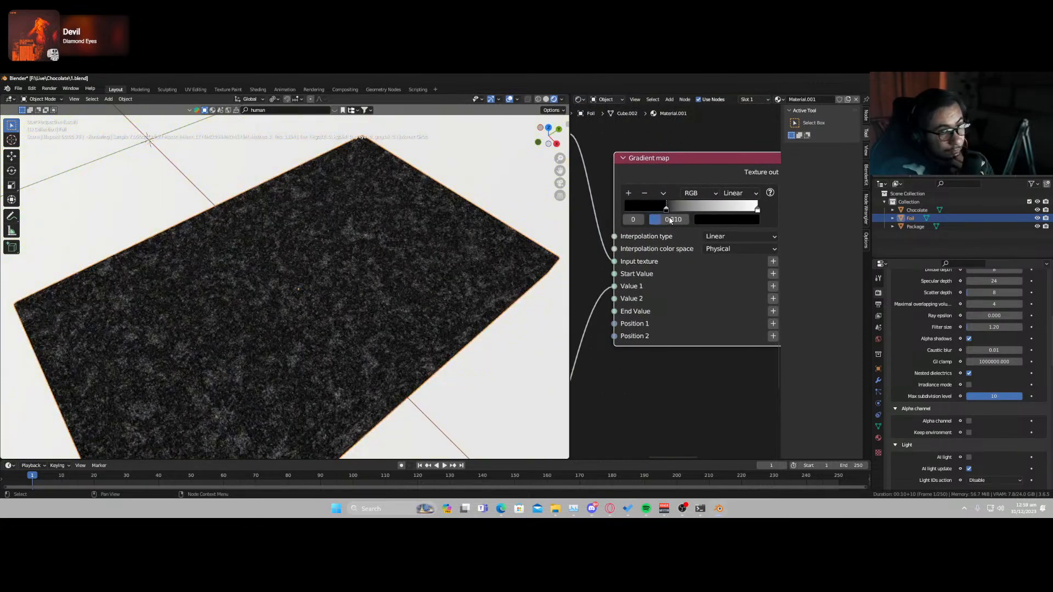
pyautogui.scroll(-8, 689, 318)
pyautogui.moveTo(684, 324); pyautogui.dragTo(633, 323, button='middle')
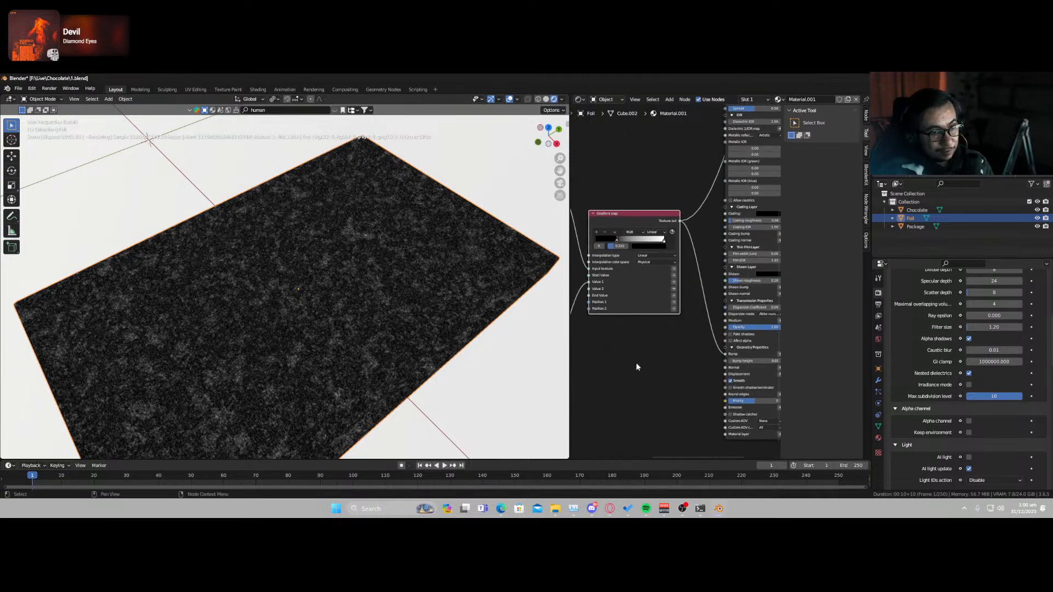
pyautogui.scroll(-3, 636, 361)
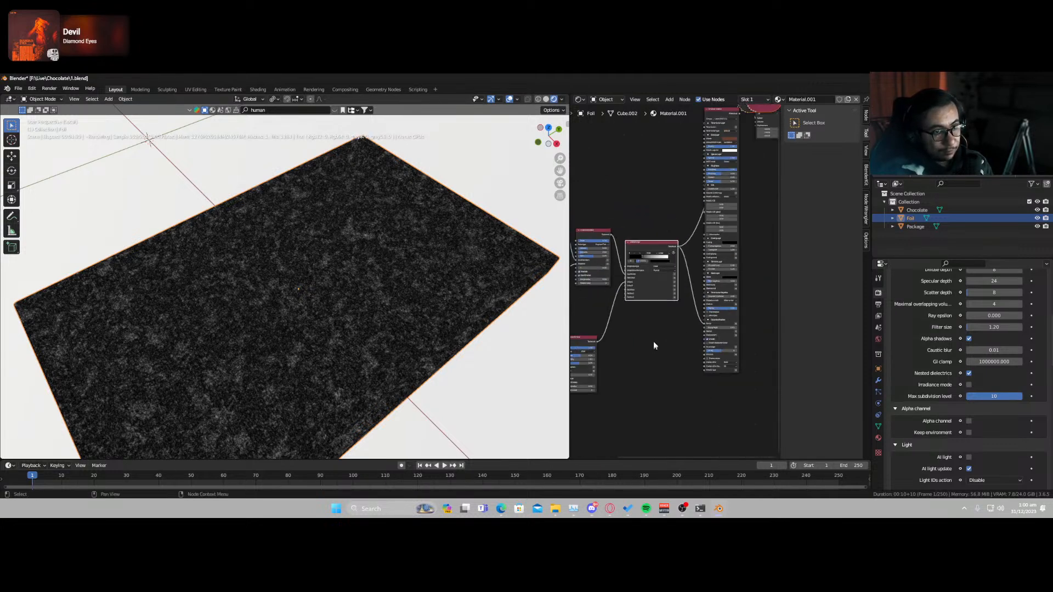
pyautogui.scroll(3, 638, 327)
pyautogui.moveTo(617, 238); pyautogui.dragTo(634, 239)
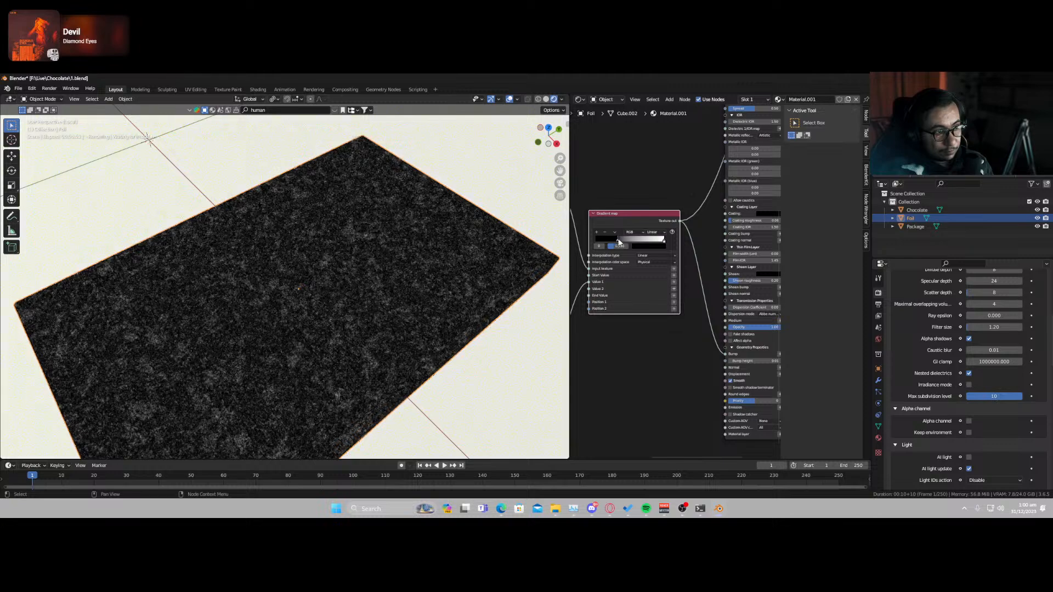
# - Reconnect the Universal material to the material output and check the bump on the rendered foil tray
pyautogui.scroll(-1, 698, 230)
pyautogui.moveTo(698, 230); pyautogui.dragTo(636, 404, button='middle')
pyautogui.keyDown('ctrl'); pyautogui.keyDown('shift'); pyautogui.click(676, 193); pyautogui.keyUp('shift'); pyautogui.keyUp('ctrl')
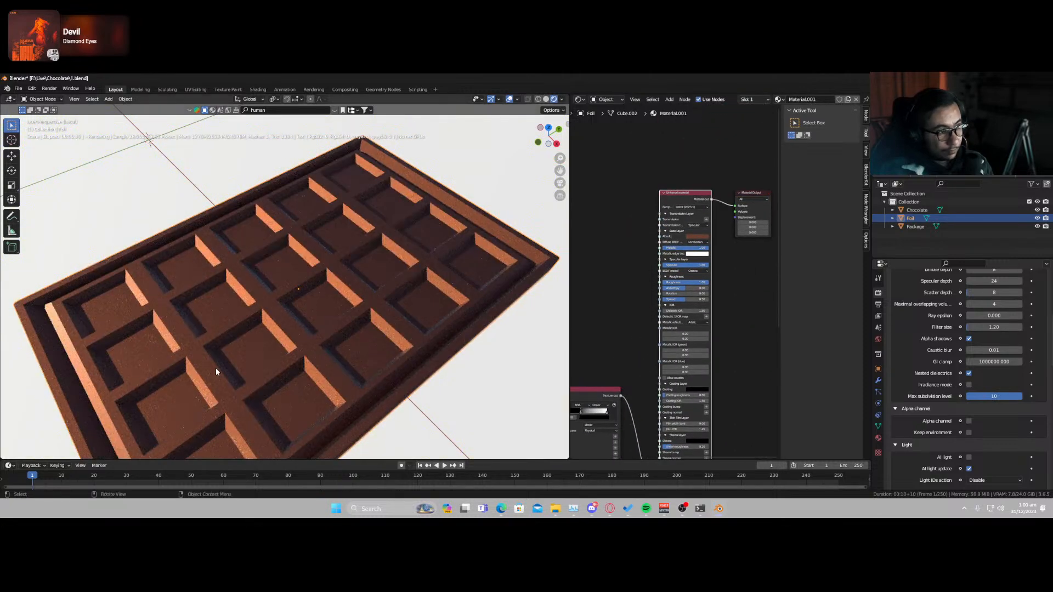
pyautogui.scroll(5, 216, 371)
pyautogui.scroll(-2, 269, 379)
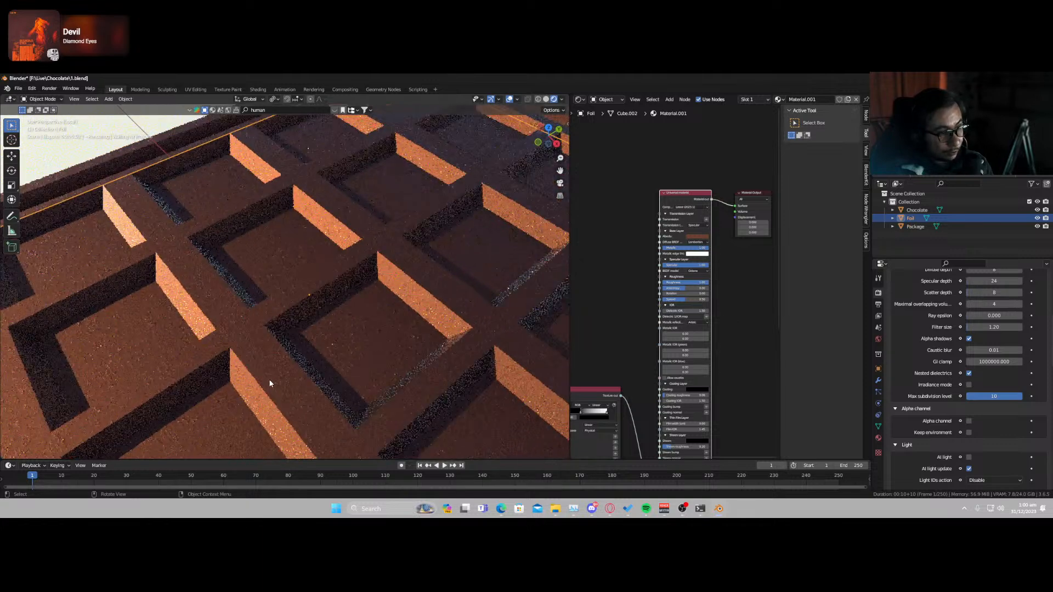
# - Move the Gradient map's black stop to about 0.769 to limit the bump to the brightest noise
pyautogui.moveTo(649, 388); pyautogui.dragTo(732, 244, button='middle')
pyautogui.scroll(2, 687, 347)
pyautogui.scroll(1, 687, 348)
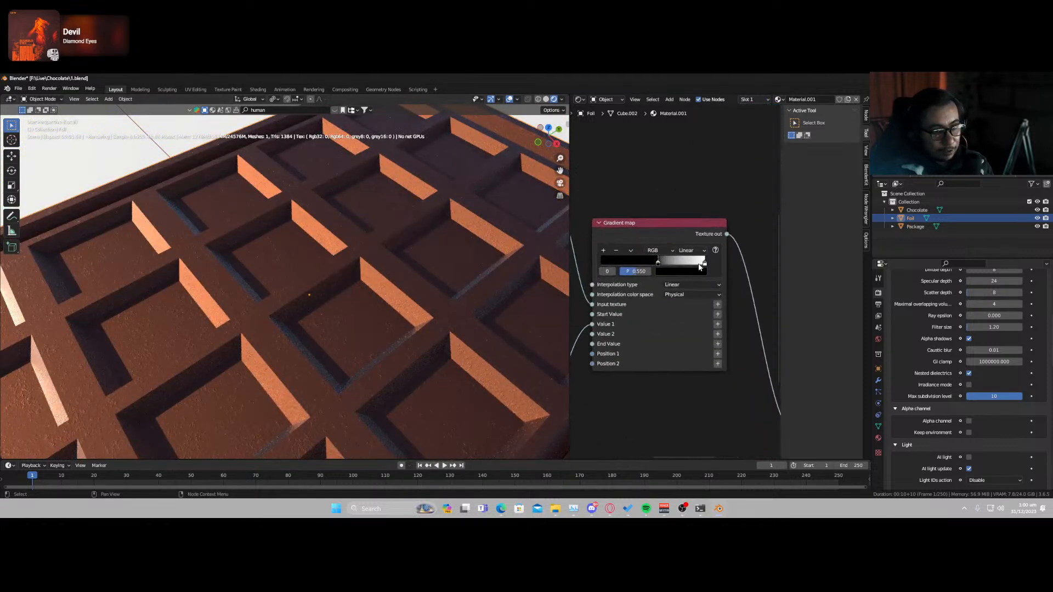
pyautogui.moveTo(704, 264); pyautogui.dragTo(681, 265)
# - Examine the bump texture on the foil tray's compartments from afar, up close and at a low angle
pyautogui.scroll(-4, 284, 395)
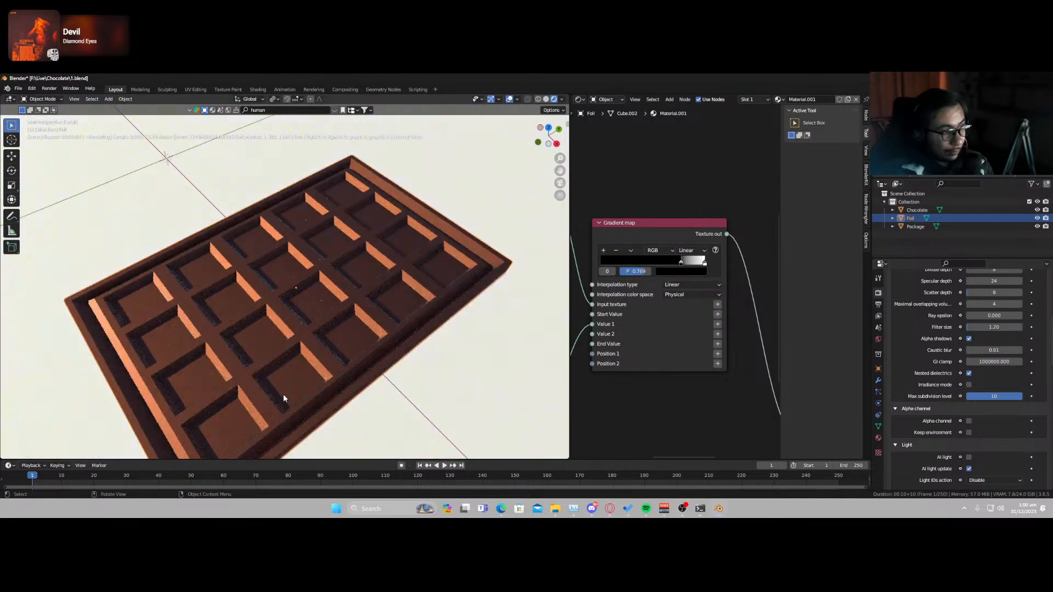
pyautogui.scroll(2, 281, 401)
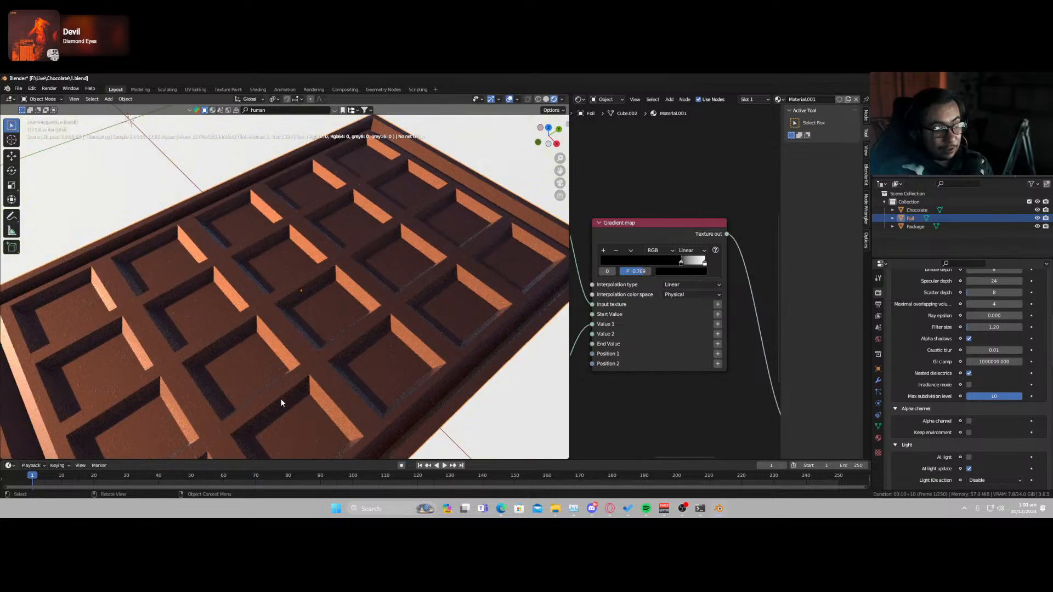
pyautogui.scroll(-3, 280, 400)
pyautogui.scroll(5, 272, 406)
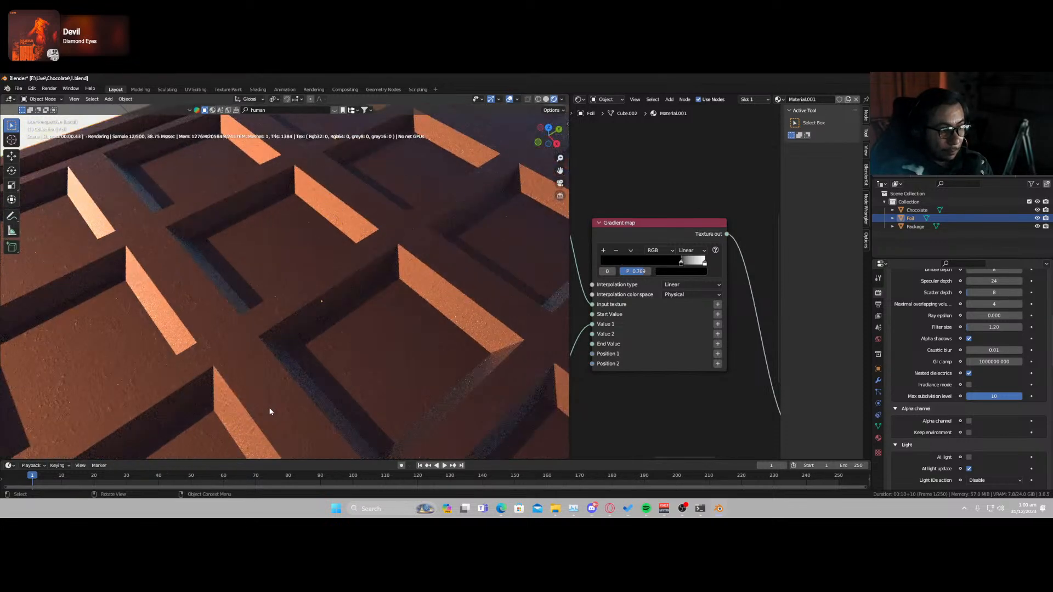
pyautogui.moveTo(271, 410); pyautogui.dragTo(289, 376, button='middle')
pyautogui.press('Tab')
pyautogui.click(261, 344)
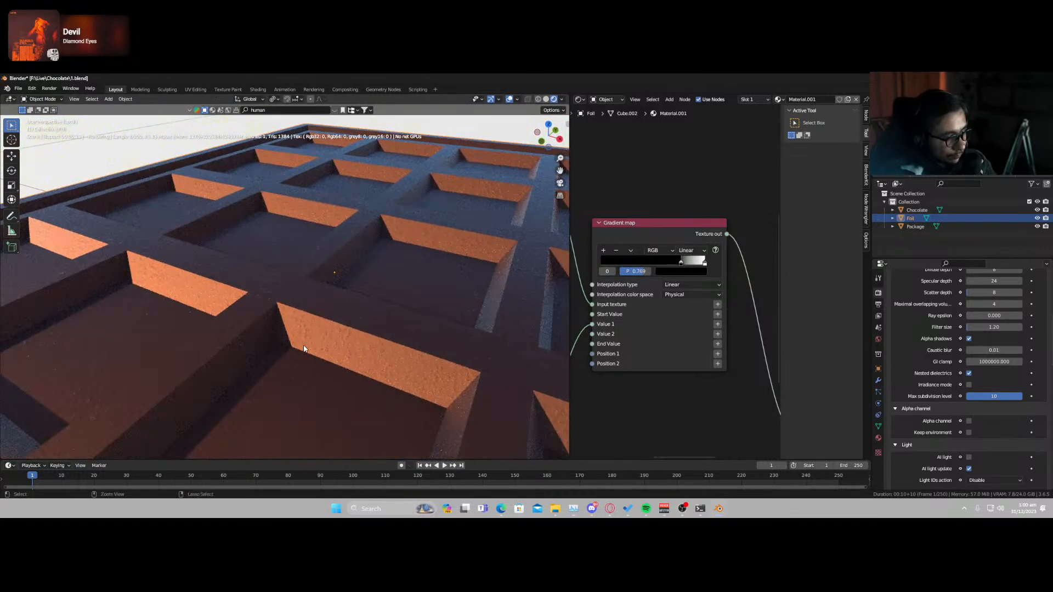
# - Round the Foil tray with a Subdivision modifier raised above level 1 and Shade Smooth
pyautogui.hotkey('ctrl', '1')
pyautogui.press('Tab')
pyautogui.press('z')
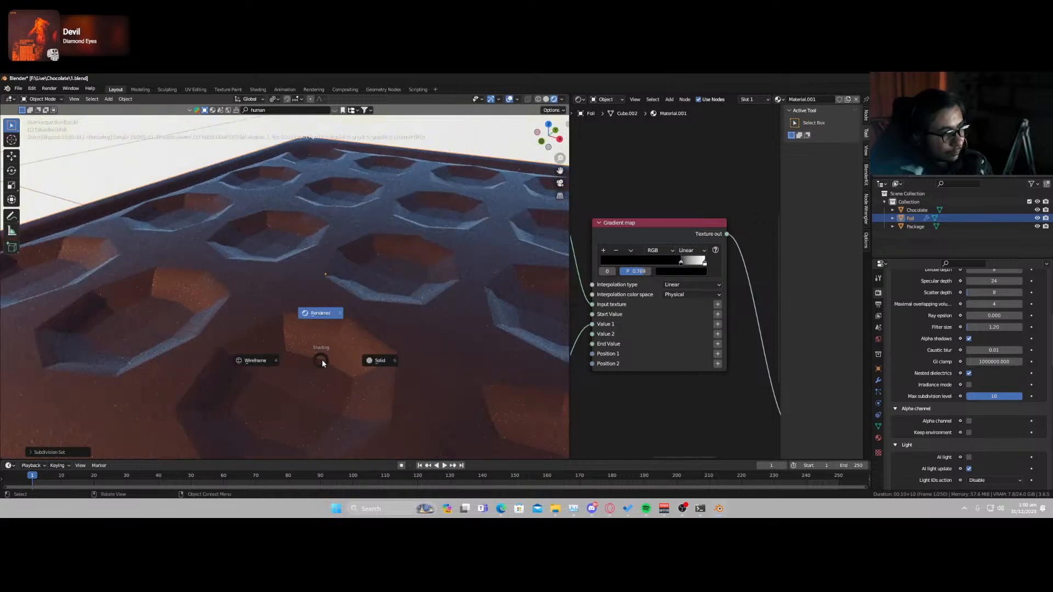
pyautogui.click(329, 360)
pyautogui.rightClick(307, 329)
pyautogui.click(296, 324)
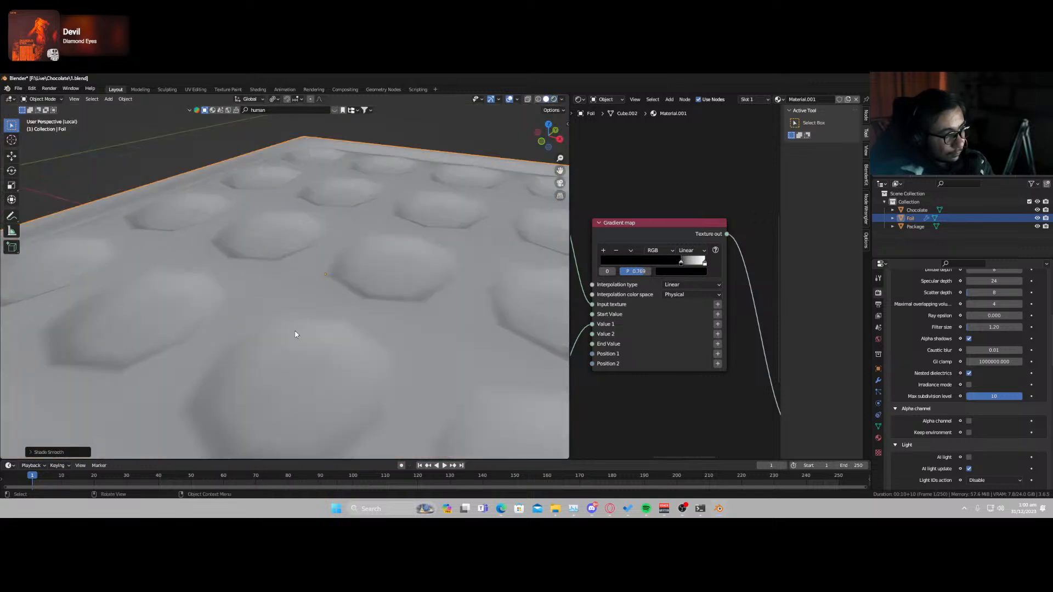
pyautogui.hotkey('ctrl', '2')
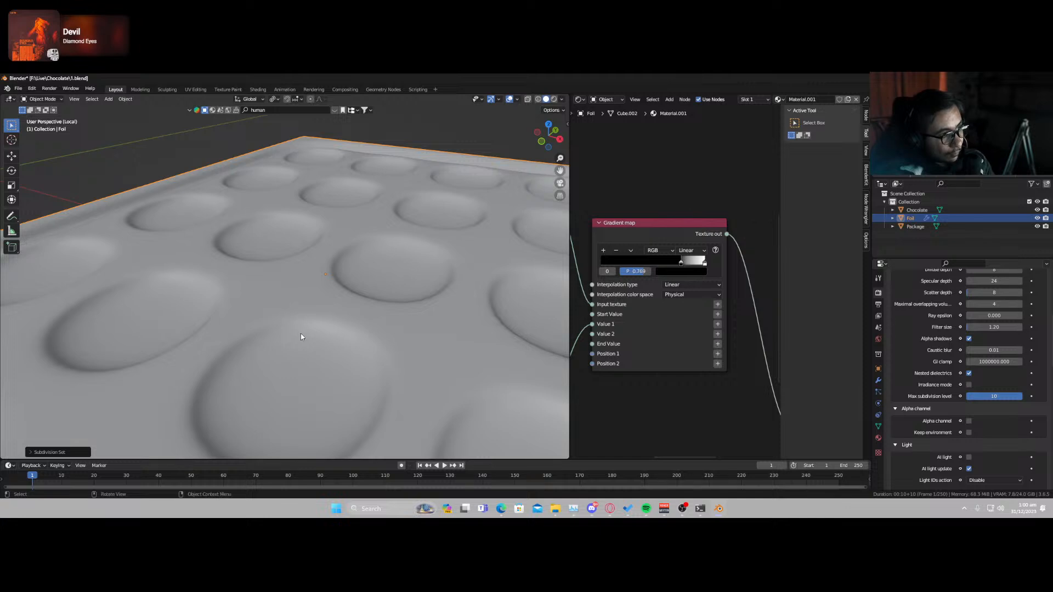
# - Examine the smoothed Foil's mesh edges and its rendered look from a wider view
pyautogui.press('Tab')
pyautogui.scroll(-3, 305, 355)
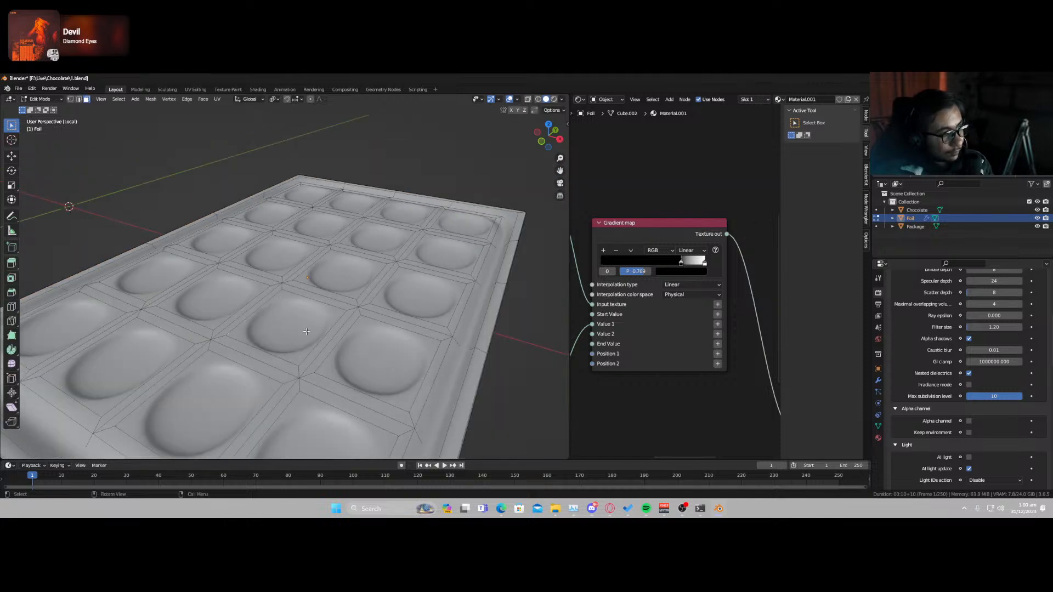
pyautogui.press('Tab')
pyautogui.scroll(-2, 306, 355)
pyautogui.press('z')
pyautogui.click(289, 335)
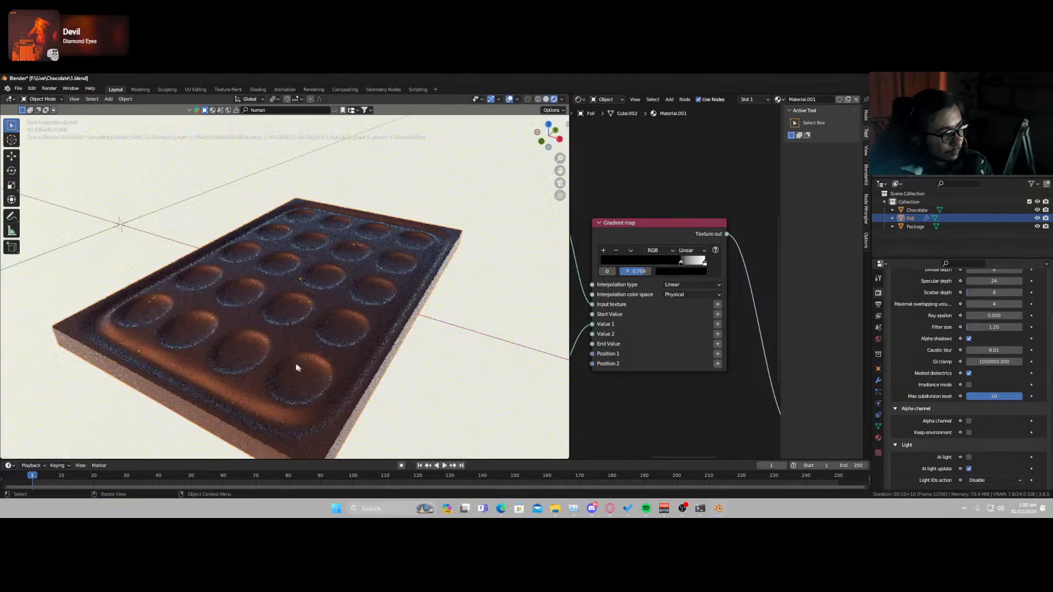
pyautogui.moveTo(284, 331)
pyautogui.mouseDown(button='middle')
pyautogui.moveTo(301, 308)
pyautogui.moveTo(305, 332)
pyautogui.mouseUp(button='middle')
pyautogui.press('z')
pyautogui.press('Escape')
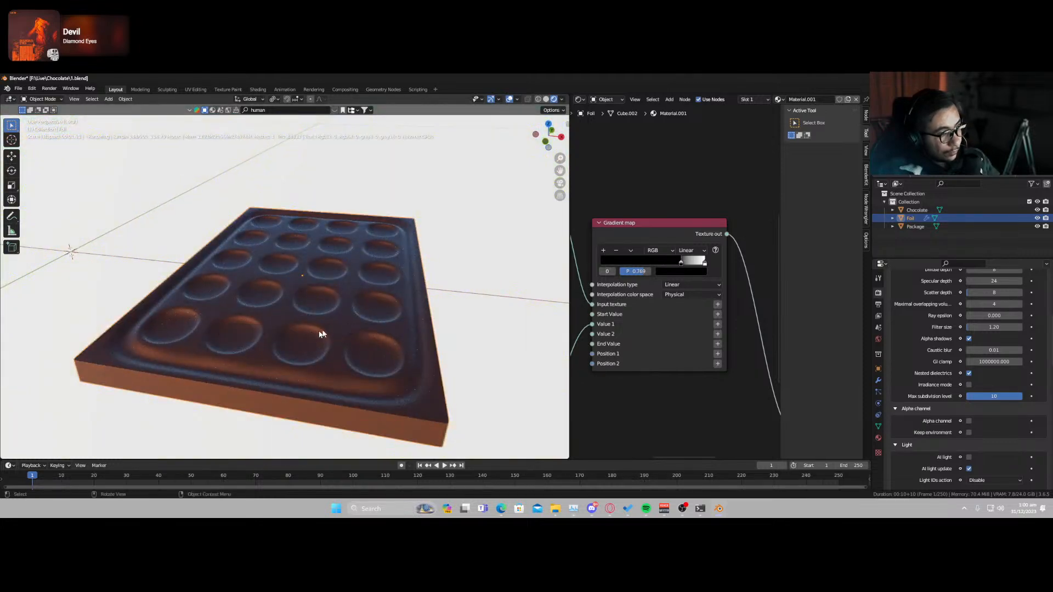
# - Add two loop cuts around the inner border of the Foil's recessed area and check them in solid shading
pyautogui.press('Tab')
pyautogui.hotkey('ctrl', 'r')
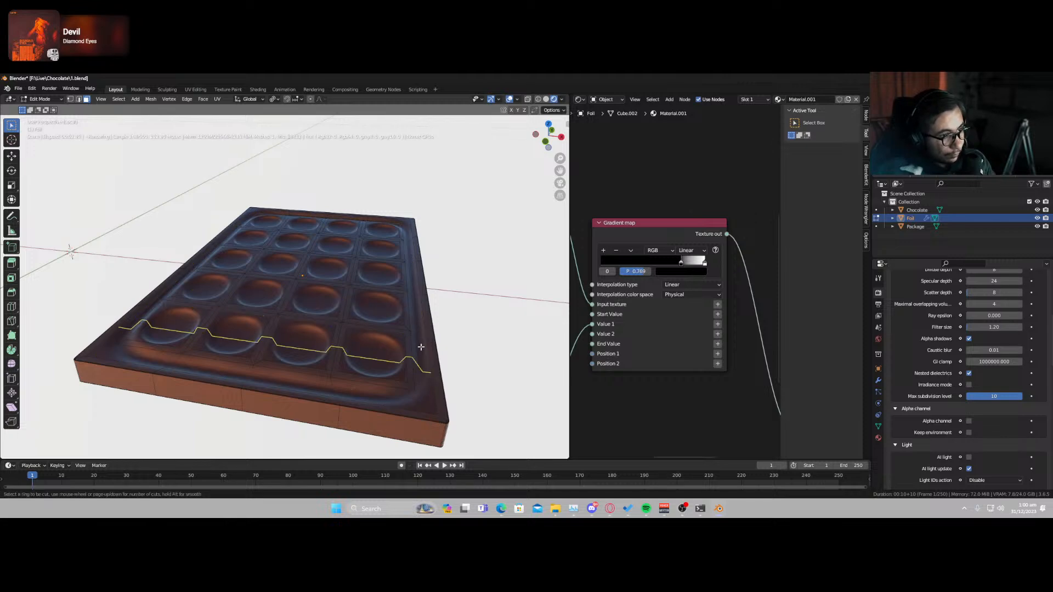
pyautogui.click(421, 342)
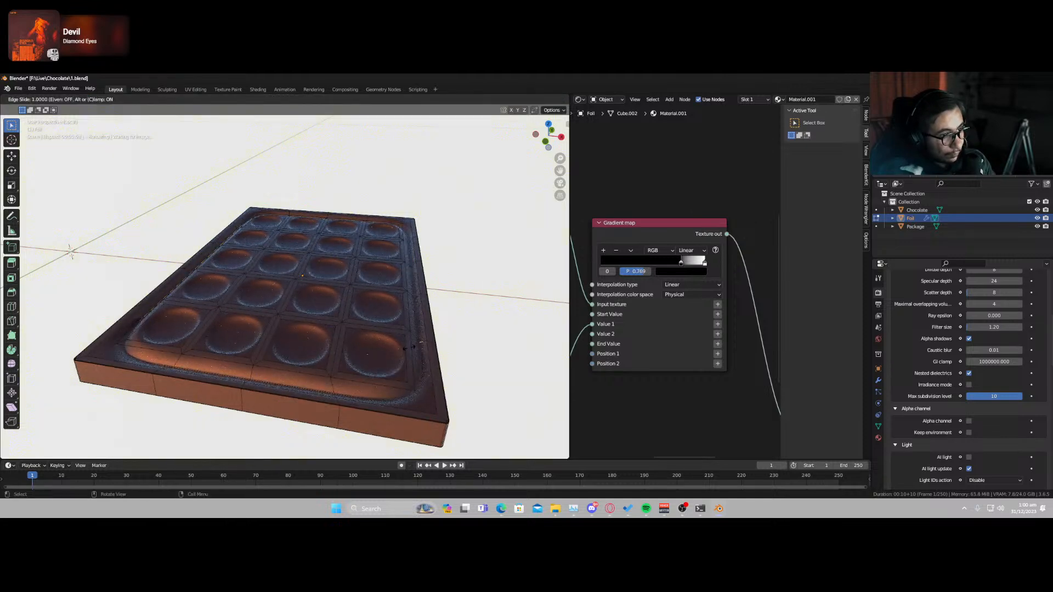
pyautogui.click(409, 348)
pyautogui.hotkey('ctrl', 'r')
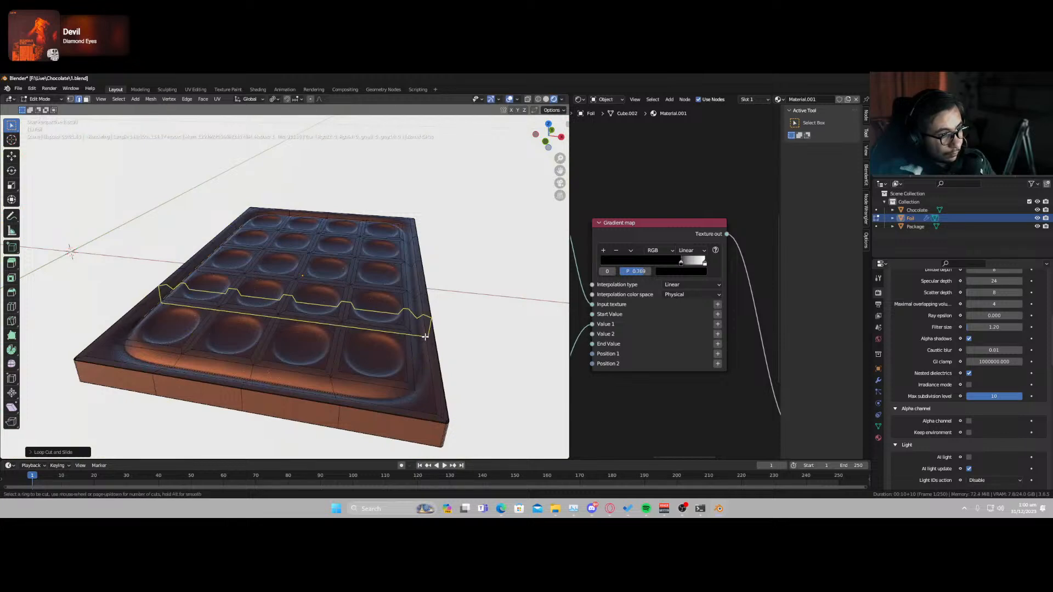
pyautogui.click(424, 337)
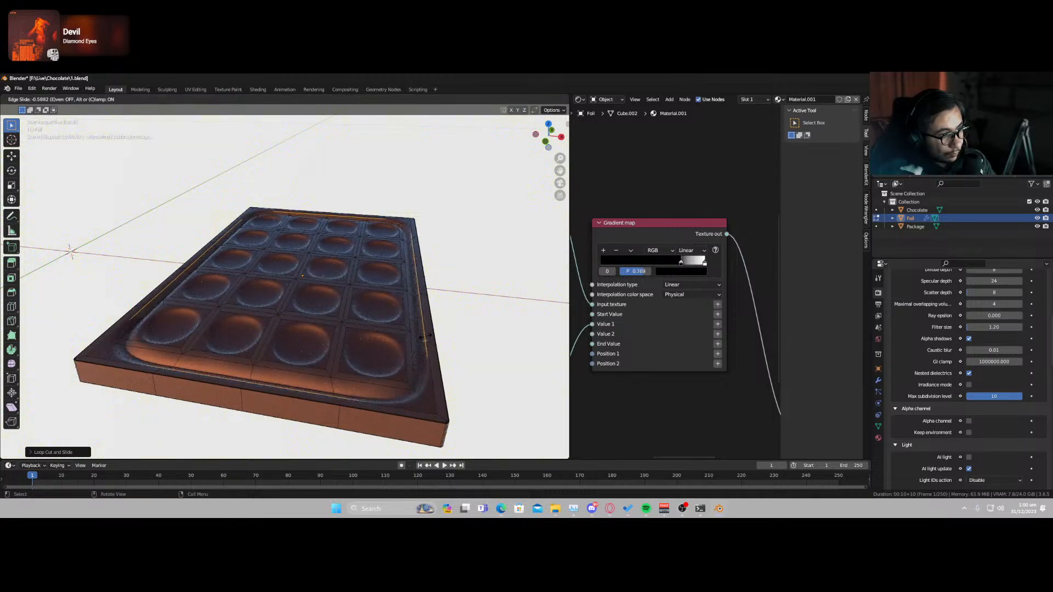
pyautogui.click(423, 337)
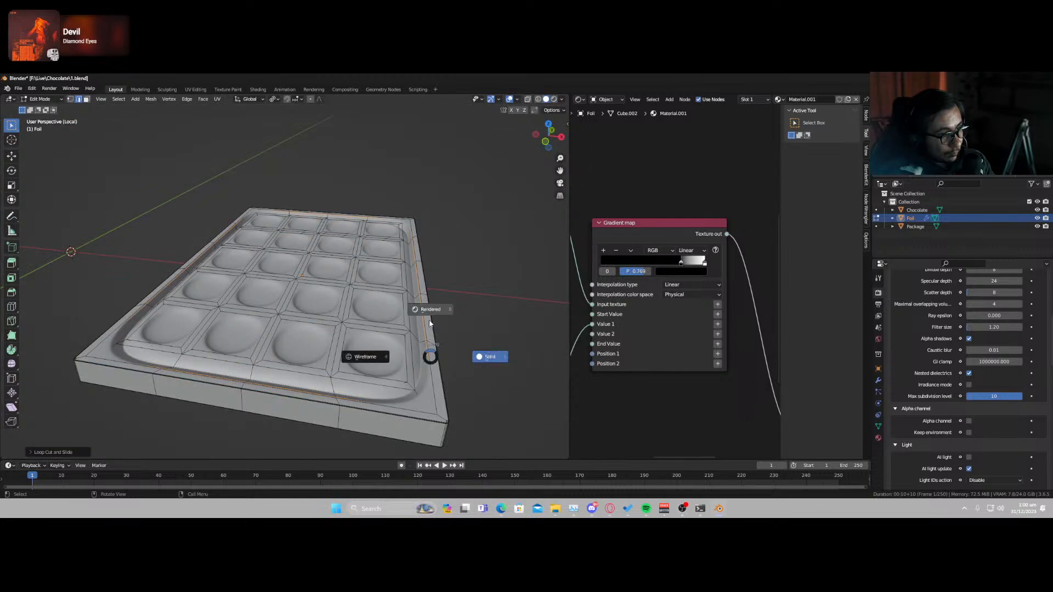
pyautogui.press('z')
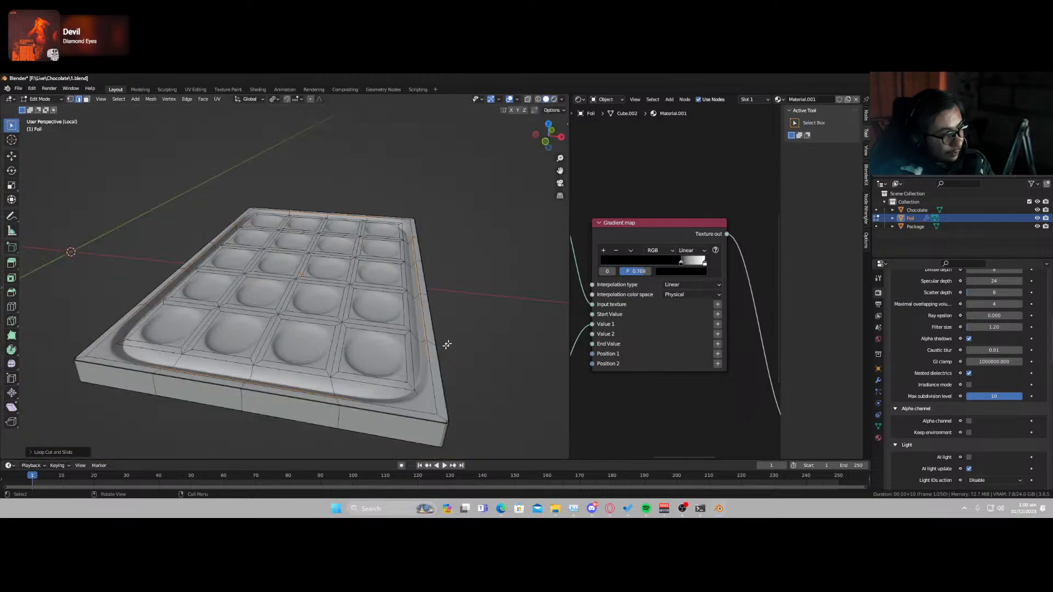
pyautogui.moveTo(421, 390); pyautogui.dragTo(173, 364, button='middle')
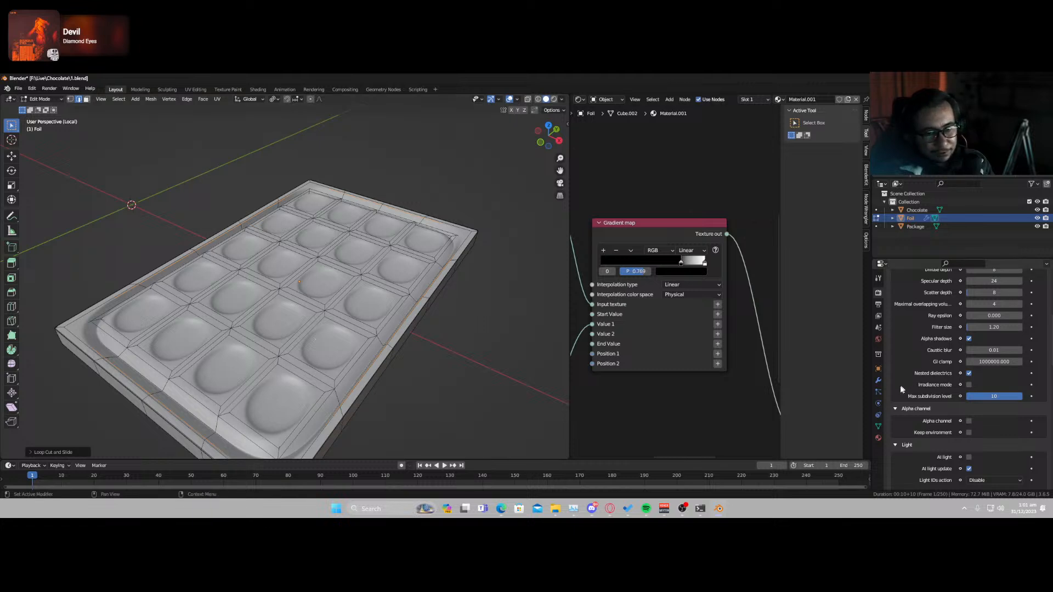
# - Set the Foil's Subdivision viewport and render levels to 3 and enable Use Custom Normals
pyautogui.click(877, 382)
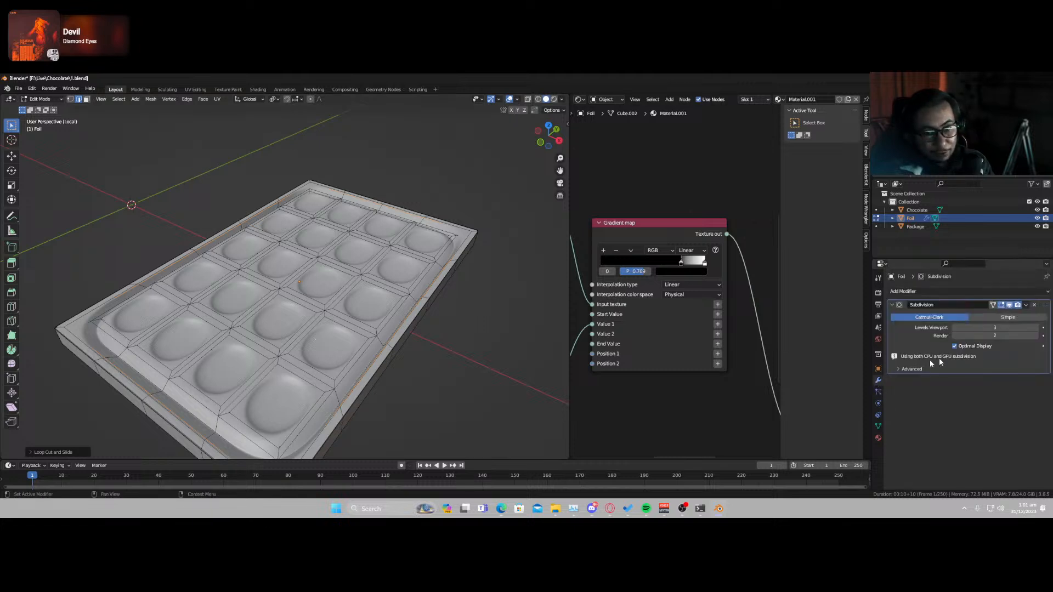
pyautogui.click(953, 329)
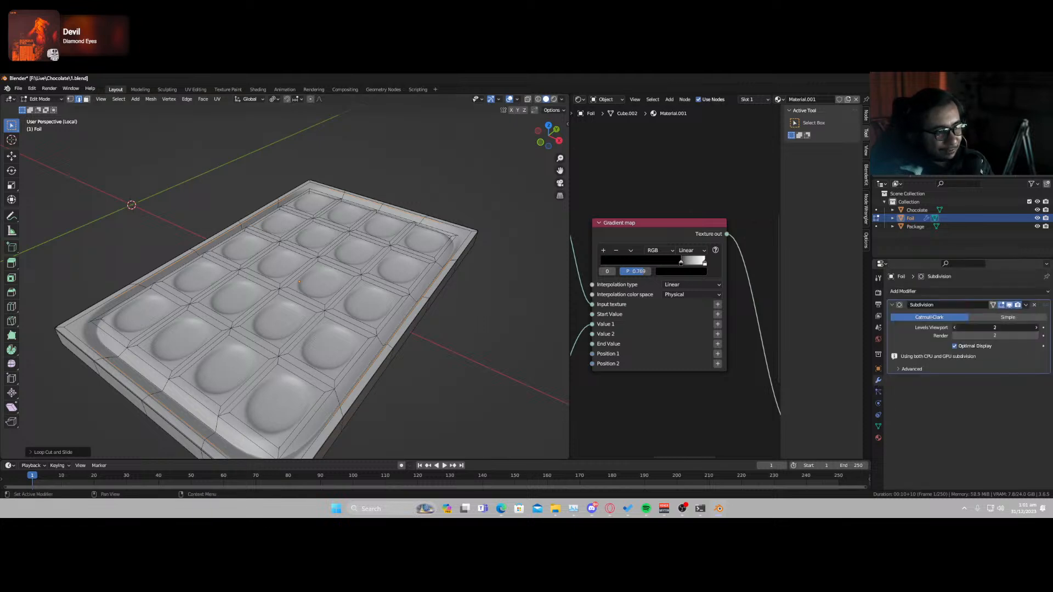
pyautogui.click(953, 328)
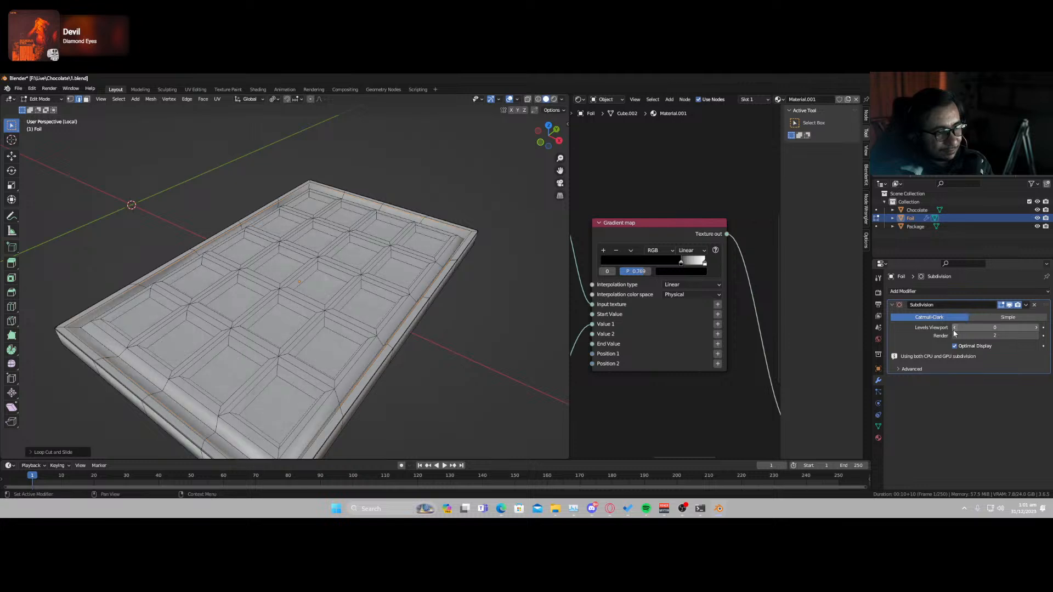
pyautogui.click(1036, 327)
pyautogui.click(1036, 327)
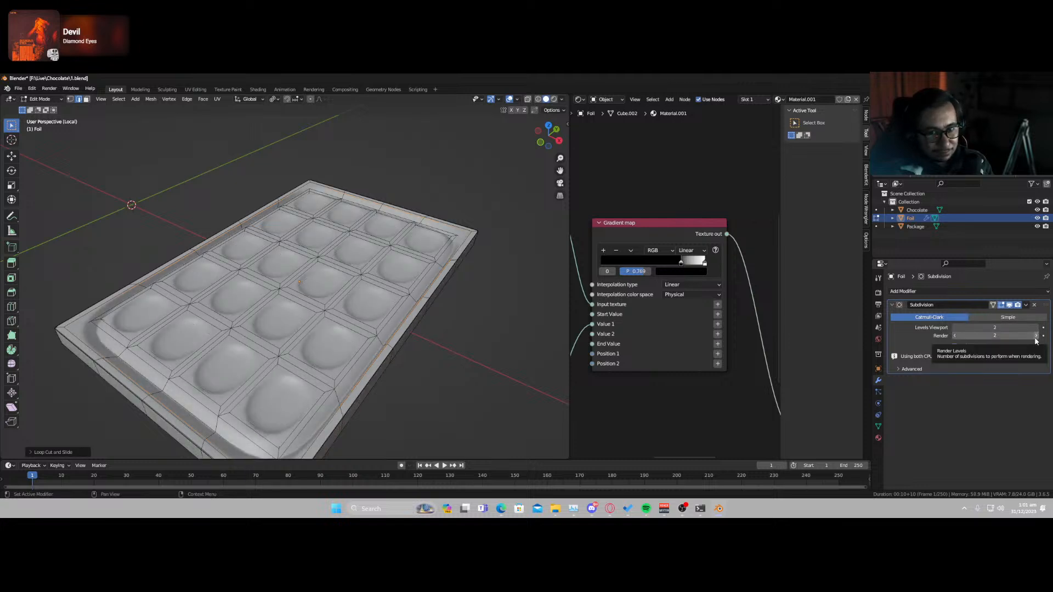
pyautogui.click(1035, 336)
pyautogui.click(1035, 327)
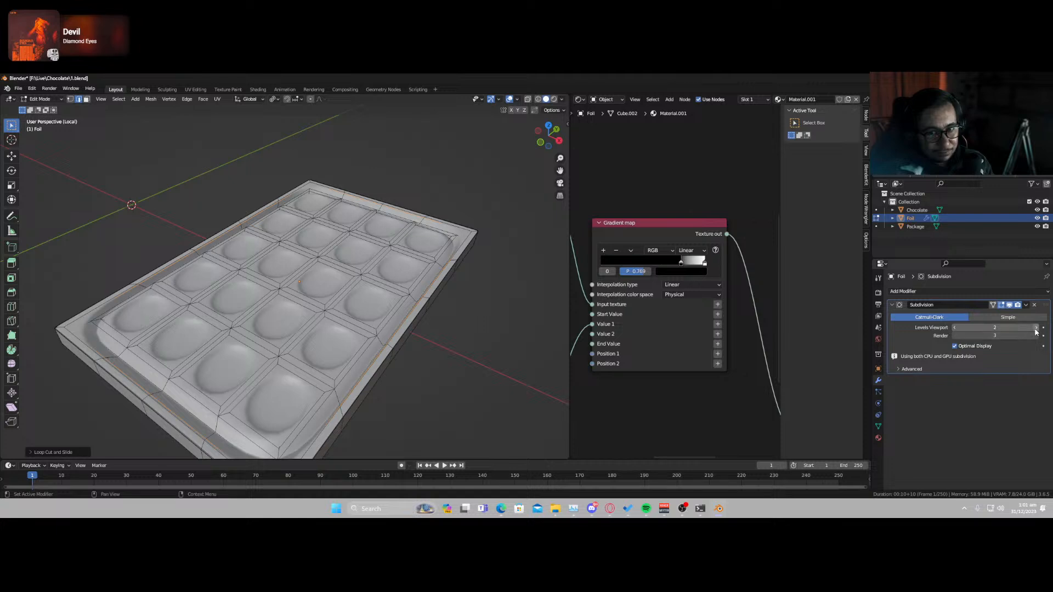
pyautogui.click(898, 369)
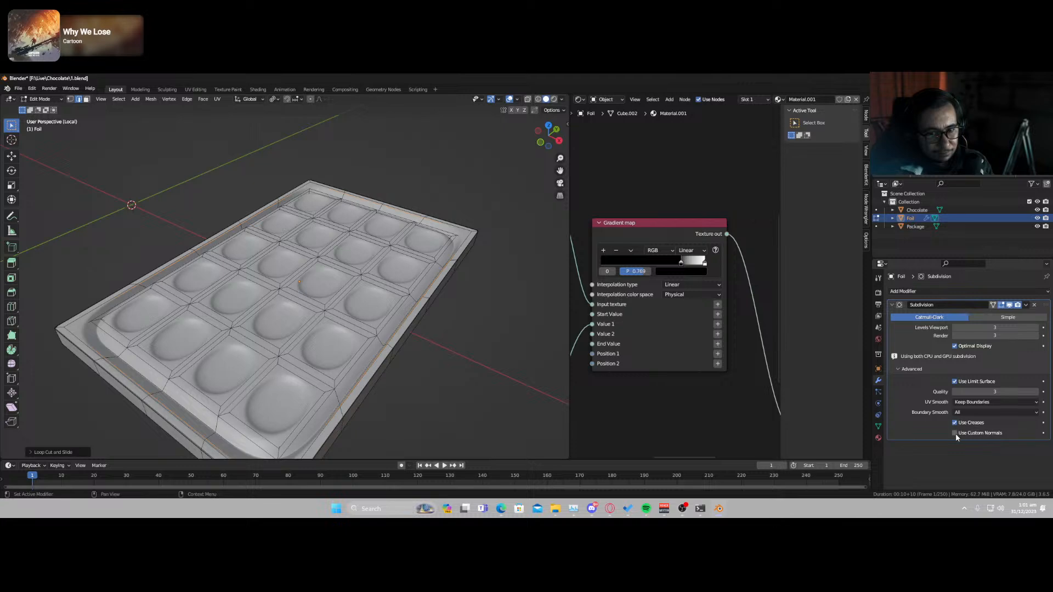
pyautogui.press('Tab')
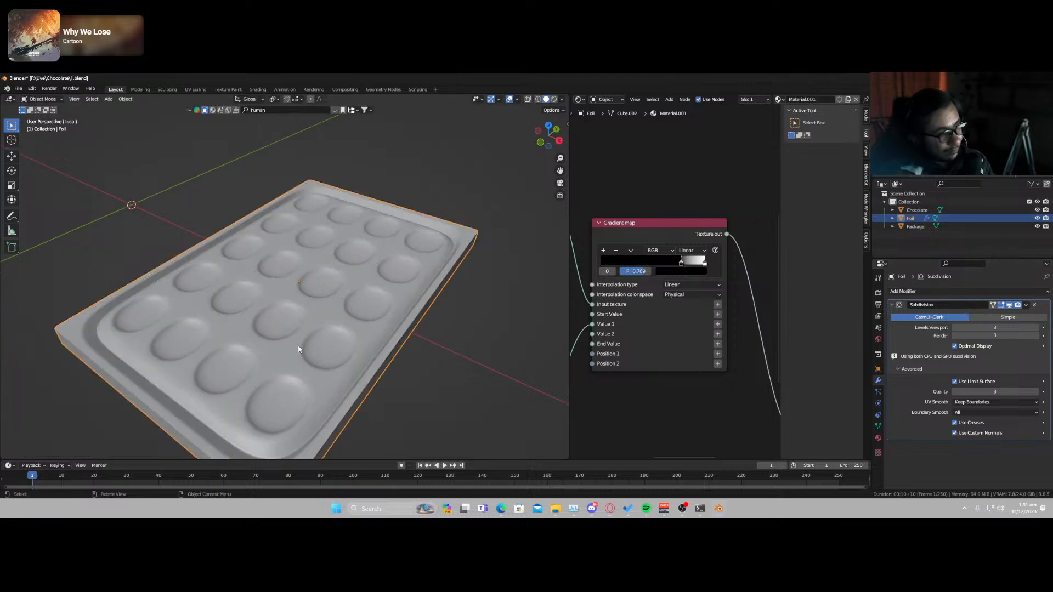
# - Inspect the rendered foil tray from the front, from farther away and at a low side angle
pyautogui.press('z')
pyautogui.moveTo(295, 339)
pyautogui.mouseDown(button='middle')
pyautogui.moveTo(334, 348)
pyautogui.moveTo(296, 326)
pyautogui.moveTo(302, 302)
pyautogui.mouseUp(button='middle')
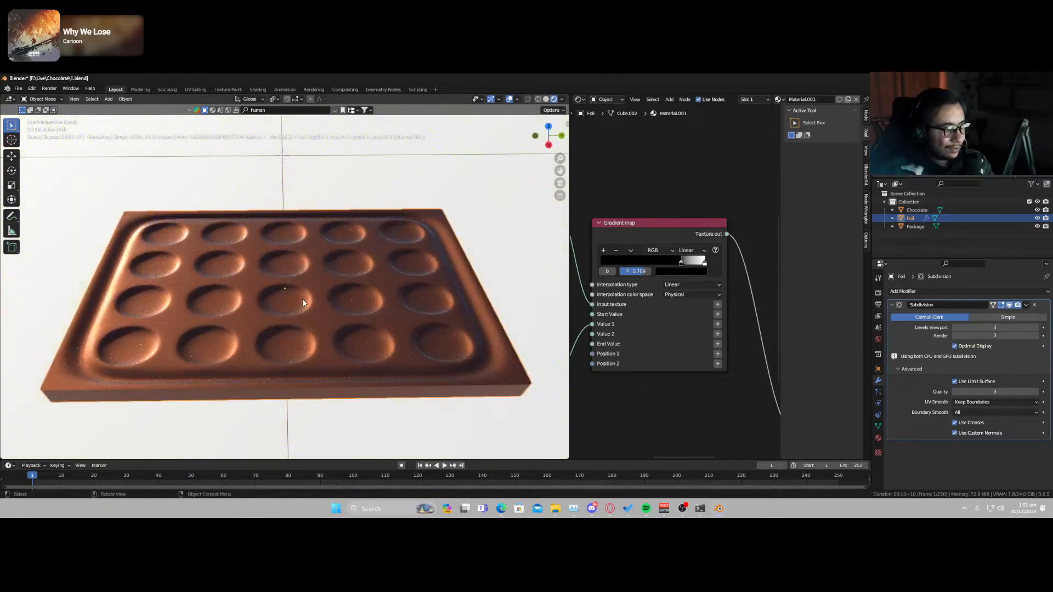
pyautogui.scroll(-3, 271, 324)
pyautogui.scroll(5, 269, 331)
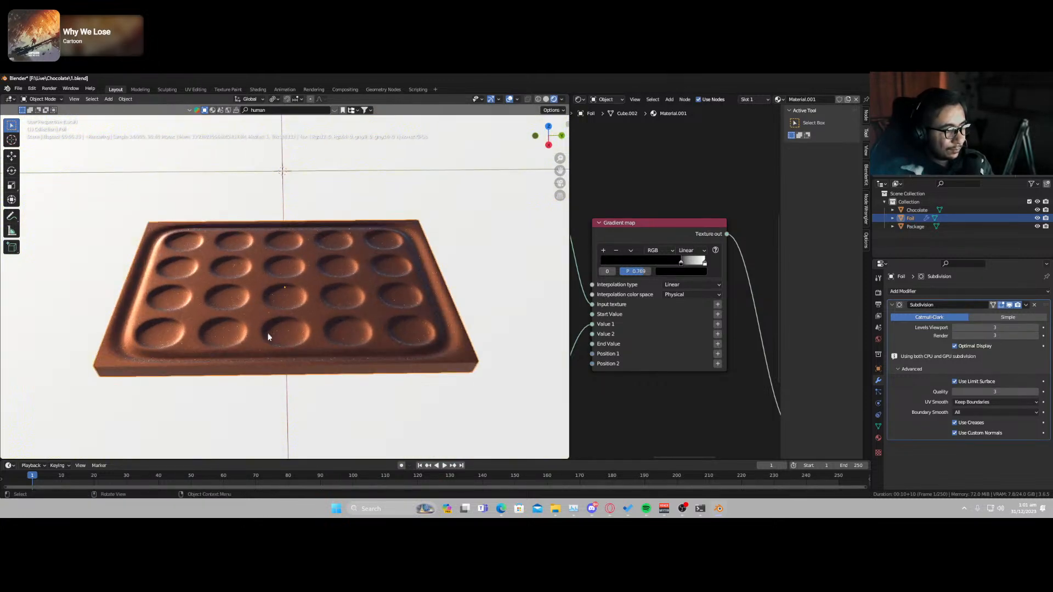
pyautogui.moveTo(265, 349)
pyautogui.mouseDown(button='middle')
pyautogui.moveTo(312, 321)
pyautogui.moveTo(310, 336)
pyautogui.moveTo(277, 363)
pyautogui.moveTo(285, 349)
pyautogui.mouseUp(button='middle')
# - Connect the Gradient map's texture output to the Universal material's Roughness input as well
pyautogui.scroll(-6, 707, 298)
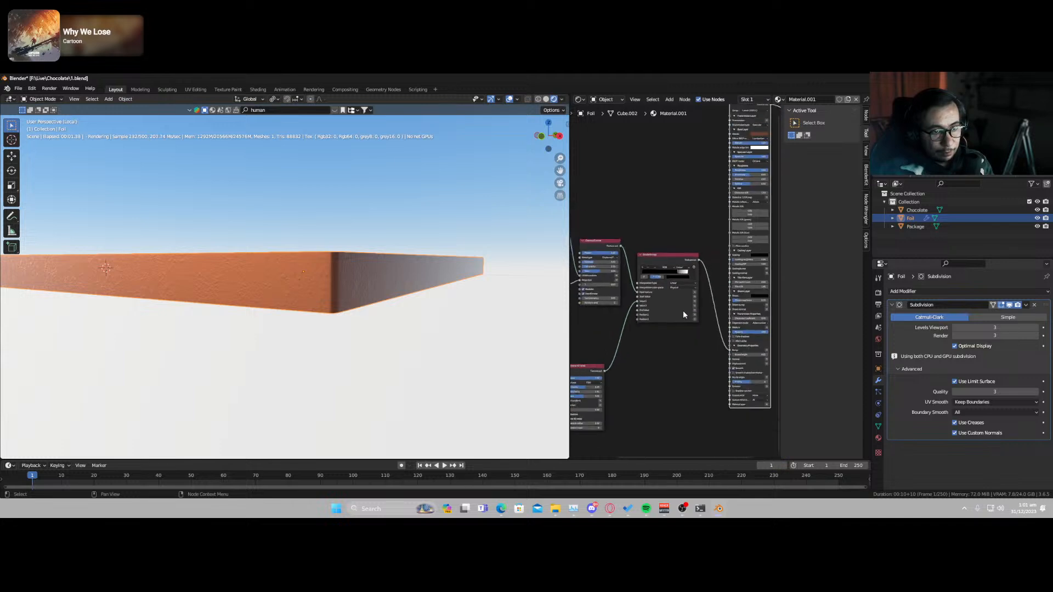
pyautogui.scroll(2, 615, 359)
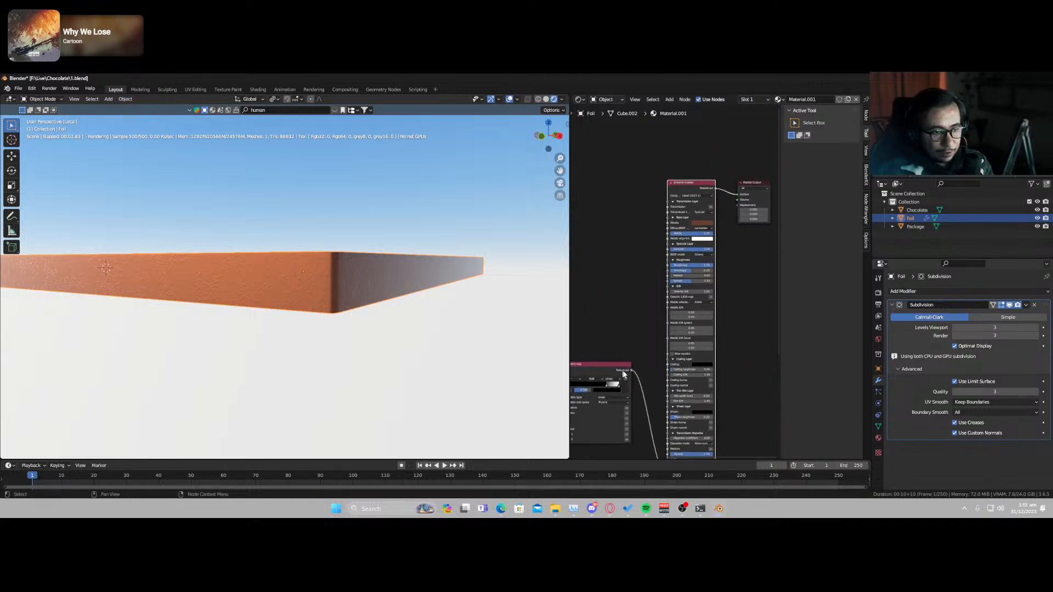
pyautogui.moveTo(631, 375); pyautogui.dragTo(668, 265)
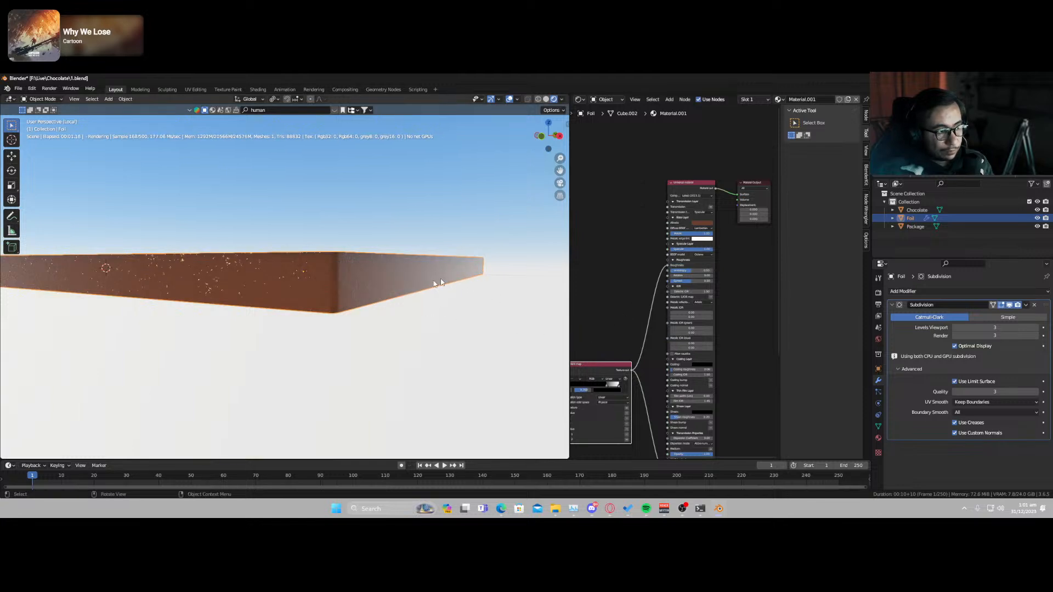
# - Insert an Invert texture node into the link feeding the foil material's Roughness input
pyautogui.moveTo(438, 282); pyautogui.dragTo(383, 328, button='middle')
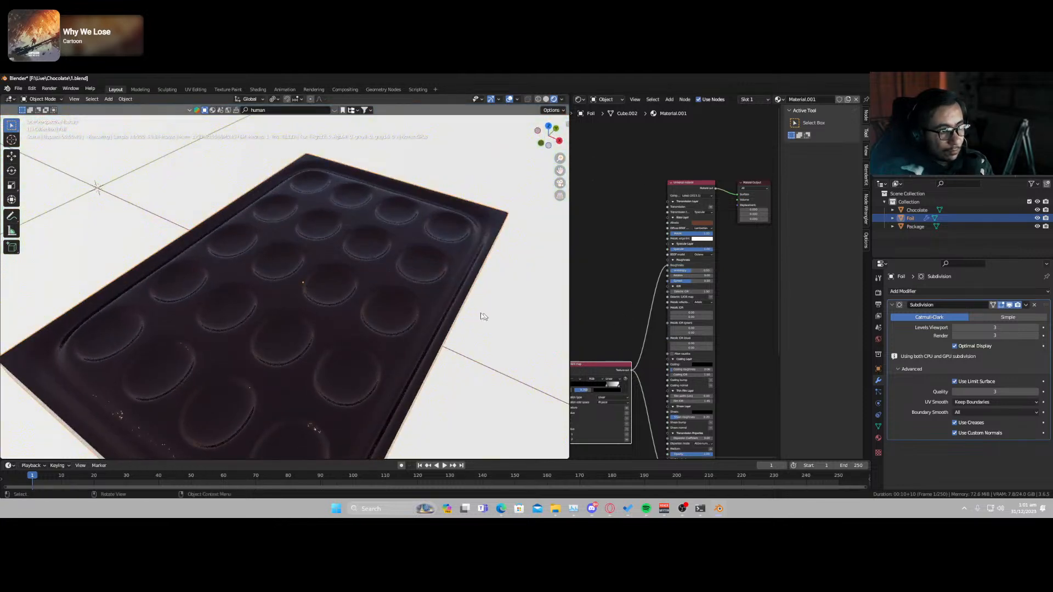
pyautogui.hotkey('shift', 'a')
pyautogui.write('in')
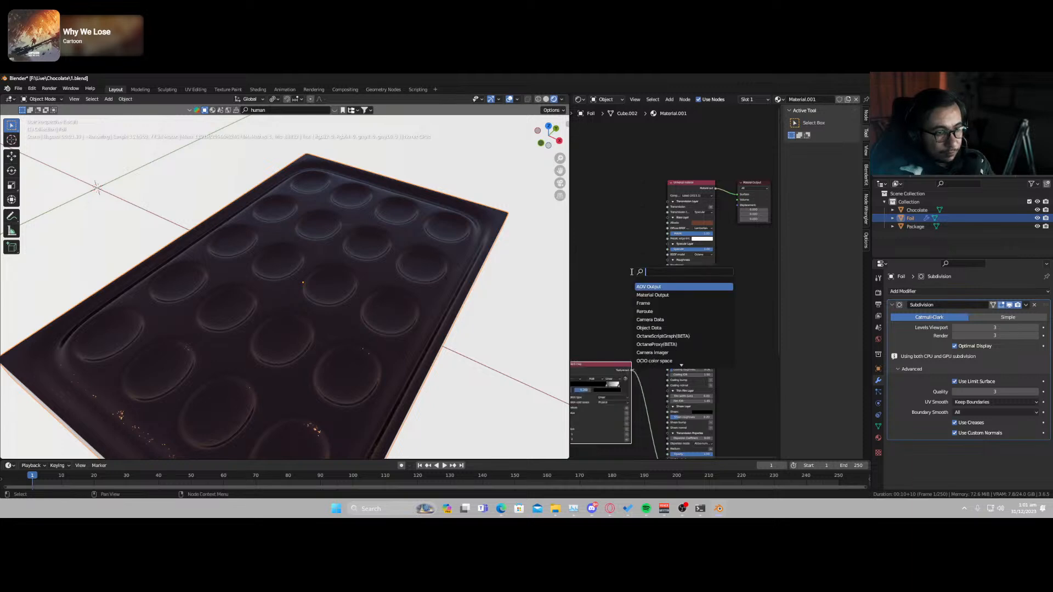
pyautogui.write('v')
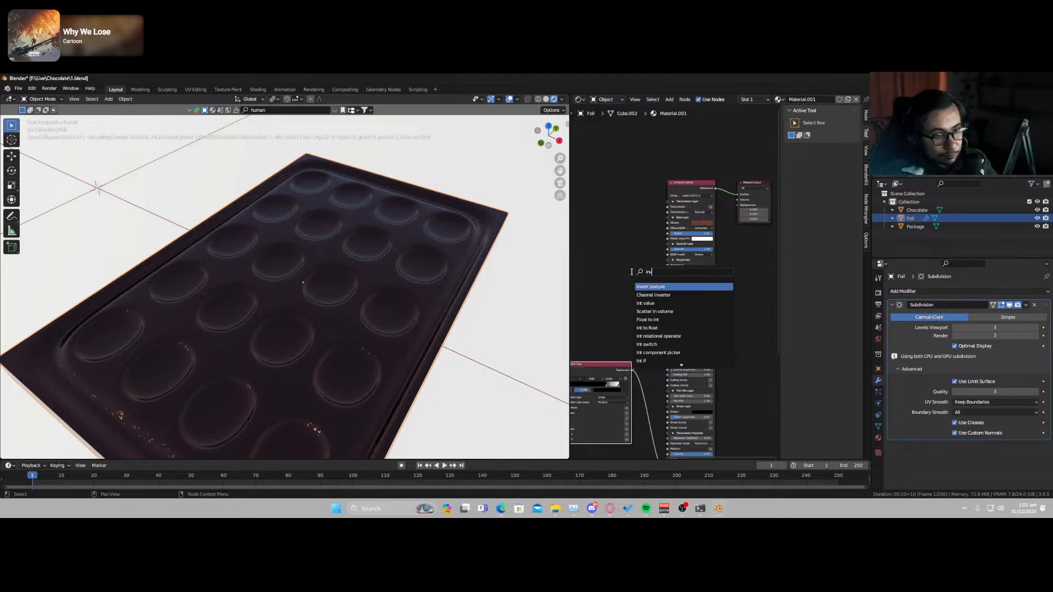
pyautogui.press('Return')
pyautogui.click(670, 289)
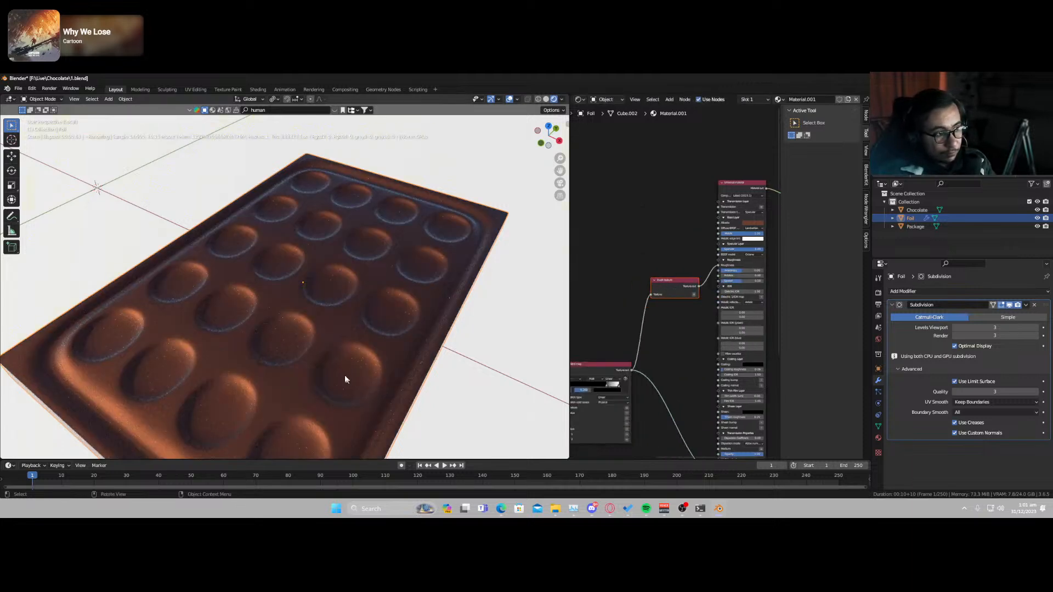
# - Inspect the foil tray's inverted roughness shading from the side and from above
pyautogui.moveTo(344, 379); pyautogui.dragTo(360, 346, button='middle')
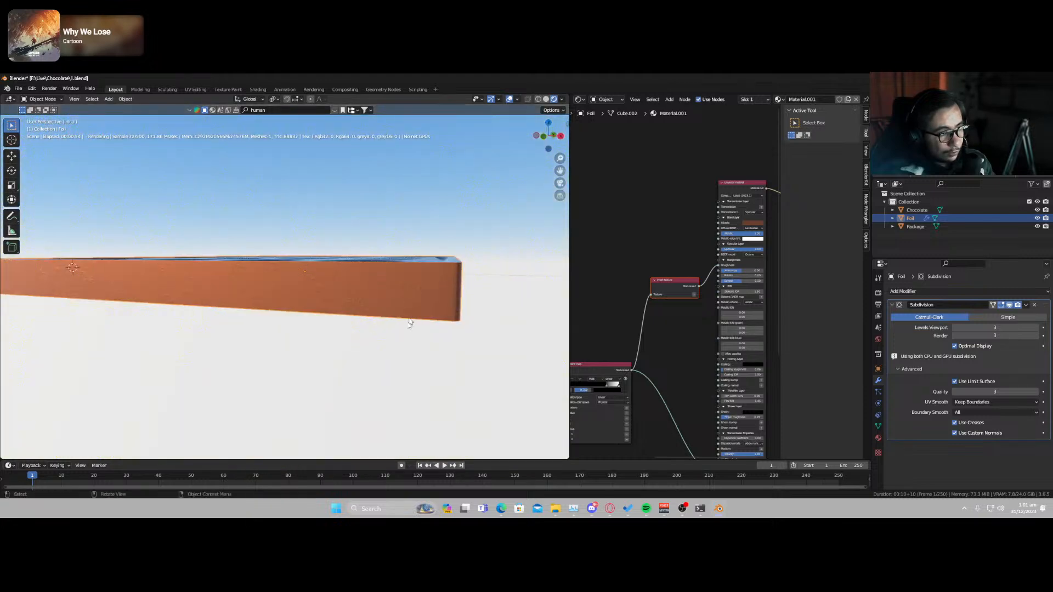
pyautogui.moveTo(409, 322); pyautogui.dragTo(387, 344, button='middle')
pyautogui.moveTo(680, 258); pyautogui.dragTo(648, 296, button='middle')
pyautogui.moveTo(595, 396); pyautogui.dragTo(684, 266)
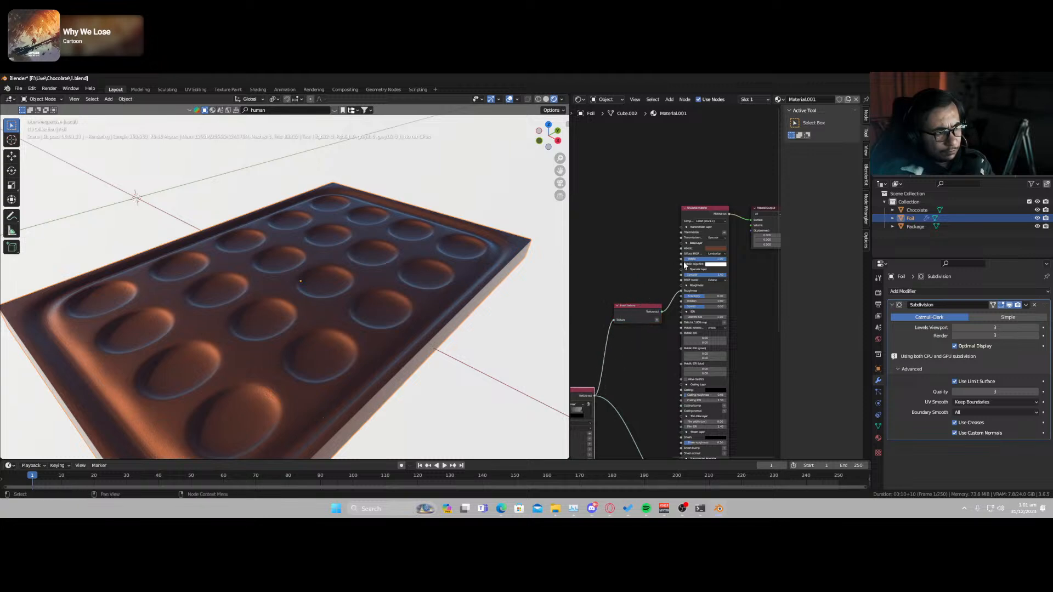
pyautogui.scroll(-2, 257, 393)
pyautogui.scroll(3, 264, 390)
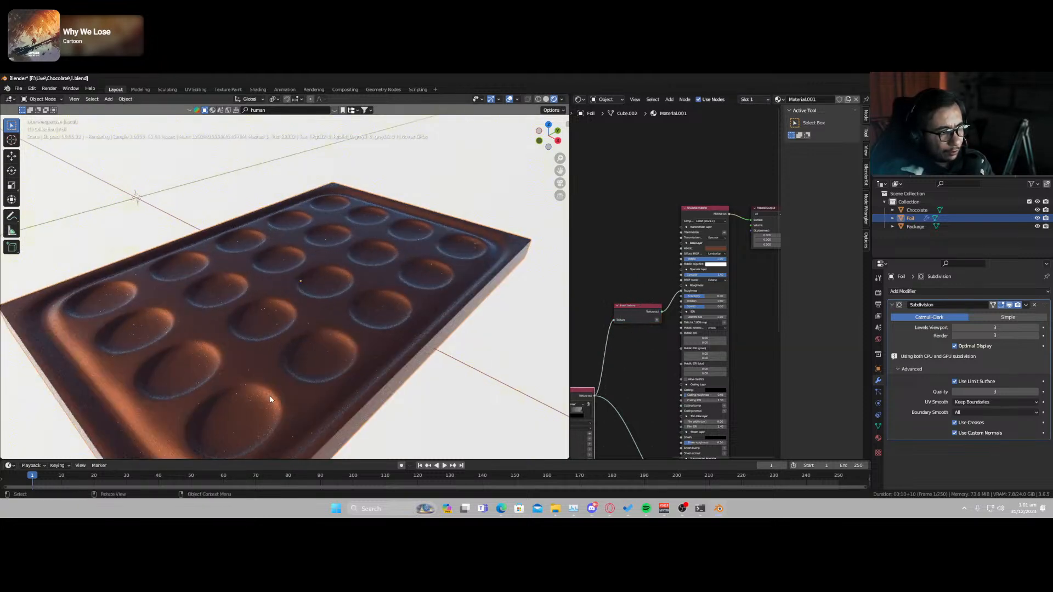
pyautogui.moveTo(271, 399); pyautogui.dragTo(331, 357, button='middle')
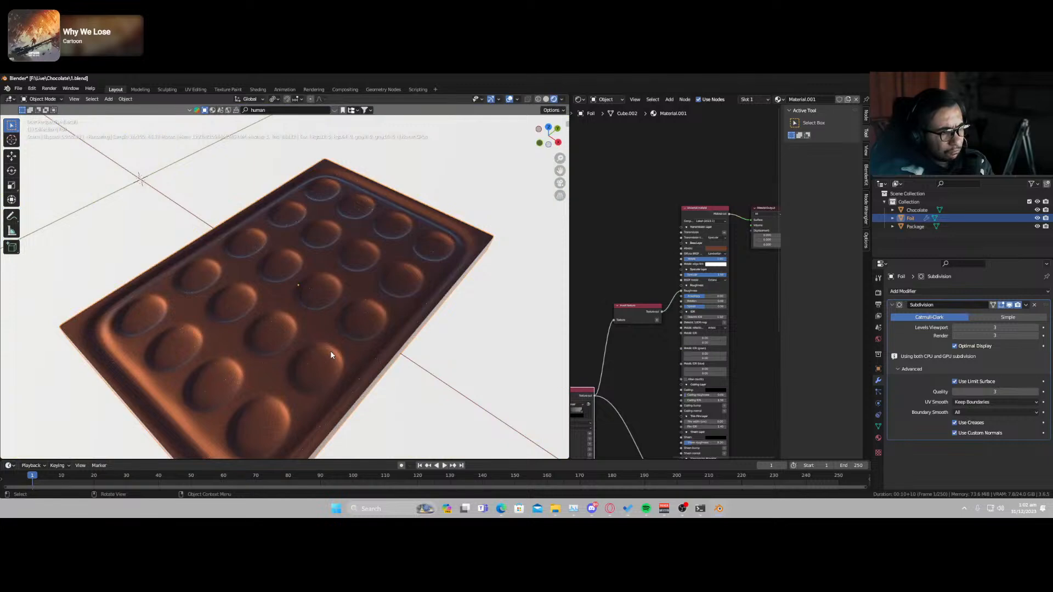
pyautogui.press('KP_7')
pyautogui.scroll(-2, 331, 353)
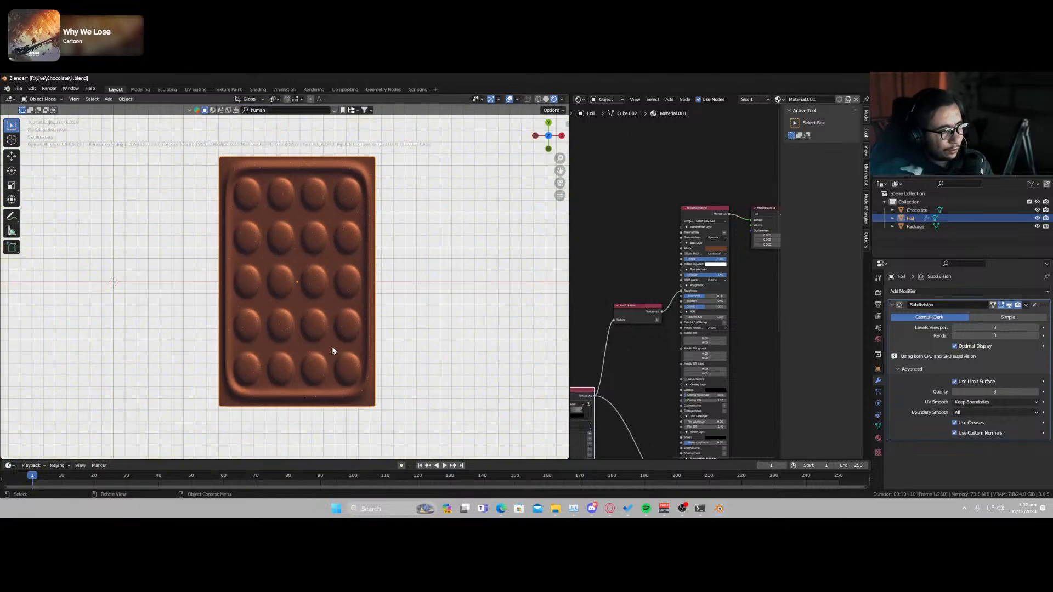
pyautogui.press('s')
pyautogui.press('y')
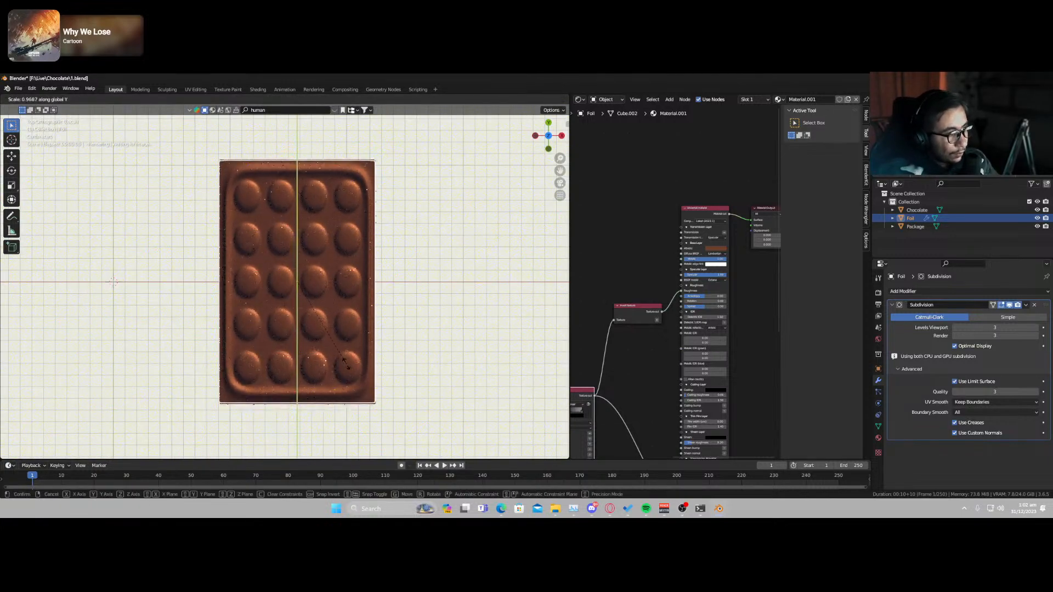
pyautogui.rightClick(341, 360)
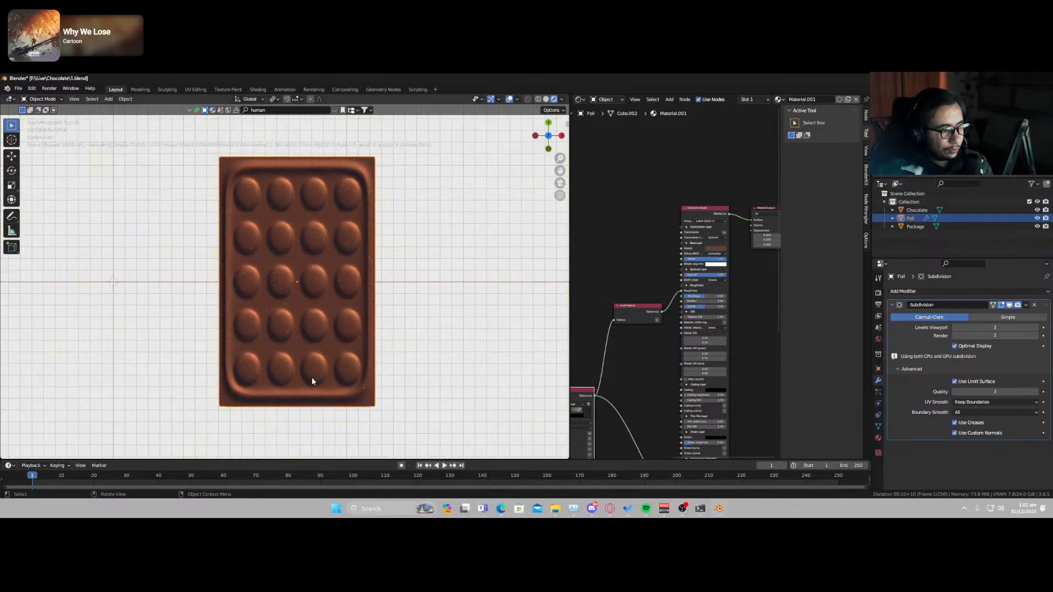
# - Examine the foil tray's mesh, side walls and rounded cups from several angles
pyautogui.press('Tab')
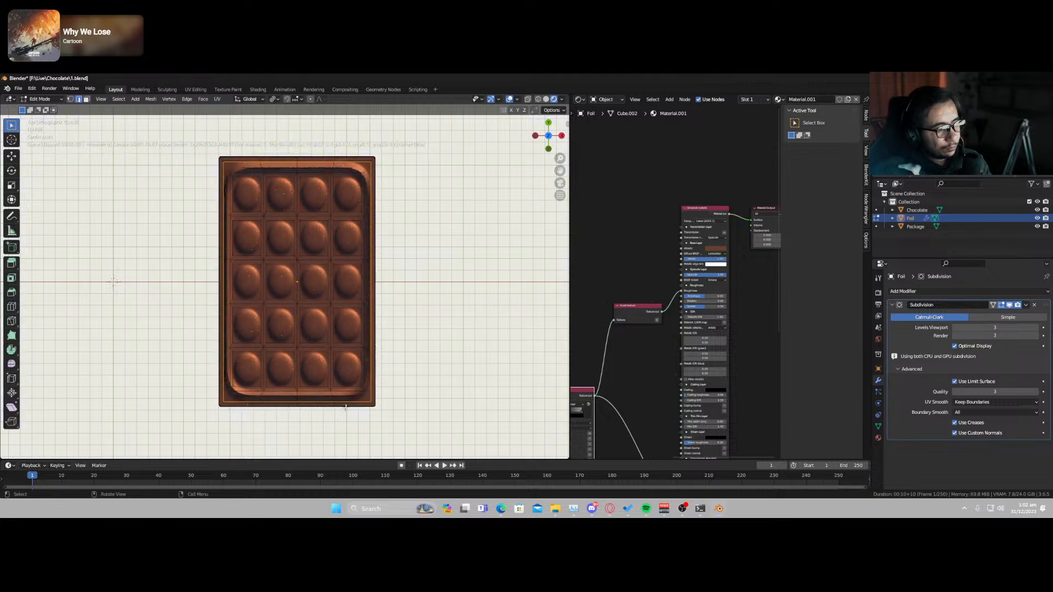
pyautogui.moveTo(345, 407); pyautogui.dragTo(321, 329, button='middle')
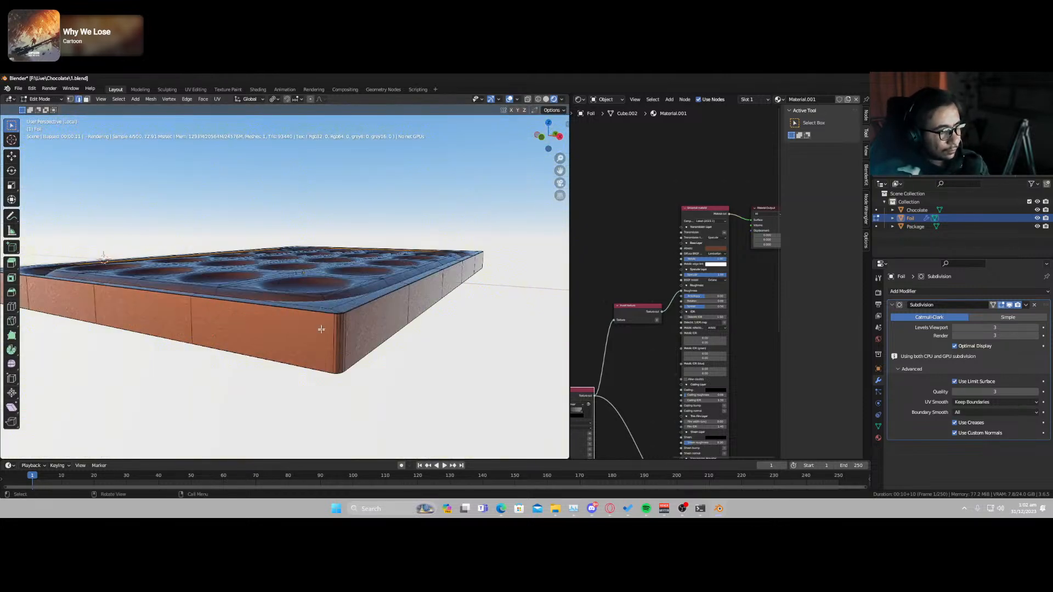
pyautogui.press('Tab')
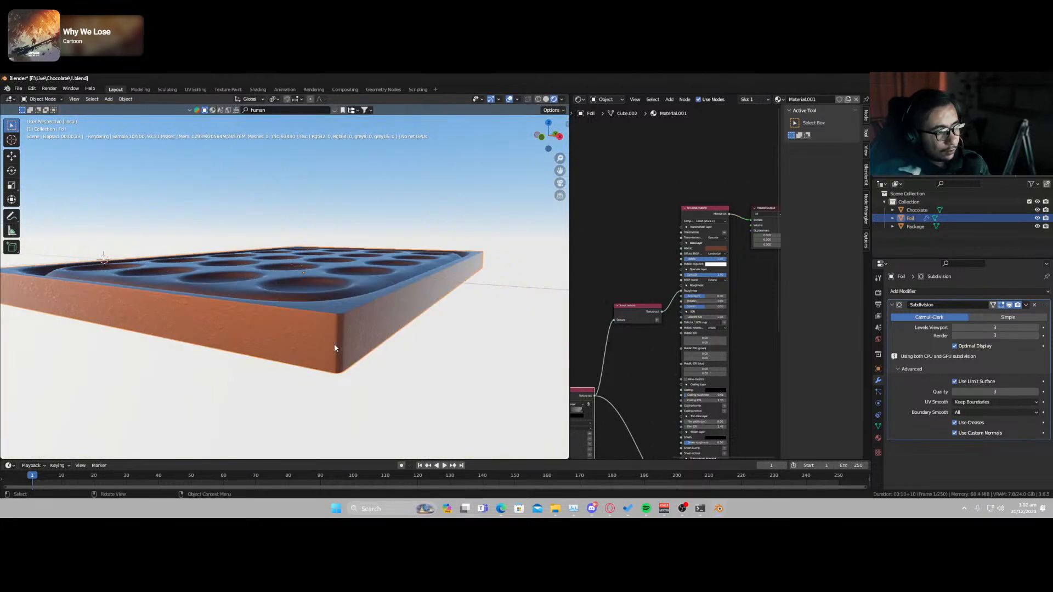
pyautogui.moveTo(336, 347); pyautogui.dragTo(340, 364, button='middle')
pyautogui.press('KP_7')
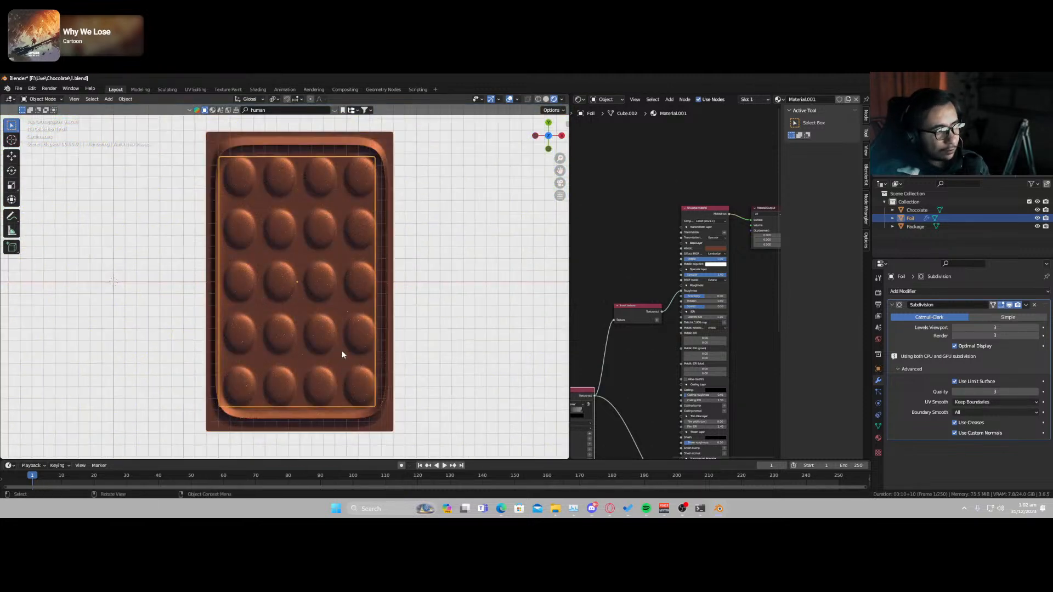
pyautogui.moveTo(287, 336); pyautogui.dragTo(383, 256, button='middle')
pyautogui.scroll(4, 323, 278)
pyautogui.moveTo(303, 268); pyautogui.dragTo(317, 312, button='middle')
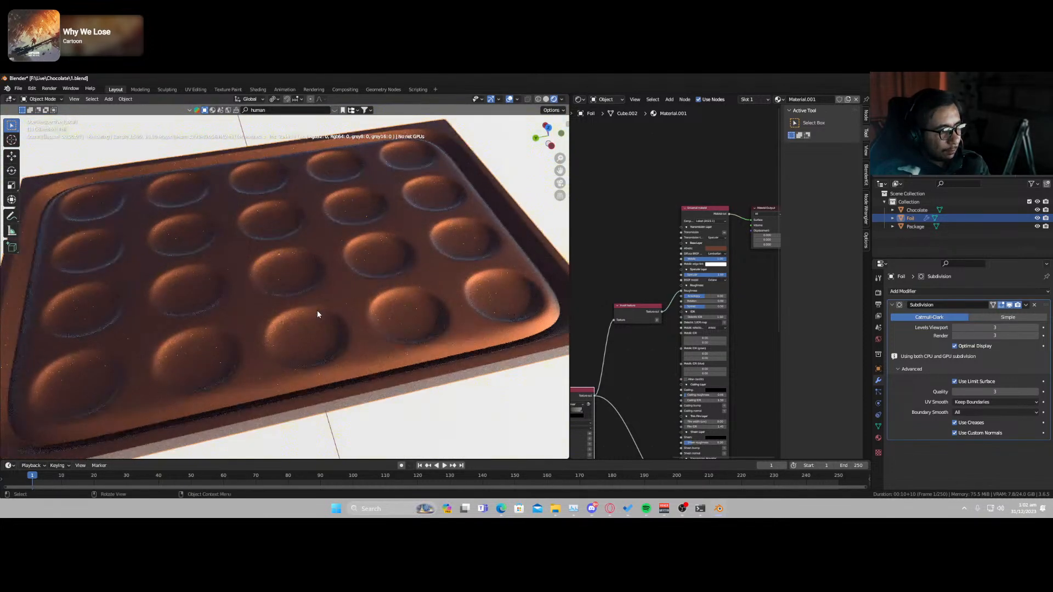
# - Turn off the Subdivision modifier's display in Edit Mode for the foil and switch to face selection
pyautogui.press('Tab')
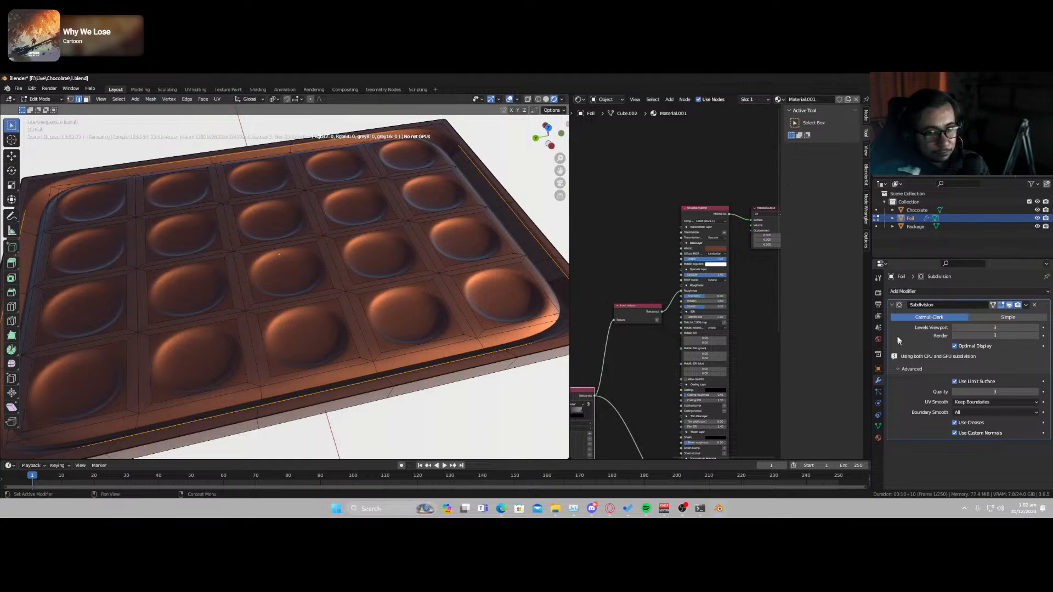
pyautogui.click(1001, 305)
pyautogui.scroll(-1, 137, 290)
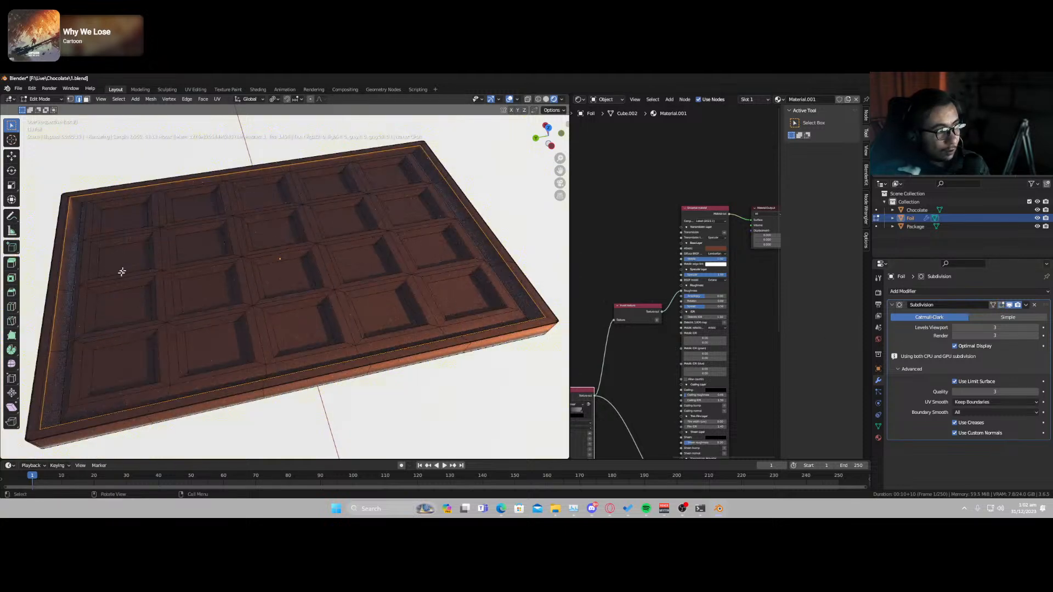
pyautogui.click(125, 216)
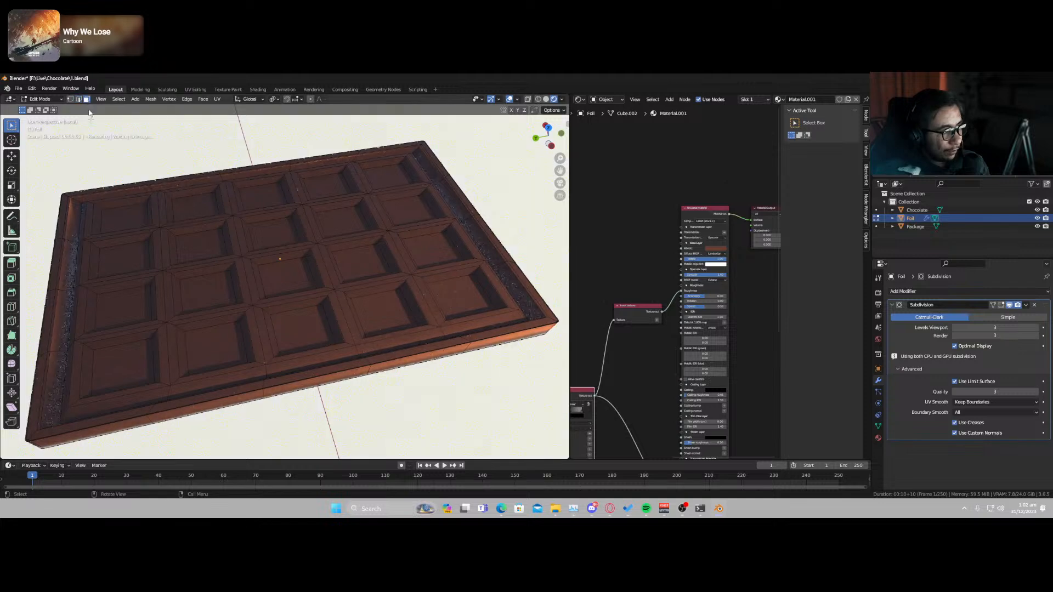
# - Extrude the twenty square pocket faces of the foil about 0.008 m along their normals, with the Subdivision modifier's Edit Mode display back on
pyautogui.click(120, 217)
pyautogui.keyDown('shift'); pyautogui.click(126, 258); pyautogui.keyUp('shift')
pyautogui.keyDown('shift'); pyautogui.click(130, 301); pyautogui.keyUp('shift')
pyautogui.keyDown('shift'); pyautogui.click(130, 349); pyautogui.keyUp('shift')
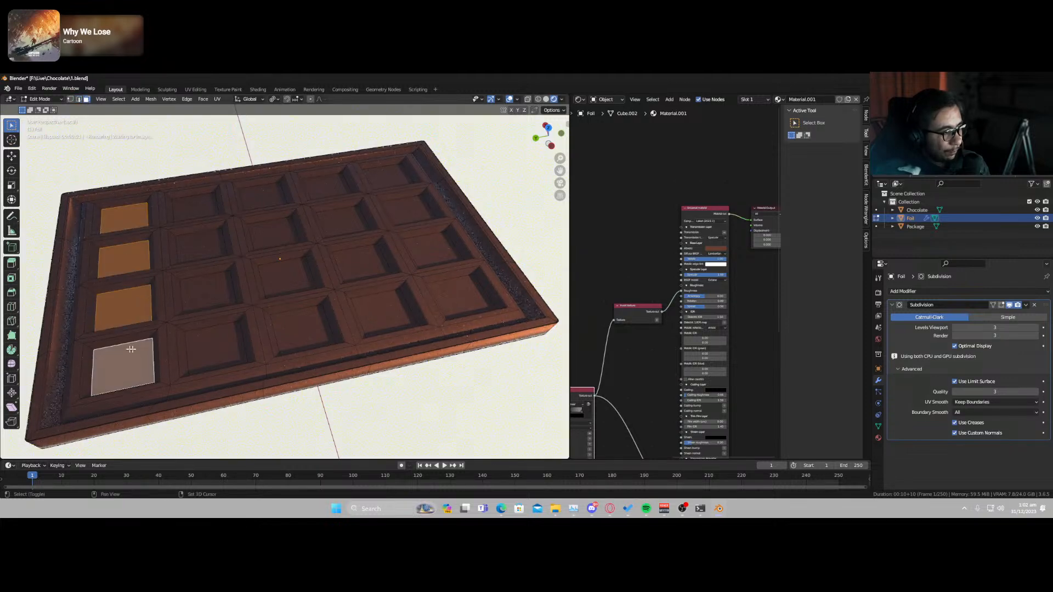
pyautogui.keyDown('shift'); pyautogui.click(201, 325); pyautogui.keyUp('shift')
pyautogui.keyDown('shift'); pyautogui.click(198, 277); pyautogui.keyUp('shift')
pyautogui.keyDown('shift'); pyautogui.click(192, 239); pyautogui.keyUp('shift')
pyautogui.keyDown('shift'); pyautogui.click(188, 209); pyautogui.keyUp('shift')
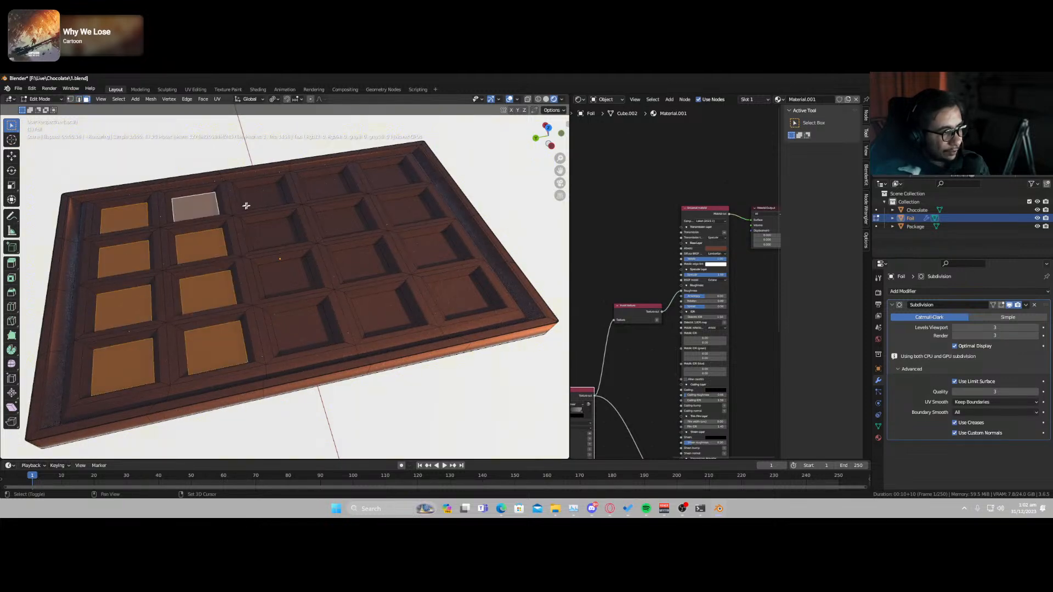
pyautogui.keyDown('shift'); pyautogui.click(252, 203); pyautogui.keyUp('shift')
pyautogui.keyDown('shift'); pyautogui.click(272, 229); pyautogui.keyUp('shift')
pyautogui.keyDown('shift'); pyautogui.click(286, 277); pyautogui.keyUp('shift')
pyautogui.keyDown('shift'); pyautogui.click(302, 329); pyautogui.keyUp('shift')
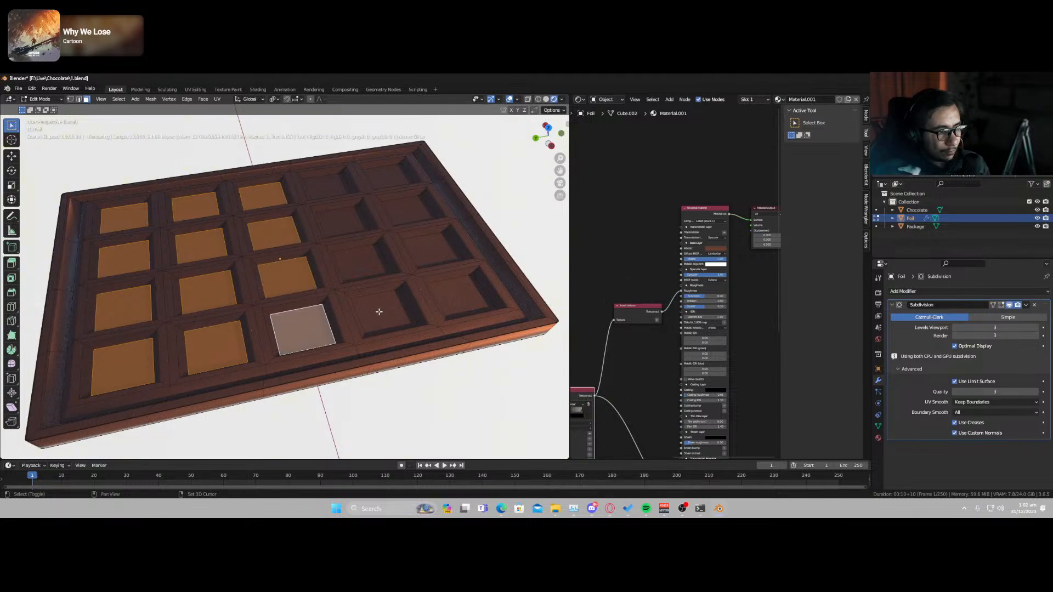
pyautogui.keyDown('shift'); pyautogui.click(381, 311); pyautogui.keyUp('shift')
pyautogui.keyDown('shift'); pyautogui.click(359, 263); pyautogui.keyUp('shift')
pyautogui.keyDown('shift'); pyautogui.click(344, 220); pyautogui.keyUp('shift')
pyautogui.keyDown('shift'); pyautogui.click(328, 185); pyautogui.keyUp('shift')
pyautogui.keyDown('shift'); pyautogui.click(389, 181); pyautogui.keyUp('shift')
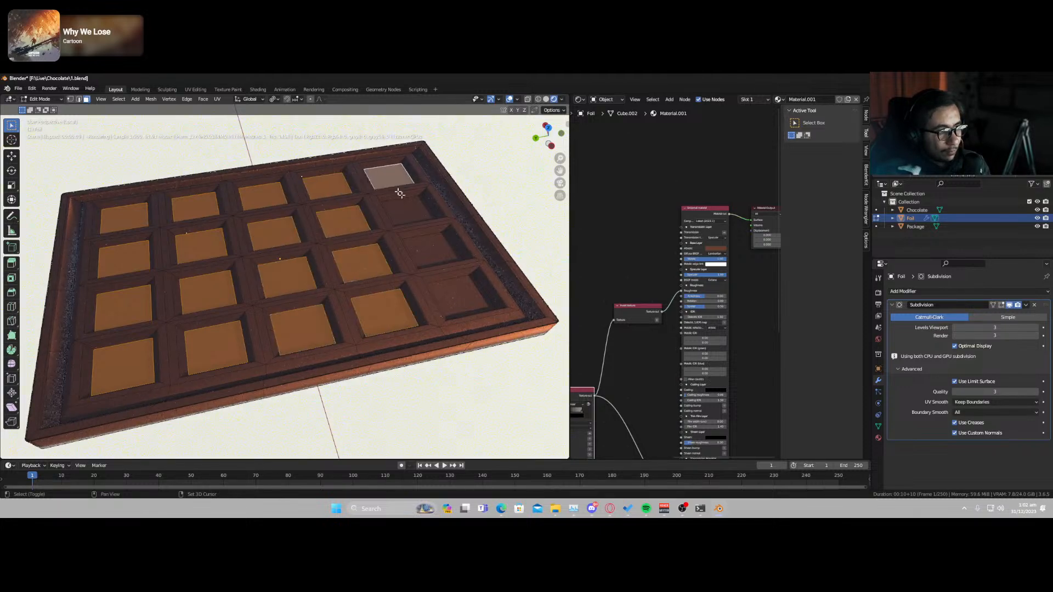
pyautogui.keyDown('shift'); pyautogui.click(410, 211); pyautogui.keyUp('shift')
pyautogui.keyDown('shift'); pyautogui.click(431, 246); pyautogui.keyUp('shift')
pyautogui.keyDown('shift'); pyautogui.click(462, 311); pyautogui.keyUp('shift')
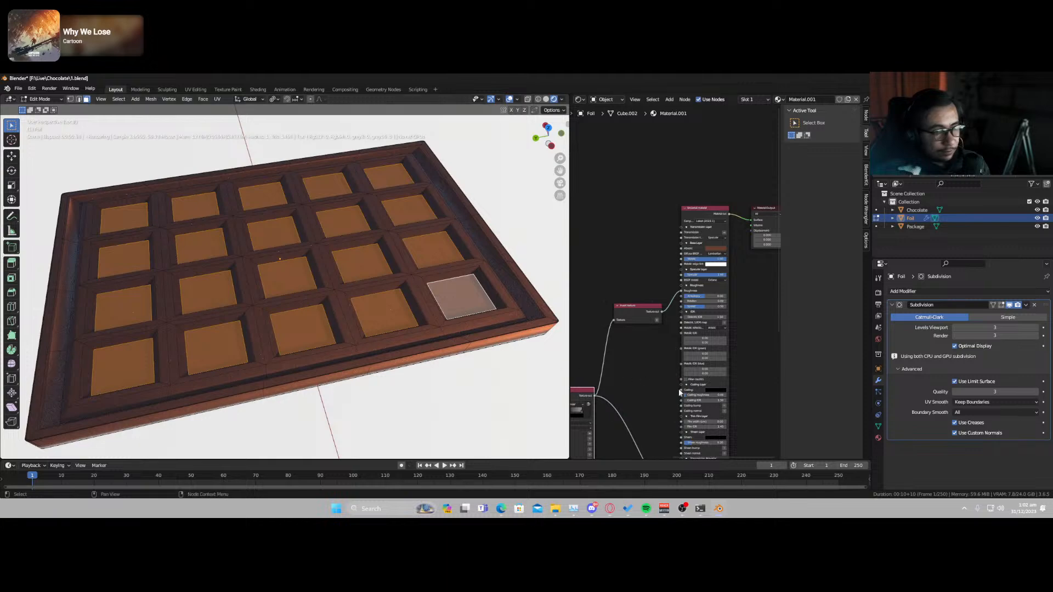
pyautogui.click(1002, 306)
pyautogui.moveTo(306, 374); pyautogui.dragTo(323, 356, button='middle')
pyautogui.press('e')
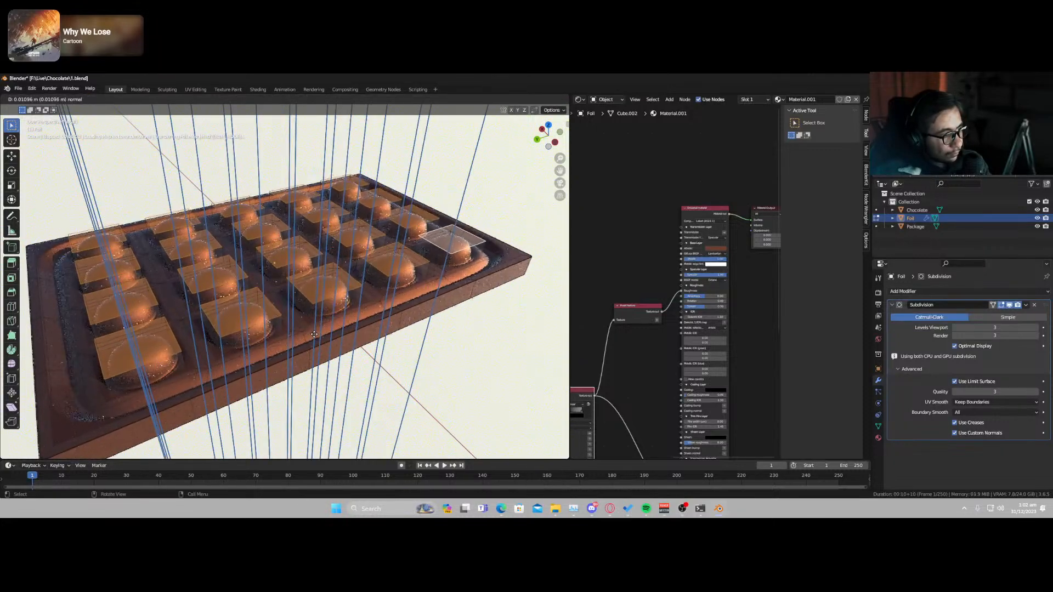
pyautogui.click(315, 338)
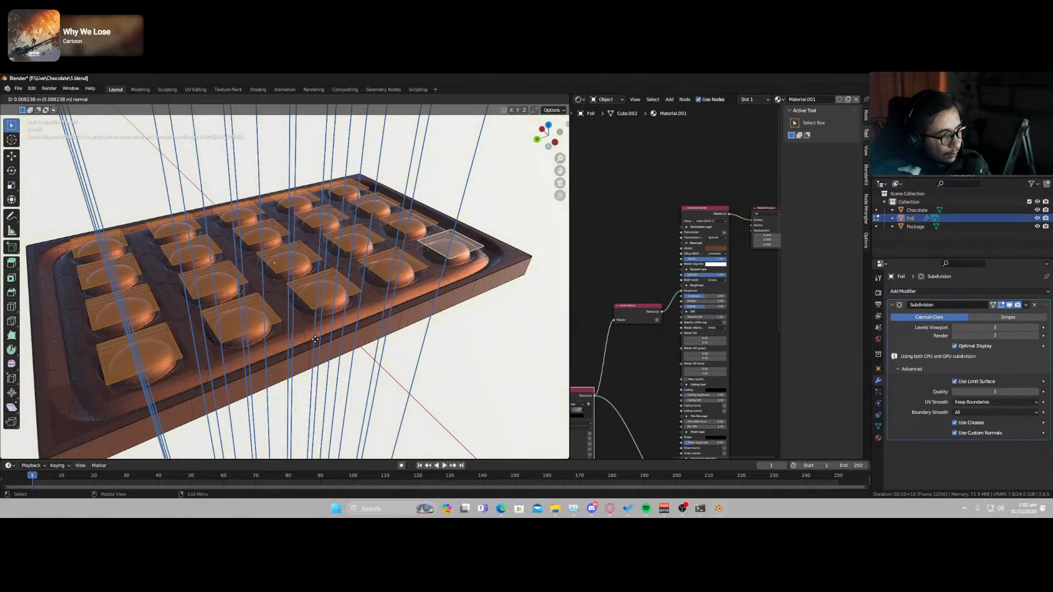
pyautogui.press('Tab')
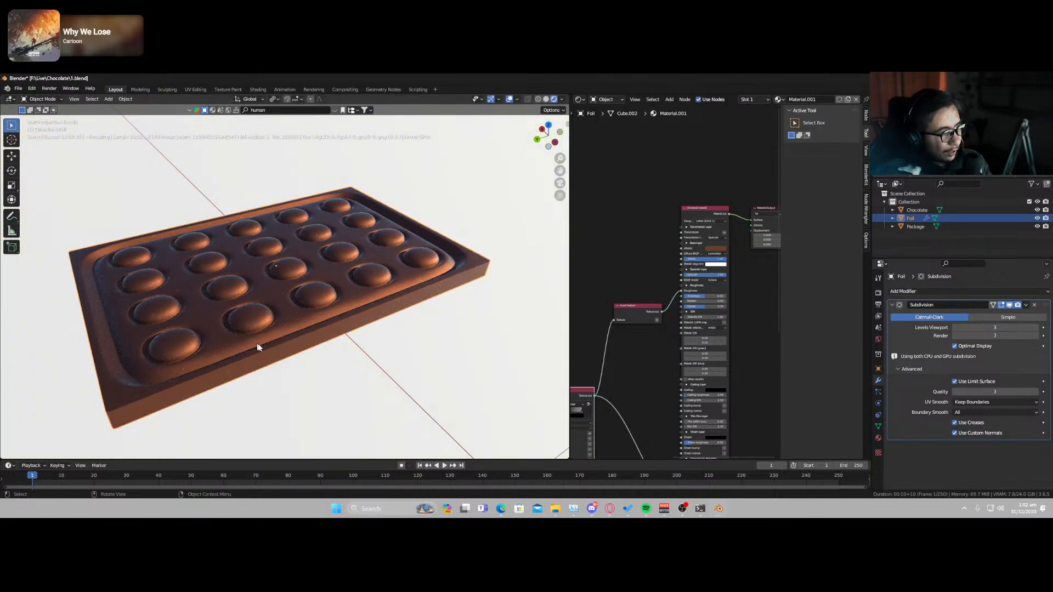
# - Enter Edit Mode on the foil, switch to edge selection and select an edge at the end of the divider between two cup columns
pyautogui.moveTo(259, 345); pyautogui.dragTo(299, 363, button='middle')
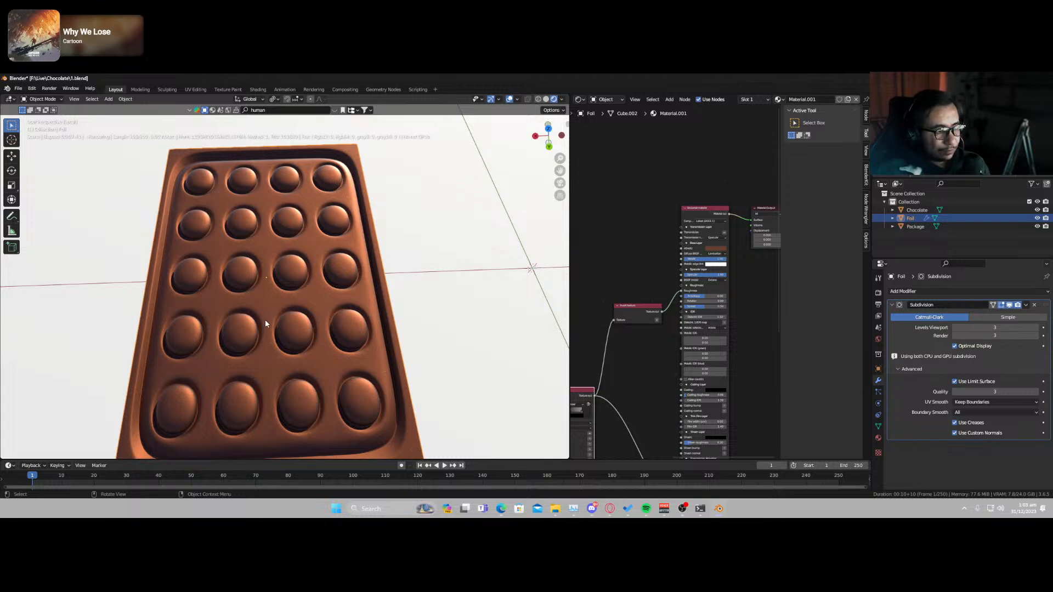
pyautogui.moveTo(264, 323); pyautogui.dragTo(271, 322, button='middle')
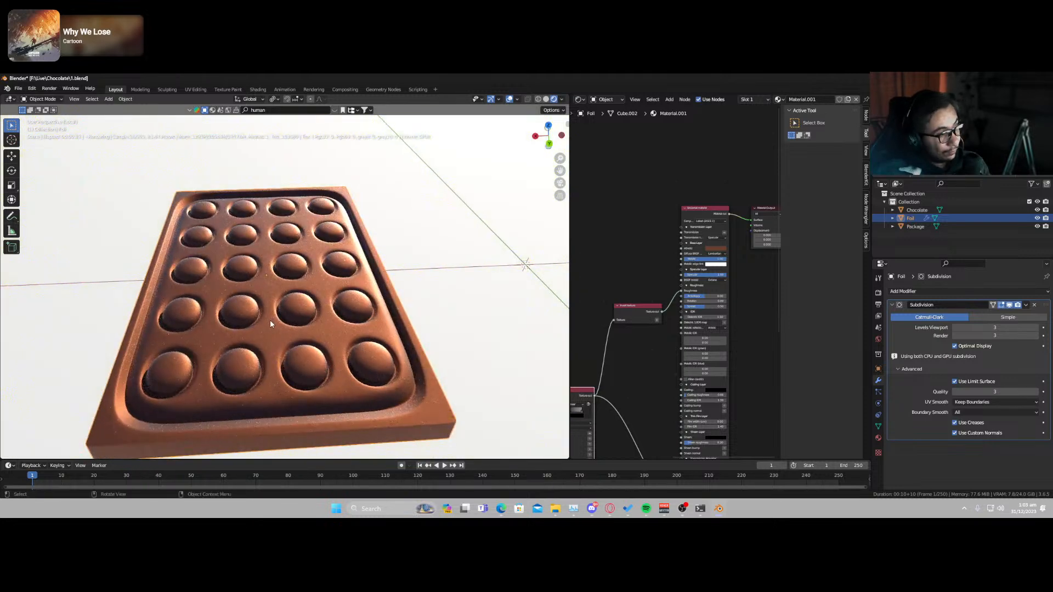
pyautogui.press('Tab')
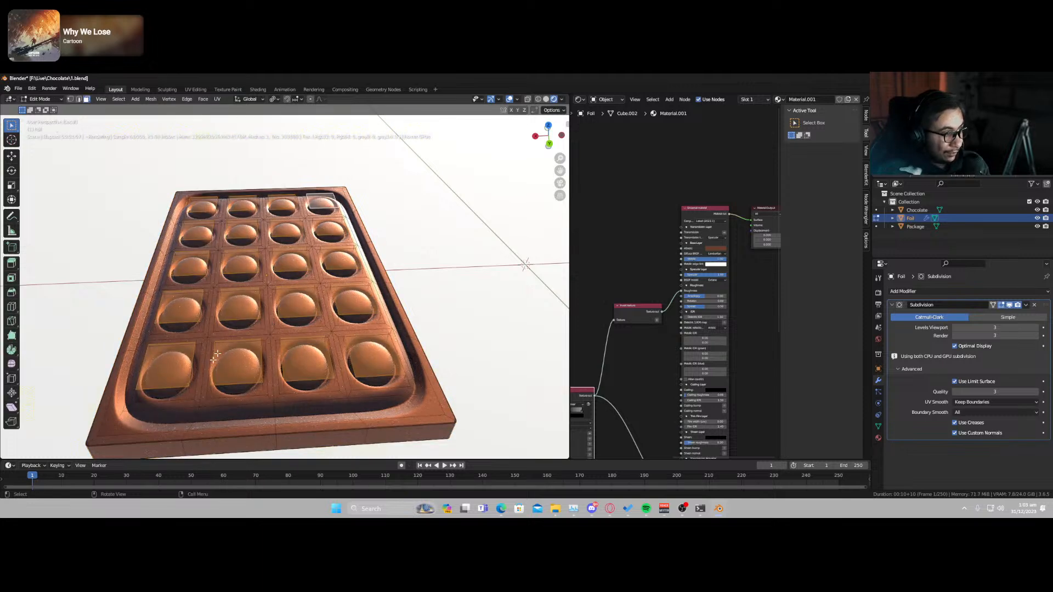
pyautogui.click(201, 381)
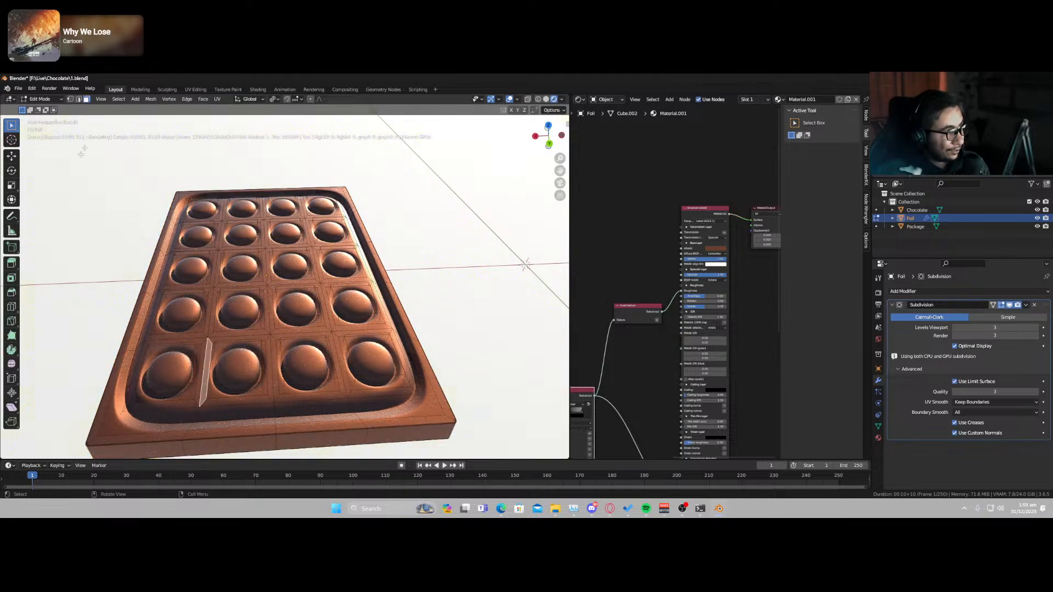
pyautogui.click(79, 99)
pyautogui.click(201, 390)
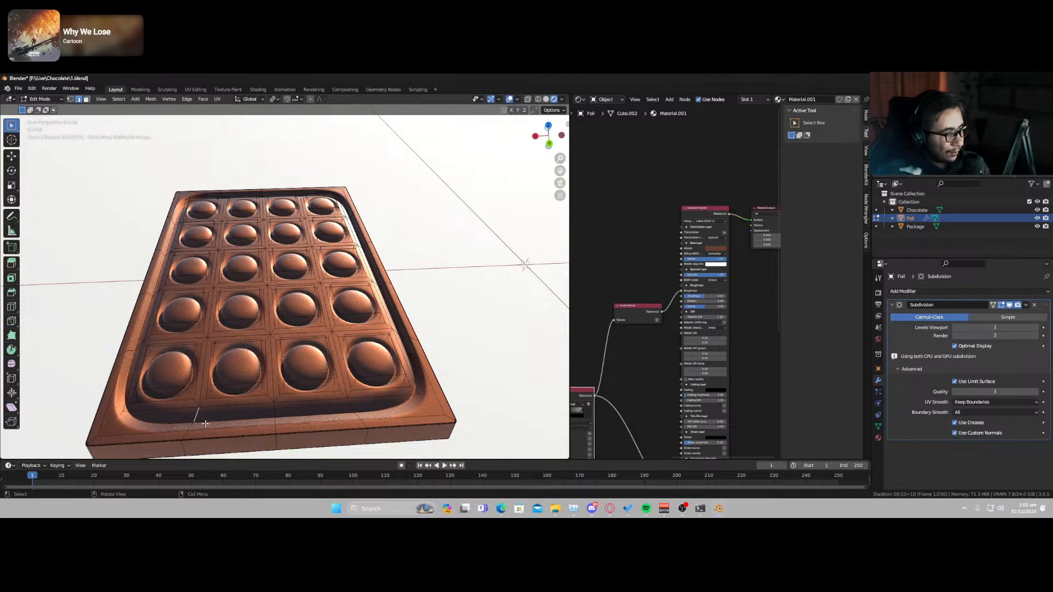
pyautogui.moveTo(204, 417); pyautogui.dragTo(212, 399, button='middle')
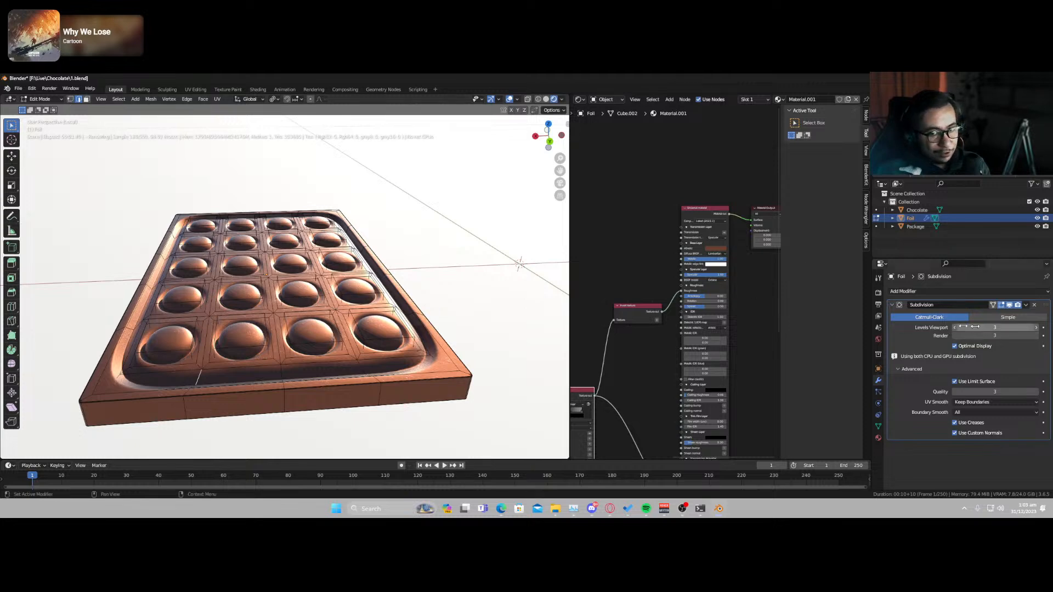
# - Switch the viewport to solid shading and select the full path of divider edges between the third and fourth cup columns
pyautogui.press('z')
pyautogui.click(364, 310)
pyautogui.moveTo(216, 380); pyautogui.dragTo(213, 404, button='middle')
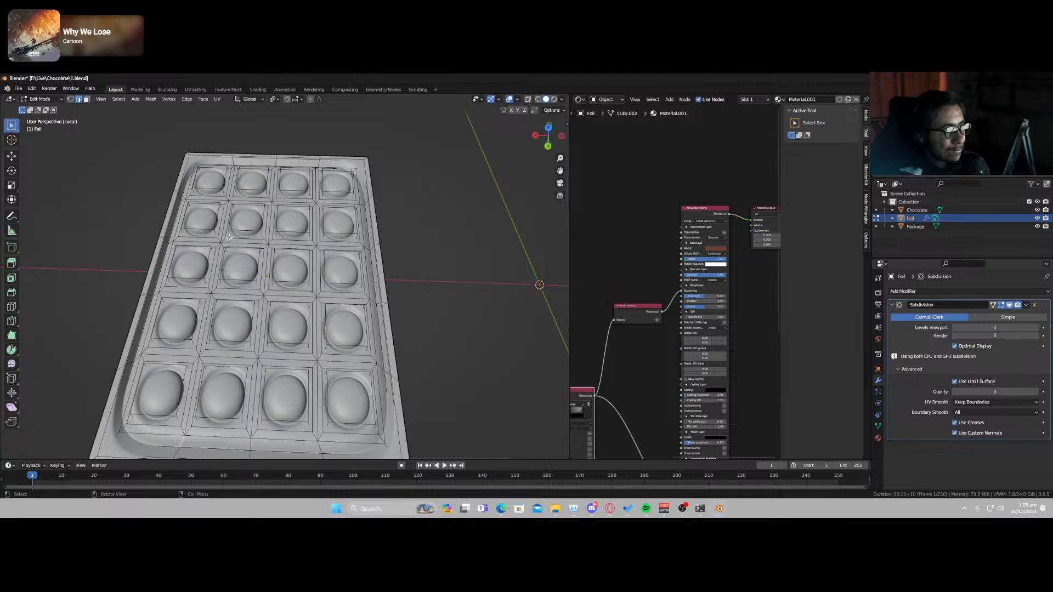
pyautogui.moveTo(228, 238); pyautogui.dragTo(364, 431, button='middle')
pyautogui.keyDown('ctrl'); pyautogui.click(363, 431); pyautogui.keyUp('ctrl')
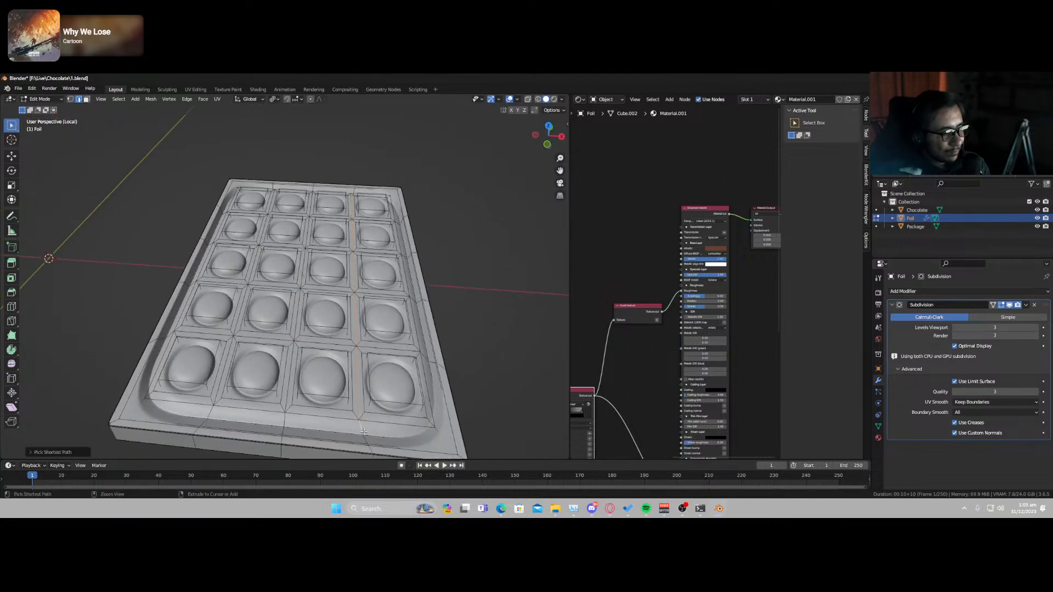
pyautogui.press('g')
pyautogui.press('z')
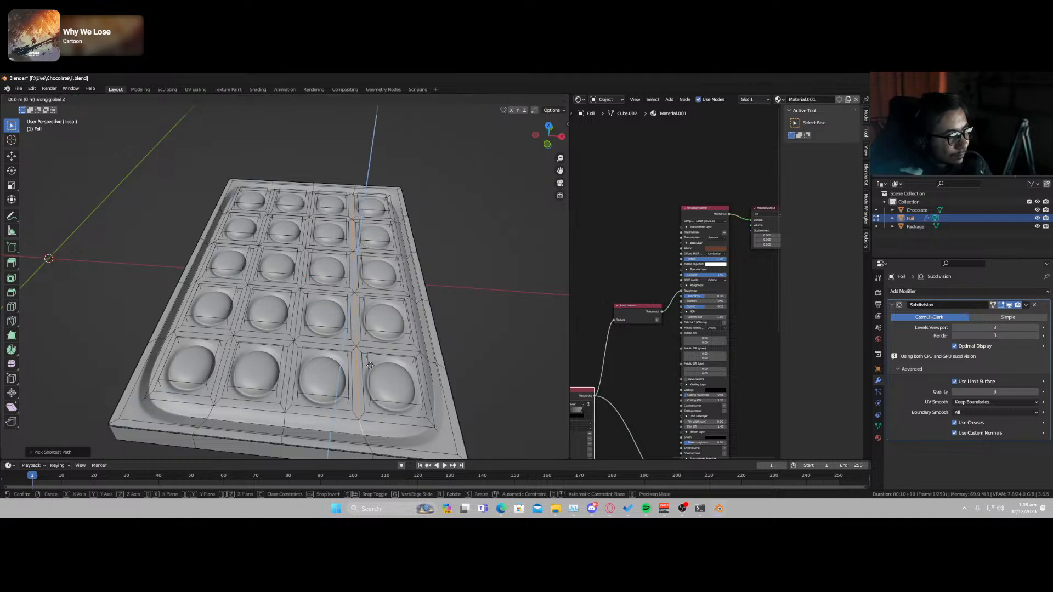
pyautogui.press('z')
pyautogui.press('y')
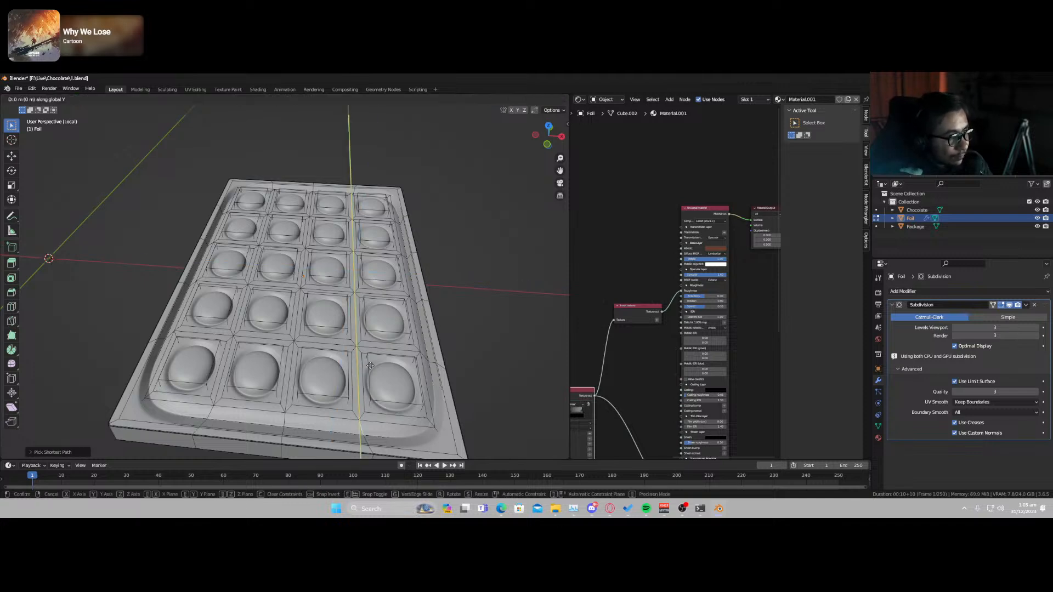
pyautogui.rightClick(370, 368)
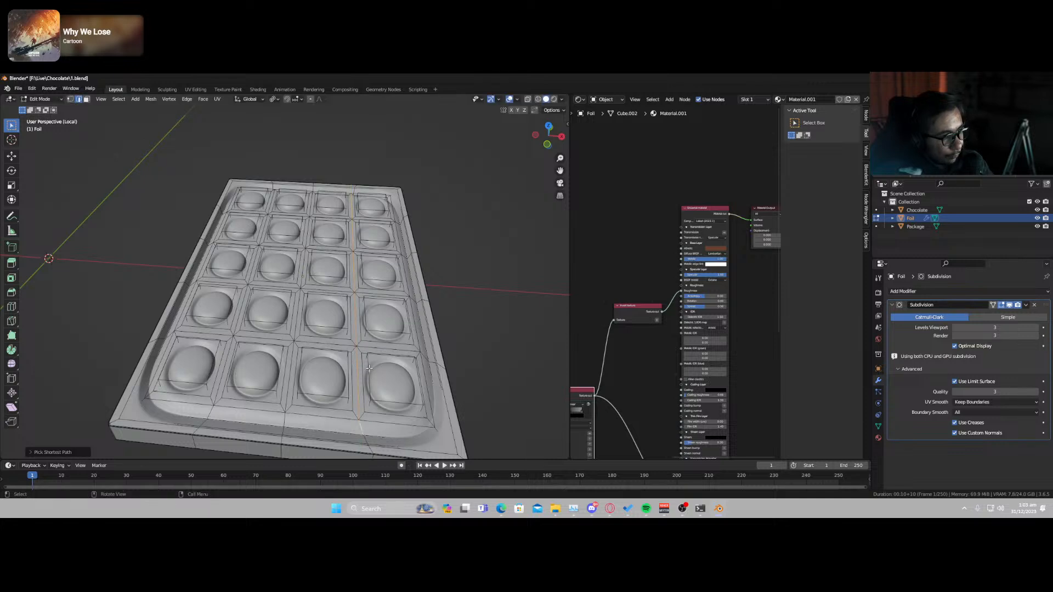
# - Try an offset edge slide on the selected column divider edges and undo it
pyautogui.scroll(1, 371, 366)
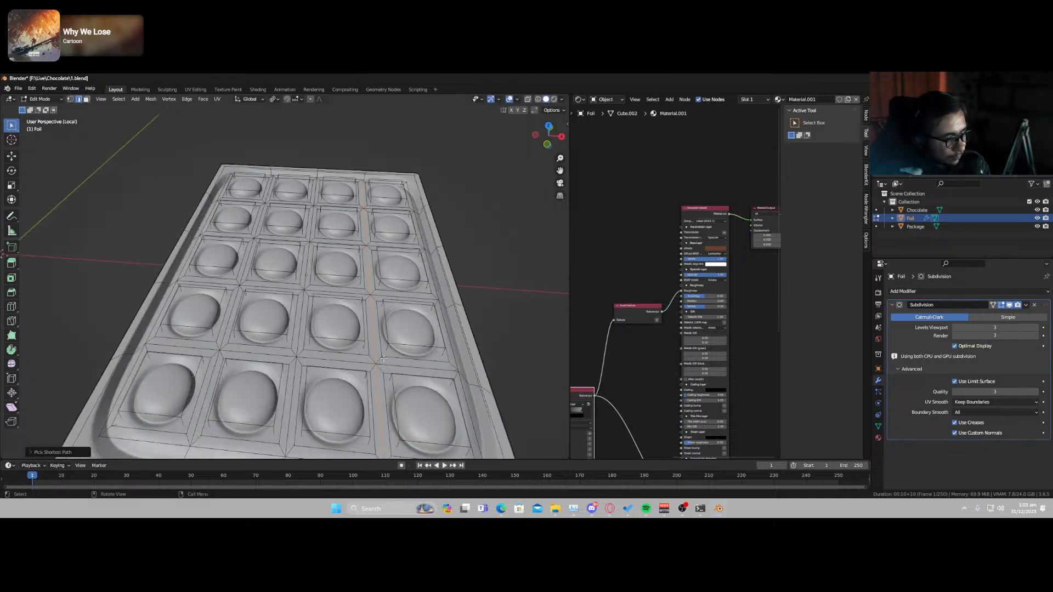
pyautogui.press('g')
pyautogui.press('g')
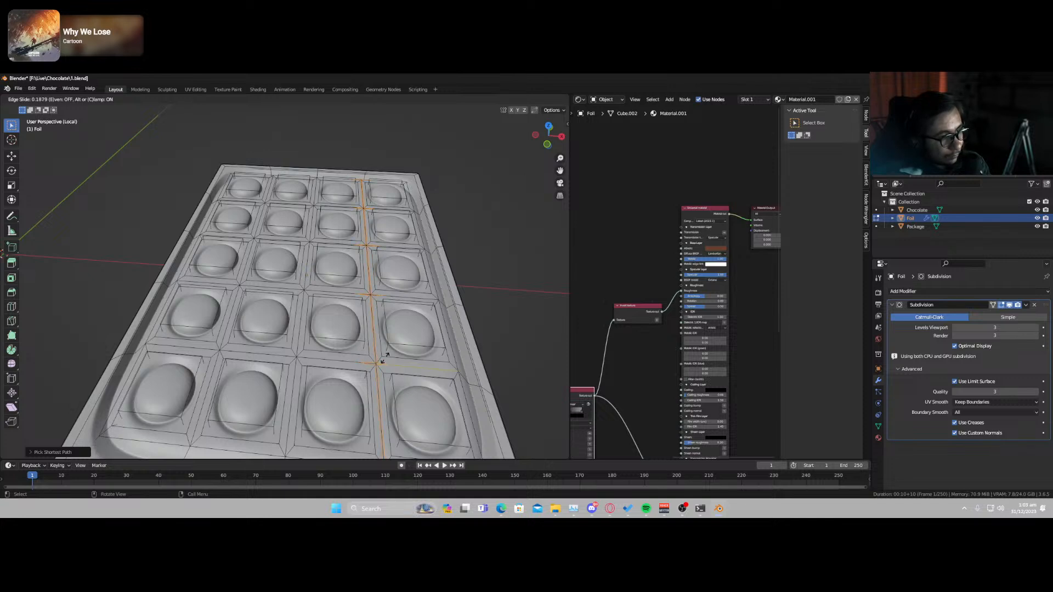
pyautogui.click(384, 357)
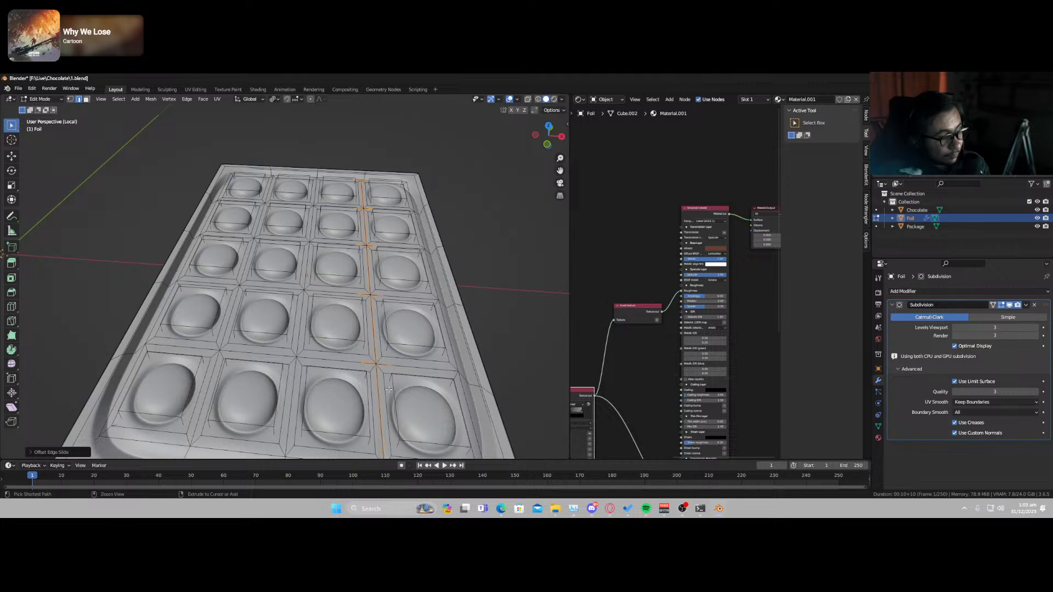
pyautogui.hotkey('ctrl', 'z')
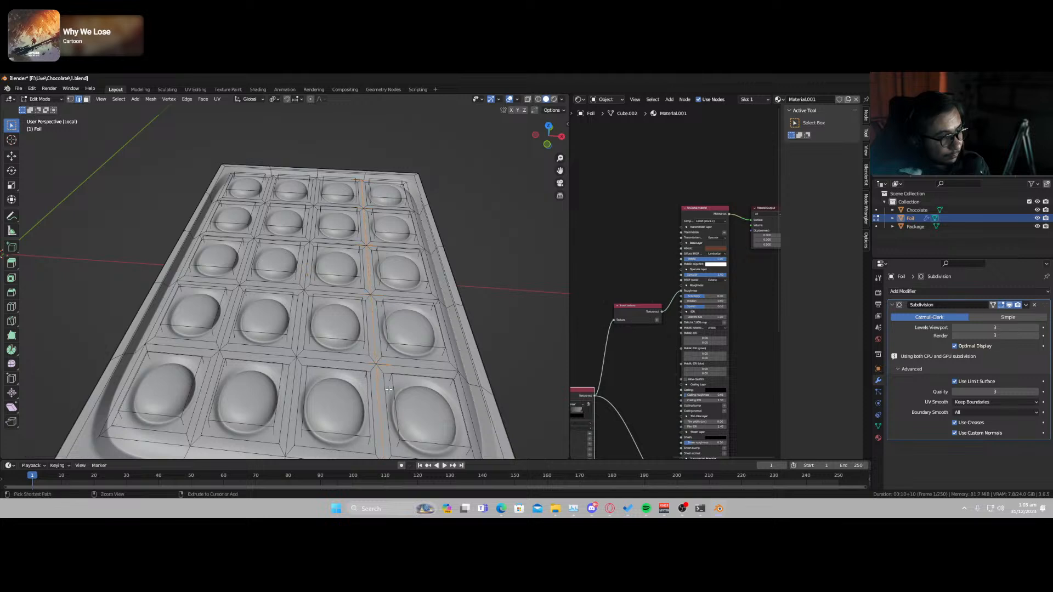
# - Select the path of divider edges between the two cup rows nearest the viewer
pyautogui.keyDown('alt'); pyautogui.click(331, 361); pyautogui.keyUp('alt')
pyautogui.click(210, 356)
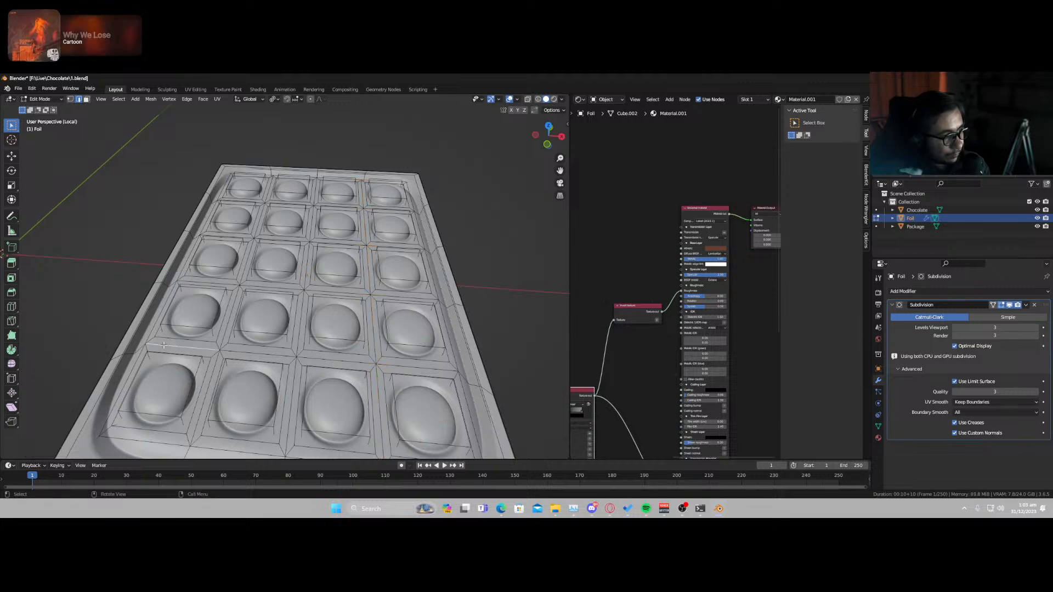
pyautogui.keyDown('ctrl'); pyautogui.click(440, 372); pyautogui.keyUp('ctrl')
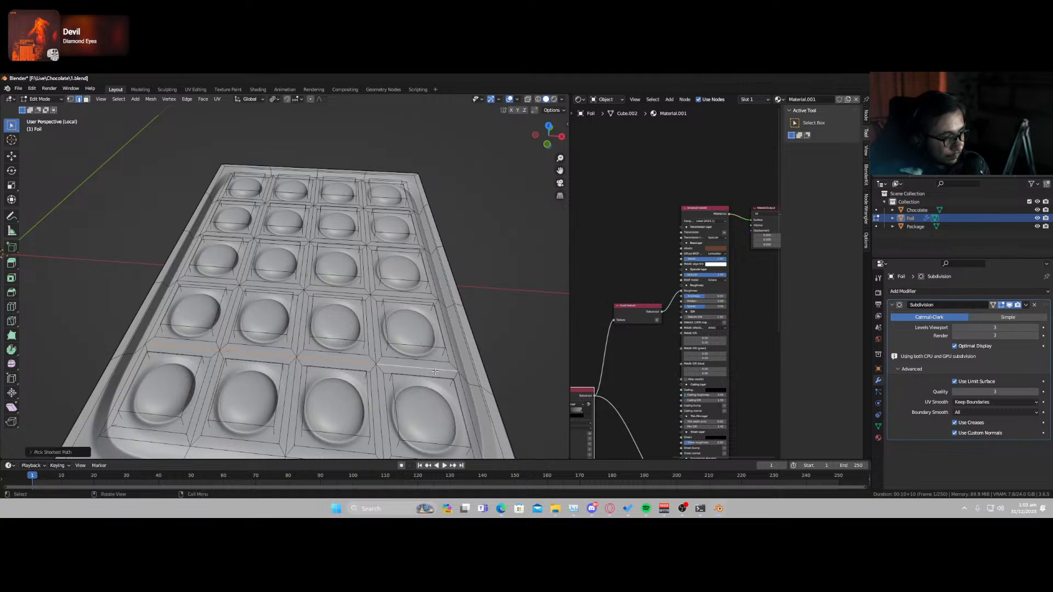
pyautogui.press('g')
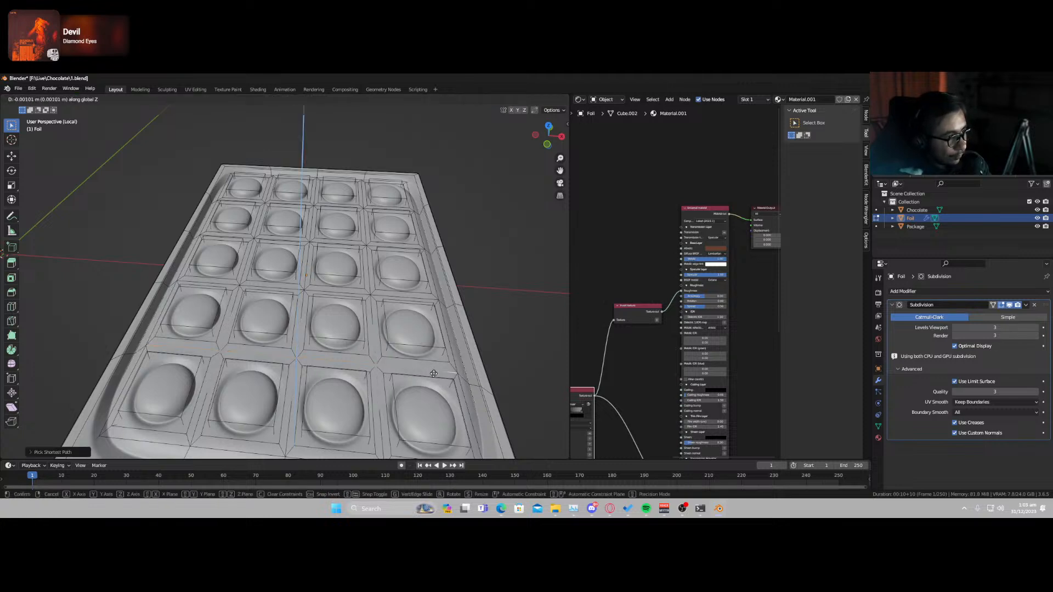
pyautogui.press('z')
pyautogui.rightClick(433, 376)
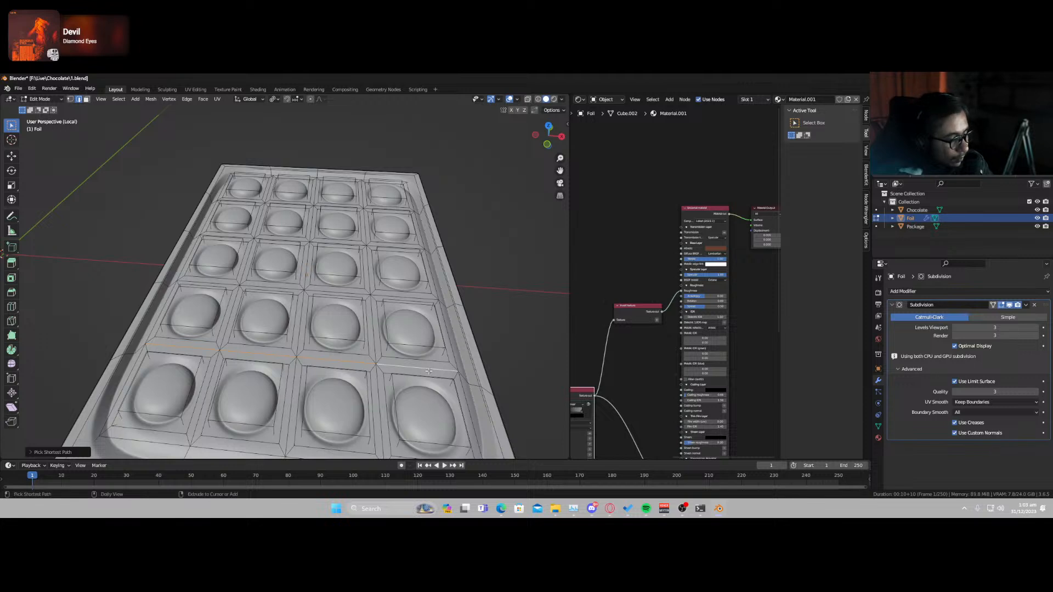
# - Offset edge slide the selected row divider edges by about -0.39
pyautogui.press('g')
pyautogui.press('g')
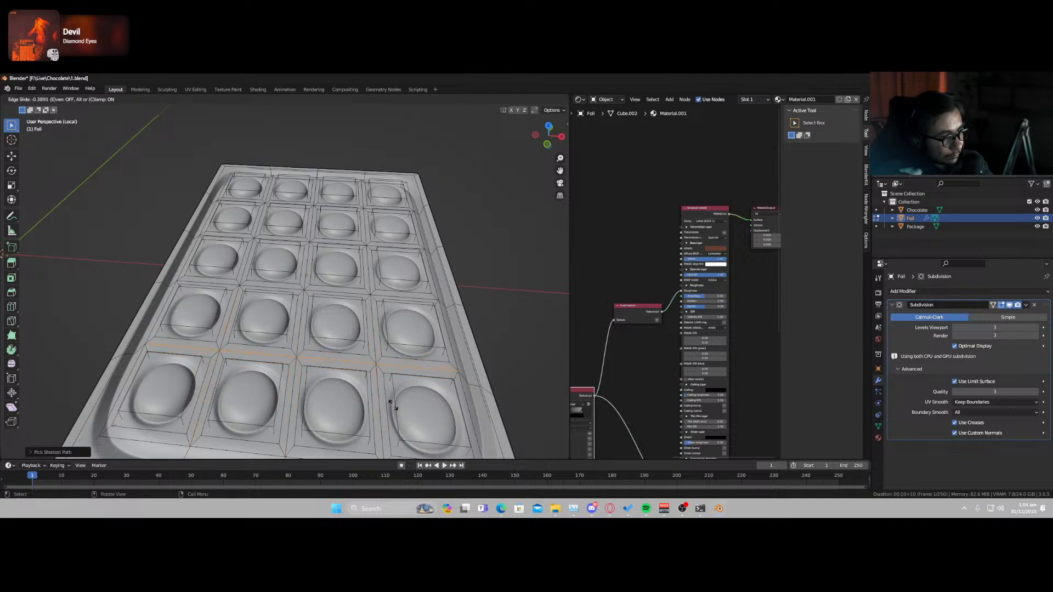
pyautogui.click(391, 399)
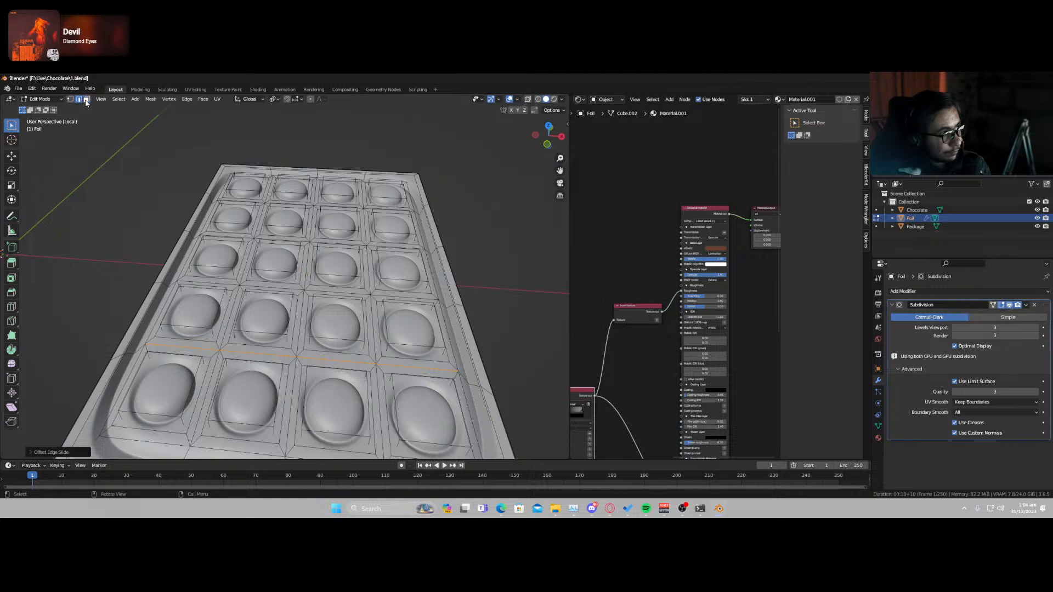
# - Return the foil to Object Mode, check its smoothed surface and save the file
pyautogui.press('Tab')
pyautogui.scroll(-5, 246, 356)
pyautogui.scroll(4, 246, 357)
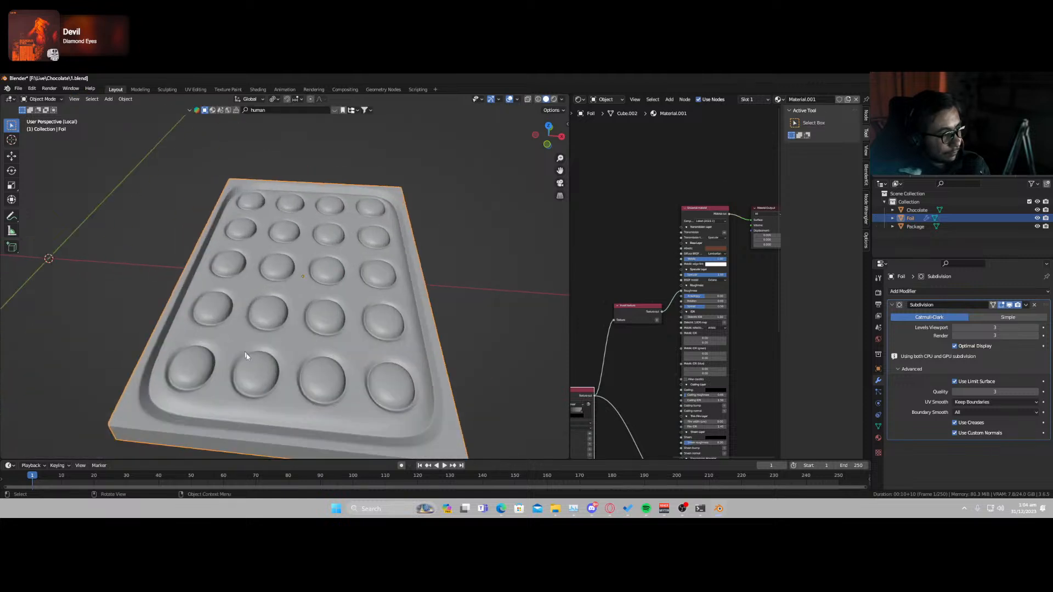
pyautogui.moveTo(246, 357)
pyautogui.mouseDown(button='middle')
pyautogui.moveTo(217, 330)
pyautogui.moveTo(182, 328)
pyautogui.moveTo(186, 349)
pyautogui.moveTo(208, 342)
pyautogui.moveTo(211, 329)
pyautogui.moveTo(241, 350)
pyautogui.moveTo(245, 337)
pyautogui.mouseUp(button='middle')
pyautogui.hotkey('ctrl', 's')
pyautogui.scroll(-3, 244, 337)
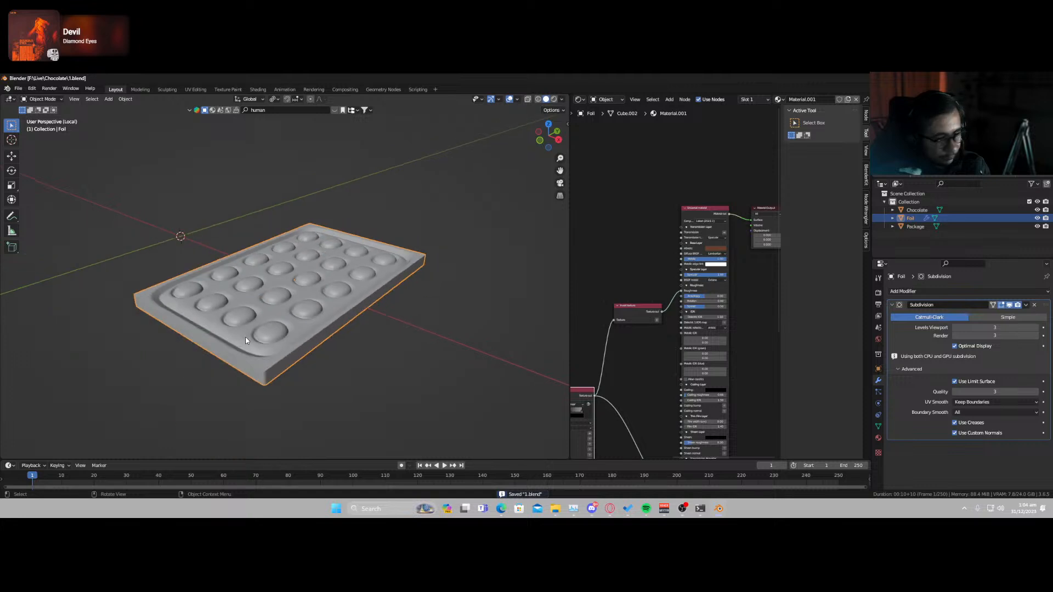
# - Examine the foil's cups, rim and side walls in rendered shading, from the top view and from low angles
pyautogui.press('KP_7')
pyautogui.scroll(-3, 250, 337)
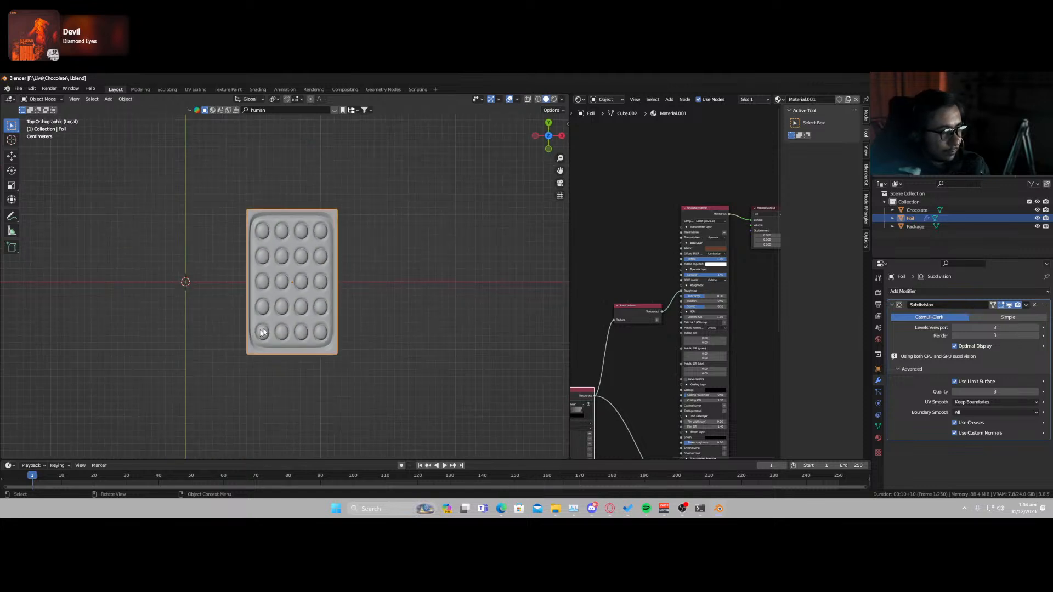
pyautogui.press('z')
pyautogui.click(306, 285)
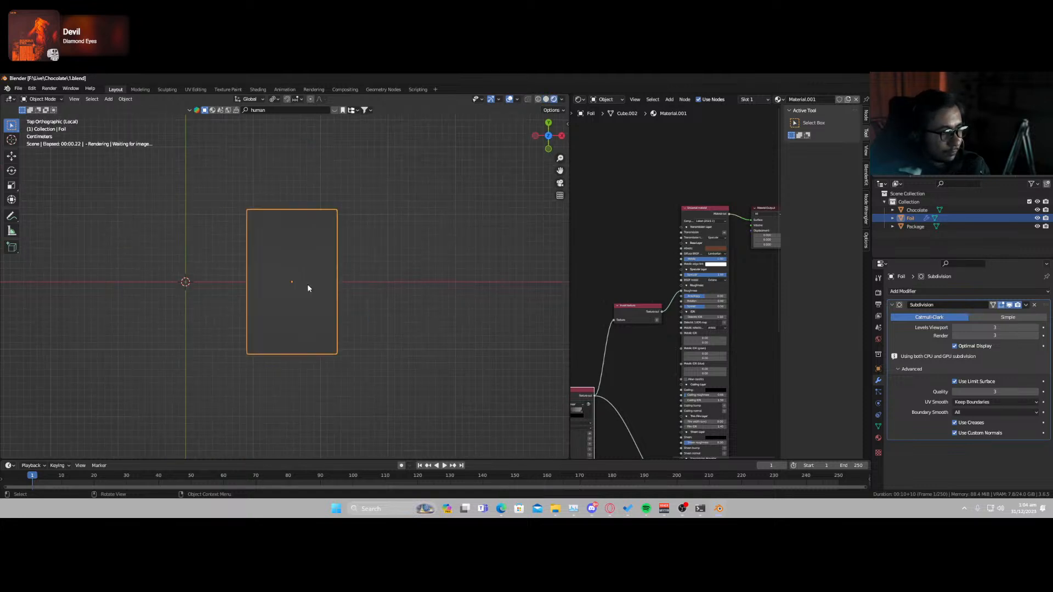
pyautogui.scroll(6, 305, 317)
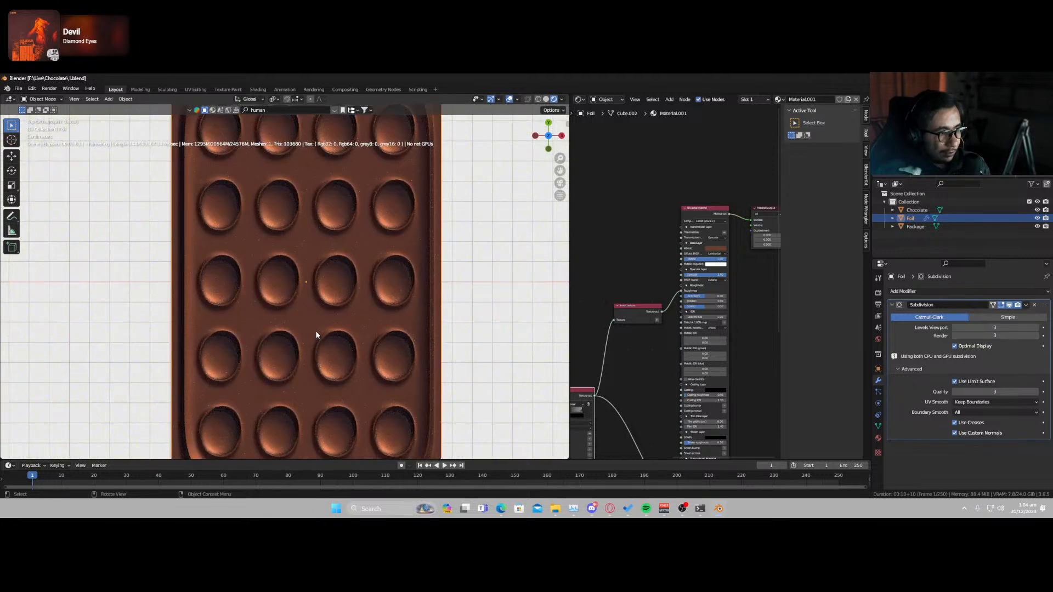
pyautogui.moveTo(314, 333); pyautogui.dragTo(296, 274, button='middle')
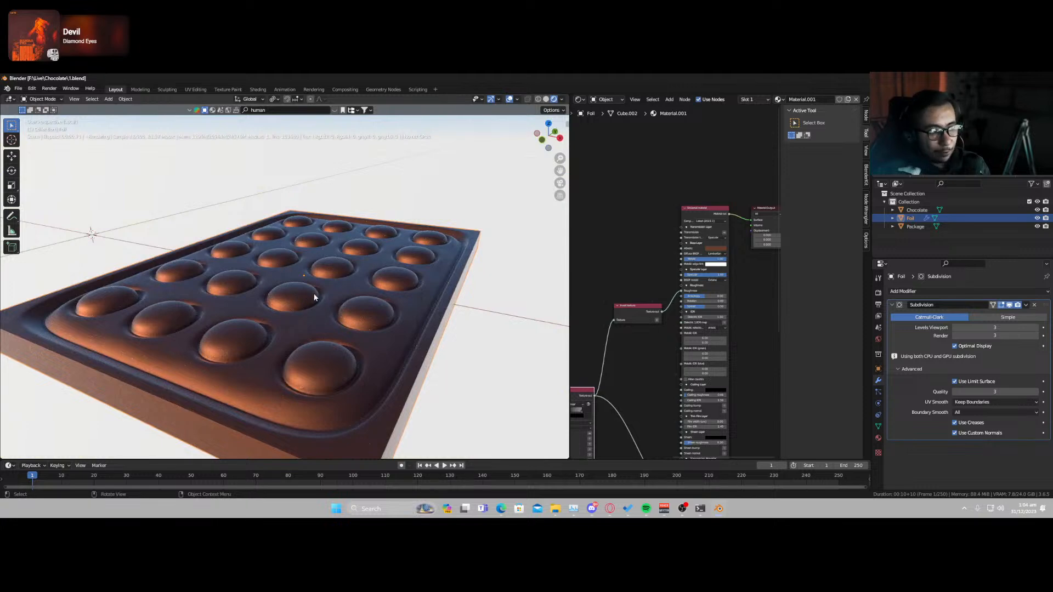
pyautogui.scroll(-3, 329, 362)
pyautogui.scroll(3, 311, 370)
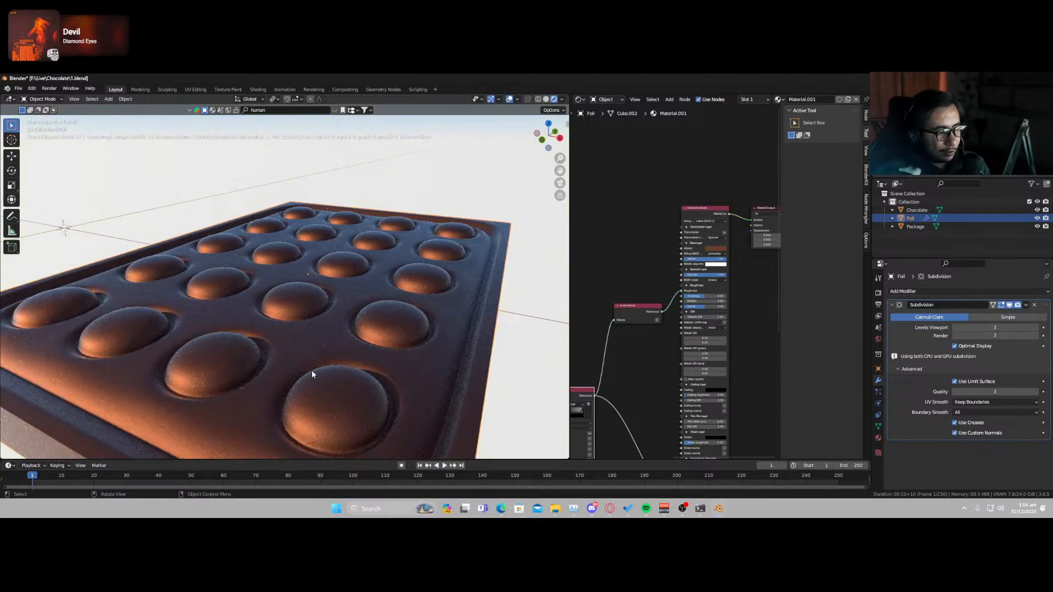
pyautogui.scroll(-3, 309, 375)
pyautogui.moveTo(309, 373)
pyautogui.mouseDown(button='middle')
pyautogui.moveTo(310, 352)
pyautogui.moveTo(313, 364)
pyautogui.mouseUp(button='middle')
pyautogui.scroll(2, 291, 319)
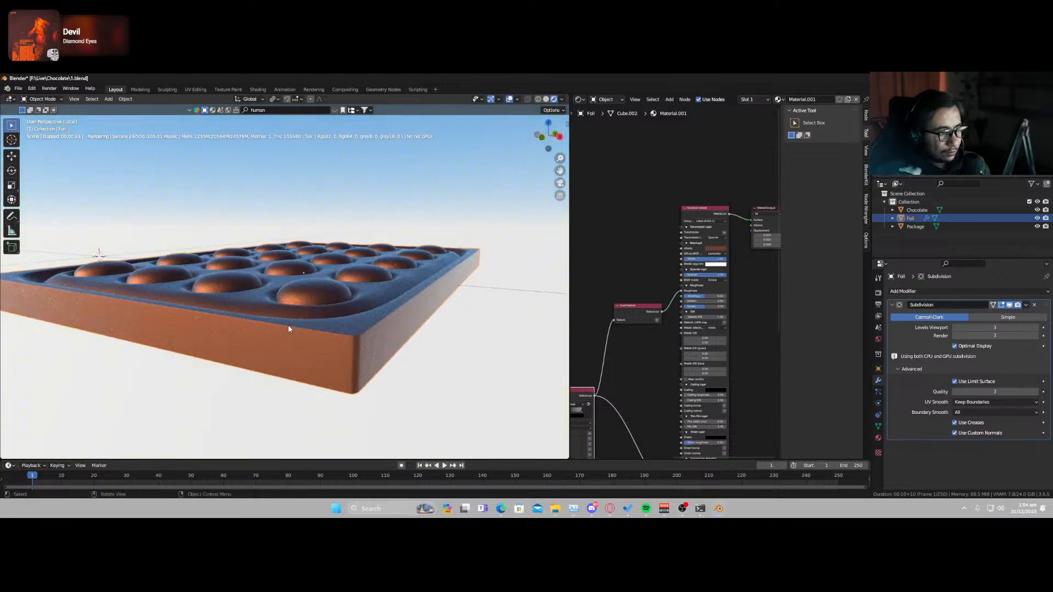
pyautogui.moveTo(288, 325); pyautogui.dragTo(304, 340, button='middle')
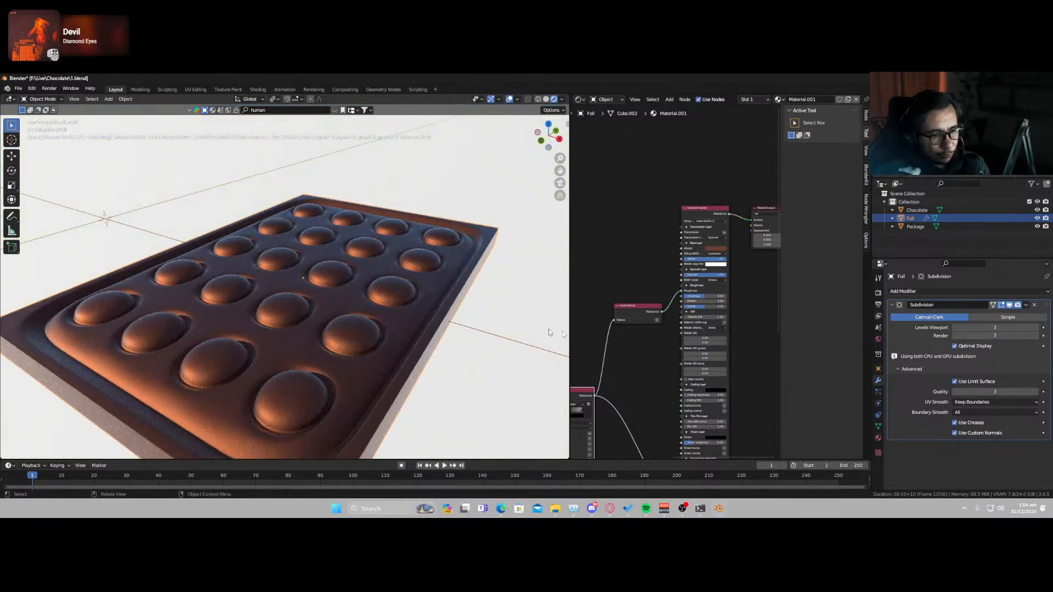
# - Add a Vertex displacement node to the foil material's Displacement input and move the Bump link to the node's Texture input
pyautogui.scroll(-3, 662, 340)
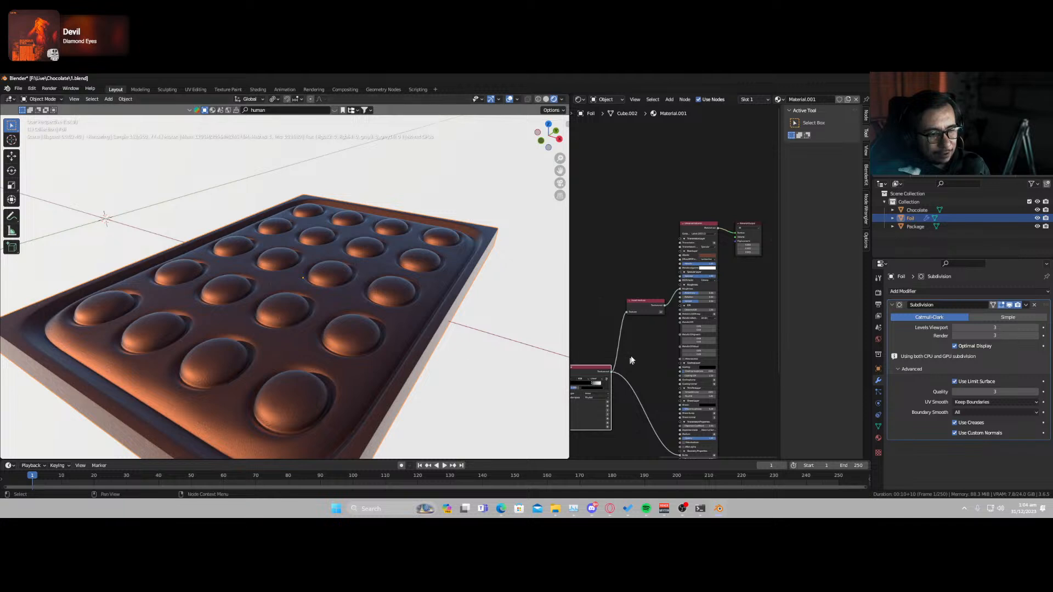
pyautogui.scroll(-1, 652, 351)
pyautogui.moveTo(648, 356); pyautogui.dragTo(623, 235, button='middle')
pyautogui.scroll(3, 612, 376)
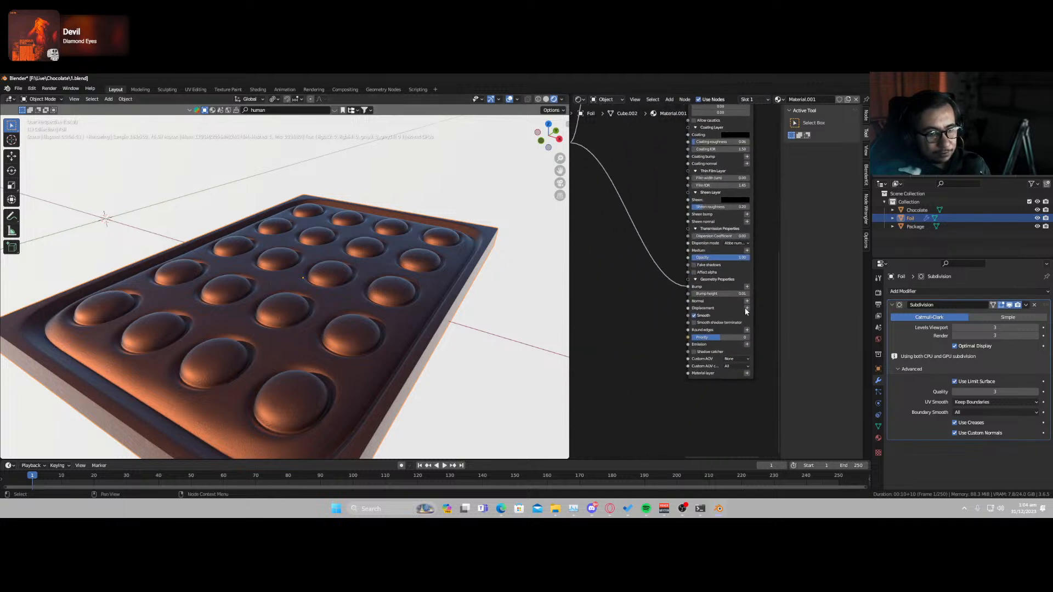
pyautogui.click(746, 308)
pyautogui.moveTo(752, 323)
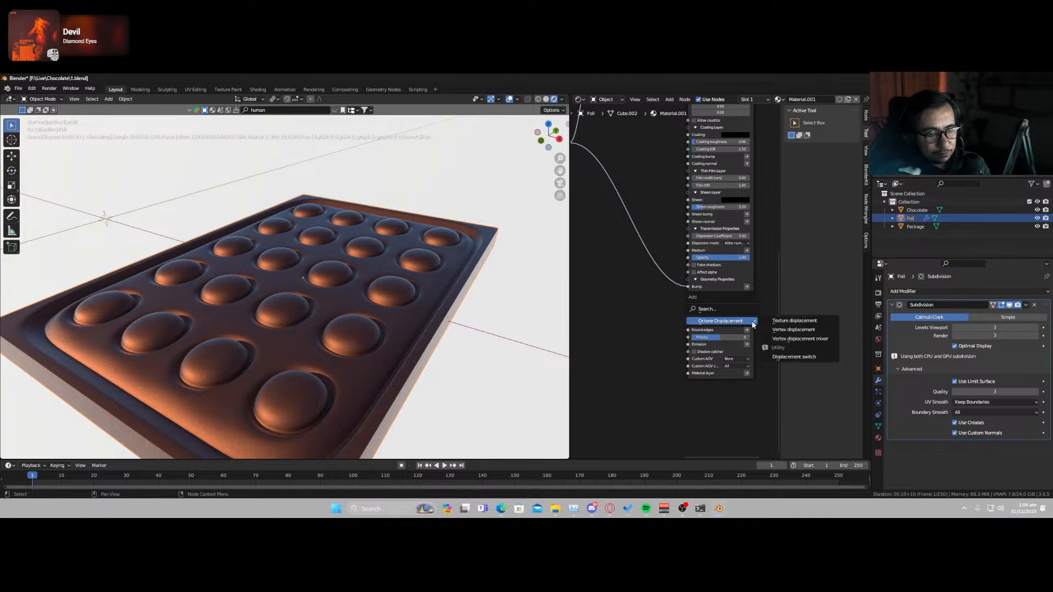
pyautogui.click(806, 329)
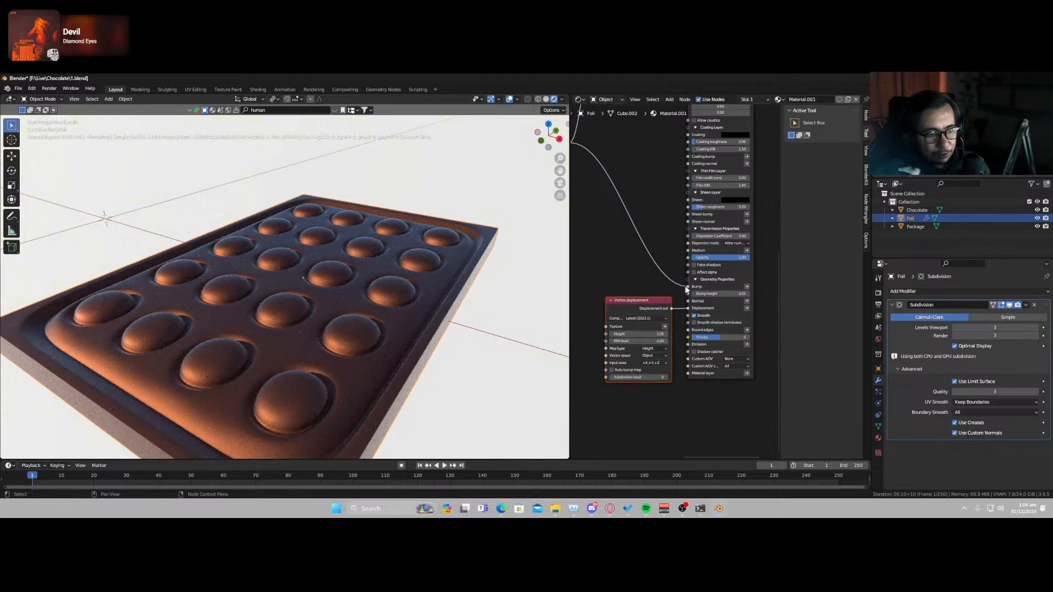
pyautogui.moveTo(686, 289); pyautogui.dragTo(605, 326)
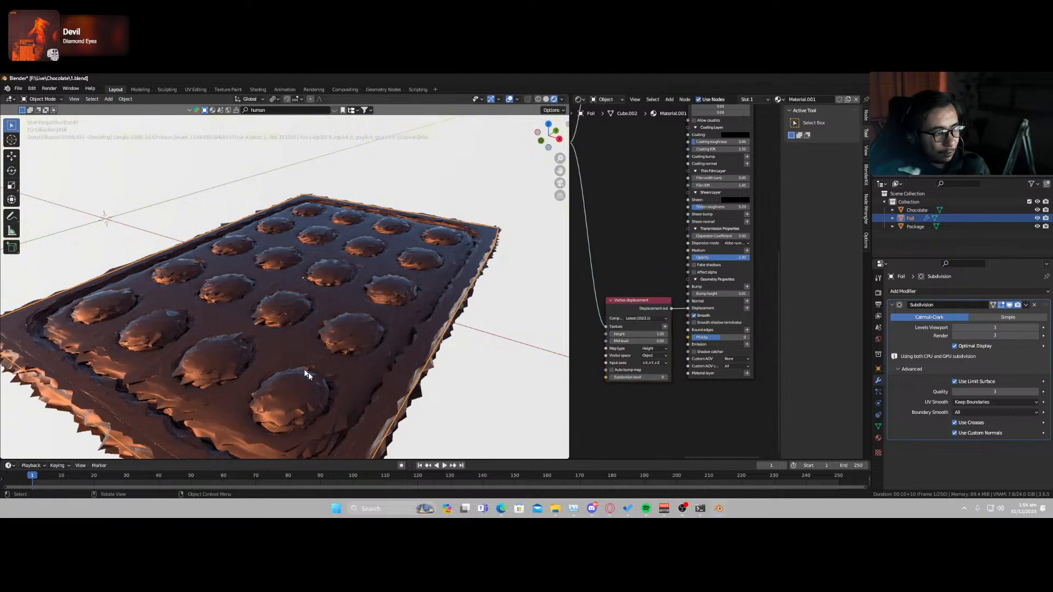
# - Set the Vertex displacement node's subdivision level to 2
pyautogui.scroll(3, 655, 378)
pyautogui.moveTo(656, 314); pyautogui.dragTo(721, 221, button='middle')
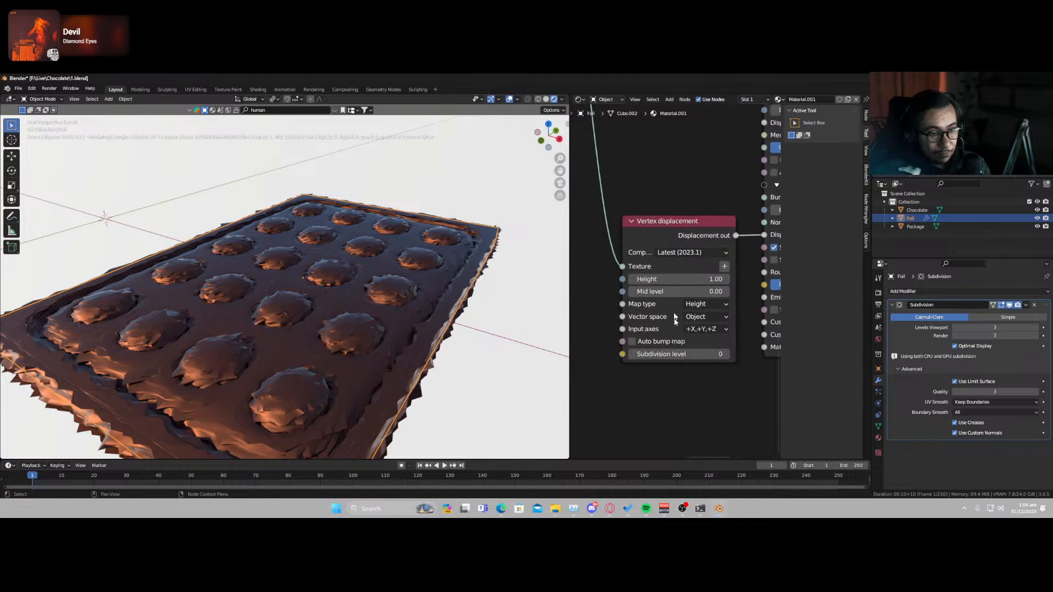
pyautogui.click(693, 352)
pyautogui.write('2')
pyautogui.press('Return')
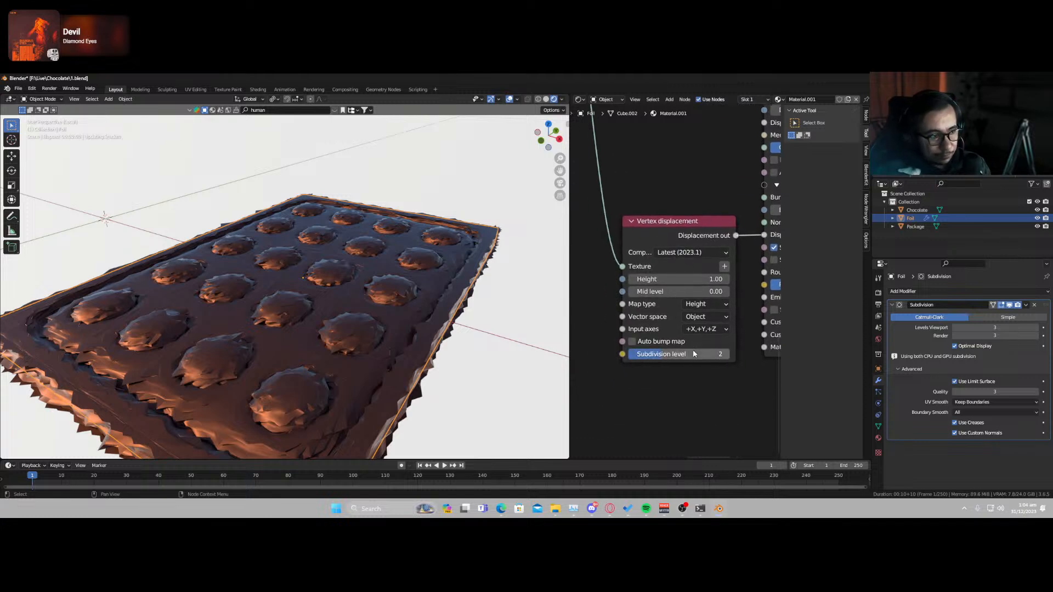
# - Switch the viewport to solid shading, save the file and return to rendered shading
pyautogui.press('z')
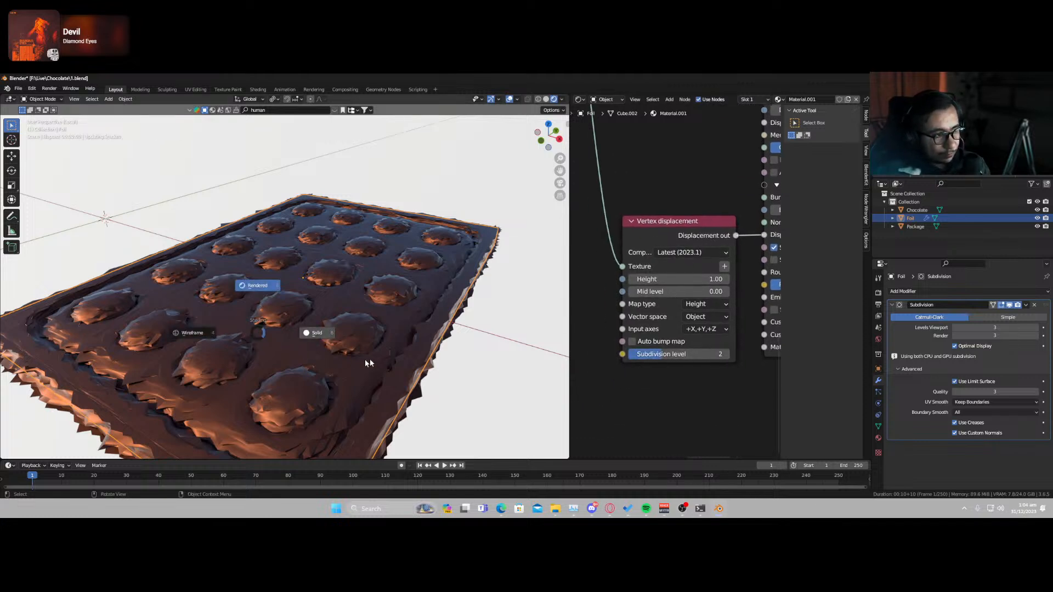
pyautogui.click(420, 321)
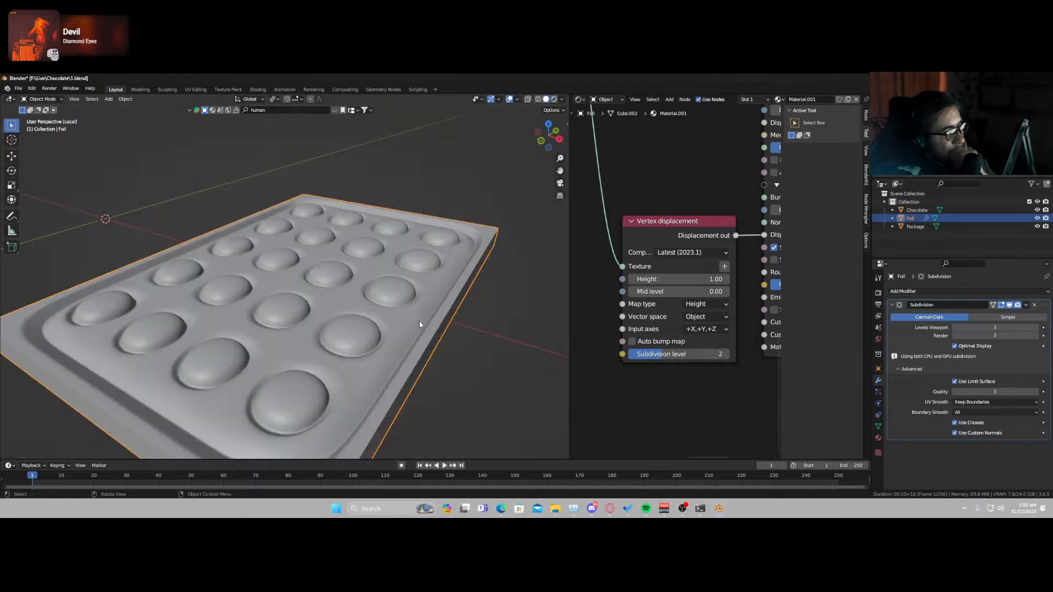
pyautogui.hotkey('ctrl', 's')
pyautogui.press('z')
pyautogui.click(395, 311)
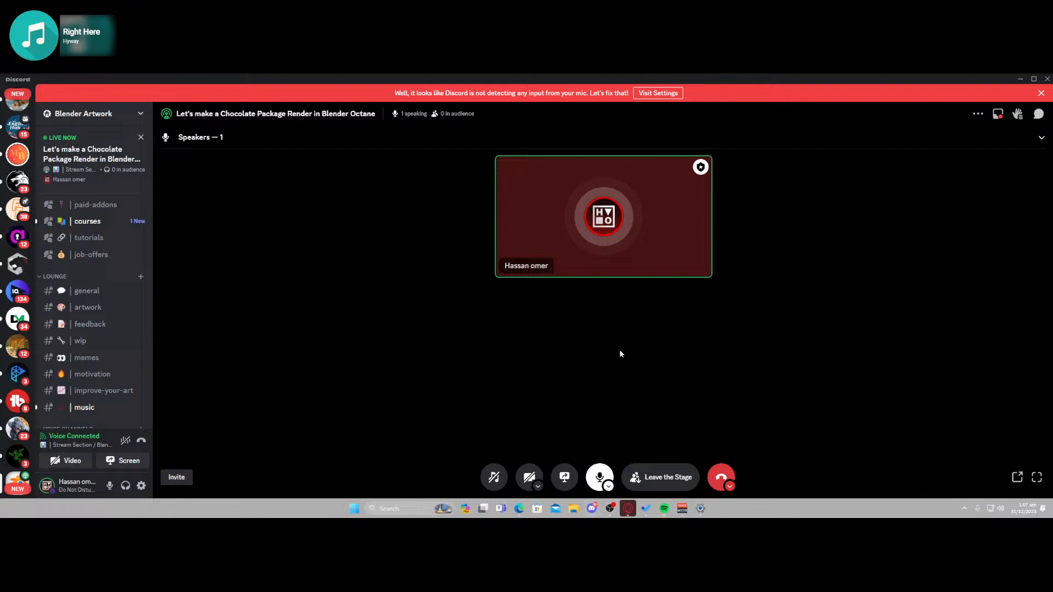
# - Leave the Discord stage window and show the desktop
pyautogui.click(528, 476)
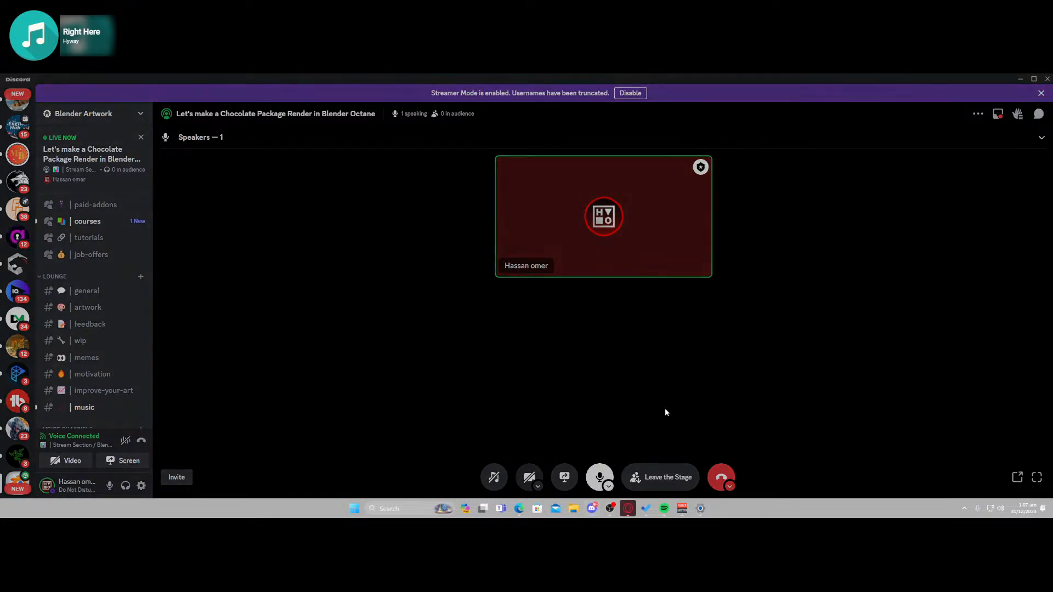
pyautogui.click(794, 351)
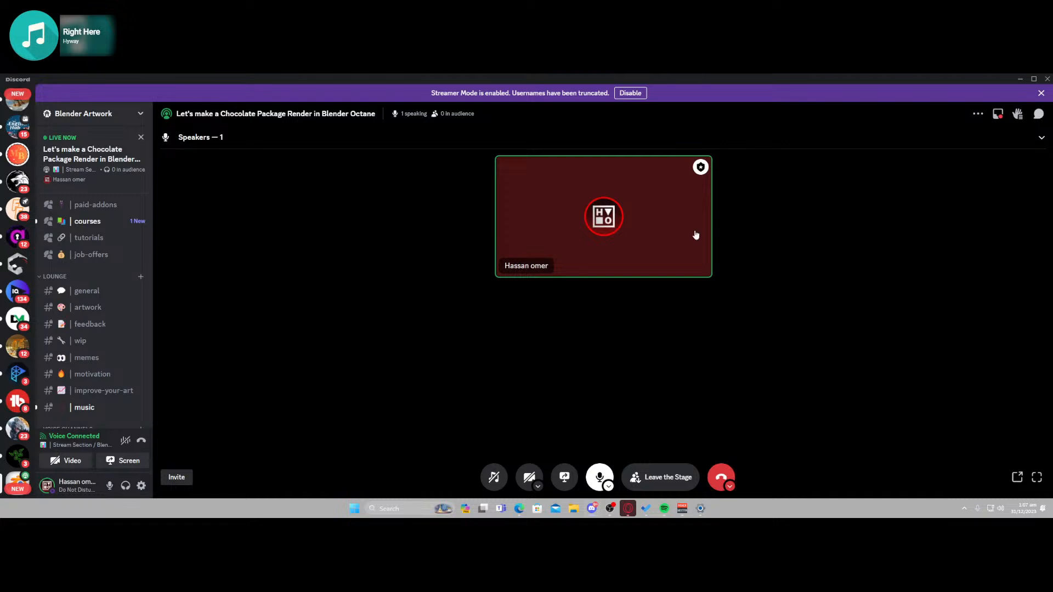
pyautogui.press('super+d')
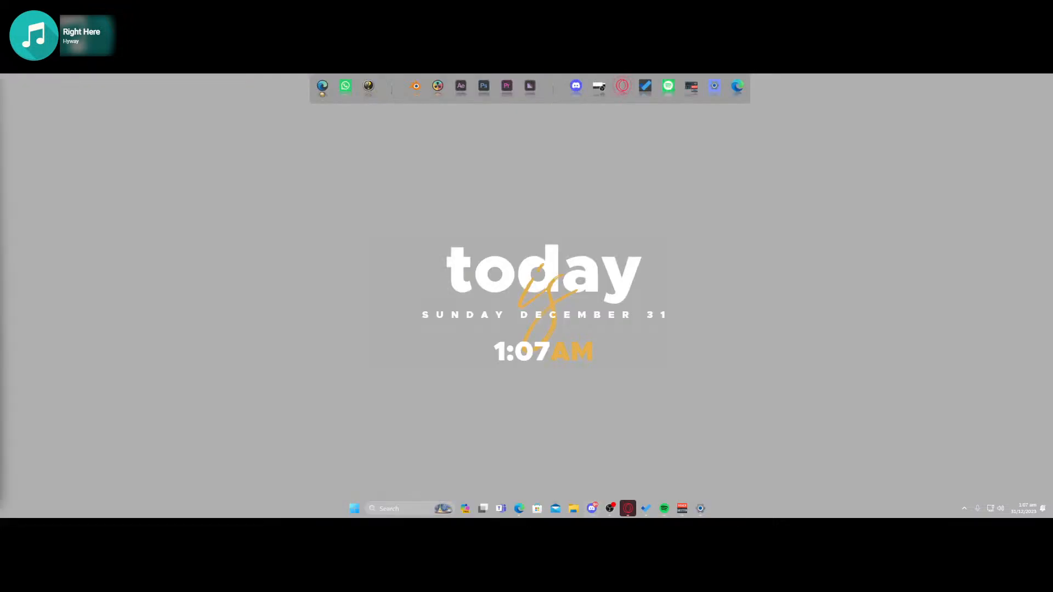
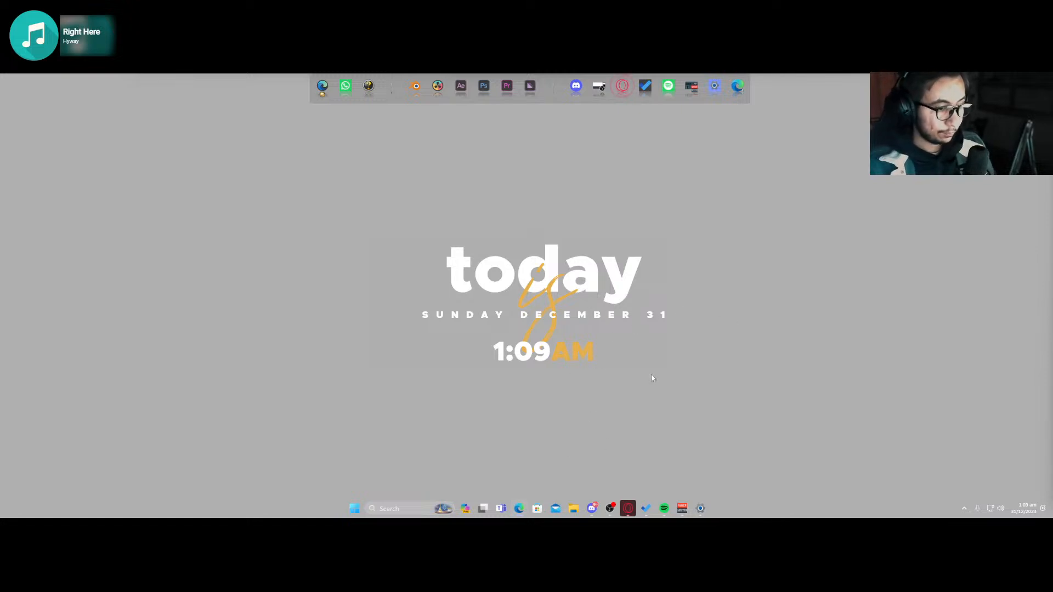
# - Start OctaneServer Prime and activate its STAND-SUB-T1 licence through the activation status dialog
pyautogui.press('super')
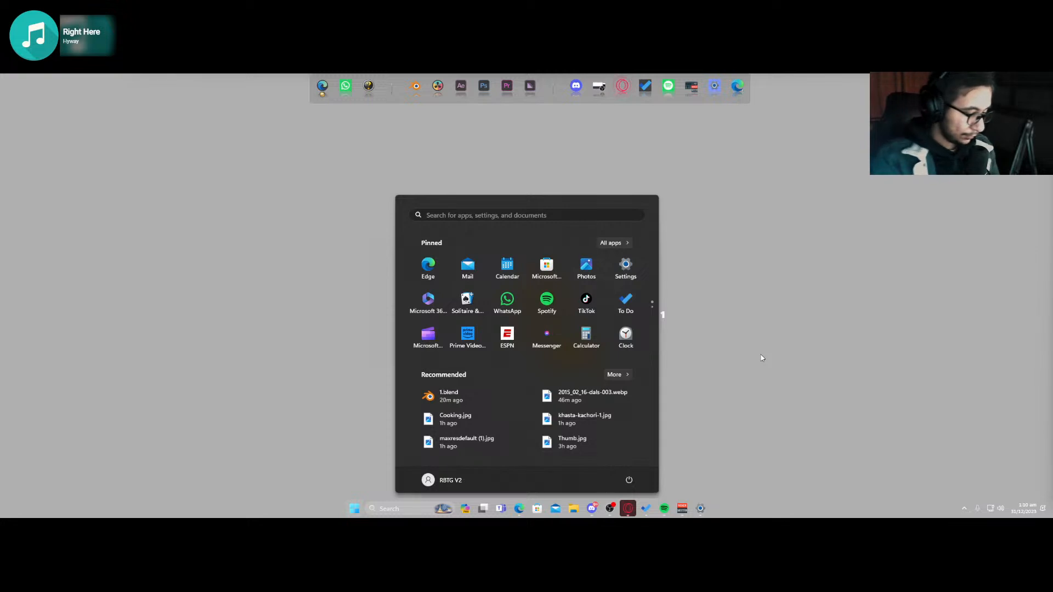
pyautogui.write('oct')
pyautogui.press('Down')
pyautogui.press('Return')
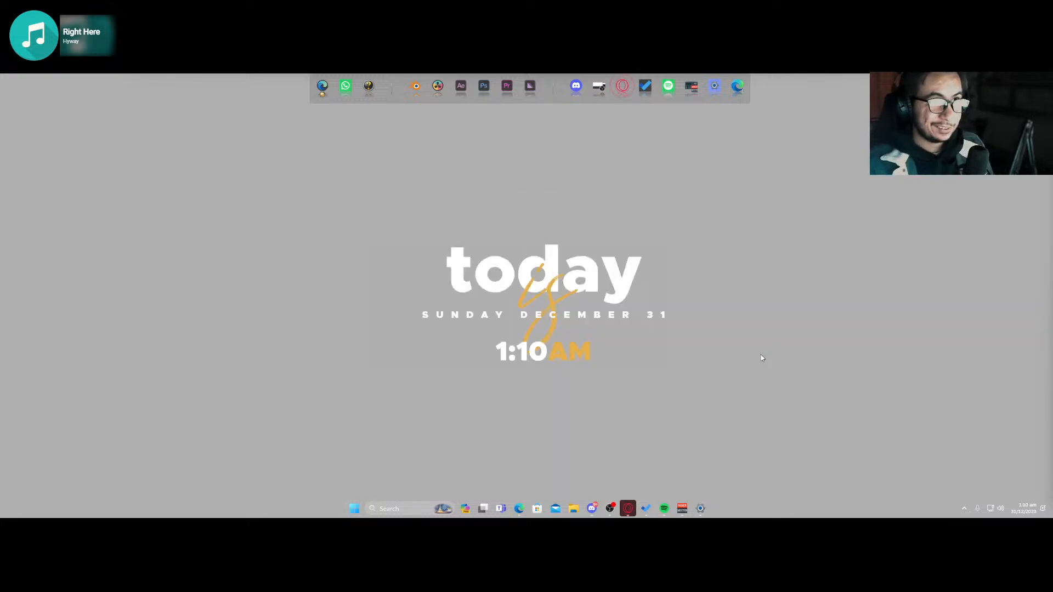
pyautogui.click(963, 508)
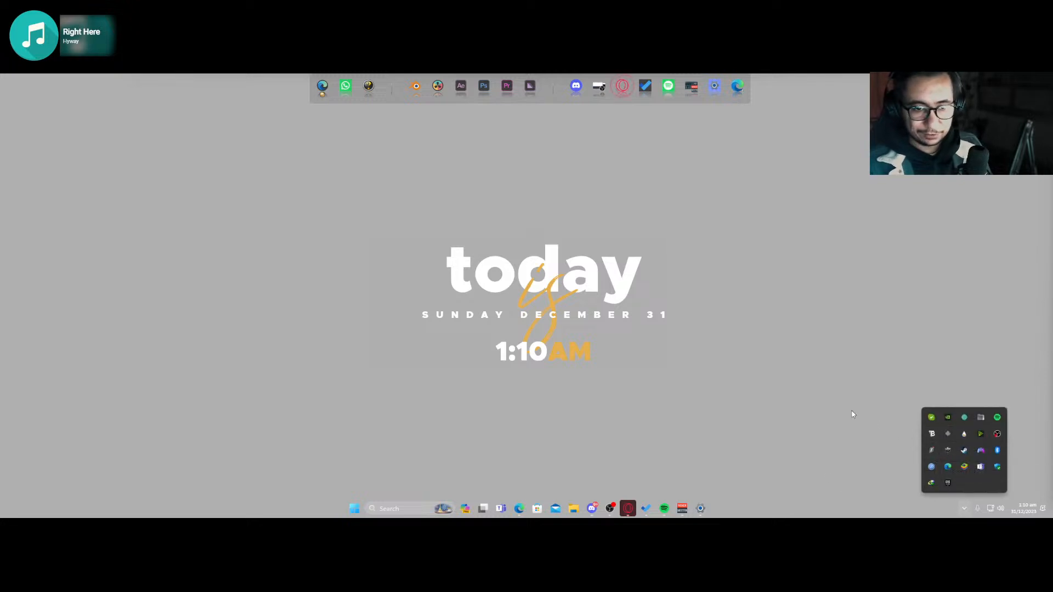
pyautogui.click(948, 451)
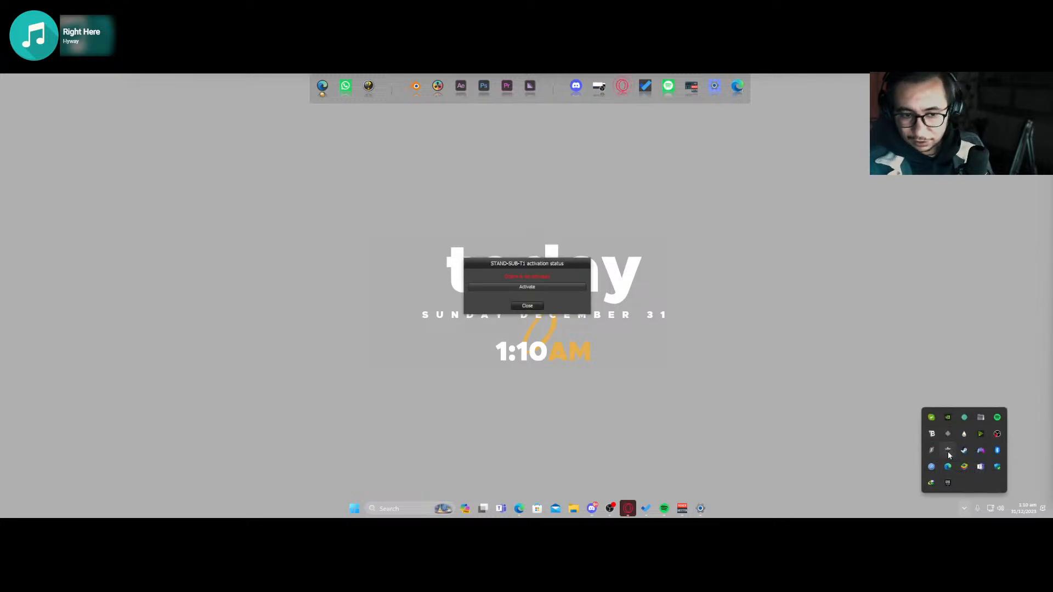
pyautogui.click(538, 286)
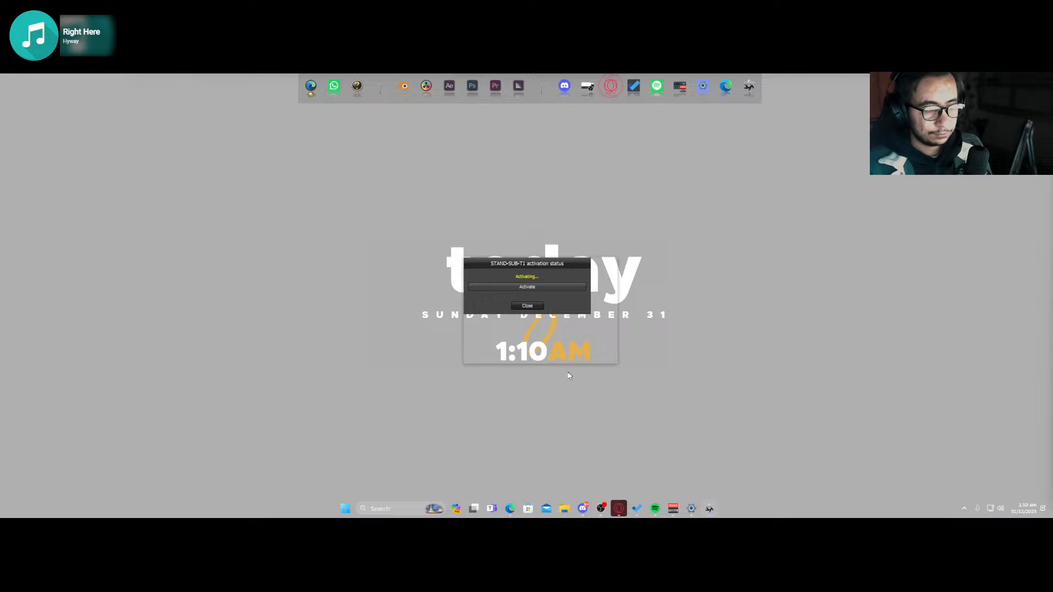
pyautogui.click(538, 353)
# - Launch Blender Octane Edition and open the most recent file, 1.blend
pyautogui.press('super')
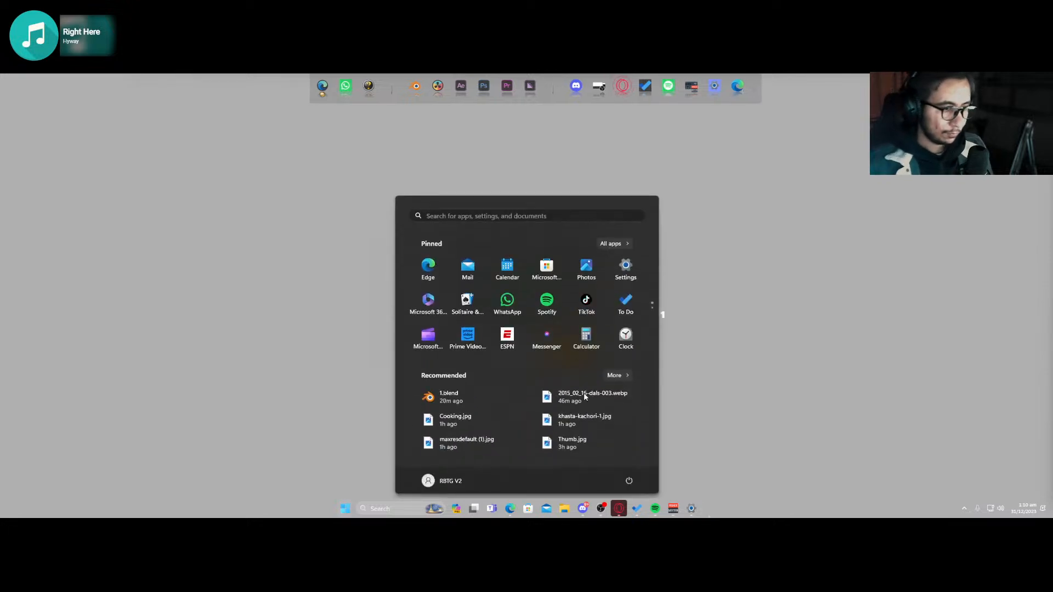
pyautogui.write('bl')
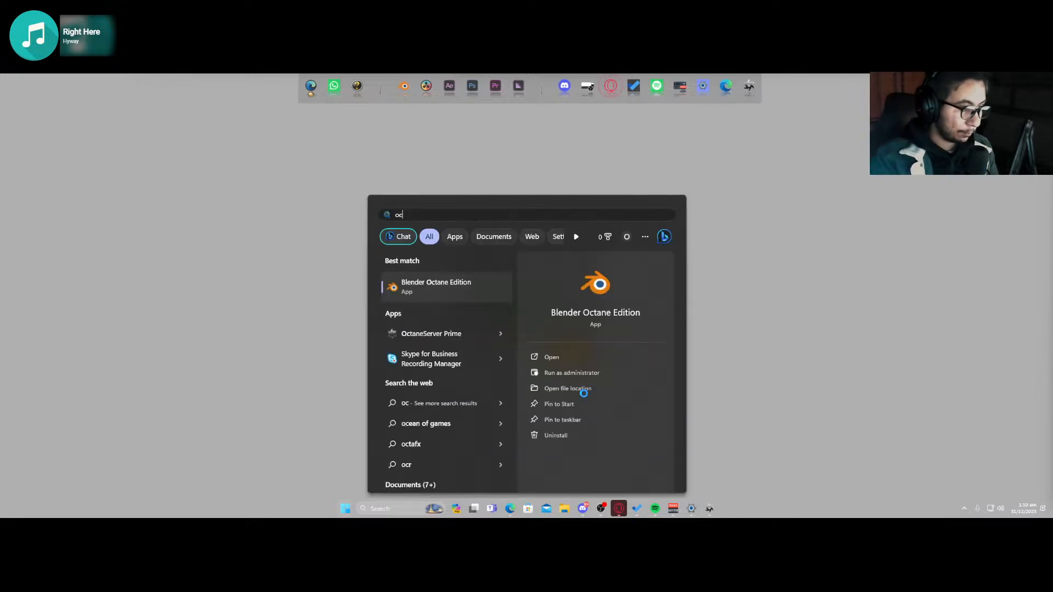
pyautogui.press('Return')
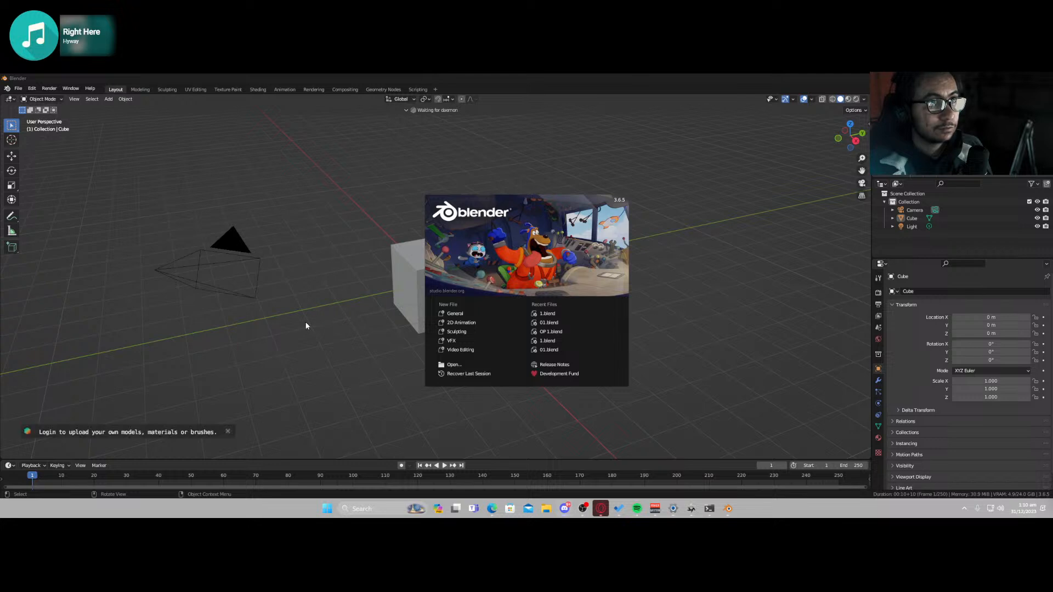
pyautogui.click(547, 313)
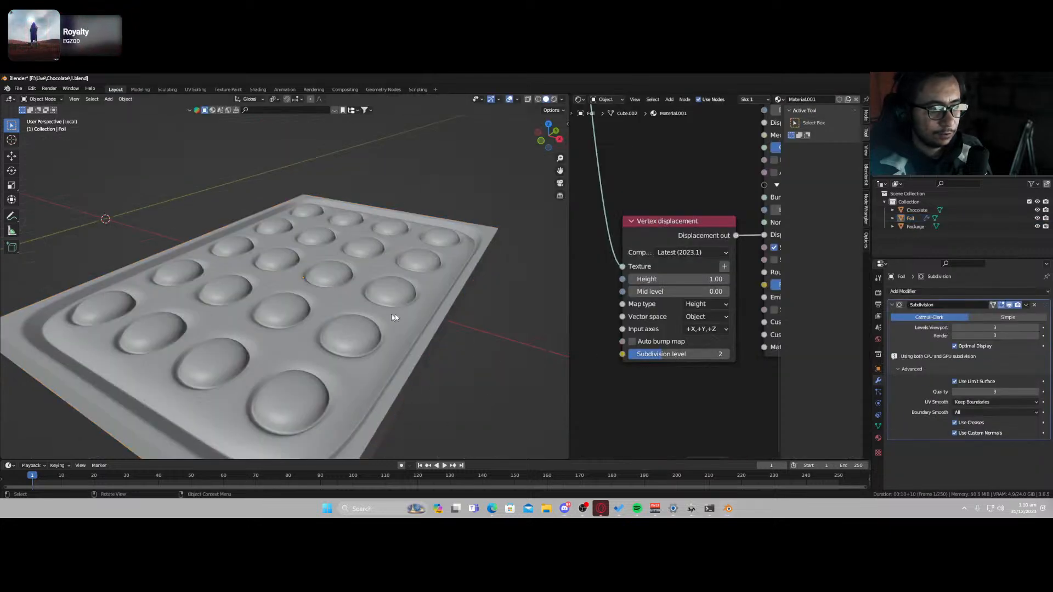
# - Set the Vertex displacement node's subdivision level to 0 and switch the viewport to rendered shading
pyautogui.click(665, 354)
pyautogui.write('0')
pyautogui.press('Return')
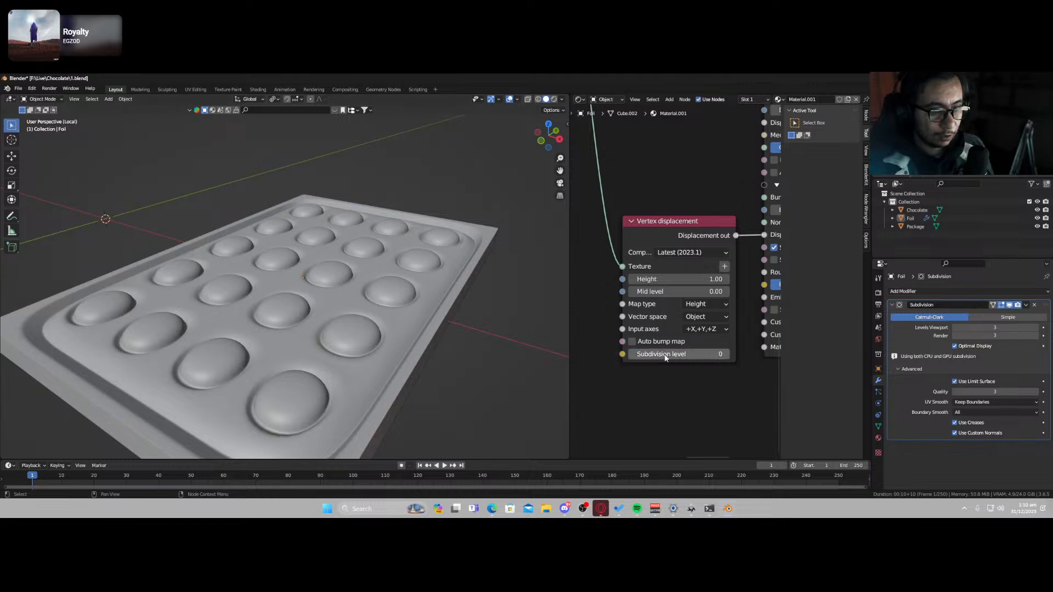
pyautogui.press('z')
pyautogui.click(256, 290)
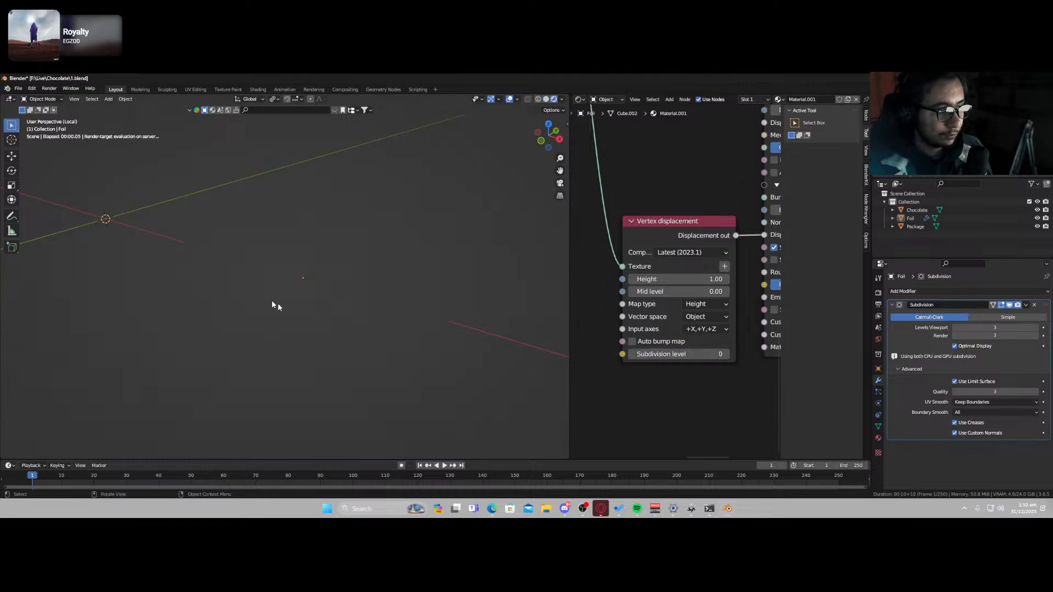
# - Set the Vertex displacement node's Height to 0.1 and check the foil from a low angle
pyautogui.click(690, 279)
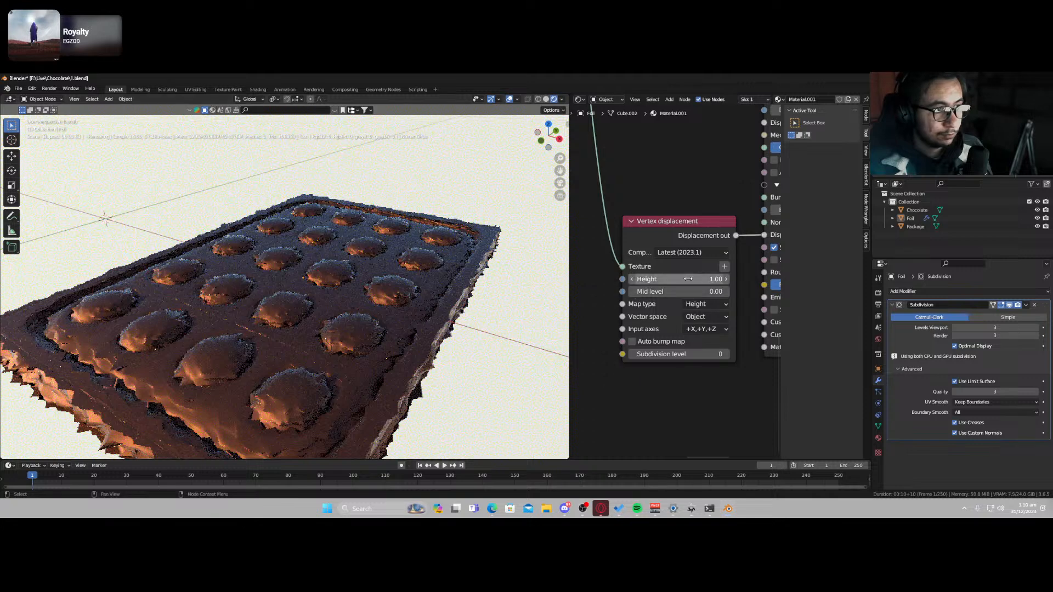
pyautogui.write('.1')
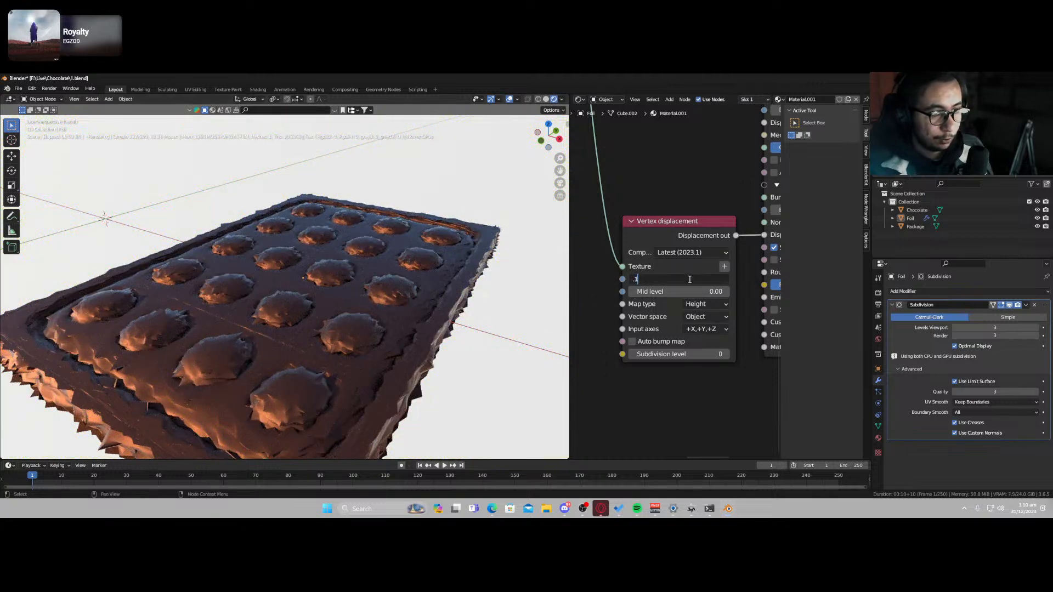
pyautogui.press('Return')
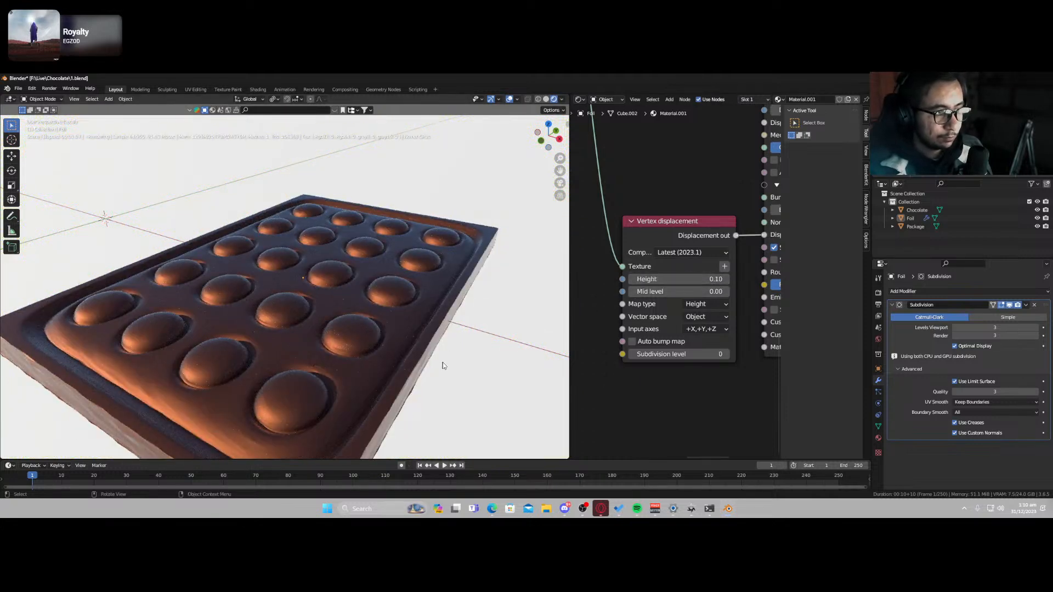
pyautogui.moveTo(443, 366); pyautogui.dragTo(357, 327, button='middle')
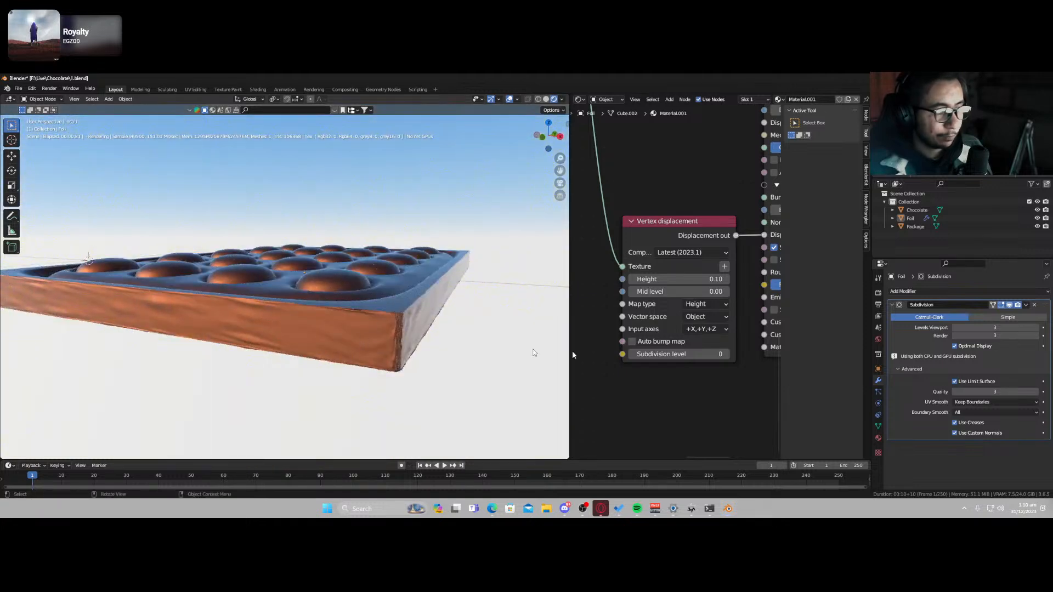
# - Enable Auto bump map on the Vertex displacement node and apply Shade Auto Smooth to the foil
pyautogui.click(634, 343)
pyautogui.moveTo(387, 312); pyautogui.dragTo(361, 332, button='middle')
pyautogui.rightClick(319, 346)
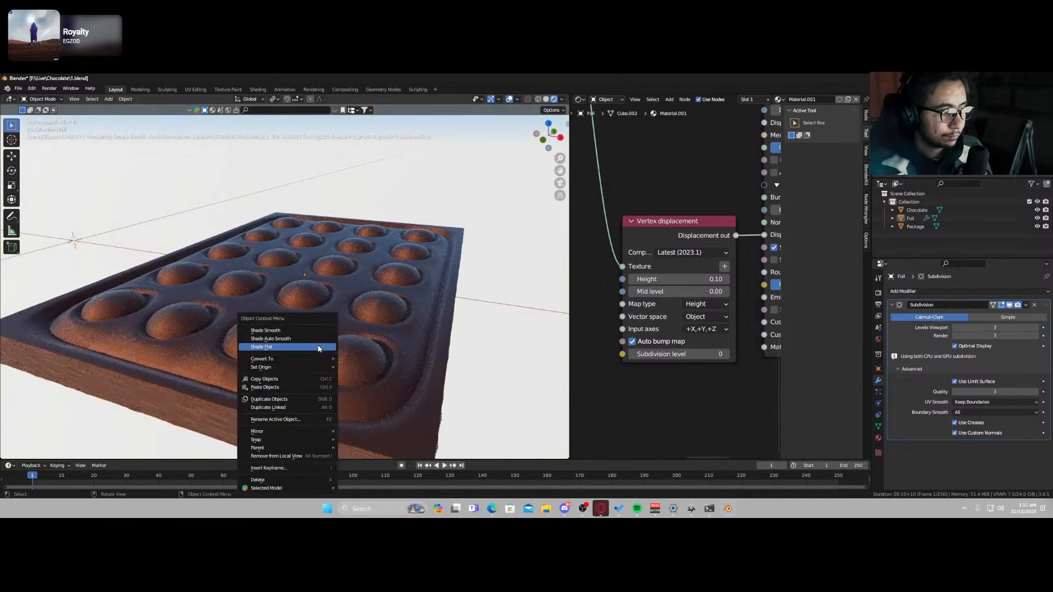
pyautogui.click(318, 338)
# - Turn off Auto bump map on the Vertex displacement node and exit the foil's local view
pyautogui.scroll(2, 689, 376)
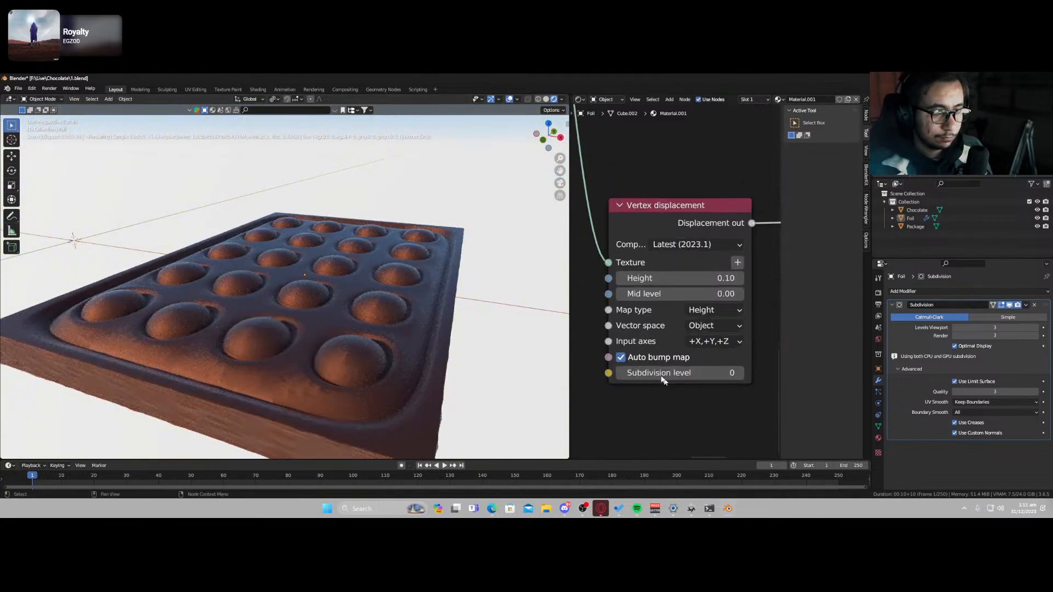
pyautogui.click(638, 357)
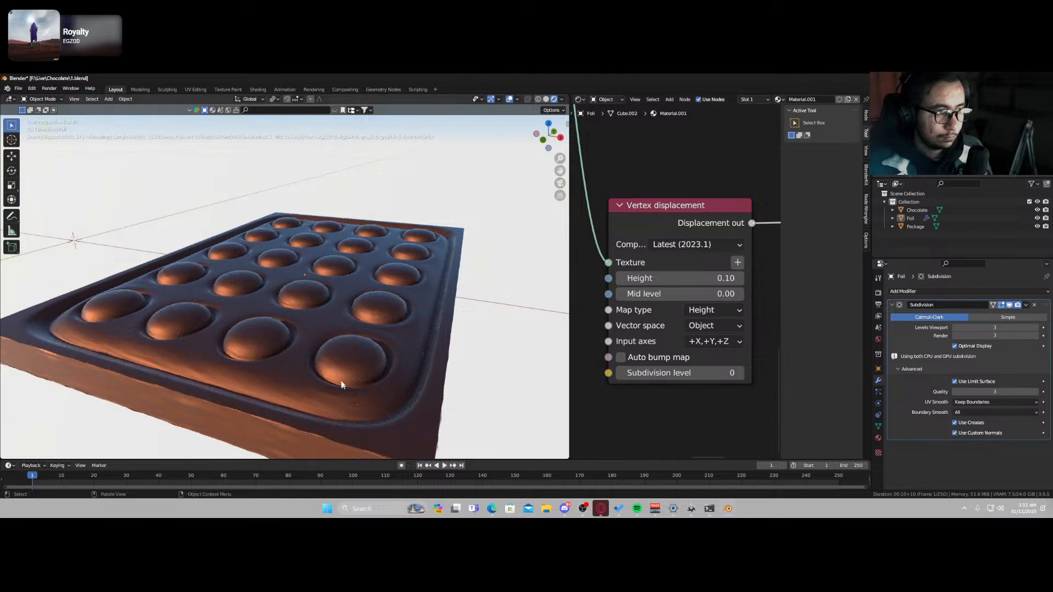
pyautogui.moveTo(340, 422); pyautogui.dragTo(303, 325, button='middle')
pyautogui.scroll(-5, 326, 389)
pyautogui.press('KP_7')
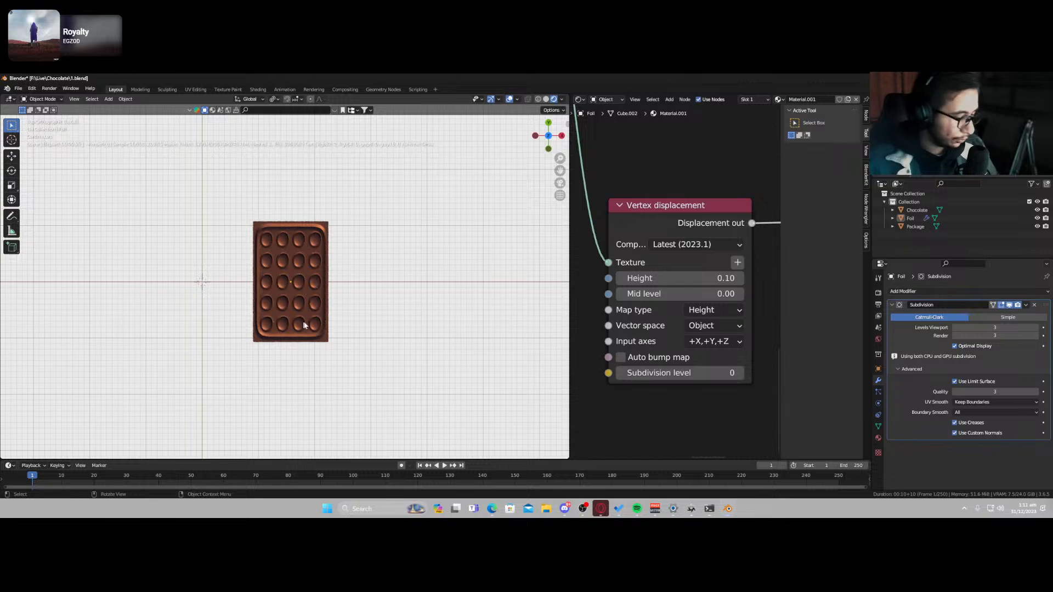
pyautogui.press('KP_Divide')
# - Add a centred horizontal loop cut around the side walls of the Chocolate block in Edit Mode
pyautogui.click(317, 317)
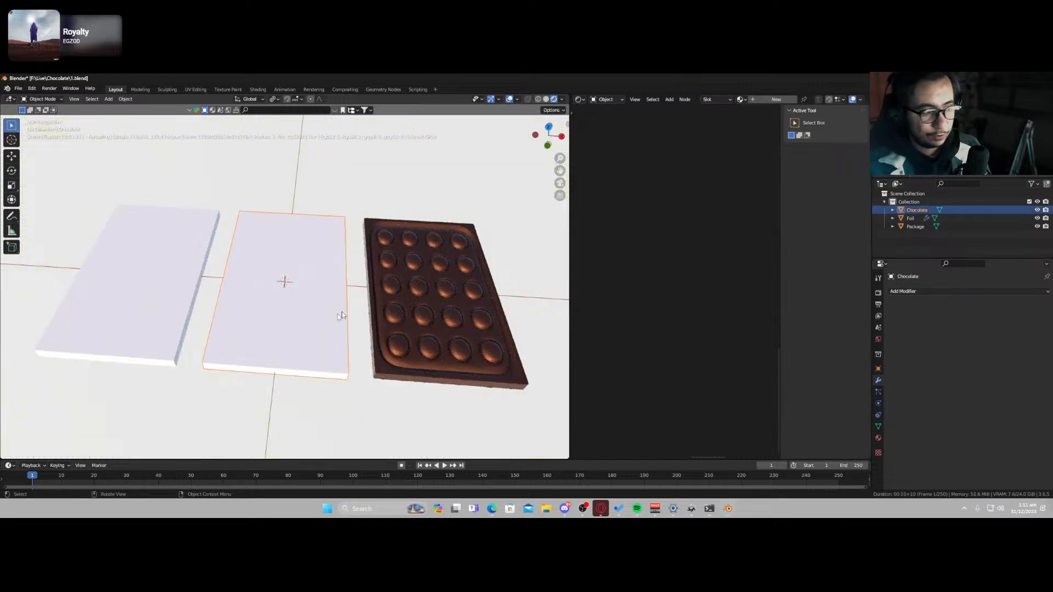
pyautogui.moveTo(326, 392); pyautogui.dragTo(338, 326, button='middle')
pyautogui.press('Tab')
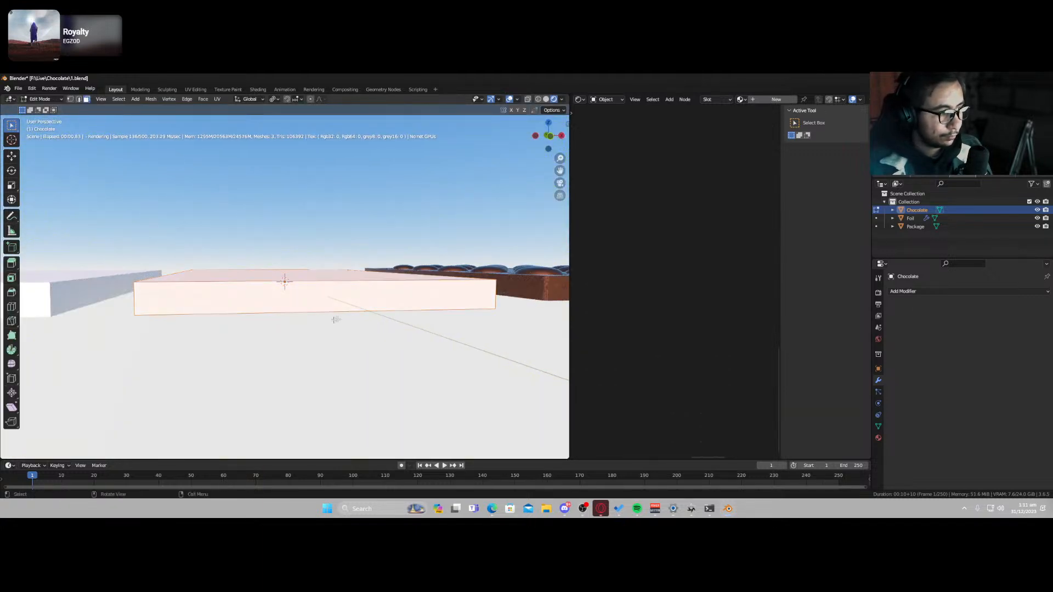
pyautogui.hotkey('ctrl', 'r')
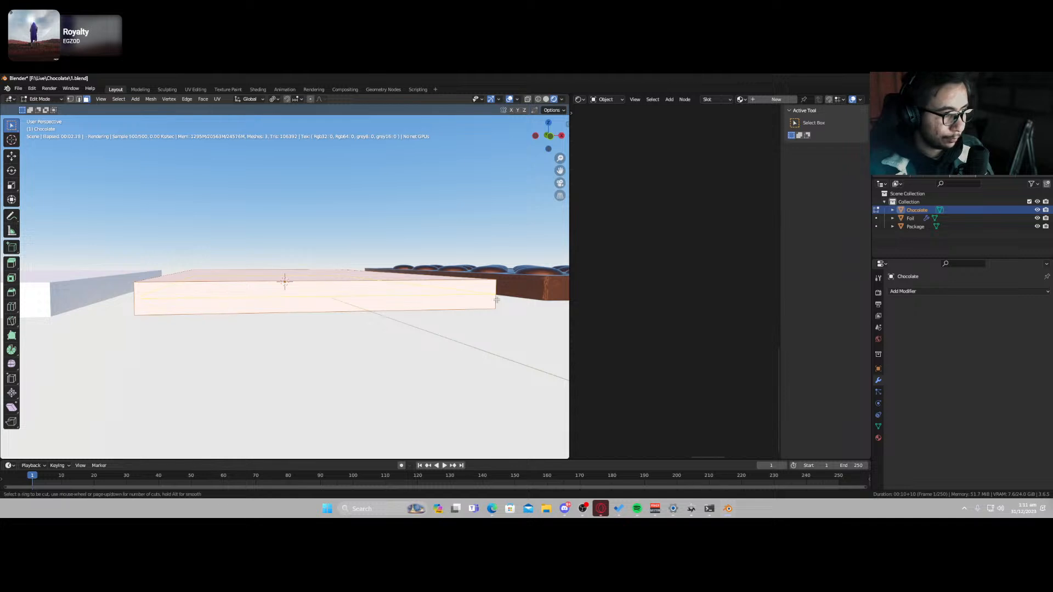
pyautogui.click(496, 300)
pyautogui.click(496, 300)
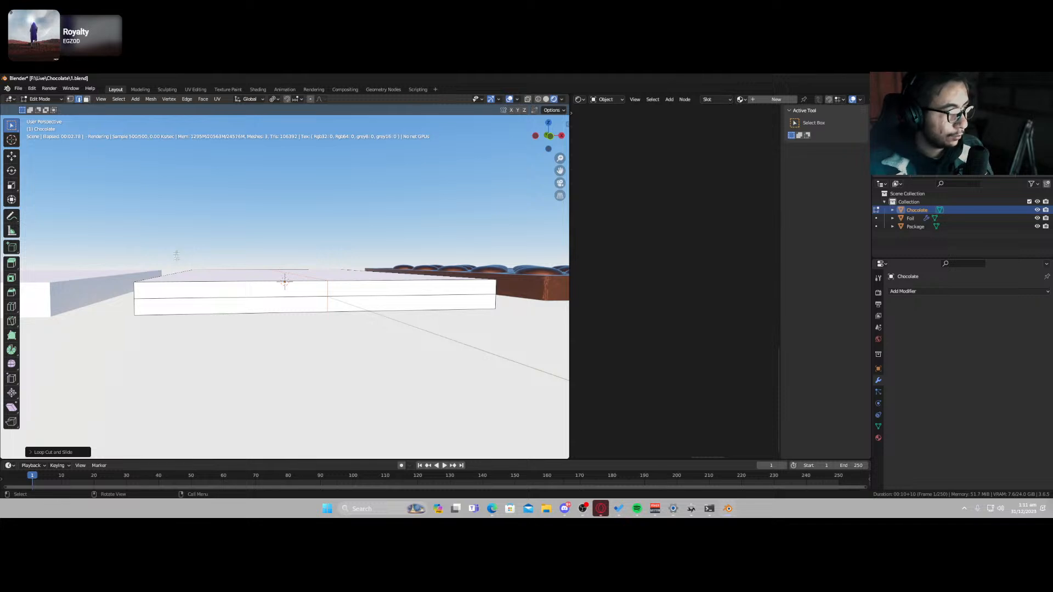
# - In solid X-ray shading and front view, knife-cut a shallow V across the Chocolate block, from one upper corner through its centre to the other
pyautogui.press('KP_1')
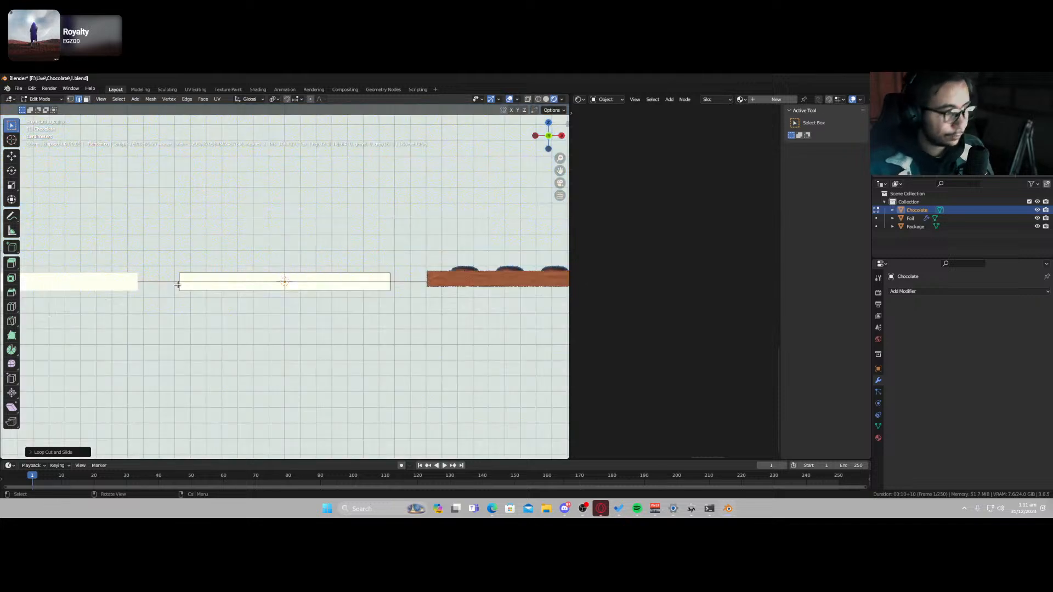
pyautogui.scroll(5, 178, 284)
pyautogui.scroll(-3, 209, 310)
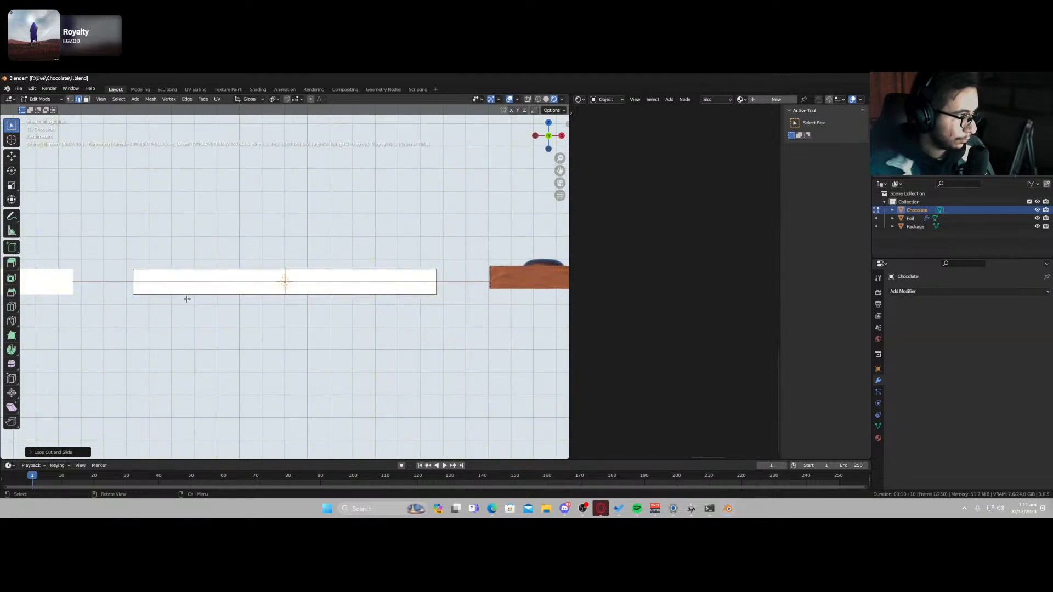
pyautogui.press('z')
pyautogui.click(224, 304)
pyautogui.hotkey('alt', 'z')
pyautogui.hotkey('alt', 'z')
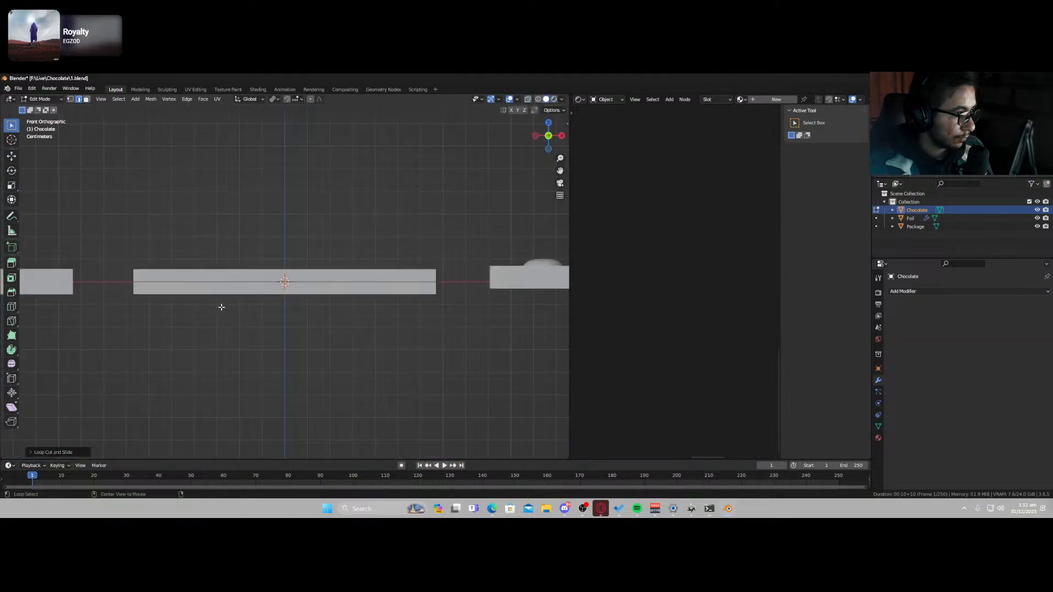
pyautogui.press('k')
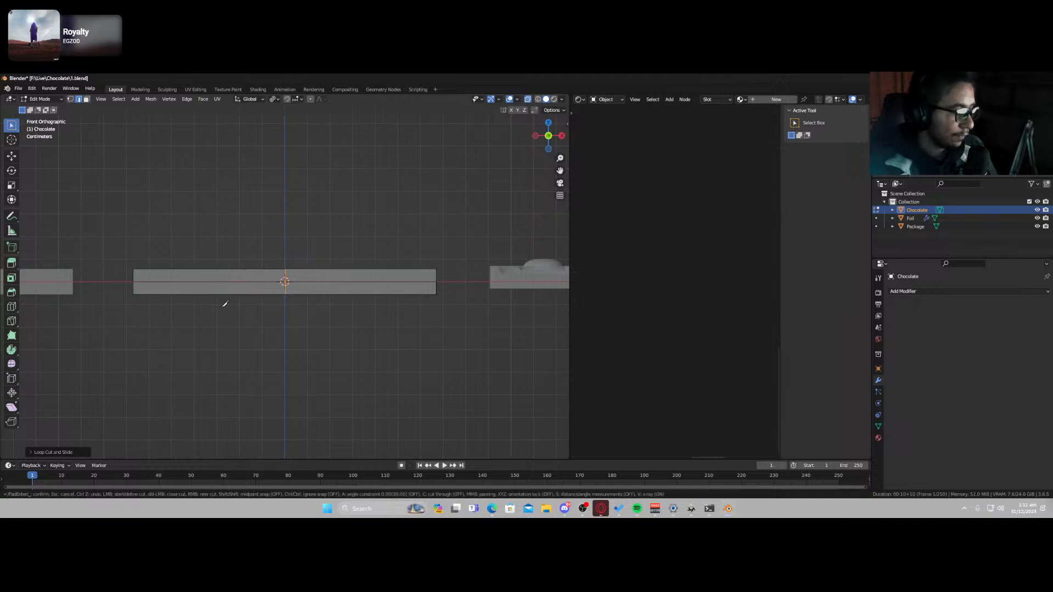
pyautogui.click(133, 269)
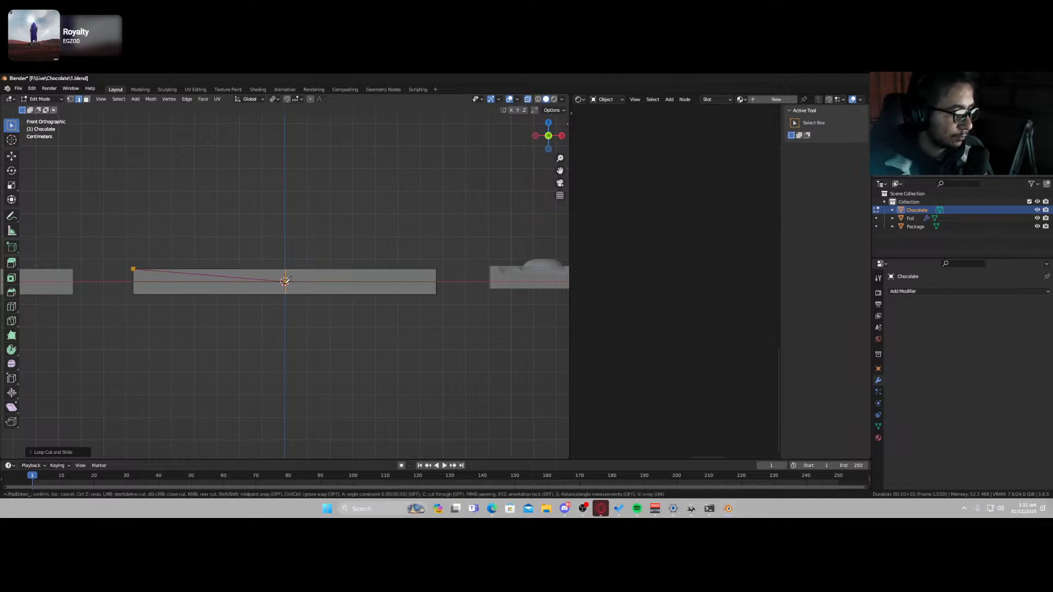
pyautogui.click(285, 281)
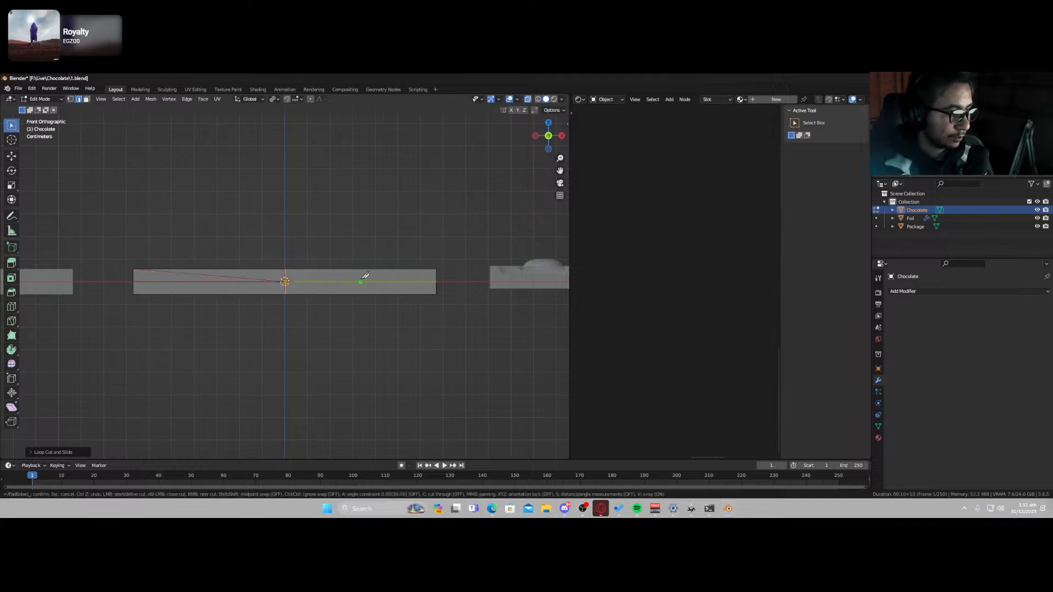
pyautogui.click(435, 268)
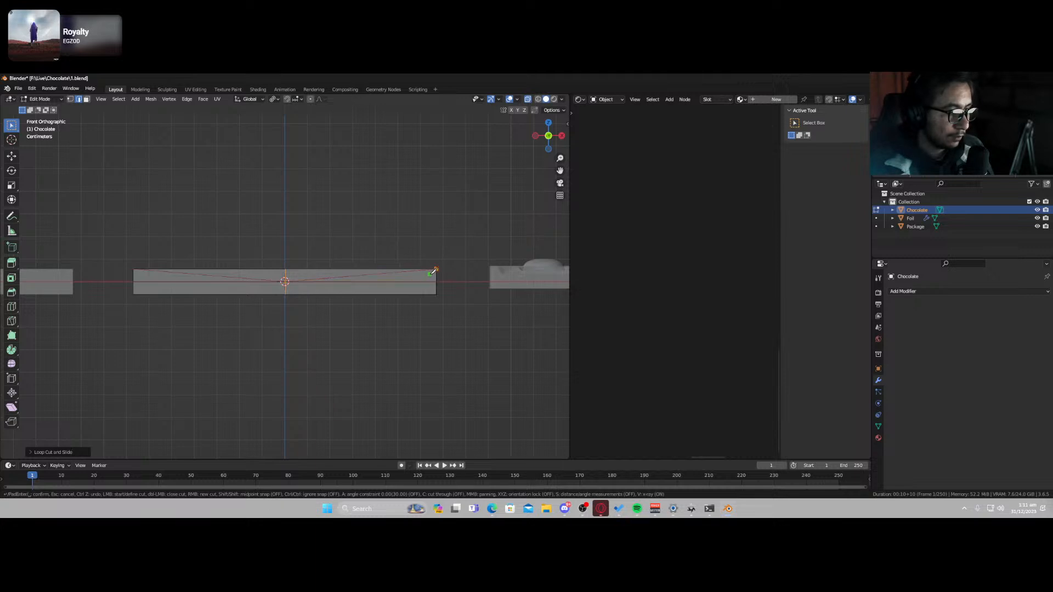
pyautogui.moveTo(332, 292)
pyautogui.mouseDown(button='middle')
pyautogui.moveTo(377, 299)
pyautogui.moveTo(351, 296)
pyautogui.mouseUp(button='middle')
pyautogui.press('KP_1')
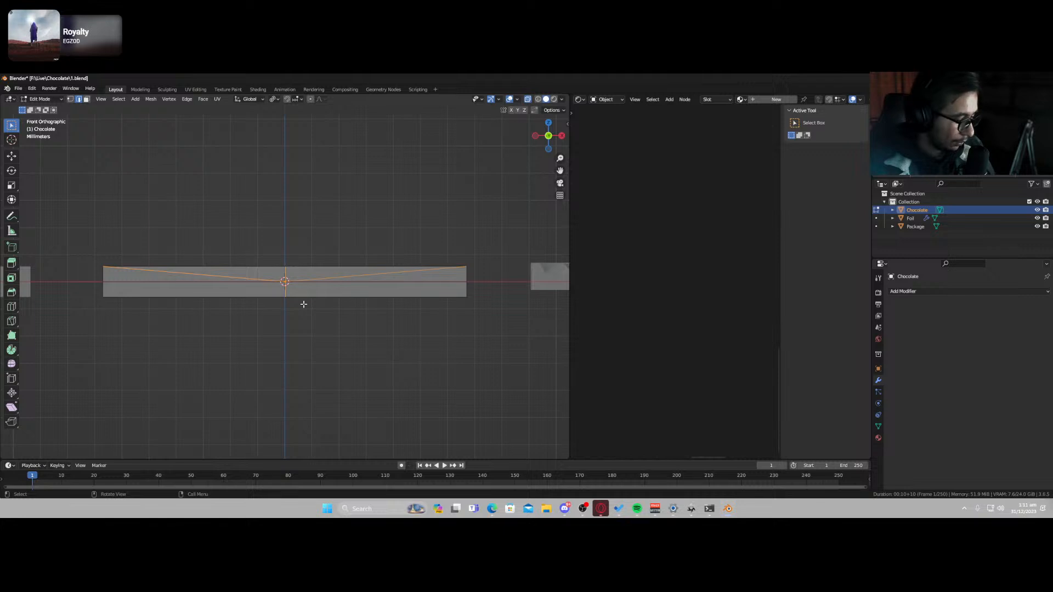
# - Knife-cut an inverted V across the Chocolate block's front end, from one lower corner through its centre to the other
pyautogui.press('a')
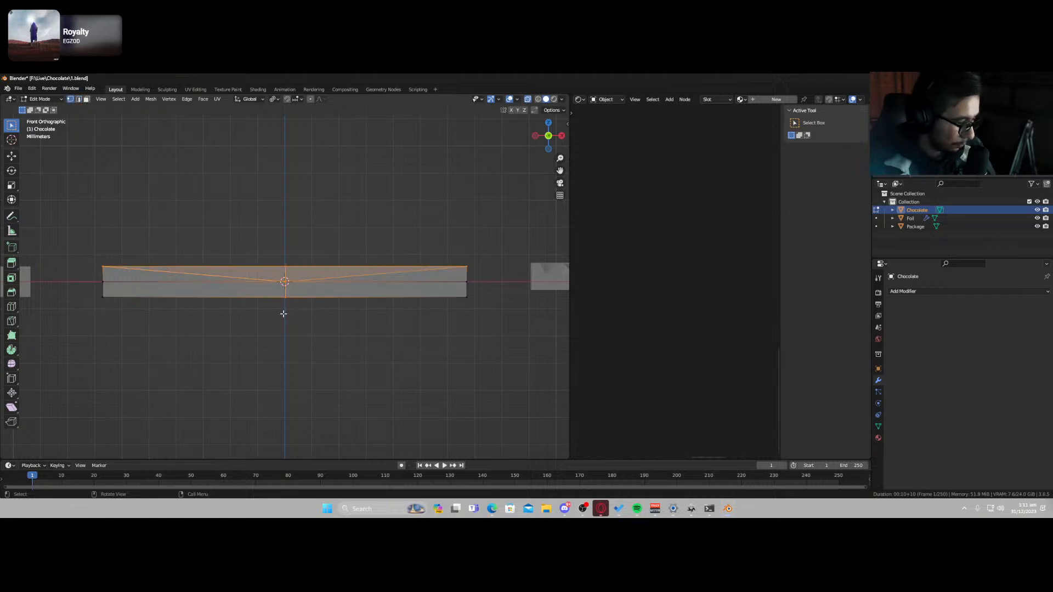
pyautogui.press('k')
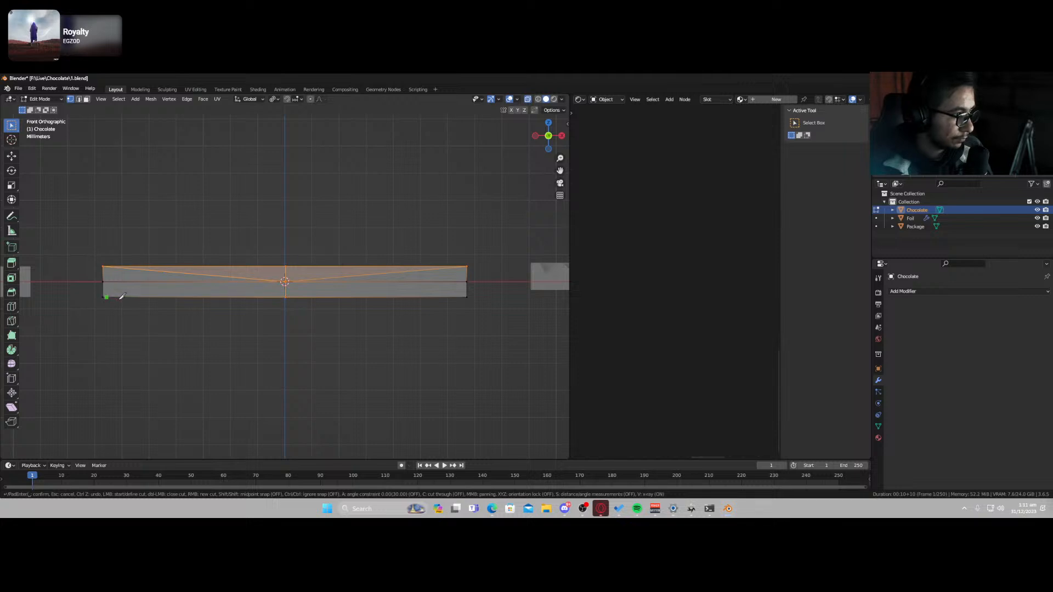
pyautogui.press('Escape')
pyautogui.press('k')
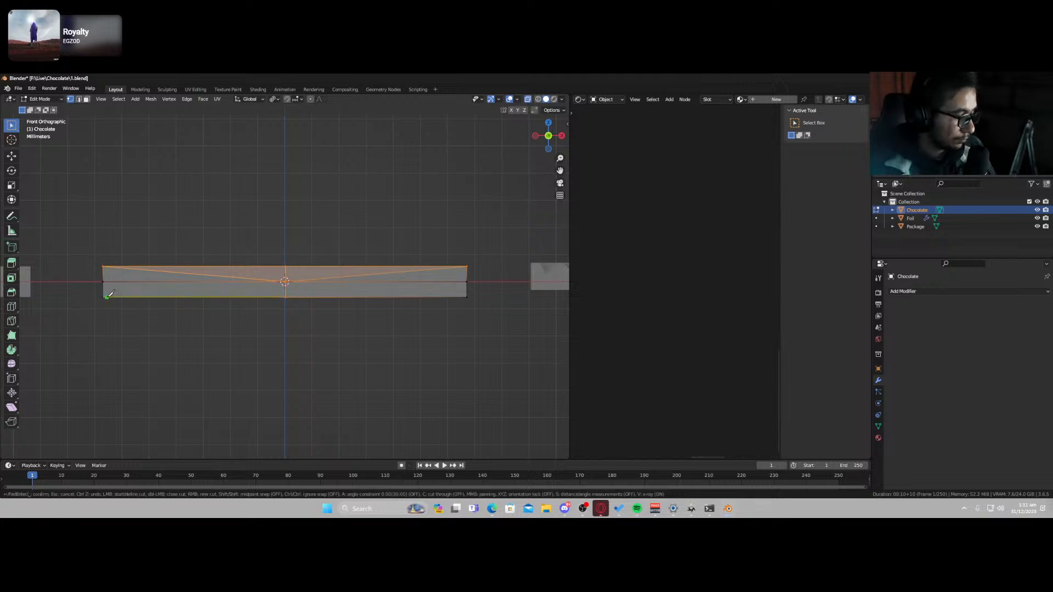
pyautogui.click(104, 297)
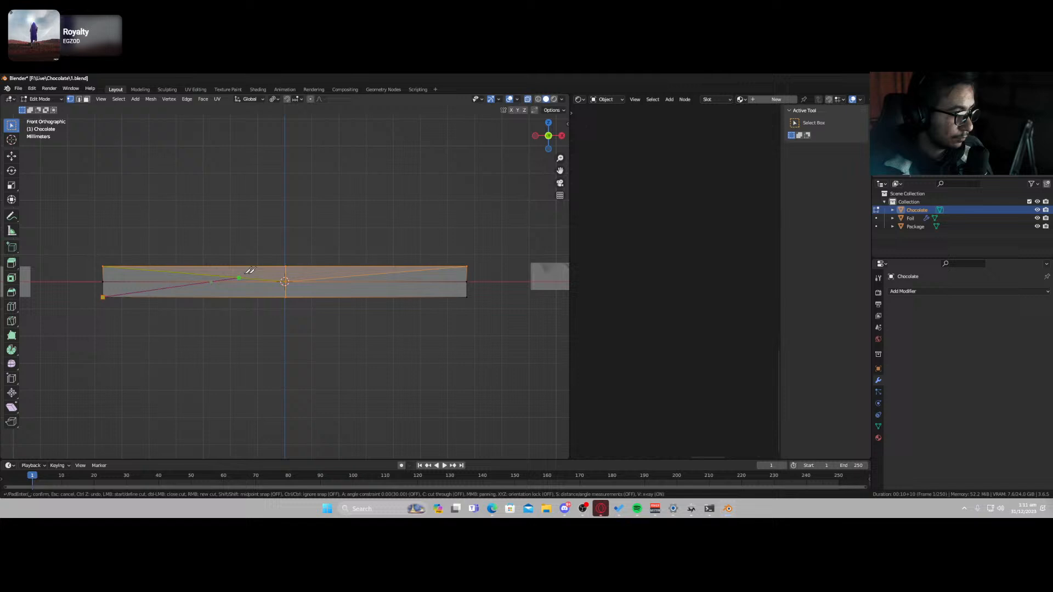
pyautogui.click(284, 281)
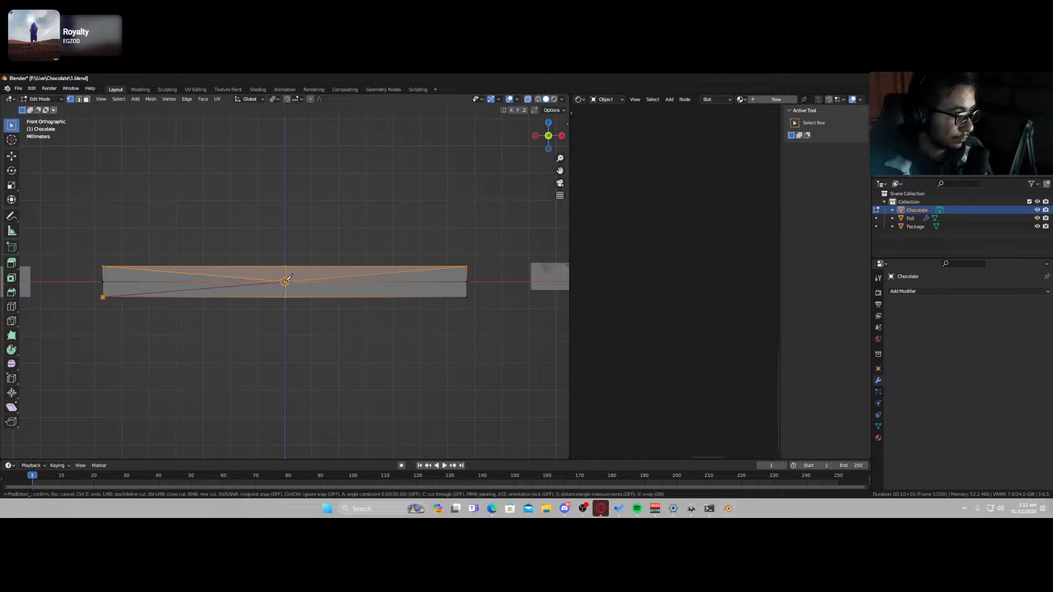
pyautogui.click(465, 297)
pyautogui.press('Return')
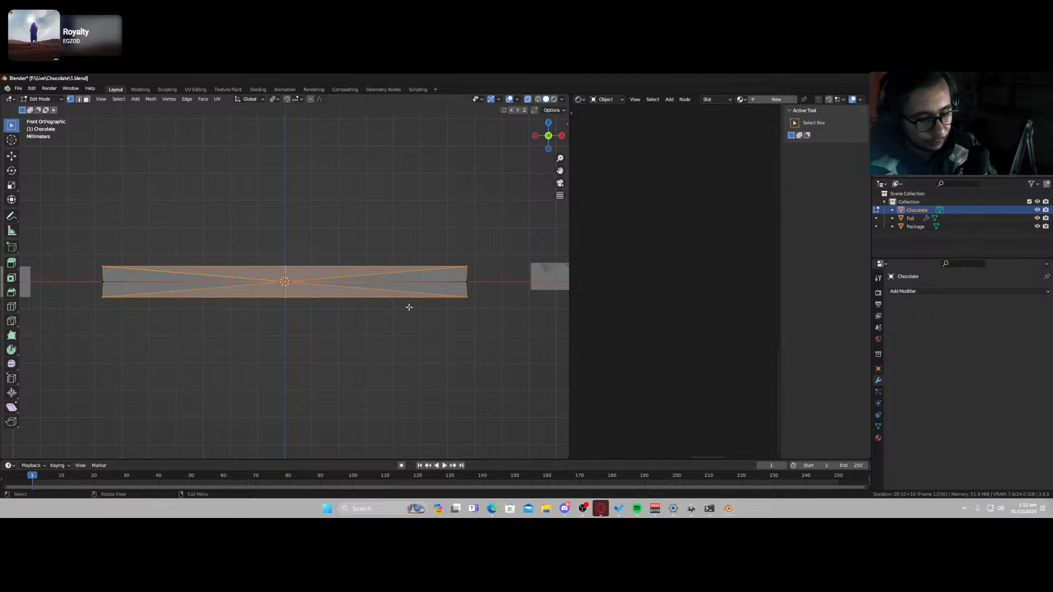
# - In back view with X-ray off, knife-cut a shallow V from one upper corner through the block's centre to the other
pyautogui.press('ctrl+KP_1')
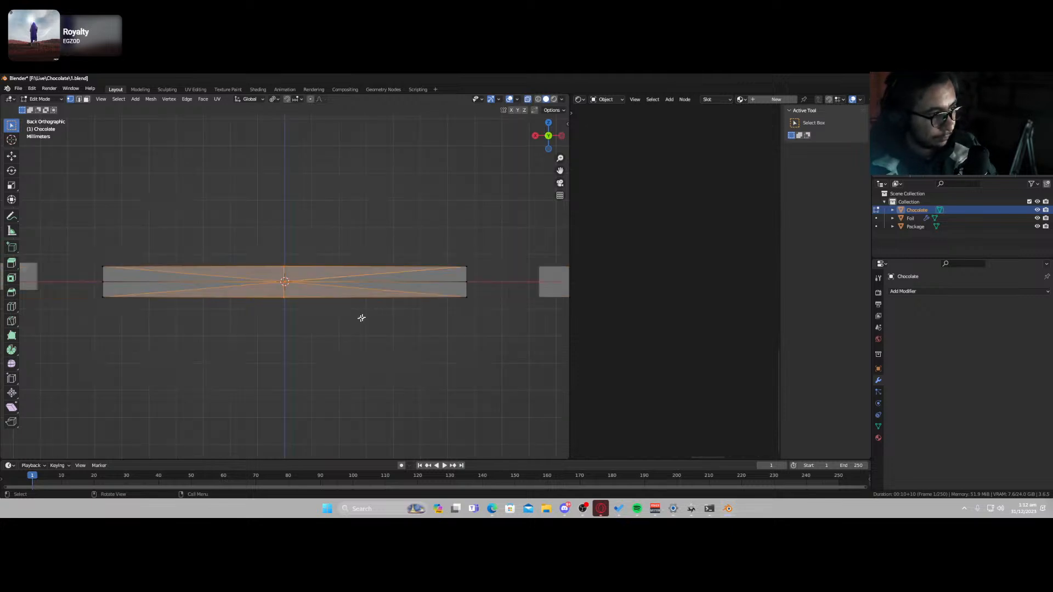
pyautogui.hotkey('alt', 'a')
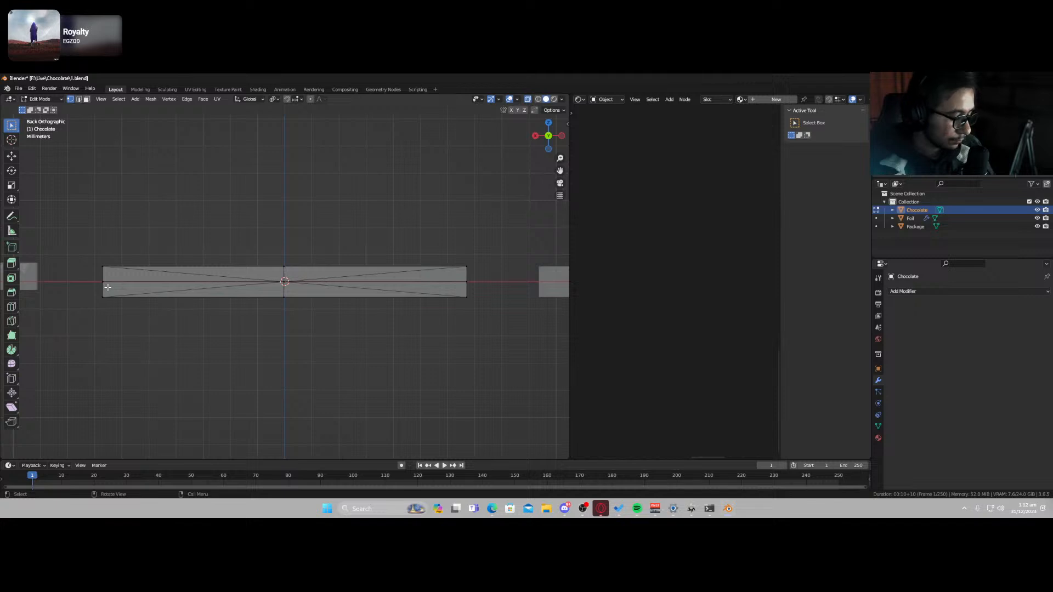
pyautogui.hotkey('alt', 'z')
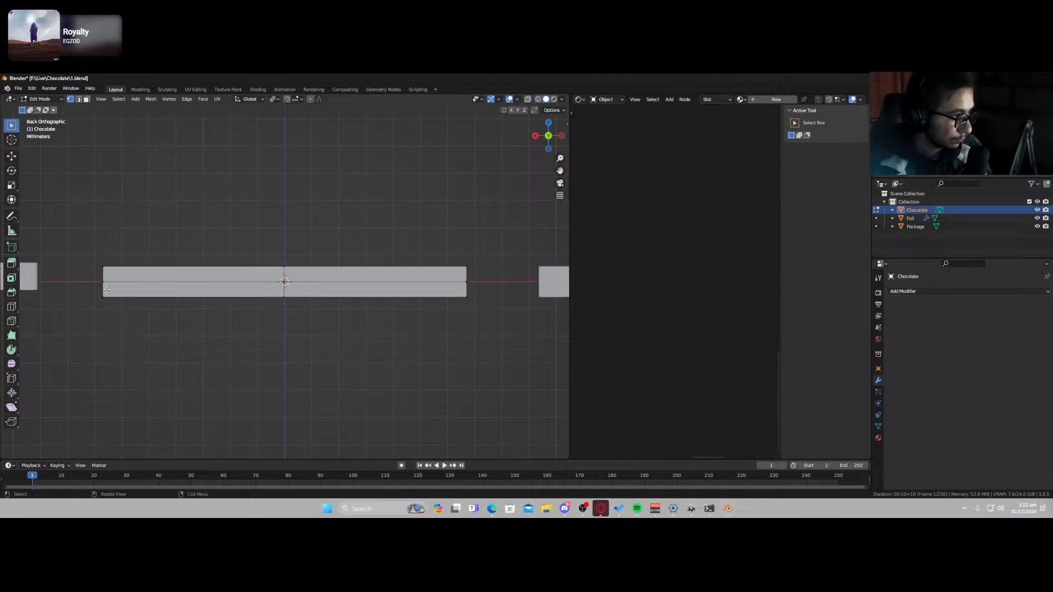
pyautogui.press('k')
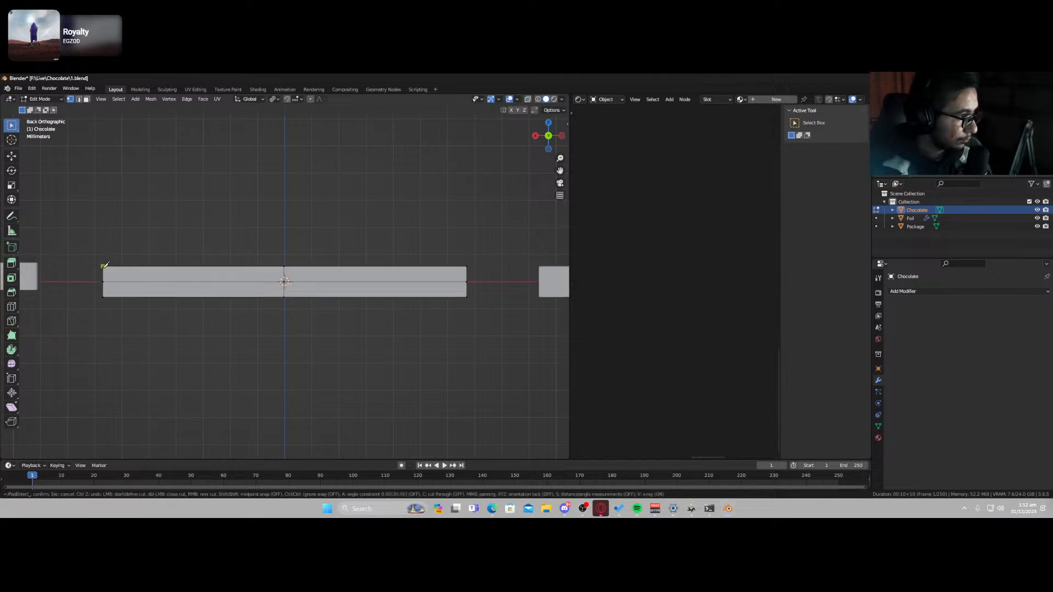
pyautogui.click(103, 266)
pyautogui.click(284, 282)
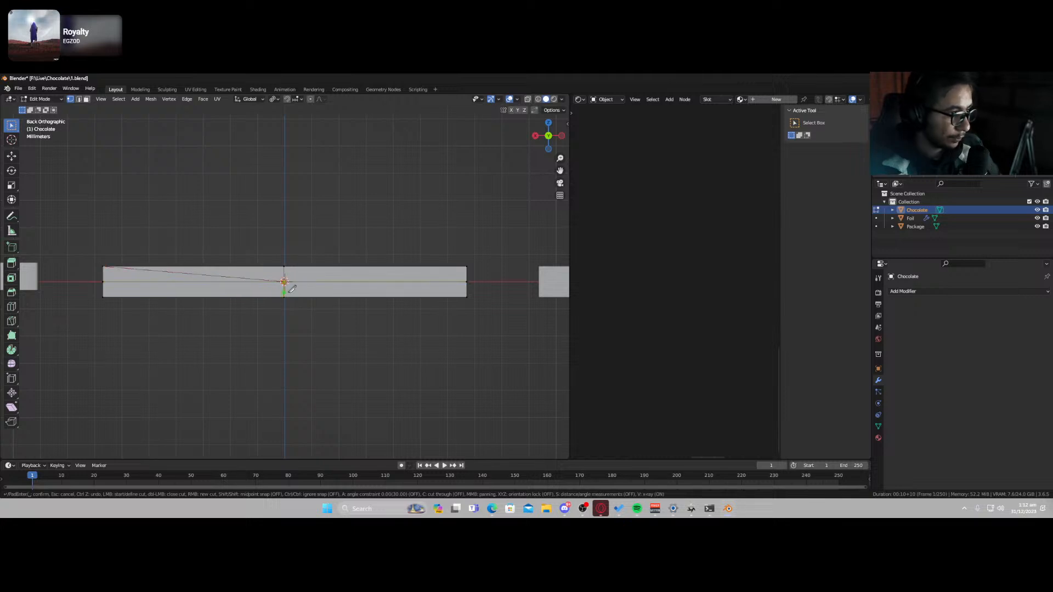
pyautogui.click(466, 267)
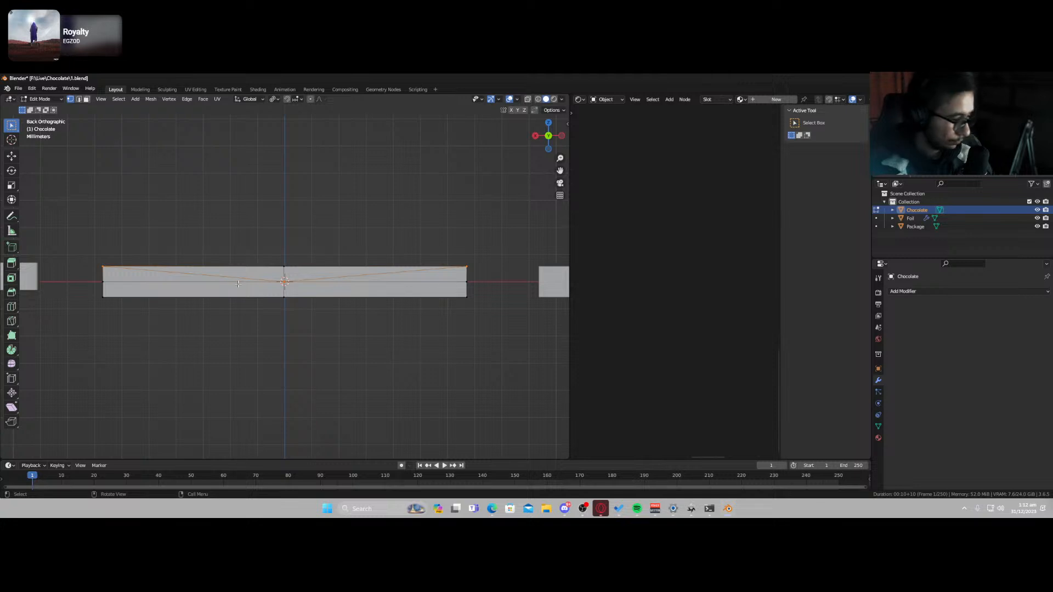
# - Knife-cut an inverted V across the block's back end, from one lower corner through its centre to the other, and exit Edit Mode
pyautogui.press('k')
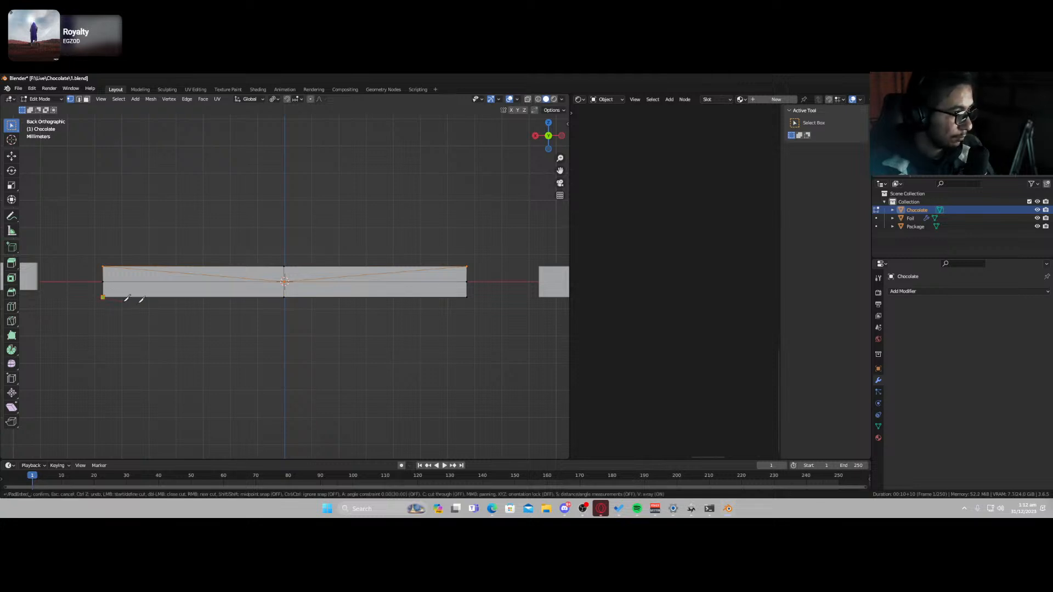
pyautogui.click(102, 297)
pyautogui.click(284, 281)
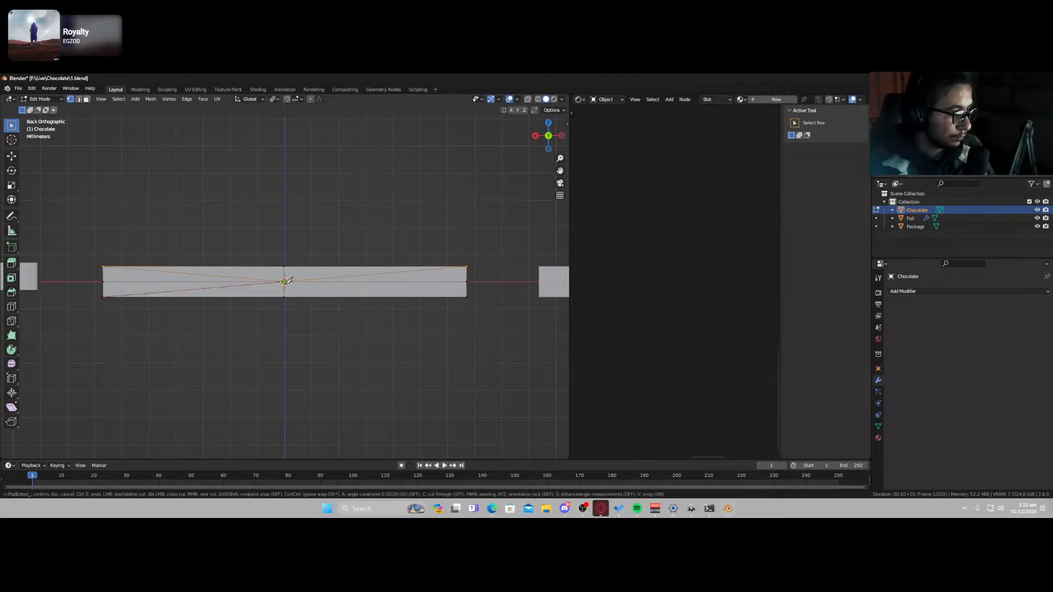
pyautogui.click(466, 297)
pyautogui.press('Return')
pyautogui.moveTo(352, 295); pyautogui.dragTo(373, 322, button='middle')
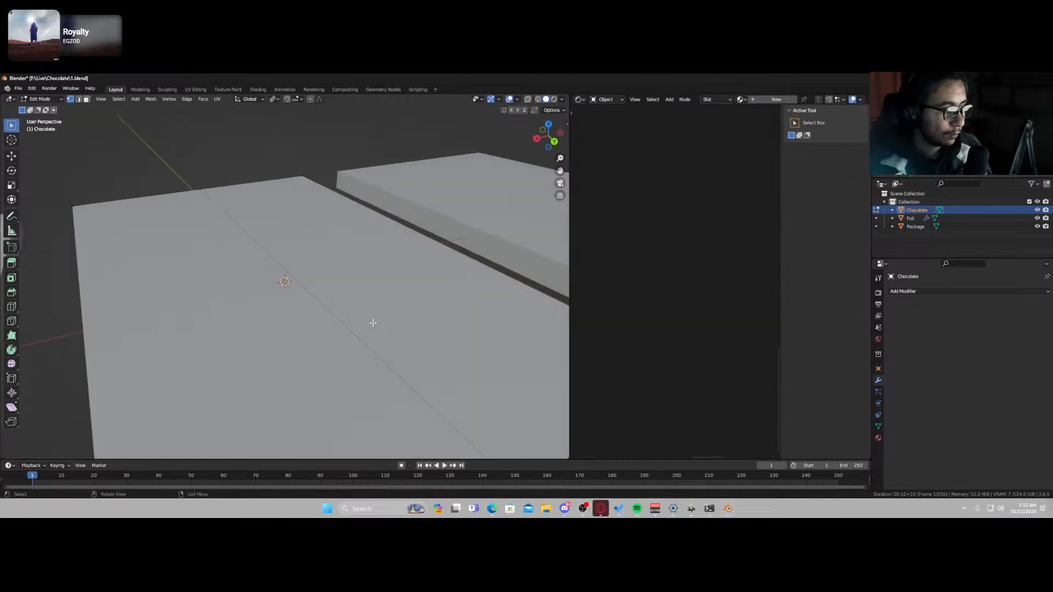
pyautogui.press('Tab')
pyautogui.scroll(-5, 373, 322)
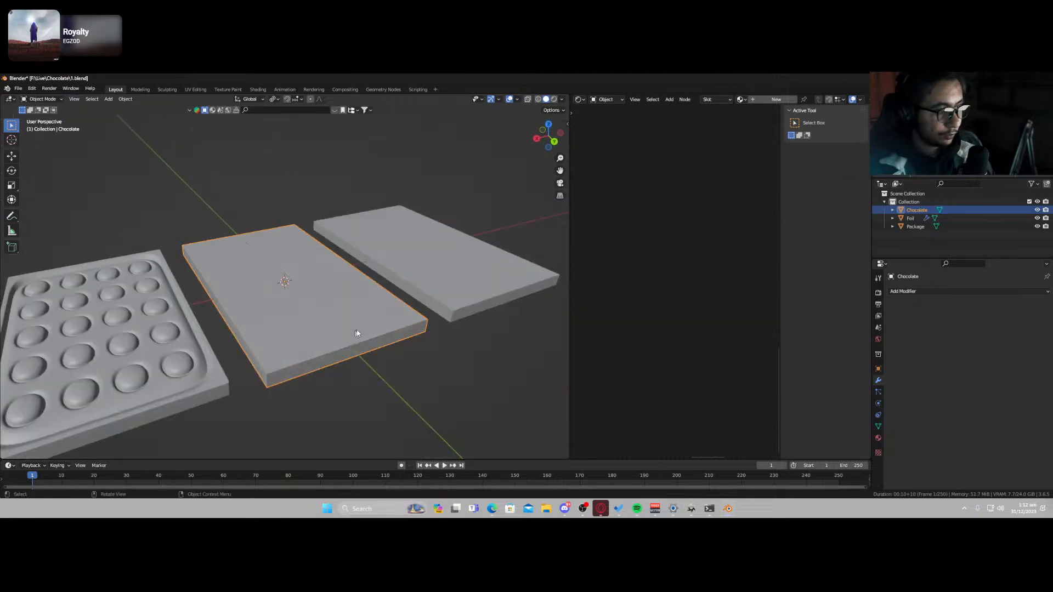
# - In Edit Mode, extrude the four outer wedge faces on the Chocolate block's back end outward along their normals by about 0.0019 m
pyautogui.press('Tab')
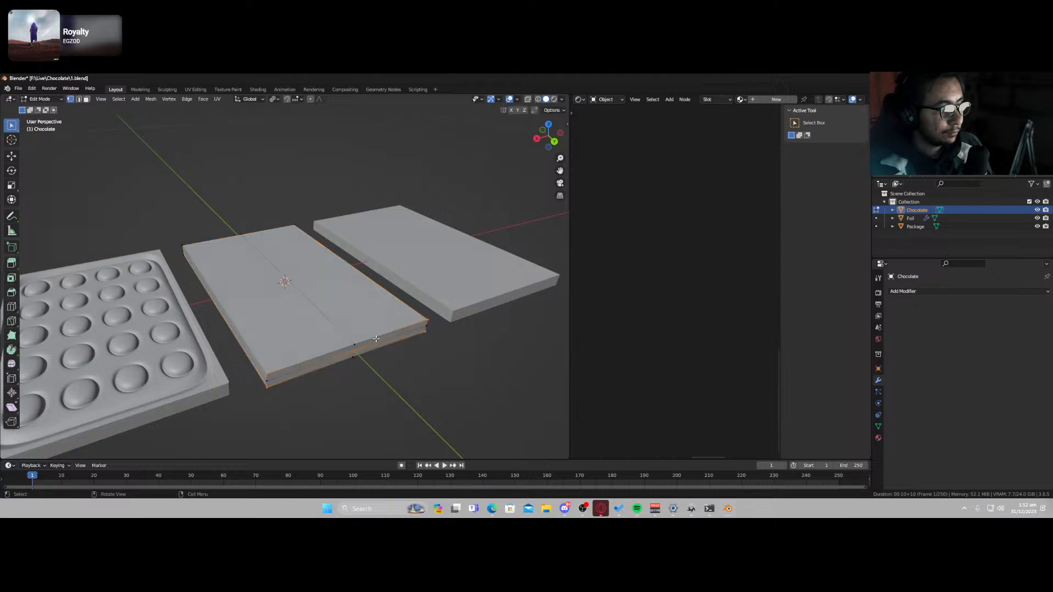
pyautogui.click(86, 99)
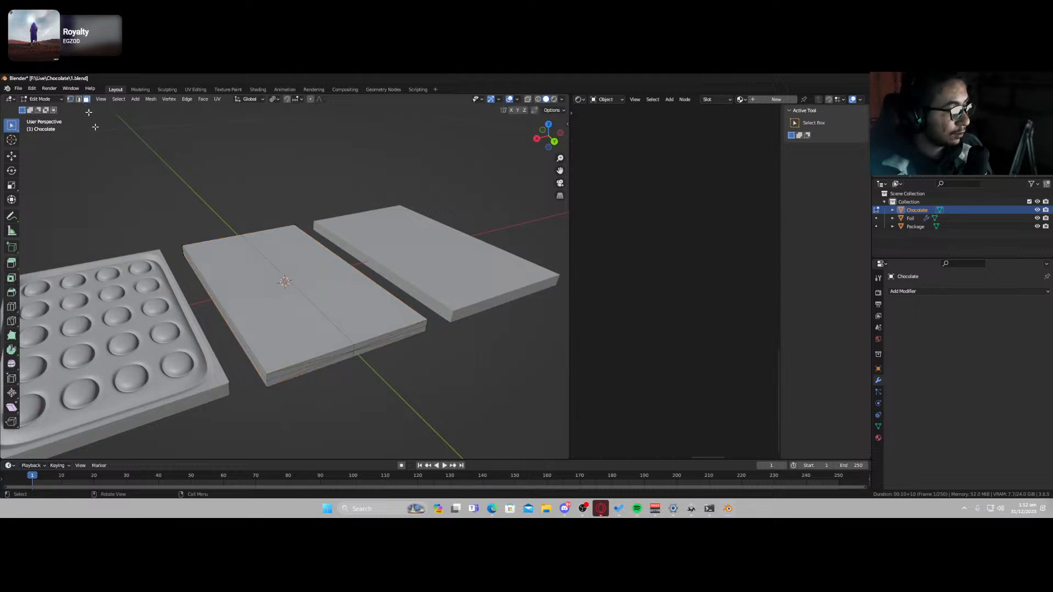
pyautogui.moveTo(287, 325); pyautogui.dragTo(304, 312, button='middle')
pyautogui.click(310, 297)
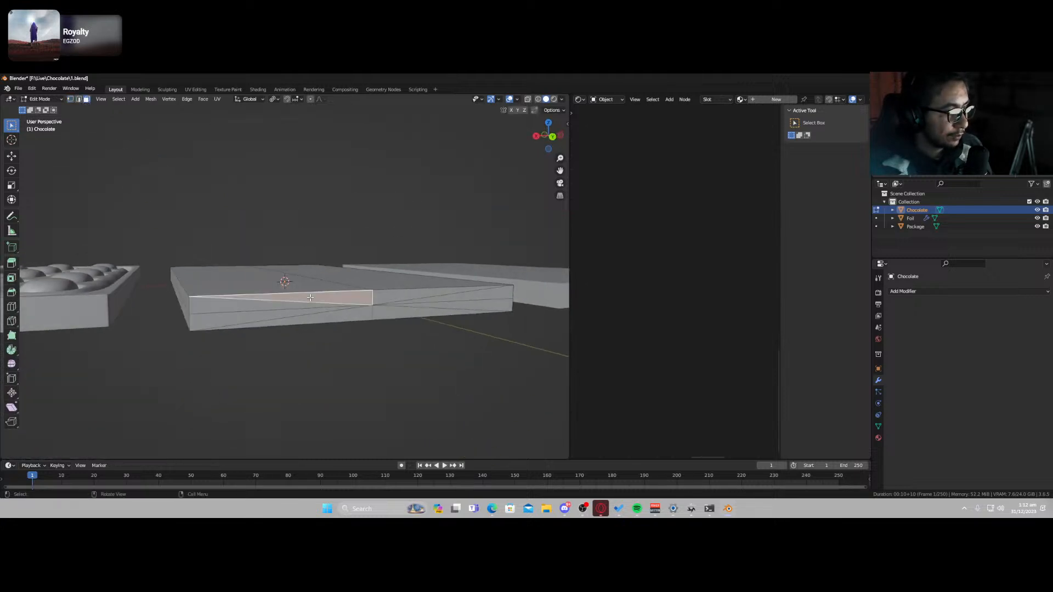
pyautogui.keyDown('shift'); pyautogui.click(258, 305); pyautogui.keyUp('shift')
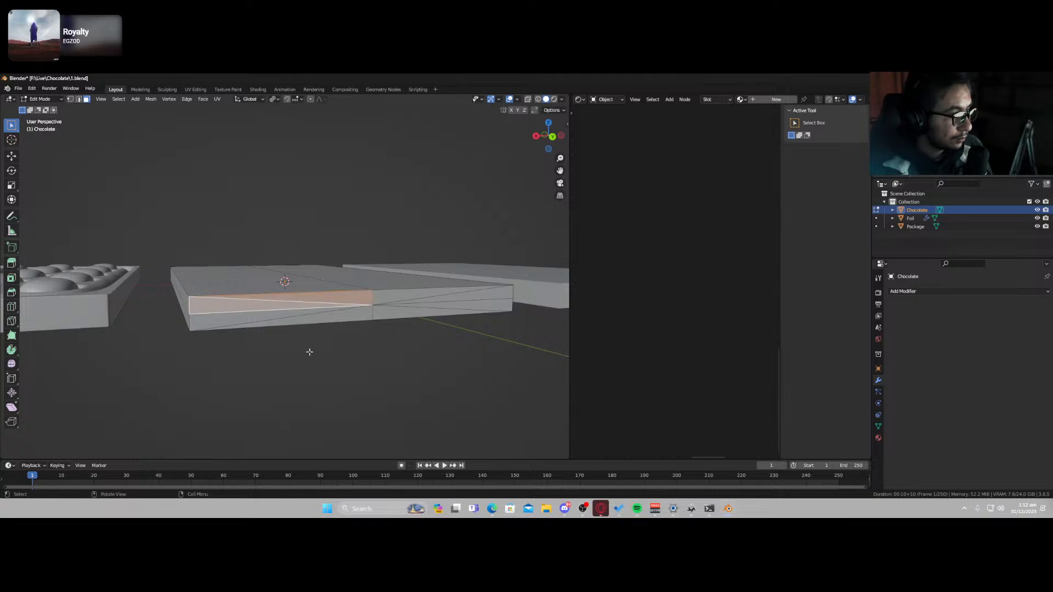
pyautogui.click(308, 352)
pyautogui.click(251, 310)
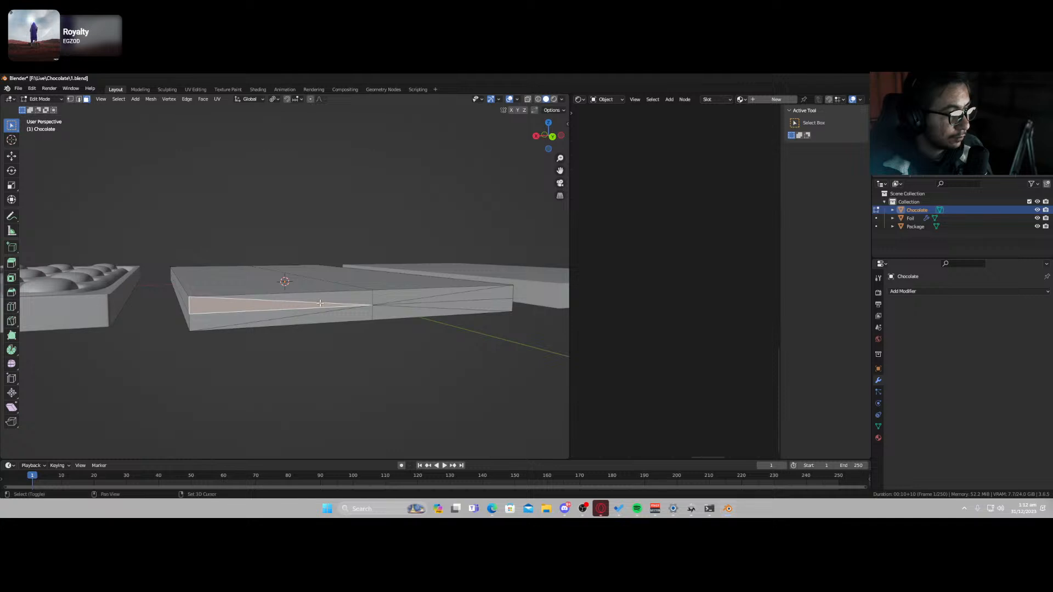
pyautogui.keyDown('shift'); pyautogui.click(470, 296); pyautogui.keyUp('shift')
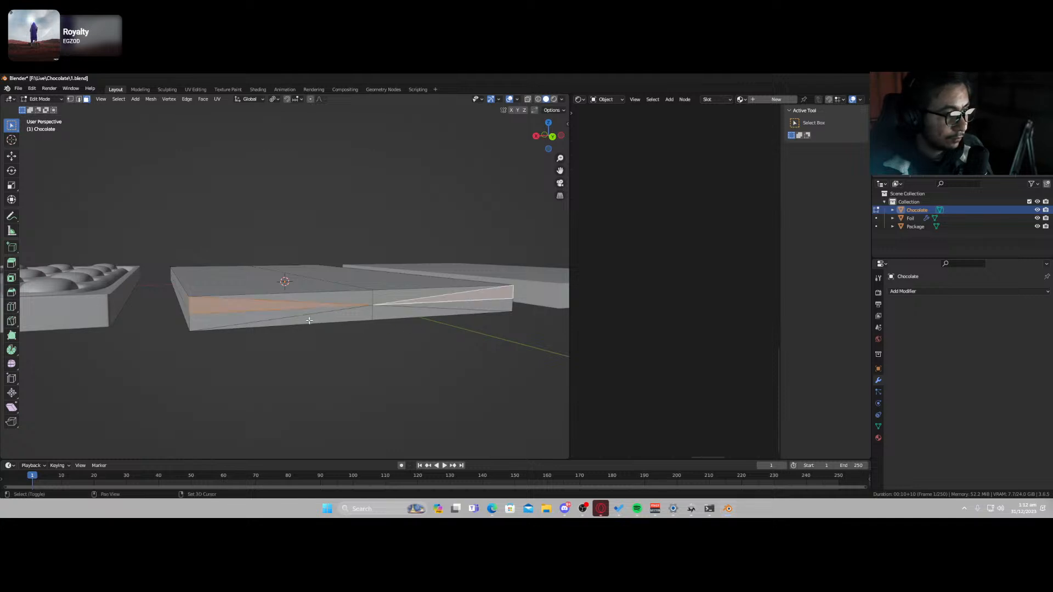
pyautogui.keyDown('shift'); pyautogui.click(278, 316); pyautogui.keyUp('shift')
pyautogui.keyDown('shift'); pyautogui.click(447, 305); pyautogui.keyUp('shift')
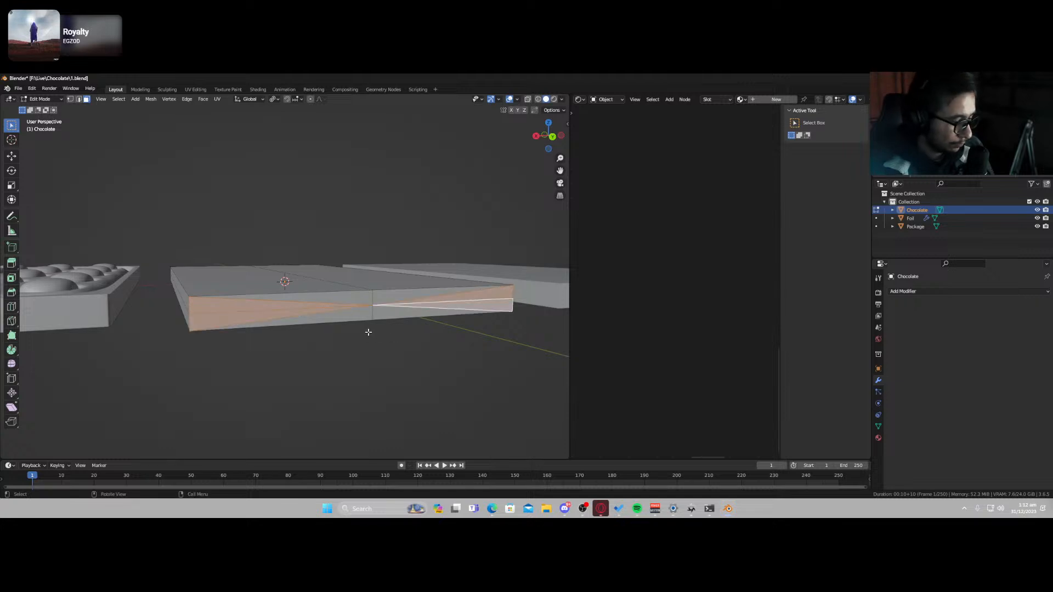
pyautogui.press('g')
pyautogui.press('z')
pyautogui.press('z')
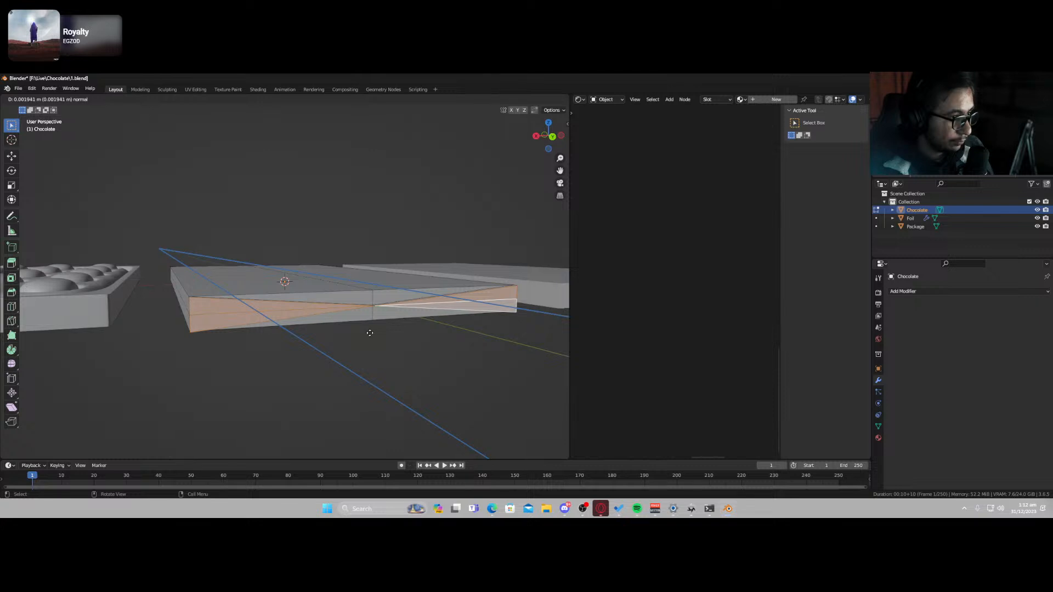
pyautogui.click(370, 333)
# - Bevel the edges of the extruded wedge faces, shift them about -0.00035 m along global Y, and return to Object Mode
pyautogui.moveTo(367, 338); pyautogui.dragTo(397, 354, button='middle')
pyautogui.scroll(2, 399, 356)
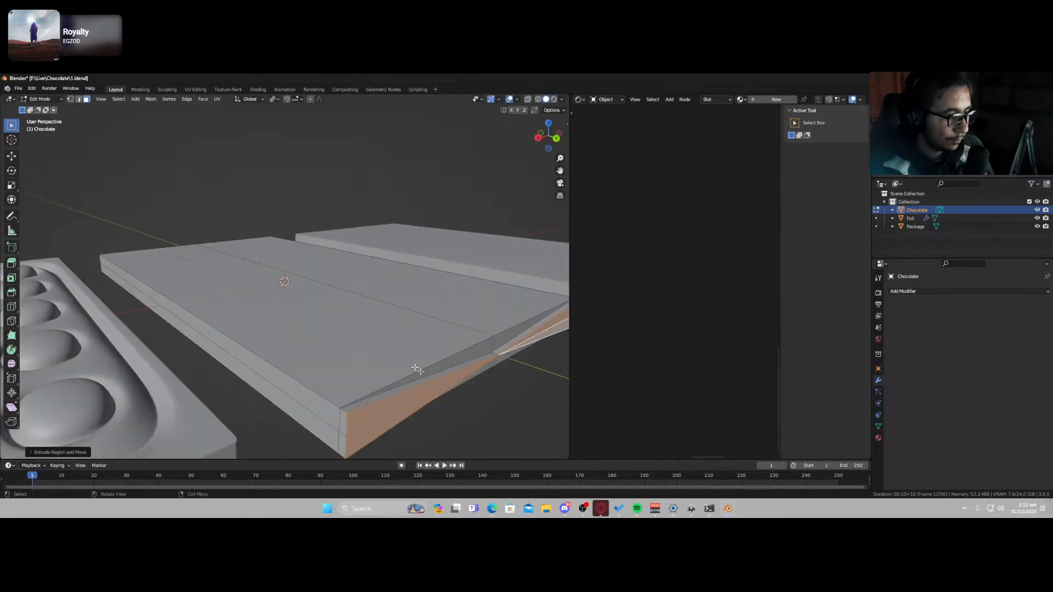
pyautogui.hotkey('ctrl', 'b')
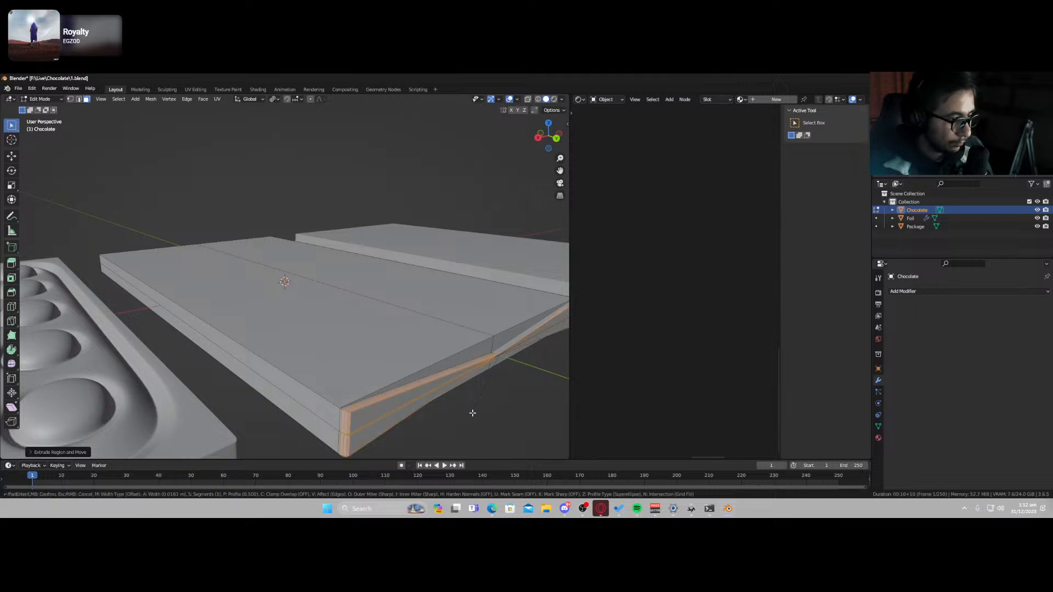
pyautogui.click(474, 411)
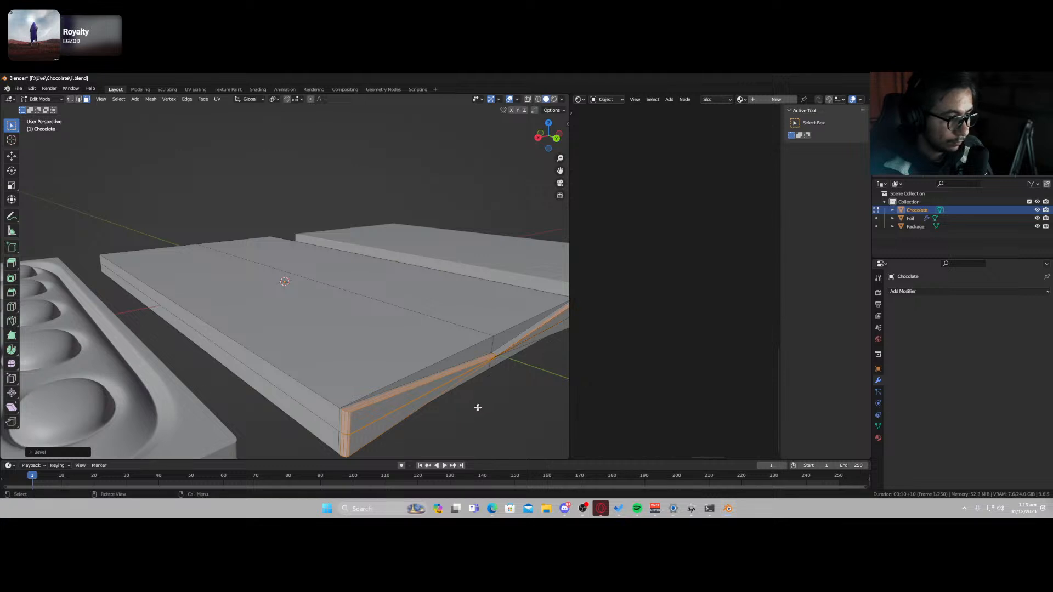
pyautogui.press('g')
pyautogui.press('y')
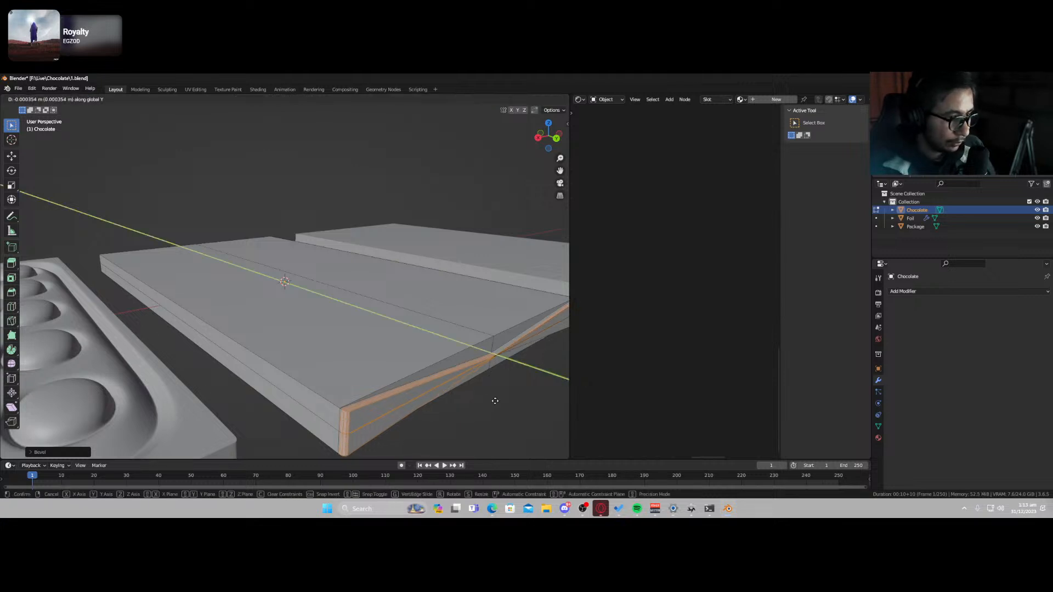
pyautogui.click(493, 401)
pyautogui.scroll(-4, 461, 400)
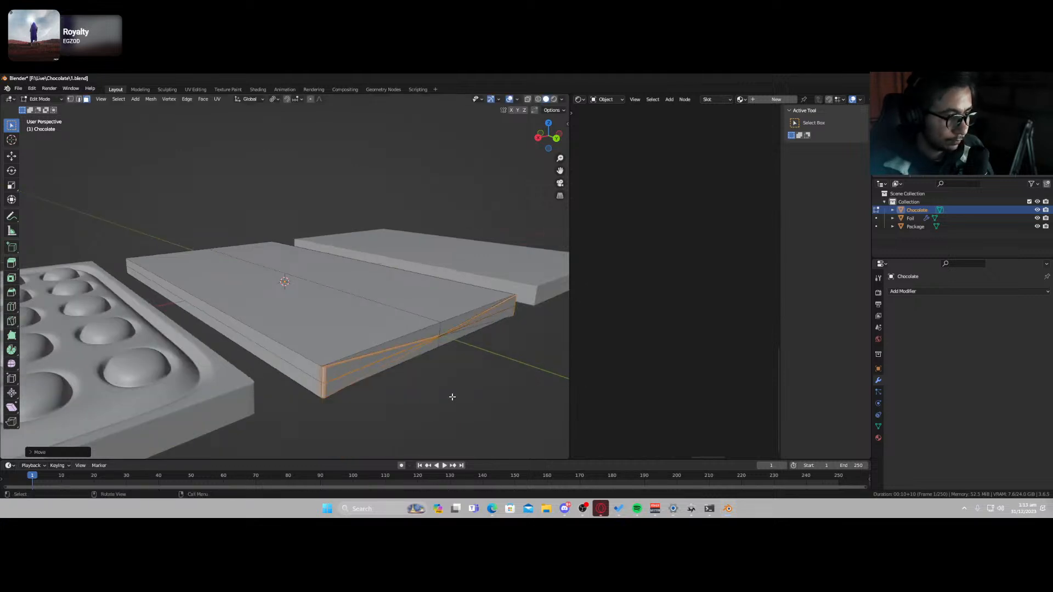
pyautogui.press('Tab')
# - In Edit Mode and top view, add a centred loop cut across the width of the Chocolate block
pyautogui.moveTo(444, 393); pyautogui.dragTo(290, 305, button='middle')
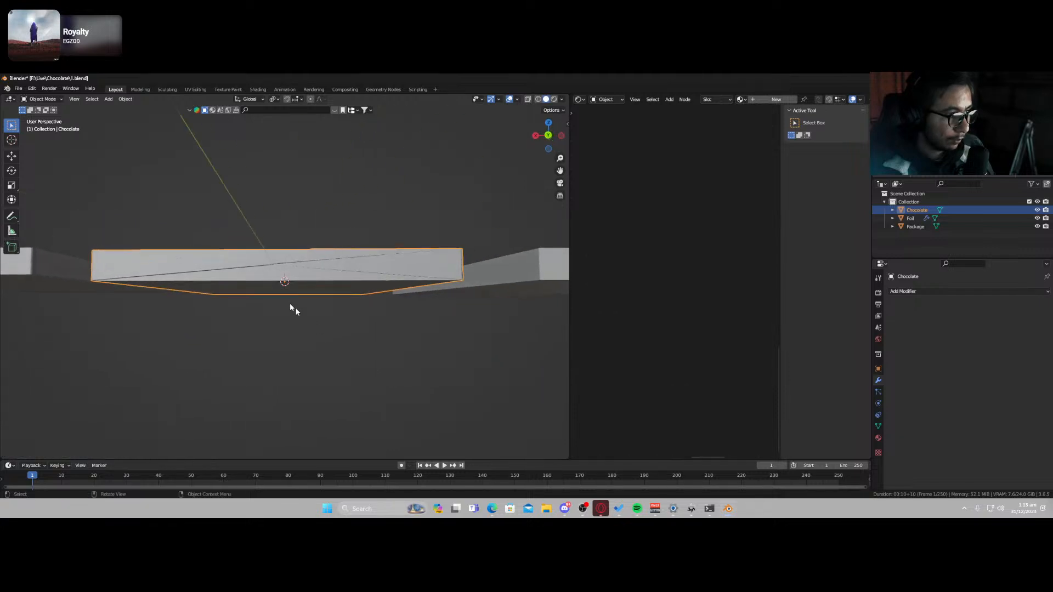
pyautogui.moveTo(357, 303); pyautogui.dragTo(376, 346, button='middle')
pyautogui.press('Tab')
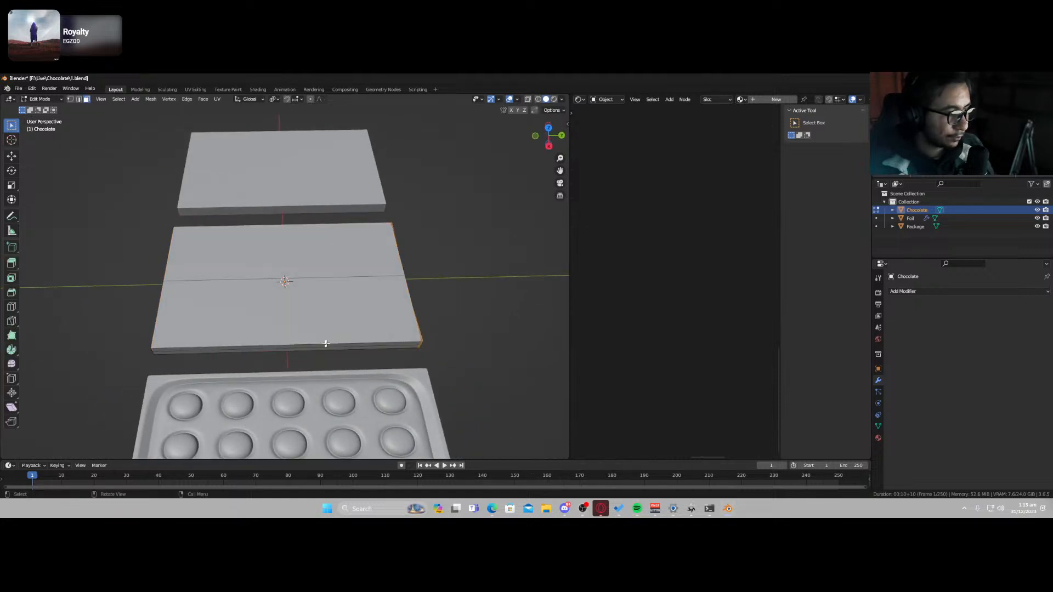
pyautogui.press('KP_7')
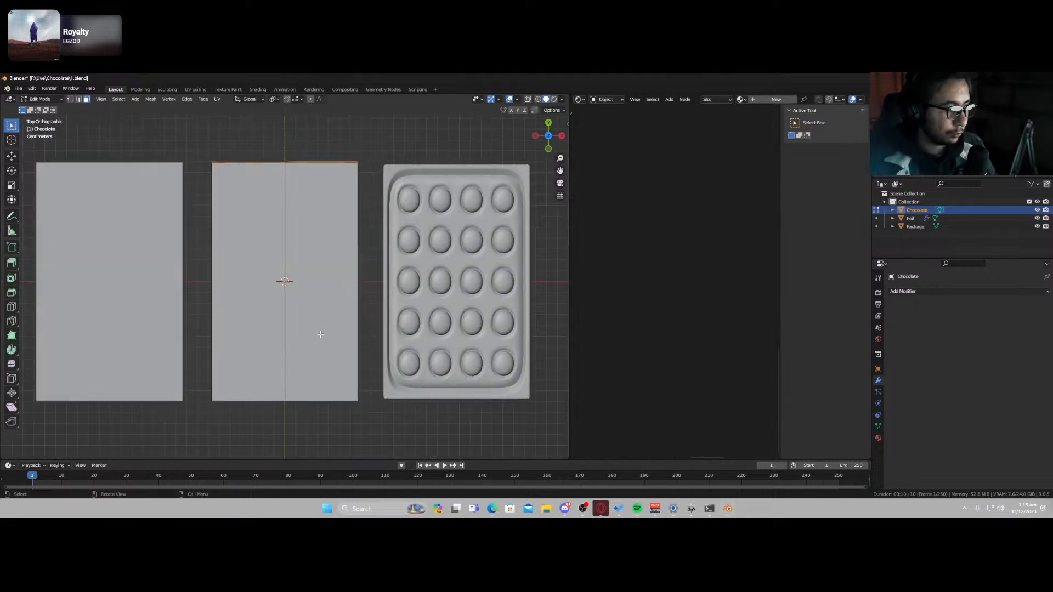
pyautogui.hotkey('ctrl', 'r')
pyautogui.click(356, 283)
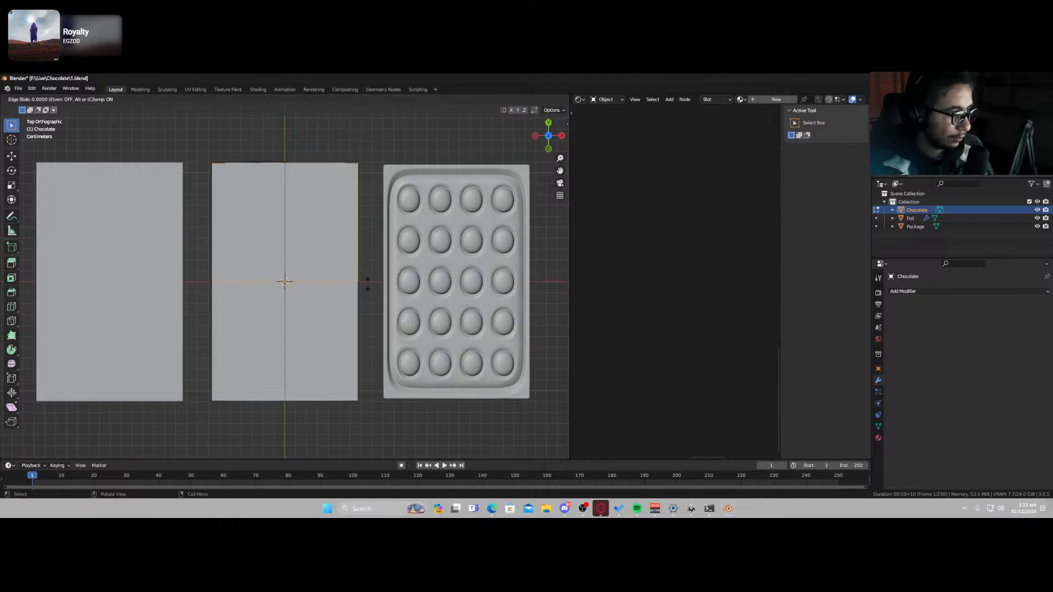
pyautogui.rightClick(367, 284)
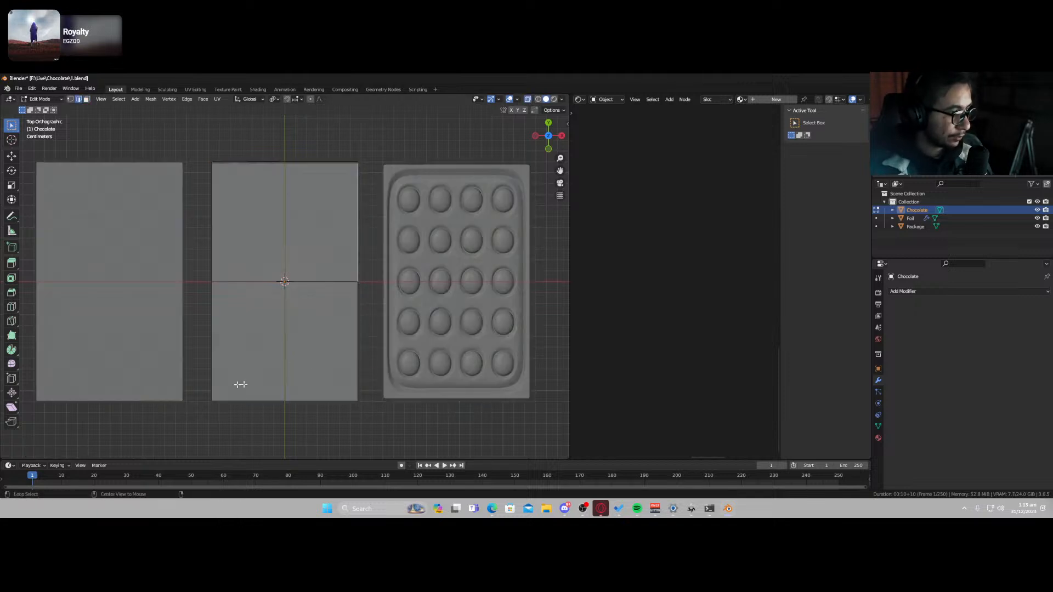
# - In face select mode, delete all faces of the Chocolate block's front half, including sides and underside, and return to Object Mode
pyautogui.click(86, 100)
pyautogui.click(249, 341)
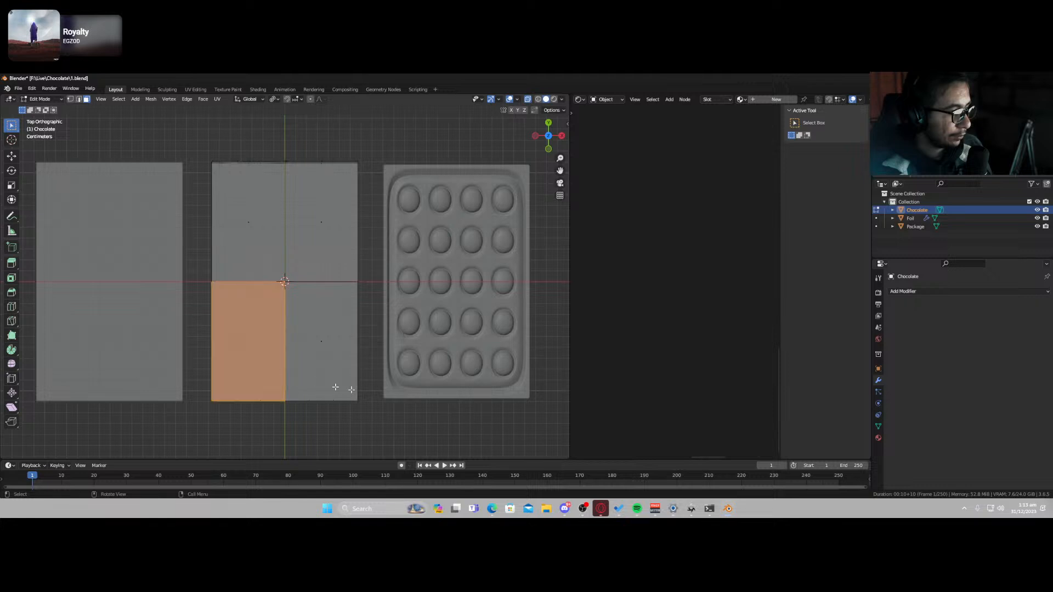
pyautogui.click(381, 418)
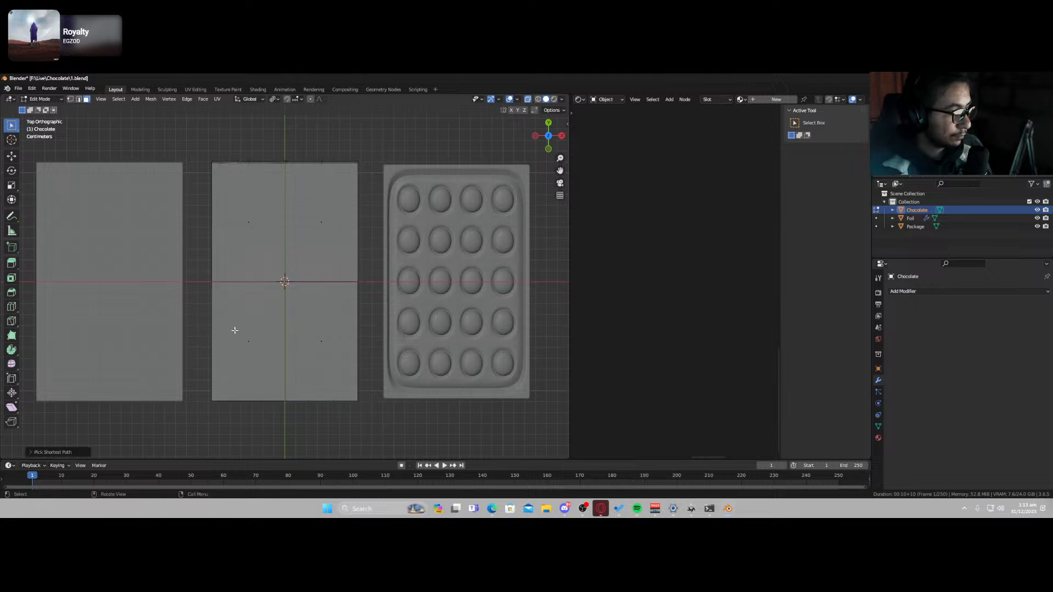
pyautogui.click(235, 355)
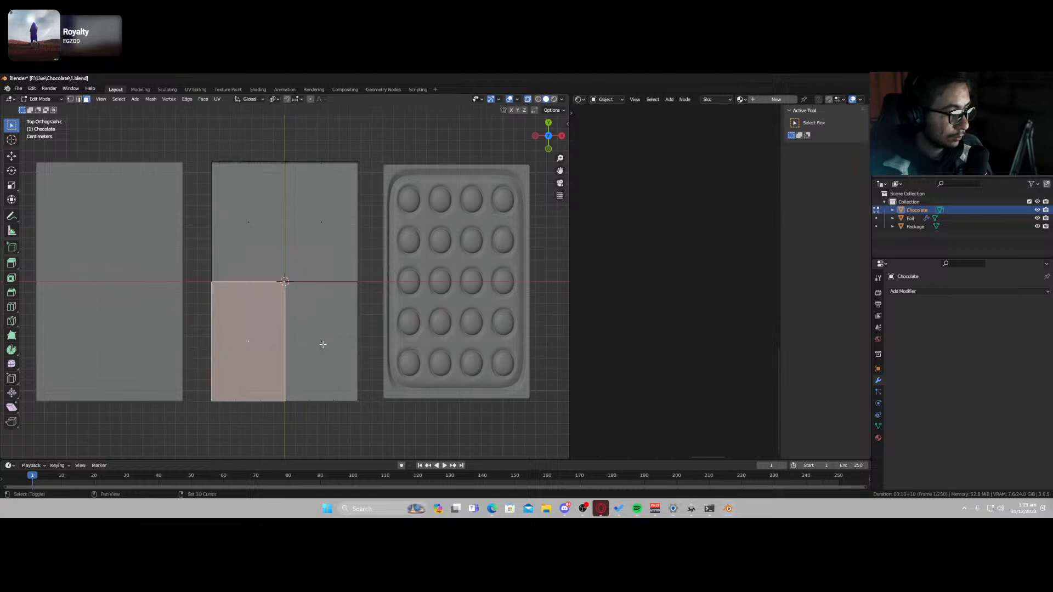
pyautogui.keyDown('shift'); pyautogui.click(320, 342); pyautogui.keyUp('shift')
pyautogui.moveTo(320, 343); pyautogui.dragTo(263, 357, button='middle')
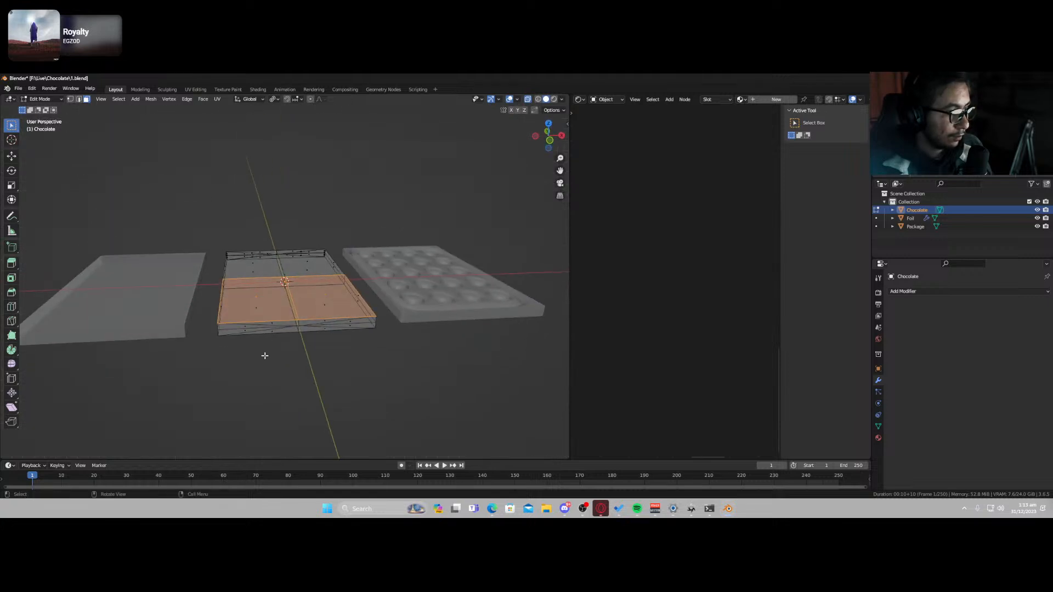
pyautogui.click(241, 368)
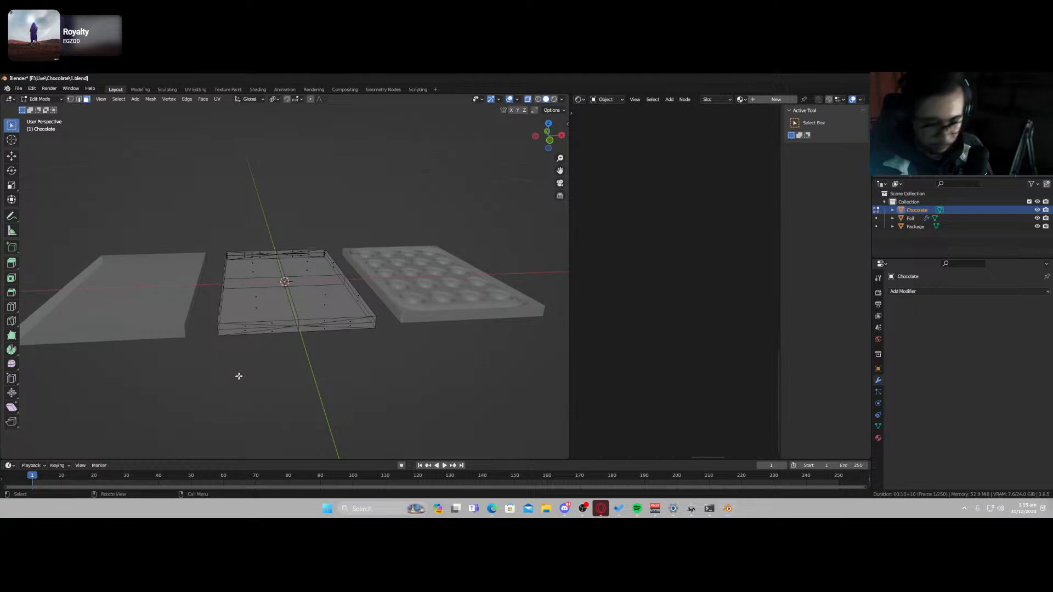
pyautogui.moveTo(234, 378); pyautogui.dragTo(375, 283)
pyautogui.moveTo(288, 348); pyautogui.dragTo(281, 310, button='middle')
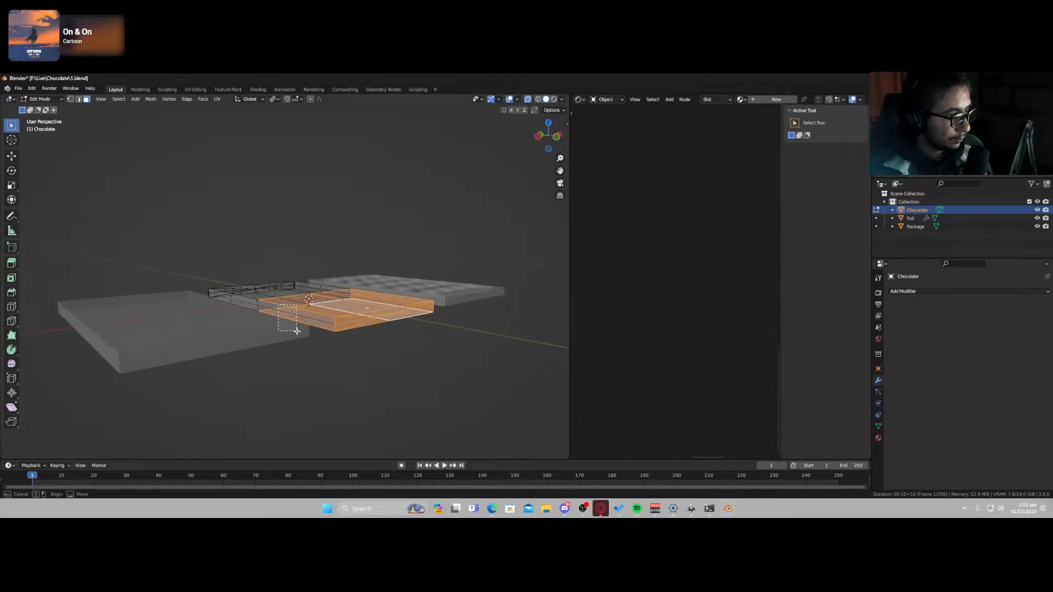
pyautogui.moveTo(331, 336); pyautogui.dragTo(333, 355, button='middle')
pyautogui.press('x')
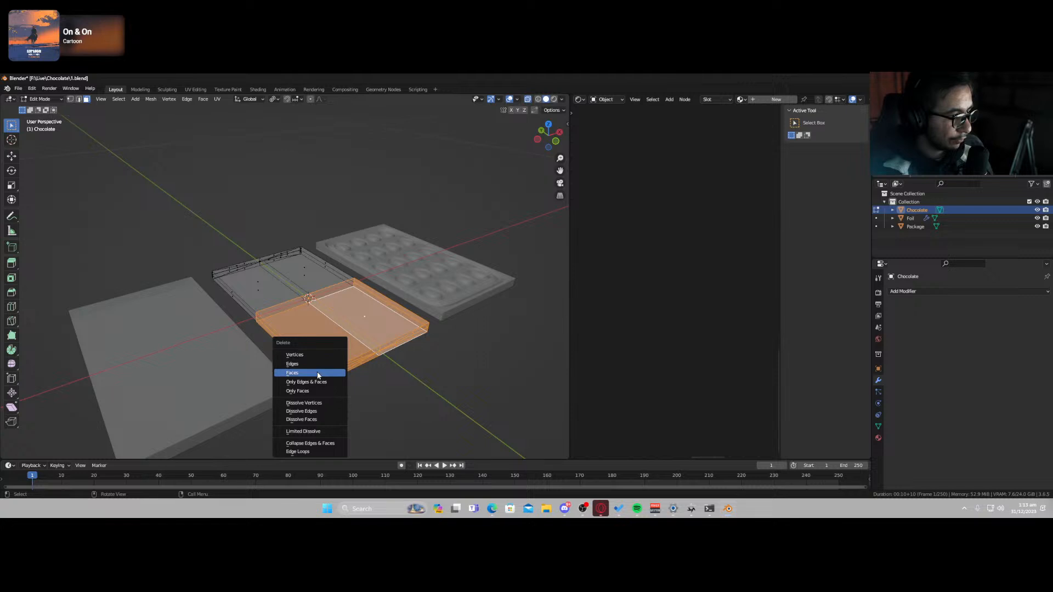
pyautogui.click(321, 374)
pyautogui.press('Tab')
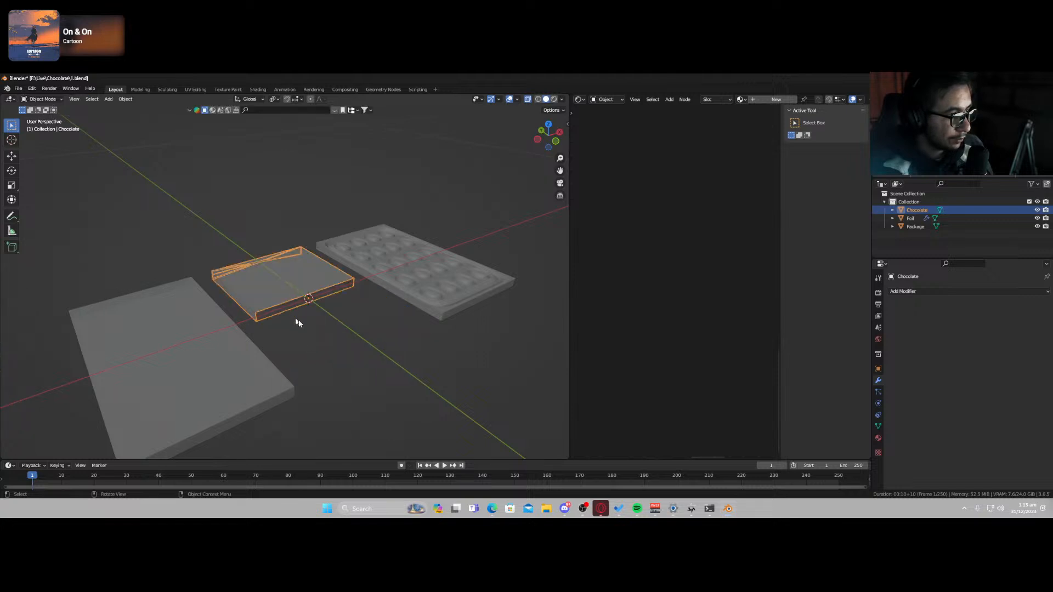
# - Add a Mirror modifier to the Chocolate block, mirroring across the Y axis only
pyautogui.click(936, 290)
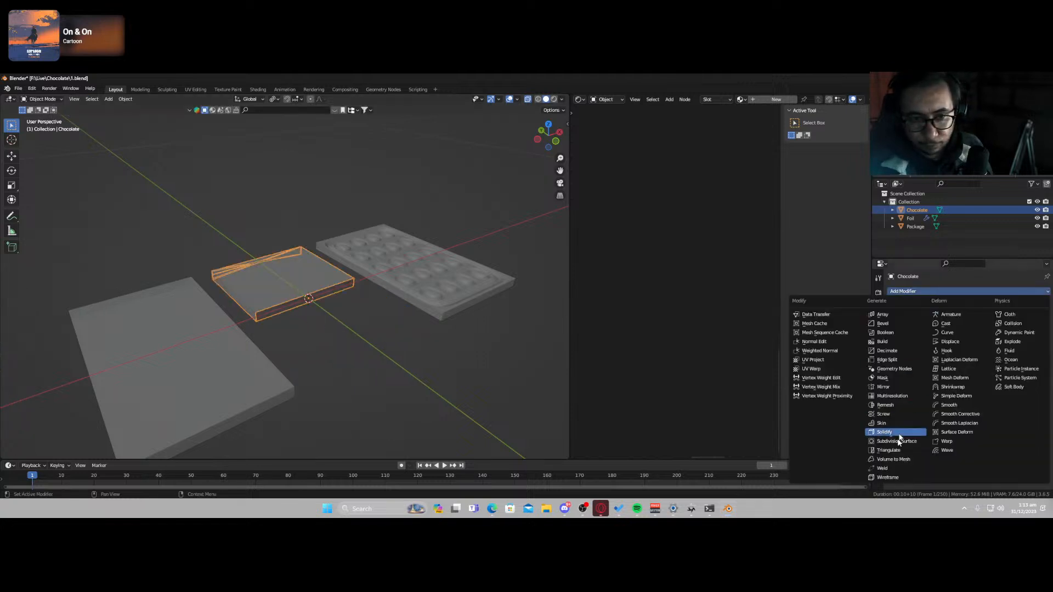
pyautogui.click(896, 388)
pyautogui.click(966, 317)
pyautogui.click(991, 317)
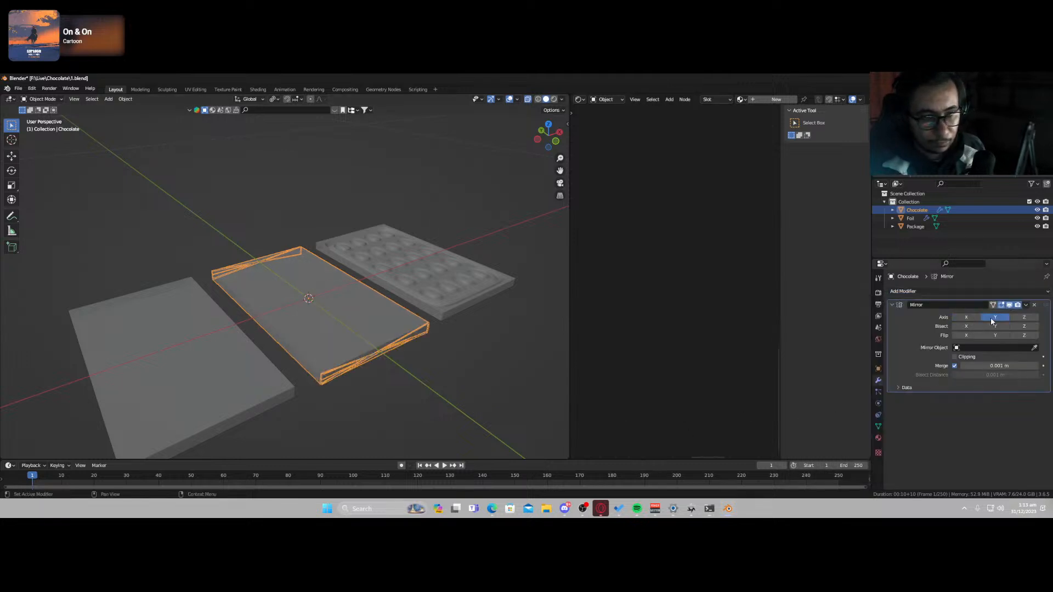
pyautogui.press('Tab')
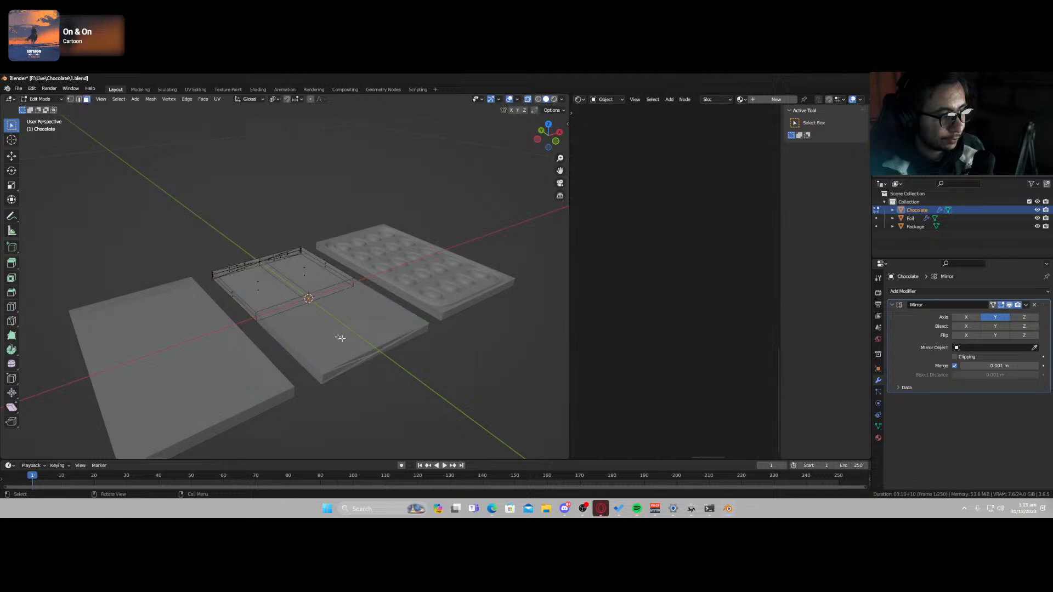
pyautogui.press('Tab')
# - Show the viewport in rendered shading, isolate the Chocolate block in local view and give it a new material
pyautogui.moveTo(334, 333); pyautogui.dragTo(310, 291, button='middle')
pyautogui.press('z')
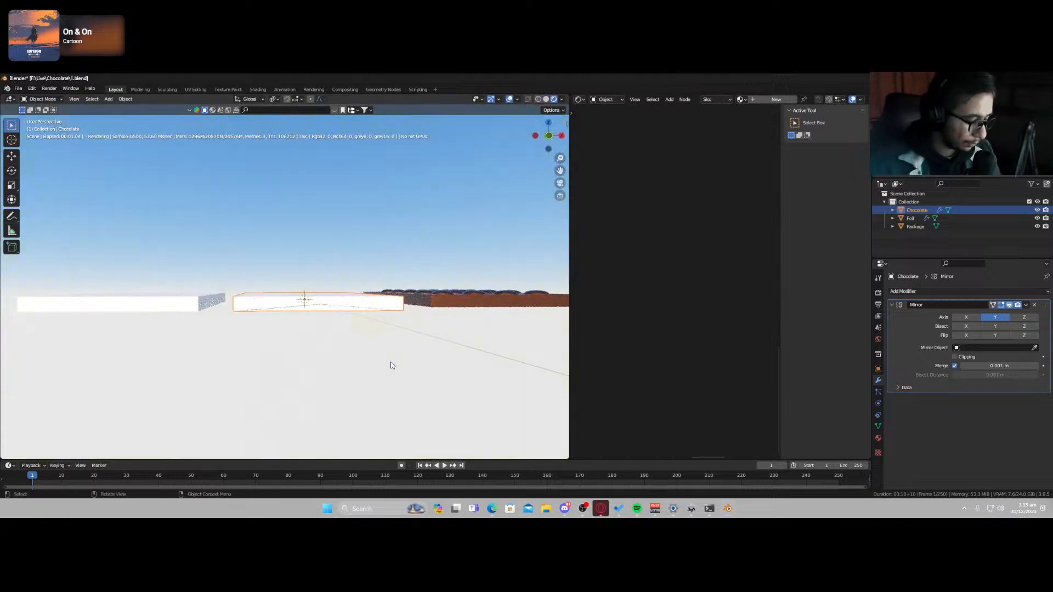
pyautogui.press('KP_Divide')
pyautogui.moveTo(381, 358); pyautogui.dragTo(362, 356, button='middle')
pyautogui.click(776, 99)
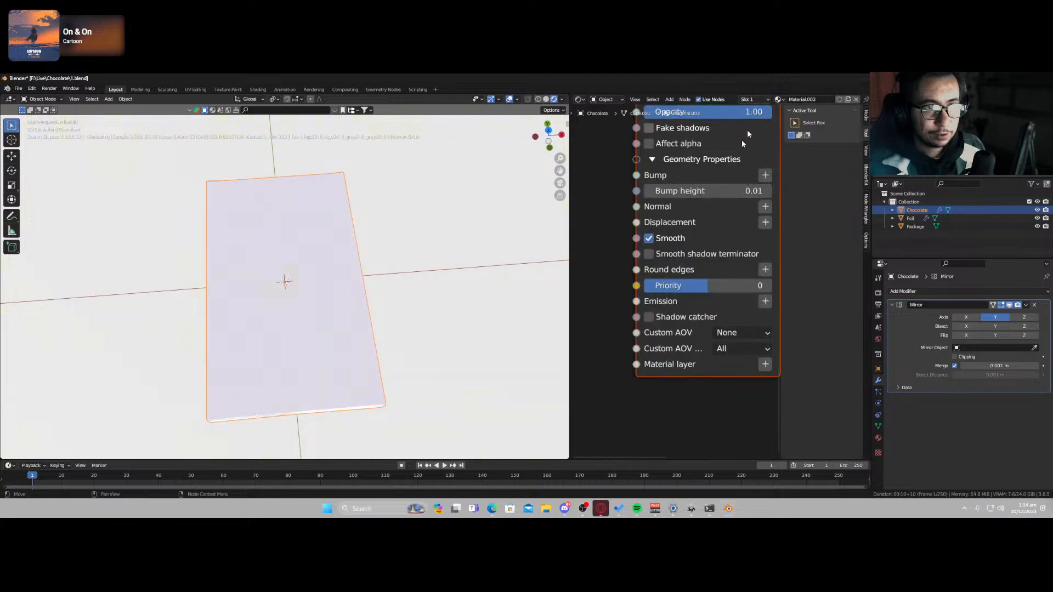
# - Set the Universal material's Albedo to a pale gold colour
pyautogui.scroll(-3, 647, 301)
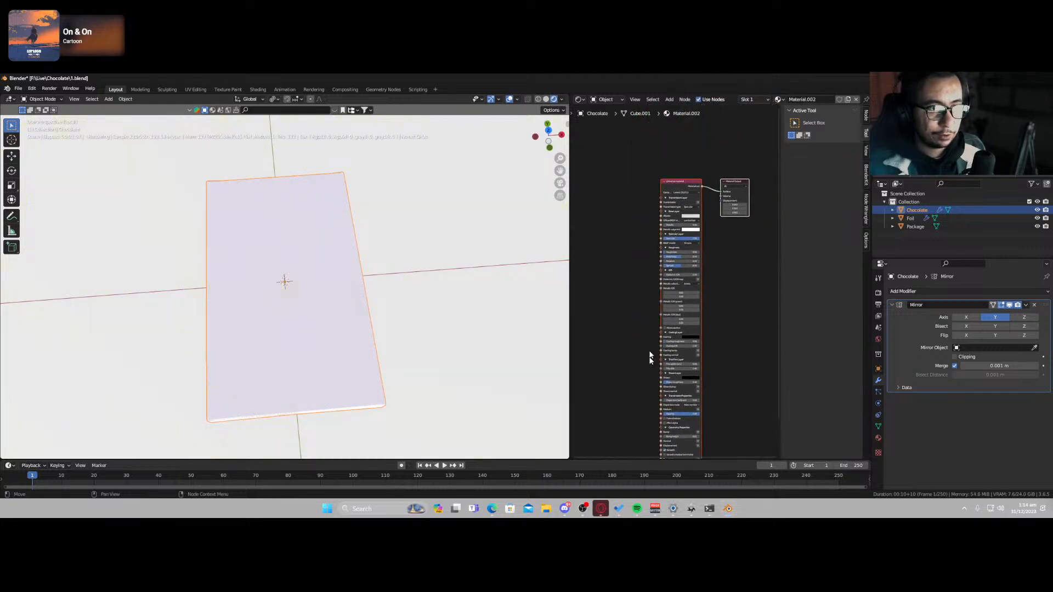
pyautogui.scroll(1, 647, 293)
pyautogui.scroll(3, 647, 292)
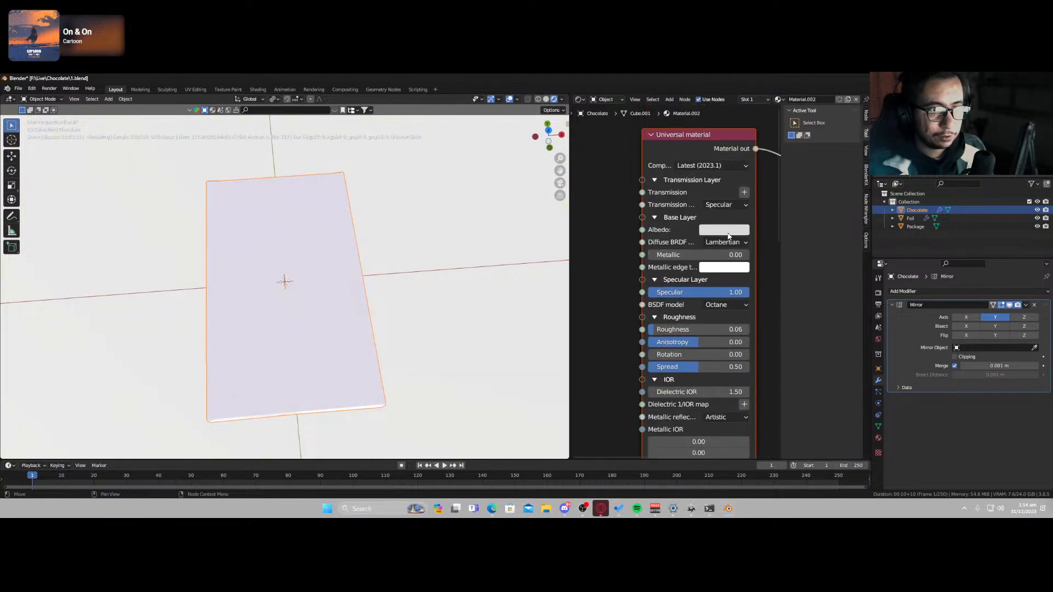
pyautogui.click(726, 231)
pyautogui.click(736, 296)
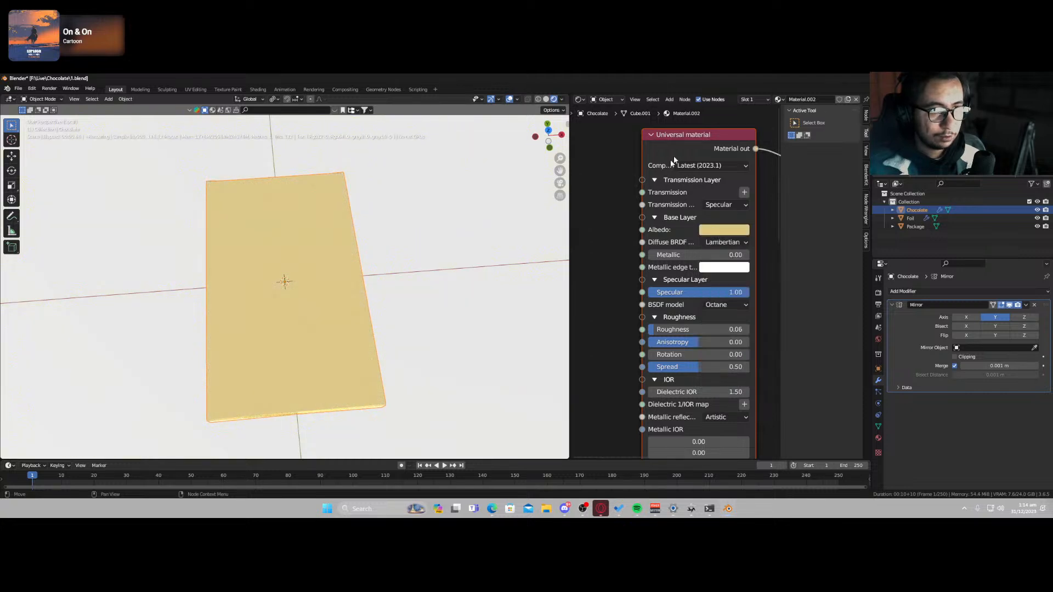
# - Replace the Universal material with a Metallic material node connected to the Material Output's Surface
pyautogui.hotkey('shift', 'a')
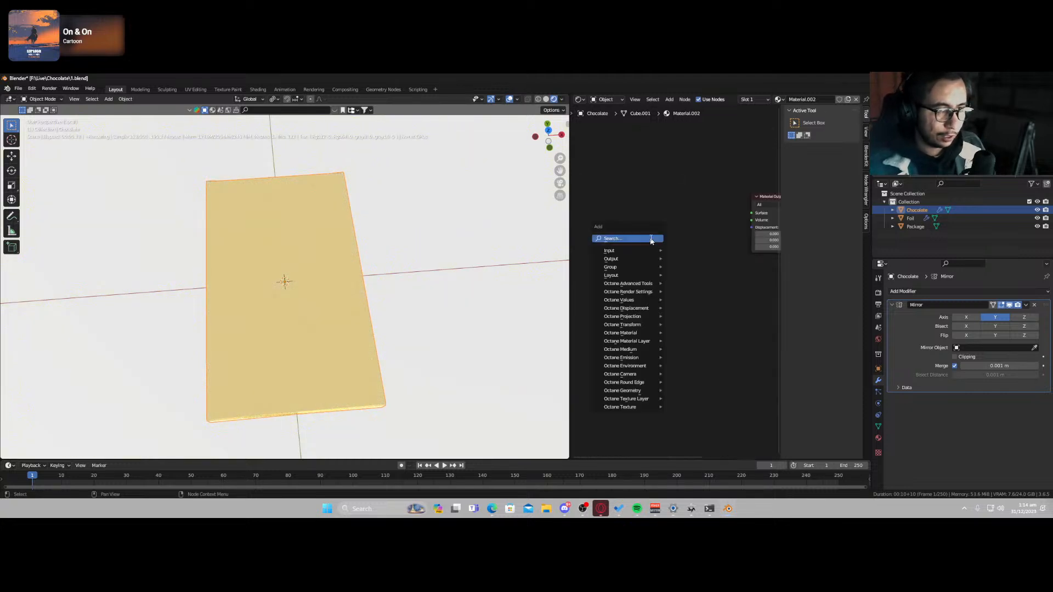
pyautogui.write('meta')
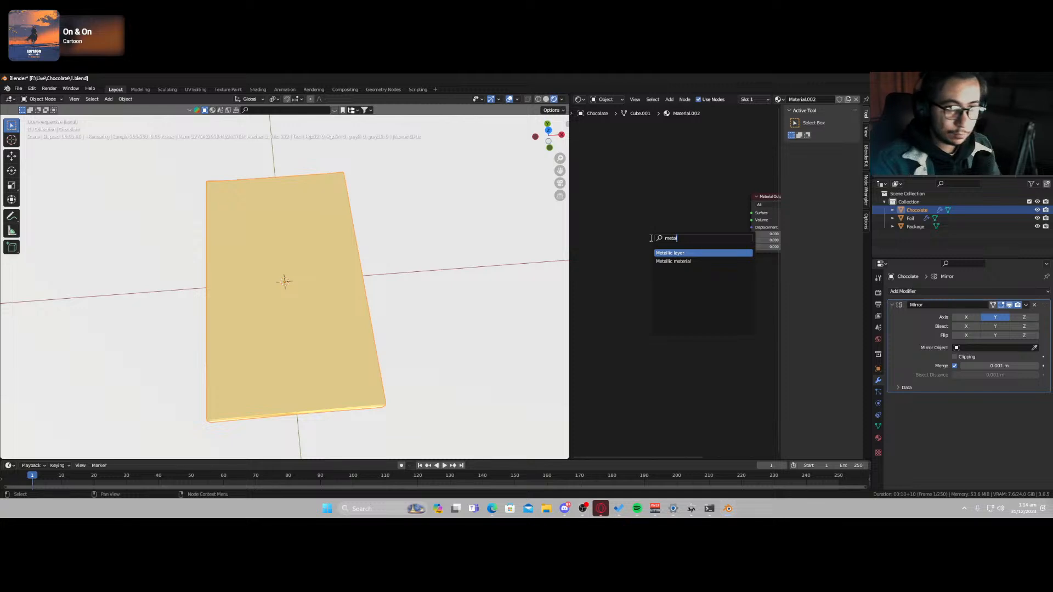
pyautogui.write('l')
pyautogui.click(673, 261)
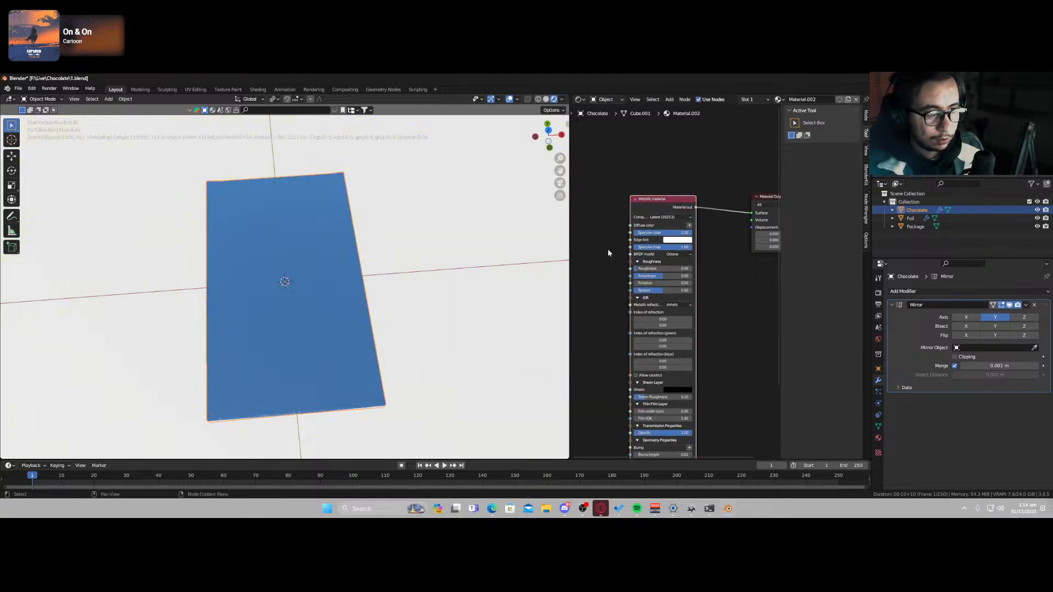
pyautogui.click(680, 248)
# - Add an RGB color node beside the Metallic material and set its value to a muted gold
pyautogui.hotkey('shift', 'a')
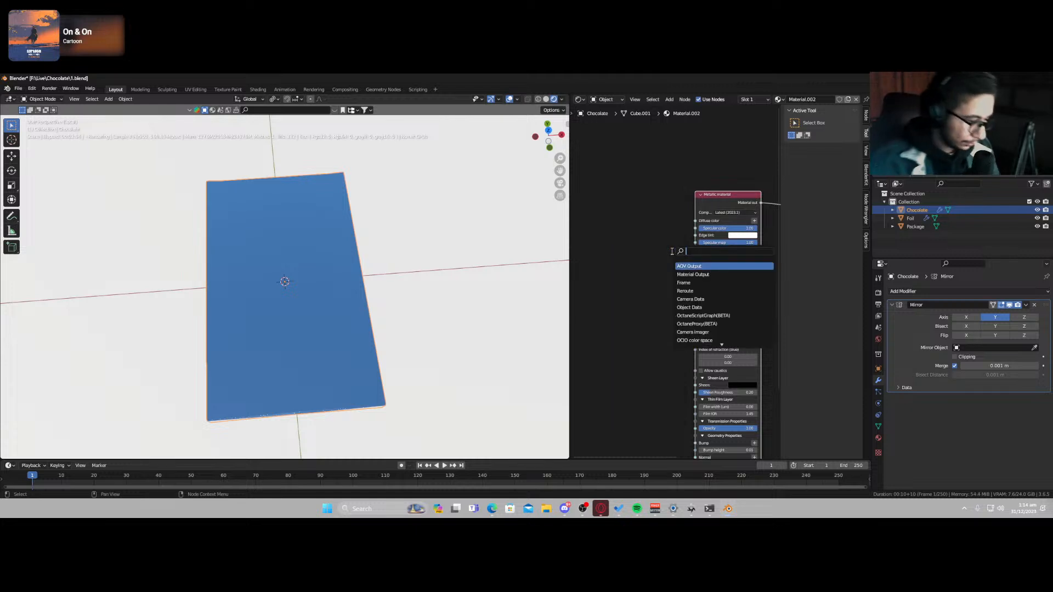
pyautogui.write('rgb')
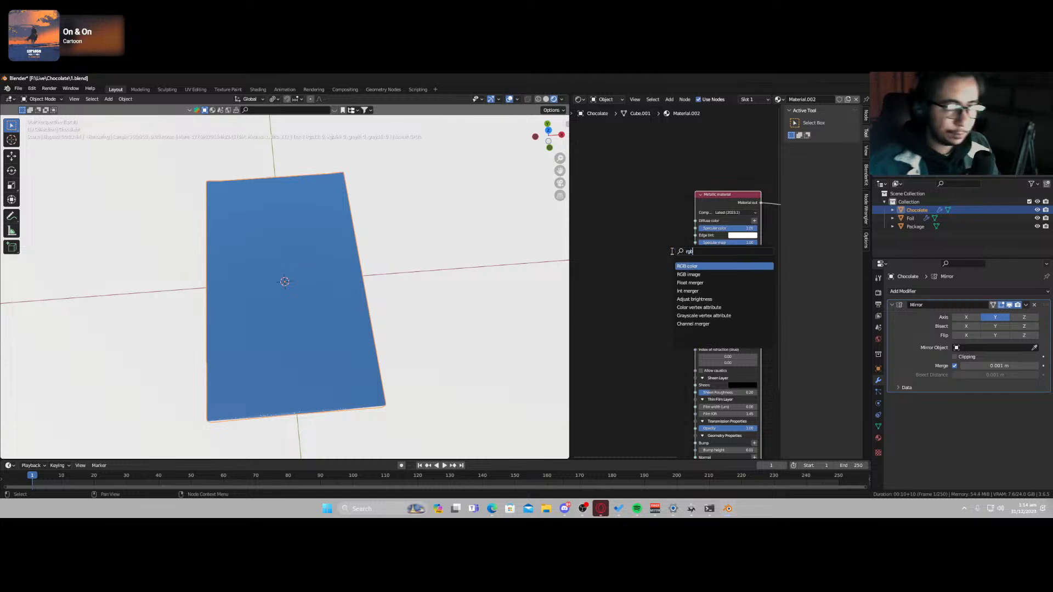
pyautogui.click(694, 265)
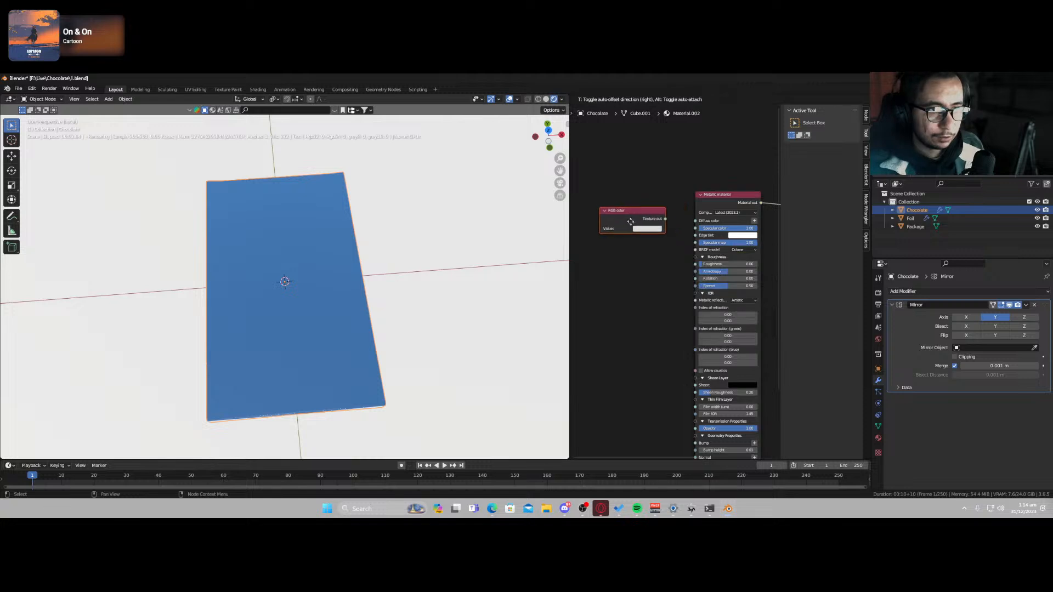
pyautogui.click(644, 228)
pyautogui.click(652, 227)
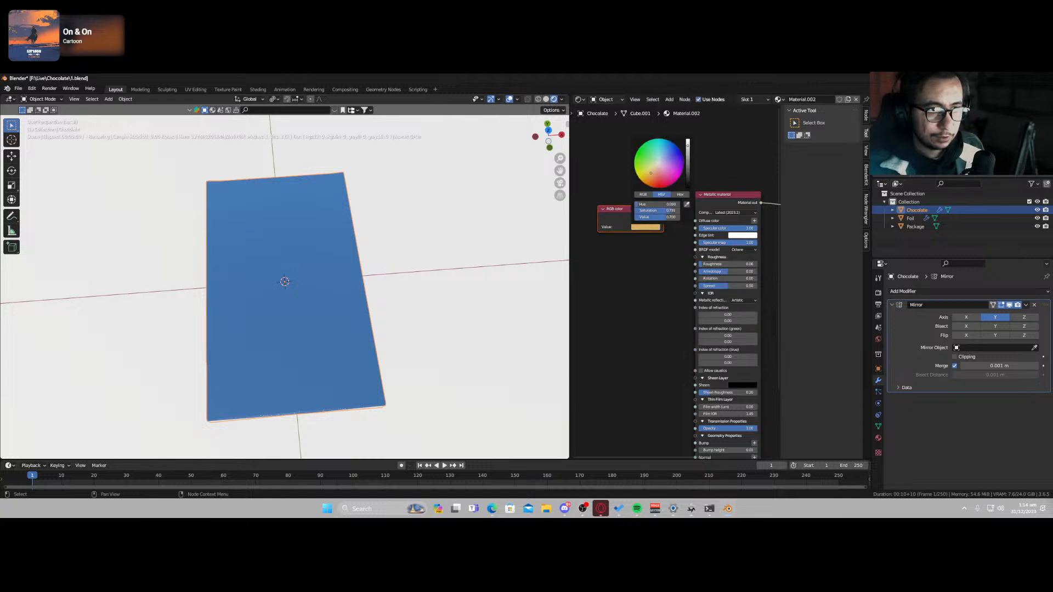
pyautogui.moveTo(687, 147); pyautogui.dragTo(687, 149)
pyautogui.click(649, 205)
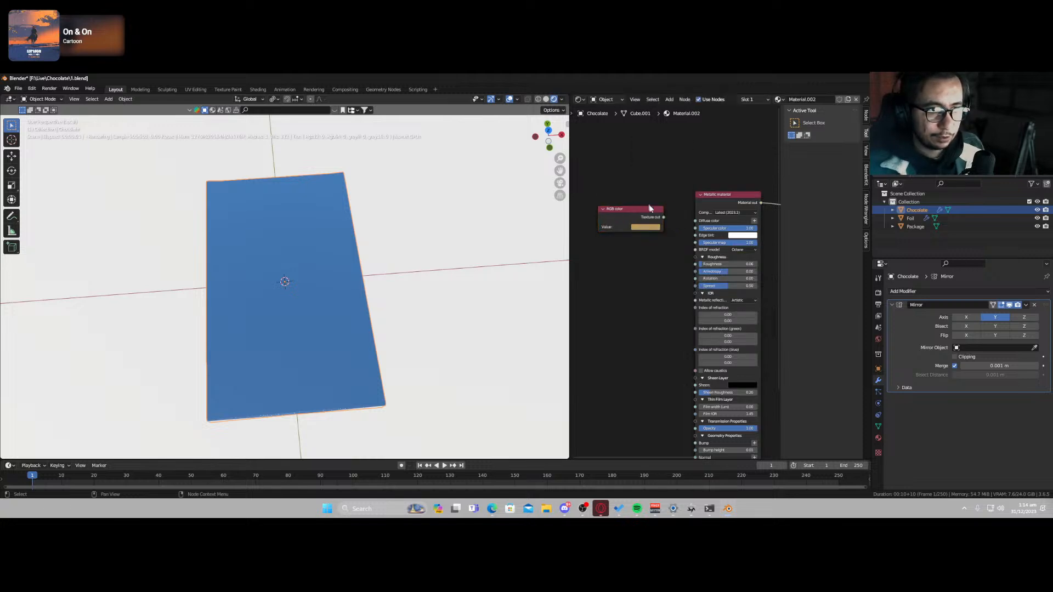
# - Connect the RGB color node to the Metallic material's Specular color and Diffuse color, and move it farther from that material
pyautogui.moveTo(665, 218); pyautogui.dragTo(698, 228)
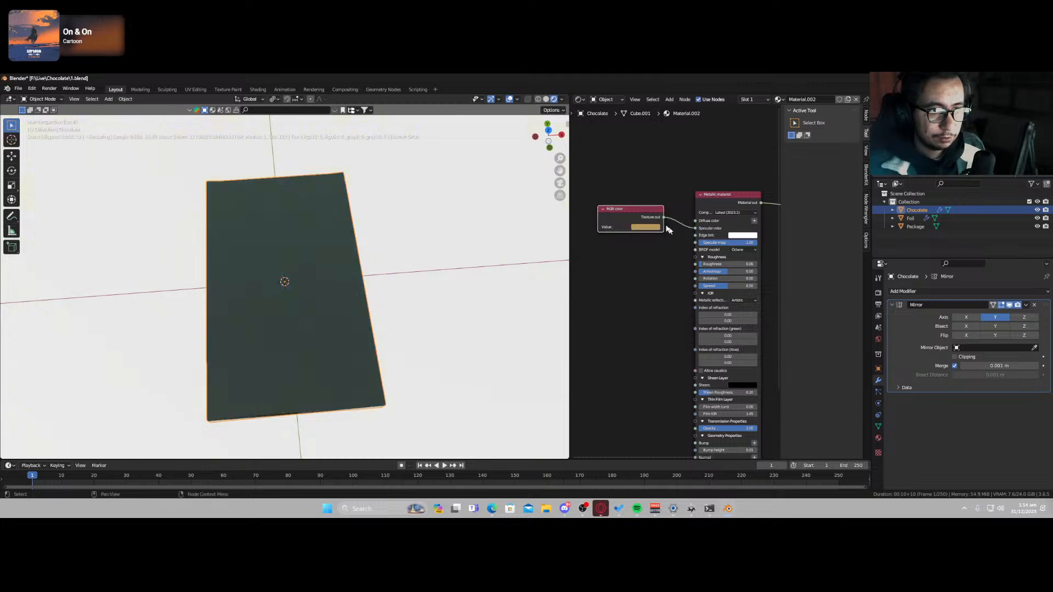
pyautogui.moveTo(302, 357); pyautogui.dragTo(306, 316, button='middle')
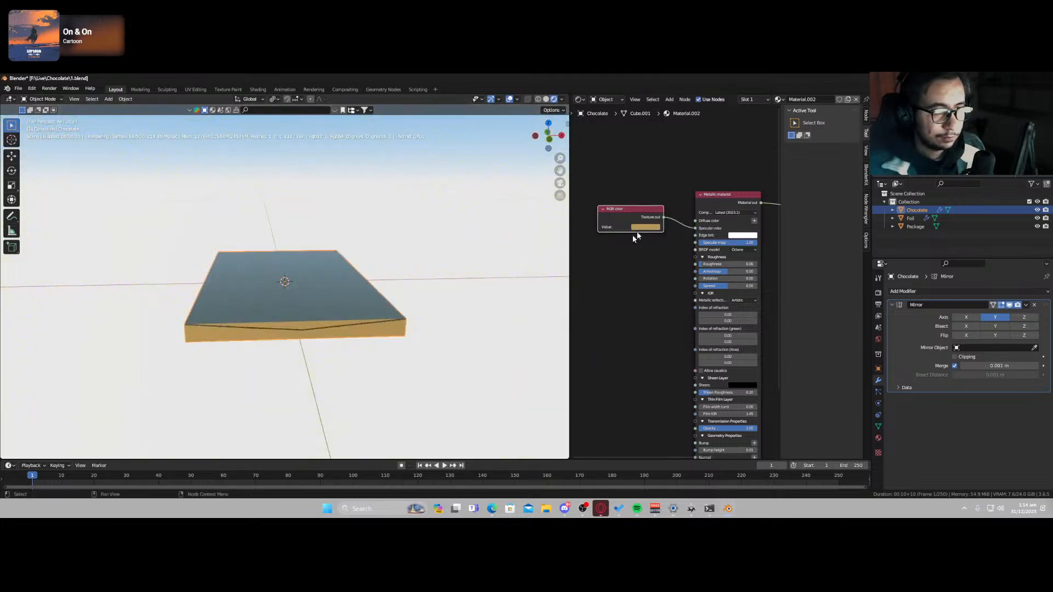
pyautogui.scroll(1, 670, 211)
pyautogui.moveTo(663, 212); pyautogui.dragTo(697, 215)
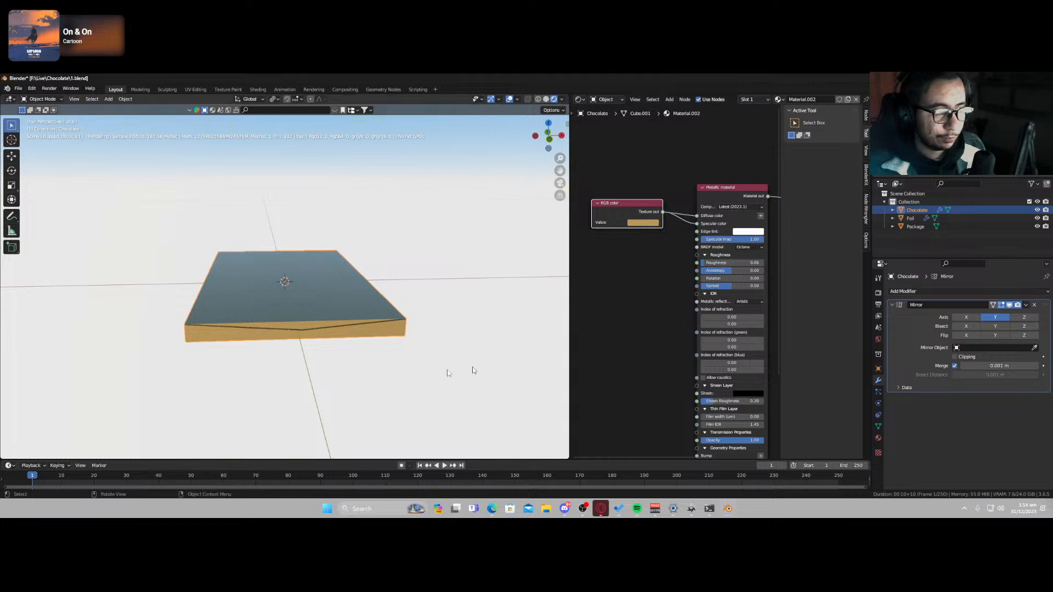
pyautogui.scroll(1, 622, 302)
pyautogui.scroll(-1, 640, 278)
pyautogui.moveTo(642, 273); pyautogui.dragTo(646, 238, button='middle')
pyautogui.scroll(-3, 638, 256)
pyautogui.moveTo(645, 208); pyautogui.dragTo(602, 208)
# - Add a Cinema 4D noise node below the RGB color node and preview it on the block
pyautogui.moveTo(645, 358); pyautogui.dragTo(704, 316, button='middle')
pyautogui.hotkey('shift', 'a')
pyautogui.press('s')
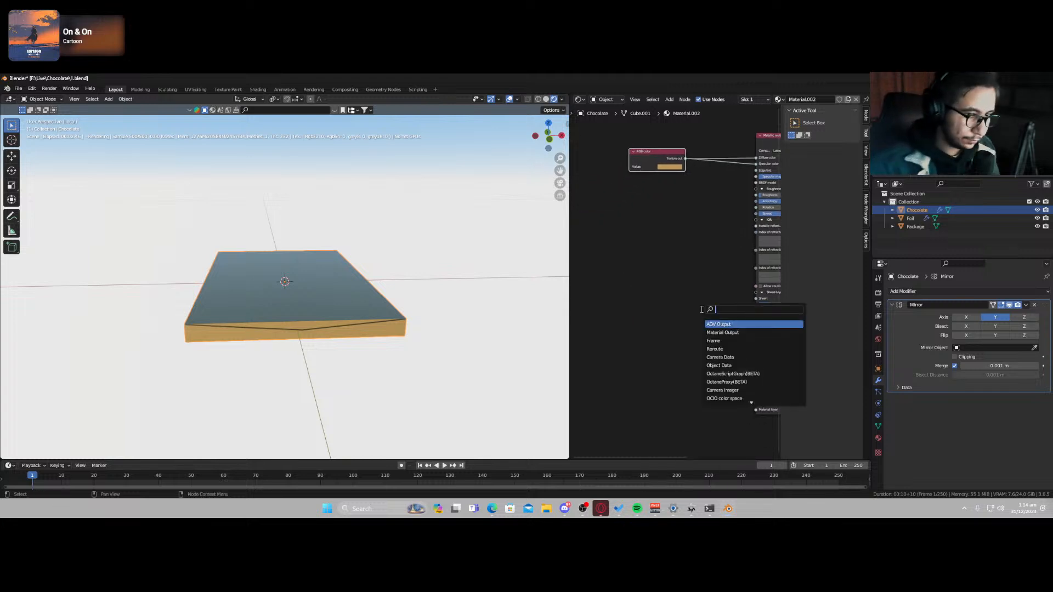
pyautogui.write('cinema')
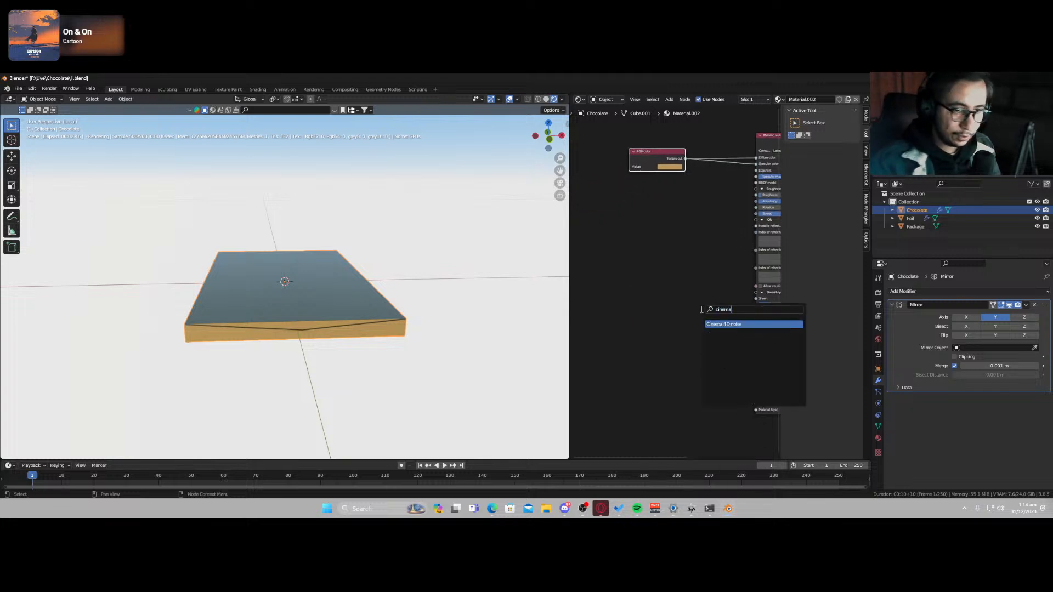
pyautogui.click(723, 323)
pyautogui.click(643, 247)
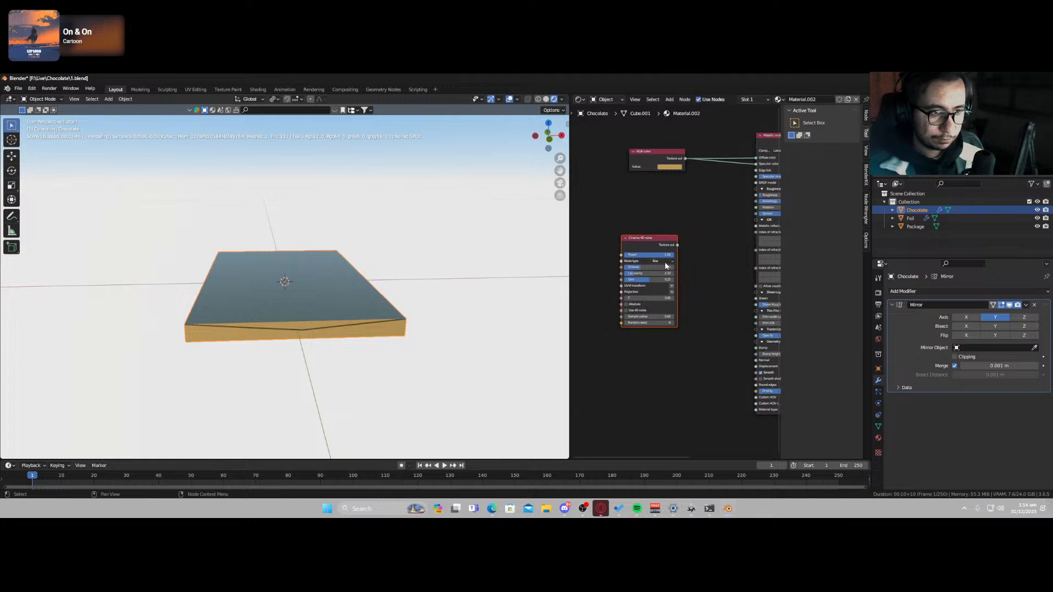
pyautogui.keyDown('ctrl'); pyautogui.keyDown('shift'); pyautogui.click(642, 272); pyautogui.keyUp('shift'); pyautogui.keyUp('ctrl')
# - Enable Absolute and Use 4D noise on the Cinema 4D noise node
pyautogui.scroll(3, 627, 377)
pyautogui.moveTo(649, 370); pyautogui.dragTo(717, 339, button='middle')
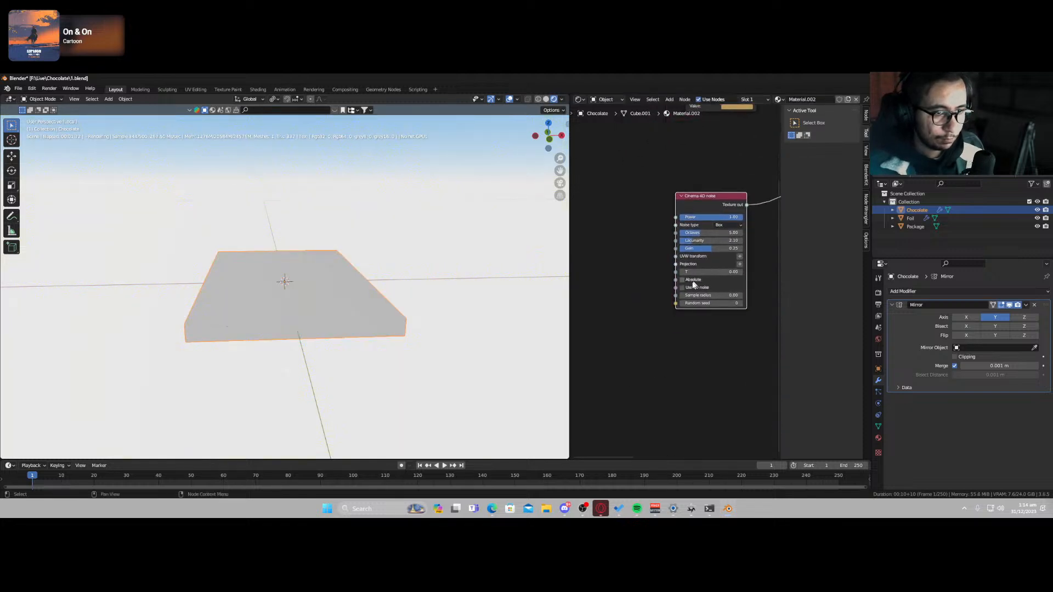
pyautogui.click(682, 279)
pyautogui.click(683, 288)
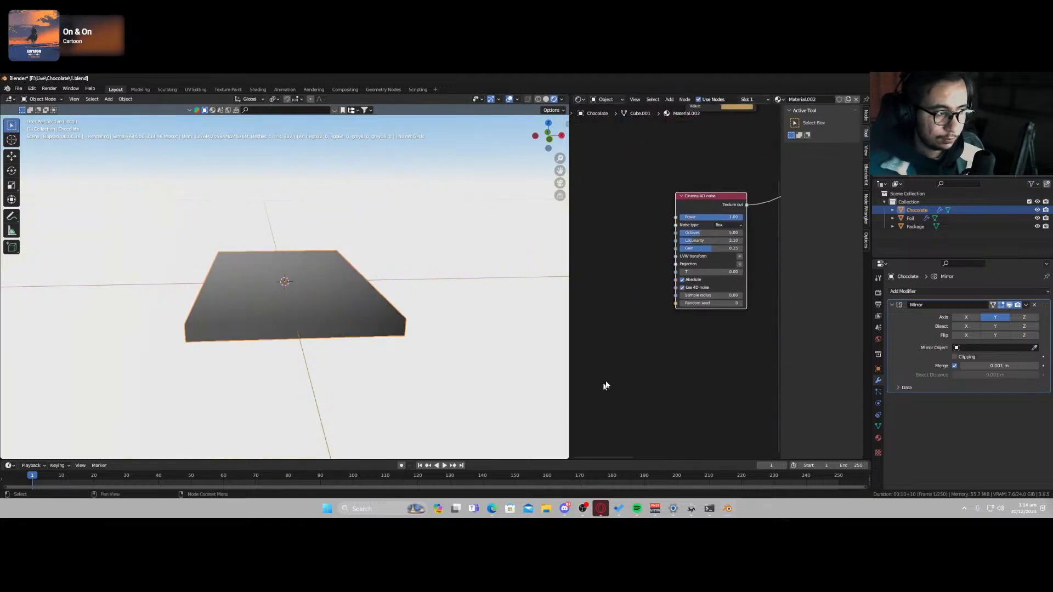
# - Add a projection and a 3D transformation to the Cinema 4D noise, and reduce the transformation's scale for a finer pattern
pyautogui.click(739, 264)
pyautogui.click(740, 259)
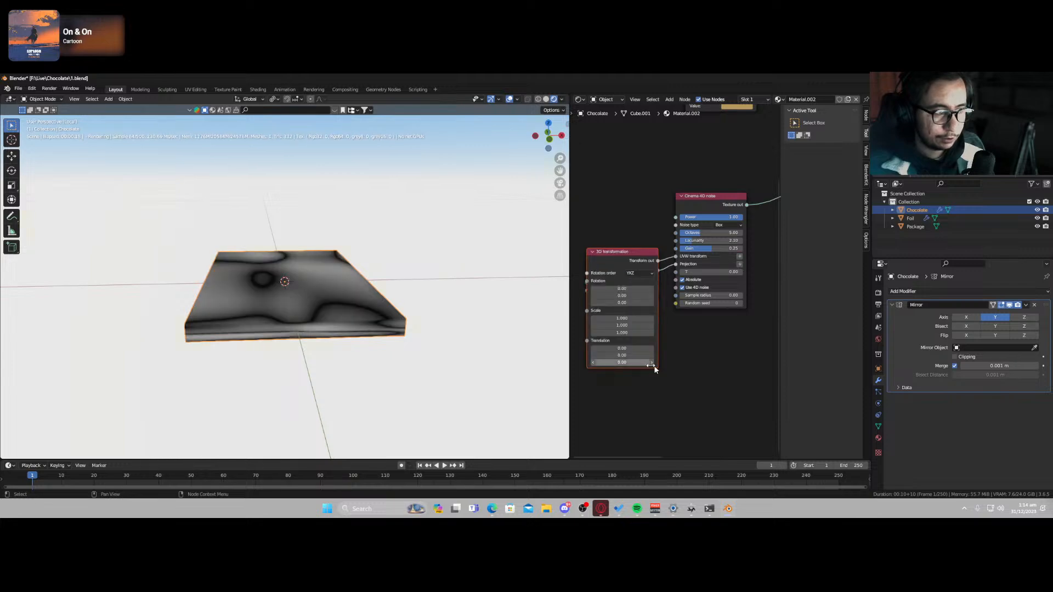
pyautogui.moveTo(676, 314); pyautogui.dragTo(645, 314)
# - Change the Cinema 4D noise node's Noise type to Dents
pyautogui.scroll(2, 693, 333)
pyautogui.moveTo(721, 296); pyautogui.dragTo(559, 330, button='middle')
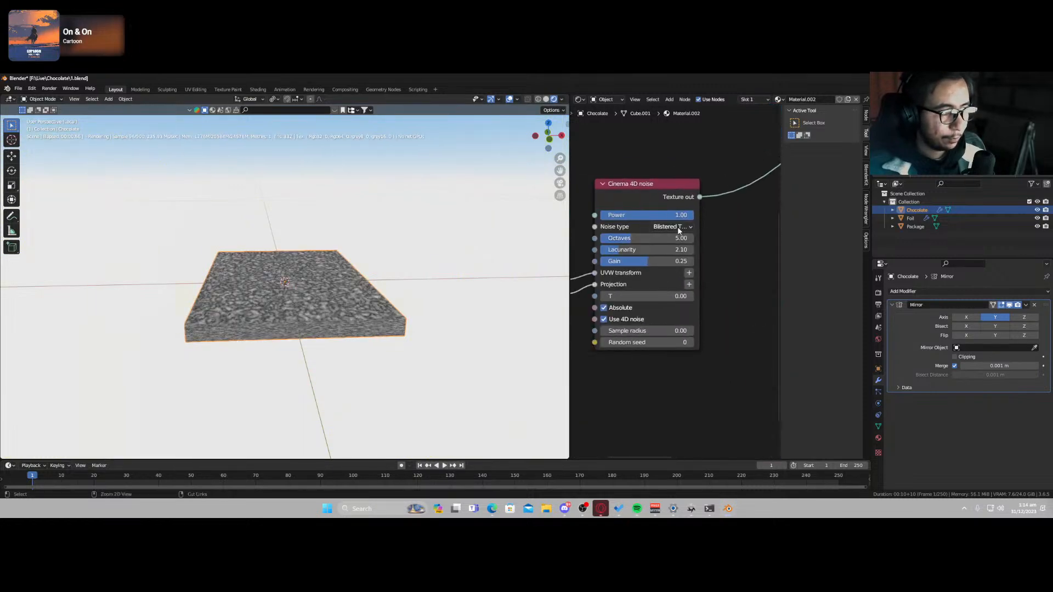
pyautogui.keyDown('ctrl'); pyautogui.scroll(-1, 676, 226); pyautogui.keyUp('ctrl')
pyautogui.keyDown('ctrl'); pyautogui.scroll(-2, 676, 226); pyautogui.keyUp('ctrl')
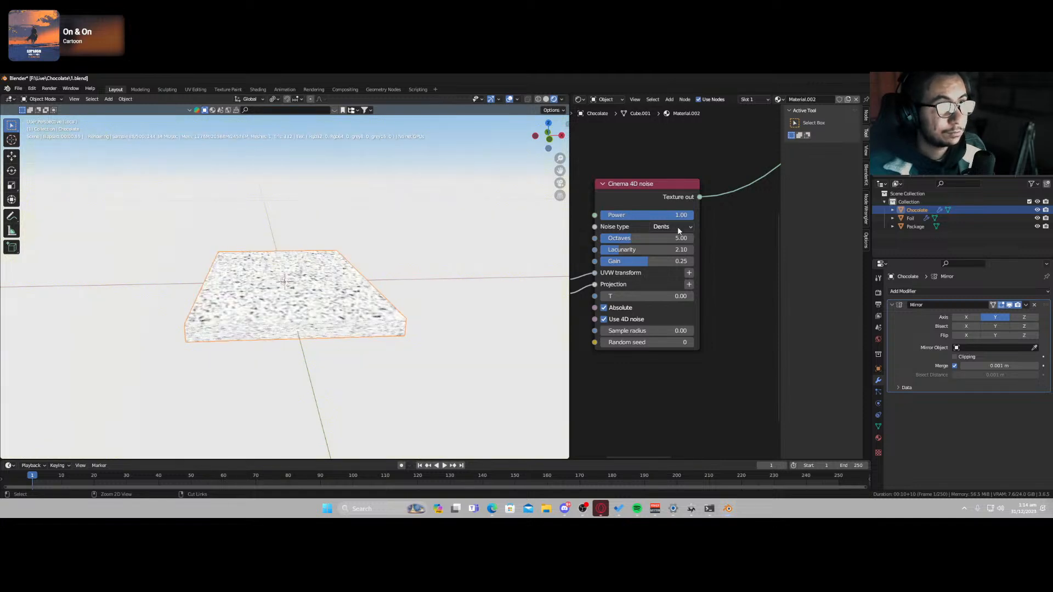
# - Change the Cinema 4D noise's Noise type to Hama and its projection's Coordinate space to World space
pyautogui.keyDown('ctrl'); pyautogui.scroll(-2, 677, 230); pyautogui.keyUp('ctrl')
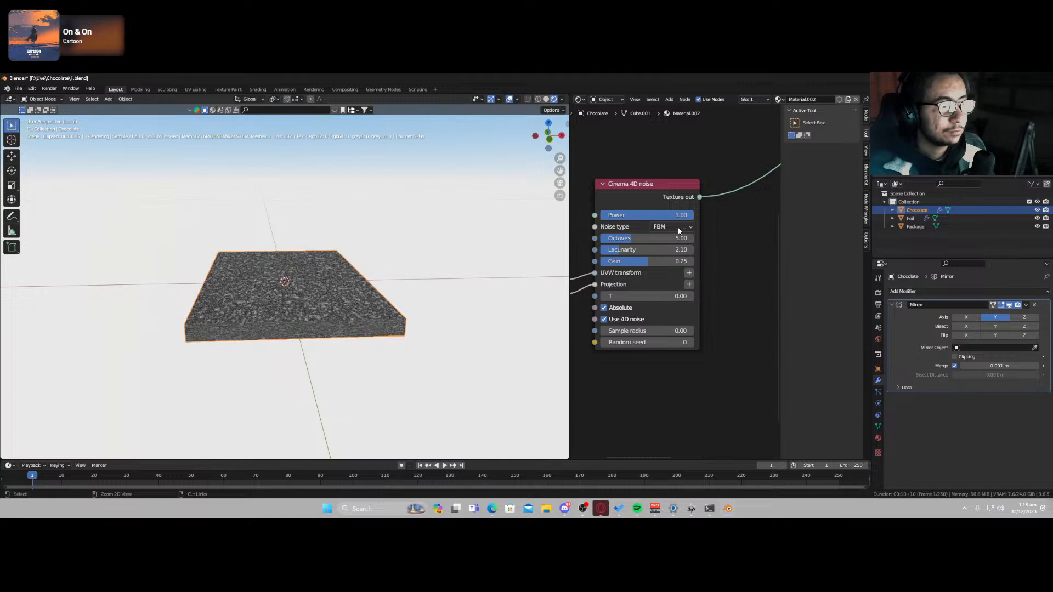
pyautogui.keyDown('ctrl'); pyautogui.scroll(-1, 678, 230); pyautogui.keyUp('ctrl')
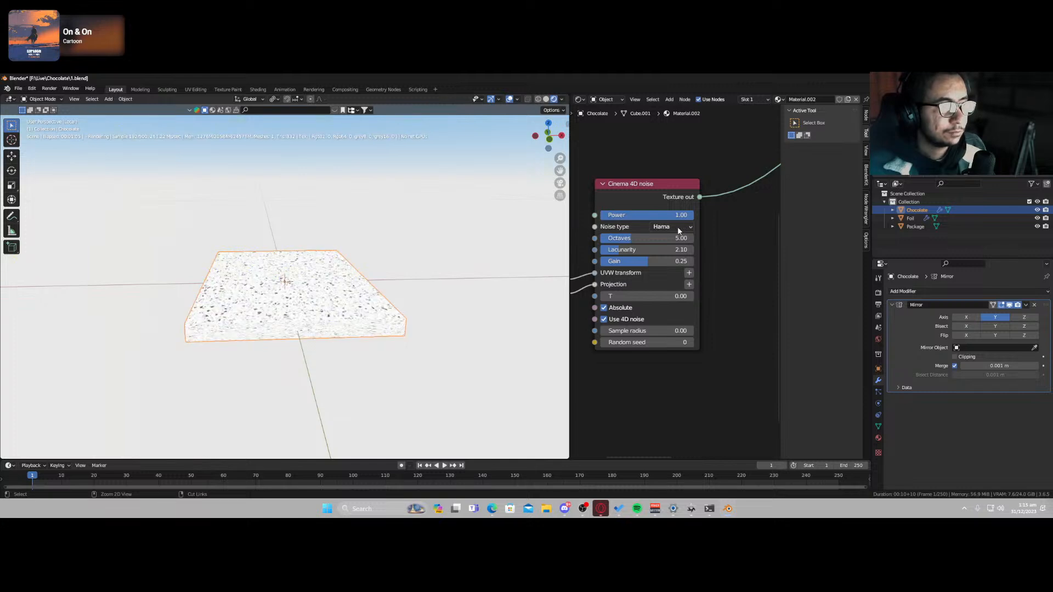
pyautogui.scroll(-7, 672, 272)
pyautogui.moveTo(715, 293); pyautogui.dragTo(755, 329, button='middle')
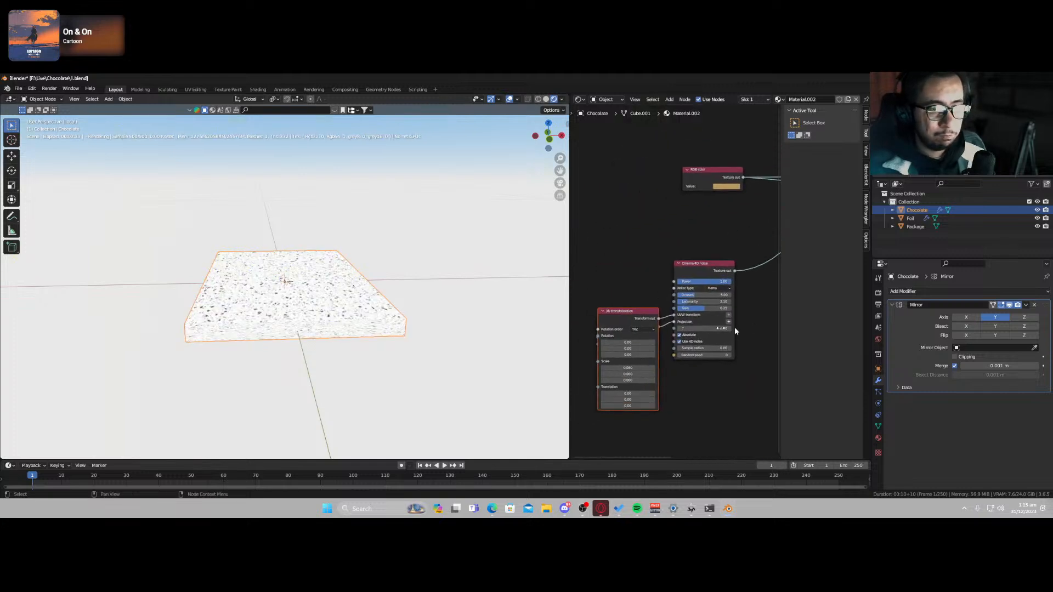
pyautogui.moveTo(625, 320); pyautogui.dragTo(625, 368)
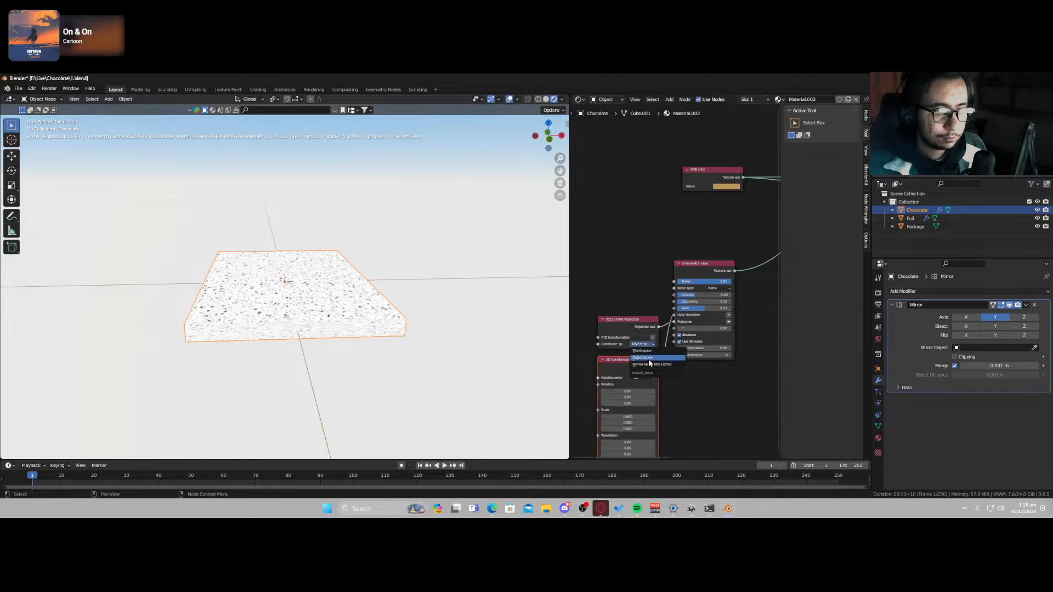
pyautogui.click(642, 351)
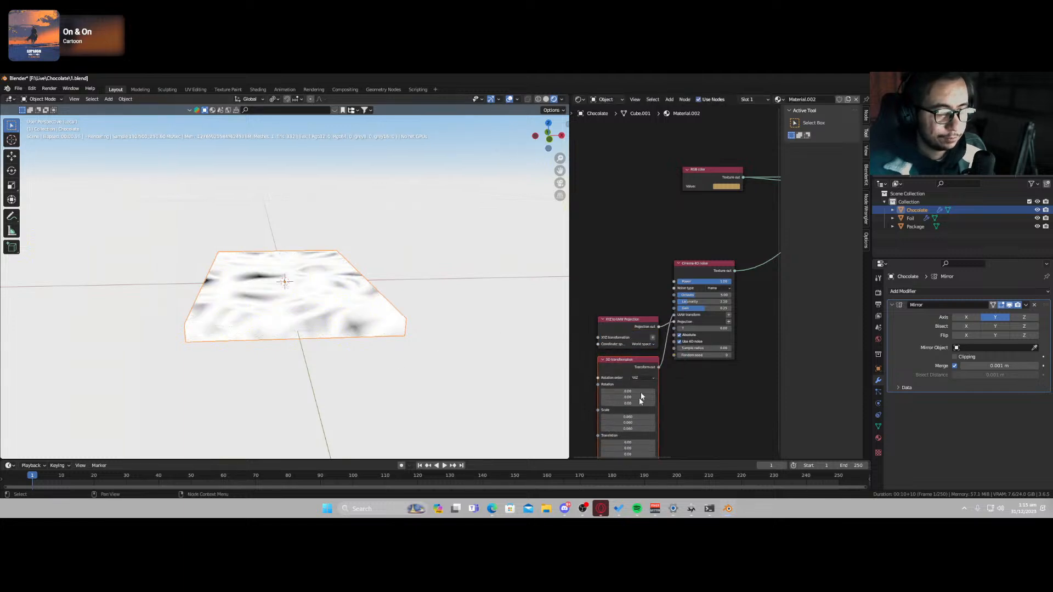
# - Reduce the 3D transformation's scale for a finer noise pattern and save the file
pyautogui.moveTo(636, 417); pyautogui.dragTo(600, 429)
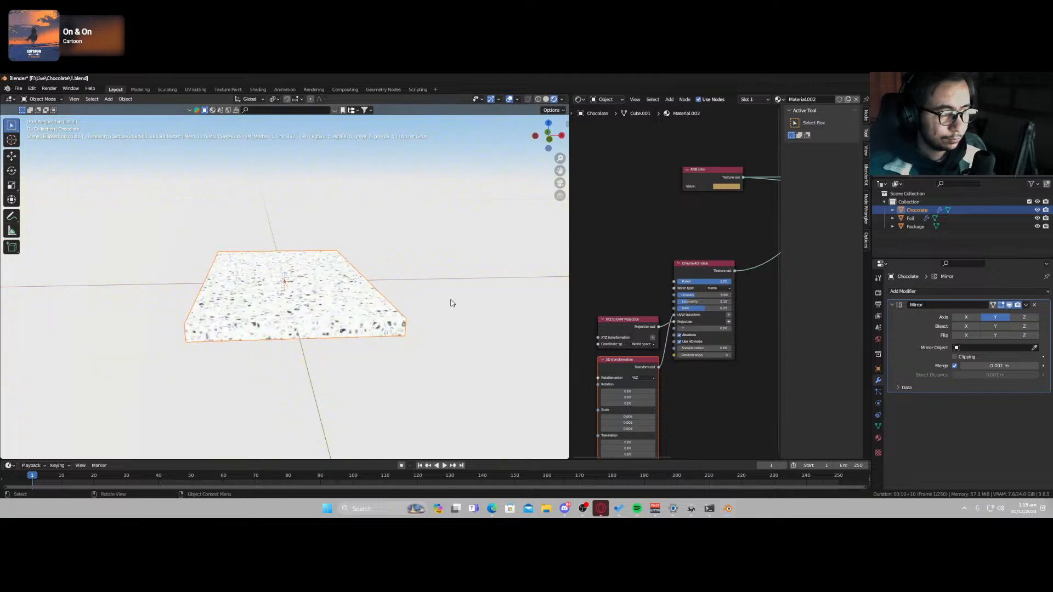
pyautogui.moveTo(451, 301); pyautogui.dragTo(460, 359, button='middle')
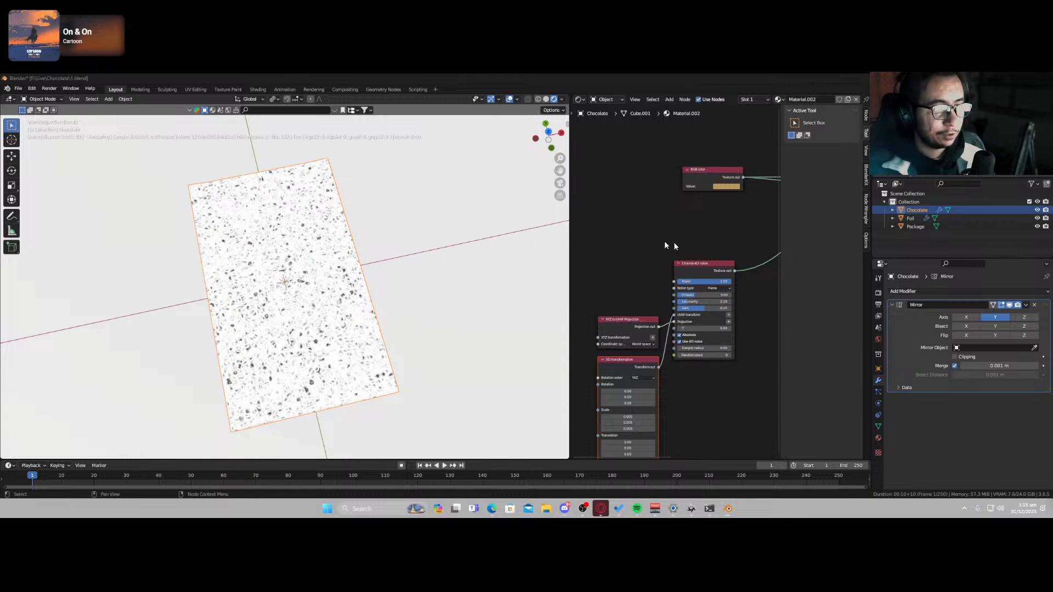
pyautogui.hotkey('ctrl', 's')
# - Preview the full material on the block again and place a duplicate of the gold RGB color node below the original
pyautogui.scroll(-4, 658, 263)
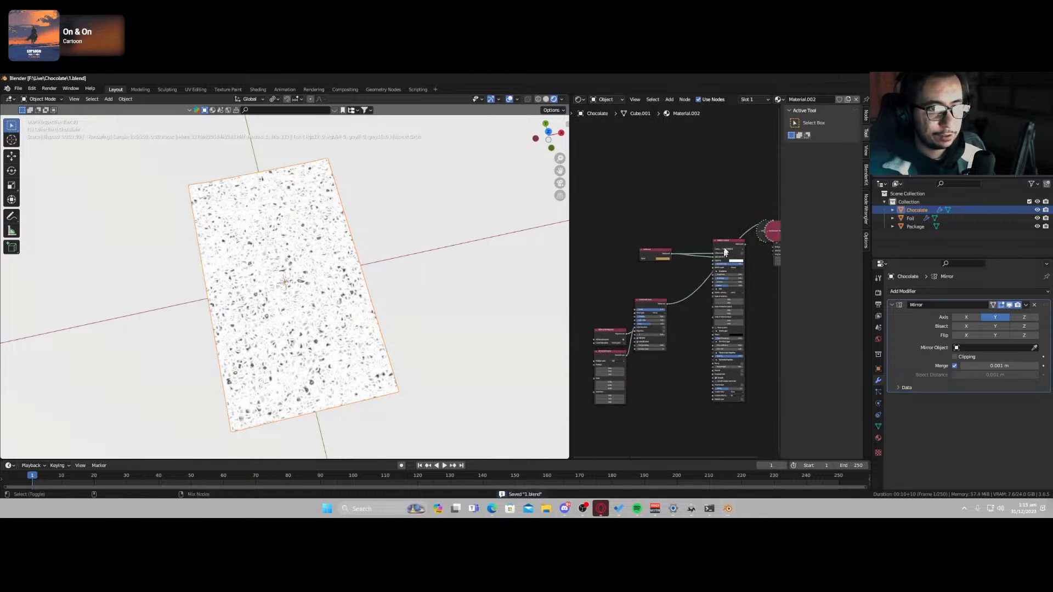
pyautogui.keyDown('ctrl'); pyautogui.keyDown('shift'); pyautogui.click(727, 246); pyautogui.keyUp('shift'); pyautogui.keyUp('ctrl')
pyautogui.scroll(2, 670, 332)
pyautogui.moveTo(696, 301); pyautogui.dragTo(739, 279, button='middle')
pyautogui.moveTo(684, 224); pyautogui.dragTo(602, 173)
pyautogui.hotkey('shift', 'd')
pyautogui.click(608, 222)
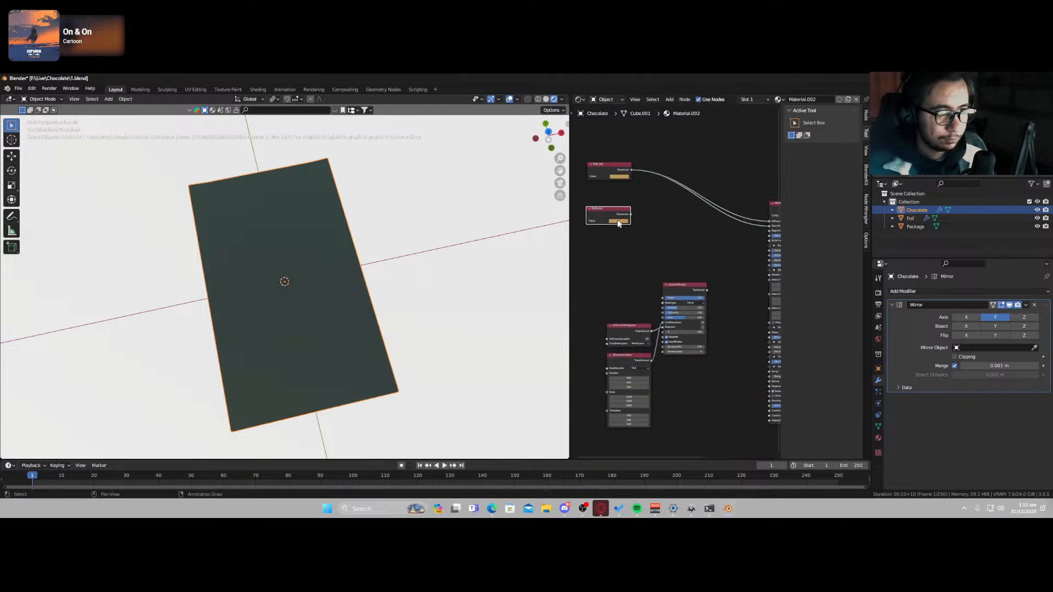
# - Remove the duplicated RGB color's saturation to make it light grey
pyautogui.scroll(1, 608, 223)
pyautogui.scroll(1, 607, 220)
pyautogui.moveTo(608, 219); pyautogui.dragTo(632, 233, button='middle')
pyautogui.click(627, 218)
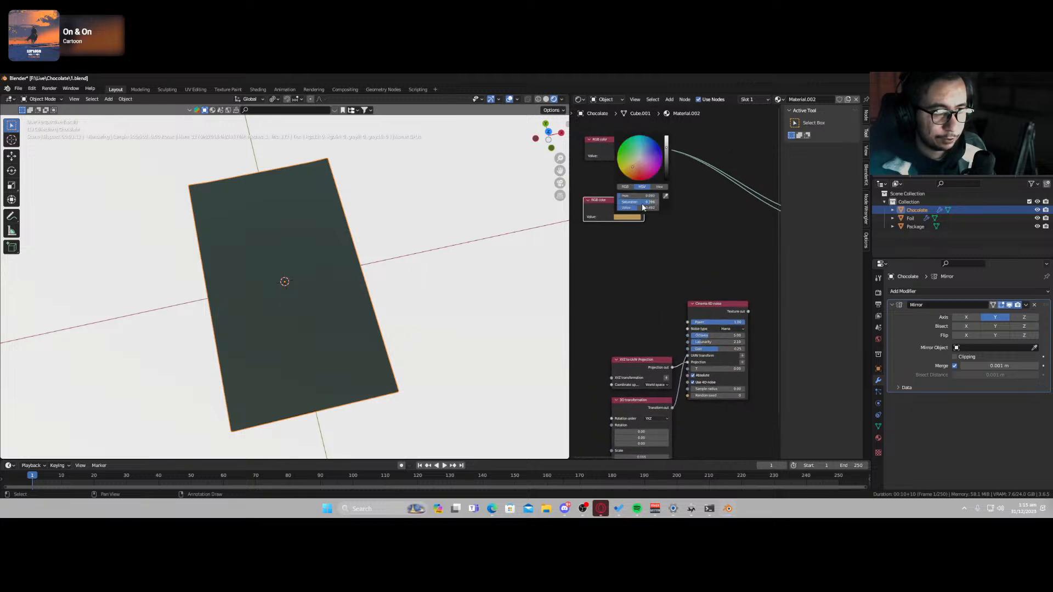
pyautogui.moveTo(642, 204); pyautogui.dragTo(619, 204)
pyautogui.click(723, 213)
# - Add a reroute on the gold RGB color's links, shift it toward the material, and move the grey RGB color node farther back
pyautogui.moveTo(717, 212); pyautogui.dragTo(683, 236, button='middle')
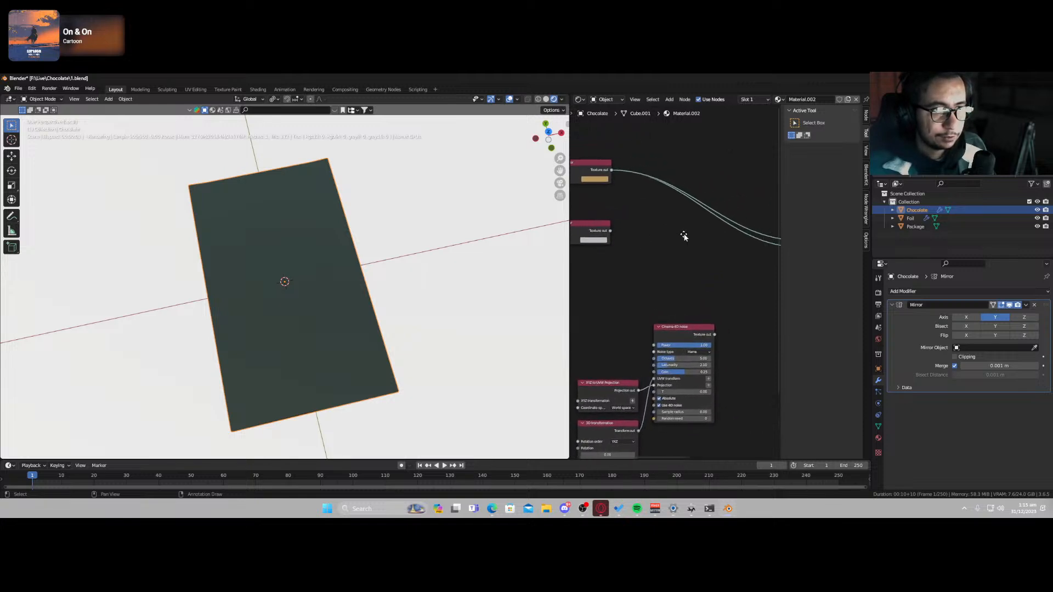
pyautogui.keyDown('shift'); pyautogui.moveTo(634, 167); pyautogui.dragTo(651, 225, button='right'); pyautogui.keyUp('shift')
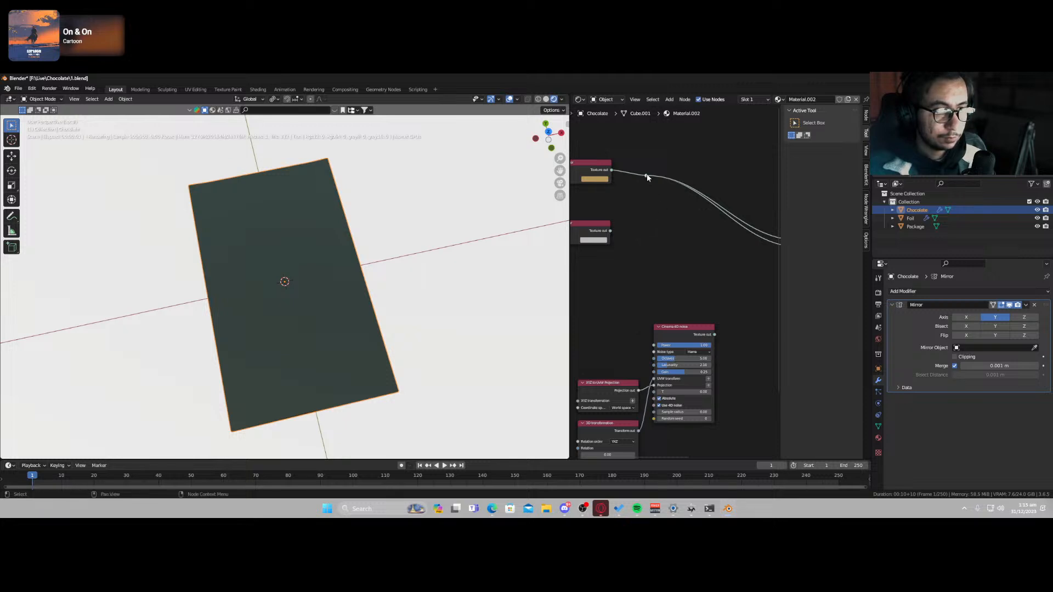
pyautogui.moveTo(646, 178); pyautogui.dragTo(677, 208)
pyautogui.moveTo(619, 231); pyautogui.dragTo(684, 231, button='middle')
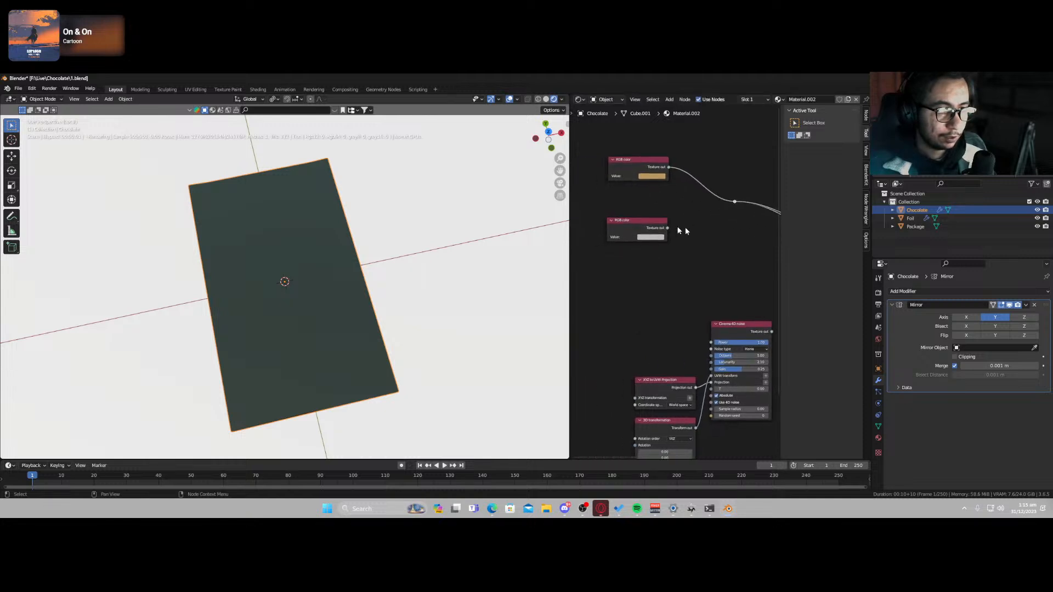
pyautogui.moveTo(625, 221); pyautogui.dragTo(598, 218)
# - Try to insert a Mix material node with the gold and grey RGB colors as its First and Second material
pyautogui.hotkey('shift', 'a')
pyautogui.click(699, 227)
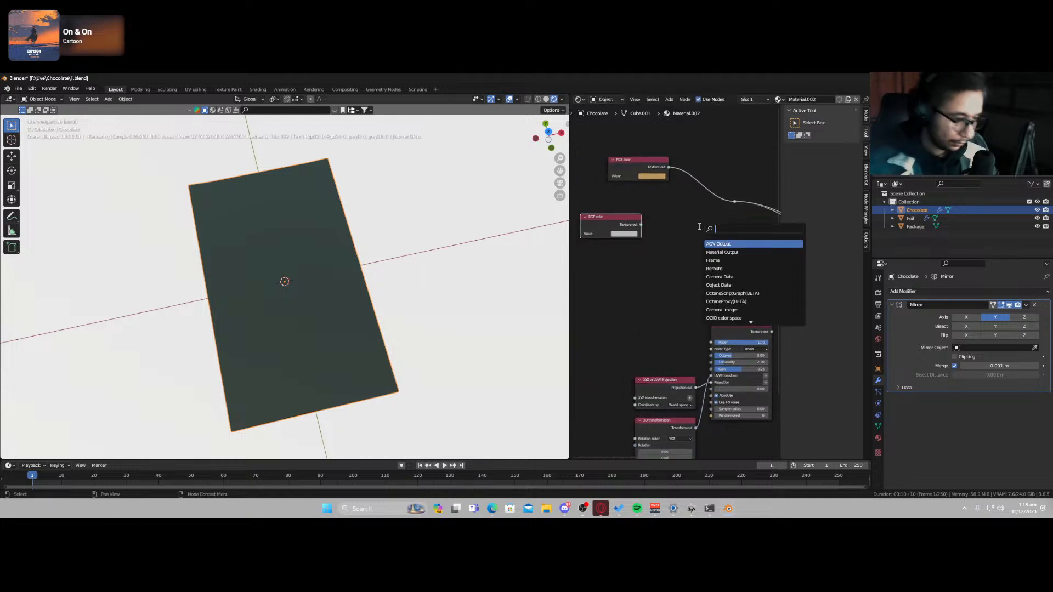
pyautogui.write('mix')
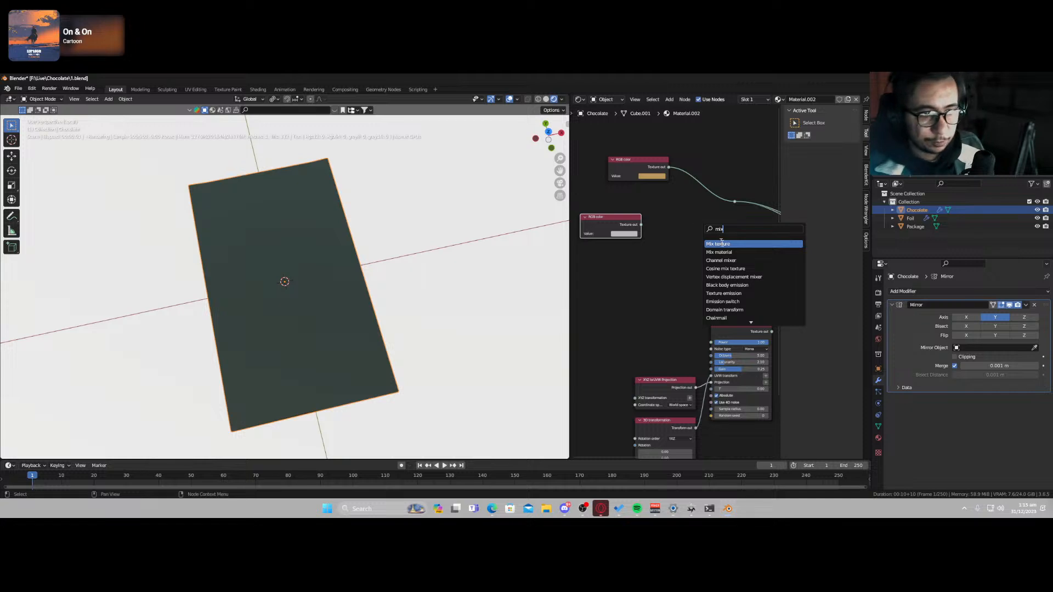
pyautogui.click(721, 252)
pyautogui.click(721, 195)
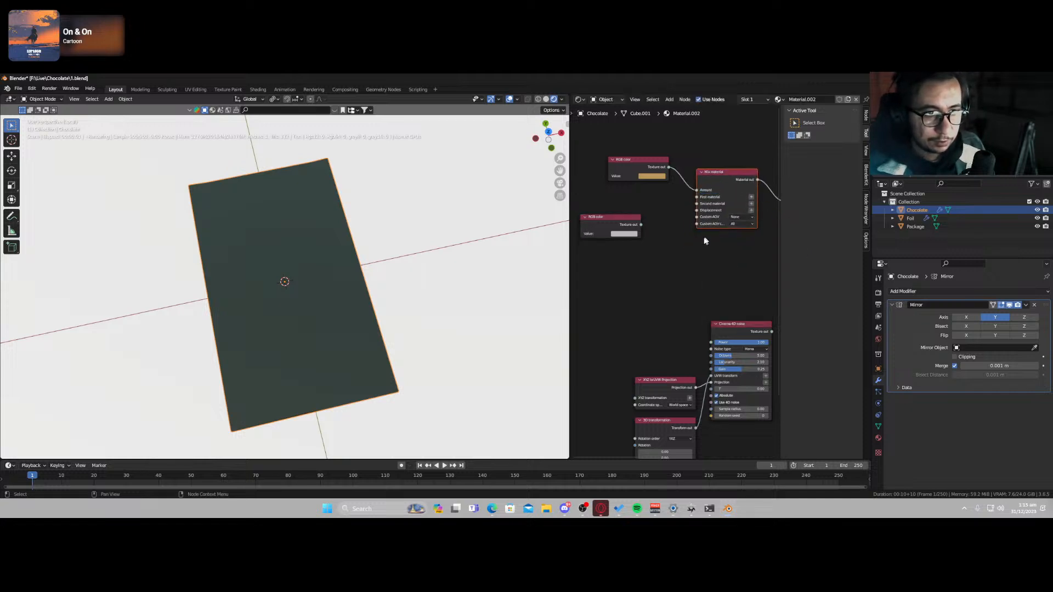
pyautogui.moveTo(698, 196)
pyautogui.mouseDown()
pyautogui.moveTo(681, 202)
pyautogui.moveTo(698, 198)
pyautogui.mouseUp()
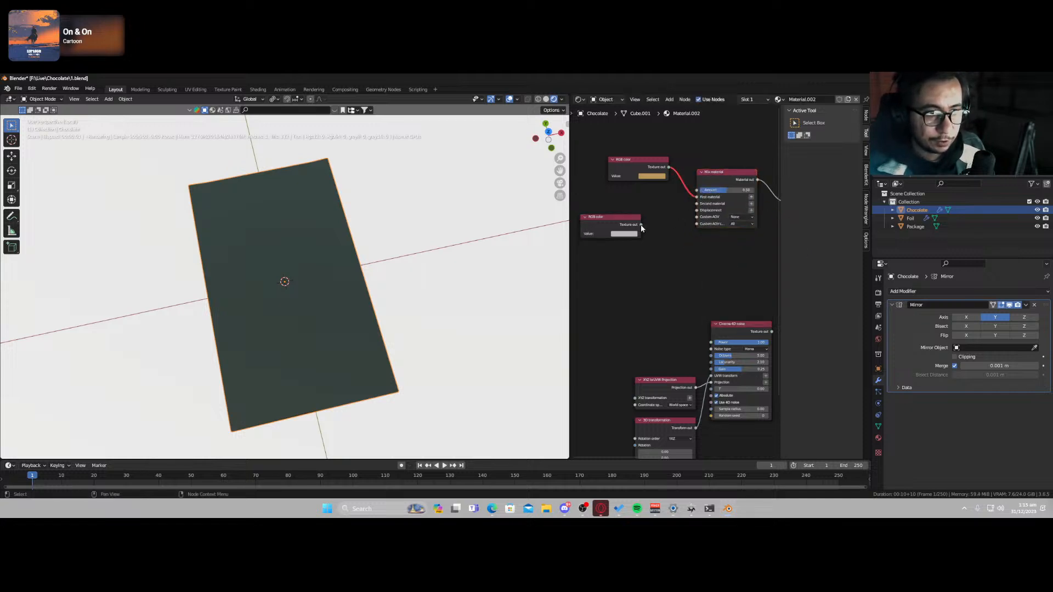
pyautogui.moveTo(640, 225); pyautogui.dragTo(698, 204)
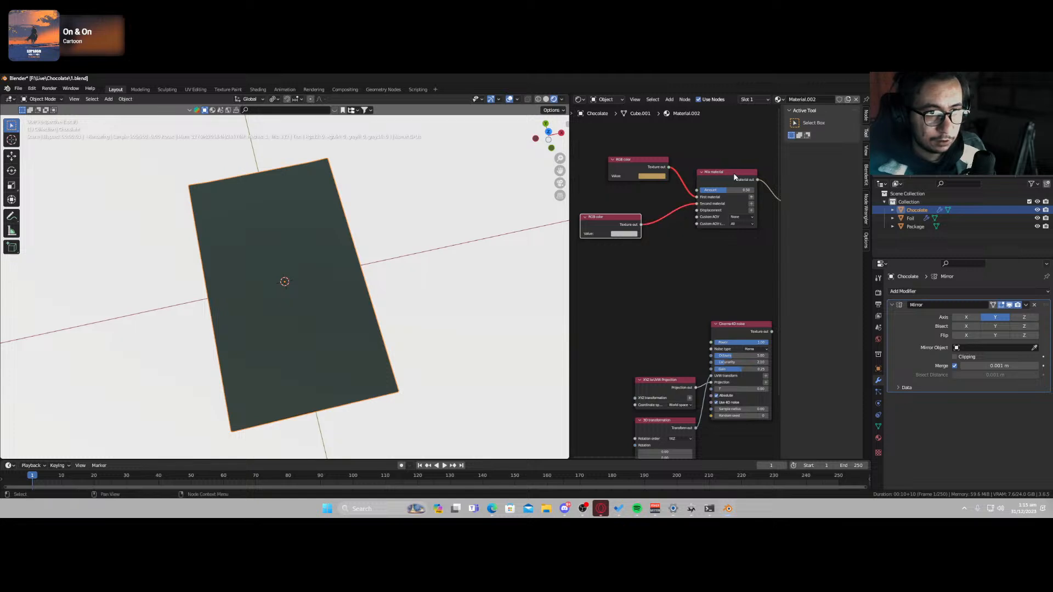
# - Undo the Mix material connections and remove the Mix material node
pyautogui.hotkey('ctrl', 'z')
pyautogui.hotkey('ctrl', 'z')
pyautogui.hotkey('ctrl', 'z')
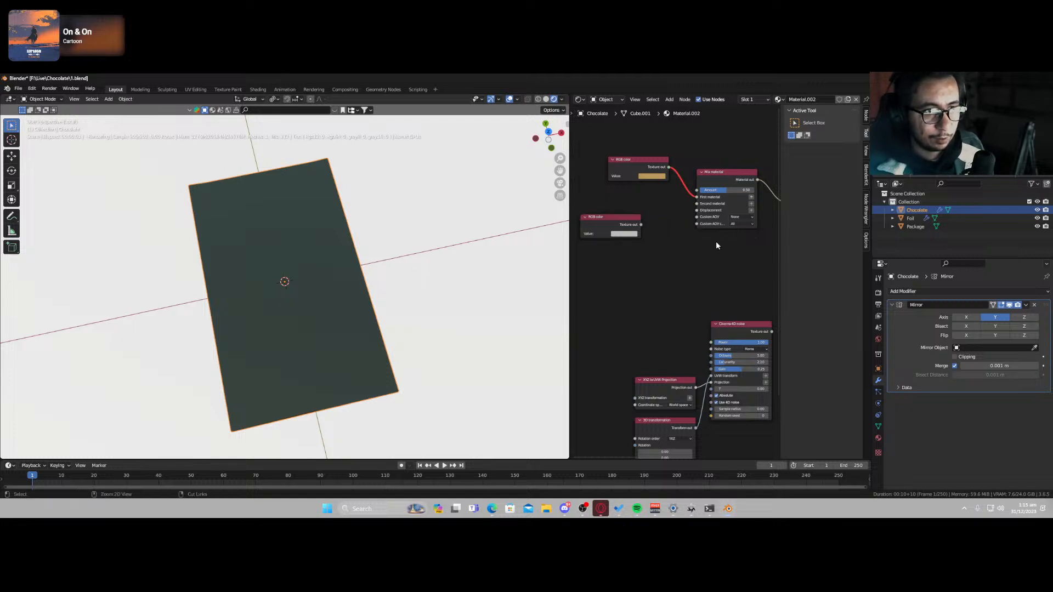
pyautogui.hotkey('ctrl', 'z')
pyautogui.hotkey('ctrl', 'z')
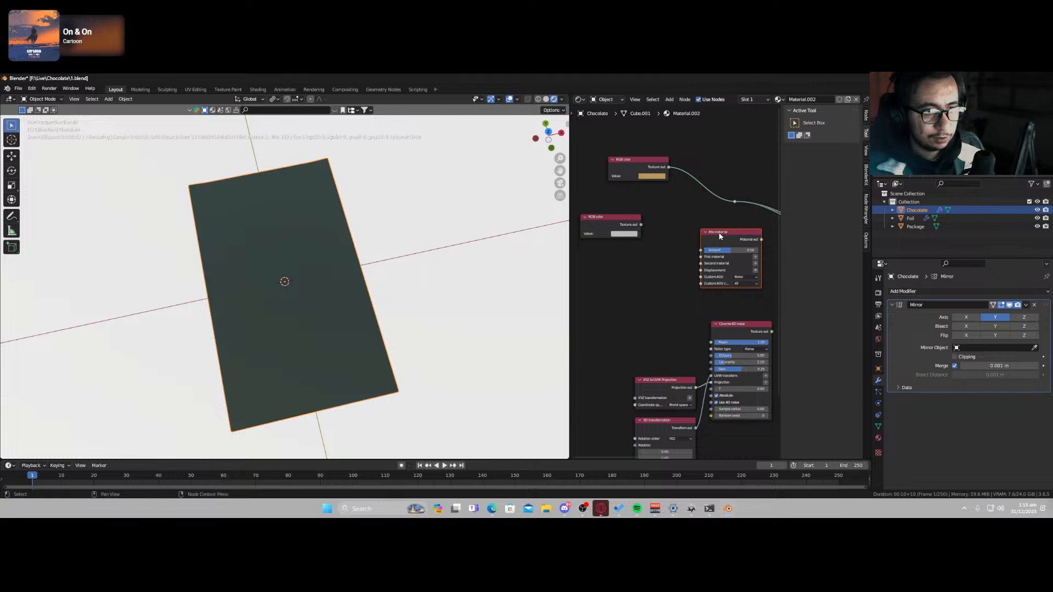
pyautogui.hotkey('shift', 's')
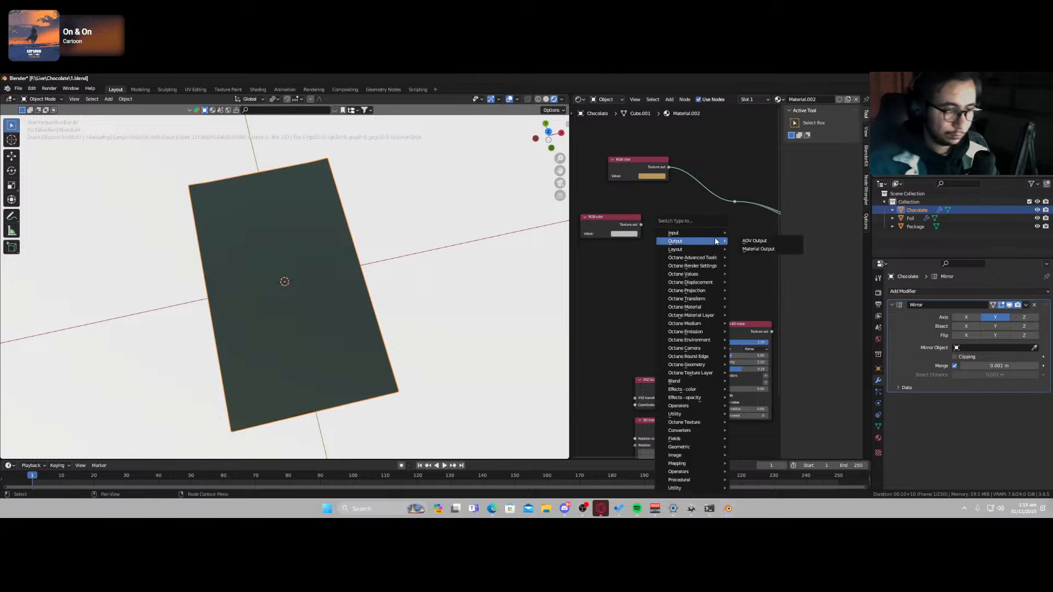
pyautogui.press('s')
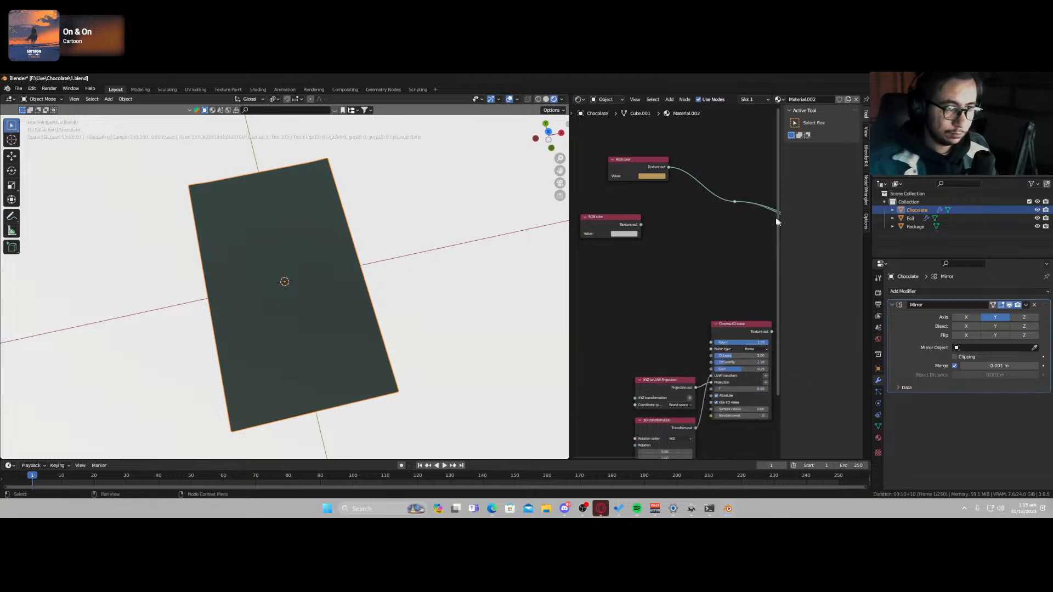
# - Insert a Mix texture node into the link between the gold RGB color and the reroute
pyautogui.hotkey('shift', 'a')
pyautogui.write('s')
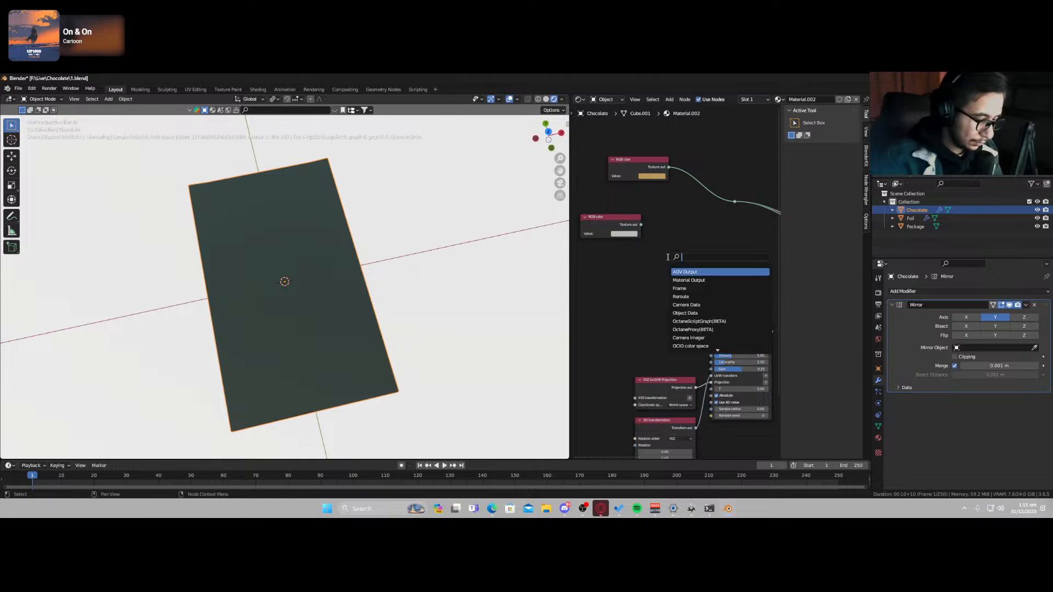
pyautogui.write('mix')
pyautogui.press('Return')
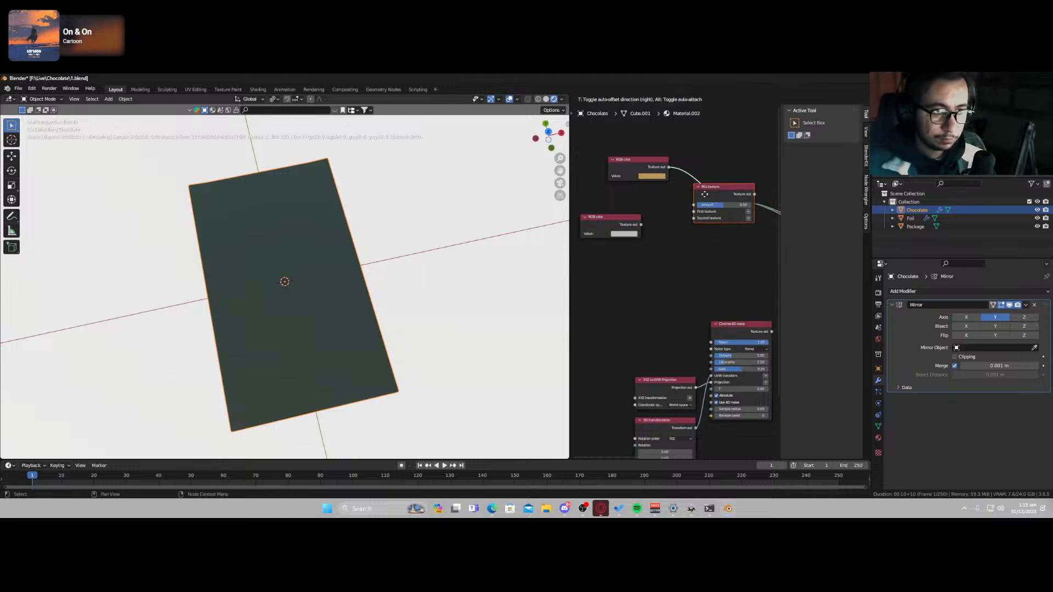
pyautogui.click(706, 171)
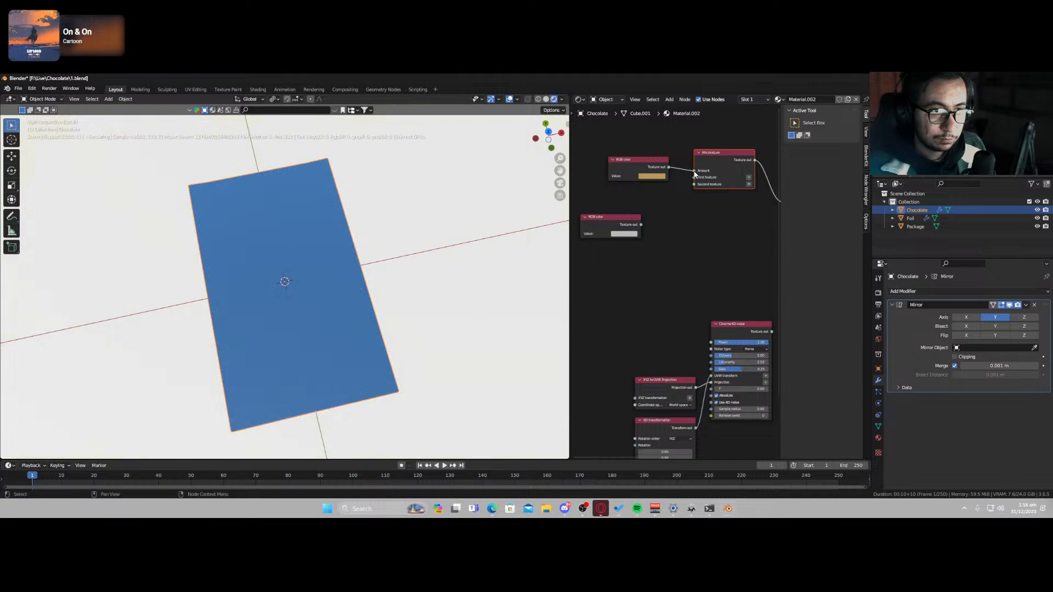
# - Connect the gold and grey RGB colors to the Mix texture's First and Second texture, and the Cinema 4D noise to its Amount
pyautogui.moveTo(641, 223); pyautogui.dragTo(694, 185)
pyautogui.scroll(-1, 748, 328)
pyautogui.moveTo(750, 323); pyautogui.dragTo(690, 194)
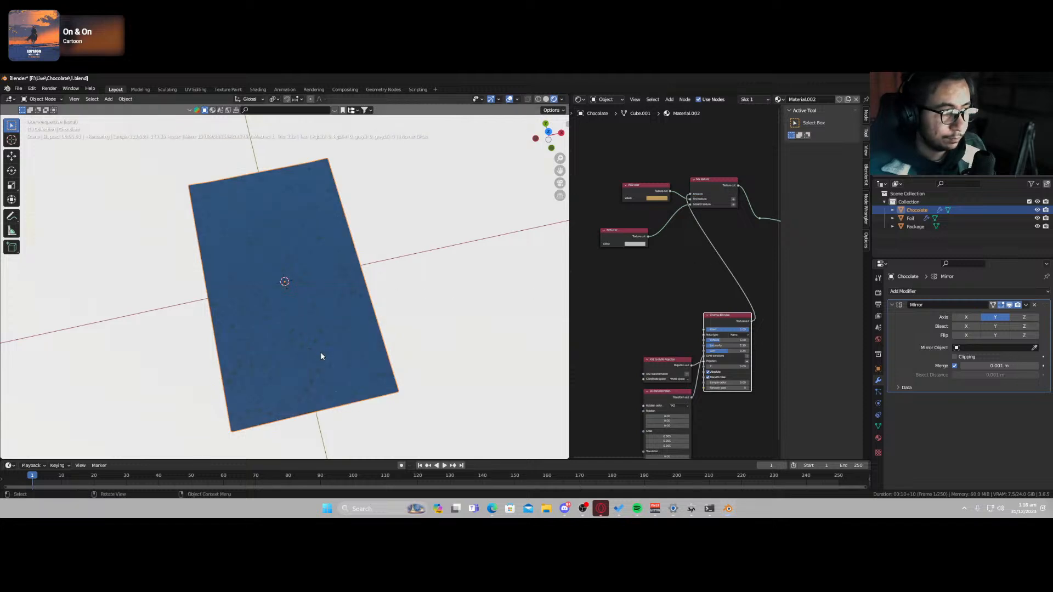
# - Swap the Mix texture's colors so that grey feeds First texture and gold feeds Second texture
pyautogui.moveTo(321, 356); pyautogui.dragTo(343, 307, button='middle')
pyautogui.moveTo(693, 257); pyautogui.dragTo(672, 268, button='middle')
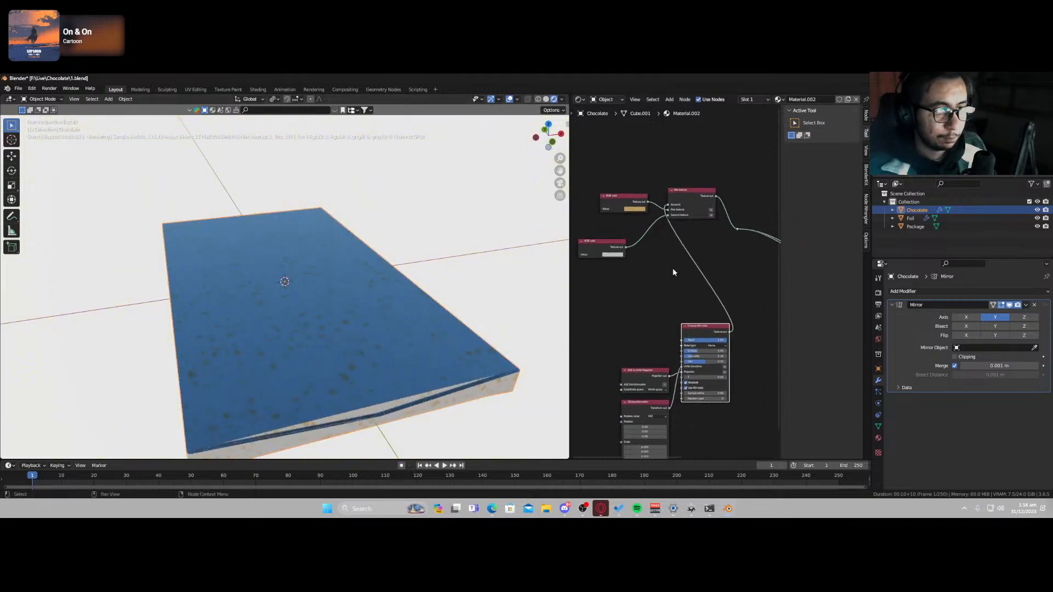
pyautogui.scroll(1, 673, 272)
pyautogui.moveTo(669, 196); pyautogui.dragTo(669, 206)
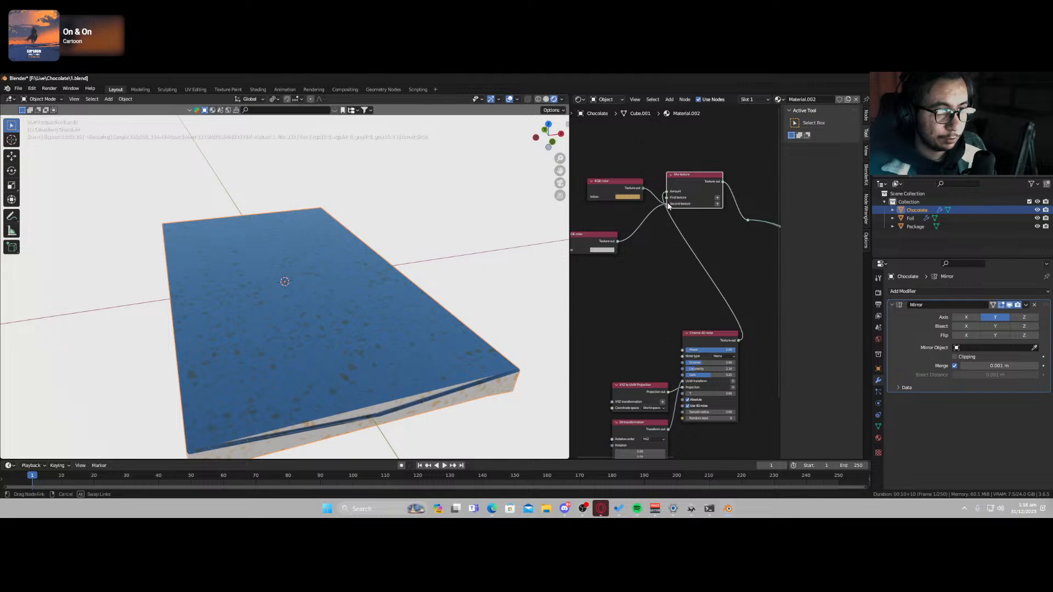
pyautogui.moveTo(617, 241); pyautogui.dragTo(666, 197)
pyautogui.moveTo(435, 401); pyautogui.dragTo(412, 321, button='middle')
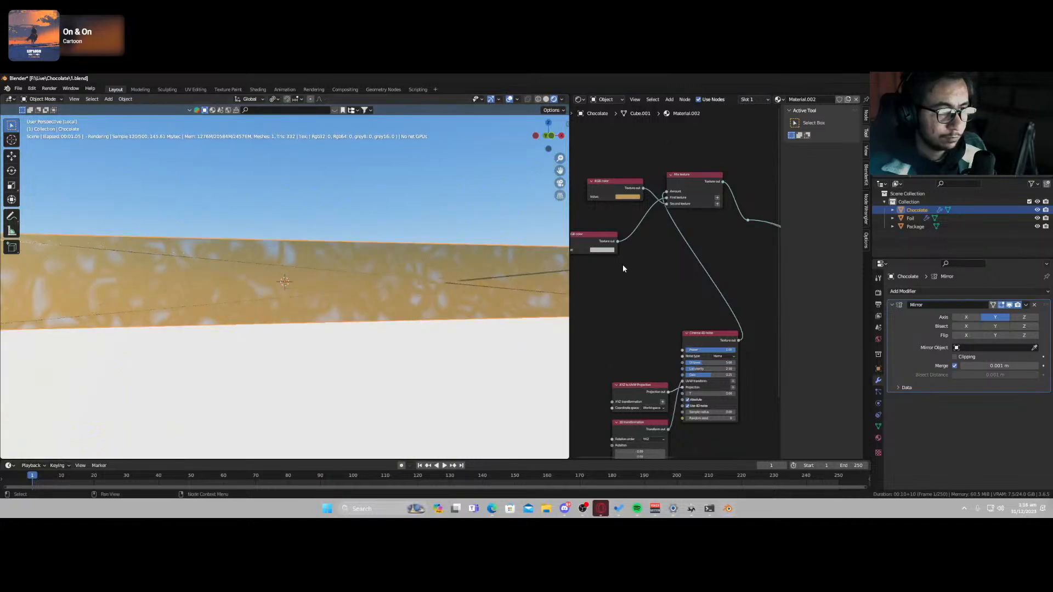
# - Insert a Gradient map node between the Cinema 4D noise and the Mix texture's Amount, and move it clear of the noise node
pyautogui.scroll(3, 622, 264)
pyautogui.moveTo(650, 312); pyautogui.dragTo(631, 314, button='middle')
pyautogui.hotkey('shift', 'a')
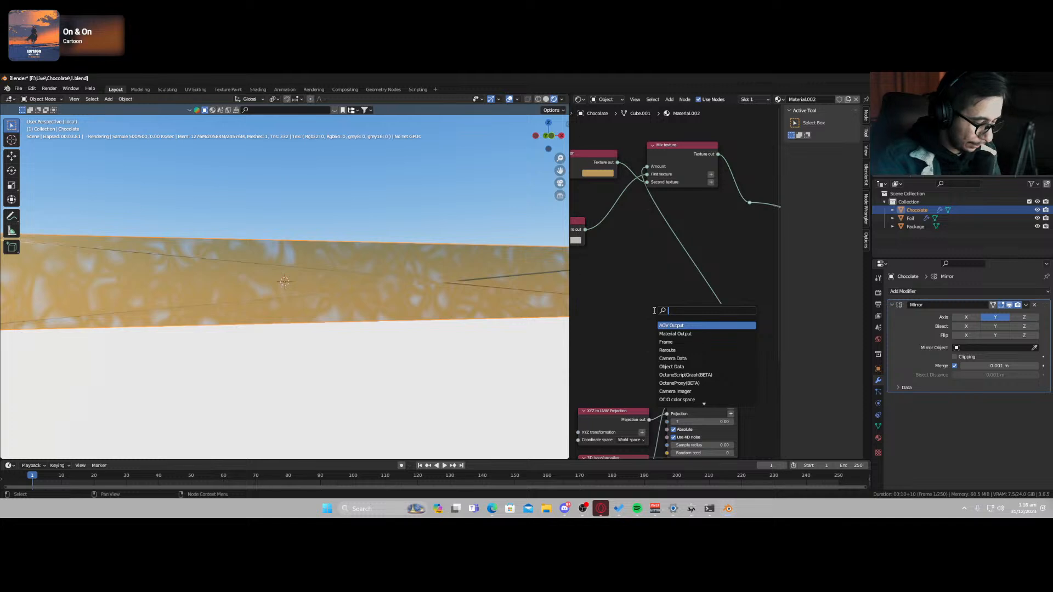
pyautogui.write('gradien')
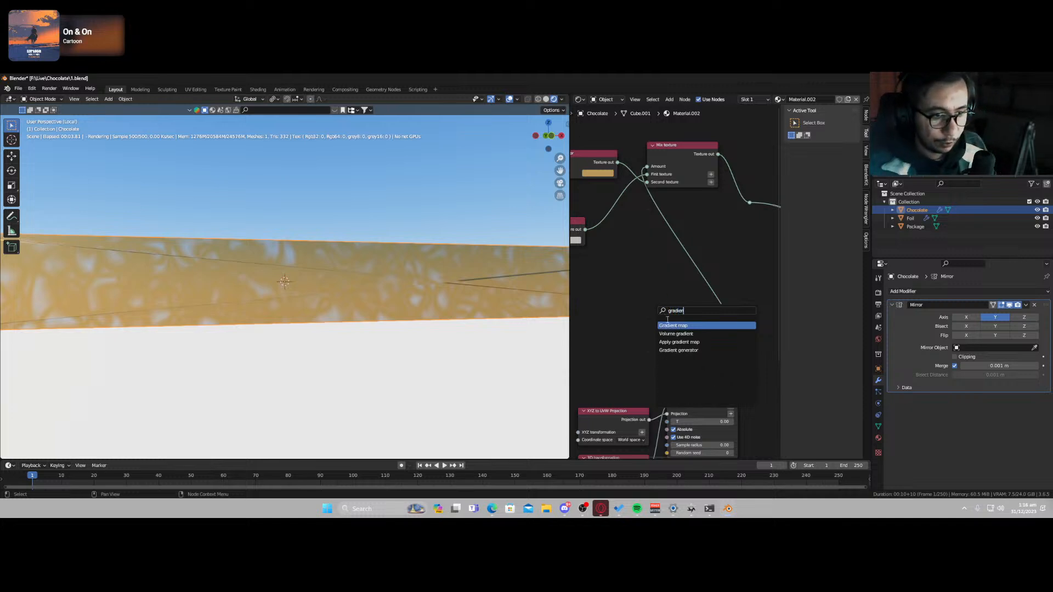
pyautogui.press('Return')
pyautogui.click(683, 241)
pyautogui.moveTo(752, 267); pyautogui.dragTo(641, 230, button='middle')
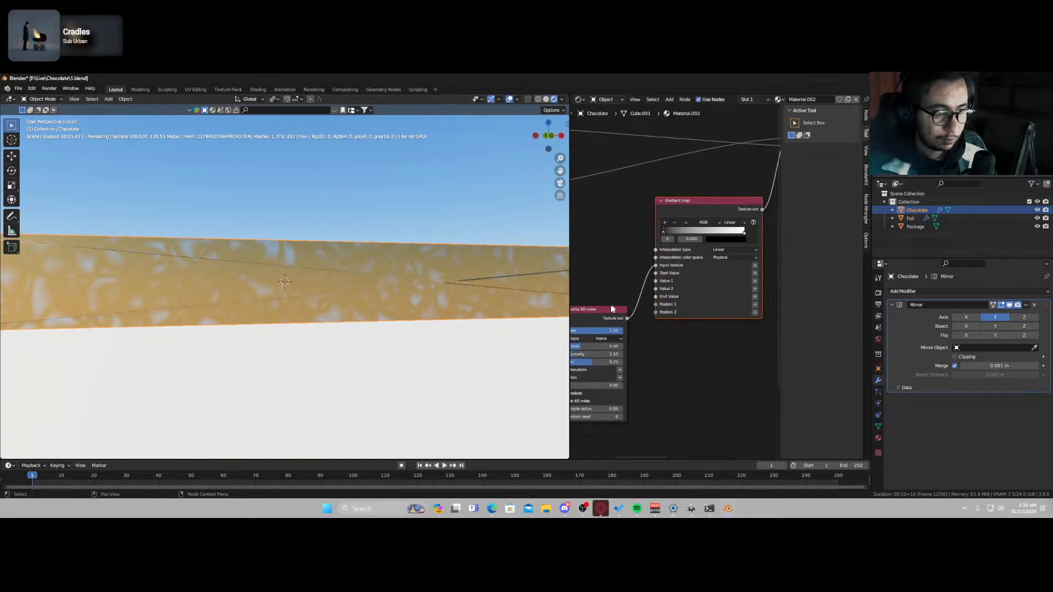
pyautogui.scroll(-3, 614, 312)
pyautogui.moveTo(689, 245); pyautogui.dragTo(717, 252)
# - Insert a Color correction node between the Cinema 4D noise and the Gradient map, and raise its Contrast
pyautogui.hotkey('shift', 'a')
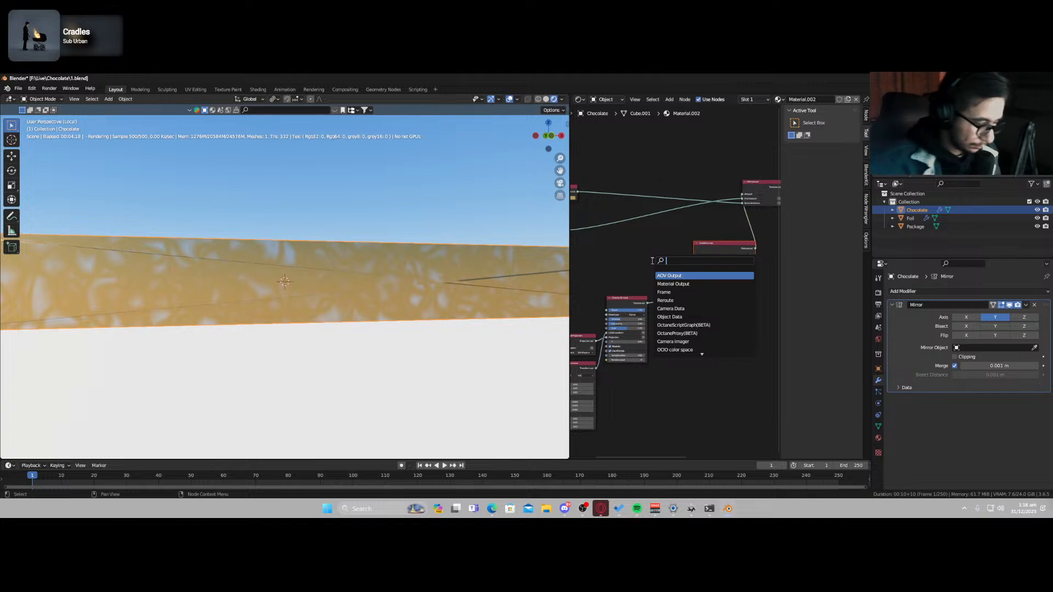
pyautogui.write('contras')
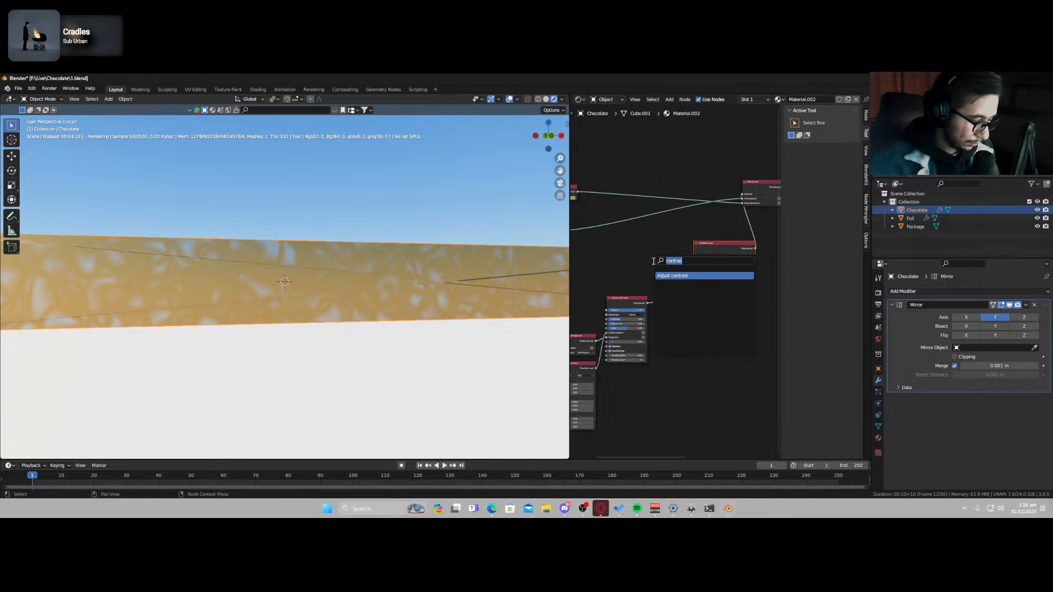
pyautogui.write('color')
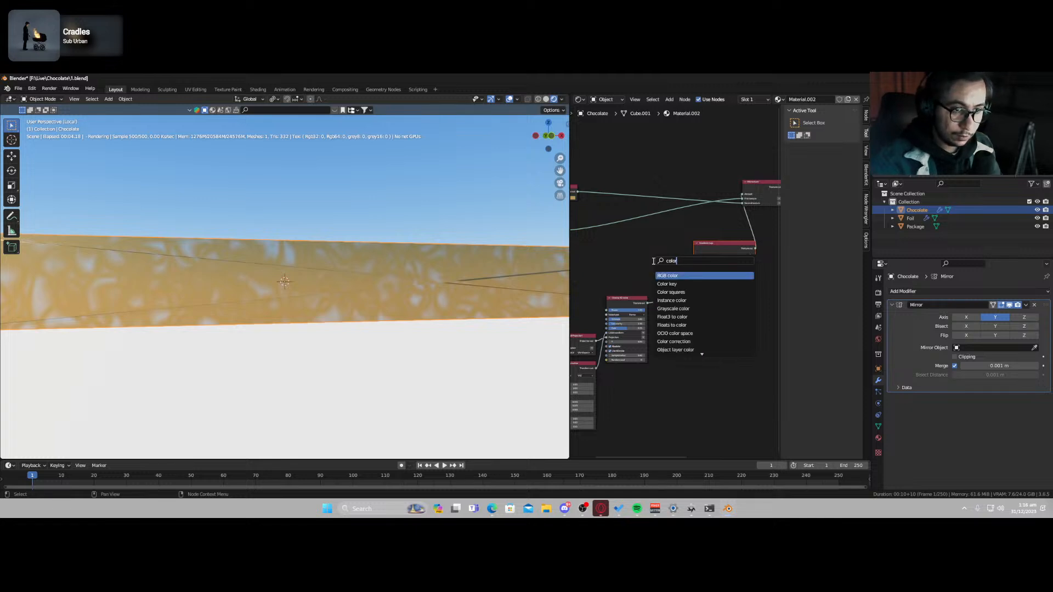
pyautogui.write(' cor')
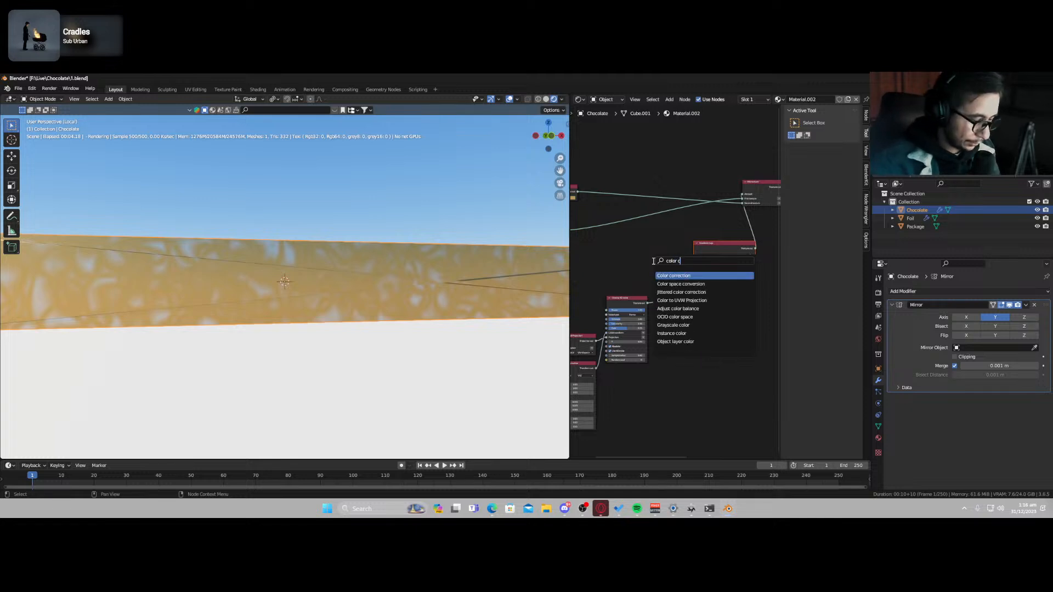
pyautogui.click(674, 274)
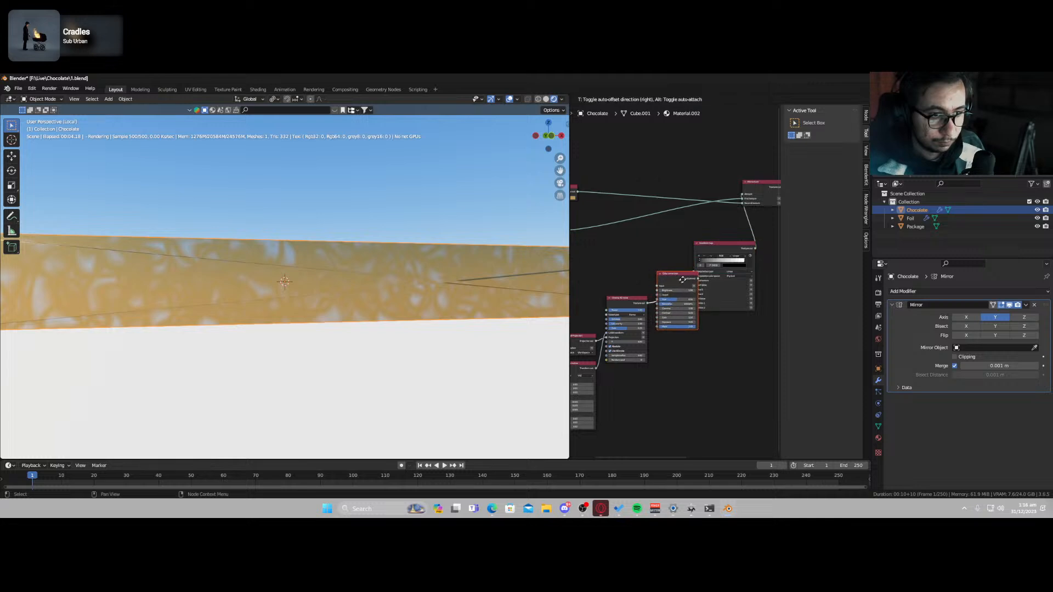
pyautogui.click(680, 273)
pyautogui.scroll(7, 675, 321)
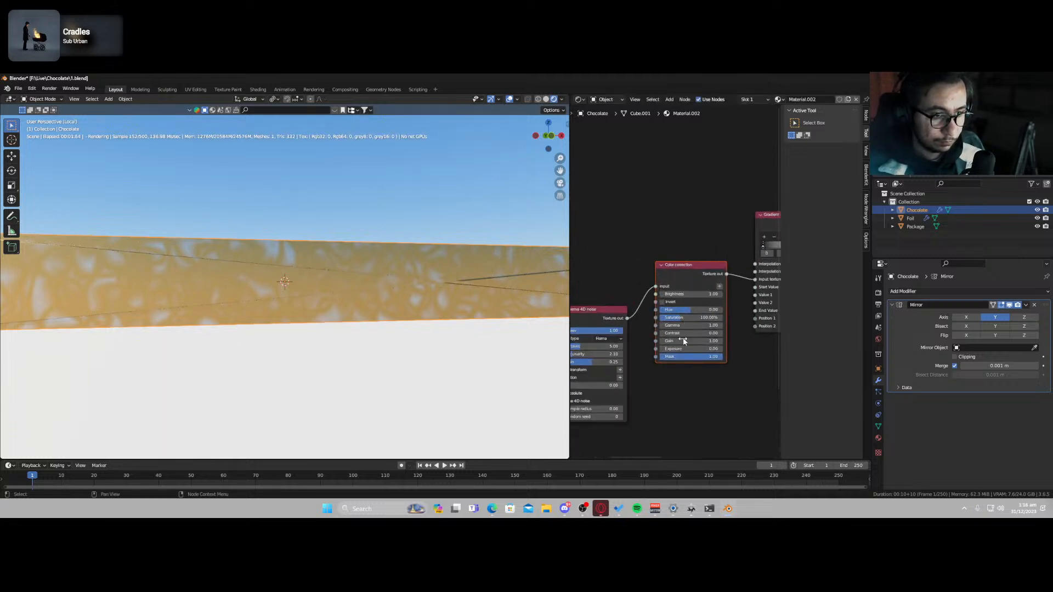
pyautogui.moveTo(672, 332); pyautogui.dragTo(712, 333)
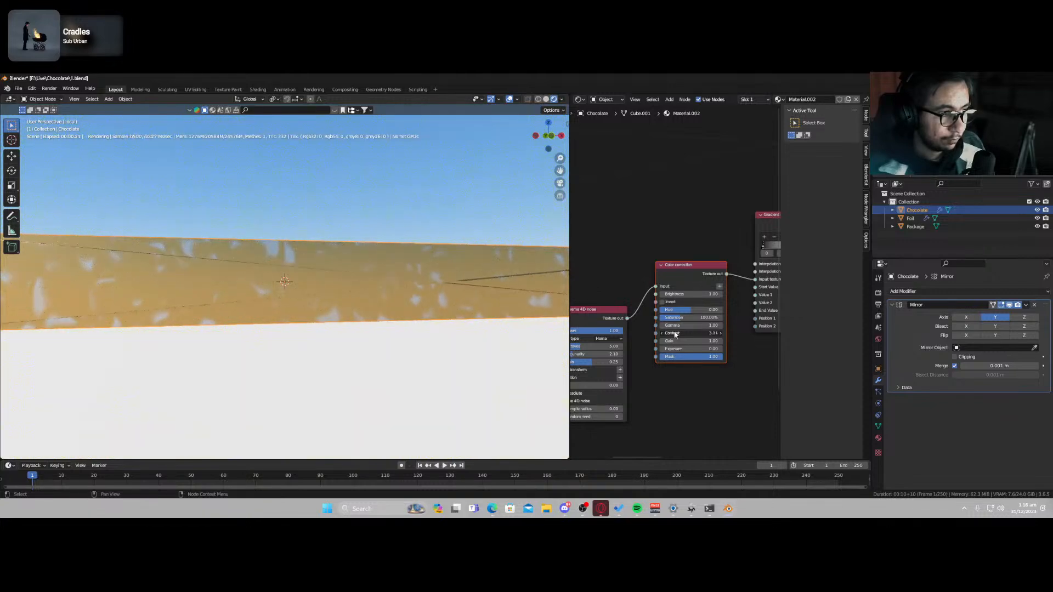
# - Shift the Gradient map's black stop towards the white end to sharpen the patches, and move the Mix texture node slightly up
pyautogui.scroll(-3, 675, 241)
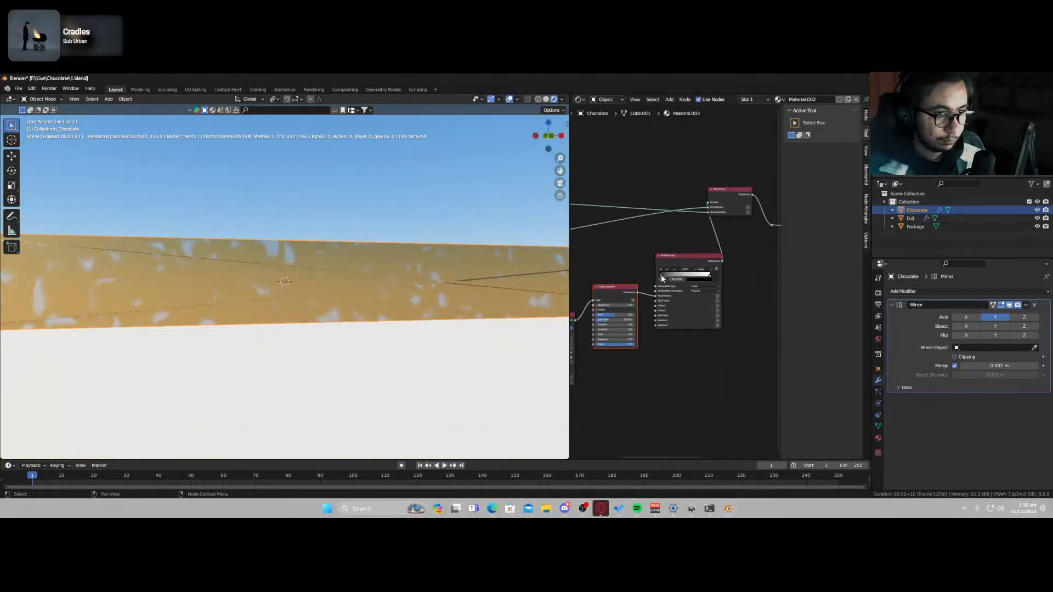
pyautogui.moveTo(661, 277); pyautogui.dragTo(697, 277)
pyautogui.moveTo(504, 302); pyautogui.dragTo(378, 340, button='middle')
pyautogui.scroll(-2, 686, 235)
pyautogui.scroll(-2, 687, 235)
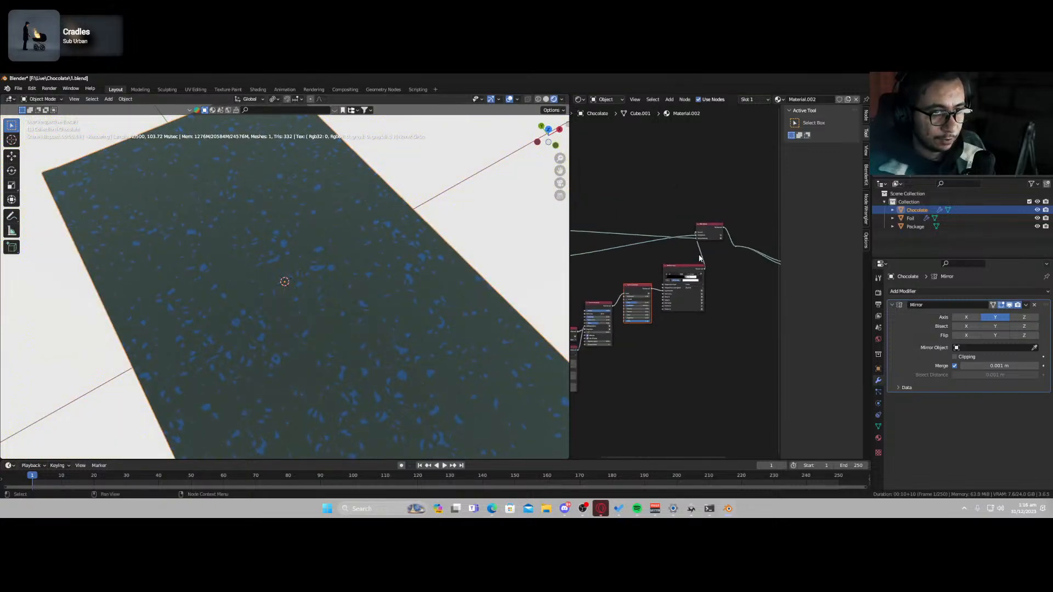
pyautogui.moveTo(712, 227); pyautogui.dragTo(722, 218)
pyautogui.scroll(-1, 432, 336)
pyautogui.scroll(-3, 433, 339)
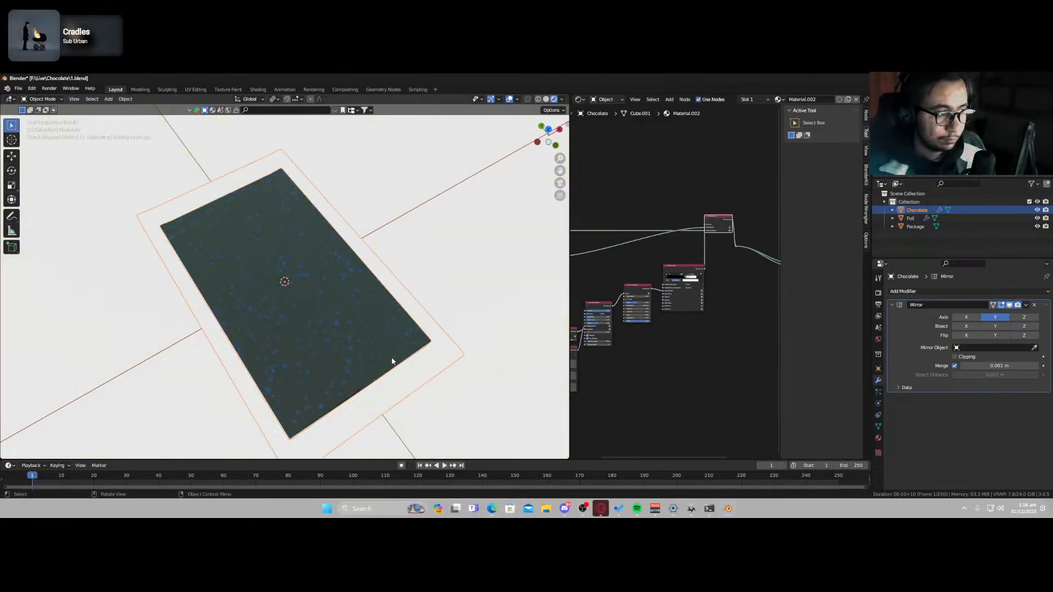
pyautogui.moveTo(388, 367); pyautogui.dragTo(411, 299, button='middle')
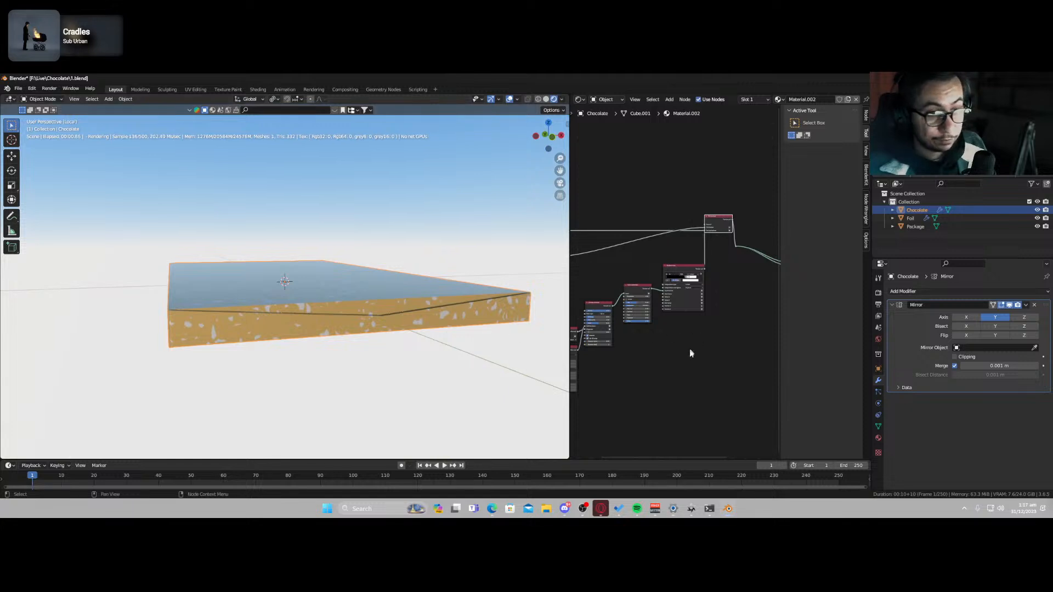
# - Duplicate the Mix texture node and place the unconnected copy below the original, beside the Metallic material
pyautogui.scroll(-5, 691, 350)
pyautogui.moveTo(688, 335); pyautogui.dragTo(634, 317, button='middle')
pyautogui.scroll(12, 669, 287)
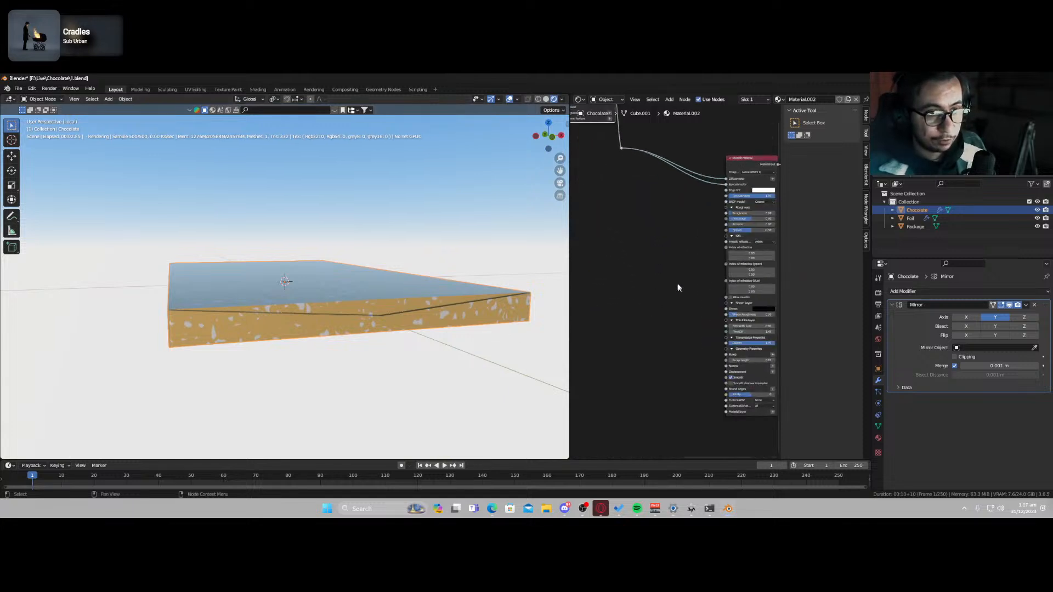
pyautogui.scroll(-1, 675, 283)
pyautogui.scroll(2, 664, 258)
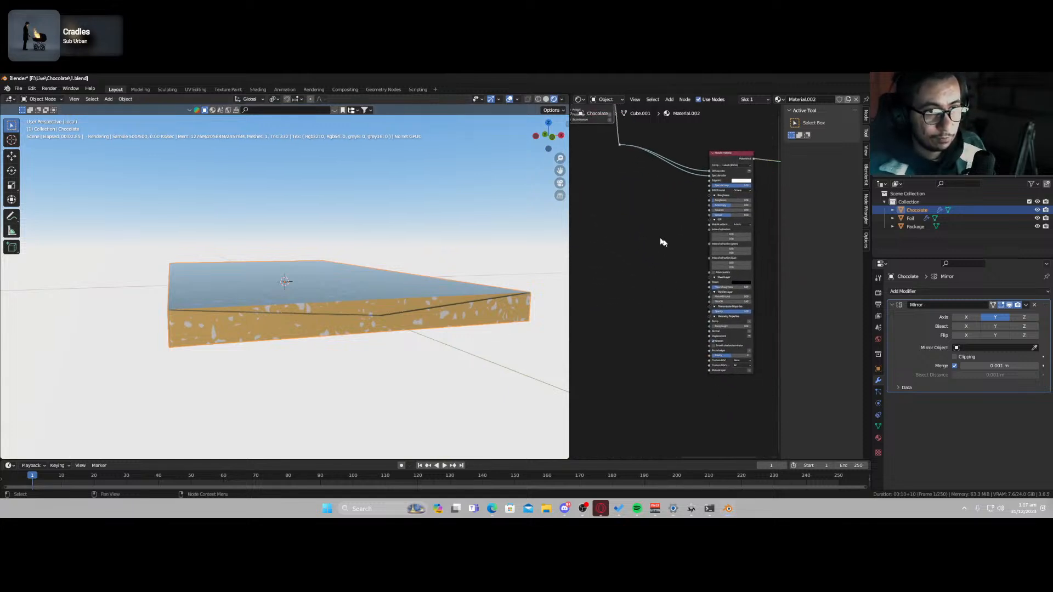
pyautogui.scroll(-2, 683, 239)
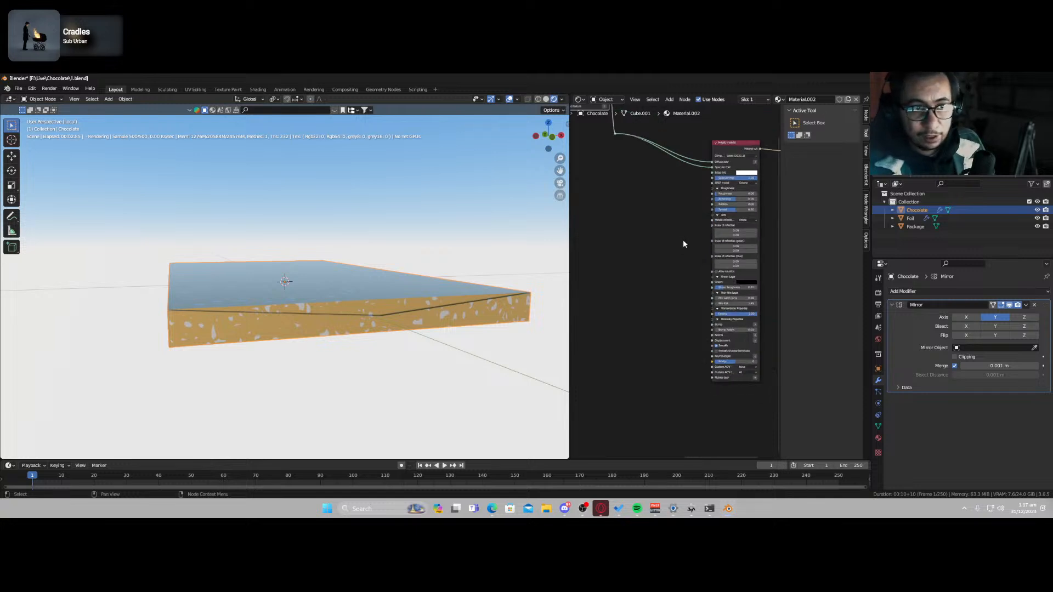
pyautogui.moveTo(691, 240); pyautogui.dragTo(692, 264, button='middle')
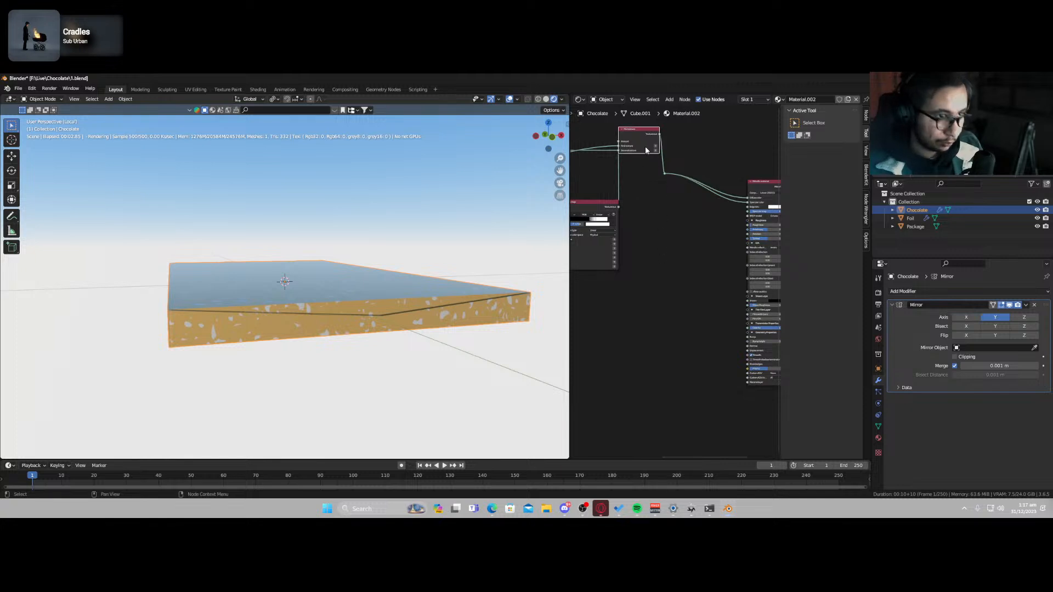
pyautogui.hotkey('shift', 'd')
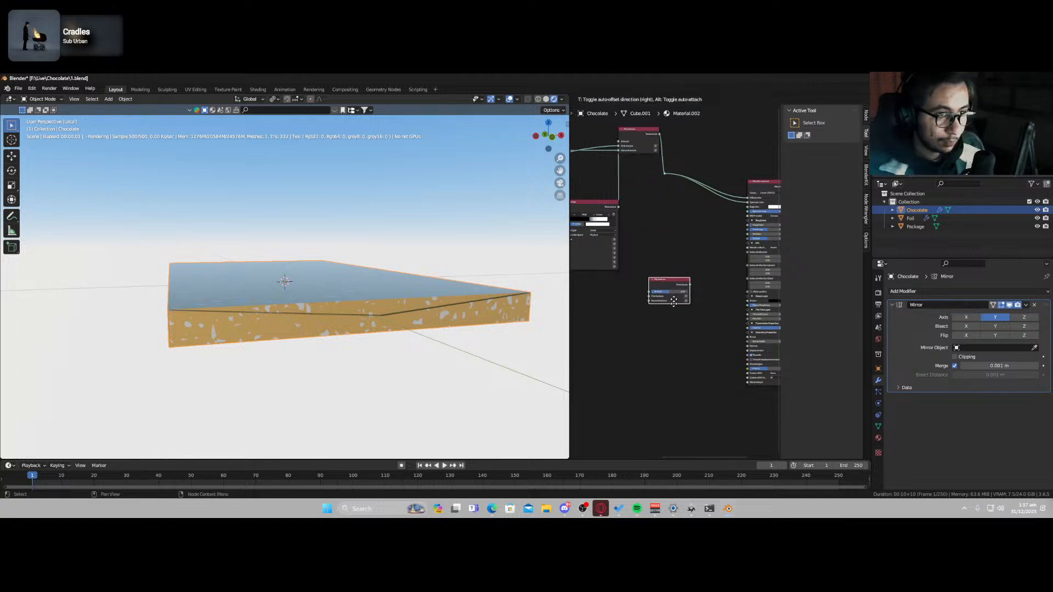
pyautogui.click(683, 329)
# - Duplicate the Cinema 4D noise with its projection and 3D transformation nodes below the originals, and save the file
pyautogui.scroll(-1, 647, 334)
pyautogui.moveTo(647, 334); pyautogui.dragTo(753, 276, button='middle')
pyautogui.scroll(3, 716, 298)
pyautogui.scroll(-6, 638, 322)
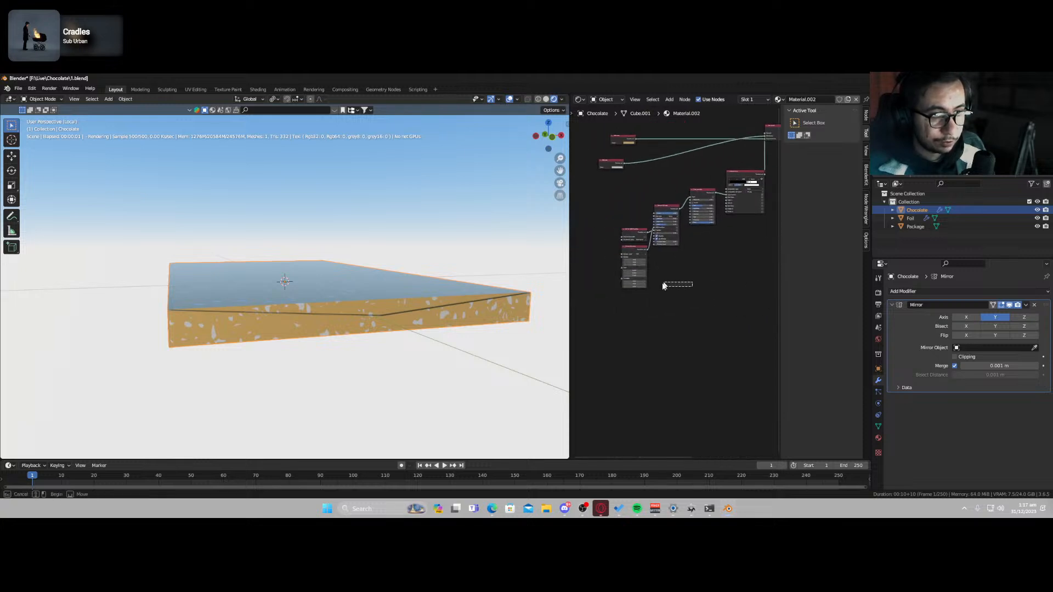
pyautogui.moveTo(590, 338); pyautogui.dragTo(680, 204)
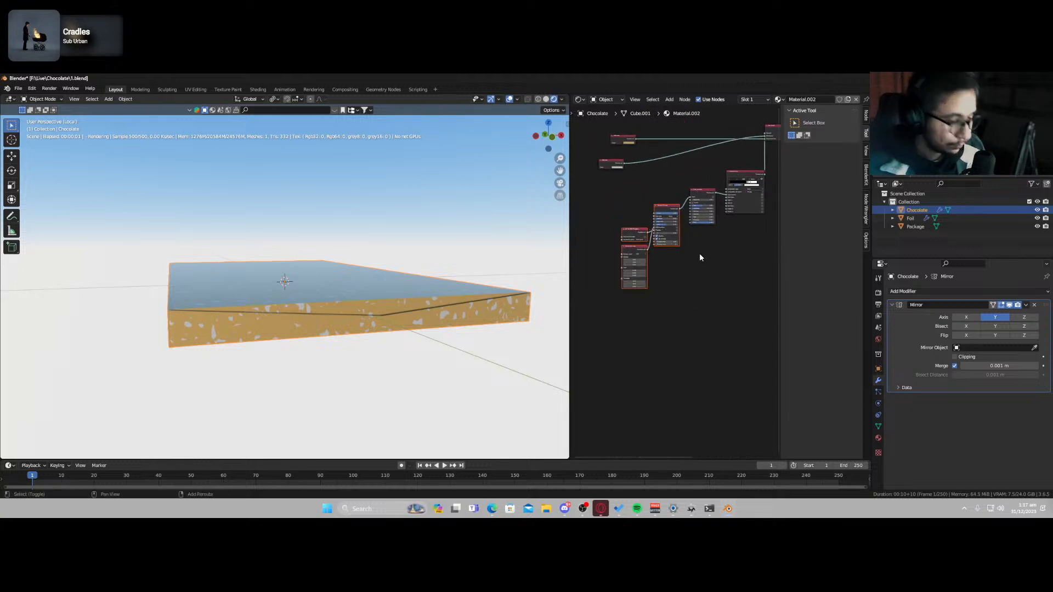
pyautogui.hotkey('shift', 'd')
pyautogui.click(764, 350)
pyautogui.hotkey('ctrl', 's')
# - Connect the duplicated Cinema 4D noise to the First texture of the duplicated Mix texture
pyautogui.moveTo(740, 323); pyautogui.dragTo(654, 317, button='middle')
pyautogui.scroll(7, 670, 287)
pyautogui.moveTo(696, 264); pyautogui.dragTo(667, 277, button='middle')
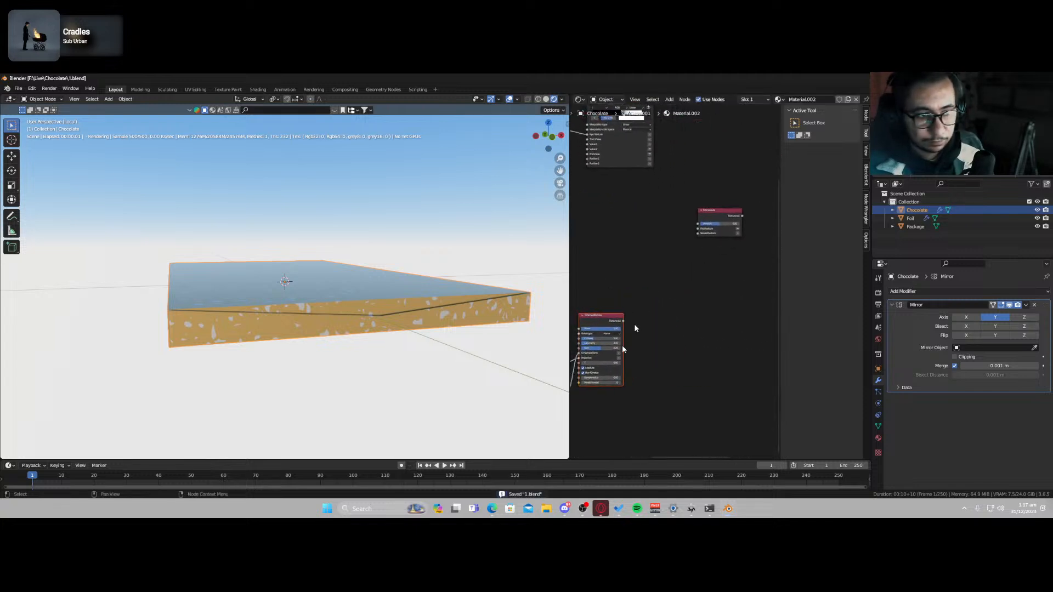
pyautogui.moveTo(623, 324); pyautogui.dragTo(700, 232)
pyautogui.moveTo(725, 267); pyautogui.dragTo(712, 295, button='middle')
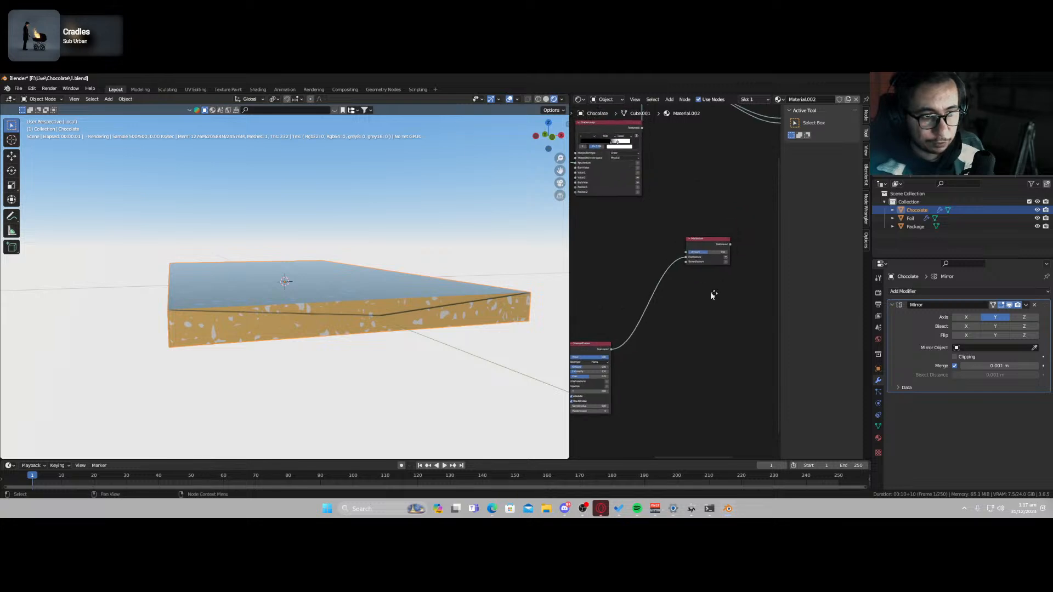
# - Preview the duplicated Cinema 4D noise on the block and set its 3D transformation scale to 0.001 on all axes
pyautogui.keyDown('ctrl'); pyautogui.keyDown('shift'); pyautogui.click(586, 355); pyautogui.keyUp('shift'); pyautogui.keyUp('ctrl')
pyautogui.moveTo(650, 370); pyautogui.dragTo(714, 322, button='middle')
pyautogui.scroll(5, 714, 322)
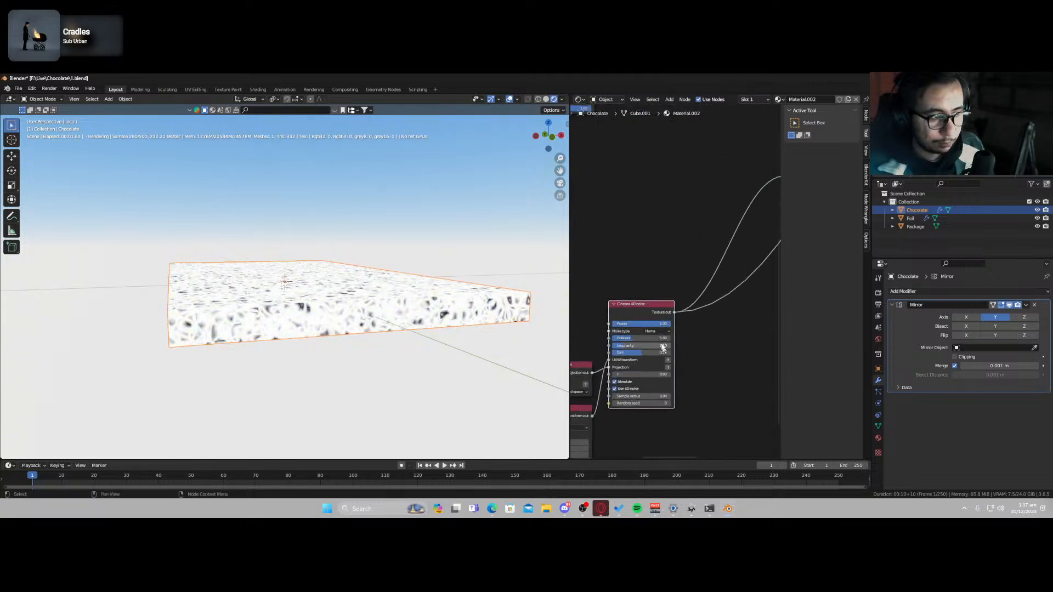
pyautogui.moveTo(631, 376); pyautogui.dragTo(702, 283, button='middle')
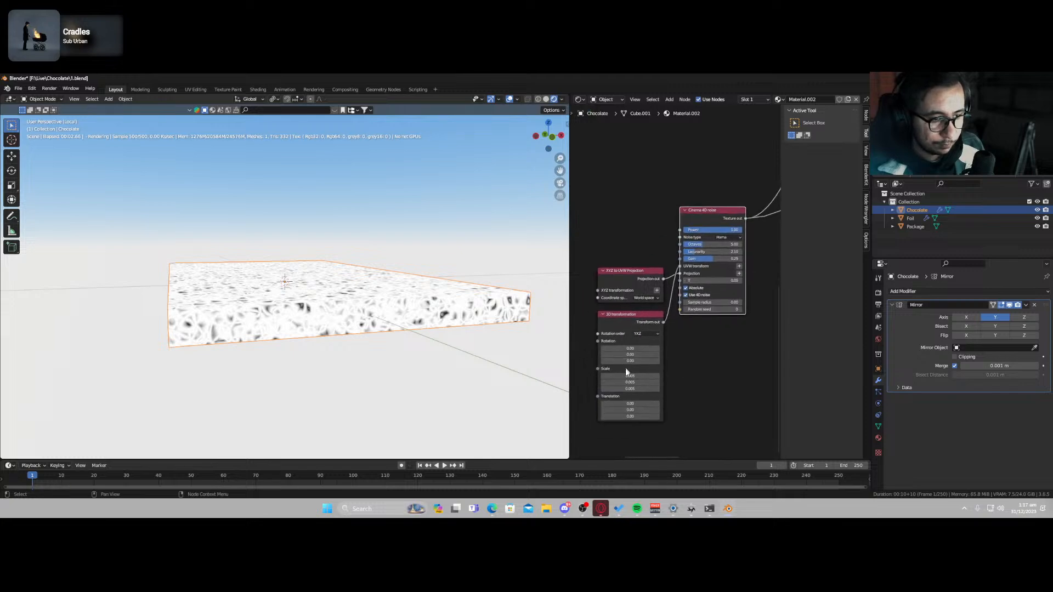
pyautogui.moveTo(629, 382)
pyautogui.mouseDown()
pyautogui.moveTo(615, 382)
pyautogui.moveTo(629, 376)
pyautogui.mouseUp()
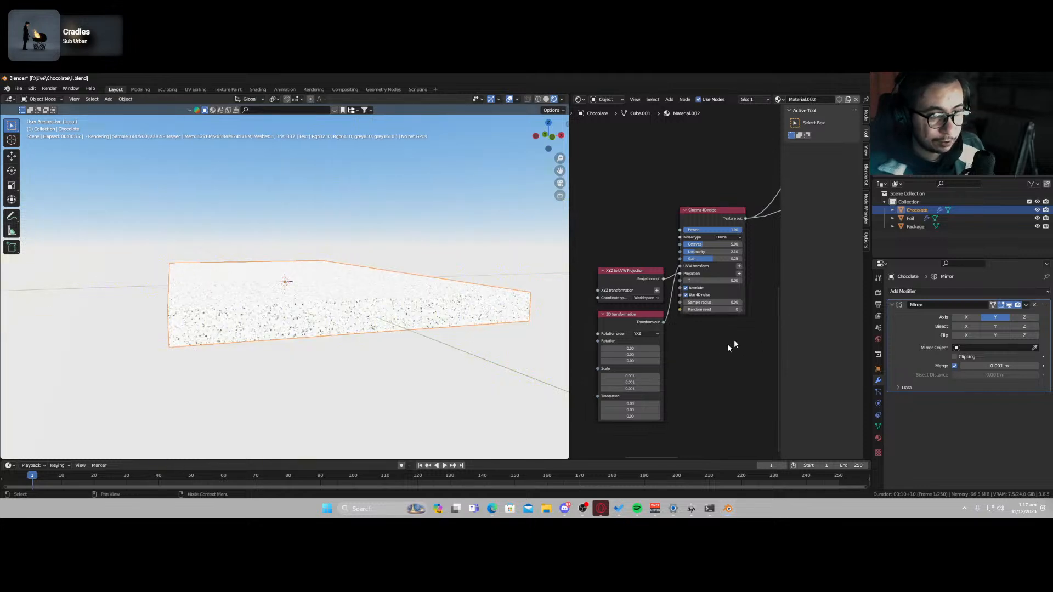
# - Restore the Metallic material as the output and connect the duplicated Mix texture to its Bump input
pyautogui.moveTo(727, 343); pyautogui.dragTo(600, 438, button='middle')
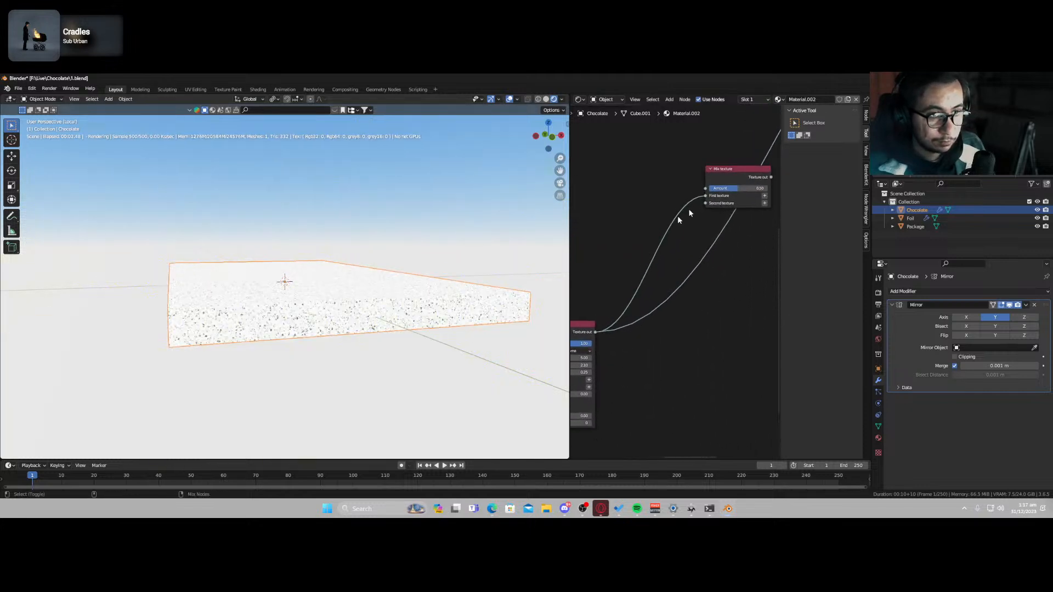
pyautogui.scroll(-4, 691, 274)
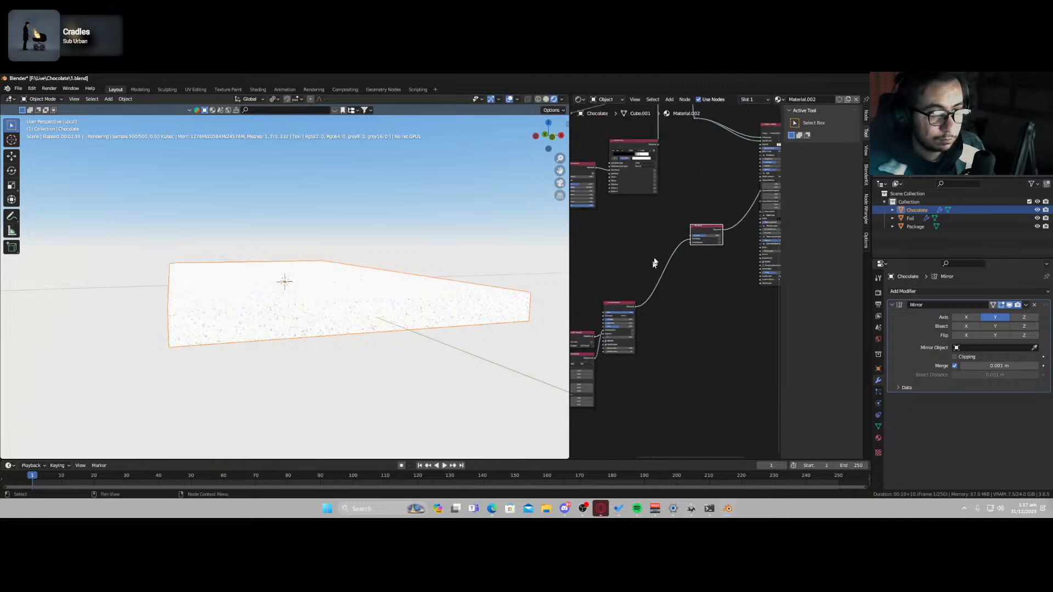
pyautogui.moveTo(661, 246)
pyautogui.mouseDown(button='middle')
pyautogui.moveTo(735, 249)
pyautogui.moveTo(676, 244)
pyautogui.mouseUp(button='middle')
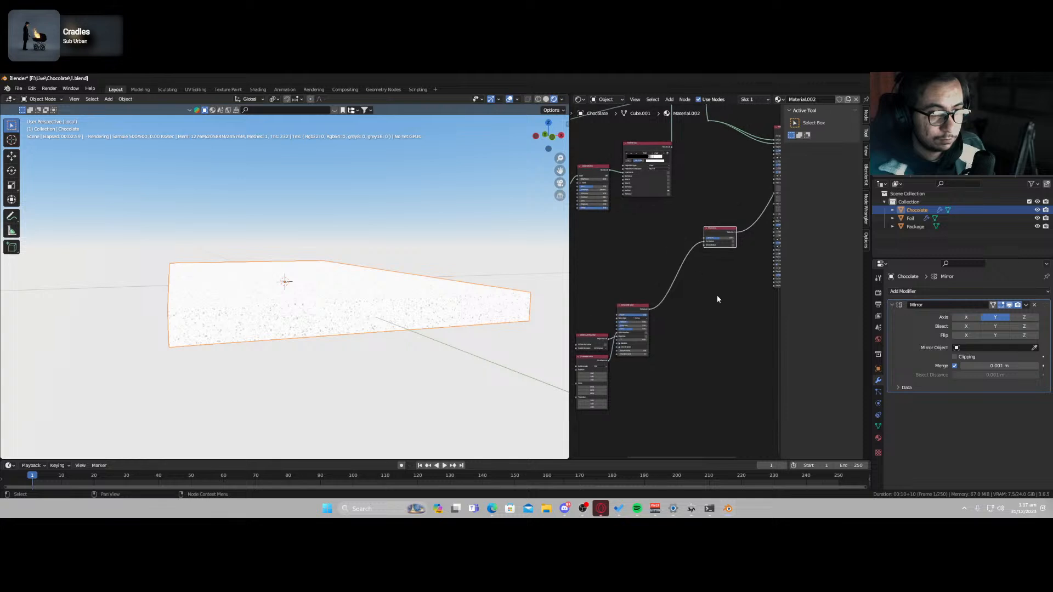
pyautogui.scroll(2, 716, 275)
pyautogui.moveTo(719, 273); pyautogui.dragTo(625, 335, button='middle')
pyautogui.scroll(2, 677, 280)
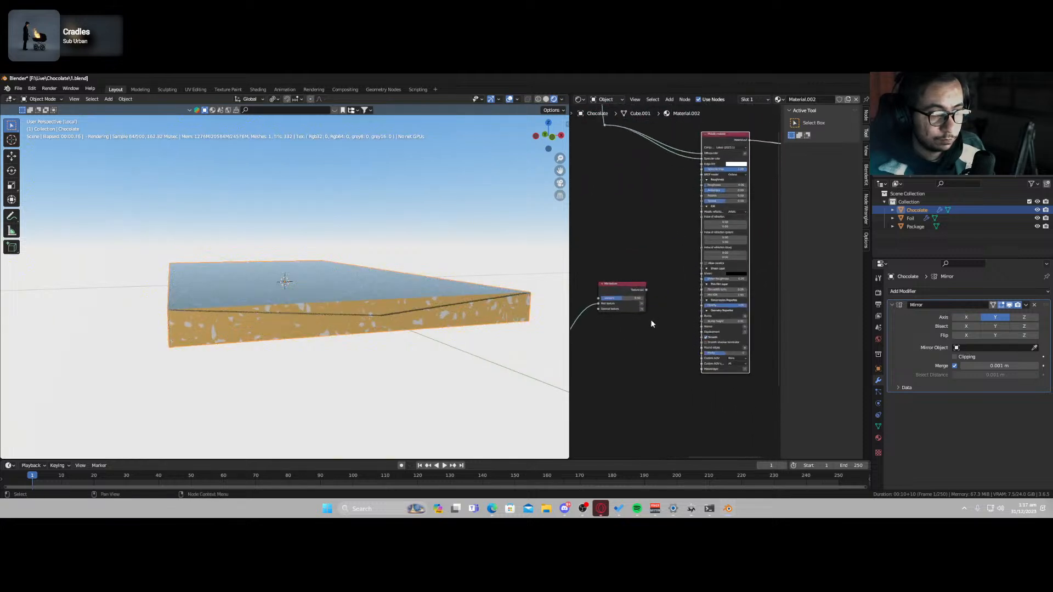
pyautogui.moveTo(646, 290); pyautogui.dragTo(702, 316)
pyautogui.scroll(5, 383, 332)
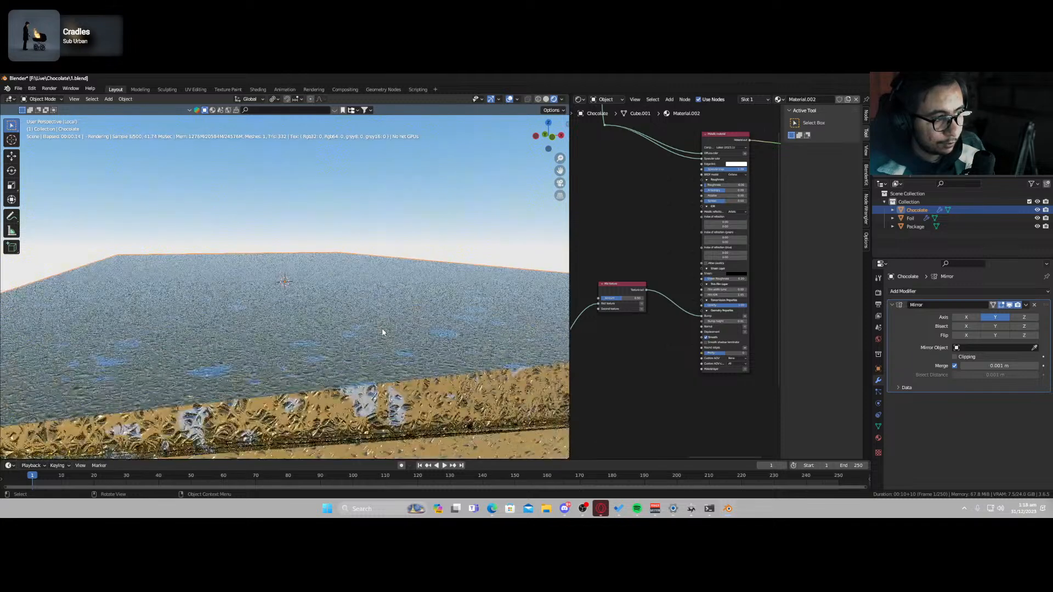
# - Connect the Gradient map's output to the Amount of the duplicated Mix texture as well
pyautogui.moveTo(610, 366); pyautogui.dragTo(732, 351, button='middle')
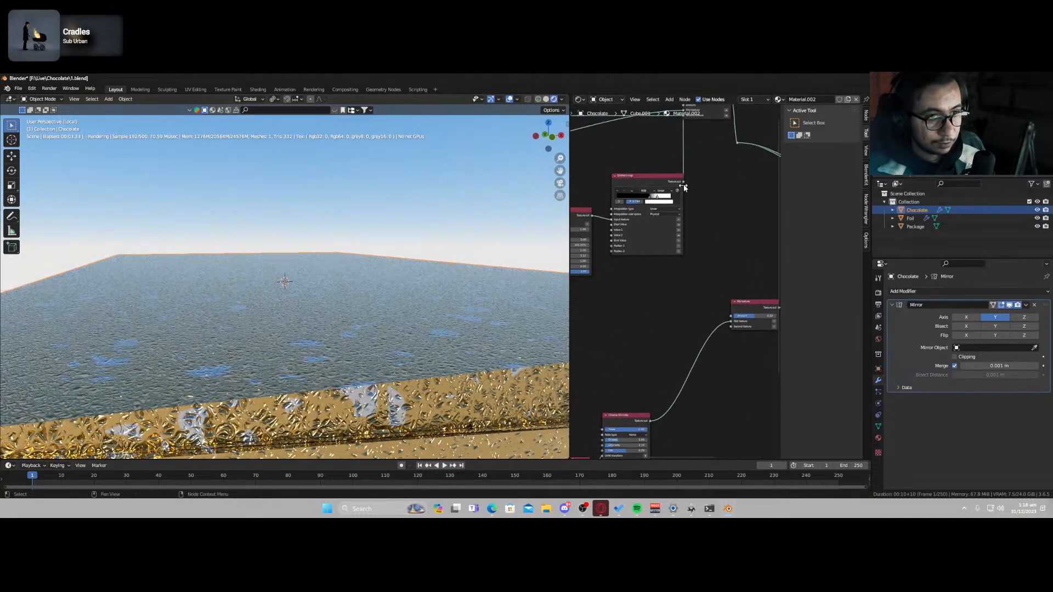
pyautogui.moveTo(682, 183); pyautogui.dragTo(692, 193)
pyautogui.moveTo(710, 306); pyautogui.dragTo(732, 317)
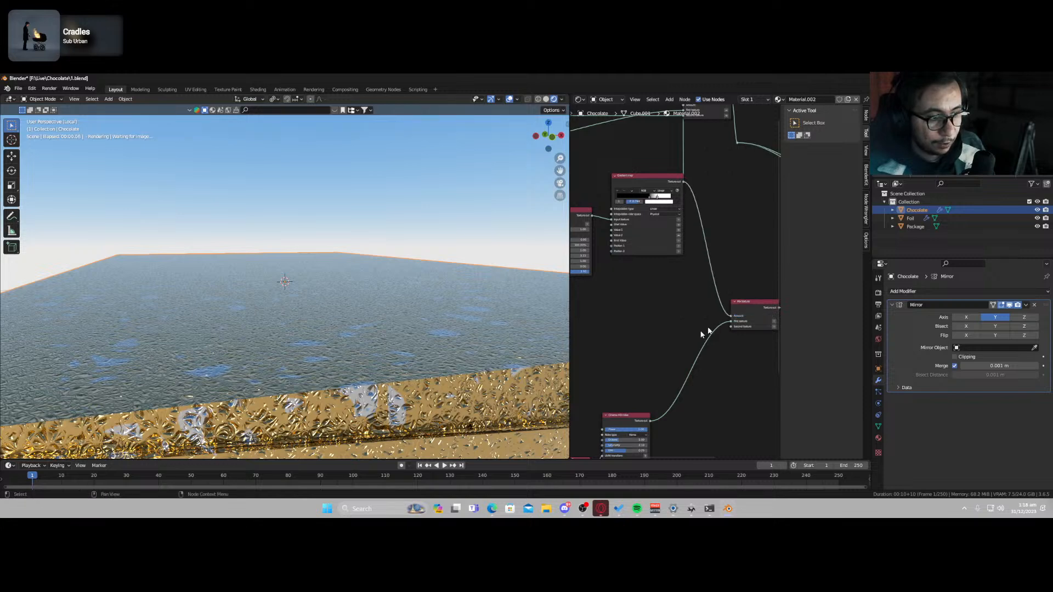
# - Insert an Invert texture node between the Gradient map and the duplicated Mix texture's Amount
pyautogui.hotkey('shift', 'a')
pyautogui.click(686, 306)
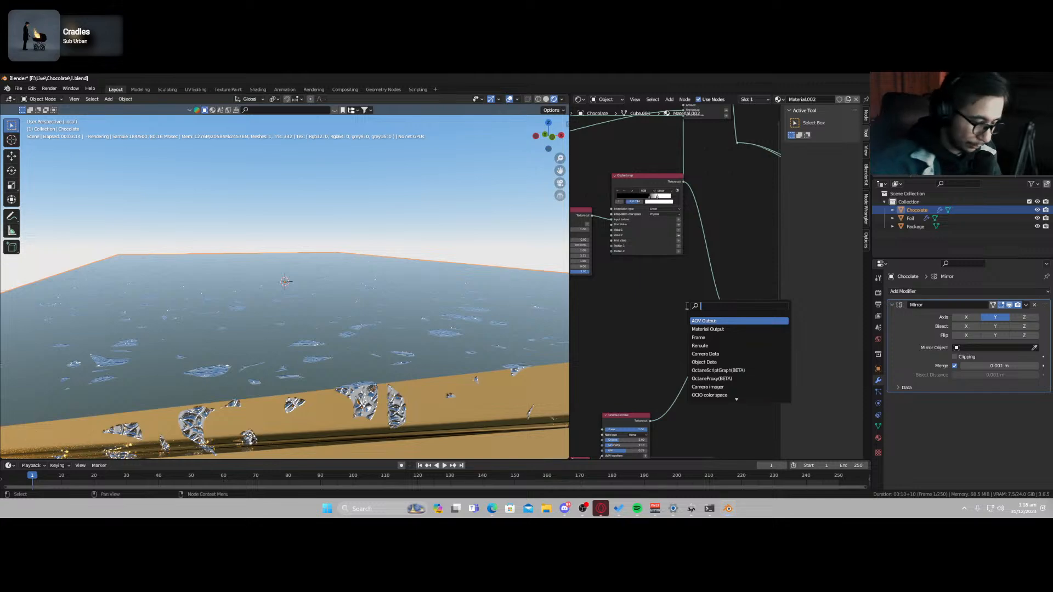
pyautogui.write('invert')
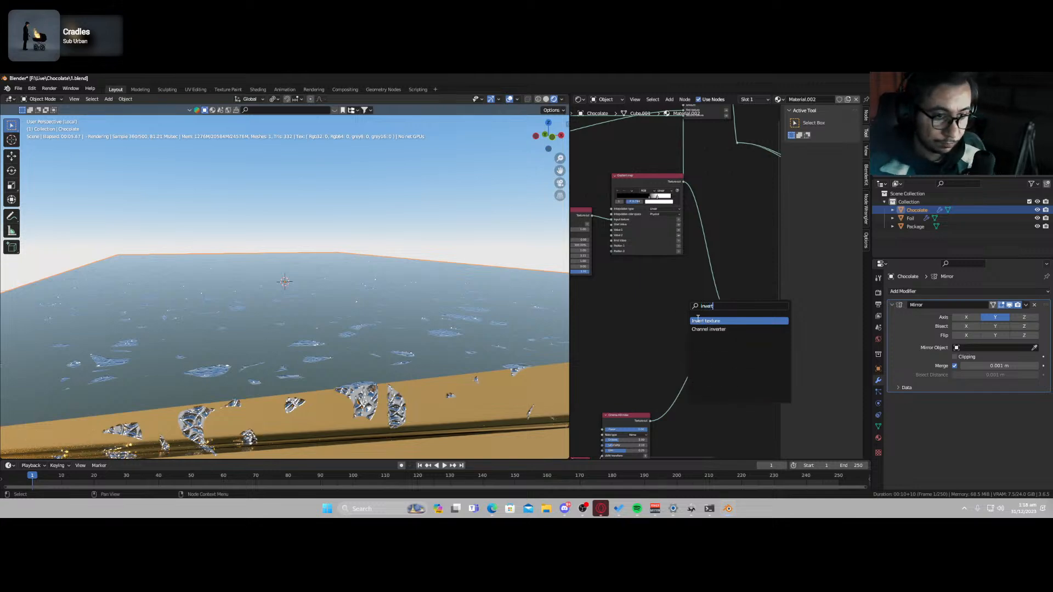
pyautogui.press('Return')
pyautogui.click(716, 275)
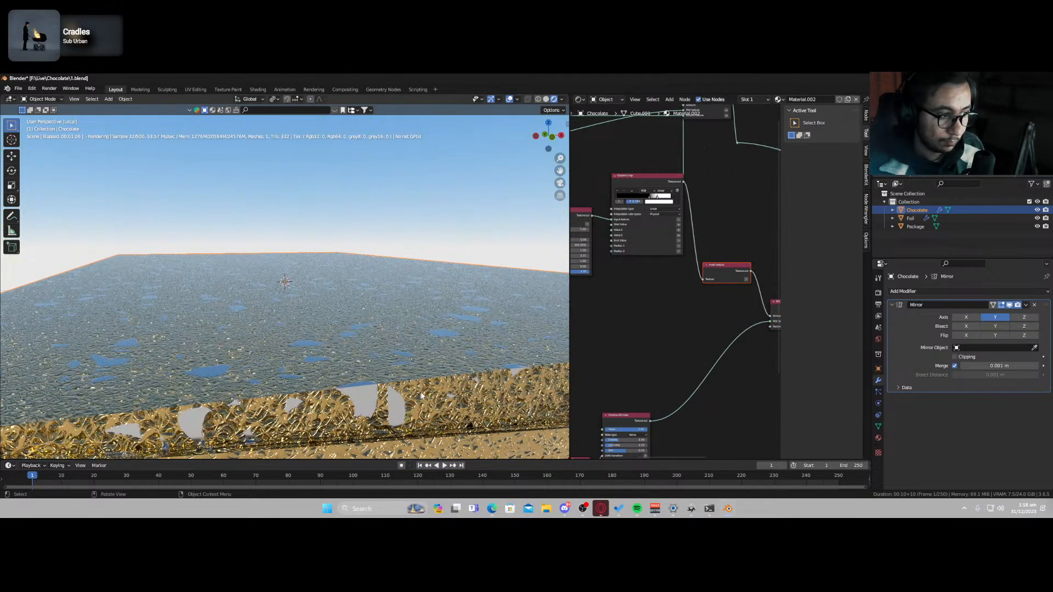
# - Set the Power of the bump's duplicated Cinema 4D noise to 0.25
pyautogui.moveTo(723, 292); pyautogui.dragTo(752, 186, button='middle')
pyautogui.scroll(4, 671, 279)
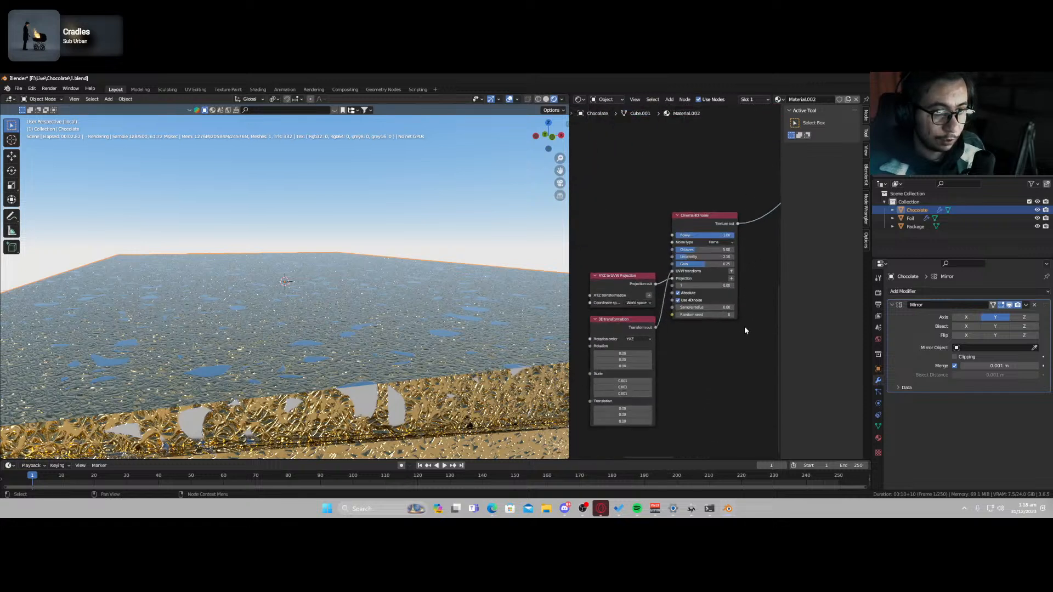
pyautogui.scroll(3, 744, 325)
pyautogui.moveTo(723, 291); pyautogui.dragTo(663, 341, button='middle')
pyautogui.click(651, 265)
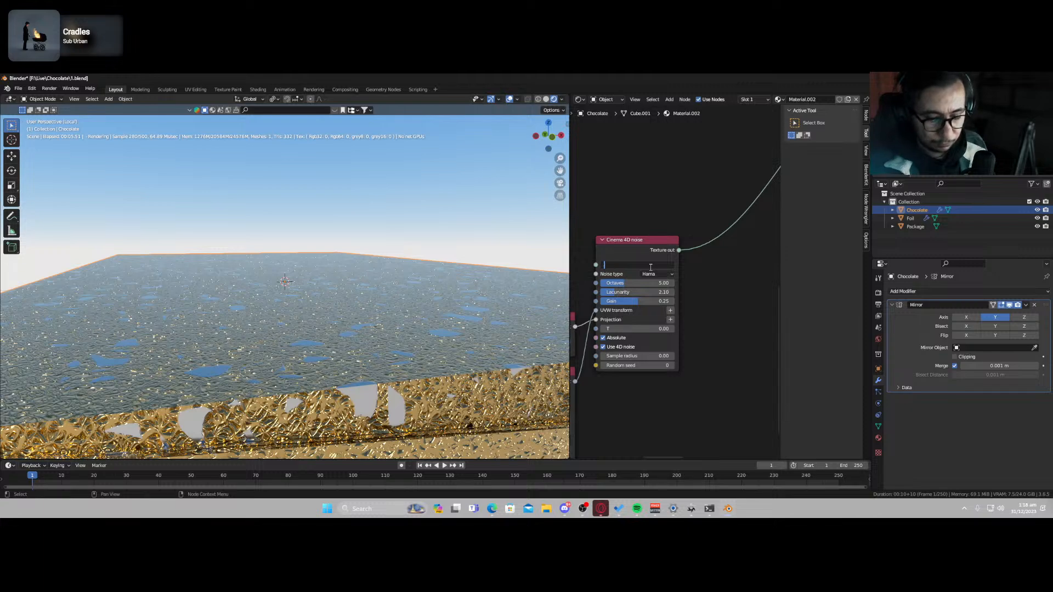
pyautogui.write('.25')
pyautogui.press('Return')
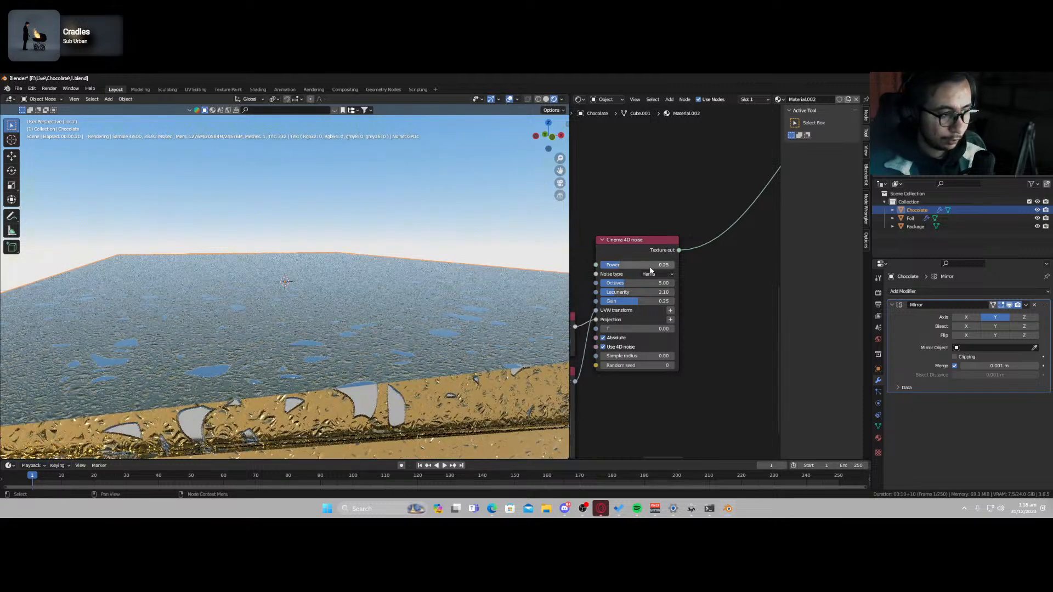
pyautogui.moveTo(476, 378); pyautogui.dragTo(387, 384, button='middle')
pyautogui.scroll(4, 630, 353)
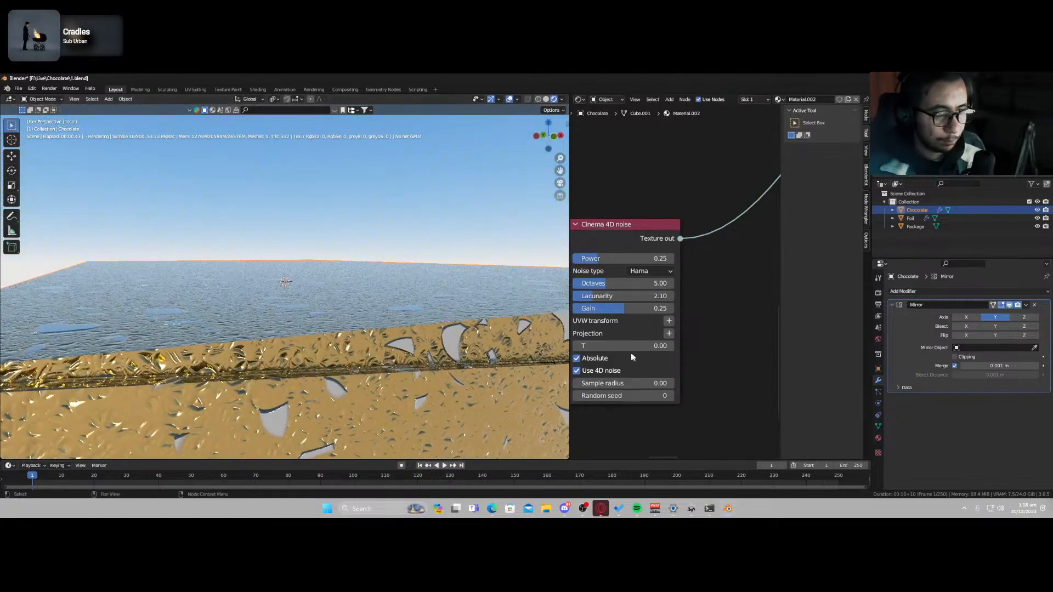
pyautogui.moveTo(632, 262); pyautogui.dragTo(627, 262)
# - Set the bump noise's 3D transformation scale to 0.0005 on all three axes and save the file
pyautogui.moveTo(629, 380); pyautogui.dragTo(806, 202, button='middle')
pyautogui.moveTo(659, 332); pyautogui.dragTo(659, 355)
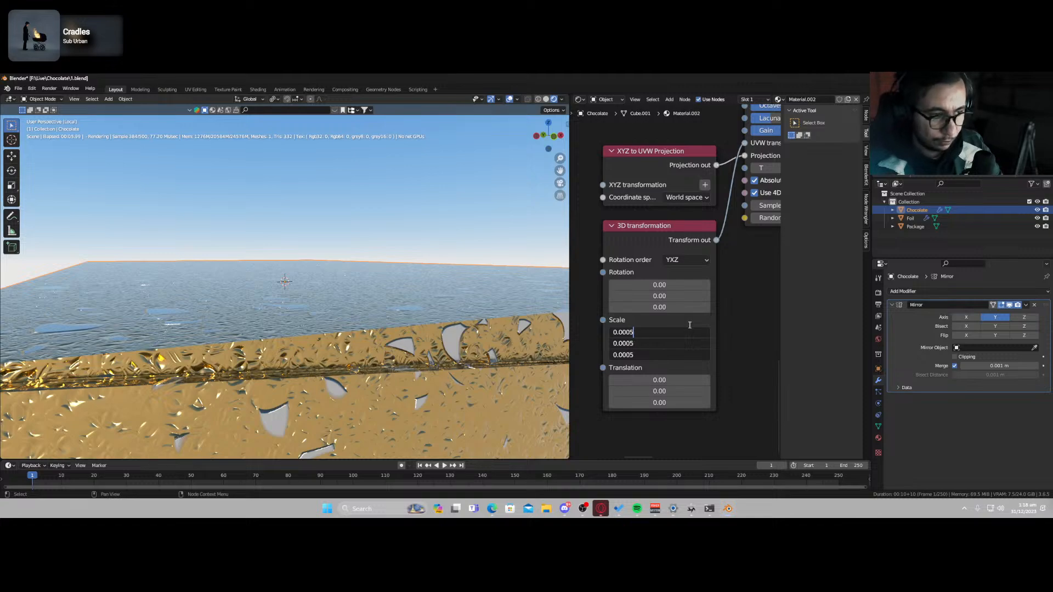
pyautogui.press('Return')
pyautogui.hotkey('ctrl', 's')
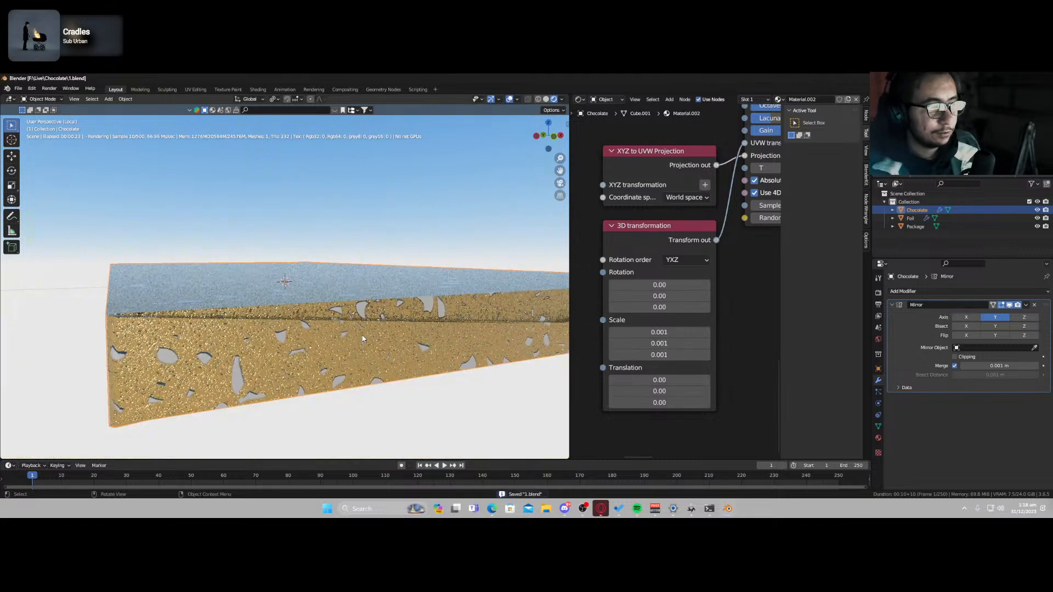
# - Shift the gold RGB color of the Chocolate material to a warmer, more orange tone
pyautogui.moveTo(362, 338); pyautogui.dragTo(400, 323, button='middle')
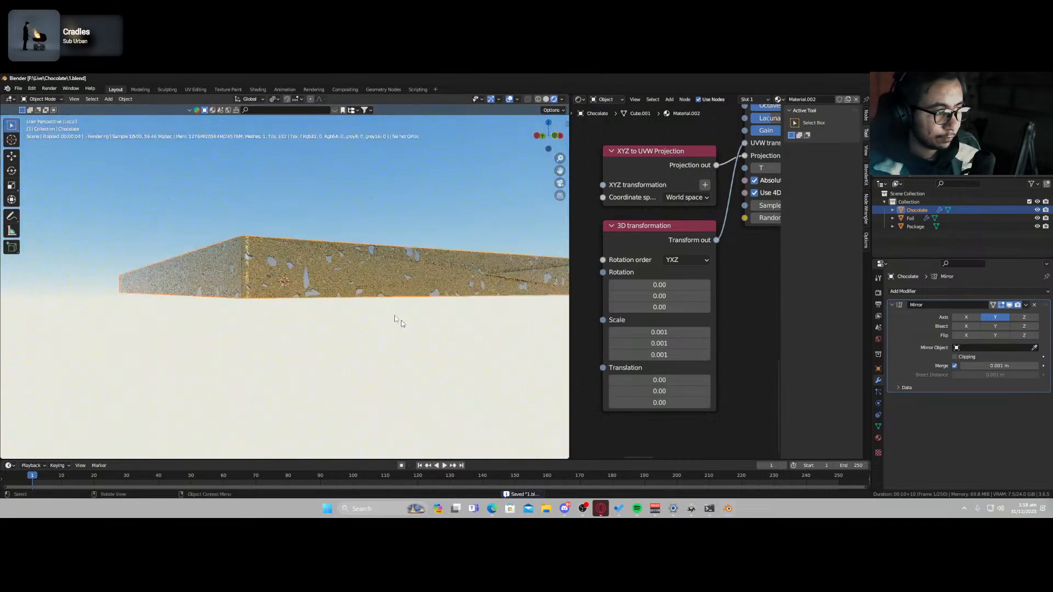
pyautogui.scroll(9, 398, 285)
pyautogui.scroll(-9, 365, 290)
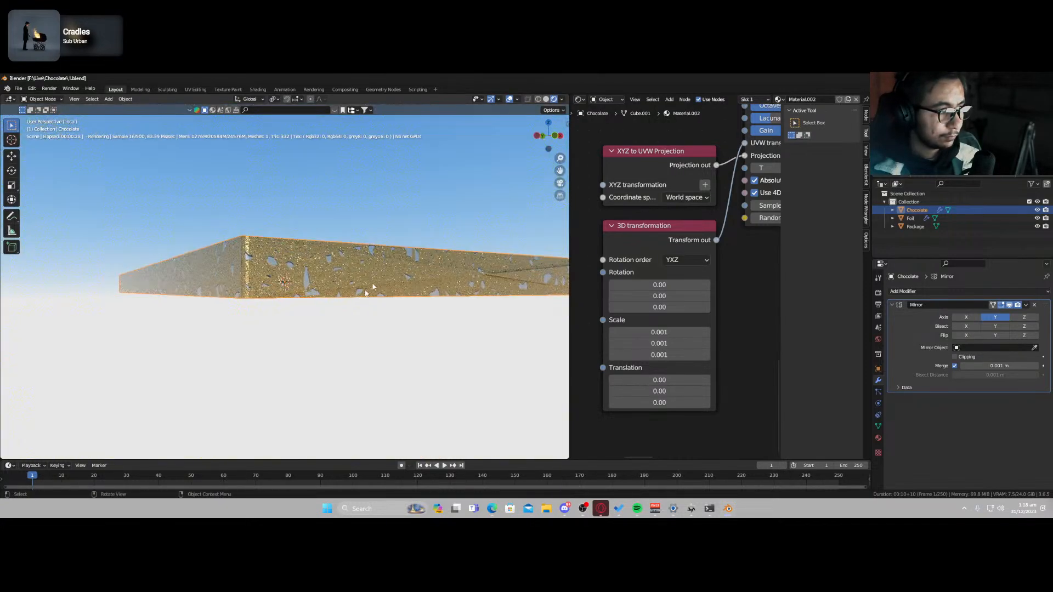
pyautogui.moveTo(365, 291); pyautogui.dragTo(369, 323, button='middle')
pyautogui.scroll(-5, 659, 241)
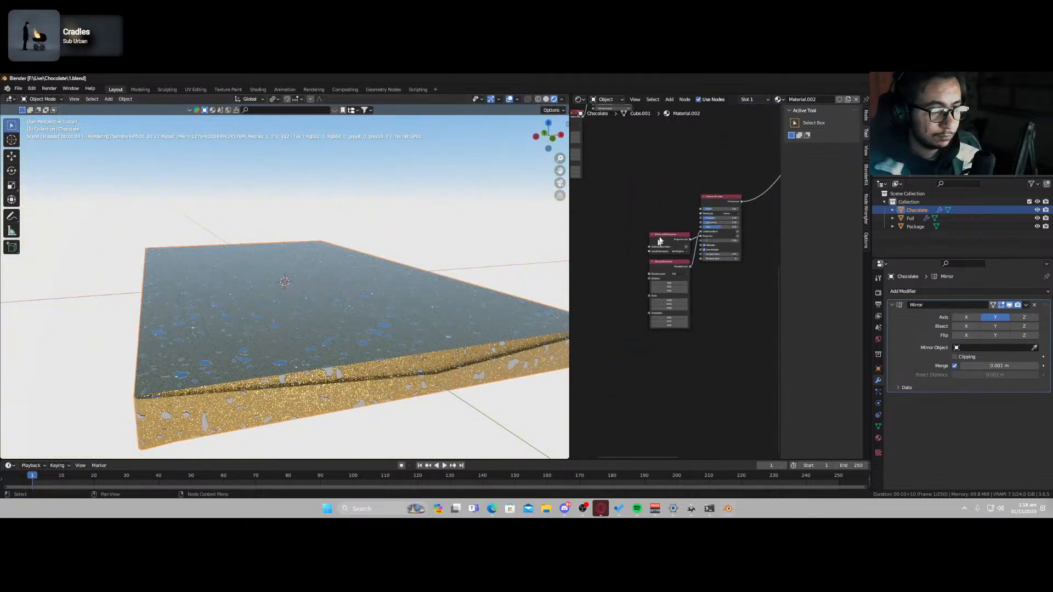
pyautogui.moveTo(660, 241); pyautogui.dragTo(780, 456, button='middle')
pyautogui.scroll(4, 679, 225)
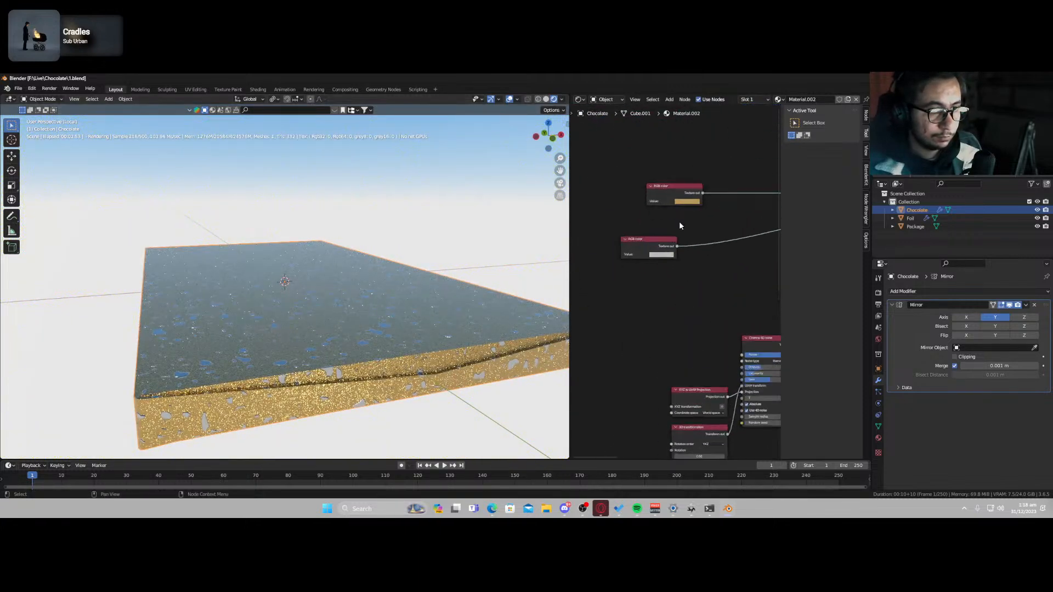
pyautogui.scroll(2, 679, 225)
pyautogui.moveTo(696, 171); pyautogui.dragTo(661, 284, button='middle')
pyautogui.click(661, 281)
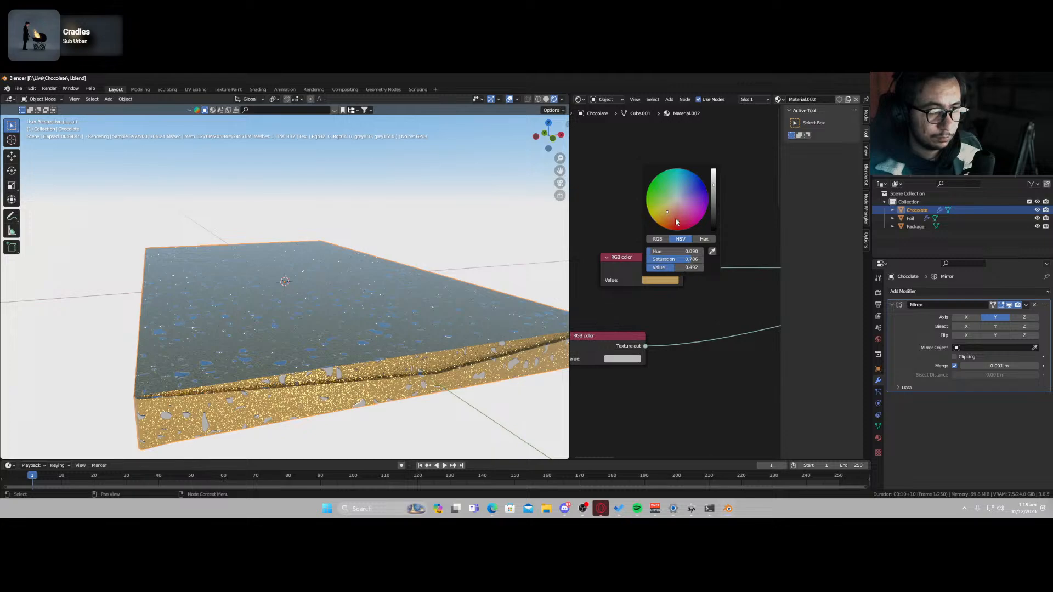
pyautogui.moveTo(675, 218); pyautogui.dragTo(668, 212)
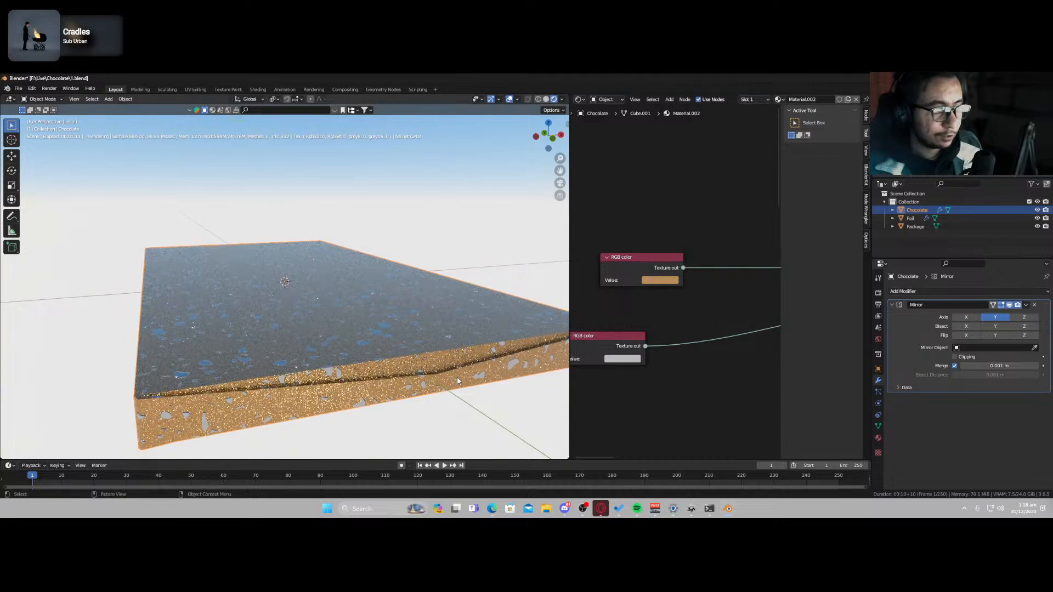
# - Preview the Invert texture's output on the block, and restore the Metallic material as the output
pyautogui.scroll(-2, 437, 373)
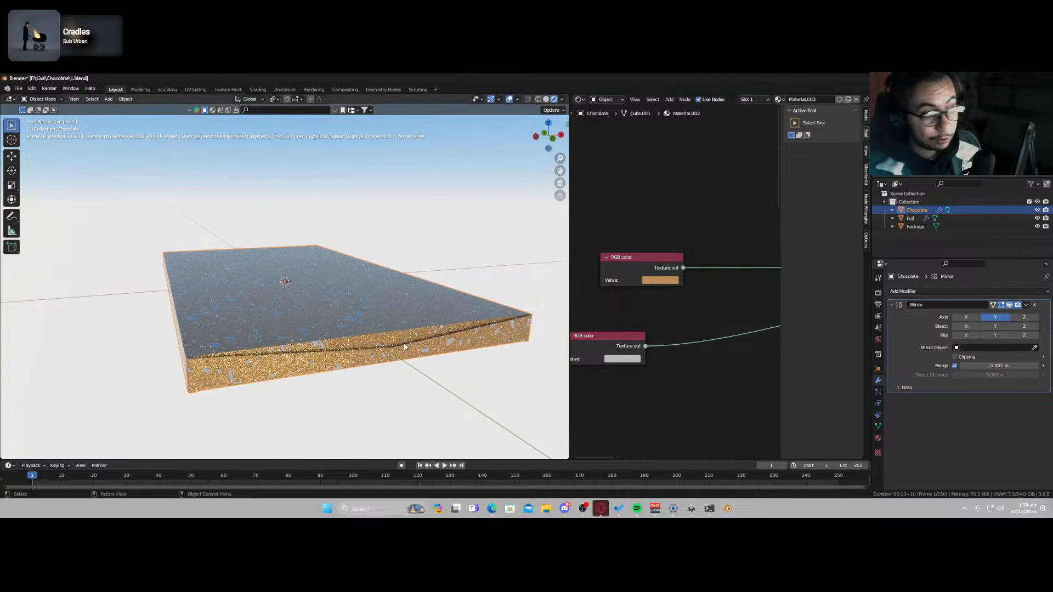
pyautogui.moveTo(404, 347)
pyautogui.mouseDown(button='middle')
pyautogui.moveTo(408, 382)
pyautogui.moveTo(403, 328)
pyautogui.mouseUp(button='middle')
pyautogui.scroll(4, 396, 345)
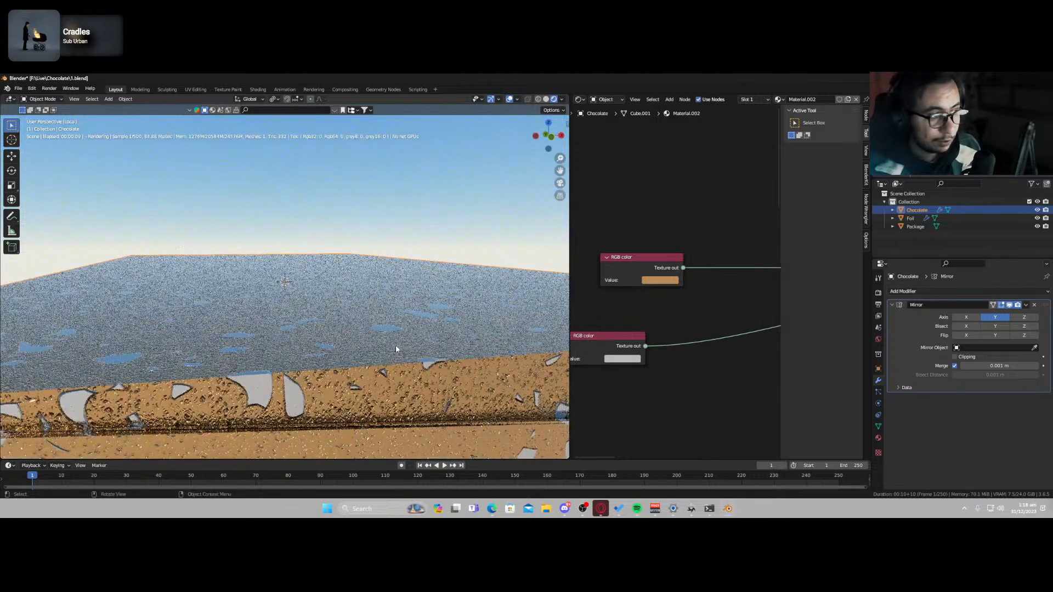
pyautogui.scroll(-2, 391, 347)
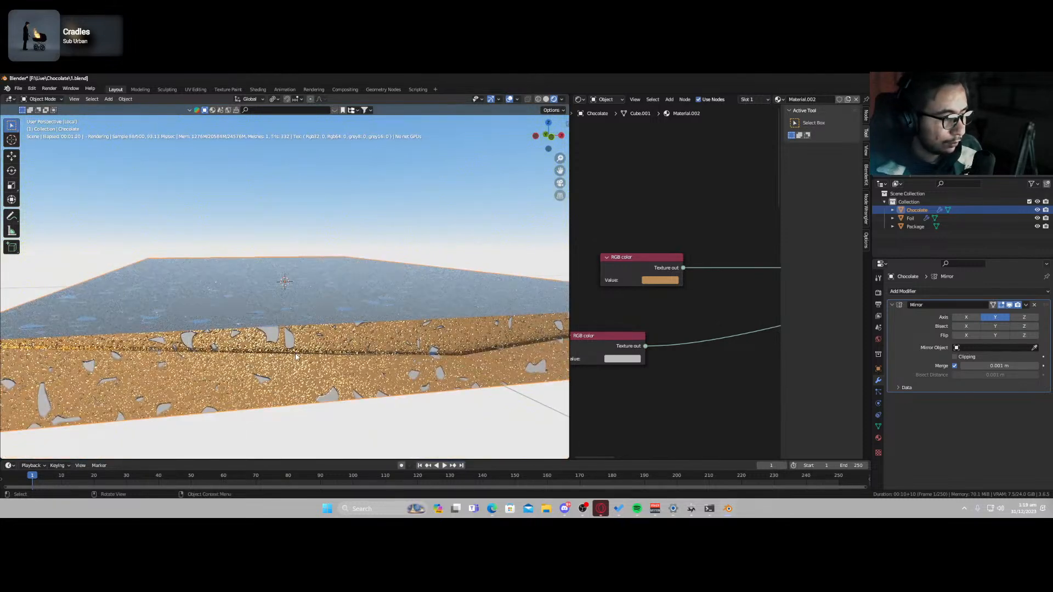
pyautogui.scroll(-6, 670, 258)
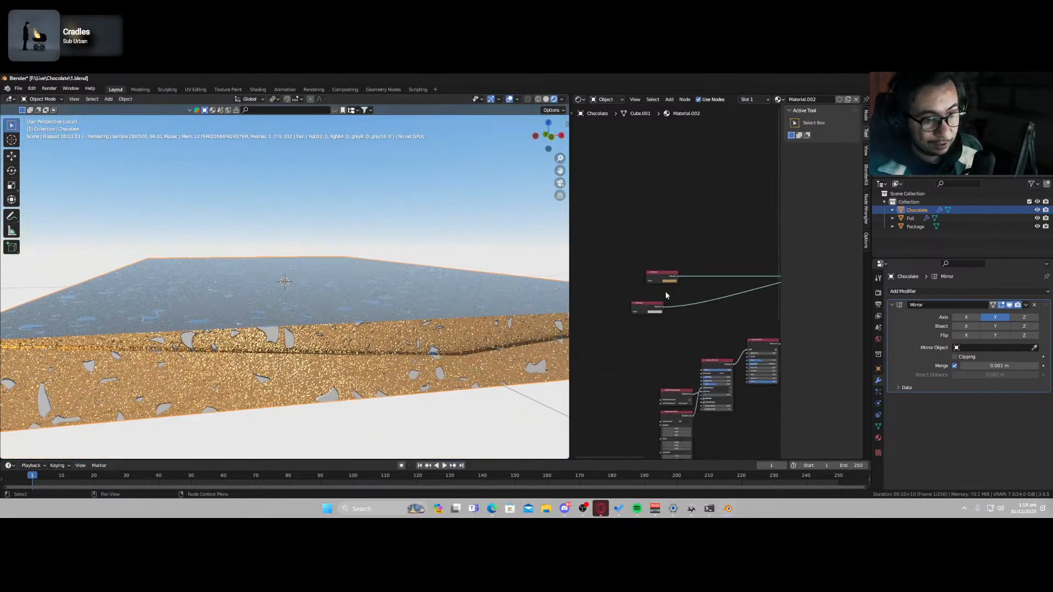
pyautogui.moveTo(705, 306); pyautogui.dragTo(680, 305, button='middle')
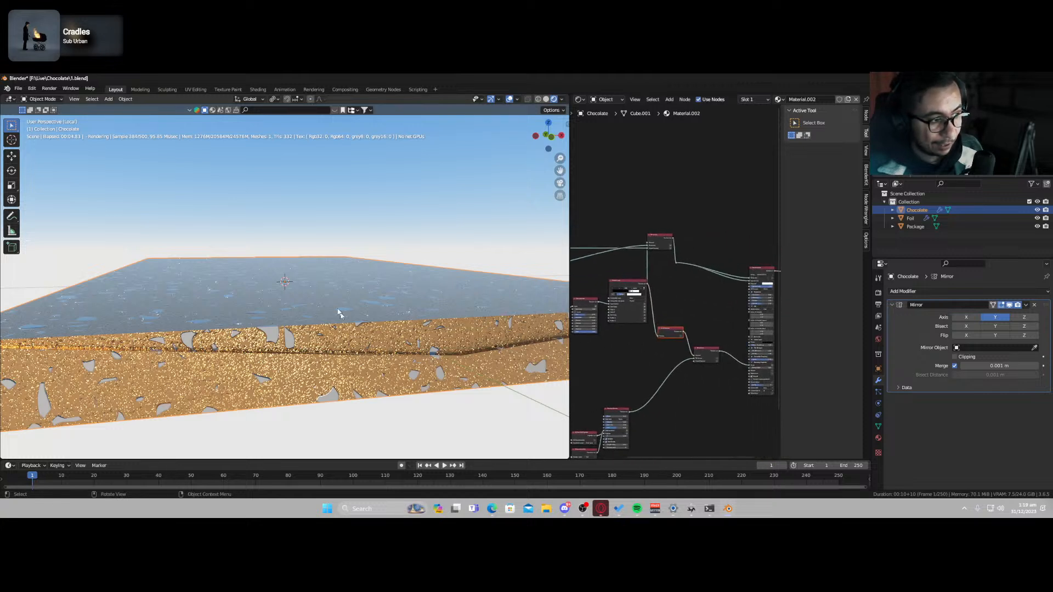
pyautogui.scroll(-3, 648, 333)
pyautogui.scroll(6, 656, 338)
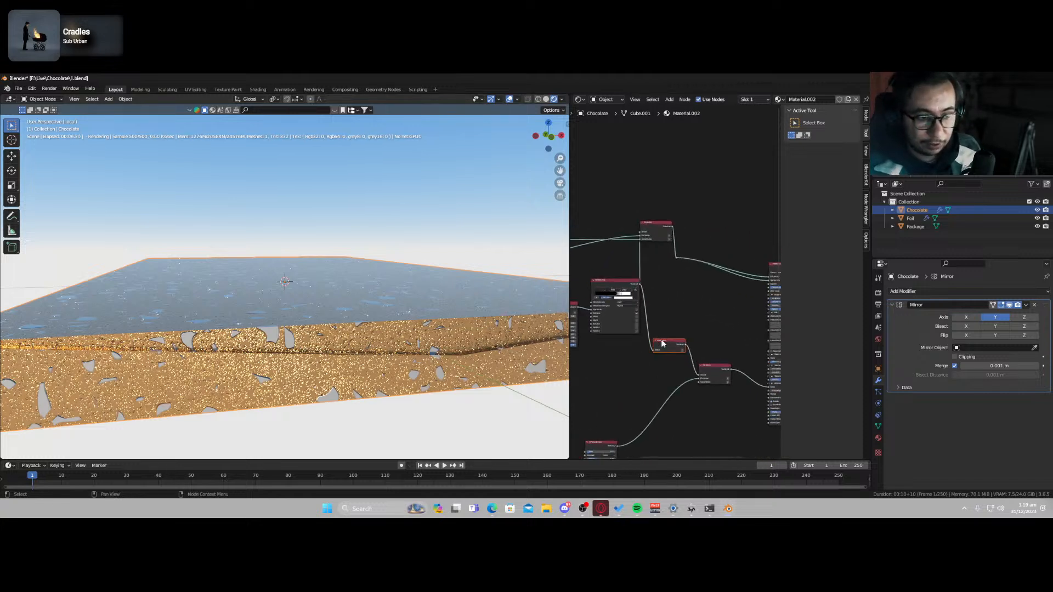
pyautogui.moveTo(682, 306); pyautogui.dragTo(626, 288, button='middle')
pyautogui.scroll(2, 643, 334)
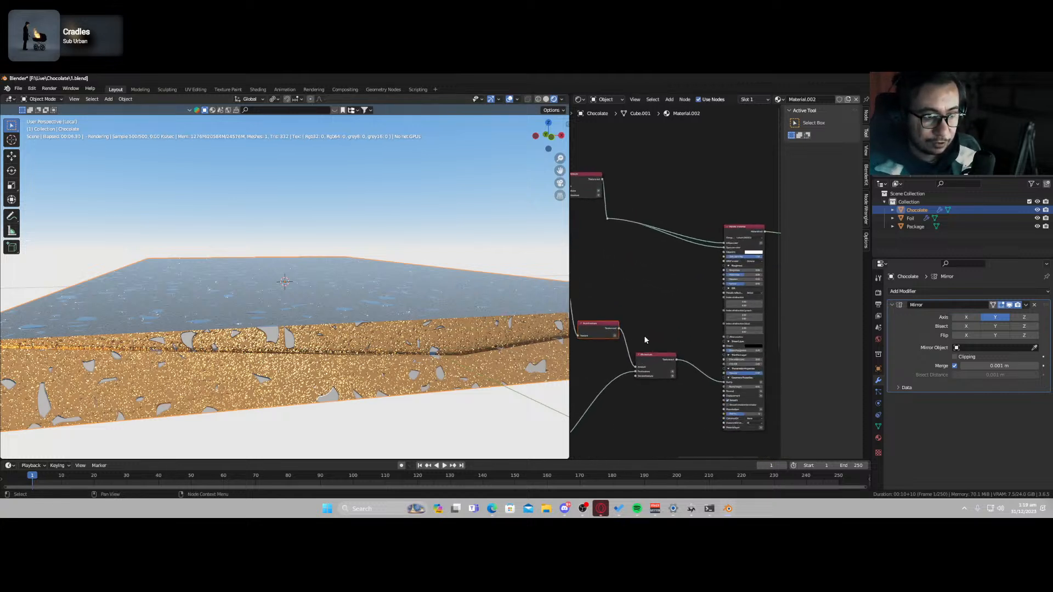
pyautogui.keyDown('ctrl'); pyautogui.keyDown('shift'); pyautogui.click(607, 328); pyautogui.keyUp('shift'); pyautogui.keyUp('ctrl')
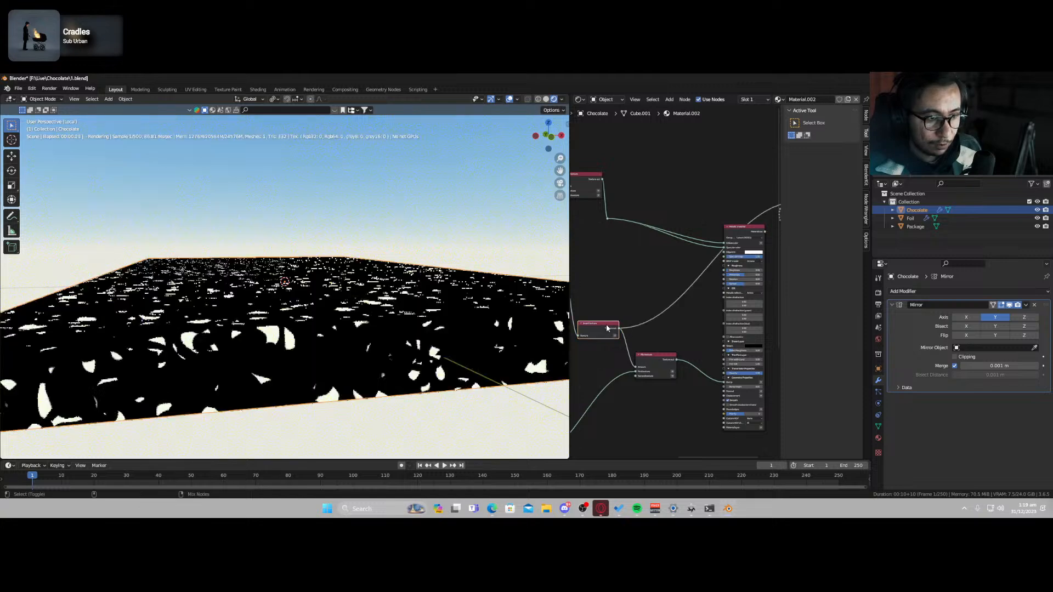
pyautogui.keyDown('ctrl'); pyautogui.keyDown('shift'); pyautogui.click(733, 242); pyautogui.keyUp('shift'); pyautogui.keyUp('ctrl')
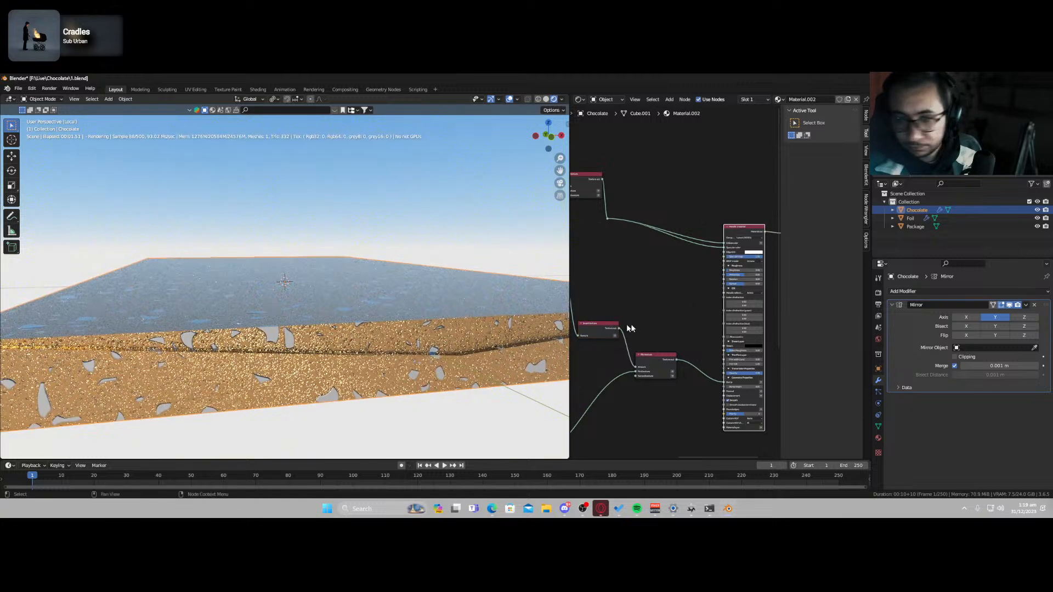
# - Connect the Invert texture to the Metallic material's Roughness and insert a second Invert texture node between them
pyautogui.moveTo(618, 328); pyautogui.dragTo(723, 270)
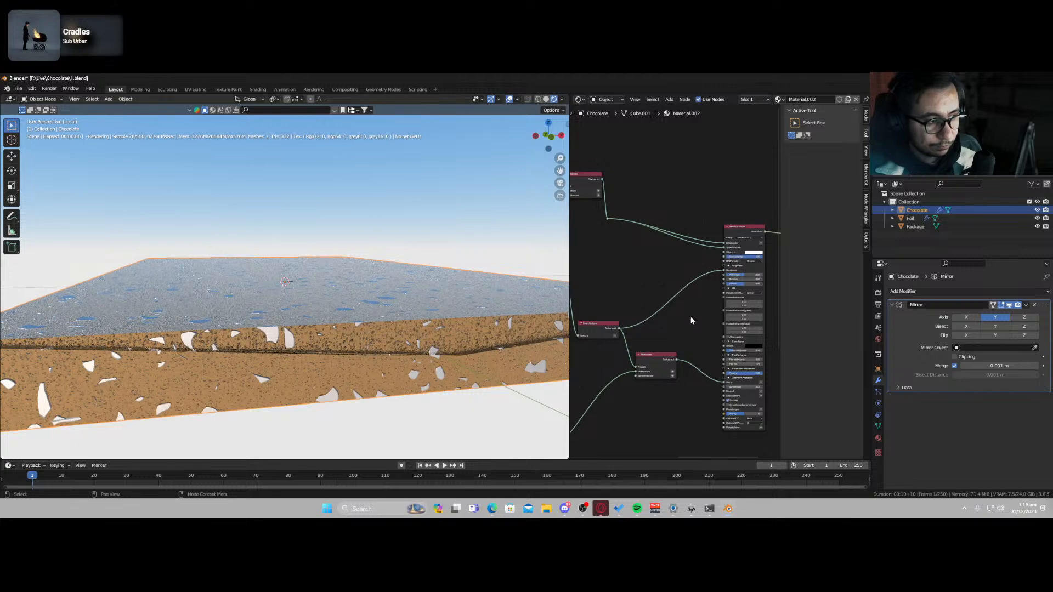
pyautogui.moveTo(409, 312); pyautogui.dragTo(420, 361, button='middle')
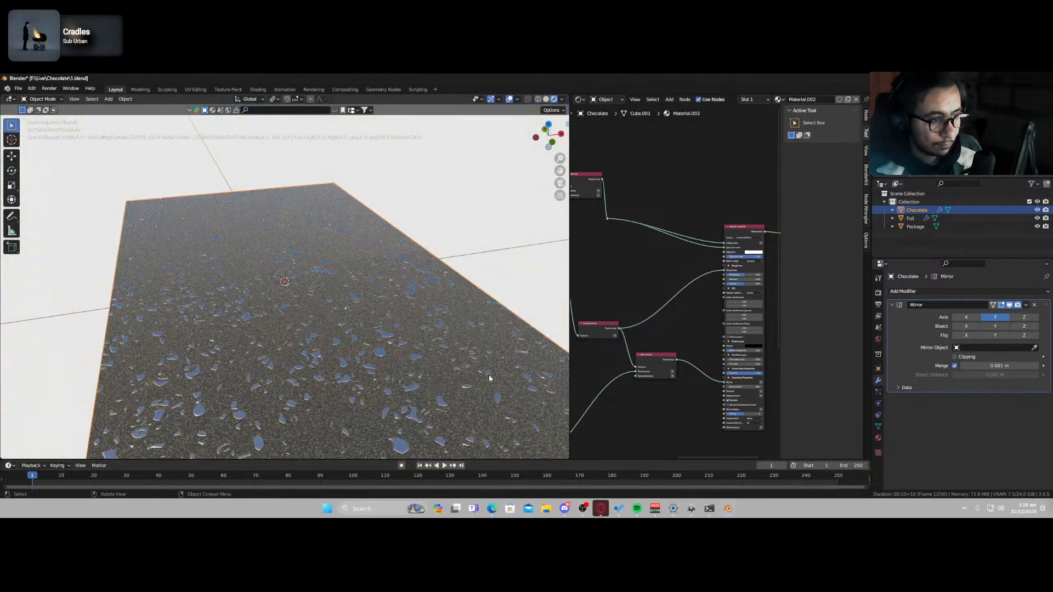
pyautogui.hotkey('shift', 'a')
pyautogui.click(680, 306)
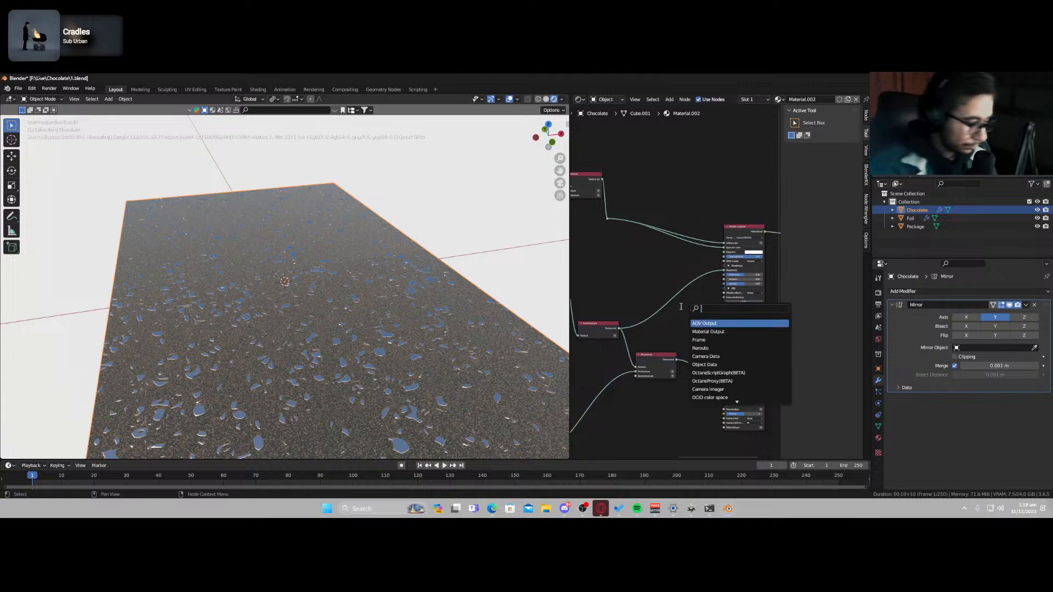
pyautogui.write('Invert')
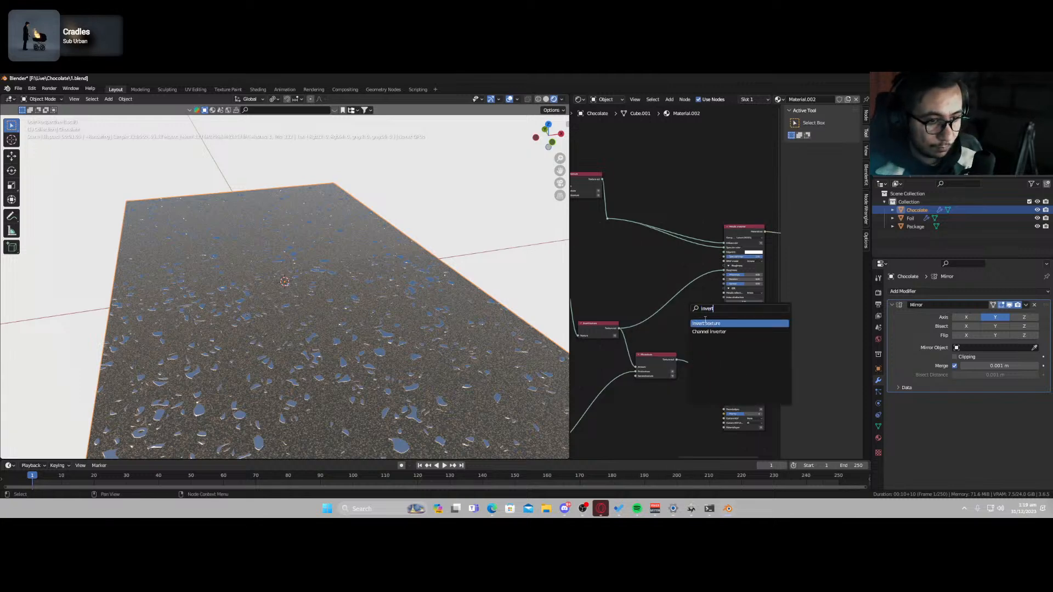
pyautogui.click(705, 323)
pyautogui.click(677, 296)
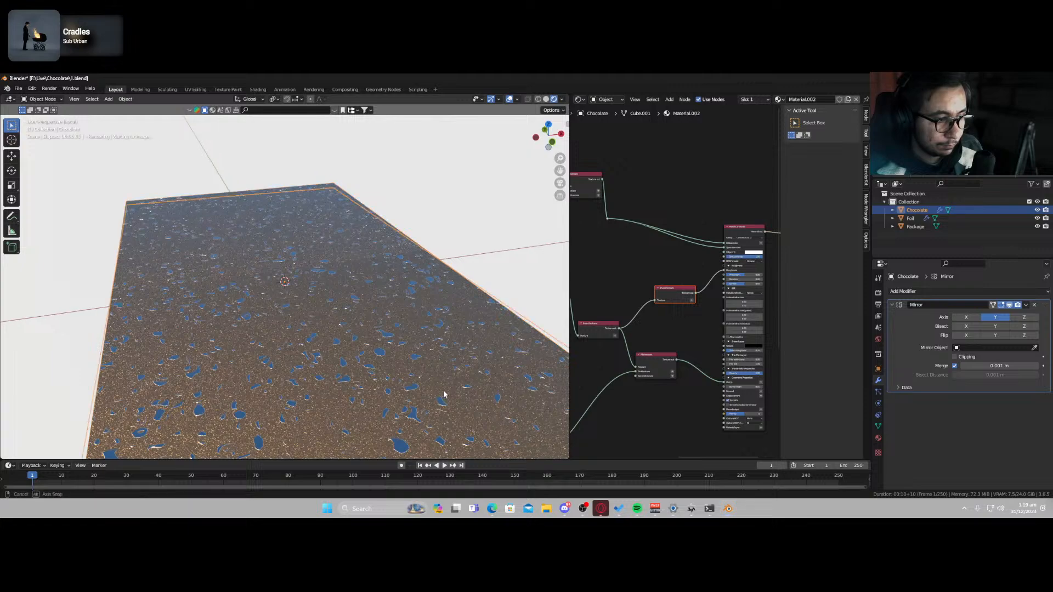
pyautogui.moveTo(444, 393); pyautogui.dragTo(426, 365, button='middle')
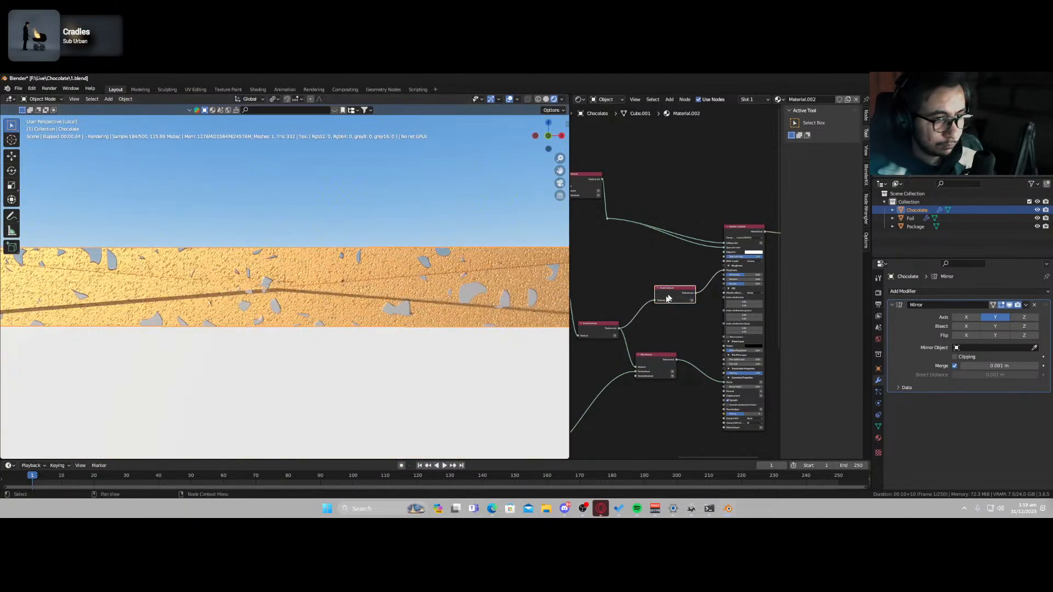
# - Reconnect the first Invert texture directly to the Metallic material's Roughness and briefly preview the second Invert texture's output
pyautogui.moveTo(619, 327); pyautogui.dragTo(724, 269)
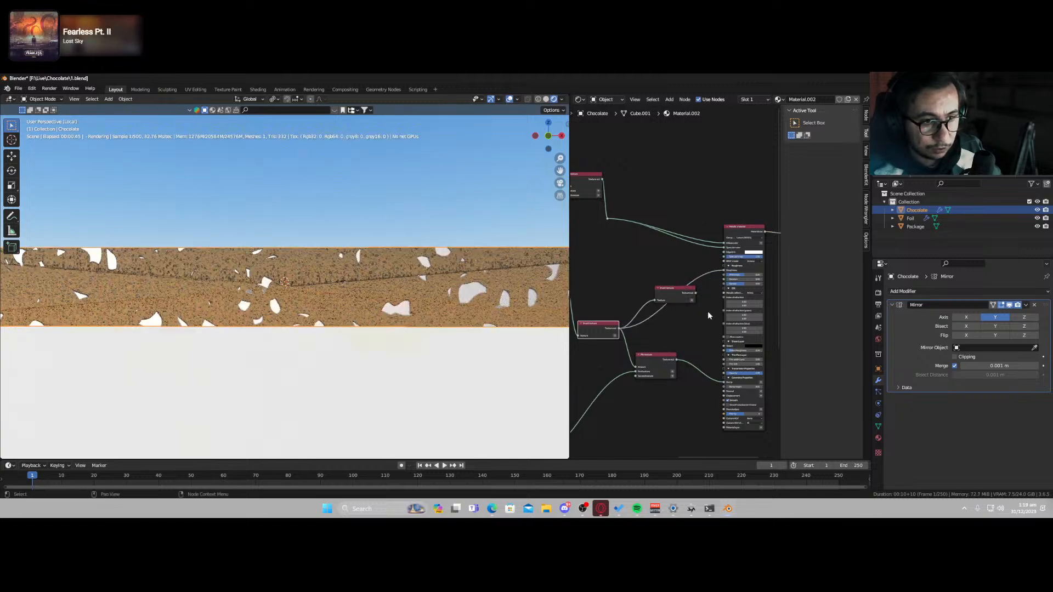
pyautogui.moveTo(680, 297); pyautogui.dragTo(692, 326)
pyautogui.press('x')
pyautogui.moveTo(409, 281)
pyautogui.mouseDown(button='middle')
pyautogui.moveTo(410, 337)
pyautogui.moveTo(411, 300)
pyautogui.mouseUp(button='middle')
pyautogui.hotkey('ctrl', 'z')
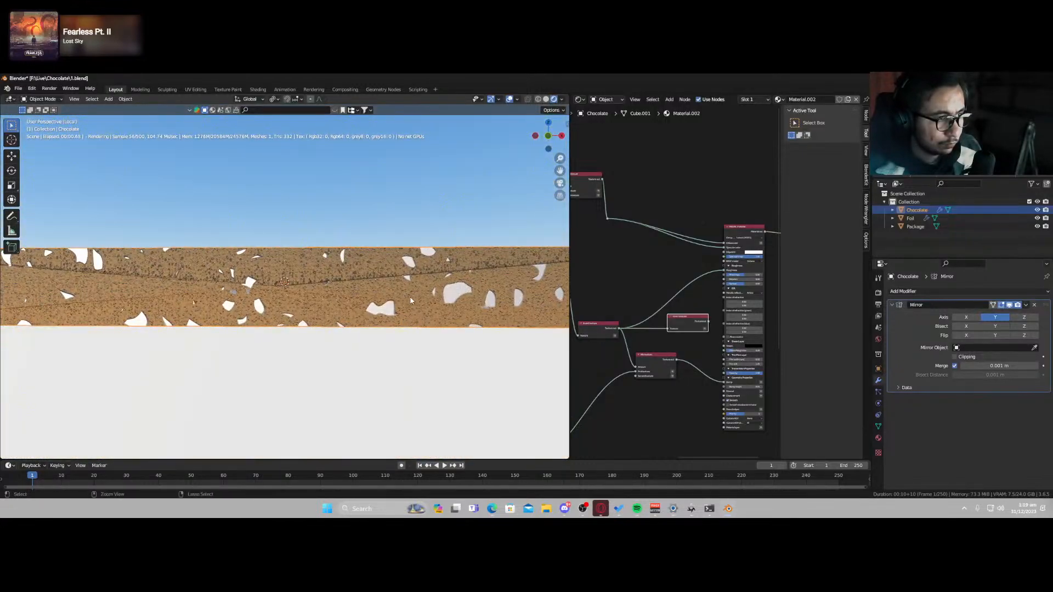
pyautogui.hotkey('ctrl', 'z')
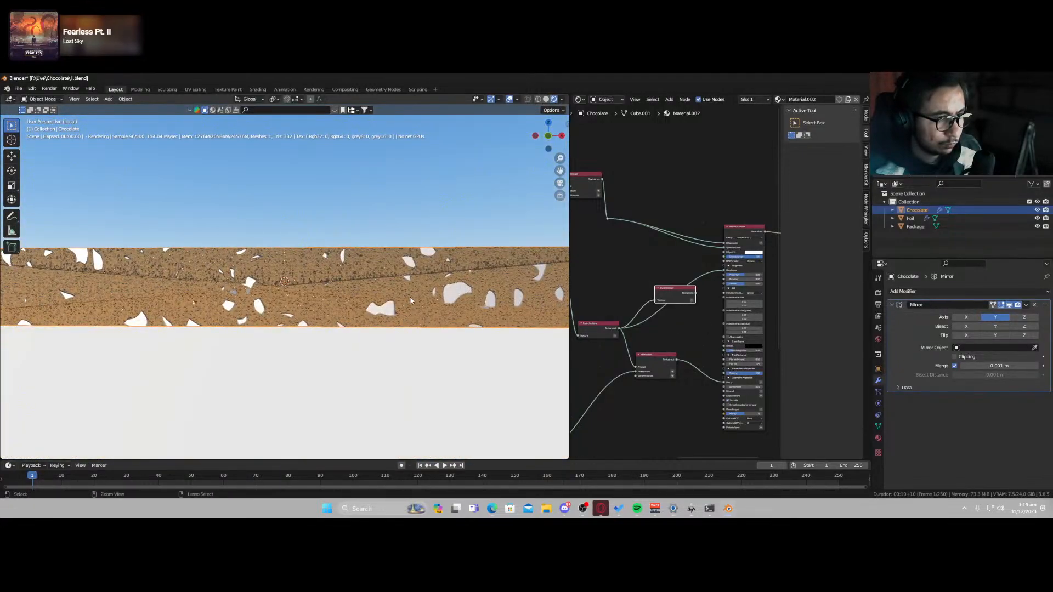
pyautogui.keyDown('ctrl'); pyautogui.keyDown('shift'); pyautogui.click(678, 290); pyautogui.keyUp('shift'); pyautogui.keyUp('ctrl')
pyautogui.hotkey('ctrl', 'z')
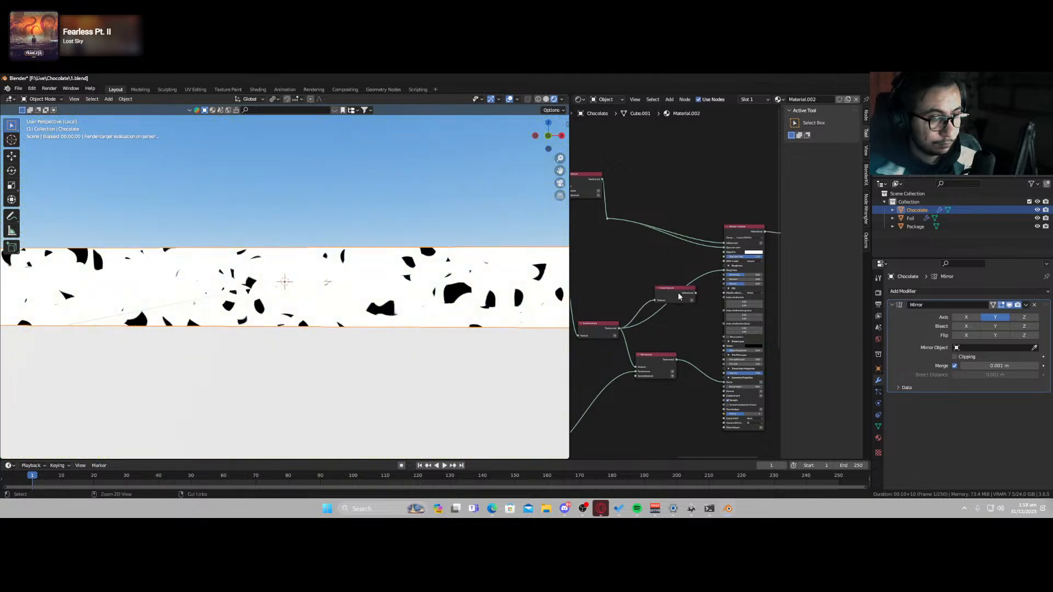
# - Try connecting the second Invert texture's output to the Metallic material's Specular map input
pyautogui.scroll(3, 710, 299)
pyautogui.moveTo(715, 293); pyautogui.dragTo(661, 286, button='middle')
pyautogui.click(645, 290)
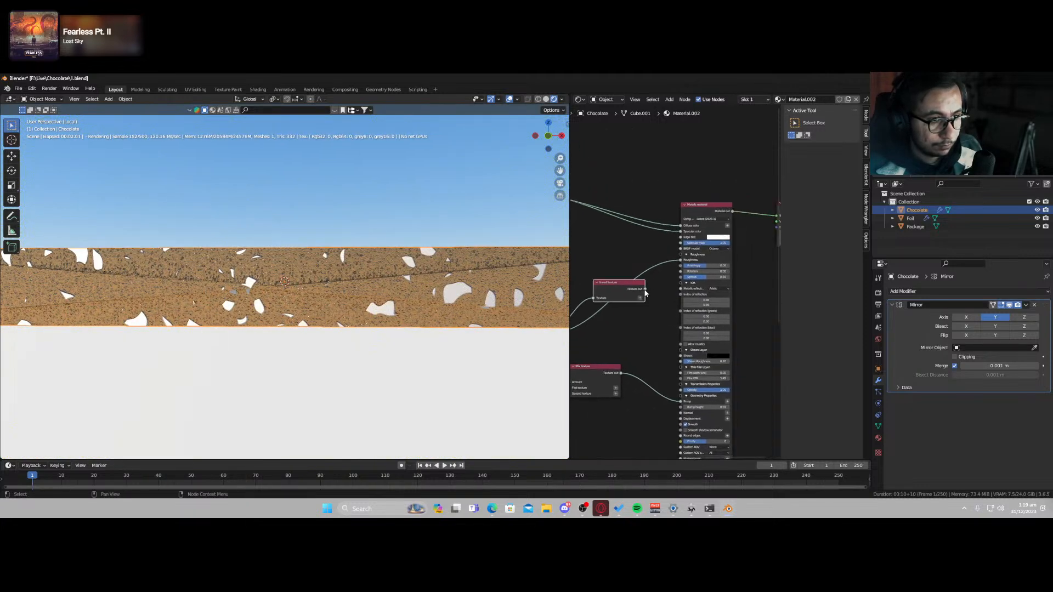
pyautogui.moveTo(645, 293); pyautogui.dragTo(685, 244)
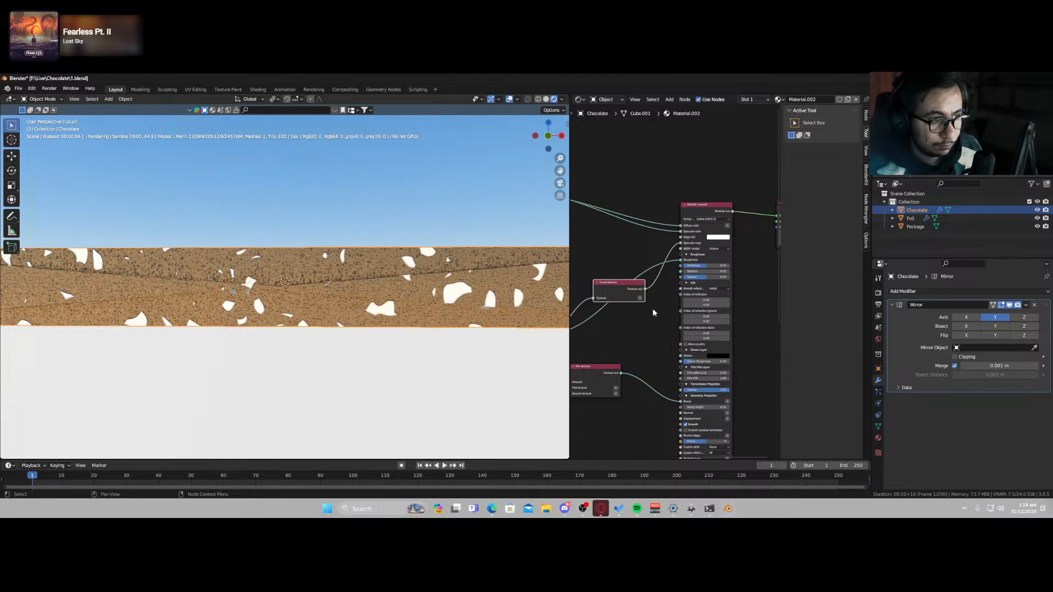
pyautogui.moveTo(651, 297); pyautogui.dragTo(700, 283, button='middle')
pyautogui.hotkey('ctrl', 'z')
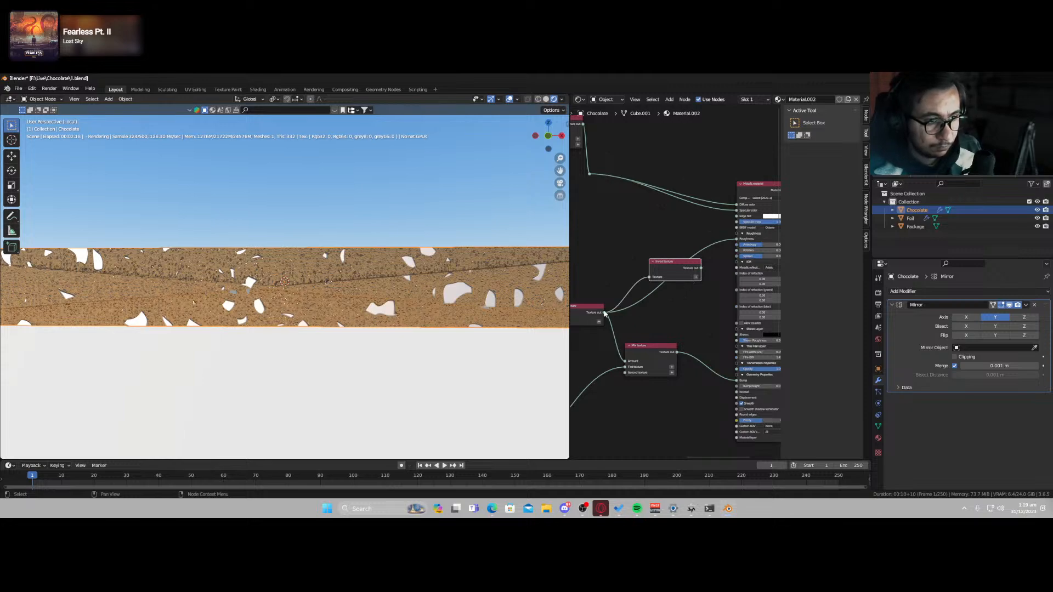
# - Connect the first Invert texture's output to the Metallic material's Specular map input
pyautogui.moveTo(604, 313); pyautogui.dragTo(735, 222)
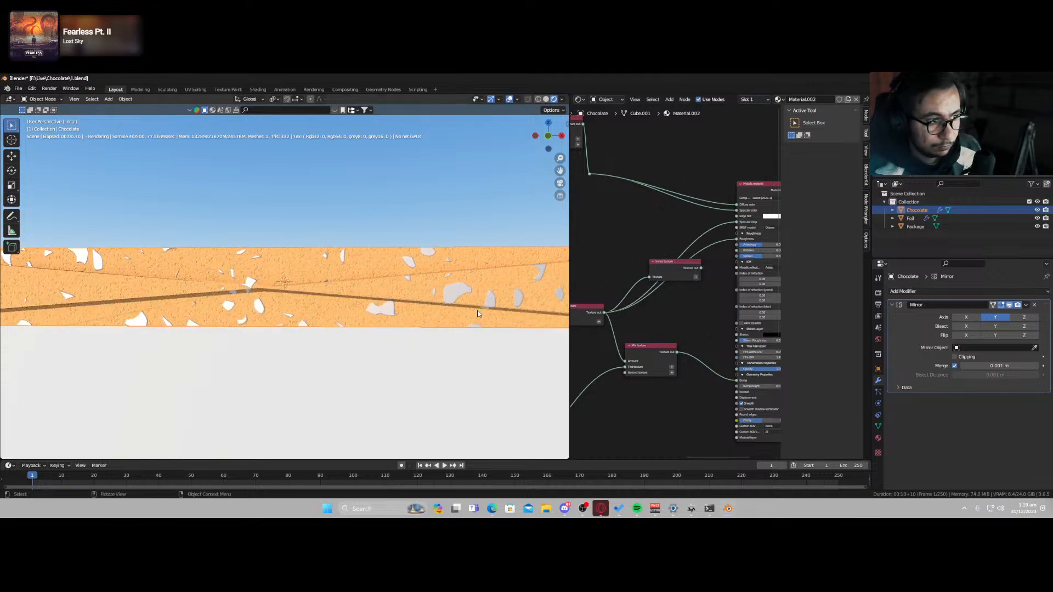
# - Connect the second Invert texture to the Metallic material's Roughness, keeping the first Invert texture connected to its Specular map
pyautogui.moveTo(478, 313); pyautogui.dragTo(453, 357, button='middle')
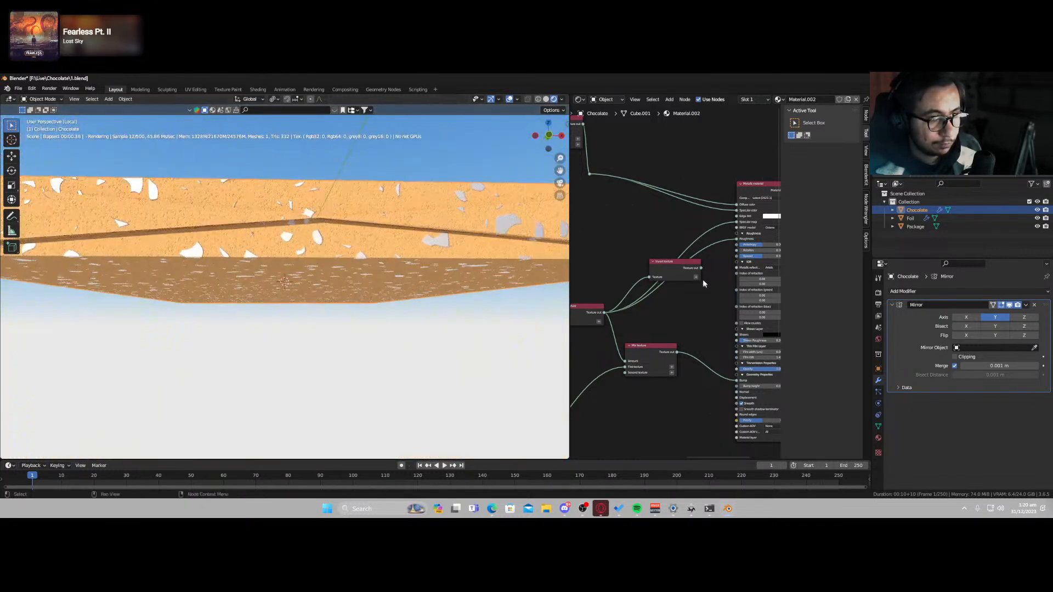
pyautogui.moveTo(700, 268); pyautogui.dragTo(736, 239)
pyautogui.moveTo(606, 315); pyautogui.dragTo(738, 225)
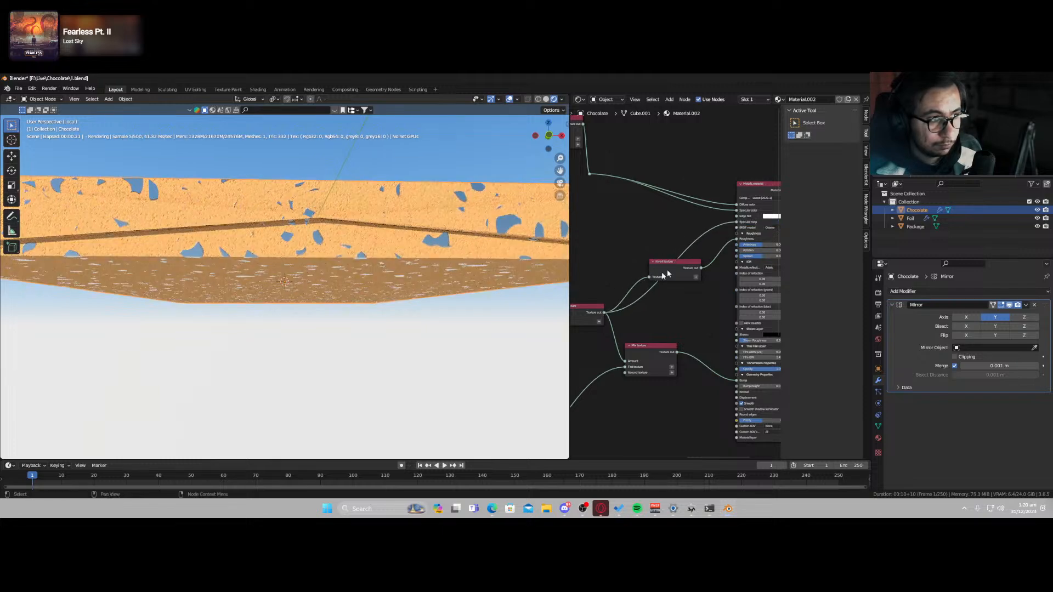
pyautogui.moveTo(409, 311); pyautogui.dragTo(405, 368, button='middle')
pyautogui.scroll(-2, 611, 236)
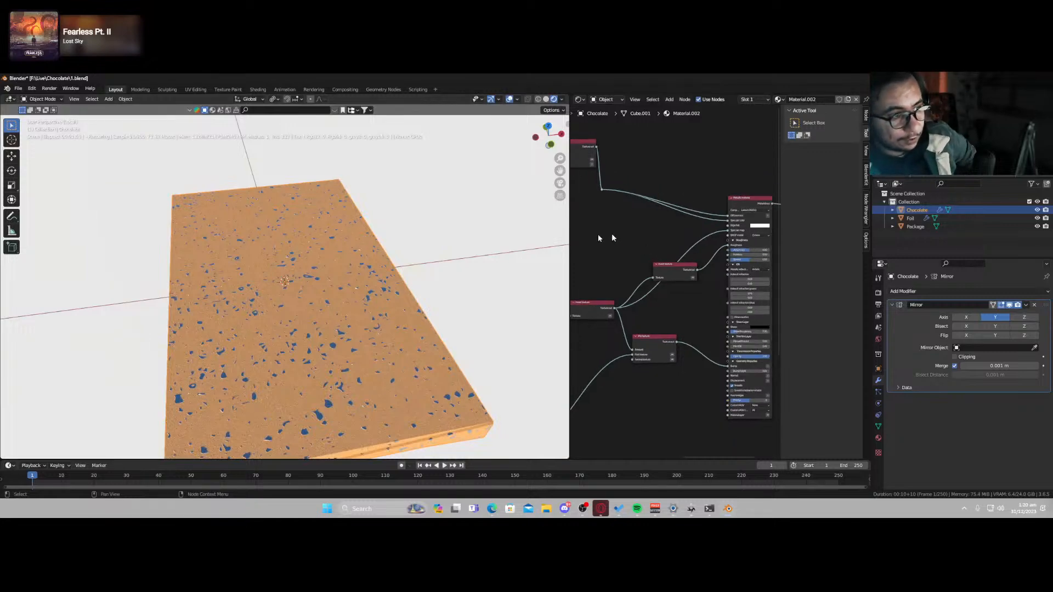
pyautogui.scroll(-3, 388, 308)
pyautogui.scroll(2, 348, 351)
pyautogui.moveTo(347, 350); pyautogui.dragTo(395, 302, button='middle')
pyautogui.scroll(2, 679, 310)
# - Try a bump height of 0.15 on the Metallic material and inspect the block's sides and top surface
pyautogui.moveTo(680, 311); pyautogui.dragTo(618, 224, button='middle')
pyautogui.scroll(3, 657, 271)
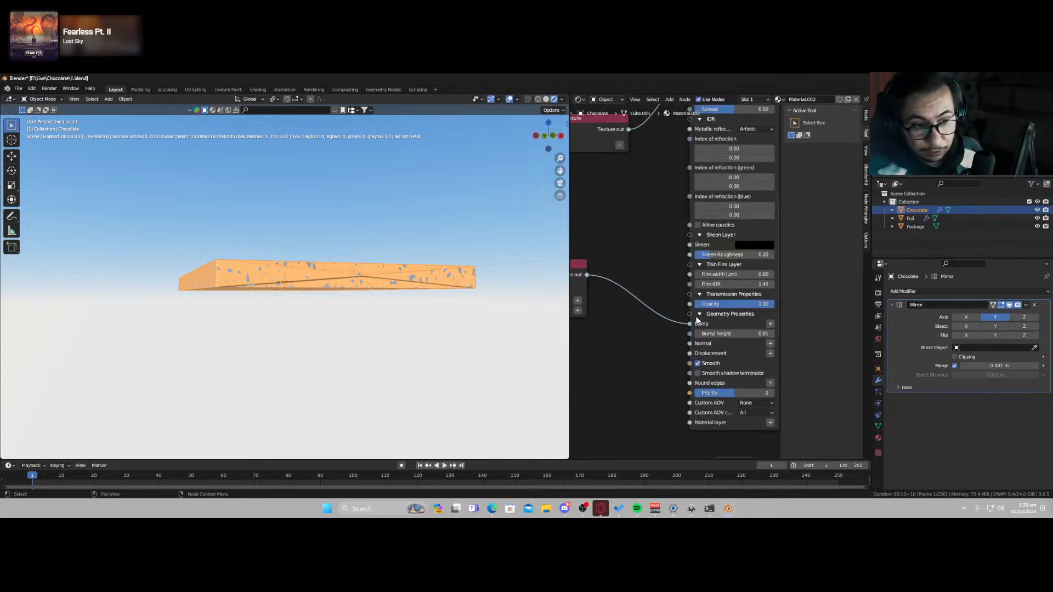
pyautogui.scroll(2, 653, 364)
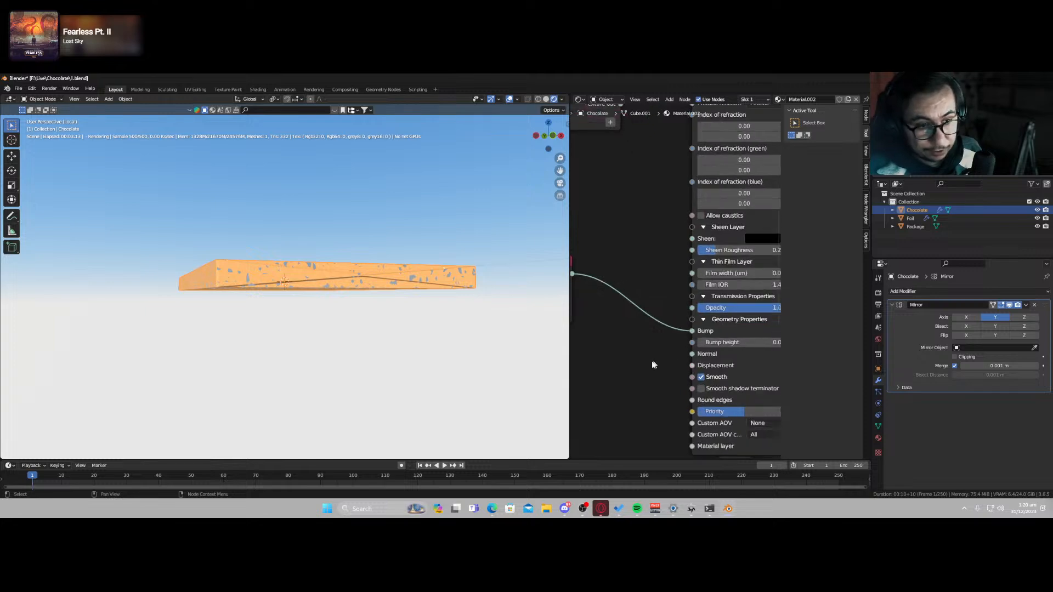
pyautogui.scroll(5, 379, 326)
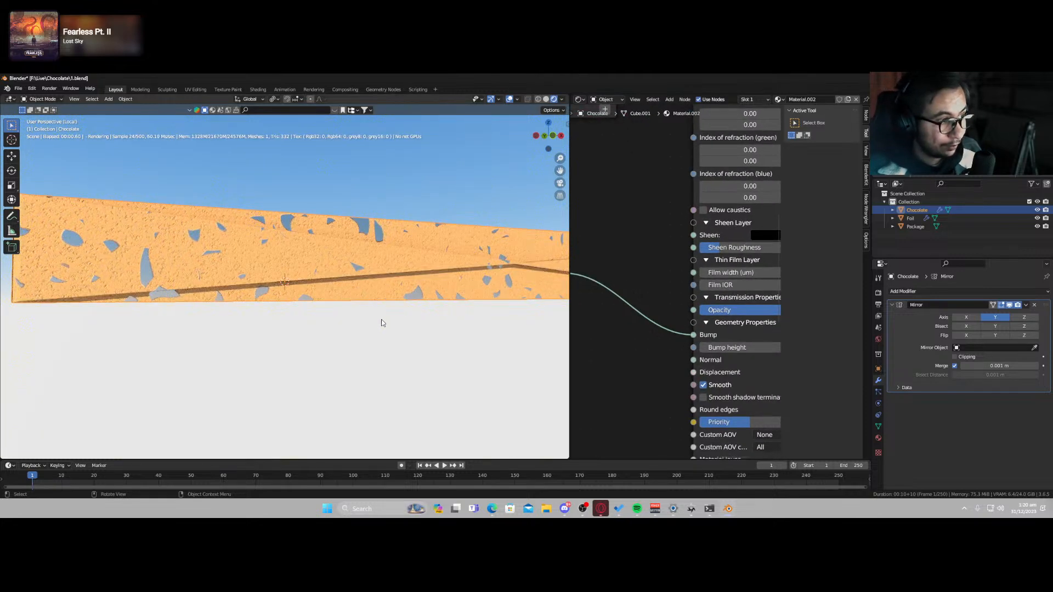
pyautogui.moveTo(383, 323)
pyautogui.mouseDown(button='middle')
pyautogui.moveTo(492, 369)
pyautogui.moveTo(472, 340)
pyautogui.moveTo(392, 310)
pyautogui.mouseUp(button='middle')
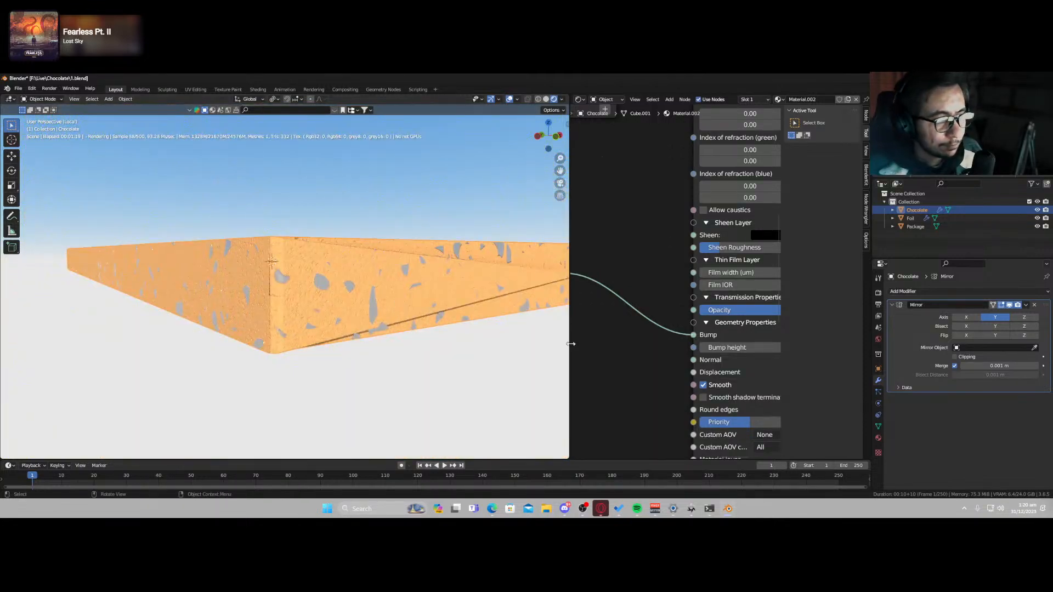
pyautogui.moveTo(686, 350); pyautogui.dragTo(591, 316, button='middle')
pyautogui.keyDown('shift'); pyautogui.moveTo(654, 313); pyautogui.dragTo(701, 313); pyautogui.keyUp('shift')
pyautogui.scroll(6, 352, 314)
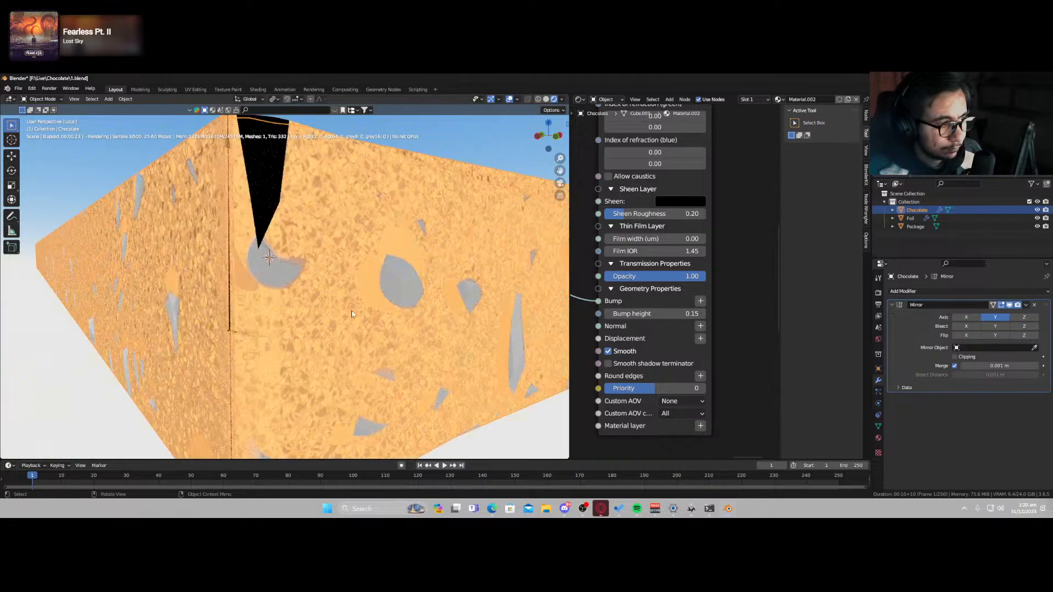
pyautogui.scroll(-6, 362, 312)
pyautogui.moveTo(357, 305); pyautogui.dragTo(351, 351, button='middle')
pyautogui.scroll(4, 350, 351)
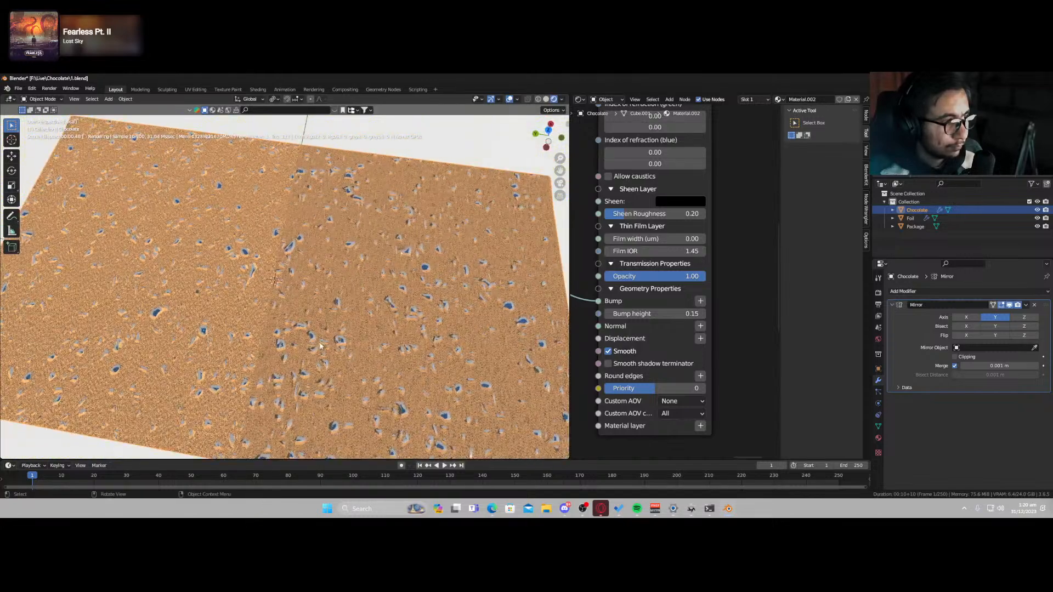
# - Set the Metallic material's bump height to 0.10
pyautogui.moveTo(653, 314); pyautogui.dragTo(609, 314)
pyautogui.click(656, 313)
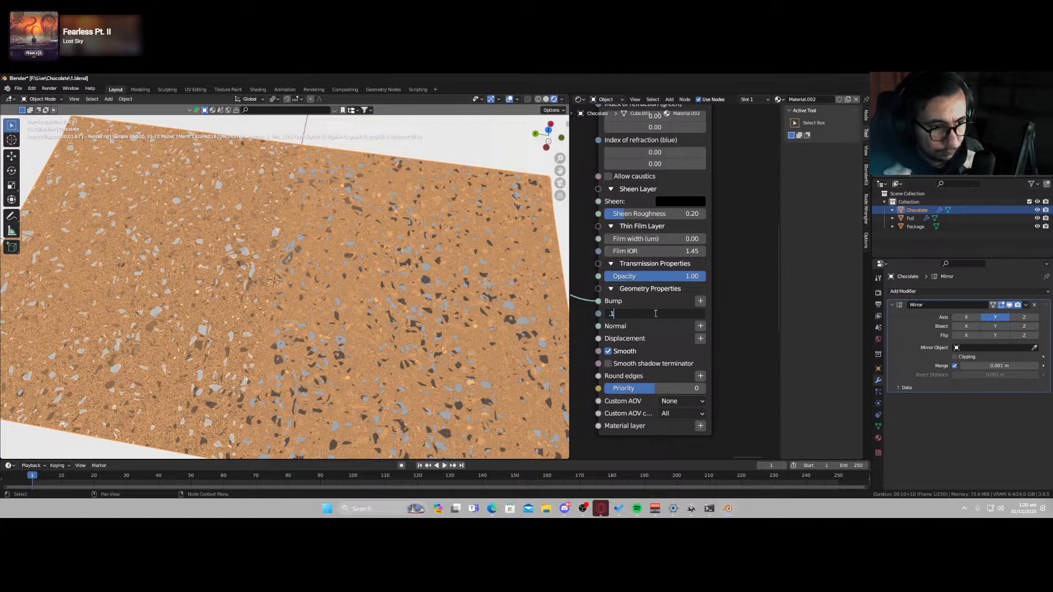
pyautogui.write('.1')
pyautogui.press('Return')
pyautogui.moveTo(439, 307); pyautogui.dragTo(381, 326, button='middle')
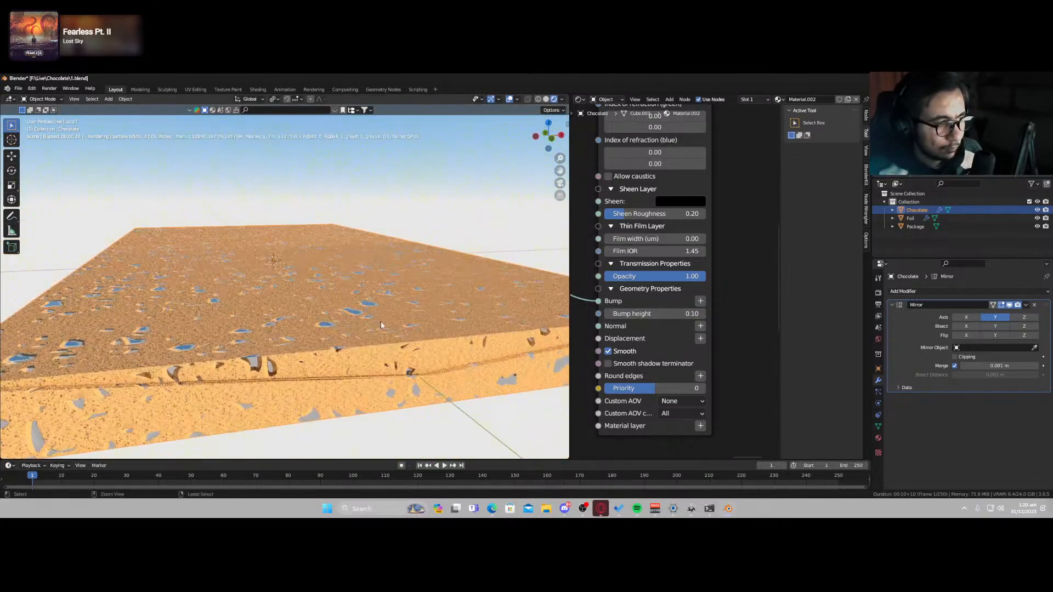
# - Save the file and exit the block's isolated view to show all three blocks from above
pyautogui.hotkey('ctrl', 's')
pyautogui.scroll(-3, 382, 315)
pyautogui.press('KP_Divide')
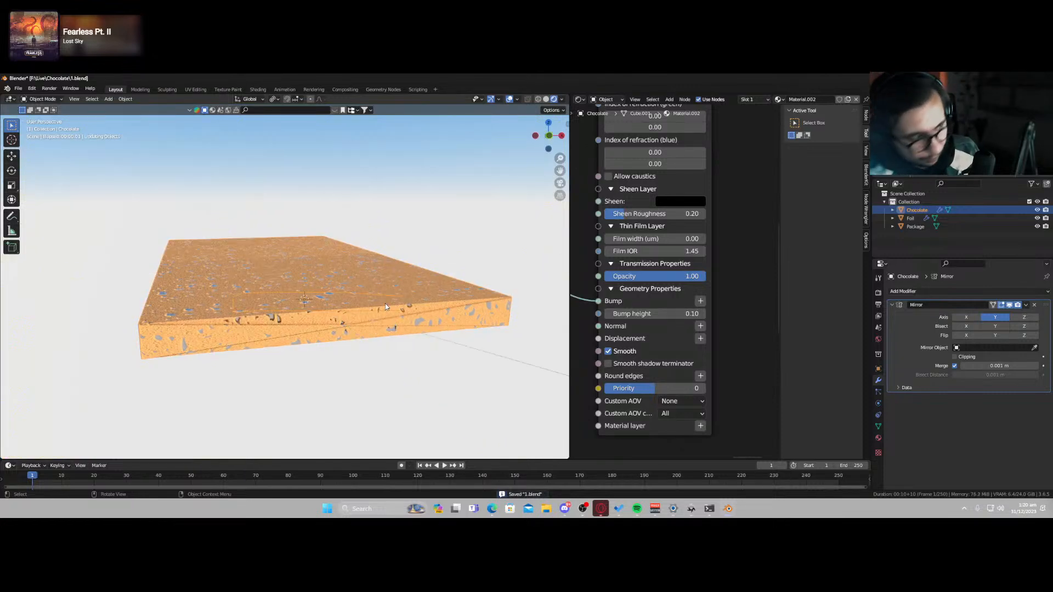
pyautogui.press('KP_1')
pyautogui.press('KP_7')
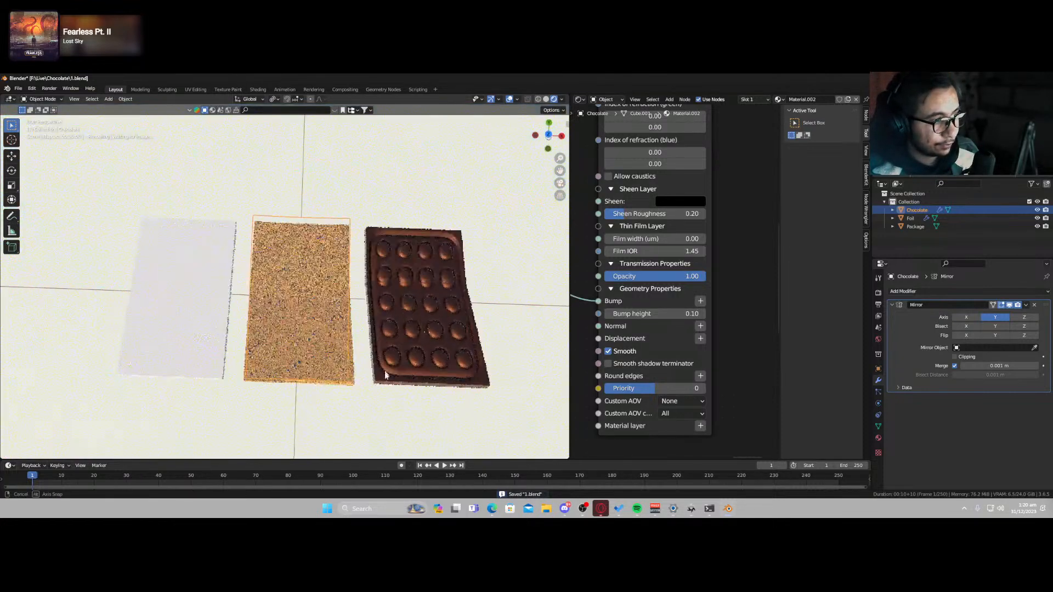
pyautogui.scroll(1, 334, 310)
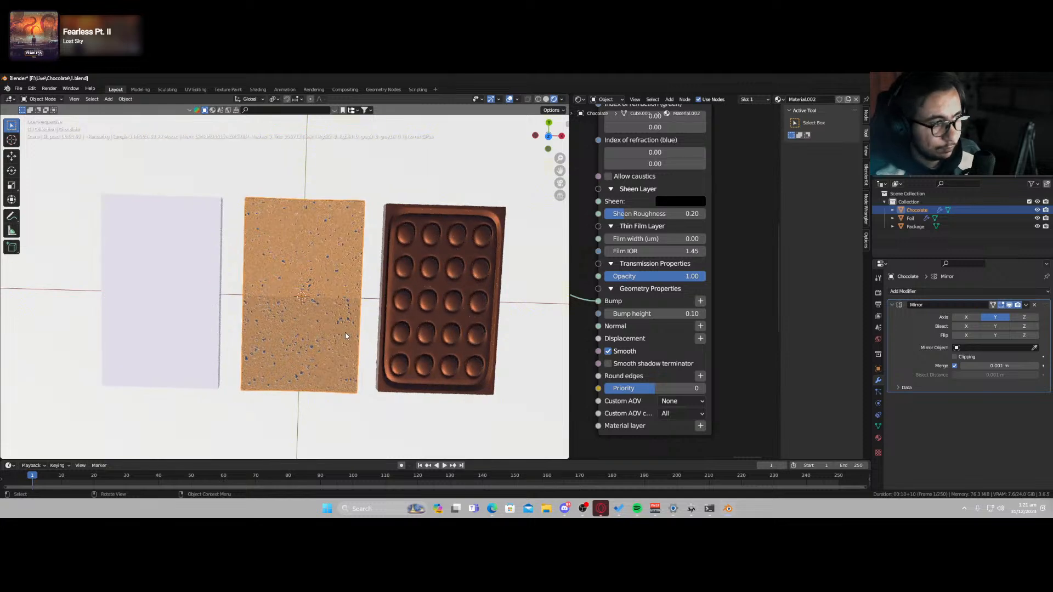
# - Unwrap the UVs of the gold speckled block's mesh with the standard Unwrap operation
pyautogui.press('Tab')
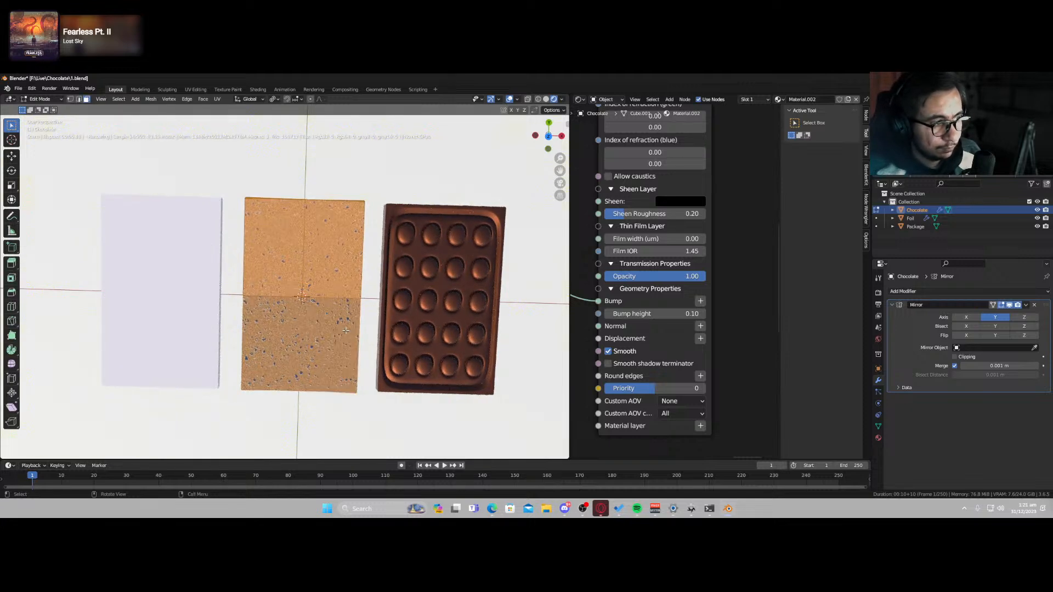
pyautogui.press('u')
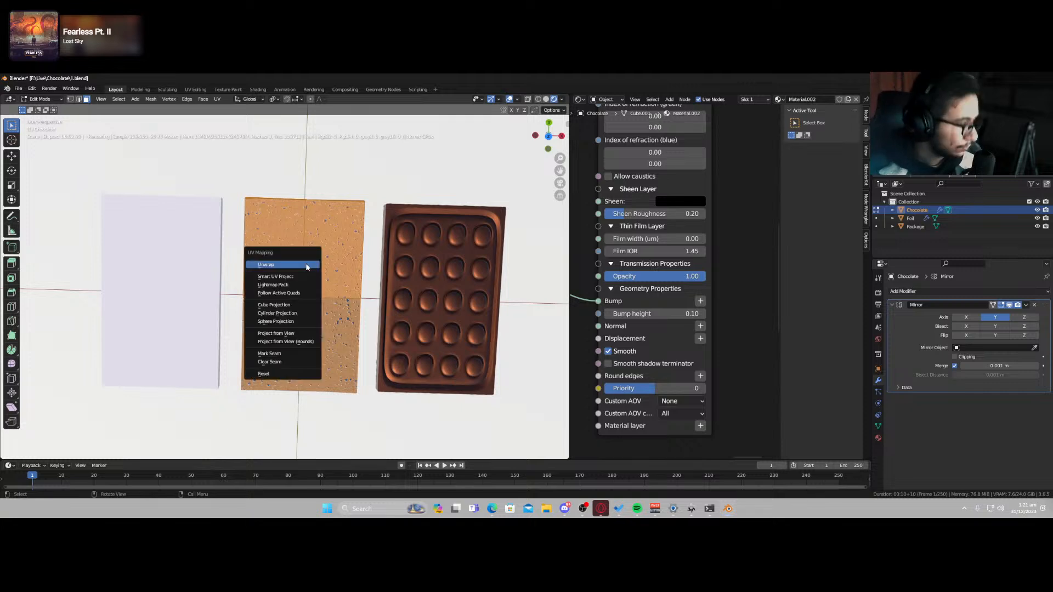
pyautogui.click(306, 266)
pyautogui.press('Tab')
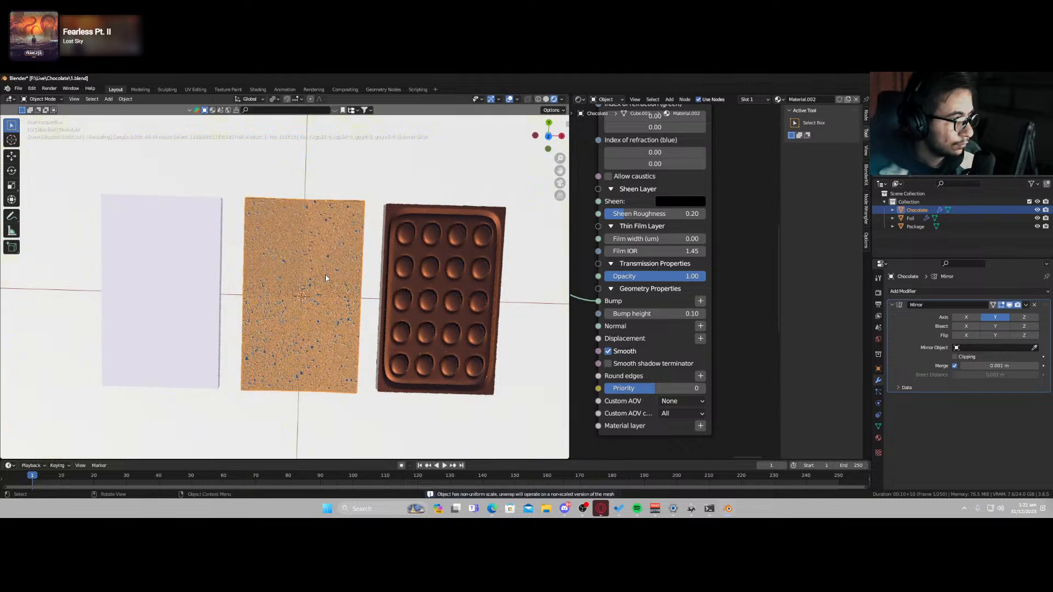
pyautogui.moveTo(325, 318); pyautogui.dragTo(341, 276, button='middle')
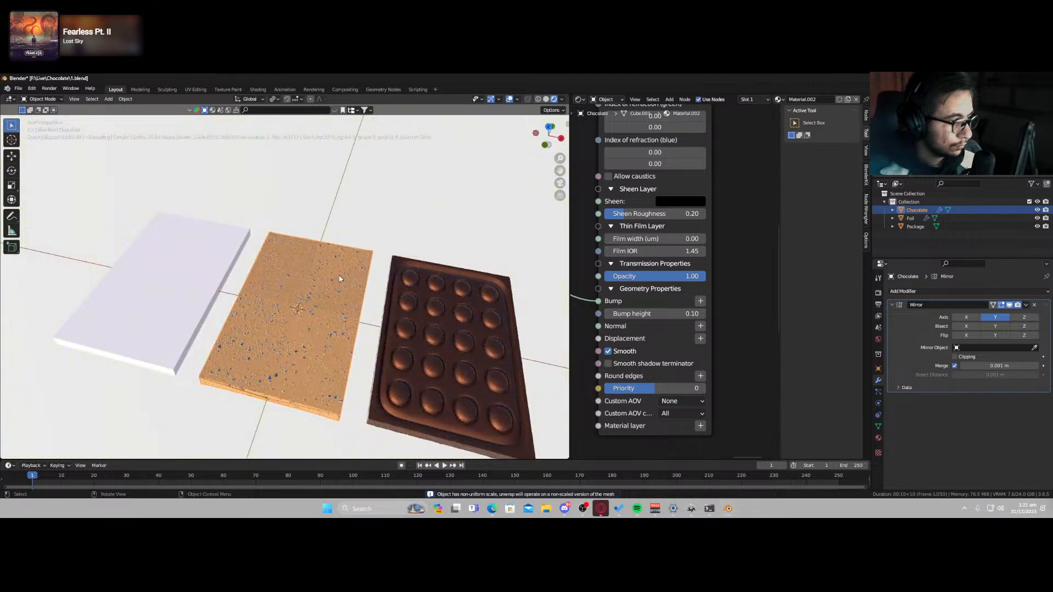
pyautogui.press('KP_7')
# - Set the gold RGB color node's saturation to about 0.75 and raise its brightness
pyautogui.scroll(-4, 674, 230)
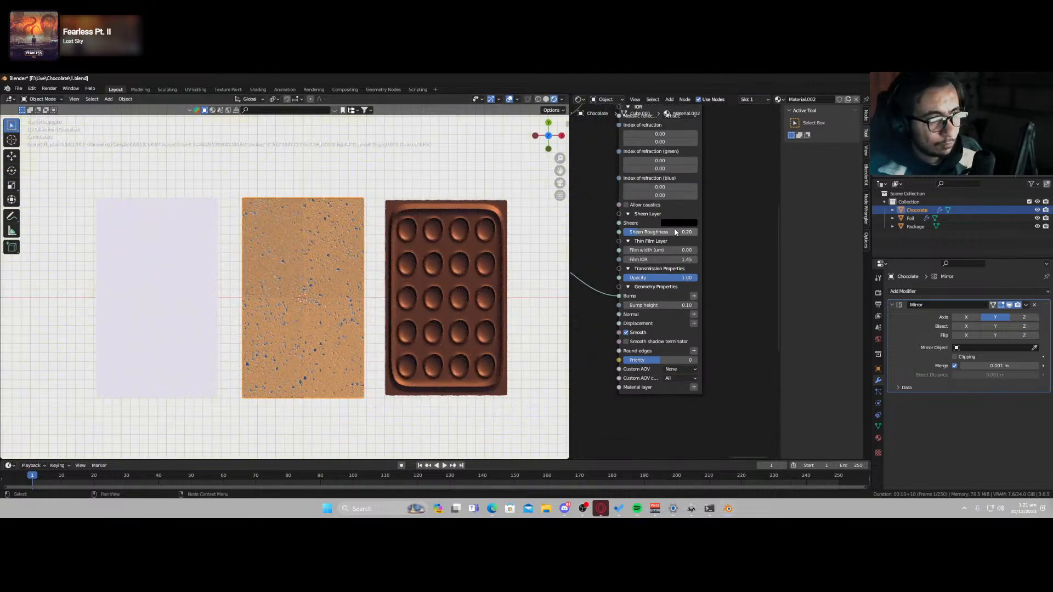
pyautogui.moveTo(638, 195); pyautogui.dragTo(754, 262, button='middle')
pyautogui.moveTo(589, 231); pyautogui.dragTo(613, 426, button='middle')
pyautogui.scroll(8, 672, 264)
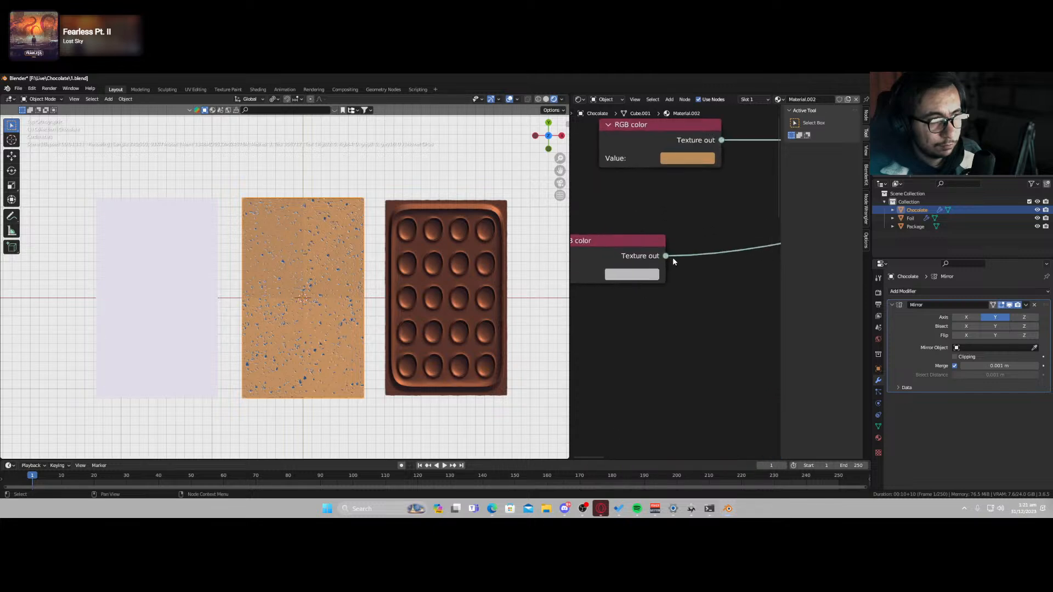
pyautogui.moveTo(663, 214); pyautogui.dragTo(617, 318, button='middle')
pyautogui.click(655, 226)
pyautogui.moveTo(657, 430); pyautogui.dragTo(680, 430)
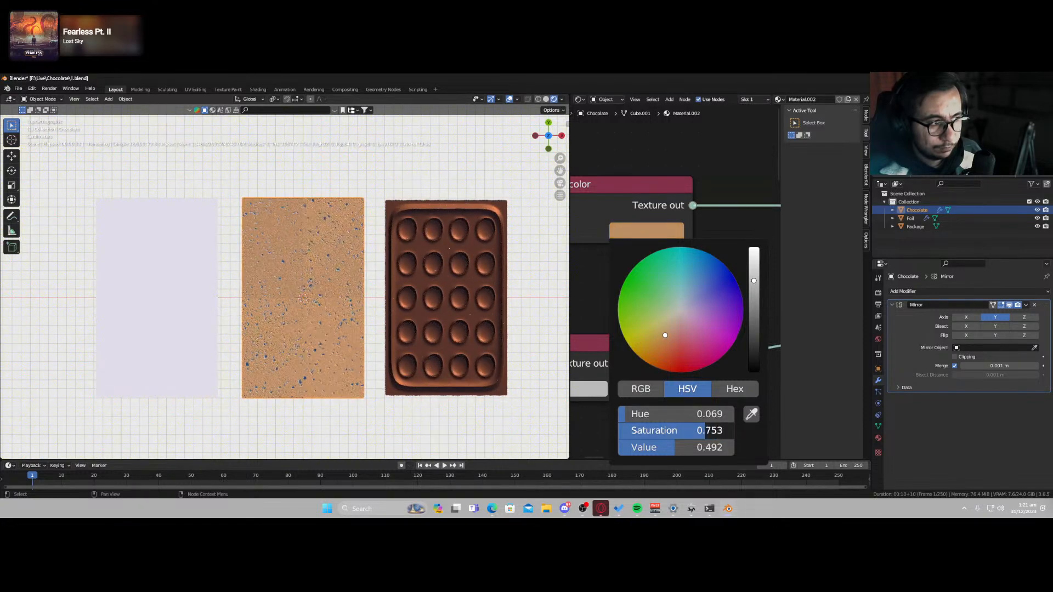
pyautogui.moveTo(754, 287); pyautogui.dragTo(754, 270)
pyautogui.moveTo(330, 359); pyautogui.dragTo(352, 328, button='middle')
# - Enter Edit Mode on the Package block, switch the viewport to solid shading and select the block's short end face
pyautogui.click(224, 345)
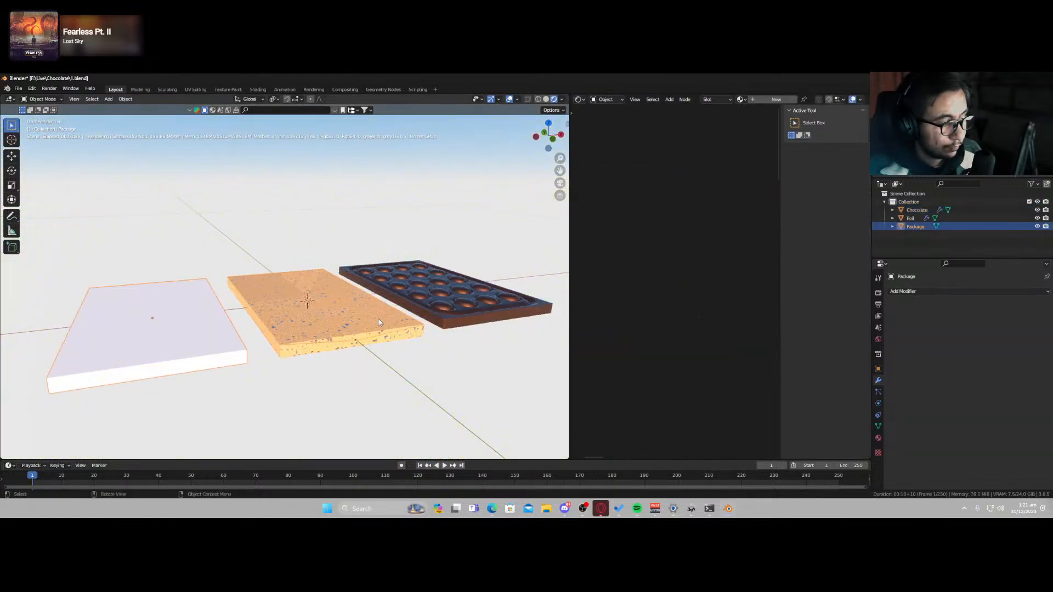
pyautogui.press('KP_7')
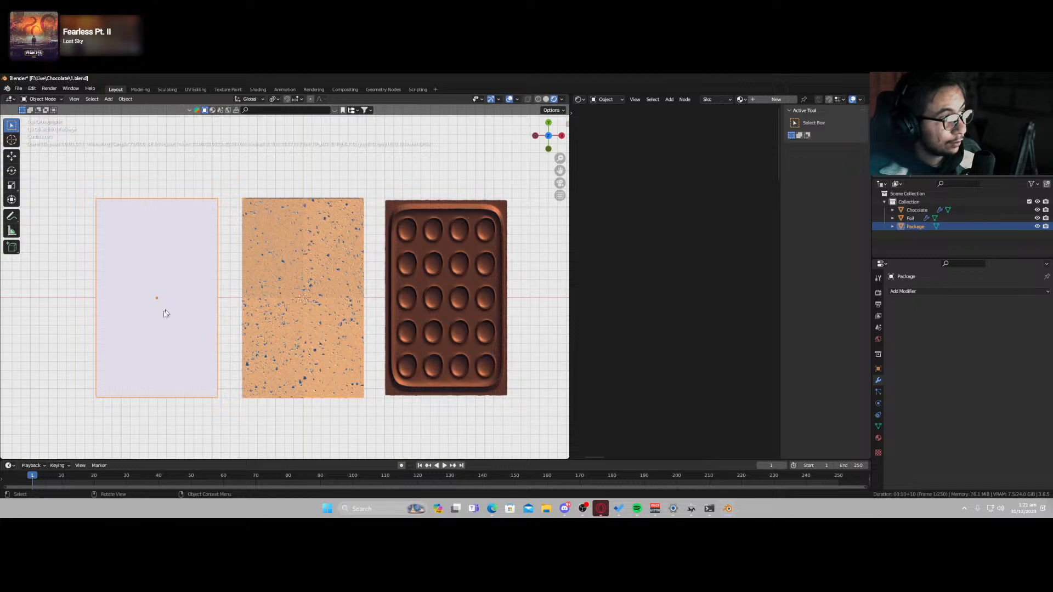
pyautogui.moveTo(181, 332); pyautogui.dragTo(271, 358, button='middle')
pyautogui.press('Tab')
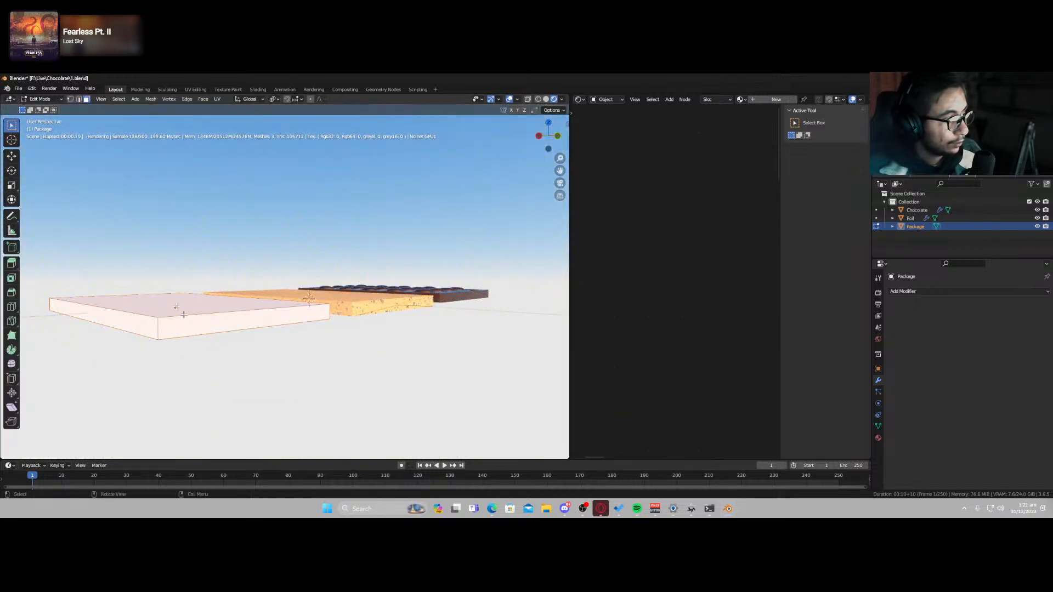
pyautogui.moveTo(187, 357); pyautogui.dragTo(305, 353, button='middle')
pyautogui.moveTo(354, 269); pyautogui.dragTo(382, 280, button='middle')
pyautogui.moveTo(283, 297); pyautogui.dragTo(294, 334, button='middle')
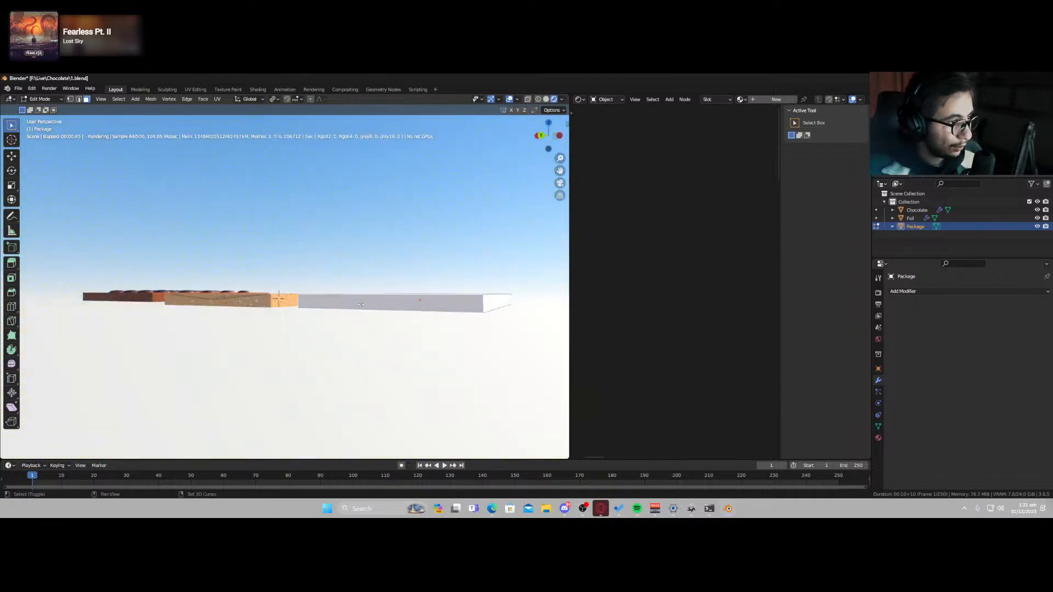
pyautogui.press('z')
pyautogui.click(466, 343)
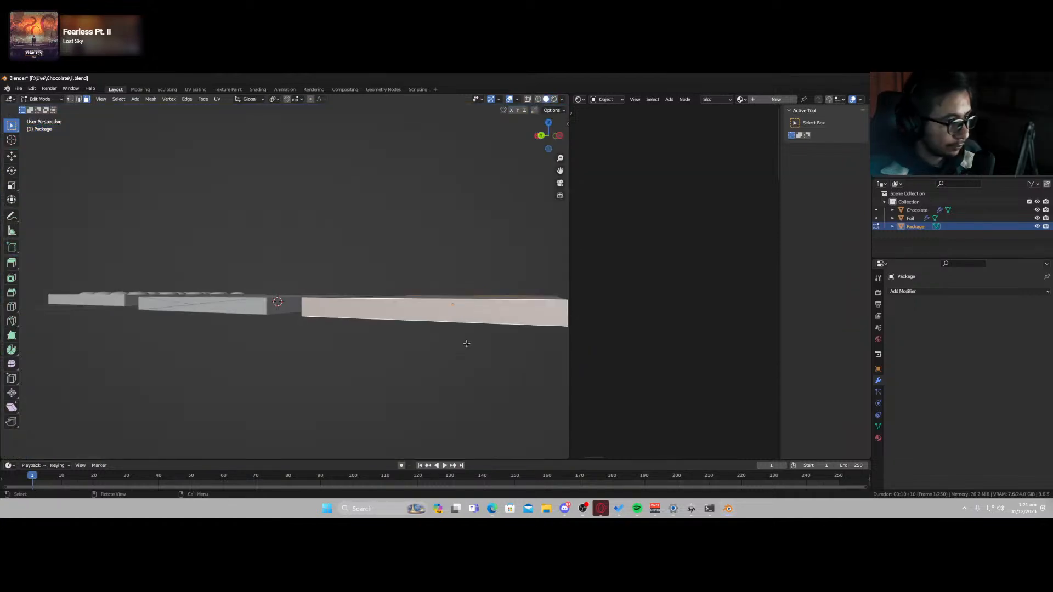
# - Inset the Package's short end face slightly and adjust the inset face's scale along Z and X
pyautogui.press('i')
pyautogui.click(518, 383)
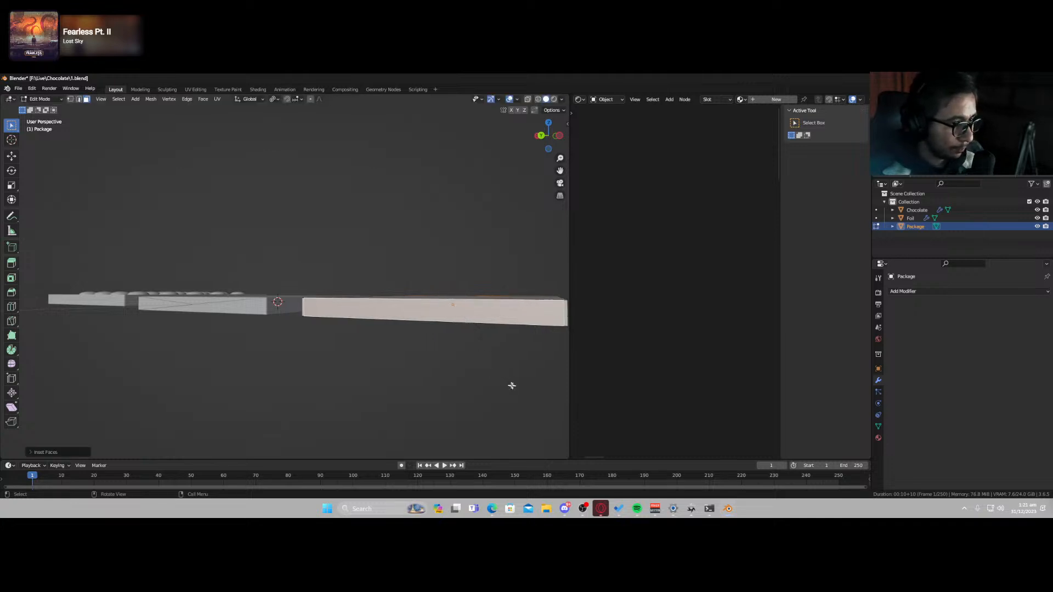
pyautogui.press('s')
pyautogui.press('z')
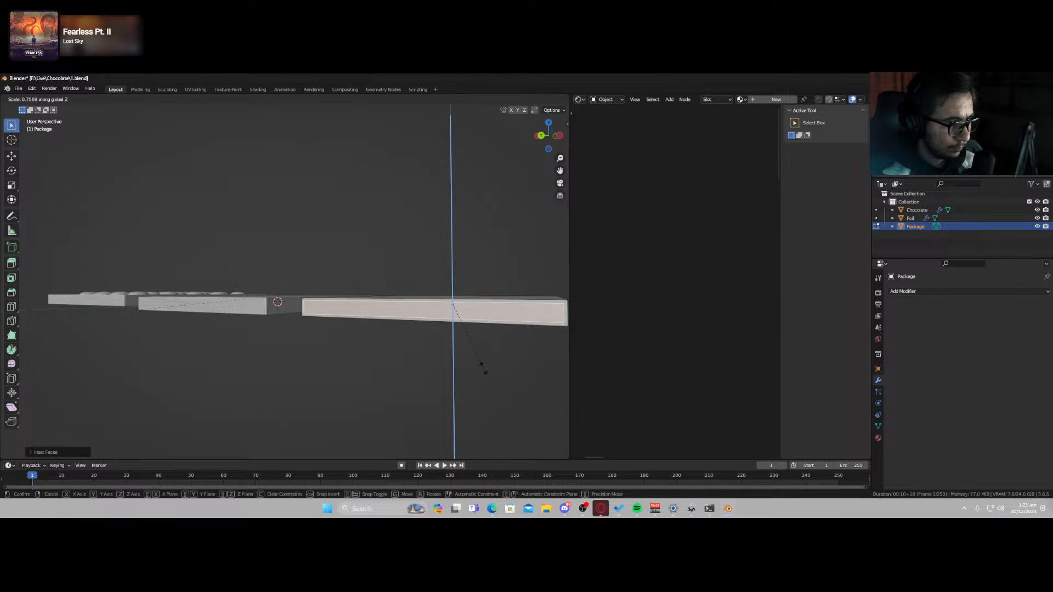
pyautogui.click(486, 374)
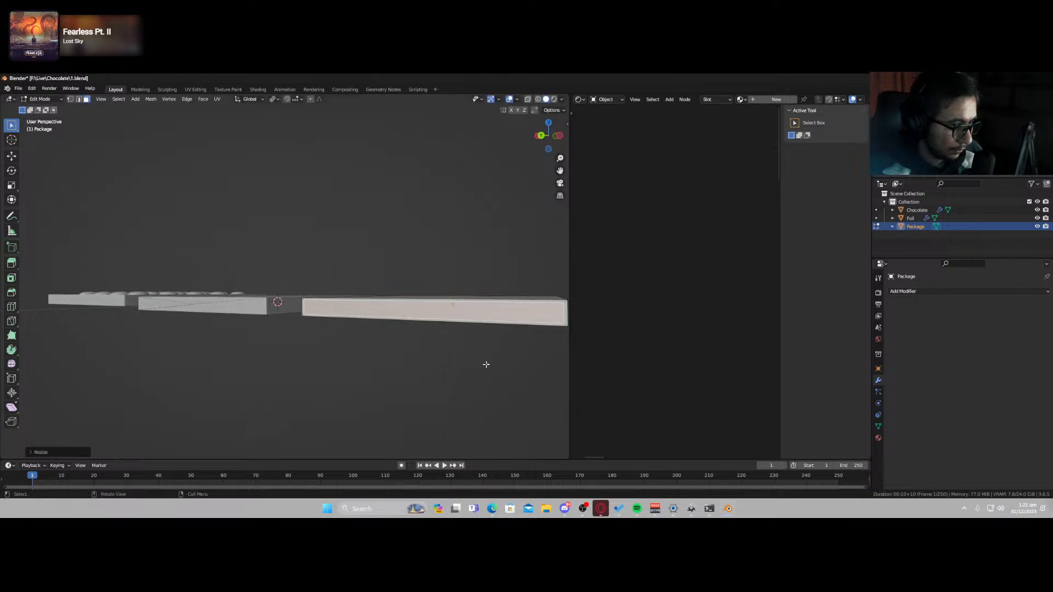
pyautogui.press('s')
pyautogui.press('y')
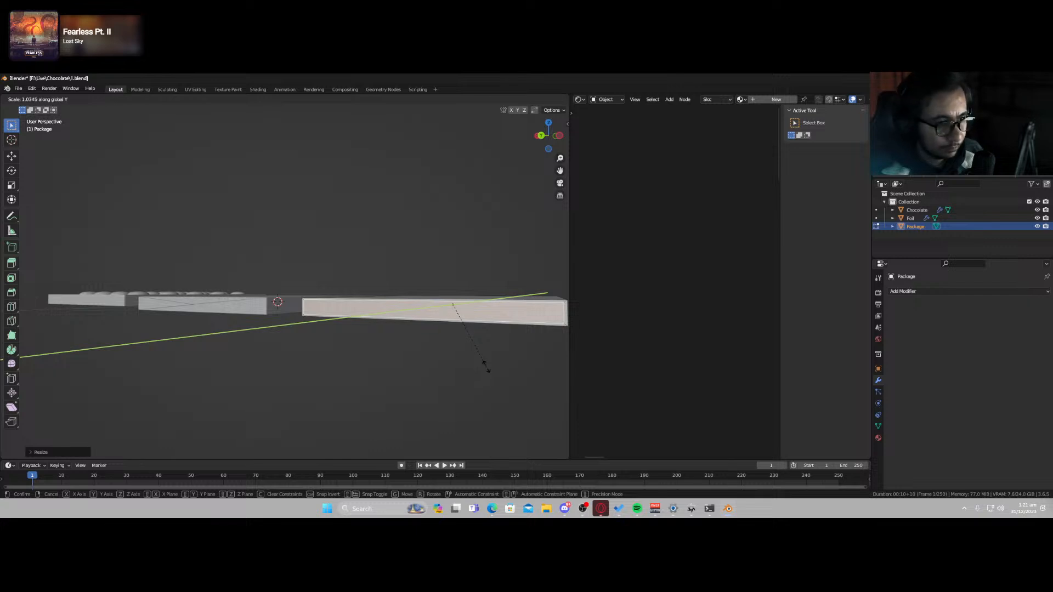
pyautogui.press('x')
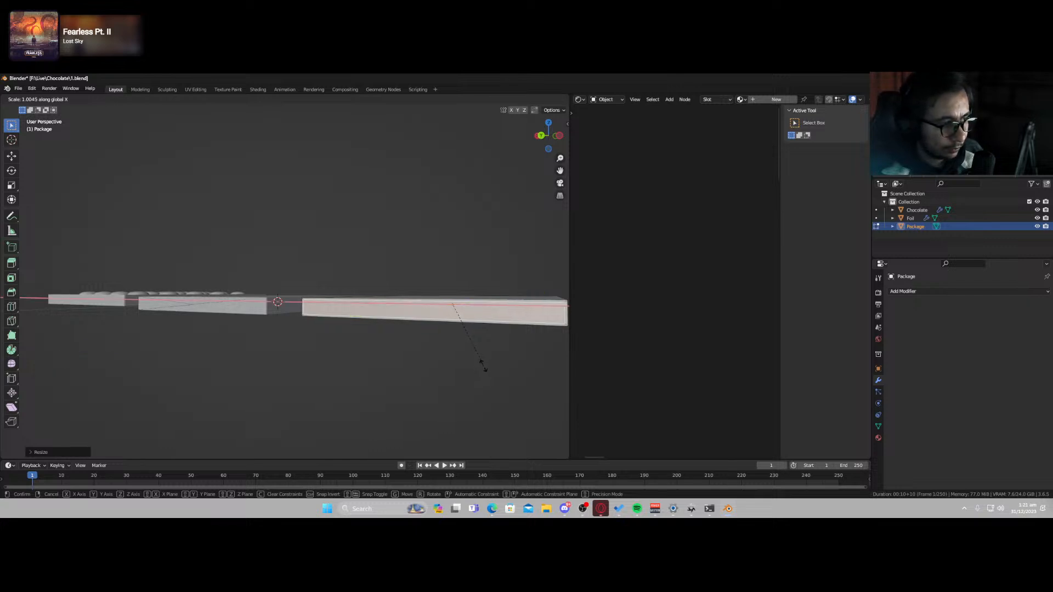
pyautogui.click(481, 364)
# - Delete the inset face on the Package's short end to open it up
pyautogui.press('x')
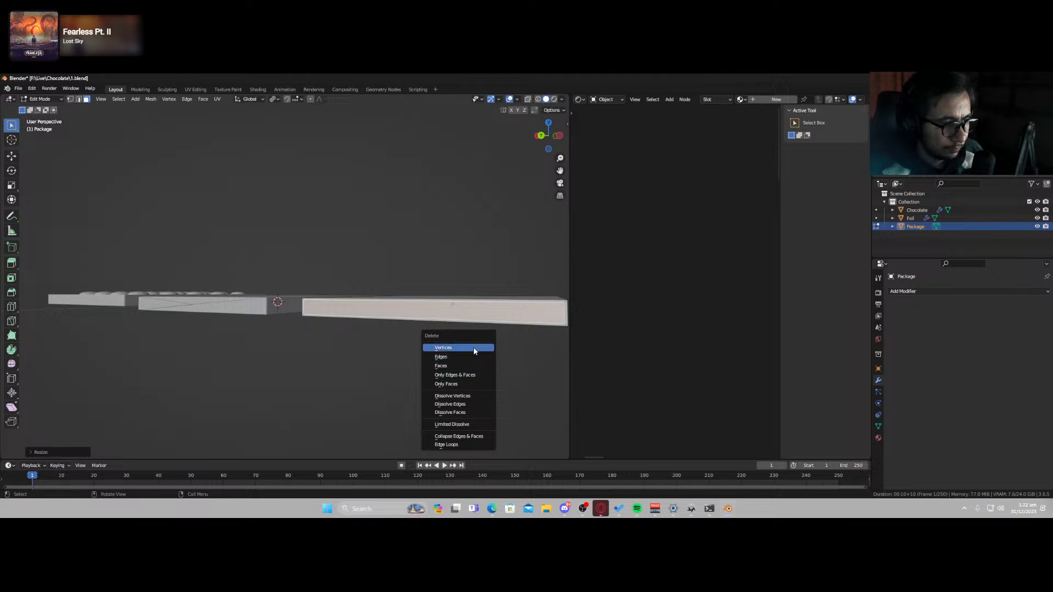
pyautogui.click(466, 366)
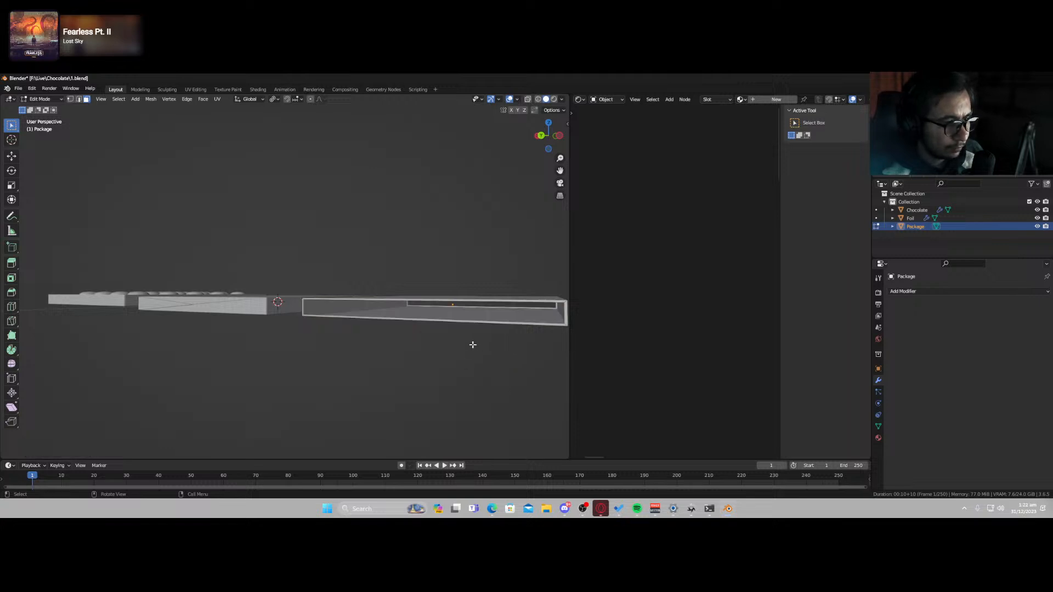
pyautogui.moveTo(472, 344)
pyautogui.mouseDown(button='middle')
pyautogui.moveTo(452, 340)
pyautogui.moveTo(471, 344)
pyautogui.mouseUp(button='middle')
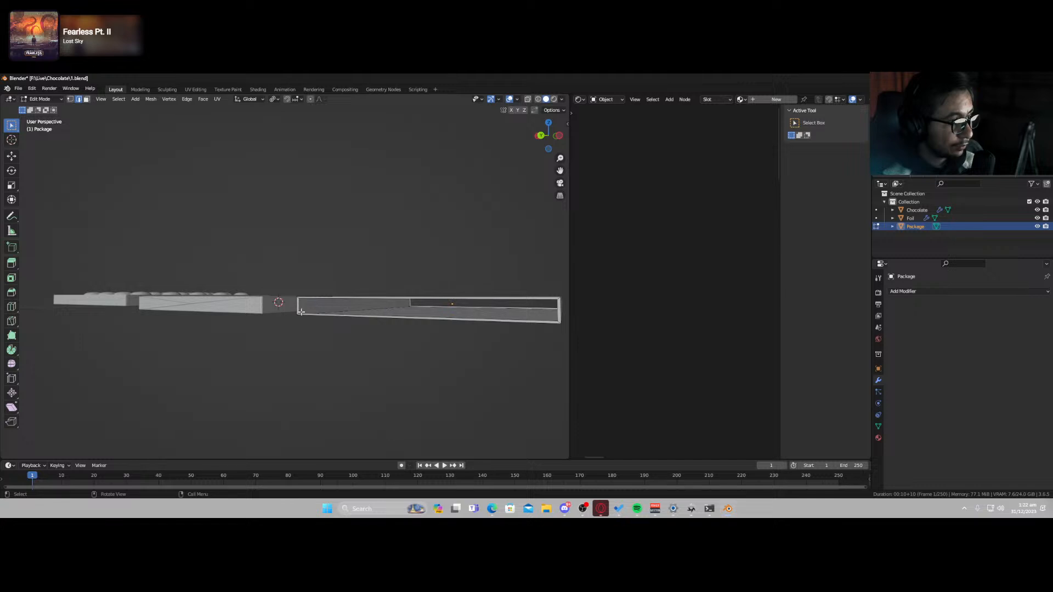
# - Try to close the Package's open end by selecting its inner rim edges and filling them with a face, and undo the fill
pyautogui.keyDown('ctrl'); pyautogui.click(315, 301); pyautogui.keyUp('ctrl')
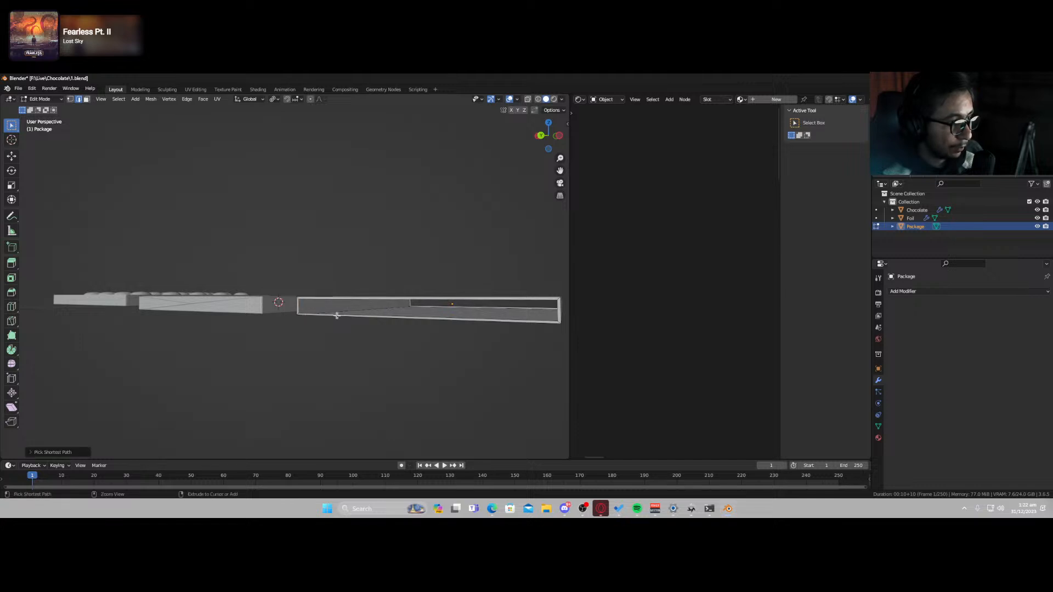
pyautogui.keyDown('ctrl'); pyautogui.click(468, 320); pyautogui.keyUp('ctrl')
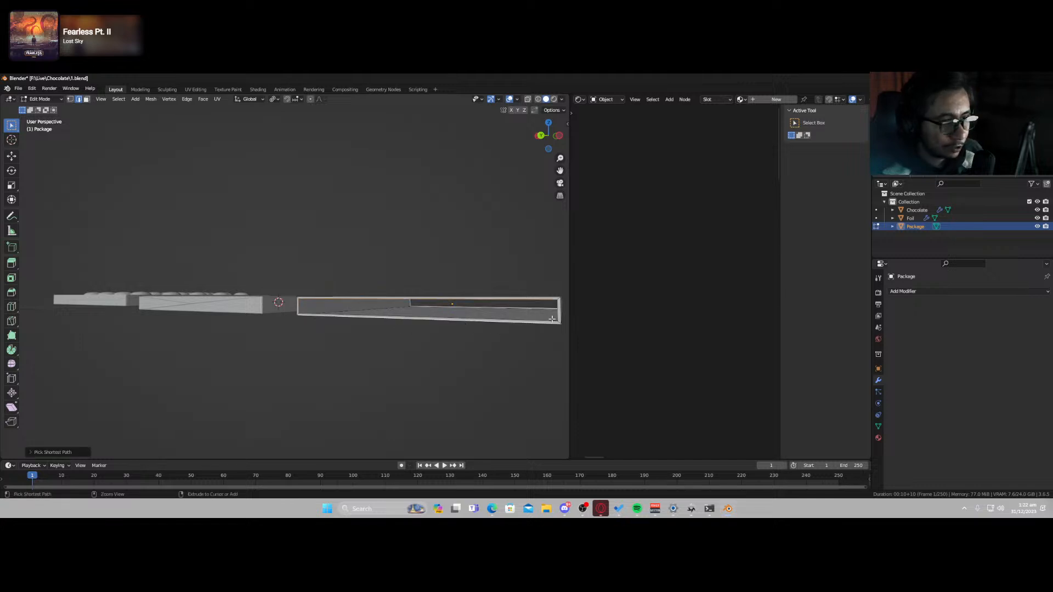
pyautogui.hotkey('ctrl', 'z')
pyautogui.keyDown('ctrl'); pyautogui.click(439, 318); pyautogui.keyUp('ctrl')
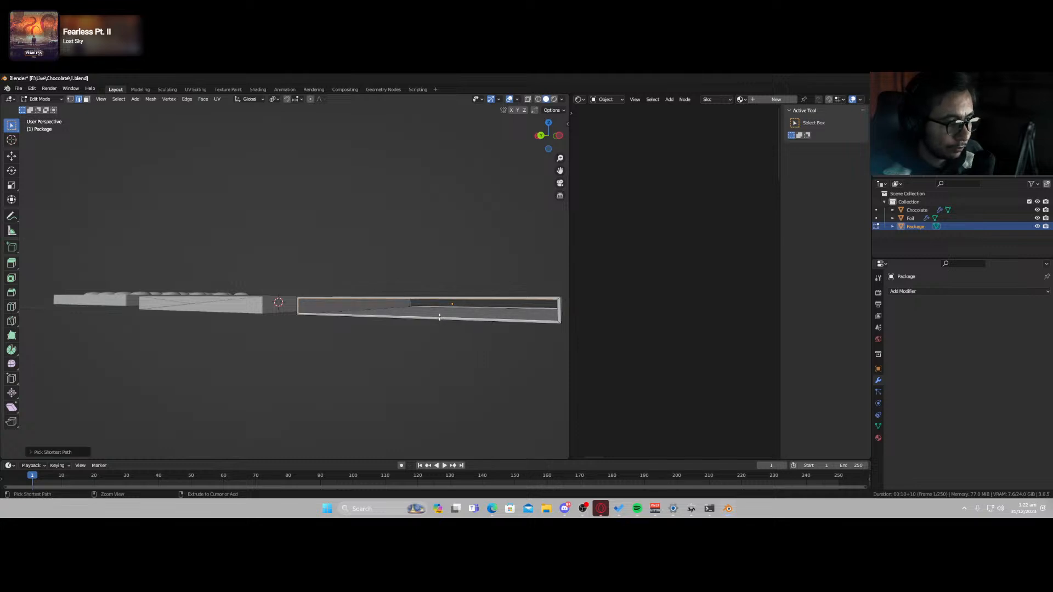
pyautogui.scroll(1, 507, 340)
pyautogui.moveTo(439, 324); pyautogui.dragTo(403, 336, button='middle')
pyautogui.keyDown('ctrl'); pyautogui.click(513, 325); pyautogui.keyUp('ctrl')
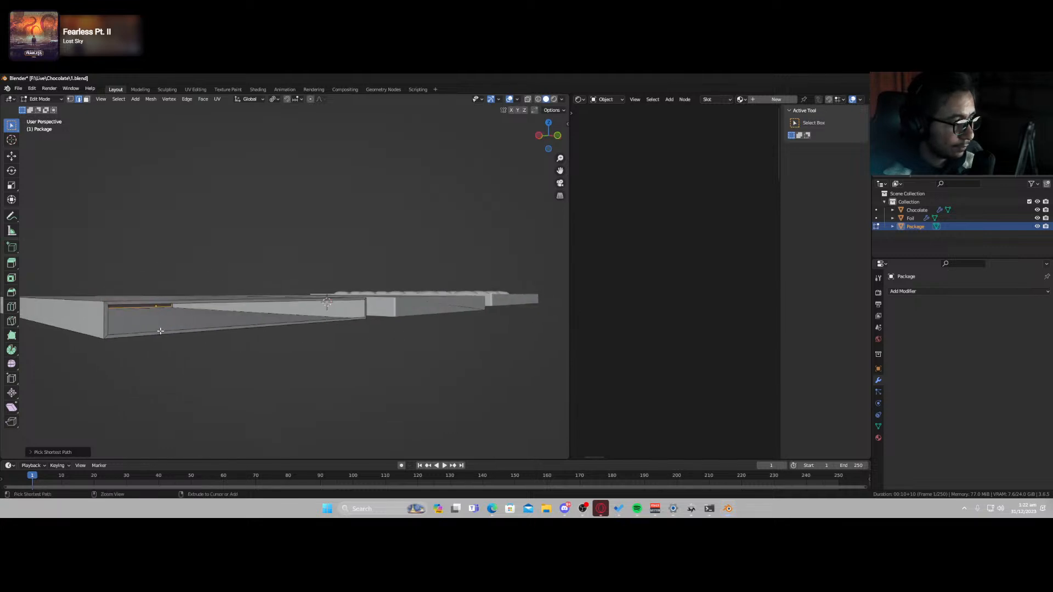
pyautogui.keyDown('shift'); pyautogui.click(152, 333); pyautogui.keyUp('shift')
pyautogui.keyDown('ctrl'); pyautogui.click(112, 324); pyautogui.keyUp('ctrl')
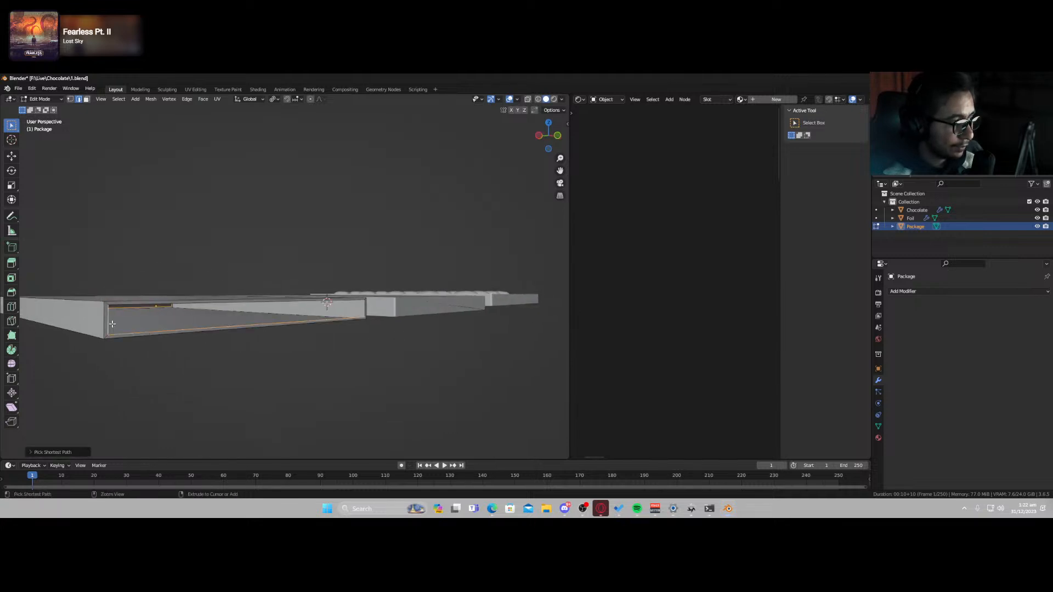
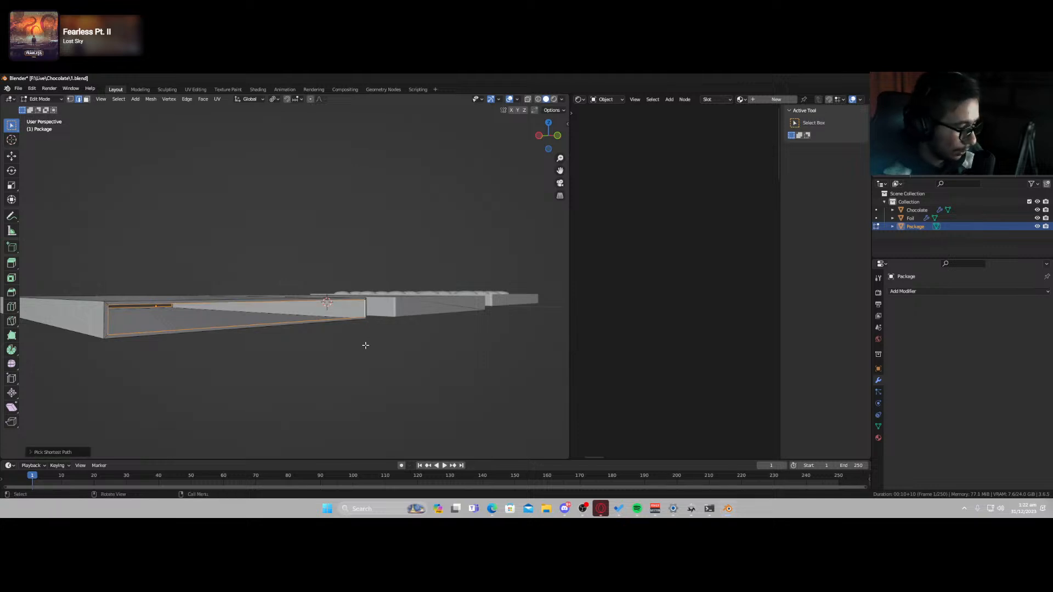
pyautogui.press('f')
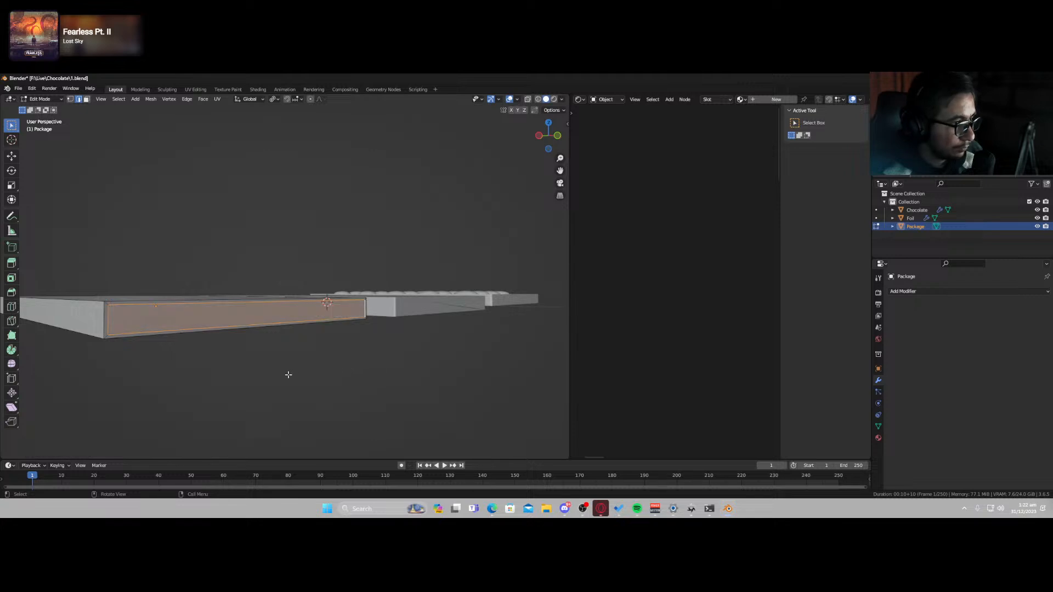
pyautogui.hotkey('ctrl', 'z')
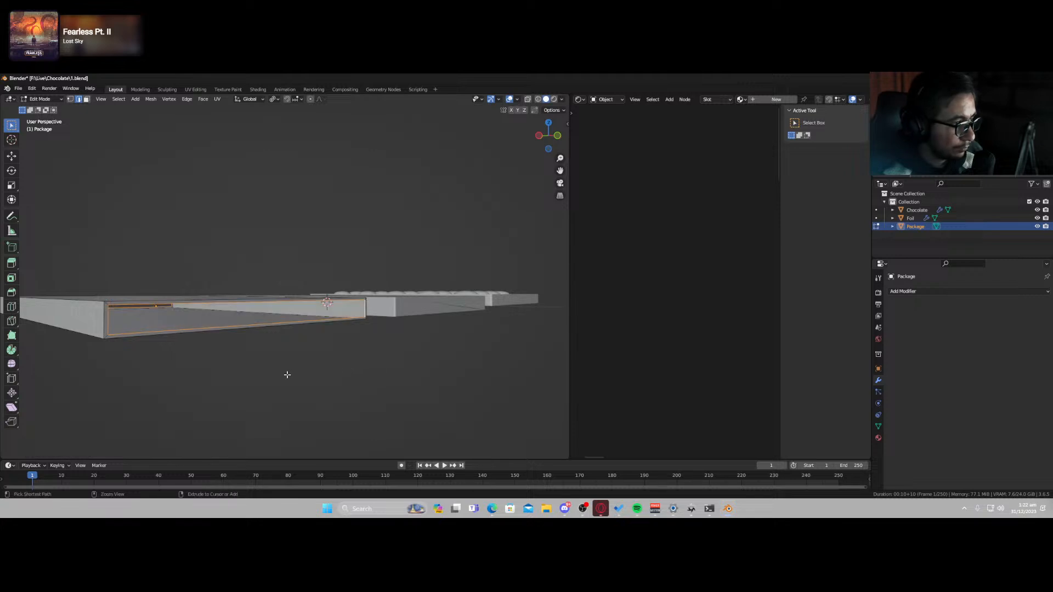
pyautogui.scroll(1, 193, 337)
pyautogui.scroll(-1, 191, 338)
pyautogui.click(190, 328)
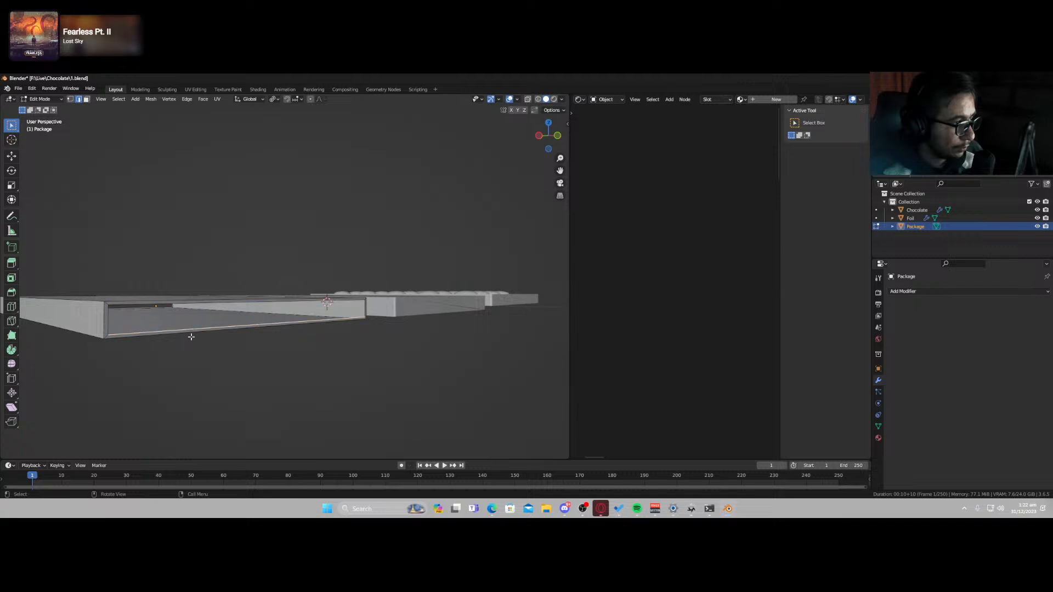
# - Return to Object Mode and scale the Package down along Y so it is slightly shorter than the Foil block
pyautogui.press('Tab')
pyautogui.moveTo(198, 334); pyautogui.dragTo(300, 368, button='middle')
pyautogui.press('KP_7')
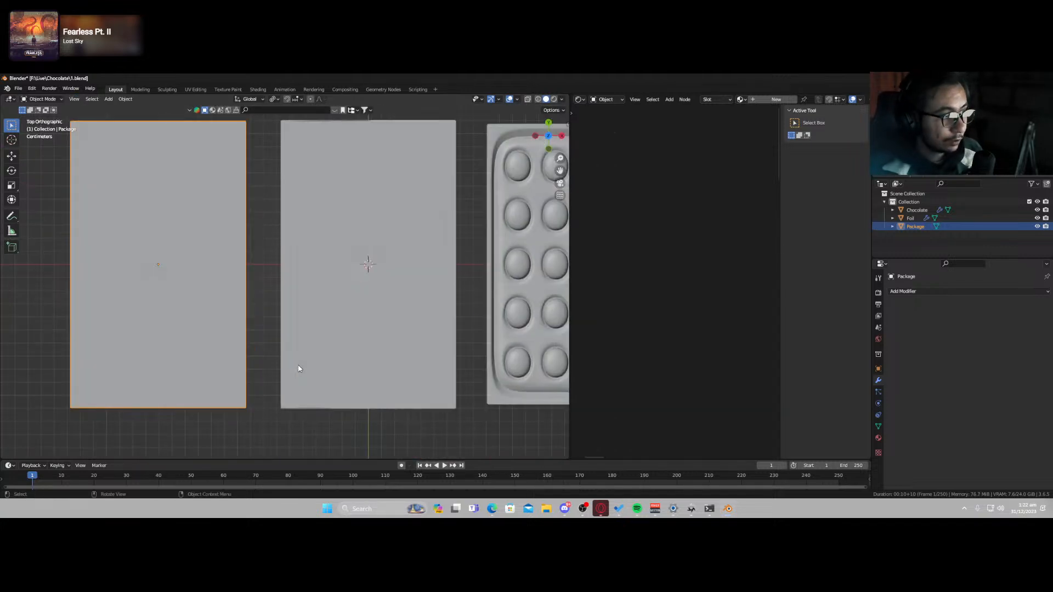
pyautogui.scroll(-2, 218, 325)
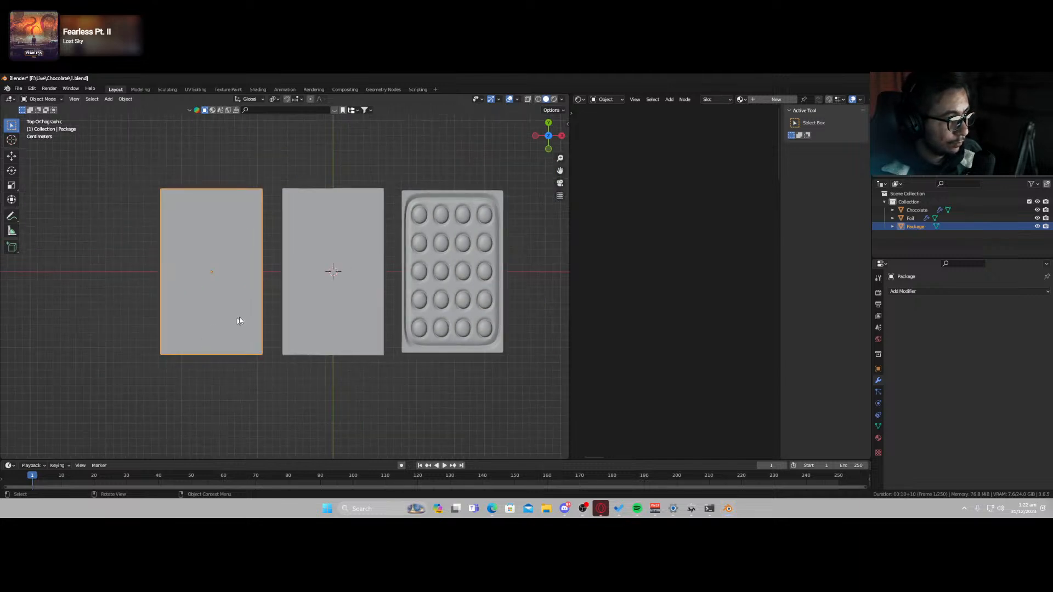
pyautogui.press('s')
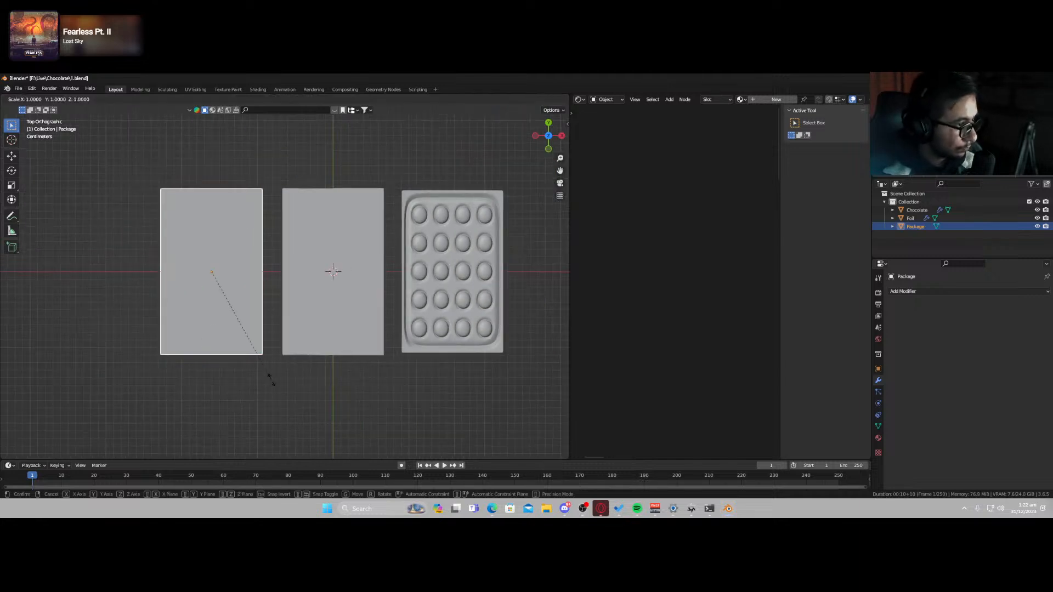
pyautogui.press('y')
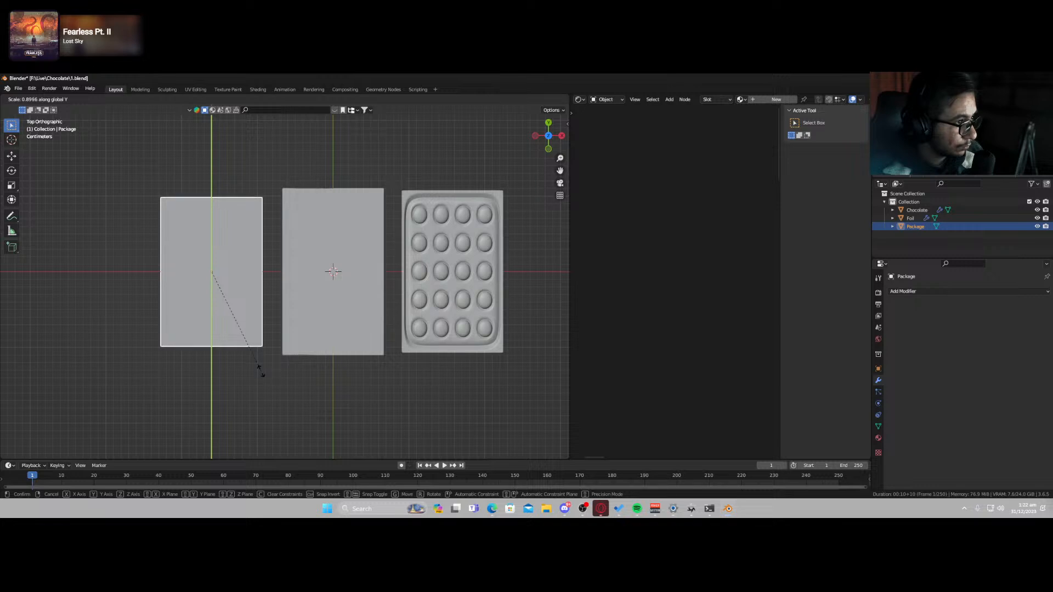
pyautogui.click(262, 375)
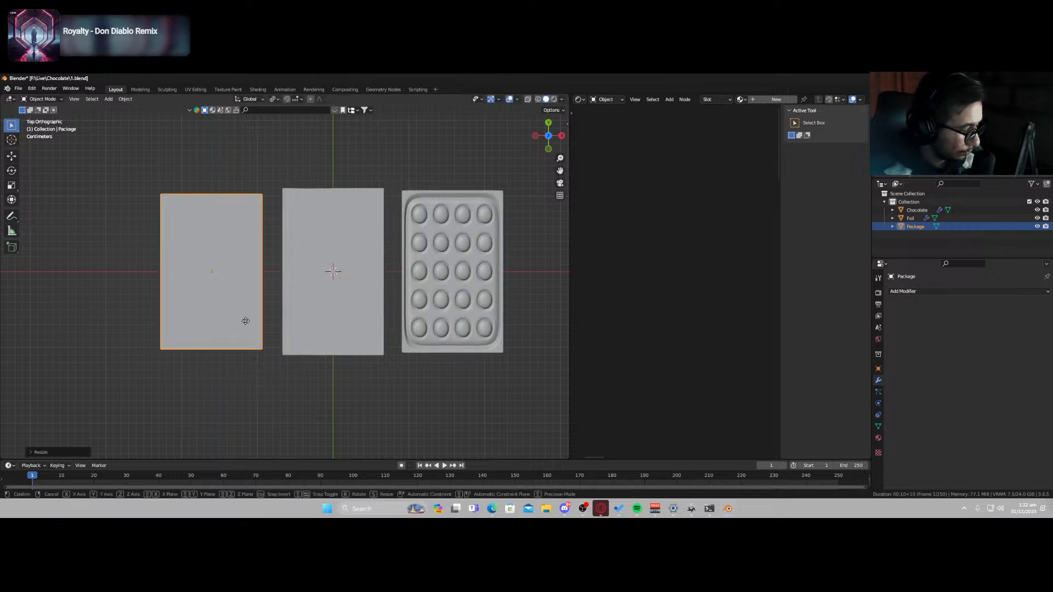
# - Move the Package about 0.161 m along X so it sits over the Foil block
pyautogui.press('g')
pyautogui.press('x')
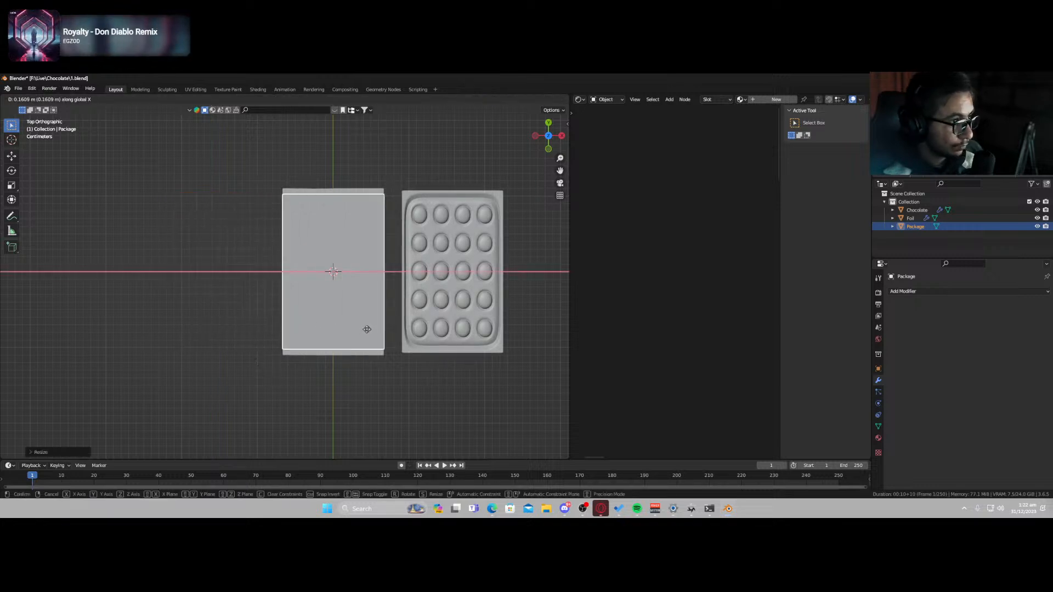
pyautogui.click(367, 329)
# - Widen the Package slightly along X and nudge it about 0.001 m along X to centre it around the Foil
pyautogui.press('s')
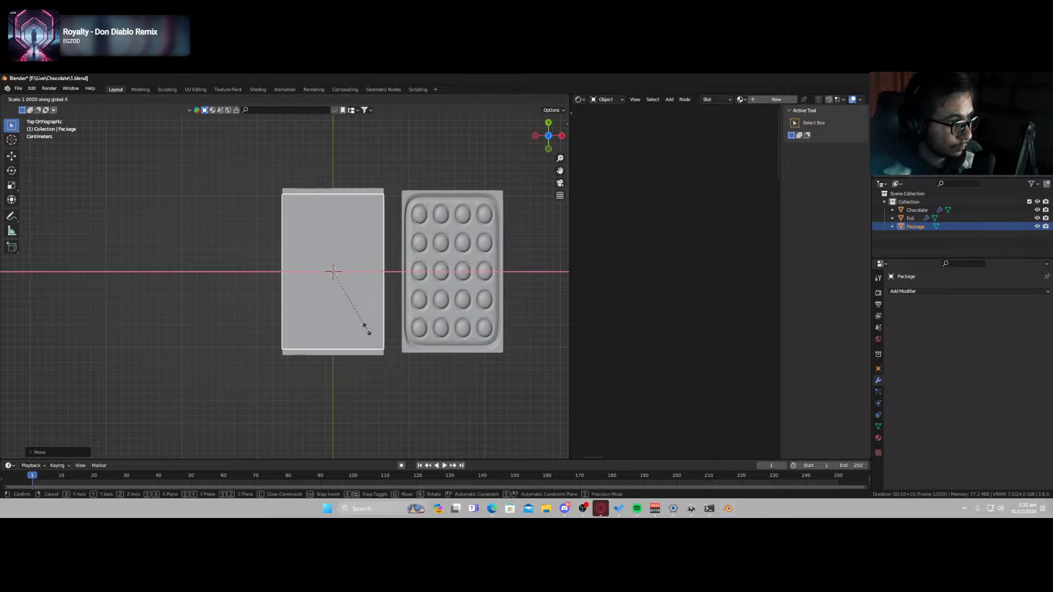
pyautogui.press('x')
pyautogui.click(366, 329)
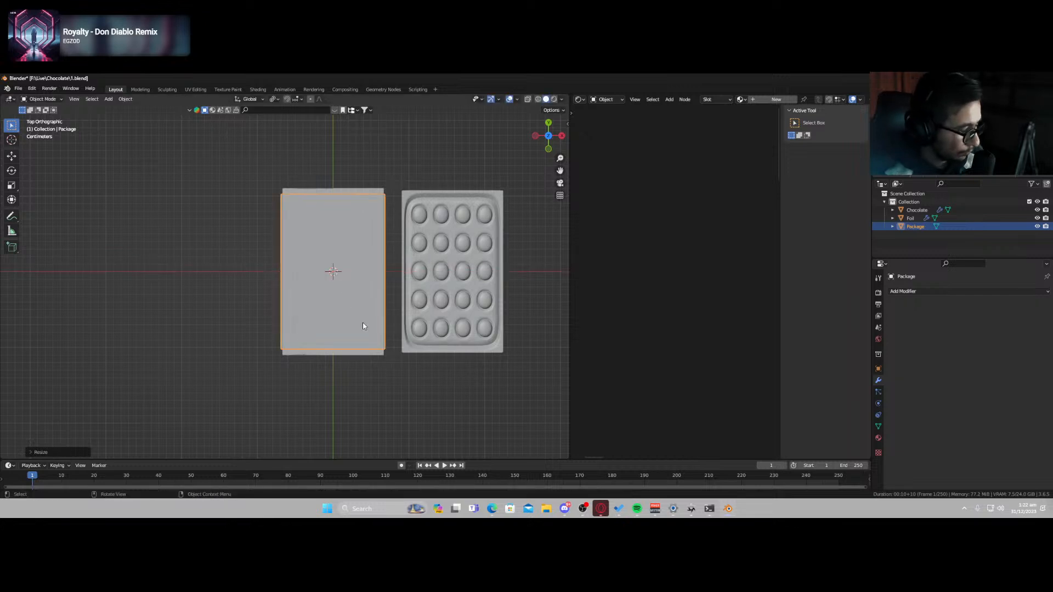
pyautogui.press('g')
pyautogui.press('x')
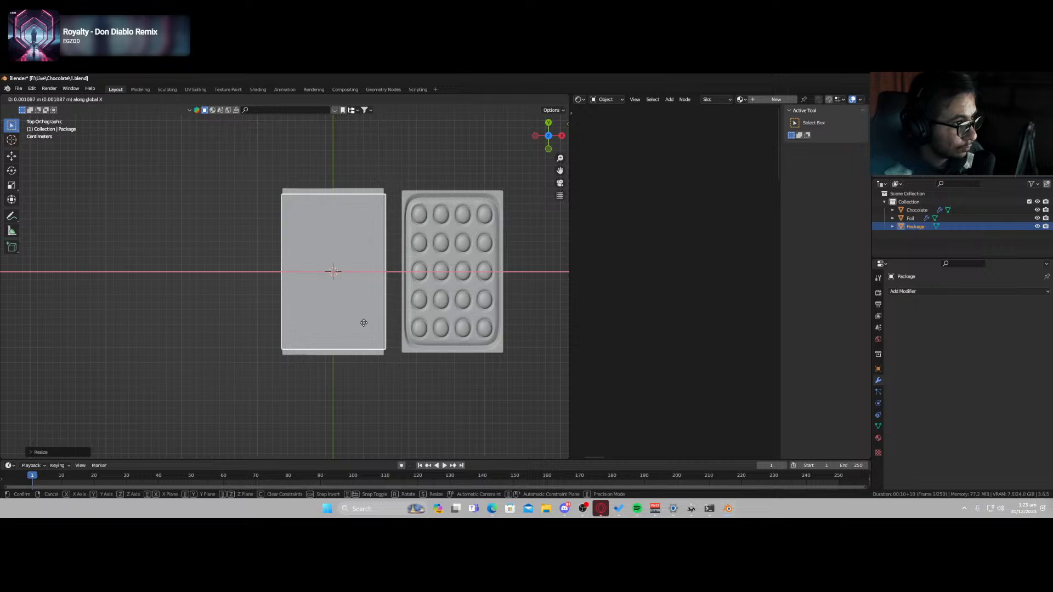
pyautogui.click(363, 322)
pyautogui.click(355, 382)
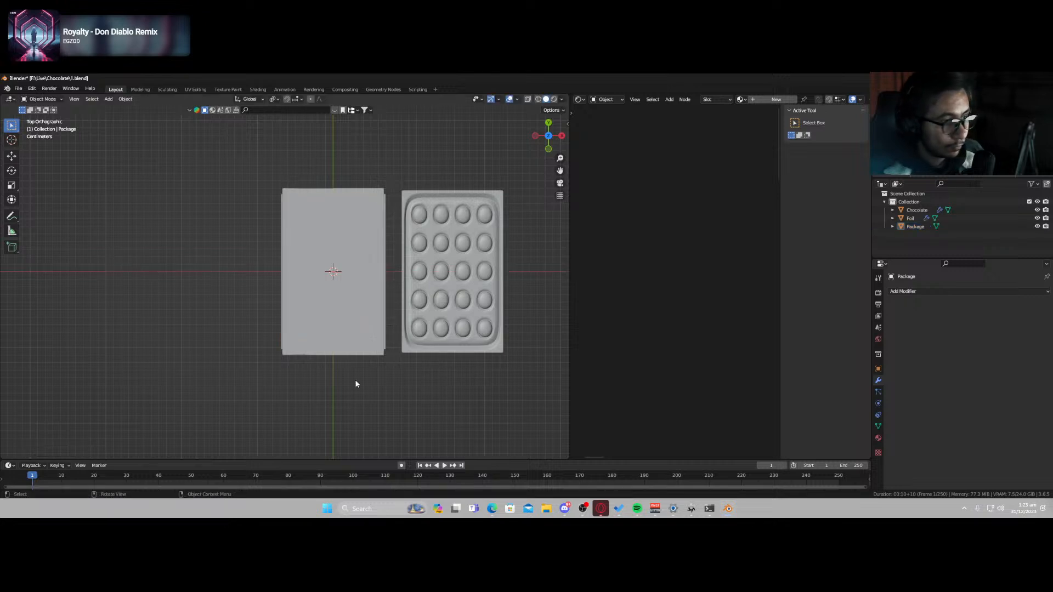
# - Scale the Package along Z by about 1.08 so it encloses the Foil's thickness
pyautogui.moveTo(352, 378); pyautogui.dragTo(360, 343, button='middle')
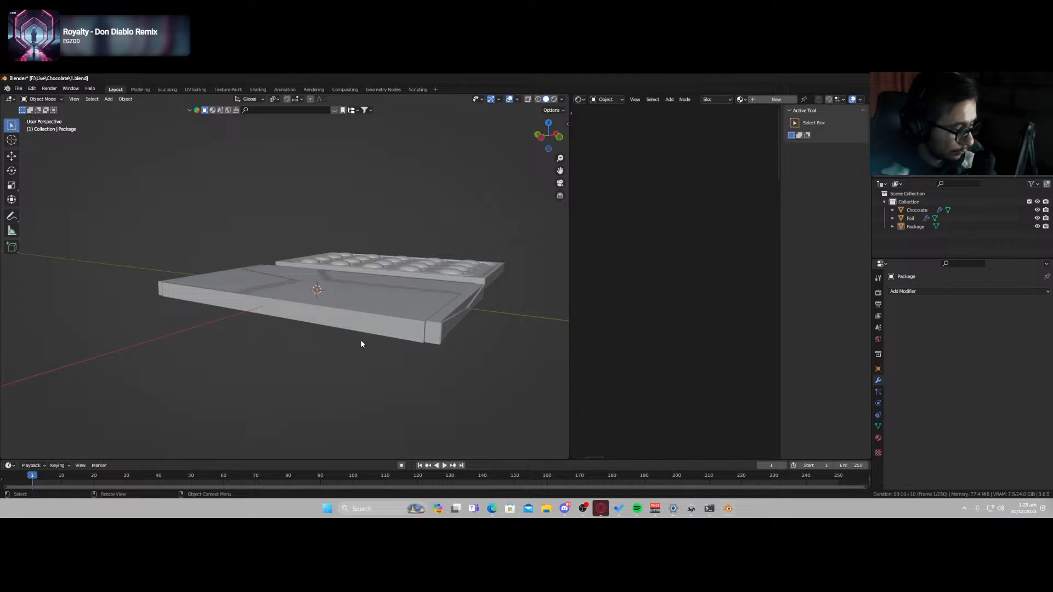
pyautogui.click(363, 340)
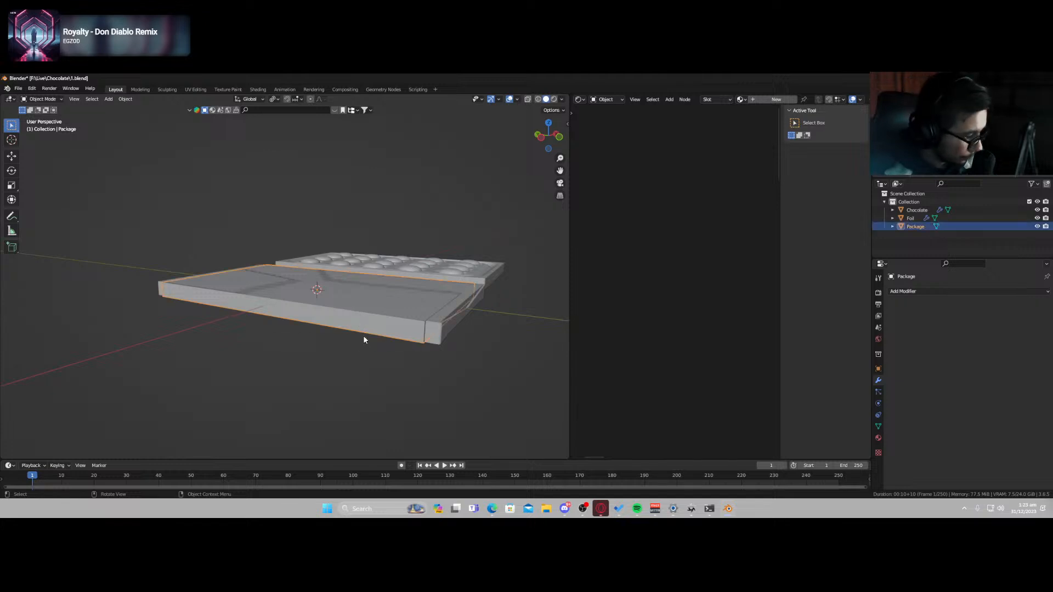
pyautogui.press('s')
pyautogui.press('z')
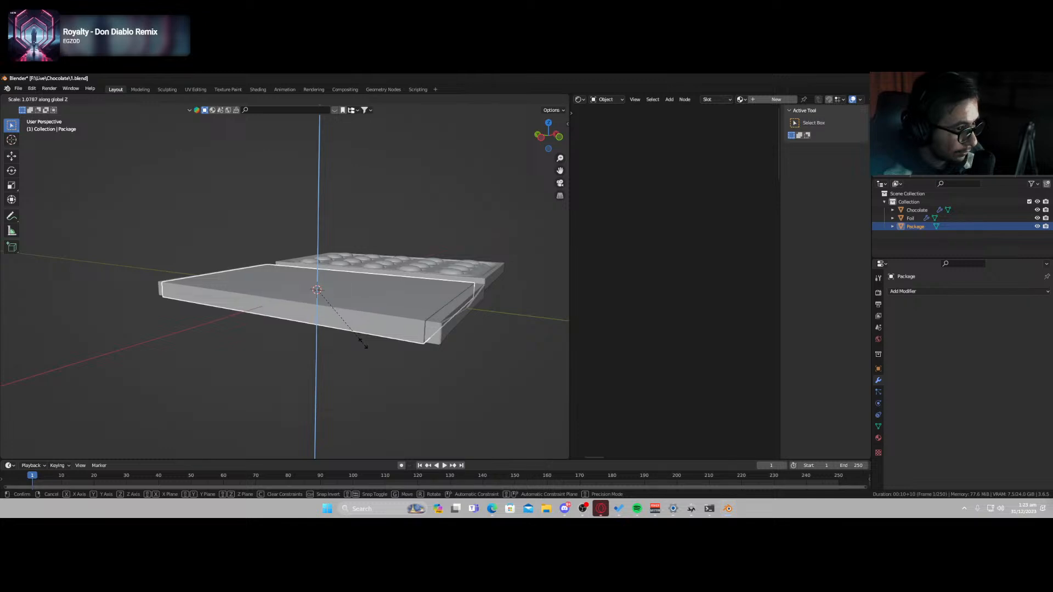
pyautogui.click(363, 346)
# - Try a level 1 Subdivision modifier on the Package and remove it while in Edit Mode
pyautogui.moveTo(369, 350); pyautogui.dragTo(316, 347, button='middle')
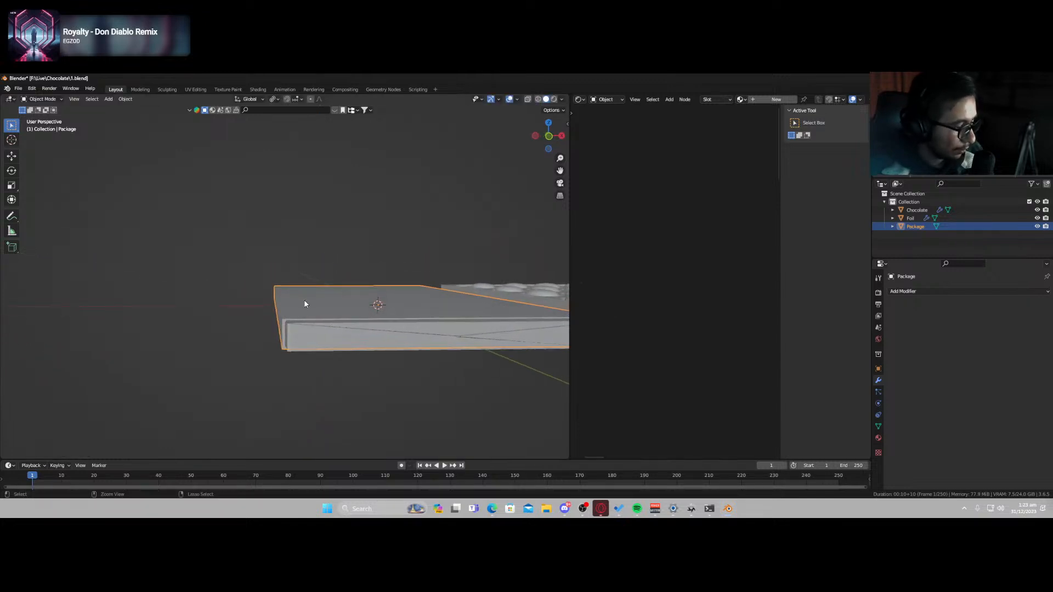
pyautogui.hotkey('ctrl', '1')
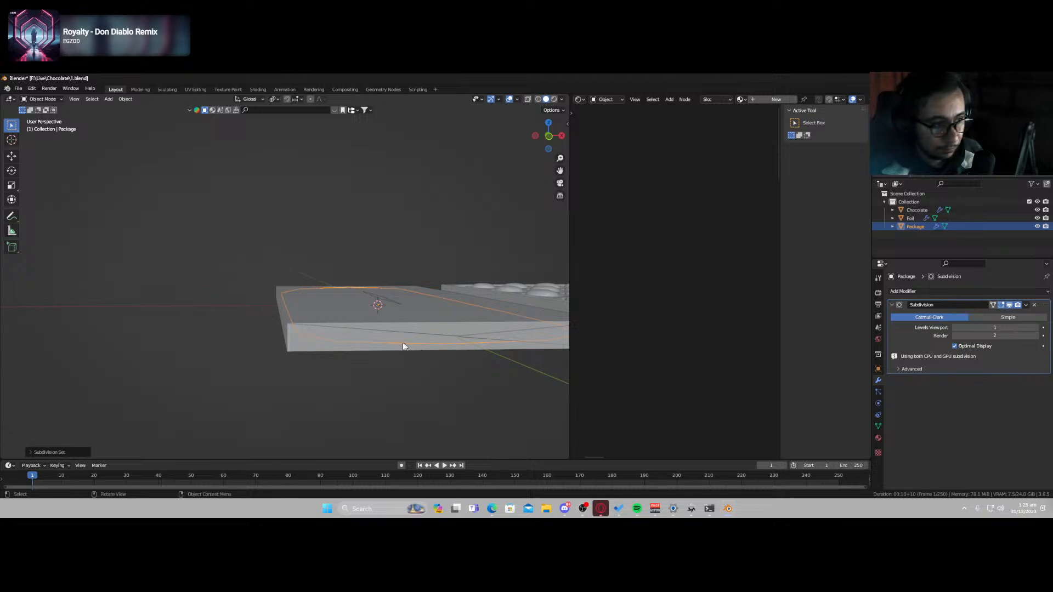
pyautogui.press('Tab')
pyautogui.moveTo(403, 347); pyautogui.dragTo(380, 370, button='middle')
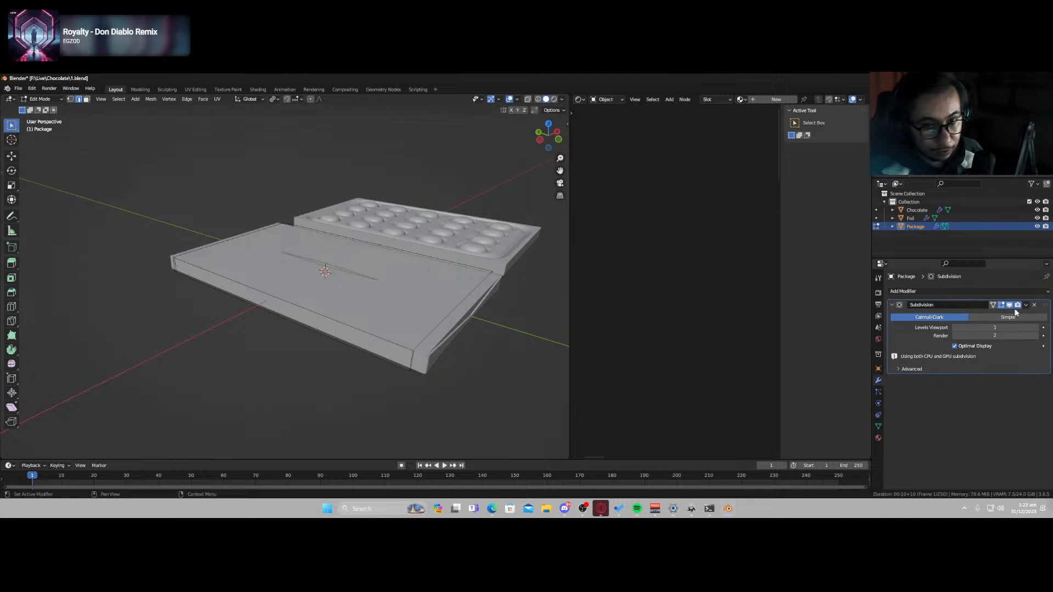
pyautogui.click(1033, 305)
pyautogui.scroll(2, 408, 372)
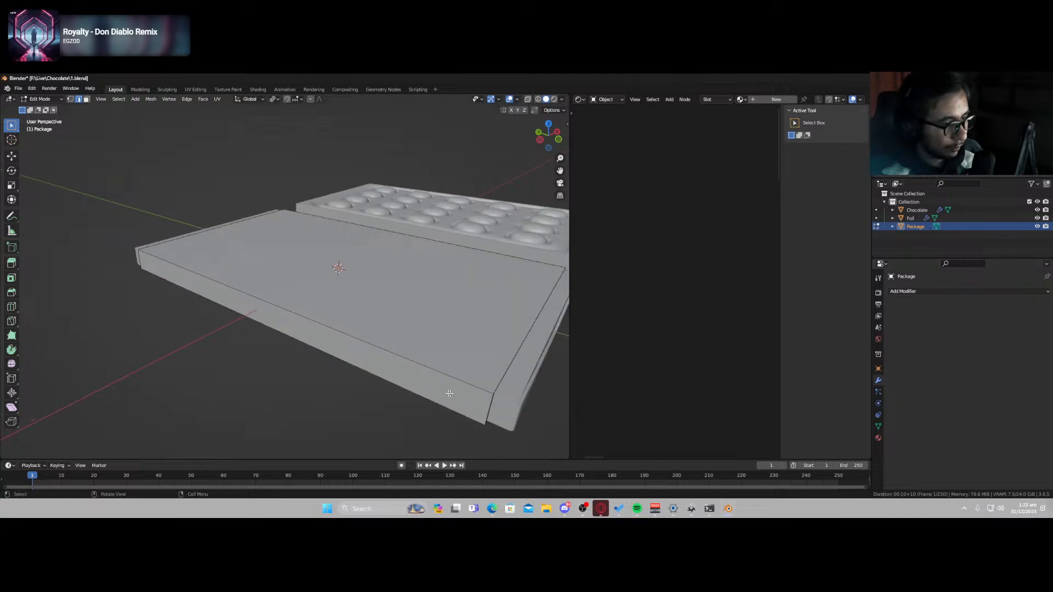
# - Add a Bevel modifier to the Package with 4 segments
pyautogui.click(903, 291)
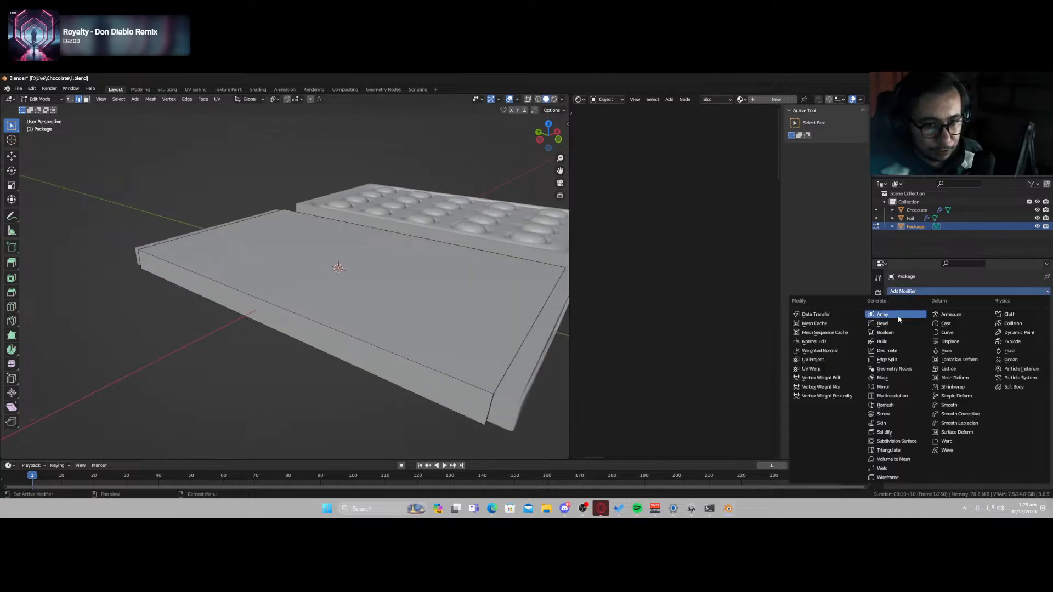
pyautogui.click(899, 324)
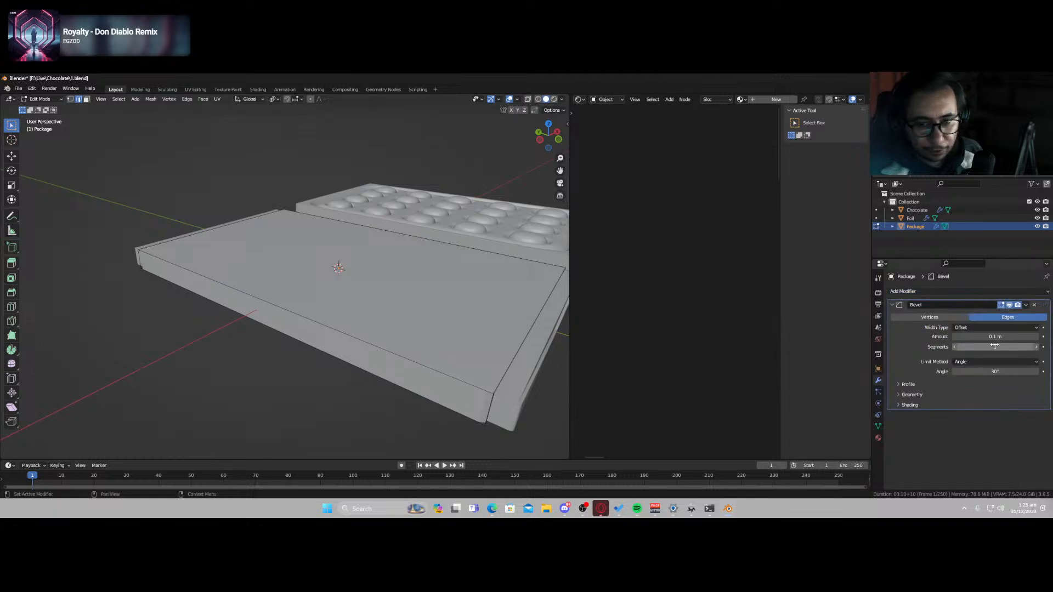
pyautogui.click(956, 345)
pyautogui.write('4')
pyautogui.press('Return')
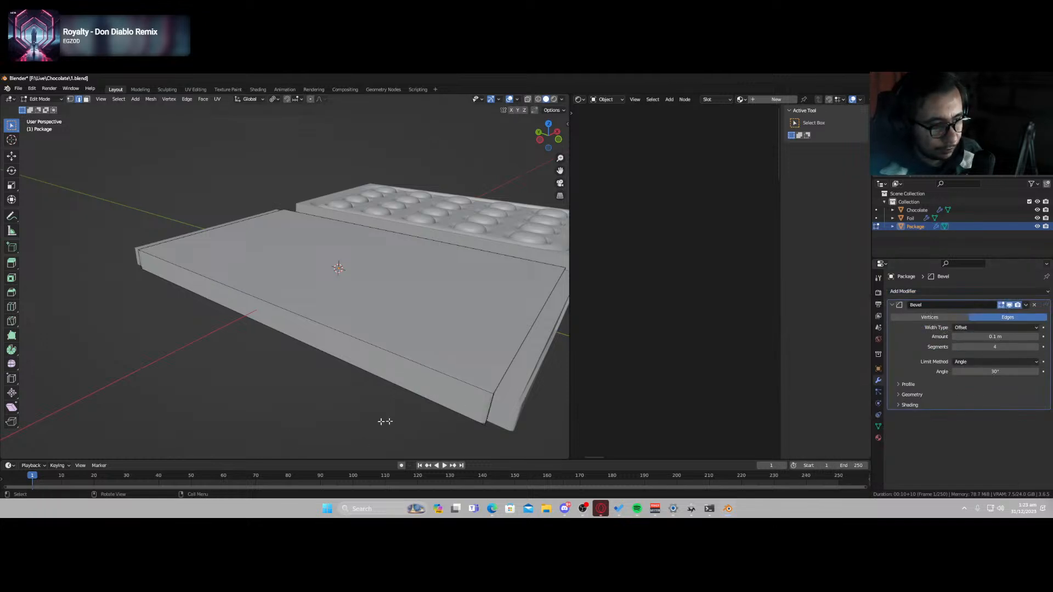
# - Return to Object Mode and apply Shade Auto Smooth to the Package, comparing it with Shade Smooth
pyautogui.press('Tab')
pyautogui.rightClick(481, 359)
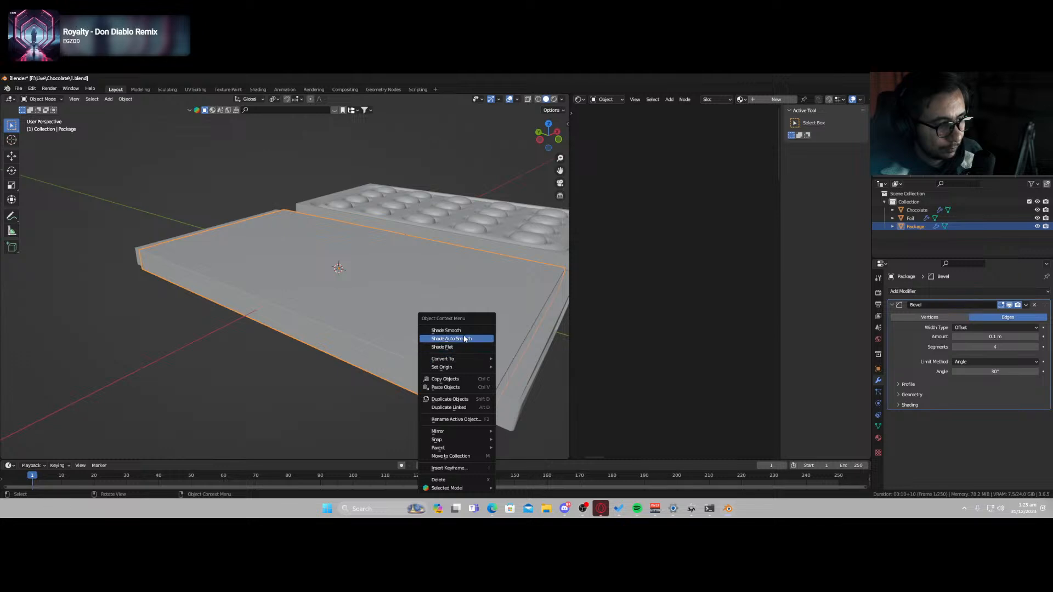
pyautogui.click(482, 339)
pyautogui.moveTo(487, 393); pyautogui.dragTo(438, 353, button='middle')
pyautogui.rightClick(421, 332)
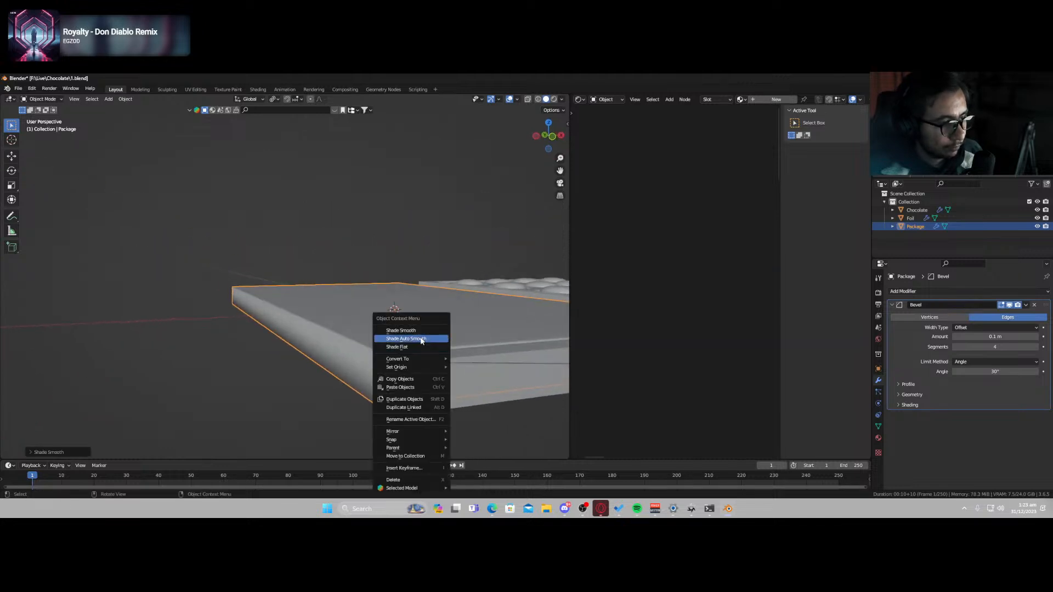
pyautogui.click(422, 332)
pyautogui.rightClick(377, 342)
pyautogui.click(391, 339)
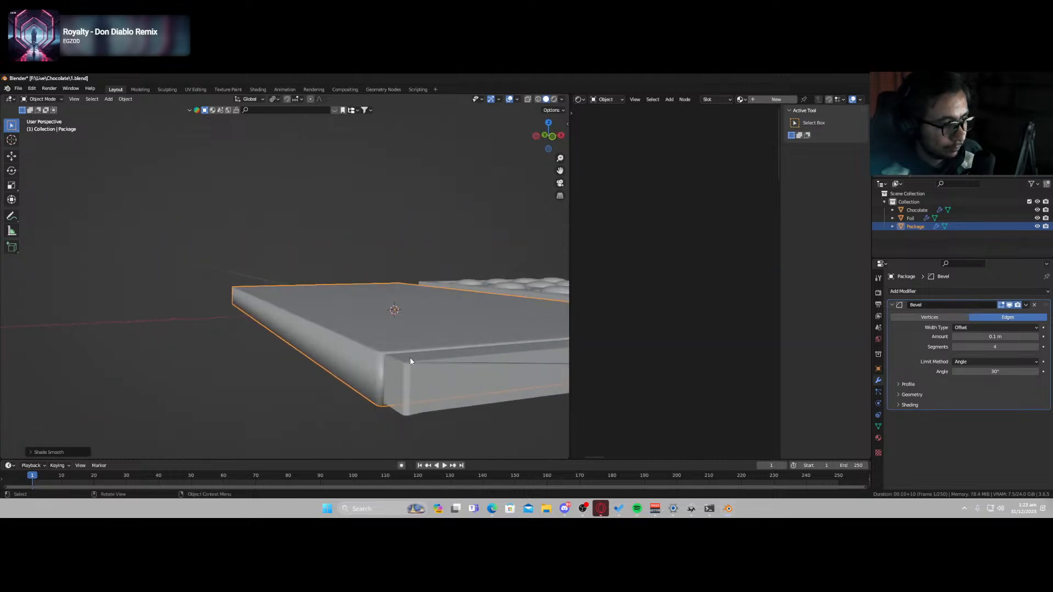
# - Set the angle limit of the Package's Bevel modifier to 21°
pyautogui.moveTo(996, 372)
pyautogui.mouseDown()
pyautogui.moveTo(999, 407)
pyautogui.moveTo(986, 407)
pyautogui.moveTo(998, 406)
pyautogui.mouseUp()
pyautogui.click(900, 385)
pyautogui.click(902, 384)
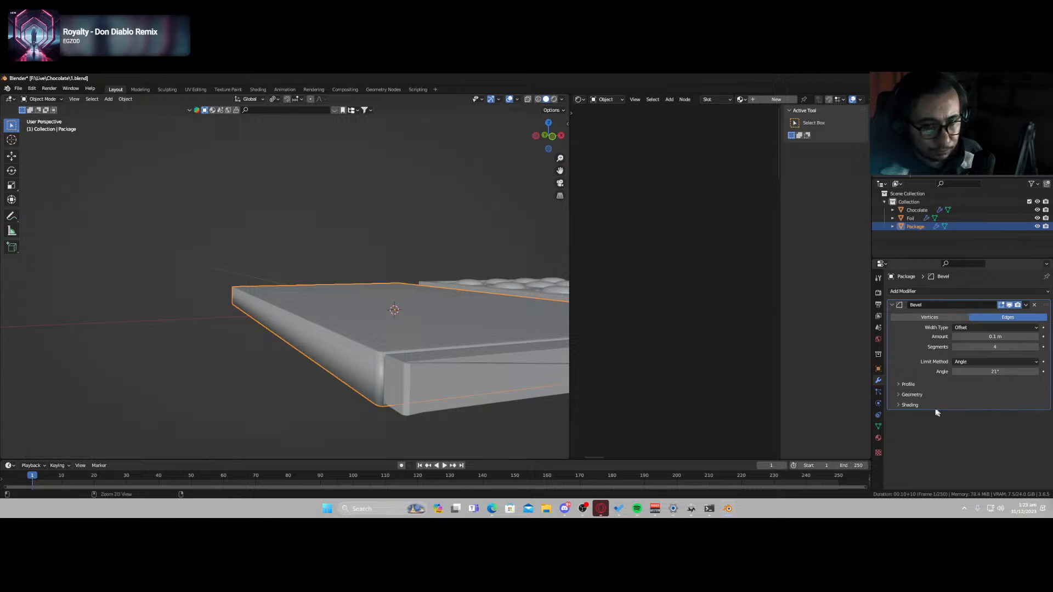
pyautogui.click(903, 394)
pyautogui.click(903, 395)
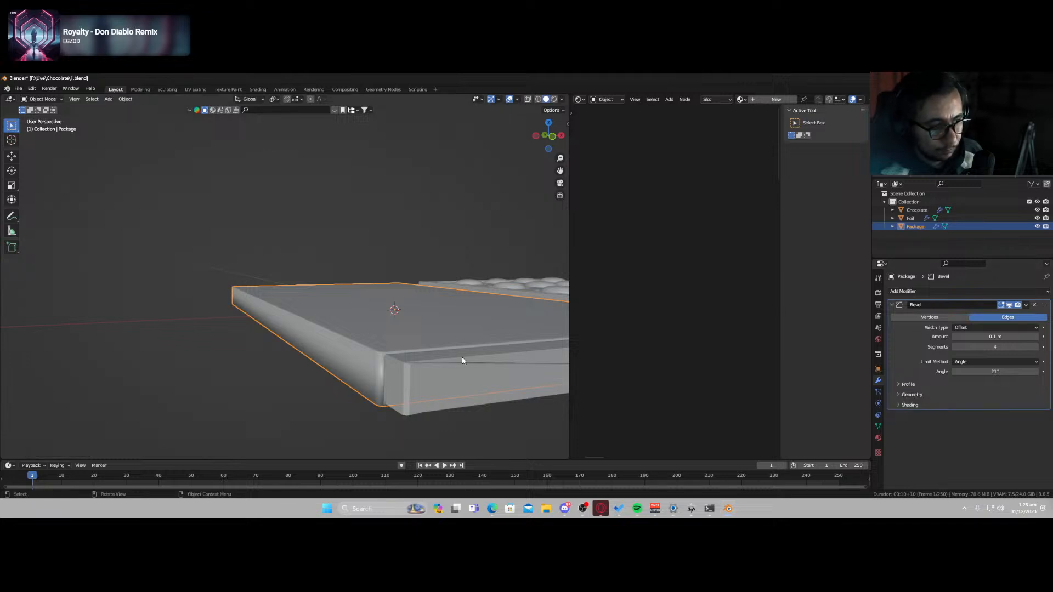
# - Scale the Package slightly along X from the top view so its sides fit closely around the Foil
pyautogui.moveTo(399, 319); pyautogui.dragTo(397, 342, button='middle')
pyautogui.moveTo(475, 402)
pyautogui.mouseDown(button='middle')
pyautogui.moveTo(467, 391)
pyautogui.moveTo(461, 415)
pyautogui.mouseUp(button='middle')
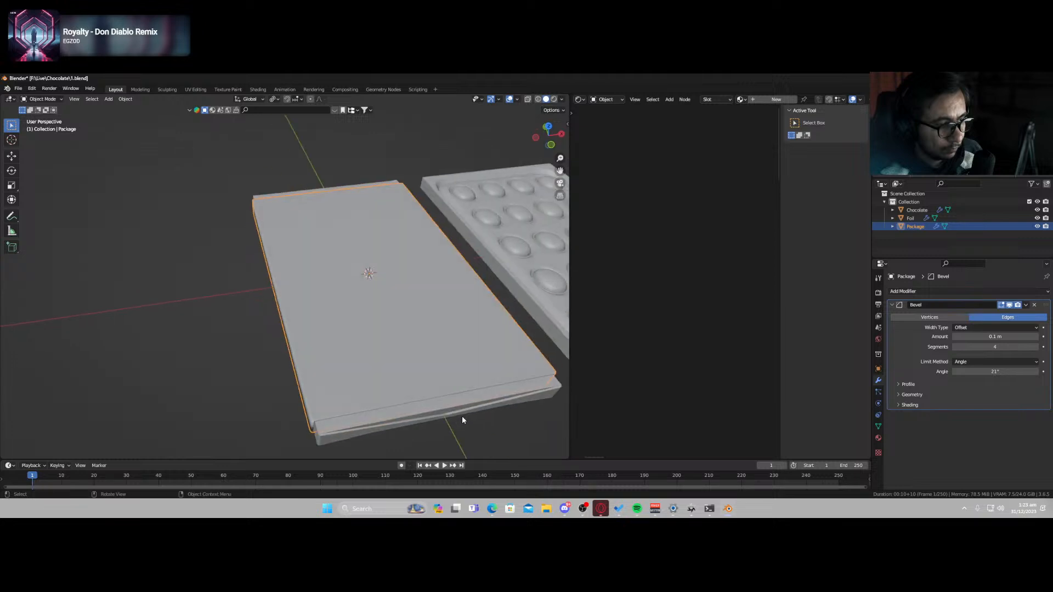
pyautogui.press('KP_7')
pyautogui.scroll(-4, 462, 420)
pyautogui.scroll(3, 444, 413)
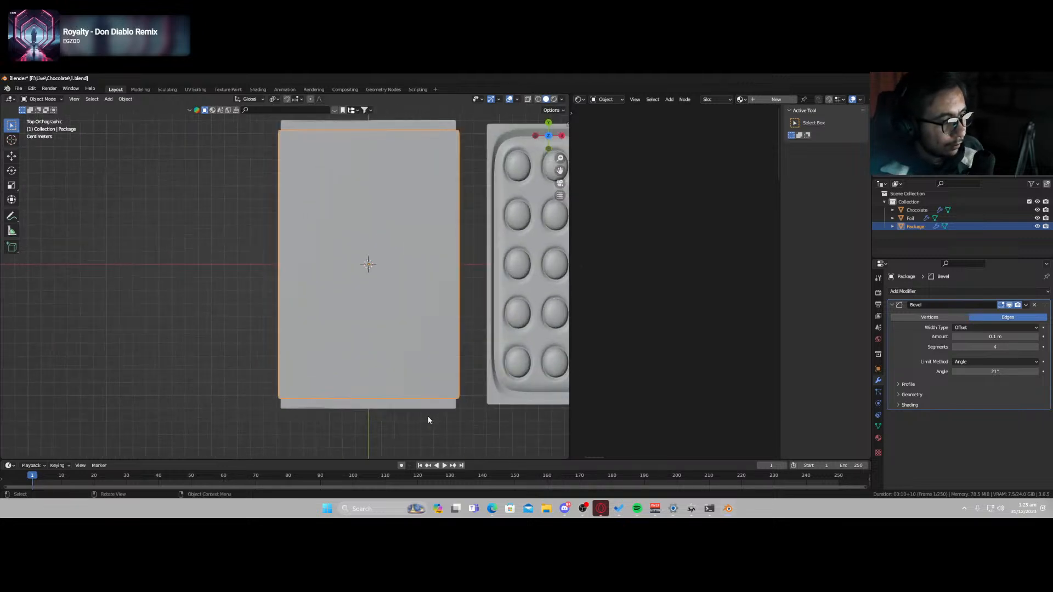
pyautogui.press('s')
pyautogui.press('x')
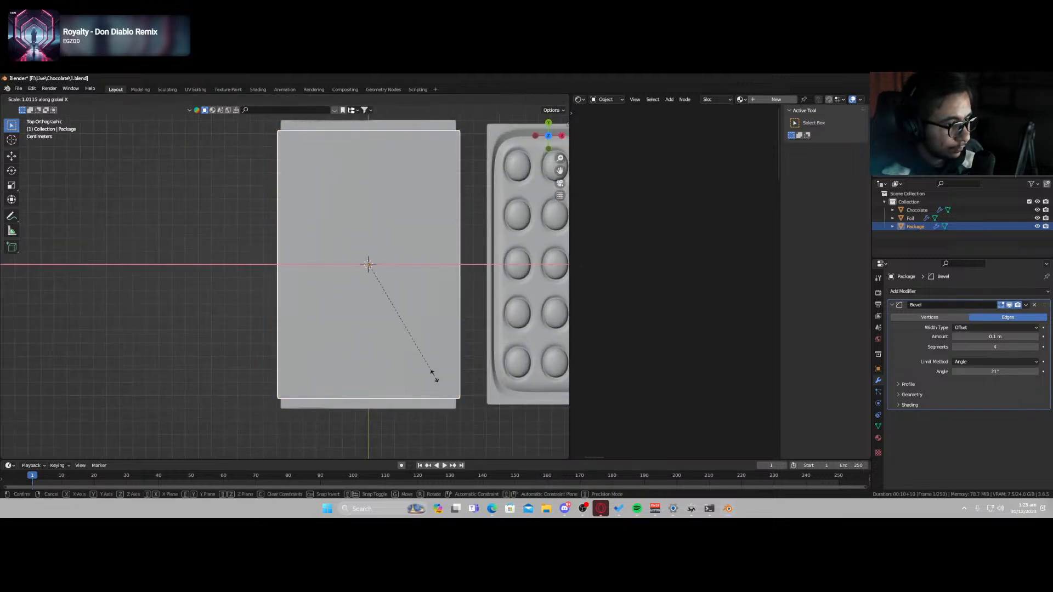
pyautogui.click(431, 375)
# - Preview the Package in rendered shading and shorten it along Y so more of the Foil shows at both ends
pyautogui.moveTo(430, 376); pyautogui.dragTo(378, 319, button='middle')
pyautogui.press('z')
pyautogui.click(398, 355)
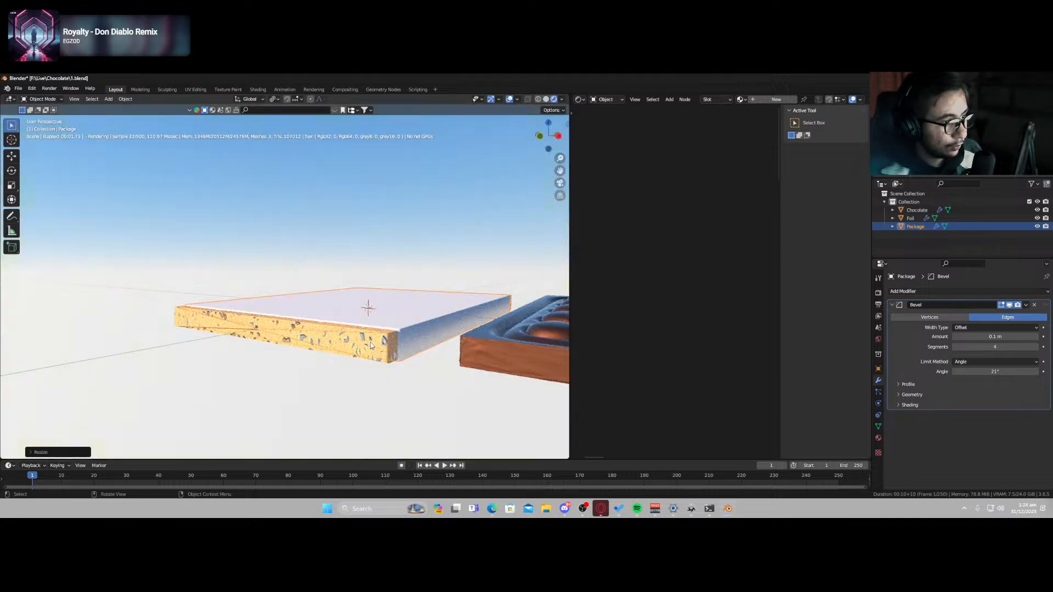
pyautogui.moveTo(369, 352)
pyautogui.mouseDown(button='middle')
pyautogui.moveTo(355, 411)
pyautogui.moveTo(369, 373)
pyautogui.mouseUp(button='middle')
pyautogui.press('KP_7')
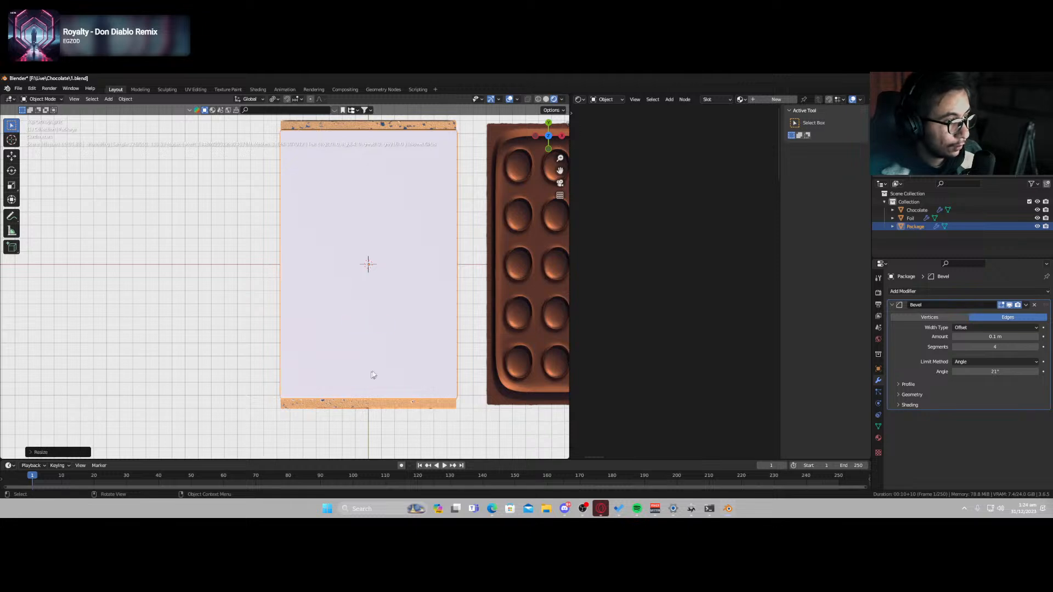
pyautogui.press('s')
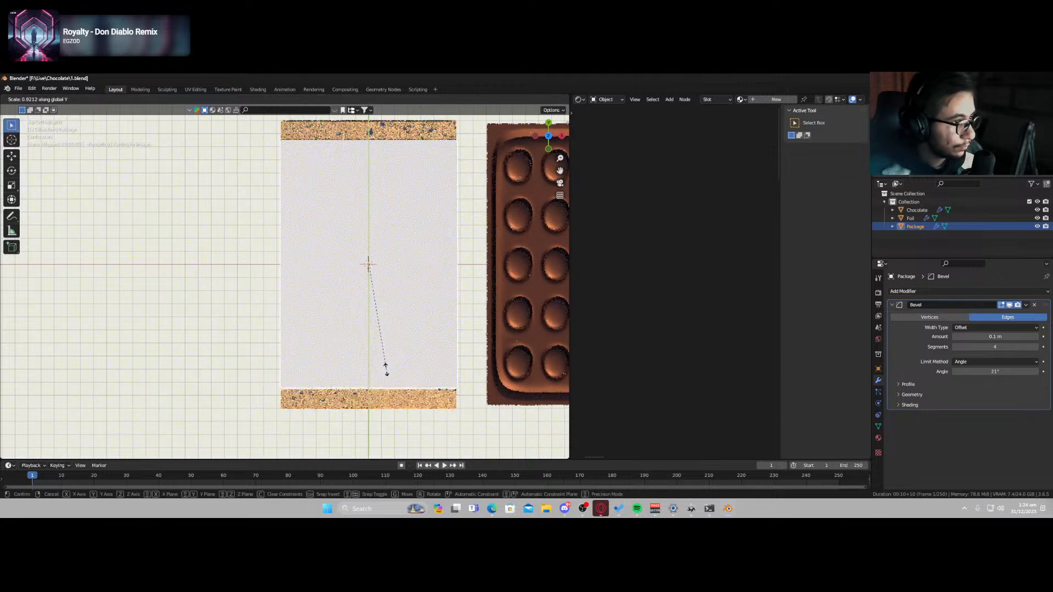
pyautogui.press('Escape')
# - Unwrap the Package's UVs in Edit Mode and apply its object transform in Object Mode
pyautogui.press('Tab')
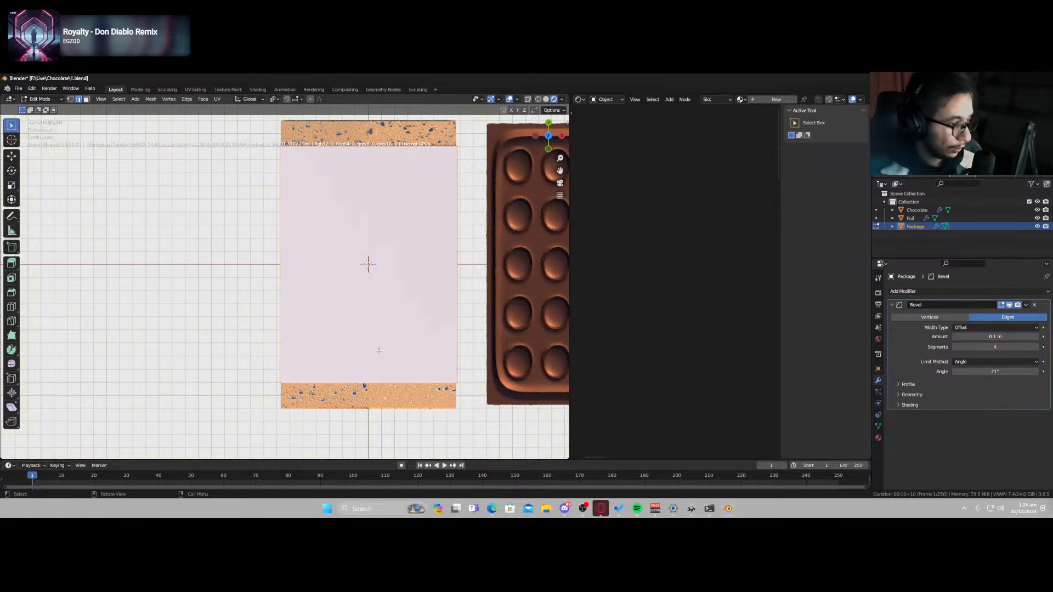
pyautogui.press('u')
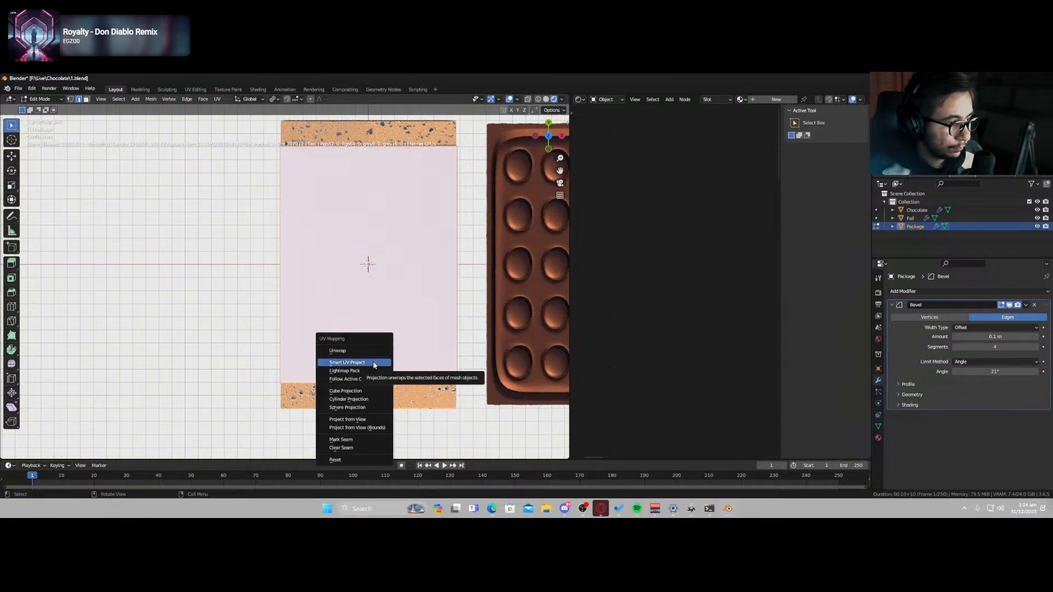
pyautogui.click(369, 354)
pyautogui.press('Tab')
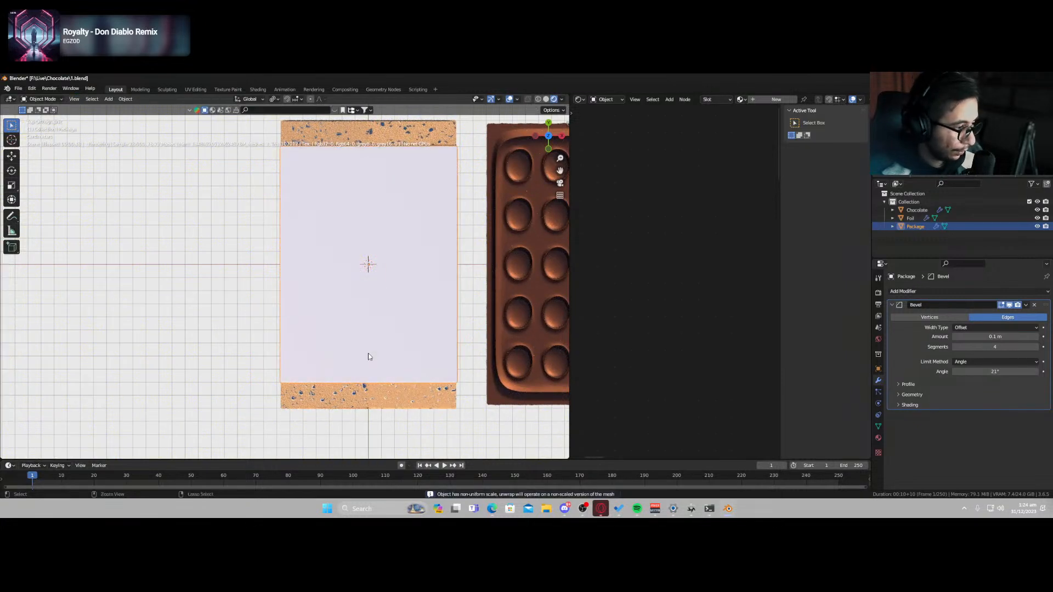
pyautogui.hotkey('ctrl', 'a')
pyautogui.click(361, 369)
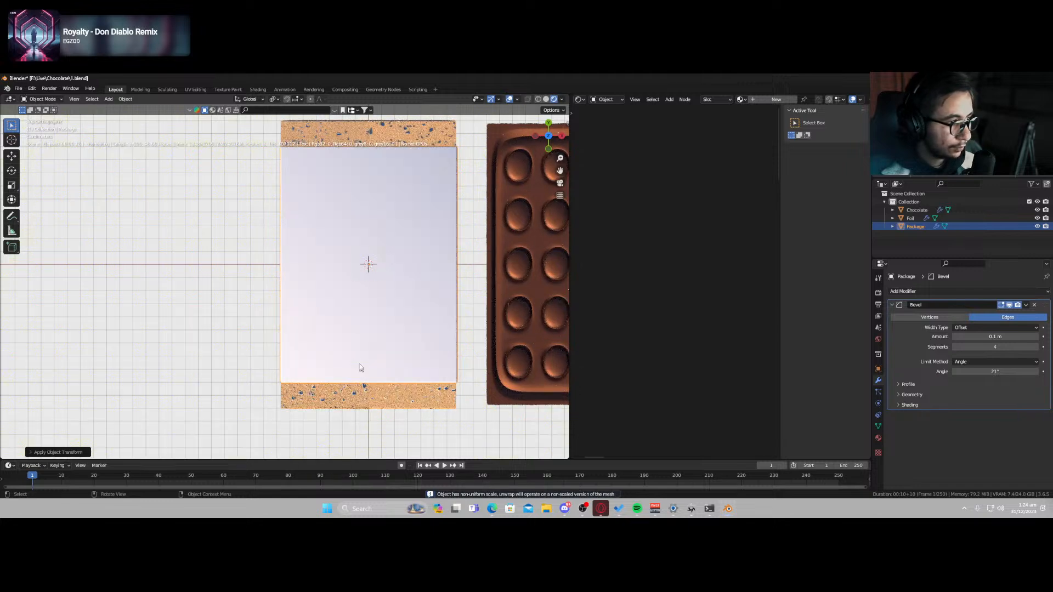
# - Return to solid shading and apply the object transforms of the Chocolate, Foil and Package together
pyautogui.press('a')
pyautogui.press('s')
pyautogui.rightClick(369, 351)
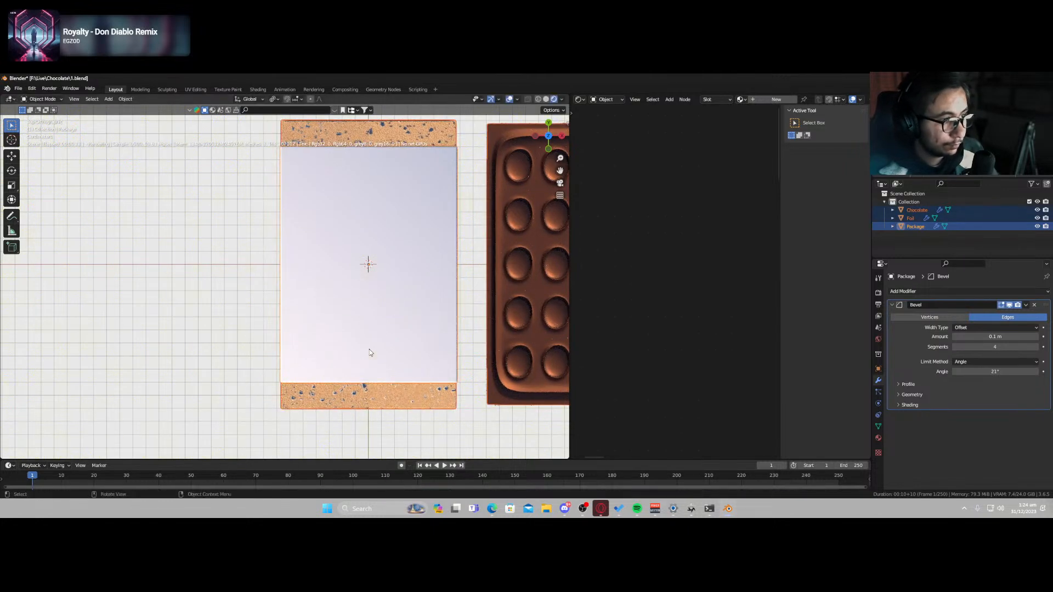
pyautogui.press('z')
pyautogui.click(348, 384)
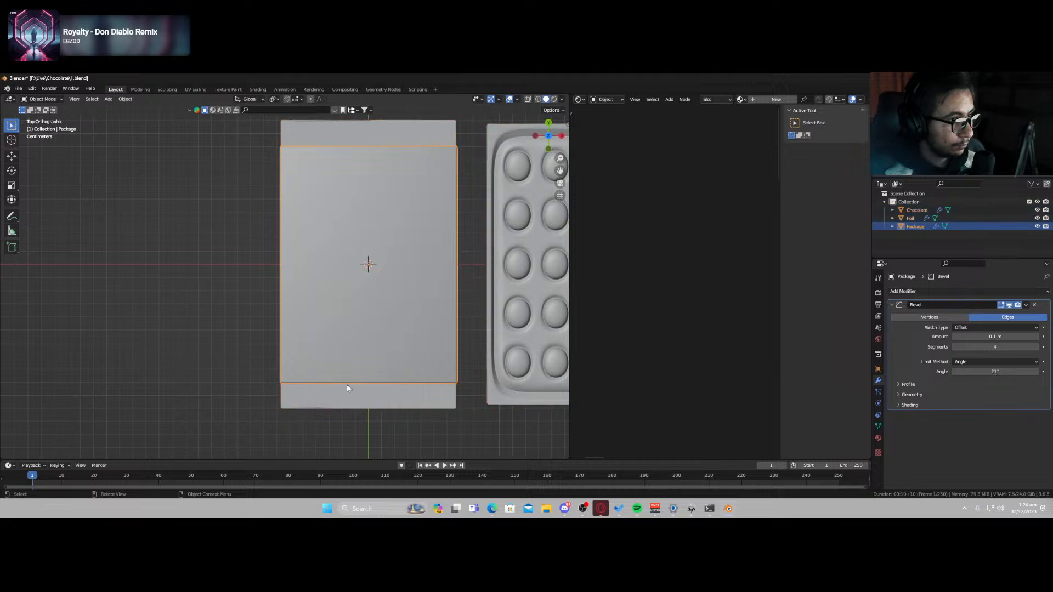
pyautogui.moveTo(347, 383); pyautogui.dragTo(382, 329, button='middle')
pyautogui.press('a')
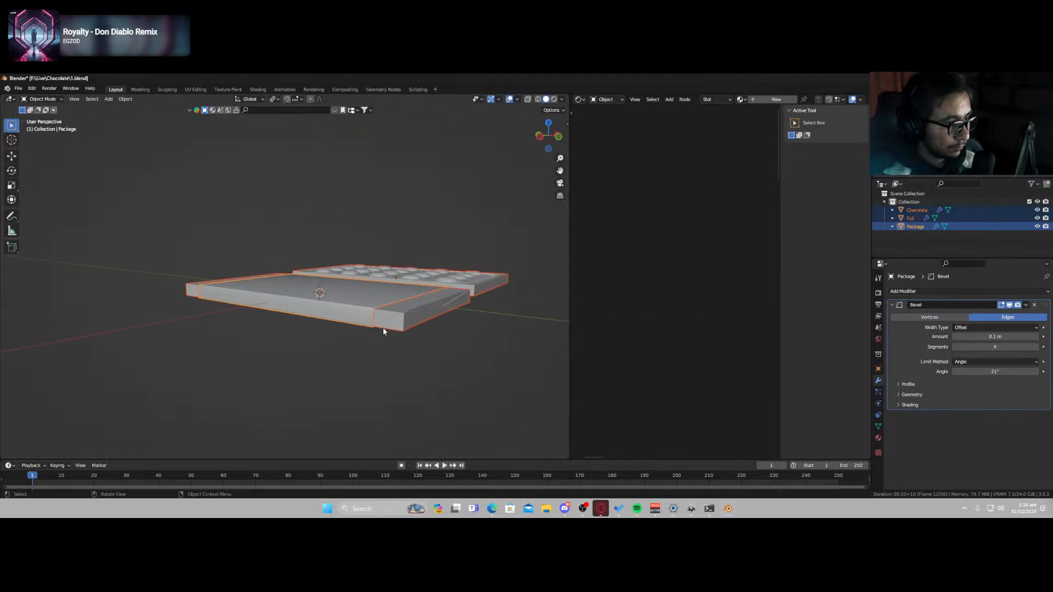
pyautogui.rightClick(384, 330)
pyautogui.click(384, 330)
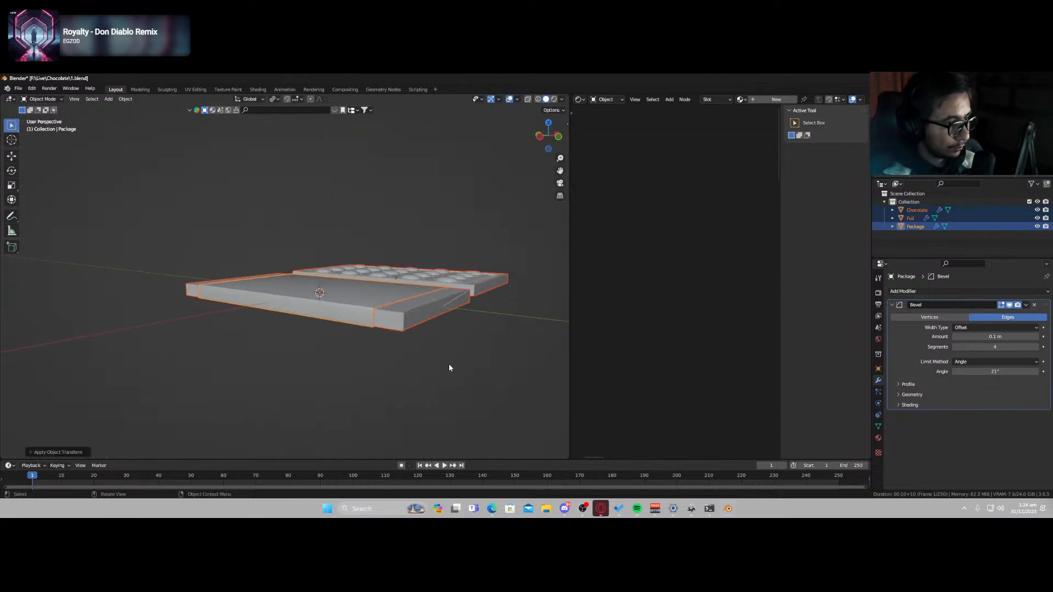
pyautogui.click(449, 364)
# - Select only the Package and check it in rendered shading before returning to solid view
pyautogui.click(399, 321)
pyautogui.moveTo(364, 310)
pyautogui.mouseDown(button='middle')
pyautogui.moveTo(352, 369)
pyautogui.moveTo(403, 367)
pyautogui.moveTo(432, 329)
pyautogui.moveTo(404, 355)
pyautogui.mouseUp(button='middle')
pyautogui.press('z')
pyautogui.click(408, 308)
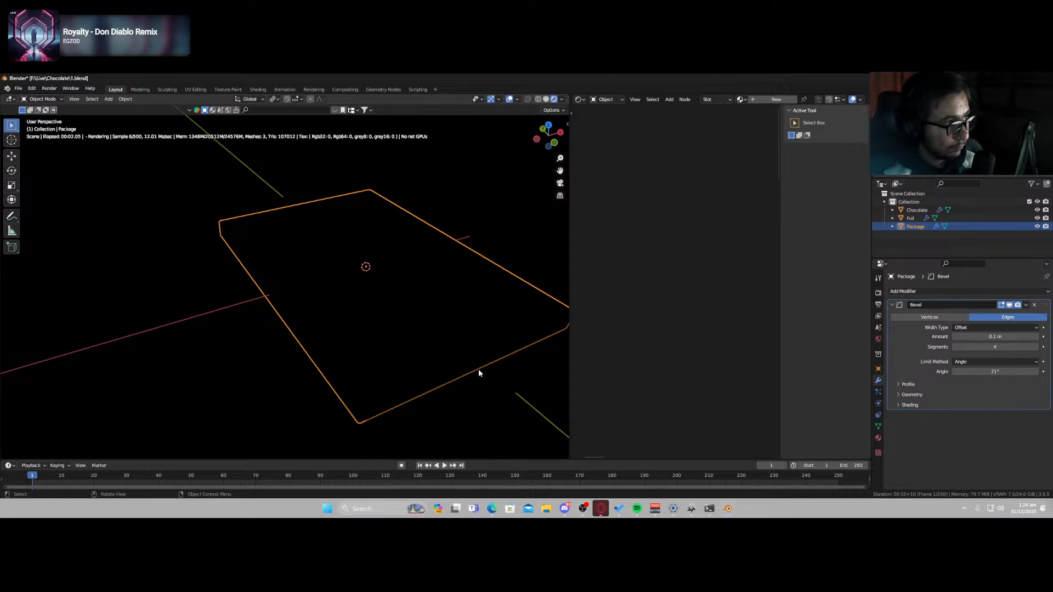
pyautogui.press('z')
pyautogui.click(530, 369)
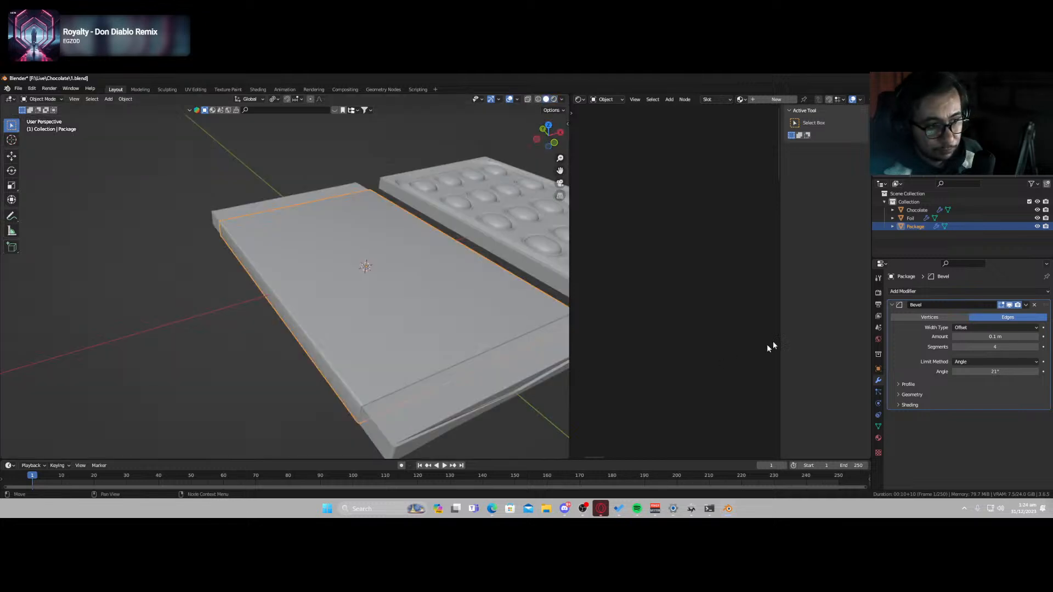
# - Open the scene's render settings and the choice of render engines
pyautogui.click(877, 292)
pyautogui.click(999, 291)
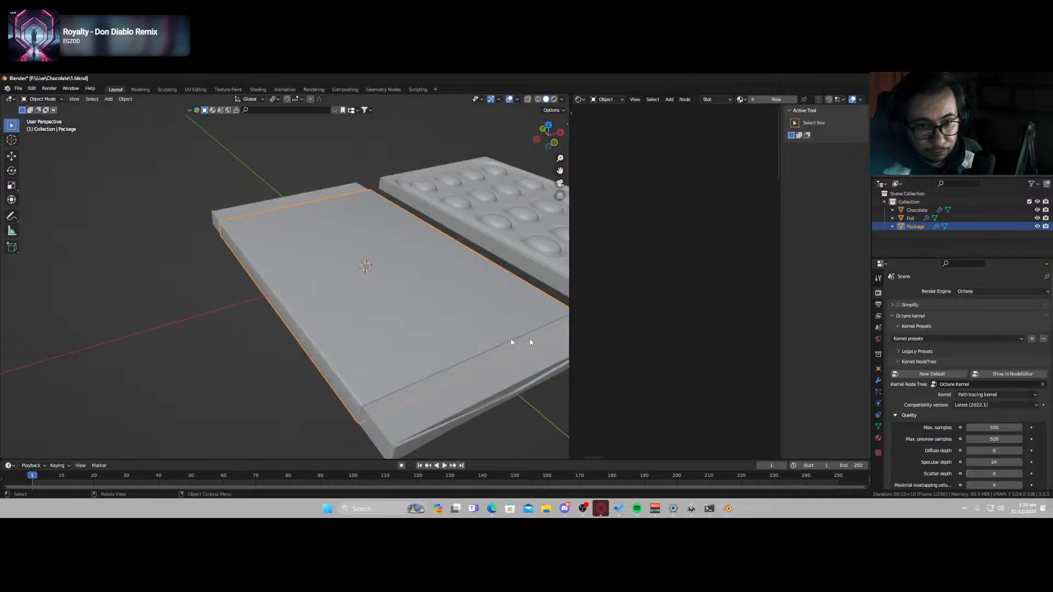
# - Display the viewport in rendered shading and show the World shader nodes in the node editor
pyautogui.press('z')
pyautogui.click(415, 316)
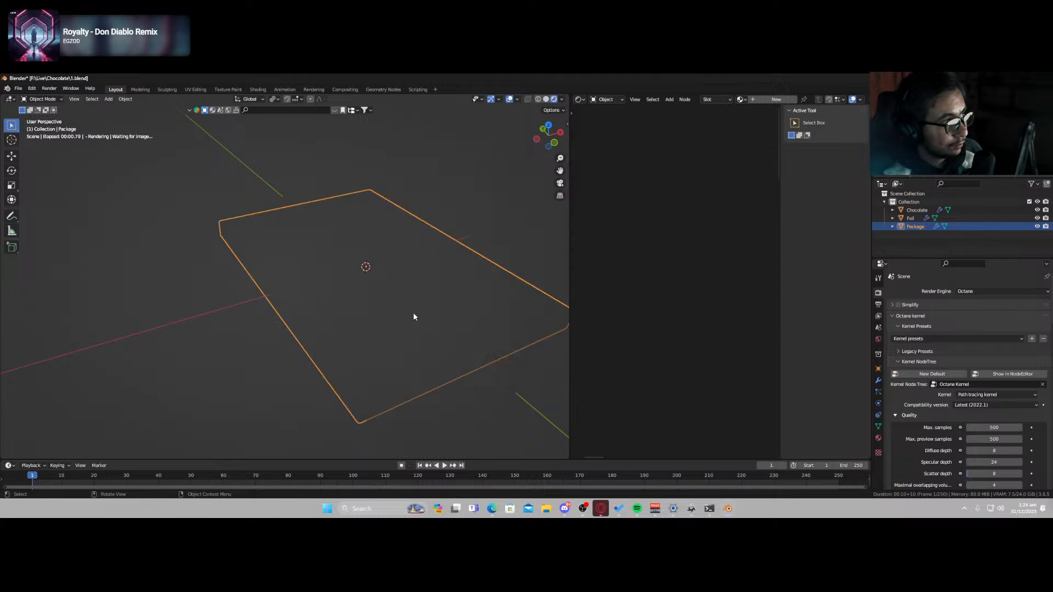
pyautogui.scroll(-3, 420, 318)
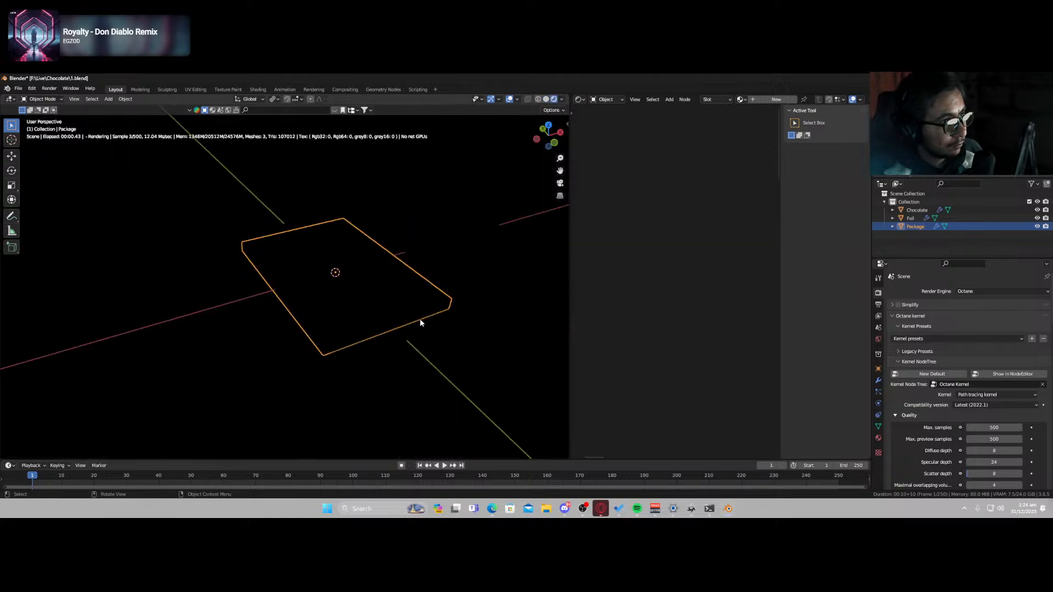
pyautogui.click(605, 99)
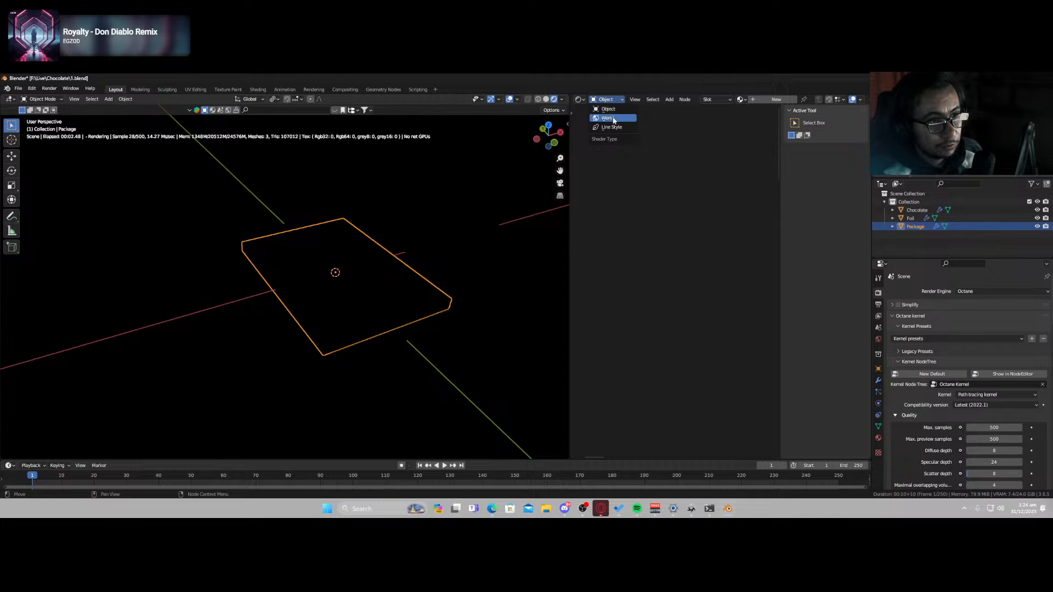
pyautogui.click(609, 118)
pyautogui.press('Home')
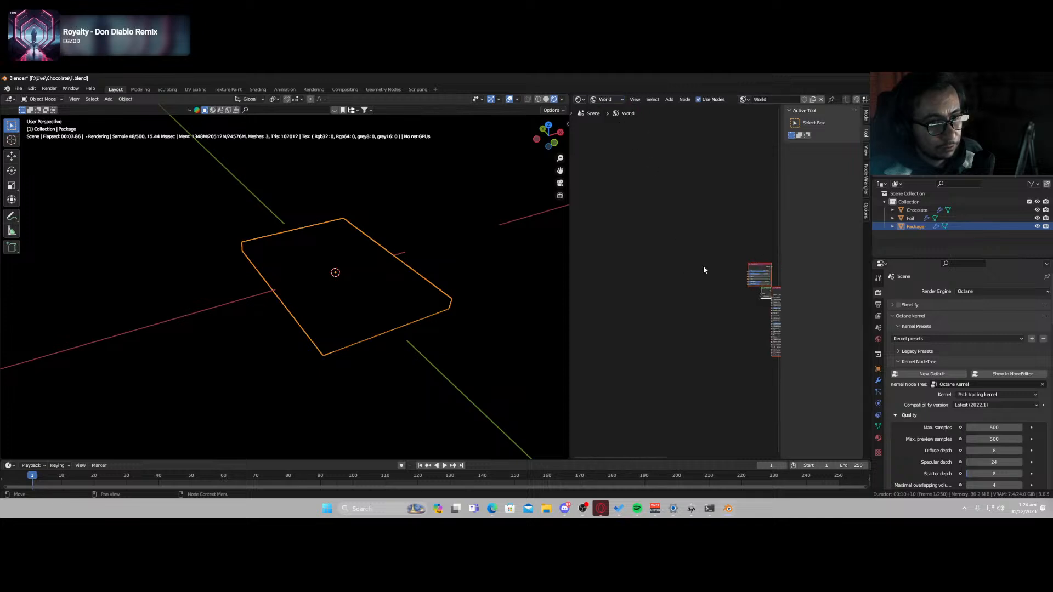
pyautogui.scroll(2, 617, 262)
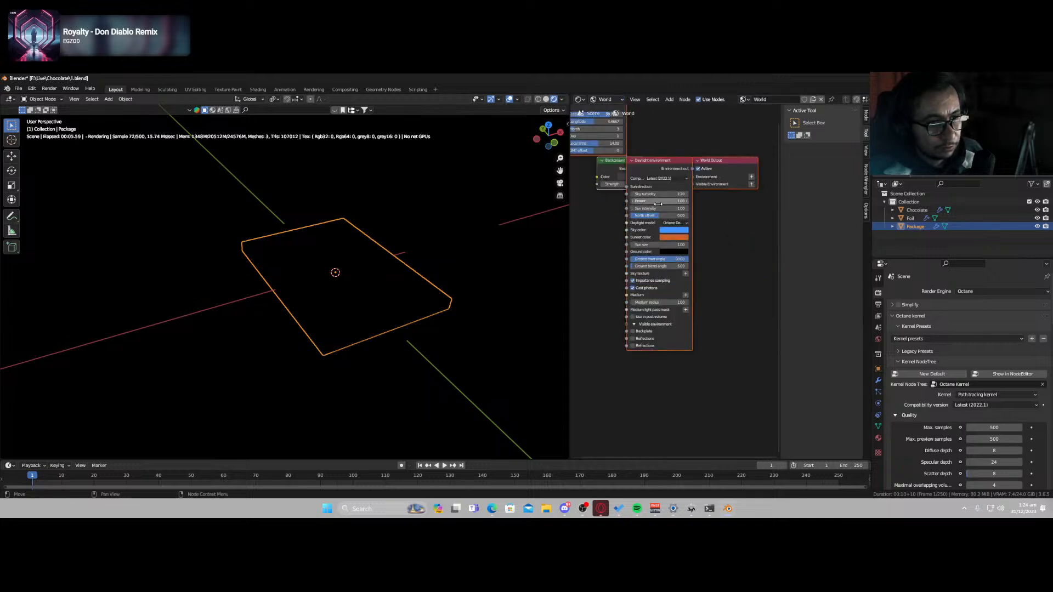
# - Set the Daylight environment's sun intensity to 1.41
pyautogui.moveTo(658, 209); pyautogui.dragTo(677, 208)
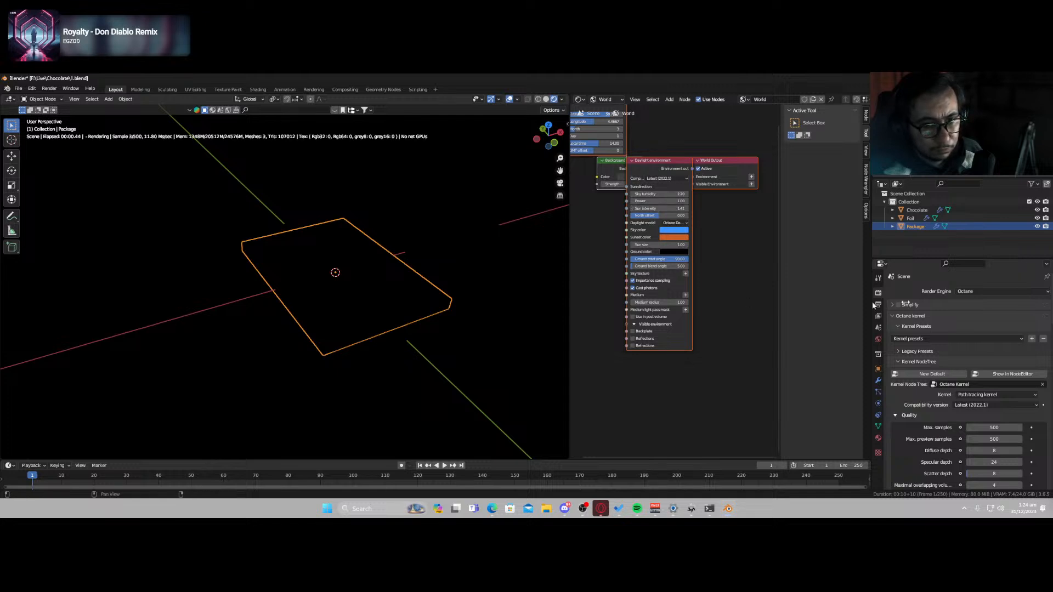
pyautogui.click(1002, 291)
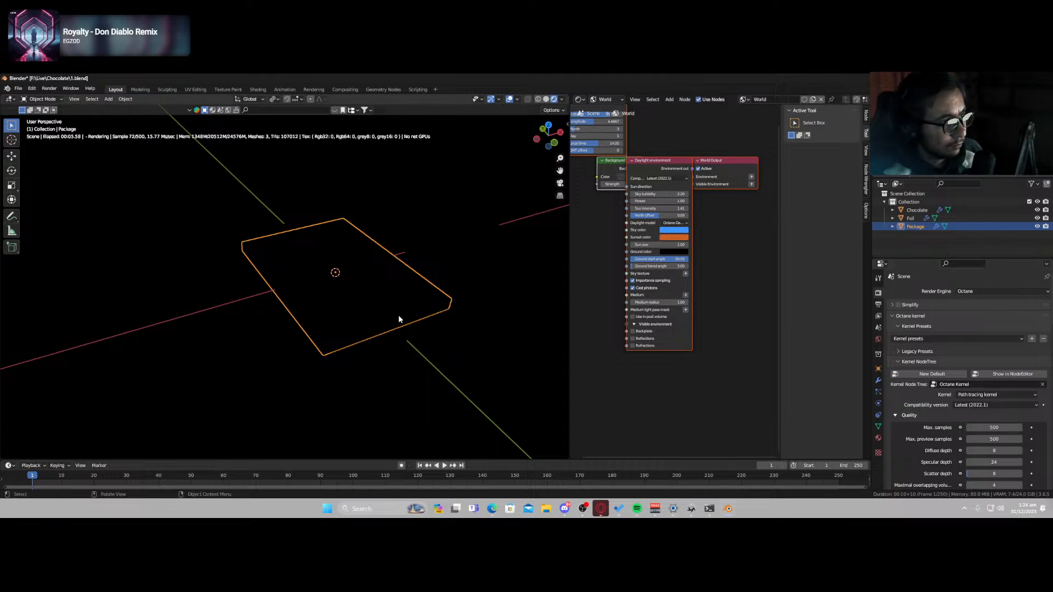
# - Add an Octane Area Light and move it up along the Z axis above the package
pyautogui.hotkey('shift', 'a')
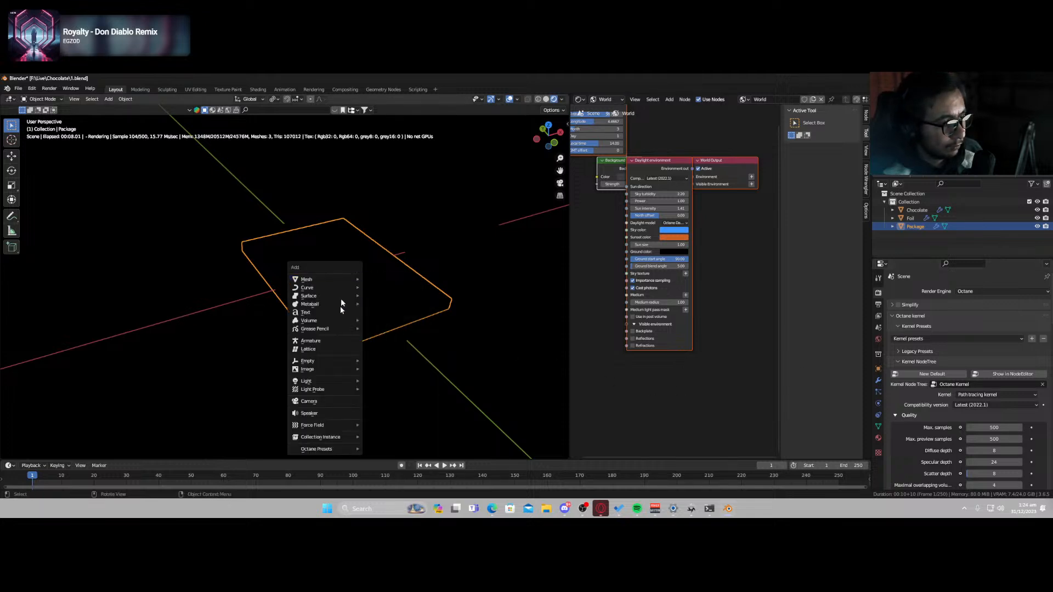
pyautogui.moveTo(339, 380)
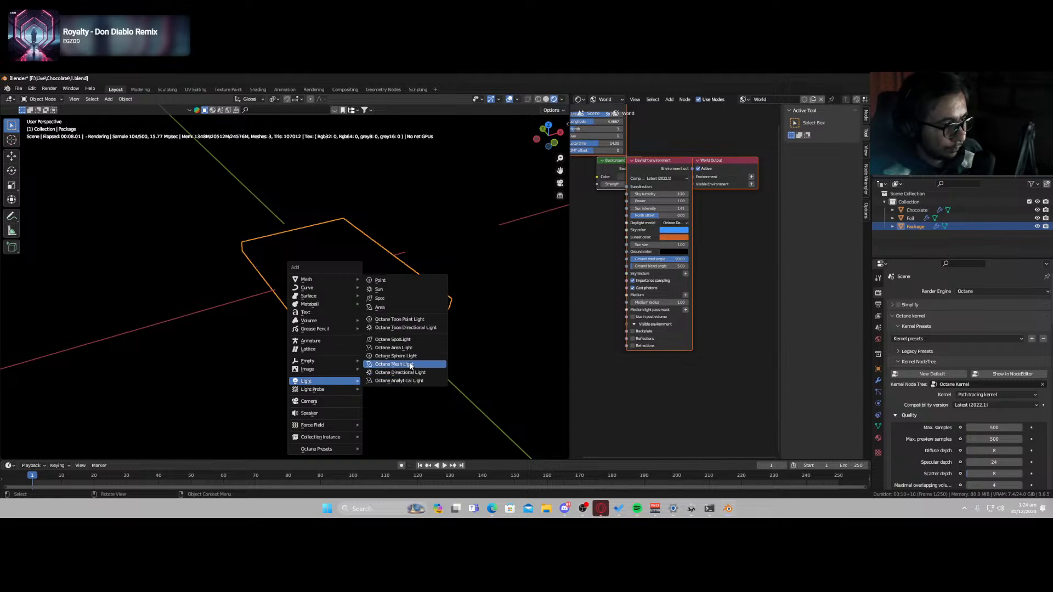
pyautogui.click(394, 348)
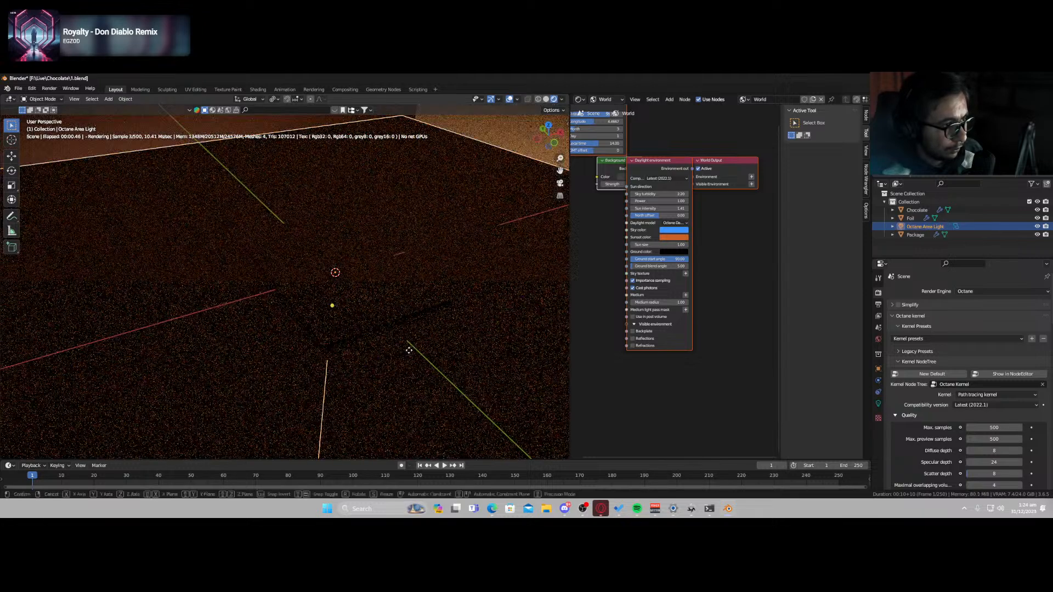
pyautogui.press('g')
pyautogui.press('z')
pyautogui.click(387, 217)
pyautogui.scroll(-8, 383, 237)
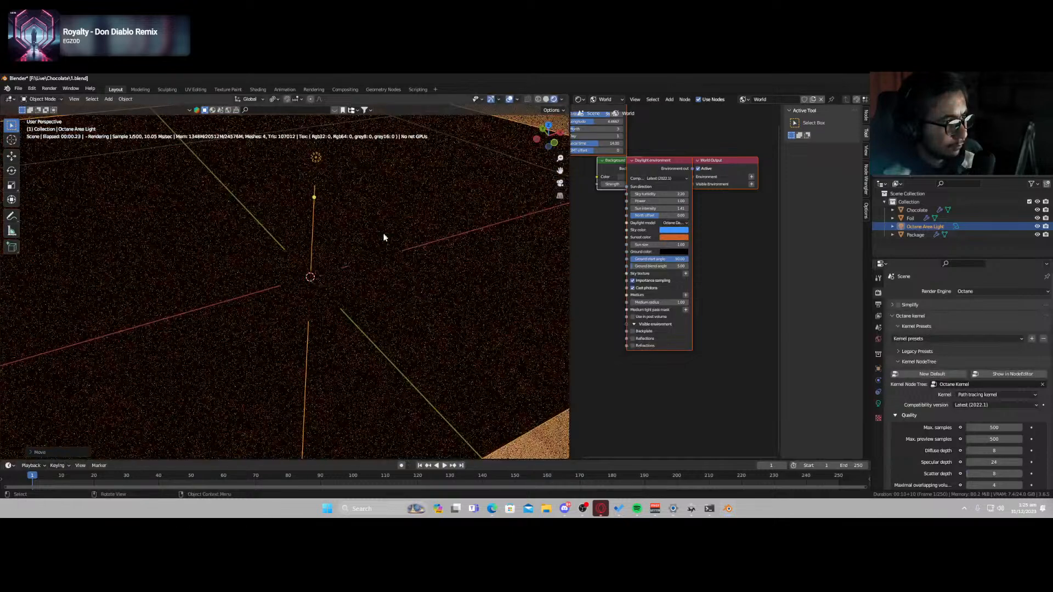
# - Delete the Octane Area Light from the scene
pyautogui.scroll(-6, 372, 246)
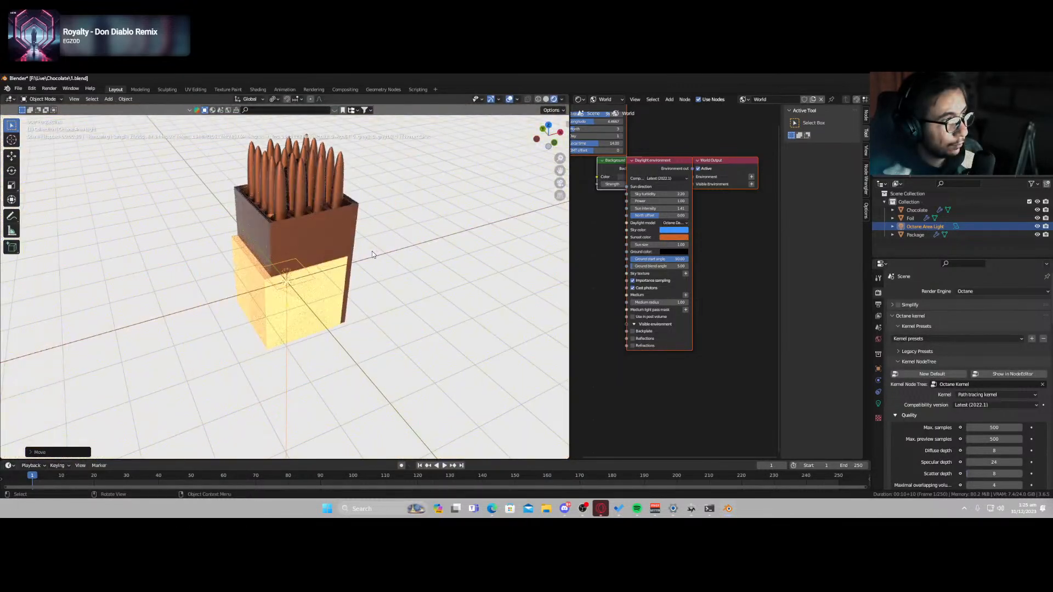
pyautogui.click(384, 261)
pyautogui.click(304, 283)
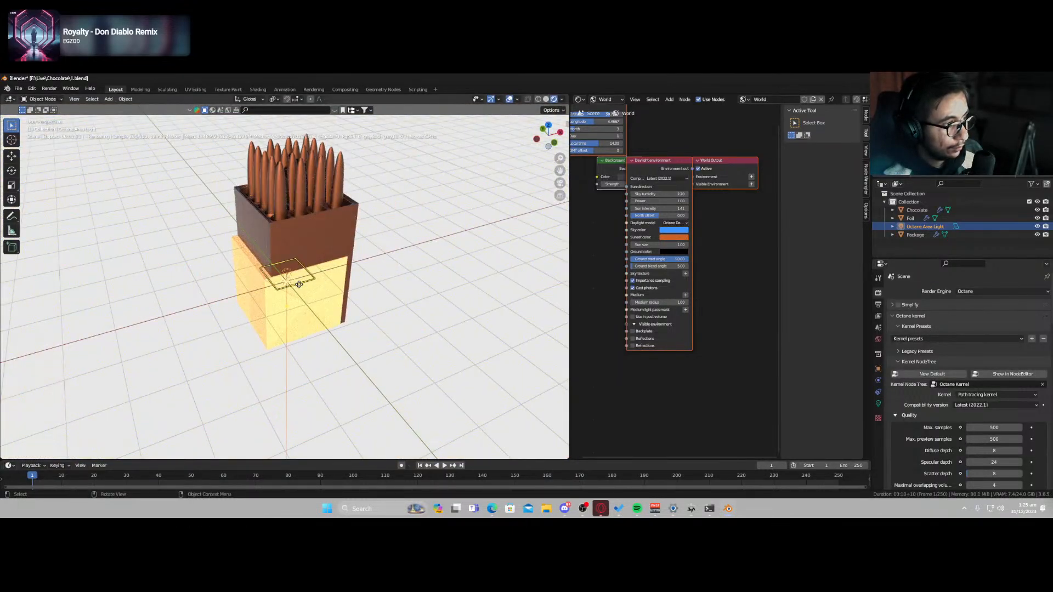
pyautogui.press('x')
pyautogui.click(301, 277)
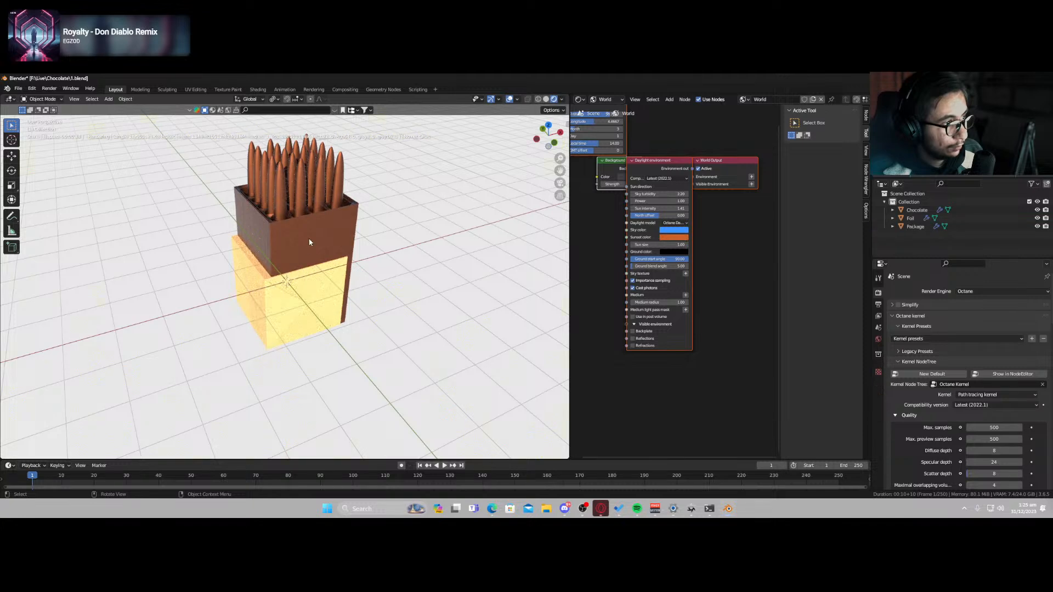
# - Undo the recent light and sun intensity changes and reselect the Package object
pyautogui.click(354, 267)
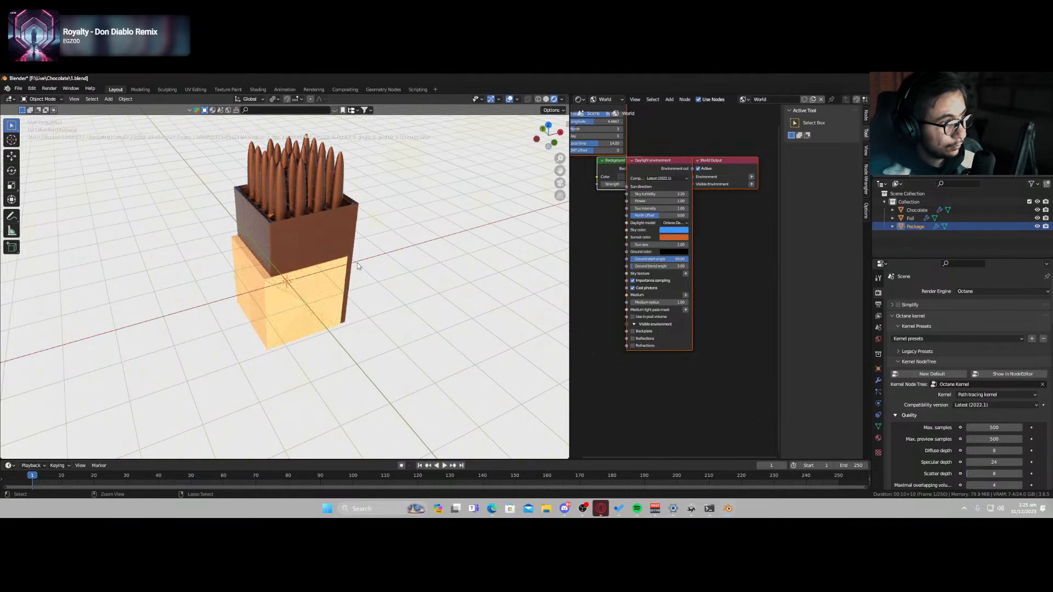
pyautogui.hotkey('ctrl', 'z')
pyautogui.hotkey('ctrl', 'z')
pyautogui.hotkey('ctrl', 'z')
pyautogui.click(311, 278)
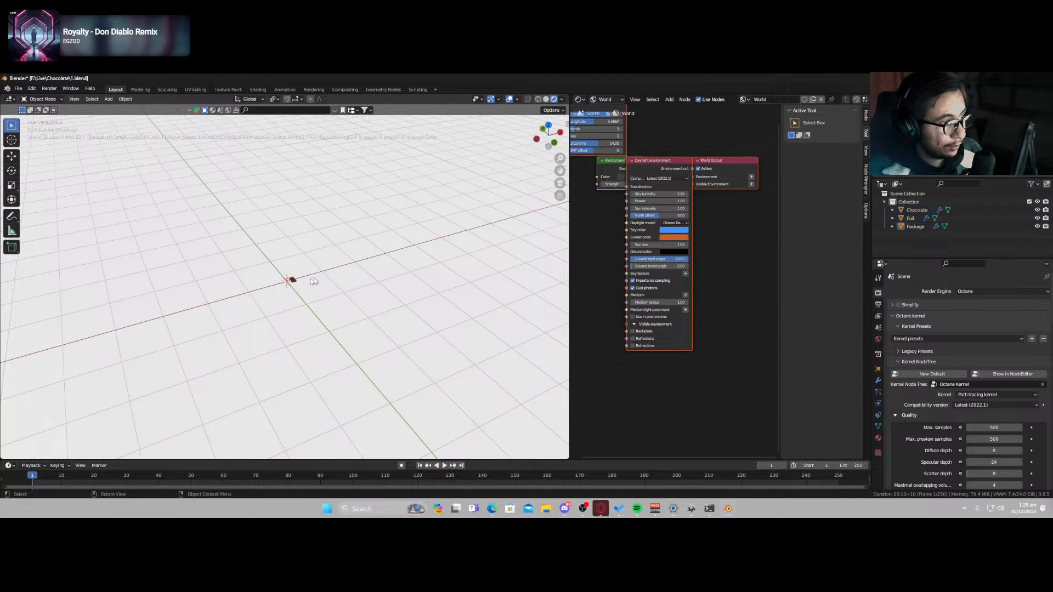
pyautogui.scroll(10, 312, 281)
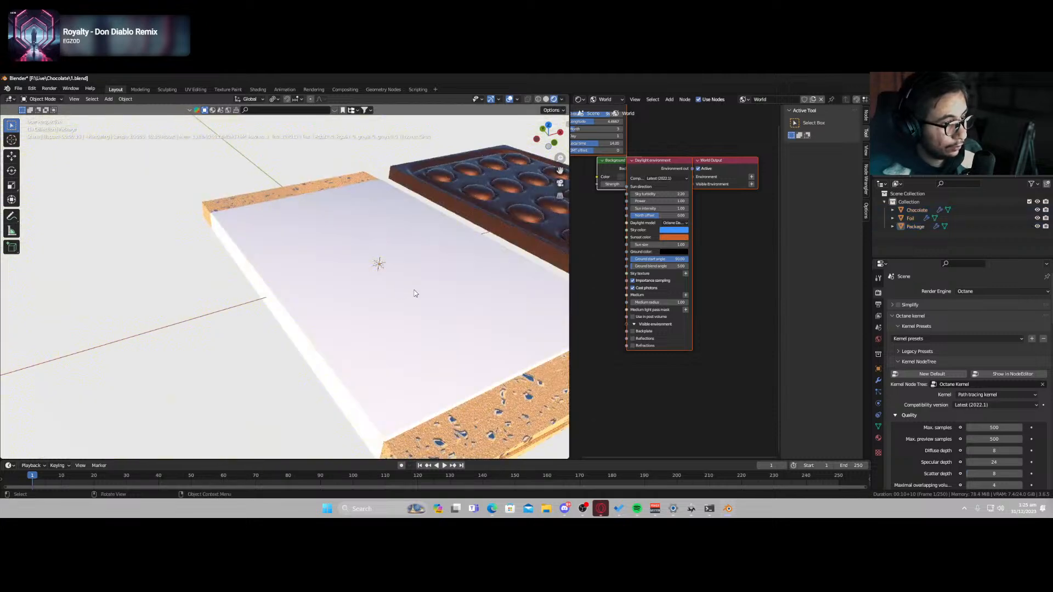
pyautogui.click(449, 289)
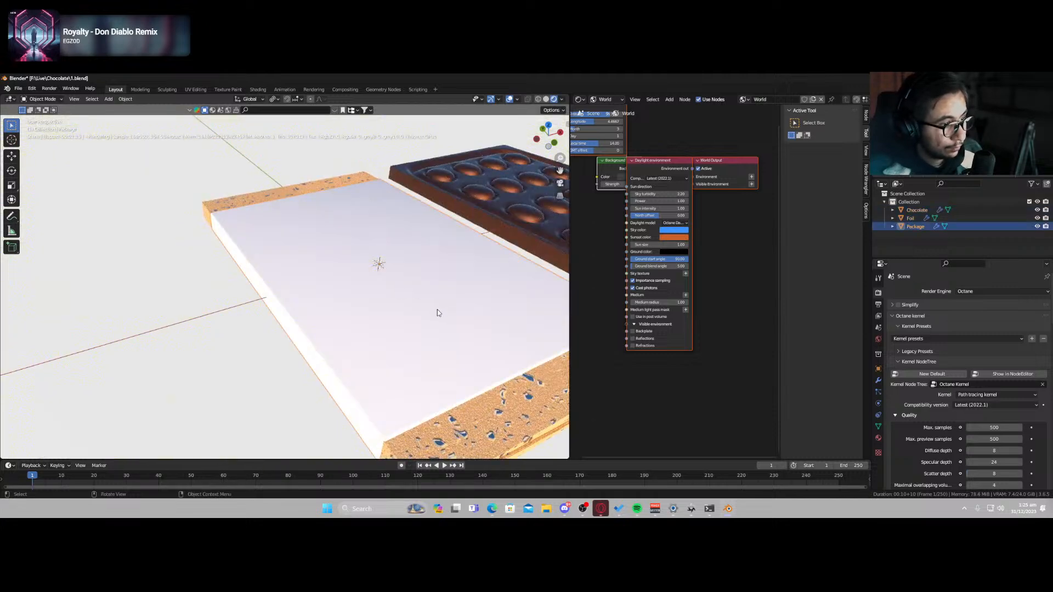
# - Return the viewport to solid shading in top view and save the Blender file
pyautogui.moveTo(439, 310)
pyautogui.mouseDown(button='middle')
pyautogui.moveTo(400, 304)
pyautogui.moveTo(374, 278)
pyautogui.moveTo(346, 278)
pyautogui.moveTo(372, 299)
pyautogui.moveTo(399, 302)
pyautogui.moveTo(398, 344)
pyautogui.moveTo(383, 331)
pyautogui.mouseUp(button='middle')
pyautogui.scroll(-1, 397, 309)
pyautogui.press('z')
pyautogui.click(389, 324)
pyautogui.press('KP_7')
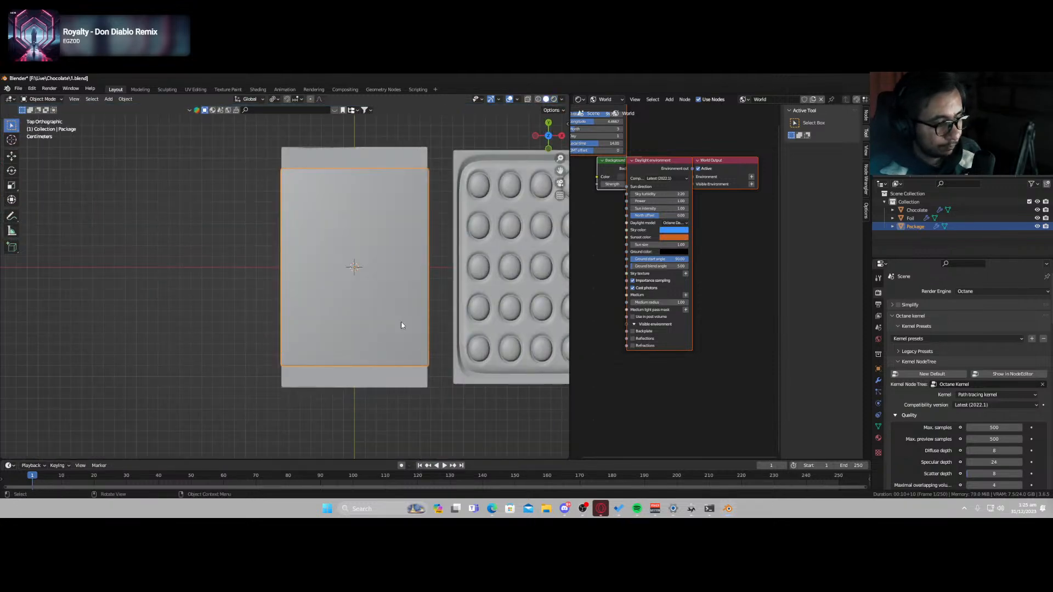
pyautogui.hotkey('ctrl', 's')
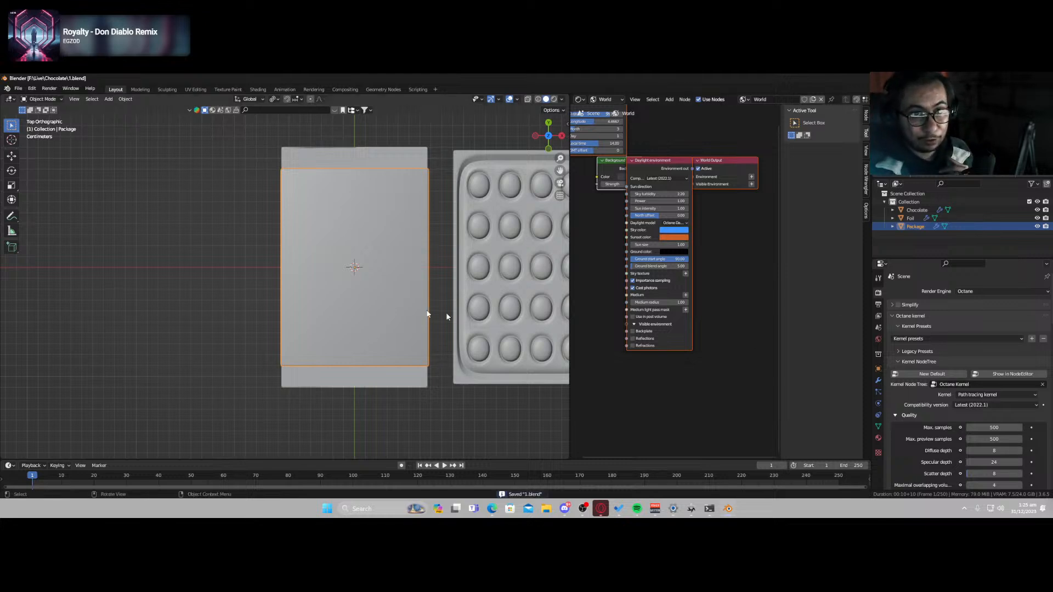
# - Close the Octane activation status window on the desktop and launch Photoshop
pyautogui.click(1005, 78)
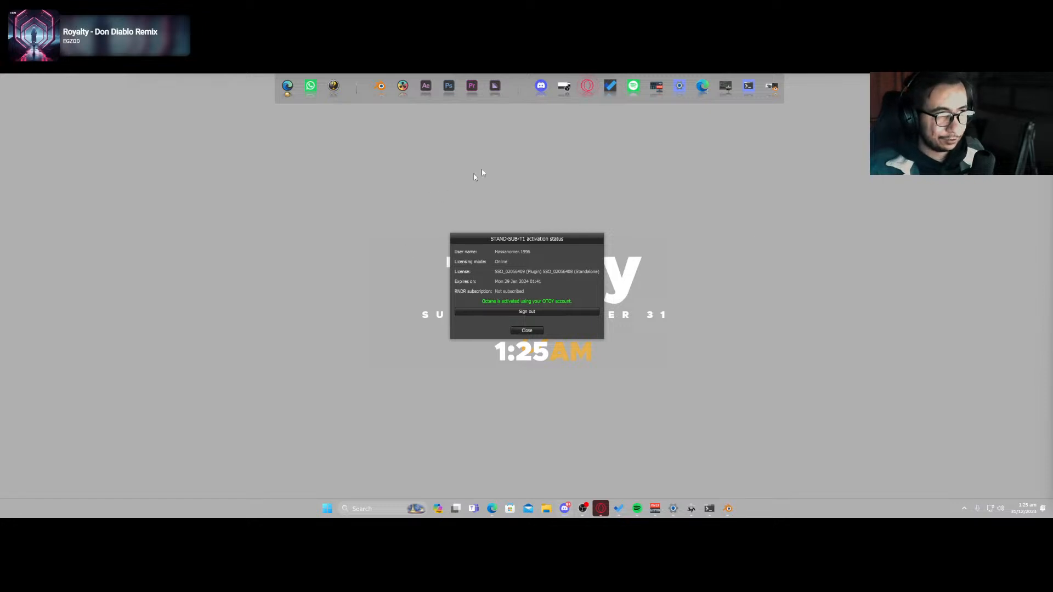
pyautogui.click(526, 330)
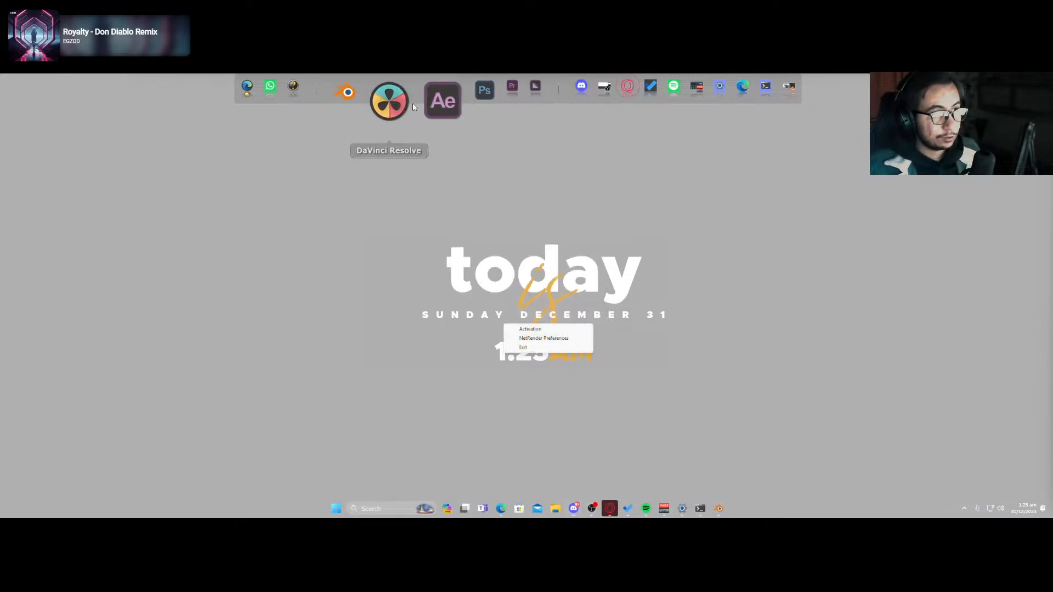
pyautogui.click(439, 100)
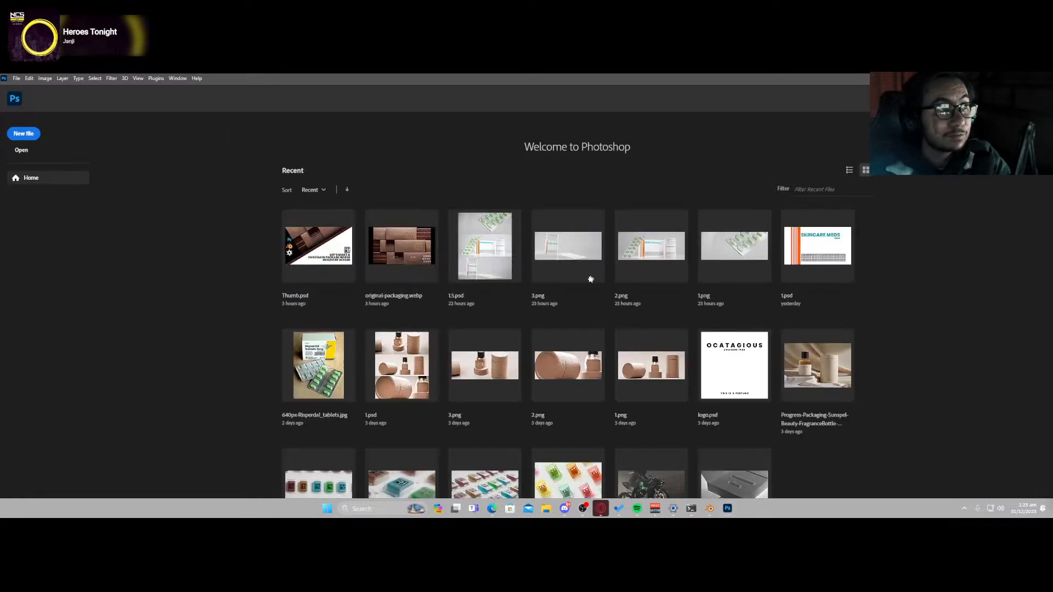
# - Create a new Photoshop document 1080 px wide and 2560 px high at 72 pixels/inch with a white background
pyautogui.hotkey('ctrl', 'n')
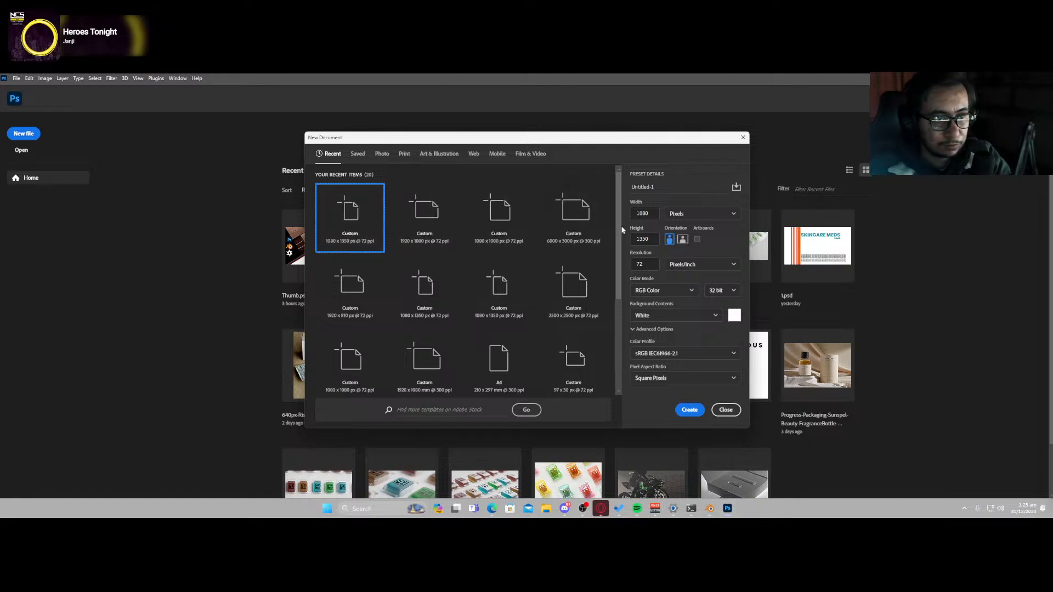
pyautogui.moveTo(649, 213); pyautogui.dragTo(626, 242)
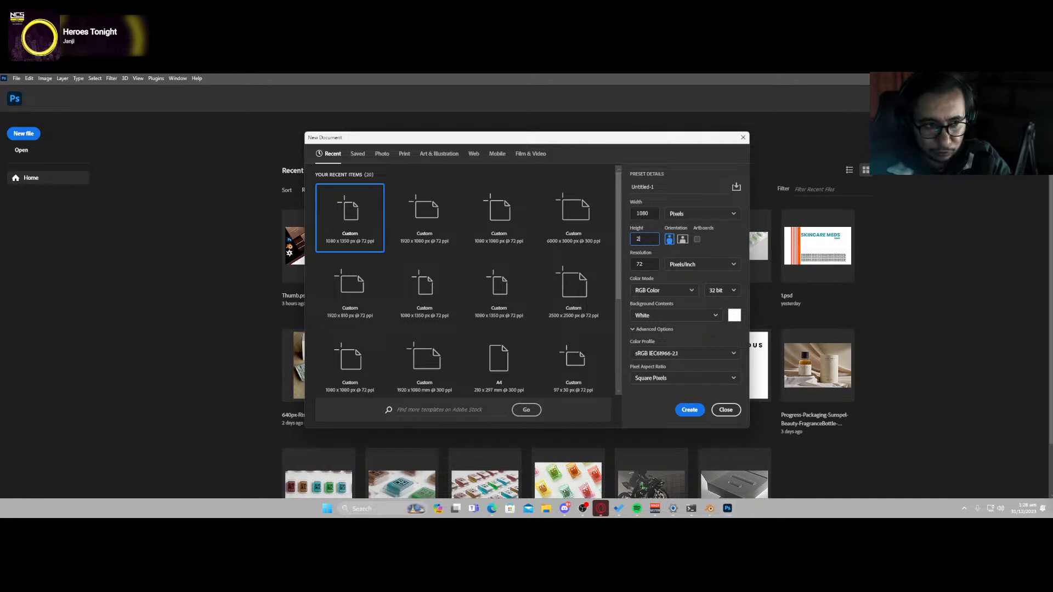
pyautogui.write('2560')
pyautogui.press('Return')
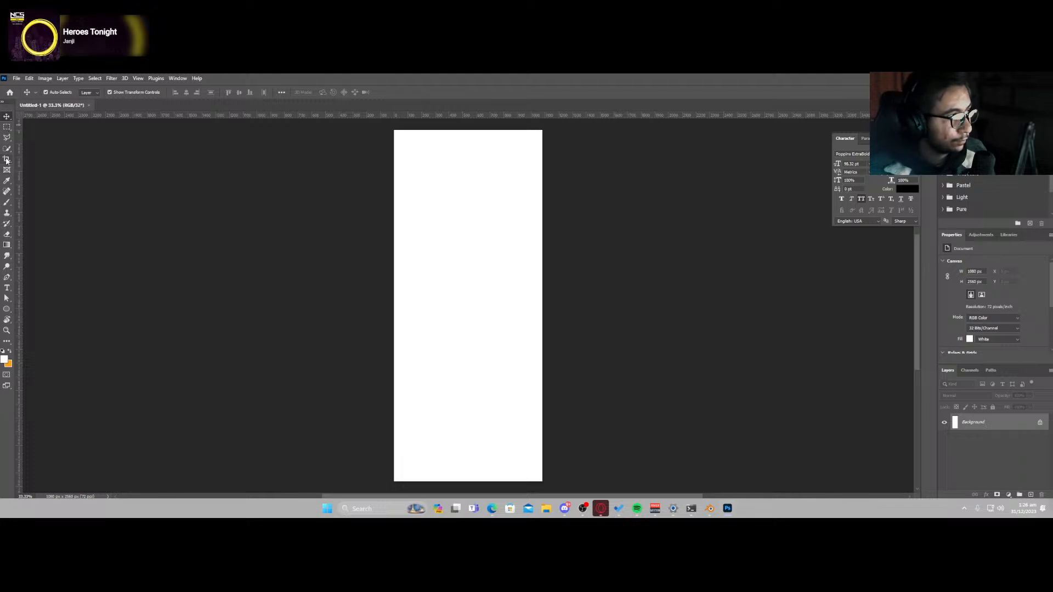
# - Crop the canvas height to about 1703 px, keeping the 1080 px width, and return to the Move tool
pyautogui.press('c')
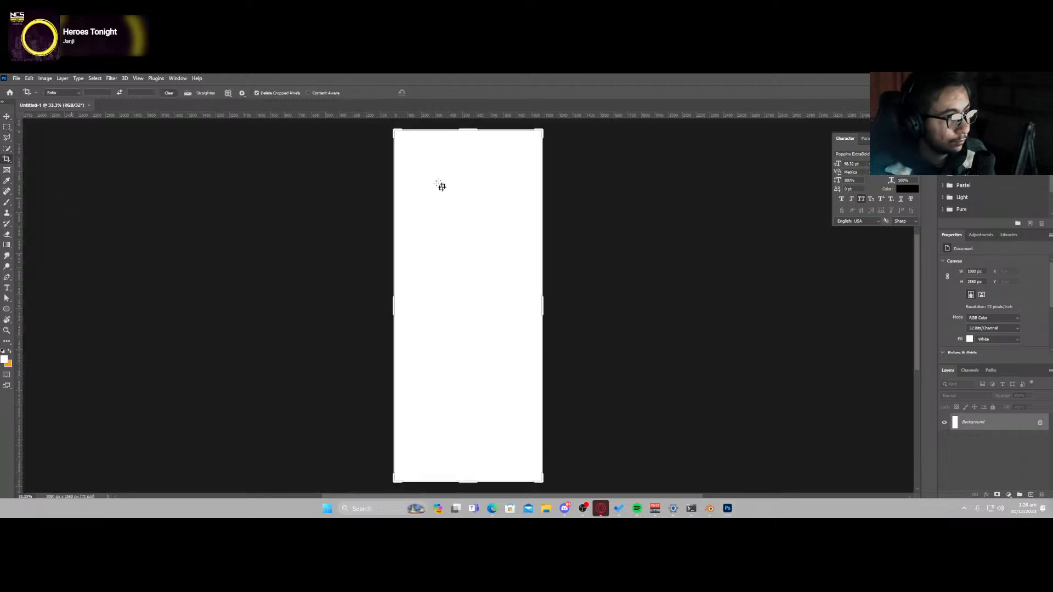
pyautogui.moveTo(466, 131); pyautogui.dragTo(463, 189)
pyautogui.press('Return')
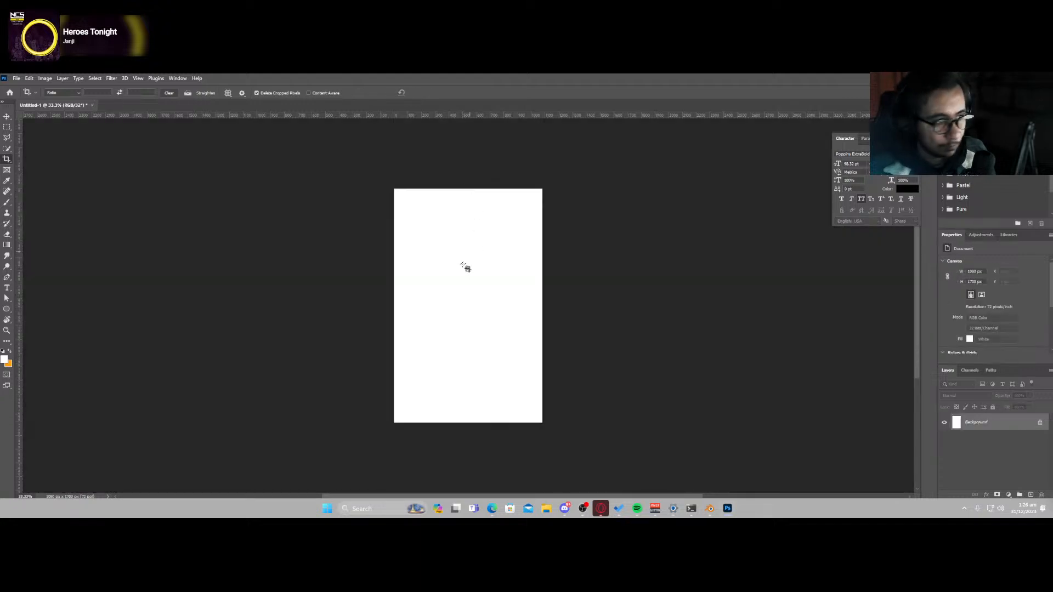
pyautogui.click(8, 117)
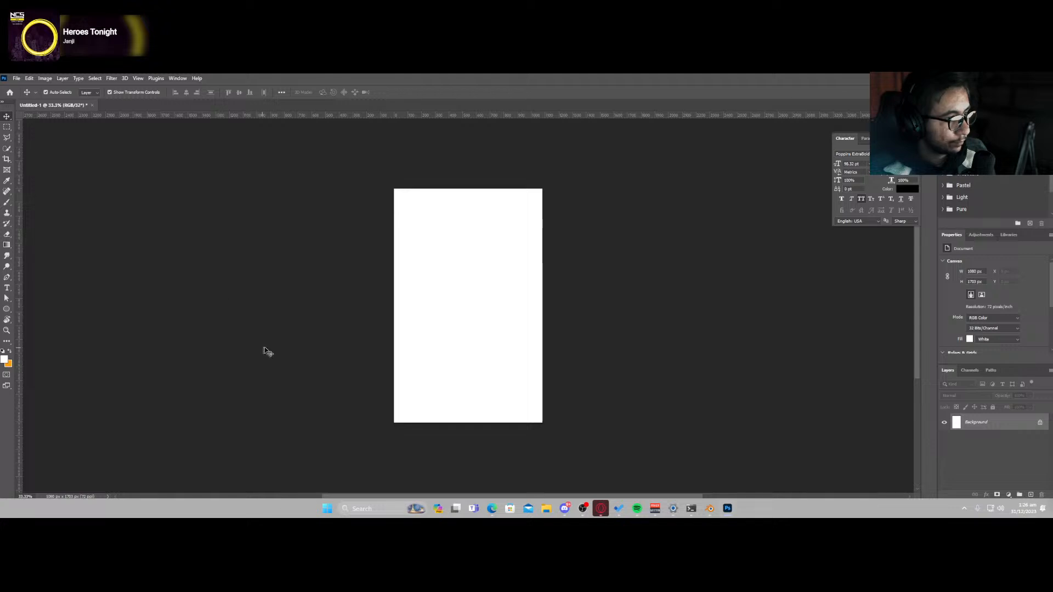
pyautogui.keyDown('alt'); pyautogui.scroll(1, 463, 357); pyautogui.keyUp('alt')
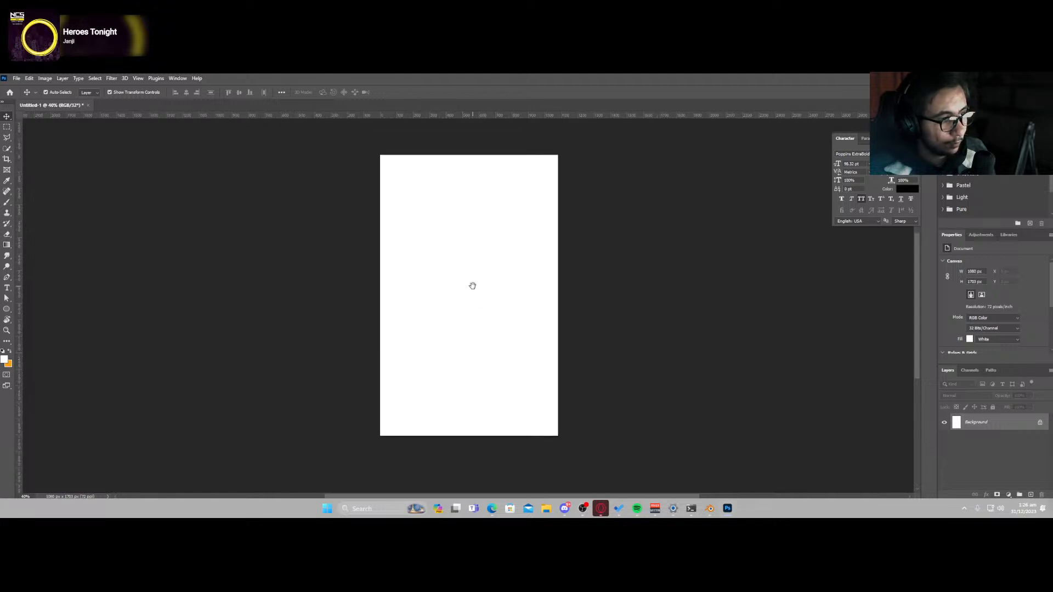
pyautogui.moveTo(472, 286); pyautogui.dragTo(470, 317)
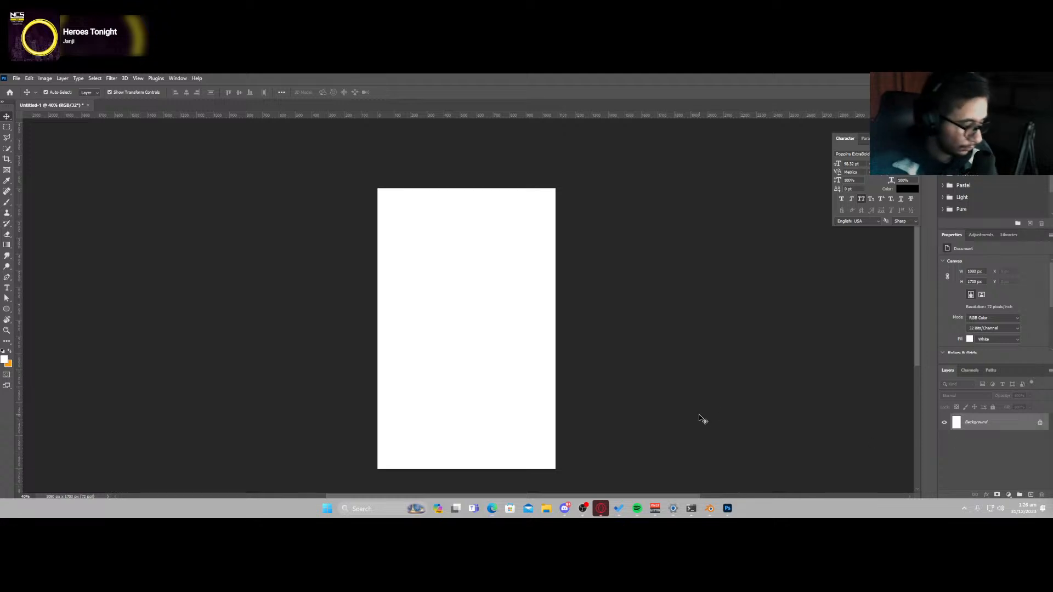
# - Open Microsoft Edge and activate the address bar of its new tab
pyautogui.press('super')
pyautogui.press('super')
pyautogui.press('super')
pyautogui.write('ed')
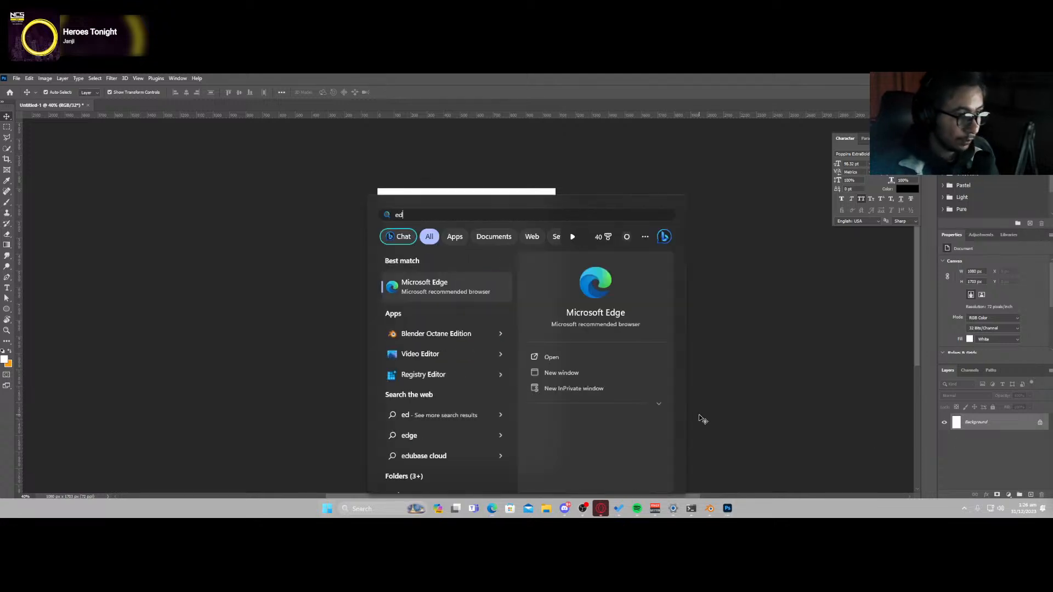
pyautogui.press('BackSpace')
pyautogui.press('BackSpace')
pyautogui.press('Escape')
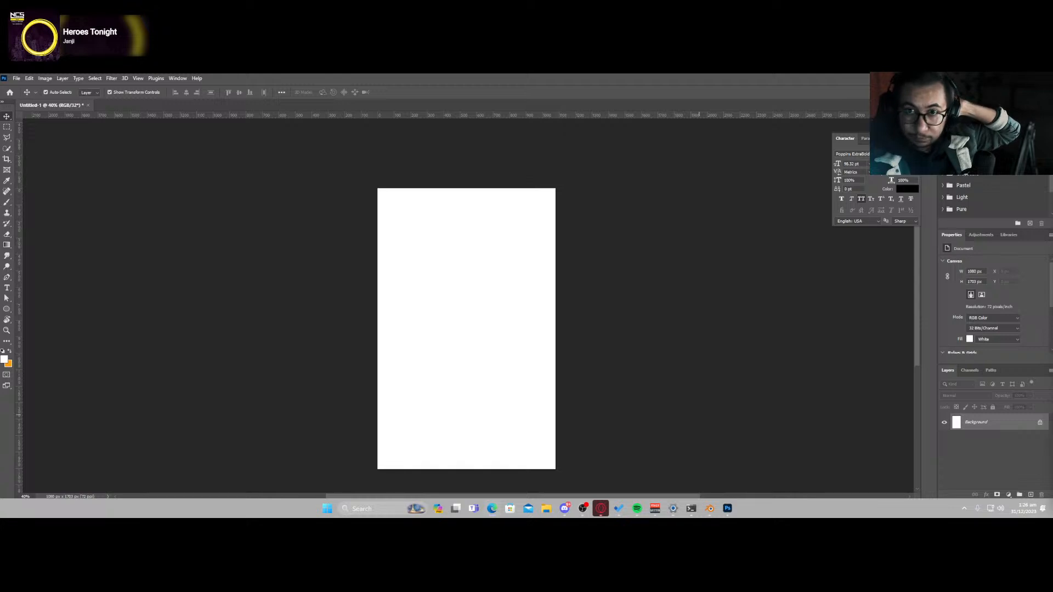
pyautogui.moveTo(1052, 296); pyautogui.dragTo(364, 77)
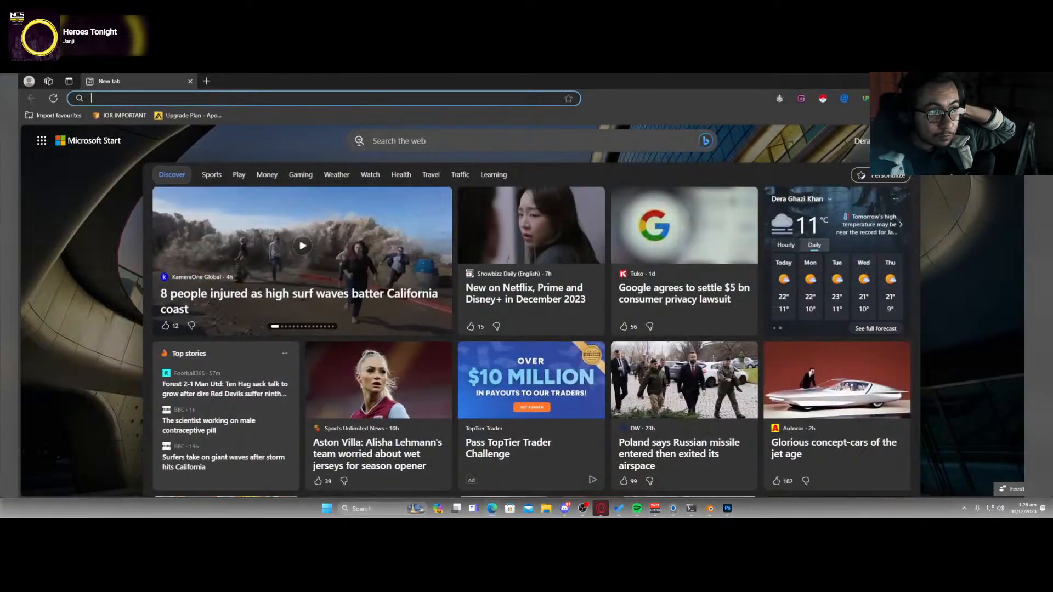
pyautogui.click(370, 100)
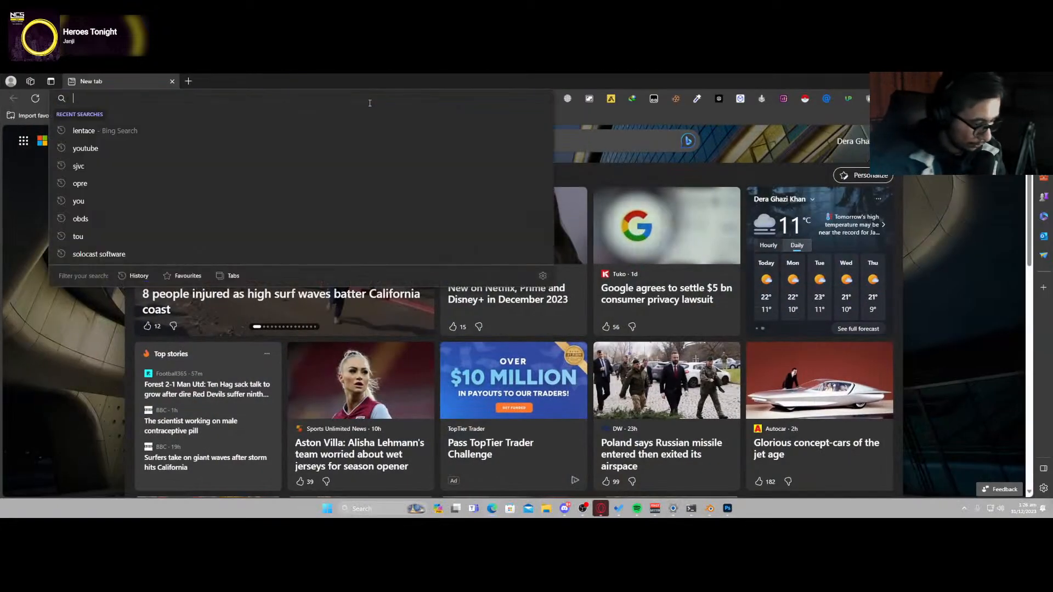
# - Search the web for "png tree", open Pngtree's PNG images page, close the search results tab and dismiss the promotional offer
pyautogui.write('png t')
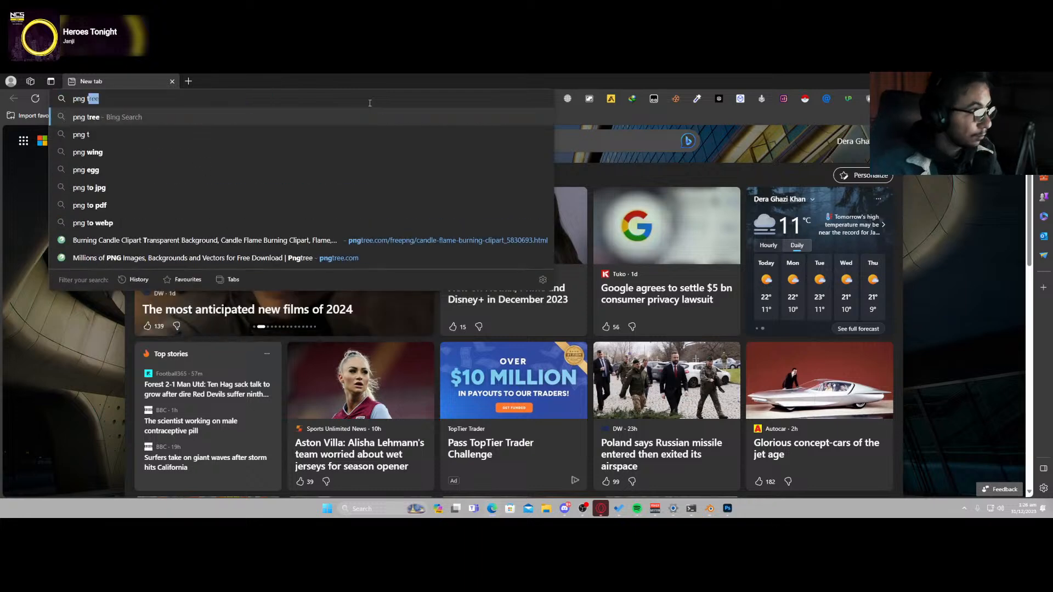
pyautogui.write('ree')
pyautogui.press('Return')
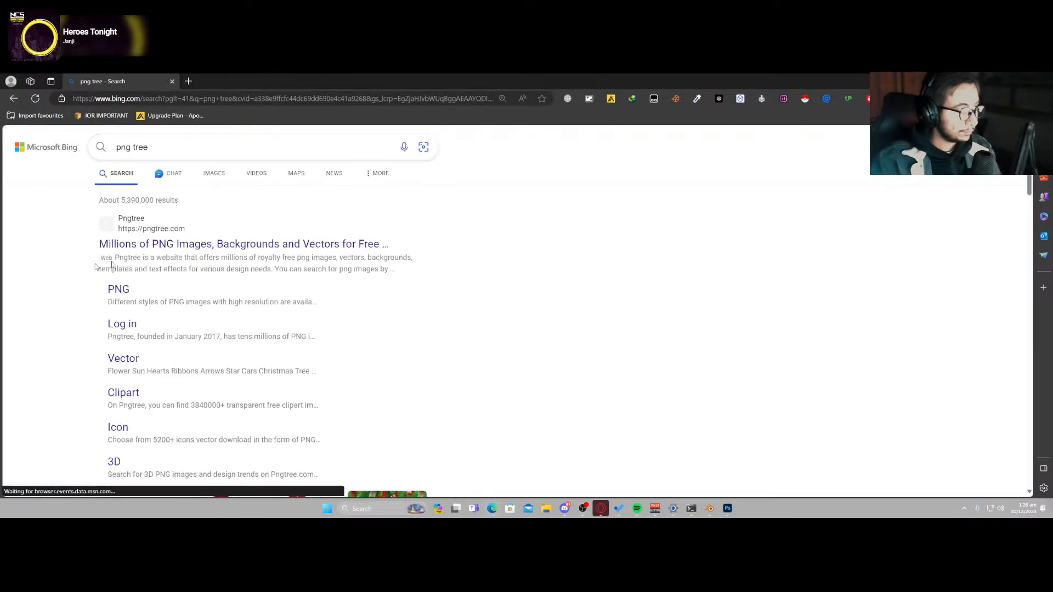
pyautogui.click(125, 289)
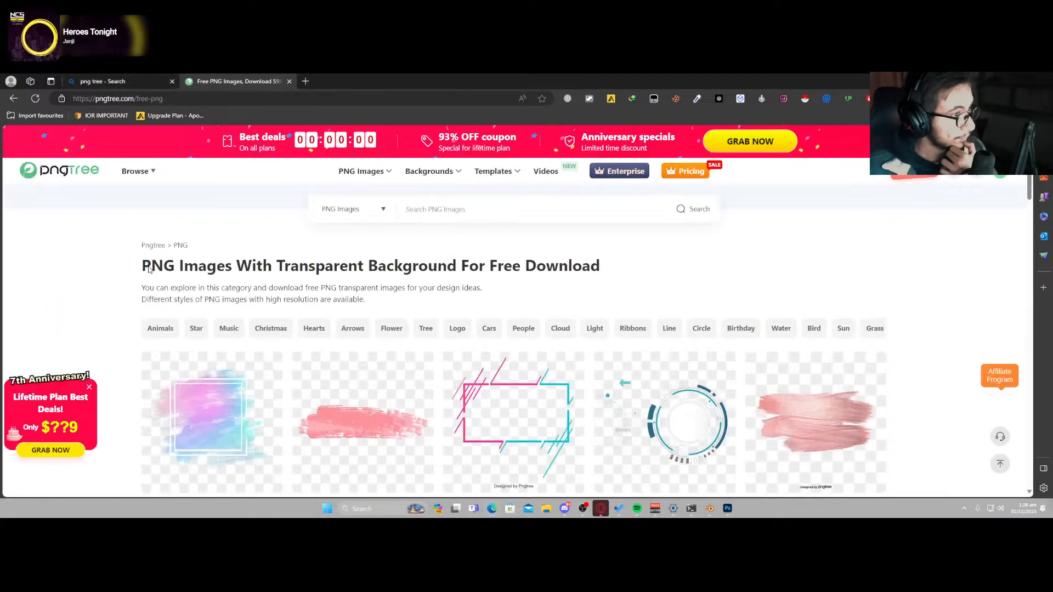
pyautogui.click(173, 81)
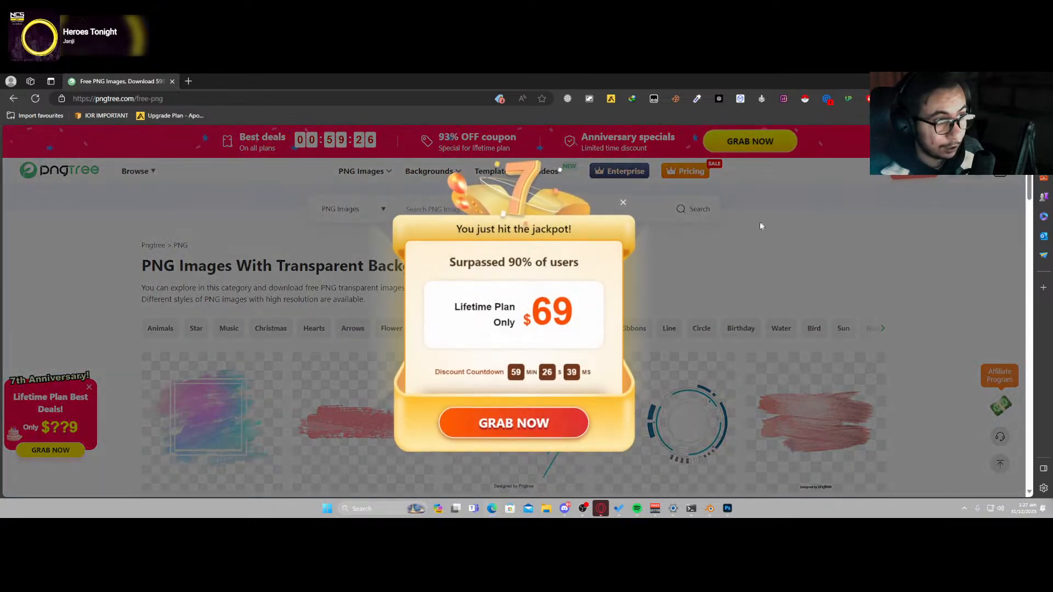
pyautogui.click(623, 203)
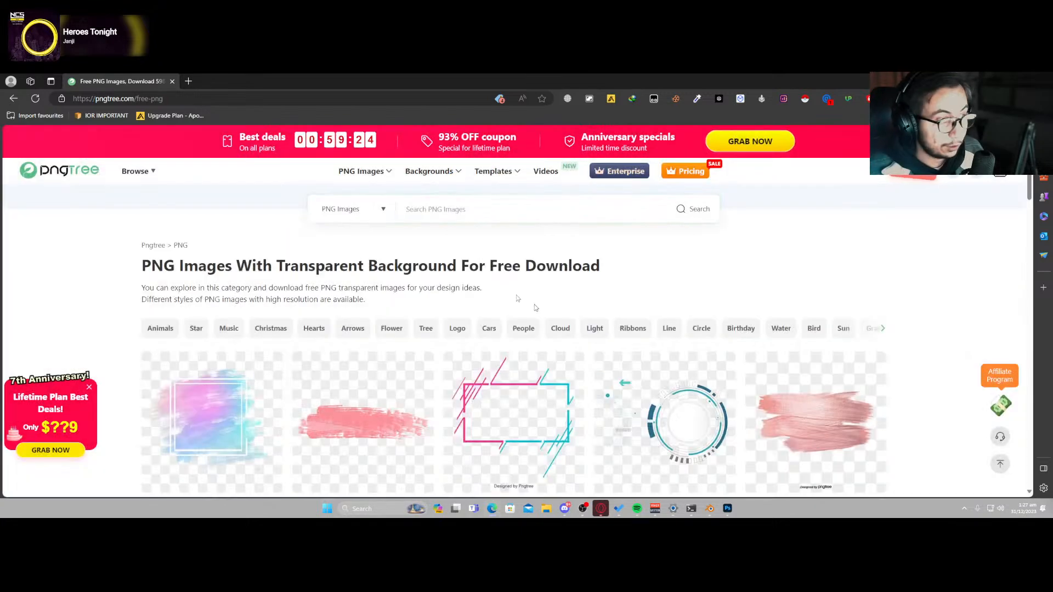
# - Search Pngtree's PNG images for "liquid wave"
pyautogui.click(469, 213)
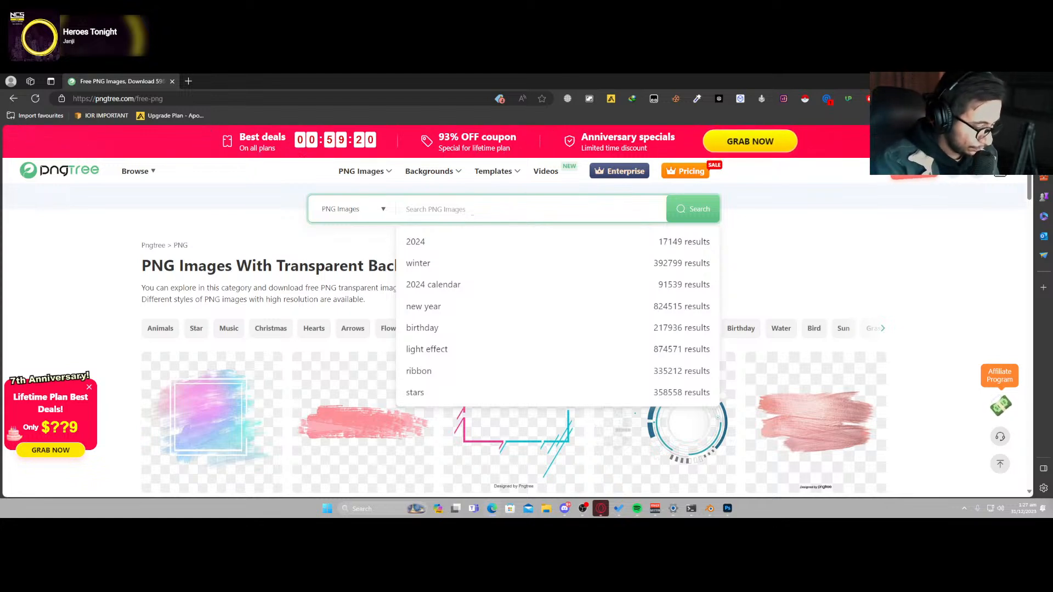
pyautogui.write('liquid')
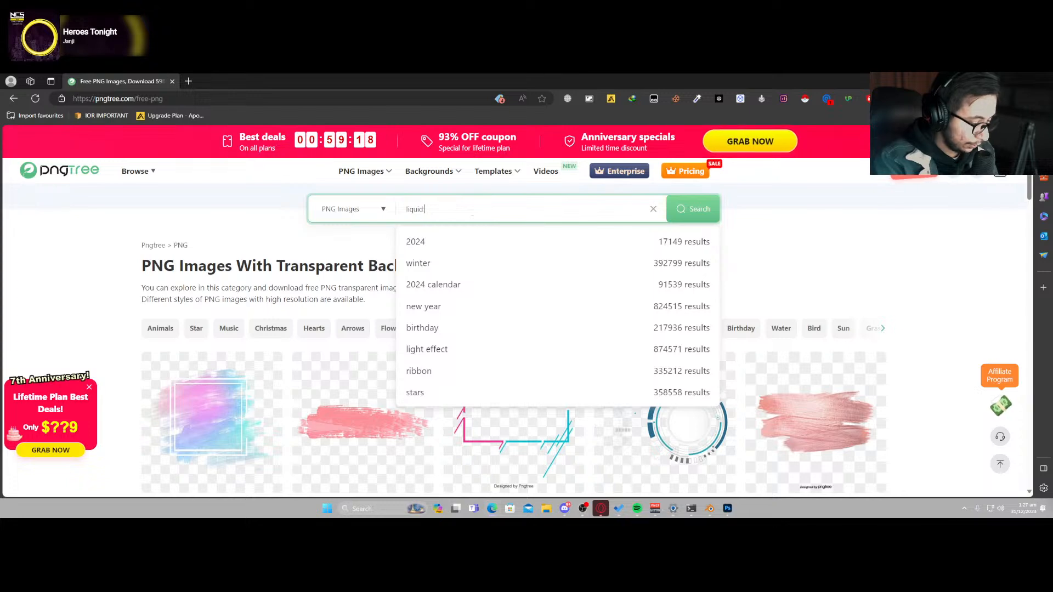
pyautogui.write(' wave')
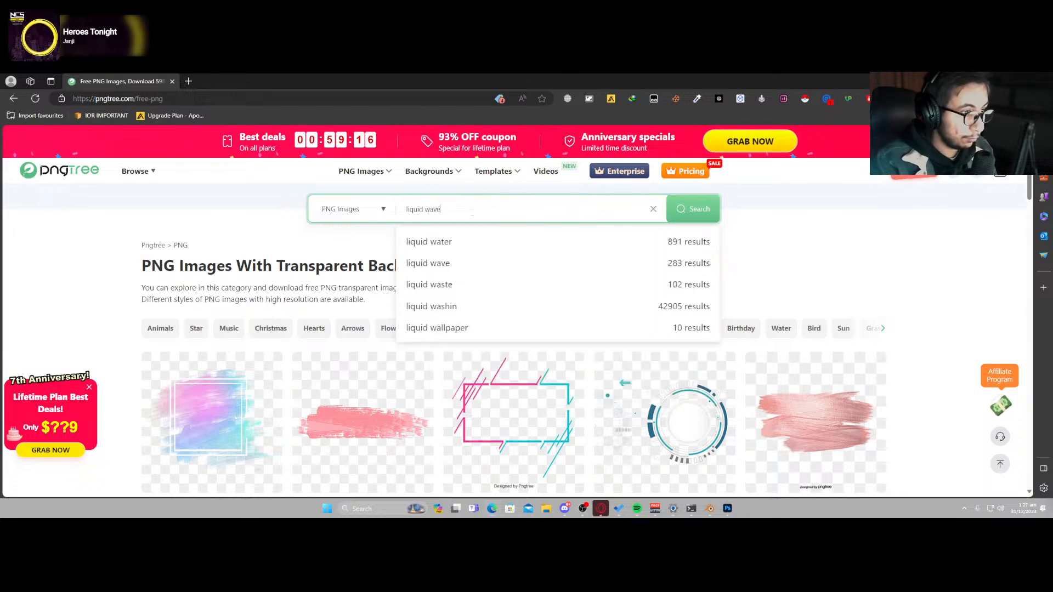
pyautogui.press('Return')
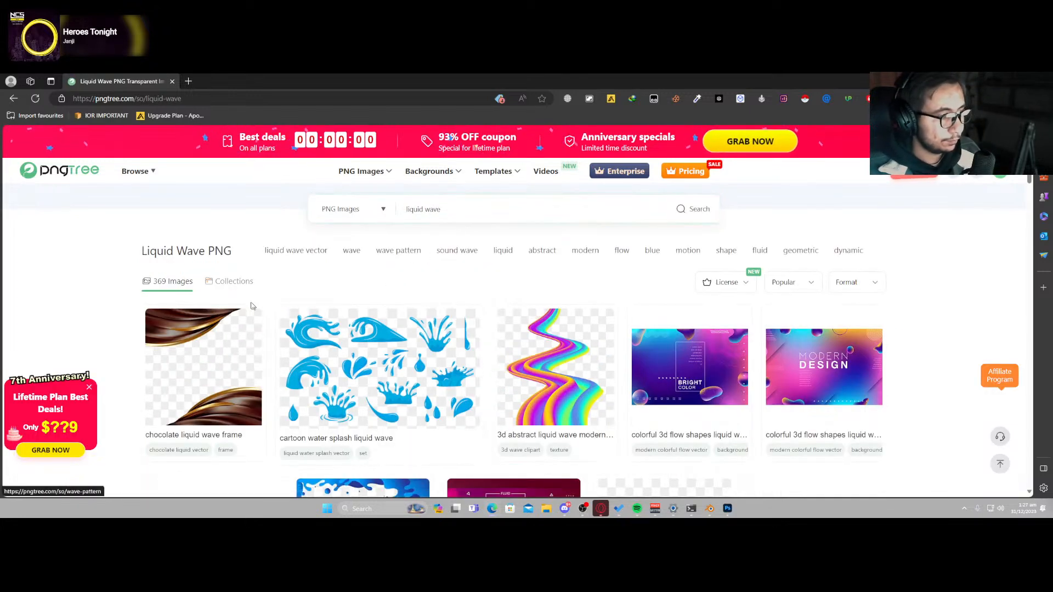
# - Open the "chocolate liquid wave frame" image and download it as a PNG with the free plan
pyautogui.scroll(-1, 166, 281)
pyautogui.scroll(-1, 166, 280)
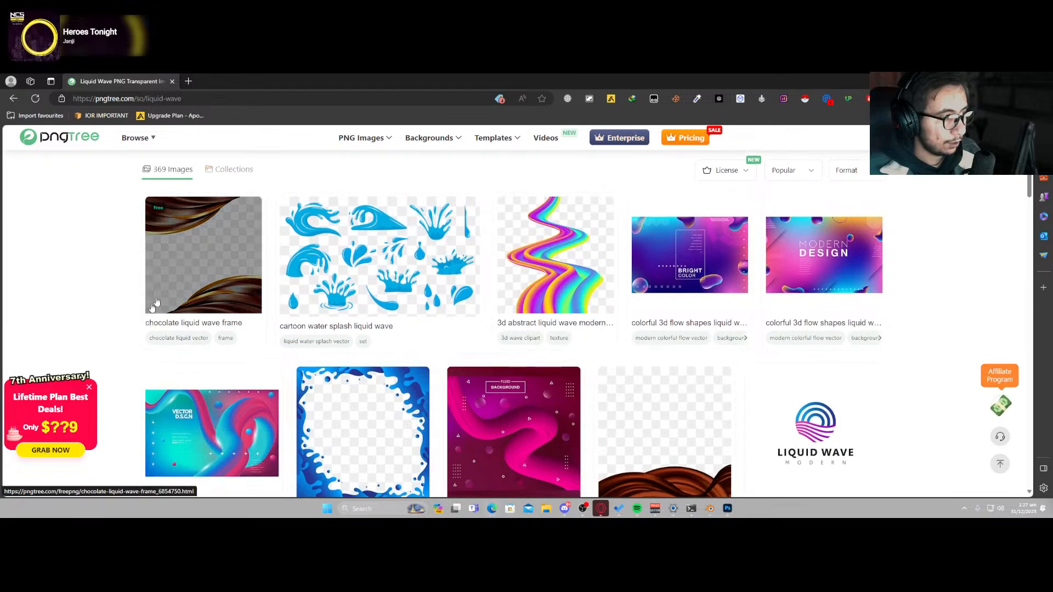
pyautogui.click(200, 266)
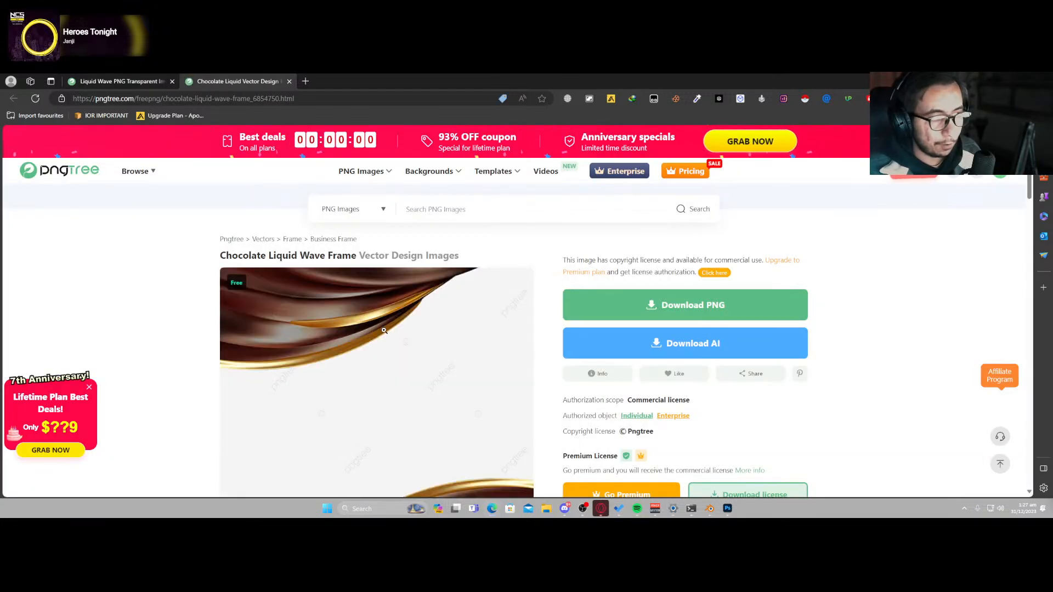
pyautogui.scroll(-1, 713, 303)
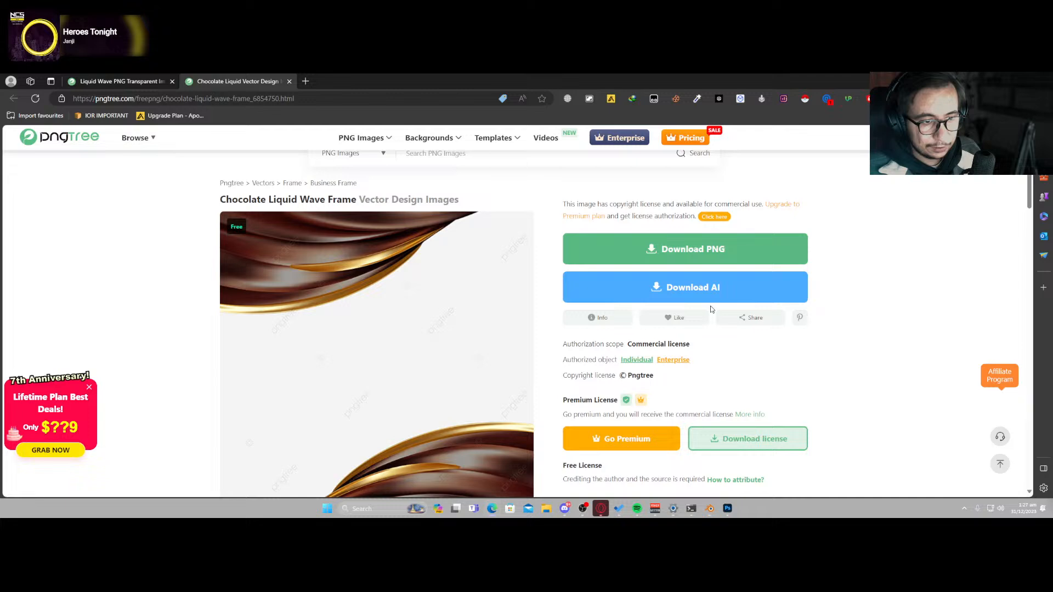
pyautogui.click(704, 258)
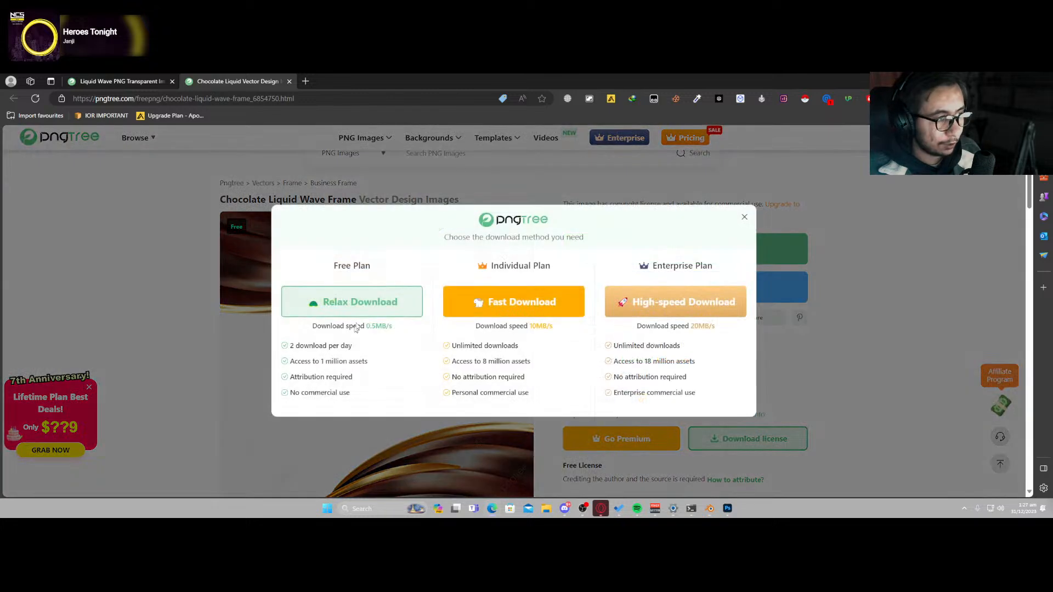
pyautogui.click(373, 303)
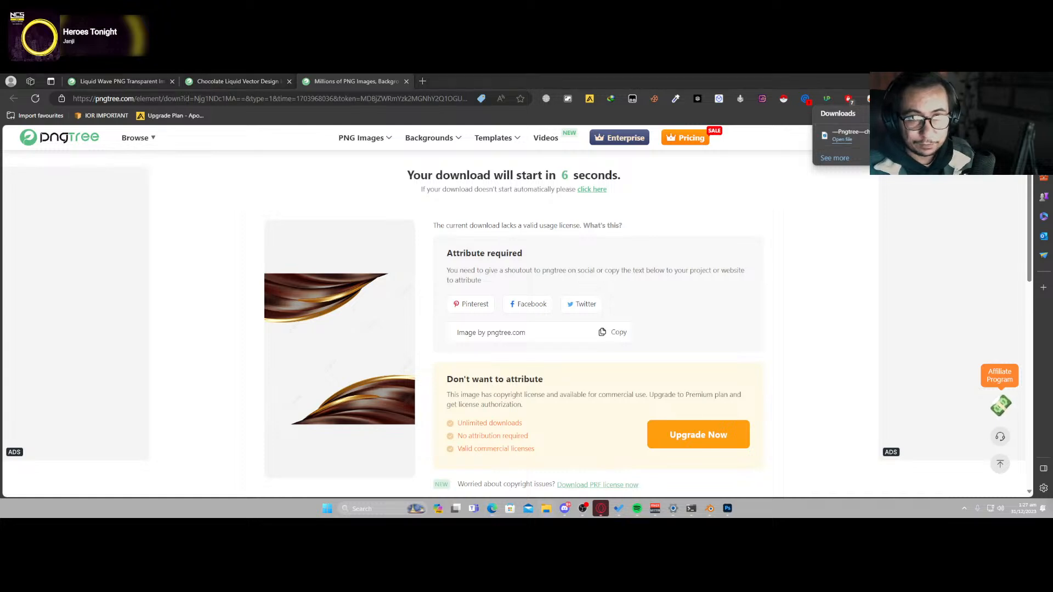
# - Place the downloaded chocolate wave PNG in the Photoshop document and stretch it vertically about its centre to the full canvas height, about 1703 px
pyautogui.hotkey('alt', 'Tab')
pyautogui.moveTo(394, 319); pyautogui.dragTo(535, 445)
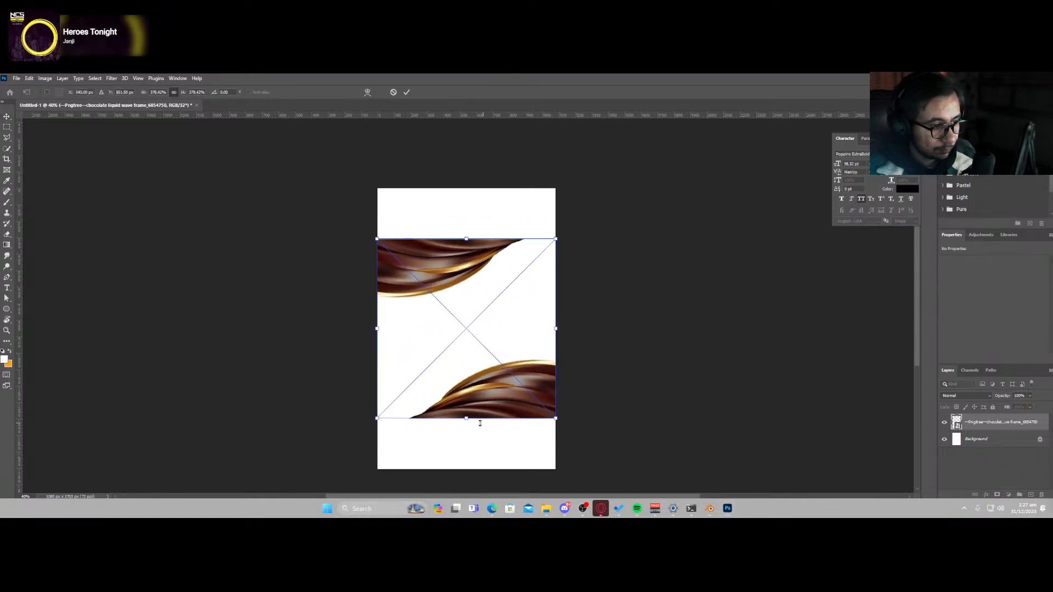
pyautogui.keyDown('alt'); pyautogui.moveTo(465, 420); pyautogui.dragTo(474, 473); pyautogui.keyUp('alt')
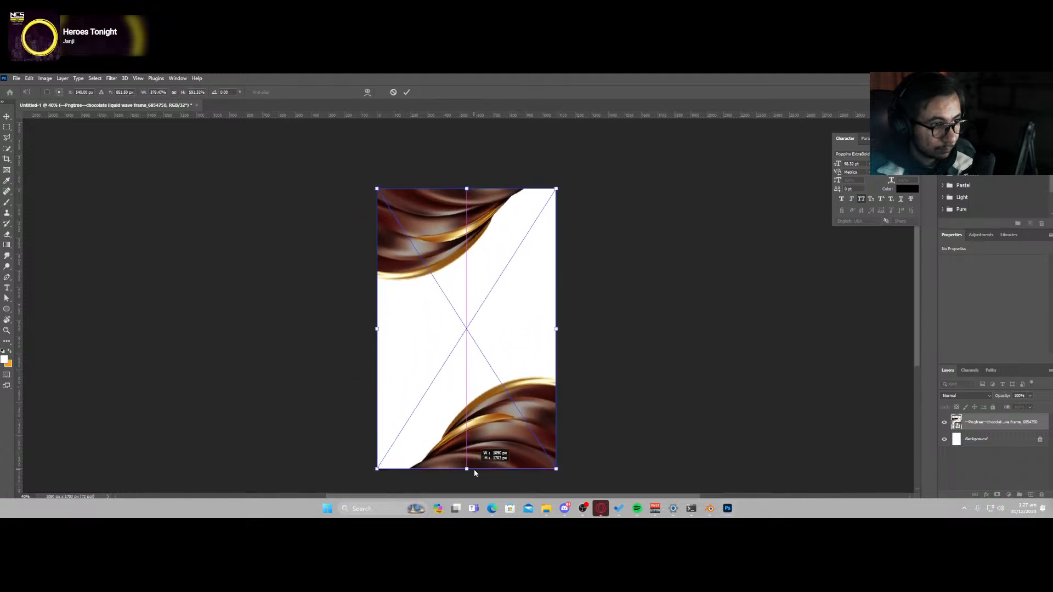
pyautogui.press('Return')
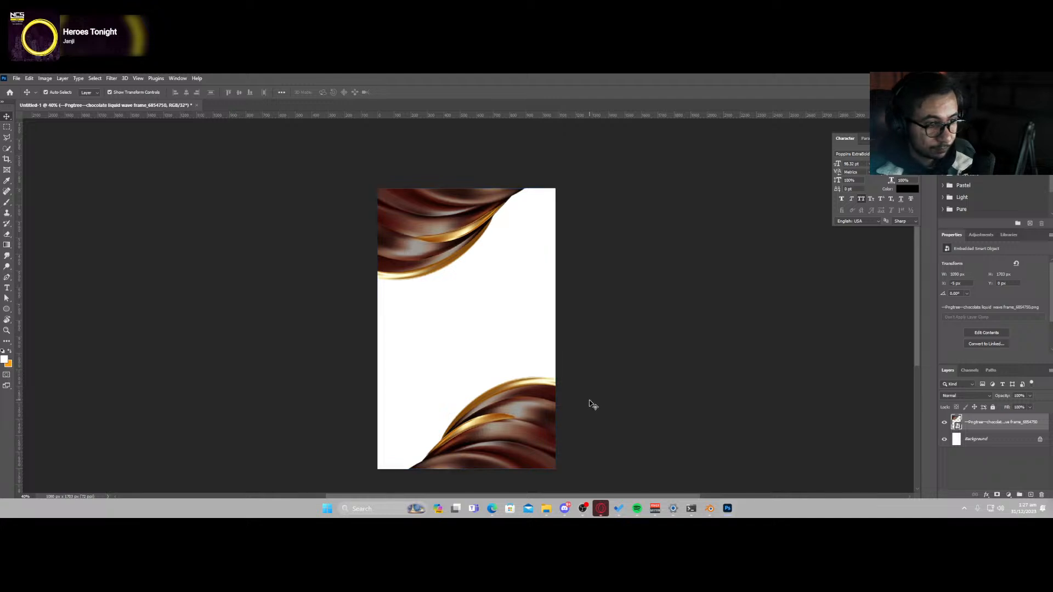
pyautogui.click(593, 404)
# - Paint the whole Background layer with a dark brown sampled from the chocolate wave, using the Brush tool
pyautogui.click(982, 442)
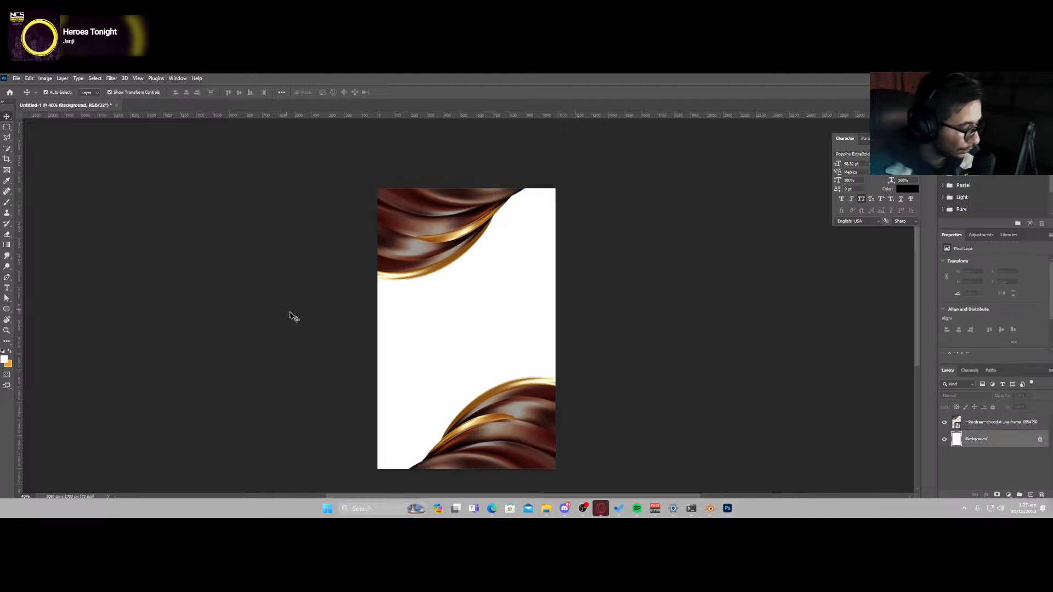
pyautogui.press('b')
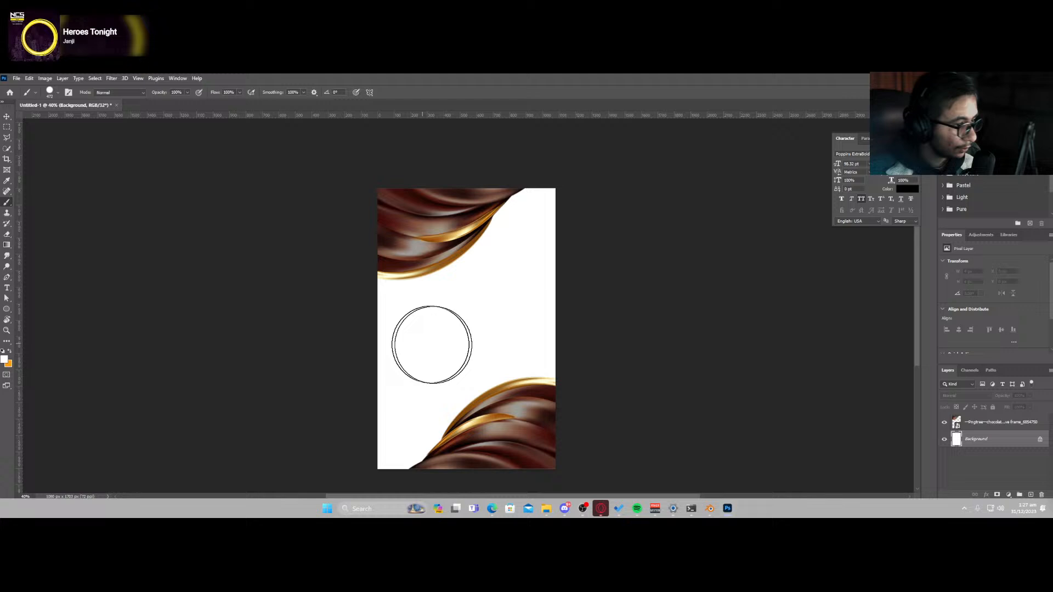
pyautogui.keyDown('alt'); pyautogui.click(398, 243); pyautogui.keyUp('alt')
pyautogui.moveTo(427, 301)
pyautogui.mouseDown()
pyautogui.moveTo(489, 277)
pyautogui.moveTo(402, 267)
pyautogui.moveTo(423, 275)
pyautogui.moveTo(399, 371)
pyautogui.moveTo(566, 292)
pyautogui.moveTo(241, 401)
pyautogui.moveTo(435, 458)
pyautogui.mouseUp()
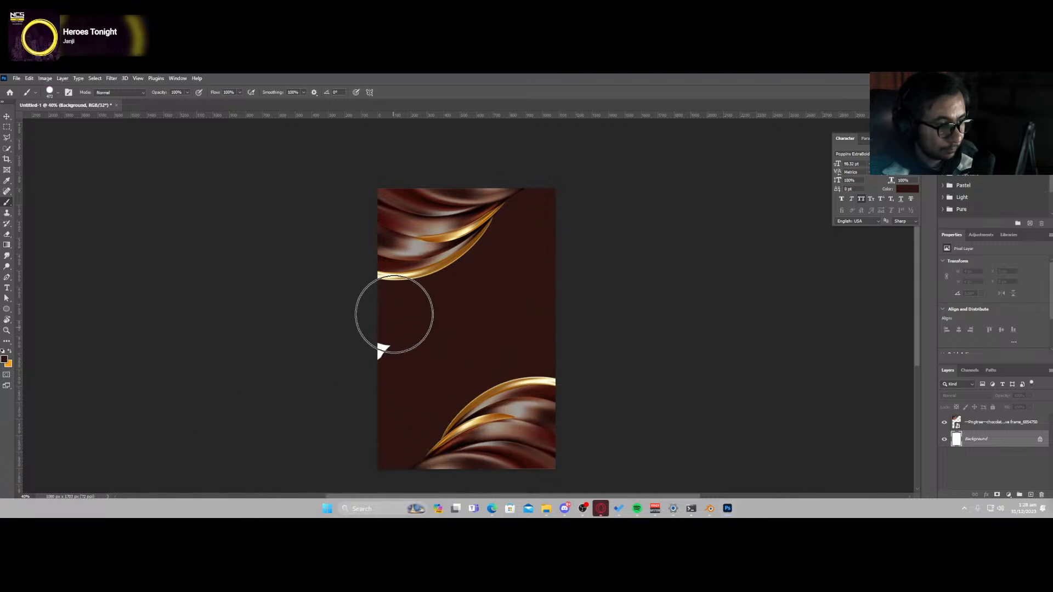
pyautogui.click(7, 117)
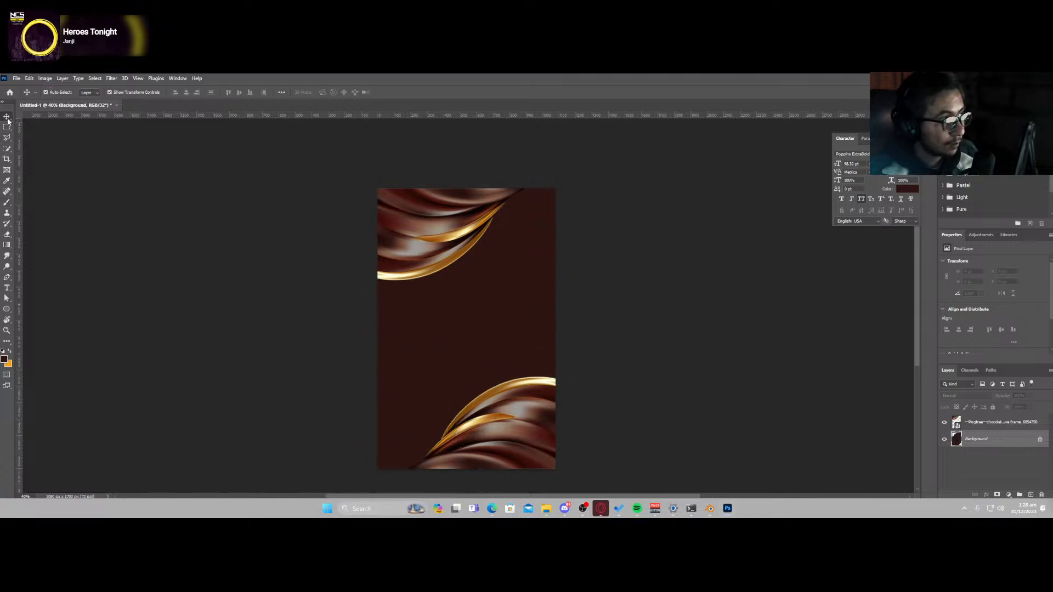
# - Start a text layer above the chocolate wave image and set its text colour to a bright golden yellow
pyautogui.click(458, 263)
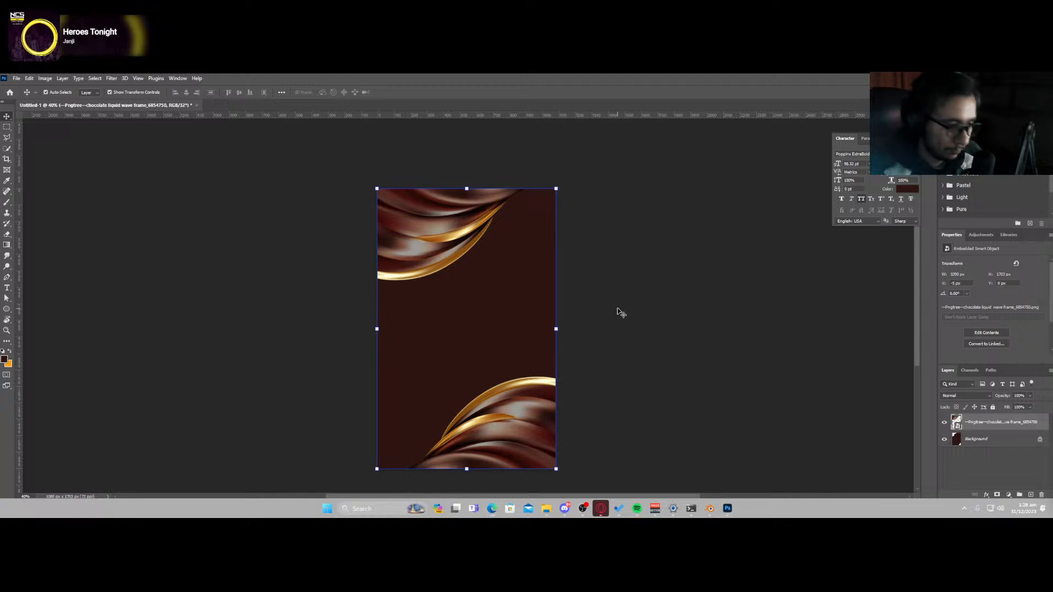
pyautogui.press('t')
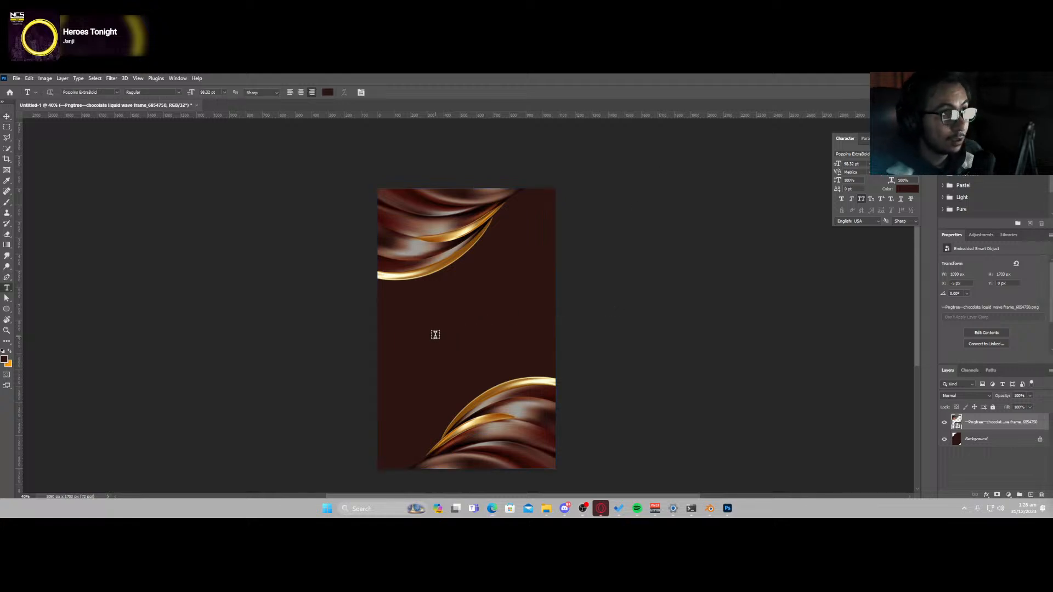
pyautogui.click(434, 335)
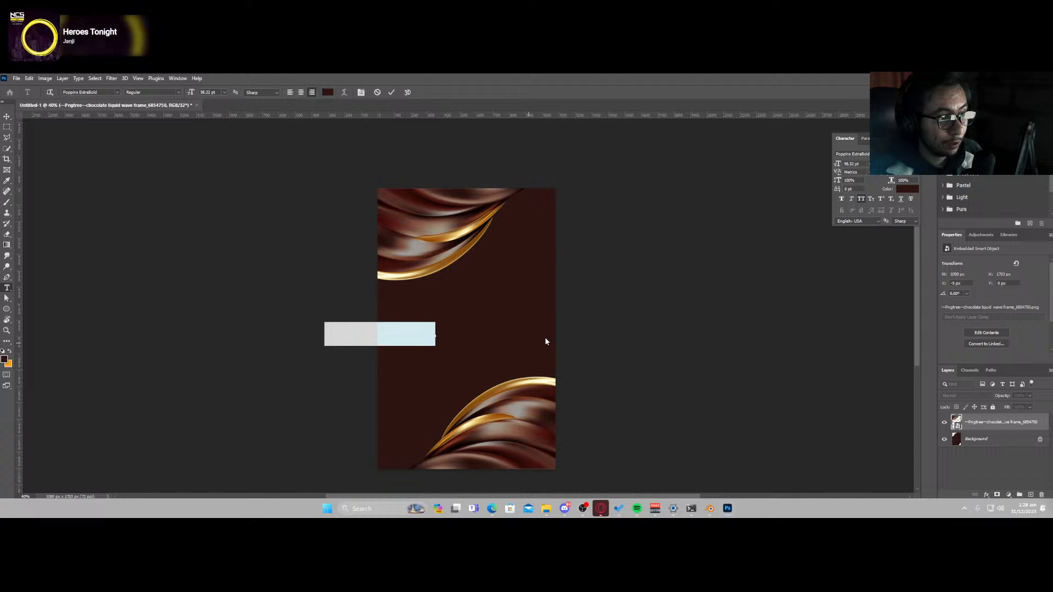
pyautogui.click(904, 188)
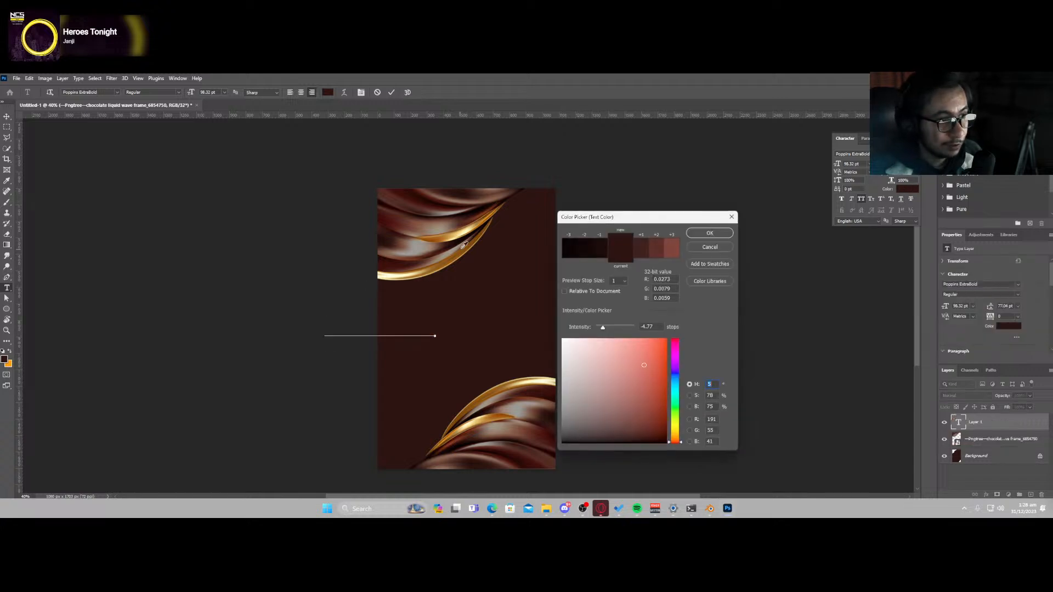
pyautogui.moveTo(470, 229); pyautogui.dragTo(467, 233)
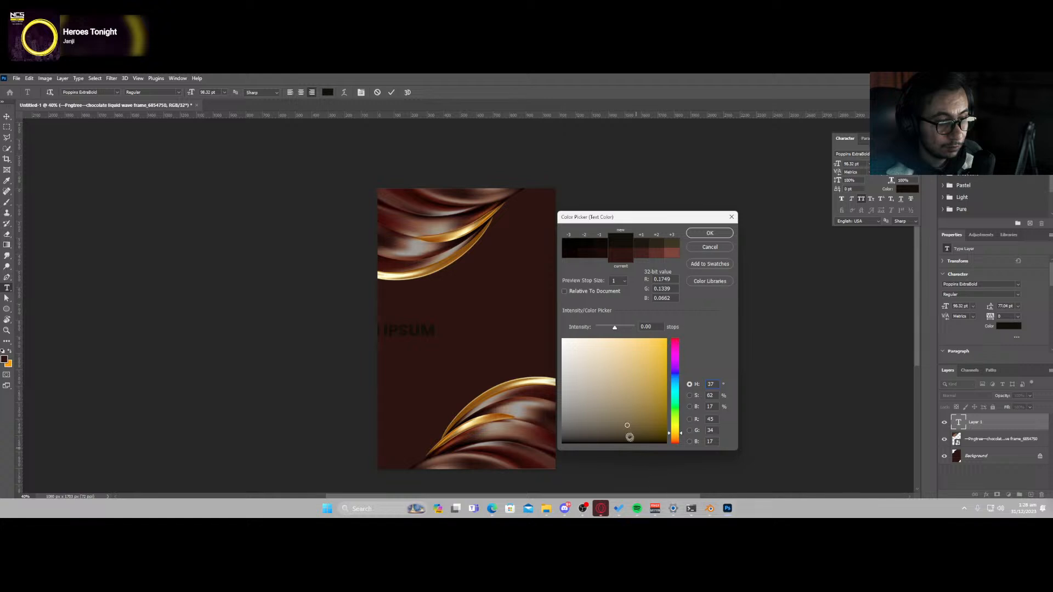
pyautogui.moveTo(634, 393); pyautogui.dragTo(650, 369)
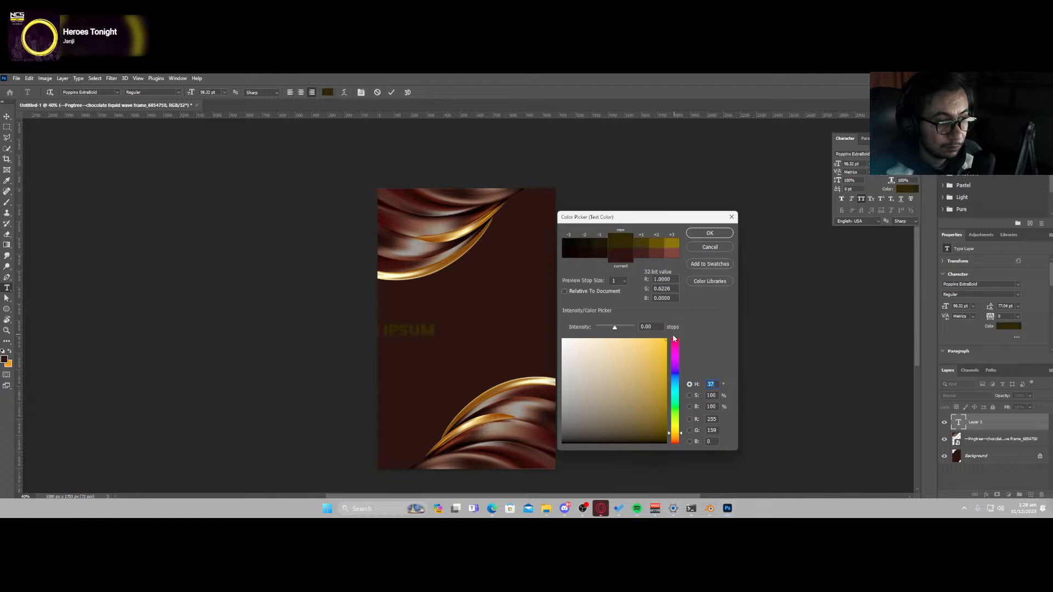
pyautogui.click(710, 234)
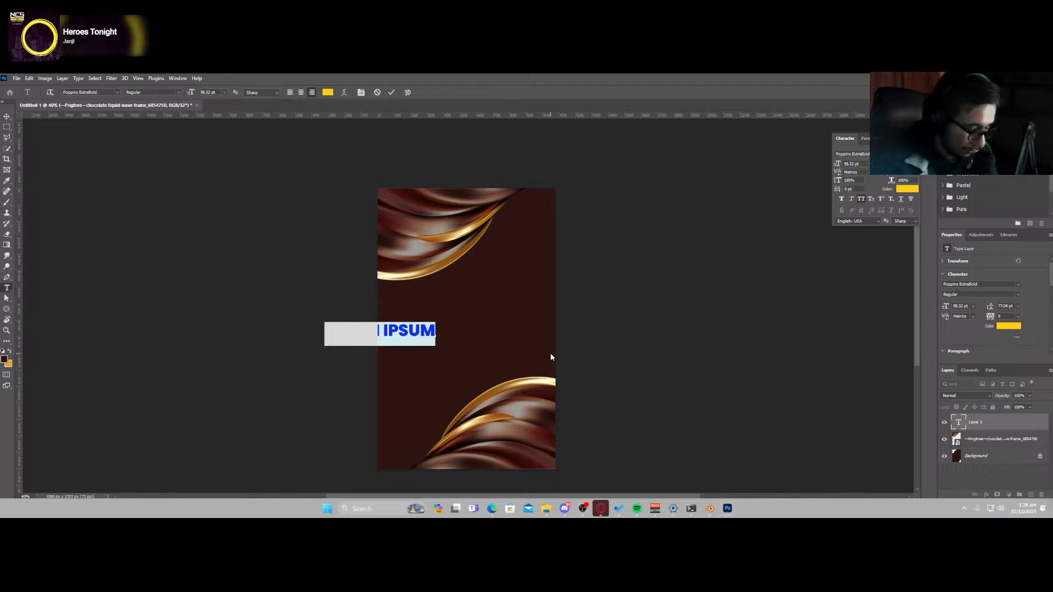
# - Enter "REAL CHOCOLATE" as the text and move it onto the middle of the canvas, adjusting its size to fit
pyautogui.write('REAL')
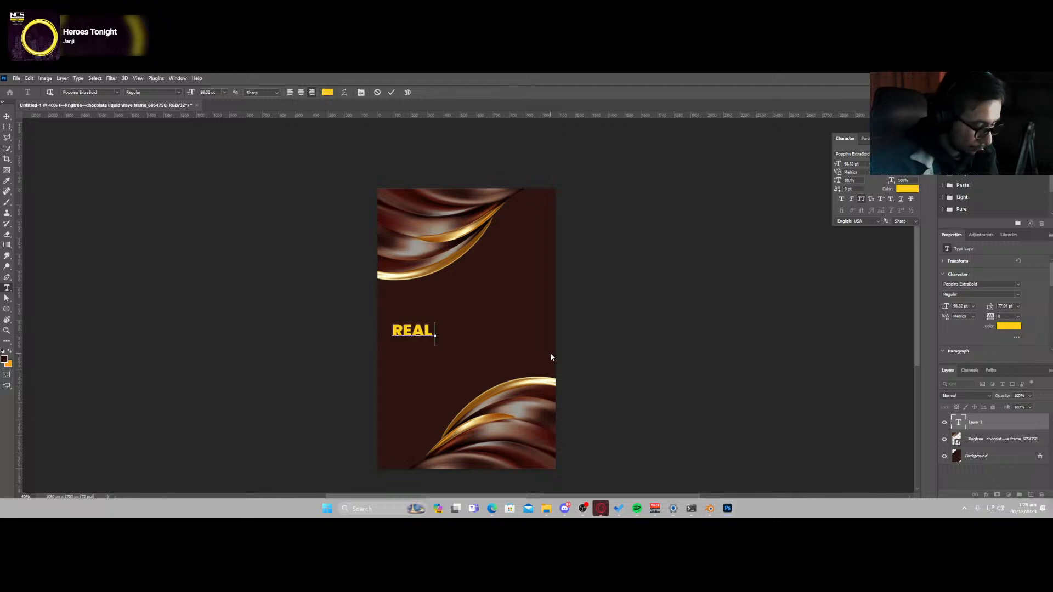
pyautogui.write(' CHOCOLA')
pyautogui.write('TE')
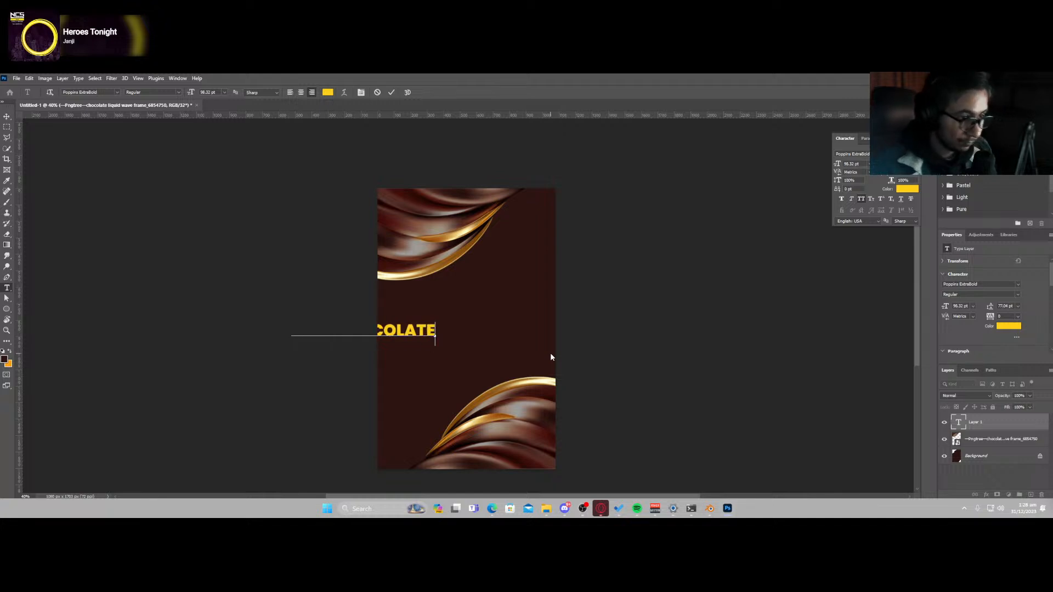
pyautogui.hotkey('ctrl', 'Return')
pyautogui.press('v')
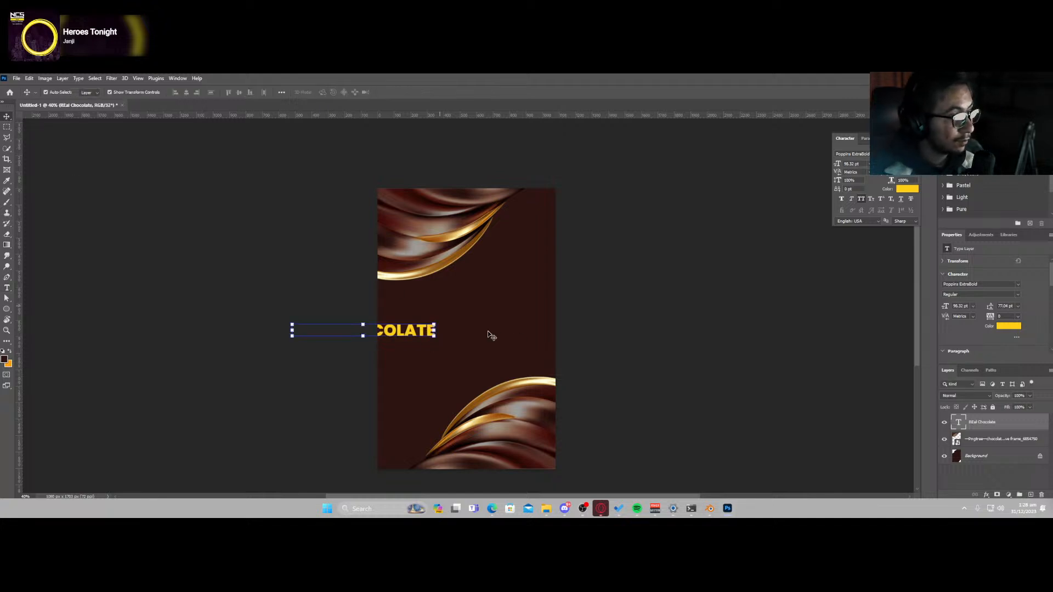
pyautogui.moveTo(427, 333); pyautogui.dragTo(501, 321)
pyautogui.moveTo(537, 319); pyautogui.dragTo(529, 331)
# - Set the title's font to Allura, turn off all caps, and correct the text to "Real Chocolate", centred on the canvas
pyautogui.click(873, 153)
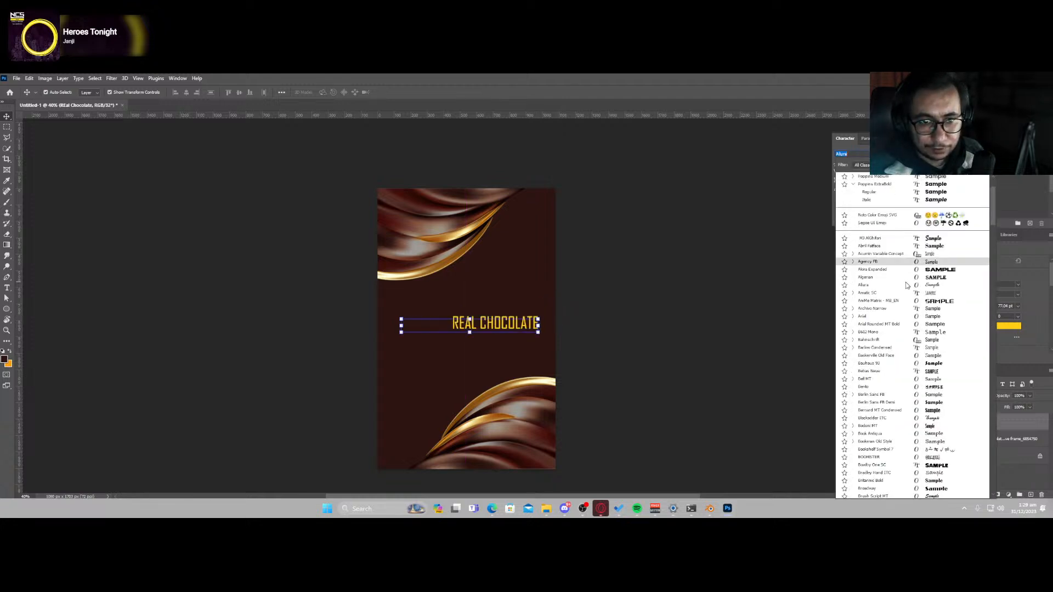
pyautogui.click(877, 286)
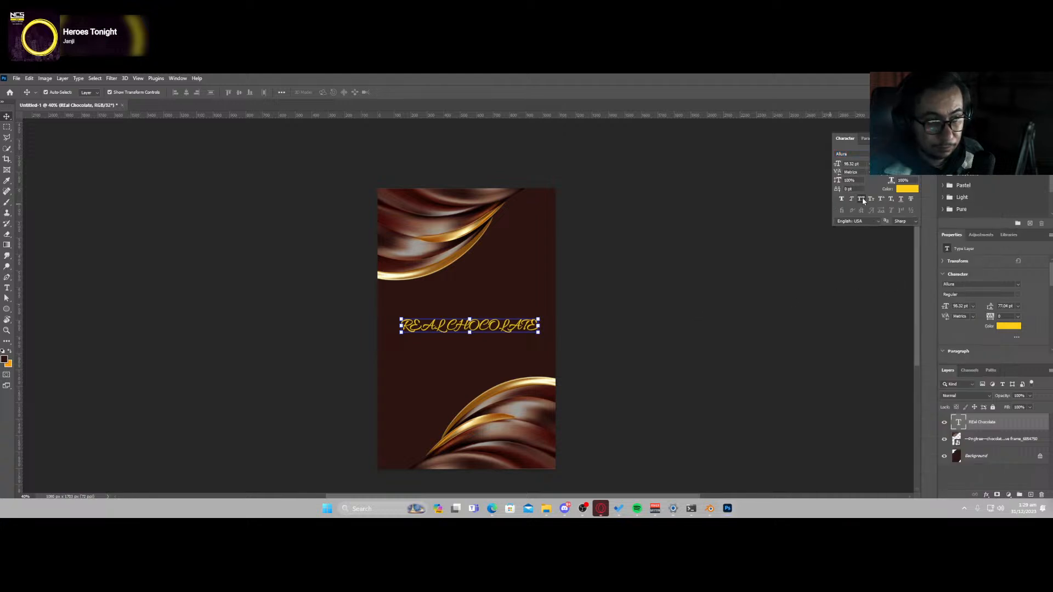
pyautogui.doubleClick(474, 328)
pyautogui.click(472, 328)
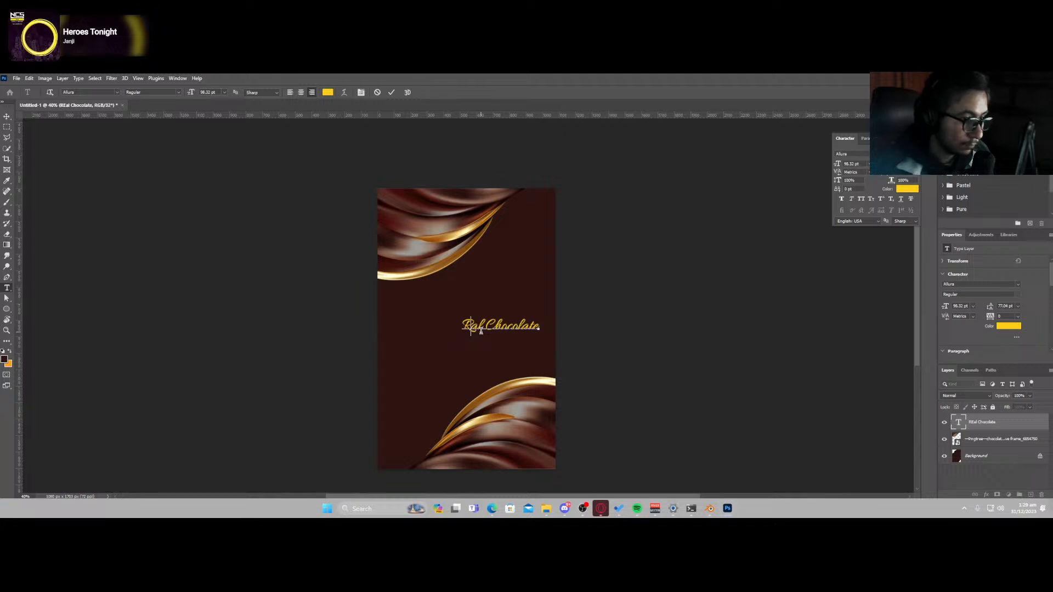
pyautogui.hotkey('ctrl', 'Return')
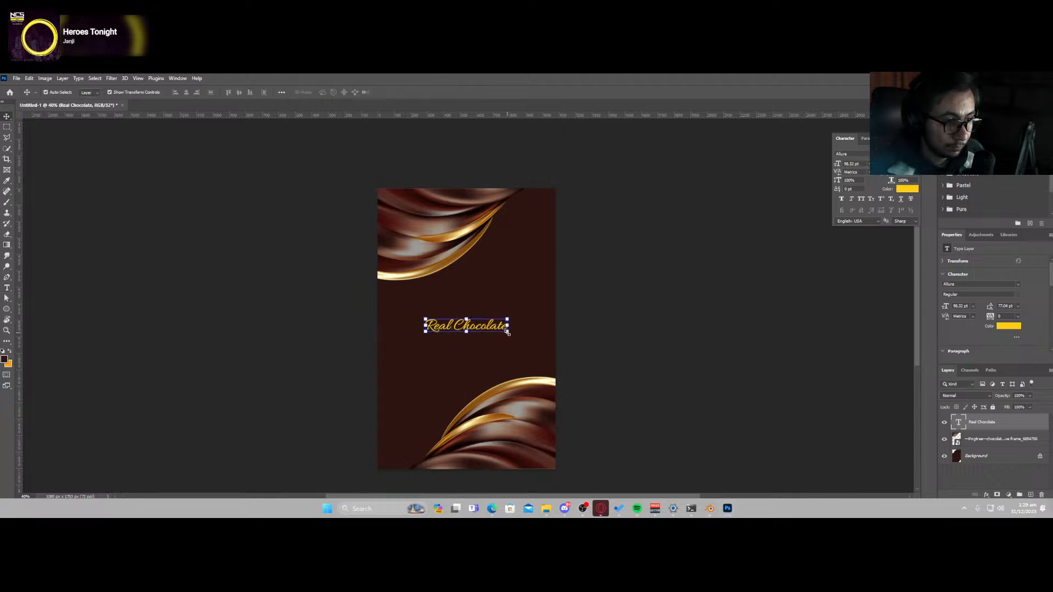
# - Enlarge the "Real Chocolate" title about its centre to nearly the canvas width, then duplicate its text layer
pyautogui.keyDown('alt'); pyautogui.moveTo(507, 332); pyautogui.dragTo(540, 365); pyautogui.keyUp('alt')
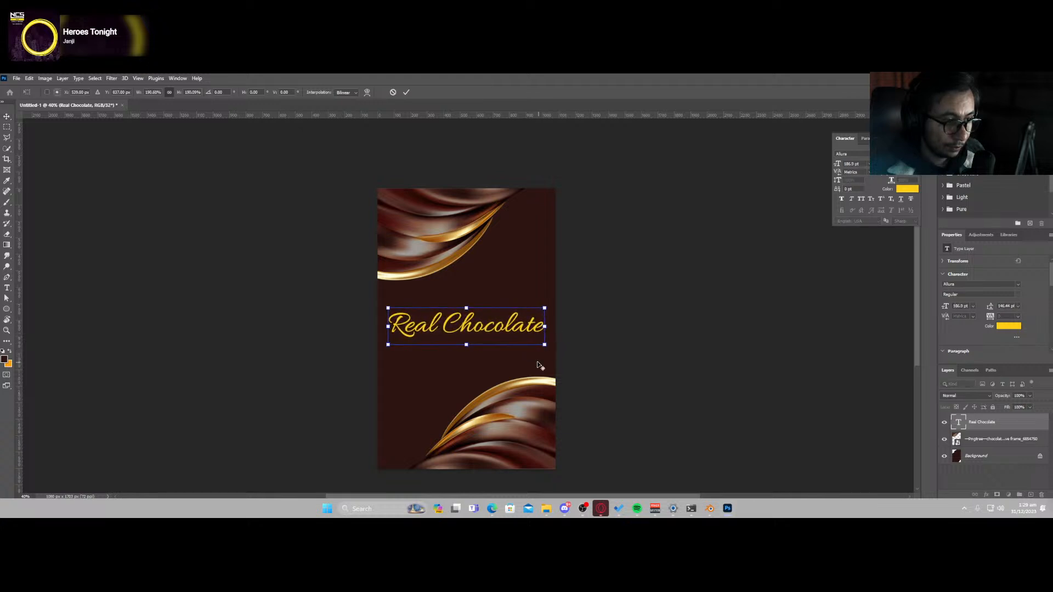
pyautogui.press('Return')
pyautogui.hotkey('ctrl', 'j')
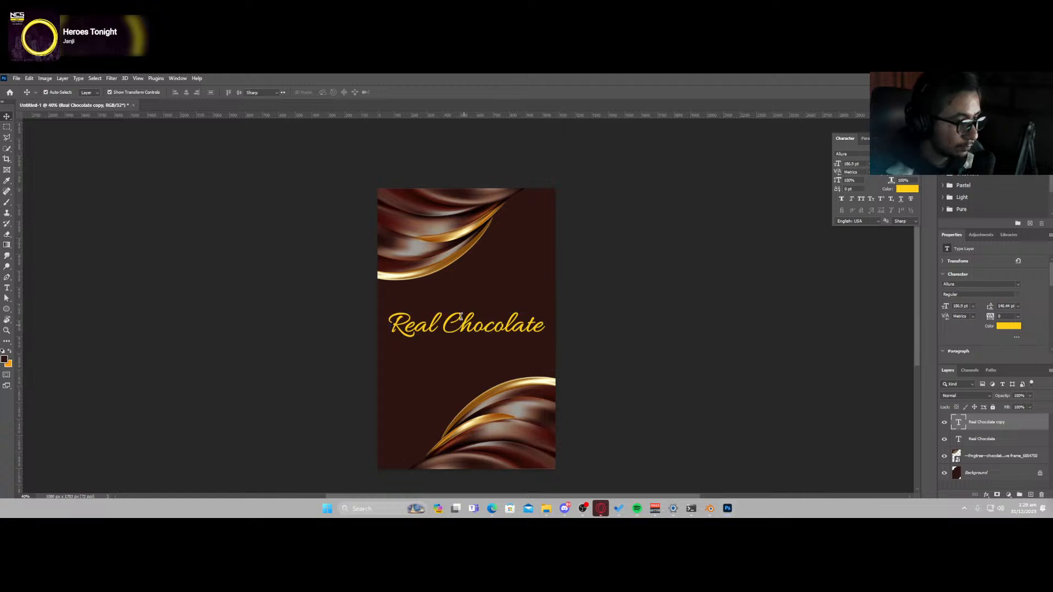
# - Split the title into two text layers, leaving only "Real" in the duplicate and only "Chocolate" in the original
pyautogui.press('t')
pyautogui.moveTo(442, 328); pyautogui.dragTo(629, 331)
pyautogui.press('BackSpace')
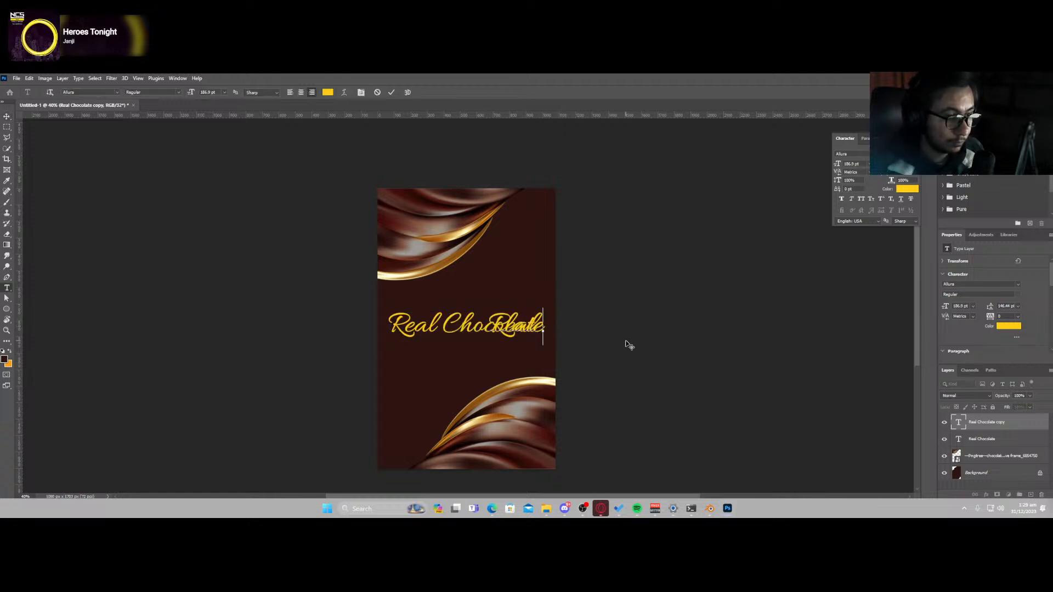
pyautogui.click(981, 442)
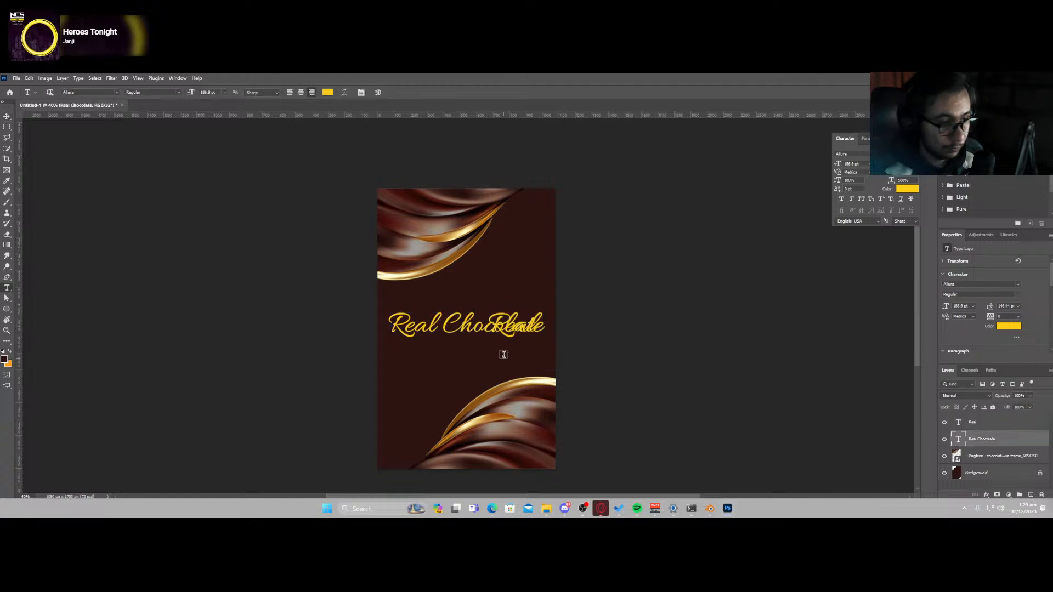
pyautogui.moveTo(431, 326); pyautogui.dragTo(339, 329)
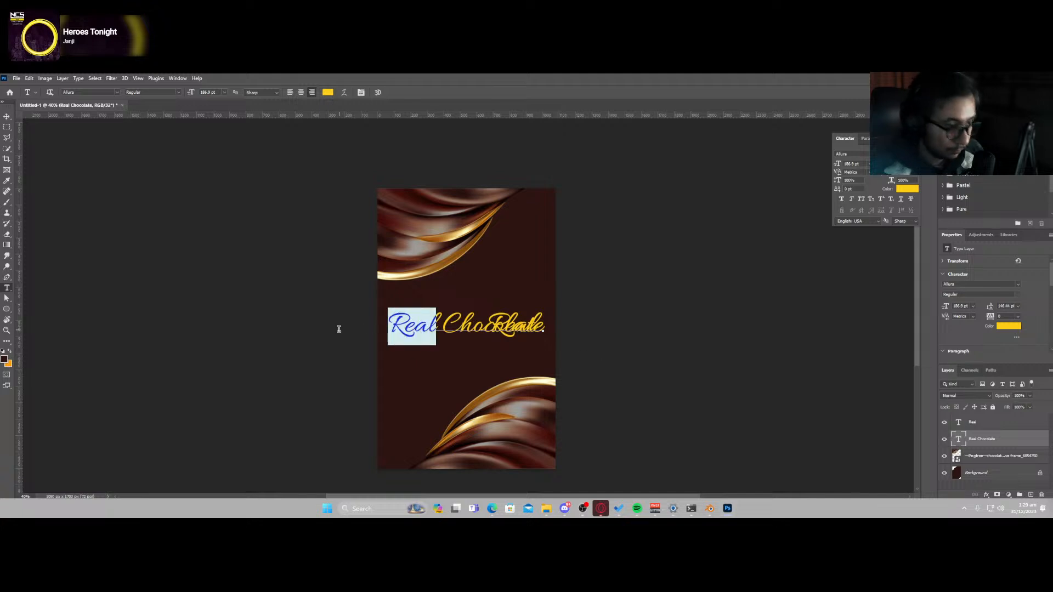
pyautogui.press('BackSpace')
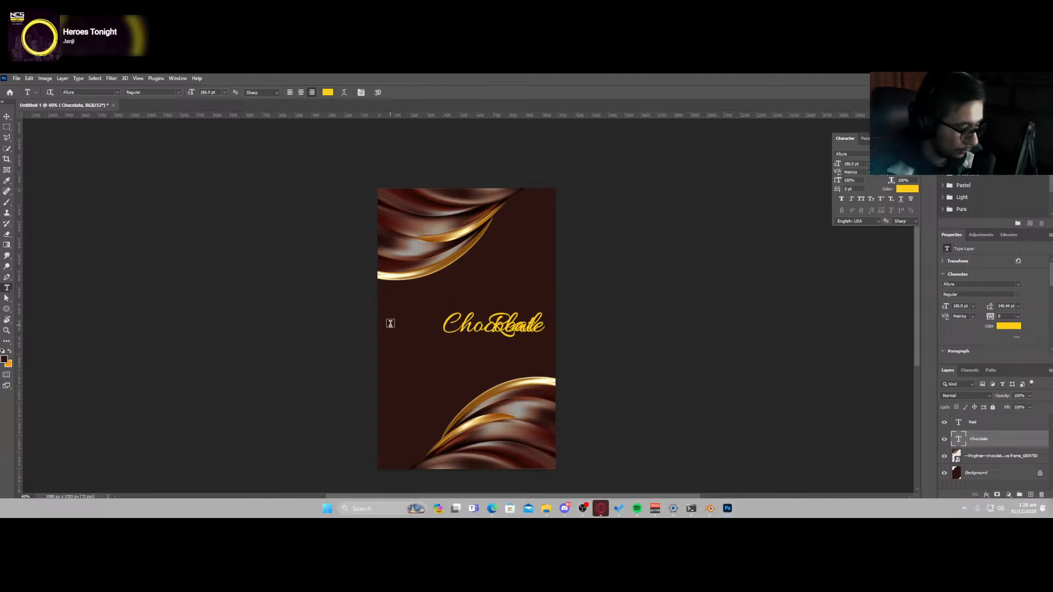
# - Move the word "Real" above the start of "Chocolate" and enlarge it to about 344 pt
pyautogui.press('v')
pyautogui.click(507, 319)
pyautogui.press('t')
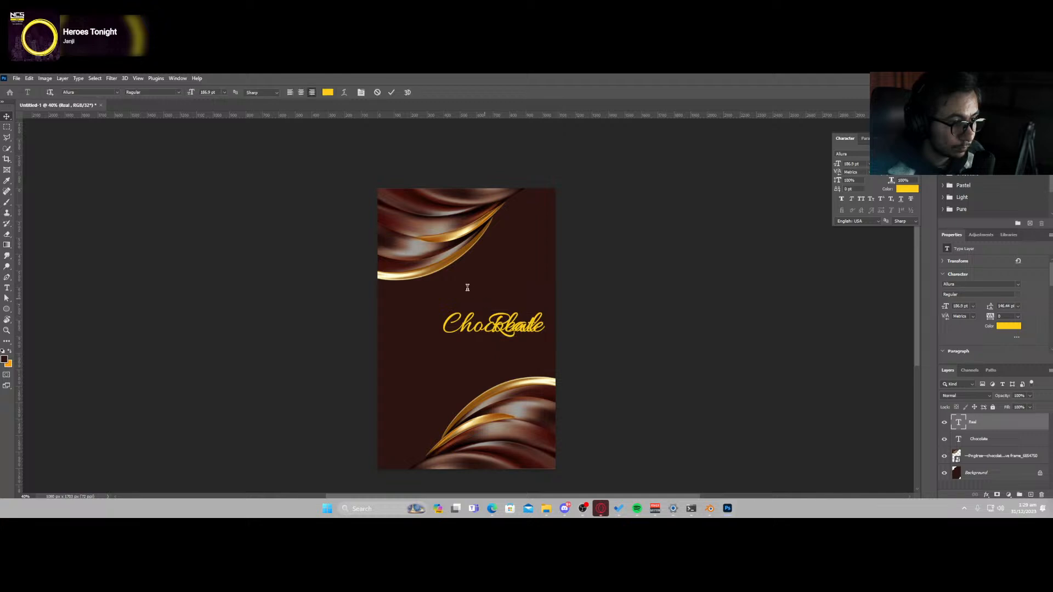
pyautogui.press('Return')
pyautogui.press('Escape')
pyautogui.press('v')
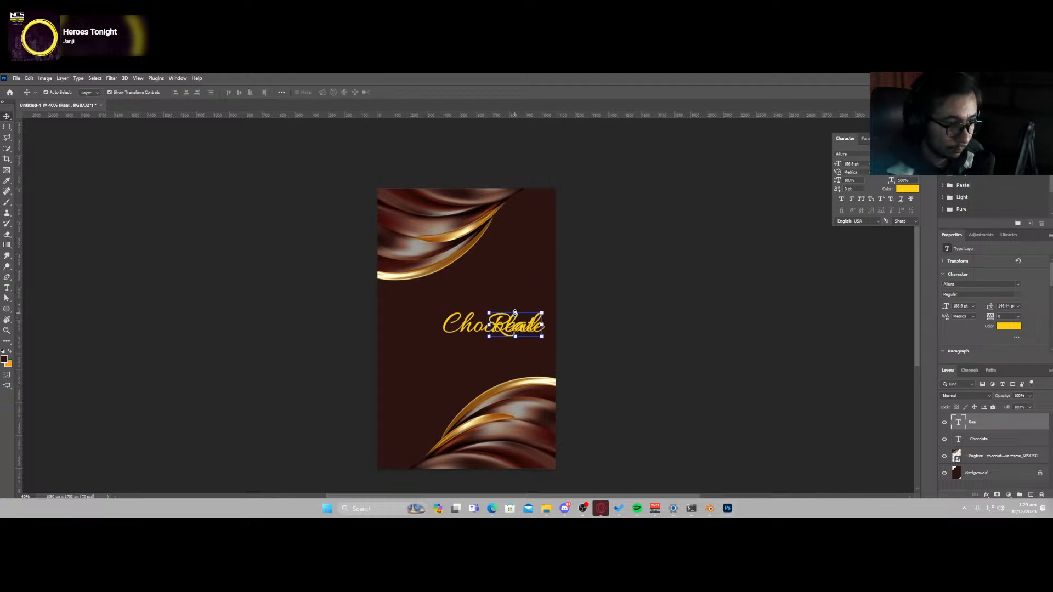
pyautogui.moveTo(505, 326); pyautogui.dragTo(429, 301)
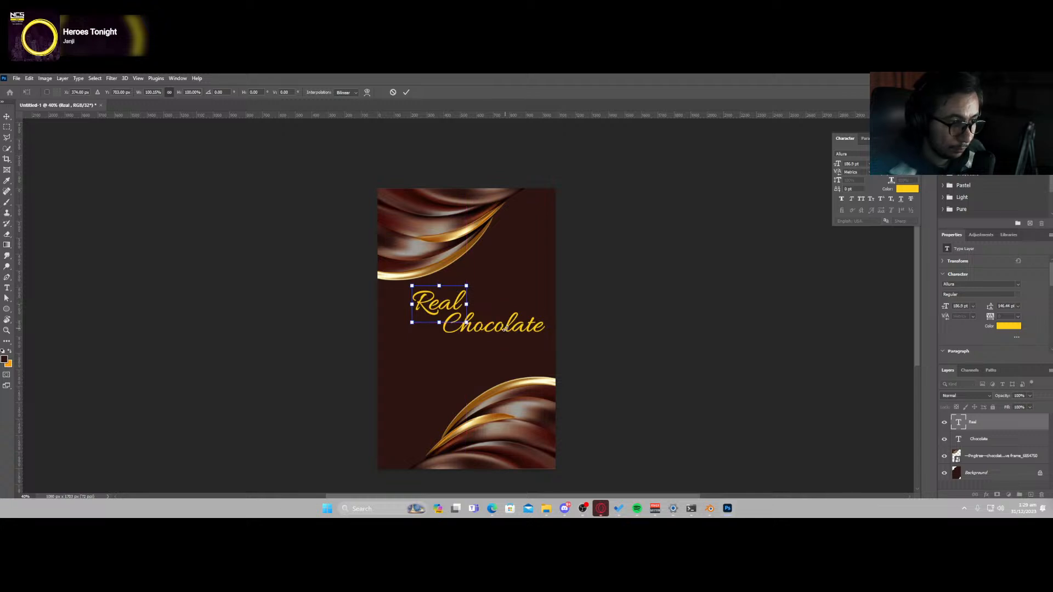
pyautogui.press('Return')
pyautogui.moveTo(466, 289)
pyautogui.mouseDown()
pyautogui.moveTo(515, 267)
pyautogui.moveTo(474, 296)
pyautogui.mouseUp()
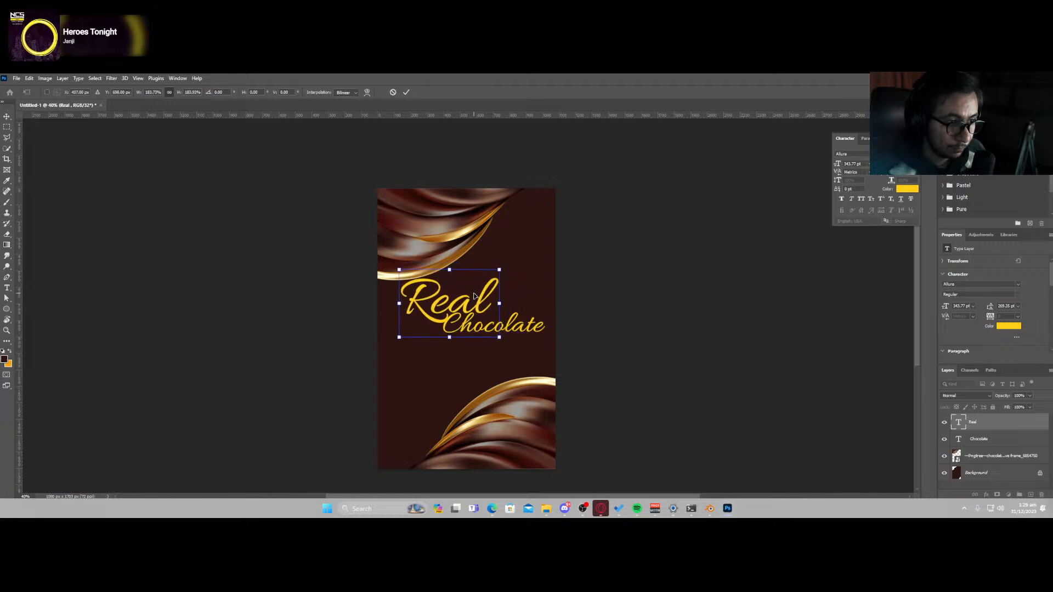
pyautogui.press('Return')
# - Select both title words and move them together slightly left and down, centring them between the chocolate waves
pyautogui.keyDown('alt'); pyautogui.scroll(2, 540, 327); pyautogui.keyUp('alt')
pyautogui.keyDown('shift'); pyautogui.click(529, 338); pyautogui.keyUp('shift')
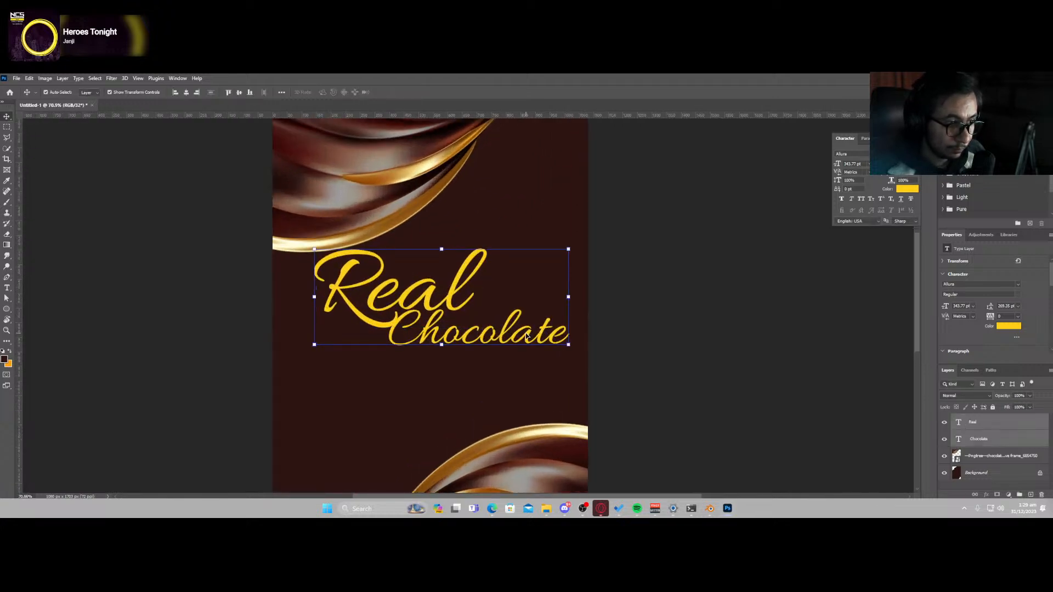
pyautogui.moveTo(529, 338)
pyautogui.mouseDown()
pyautogui.moveTo(515, 365)
pyautogui.moveTo(515, 345)
pyautogui.mouseUp()
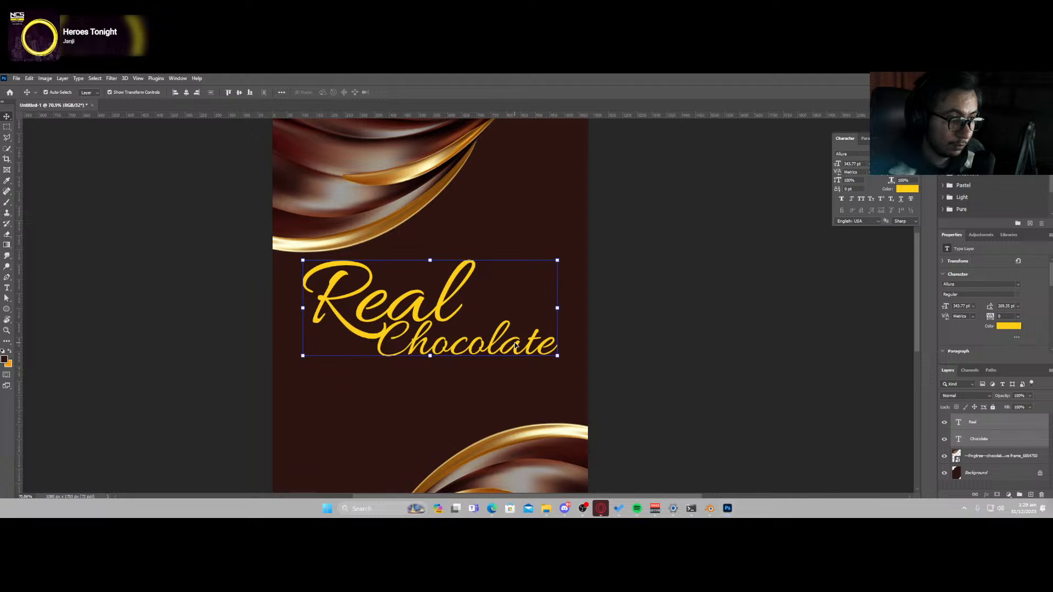
# - Stretch the chocolate wave image vertically about its centre so it extends past the canvas's upper and lower edges
pyautogui.keyDown('alt'); pyautogui.scroll(-4, 515, 345); pyautogui.keyUp('alt')
pyautogui.moveTo(428, 246); pyautogui.dragTo(430, 265)
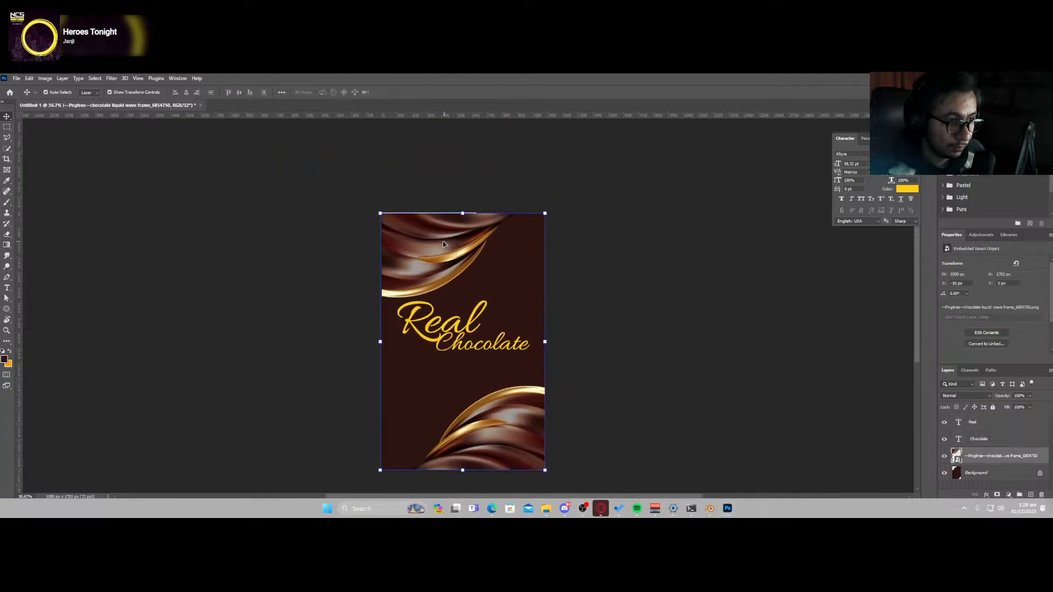
pyautogui.keyDown('alt'); pyautogui.moveTo(463, 214); pyautogui.dragTo(463, 201); pyautogui.keyUp('alt')
pyautogui.moveTo(443, 242); pyautogui.dragTo(443, 243)
pyautogui.press('Return')
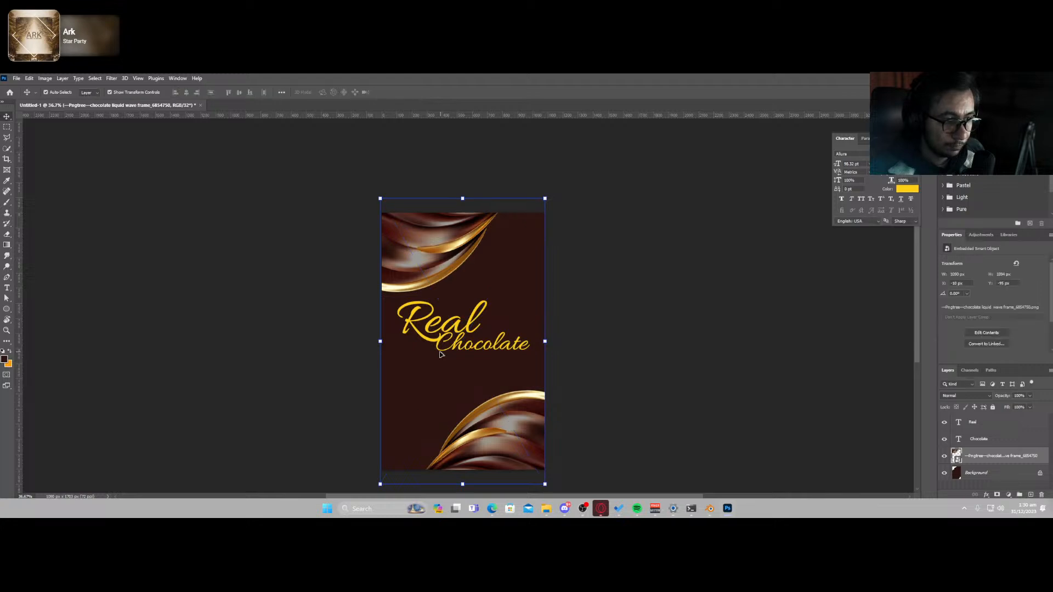
pyautogui.click(643, 365)
pyautogui.keyDown('alt'); pyautogui.scroll(3, 462, 394); pyautogui.keyUp('alt')
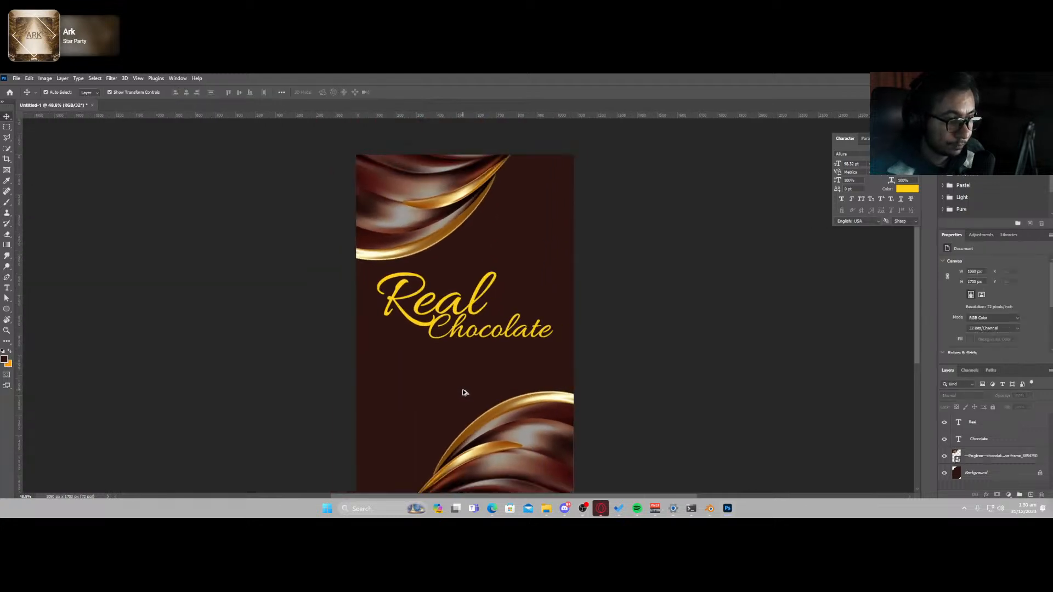
pyautogui.keyDown('alt'); pyautogui.scroll(-3, 562, 368); pyautogui.keyUp('alt')
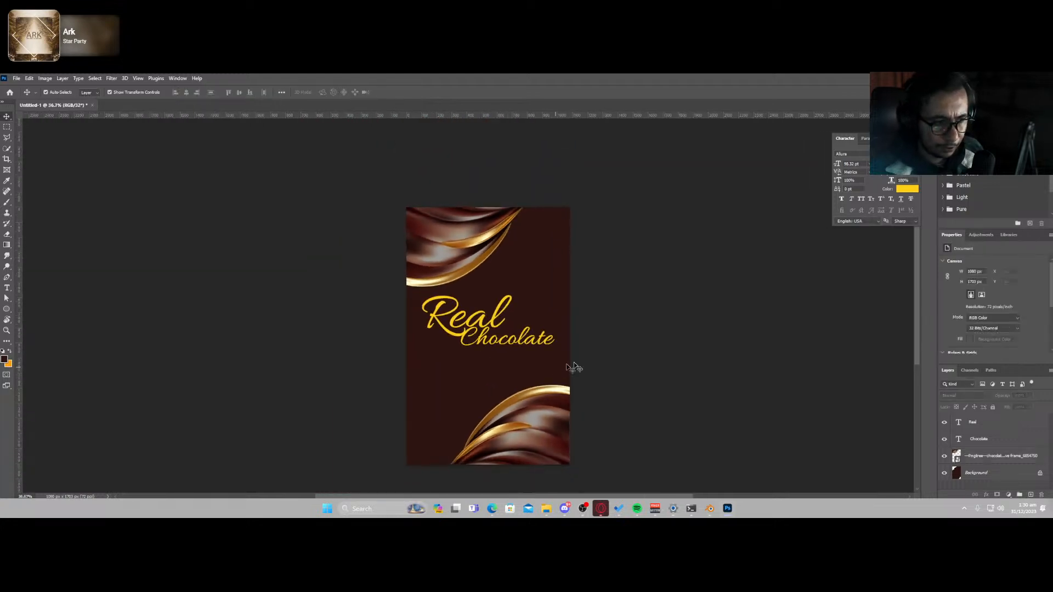
# - Export the artwork at 1080 x 1703 px as a PNG named "Label" in the Chocolate folder
pyautogui.hotkey('ctrl', 'alt', 'shift', 'w')
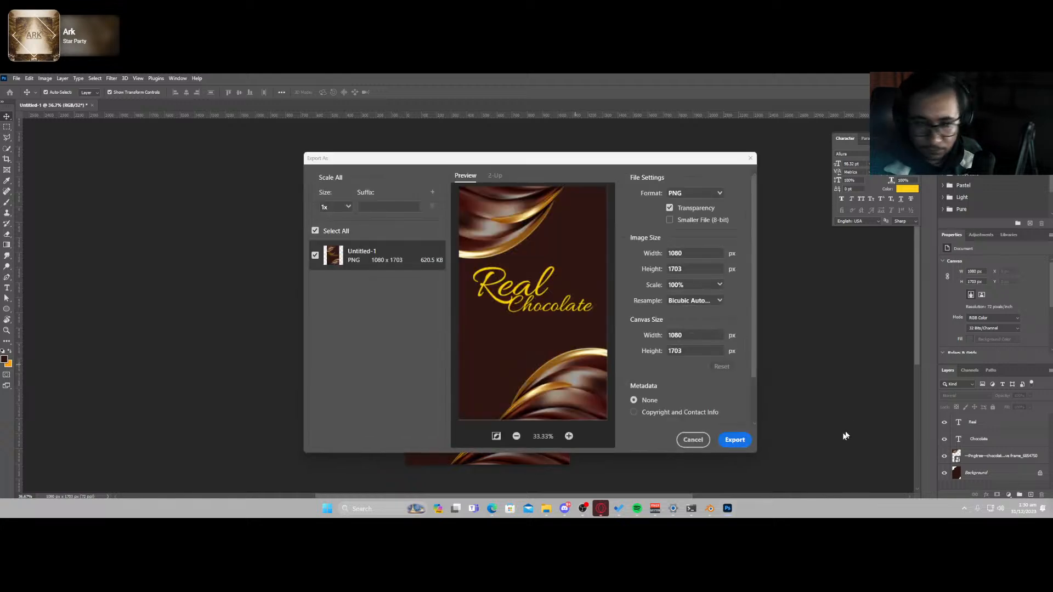
pyautogui.click(734, 439)
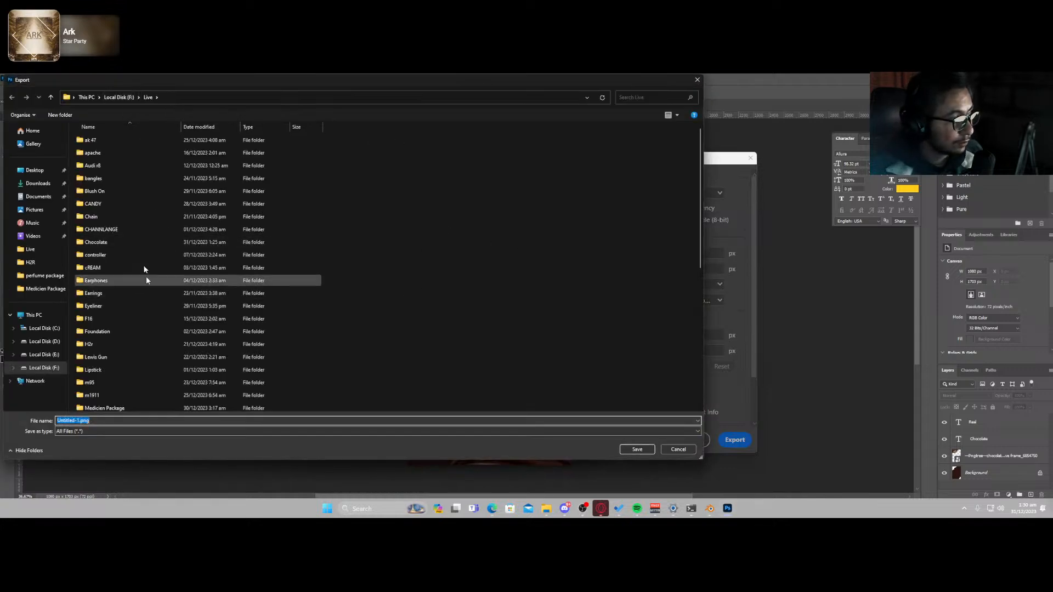
pyautogui.click(123, 229)
pyautogui.click(119, 244)
pyautogui.doubleClick(120, 242)
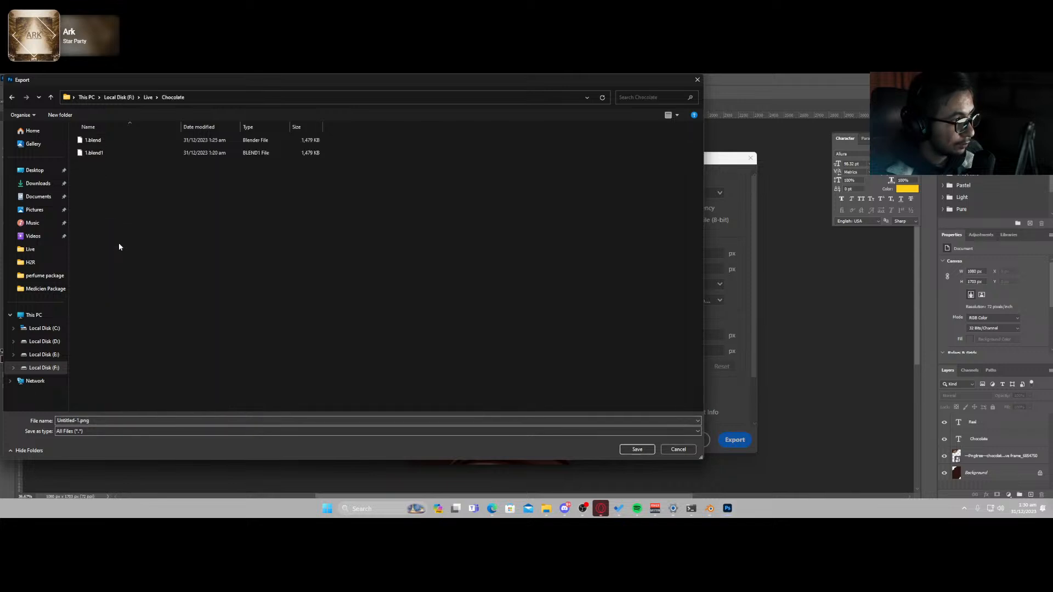
pyautogui.click(142, 421)
pyautogui.write('label')
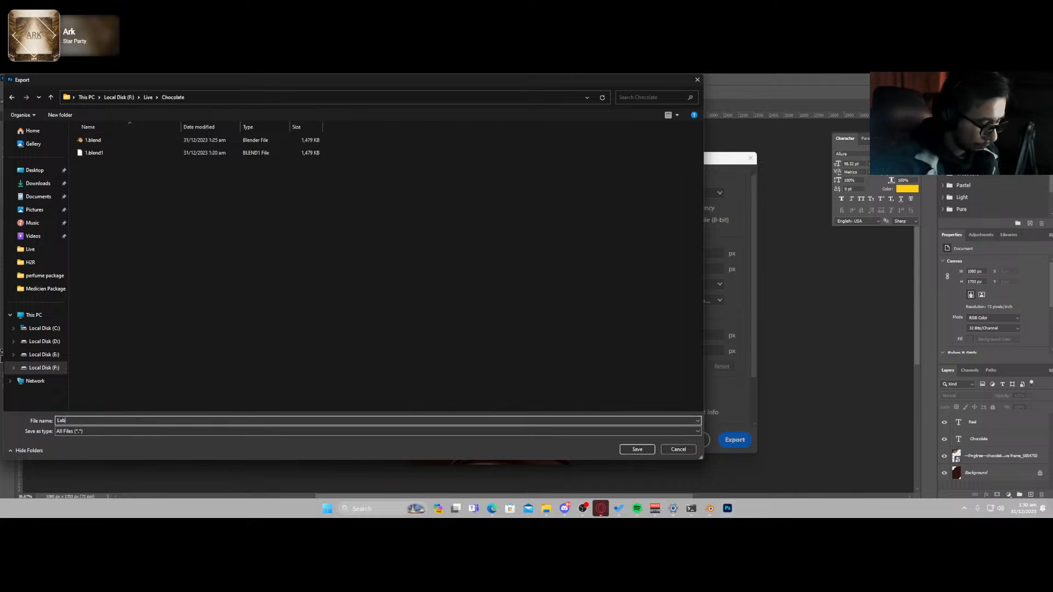
pyautogui.press('Return')
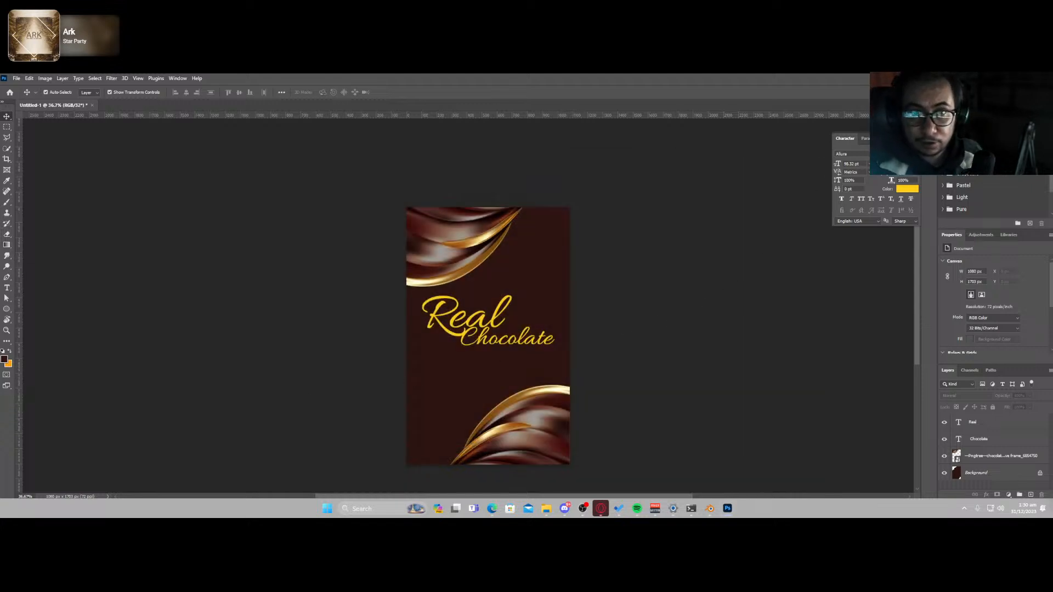
# - Switch to Blender and show the chocolate package scene in rendered shading
pyautogui.click(914, 137)
pyautogui.click(1010, 78)
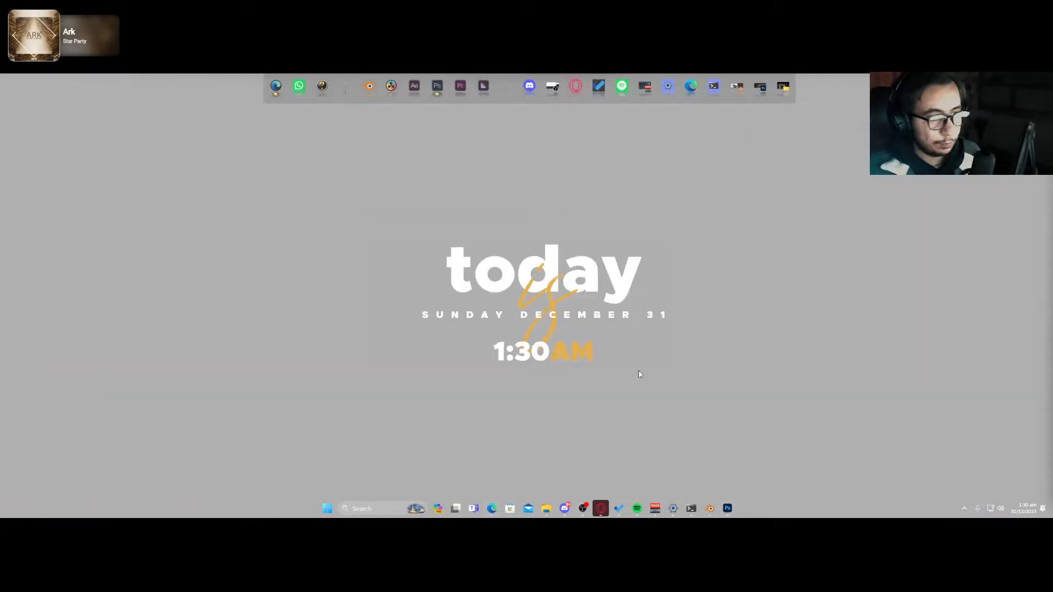
pyautogui.click(709, 508)
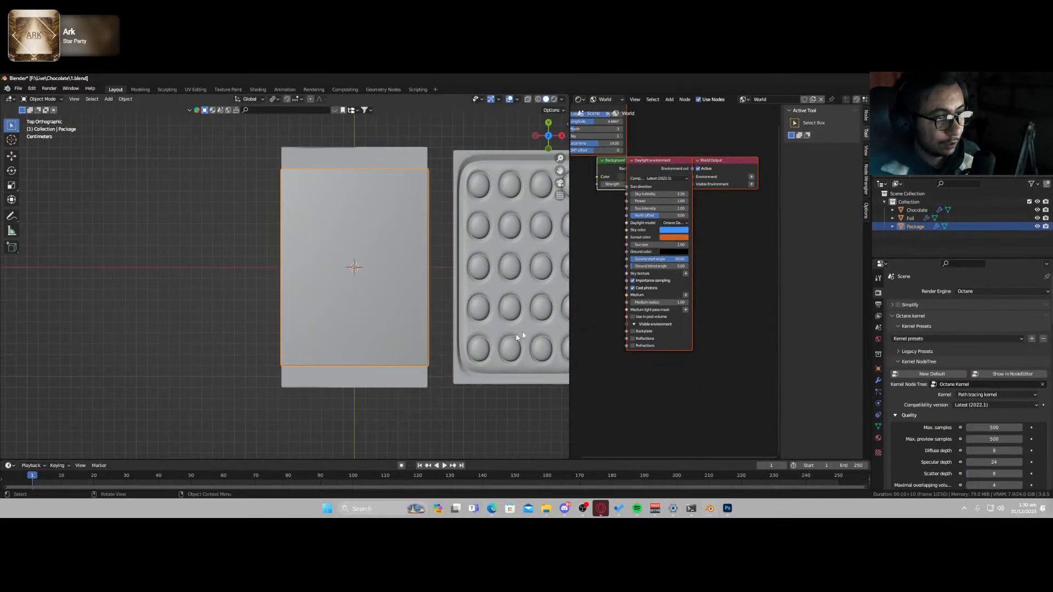
pyautogui.press('z')
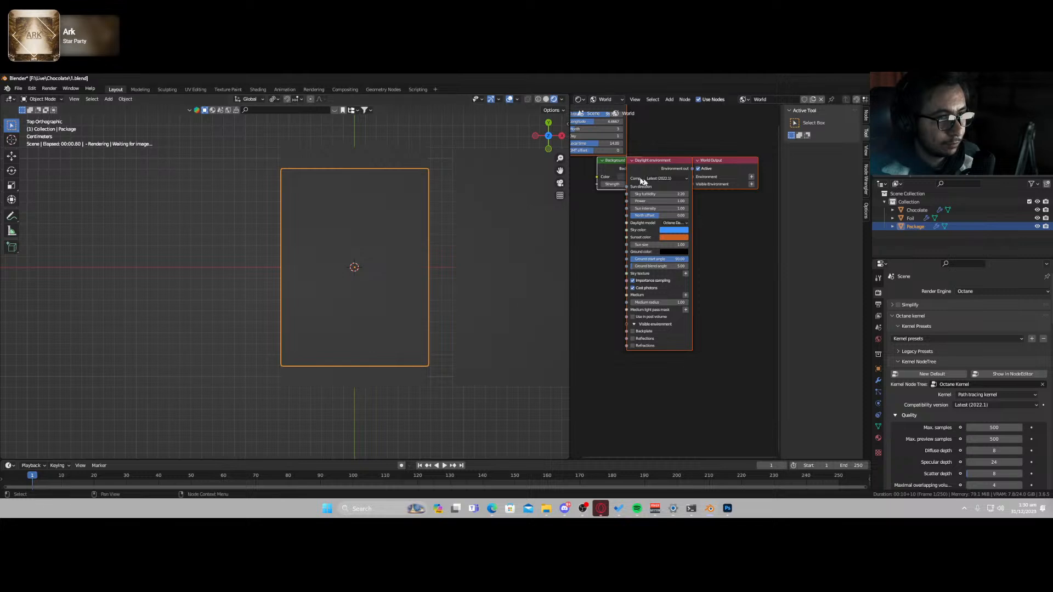
# - Set the shader editor to object materials and create a new material for the Package object
pyautogui.click(606, 99)
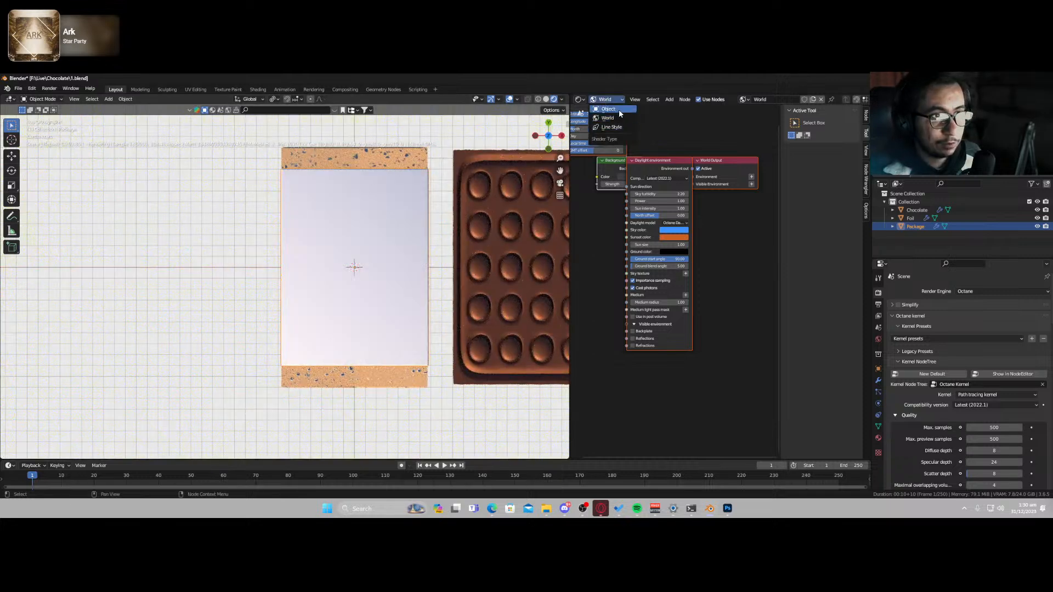
pyautogui.click(608, 109)
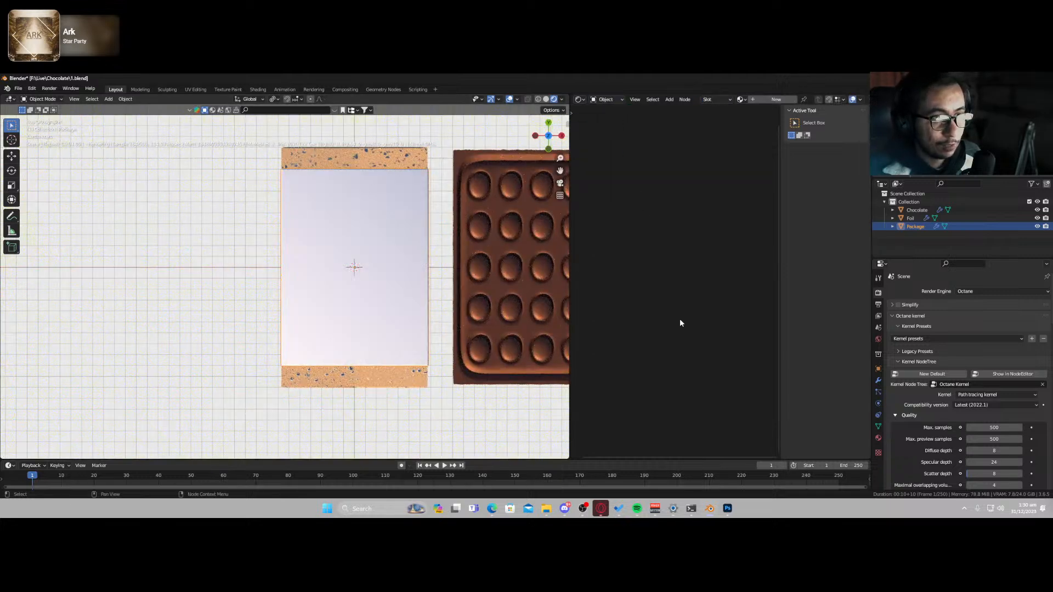
pyautogui.click(762, 99)
pyautogui.hotkey('shift', 'a')
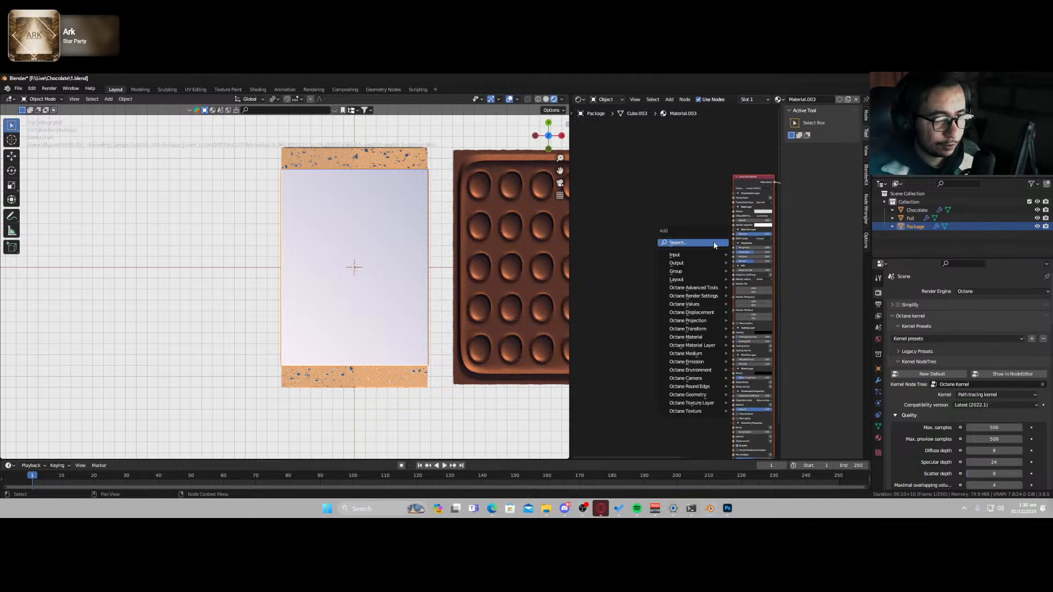
pyautogui.press('d')
pyautogui.press('d')
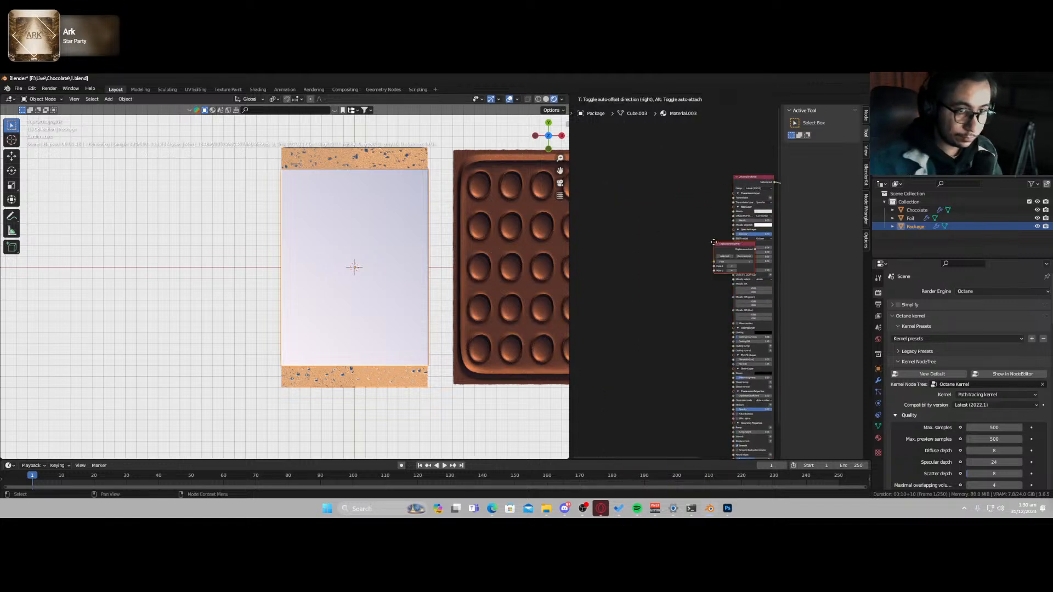
pyautogui.press('Escape')
# - Apply Label.png to the Package material's colour through a new RGB image node
pyautogui.hotkey('shift', 'a')
pyautogui.moveTo(686, 244)
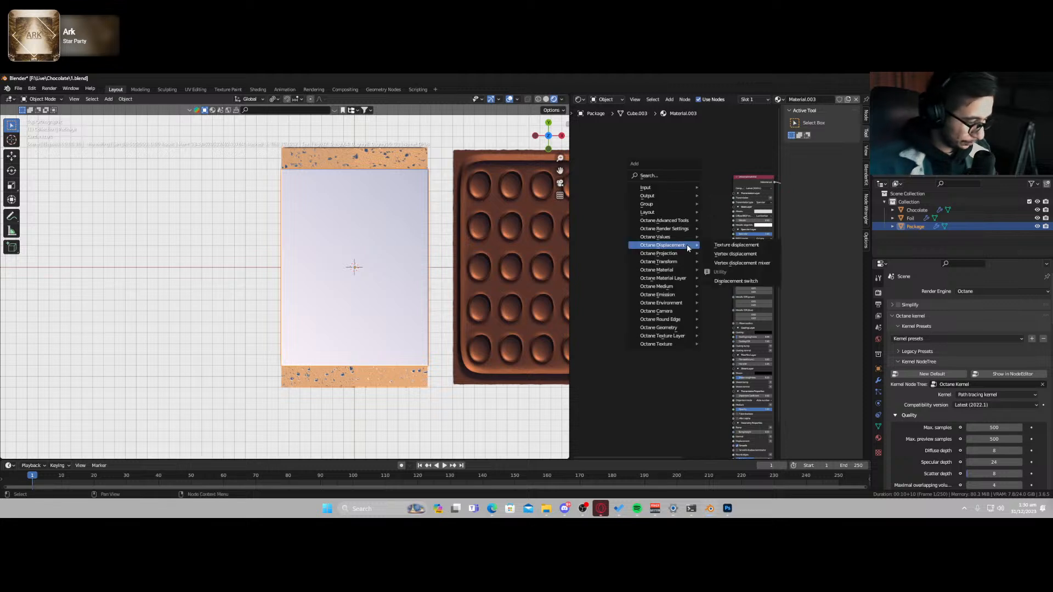
pyautogui.press('s')
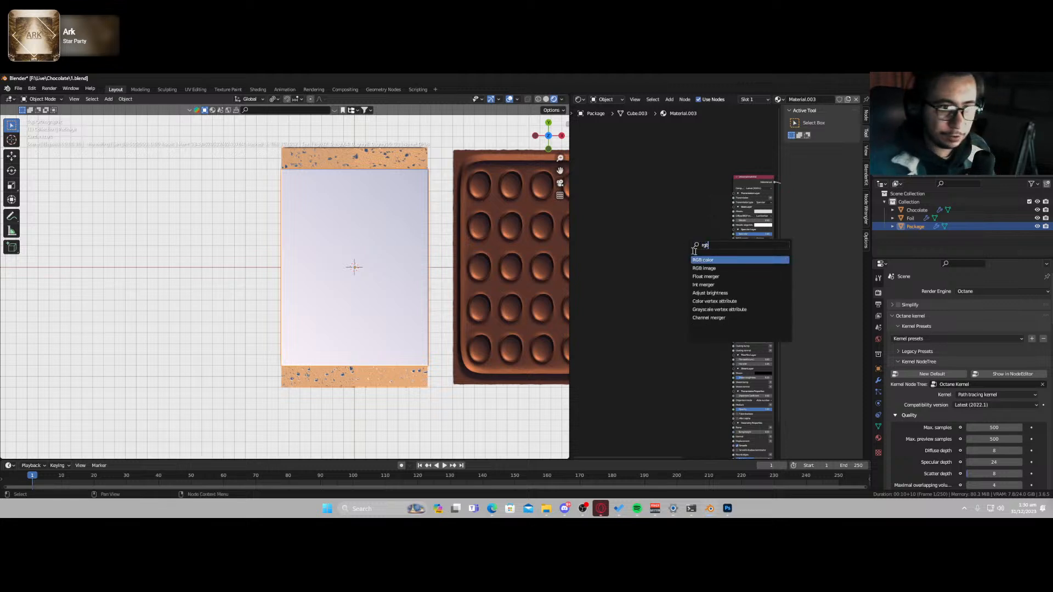
pyautogui.click(724, 268)
pyautogui.click(647, 196)
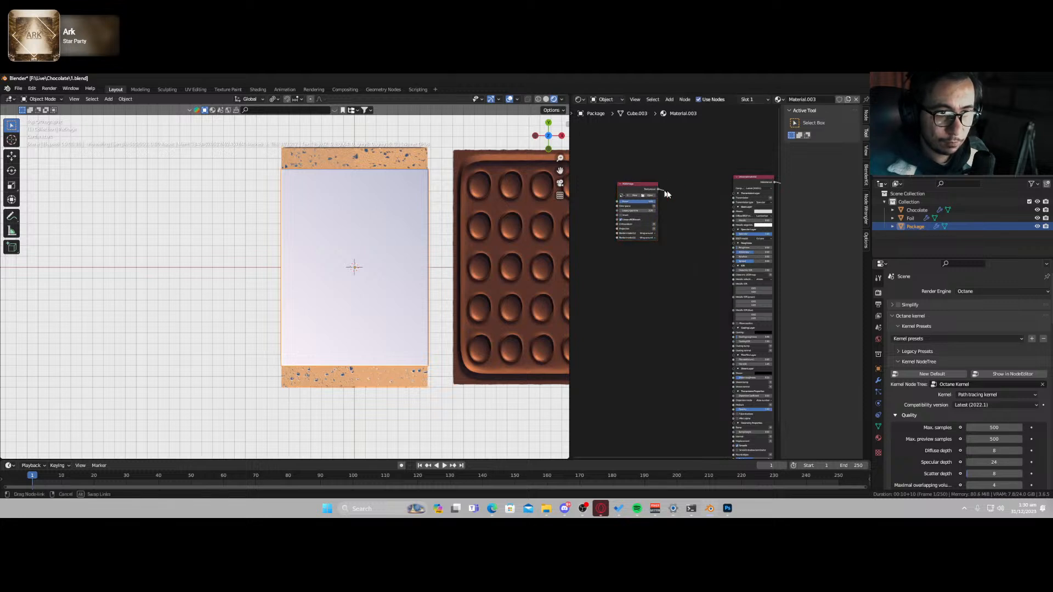
pyautogui.scroll(5, 665, 238)
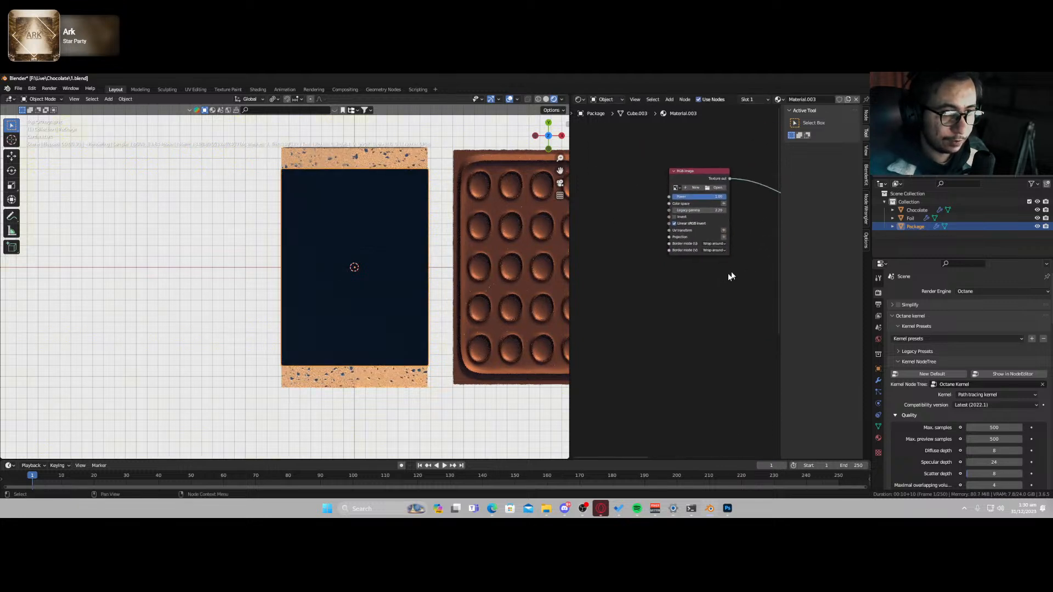
pyautogui.click(738, 142)
pyautogui.doubleClick(455, 235)
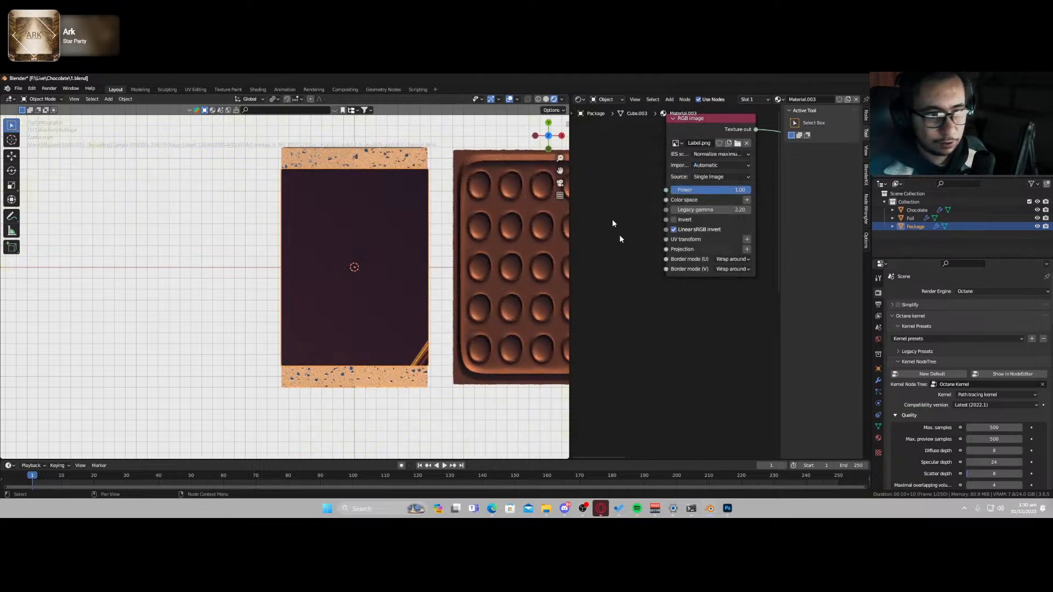
# - Replace the shader editor with the image editor and display Label.png in it
pyautogui.click(579, 100)
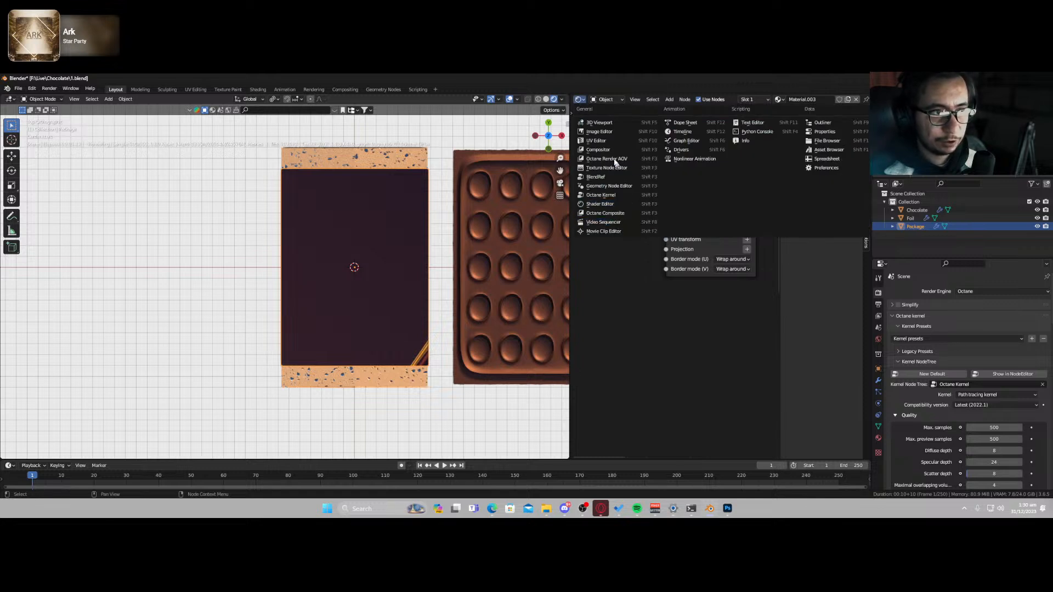
pyautogui.click(598, 132)
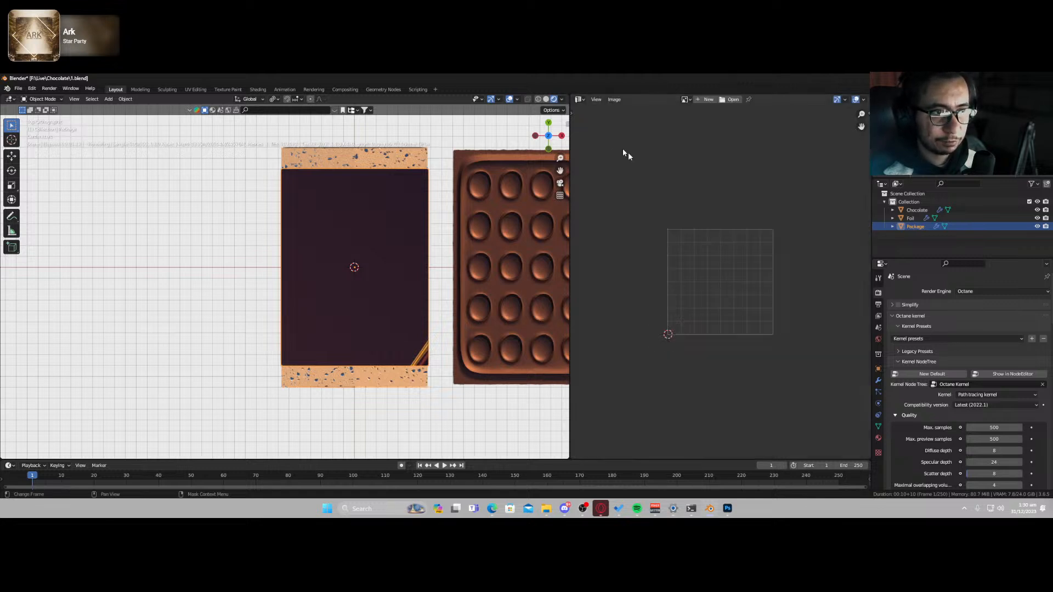
pyautogui.click(686, 100)
pyautogui.click(708, 119)
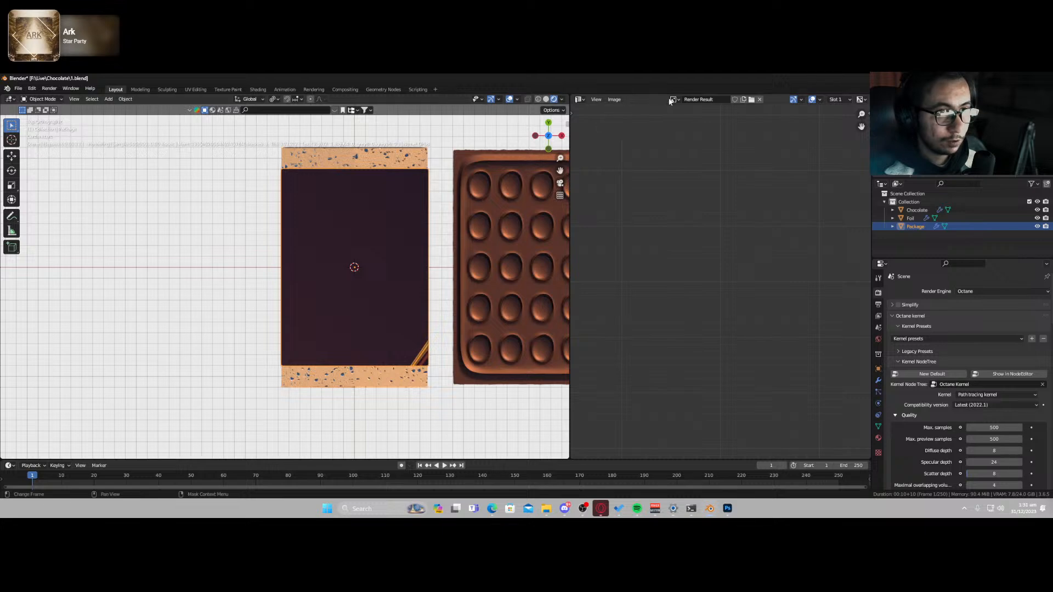
pyautogui.click(672, 99)
pyautogui.click(688, 116)
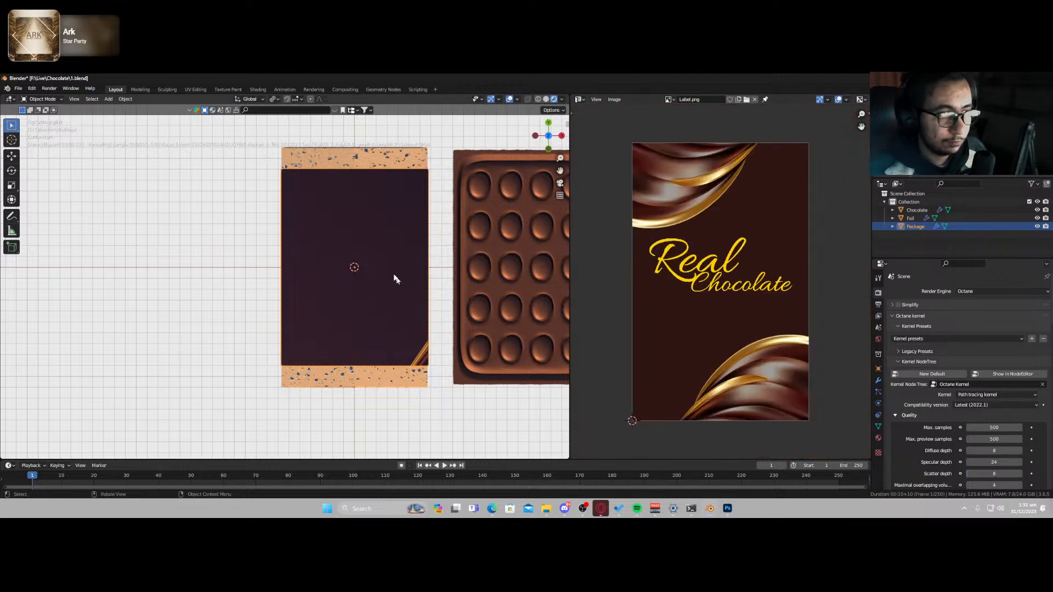
# - Unwrap the whole Package mesh in Edit Mode with Smart UV Project using the default settings
pyautogui.press('Tab')
pyautogui.hotkey('alt', 'a')
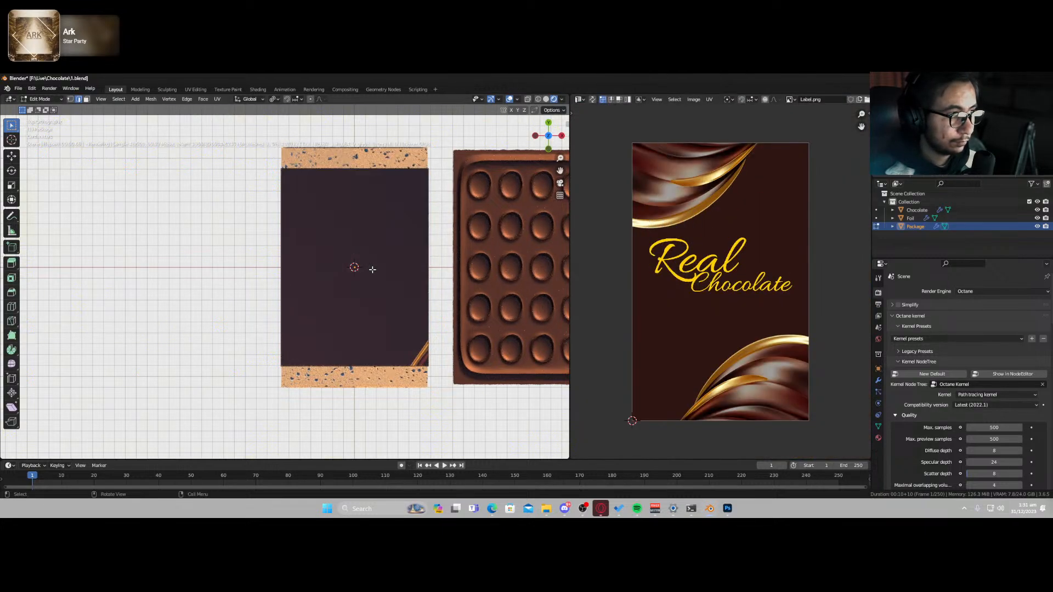
pyautogui.press('a')
pyautogui.press('u')
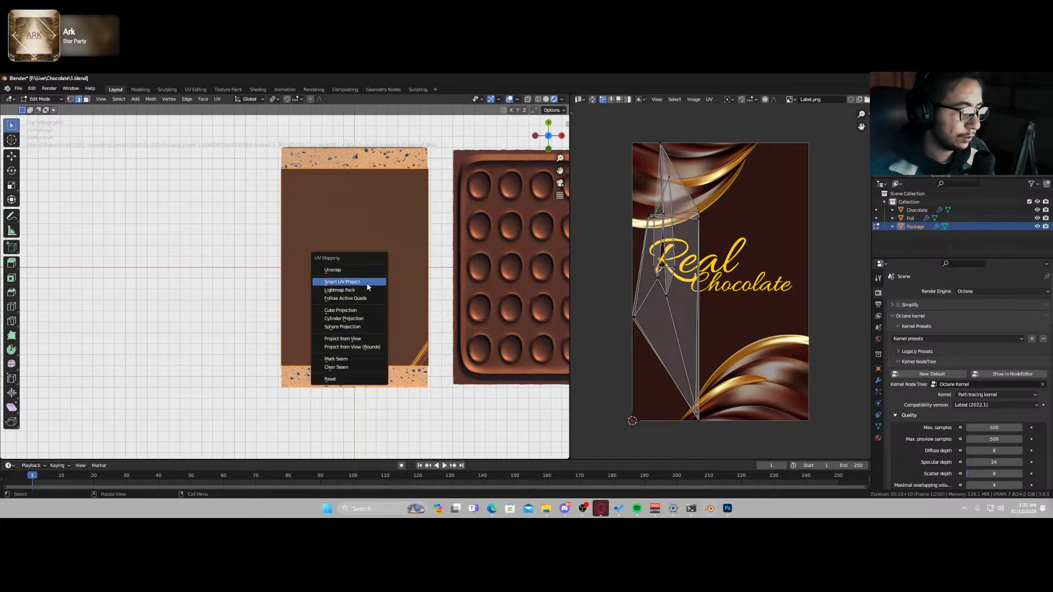
pyautogui.click(367, 286)
pyautogui.click(414, 360)
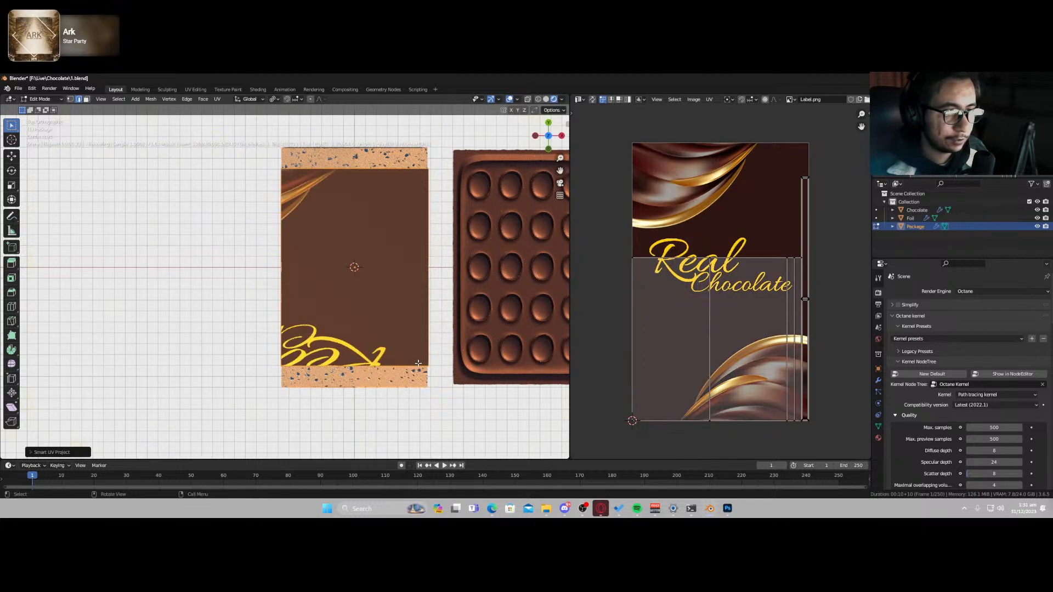
# - Select the package's large top face in face mode and enlarge its UV island uniformly over the label image
pyautogui.click(393, 312)
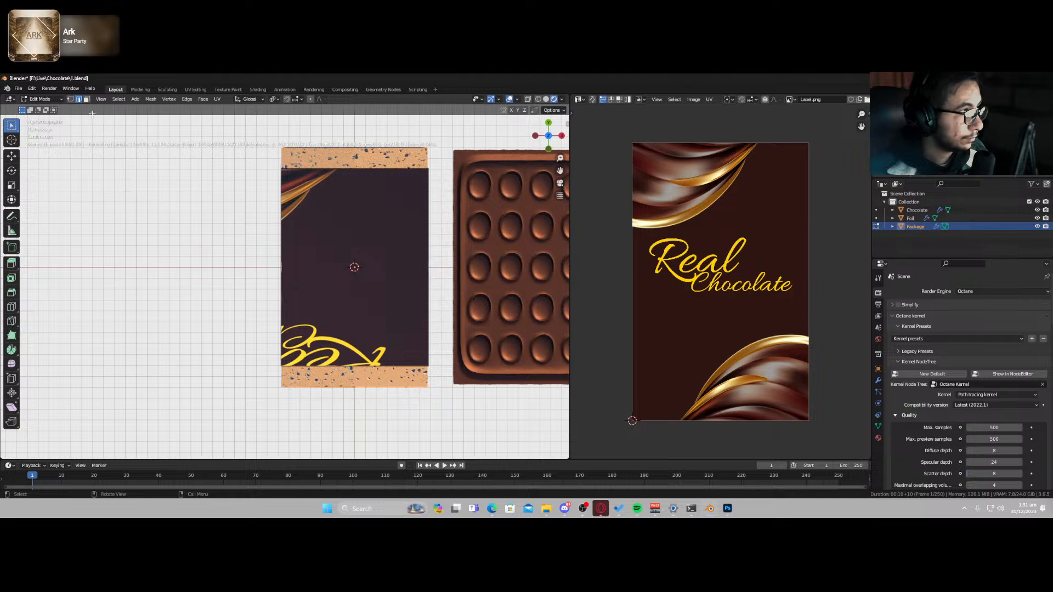
pyautogui.click(323, 242)
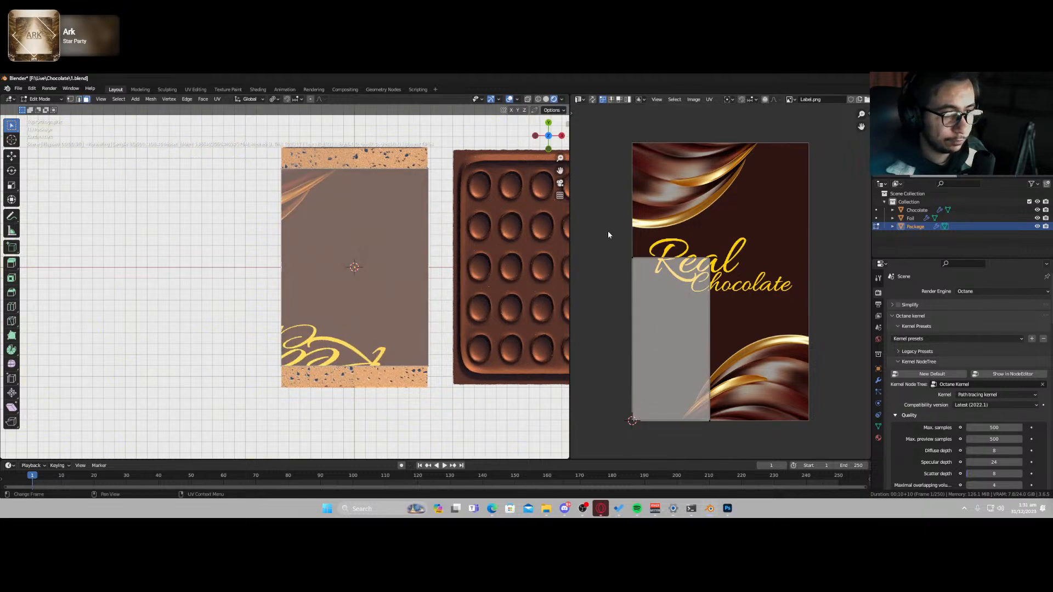
pyautogui.moveTo(607, 235); pyautogui.dragTo(770, 437)
pyautogui.press('s')
pyautogui.press('x')
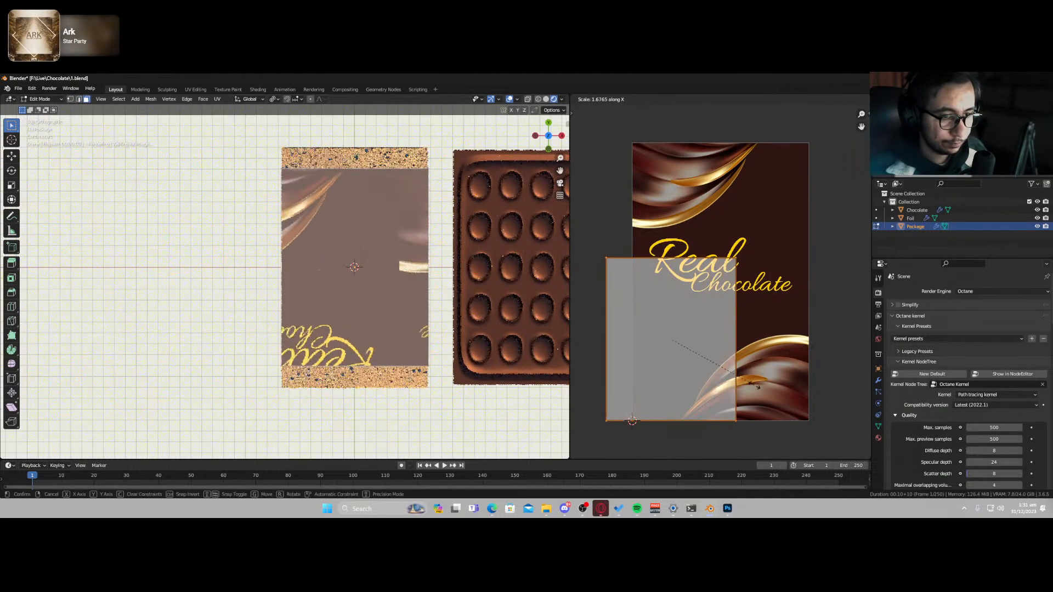
pyautogui.rightClick(730, 381)
pyautogui.press('s')
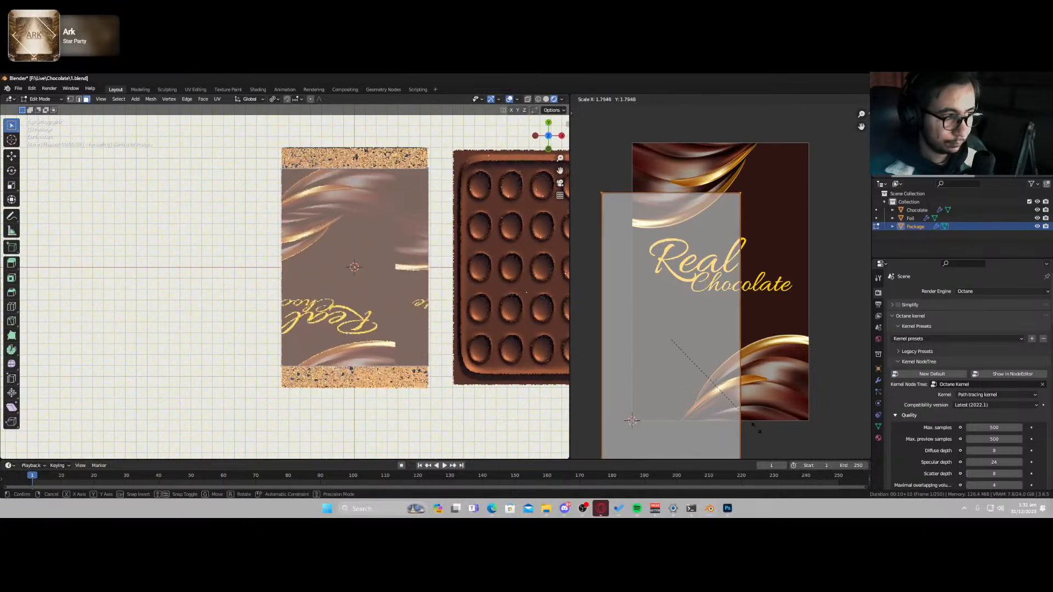
pyautogui.click(632, 420)
# - Move the top face's UV island to the middle of the label and stretch it along X to the full label width
pyautogui.press('g')
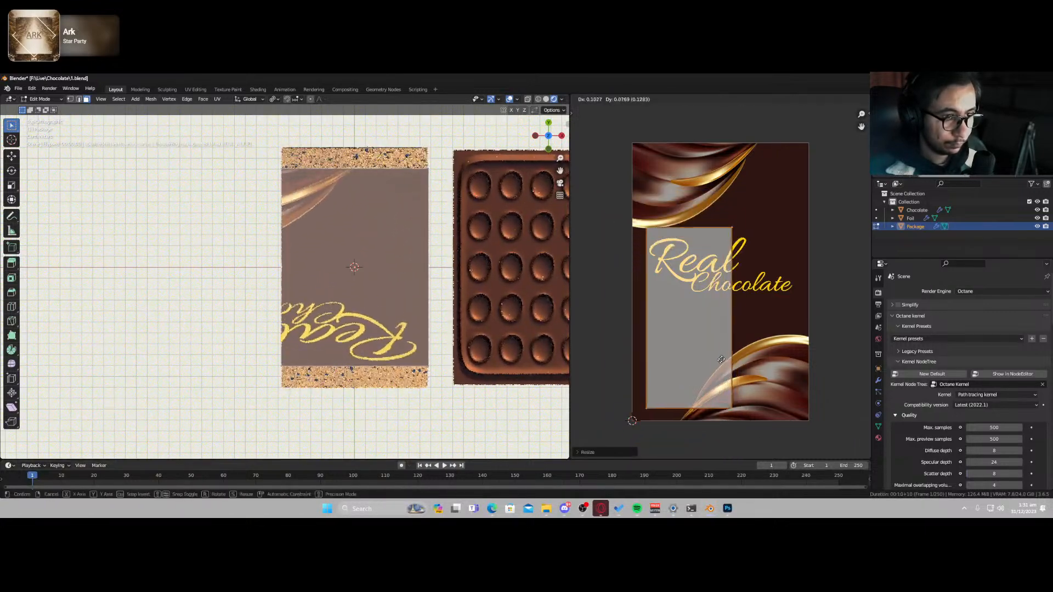
pyautogui.click(750, 329)
pyautogui.press('s')
pyautogui.press('x')
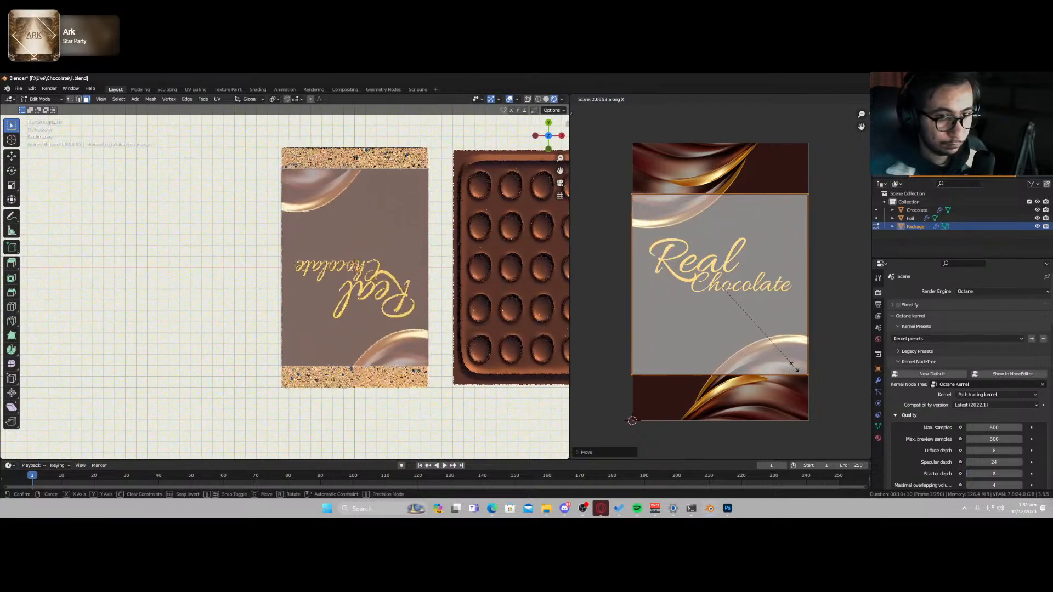
pyautogui.click(790, 373)
# - Rotate the top face's UV island 180 degrees and adjust its height and scale so the title sits upright and centred
pyautogui.press('r')
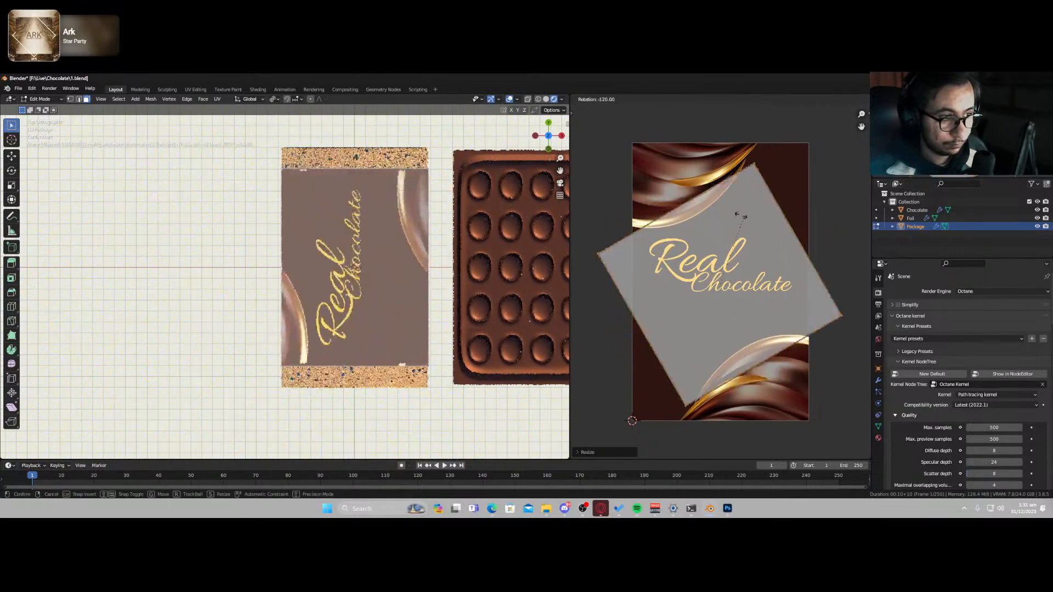
pyautogui.click(678, 259)
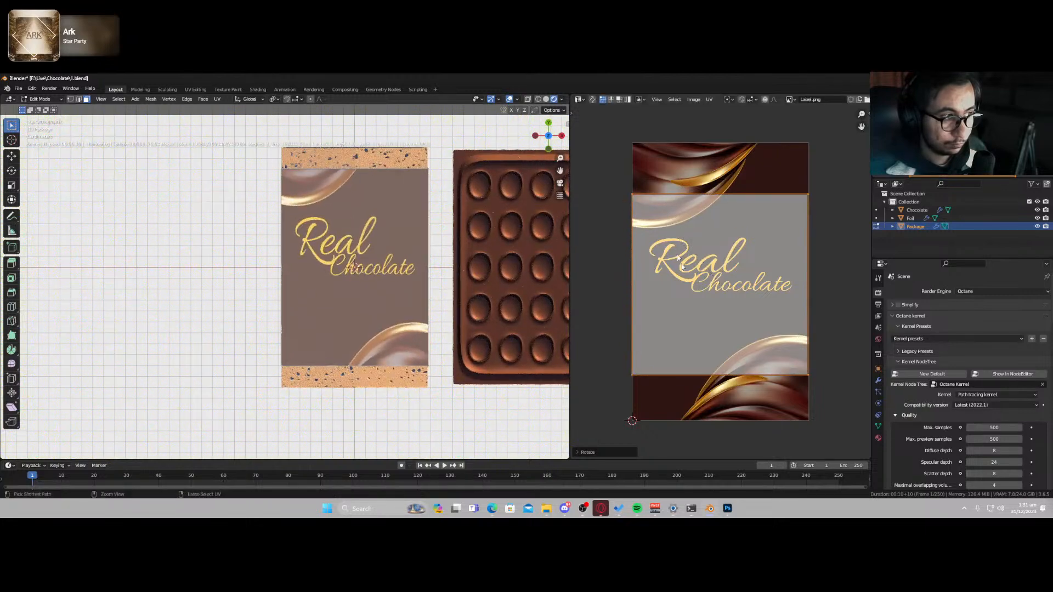
pyautogui.press('g')
pyautogui.press('y')
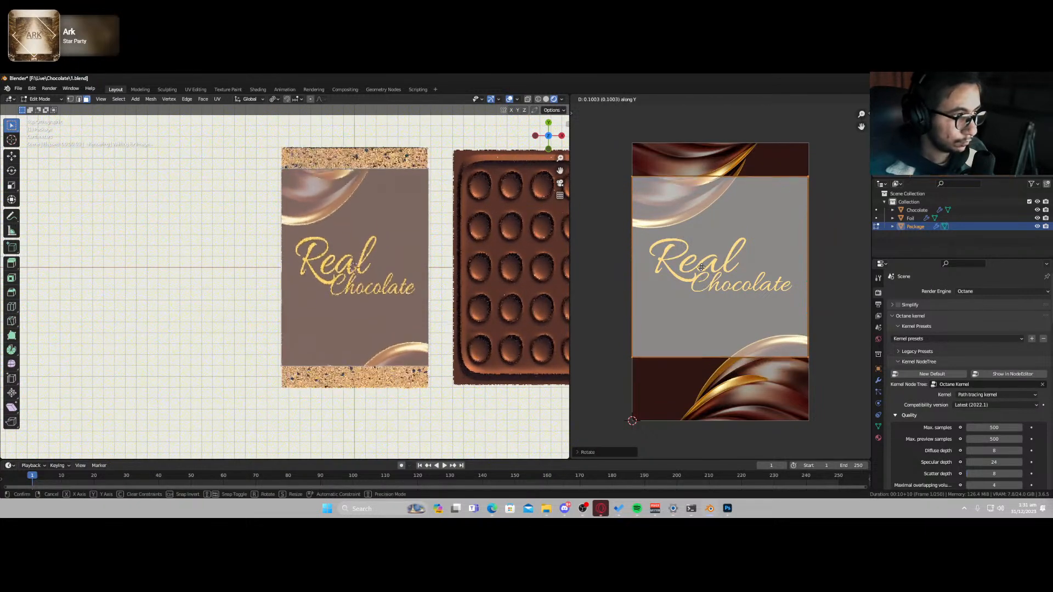
pyautogui.click(736, 311)
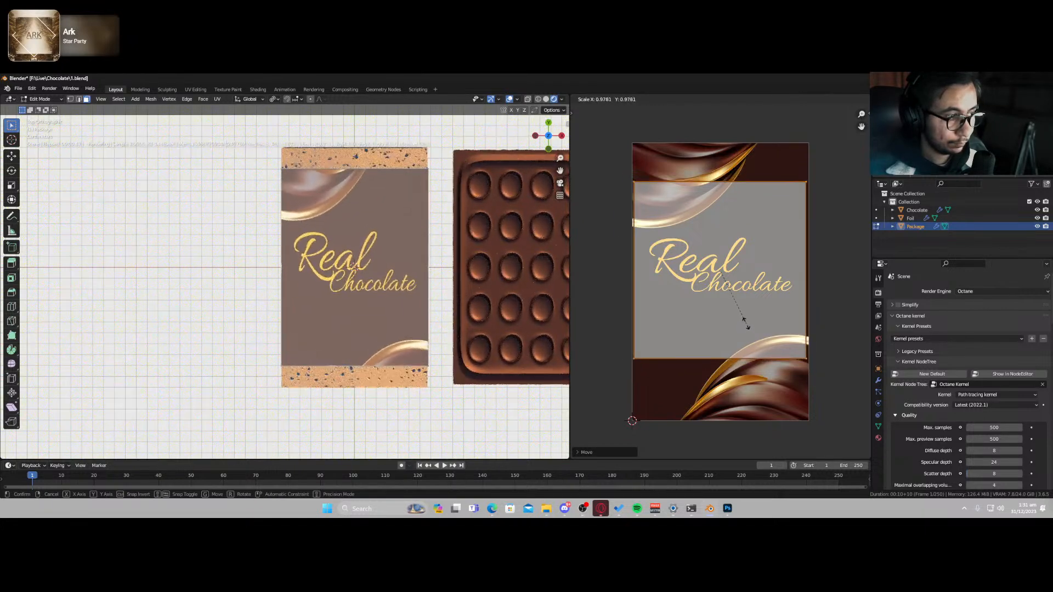
pyautogui.click(746, 326)
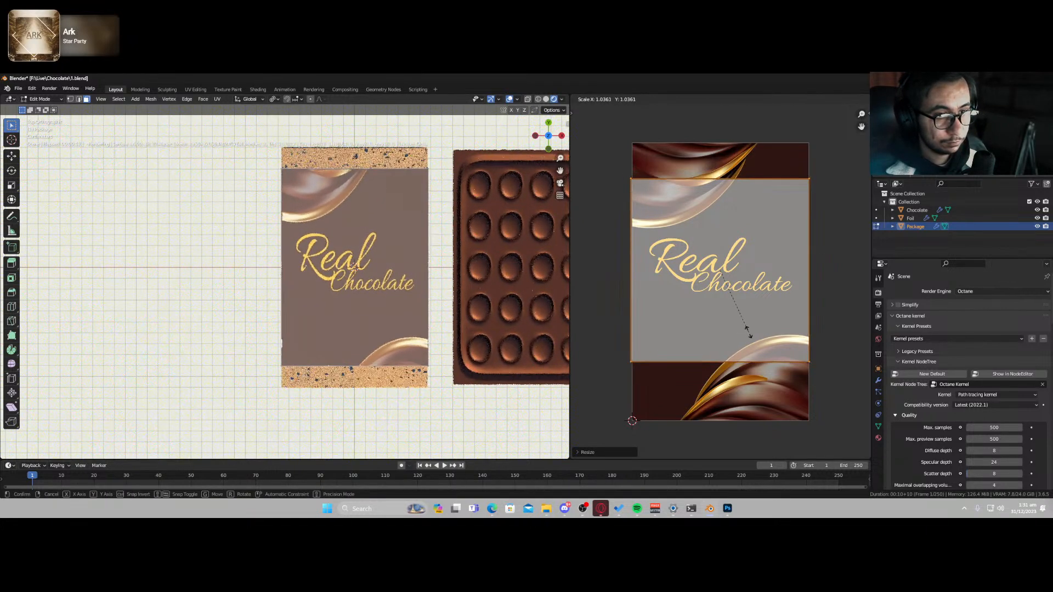
pyautogui.click(750, 336)
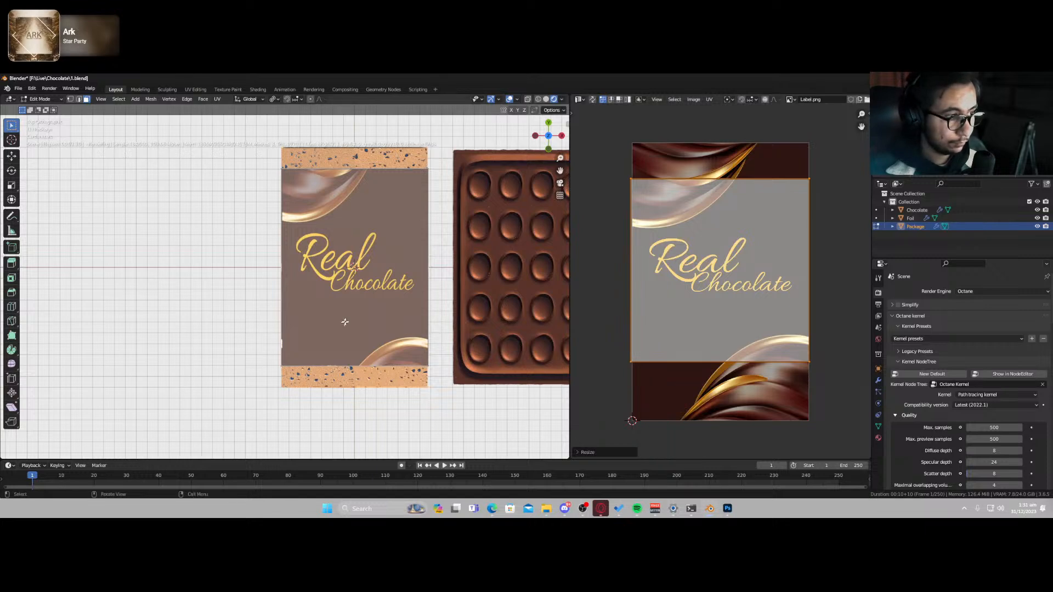
# - Select the package's long side face beside the top face and rotate its UV island to lie horizontally across the label
pyautogui.press('Tab')
pyautogui.moveTo(357, 356); pyautogui.dragTo(314, 326, button='middle')
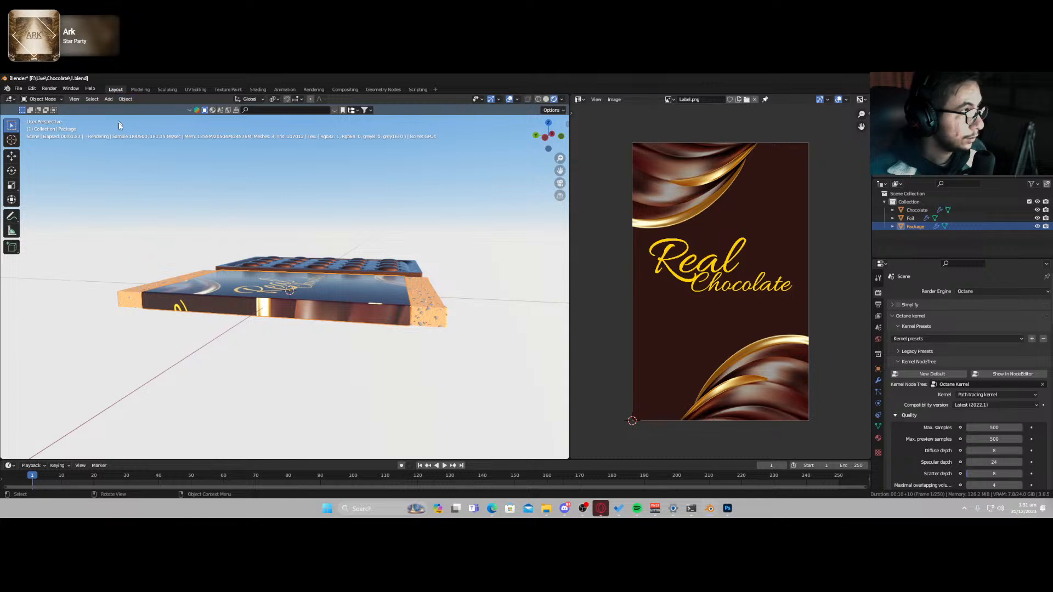
pyautogui.press('Tab')
pyautogui.click(236, 307)
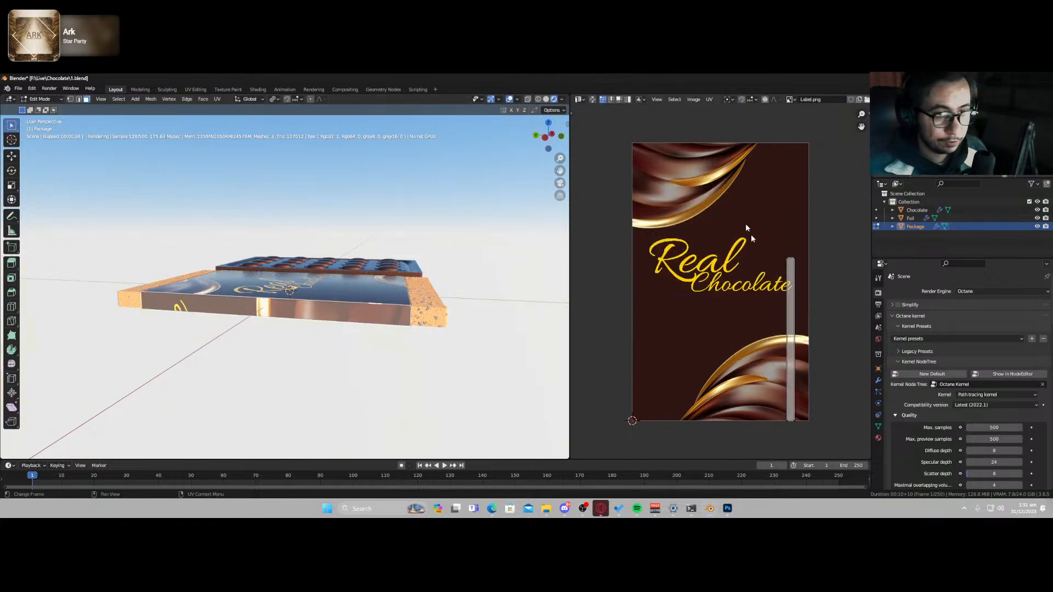
pyautogui.moveTo(745, 223); pyautogui.dragTo(802, 439)
pyautogui.press('g')
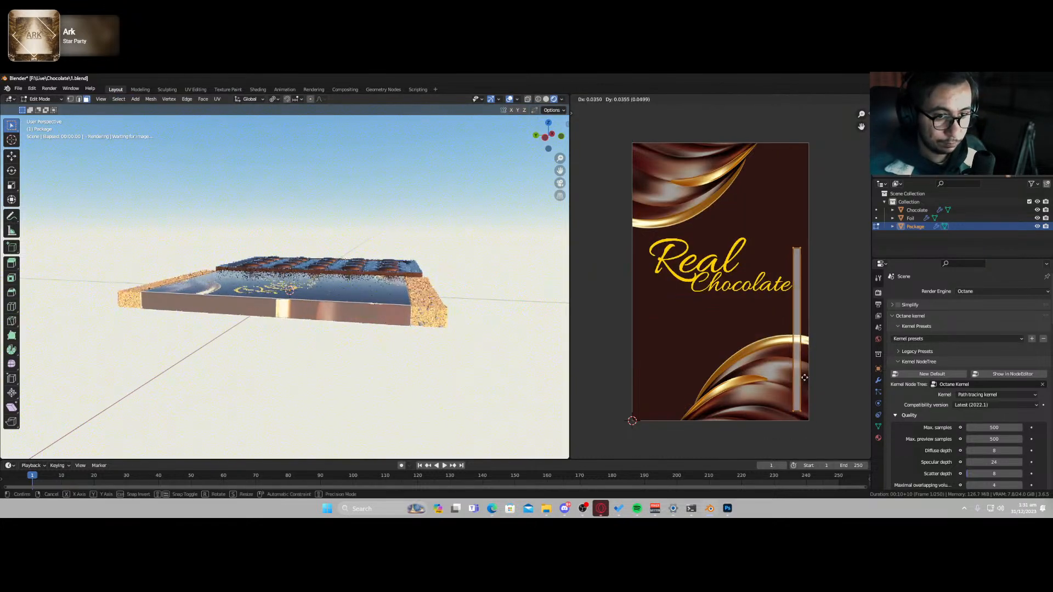
pyautogui.click(776, 378)
pyautogui.press('r')
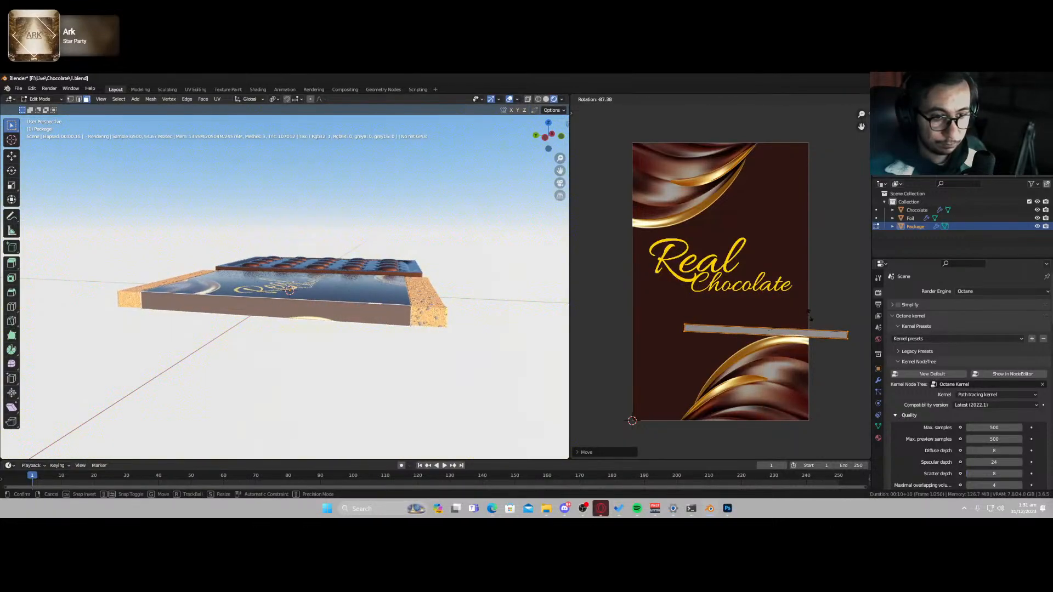
pyautogui.click(804, 320)
# - Scale the side face's UV strip to the label's width and position it over the upper edge of the lower gold wave
pyautogui.press('s')
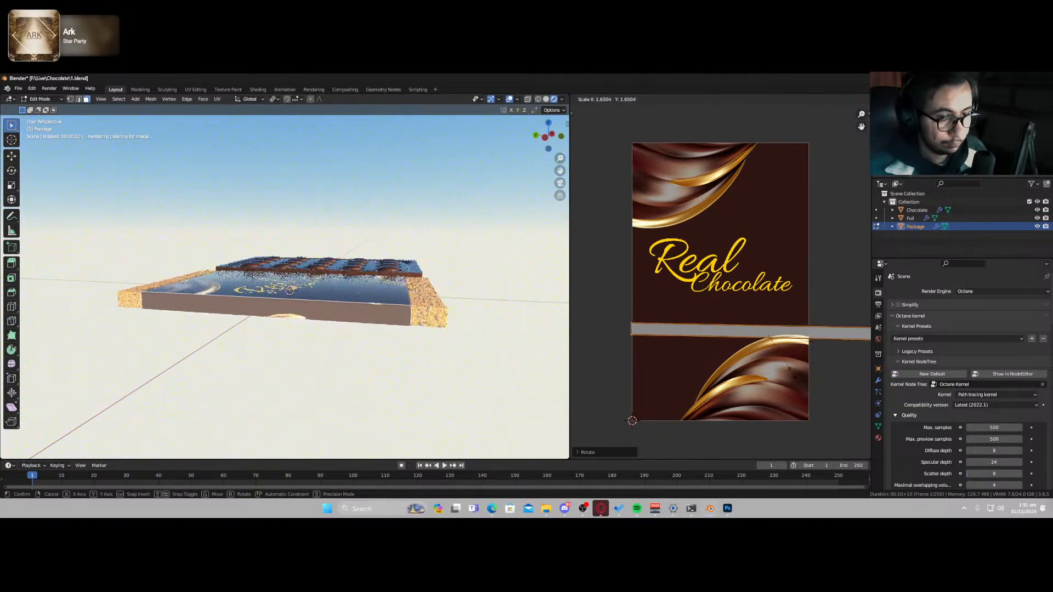
pyautogui.click(789, 351)
pyautogui.press('g')
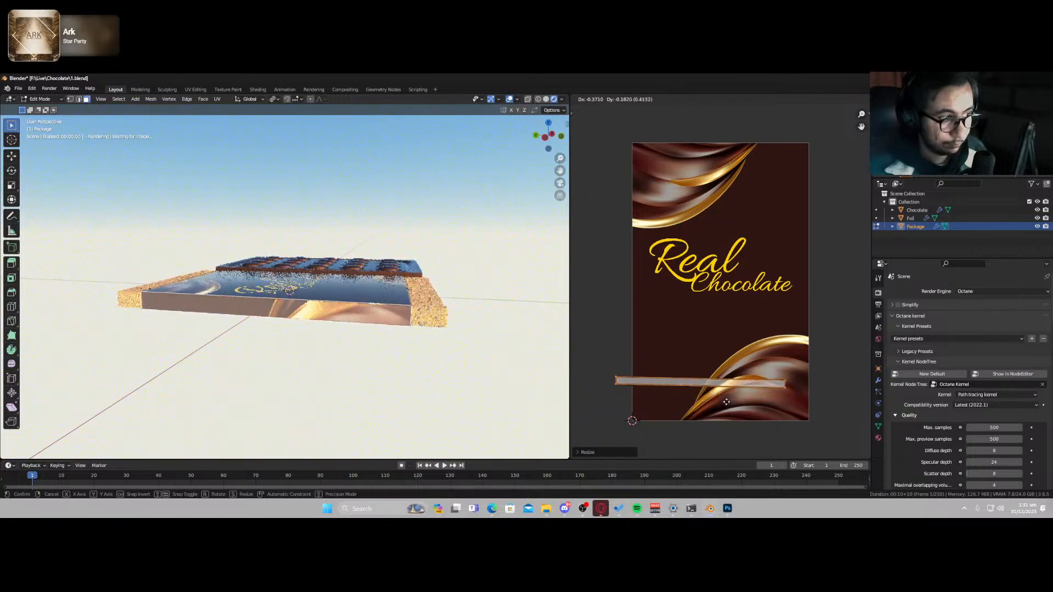
pyautogui.click(749, 360)
pyautogui.press('Tab')
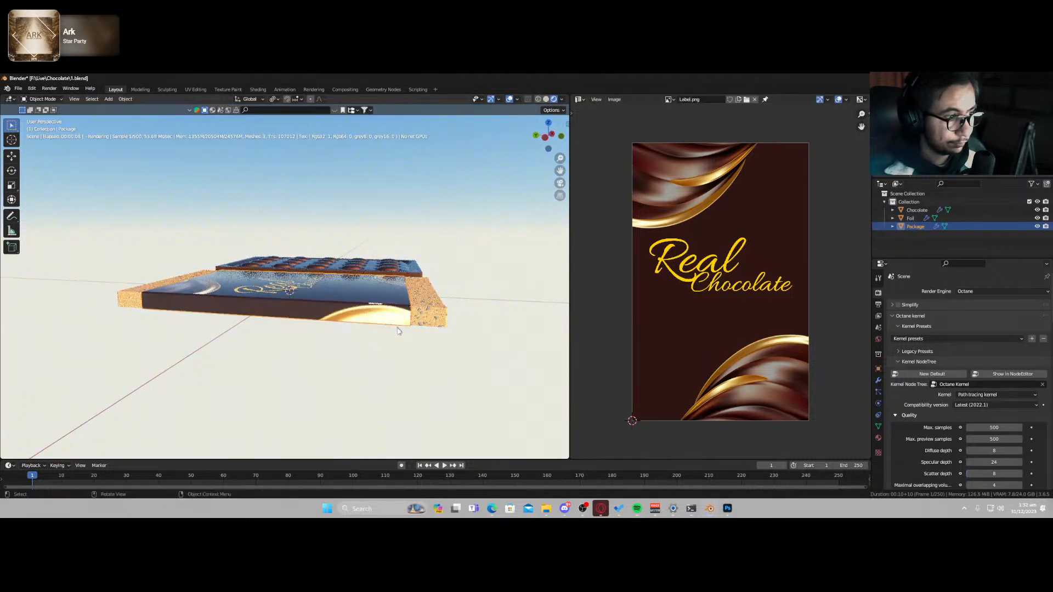
# - Select the package's opposite long side face and rotate its UV island to lie horizontally
pyautogui.moveTo(399, 331); pyautogui.dragTo(308, 347, button='middle')
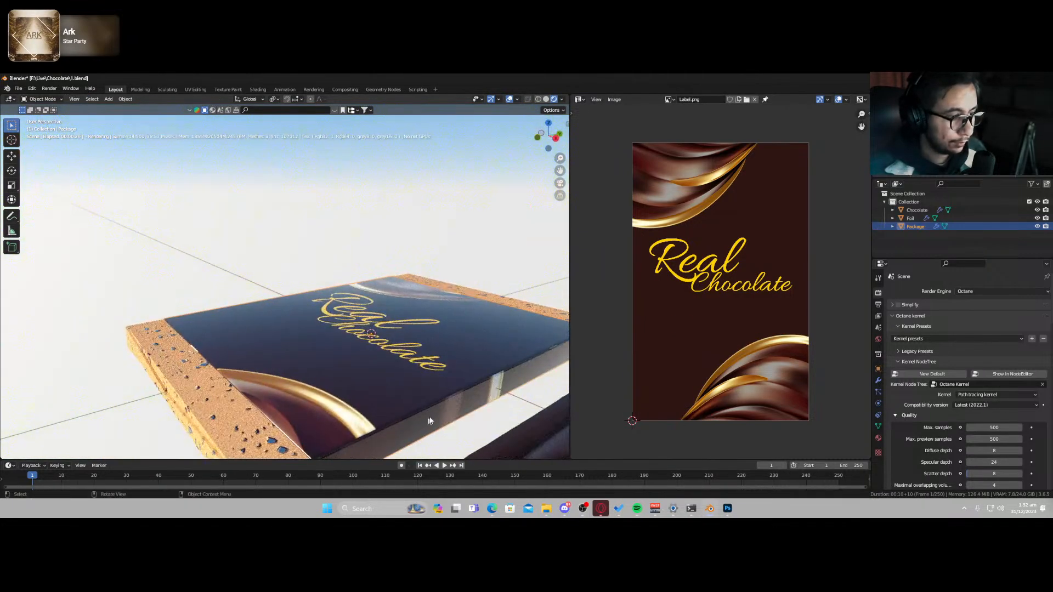
pyautogui.press('Tab')
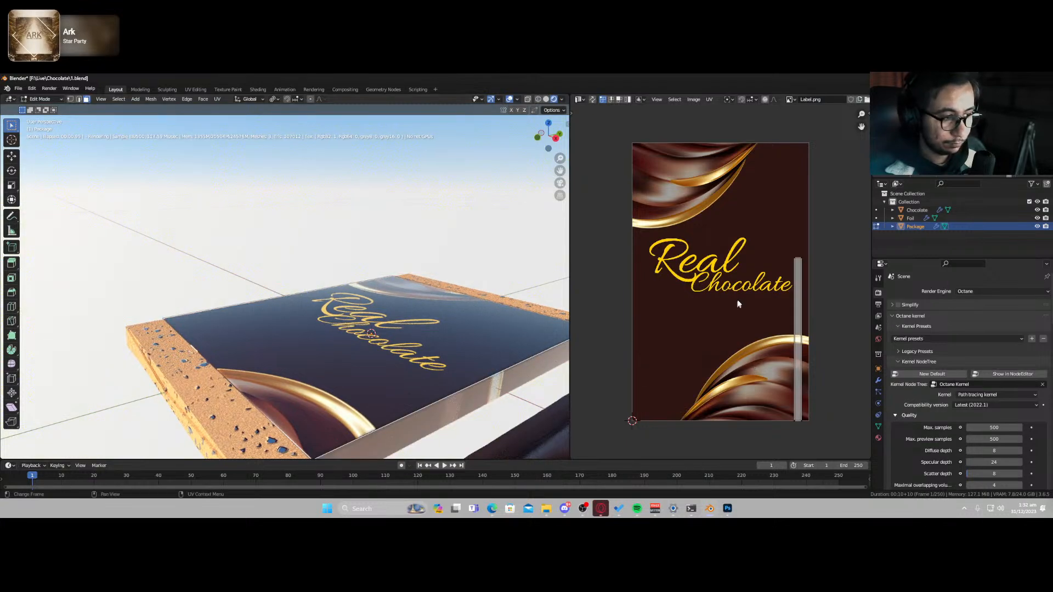
pyautogui.moveTo(768, 233); pyautogui.dragTo(849, 466)
pyautogui.press('r')
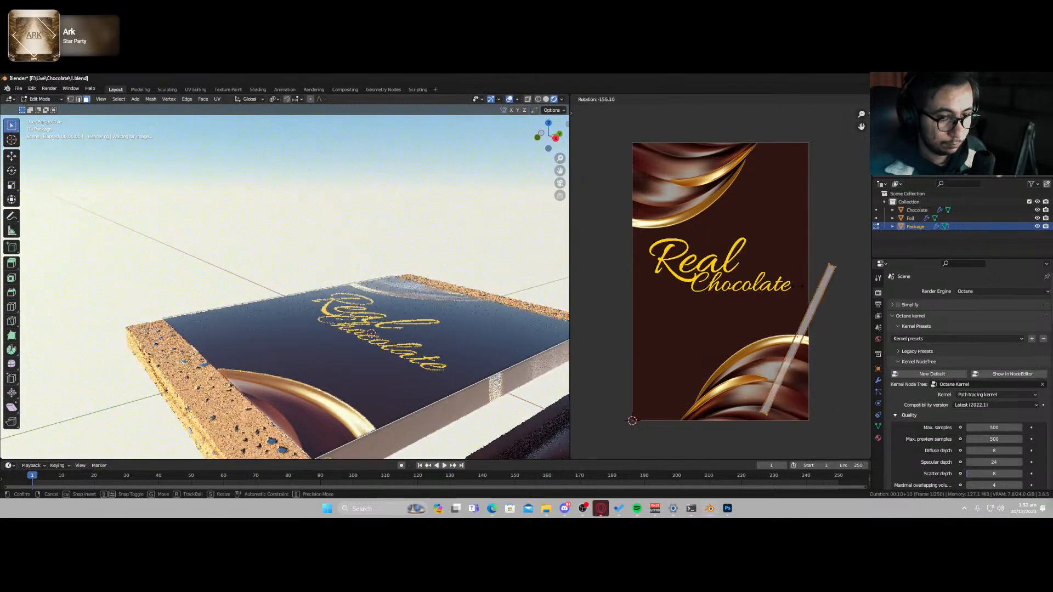
pyautogui.click(798, 339)
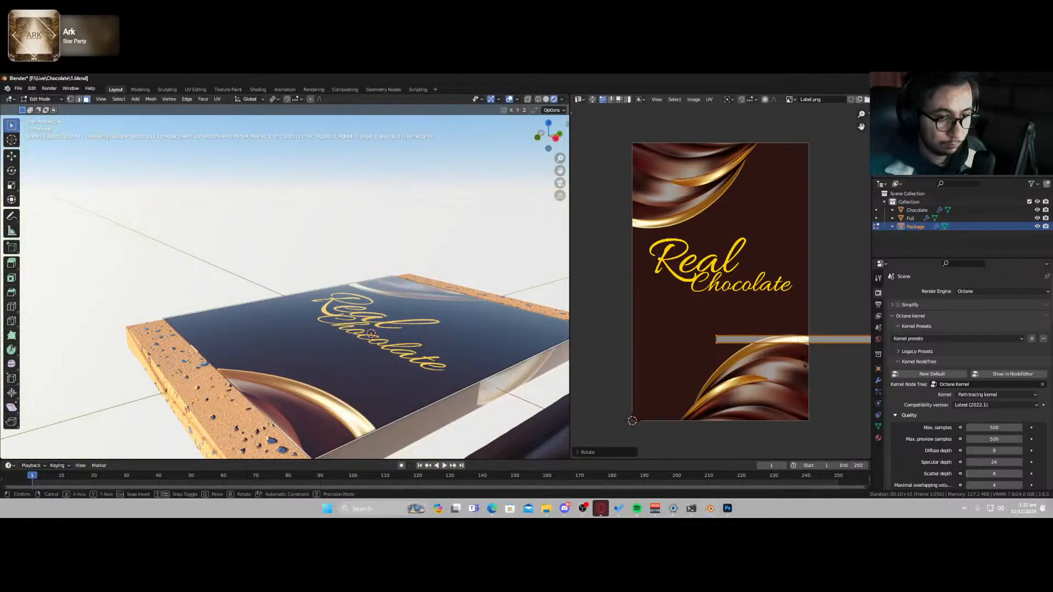
# - Scale the opposite side's UV strip to the label's width and move it between the label's two side edges
pyautogui.press('s')
pyautogui.click(796, 340)
pyautogui.press('g')
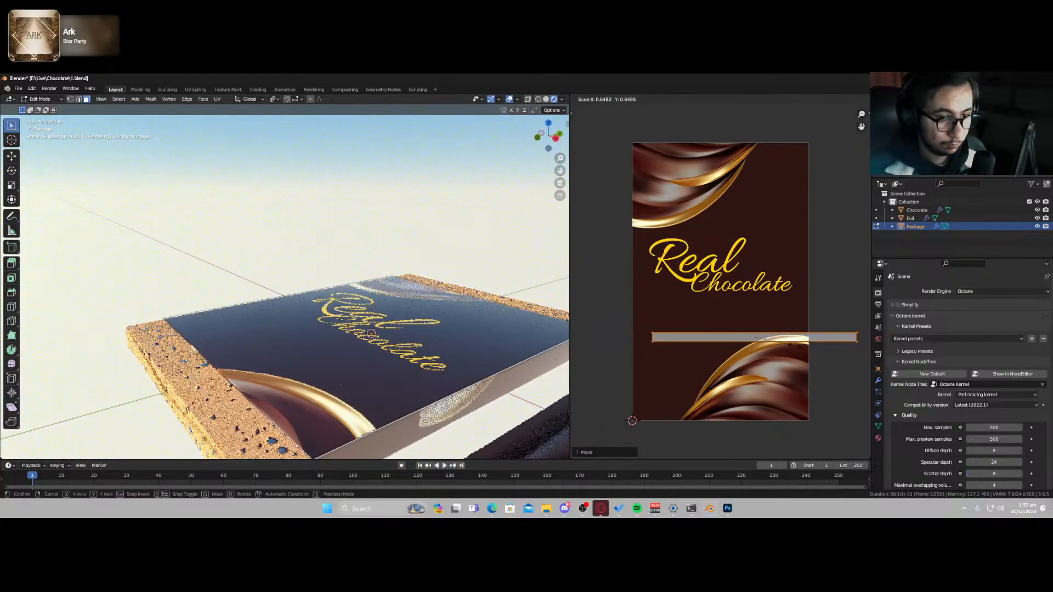
pyautogui.click(793, 351)
pyautogui.press('g')
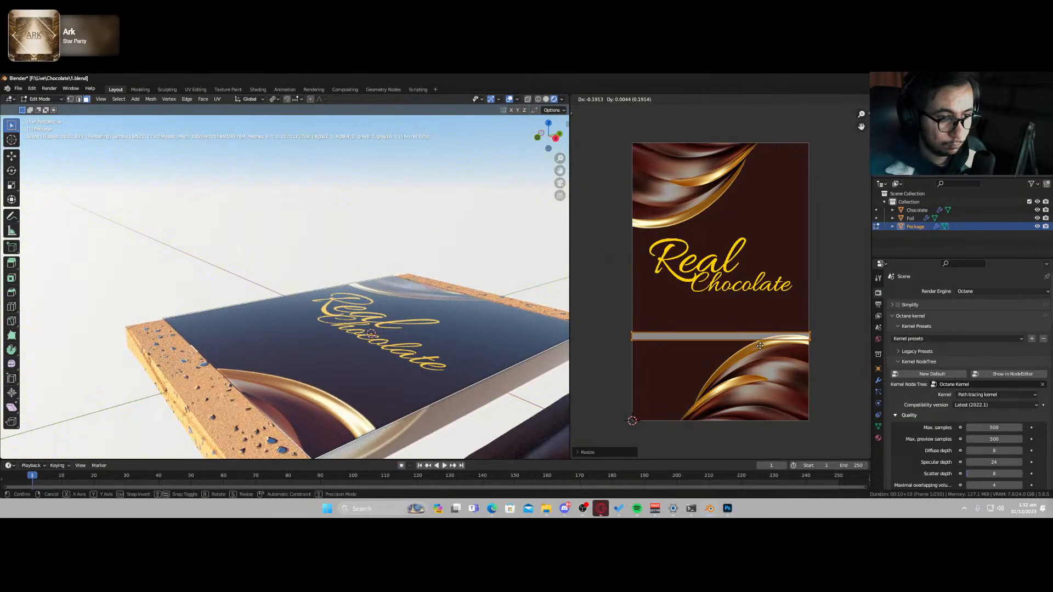
pyautogui.click(760, 345)
# - Shift the opposite side's UV strip along Y so its gold wave lines up with the wave on the top face
pyautogui.scroll(-1, 433, 396)
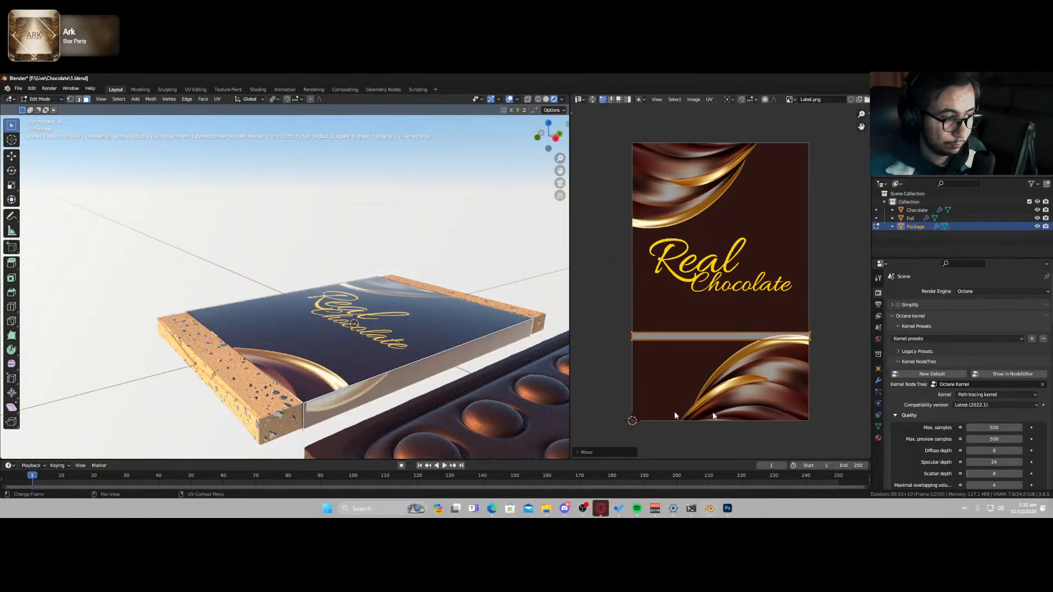
pyautogui.press('g')
pyautogui.press('y')
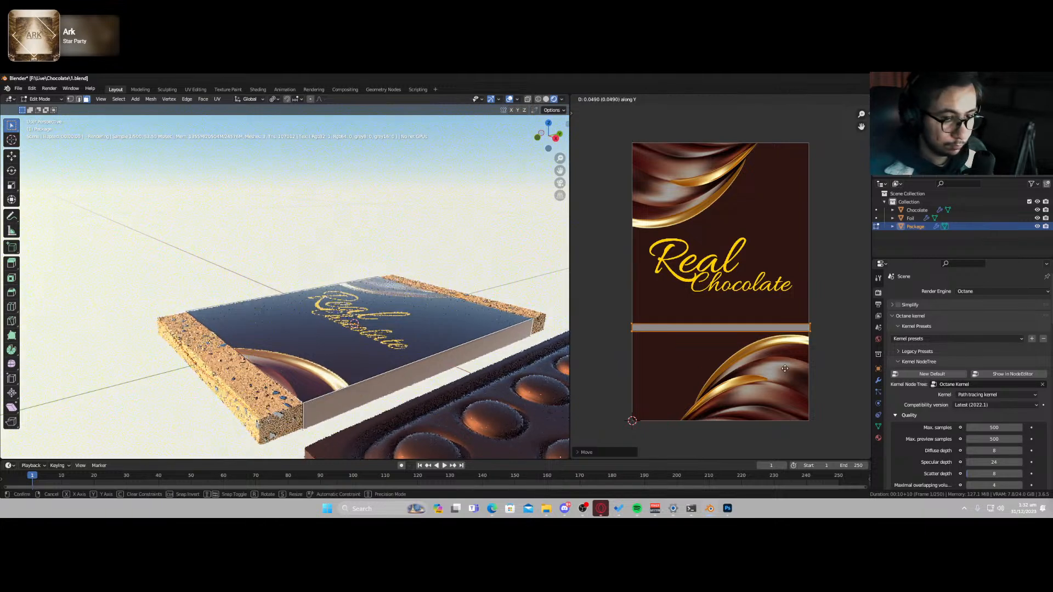
pyautogui.click(784, 379)
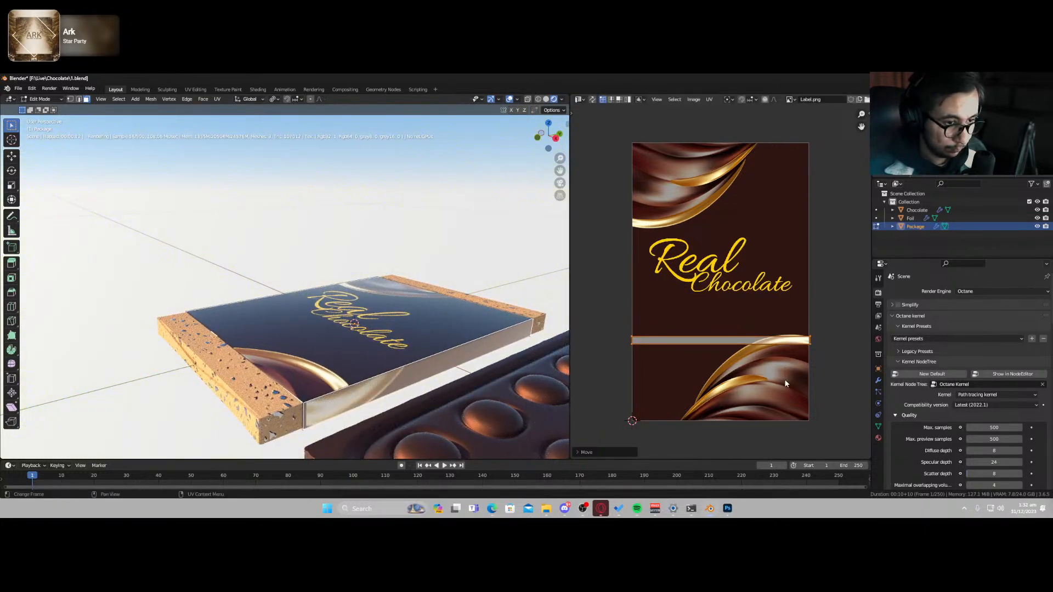
# - Scale the side's UV strip down slightly to fit the label's width and shift it along Y onto the gold wave's upper edge
pyautogui.scroll(3, 784, 379)
pyautogui.scroll(1, 793, 376)
pyautogui.moveTo(783, 359); pyautogui.dragTo(640, 313, button='middle')
pyautogui.press('s')
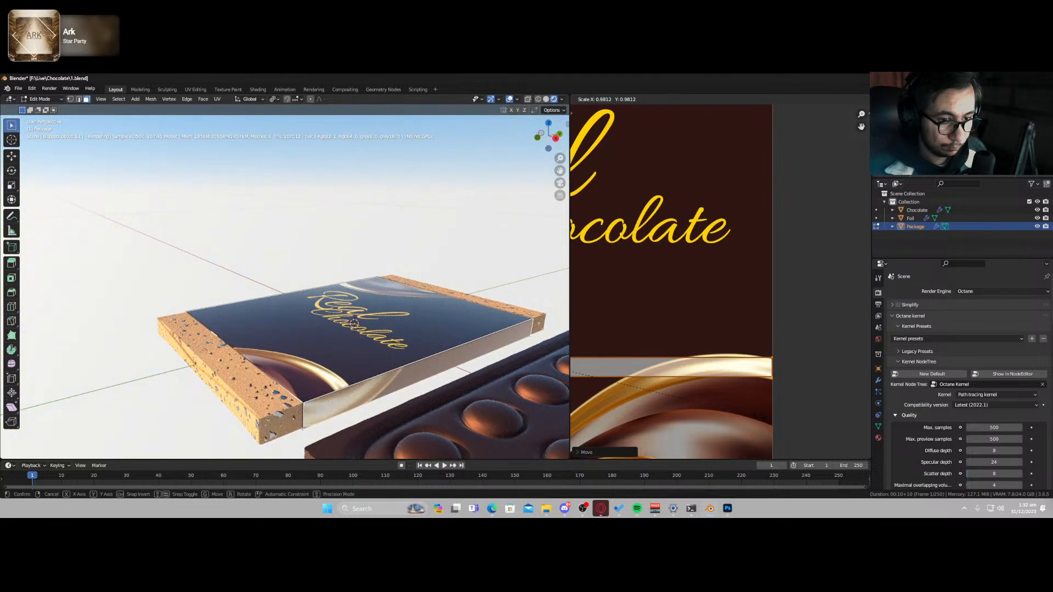
pyautogui.click(755, 417)
pyautogui.press('g')
pyautogui.press('y')
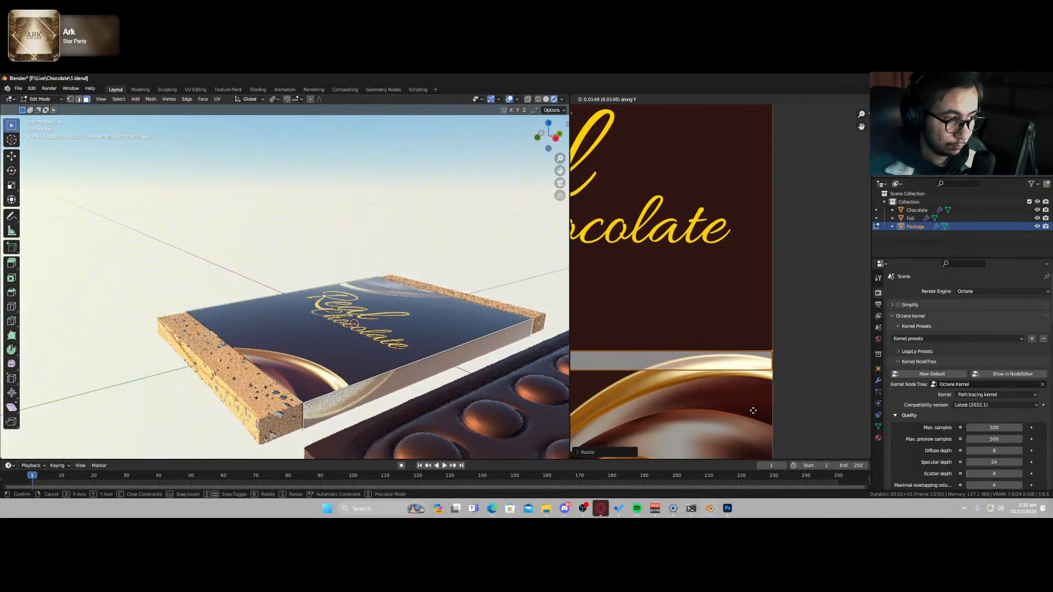
pyautogui.click(753, 413)
# - Rotate the side's UV strip half a turn so it lies horizontally again, and return to Object Mode
pyautogui.press('r')
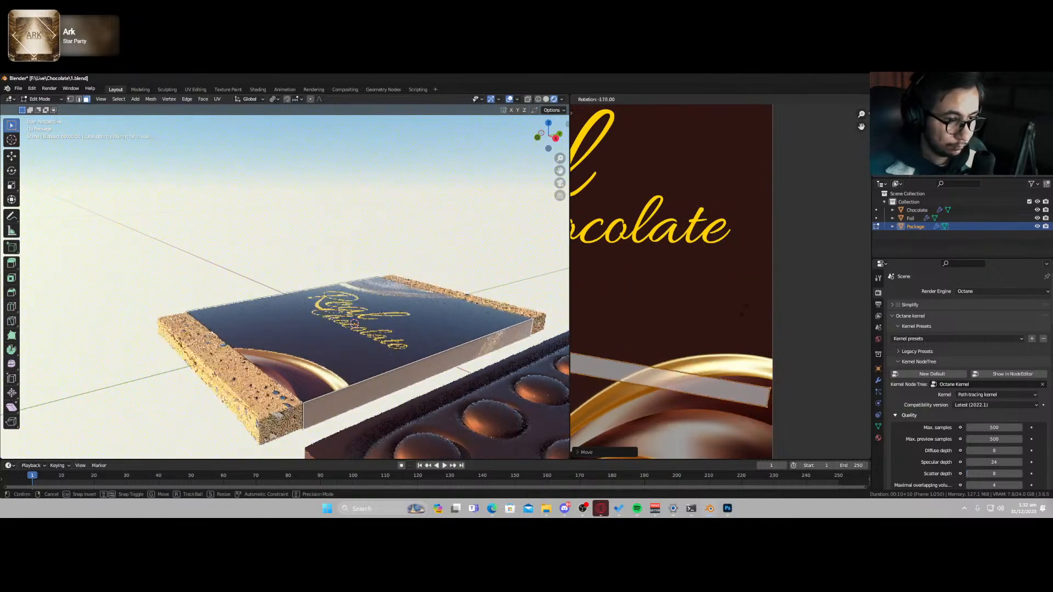
pyautogui.click(692, 336)
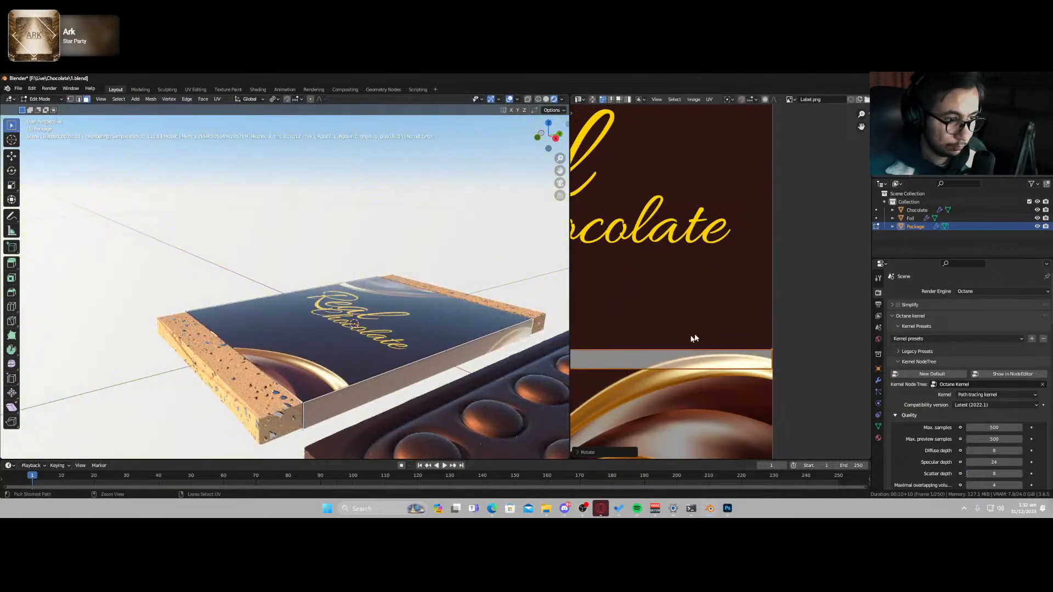
pyautogui.press('Tab')
# - Shrink the package's bottom face UV island and place it on the plain brown area beneath the label's lettering
pyautogui.moveTo(488, 357); pyautogui.dragTo(247, 333, button='middle')
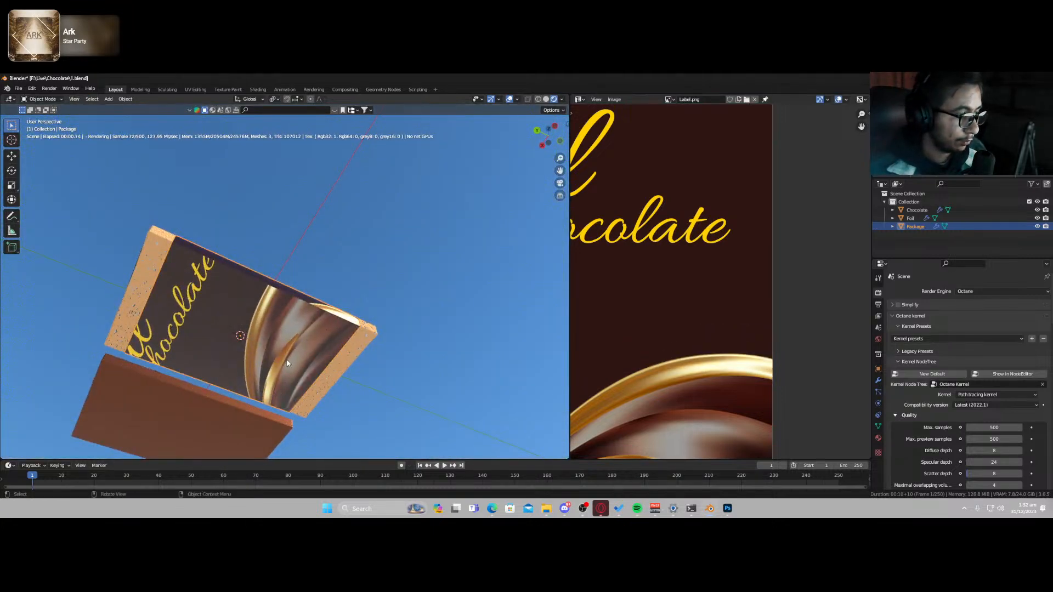
pyautogui.press('Tab')
pyautogui.scroll(-5, 672, 361)
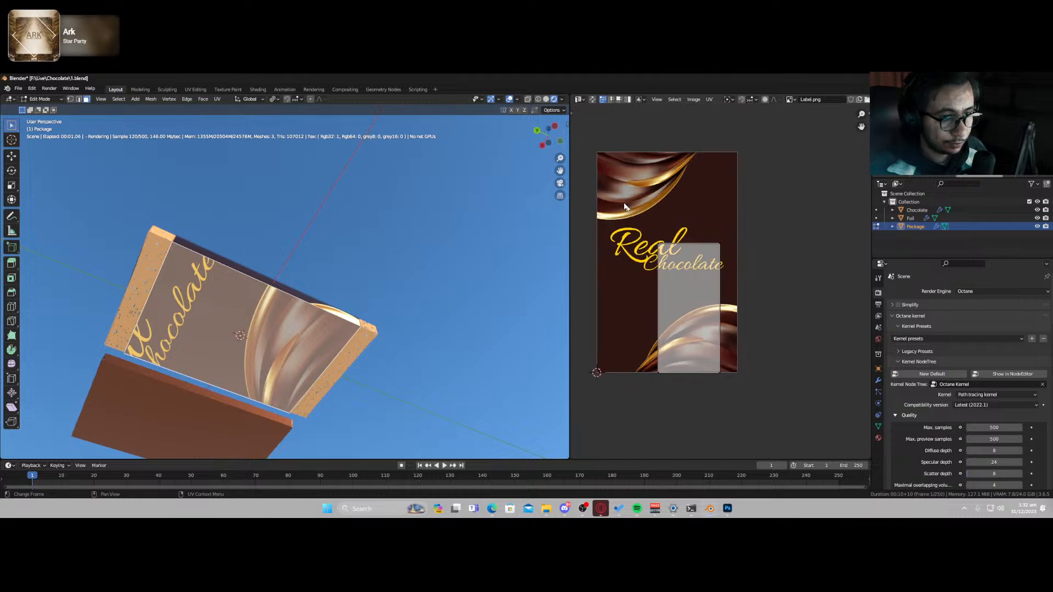
pyautogui.press('s')
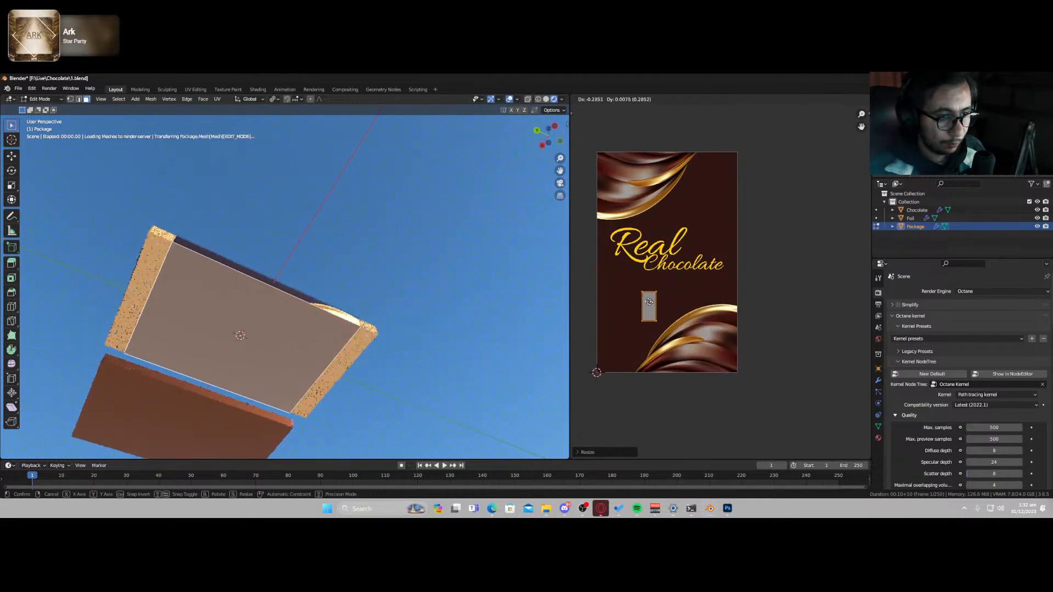
pyautogui.click(641, 300)
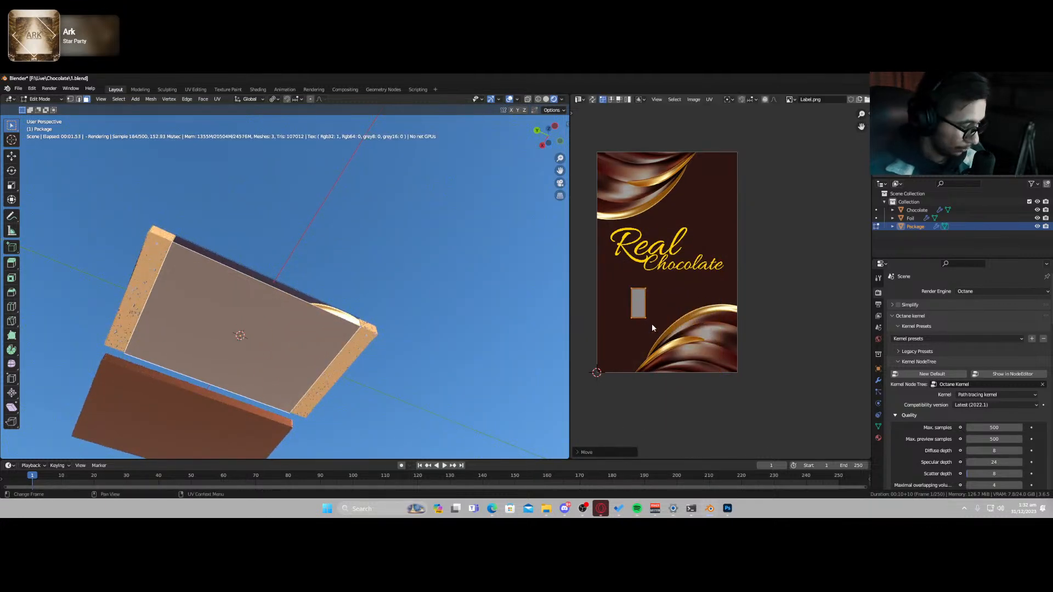
pyautogui.press('s')
pyautogui.click(652, 293)
# - Rotate the bottom face's UV island diagonally and move it over the edge of the lower gold wave
pyautogui.press('t')
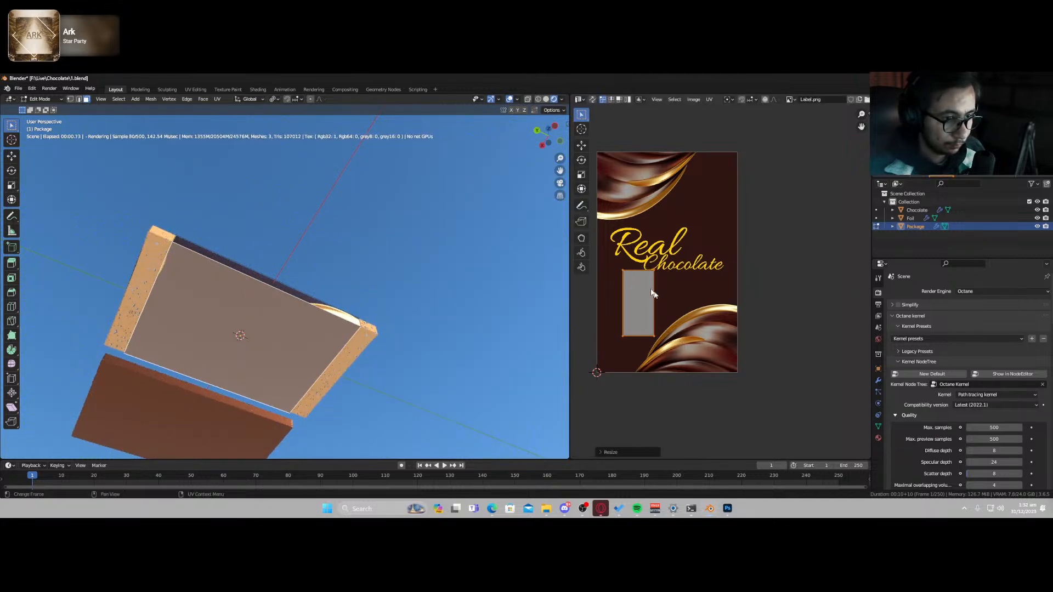
pyautogui.press('r')
pyautogui.click(669, 303)
pyautogui.press('g')
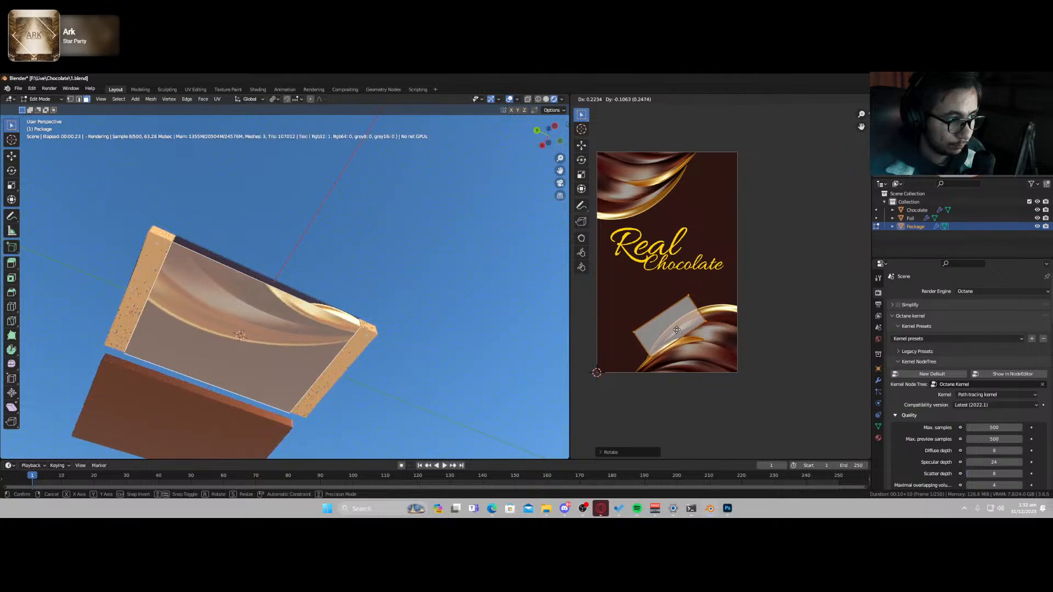
pyautogui.click(675, 330)
# - Return to Object Mode, save the Blender file and select the package
pyautogui.press('Tab')
pyautogui.moveTo(367, 335); pyautogui.dragTo(491, 425, button='middle')
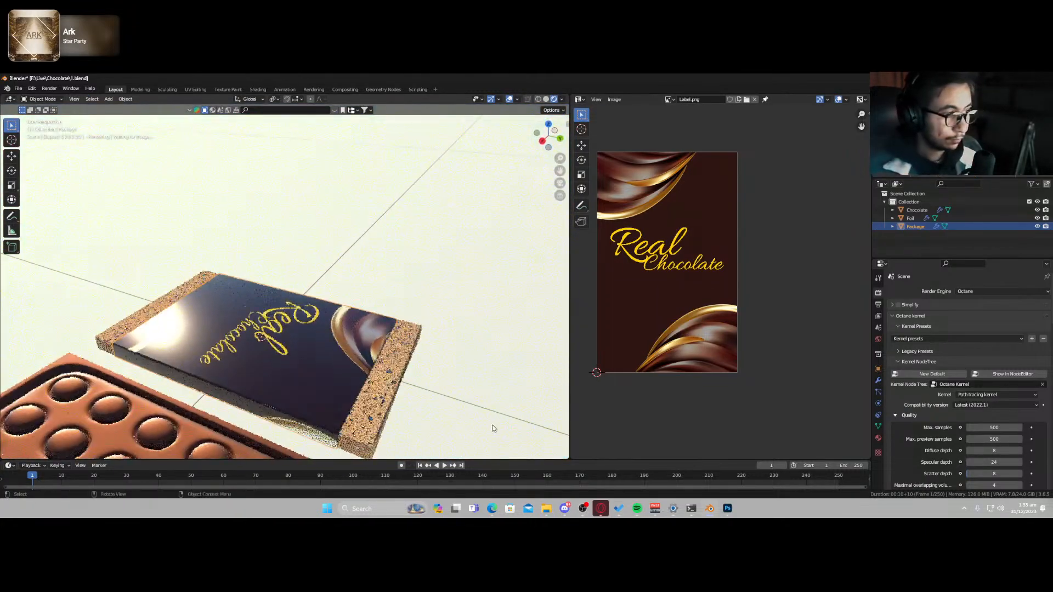
pyautogui.hotkey('ctrl', 's')
pyautogui.scroll(-4, 436, 400)
pyautogui.scroll(4, 378, 388)
pyautogui.click(332, 339)
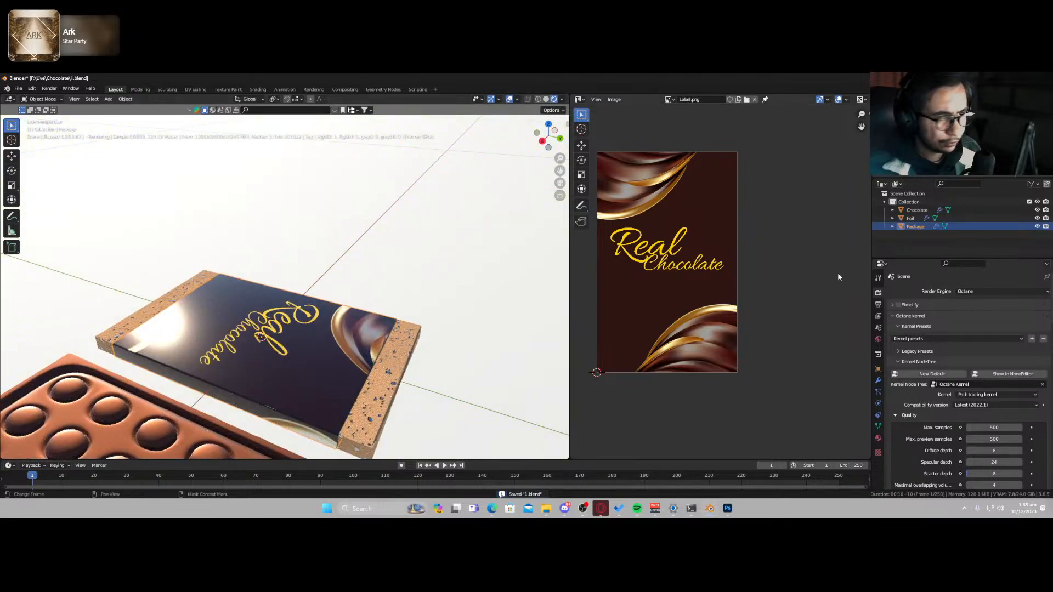
# - Switch the UV editor to the Shader Editor and move the label's RGB image node farther from the Universal material
pyautogui.click(578, 100)
pyautogui.click(618, 204)
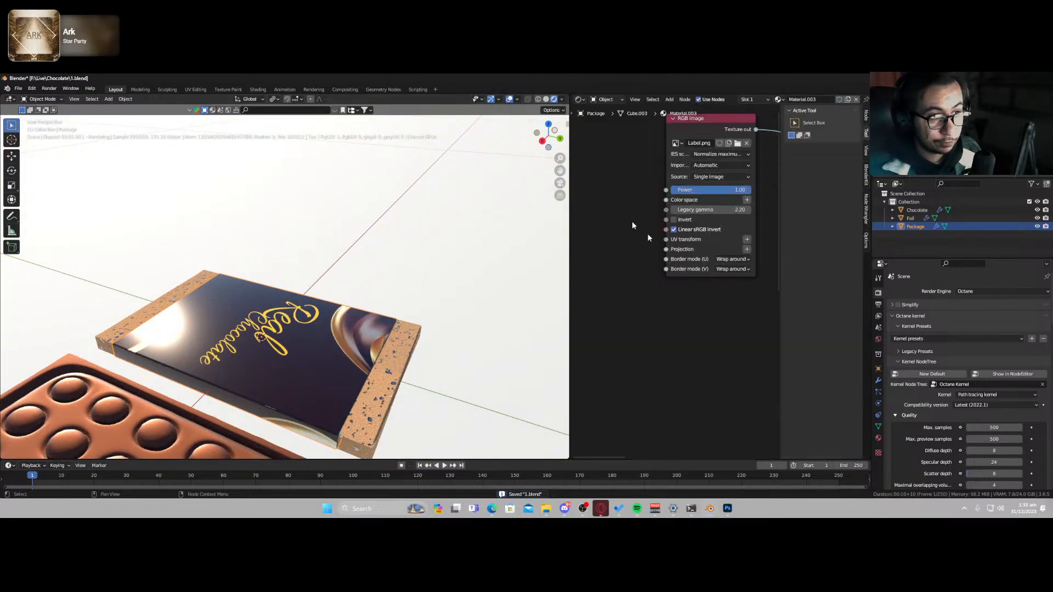
pyautogui.scroll(-6, 662, 284)
pyautogui.moveTo(715, 321); pyautogui.dragTo(649, 271, button='middle')
pyautogui.scroll(1, 644, 283)
pyautogui.moveTo(614, 174); pyautogui.dragTo(573, 169)
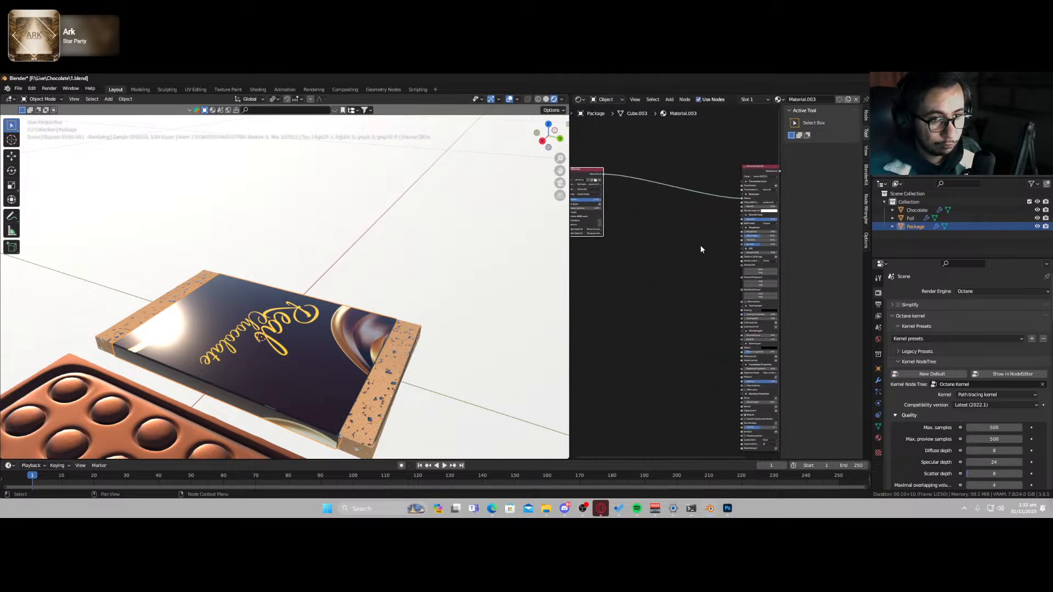
# - Raise the Universal material's metallic and roughness values to maximum
pyautogui.scroll(3, 705, 261)
pyautogui.moveTo(772, 211); pyautogui.dragTo(710, 219, button='middle')
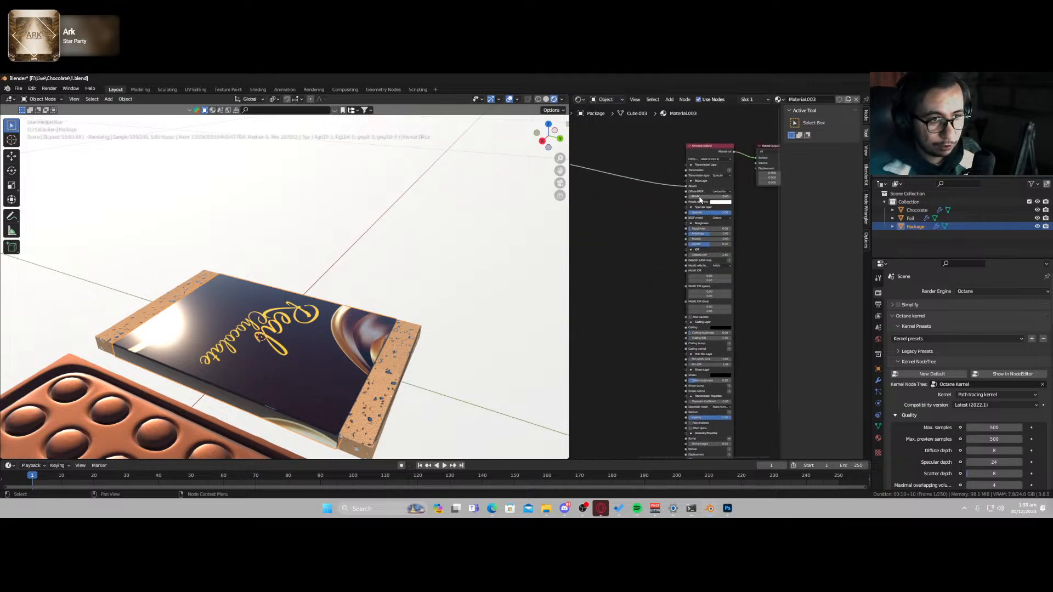
pyautogui.moveTo(699, 197); pyautogui.dragTo(729, 230)
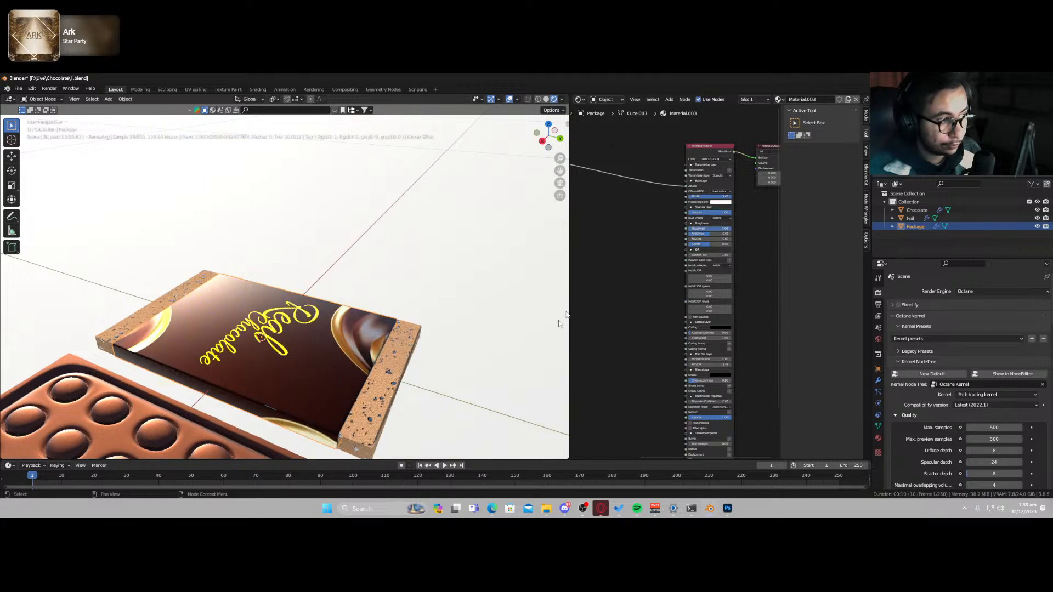
# - Add a Color correction node fed by the label image and preview its output on the package
pyautogui.moveTo(635, 244); pyautogui.dragTo(729, 252, button='middle')
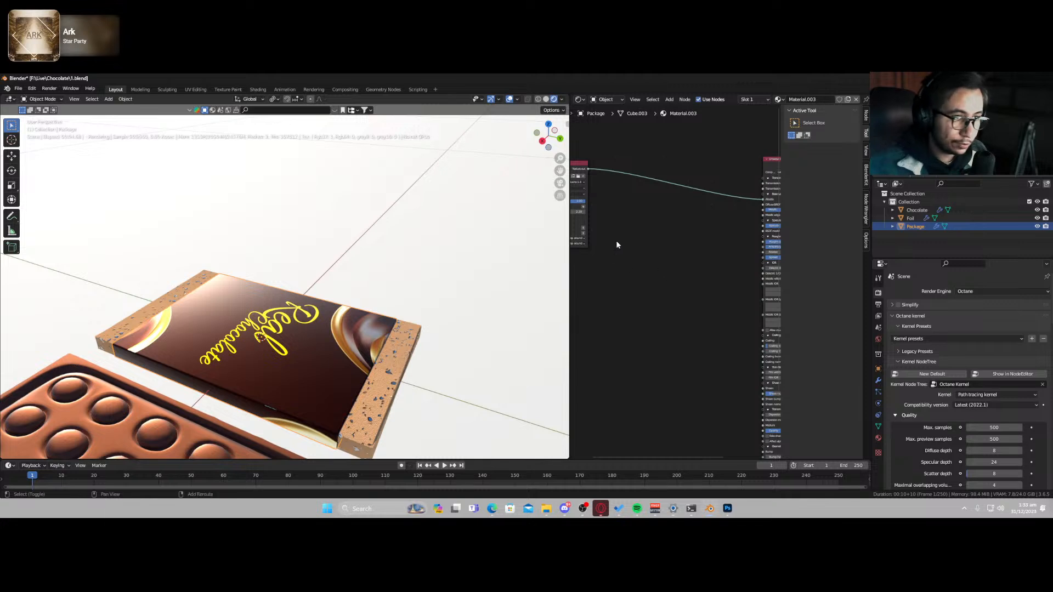
pyautogui.hotkey('shift', 'a')
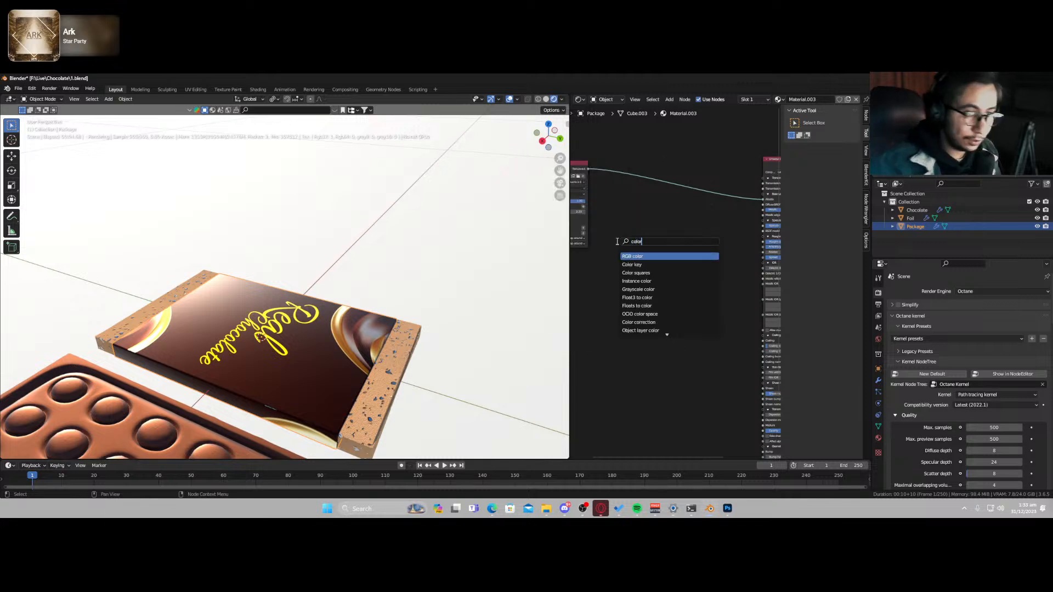
pyautogui.click(638, 256)
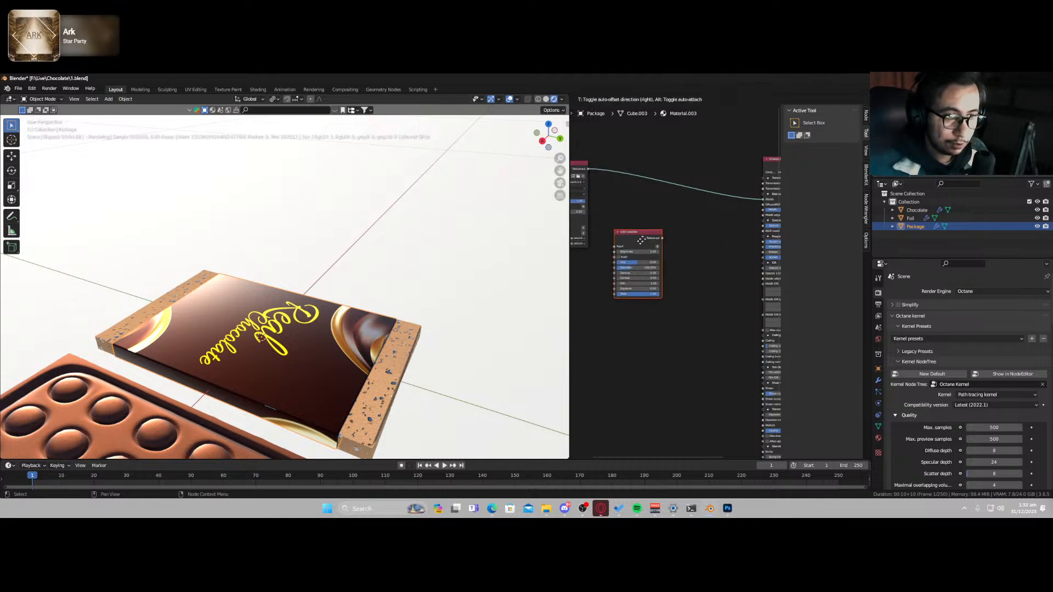
pyautogui.click(636, 253)
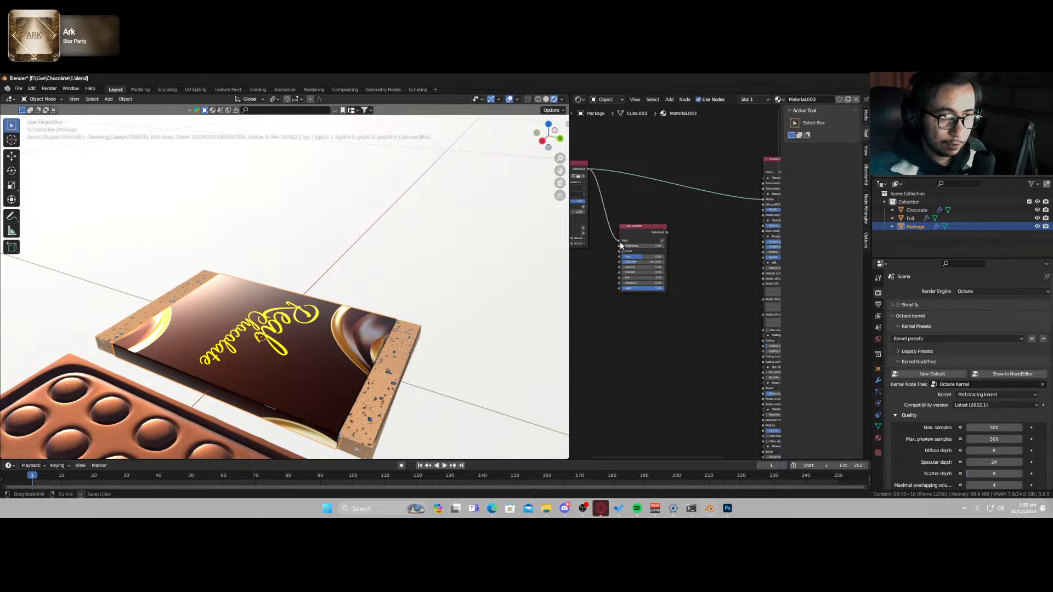
pyautogui.keyDown('ctrl'); pyautogui.keyDown('shift'); pyautogui.click(635, 231); pyautogui.keyUp('shift'); pyautogui.keyUp('ctrl')
# - Set the Color correction node's saturation to 0%, exposure to 0.25 and contrast to 2.91
pyautogui.scroll(3, 623, 288)
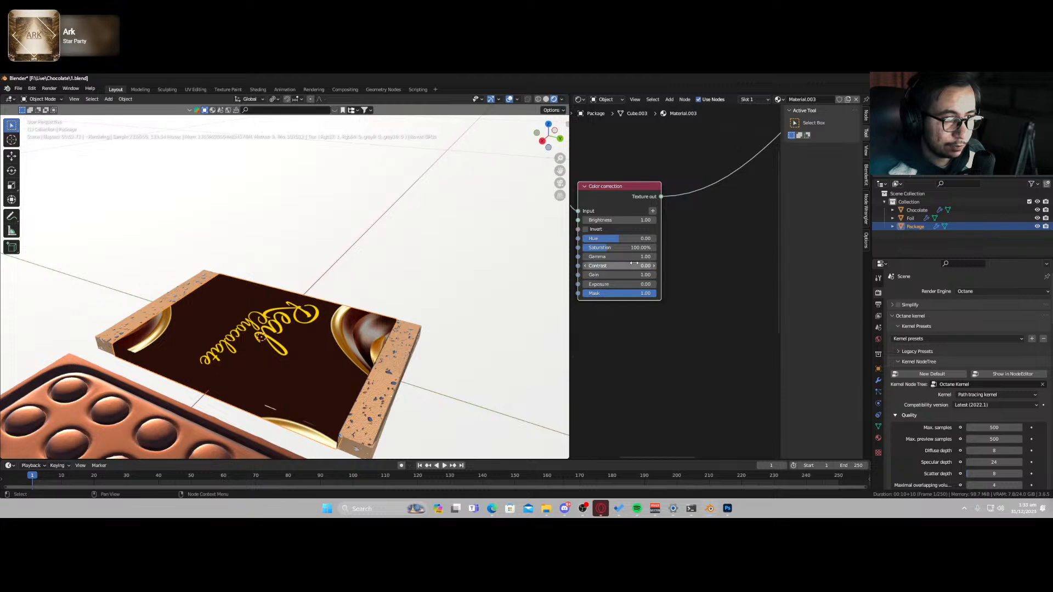
pyautogui.moveTo(630, 249); pyautogui.dragTo(604, 249)
pyautogui.scroll(5, 600, 323)
pyautogui.moveTo(620, 329); pyautogui.dragTo(702, 341, button='middle')
pyautogui.moveTo(672, 298); pyautogui.dragTo(685, 299)
pyautogui.moveTo(643, 270); pyautogui.dragTo(675, 271)
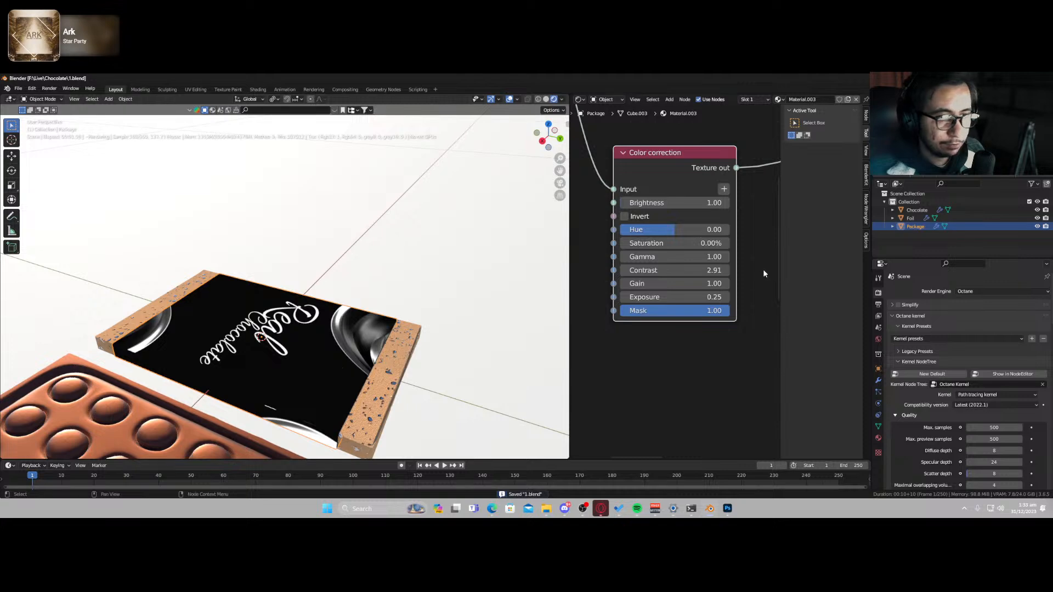
# - Restore the Universal material to the output and link the Color correction texture to its Metallic input
pyautogui.scroll(-14, 764, 271)
pyautogui.moveTo(745, 275); pyautogui.dragTo(667, 270, button='middle')
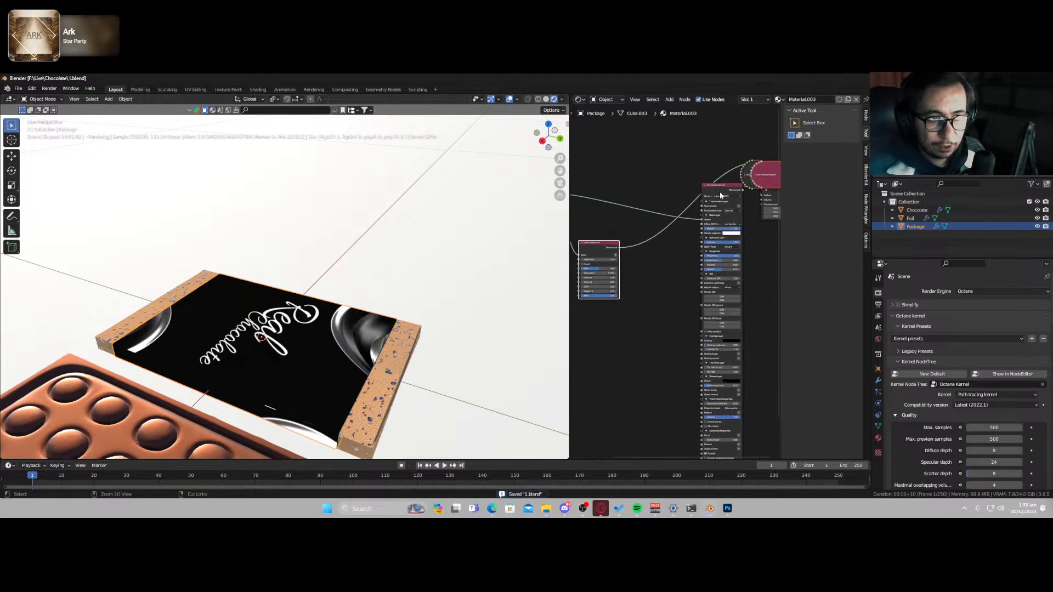
pyautogui.scroll(2, 669, 257)
pyautogui.moveTo(608, 239); pyautogui.dragTo(712, 220)
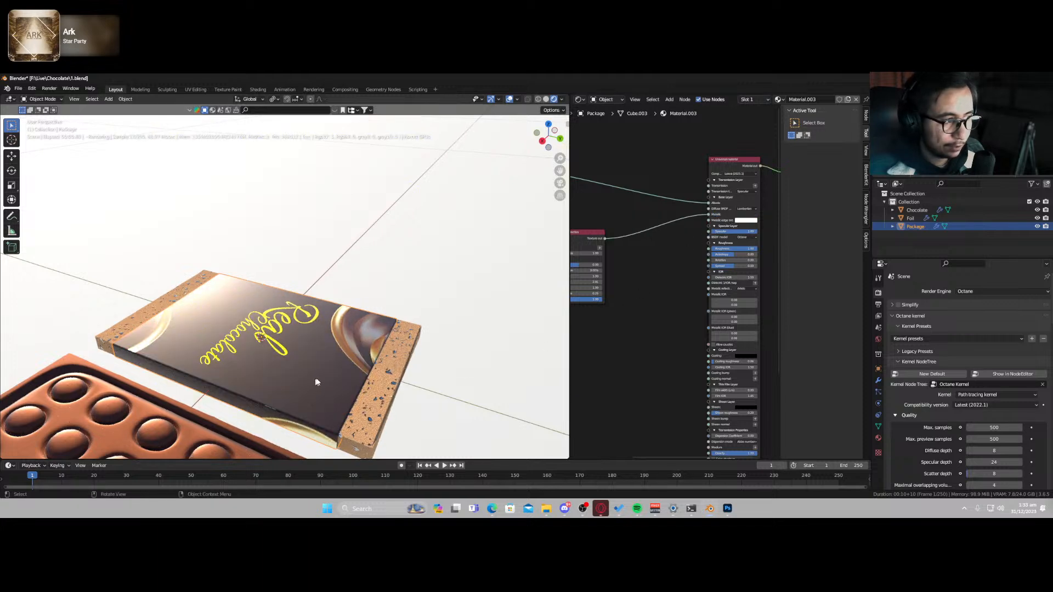
pyautogui.moveTo(380, 357); pyautogui.dragTo(286, 358, button='middle')
pyautogui.scroll(4, 658, 296)
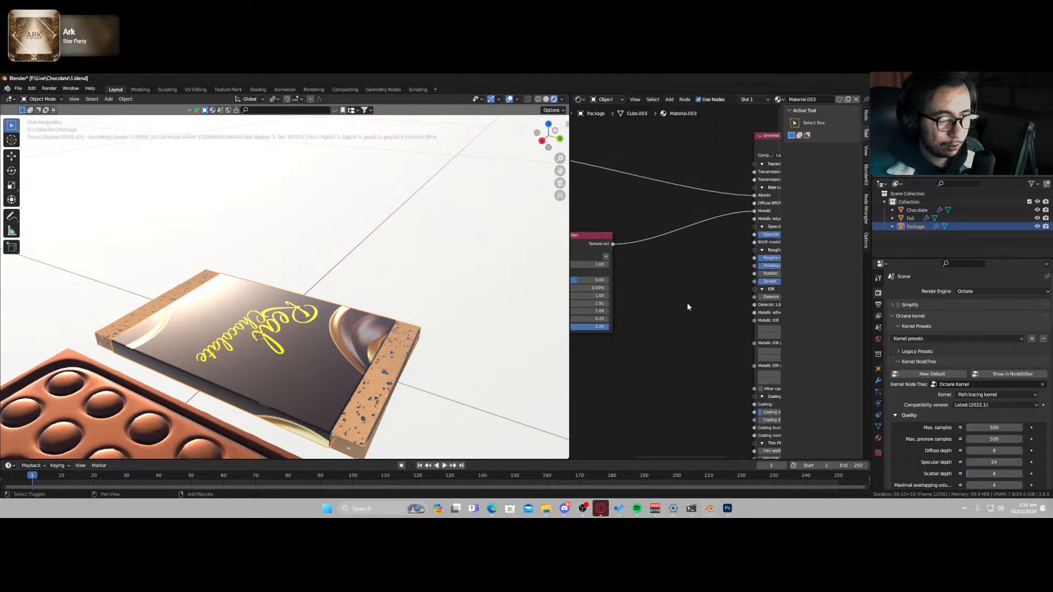
# - Insert an Invert texture node on the link between Color correction and the Metallic input
pyautogui.hotkey('shift', 'a')
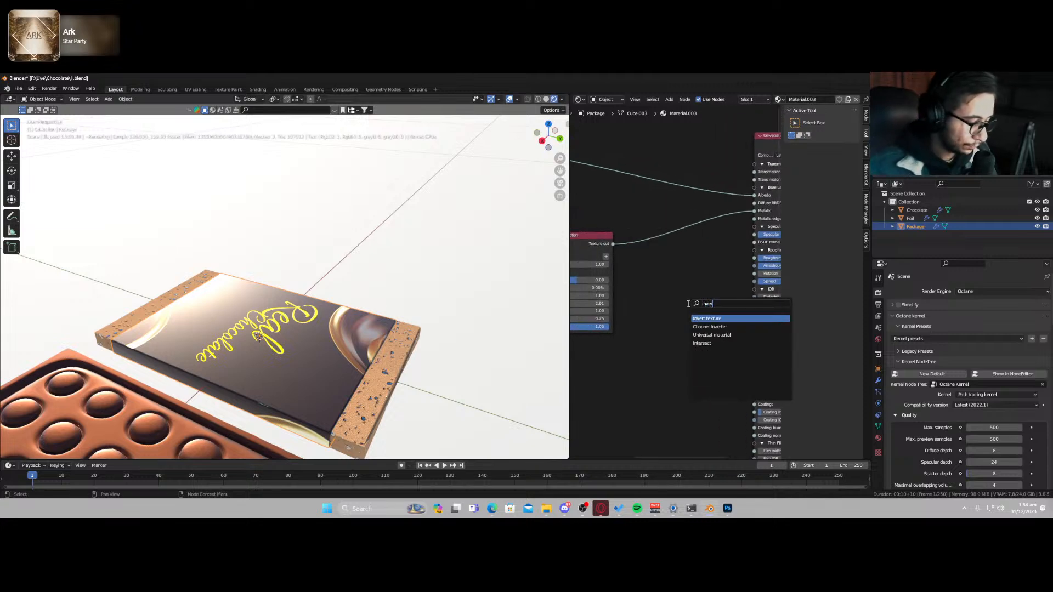
pyautogui.write('invert')
pyautogui.press('Return')
pyautogui.click(682, 247)
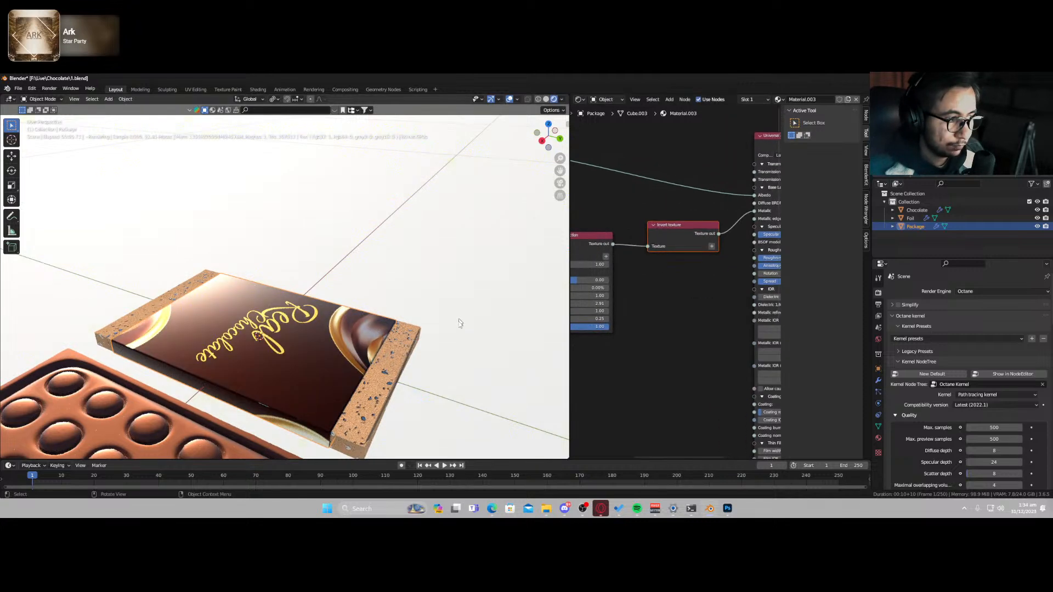
pyautogui.moveTo(295, 378)
pyautogui.mouseDown(button='middle')
pyautogui.moveTo(277, 366)
pyautogui.moveTo(285, 356)
pyautogui.moveTo(301, 363)
pyautogui.mouseUp(button='middle')
pyautogui.scroll(-1, 654, 307)
# - Try linking the Color correction texture directly to the material's Roughness input and view the package from the other side
pyautogui.moveTo(626, 252); pyautogui.dragTo(648, 268)
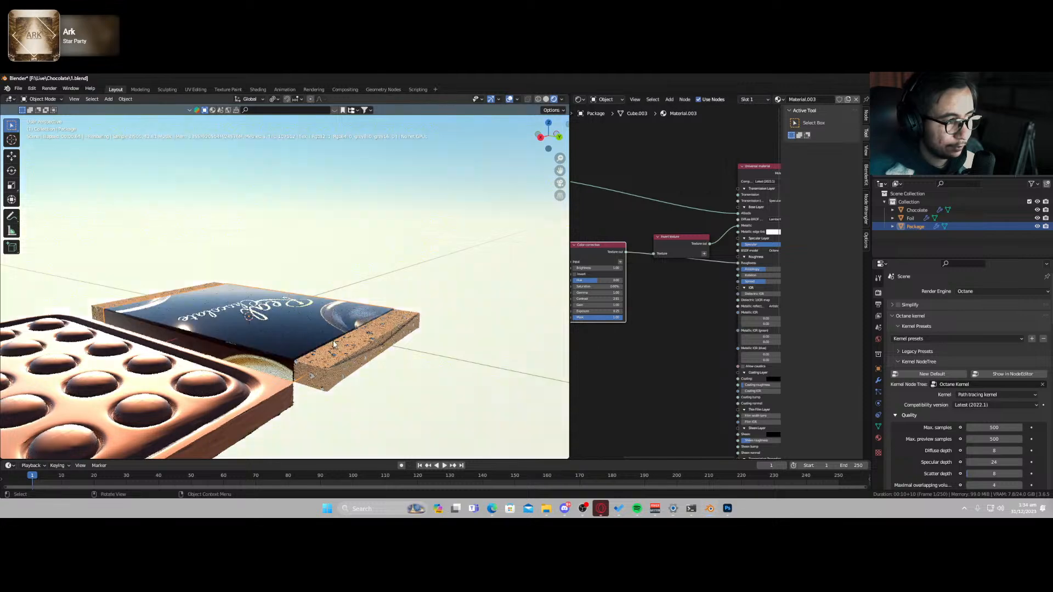
pyautogui.moveTo(307, 351); pyautogui.dragTo(419, 362, button='middle')
pyautogui.moveTo(687, 268); pyautogui.dragTo(618, 266, button='middle')
pyautogui.scroll(4, 662, 314)
pyautogui.scroll(-2, 665, 319)
pyautogui.scroll(-5, 665, 321)
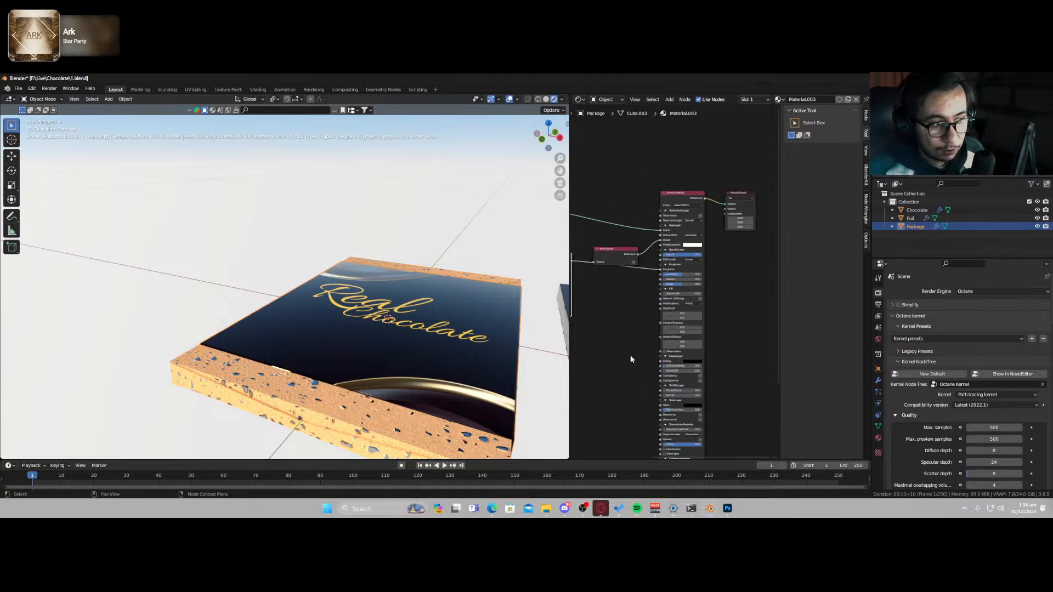
# - Swap the links so Invert texture drives Roughness and Color correction drives Metallic, and check the package's reflections
pyautogui.moveTo(630, 355); pyautogui.dragTo(661, 187, button='middle')
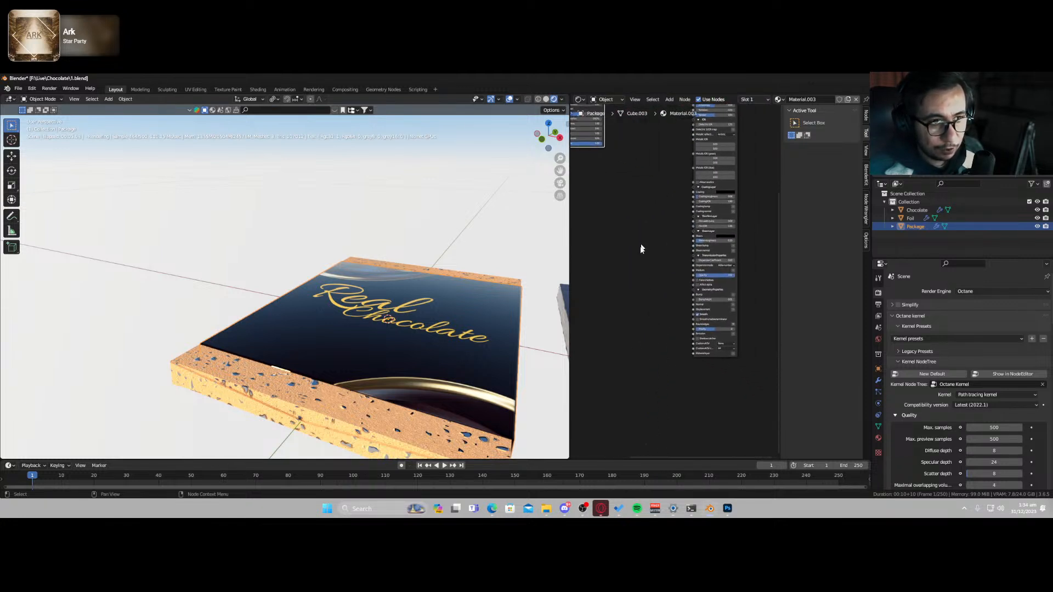
pyautogui.moveTo(662, 115); pyautogui.dragTo(679, 269, button='middle')
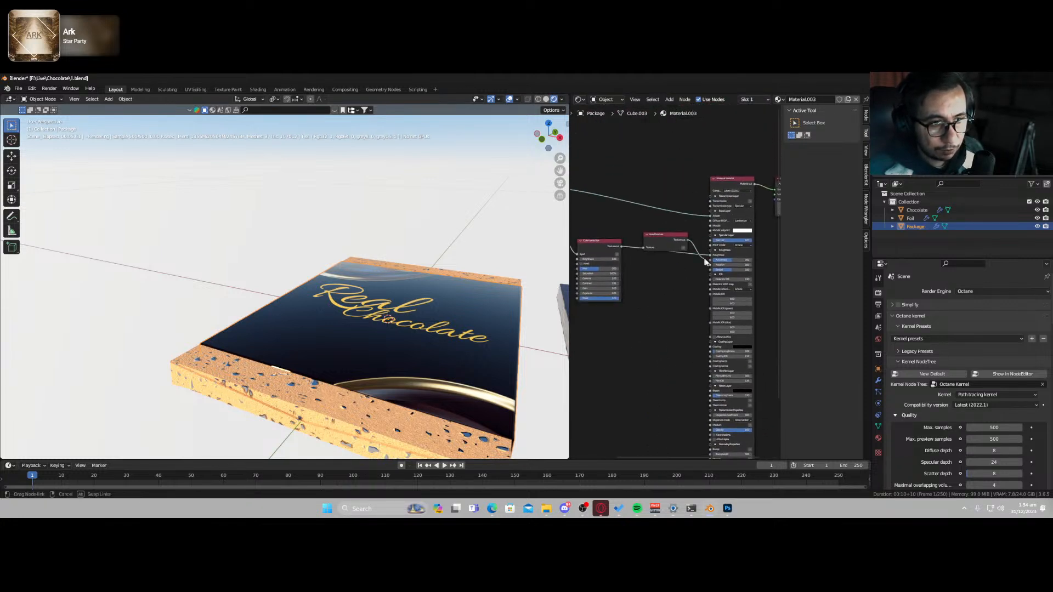
pyautogui.moveTo(711, 256); pyautogui.dragTo(715, 227)
pyautogui.moveTo(414, 347); pyautogui.dragTo(292, 382, button='middle')
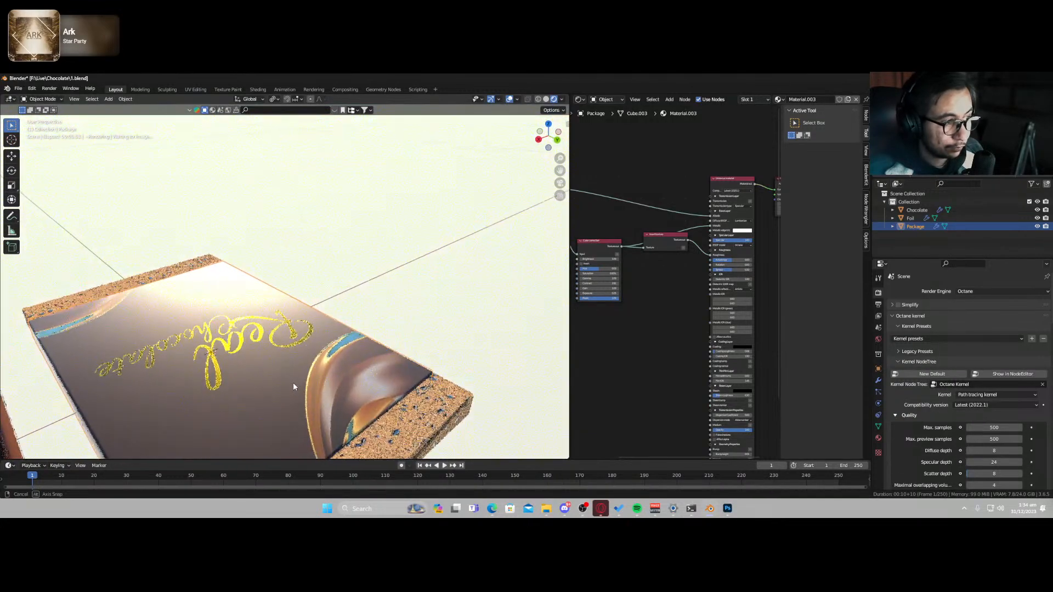
pyautogui.moveTo(293, 383); pyautogui.dragTo(318, 420, button='middle')
# - Set the Color correction node's contrast to 8.29 and preview its black-and-white output on the package
pyautogui.scroll(4, 671, 296)
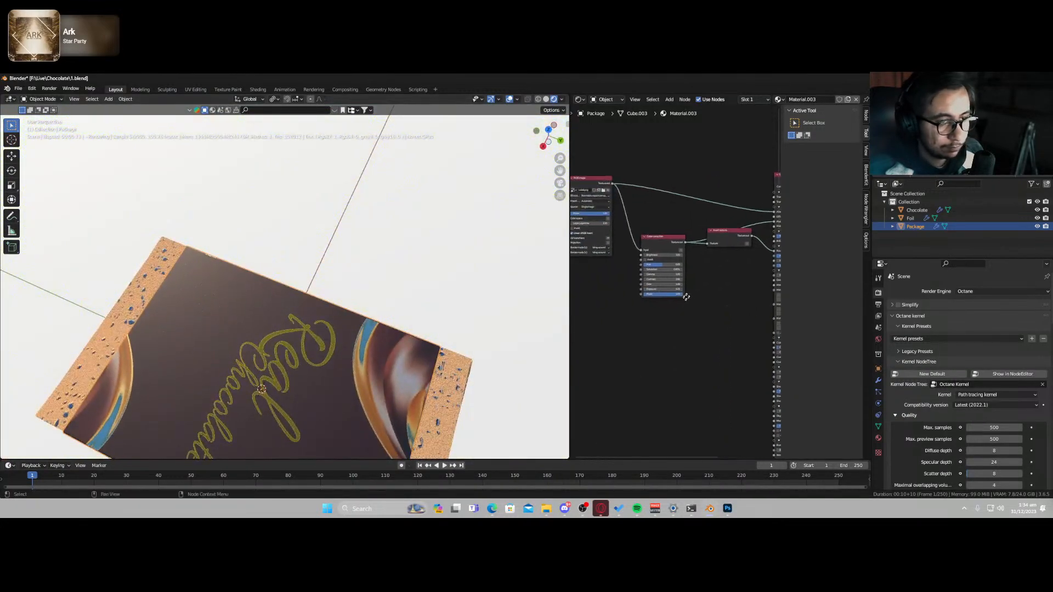
pyautogui.scroll(2, 668, 331)
pyautogui.moveTo(665, 274)
pyautogui.mouseDown()
pyautogui.moveTo(609, 274)
pyautogui.moveTo(685, 275)
pyautogui.mouseUp()
pyautogui.moveTo(476, 369); pyautogui.dragTo(377, 398, button='middle')
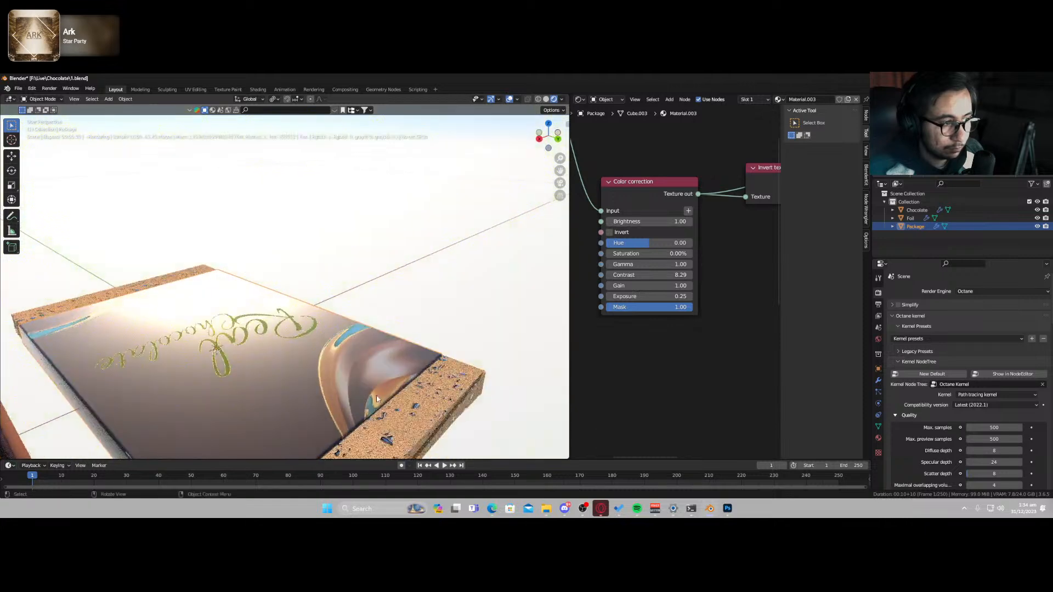
pyautogui.keyDown('ctrl'); pyautogui.keyDown('shift'); pyautogui.click(637, 184); pyautogui.keyUp('shift'); pyautogui.keyUp('ctrl')
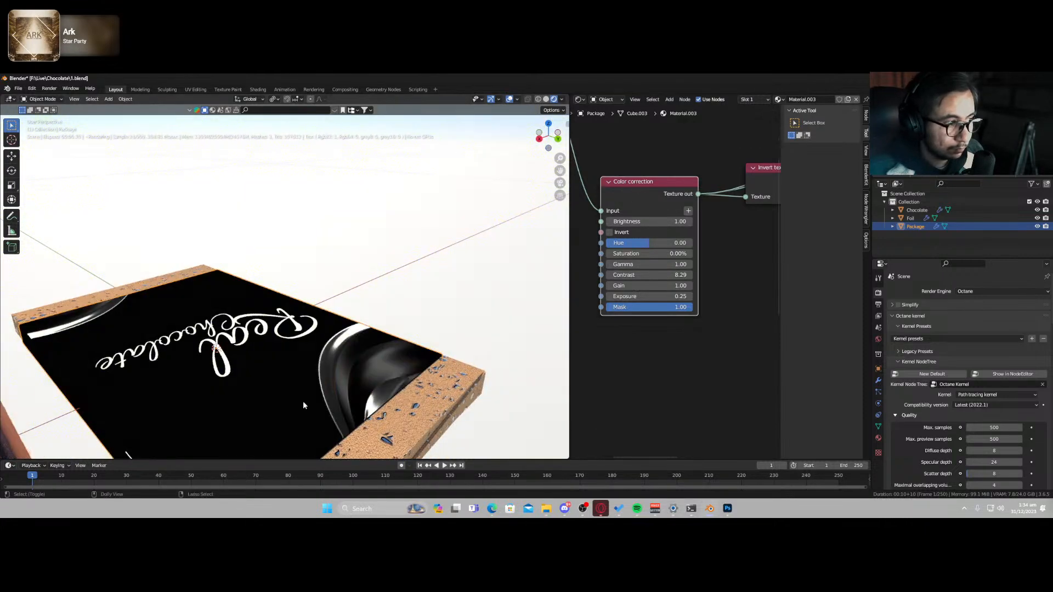
# - Fine-tune the Color correction node, preview the full Universal material again, and inspect the package label up close
pyautogui.scroll(1, 624, 284)
pyautogui.moveTo(623, 285); pyautogui.dragTo(647, 286)
pyautogui.scroll(-6, 672, 279)
pyautogui.moveTo(700, 275); pyautogui.dragTo(583, 306, button='middle')
pyautogui.keyDown('ctrl'); pyautogui.keyDown('shift'); pyautogui.click(710, 182); pyautogui.keyUp('shift'); pyautogui.keyUp('ctrl')
pyautogui.scroll(-5, 340, 396)
pyautogui.moveTo(339, 395); pyautogui.dragTo(412, 411, button='middle')
pyautogui.scroll(2, 667, 396)
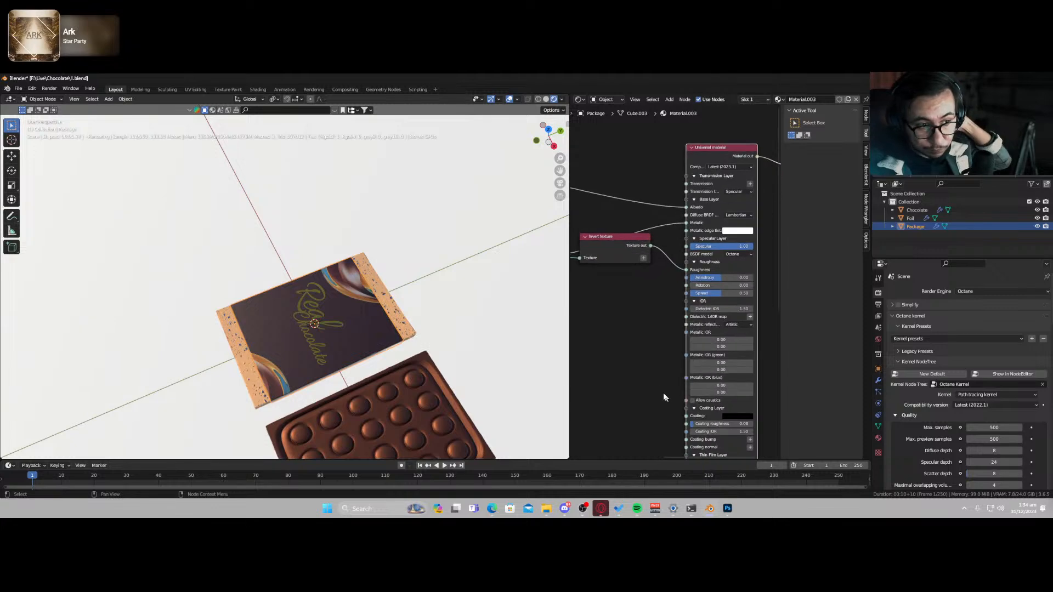
pyautogui.moveTo(362, 383); pyautogui.dragTo(363, 333, button='middle')
pyautogui.moveTo(633, 346); pyautogui.dragTo(638, 387, button='middle')
pyautogui.scroll(8, 403, 332)
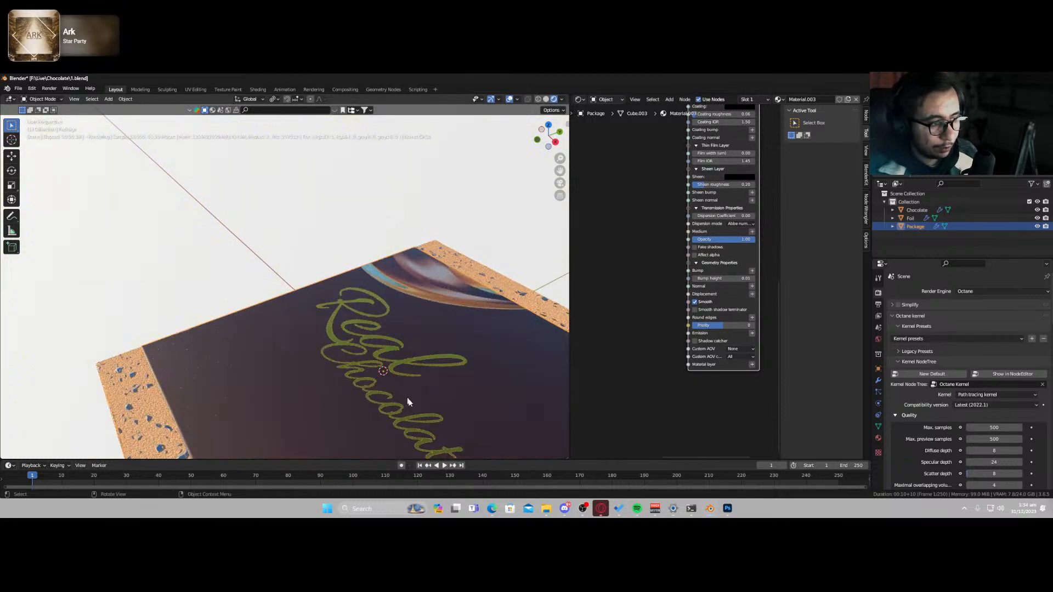
pyautogui.scroll(2, 387, 370)
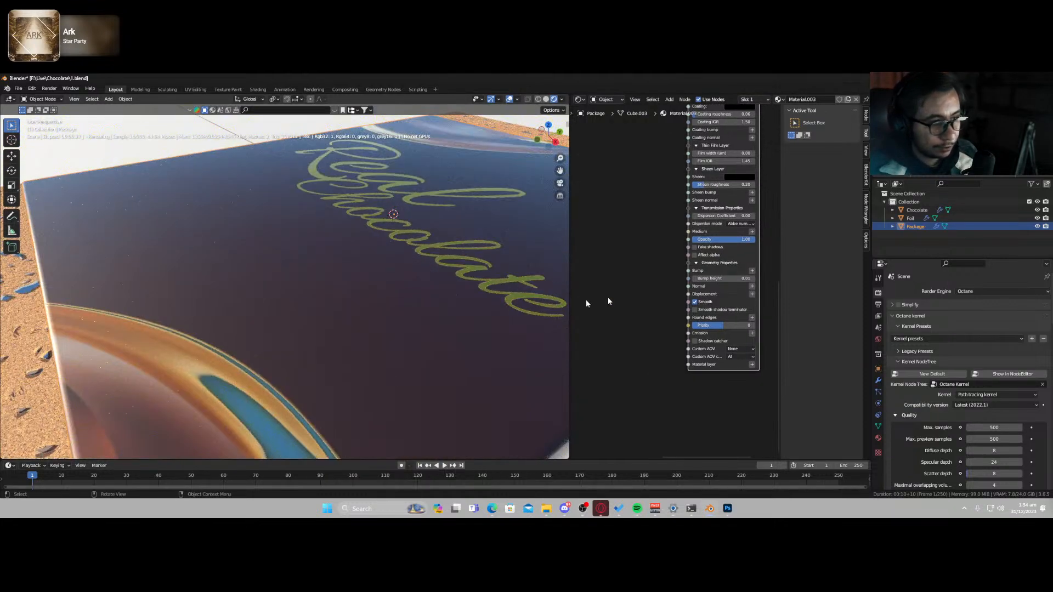
pyautogui.moveTo(646, 351); pyautogui.dragTo(669, 341, button='middle')
pyautogui.hotkey('shift', 'a')
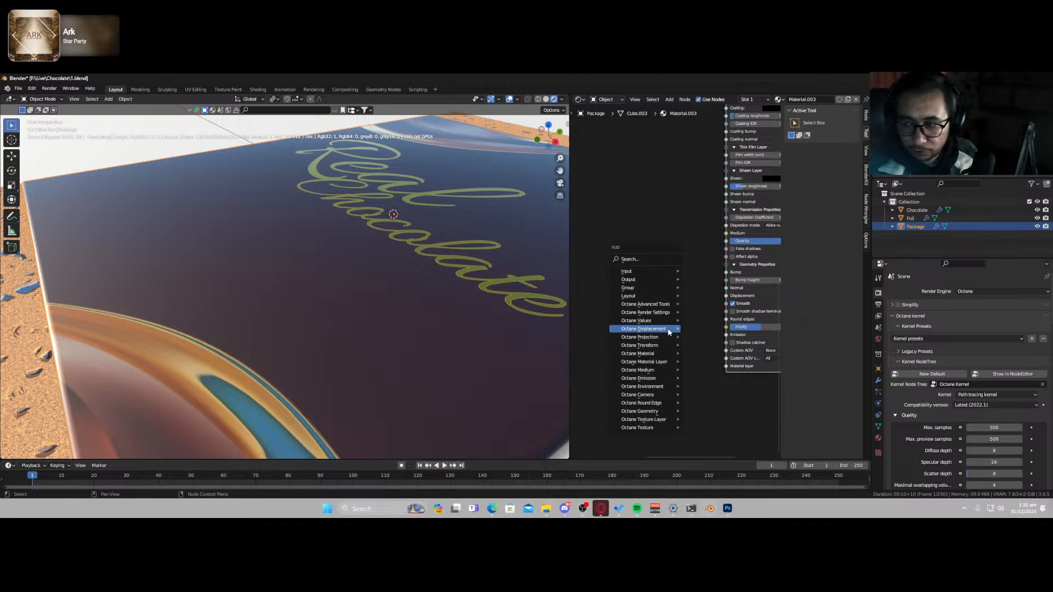
pyautogui.click(668, 327)
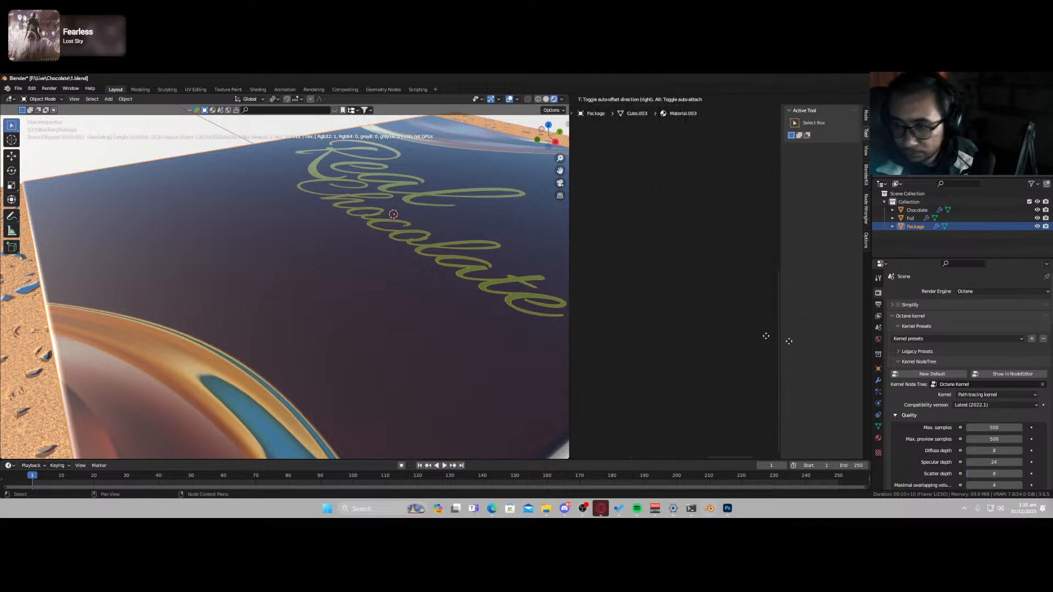
pyautogui.click(656, 293)
pyautogui.press('x')
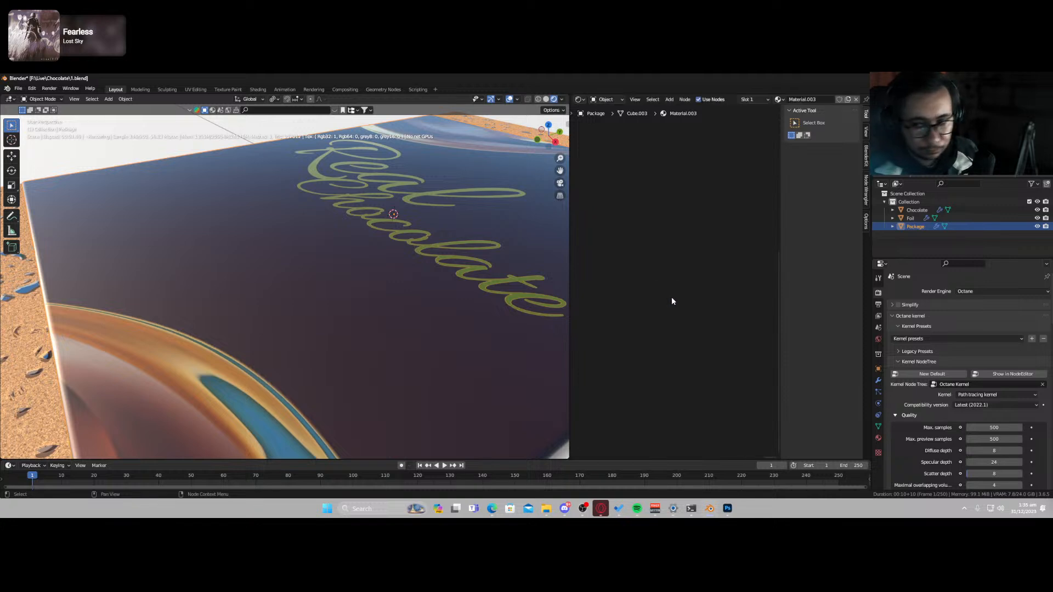
# - Add a Cinema 4D noise node and place it in the free space below the Color correction node
pyautogui.hotkey('shift', 'a')
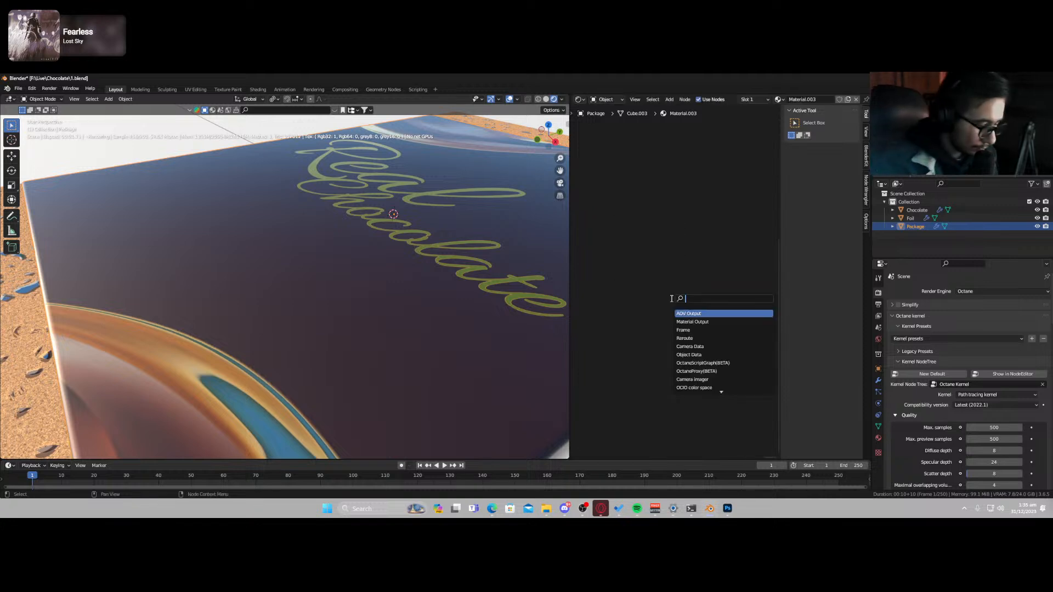
pyautogui.write('cinem')
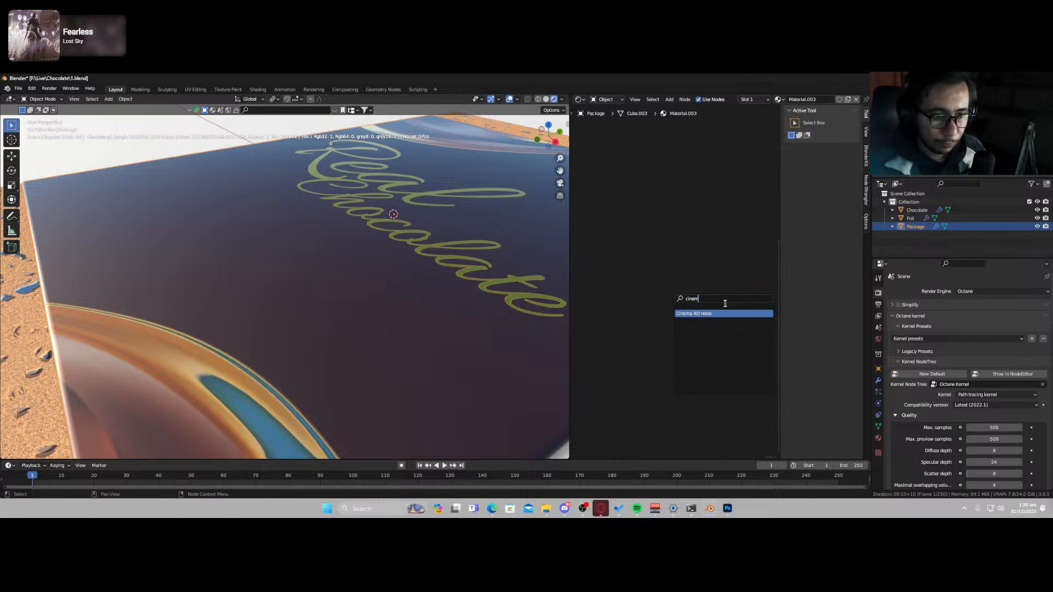
pyautogui.press('Return')
pyautogui.click(721, 248)
pyautogui.scroll(-2, 731, 271)
pyautogui.moveTo(731, 271); pyautogui.dragTo(787, 308, button='middle')
pyautogui.press('g')
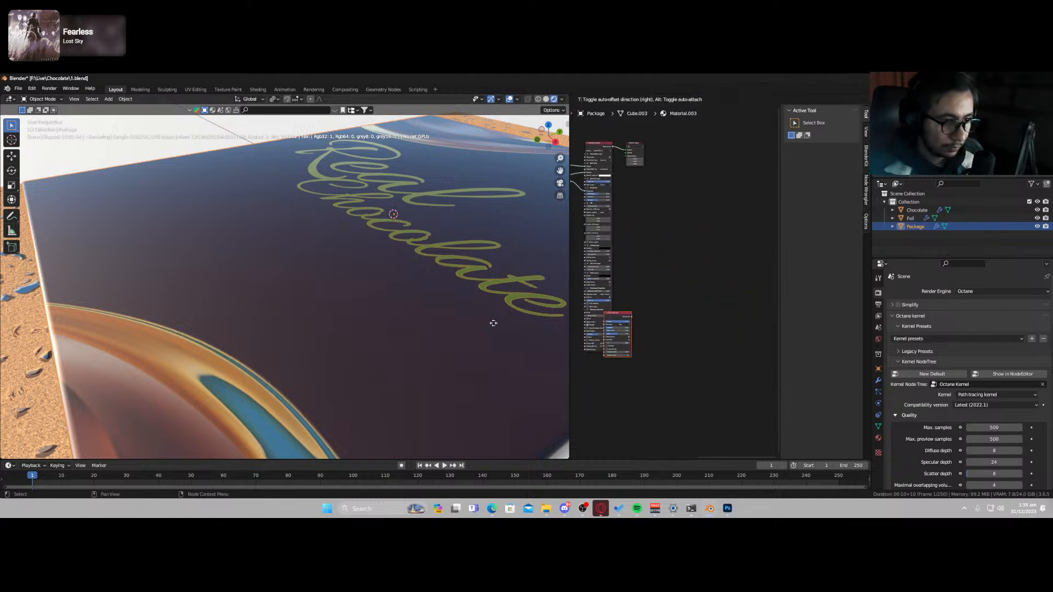
pyautogui.click(711, 281)
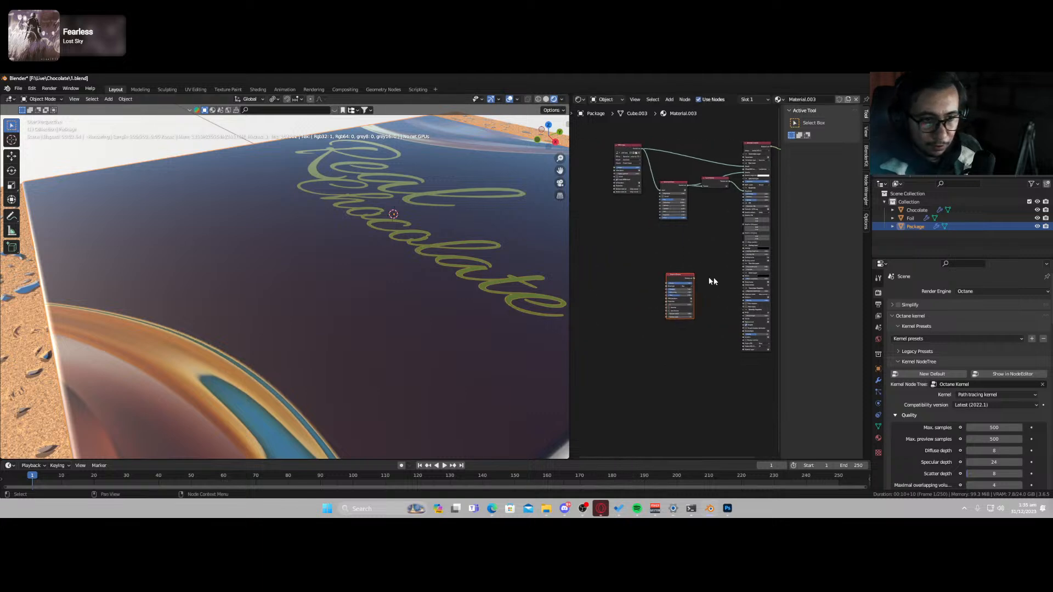
# - Preview the Cinema 4D noise on the package and enable its Absolute and Use 4D noise options
pyautogui.keyDown('ctrl'); pyautogui.keyDown('shift'); pyautogui.click(678, 277); pyautogui.keyUp('shift'); pyautogui.keyUp('ctrl')
pyautogui.scroll(4, 675, 320)
pyautogui.scroll(7, 678, 339)
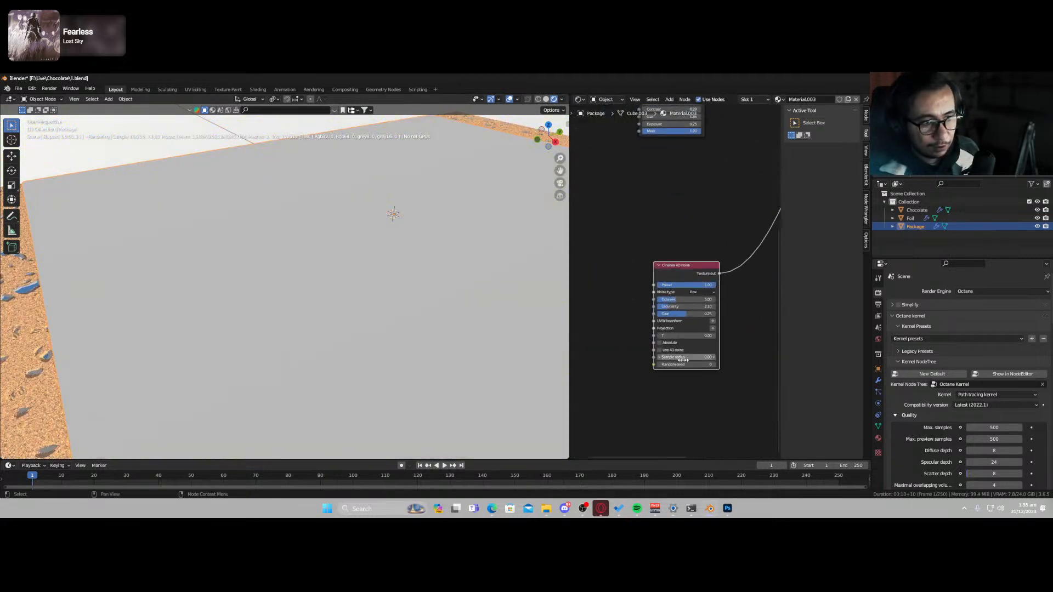
pyautogui.moveTo(683, 359); pyautogui.dragTo(676, 297, button='middle')
pyautogui.scroll(1, 676, 297)
pyautogui.click(655, 278)
pyautogui.click(653, 286)
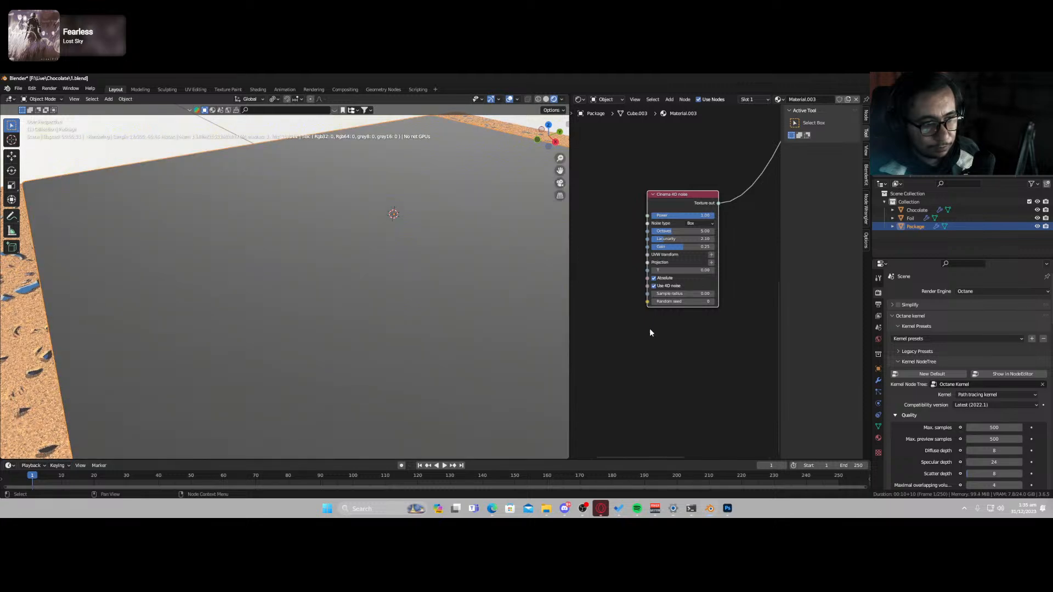
# - Attach 3D transformation and XYZ to UVW projection nodes to the noise, and set the transformation's scale to 0.001 on all axes
pyautogui.click(711, 255)
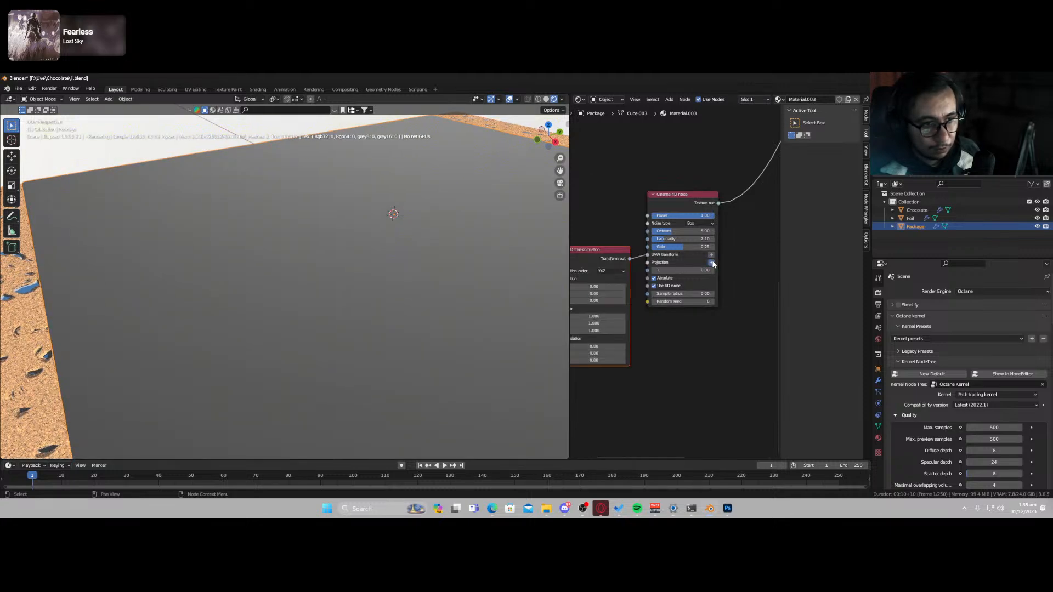
pyautogui.click(711, 262)
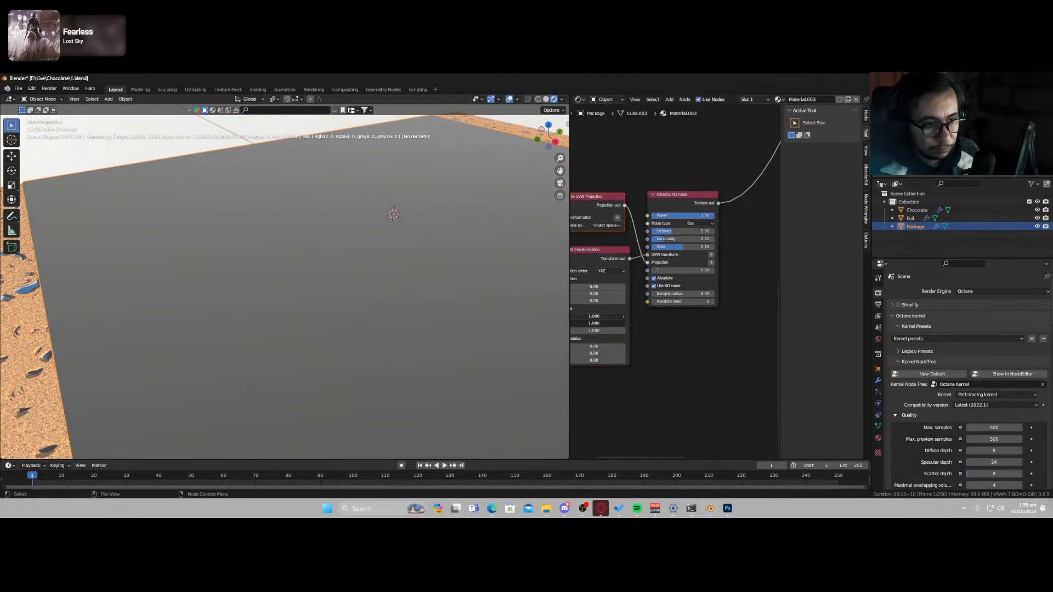
pyautogui.moveTo(594, 323); pyautogui.dragTo(521, 331)
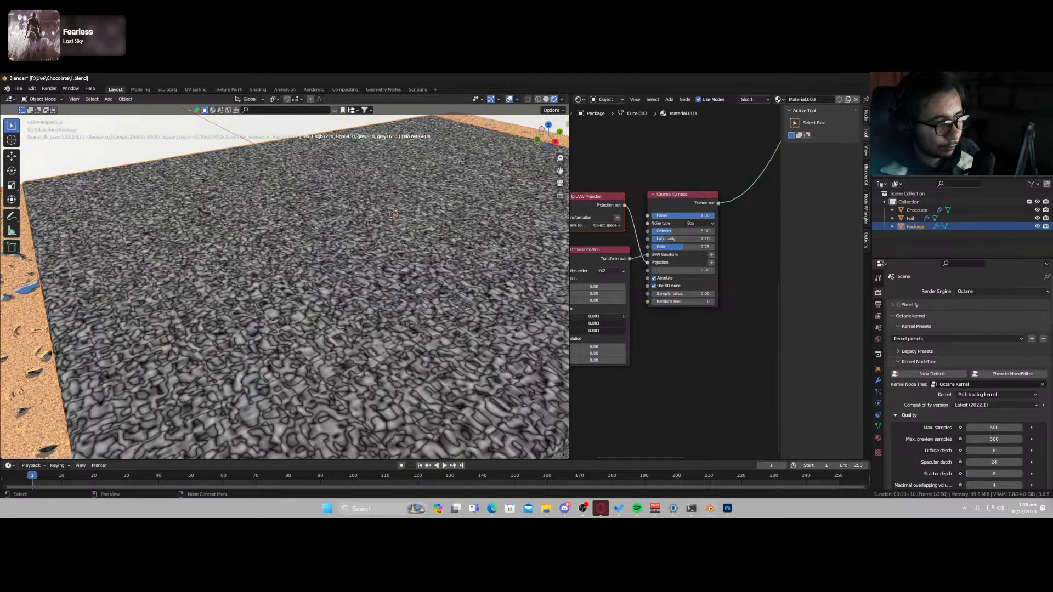
# - Set the noise type to Buya, preview the Universal material again, and link the noise to its Bump input
pyautogui.scroll(1, 646, 330)
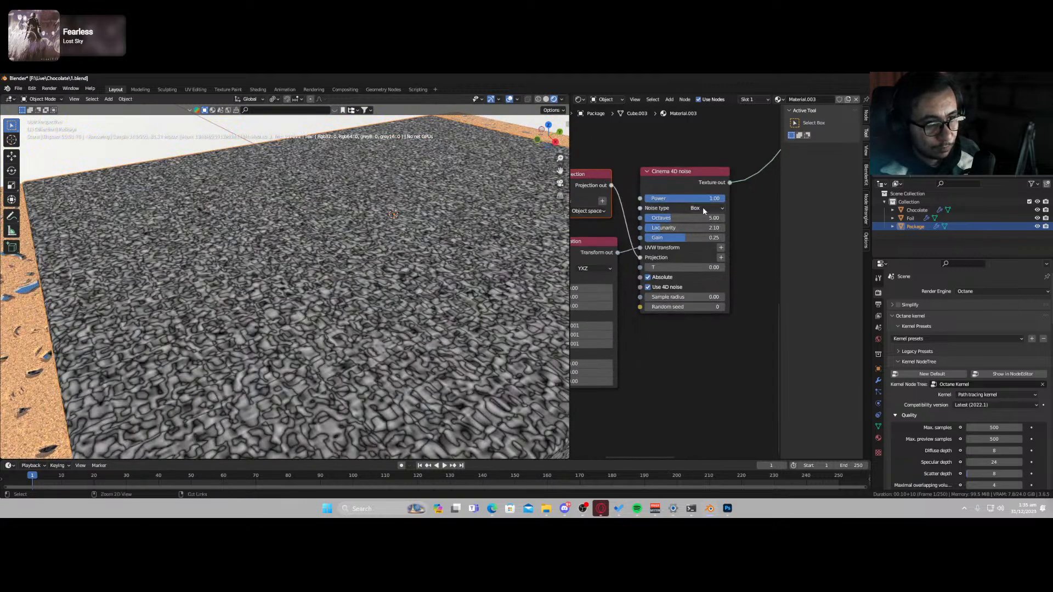
pyautogui.keyDown('ctrl'); pyautogui.scroll(-1, 703, 209); pyautogui.keyUp('ctrl')
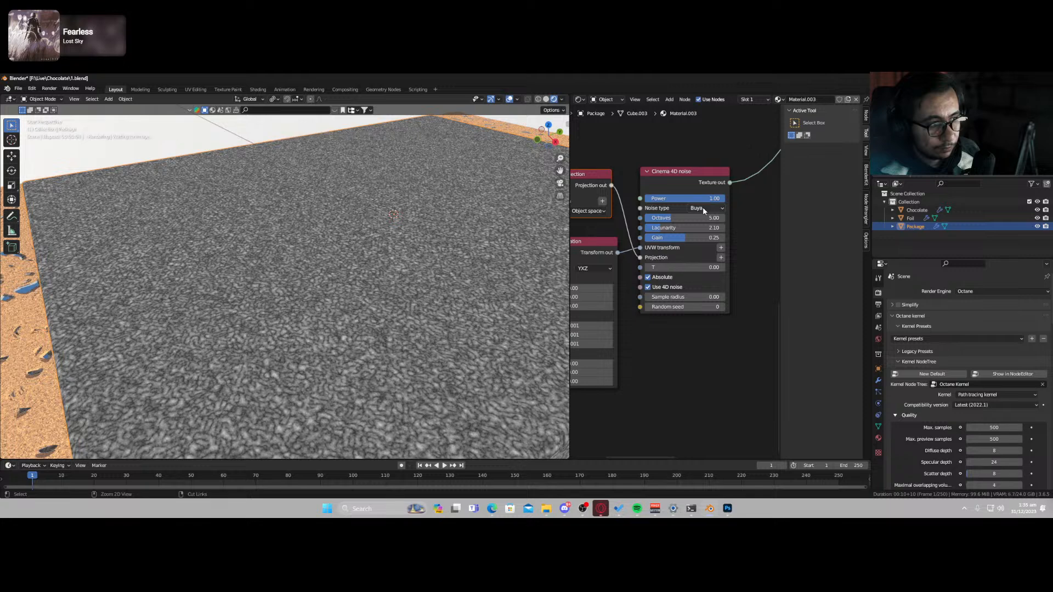
pyautogui.scroll(-5, 703, 206)
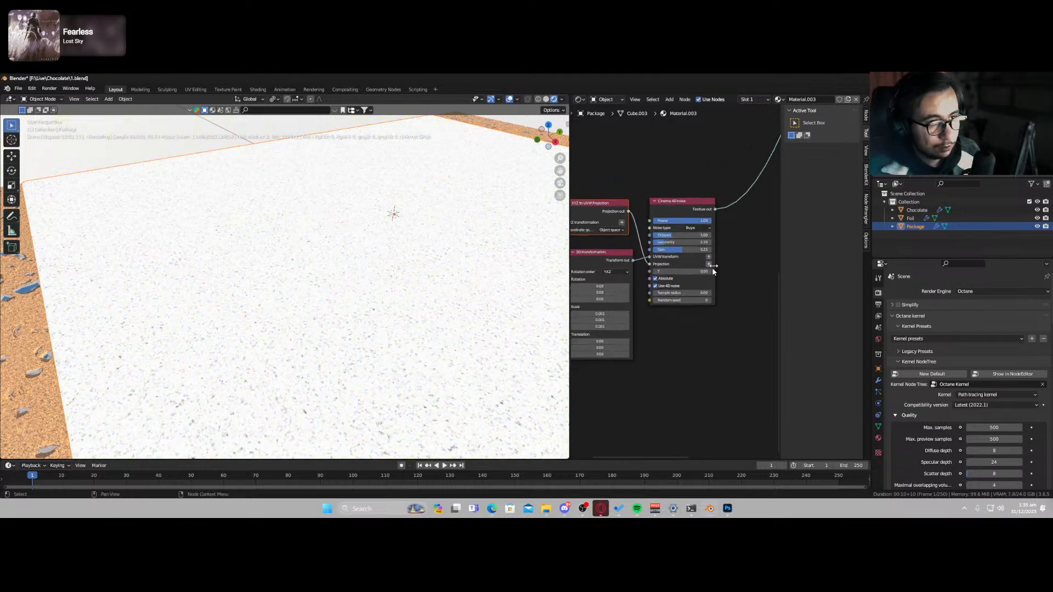
pyautogui.moveTo(705, 279); pyautogui.dragTo(678, 306, button='middle')
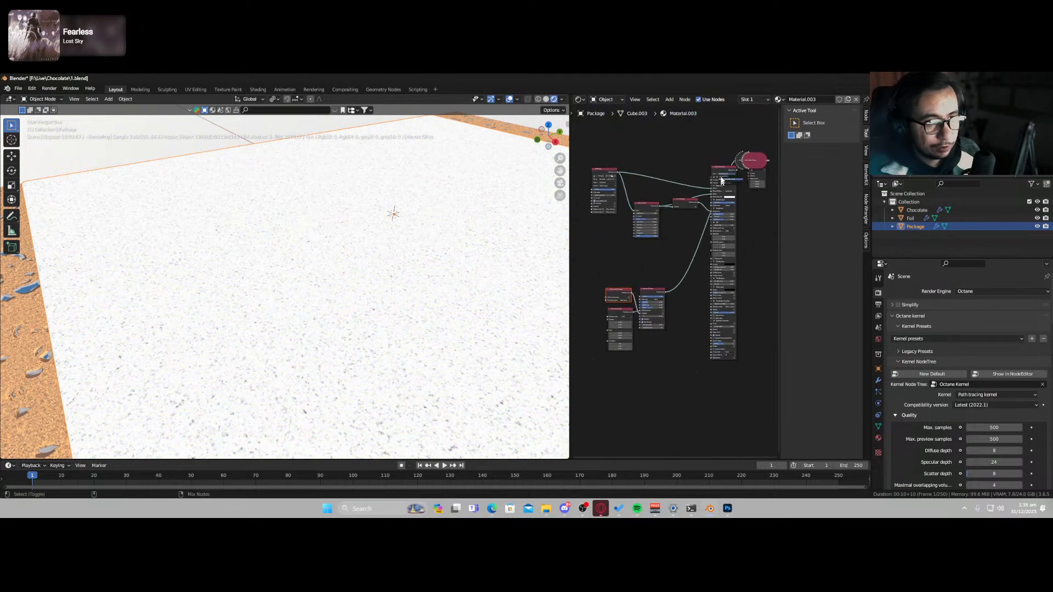
pyautogui.scroll(1, 680, 318)
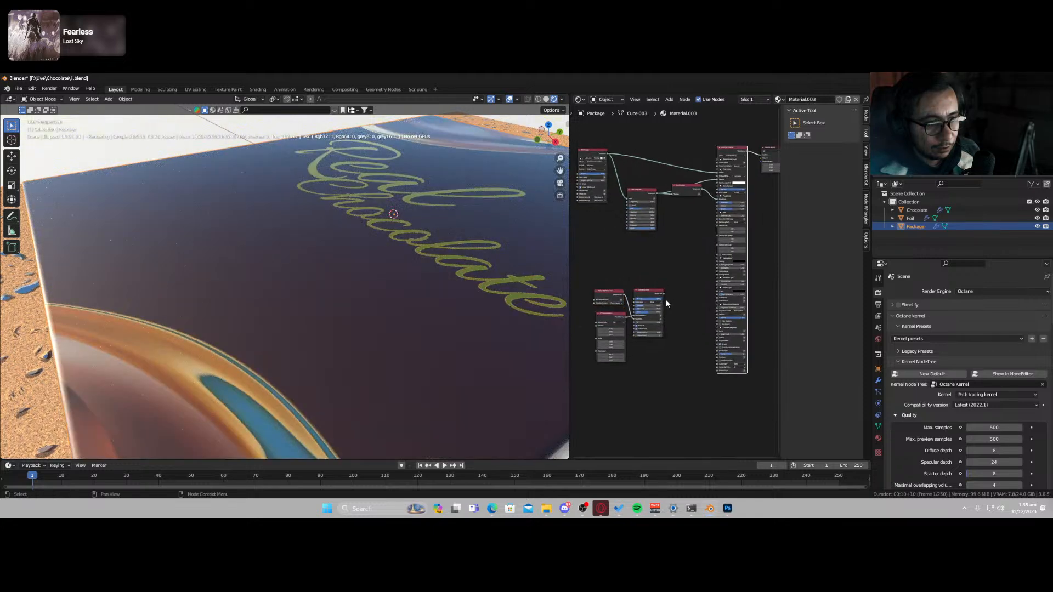
pyautogui.moveTo(663, 293); pyautogui.dragTo(720, 330)
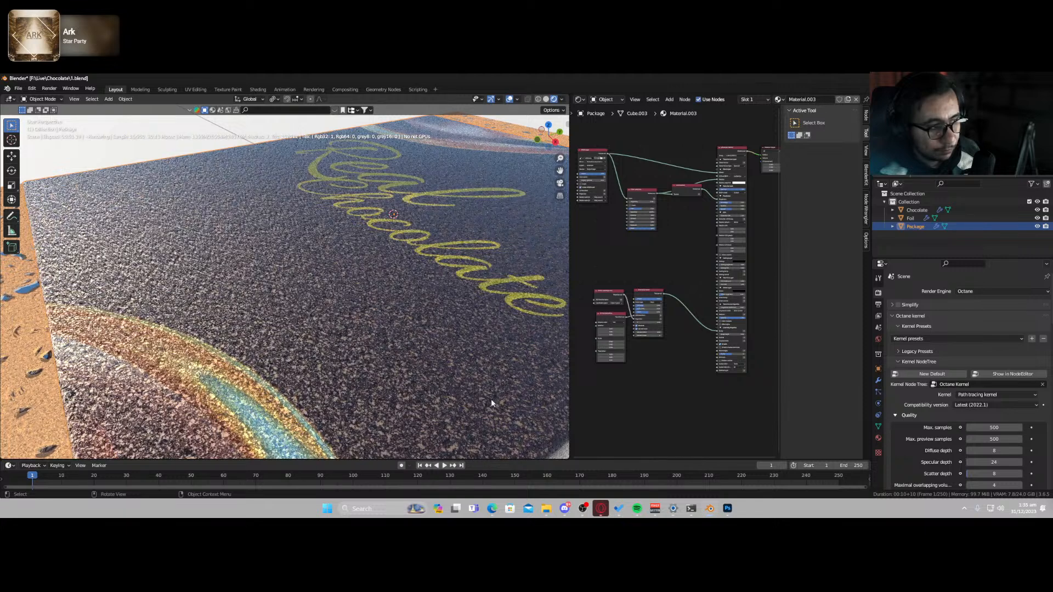
# - Insert a Gradient map node on the link between the Cinema 4D noise and the Bump input
pyautogui.scroll(5, 680, 334)
pyautogui.hotkey('shift', 'a')
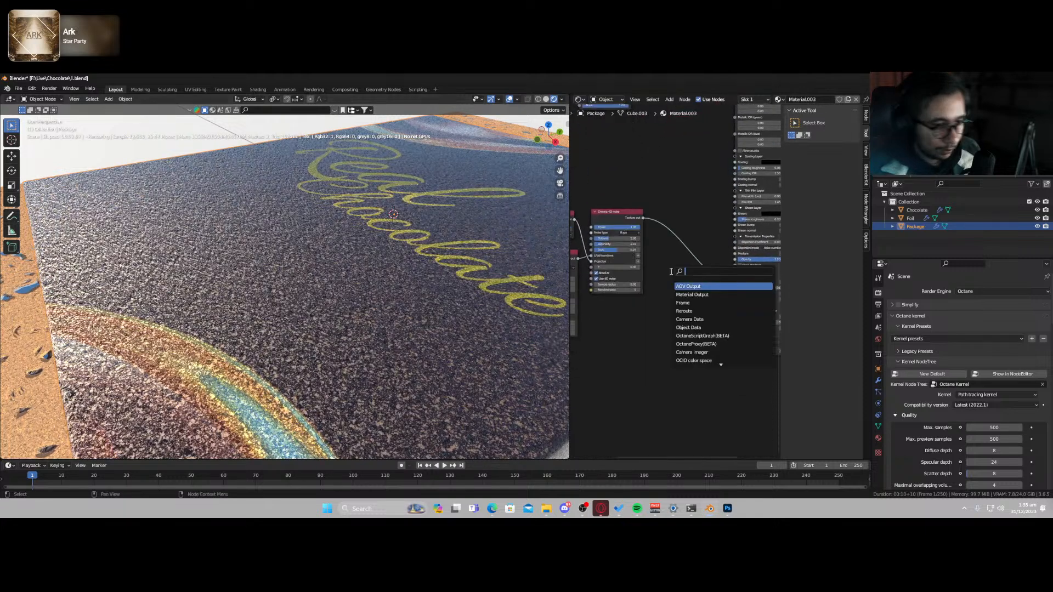
pyautogui.write('gra')
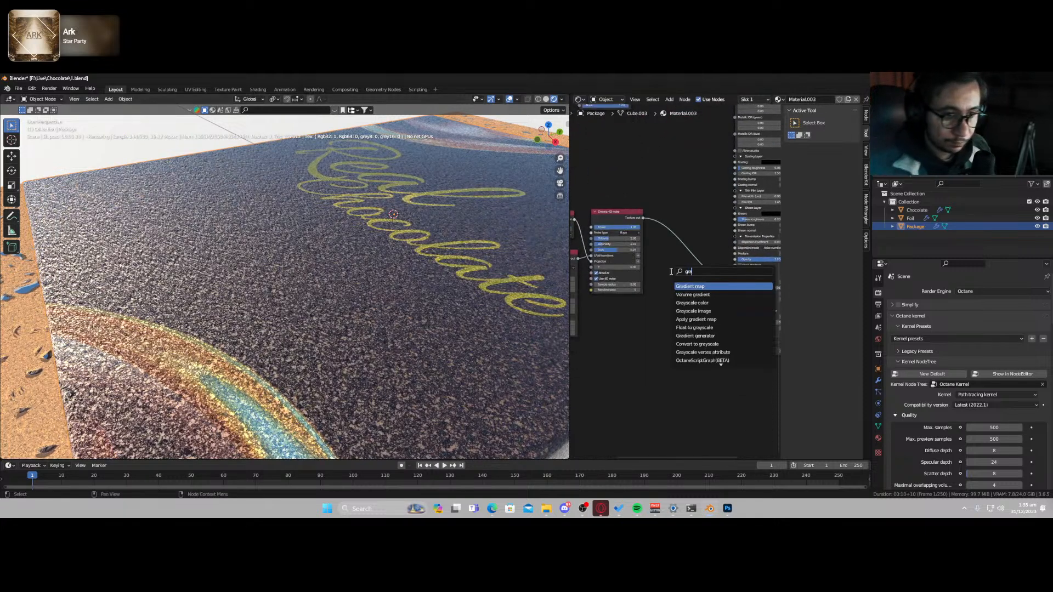
pyautogui.click(690, 286)
pyautogui.click(699, 263)
pyautogui.scroll(4, 591, 269)
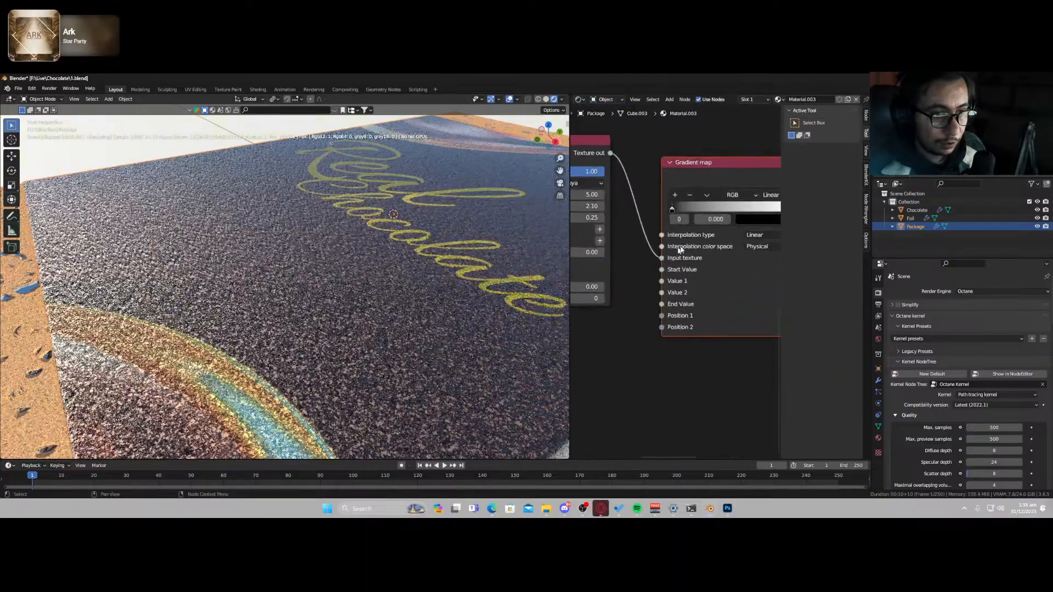
# - Move the Gradient map's white stop to 0.855 and set the Cinema 4D noise's Octaves to 1.75
pyautogui.moveTo(580, 240)
pyautogui.mouseDown()
pyautogui.moveTo(675, 240)
pyautogui.moveTo(582, 240)
pyautogui.mouseUp()
pyautogui.moveTo(701, 239)
pyautogui.mouseDown()
pyautogui.moveTo(666, 241)
pyautogui.moveTo(684, 243)
pyautogui.mouseUp()
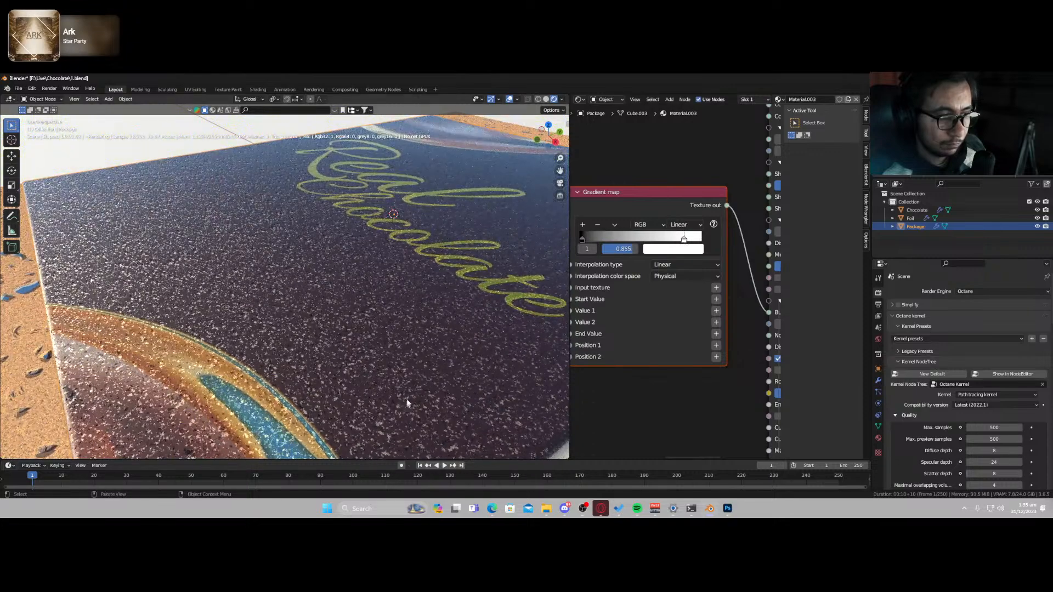
pyautogui.moveTo(635, 349)
pyautogui.mouseDown(button='middle')
pyautogui.moveTo(596, 333)
pyautogui.moveTo(630, 345)
pyautogui.mouseUp(button='middle')
pyautogui.moveTo(645, 228); pyautogui.dragTo(620, 228)
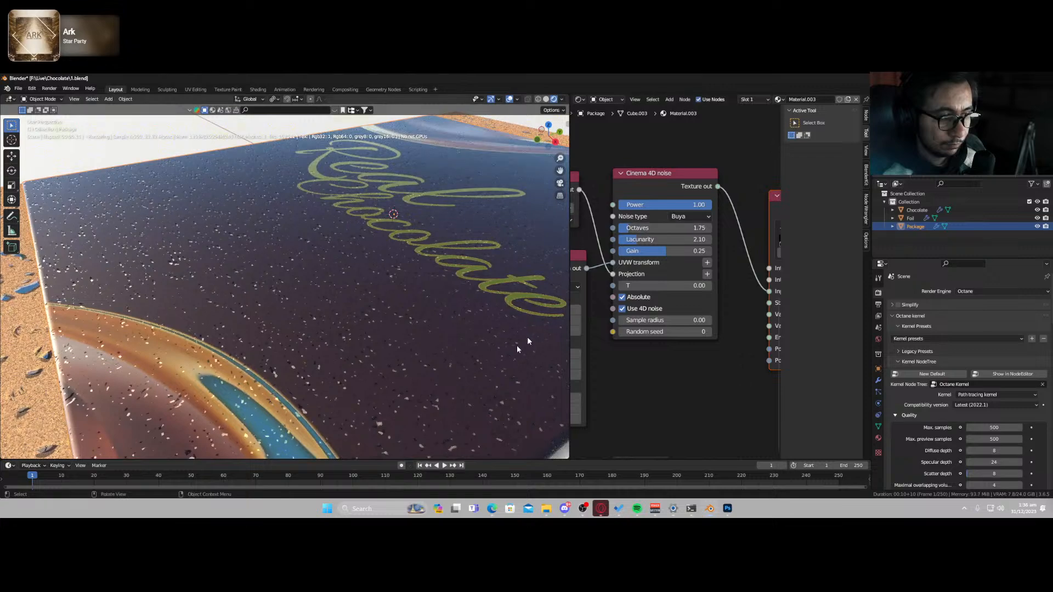
pyautogui.moveTo(410, 391); pyautogui.dragTo(414, 372, button='middle')
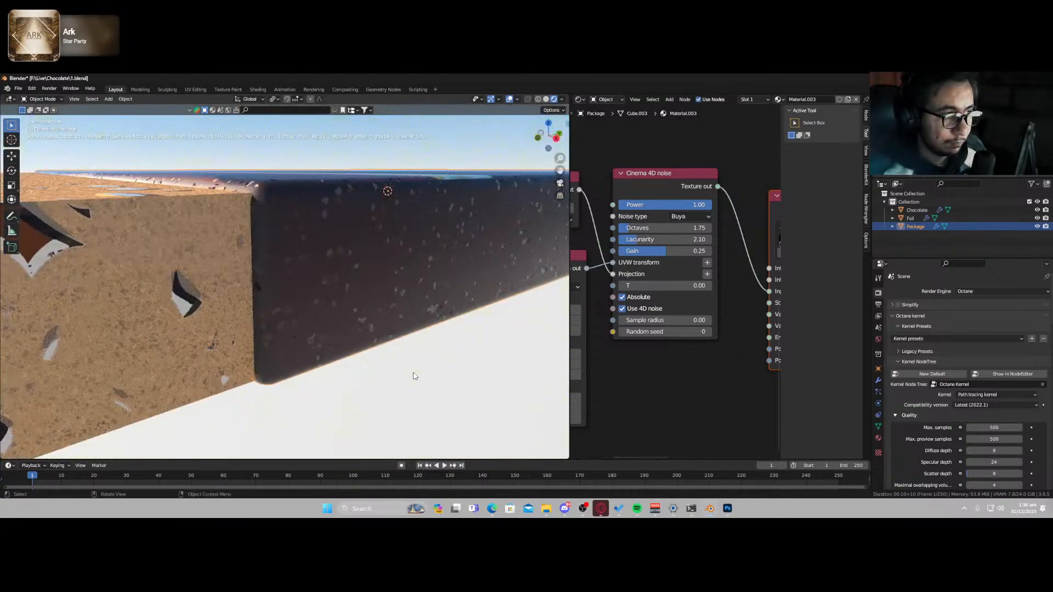
# - Try a Bump height of 0.27 on the Universal material and check the package's surface from above
pyautogui.scroll(-4, 668, 361)
pyautogui.moveTo(673, 353); pyautogui.dragTo(701, 321, button='middle')
pyautogui.scroll(1, 653, 329)
pyautogui.scroll(2, 701, 321)
pyautogui.moveTo(674, 305)
pyautogui.keyDown('shift'); pyautogui.mouseDown()
pyautogui.moveTo(712, 305)
pyautogui.moveTo(683, 305)
pyautogui.mouseUp(); pyautogui.keyUp('shift')
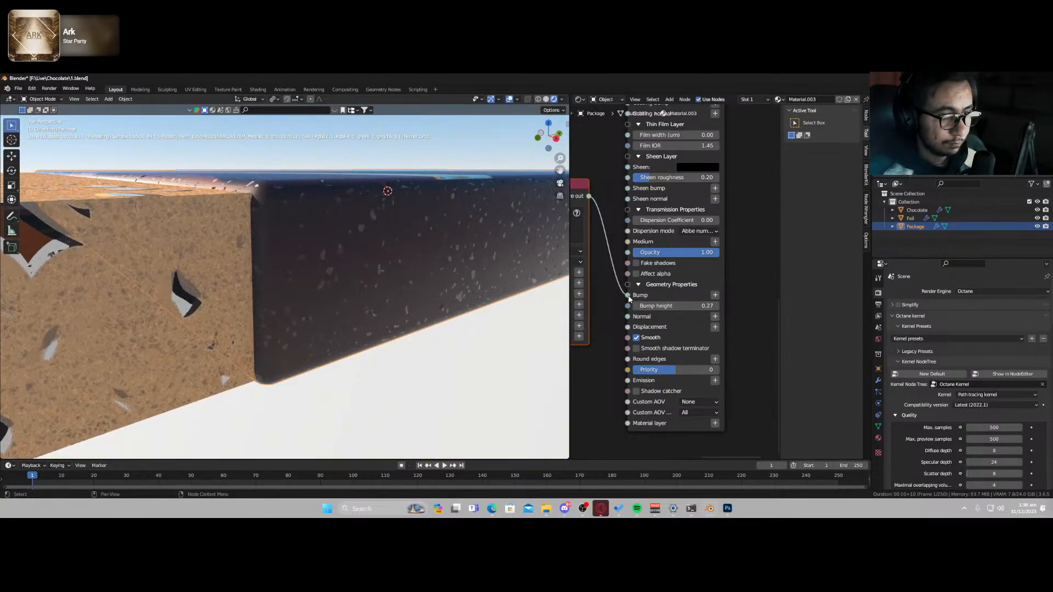
pyautogui.moveTo(429, 276); pyautogui.dragTo(406, 324, button='middle')
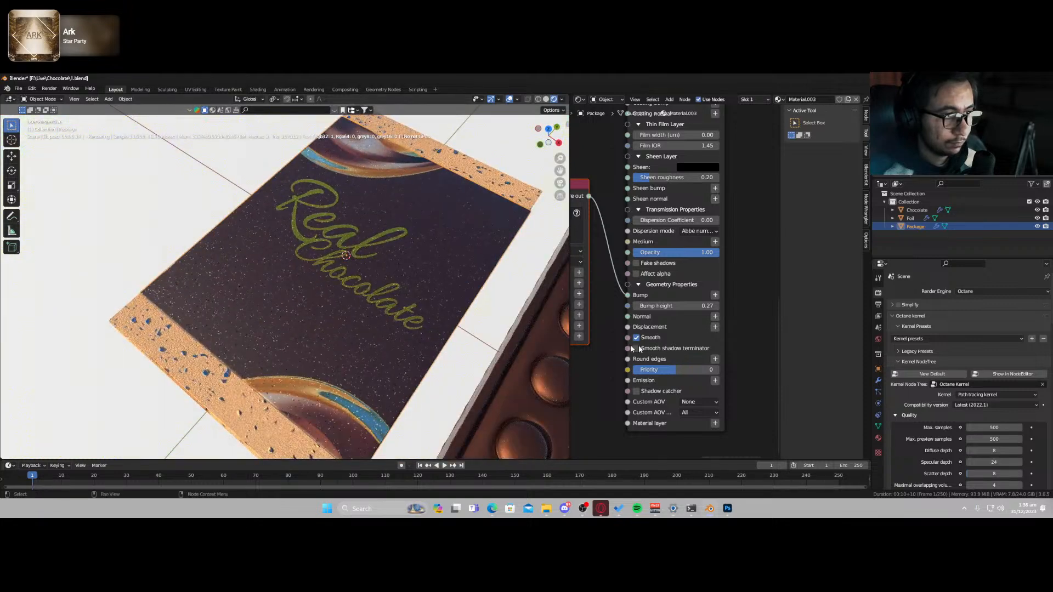
# - Set the Universal material's Bump height to 0.1 and check the result on the package
pyautogui.moveTo(665, 306)
pyautogui.mouseDown()
pyautogui.moveTo(734, 306)
pyautogui.moveTo(666, 306)
pyautogui.mouseUp()
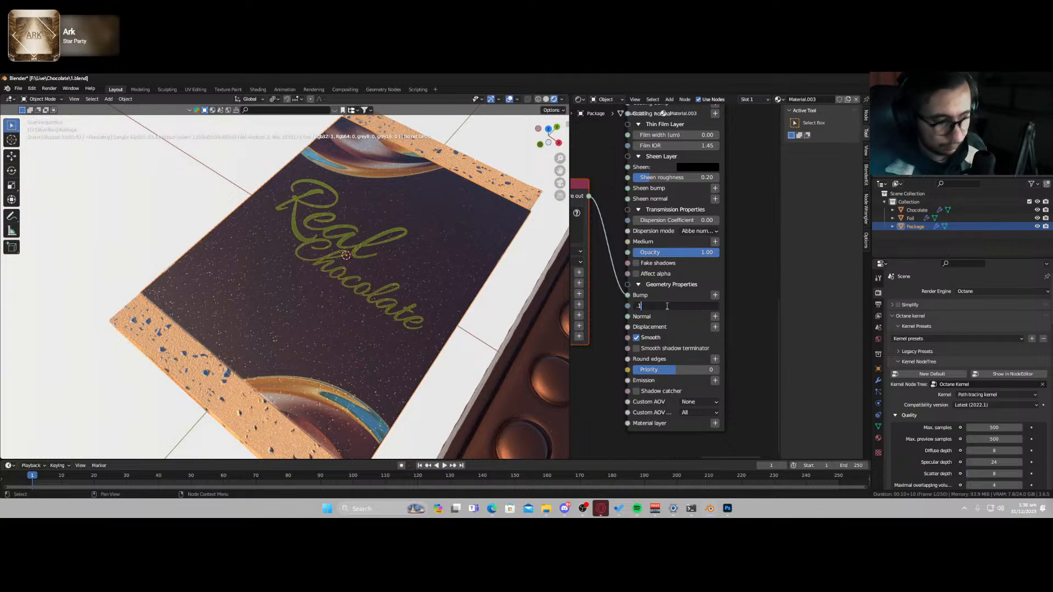
pyautogui.press('Return')
pyautogui.moveTo(409, 276); pyautogui.dragTo(377, 328, button='middle')
pyautogui.scroll(3, 384, 324)
pyautogui.scroll(-3, 428, 315)
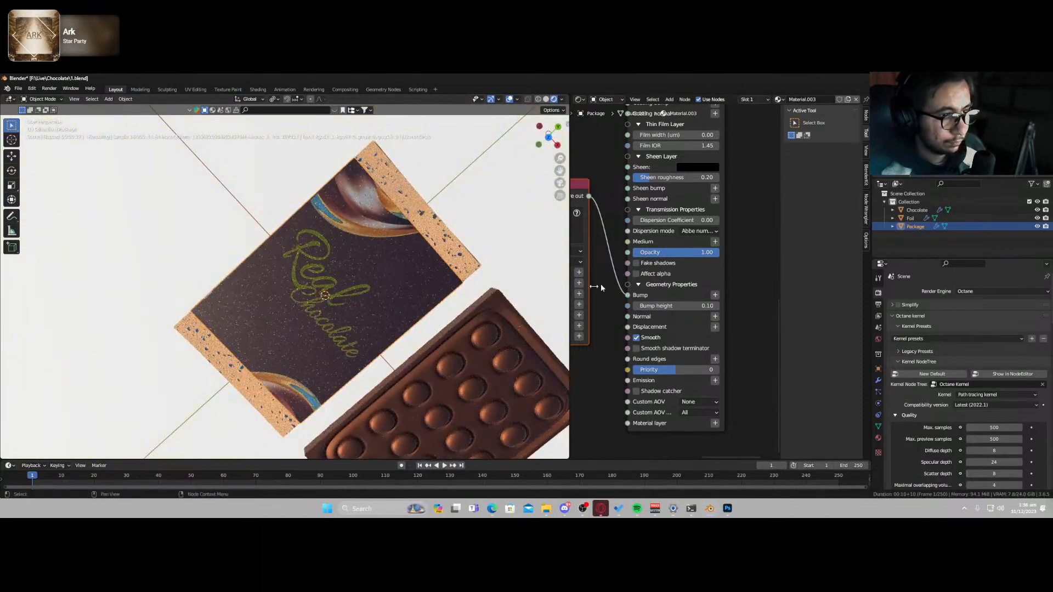
# - Move the noise, projection, transformation and Gradient map nodes together farther away from the Universal material
pyautogui.scroll(-8, 601, 287)
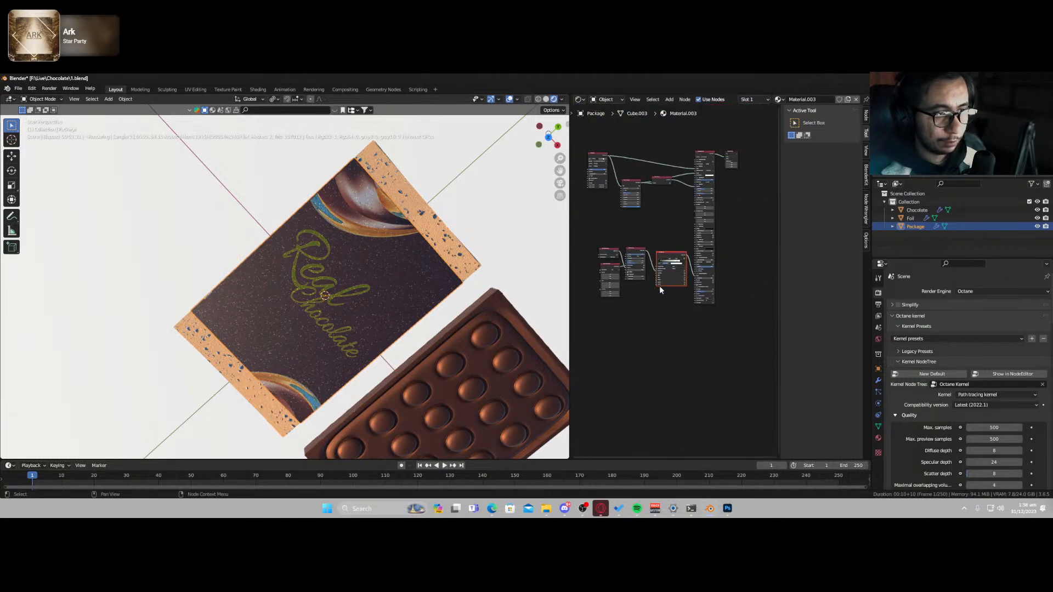
pyautogui.moveTo(591, 240); pyautogui.dragTo(673, 300)
pyautogui.moveTo(669, 255); pyautogui.dragTo(619, 256)
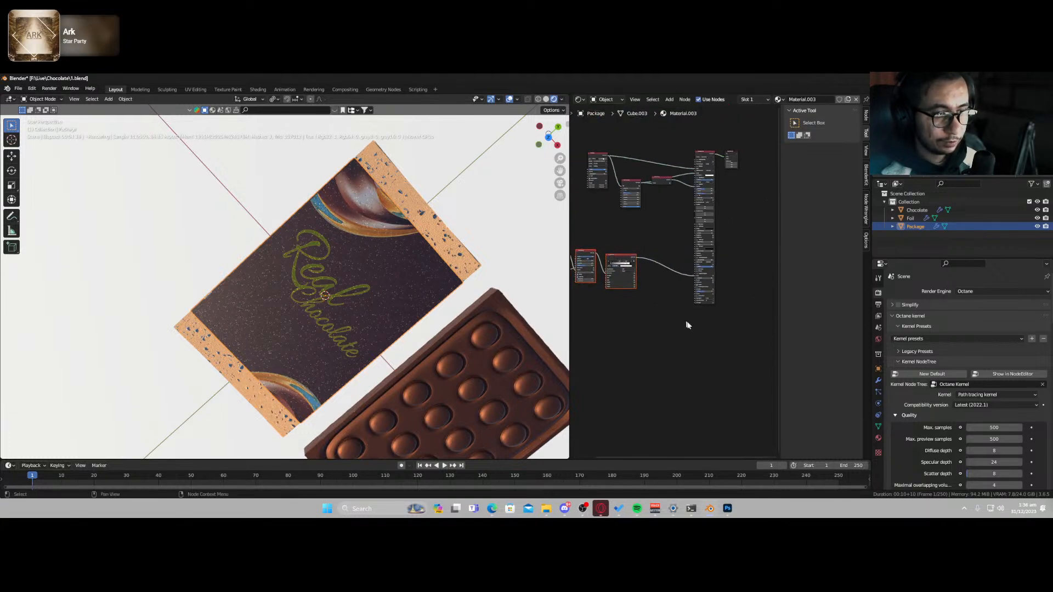
pyautogui.hotkey('shift', 'a')
pyautogui.click(678, 323)
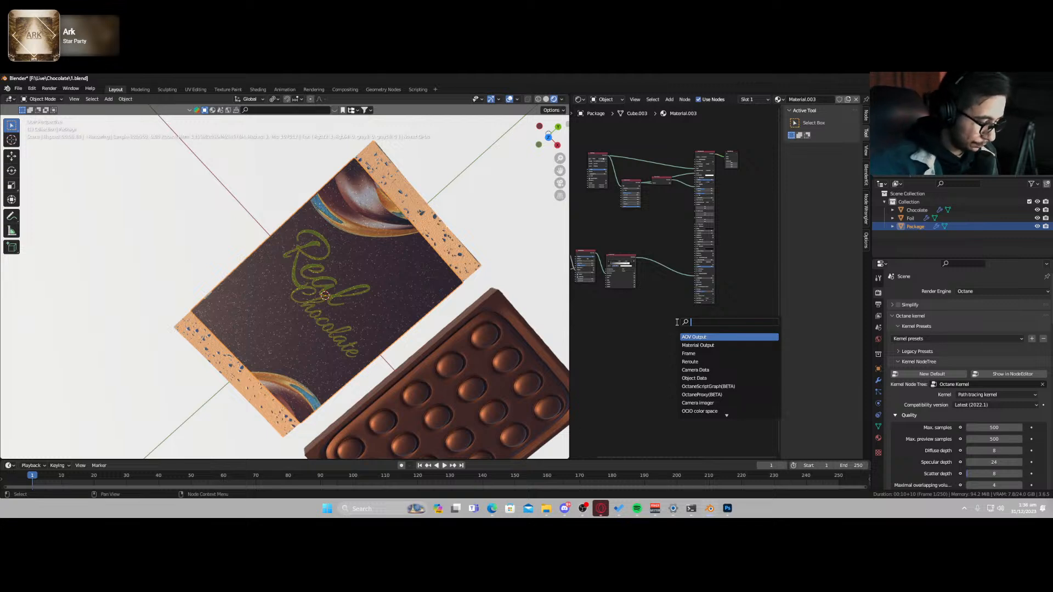
pyautogui.write('matria')
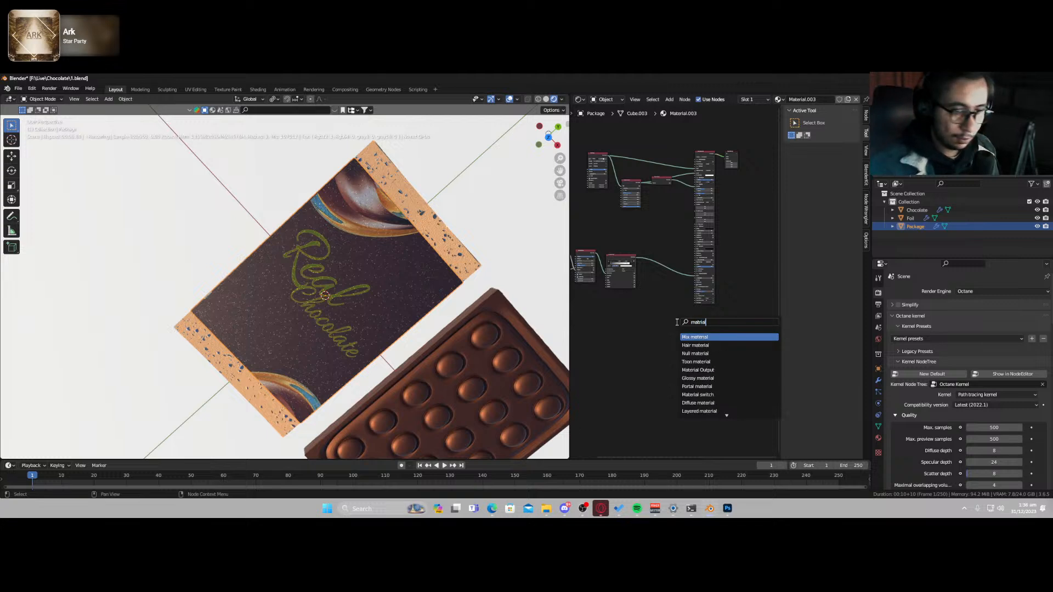
pyautogui.write('l')
pyautogui.click(704, 337)
pyautogui.click(669, 233)
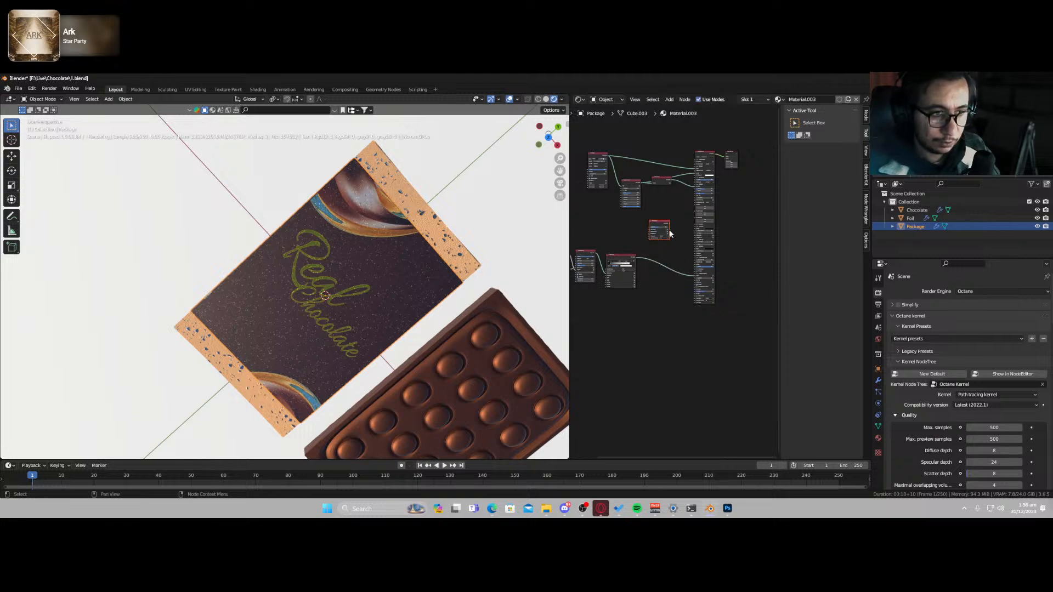
# - Insert a Mix texture between the Gradient map and the Universal material's Bump, with the Gradient map feeding its First texture
pyautogui.hotkey('shift', 'a')
pyautogui.click(669, 228)
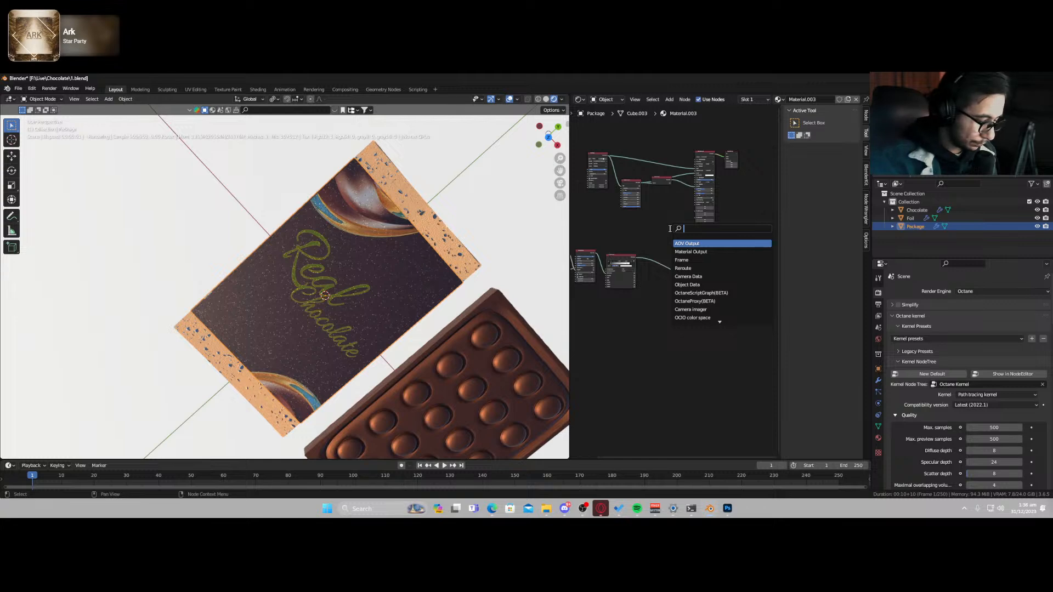
pyautogui.write('mix')
pyautogui.press('Return')
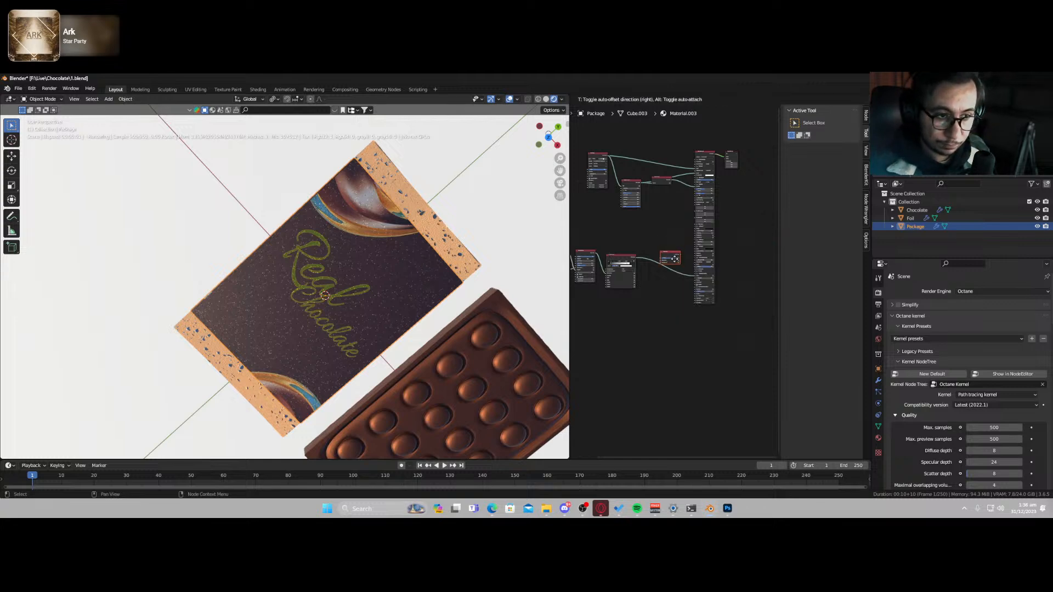
pyautogui.click(672, 262)
pyautogui.scroll(4, 657, 252)
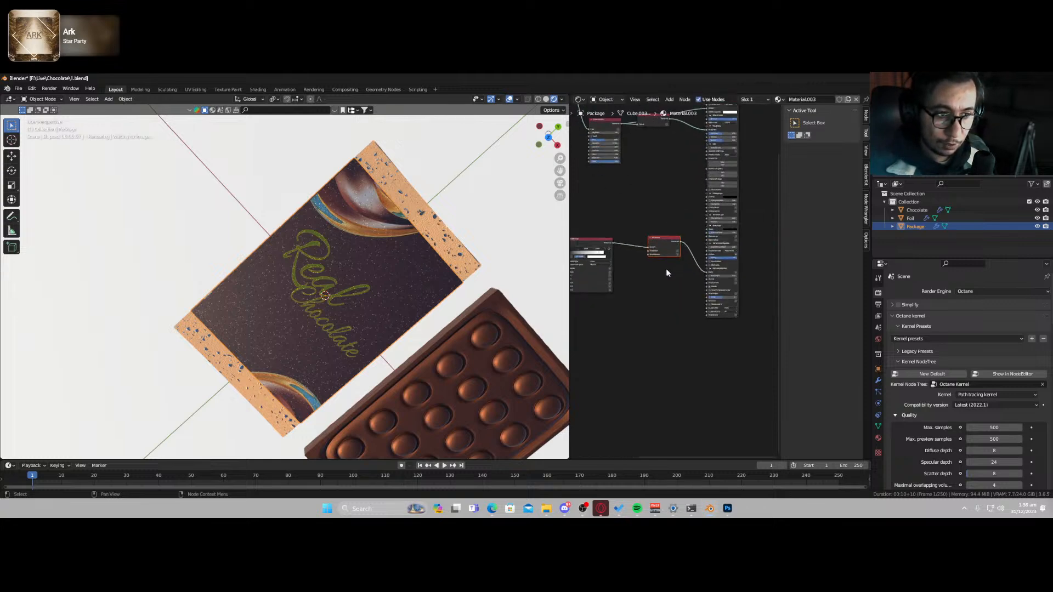
pyautogui.moveTo(647, 250); pyautogui.dragTo(647, 248)
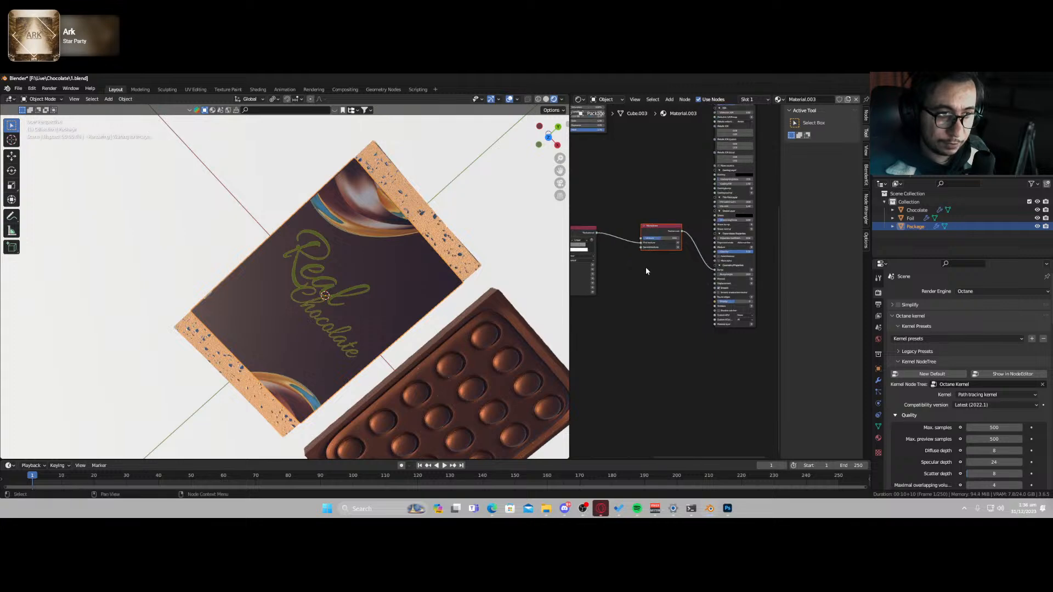
# - Try driving the Mix texture's Amount with the Color correction output and check the package lettering up close
pyautogui.moveTo(614, 171); pyautogui.dragTo(681, 246, button='middle')
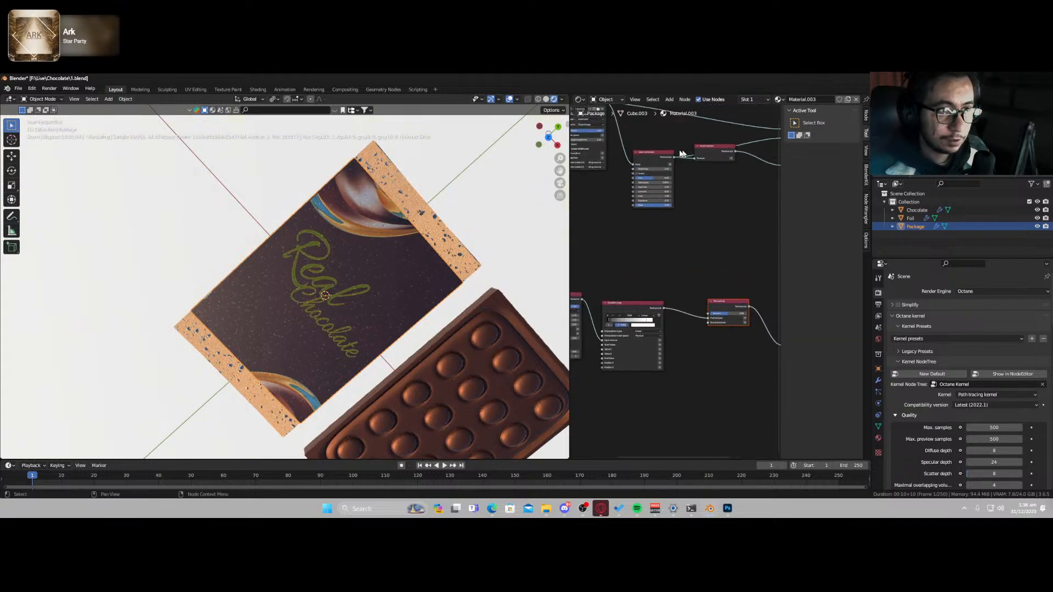
pyautogui.moveTo(674, 158); pyautogui.dragTo(709, 318)
pyautogui.moveTo(310, 332); pyautogui.dragTo(337, 294, button='middle')
pyautogui.scroll(4, 337, 294)
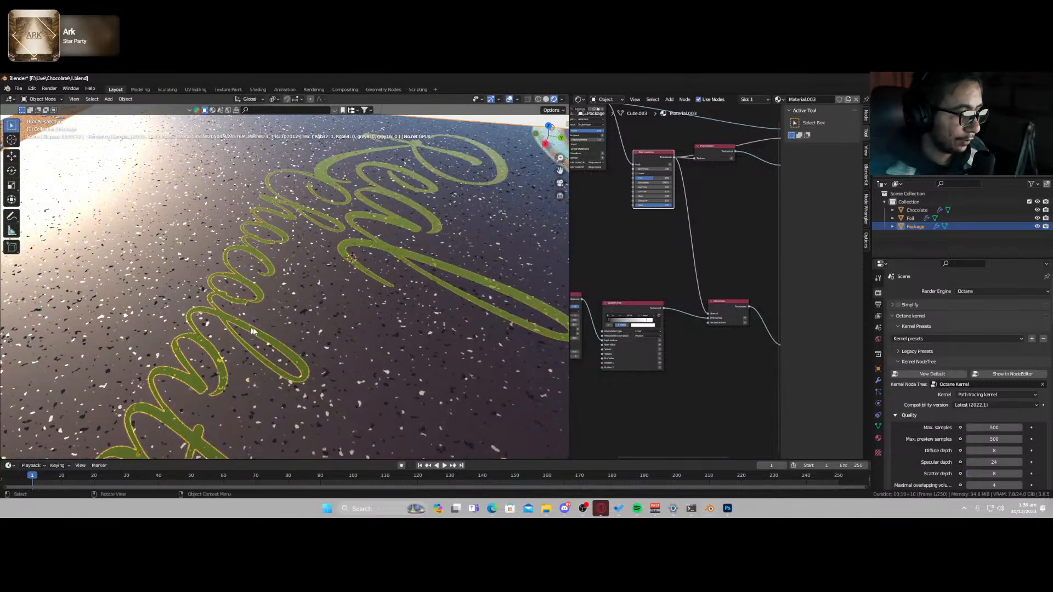
# - Preview the Mix texture on the package and try feeding the Gradient map into its Second texture
pyautogui.moveTo(726, 308); pyautogui.dragTo(660, 282, button='middle')
pyautogui.keyDown('ctrl'); pyautogui.keyDown('shift'); pyautogui.click(660, 282); pyautogui.keyUp('shift'); pyautogui.keyUp('ctrl')
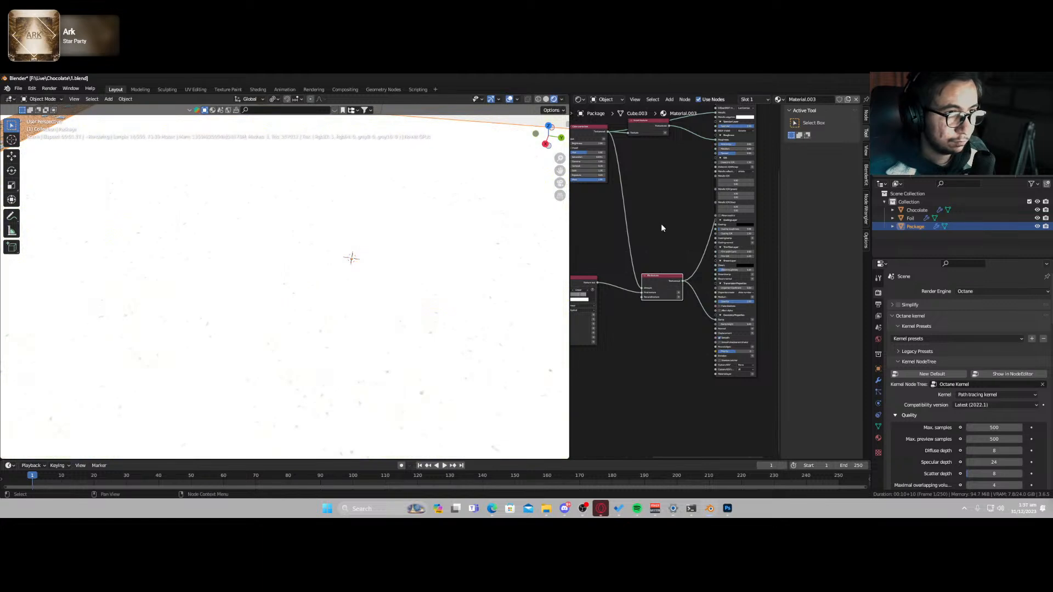
pyautogui.scroll(1, 652, 316)
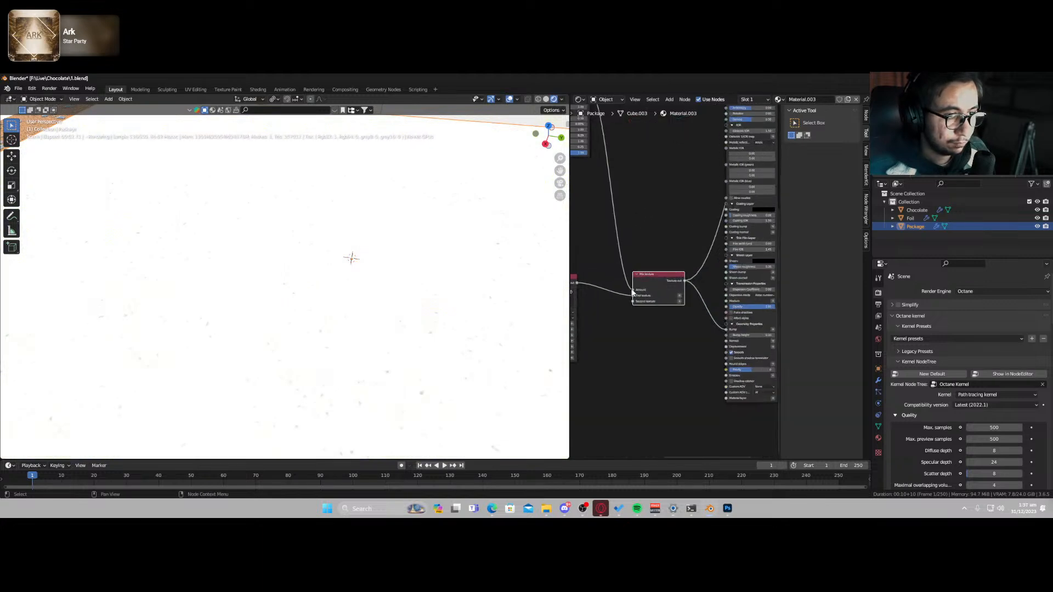
pyautogui.moveTo(638, 305); pyautogui.dragTo(636, 303)
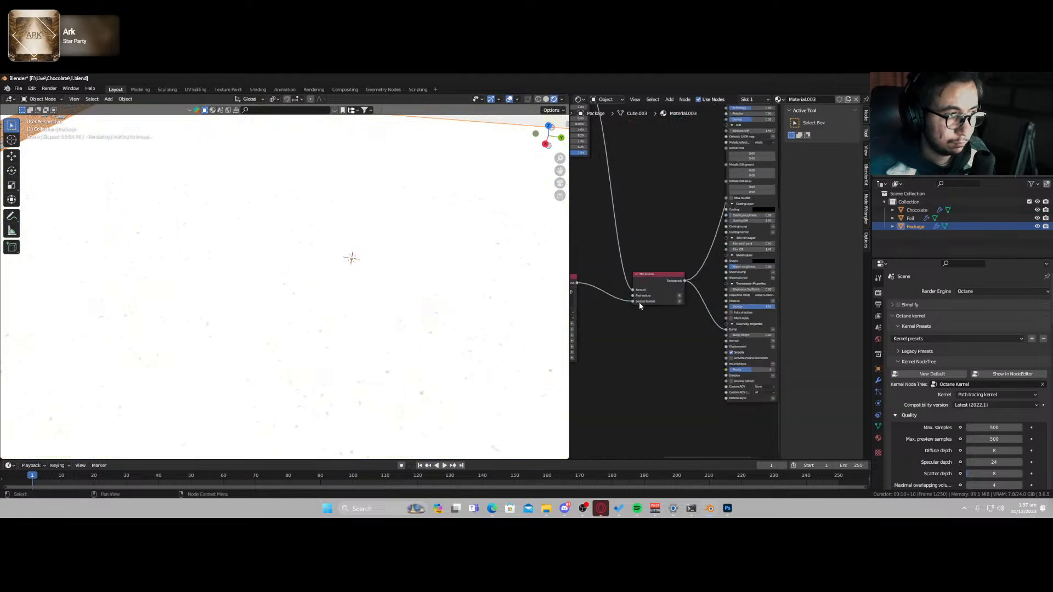
pyautogui.scroll(-3, 656, 189)
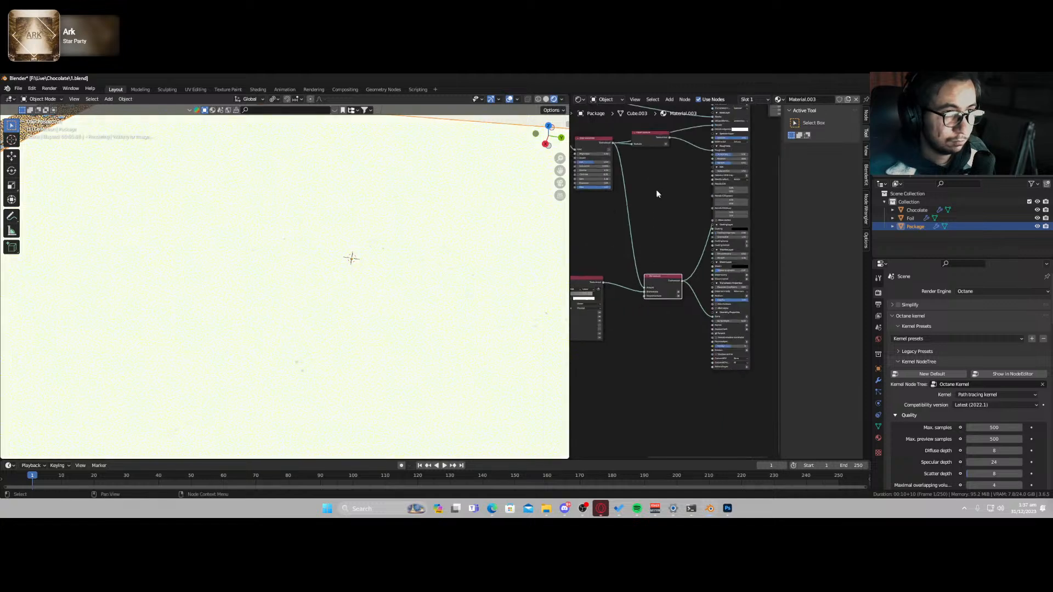
# - Drive the Mix texture's Amount with the single-input node that follows the Color correction, previewing the mask and the mix
pyautogui.click(600, 150)
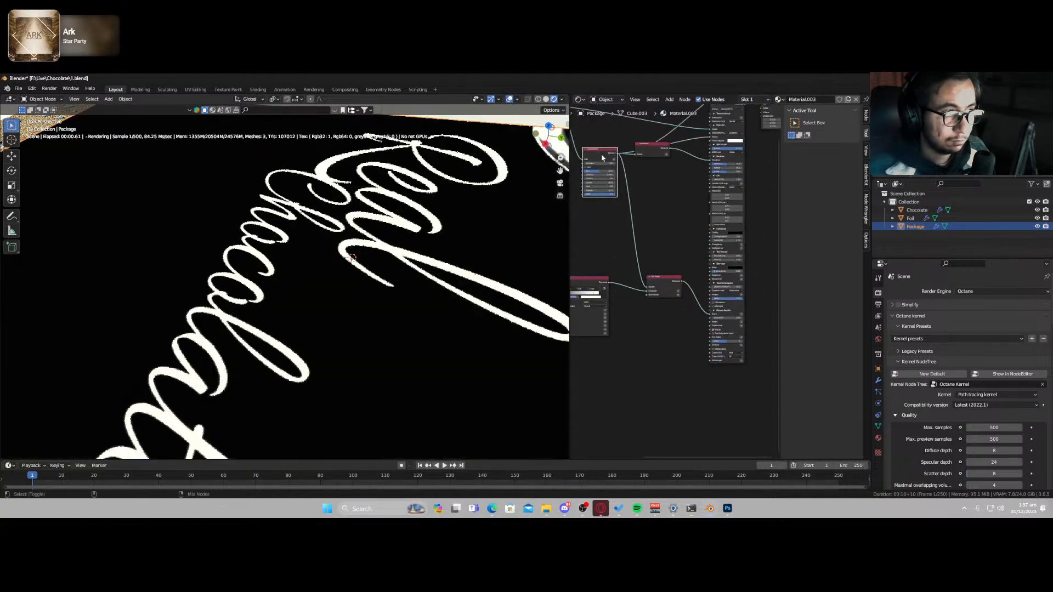
pyautogui.moveTo(671, 154); pyautogui.dragTo(656, 218)
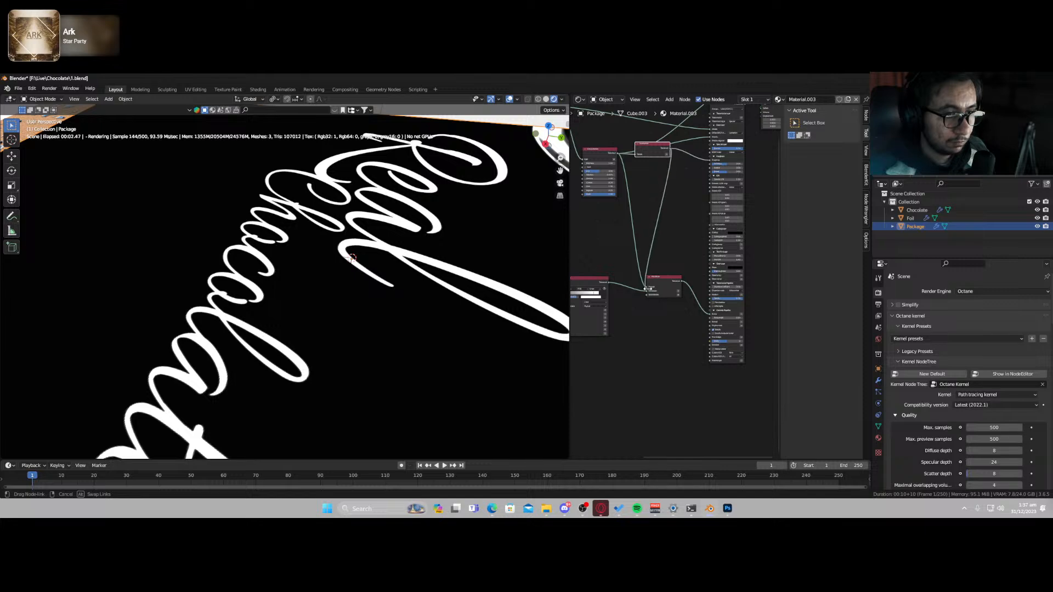
pyautogui.moveTo(648, 286); pyautogui.dragTo(648, 286)
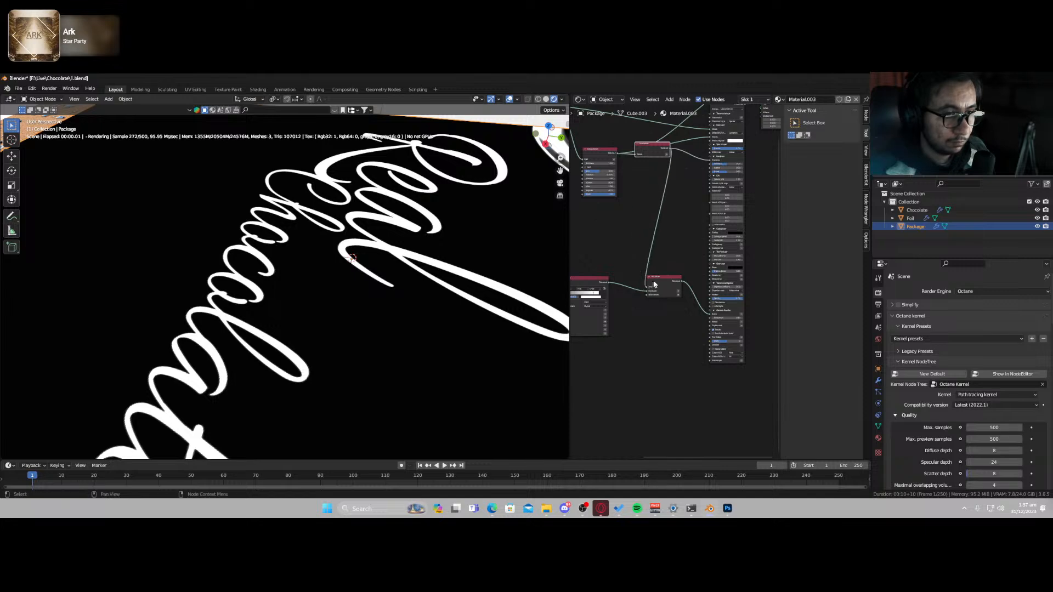
pyautogui.click(660, 278)
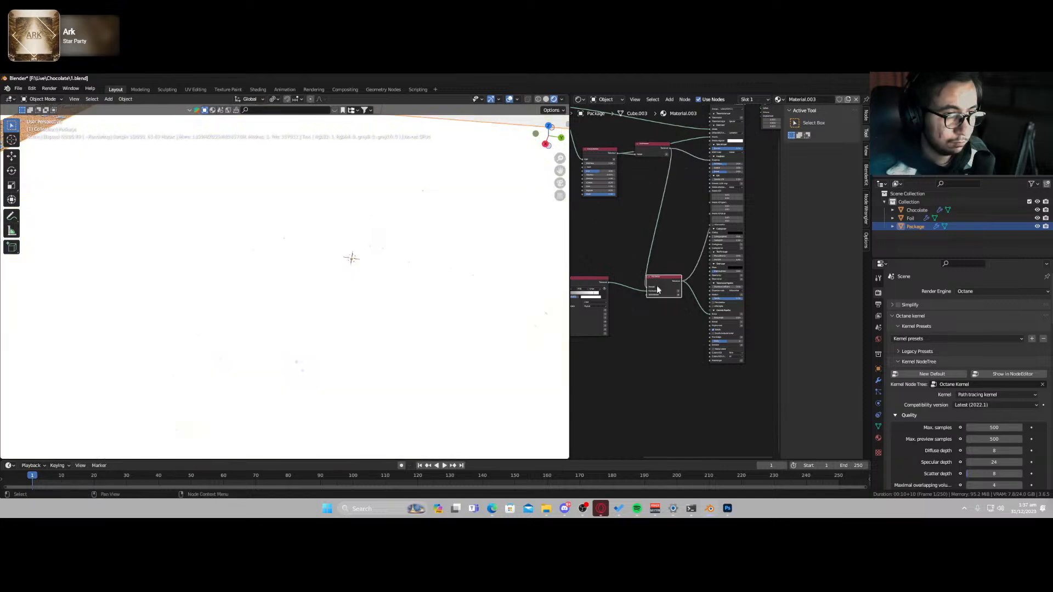
# - Restore the Universal material as the material output, save the file and check the package from several angles
pyautogui.scroll(-2, 654, 295)
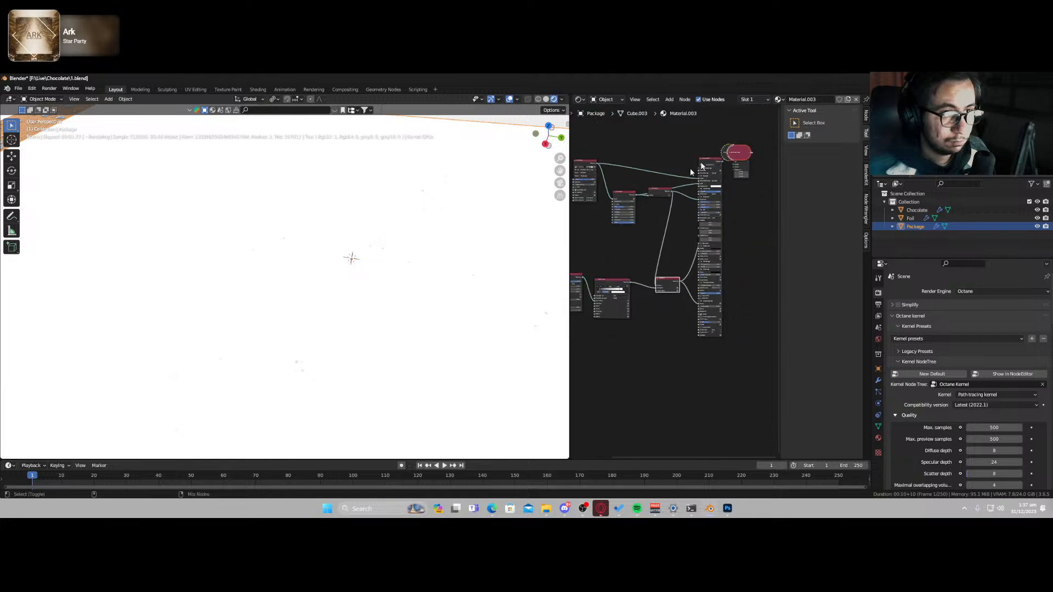
pyautogui.press('z')
pyautogui.click(465, 273)
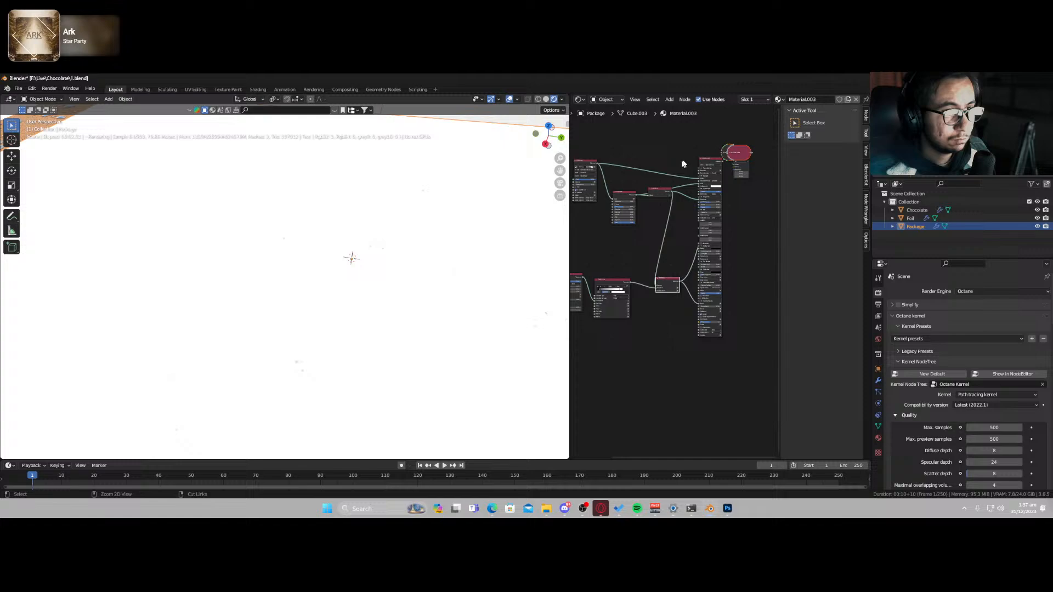
pyautogui.click(704, 165)
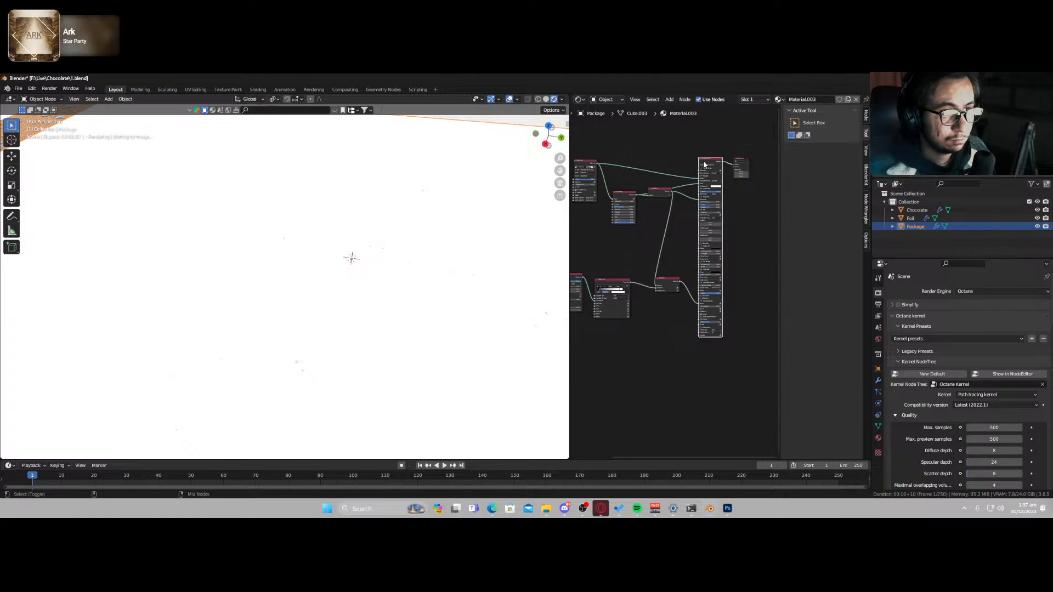
pyautogui.hotkey('ctrl', 's')
pyautogui.scroll(-3, 396, 314)
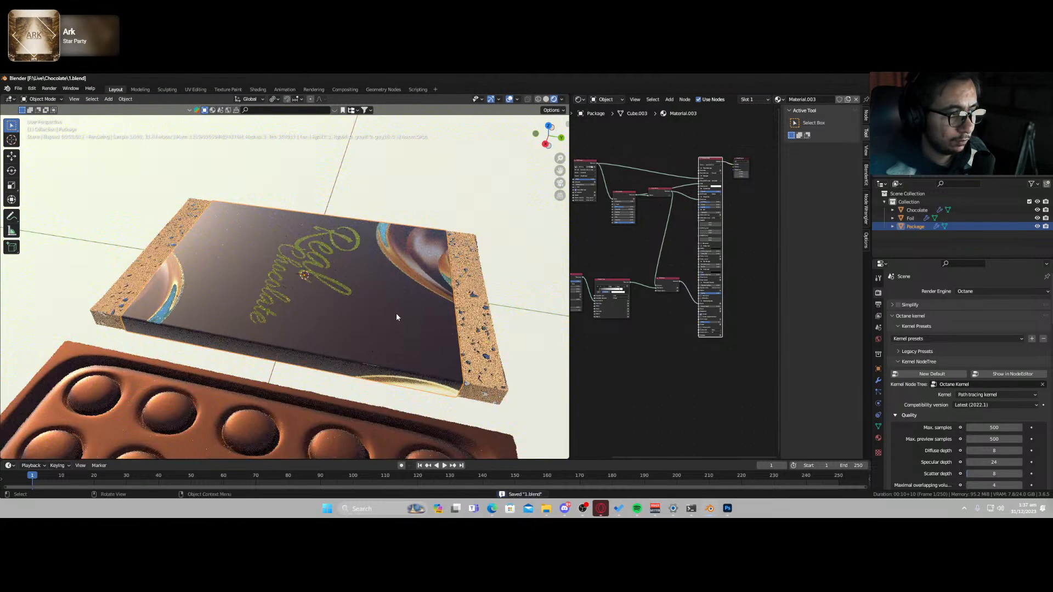
pyautogui.moveTo(395, 338); pyautogui.dragTo(414, 350, button='middle')
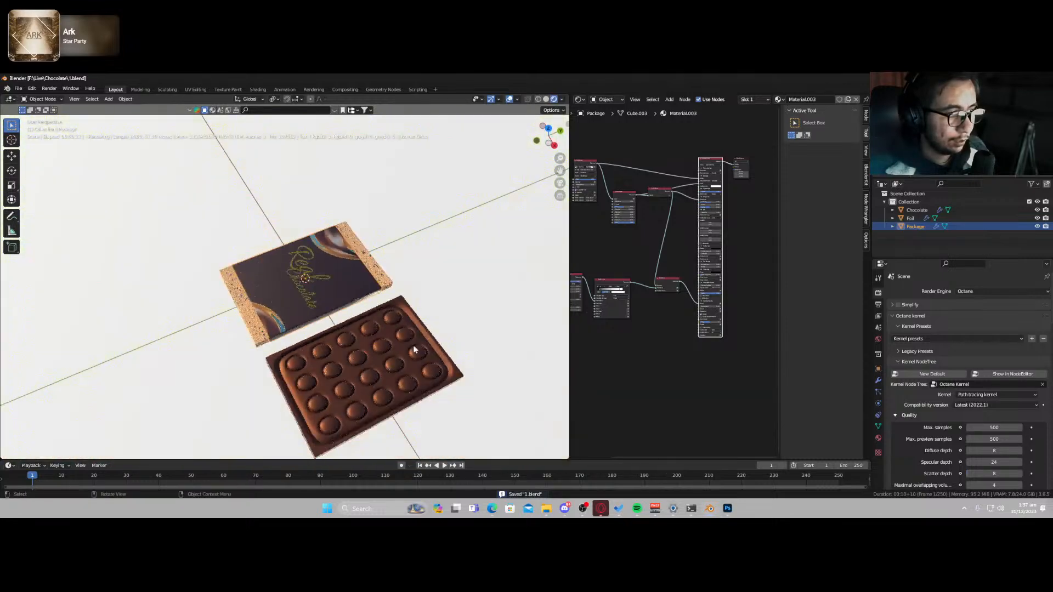
pyautogui.scroll(2, 357, 356)
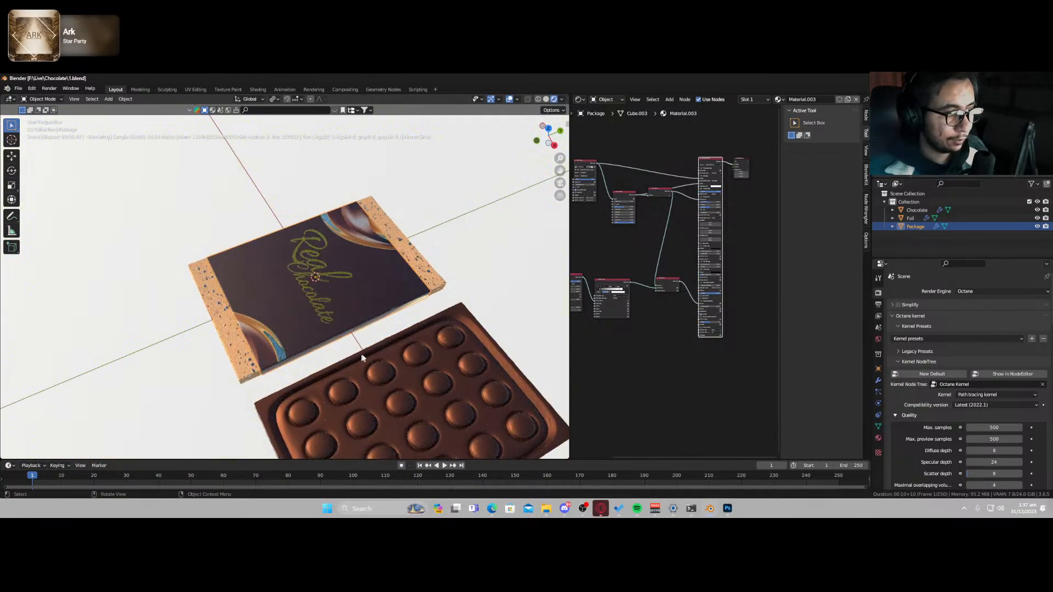
pyautogui.moveTo(364, 304); pyautogui.dragTo(364, 359, button='middle')
# - Change the orange RGB color of the package's speckled end strips to a more saturated golden yellow
pyautogui.click(273, 278)
pyautogui.scroll(-2, 618, 233)
pyautogui.moveTo(619, 233); pyautogui.dragTo(625, 246, button='middle')
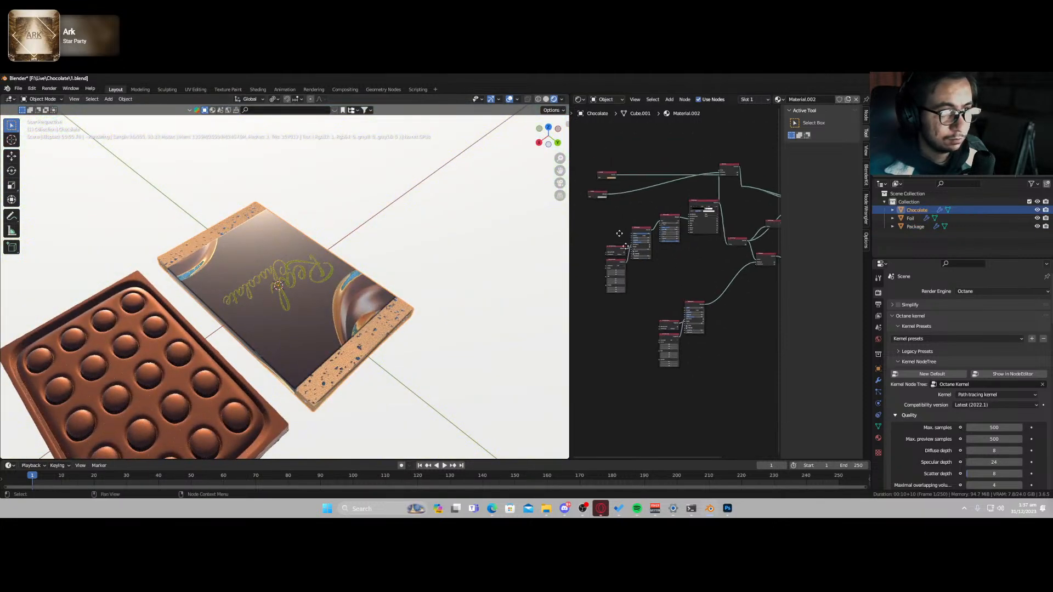
pyautogui.scroll(5, 657, 318)
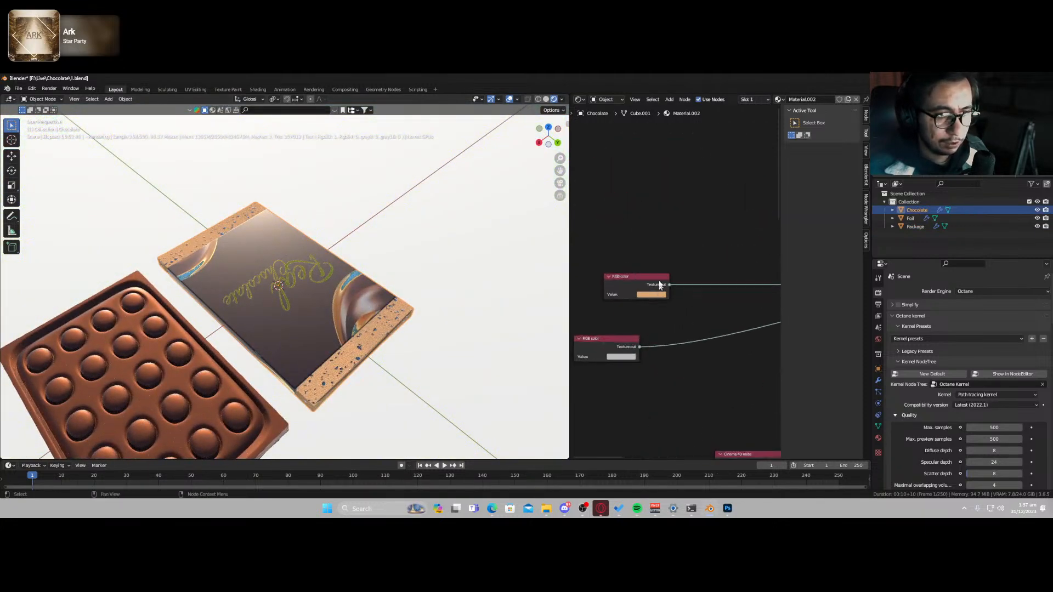
pyautogui.click(657, 296)
pyautogui.moveTo(659, 240); pyautogui.dragTo(656, 241)
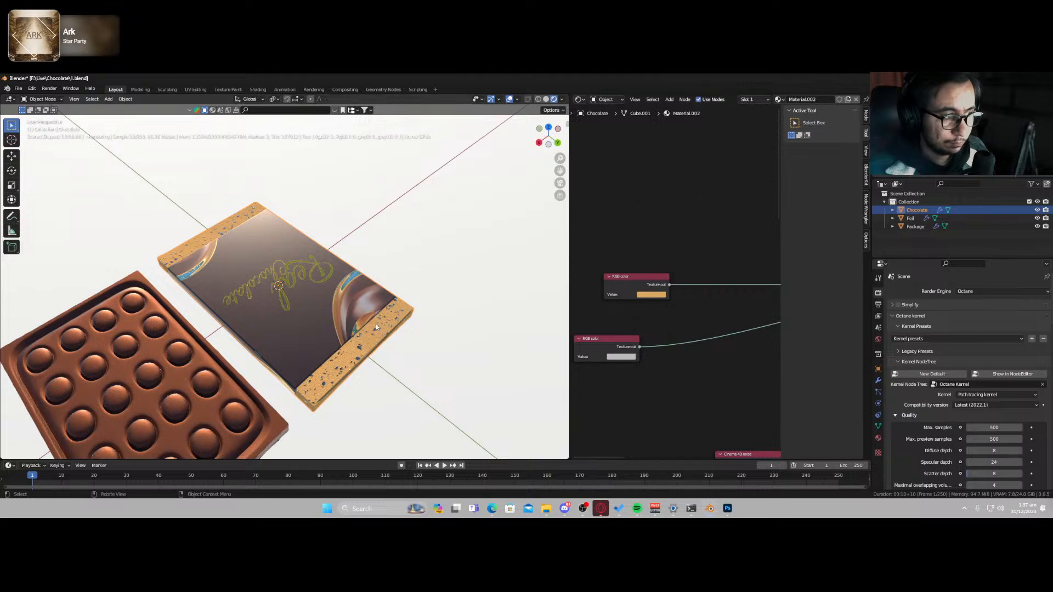
# - Check the models from above, save the file and switch the viewport to solid shading
pyautogui.press('KP_7')
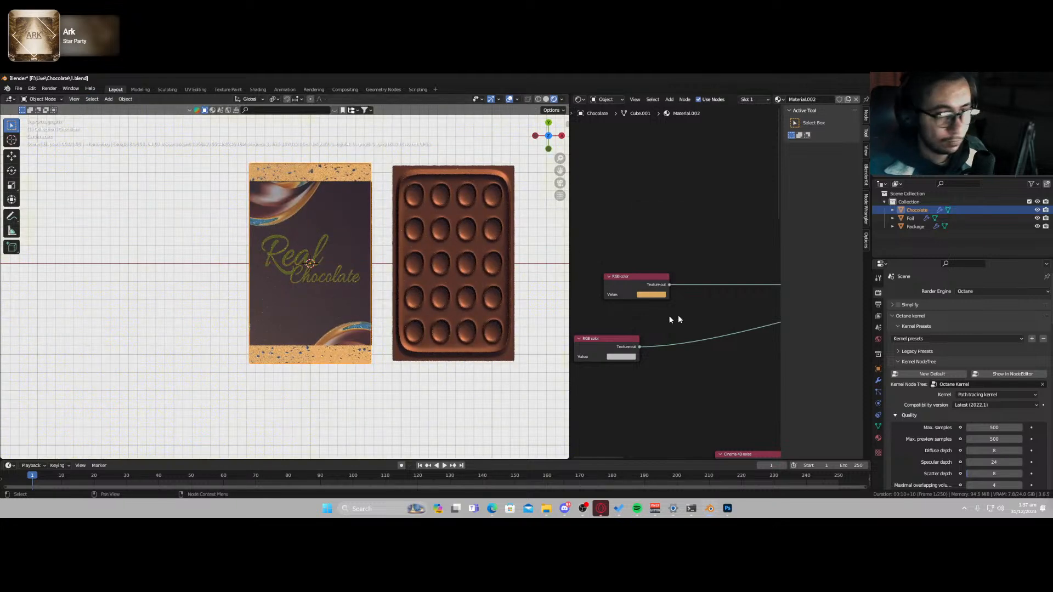
pyautogui.hotkey('ctrl', 's')
pyautogui.moveTo(344, 322)
pyautogui.mouseDown(button='middle')
pyautogui.moveTo(378, 251)
pyautogui.moveTo(416, 301)
pyautogui.moveTo(371, 318)
pyautogui.mouseUp(button='middle')
pyautogui.press('z')
pyautogui.click(426, 275)
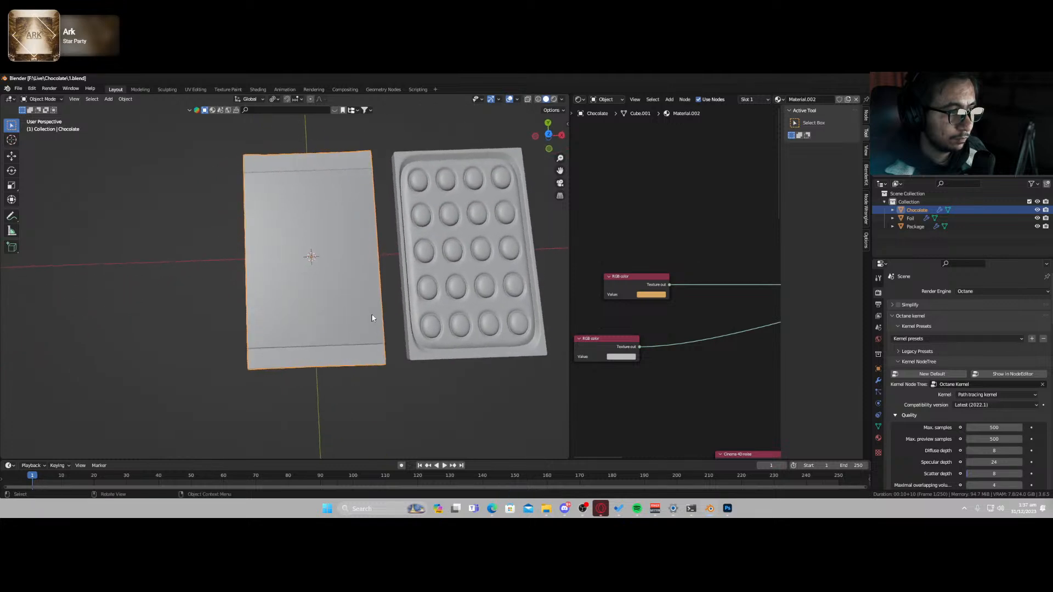
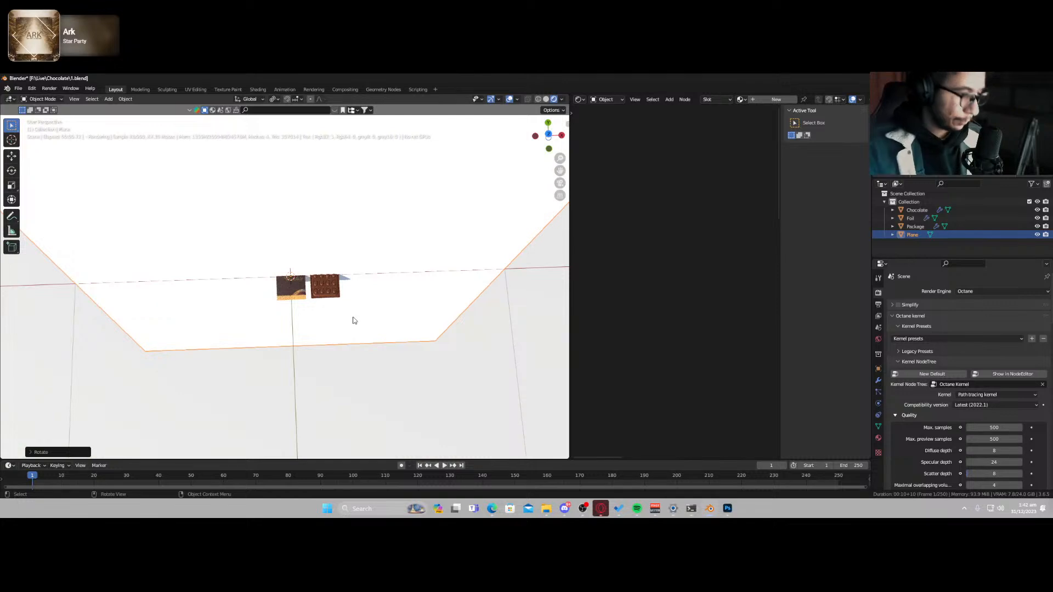
# - Move the plane along the global Y axis to behind the package and chocolate bar and check its position
pyautogui.press('g')
pyautogui.press('y')
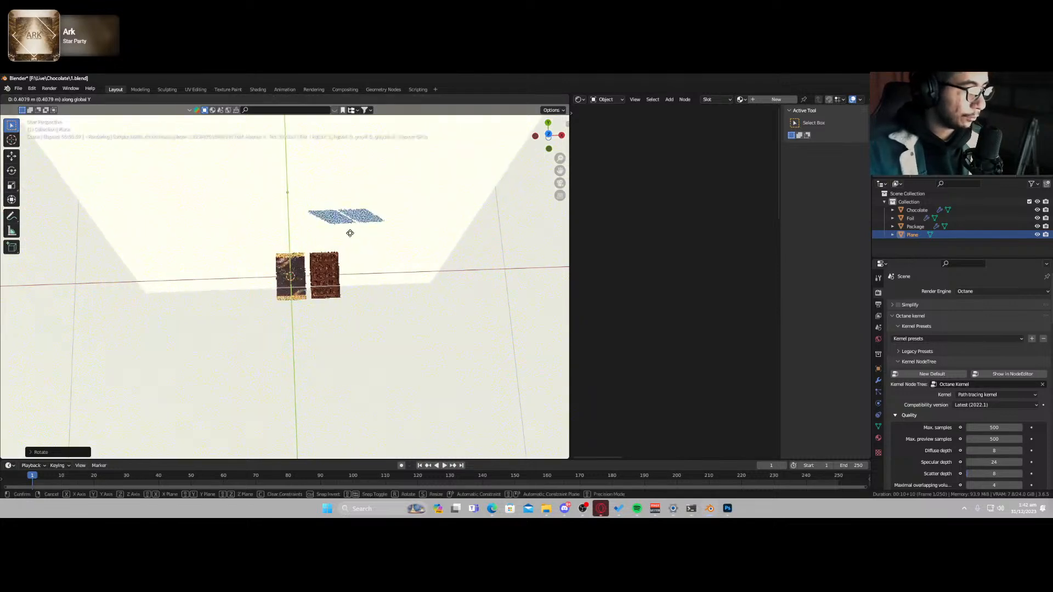
pyautogui.click(351, 246)
pyautogui.scroll(2, 316, 267)
pyautogui.scroll(2, 315, 268)
pyautogui.click(374, 243)
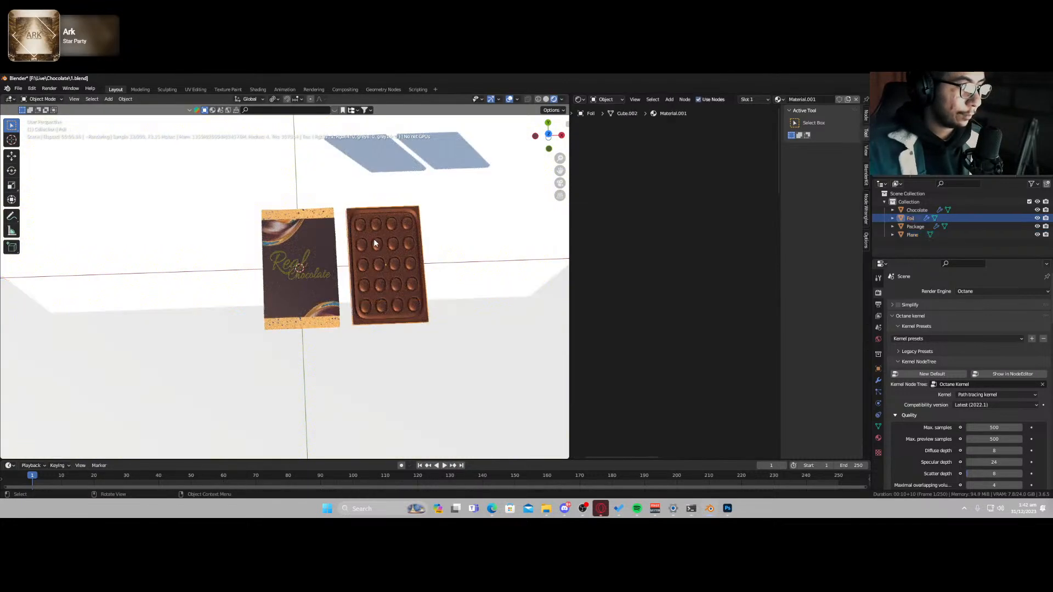
pyautogui.click(306, 215)
pyautogui.moveTo(301, 276); pyautogui.dragTo(424, 234, button='middle')
pyautogui.scroll(1, 256, 280)
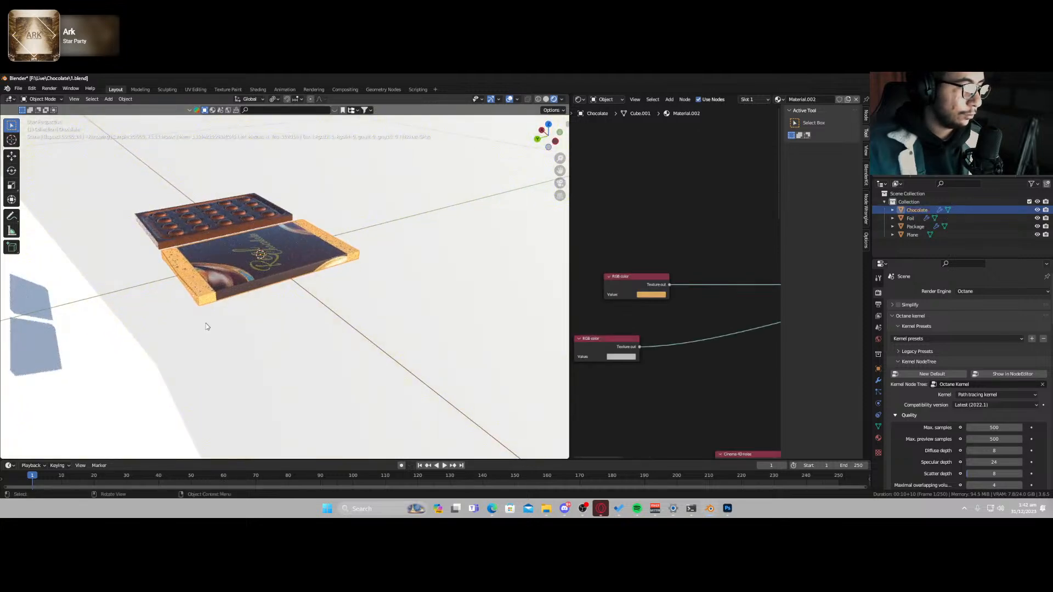
pyautogui.scroll(-6, 203, 324)
# - Rotate the plane by -20° in the right orthographic view so that it stands upright behind the models
pyautogui.click(193, 329)
pyautogui.click(241, 313)
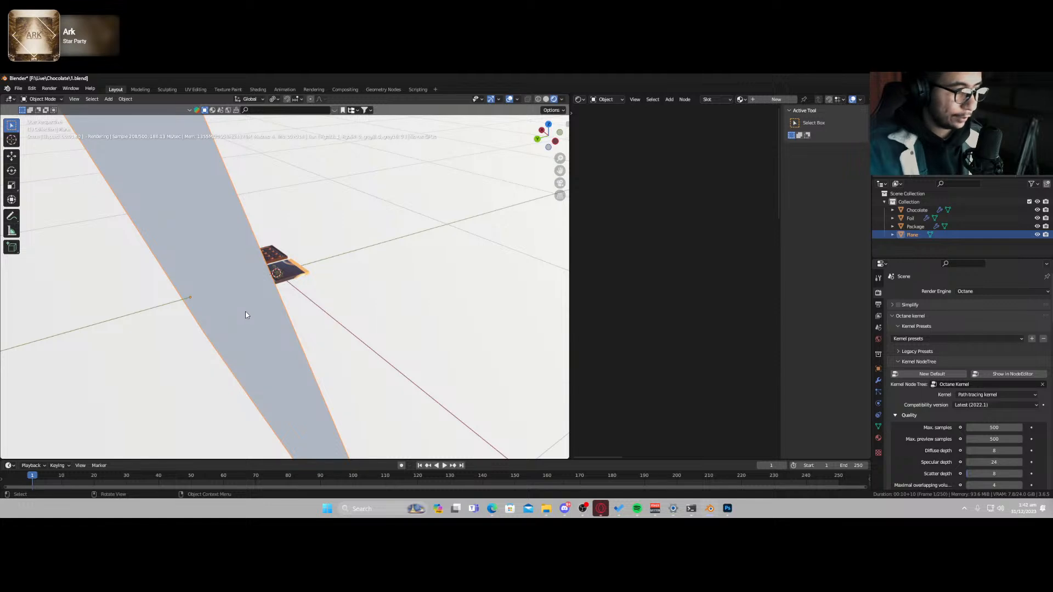
pyautogui.press('KP_1')
pyautogui.press('KP_3')
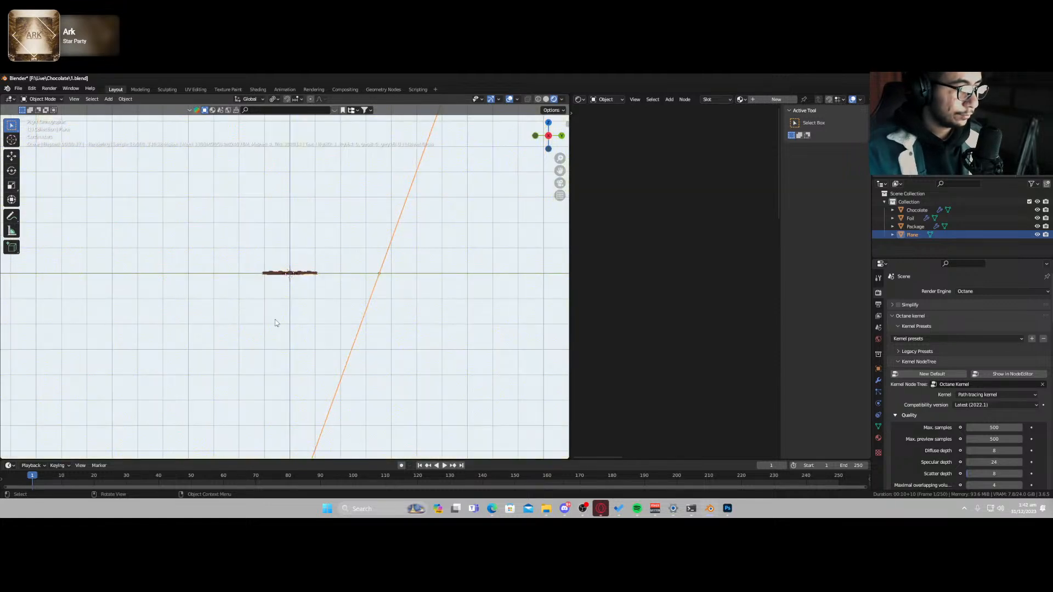
pyautogui.press('r')
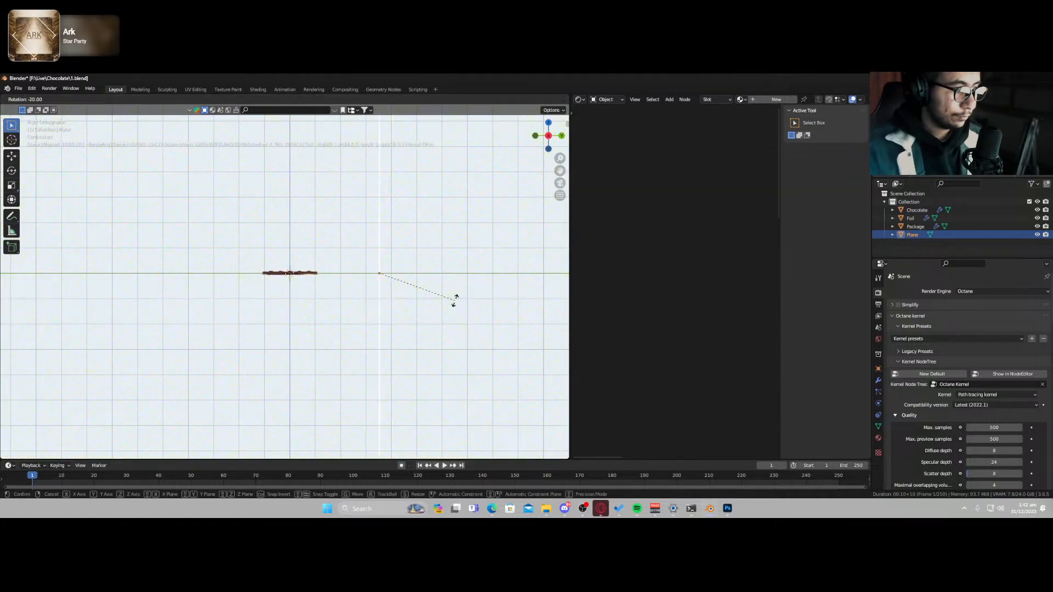
pyautogui.click(454, 300)
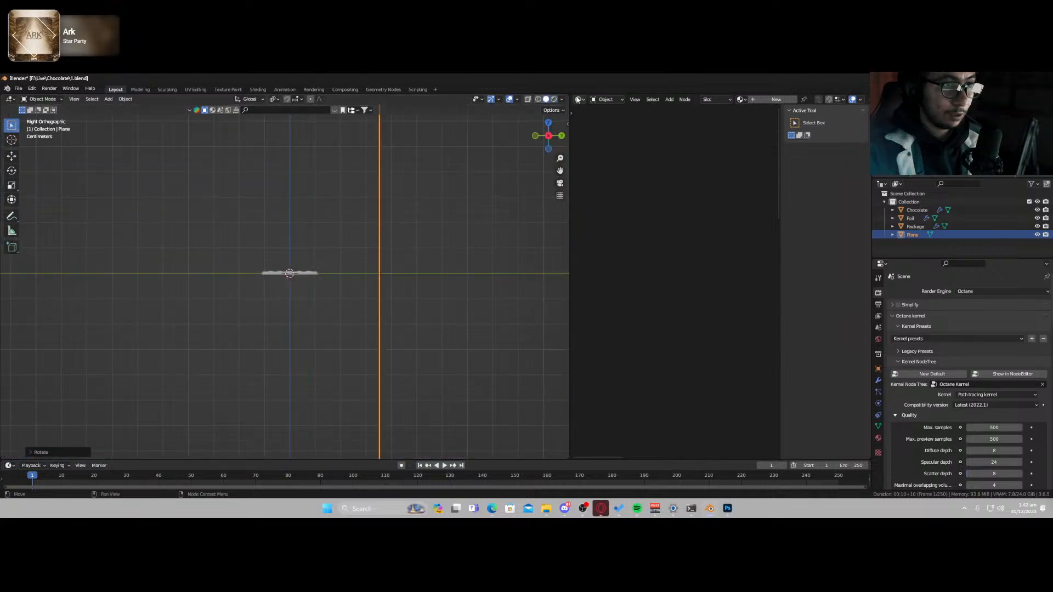
# - Split the node editor area horizontally and turn its lower half into a second 3D Viewport
pyautogui.moveTo(570, 97); pyautogui.dragTo(571, 274)
pyautogui.click(578, 278)
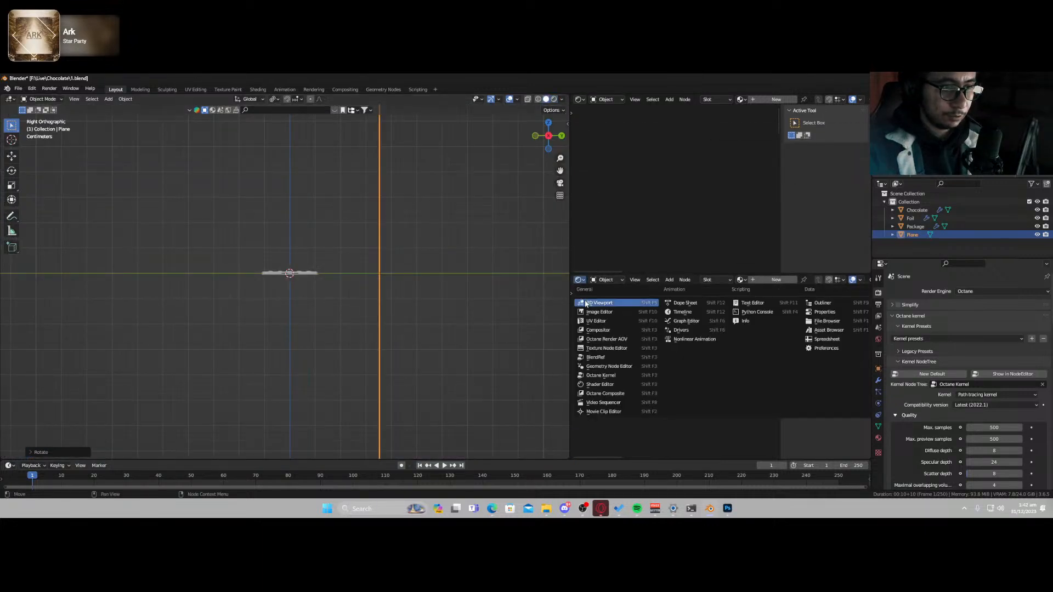
pyautogui.click(620, 302)
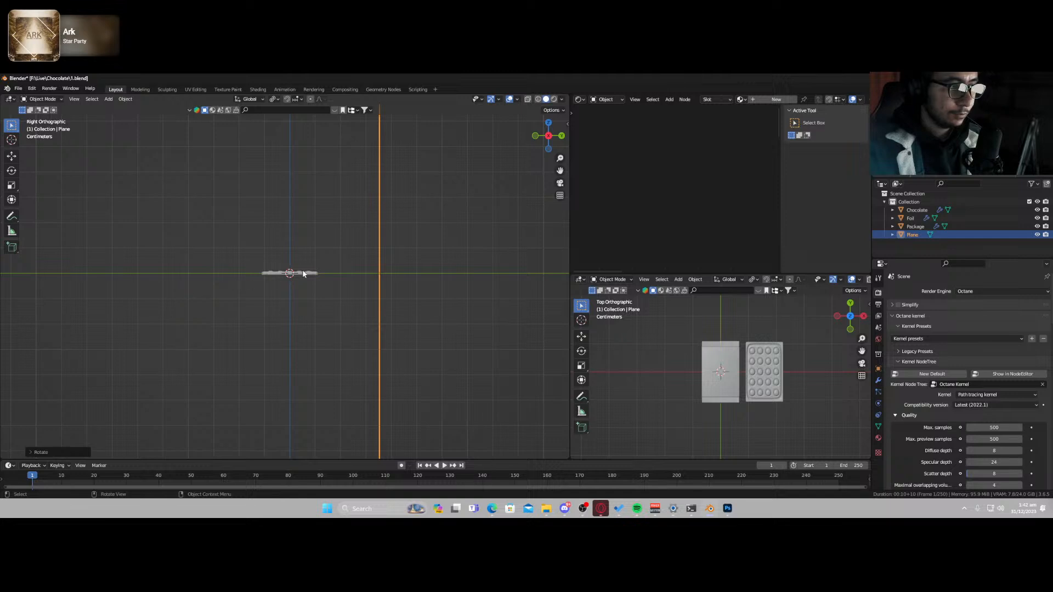
# - Apply the Mirror modifier on the object forming the package's golden end strips and enter Edit Mode on it
pyautogui.moveTo(303, 273); pyautogui.dragTo(346, 272, button='middle')
pyautogui.click(346, 273)
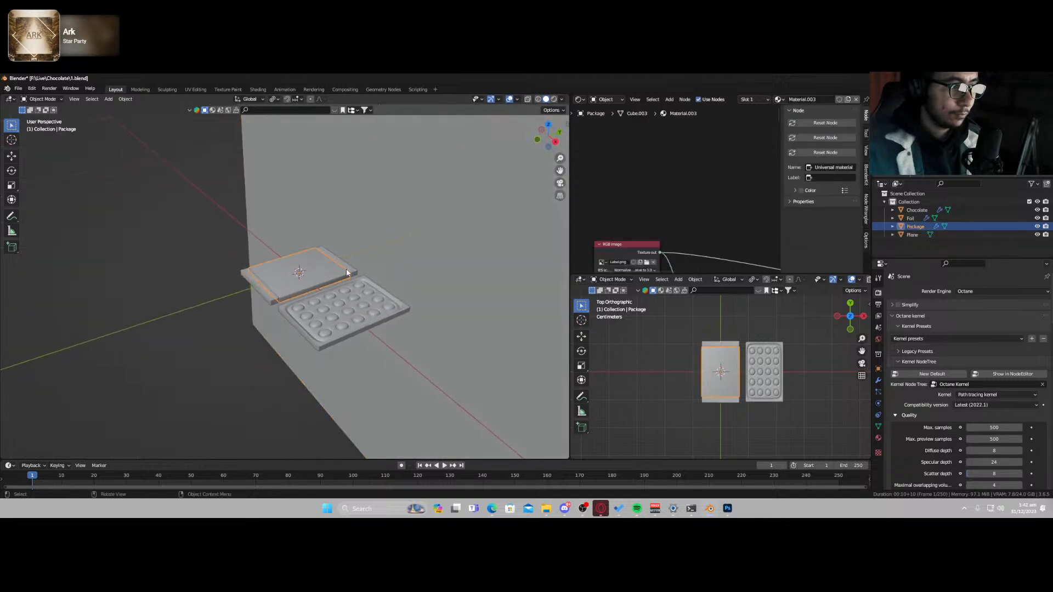
pyautogui.click(351, 270)
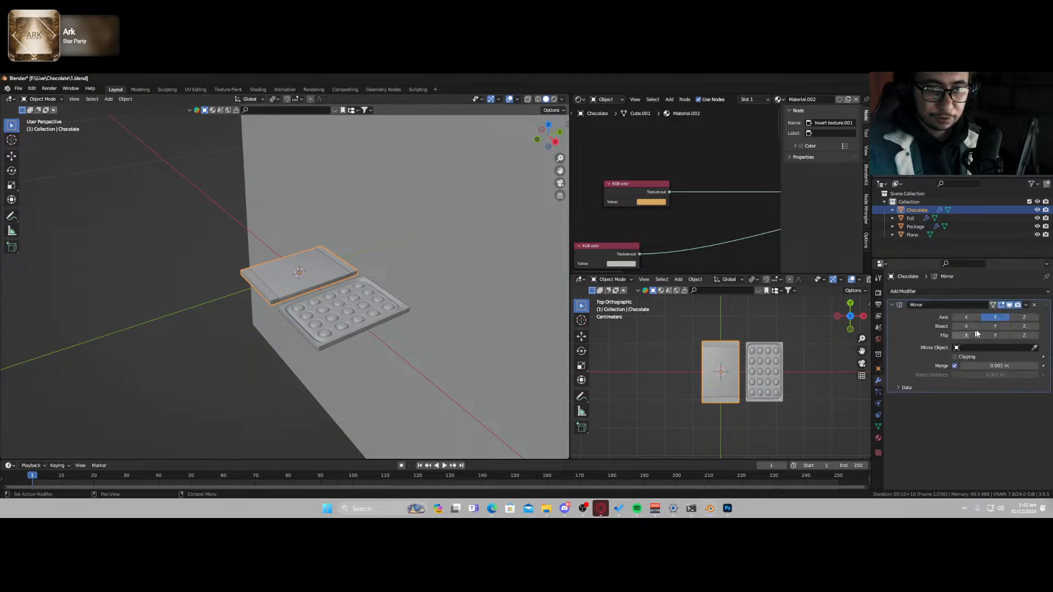
pyautogui.click(878, 380)
pyautogui.press('Tab')
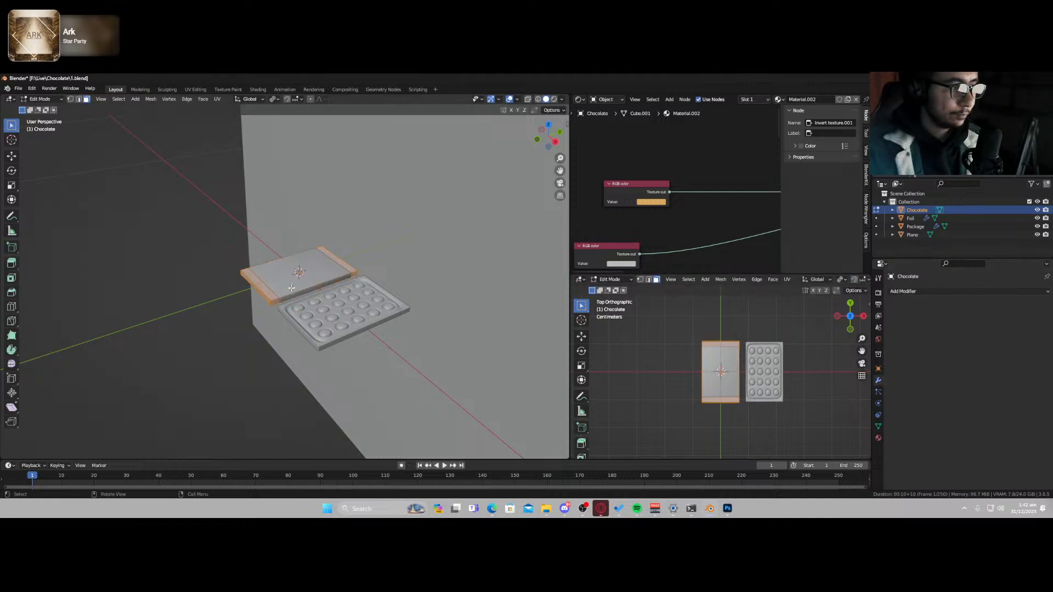
# - Unwrap the golden end strips with Smart UV Project and check the result in the rendered view
pyautogui.scroll(5, 307, 315)
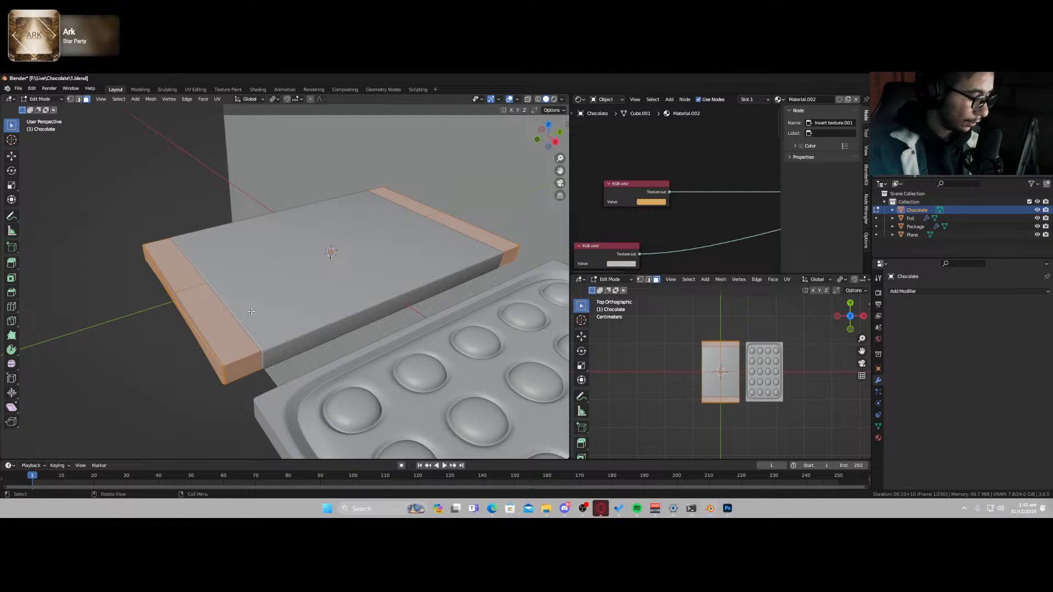
pyautogui.press('u')
pyautogui.click(251, 311)
pyautogui.click(212, 390)
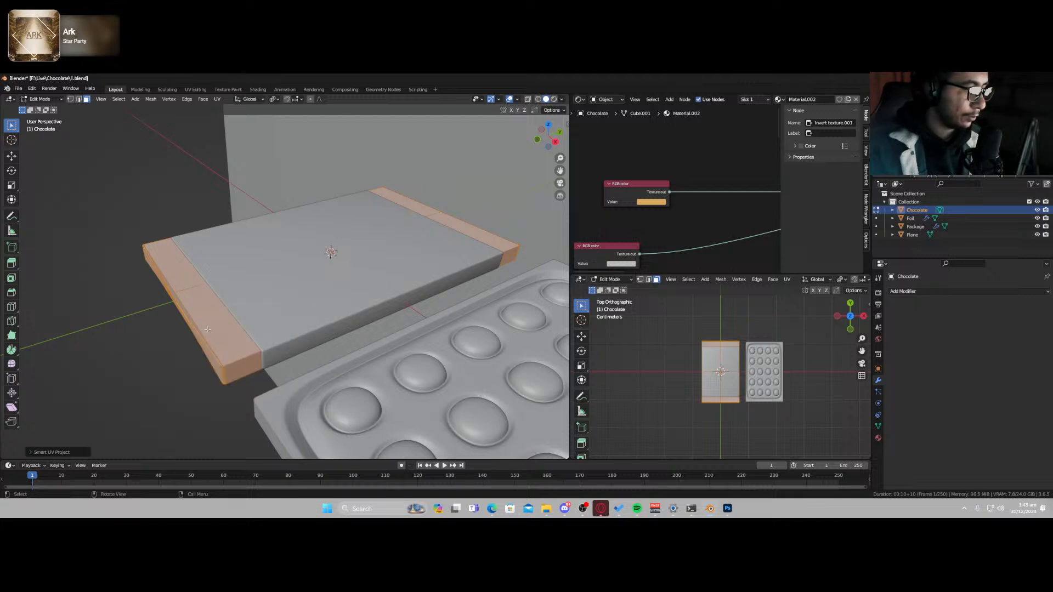
pyautogui.hotkey('shift', 'h')
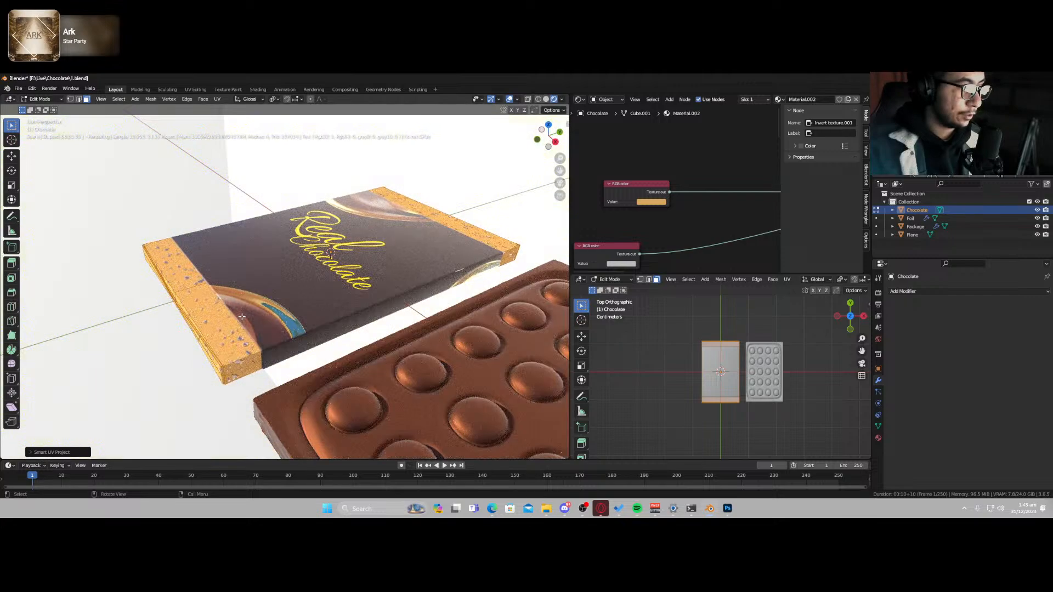
pyautogui.moveTo(323, 313); pyautogui.dragTo(60, 115, button='middle')
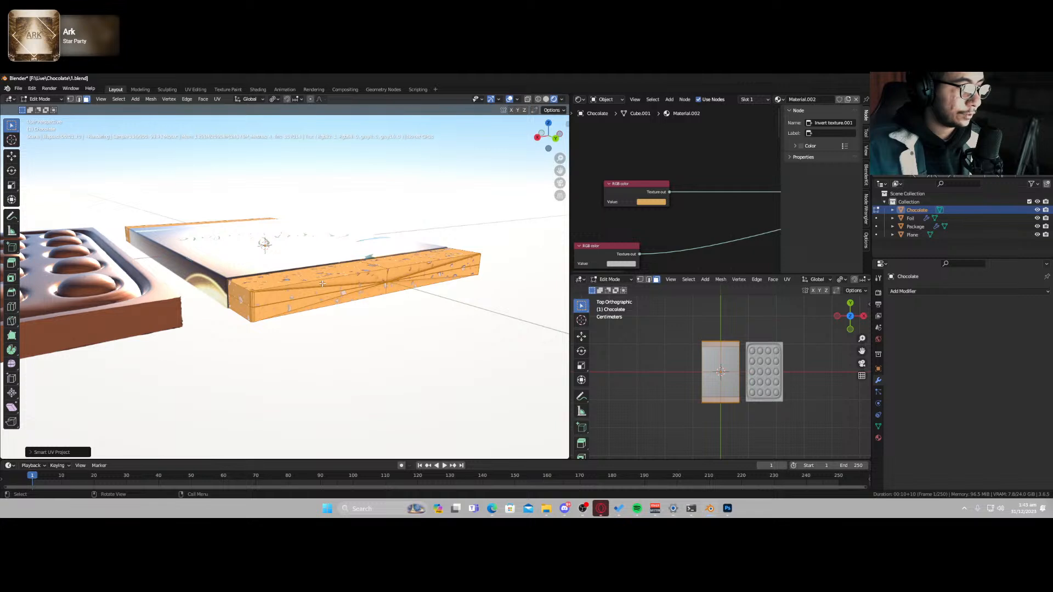
# - Select the faces on the outer end of one golden strip and grow the selection to the adjoining faces
pyautogui.hotkey('alt', 'a')
pyautogui.keyDown('shift'); pyautogui.click(302, 294); pyautogui.keyUp('shift')
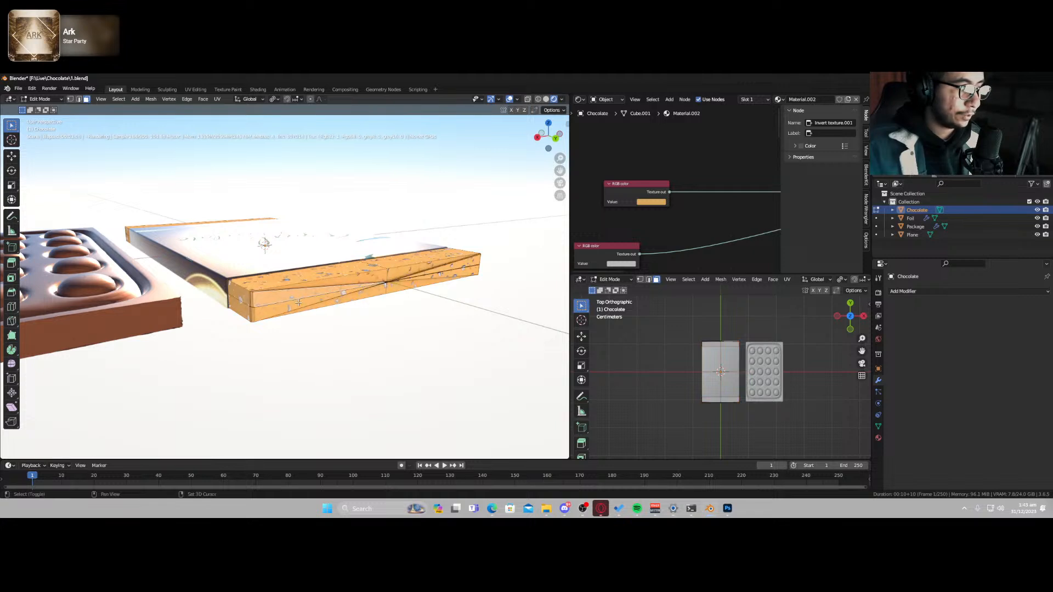
pyautogui.keyDown('shift'); pyautogui.click(298, 302); pyautogui.keyUp('shift')
pyautogui.keyDown('shift'); pyautogui.click(327, 306); pyautogui.keyUp('shift')
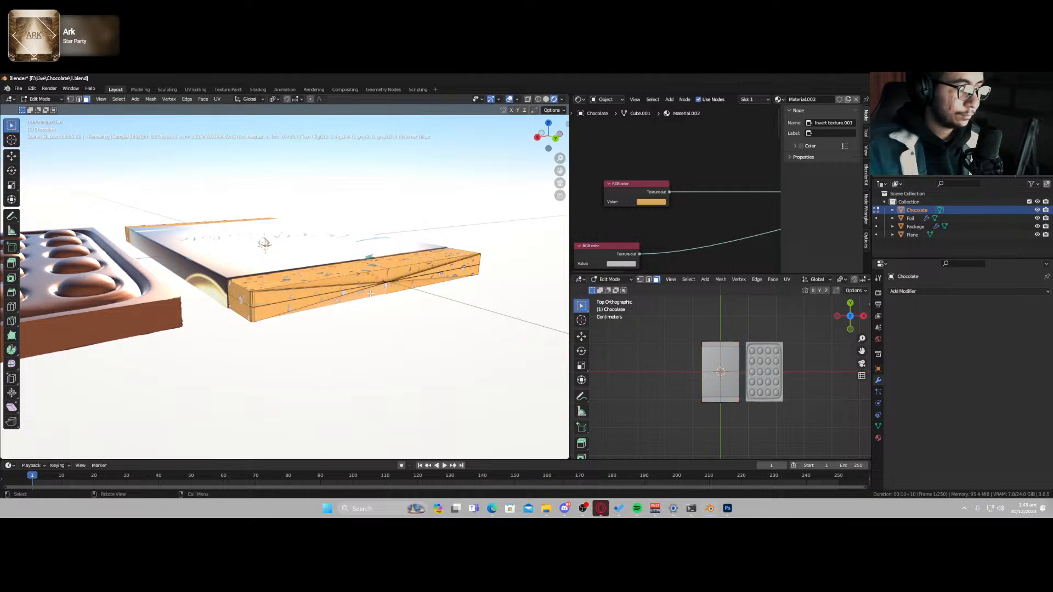
pyautogui.click(321, 296)
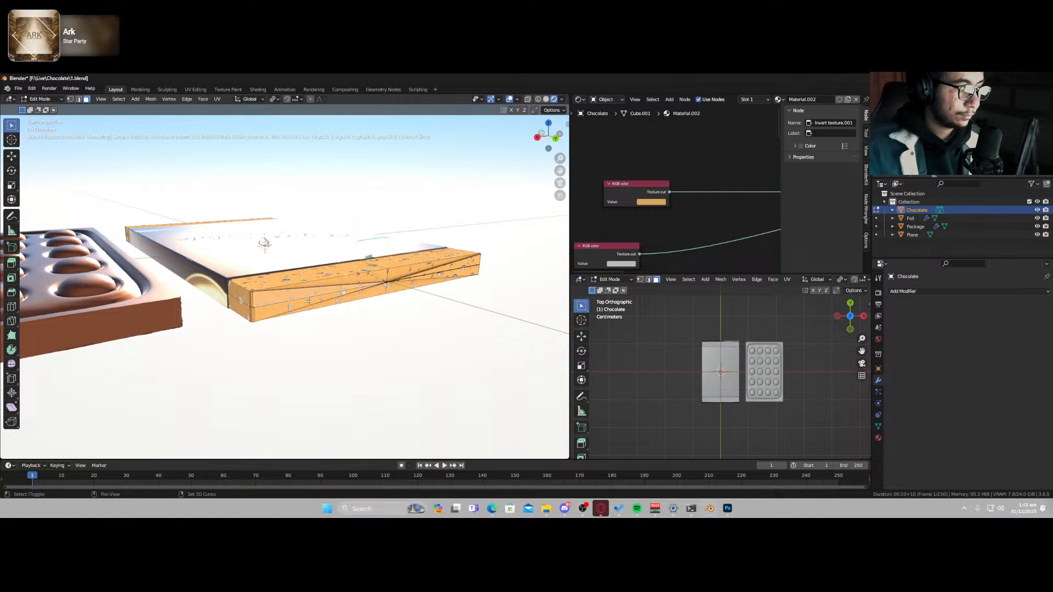
pyautogui.keyDown('shift'); pyautogui.click(340, 300); pyautogui.keyUp('shift')
pyautogui.keyDown('shift'); pyautogui.click(441, 271); pyautogui.keyUp('shift')
pyautogui.keyDown('shift'); pyautogui.click(450, 271); pyautogui.keyUp('shift')
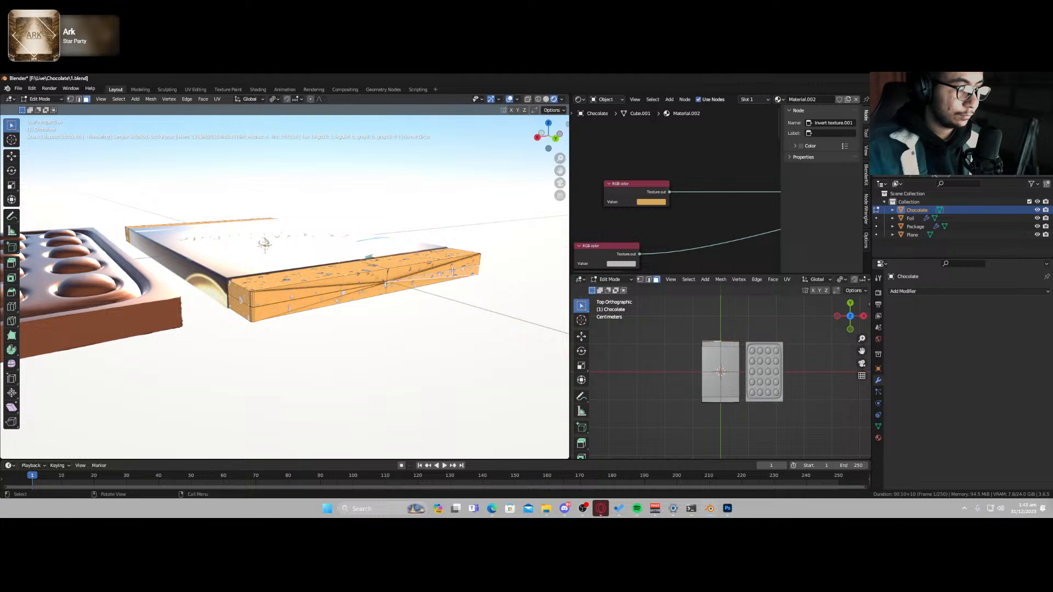
pyautogui.press('ctrl+KP_Add')
# - Try to delete the selected faces, restore them and switch the viewport to solid shading
pyautogui.press('x')
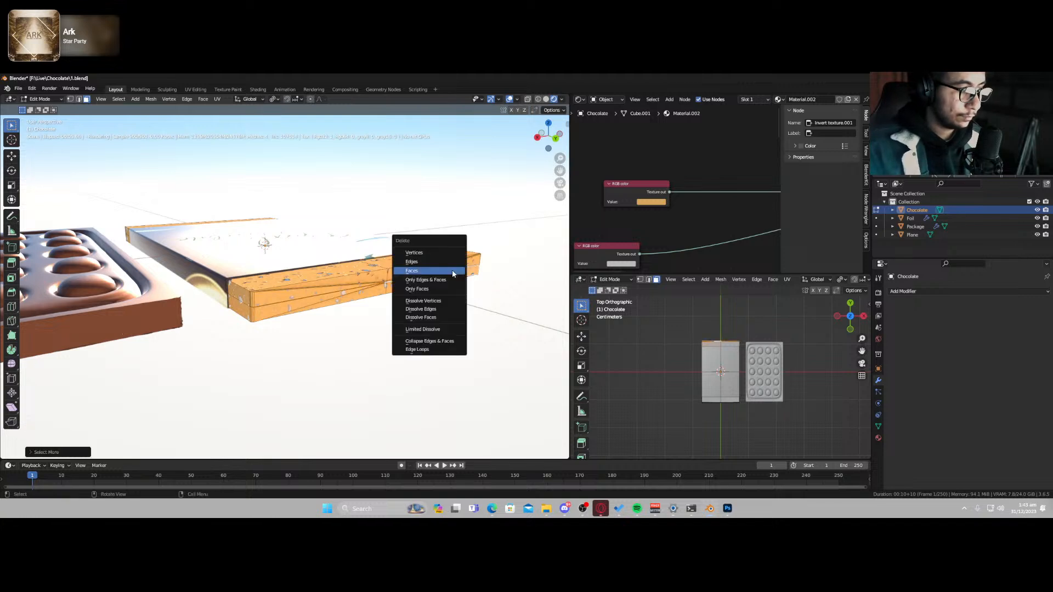
pyautogui.click(452, 272)
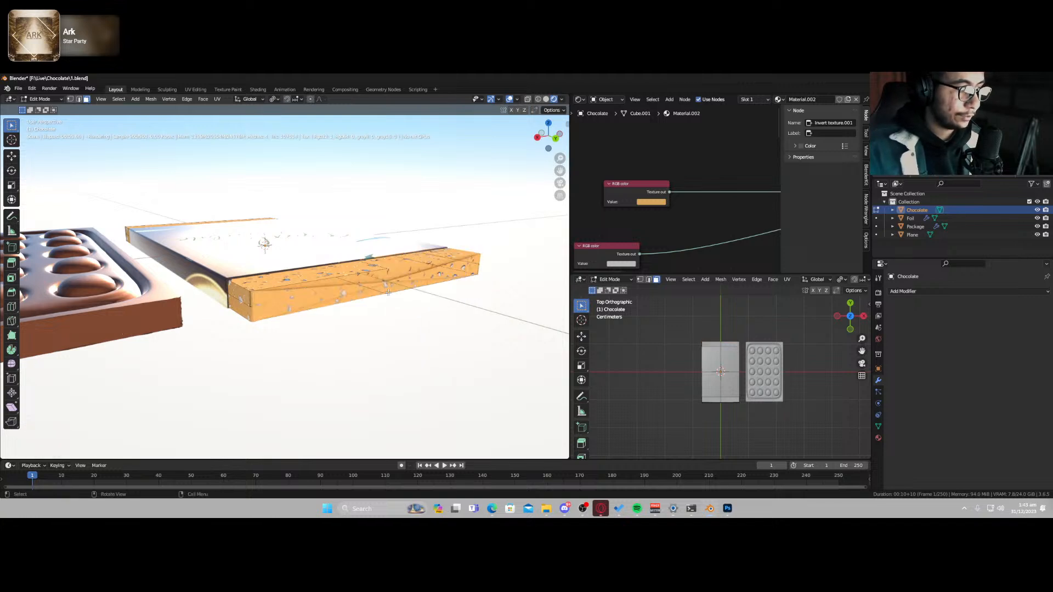
pyautogui.moveTo(380, 293)
pyautogui.mouseDown(button='middle')
pyautogui.moveTo(416, 266)
pyautogui.moveTo(416, 277)
pyautogui.moveTo(382, 264)
pyautogui.mouseUp(button='middle')
pyautogui.press('z')
pyautogui.keyDown('ctrl'); pyautogui.click(412, 297); pyautogui.keyUp('ctrl')
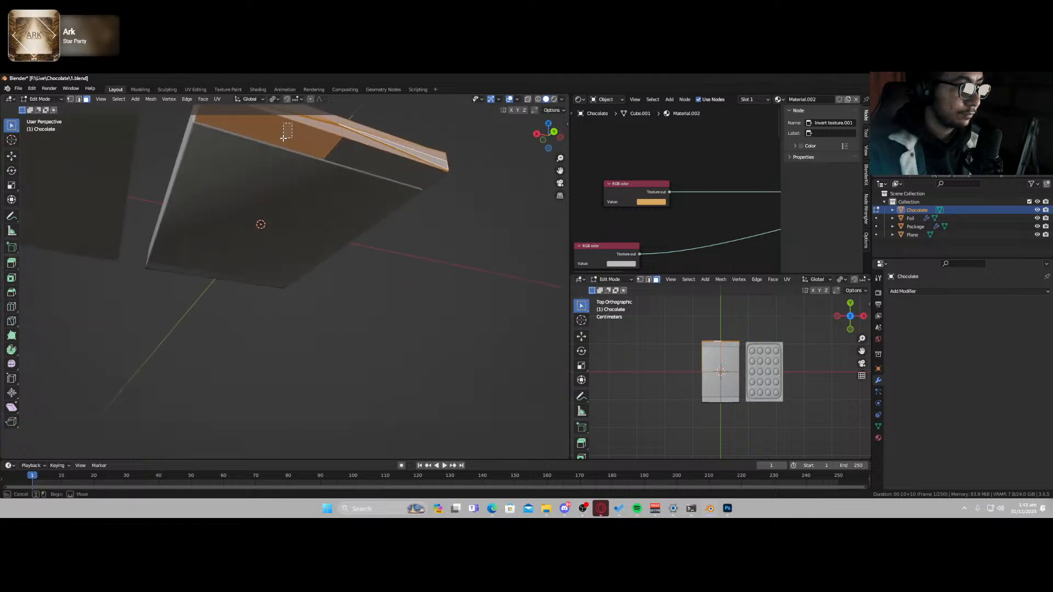
# - Remove the strip's bottom and side faces from the selection and delete the remaining end faces to open the package
pyautogui.keyDown('shift'); pyautogui.click(286, 140); pyautogui.keyUp('shift')
pyautogui.moveTo(288, 153); pyautogui.dragTo(326, 186, button='middle')
pyautogui.press('b')
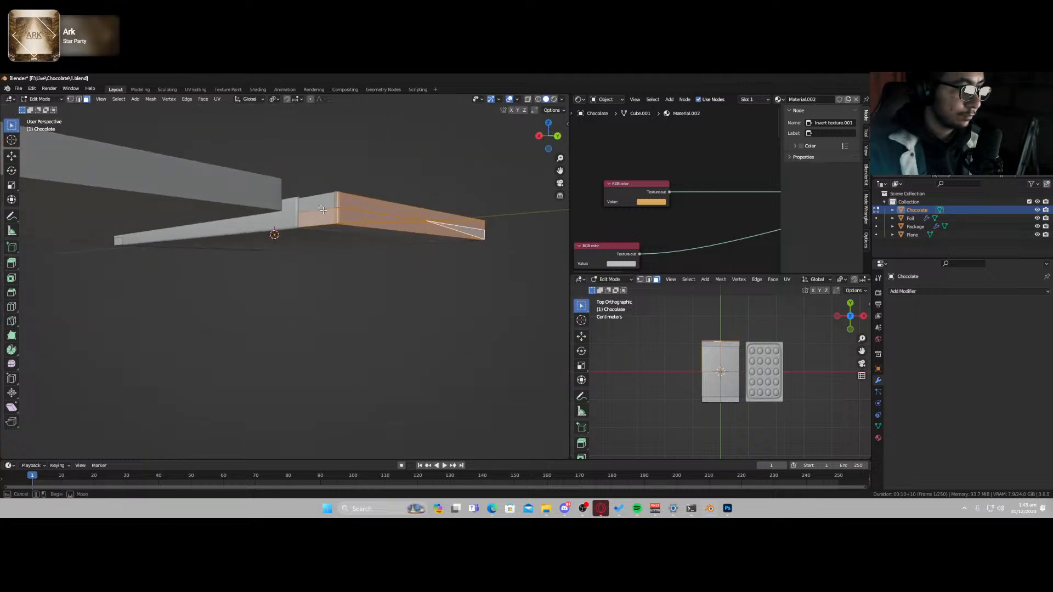
pyautogui.moveTo(336, 228); pyautogui.dragTo(337, 229)
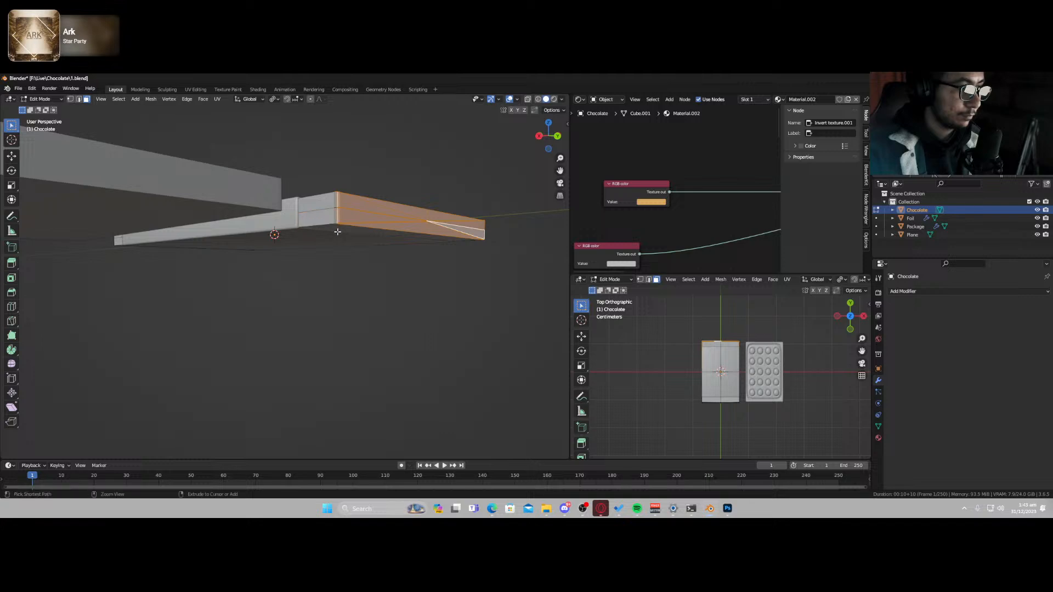
pyautogui.moveTo(337, 229)
pyautogui.mouseDown(button='middle')
pyautogui.moveTo(327, 274)
pyautogui.moveTo(347, 286)
pyautogui.moveTo(258, 276)
pyautogui.mouseUp(button='middle')
pyautogui.press('b')
pyautogui.moveTo(257, 277); pyautogui.dragTo(277, 310)
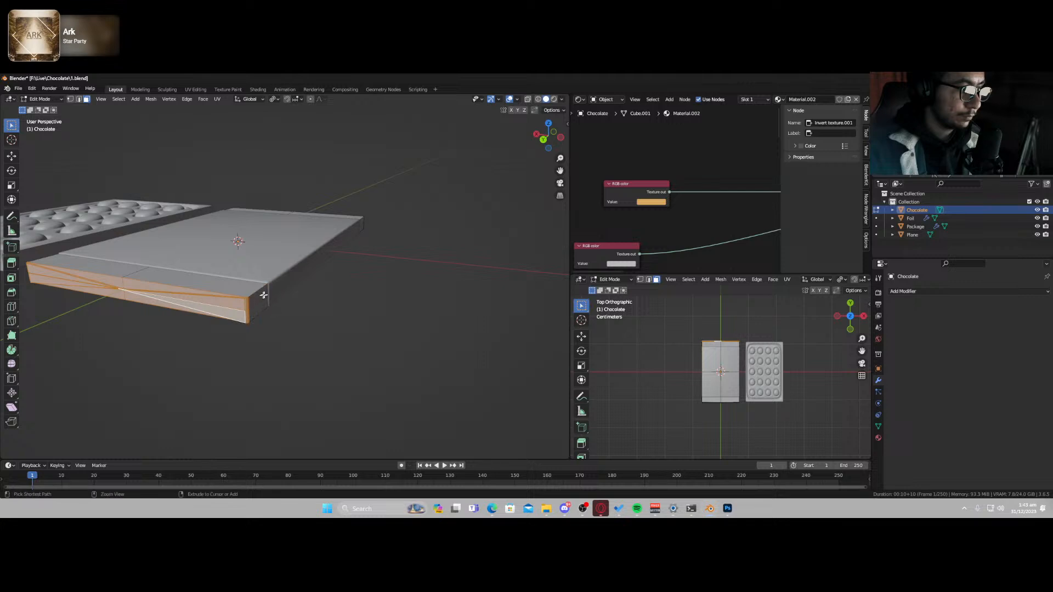
pyautogui.press('x')
pyautogui.click(277, 314)
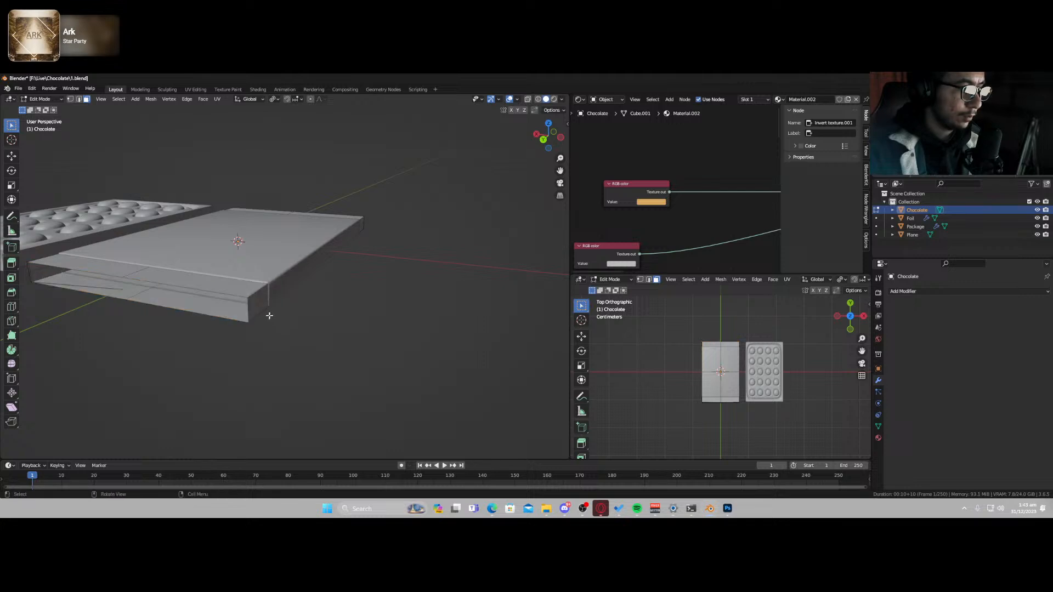
# - Delete the stray diagonal edges left across the package's open end and return to Object Mode
pyautogui.moveTo(270, 315); pyautogui.dragTo(195, 305, button='middle')
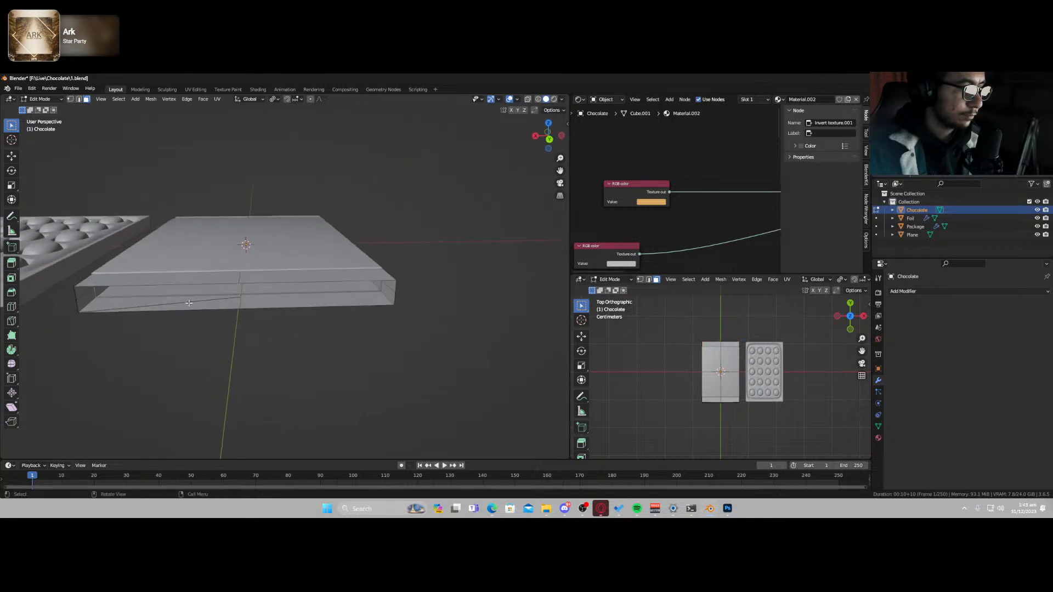
pyautogui.click(193, 303)
pyautogui.press('2')
pyautogui.click(196, 303)
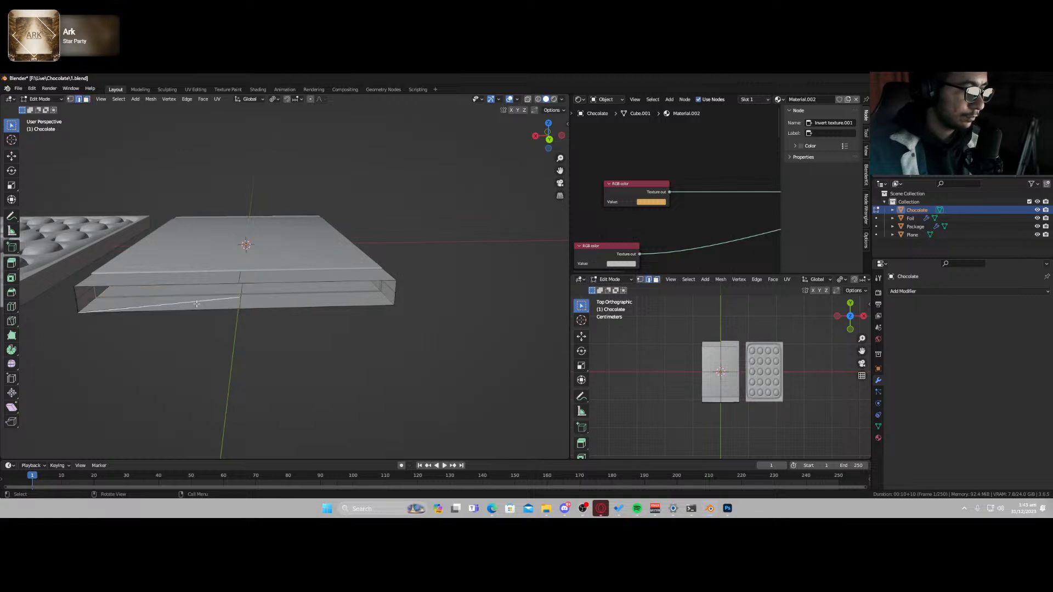
pyautogui.press('x')
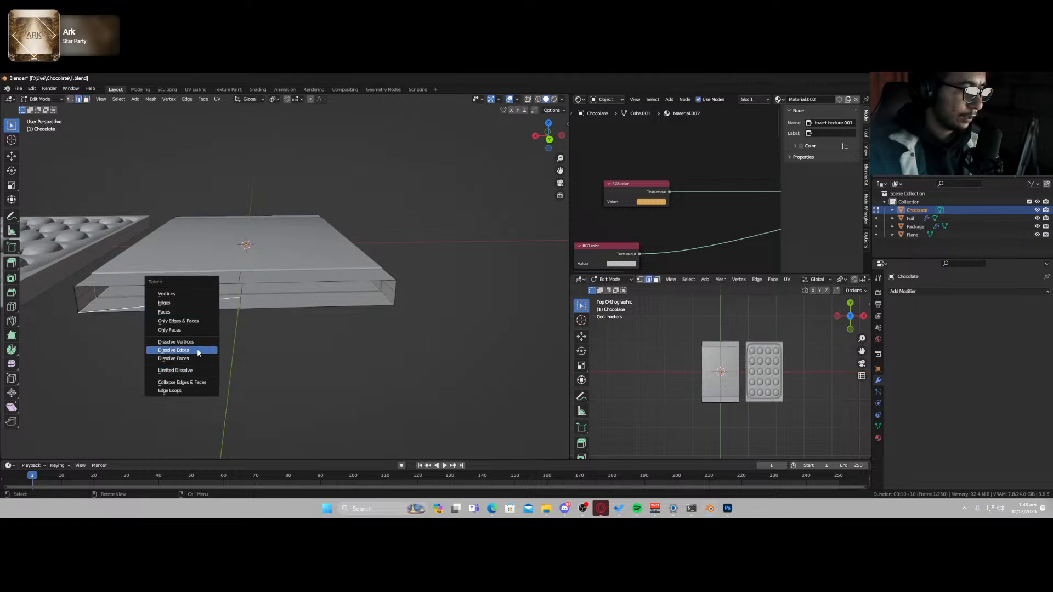
pyautogui.click(196, 343)
pyautogui.moveTo(188, 317); pyautogui.dragTo(195, 299, button='middle')
pyautogui.press('x')
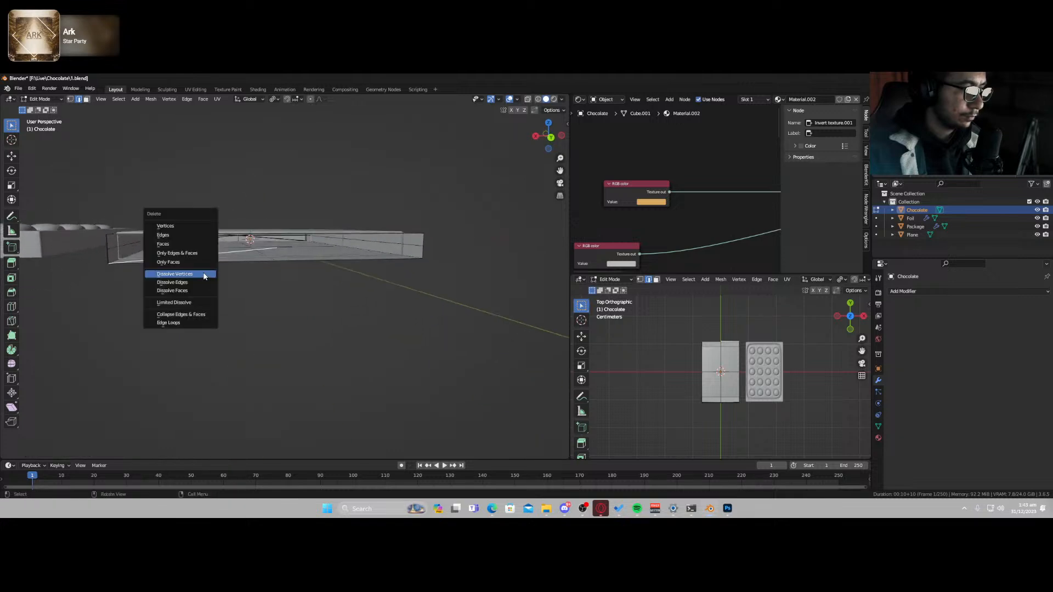
pyautogui.click(189, 225)
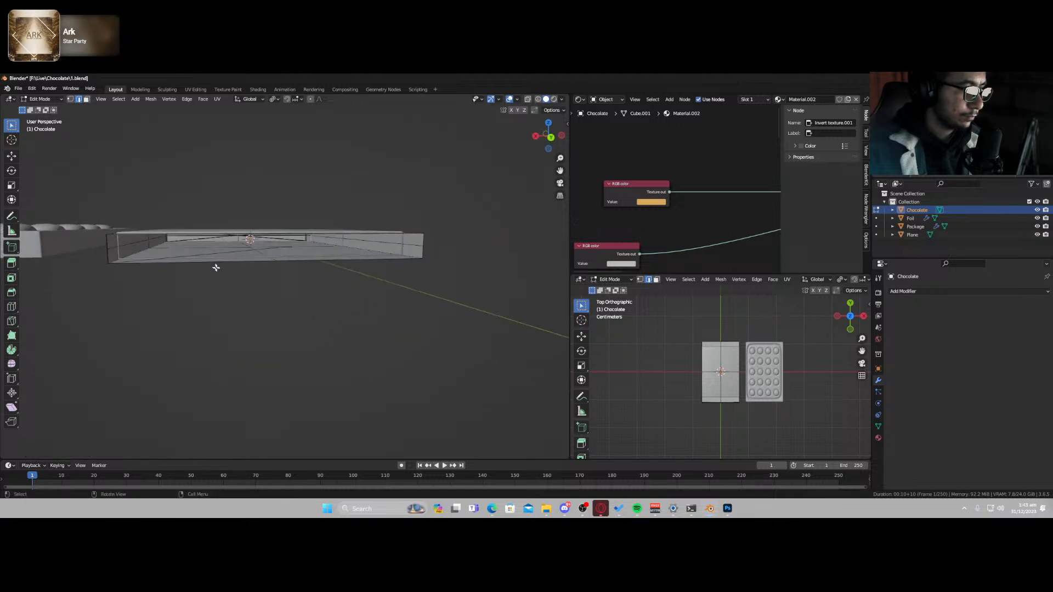
pyautogui.click(219, 251)
pyautogui.press('x')
pyautogui.click(221, 256)
pyautogui.moveTo(237, 269); pyautogui.dragTo(271, 285, button='middle')
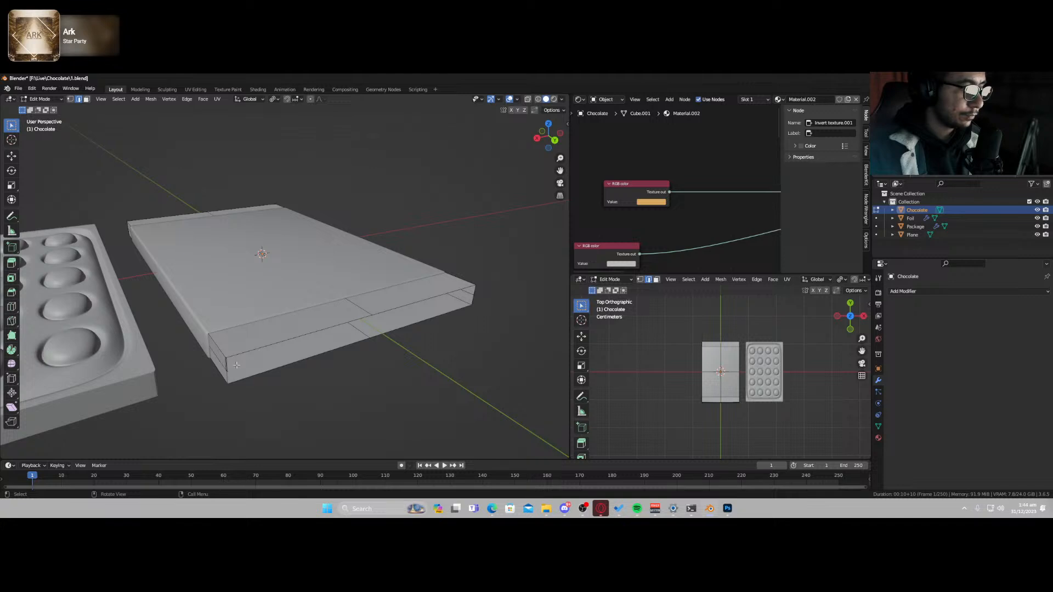
pyautogui.press('Tab')
# - Move the chocolate bar along global X into the package and lower it along global Z
pyautogui.click(113, 346)
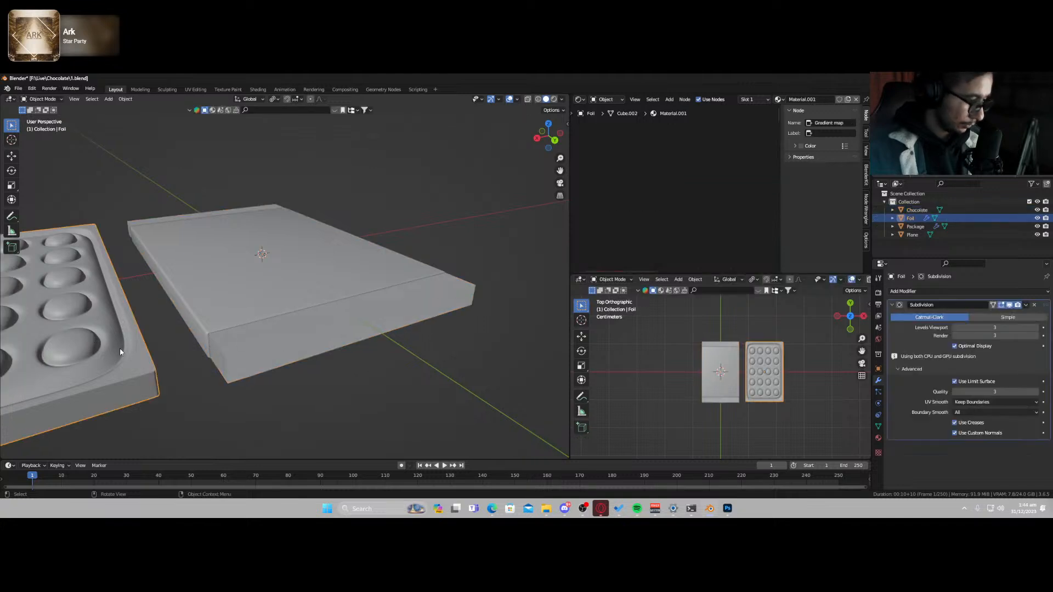
pyautogui.press('g')
pyautogui.press('y')
pyautogui.press('x')
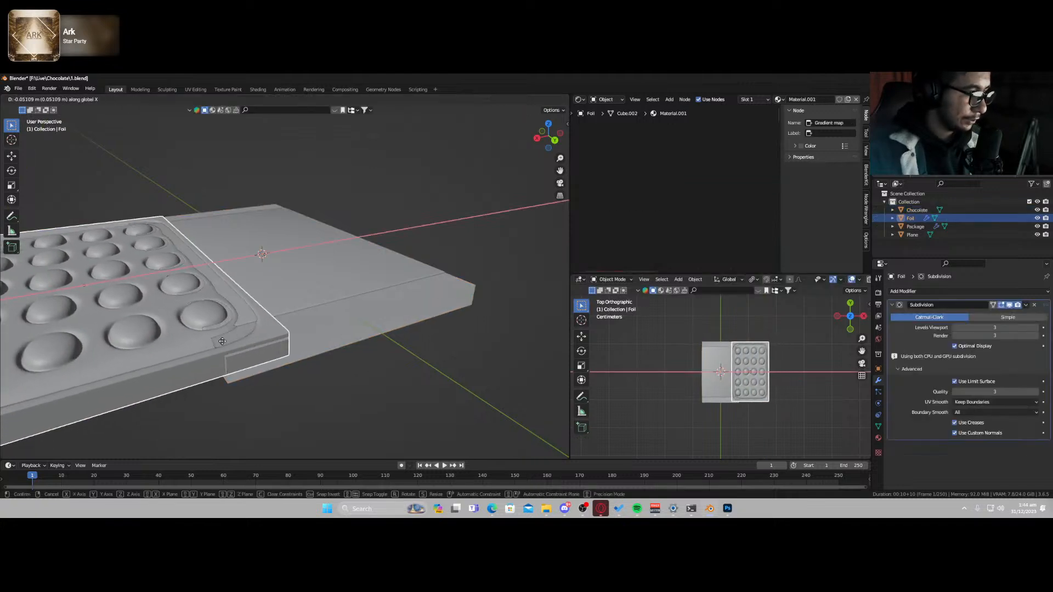
pyautogui.press('z')
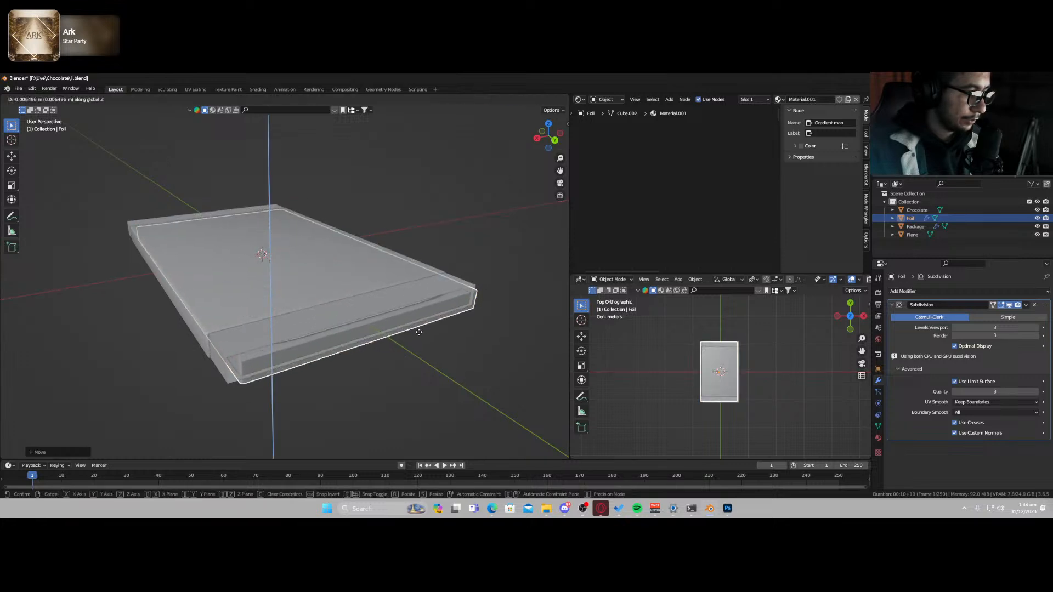
pyautogui.click(415, 332)
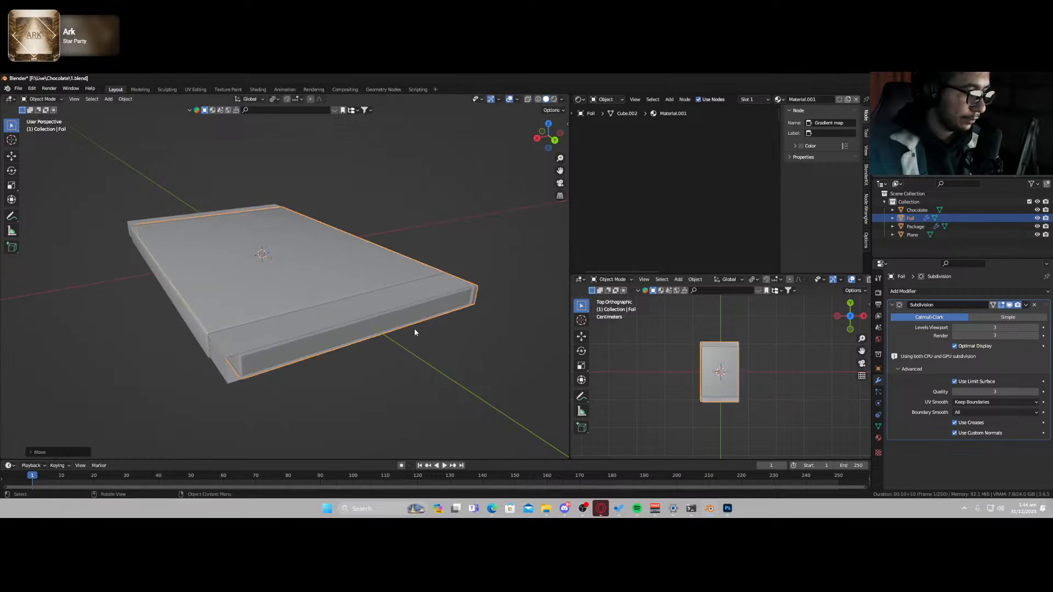
# - Flatten the foil to about 0.85 along global Z and slide it about 0.037 m along global Y out of the package
pyautogui.moveTo(394, 334); pyautogui.dragTo(433, 313, button='middle')
pyautogui.press('g')
pyautogui.press('z')
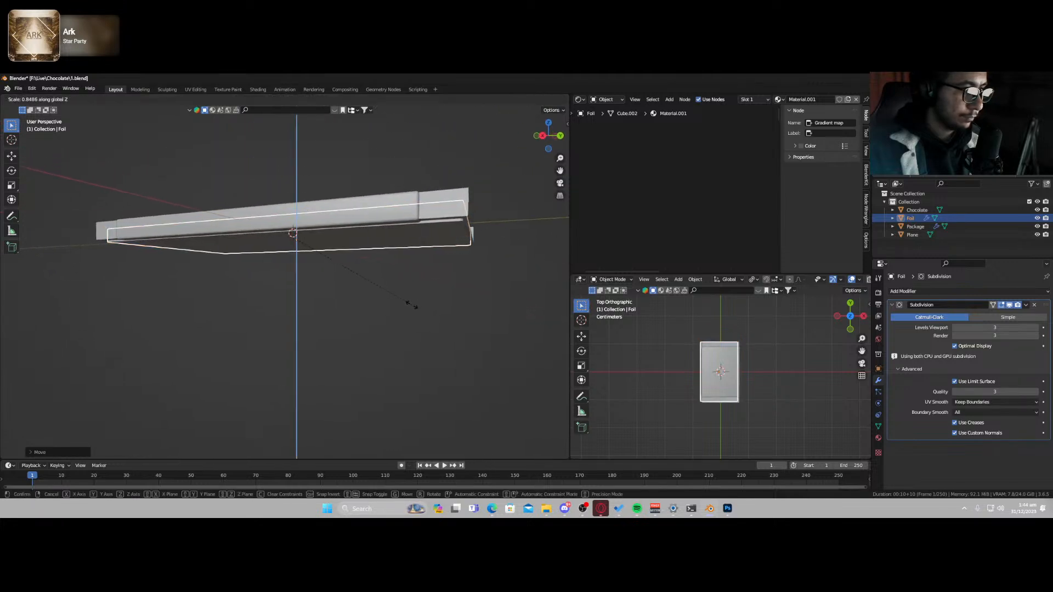
pyautogui.click(409, 303)
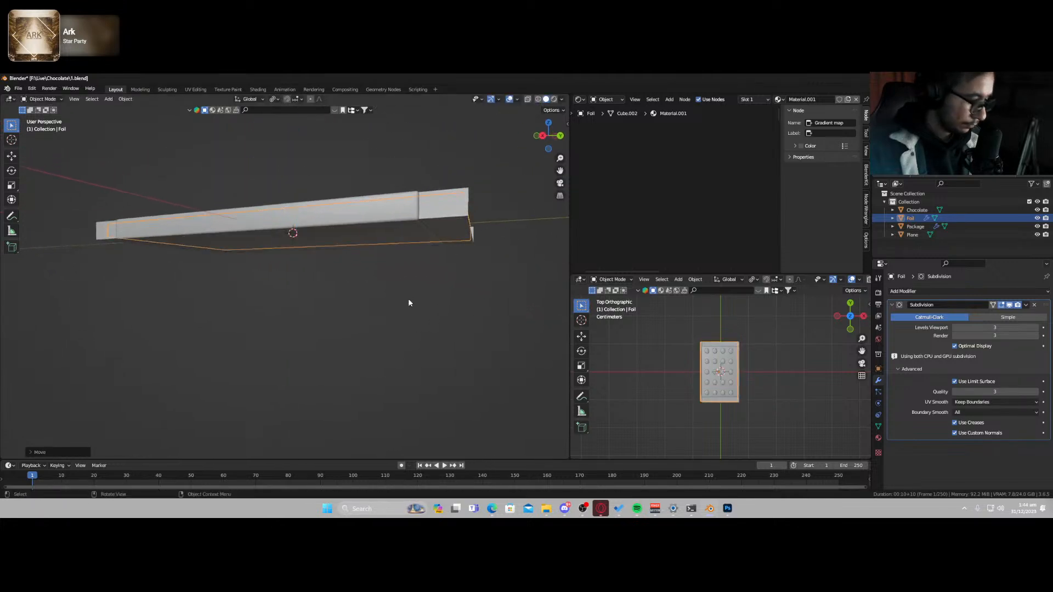
pyautogui.press('g')
pyautogui.press('y')
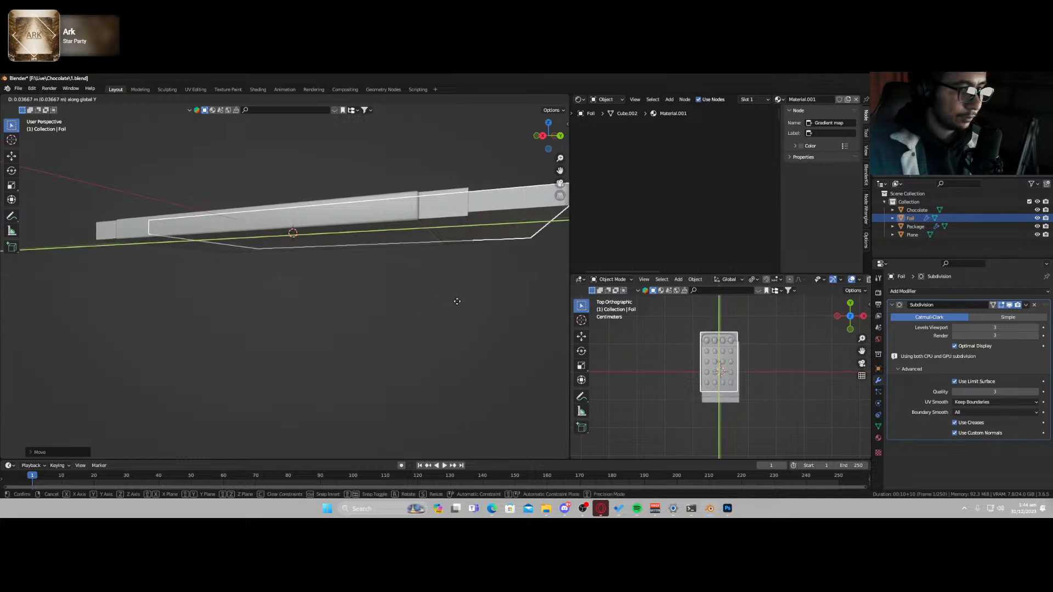
pyautogui.click(452, 301)
# - Lower the foil about 0.0036 m along global Z inside the package and slide it slightly further out along global Y
pyautogui.moveTo(452, 301); pyautogui.dragTo(436, 295, button='middle')
pyautogui.press('s')
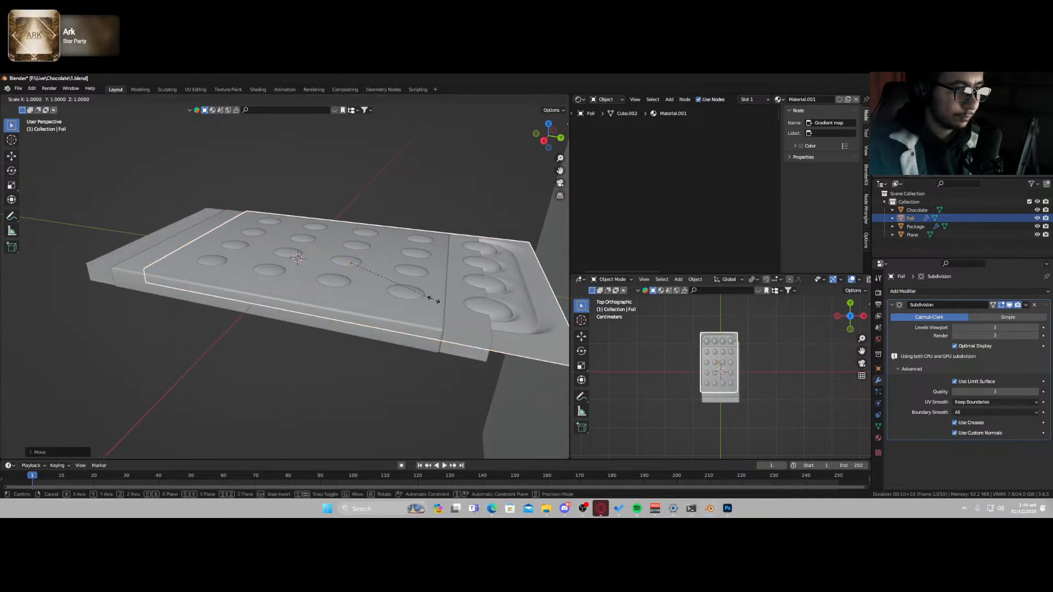
pyautogui.press('z')
pyautogui.press('g')
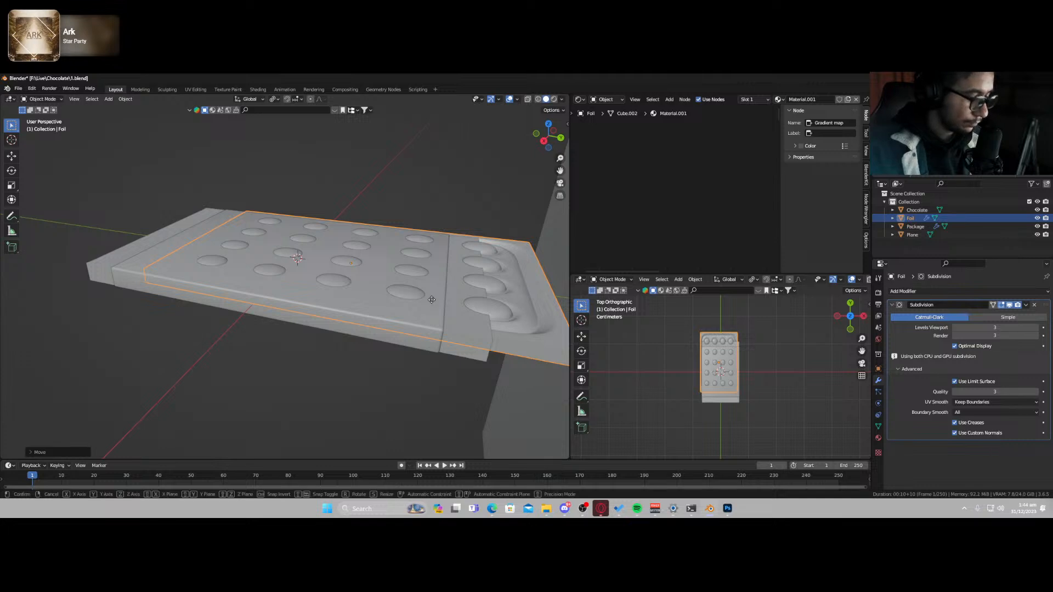
pyautogui.press('z')
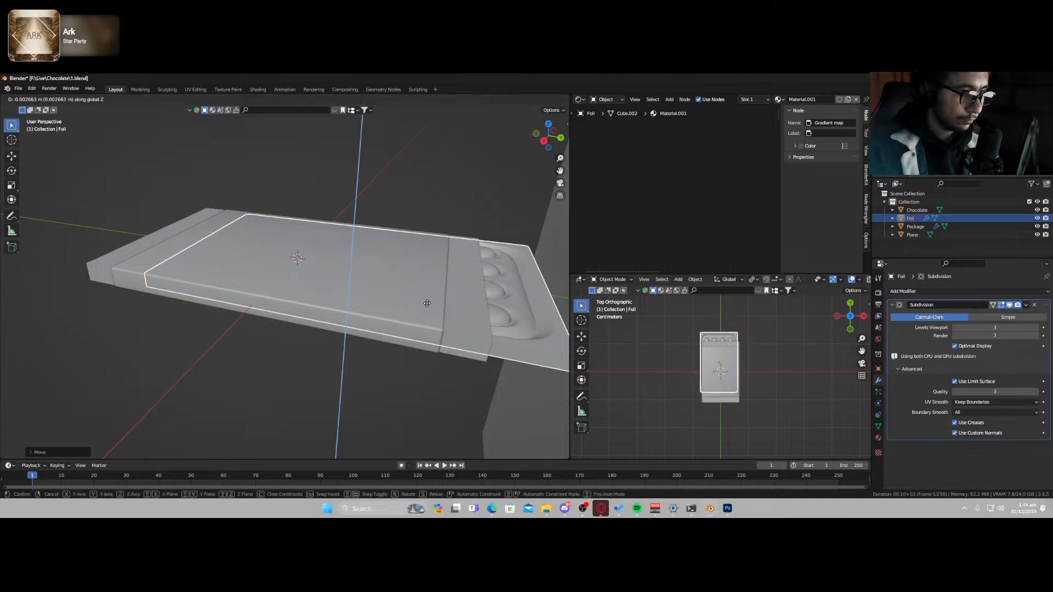
pyautogui.click(425, 303)
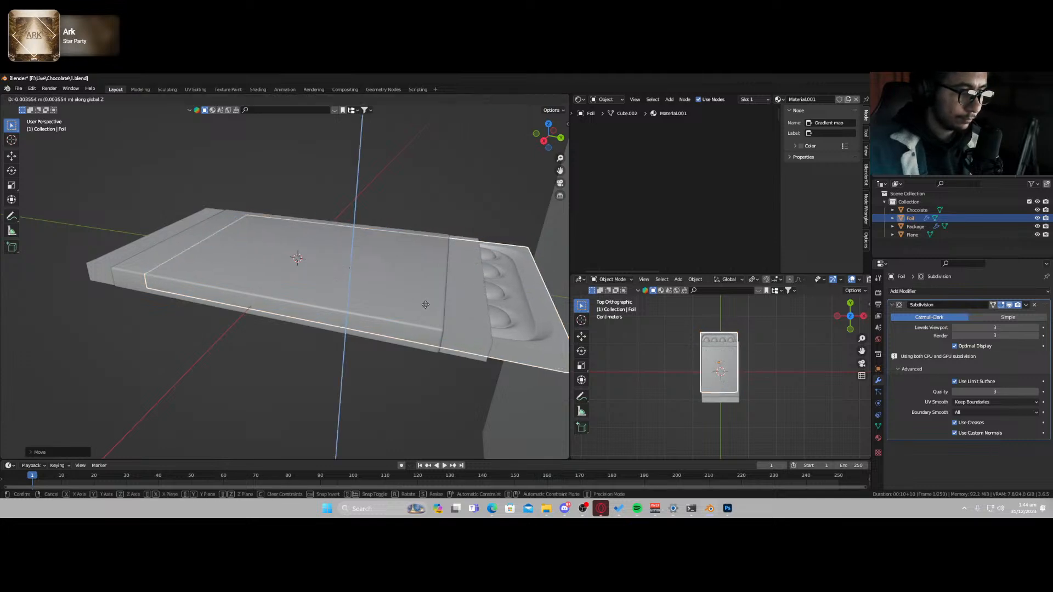
pyautogui.press('g')
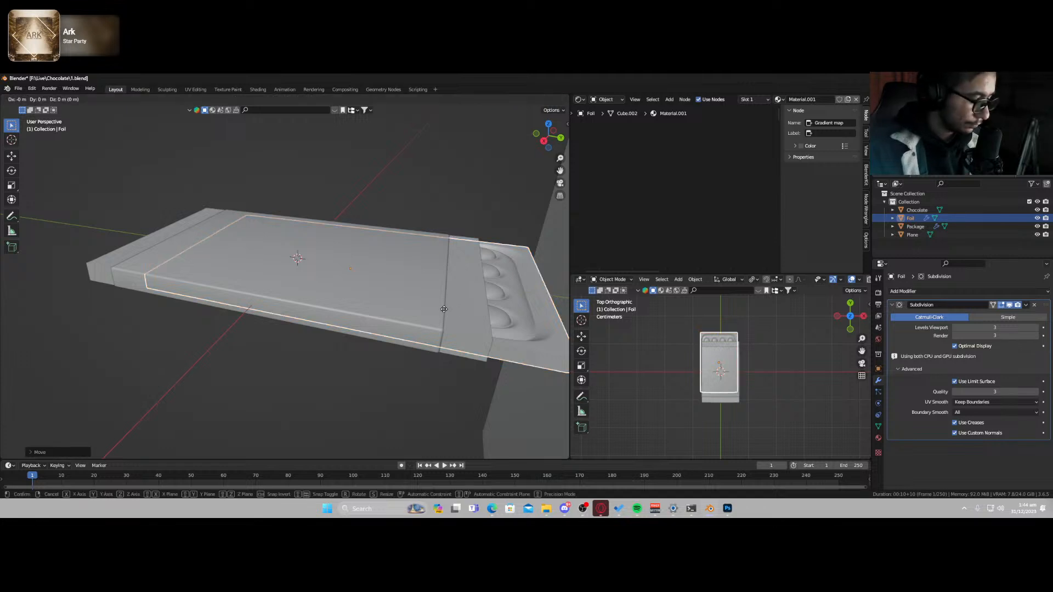
pyautogui.press('y')
pyautogui.click(453, 313)
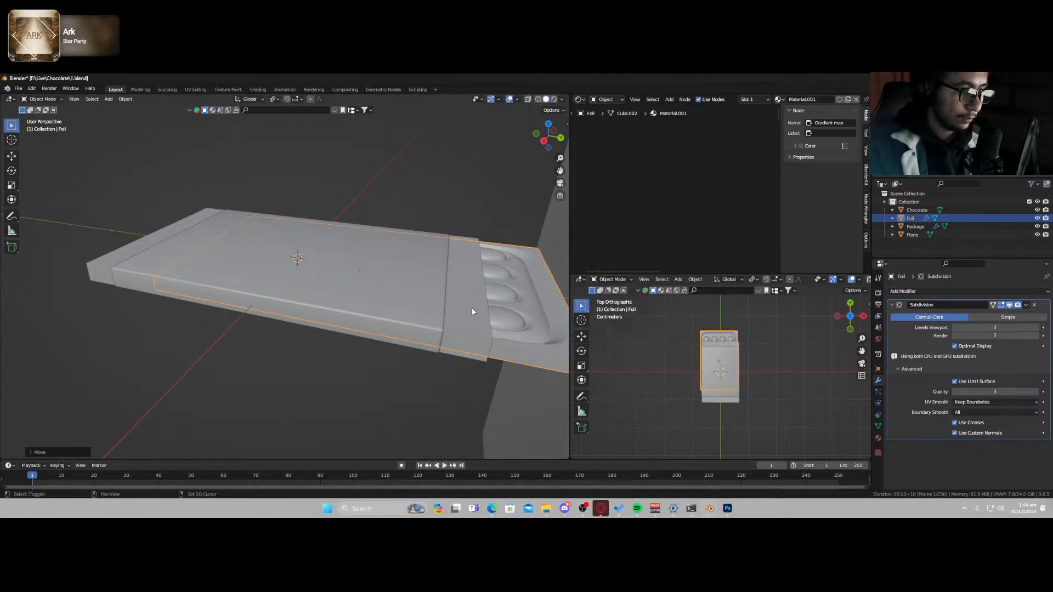
# - Parent the foil and the chocolate to the package using the Object option
pyautogui.keyDown('shift'); pyautogui.click(472, 309); pyautogui.keyUp('shift')
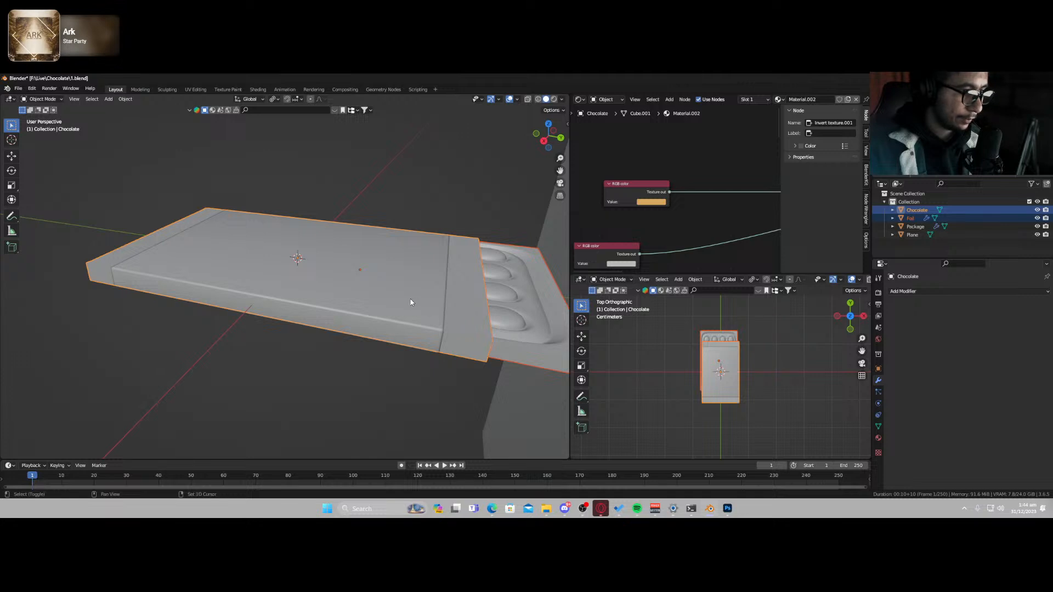
pyautogui.keyDown('shift'); pyautogui.click(434, 305); pyautogui.keyUp('shift')
pyautogui.hotkey('ctrl', 'p')
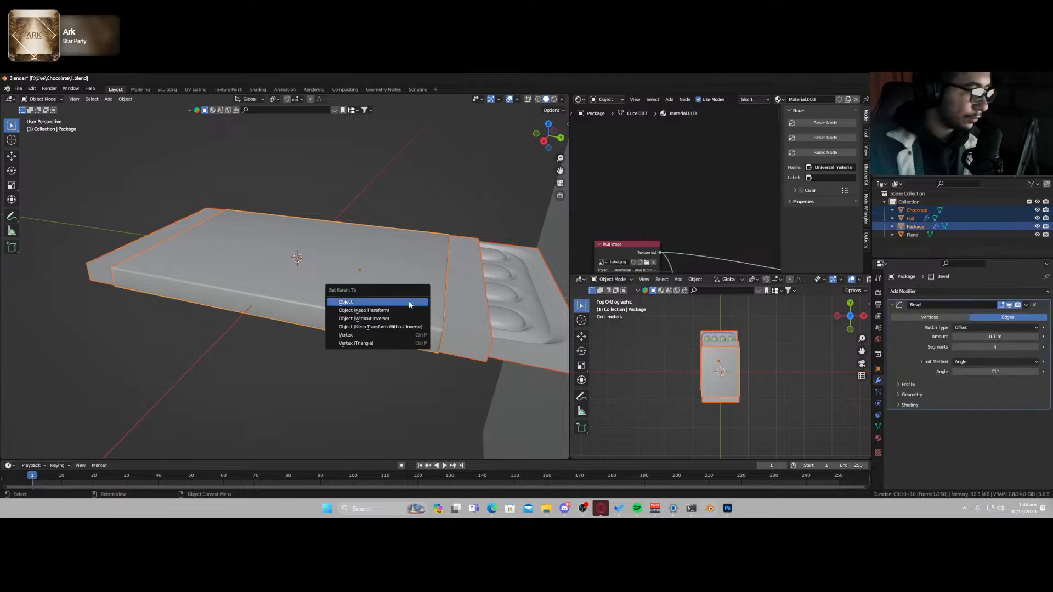
pyautogui.click(409, 302)
pyautogui.click(406, 307)
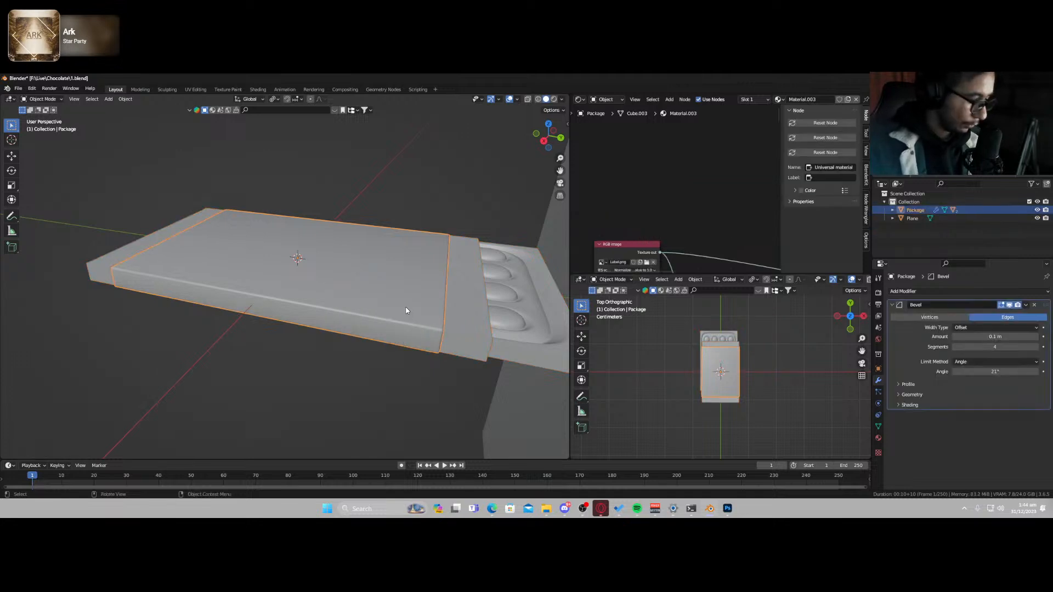
pyautogui.press('g')
pyautogui.rightClick(414, 282)
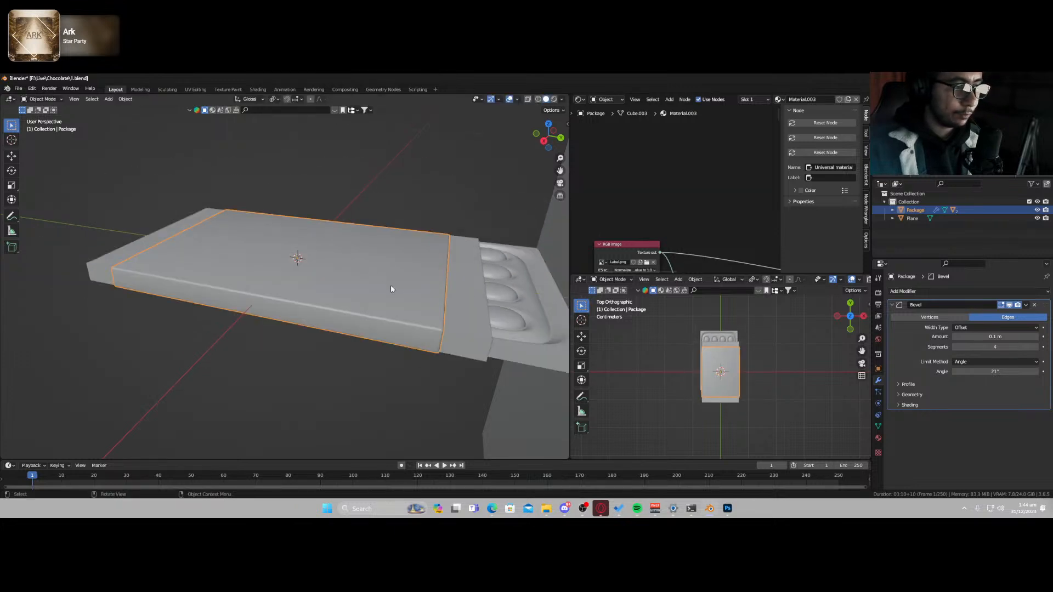
# - In top view, shift the foil along global X so its sides line up with the package
pyautogui.press('KP_7')
pyautogui.scroll(-3, 384, 263)
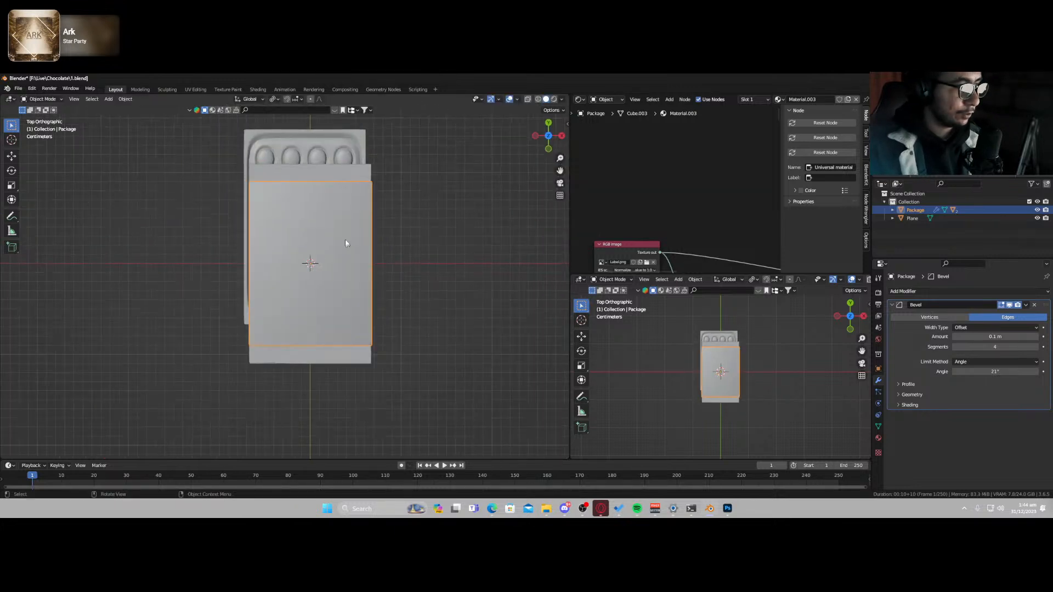
pyautogui.click(310, 203)
pyautogui.press('g')
pyautogui.press('x')
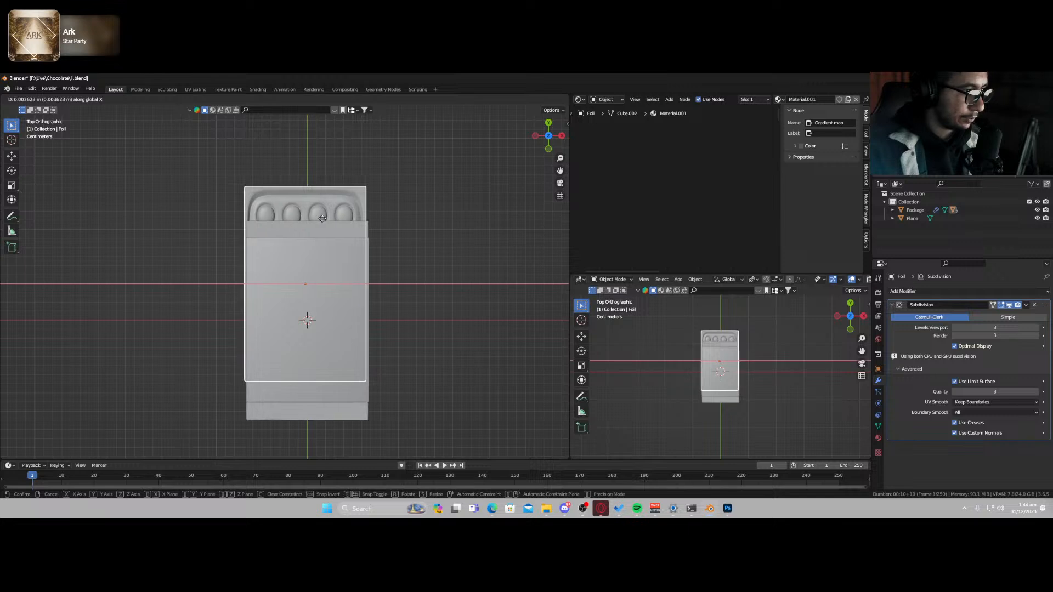
pyautogui.click(324, 218)
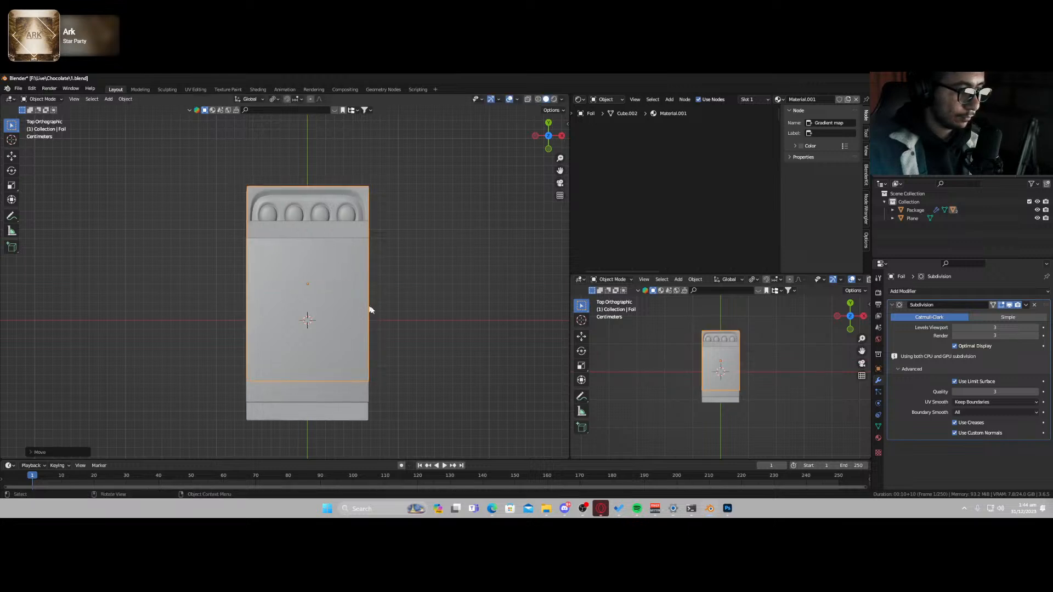
# - Scale the foil down to about 0.98 and nudge it along global X to centre it within the package
pyautogui.press('s')
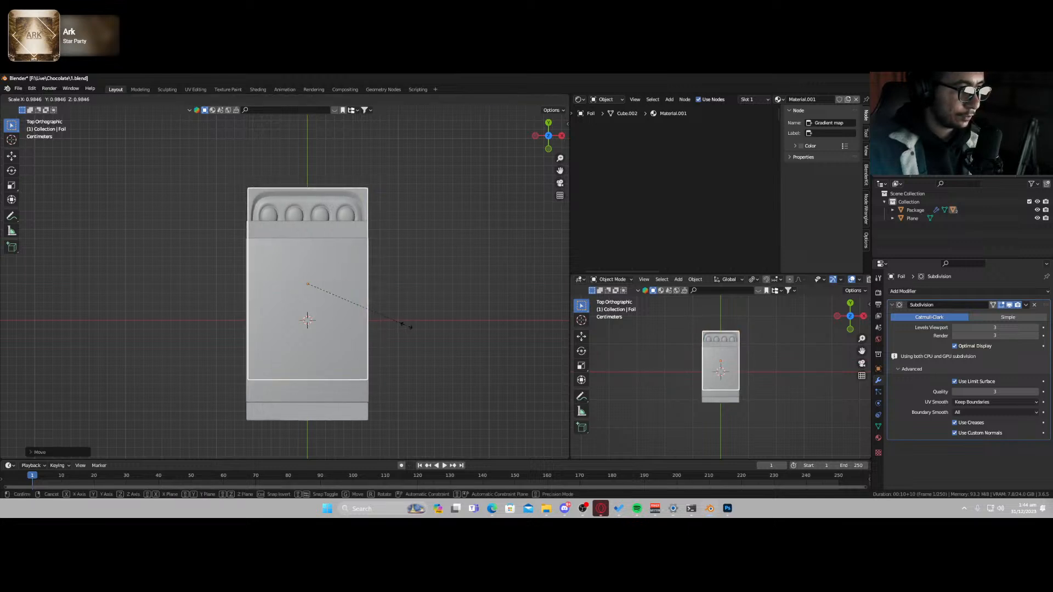
pyautogui.click(407, 327)
pyautogui.press('g')
pyautogui.press('x')
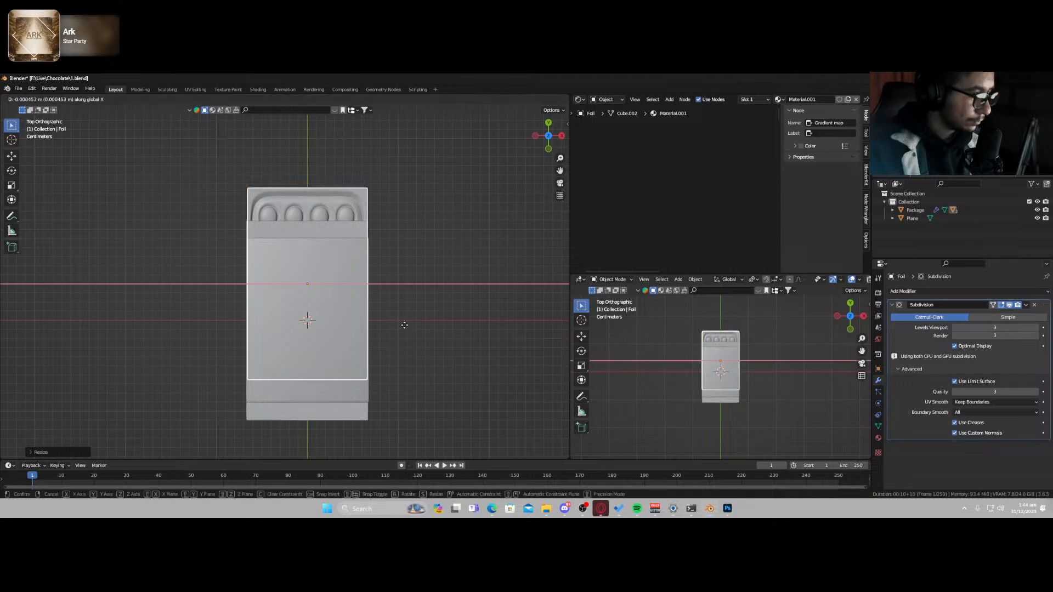
pyautogui.click(405, 324)
# - Rotate the package around global X until nearly upright facing the front view, and turn it around global Z to an angled pose
pyautogui.click(336, 341)
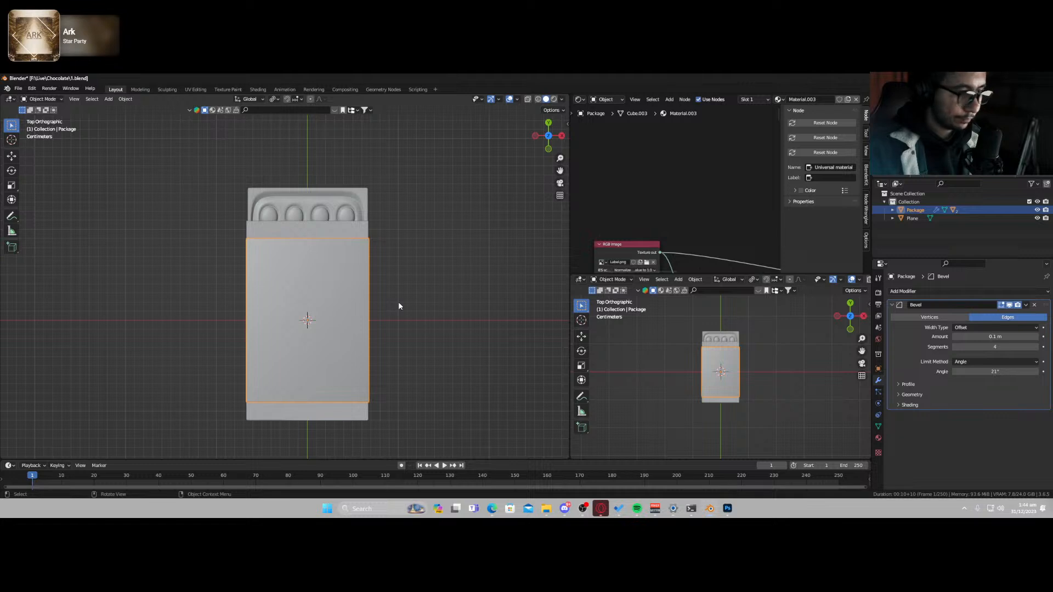
pyautogui.press('KP_1')
pyautogui.press('r')
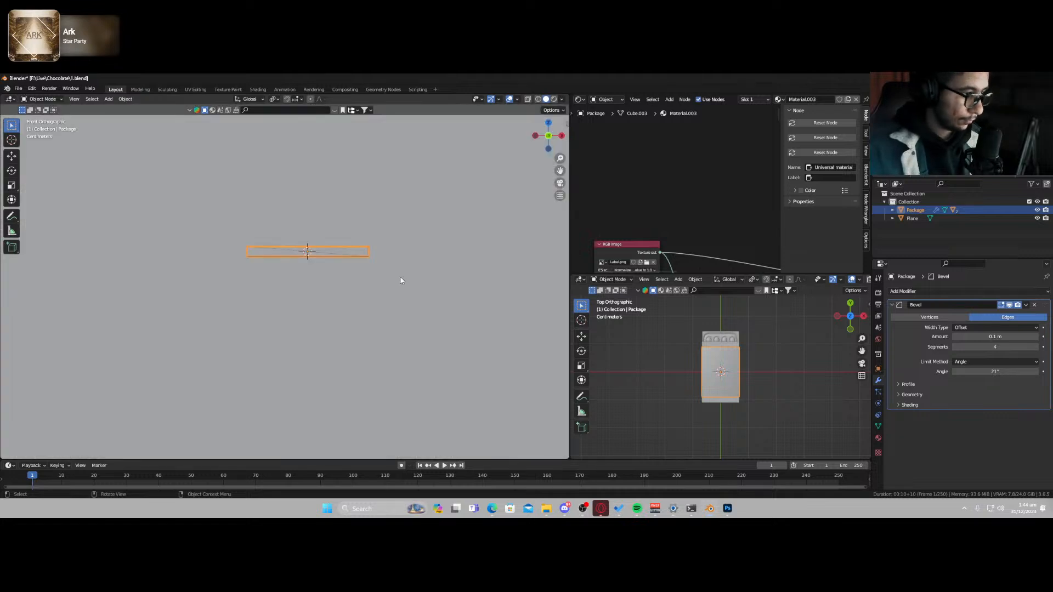
pyautogui.press('x')
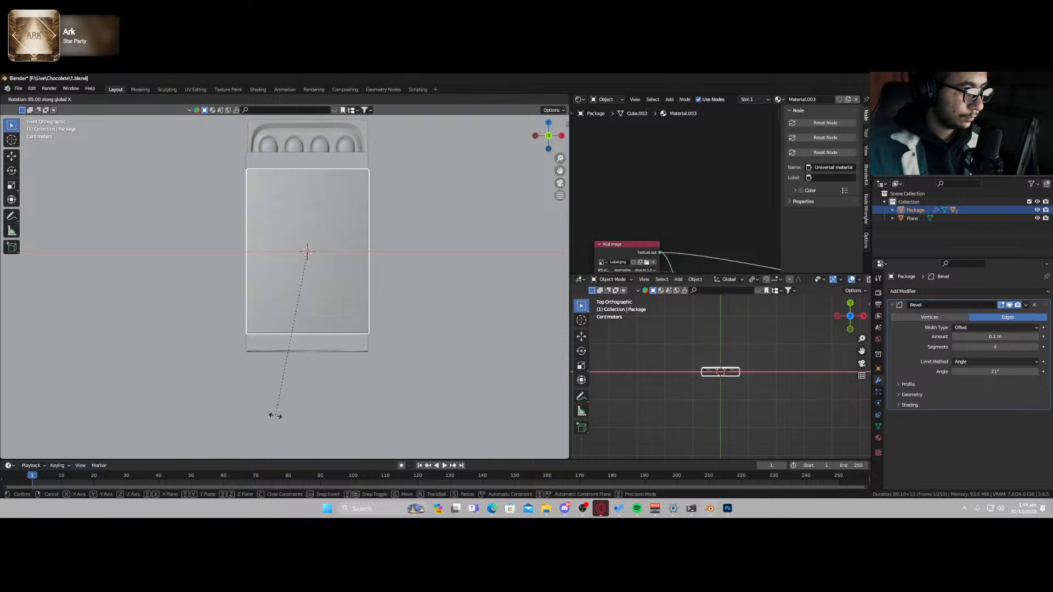
pyautogui.click(301, 412)
pyautogui.press('r')
pyautogui.press('z')
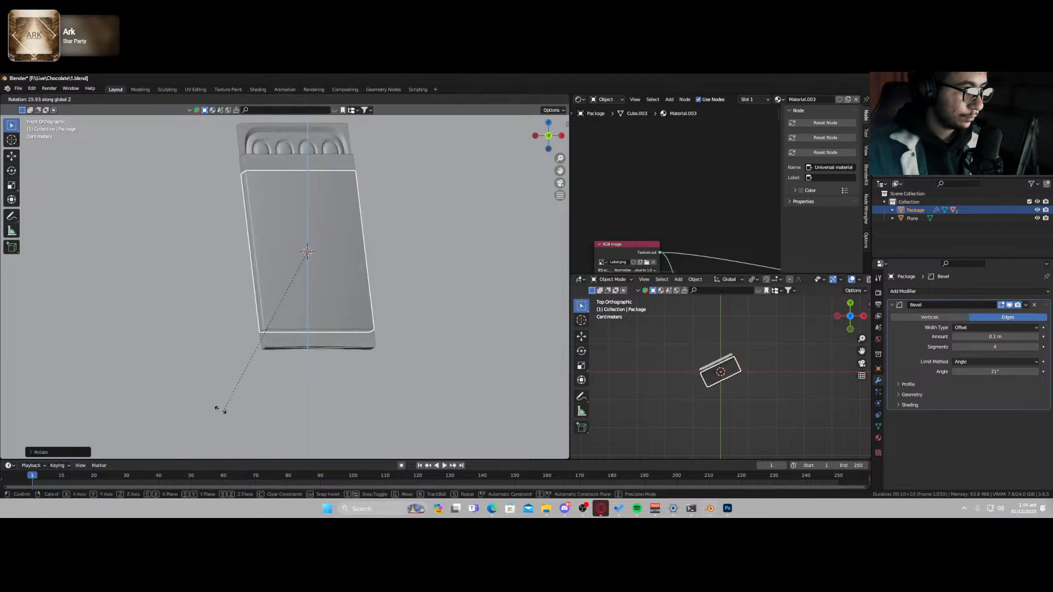
pyautogui.click(188, 401)
# - Add a camera, look through it and fly it back and down until the whole package is in frame
pyautogui.scroll(-2, 306, 362)
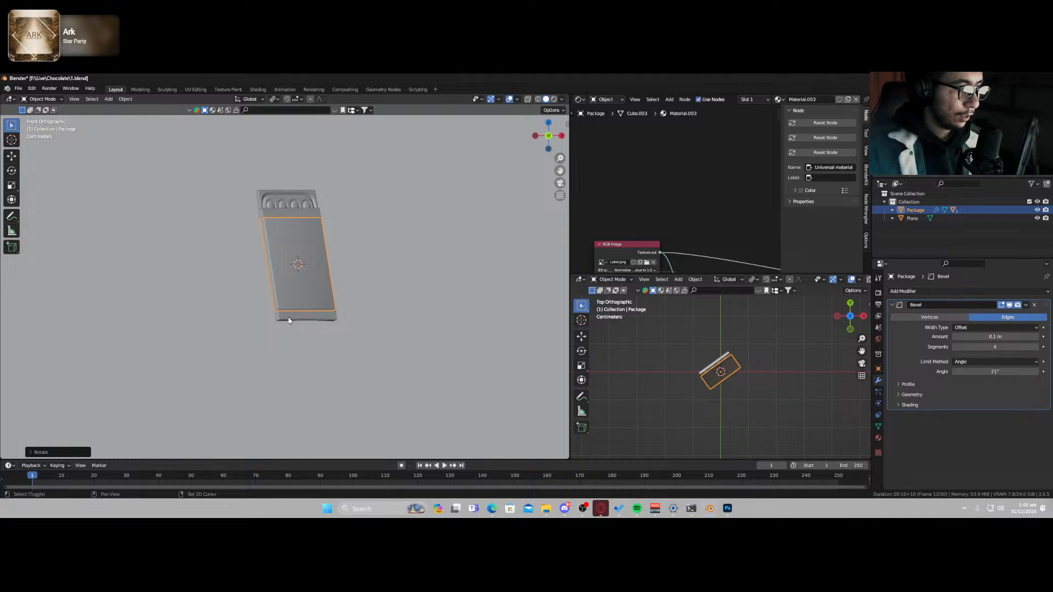
pyautogui.hotkey('shift', 'a')
pyautogui.click(249, 439)
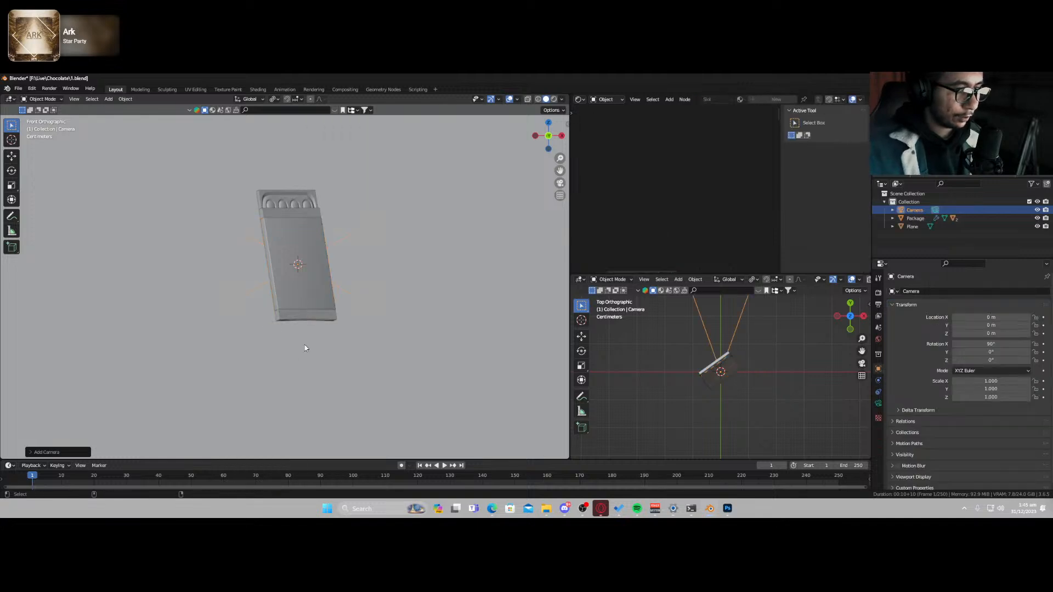
pyautogui.press('KP_0')
pyautogui.hotkey('shift', '`')
pyautogui.press('e')
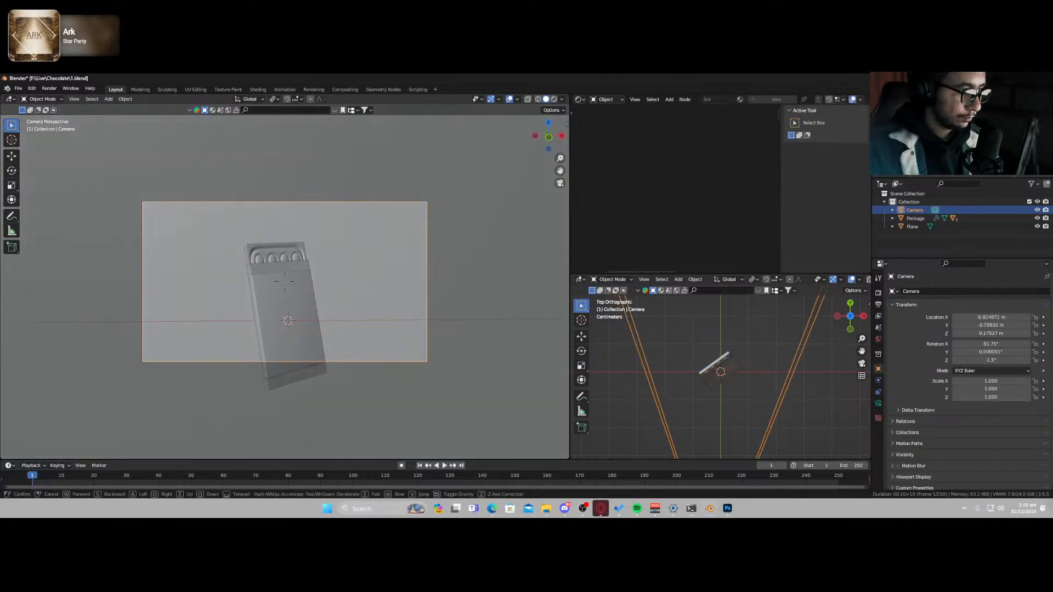
pyautogui.press('s')
pyautogui.press('q')
pyautogui.click(336, 348)
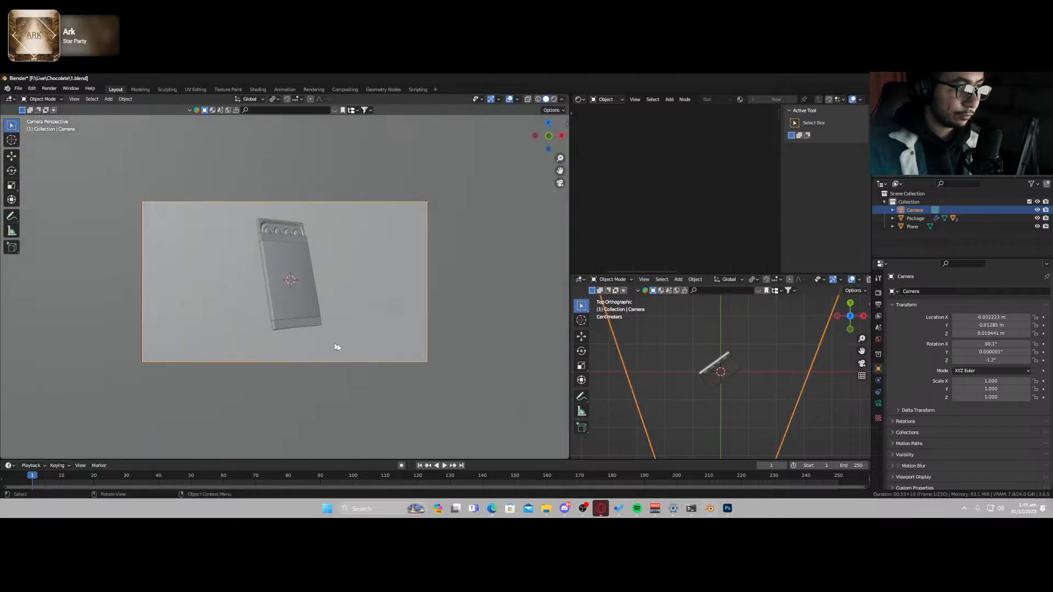
# - Set the camera's focal length to 108 mm and fly it back until the whole package fits the frame again
pyautogui.click(877, 403)
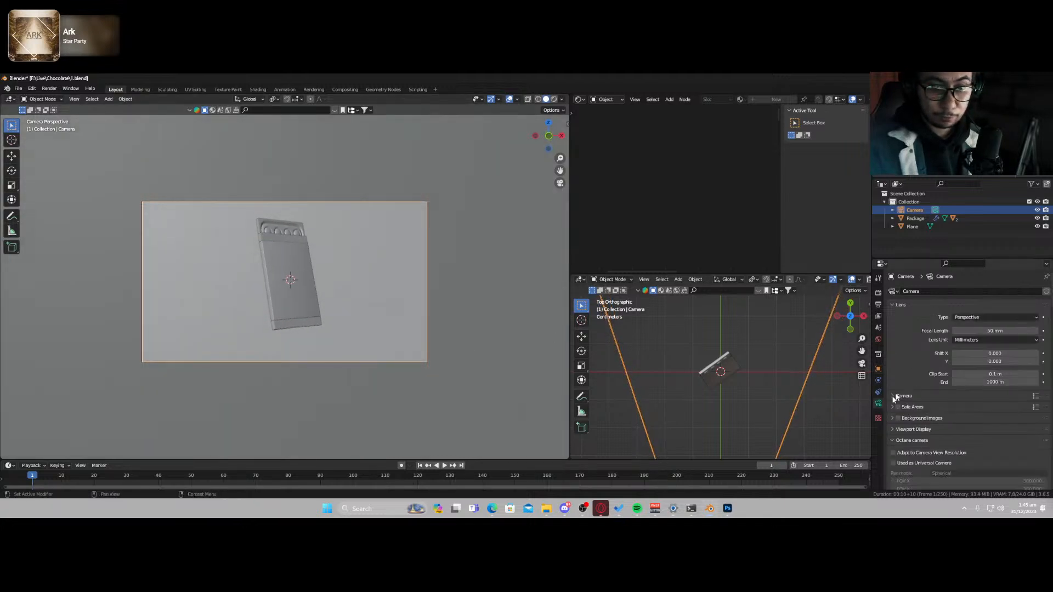
pyautogui.doubleClick(986, 330)
pyautogui.write('108')
pyautogui.press('Return')
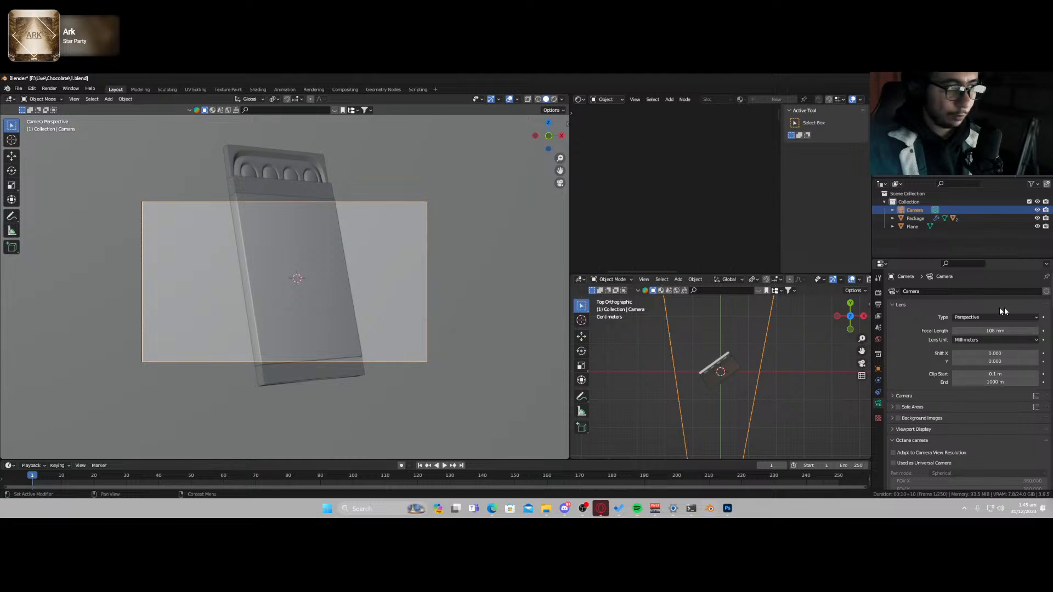
pyautogui.press('q')
pyautogui.press('s')
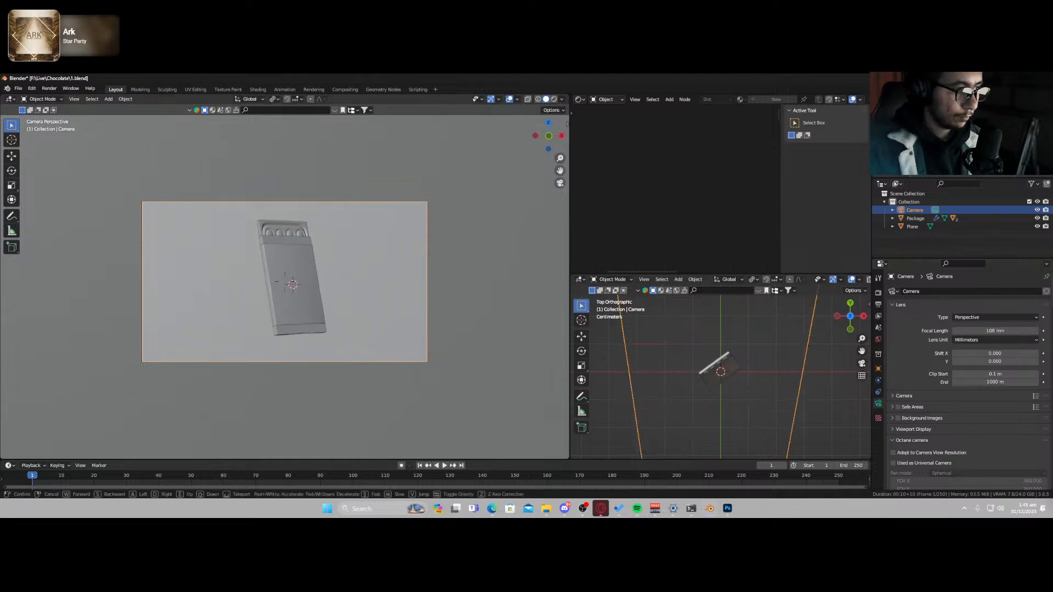
pyautogui.click(347, 299)
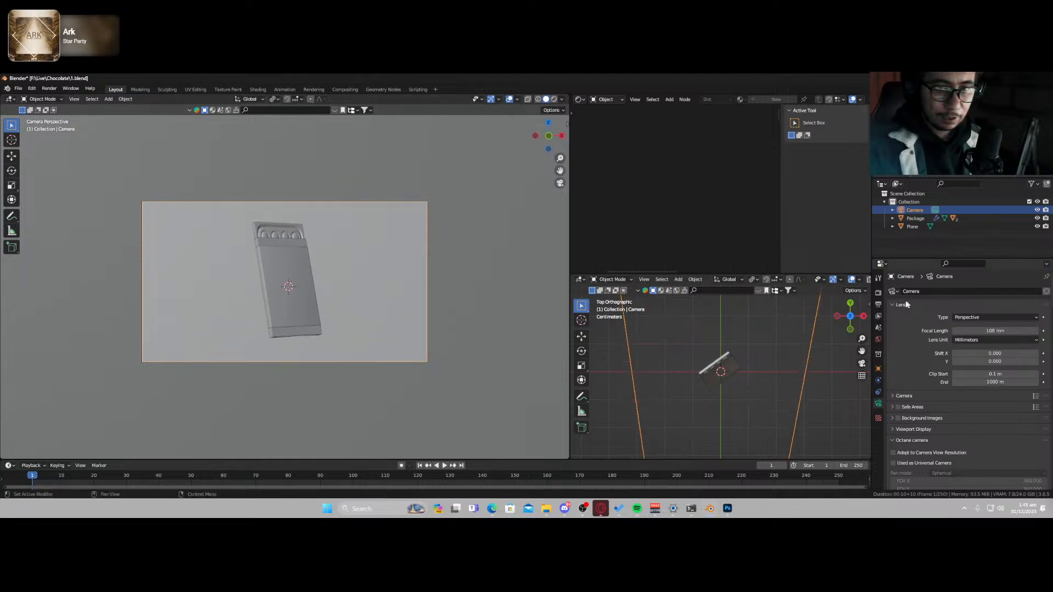
# - Set the render resolution's Y value to 810 px and save the file
pyautogui.click(877, 304)
pyautogui.click(980, 310)
pyautogui.write('81')
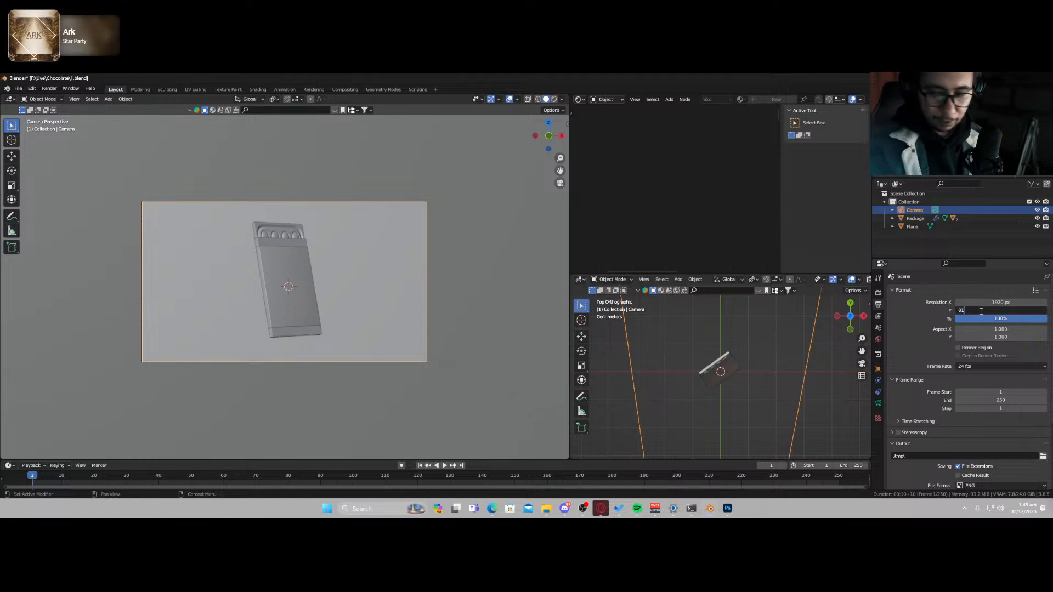
pyautogui.write('0')
pyautogui.press('Return')
pyautogui.hotkey('ctrl', 's')
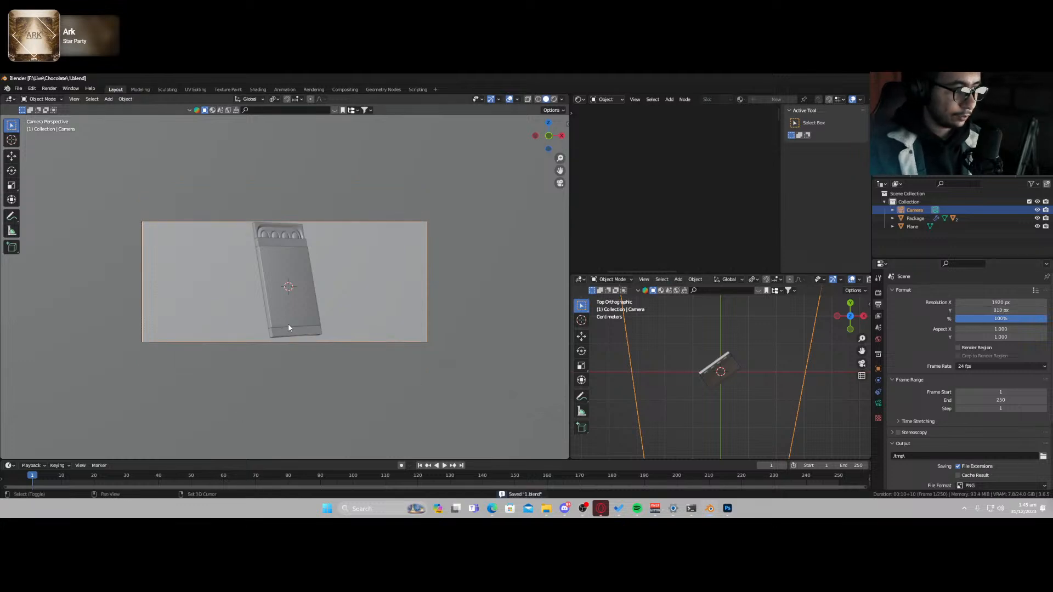
# - Fly the camera further back to leave space around the package, and show the camera view in the smaller 3D viewport
pyautogui.hotkey('shift', '`')
pyautogui.press('s')
pyautogui.click(288, 327)
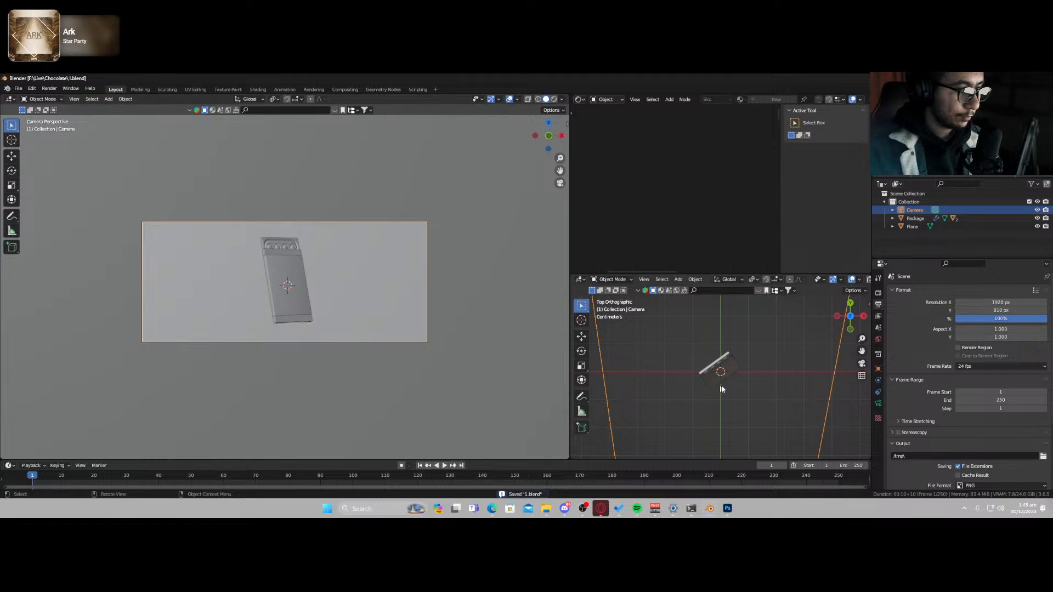
pyautogui.press('KP_0')
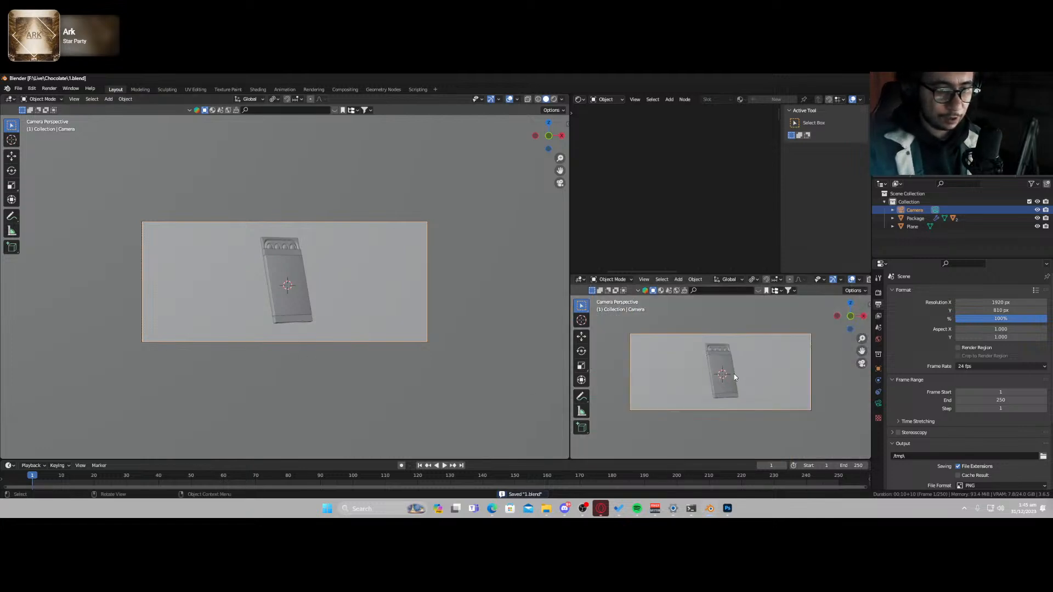
pyautogui.scroll(-3, 901, 412)
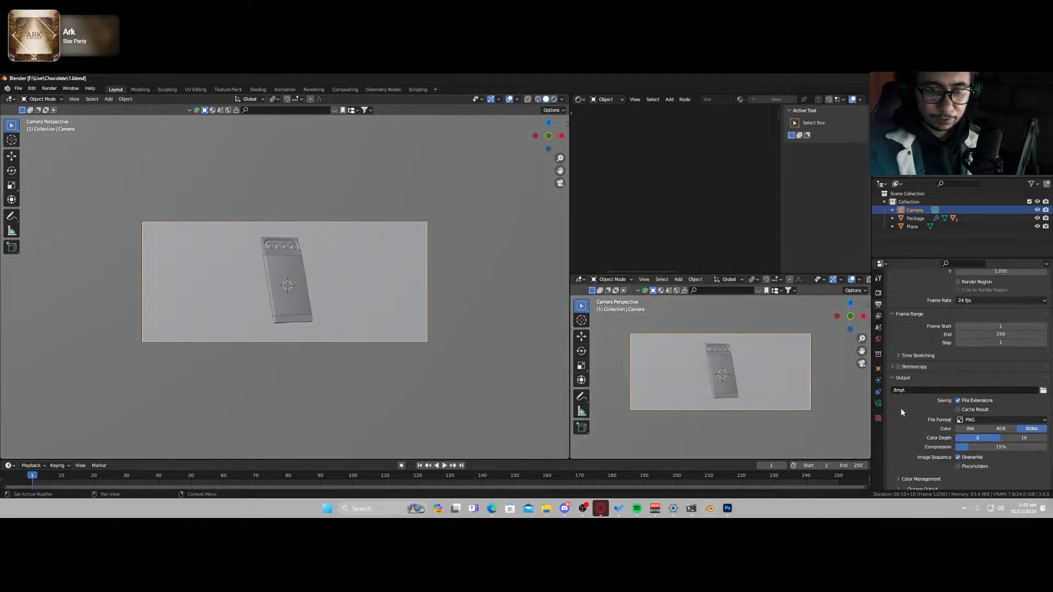
# - Set the camera's viewport Passepartout opacity to 1.000 so the area outside the frame is fully black
pyautogui.scroll(-1, 921, 412)
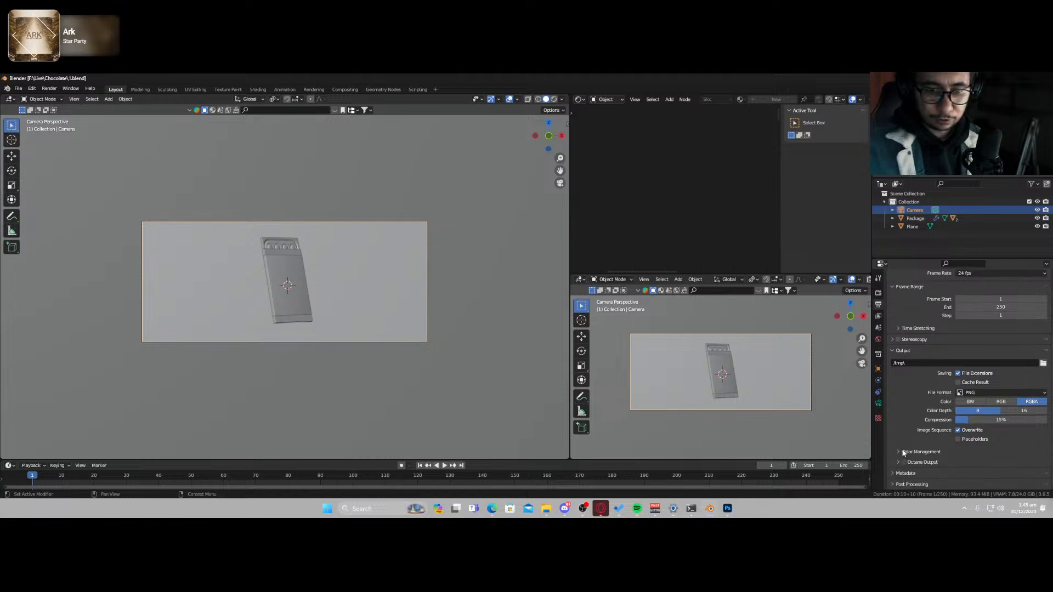
pyautogui.scroll(4, 902, 448)
pyautogui.click(877, 403)
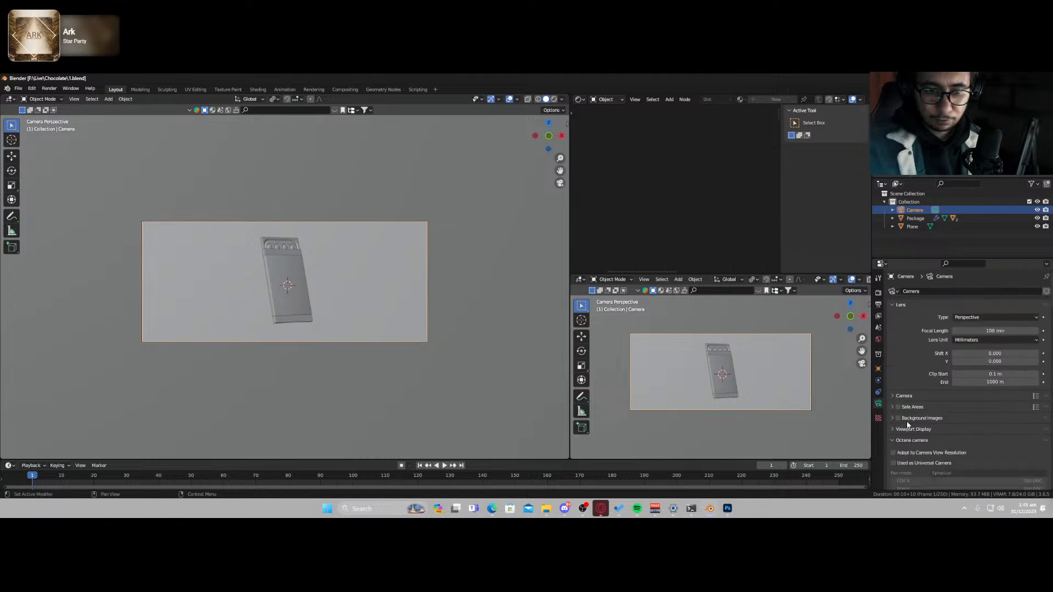
pyautogui.scroll(-2, 907, 425)
pyautogui.click(893, 380)
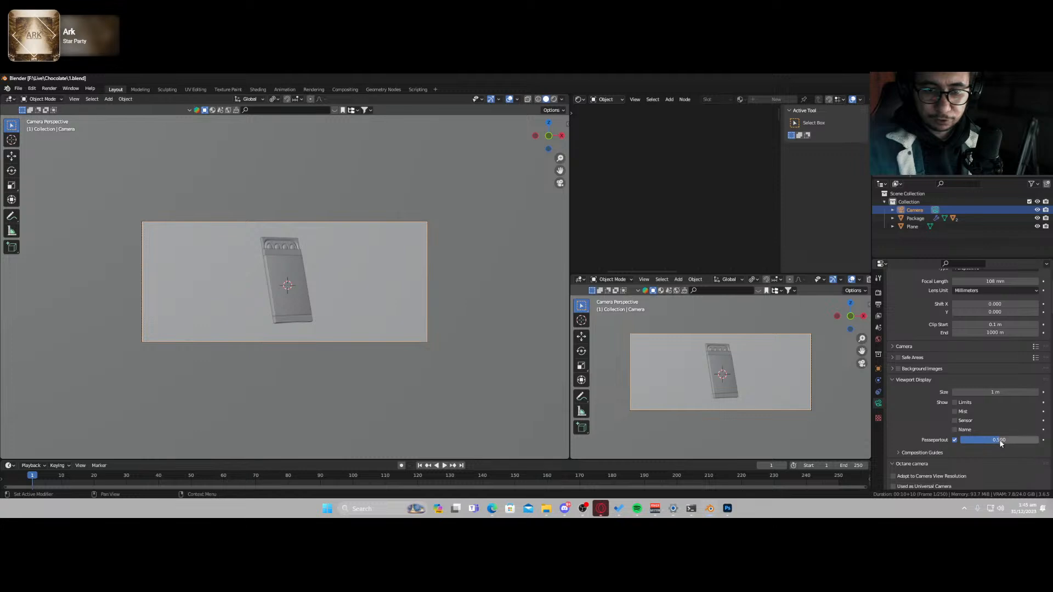
pyautogui.moveTo(1000, 443); pyautogui.dragTo(1038, 442)
# - Hide the gizmos, overlays and toolbar in the smaller camera viewport and switch it to rendered shading
pyautogui.scroll(2, 724, 388)
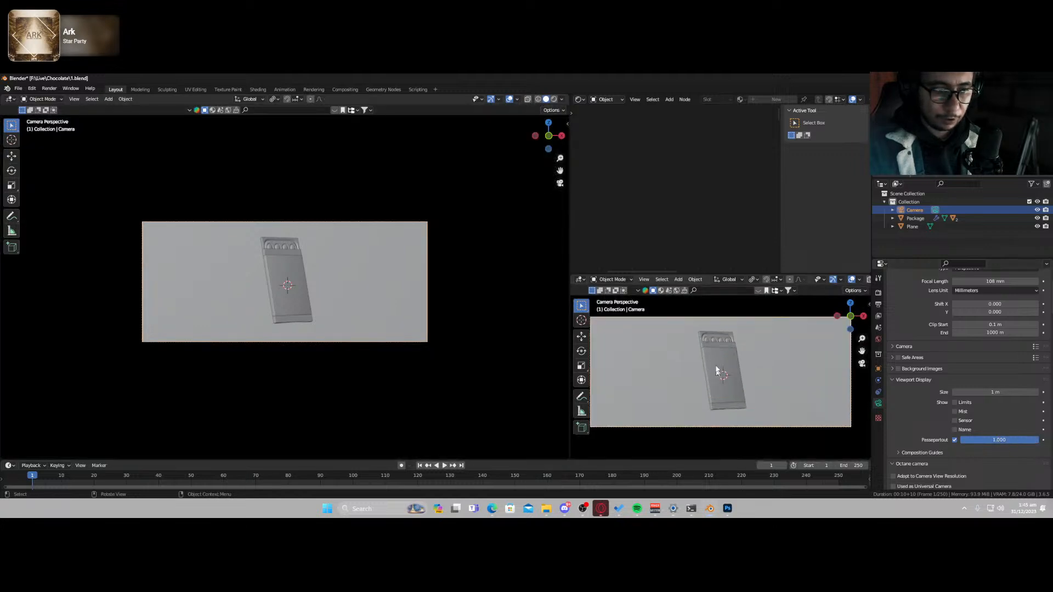
pyautogui.click(833, 280)
pyautogui.click(851, 280)
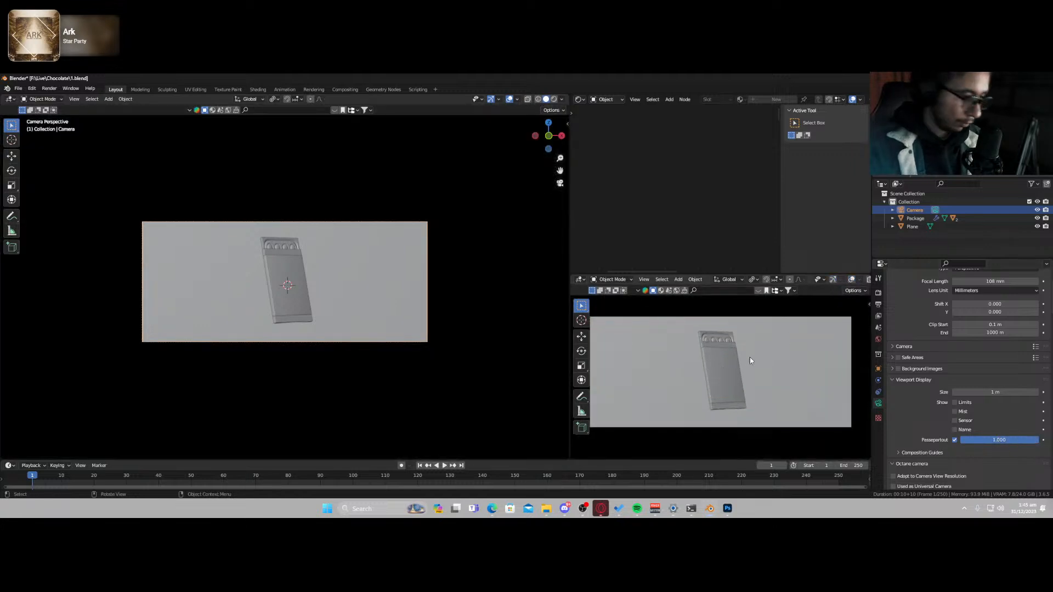
pyautogui.press('t')
pyautogui.press('z')
pyautogui.click(742, 318)
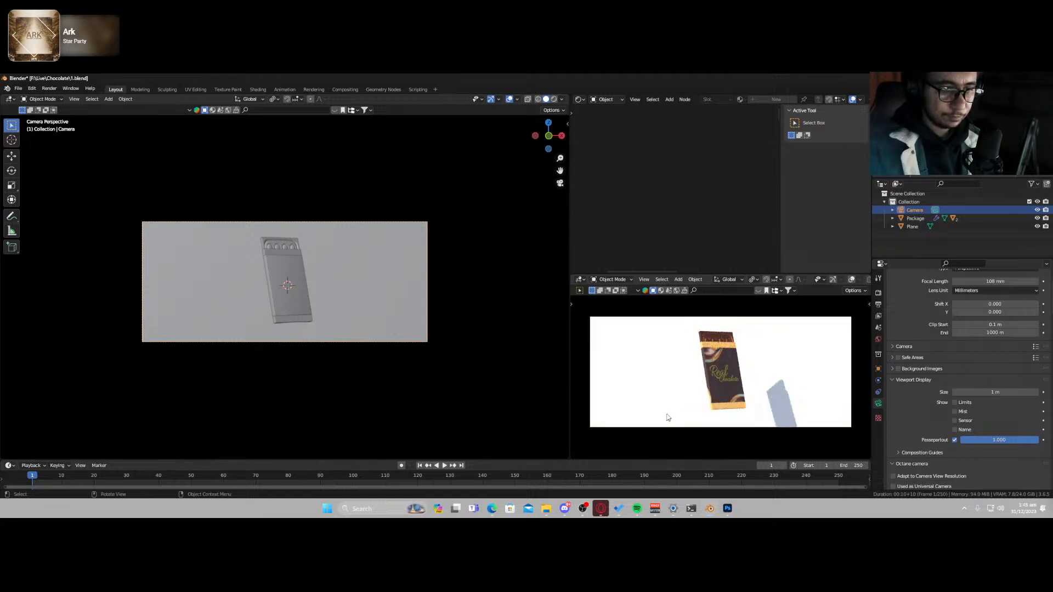
# - Select the background plane and give it a new material in the object shader editor
pyautogui.scroll(1, 328, 324)
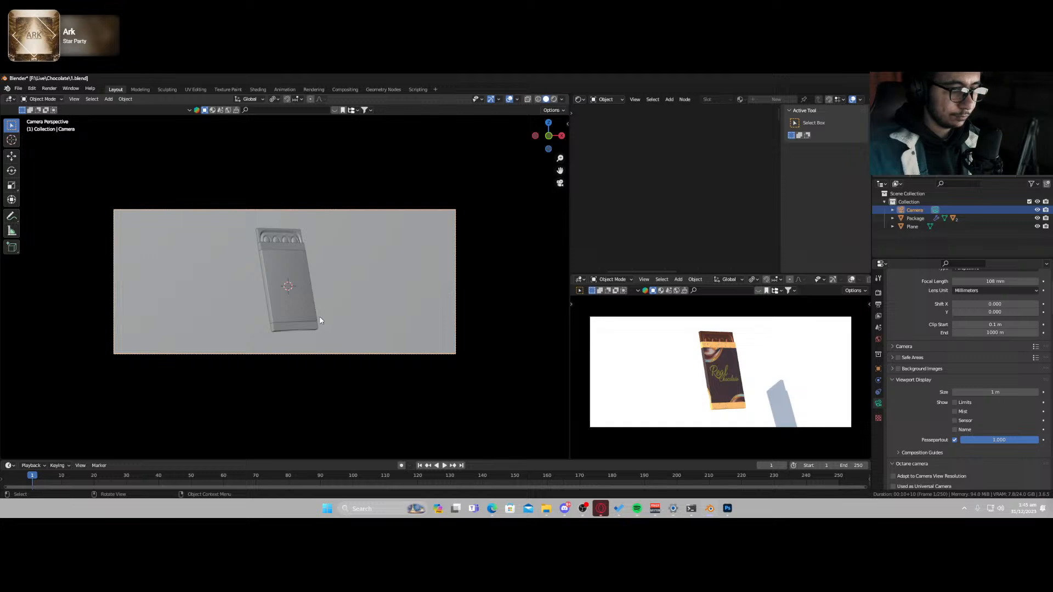
pyautogui.click(379, 242)
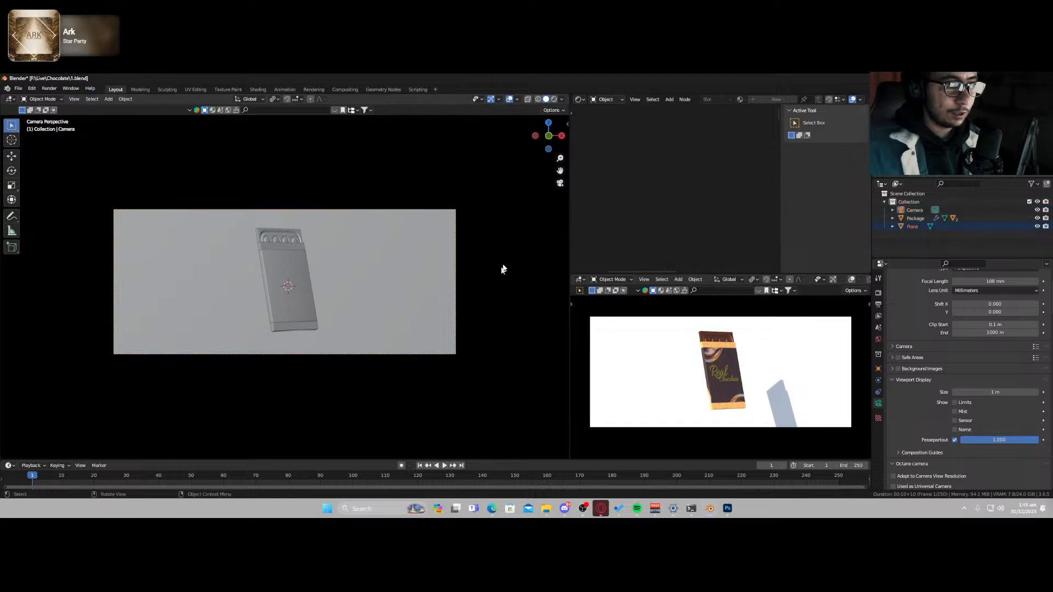
pyautogui.moveTo(500, 266); pyautogui.dragTo(400, 310, button='middle')
pyautogui.click(608, 100)
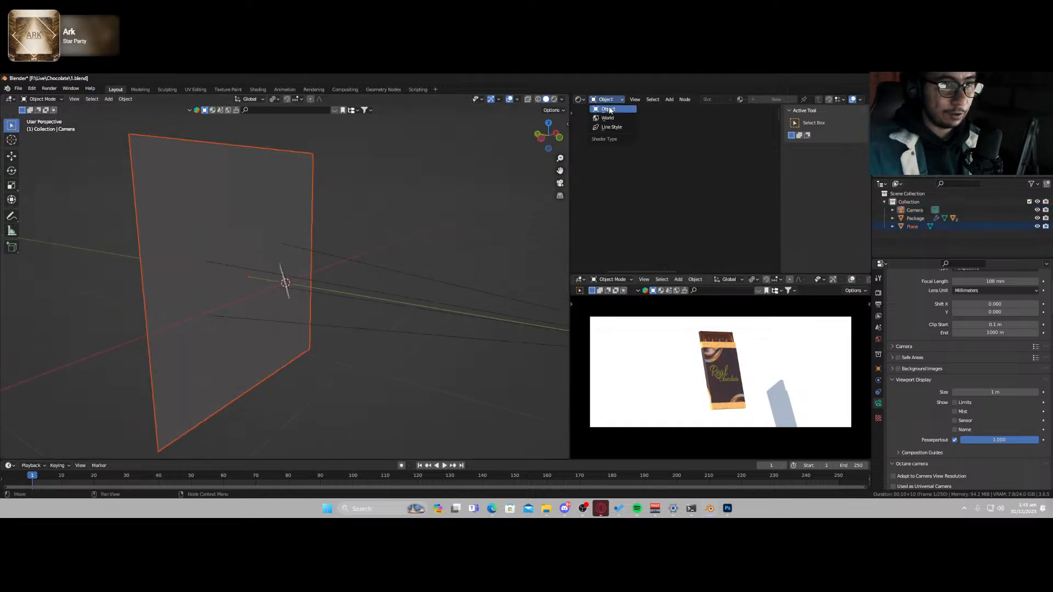
pyautogui.click(611, 109)
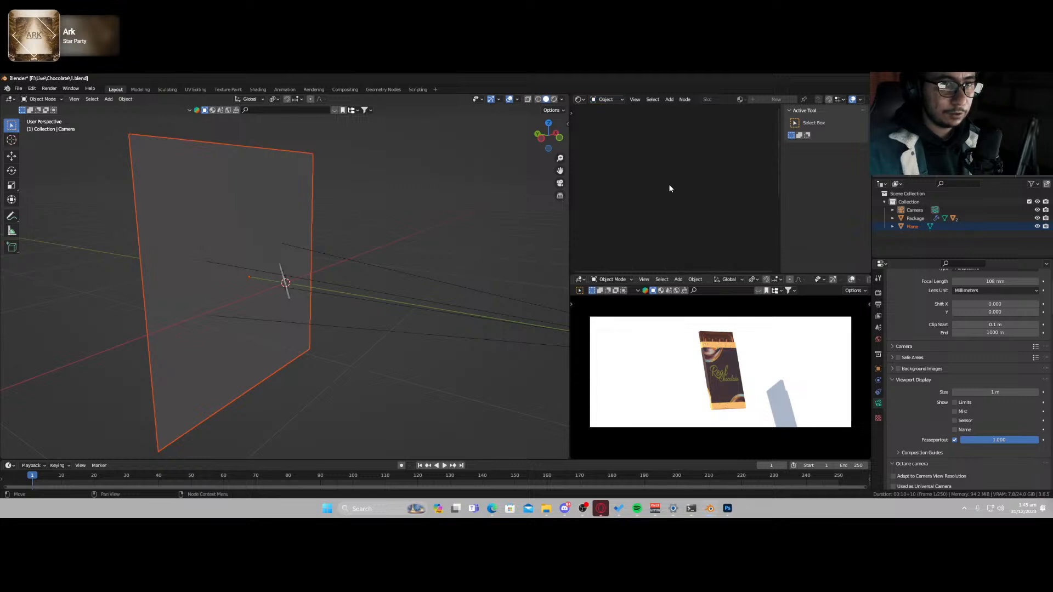
pyautogui.click(289, 211)
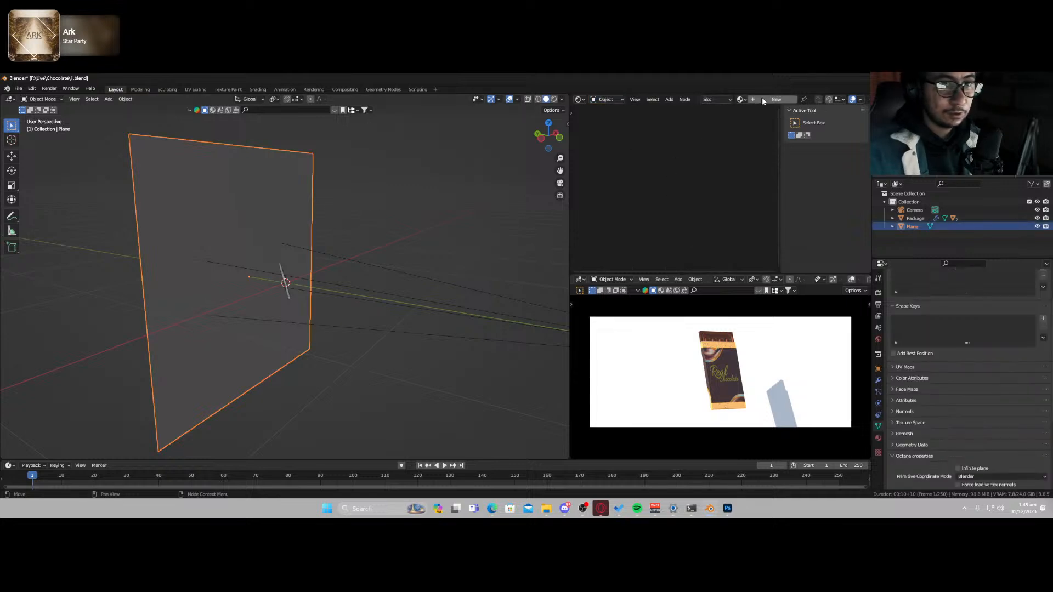
pyautogui.scroll(2, 699, 218)
pyautogui.scroll(5, 630, 168)
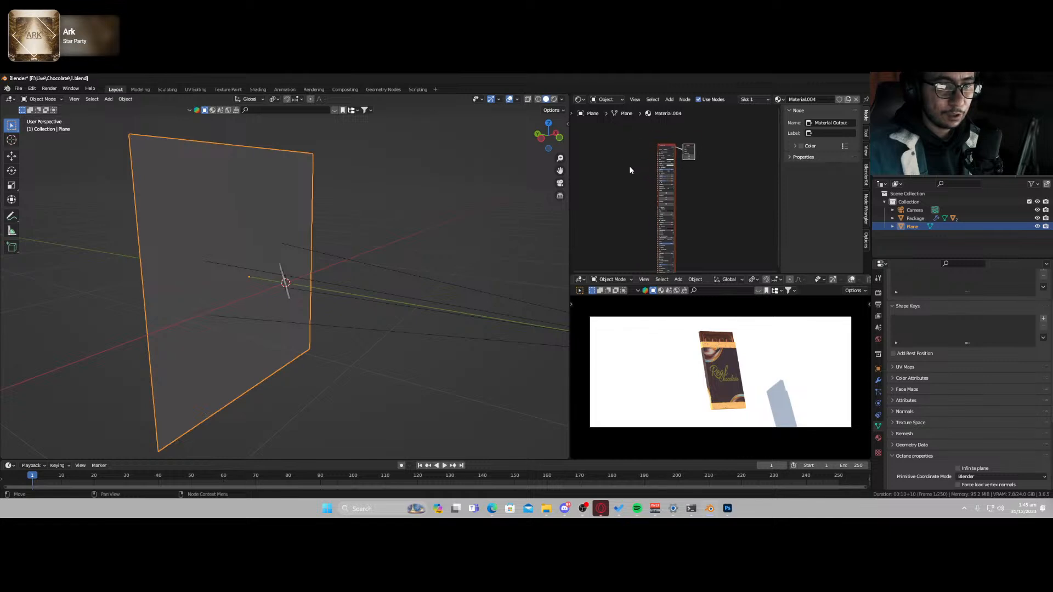
# - Set the plane material's Albedo to a colour sampled from the package in the rendered view
pyautogui.click(664, 147)
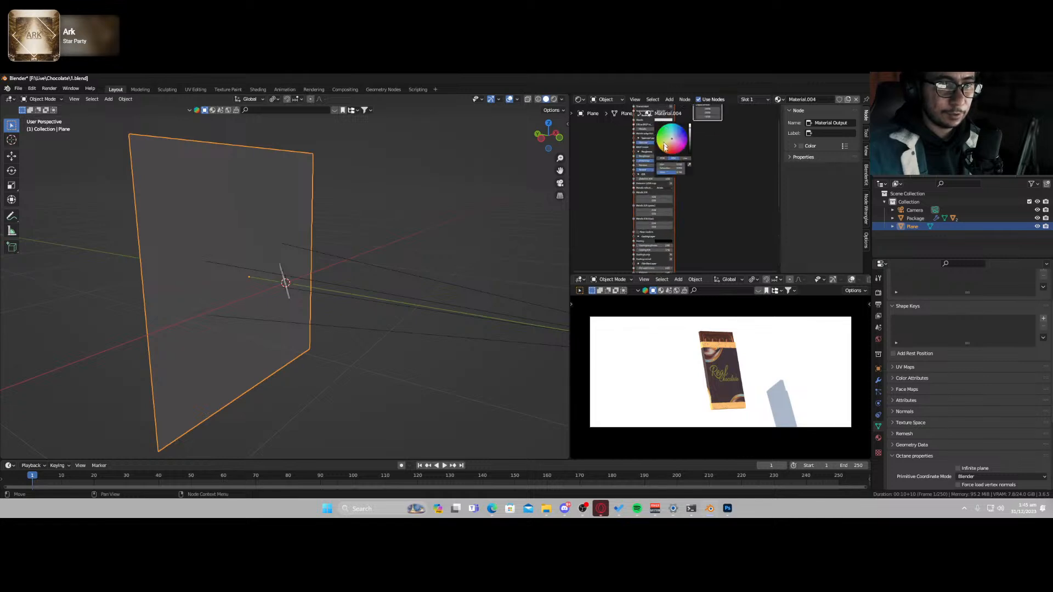
pyautogui.click(688, 165)
pyautogui.click(733, 367)
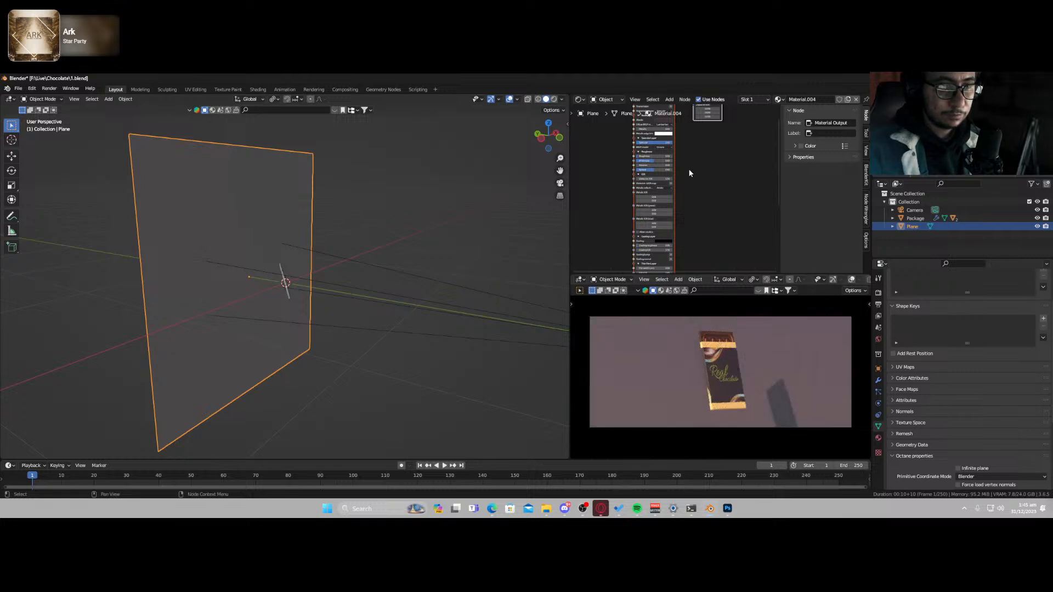
# - Adjust the plane's Albedo colour, set Roughness to 1.00, and try Specular at 0.00 before restoring it to 1.00
pyautogui.moveTo(689, 169); pyautogui.dragTo(696, 216, button='middle')
pyautogui.scroll(3, 696, 216)
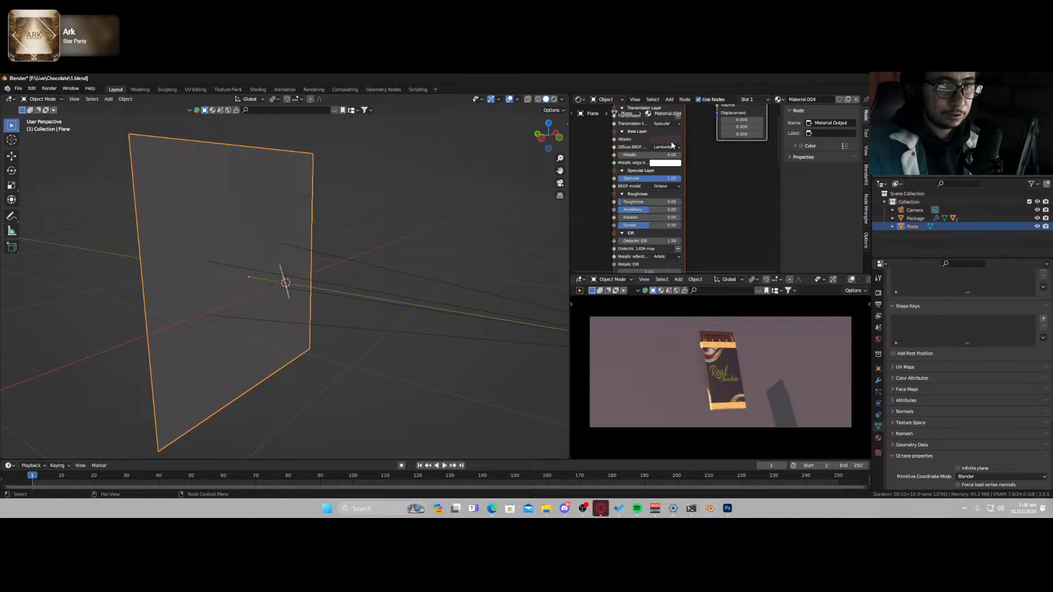
pyautogui.click(671, 140)
pyautogui.moveTo(710, 187); pyautogui.dragTo(710, 188)
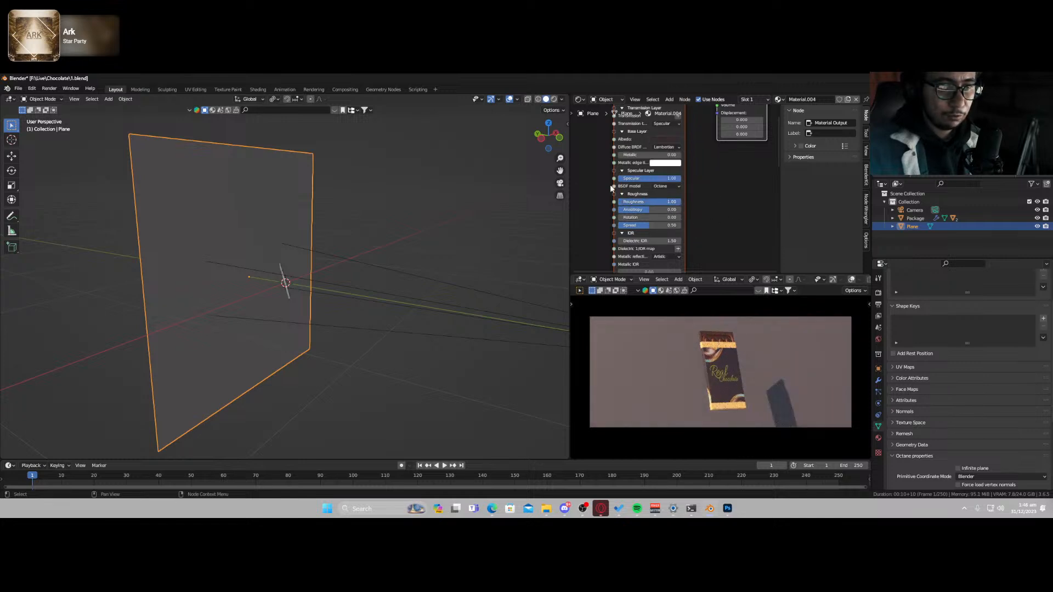
pyautogui.moveTo(660, 178); pyautogui.dragTo(618, 179)
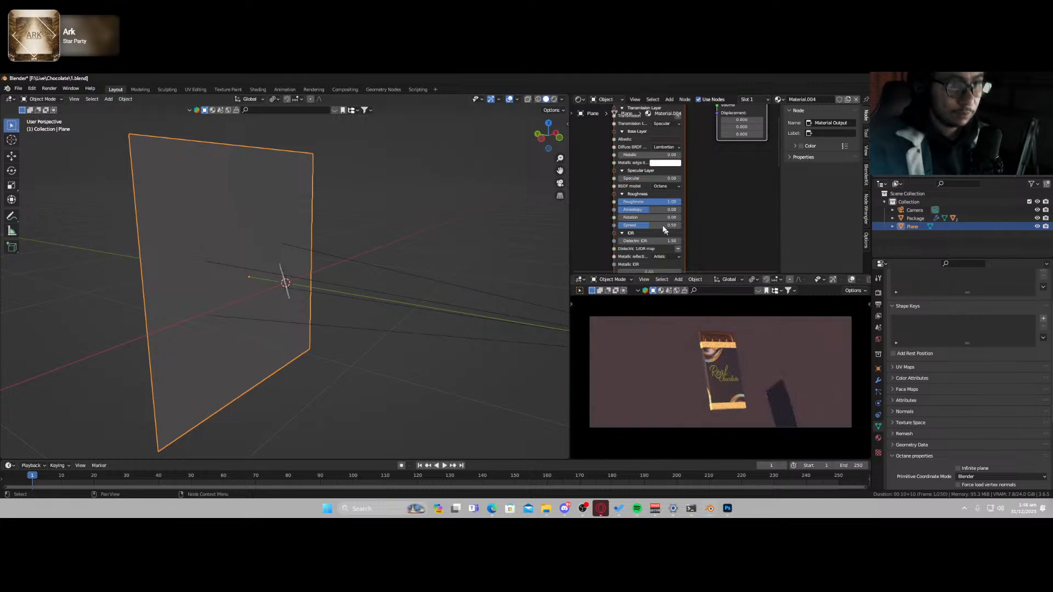
pyautogui.moveTo(634, 179); pyautogui.dragTo(677, 194)
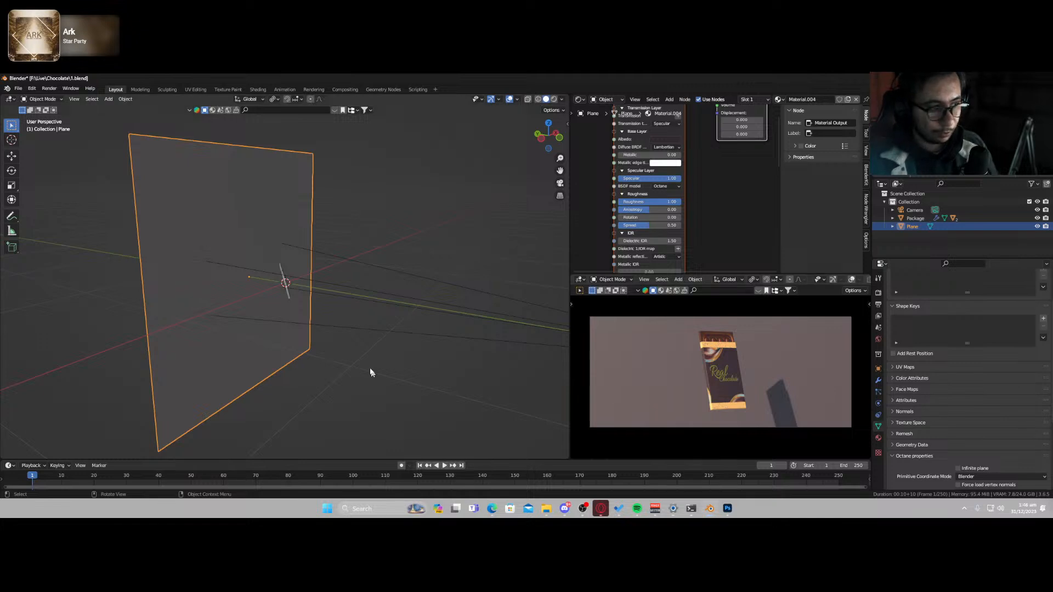
# - Delete all world shader nodes except the output node to remove the sky lighting
pyautogui.click(604, 99)
pyautogui.click(608, 120)
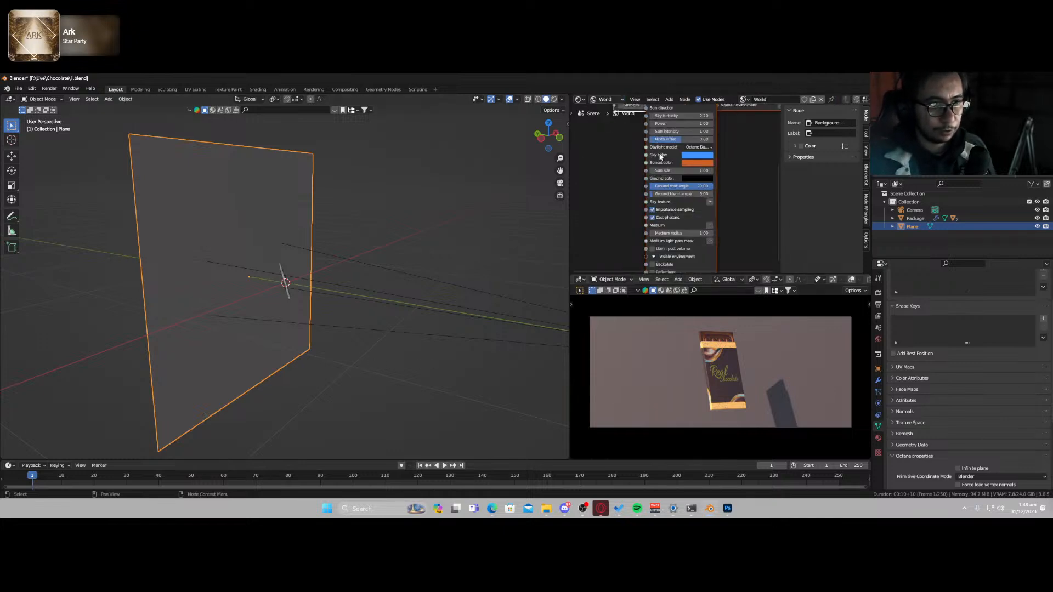
pyautogui.scroll(-4, 635, 163)
pyautogui.moveTo(619, 115); pyautogui.dragTo(675, 181)
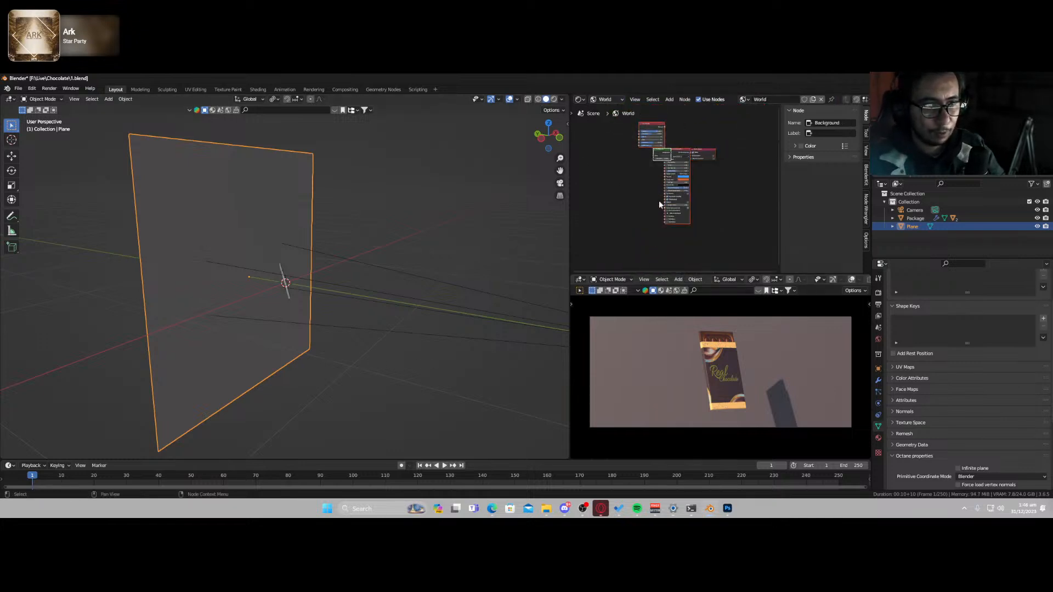
pyautogui.press('x')
# - Add an Octane Area Light to the scene
pyautogui.scroll(2, 286, 295)
pyautogui.scroll(1, 290, 298)
pyautogui.moveTo(295, 299); pyautogui.dragTo(283, 327, button='middle')
pyautogui.hotkey('shift', 'a')
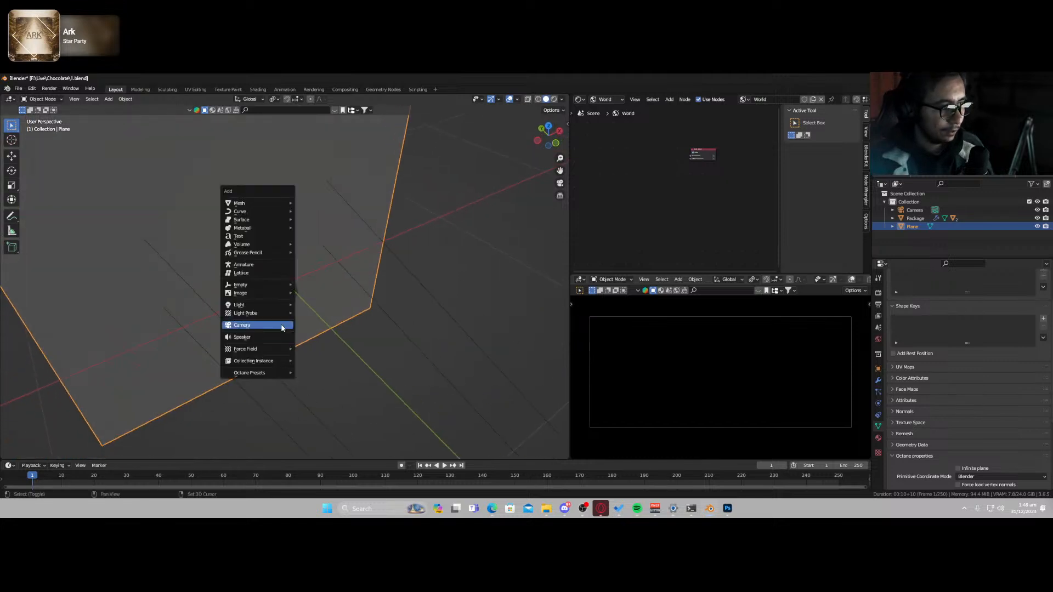
pyautogui.moveTo(285, 307)
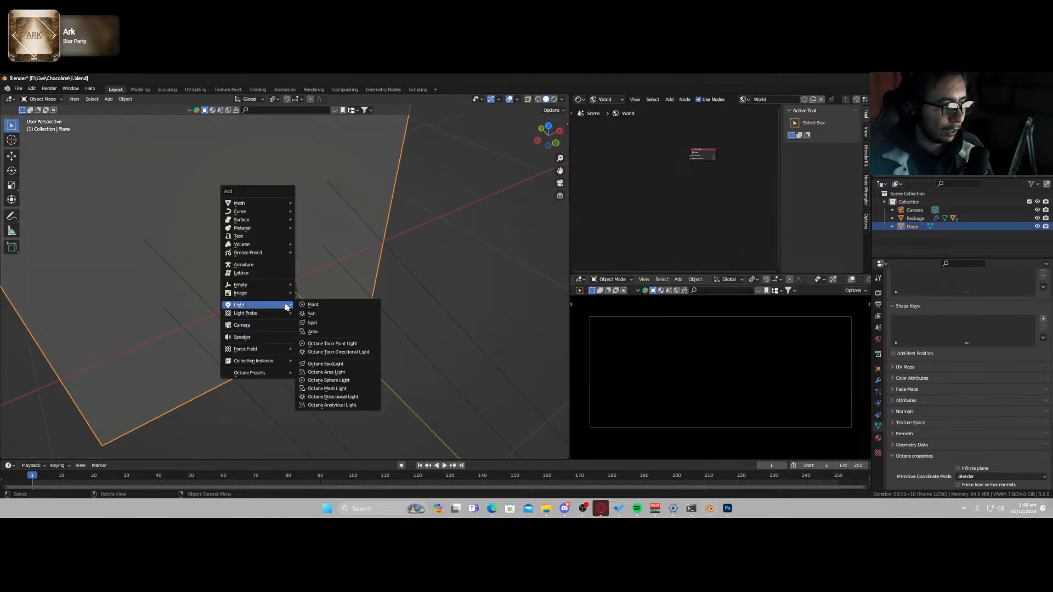
pyautogui.click(347, 372)
# - Look through the area light, fly it behind the package facing its back, and restore the scene camera as the active view
pyautogui.press('ctrl+KP_0')
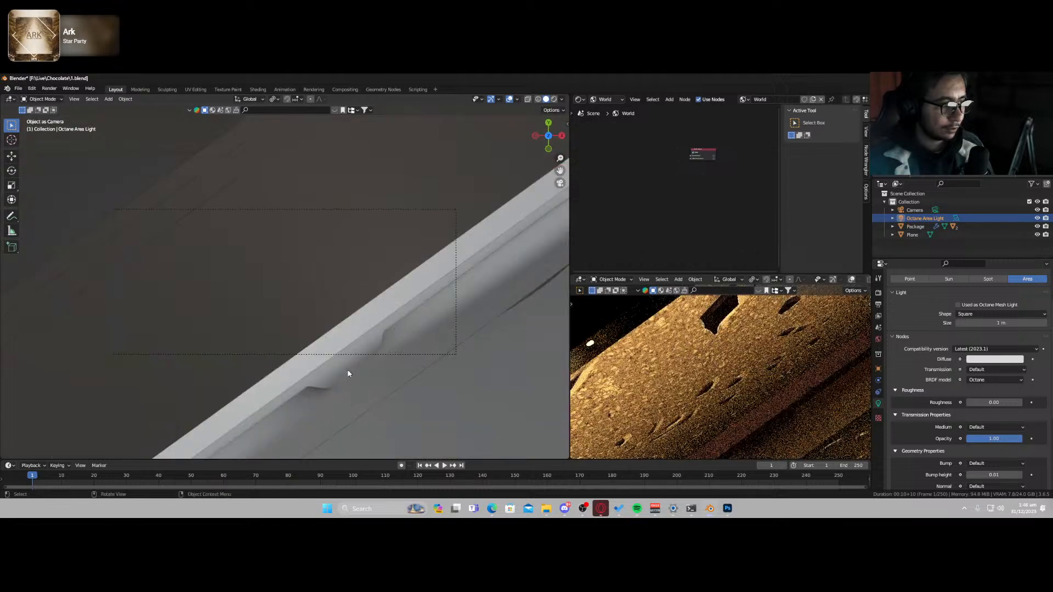
pyautogui.hotkey('shift', '`')
pyautogui.press('s')
pyautogui.press('w')
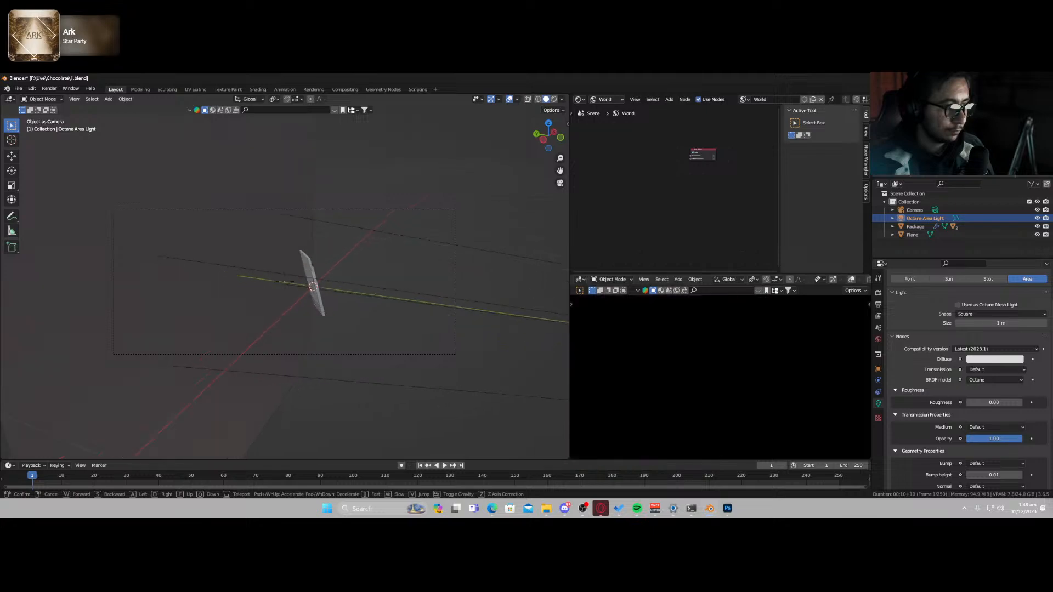
pyautogui.press('w')
pyautogui.press('a')
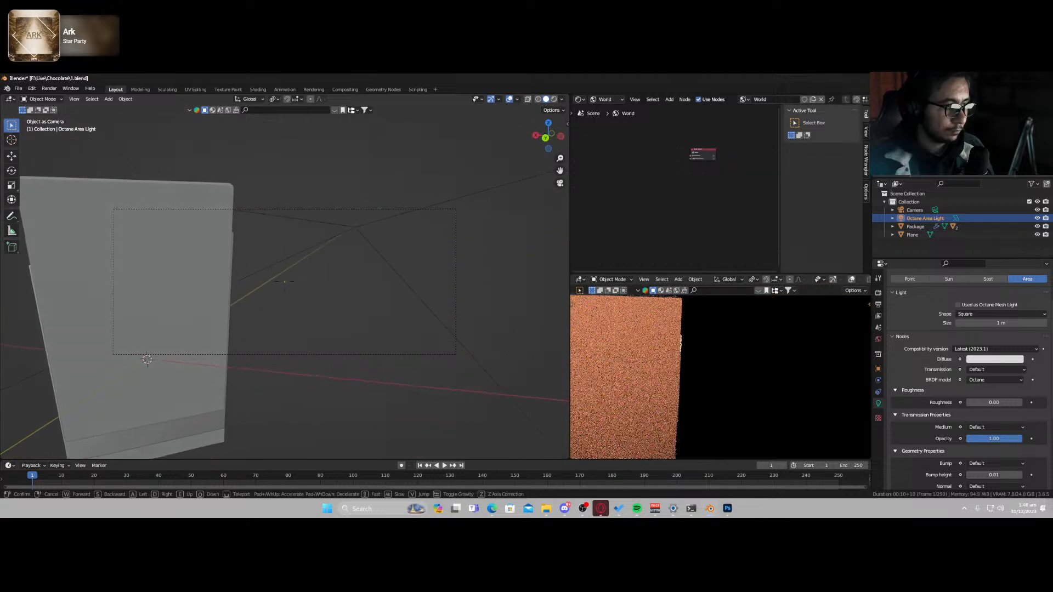
pyautogui.press('d')
pyautogui.click(321, 366)
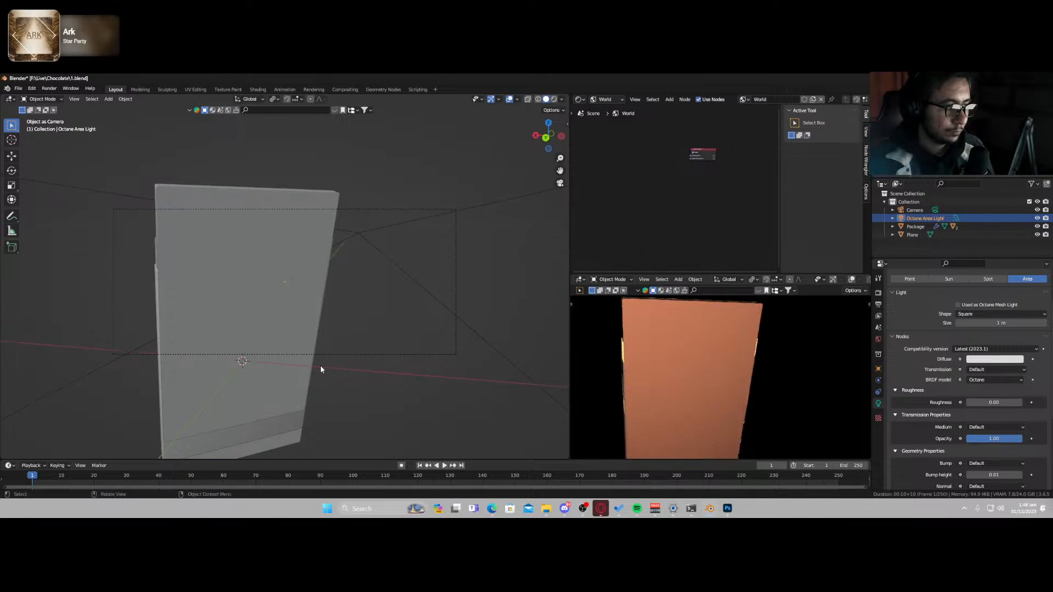
pyautogui.click(398, 270)
pyautogui.press('ctrl+KP_0')
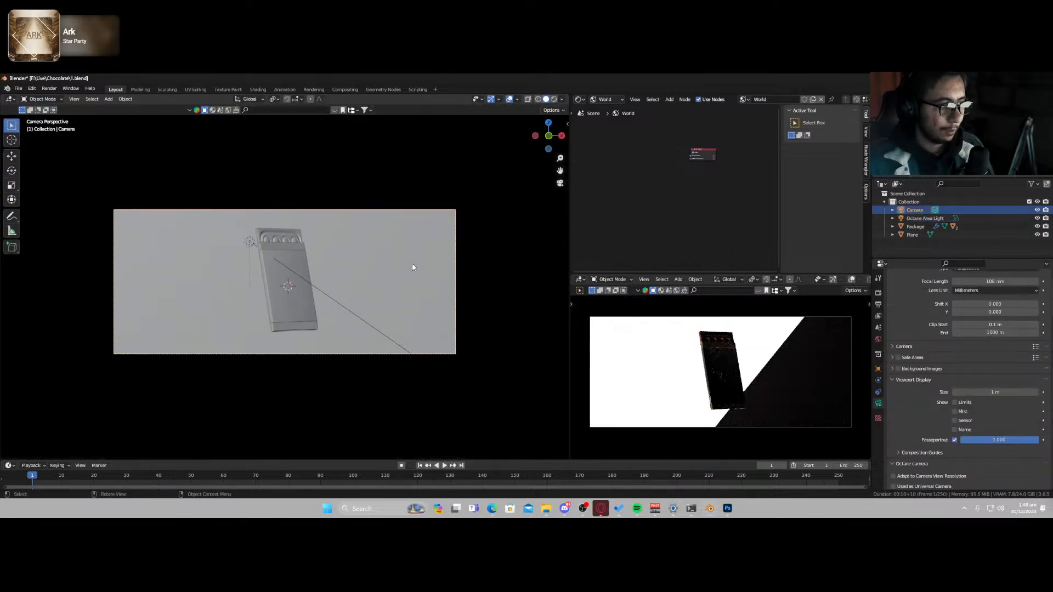
# - Rotate the area light in top view until it points straight along the Y axis
pyautogui.click(353, 312)
pyautogui.moveTo(352, 312); pyautogui.dragTo(345, 323, button='middle')
pyautogui.scroll(-1, 344, 322)
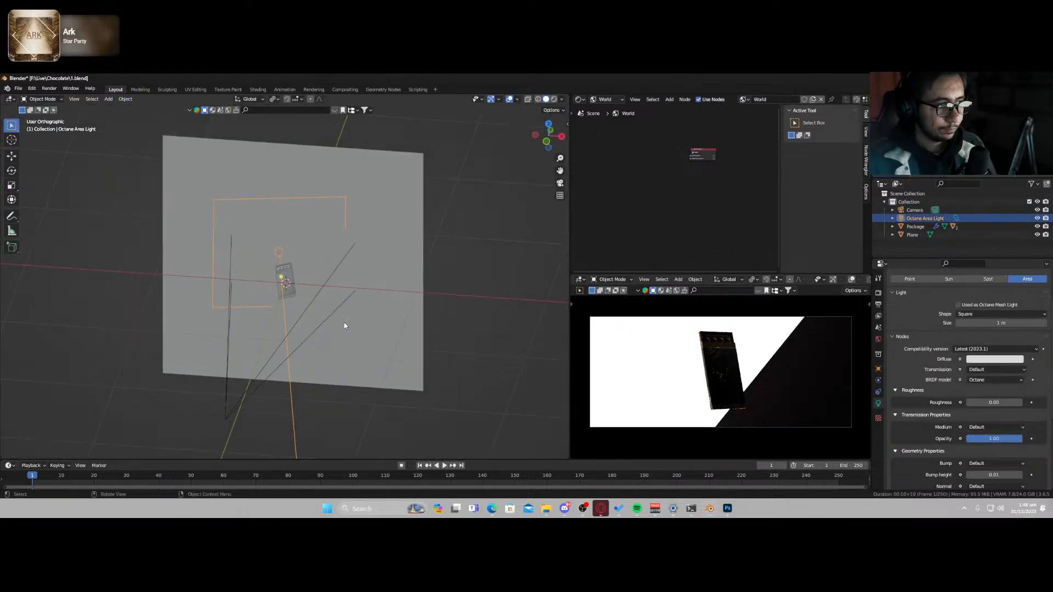
pyautogui.click(559, 195)
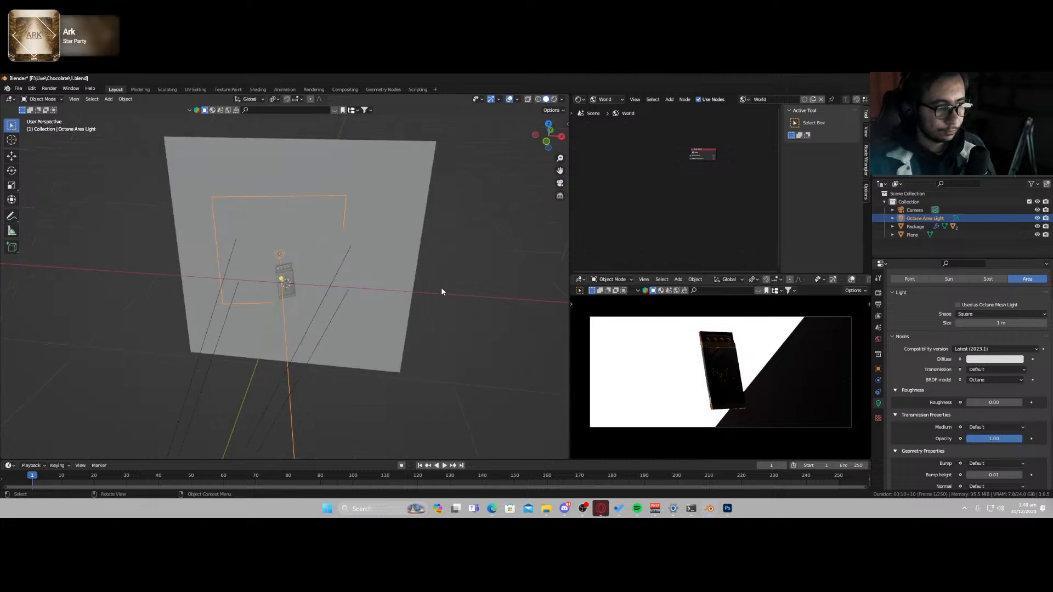
pyautogui.press('KP_7')
pyautogui.press('r')
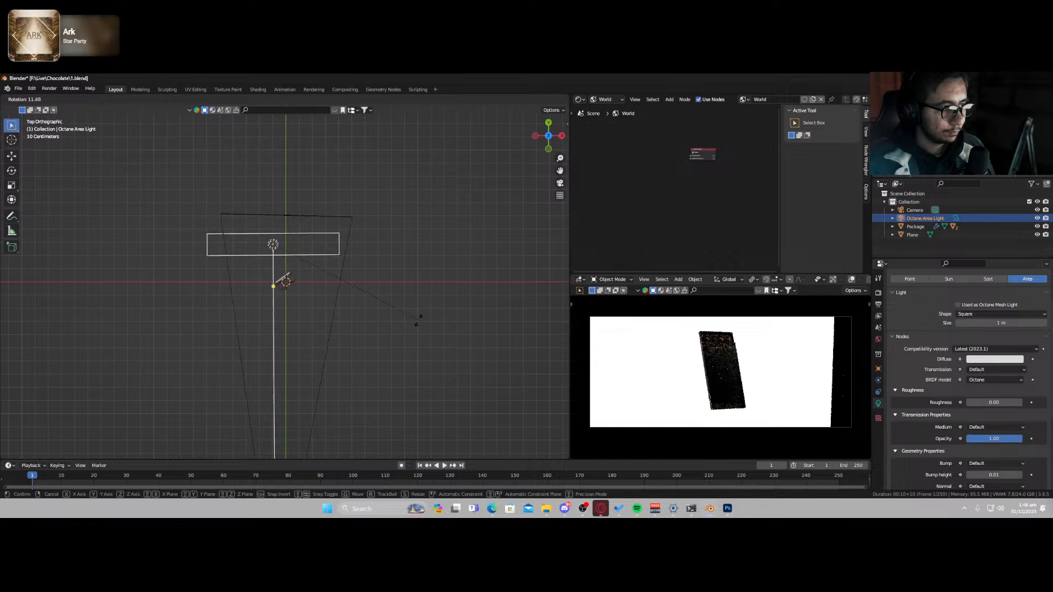
pyautogui.click(391, 310)
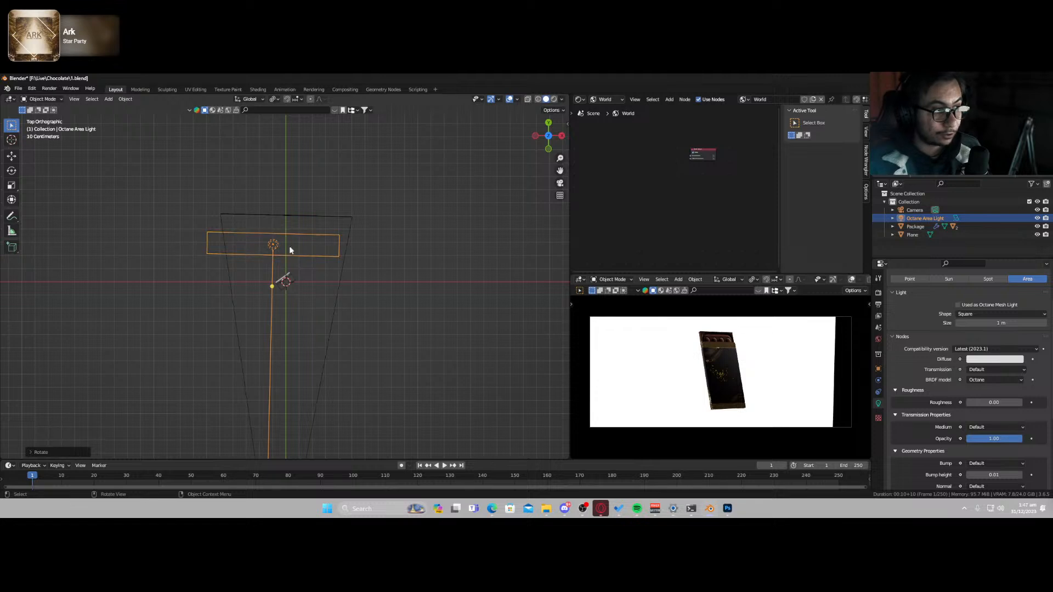
pyautogui.press('r')
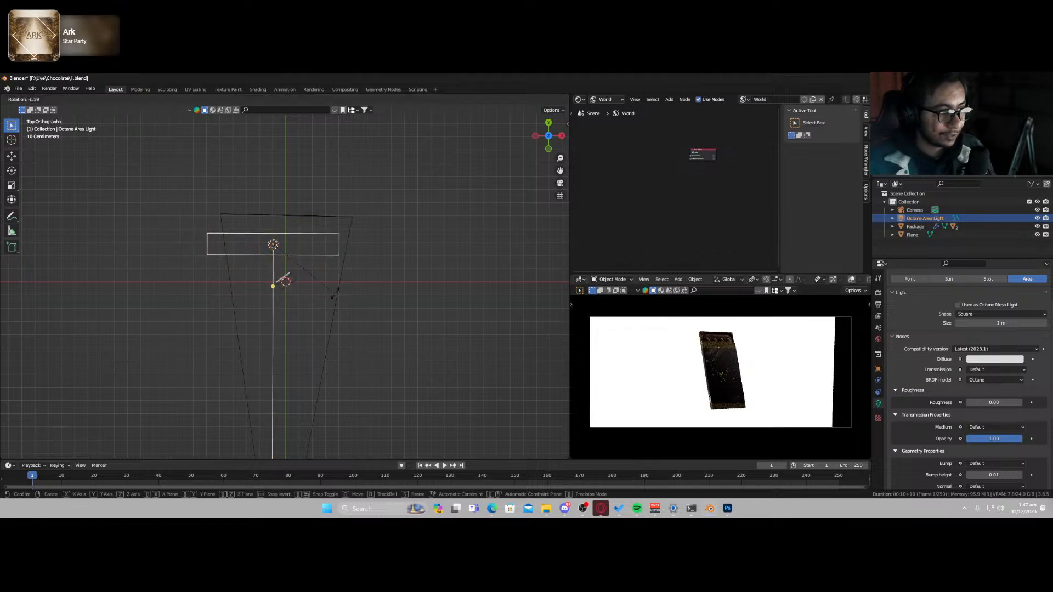
pyautogui.click(334, 293)
# - Move the area light along X until it is centred behind the package
pyautogui.press('g')
pyautogui.press('x')
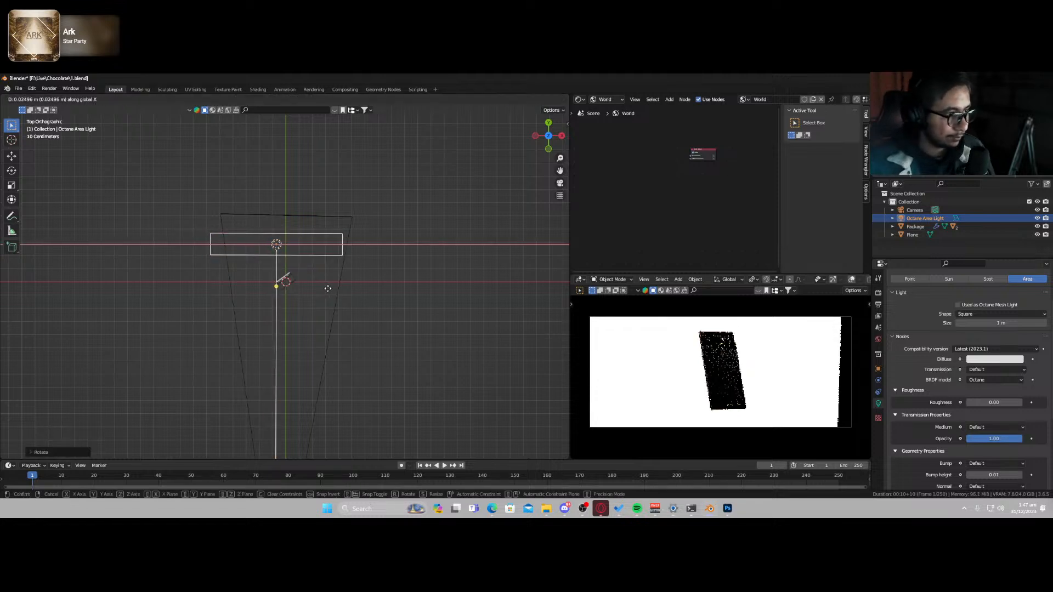
pyautogui.click(337, 291)
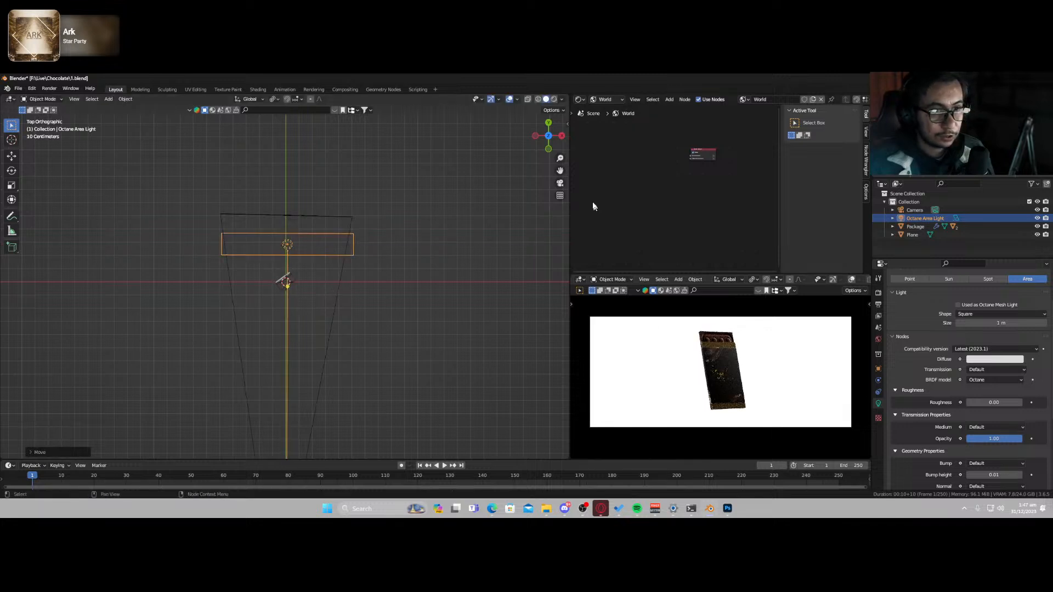
# - Show the area light's object nodes in the node editor and set its diffuse material opacity to 0
pyautogui.click(605, 99)
pyautogui.click(604, 109)
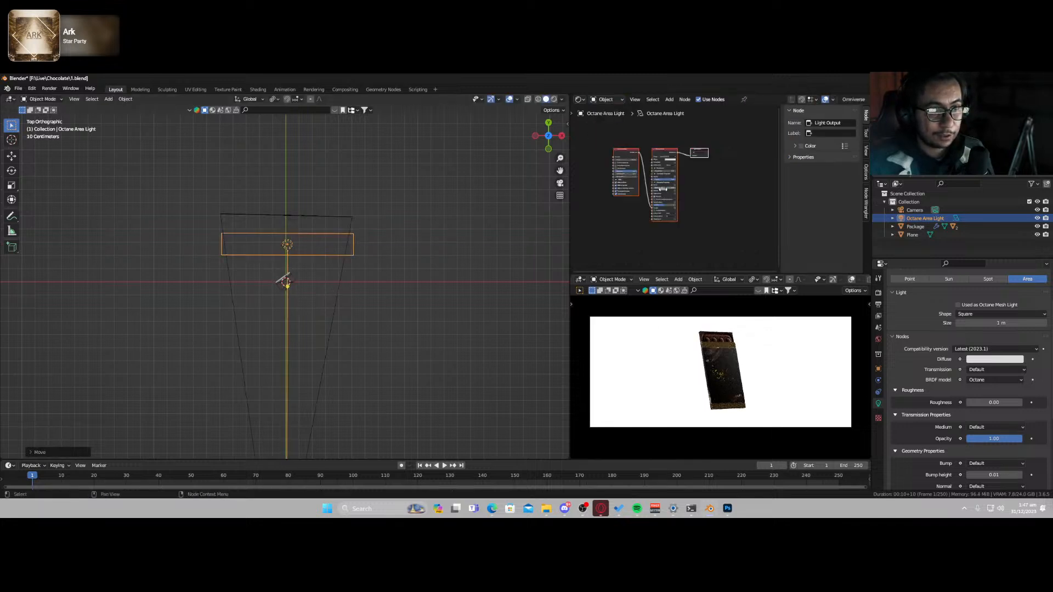
pyautogui.moveTo(670, 181)
pyautogui.mouseDown(button='middle')
pyautogui.moveTo(625, 179)
pyautogui.moveTo(683, 182)
pyautogui.mouseUp(button='middle')
pyautogui.moveTo(681, 182); pyautogui.dragTo(660, 182)
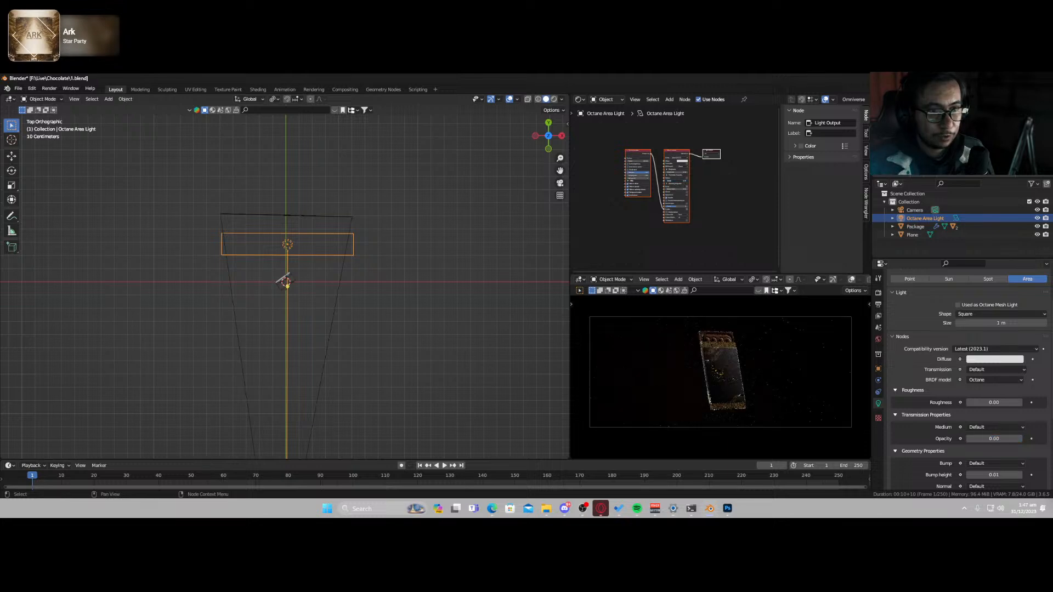
# - Lower the area light slightly along Z toward the package's mid-height
pyautogui.moveTo(300, 320); pyautogui.dragTo(354, 242, button='middle')
pyautogui.press('g')
pyautogui.press('z')
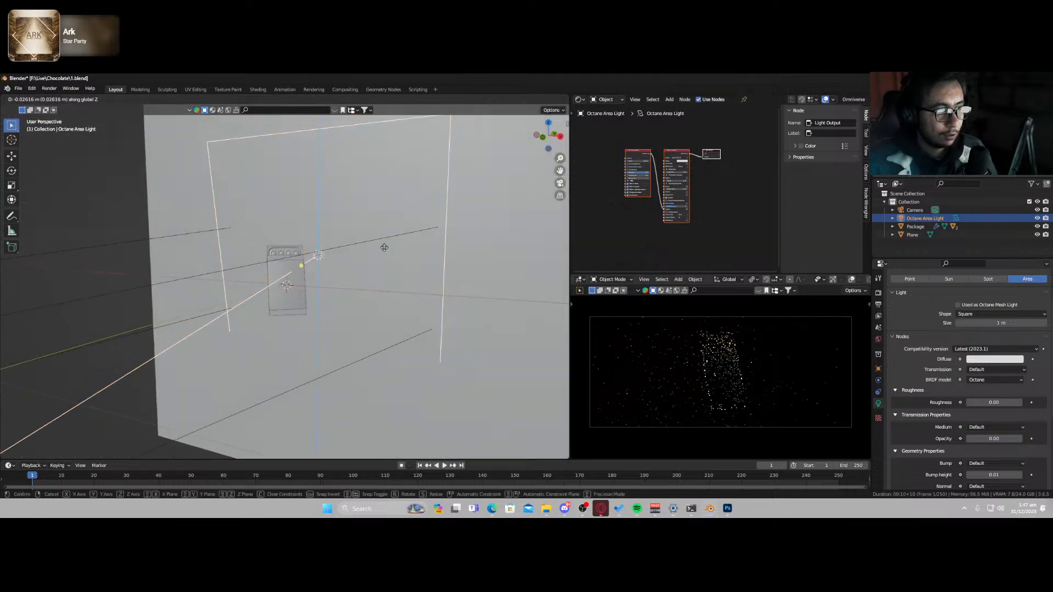
pyautogui.click(380, 259)
# - Tilt the area light about X until its beam is nearly level, and move it closer to the package's back
pyautogui.moveTo(432, 332)
pyautogui.mouseDown(button='middle')
pyautogui.moveTo(386, 319)
pyautogui.moveTo(430, 330)
pyautogui.mouseUp(button='middle')
pyautogui.press('r')
pyautogui.press('x')
pyautogui.click(441, 326)
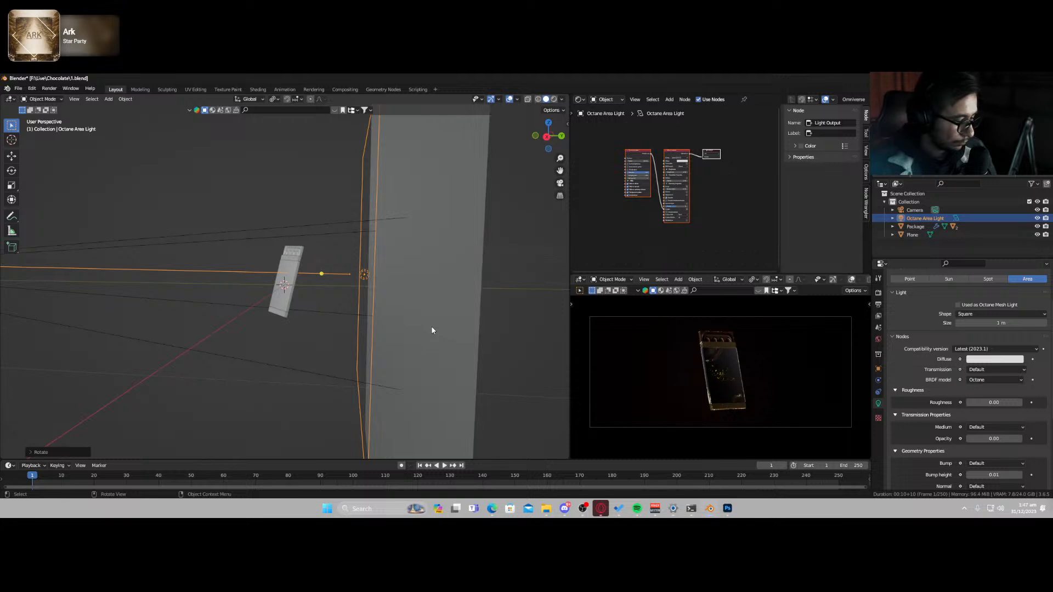
pyautogui.press('g')
pyautogui.click(392, 331)
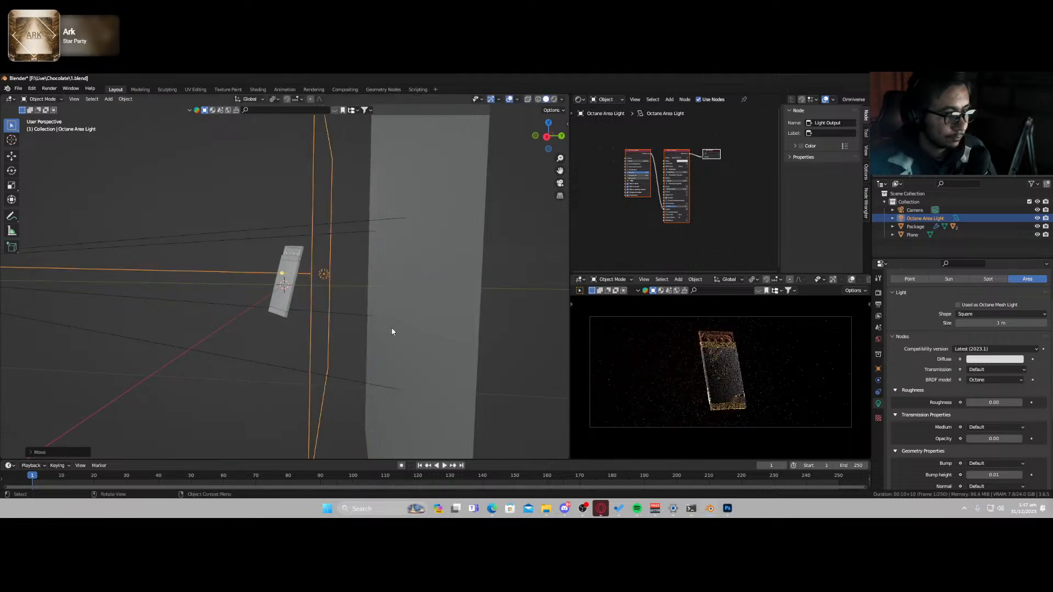
# - Scale the area light down to about 0.3 of its size and set its texture emission power to 100
pyautogui.press('s')
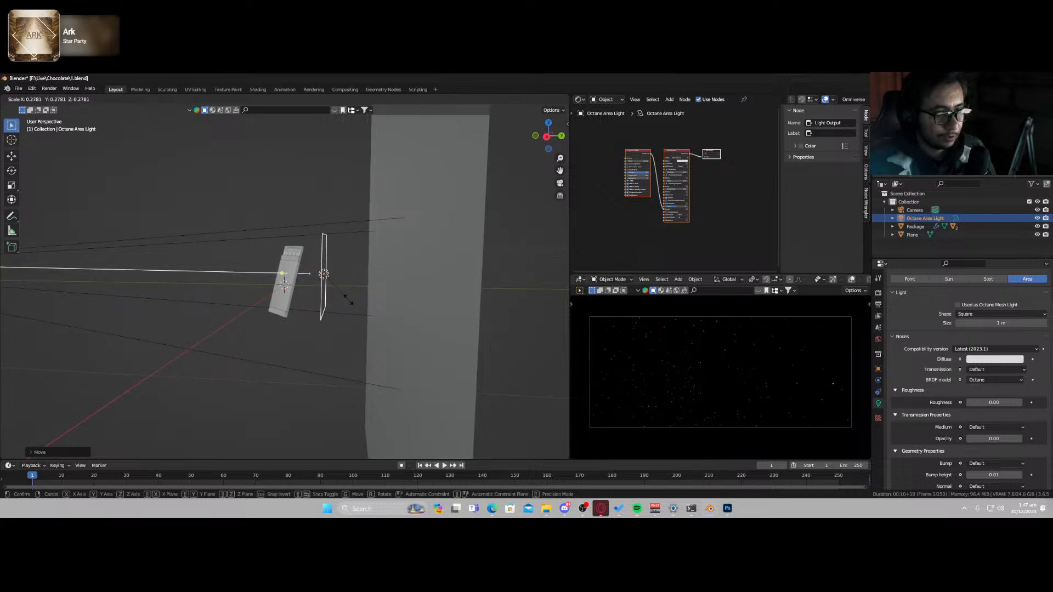
pyautogui.click(352, 305)
pyautogui.scroll(4, 626, 221)
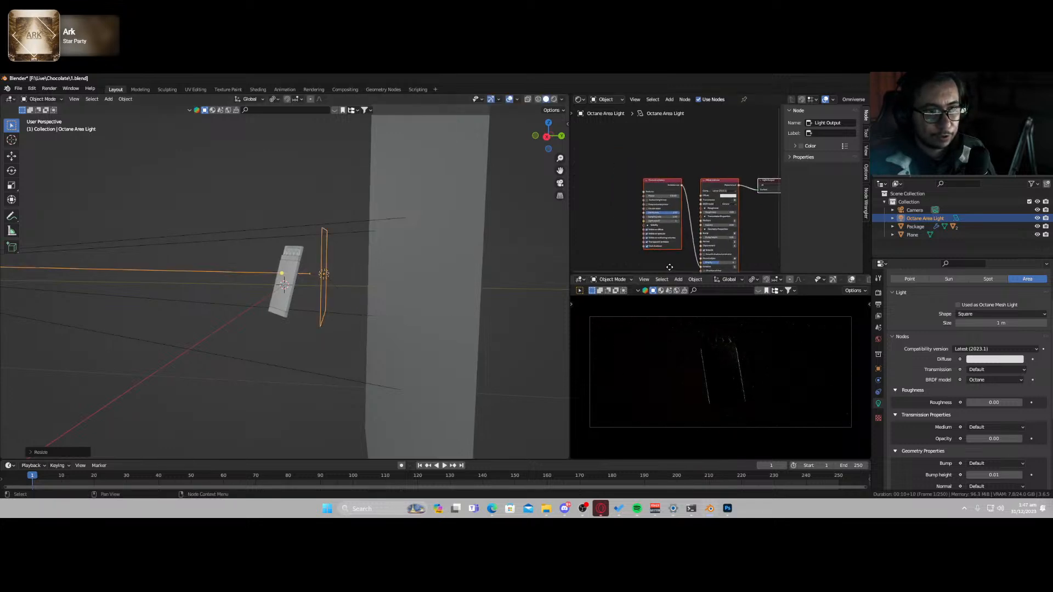
pyautogui.click(670, 195)
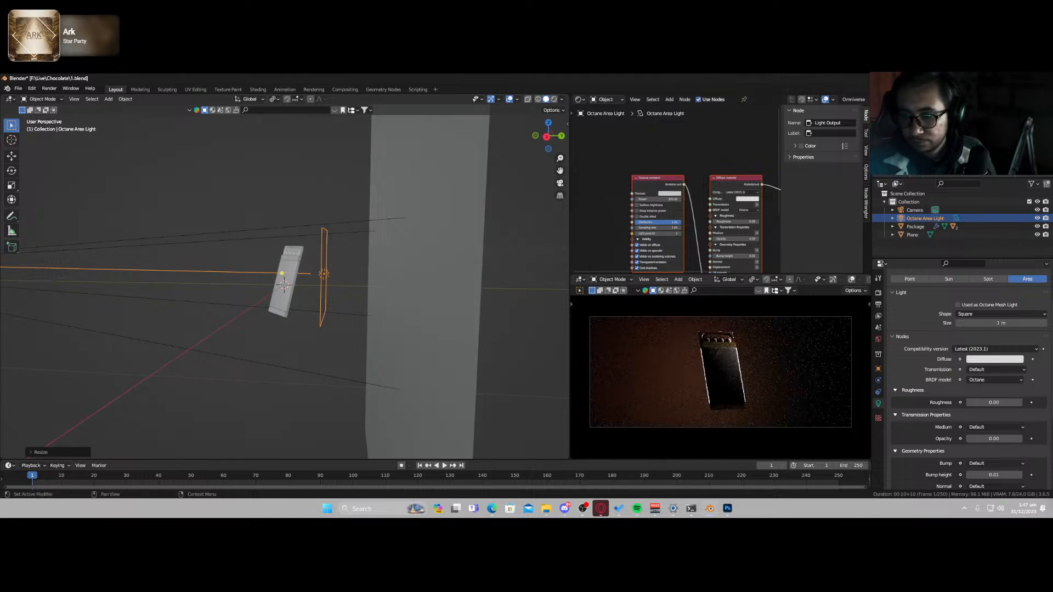
# - Move the area light along Z until it is centred vertically behind the package
pyautogui.moveTo(302, 291); pyautogui.dragTo(378, 301, button='middle')
pyautogui.press('g')
pyautogui.press('z')
pyautogui.click(377, 316)
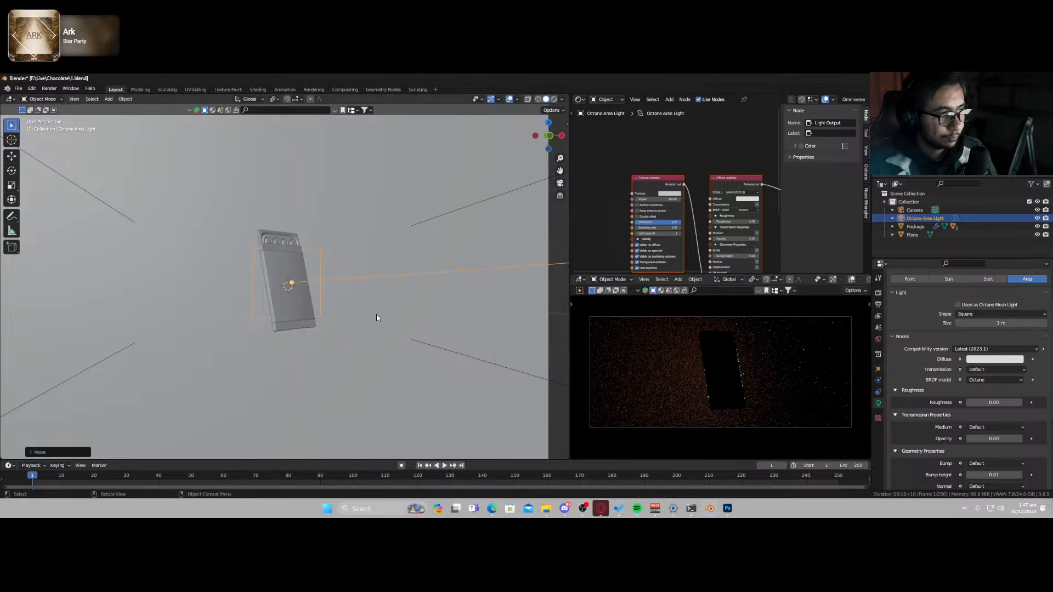
# - Stretch the area light along Z to about twice its height so it extends past the package's top and bottom
pyautogui.press('s')
pyautogui.press('z')
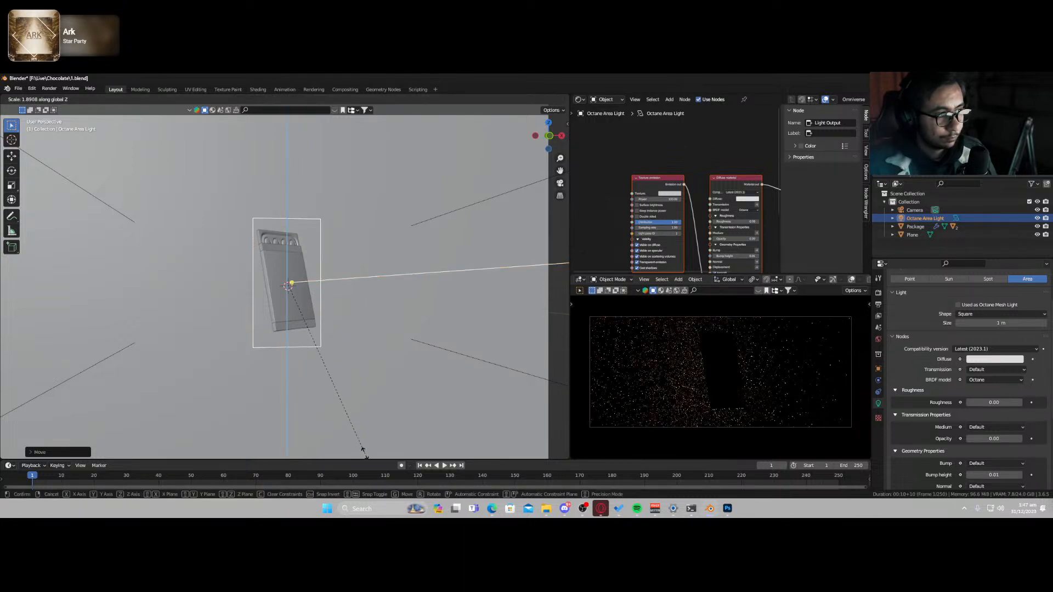
pyautogui.click(381, 441)
pyautogui.press('s')
pyautogui.press('z')
pyautogui.click(327, 438)
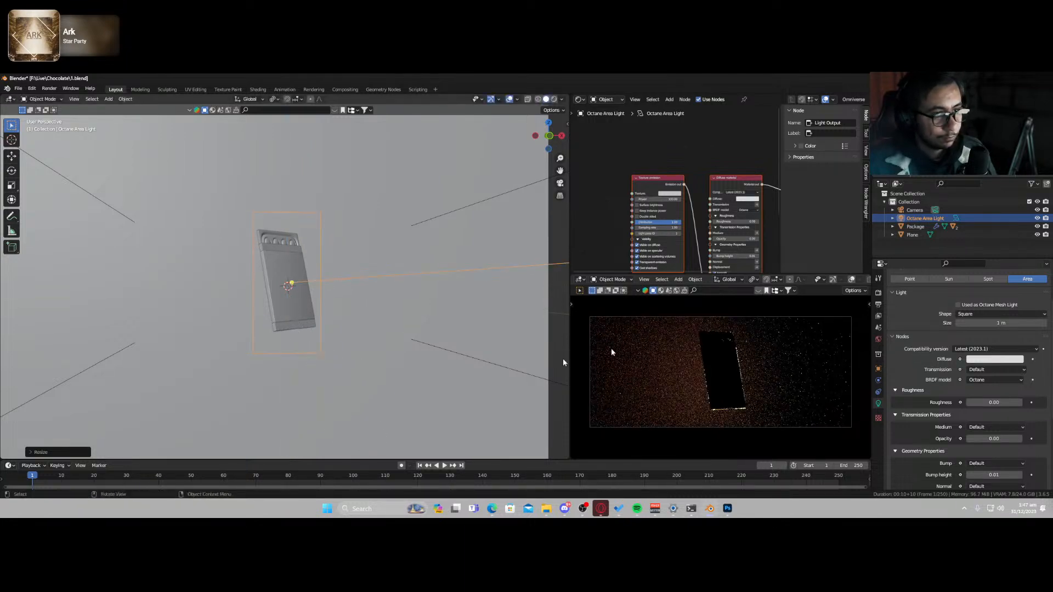
# - Brighten the area light's emission texture colour to white and try double-sided emission, leaving it switched off
pyautogui.scroll(8, 652, 227)
pyautogui.moveTo(653, 229); pyautogui.dragTo(669, 177, button='middle')
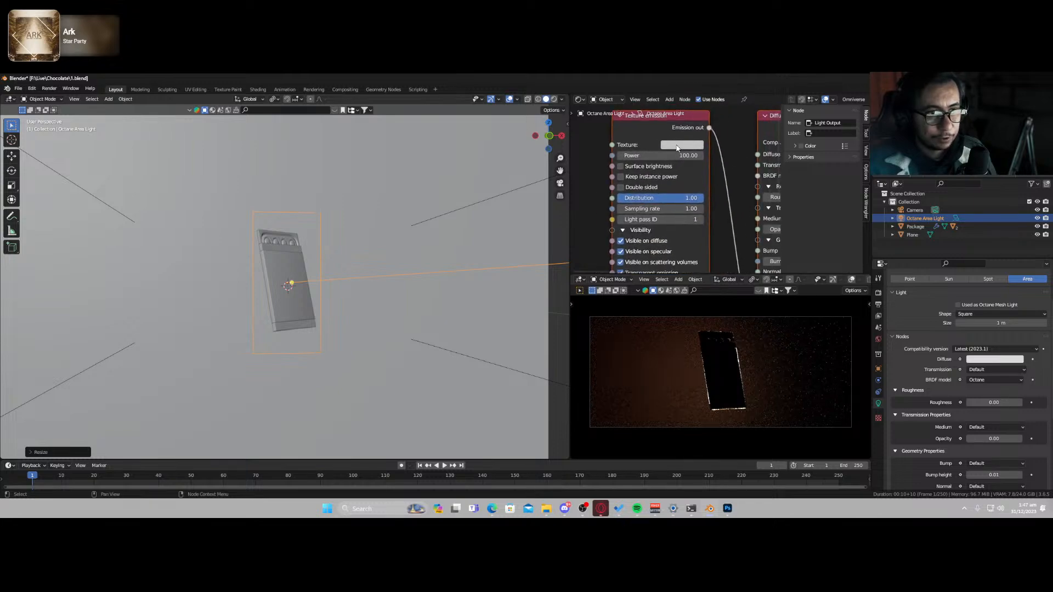
pyautogui.click(682, 145)
pyautogui.moveTo(744, 166); pyautogui.dragTo(744, 154)
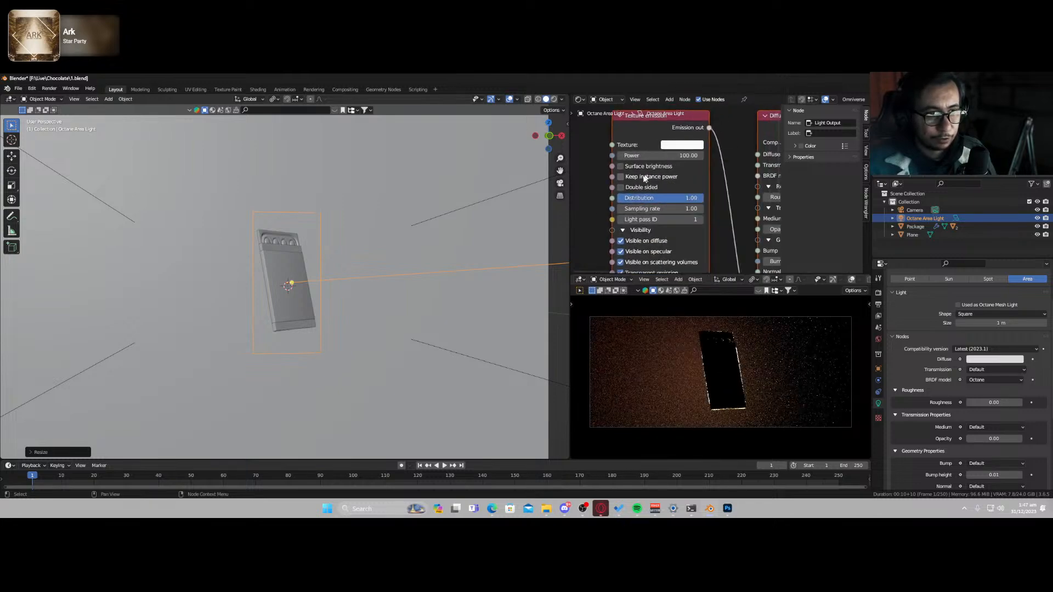
pyautogui.click(622, 187)
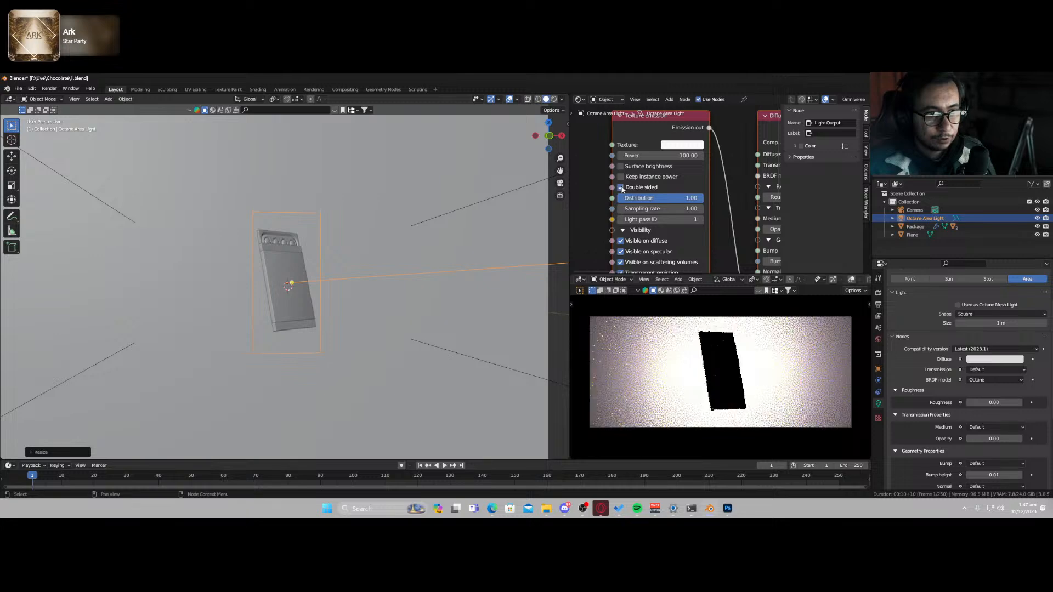
pyautogui.click(621, 187)
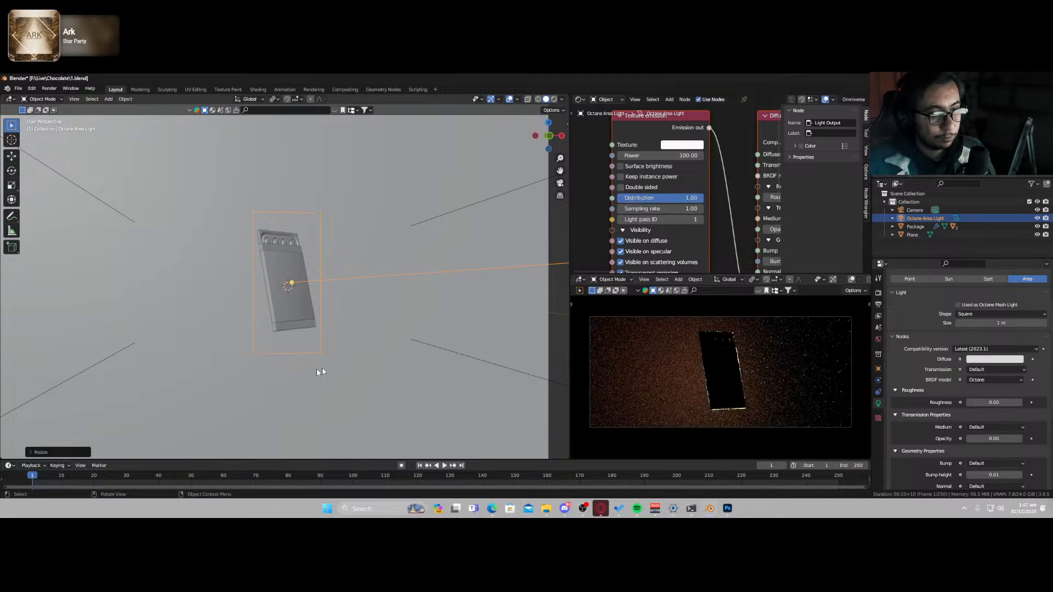
# - Scale the foil piece down slightly along its local X axis, to about 0.98
pyautogui.moveTo(320, 369); pyautogui.dragTo(267, 312, button='middle')
pyautogui.click(272, 253)
pyautogui.moveTo(273, 253); pyautogui.dragTo(308, 288, button='middle')
pyautogui.press('s')
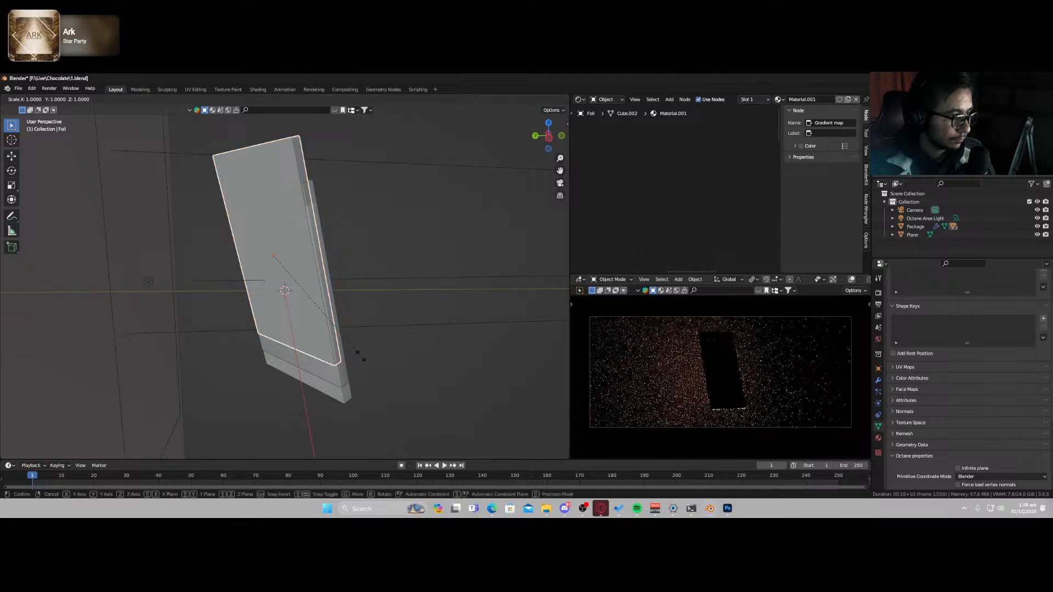
pyautogui.press('z')
pyautogui.press('z')
pyautogui.press('y')
pyautogui.press('y')
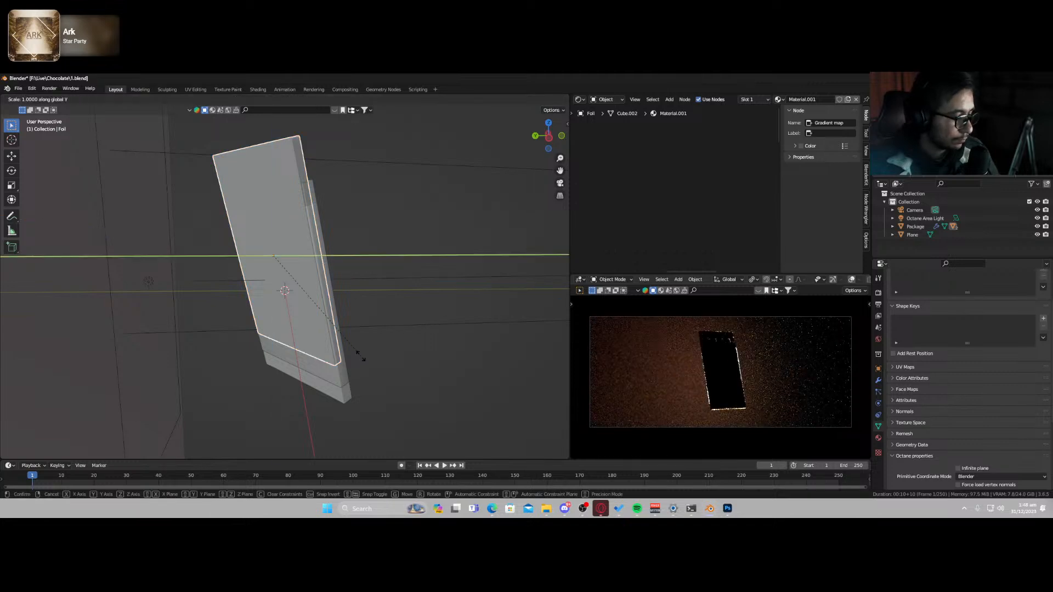
pyautogui.press('x')
pyautogui.press('x')
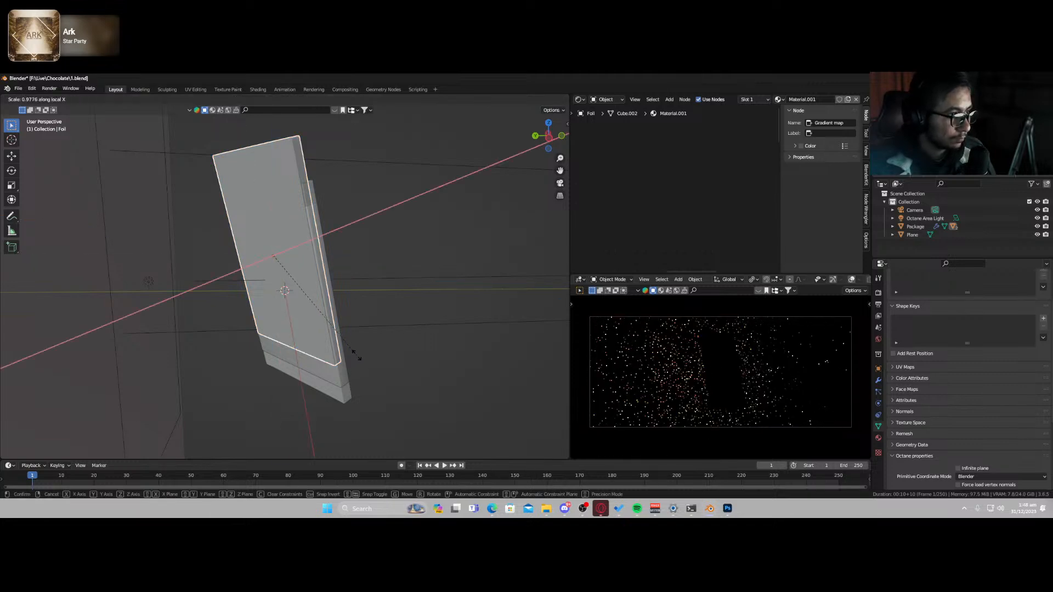
pyautogui.click(342, 347)
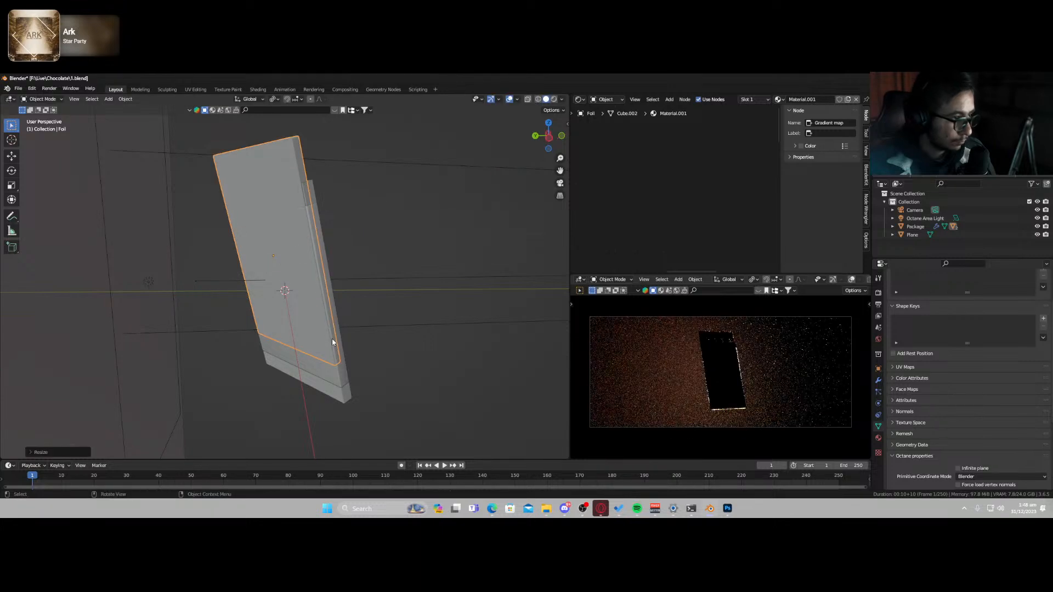
# - Nudge the foil slightly along its local X axis to fit the package and save the file
pyautogui.press('g')
pyautogui.press('y')
pyautogui.press('y')
pyautogui.press('x')
pyautogui.press('x')
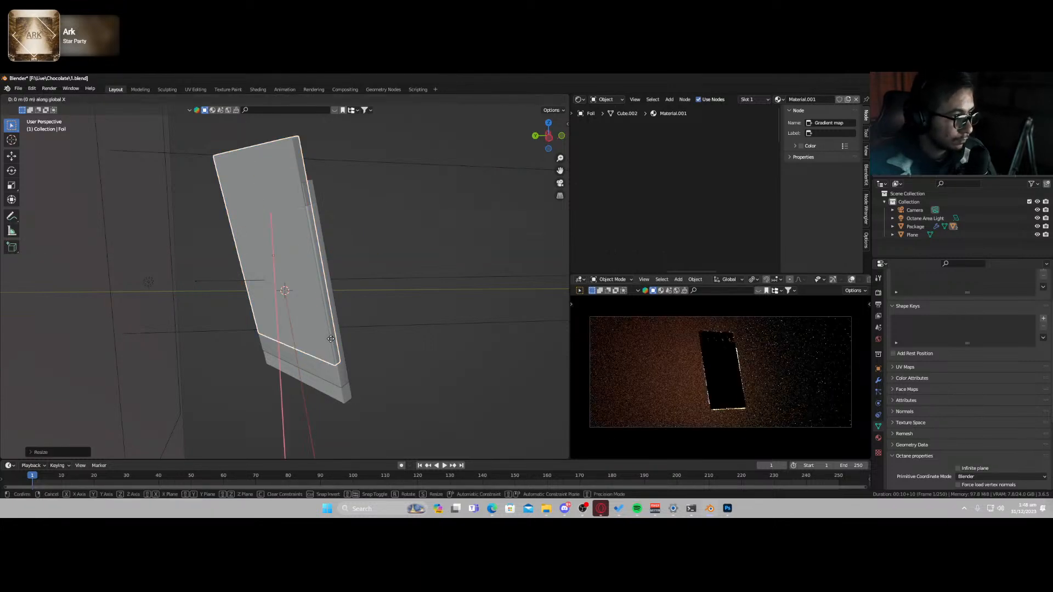
pyautogui.click(329, 341)
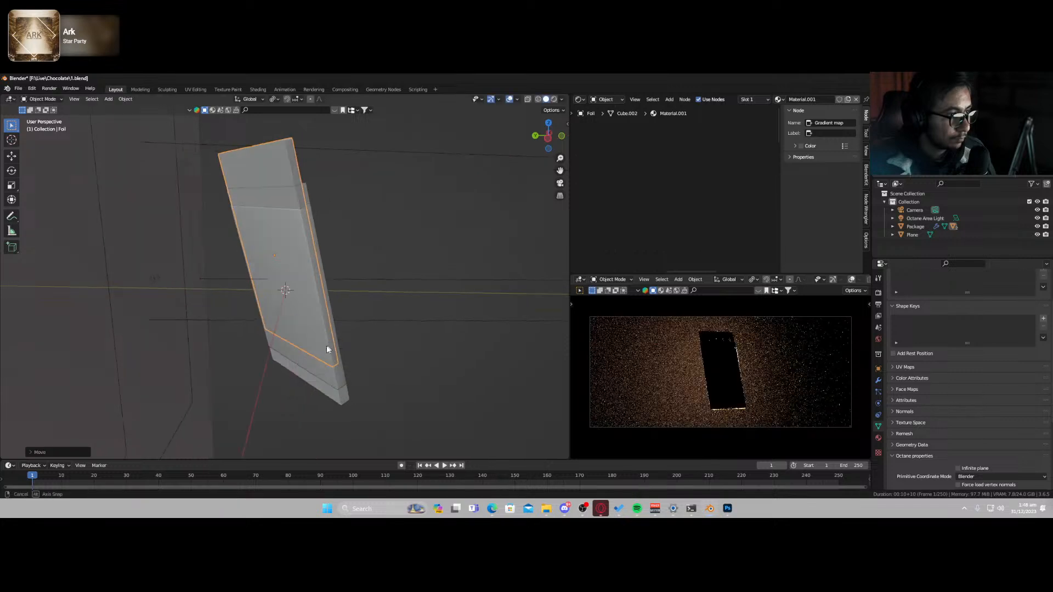
pyautogui.moveTo(327, 344)
pyautogui.mouseDown(button='middle')
pyautogui.moveTo(270, 368)
pyautogui.moveTo(310, 349)
pyautogui.mouseUp(button='middle')
pyautogui.hotkey('ctrl', 's')
pyautogui.scroll(-5, 298, 323)
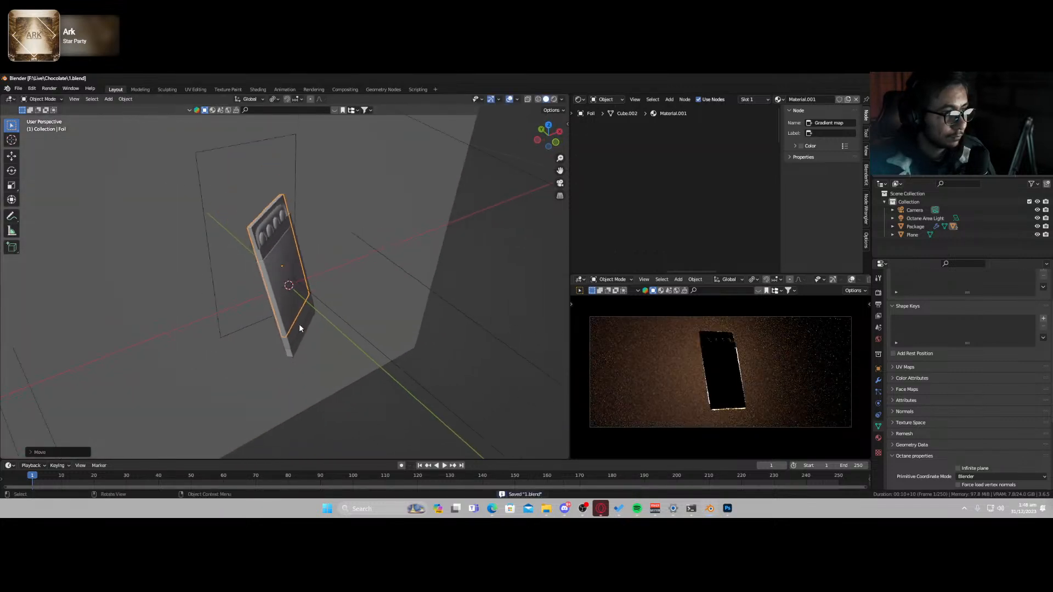
# - Duplicate the area light behind the package in place and rotate the copy 180° about the global Z axis
pyautogui.click(259, 261)
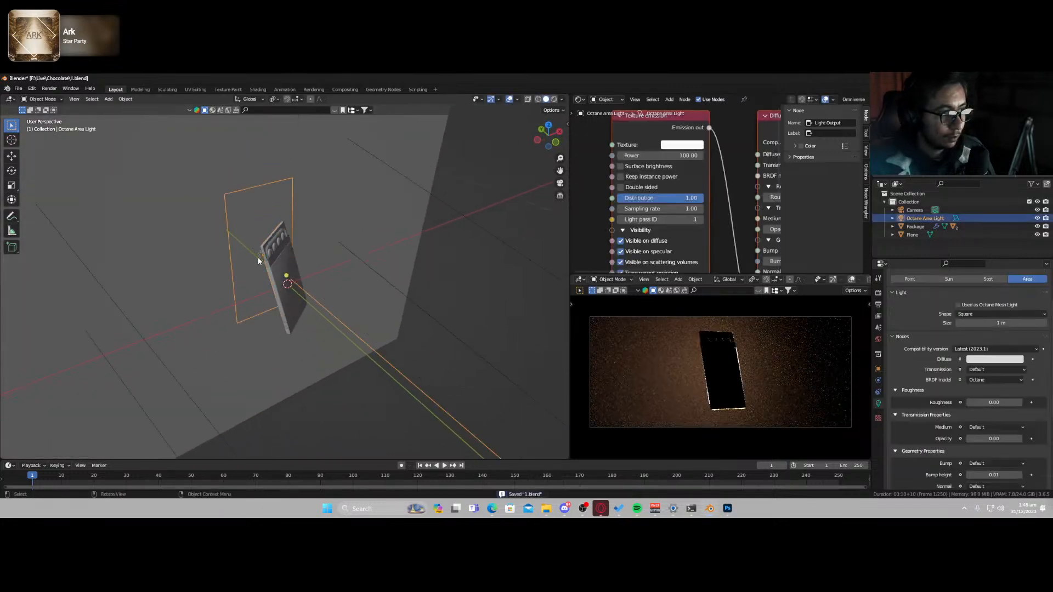
pyautogui.moveTo(323, 307); pyautogui.dragTo(315, 302, button='middle')
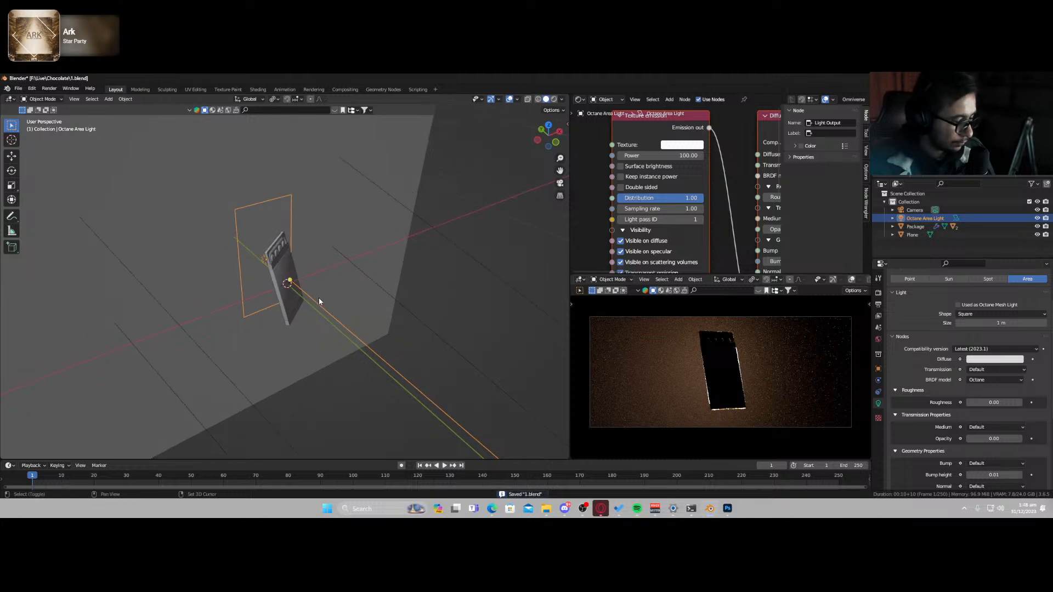
pyautogui.hotkey('shift', 'd')
pyautogui.rightClick(318, 297)
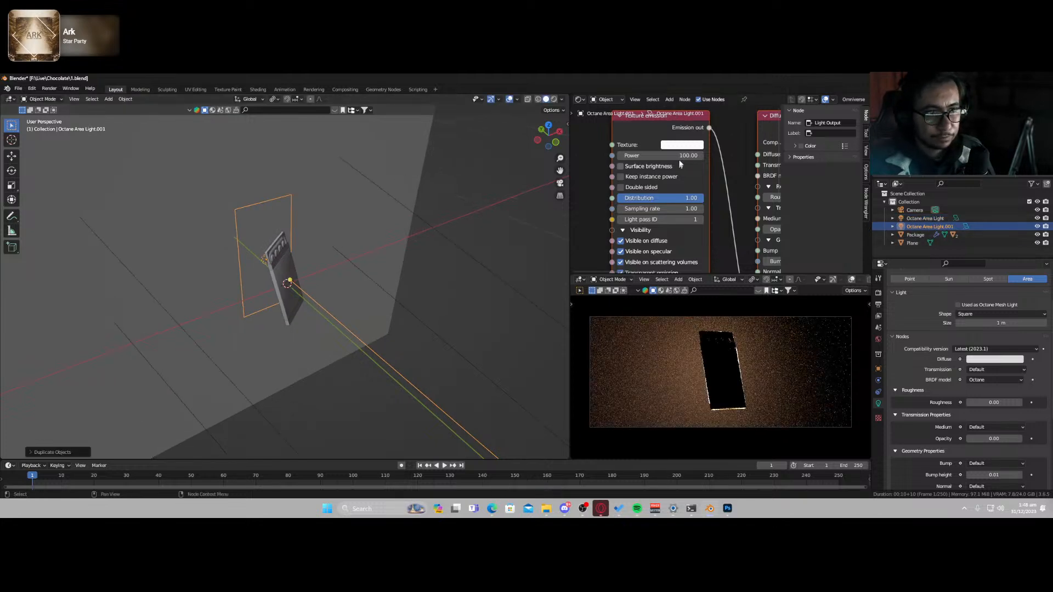
pyautogui.click(682, 145)
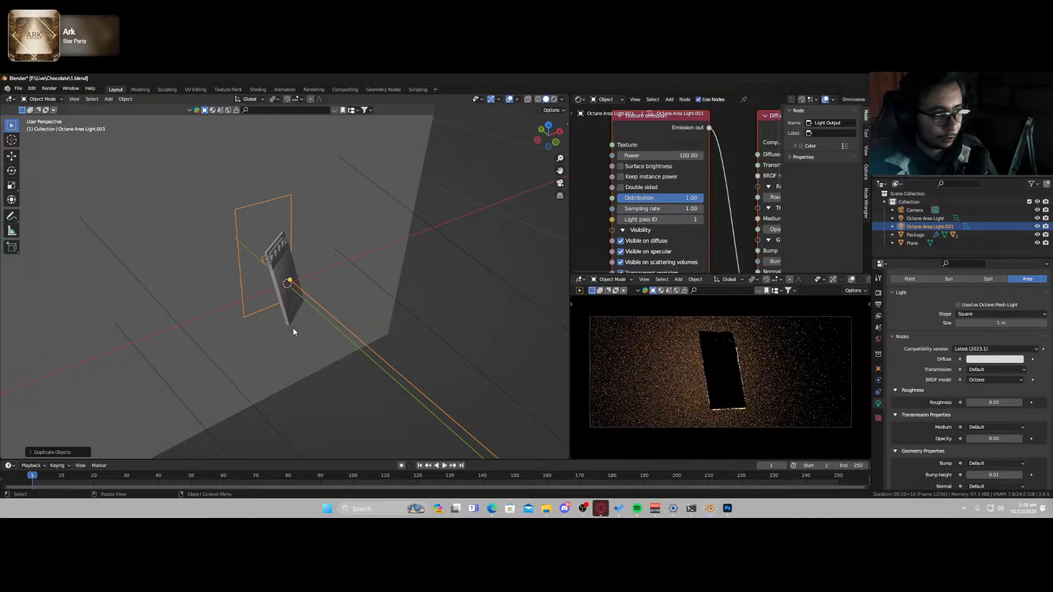
pyautogui.press('r')
pyautogui.press('z')
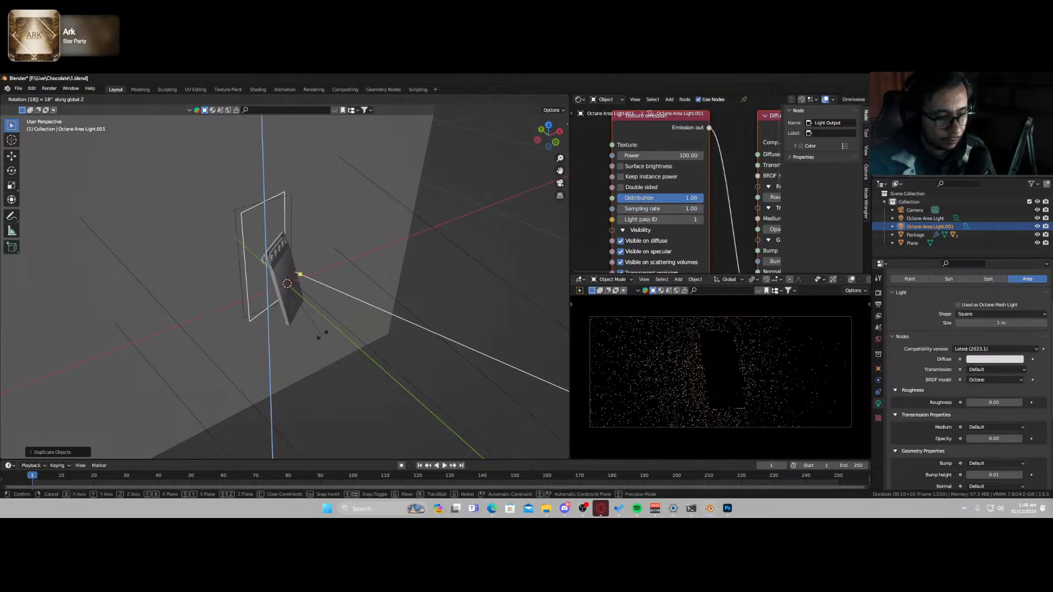
pyautogui.click(322, 337)
# - Shrink the copied area light uniformly and widen it along the global X axis, saving the file in between
pyautogui.press('s')
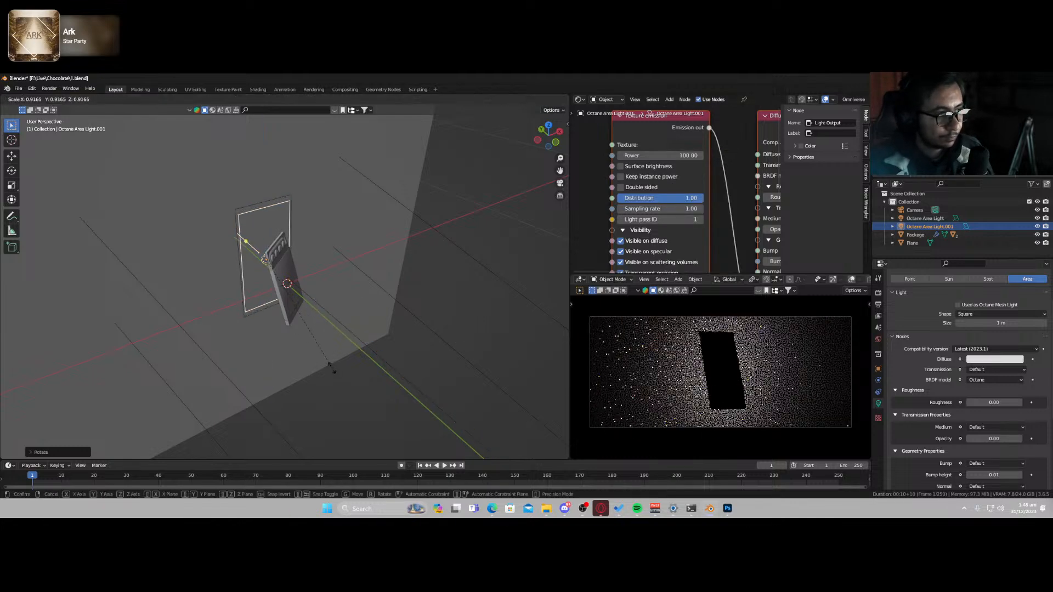
pyautogui.click(306, 346)
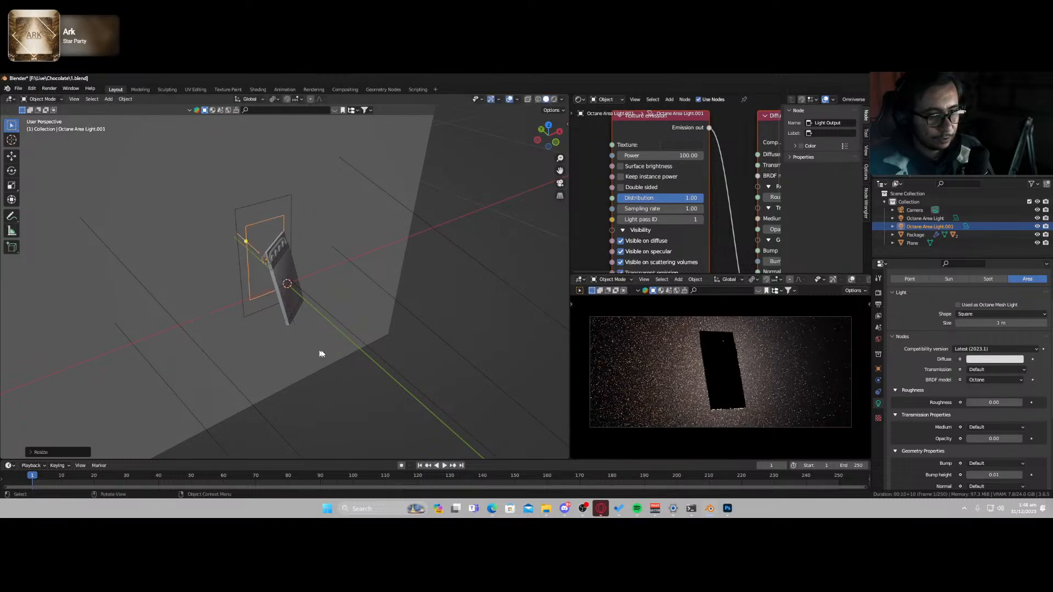
pyautogui.hotkey('ctrl', 's')
pyautogui.press('s')
pyautogui.press('x')
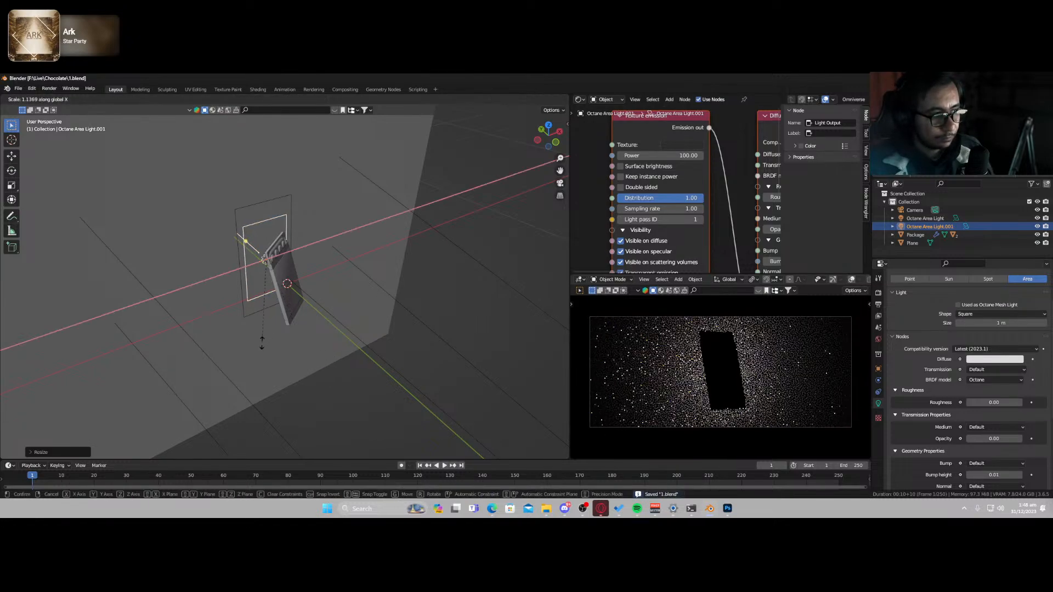
pyautogui.click(240, 387)
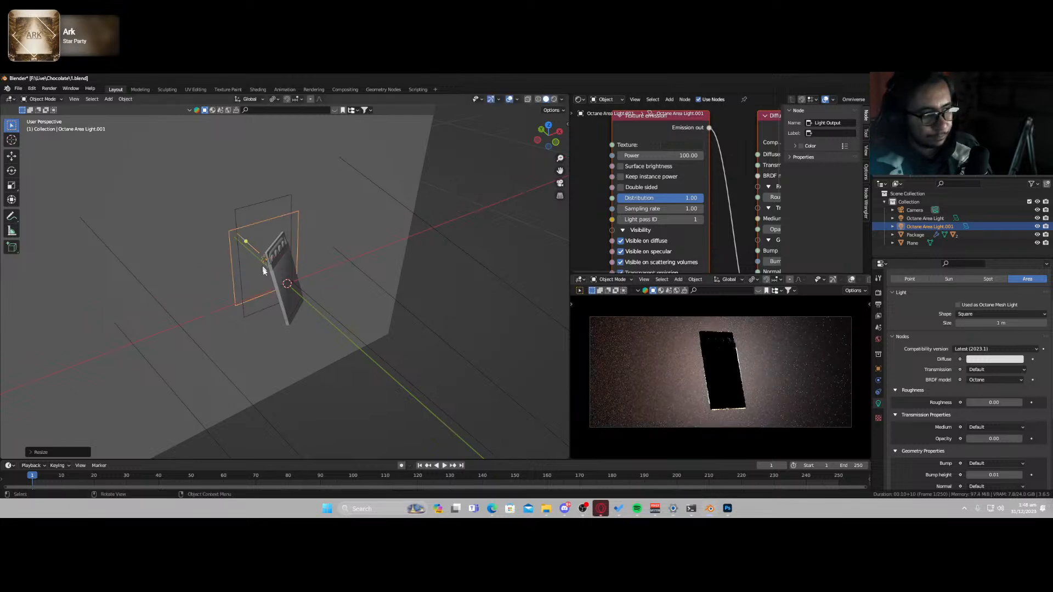
# - From the top view, duplicate the area light to the front-left of the package and rotate the copy to aim at the package
pyautogui.scroll(-1, 268, 280)
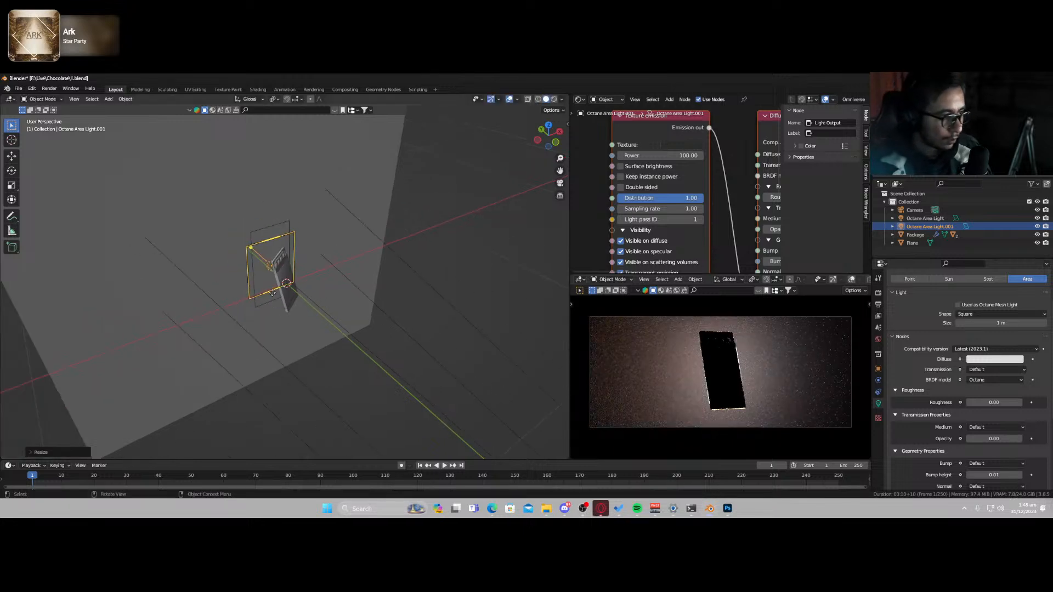
pyautogui.press('KP_7')
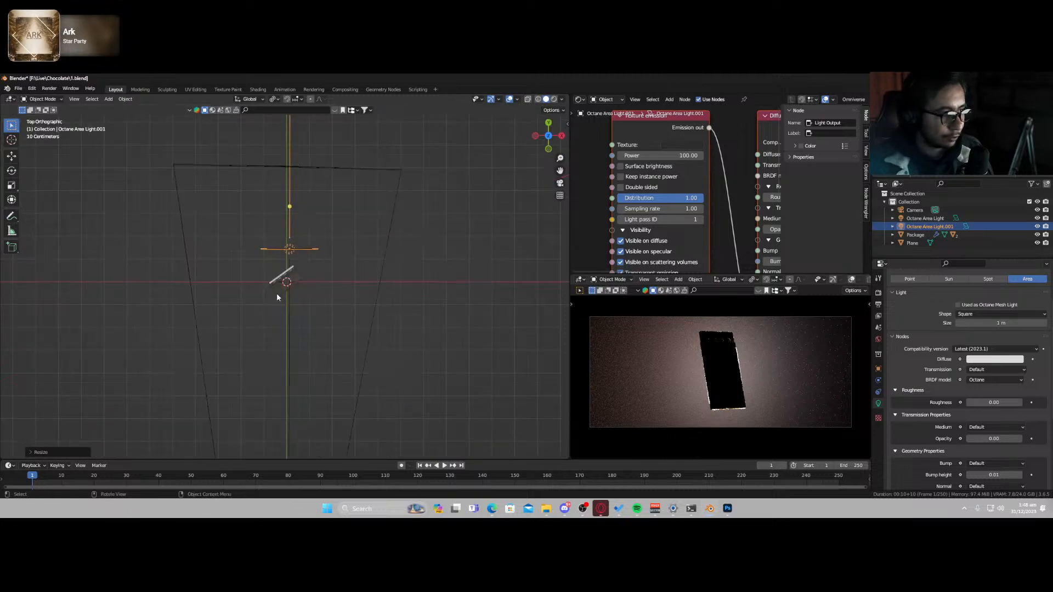
pyautogui.hotkey('shift', 'd')
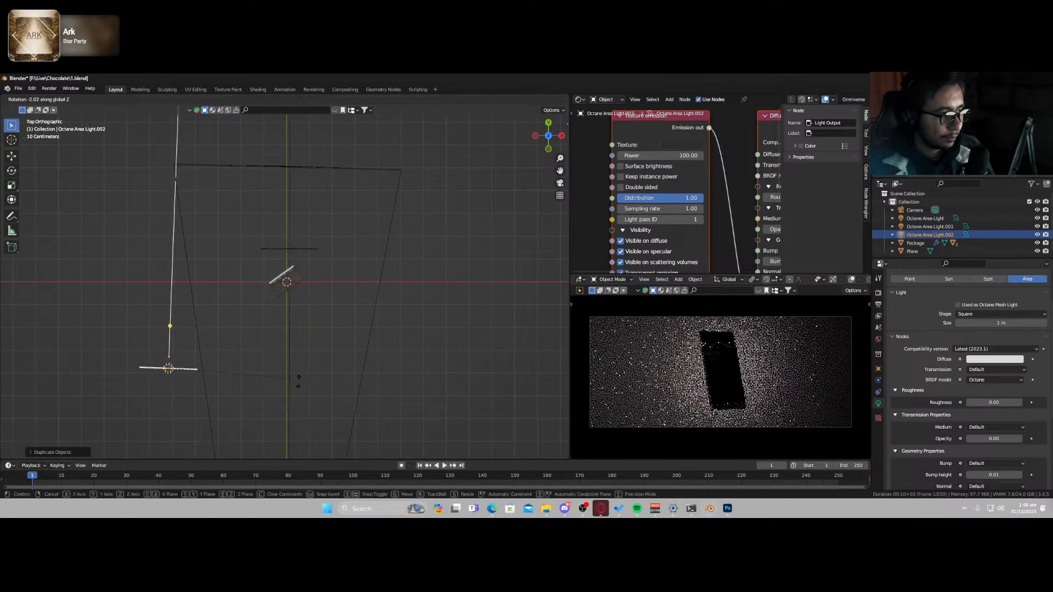
pyautogui.press('r')
pyautogui.click(229, 119)
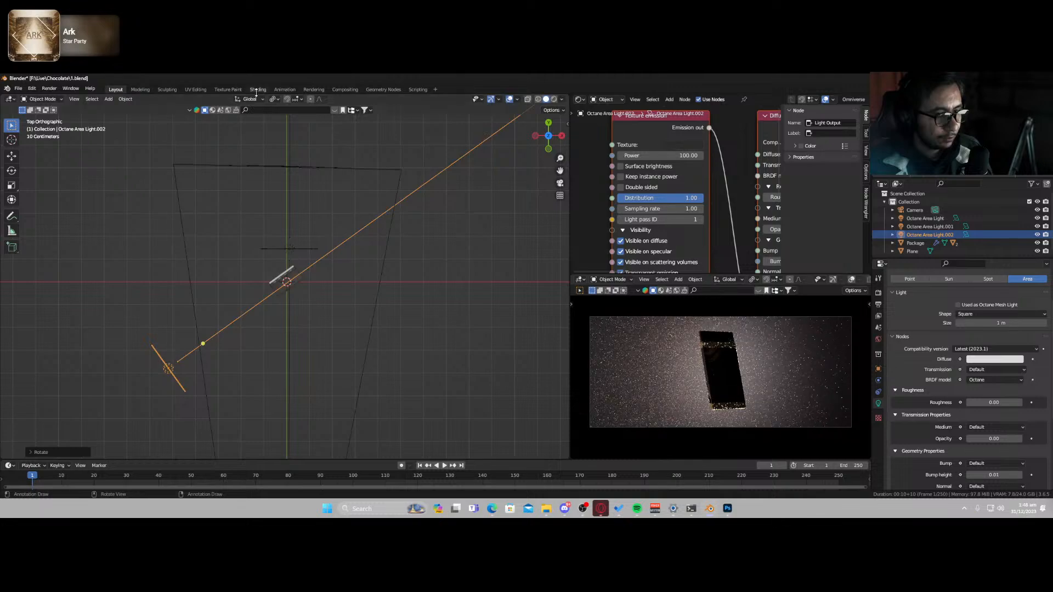
# - Scale the front-left area light up to roughly 2.5 times its size and set its light pass ID to 2
pyautogui.press('s')
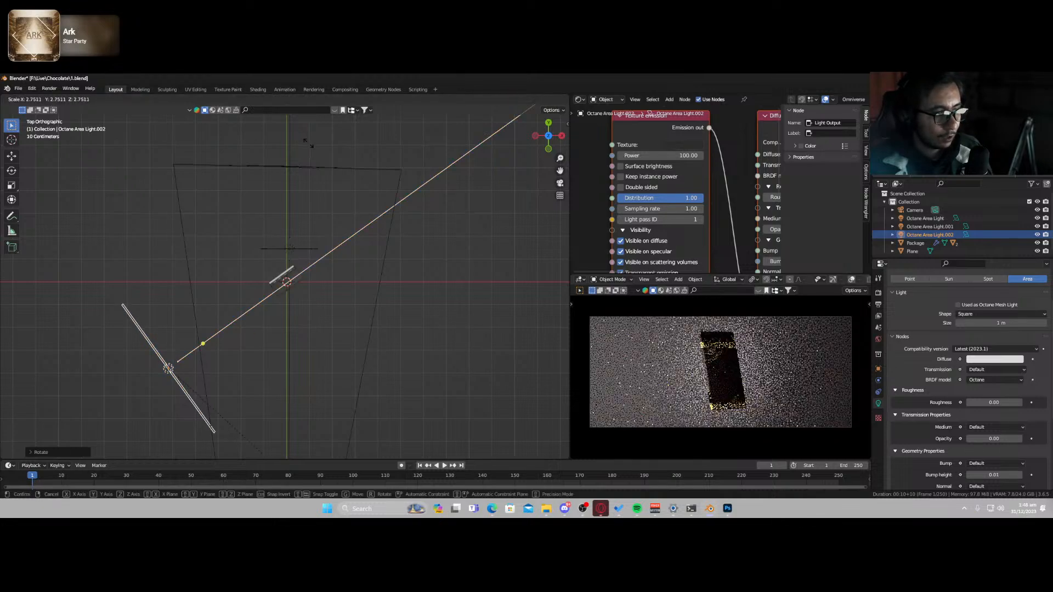
pyautogui.click(297, 139)
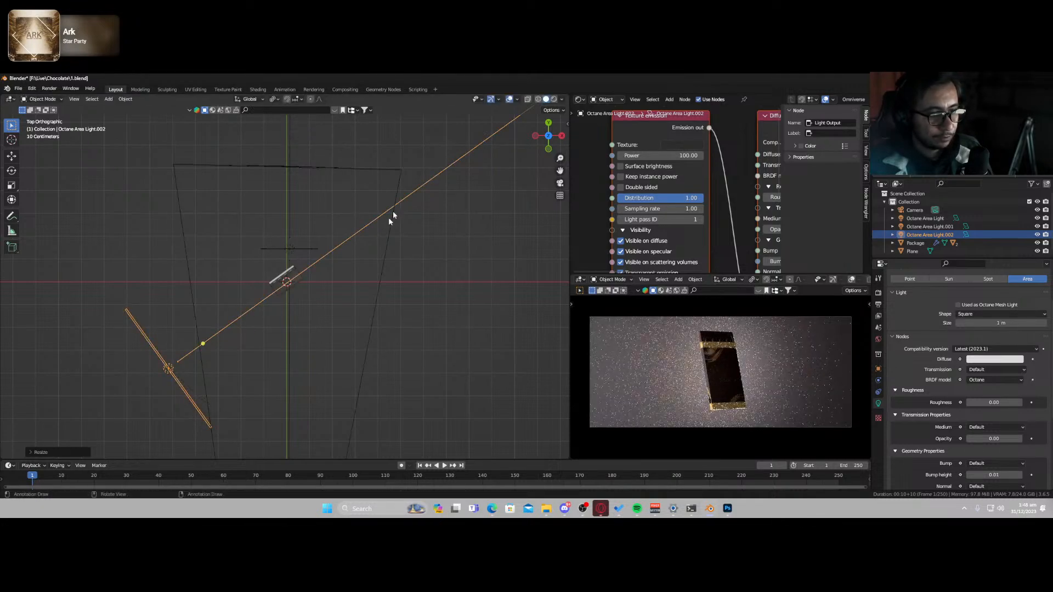
pyautogui.click(690, 218)
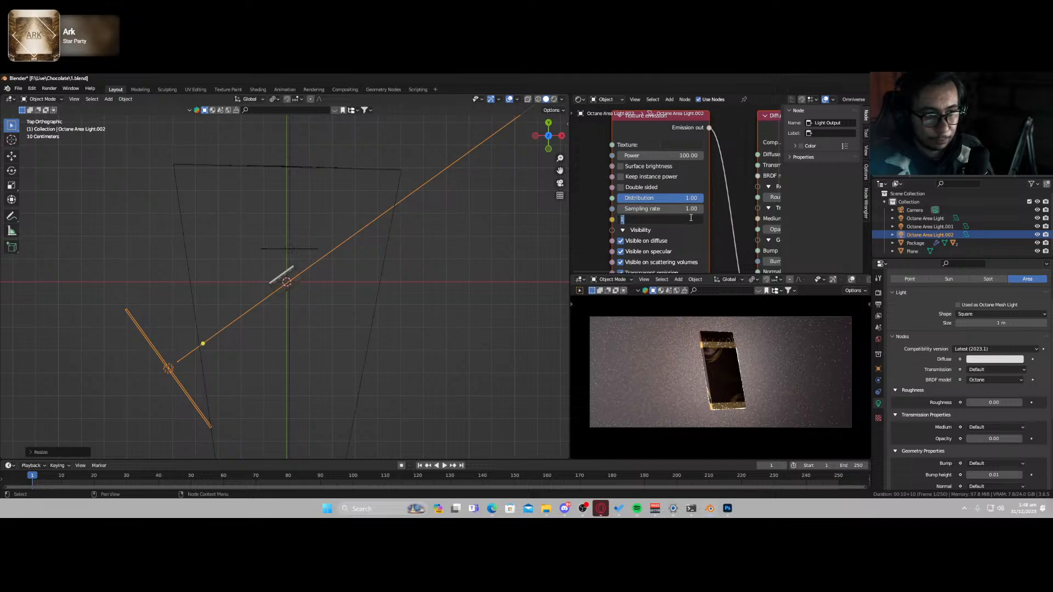
pyautogui.write('2')
pyautogui.press('Return')
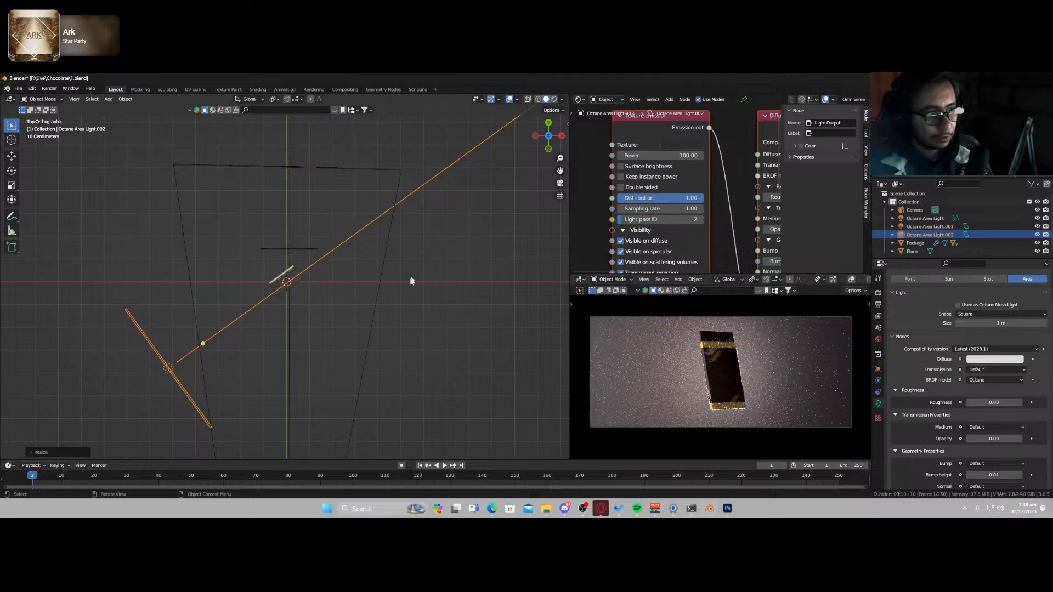
# - Exclude the backdrop plane from light pass 2 in its Octane object layer's light pass mask
pyautogui.moveTo(411, 281); pyautogui.dragTo(393, 247, button='middle')
pyautogui.click(460, 219)
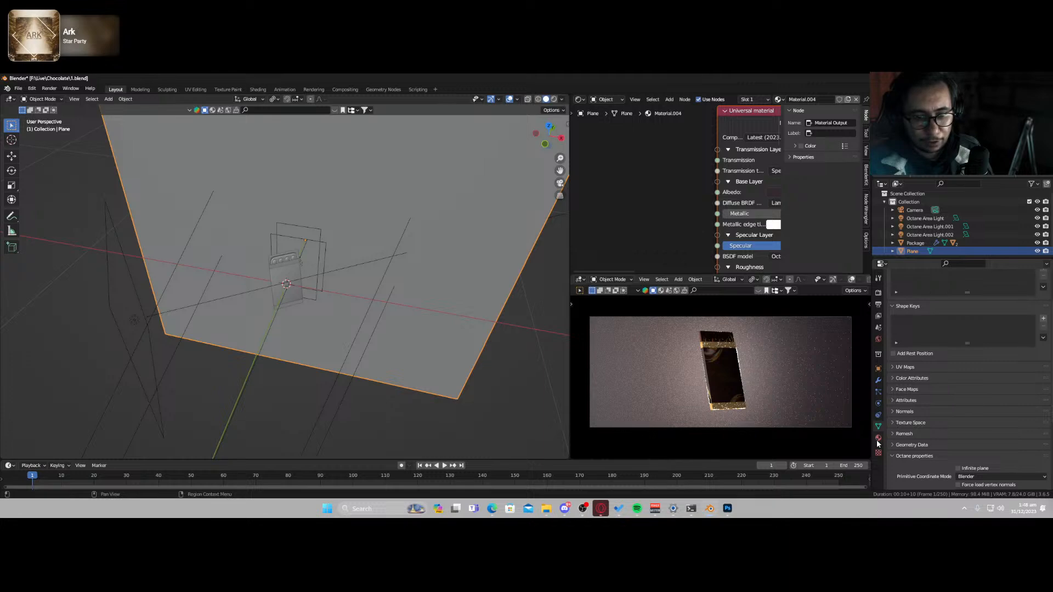
pyautogui.click(878, 369)
pyautogui.scroll(-5, 940, 443)
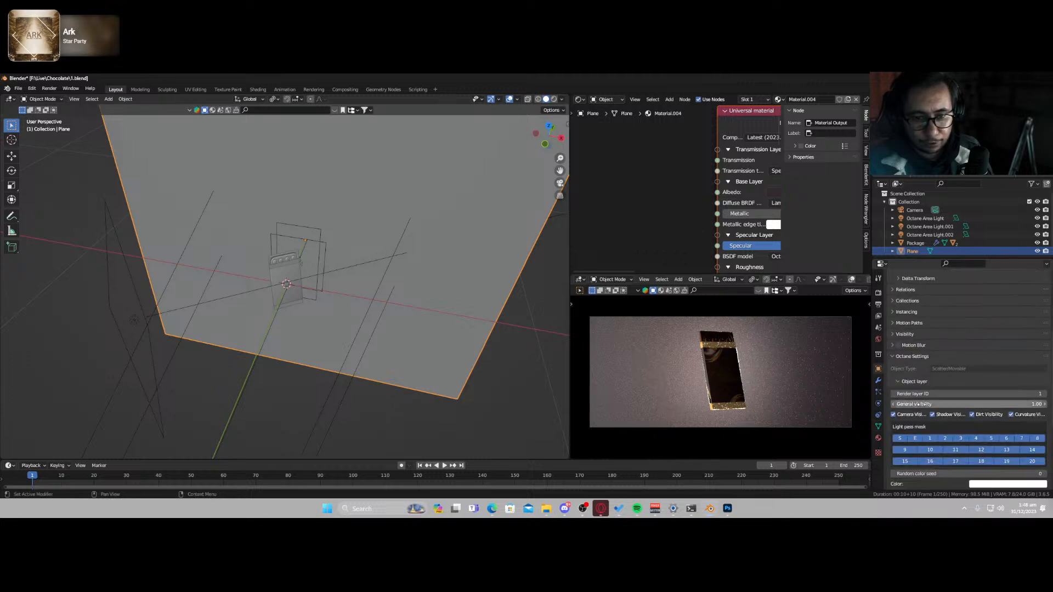
pyautogui.click(944, 439)
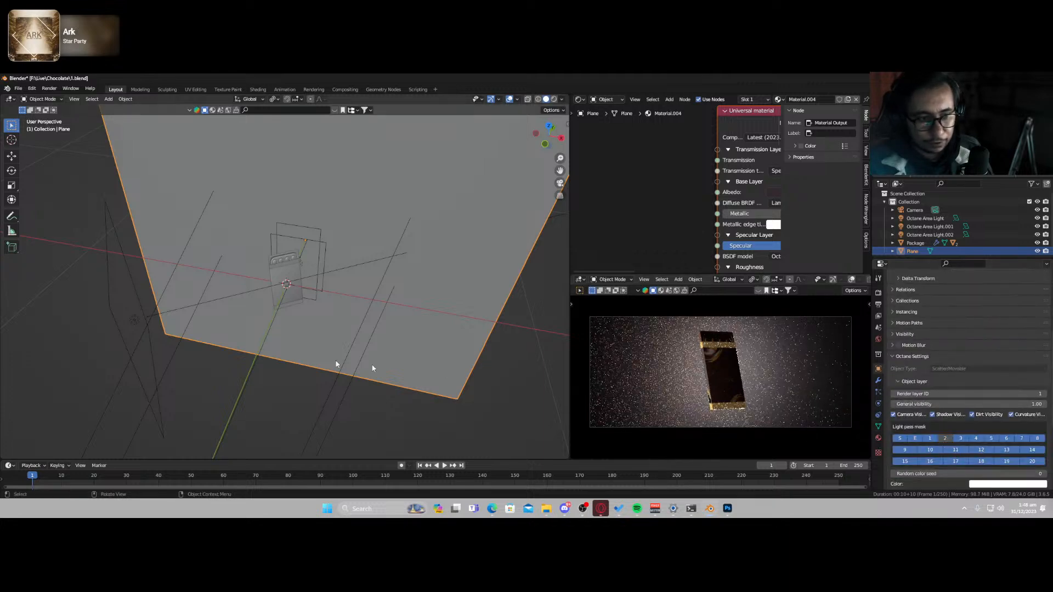
# - Set the pivot point to the 3D cursor and rotate the front-left area light slightly around it
pyautogui.click(153, 337)
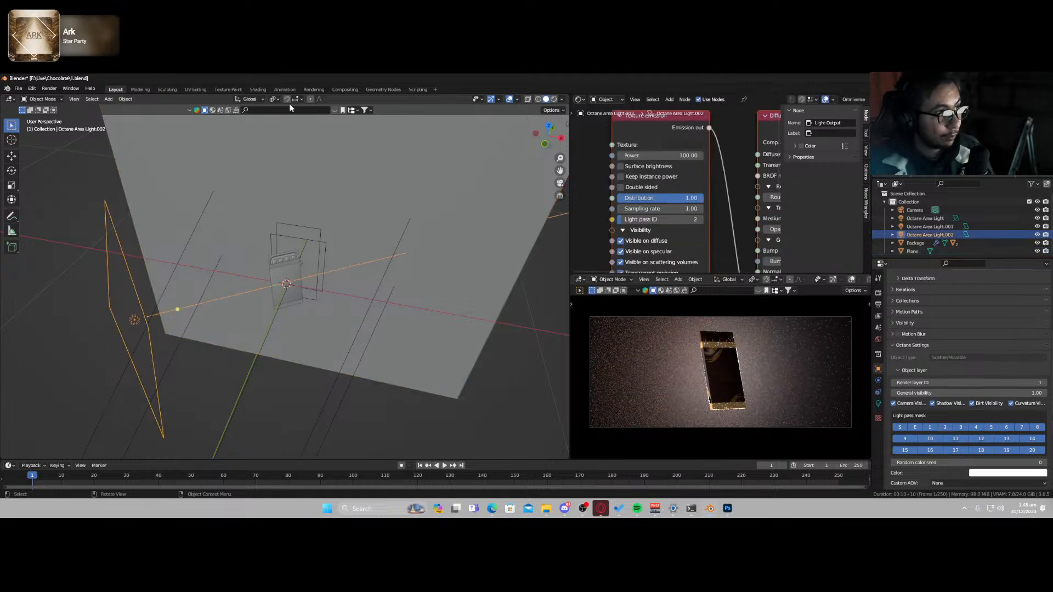
pyautogui.click(273, 99)
pyautogui.click(299, 118)
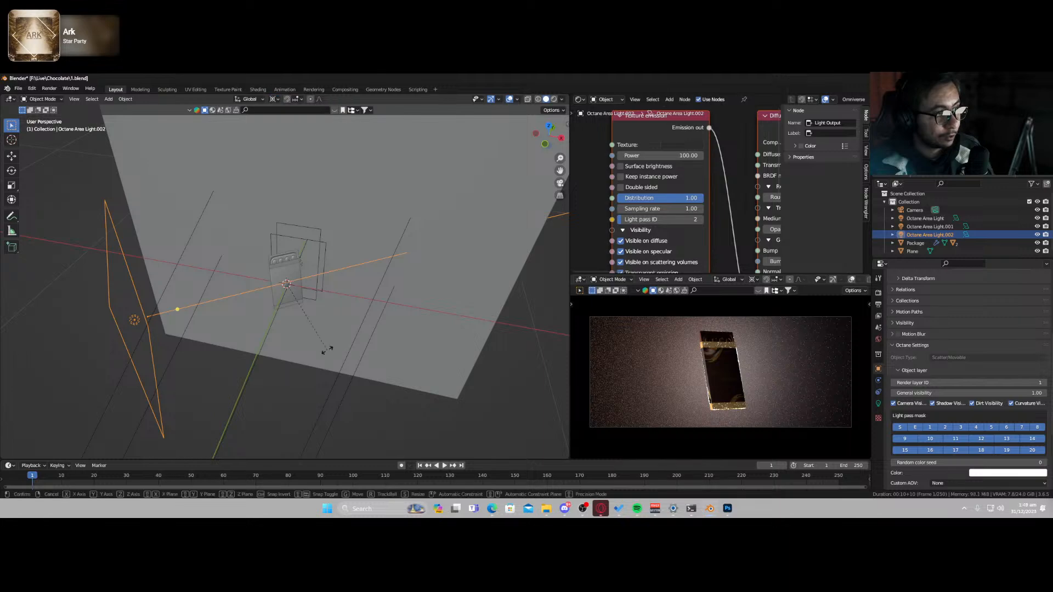
pyautogui.press('r')
pyautogui.click(331, 337)
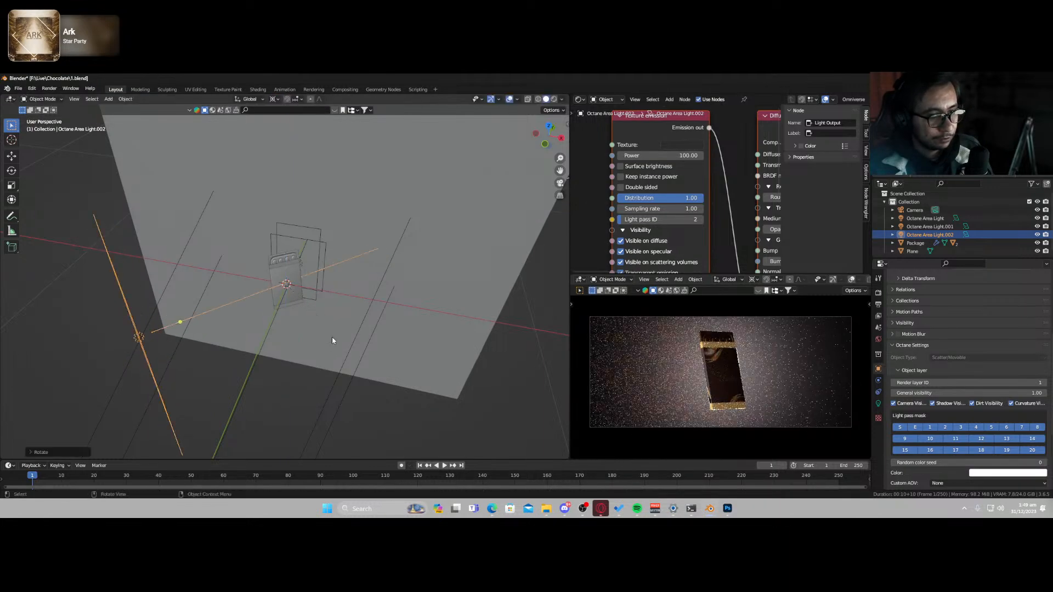
# - Move the front-left area light along its local Z axis closer to the package
pyautogui.press('g')
pyautogui.press('z')
pyautogui.press('z')
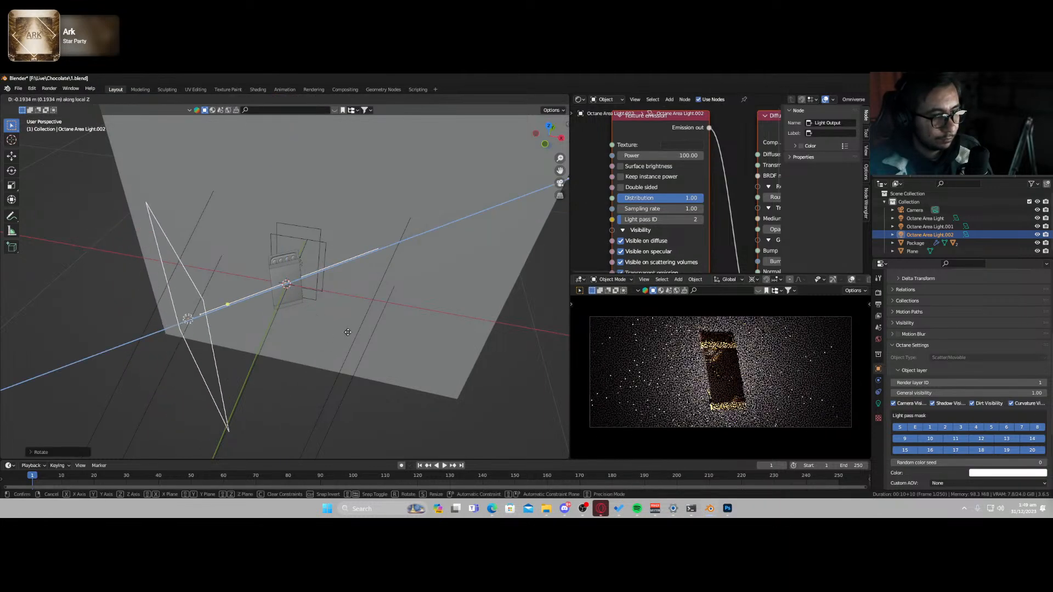
pyautogui.click(362, 325)
# - In the Octane camera imager preview settings, enable the override and ACES tone mapping
pyautogui.press('n')
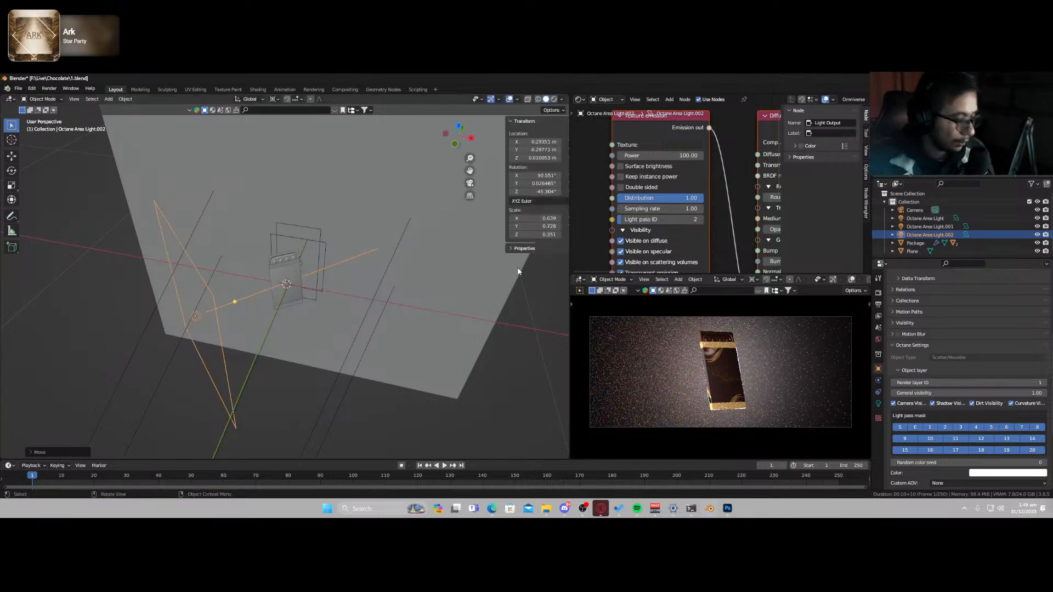
pyautogui.click(565, 219)
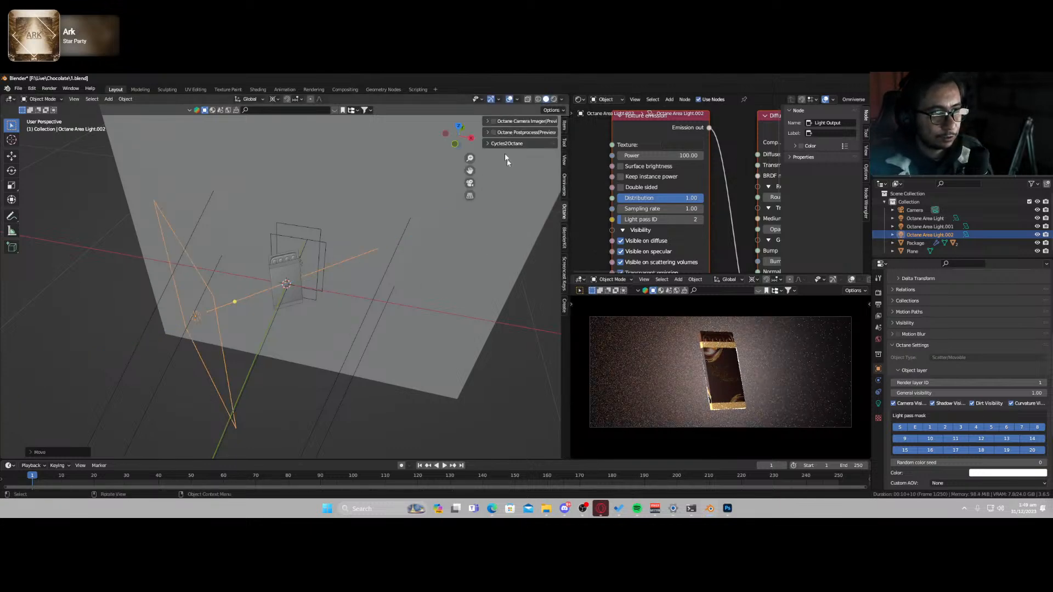
pyautogui.click(487, 121)
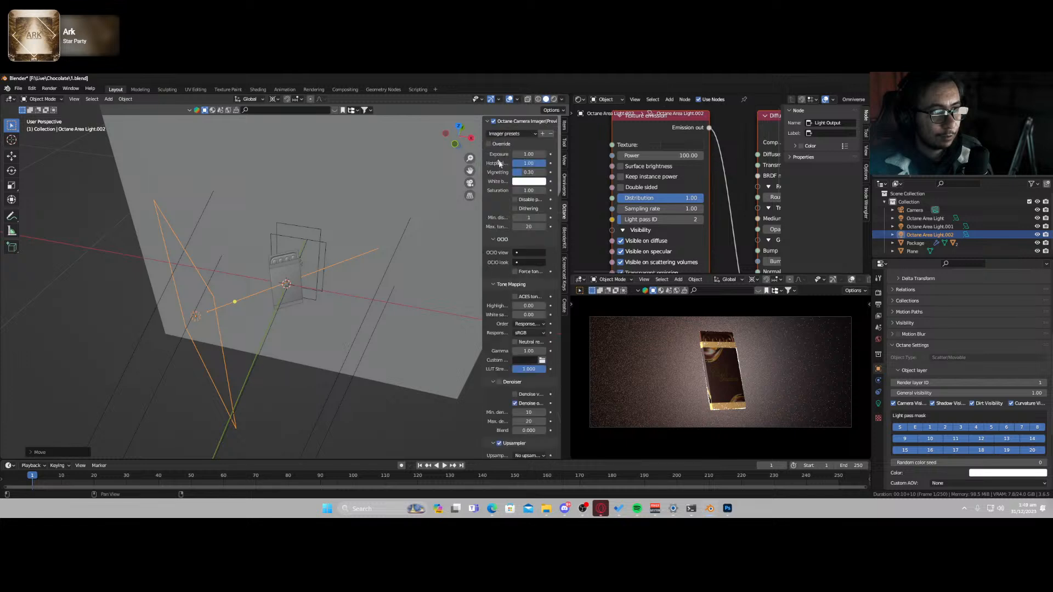
pyautogui.click(516, 297)
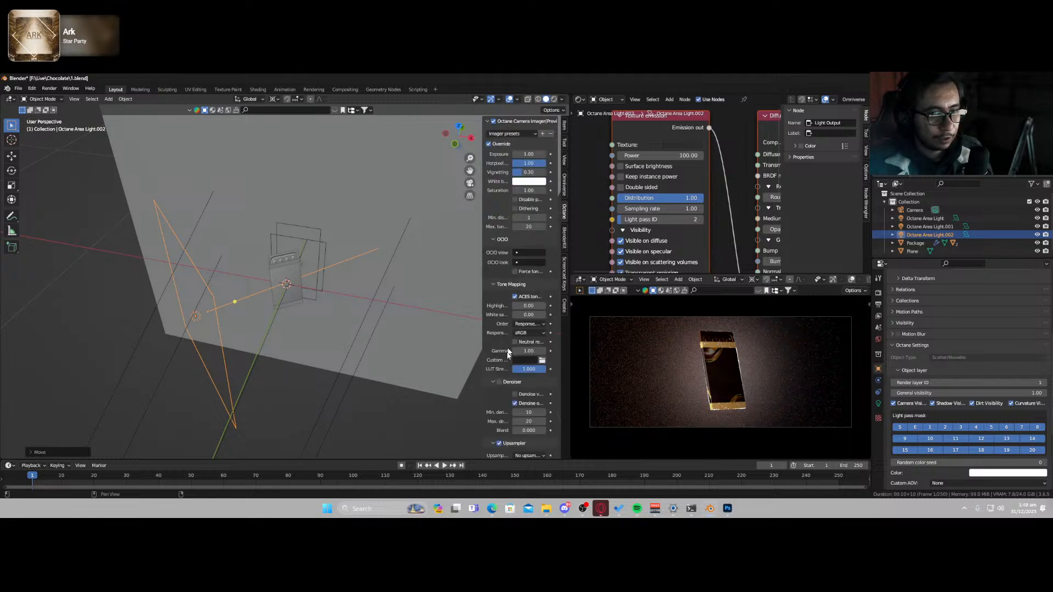
# - Enable the override in the Octane camera postprocess preview settings
pyautogui.scroll(-2, 495, 373)
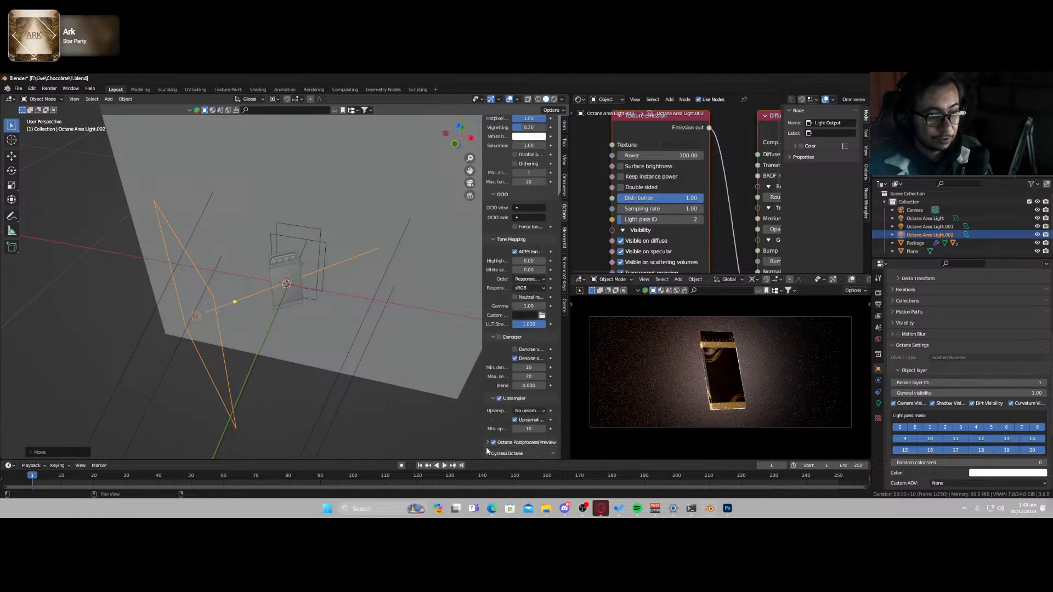
pyautogui.click(486, 442)
pyautogui.scroll(-6, 488, 383)
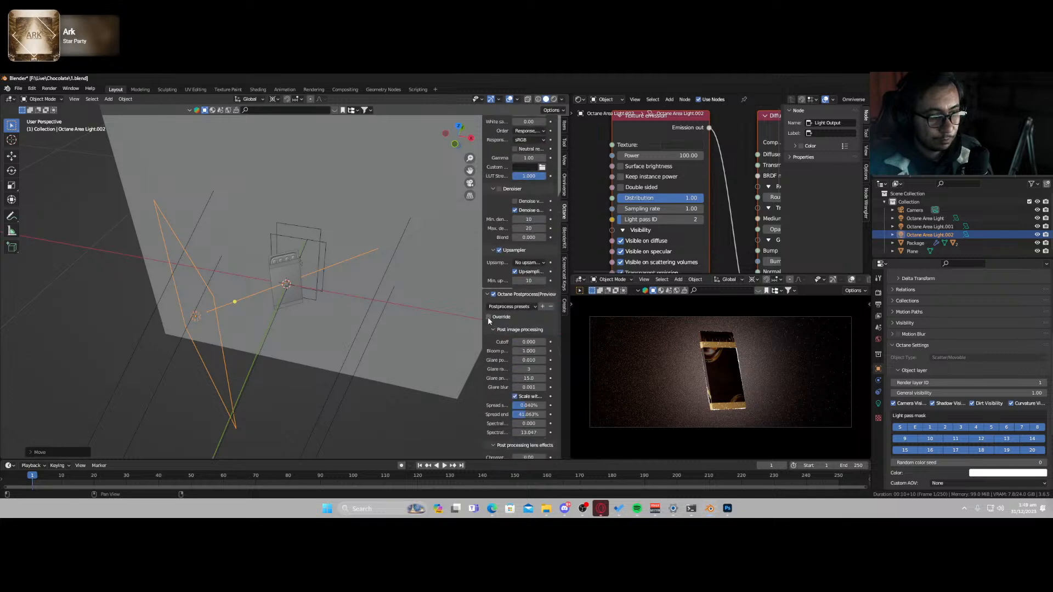
pyautogui.scroll(4, 748, 380)
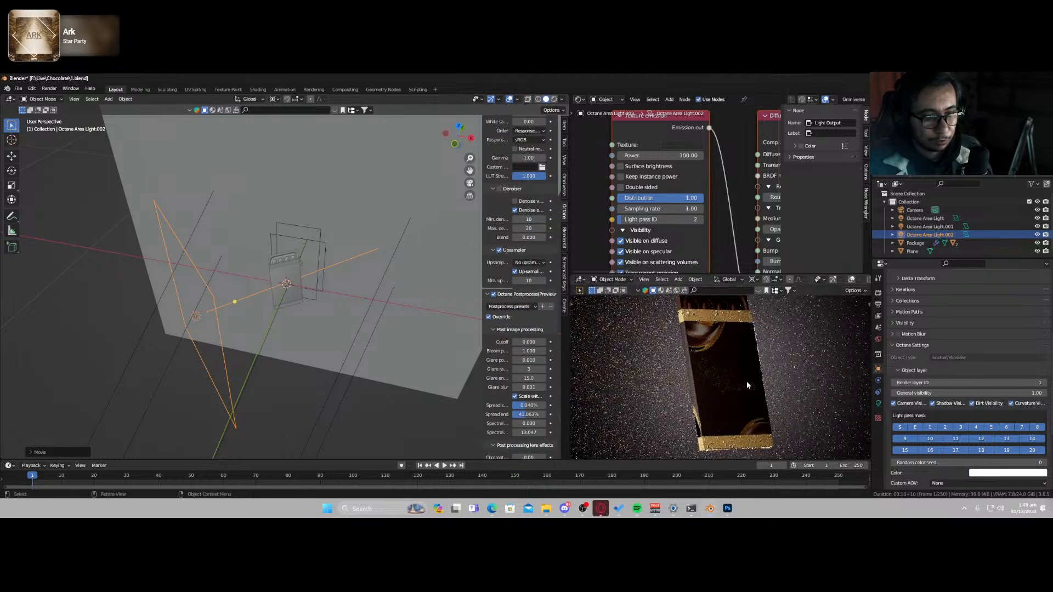
# - Try deleting the front-left area light and switching its light type to Point, undoing each change
pyautogui.press('x')
pyautogui.click(207, 328)
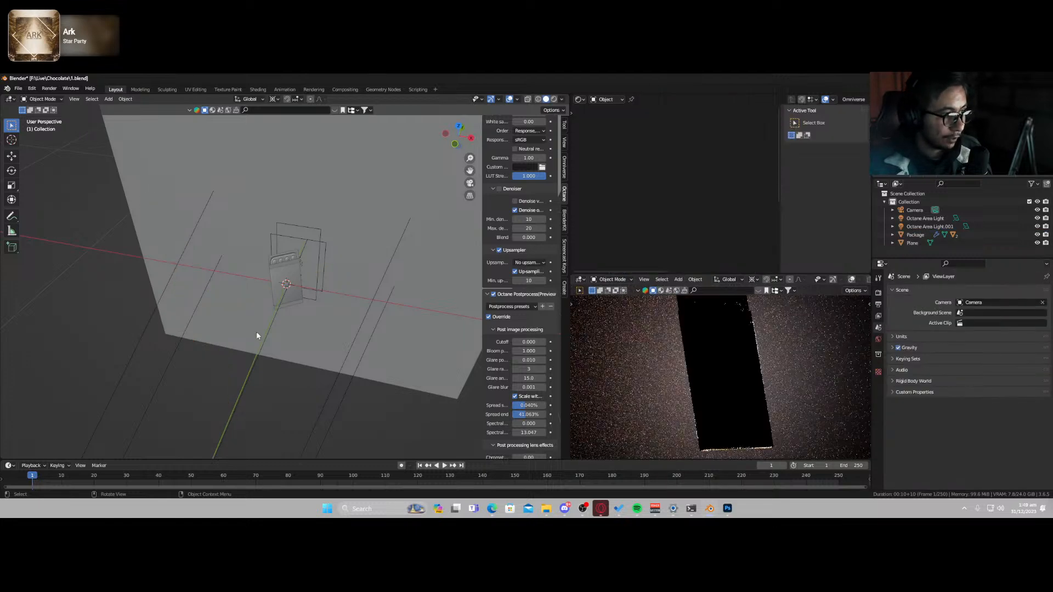
pyautogui.hotkey('ctrl', 'z')
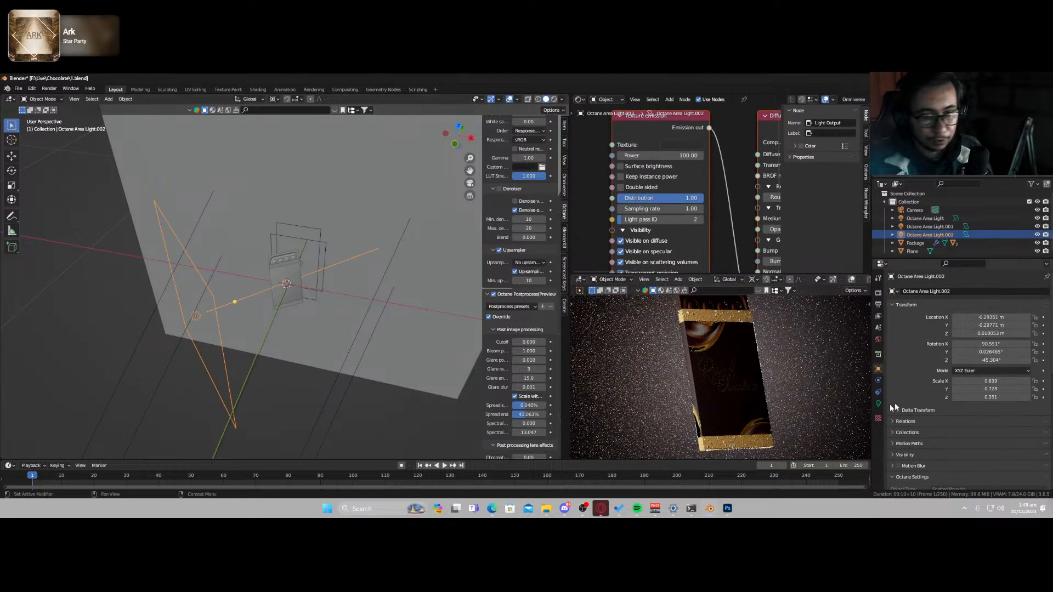
pyautogui.click(880, 404)
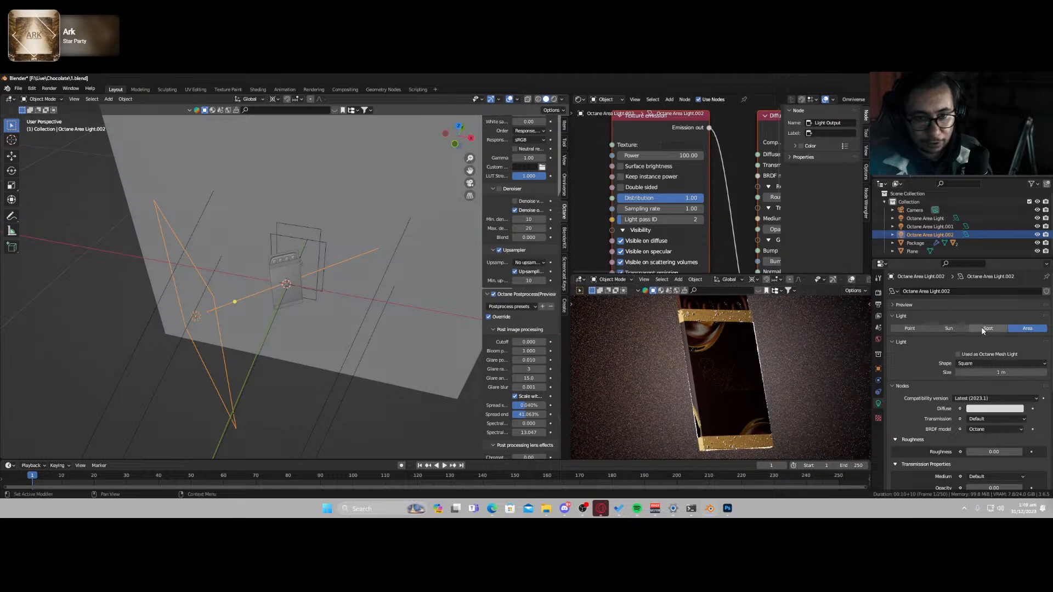
pyautogui.click(906, 329)
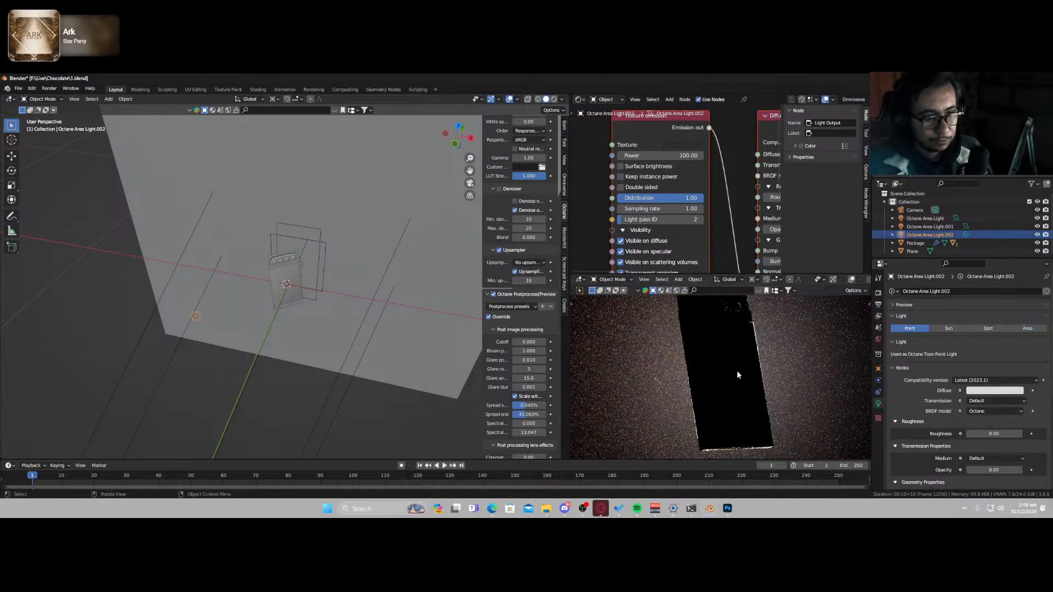
pyautogui.hotkey('ctrl', 'z')
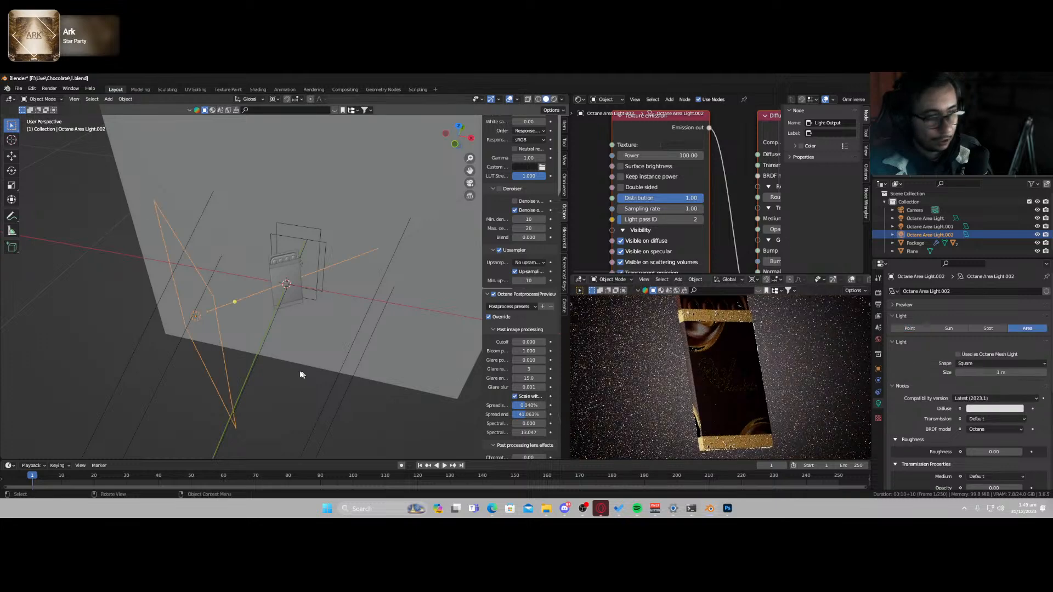
# - Replace the front-left area light with an Octane Sphere Light and move it to the left of the package
pyautogui.press('x')
pyautogui.click(291, 369)
pyautogui.hotkey('shift', 'a')
pyautogui.moveTo(286, 360)
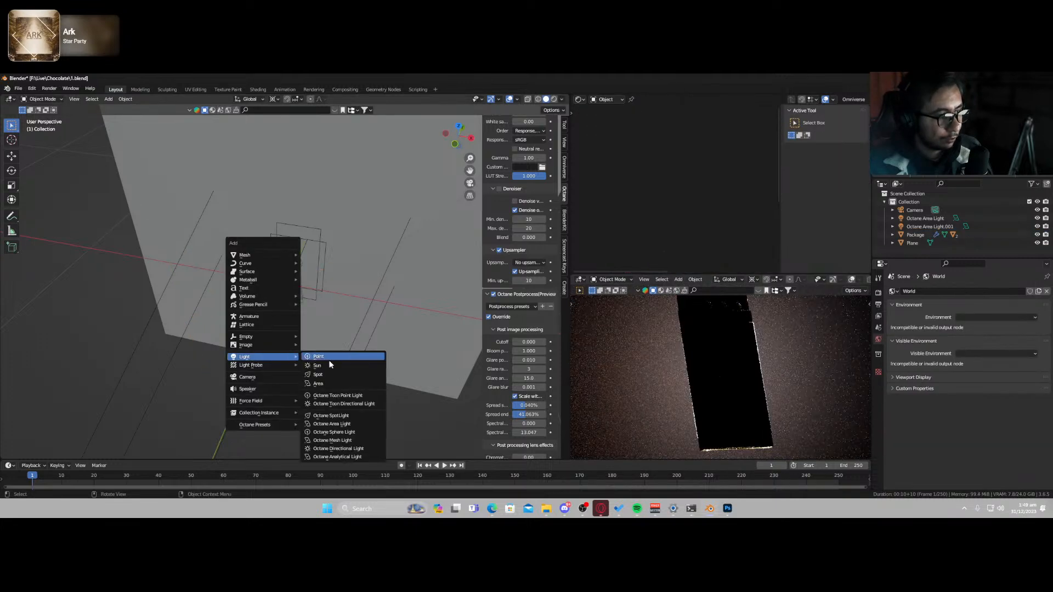
pyautogui.click(350, 433)
pyautogui.scroll(-4, 338, 299)
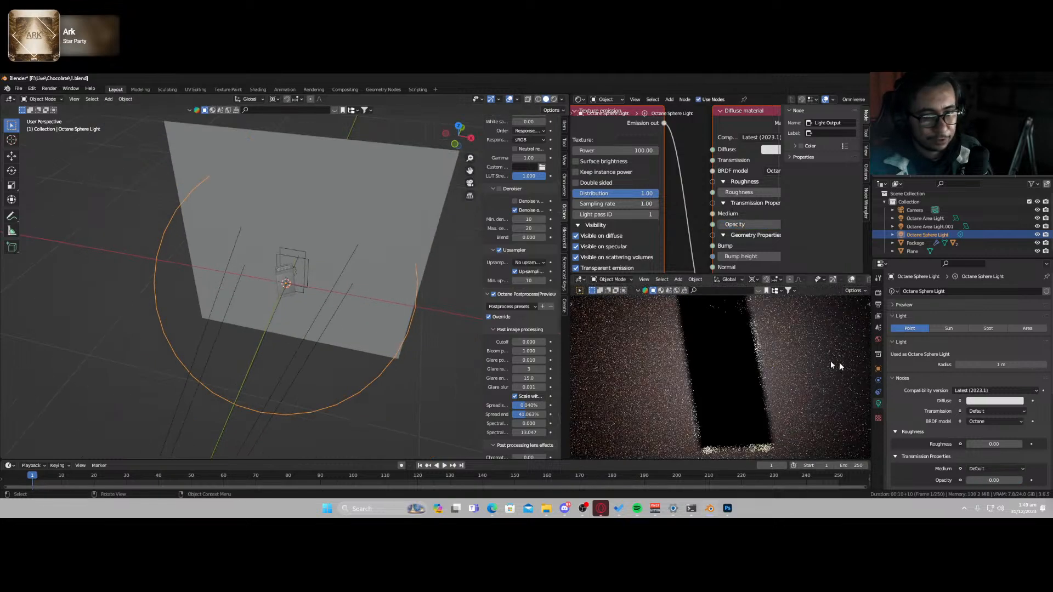
pyautogui.press('g')
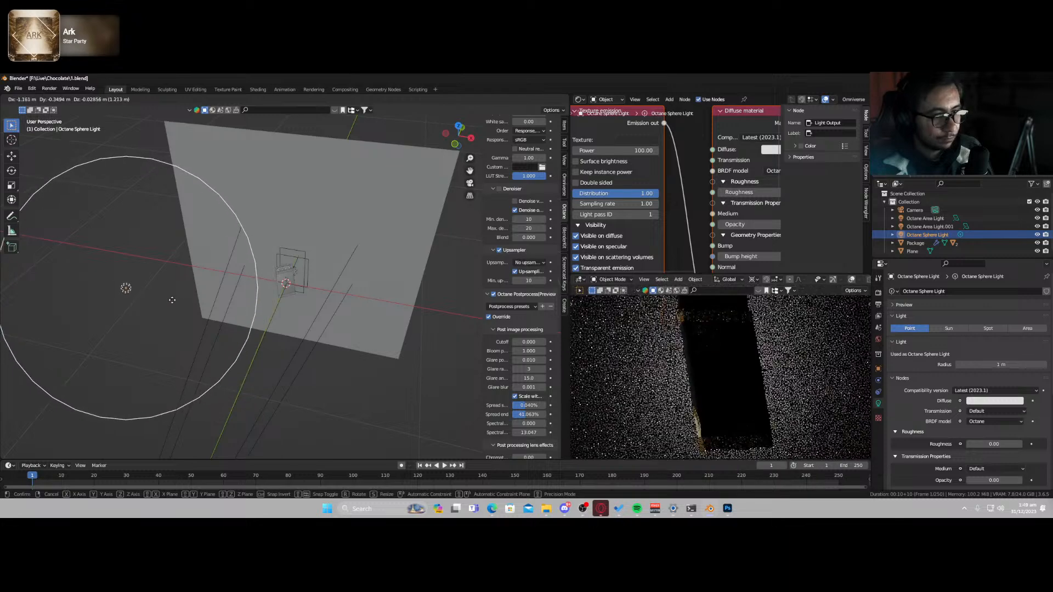
pyautogui.click(183, 310)
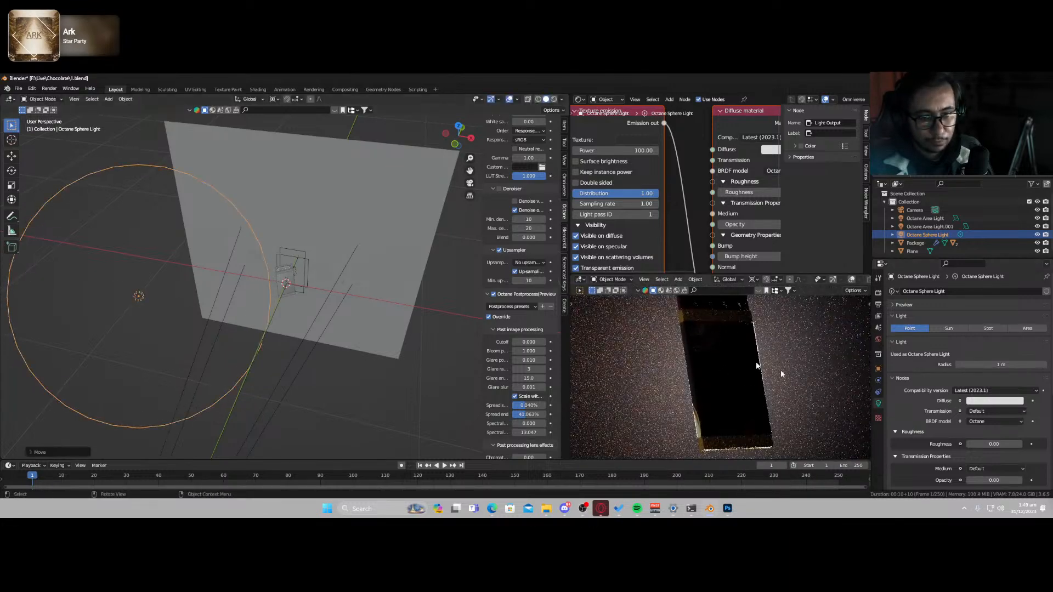
# - Set the sphere light's light pass ID to 2 and brighten its emission texture colour to a light grey
pyautogui.click(655, 214)
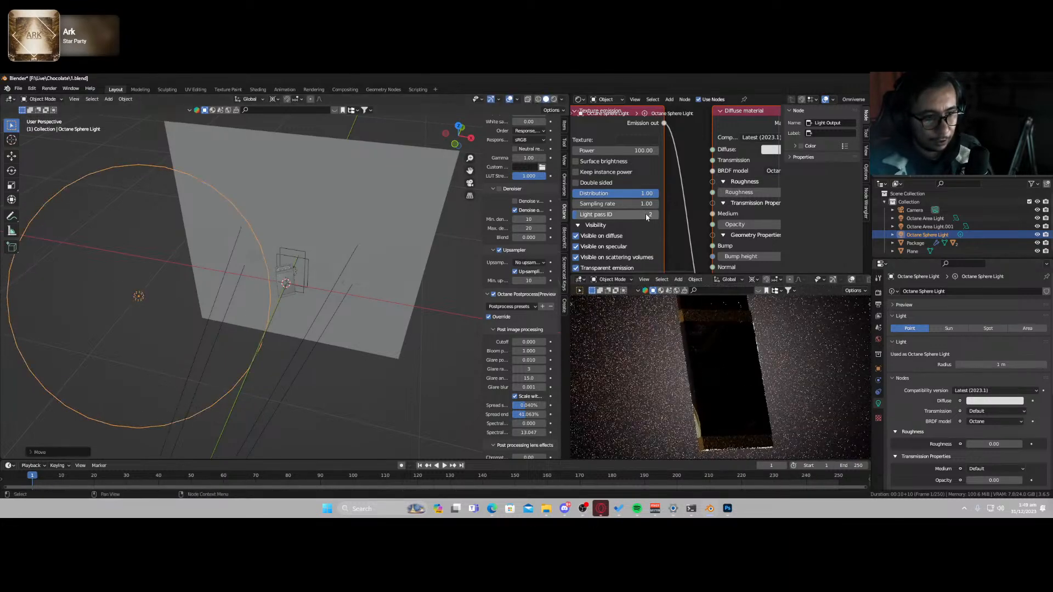
pyautogui.click(640, 141)
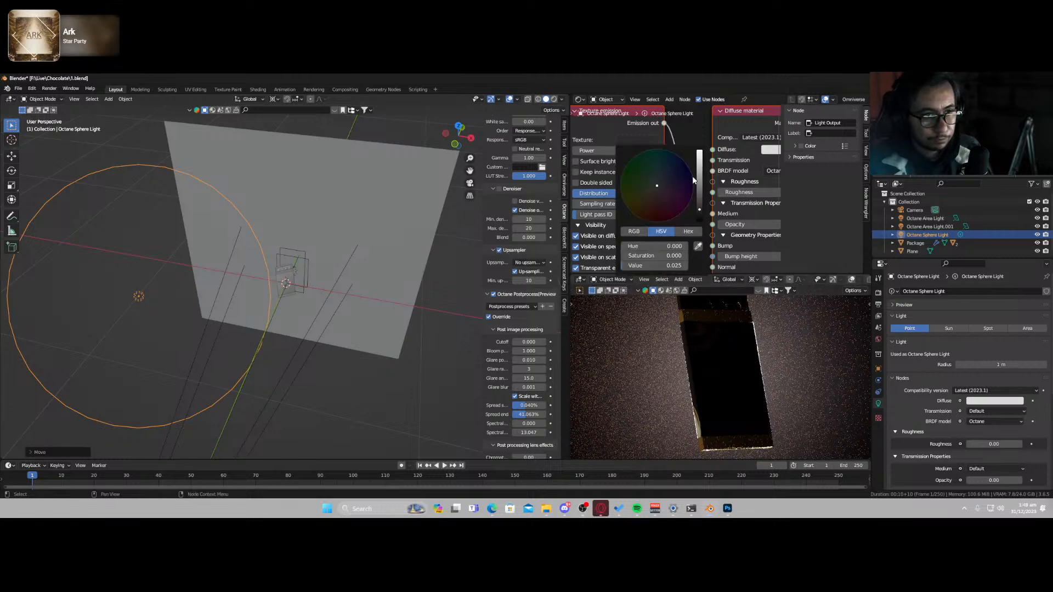
pyautogui.moveTo(699, 180); pyautogui.dragTo(699, 169)
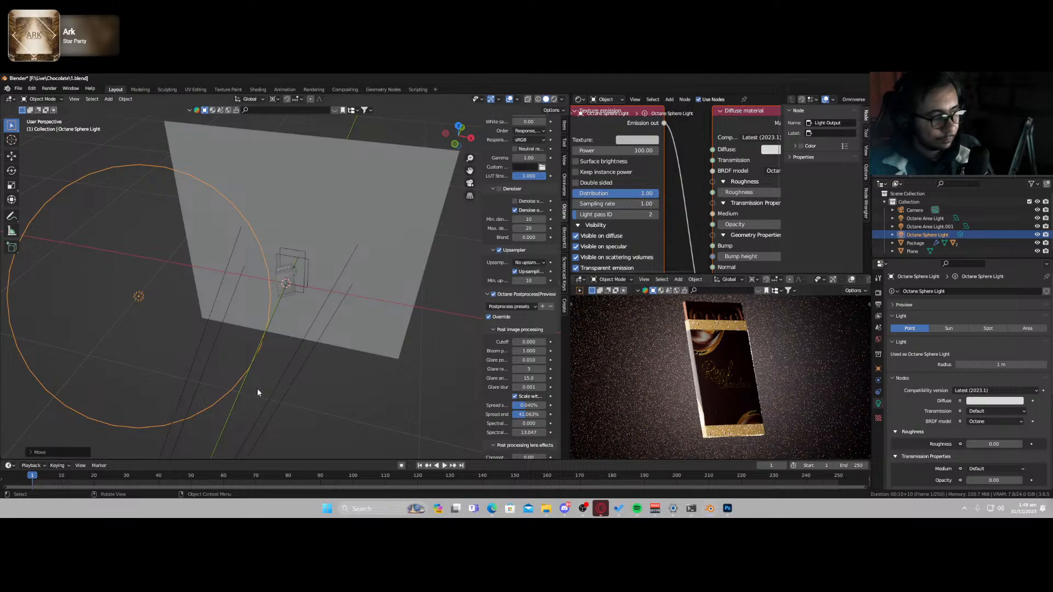
# - Raise the sphere light along the Z axis above the package in front view
pyautogui.moveTo(258, 391); pyautogui.dragTo(246, 355, button='middle')
pyautogui.press('KP_1')
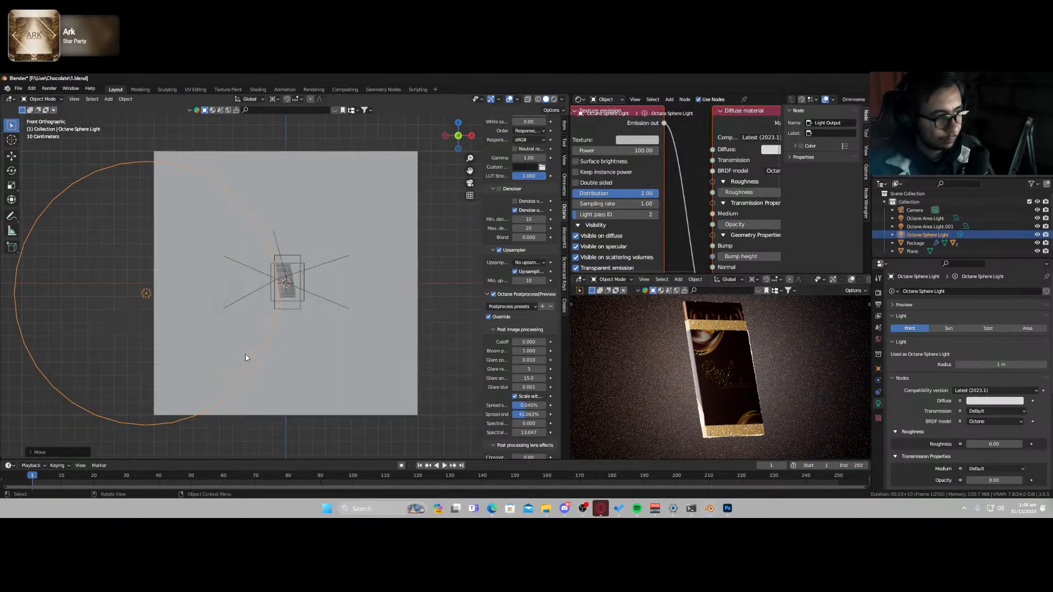
pyautogui.press('g')
pyautogui.press('z')
pyautogui.click(257, 186)
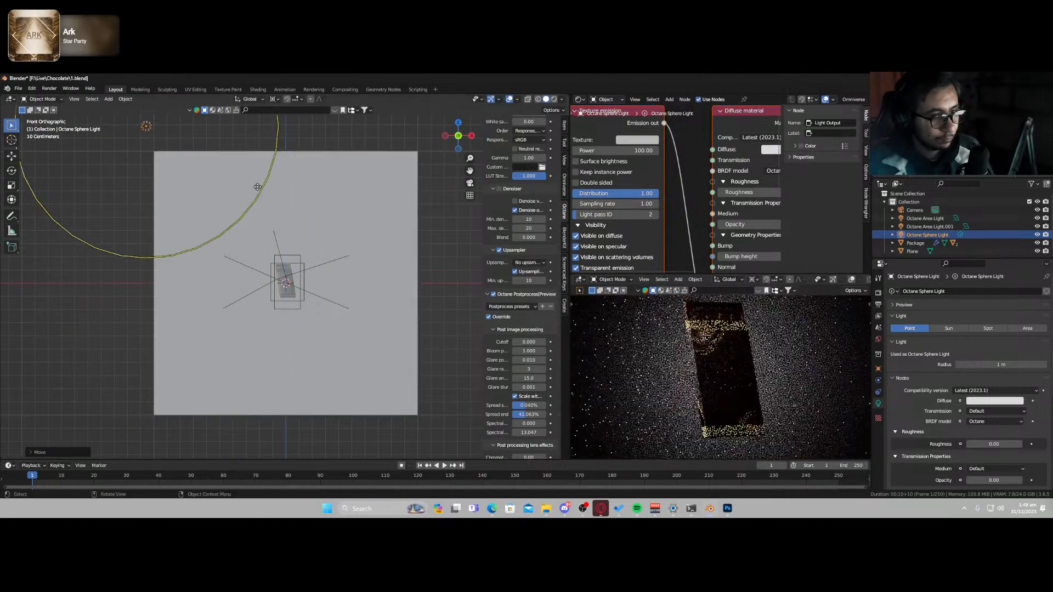
# - Rotate the sphere light about 117° around the global Z axis to the package's right side
pyautogui.press('r')
pyautogui.press('z')
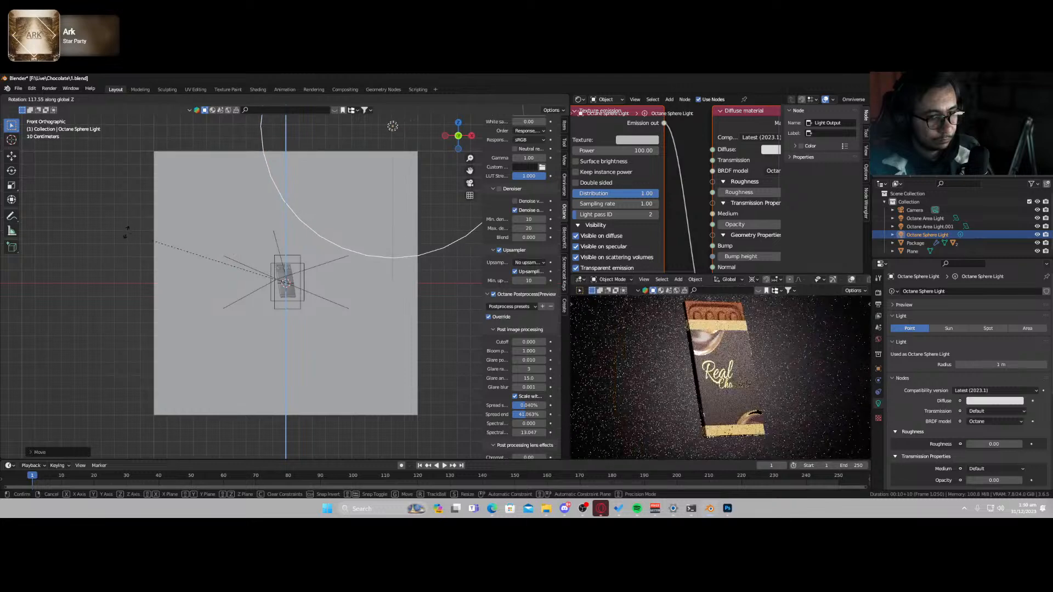
pyautogui.click(127, 233)
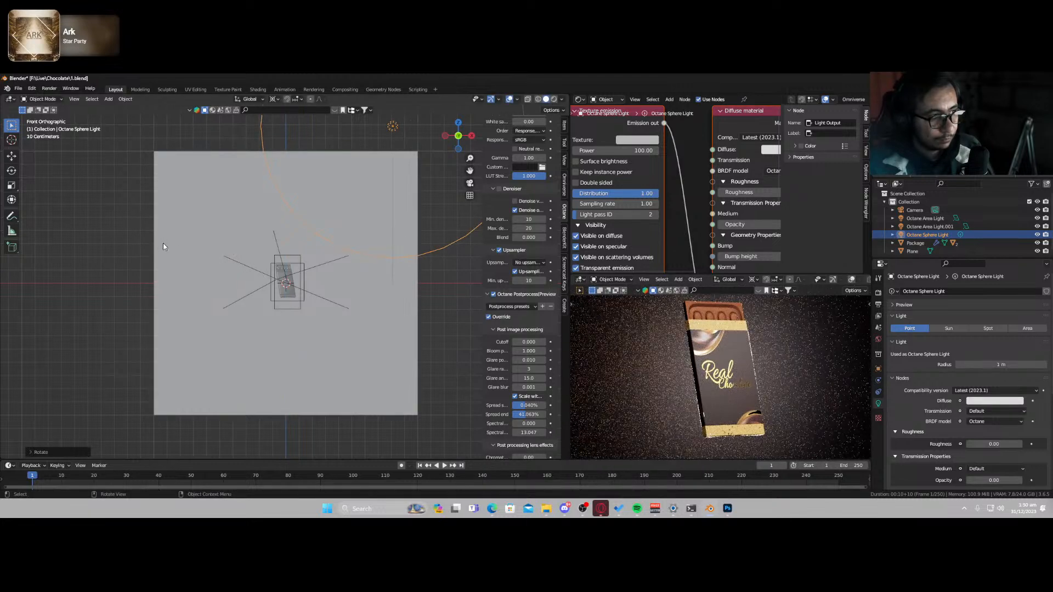
# - Reduce the sphere light's radius to 0.59 m and lower it about 0.6 m beside the package
pyautogui.scroll(1, 175, 257)
pyautogui.keyDown('shift'); pyautogui.moveTo(264, 288); pyautogui.dragTo(277, 333, button='middle'); pyautogui.keyUp('shift')
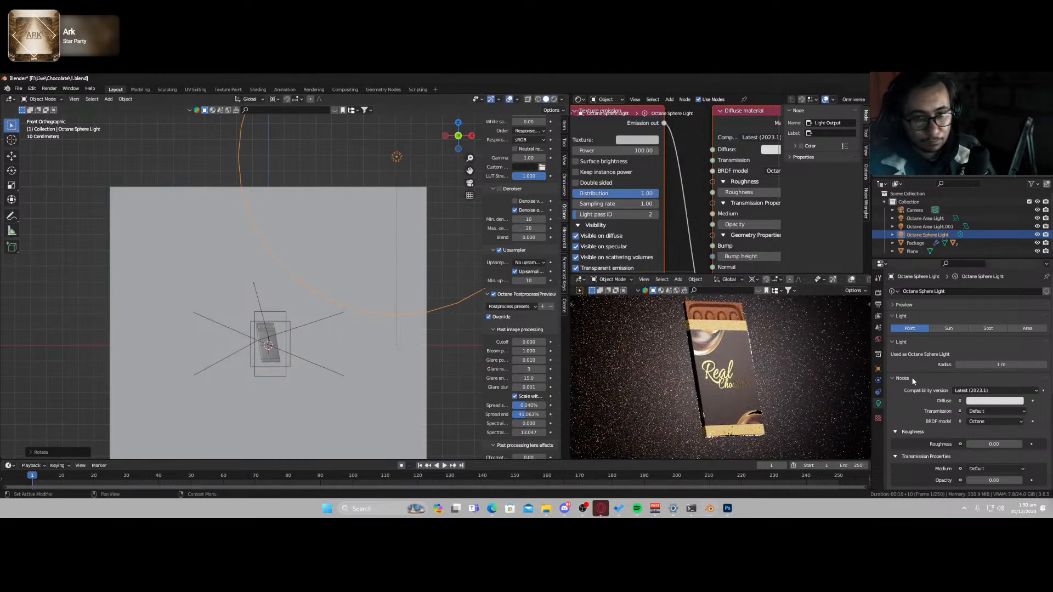
pyautogui.moveTo(1008, 366); pyautogui.dragTo(970, 366)
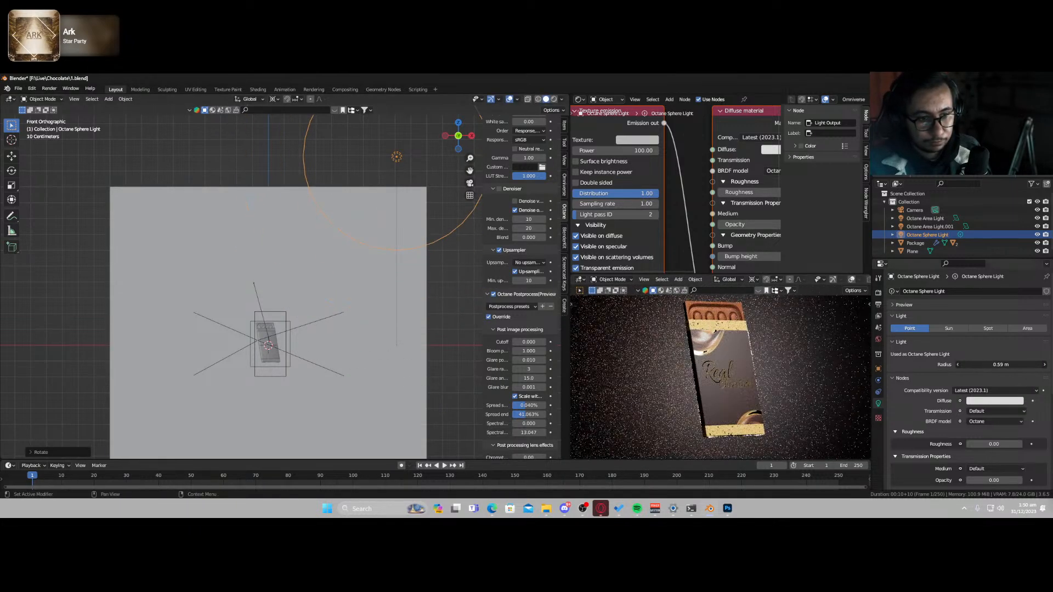
pyautogui.press('g')
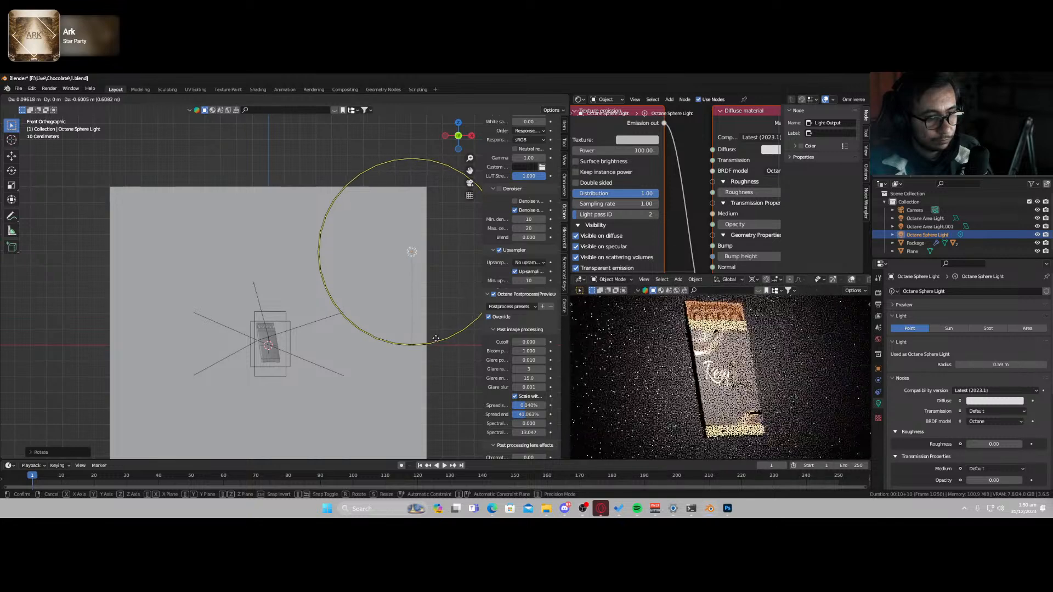
pyautogui.click(435, 338)
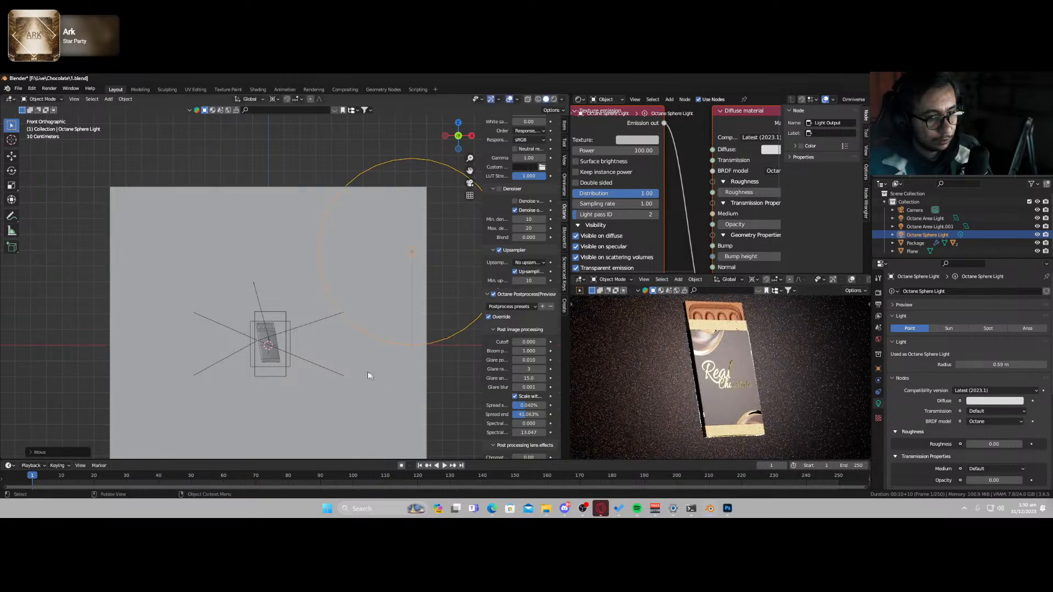
# - Turn off the sphere light's visibility on diffuse
pyautogui.moveTo(368, 375); pyautogui.dragTo(342, 361, button='middle')
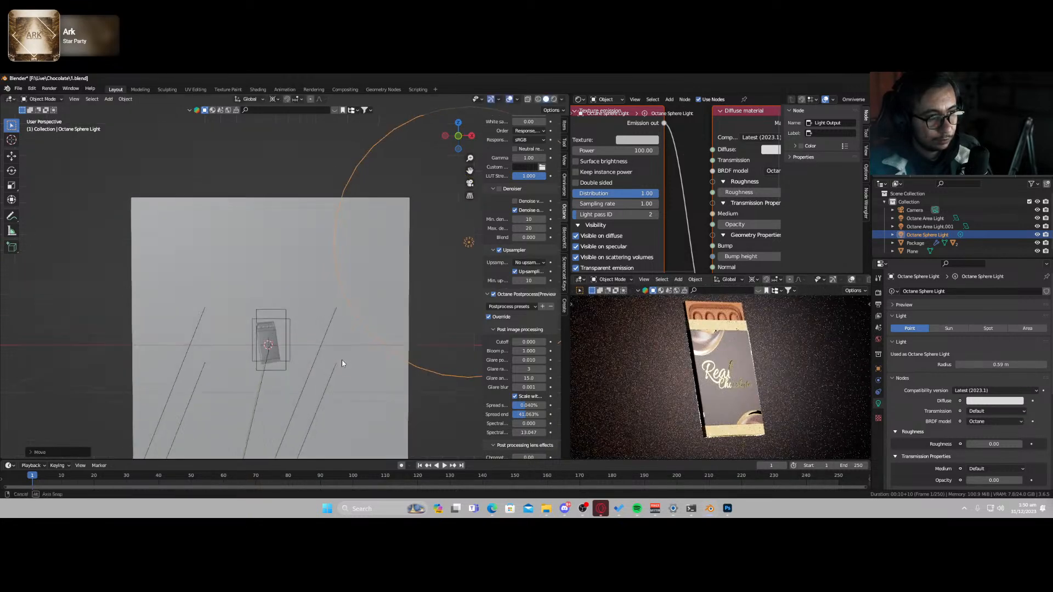
pyautogui.click(575, 235)
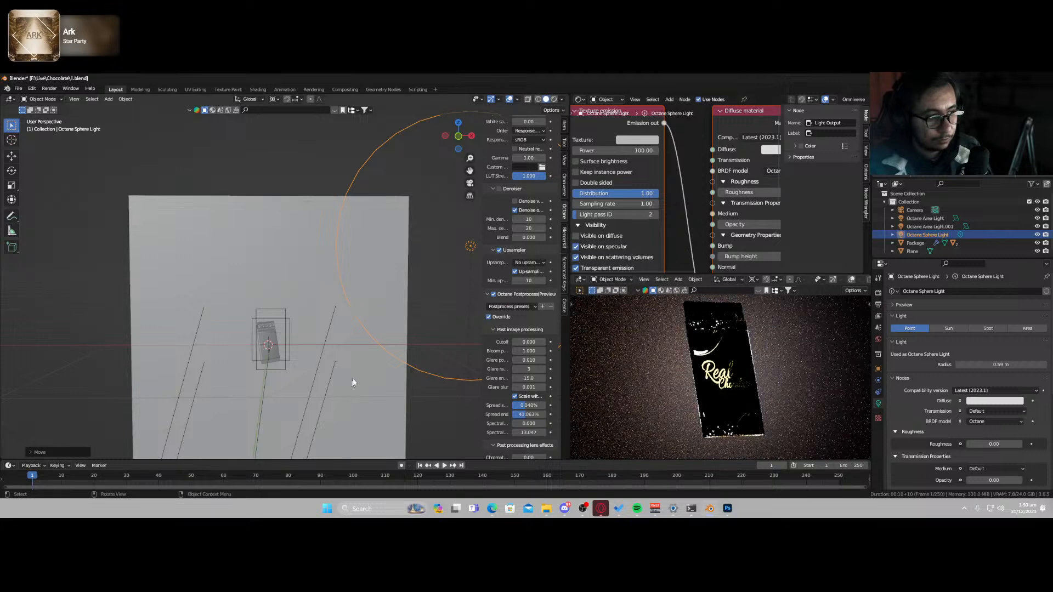
pyautogui.moveTo(274, 352)
pyautogui.mouseDown(button='middle')
pyautogui.moveTo(276, 386)
pyautogui.moveTo(265, 369)
pyautogui.mouseUp(button='middle')
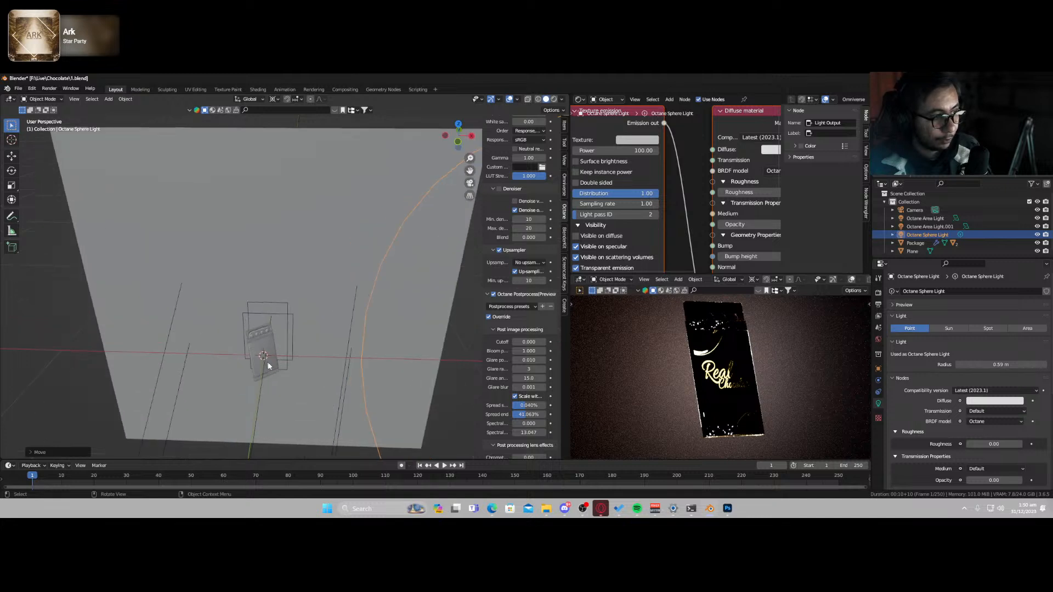
# - Add another Octane Area Light at the 3D cursor
pyautogui.hotkey('shift', 'a')
pyautogui.moveTo(269, 374)
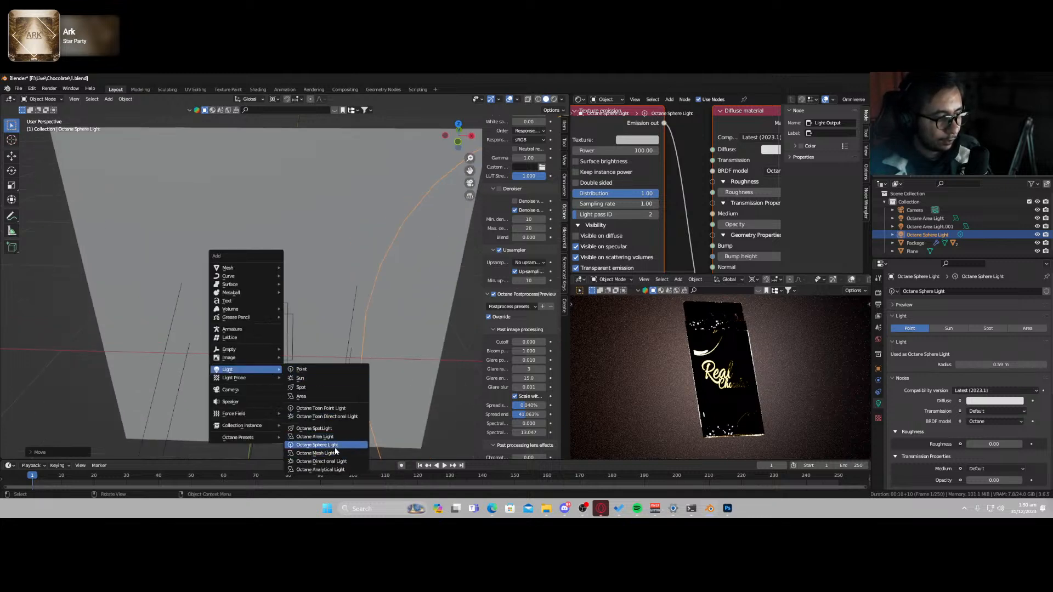
pyautogui.click(314, 437)
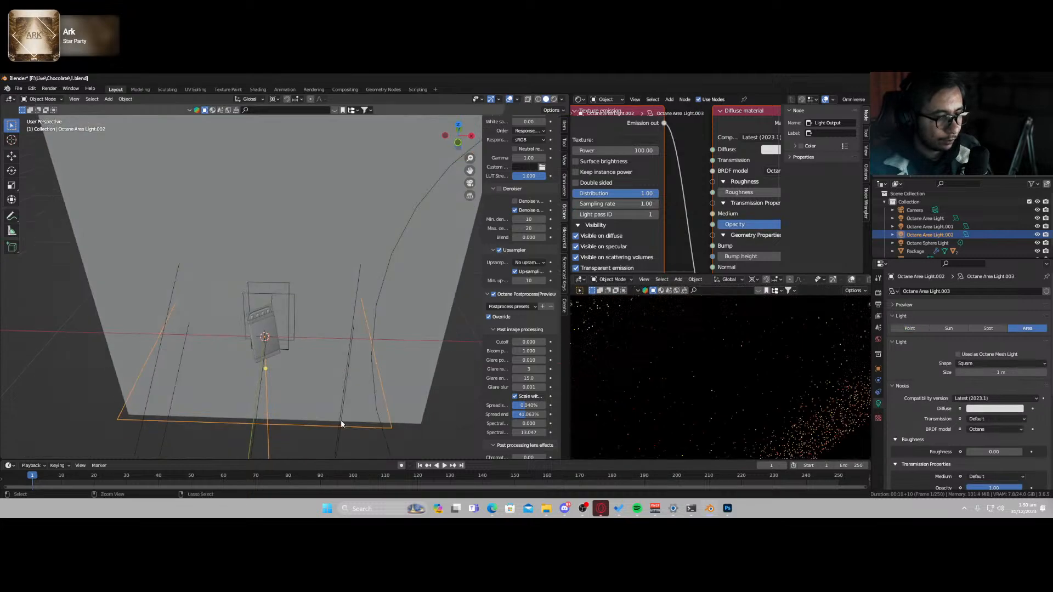
# - Look through the new area light and fly it back to a raised position in front, aimed at the package
pyautogui.press('ctrl+KP_0')
pyautogui.hotkey('shift', '`')
pyautogui.press('s')
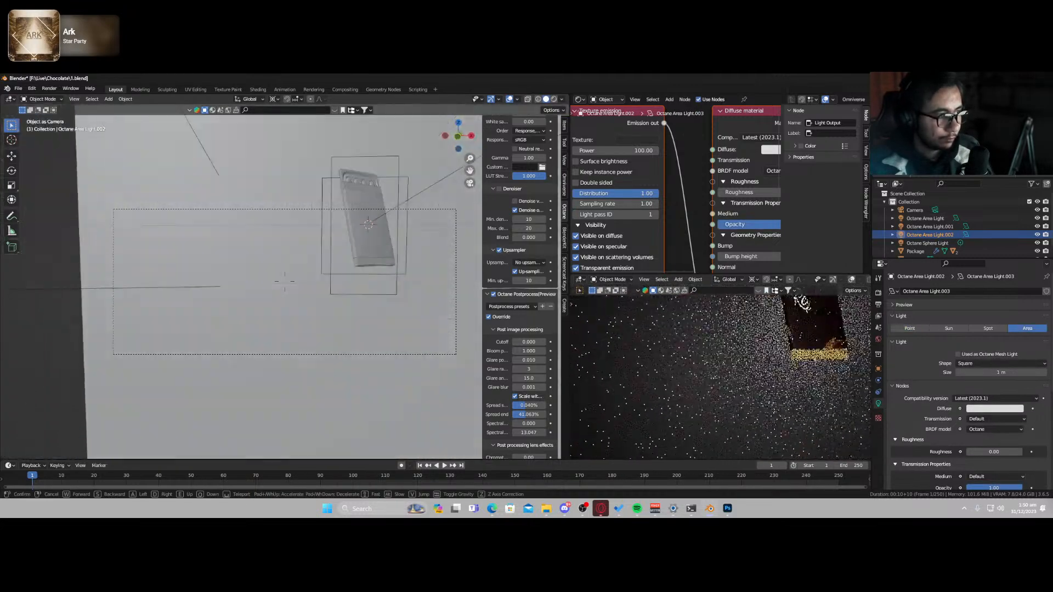
pyautogui.press('d')
pyautogui.press('a')
pyautogui.press('s')
pyautogui.press('d')
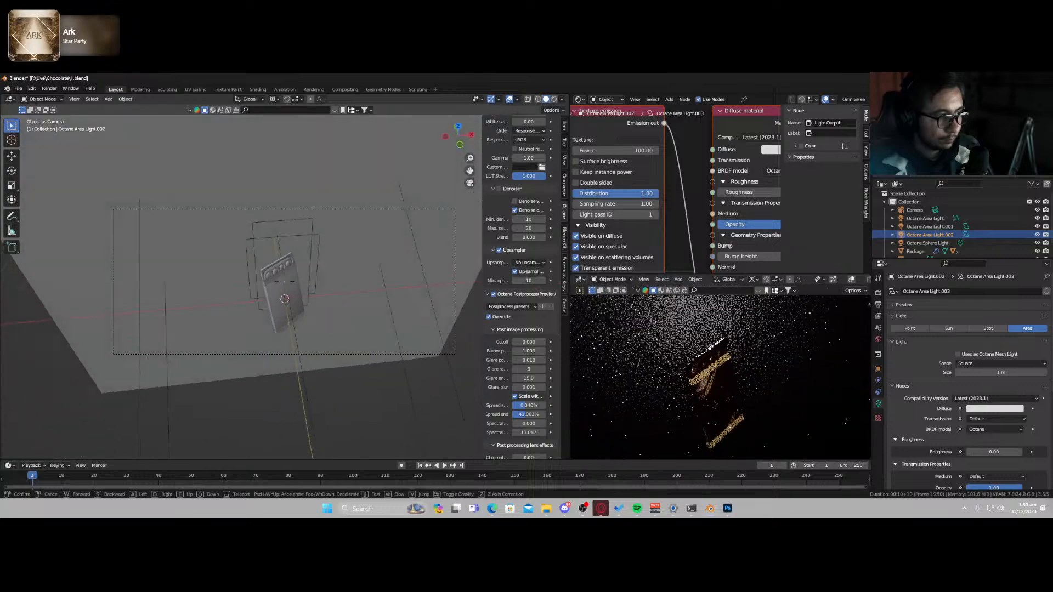
pyautogui.press('d')
pyautogui.press('a')
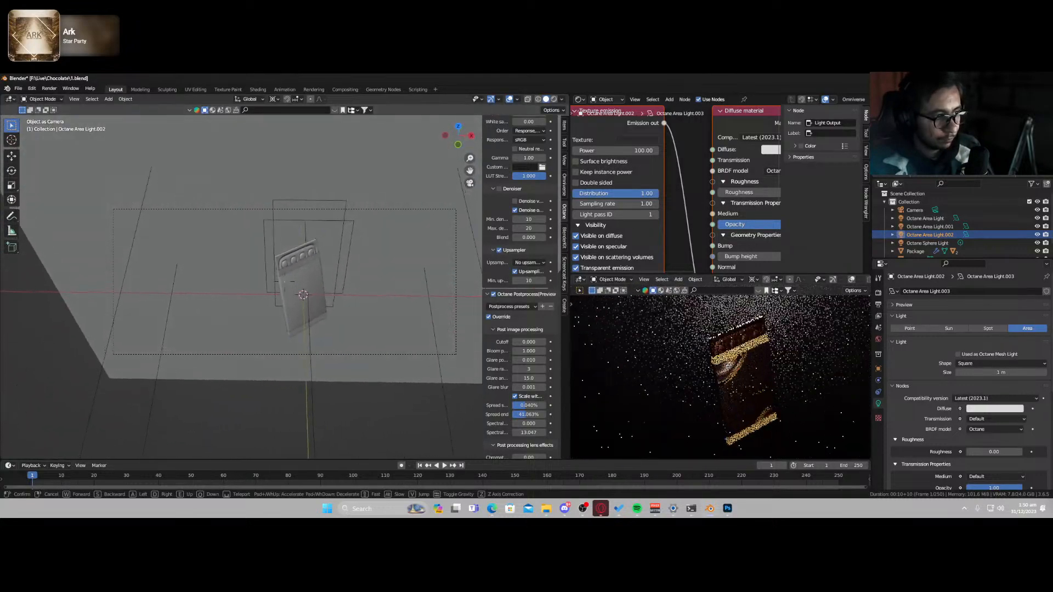
pyautogui.click(318, 395)
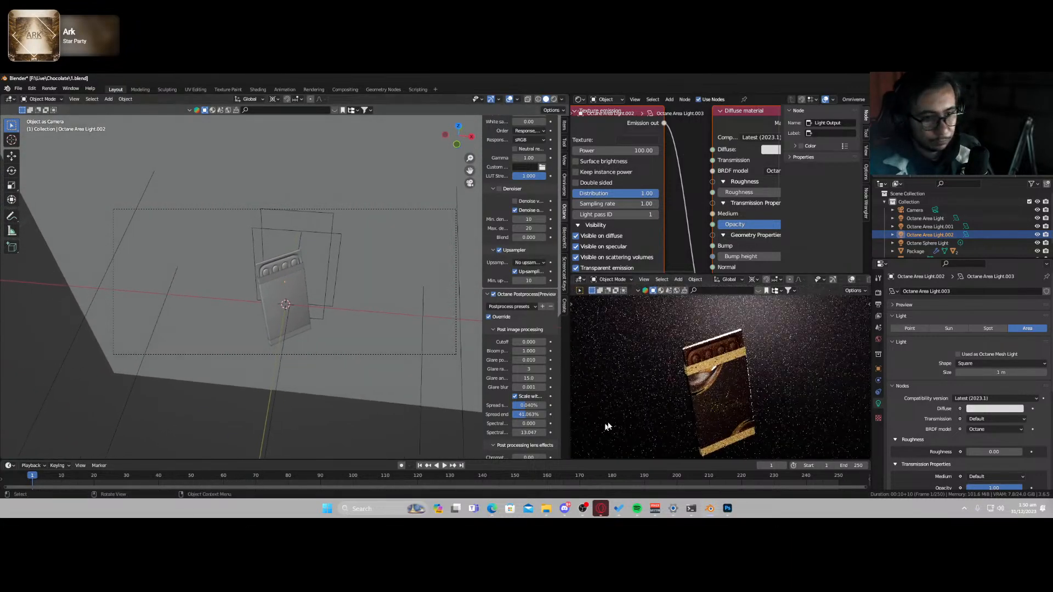
# - Make the original scene camera the active camera again and look through it
pyautogui.press('KP_0')
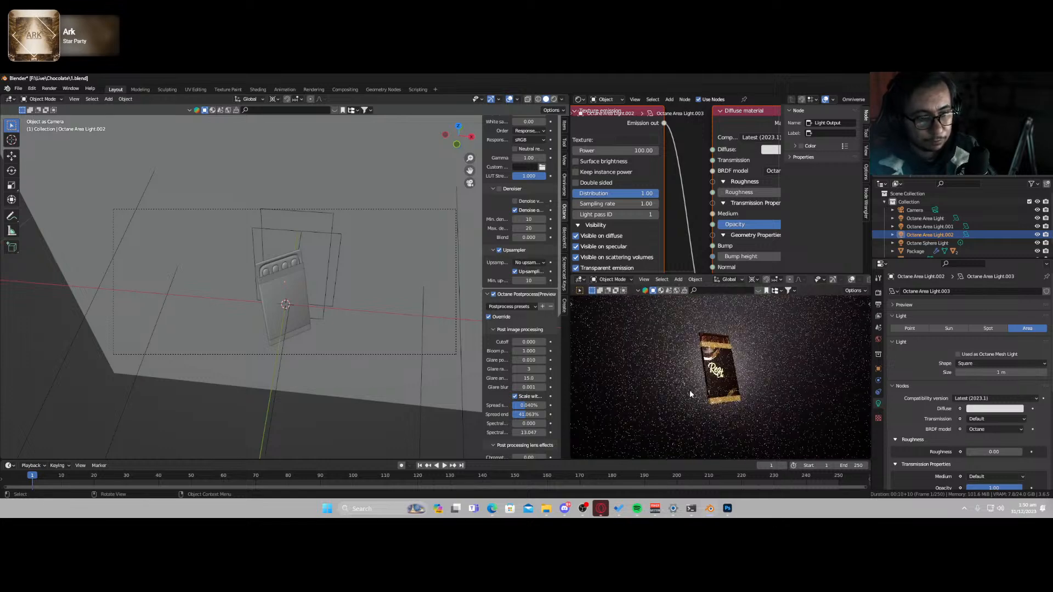
pyautogui.scroll(-3, 351, 379)
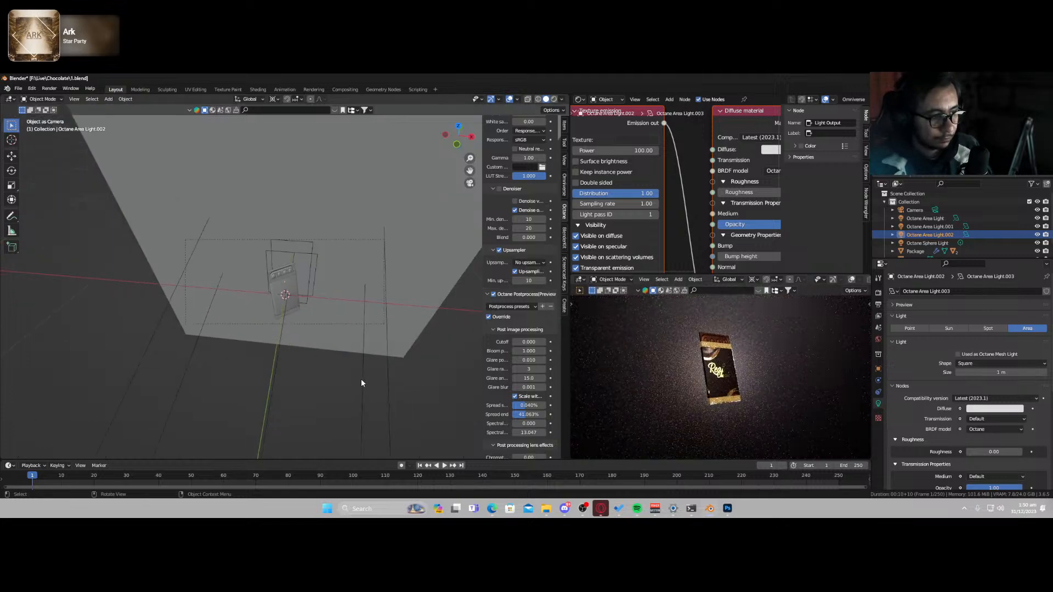
pyautogui.click(362, 379)
pyautogui.press('ctrl+KP_0')
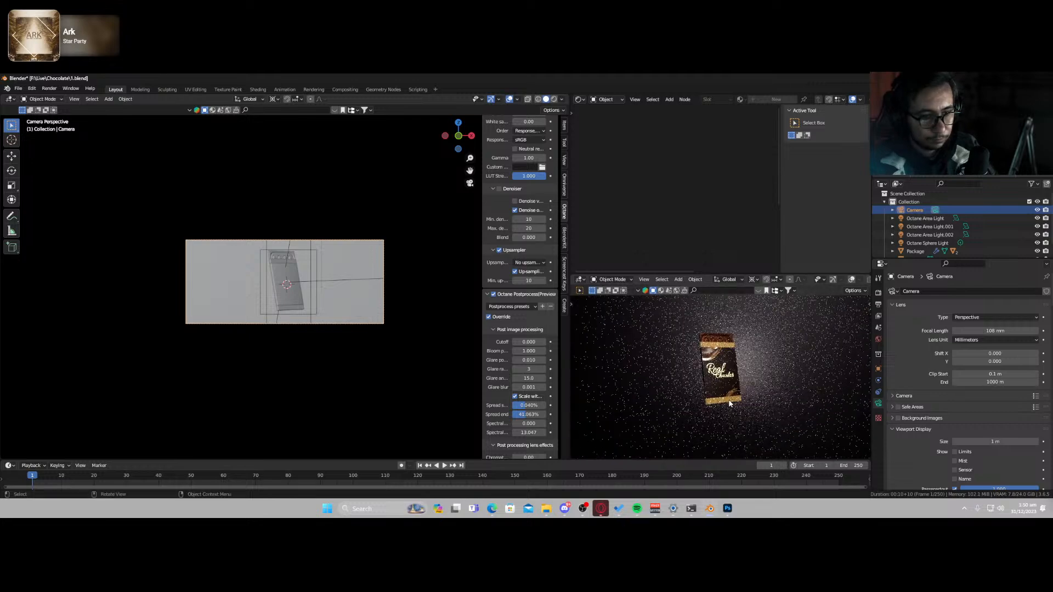
# - Select the newest area light in front of the package and try toggling its visibility on specular
pyautogui.moveTo(316, 305); pyautogui.dragTo(293, 299, button='middle')
pyautogui.click(469, 196)
pyautogui.scroll(3, 343, 206)
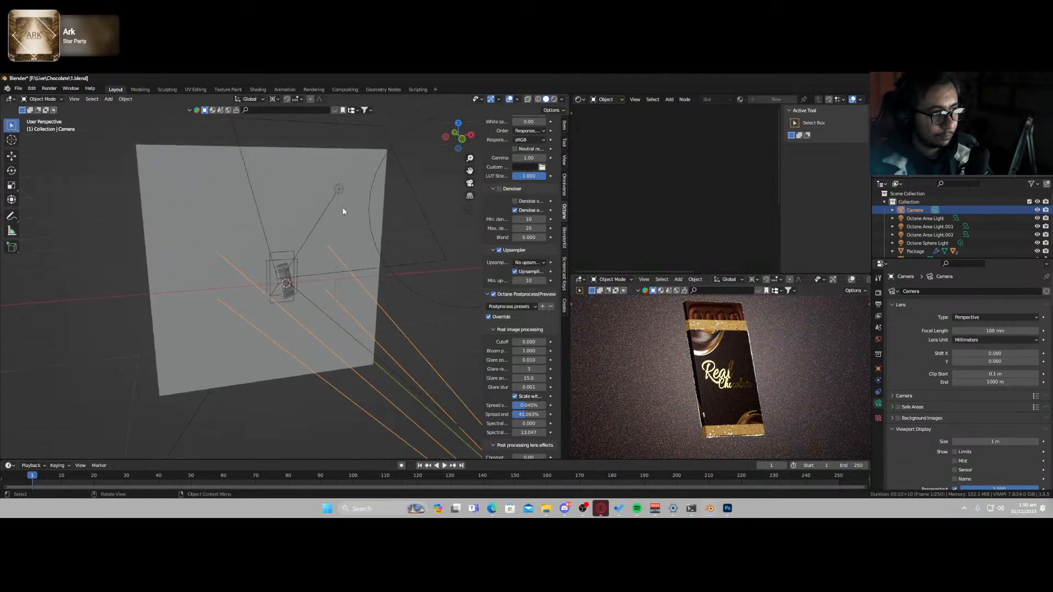
pyautogui.click(339, 192)
pyautogui.moveTo(638, 239); pyautogui.dragTo(698, 183, button='middle')
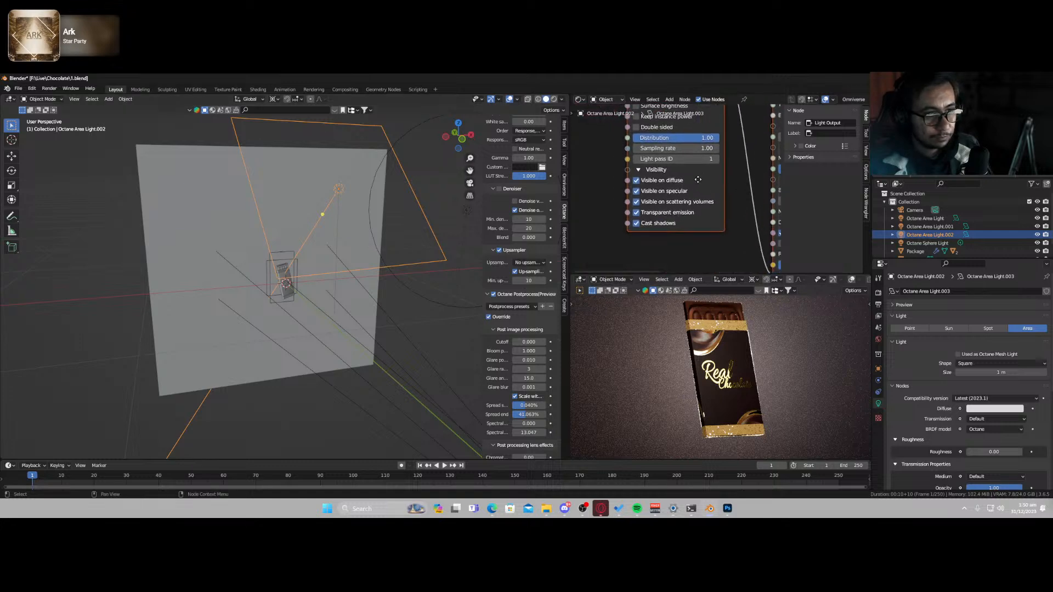
pyautogui.click(636, 191)
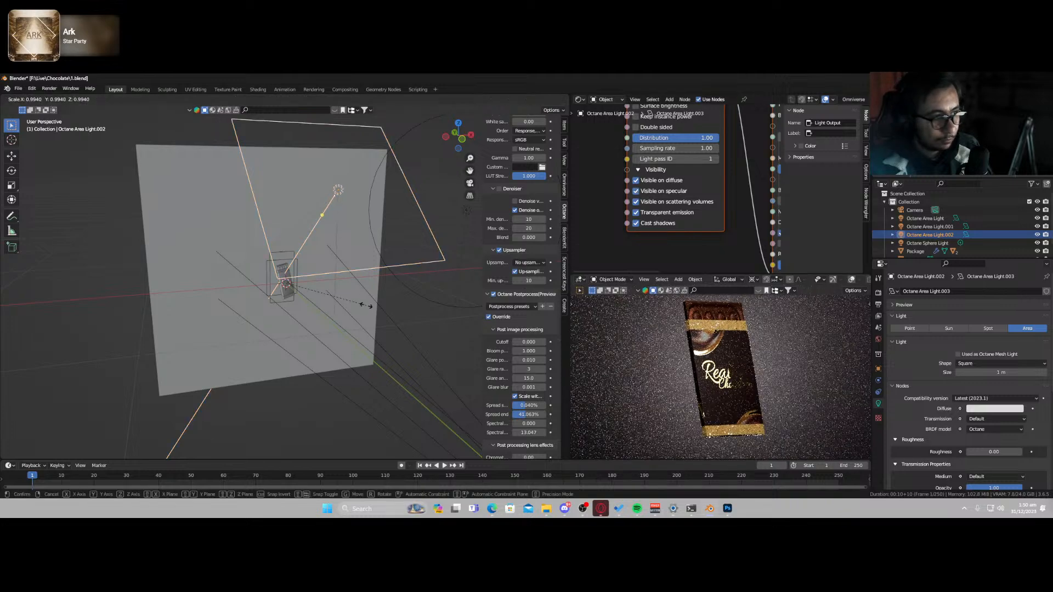
# - Scale the newest area light along its local Y axis to about half its size
pyautogui.press('s')
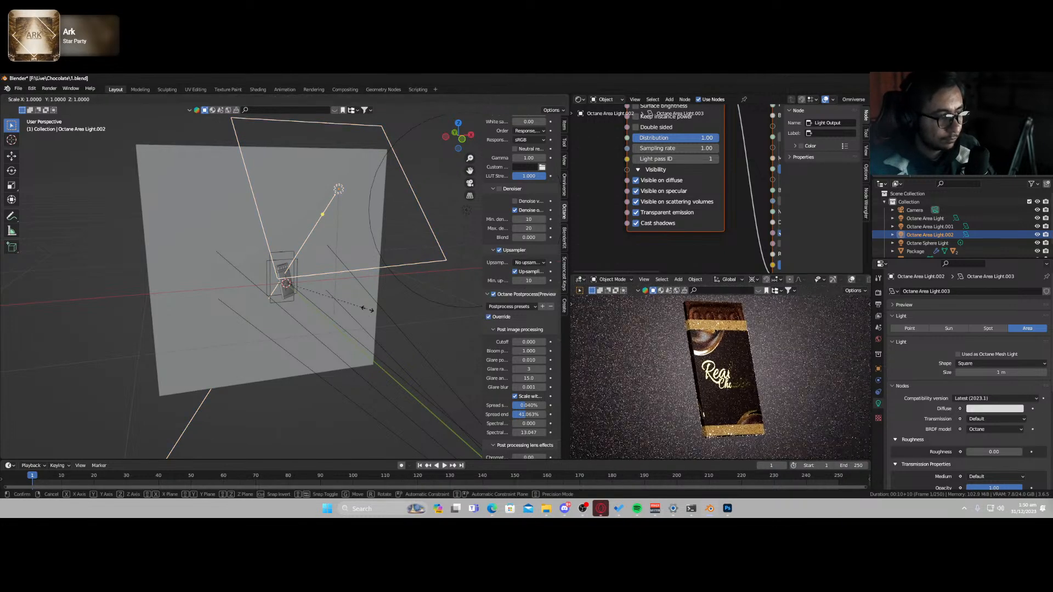
pyautogui.press('y')
pyautogui.press('y')
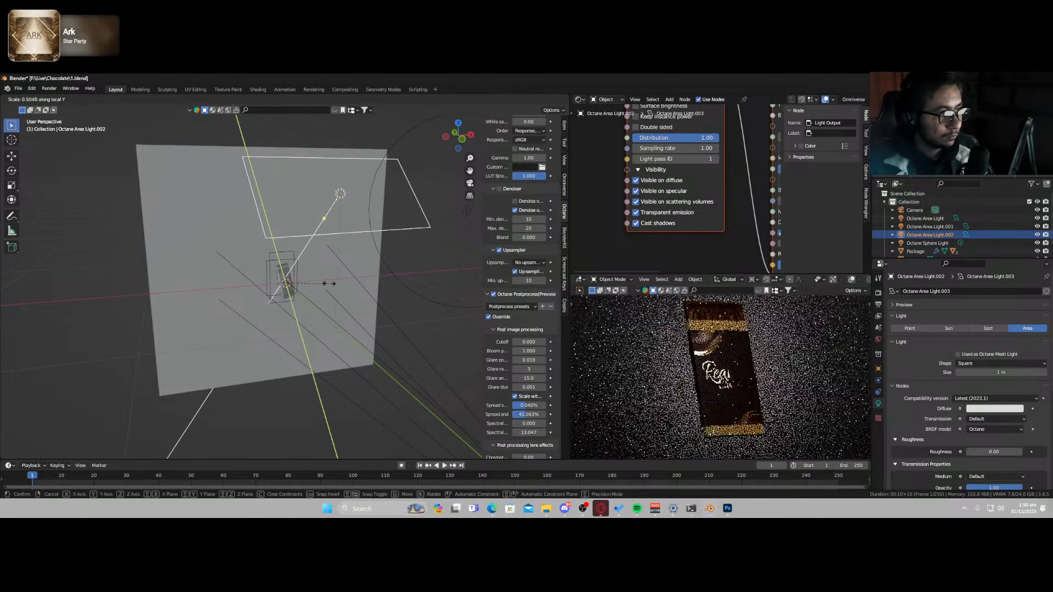
pyautogui.click(323, 284)
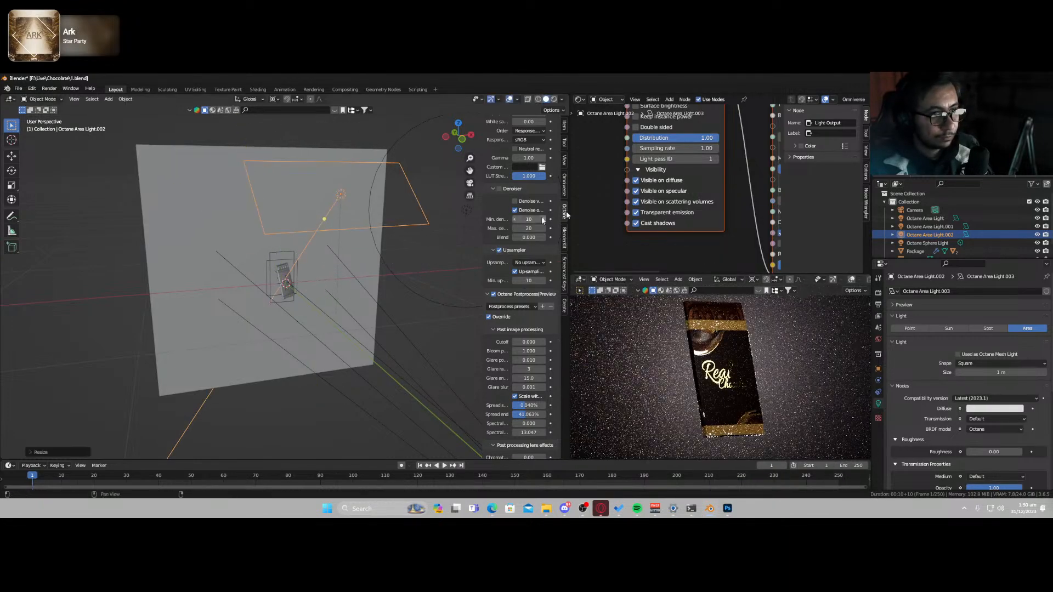
# - Set the value of the area light's emission texture colour to 0.044
pyautogui.moveTo(654, 204); pyautogui.dragTo(608, 257, button='middle')
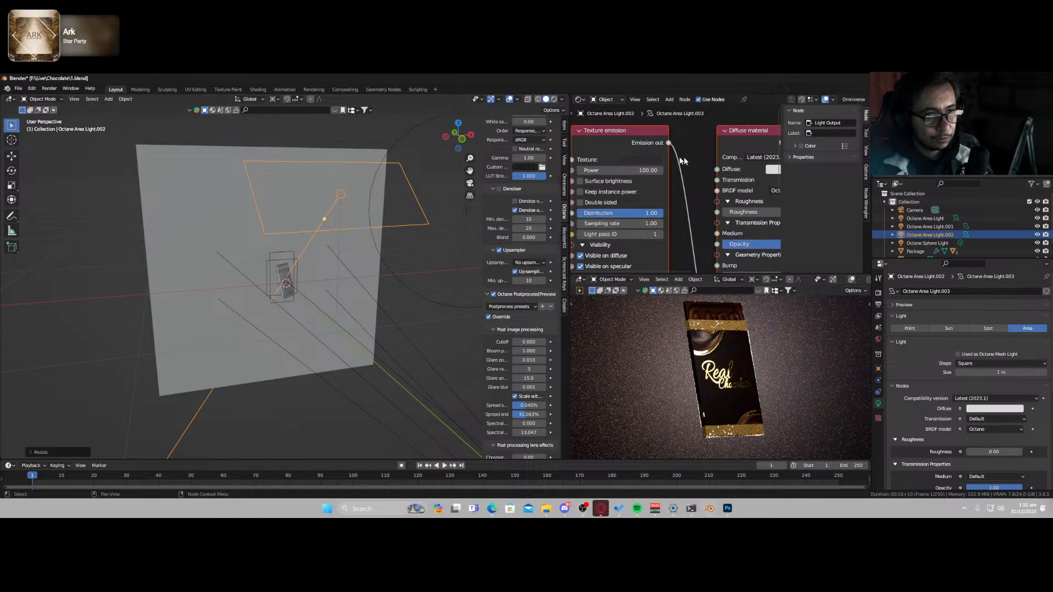
pyautogui.click(650, 160)
pyautogui.click(702, 226)
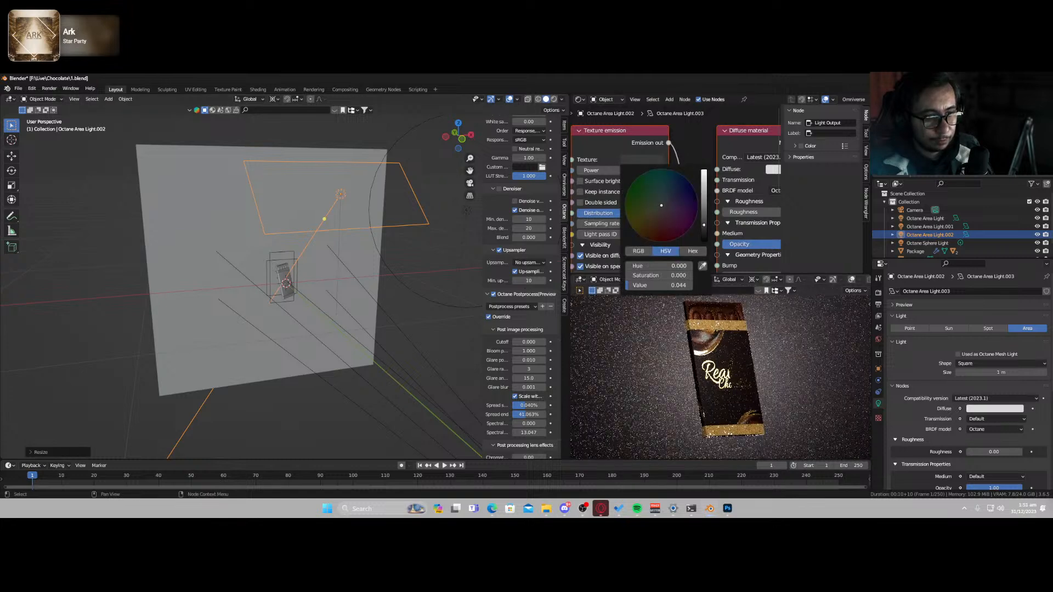
# - Rotate the area light about the global X axis so it sits higher above the package
pyautogui.press('r')
pyautogui.press('x')
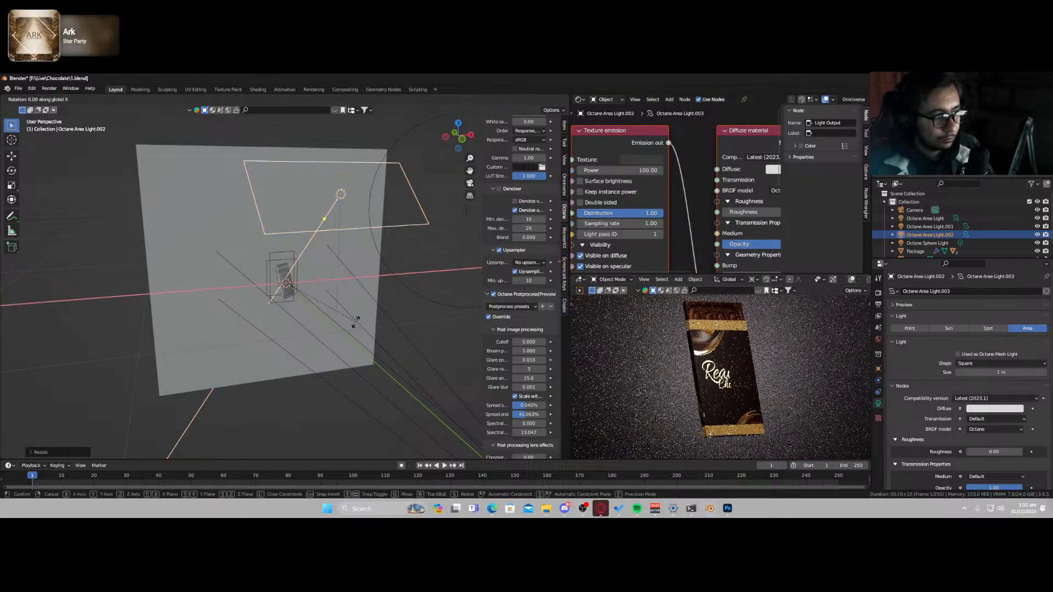
pyautogui.click(361, 304)
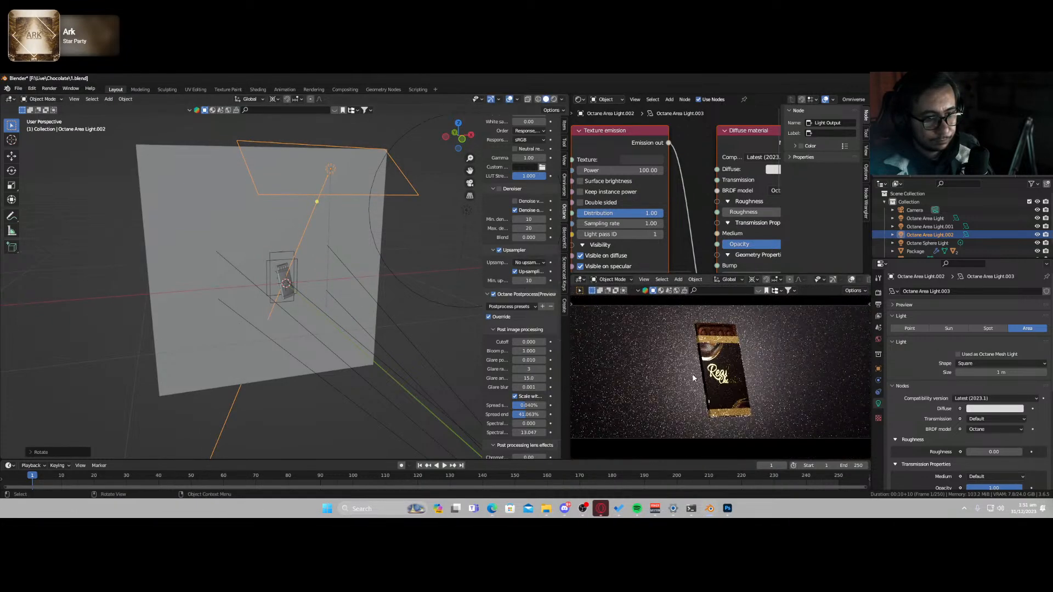
# - Return to the scene camera view and fly the camera slightly to reframe the package
pyautogui.press('KP_0')
pyautogui.press('KP_0')
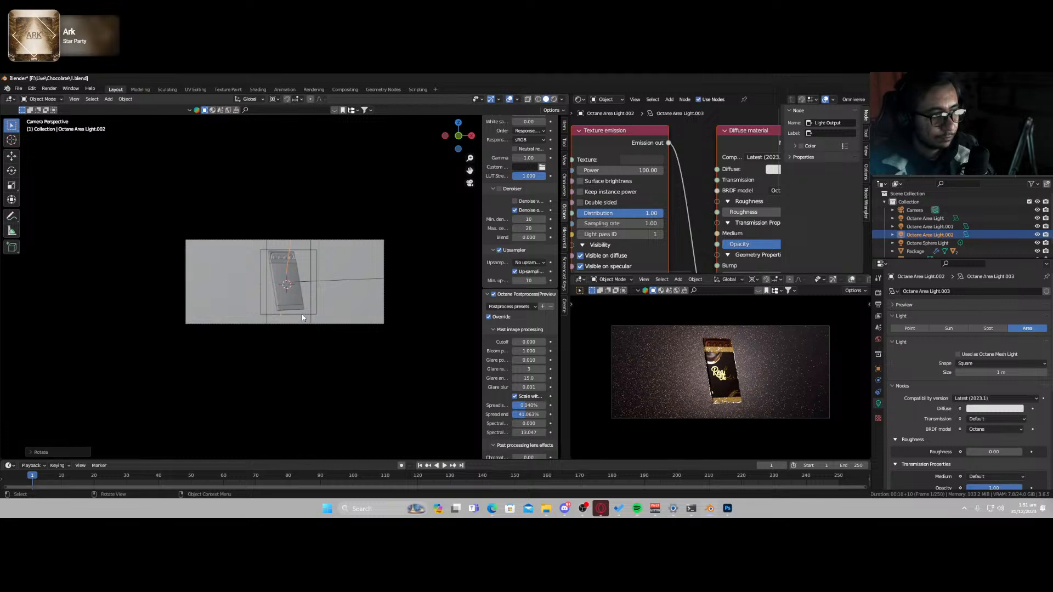
pyautogui.hotkey('shift', '`')
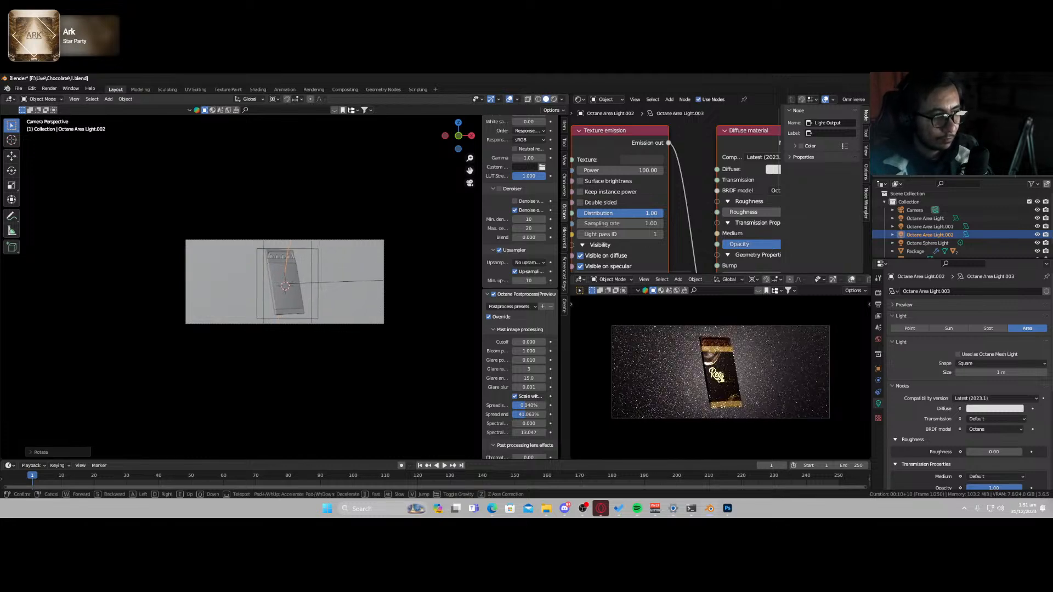
pyautogui.click(300, 313)
# - Rotate the package slightly about the global Z axis and save the file
pyautogui.click(299, 313)
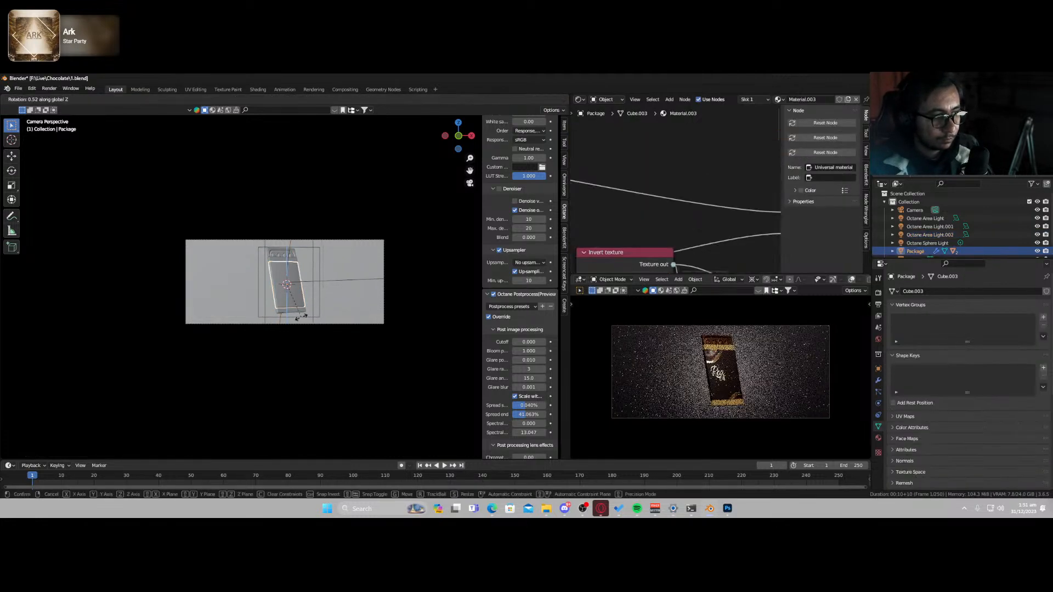
pyautogui.press('r')
pyautogui.press('z')
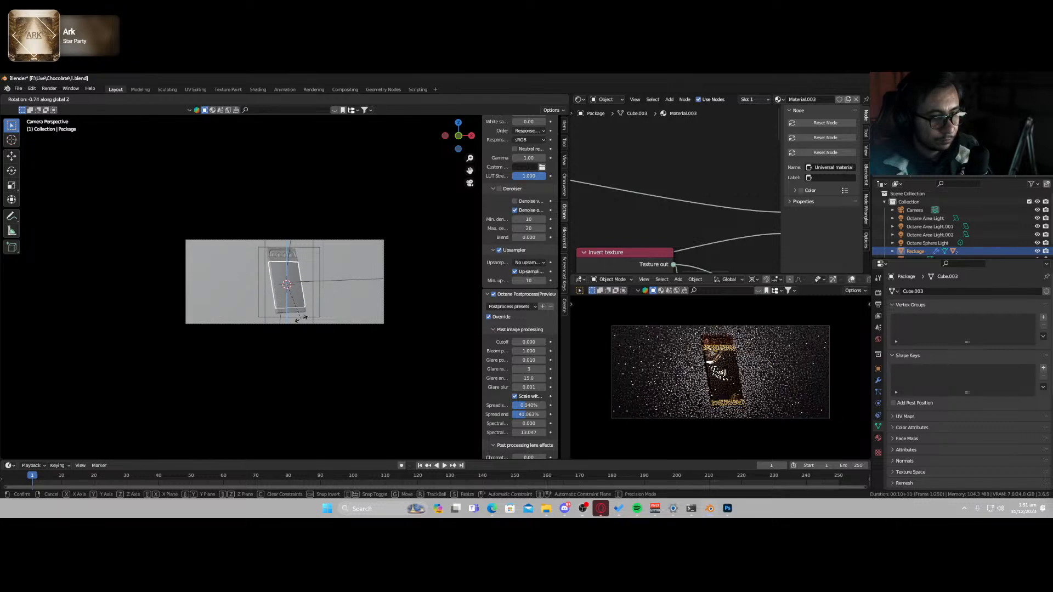
pyautogui.click(302, 323)
pyautogui.scroll(5, 617, 350)
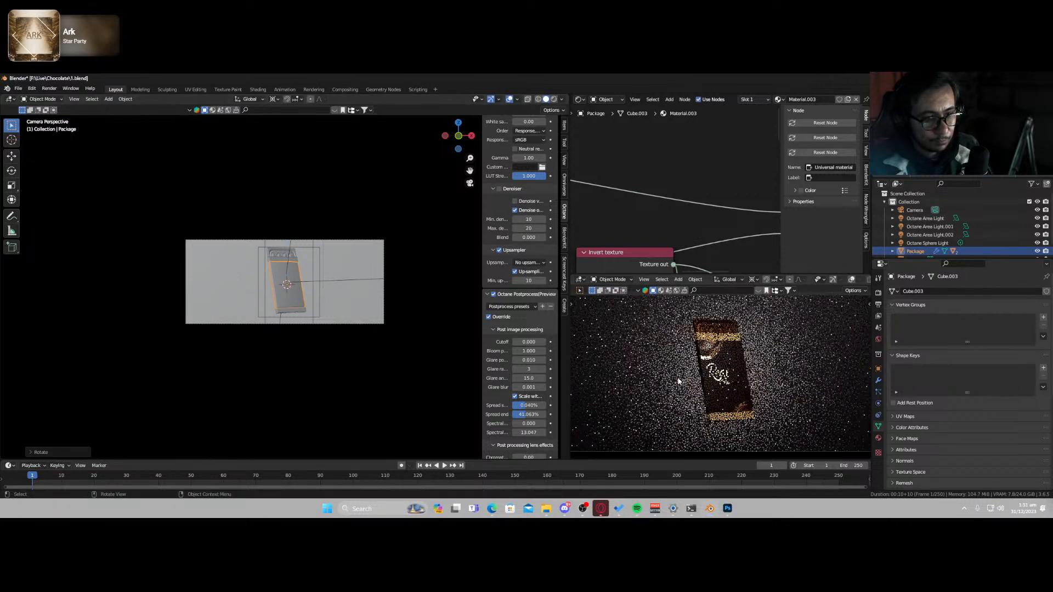
pyautogui.scroll(-5, 676, 381)
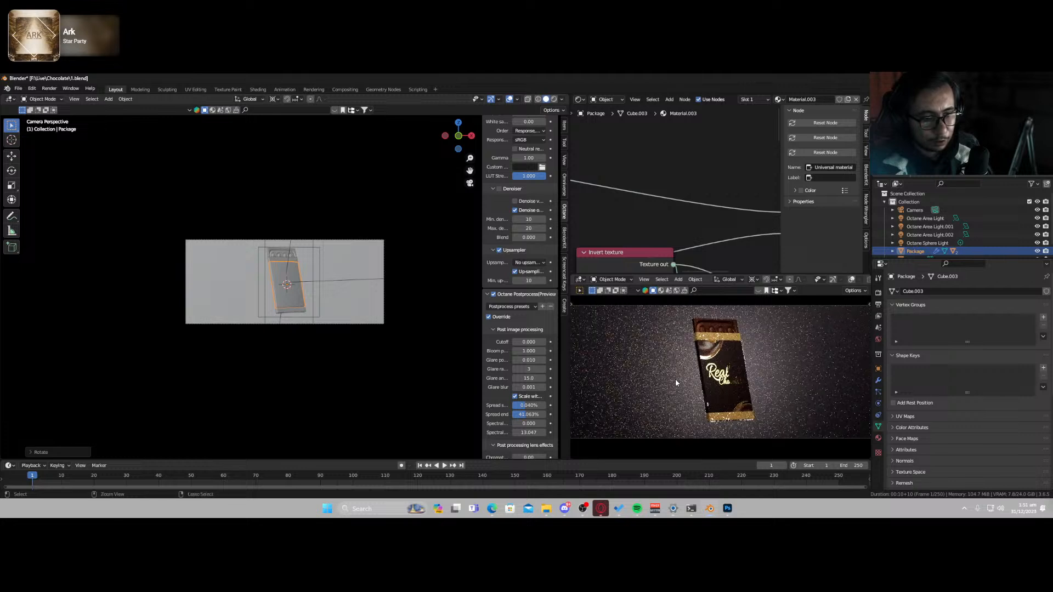
pyautogui.hotkey('ctrl', 's')
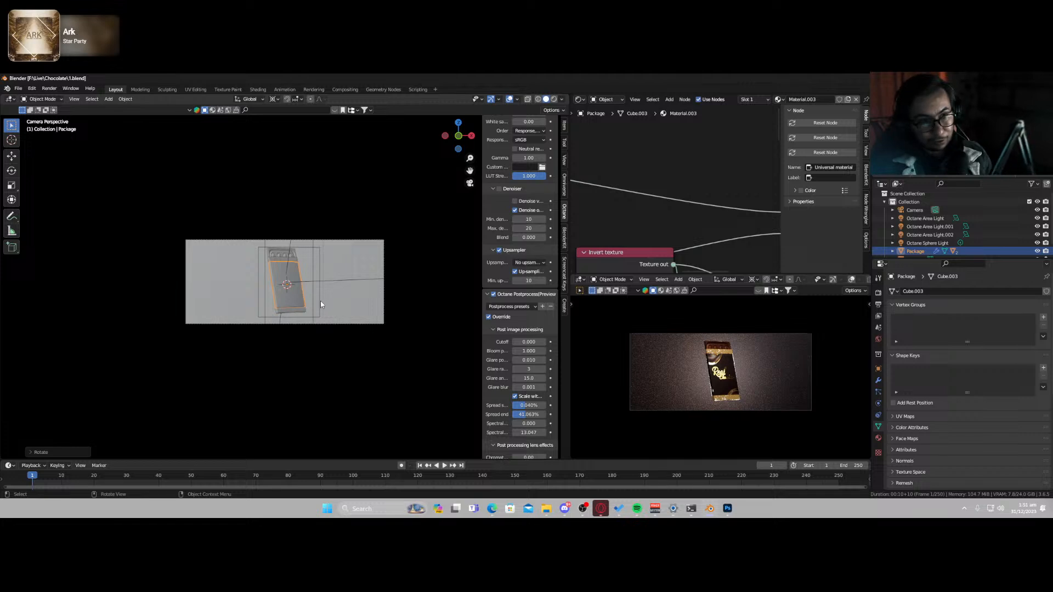
# - Add a Bezier curve at the 3D cursor beside the package
pyautogui.moveTo(296, 315); pyautogui.dragTo(276, 315, button='middle')
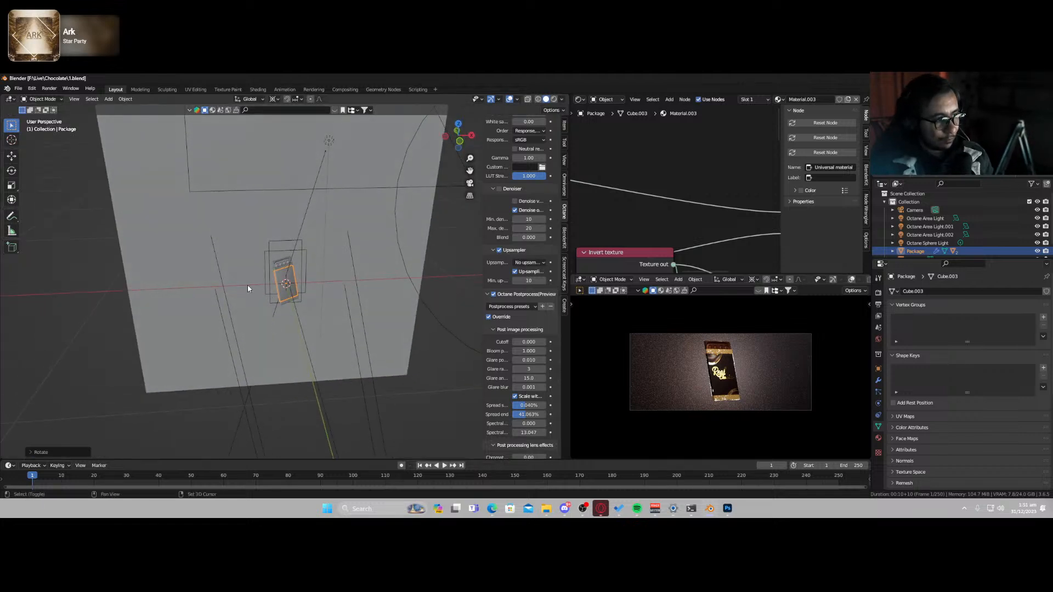
pyautogui.hotkey('shift', 'a')
pyautogui.moveTo(254, 293)
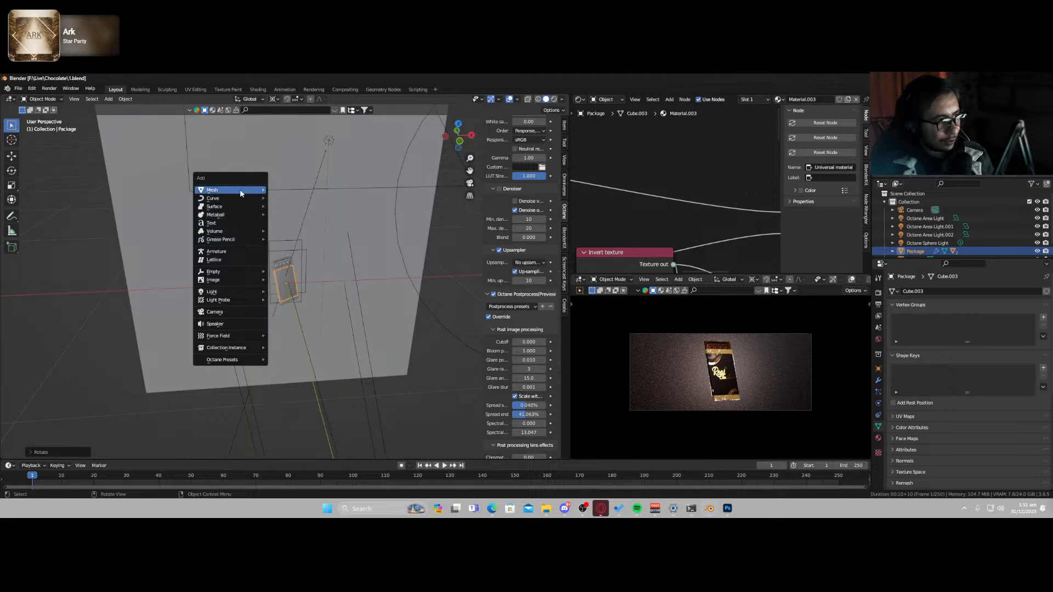
pyautogui.moveTo(263, 189)
pyautogui.moveTo(238, 201)
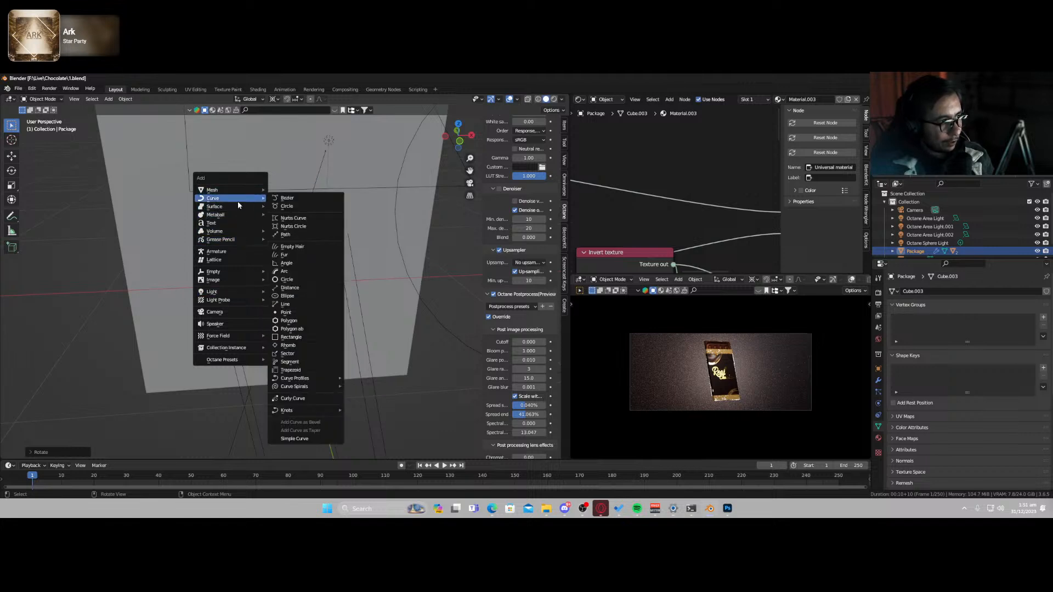
pyautogui.click(304, 199)
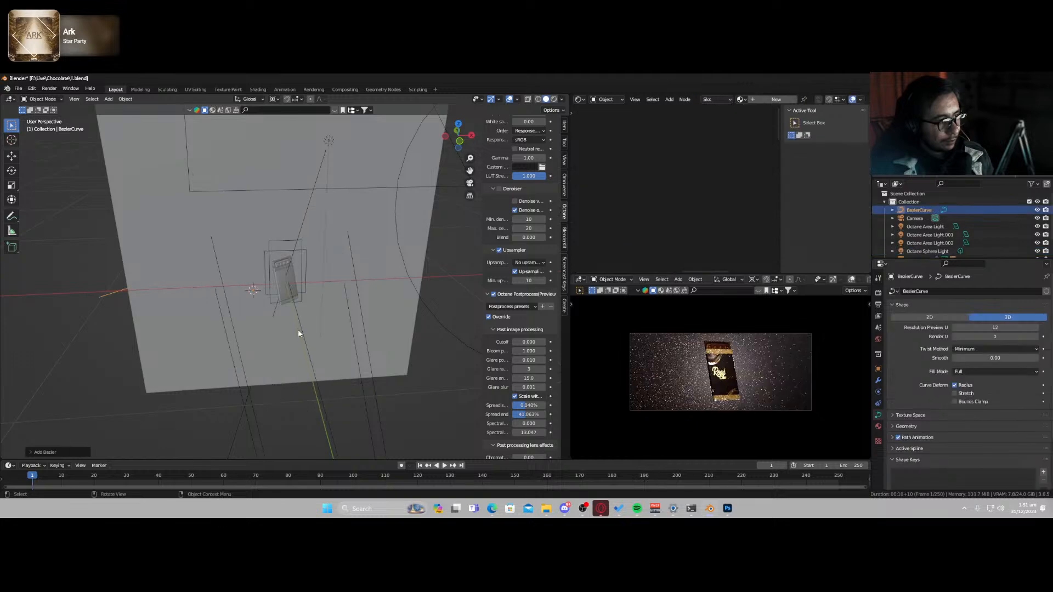
# - Move the Bezier curve slightly forward along the global Y axis and save the file
pyautogui.press('g')
pyautogui.press('y')
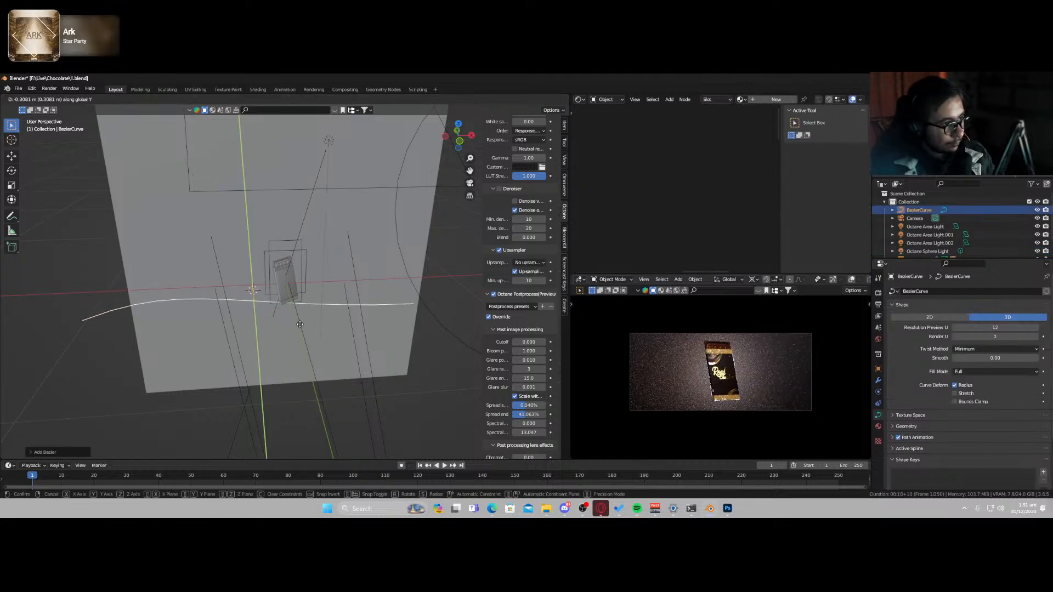
pyautogui.click(301, 317)
pyautogui.press('g')
pyautogui.press('z')
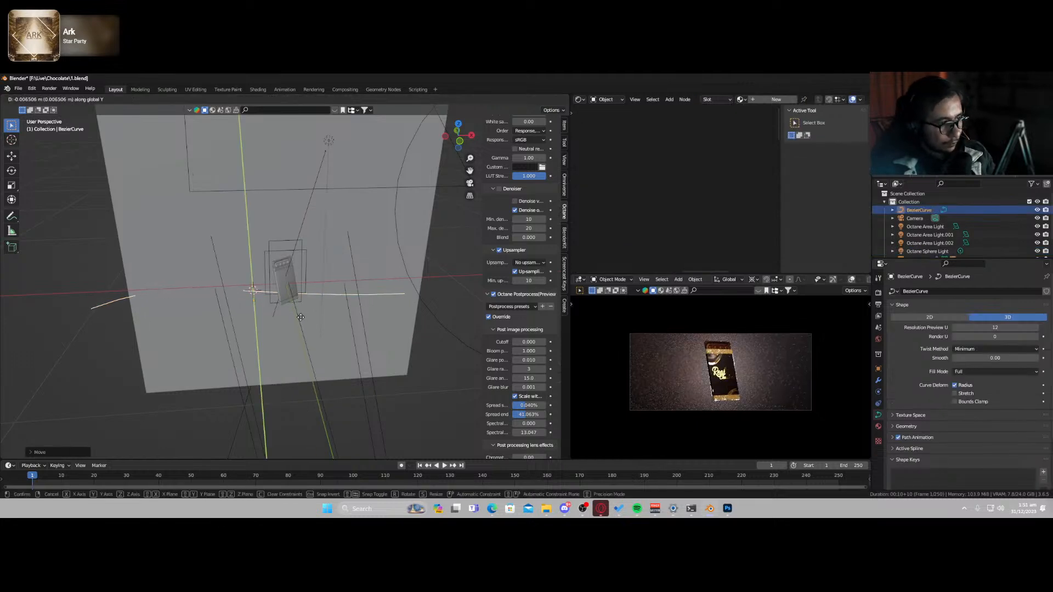
pyautogui.click(301, 323)
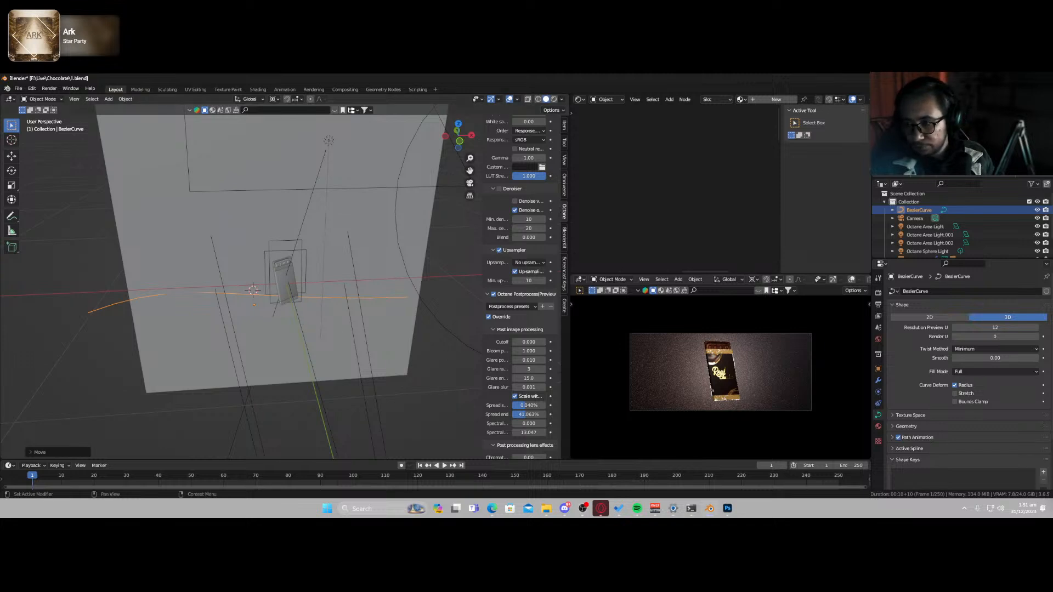
pyautogui.click(321, 337)
pyautogui.hotkey('ctrl', 's')
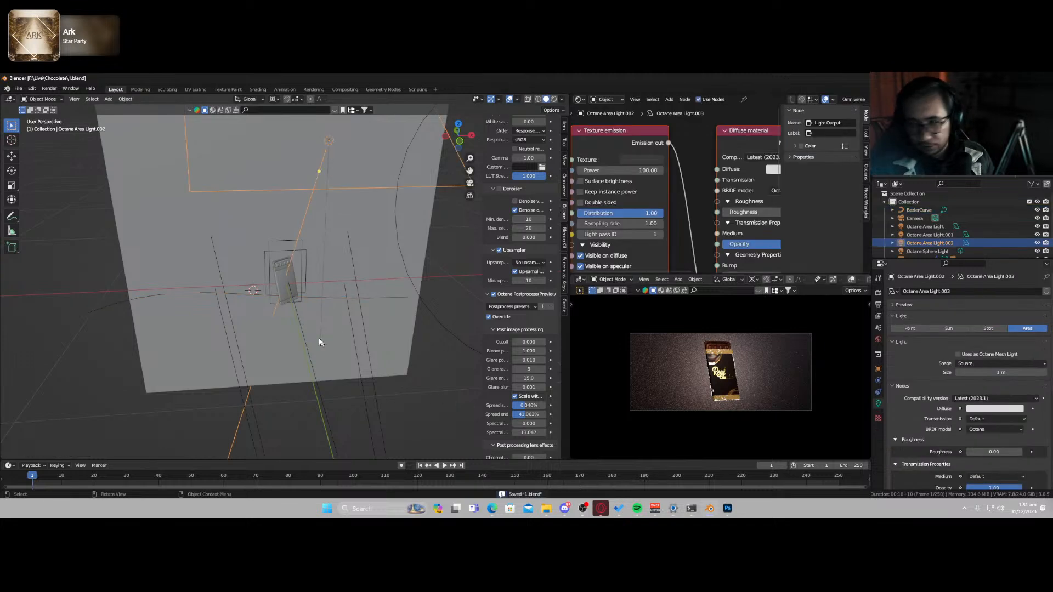
# - Give the Bezier curve a round bevel with a depth of 0.14 m and reposition it behind the package
pyautogui.moveTo(320, 340); pyautogui.dragTo(228, 287, button='middle')
pyautogui.click(235, 279)
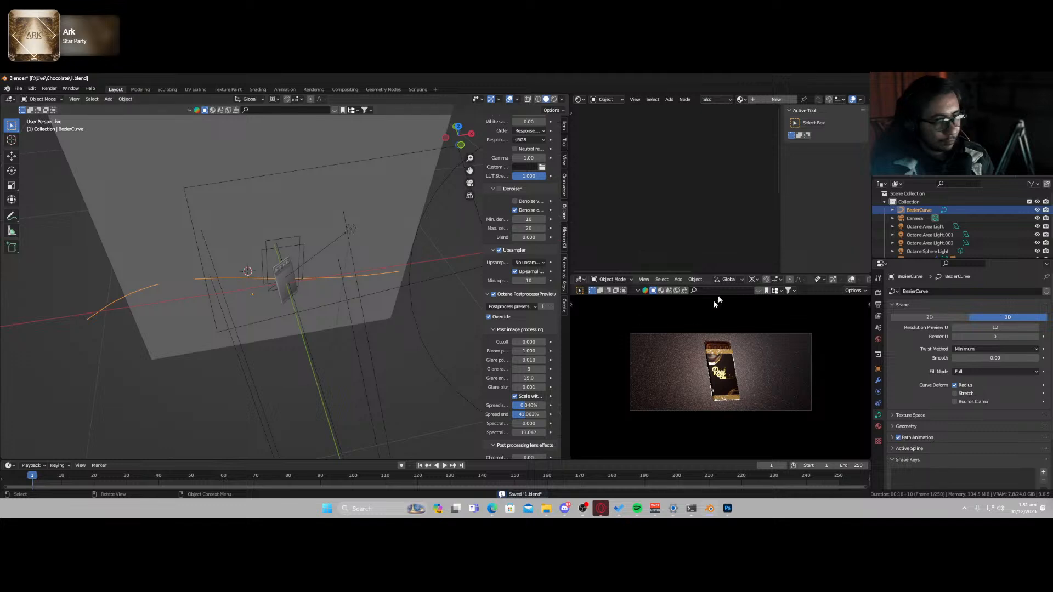
pyautogui.scroll(-2, 929, 386)
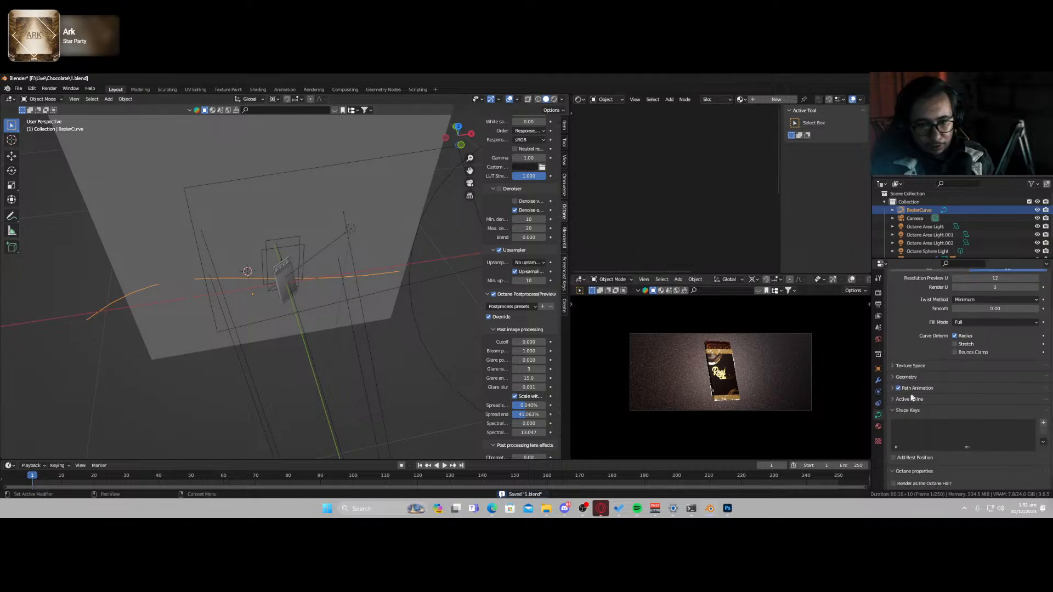
pyautogui.click(893, 377)
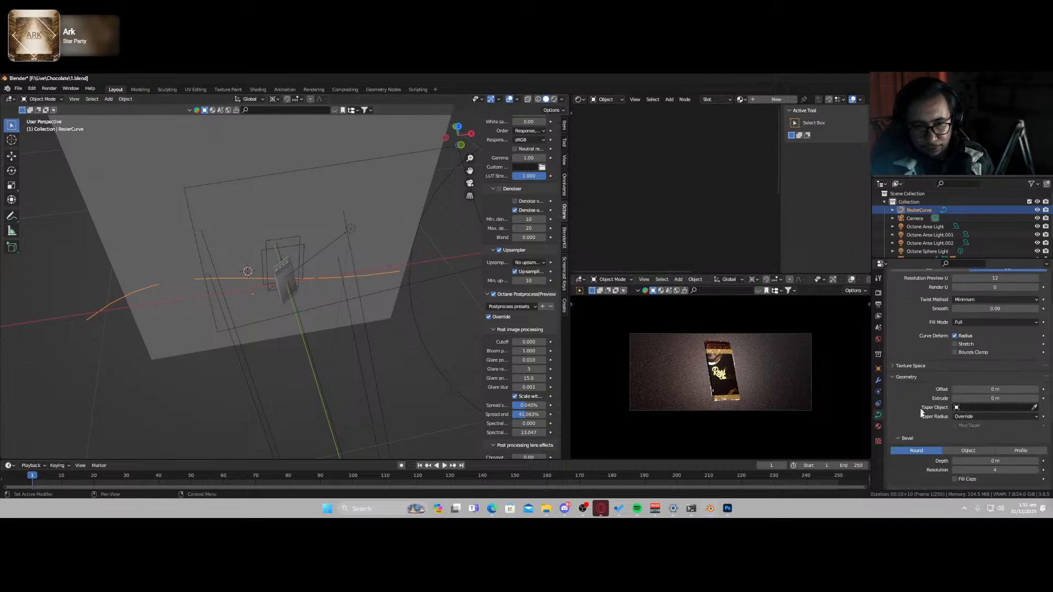
pyautogui.moveTo(988, 398); pyautogui.dragTo(994, 398)
pyautogui.hotkey('ctrl', 'z')
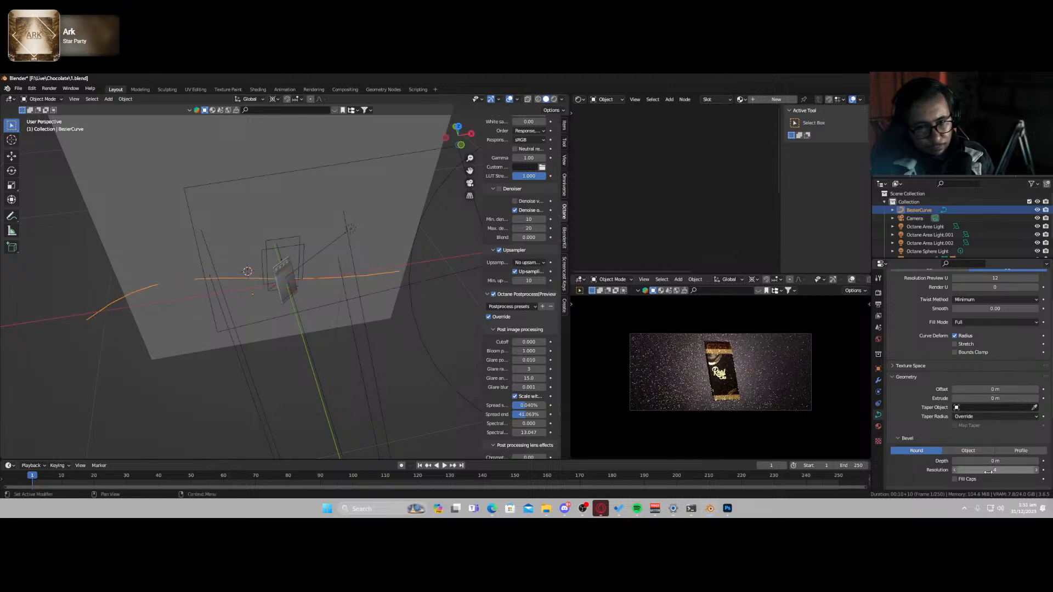
pyautogui.moveTo(988, 461); pyautogui.dragTo(1003, 461)
pyautogui.press('g')
pyautogui.click(372, 310)
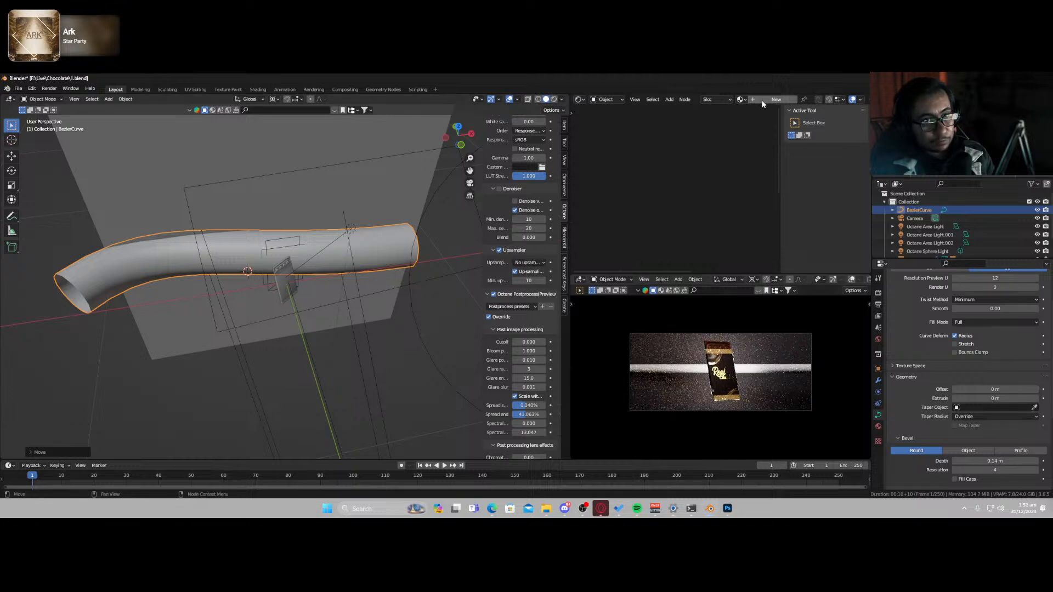
# - Link the foil's Material.001 to the beveled Bezier curve
pyautogui.click(741, 100)
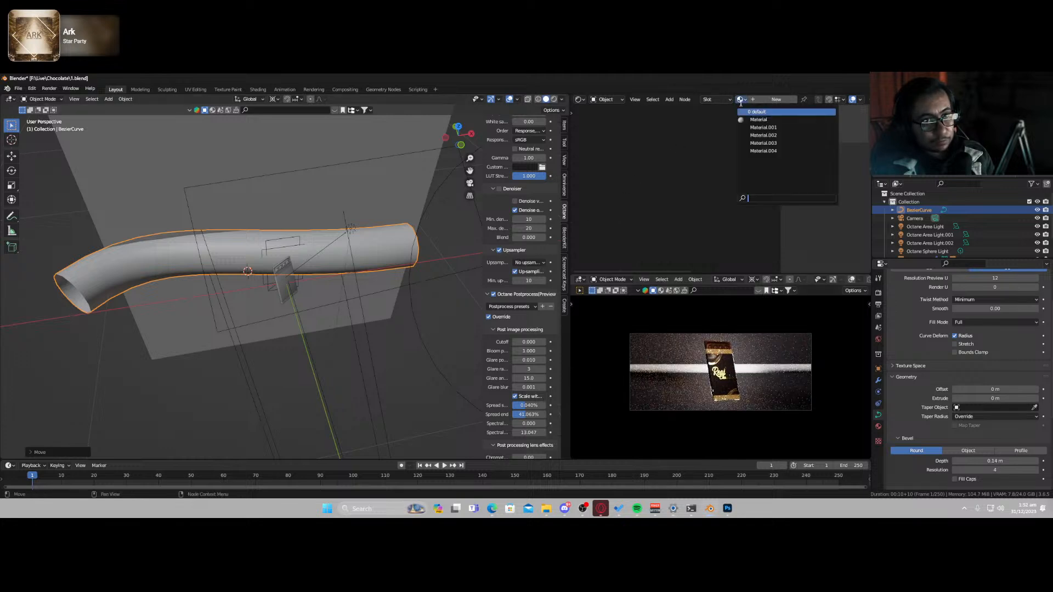
pyautogui.click(709, 347)
pyautogui.click(228, 264)
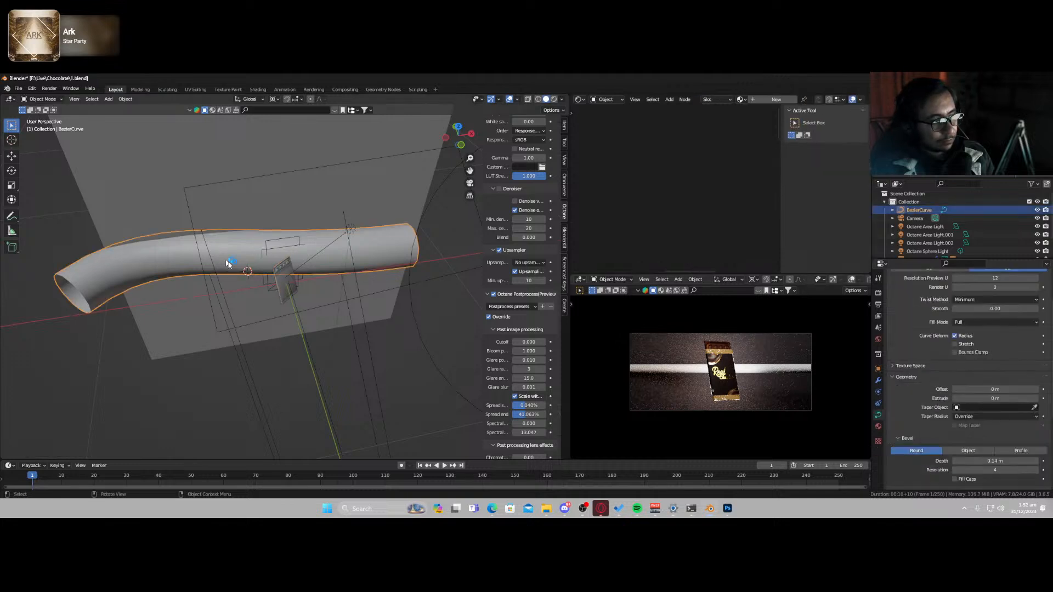
pyautogui.keyDown('shift'); pyautogui.click(268, 270); pyautogui.keyUp('shift')
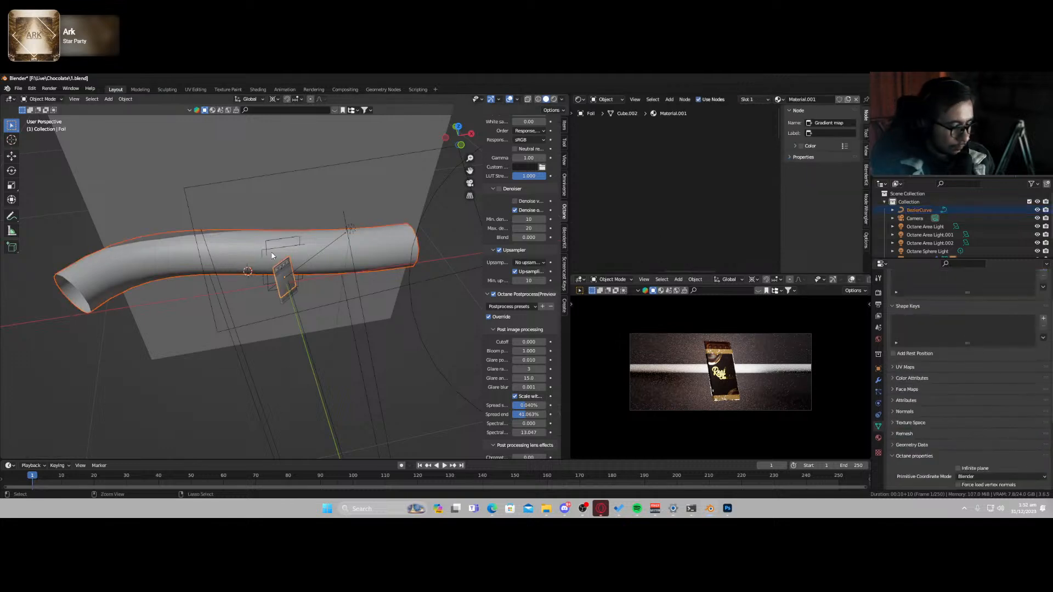
pyautogui.hotkey('ctrl', 'l')
pyautogui.click(255, 278)
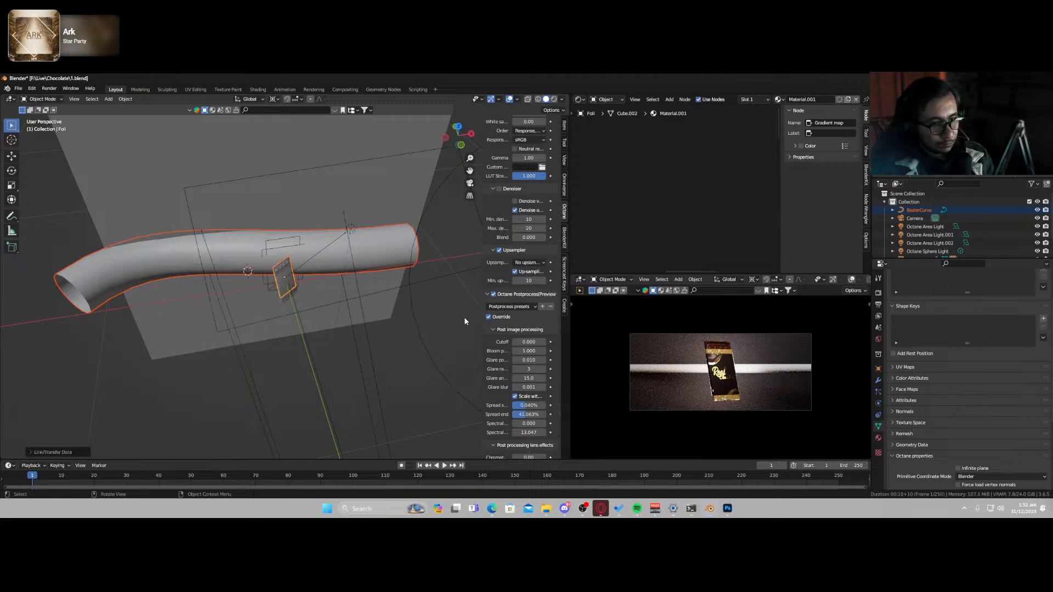
pyautogui.click(276, 268)
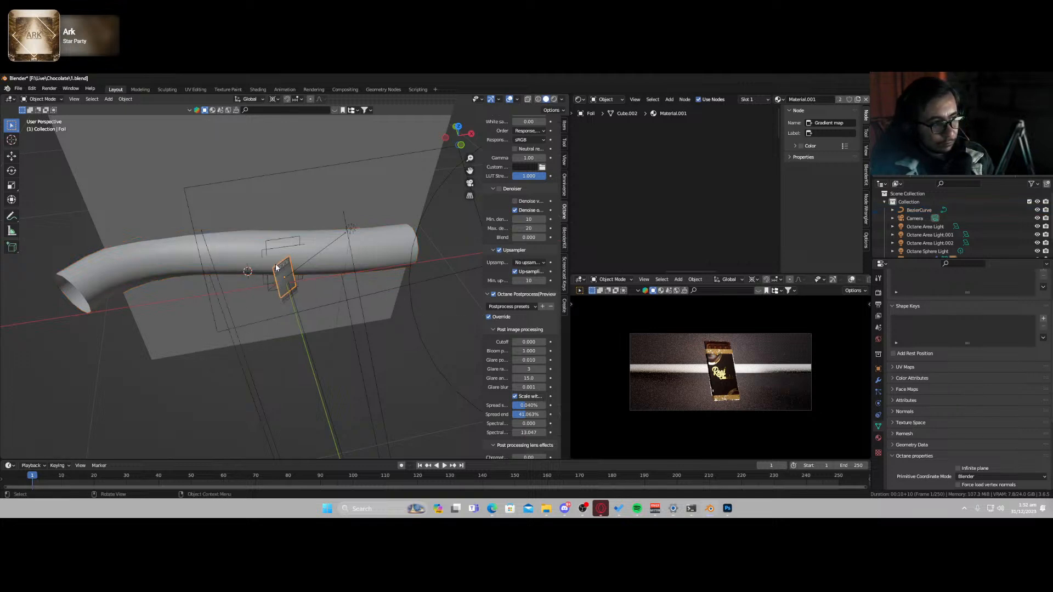
# - Select the beveled Bezier curve and reassign Material.001 to it
pyautogui.scroll(-4, 689, 164)
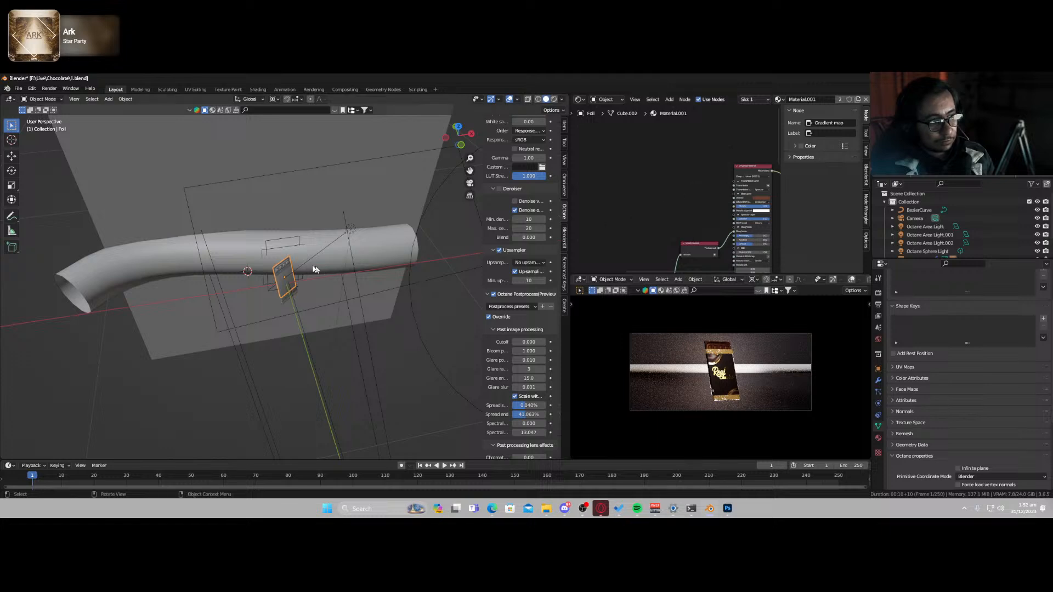
pyautogui.click(317, 239)
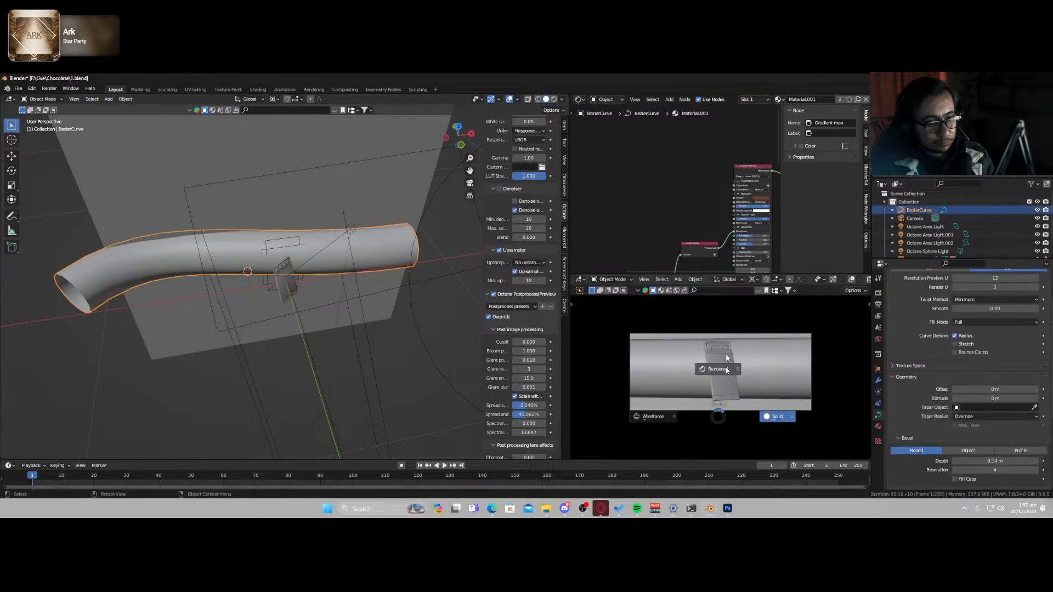
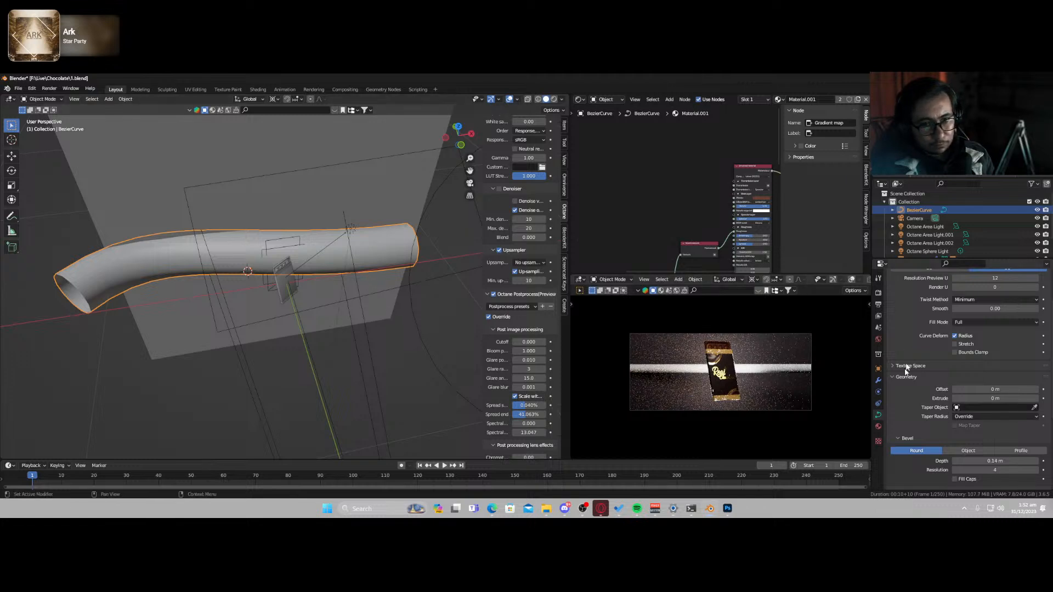
pyautogui.scroll(3, 906, 371)
pyautogui.click(879, 427)
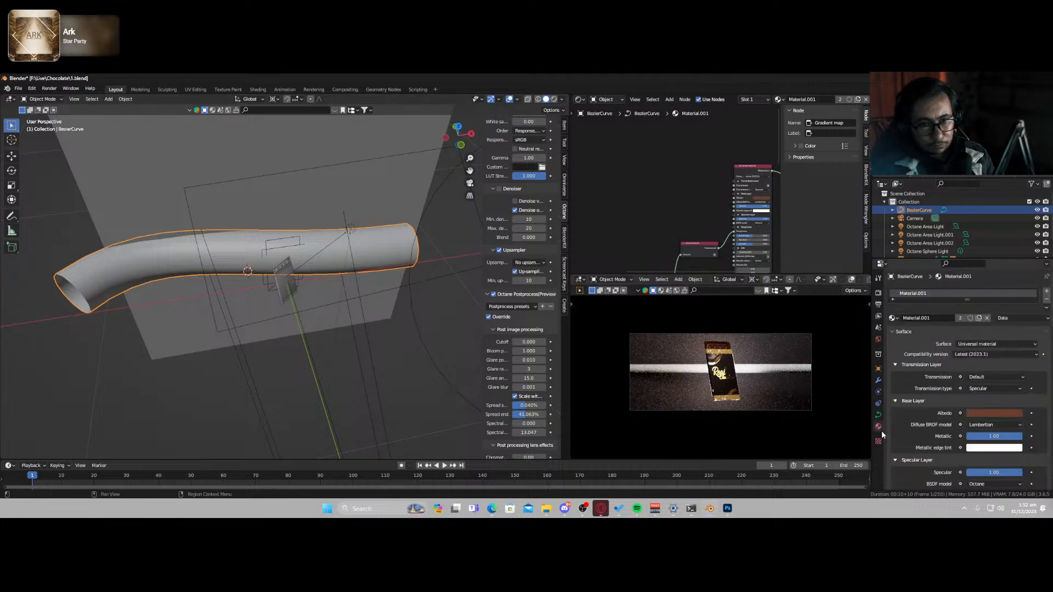
pyautogui.click(893, 318)
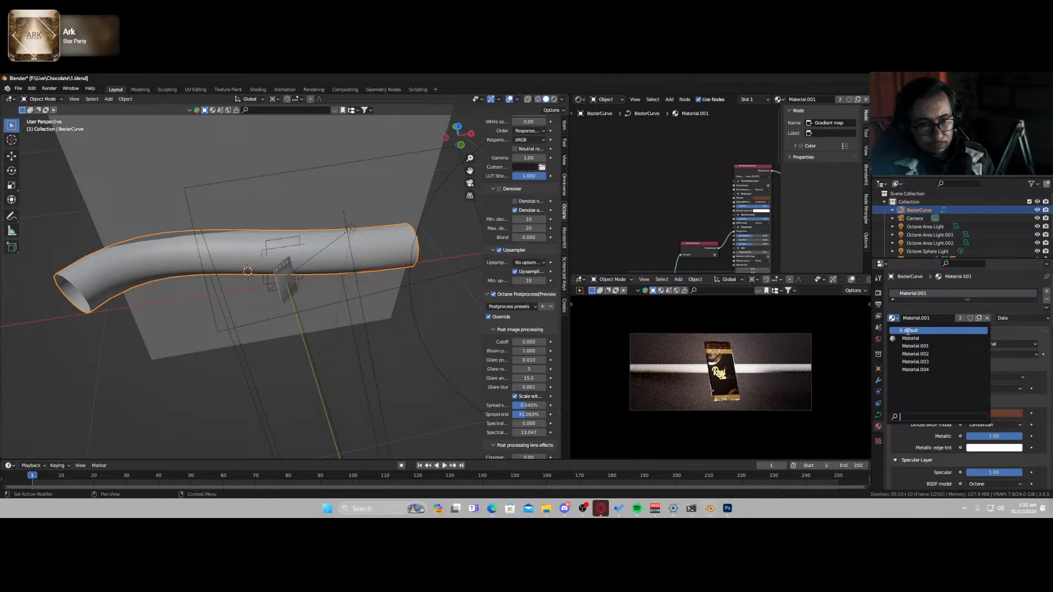
pyautogui.click(908, 330)
pyautogui.click(894, 318)
pyautogui.click(914, 346)
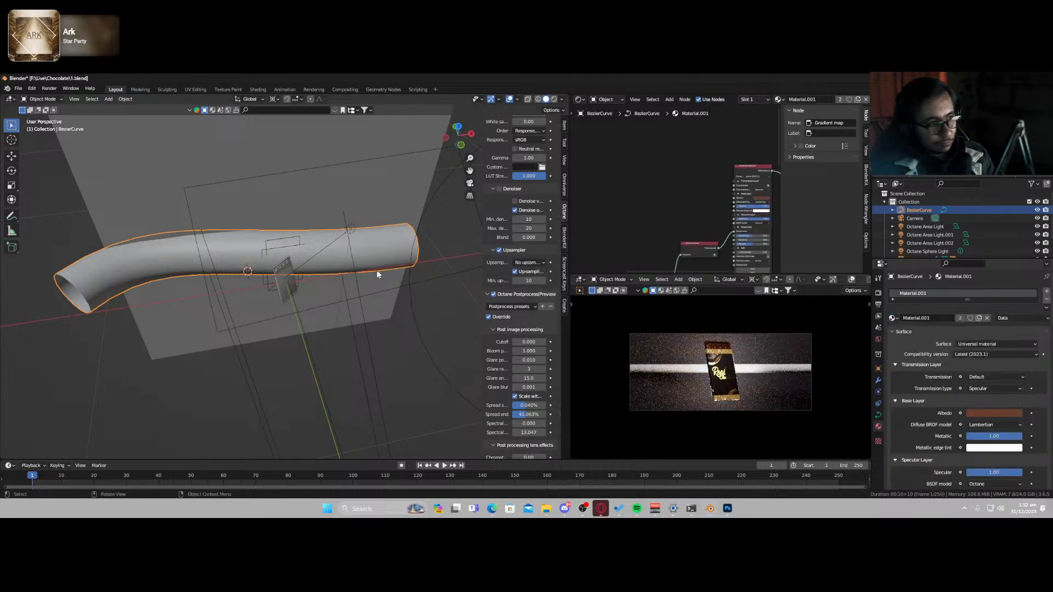
# - Move the curve about 0.18 m in the negative Y direction and rotate it around the X axis
pyautogui.press('g')
pyautogui.press('y')
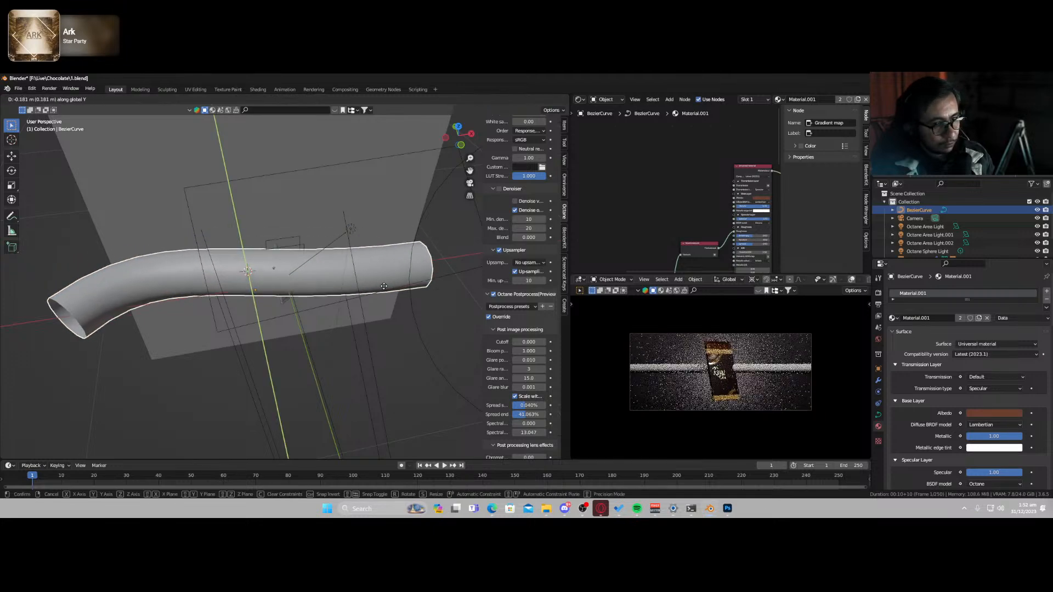
pyautogui.click(384, 288)
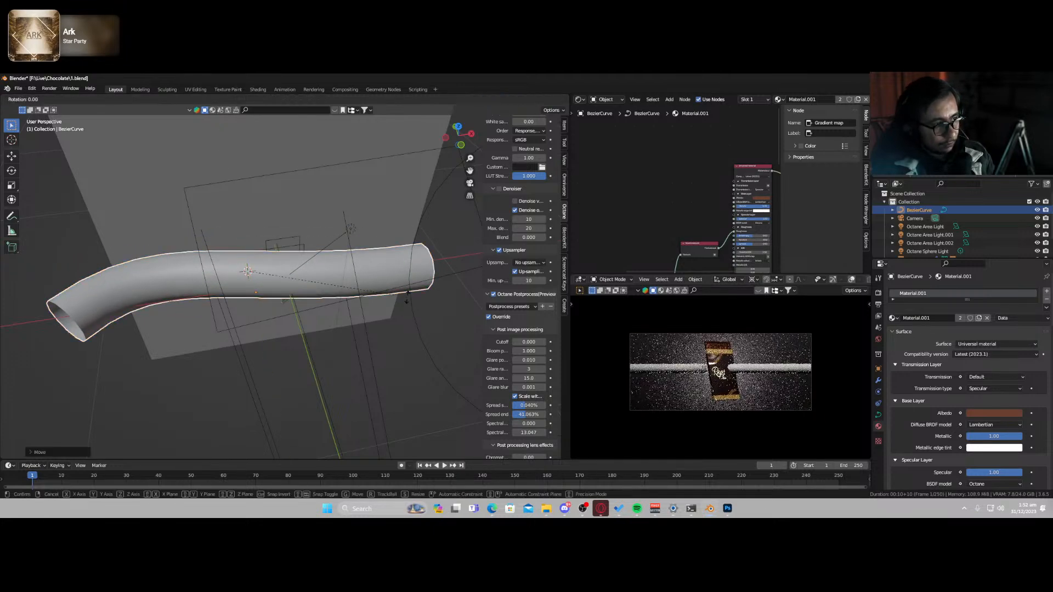
pyautogui.press('r')
pyautogui.press('x')
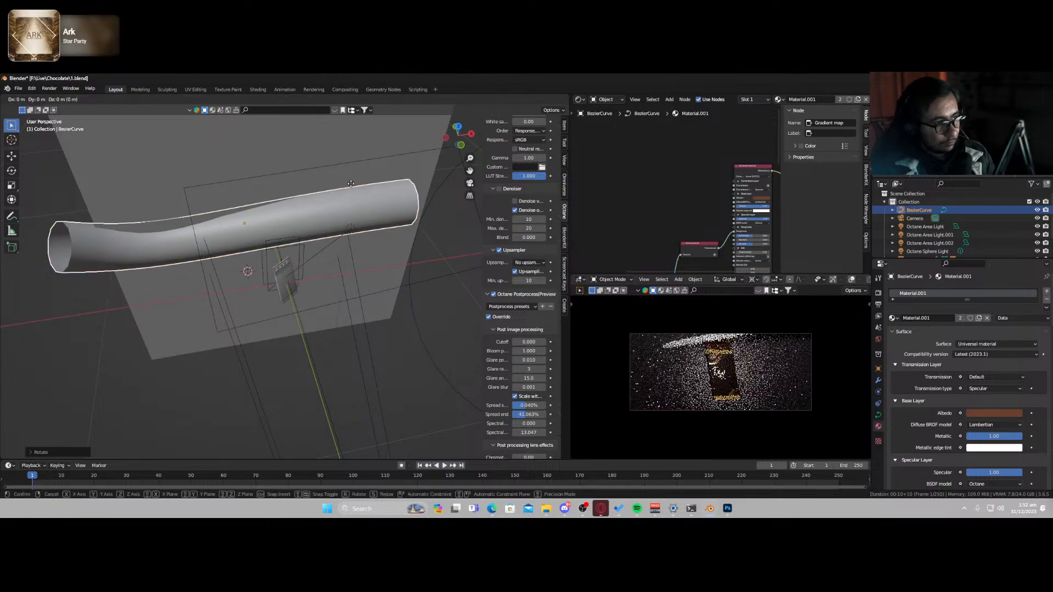
pyautogui.click(356, 173)
# - Lower the rotated curve along Z to the package's height and move it along Y closer to the package
pyautogui.press('g')
pyautogui.press('z')
pyautogui.click(378, 220)
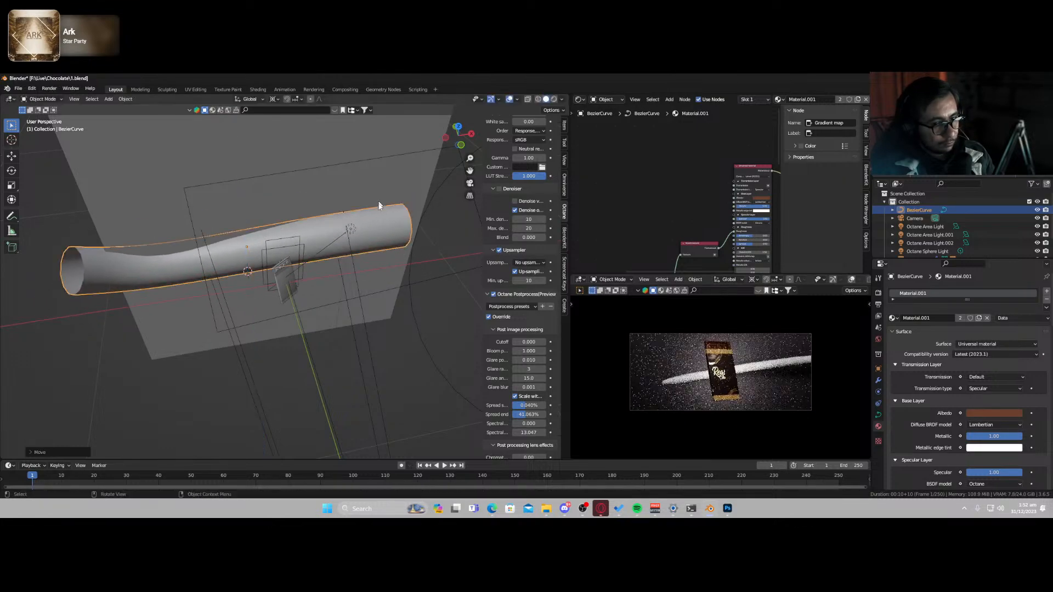
pyautogui.moveTo(330, 256); pyautogui.dragTo(380, 268, button='middle')
pyautogui.press('g')
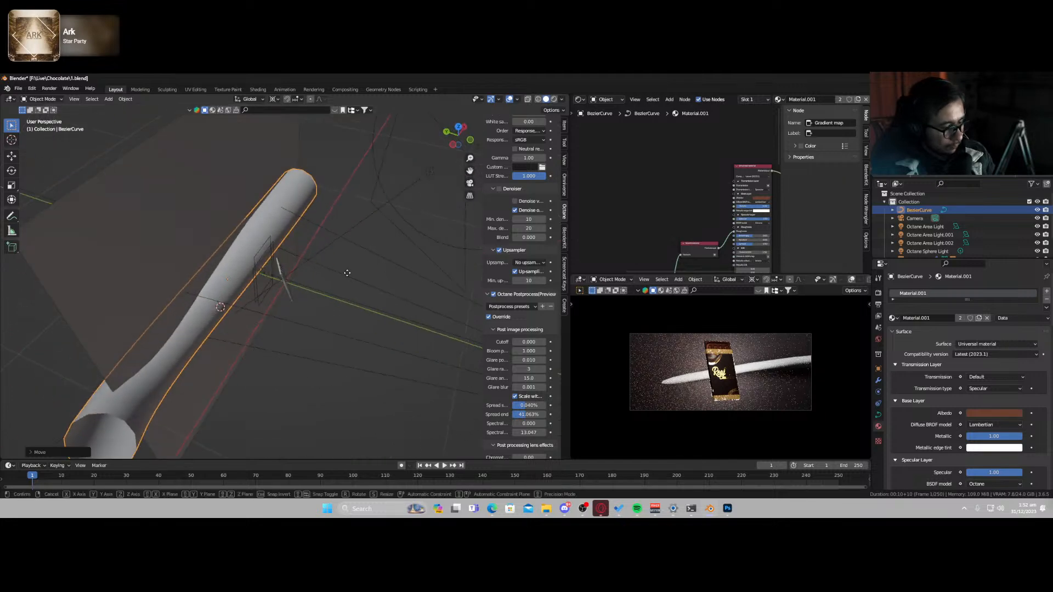
pyautogui.press('y')
pyautogui.click(369, 271)
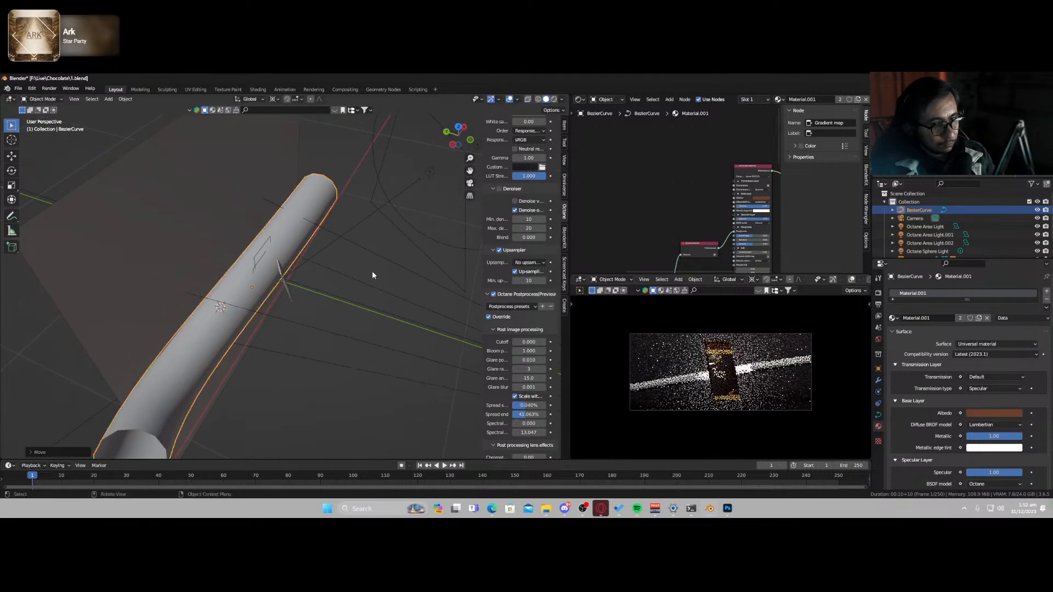
# - Scale the curve uniformly down to about 0.54, then shrink it slightly more
pyautogui.press('s')
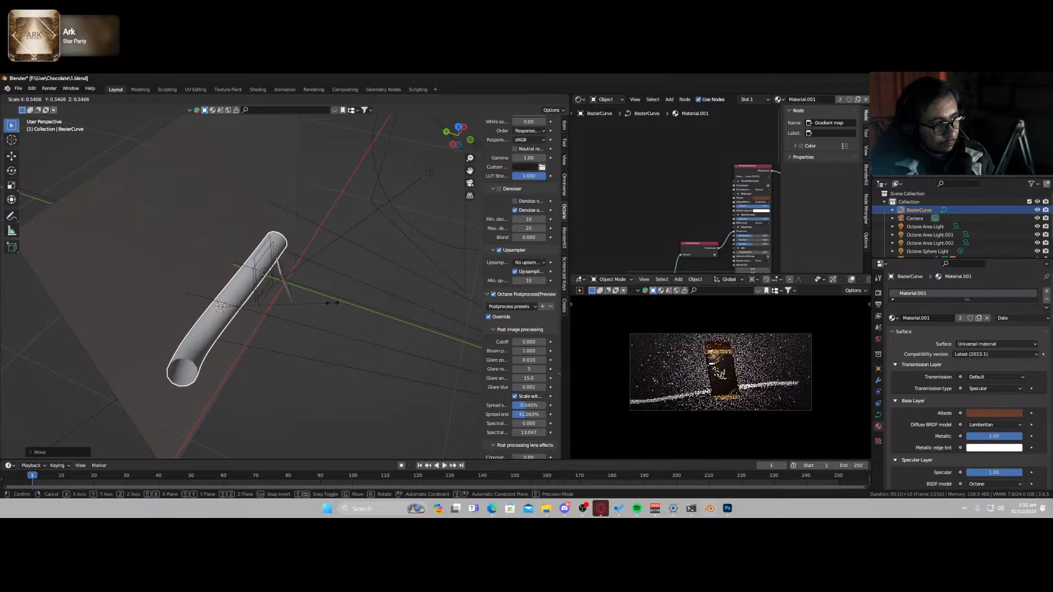
pyautogui.click(331, 303)
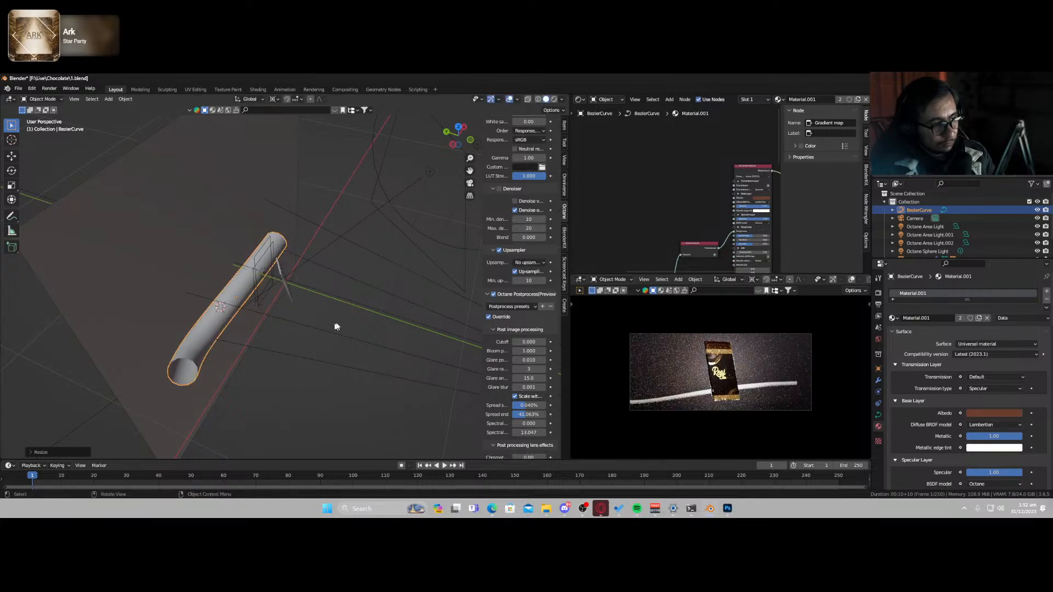
pyautogui.press('s')
pyautogui.click(309, 322)
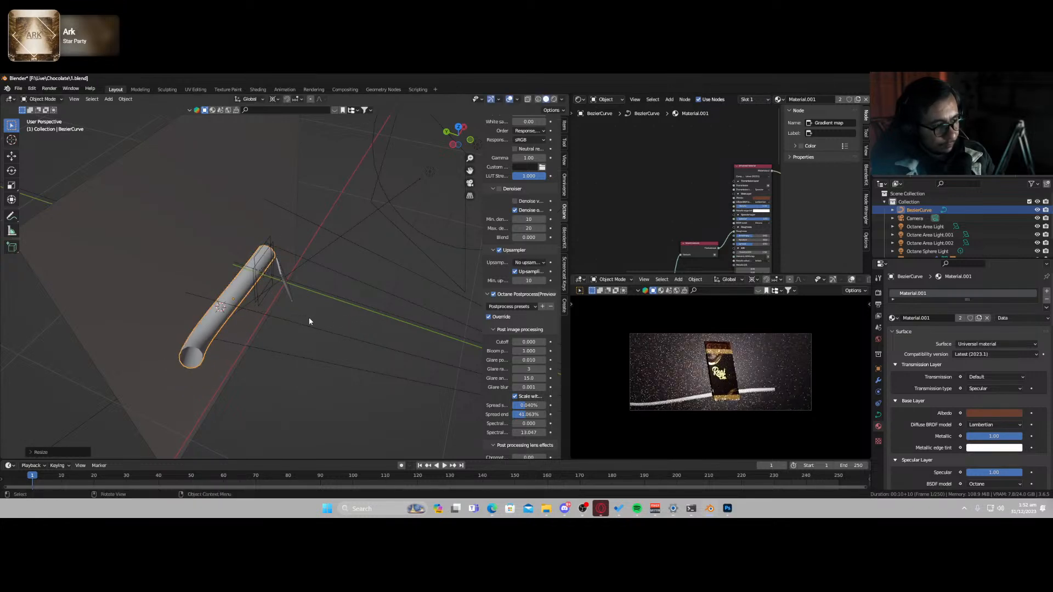
# - Shift the curve about 0.18 m along X from the top view and raise it along Z behind the package's middle
pyautogui.press('KP_7')
pyautogui.press('g')
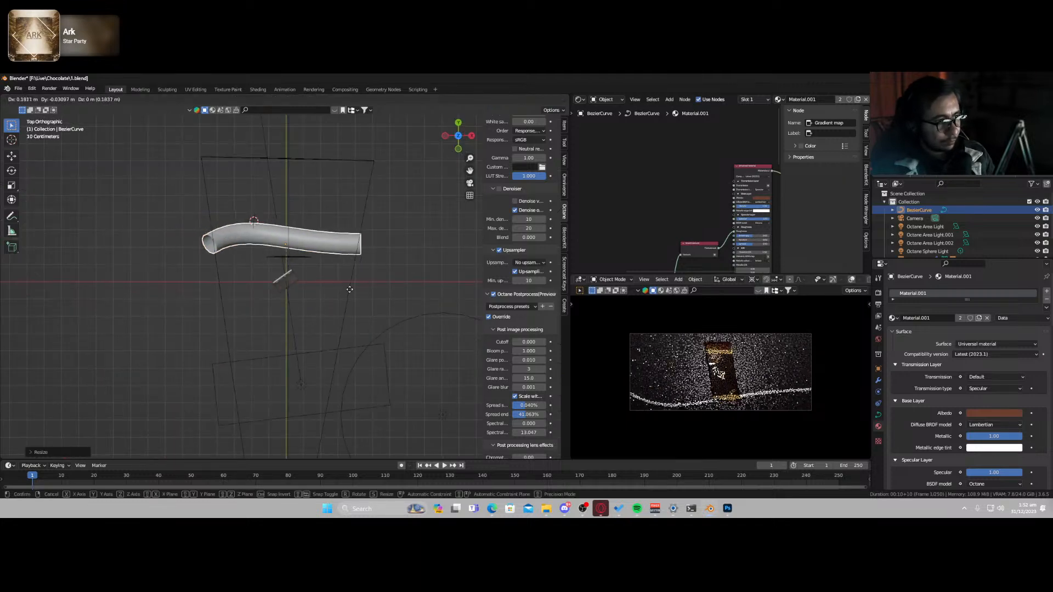
pyautogui.click(350, 288)
pyautogui.moveTo(383, 324); pyautogui.dragTo(376, 224, button='middle')
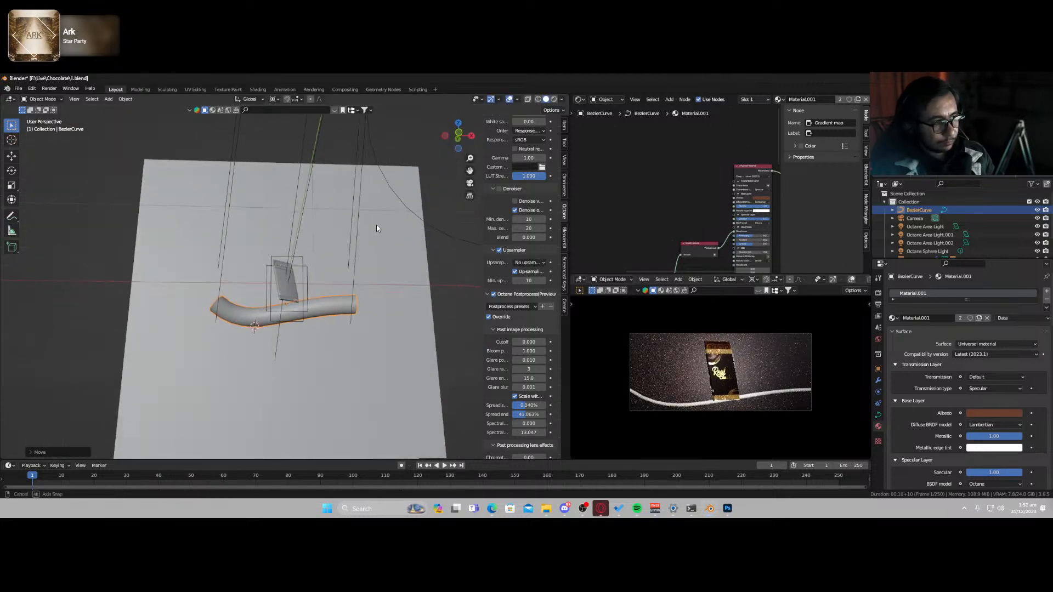
pyautogui.press('g')
pyautogui.press('z')
pyautogui.click(351, 303)
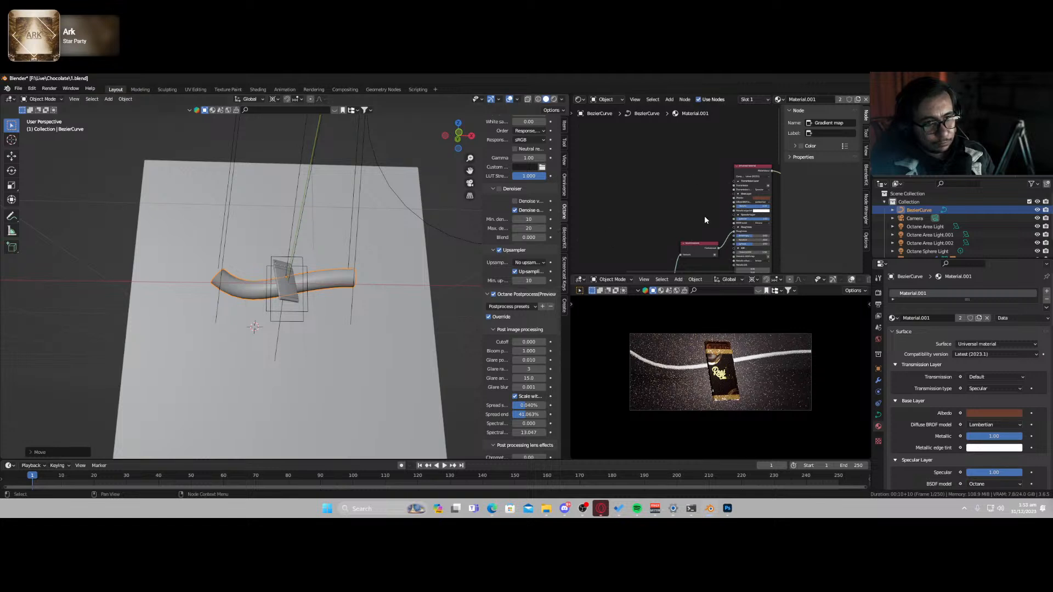
# - Enable Fill Caps for the curve's bevel
pyautogui.moveTo(704, 219); pyautogui.dragTo(621, 158, button='middle')
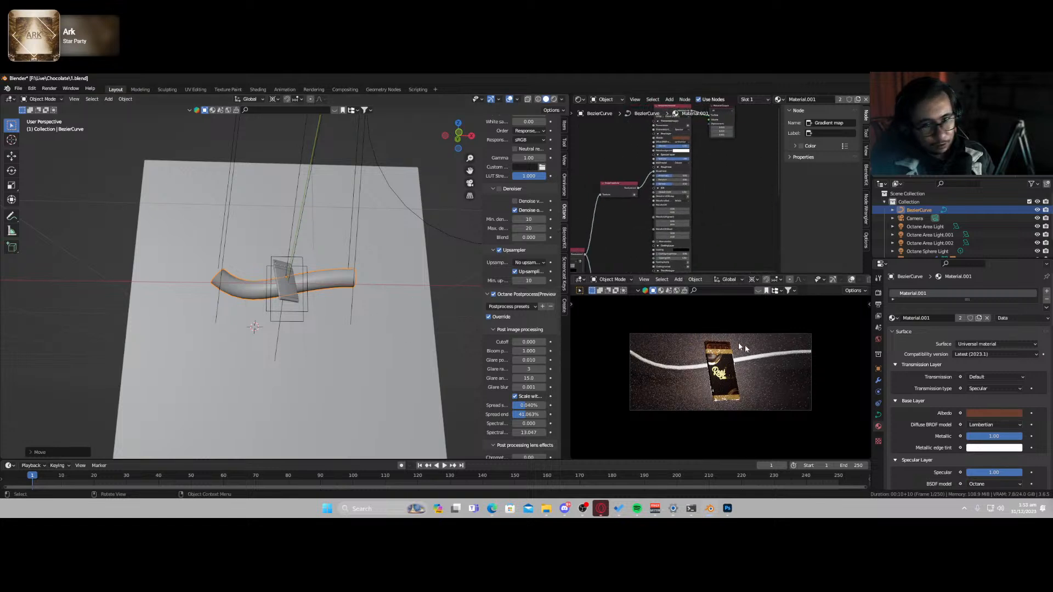
pyautogui.scroll(-10, 919, 416)
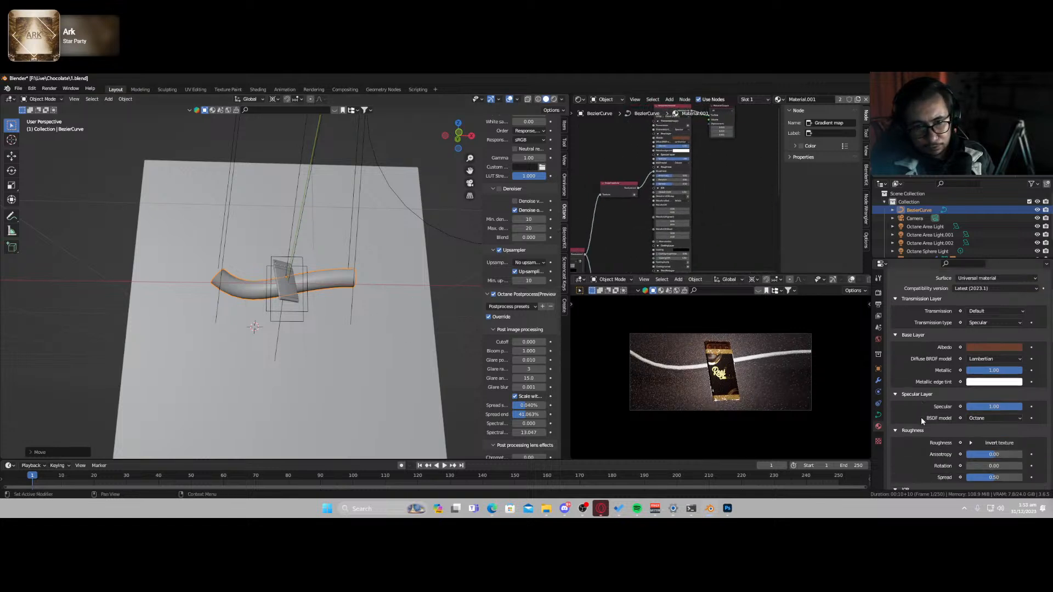
pyautogui.click(878, 415)
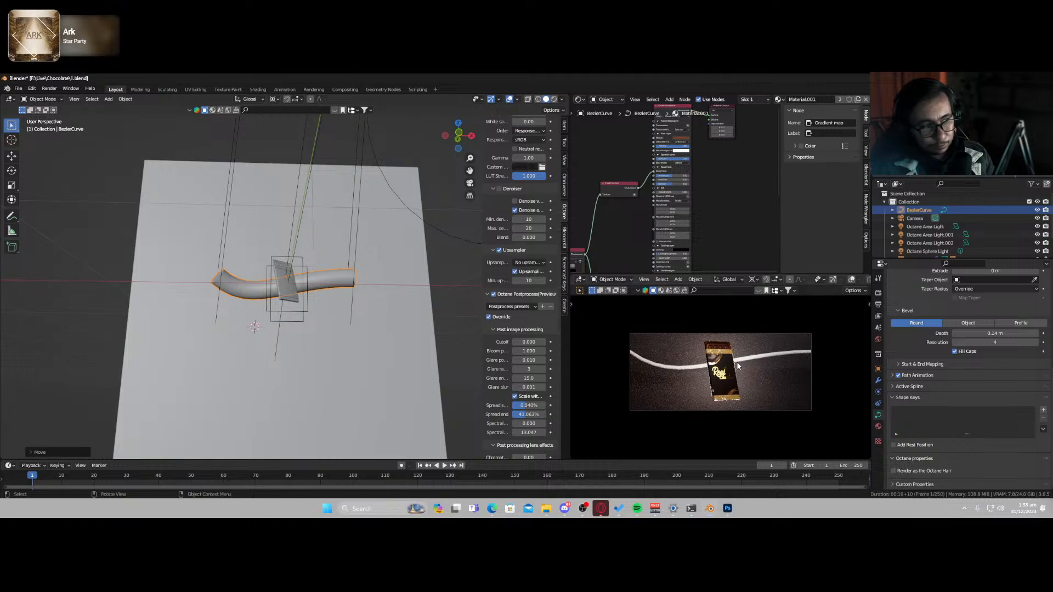
# - Save the file and refresh the rendered preview with the package and curve viewed from the side
pyautogui.moveTo(737, 362); pyautogui.dragTo(777, 376, button='middle')
pyautogui.scroll(4, 781, 394)
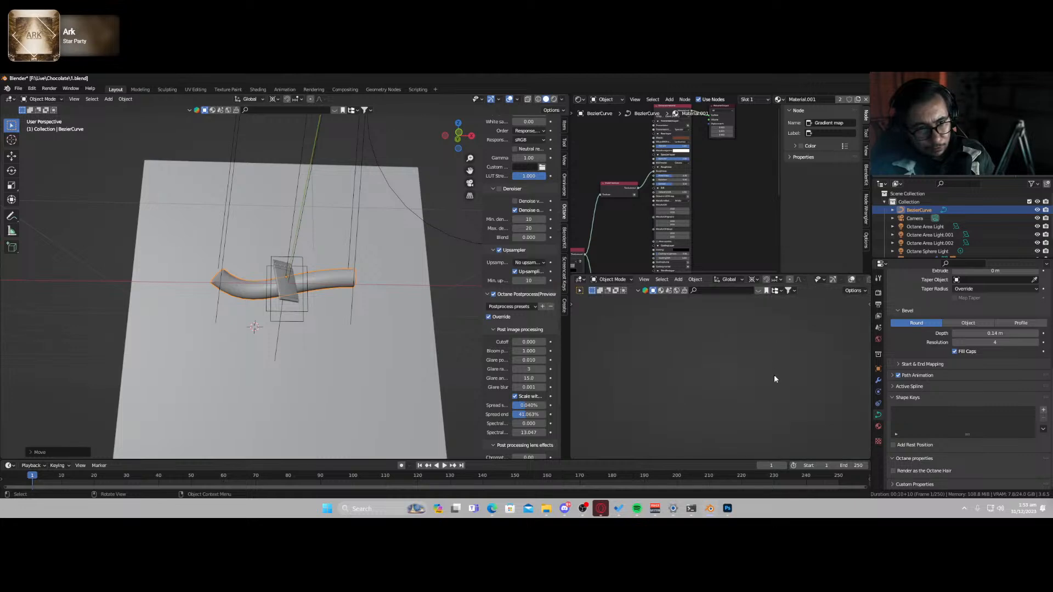
pyautogui.hotkey('ctrl', 's')
pyautogui.press('z')
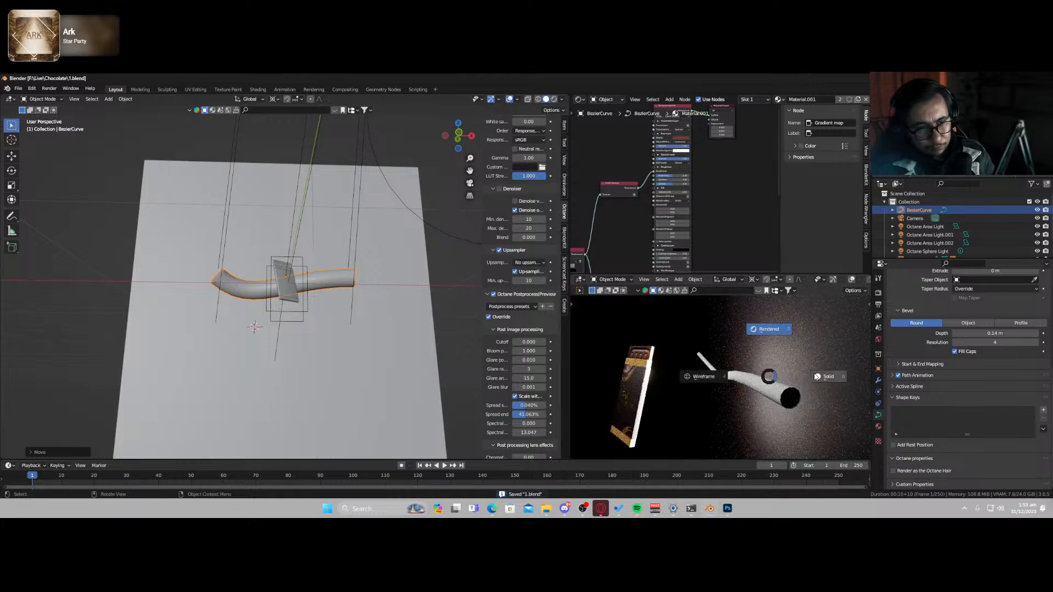
pyautogui.click(801, 382)
pyautogui.press('z')
pyautogui.click(793, 351)
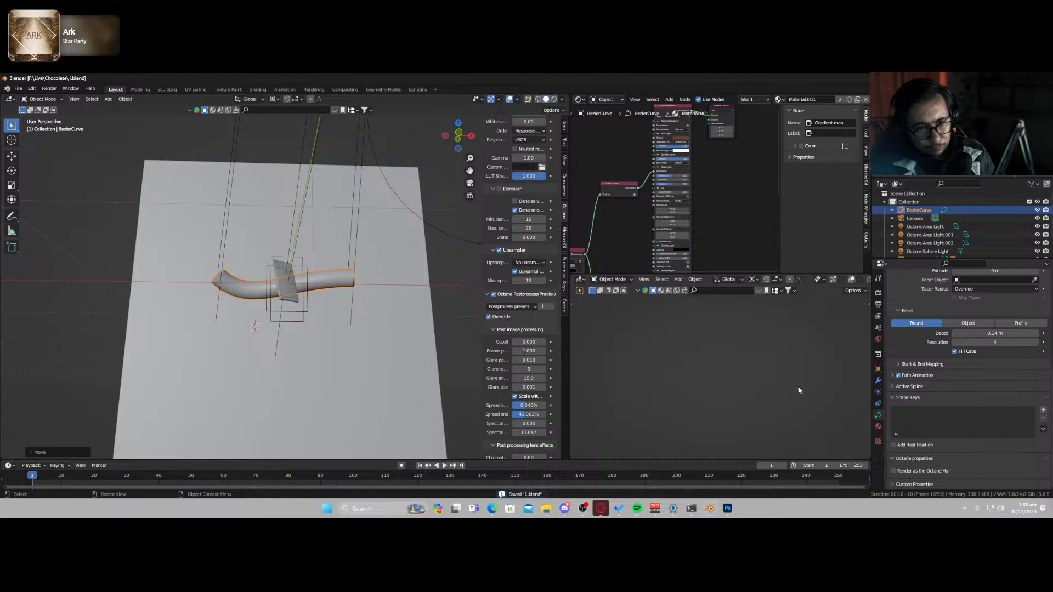
# - Set the curve's Taper Radius to Add and its Resolution Preview U to 64
pyautogui.scroll(5, 916, 377)
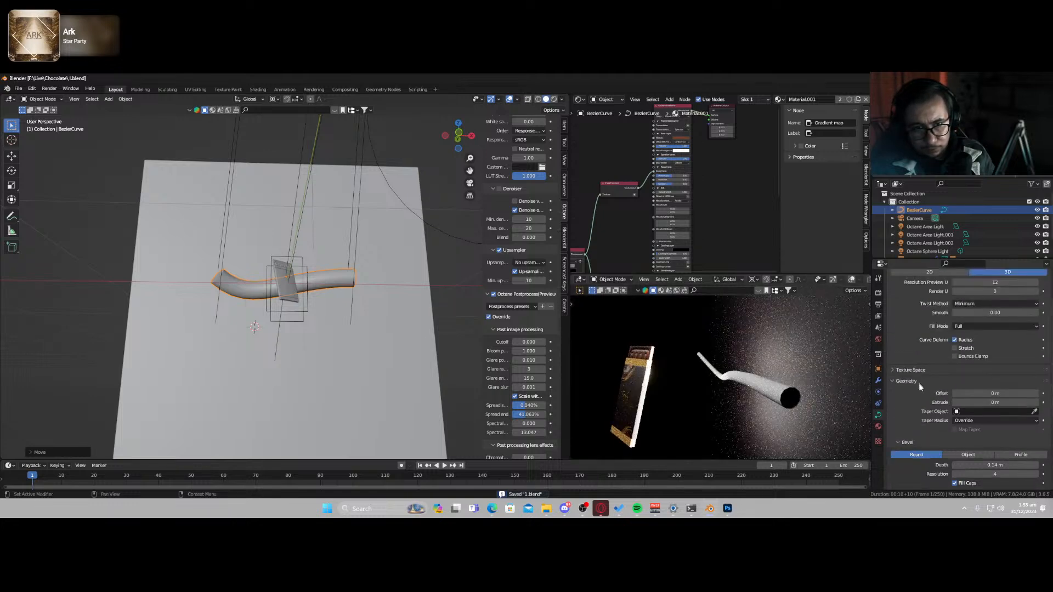
pyautogui.scroll(2, 919, 422)
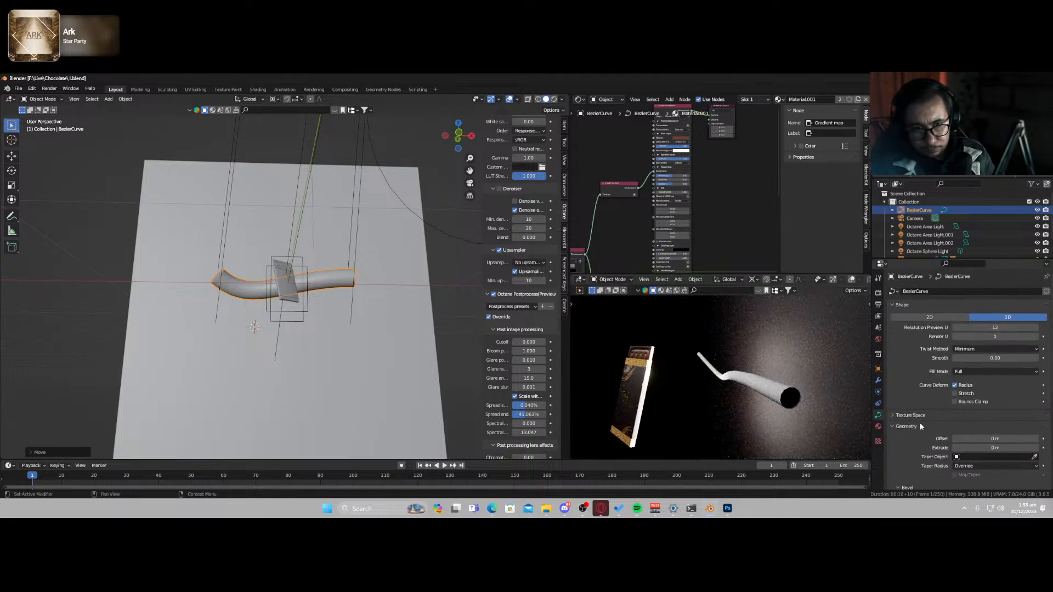
pyautogui.click(973, 457)
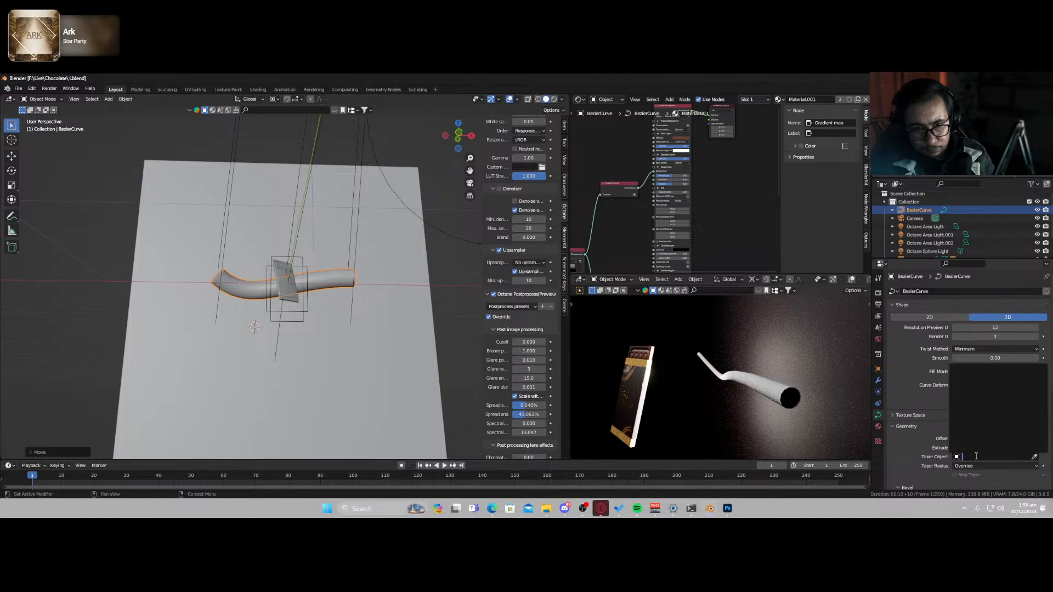
pyautogui.press('Escape')
pyautogui.click(972, 463)
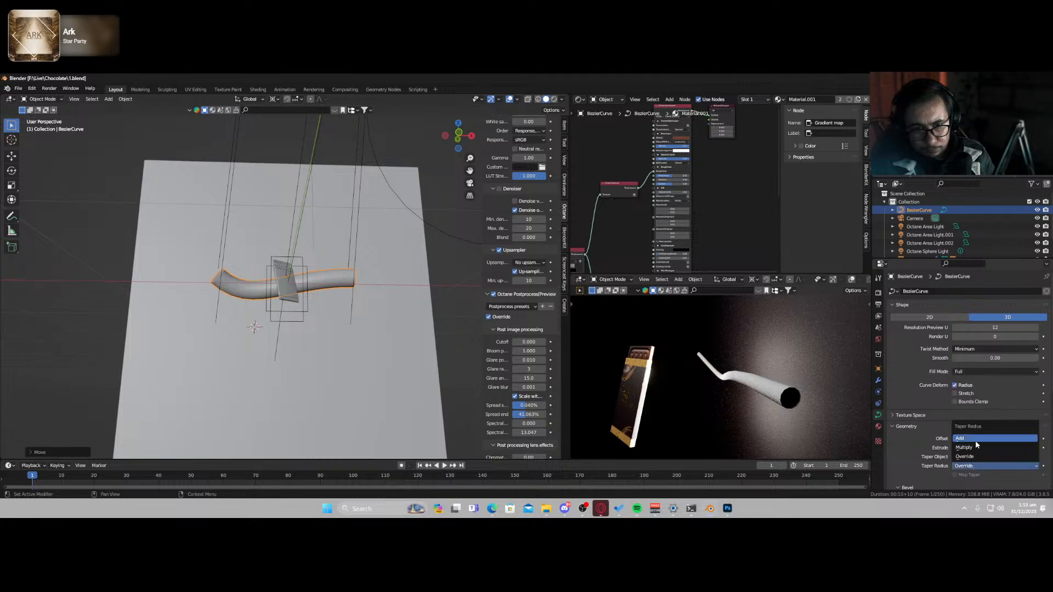
pyautogui.click(975, 442)
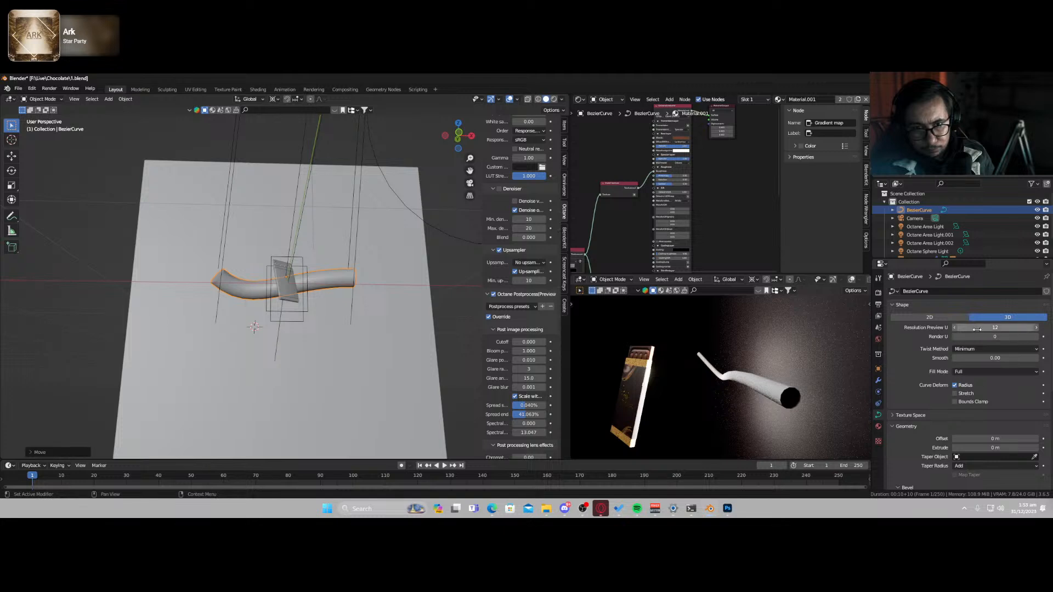
pyautogui.write('64')
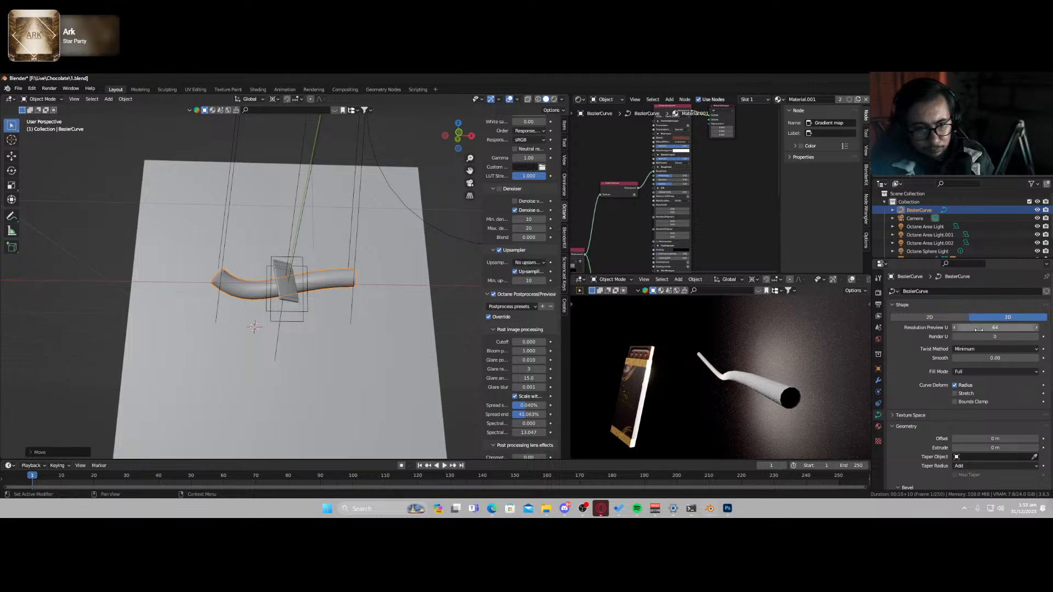
pyautogui.press('Return')
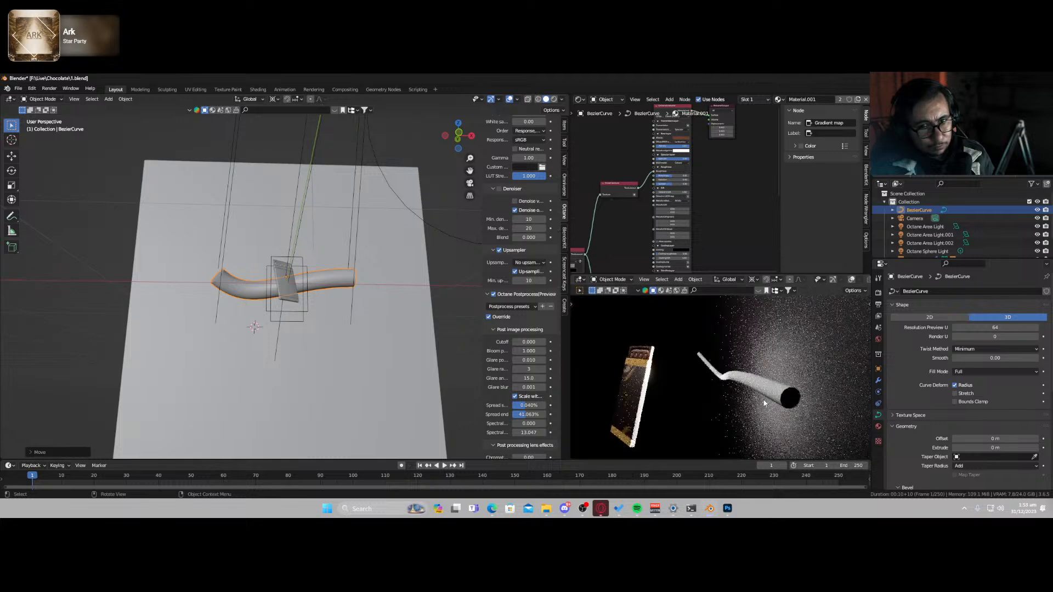
pyautogui.moveTo(781, 401); pyautogui.dragTo(725, 412, button='middle')
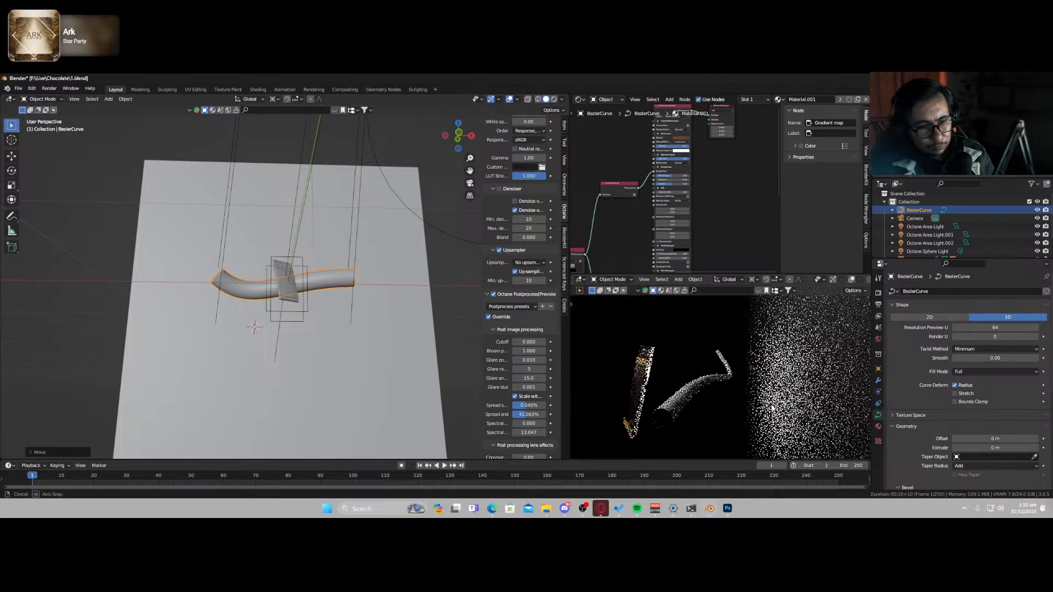
# - Remove Material.001 from the curve and give it a new Universal material
pyautogui.click(877, 428)
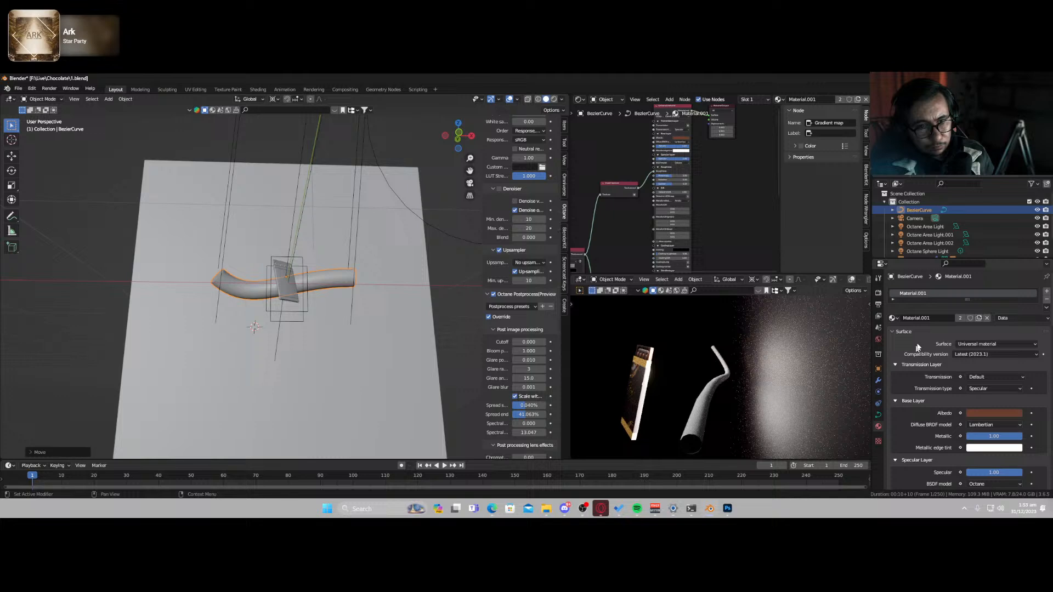
pyautogui.click(1046, 299)
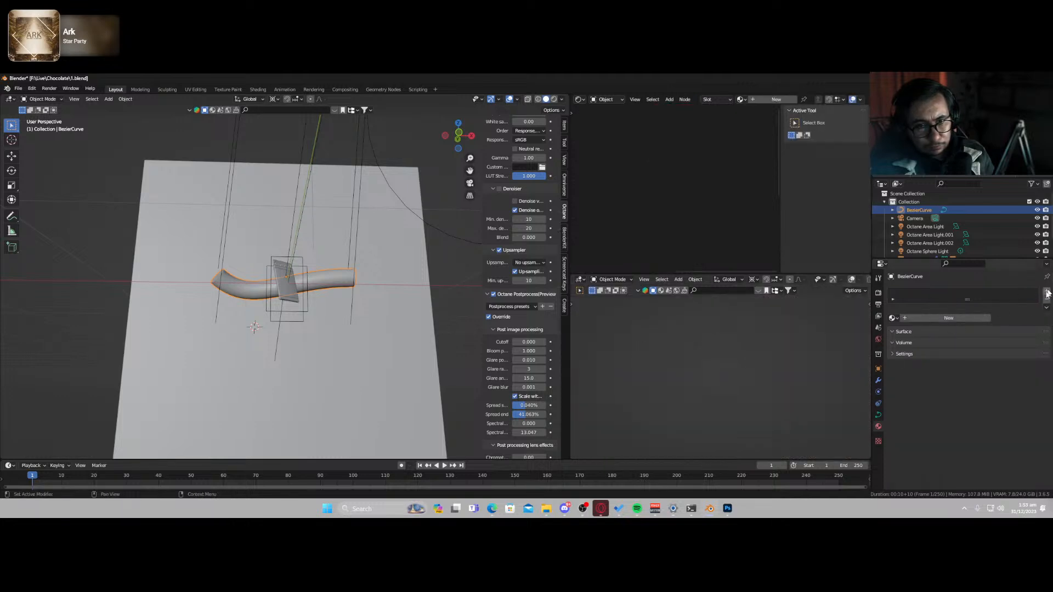
pyautogui.click(955, 316)
pyautogui.moveTo(689, 161); pyautogui.dragTo(726, 214, button='middle')
pyautogui.click(673, 188)
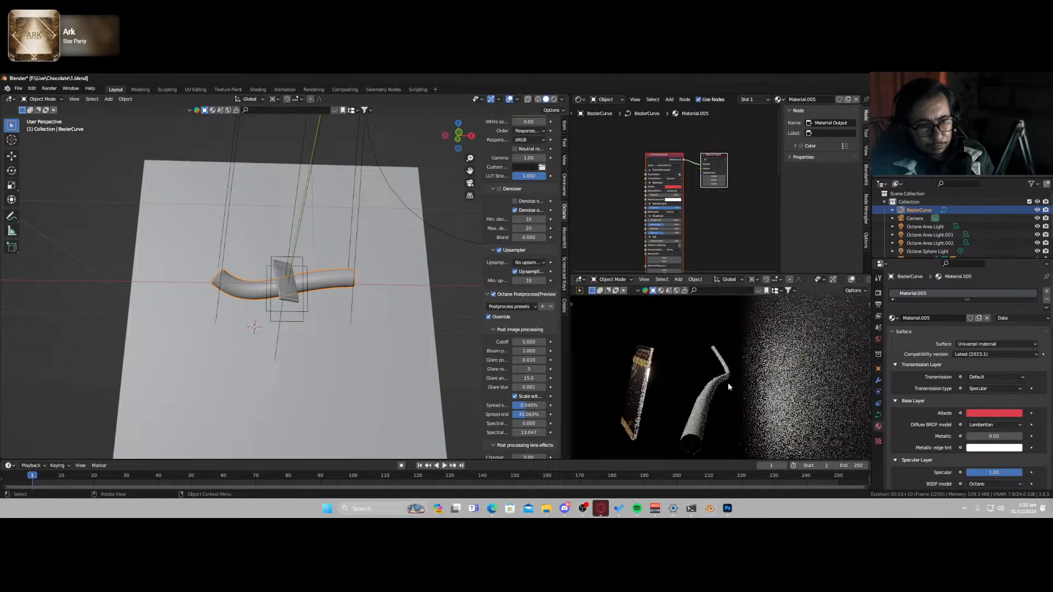
# - Remove the new material slot from the curve, delete the curve, and view the package through the camera
pyautogui.click(1045, 299)
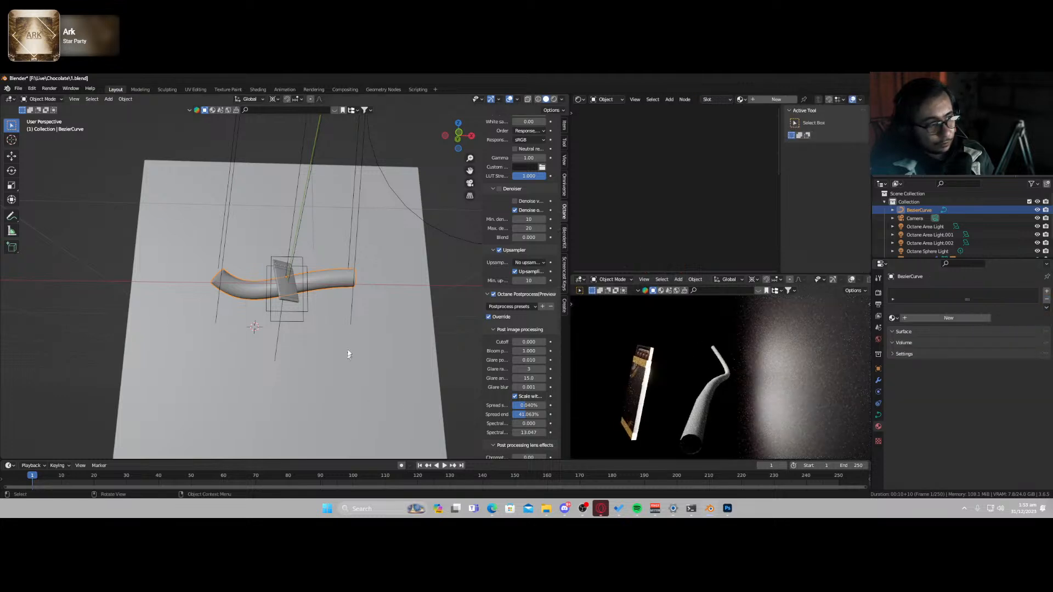
pyautogui.press('x')
pyautogui.click(328, 283)
pyautogui.moveTo(328, 282); pyautogui.dragTo(321, 332, button='middle')
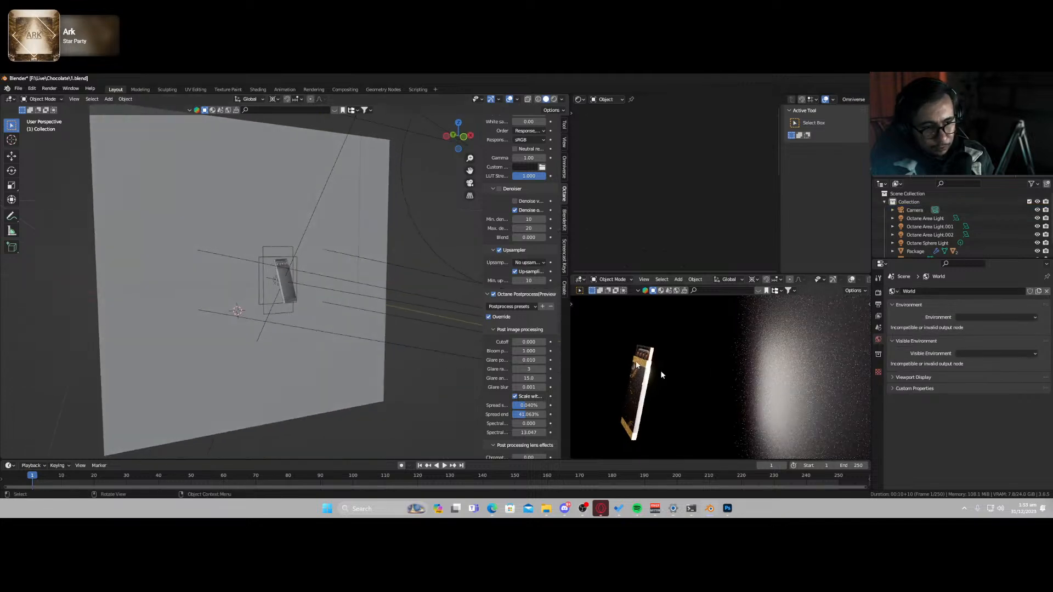
pyautogui.press('KP_0')
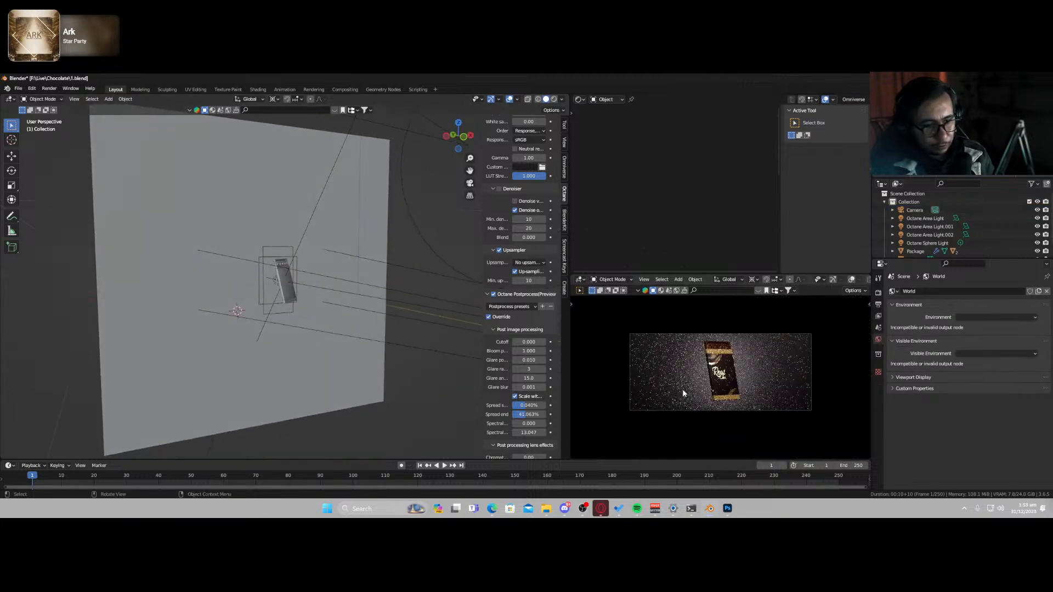
# - Add a mesh cylinder, scale it down to about package size, and place it beside the package on the side away from the lights
pyautogui.moveTo(290, 289)
pyautogui.mouseDown(button='middle')
pyautogui.moveTo(281, 308)
pyautogui.moveTo(288, 280)
pyautogui.mouseUp(button='middle')
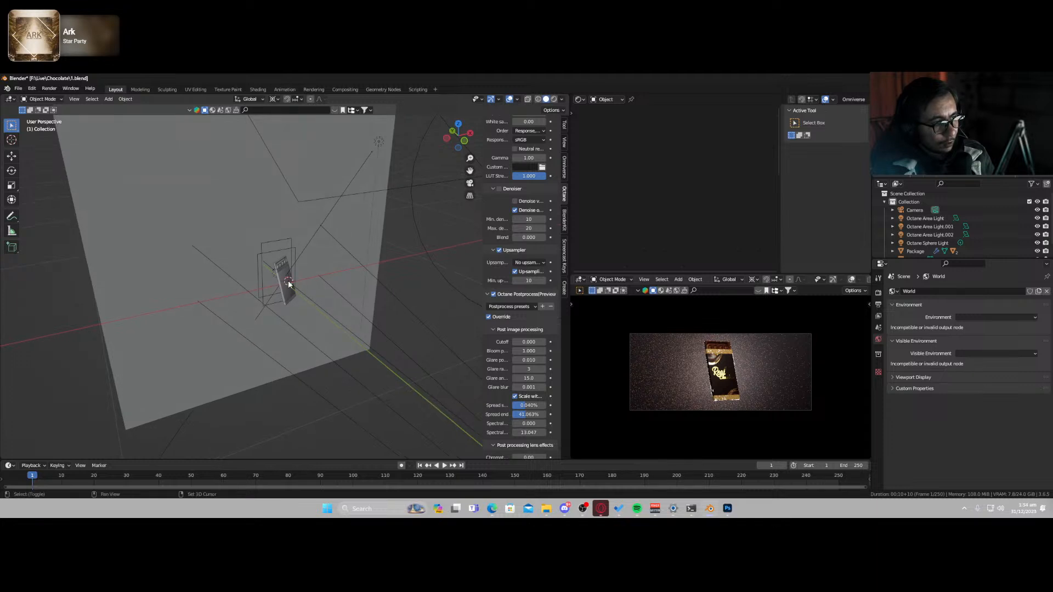
pyautogui.hotkey('shift', 'a')
pyautogui.moveTo(293, 308)
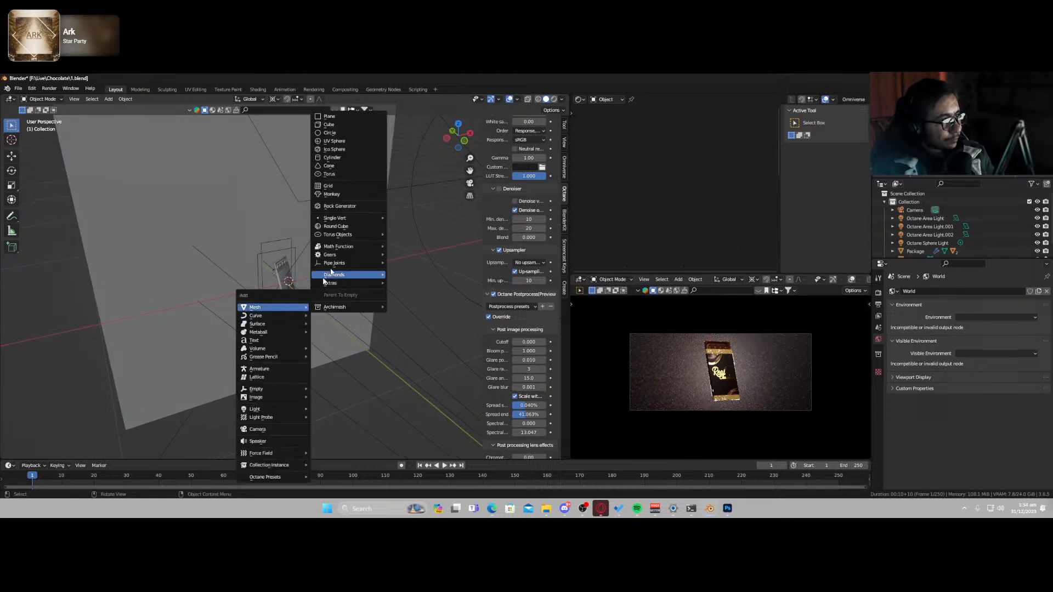
pyautogui.click(339, 158)
pyautogui.scroll(-10, 340, 331)
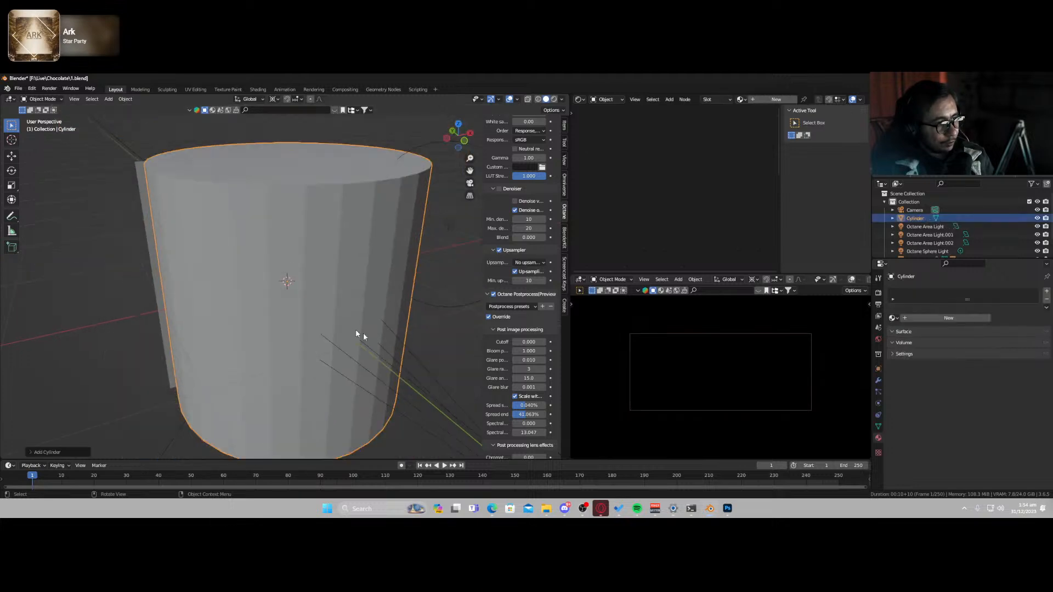
pyautogui.press('s')
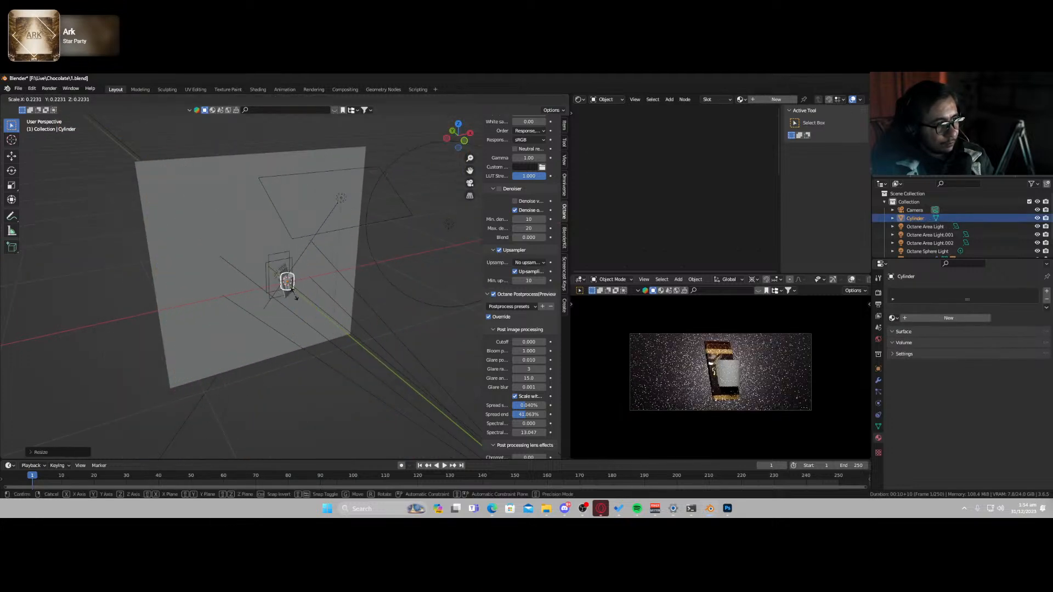
pyautogui.press('g')
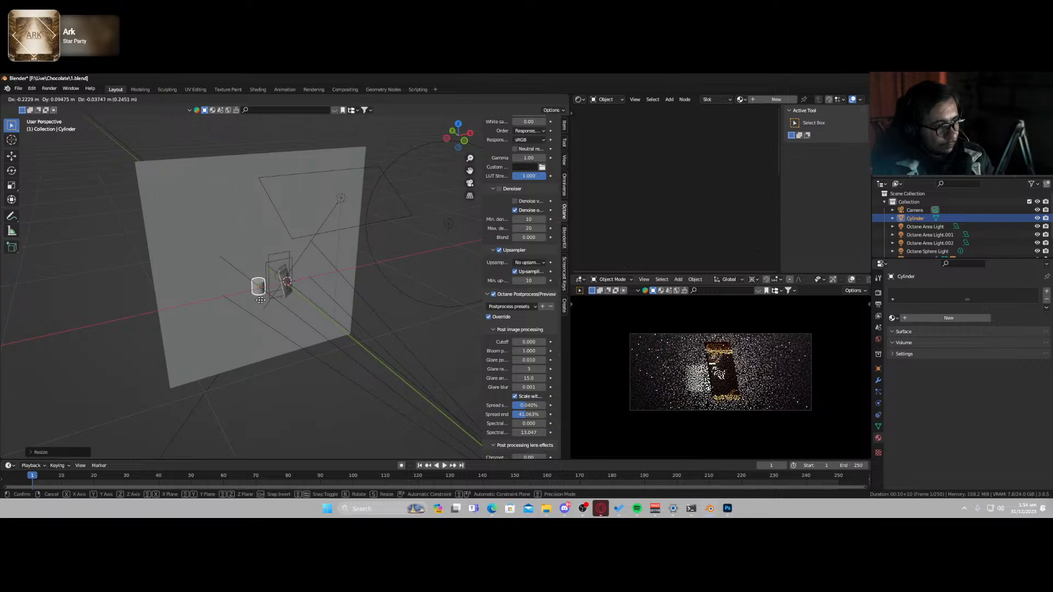
pyautogui.click(261, 298)
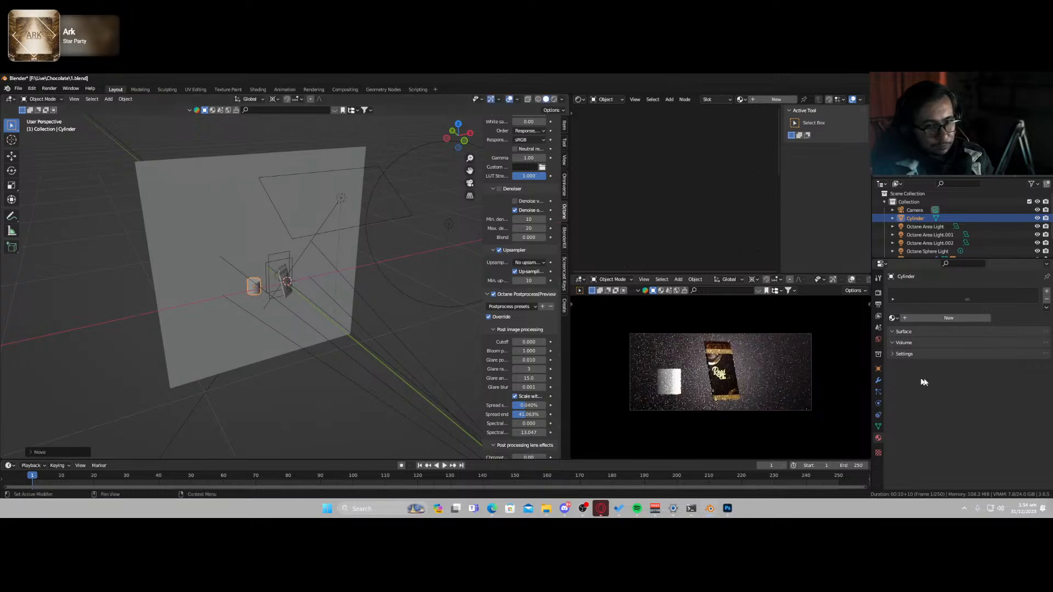
# - Assign Material.001 to the cylinder and frame the cylinder from slightly above in the rendered preview
pyautogui.click(891, 318)
pyautogui.click(919, 346)
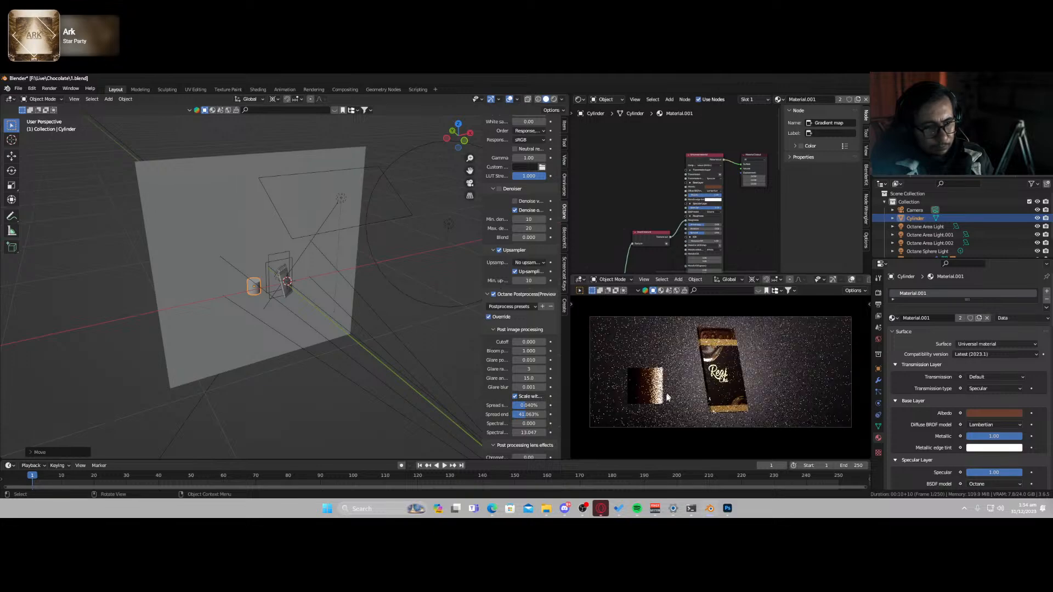
pyautogui.press('KP_Decimal')
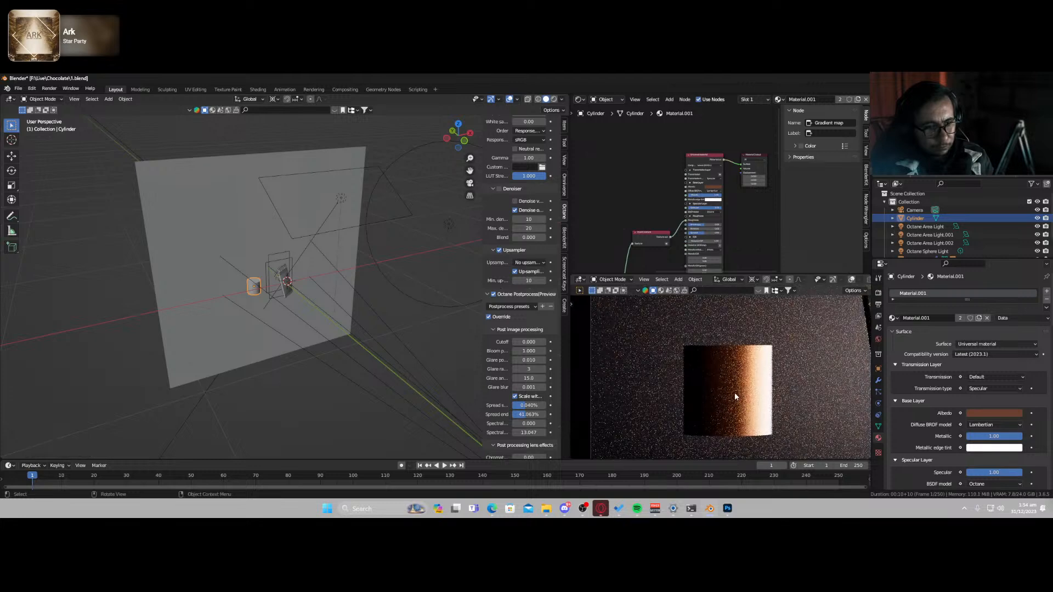
pyautogui.moveTo(748, 393); pyautogui.dragTo(738, 425, button='middle')
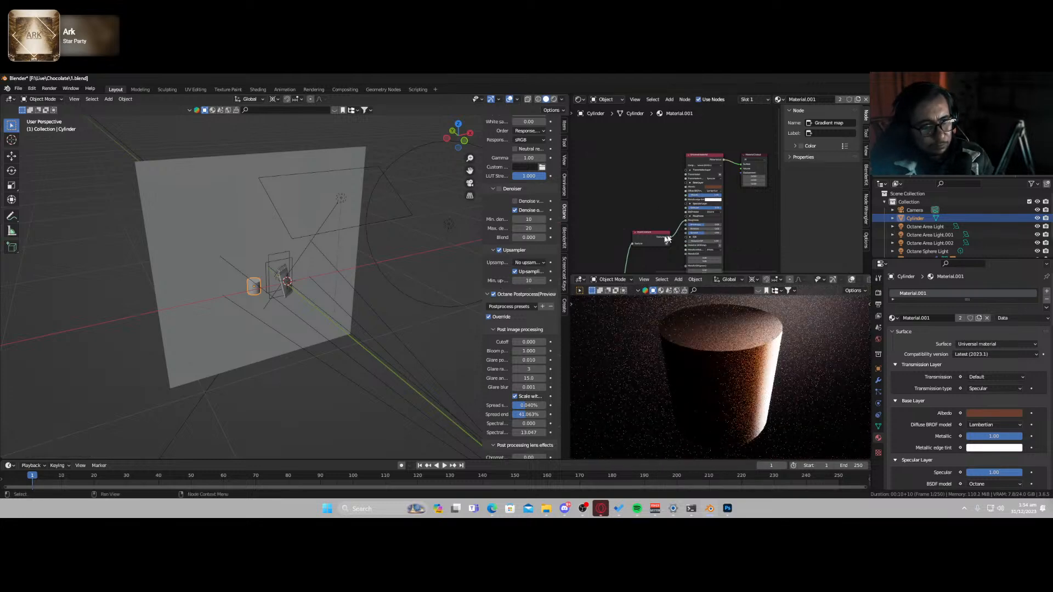
# - Switch the cylinder preview from rendered to solid shading and save the file
pyautogui.moveTo(665, 239); pyautogui.dragTo(685, 160, button='middle')
pyautogui.scroll(7, 677, 198)
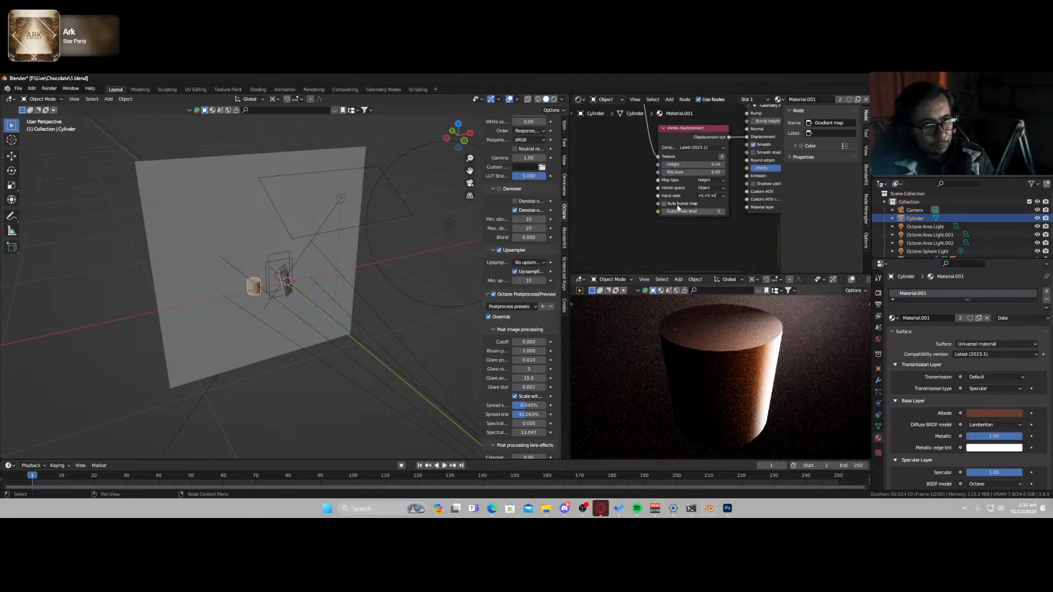
pyautogui.moveTo(678, 207); pyautogui.dragTo(655, 259, button='middle')
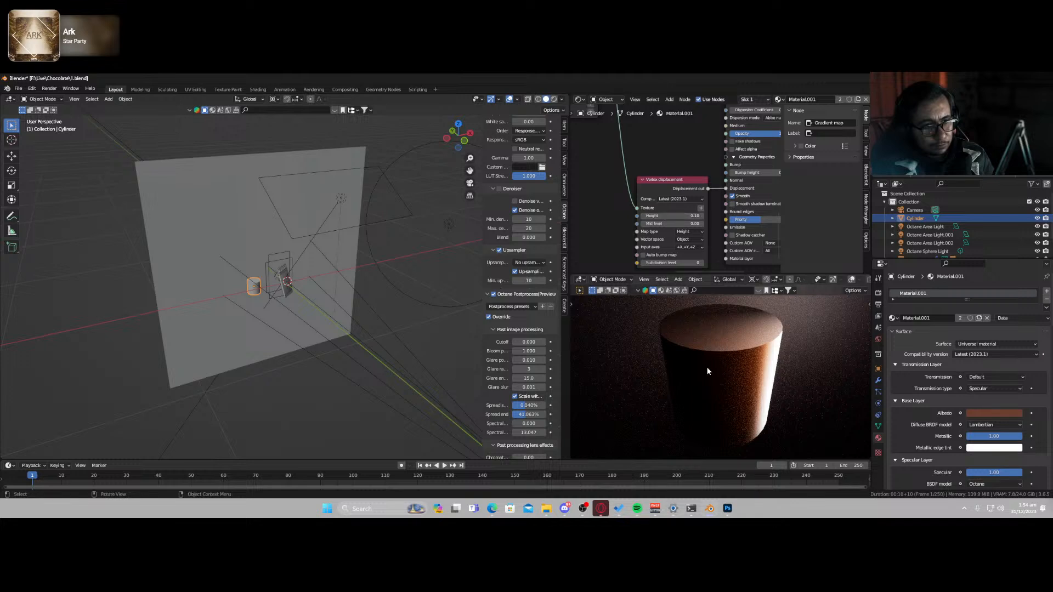
pyautogui.press('z')
pyautogui.click(734, 365)
pyautogui.hotkey('ctrl', 's')
# - Examine how the vertex displacement, gradient and noise nodes are connected in the cylinder's Material.001
pyautogui.scroll(-4, 678, 267)
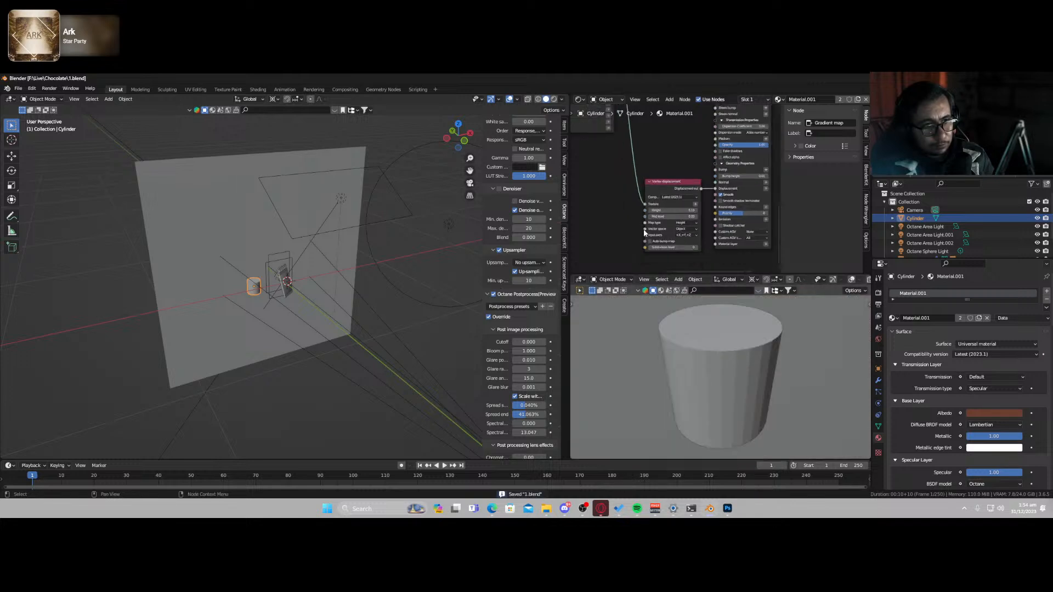
pyautogui.moveTo(685, 265); pyautogui.dragTo(643, 263, button='middle')
pyautogui.scroll(3, 636, 260)
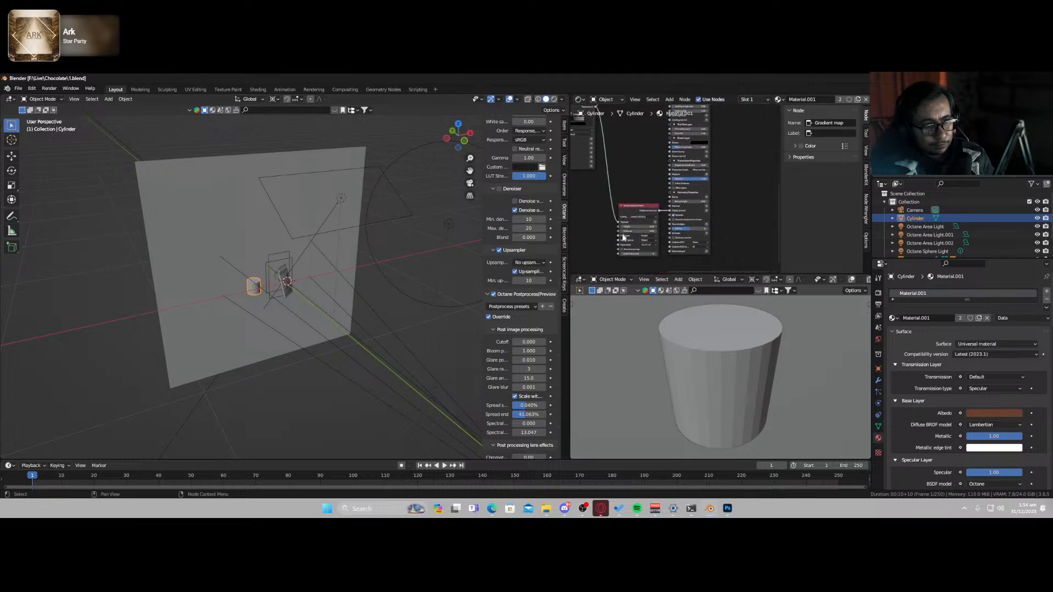
pyautogui.scroll(3, 255, 310)
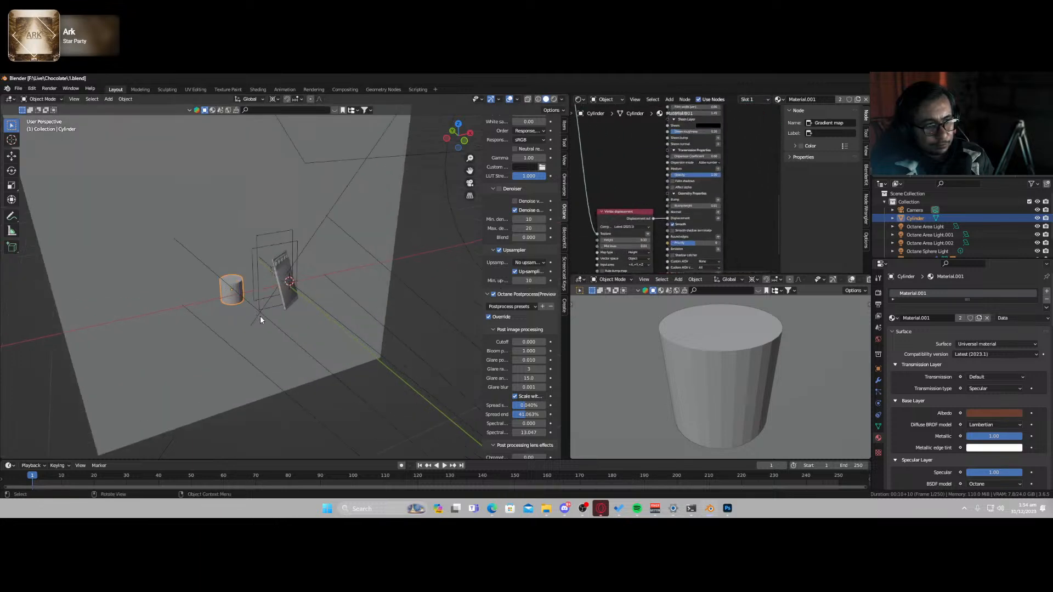
pyautogui.scroll(-3, 612, 220)
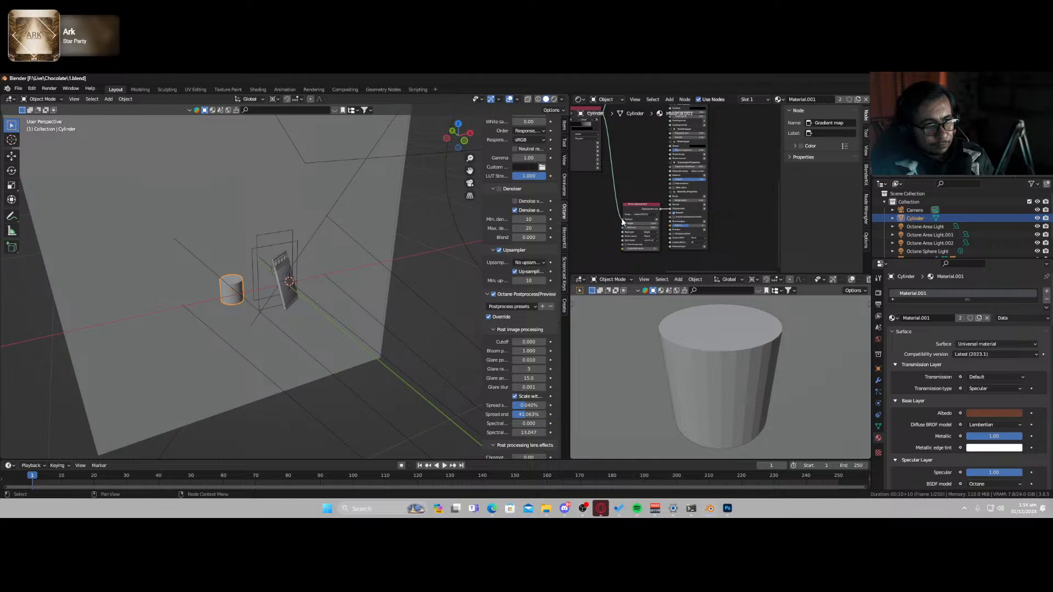
pyautogui.scroll(-2, 616, 205)
pyautogui.moveTo(616, 205); pyautogui.dragTo(718, 167, button='middle')
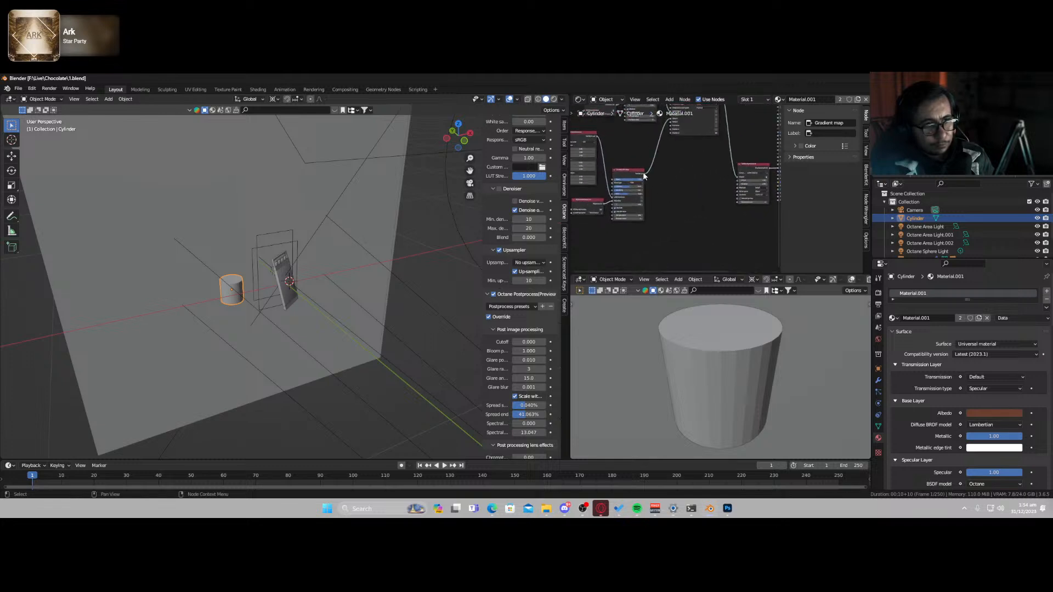
pyautogui.scroll(-1, 671, 212)
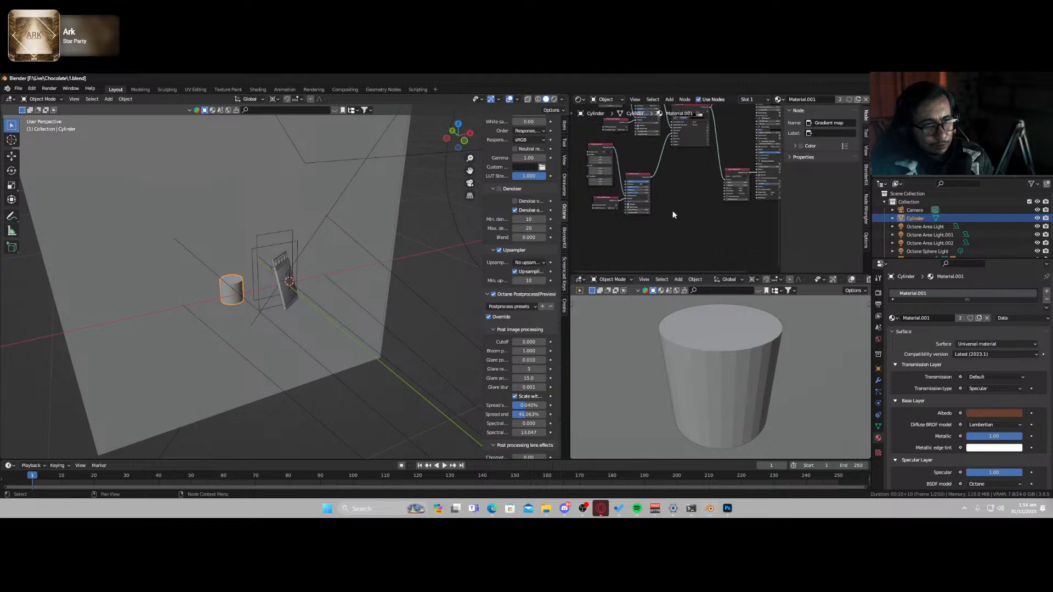
# - Make the cylinder's material a single-user copy and duplicate its lower Cinema 4D noise node together with the attached transformation and projection nodes
pyautogui.moveTo(633, 175); pyautogui.dragTo(588, 149)
pyautogui.moveTo(632, 204); pyautogui.dragTo(688, 266)
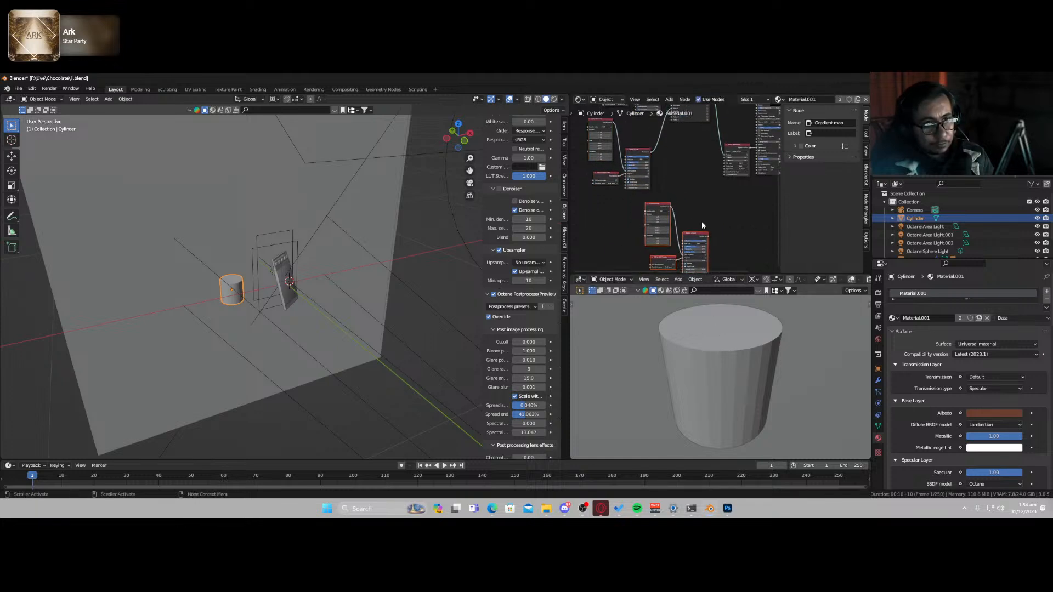
pyautogui.hotkey('ctrl', 'z')
pyautogui.click(778, 100)
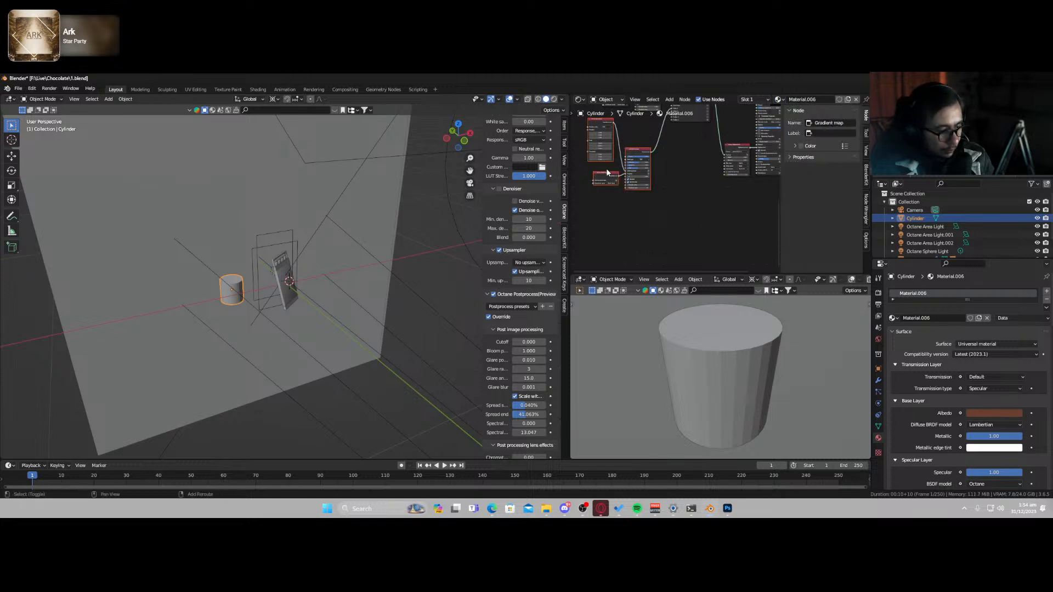
pyautogui.hotkey('shift', 'd')
pyautogui.click(677, 236)
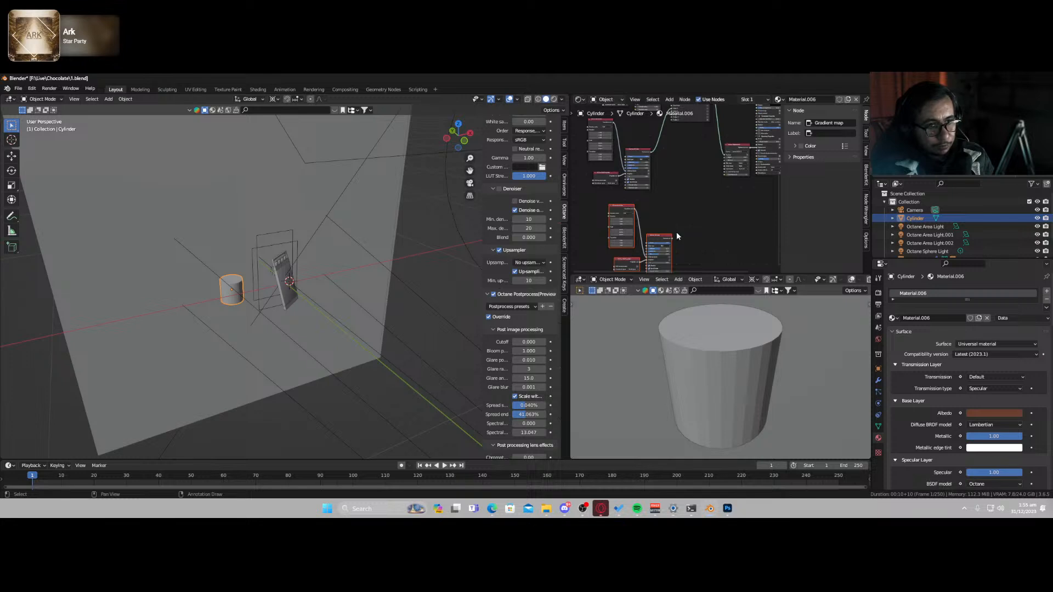
# - Preview the duplicated Cinema 4D noise on the cylinder and set its 3D transformation Scale to 0.121 on all axes
pyautogui.moveTo(677, 233); pyautogui.dragTo(627, 206, button='middle')
pyautogui.scroll(3, 636, 214)
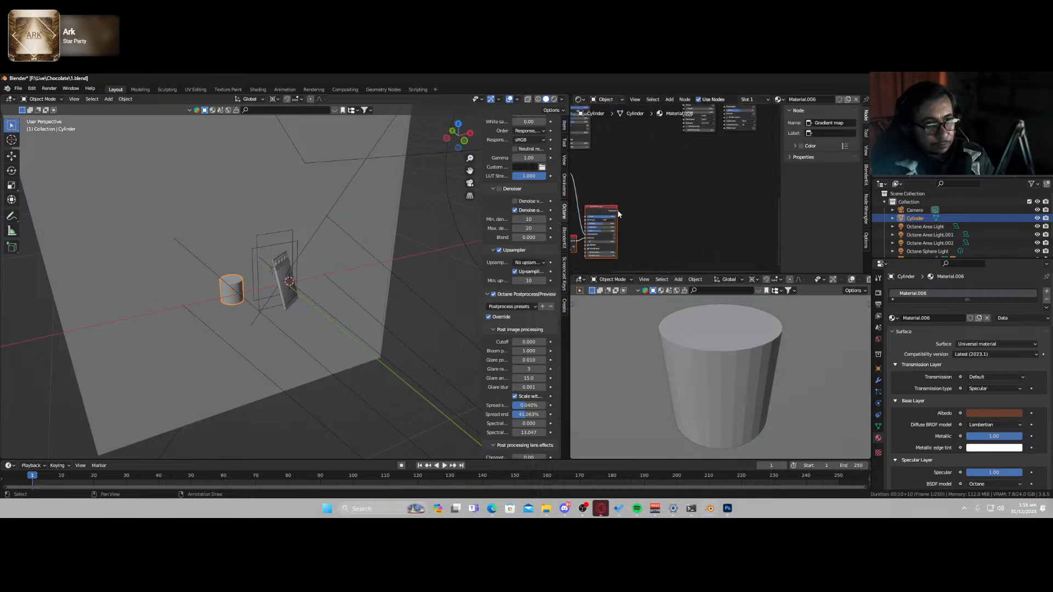
pyautogui.moveTo(662, 165); pyautogui.dragTo(612, 248, button='middle')
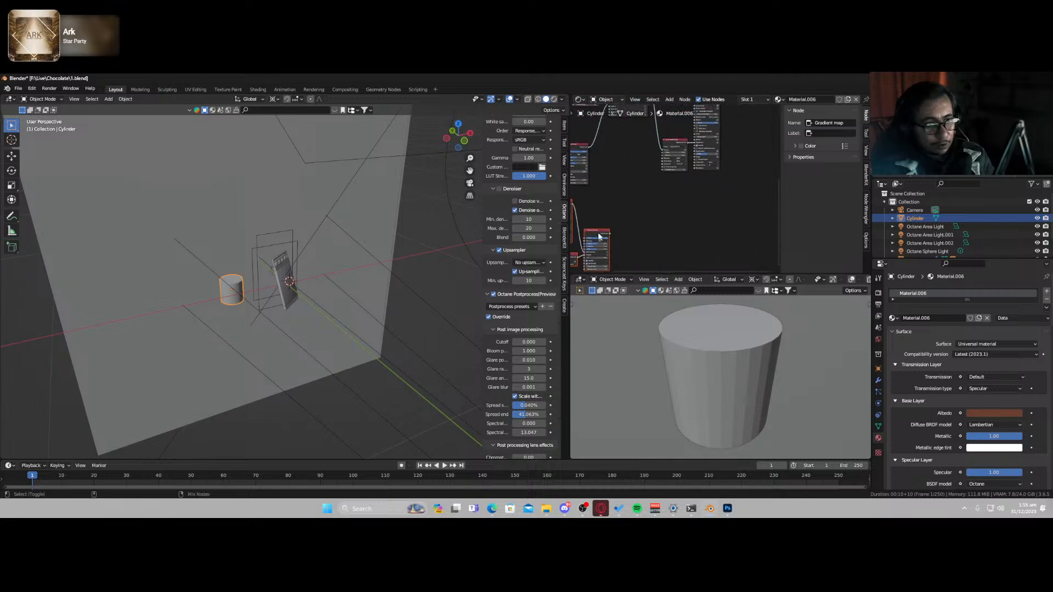
pyautogui.keyDown('ctrl'); pyautogui.keyDown('shift'); pyautogui.click(600, 237); pyautogui.keyUp('shift'); pyautogui.keyUp('ctrl')
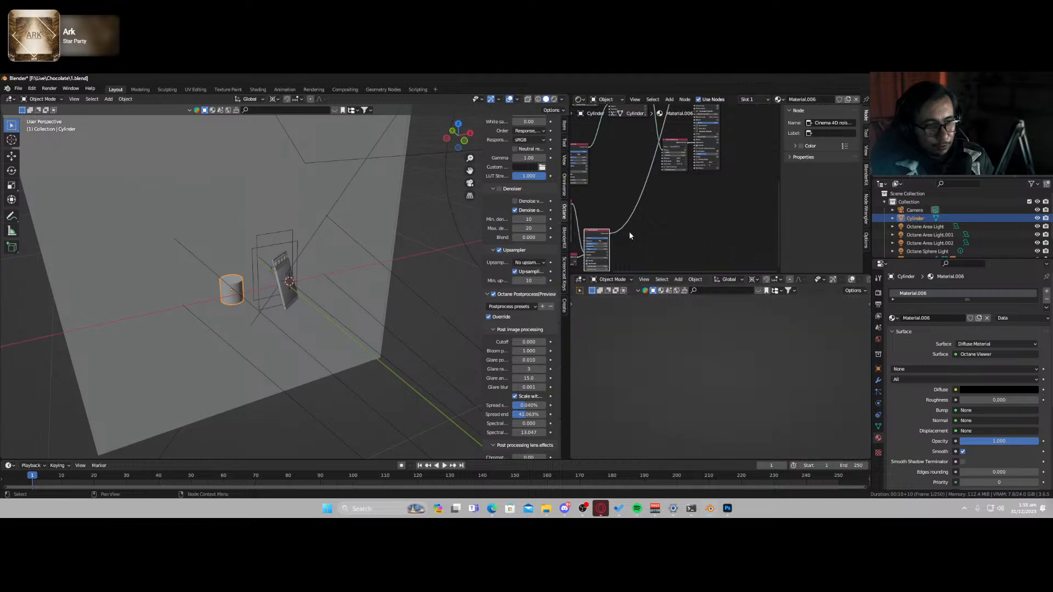
pyautogui.moveTo(629, 231); pyautogui.dragTo(740, 188, button='middle')
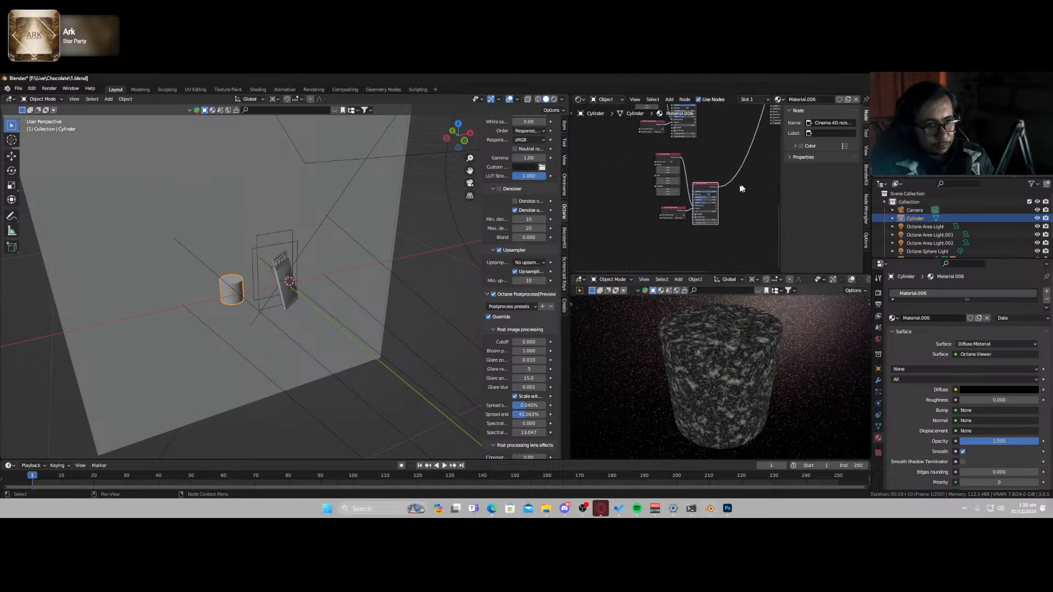
pyautogui.scroll(5, 734, 188)
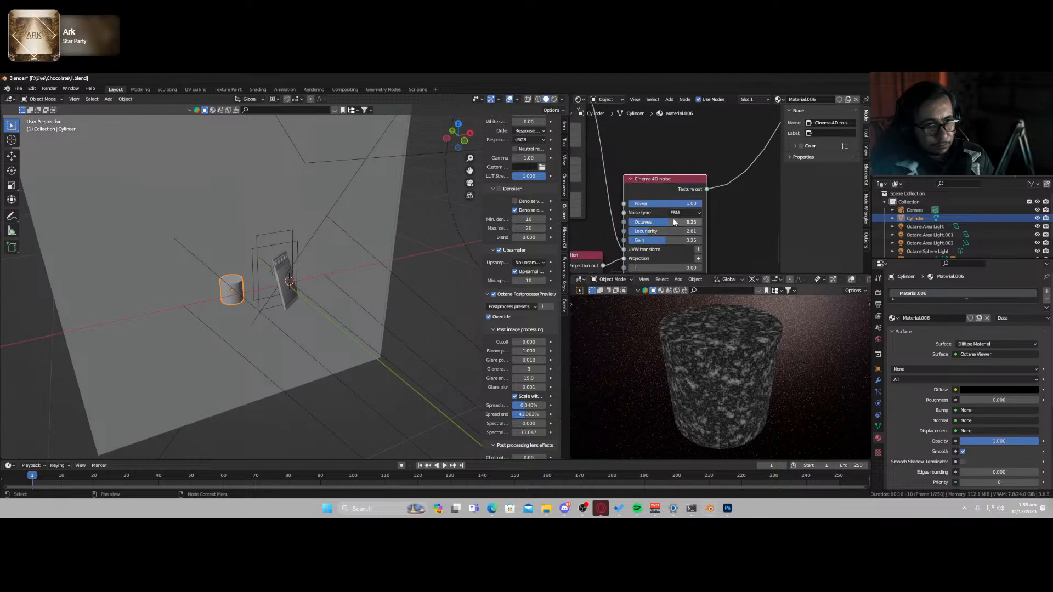
pyautogui.moveTo(652, 217); pyautogui.dragTo(732, 246, button='middle')
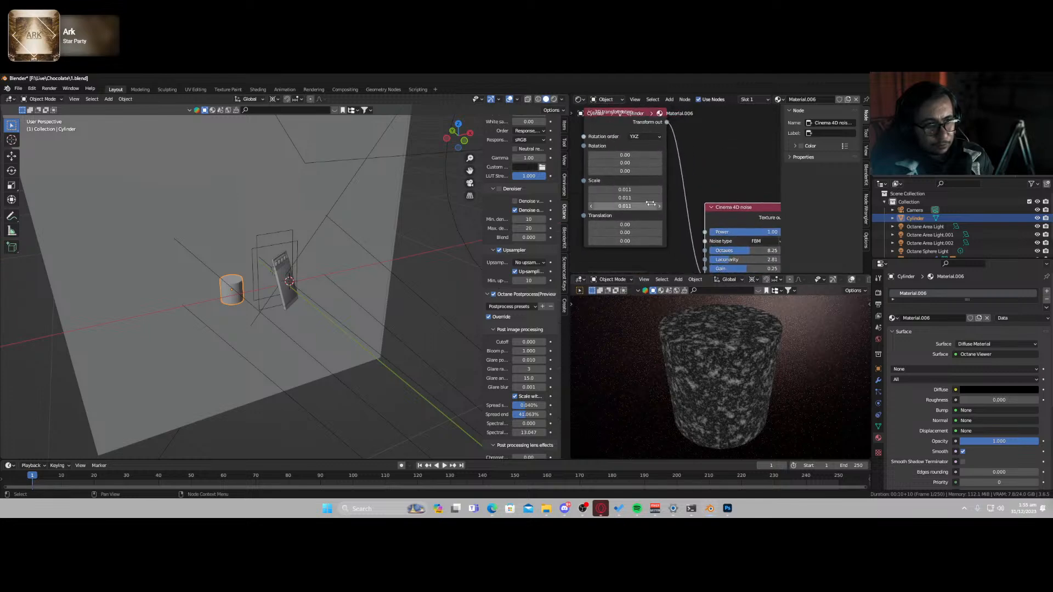
pyautogui.moveTo(650, 206); pyautogui.dragTo(655, 189)
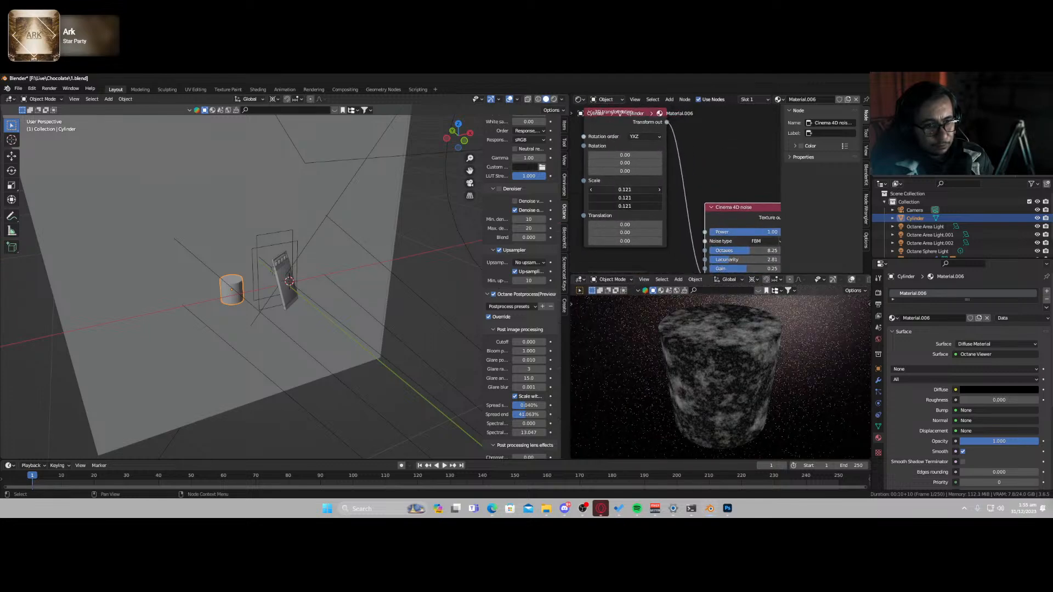
# - Switch the cylinder's output back to the Universal material and connect the duplicated noise to the Vertex displacement node's Texture input
pyautogui.scroll(-2, 729, 203)
pyautogui.moveTo(726, 229); pyautogui.dragTo(686, 220, button='middle')
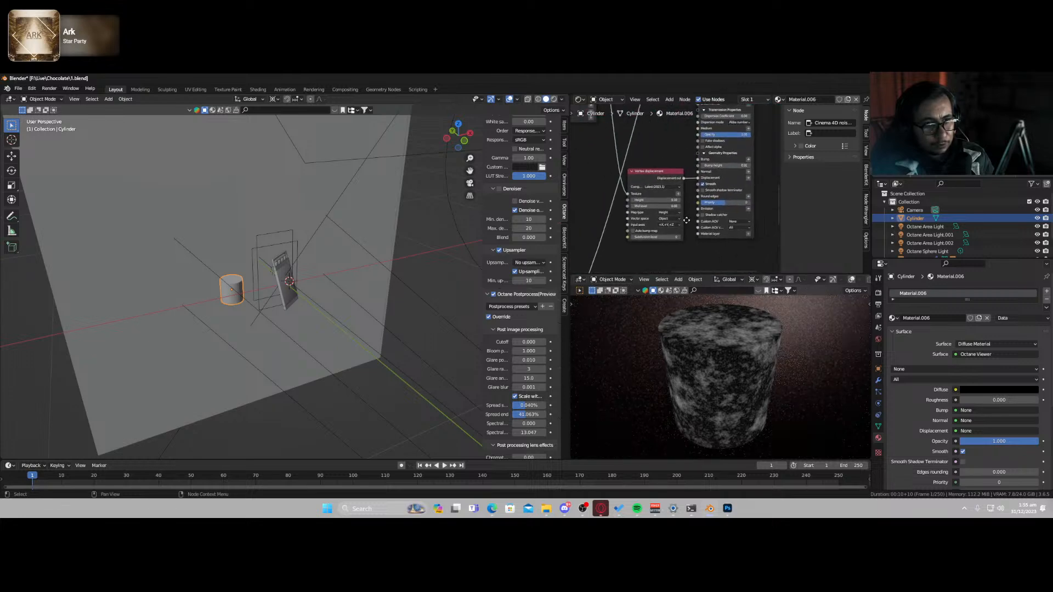
pyautogui.keyDown('ctrl'); pyautogui.keyDown('shift'); pyautogui.click(750, 149); pyautogui.keyUp('shift'); pyautogui.keyUp('ctrl')
pyautogui.scroll(-4, 621, 228)
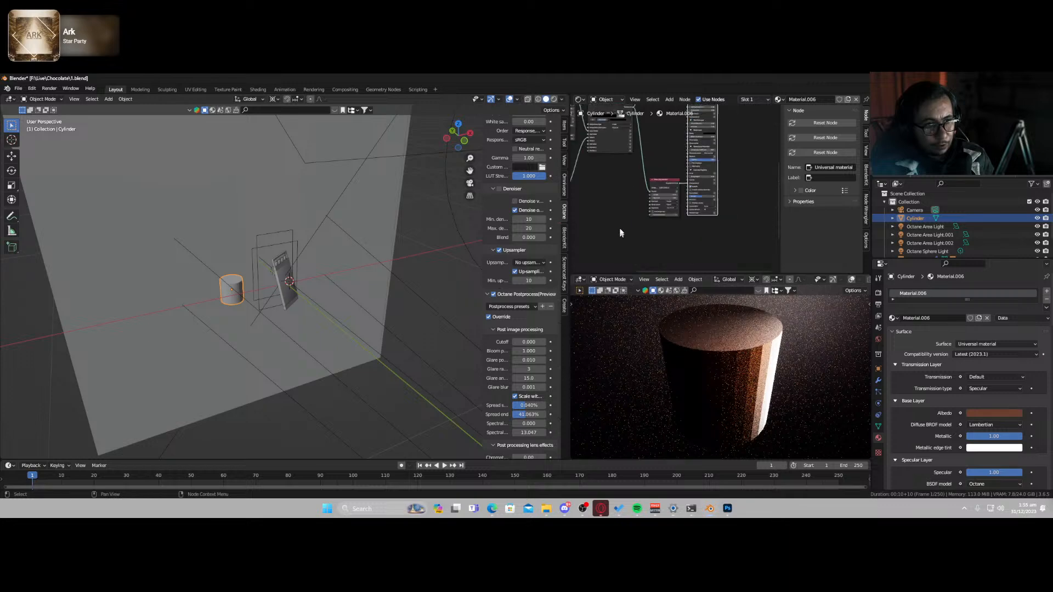
pyautogui.moveTo(620, 233); pyautogui.dragTo(661, 214, button='middle')
pyautogui.moveTo(636, 239); pyautogui.dragTo(636, 237)
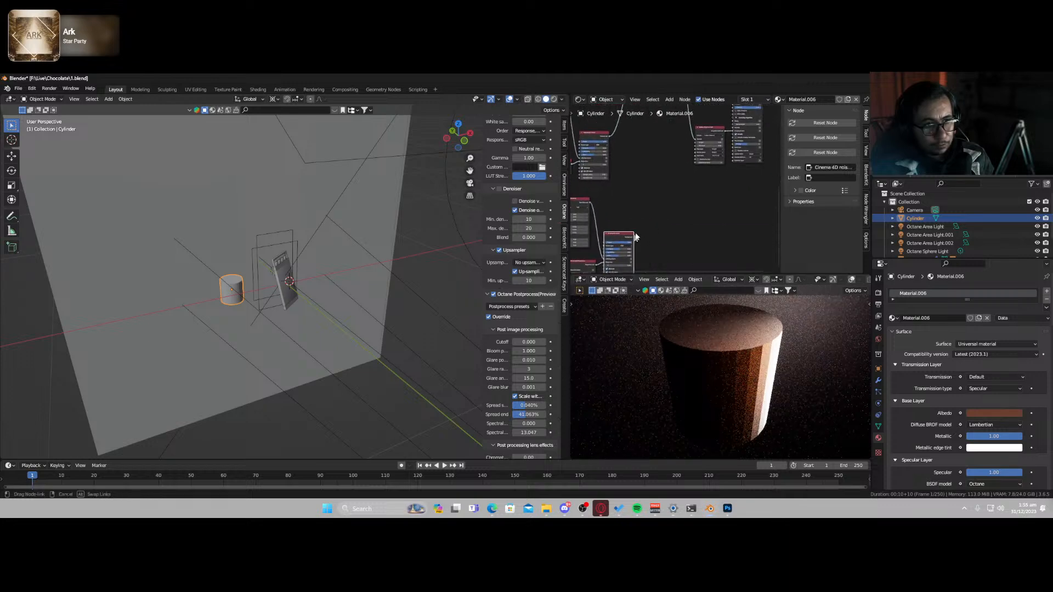
pyautogui.moveTo(696, 141); pyautogui.dragTo(695, 141)
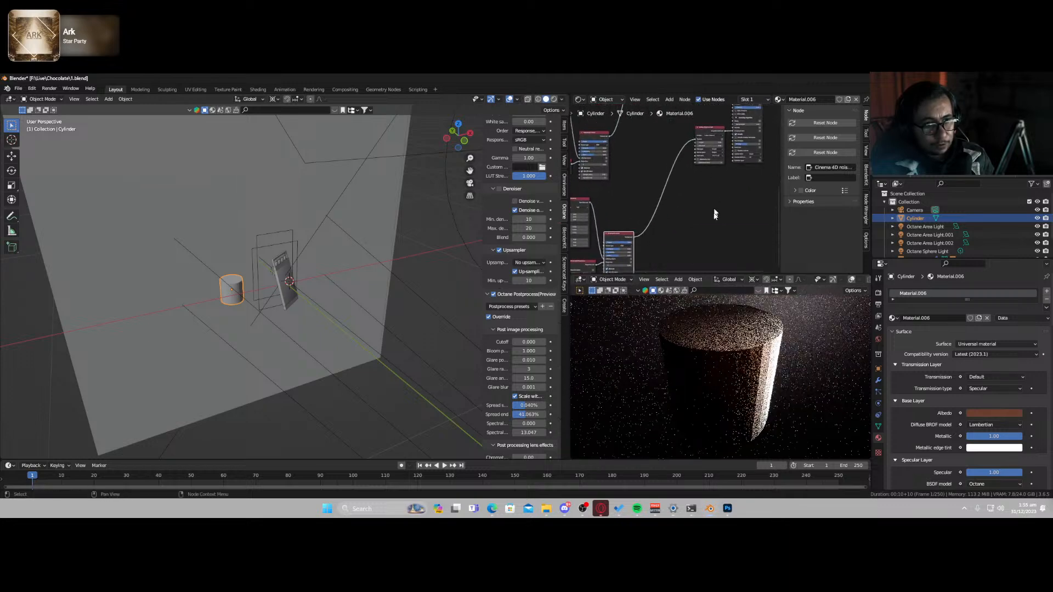
pyautogui.scroll(4, 741, 202)
pyautogui.moveTo(726, 179); pyautogui.dragTo(668, 250, button='middle')
pyautogui.scroll(4, 661, 243)
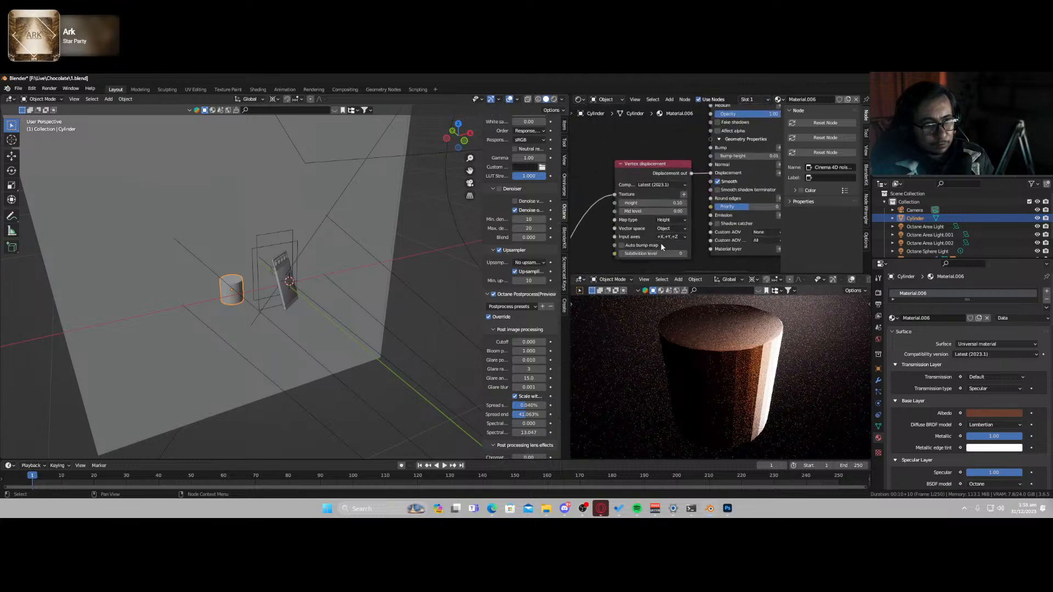
# - Raise the Vertex displacement Height to 1.46, enable Auto bump map and set the Subdivision level to 2
pyautogui.moveTo(646, 206); pyautogui.dragTo(716, 206)
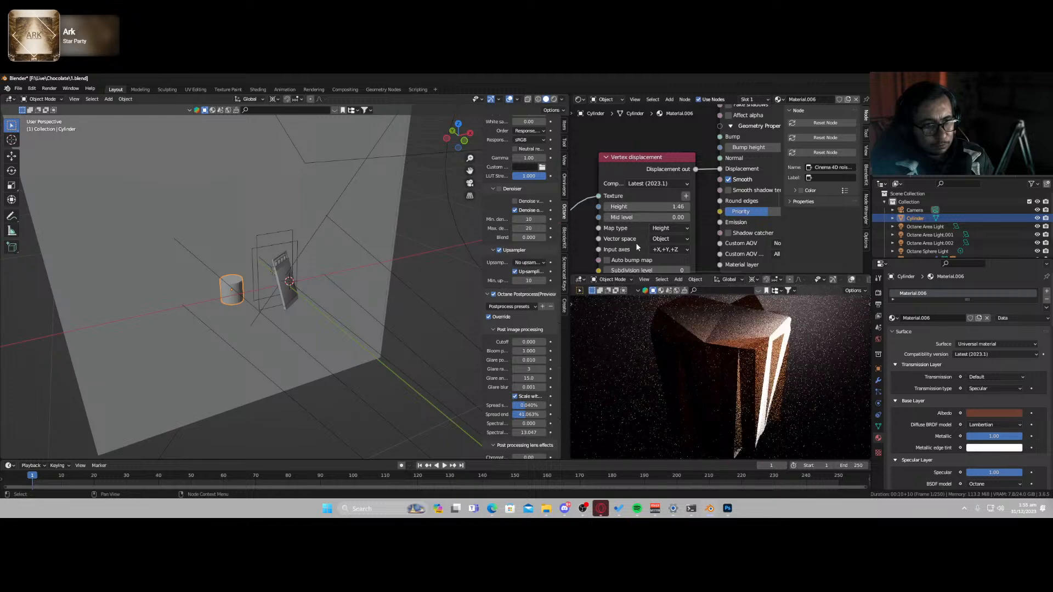
pyautogui.moveTo(636, 243); pyautogui.dragTo(625, 209, button='middle')
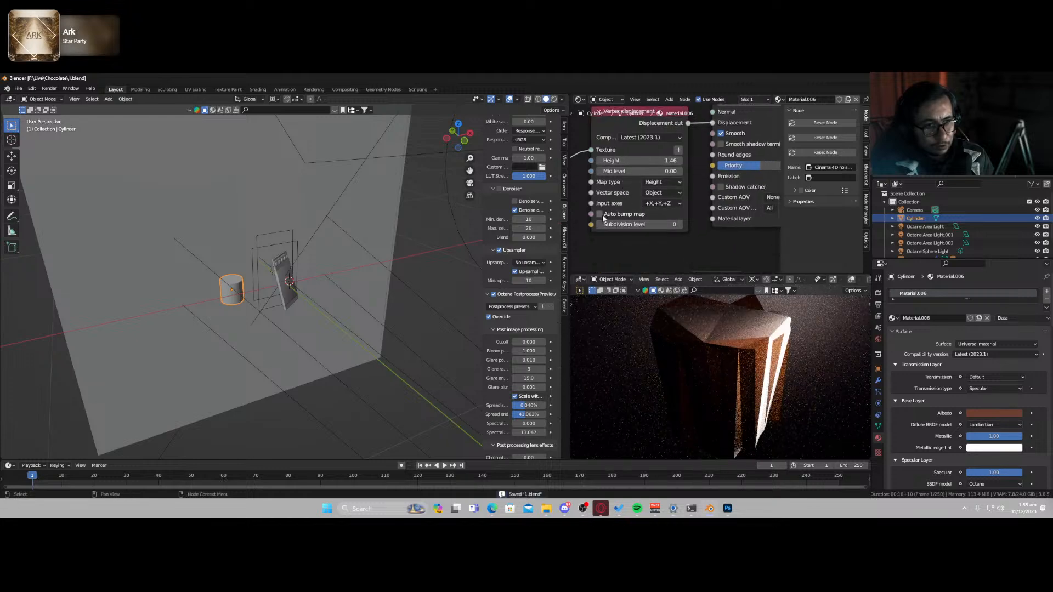
pyautogui.click(600, 214)
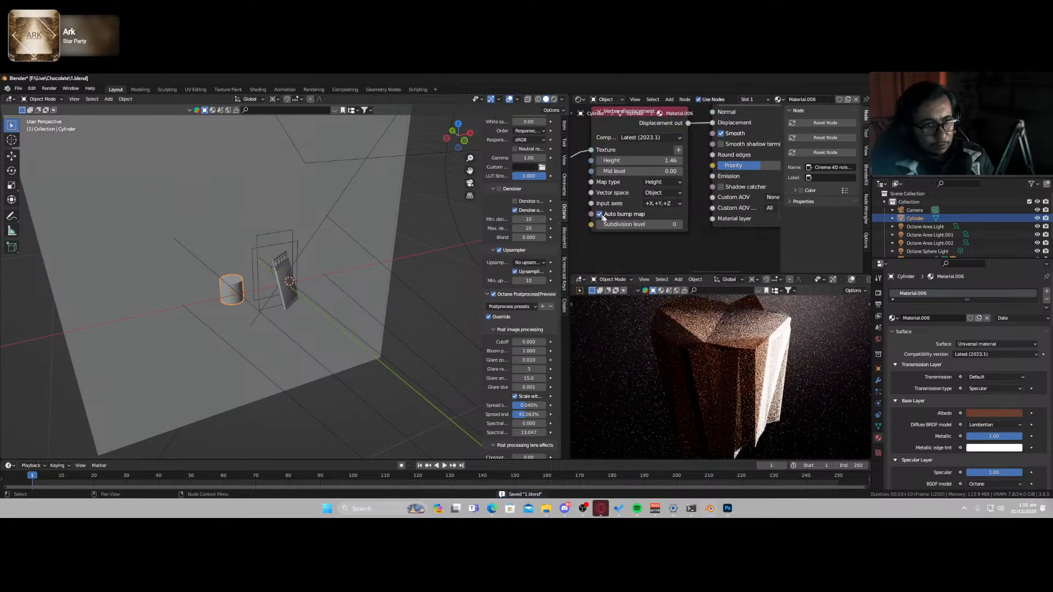
pyautogui.click(627, 225)
pyautogui.write('2')
pyautogui.press('Return')
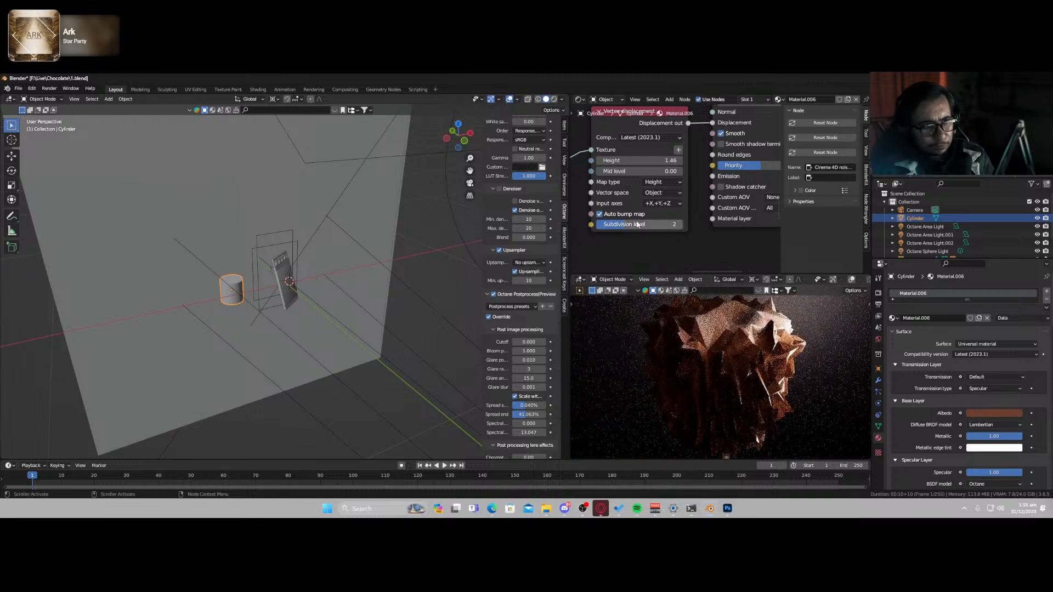
# - Set the Vertex displacement's Mid level to 0.17 and reduce its Height to about 0.69
pyautogui.scroll(-1, 638, 224)
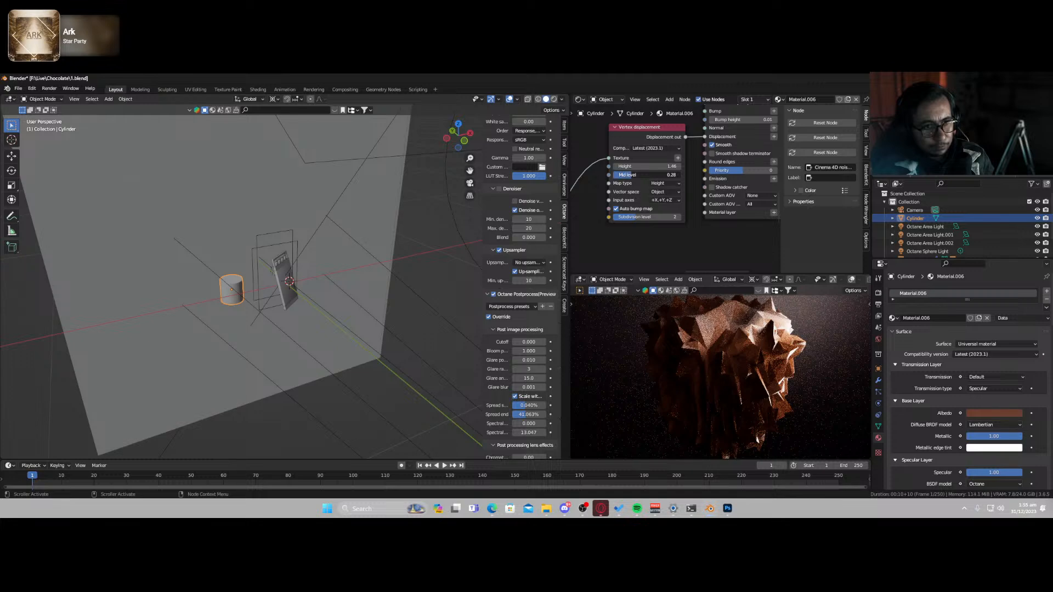
pyautogui.moveTo(625, 175)
pyautogui.mouseDown()
pyautogui.moveTo(614, 175)
pyautogui.moveTo(625, 177)
pyautogui.mouseUp()
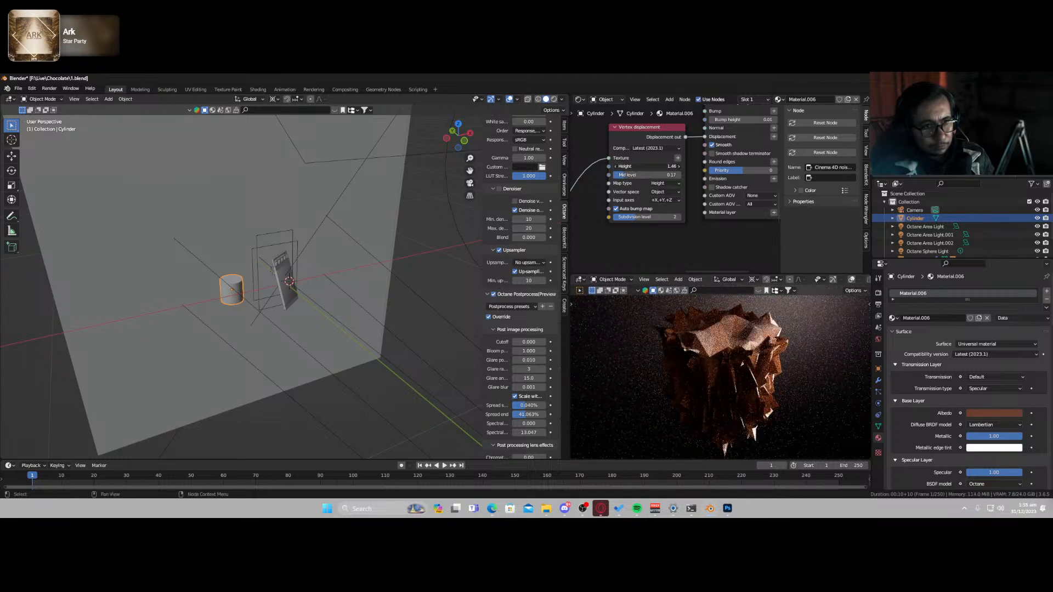
pyautogui.moveTo(646, 166); pyautogui.dragTo(604, 166)
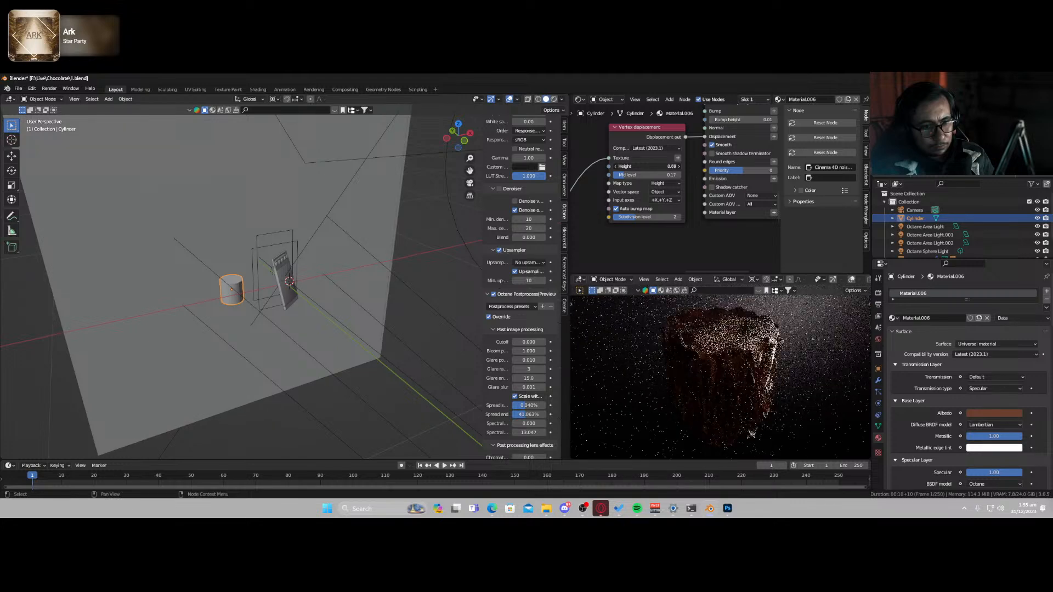
# - Set the noise's 3D transformation Scale to 12.721 on all axes and view the result through the camera
pyautogui.moveTo(633, 222); pyautogui.dragTo(775, 322, button='middle')
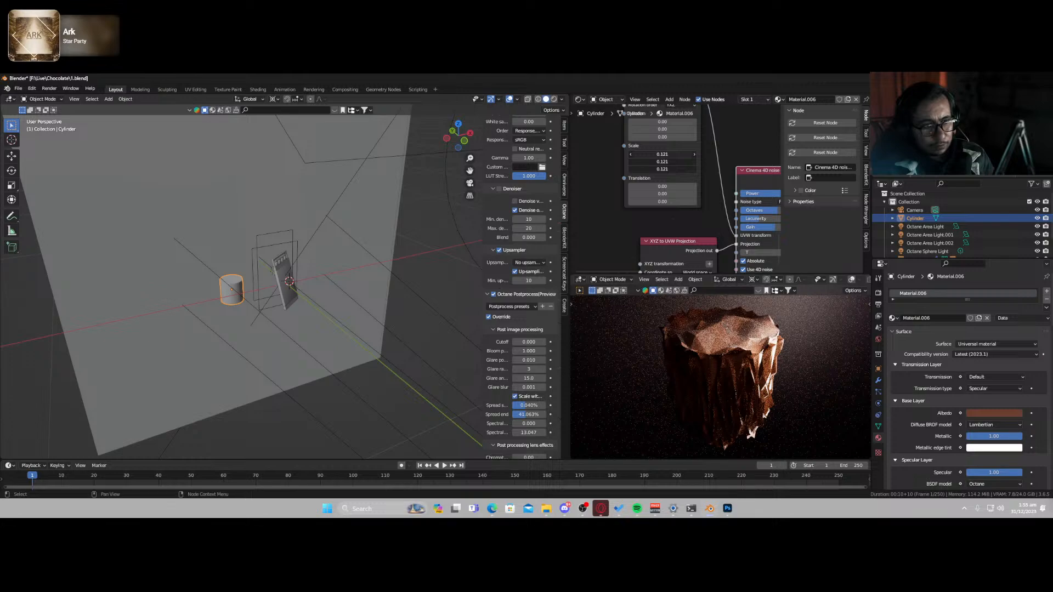
pyautogui.moveTo(661, 154); pyautogui.dragTo(825, 154)
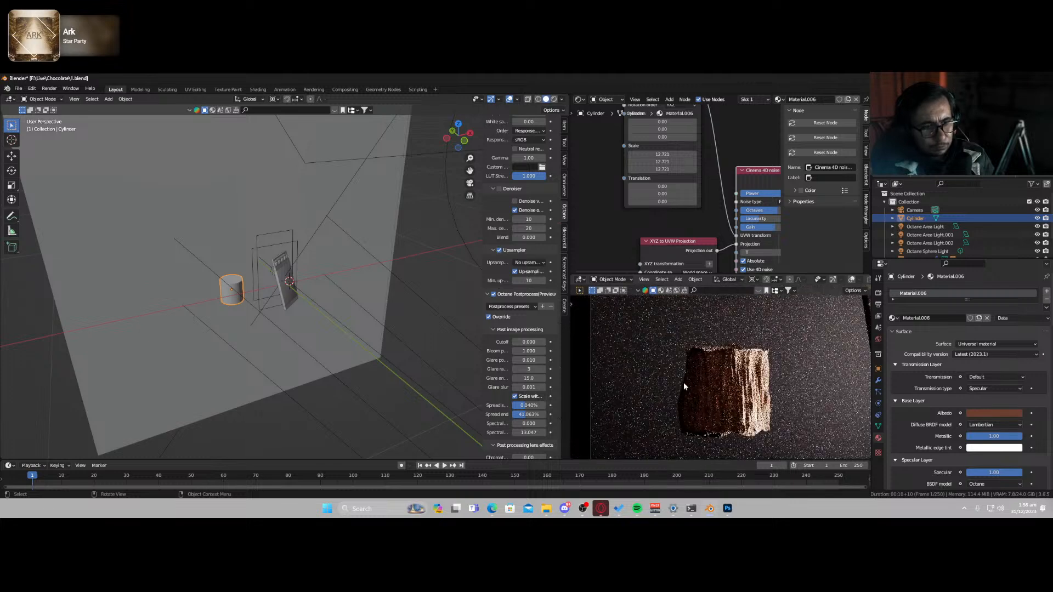
pyautogui.press('KP_0')
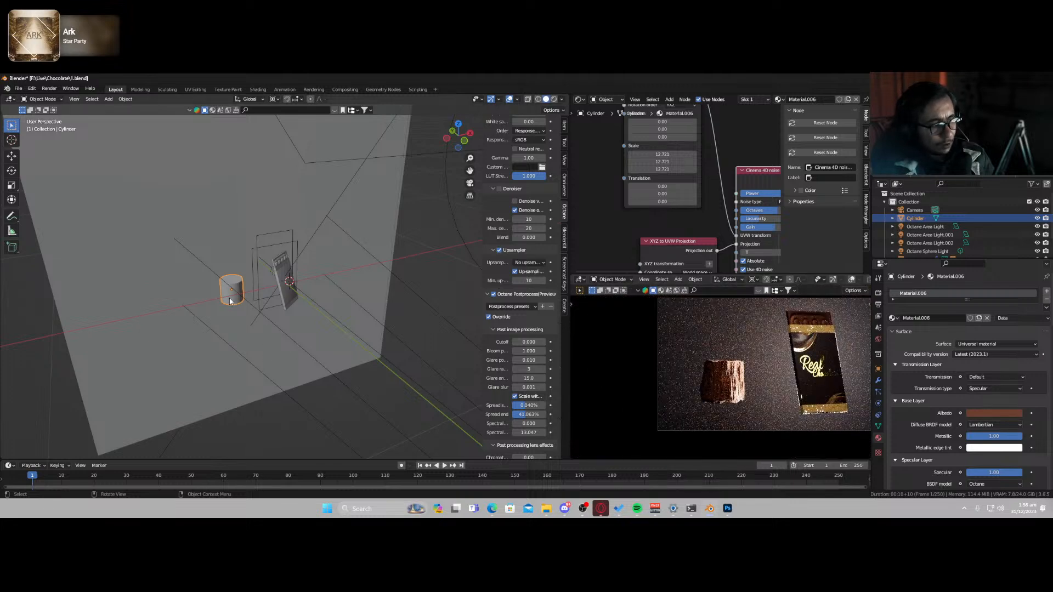
# - Stretch the cylinder along the global Z axis into a tall, thin column
pyautogui.press('s')
pyautogui.press('z')
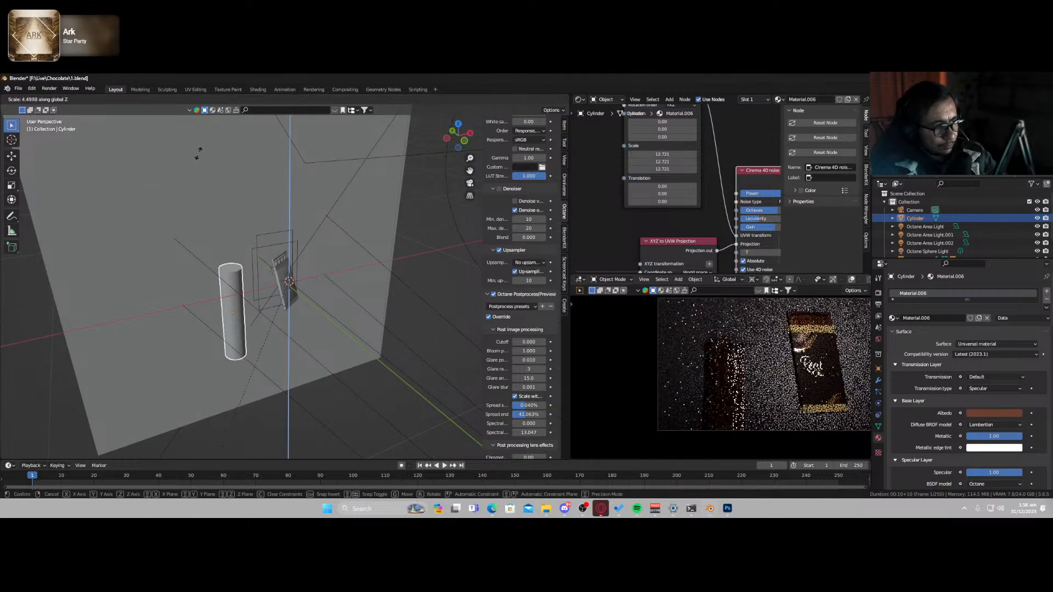
pyautogui.click(186, 266)
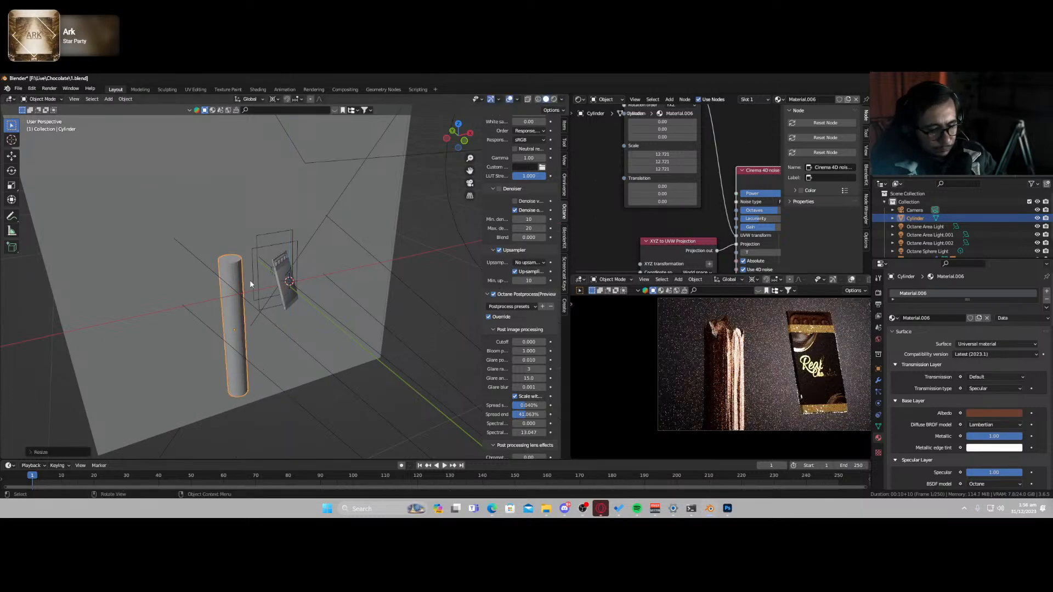
# - Add a Bezier curve in the front view and rotate it about the X axis so its wave stands upright
pyautogui.press('KP_1')
pyautogui.hotkey('shift', 'a')
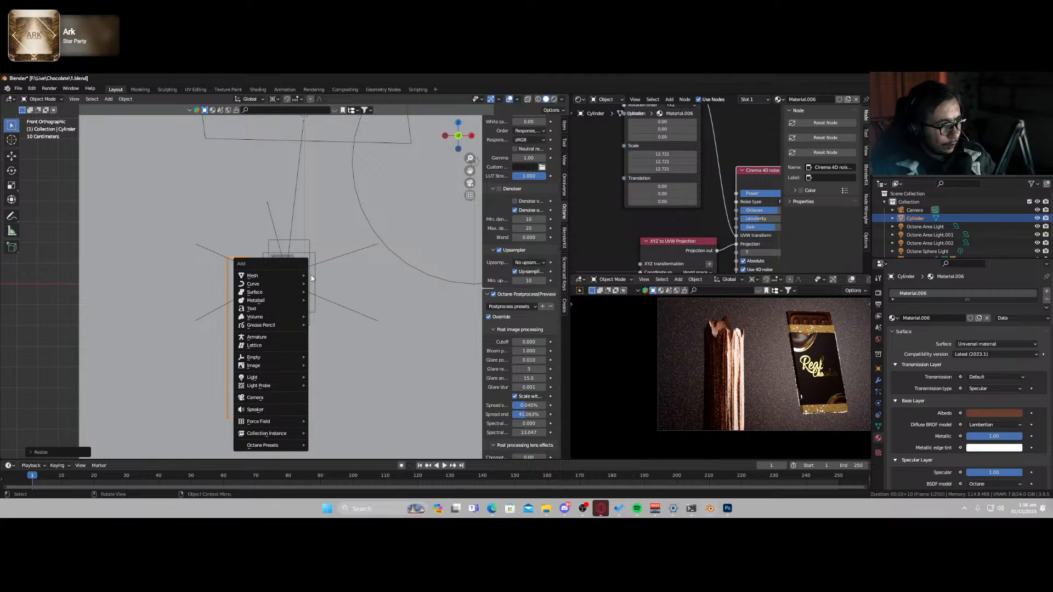
pyautogui.moveTo(271, 282)
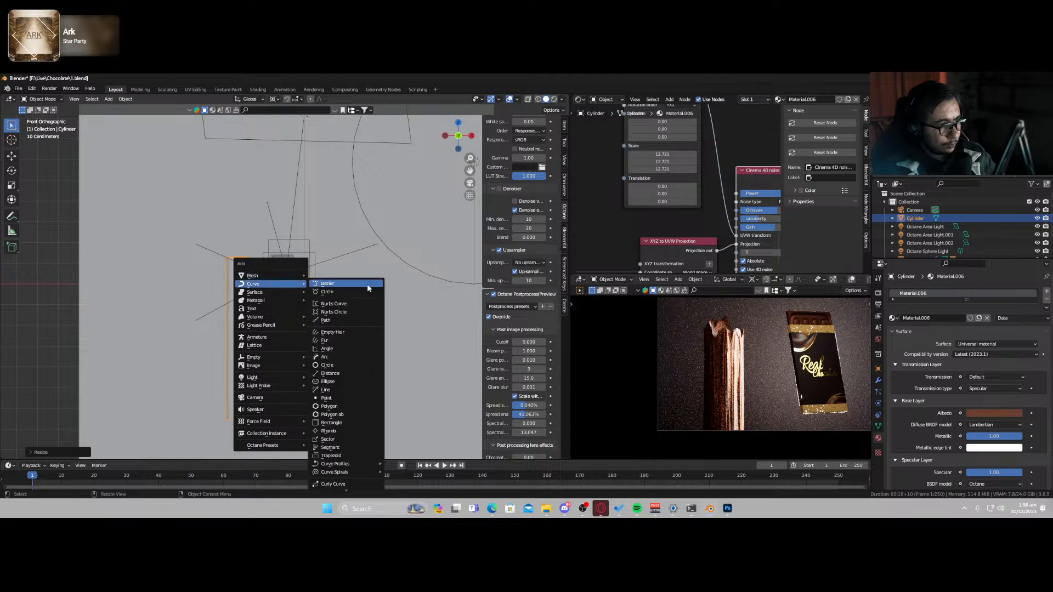
pyautogui.click(367, 284)
pyautogui.press('r')
pyautogui.press('x')
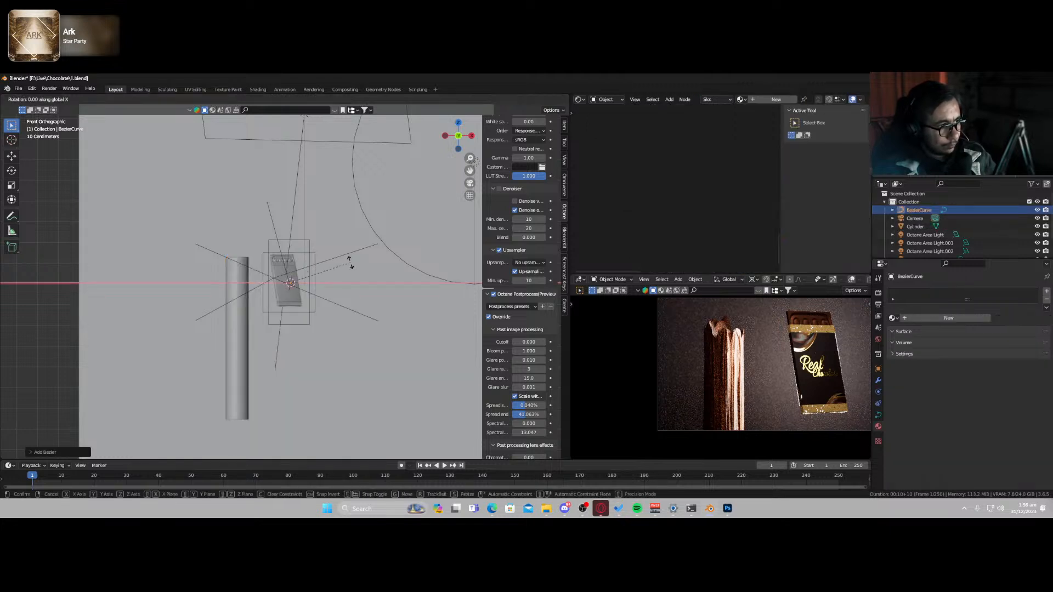
pyautogui.click(295, 316)
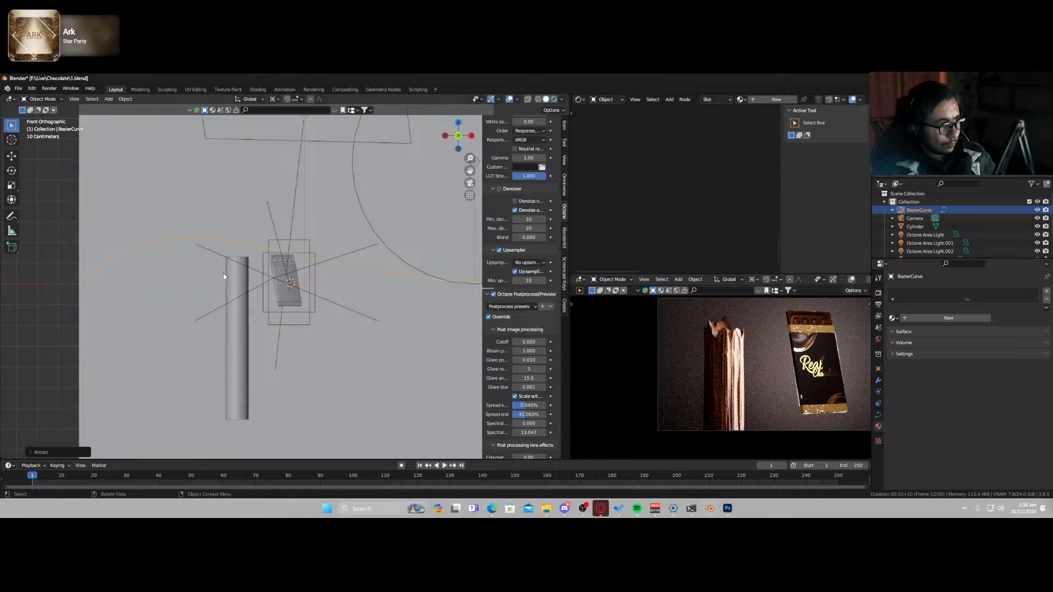
# - Set the Bezier curve's Resolution Preview U to 32 and save the file
pyautogui.click(877, 415)
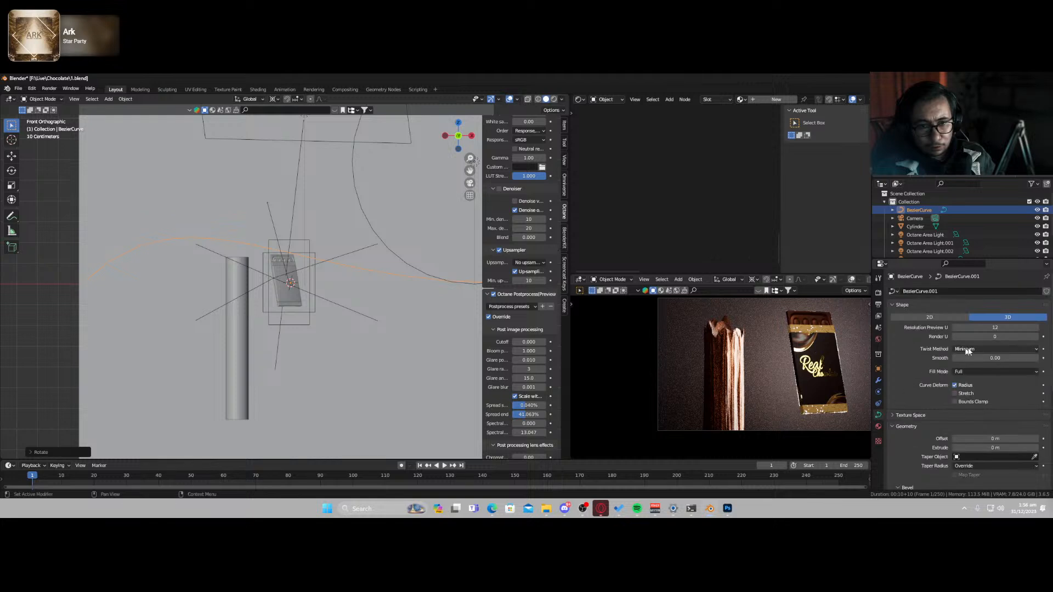
pyautogui.click(979, 328)
pyautogui.write('32')
pyautogui.press('Return')
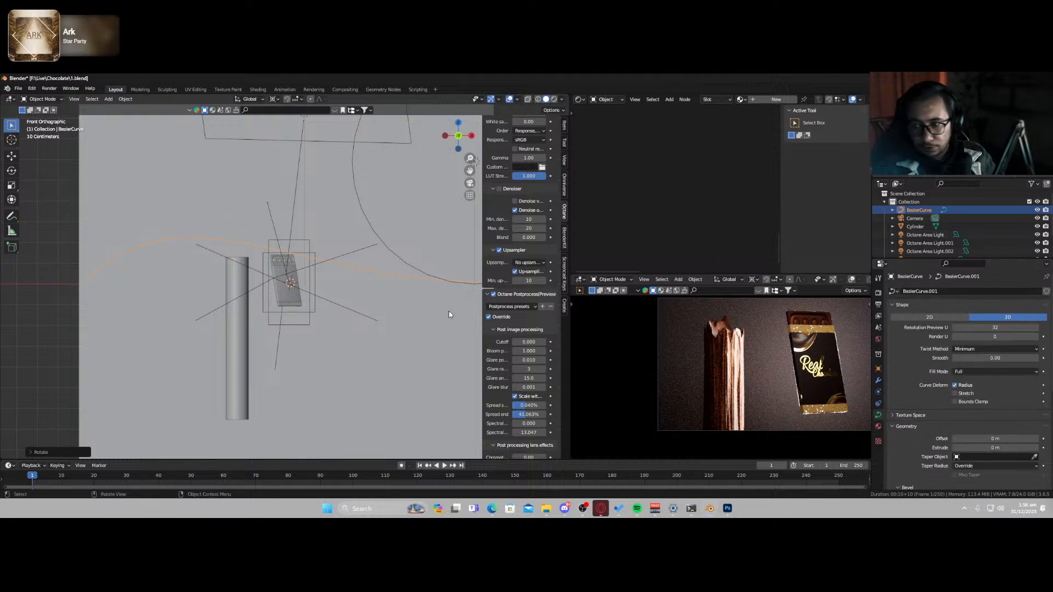
pyautogui.hotkey('ctrl', 's')
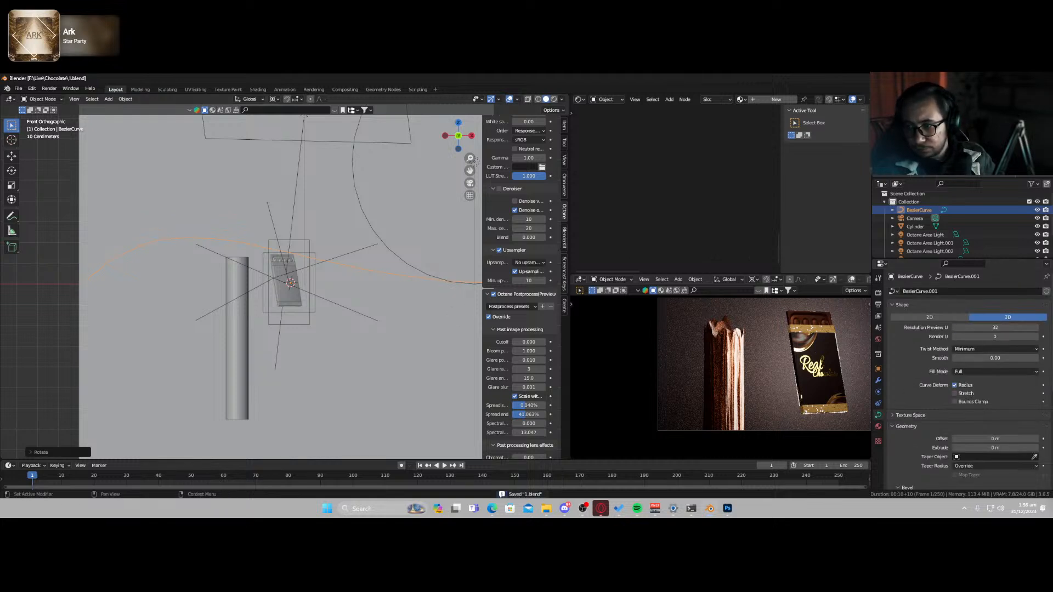
# - Add a Curve modifier to the cylinder with BezierCurve as its Curve Object
pyautogui.click(228, 281)
pyautogui.click(878, 381)
pyautogui.click(935, 291)
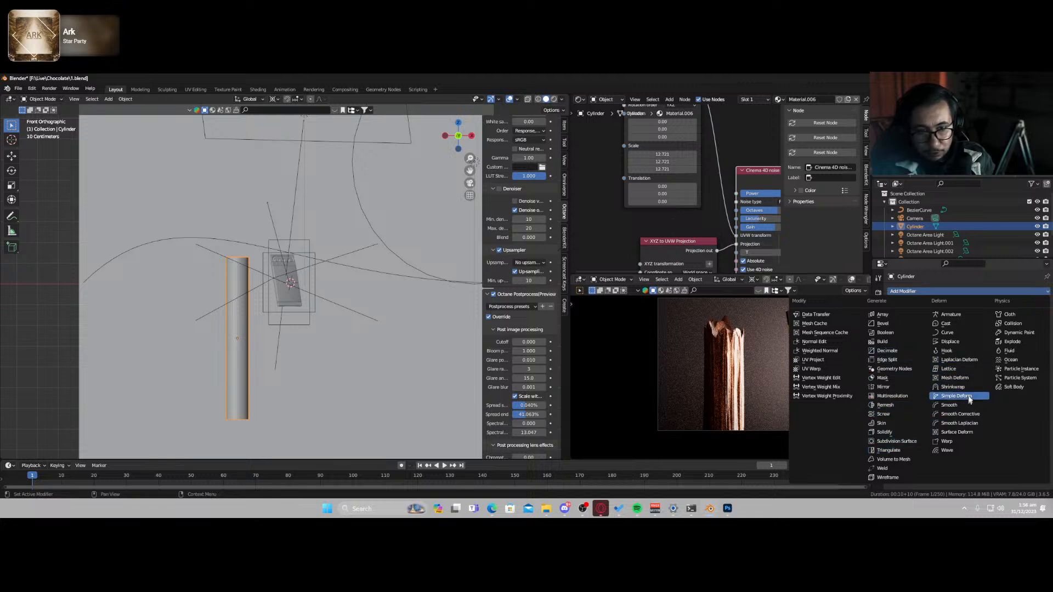
pyautogui.click(947, 332)
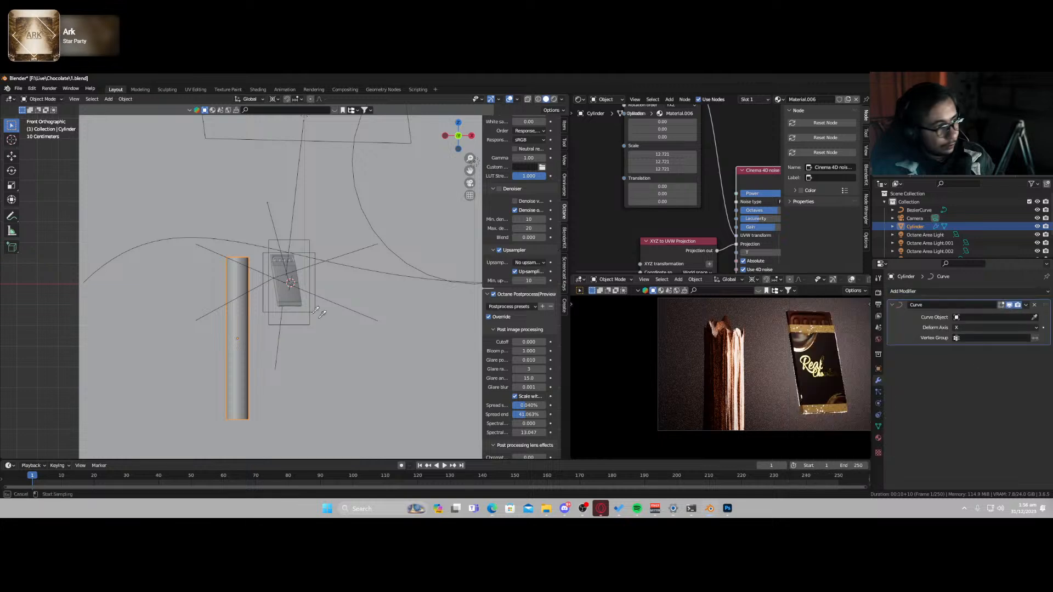
pyautogui.click(137, 244)
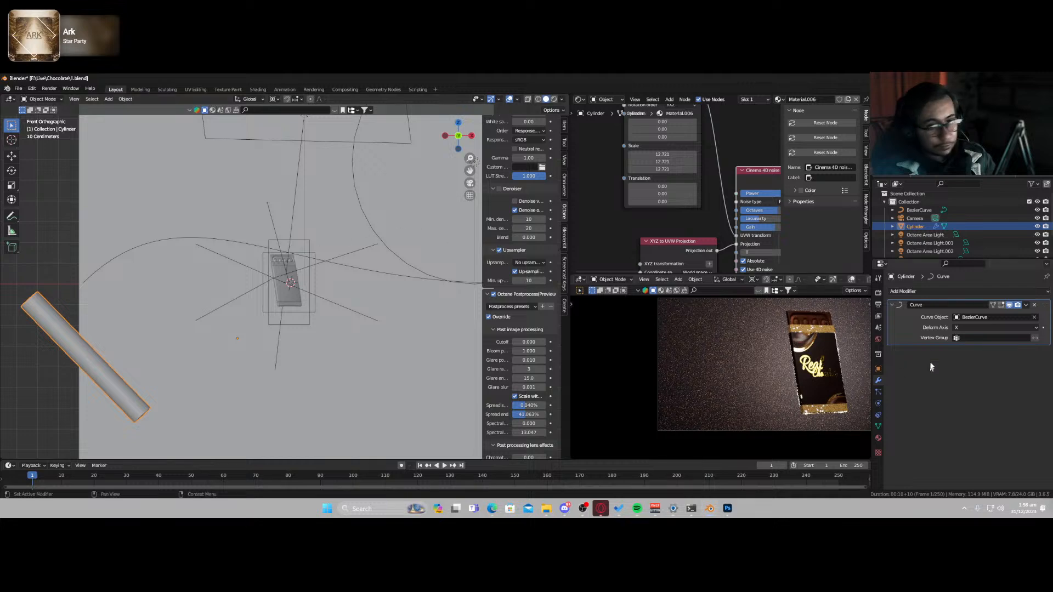
# - Set the cylinder's Curve modifier Deform Axis to -Y
pyautogui.keyDown('ctrl'); pyautogui.scroll(-1, 982, 328); pyautogui.keyUp('ctrl')
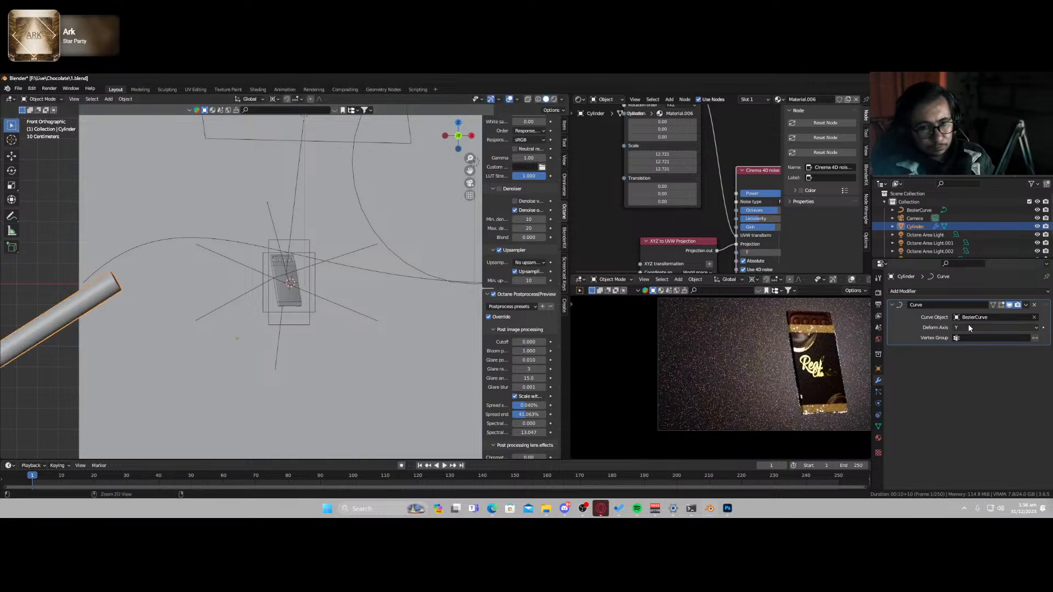
pyautogui.keyDown('ctrl'); pyautogui.scroll(-2, 969, 328); pyautogui.keyUp('ctrl')
pyautogui.keyDown('ctrl'); pyautogui.scroll(-1, 968, 325); pyautogui.keyUp('ctrl')
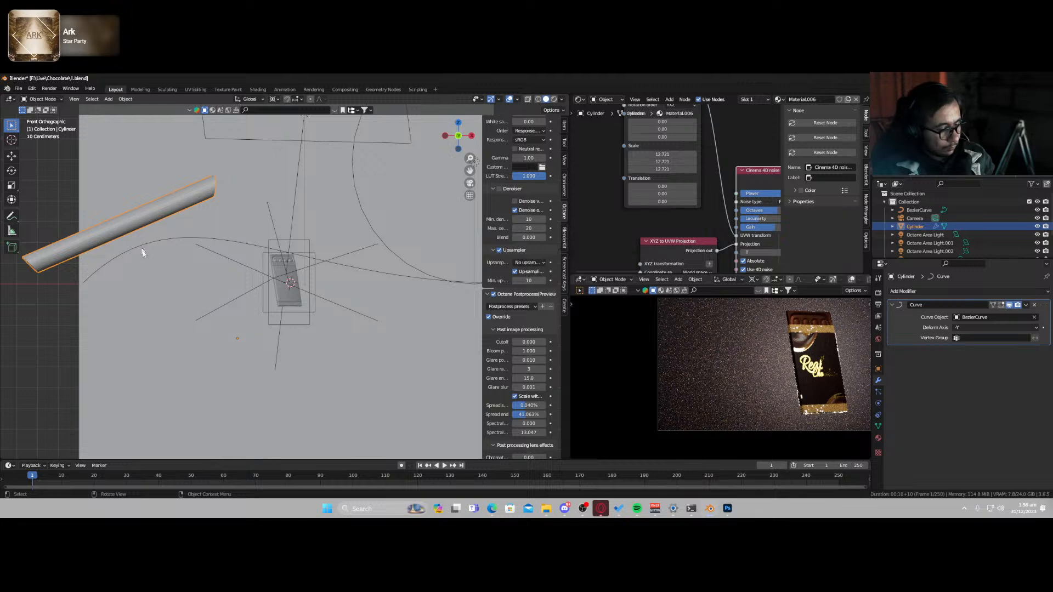
# - Move the cylinder along the Y axis until it lies close to the Bezier curve
pyautogui.scroll(8, 561, 127)
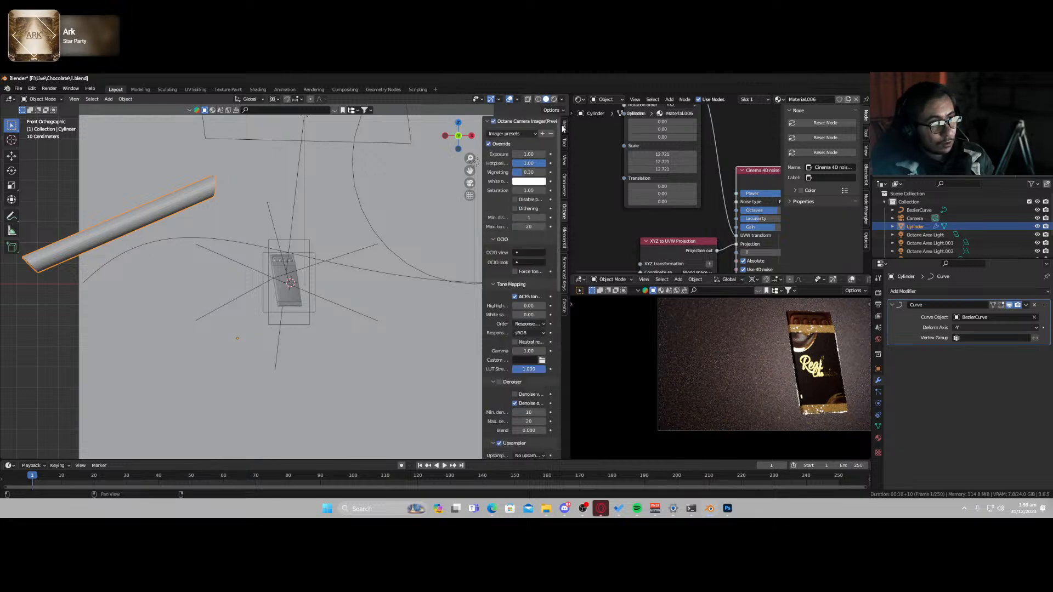
pyautogui.press('g')
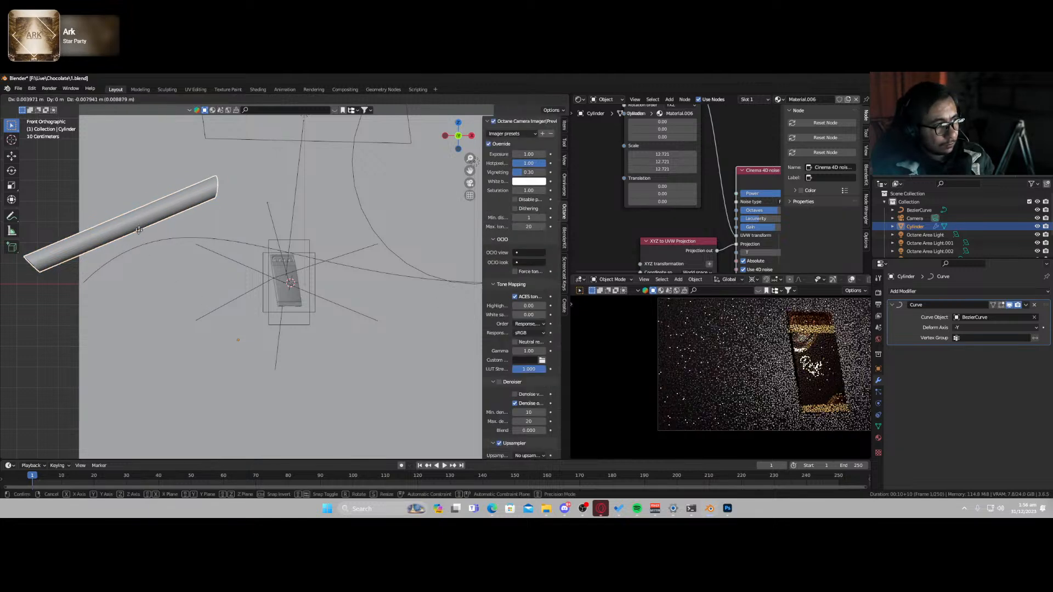
pyautogui.press('y')
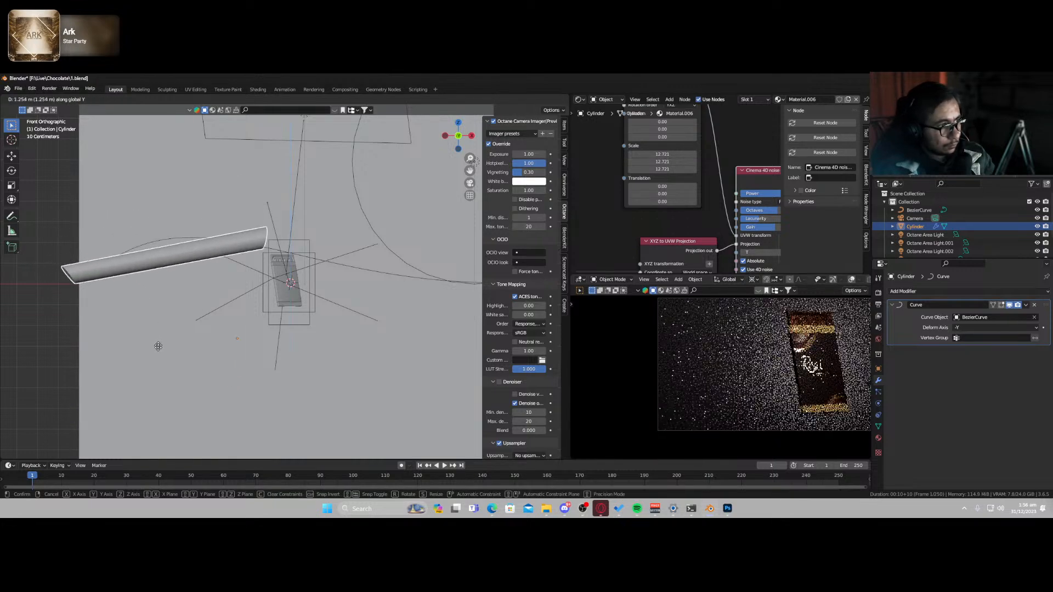
pyautogui.click(192, 305)
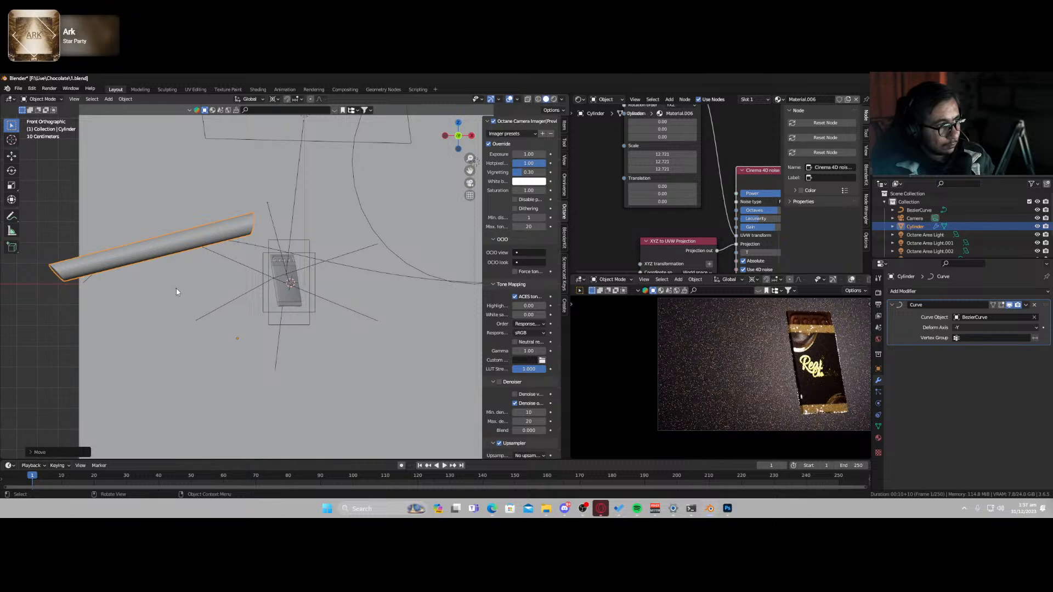
# - Add an Array modifier to the cylinder and place it above the Curve modifier in the stack
pyautogui.click(925, 292)
pyautogui.click(882, 314)
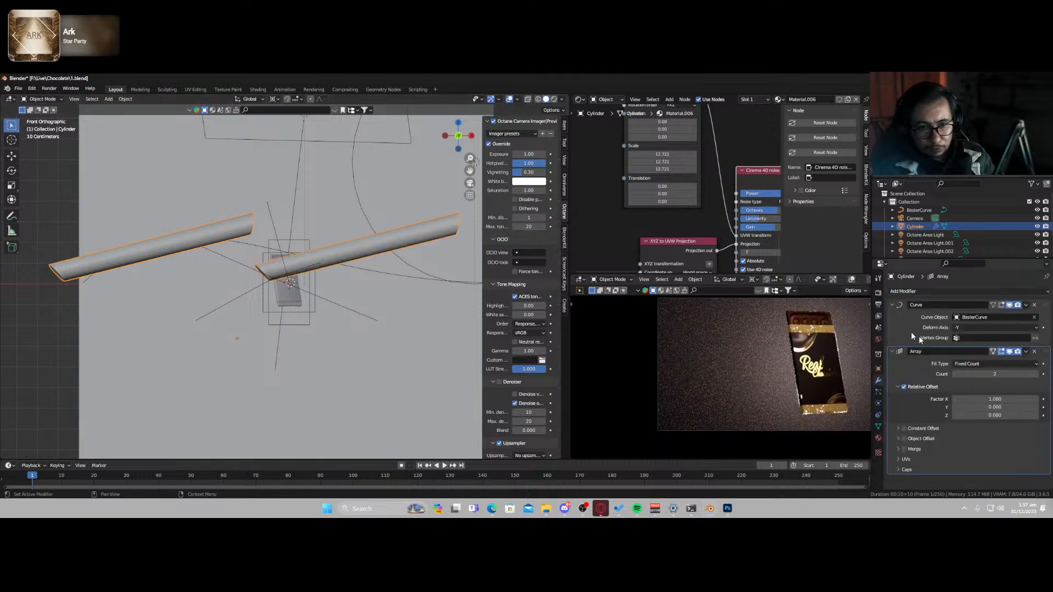
pyautogui.moveTo(1044, 351); pyautogui.dragTo(1019, 258)
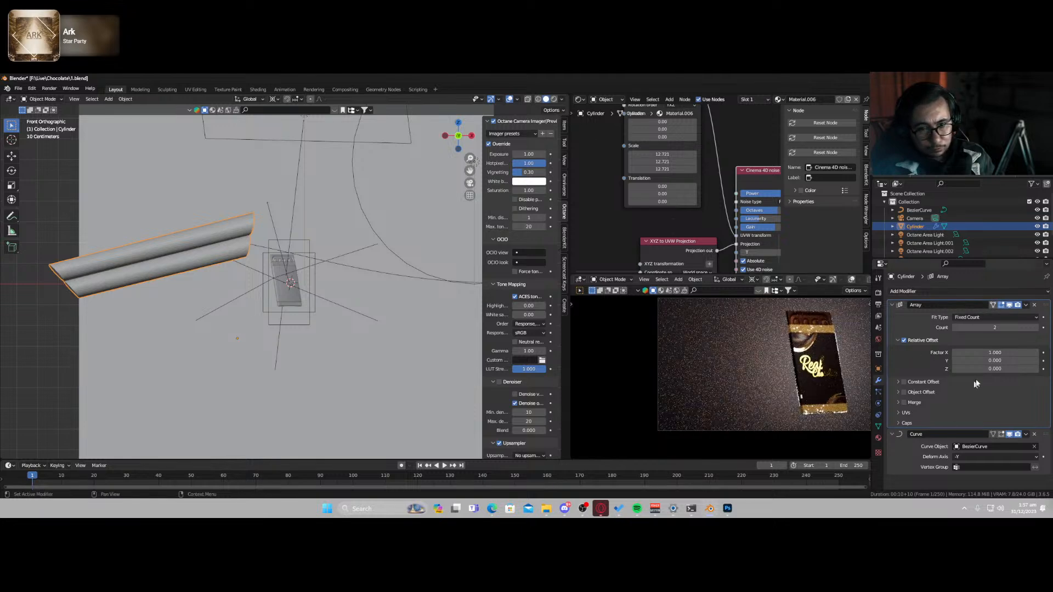
# - Set the Array's relative offset factors to X 0 and Z -1, and increase its Count to 4
pyautogui.click(994, 353)
pyautogui.write('0')
pyautogui.press('Return')
pyautogui.click(985, 368)
pyautogui.write('1')
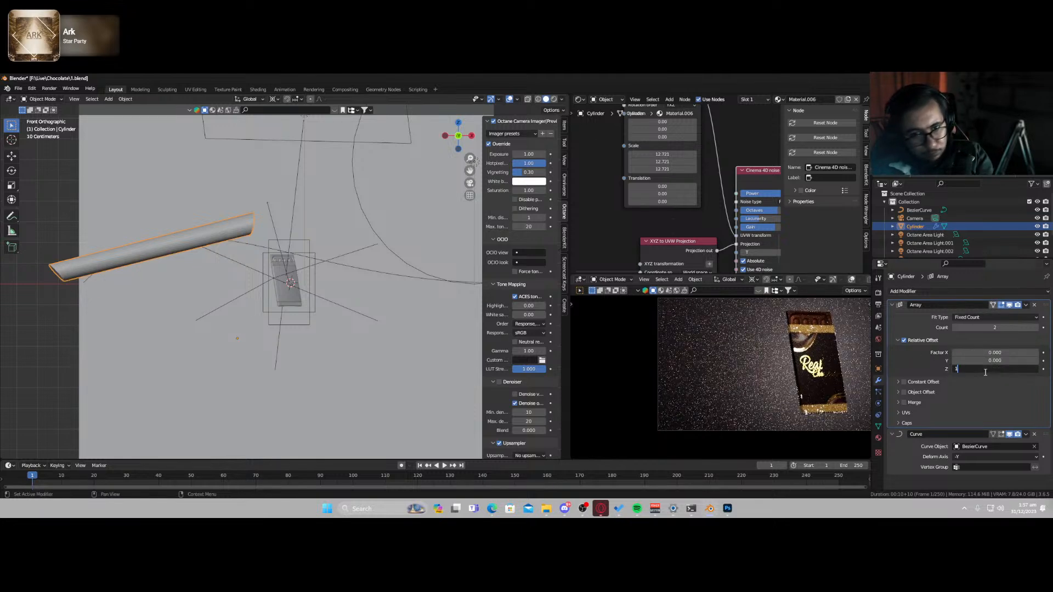
pyautogui.press('Return')
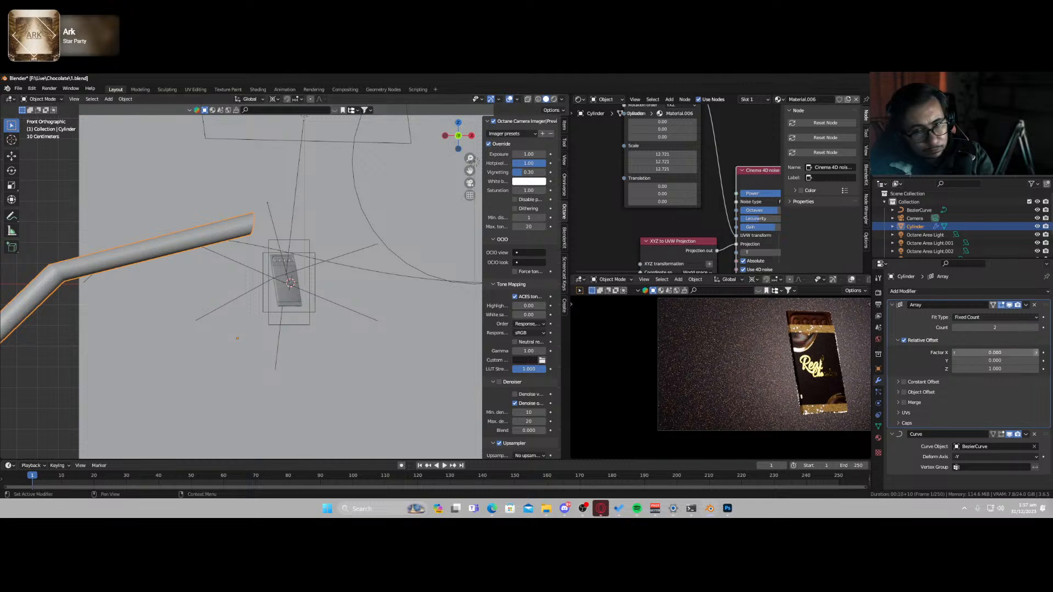
pyautogui.click(979, 369)
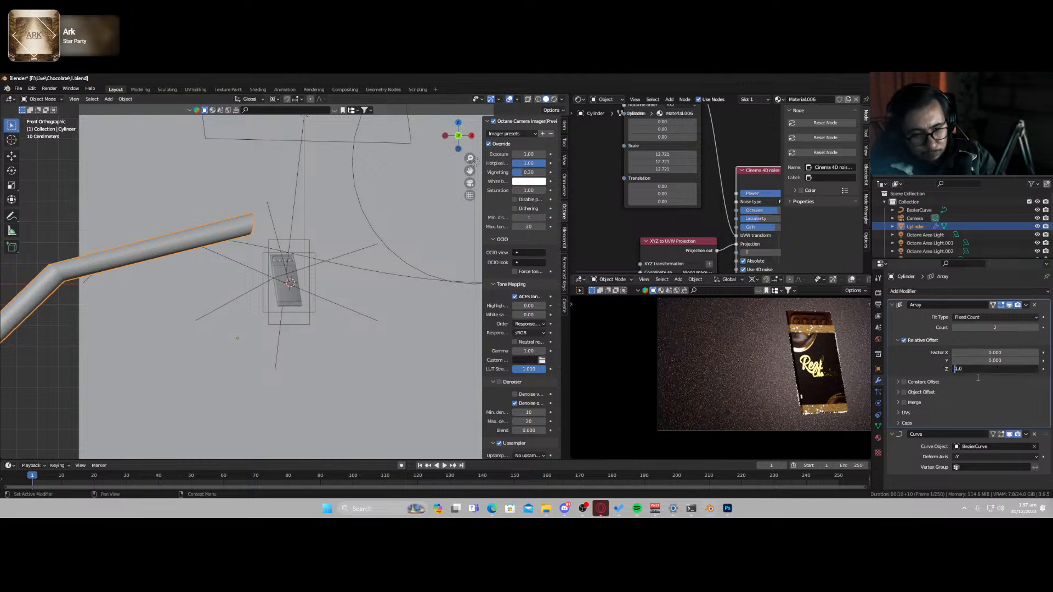
pyautogui.write('-1')
pyautogui.press('Return')
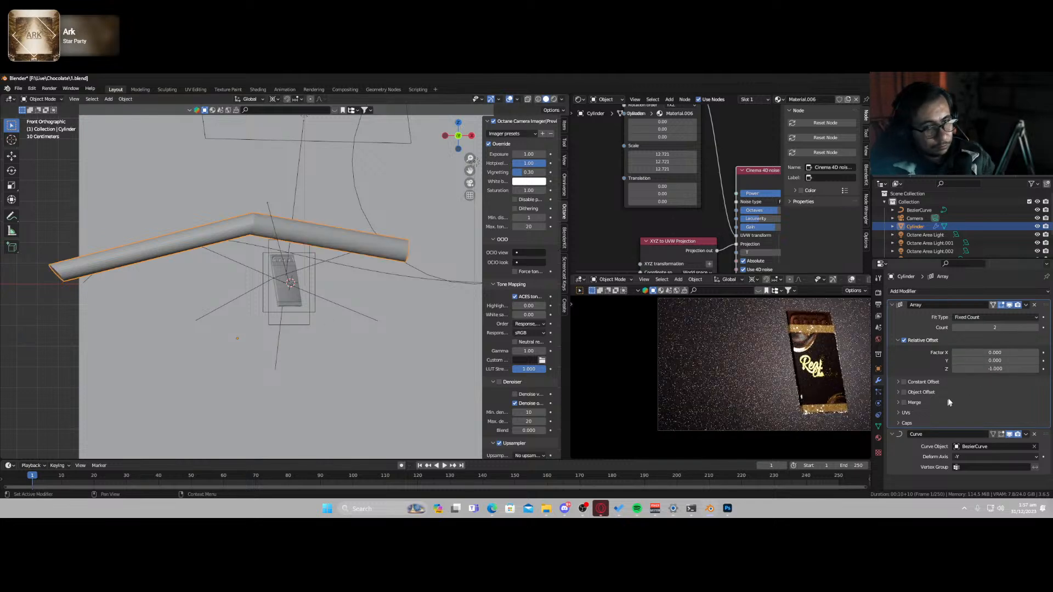
pyautogui.click(1036, 328)
pyautogui.click(1036, 328)
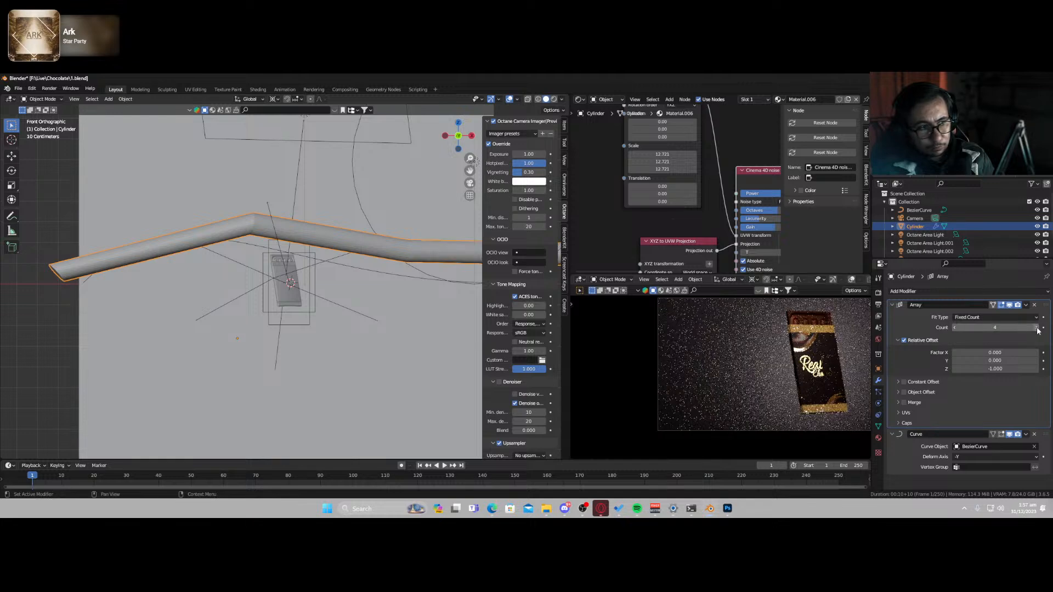
# - Increase the cylinder's Array modifier Count to 5
pyautogui.click(1035, 328)
pyautogui.scroll(-5, 363, 308)
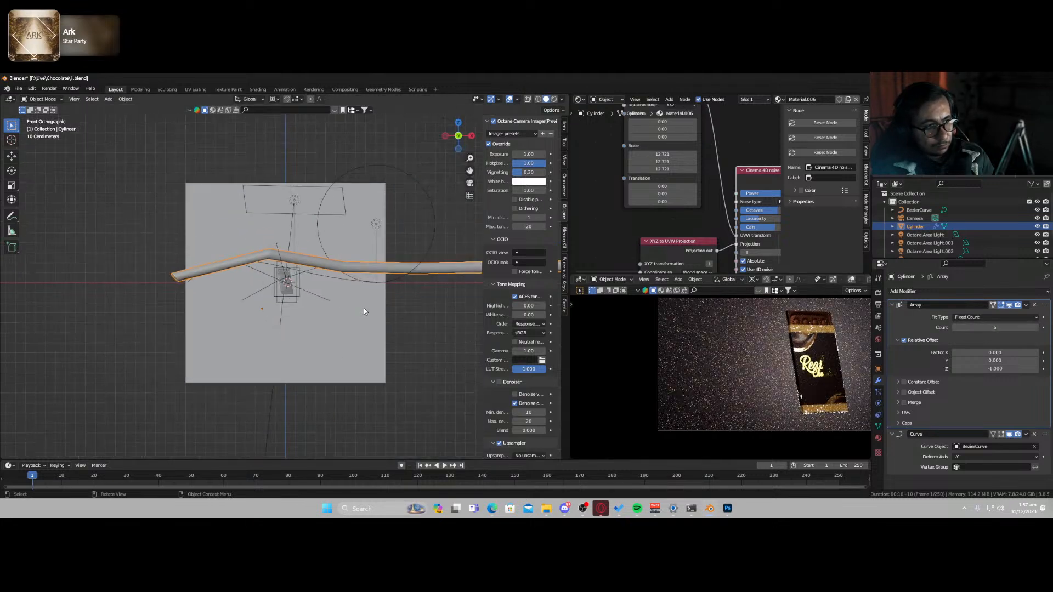
pyautogui.press('g')
pyautogui.press('z')
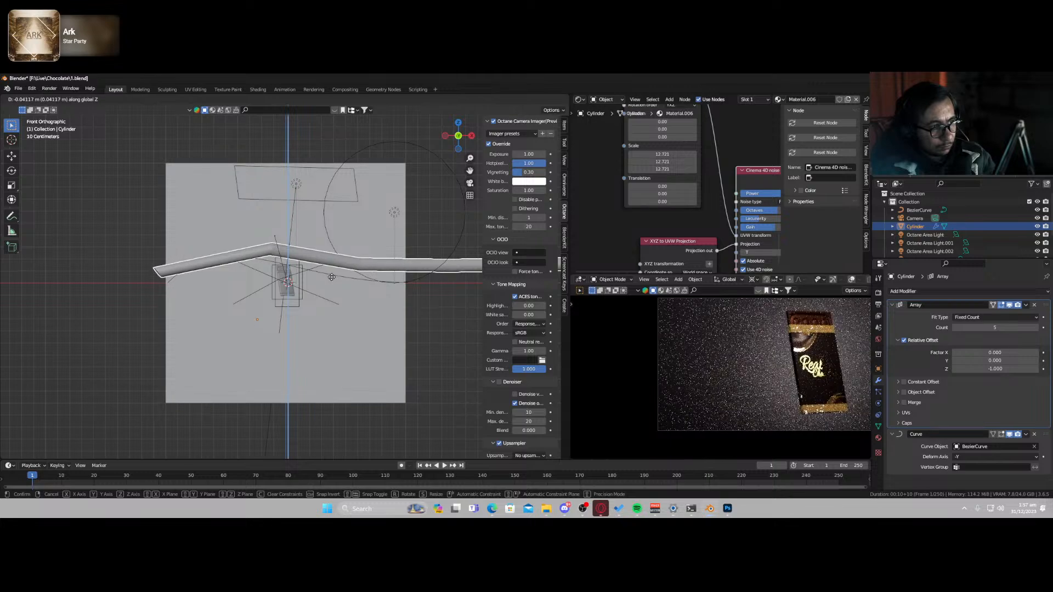
pyautogui.rightClick(331, 277)
# - Add the Bezier curve to the cylinder selection and move both down along the Z axis to the package's height
pyautogui.click(262, 264)
pyautogui.press('g')
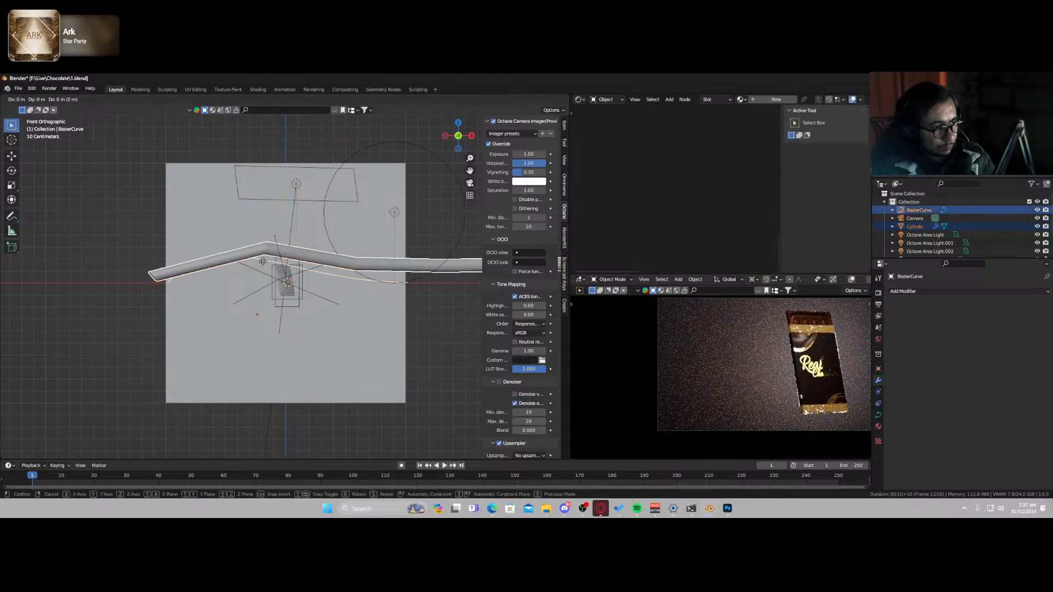
pyautogui.press('z')
pyautogui.click(259, 299)
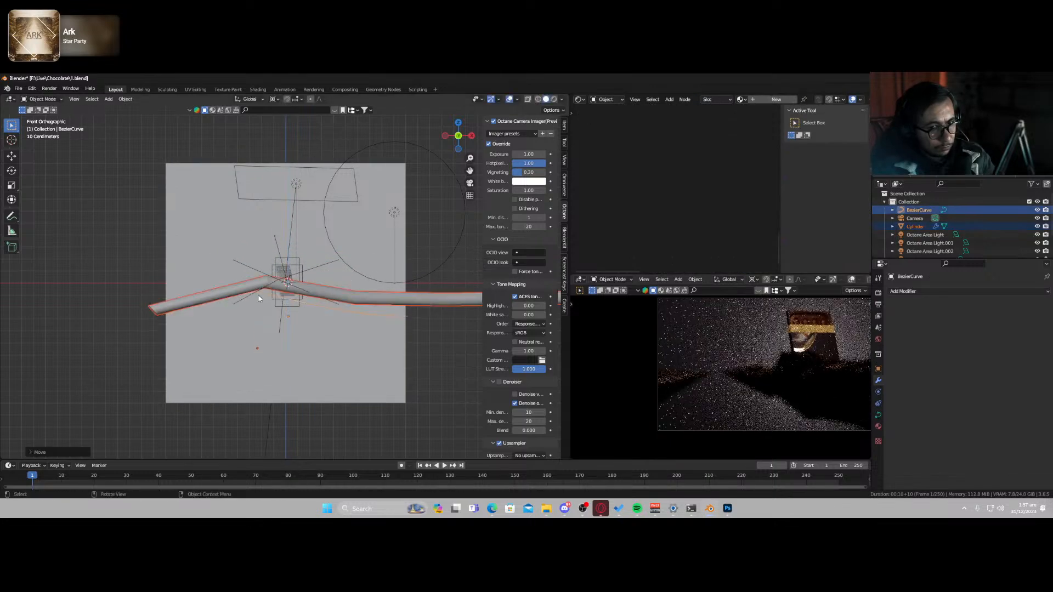
# - Move the Bezier curve and cylinder together a short distance along the Y axis
pyautogui.moveTo(340, 318); pyautogui.dragTo(390, 351, button='middle')
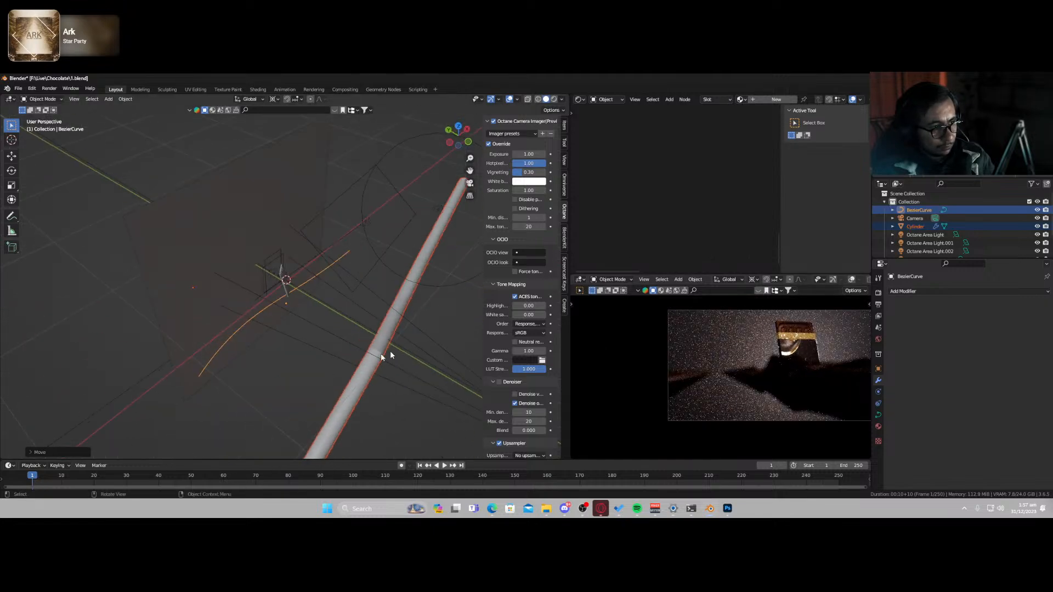
pyautogui.press('g')
pyautogui.press('y')
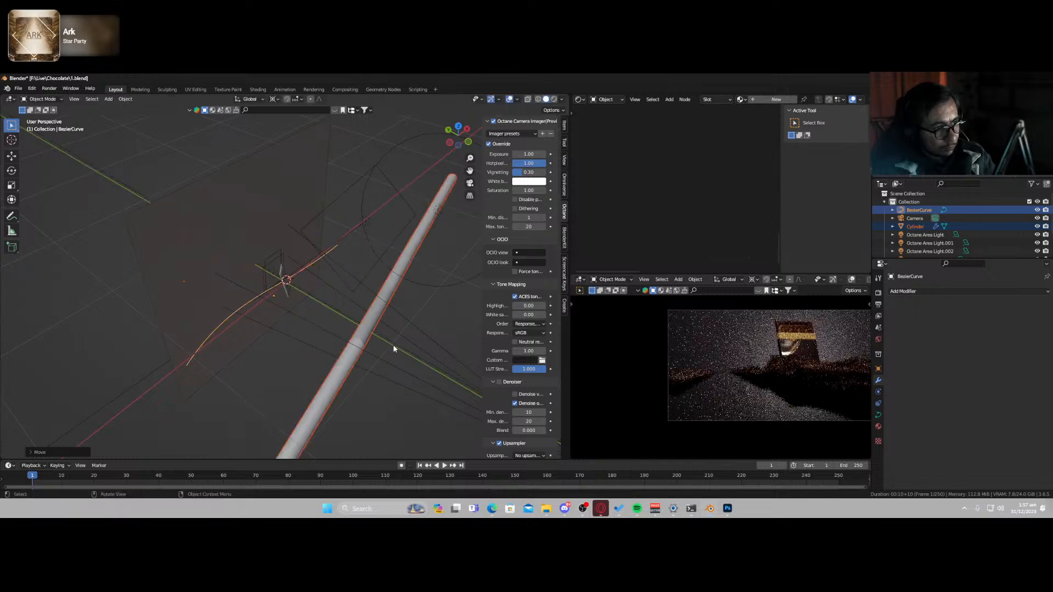
pyautogui.click(323, 345)
# - Move only the cylinder along the Y axis until its bent shape lies just behind the chocolate package
pyautogui.click(355, 359)
pyautogui.click(358, 370)
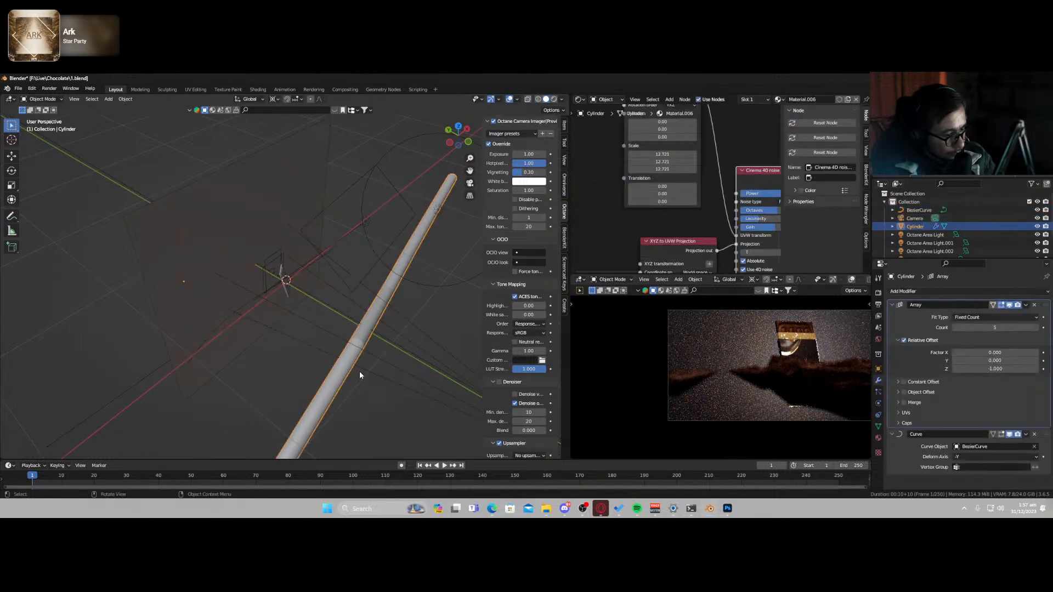
pyautogui.press('g')
pyautogui.press('y')
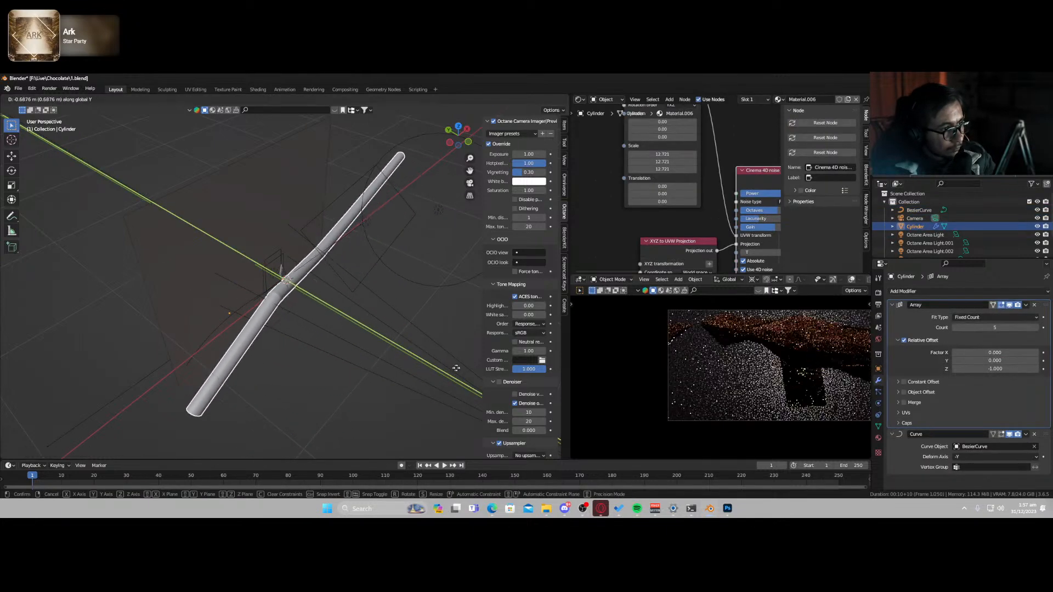
pyautogui.click(481, 368)
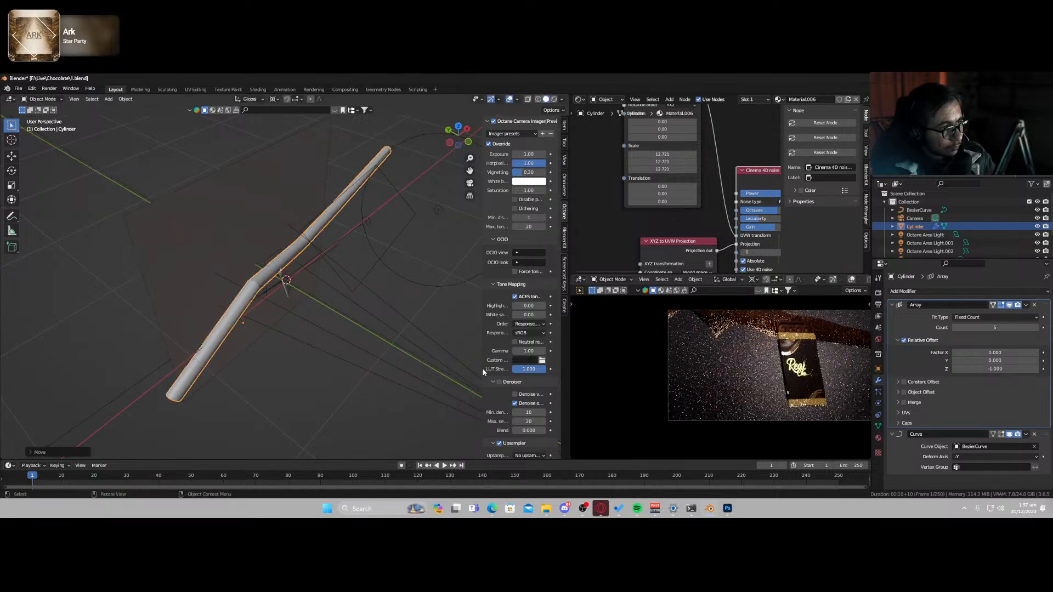
# - Try a Subdivision Surface modifier on the cylinder with Levels Viewport 2 and check it in the render view
pyautogui.scroll(3, 254, 320)
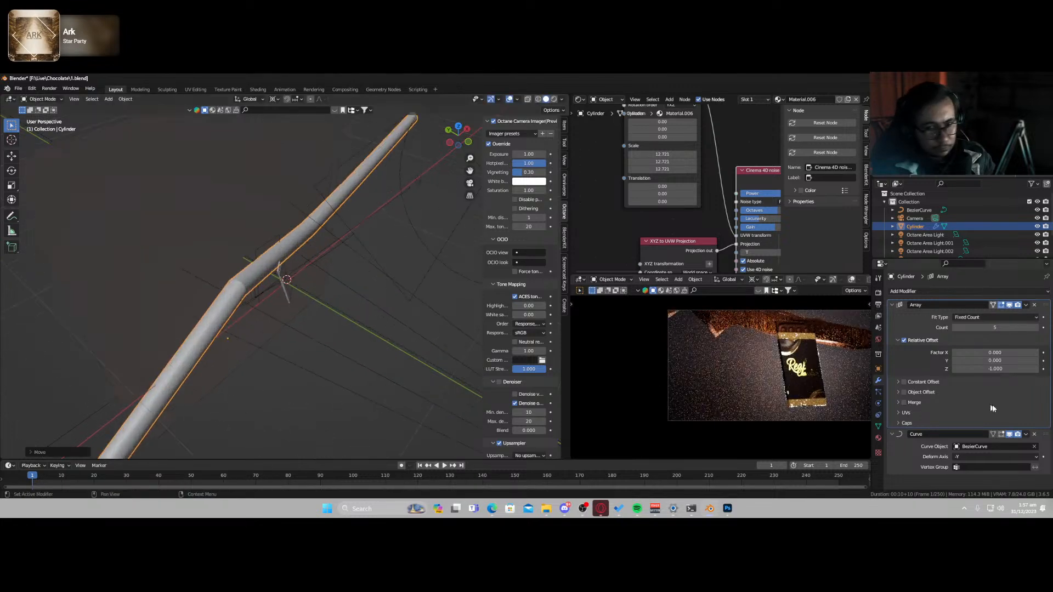
pyautogui.click(907, 291)
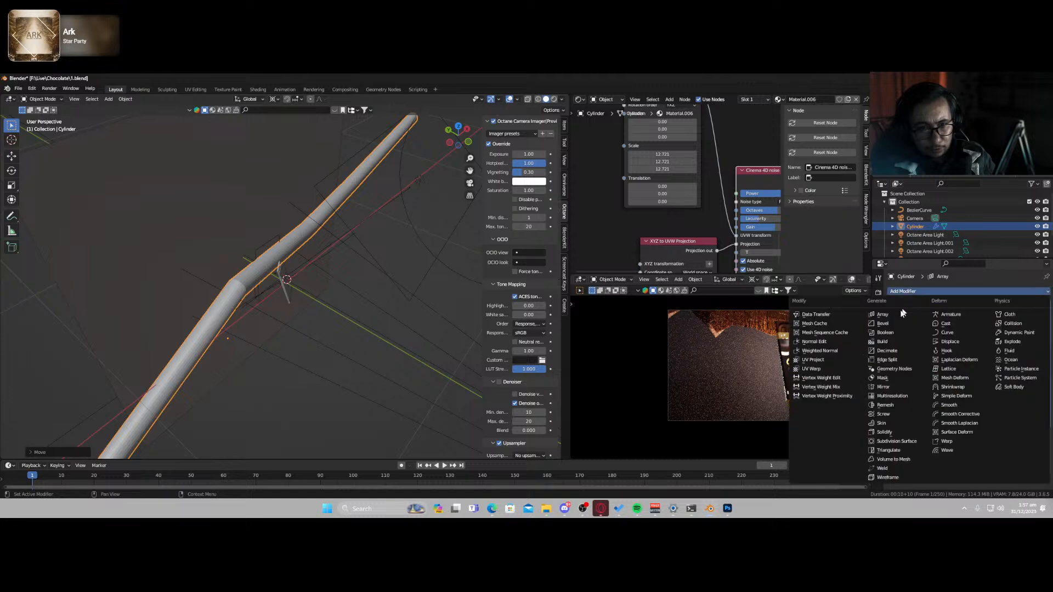
pyautogui.click(896, 441)
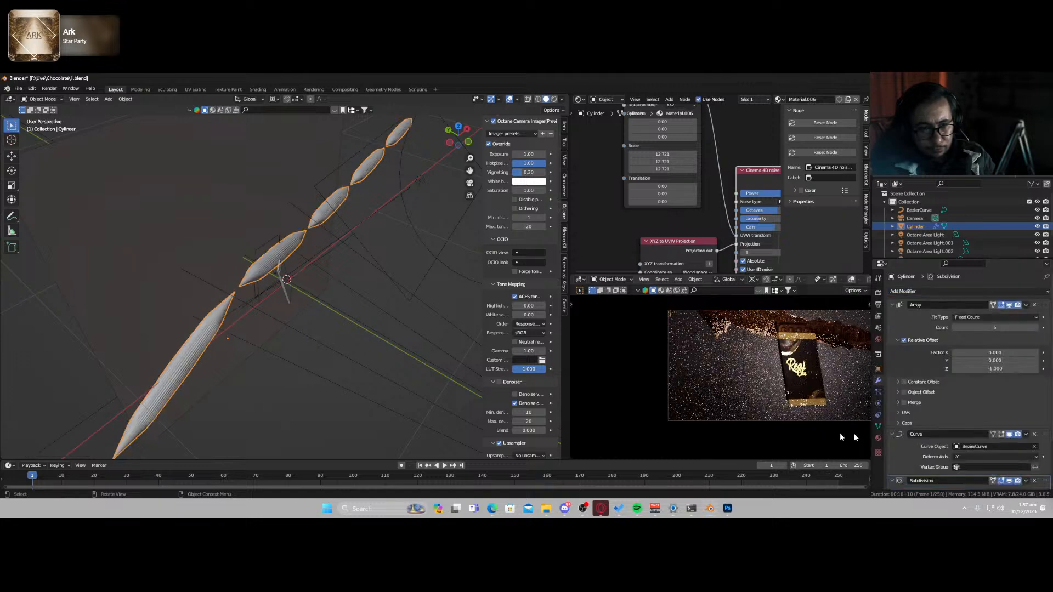
pyautogui.scroll(-3, 965, 383)
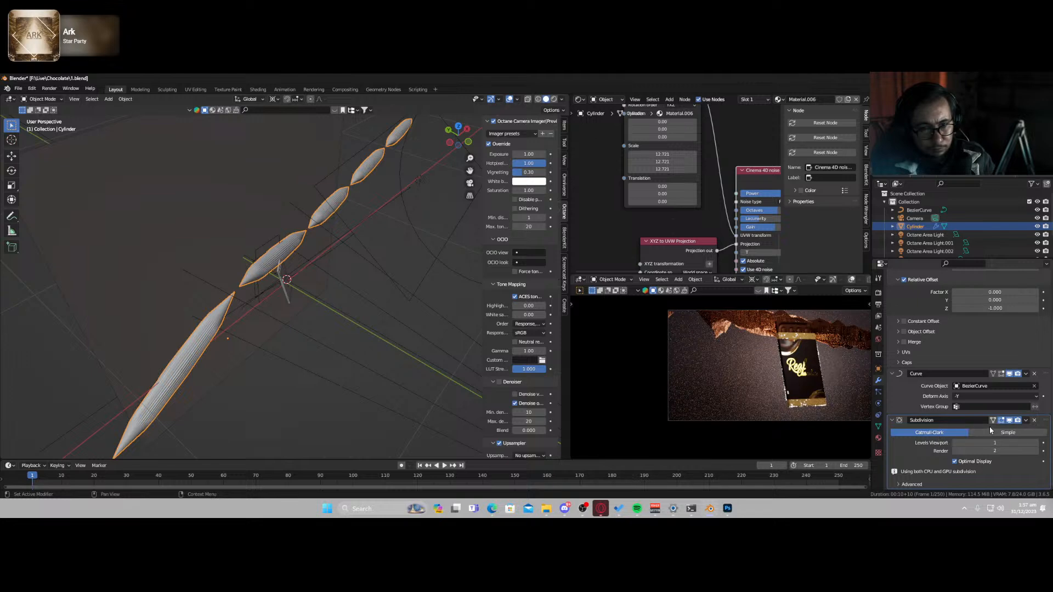
pyautogui.click(1034, 445)
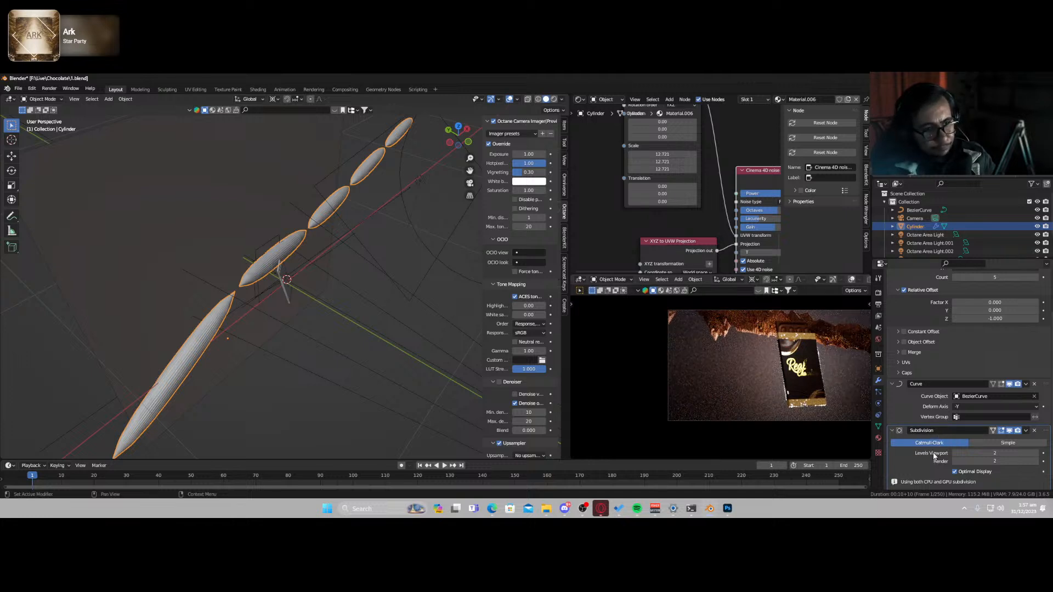
pyautogui.moveTo(828, 378); pyautogui.dragTo(725, 394, button='middle')
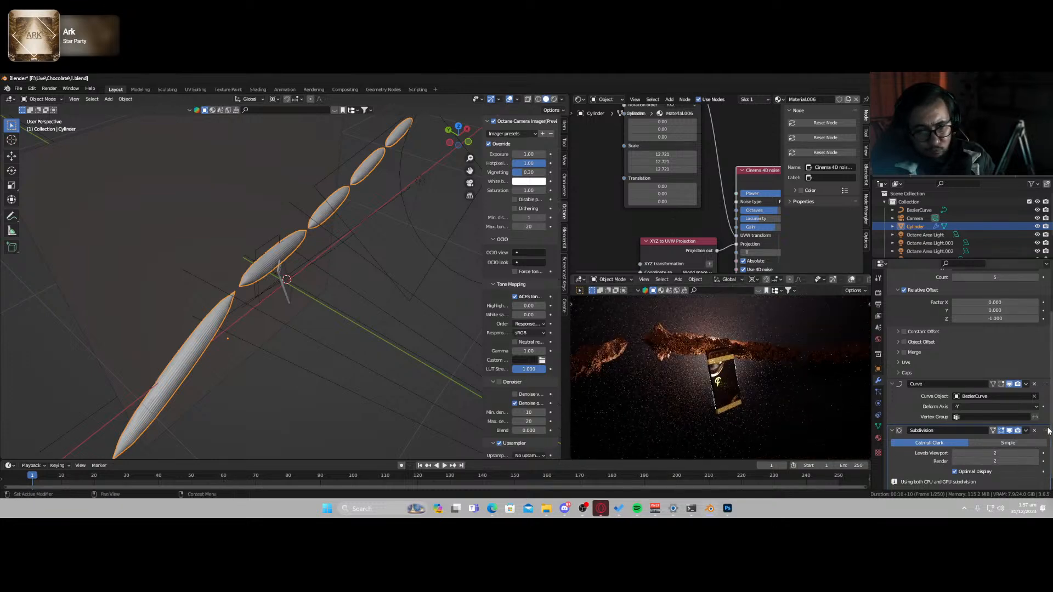
# - Try the Subdivision modifier above the Curve modifier in the stack, and remove it from the cylinder
pyautogui.moveTo(1049, 430); pyautogui.dragTo(1047, 384)
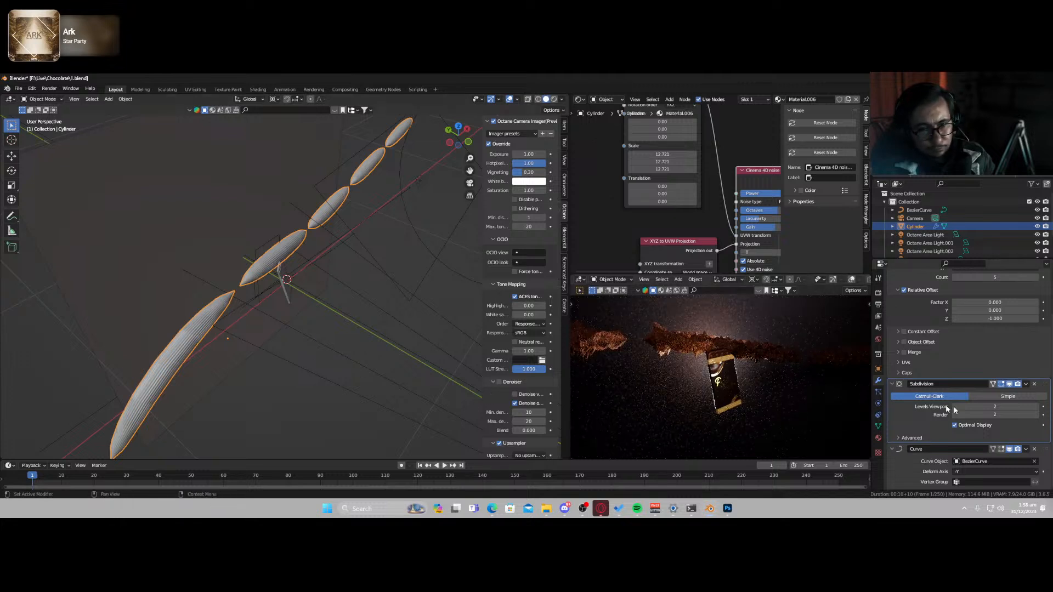
pyautogui.scroll(3, 977, 370)
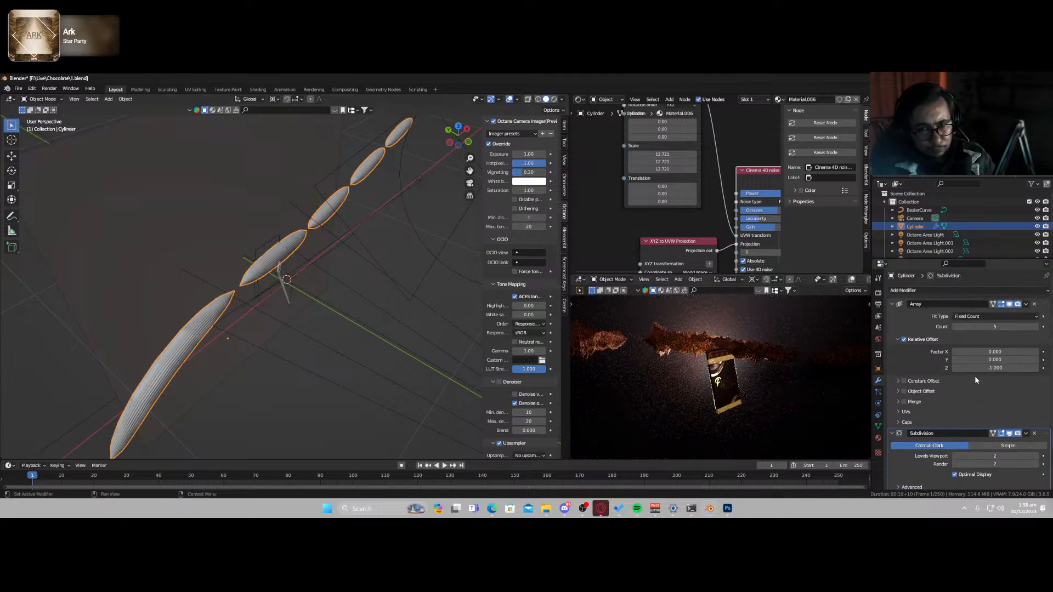
pyautogui.click(1034, 433)
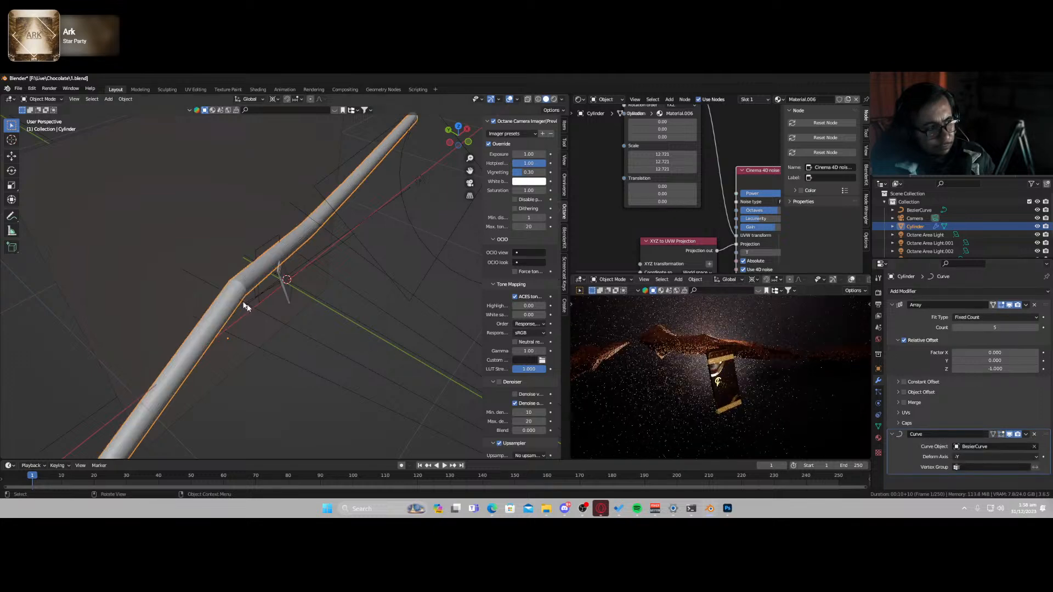
pyautogui.press('Tab')
pyautogui.press('Tab')
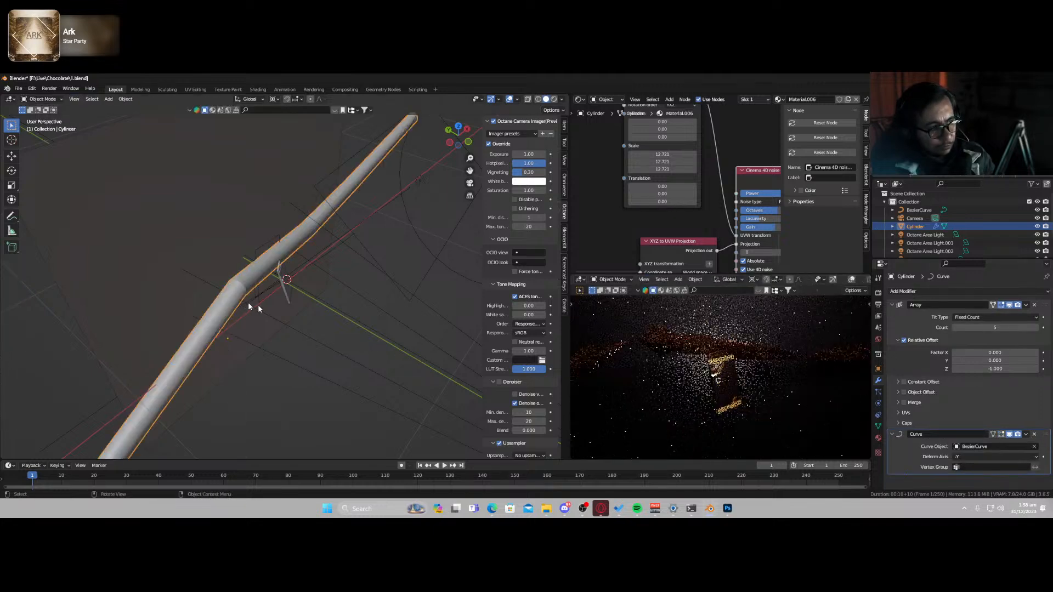
# - Add a Bevel modifier with 4 segments to the cylinder and place it above the Curve modifier
pyautogui.click(925, 292)
pyautogui.click(884, 324)
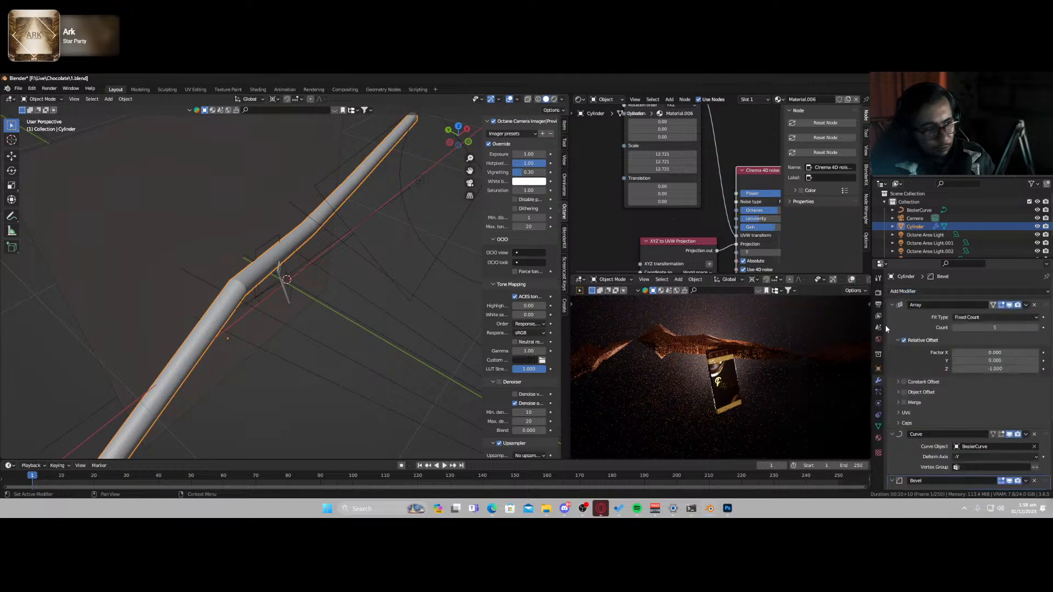
pyautogui.moveTo(1045, 481); pyautogui.dragTo(1045, 434)
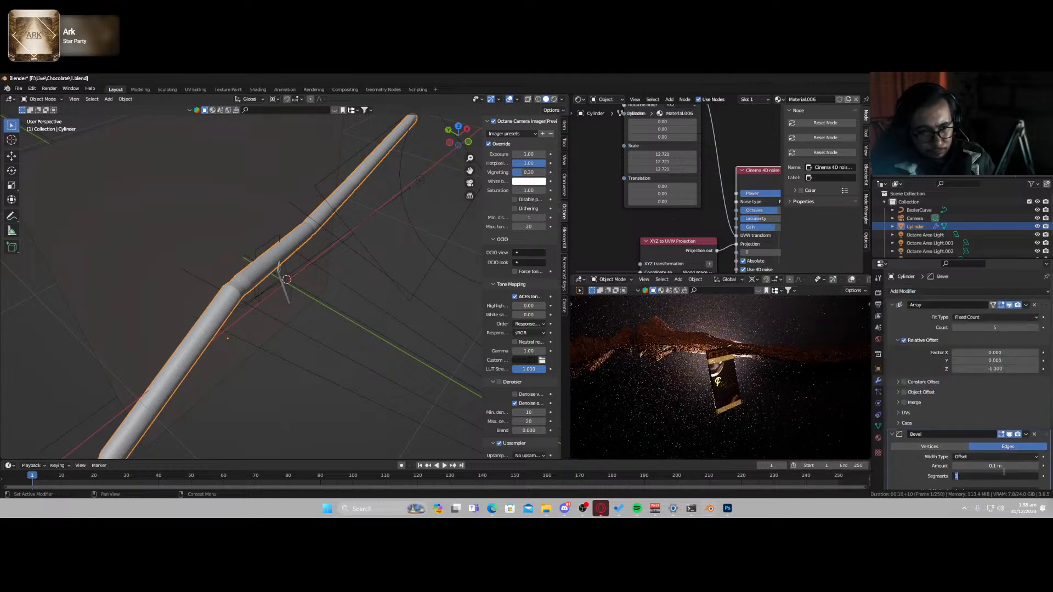
pyautogui.press('Return')
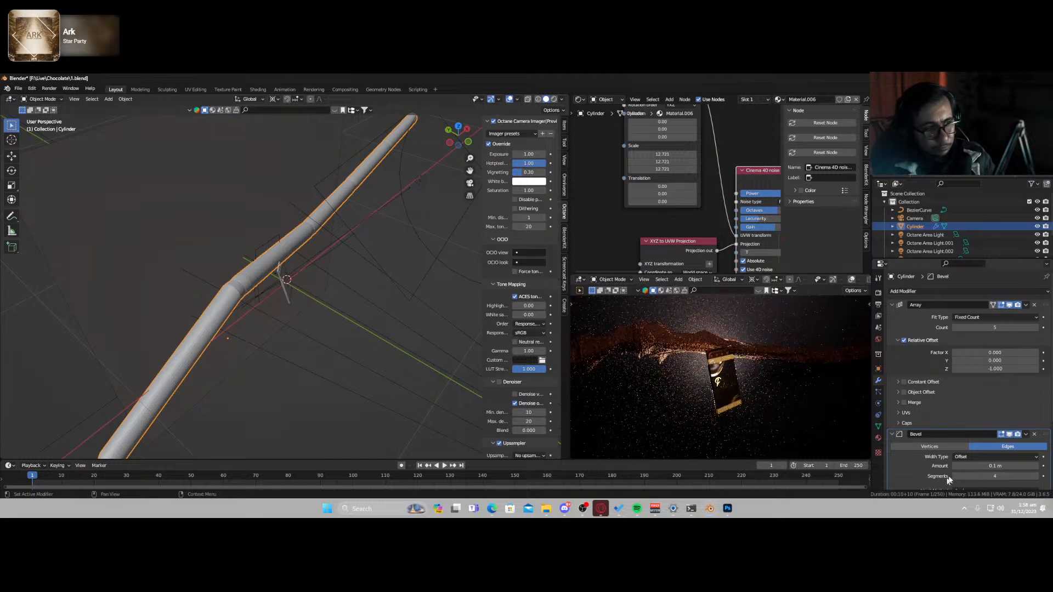
pyautogui.scroll(-1, 937, 449)
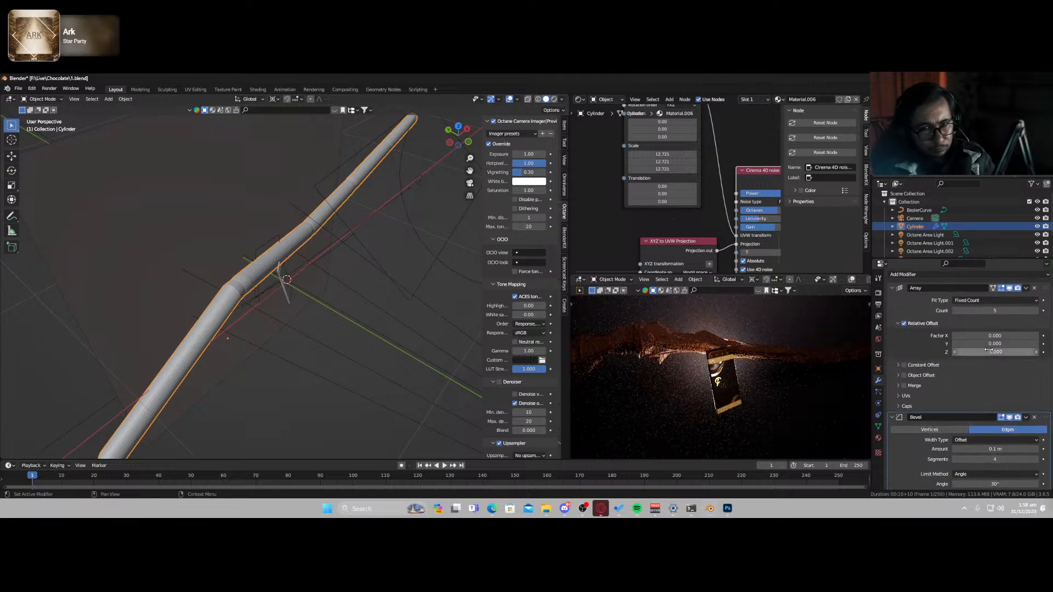
# - Set the Array's relative offset Z factor to -0.930 and save the file
pyautogui.moveTo(988, 352); pyautogui.dragTo(937, 351)
pyautogui.hotkey('ctrl', 's')
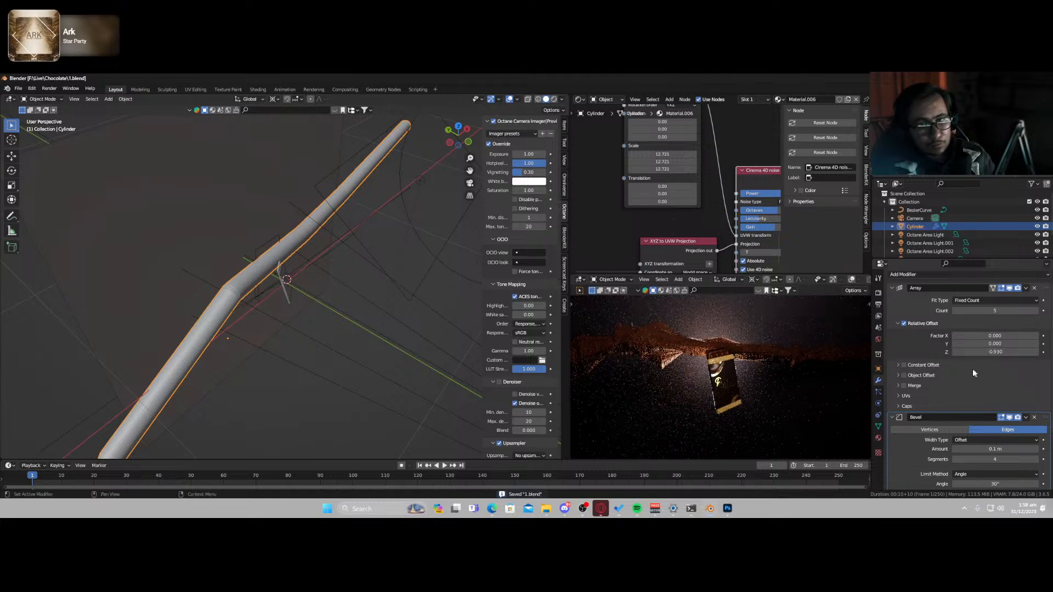
# - Enable Merge on the cylinder's Array modifier, leave the other offset types off, and set the relative Z factor to -1
pyautogui.click(905, 365)
pyautogui.click(905, 365)
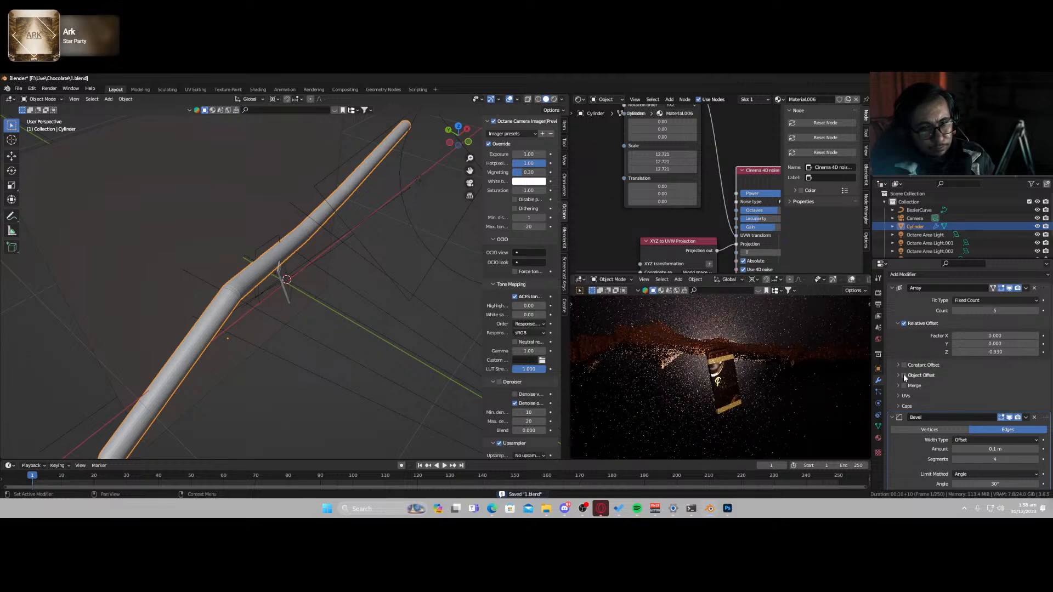
pyautogui.click(903, 376)
pyautogui.click(903, 376)
pyautogui.click(904, 385)
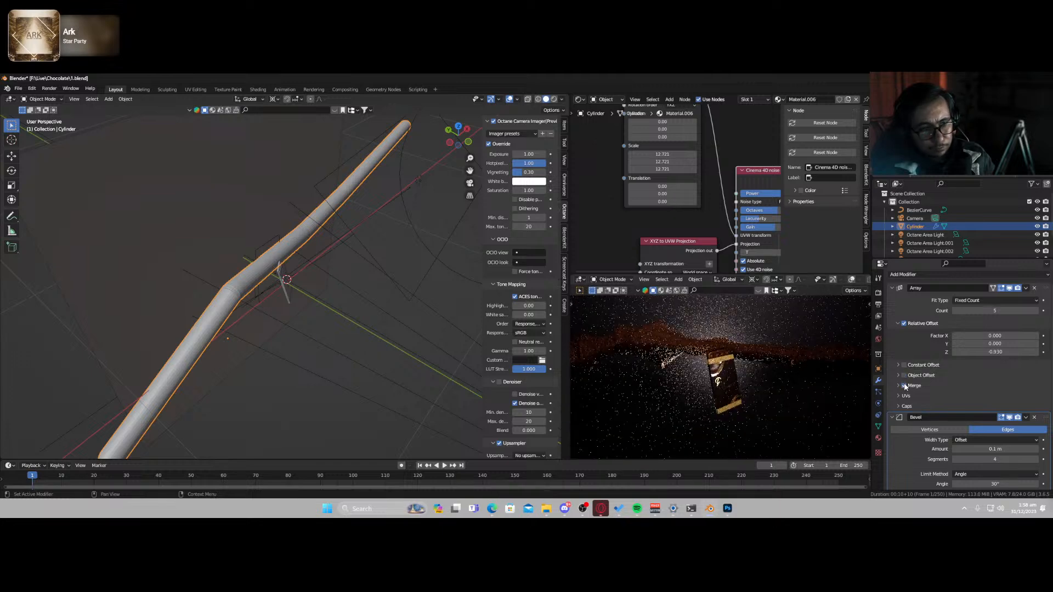
pyautogui.click(900, 383)
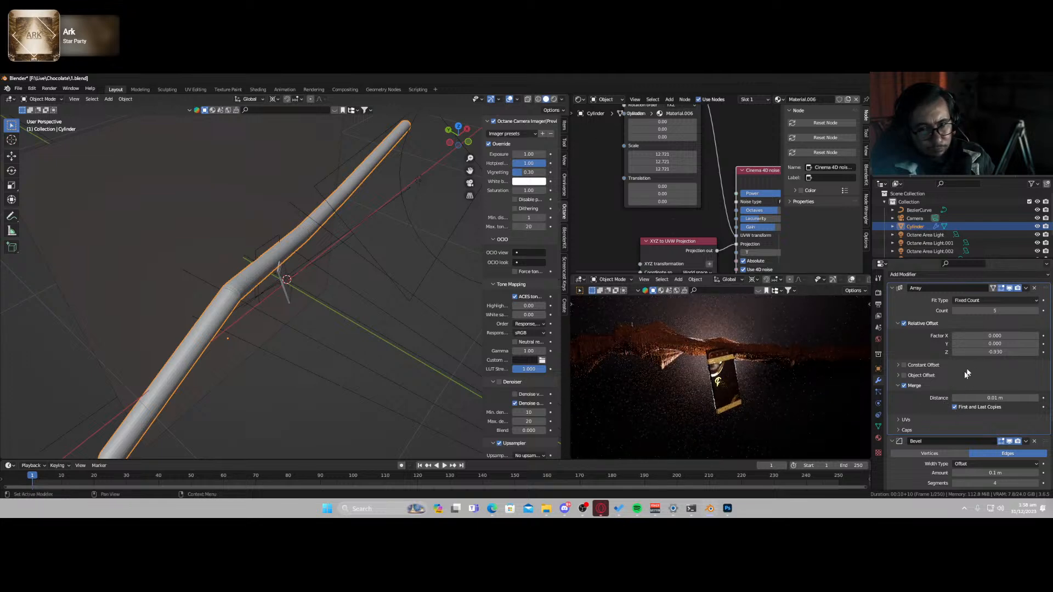
pyautogui.moveTo(980, 351); pyautogui.dragTo(973, 351)
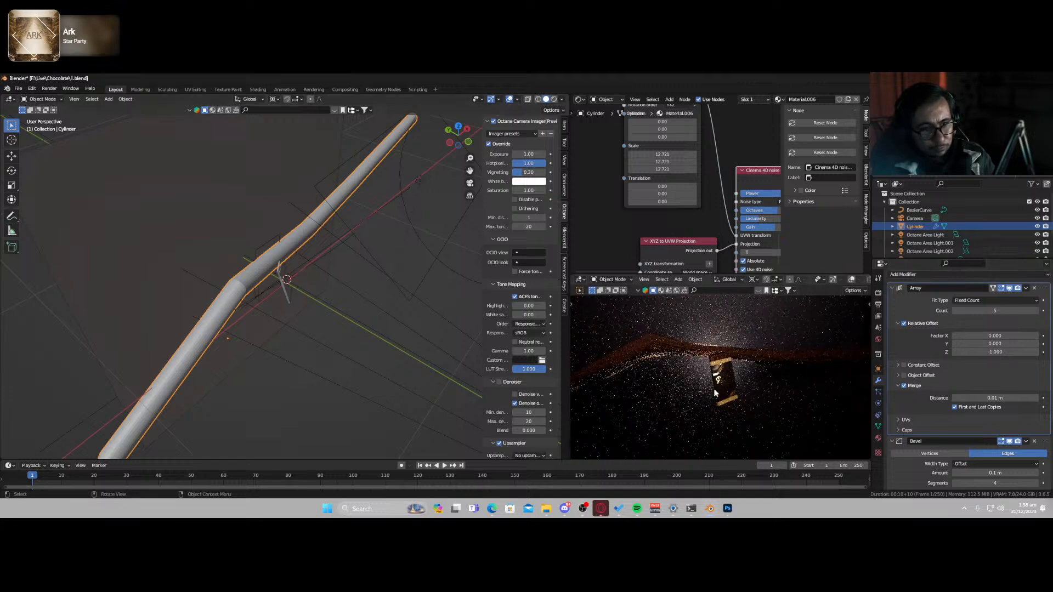
pyautogui.press('KP_0')
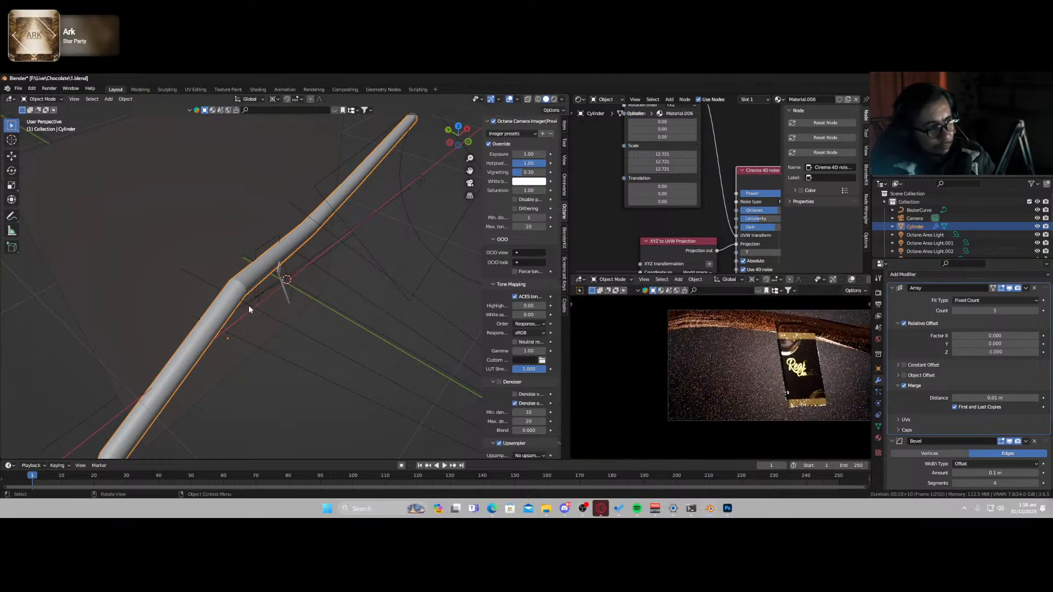
pyautogui.moveTo(249, 305); pyautogui.dragTo(201, 274, button='middle')
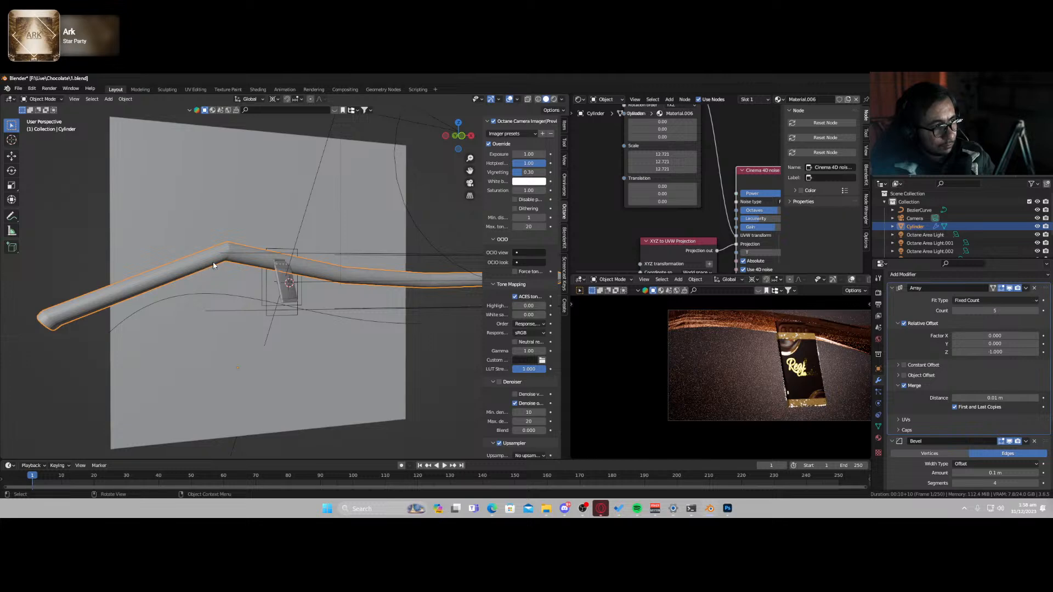
pyautogui.press('g')
pyautogui.press('z')
pyautogui.rightClick(211, 285)
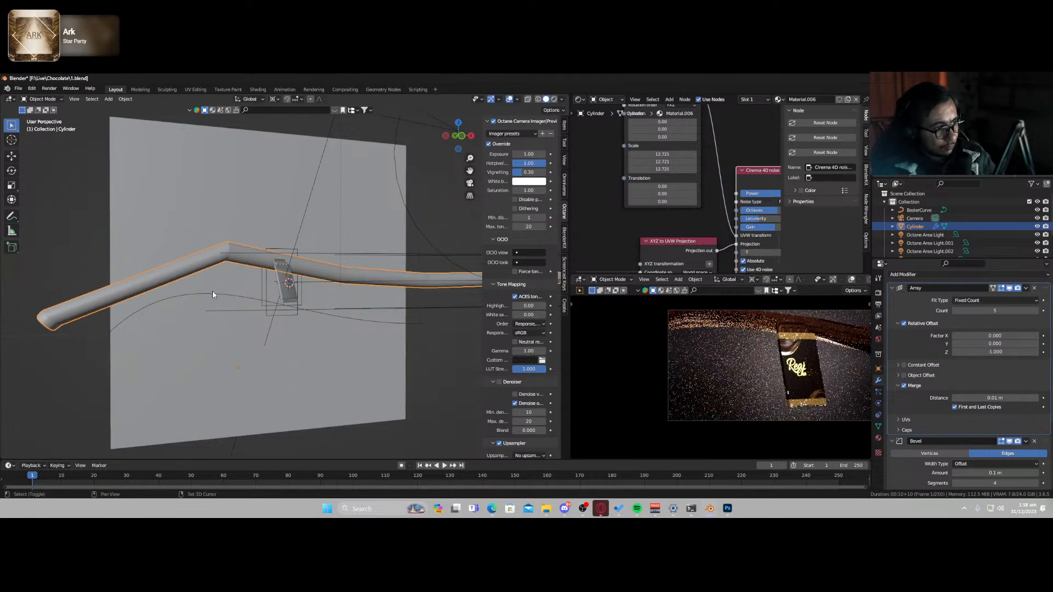
# - Select the Bezier curve together with the cylinder and move both down about 0.11 m along the Z axis
pyautogui.click(212, 293)
pyautogui.press('g')
pyautogui.press('z')
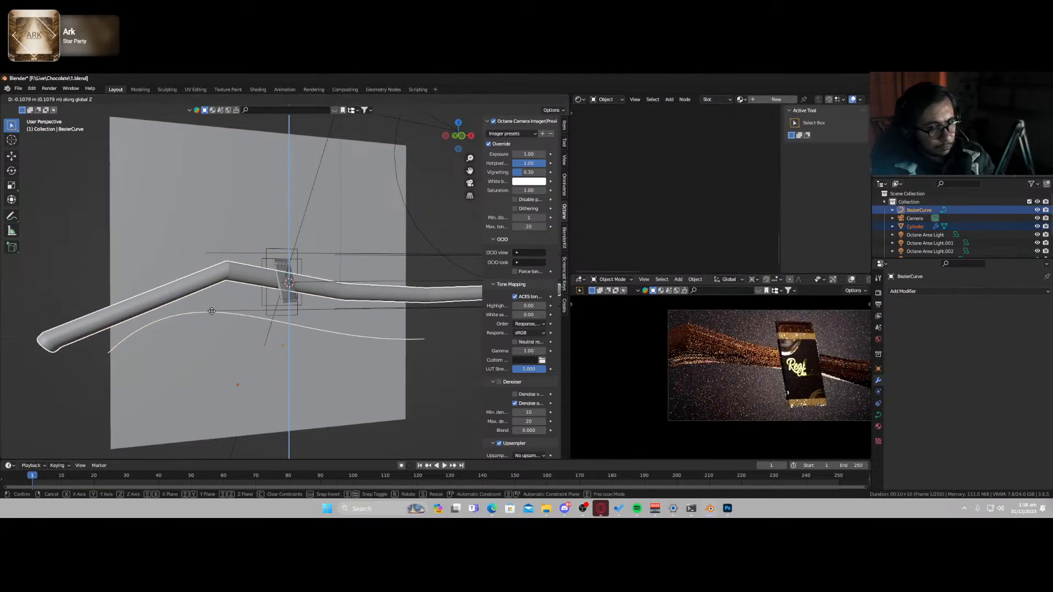
pyautogui.click(211, 311)
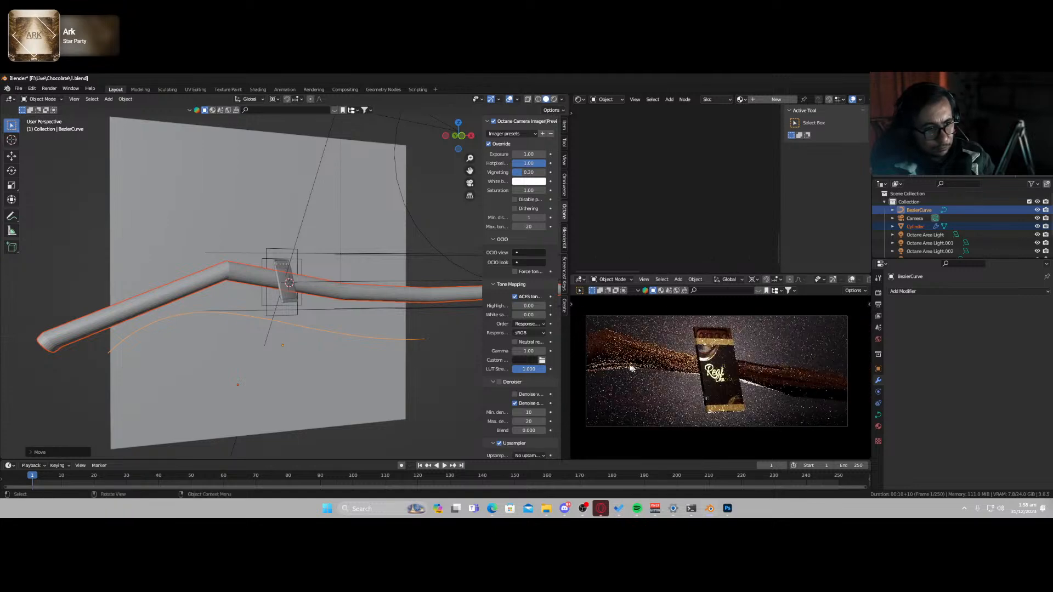
# - Move the Bezier curve alone down about 0.04 m along the Z axis and save the file
pyautogui.click(198, 317)
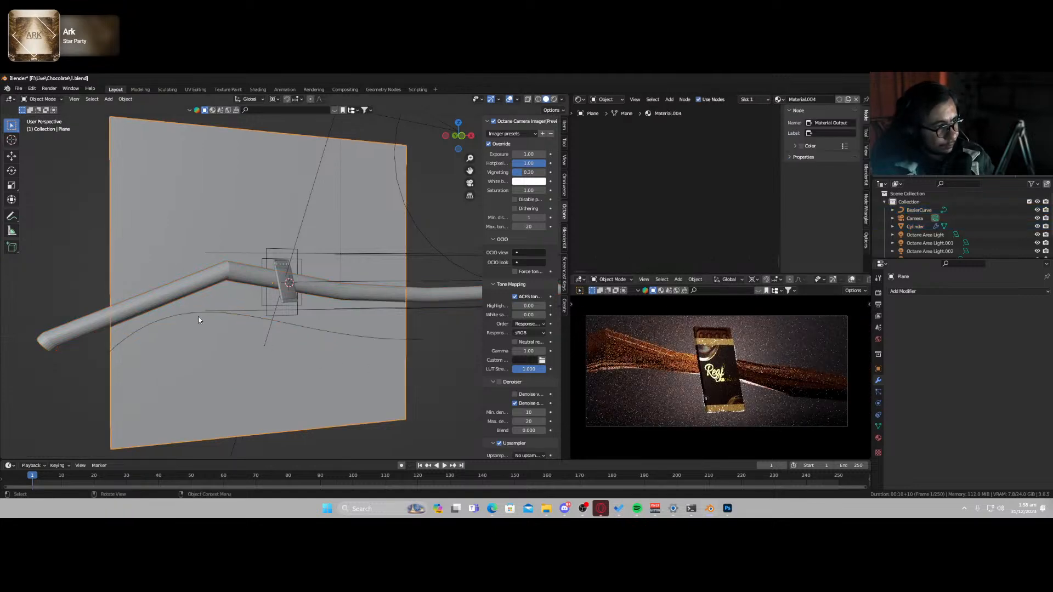
pyautogui.click(195, 314)
pyautogui.press('g')
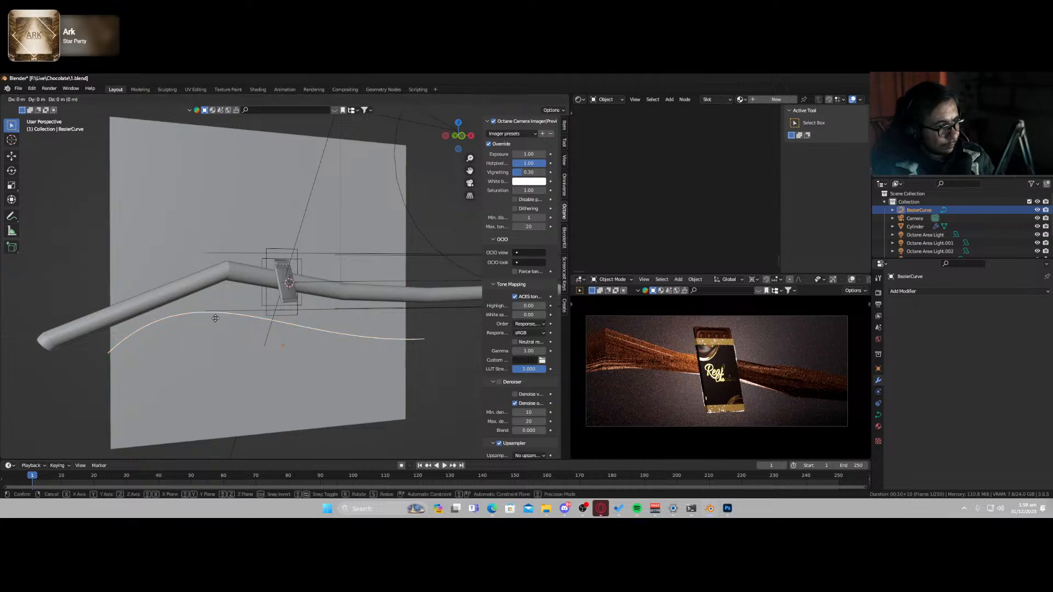
pyautogui.press('z')
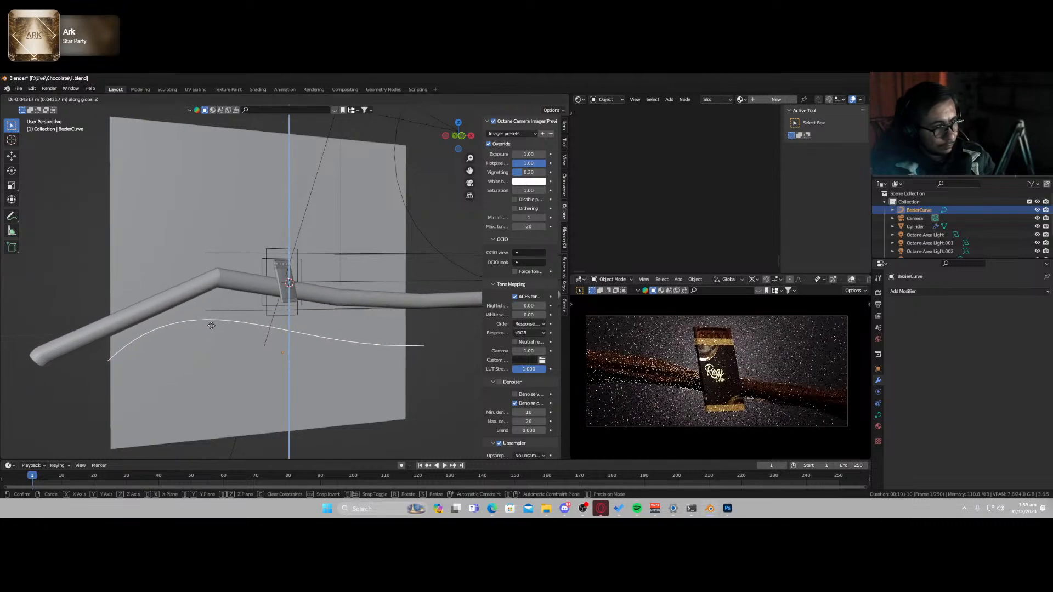
pyautogui.click(212, 327)
pyautogui.hotkey('ctrl', 's')
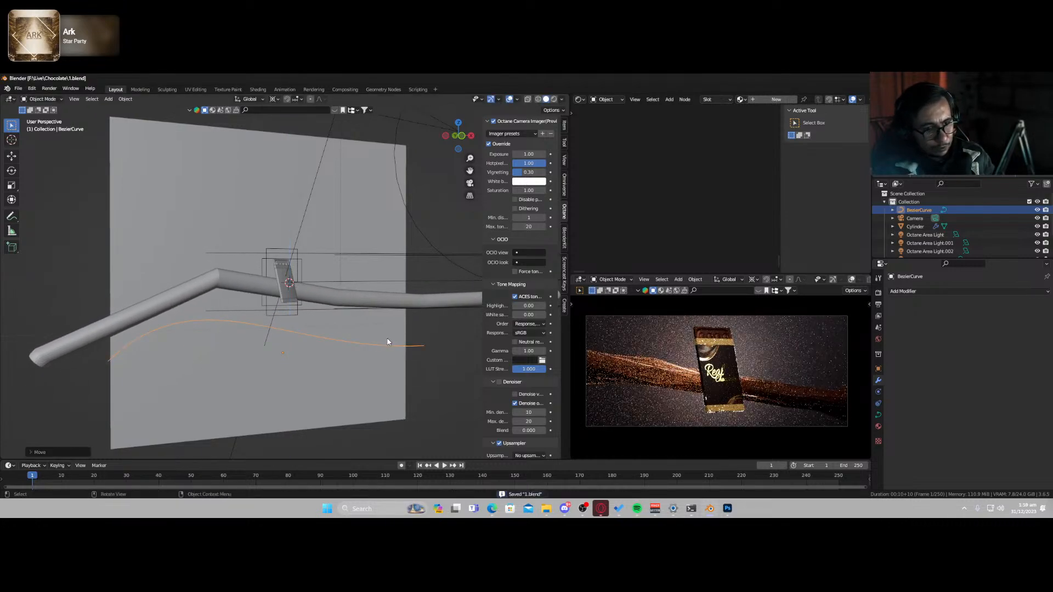
# - In the cylinder's material, connect the texture feeding the vertex displacement to the Opacity input as well
pyautogui.click(211, 285)
pyautogui.moveTo(689, 227); pyautogui.dragTo(712, 218, button='middle')
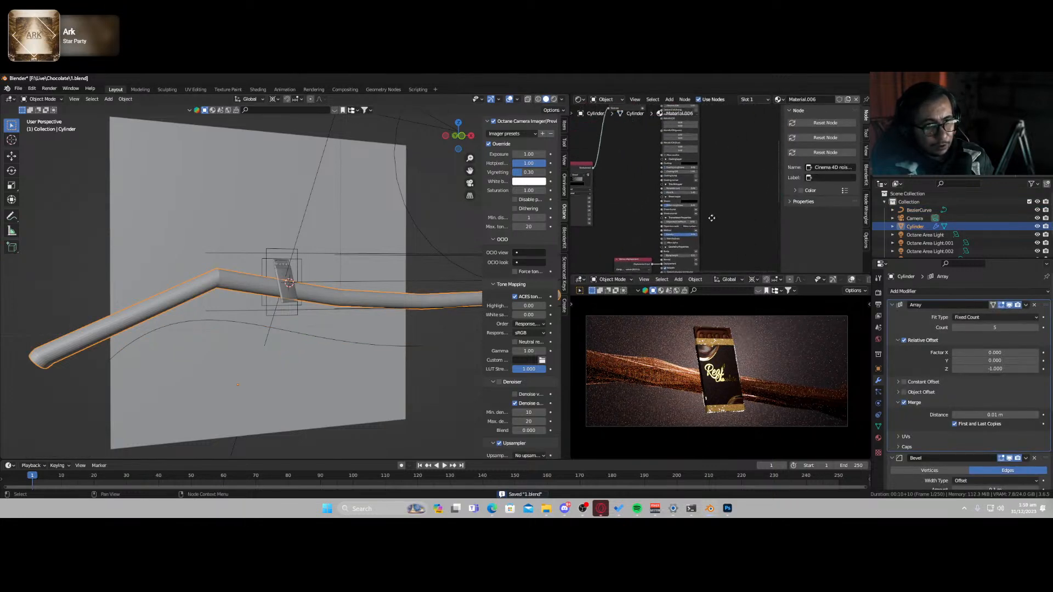
pyautogui.scroll(6, 711, 221)
pyautogui.scroll(-5, 661, 170)
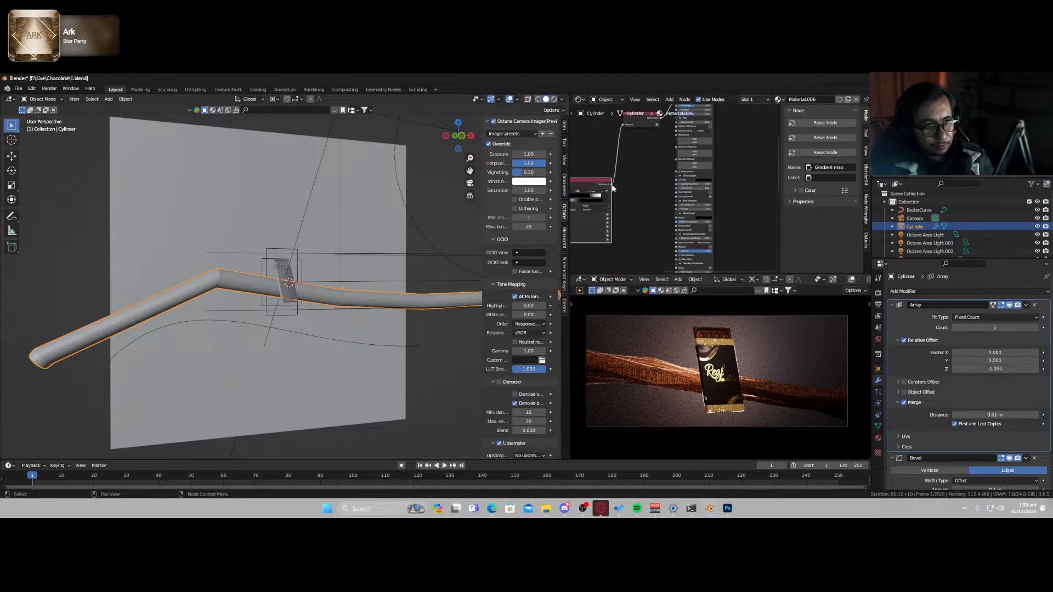
pyautogui.moveTo(611, 185); pyautogui.dragTo(679, 250)
pyautogui.scroll(2, 650, 265)
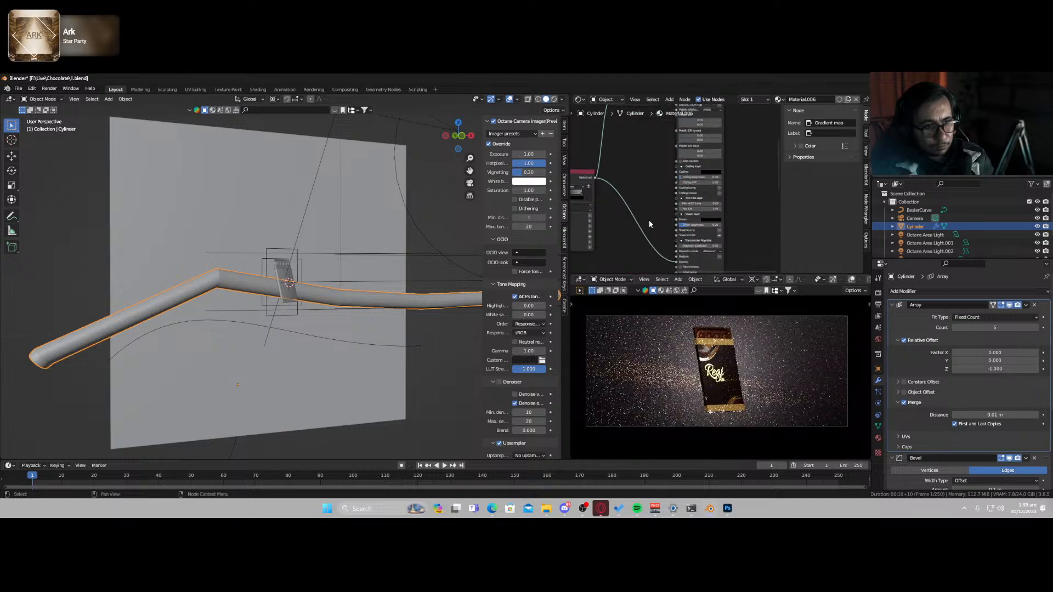
pyautogui.moveTo(646, 222); pyautogui.dragTo(698, 80, button='middle')
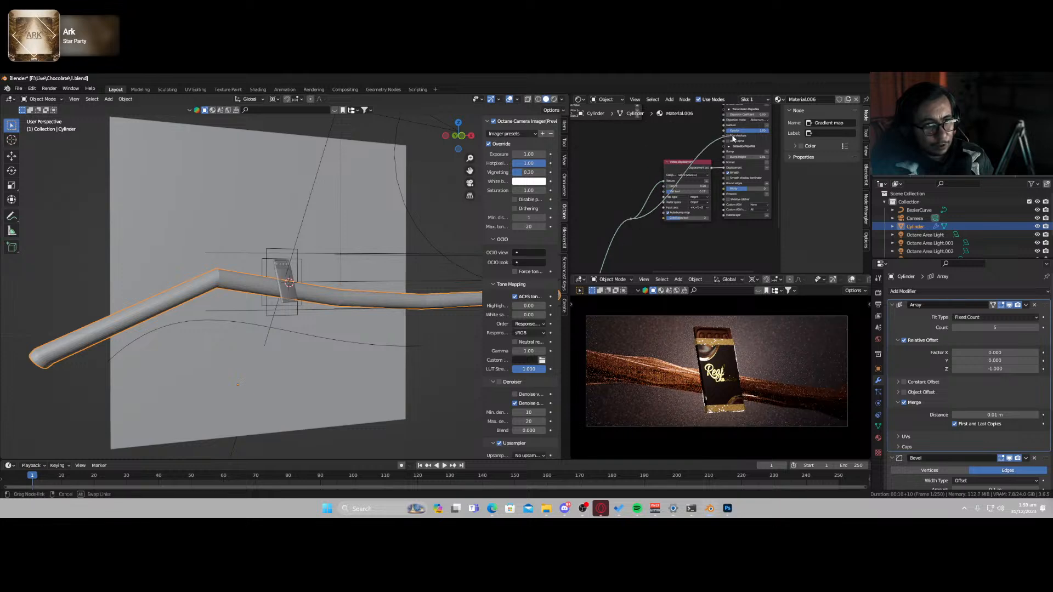
pyautogui.moveTo(728, 133); pyautogui.dragTo(728, 134)
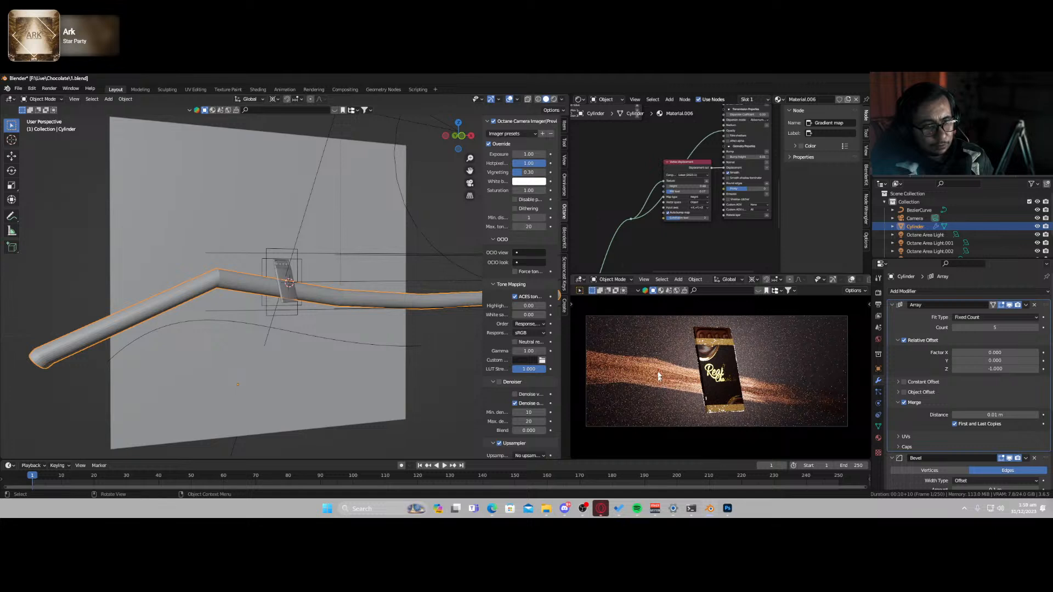
# - Move the Vertex displacement node down and insert a Gradient map node on the link into Opacity
pyautogui.moveTo(684, 170); pyautogui.dragTo(686, 230)
pyautogui.hotkey('shift', 'a')
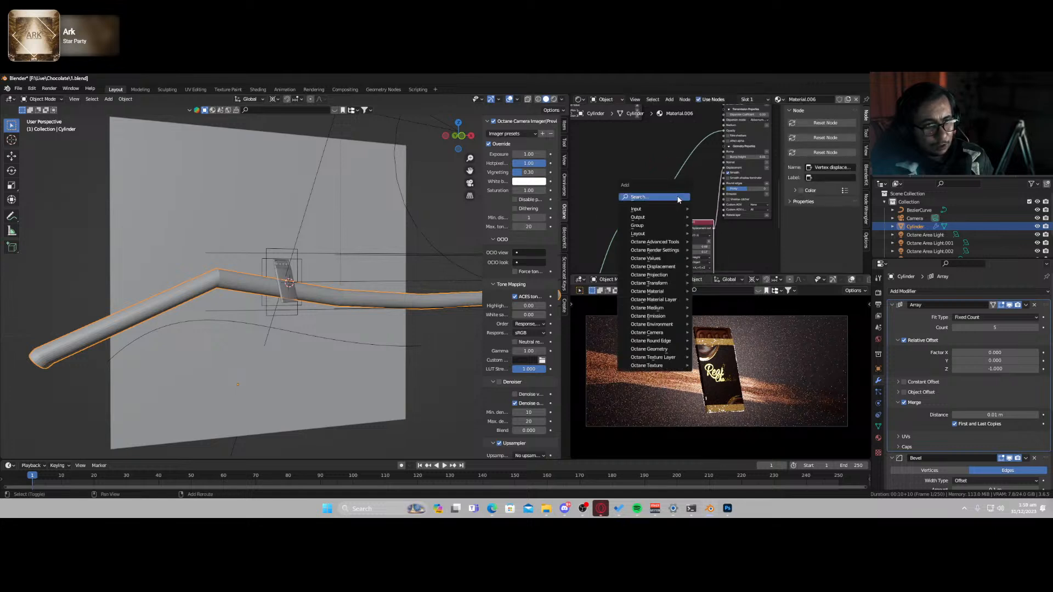
pyautogui.write('grad')
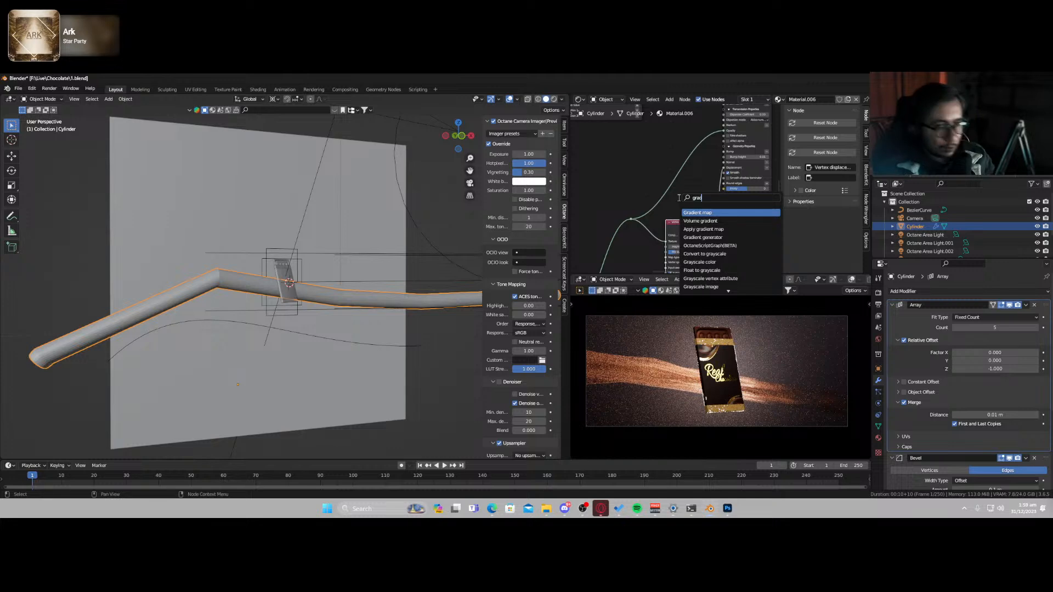
pyautogui.press('Return')
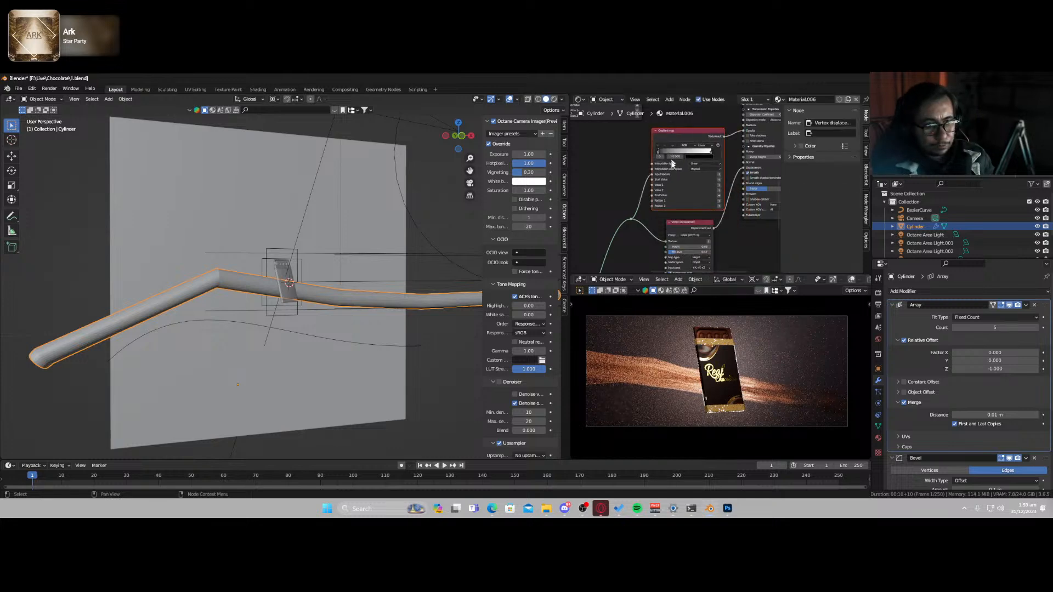
pyautogui.scroll(7, 671, 162)
pyautogui.moveTo(671, 162); pyautogui.dragTo(639, 219, button='middle')
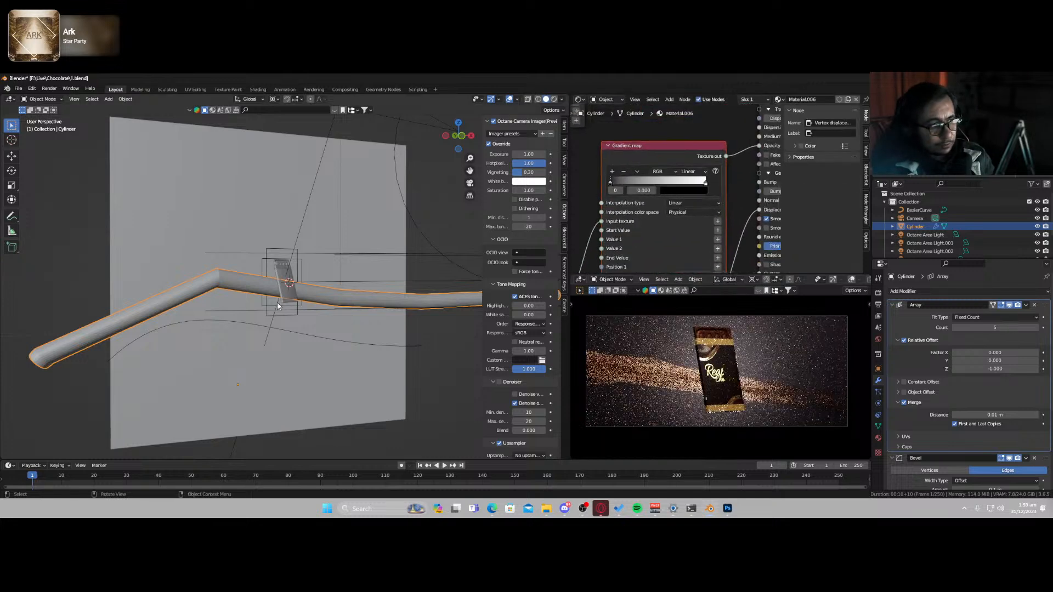
# - Shade the cylinder smooth and set its Bevel modifier amount to 0.44 m
pyautogui.rightClick(327, 294)
pyautogui.click(326, 296)
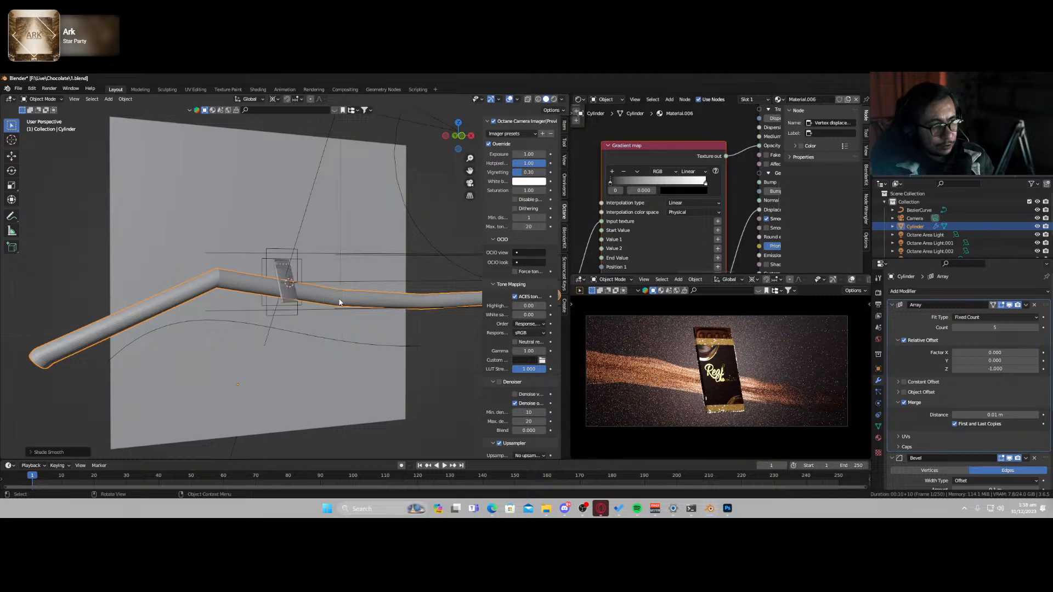
pyautogui.scroll(-5, 950, 428)
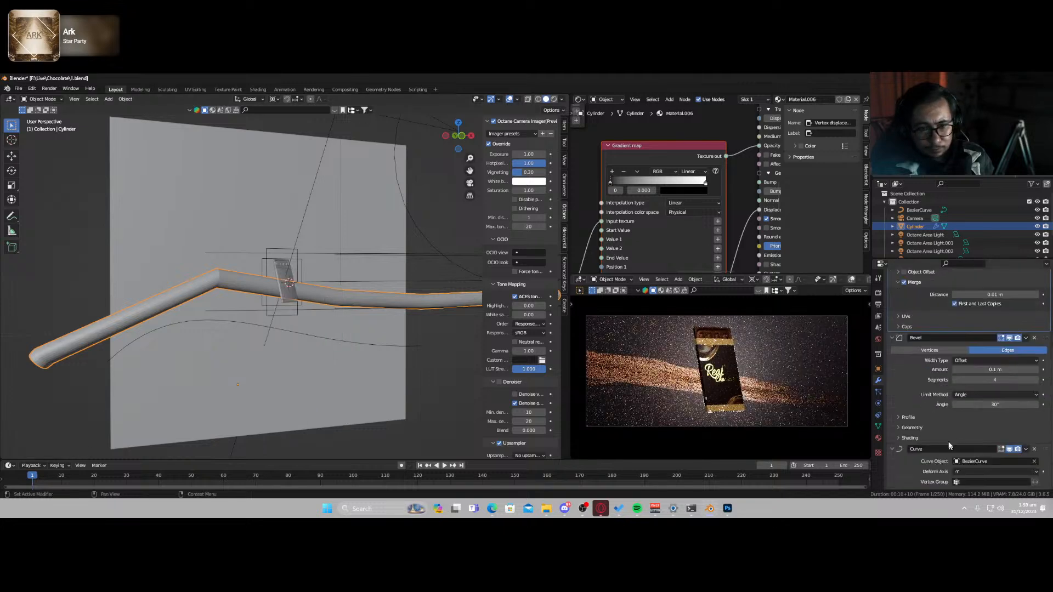
pyautogui.moveTo(993, 370); pyautogui.dragTo(954, 394)
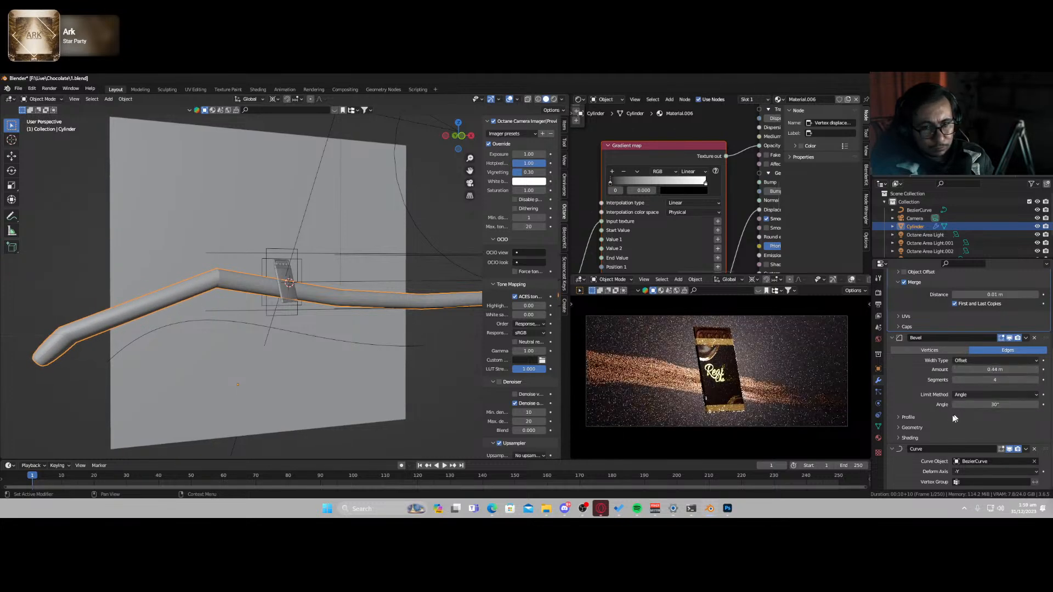
# - In the Array modifier, set the merge distance to 1 m, disable First and Last Copies, and set the UV offset U to -0.2817
pyautogui.scroll(3, 954, 418)
pyautogui.click(899, 382)
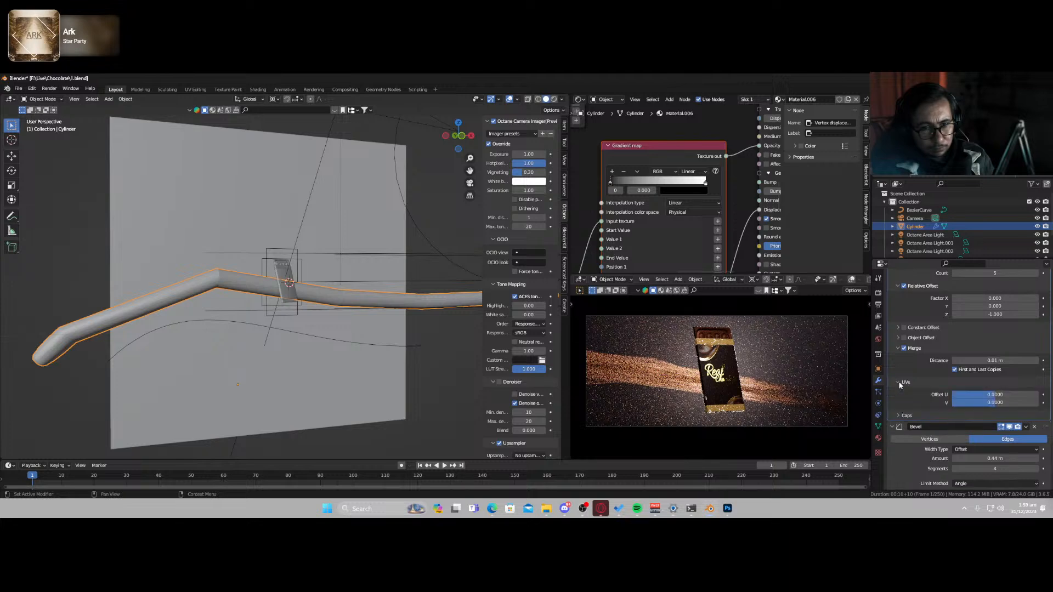
pyautogui.moveTo(975, 362); pyautogui.dragTo(1031, 362)
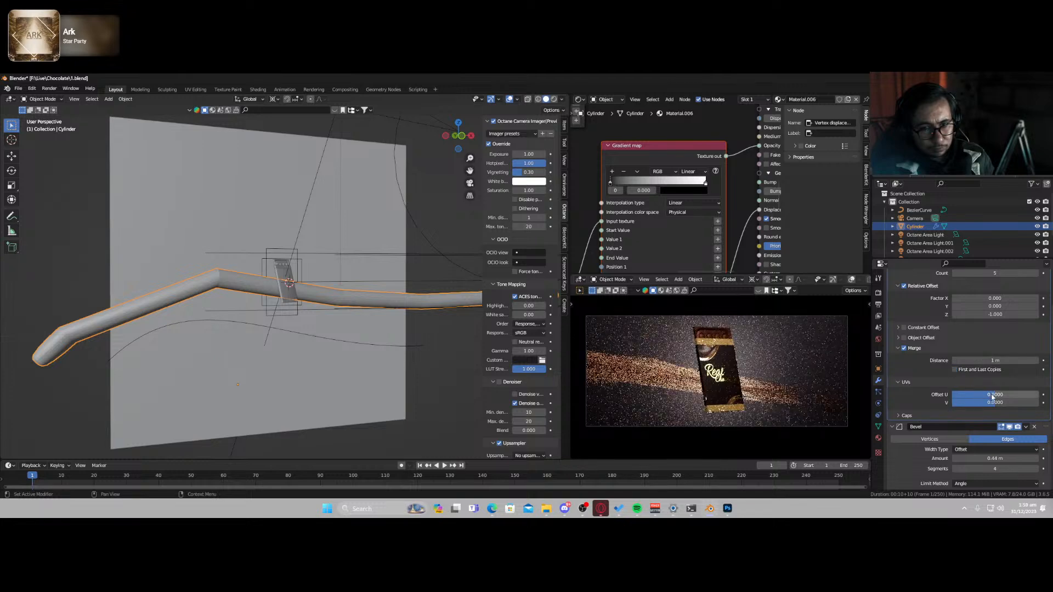
pyautogui.moveTo(976, 394); pyautogui.dragTo(990, 394)
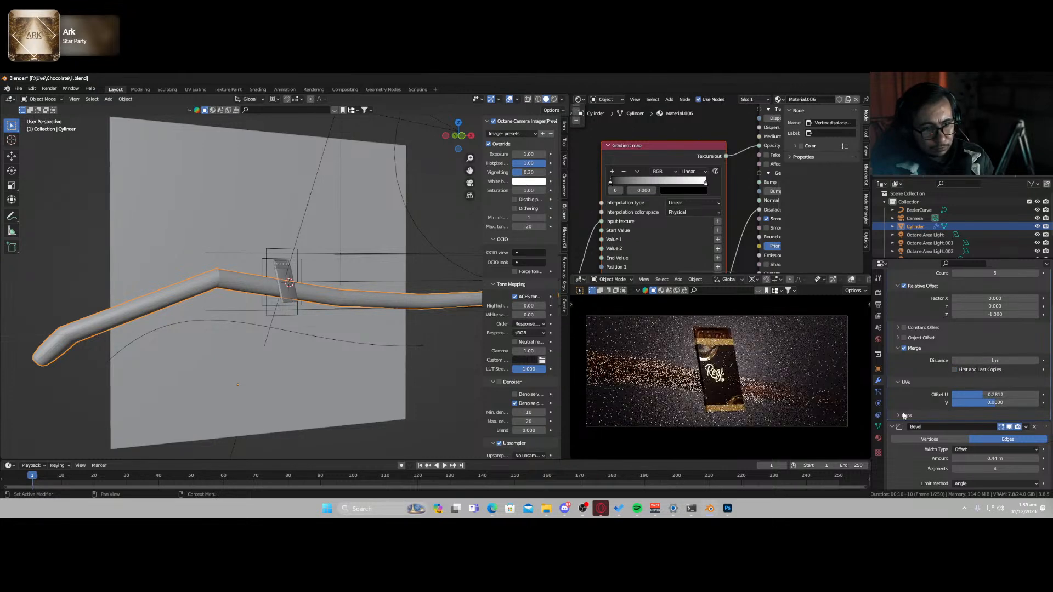
# - Add a Subdivision modifier to the cylinder with 2 viewport levels
pyautogui.scroll(-4, 908, 403)
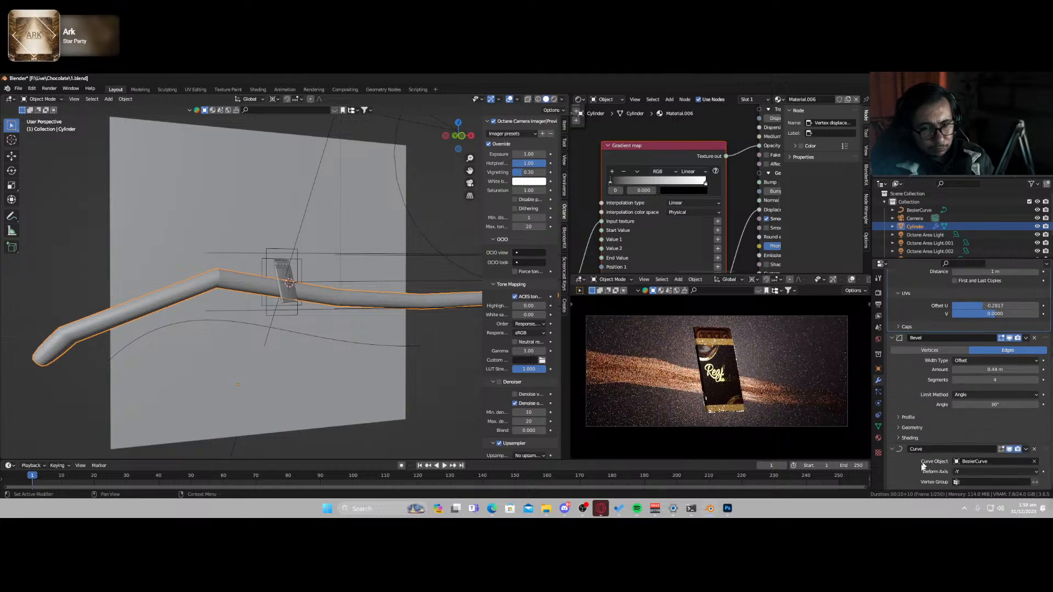
pyautogui.hotkey('ctrl', '1')
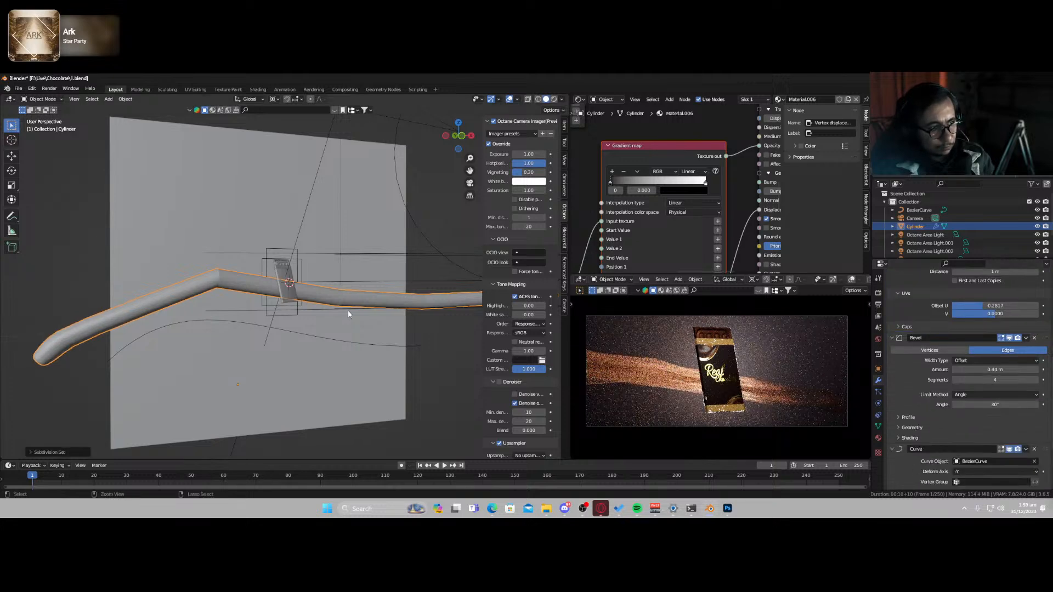
pyautogui.scroll(-3, 945, 433)
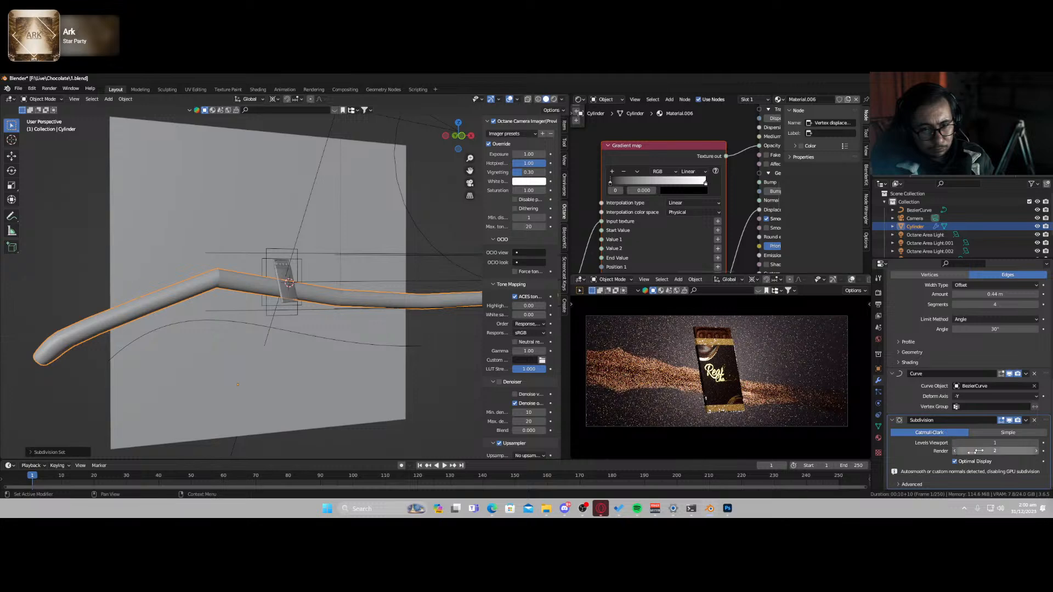
pyautogui.click(1033, 443)
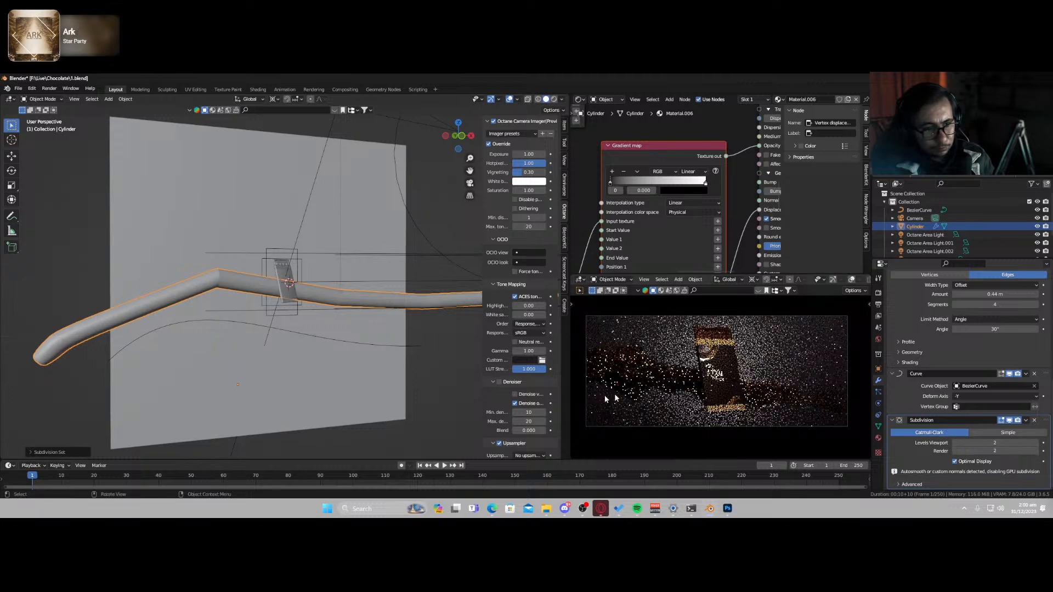
# - Move the white stop of the Gradient map feeding Opacity inward to about 0.7
pyautogui.scroll(-3, 662, 252)
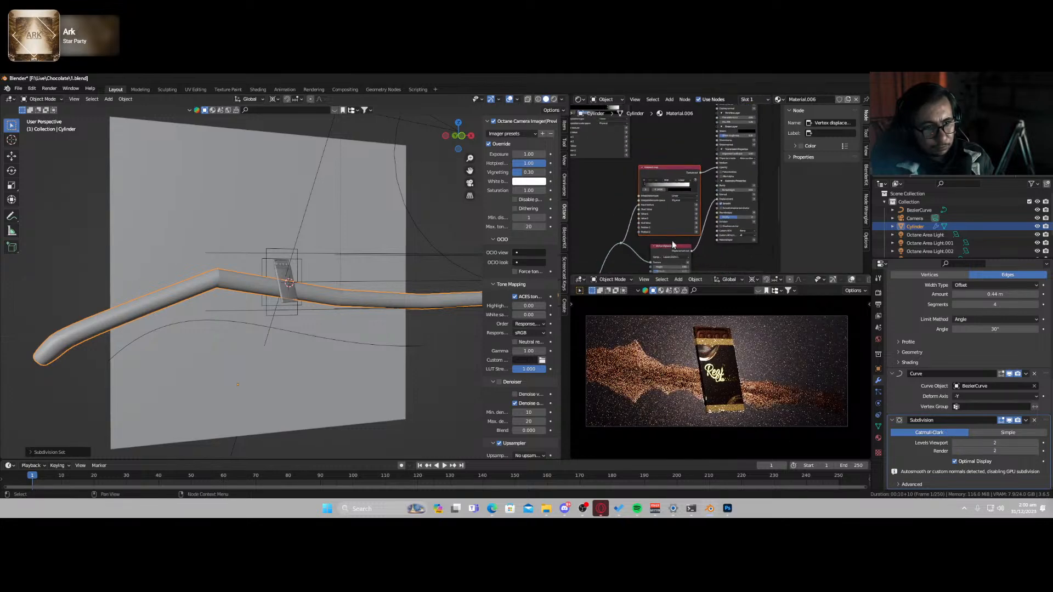
pyautogui.moveTo(635, 183)
pyautogui.mouseDown()
pyautogui.moveTo(643, 187)
pyautogui.moveTo(625, 185)
pyautogui.mouseUp()
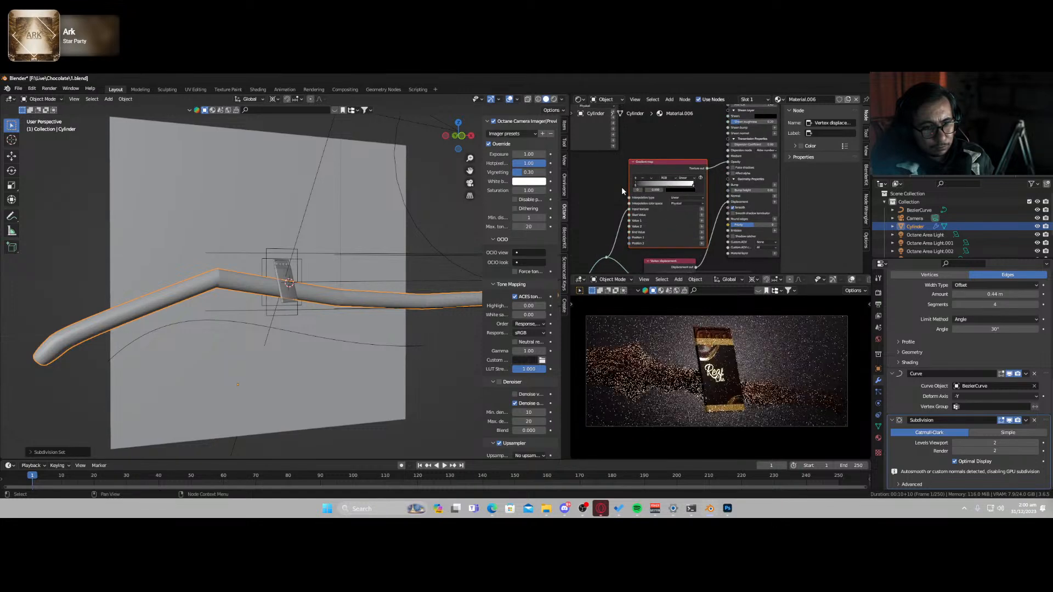
pyautogui.moveTo(692, 188); pyautogui.dragTo(675, 190)
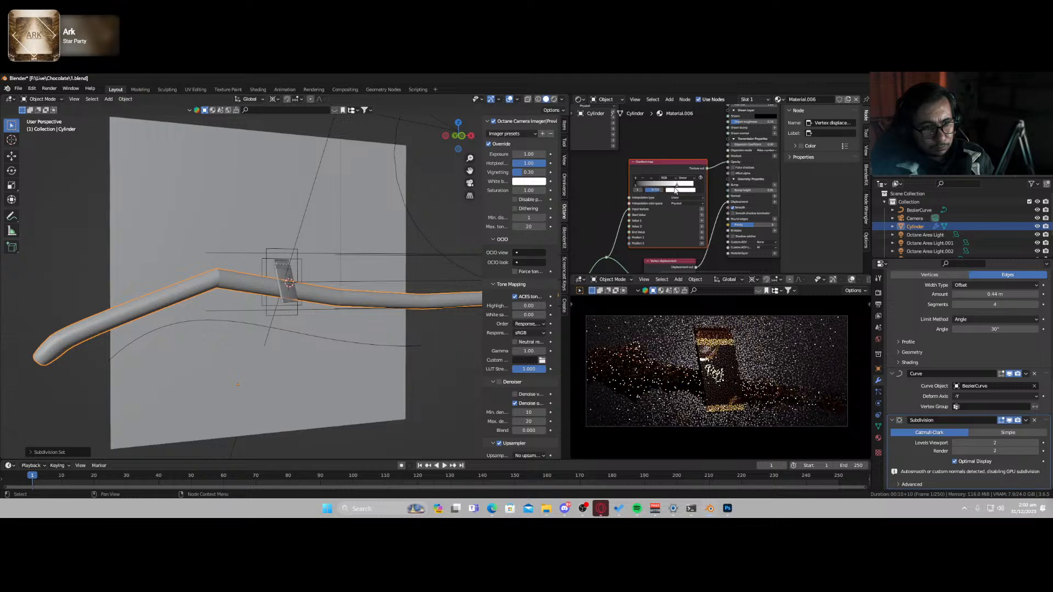
# - Preview the opacity Gradient map's output directly on the cylinder and save the file
pyautogui.keyDown('ctrl'); pyautogui.keyDown('shift'); pyautogui.click(667, 165); pyautogui.keyUp('shift'); pyautogui.keyUp('ctrl')
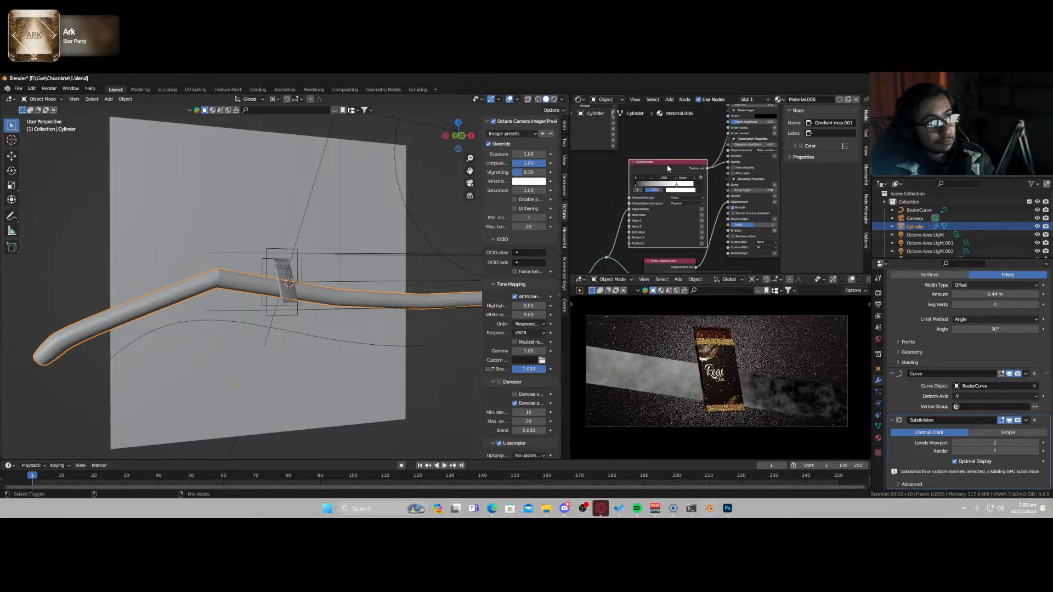
pyautogui.scroll(3, 675, 206)
pyautogui.scroll(2, 660, 227)
pyautogui.hotkey('ctrl', 's')
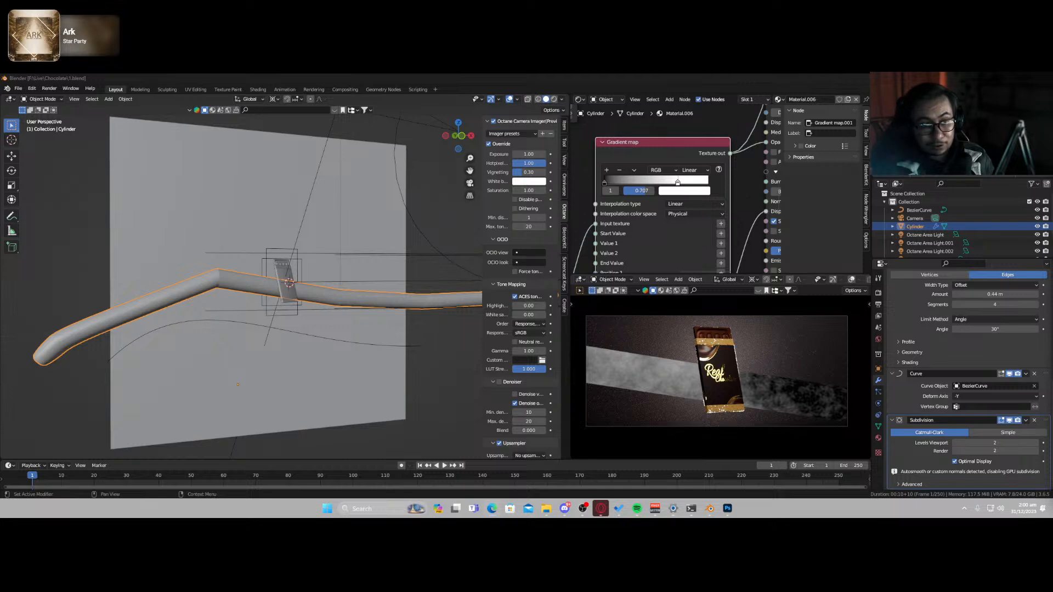
# - View the cylinder from the side in the render, then move the Gradient map's black stop slightly inward and its white stop to about 0.72
pyautogui.moveTo(767, 387); pyautogui.dragTo(808, 405, button='middle')
pyautogui.scroll(-4, 379, 309)
pyautogui.scroll(-5, 640, 213)
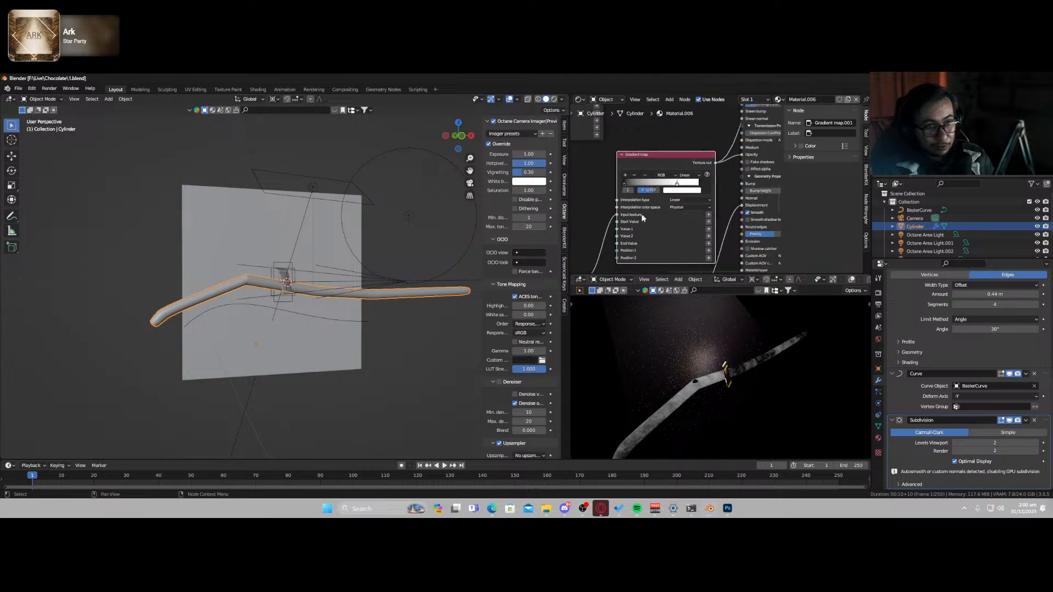
pyautogui.scroll(5, 647, 227)
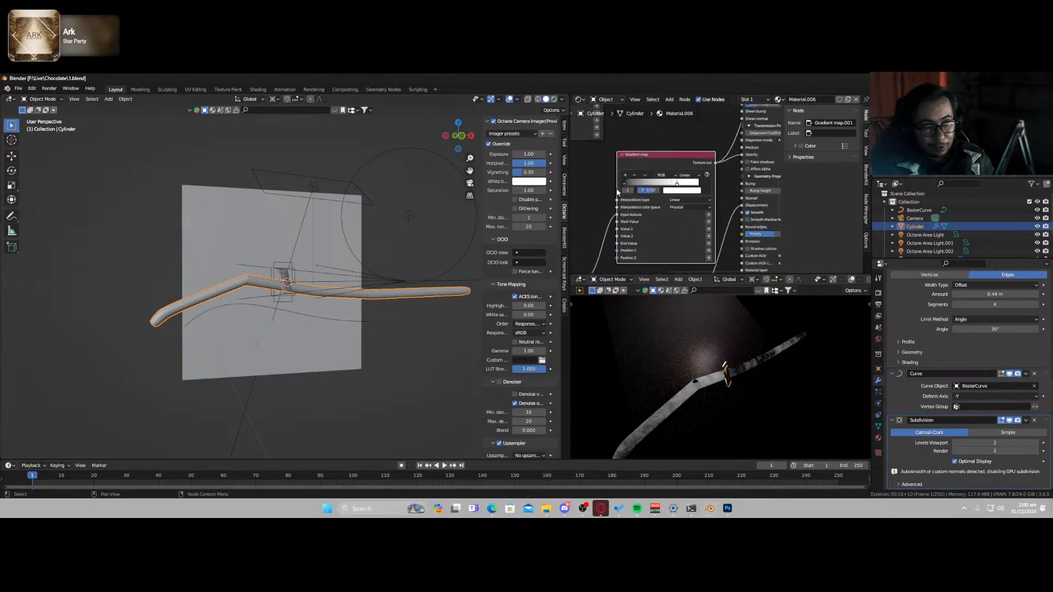
pyautogui.moveTo(624, 187); pyautogui.dragTo(628, 191)
pyautogui.scroll(4, 708, 375)
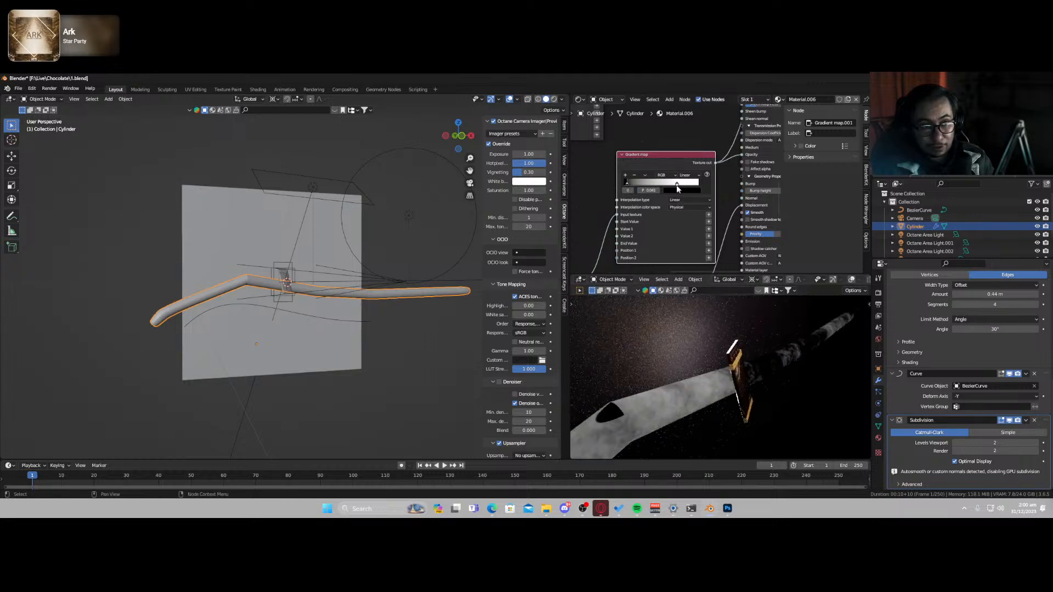
pyautogui.moveTo(676, 185); pyautogui.dragTo(678, 193)
# - Move the Gradient map's black stop further inward to about 0.16 to darken the previewed noise
pyautogui.scroll(-3, 652, 189)
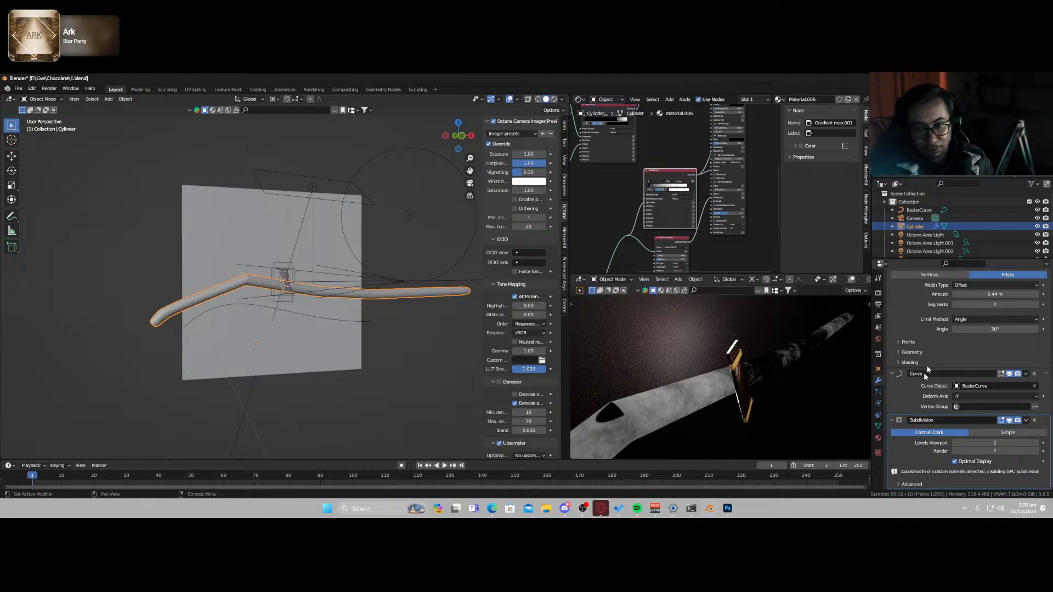
pyautogui.moveTo(715, 366); pyautogui.dragTo(672, 350, button='middle')
pyautogui.scroll(3, 650, 204)
pyautogui.scroll(3, 650, 206)
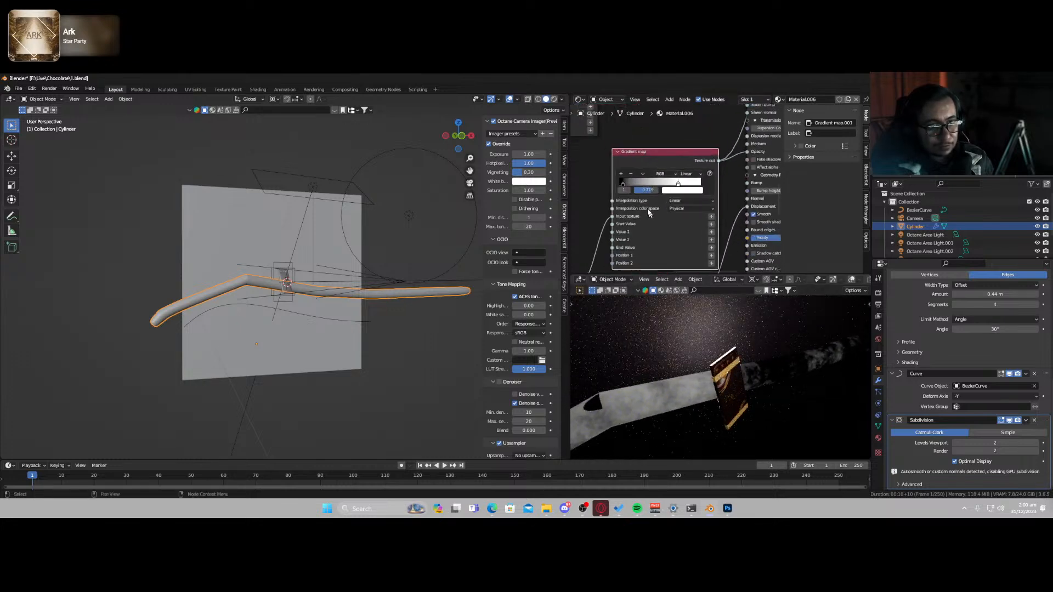
pyautogui.moveTo(620, 185); pyautogui.dragTo(632, 188)
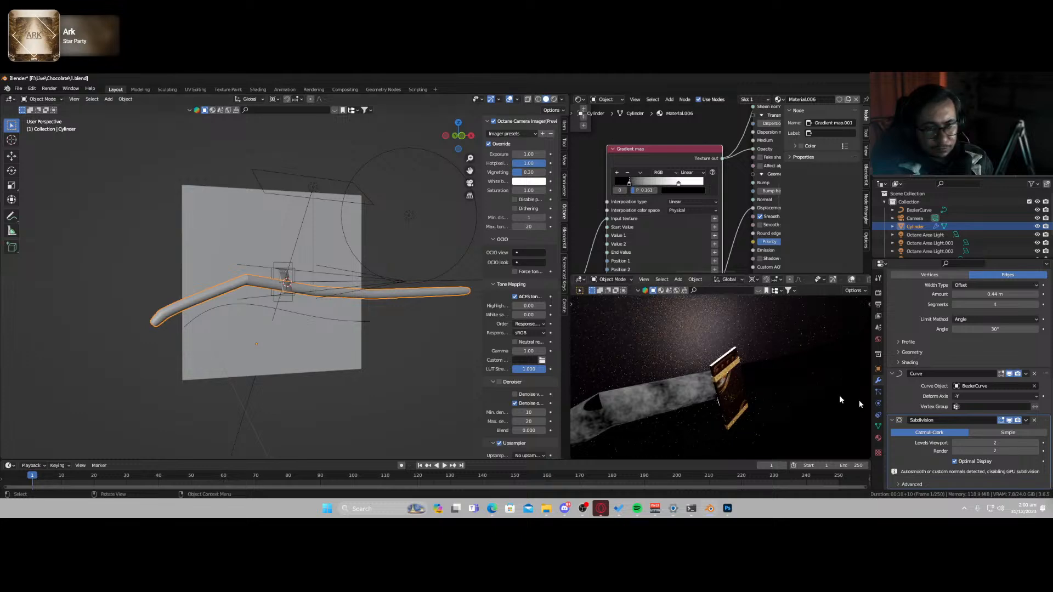
# - Set the cylinder's Bevel modifier amount to 0 m
pyautogui.scroll(4, 918, 397)
pyautogui.moveTo(981, 376); pyautogui.dragTo(939, 377)
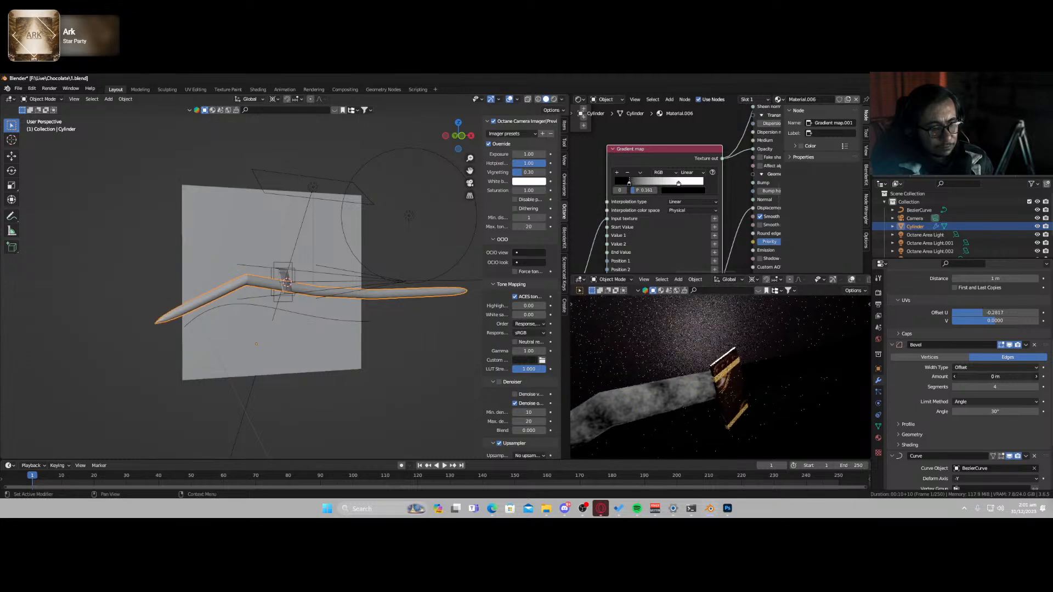
# - Remove the Bevel and Subdivision modifiers from the cylinder
pyautogui.click(1034, 346)
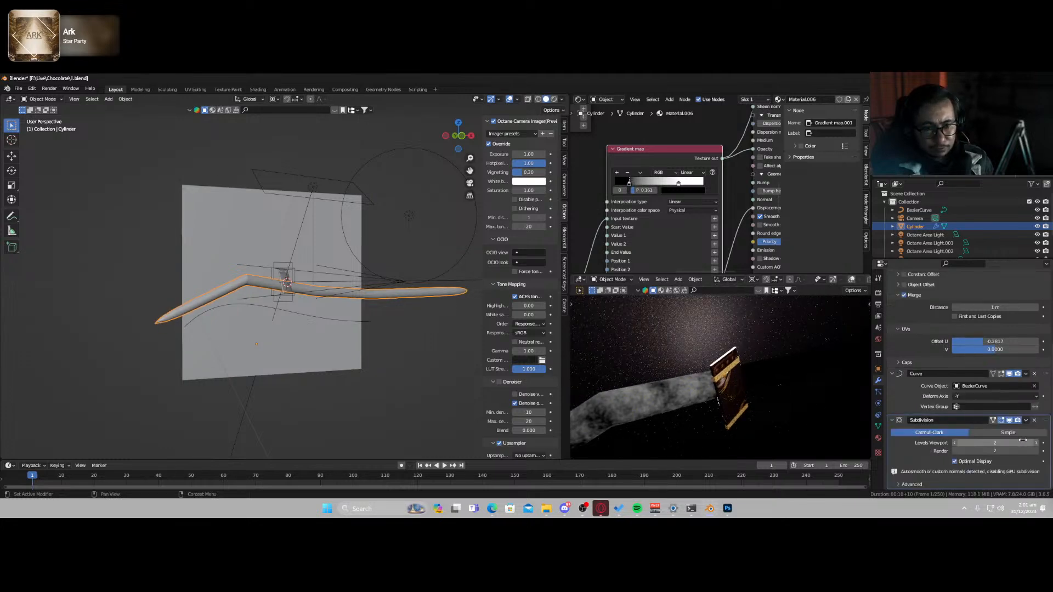
pyautogui.scroll(3, 1006, 437)
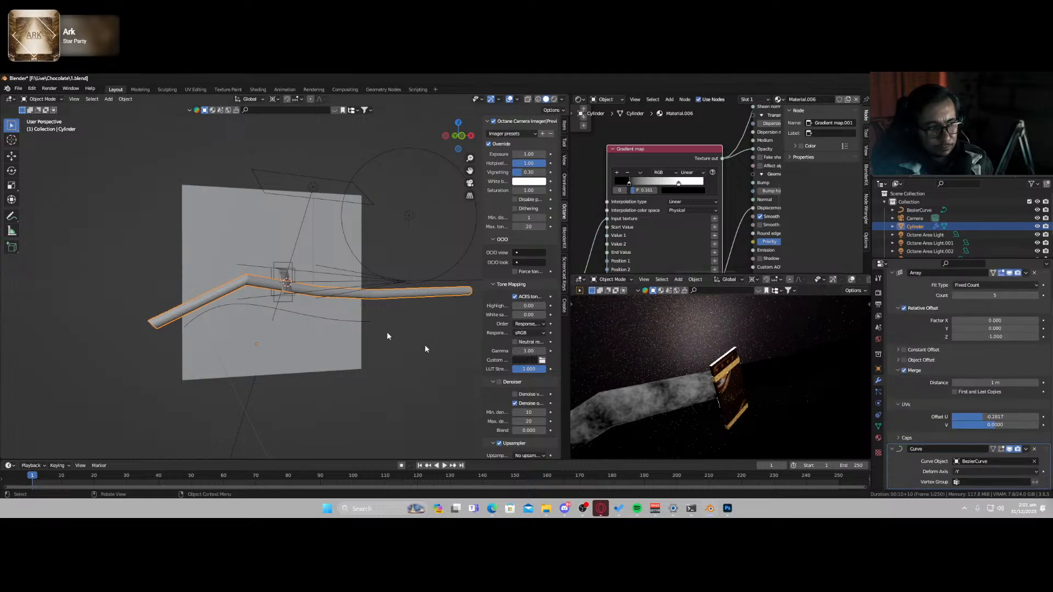
# - Shrink the whole cylinder to less than half its size and lower it along the global Z axis
pyautogui.press('s')
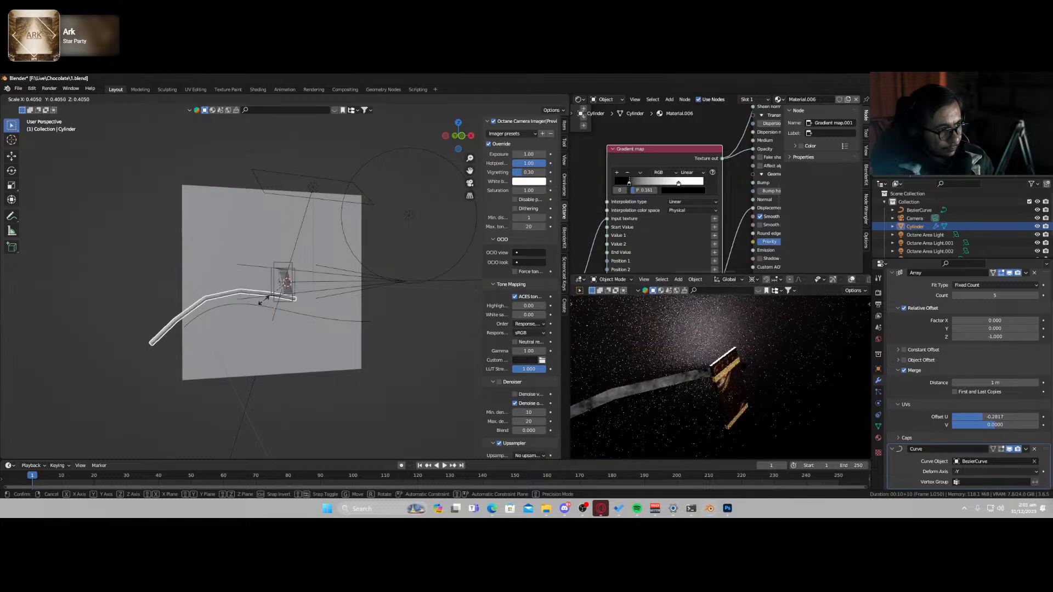
pyautogui.click(223, 321)
pyautogui.scroll(4, 223, 320)
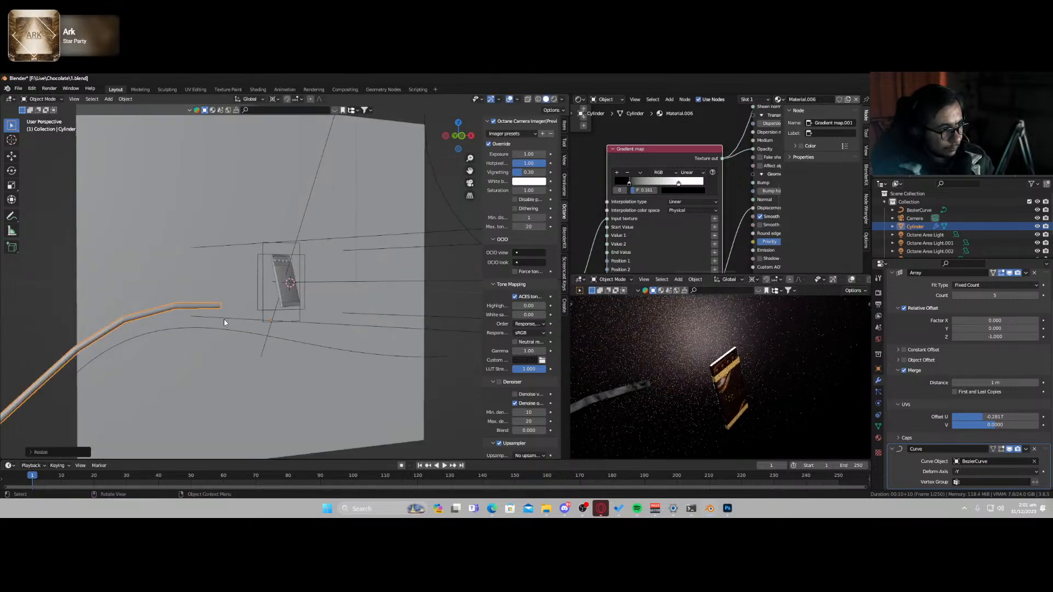
pyautogui.press('g')
pyautogui.press('z')
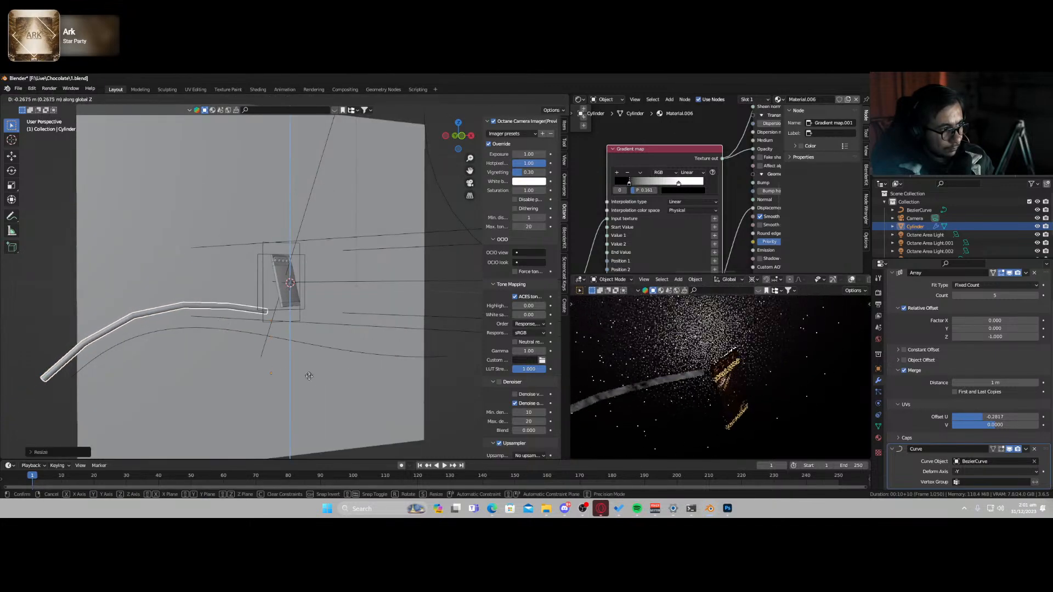
pyautogui.click(268, 350)
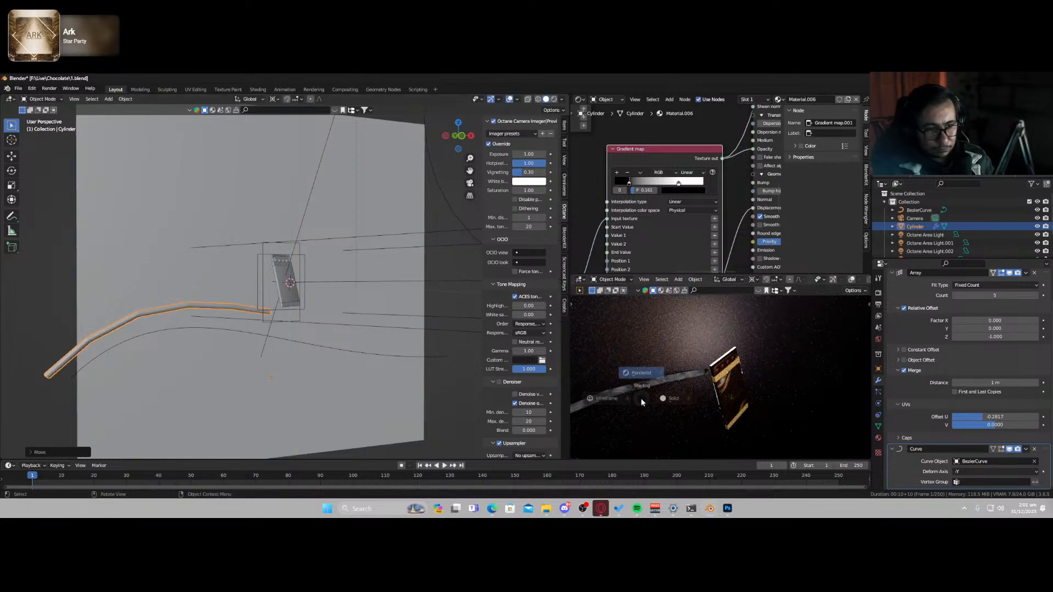
# - Route the Universal material back to the cylinder's material output in place of the Gradient map preview
pyautogui.scroll(-4, 725, 186)
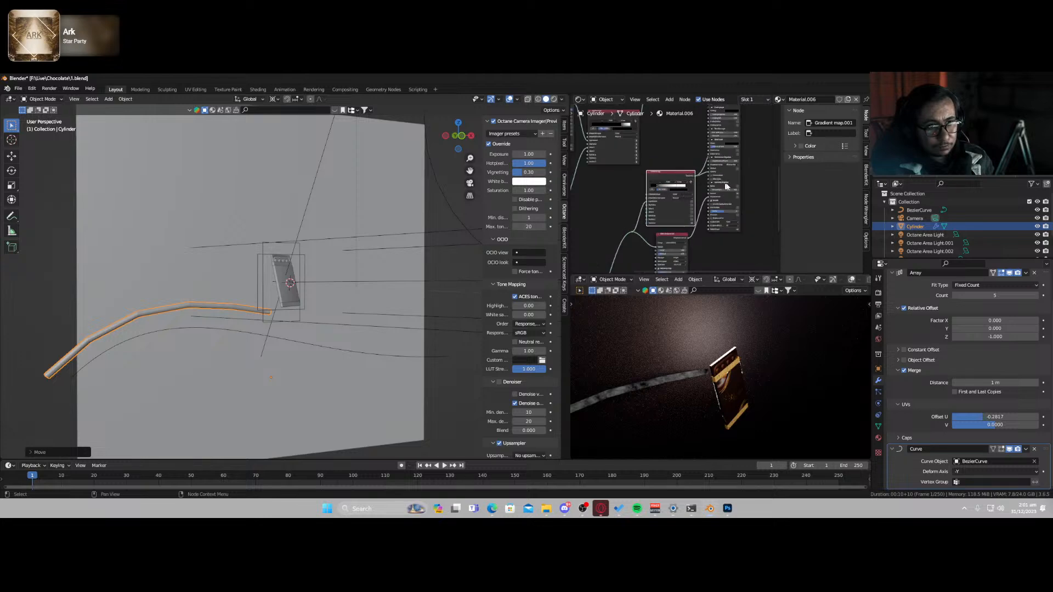
pyautogui.click(736, 176)
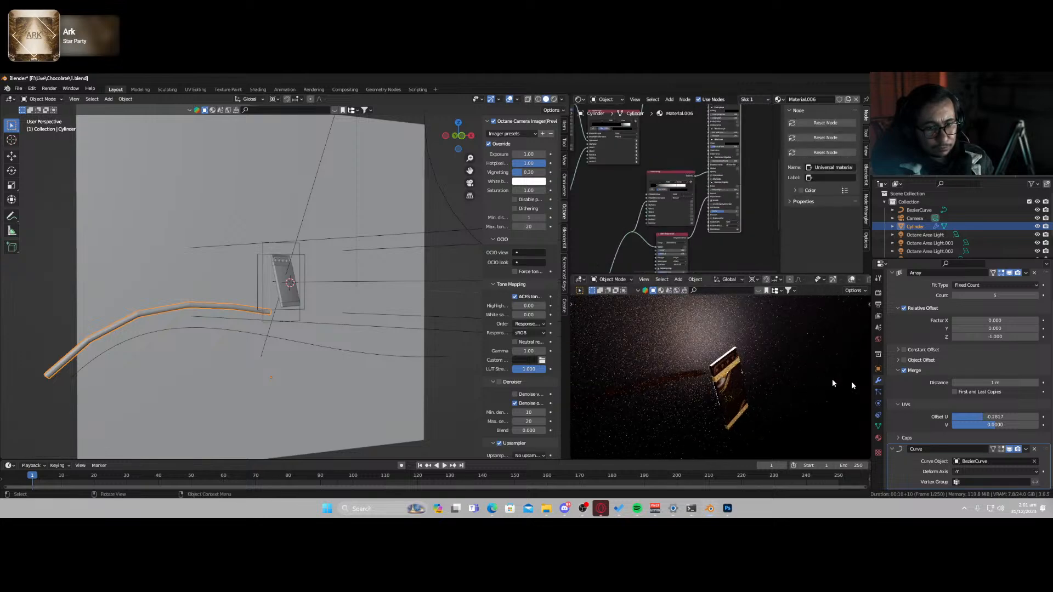
pyautogui.scroll(2, 912, 407)
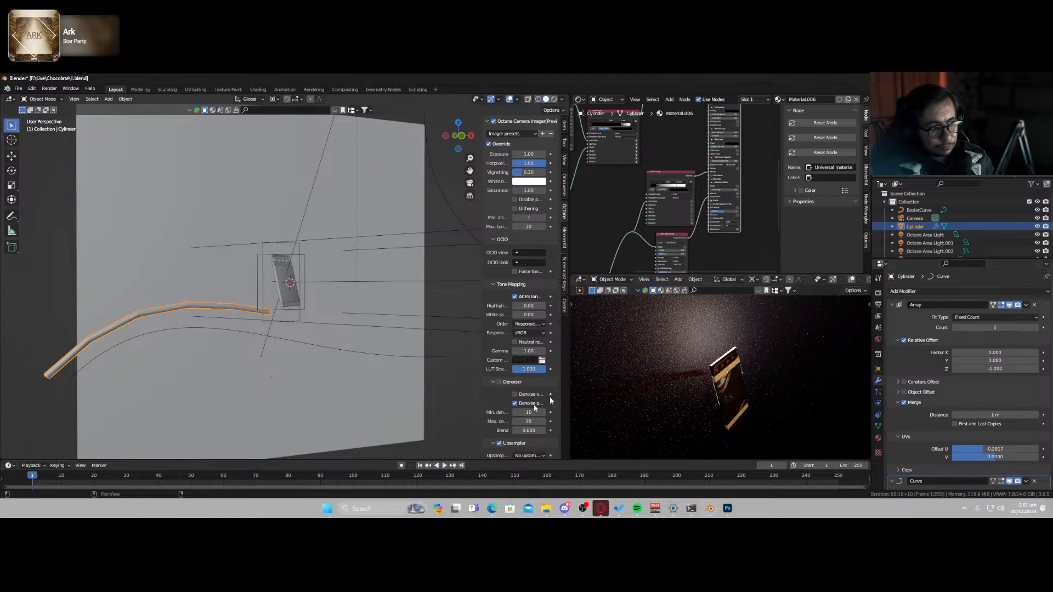
# - Select the cylinder and scale it down further in two passes to make the strand thinner
pyautogui.click(217, 332)
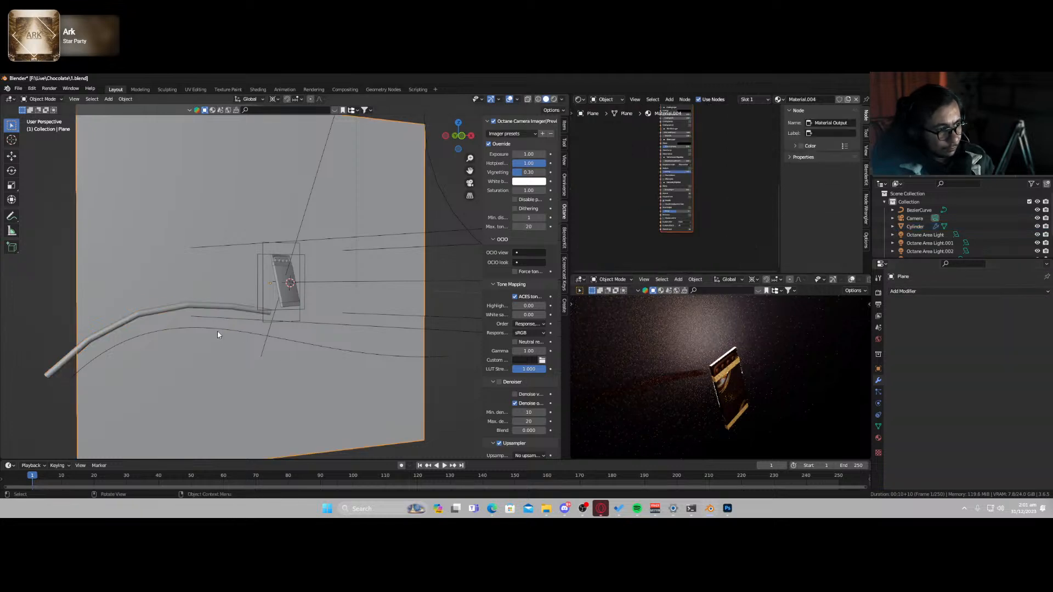
pyautogui.click(206, 309)
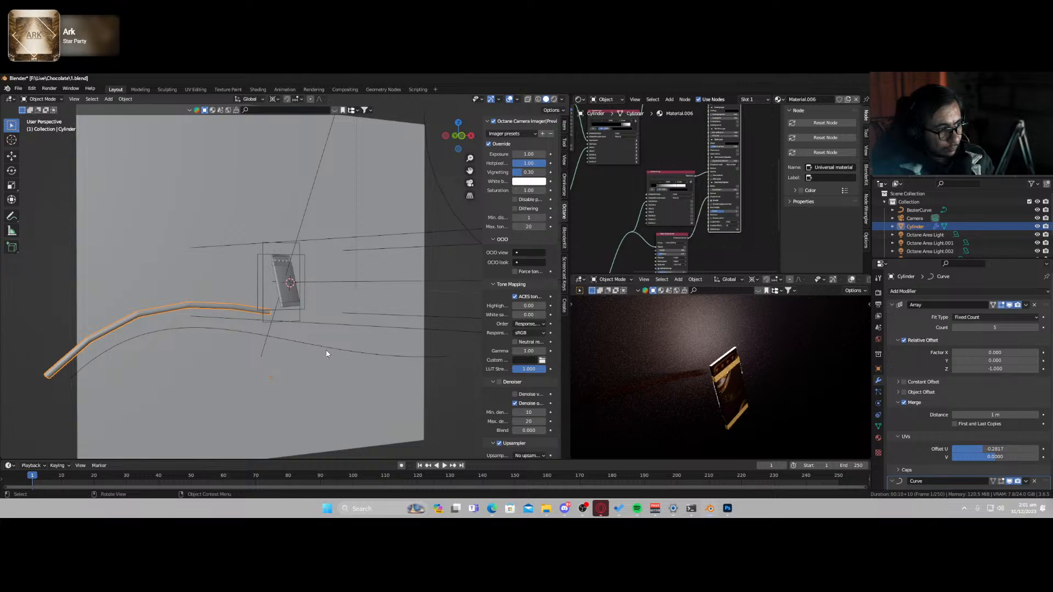
pyautogui.press('s')
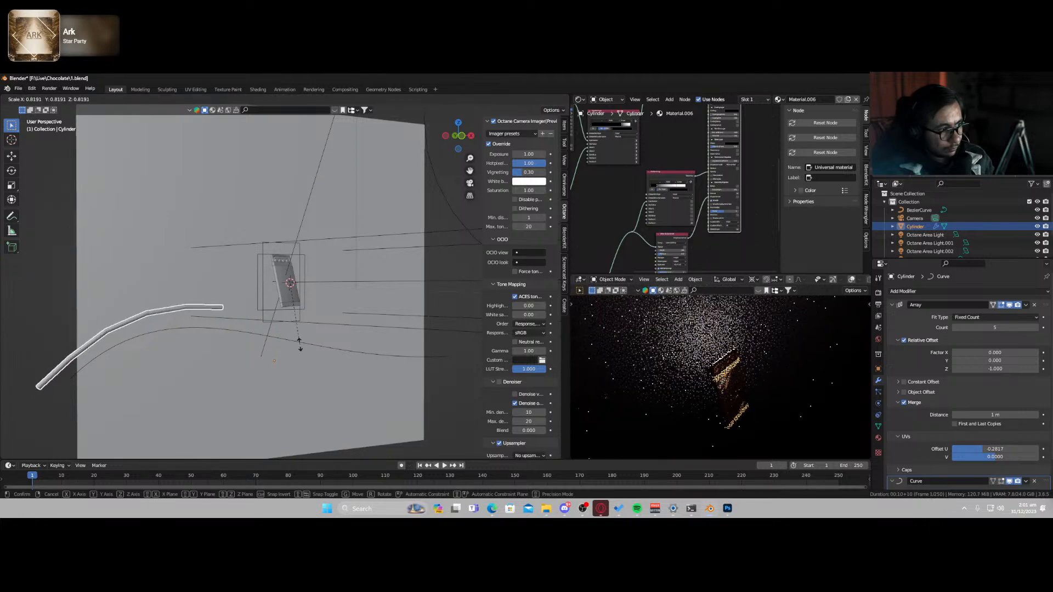
pyautogui.click(301, 346)
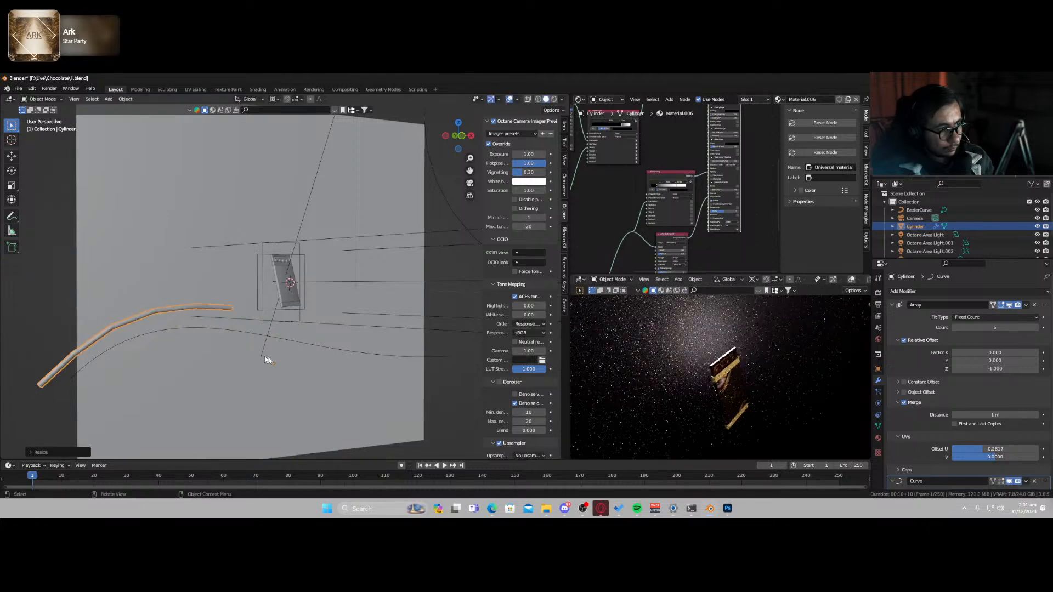
pyautogui.press('s')
pyautogui.click(275, 330)
pyautogui.scroll(2, 147, 373)
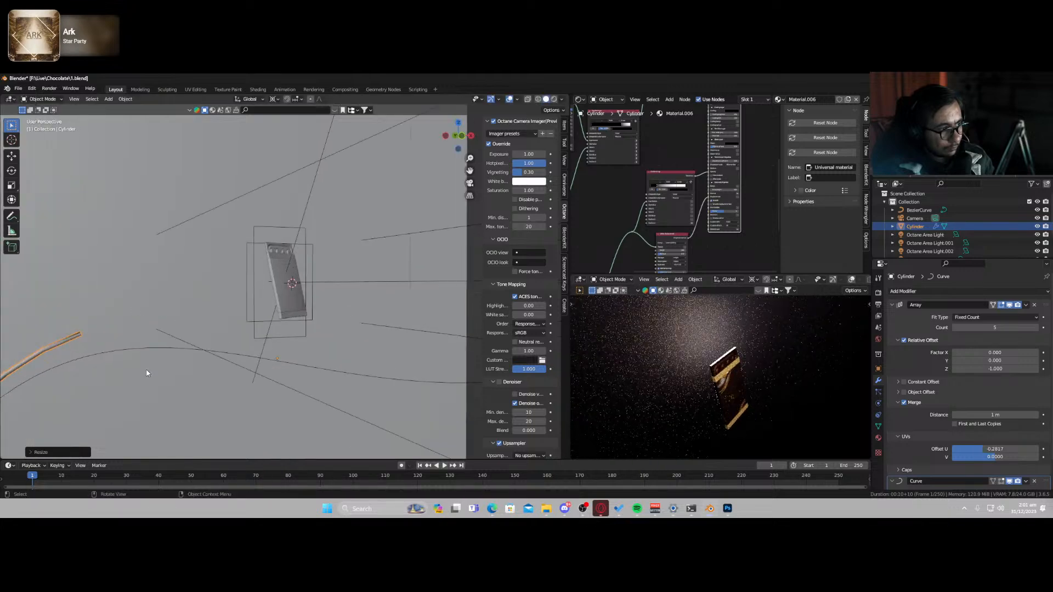
# - Rotate the cylinder by about 18° and shift it about 0.04 m along X to line up with the curve
pyautogui.moveTo(147, 373); pyautogui.dragTo(270, 375, button='middle')
pyautogui.press('r')
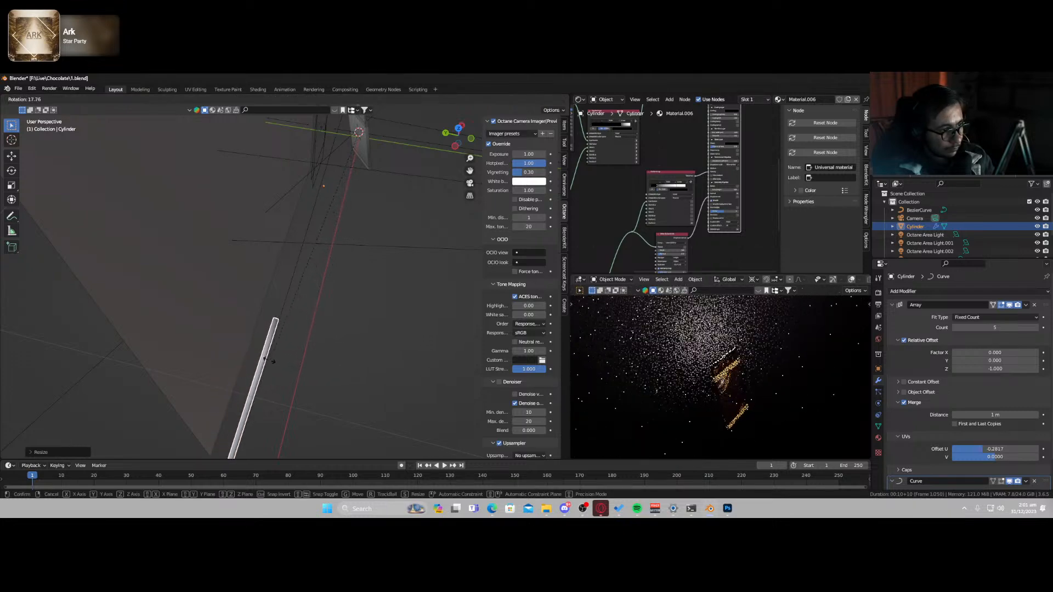
pyautogui.click(267, 359)
pyautogui.moveTo(266, 360); pyautogui.dragTo(222, 313, button='middle')
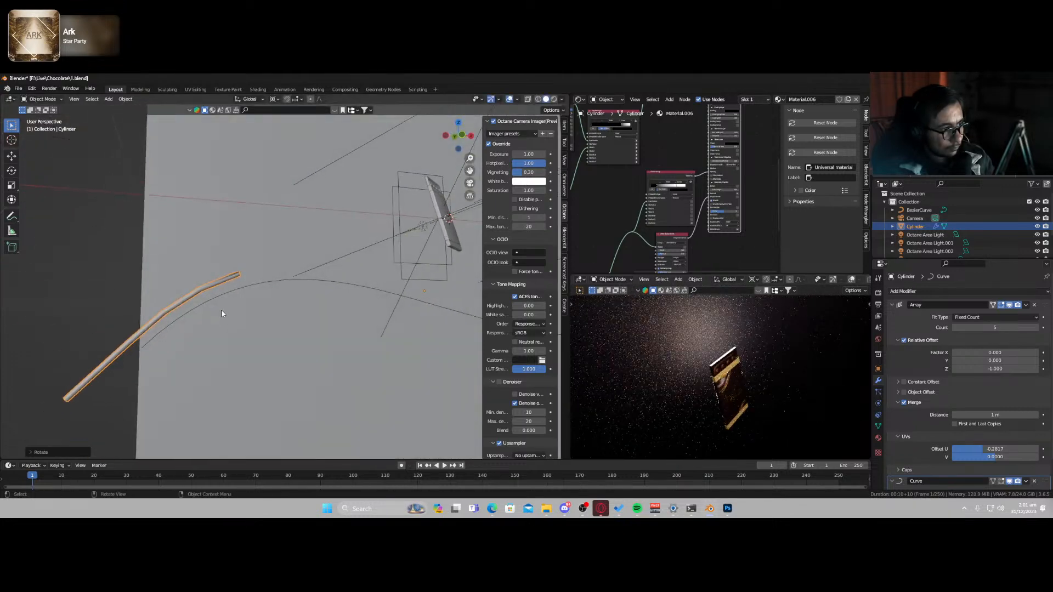
pyautogui.press('g')
pyautogui.press('z')
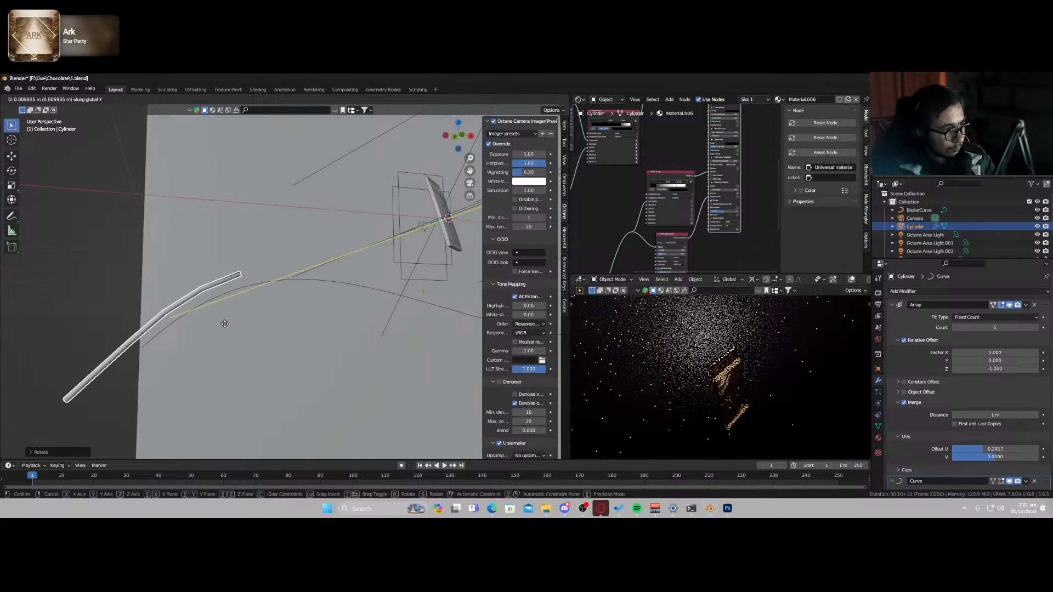
pyautogui.press('x')
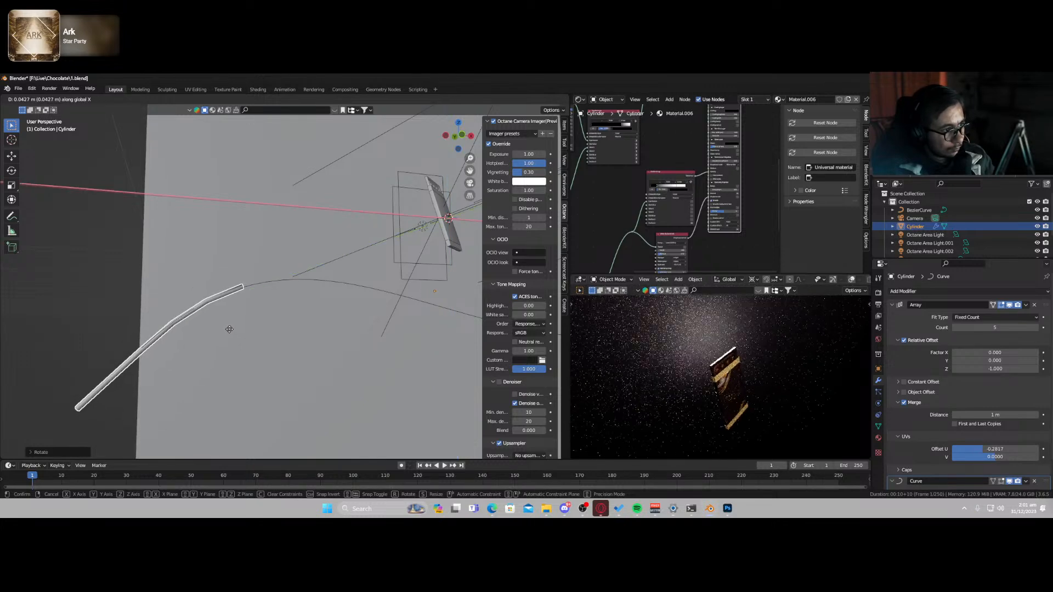
pyautogui.click(231, 327)
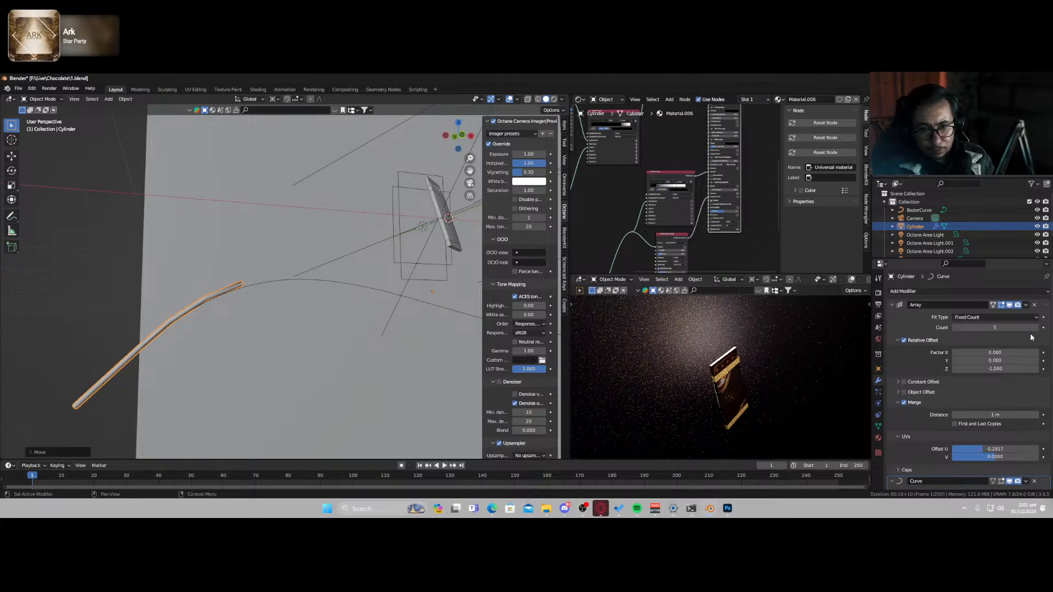
# - Switch the cylinder's Array modifier to Fit Length and set its length to 46 m
pyautogui.click(1007, 318)
pyautogui.click(987, 340)
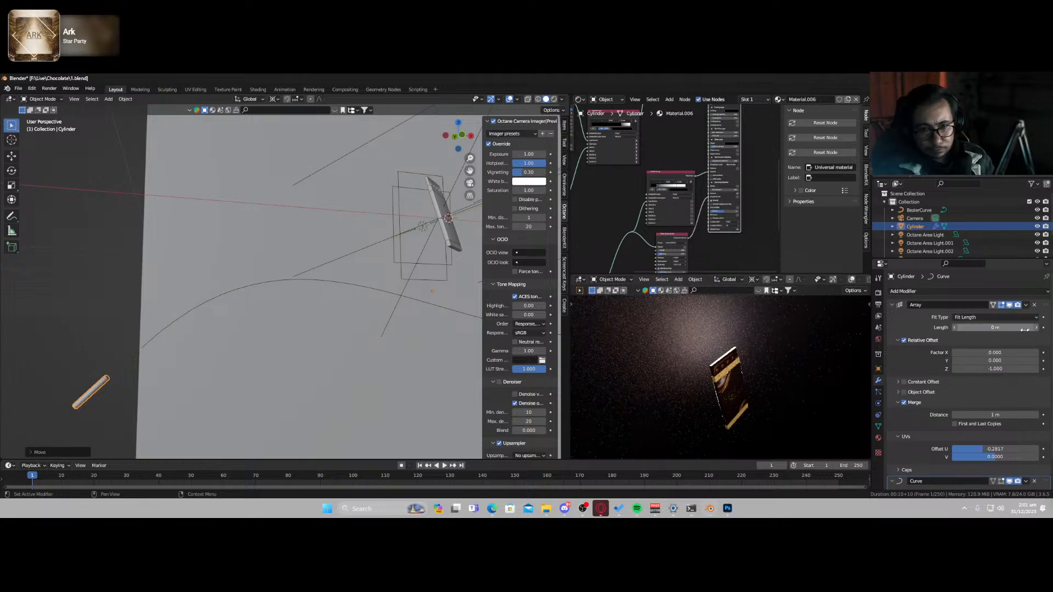
pyautogui.moveTo(1024, 329); pyautogui.dragTo(1052, 330)
pyautogui.scroll(-6, 416, 321)
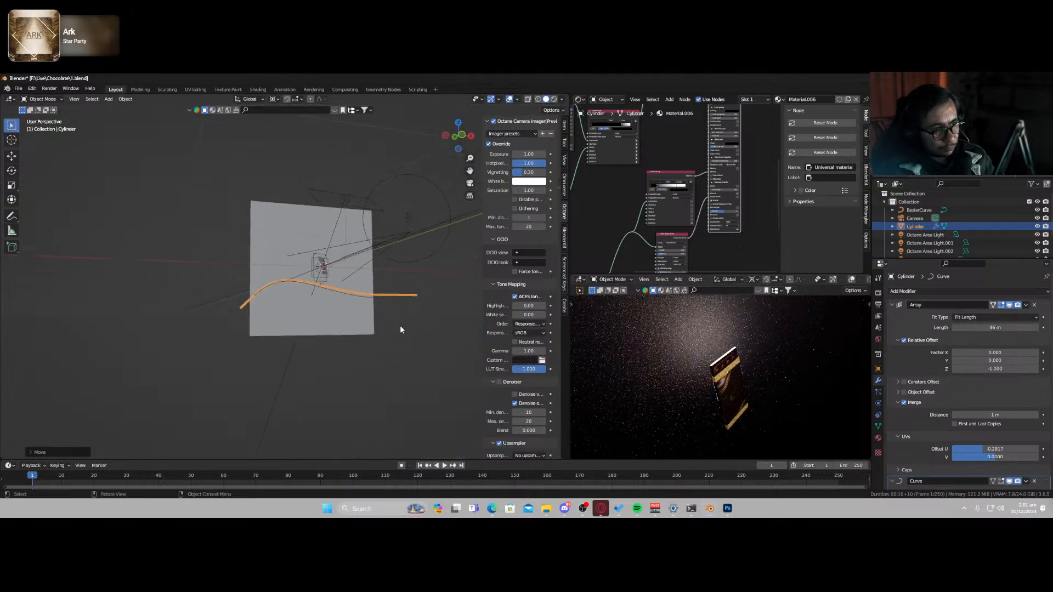
# - Select the Bezier curve together with the cylinder and raise both about 0.25 m along Z
pyautogui.scroll(2, 398, 321)
pyautogui.click(404, 306)
pyautogui.press('g')
pyautogui.press('z')
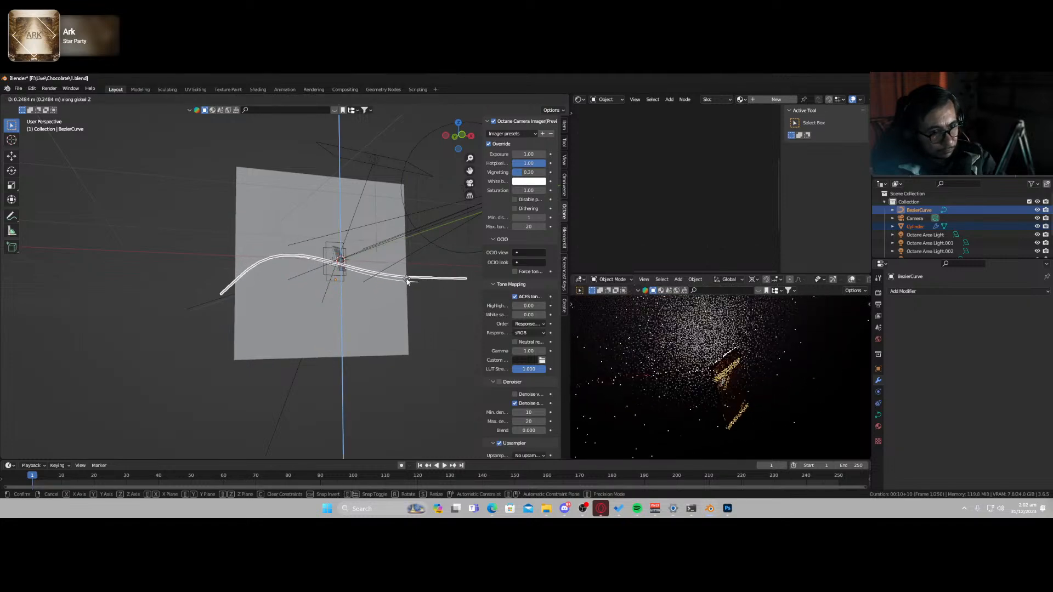
pyautogui.click(404, 279)
# - Inspect the cylinder's path around the package from the camera and from the side, in rendered and solid shading
pyautogui.press('KP_0')
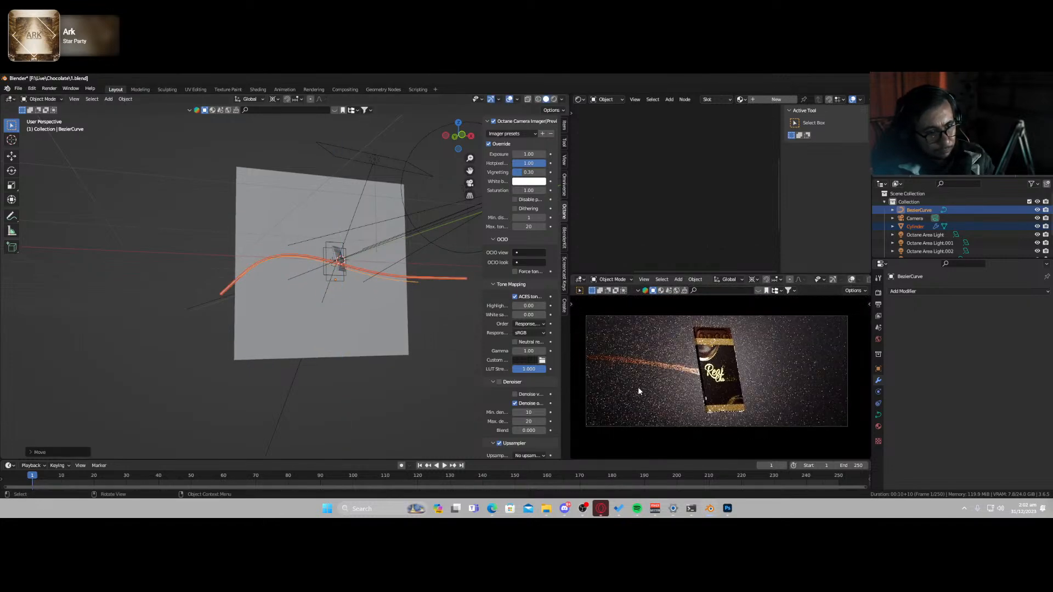
pyautogui.click(660, 367)
pyautogui.moveTo(731, 377); pyautogui.dragTo(784, 410, button='middle')
pyautogui.scroll(8, 712, 391)
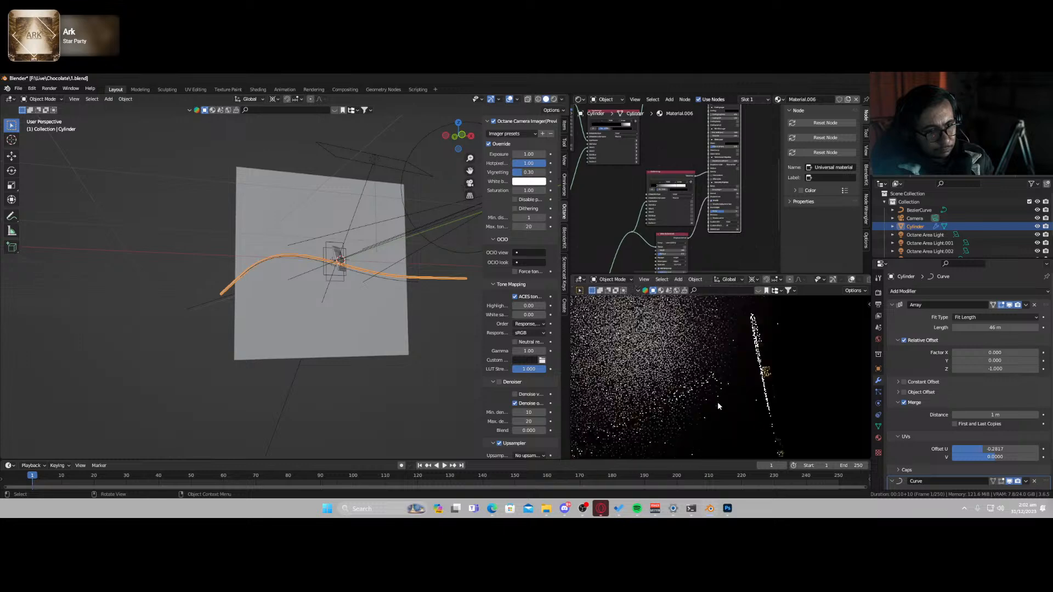
pyautogui.press('z')
pyautogui.click(765, 405)
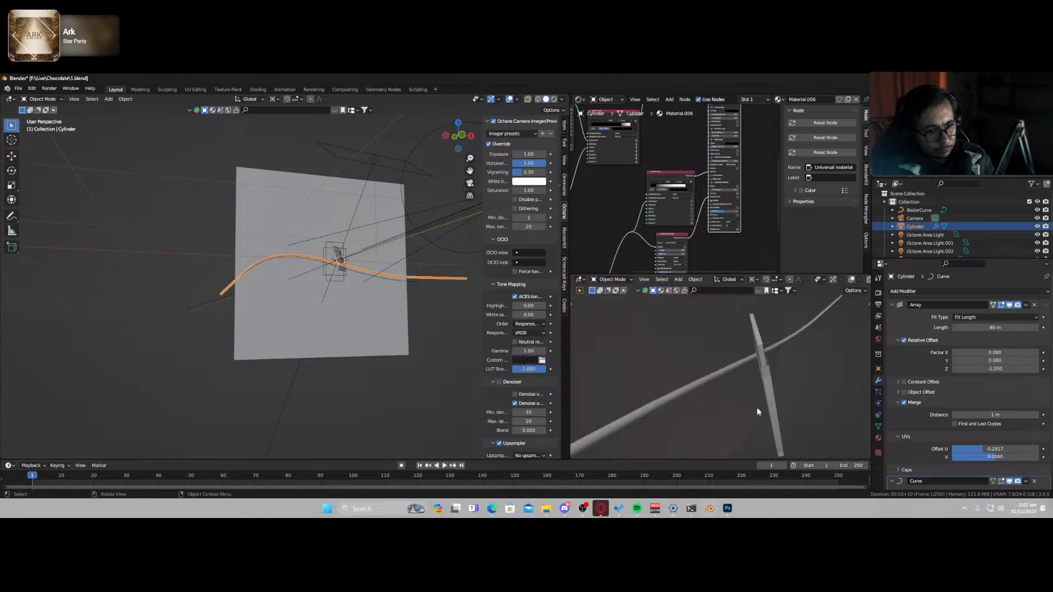
pyautogui.press('z')
pyautogui.click(750, 384)
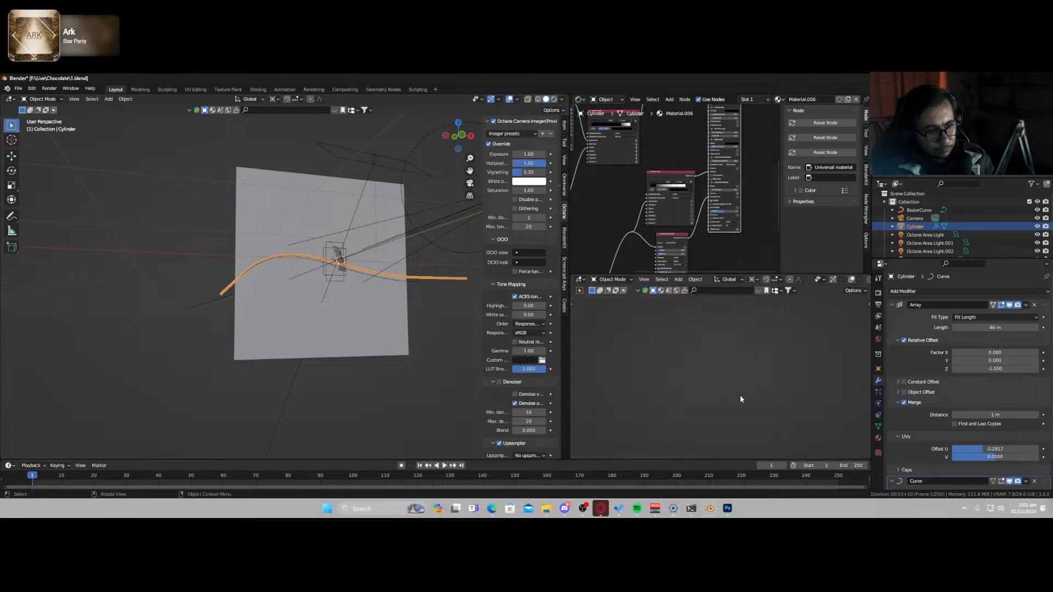
pyautogui.press('KP_0')
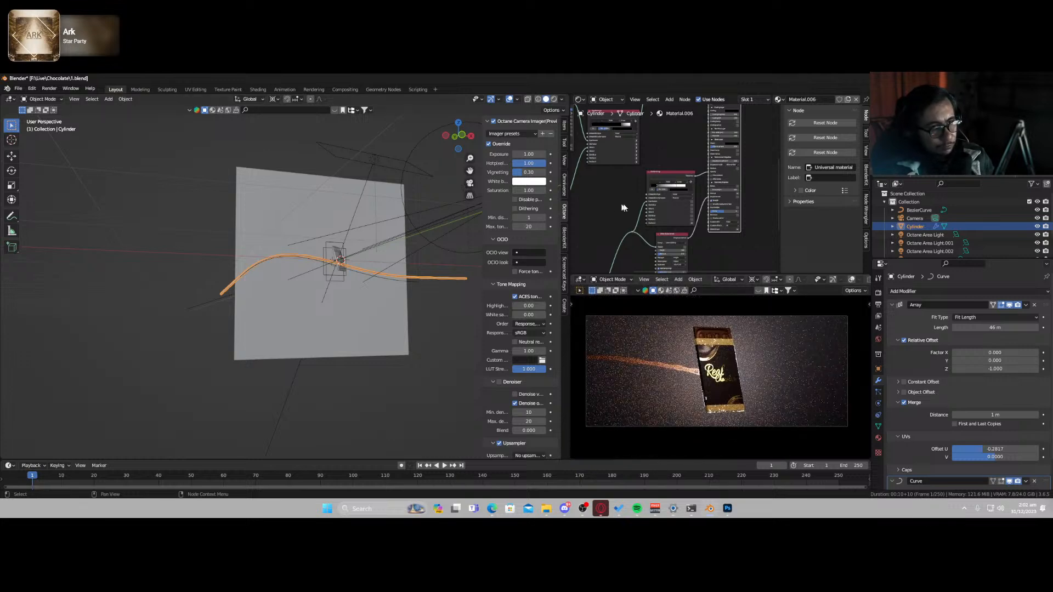
# - Disconnect the Gradient map from the Universal material's Opacity input
pyautogui.scroll(3, 622, 207)
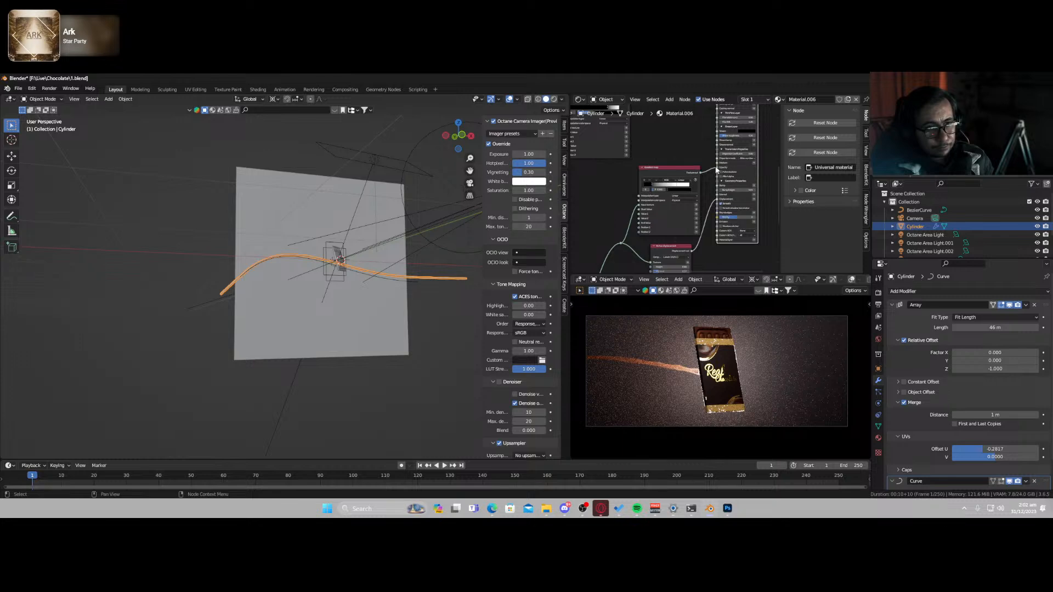
pyautogui.moveTo(715, 169); pyautogui.dragTo(691, 151)
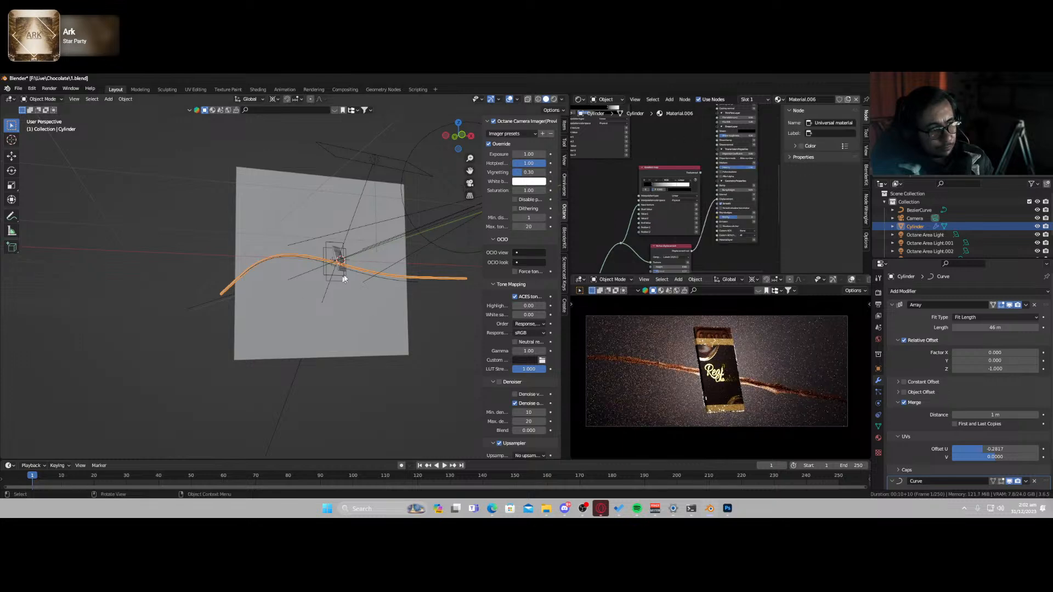
# - Select the cylinder and enter Edit Mode with its base mesh in close view
pyautogui.click(383, 275)
pyautogui.click(384, 275)
pyautogui.press('Tab')
pyautogui.scroll(4, 281, 283)
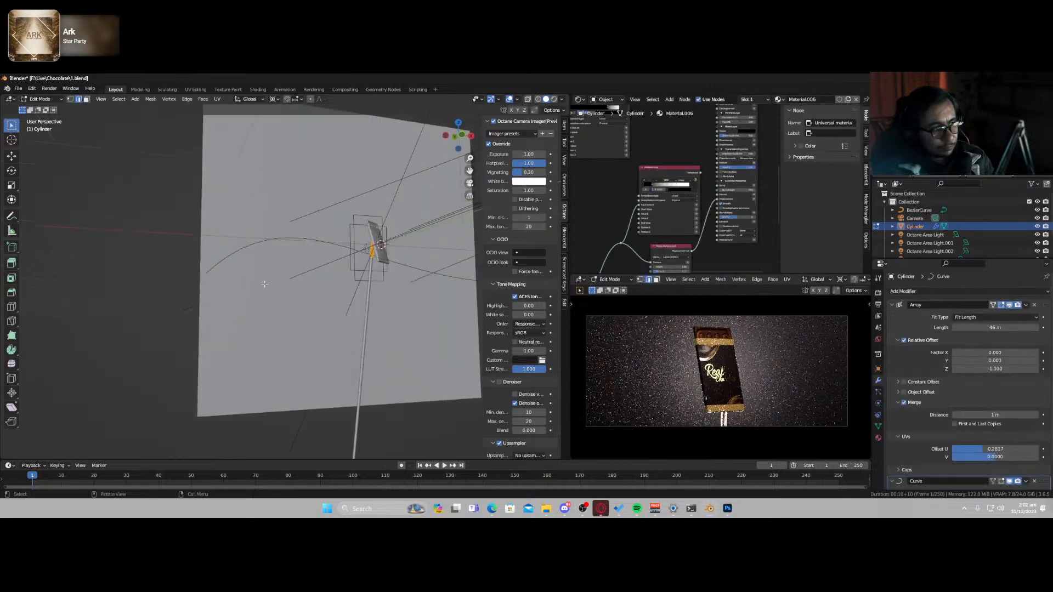
pyautogui.scroll(-1, 276, 287)
pyautogui.scroll(2, 275, 288)
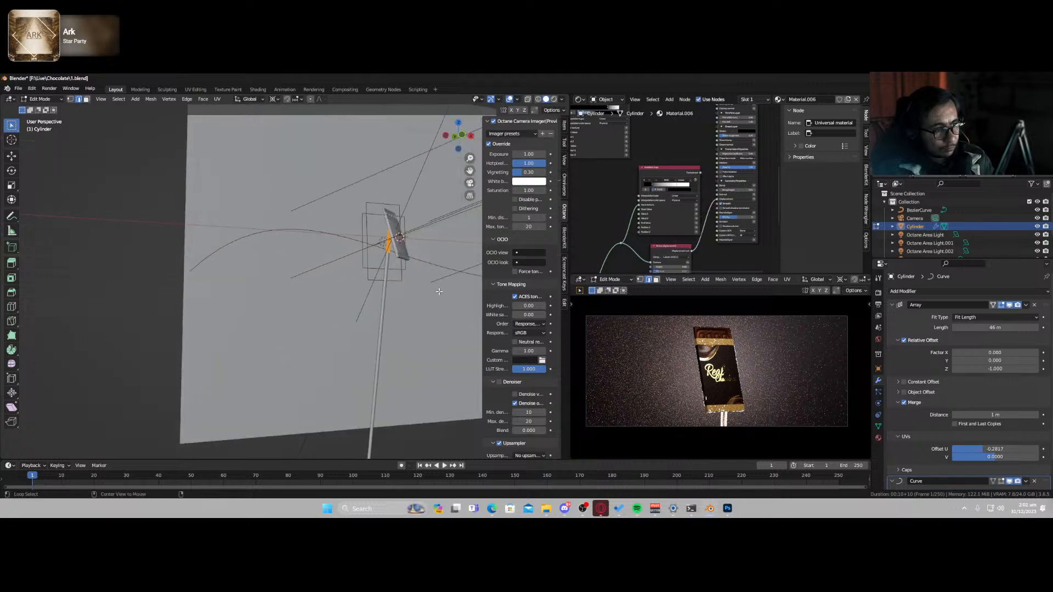
pyautogui.hotkey('alt', 's')
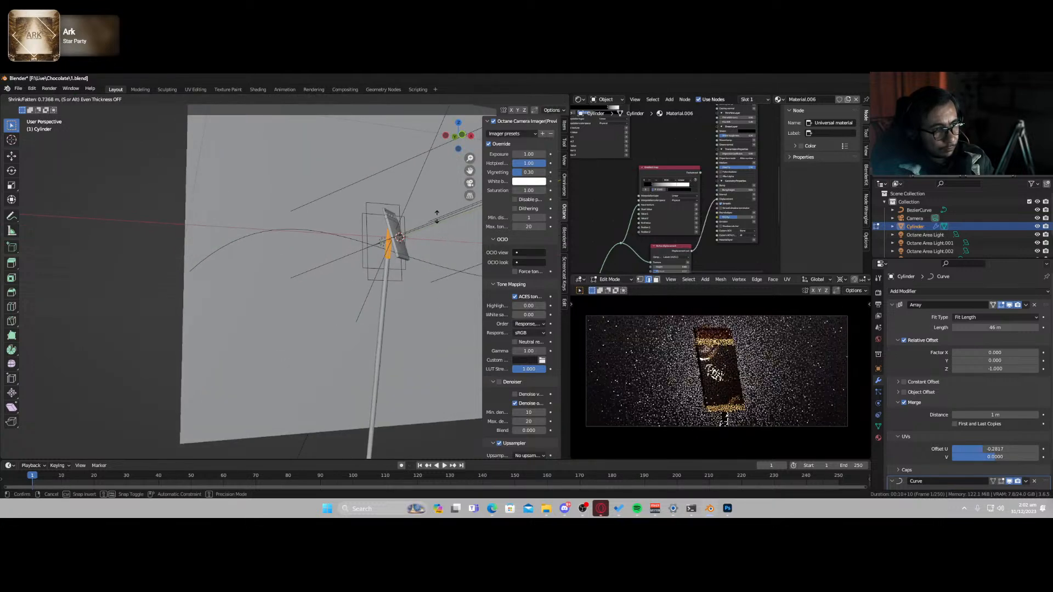
pyautogui.rightClick(434, 235)
pyautogui.hotkey('shift', 'z')
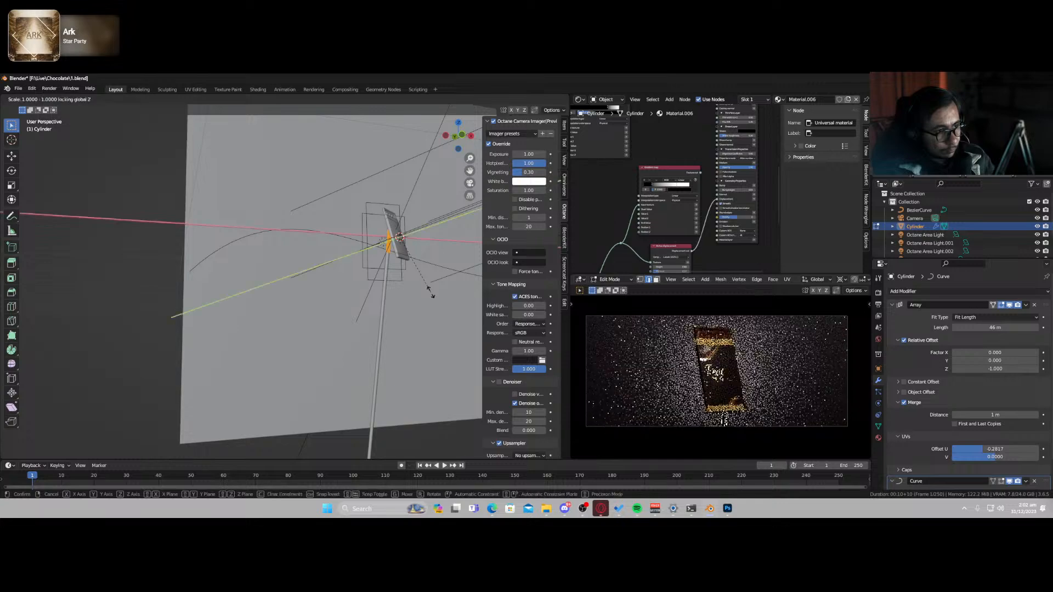
pyautogui.rightClick(442, 305)
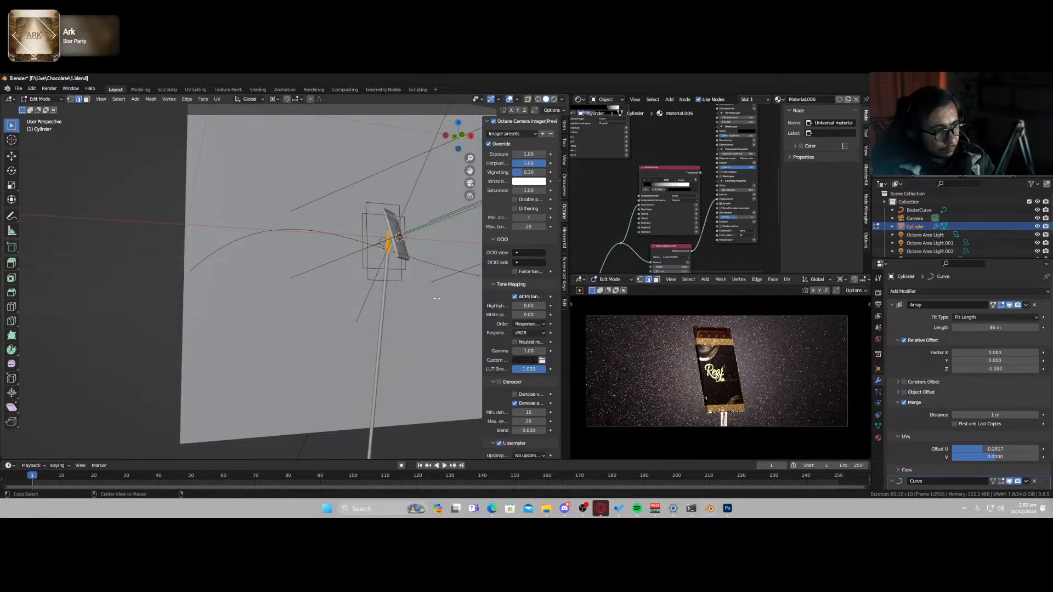
# - Try fattening the cylinder's mesh along its normals, check the swept shape in Object Mode, and undo the change
pyautogui.hotkey('alt', 'z')
pyautogui.hotkey('alt', 'z')
pyautogui.hotkey('alt', 's')
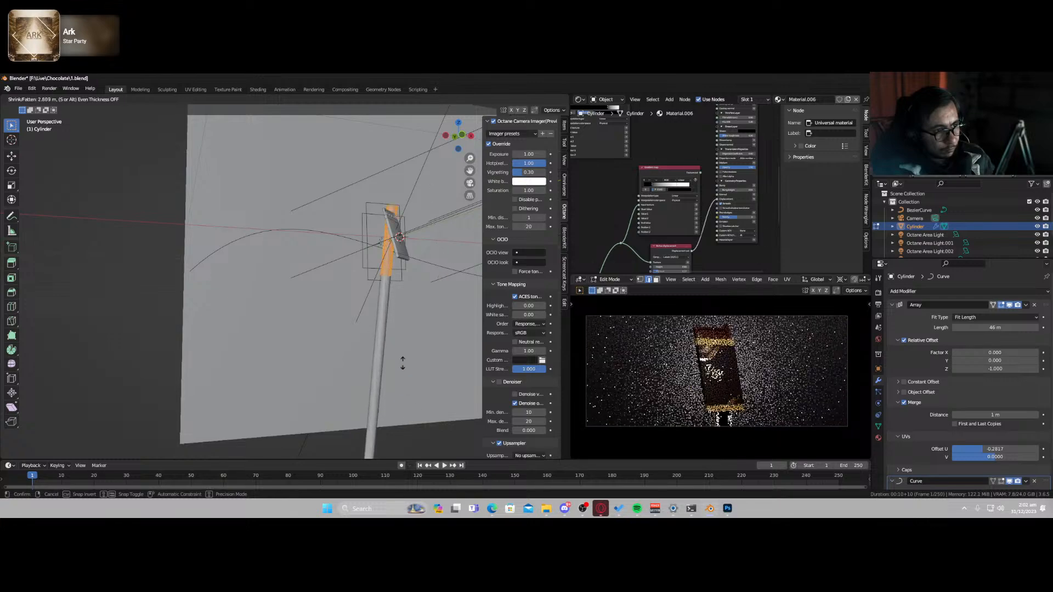
pyautogui.click(415, 209)
pyautogui.press('Tab')
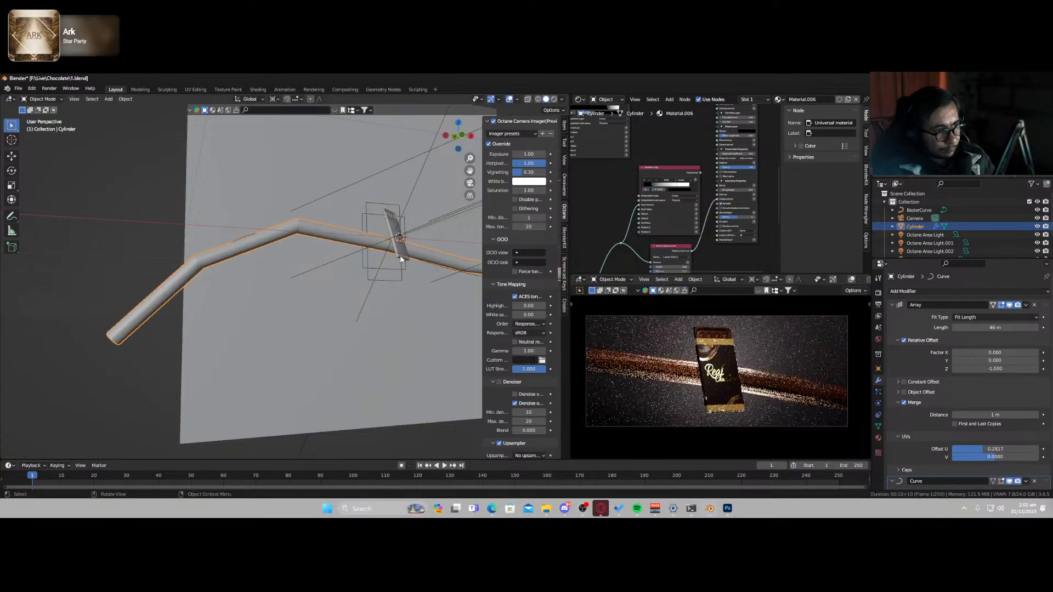
pyautogui.press('Tab')
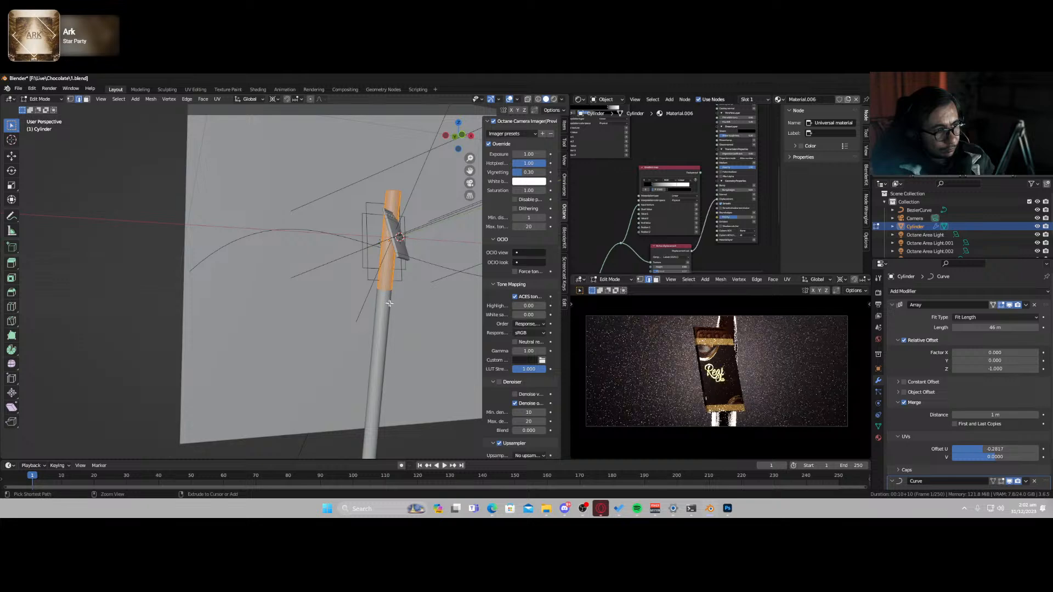
pyautogui.hotkey('ctrl', 'z')
pyautogui.scroll(3, 406, 295)
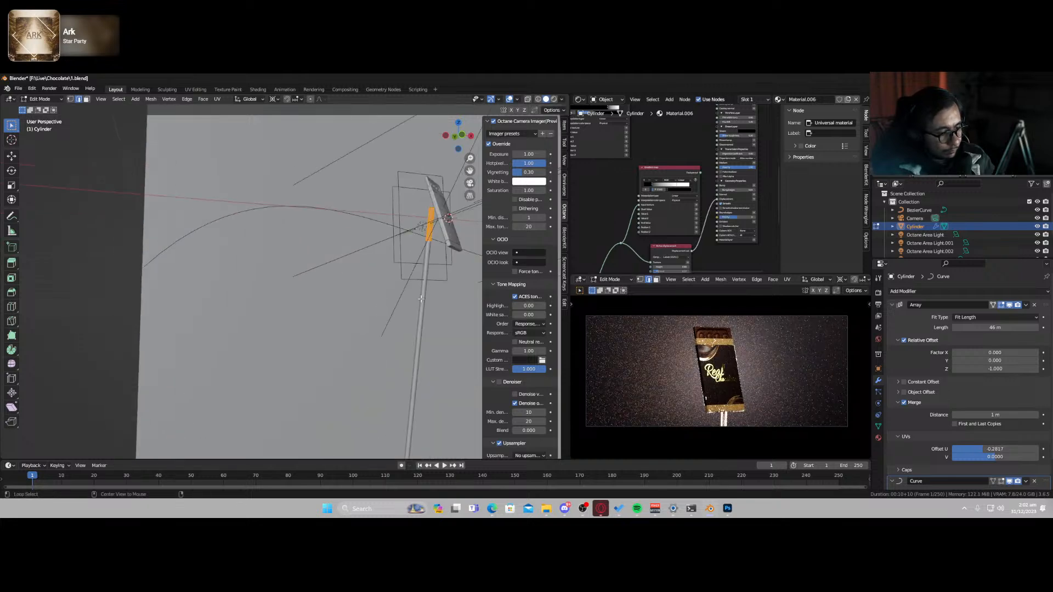
pyautogui.hotkey('alt', 's')
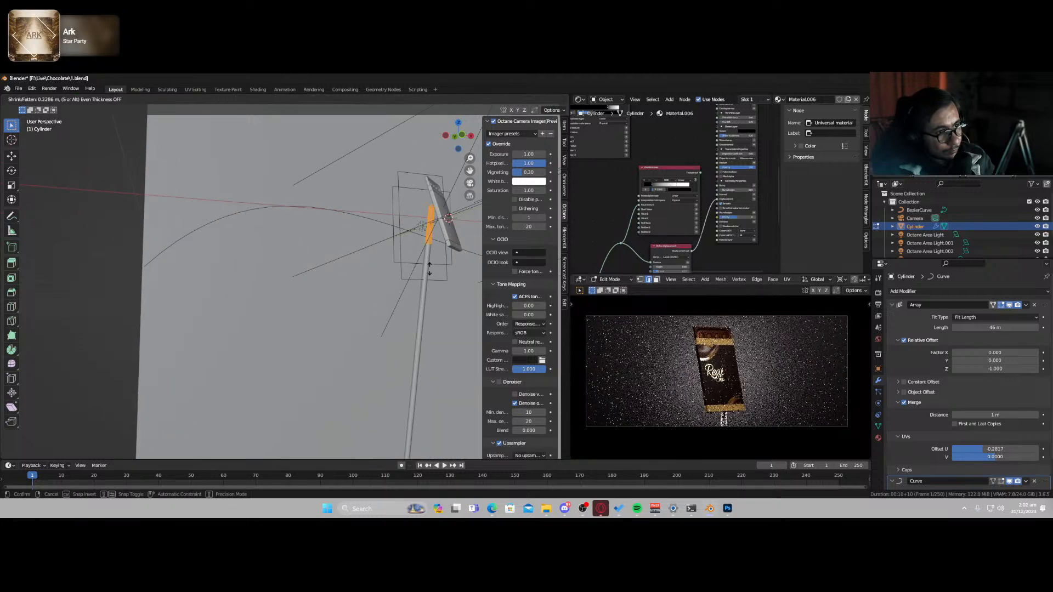
pyautogui.click(429, 269)
pyautogui.press('s')
pyautogui.hotkey('shift', 'z')
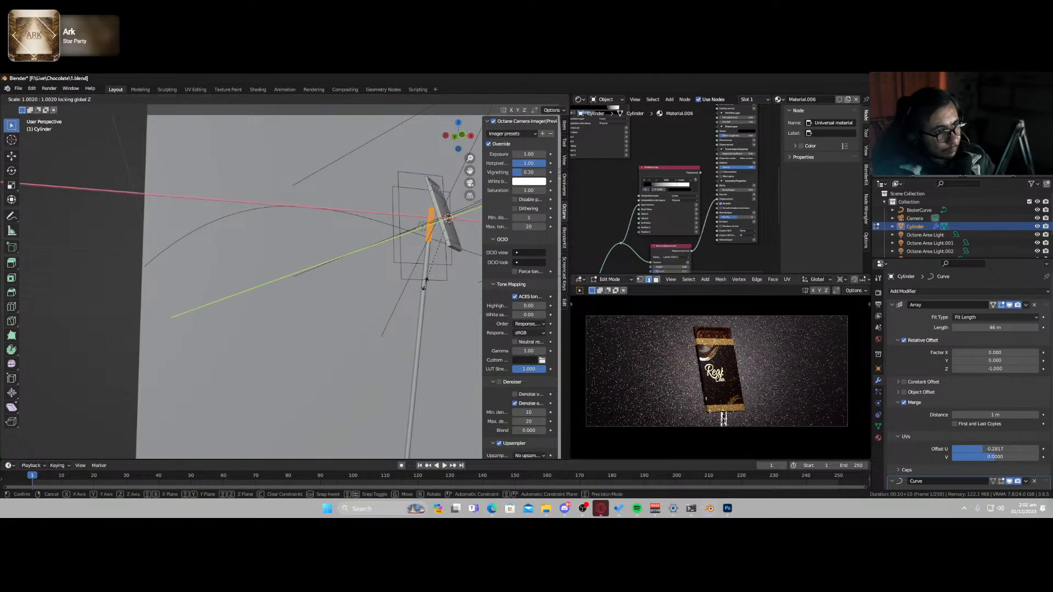
pyautogui.rightClick(425, 284)
# - Change the transform pivot point and try scaling the cylinder's mesh about 2.14 times with the global Z axis excluded
pyautogui.click(276, 102)
pyautogui.click(302, 155)
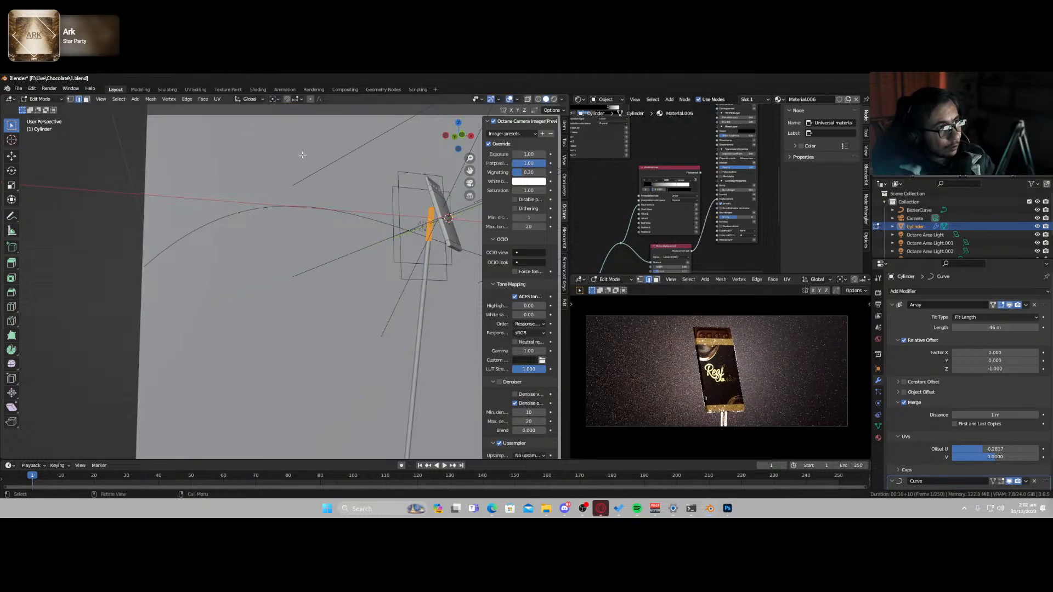
pyautogui.press('s')
pyautogui.hotkey('shift', 'z')
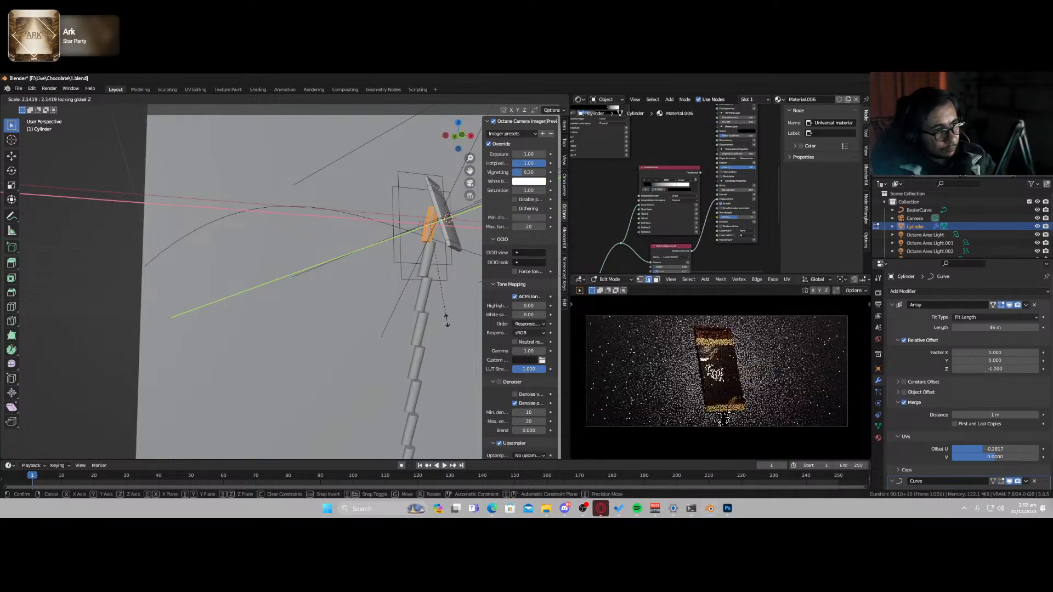
pyautogui.click(445, 321)
# - Scale the cylinder's mesh about 3.67 times with its local Z axis excluded, then return to Object Mode and save the file
pyautogui.moveTo(435, 316); pyautogui.dragTo(456, 277, button='middle')
pyautogui.press('KP_7')
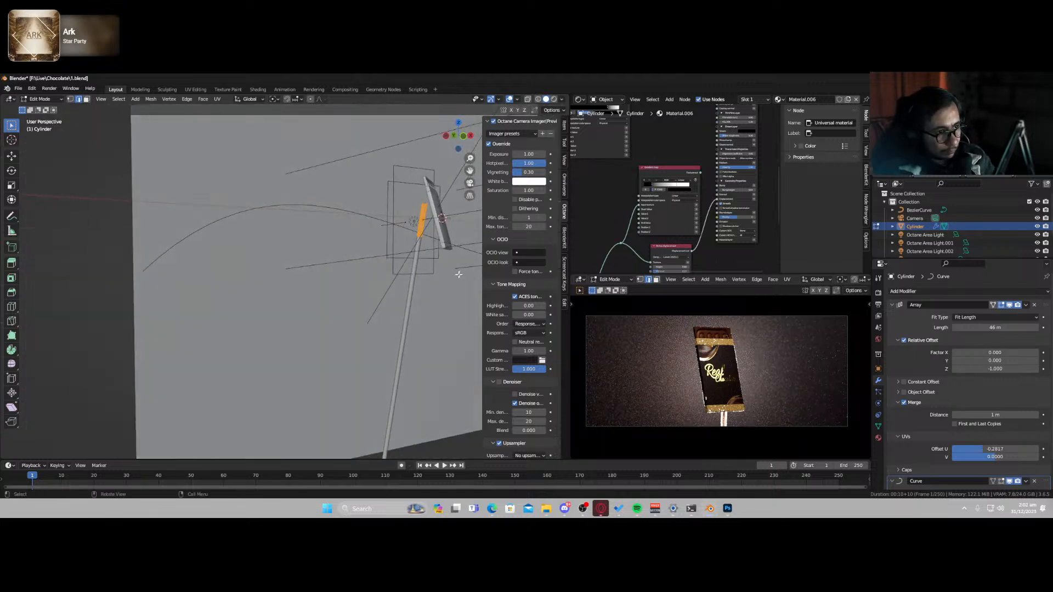
pyautogui.press('s')
pyautogui.hotkey('shift', 'z')
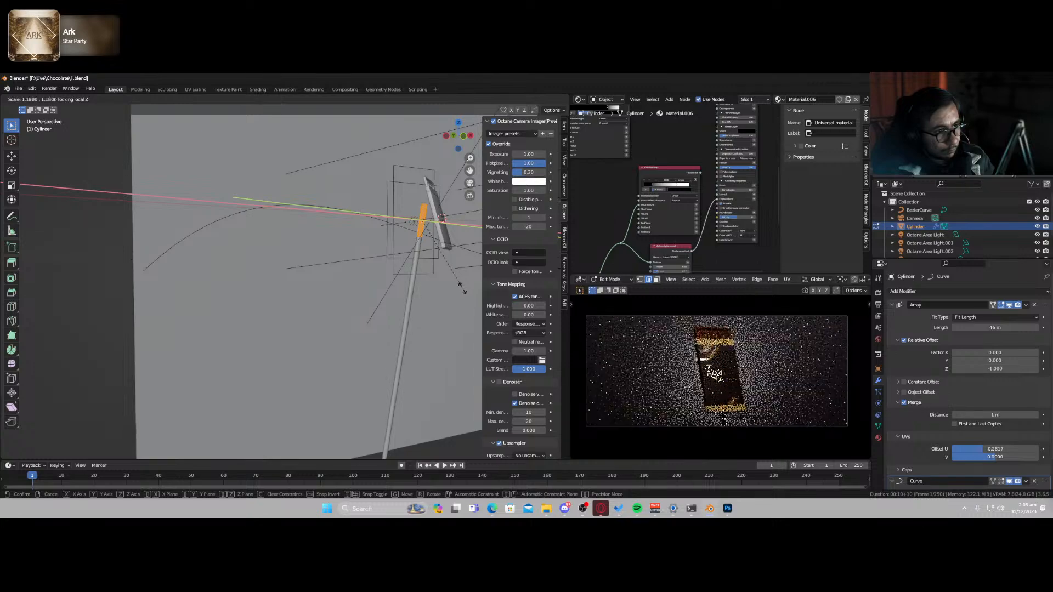
pyautogui.click(397, 389)
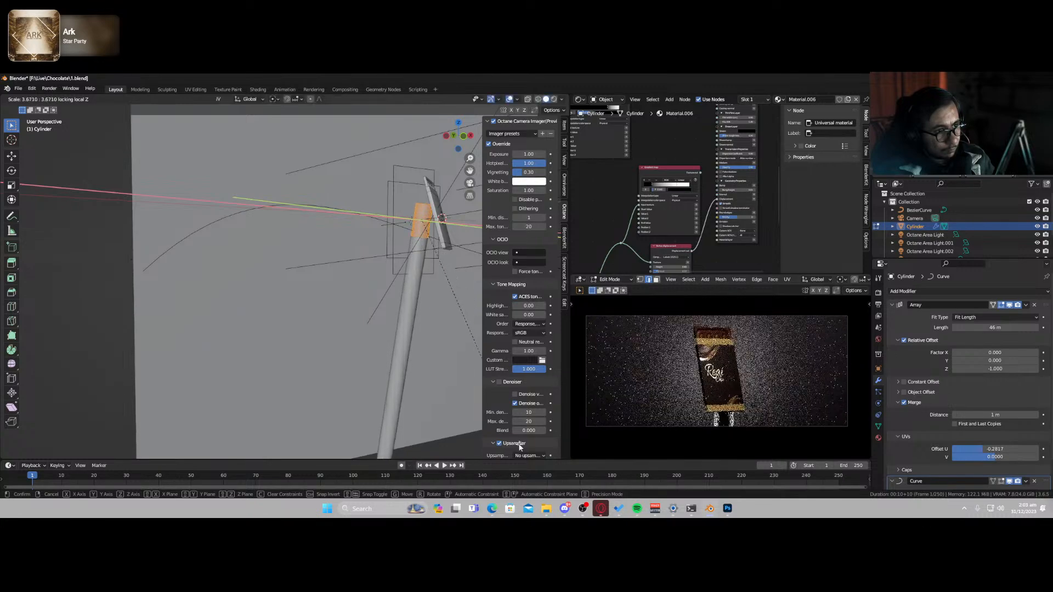
pyautogui.press('Tab')
pyautogui.hotkey('ctrl', 's')
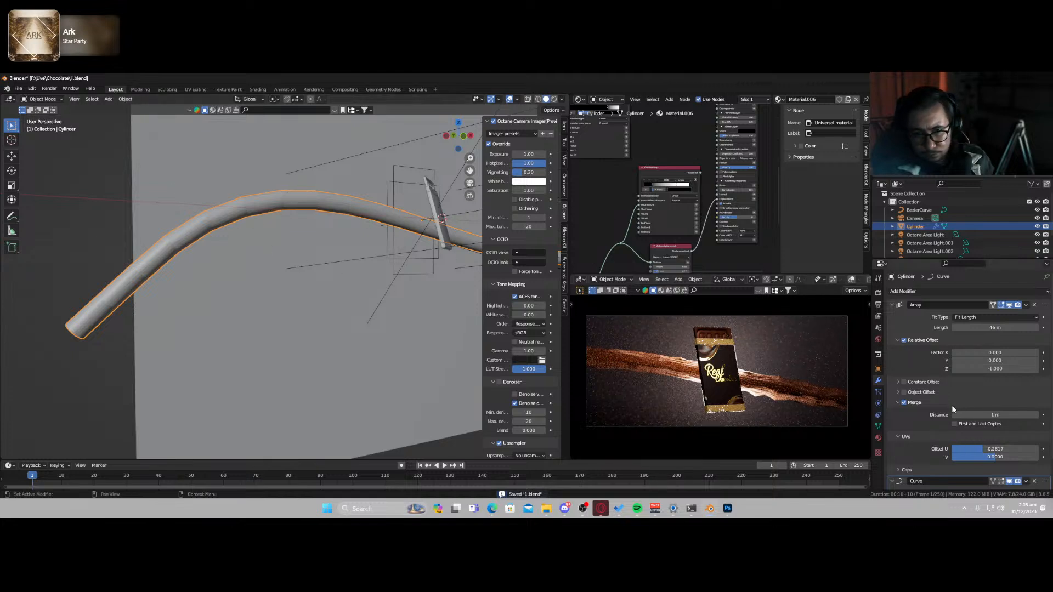
# - Compare the strand with the Array modifier's Merge off and on, and set the merge distance to 0.8 m
pyautogui.click(904, 402)
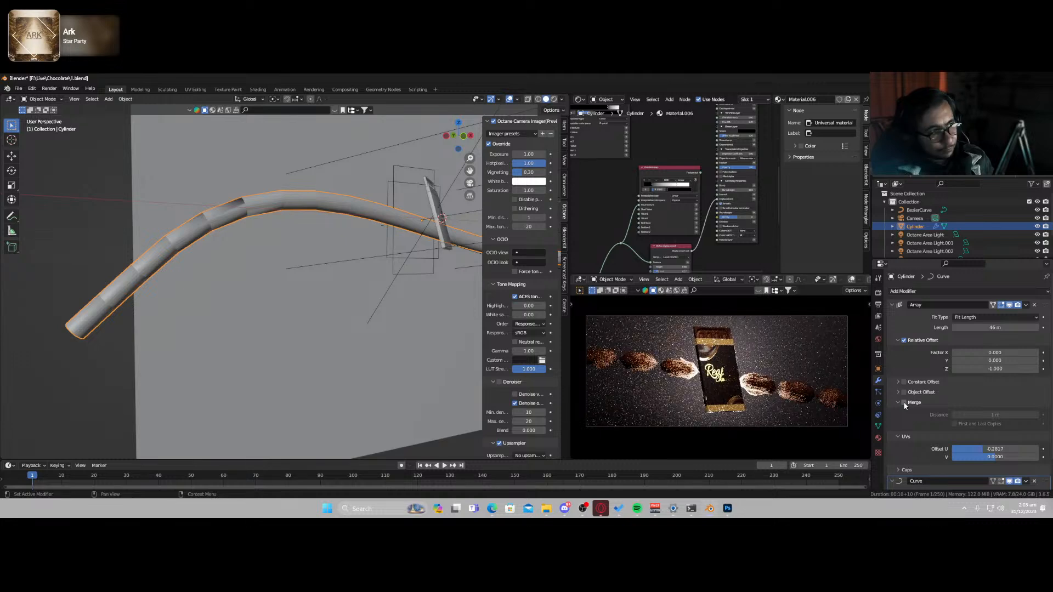
pyautogui.click(903, 402)
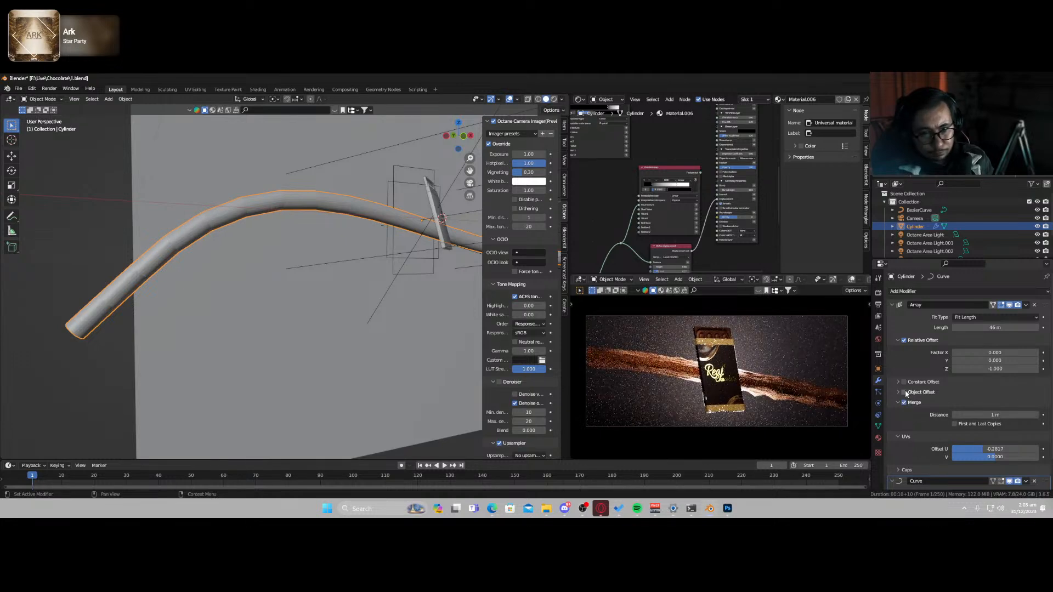
pyautogui.moveTo(977, 416)
pyautogui.mouseDown()
pyautogui.moveTo(957, 416)
pyautogui.moveTo(967, 416)
pyautogui.mouseUp()
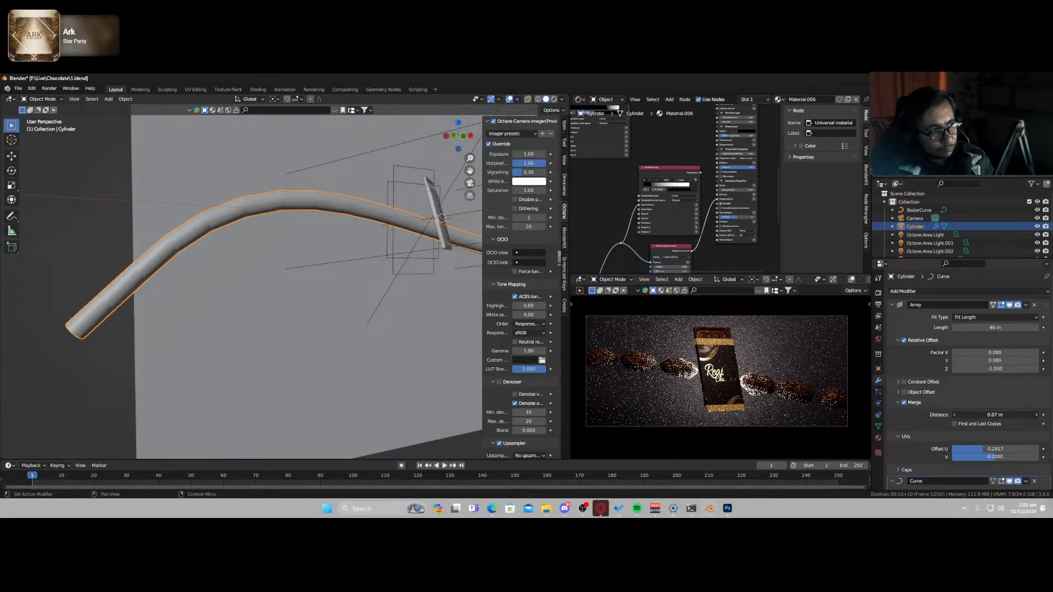
# - Set the Array modifier's relative offset Z factor to -1.340 and save the file
pyautogui.click(904, 383)
pyautogui.click(904, 382)
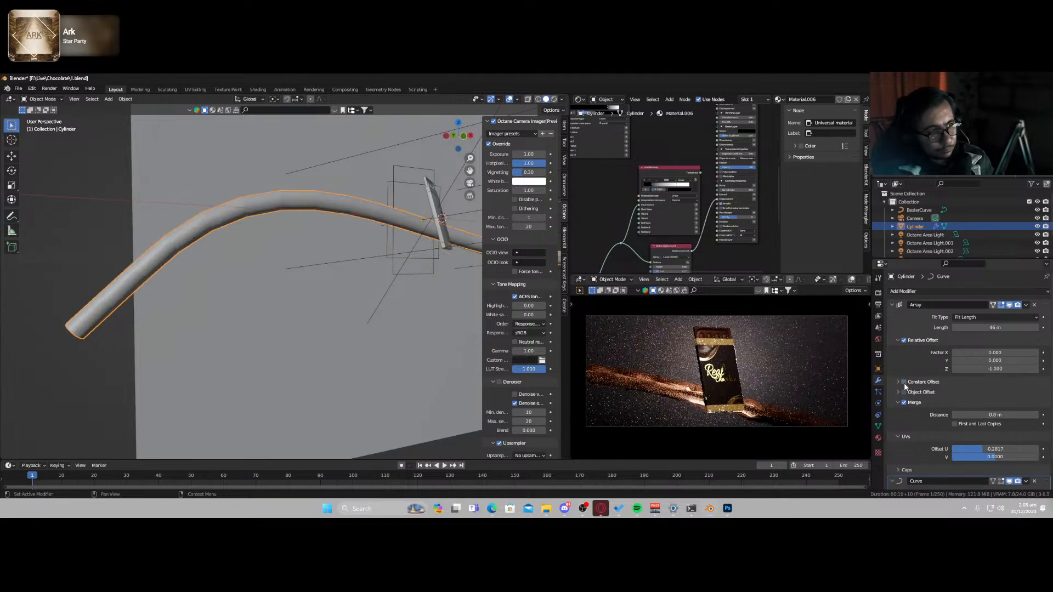
pyautogui.moveTo(993, 369); pyautogui.dragTo(926, 368)
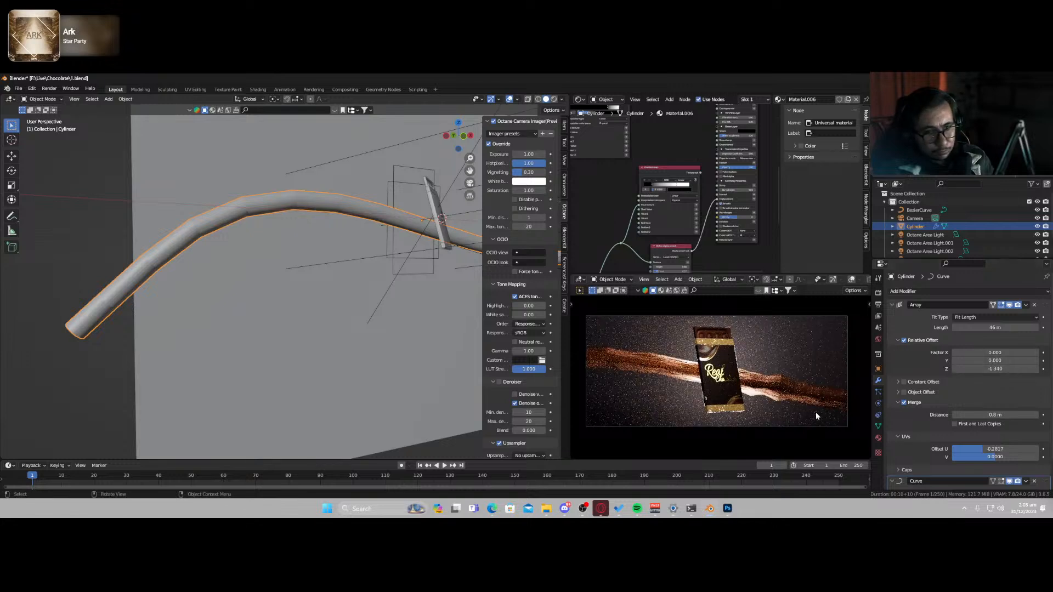
pyautogui.hotkey('ctrl', 's')
# - Raise the subdivision level of the cylinder material's displacement node to 4
pyautogui.moveTo(676, 203); pyautogui.dragTo(674, 120, button='middle')
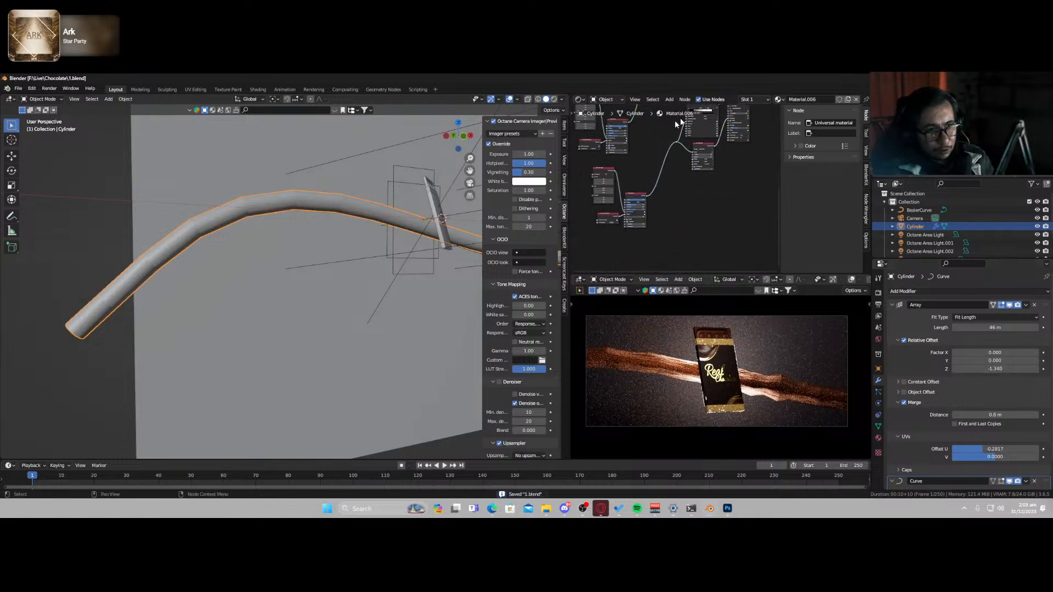
pyautogui.scroll(6, 678, 197)
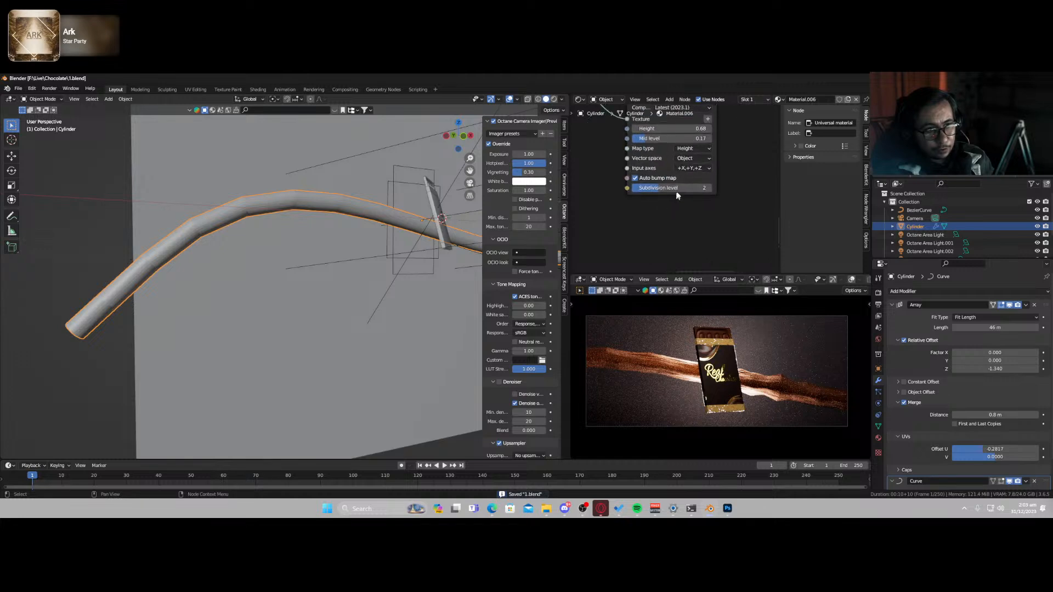
pyautogui.doubleClick(677, 189)
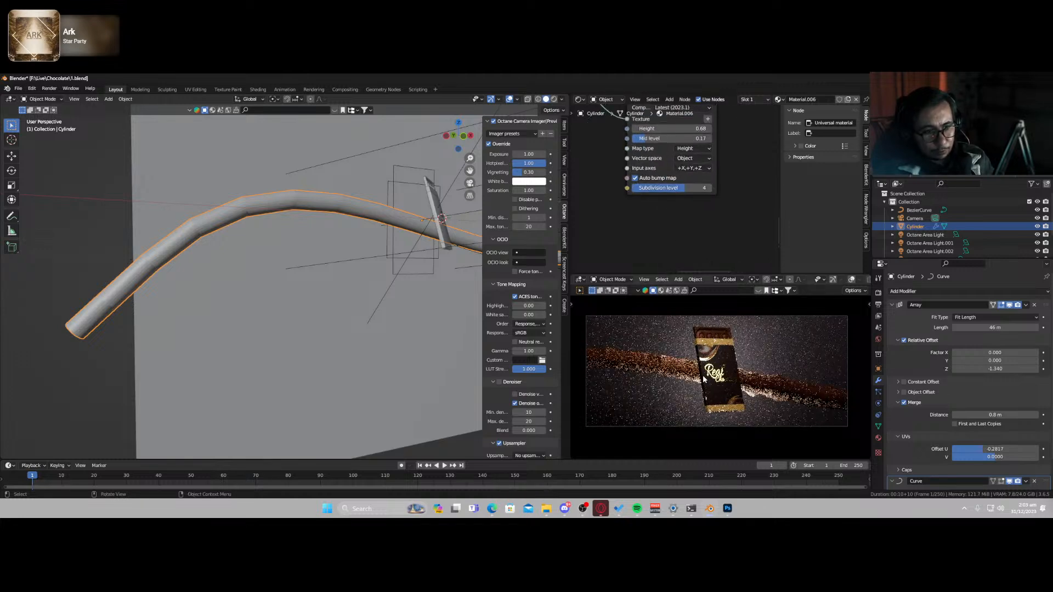
pyautogui.press('z')
pyautogui.scroll(-5, 657, 197)
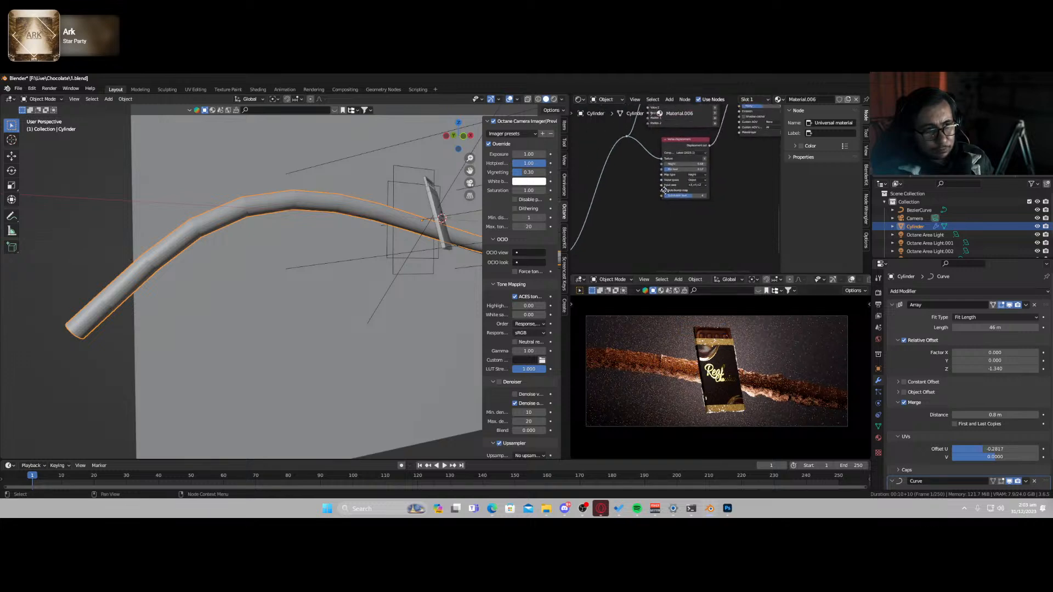
# - Preview the Cinema 4D noise directly on the cylinder and change its noise type to Zada
pyautogui.moveTo(628, 230); pyautogui.dragTo(744, 146, button='middle')
pyautogui.keyDown('ctrl'); pyautogui.keyDown('shift'); pyautogui.click(639, 180); pyautogui.keyUp('shift'); pyautogui.keyUp('ctrl')
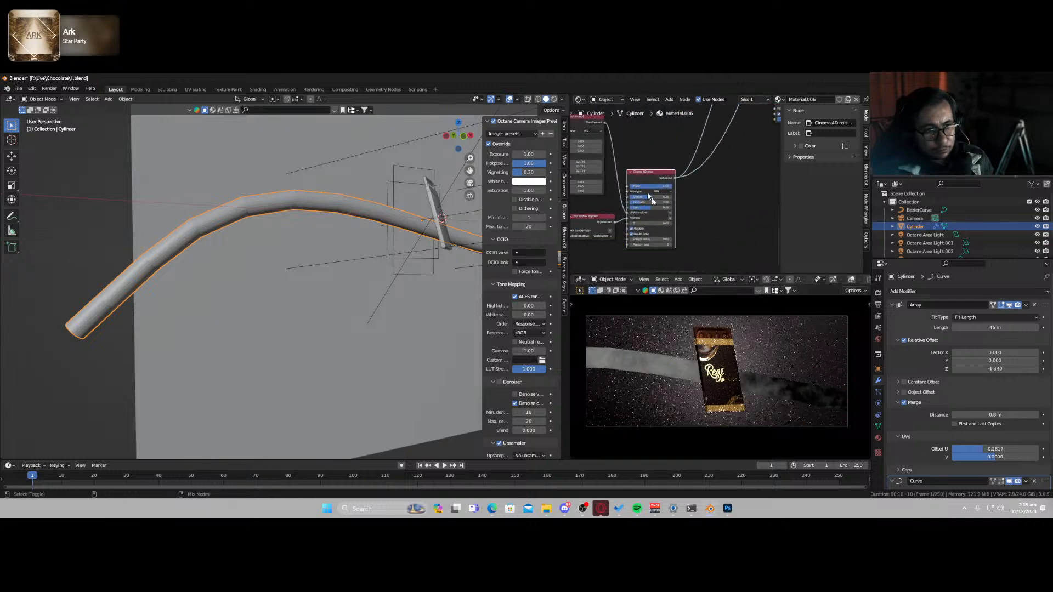
pyautogui.scroll(6, 691, 230)
pyautogui.moveTo(687, 245); pyautogui.dragTo(750, 241, button='middle')
pyautogui.moveTo(601, 150); pyautogui.dragTo(565, 150)
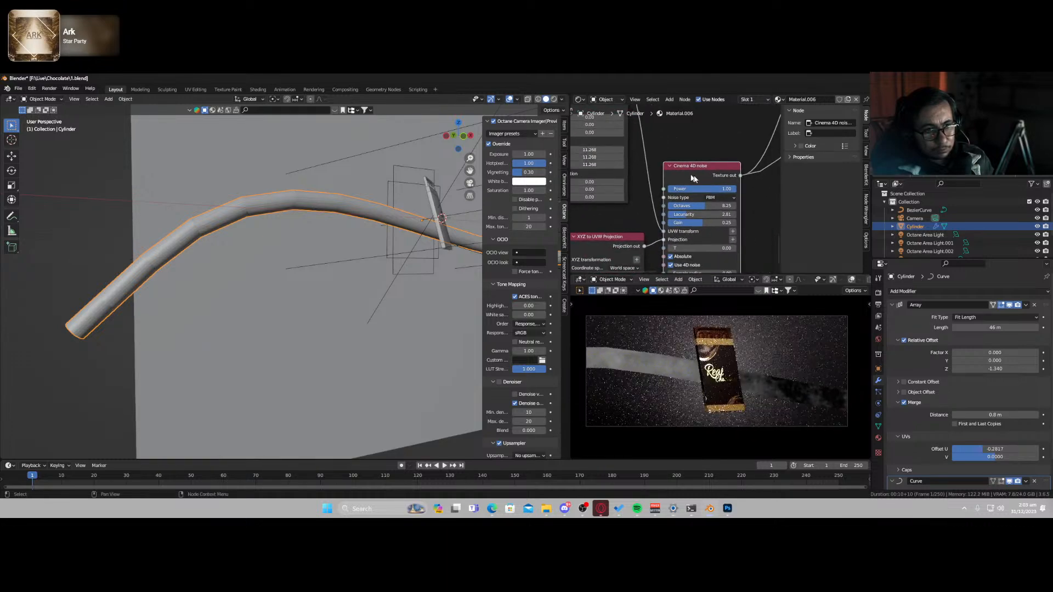
pyautogui.click(718, 197)
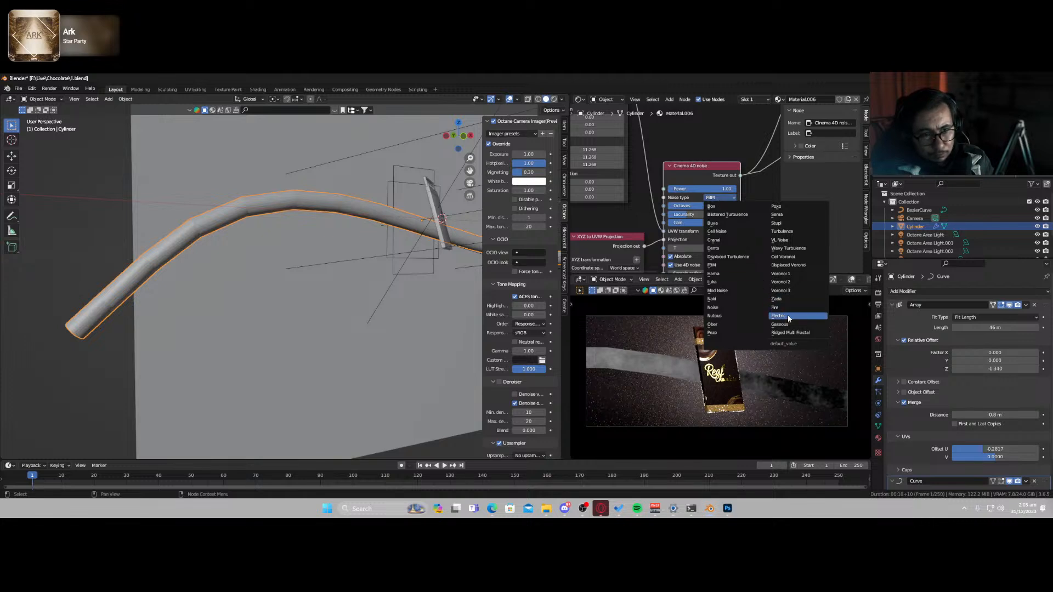
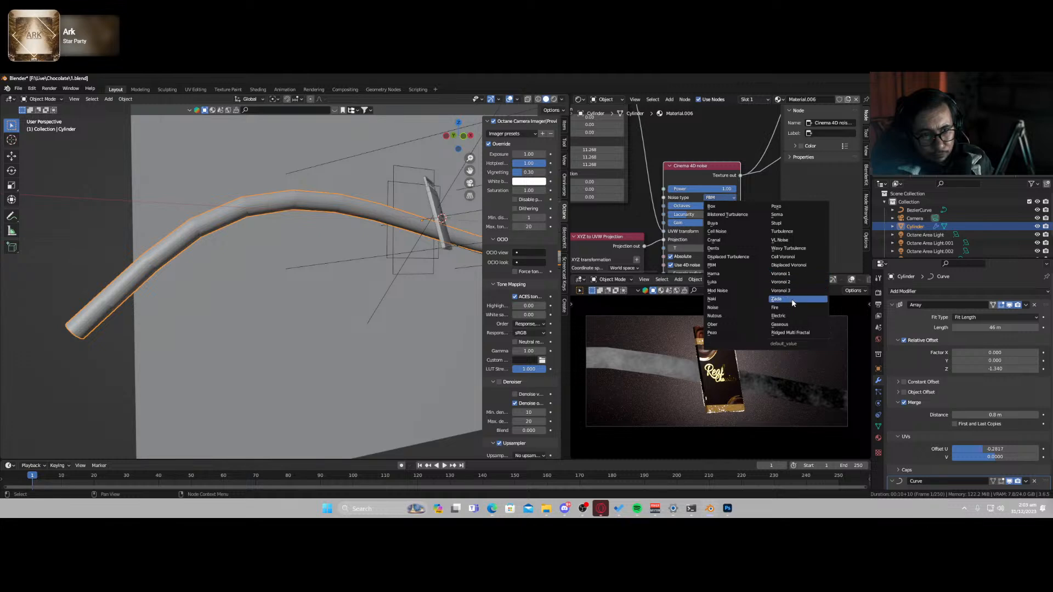
pyautogui.click(792, 300)
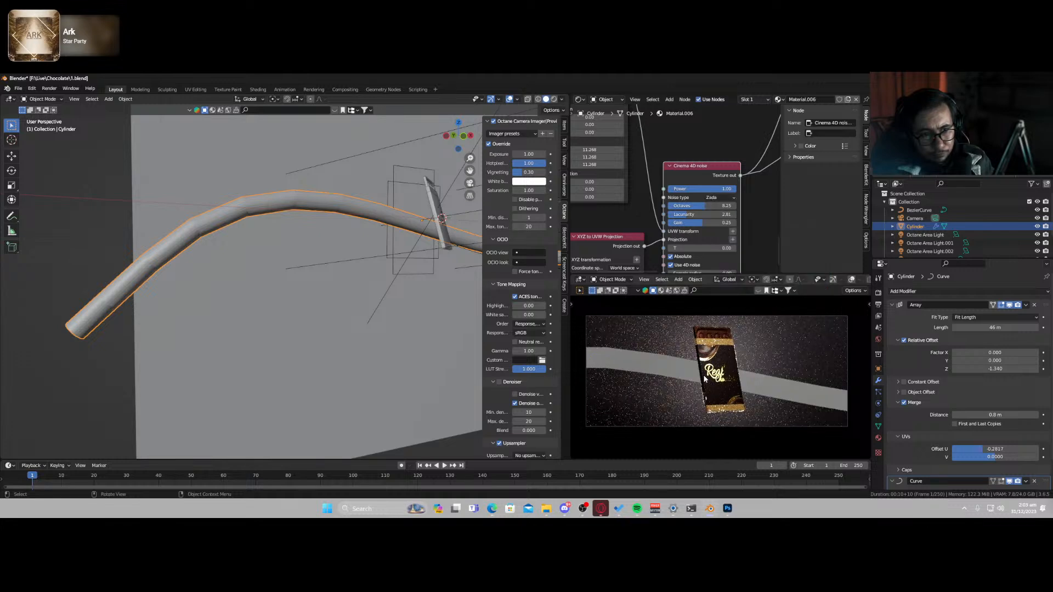
# - Set the noise transform's scale to 1 on all three axes and show the rendered camera view
pyautogui.moveTo(703, 376); pyautogui.dragTo(716, 385, button='middle')
pyautogui.moveTo(599, 148); pyautogui.dragTo(599, 164)
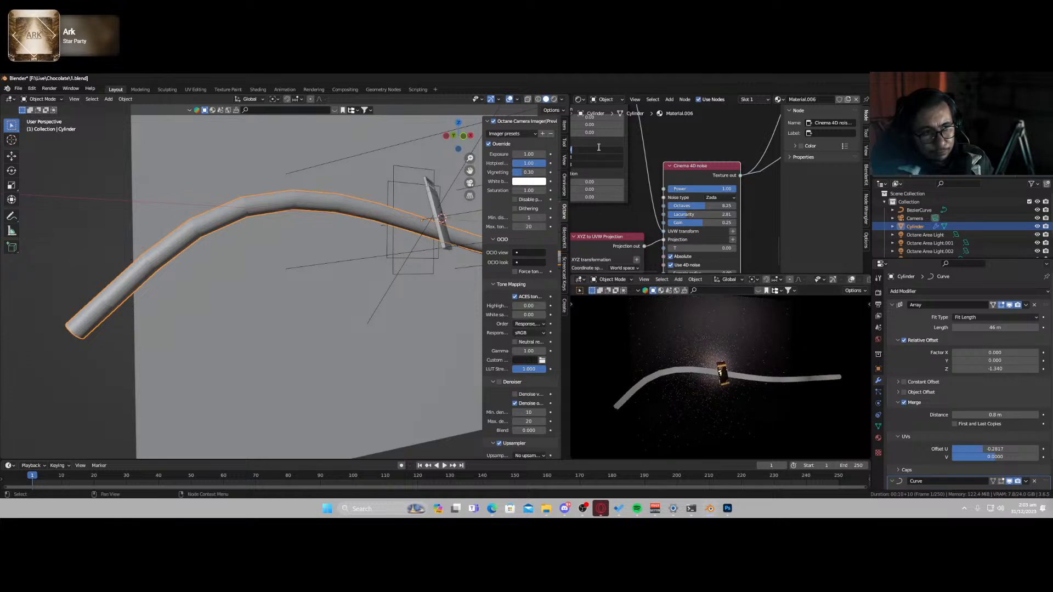
pyautogui.write('1')
pyautogui.press('Return')
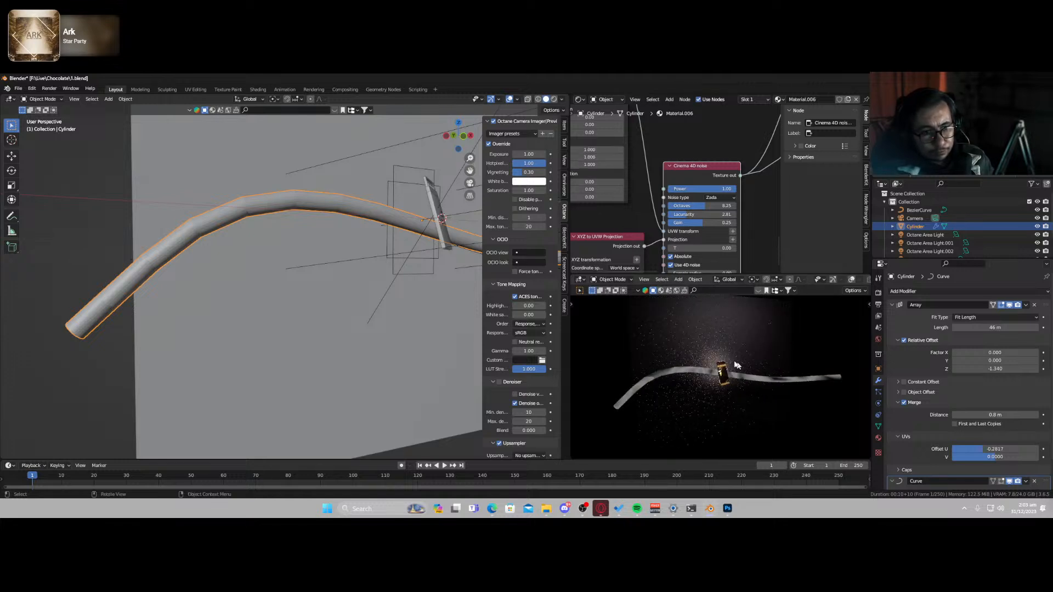
pyautogui.press('KP_0')
pyautogui.press('z')
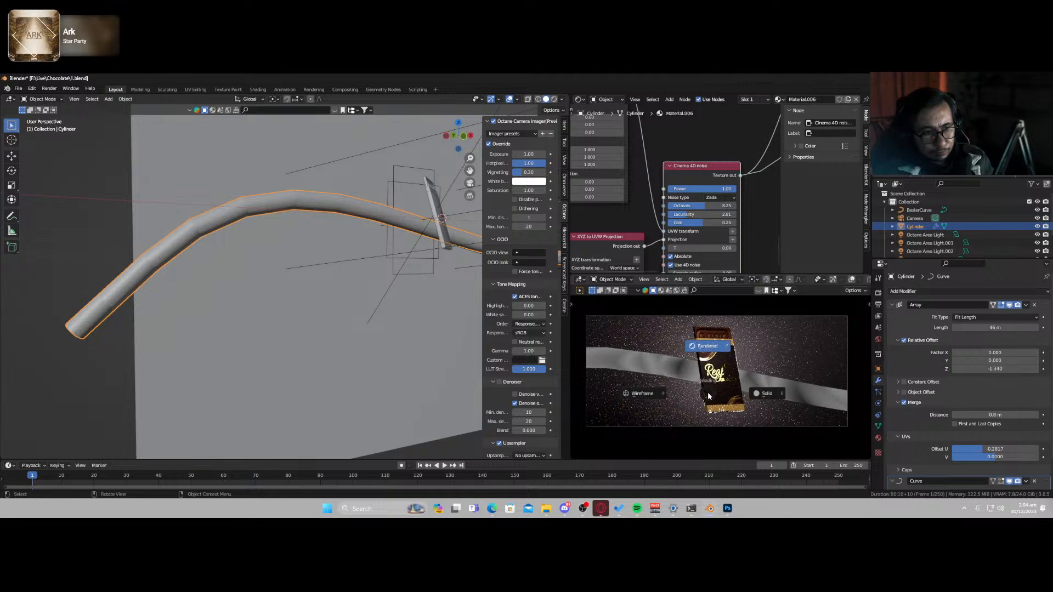
pyautogui.click(707, 346)
# - Switch the material output back from the noise preview to the Universal material and examine the displaced strand up close
pyautogui.scroll(-9, 751, 185)
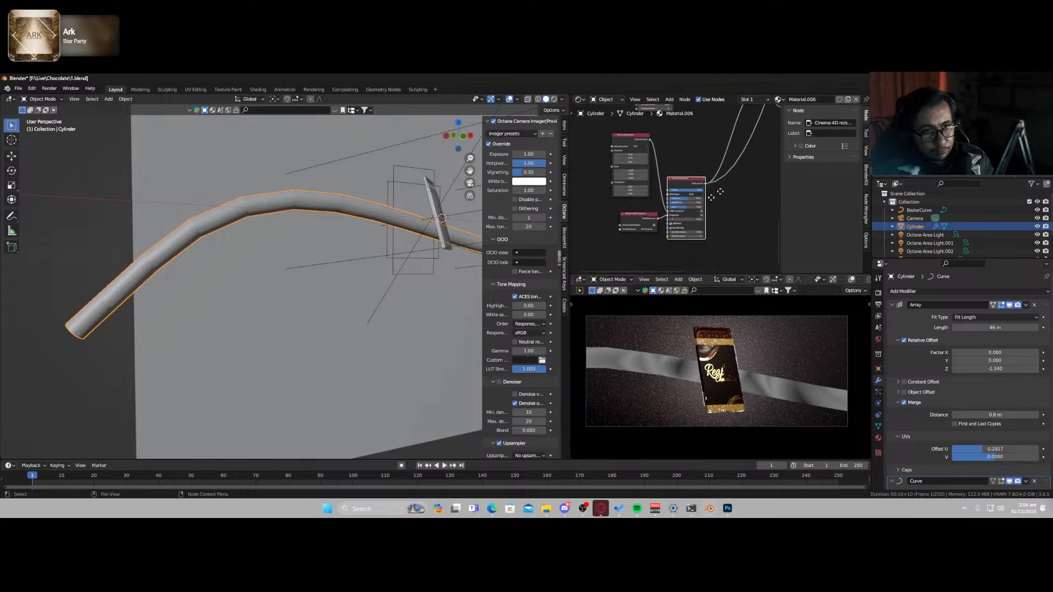
pyautogui.moveTo(719, 192)
pyautogui.mouseDown(button='middle')
pyautogui.moveTo(598, 112)
pyautogui.moveTo(741, 176)
pyautogui.mouseUp(button='middle')
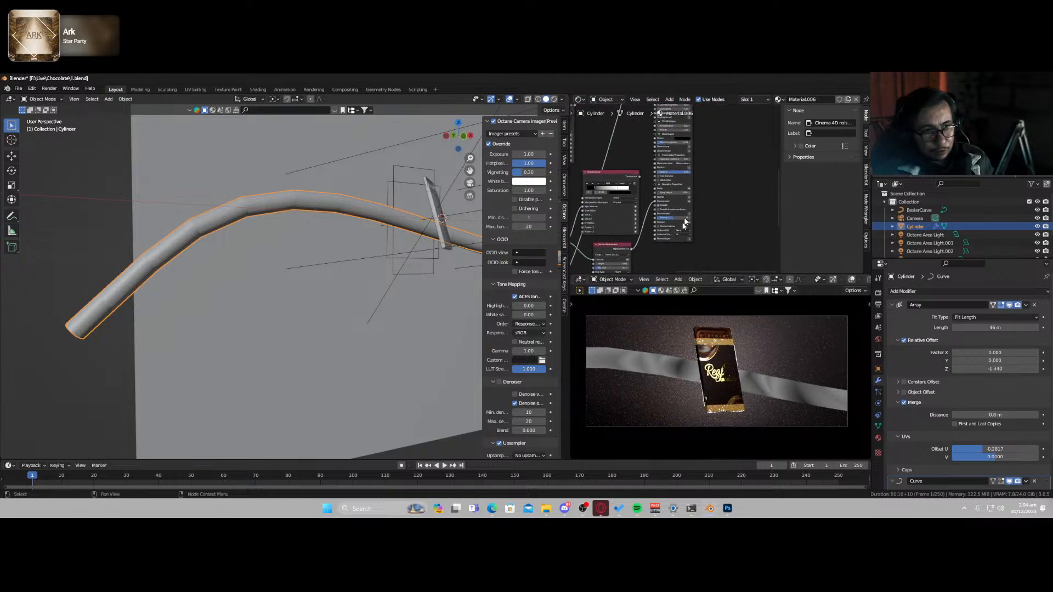
pyautogui.moveTo(684, 223)
pyautogui.mouseDown(button='middle')
pyautogui.moveTo(774, 128)
pyautogui.moveTo(682, 231)
pyautogui.mouseUp(button='middle')
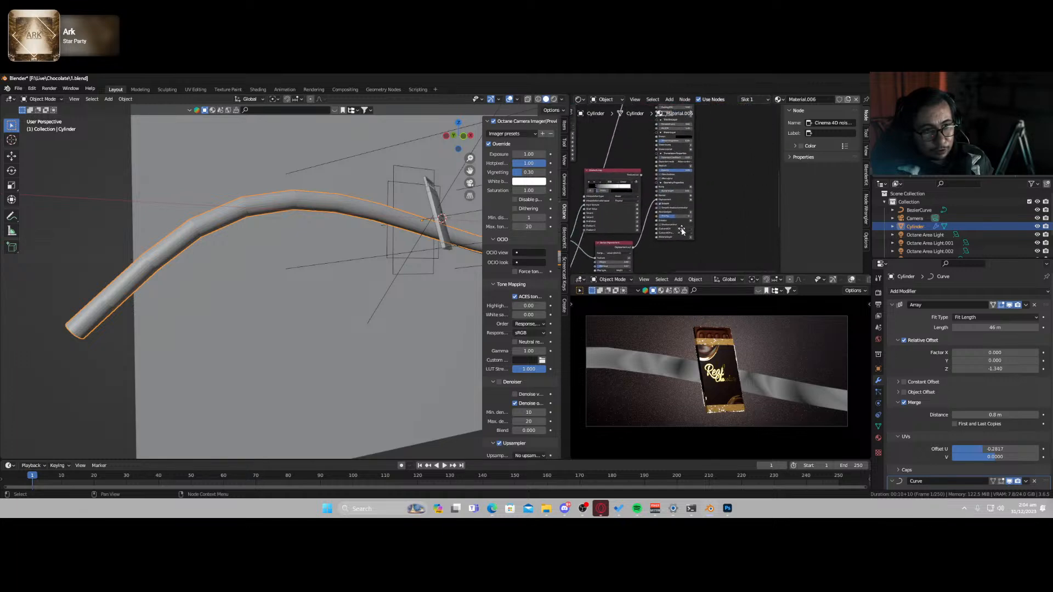
pyautogui.click(693, 184)
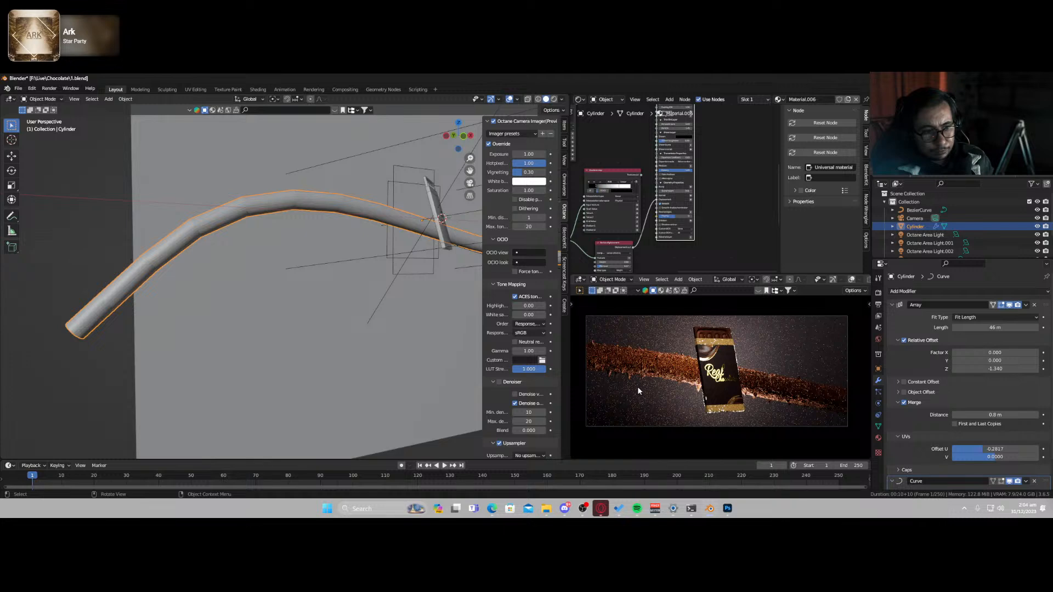
pyautogui.scroll(2, 638, 390)
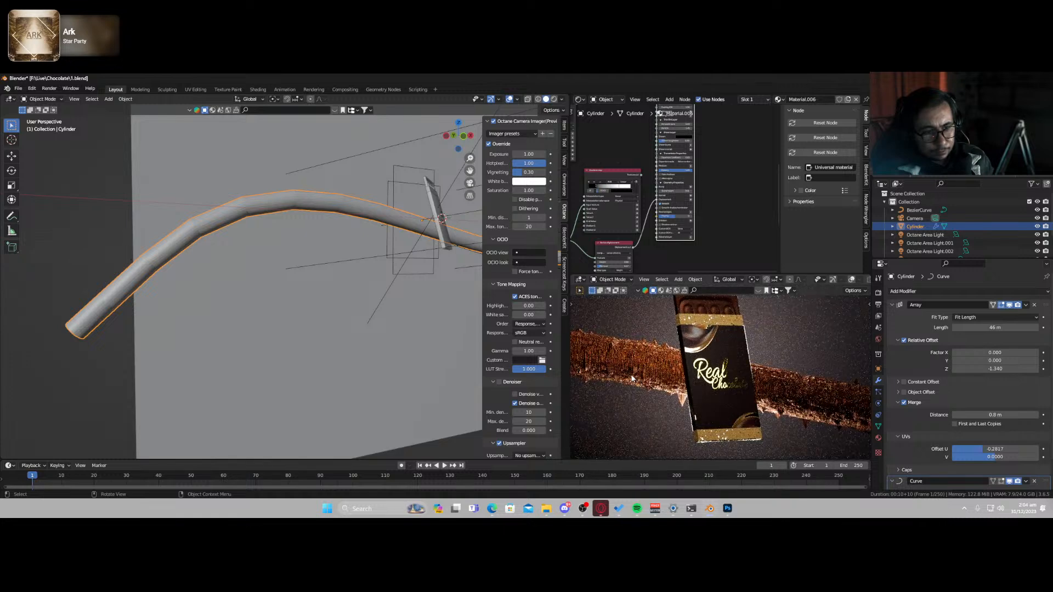
pyautogui.scroll(5, 597, 214)
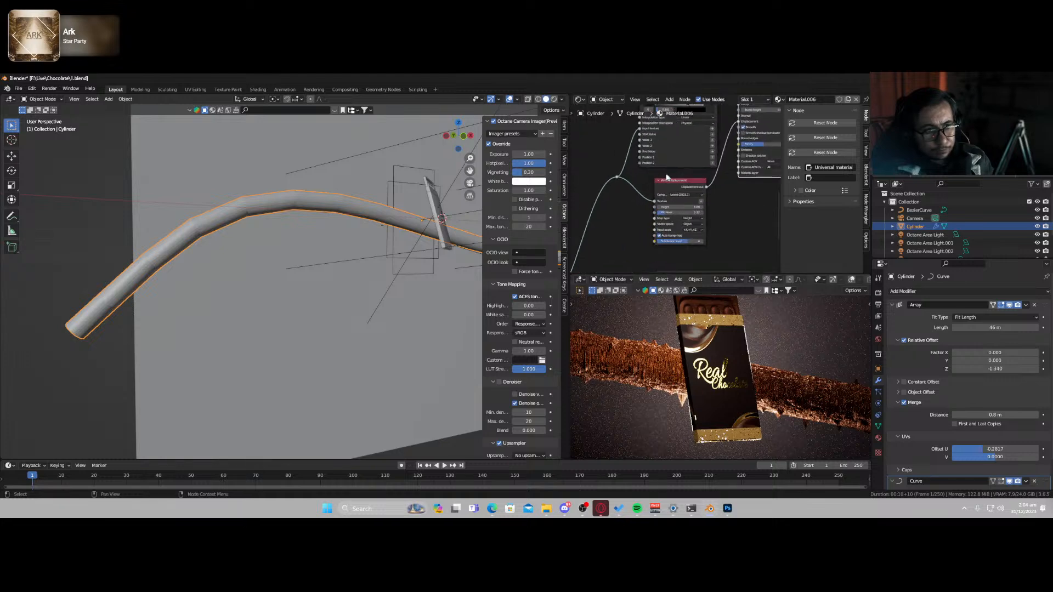
# - Set the cylinder material's vertex displacement map type to Vector and turn off its auto bump map
pyautogui.moveTo(656, 236)
pyautogui.mouseDown()
pyautogui.moveTo(724, 237)
pyautogui.moveTo(671, 239)
pyautogui.mouseUp()
pyautogui.moveTo(672, 239); pyautogui.dragTo(655, 186, button='middle')
pyautogui.click(692, 194)
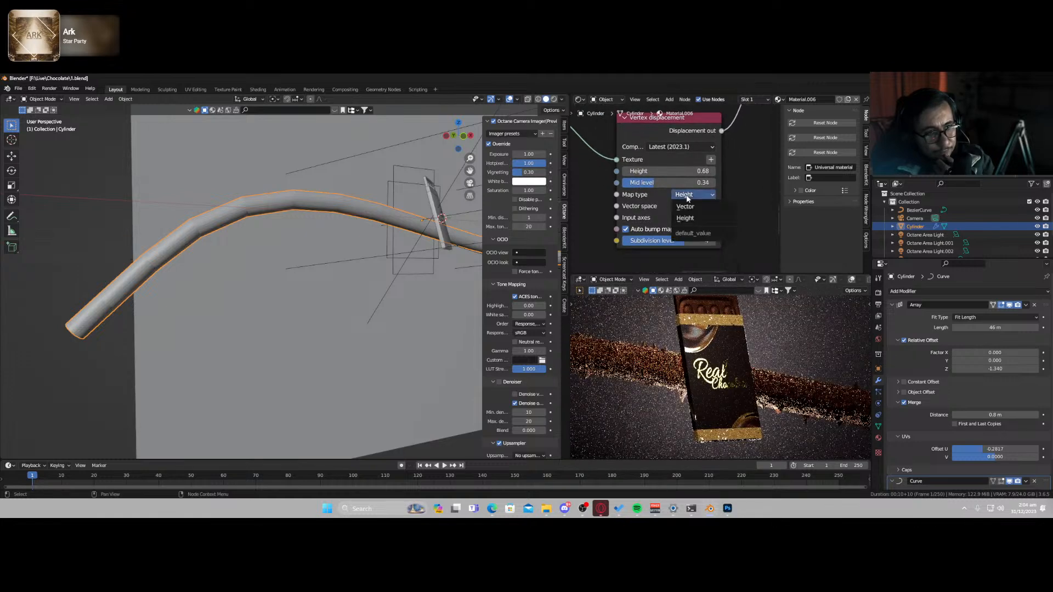
pyautogui.click(689, 207)
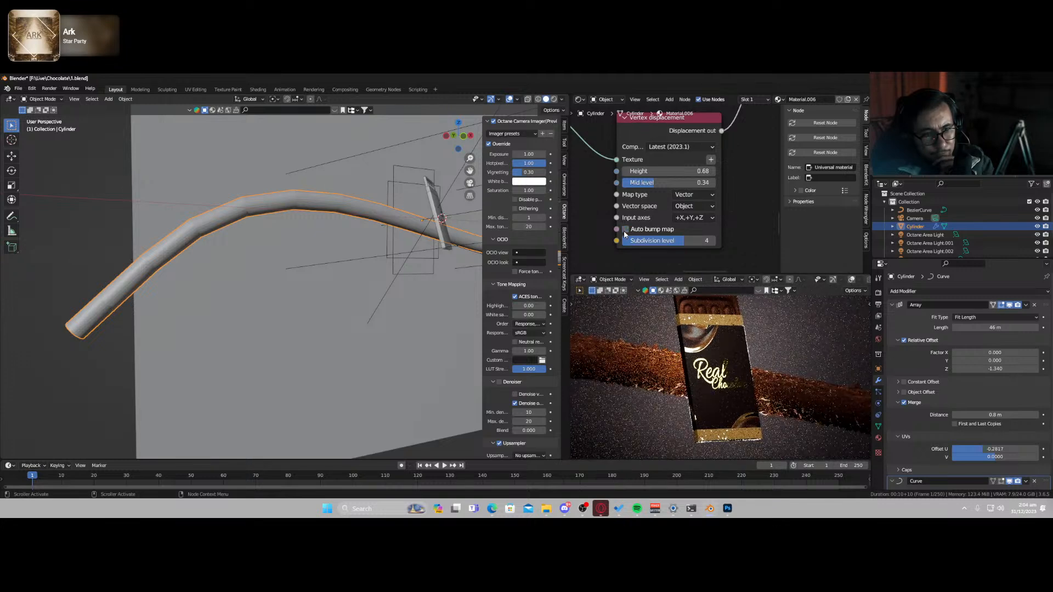
# - Raise the Cinema 4D noise's octaves to 15 and adjust its lacunarity
pyautogui.scroll(-5, 604, 242)
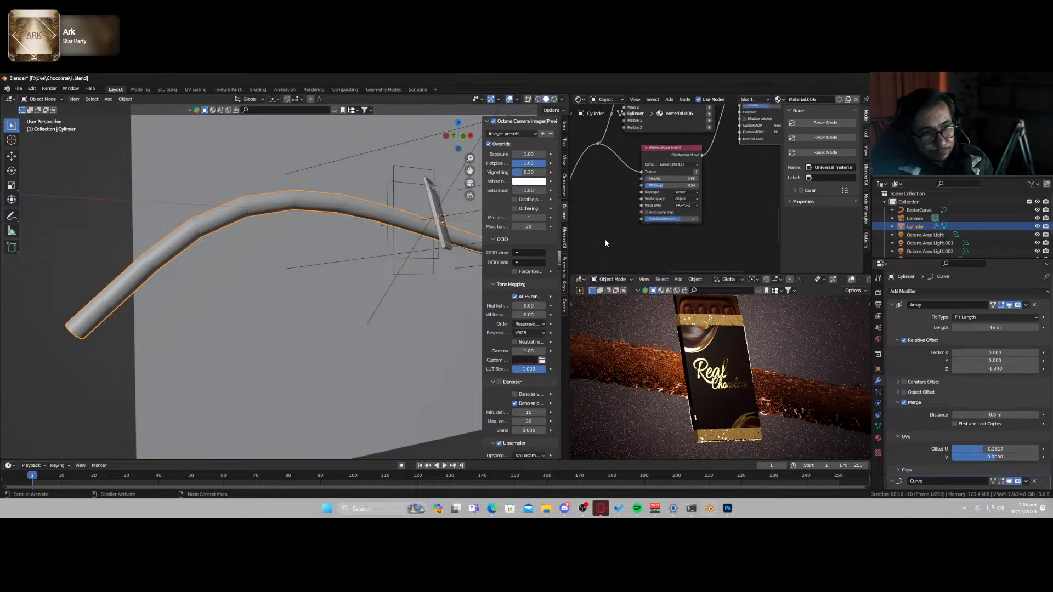
pyautogui.moveTo(655, 208); pyautogui.dragTo(716, 156, button='middle')
pyautogui.scroll(6, 690, 214)
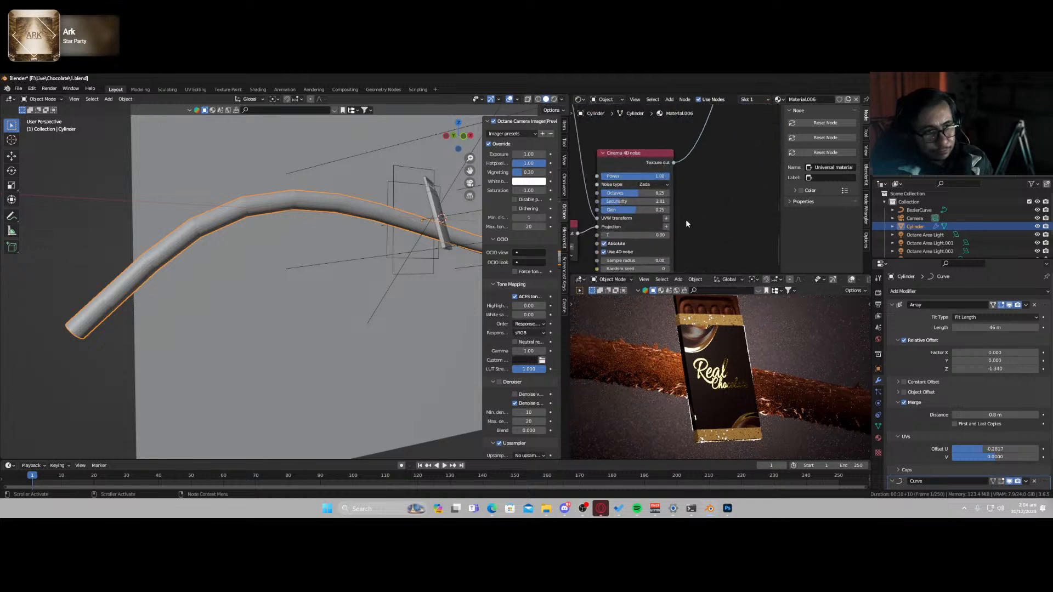
pyautogui.moveTo(664, 193); pyautogui.dragTo(669, 193)
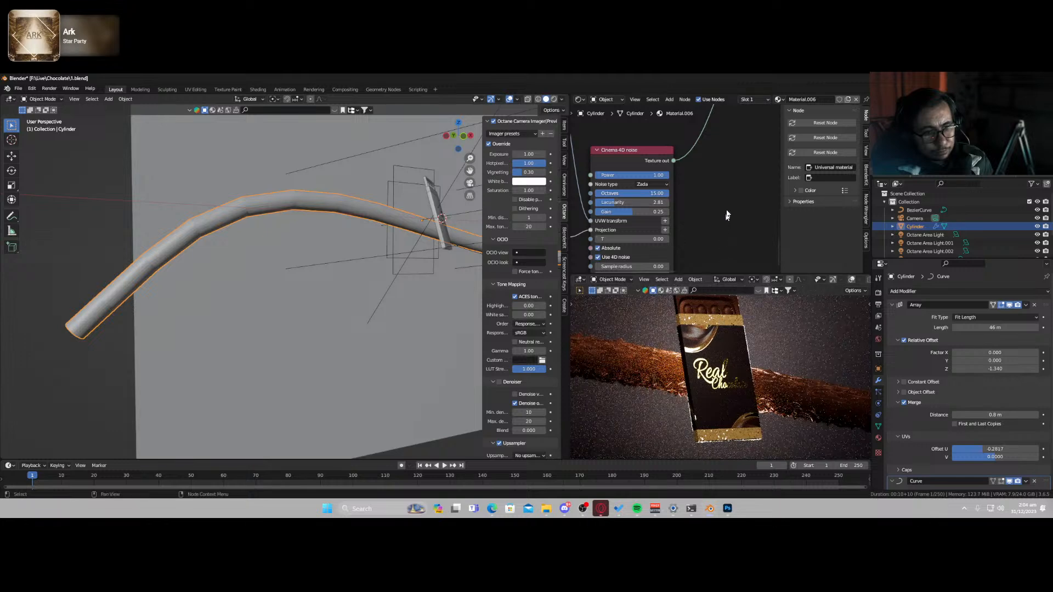
pyautogui.scroll(-3, 724, 213)
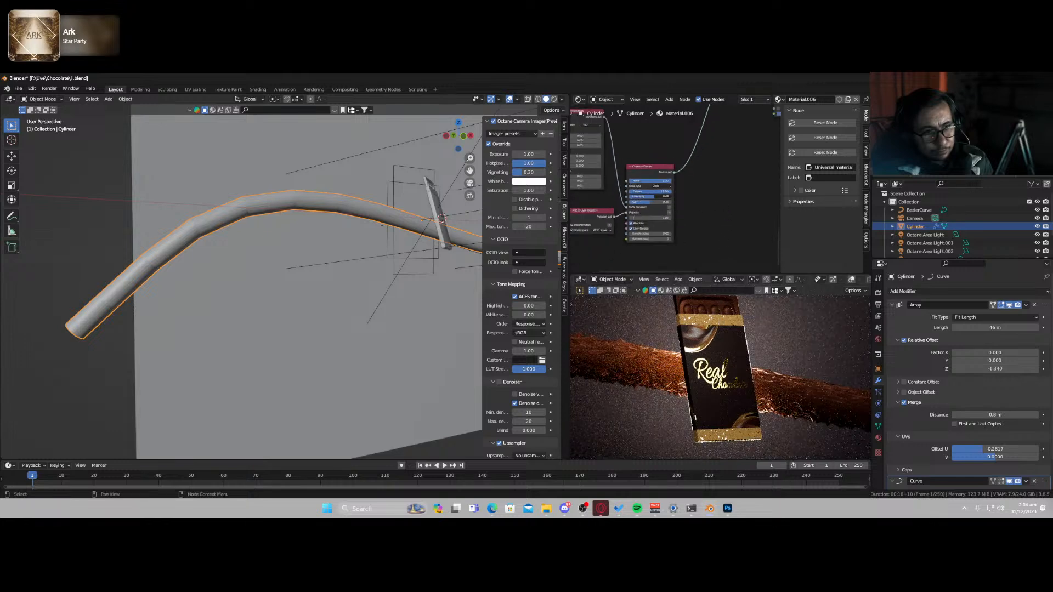
pyautogui.moveTo(658, 196); pyautogui.dragTo(662, 197)
# - Raise the vertex displacement height to 2.73 and turn its auto bump map back on
pyautogui.moveTo(742, 162); pyautogui.dragTo(611, 257, button='middle')
pyautogui.scroll(7, 618, 225)
pyautogui.moveTo(634, 179); pyautogui.dragTo(650, 178)
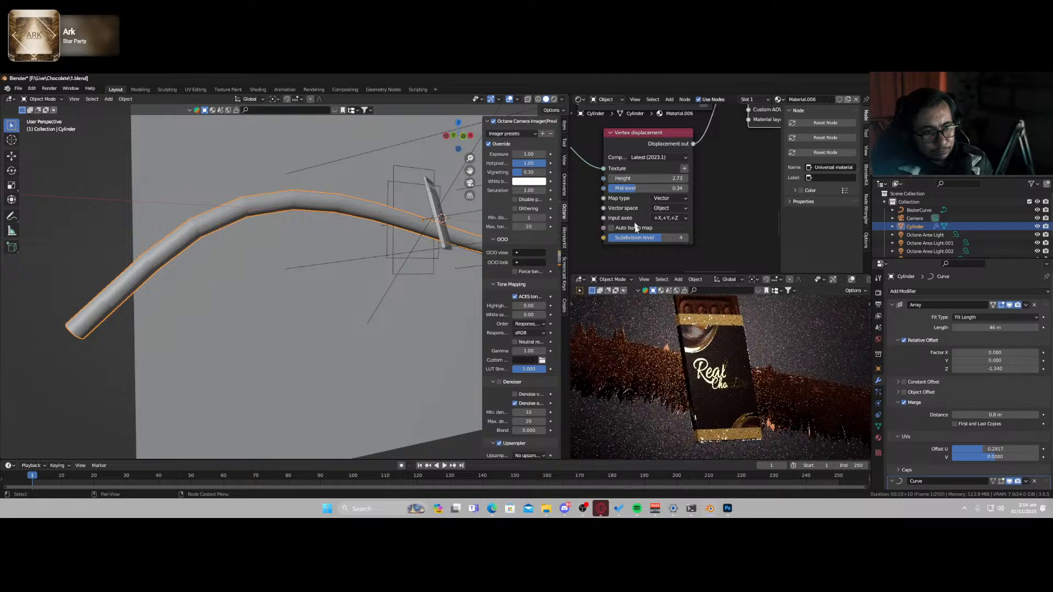
# - Set the displacement's vector space to Tangent and its input axes to +X,+Y,-Z
pyautogui.click(671, 209)
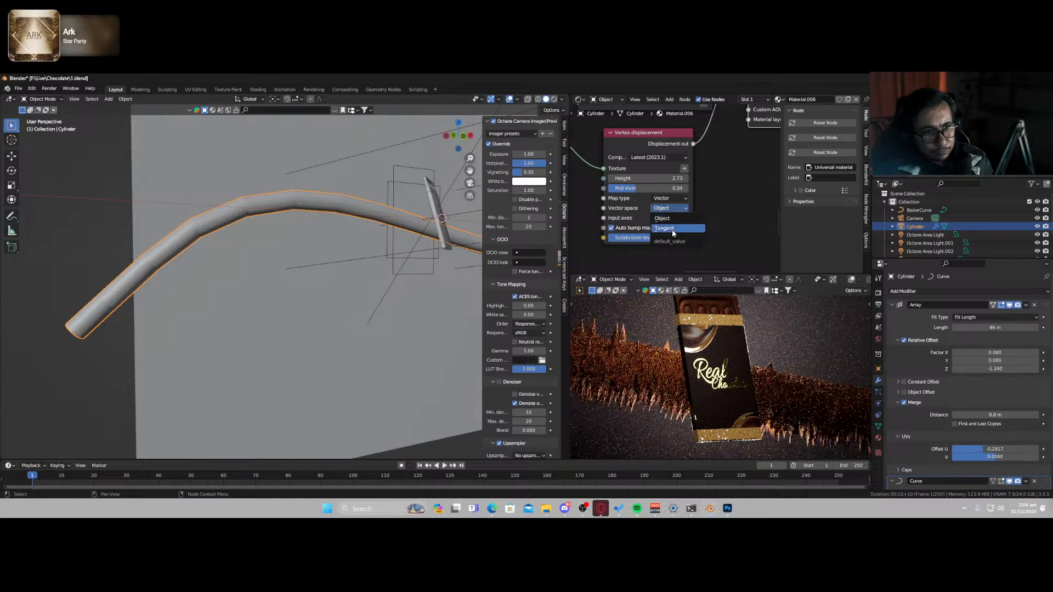
pyautogui.click(673, 229)
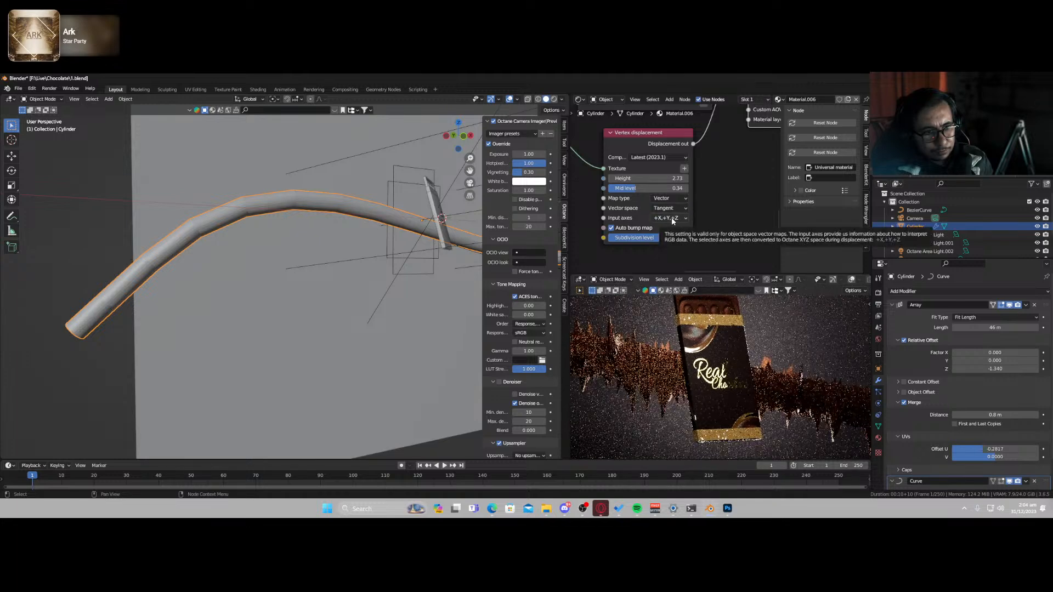
pyautogui.click(673, 220)
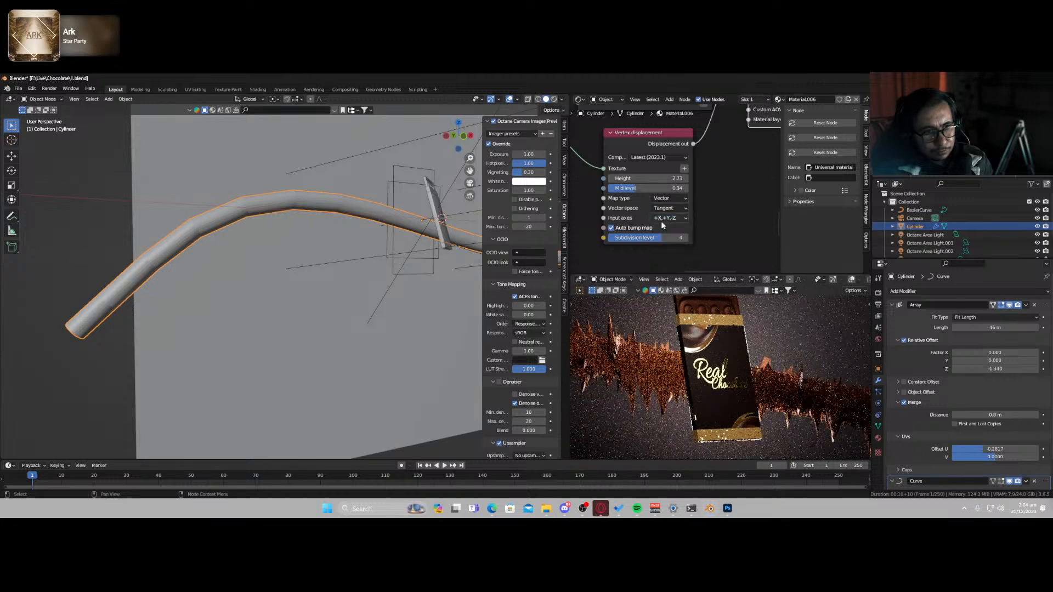
# - Set the height of the Vertex displacement node in the cylinder's material to 0.5
pyautogui.click(641, 178)
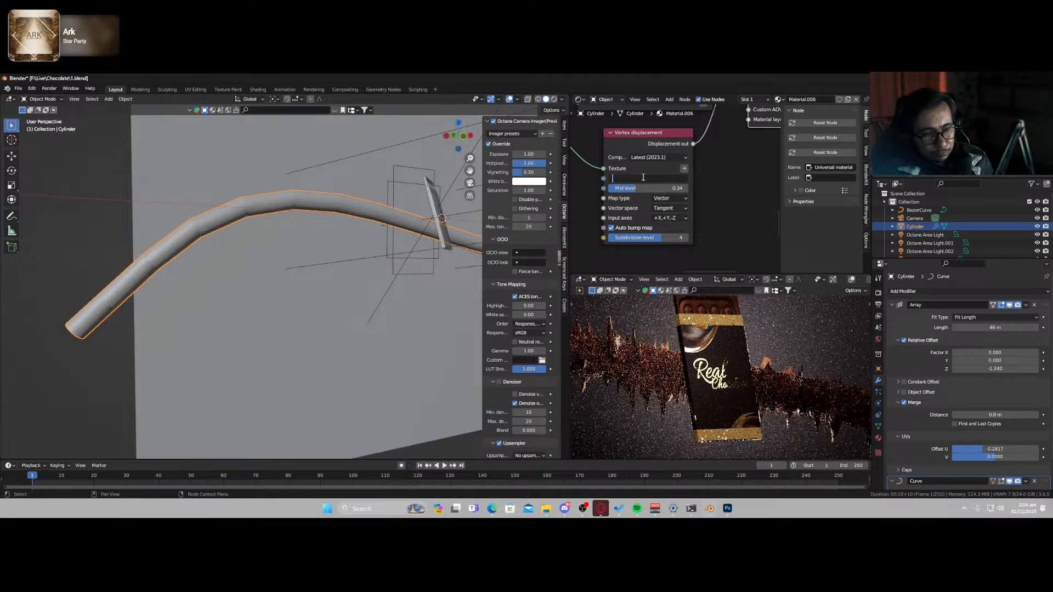
pyautogui.write('.5')
pyautogui.press('Return')
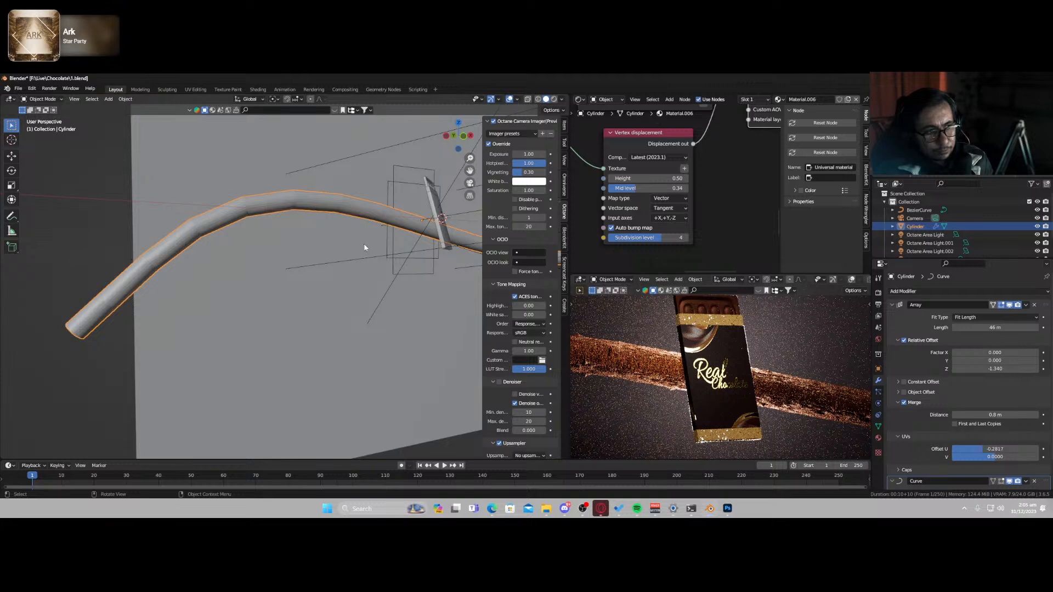
# - Preview the Cinema 4D noise texture on the cylinder and switch the preview back to the Universal material
pyautogui.scroll(-6, 662, 220)
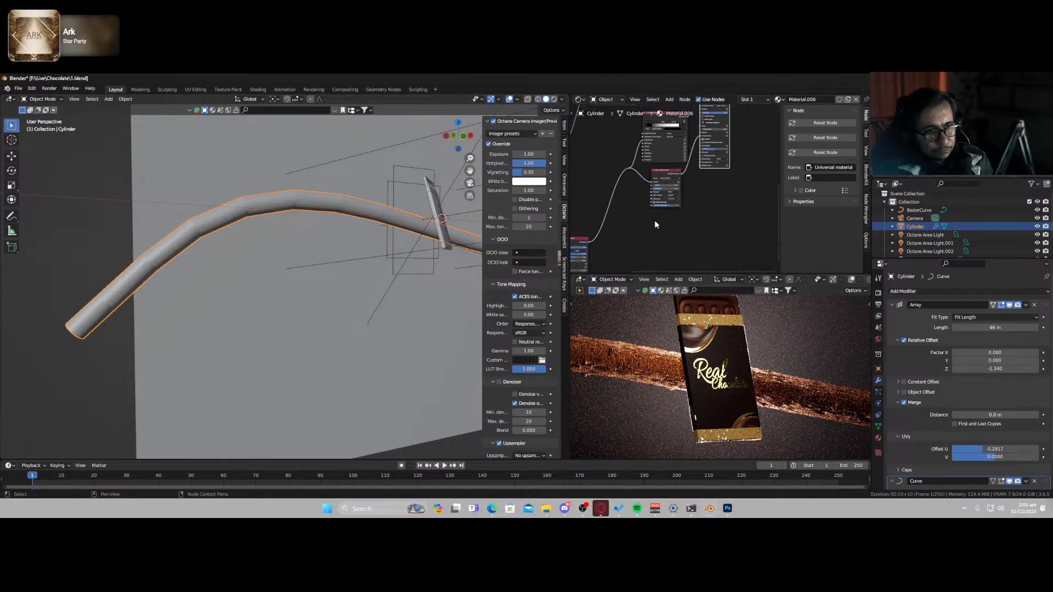
pyautogui.scroll(5, 648, 222)
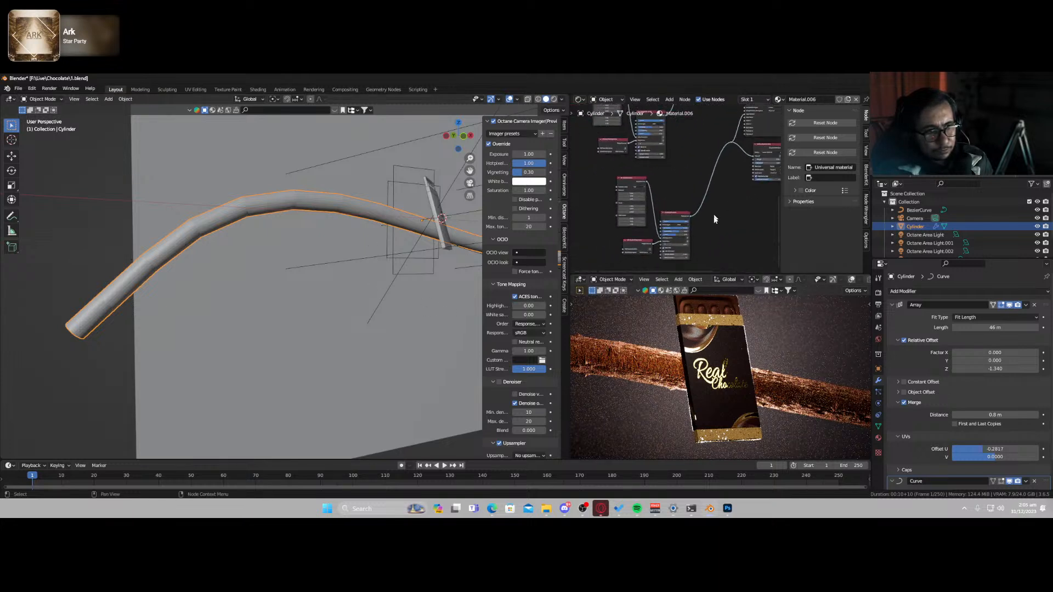
pyautogui.scroll(4, 651, 195)
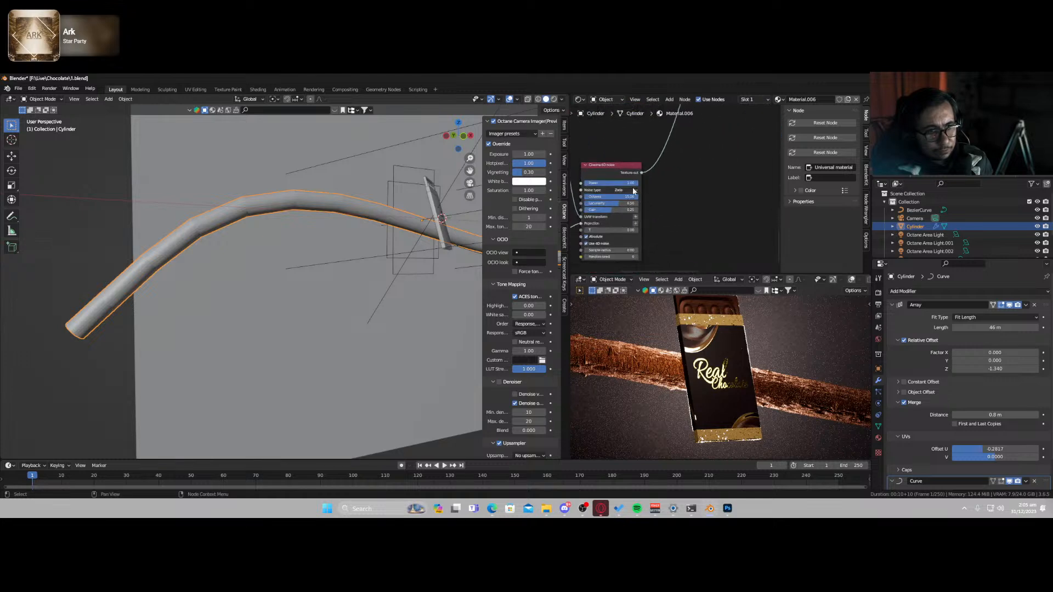
pyautogui.keyDown('ctrl'); pyautogui.keyDown('shift'); pyautogui.click(616, 166); pyautogui.keyUp('shift'); pyautogui.keyUp('ctrl')
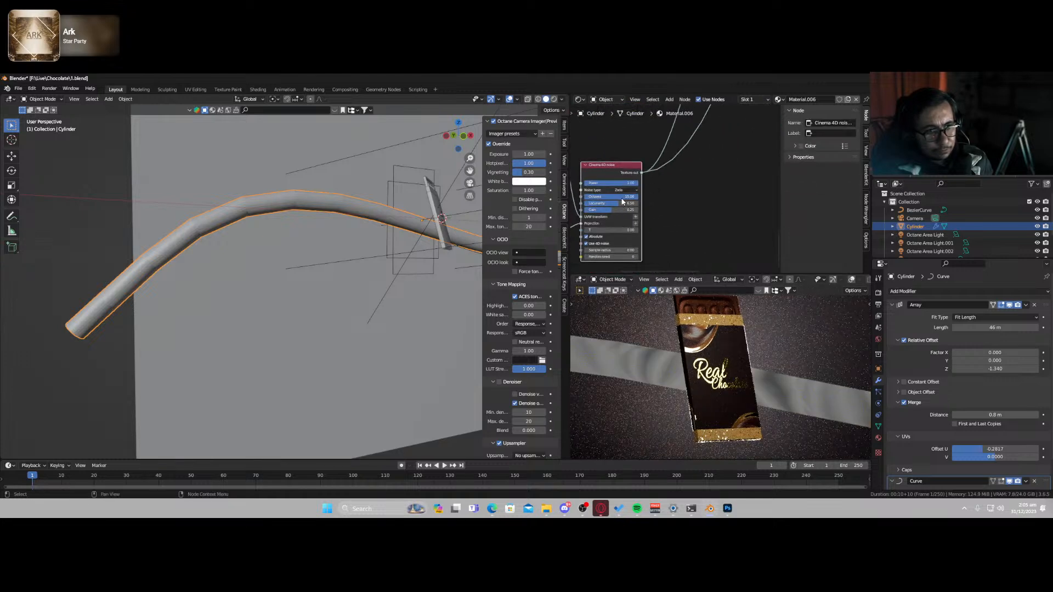
pyautogui.scroll(-4, 623, 202)
pyautogui.keyDown('ctrl'); pyautogui.keyDown('shift'); pyautogui.click(631, 184); pyautogui.keyUp('shift'); pyautogui.keyUp('ctrl')
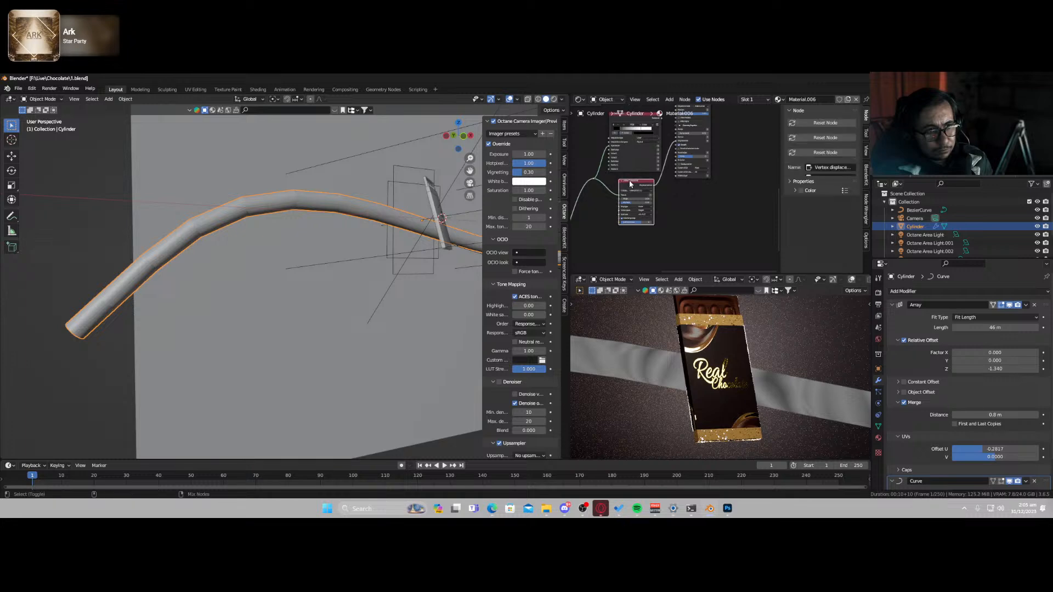
pyautogui.keyDown('ctrl'); pyautogui.keyDown('shift'); pyautogui.click(708, 120); pyautogui.keyUp('shift'); pyautogui.keyUp('ctrl')
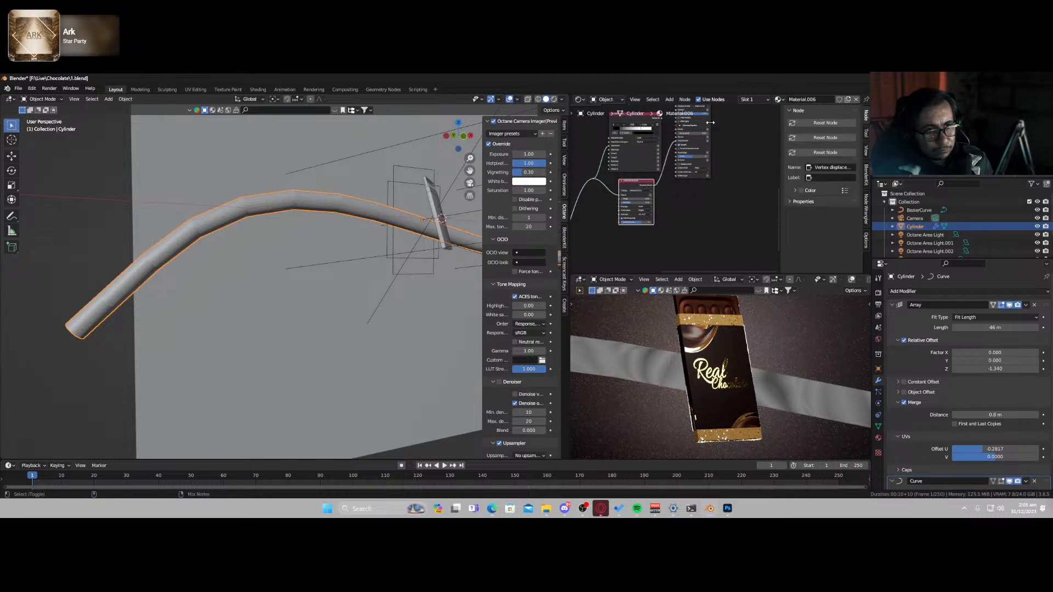
# - Set the Vertex displacement node's mid level to 0
pyautogui.scroll(1, 672, 219)
pyautogui.scroll(5, 672, 219)
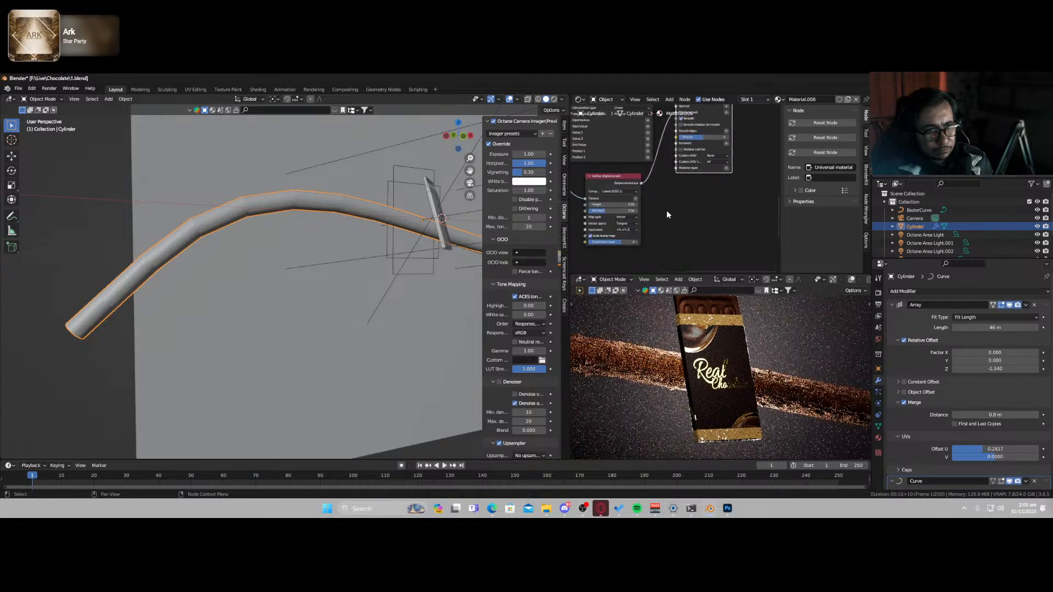
pyautogui.moveTo(675, 170); pyautogui.dragTo(609, 203)
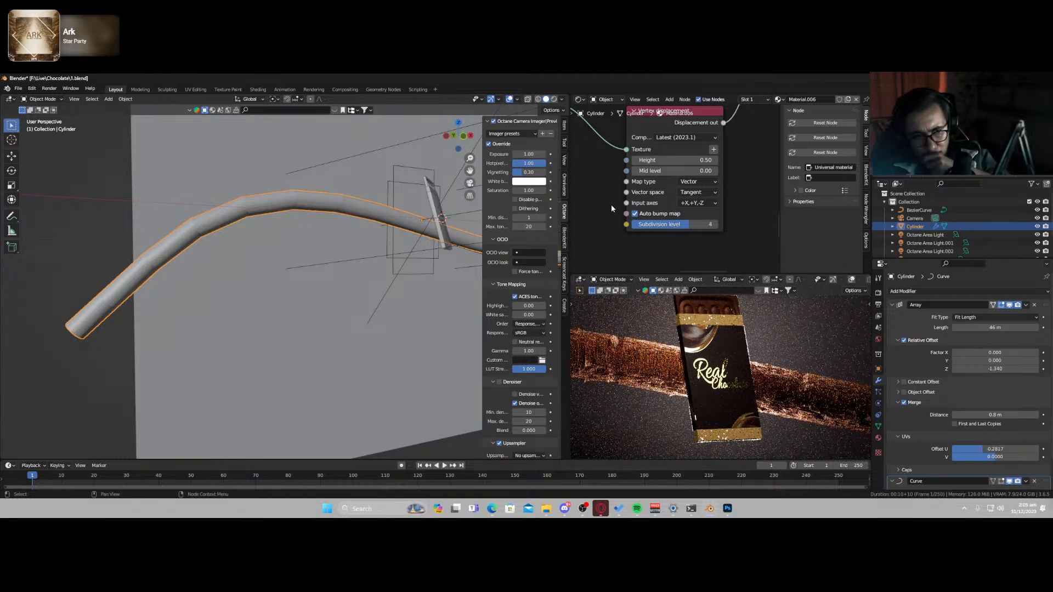
pyautogui.scroll(-3, 673, 364)
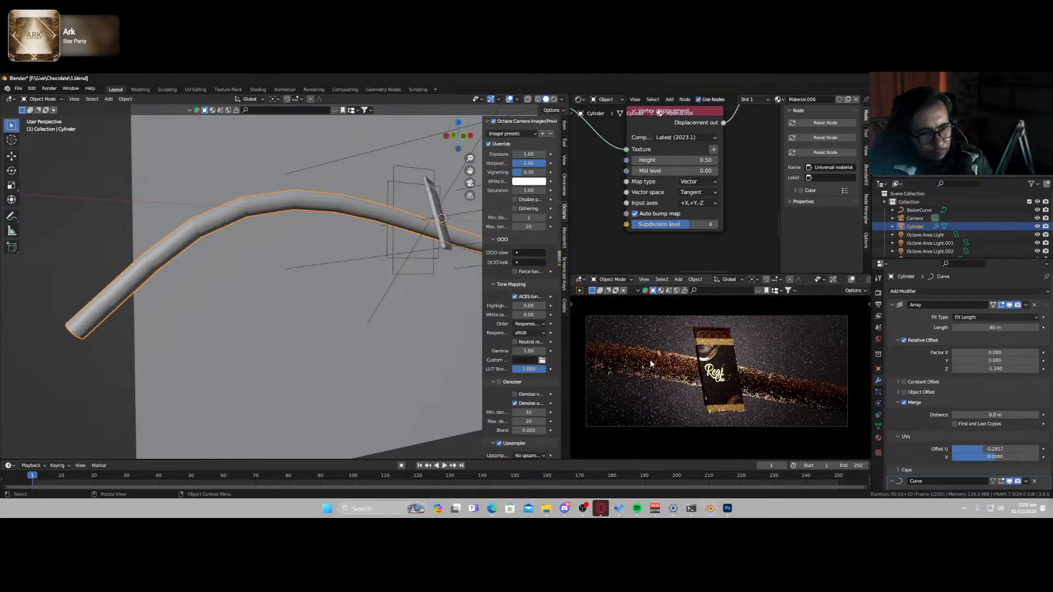
# - Try deleting the cylinder from the scene and undo the deletion
pyautogui.press('x')
pyautogui.click(307, 196)
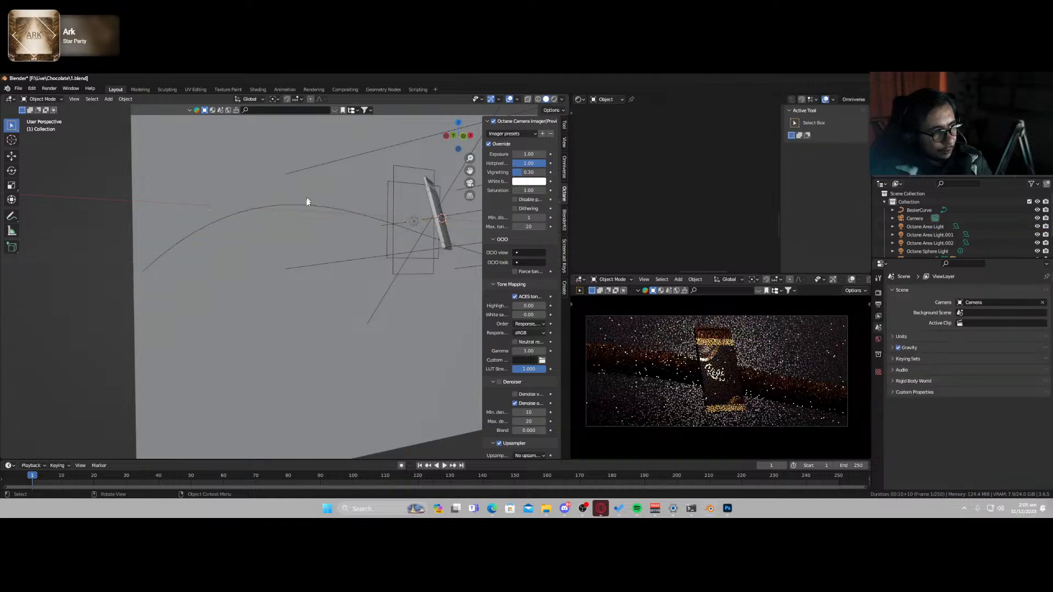
pyautogui.hotkey('ctrl', 'z')
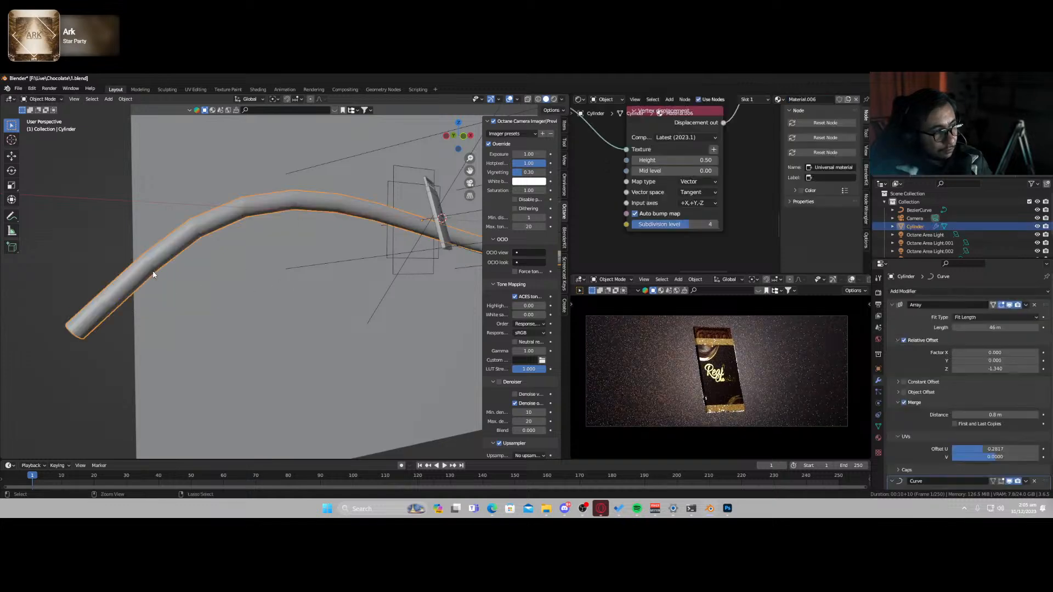
# - Delete the Vertex displacement node from the cylinder's material
pyautogui.press('Home')
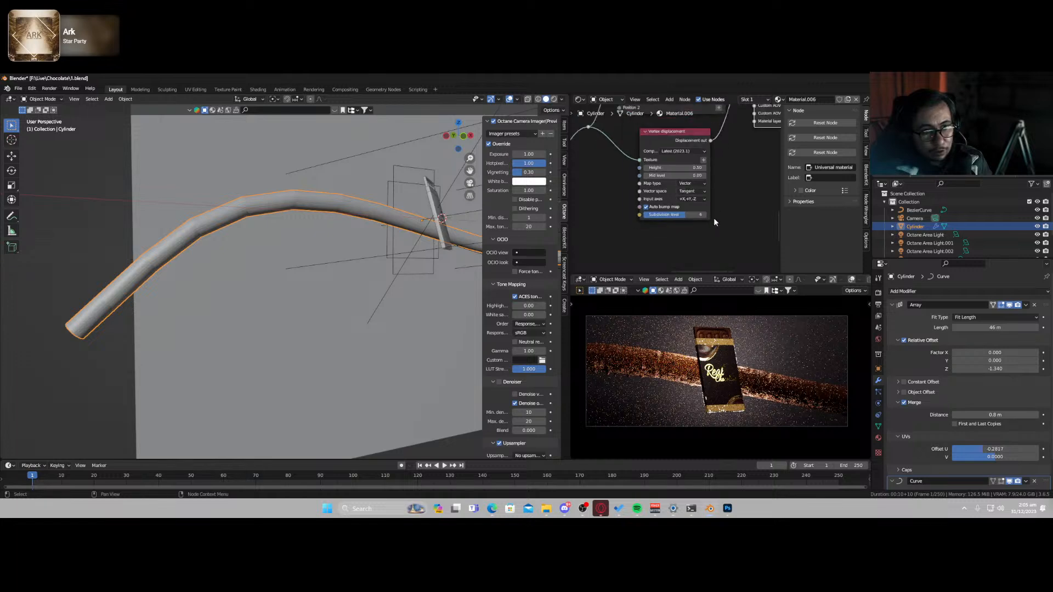
pyautogui.click(643, 234)
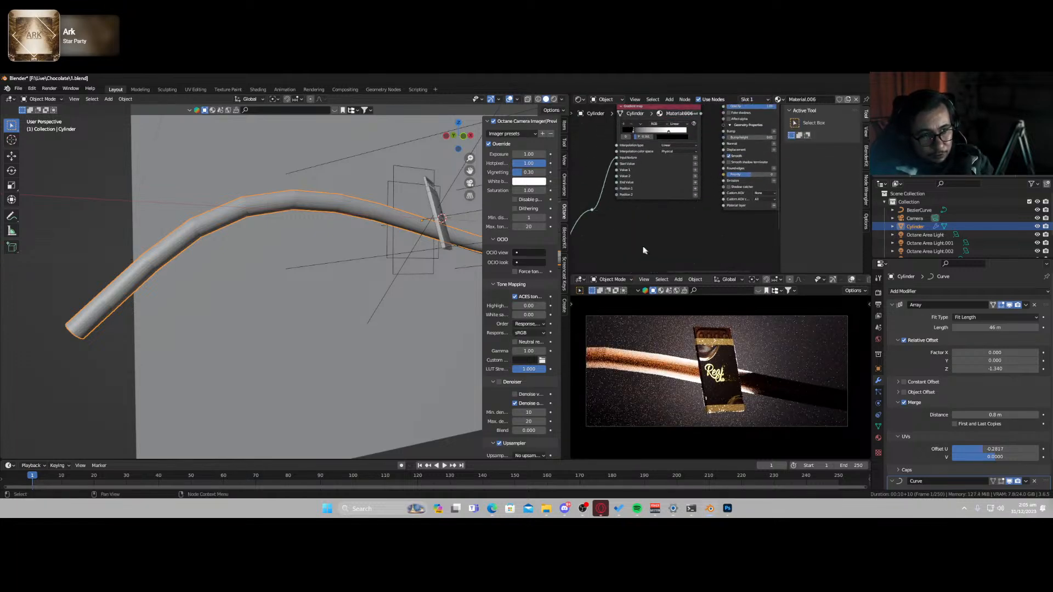
pyautogui.press('x')
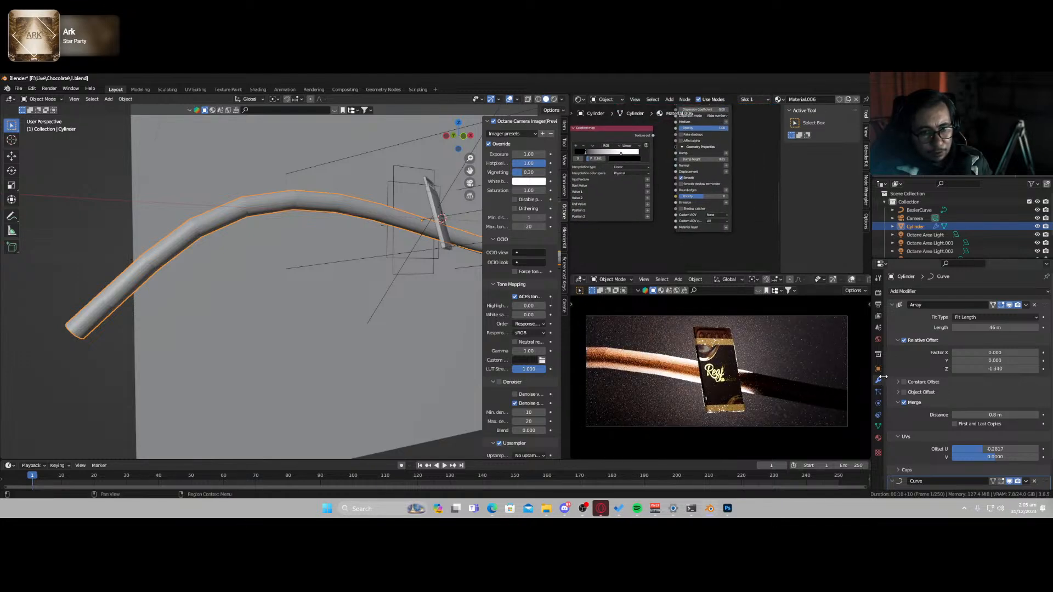
# - Add a Displace modifier to the cylinder after its Array and Curve modifiers
pyautogui.click(912, 292)
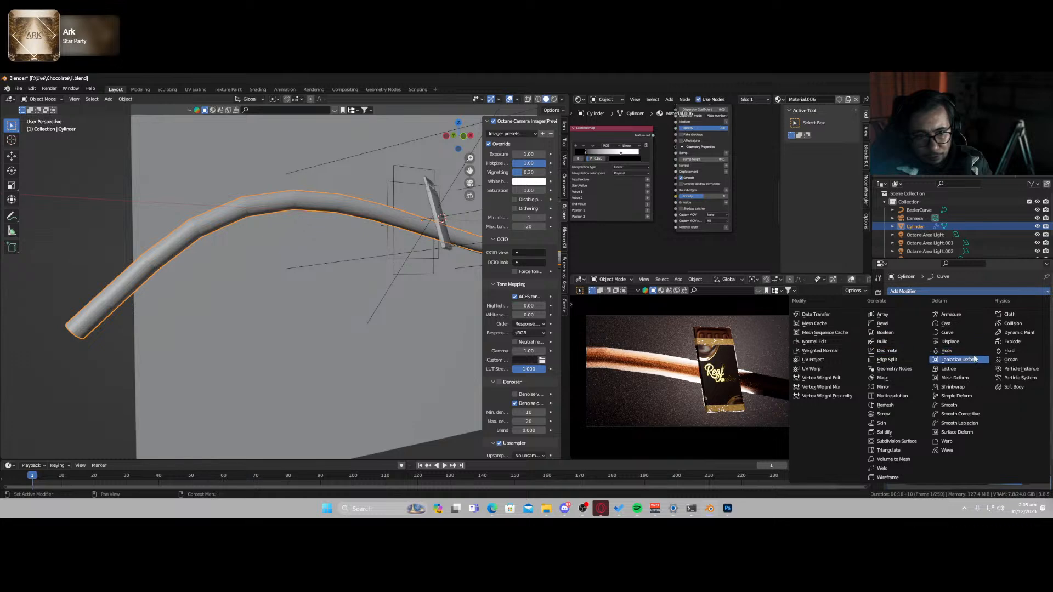
pyautogui.click(950, 341)
pyautogui.scroll(-3, 965, 384)
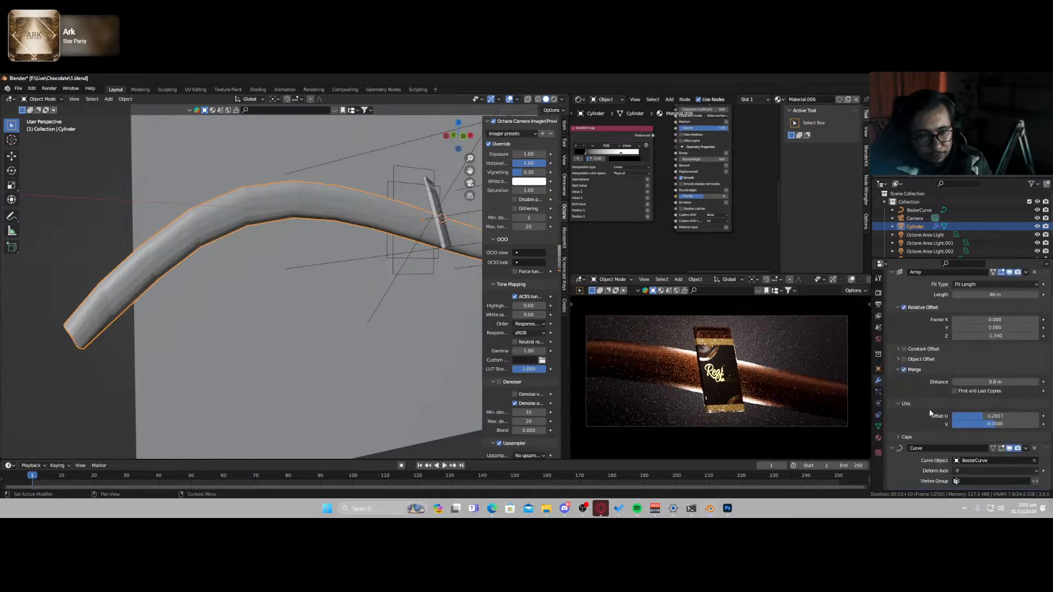
pyautogui.scroll(-1, 973, 427)
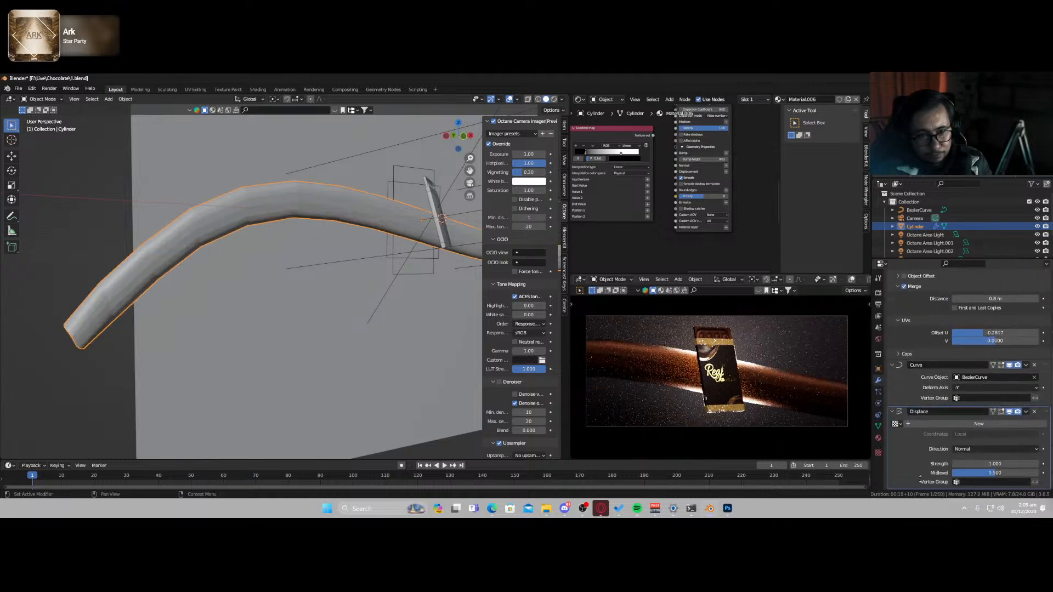
# - Create a new texture for the Displace modifier and set its type to Voronoi
pyautogui.click(978, 424)
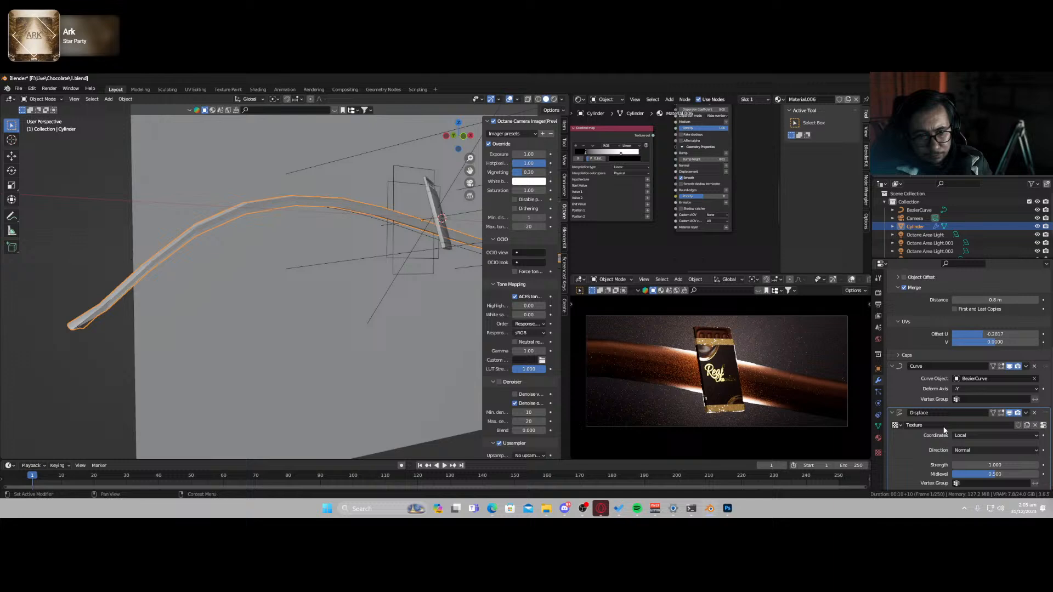
pyautogui.click(882, 451)
pyautogui.click(897, 429)
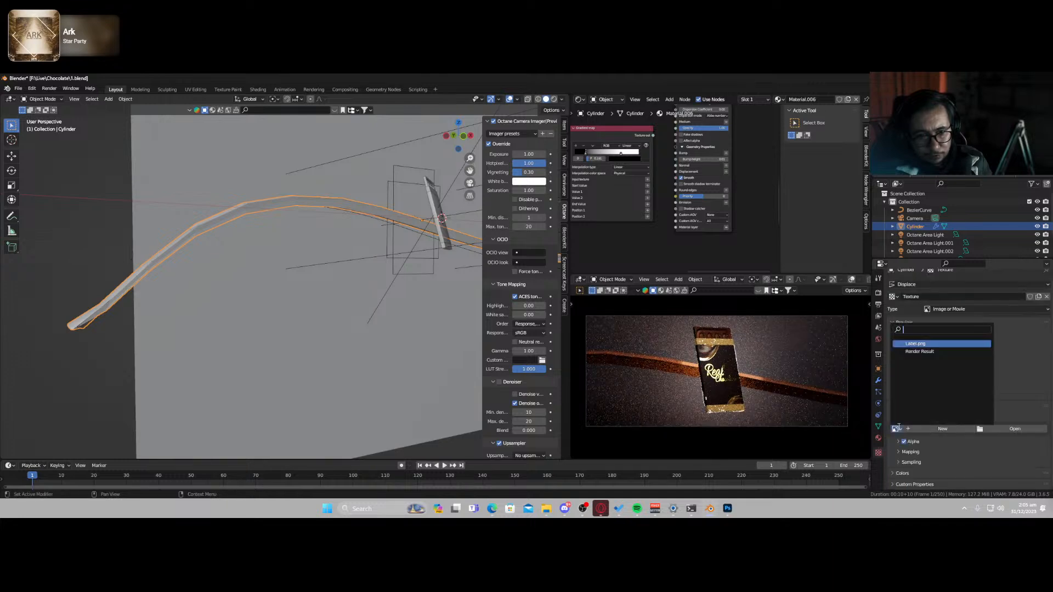
pyautogui.click(897, 427)
pyautogui.click(954, 309)
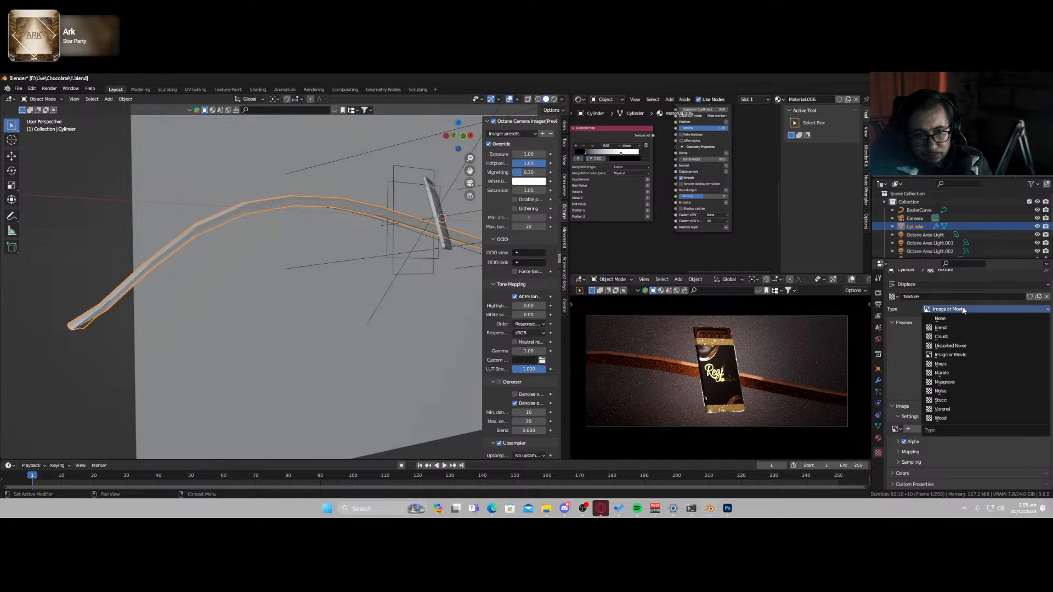
pyautogui.click(954, 409)
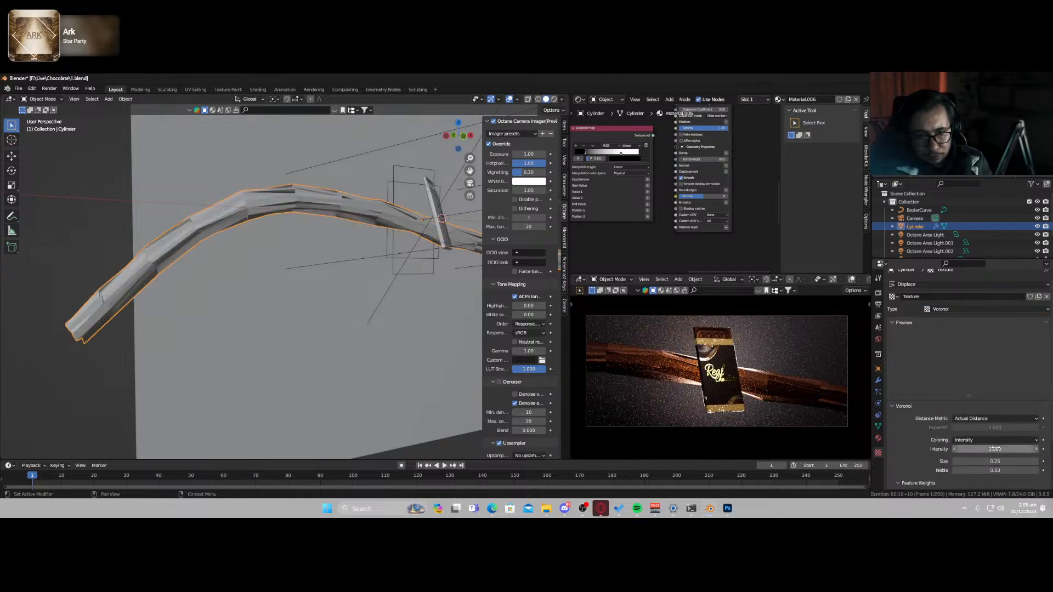
# - Add a Subdivision modifier to the cylinder below the Displace modifier and raise its viewport level to 3
pyautogui.click(878, 380)
pyautogui.scroll(-5, 949, 430)
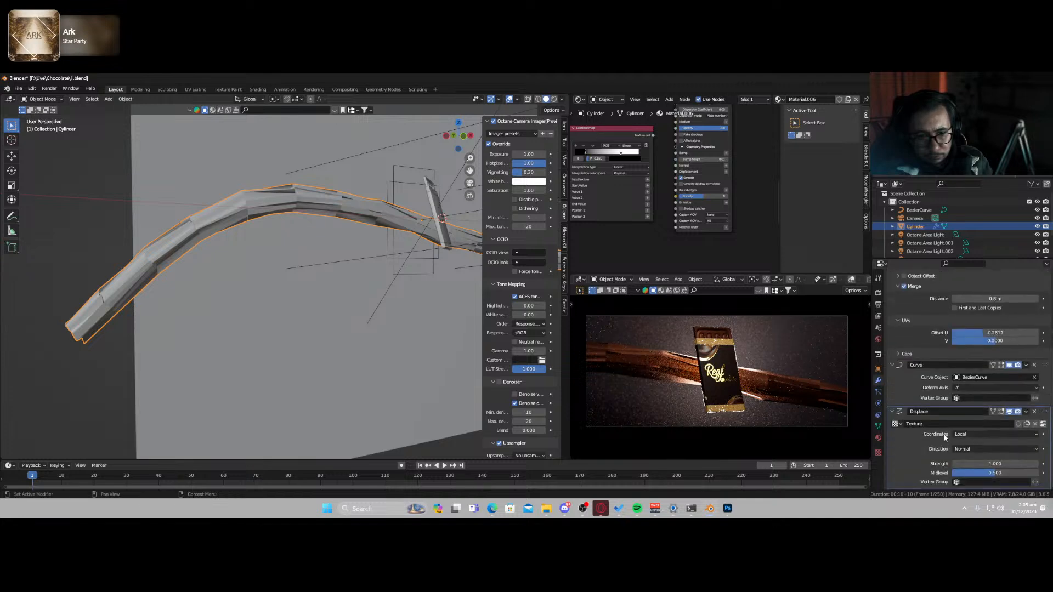
pyautogui.scroll(3, 943, 434)
pyautogui.scroll(-3, 940, 433)
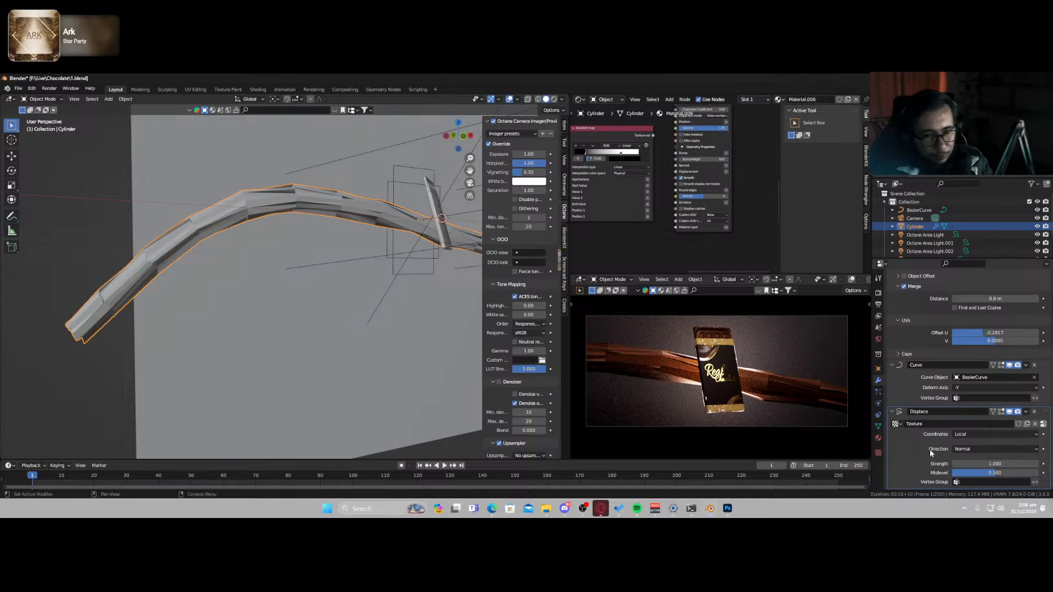
pyautogui.moveTo(354, 292); pyautogui.dragTo(291, 228, button='middle')
pyautogui.hotkey('ctrl', '2')
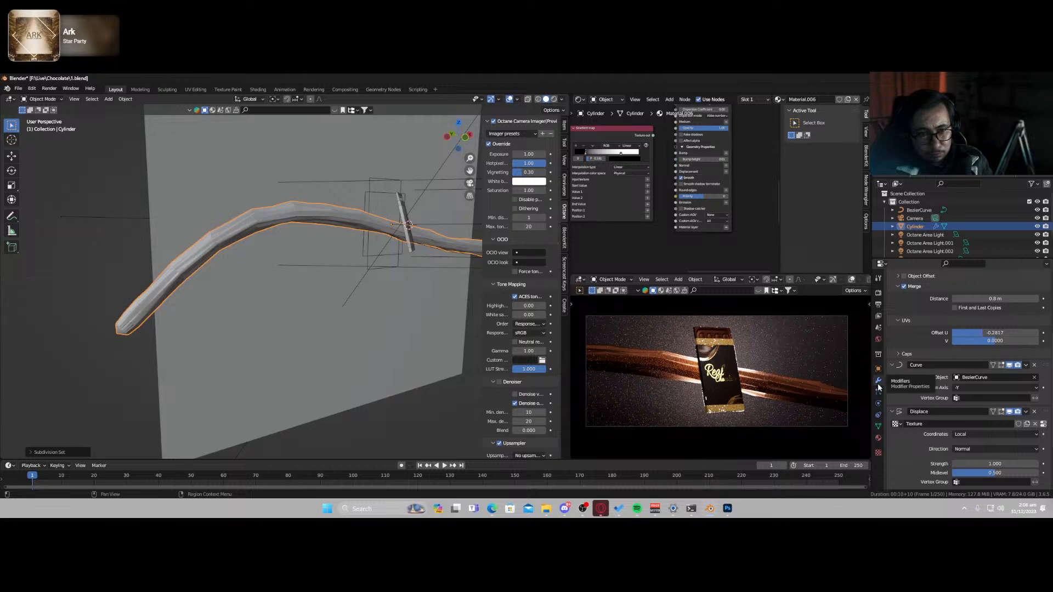
pyautogui.scroll(-3, 921, 375)
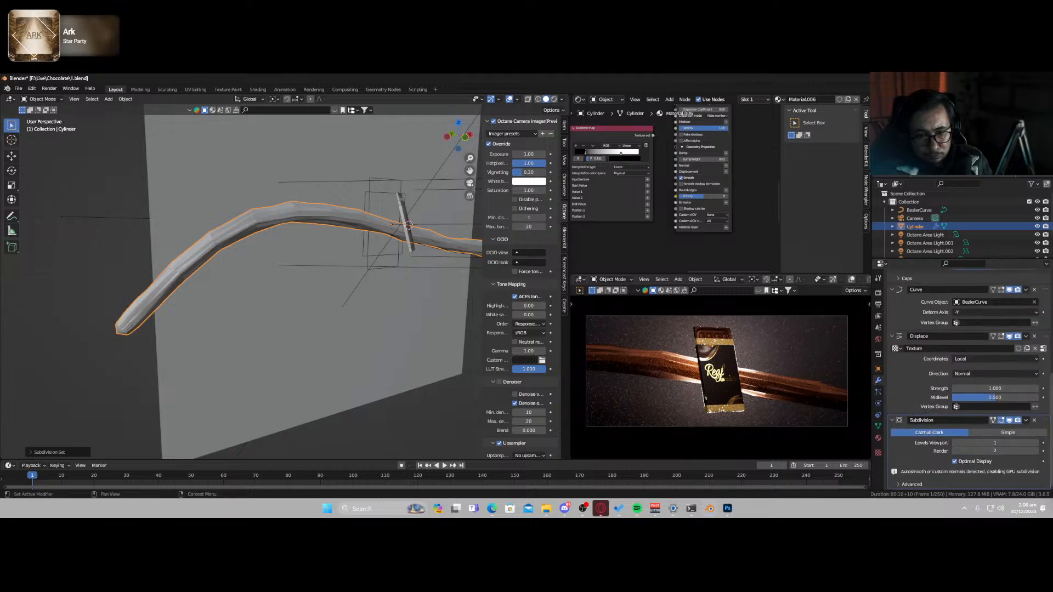
pyautogui.click(1035, 443)
pyautogui.click(1035, 443)
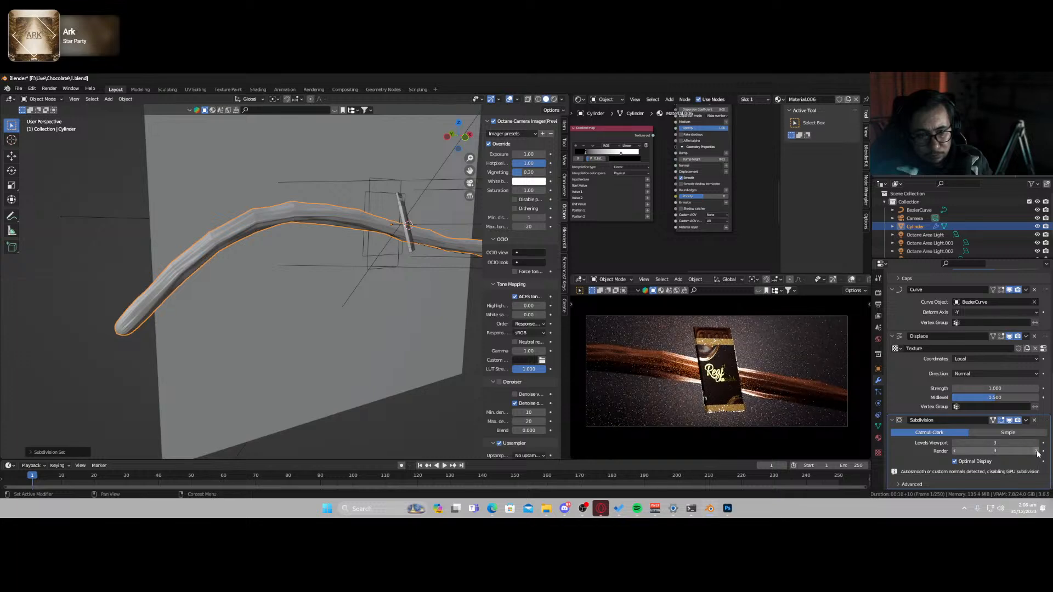
# - Set the Voronoi texture's intensity to 2, size to 0.34 and first two feature weights to 1.150 and 0.826, and shade the cylinder smooth
pyautogui.click(877, 452)
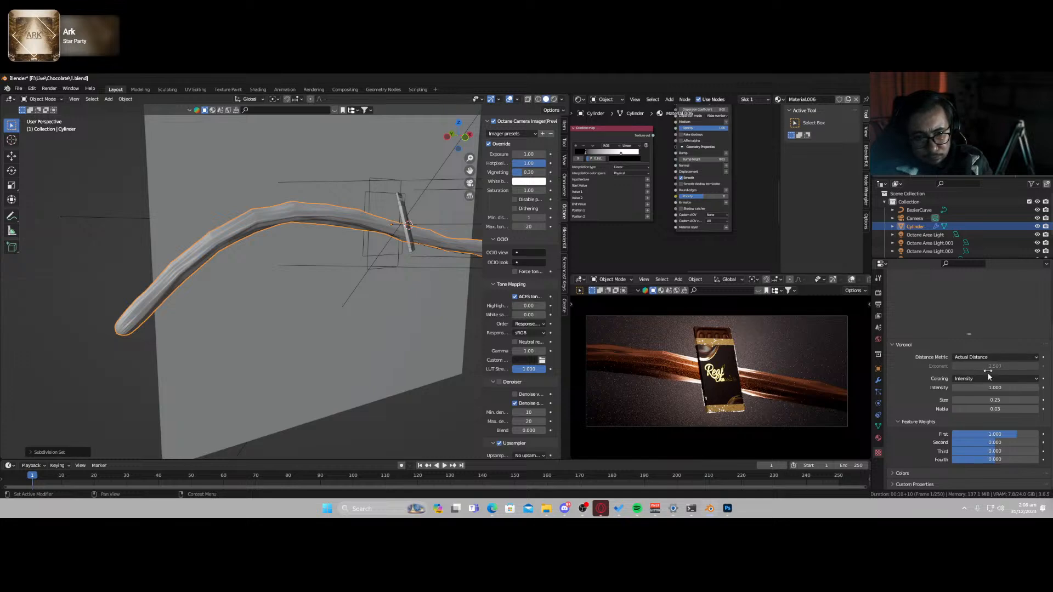
pyautogui.moveTo(997, 434); pyautogui.dragTo(1026, 443)
pyautogui.moveTo(993, 388); pyautogui.dragTo(981, 408)
pyautogui.rightClick(296, 230)
pyautogui.click(302, 234)
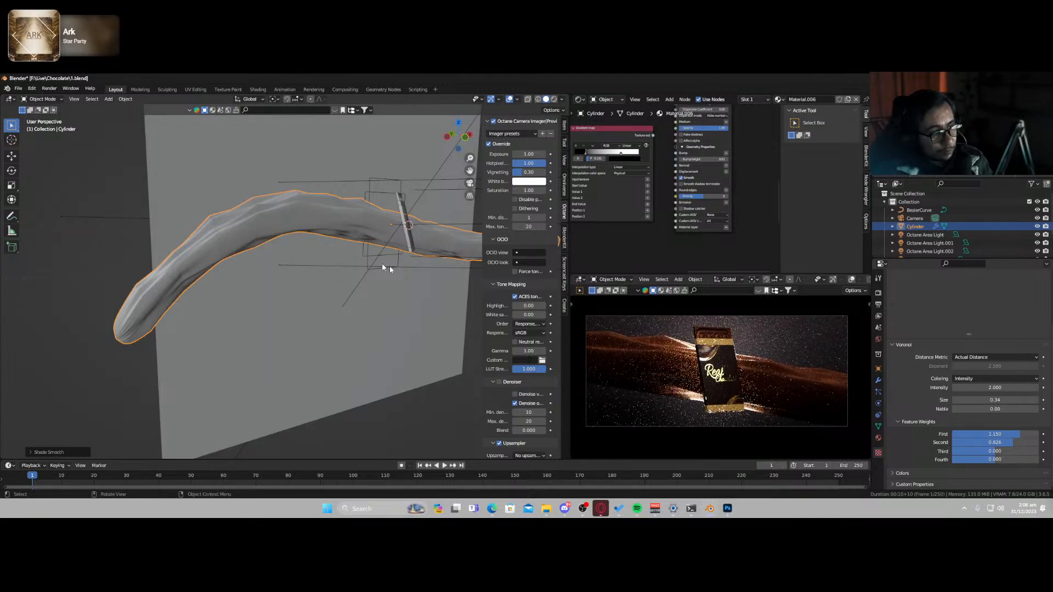
pyautogui.press('r')
pyautogui.press('x')
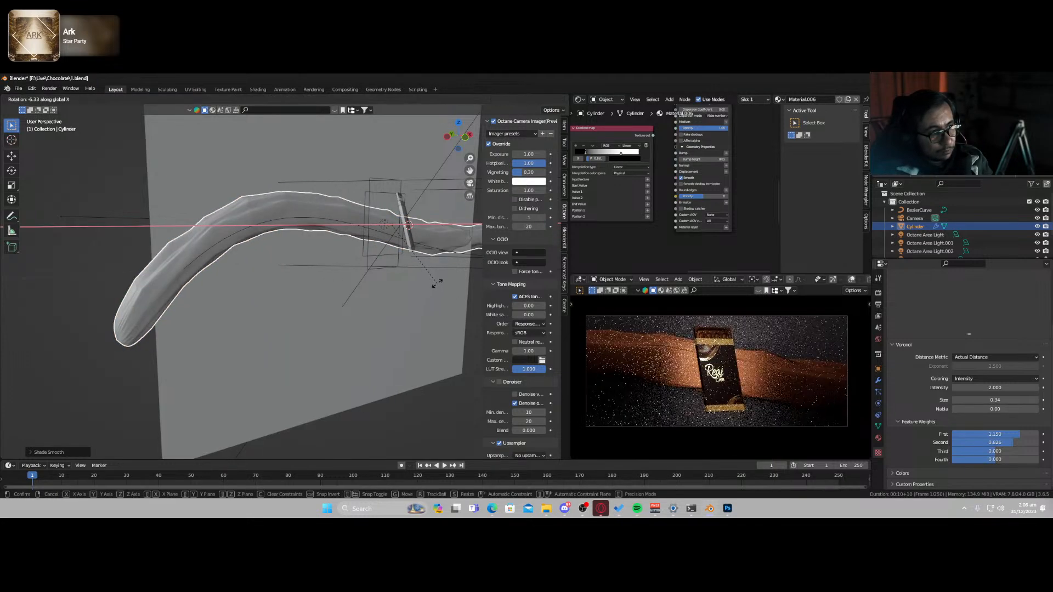
pyautogui.click(435, 284)
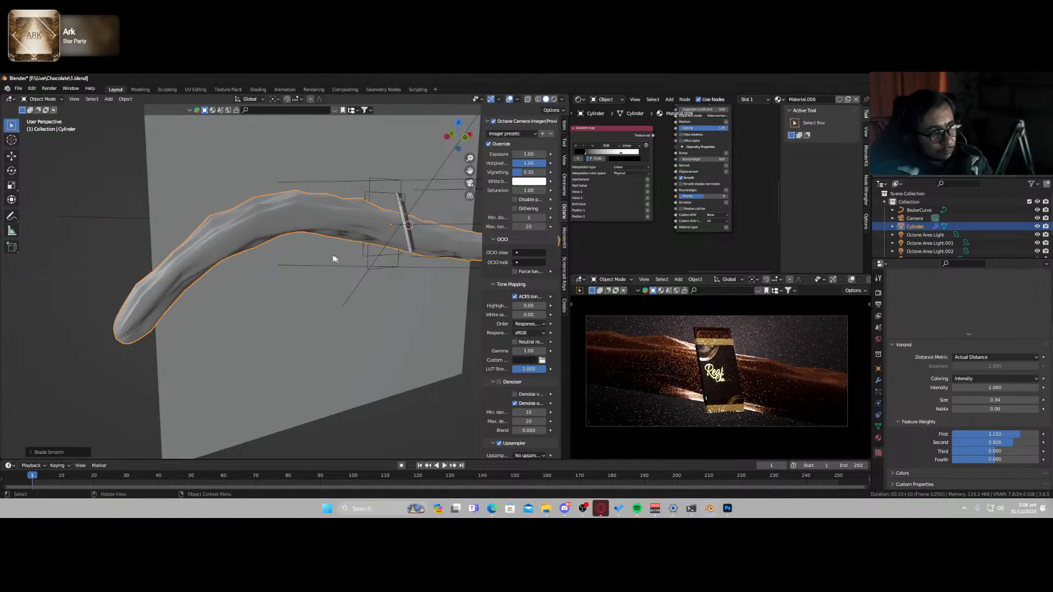
# - Select the Bezier curve along with the cylinder and rotate both about the global X axis
pyautogui.hotkey('alt', 'z')
pyautogui.keyDown('shift'); pyautogui.click(247, 228); pyautogui.keyUp('shift')
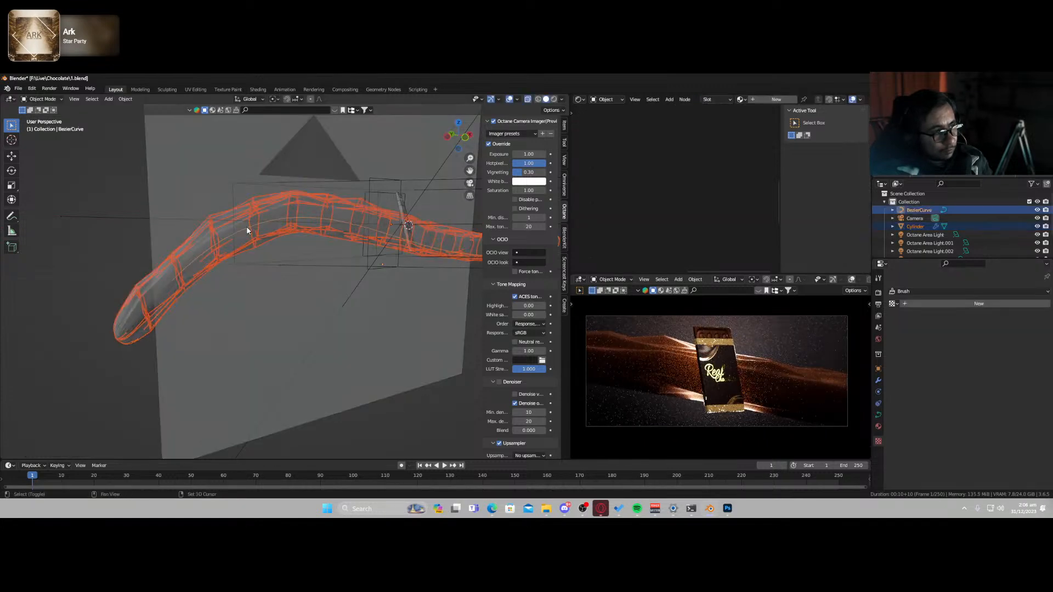
pyautogui.hotkey('alt', 'z')
pyautogui.press('r')
pyautogui.press('x')
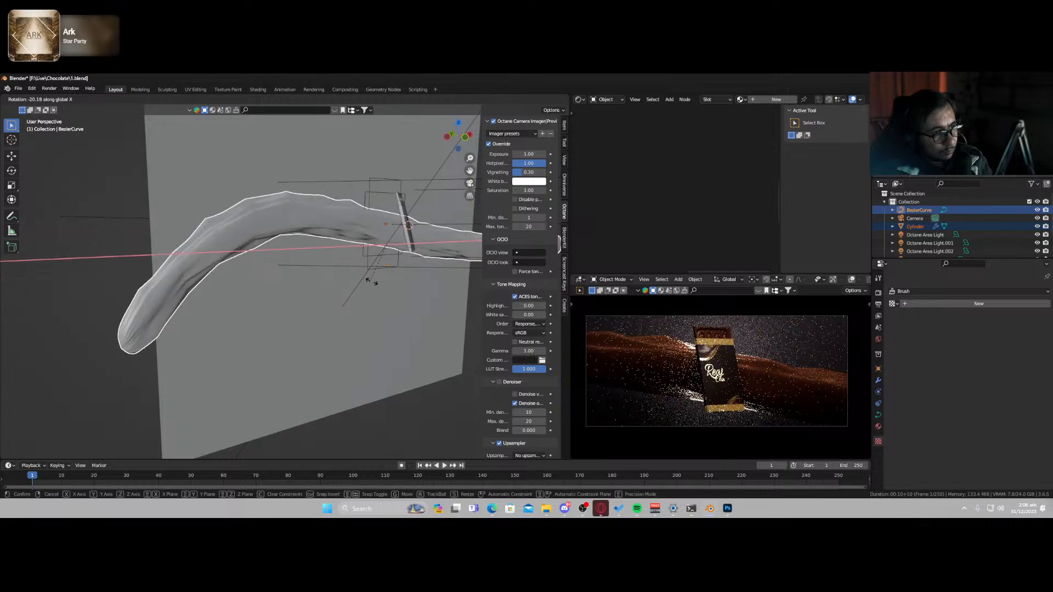
pyautogui.click(388, 261)
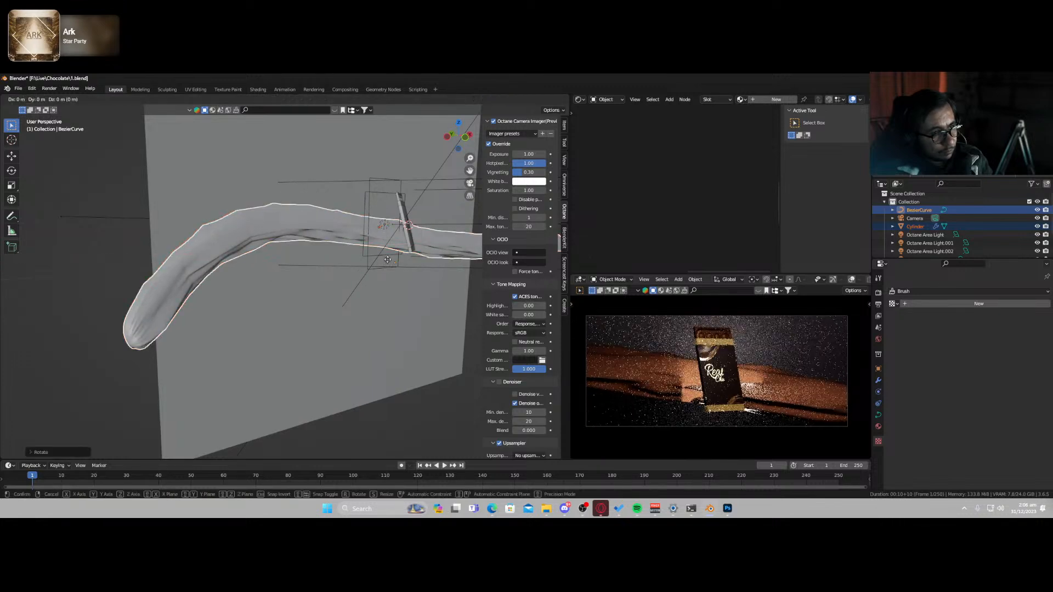
# - Raise the curve and cylinder along the global Z axis and rotate both about Z
pyautogui.press('g')
pyautogui.press('z')
pyautogui.click(385, 261)
pyautogui.press('r')
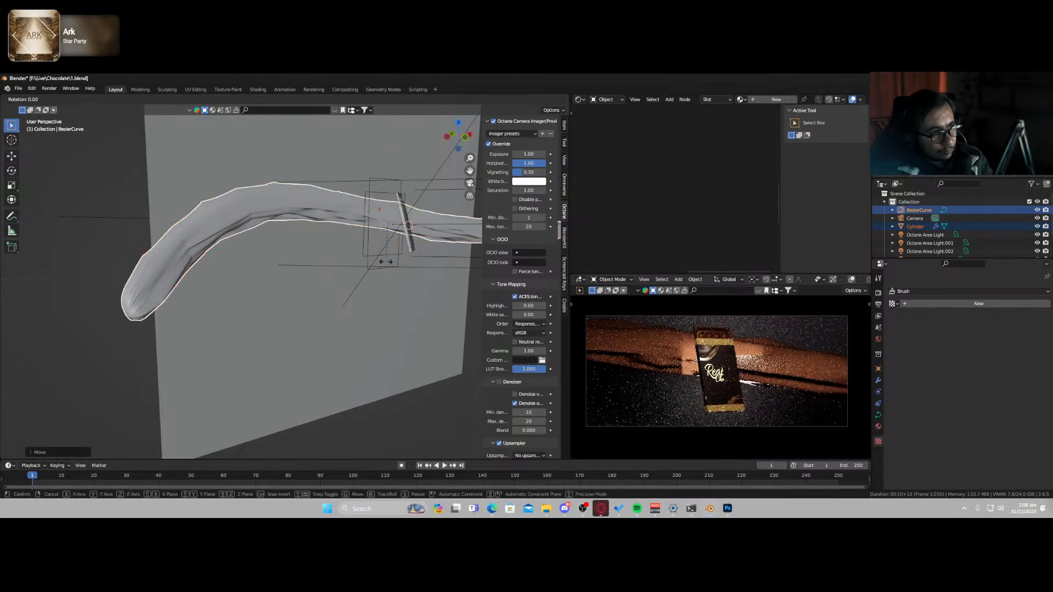
pyautogui.press('z')
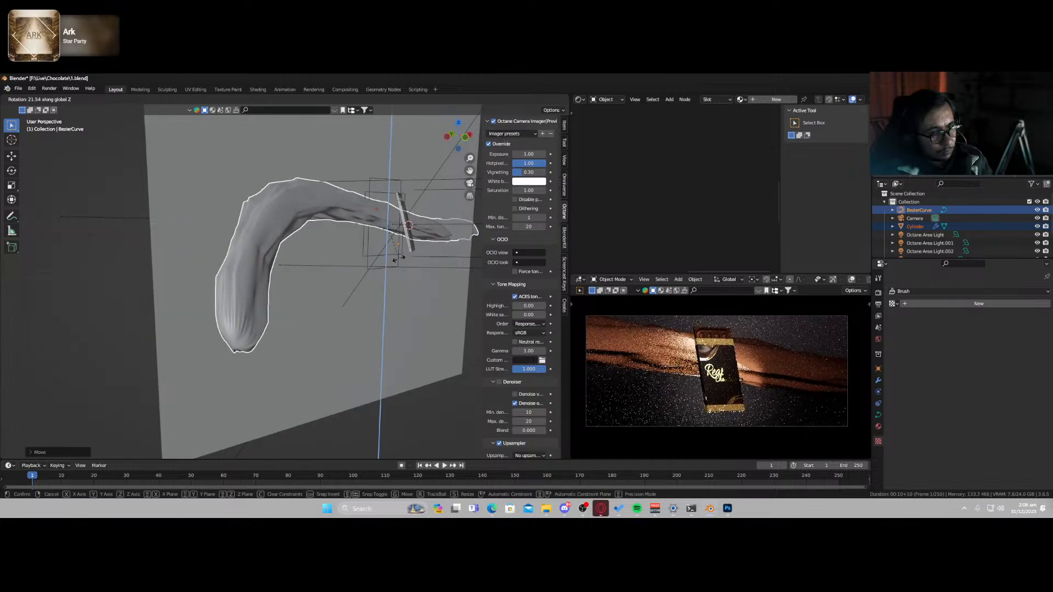
pyautogui.click(410, 262)
# - Select the chocolate package, the area lights around it, the sphere light and the camera, and move them together along negative global Y
pyautogui.moveTo(409, 261)
pyautogui.mouseDown(button='middle')
pyautogui.moveTo(404, 286)
pyautogui.moveTo(415, 251)
pyautogui.moveTo(403, 257)
pyautogui.mouseUp(button='middle')
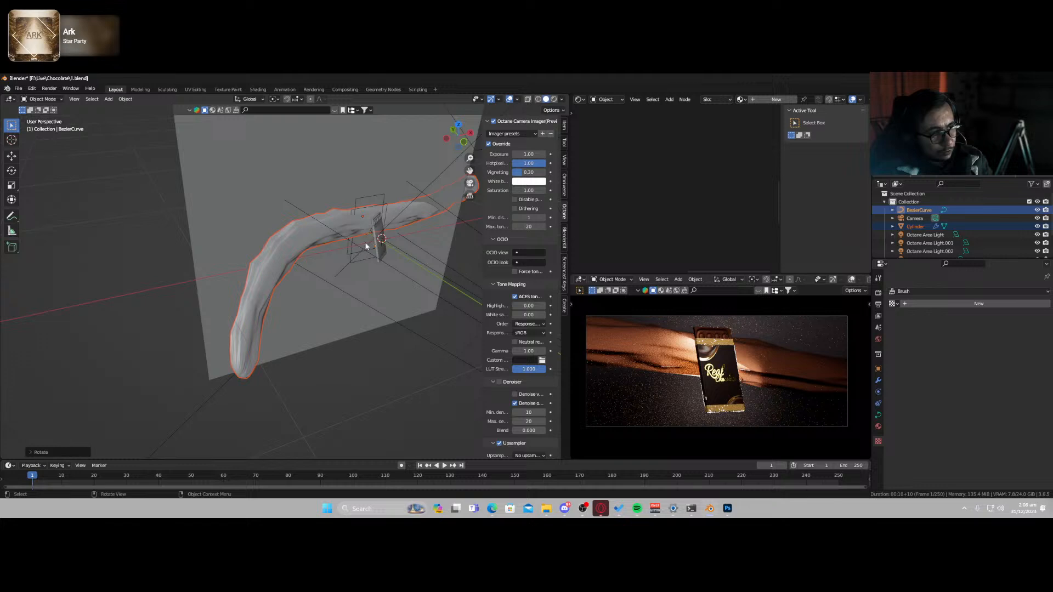
pyautogui.click(351, 249)
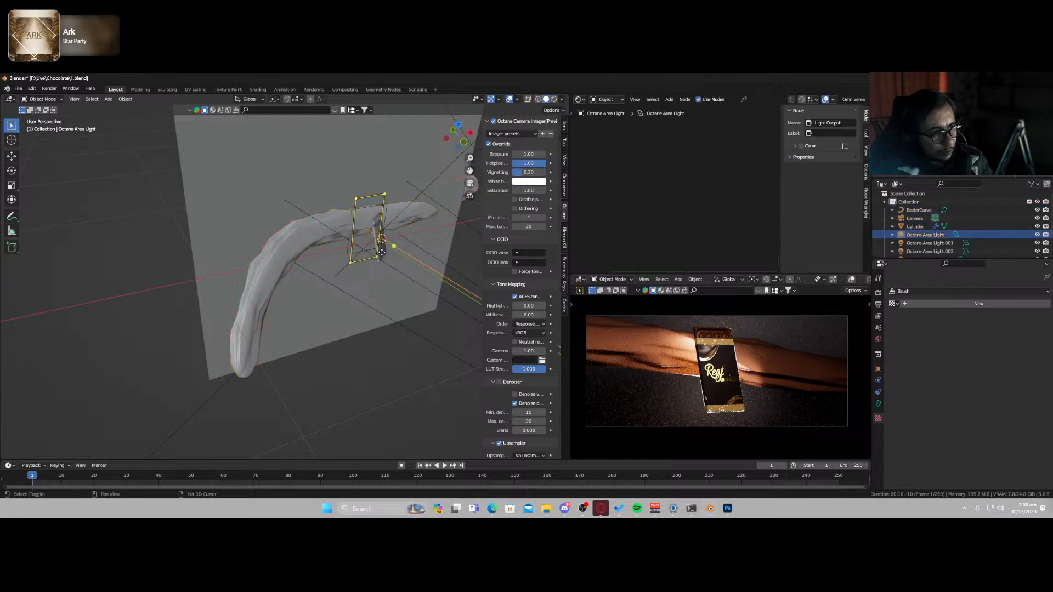
pyautogui.scroll(4, 396, 245)
pyautogui.moveTo(411, 244); pyautogui.dragTo(374, 282, button='middle')
pyautogui.scroll(-2, 400, 277)
pyautogui.keyDown('shift'); pyautogui.click(378, 276); pyautogui.keyUp('shift')
pyautogui.scroll(-3, 390, 284)
pyautogui.scroll(-2, 386, 290)
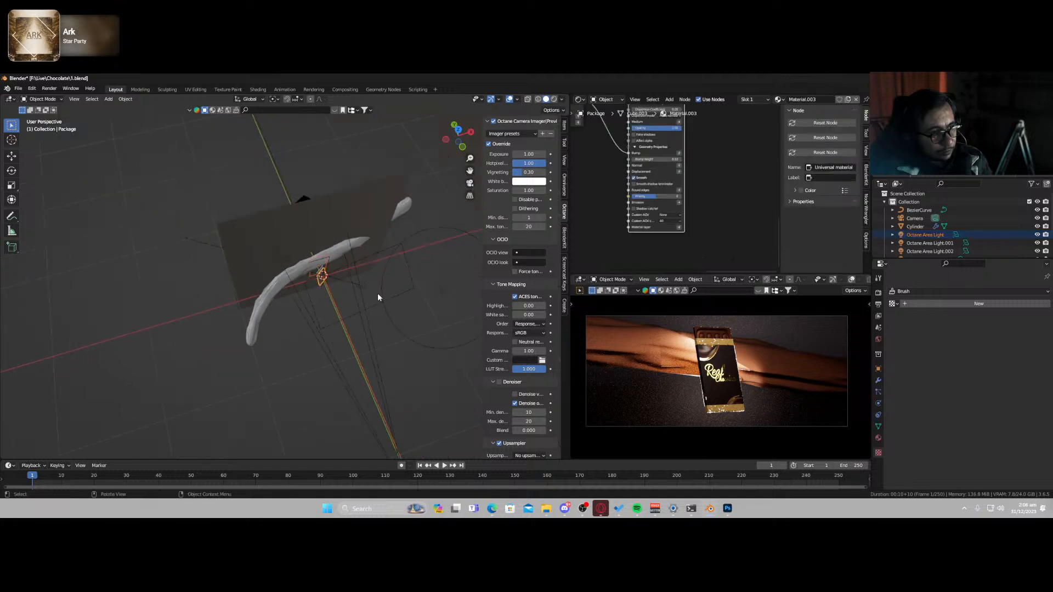
pyautogui.keyDown('shift'); pyautogui.click(365, 288); pyautogui.keyUp('shift')
pyautogui.keyDown('shift'); pyautogui.click(440, 285); pyautogui.keyUp('shift')
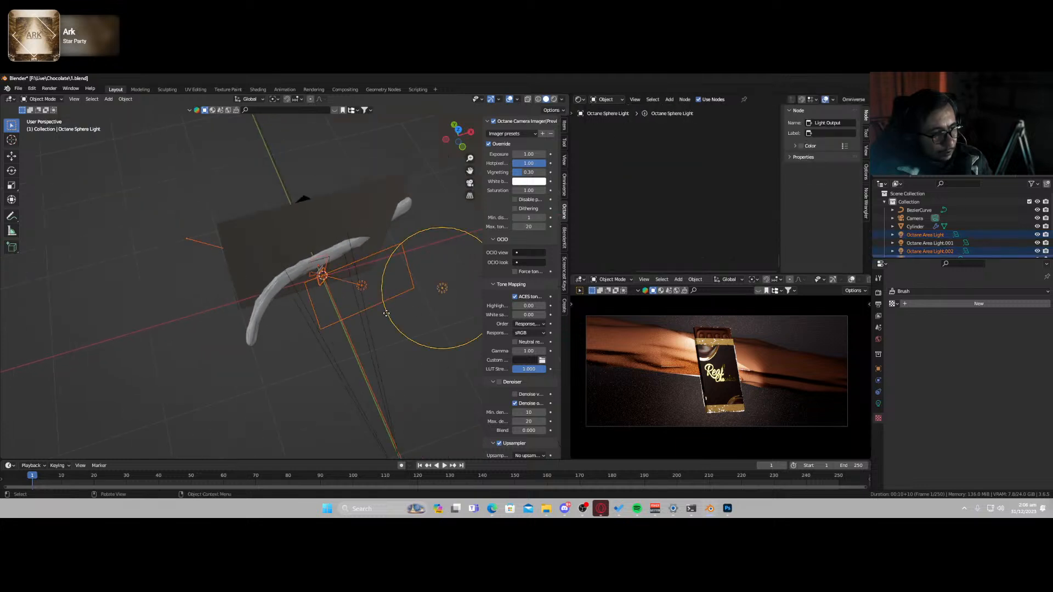
pyautogui.keyDown('shift'); pyautogui.click(387, 397); pyautogui.keyUp('shift')
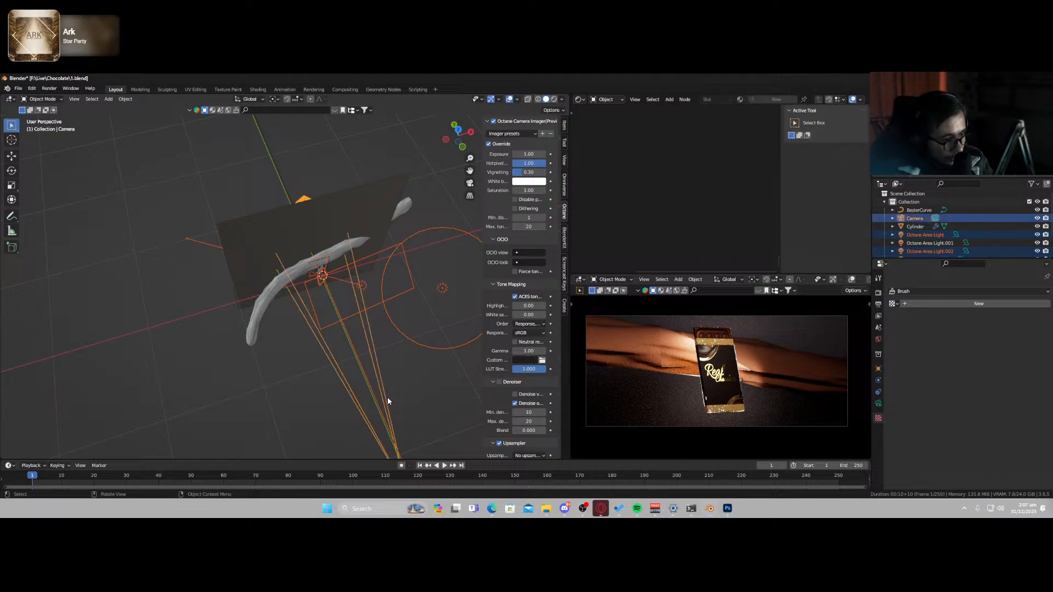
pyautogui.press('g')
pyautogui.press('y')
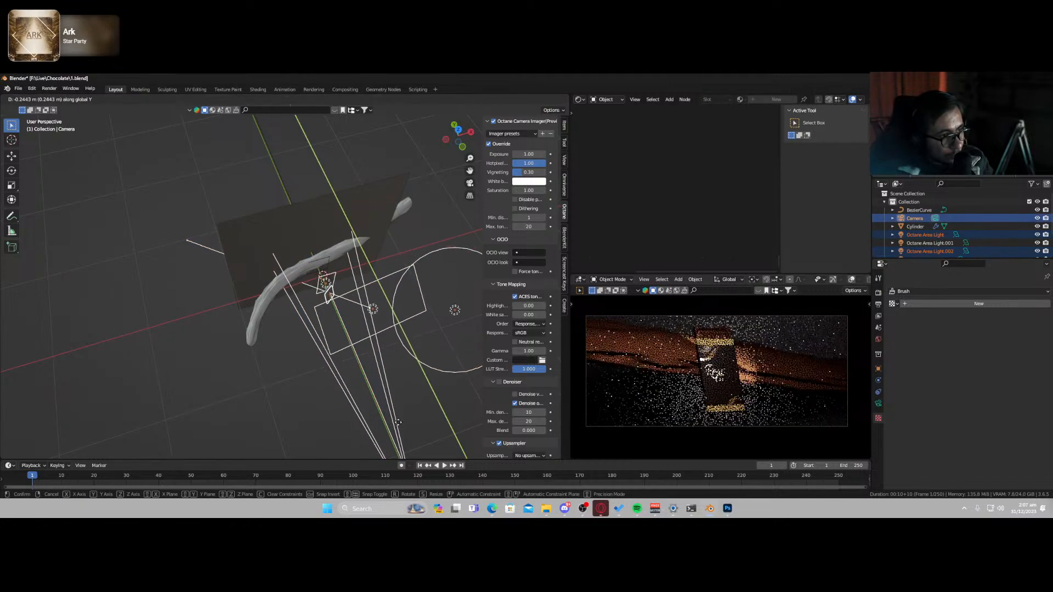
pyautogui.click(382, 416)
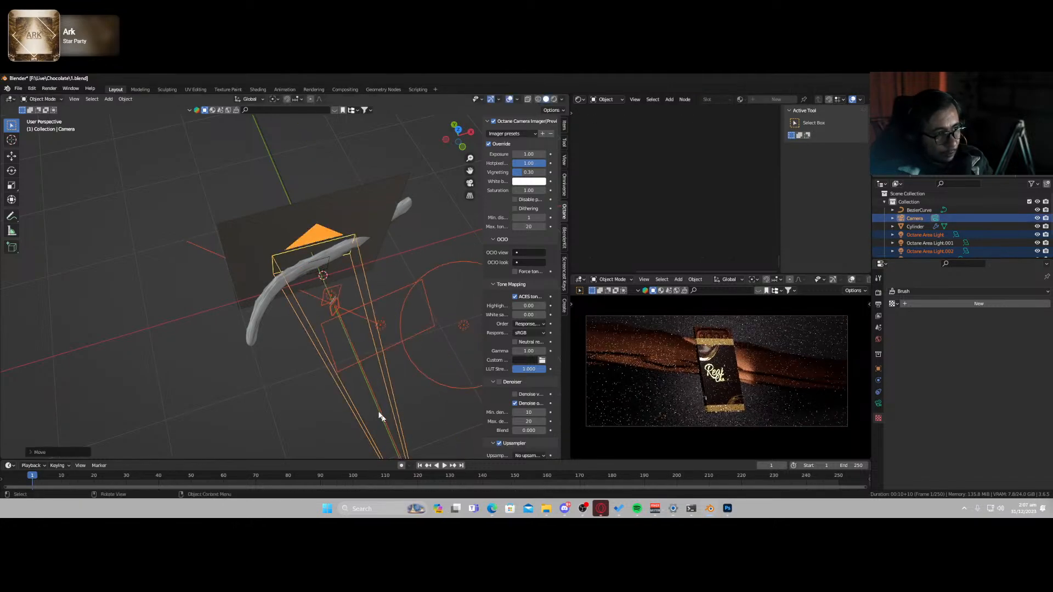
pyautogui.click(304, 271)
pyautogui.press('g')
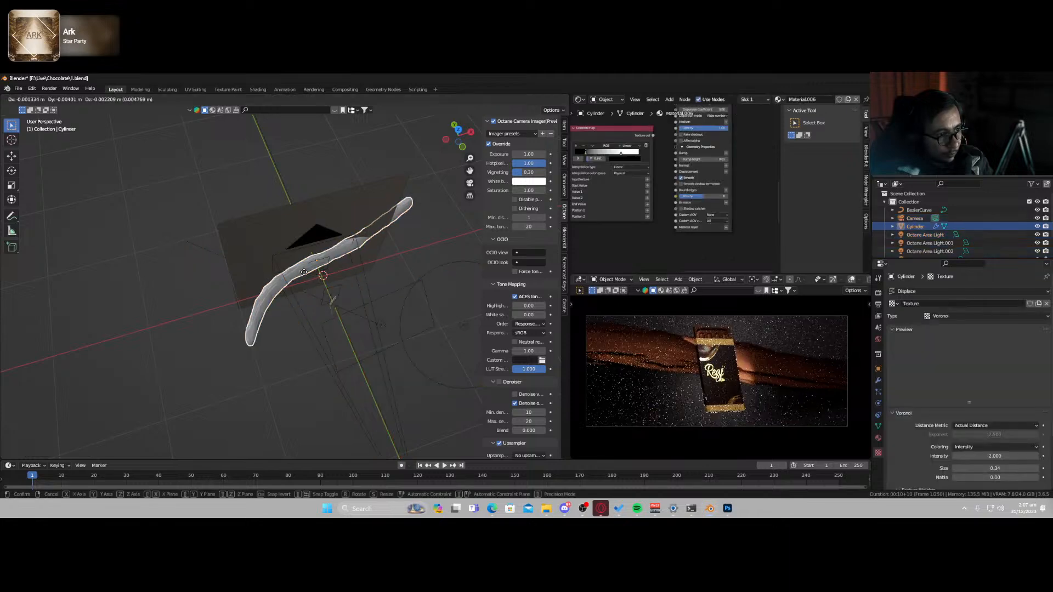
pyautogui.press('x')
pyautogui.press('y')
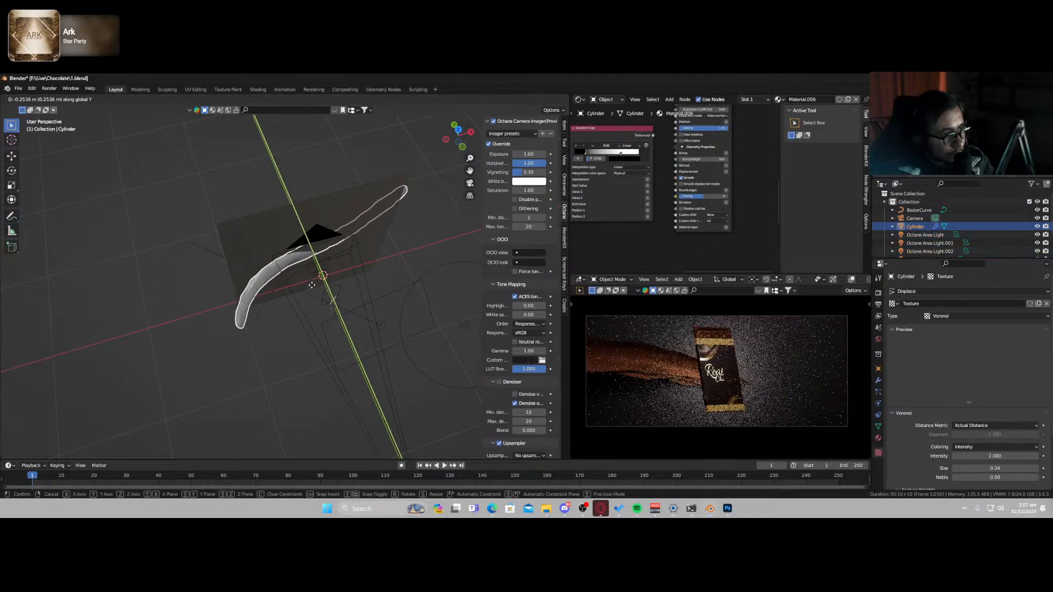
pyautogui.rightClick(310, 283)
# - Select the Bezier curve together with the cylinder, move both about -0.26 m along global Y and rotate them about global X
pyautogui.keyDown('shift'); pyautogui.click(275, 302); pyautogui.keyUp('shift')
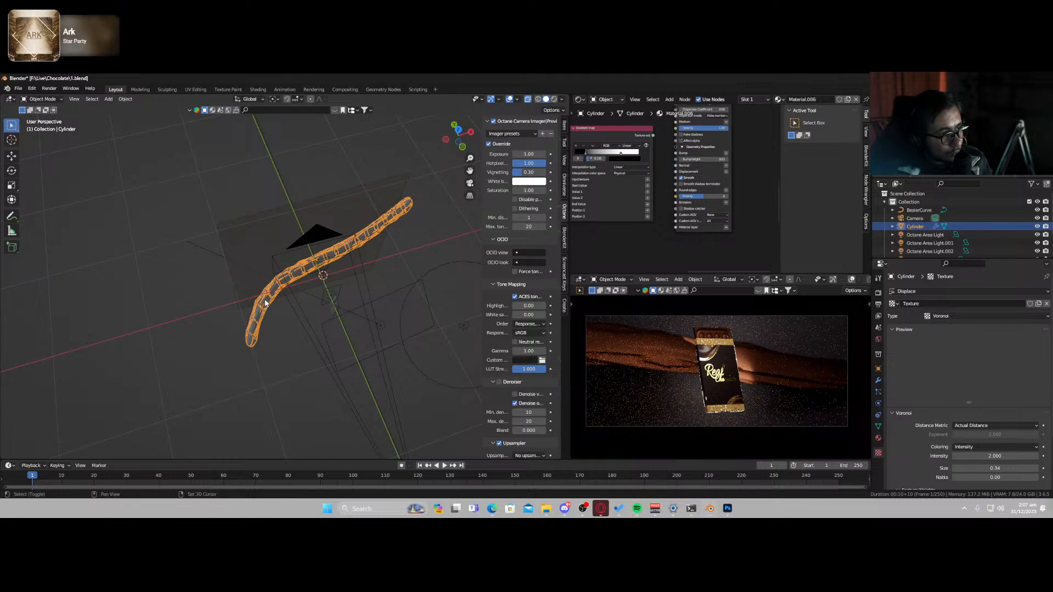
pyautogui.hotkey('alt', 'z')
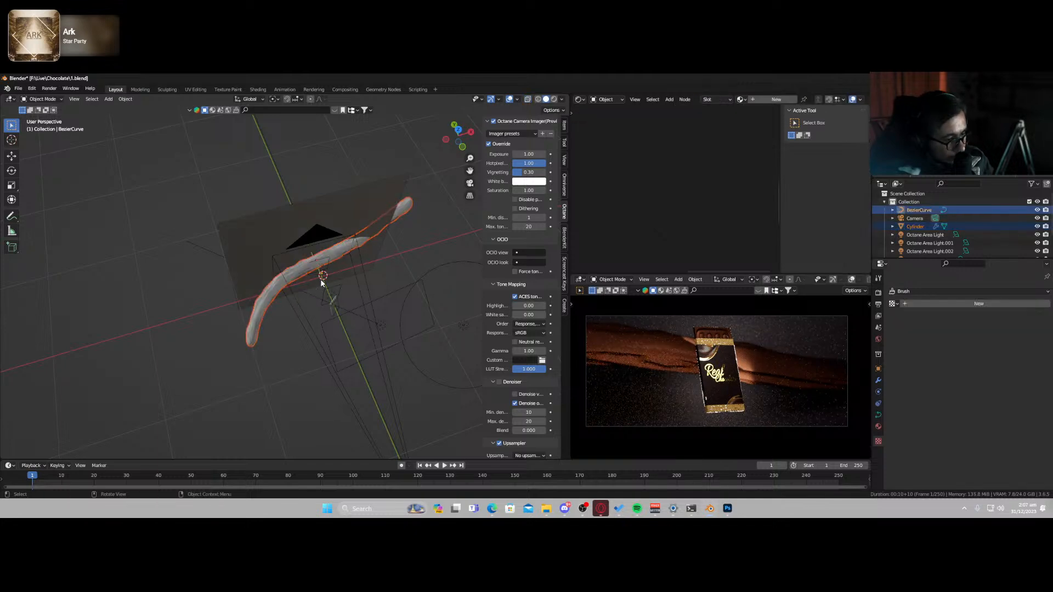
pyautogui.press('g')
pyautogui.press('y')
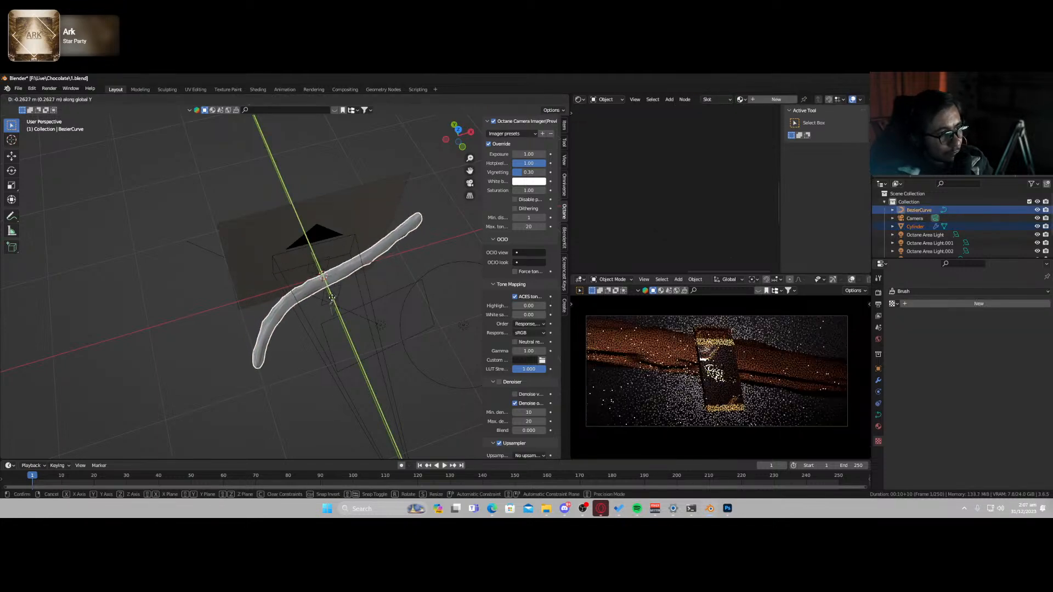
pyautogui.click(331, 298)
pyautogui.press('r')
pyautogui.press('x')
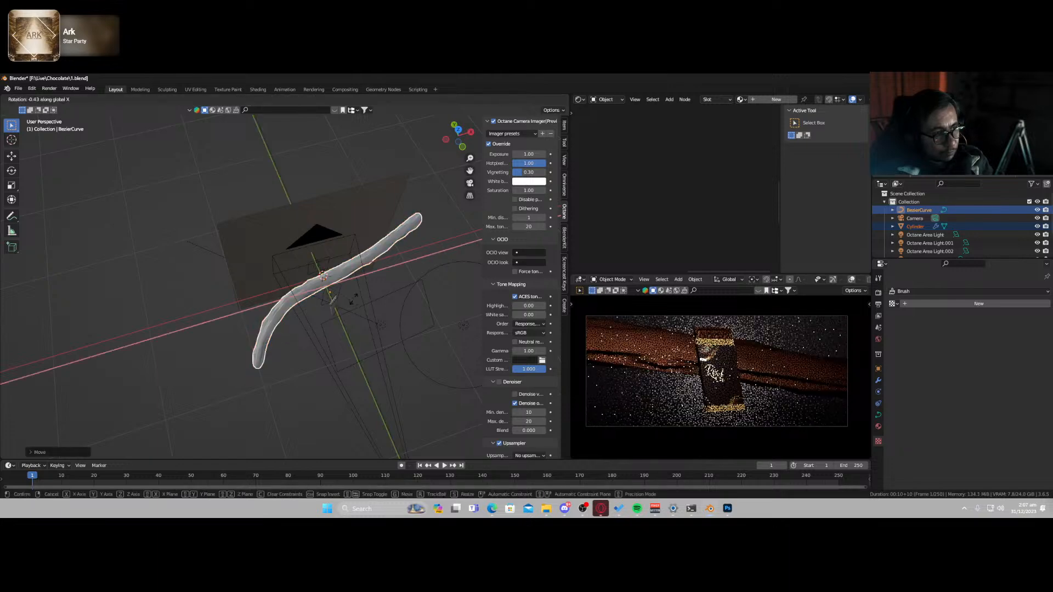
pyautogui.click(357, 300)
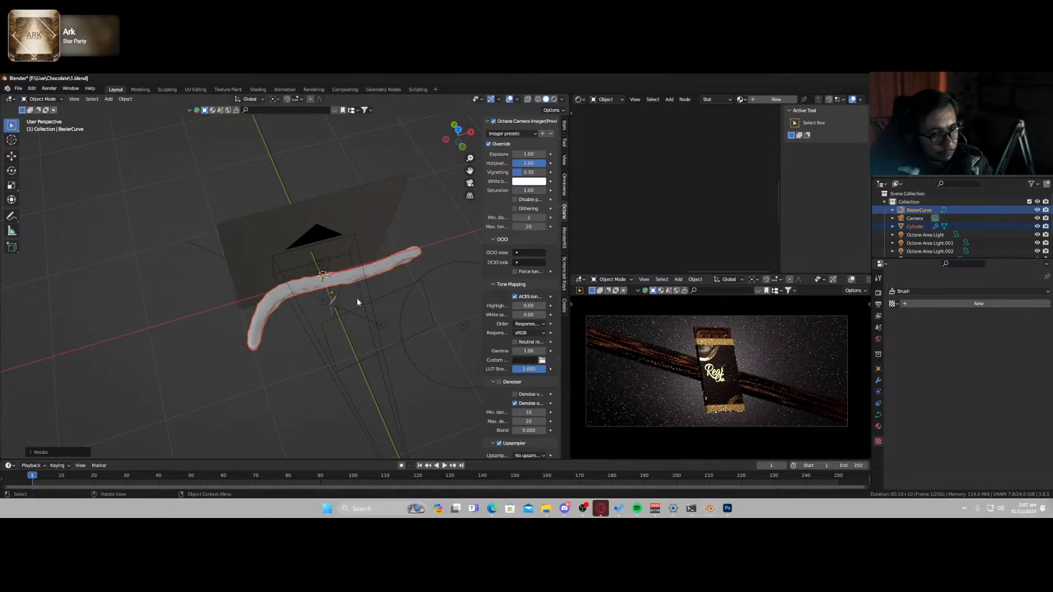
# - Set the cylinder's Voronoi texture to intensity 2.3, size 2 and nabla 0.1
pyautogui.moveTo(357, 320); pyautogui.dragTo(345, 273, button='middle')
pyautogui.scroll(5, 326, 288)
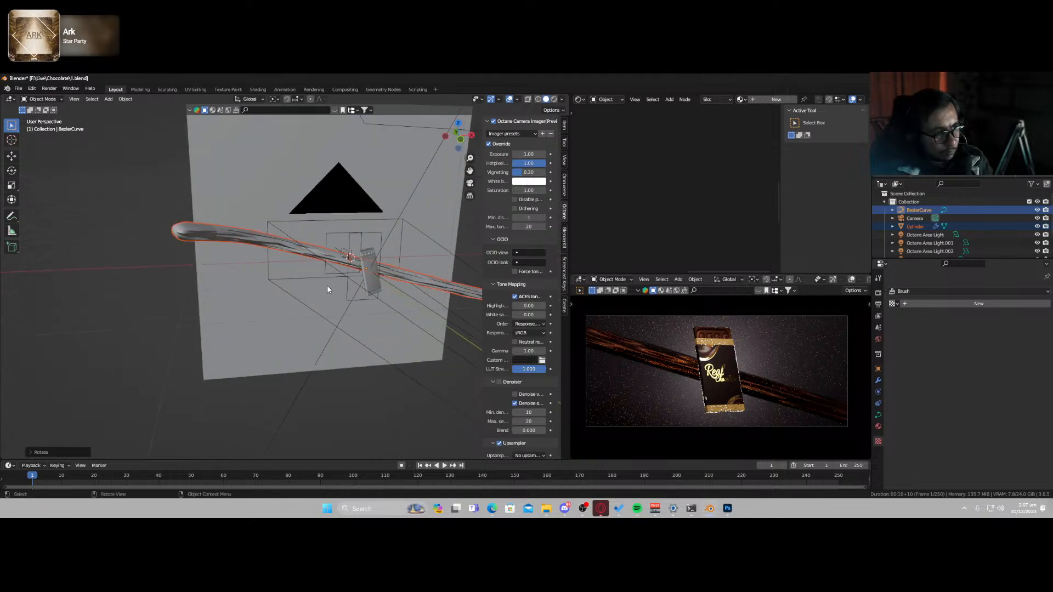
pyautogui.scroll(-1, 357, 284)
pyautogui.click(284, 245)
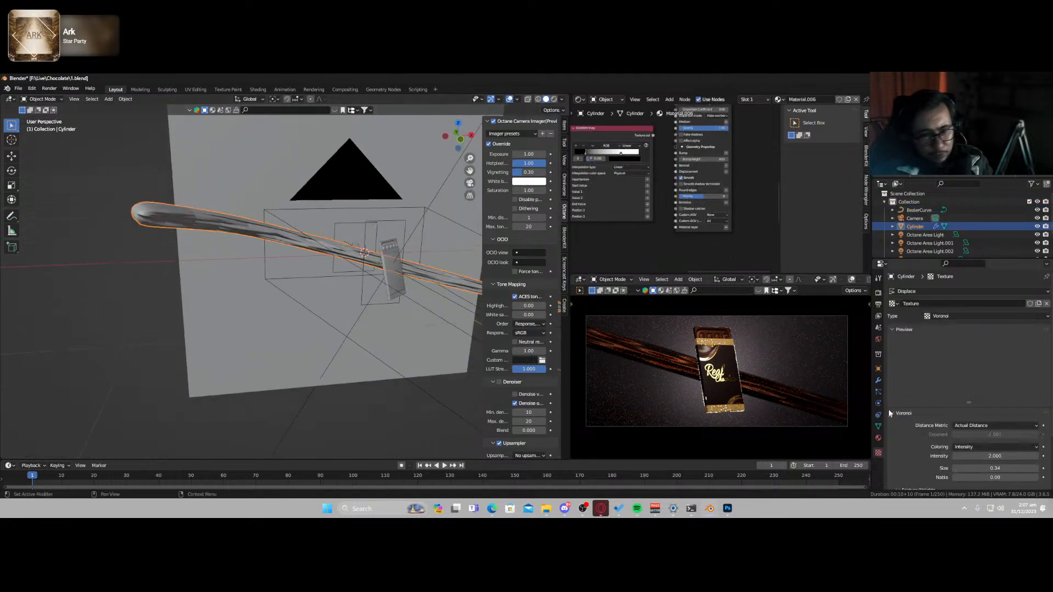
pyautogui.moveTo(983, 407); pyautogui.dragTo(995, 406)
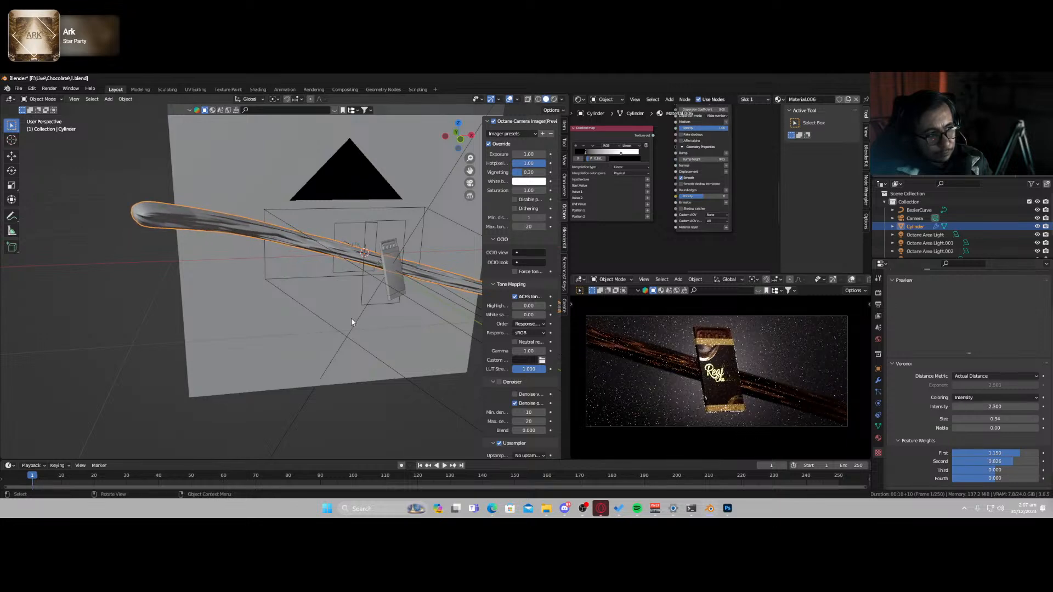
pyautogui.moveTo(996, 419)
pyautogui.mouseDown()
pyautogui.moveTo(975, 419)
pyautogui.moveTo(996, 419)
pyautogui.mouseUp()
pyautogui.moveTo(367, 272); pyautogui.dragTo(364, 308, button='middle')
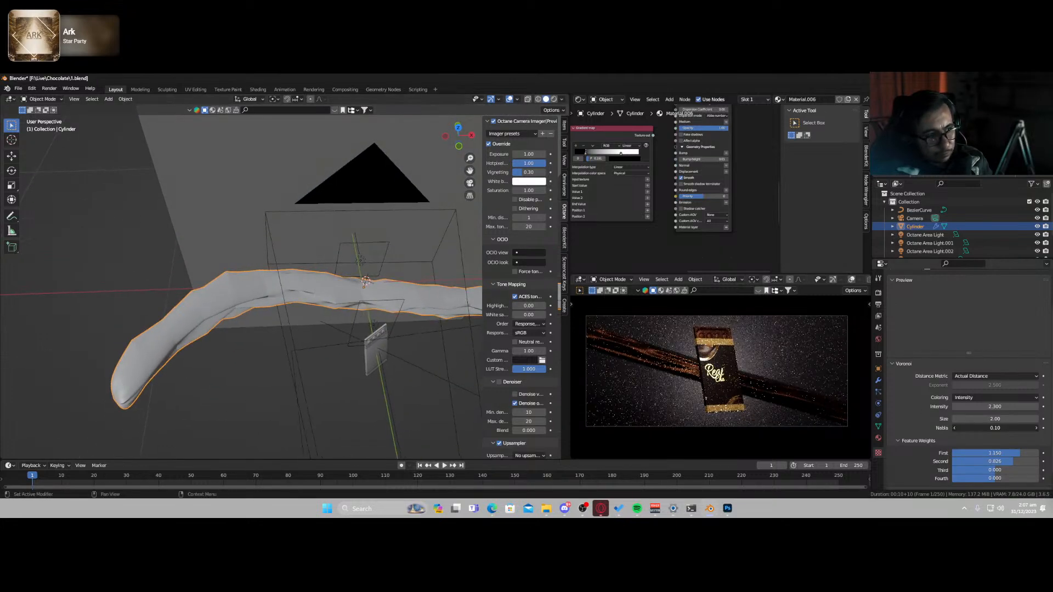
pyautogui.moveTo(995, 428); pyautogui.dragTo(1001, 430)
# - Try the Distance Squared metric on the Voronoi texture, and settle on Chebychev
pyautogui.click(987, 375)
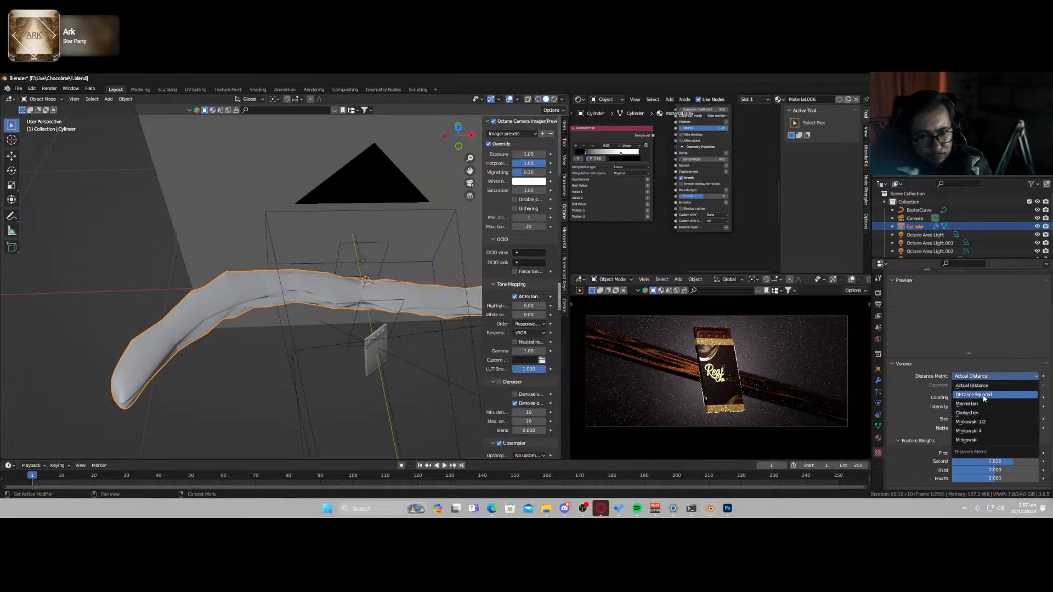
pyautogui.click(984, 395)
pyautogui.scroll(-1, 981, 378)
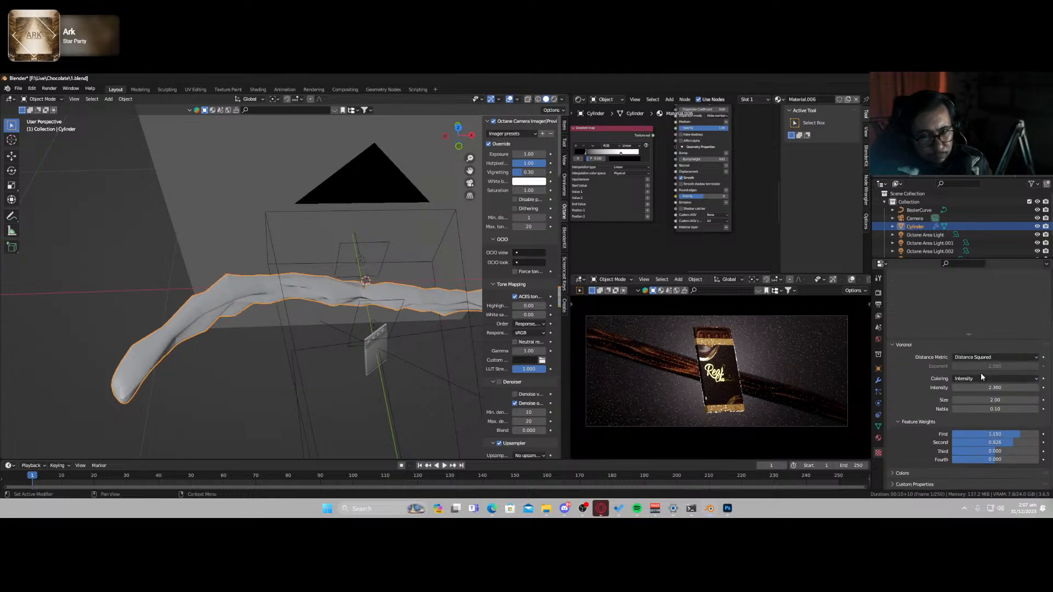
pyautogui.click(978, 358)
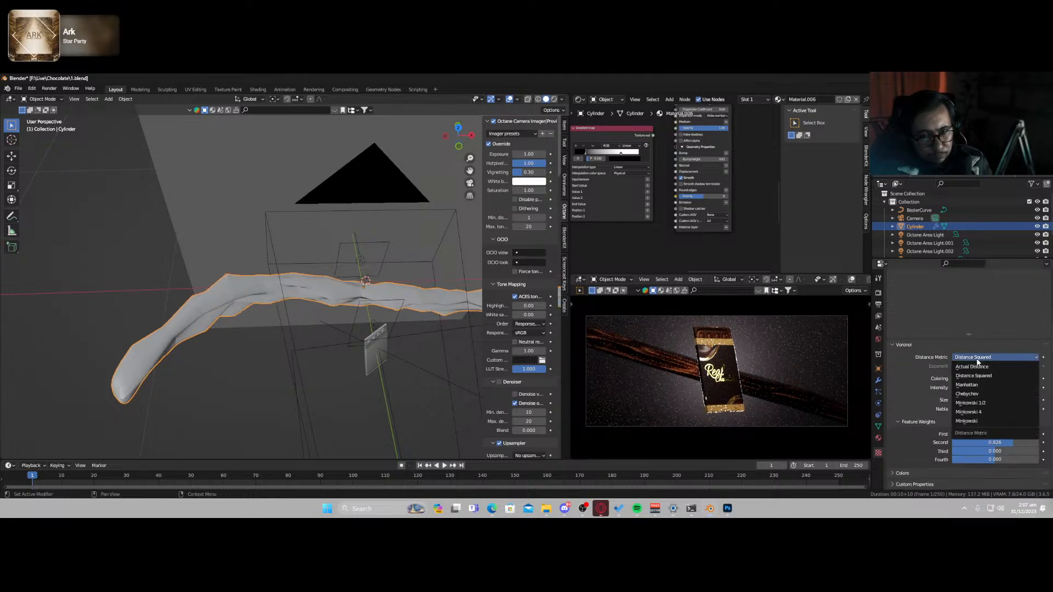
pyautogui.click(974, 395)
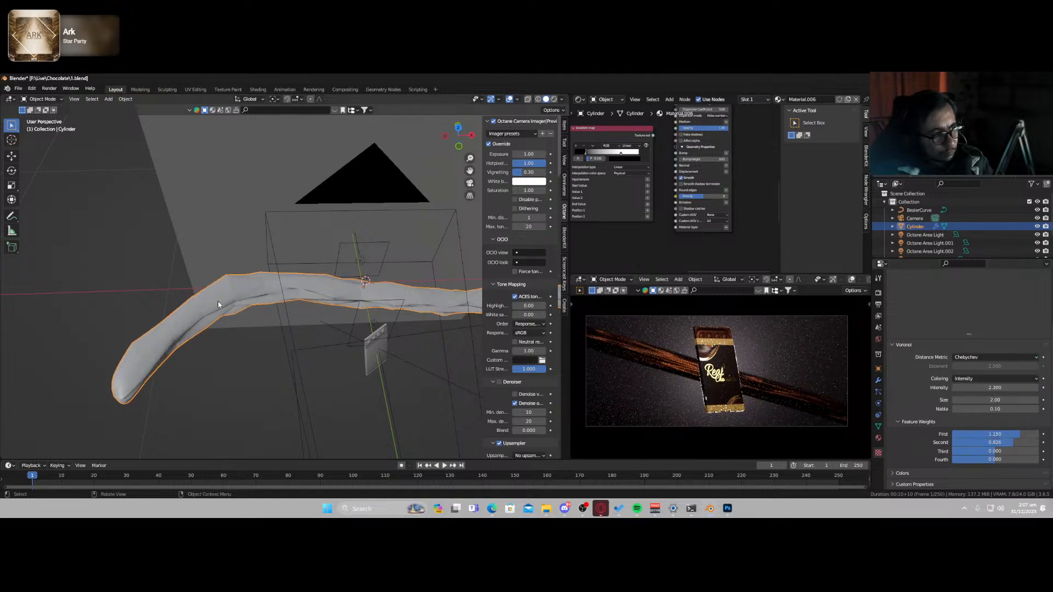
pyautogui.press('r')
pyautogui.press('x')
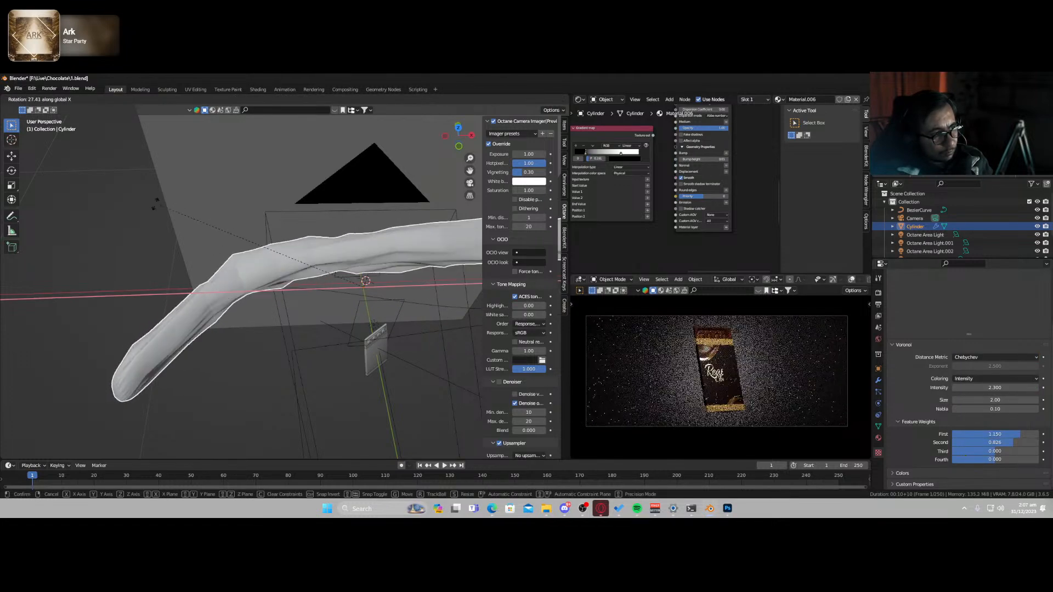
pyautogui.click(182, 318)
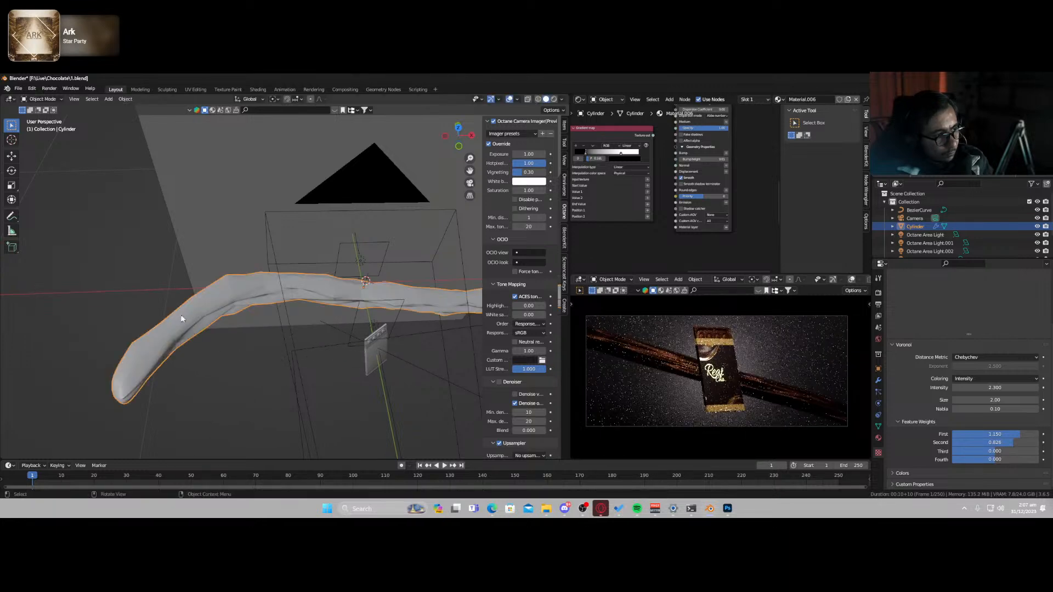
# - Add the Bezier curve to the cylinder selection, rotate both about the global X axis and shift them along Z
pyautogui.press('Tab')
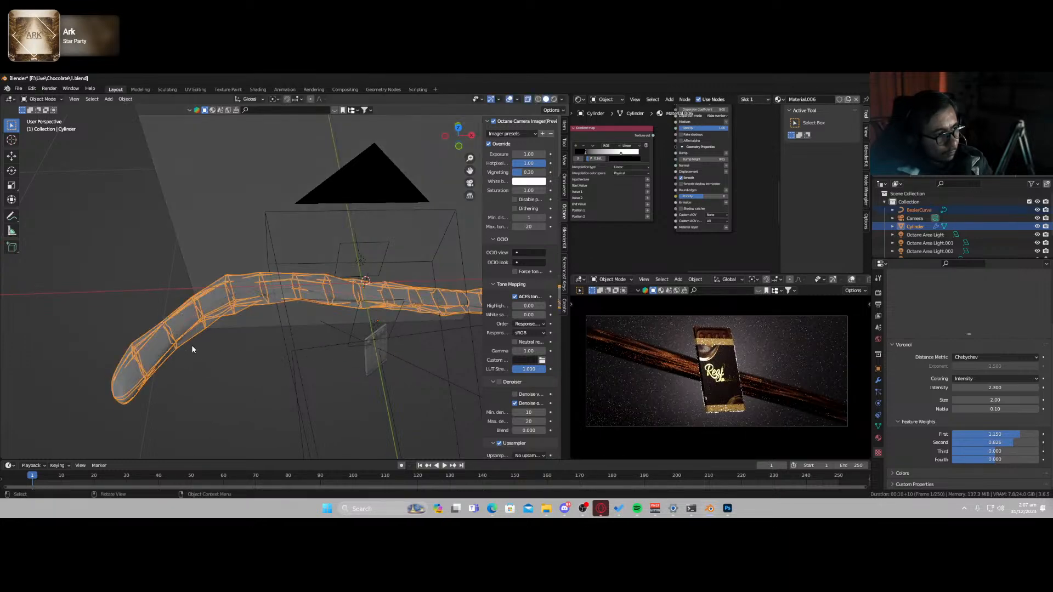
pyautogui.press('Tab')
pyautogui.press('r')
pyautogui.press('x')
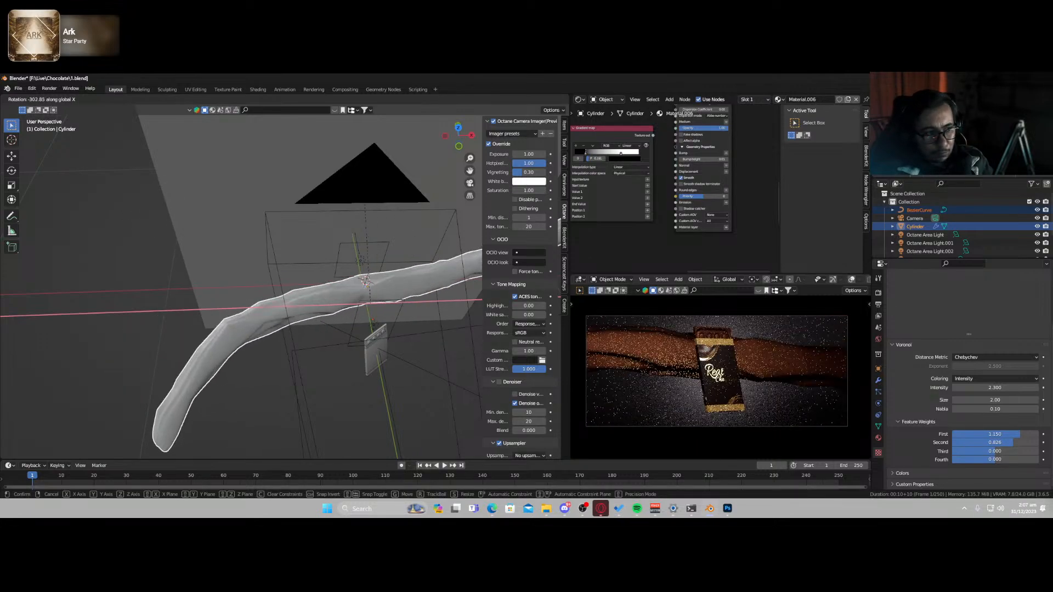
pyautogui.click(361, 259)
pyautogui.press('g')
pyautogui.press('z')
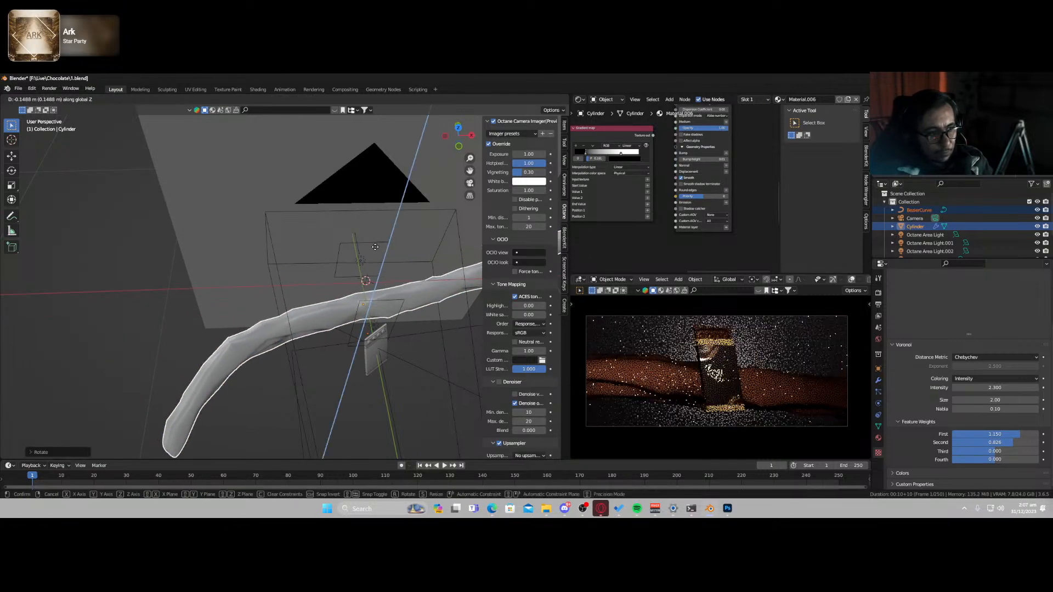
pyautogui.click(404, 317)
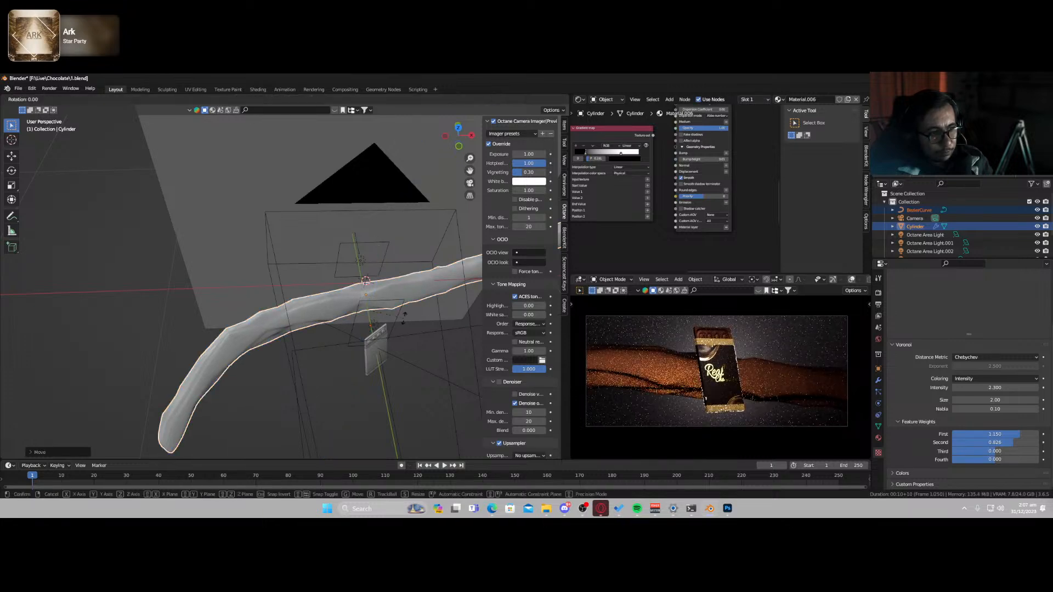
# - Rotate the curve and cylinder about 22 degrees around global Y, and turn them about global Z
pyautogui.press('r')
pyautogui.press('x')
pyautogui.press('y')
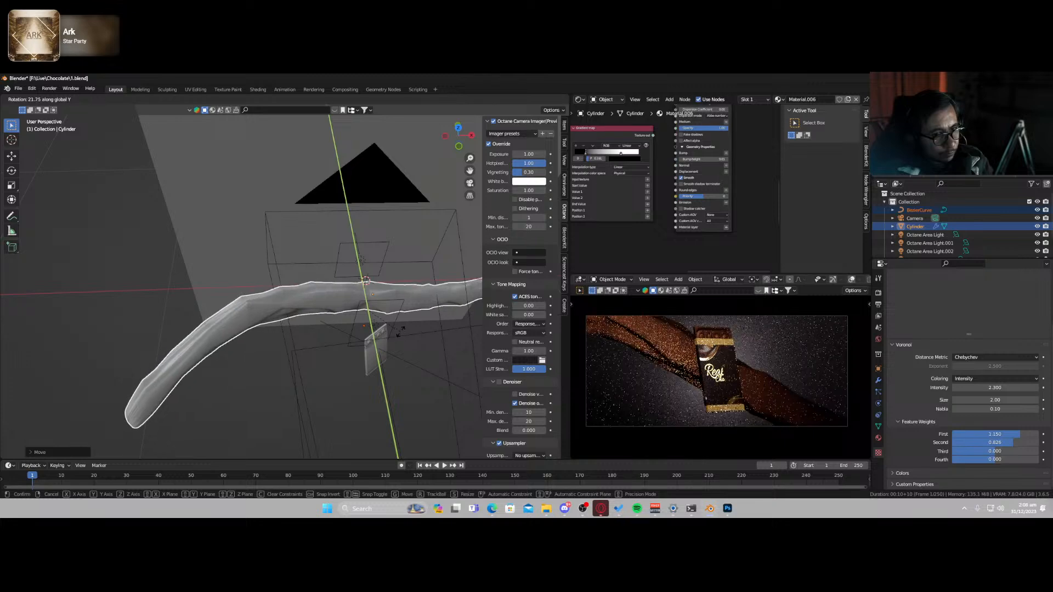
pyautogui.click(400, 329)
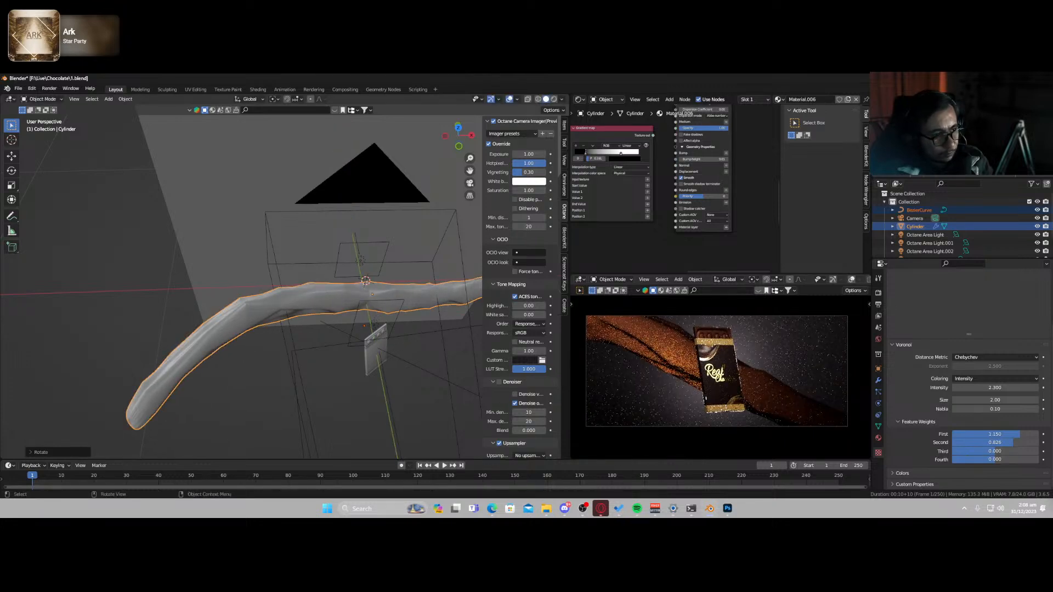
pyautogui.press('r')
pyautogui.press('z')
pyautogui.click(411, 350)
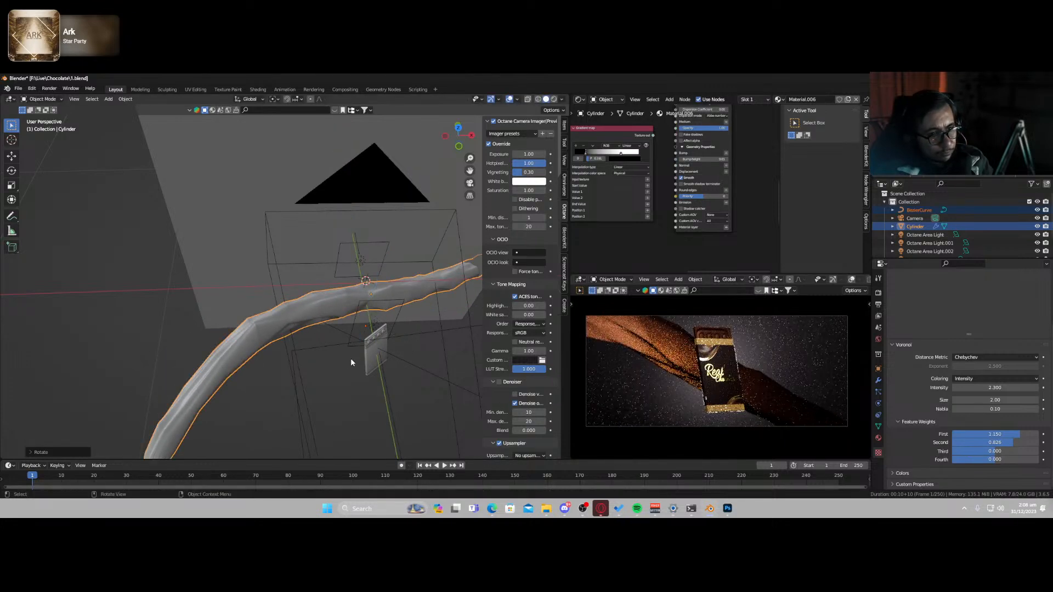
# - Connect the gradient map's texture output to the Bump input of the cylinder's material
pyautogui.click(296, 318)
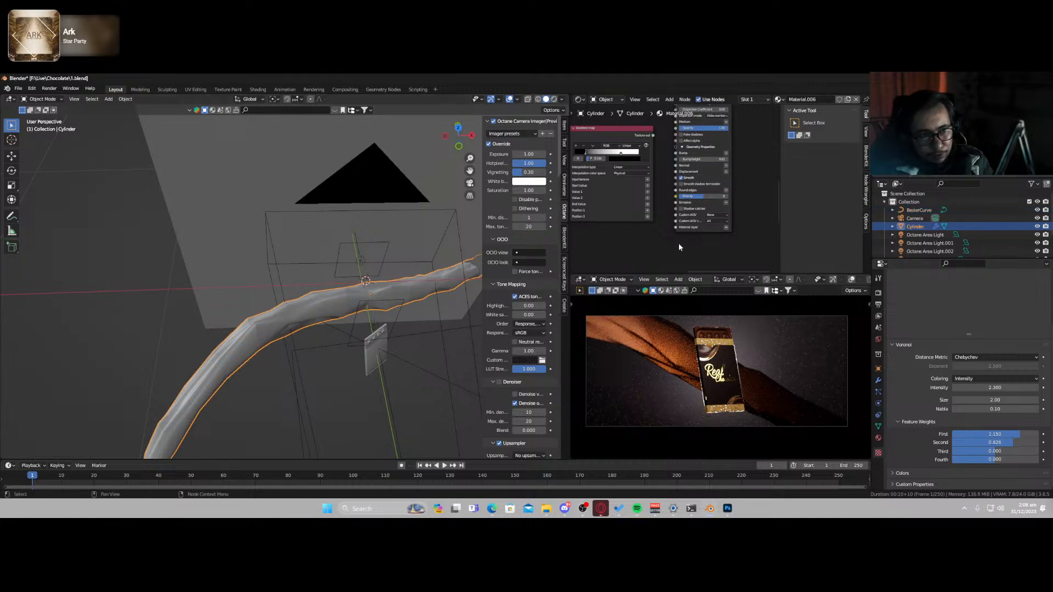
pyautogui.moveTo(653, 135); pyautogui.dragTo(675, 154)
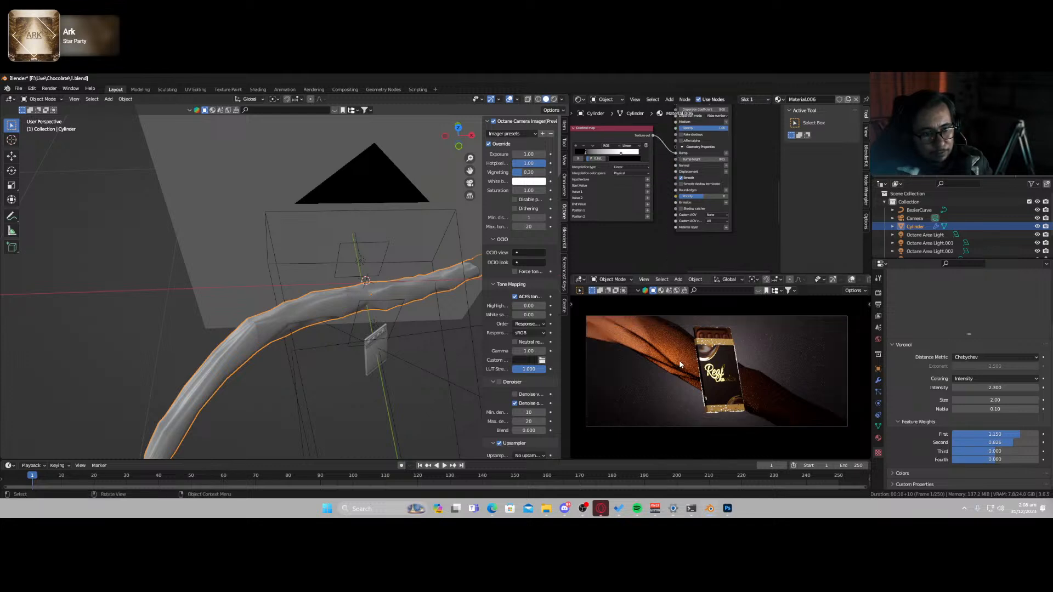
# - Switch the camera viewport from Rendered to Solid shading
pyautogui.press('z')
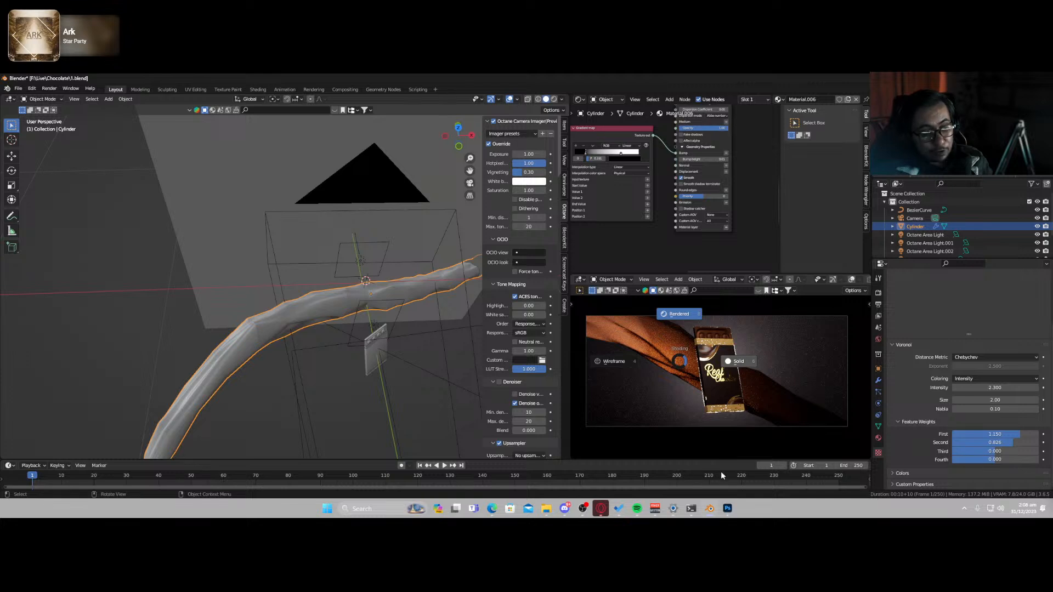
pyautogui.rightClick(773, 516)
pyautogui.click(782, 477)
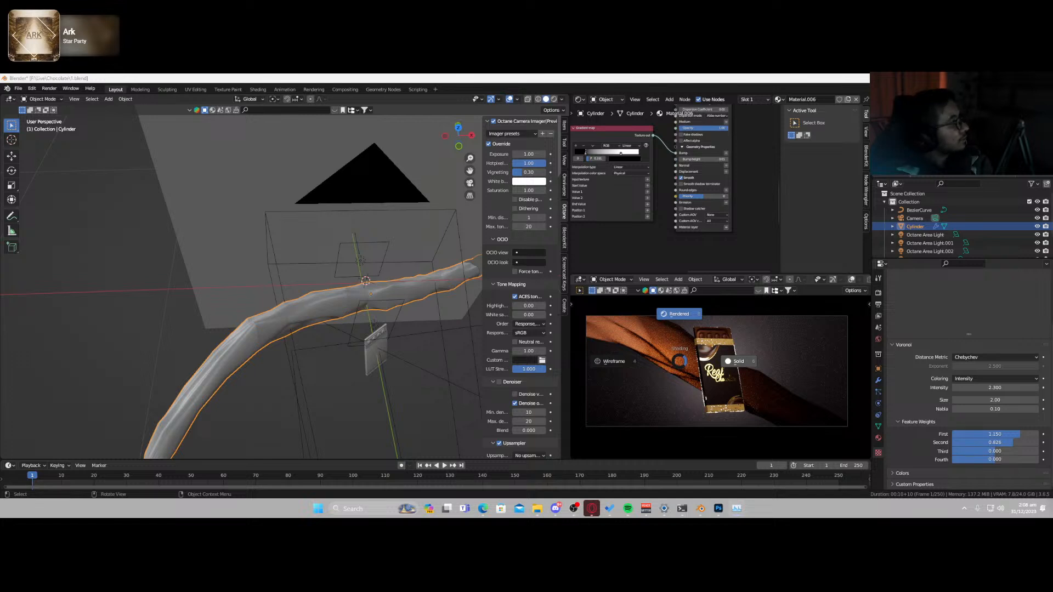
pyautogui.press('6')
pyautogui.scroll(-1, 716, 371)
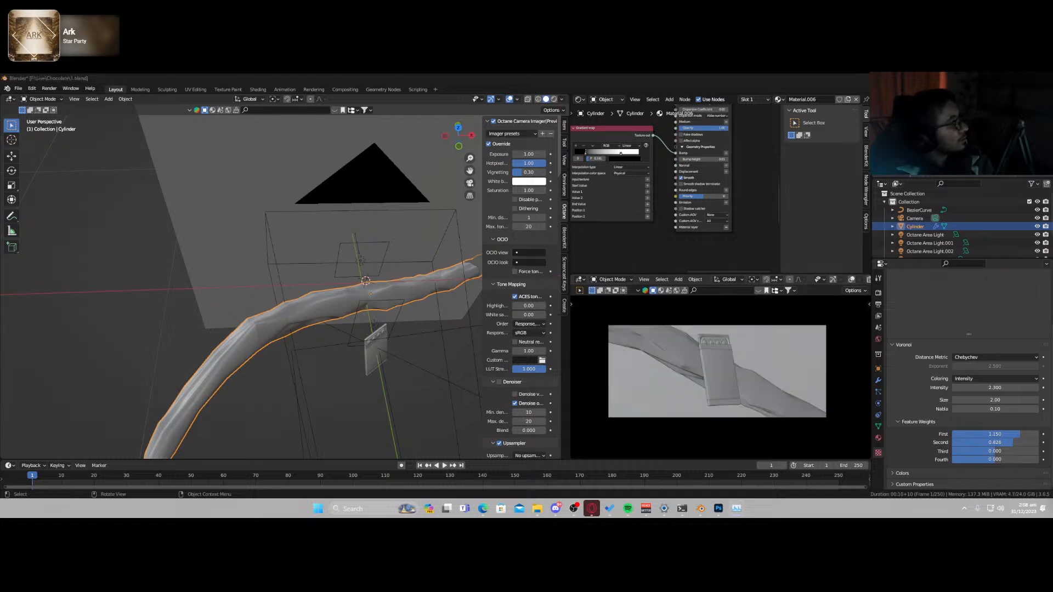
# - Search the system for "oc" and launch OctaneServer Prime
pyautogui.click(965, 510)
pyautogui.click(433, 388)
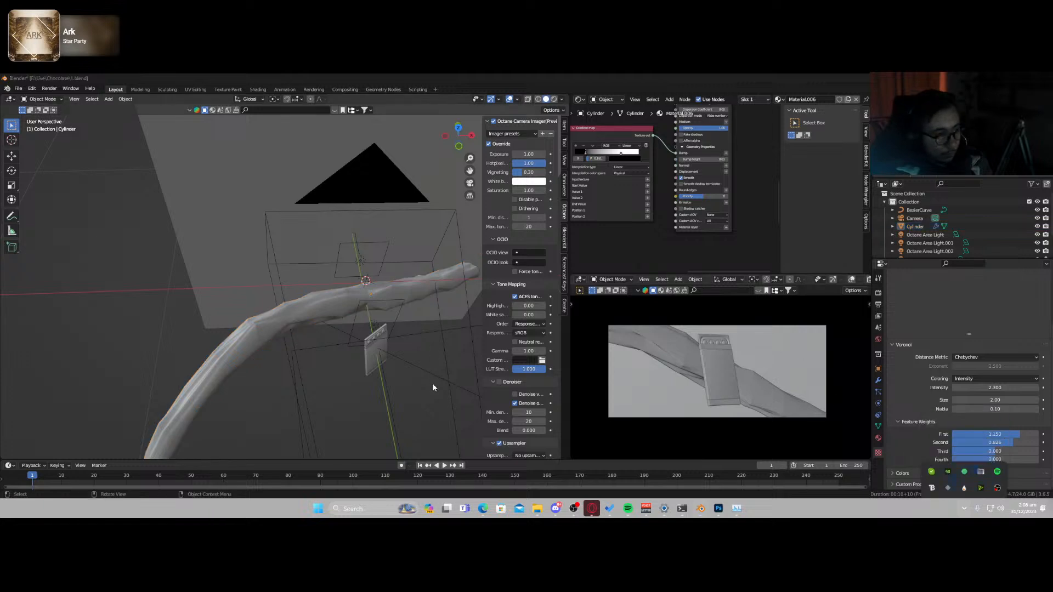
pyautogui.press('super')
pyautogui.write('oc')
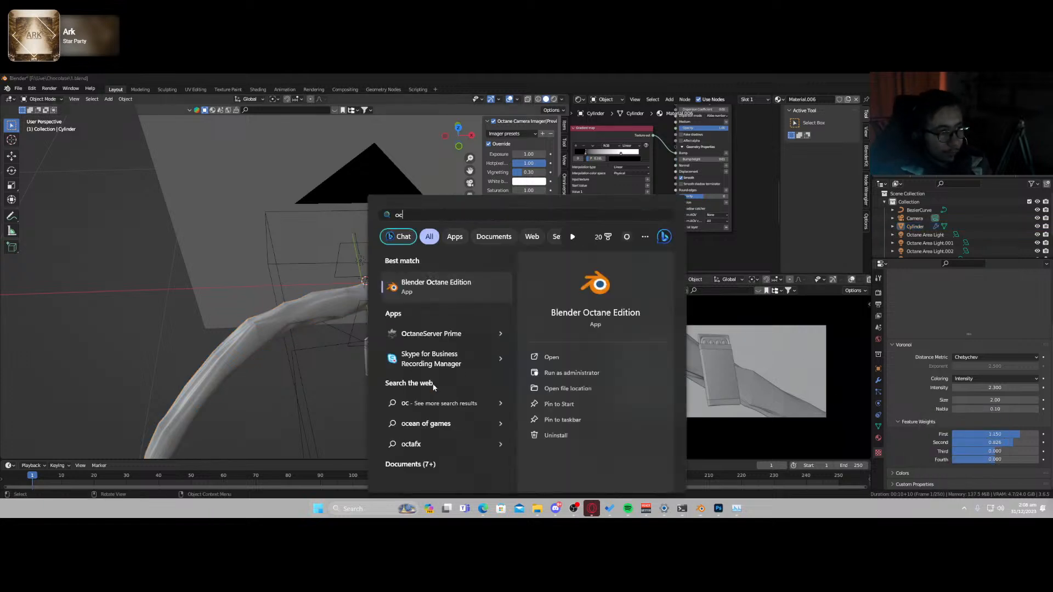
pyautogui.press('Down')
pyautogui.press('Return')
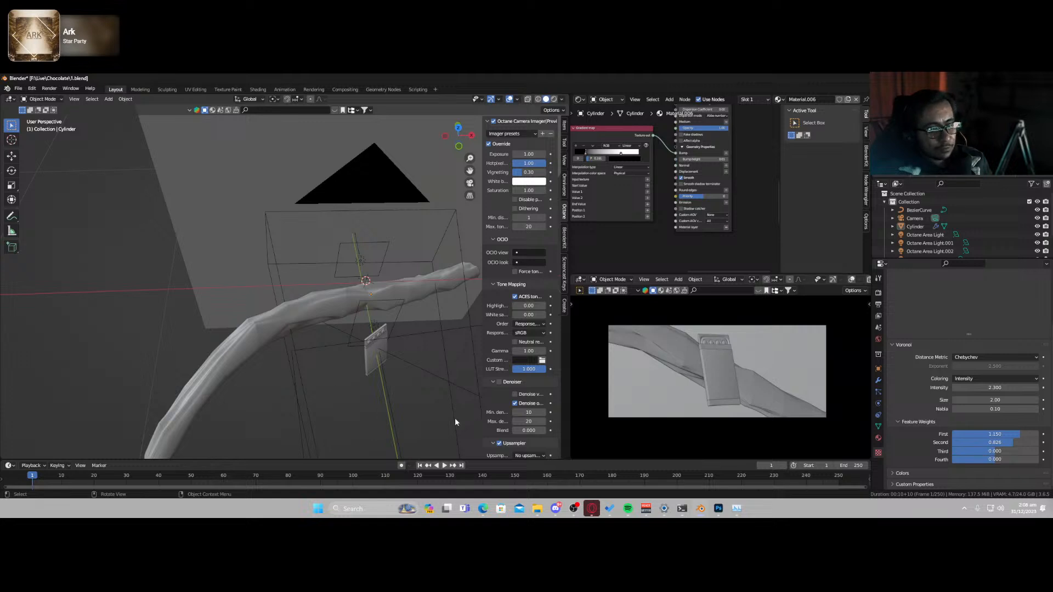
# - Activate Octane through the server's activation status window, and return the camera viewport to Rendered shading
pyautogui.click(964, 508)
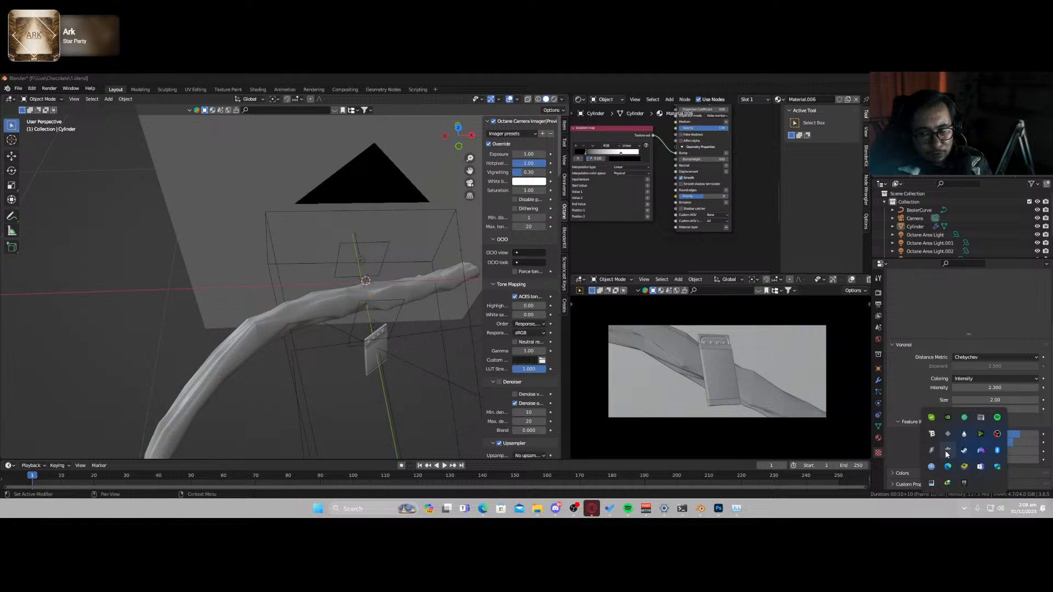
pyautogui.click(945, 454)
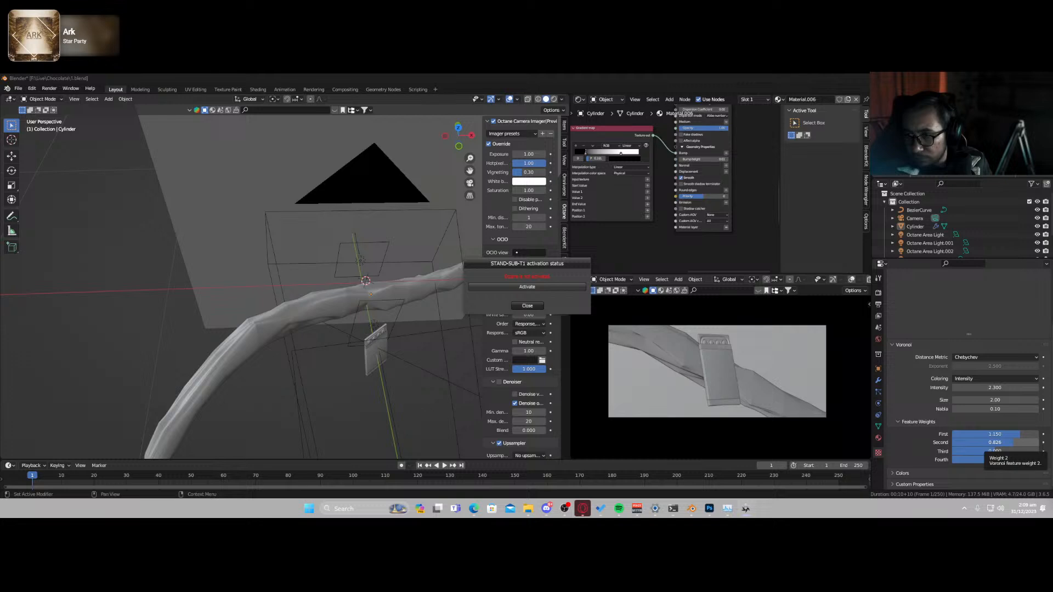
pyautogui.click(518, 287)
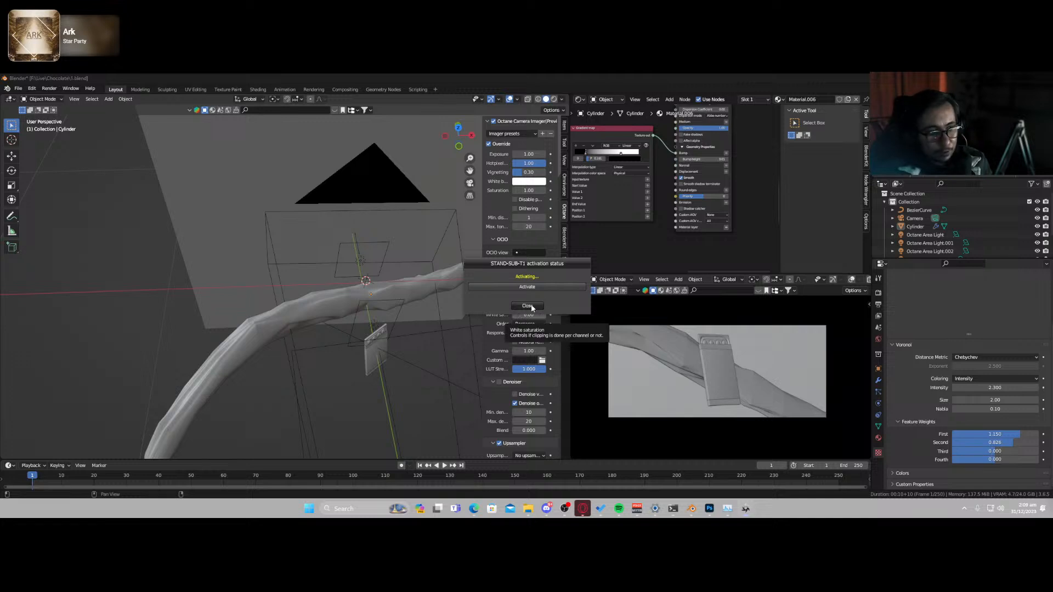
pyautogui.click(529, 305)
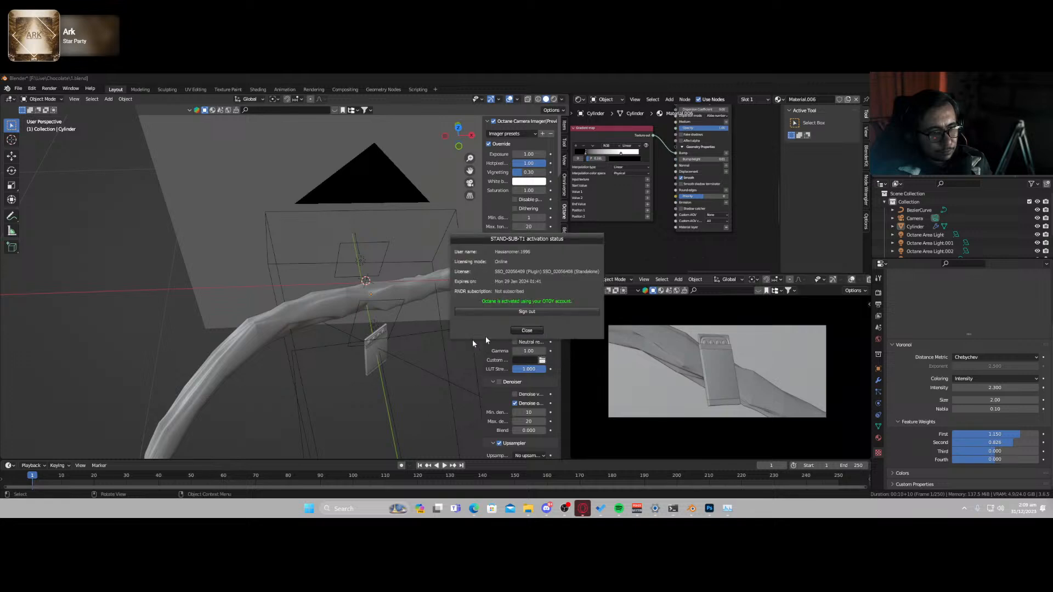
pyautogui.click(522, 332)
pyautogui.press('z')
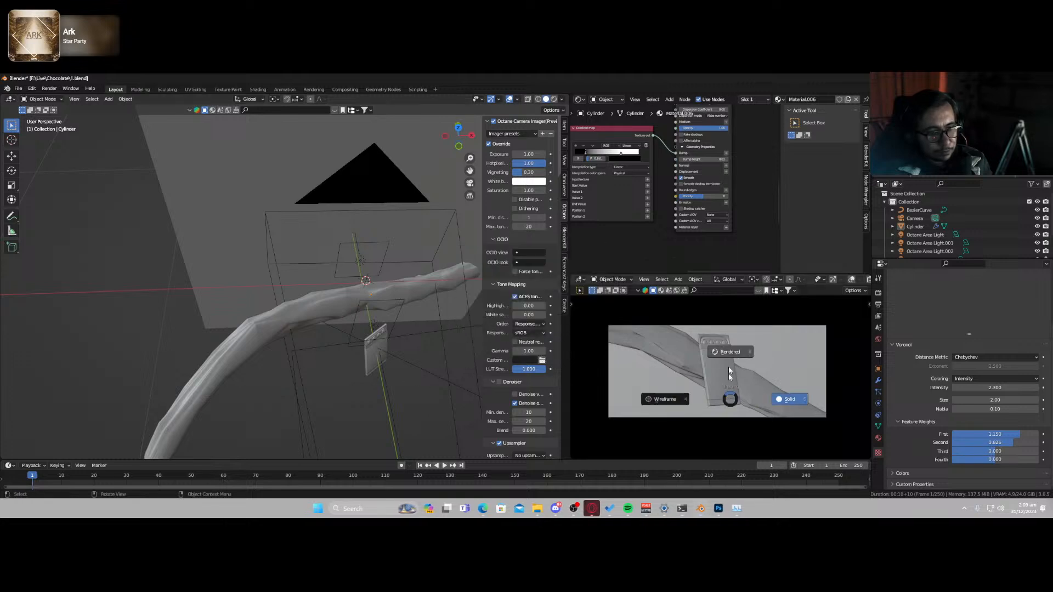
pyautogui.click(729, 352)
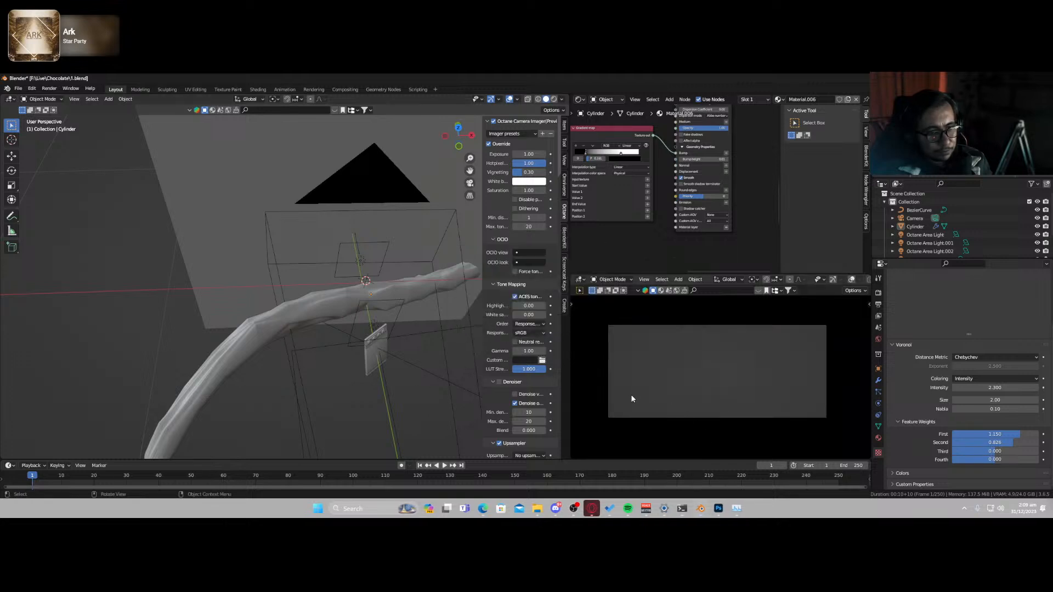
# - Set the cylinder's Displace strength to 0.6 and scale the cylinder uniformly to about 0.92
pyautogui.click(283, 320)
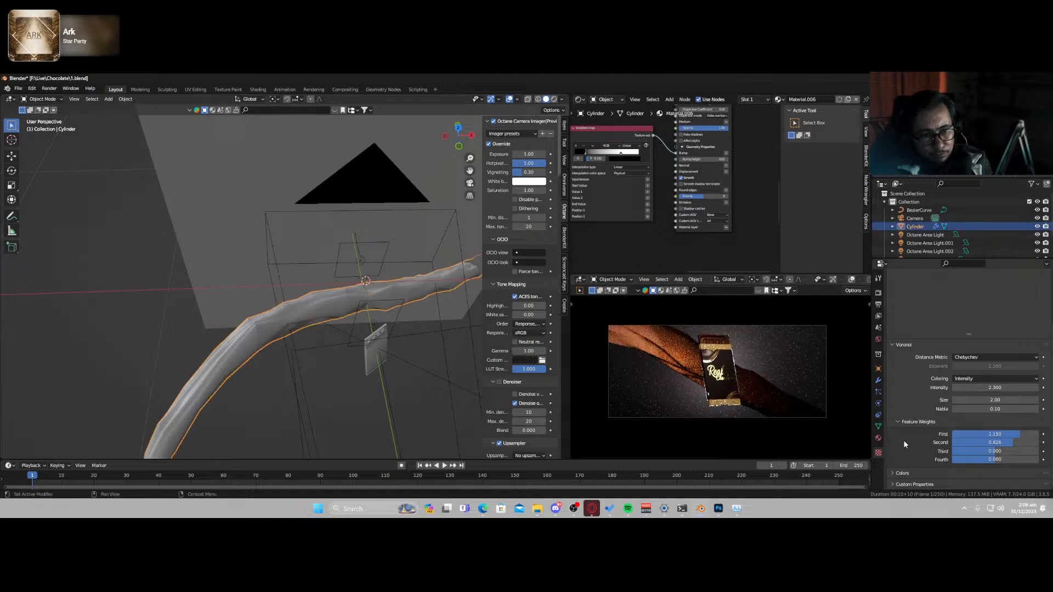
pyautogui.click(877, 380)
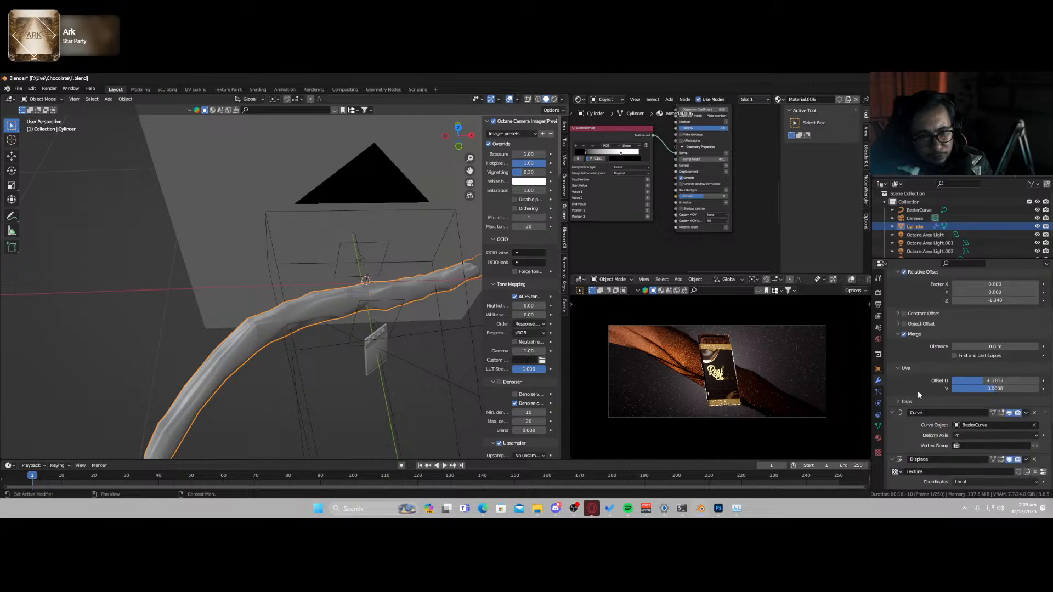
pyautogui.scroll(-3, 920, 403)
pyautogui.click(987, 388)
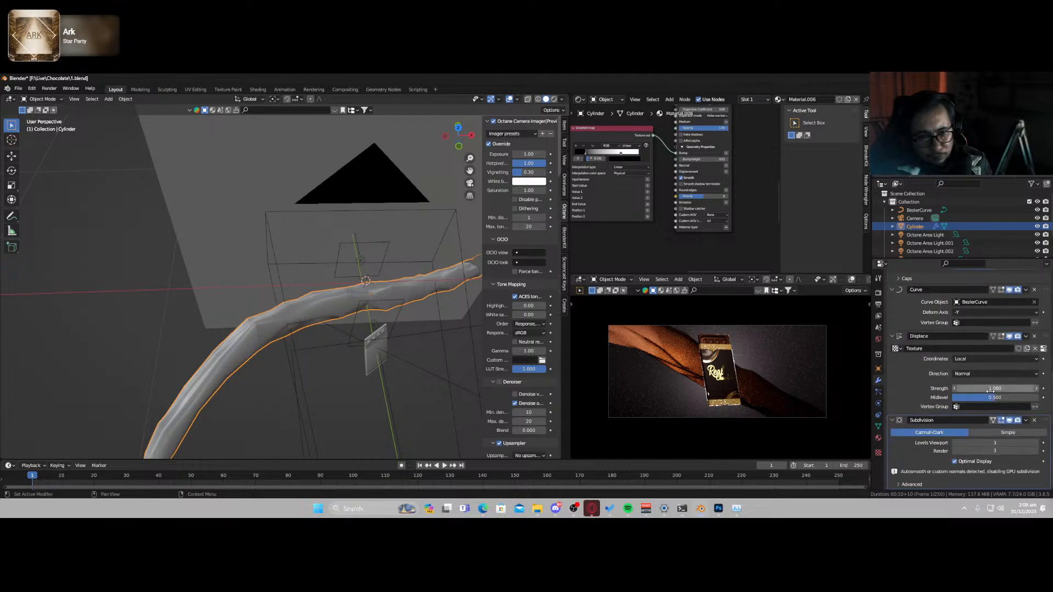
pyautogui.write('2.6')
pyautogui.press('Return')
pyautogui.moveTo(994, 388); pyautogui.dragTo(969, 388)
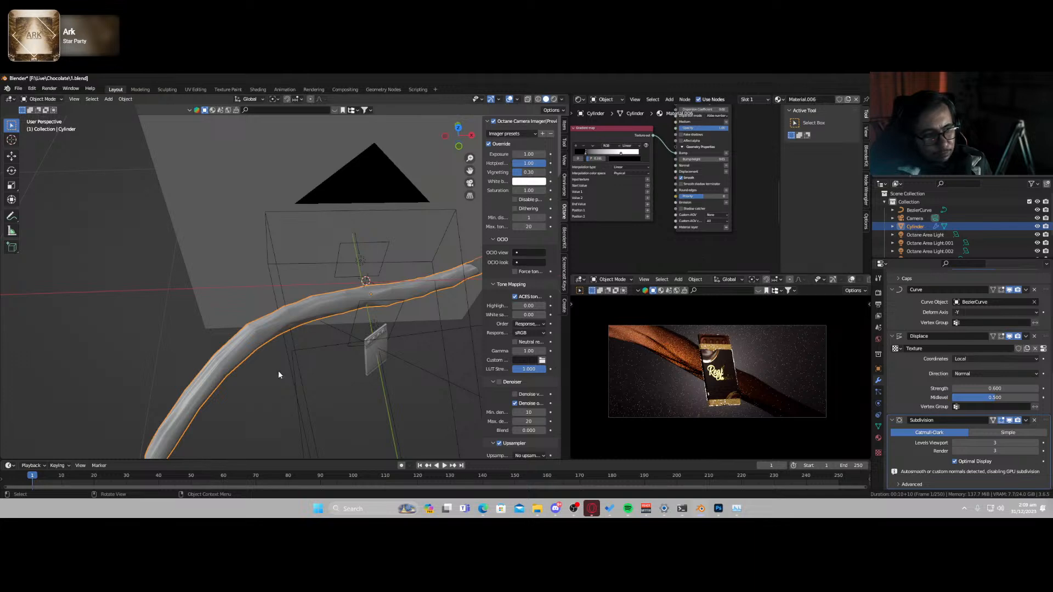
pyautogui.press('s')
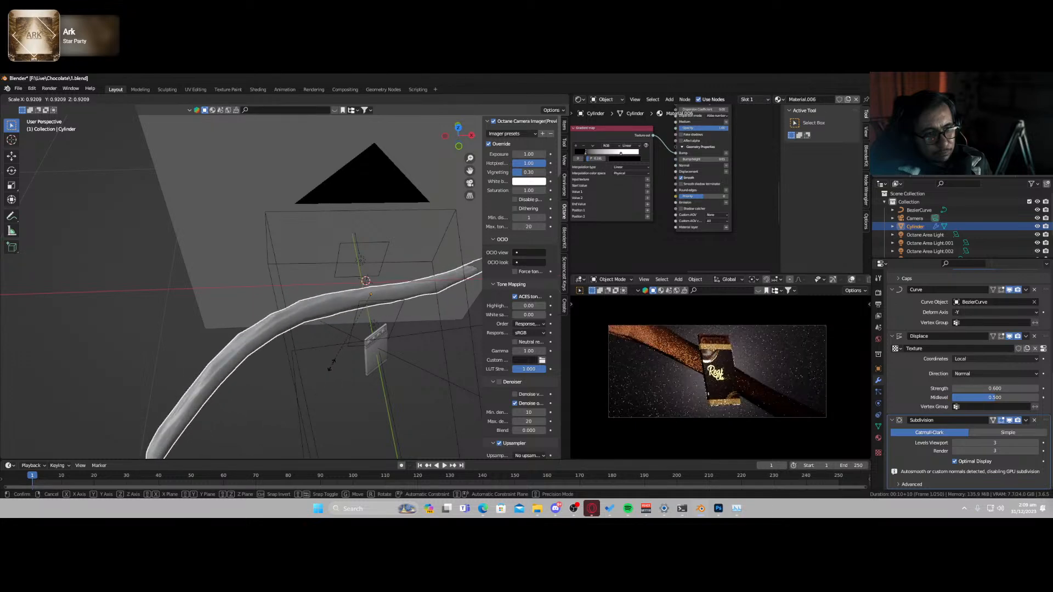
pyautogui.click(331, 368)
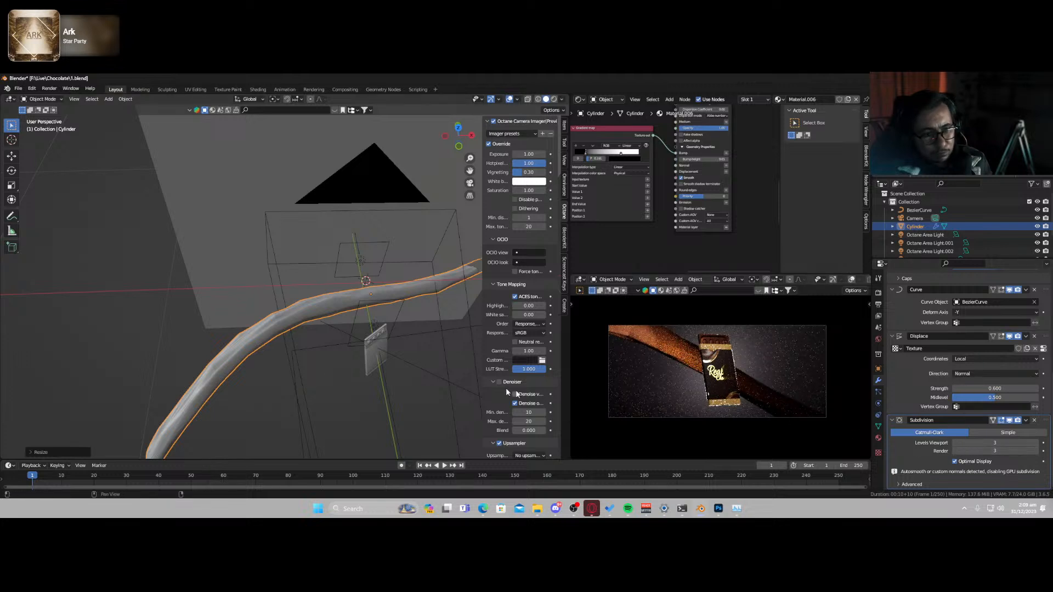
# - Select the Bezier curve with X-ray on, enter Edit Mode and rotate its far end point, including about global Z
pyautogui.hotkey('alt', 'z')
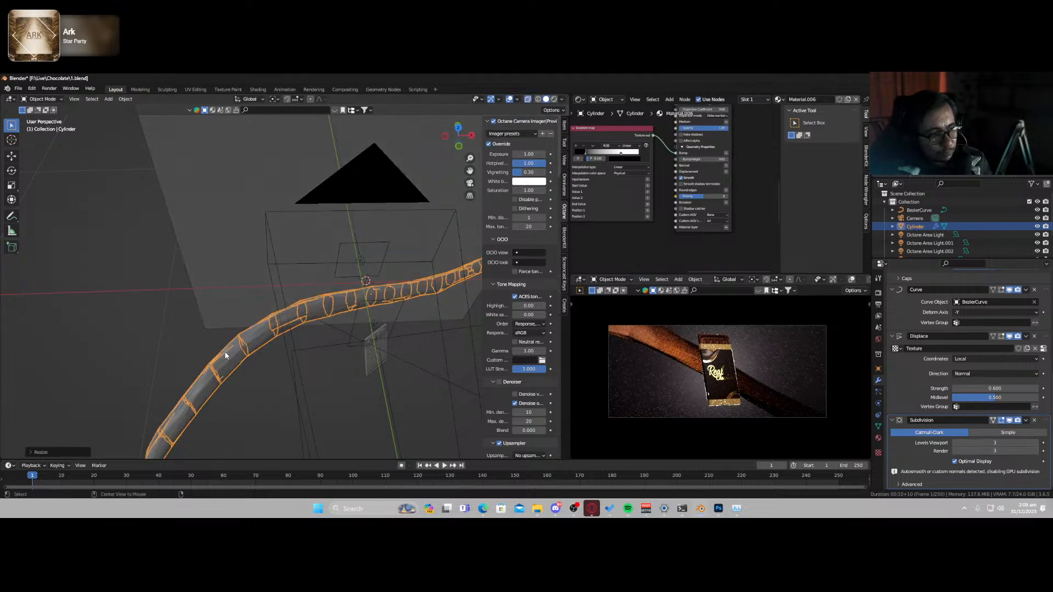
pyautogui.click(242, 352)
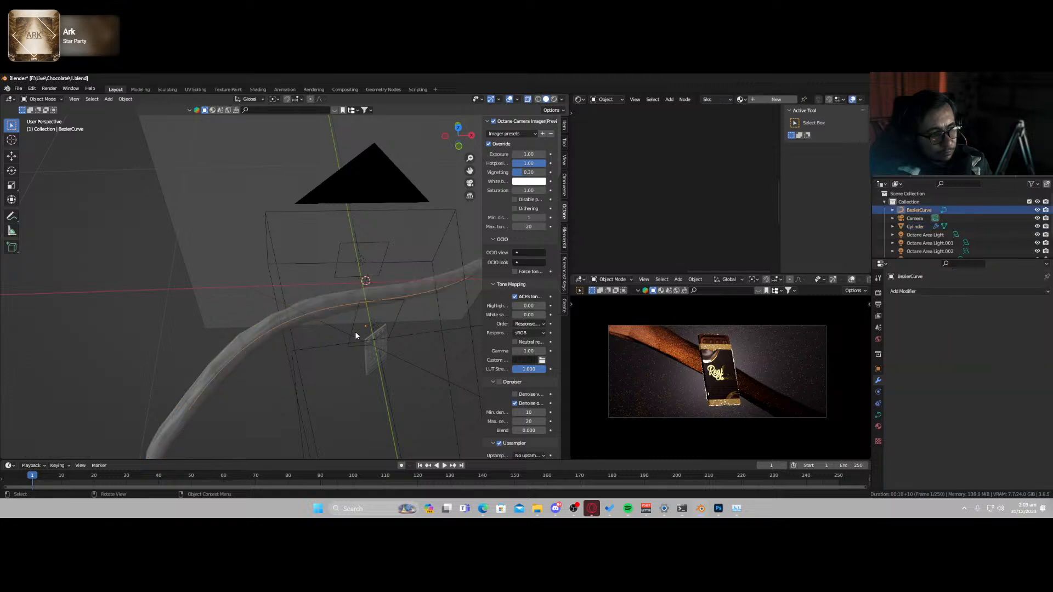
pyautogui.scroll(-2, 355, 331)
pyautogui.press('Tab')
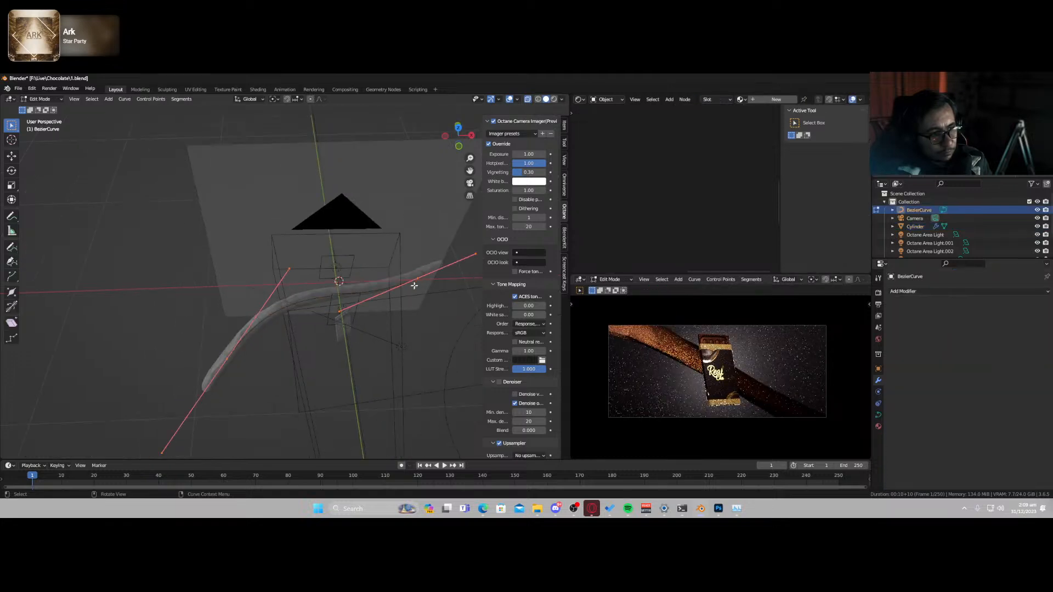
pyautogui.press('r')
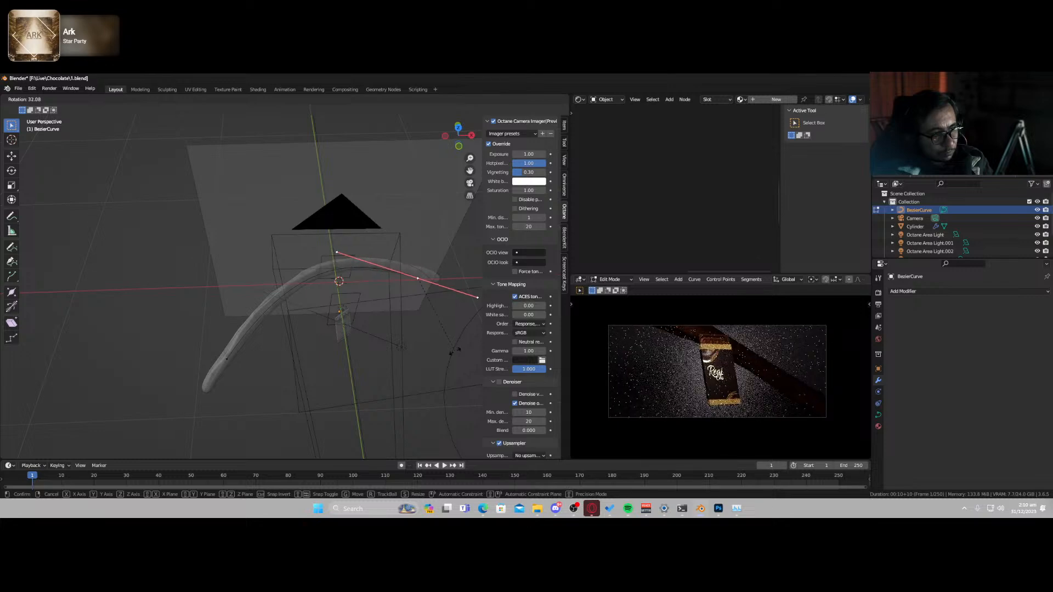
pyautogui.click(455, 350)
pyautogui.press('r')
pyautogui.press('z')
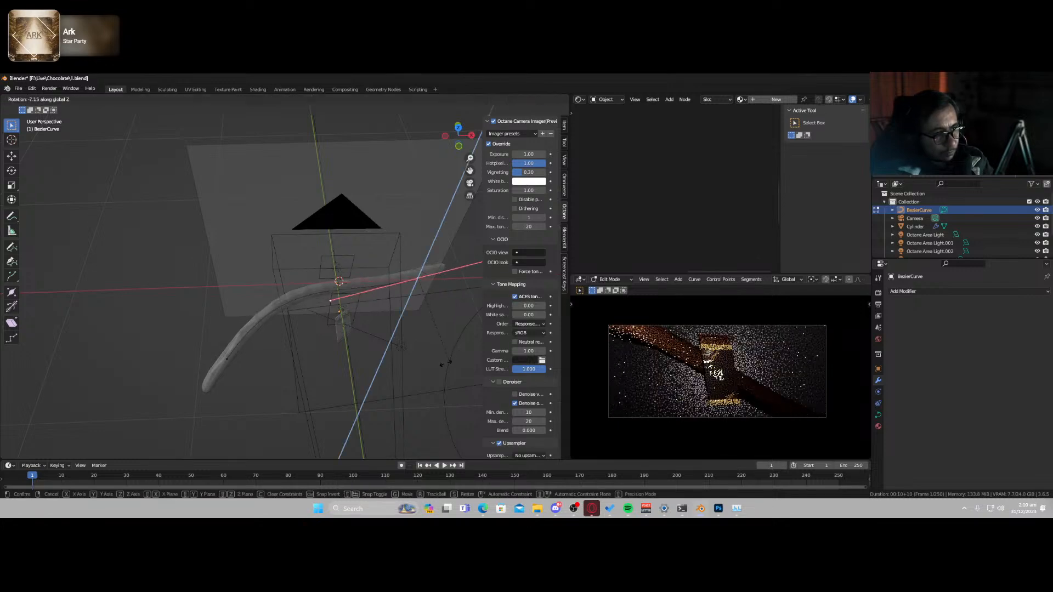
pyautogui.click(422, 377)
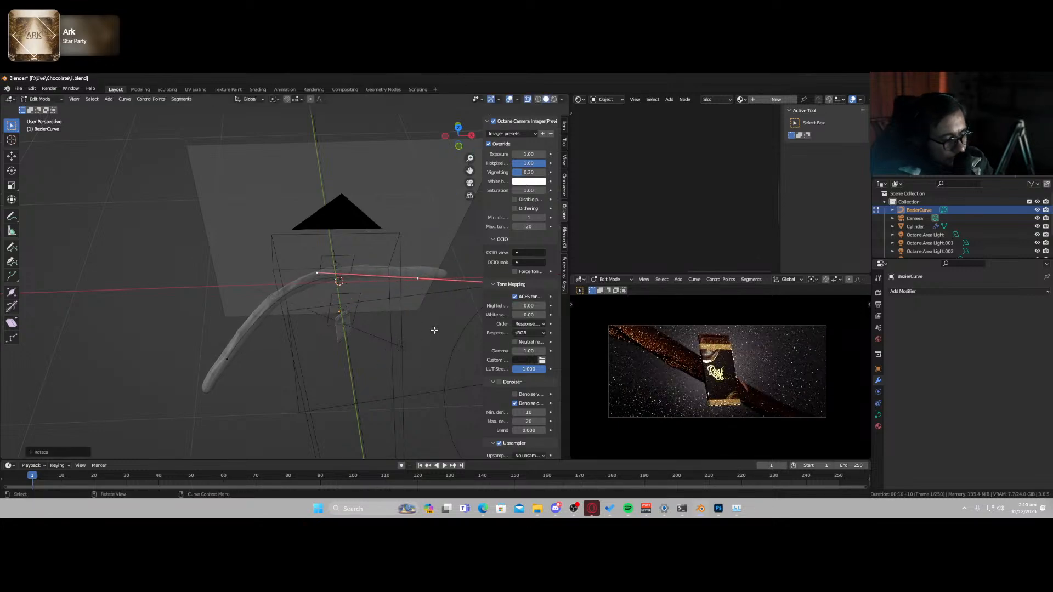
# - Move the curve's end point about 0.23 m in the negative X direction and scale down its handles
pyautogui.press('g')
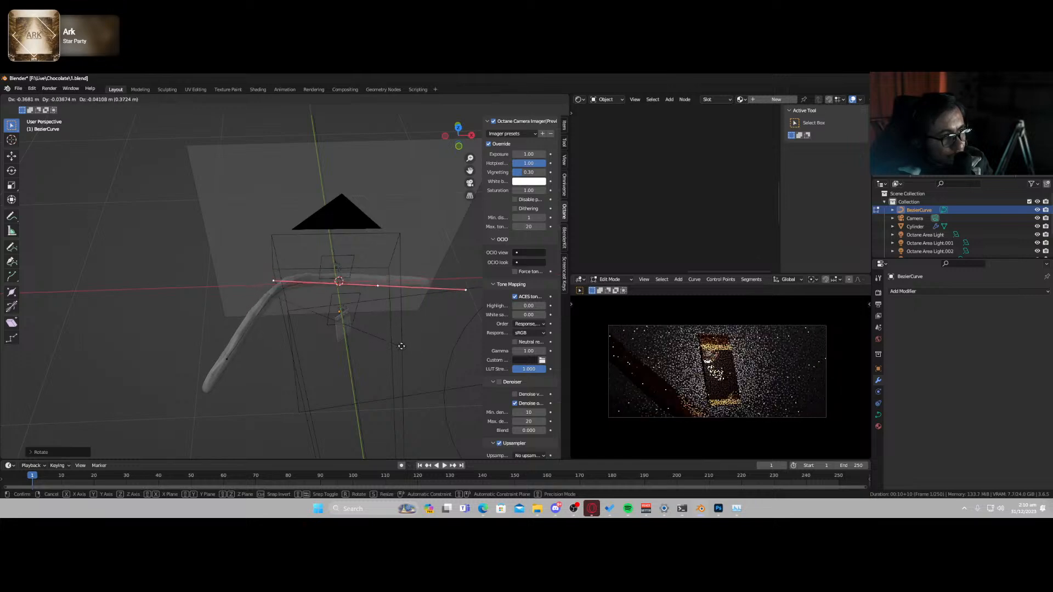
pyautogui.press('x')
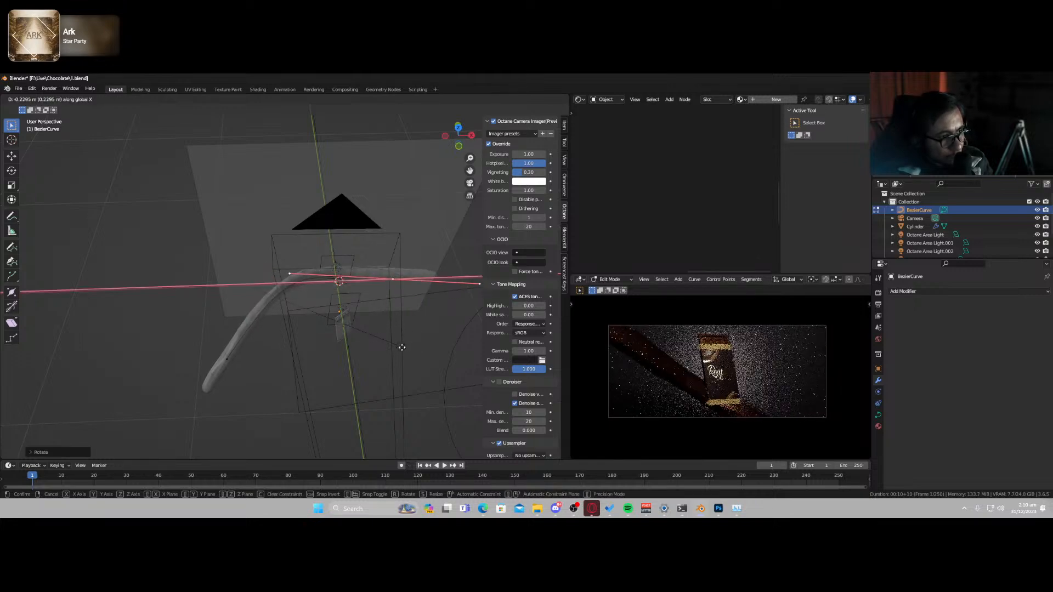
pyautogui.click(401, 347)
pyautogui.press('s')
pyautogui.click(418, 324)
# - Rotate the curve's end point about global Z and shift it further in the negative X direction
pyautogui.press('r')
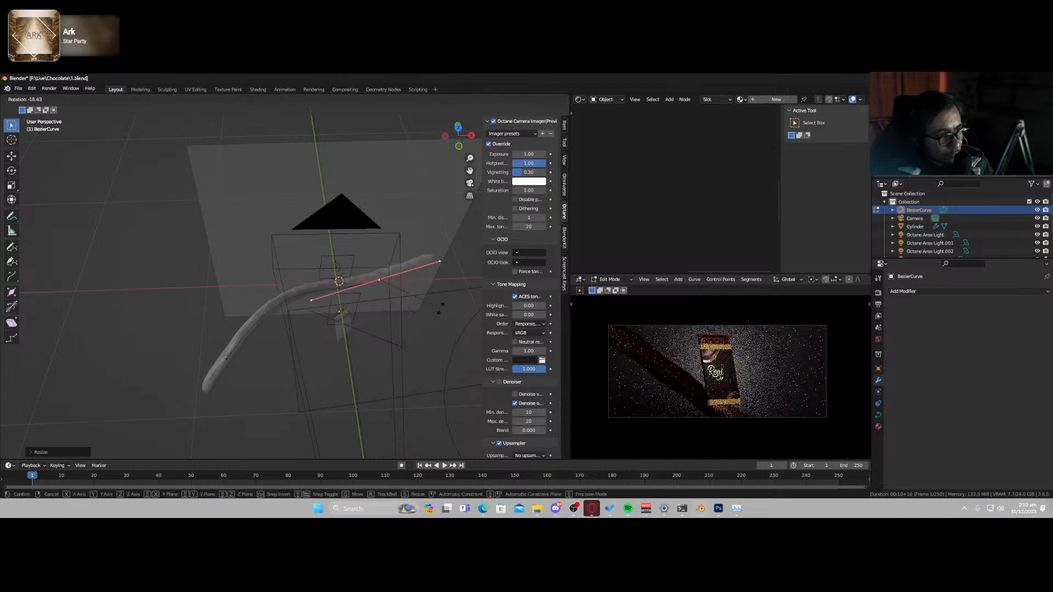
pyautogui.press('z')
pyautogui.click(444, 313)
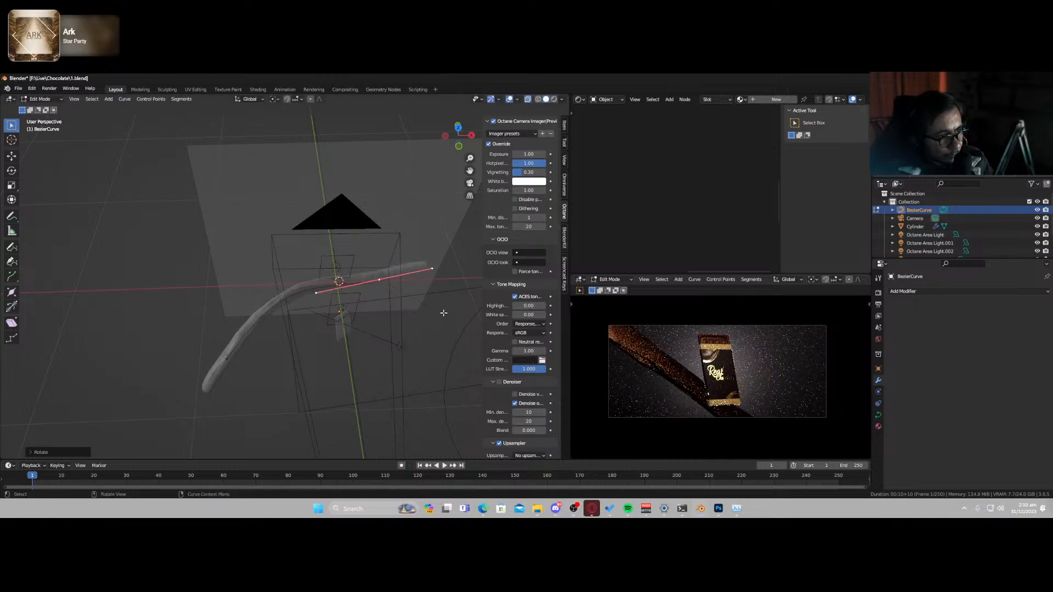
pyautogui.press('g')
pyautogui.press('x')
pyautogui.click(406, 321)
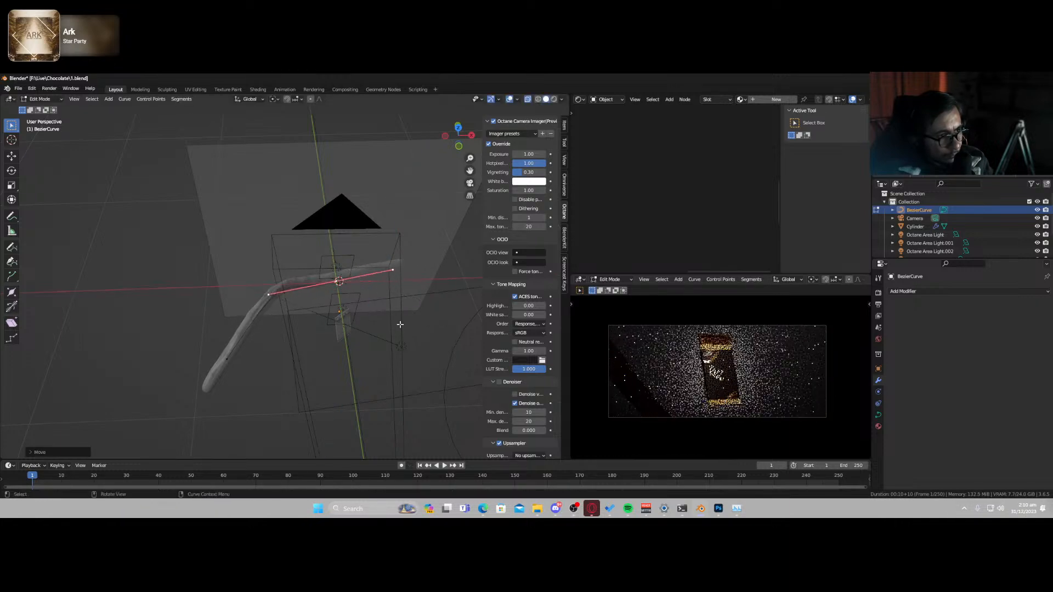
# - Turn the curve's end point about global Z again and raise it along Z to behind the chocolate bar
pyautogui.press('r')
pyautogui.press('z')
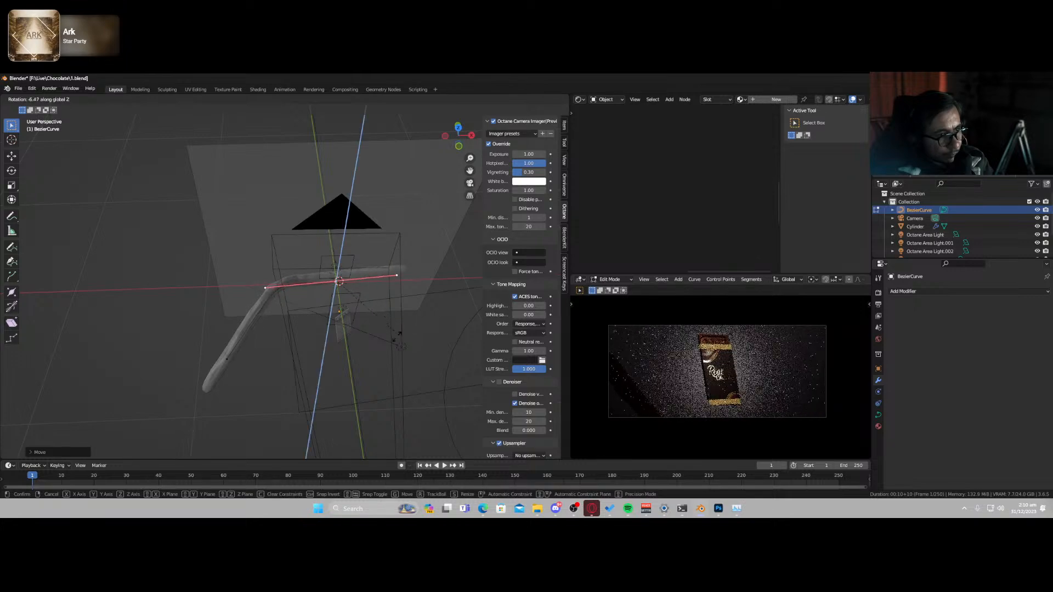
pyautogui.click(394, 337)
pyautogui.moveTo(390, 334); pyautogui.dragTo(386, 294, button='middle')
pyautogui.press('g')
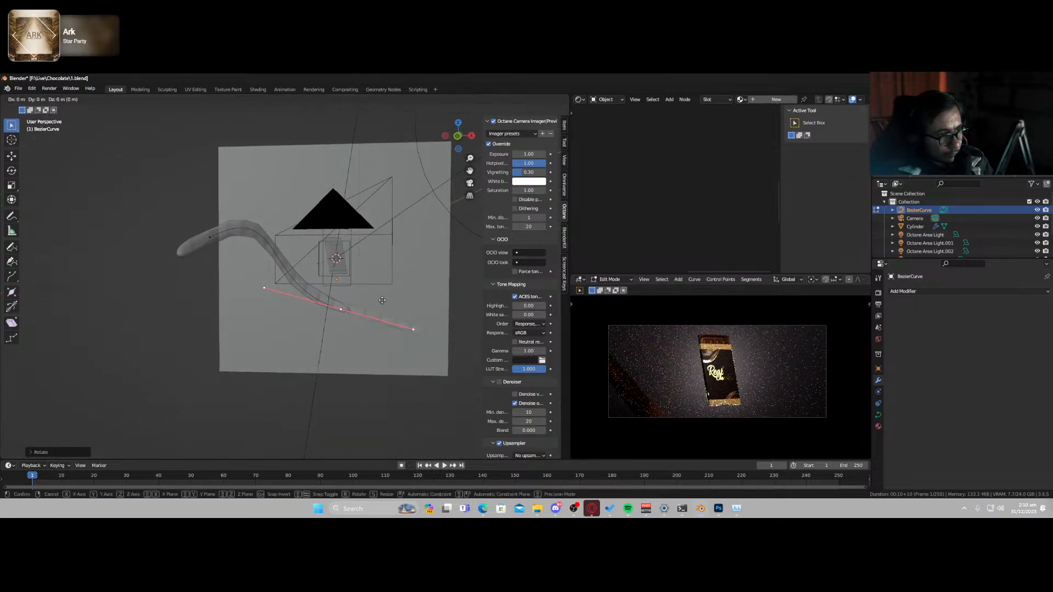
pyautogui.press('z')
pyautogui.click(384, 258)
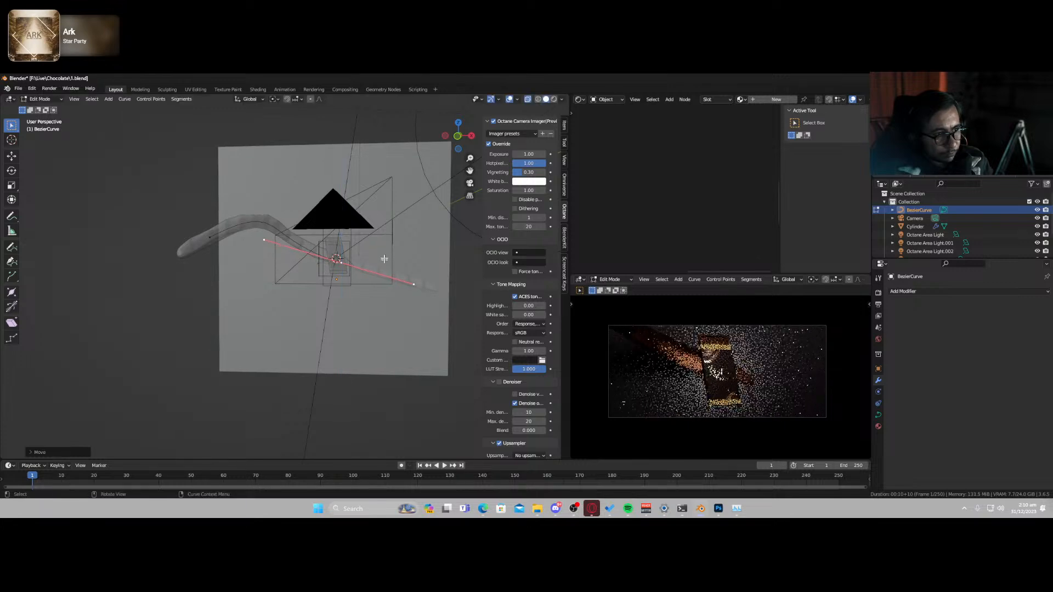
# - Extrude the curve's end point to extend the stream beyond the chocolate bar and rotate the new point about global Z
pyautogui.press('g')
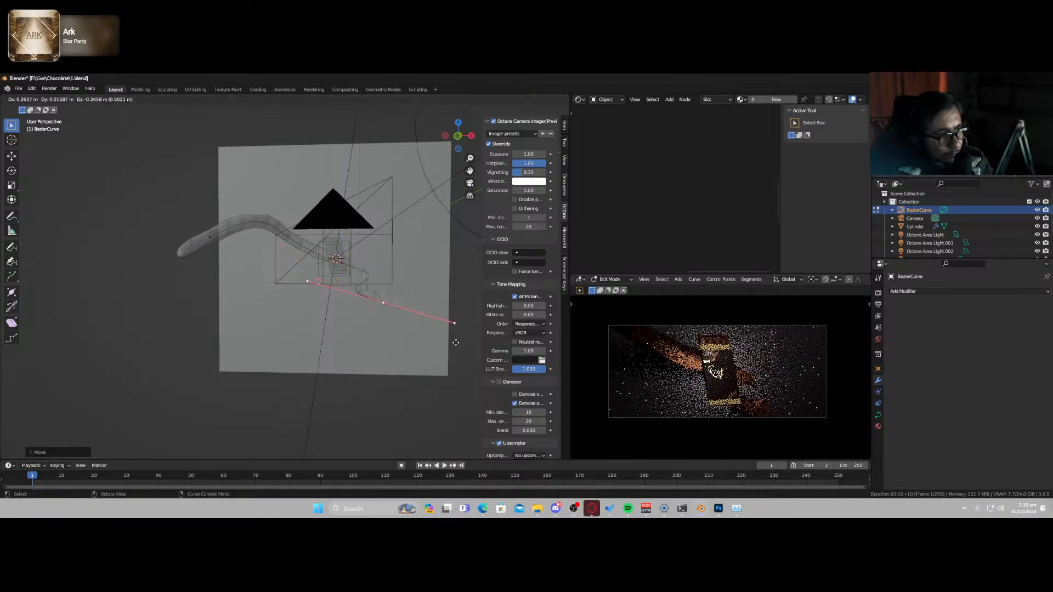
pyautogui.click(500, 366)
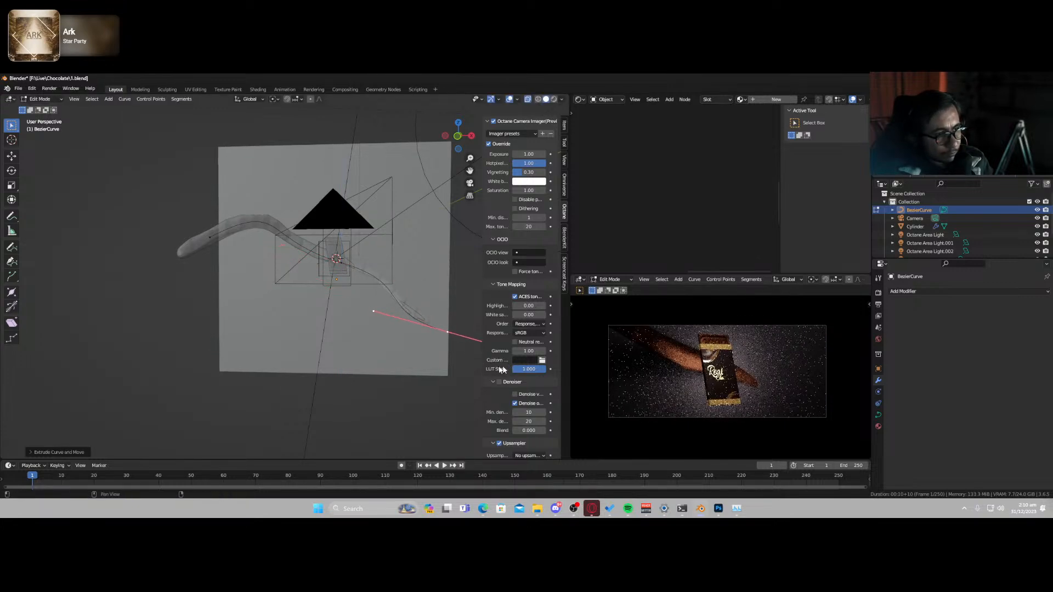
pyautogui.moveTo(501, 369); pyautogui.dragTo(391, 385, button='middle')
pyautogui.press('r')
pyautogui.press('z')
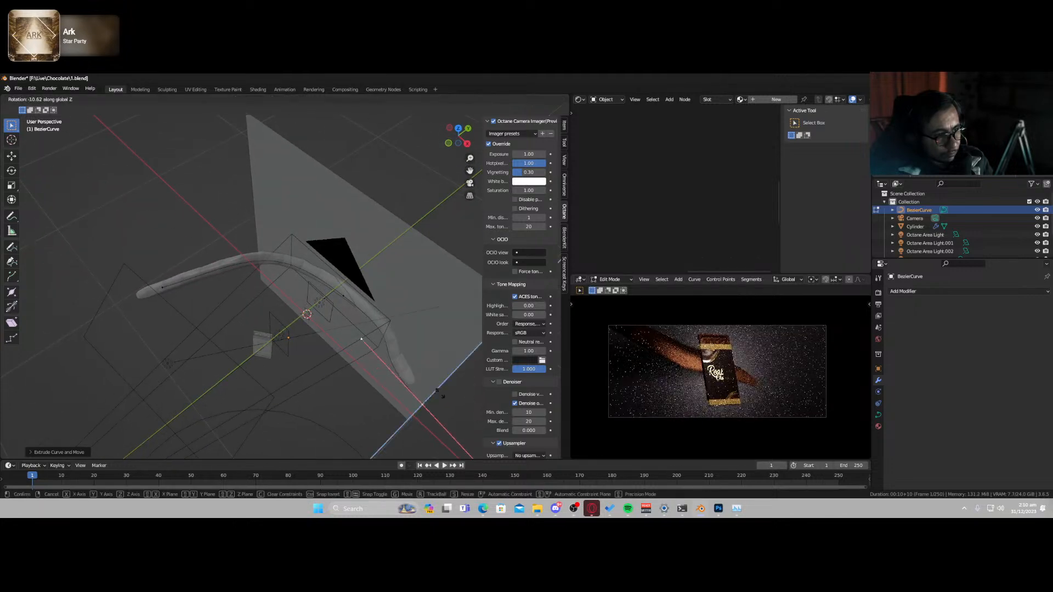
pyautogui.click(443, 411)
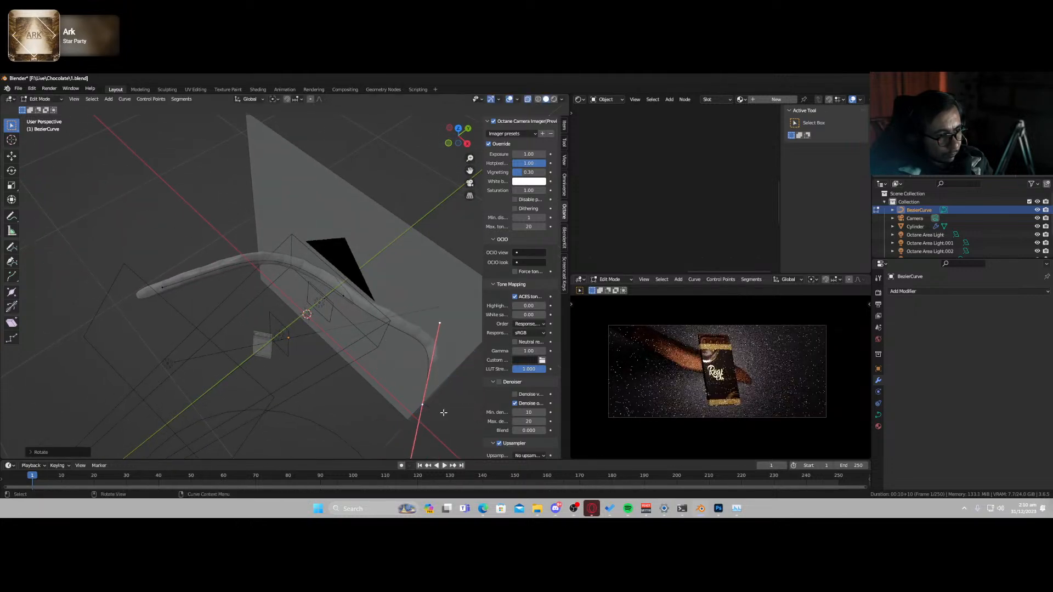
# - Move the extruded end point in the negative Y direction, bringing that end of the stream forward
pyautogui.press('g')
pyautogui.press('y')
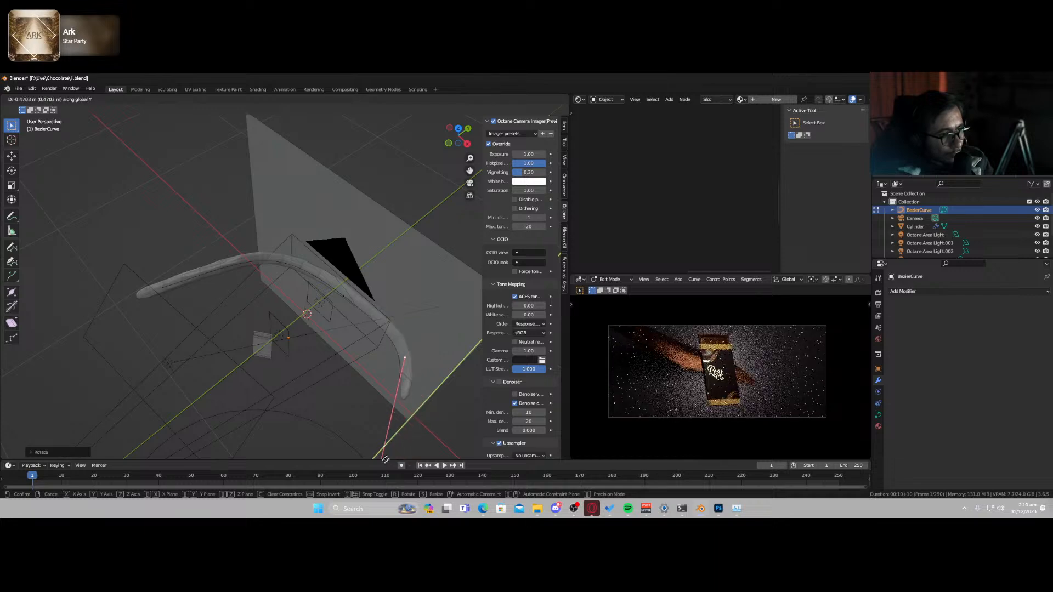
pyautogui.click(368, 171)
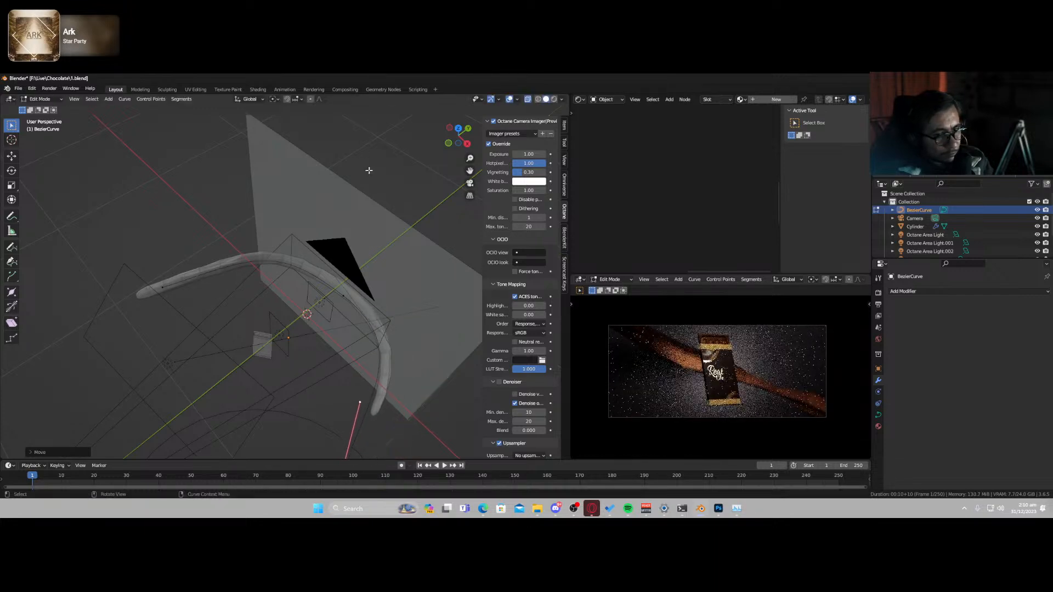
# - Move the curve point behind the bar about 0.3 m in the negative Y direction
pyautogui.moveTo(358, 381); pyautogui.dragTo(299, 277, button='middle')
pyautogui.moveTo(297, 272); pyautogui.dragTo(341, 305)
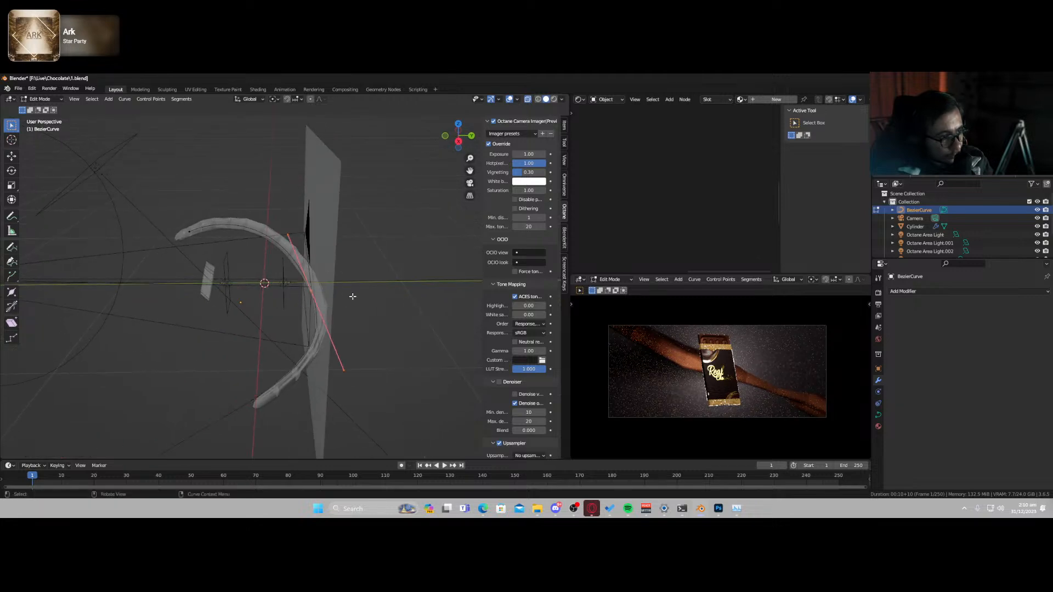
pyautogui.press('g')
pyautogui.press('y')
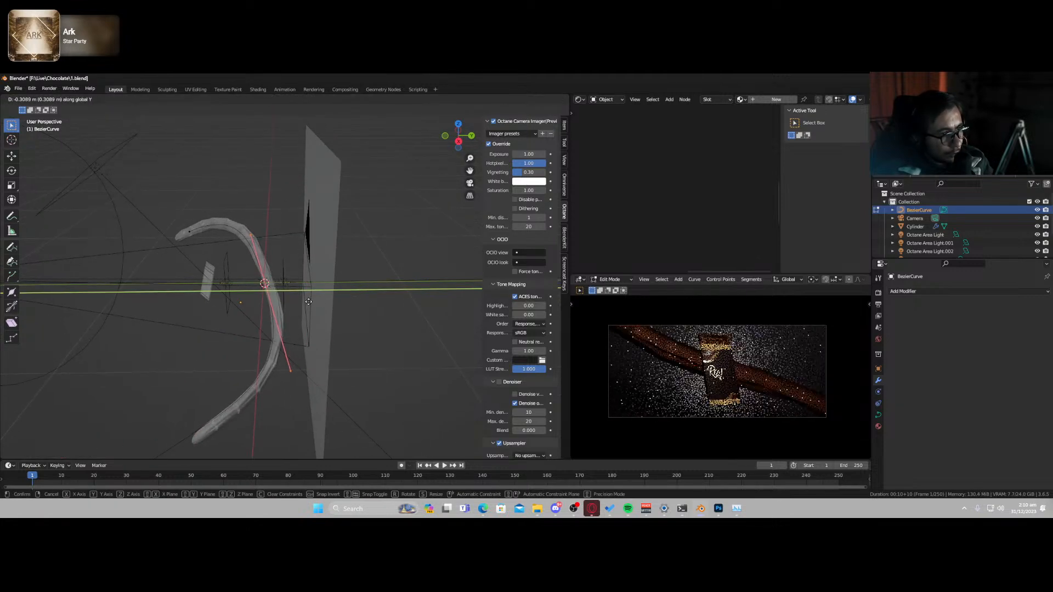
pyautogui.click(305, 303)
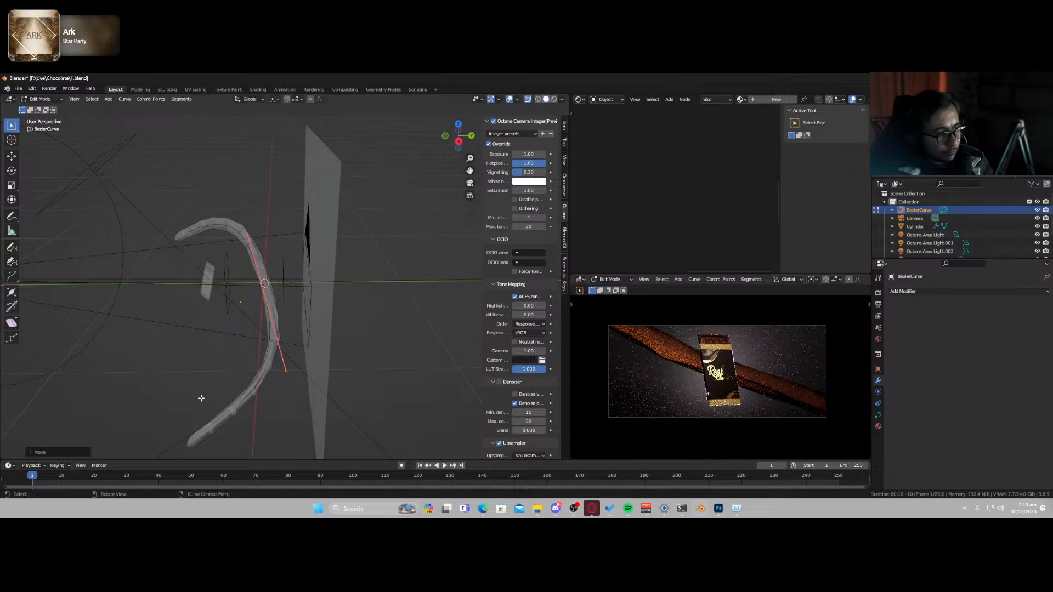
# - Fatten the extruded end point's radius by a factor of about 4.8
pyautogui.scroll(-2, 202, 398)
pyautogui.moveTo(200, 367); pyautogui.dragTo(244, 416)
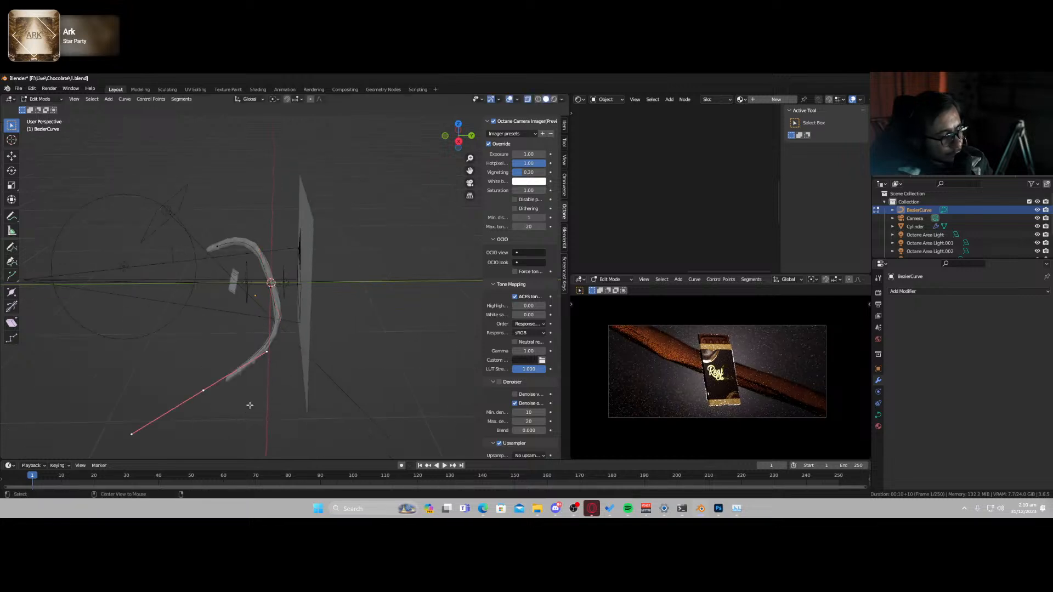
pyautogui.hotkey('alt', 's')
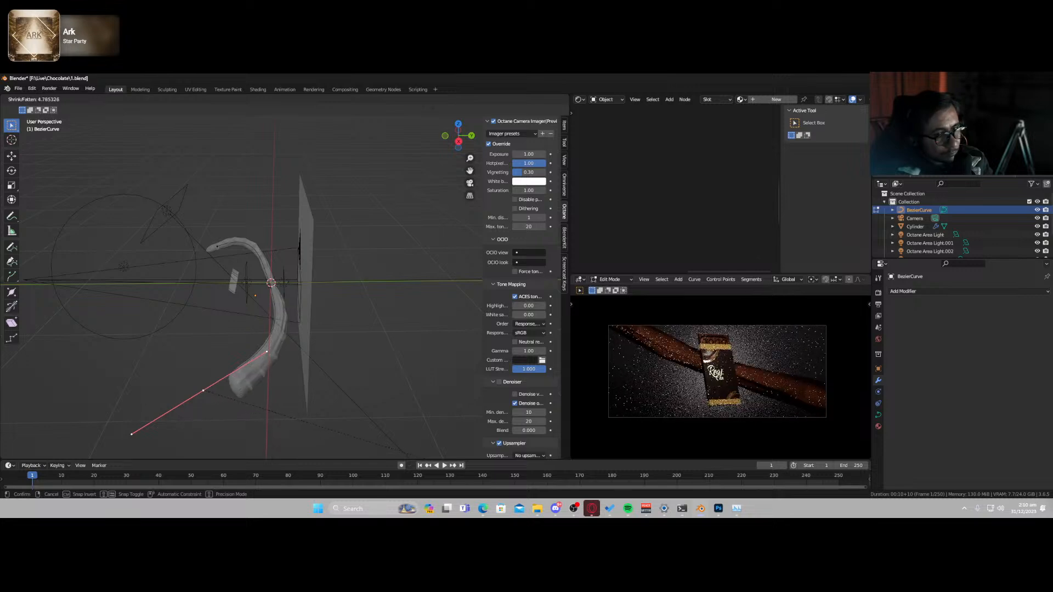
pyautogui.press('Return')
# - Fatten the radius at the curve's opposite end point, leave Edit Mode and save the file
pyautogui.click(215, 237)
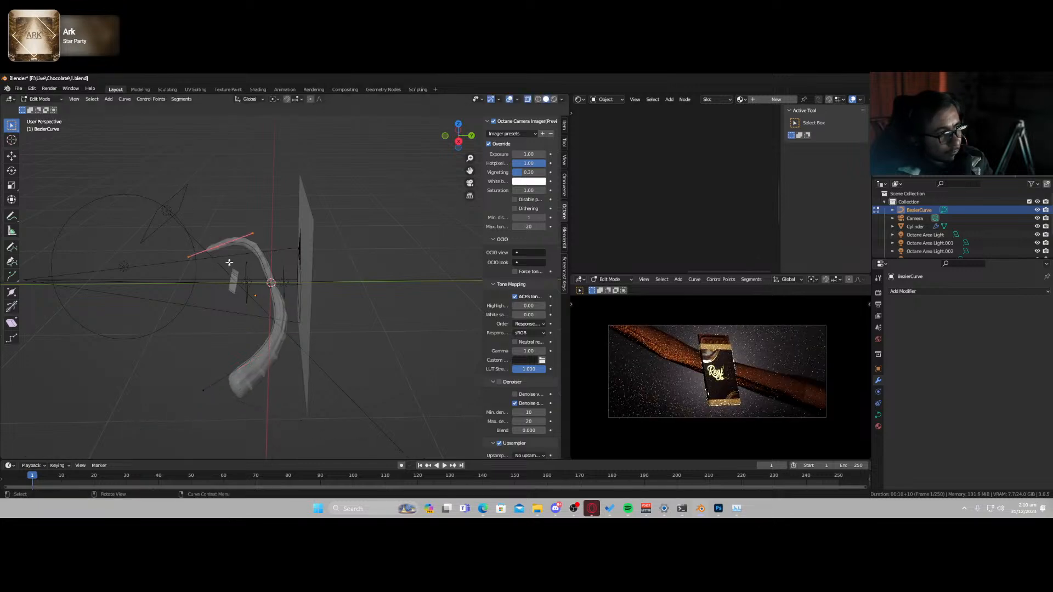
pyautogui.hotkey('alt', 's')
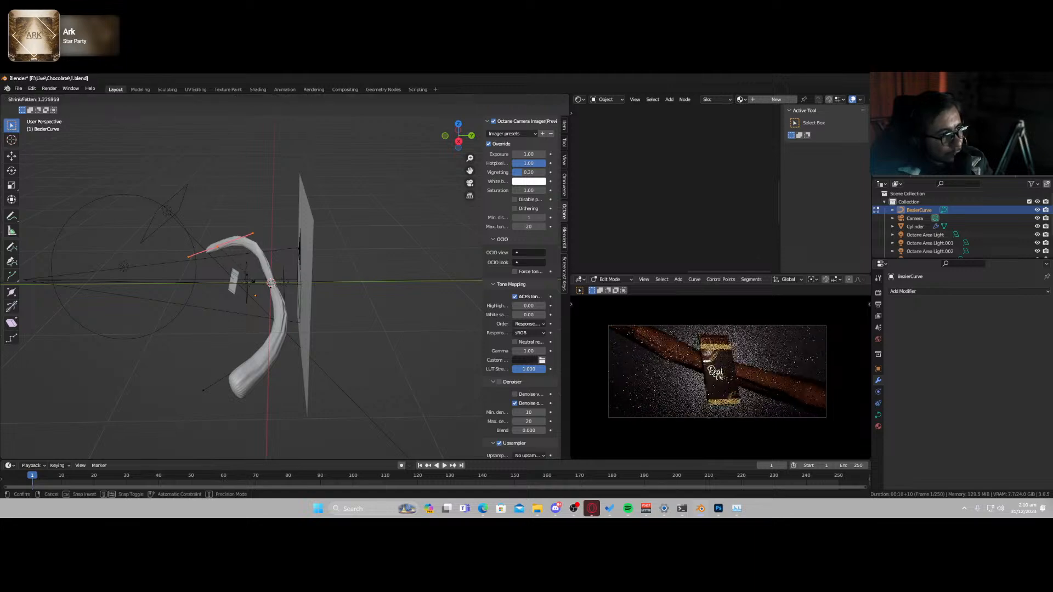
pyautogui.press('Return')
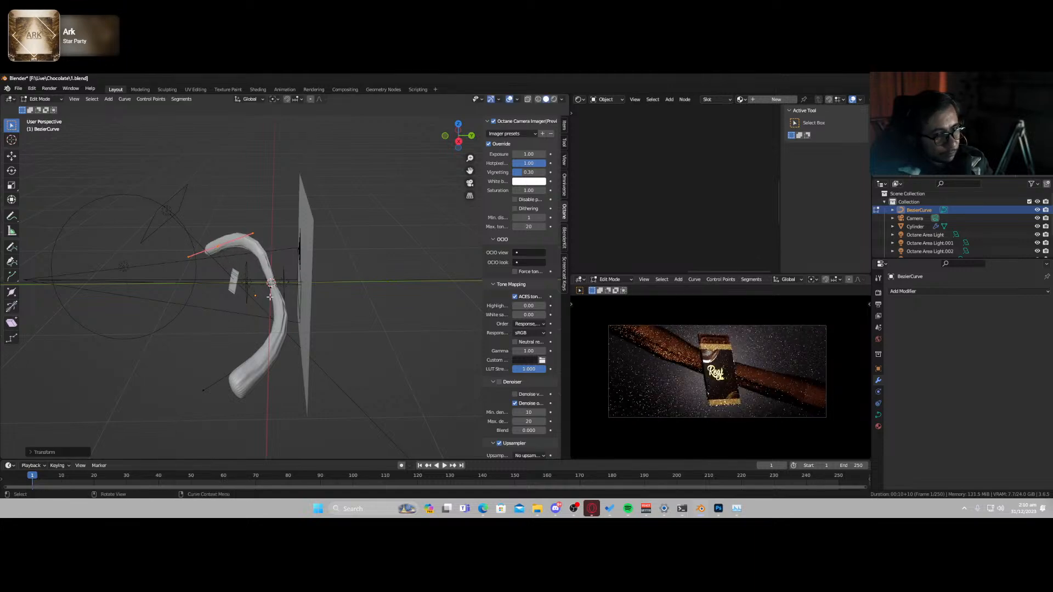
pyautogui.press('Tab')
pyautogui.hotkey('ctrl', 's')
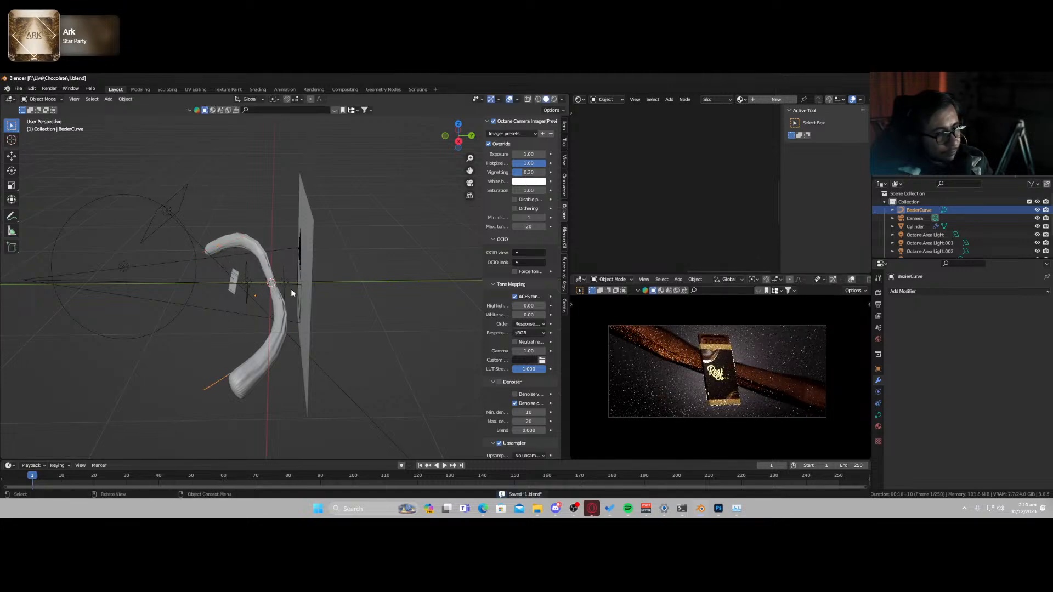
# - Select the chocolate stream mesh, disconnect the gradient map from its material's Bump input and save the file
pyautogui.press('KP_0')
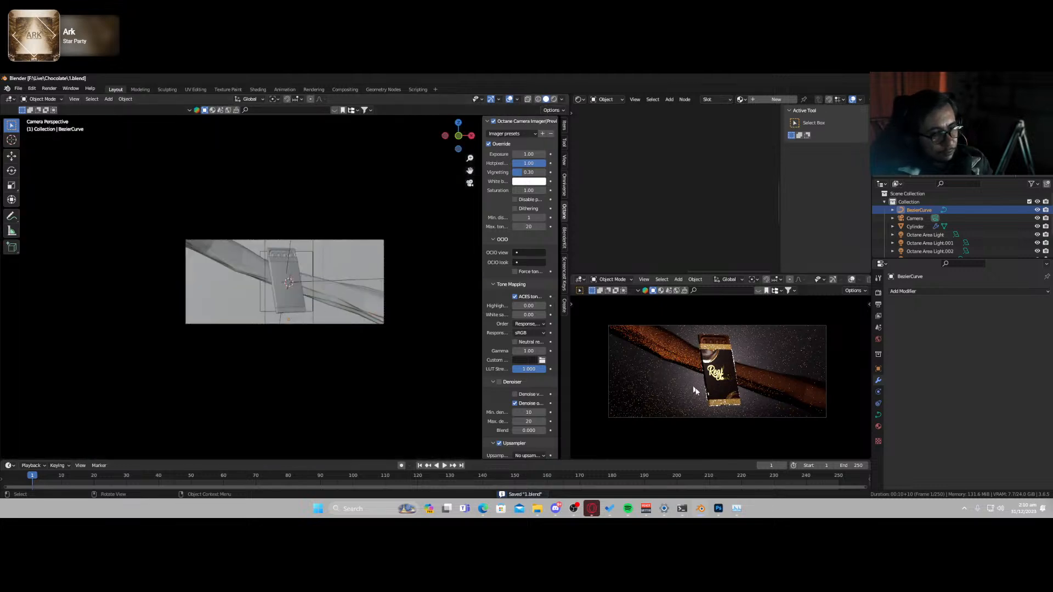
pyautogui.scroll(1, 713, 390)
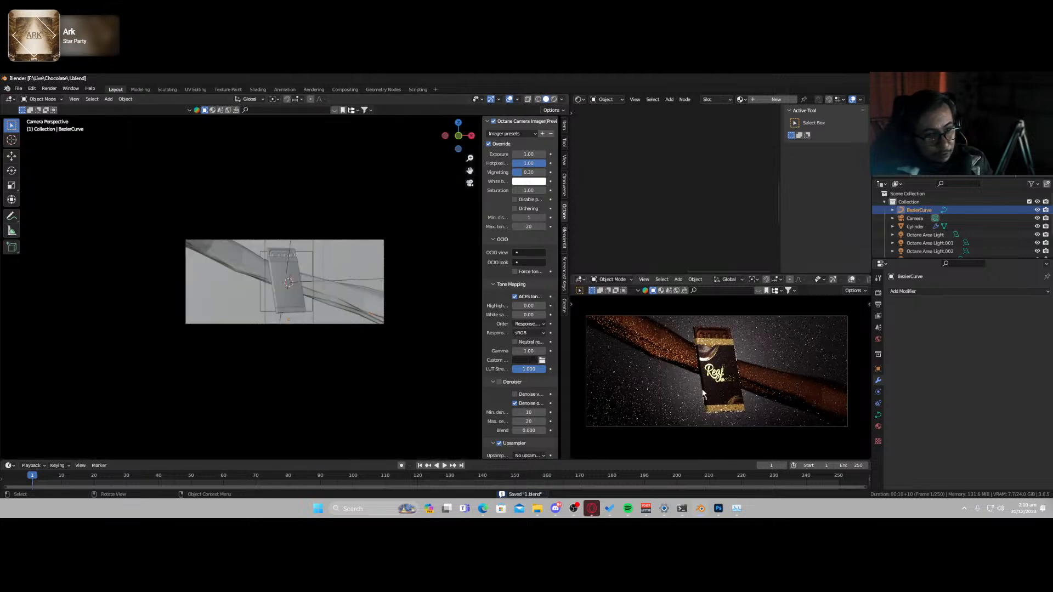
pyautogui.moveTo(292, 284); pyautogui.dragTo(229, 306, button='middle')
pyautogui.click(229, 306)
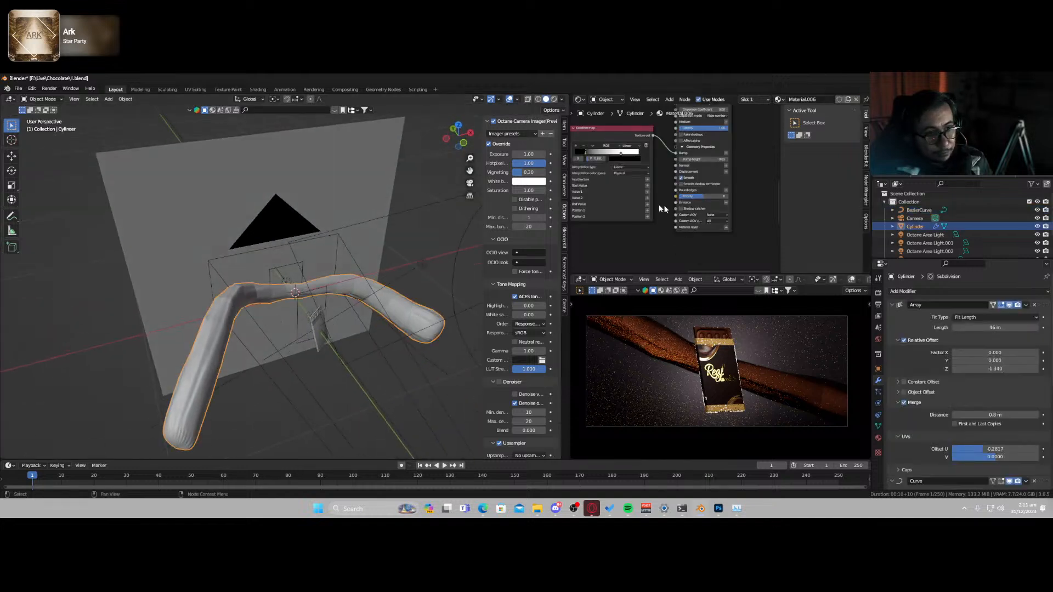
pyautogui.scroll(3, 656, 166)
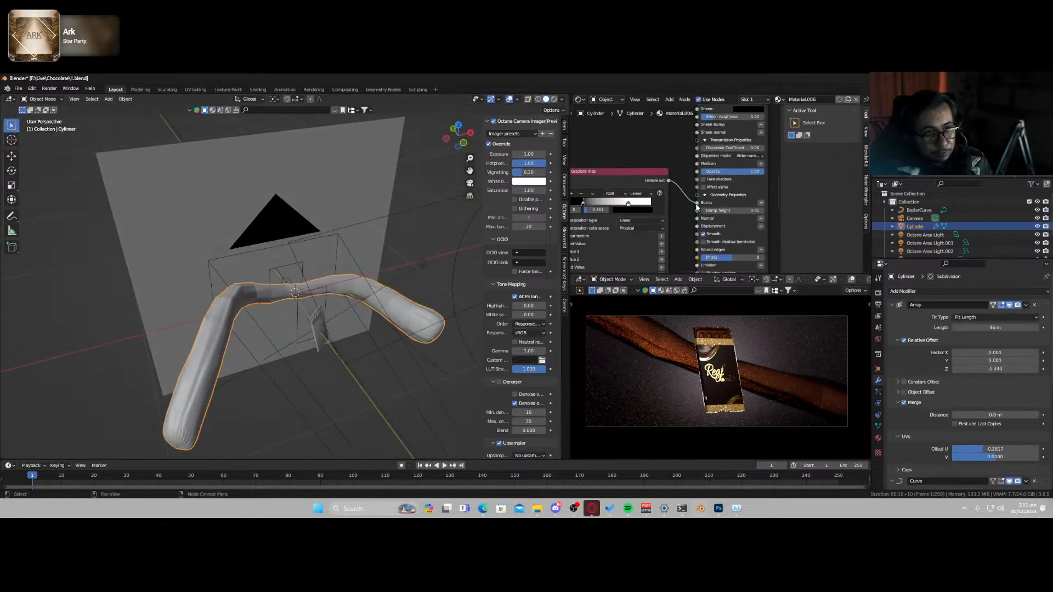
pyautogui.moveTo(697, 203); pyautogui.dragTo(683, 221)
pyautogui.scroll(-4, 683, 220)
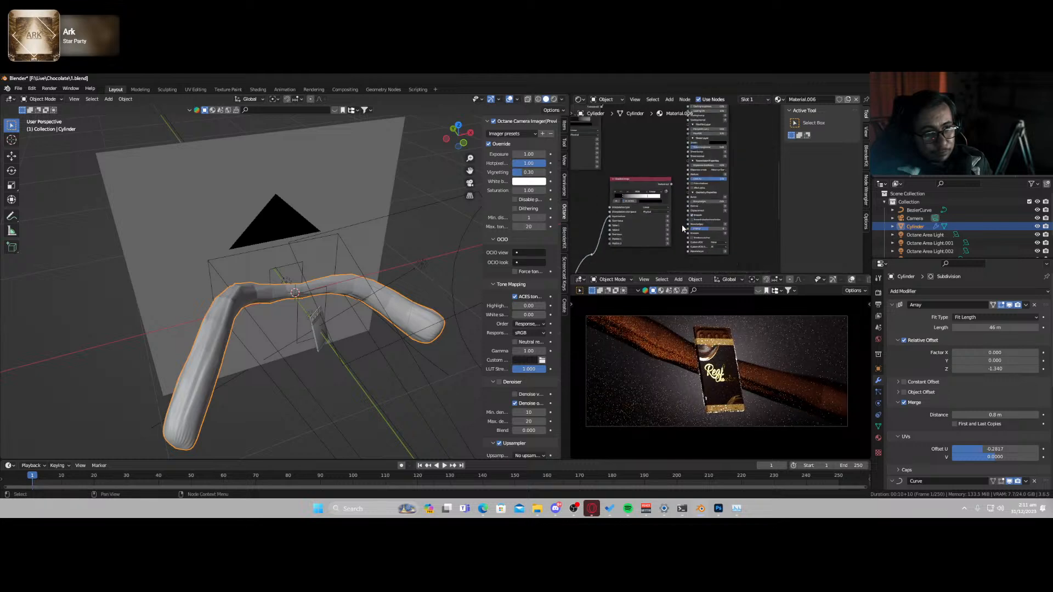
pyautogui.moveTo(758, 163); pyautogui.dragTo(743, 237, button='middle')
pyautogui.hotkey('ctrl', 's')
# - Delete the disconnected gradient map node from the stream's material
pyautogui.scroll(-5, 683, 225)
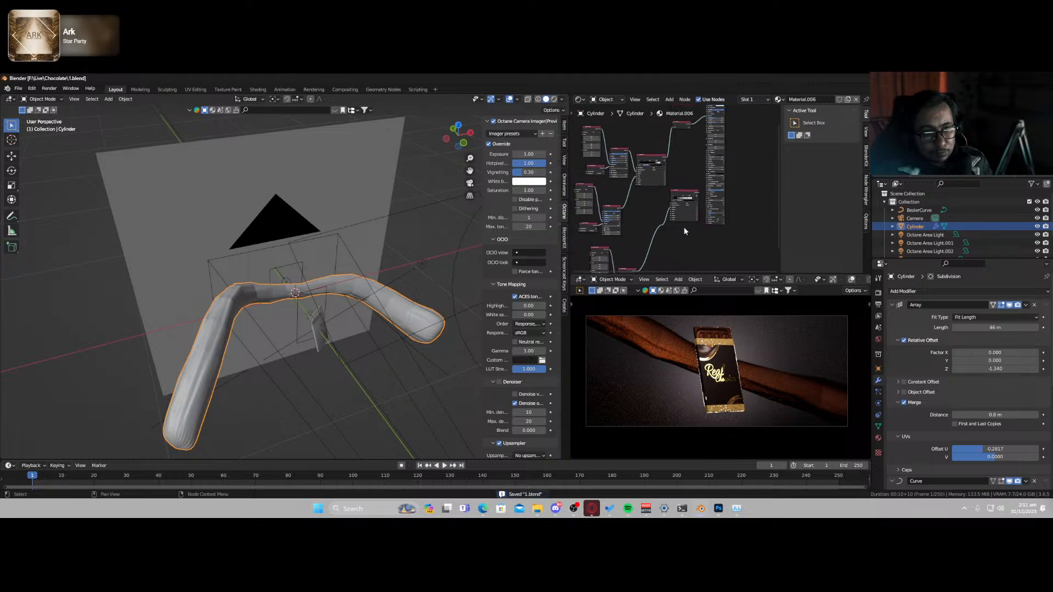
pyautogui.scroll(5, 669, 224)
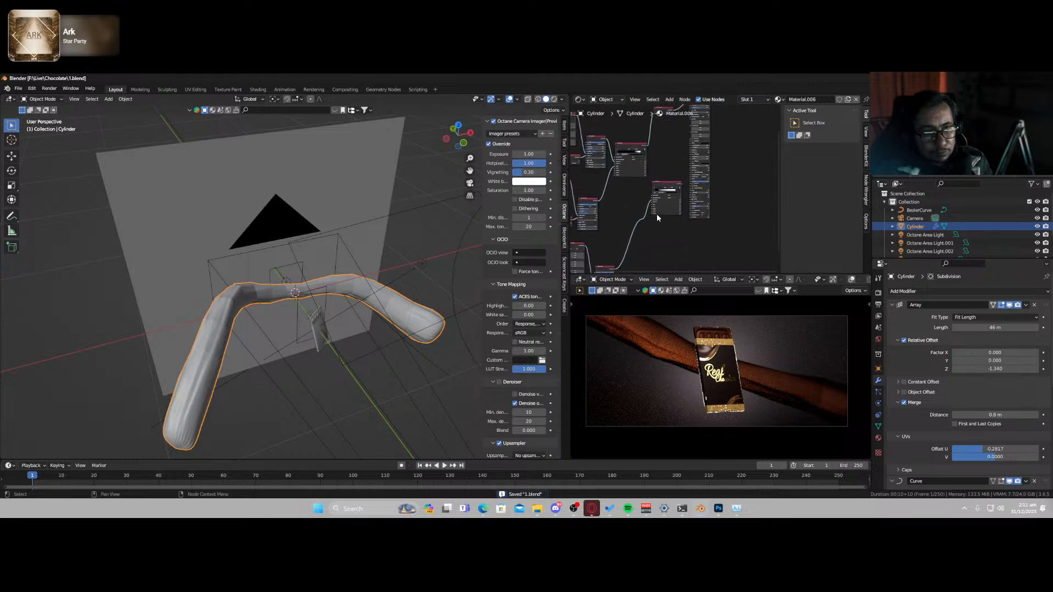
pyautogui.scroll(2, 665, 228)
pyautogui.moveTo(666, 169); pyautogui.dragTo(651, 203)
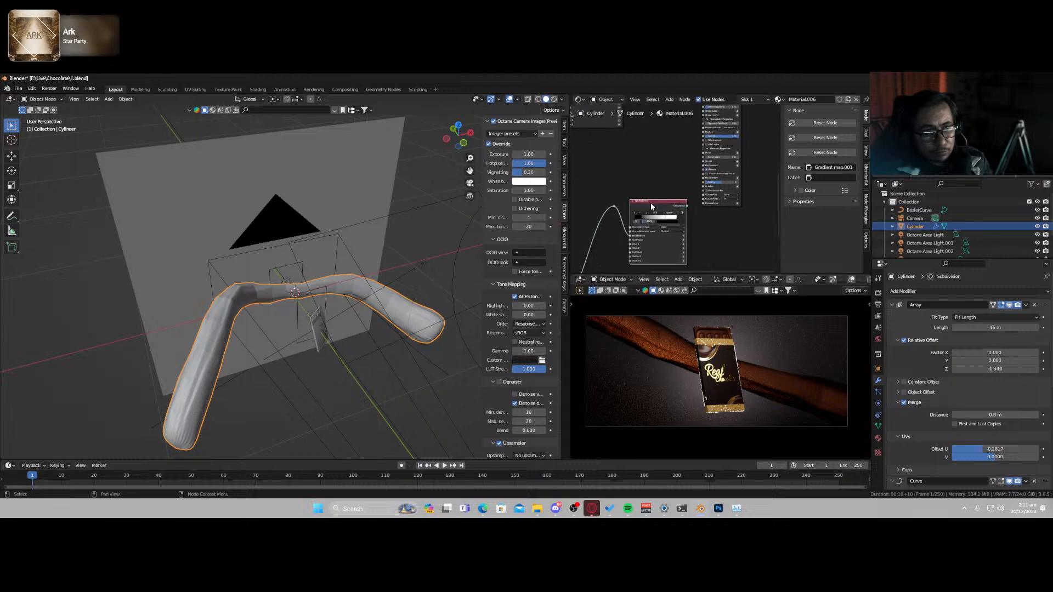
pyautogui.press('x')
pyautogui.scroll(3, 655, 195)
pyautogui.moveTo(676, 181); pyautogui.dragTo(627, 222, button='middle')
pyautogui.hotkey('shift', 'a')
pyautogui.moveTo(710, 214)
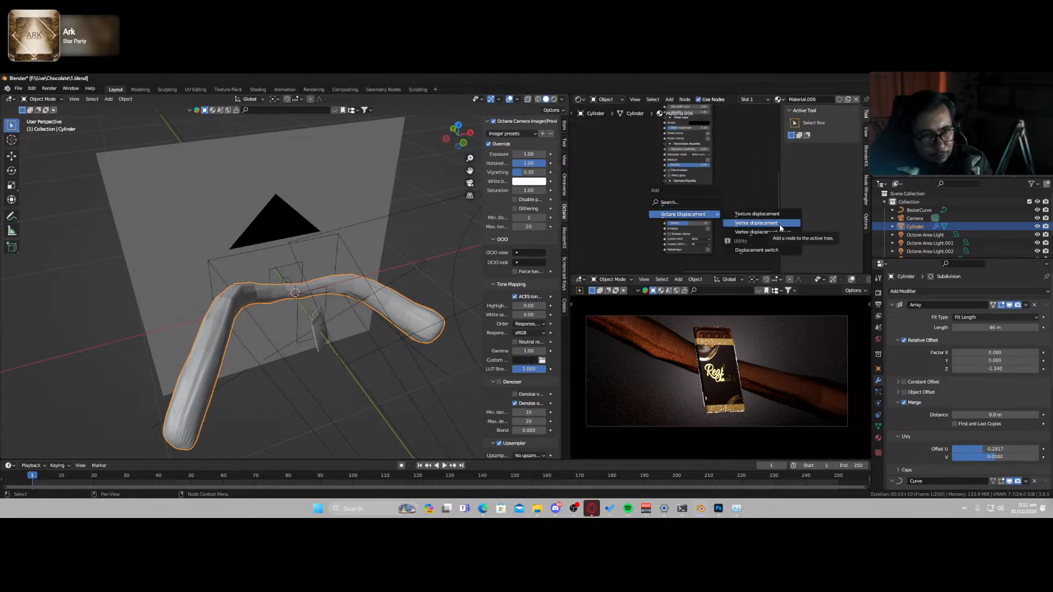
pyautogui.click(416, 307)
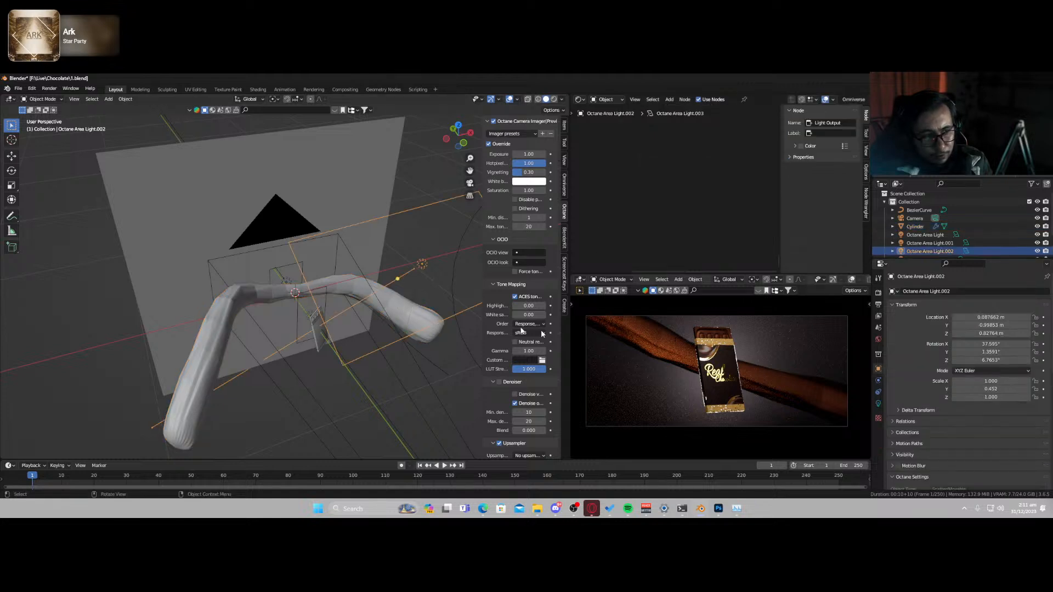
pyautogui.click(226, 322)
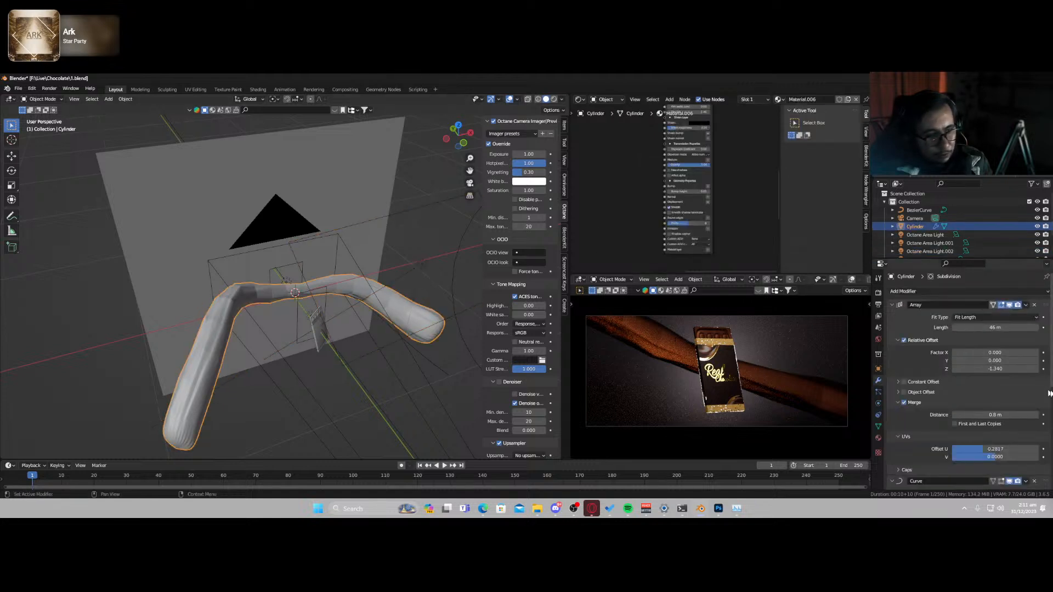
# - Open the stream's Displace texture, keep Chebychev as the Voronoi distance metric and set the intensity to 4.300
pyautogui.click(879, 453)
pyautogui.scroll(-1, 974, 413)
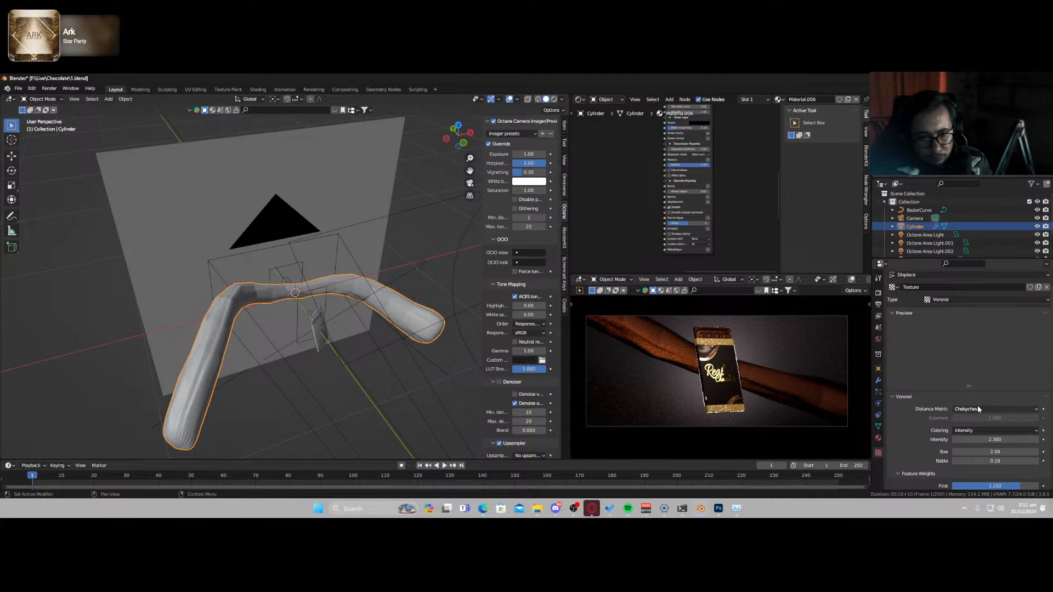
pyautogui.click(977, 408)
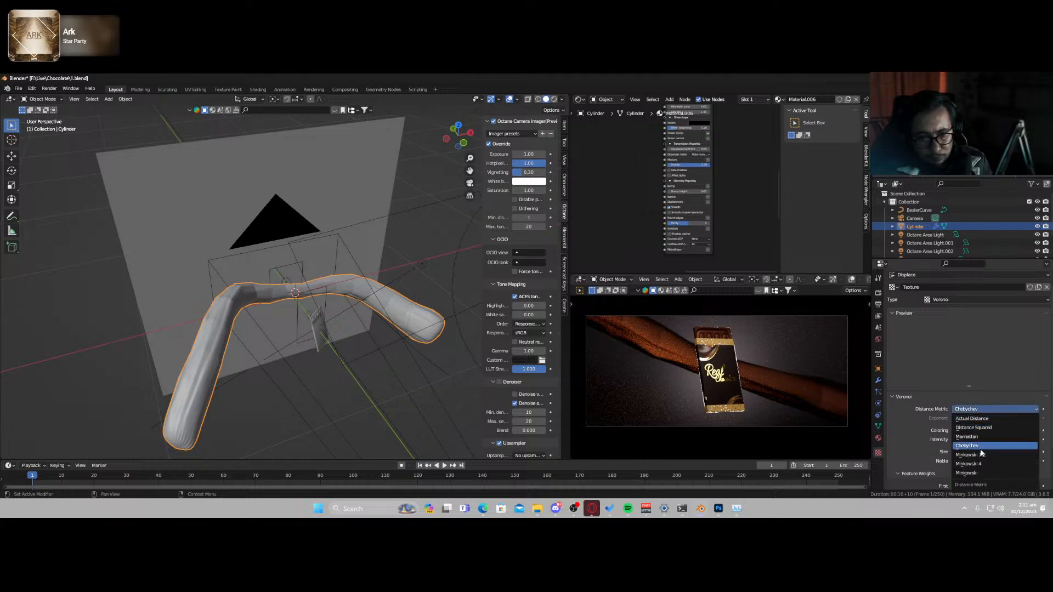
pyautogui.click(980, 448)
pyautogui.moveTo(987, 439); pyautogui.dragTo(1047, 417)
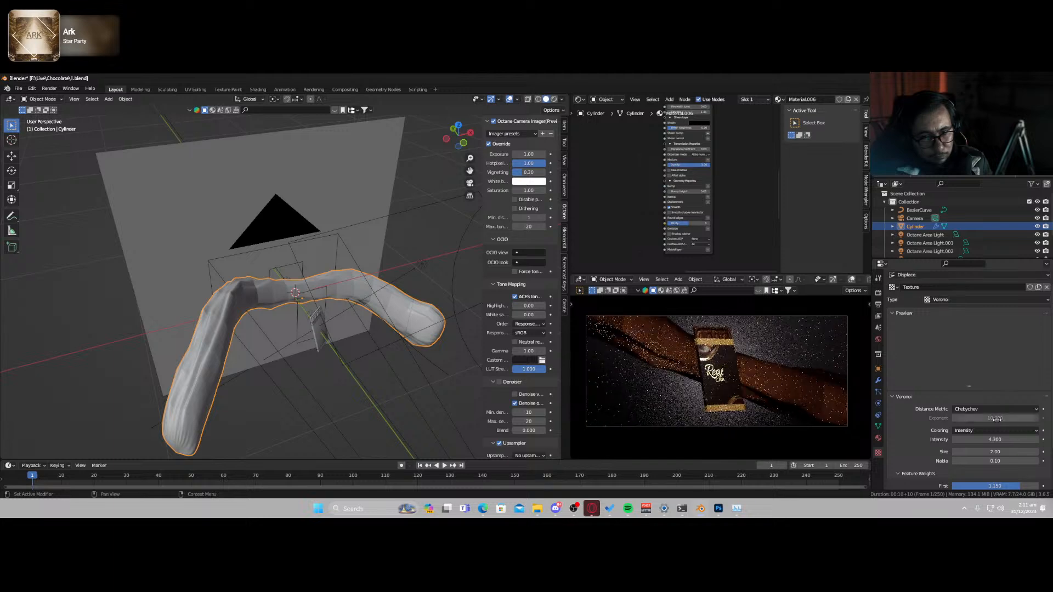
# - Set the Voronoi texture's size to 0.51 and its Nabla to 0.00
pyautogui.moveTo(994, 451); pyautogui.dragTo(921, 451)
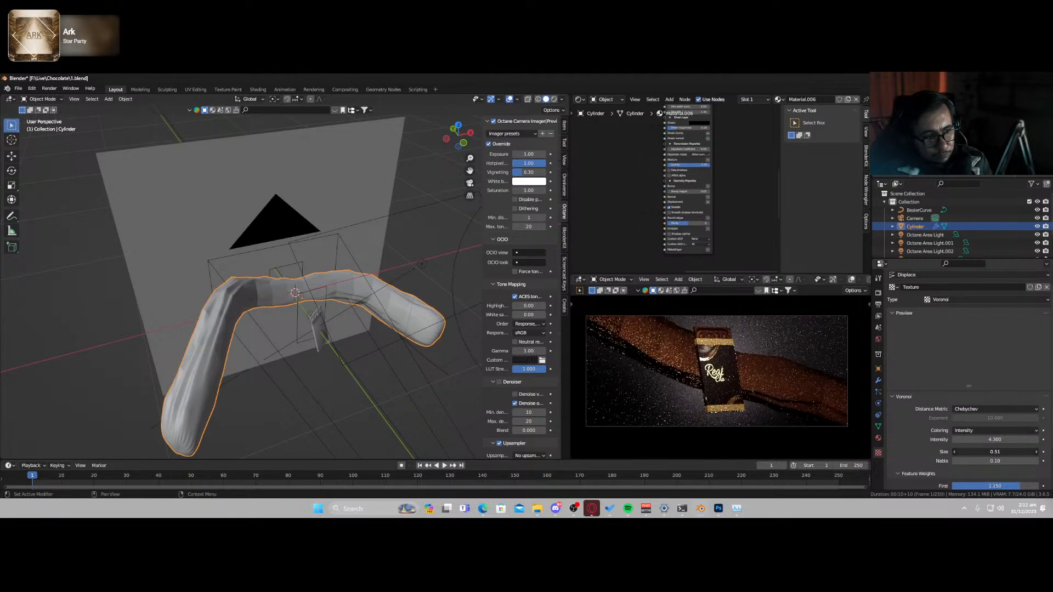
pyautogui.moveTo(995, 461); pyautogui.dragTo(954, 460)
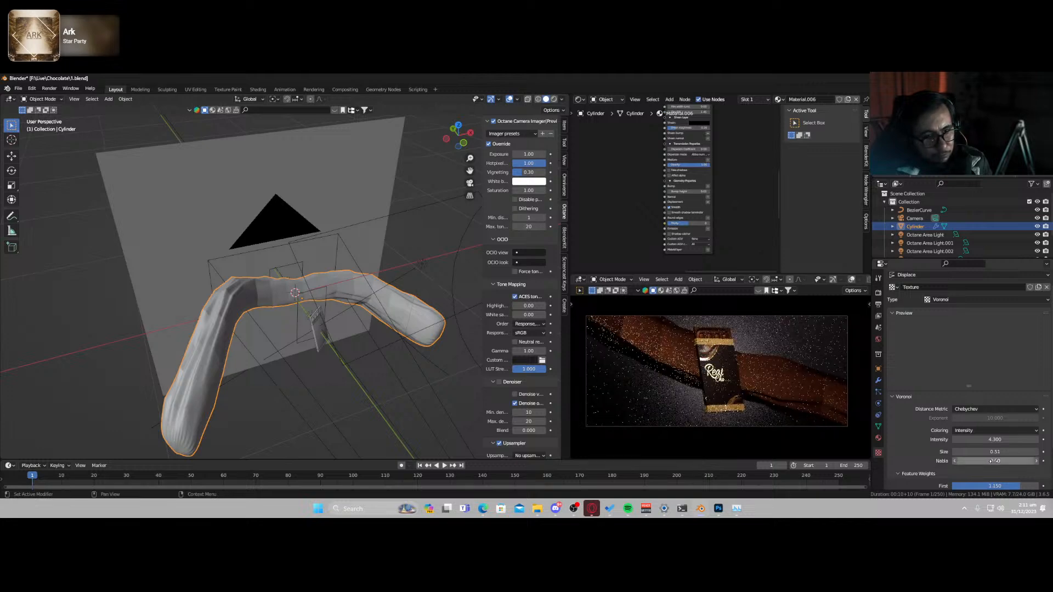
pyautogui.scroll(-3, 932, 445)
pyautogui.scroll(5, 966, 362)
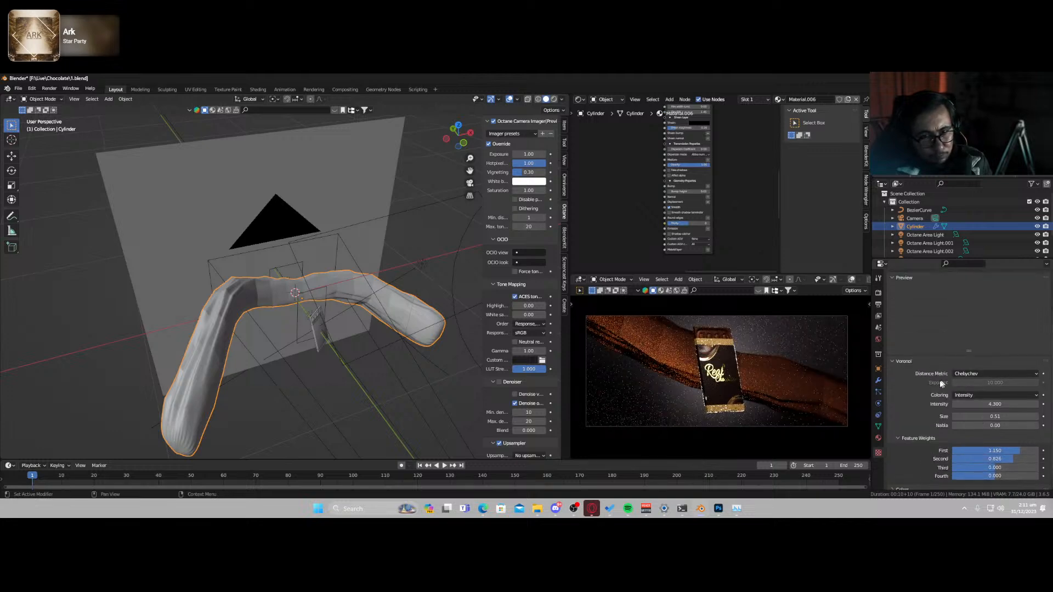
# - Change the displacement texture type to Clouds, set its size to 0.95 and Nabla to 0.10, and raise its depth
pyautogui.click(960, 313)
pyautogui.click(958, 343)
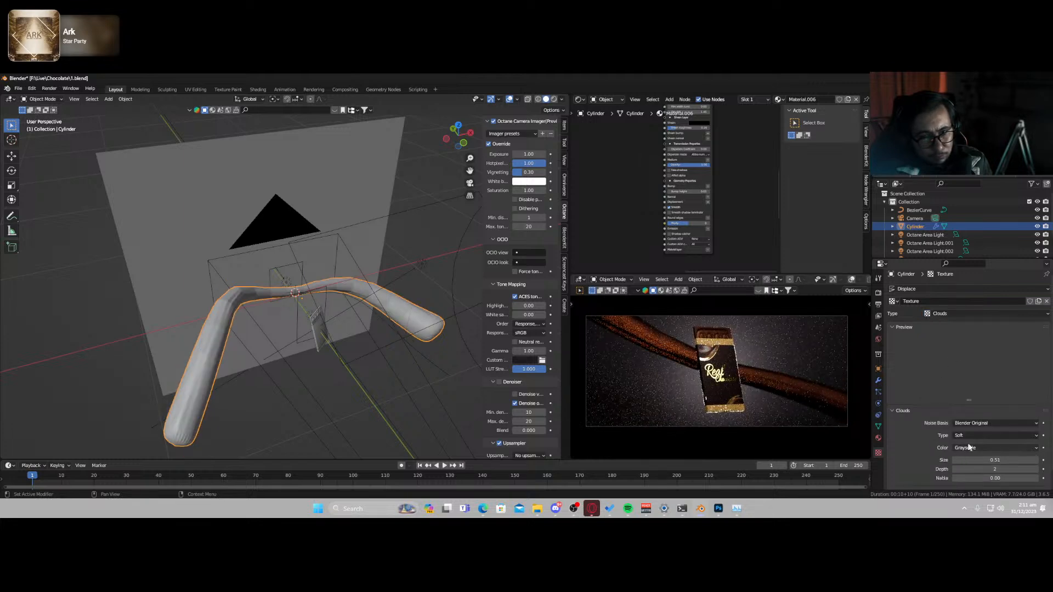
pyautogui.moveTo(979, 459); pyautogui.dragTo(1021, 478)
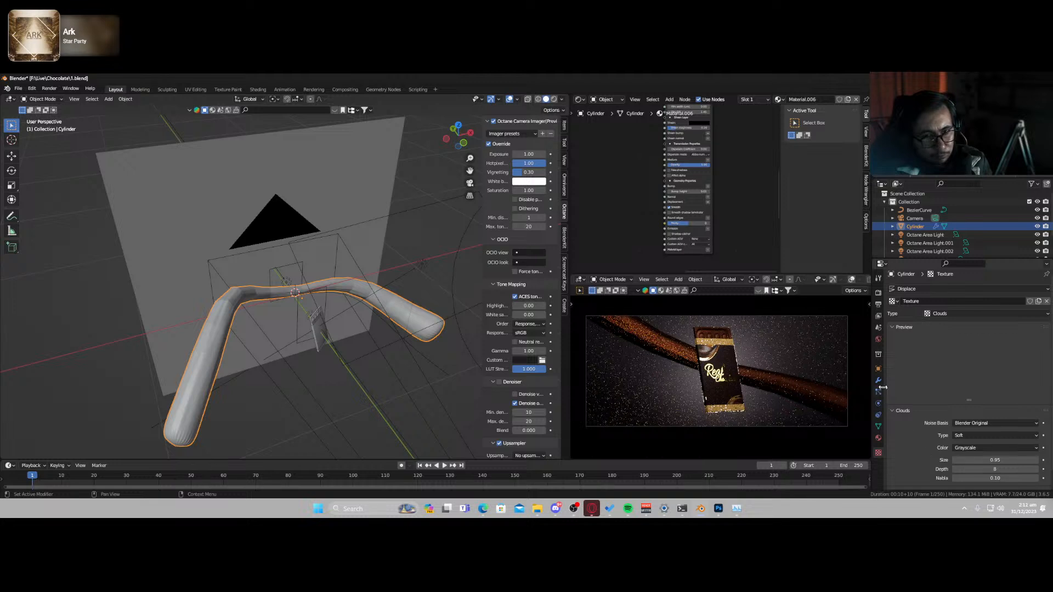
# - Raise the stream's Displace modifier strength to 9.300 and set its midlevel to 0.462
pyautogui.scroll(8, 947, 408)
pyautogui.scroll(-5, 930, 392)
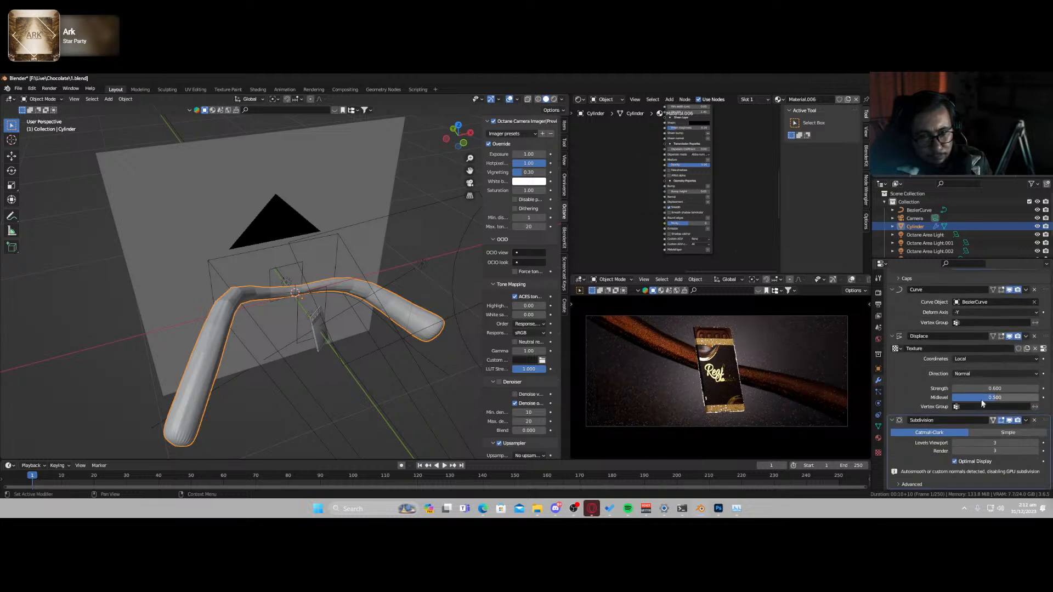
pyautogui.scroll(1, 938, 397)
pyautogui.moveTo(971, 421)
pyautogui.mouseDown()
pyautogui.moveTo(1028, 421)
pyautogui.moveTo(980, 431)
pyautogui.moveTo(1003, 430)
pyautogui.moveTo(982, 431)
pyautogui.moveTo(990, 430)
pyautogui.mouseUp()
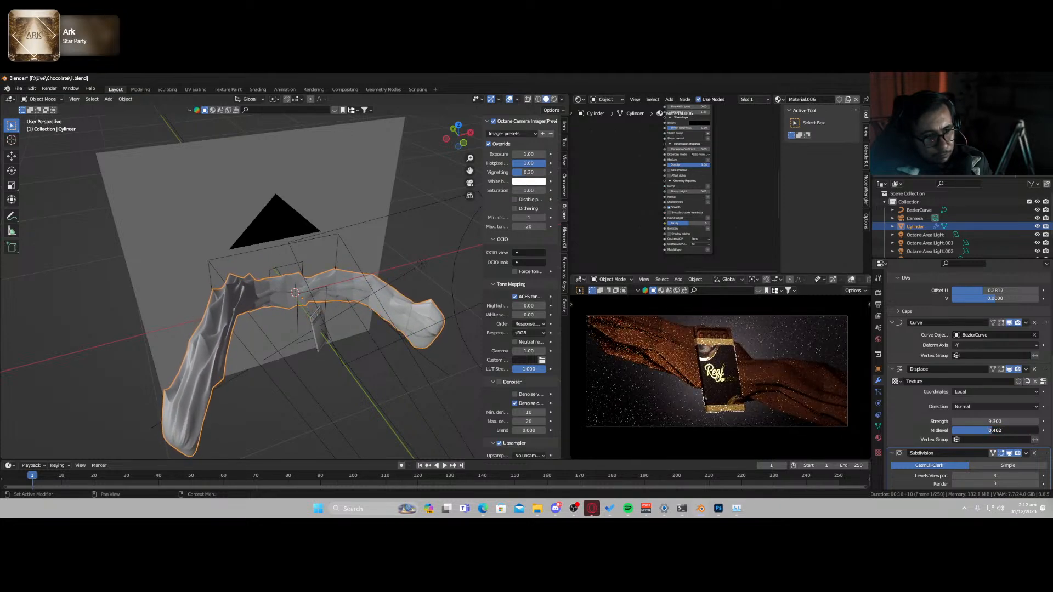
pyautogui.scroll(-2, 929, 452)
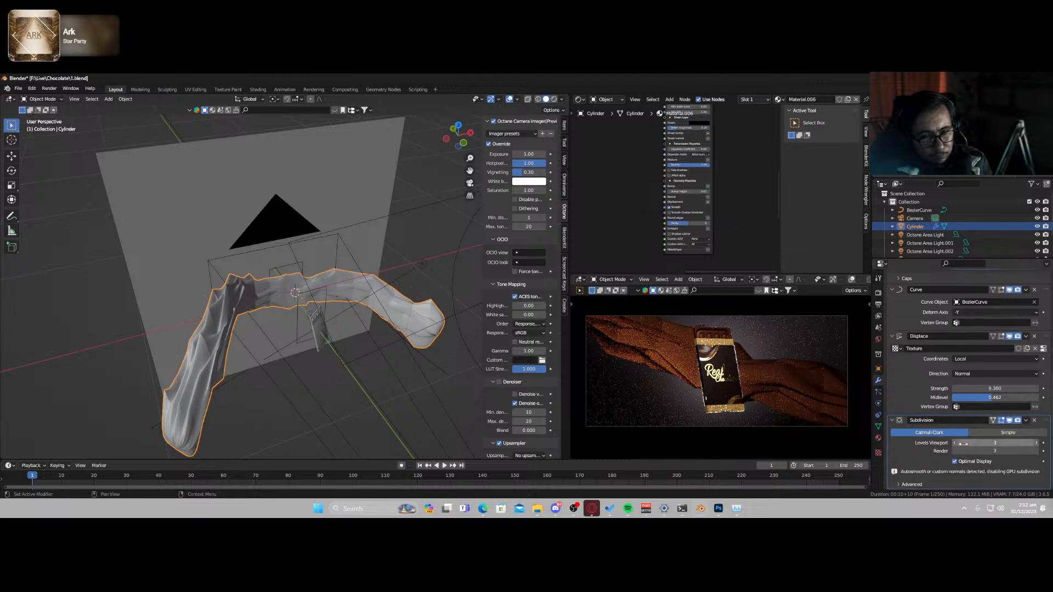
# - Keep Catmull-Clark subdivision, move the Subdivision modifier above Displace in the stack, and set the Displace strength to 2.900
pyautogui.click(1019, 433)
pyautogui.click(961, 436)
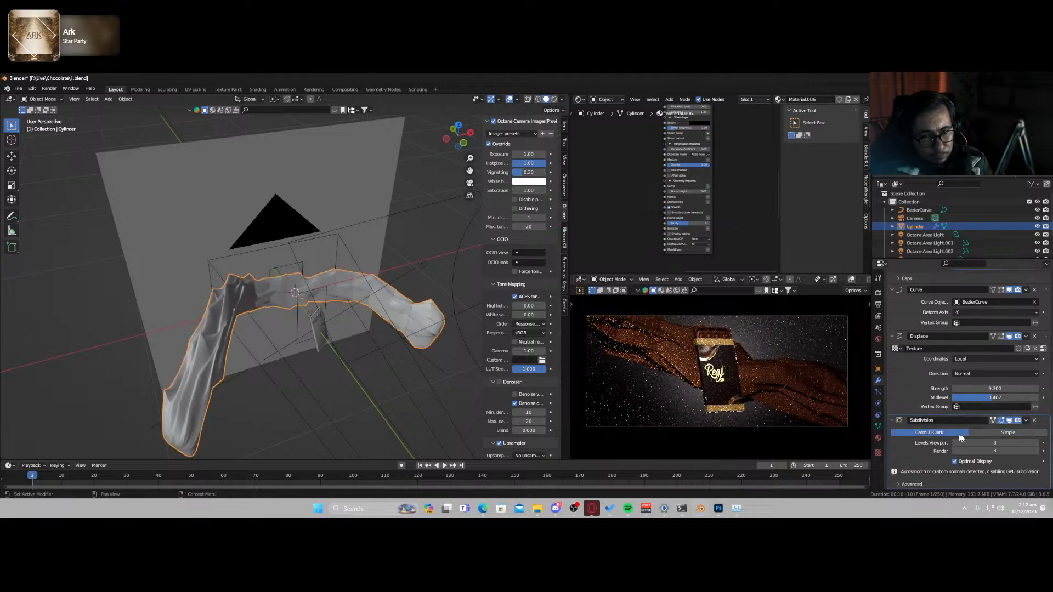
pyautogui.moveTo(1042, 421); pyautogui.dragTo(1041, 336)
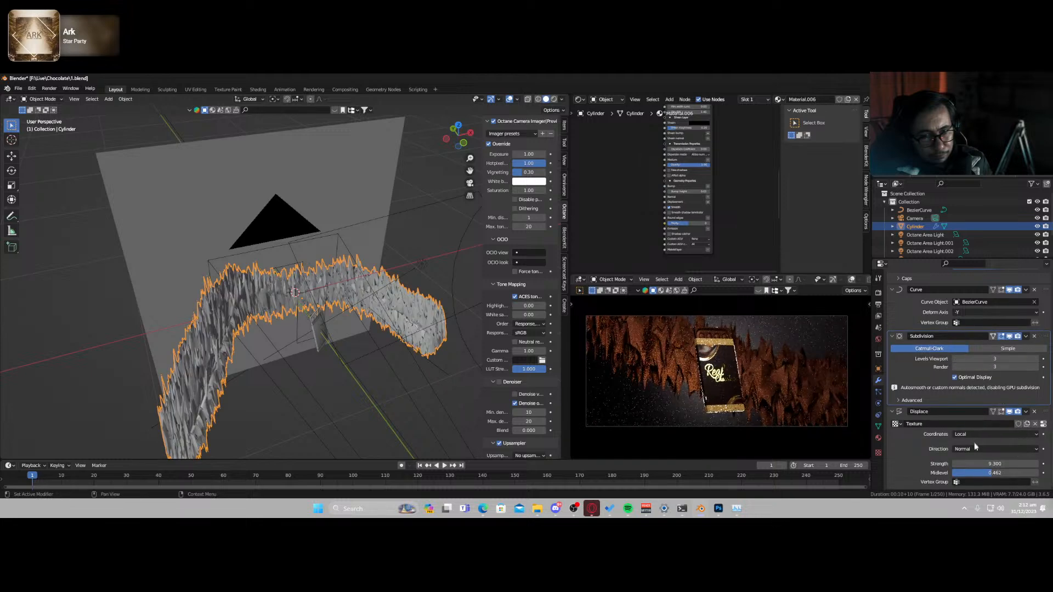
pyautogui.moveTo(994, 463); pyautogui.dragTo(954, 463)
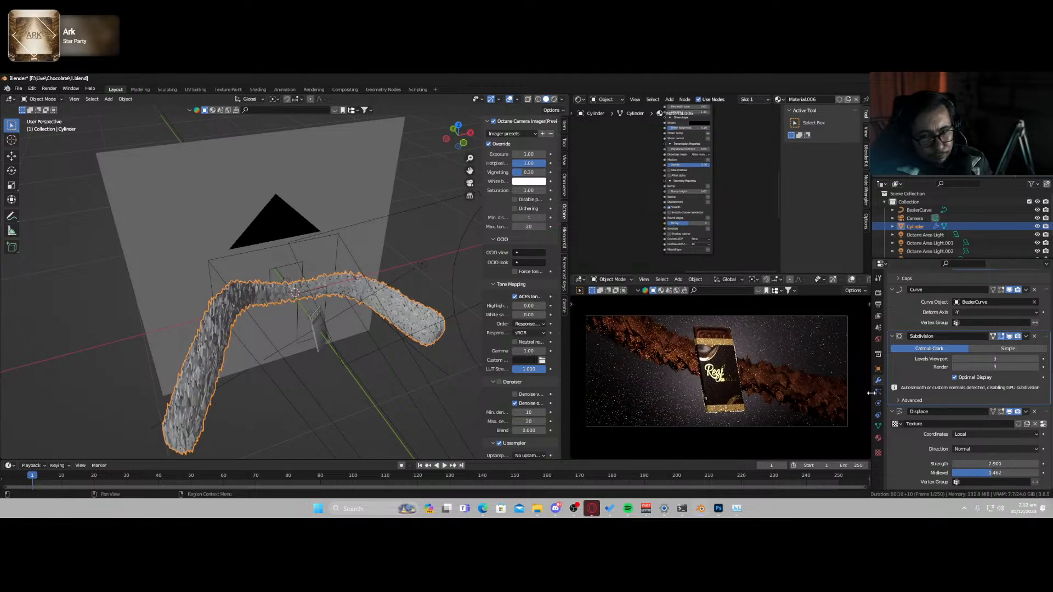
# - Open the stream's Displace texture and enlarge the Clouds size, trying 2.00, 10 and 50
pyautogui.click(878, 392)
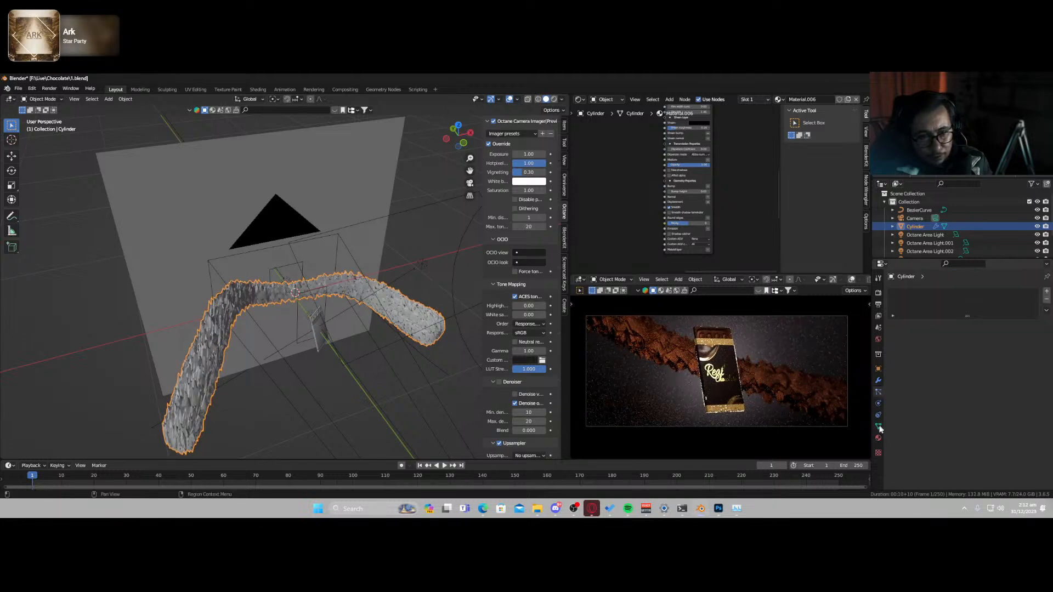
pyautogui.click(878, 426)
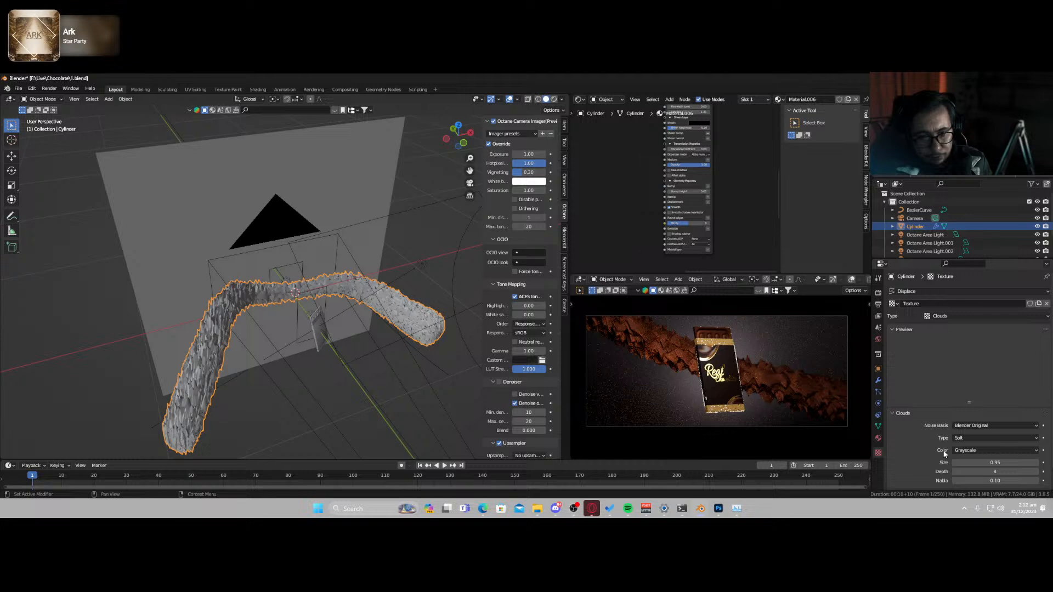
pyautogui.moveTo(982, 462); pyautogui.dragTo(1036, 462)
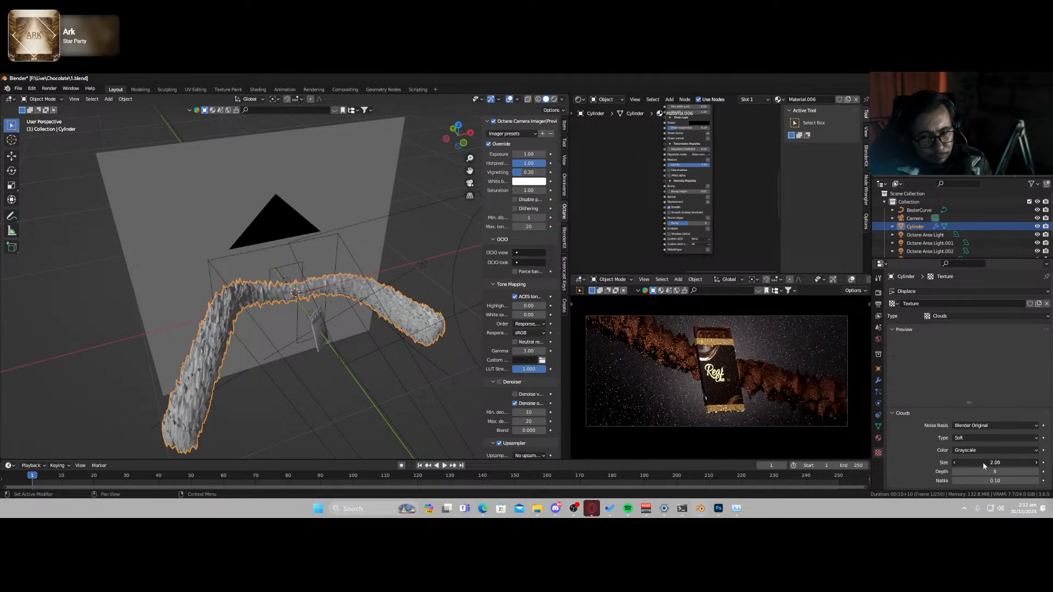
pyautogui.click(960, 316)
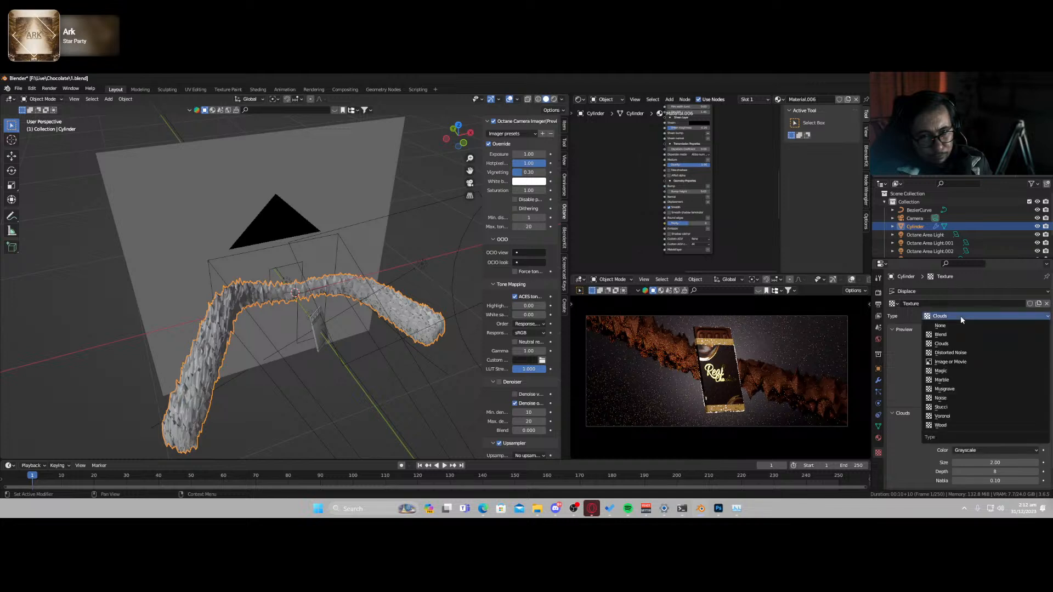
pyautogui.click(985, 426)
pyautogui.click(984, 426)
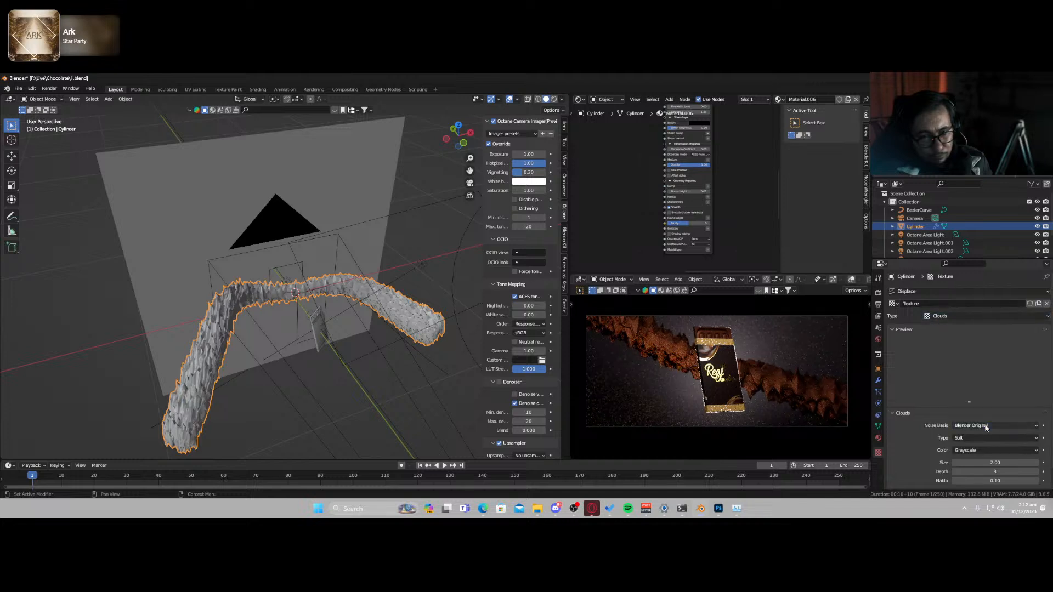
pyautogui.write('10')
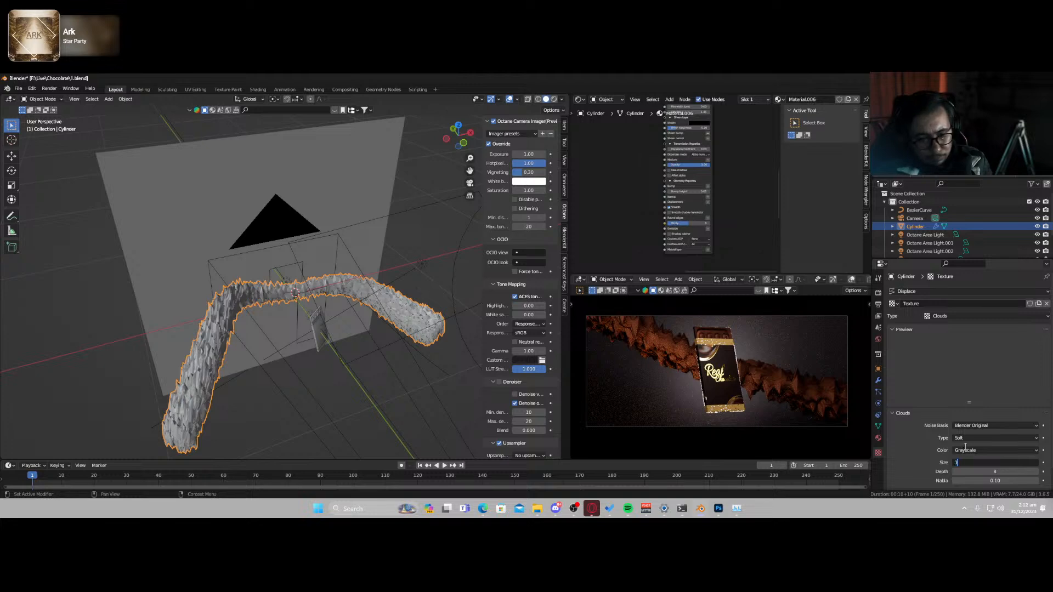
pyautogui.press('Return')
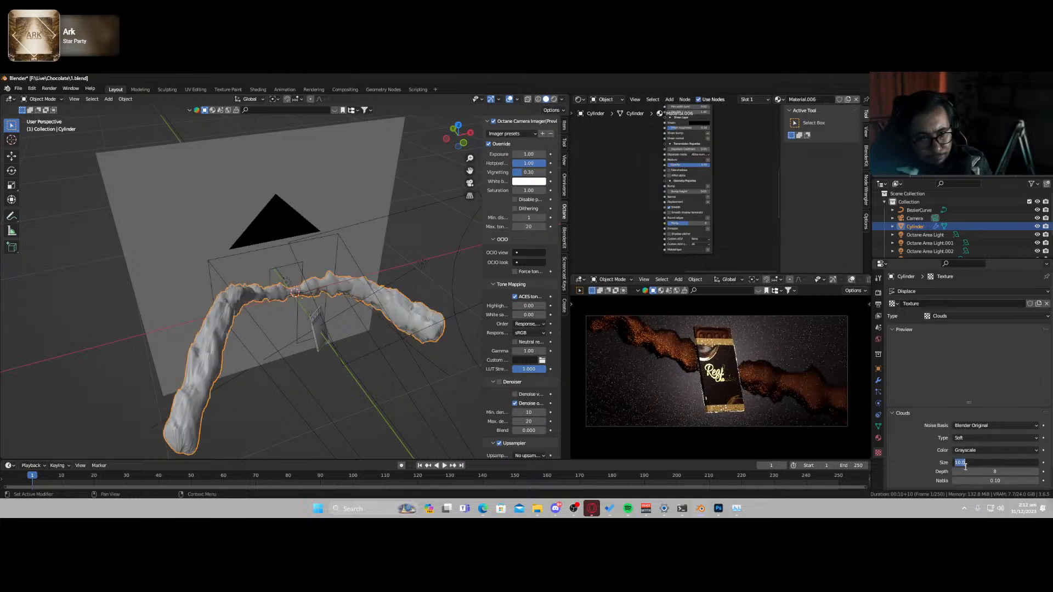
pyautogui.write('50')
pyautogui.press('Return')
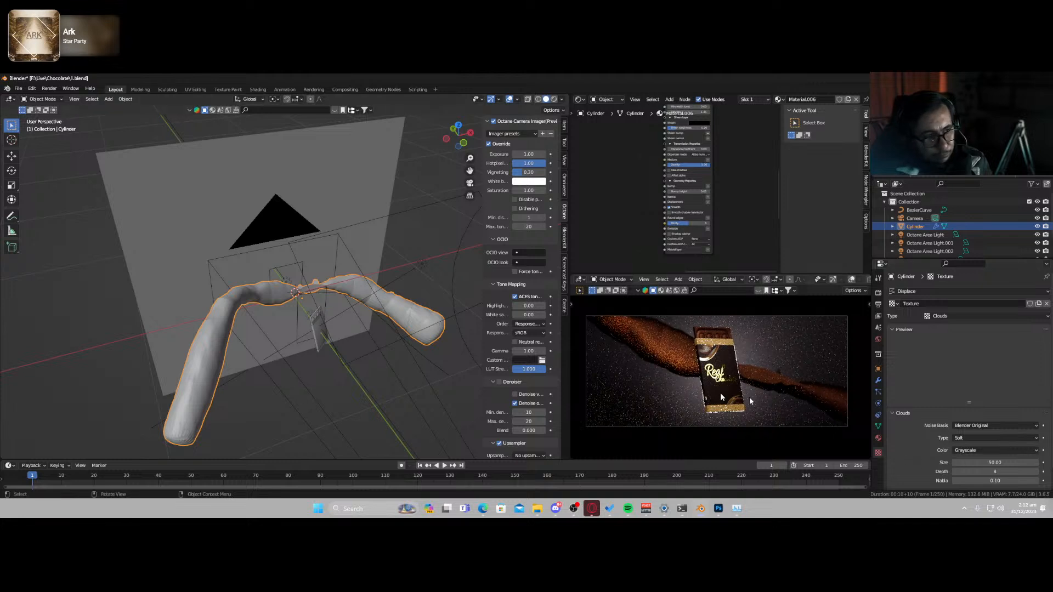
# - Try the Hard noise type on the Clouds texture, return it to Soft, and set the size to 10
pyautogui.click(990, 450)
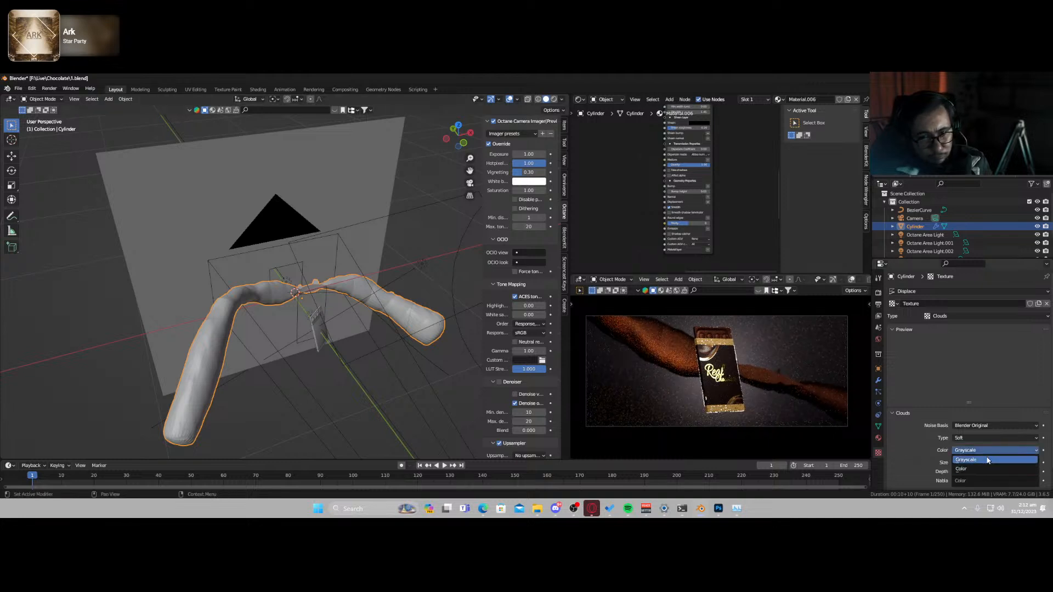
pyautogui.click(987, 461)
pyautogui.click(975, 436)
pyautogui.click(978, 447)
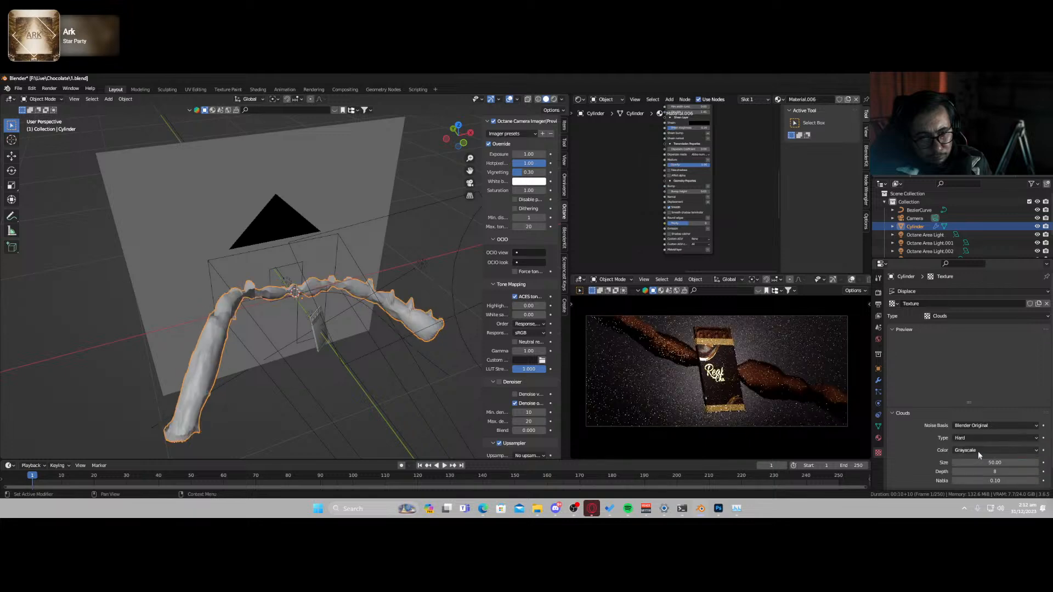
pyautogui.click(977, 437)
pyautogui.click(977, 449)
pyautogui.click(975, 462)
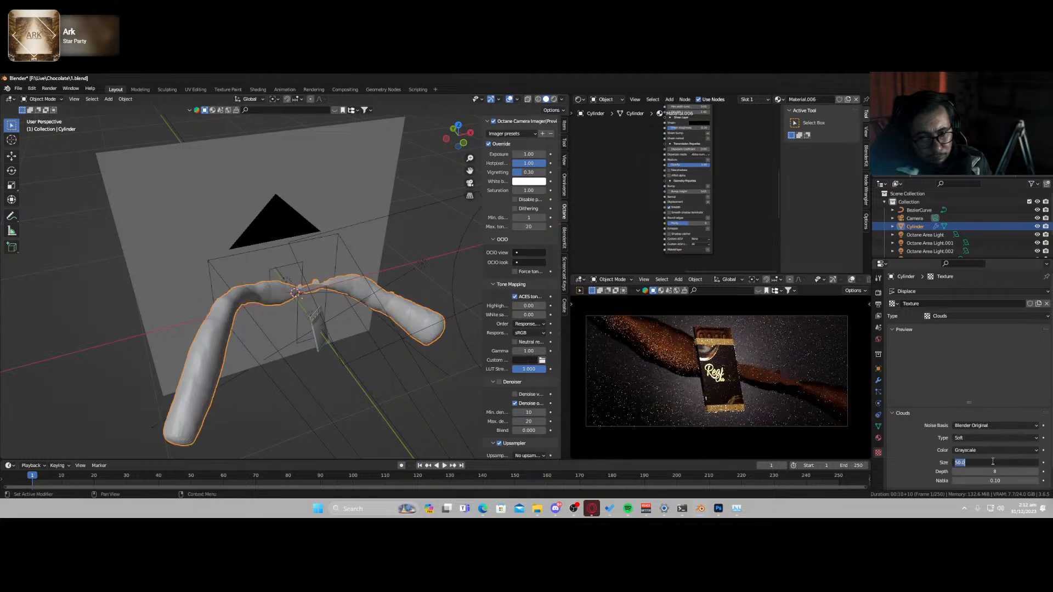
pyautogui.press('Return')
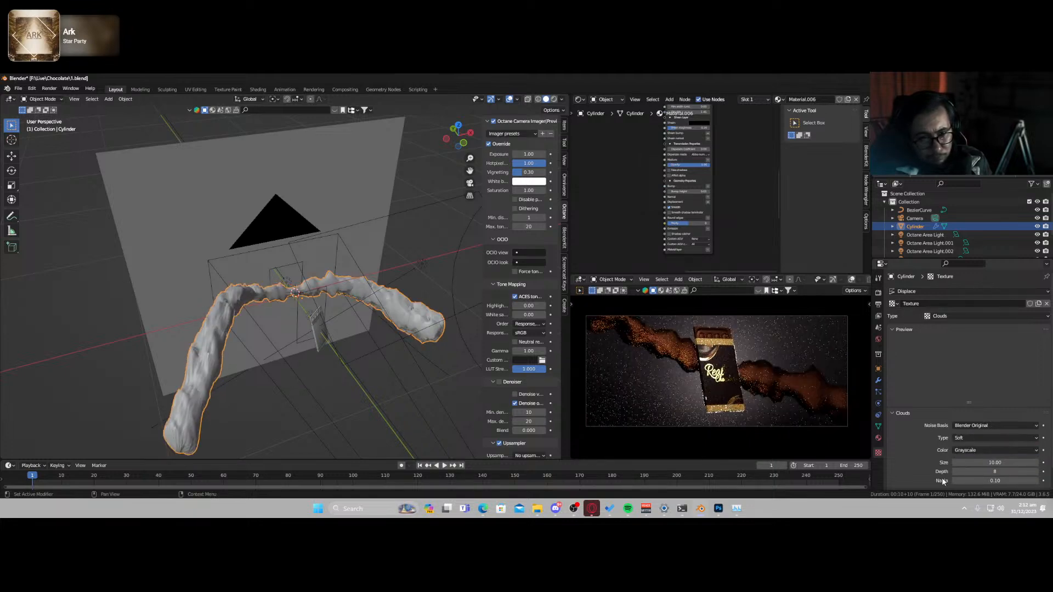
# - Change the Clouds noise basis to Voronoi F1, with size 20 and depth 19
pyautogui.moveTo(975, 471); pyautogui.dragTo(1014, 471)
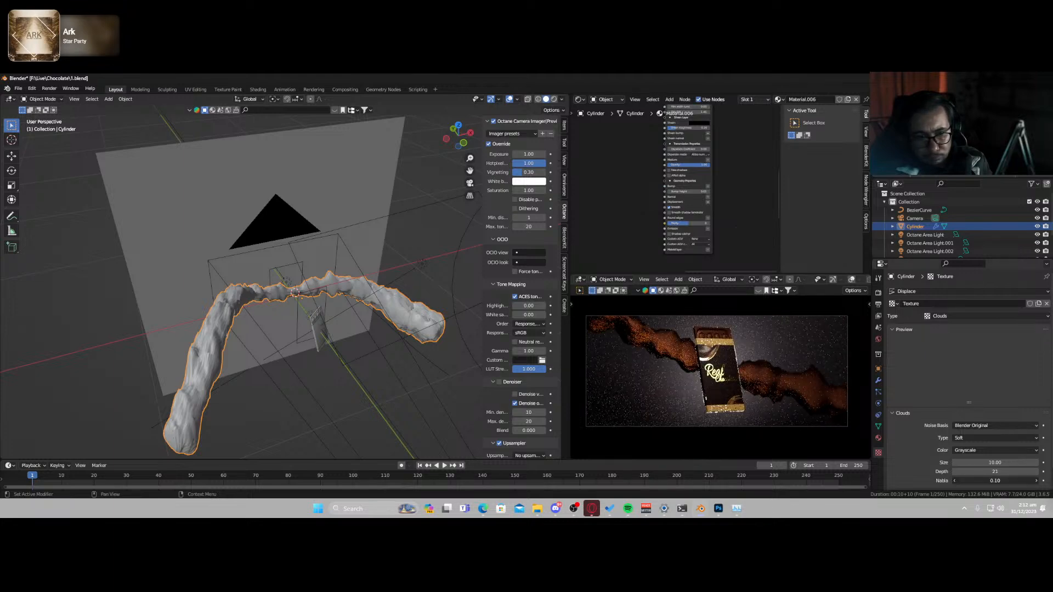
pyautogui.click(975, 426)
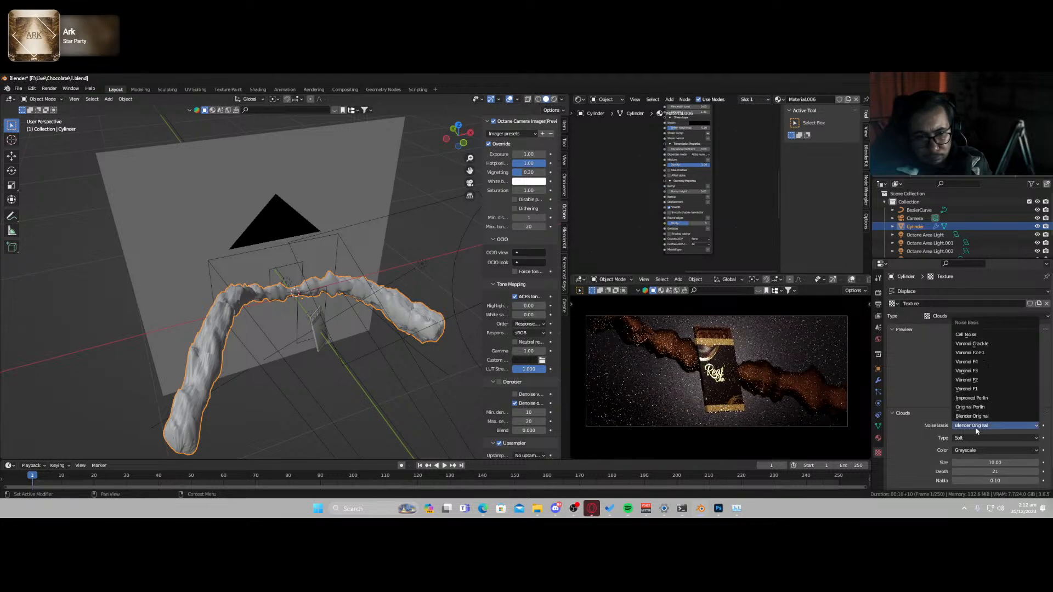
pyautogui.click(983, 389)
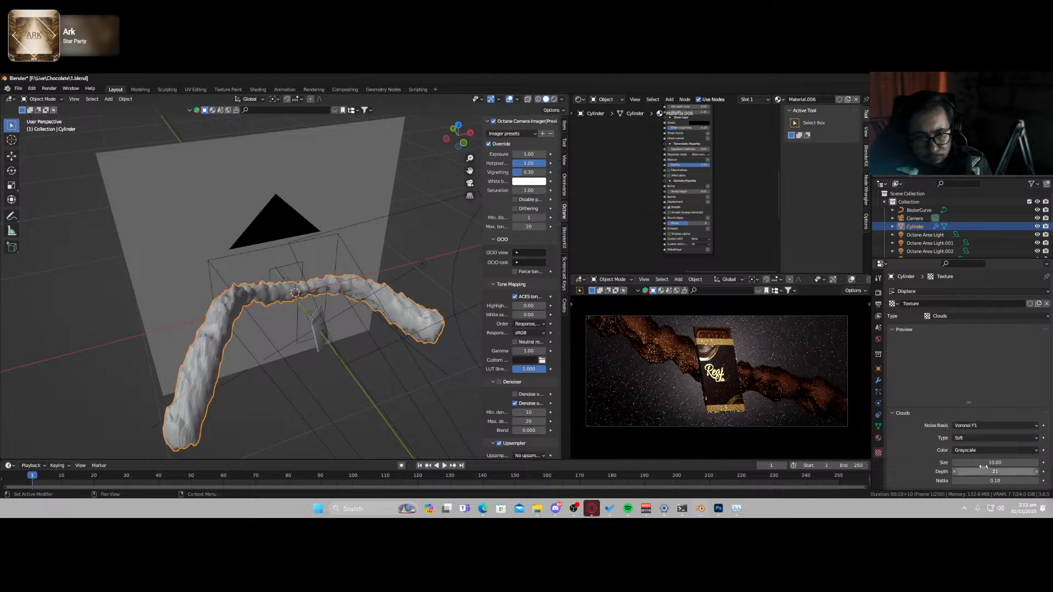
pyautogui.click(979, 460)
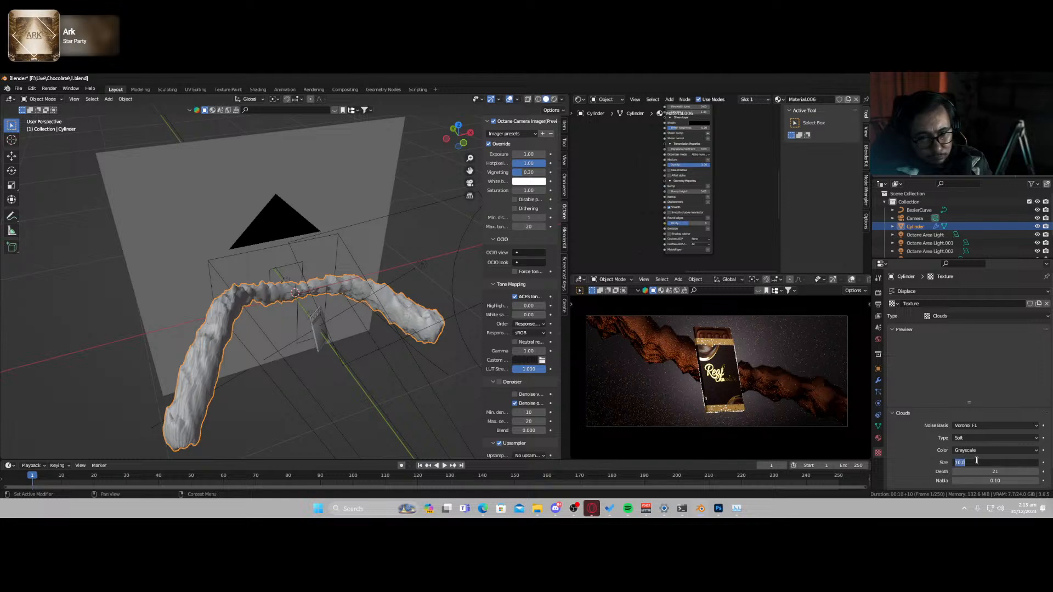
pyautogui.write('20')
pyautogui.press('Return')
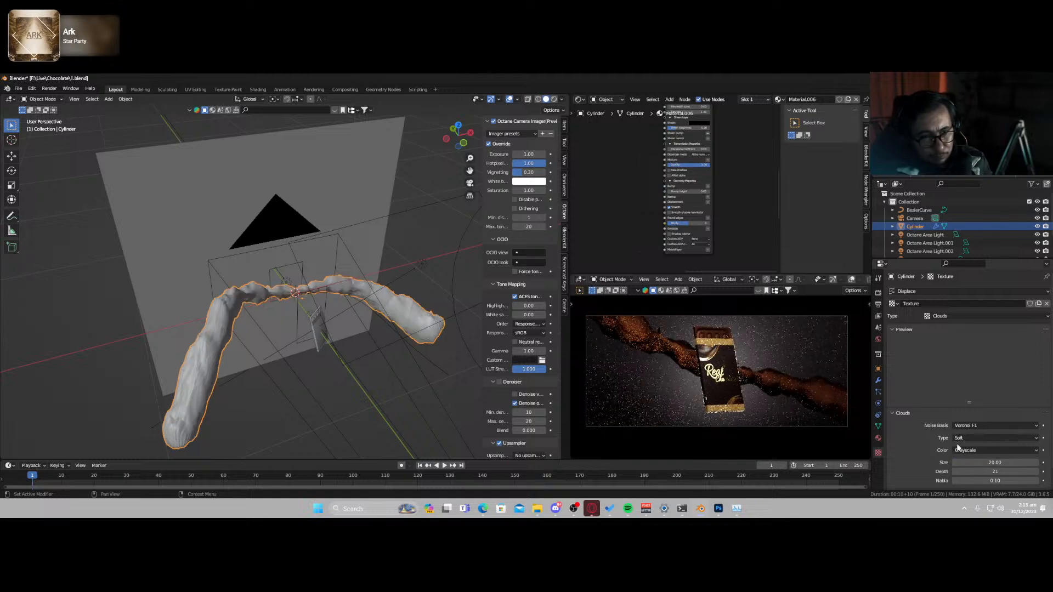
pyautogui.moveTo(981, 472)
pyautogui.mouseDown()
pyautogui.moveTo(990, 471)
pyautogui.moveTo(973, 471)
pyautogui.mouseUp()
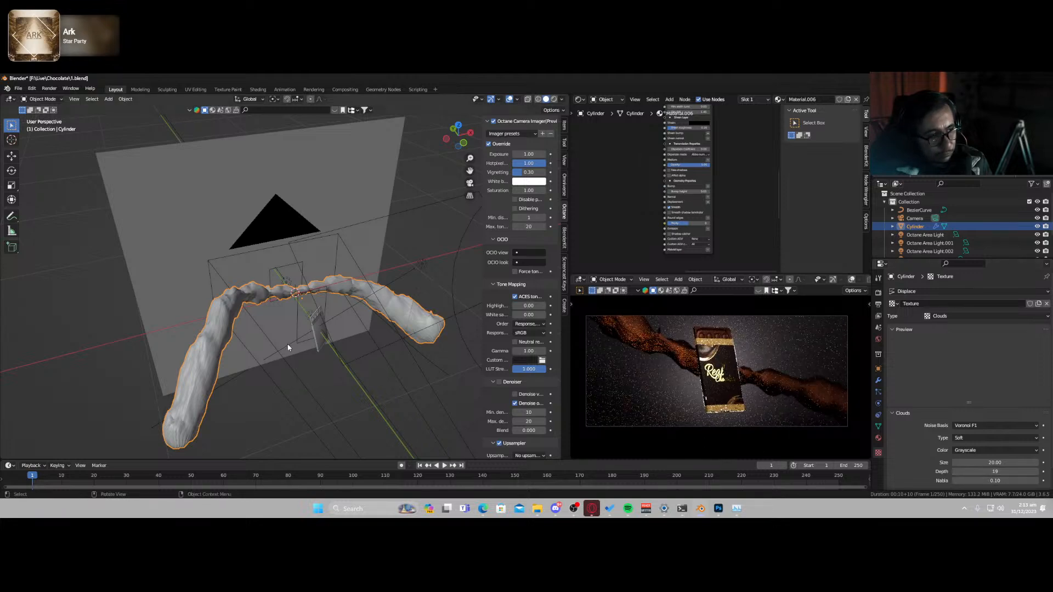
# - Try the Blend type for the stream's displacement texture and look through its progression options
pyautogui.click(878, 381)
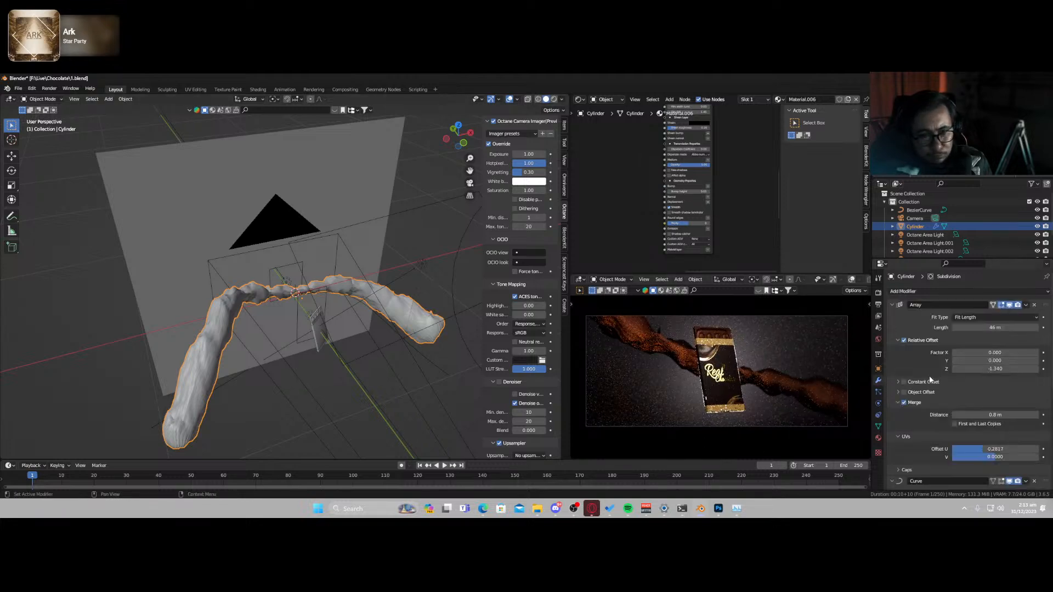
pyautogui.click(878, 452)
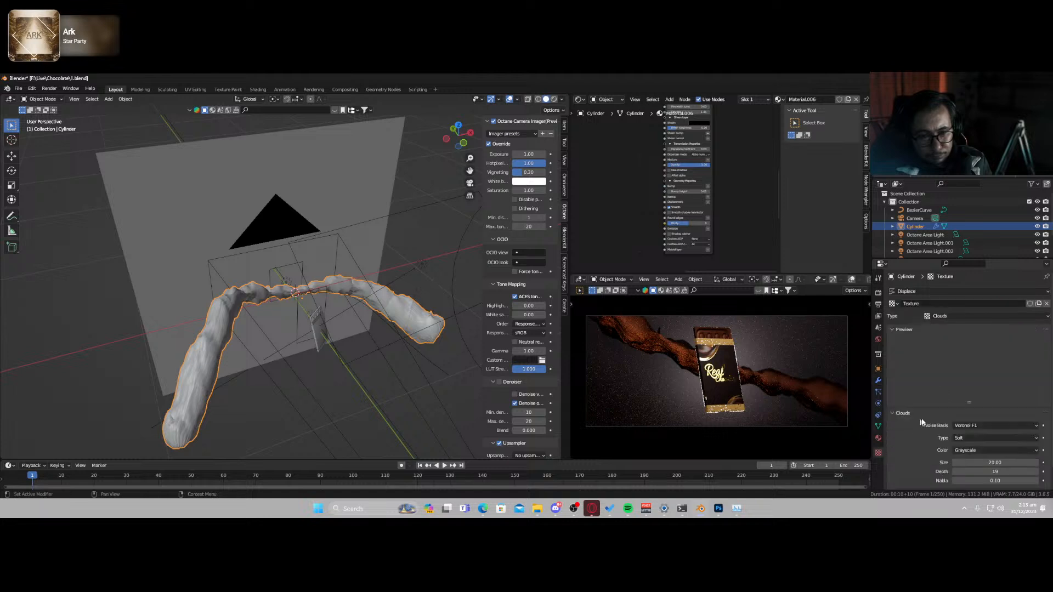
pyautogui.click(965, 316)
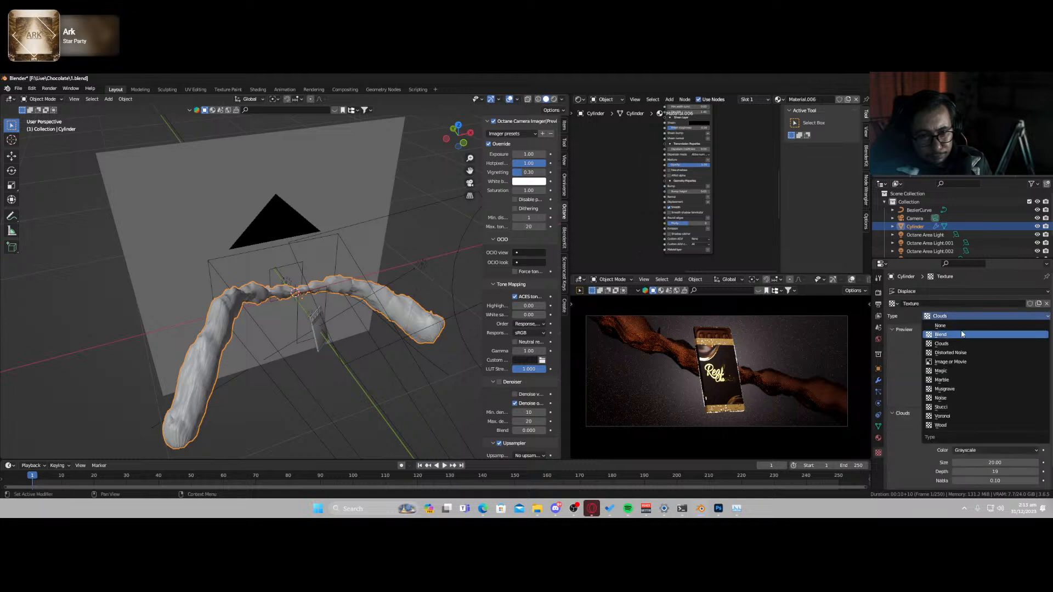
pyautogui.click(961, 334)
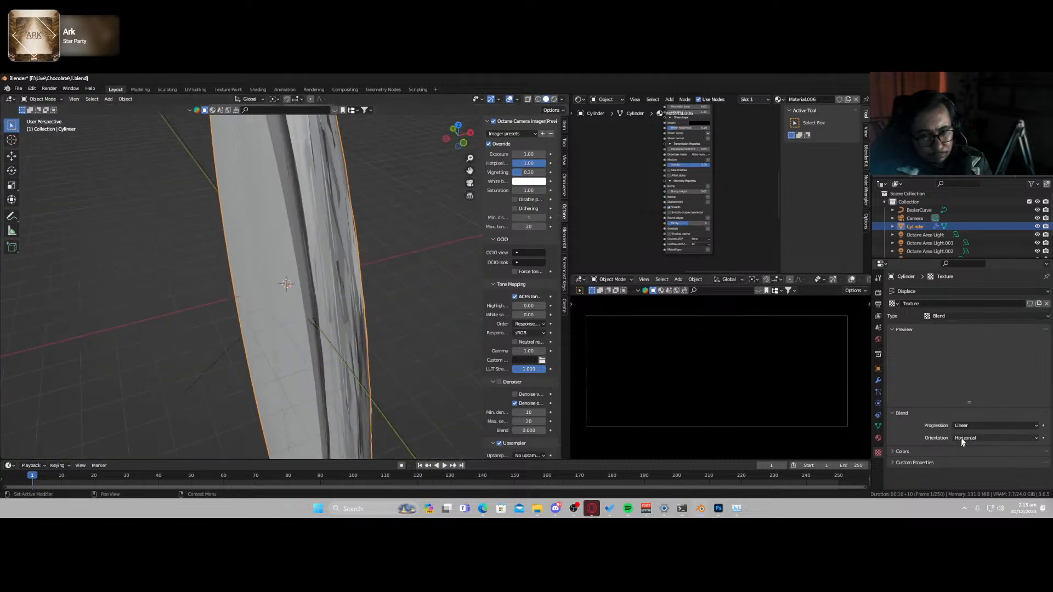
pyautogui.click(971, 426)
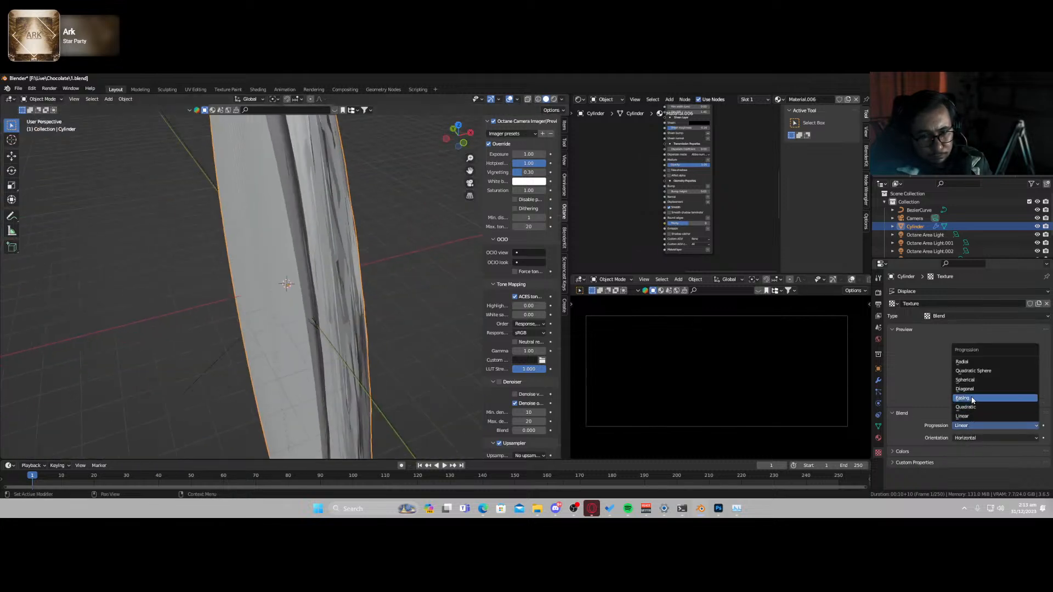
# - Try the Magic type for the displacement texture with depth 24 and turbulence 15.10, checking the stream up close in the render
pyautogui.click(954, 316)
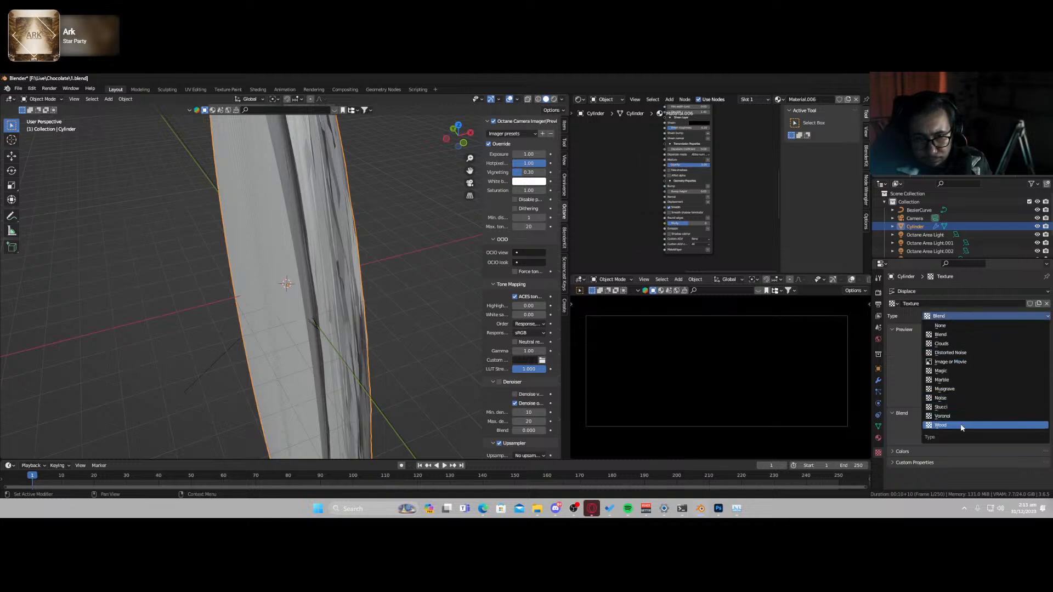
pyautogui.click(960, 371)
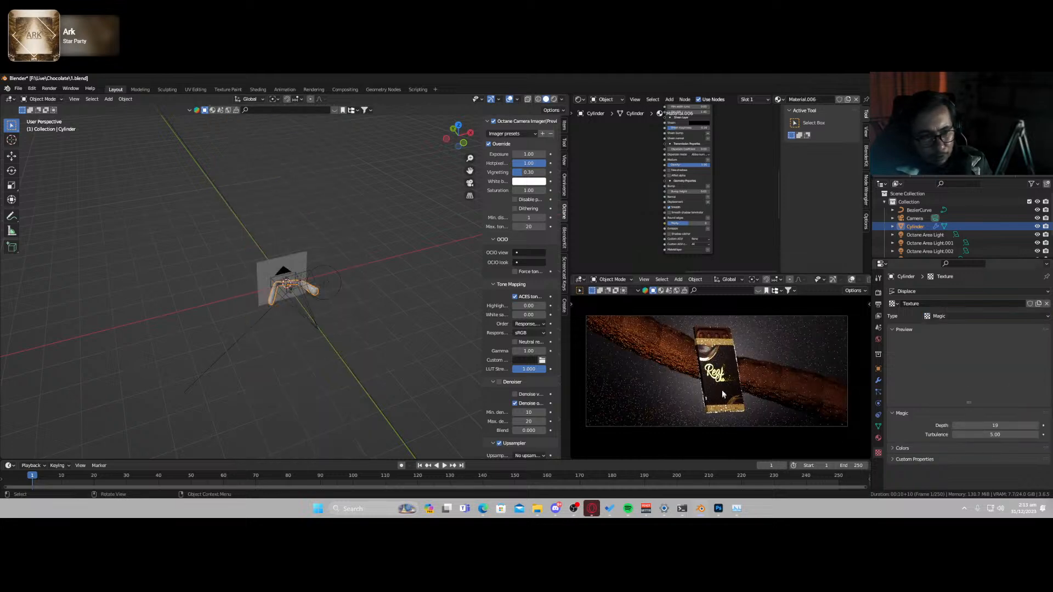
pyautogui.scroll(3, 721, 390)
pyautogui.scroll(3, 343, 315)
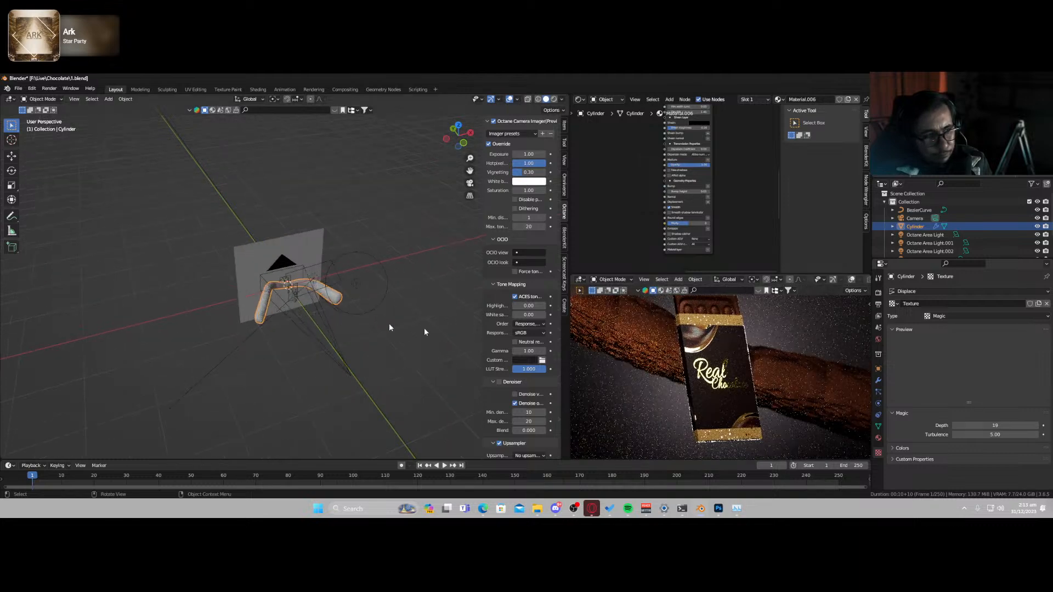
pyautogui.moveTo(980, 426)
pyautogui.mouseDown()
pyautogui.moveTo(1030, 434)
pyautogui.moveTo(984, 423)
pyautogui.mouseUp()
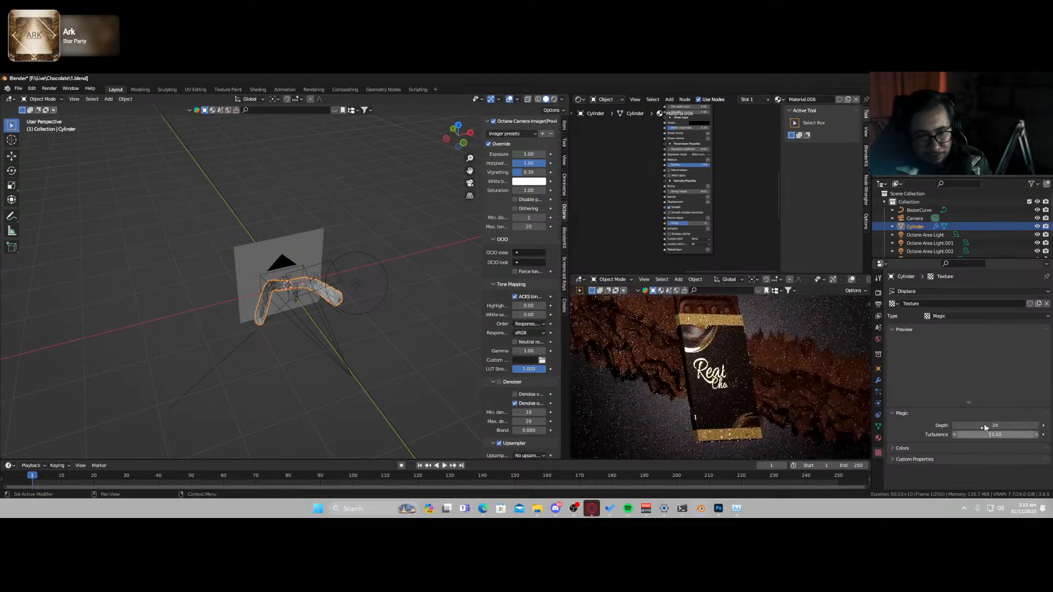
# - Change the stream's displacement texture type to Voronoi
pyautogui.click(955, 318)
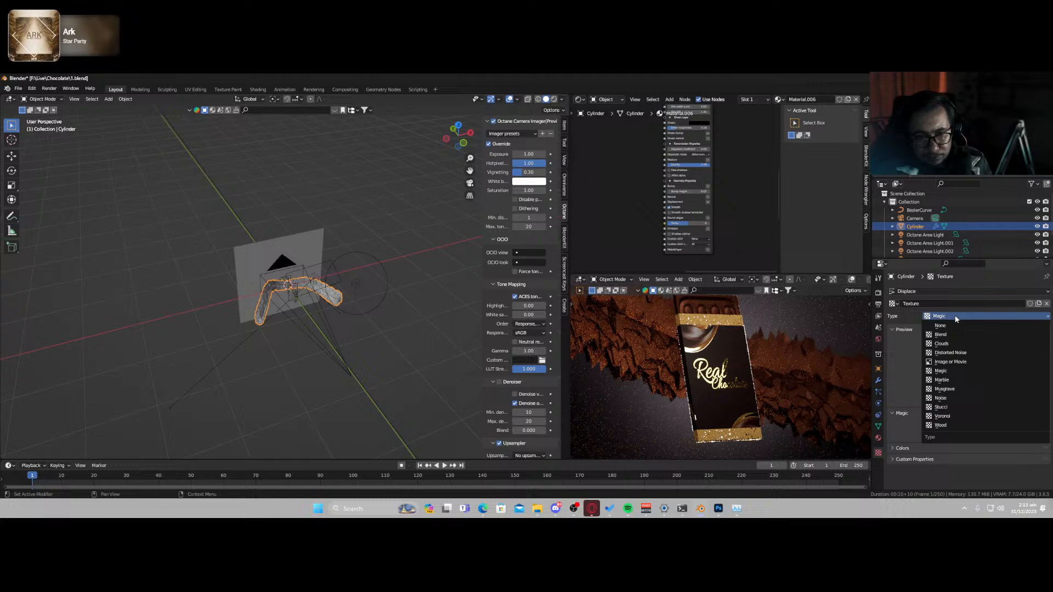
pyautogui.click(964, 416)
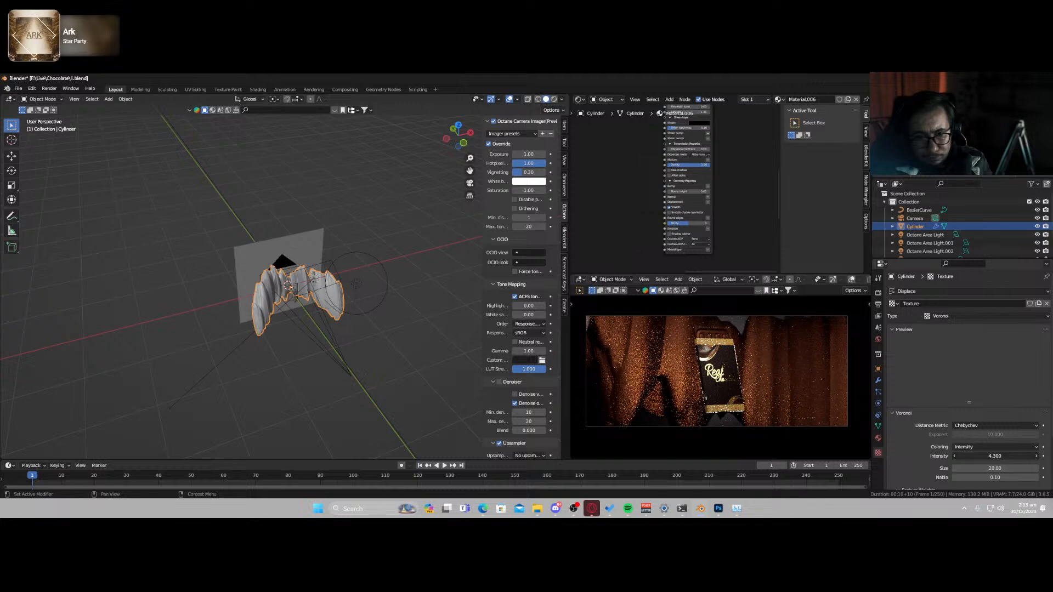
# - Set the Voronoi texture's intensity to 2.100 and its second, third and fourth feature weights to 0.432, 0.376 and 0.789
pyautogui.moveTo(994, 456)
pyautogui.mouseDown()
pyautogui.moveTo(963, 456)
pyautogui.moveTo(976, 455)
pyautogui.mouseUp()
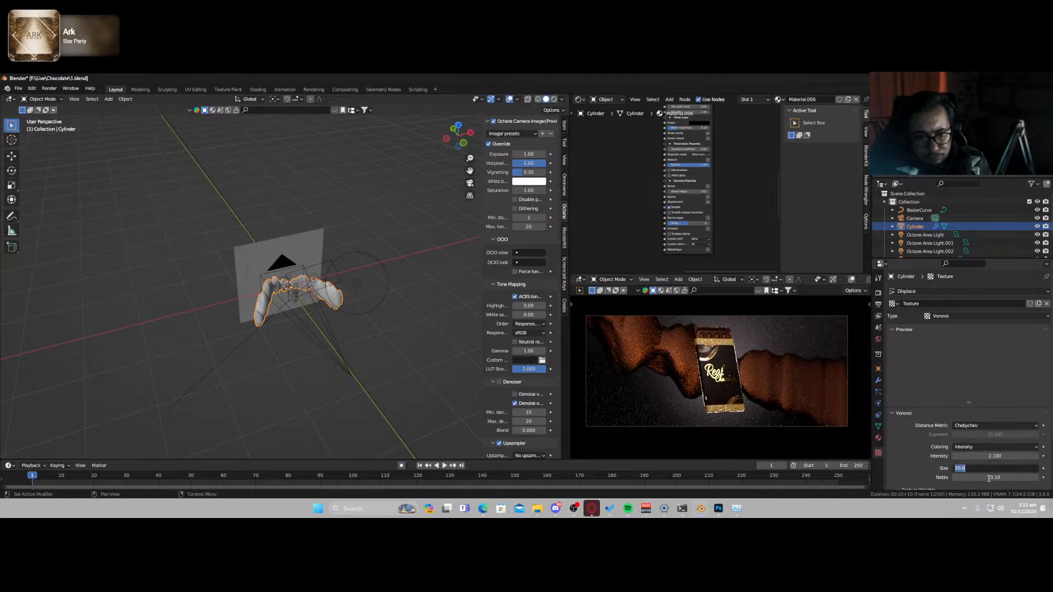
pyautogui.press('Return')
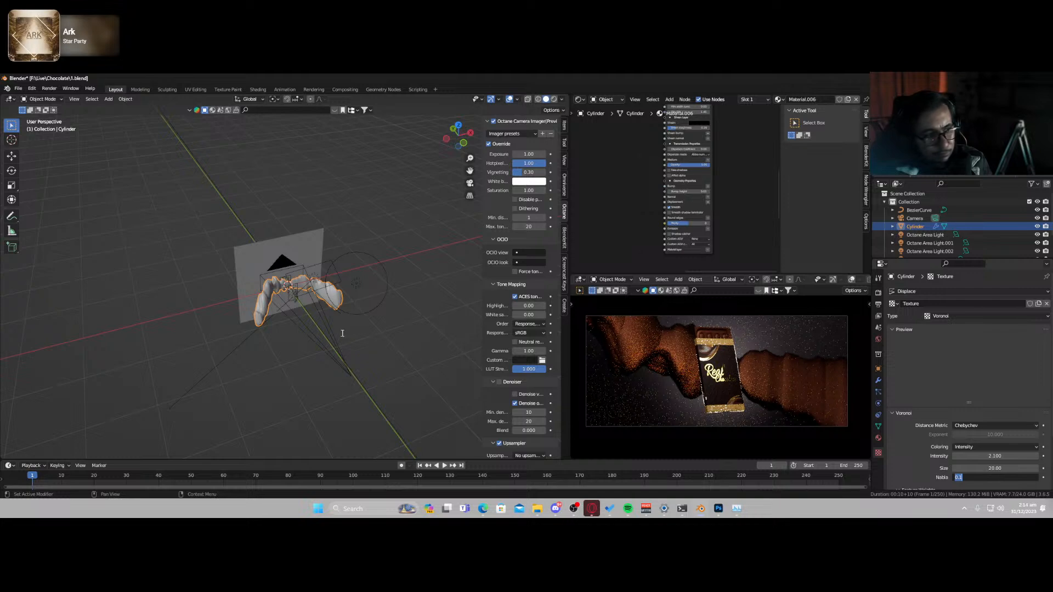
pyautogui.press('Return')
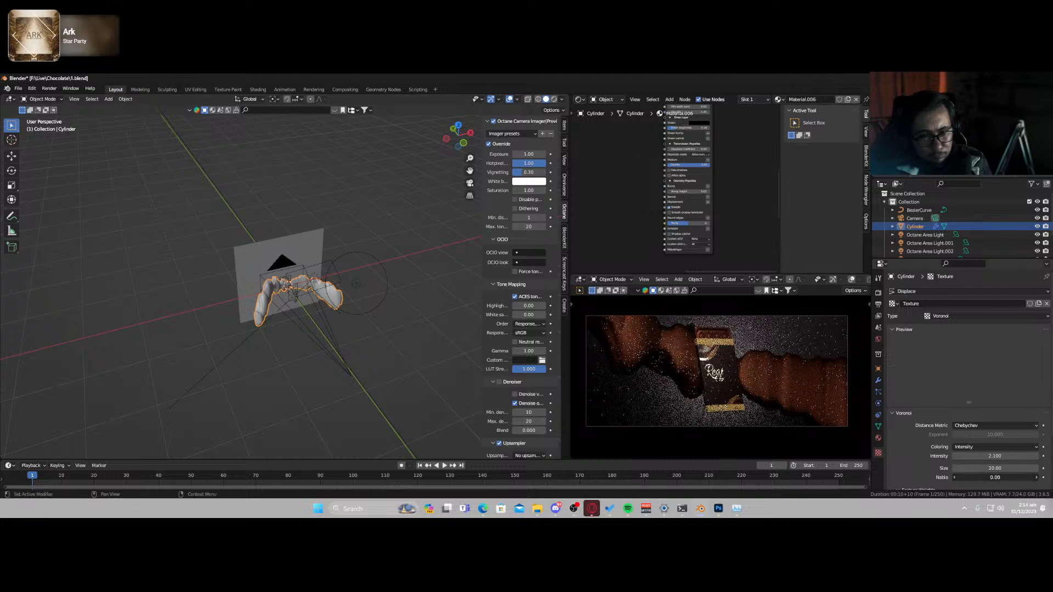
pyautogui.scroll(-3, 968, 456)
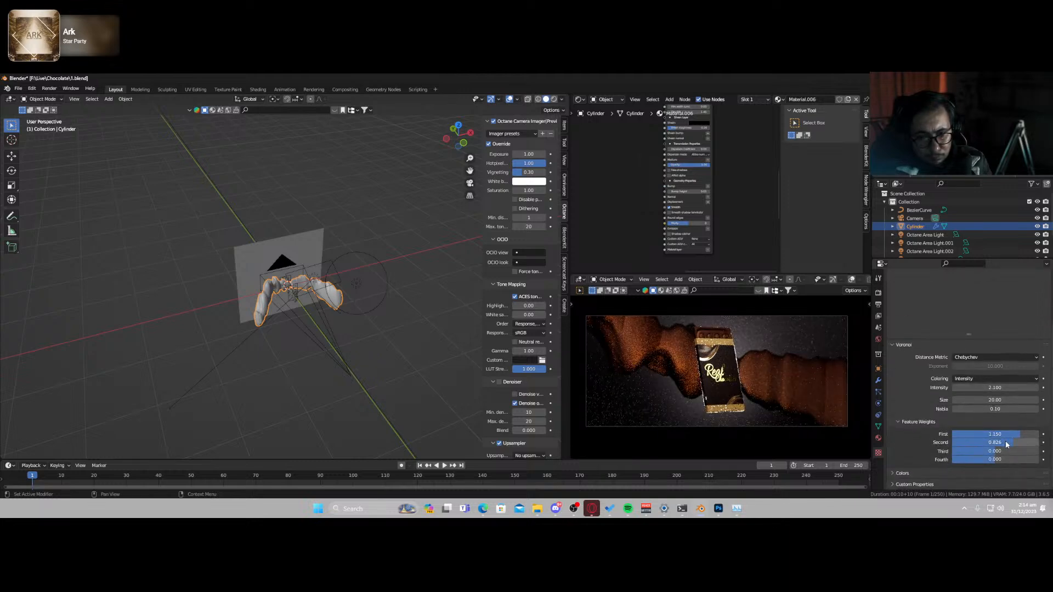
pyautogui.moveTo(1005, 440); pyautogui.dragTo(1038, 451)
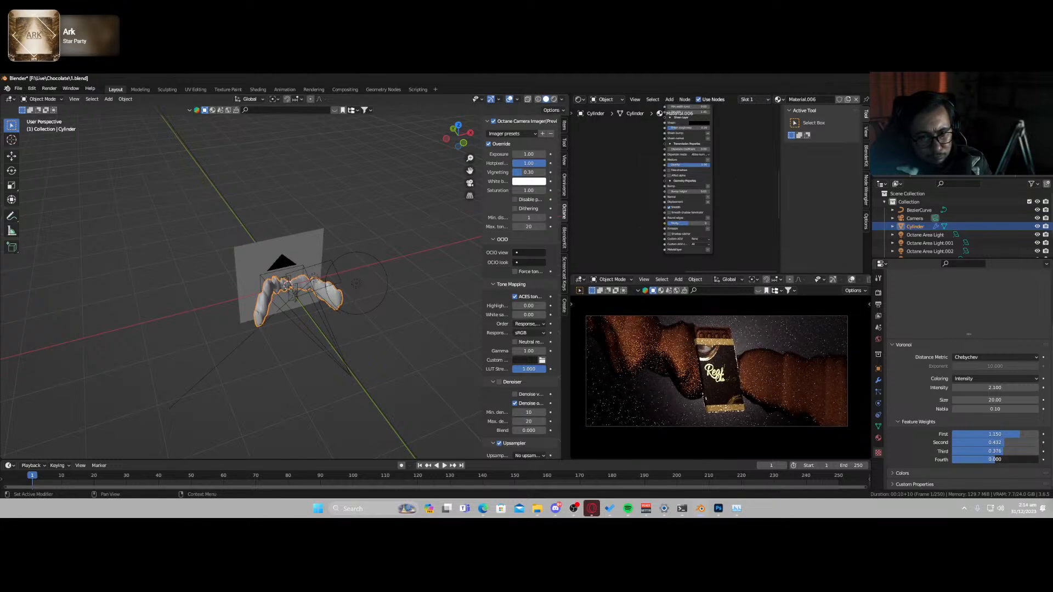
pyautogui.moveTo(1014, 459); pyautogui.dragTo(1011, 460)
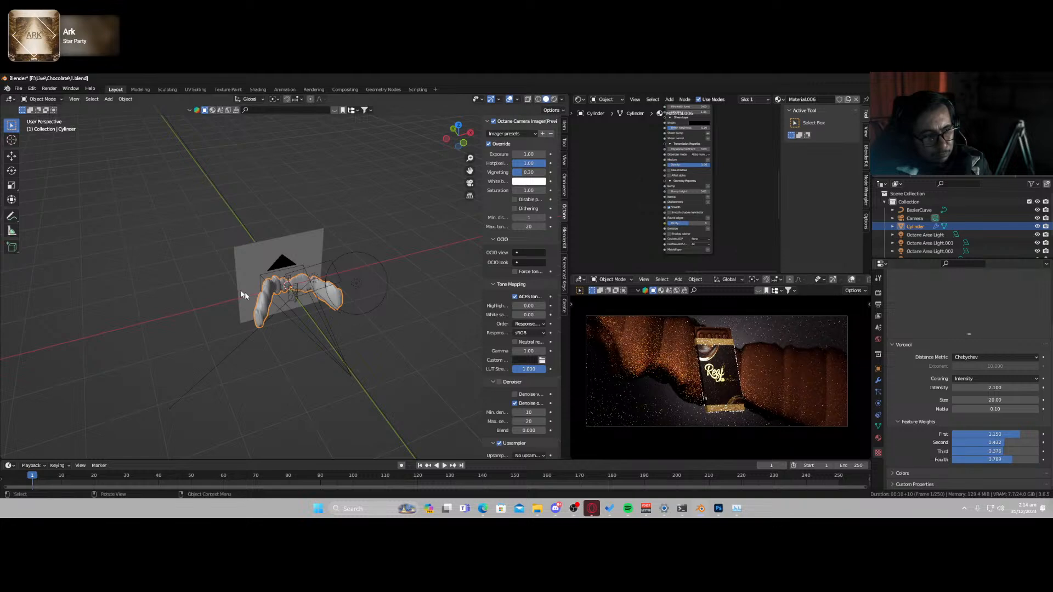
# - Scale the chocolate stream along the global X axis after trying the Z and Y axes
pyautogui.scroll(7, 241, 295)
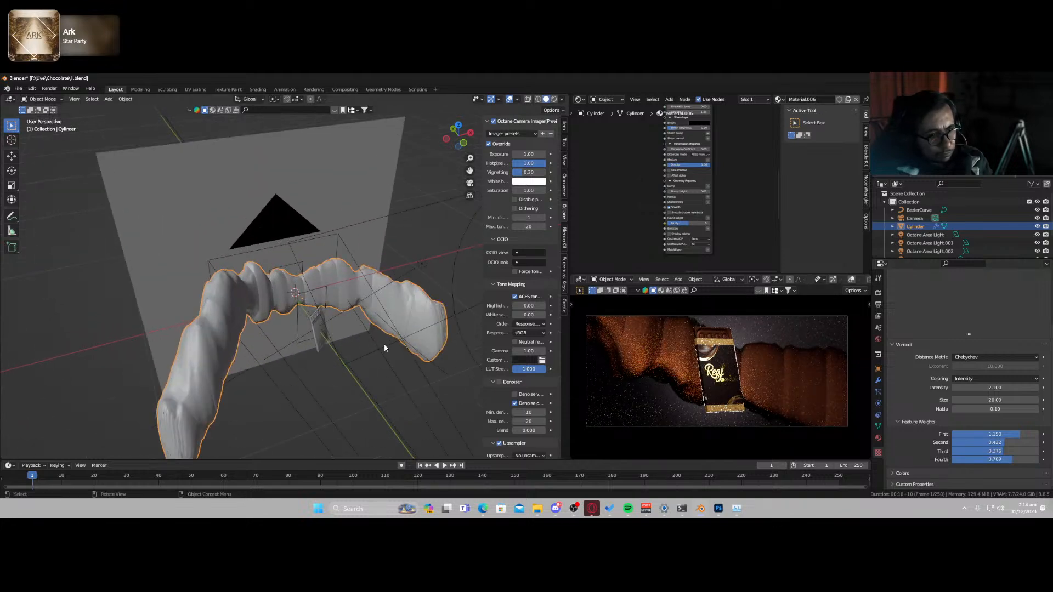
pyautogui.press('s')
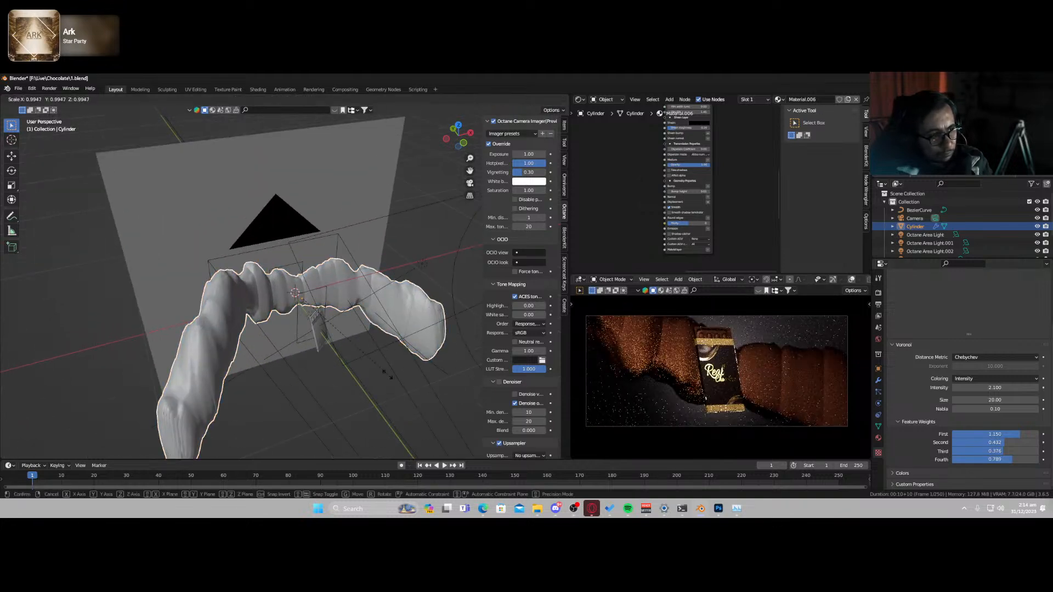
pyautogui.press('z')
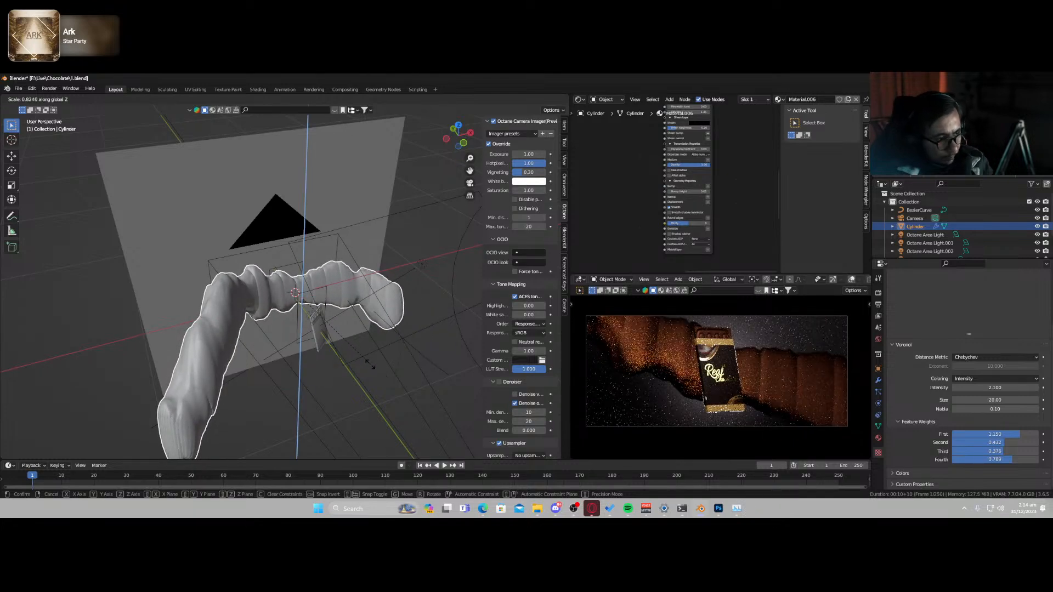
pyautogui.press('y')
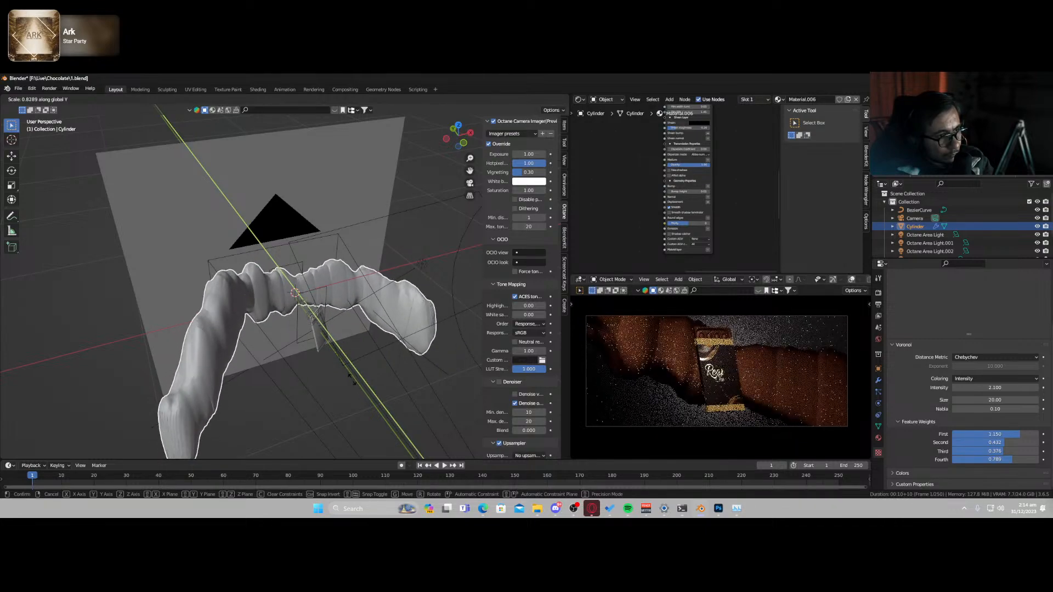
pyautogui.press('x')
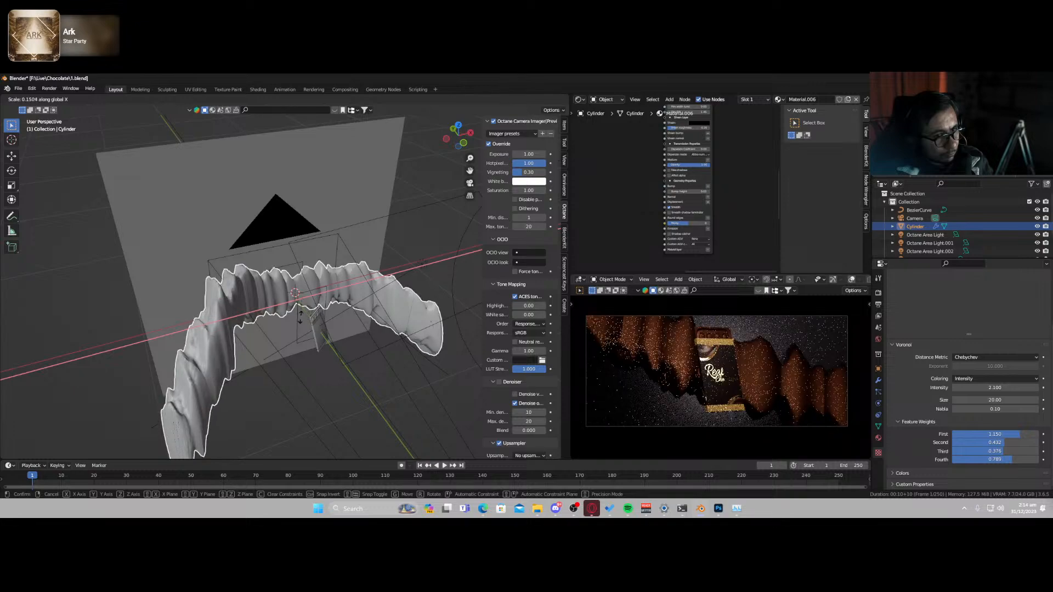
pyautogui.click(336, 371)
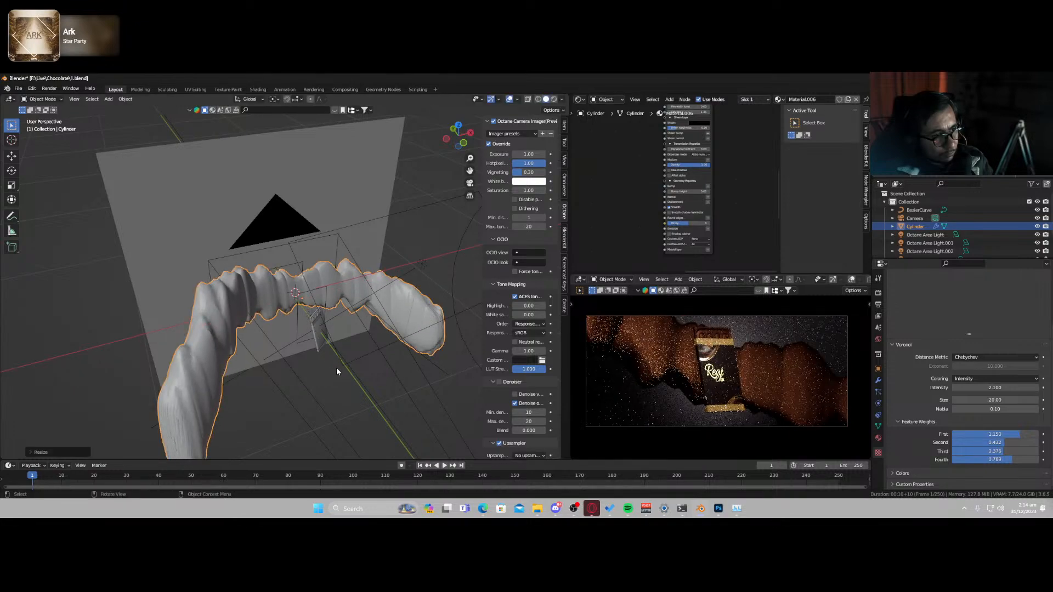
# - Try rotating the chocolate stream about the global X and Z axes
pyautogui.press('r')
pyautogui.press('x')
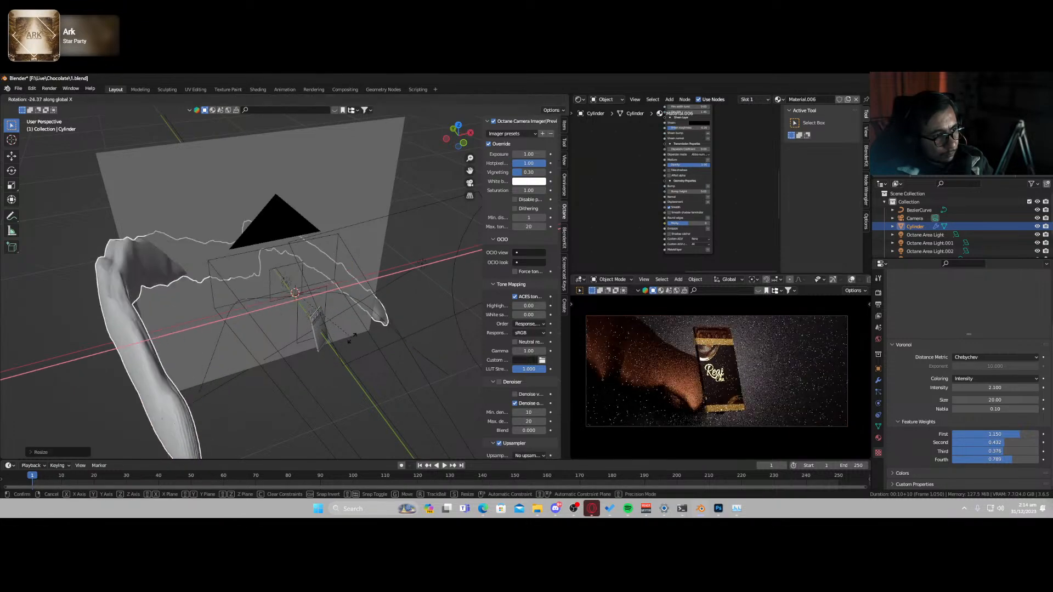
pyautogui.press('z')
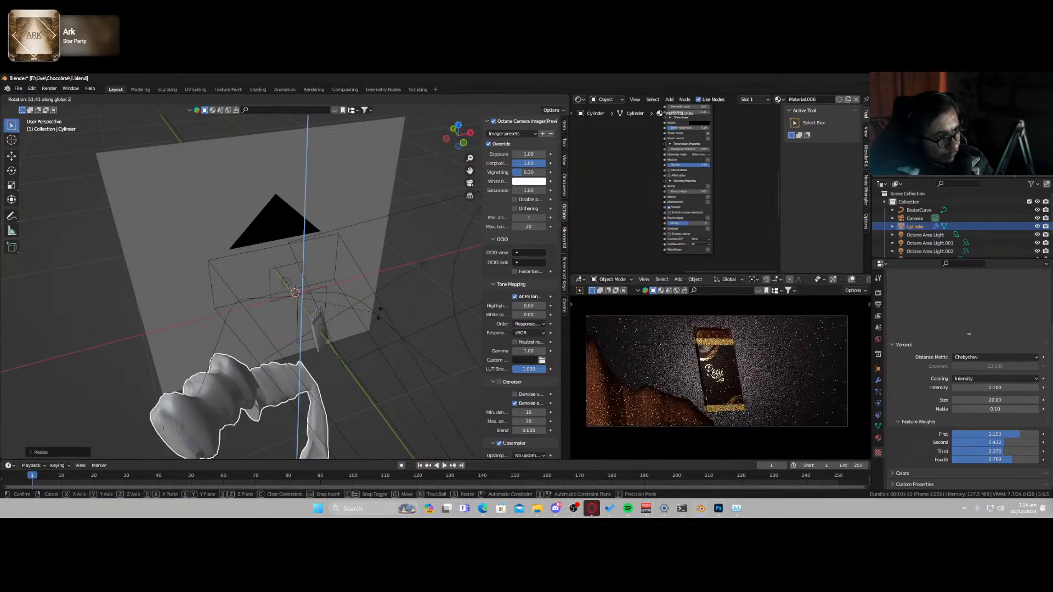
pyautogui.click(351, 393)
# - Try scaling the stream's base cylinder mesh in Edit Mode, first across X and Y with Z locked, and along Z
pyautogui.scroll(-3, 273, 397)
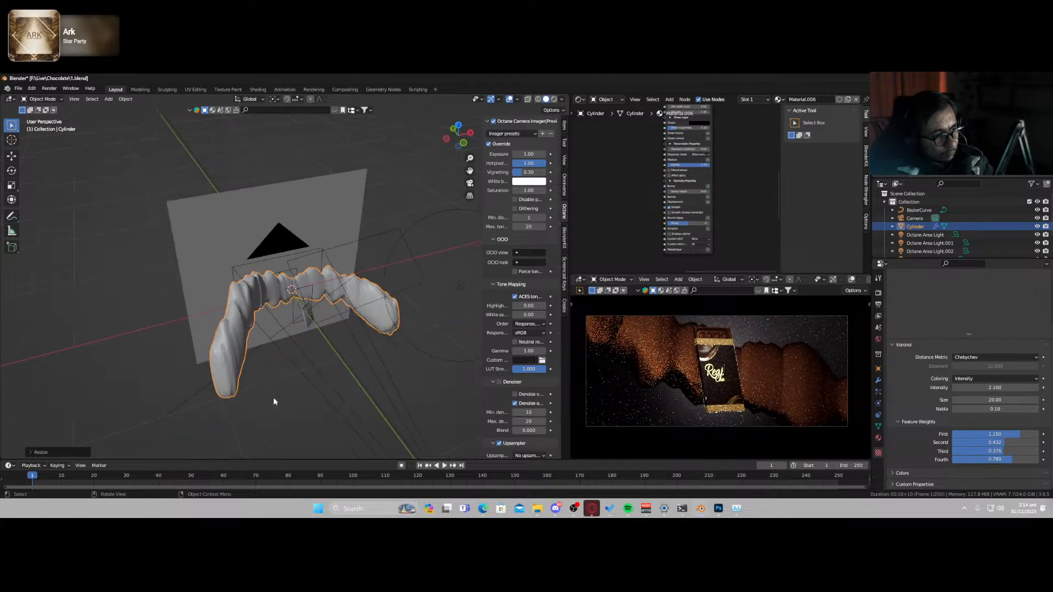
pyautogui.press('Tab')
pyautogui.scroll(6, 272, 393)
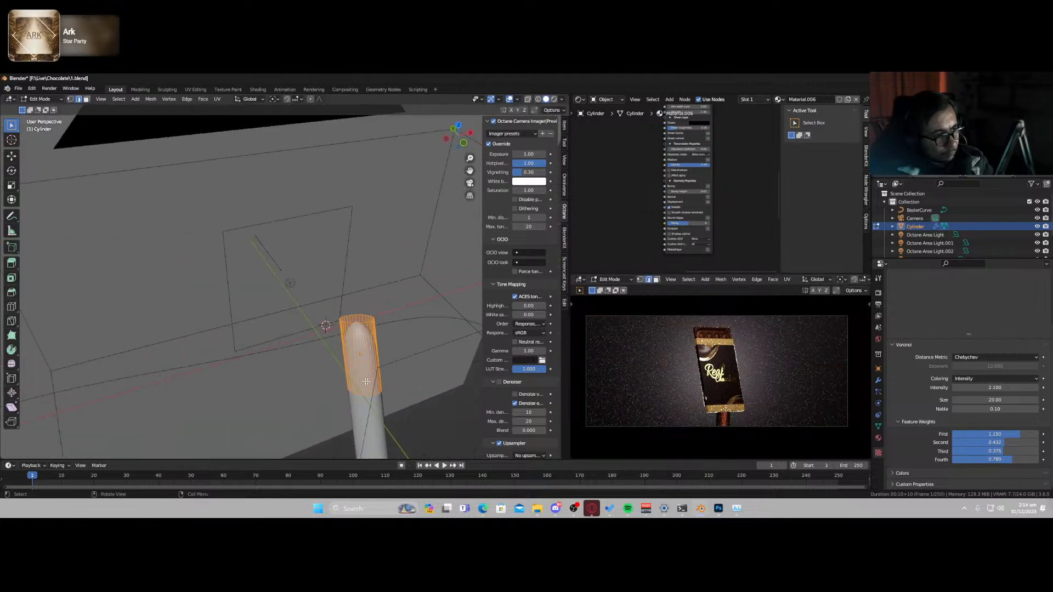
pyautogui.press('s')
pyautogui.hotkey('shift', 'z')
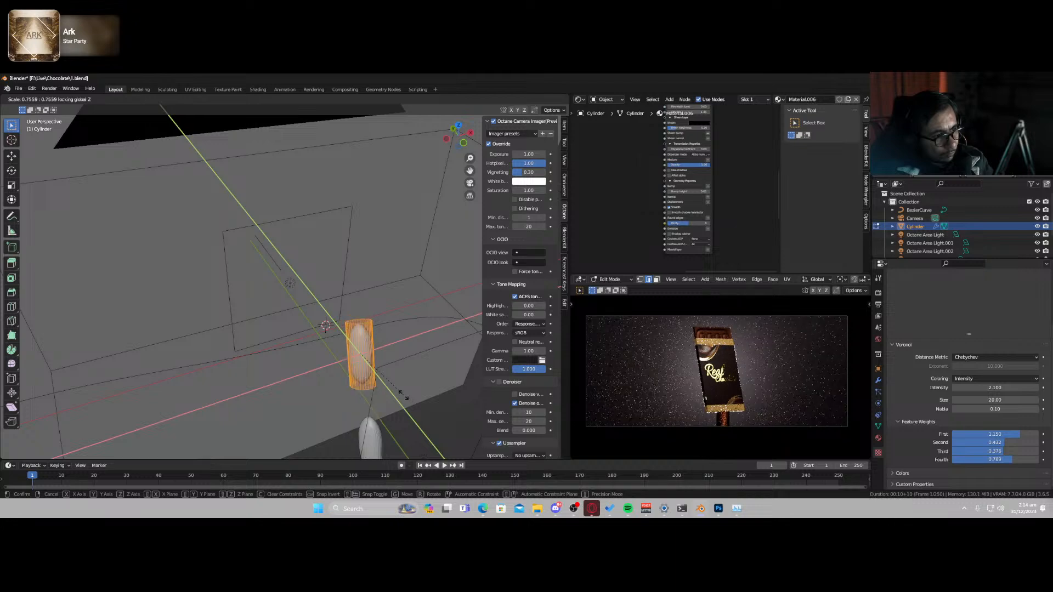
pyautogui.press('z')
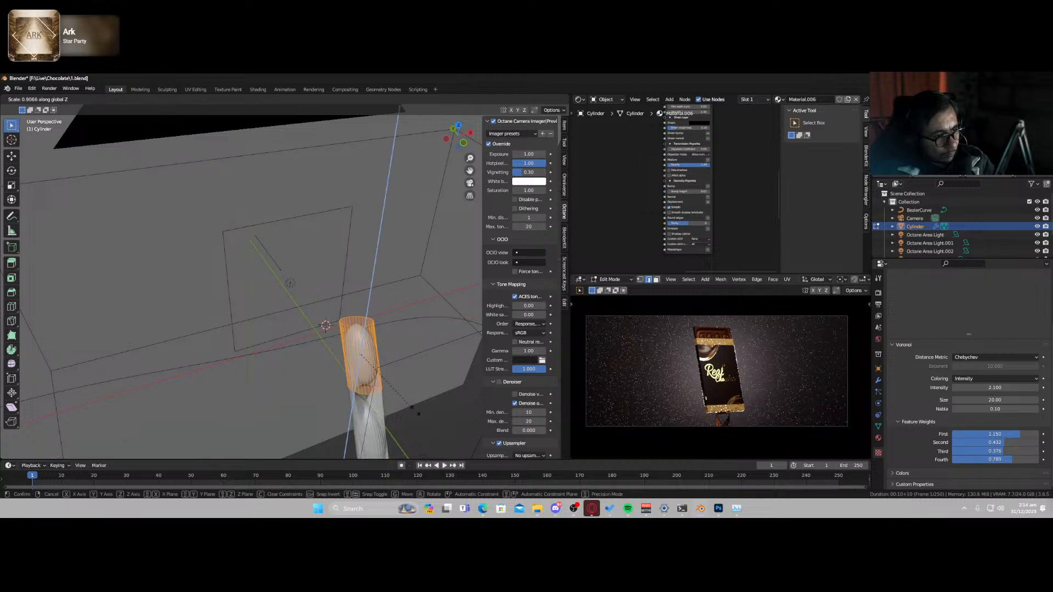
pyautogui.click(415, 409)
pyautogui.press('Tab')
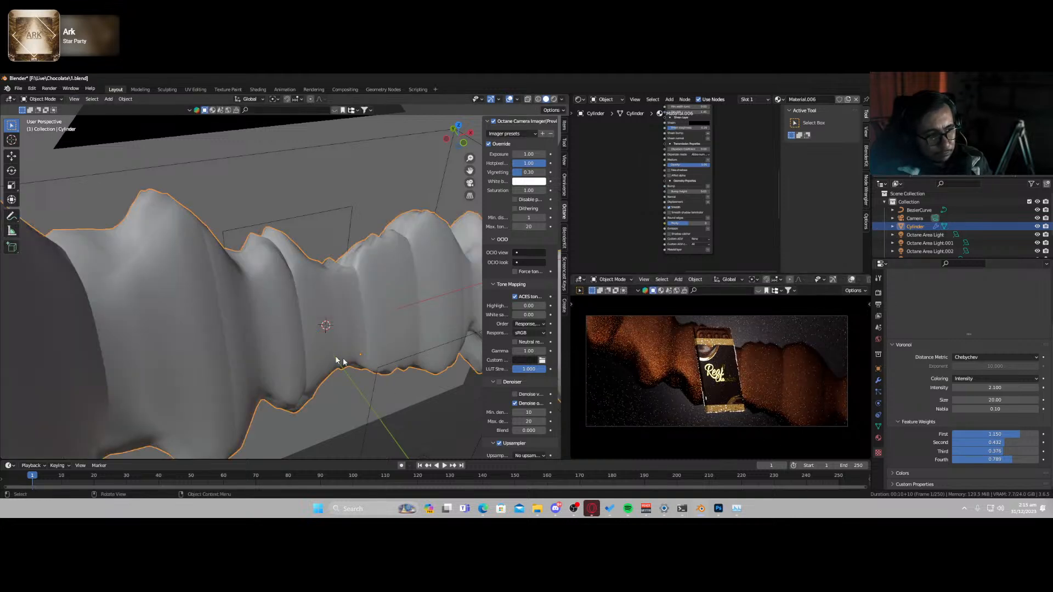
# - Set the UV Offset U of the stream's array to 0.4413
pyautogui.click(879, 380)
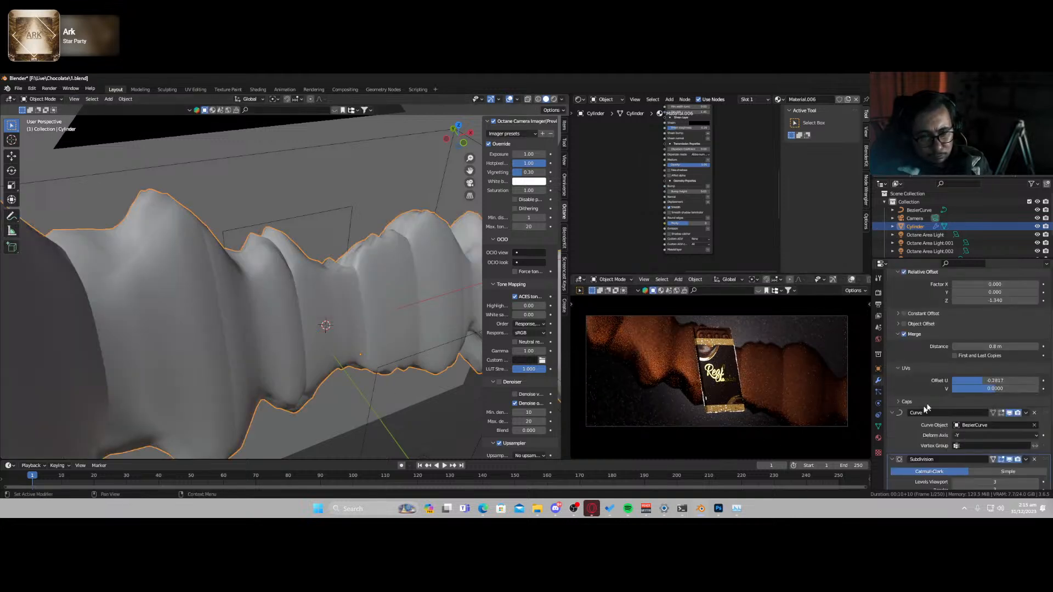
pyautogui.moveTo(982, 381); pyautogui.dragTo(1014, 380)
pyautogui.scroll(-4, 412, 312)
pyautogui.scroll(-3, 428, 324)
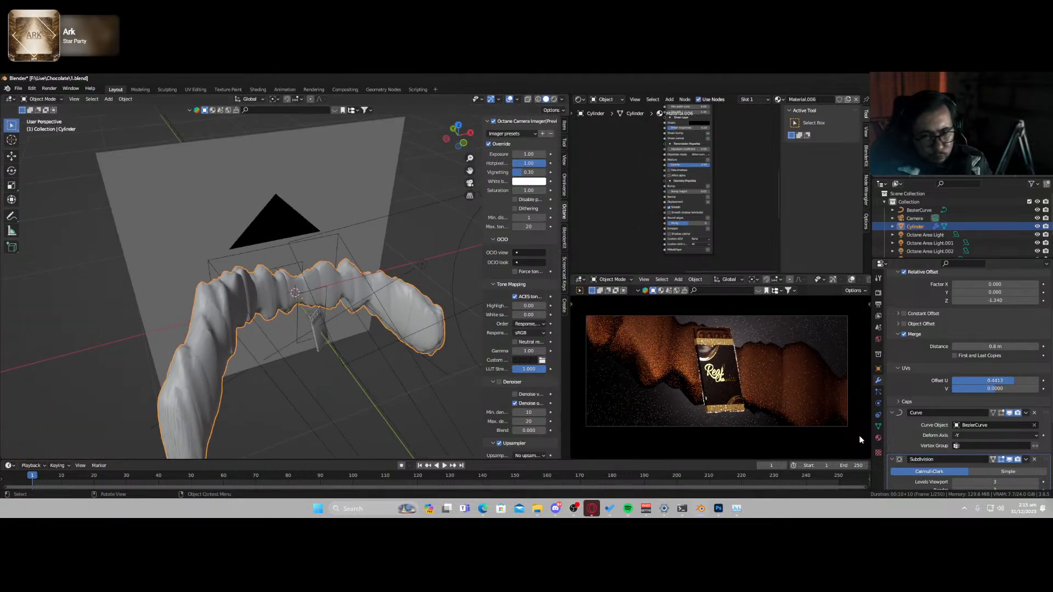
# - Try a lower Displace modifier strength on the stream with the midlevel at 0
pyautogui.scroll(-3, 981, 423)
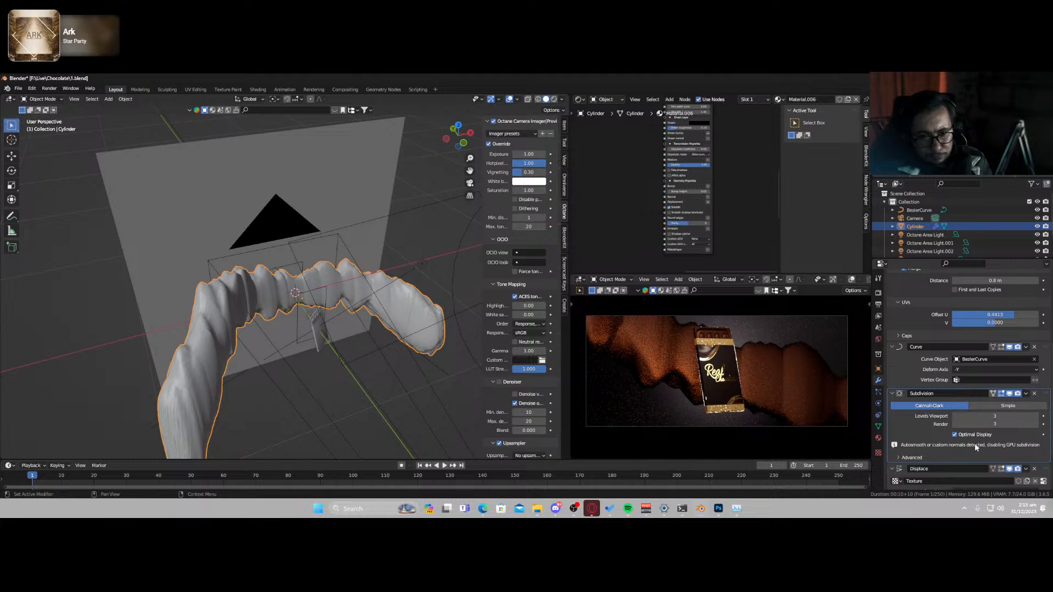
pyautogui.scroll(-3, 975, 444)
pyautogui.moveTo(992, 464); pyautogui.dragTo(954, 473)
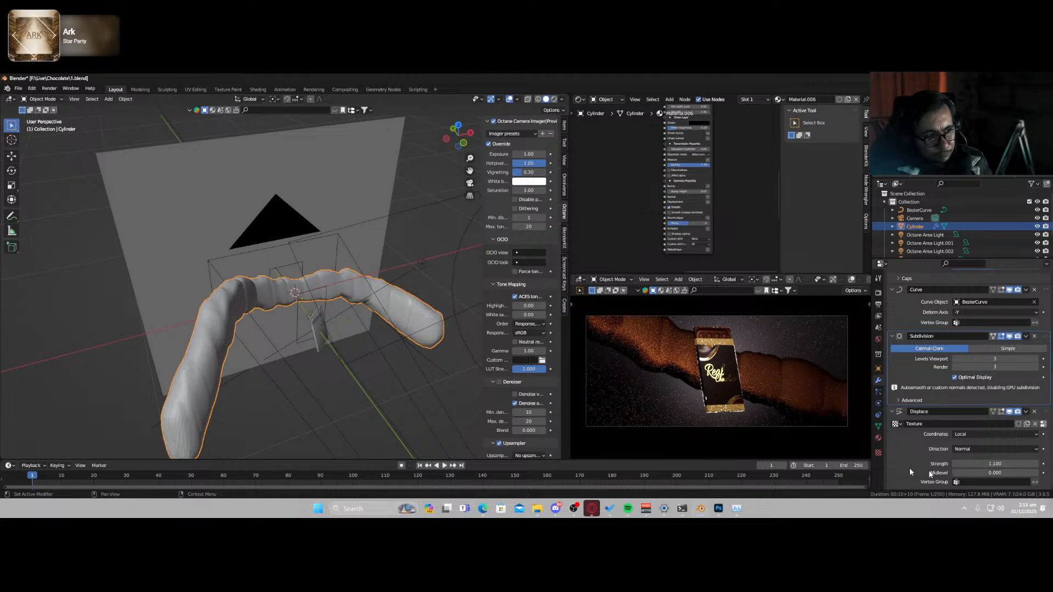
# - Disable the Curve modifier in the viewport and frame the straightened stream up close in the render preview
pyautogui.scroll(4, 991, 413)
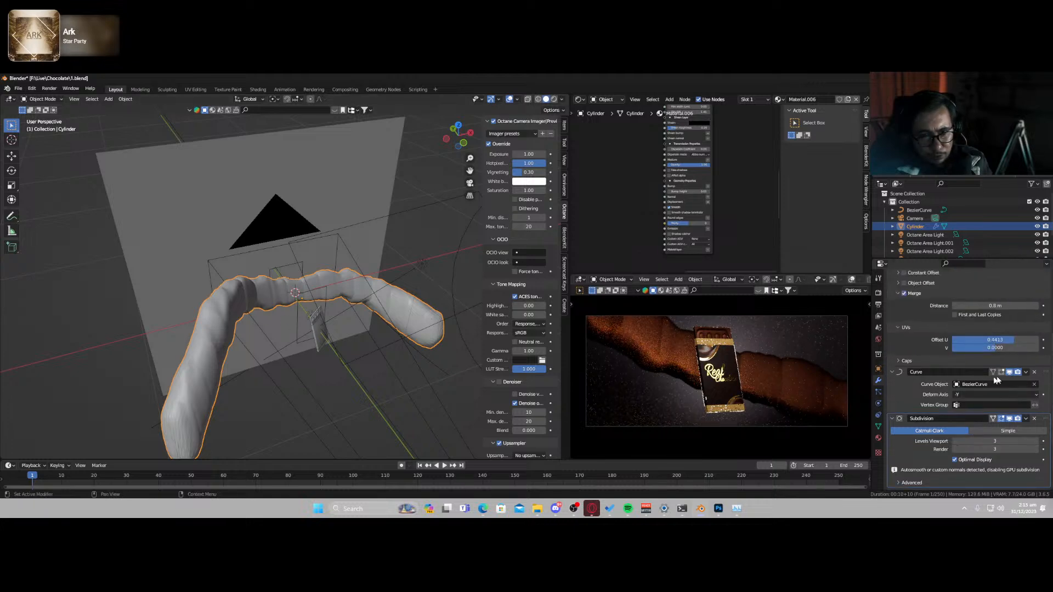
pyautogui.click(1009, 372)
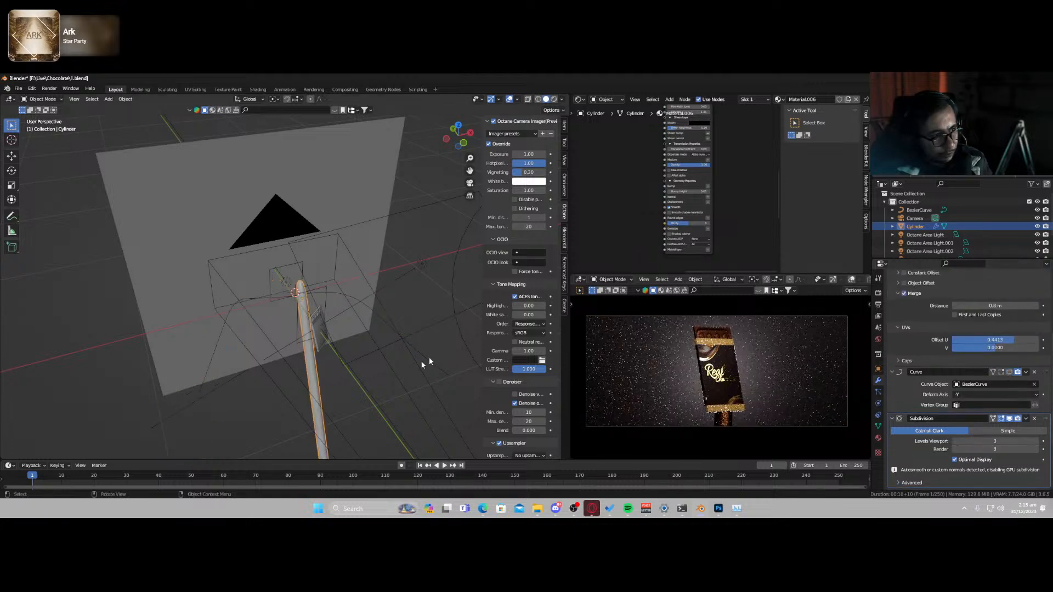
pyautogui.moveTo(426, 359); pyautogui.dragTo(404, 402, button='middle')
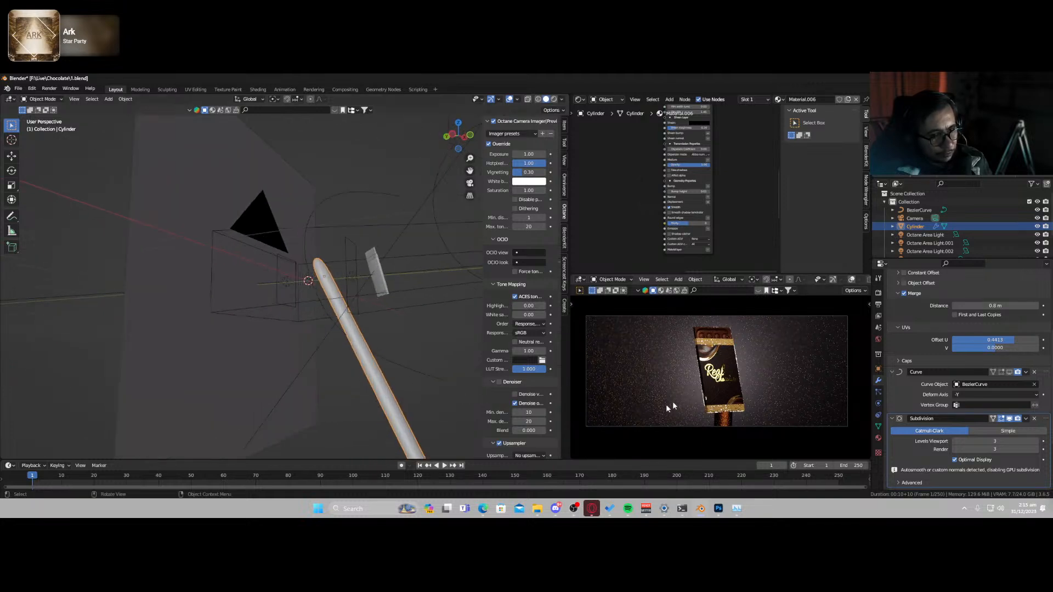
pyautogui.press('KP_0')
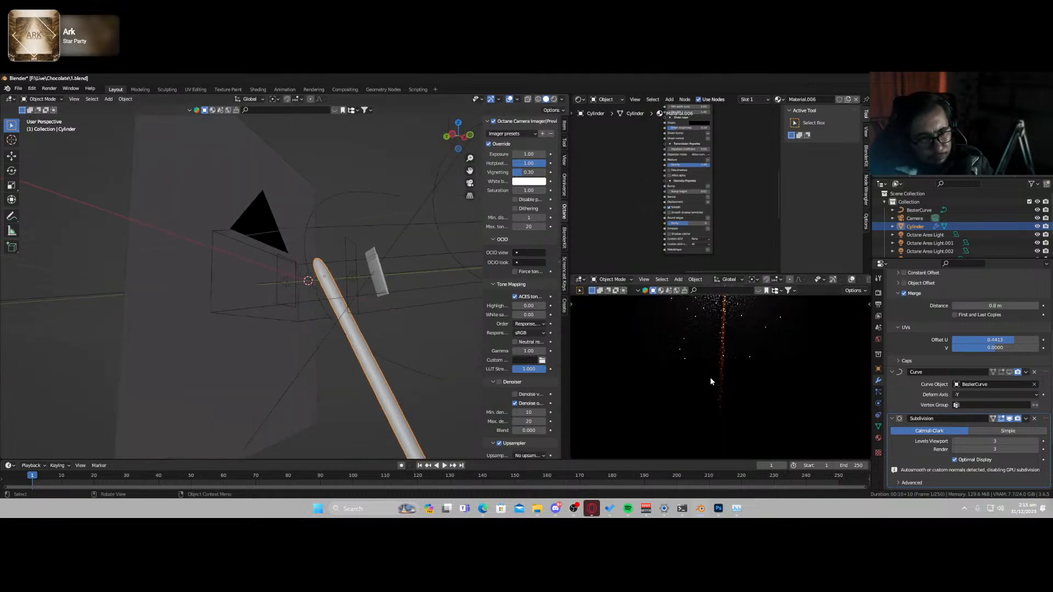
pyautogui.scroll(5, 710, 379)
pyautogui.keyDown('ctrl'); pyautogui.moveTo(717, 443); pyautogui.dragTo(742, 269, button='middle'); pyautogui.keyUp('ctrl')
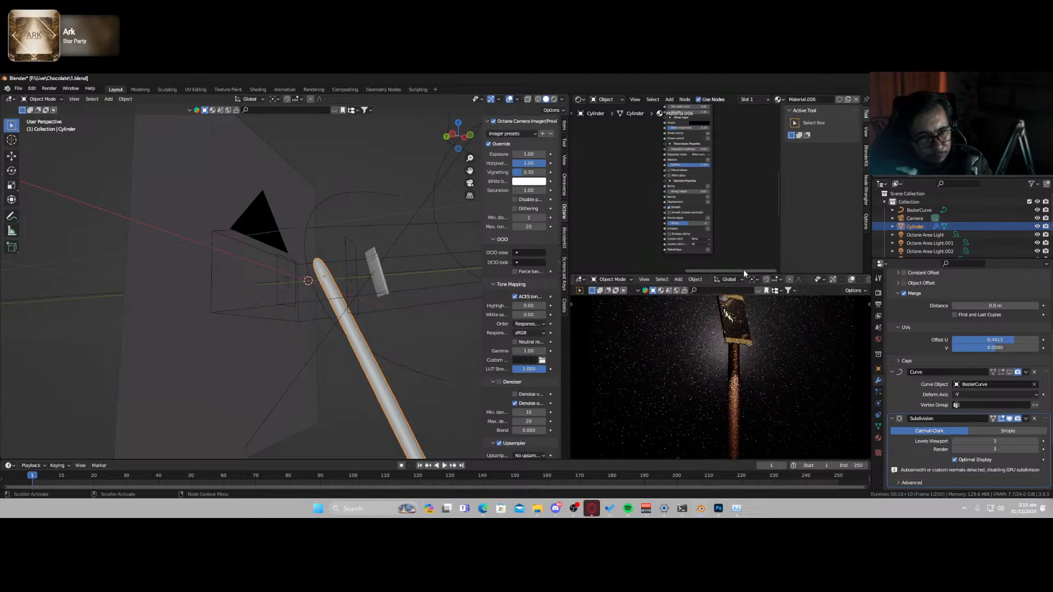
pyautogui.keyDown('shift'); pyautogui.moveTo(747, 352); pyautogui.dragTo(752, 377, button='middle'); pyautogui.keyUp('shift')
pyautogui.scroll(1, 755, 354)
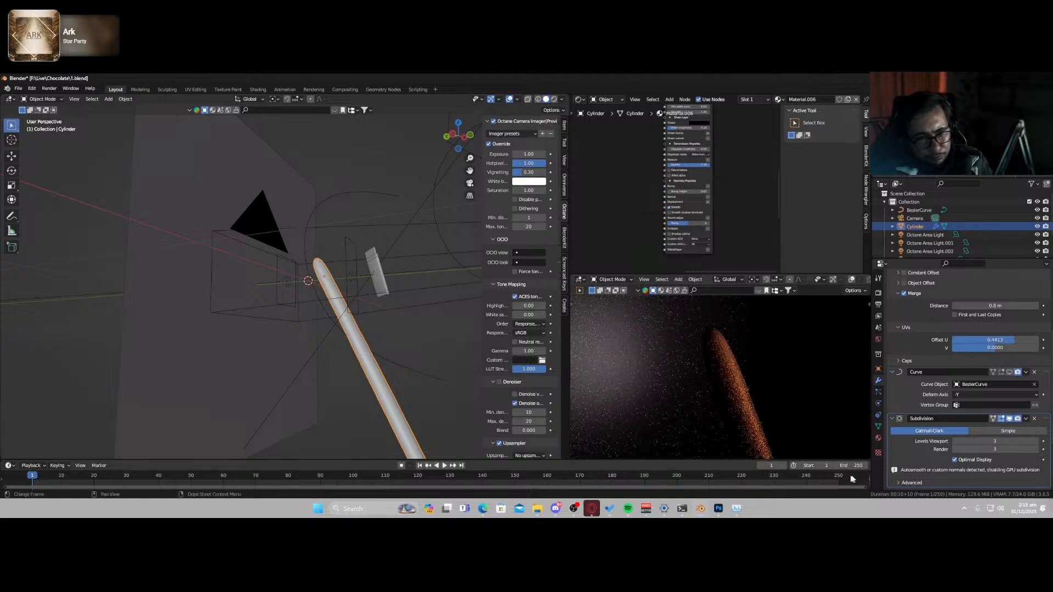
# - Set the Displace modifier's strength to 0.600 and midlevel to 1.000, checking the displaced shape along the stream
pyautogui.scroll(-4, 945, 396)
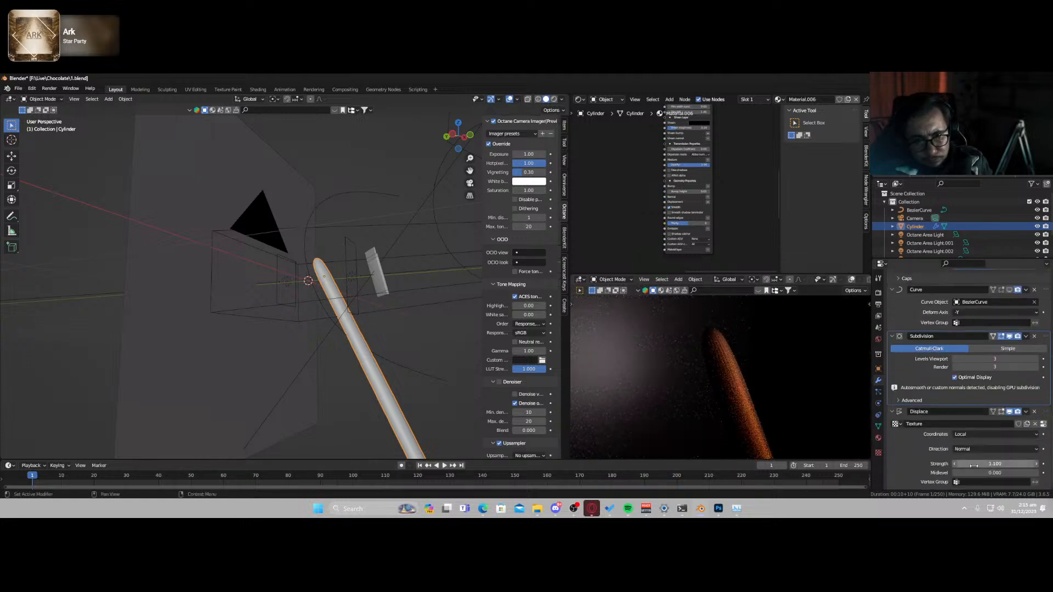
pyautogui.moveTo(981, 463)
pyautogui.mouseDown()
pyautogui.moveTo(1014, 463)
pyautogui.moveTo(979, 474)
pyautogui.moveTo(995, 473)
pyautogui.mouseUp()
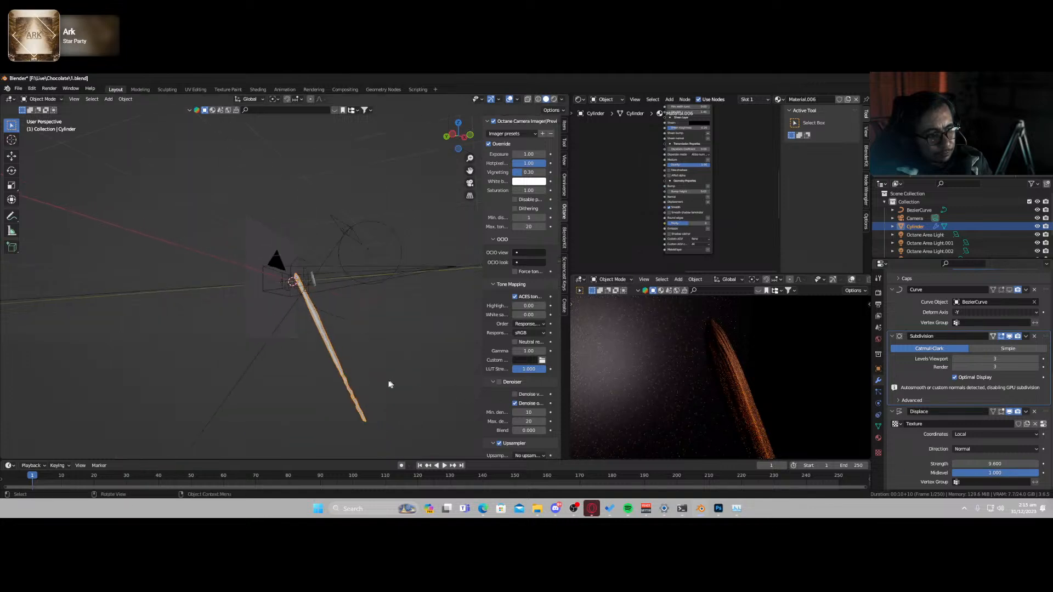
pyautogui.keyDown('shift'); pyautogui.moveTo(384, 381); pyautogui.dragTo(293, 347, button='middle'); pyautogui.keyUp('shift')
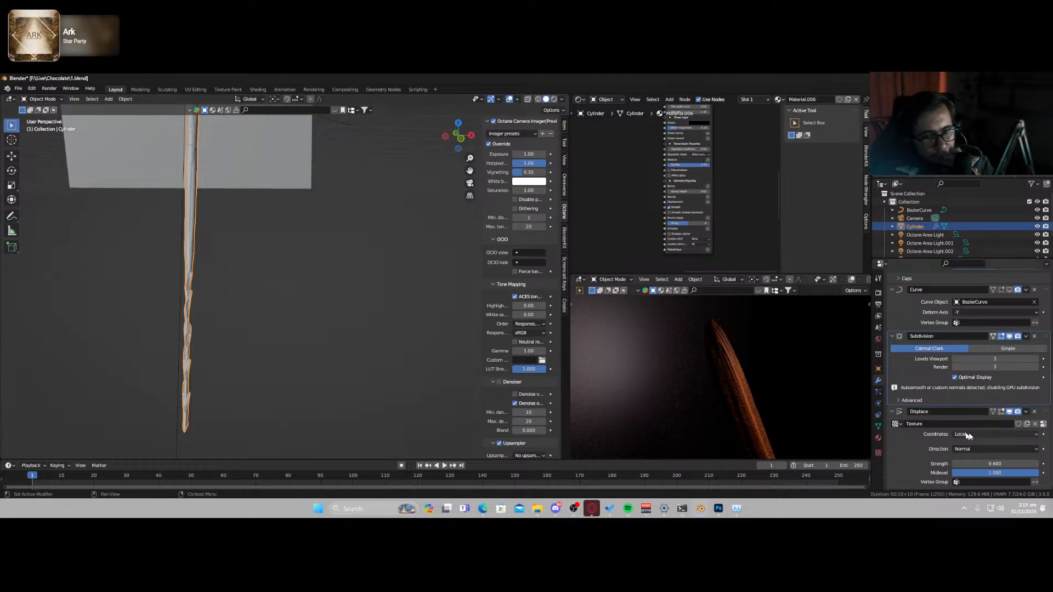
# - Reorder the modifier stack so Subdivision sits above the Curve modifier
pyautogui.moveTo(1042, 411); pyautogui.dragTo(1043, 445)
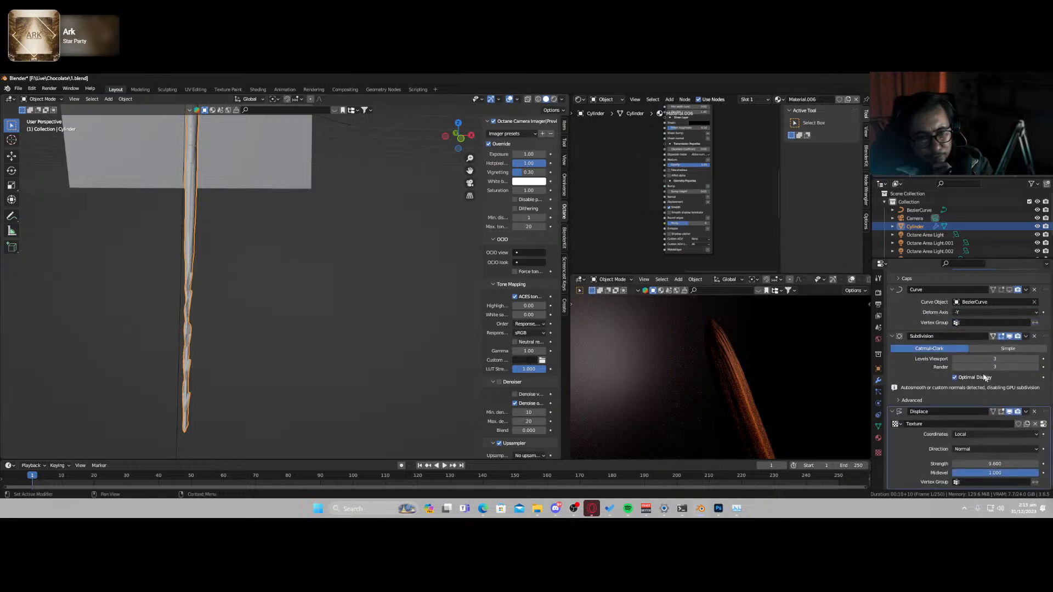
pyautogui.scroll(2, 966, 373)
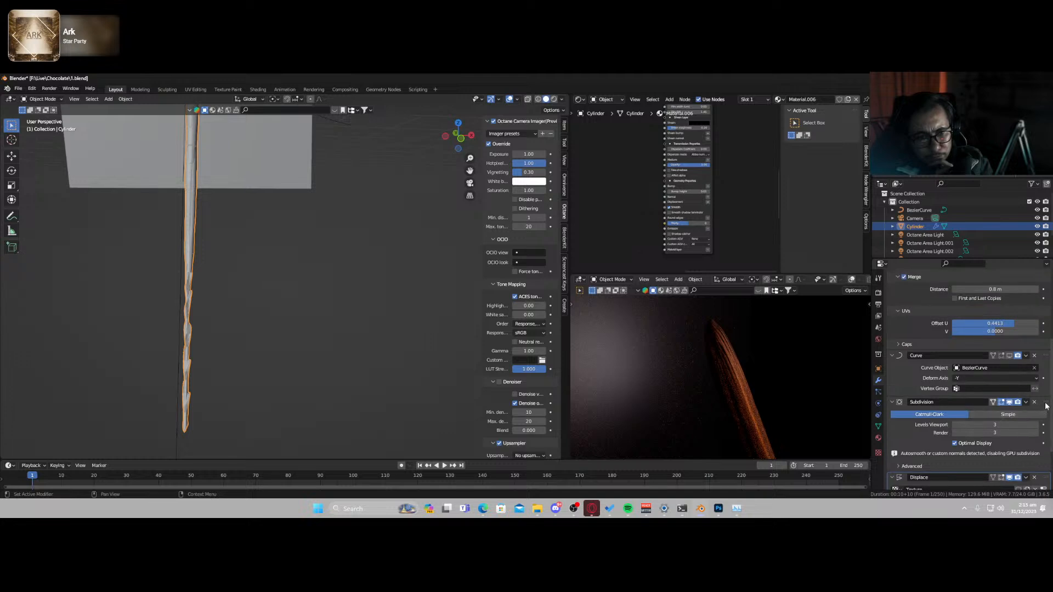
pyautogui.moveTo(1045, 405); pyautogui.dragTo(1044, 357)
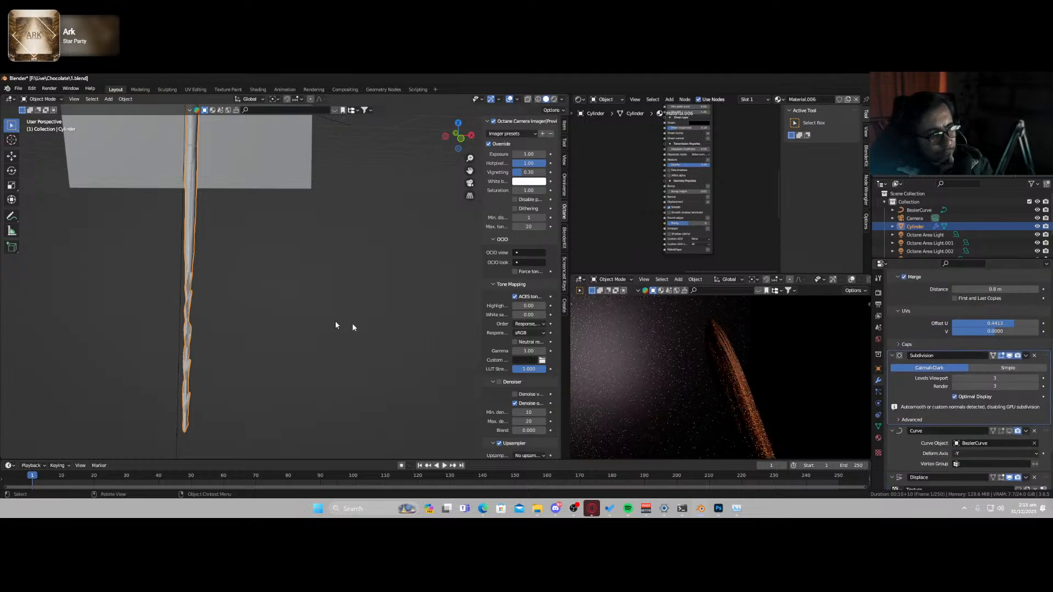
# - Move the Subdivision modifier to the first place in the stream's modifier stack, ahead of the Array
pyautogui.scroll(3, 930, 418)
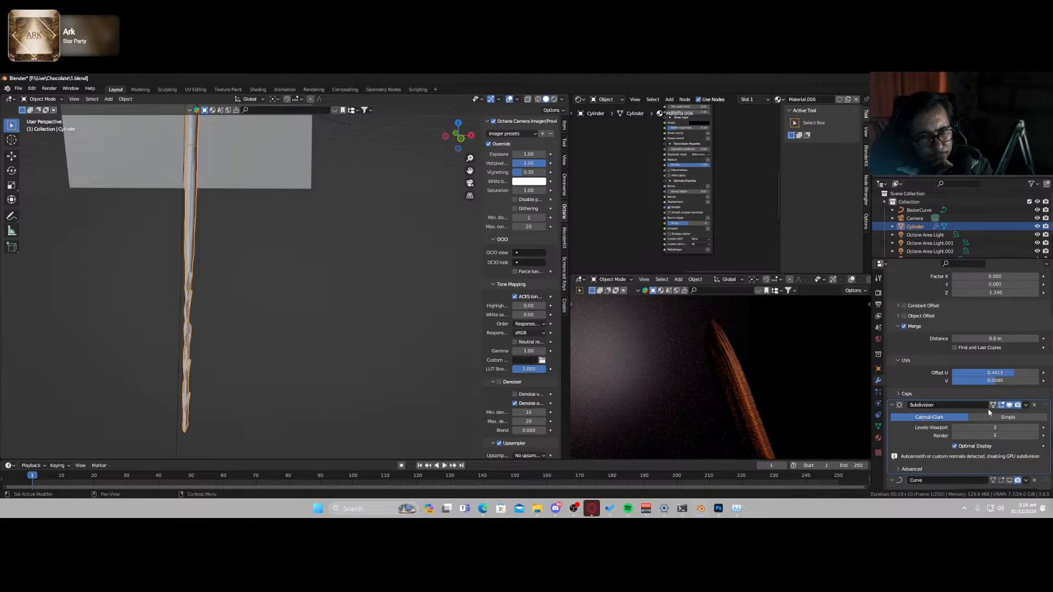
pyautogui.moveTo(1045, 407); pyautogui.dragTo(1044, 305)
pyautogui.scroll(-4, 194, 251)
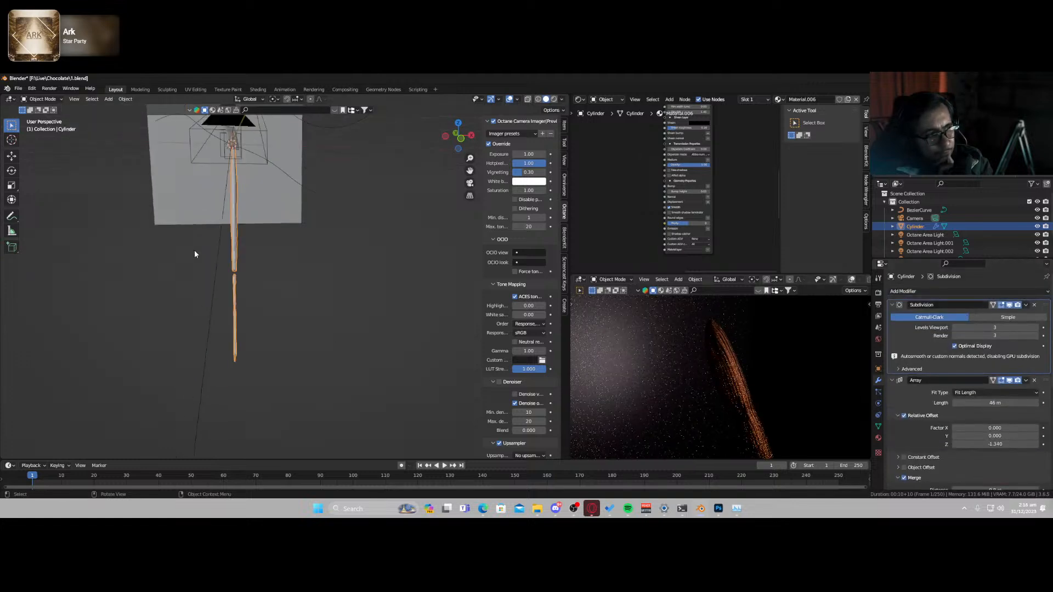
# - Re-enable the Curve modifier in the viewport and compare the stream with and without it through the camera in the render preview
pyautogui.moveTo(677, 372); pyautogui.dragTo(663, 370, button='middle')
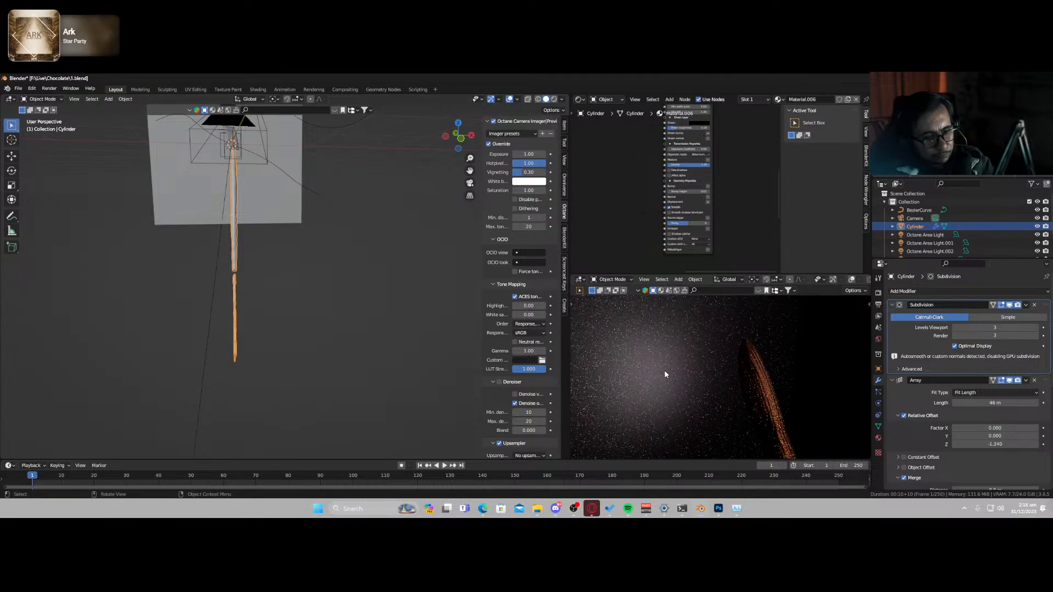
pyautogui.scroll(-8, 931, 423)
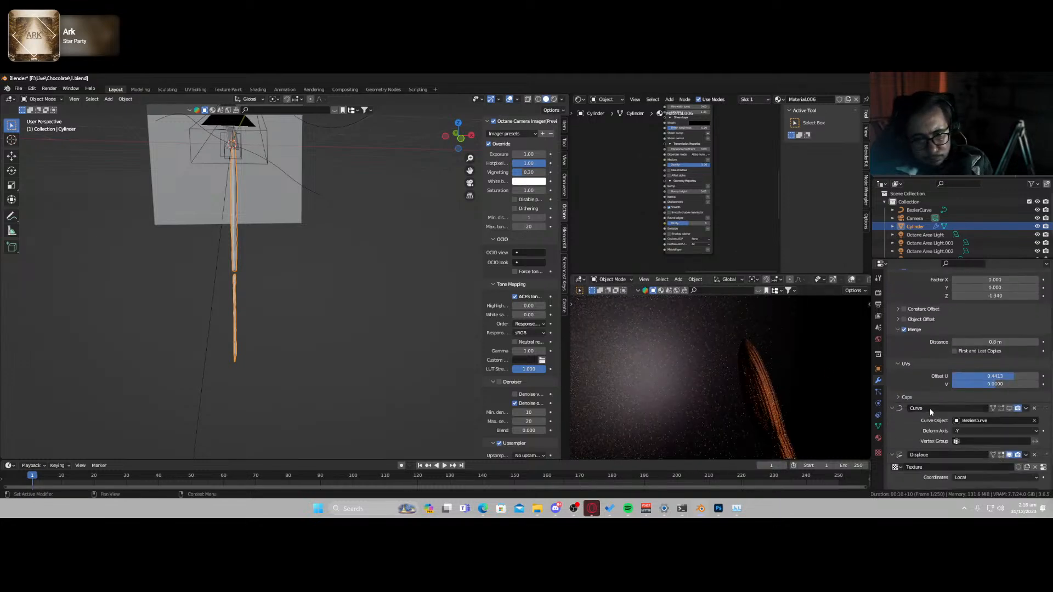
pyautogui.click(1008, 375)
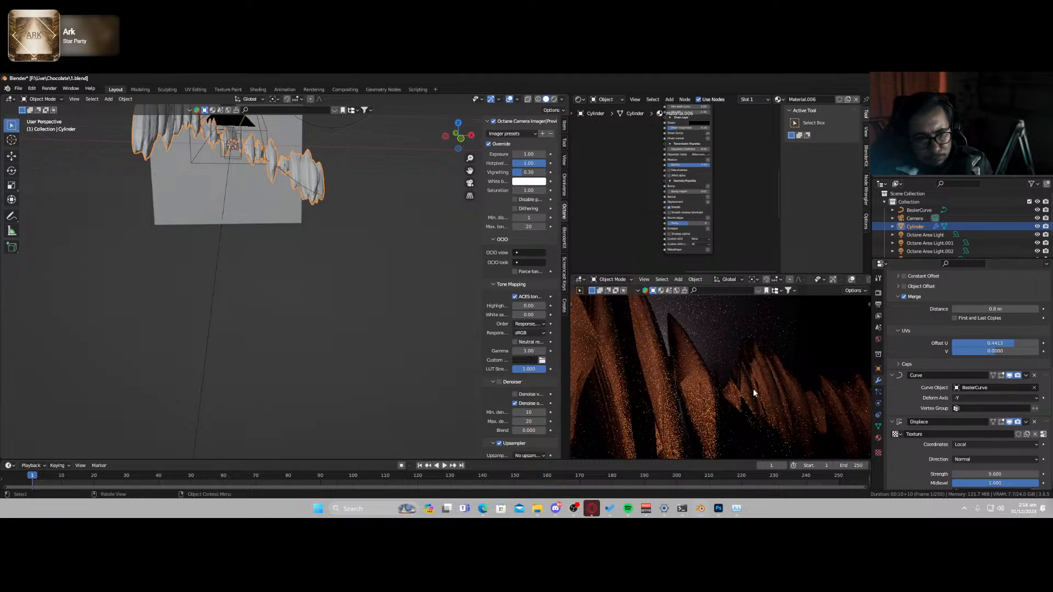
pyautogui.press('KP_0')
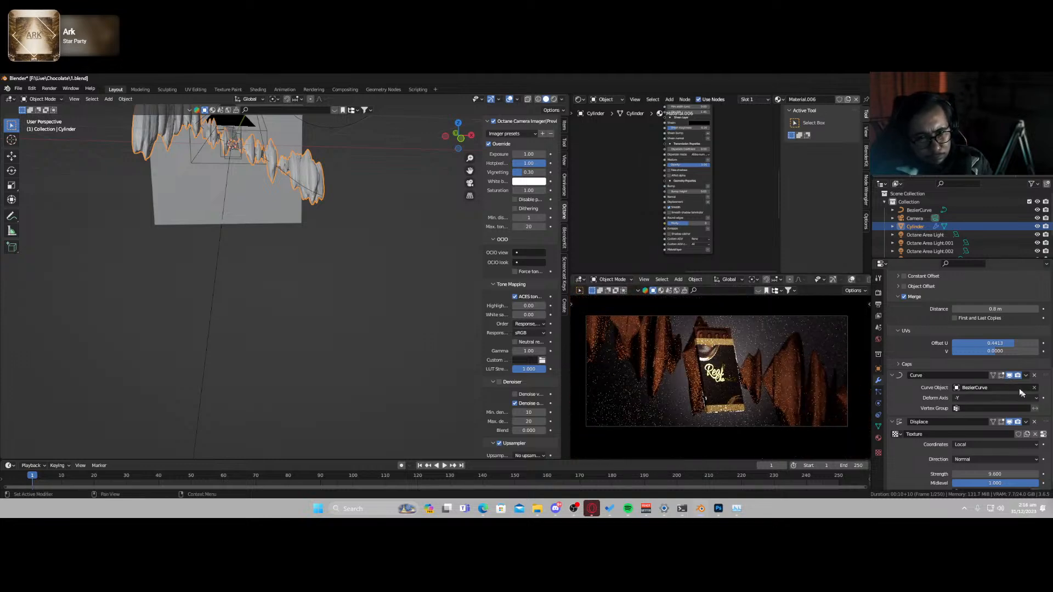
pyautogui.click(1009, 375)
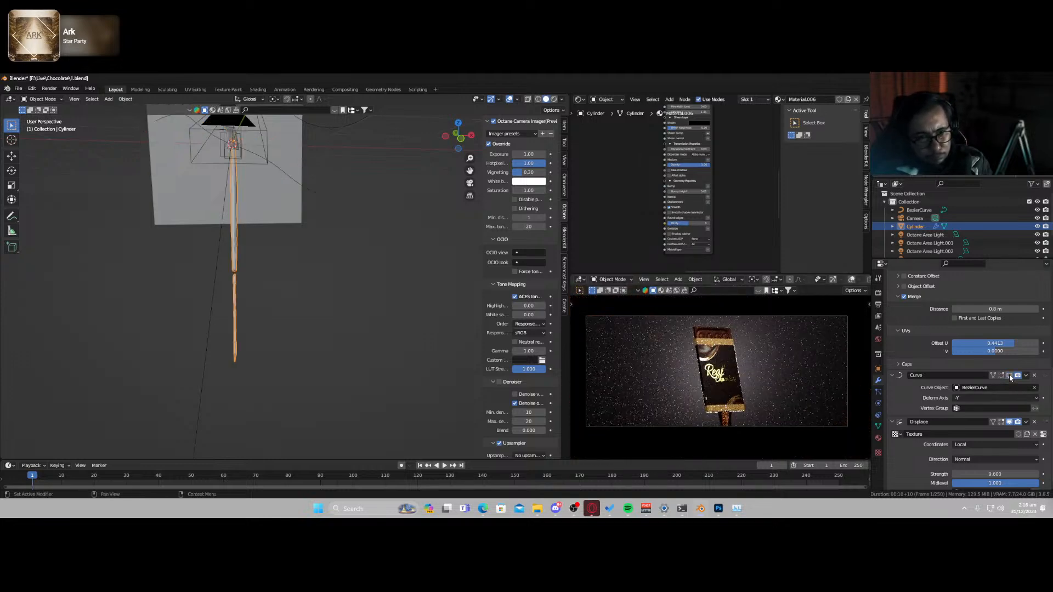
pyautogui.click(1010, 375)
# - Reorder the modifier stack so Subdivision sits after Array and Curve, directly before Displace
pyautogui.scroll(8, 1004, 384)
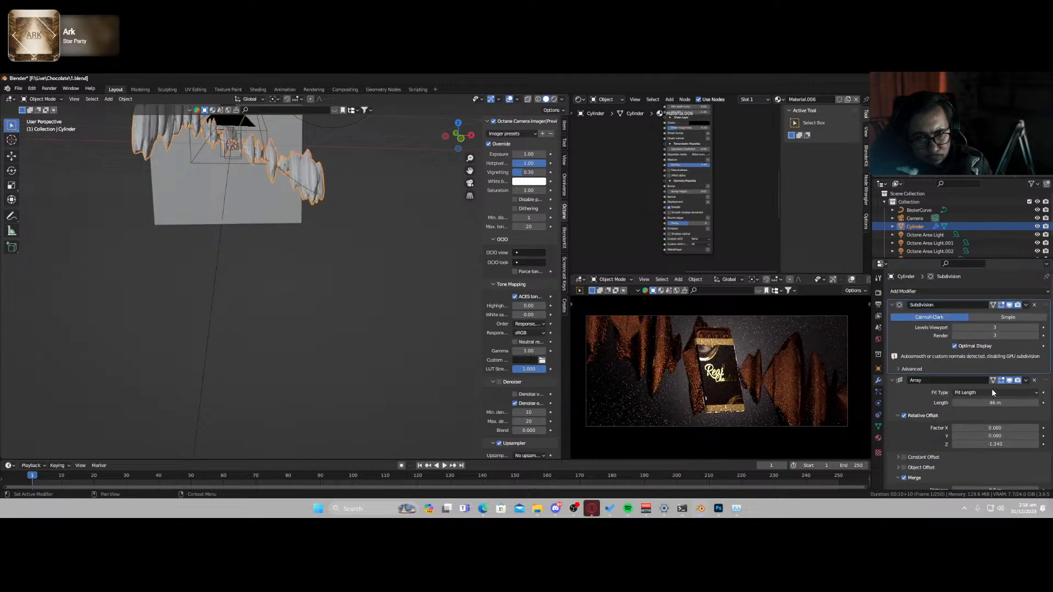
pyautogui.moveTo(1045, 305); pyautogui.dragTo(1045, 481)
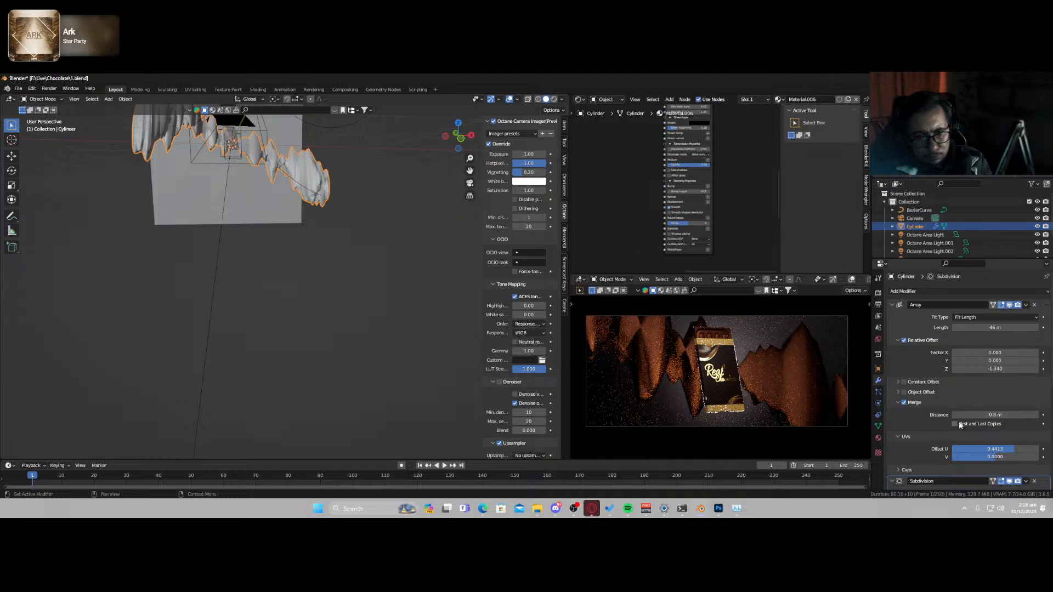
pyautogui.scroll(-6, 964, 417)
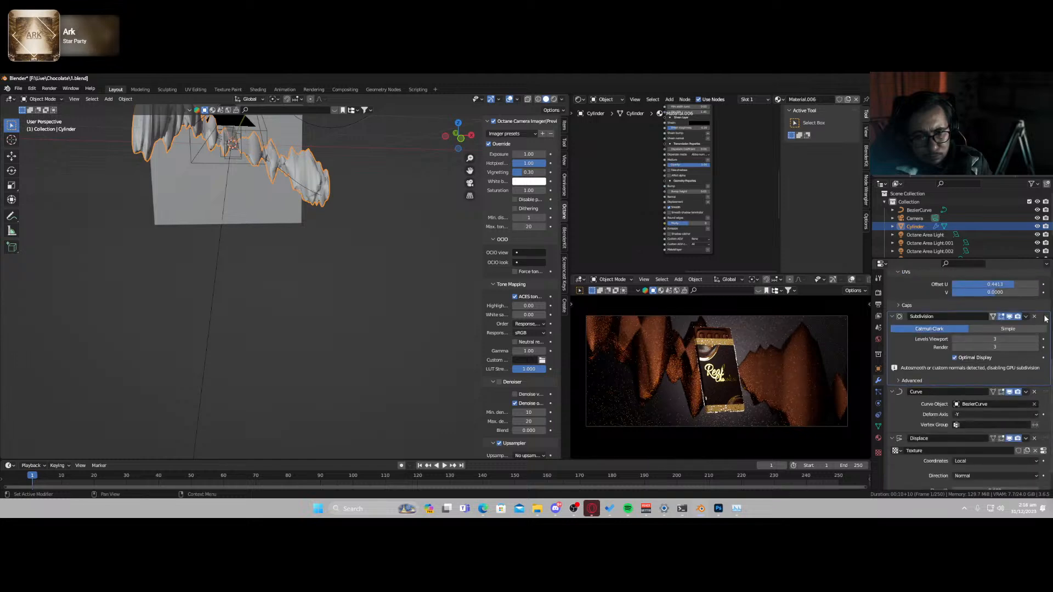
pyautogui.moveTo(1046, 318); pyautogui.dragTo(1045, 365)
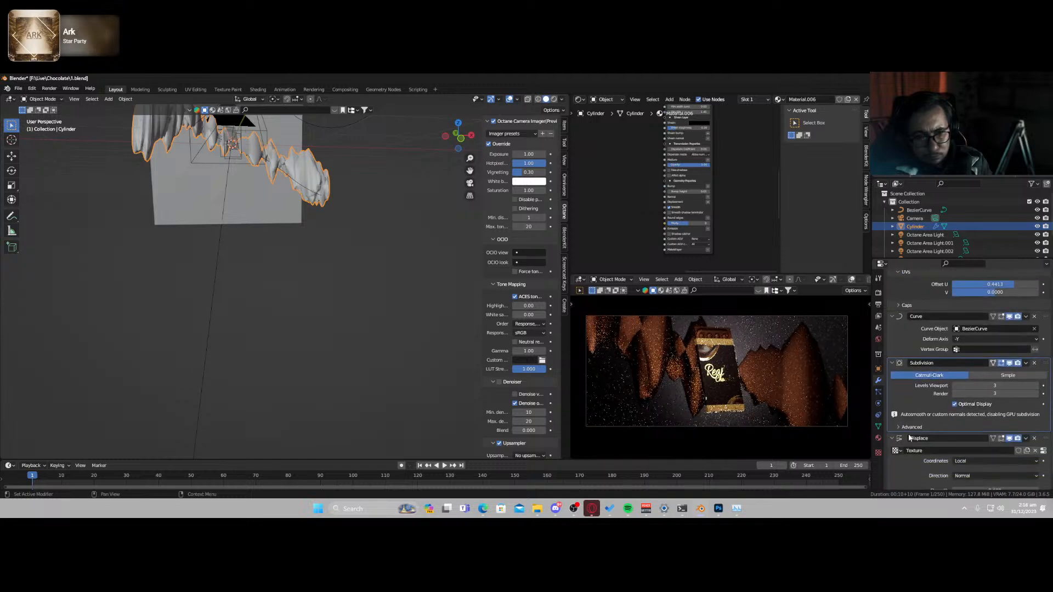
# - Switch the Displace modifier's texture coordinates to Global and set its strength to -0.600
pyautogui.moveTo(268, 189)
pyautogui.mouseDown(button='middle')
pyautogui.moveTo(264, 237)
pyautogui.moveTo(274, 254)
pyautogui.moveTo(423, 271)
pyautogui.mouseUp(button='middle')
pyautogui.scroll(-1, 932, 446)
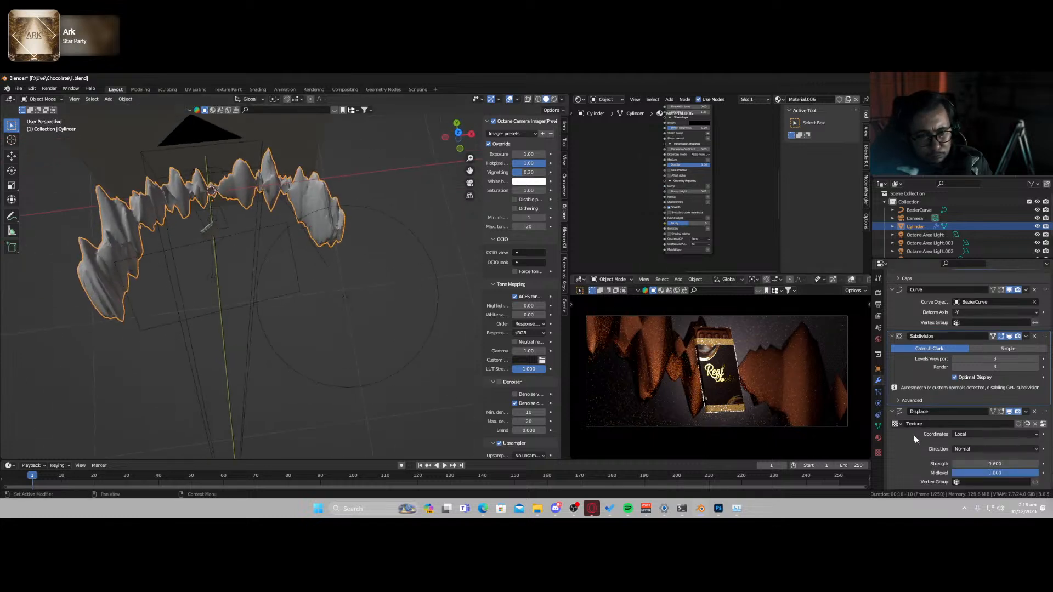
pyautogui.click(968, 434)
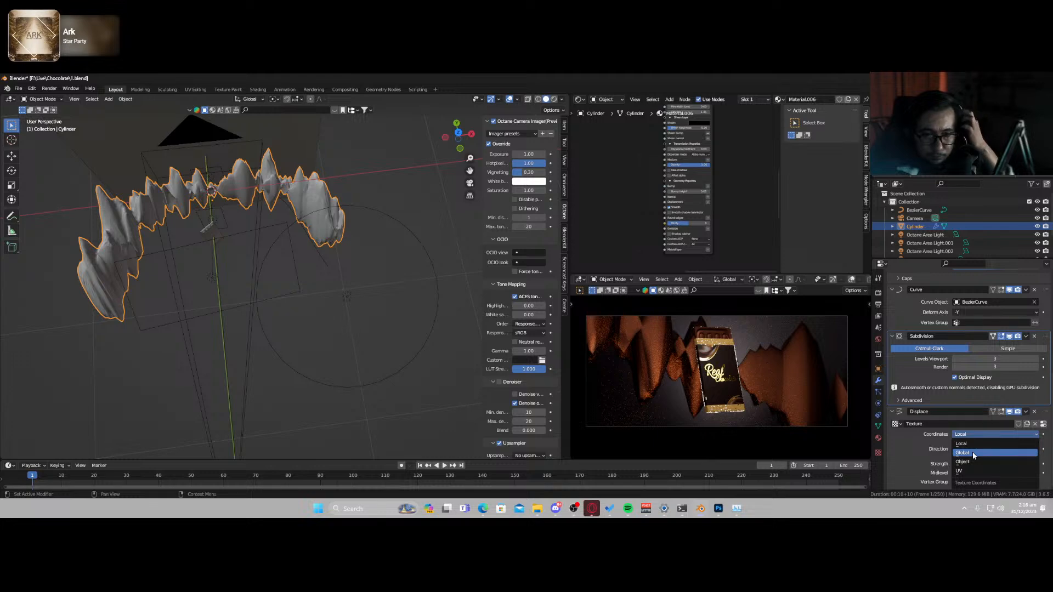
pyautogui.click(972, 451)
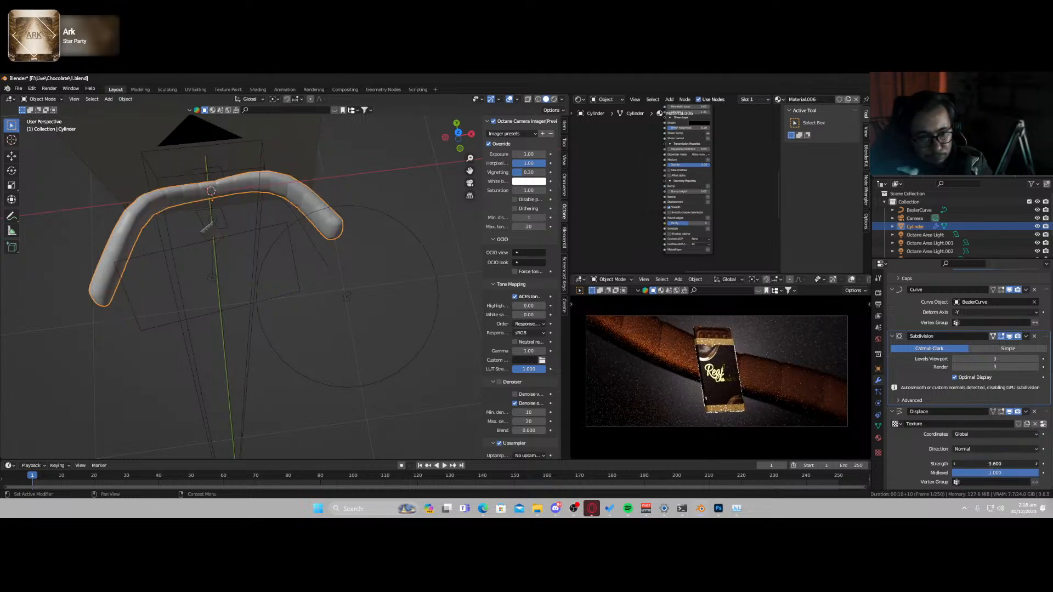
pyautogui.moveTo(993, 464); pyautogui.dragTo(935, 463)
# - Try displacing the stream along the Z direction with a Displace strength of 4.100
pyautogui.click(981, 448)
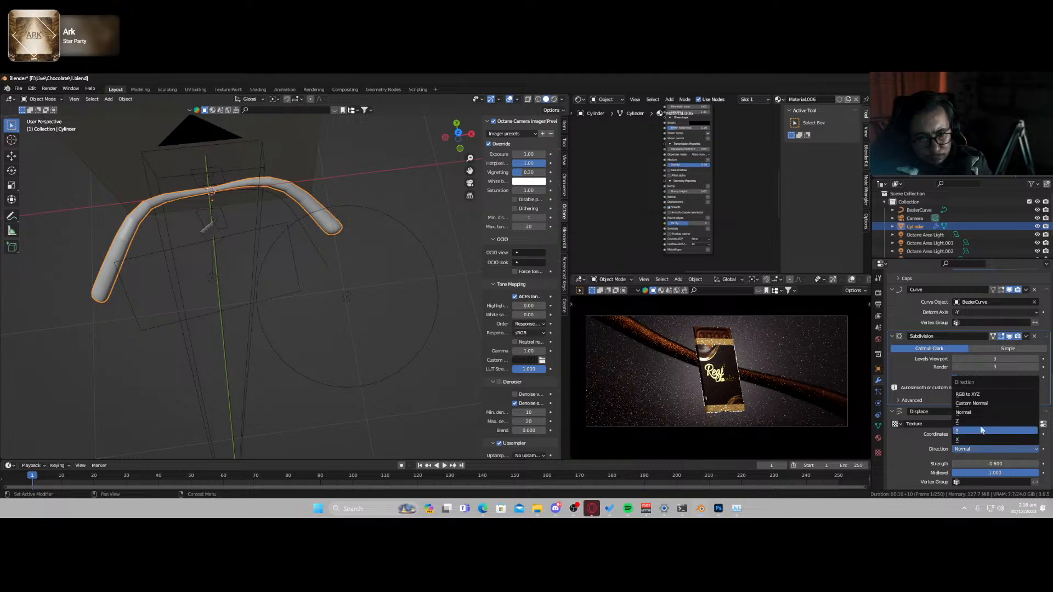
pyautogui.click(980, 412)
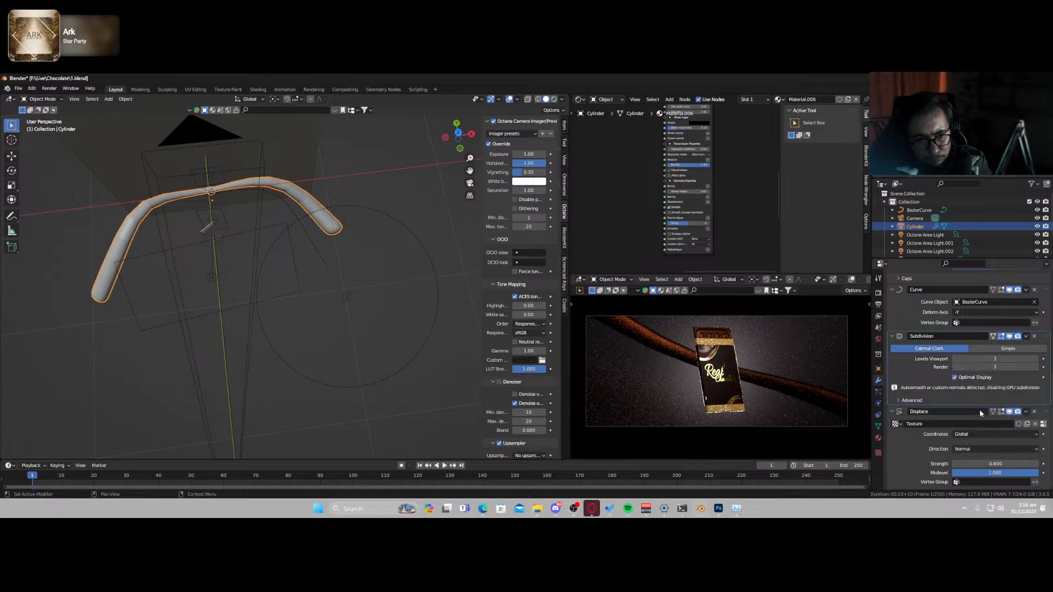
pyautogui.moveTo(980, 464); pyautogui.dragTo(1006, 464)
pyautogui.click(978, 446)
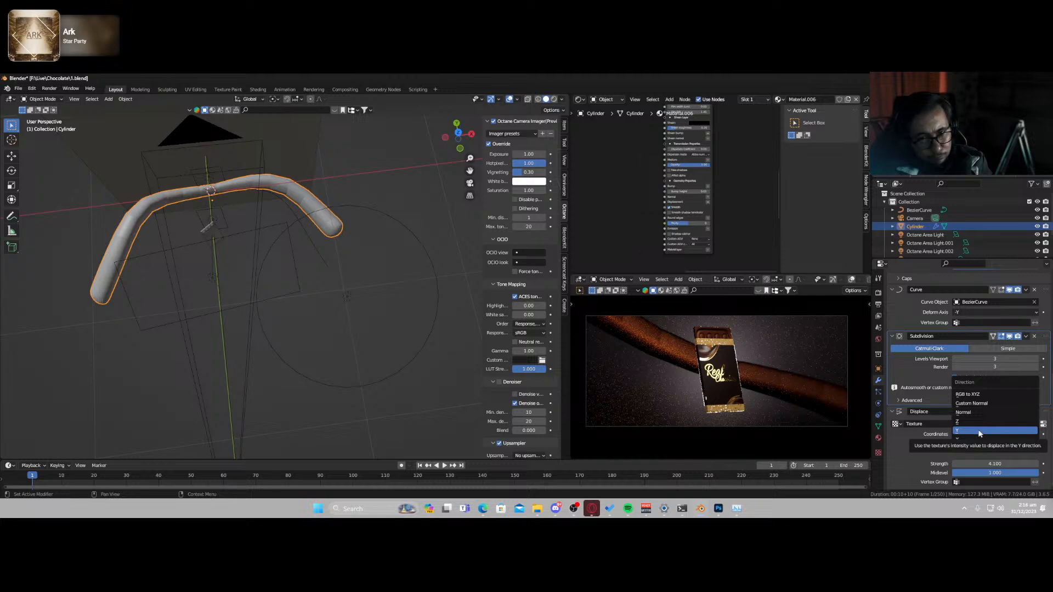
pyautogui.click(978, 423)
# - Try displacing the stream along X with a strength of about 24, using Global space
pyautogui.click(979, 447)
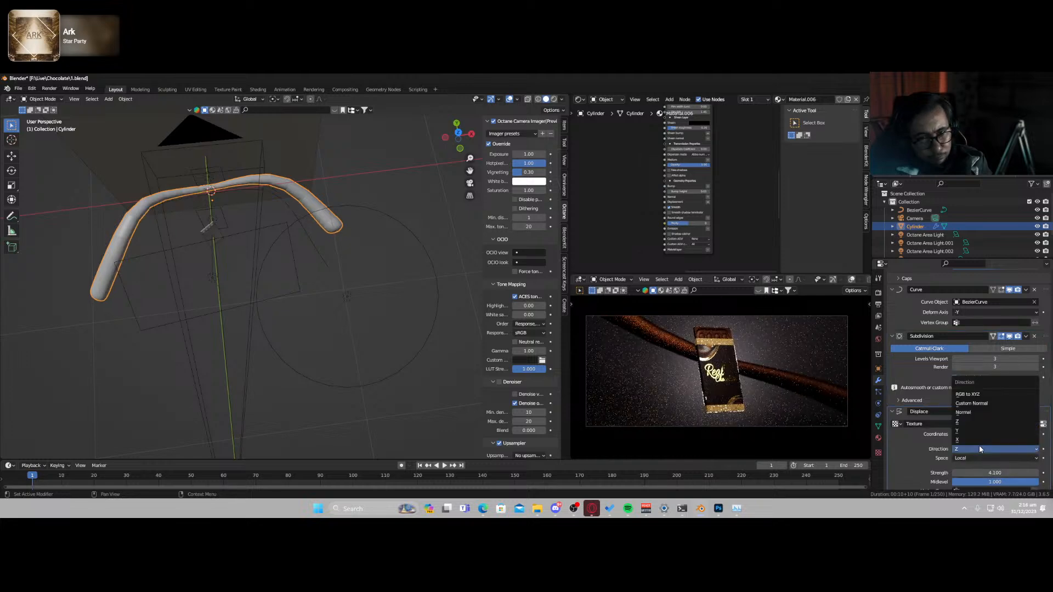
pyautogui.click(979, 450)
pyautogui.moveTo(980, 472)
pyautogui.mouseDown()
pyautogui.moveTo(926, 472)
pyautogui.moveTo(993, 472)
pyautogui.mouseUp()
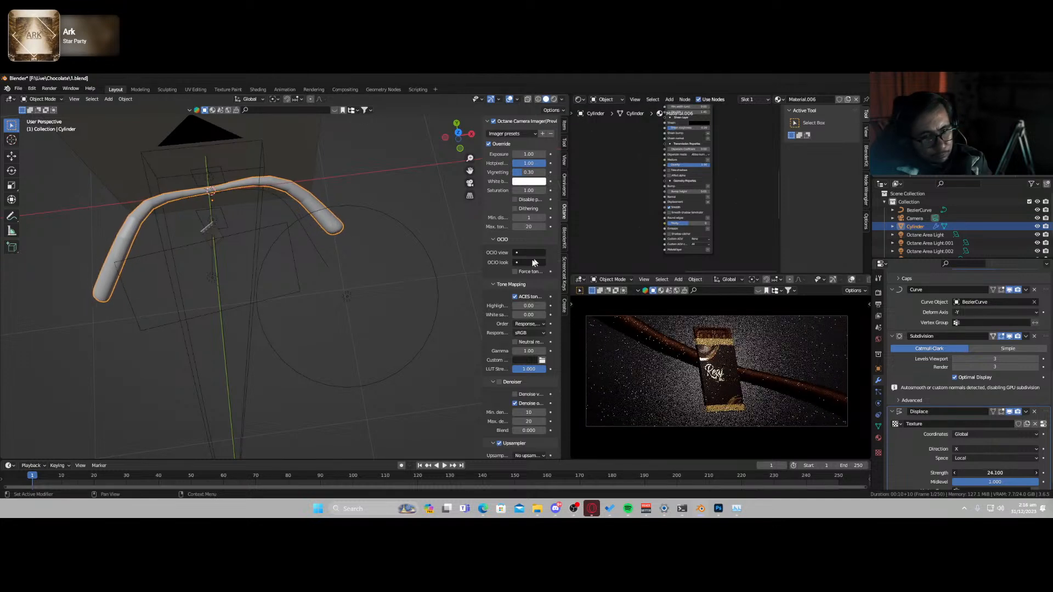
pyautogui.click(998, 458)
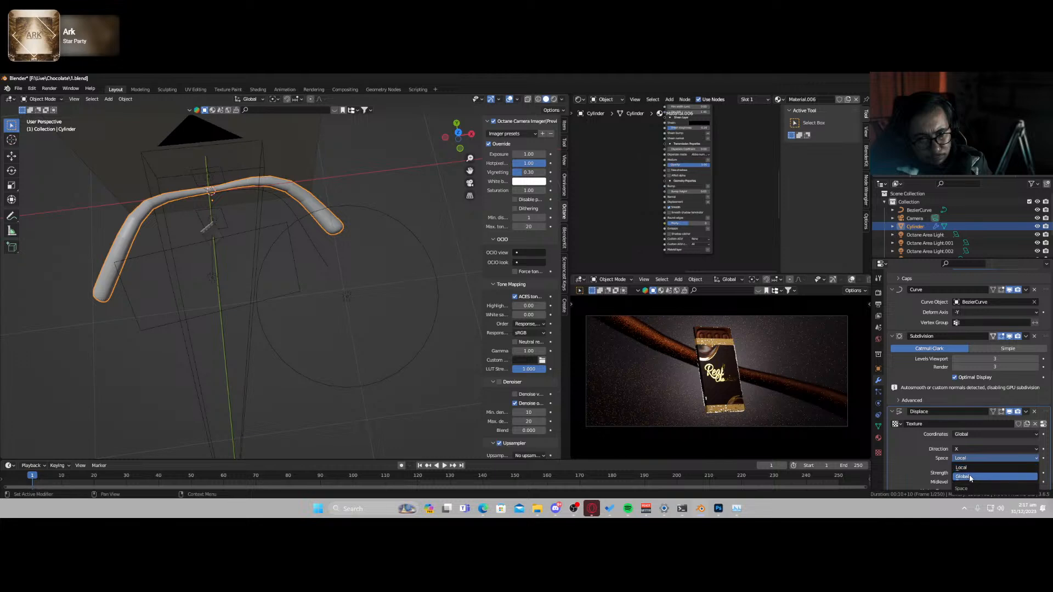
pyautogui.click(968, 475)
# - Return the Displace direction to Normal and set its strength to 9.200
pyautogui.click(975, 450)
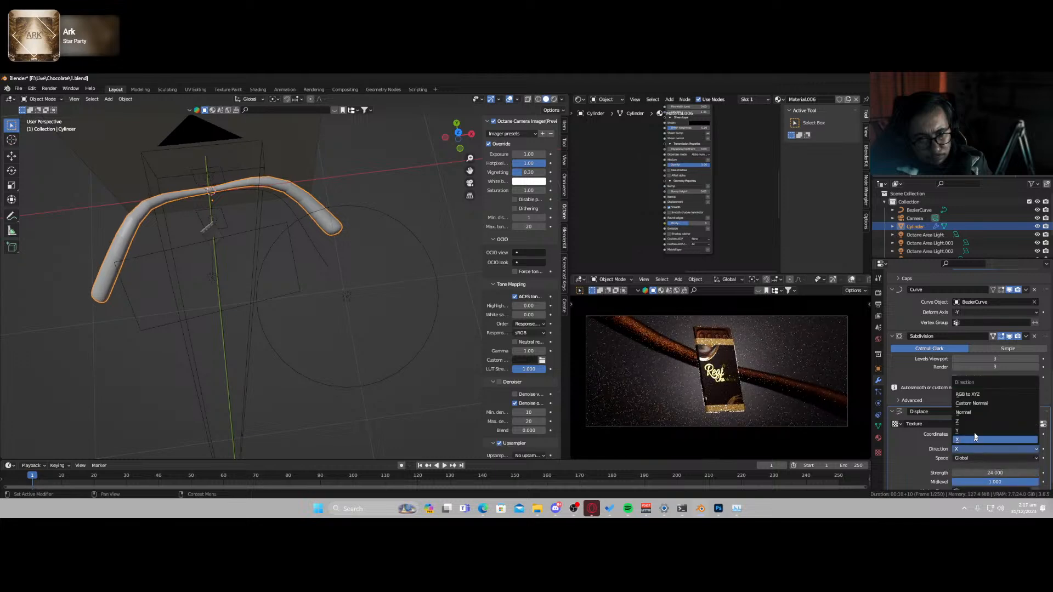
pyautogui.click(963, 412)
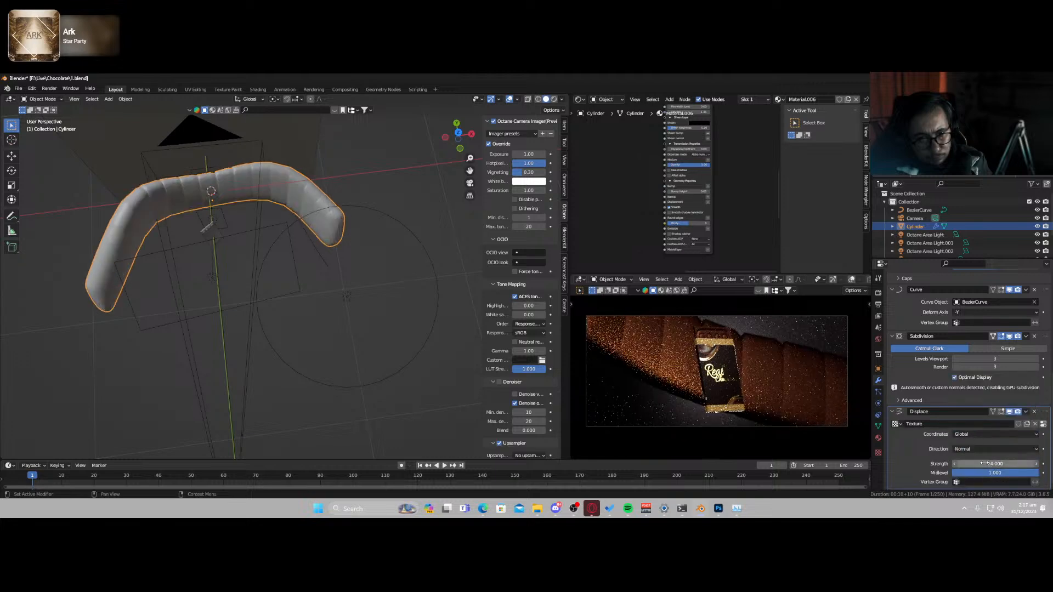
pyautogui.moveTo(981, 463); pyautogui.dragTo(950, 464)
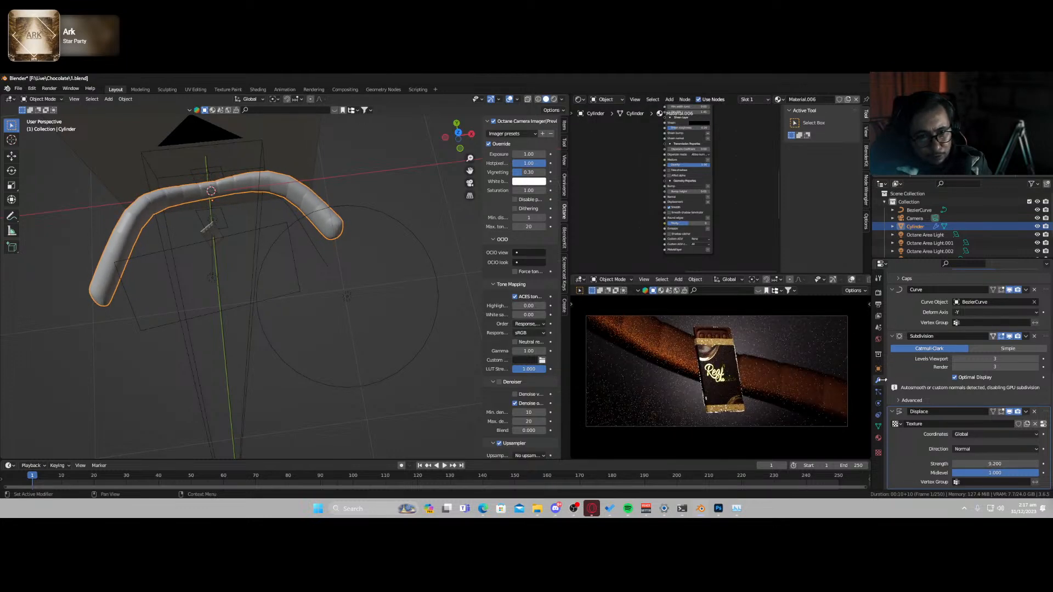
# - Move the Displace modifier above the Curve modifier and set its strength to 21.200
pyautogui.scroll(2, 960, 422)
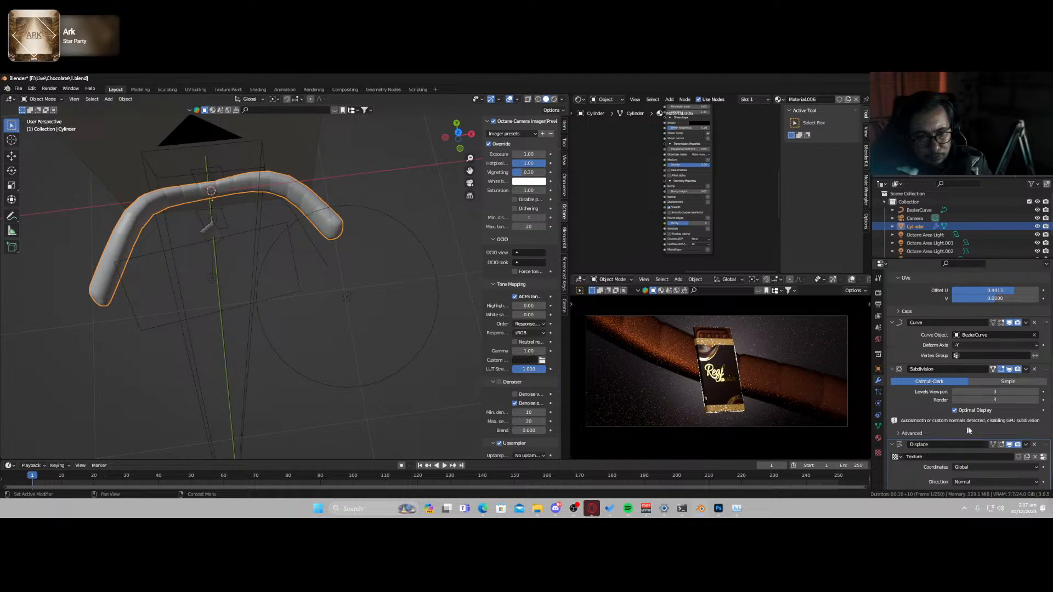
pyautogui.moveTo(1042, 445); pyautogui.dragTo(1011, 366)
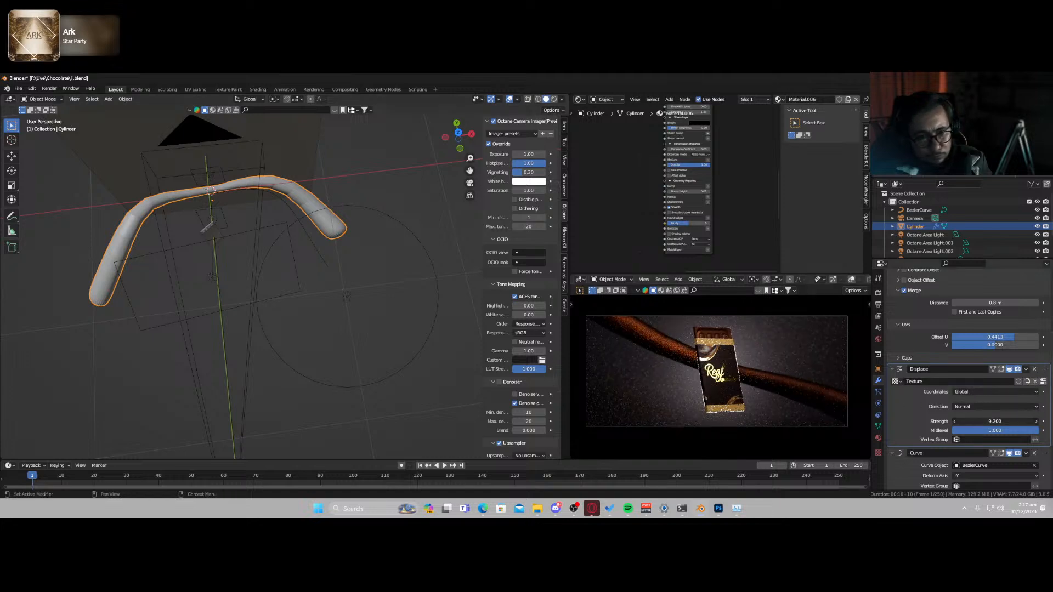
pyautogui.moveTo(994, 421)
pyautogui.mouseDown()
pyautogui.moveTo(1023, 422)
pyautogui.moveTo(1007, 421)
pyautogui.mouseUp()
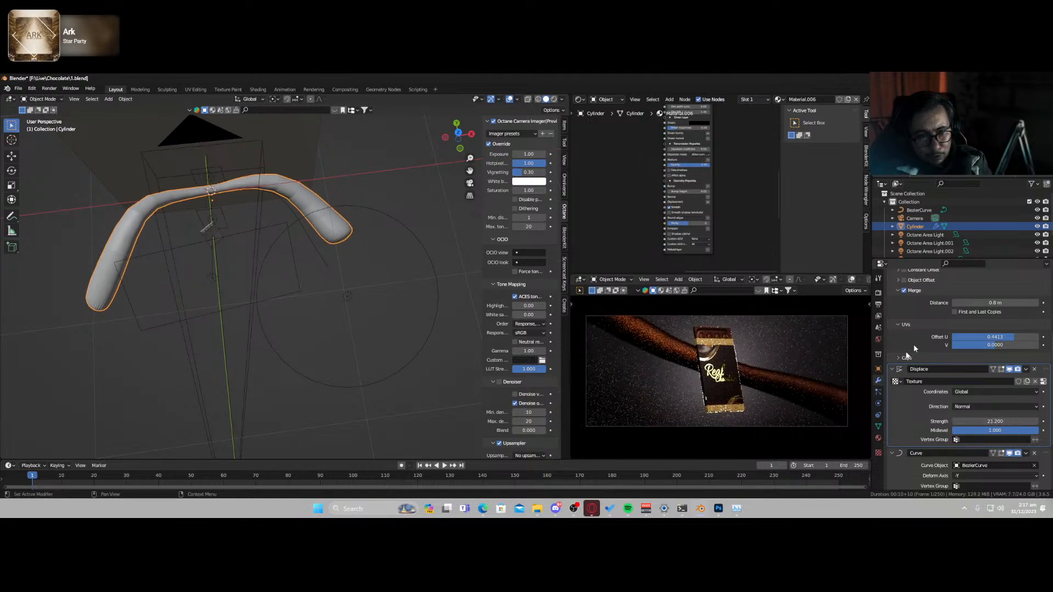
# - Add a Simple Deform modifier to the stream and place it between Displace and Curve in the stack
pyautogui.scroll(5, 913, 344)
pyautogui.click(921, 291)
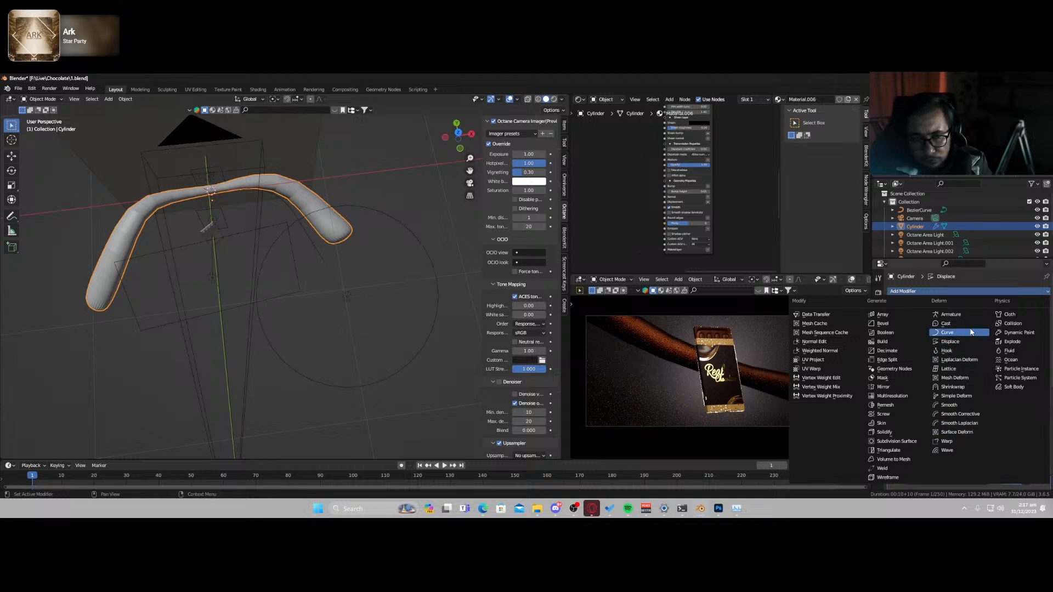
pyautogui.click(970, 397)
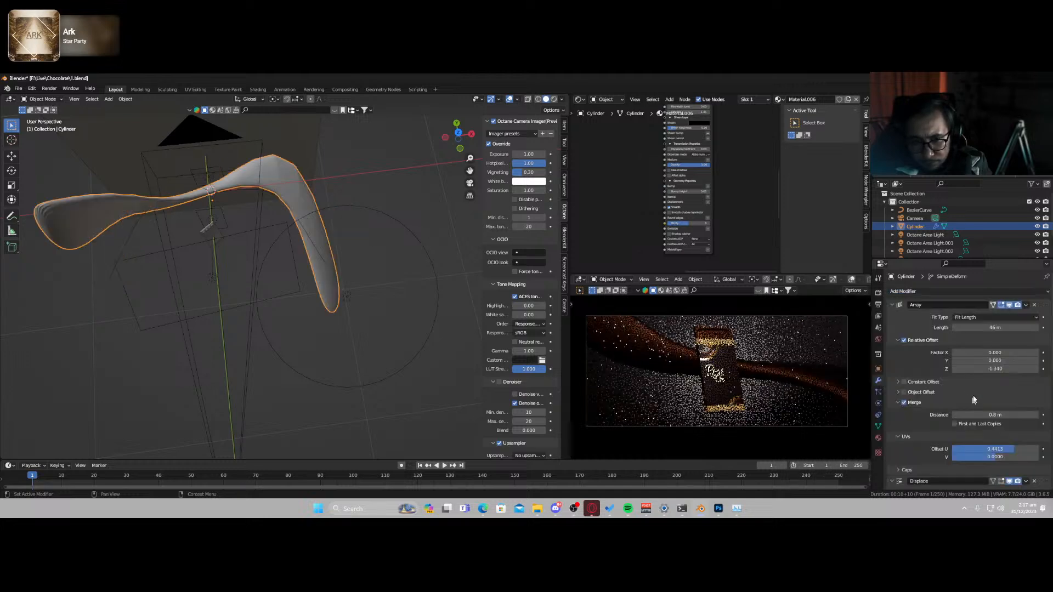
pyautogui.scroll(-5, 968, 405)
pyautogui.scroll(-5, 969, 404)
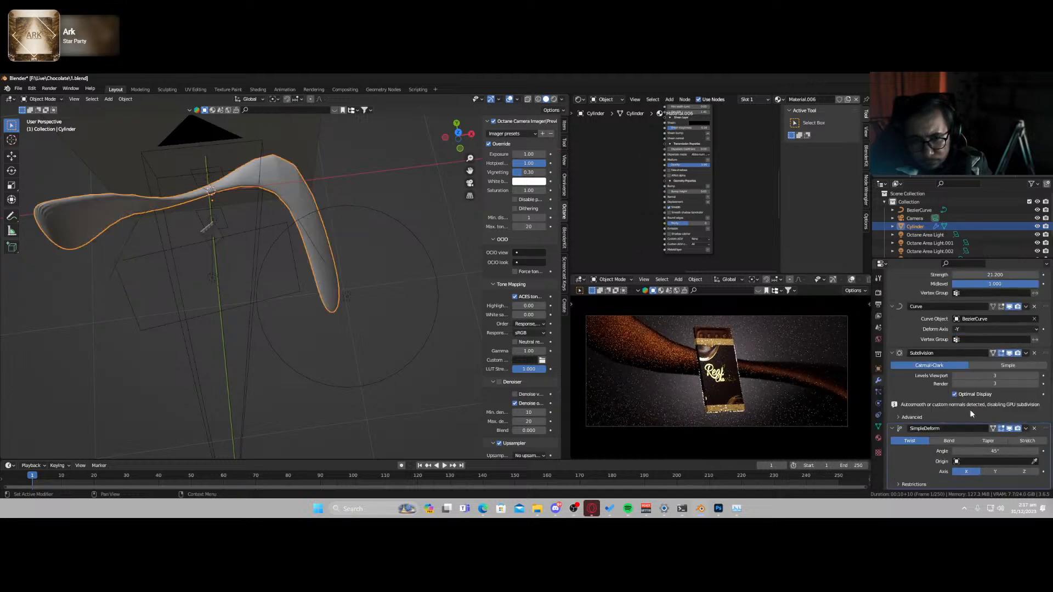
pyautogui.moveTo(1045, 438); pyautogui.dragTo(1046, 307)
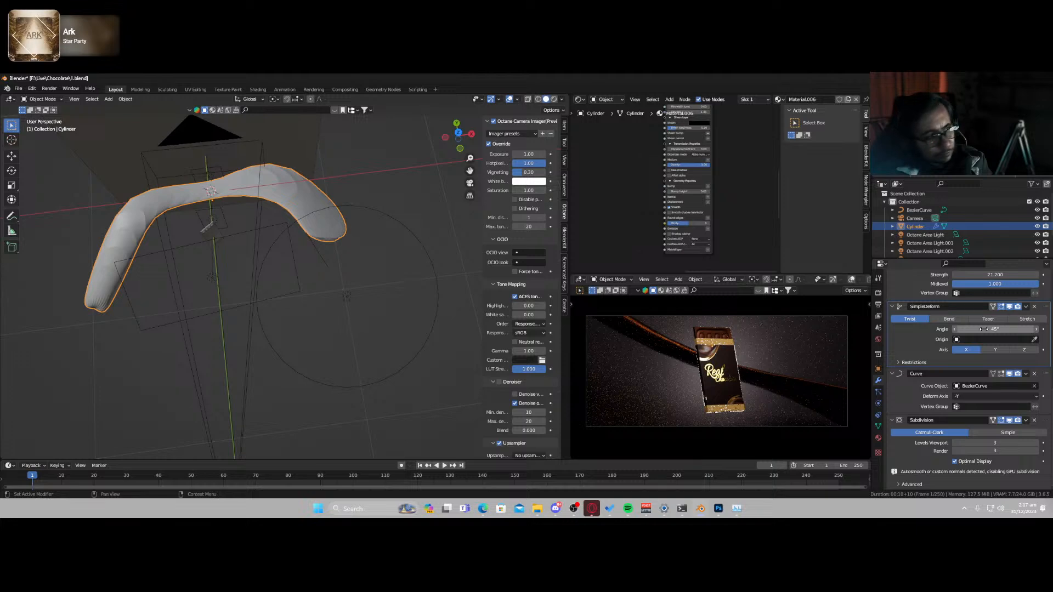
# - Set the Simple Deform twist angle to 56.8° and move the modifier above Displace
pyautogui.moveTo(986, 329)
pyautogui.mouseDown()
pyautogui.moveTo(1047, 329)
pyautogui.moveTo(994, 329)
pyautogui.mouseUp()
pyautogui.scroll(3, 937, 419)
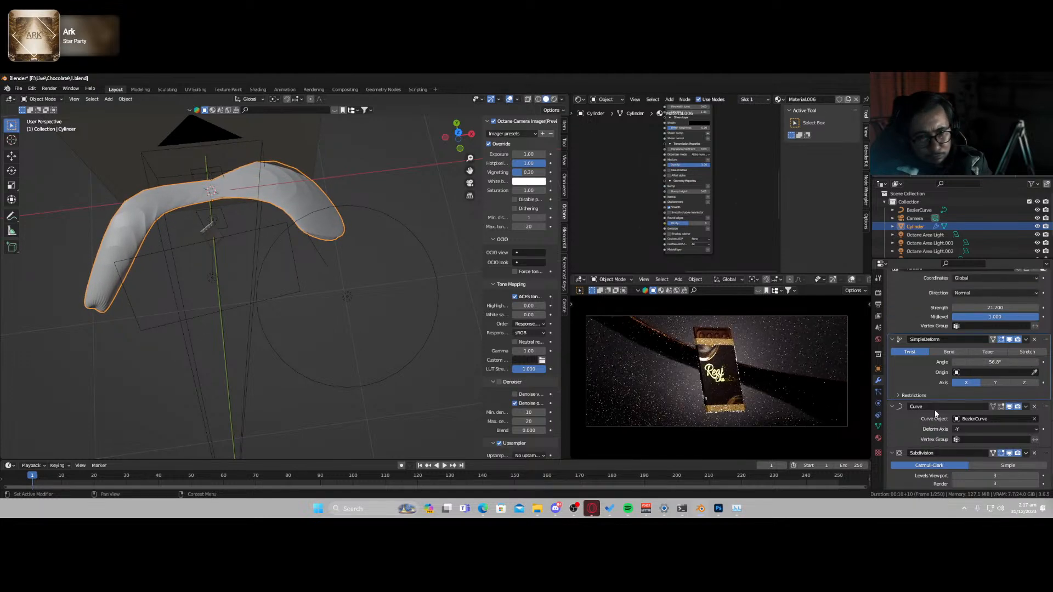
pyautogui.moveTo(1042, 372); pyautogui.dragTo(1018, 303)
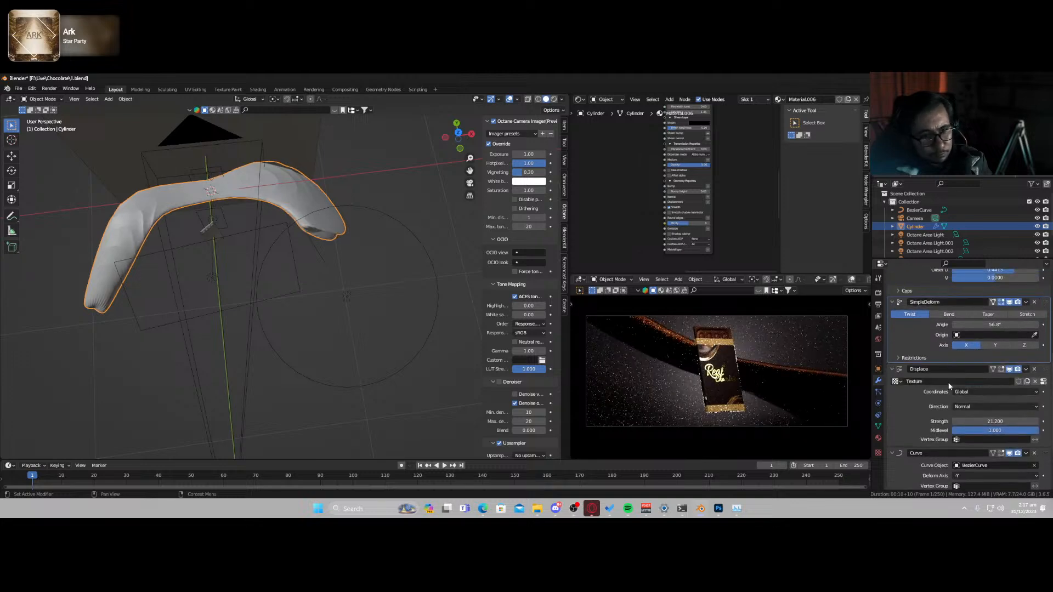
# - Switch the Simple Deform twist to the Y axis and set its angle to 85.8°
pyautogui.moveTo(994, 324); pyautogui.dragTo(987, 324)
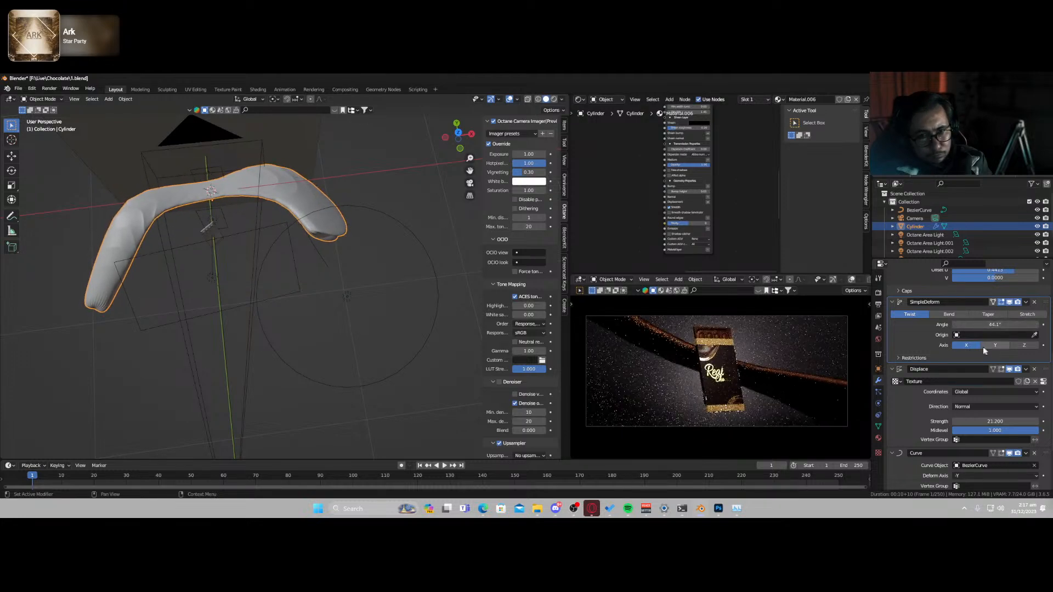
pyautogui.click(994, 345)
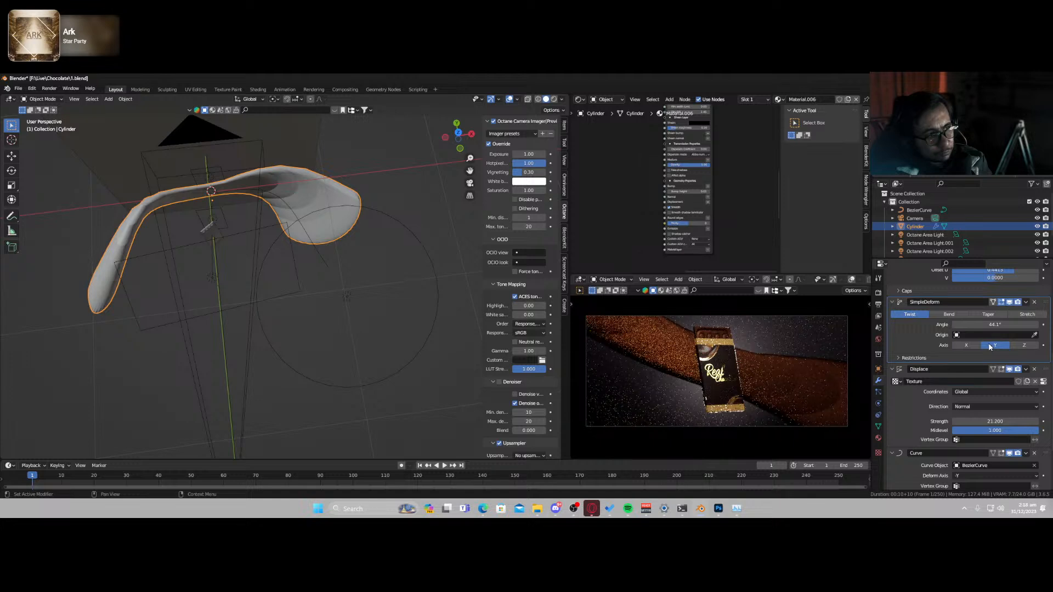
pyautogui.moveTo(994, 324)
pyautogui.mouseDown()
pyautogui.moveTo(1033, 324)
pyautogui.moveTo(982, 324)
pyautogui.mouseUp()
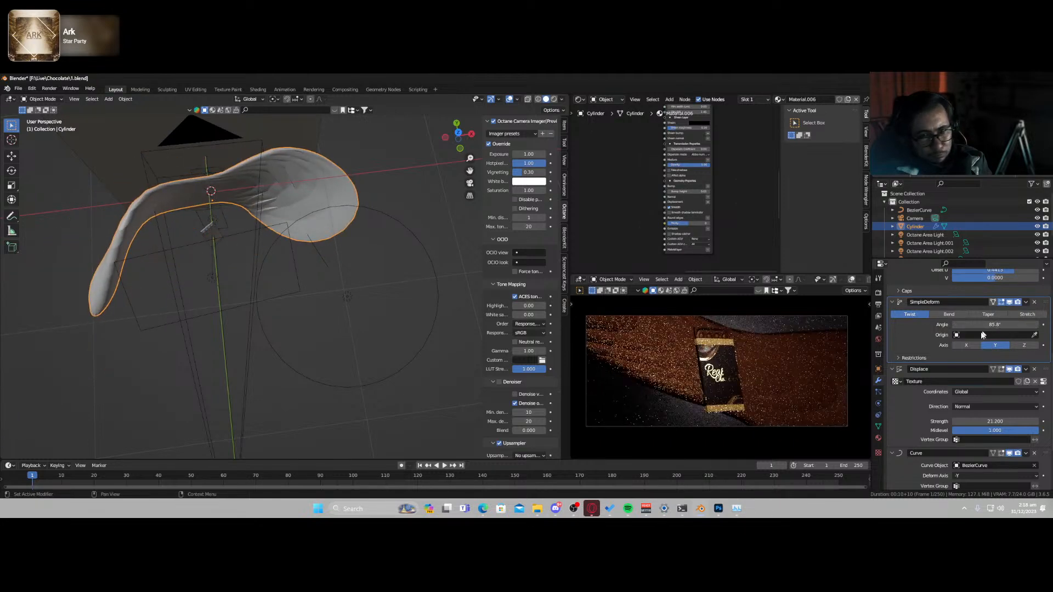
# - Switch the Simple Deform twist to the Z axis, adjust its angle to 31.2°, and place the modifier between Displace and Curve
pyautogui.click(1020, 347)
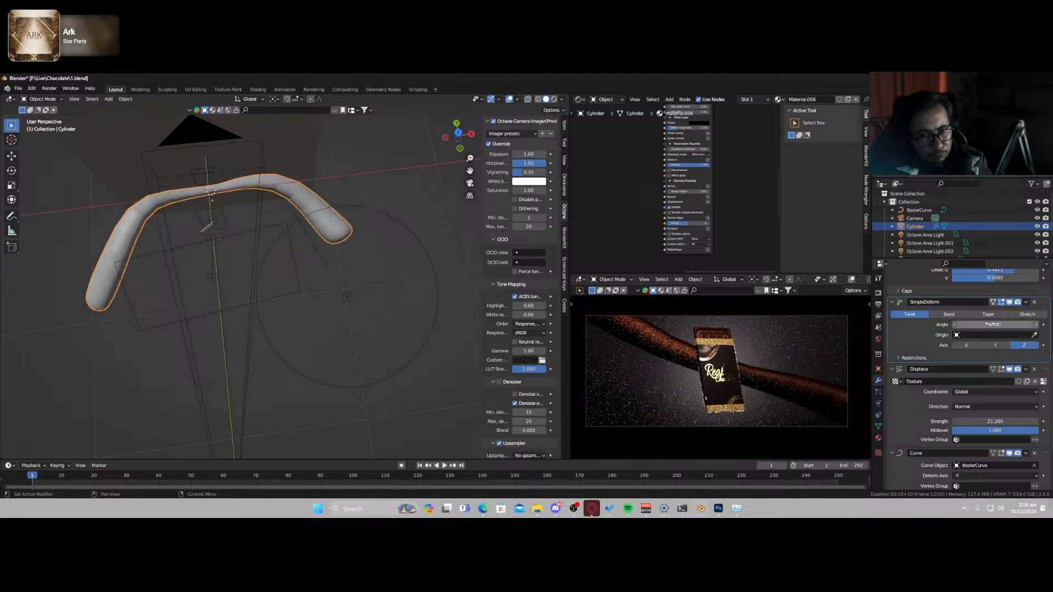
pyautogui.moveTo(1013, 324); pyautogui.dragTo(1008, 324)
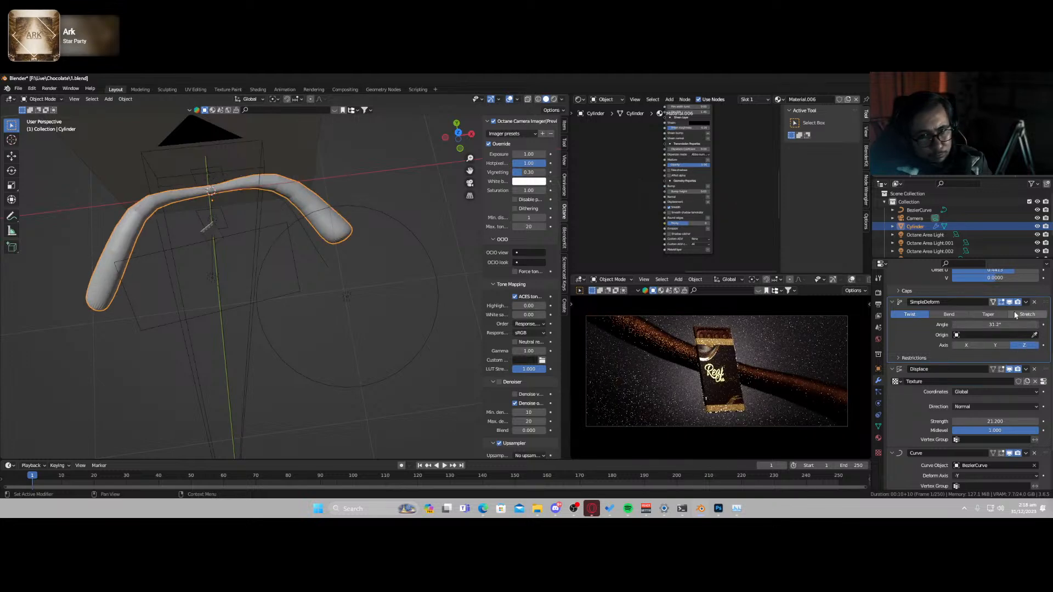
pyautogui.scroll(8, 1044, 318)
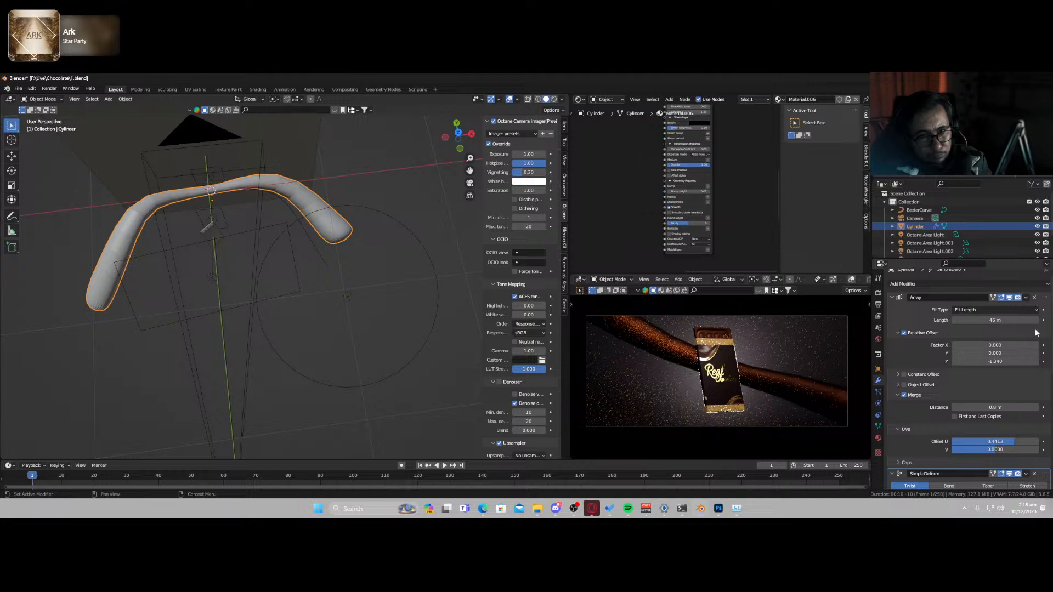
pyautogui.scroll(-8, 1036, 332)
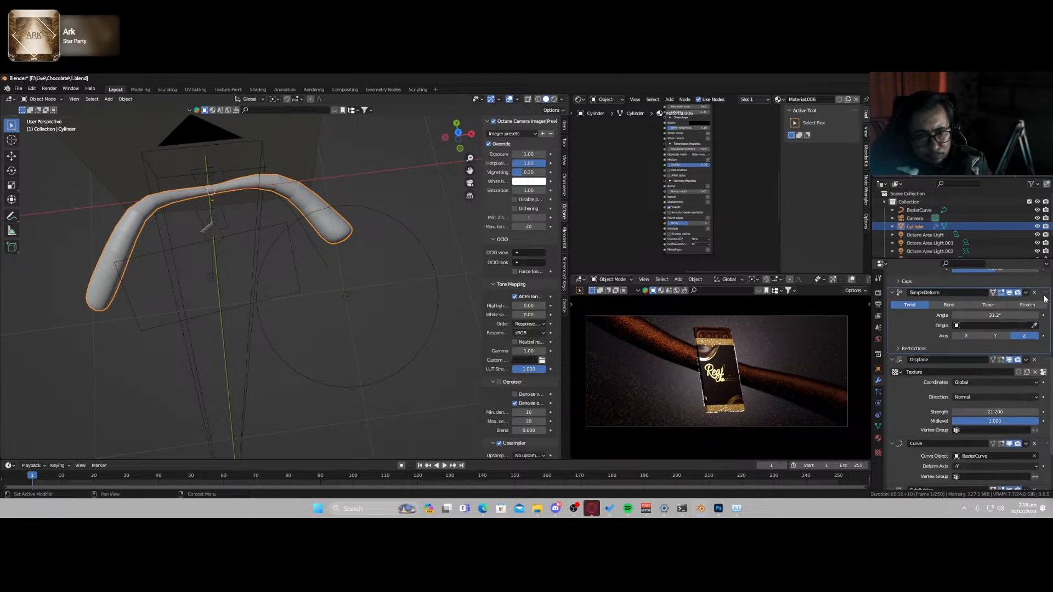
pyautogui.moveTo(1044, 299); pyautogui.dragTo(985, 413)
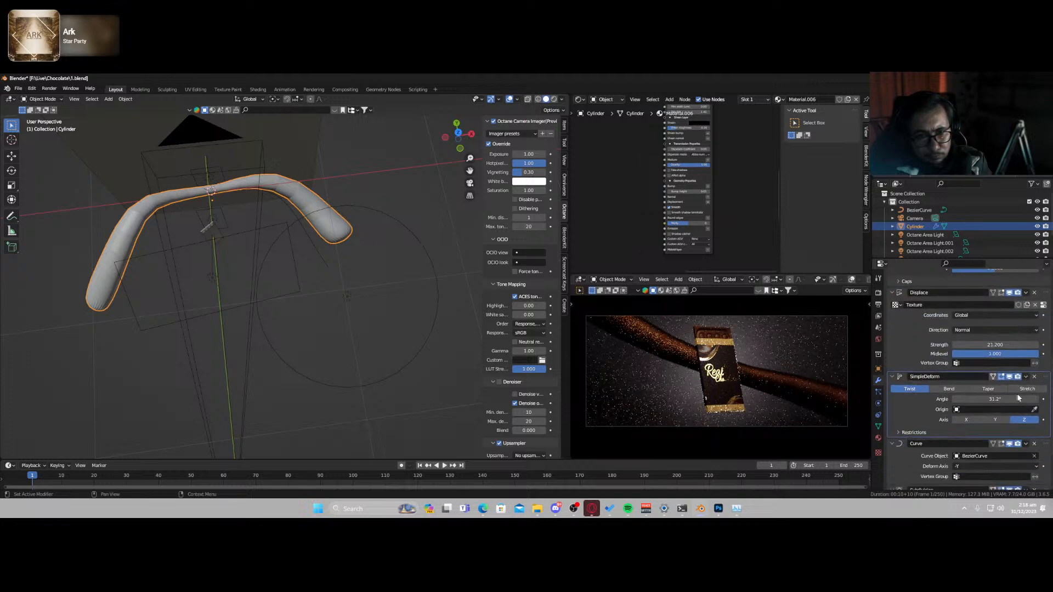
# - Try Taper on the Simple Deform modifier, then return it to Twist on the X axis with an angle of -68.3°
pyautogui.click(973, 389)
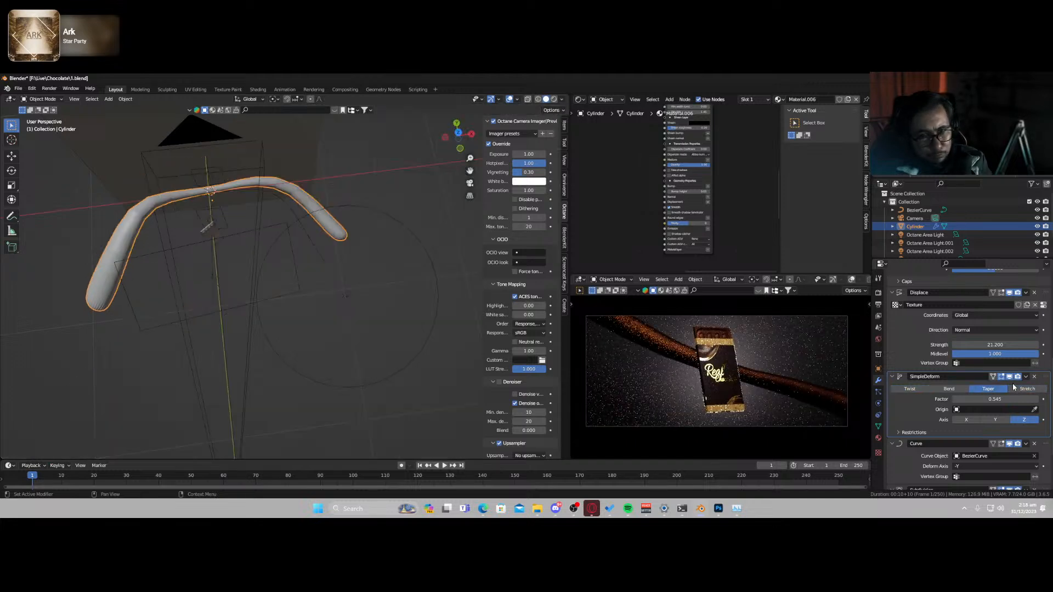
pyautogui.click(909, 389)
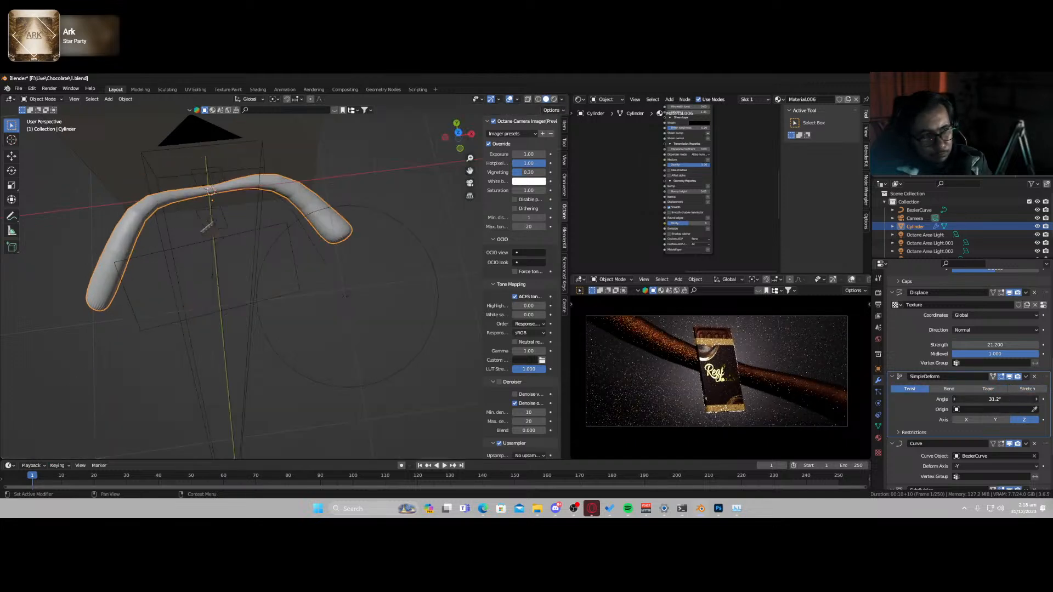
pyautogui.moveTo(1009, 399); pyautogui.dragTo(983, 399)
pyautogui.click(1000, 419)
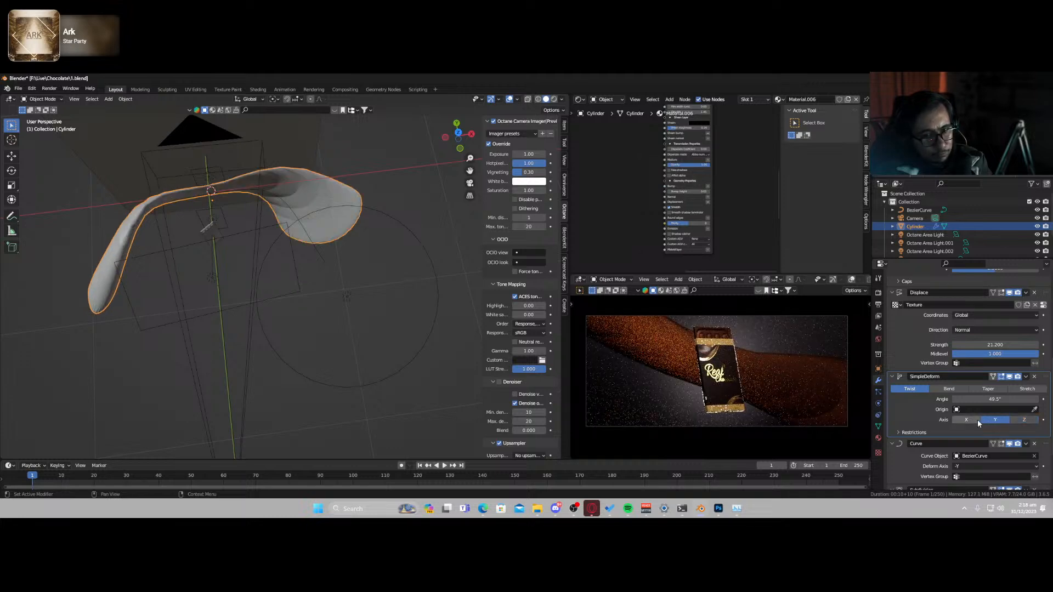
pyautogui.click(973, 419)
pyautogui.moveTo(987, 399)
pyautogui.mouseDown()
pyautogui.moveTo(1048, 399)
pyautogui.moveTo(961, 400)
pyautogui.moveTo(975, 399)
pyautogui.mouseUp()
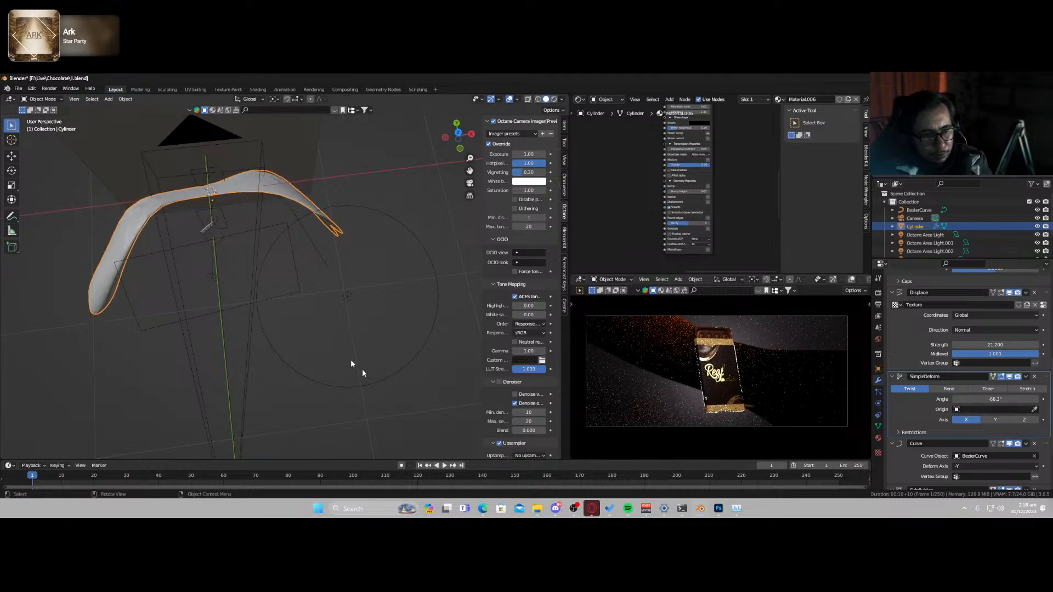
# - Apply Shade Auto Smooth to the chocolate stream and move it about 0.16 m in the camera view
pyautogui.scroll(5, 217, 240)
pyautogui.scroll(-5, 218, 253)
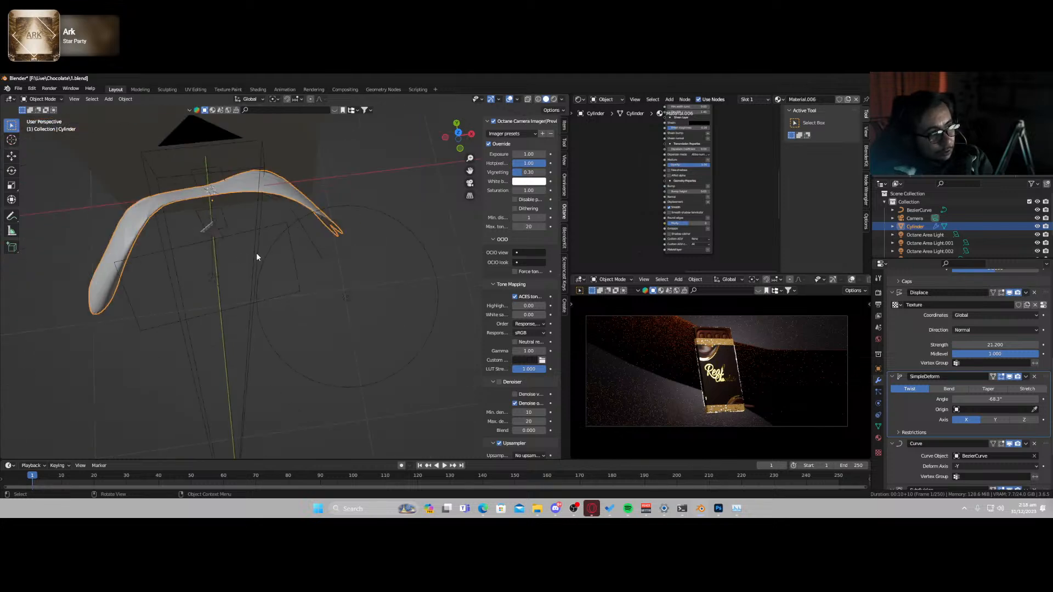
pyautogui.press('KP_0')
pyautogui.rightClick(380, 299)
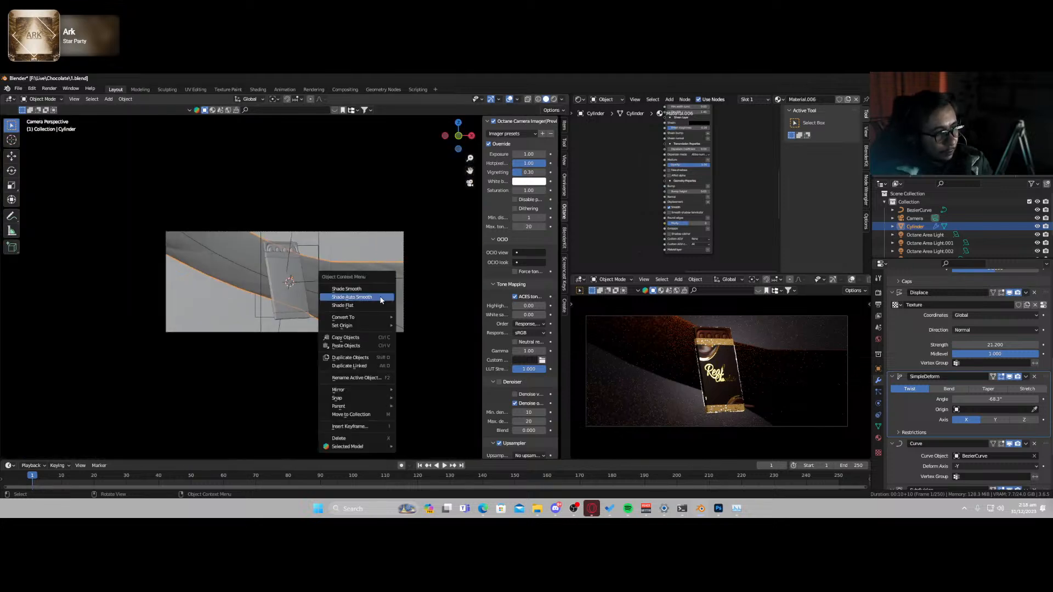
pyautogui.click(377, 299)
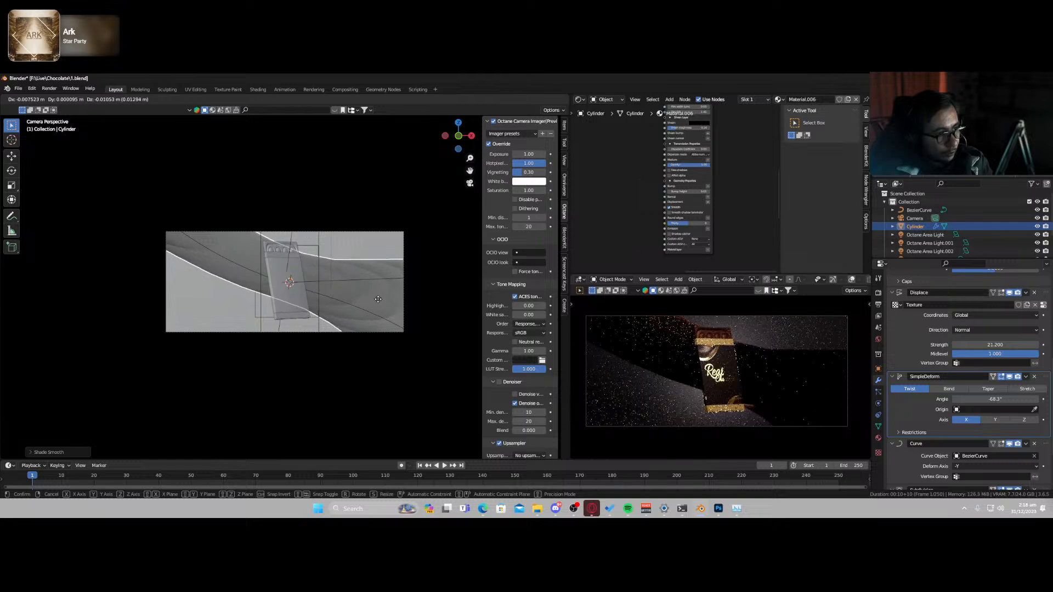
pyautogui.press('g')
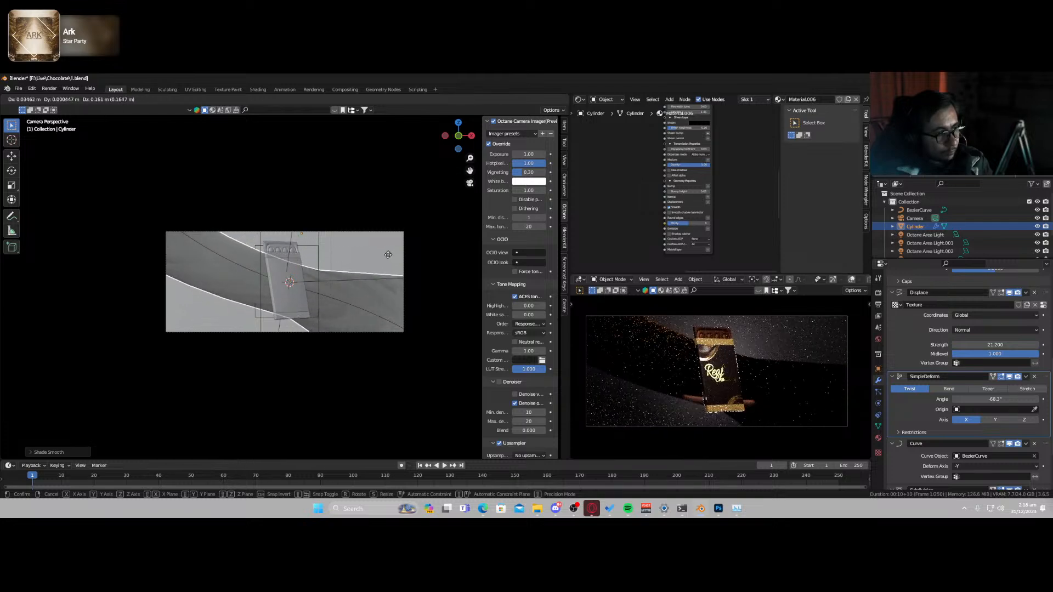
pyautogui.click(388, 255)
# - Move Octane Area Light.001 along the Y axis from the stream toward the backdrop and scale it up to about 1.3
pyautogui.moveTo(278, 284); pyautogui.dragTo(215, 259, button='middle')
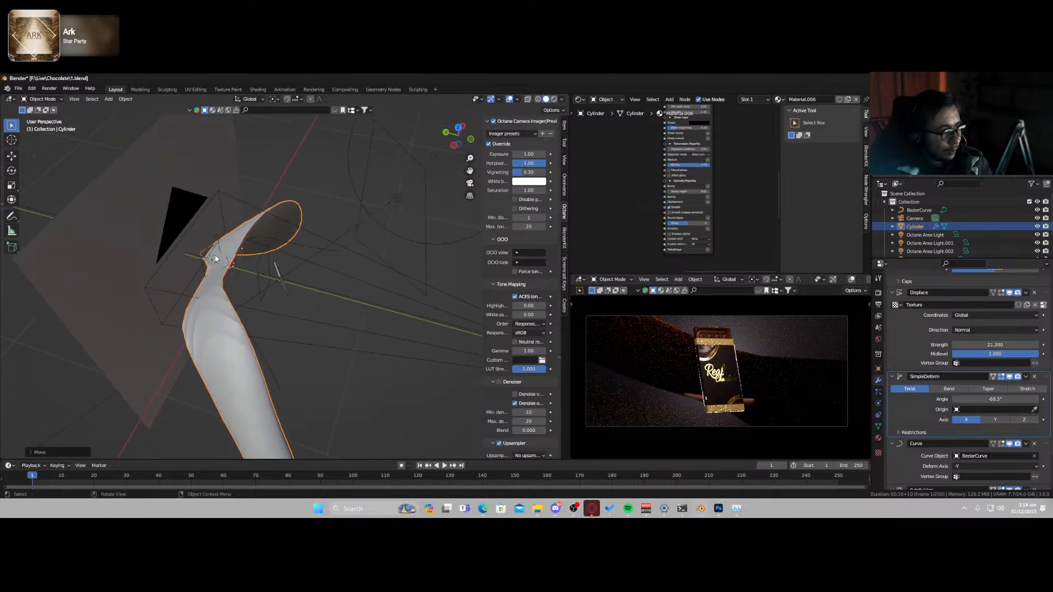
pyautogui.click(211, 262)
pyautogui.press('g')
pyautogui.press('y')
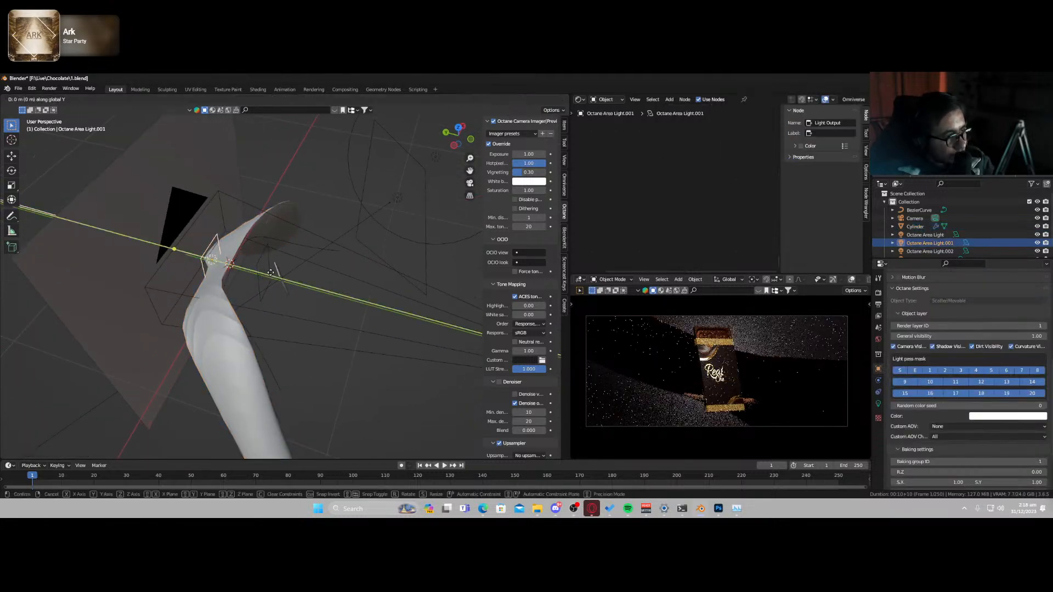
pyautogui.click(257, 275)
pyautogui.press('s')
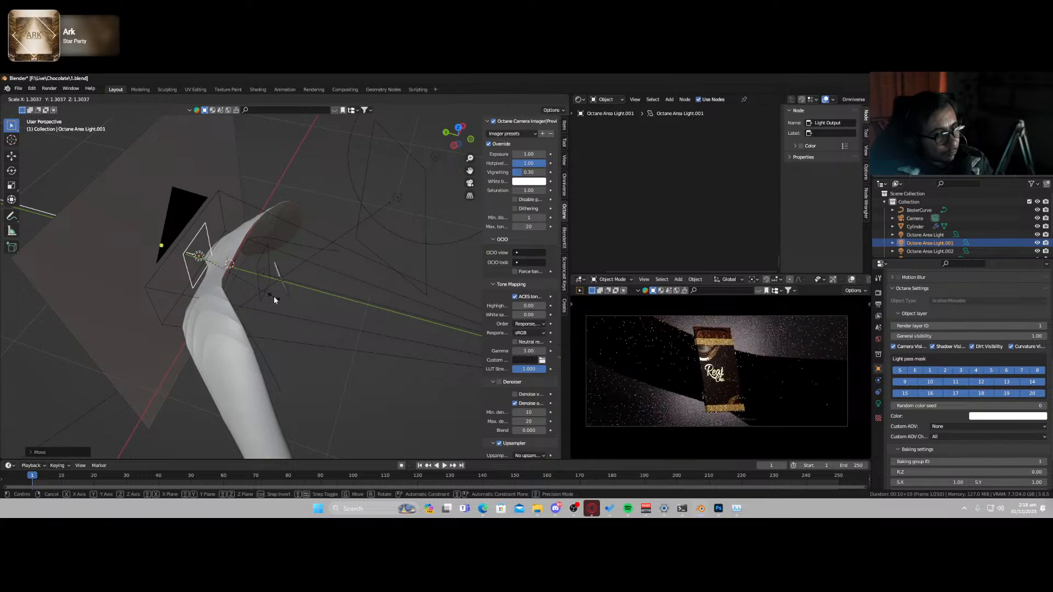
pyautogui.click(274, 296)
# - Add a new Octane Area Light to the scene
pyautogui.click(272, 274)
pyautogui.press('KP_Decimal')
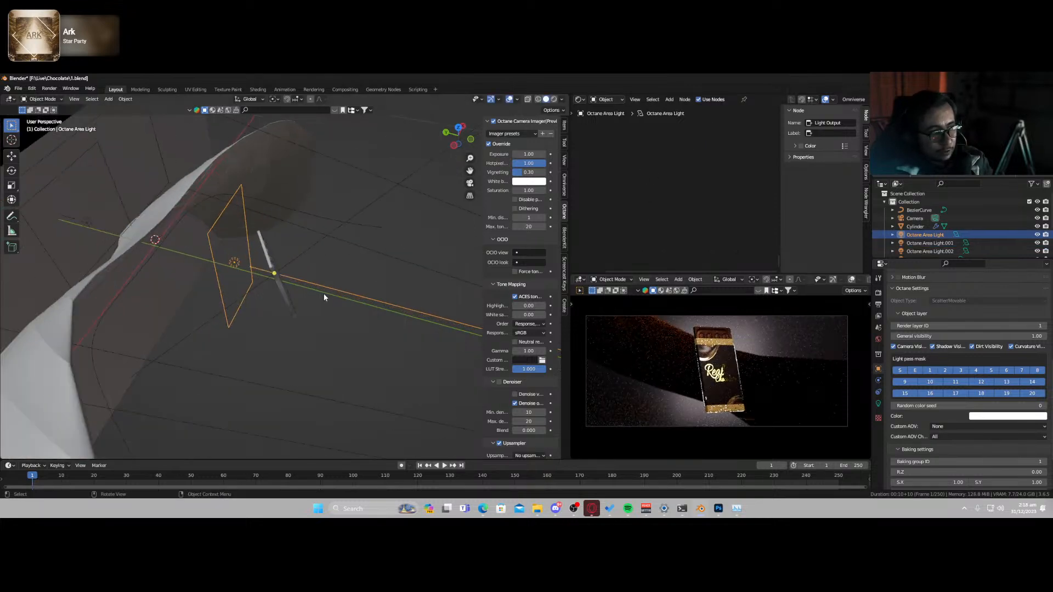
pyautogui.hotkey('shift', 'a')
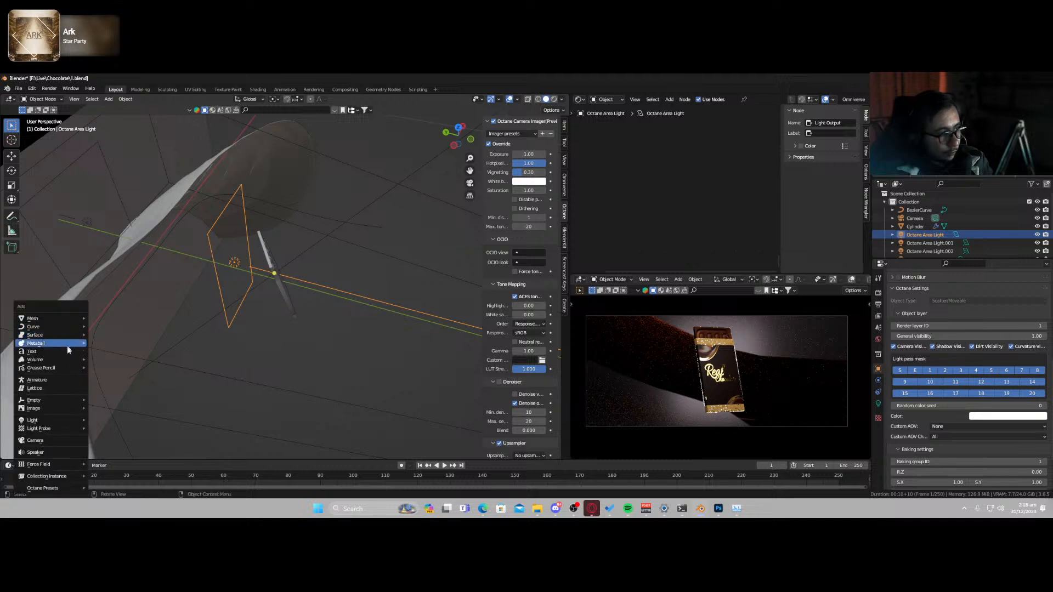
pyautogui.moveTo(83, 421)
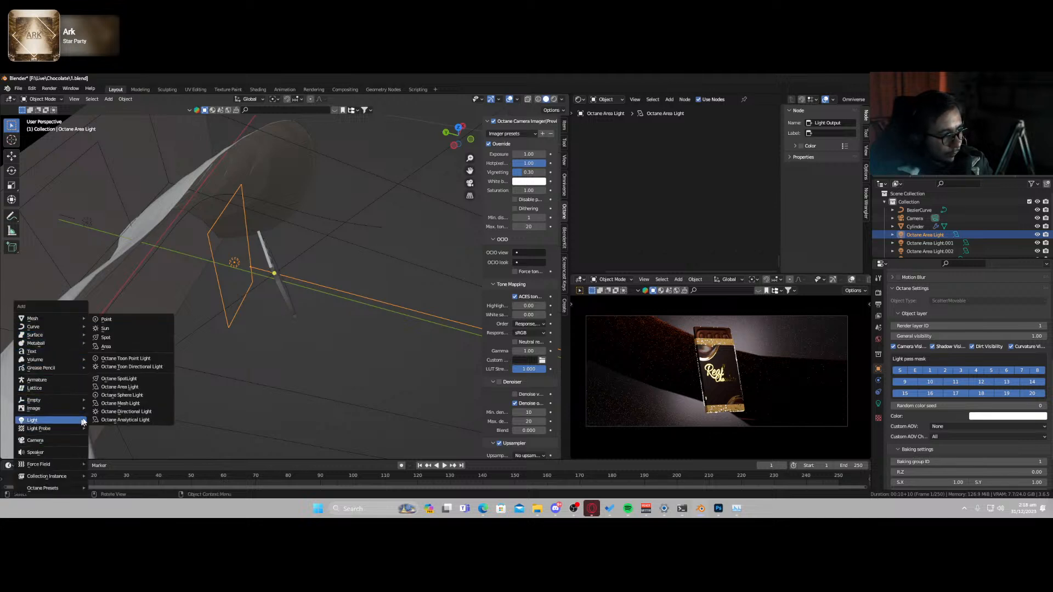
pyautogui.click(144, 387)
# - Look through the new area light and fly it back and sideways so it aims at the bar and stream
pyautogui.press('ctrl+KP_0')
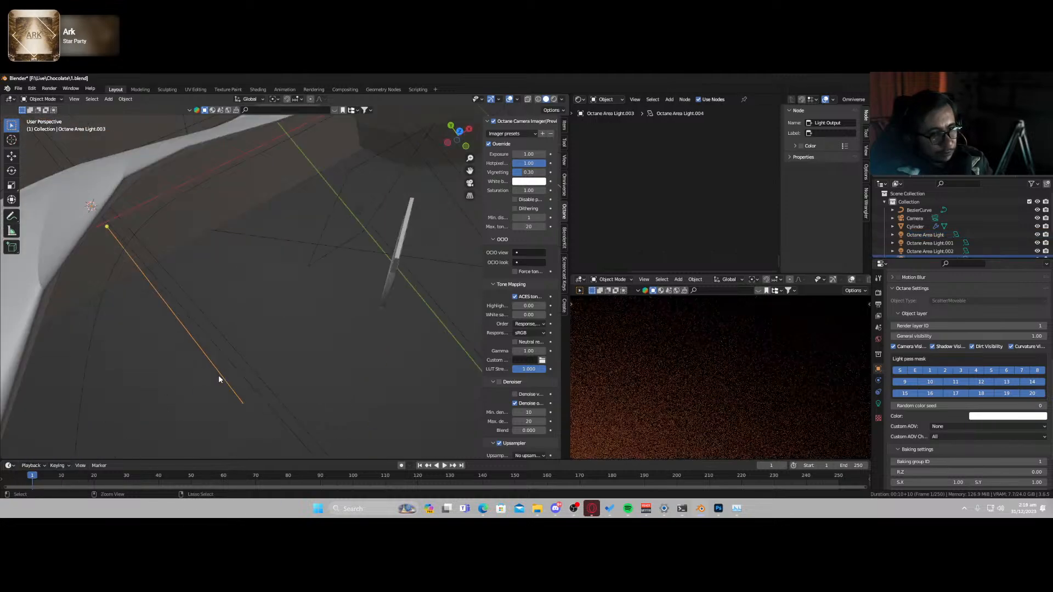
pyautogui.hotkey('shift', '`')
pyautogui.press('s')
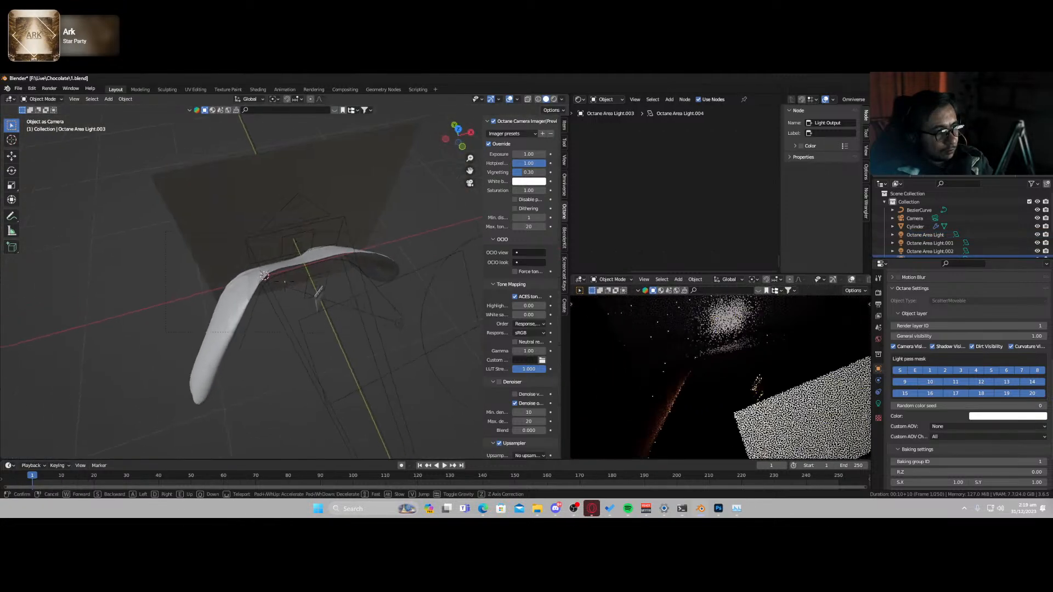
pyautogui.press('w')
pyautogui.press('s')
pyautogui.press('s')
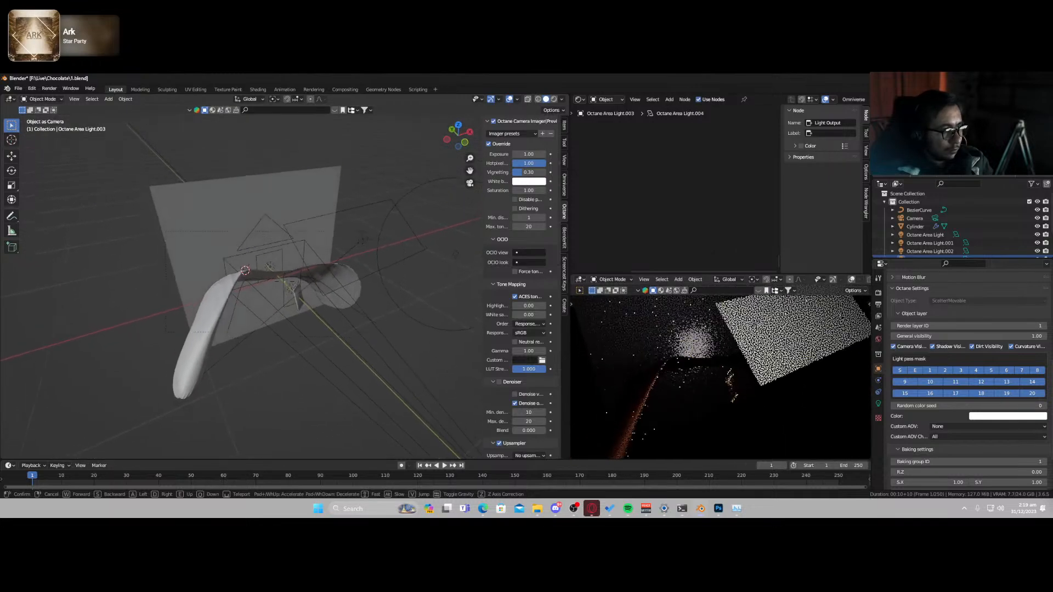
pyautogui.press('a')
pyautogui.click(204, 288)
# - Make the main camera the active camera view again and save the file
pyautogui.click(223, 261)
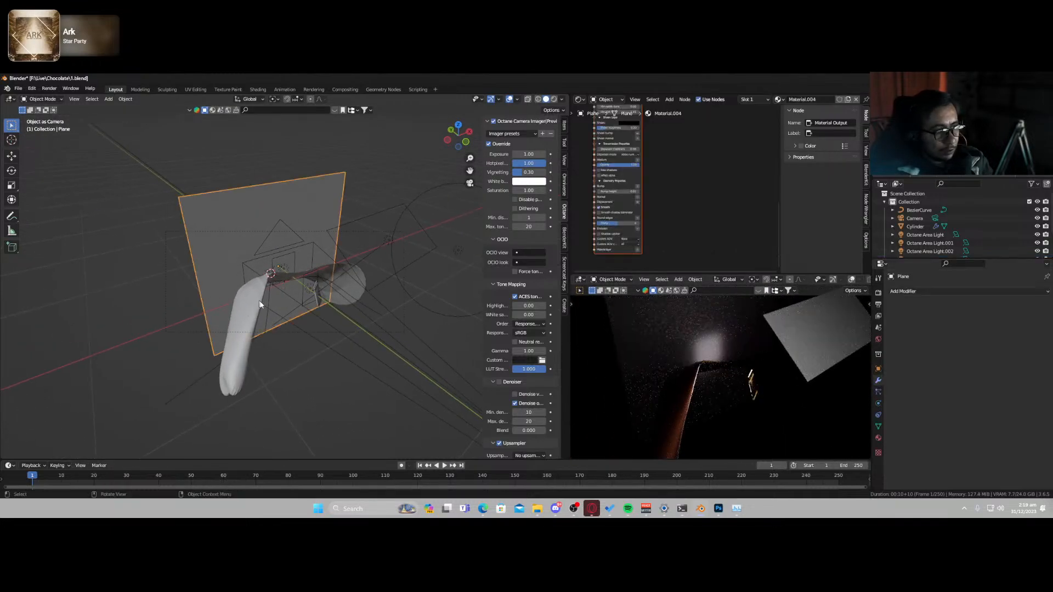
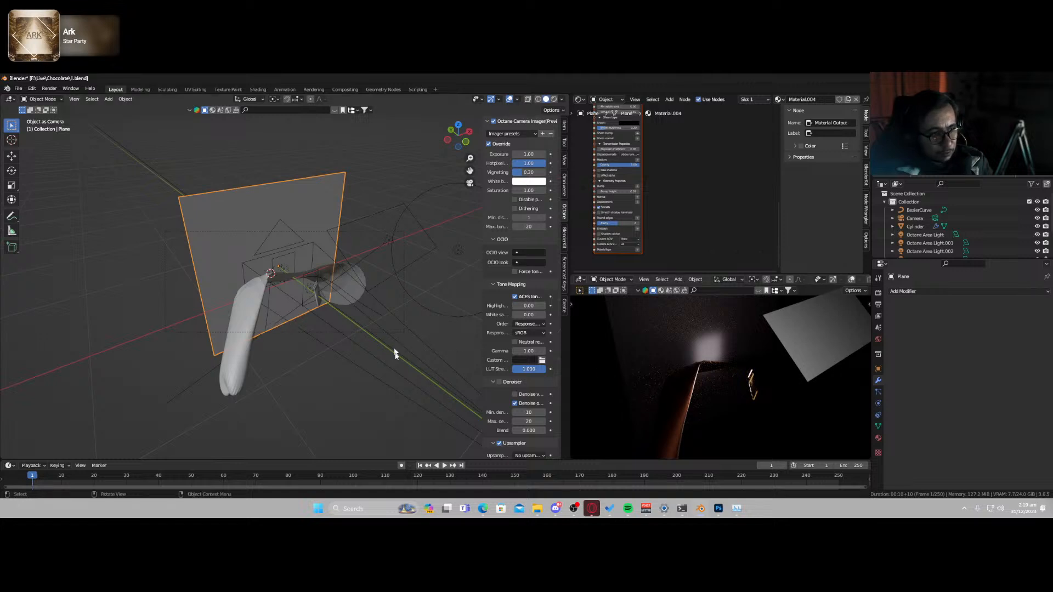
pyautogui.click(412, 383)
pyautogui.press('KP_0')
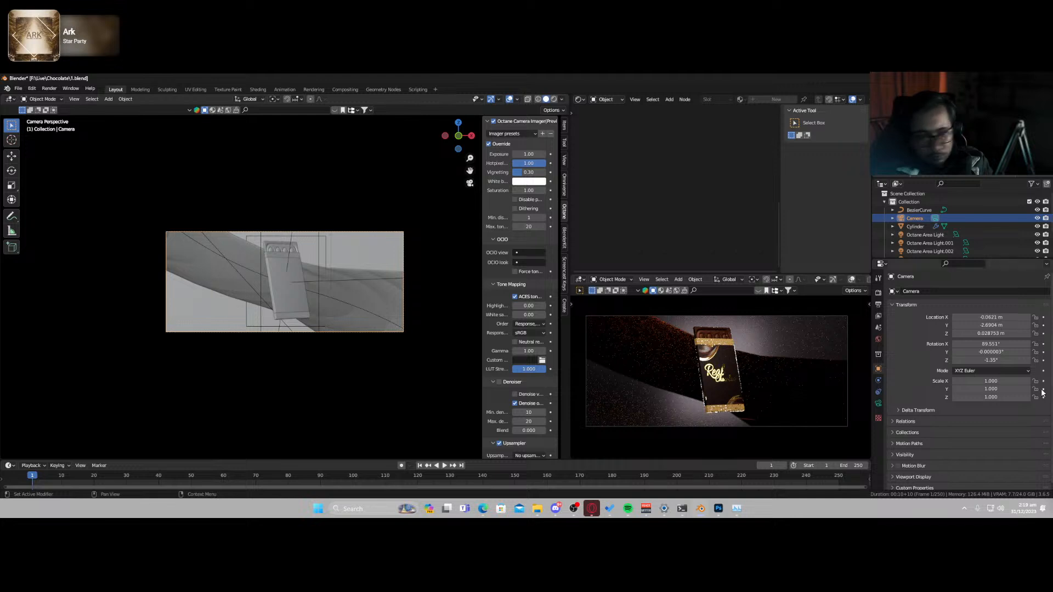
pyautogui.hotkey('ctrl', 's')
# - Set the new area light's light pass ID to 2 and give its emission texture a white color input
pyautogui.click(230, 264)
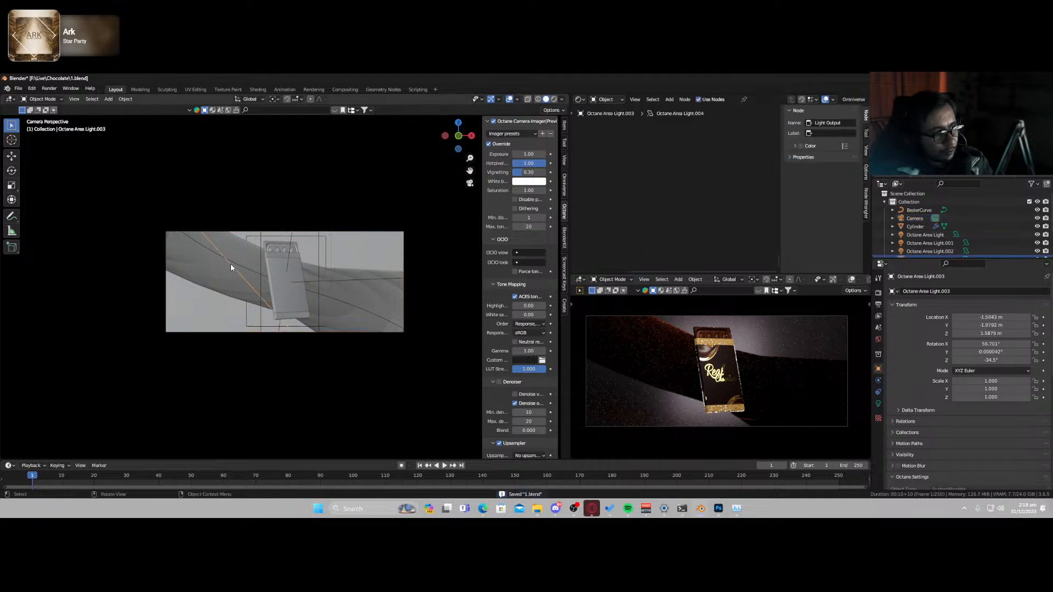
pyautogui.click(878, 404)
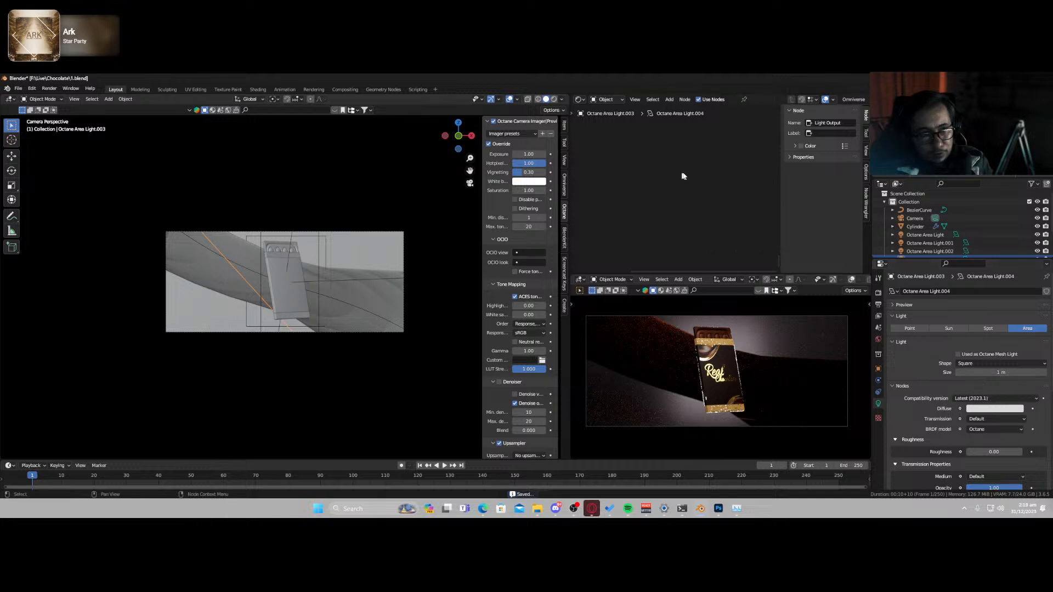
pyautogui.press('Home')
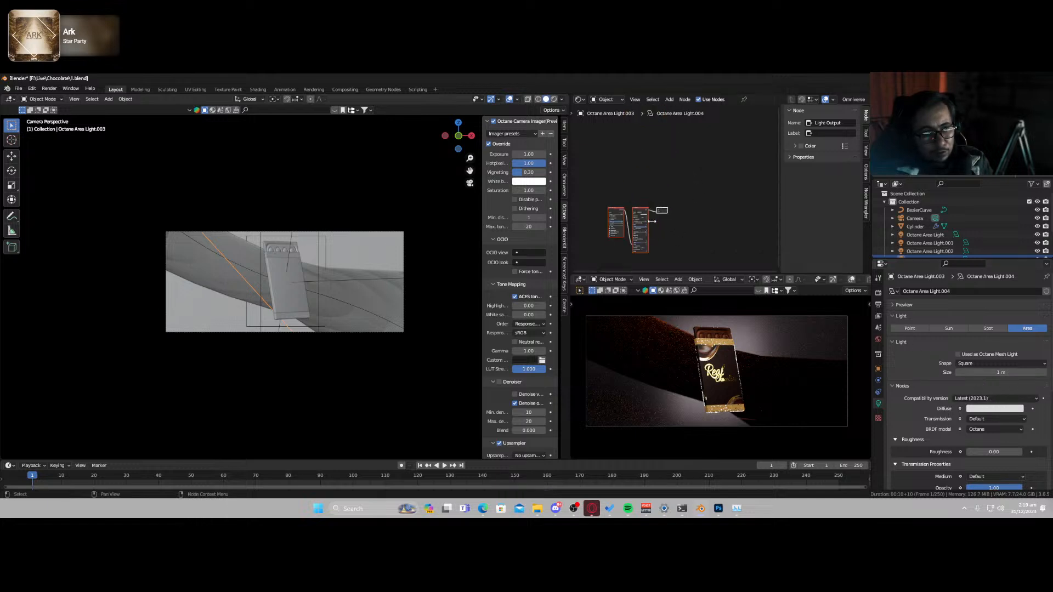
pyautogui.scroll(6, 651, 221)
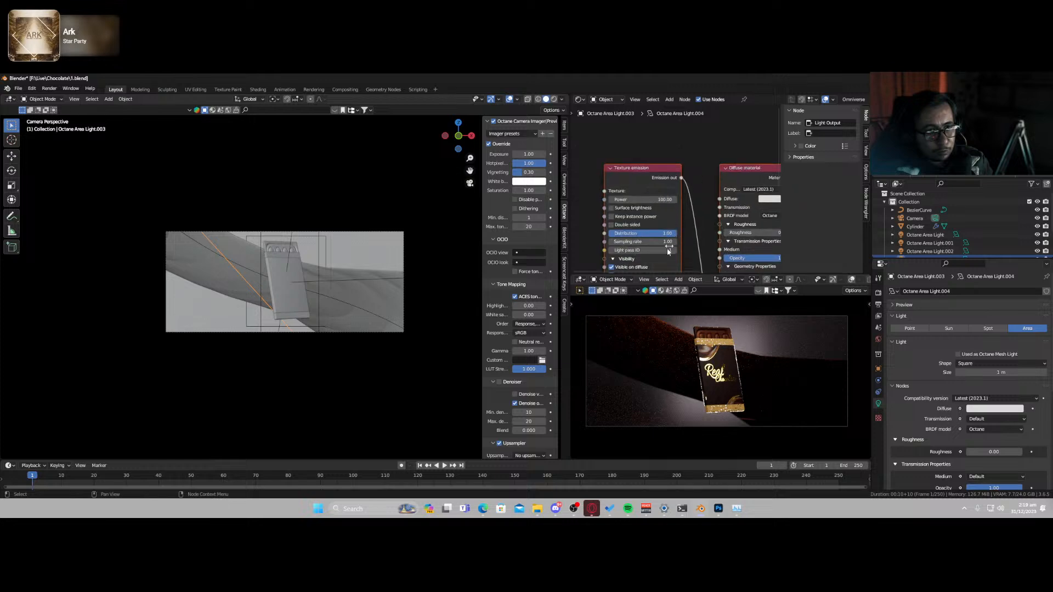
pyautogui.write('2')
pyautogui.press('Return')
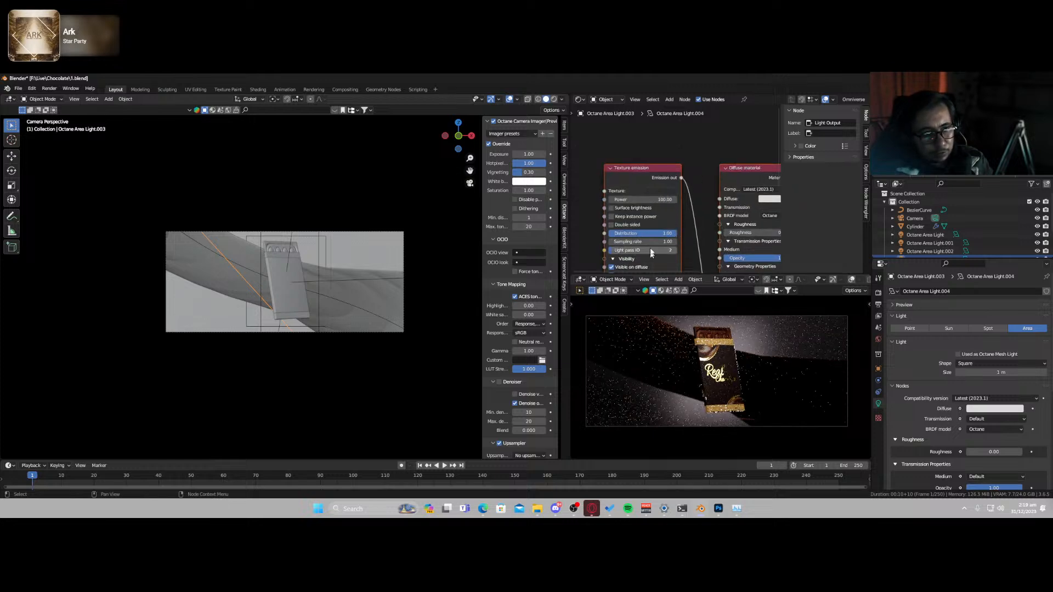
pyautogui.click(659, 192)
pyautogui.moveTo(710, 233); pyautogui.dragTo(709, 199)
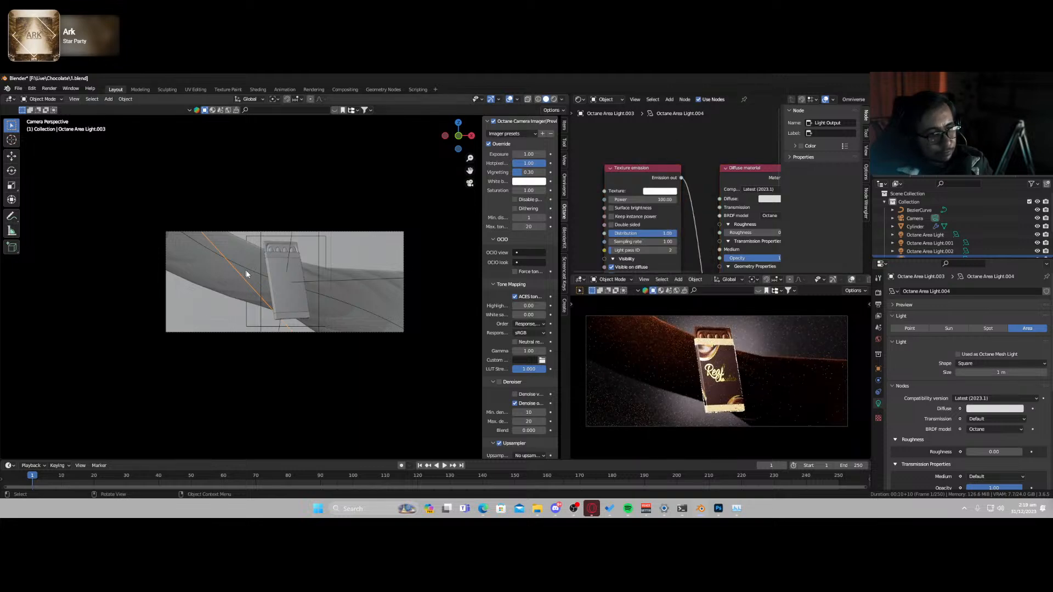
# - Move the new area light along its local Z axis closer to the chocolate bar and stream
pyautogui.moveTo(246, 274); pyautogui.dragTo(230, 275, button='middle')
pyautogui.scroll(-3, 227, 275)
pyautogui.press('g')
pyautogui.press('z')
pyautogui.press('z')
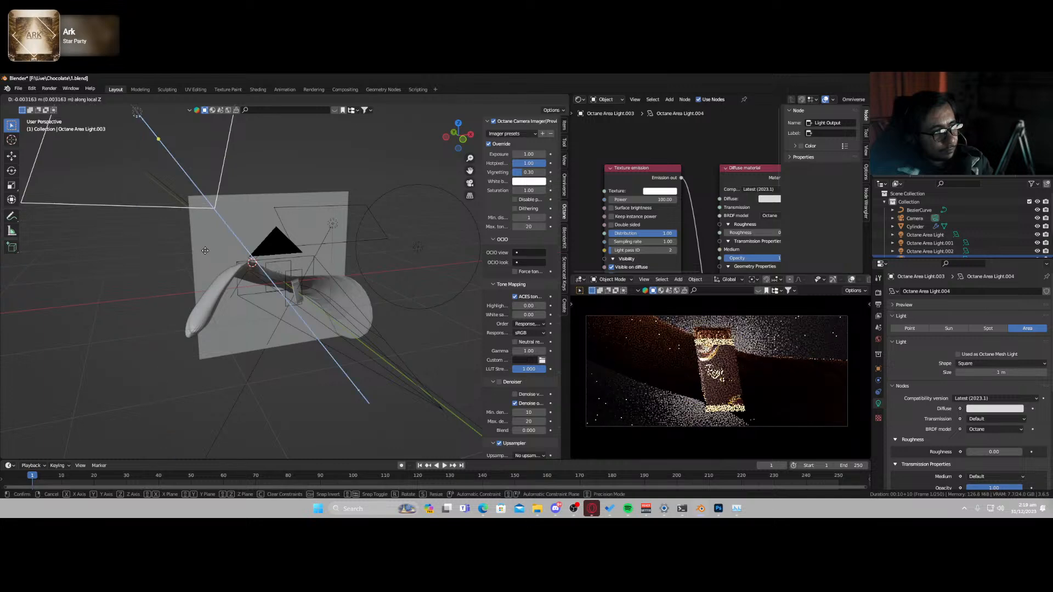
pyautogui.click(324, 380)
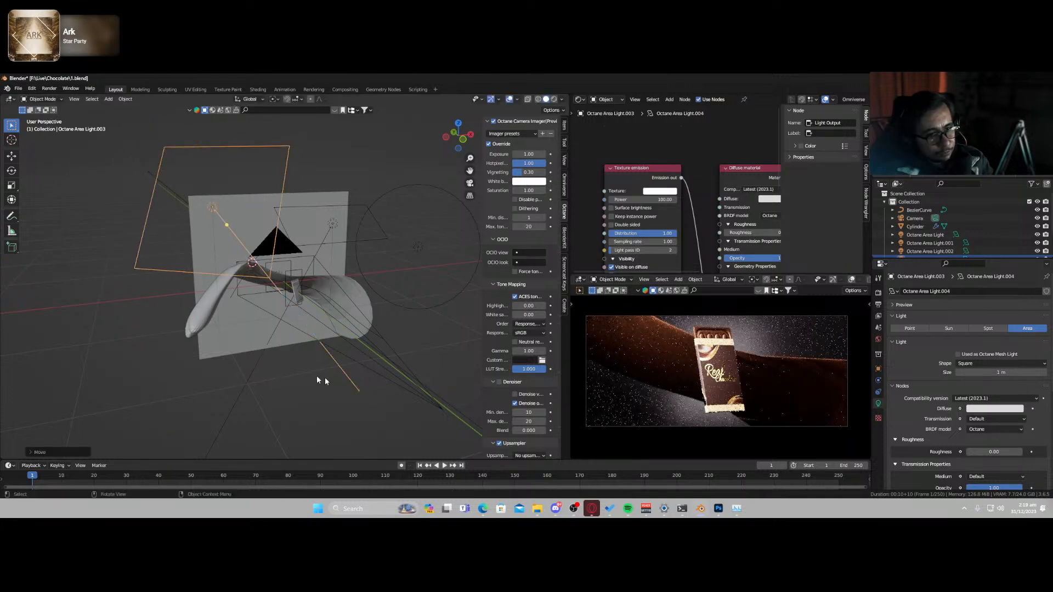
pyautogui.scroll(4, 218, 310)
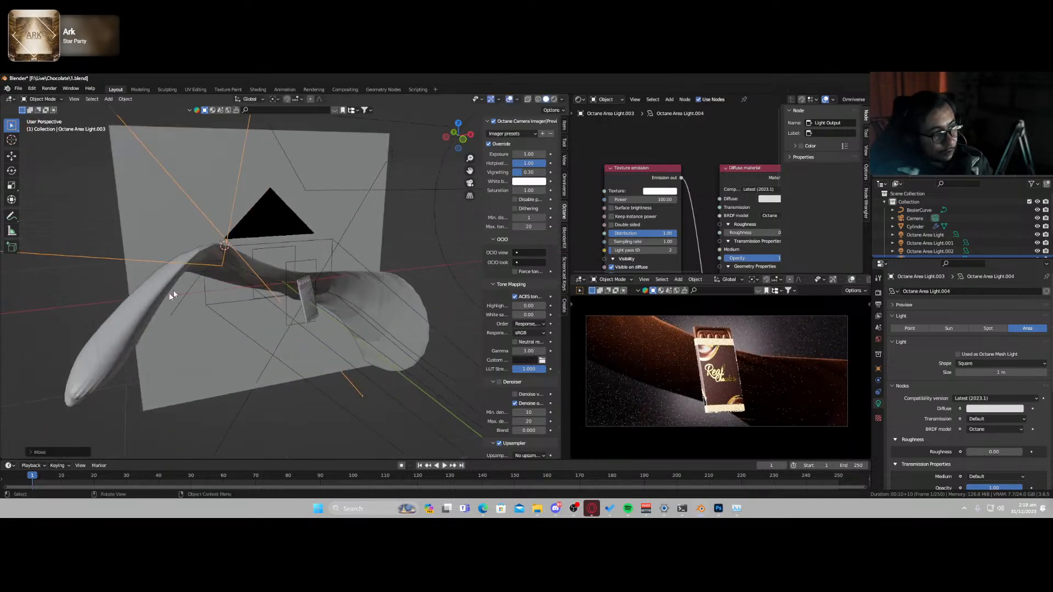
pyautogui.scroll(4, 324, 298)
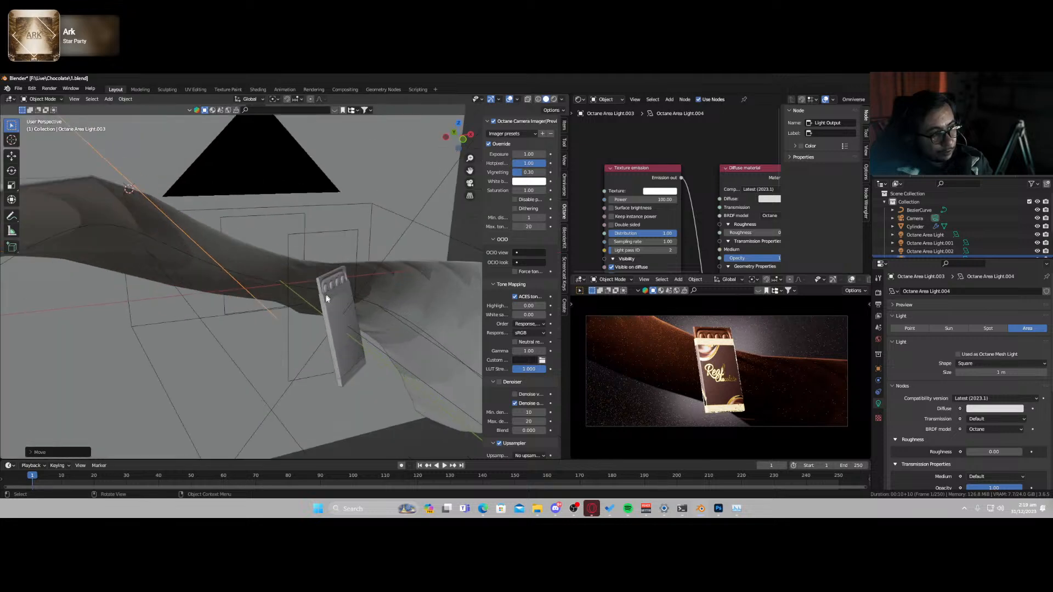
# - Set the new area light's light pass ID to 3 and exclude the background plane from light pass 3
pyautogui.scroll(-4, 324, 300)
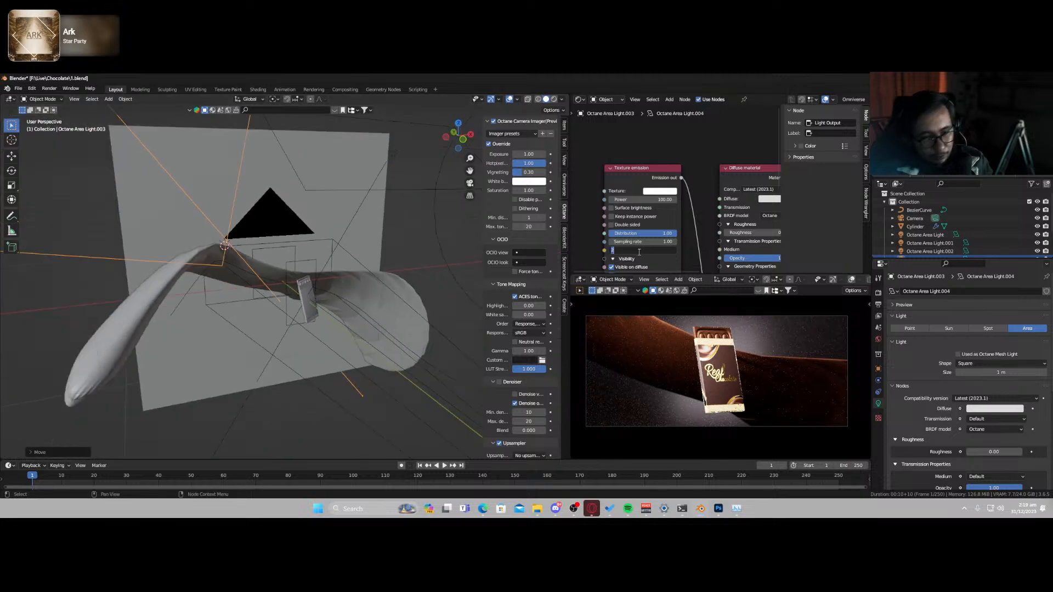
pyautogui.press('Return')
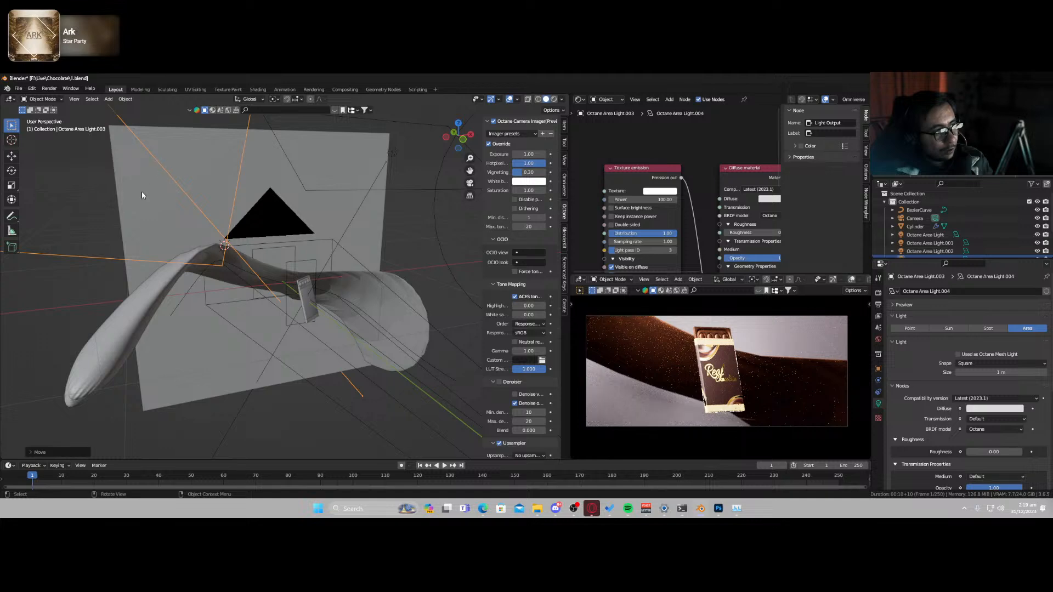
pyautogui.click(143, 195)
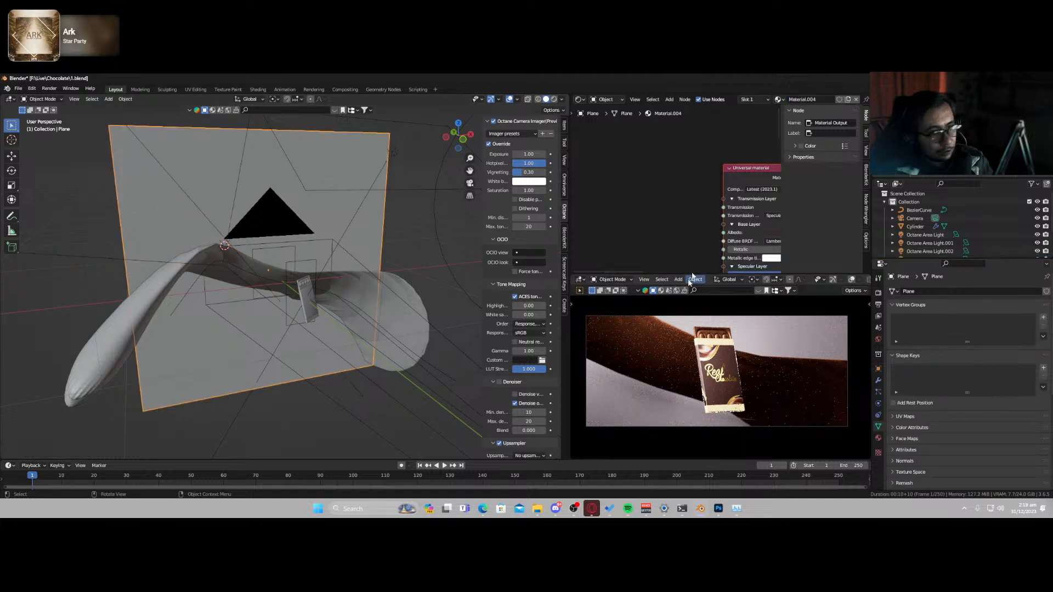
pyautogui.click(878, 369)
pyautogui.scroll(-10, 932, 429)
pyautogui.click(960, 372)
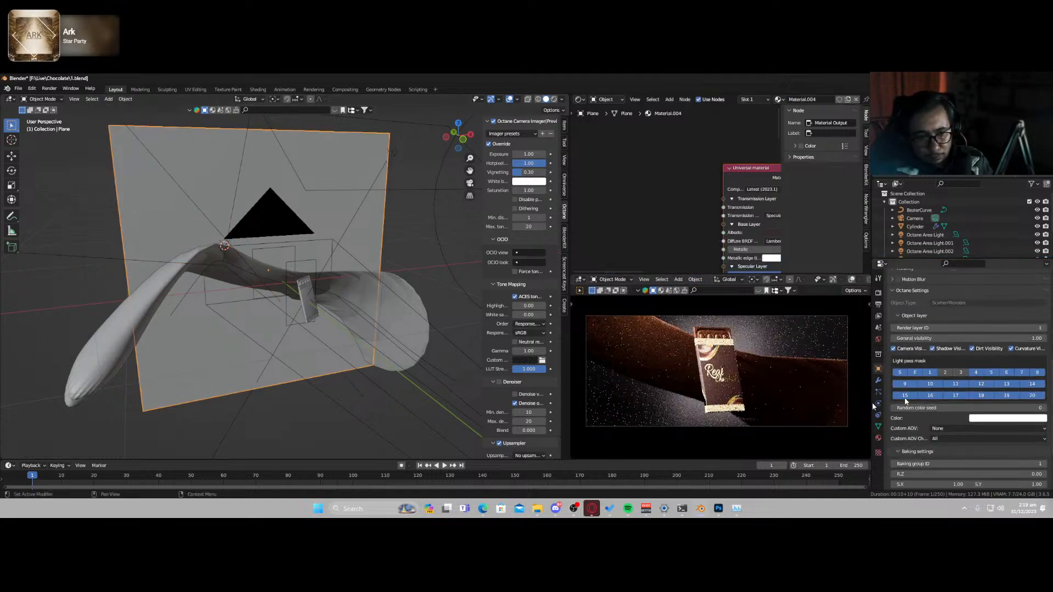
# - Exclude the package, the chocolate and the foil from light pass 3 in their light pass masks and save the file
pyautogui.click(716, 363)
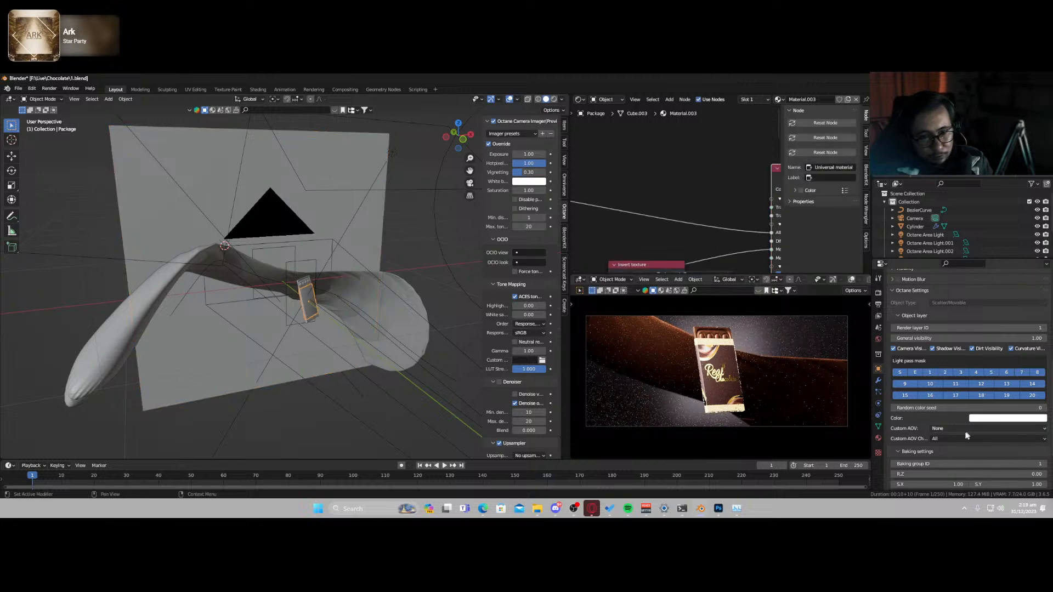
pyautogui.click(960, 373)
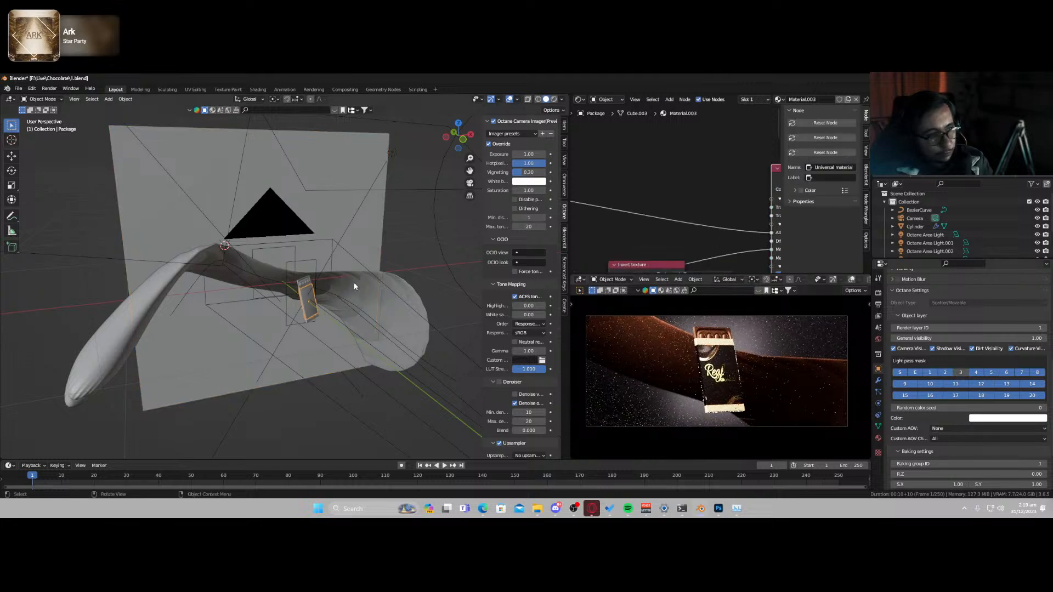
pyautogui.scroll(3, 354, 285)
pyautogui.click(329, 289)
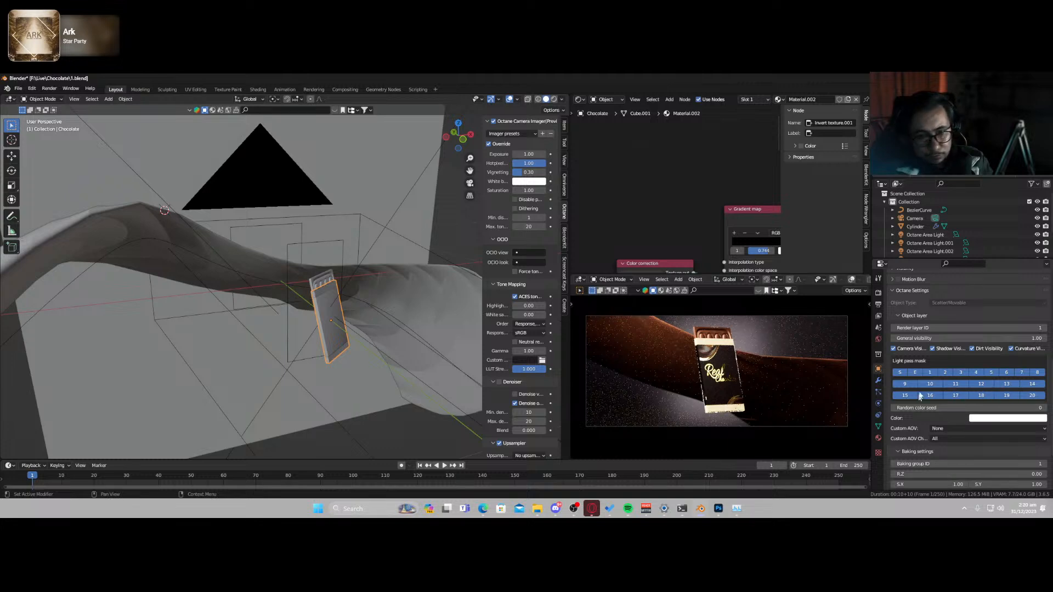
pyautogui.click(959, 373)
pyautogui.click(327, 289)
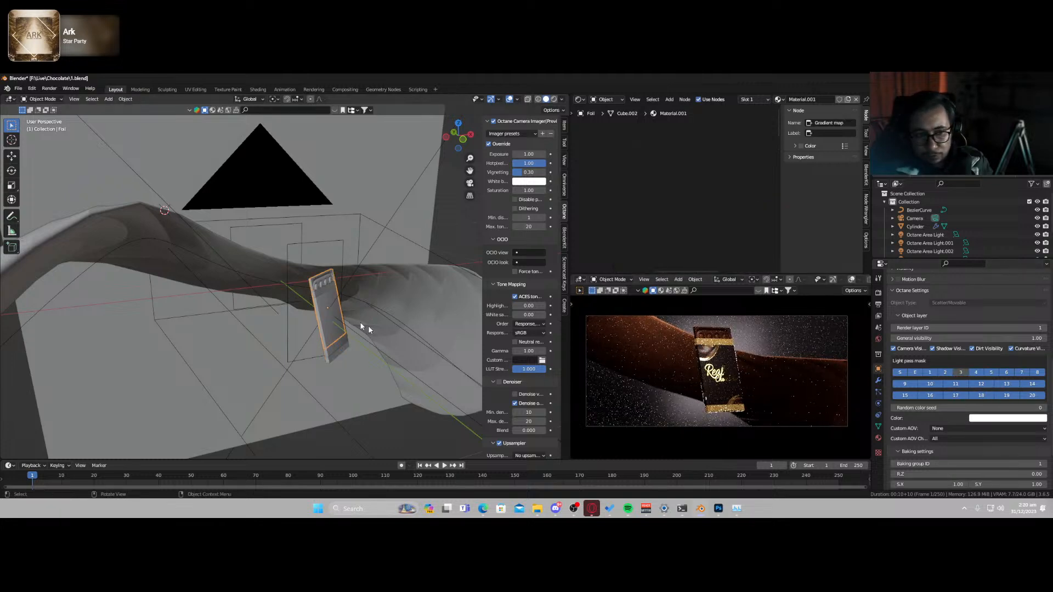
pyautogui.hotkey('ctrl', 's')
# - Move the area light with light pass ID 3 about 0.33 m along its local Z axis toward the bar and stream
pyautogui.moveTo(321, 304); pyautogui.dragTo(229, 310, button='middle')
pyautogui.scroll(-4, 229, 310)
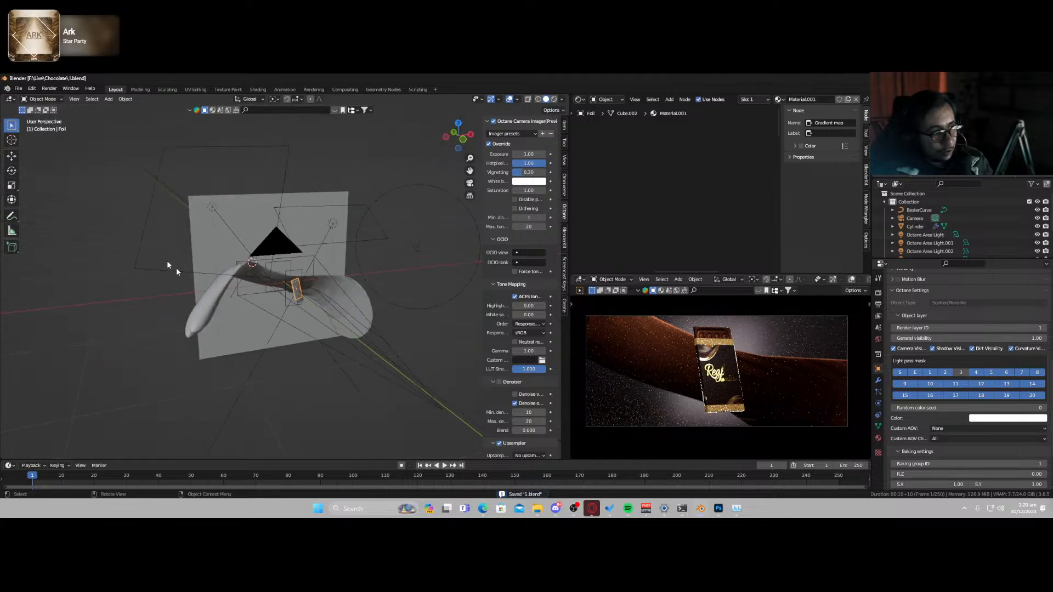
pyautogui.click(203, 206)
pyautogui.press('g')
pyautogui.press('z')
pyautogui.press('z')
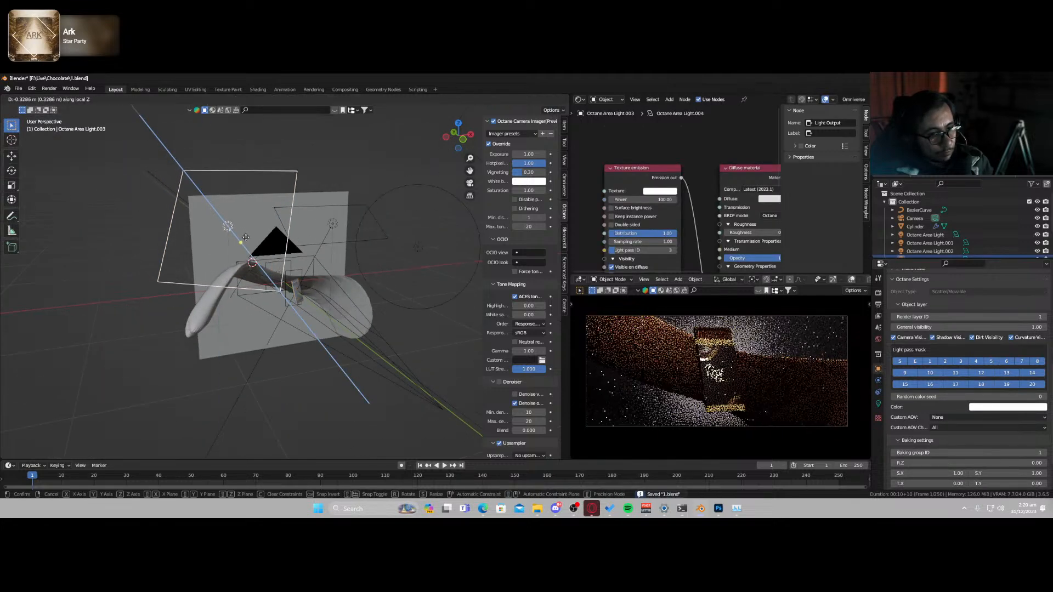
pyautogui.click(246, 238)
# - Connect the loose reroute link in the chocolate stream's material to the main material node
pyautogui.click(213, 302)
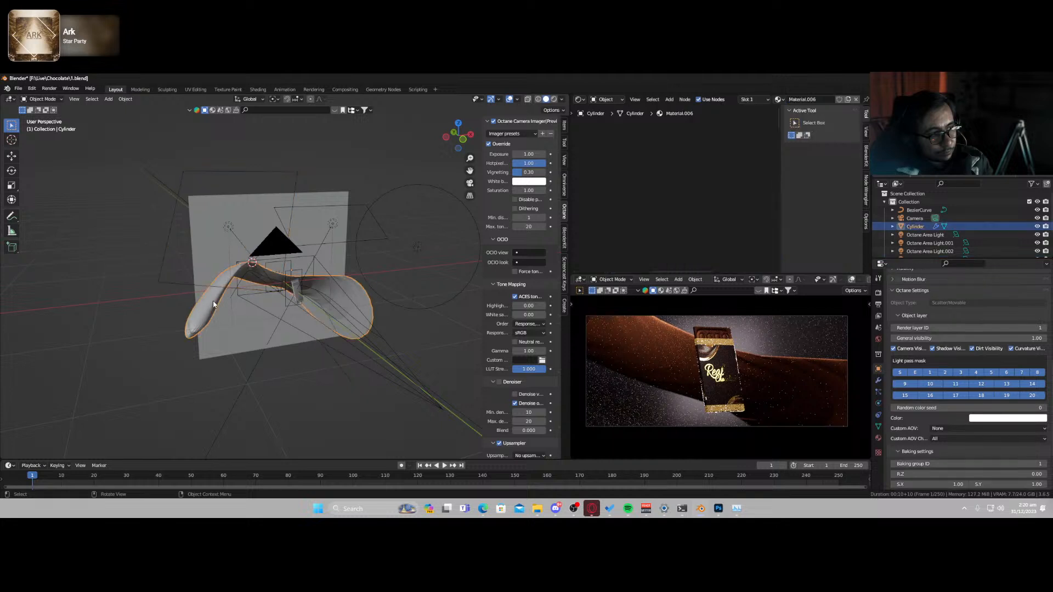
pyautogui.scroll(-3, 645, 210)
pyautogui.moveTo(632, 252); pyautogui.dragTo(632, 155, button='middle')
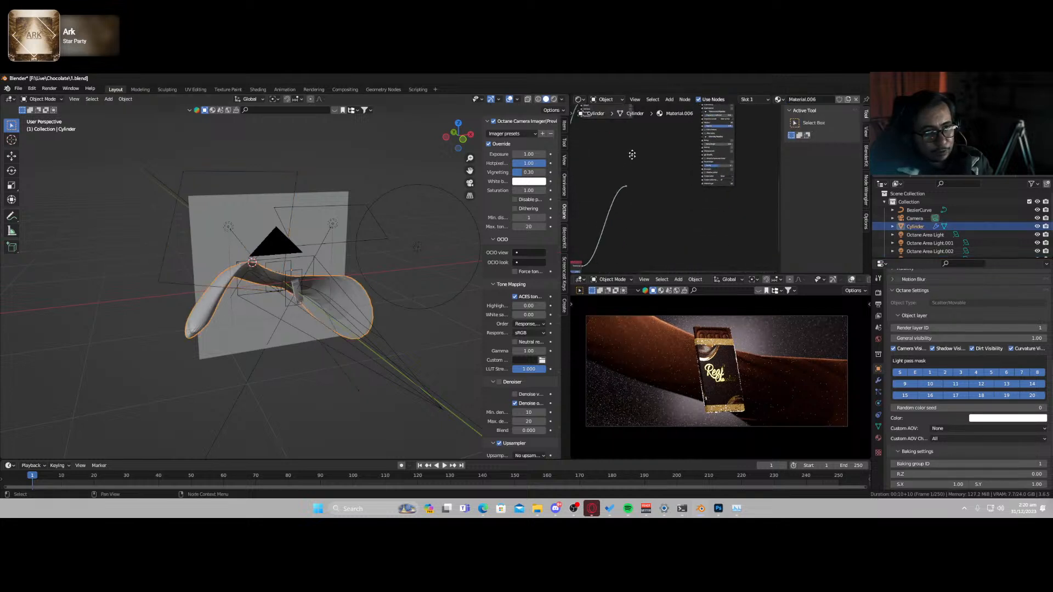
pyautogui.scroll(3, 649, 171)
pyautogui.scroll(-5, 622, 250)
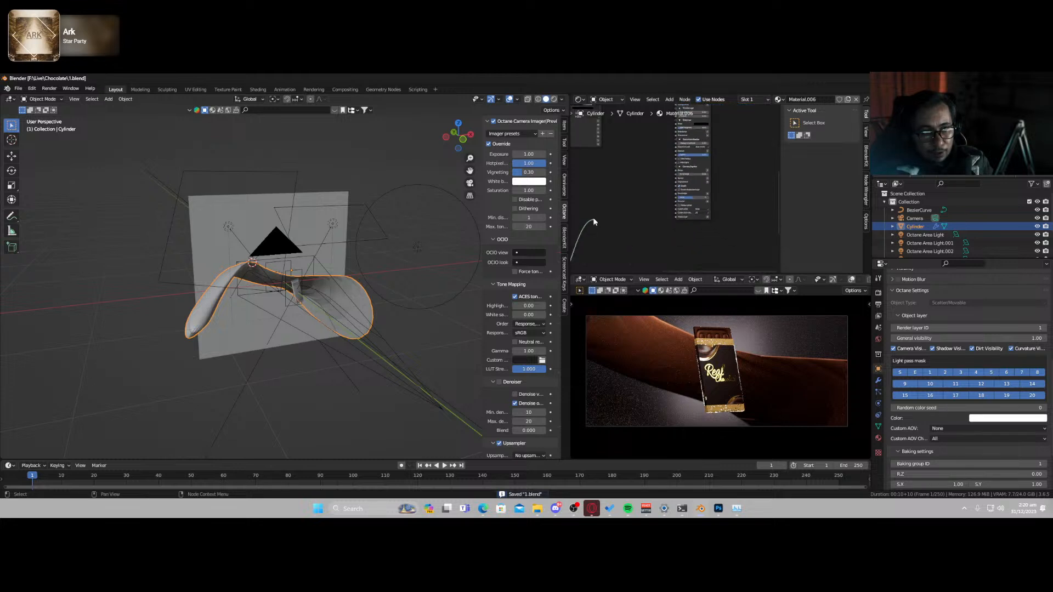
pyautogui.moveTo(593, 218); pyautogui.dragTo(680, 185)
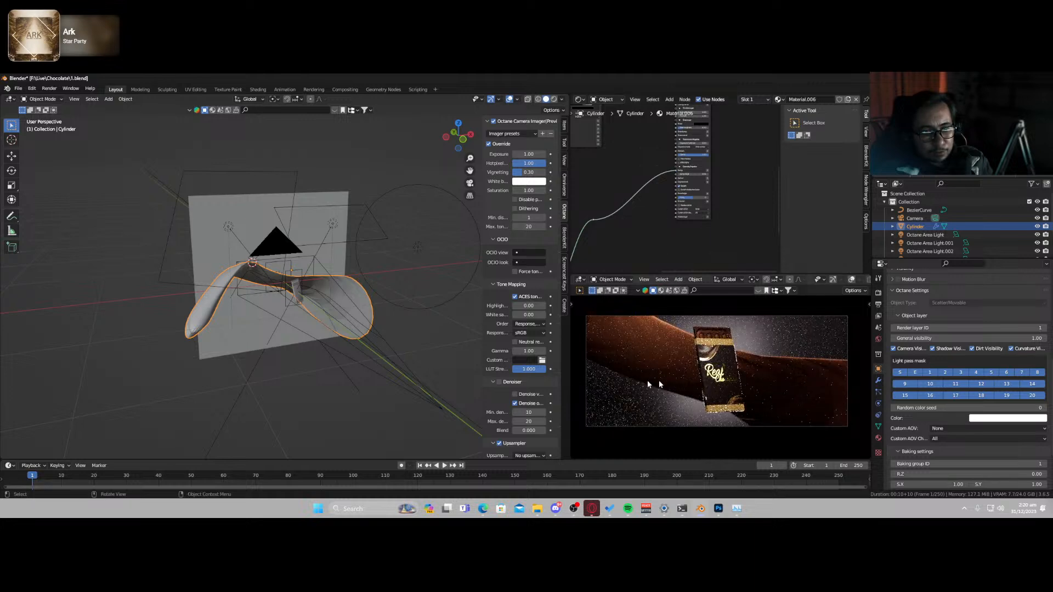
# - Duplicate the area light in place, put the 3D cursor beside the chocolate bar and use it as the pivot point
pyautogui.click(224, 226)
pyautogui.click(232, 231)
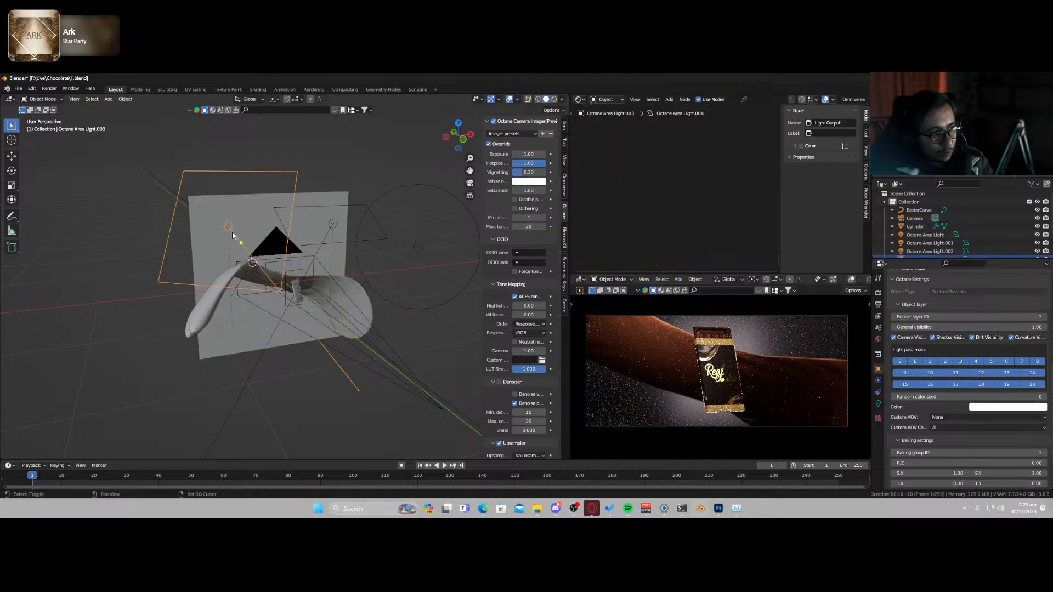
pyautogui.hotkey('shift', 'd')
pyautogui.rightClick(236, 239)
pyautogui.keyDown('shift'); pyautogui.rightClick(307, 282); pyautogui.keyUp('shift')
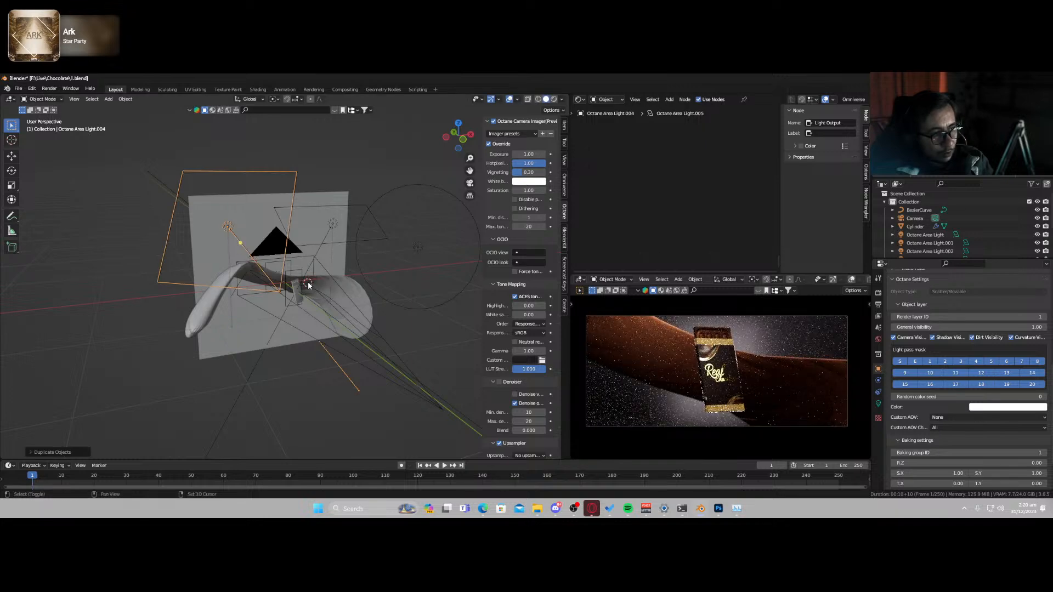
pyautogui.click(273, 99)
pyautogui.click(291, 117)
# - Rotate the duplicated light around the 3D cursor to the opposite side of the stream and check it from the camera view
pyautogui.press('r')
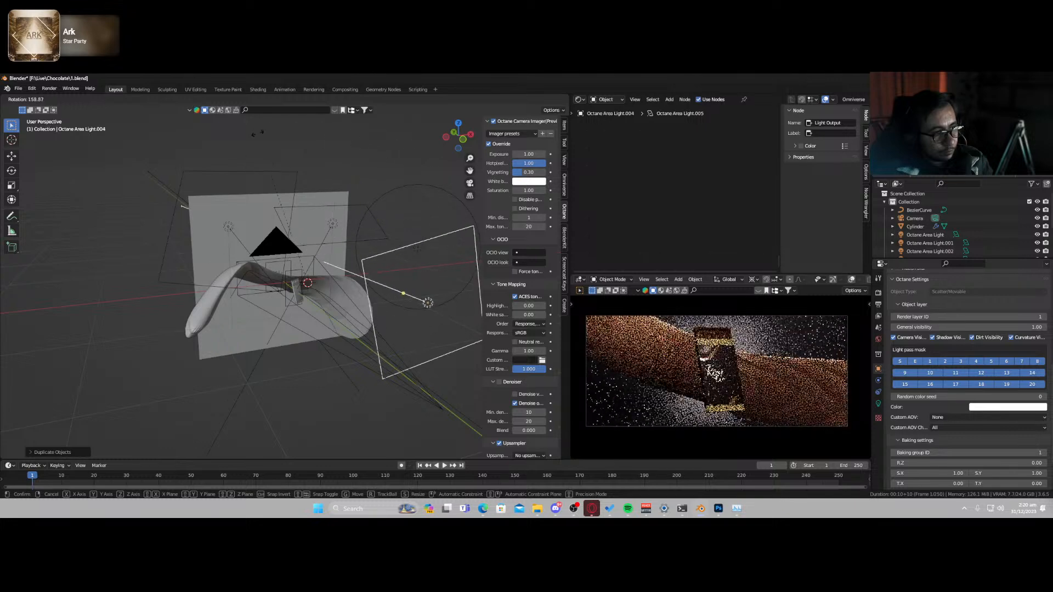
pyautogui.click(452, 247)
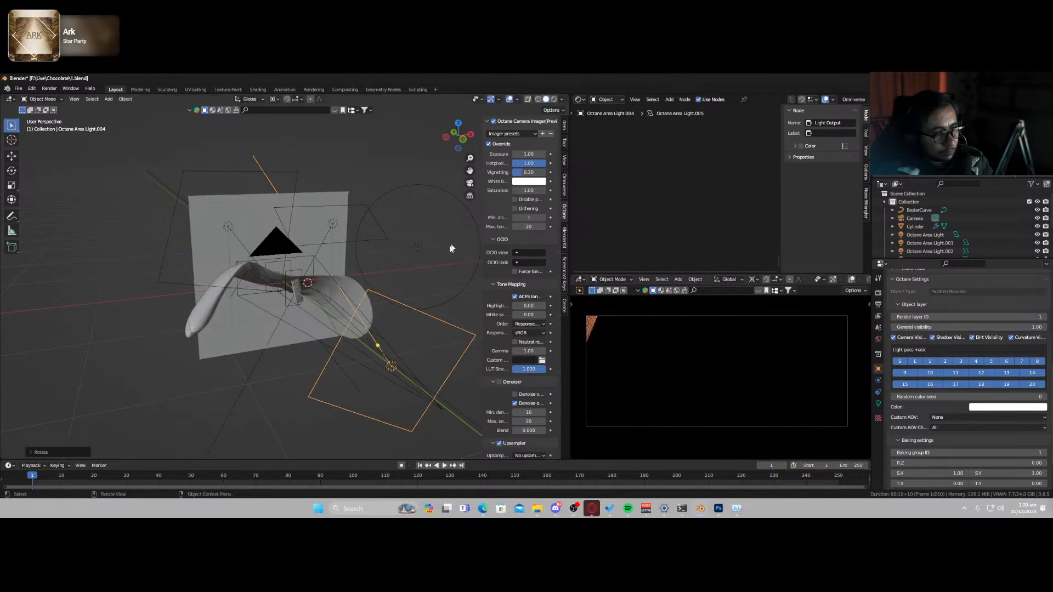
pyautogui.scroll(-8, 672, 192)
pyautogui.moveTo(666, 167); pyautogui.dragTo(646, 218, button='middle')
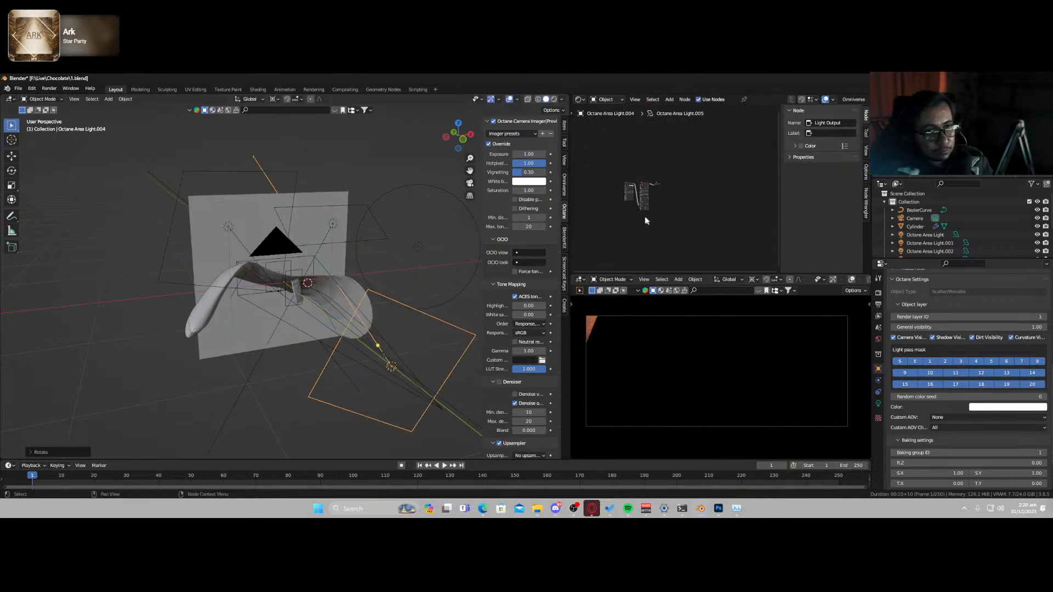
pyautogui.scroll(9, 631, 214)
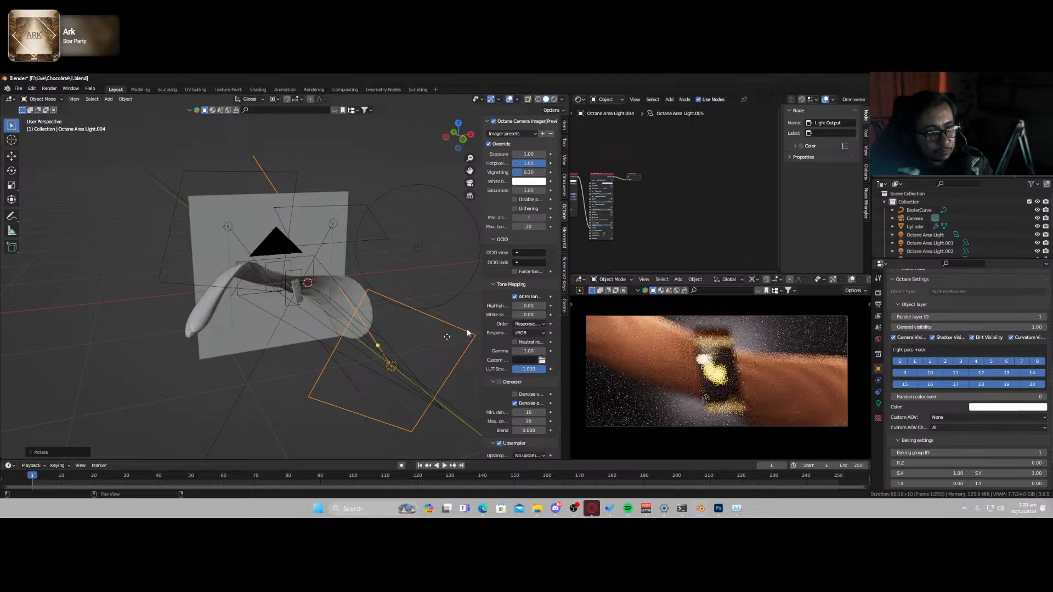
pyautogui.press('KP_0')
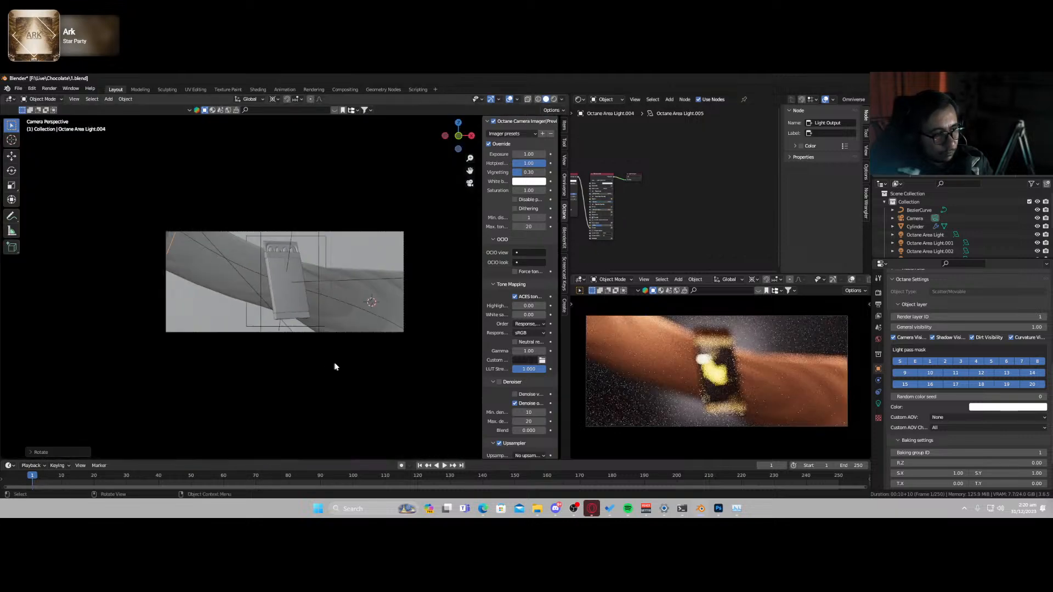
# - Reposition the duplicated light and swing it around the global Z axis so it faces the stream from the right side
pyautogui.moveTo(334, 367); pyautogui.dragTo(348, 373, button='middle')
pyautogui.scroll(-4, 348, 369)
pyautogui.press('g')
pyautogui.press('z')
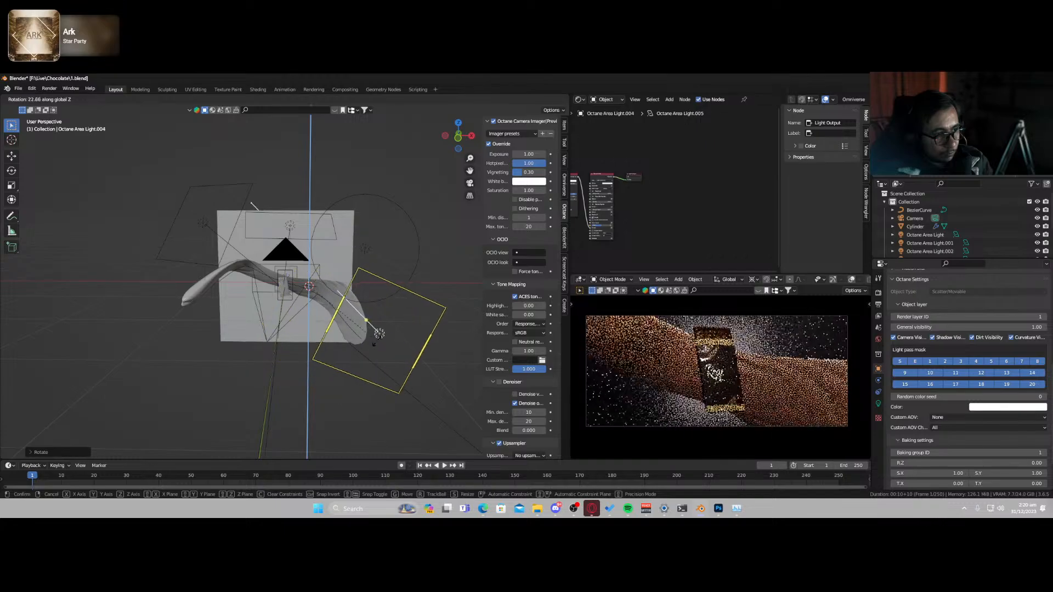
pyautogui.click(375, 373)
pyautogui.press('r')
pyautogui.press('z')
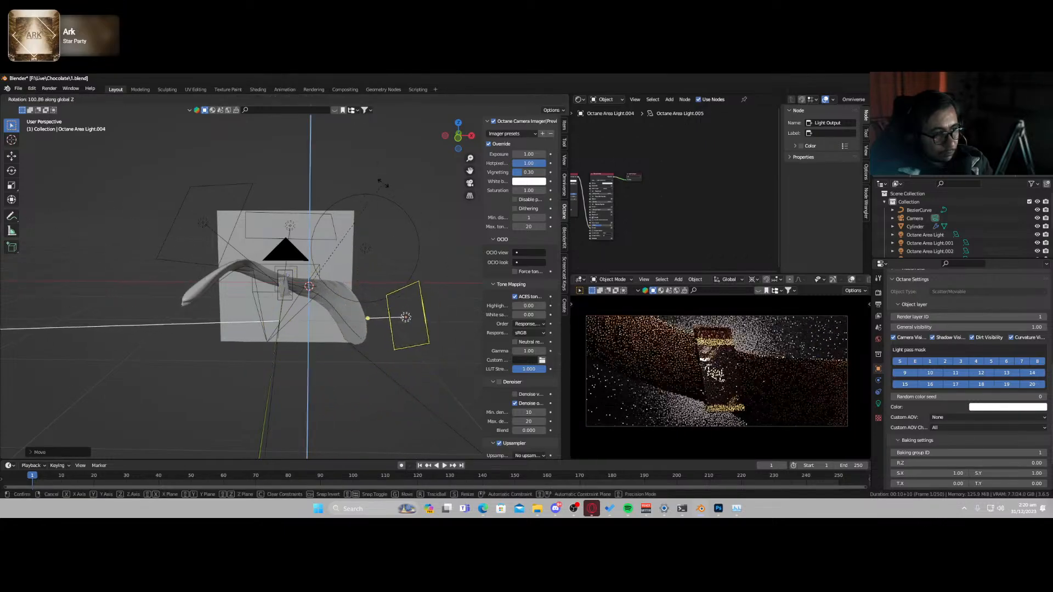
pyautogui.click(390, 249)
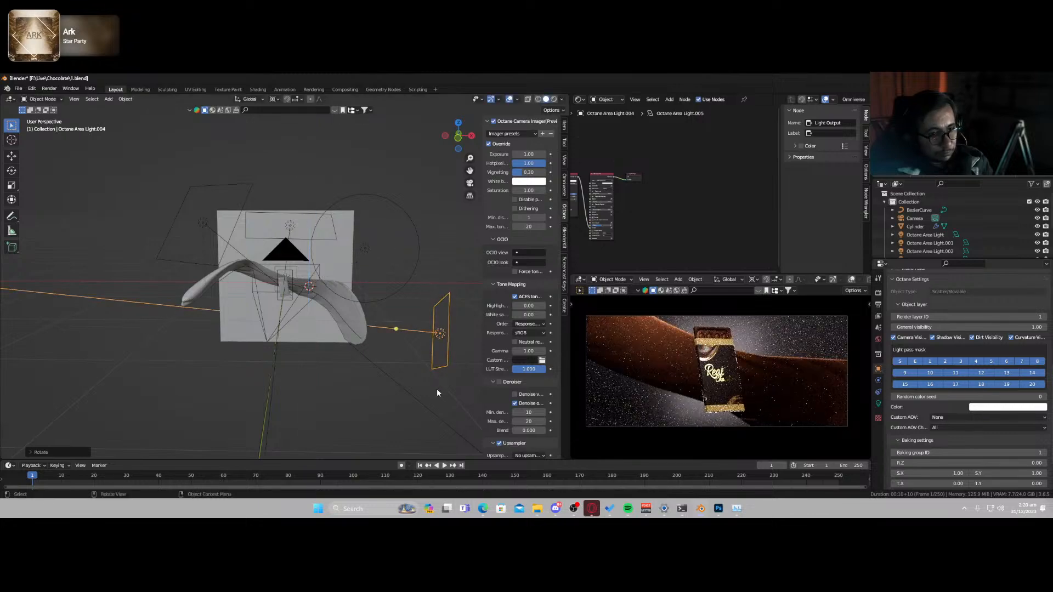
# - Shift the duplicated light along Z and in top view, and rotate it about global Z to shine from behind the stream's right end
pyautogui.press('g')
pyautogui.press('z')
pyautogui.click(420, 342)
pyautogui.moveTo(420, 342); pyautogui.dragTo(387, 394, button='middle')
pyautogui.press('KP_7')
pyautogui.press('g')
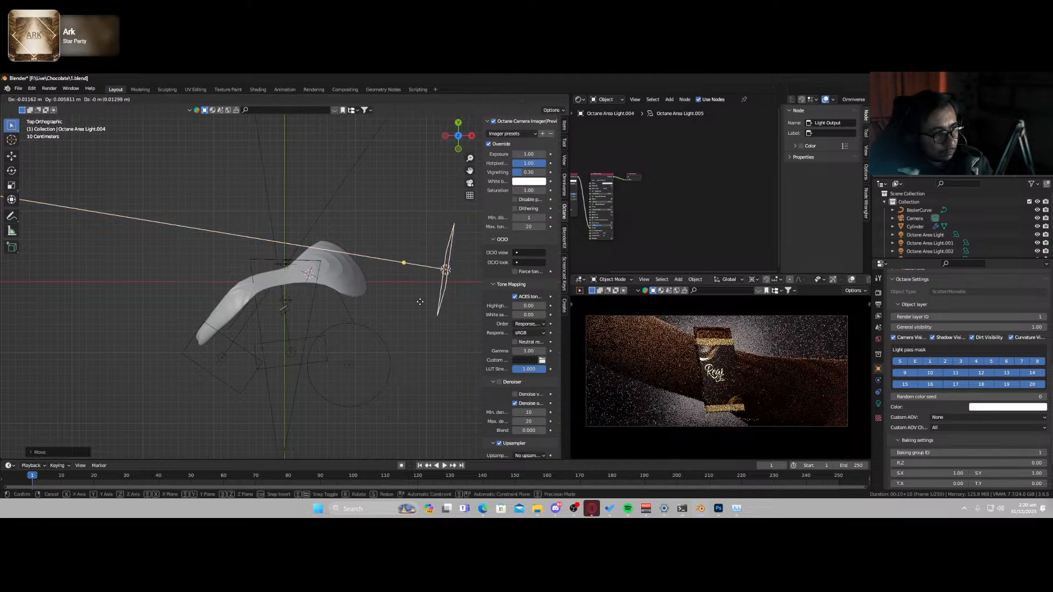
pyautogui.click(387, 312)
pyautogui.press('r')
pyautogui.press('z')
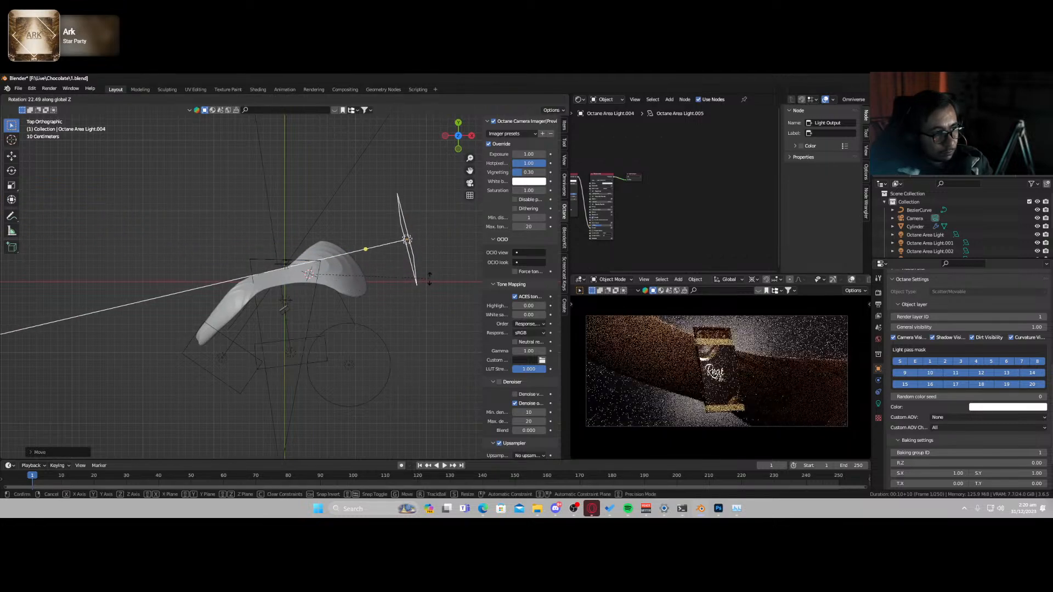
pyautogui.click(427, 278)
# - Look through the duplicated light and fly it to adjust its aim at the chocolate stream
pyautogui.hotkey('ctrl', 'z')
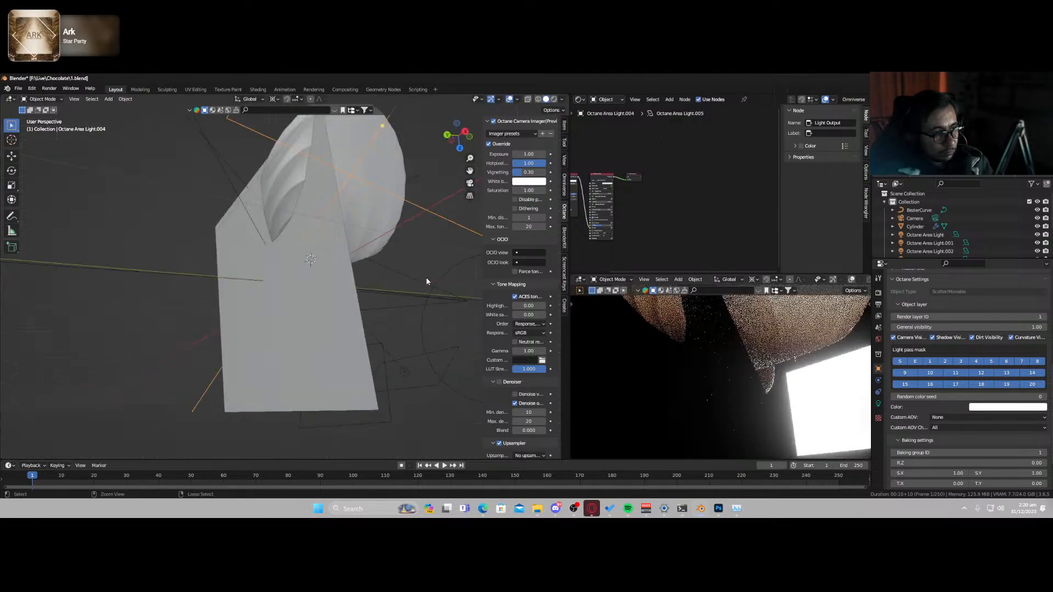
pyautogui.hotkey('shift', '`')
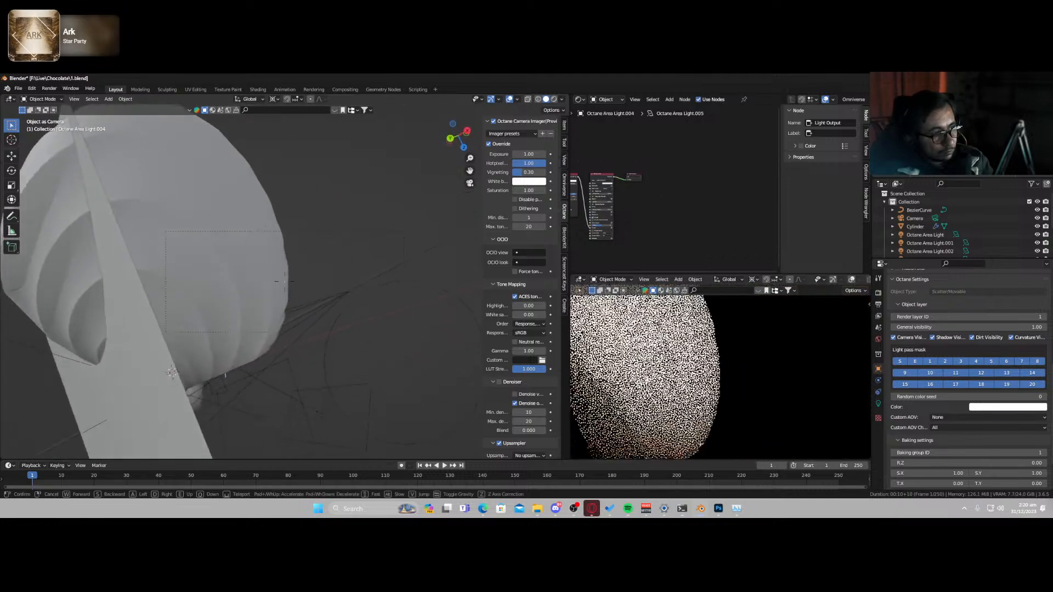
pyautogui.click(357, 355)
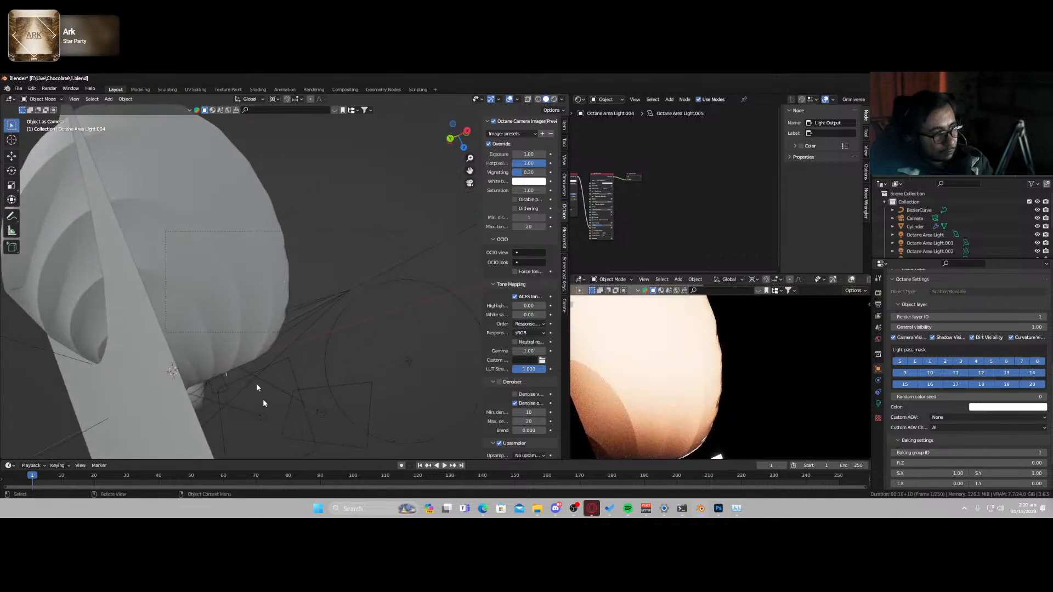
# - Raise the chocolate stream's Subdivision viewport level to 4 and change the angle of its SimpleDeform twist
pyautogui.click(270, 296)
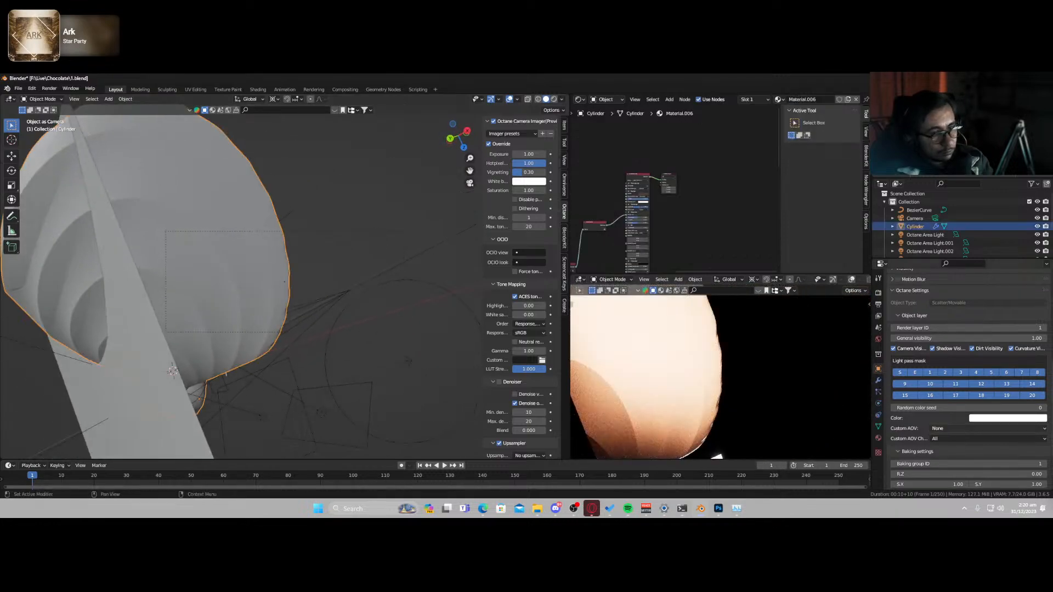
pyautogui.click(877, 383)
pyautogui.scroll(-5, 905, 400)
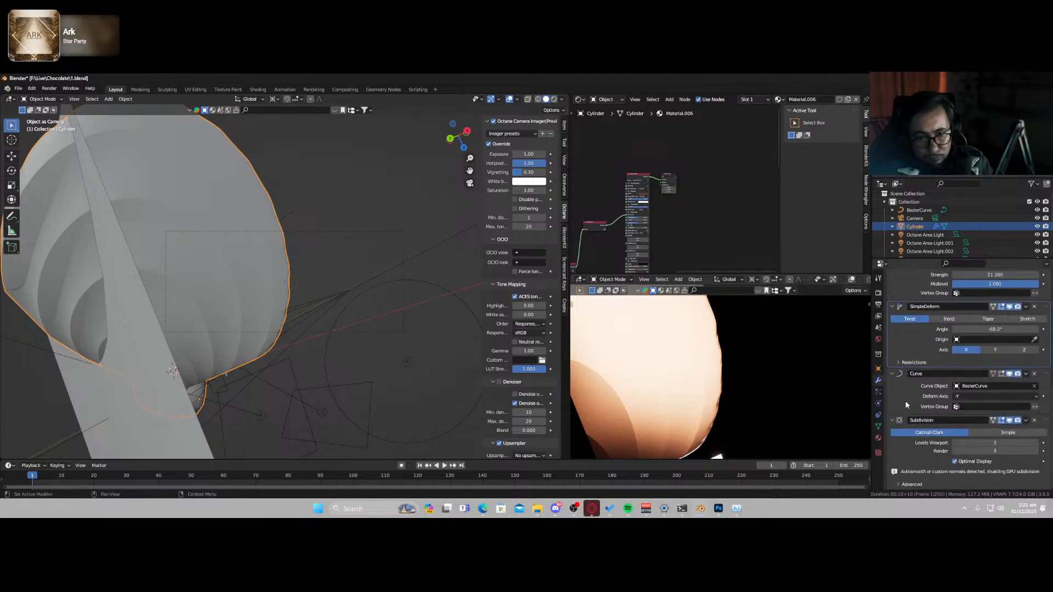
pyautogui.click(1036, 444)
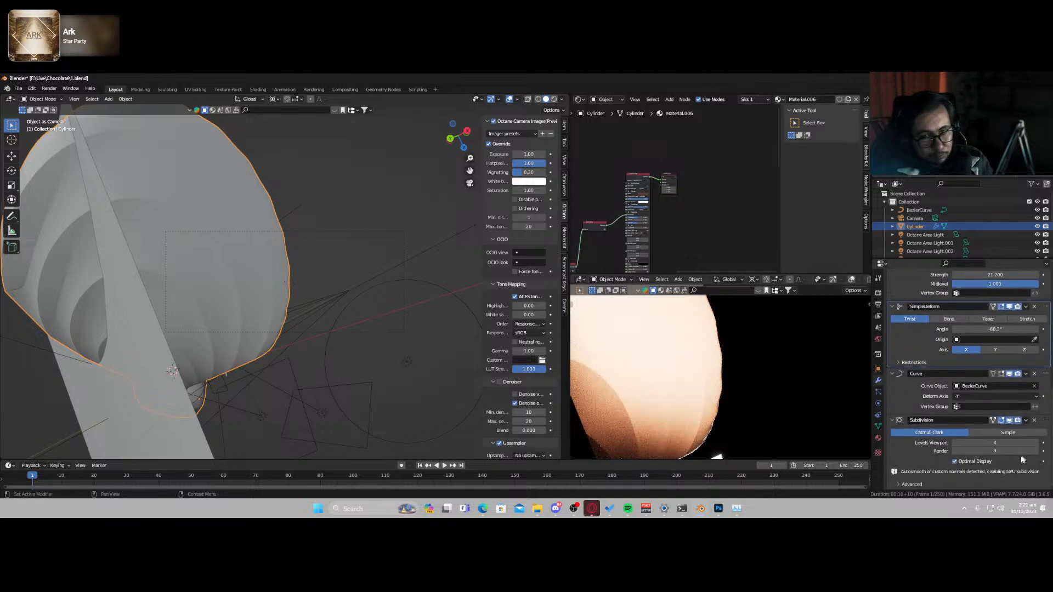
pyautogui.scroll(3, 931, 395)
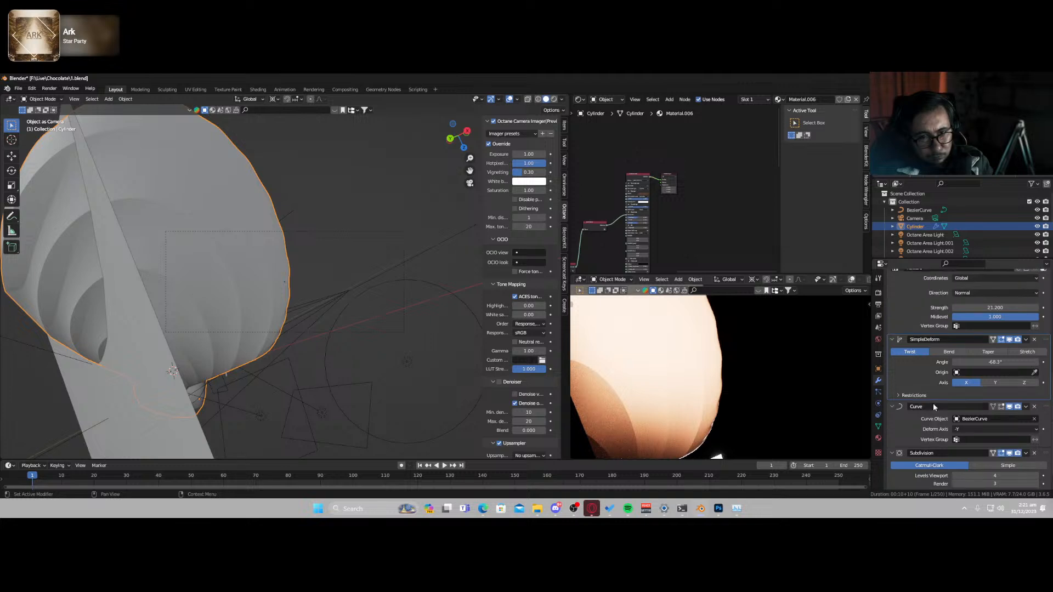
pyautogui.moveTo(994, 395)
pyautogui.mouseDown()
pyautogui.moveTo(1003, 395)
pyautogui.moveTo(992, 395)
pyautogui.mouseUp()
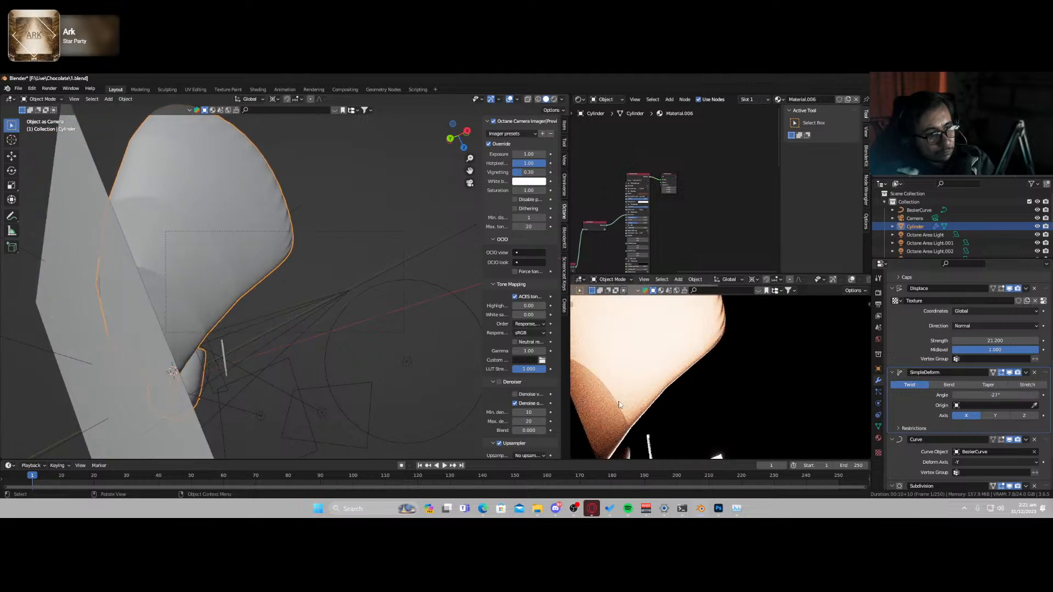
# - Select the main camera and make it the active camera view again
pyautogui.click(303, 331)
pyautogui.press('ctrl+KP_0')
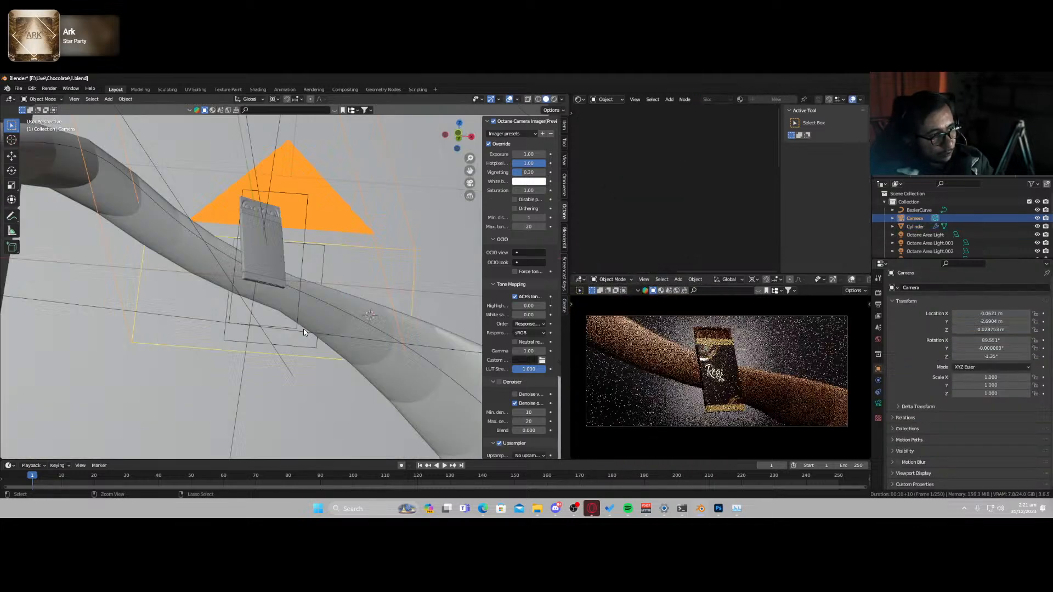
# - Save the file, and switch the chocolate stream's SimpleDeform modifier to Bend with an angle of 87.5°
pyautogui.hotkey('ctrl', 's')
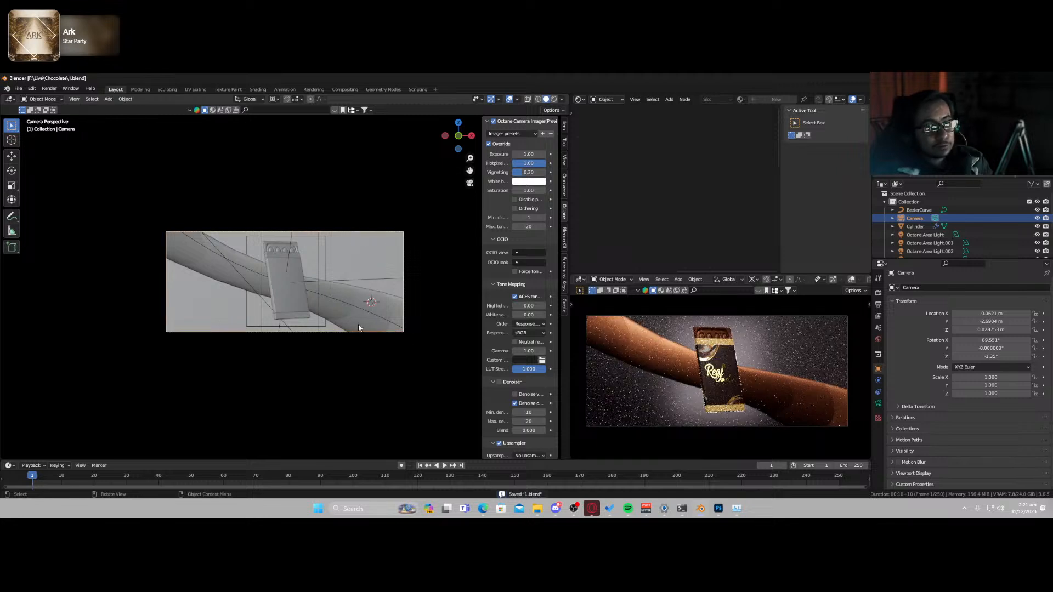
pyautogui.click(353, 302)
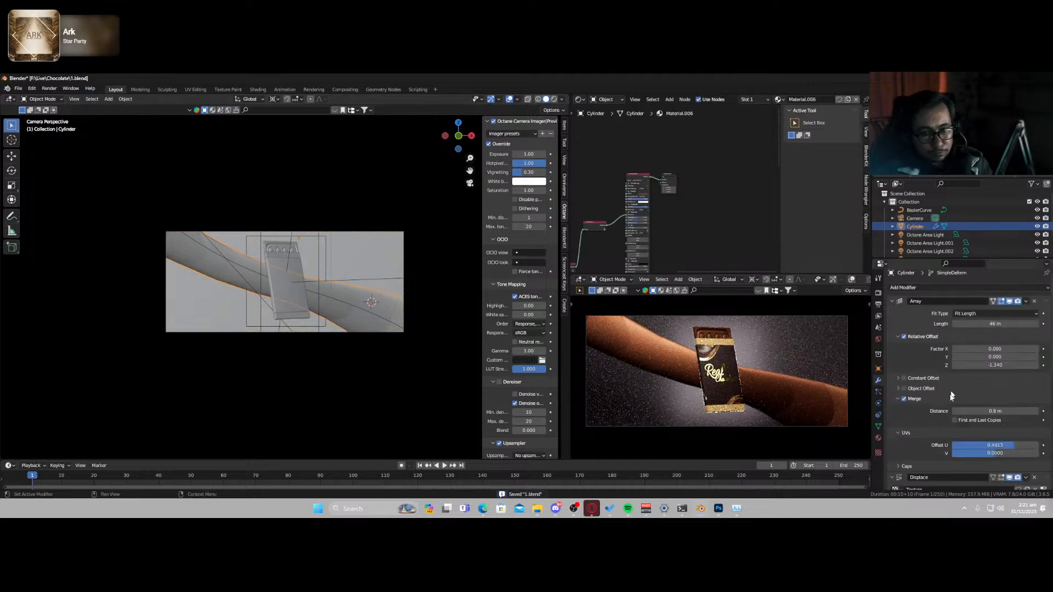
pyautogui.scroll(3, 943, 407)
pyautogui.scroll(-4, 946, 395)
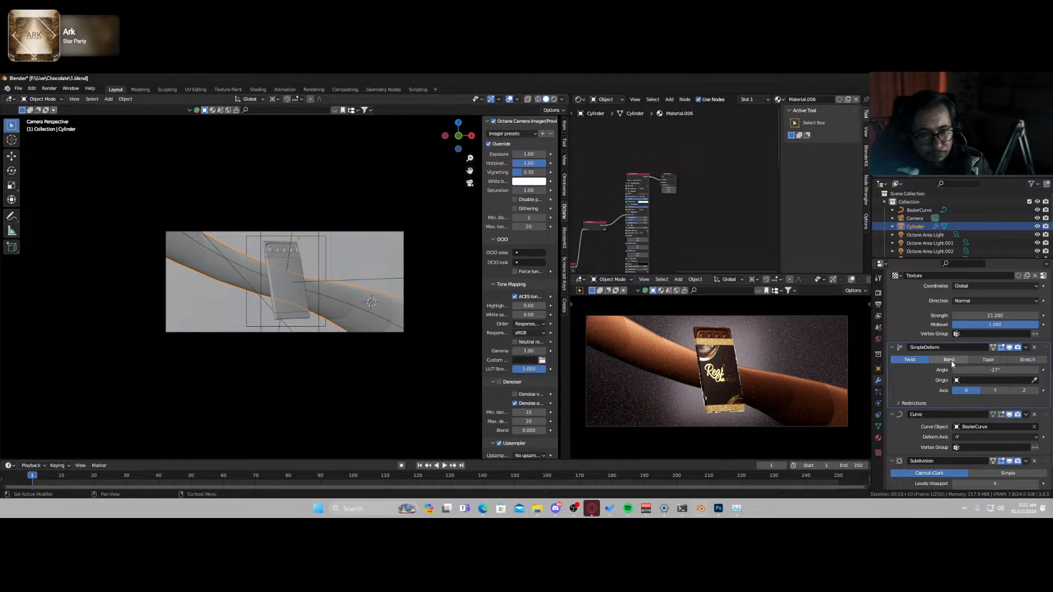
pyautogui.click(950, 360)
pyautogui.moveTo(975, 370); pyautogui.dragTo(1024, 371)
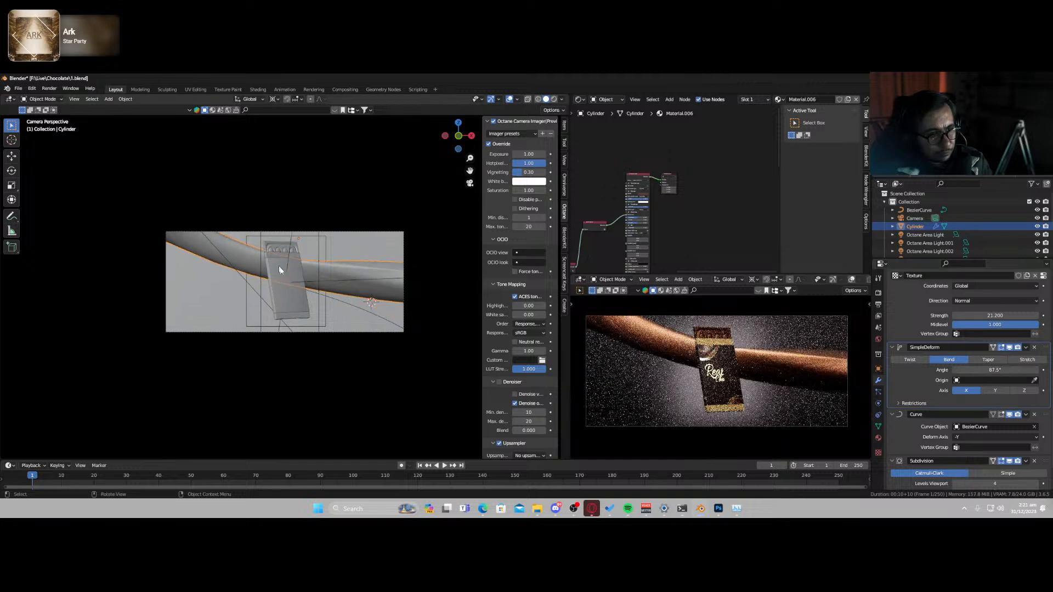
pyautogui.press('KP_0')
pyautogui.press('g')
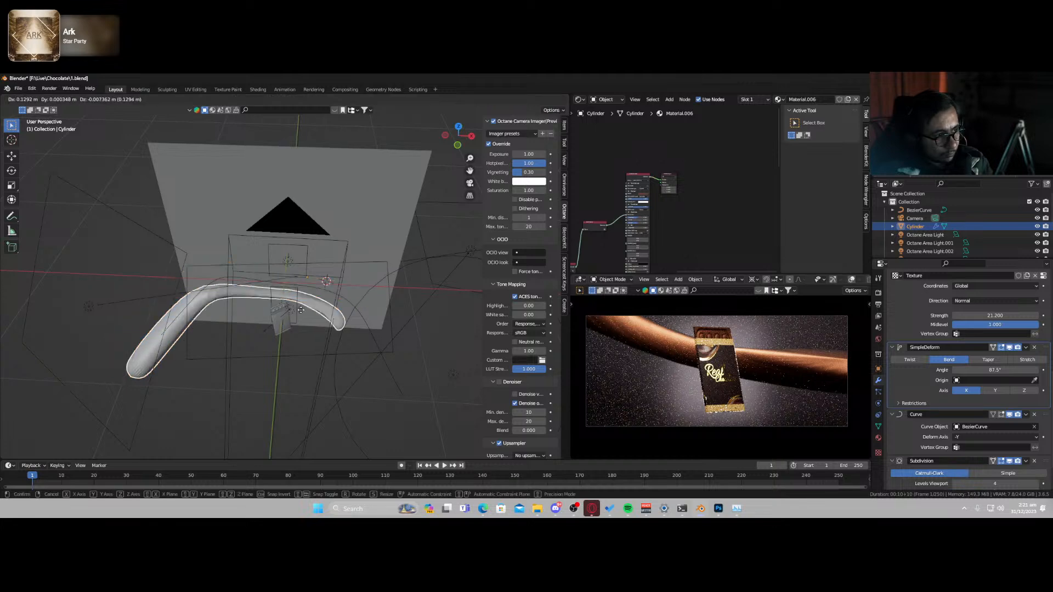
pyautogui.rightClick(305, 331)
pyautogui.press('g')
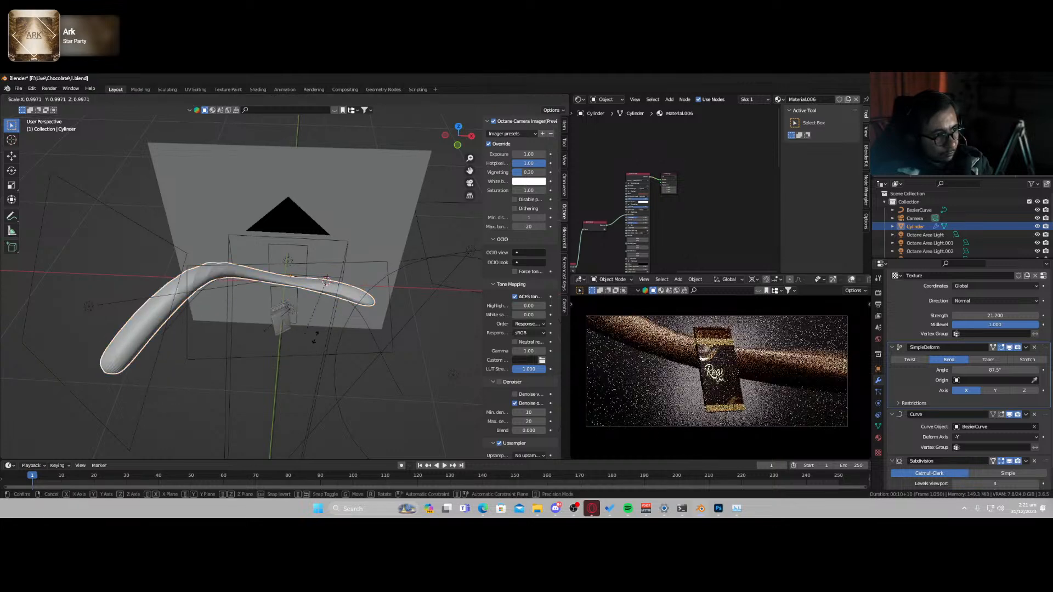
pyautogui.rightClick(279, 136)
pyautogui.rightClick(280, 136)
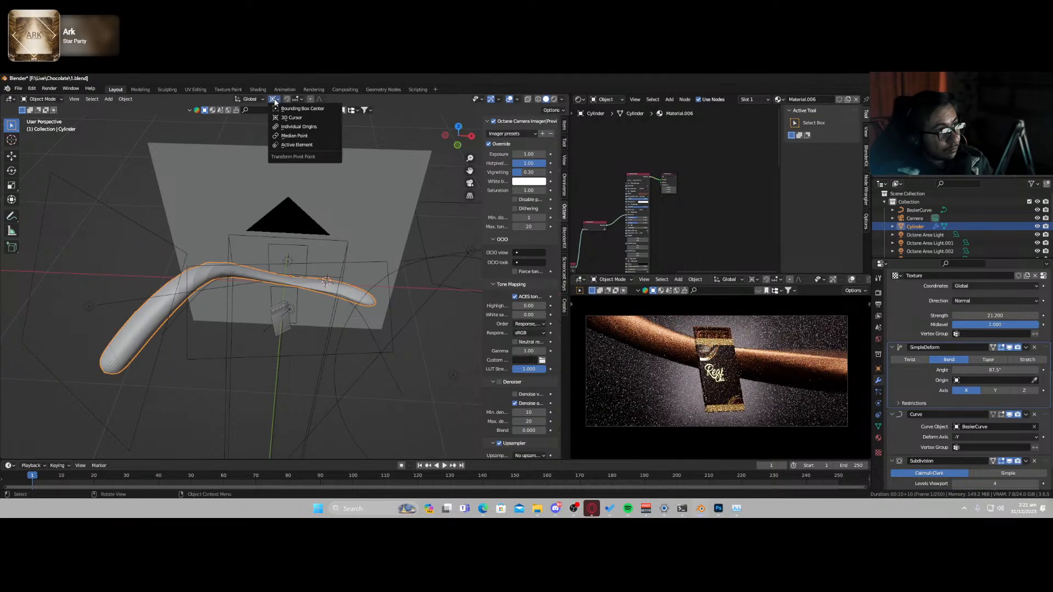
# - Scale up the chocolate stream uniformly outside the camera view
pyautogui.press('g')
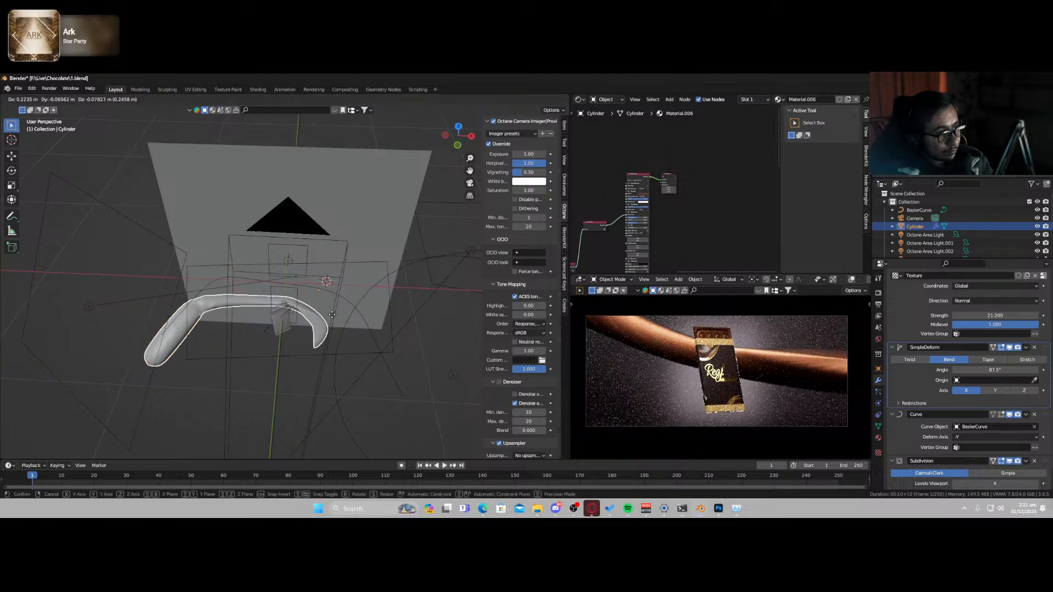
pyautogui.press('s')
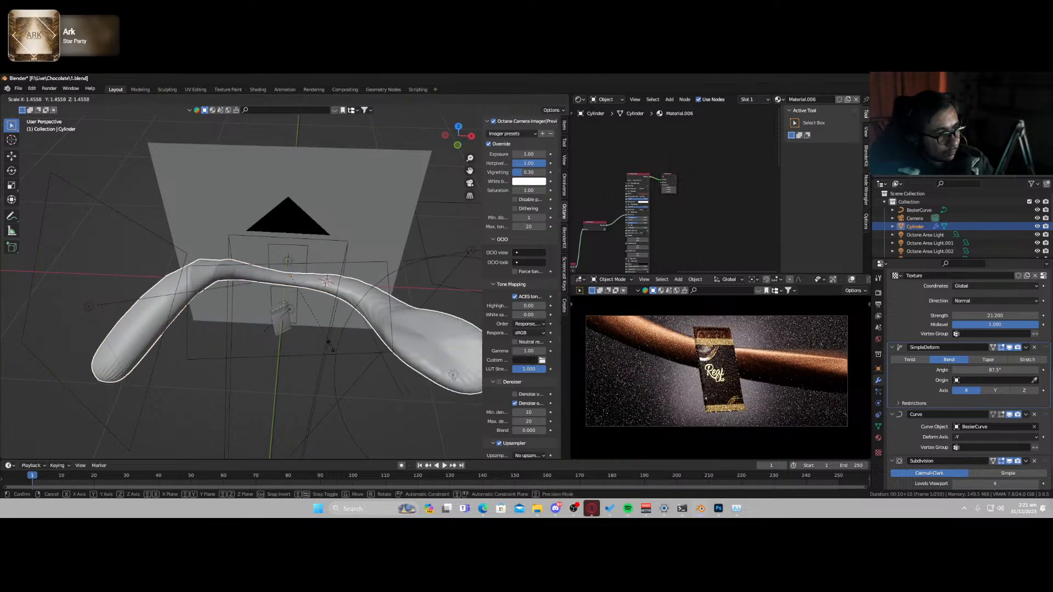
pyautogui.click(329, 347)
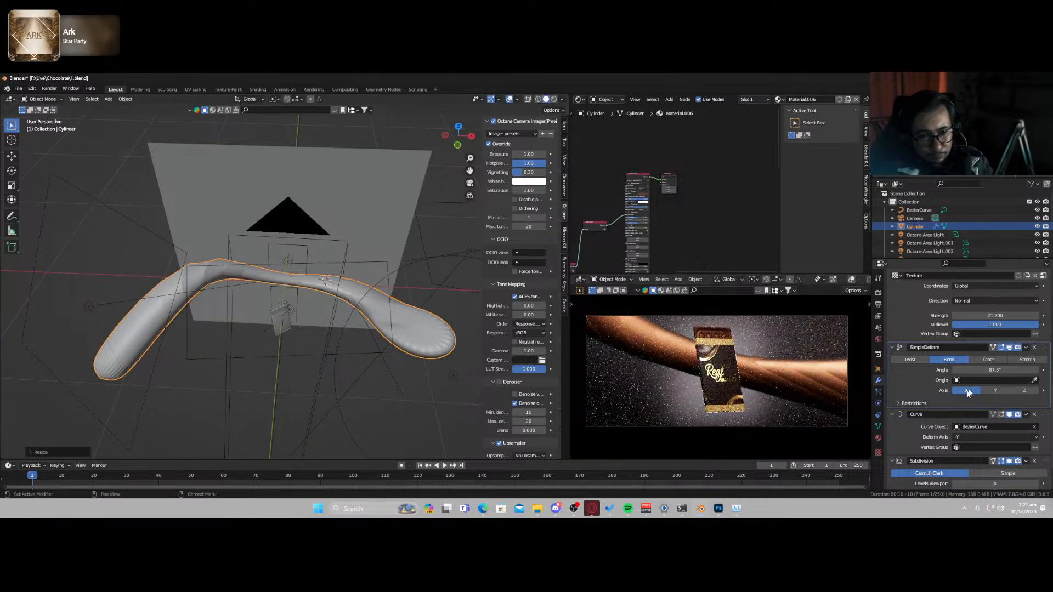
# - Reorder the stream's SimpleDeform modifier above Displace and set the Displace strength to 29.8
pyautogui.scroll(2, 933, 399)
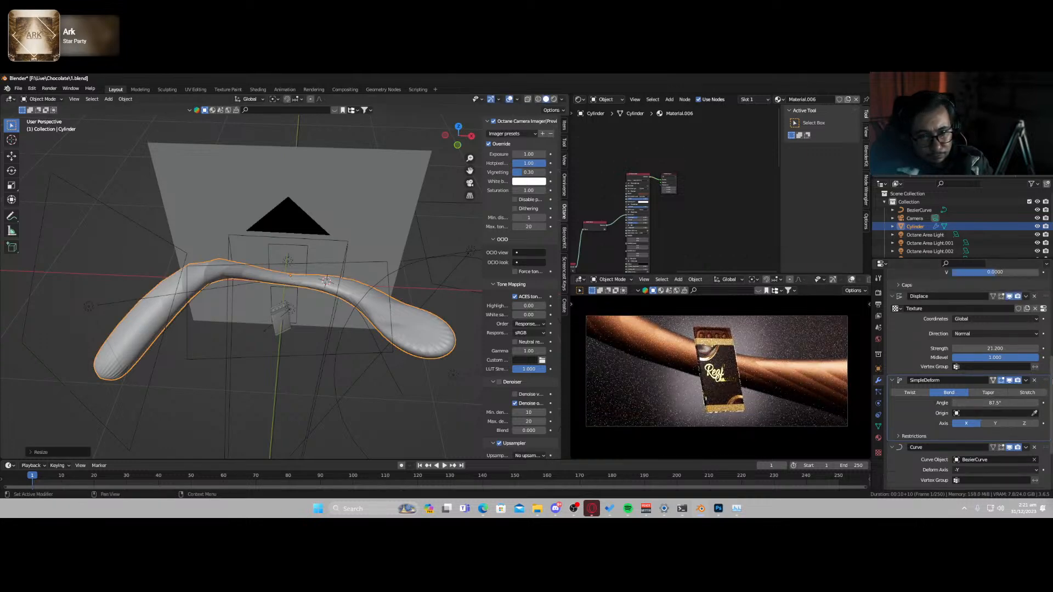
pyautogui.moveTo(1044, 382); pyautogui.dragTo(1040, 299)
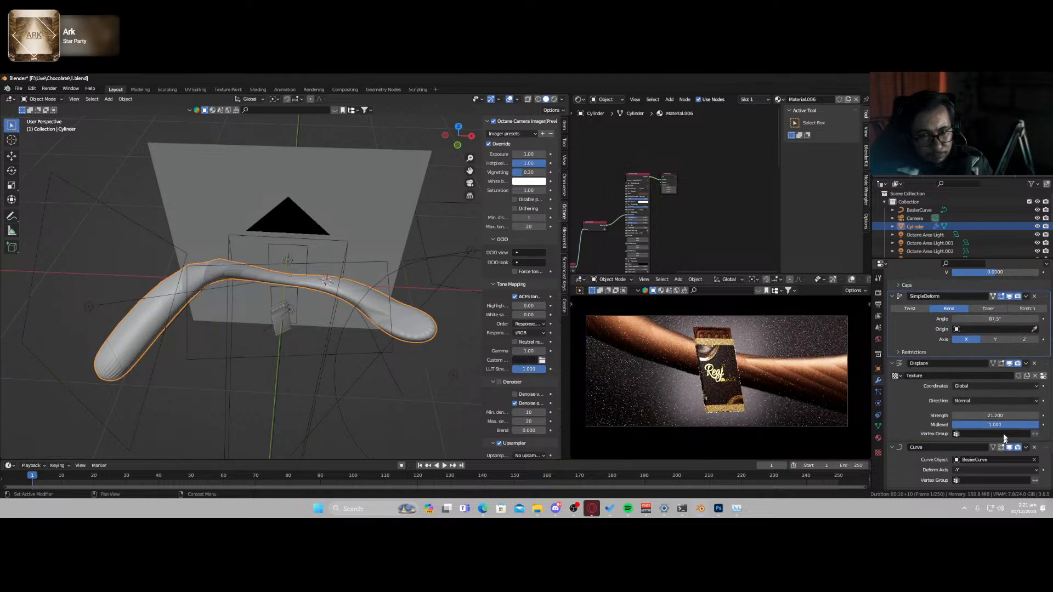
pyautogui.moveTo(993, 415)
pyautogui.mouseDown()
pyautogui.moveTo(1028, 415)
pyautogui.moveTo(991, 415)
pyautogui.mouseUp()
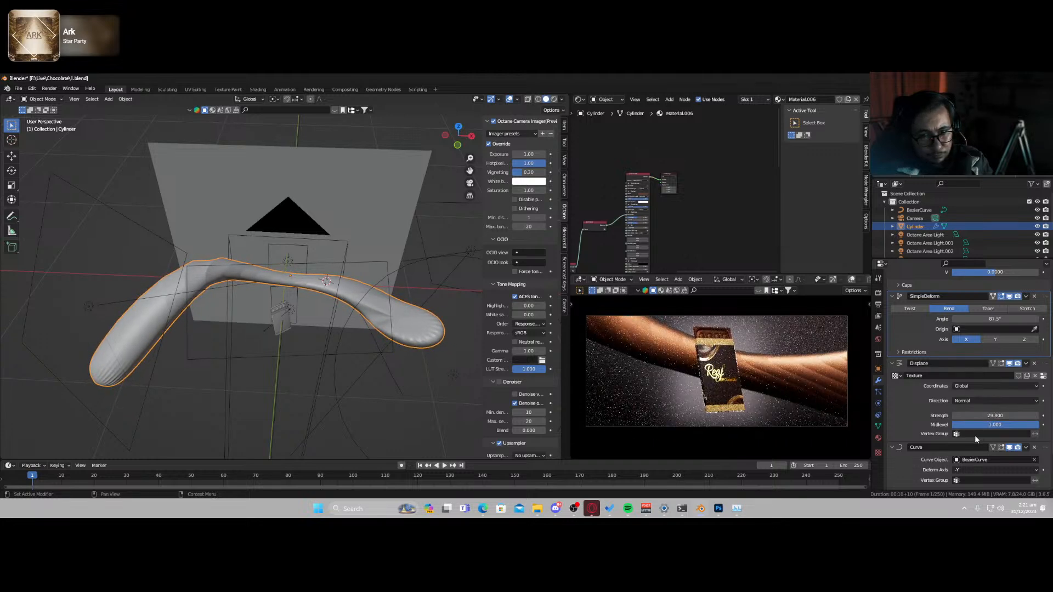
# - Place the Subdivision modifier directly after Array in the stream's stack and adjust the SimpleDeform bend angle
pyautogui.scroll(-3, 975, 436)
pyautogui.moveTo(1043, 419); pyautogui.dragTo(1008, 413)
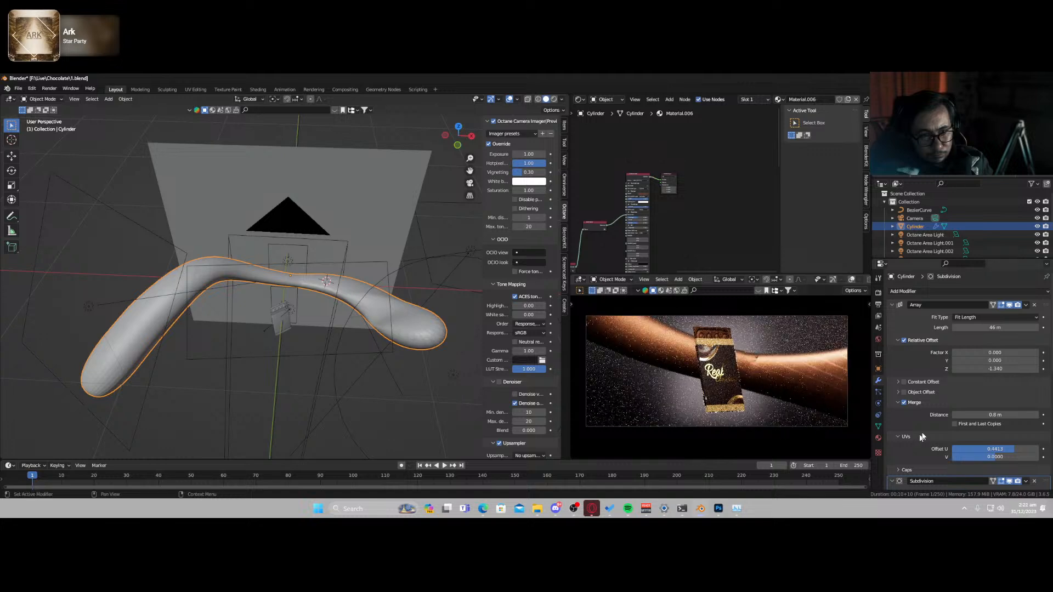
pyautogui.scroll(-5, 921, 436)
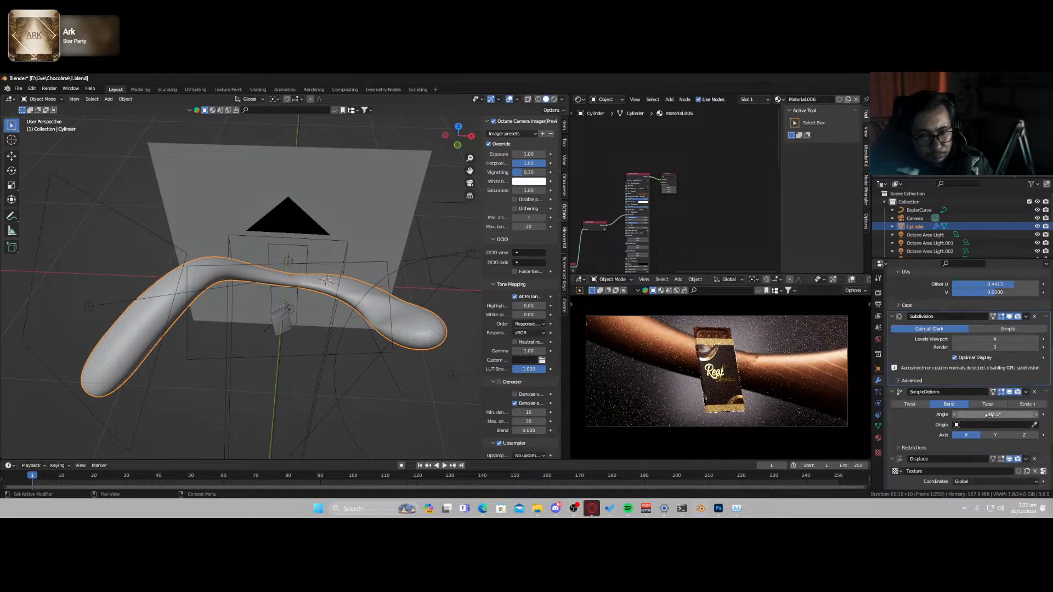
pyautogui.moveTo(987, 415)
pyautogui.mouseDown()
pyautogui.moveTo(1044, 414)
pyautogui.moveTo(998, 415)
pyautogui.mouseUp()
# - Try using BezierCurve as the origin object of the stream's SimpleDeform bend
pyautogui.click(1033, 425)
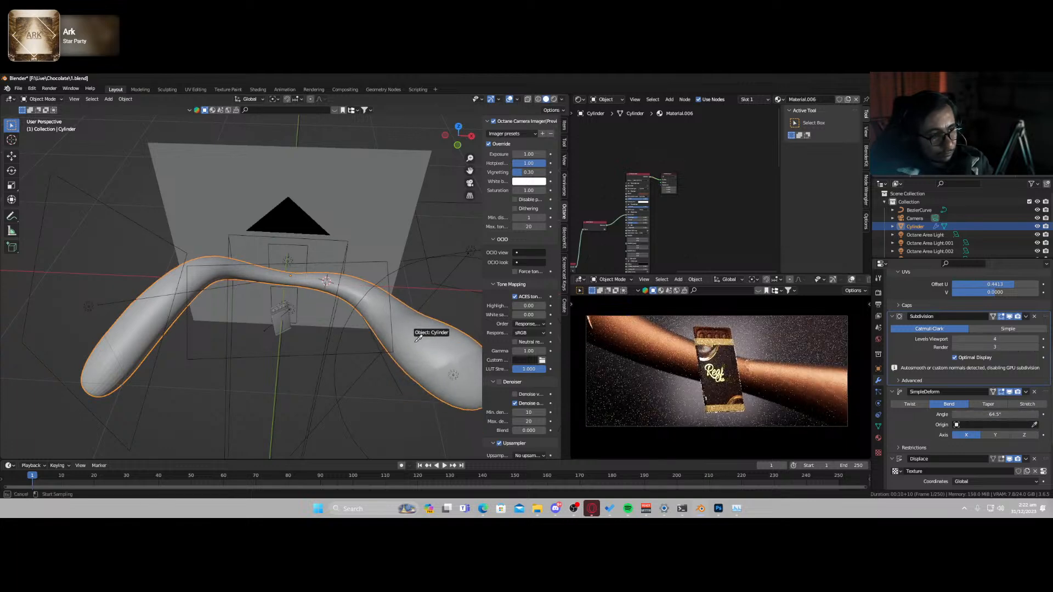
pyautogui.hotkey('alt', 'z')
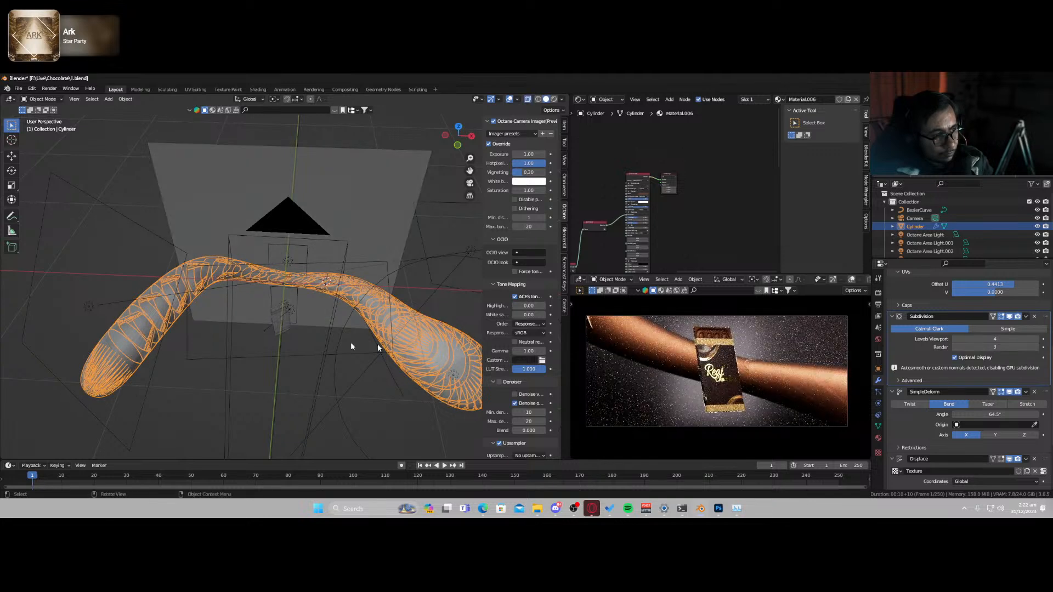
pyautogui.scroll(4, 164, 318)
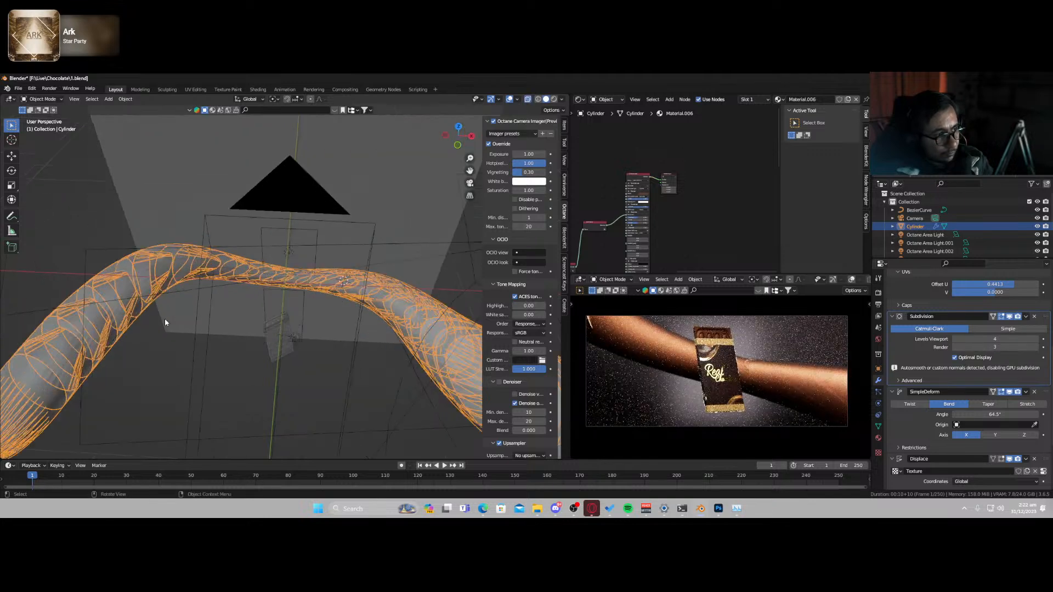
pyautogui.click(985, 425)
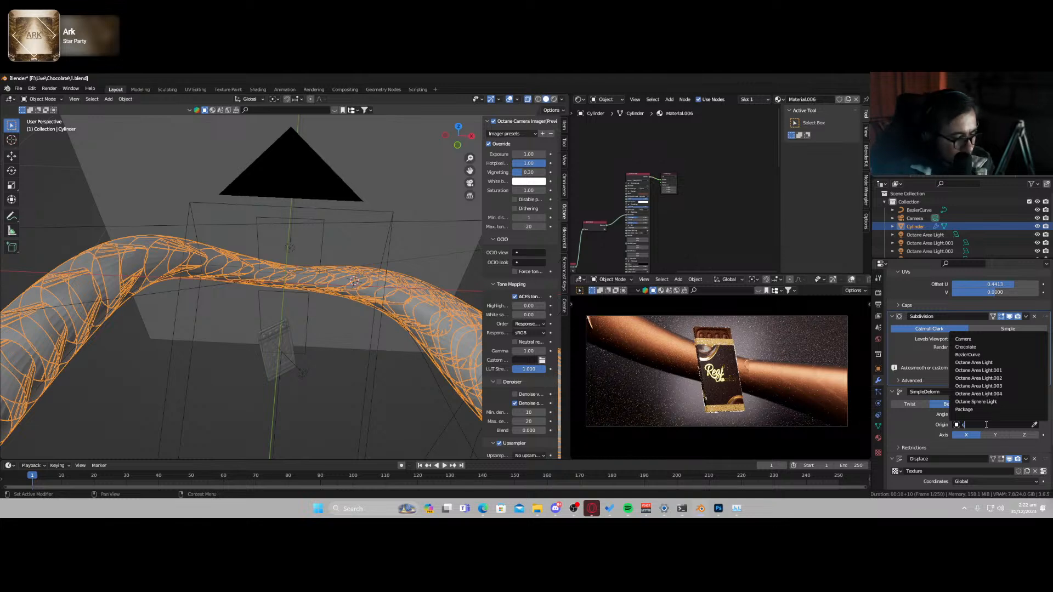
pyautogui.write('cur')
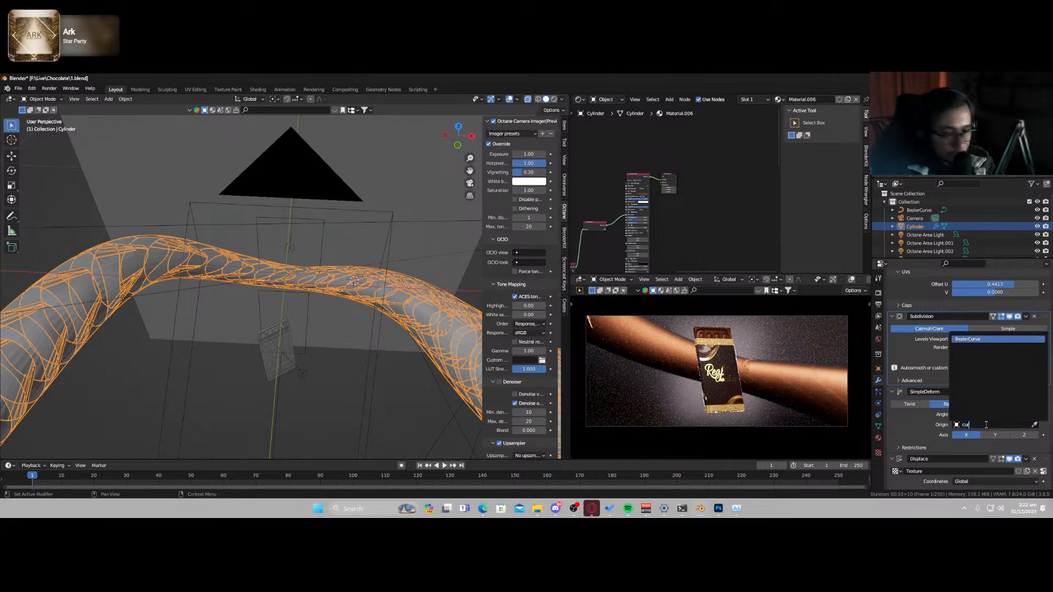
pyautogui.click(982, 340)
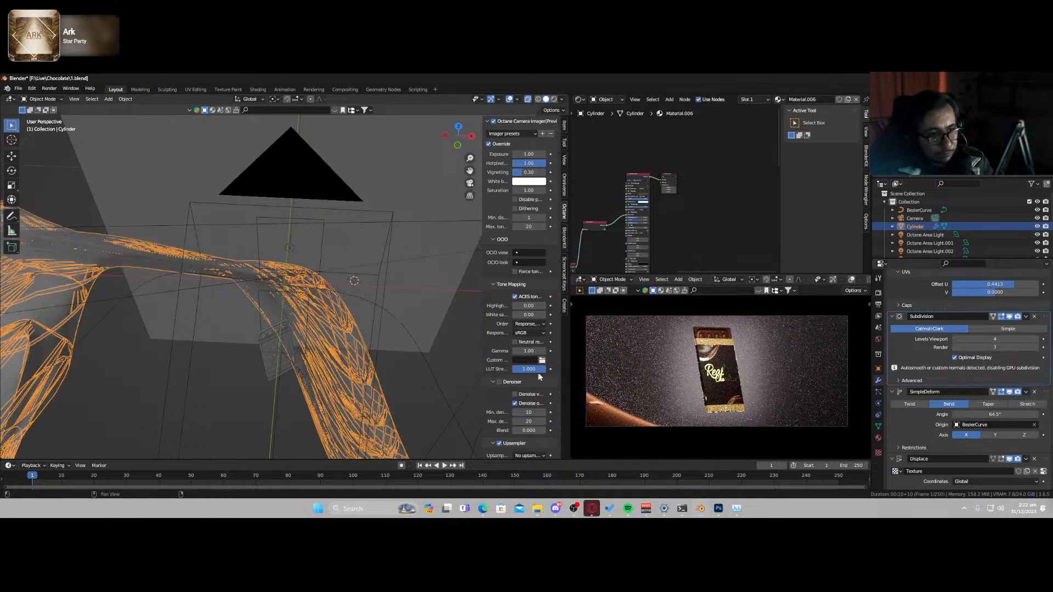
# - Turn X-ray display off and shift the chocolate stream in the negative direction along global X
pyautogui.click(329, 345)
pyautogui.press('g')
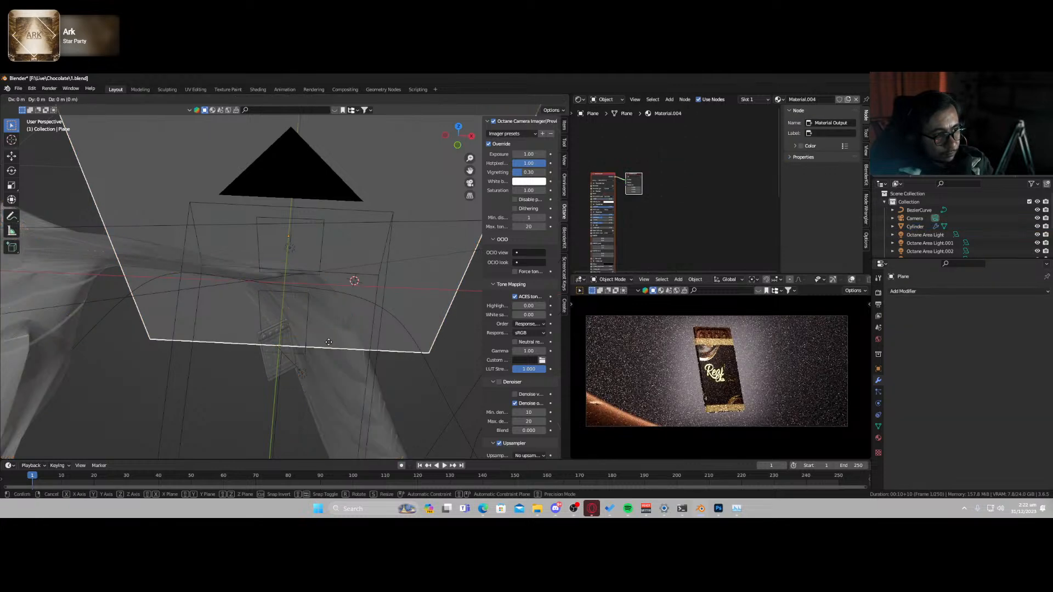
pyautogui.rightClick(335, 363)
pyautogui.click(336, 368)
pyautogui.hotkey('alt', 'z')
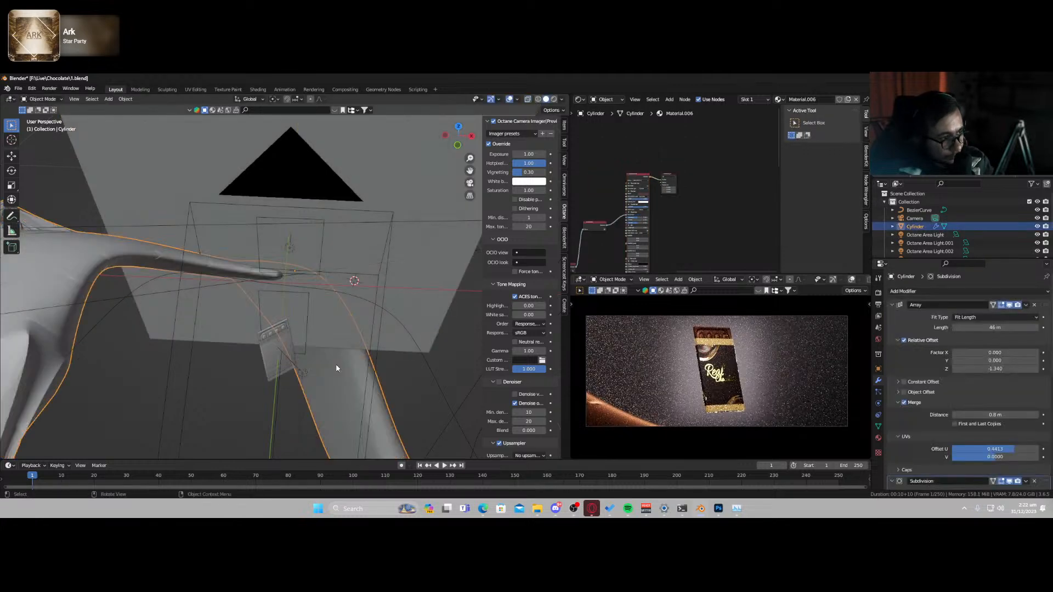
pyautogui.press('x')
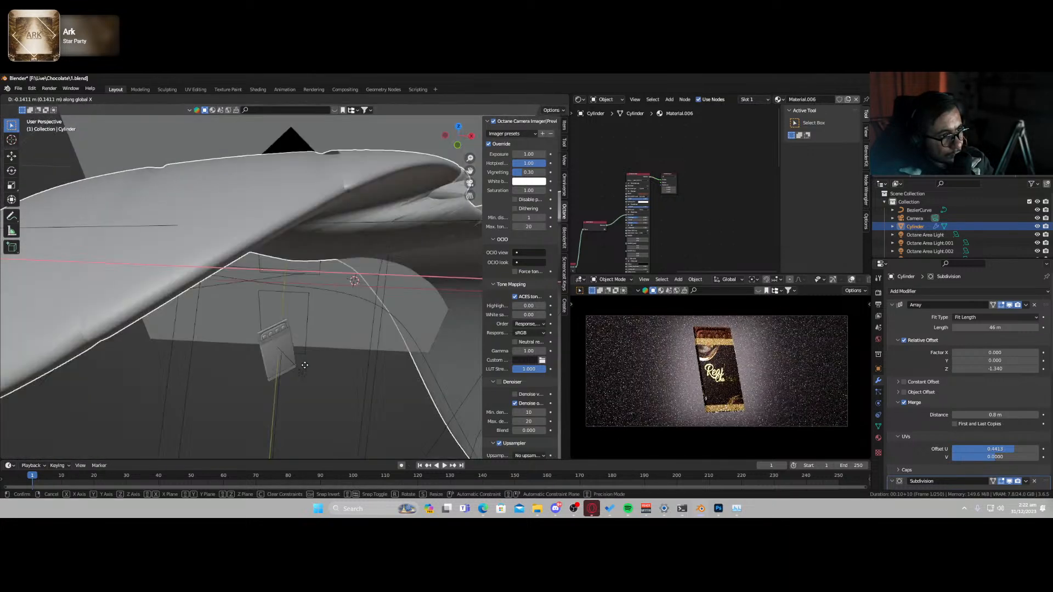
pyautogui.click(302, 365)
# - Set the SimpleDeform bend angle to 0° and move the stream about 0.13 m along global X so it passes behind the bar
pyautogui.scroll(-3, 955, 396)
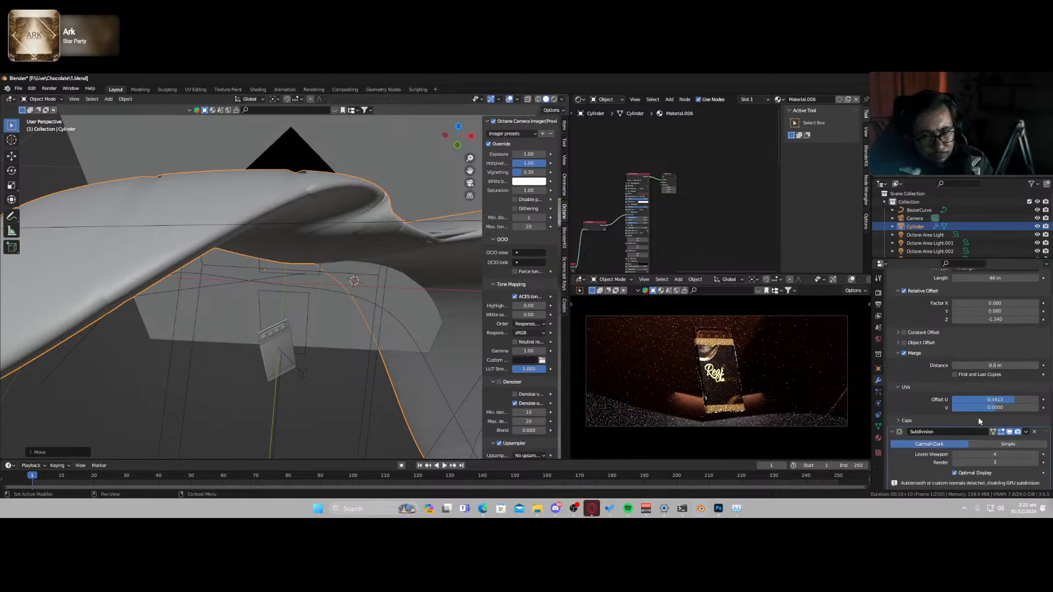
pyautogui.scroll(-7, 971, 417)
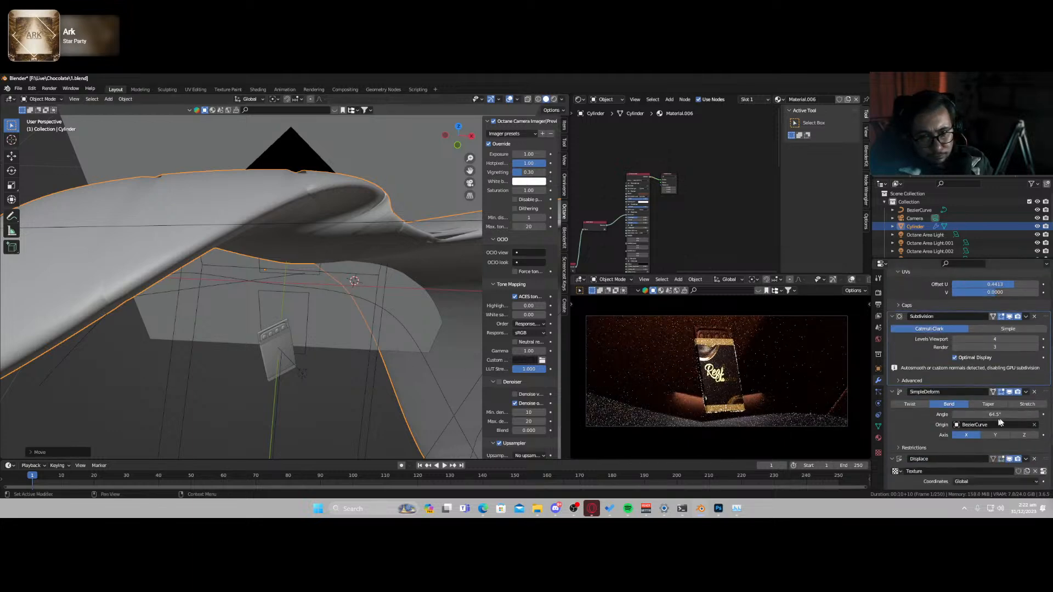
pyautogui.press('Return')
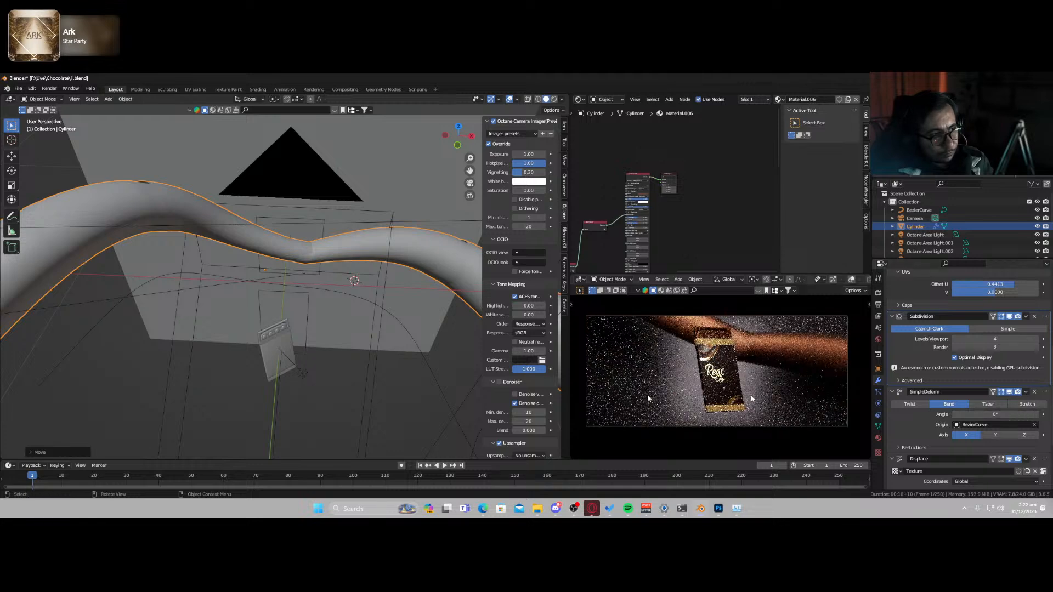
pyautogui.moveTo(288, 291); pyautogui.dragTo(293, 274, button='middle')
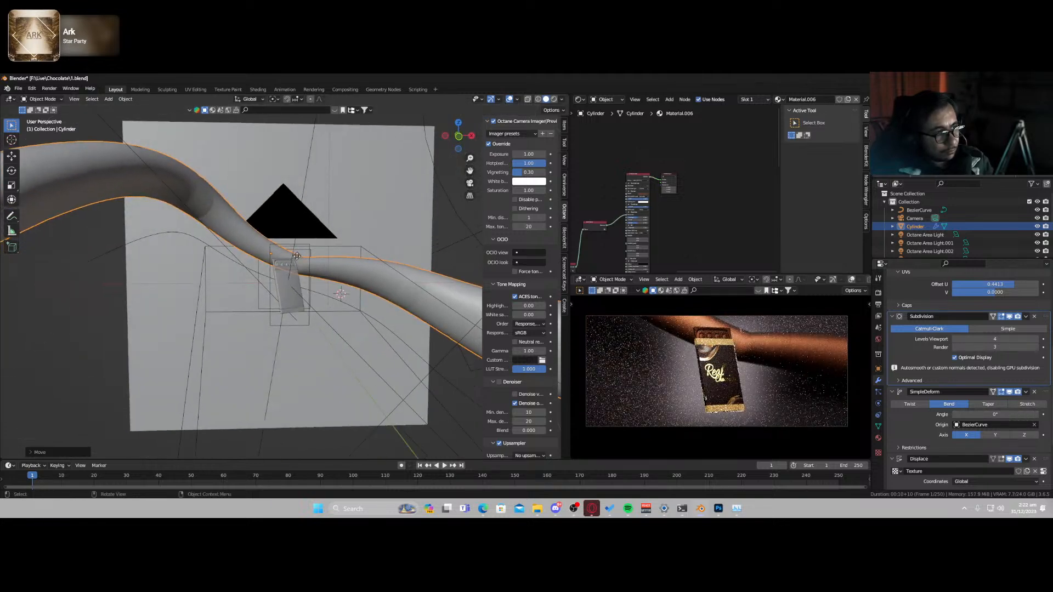
pyautogui.press('g')
pyautogui.press('z')
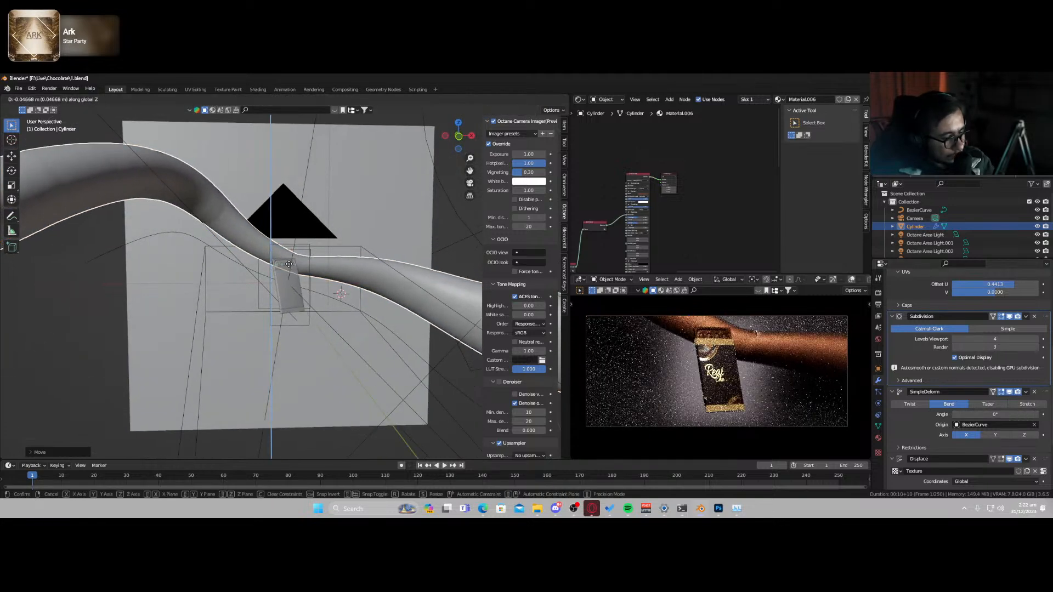
pyautogui.press('y')
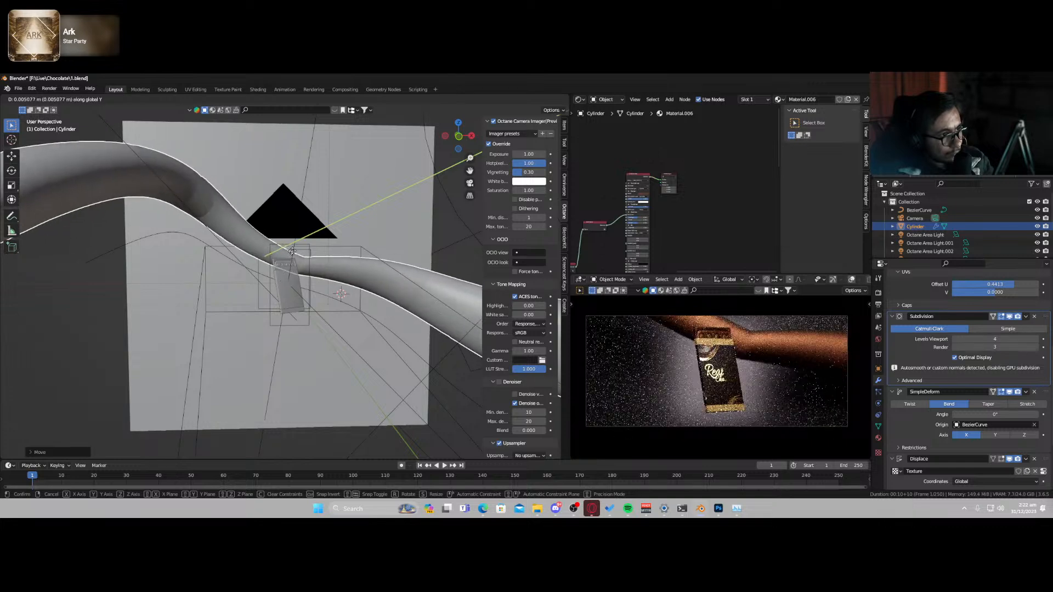
pyautogui.press('x')
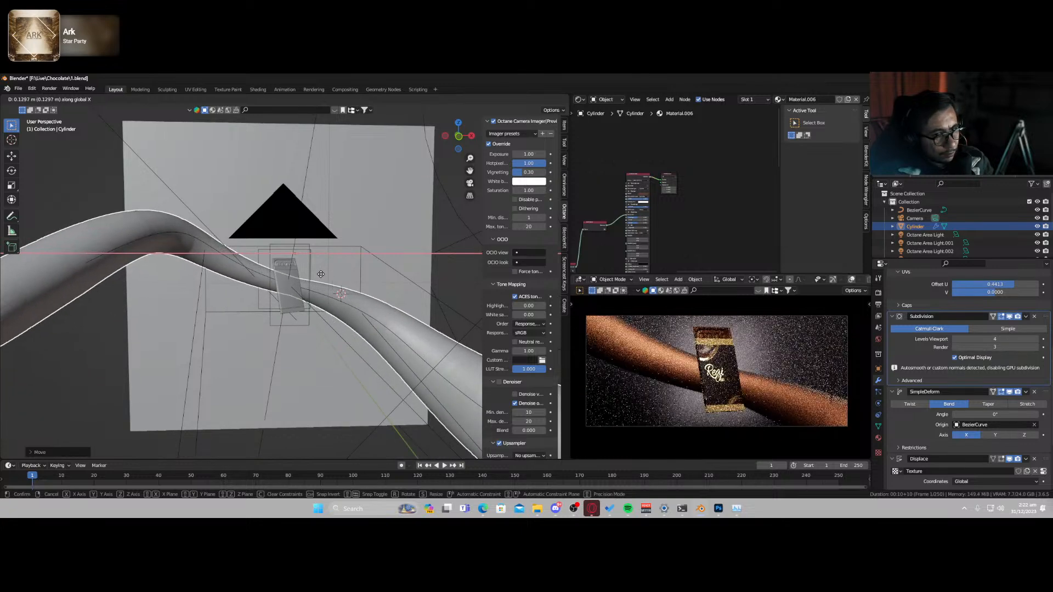
pyautogui.click(321, 277)
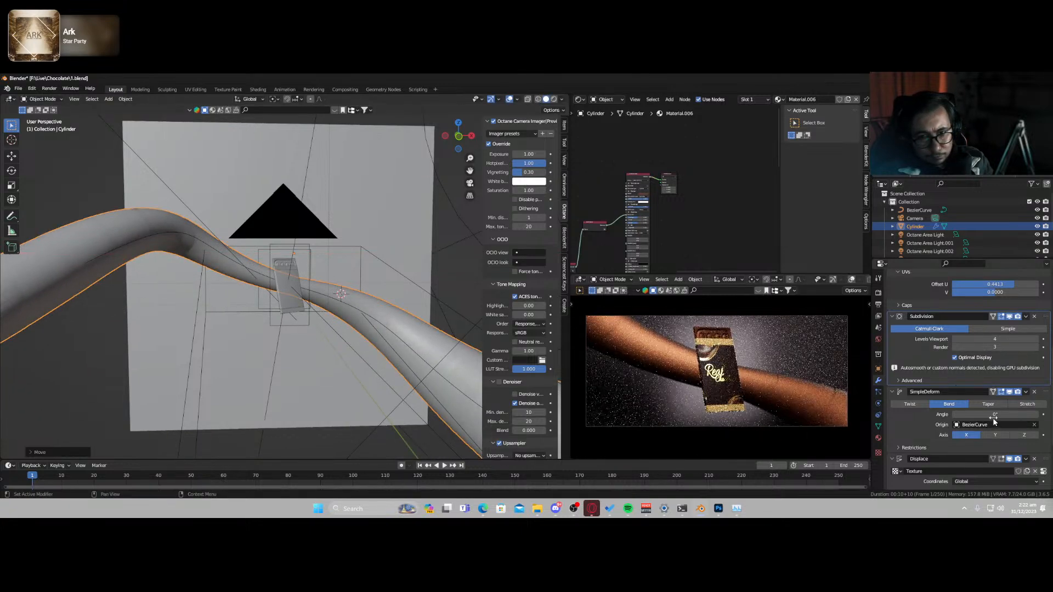
# - Clear the SimpleDeform origin, increase the bend angle past 90° and set the bend axis to Y
pyautogui.moveTo(995, 414)
pyautogui.mouseDown()
pyautogui.moveTo(1012, 414)
pyautogui.moveTo(991, 413)
pyautogui.mouseUp()
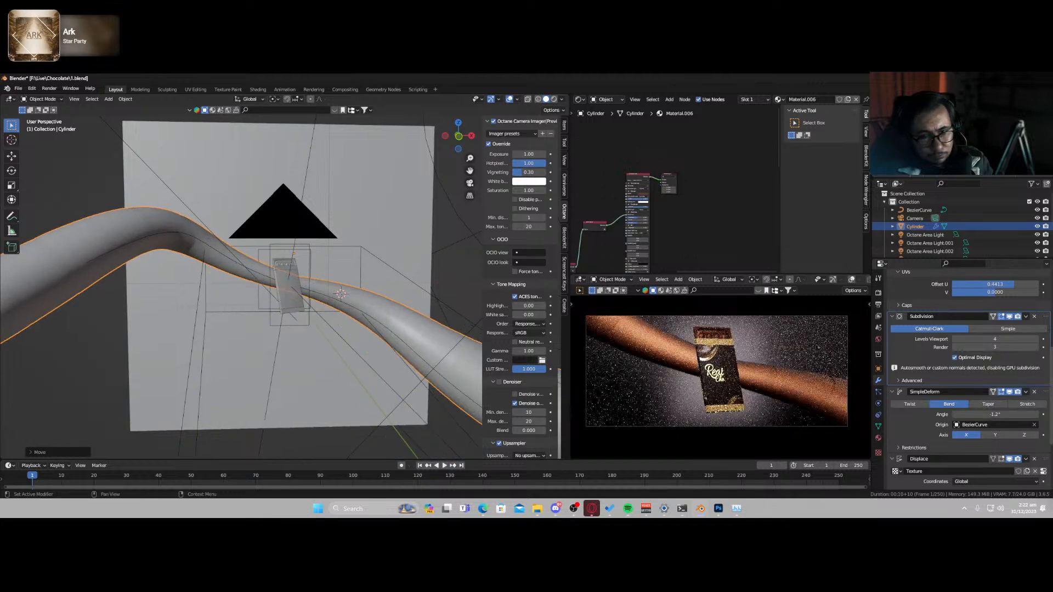
pyautogui.click(1024, 435)
pyautogui.click(1034, 424)
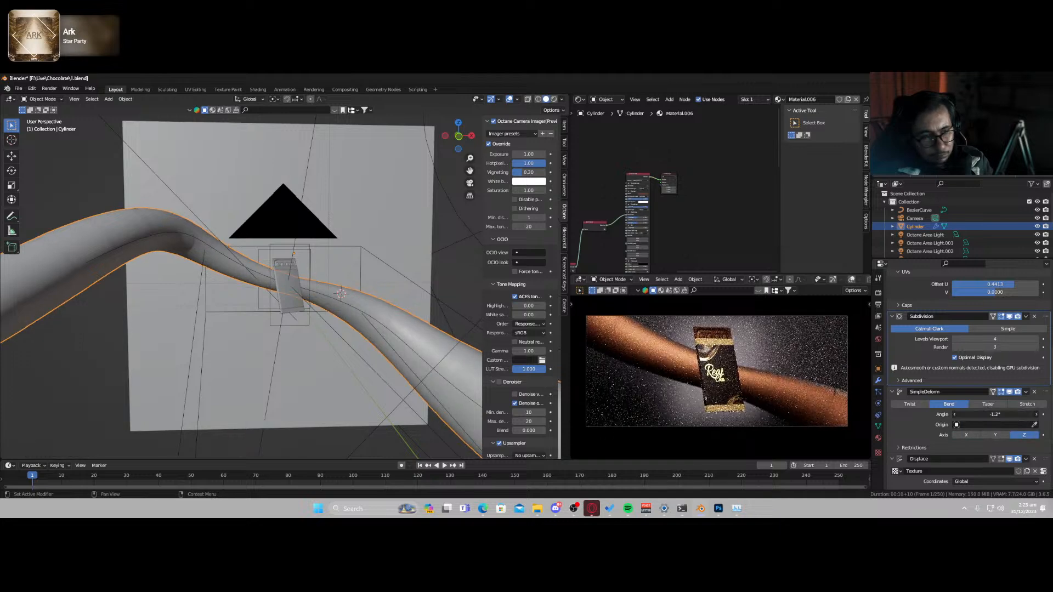
pyautogui.moveTo(994, 414); pyautogui.dragTo(1040, 414)
pyautogui.click(995, 435)
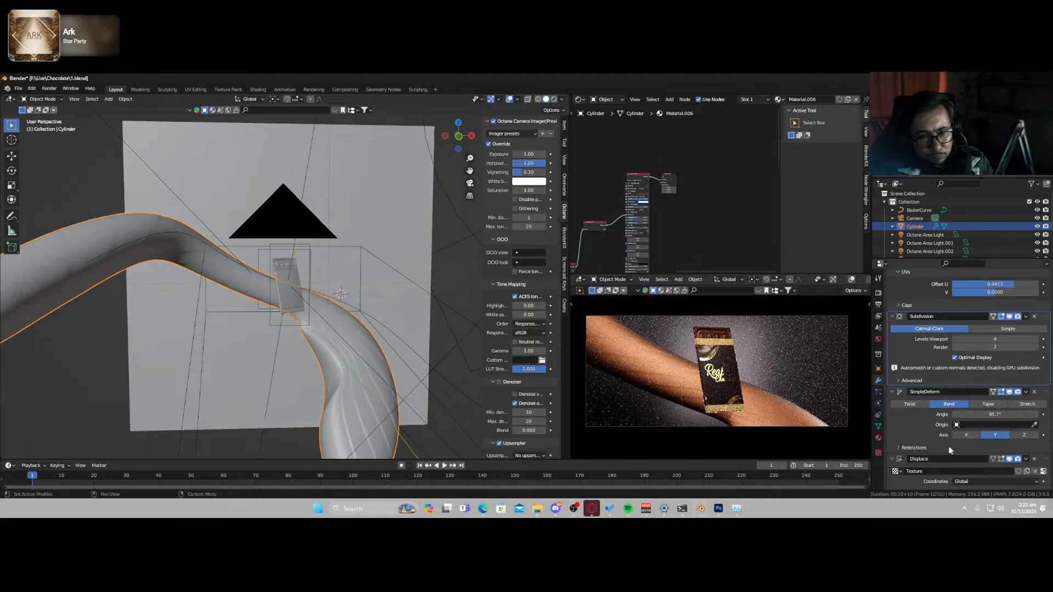
# - Change the distance metric of the stream's Voronoi displacement texture from Chebychev to Manhattan
pyautogui.scroll(-5, 932, 435)
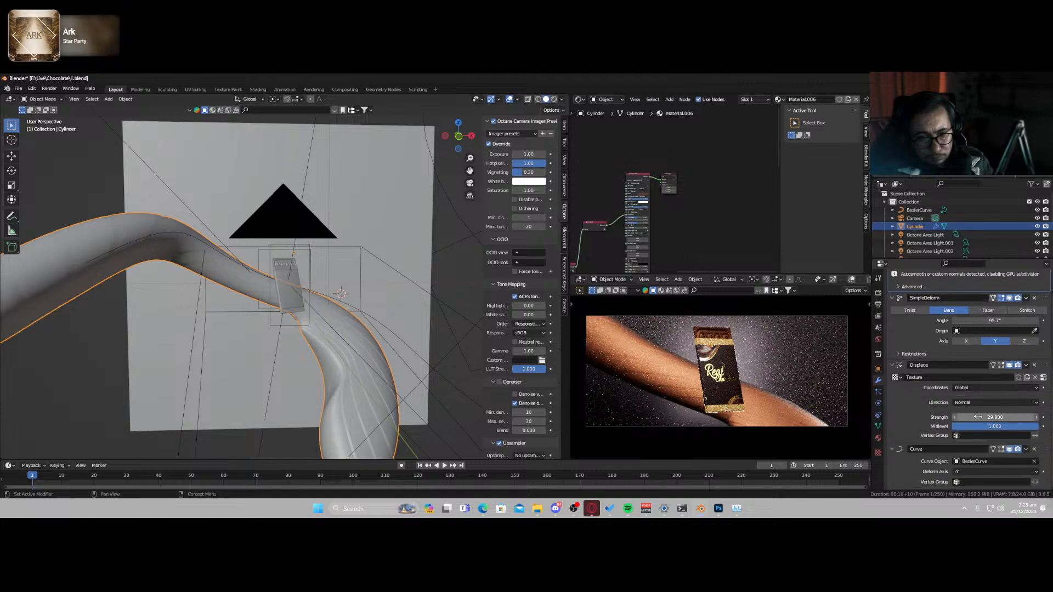
pyautogui.click(878, 453)
pyautogui.click(970, 357)
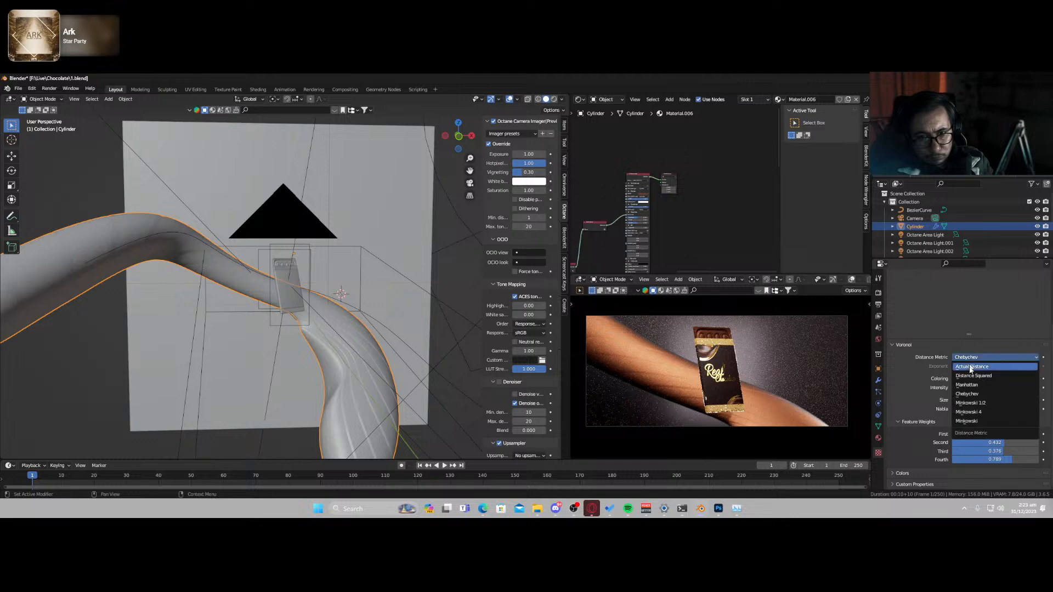
pyautogui.click(976, 386)
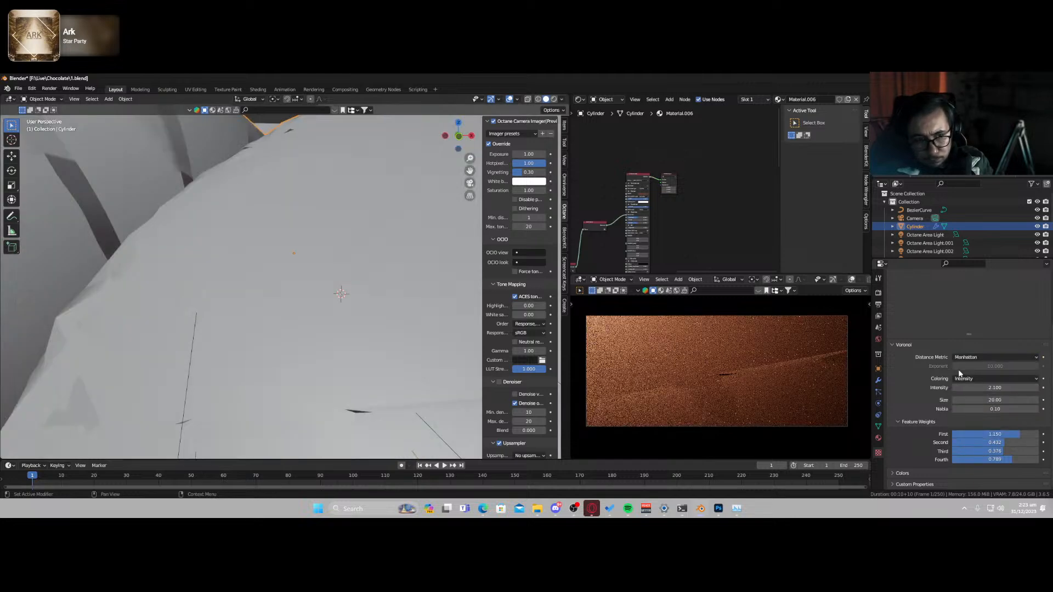
# - Set the Voronoi displacement texture's intensity to 1
pyautogui.moveTo(264, 309); pyautogui.dragTo(302, 347, button='middle')
pyautogui.scroll(-6, 273, 340)
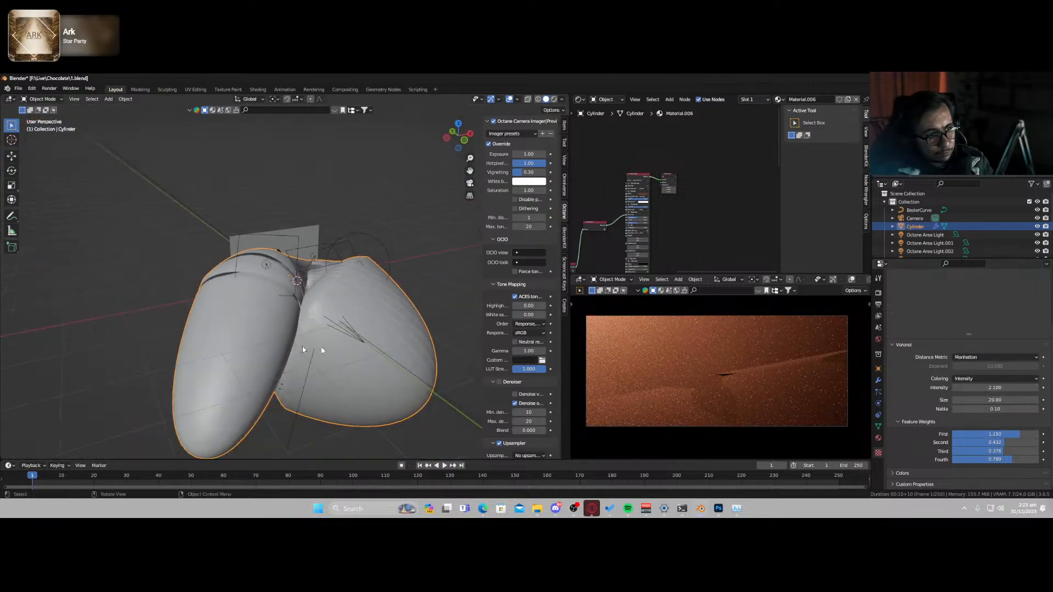
pyautogui.moveTo(994, 388); pyautogui.dragTo(1001, 387)
pyautogui.click(1001, 387)
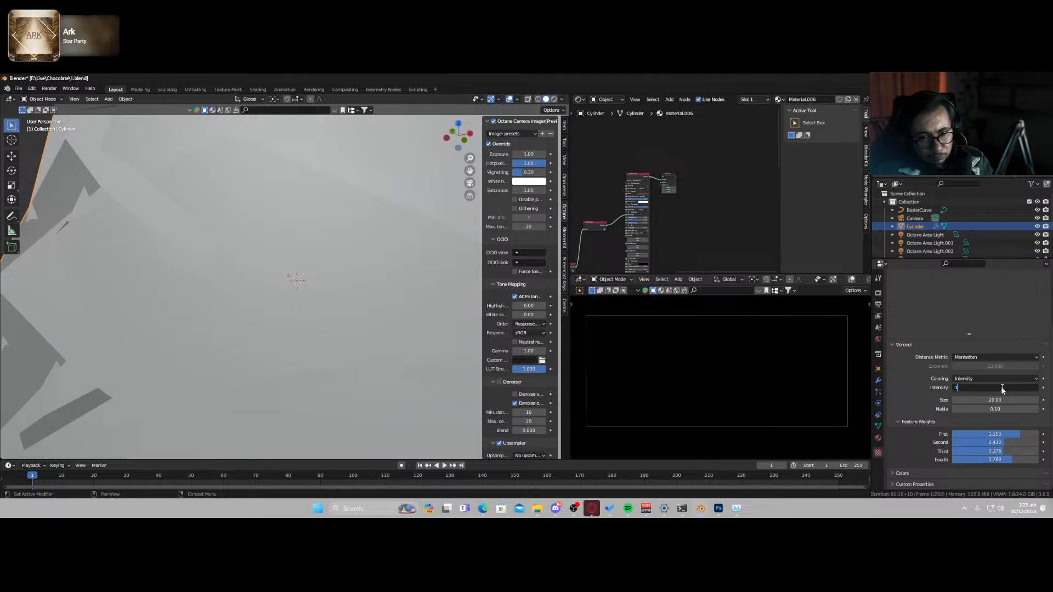
pyautogui.write('1')
pyautogui.press('Return')
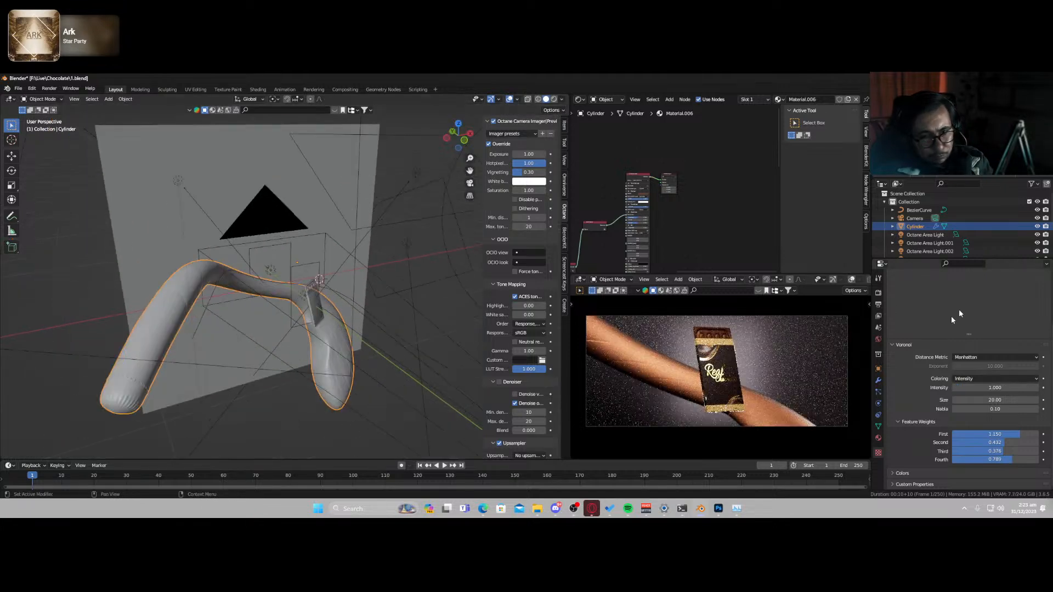
# - Lower the stream's Displace modifier strength to a negative value of about -48
pyautogui.click(878, 380)
pyautogui.scroll(-2, 939, 434)
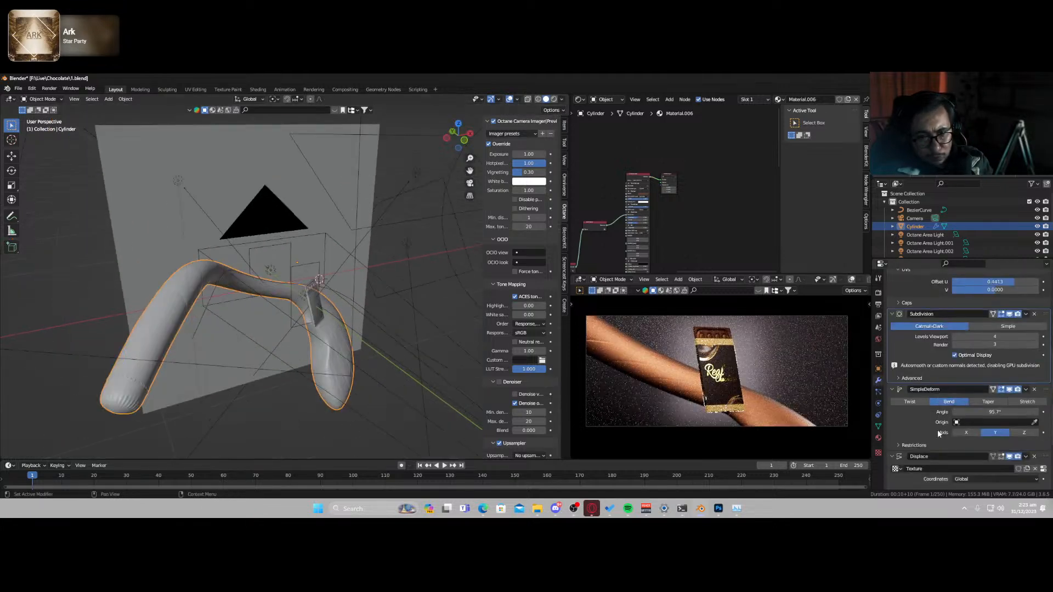
pyautogui.scroll(-2, 981, 422)
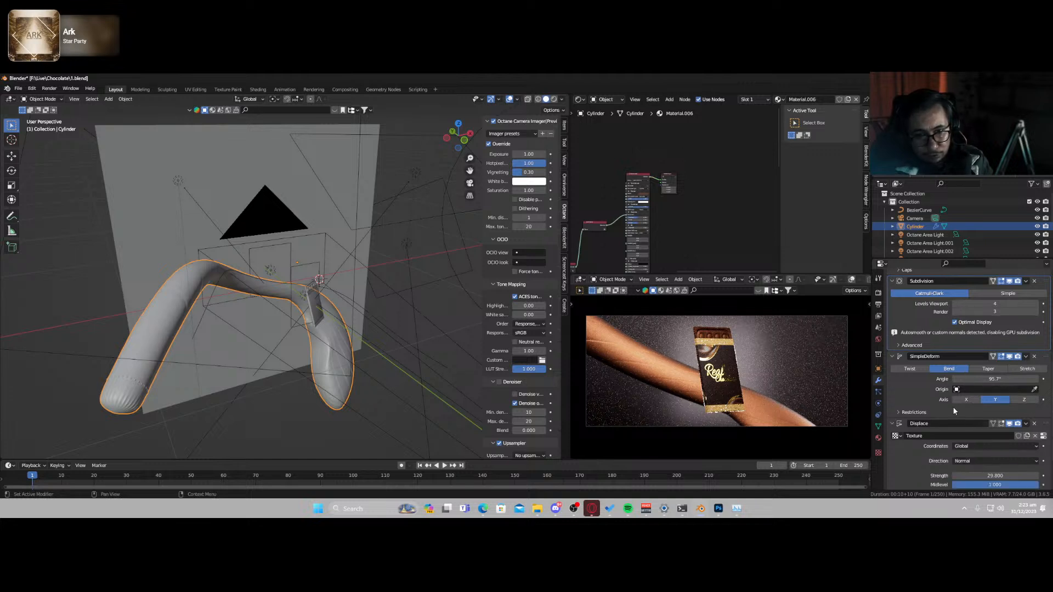
pyautogui.scroll(-4, 950, 408)
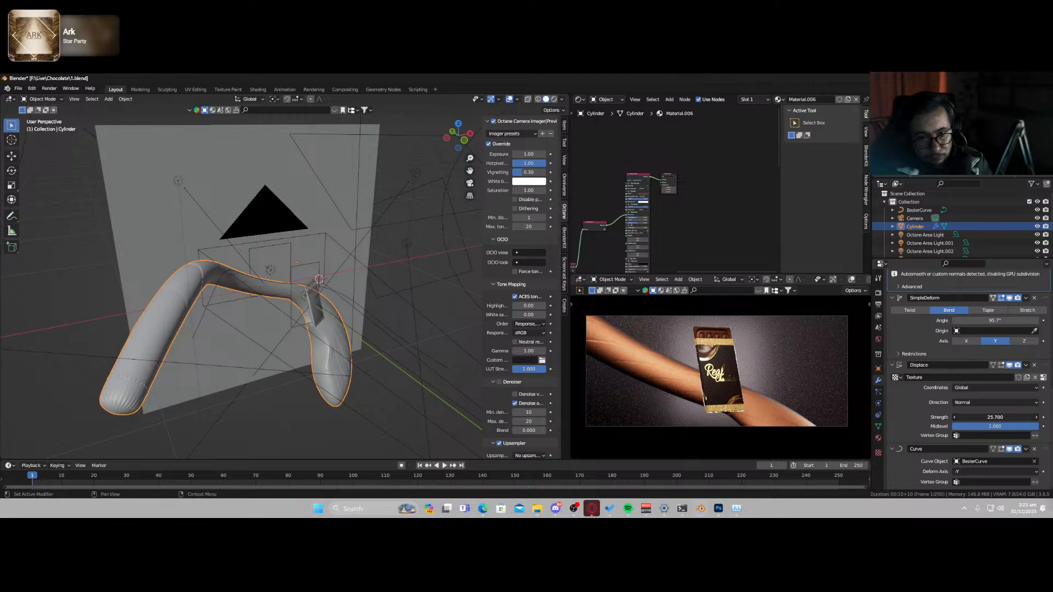
pyautogui.moveTo(994, 417); pyautogui.dragTo(952, 417)
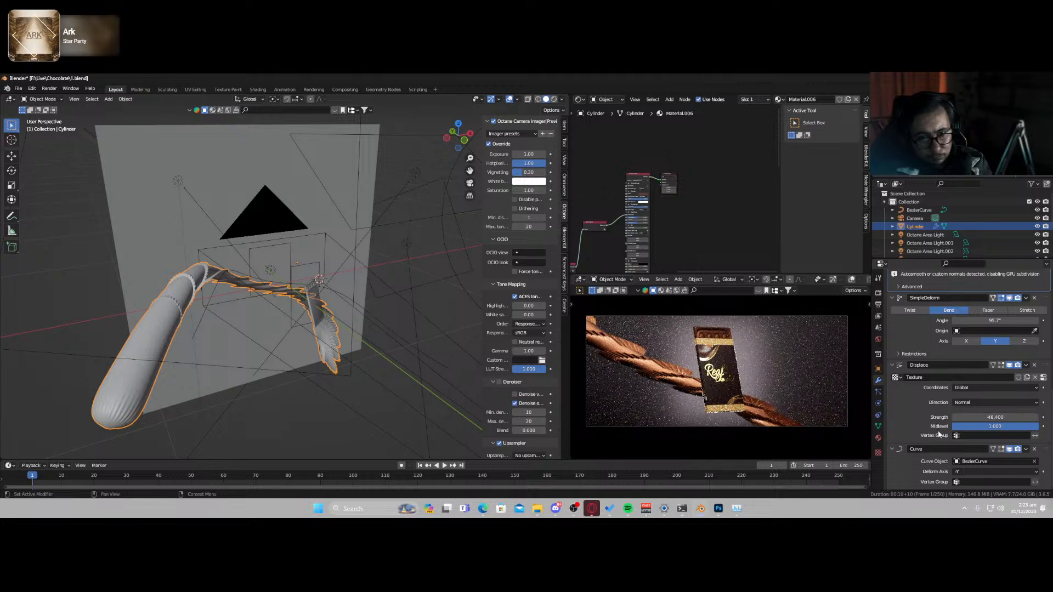
# - Move the cylinder's Subdivision modifier below the Displace modifier and set the Displace strength to 1.4
pyautogui.scroll(4, 939, 435)
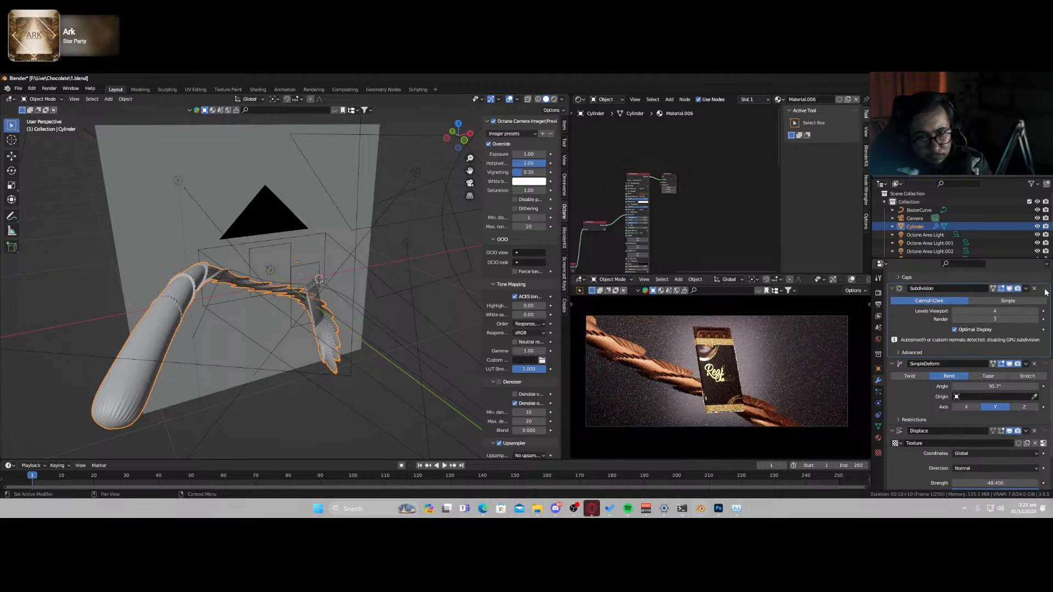
pyautogui.moveTo(1043, 288); pyautogui.dragTo(1036, 466)
pyautogui.scroll(-3, 1006, 427)
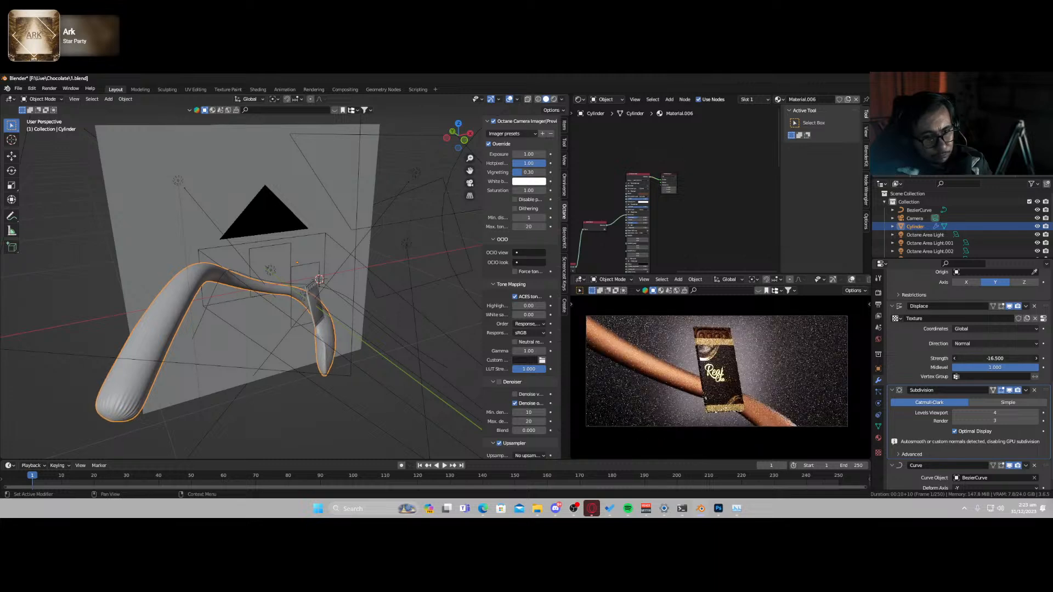
pyautogui.moveTo(994, 358); pyautogui.dragTo(1018, 358)
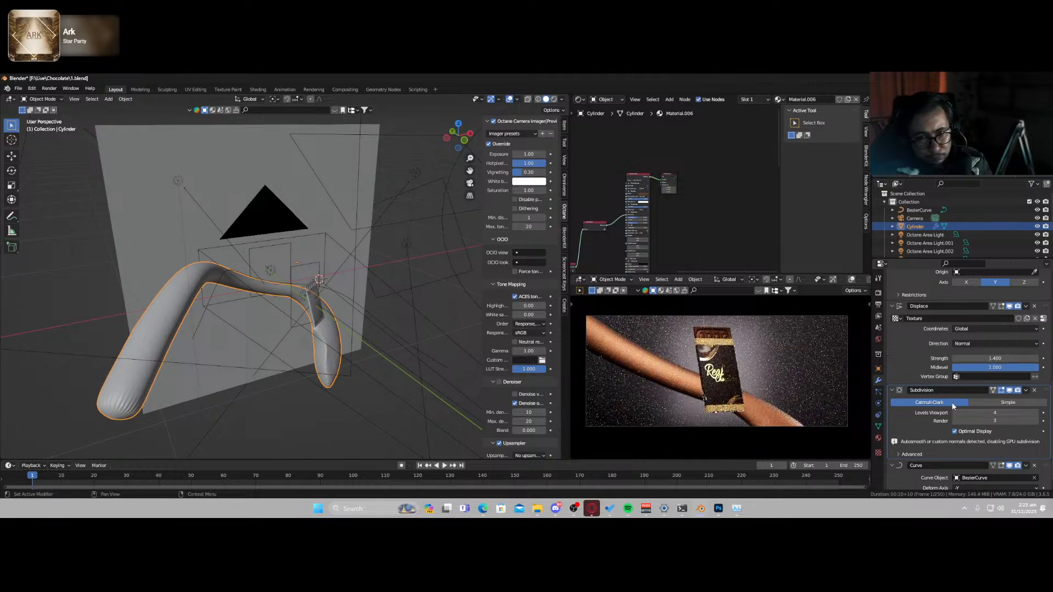
pyautogui.scroll(-1, 953, 407)
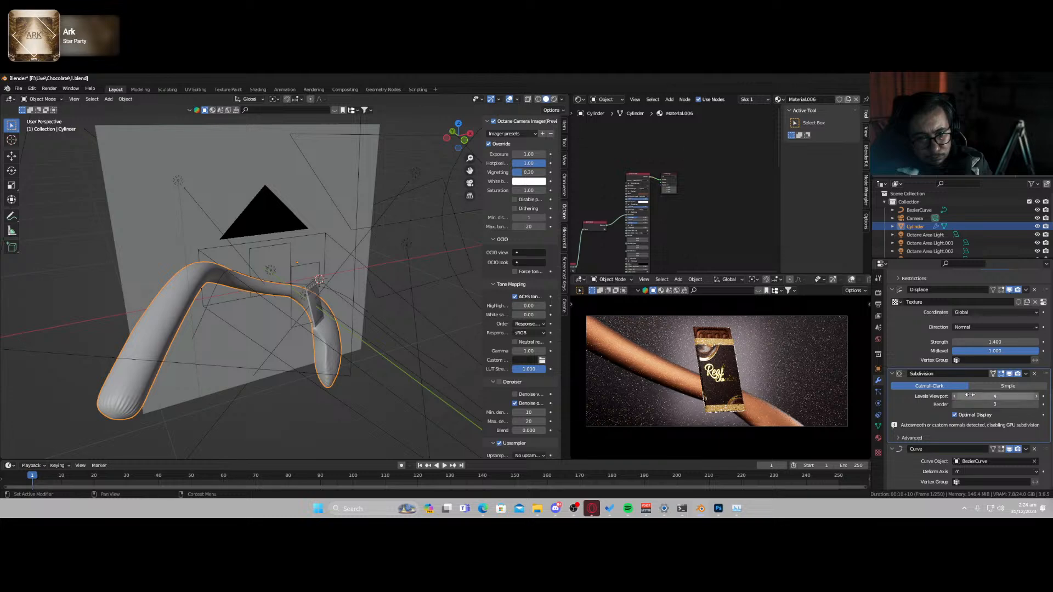
# - Try stronger Bend and Taper modes on the cylinder's SimpleDeform modifier, and settle on Stretch with a factor of 2.389
pyautogui.scroll(5, 968, 397)
pyautogui.moveTo(994, 327); pyautogui.dragTo(1017, 327)
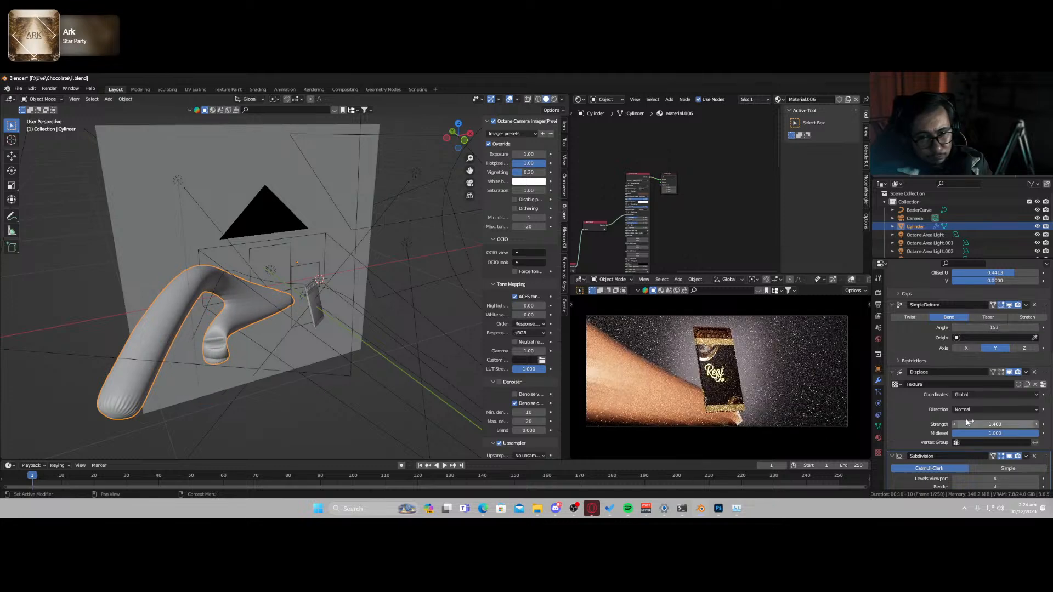
pyautogui.click(987, 318)
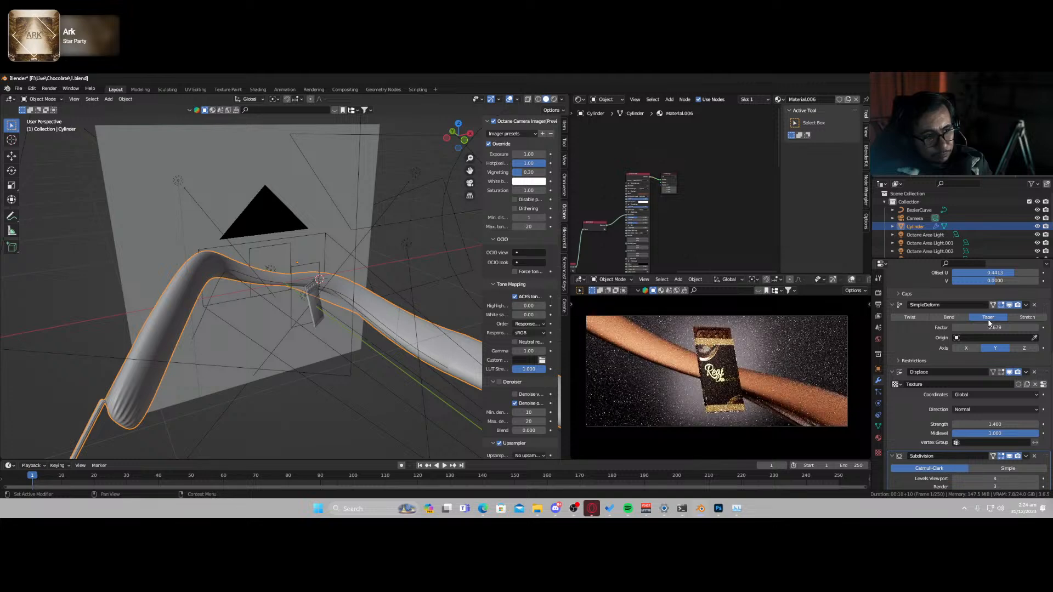
pyautogui.click(1025, 317)
pyautogui.moveTo(991, 327); pyautogui.dragTo(1020, 327)
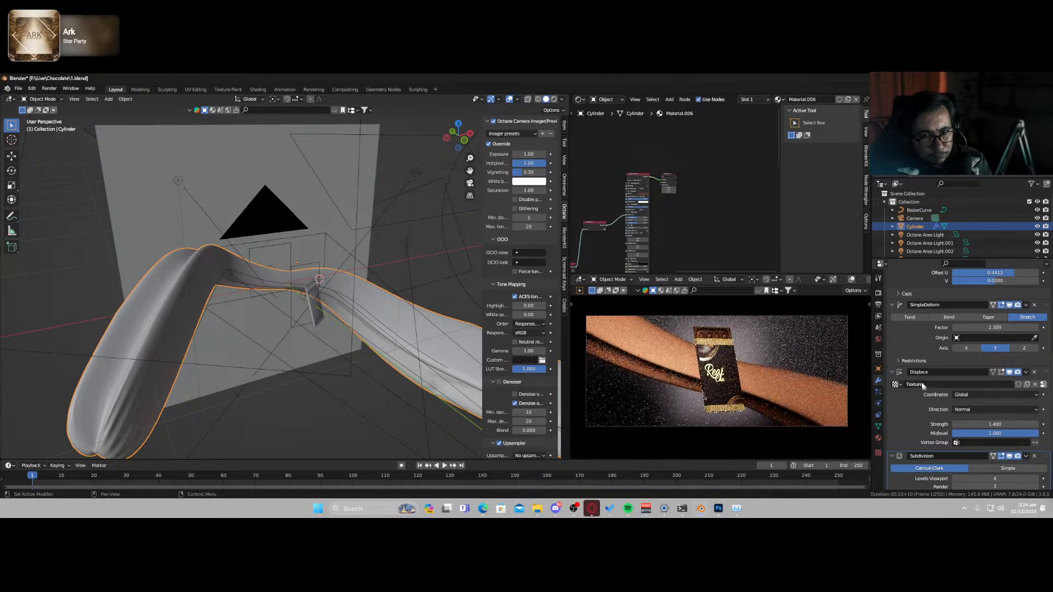
# - Toggle the cylinder's Displace modifier in the viewport to compare, and delete it from the stack
pyautogui.click(1008, 372)
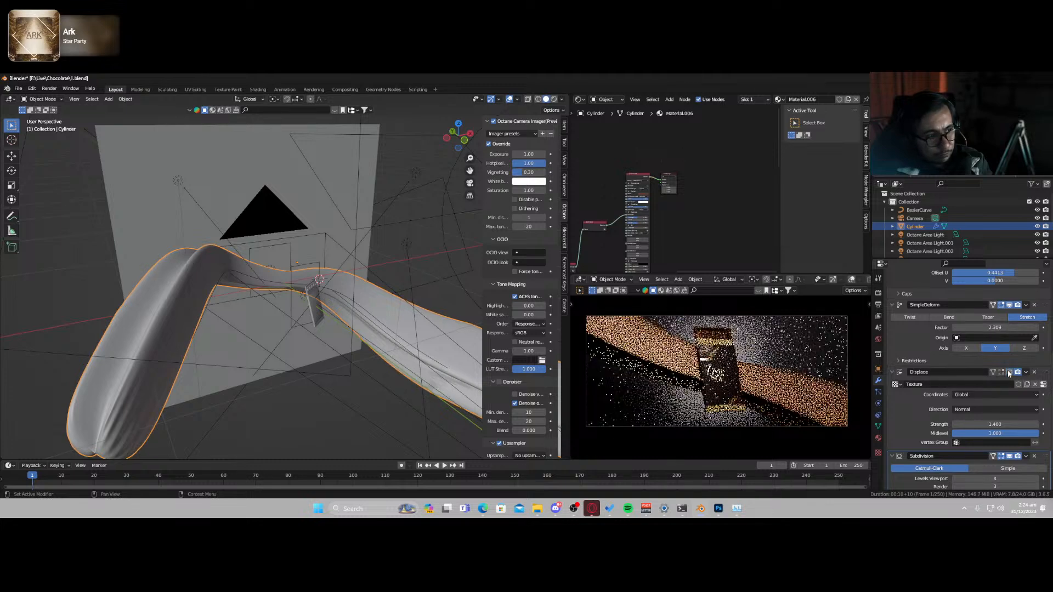
pyautogui.click(1008, 372)
pyautogui.click(1034, 372)
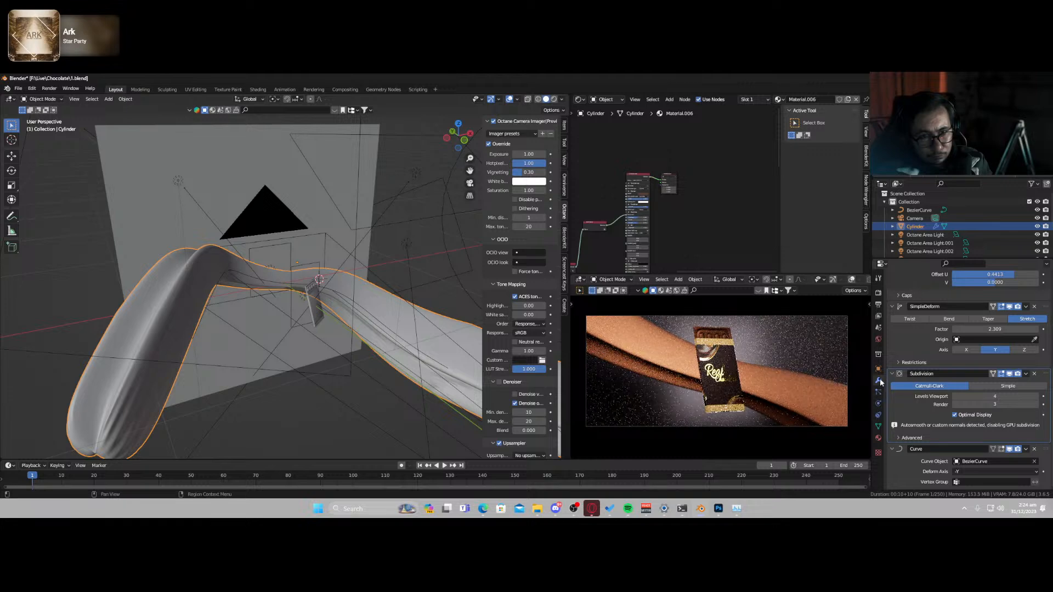
pyautogui.scroll(8, 899, 340)
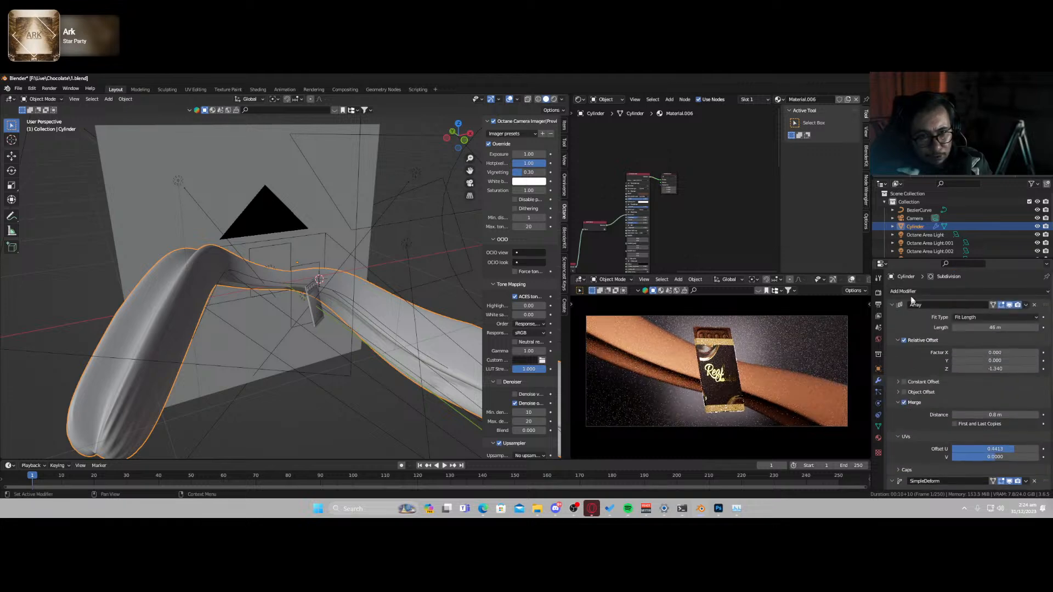
pyautogui.click(910, 292)
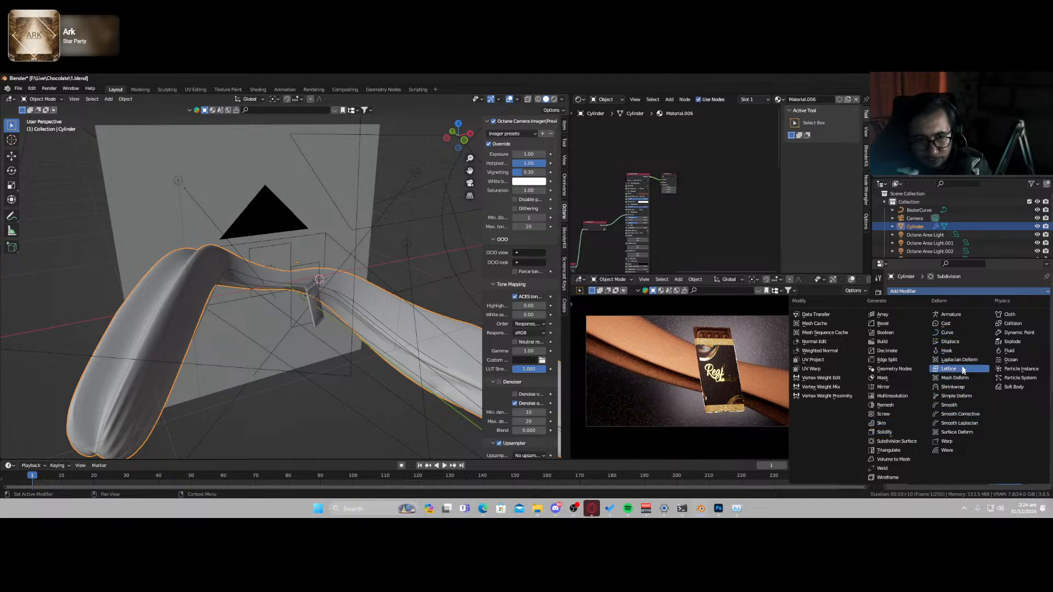
pyautogui.click(972, 434)
pyautogui.scroll(-4, 960, 422)
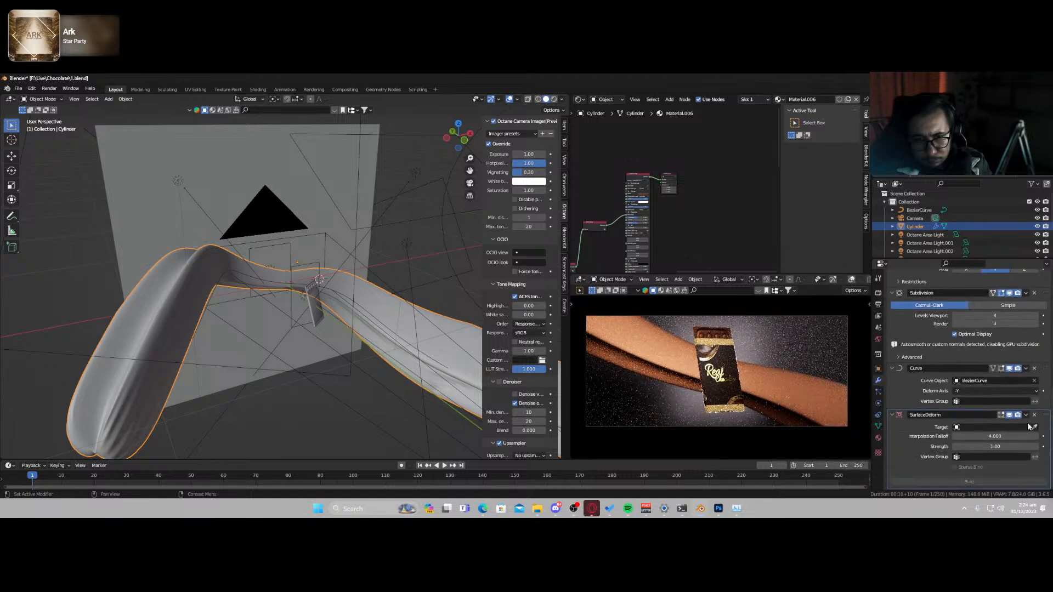
pyautogui.click(1034, 415)
# - Add a second Simple Deform modifier to the cylinder, twisting it 109° around the X axis
pyautogui.scroll(5, 1015, 383)
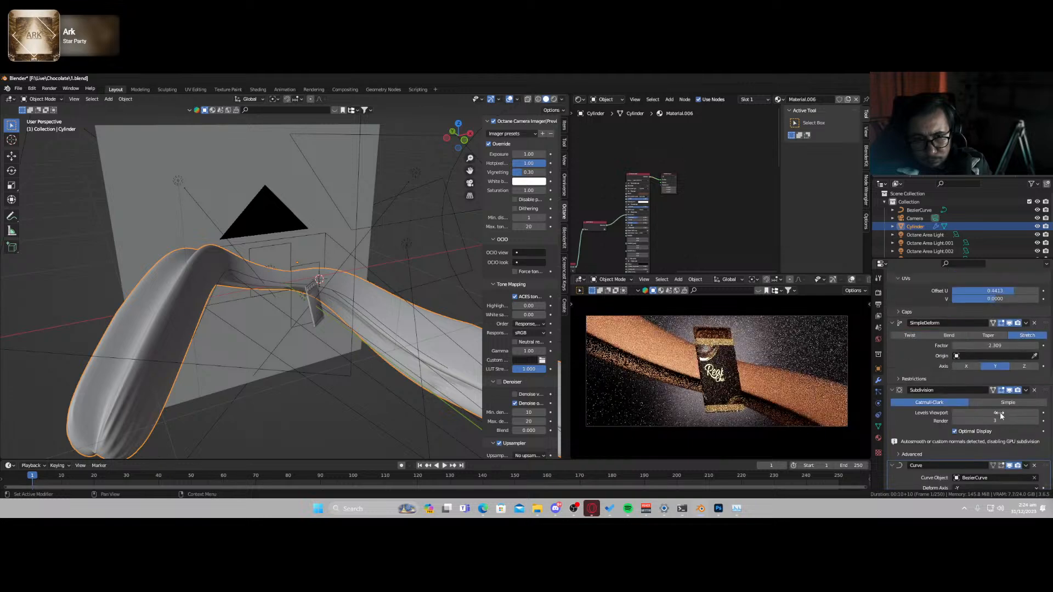
pyautogui.scroll(5, 954, 362)
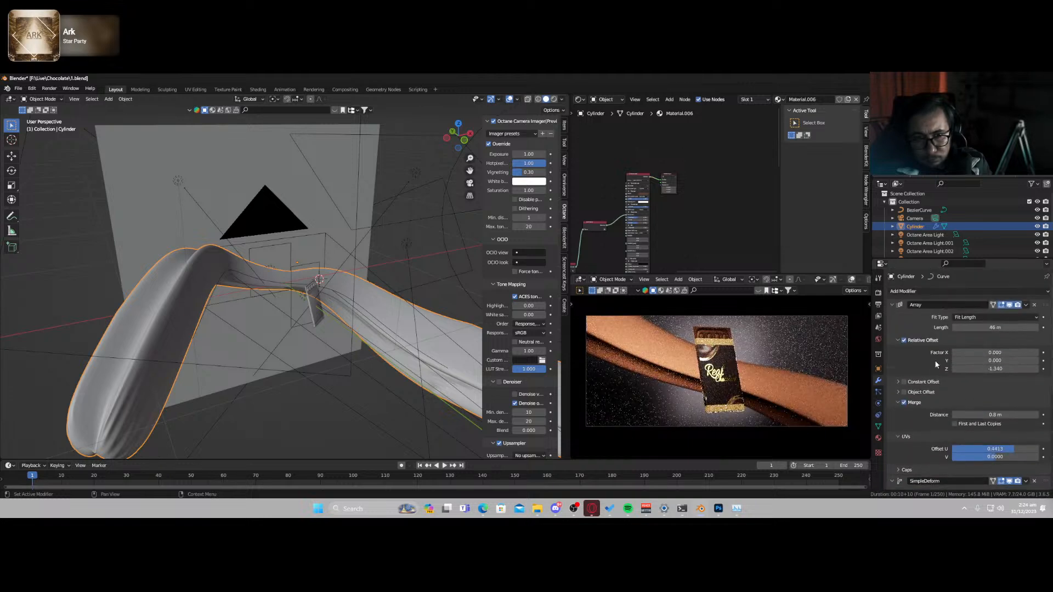
pyautogui.click(925, 291)
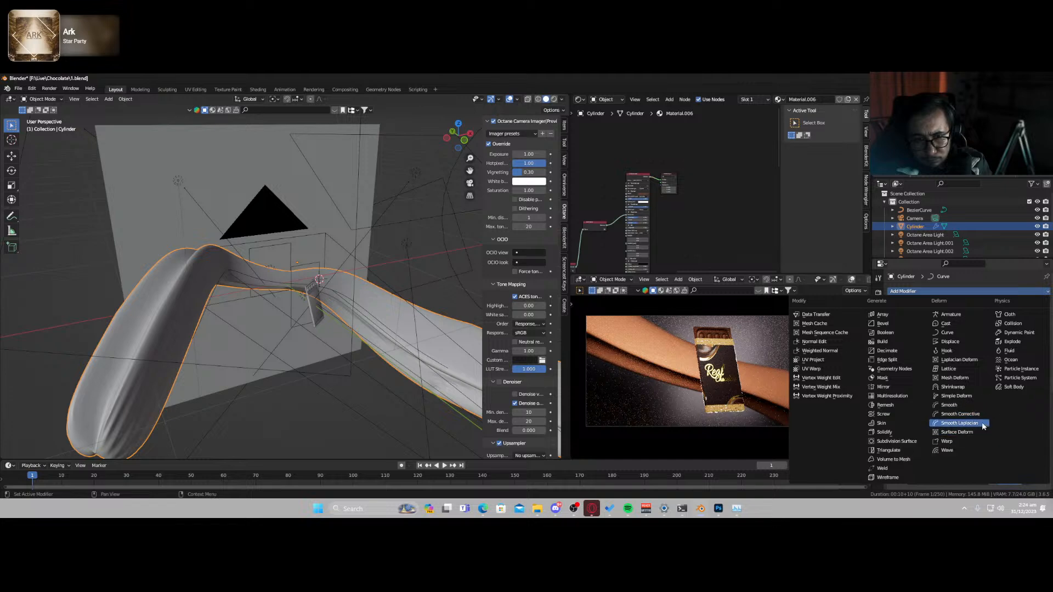
pyautogui.click(981, 403)
pyautogui.scroll(-8, 967, 422)
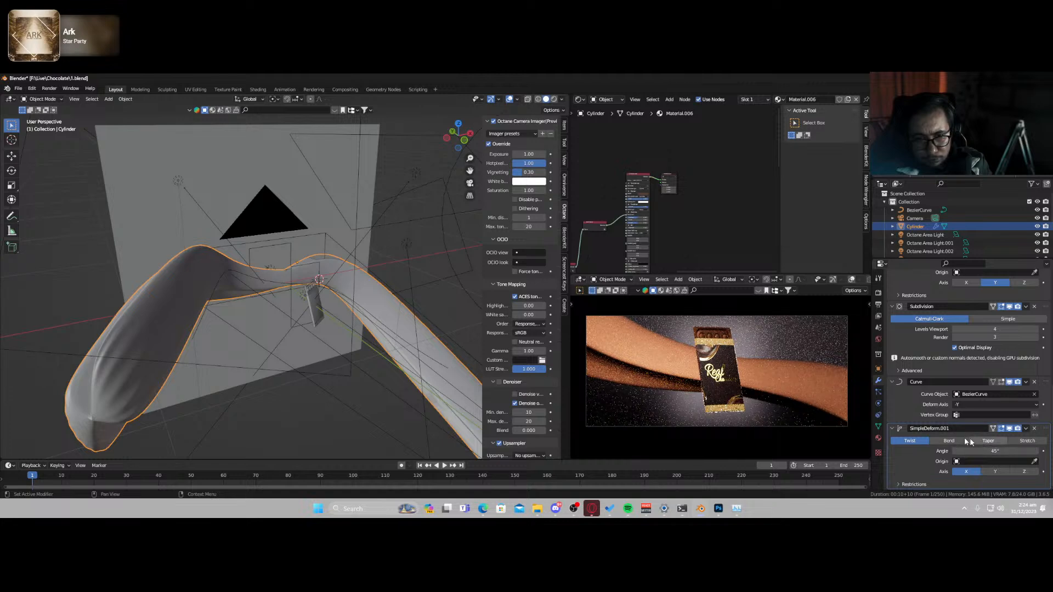
pyautogui.moveTo(991, 451); pyautogui.dragTo(1020, 452)
# - Rotate the twisted cylinder slightly in the current view and then around the global Z axis
pyautogui.press('r')
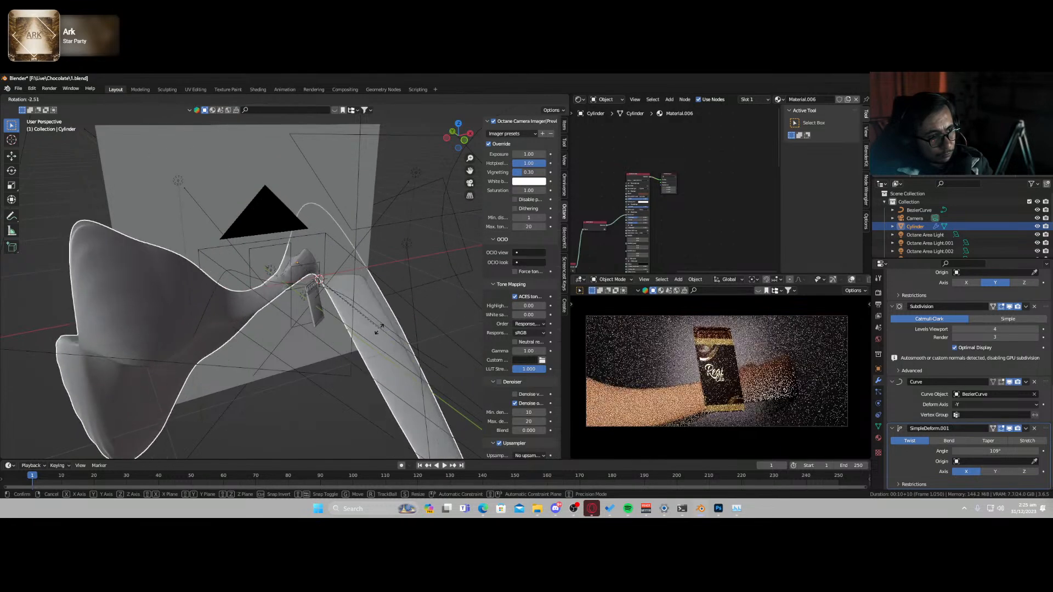
pyautogui.click(378, 336)
pyautogui.press('r')
pyautogui.press('z')
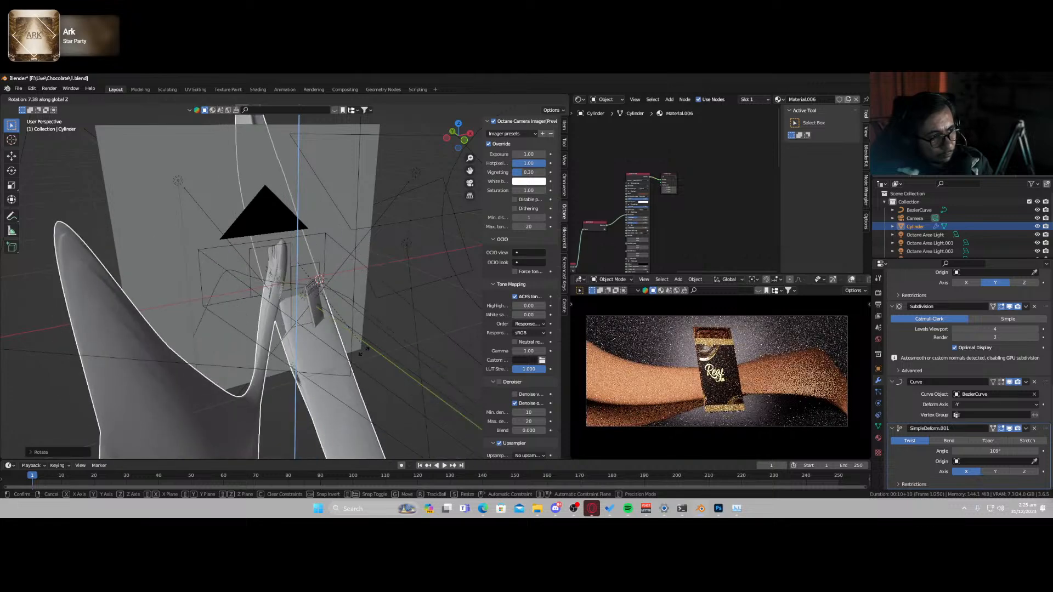
pyautogui.click(362, 355)
# - Lower the cylinder along the global Z axis by about 0.2 m
pyautogui.moveTo(333, 337); pyautogui.dragTo(347, 374, button='middle')
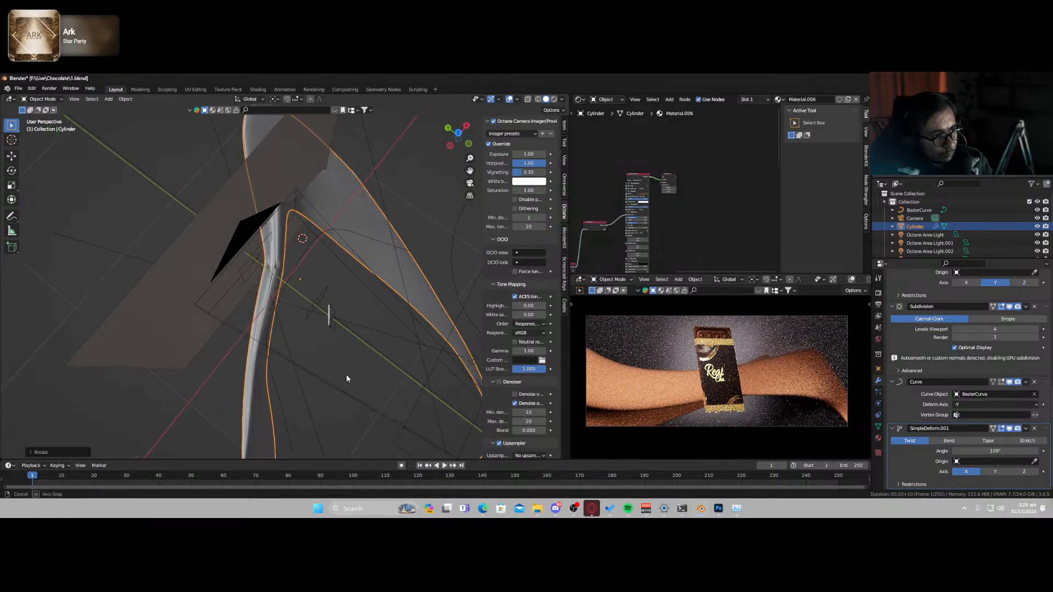
pyautogui.press('g')
pyautogui.press('x')
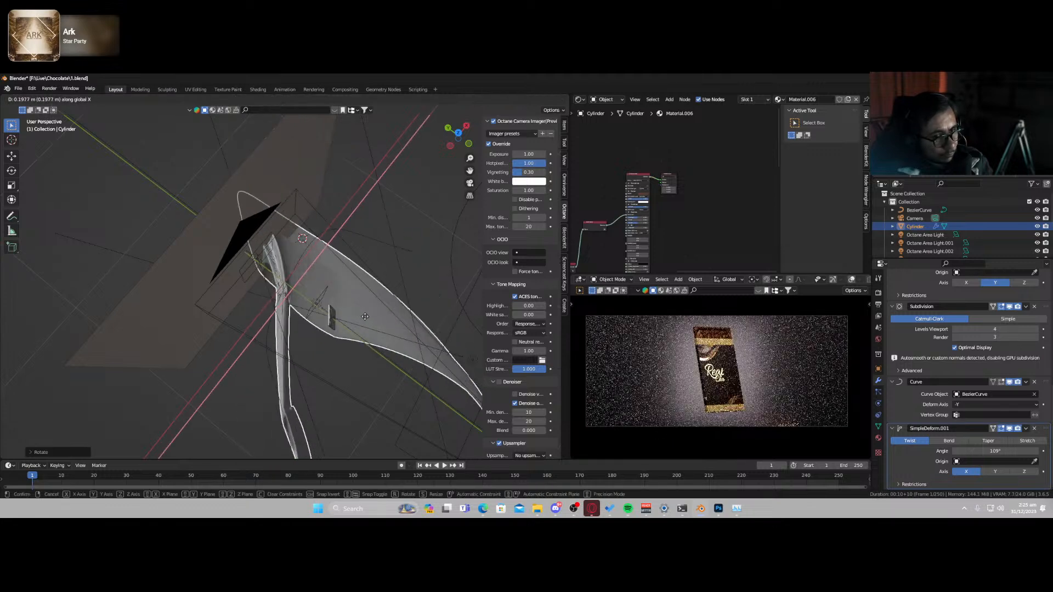
pyautogui.press('z')
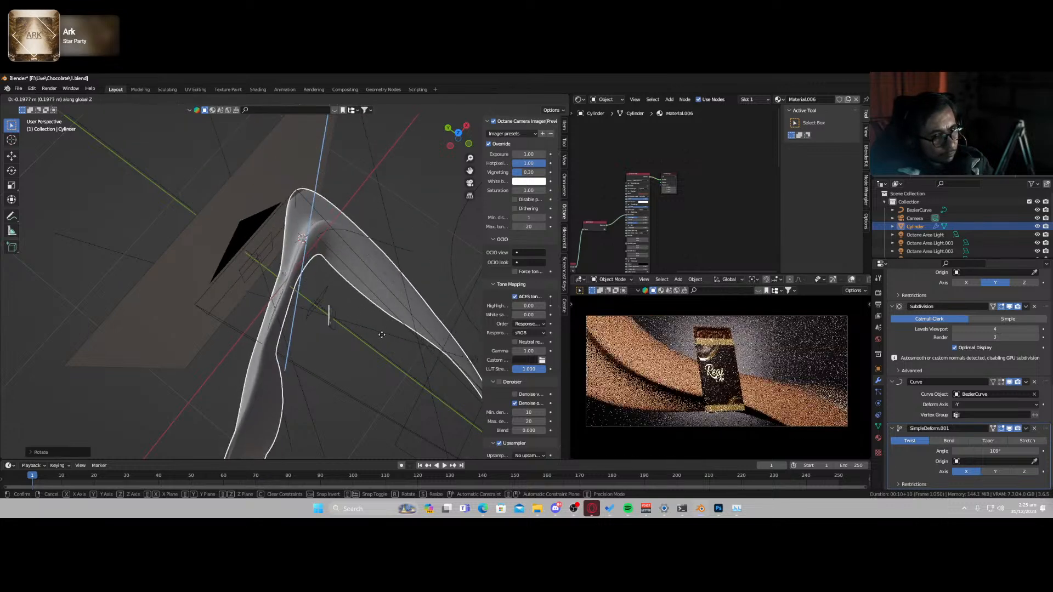
pyautogui.click(382, 334)
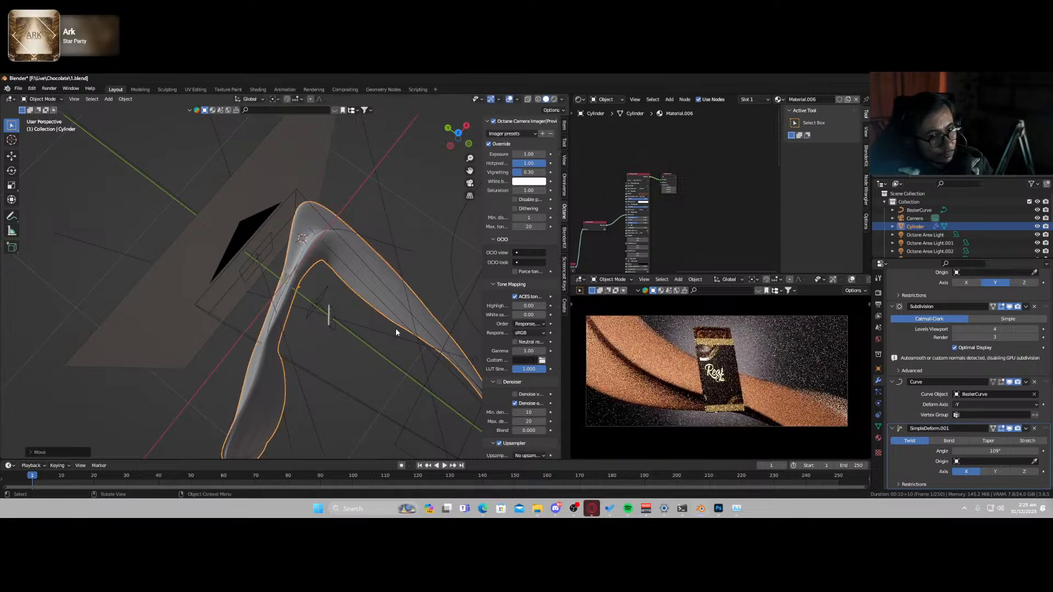
# - Look through the camera, select it and shift it slightly along the global Z axis
pyautogui.moveTo(294, 328); pyautogui.dragTo(264, 281, button='middle')
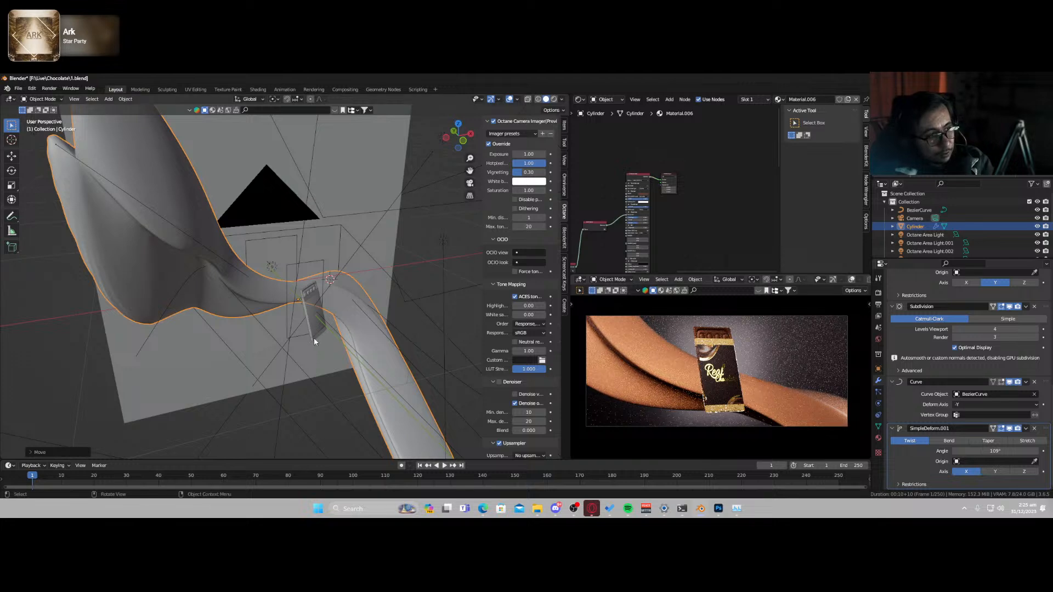
pyautogui.moveTo(314, 341); pyautogui.dragTo(286, 323, button='middle')
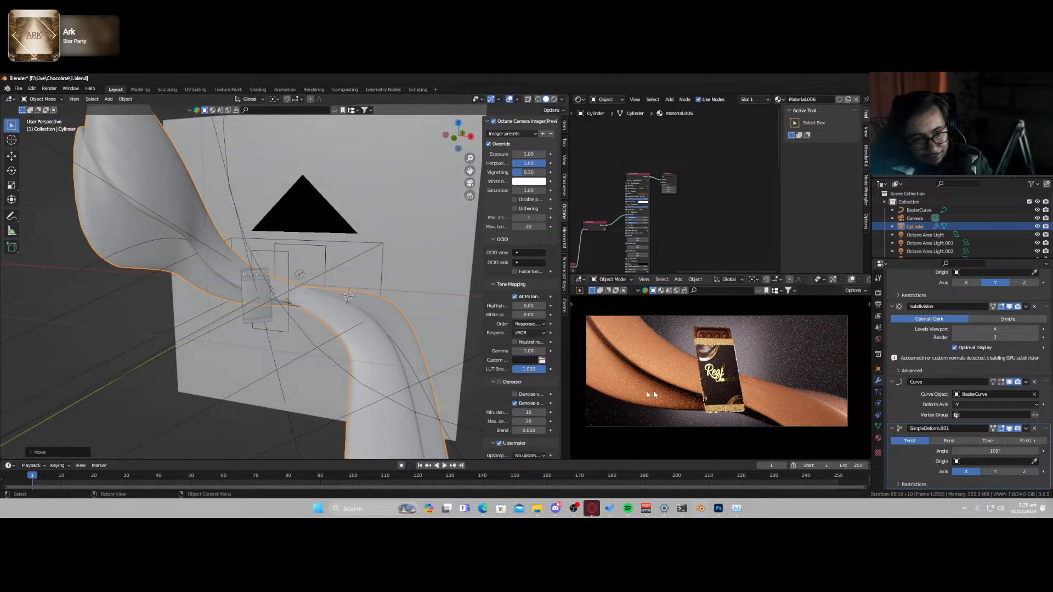
pyautogui.press('KP_0')
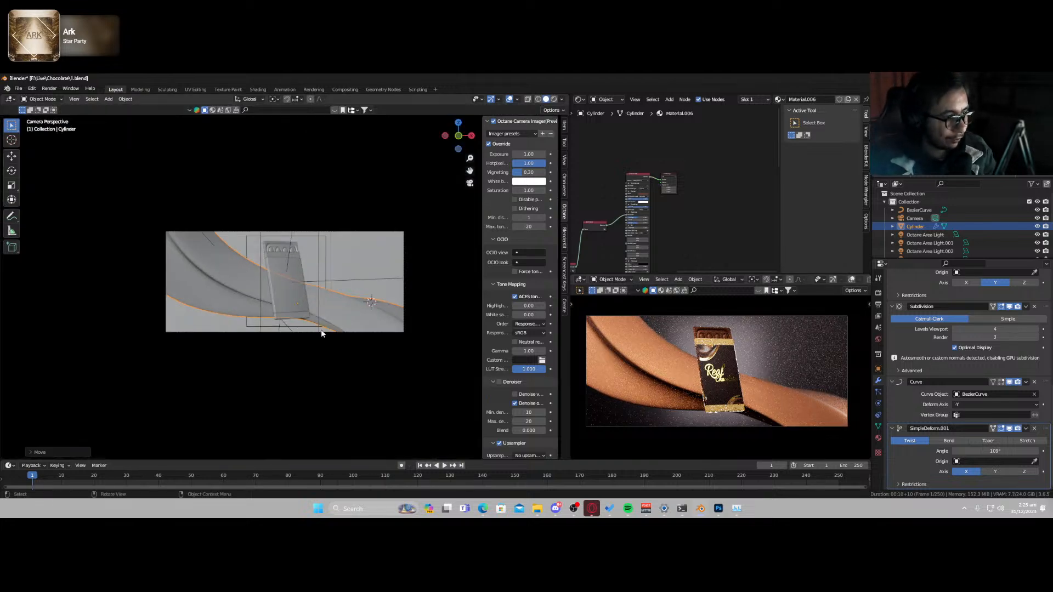
pyautogui.click(322, 332)
pyautogui.press('g')
pyautogui.press('z')
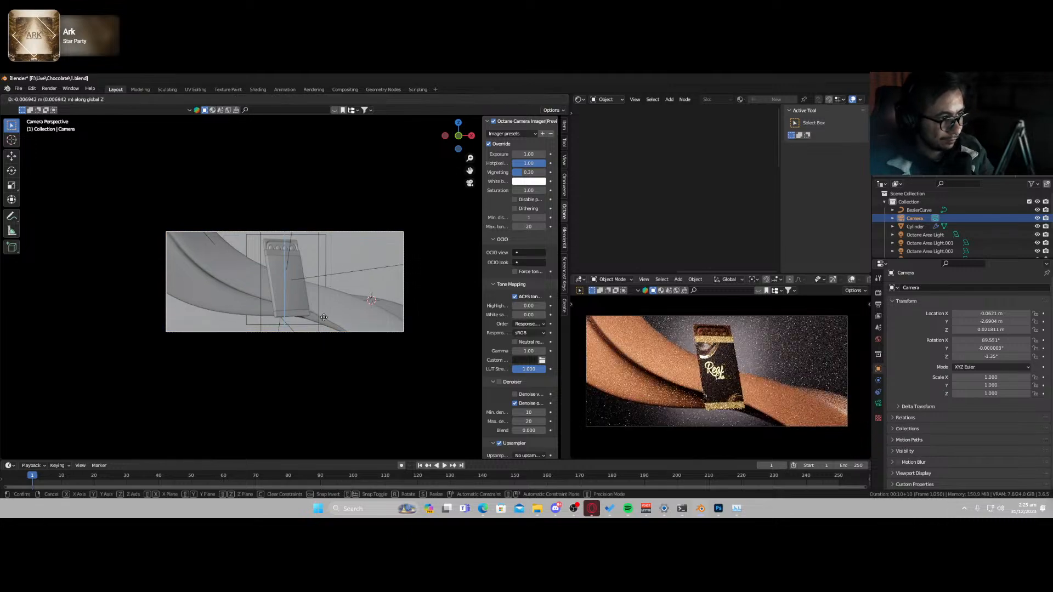
pyautogui.click(323, 328)
# - Reframe the chocolate bar and the band by adjusting the camera's height and tilt with walk navigation
pyautogui.hotkey('shift', '`')
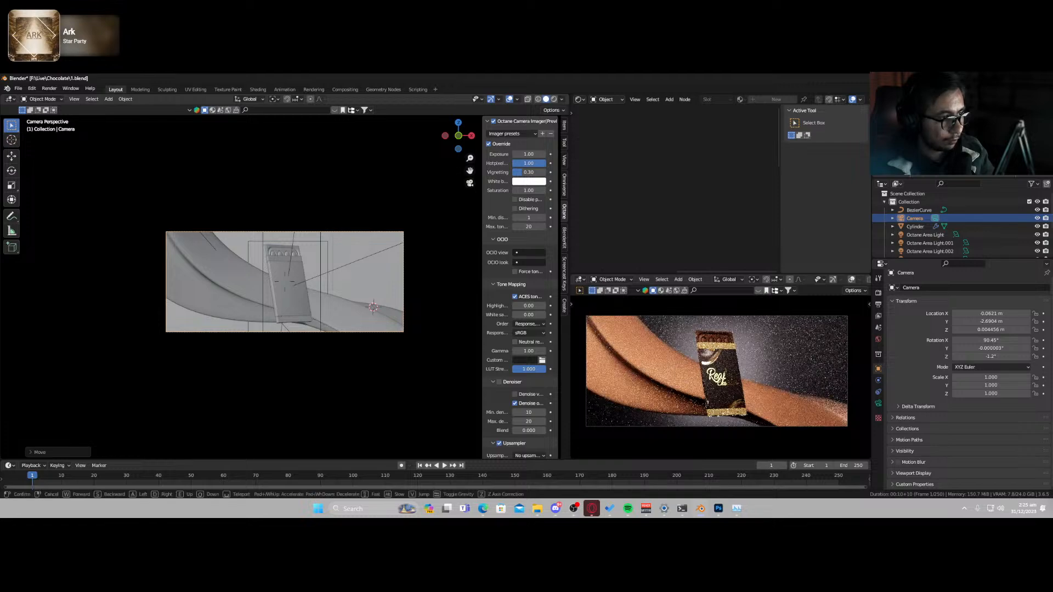
pyautogui.press('q')
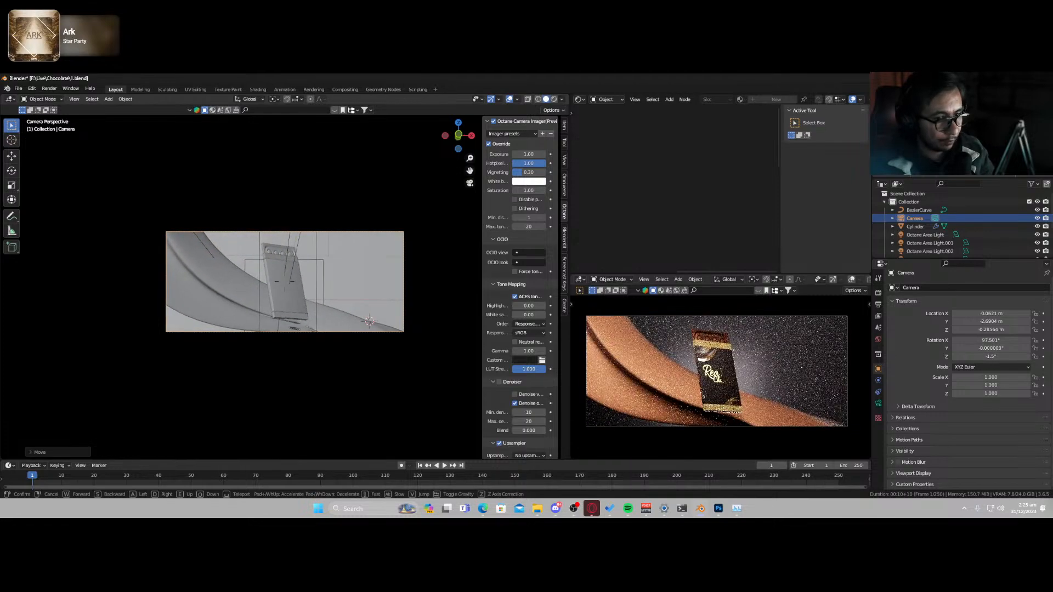
pyautogui.click(324, 324)
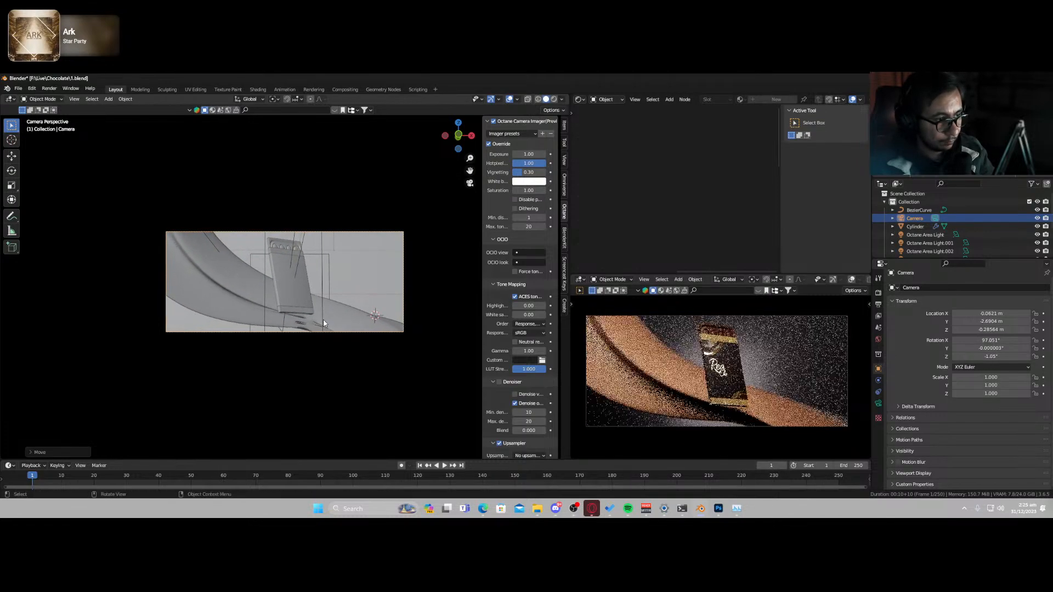
pyautogui.click(345, 332)
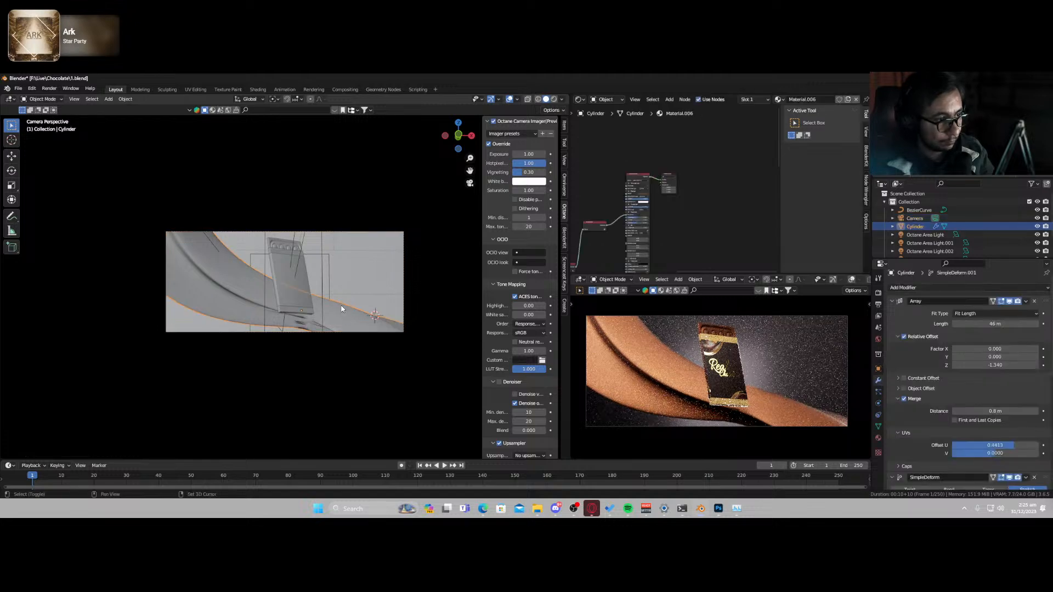
pyautogui.hotkey('shift', '`')
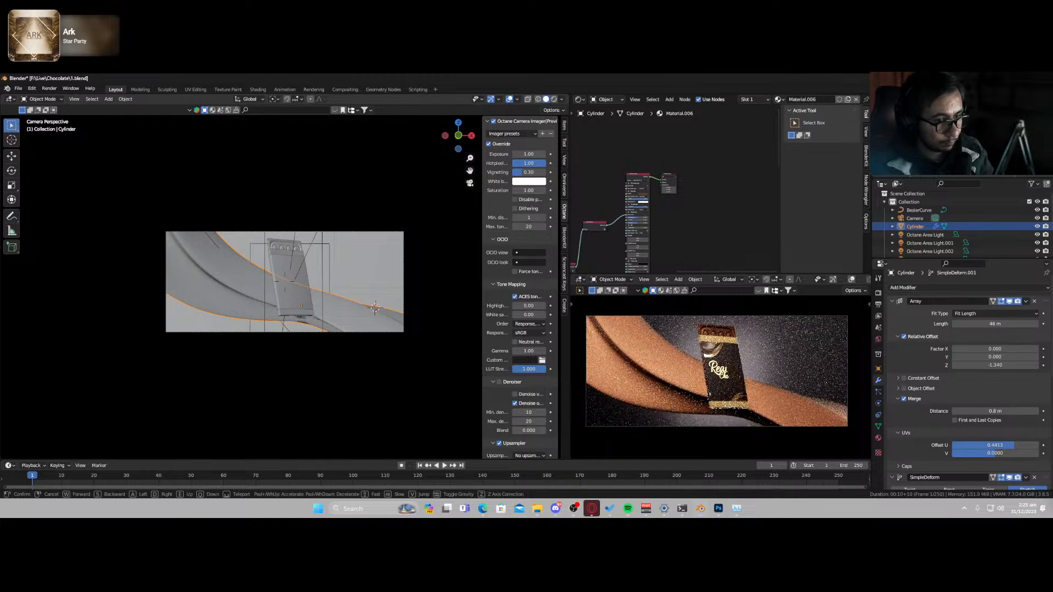
pyautogui.click(341, 309)
# - Select the Bezier curve together with the cylinder and raise both along the global Z axis by about 0.08 m
pyautogui.moveTo(286, 301); pyautogui.dragTo(255, 324, button='middle')
pyautogui.click(276, 339)
pyautogui.keyDown('shift'); pyautogui.click(252, 301); pyautogui.keyUp('shift')
pyautogui.press('g')
pyautogui.press('z')
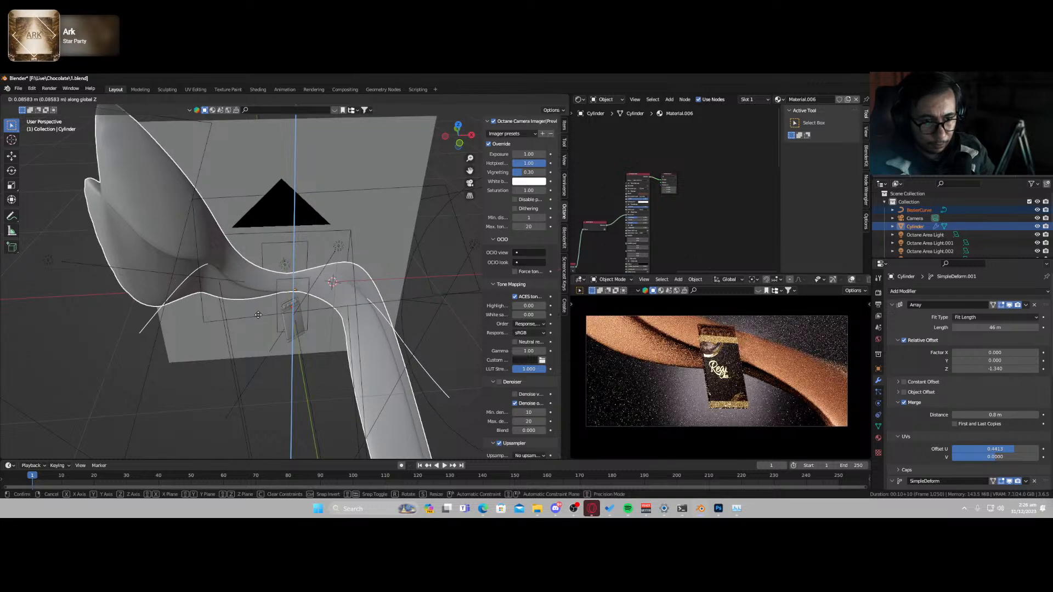
pyautogui.click(260, 318)
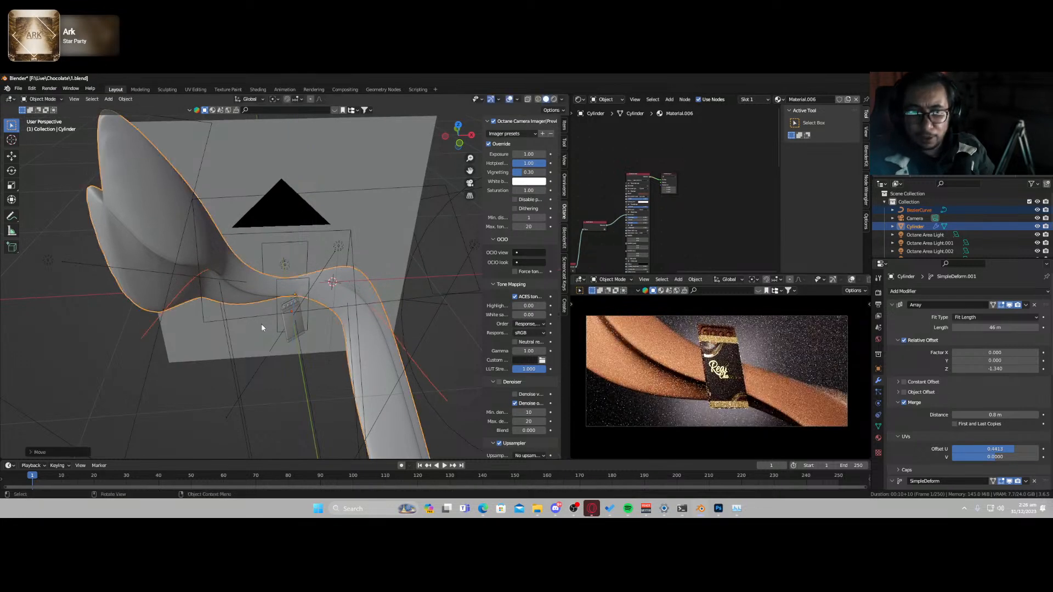
# - Select the Octane sphere light beside the ribbon and move it in the top view to about X 1.02 m, Y -0.92 m
pyautogui.moveTo(307, 323); pyautogui.dragTo(354, 318, button='middle')
pyautogui.click(429, 307)
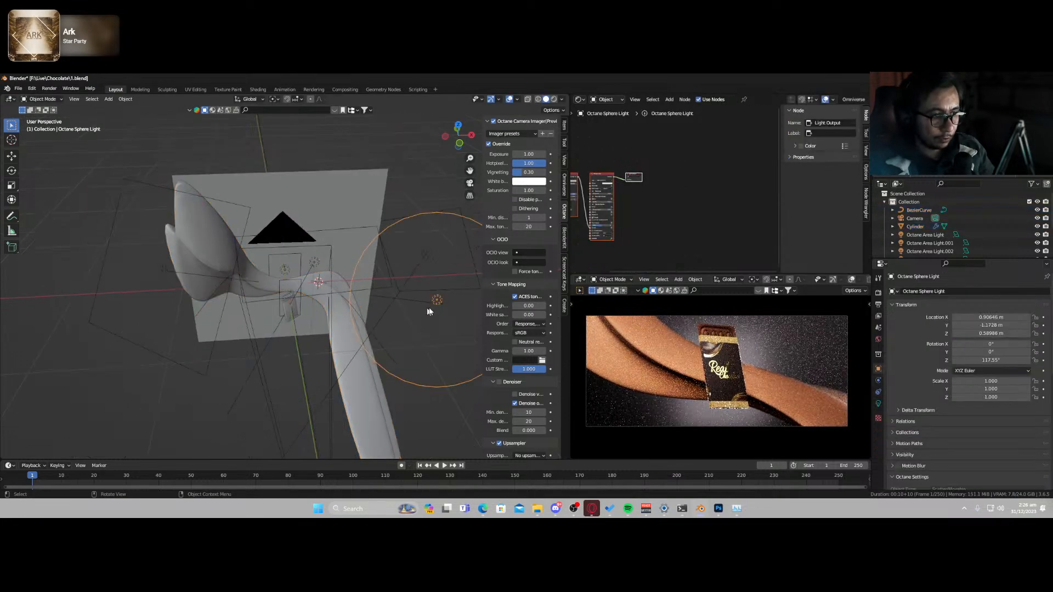
pyautogui.press('KP_7')
pyautogui.press('g')
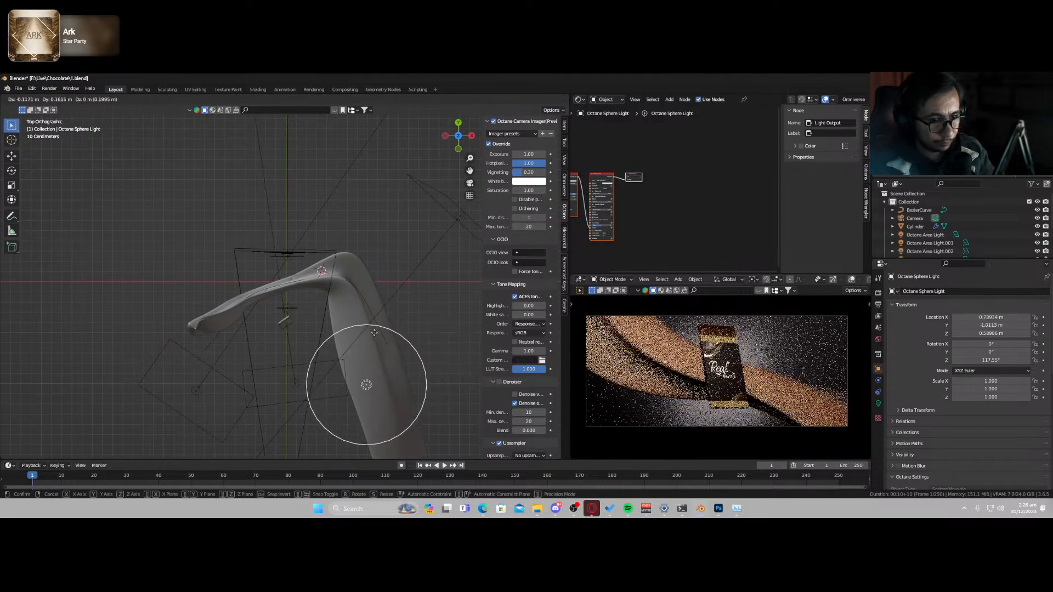
pyautogui.click(398, 326)
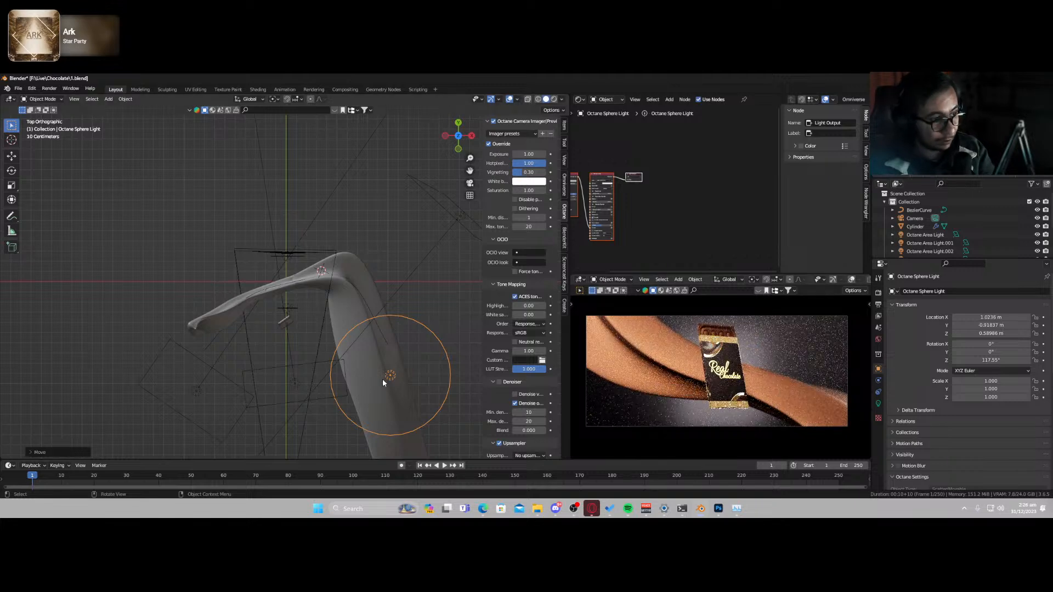
# - Look through the camera, raise it along the global Z axis by about 0.017 m and save the file
pyautogui.press('KP_0')
pyautogui.click(313, 330)
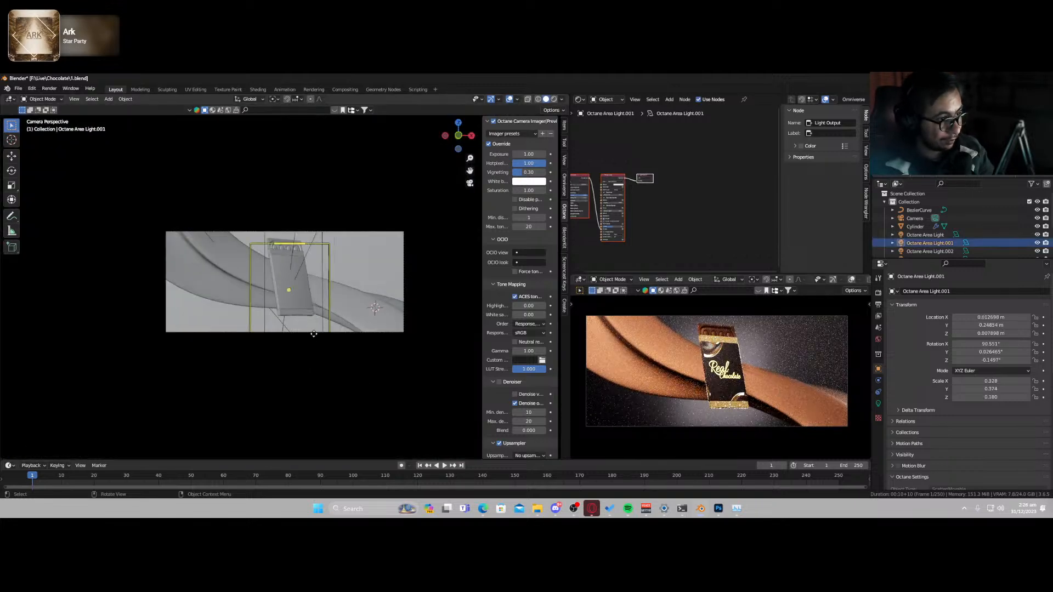
pyautogui.press('g')
pyautogui.press('z')
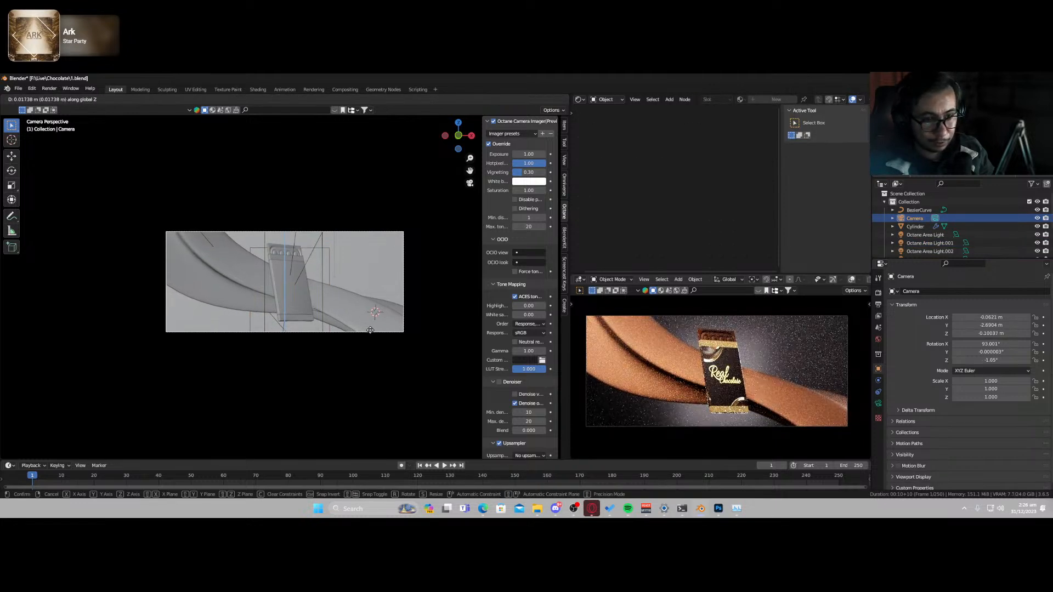
pyautogui.click(370, 330)
pyautogui.hotkey('ctrl', 's')
# - Select the cylinder ribbon, inspect the chocolate label up close in the render preview and save the file
pyautogui.click(327, 341)
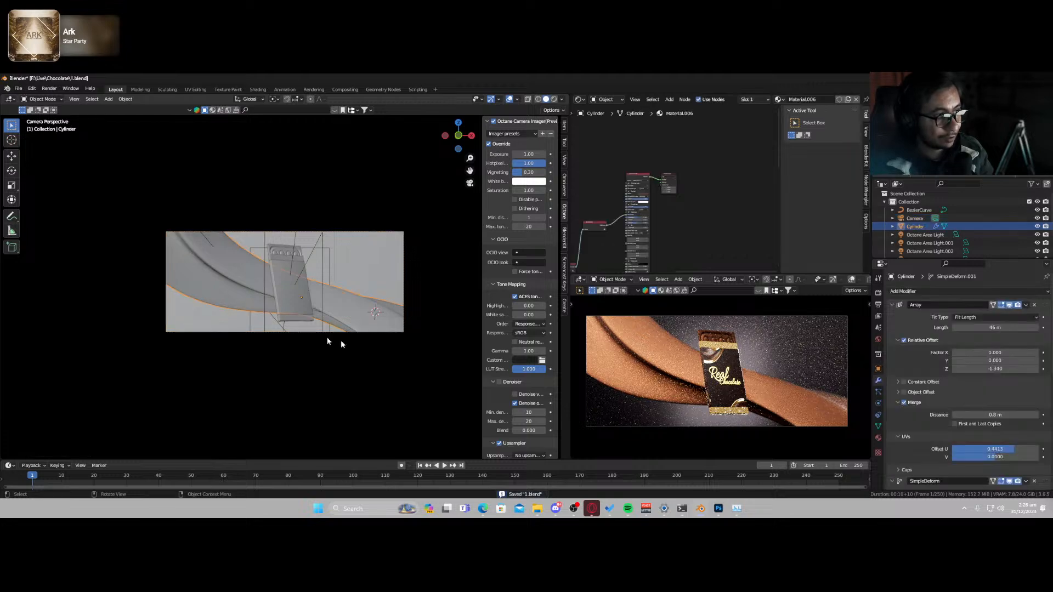
pyautogui.scroll(8, 683, 383)
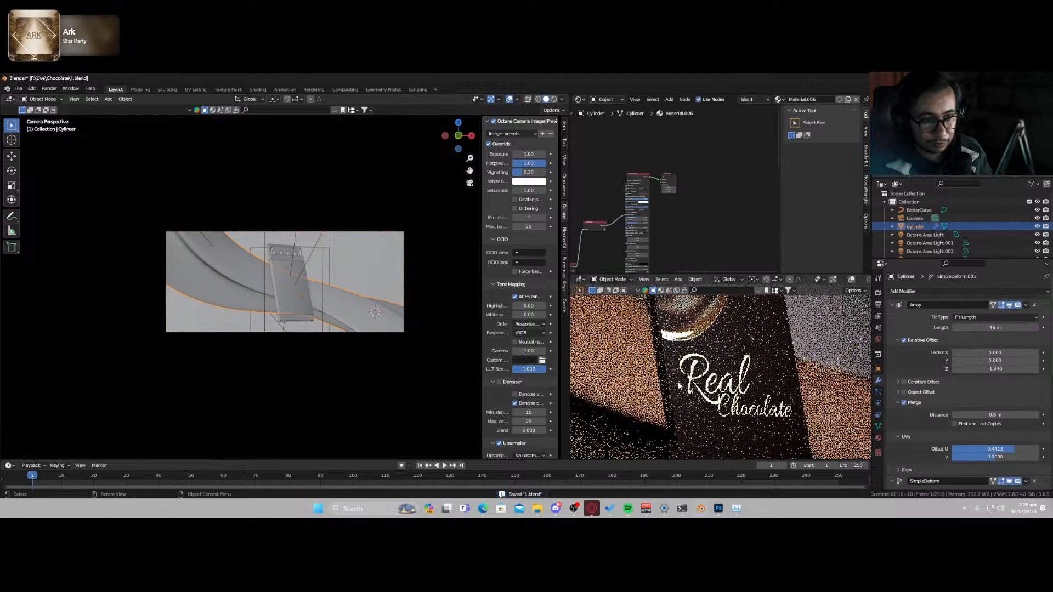
pyautogui.scroll(-8, 683, 383)
pyautogui.scroll(5, 616, 232)
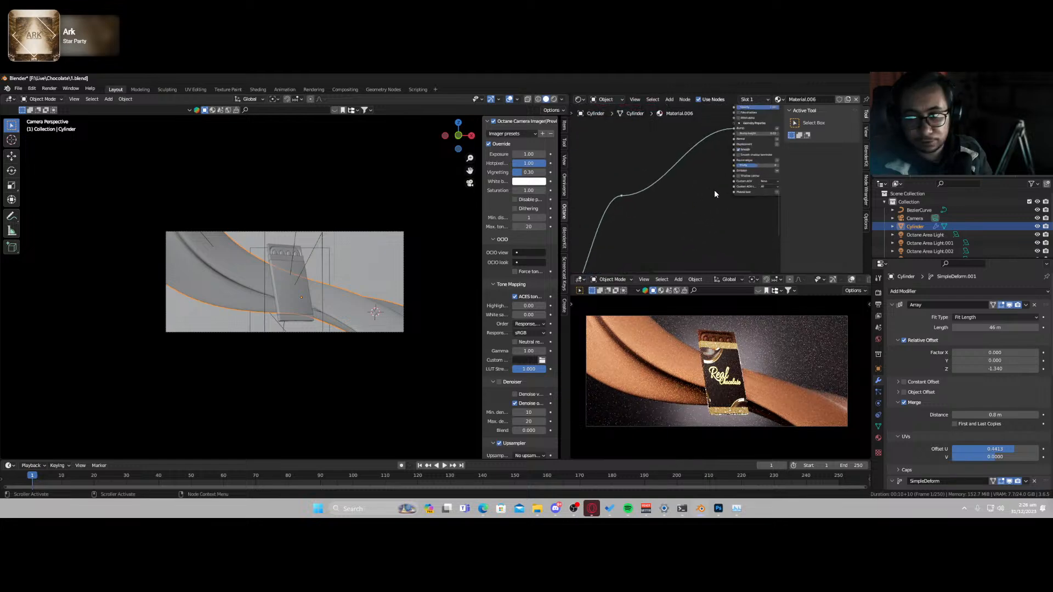
pyautogui.hotkey('ctrl', 's')
# - Set the bump height of the ribbon's Universal material to 1.00 and return the render preview to the full frame
pyautogui.moveTo(713, 190); pyautogui.dragTo(636, 235, button='middle')
pyautogui.scroll(7, 659, 370)
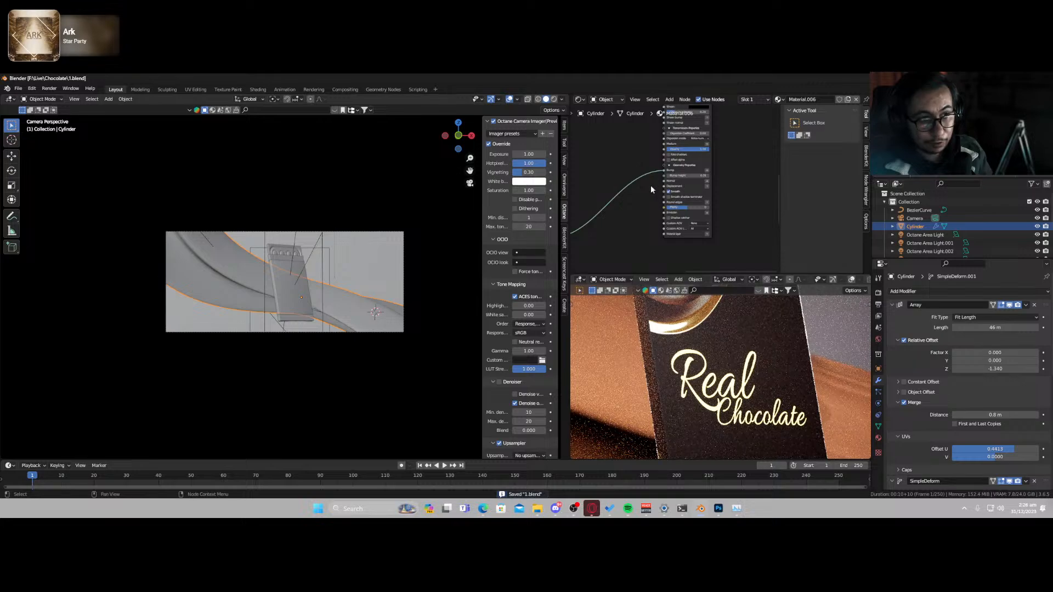
pyautogui.scroll(4, 673, 188)
pyautogui.moveTo(727, 162); pyautogui.dragTo(765, 163)
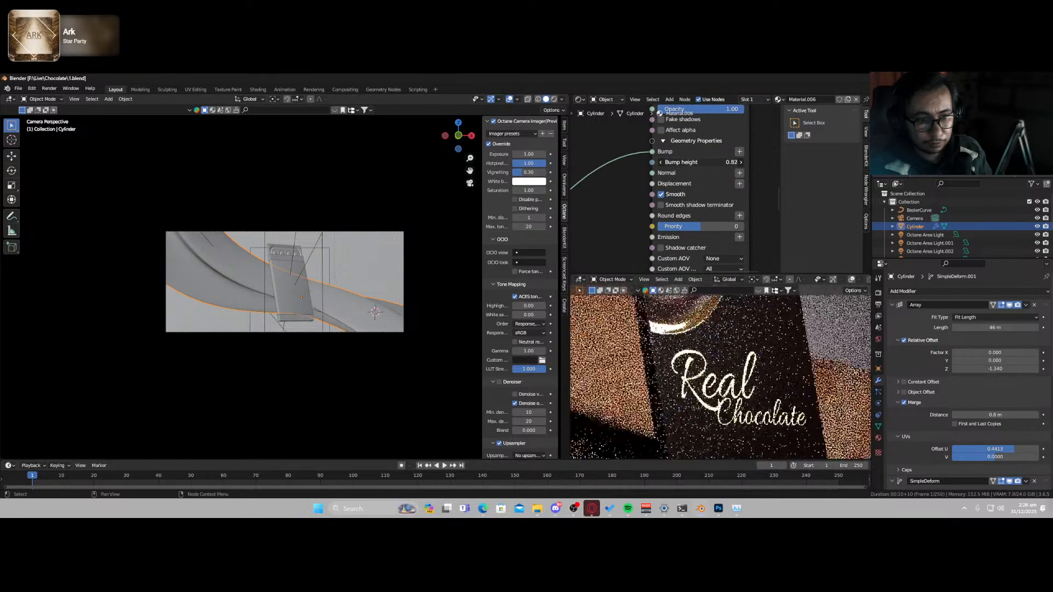
pyautogui.press('Home')
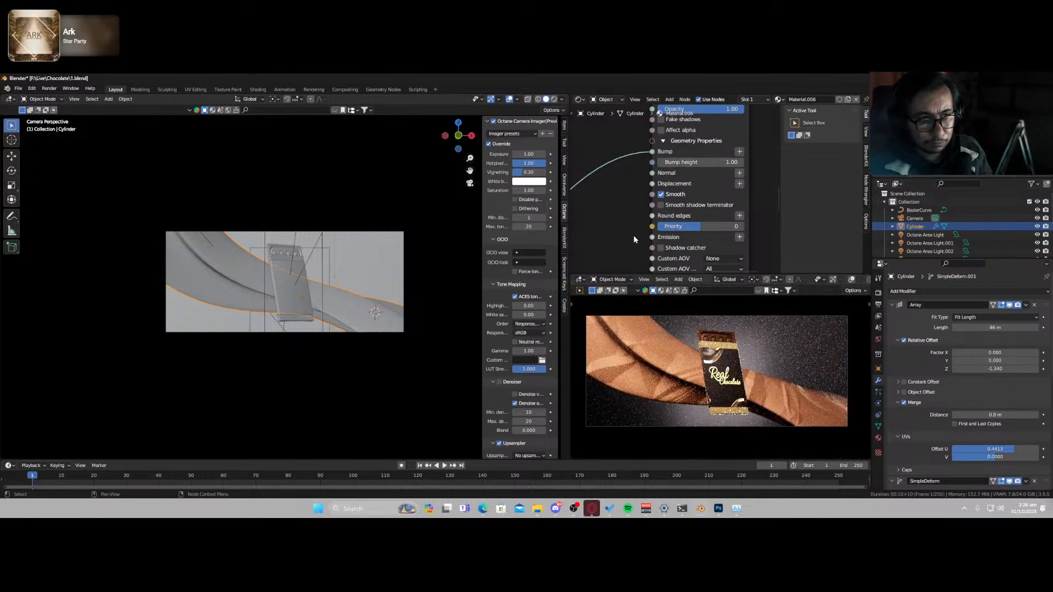
# - Set all three scale values of the 3D transformation feeding the bump noise to 3.020
pyautogui.moveTo(634, 238); pyautogui.dragTo(774, 143, button='middle')
pyautogui.moveTo(675, 263); pyautogui.dragTo(751, 199, button='middle')
pyautogui.scroll(-5, 730, 212)
pyautogui.scroll(-4, 730, 212)
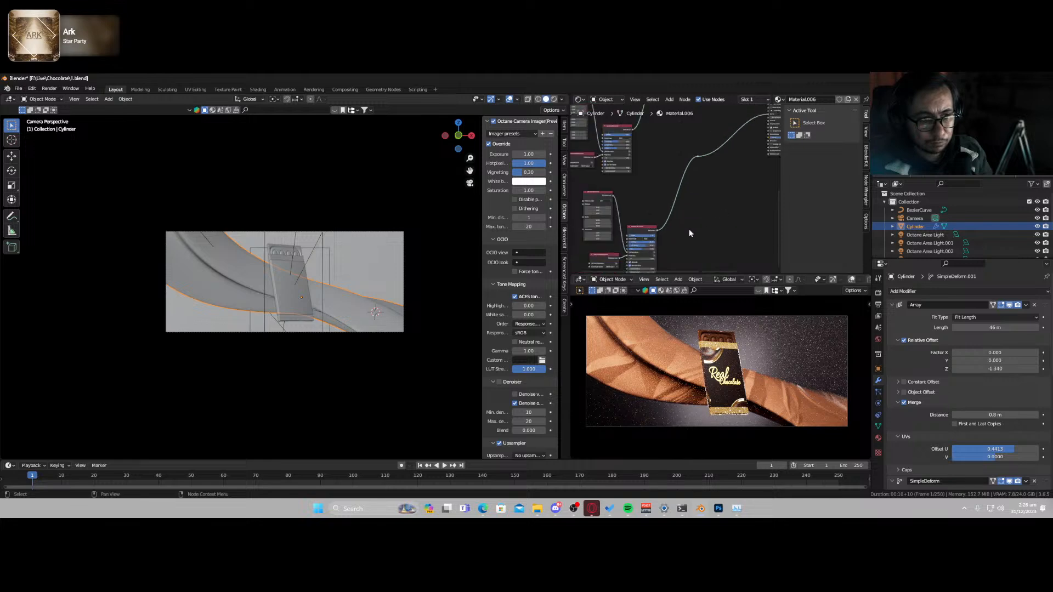
pyautogui.moveTo(688, 233); pyautogui.dragTo(718, 142, button='middle')
pyautogui.scroll(3, 632, 150)
pyautogui.moveTo(632, 150); pyautogui.dragTo(676, 233, button='middle')
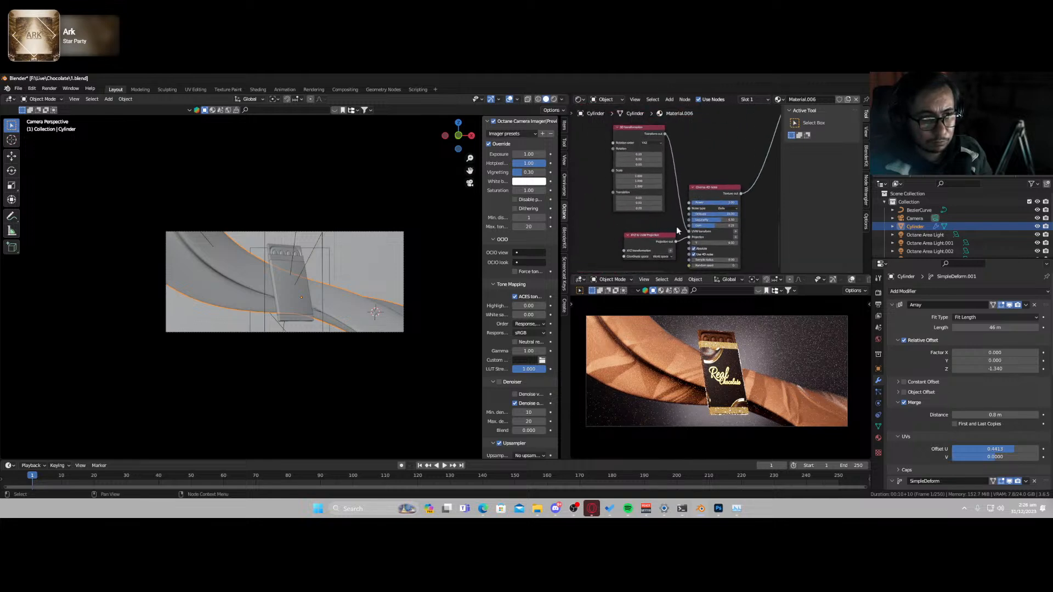
pyautogui.scroll(4, 676, 226)
pyautogui.moveTo(642, 171); pyautogui.dragTo(753, 185)
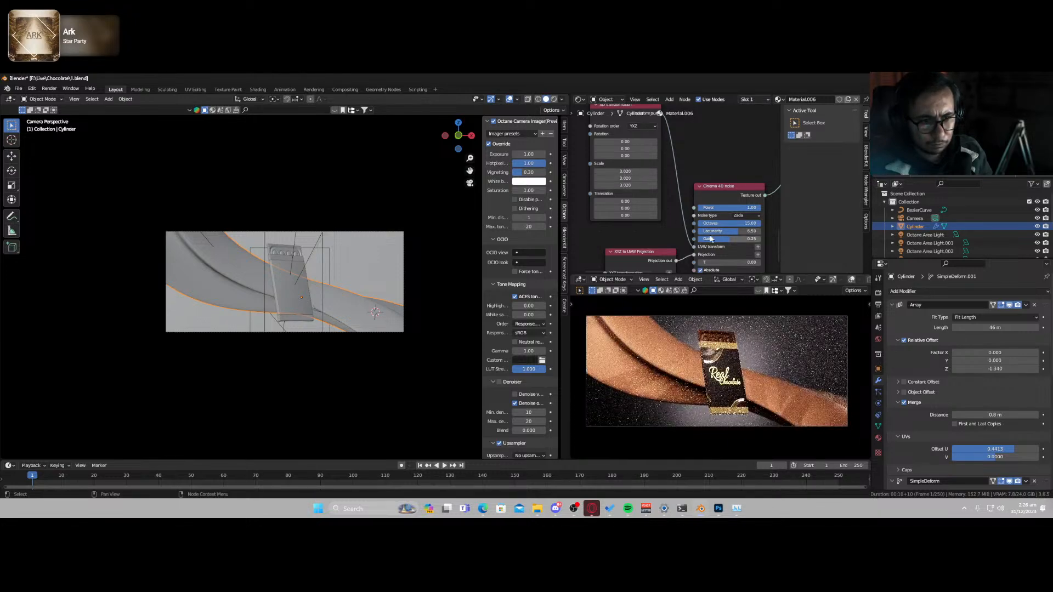
# - Try the Voronoi 1 noise type on the Cinema 4D noise node, then set it to Cell Noise
pyautogui.scroll(8, 709, 237)
pyautogui.moveTo(685, 201); pyautogui.dragTo(551, 140, button='middle')
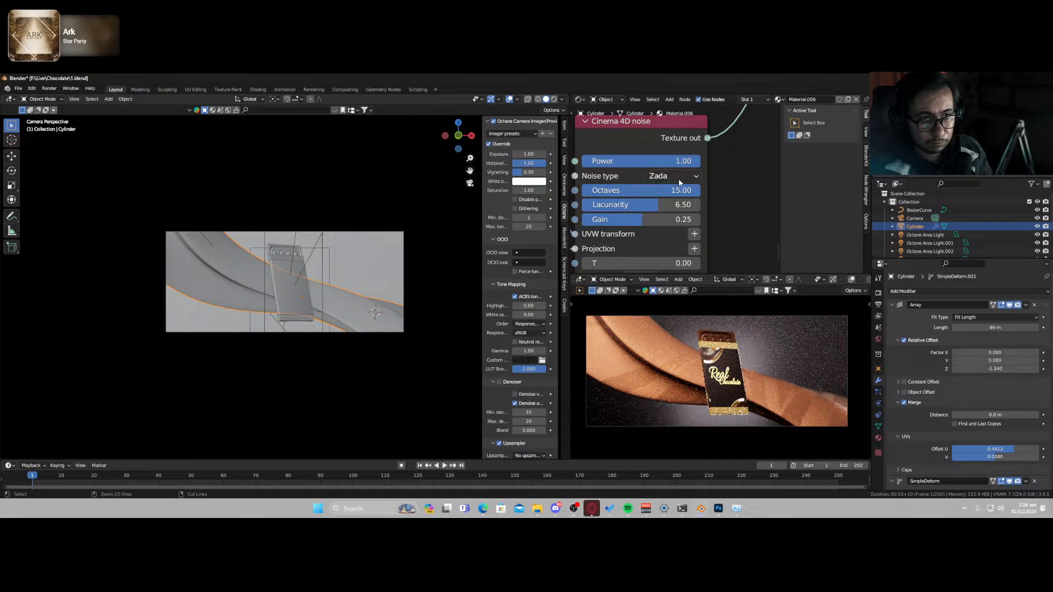
pyautogui.keyDown('ctrl'); pyautogui.scroll(2, 679, 182); pyautogui.keyUp('ctrl')
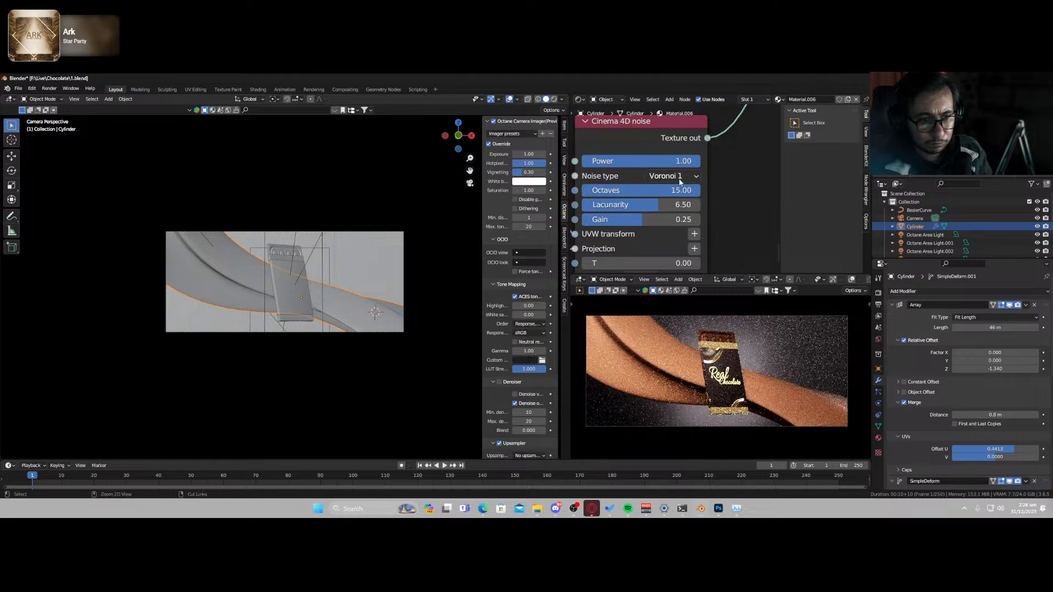
pyautogui.click(679, 182)
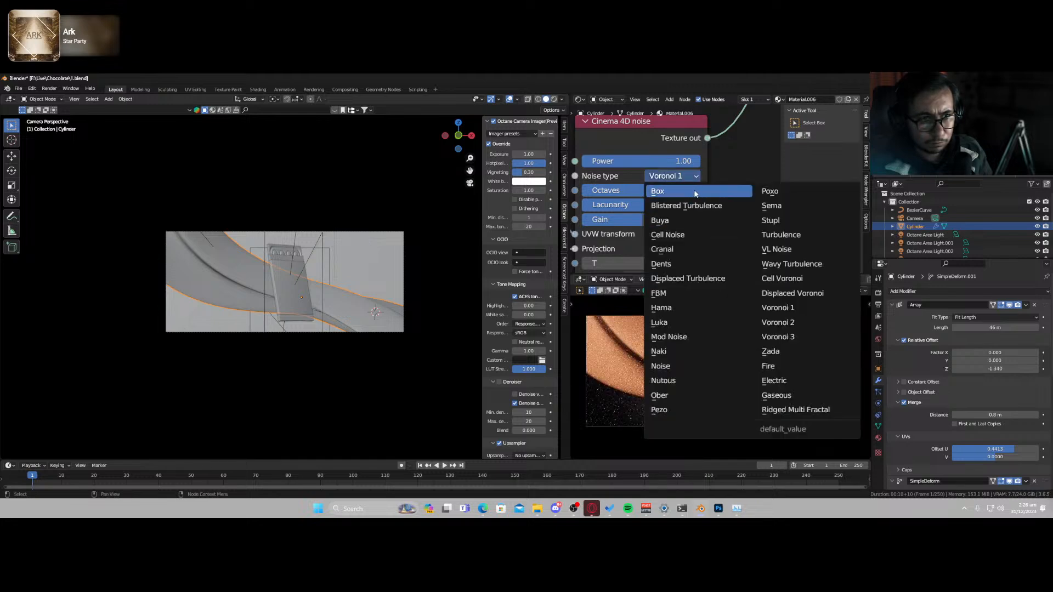
pyautogui.click(687, 236)
# - Preview the Cinema 4D noise directly on the ribbon and set its 3D transformation's scale to 0.050 on all axes
pyautogui.scroll(-3, 686, 239)
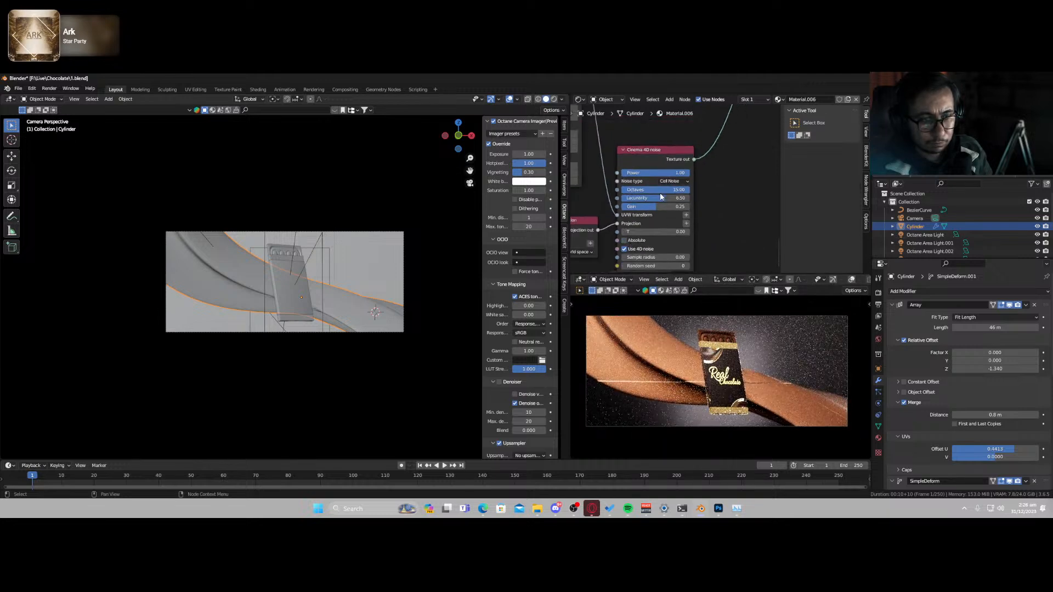
pyautogui.keyDown('ctrl'); pyautogui.keyDown('shift'); pyautogui.click(664, 162); pyautogui.keyUp('shift'); pyautogui.keyUp('ctrl')
pyautogui.scroll(-3, 626, 195)
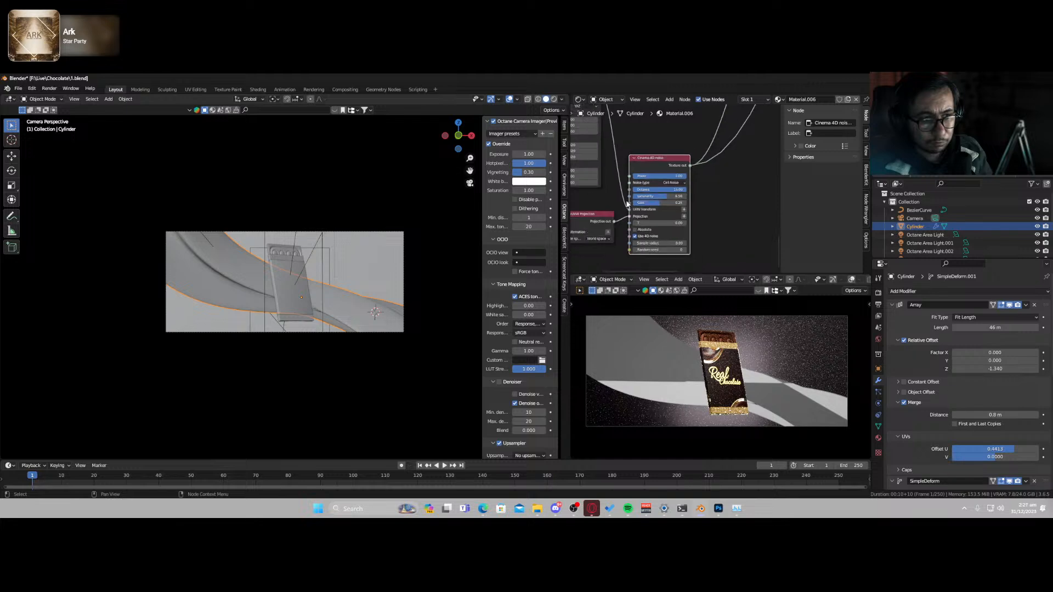
pyautogui.moveTo(621, 196); pyautogui.dragTo(697, 226, button='middle')
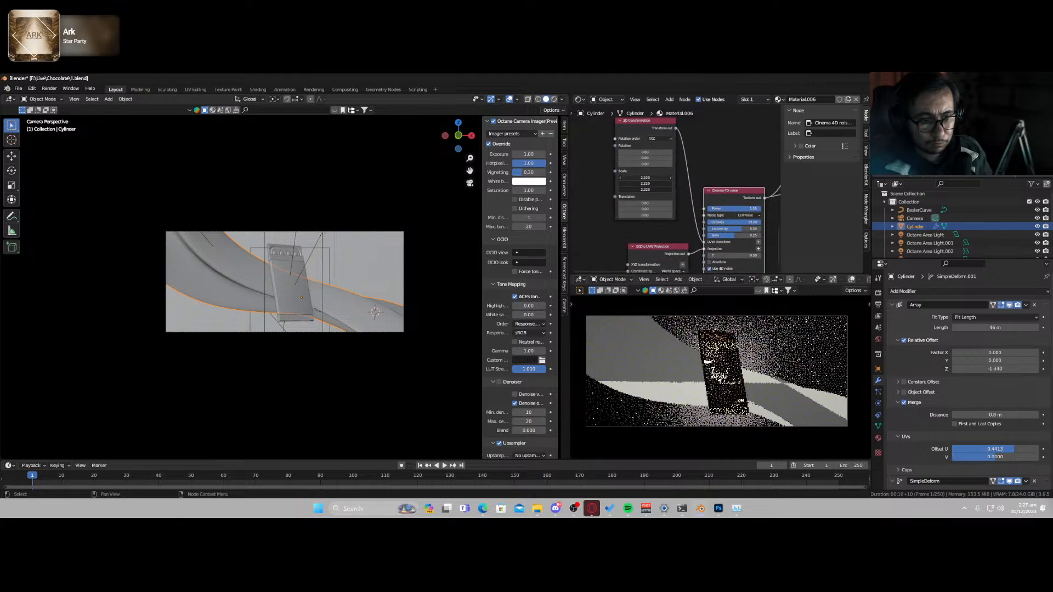
pyautogui.moveTo(652, 178); pyautogui.dragTo(638, 214)
# - Set the noise transformation's rotation to 96.30 on X and 12.10 on Y, and change the noise type to Cranal
pyautogui.scroll(5, 748, 211)
pyautogui.scroll(-4, 674, 192)
pyautogui.scroll(-2, 678, 232)
pyautogui.moveTo(647, 167); pyautogui.dragTo(654, 168)
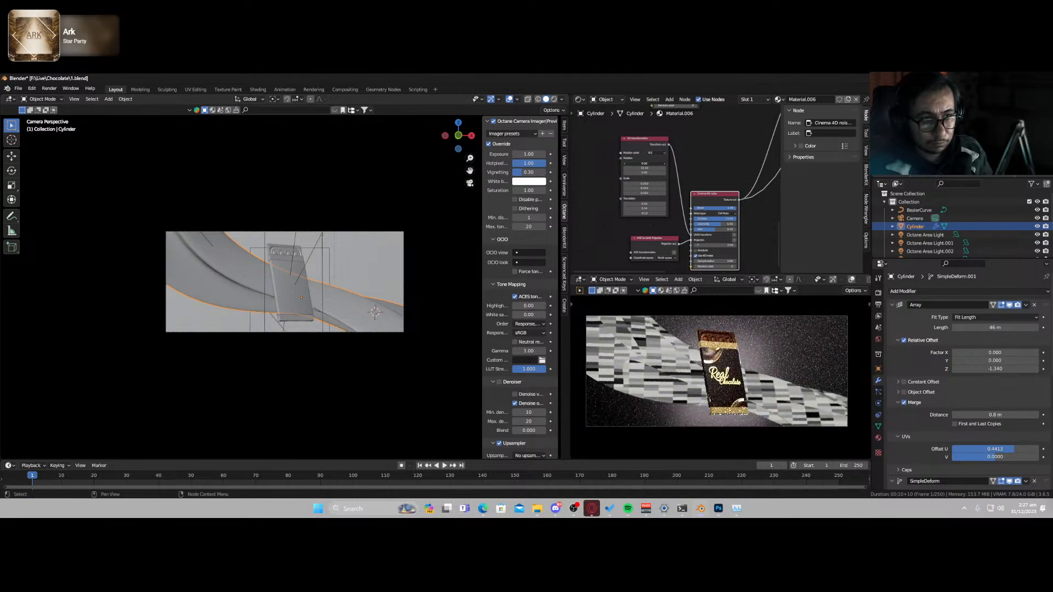
pyautogui.moveTo(644, 163); pyautogui.dragTo(681, 163)
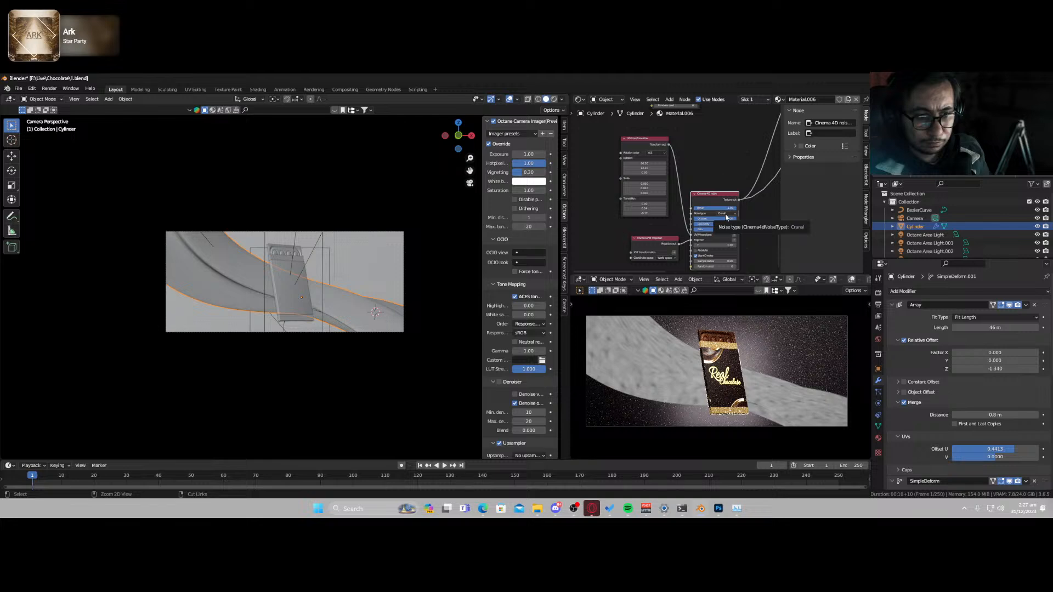
# - Switch the ribbon's preview back to the Universal material and lower the power of the Cinema 4D noise
pyautogui.scroll(-6, 712, 232)
pyautogui.moveTo(731, 202); pyautogui.dragTo(601, 269, button='middle')
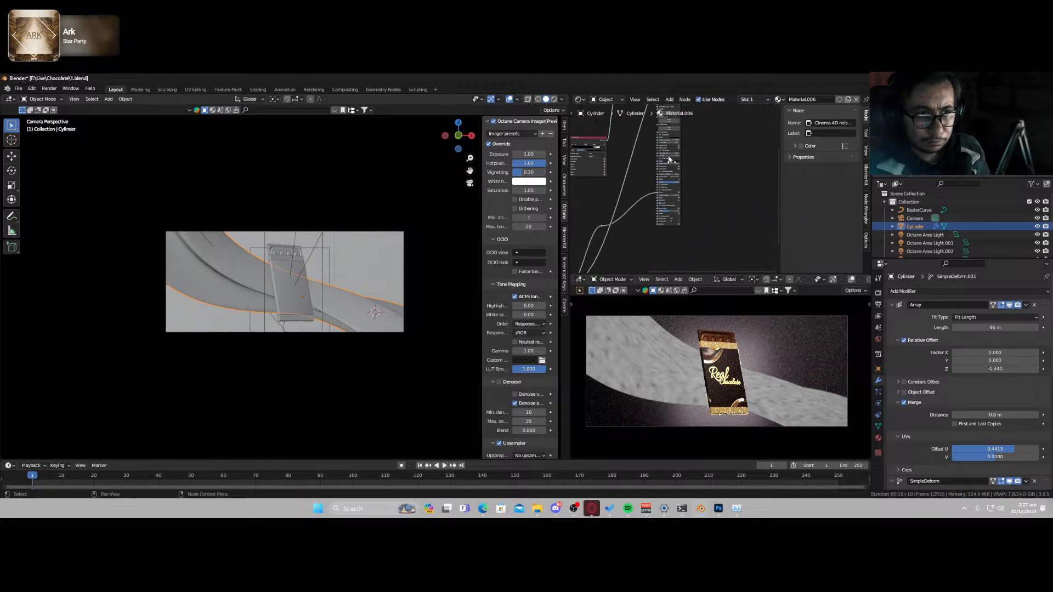
pyautogui.keyDown('ctrl'); pyautogui.keyDown('shift'); pyautogui.click(669, 160); pyautogui.keyUp('shift'); pyautogui.keyUp('ctrl')
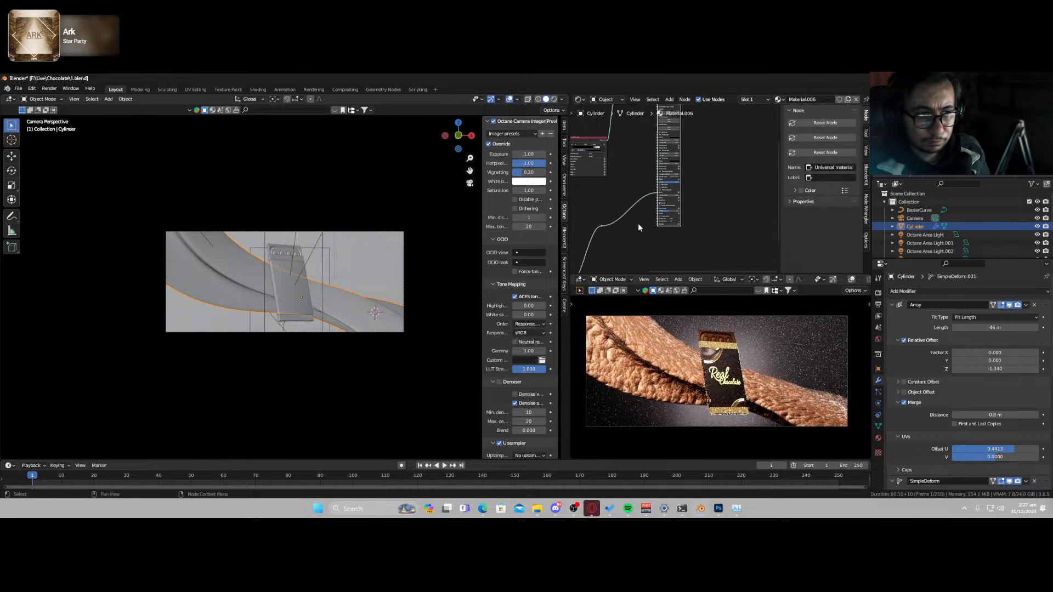
pyautogui.moveTo(638, 224); pyautogui.dragTo(746, 114, button='middle')
pyautogui.scroll(4, 686, 164)
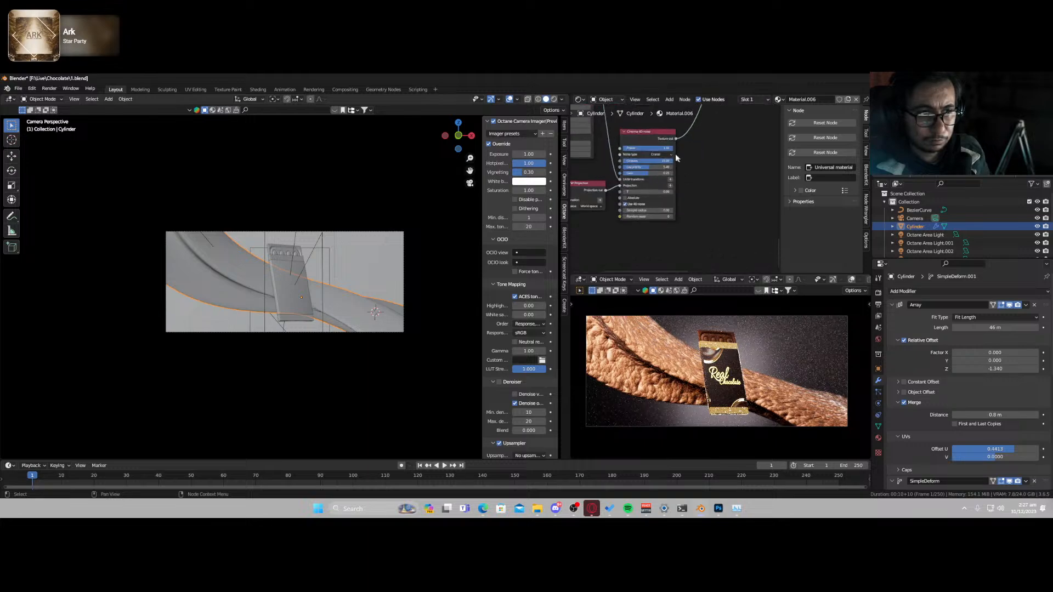
pyautogui.moveTo(661, 147); pyautogui.dragTo(624, 148)
pyautogui.moveTo(625, 147); pyautogui.dragTo(715, 204, button='middle')
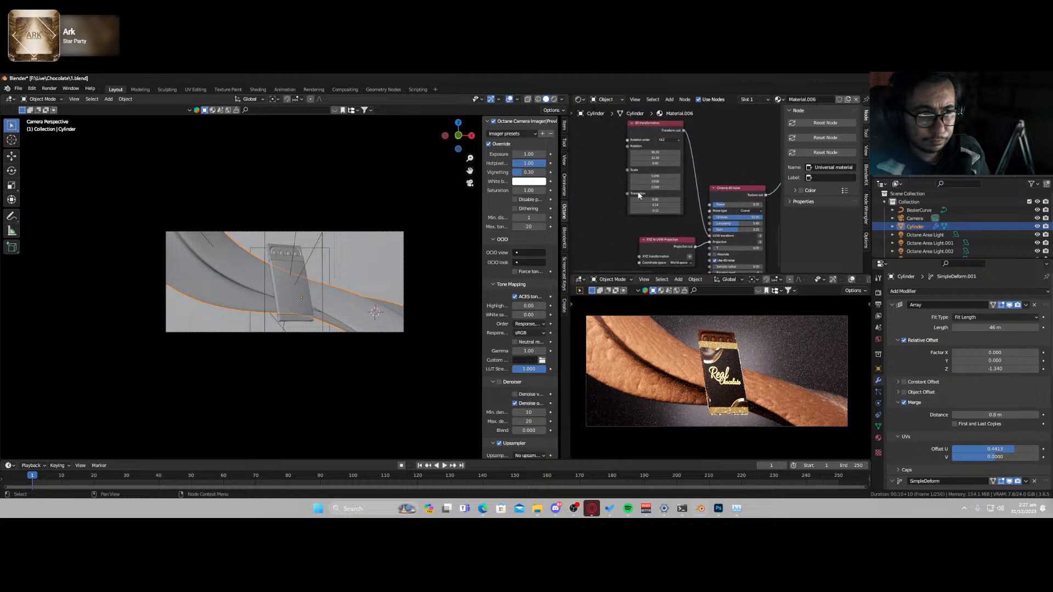
# - Set the noise transformation's Y scale to 0.001 and its X scale to 0.360
pyautogui.scroll(2, 650, 184)
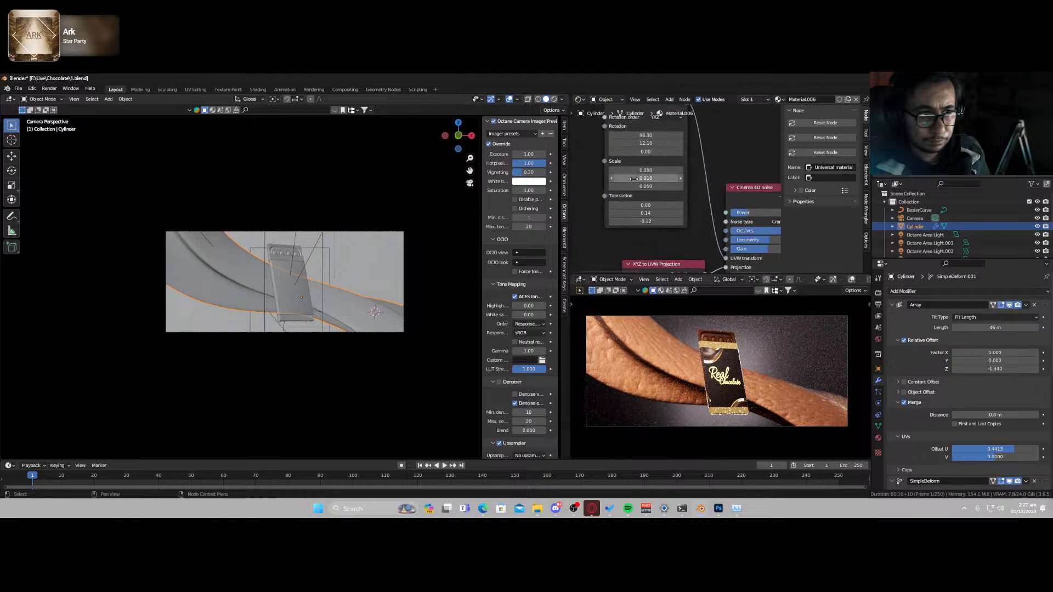
pyautogui.moveTo(634, 178); pyautogui.dragTo(649, 178)
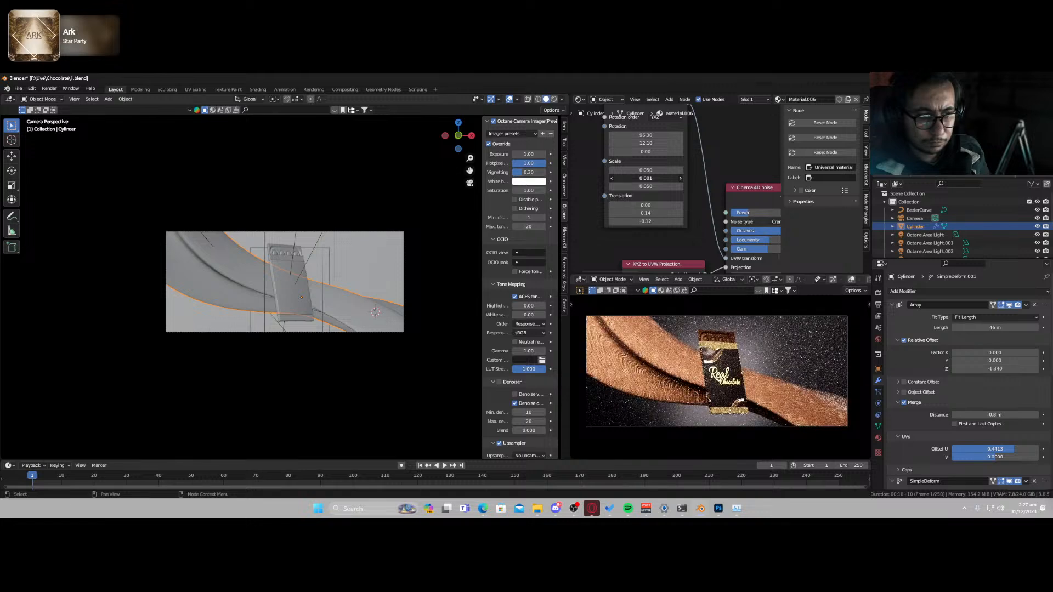
pyautogui.click(651, 171)
pyautogui.click(651, 187)
pyautogui.click(651, 187)
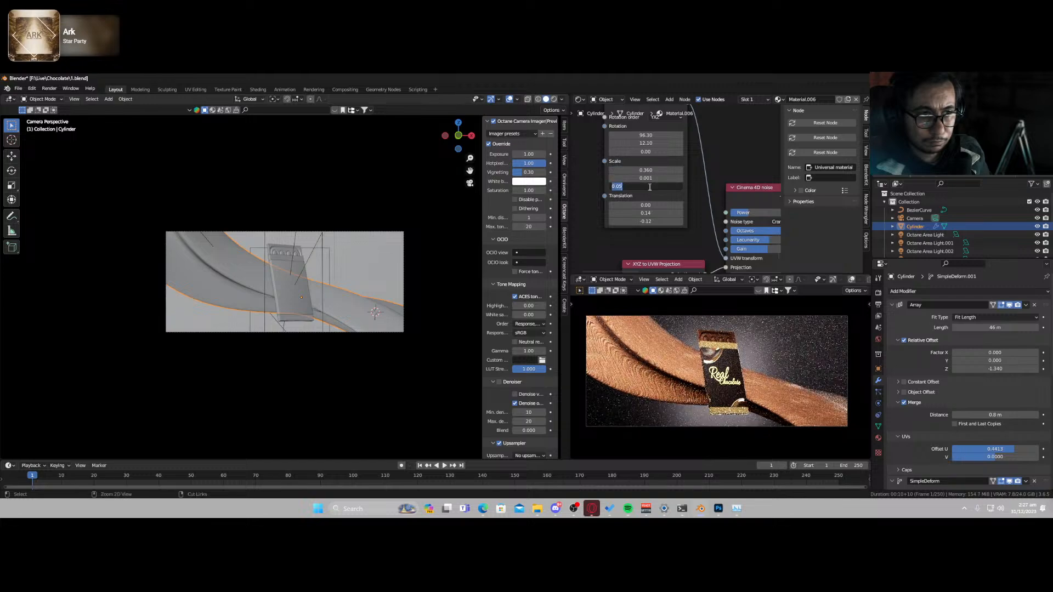
pyautogui.click(651, 186)
pyautogui.click(591, 189)
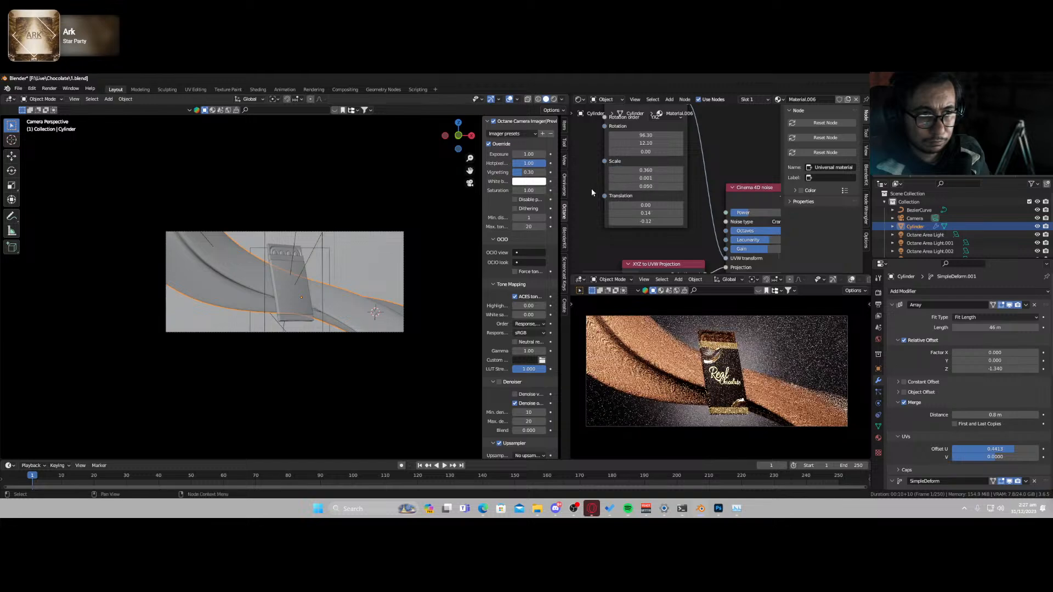
# - Stretch the noise by setting the transformation's Z scale to 49.221 and its X scale to 0.001
pyautogui.moveTo(636, 187); pyautogui.dragTo(680, 186)
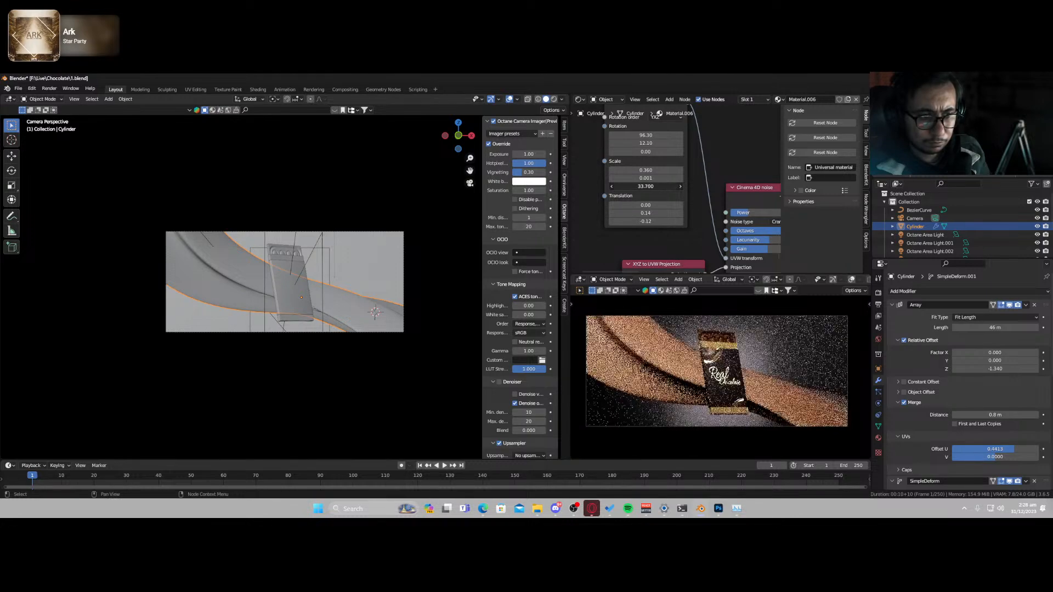
pyautogui.moveTo(646, 186); pyautogui.dragTo(657, 186)
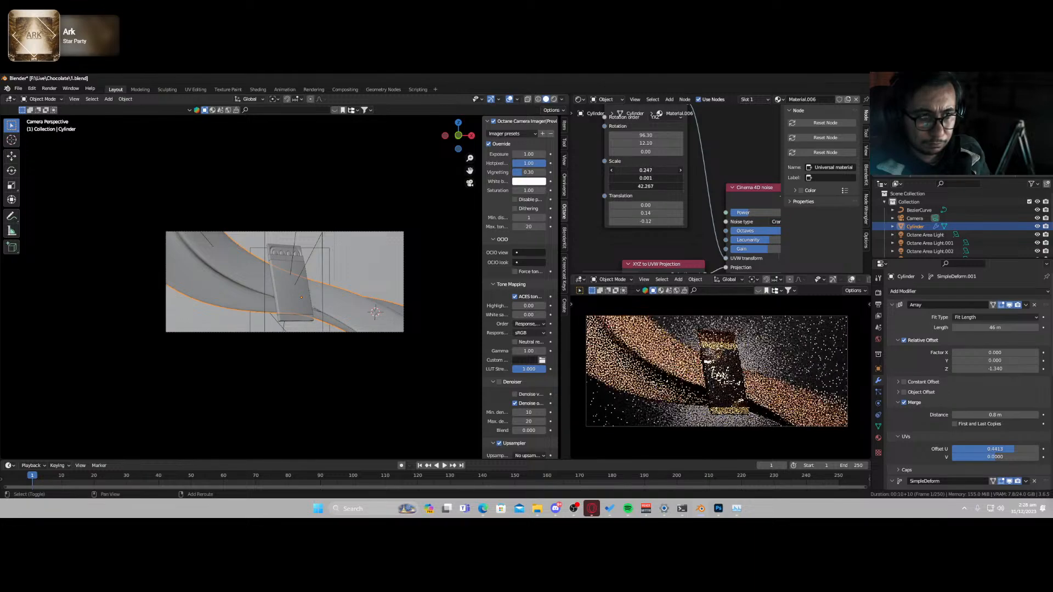
pyautogui.moveTo(646, 170); pyautogui.dragTo(631, 169)
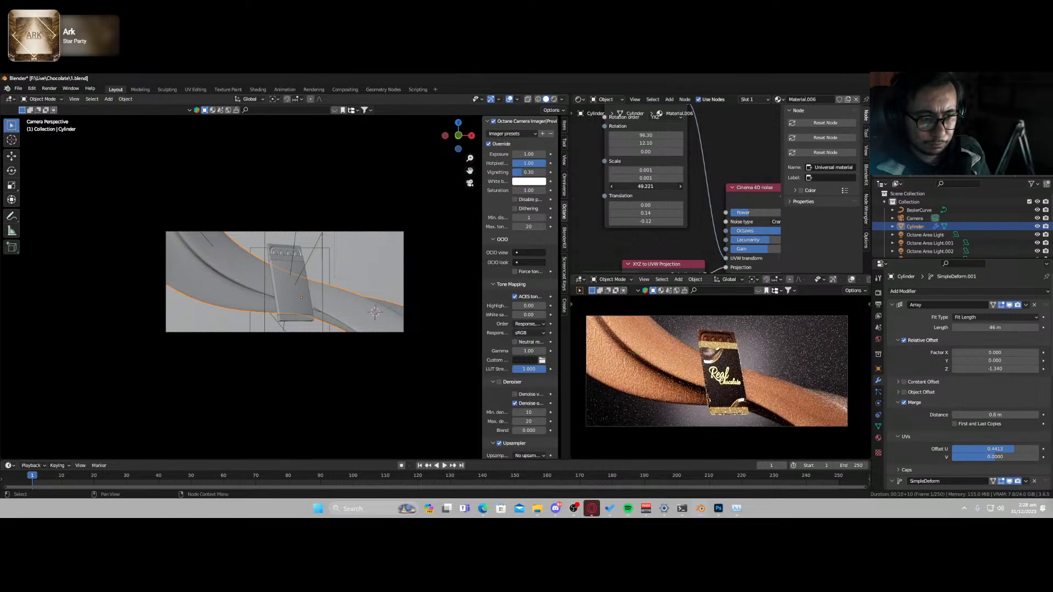
# - Preview the Cinema 4D noise on its own, with power 1.00, octaves 8.42 and the Displaced Turbulence noise type
pyautogui.scroll(-1, 664, 227)
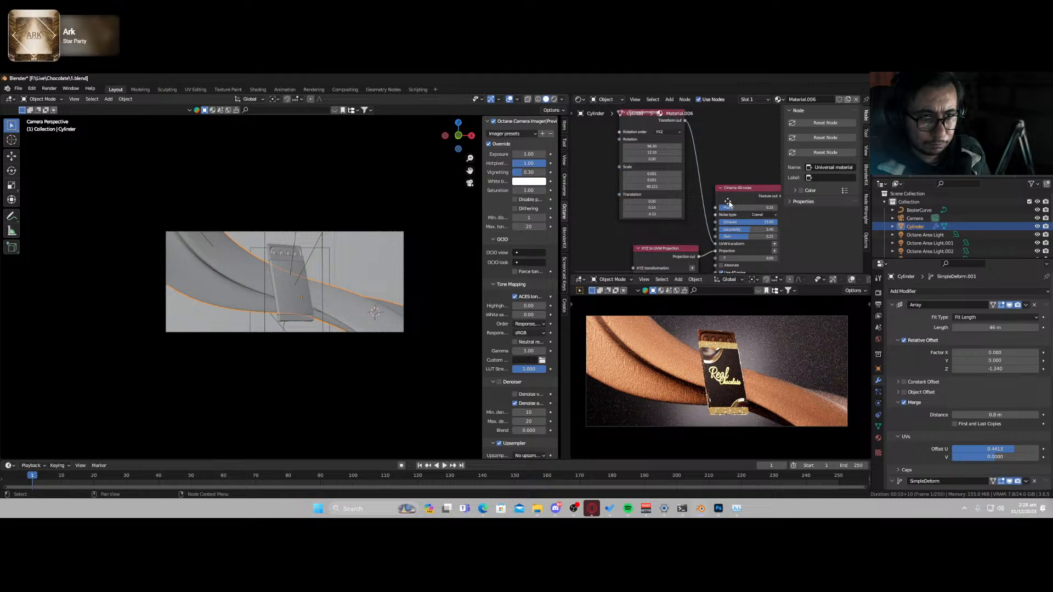
pyautogui.moveTo(728, 203); pyautogui.dragTo(659, 198, button='middle')
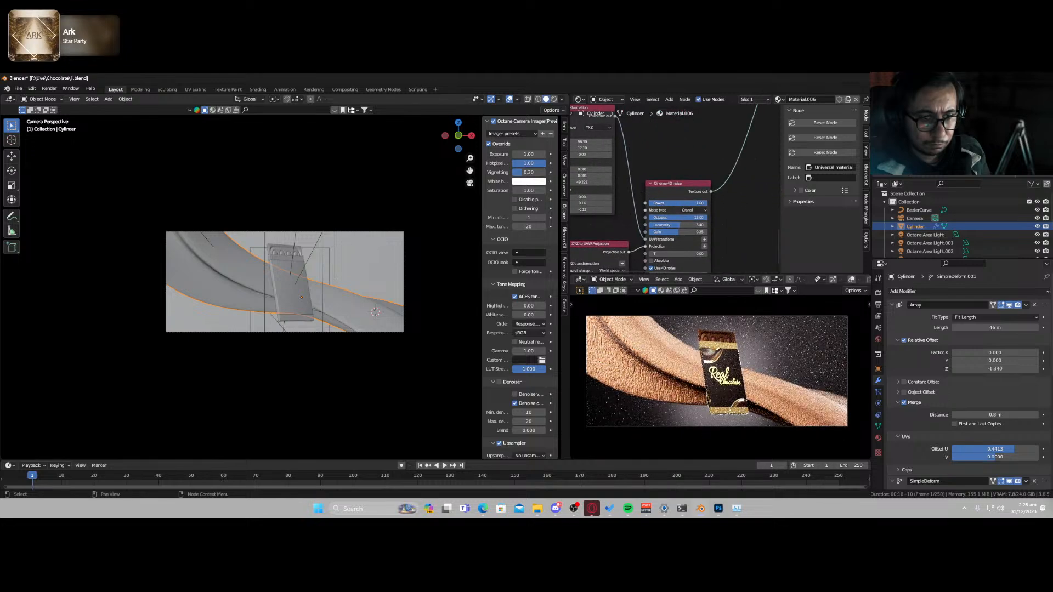
pyautogui.moveTo(705, 202)
pyautogui.mouseDown()
pyautogui.moveTo(659, 203)
pyautogui.moveTo(708, 206)
pyautogui.mouseUp()
pyautogui.keyDown('ctrl'); pyautogui.keyDown('shift'); pyautogui.click(682, 184); pyautogui.keyUp('shift'); pyautogui.keyUp('ctrl')
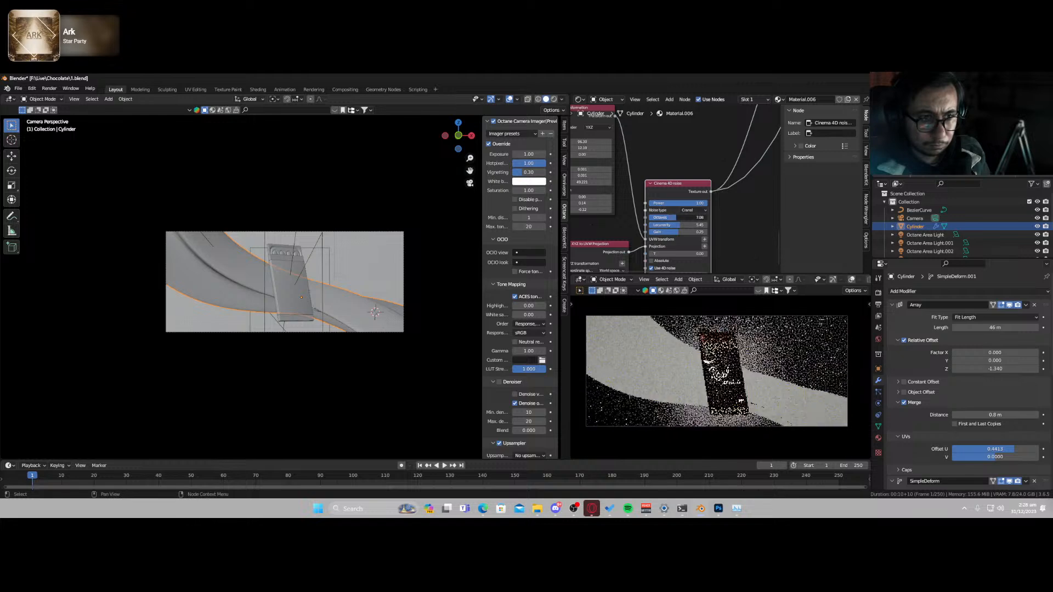
pyautogui.keyDown('ctrl'); pyautogui.scroll(-1, 693, 211); pyautogui.keyUp('ctrl')
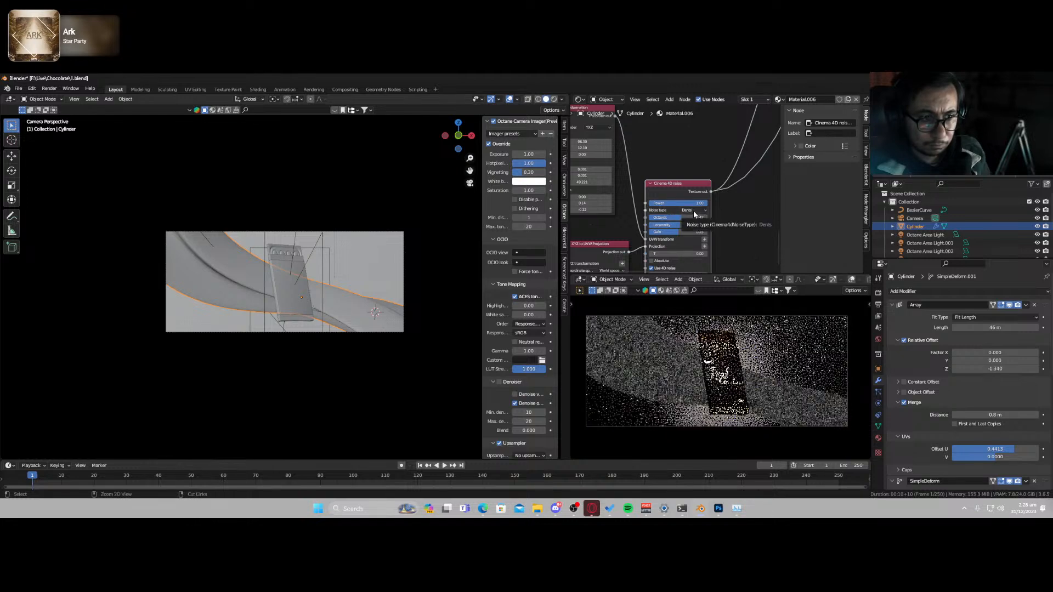
# - Reset the noise transformation's X, Y and Z scale to 1, then reduce all three axes together
pyautogui.moveTo(591, 189); pyautogui.dragTo(652, 189, button='middle')
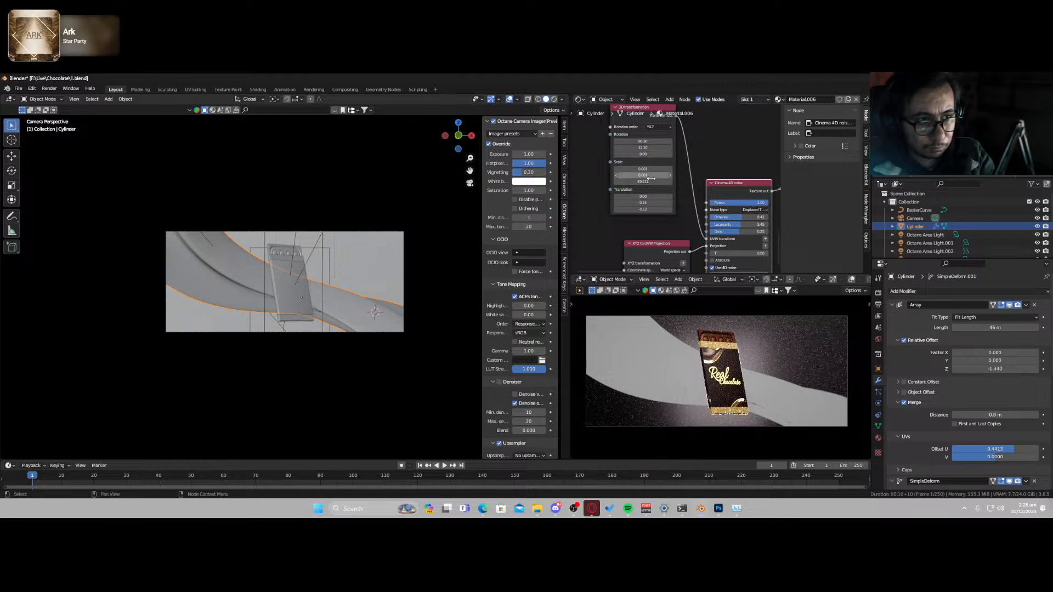
pyautogui.click(649, 182)
pyautogui.write('1')
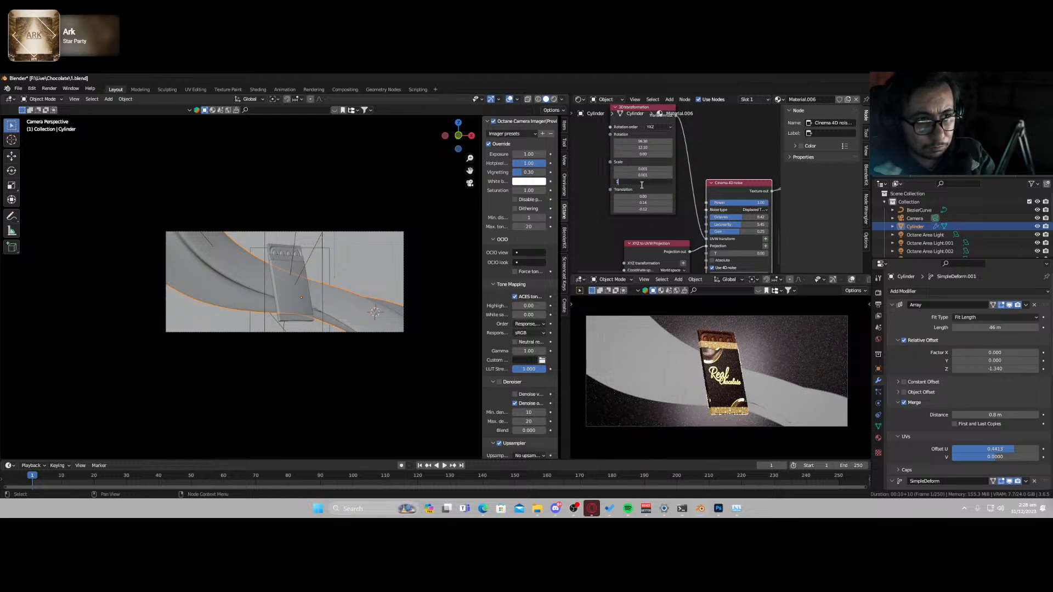
pyautogui.click(597, 180)
pyautogui.moveTo(642, 169); pyautogui.dragTo(637, 181)
pyautogui.write('1')
pyautogui.click(652, 194)
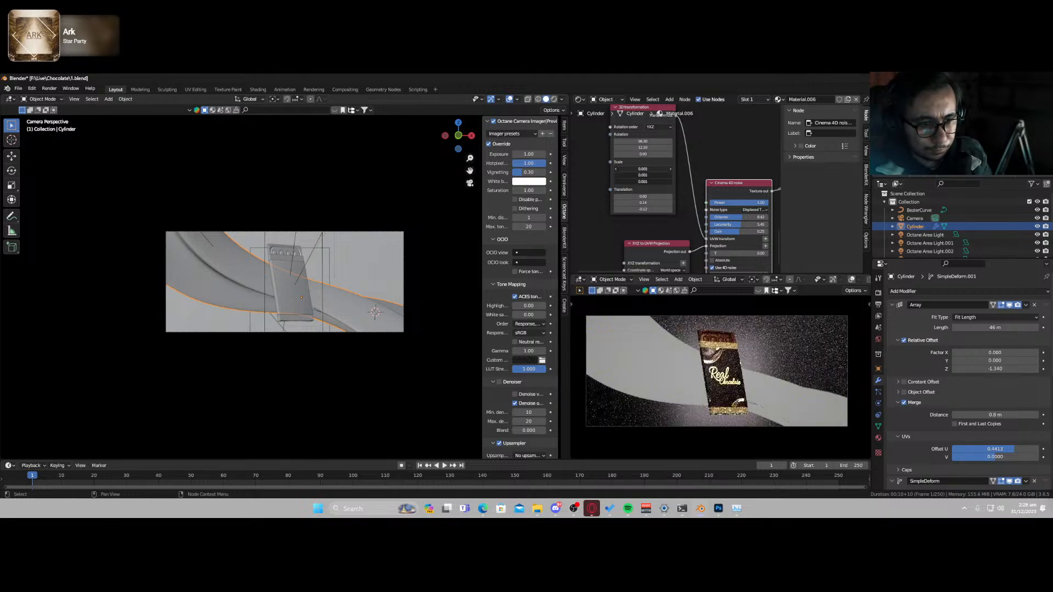
# - Try other noise types on the Cinema 4D noise, settle on Naki and enable Absolute
pyautogui.moveTo(744, 203); pyautogui.dragTo(701, 183, button='middle')
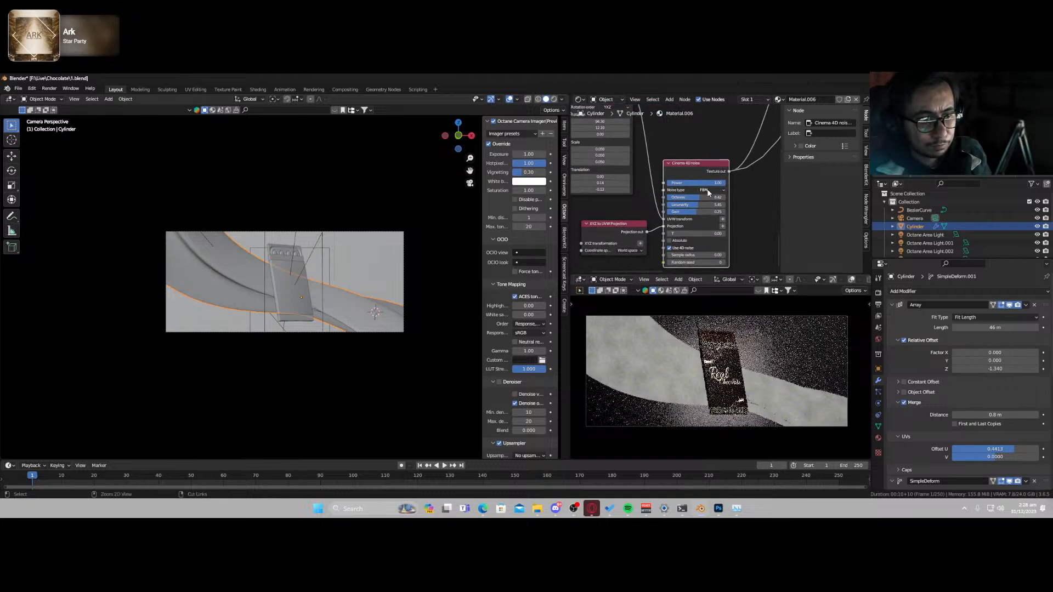
pyautogui.click(707, 191)
pyautogui.click(709, 193)
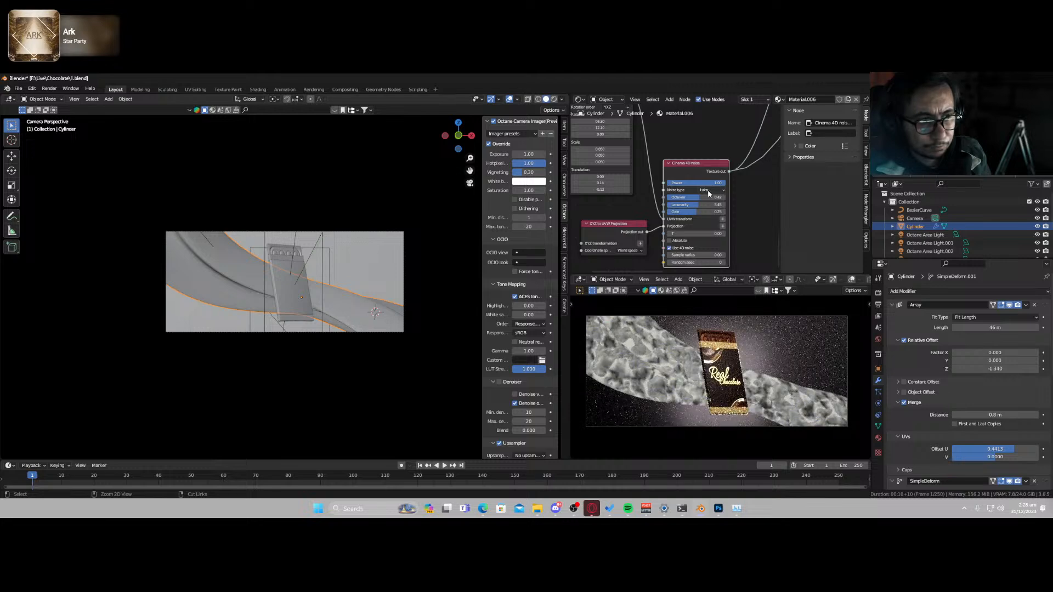
pyautogui.click(708, 190)
pyautogui.click(709, 193)
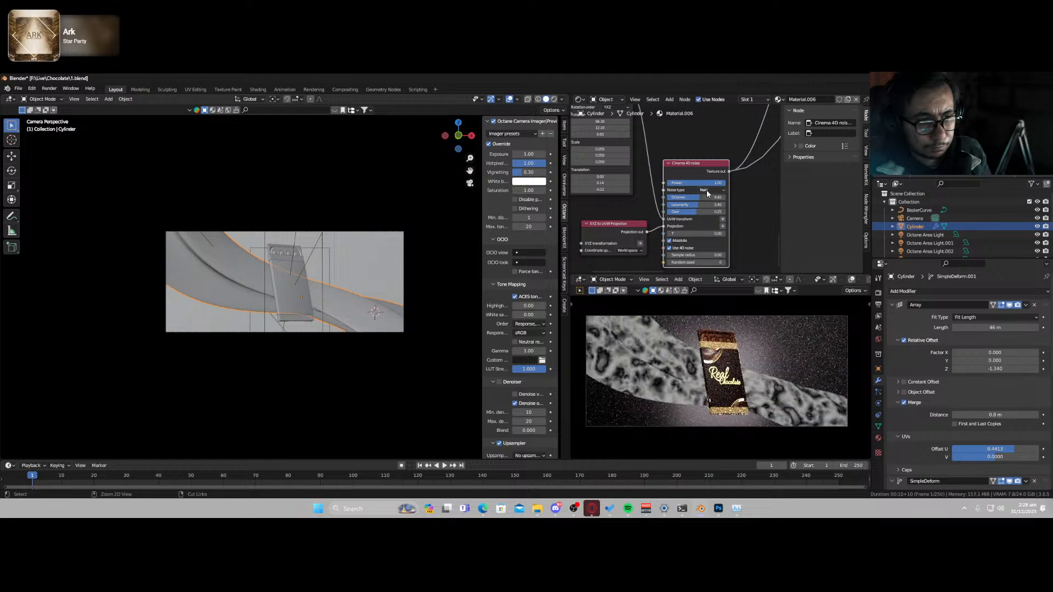
# - Adjust the noise transformation's scale to stretch the pattern into wavy strands along the ribbon, and restore the Universal material preview
pyautogui.moveTo(583, 156)
pyautogui.mouseDown()
pyautogui.moveTo(595, 156)
pyautogui.moveTo(574, 156)
pyautogui.moveTo(609, 162)
pyautogui.moveTo(585, 155)
pyautogui.mouseUp()
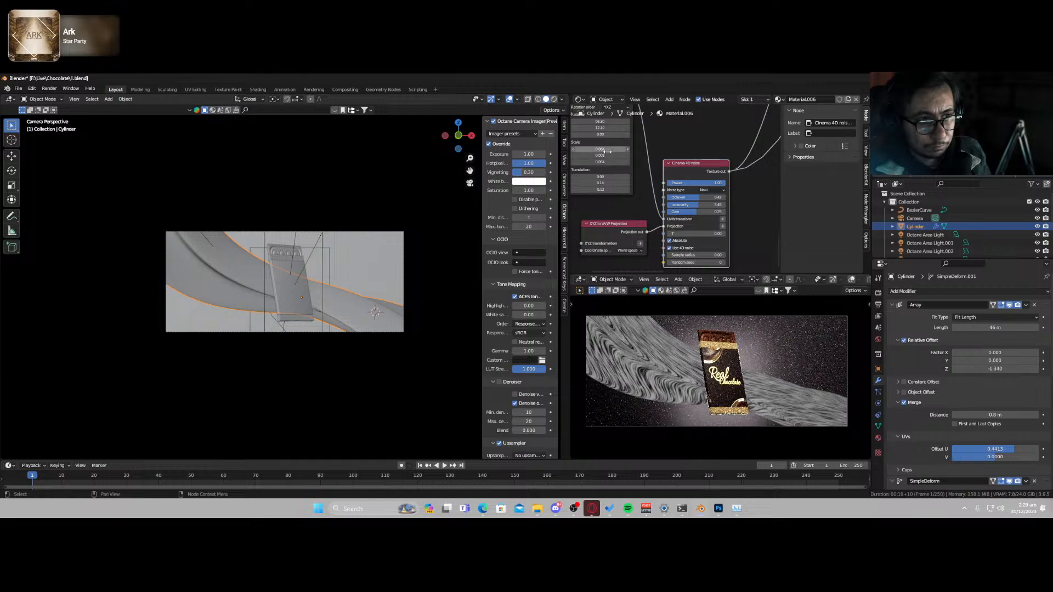
pyautogui.moveTo(606, 149)
pyautogui.keyDown('shift'); pyautogui.mouseDown()
pyautogui.moveTo(606, 161)
pyautogui.moveTo(582, 161)
pyautogui.moveTo(611, 162)
pyautogui.moveTo(628, 177)
pyautogui.mouseUp(); pyautogui.keyUp('shift')
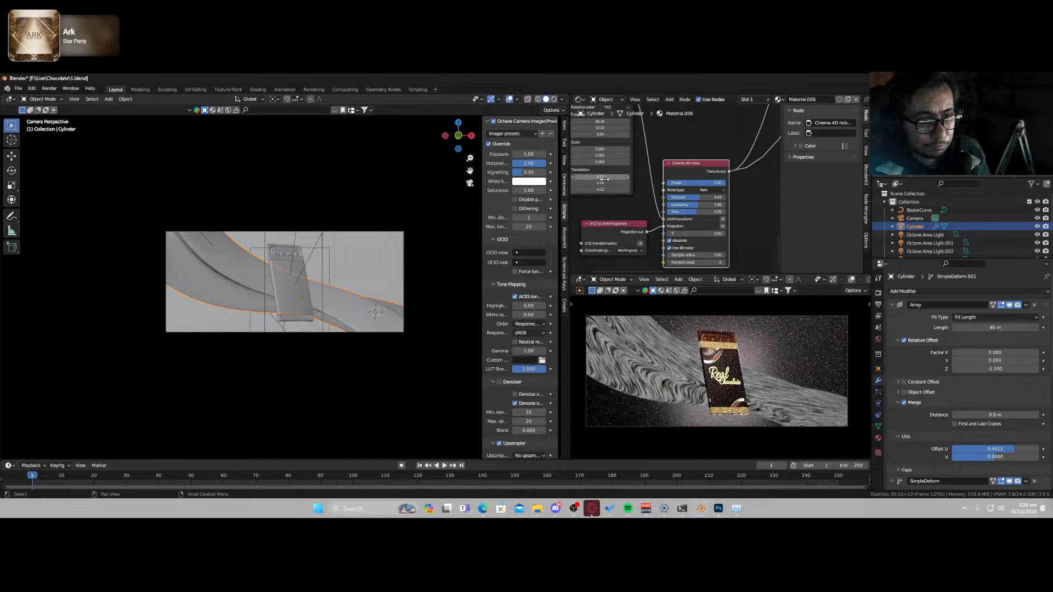
pyautogui.scroll(-5, 717, 211)
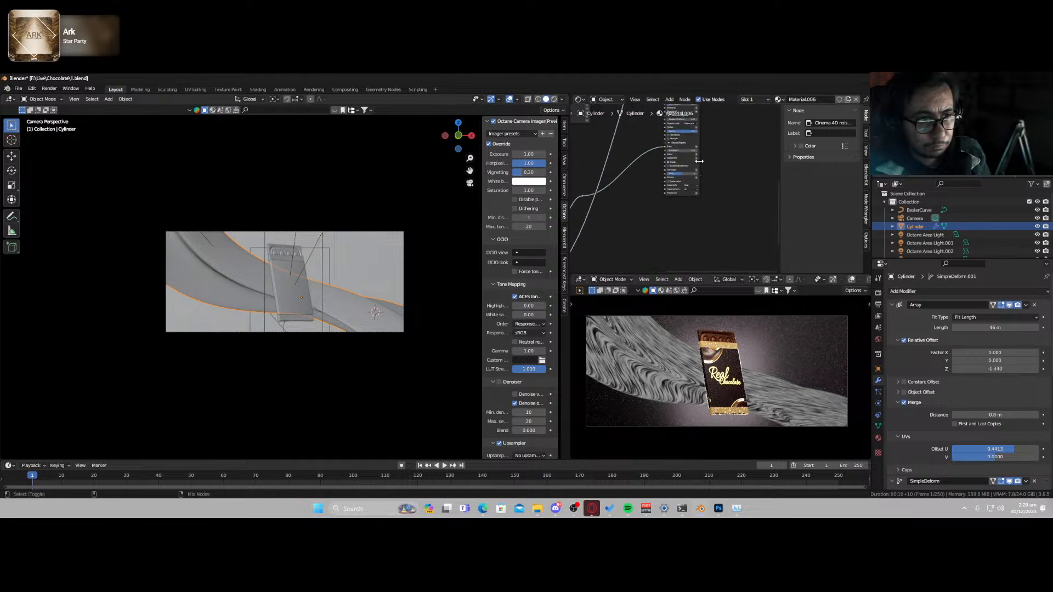
pyautogui.keyDown('ctrl'); pyautogui.keyDown('shift'); pyautogui.click(697, 160); pyautogui.keyUp('shift'); pyautogui.keyUp('ctrl')
pyautogui.scroll(-1, 620, 164)
pyautogui.scroll(-2, 620, 164)
pyautogui.moveTo(620, 164); pyautogui.dragTo(672, 153, button='middle')
pyautogui.hotkey('shift', 'a')
pyautogui.click(679, 166)
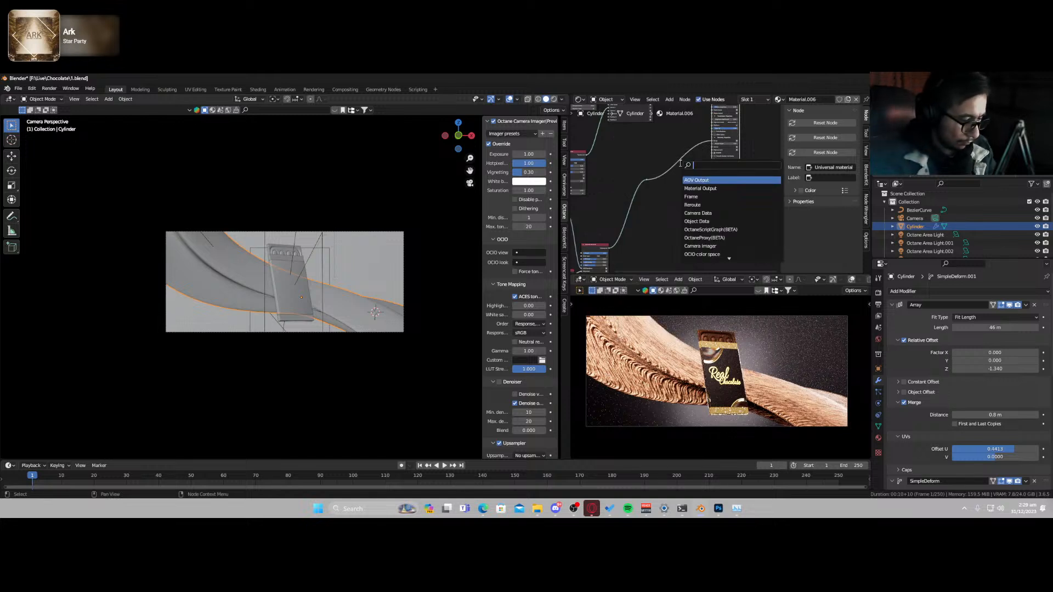
pyautogui.write('grad')
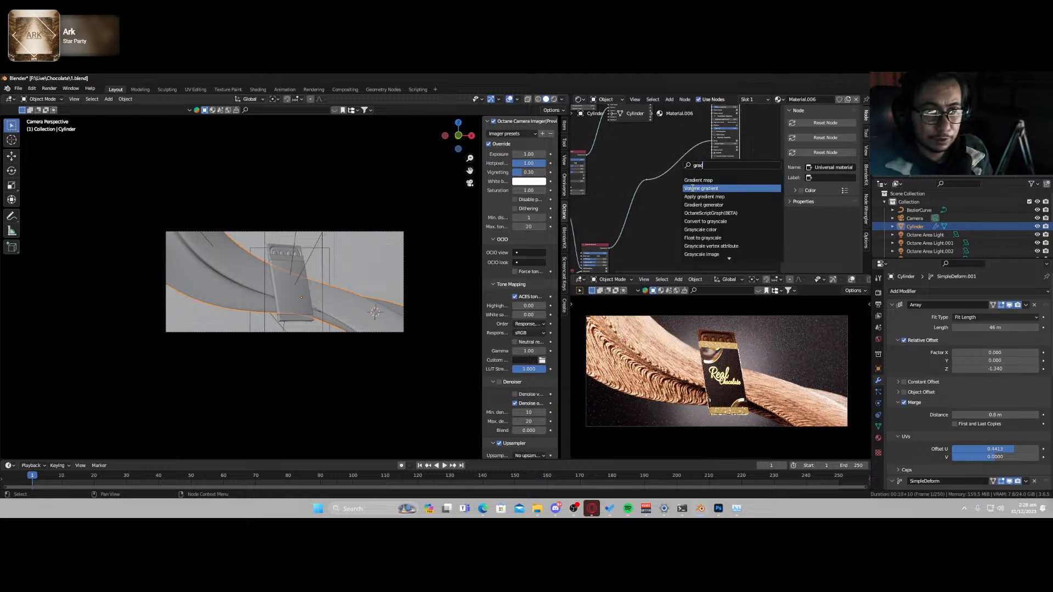
pyautogui.click(692, 188)
pyautogui.click(688, 216)
pyautogui.scroll(3, 700, 232)
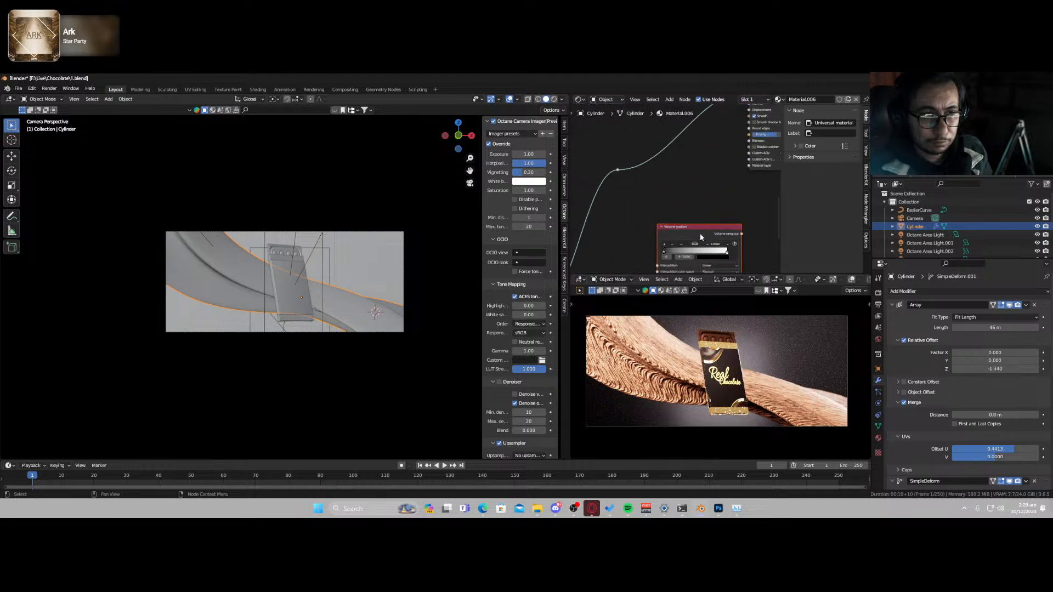
pyautogui.press('Delete')
# - Insert a Gradient map between the Cinema 4D noise and the bump input, moving its white stop to about 0.57
pyautogui.hotkey('shift', 'a')
pyautogui.click(693, 222)
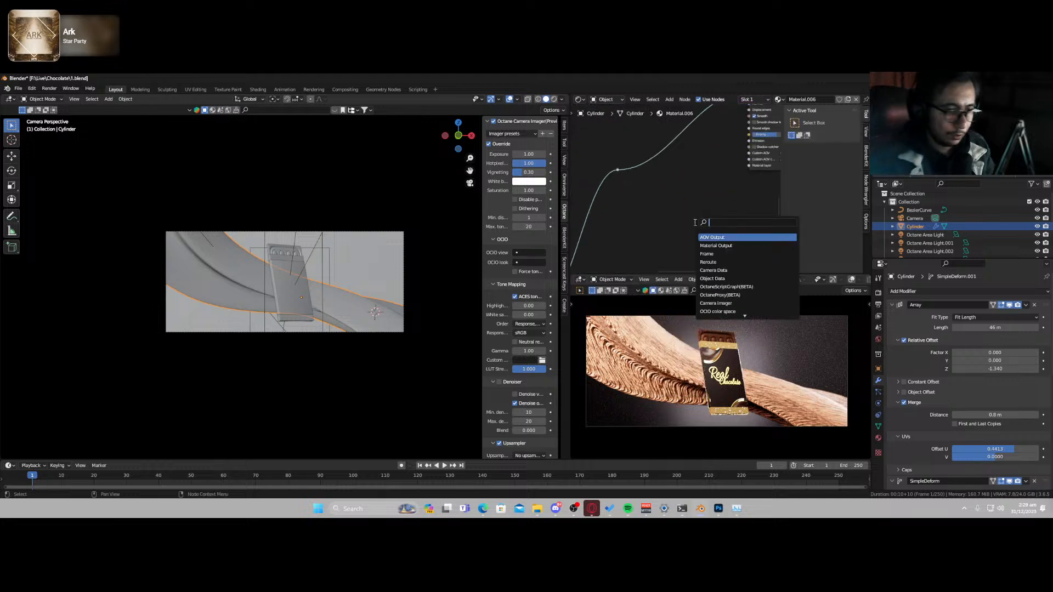
pyautogui.write('gradia')
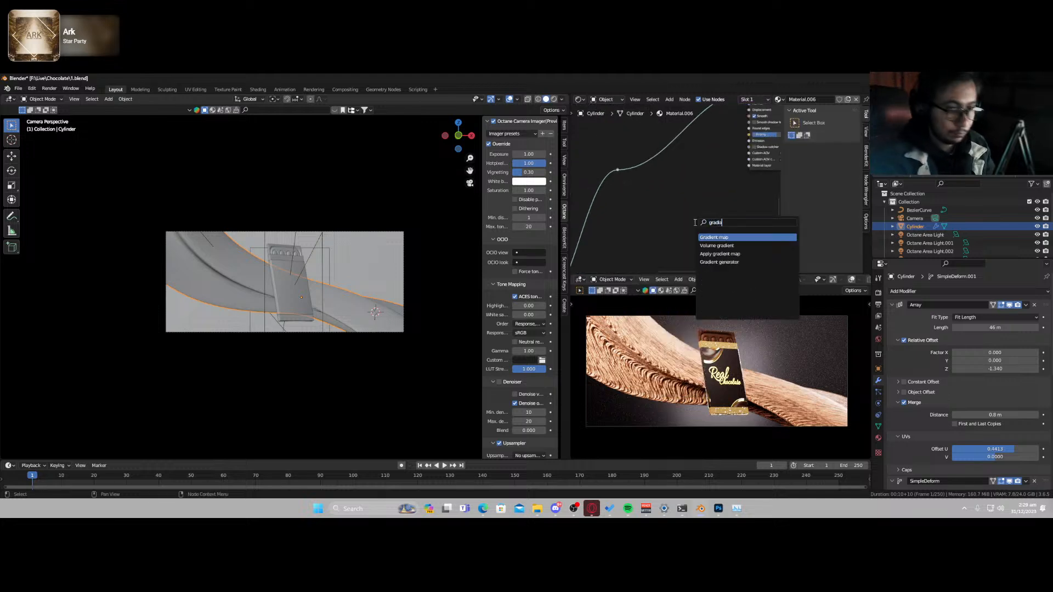
pyautogui.press('Return')
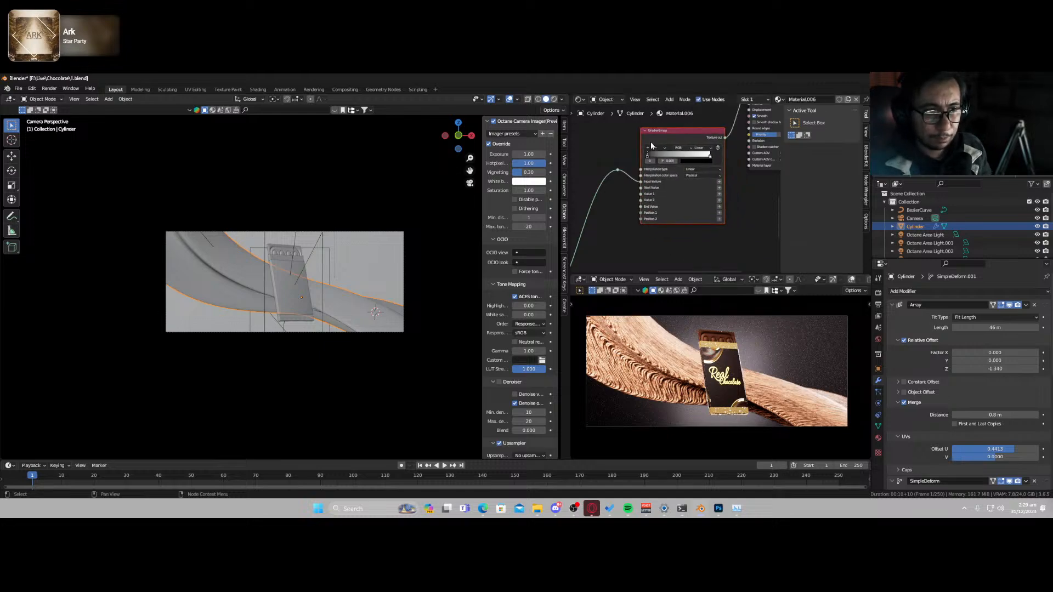
pyautogui.click(609, 196)
pyautogui.moveTo(600, 189)
pyautogui.mouseDown()
pyautogui.moveTo(634, 194)
pyautogui.moveTo(585, 193)
pyautogui.mouseUp()
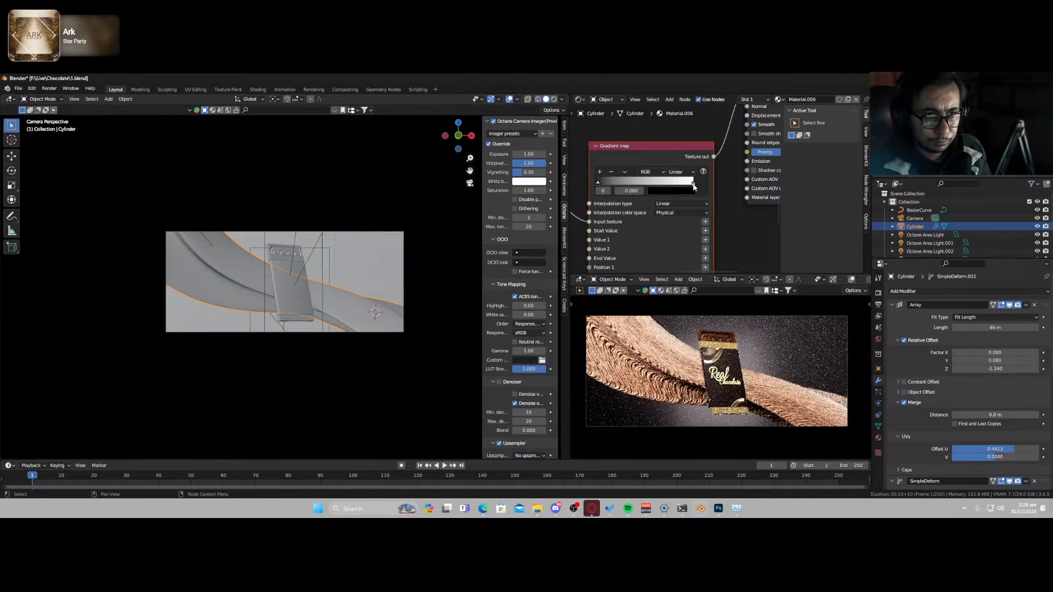
pyautogui.moveTo(691, 184); pyautogui.dragTo(651, 194)
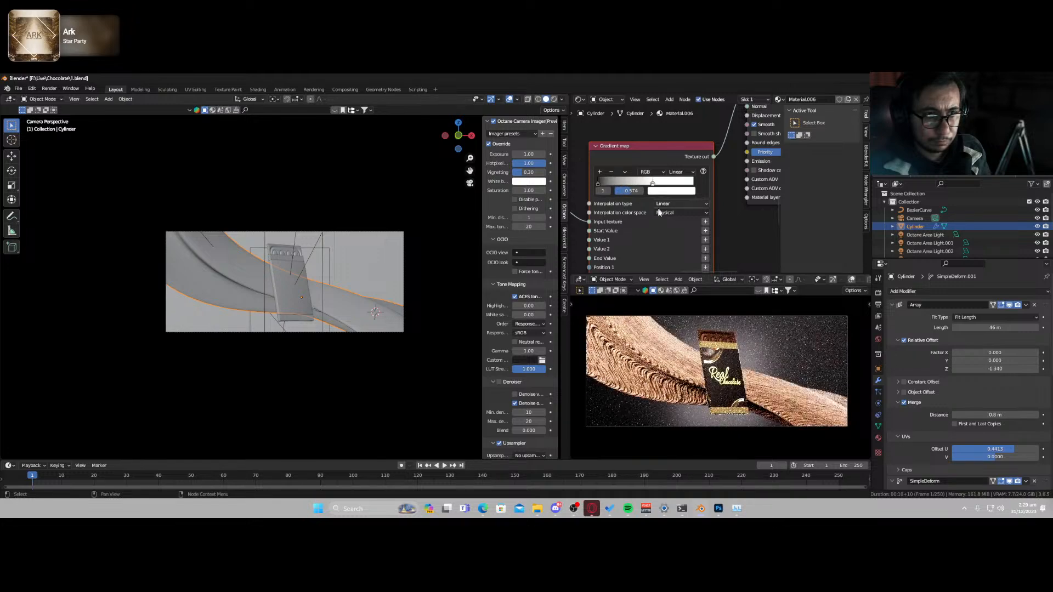
# - Lower the Cinema 4D noise's power to 0.02 and check the ribbon's bump in the render
pyautogui.scroll(-4, 659, 209)
pyautogui.moveTo(614, 235); pyautogui.dragTo(599, 97, button='middle')
pyautogui.scroll(3, 599, 263)
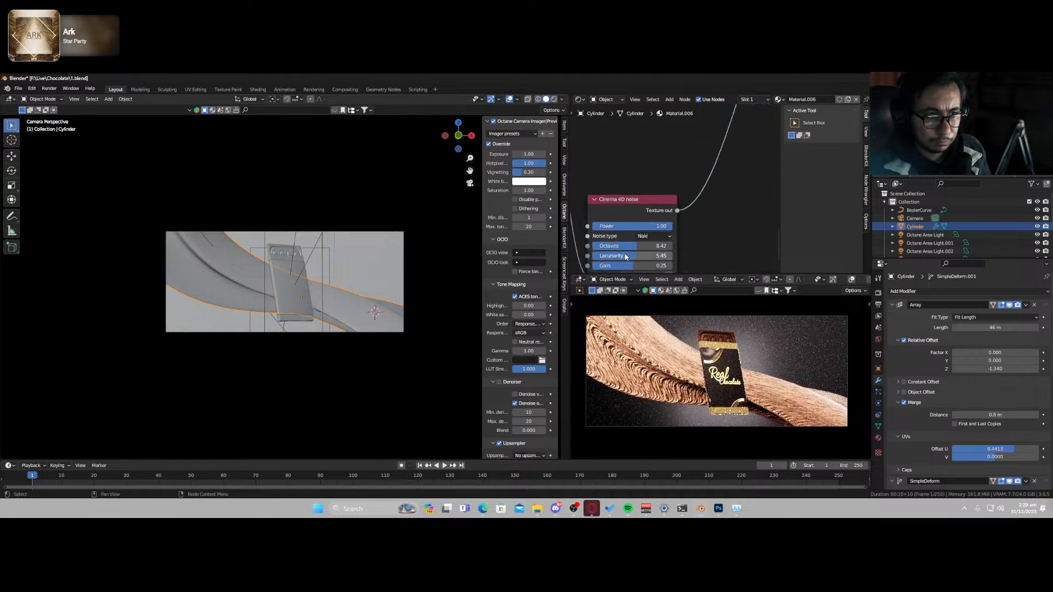
pyautogui.moveTo(658, 233); pyautogui.dragTo(581, 233)
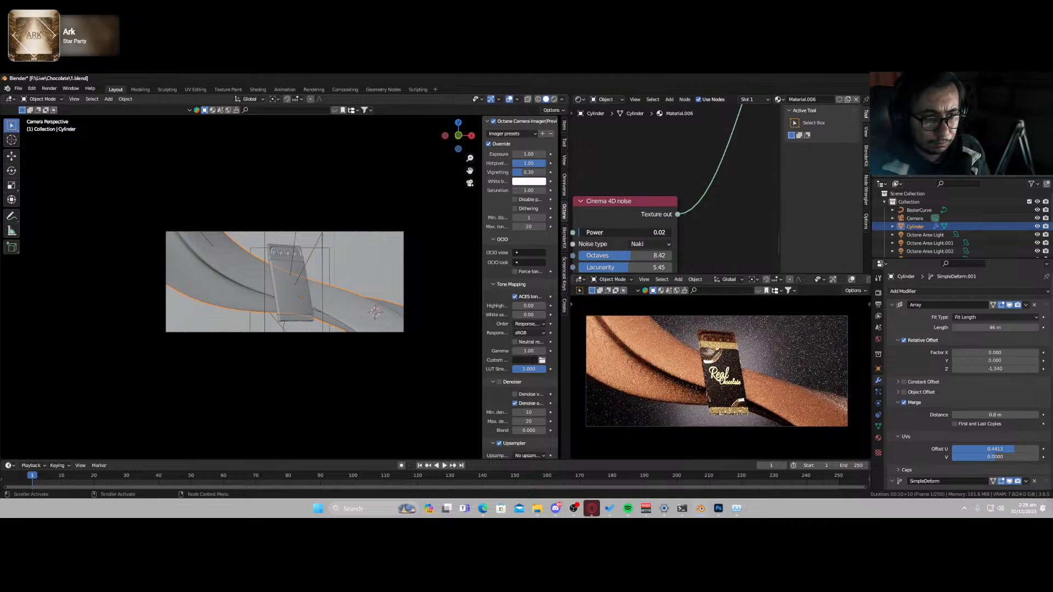
pyautogui.scroll(-2, 684, 384)
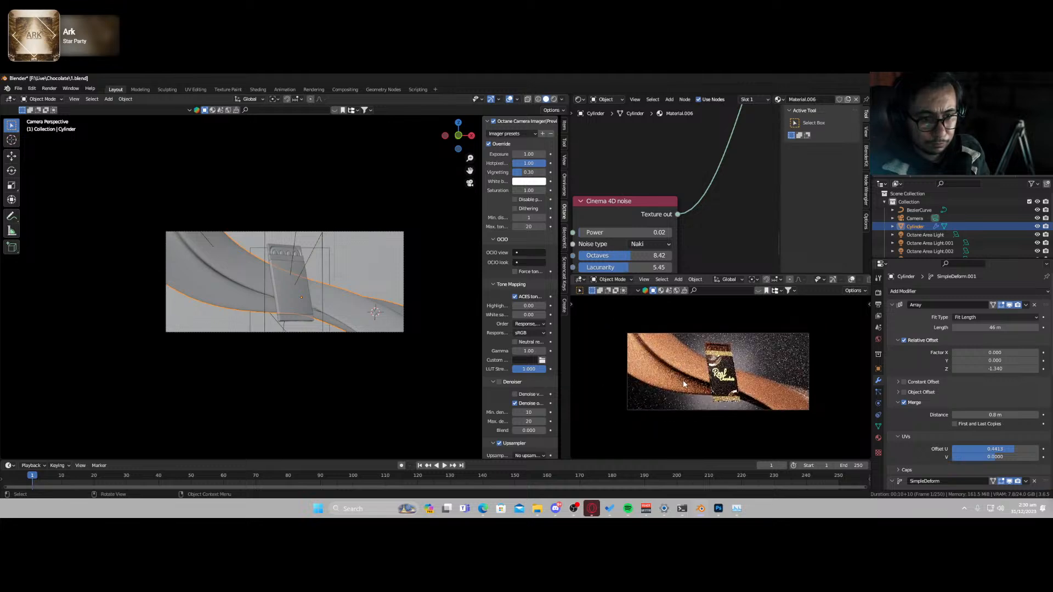
pyautogui.scroll(2, 683, 382)
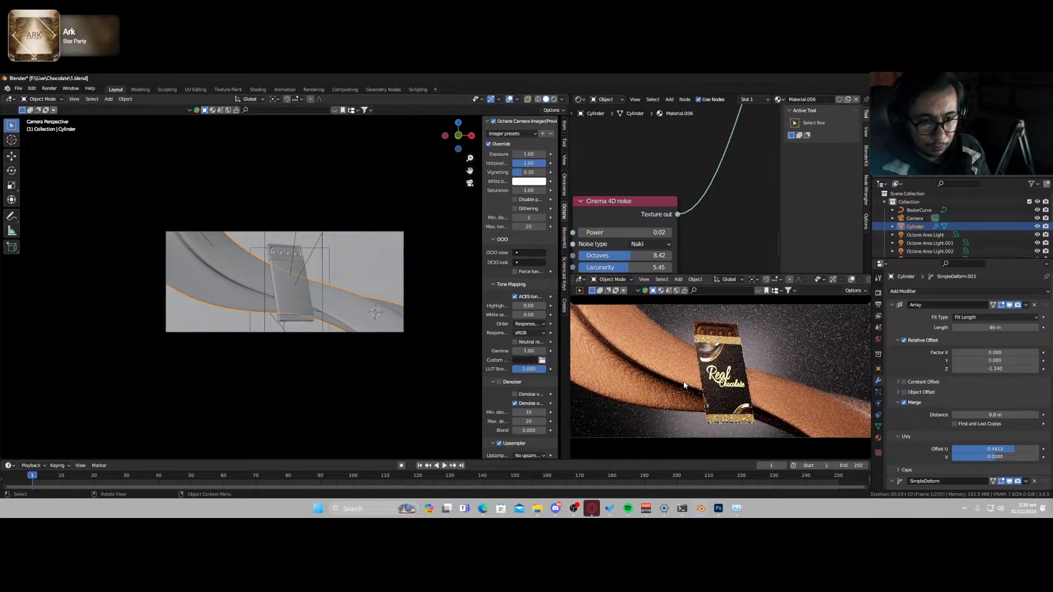
# - Darken the albedo colour of the ribbon's Universal material to a deeper chocolate brown
pyautogui.scroll(-10, 707, 214)
pyautogui.moveTo(720, 143); pyautogui.dragTo(615, 254, button='middle')
pyautogui.scroll(4, 617, 253)
pyautogui.scroll(-2, 684, 338)
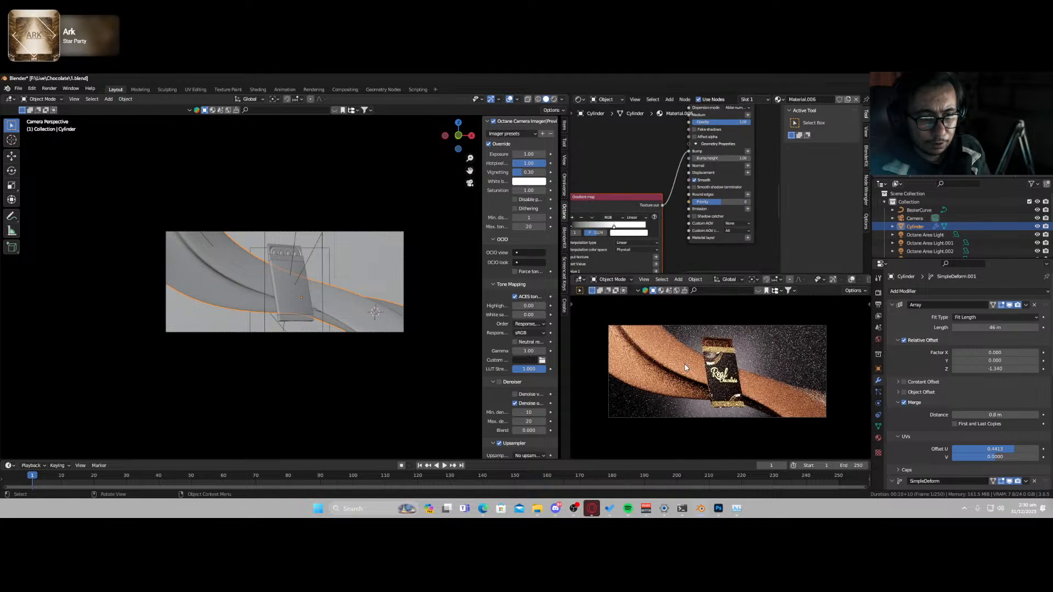
pyautogui.scroll(-5, 655, 173)
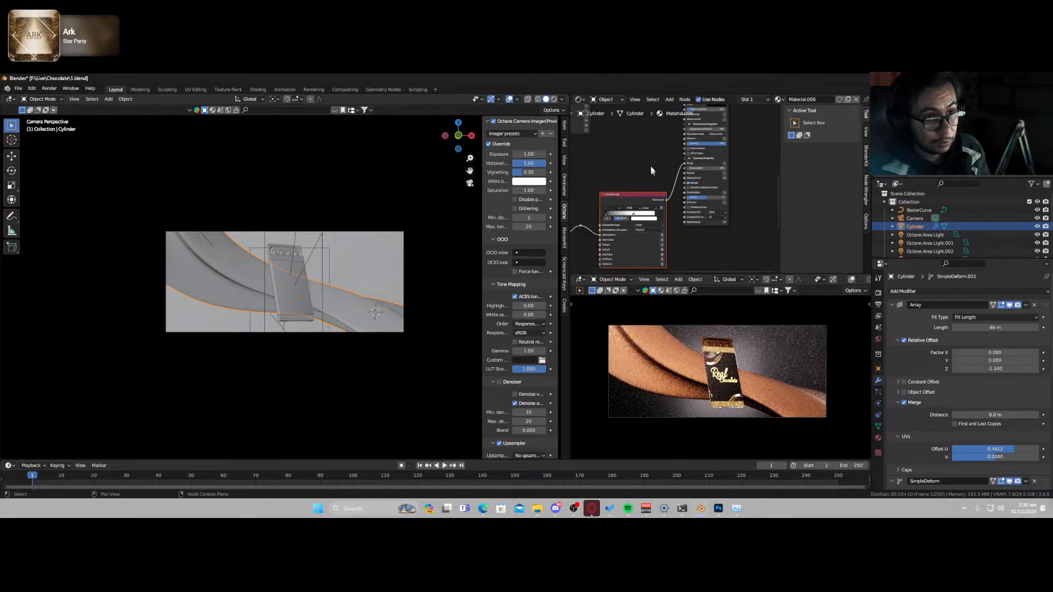
pyautogui.moveTo(651, 169); pyautogui.dragTo(709, 208, button='middle')
pyautogui.scroll(3, 765, 164)
pyautogui.scroll(2, 742, 213)
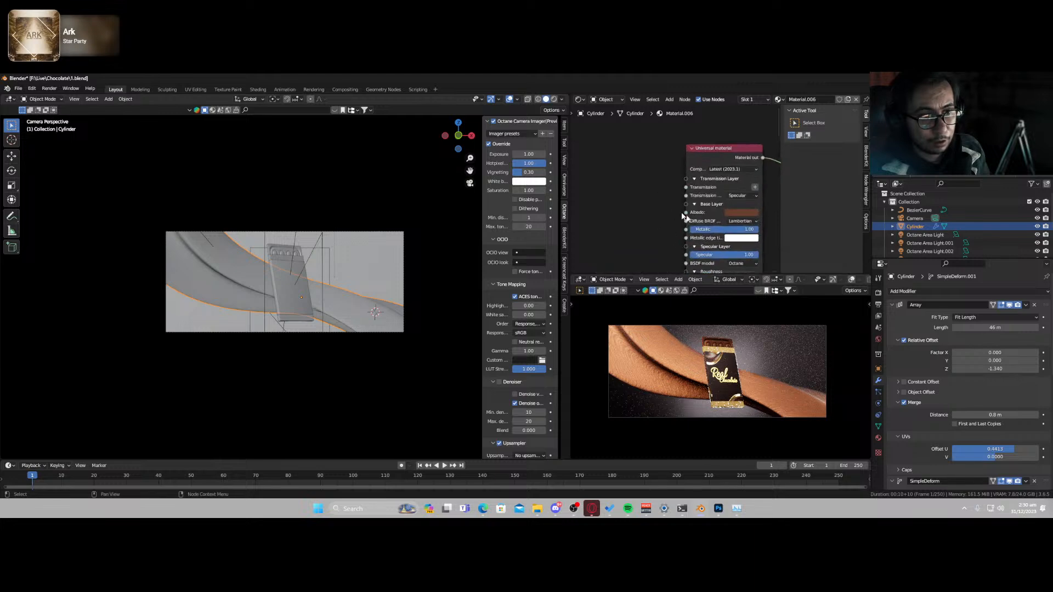
pyautogui.click(743, 214)
pyautogui.moveTo(791, 140); pyautogui.dragTo(791, 150)
pyautogui.scroll(2, 688, 388)
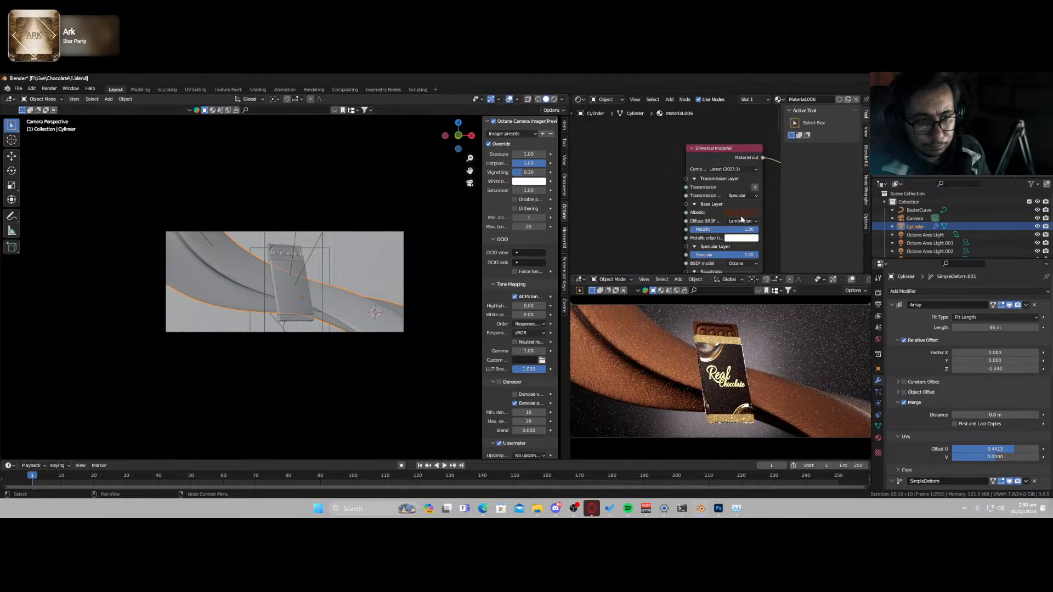
pyautogui.click(742, 213)
pyautogui.moveTo(791, 149); pyautogui.dragTo(790, 145)
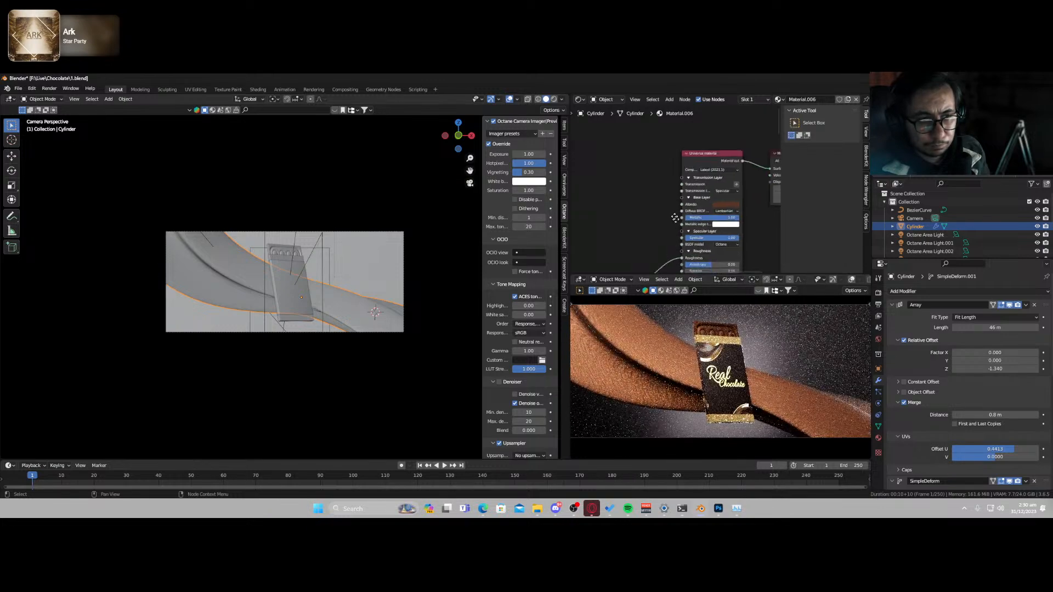
# - Test the material's specular amount and a plain roughness value without the texture, then reconnect the texture to roughness
pyautogui.scroll(-3, 643, 199)
pyautogui.scroll(1, 643, 199)
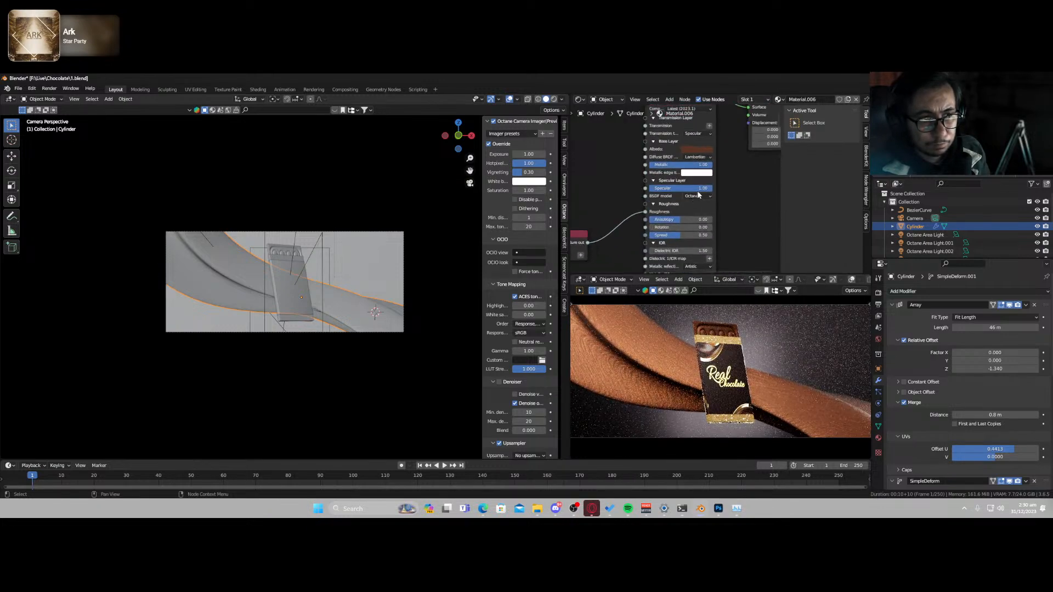
pyautogui.moveTo(697, 189)
pyautogui.mouseDown()
pyautogui.moveTo(649, 189)
pyautogui.moveTo(712, 189)
pyautogui.mouseUp()
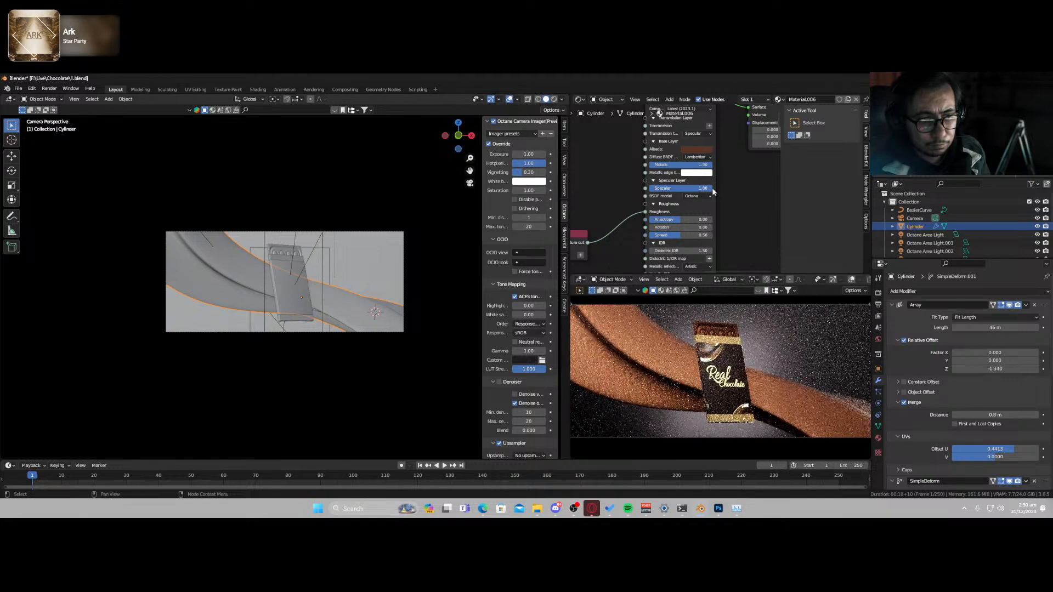
pyautogui.moveTo(645, 211); pyautogui.dragTo(619, 189)
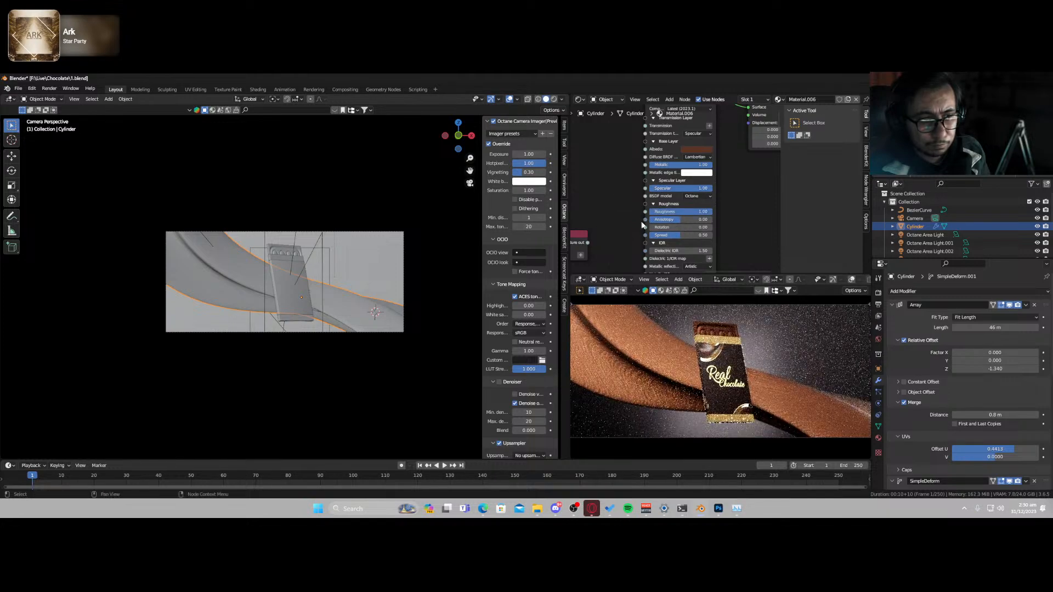
pyautogui.scroll(-1, 644, 230)
pyautogui.moveTo(694, 207); pyautogui.dragTo(681, 197)
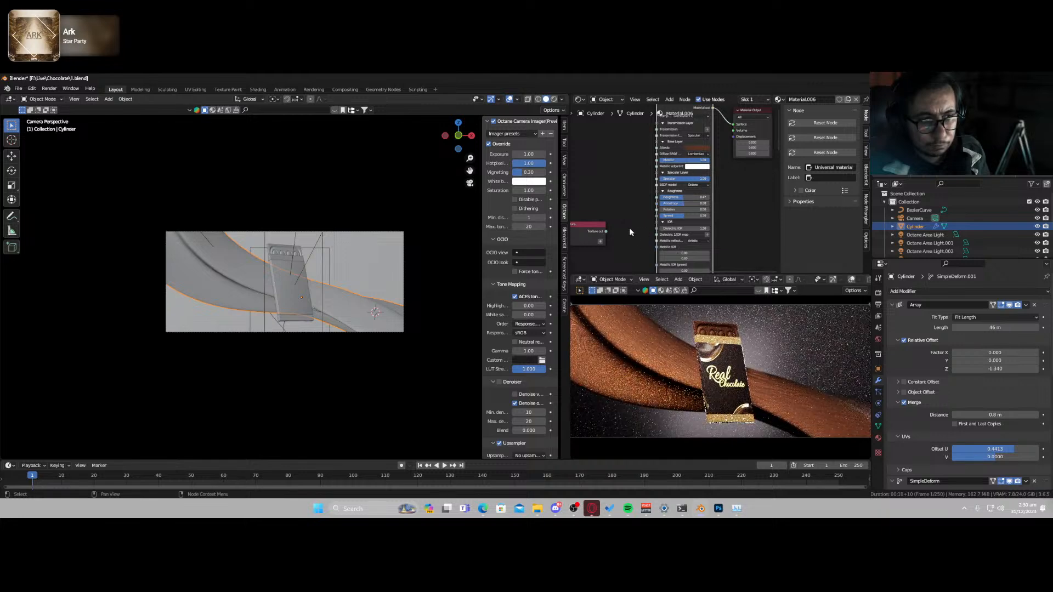
pyautogui.moveTo(605, 232); pyautogui.dragTo(656, 197)
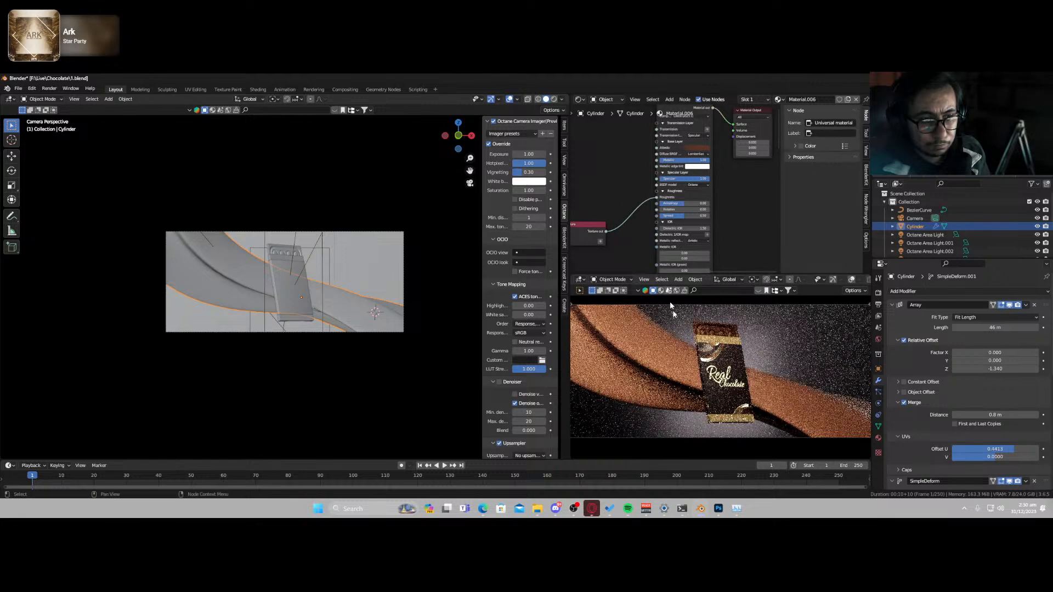
# - Switch the camera preview from rendered to solid shading and save the file
pyautogui.press('z')
pyautogui.click(705, 391)
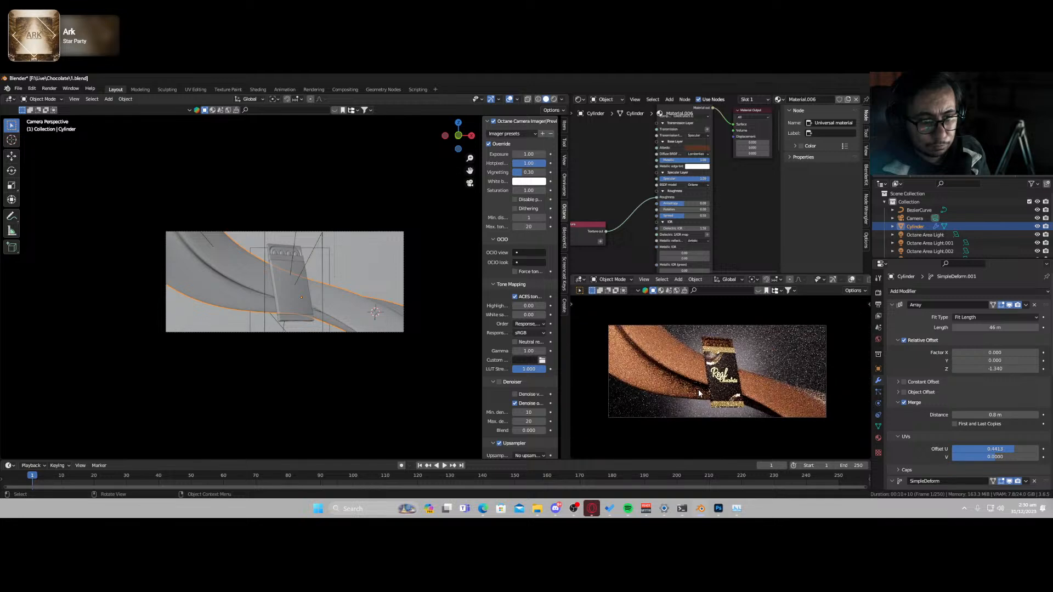
pyautogui.hotkey('ctrl', 's')
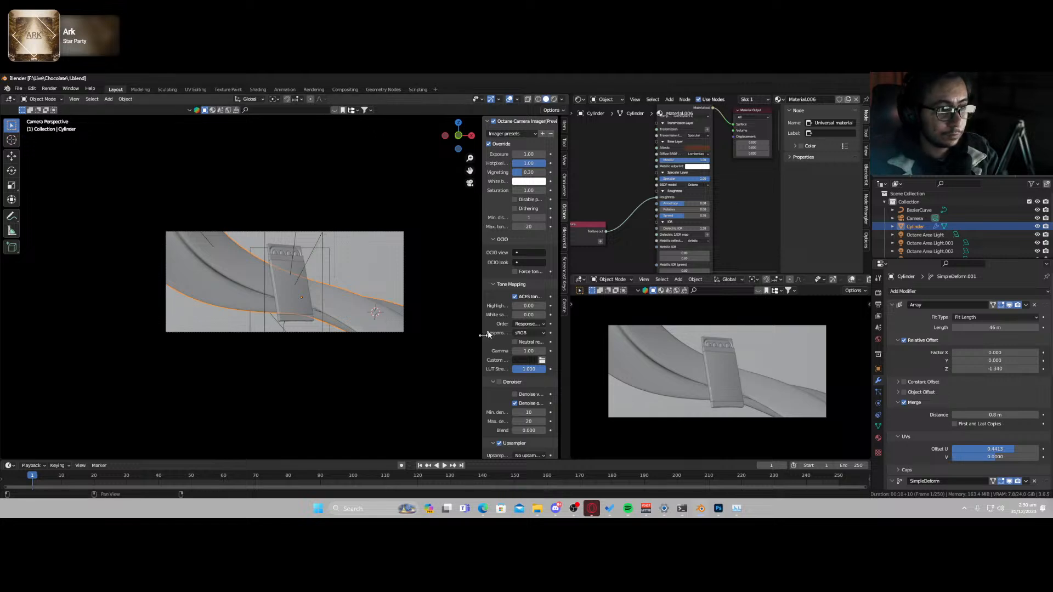
# - Enable the Beauty denoiser pass in the view layer's render passes
pyautogui.click(877, 328)
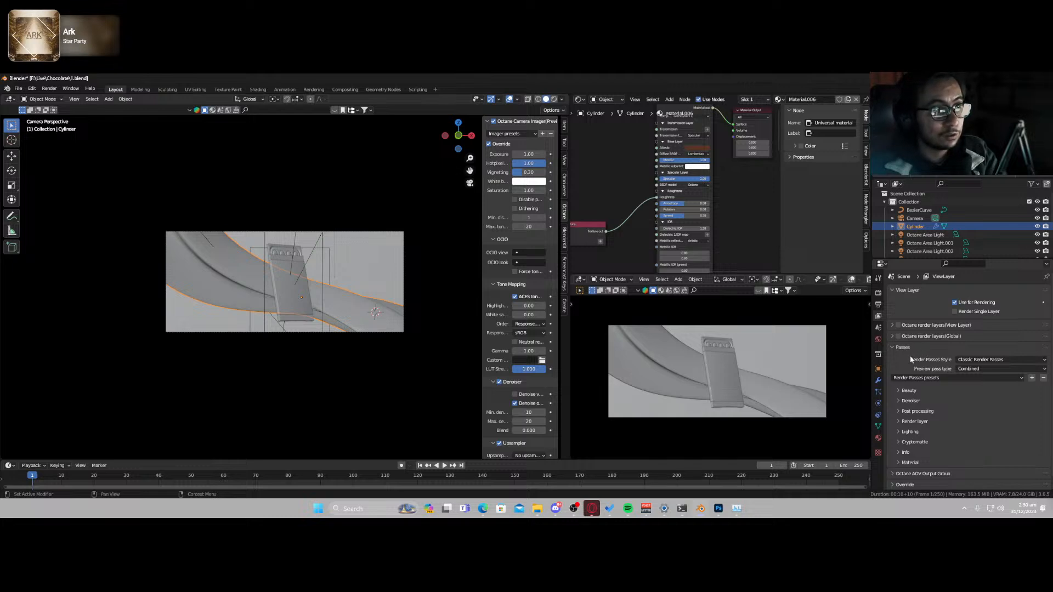
pyautogui.scroll(-1, 909, 356)
pyautogui.click(899, 389)
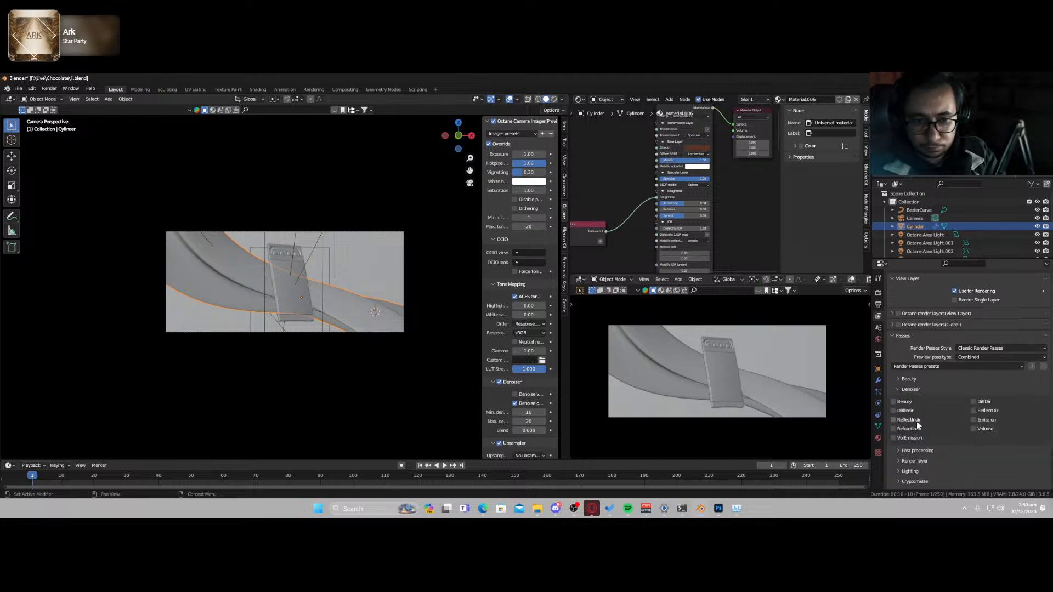
pyautogui.scroll(-1, 932, 390)
pyautogui.scroll(-3, 950, 393)
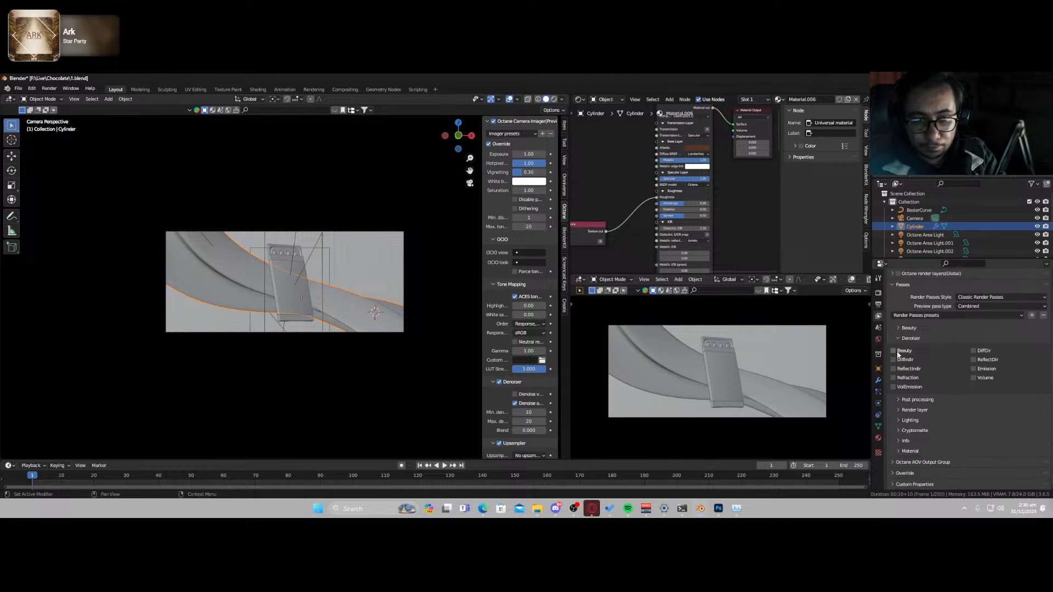
pyautogui.click(897, 355)
# - Show the Compositor in place of the shader nodes, connect the denoised beauty pass to the Composite node, and save the file
pyautogui.click(580, 99)
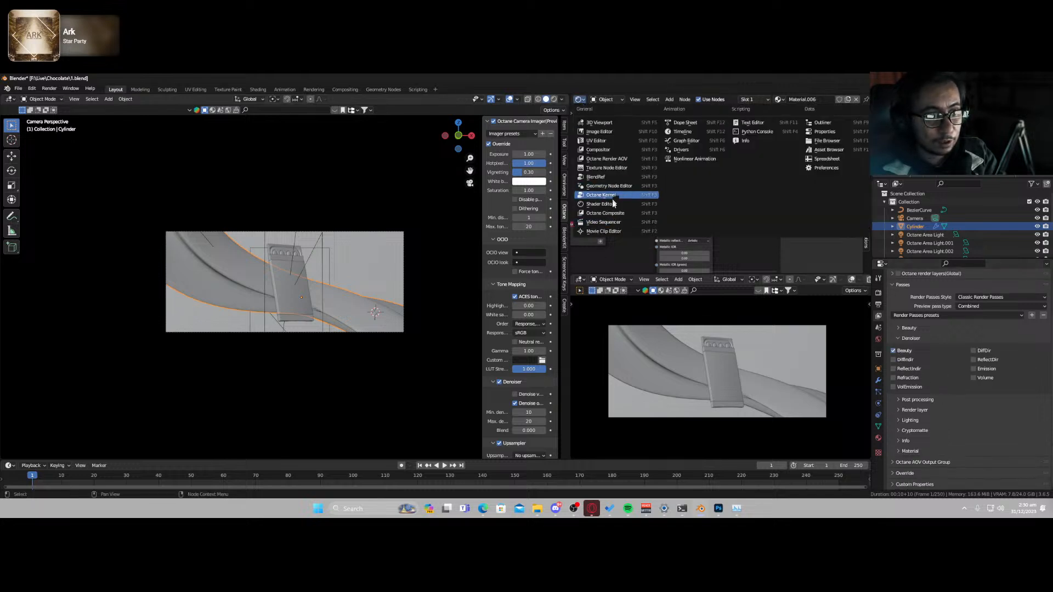
pyautogui.click(598, 149)
pyautogui.click(666, 101)
pyautogui.press('Home')
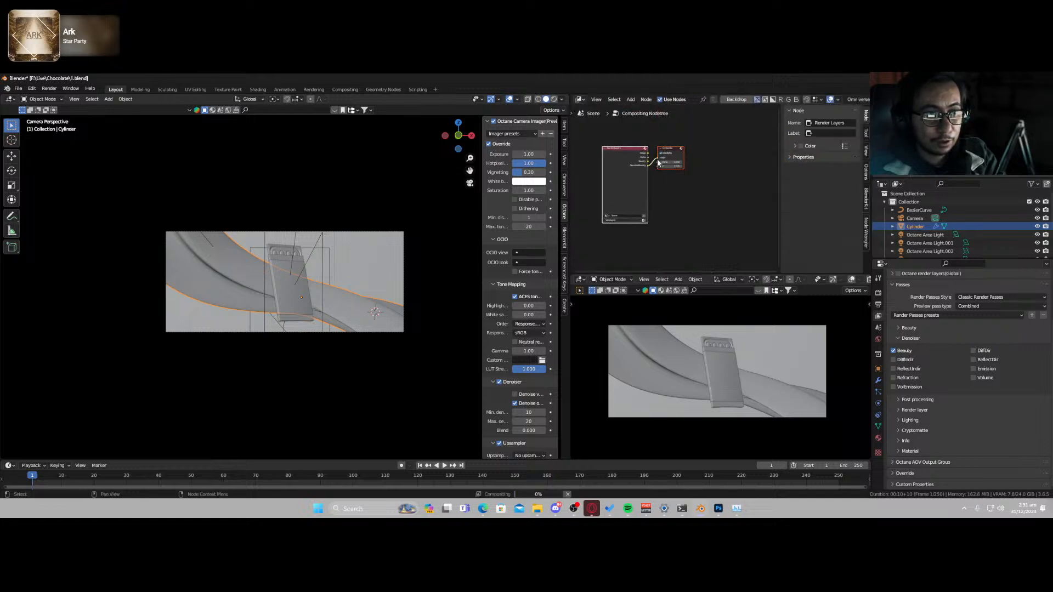
pyautogui.click(701, 232)
pyautogui.hotkey('ctrl', 's')
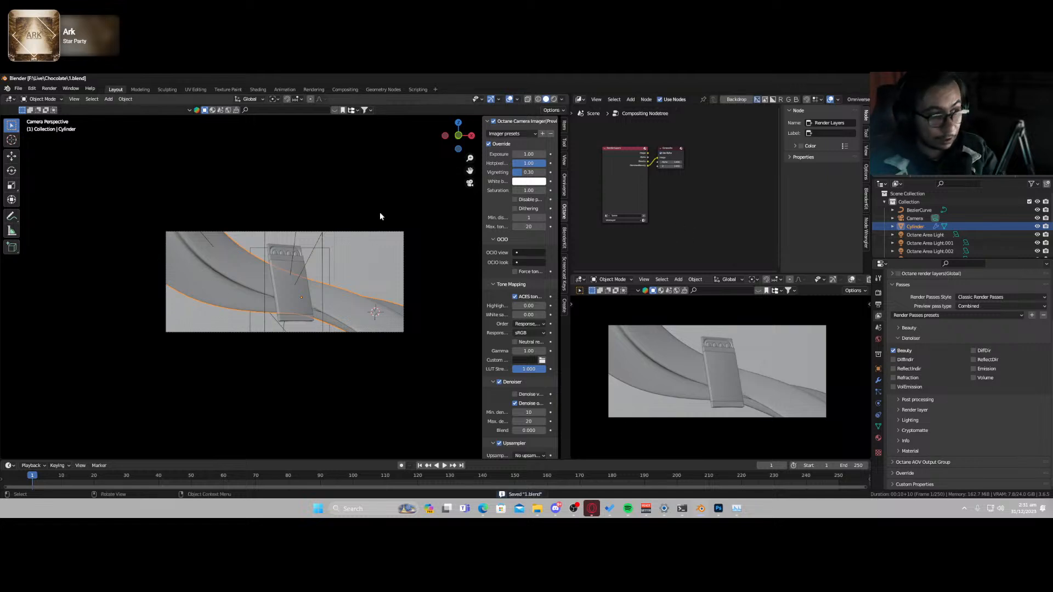
# - Render the current frame and examine the denoising on the chocolate package and ribbon up close
pyautogui.press('F12')
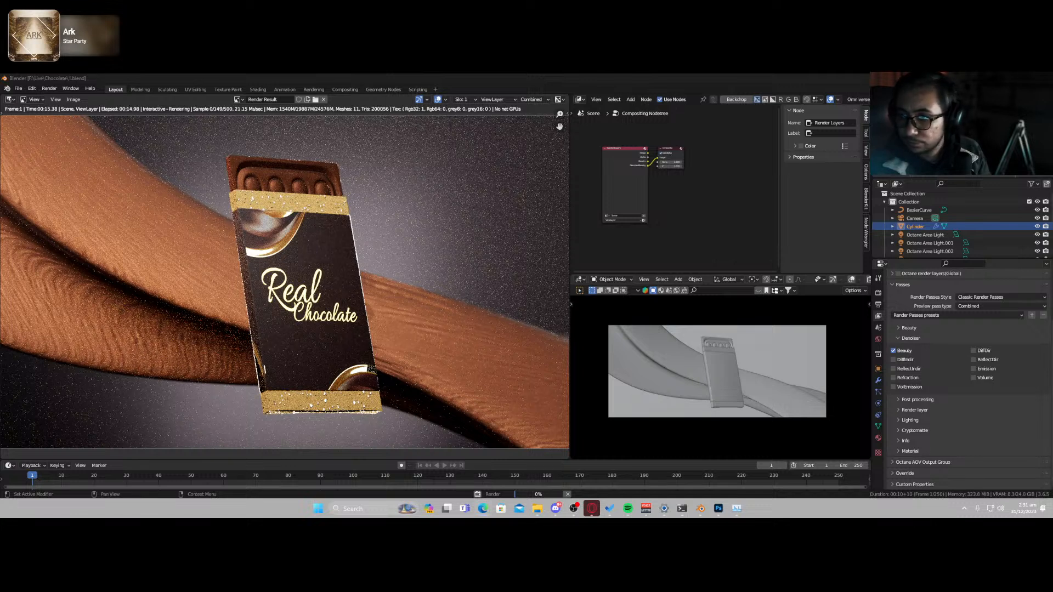
pyautogui.moveTo(1052, 186)
pyautogui.mouseDown()
pyautogui.moveTo(1052, 215)
pyautogui.moveTo(1052, 191)
pyautogui.mouseUp()
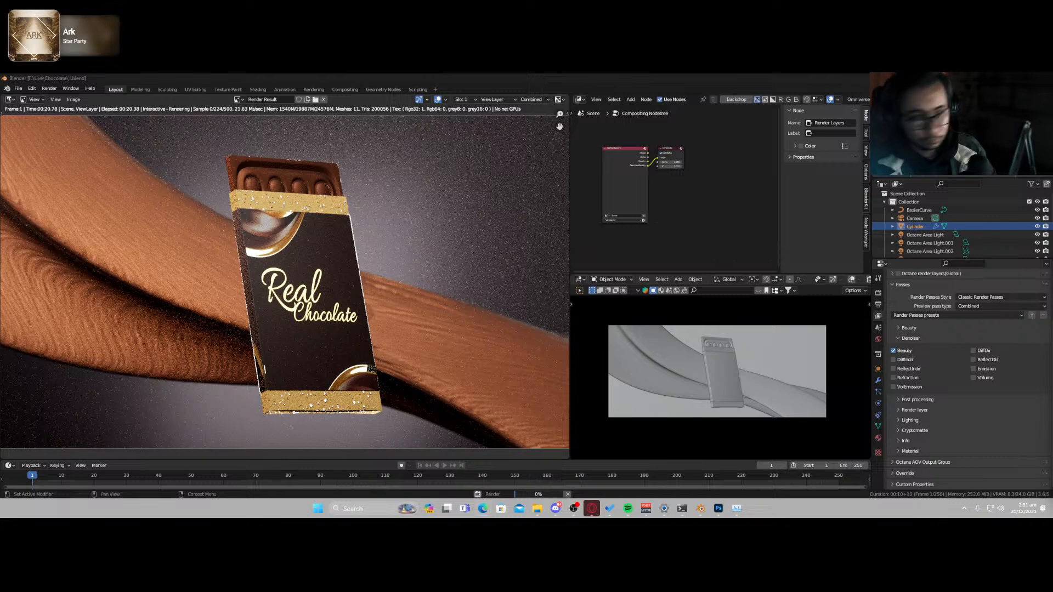
pyautogui.scroll(-2, 334, 324)
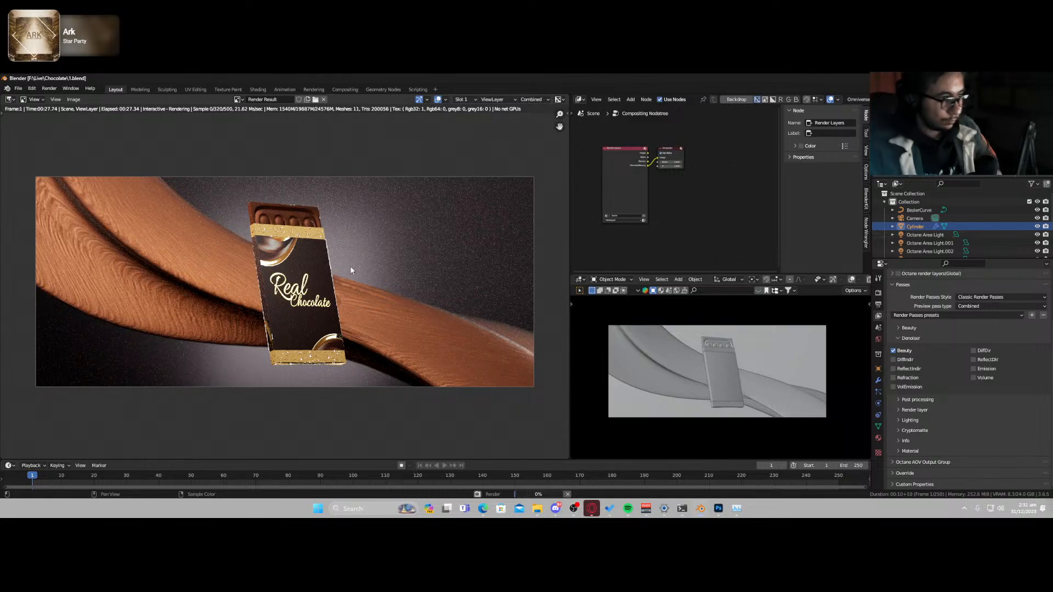
pyautogui.scroll(5, 275, 274)
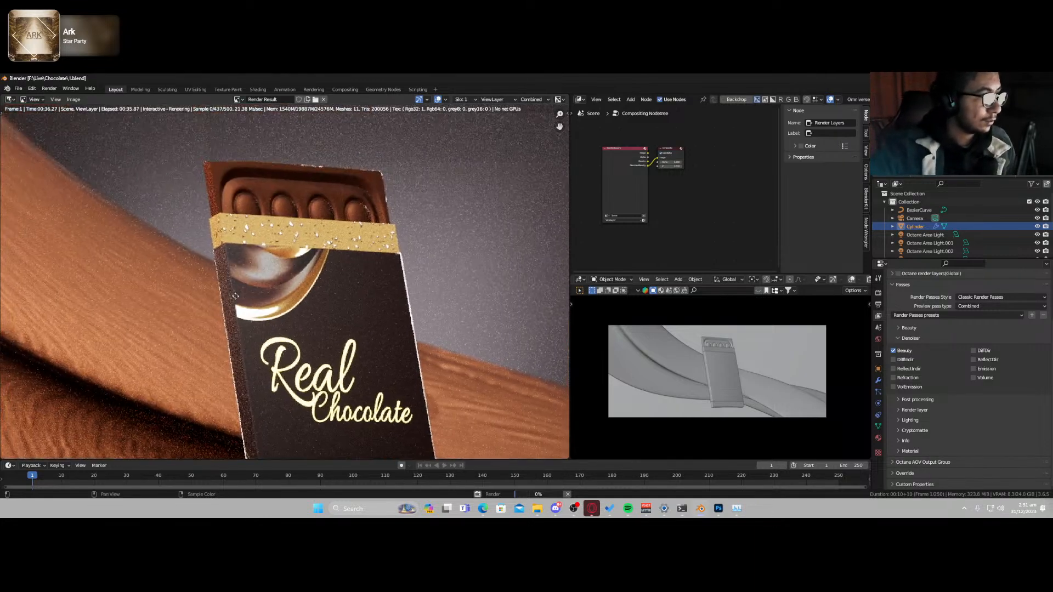
pyautogui.moveTo(230, 277); pyautogui.dragTo(250, 294, button='middle')
pyautogui.scroll(-4, 293, 296)
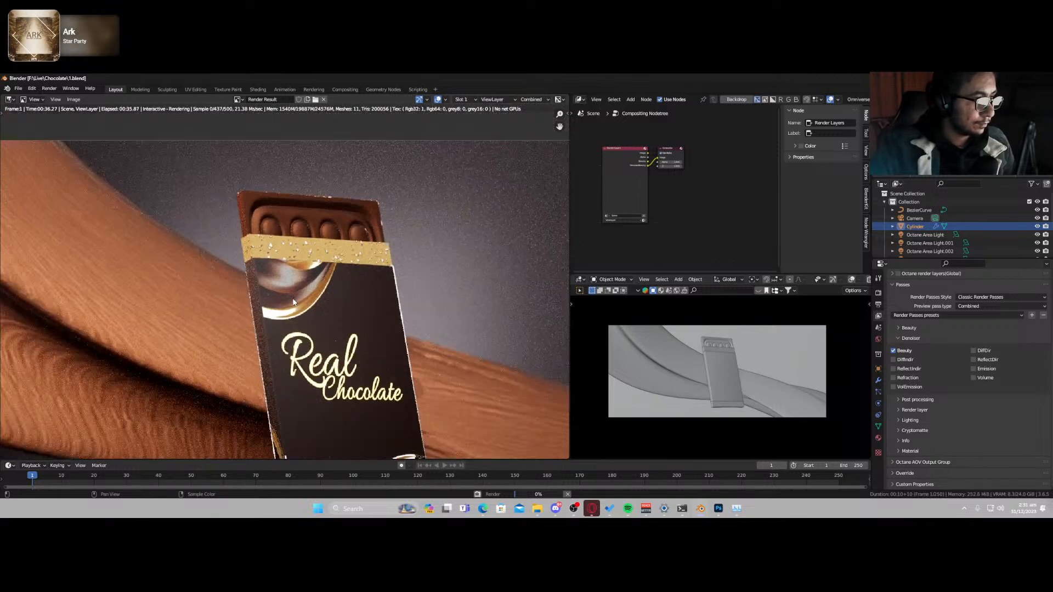
pyautogui.moveTo(310, 323); pyautogui.dragTo(309, 332, button='middle')
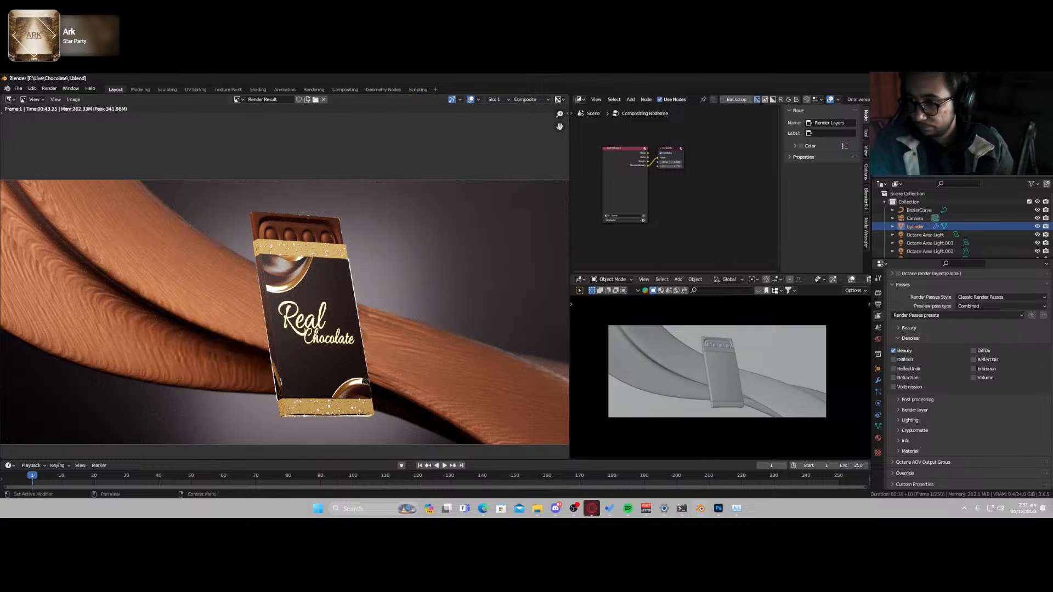
pyautogui.scroll(-1, 391, 339)
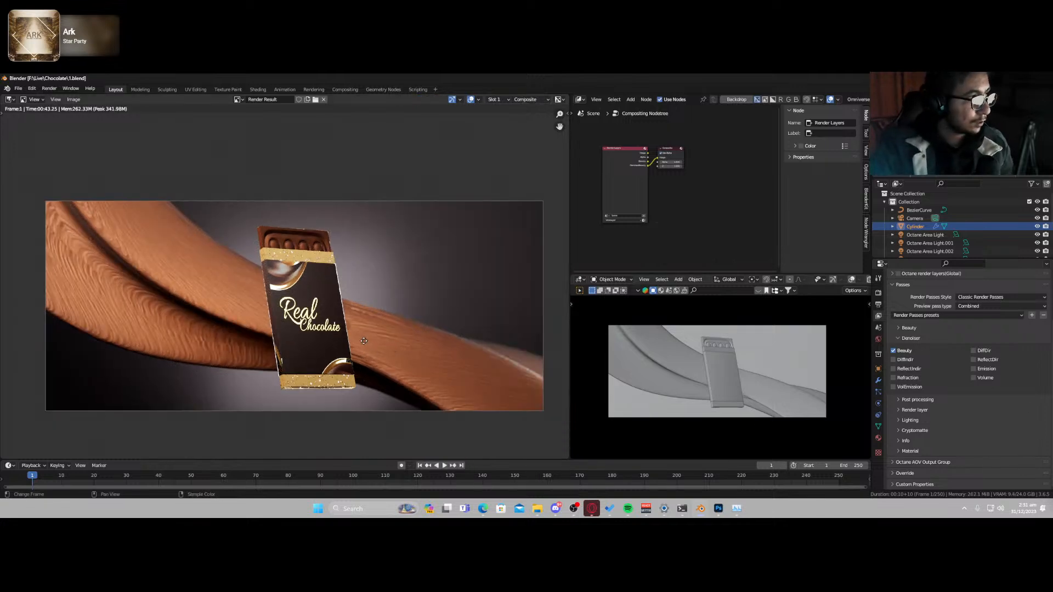
pyautogui.moveTo(363, 340); pyautogui.dragTo(352, 328, button='middle')
pyautogui.press('Escape')
# - Set the Octane kernel's maximum samples to 1200 and its diffuse depth to 12
pyautogui.scroll(3, 340, 332)
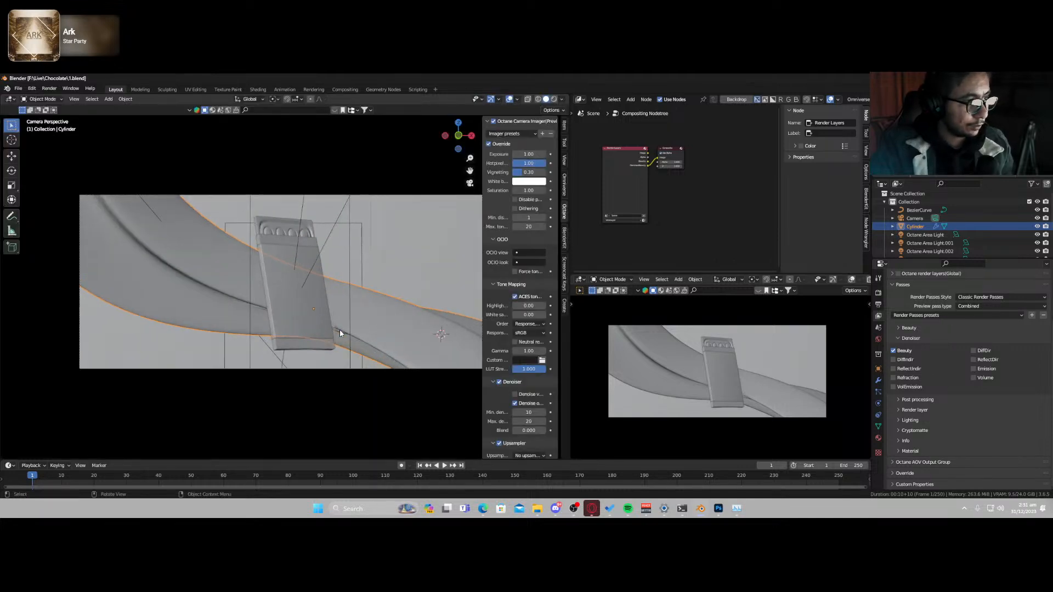
pyautogui.scroll(1, 735, 417)
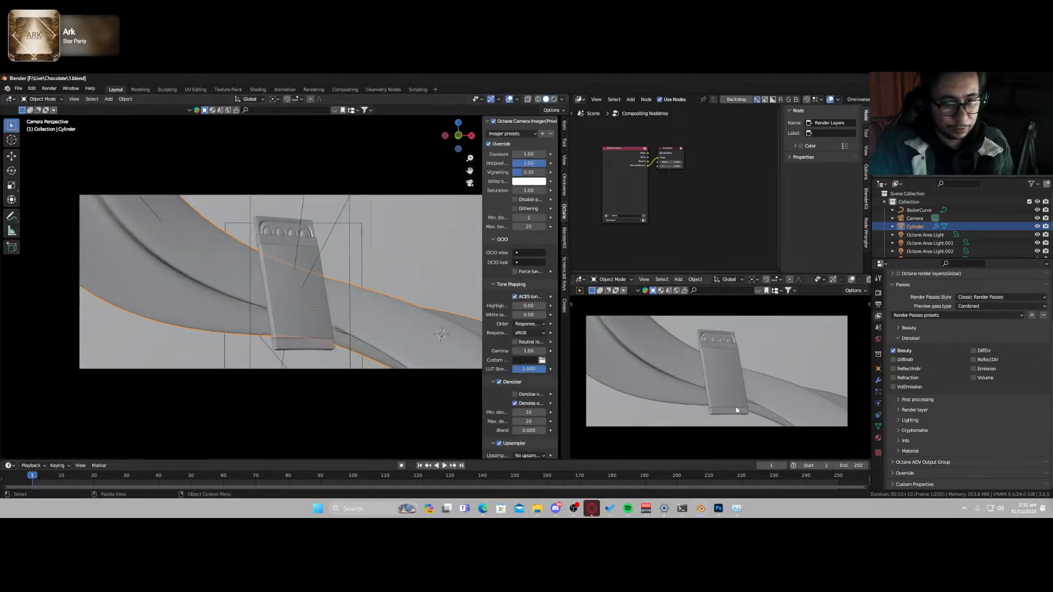
pyautogui.click(878, 292)
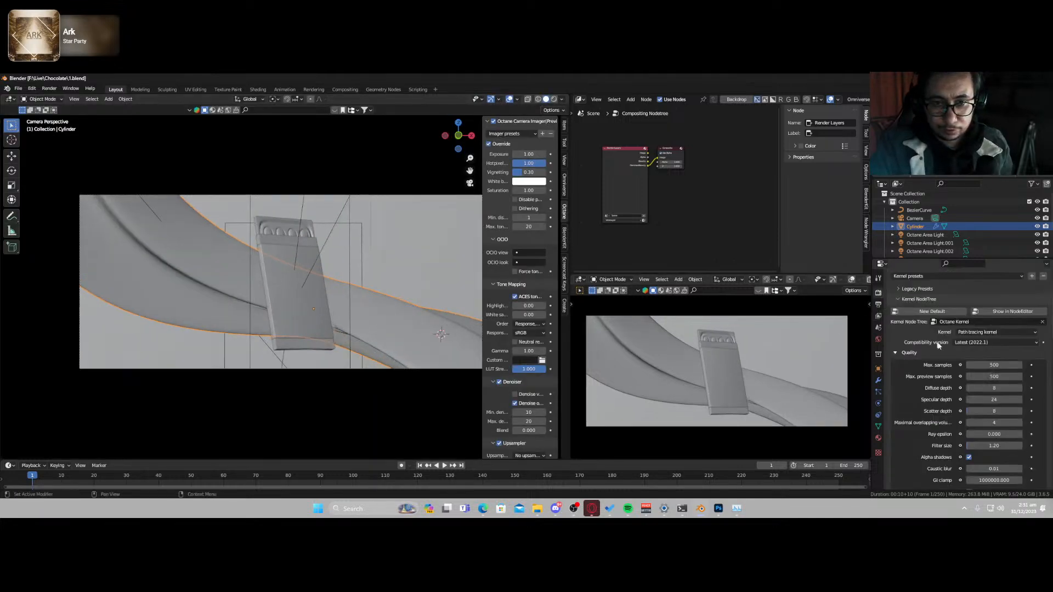
pyautogui.click(991, 365)
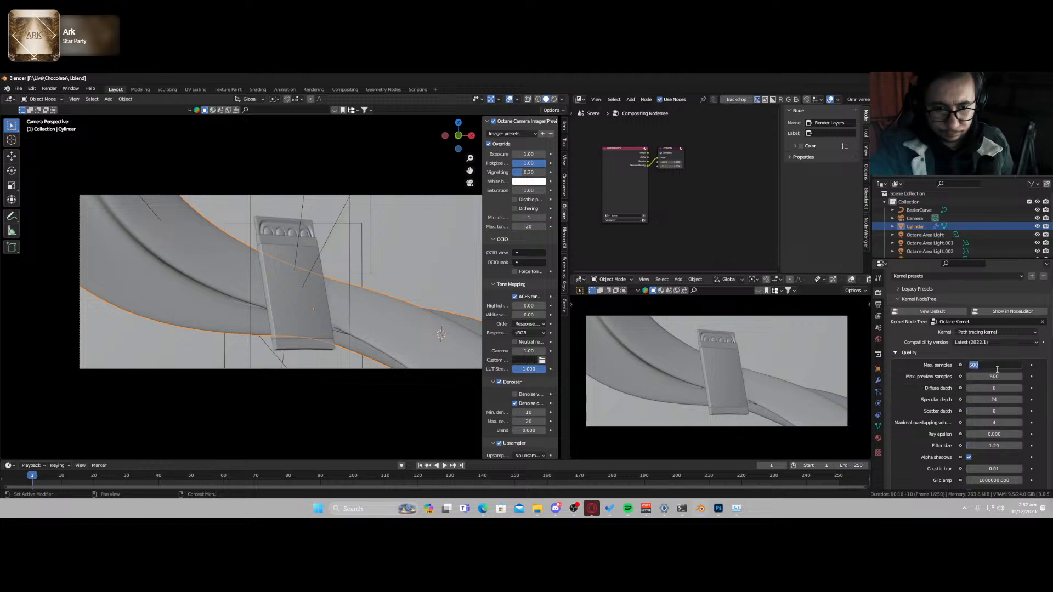
pyautogui.write('1200')
pyautogui.press('Return')
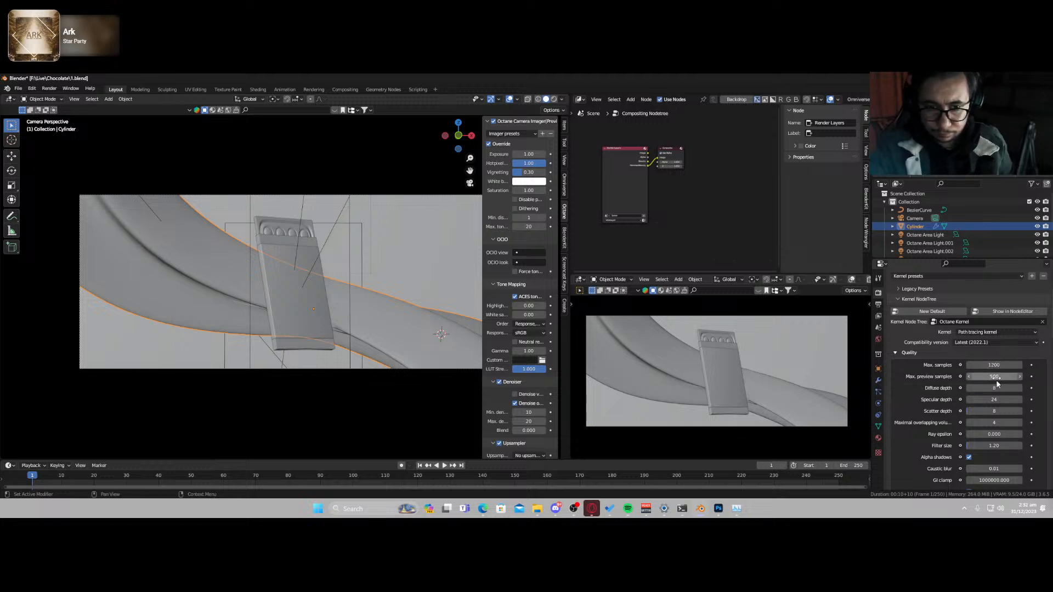
pyautogui.click(1001, 388)
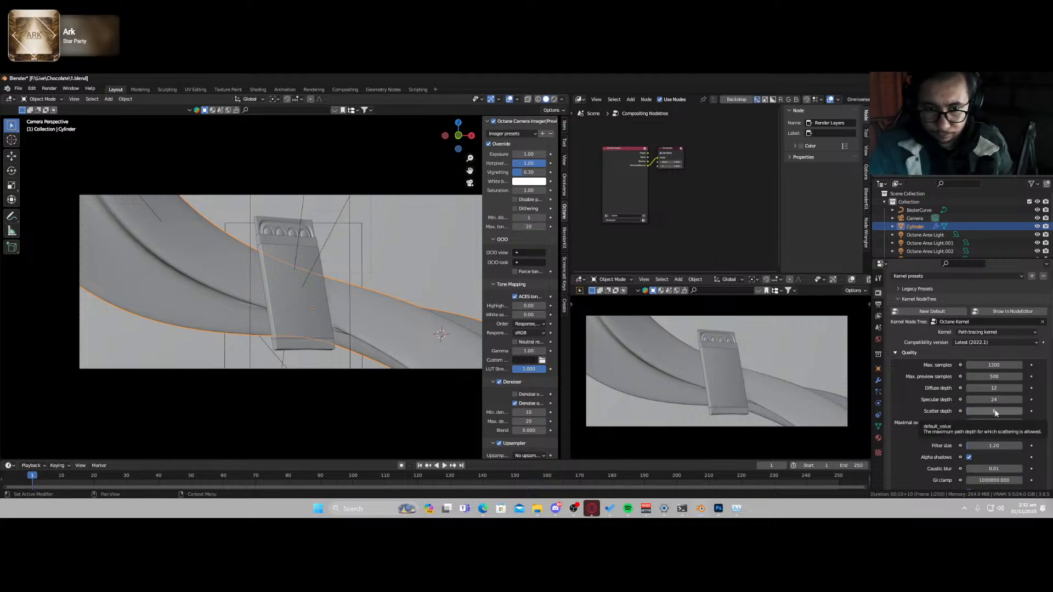
pyautogui.write('4')
pyautogui.press('Return')
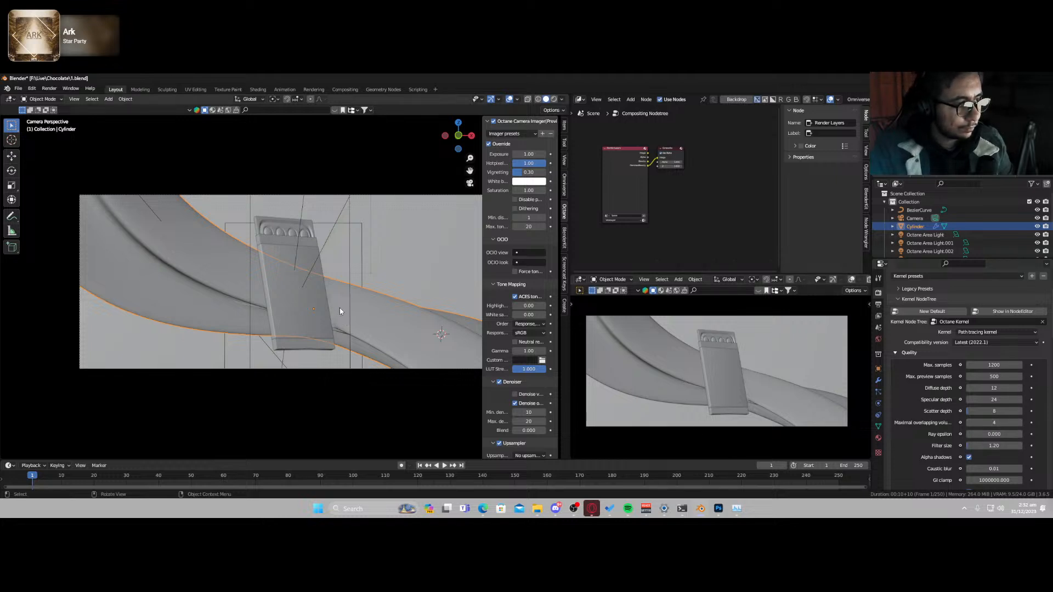
# - Place the 3D cursor on the package, add a scaled-down cube Empty there, and save the file
pyautogui.click(411, 369)
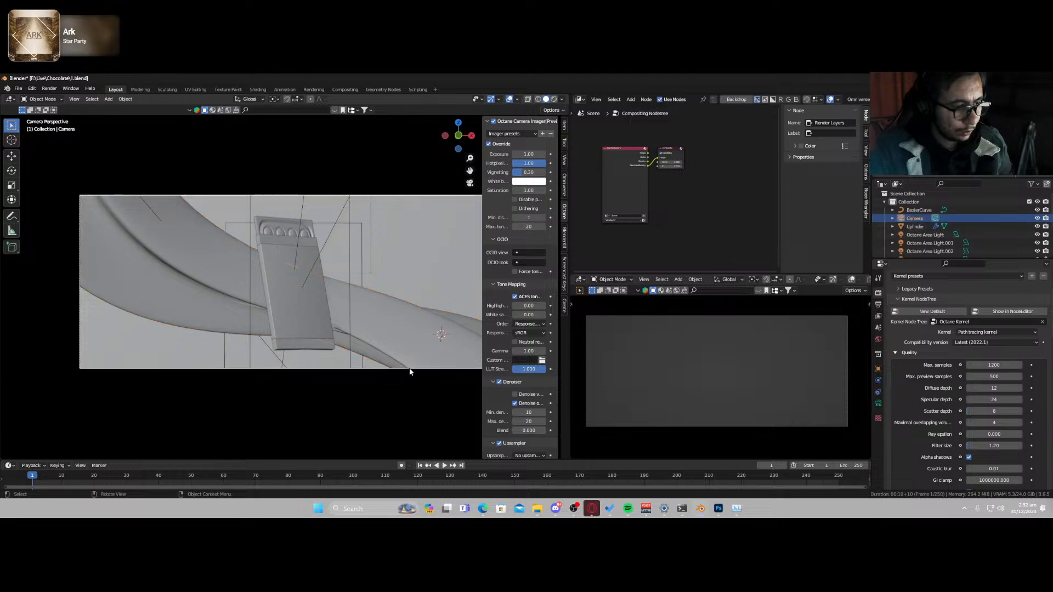
pyautogui.click(877, 404)
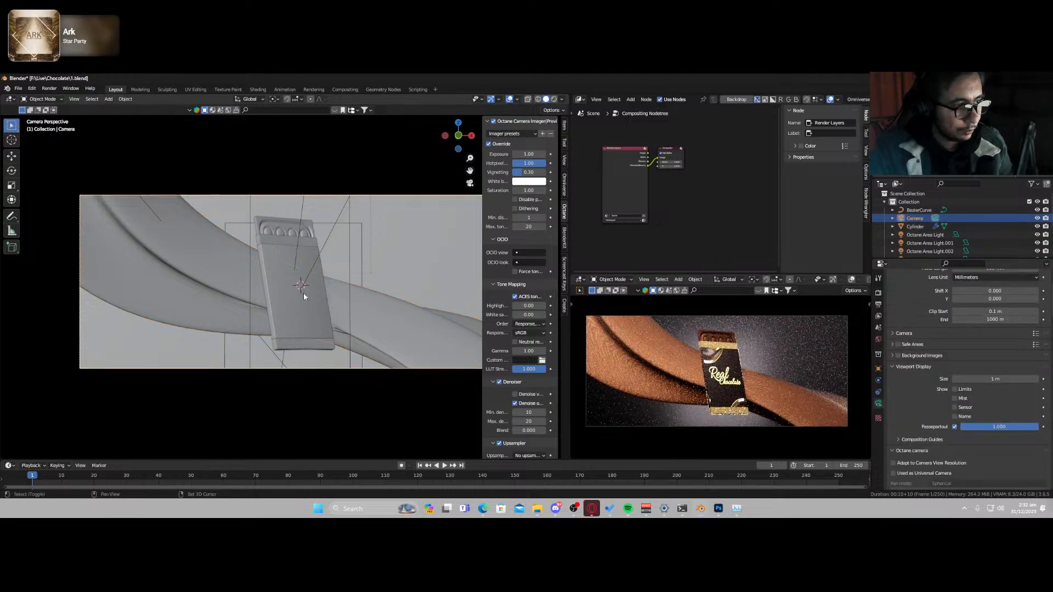
pyautogui.hotkey('shift', 'a')
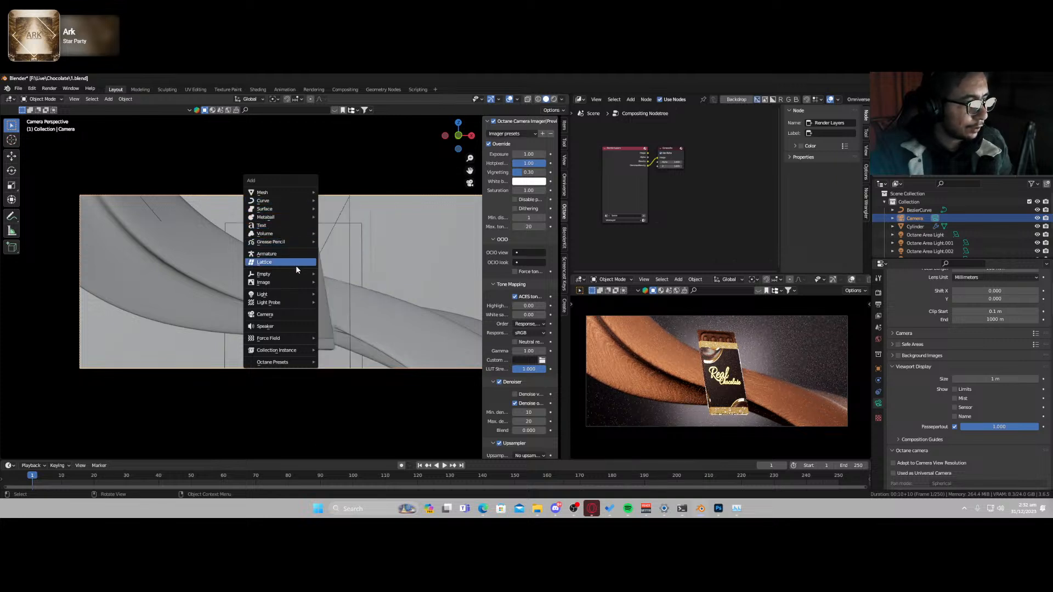
pyautogui.moveTo(299, 274)
pyautogui.click(351, 311)
pyautogui.press('s')
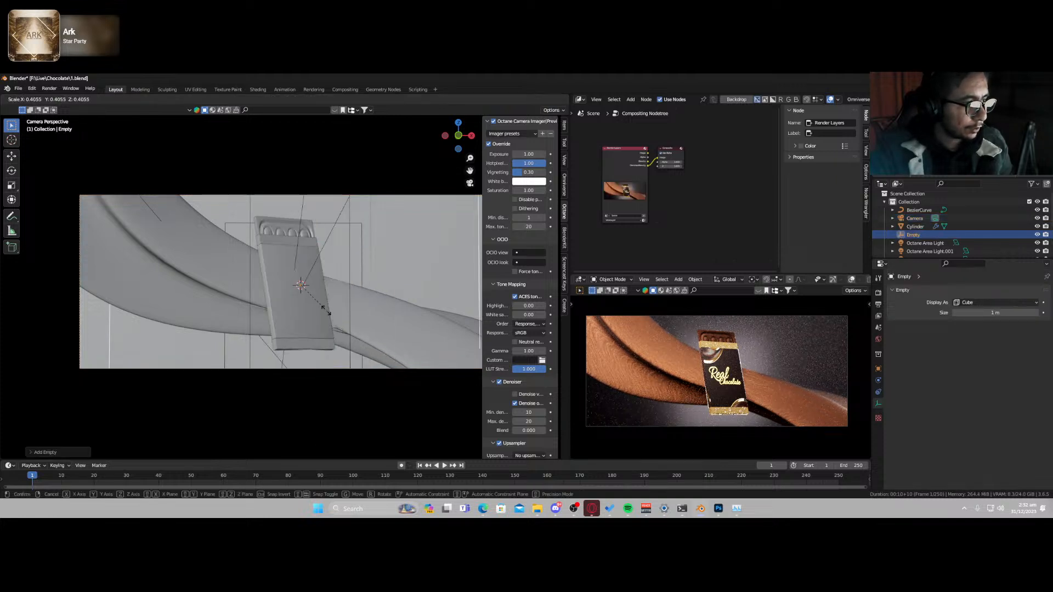
pyautogui.click(318, 292)
pyautogui.hotkey('ctrl', 's')
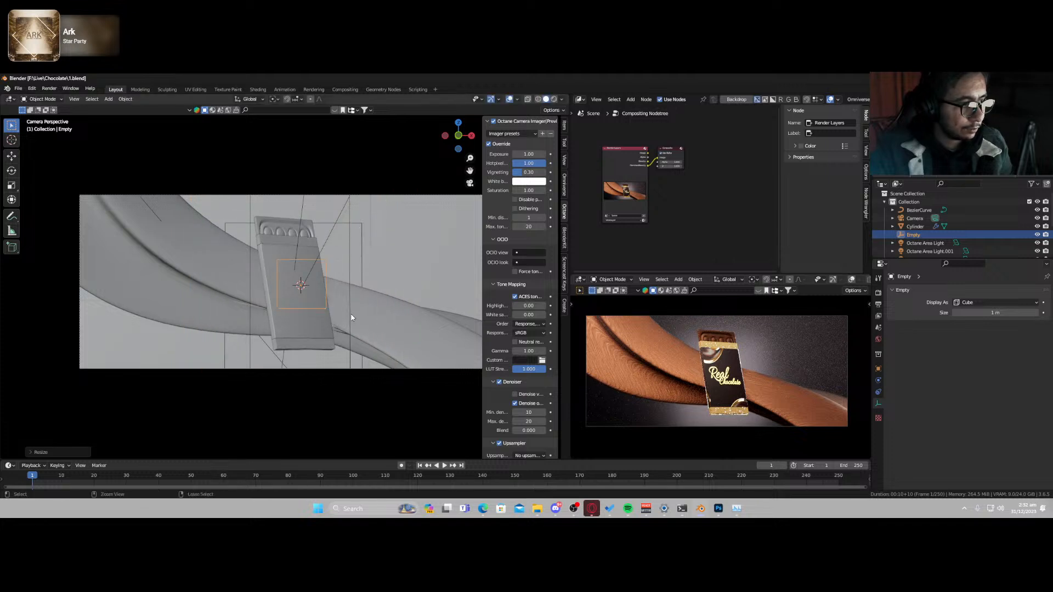
# - Turn off the camera's autofocus, pick the Empty as its focus object, and raise the aperture to 2.29
pyautogui.click(401, 368)
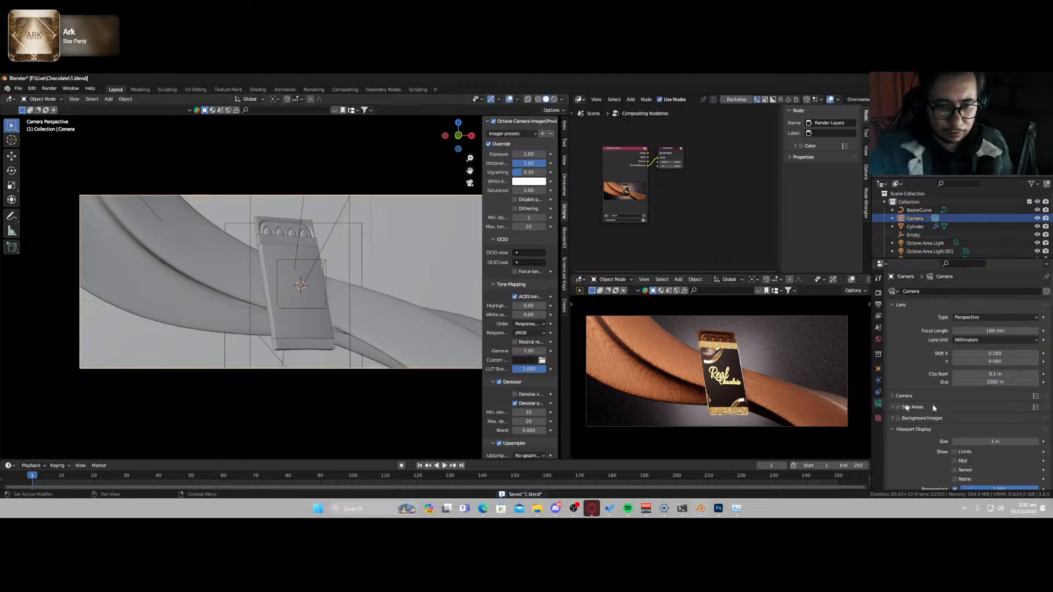
pyautogui.scroll(-15, 985, 431)
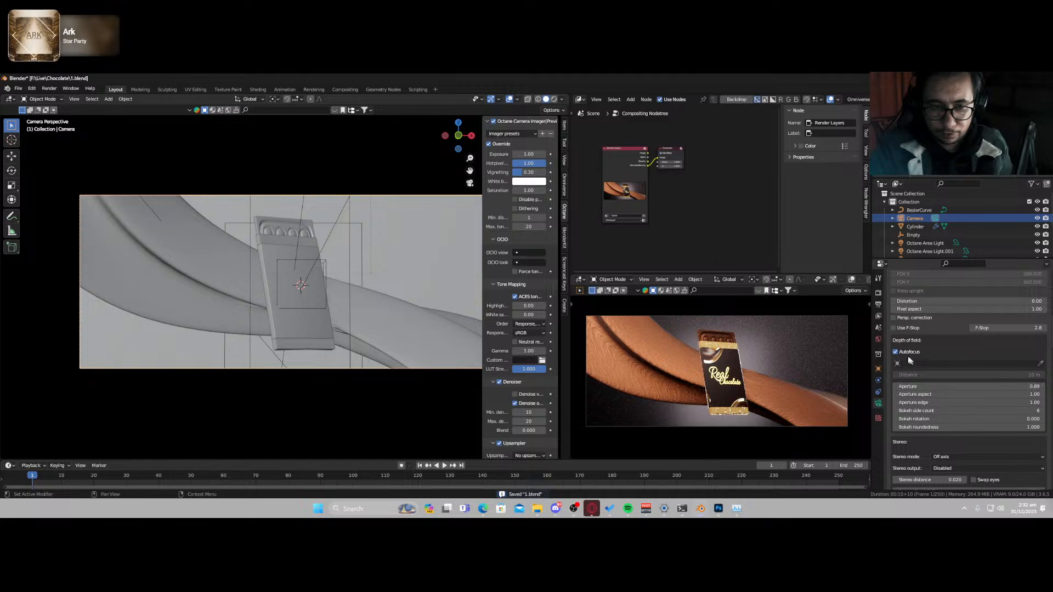
pyautogui.click(895, 351)
pyautogui.click(1040, 363)
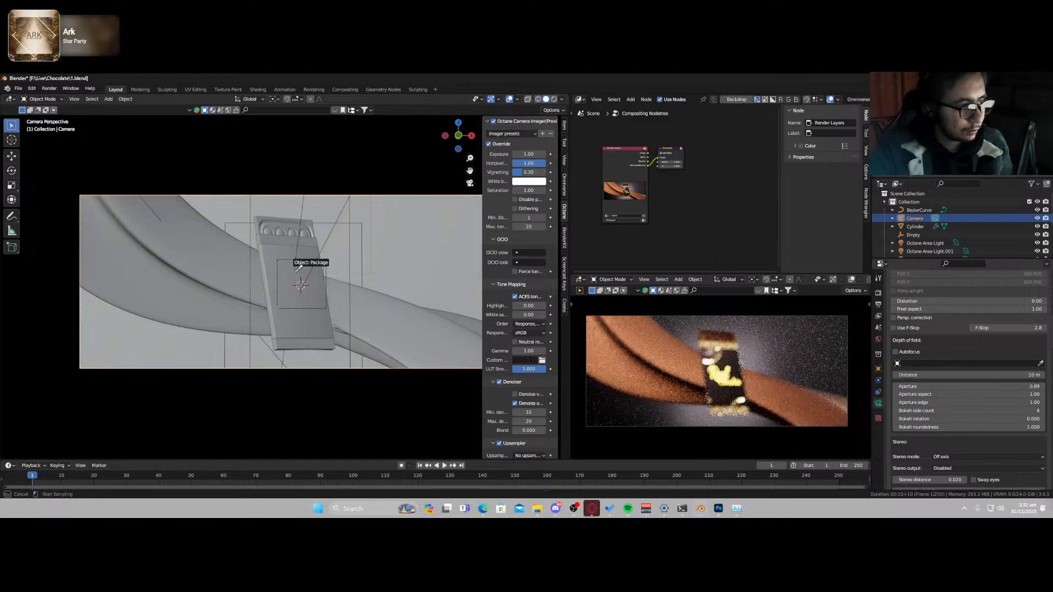
pyautogui.click(329, 264)
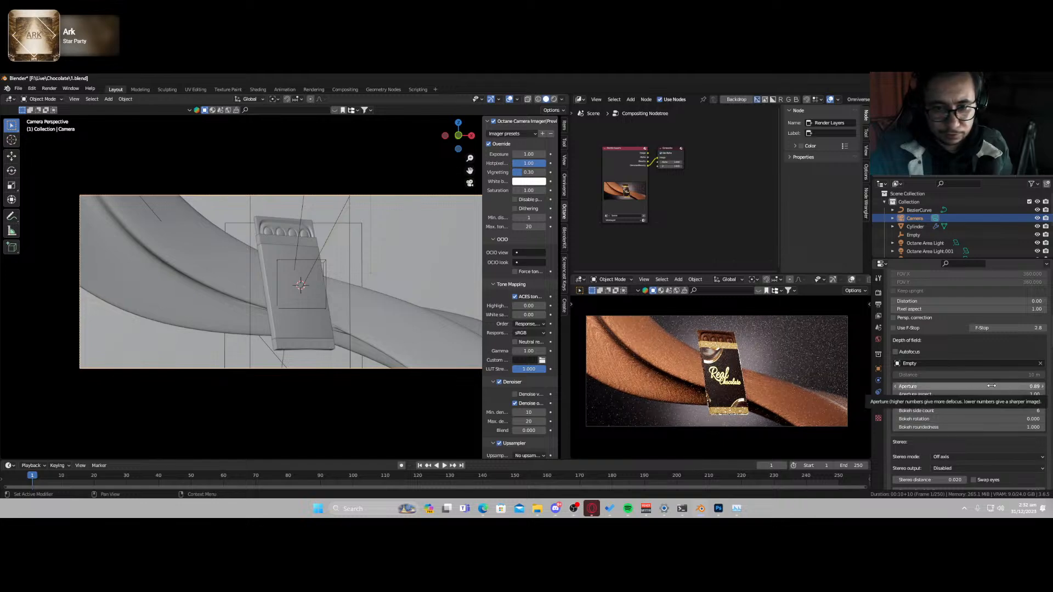
pyautogui.moveTo(991, 386)
pyautogui.mouseDown()
pyautogui.moveTo(1030, 386)
pyautogui.moveTo(997, 386)
pyautogui.mouseUp()
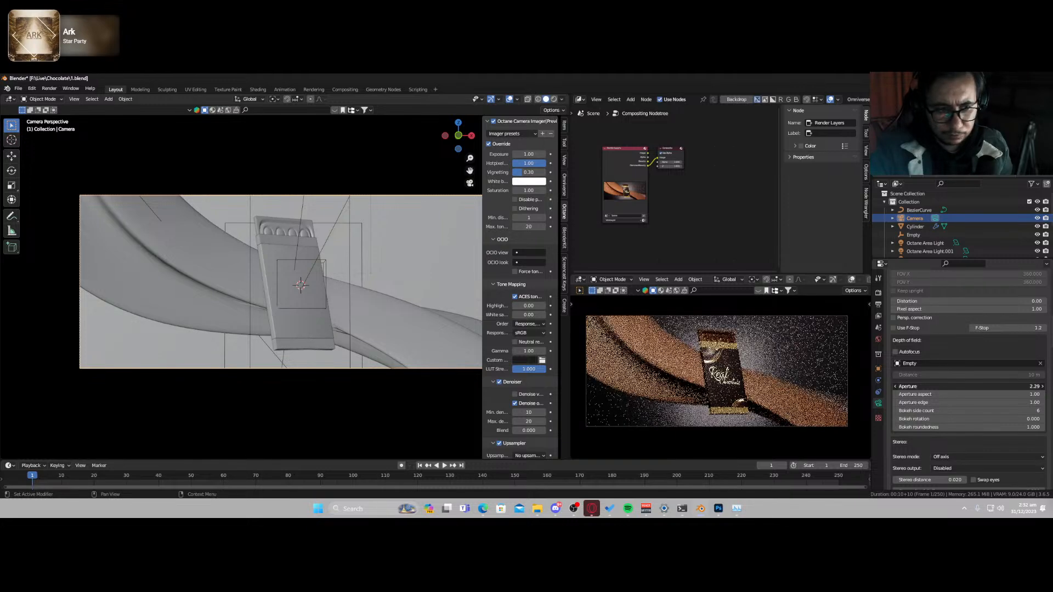
# - Set the Octane postprocess bloom power to 7.680, glare power to 5.940, glare rays to 1, and glare angle to 36.5
pyautogui.moveTo(394, 305); pyautogui.dragTo(352, 350, button='middle')
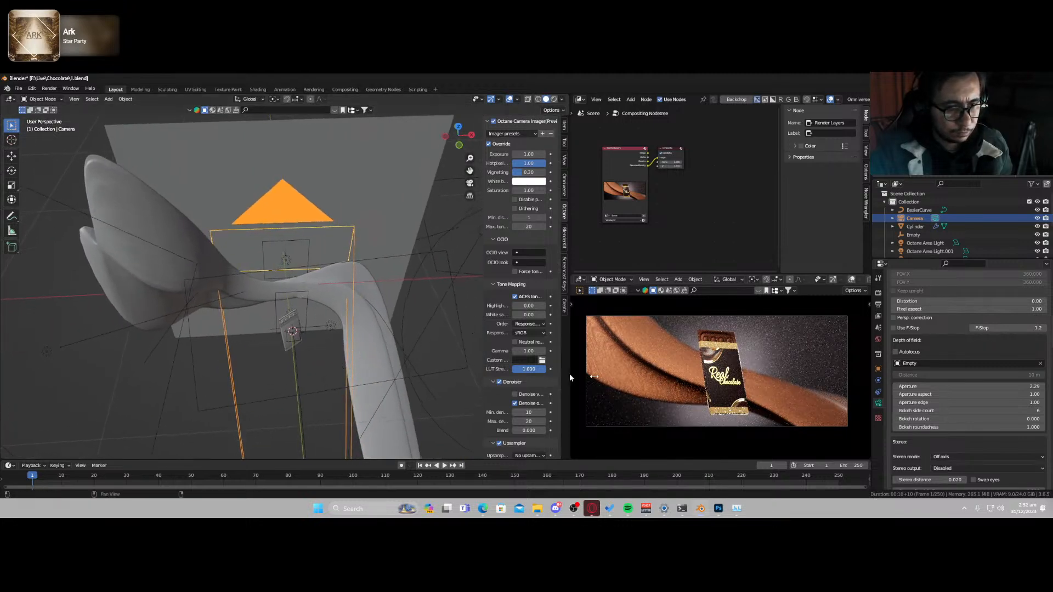
pyautogui.scroll(-10, 499, 379)
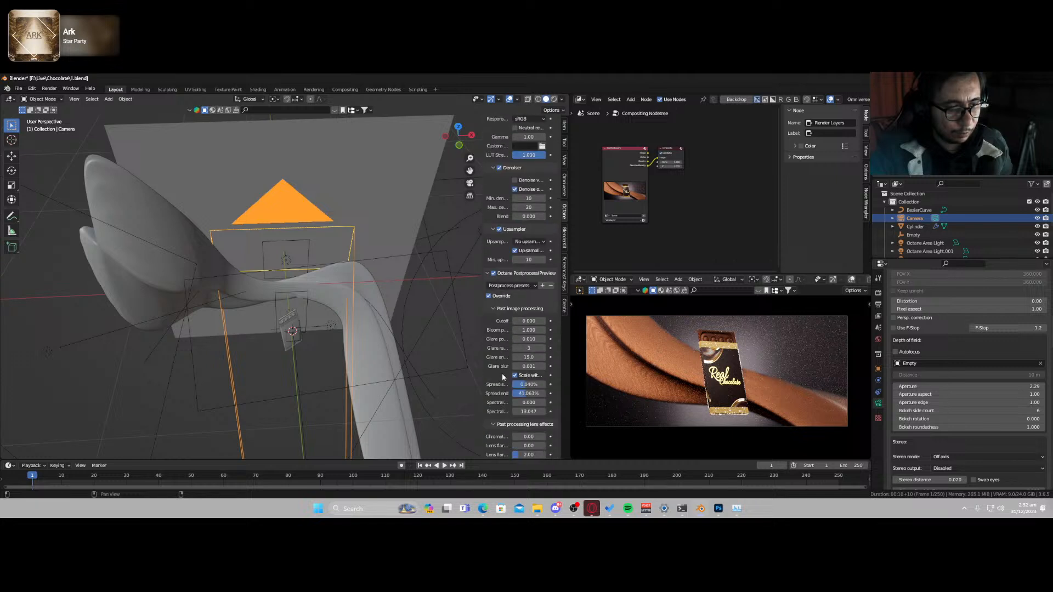
pyautogui.scroll(-3, 505, 351)
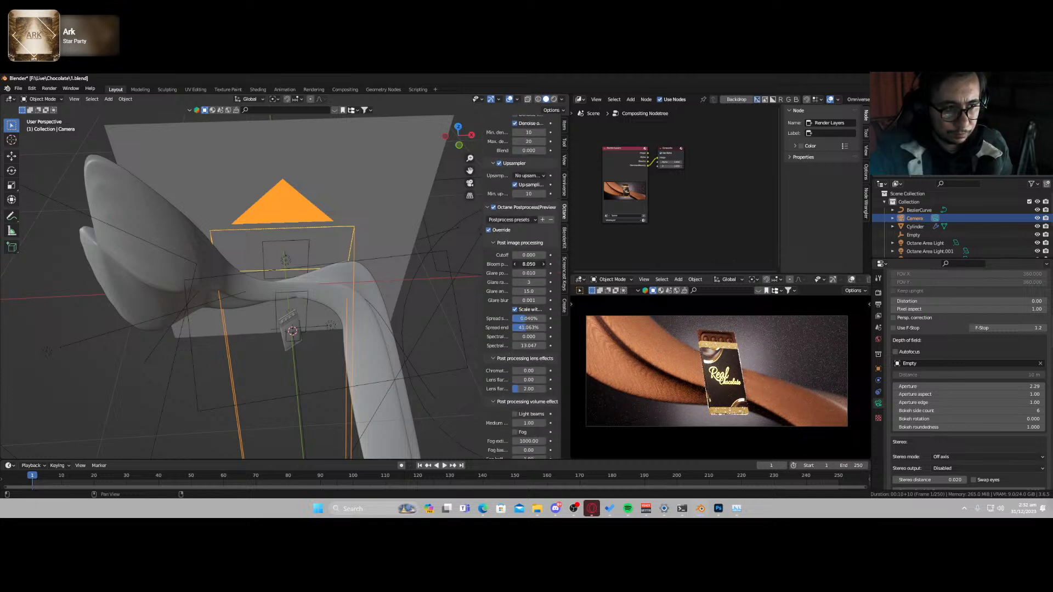
pyautogui.moveTo(528, 264)
pyautogui.mouseDown()
pyautogui.moveTo(570, 264)
pyautogui.moveTo(507, 263)
pyautogui.moveTo(544, 273)
pyautogui.mouseUp()
pyautogui.click(538, 281)
pyautogui.write('1')
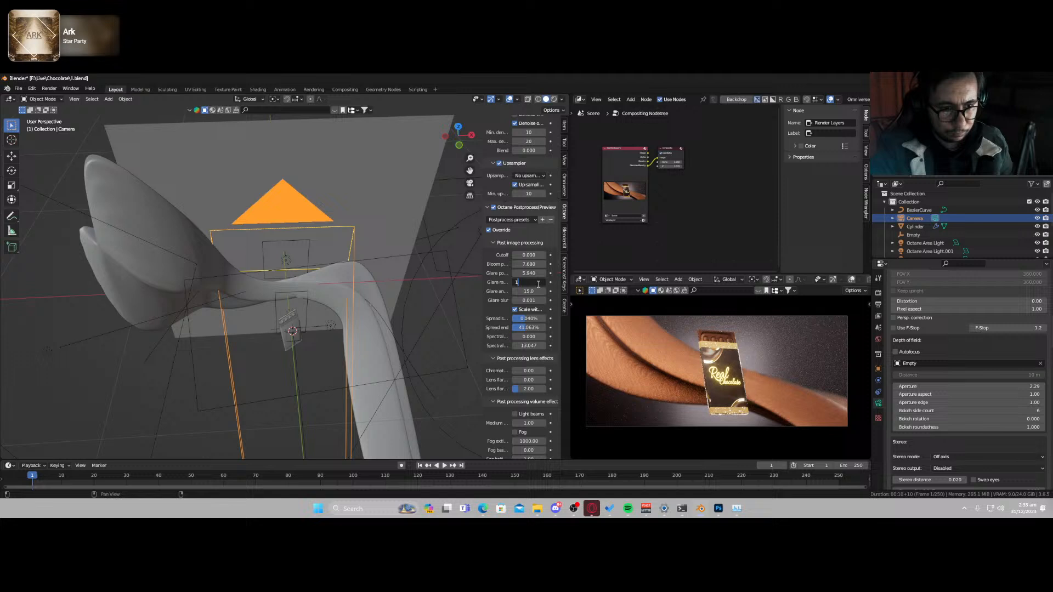
pyautogui.press('Return')
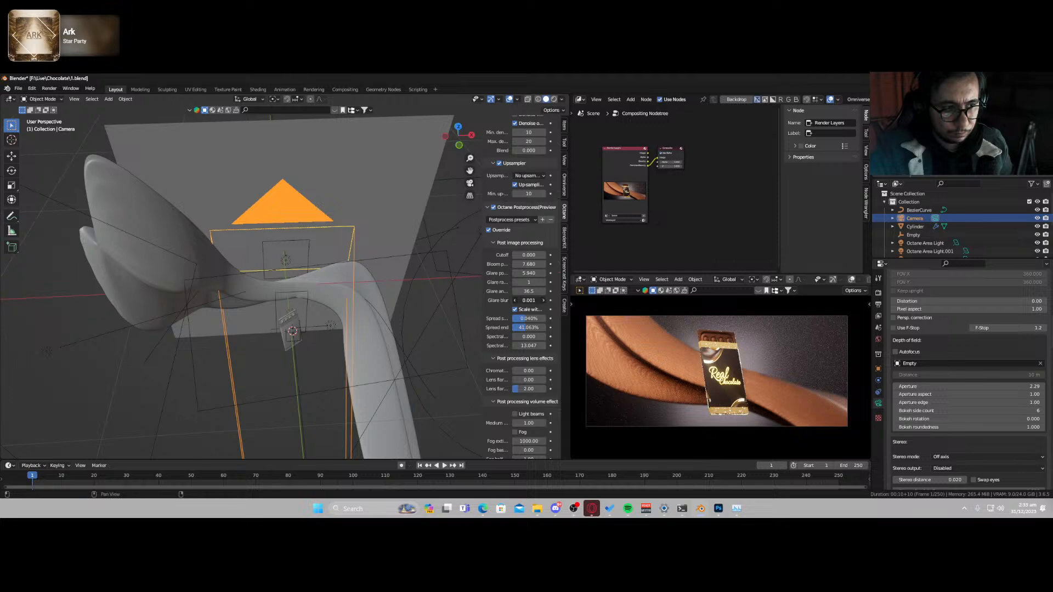
# - Set the glare blur to 0.200 and the glare power to 0.001, checking the package lettering up close, and save the file
pyautogui.scroll(5, 765, 376)
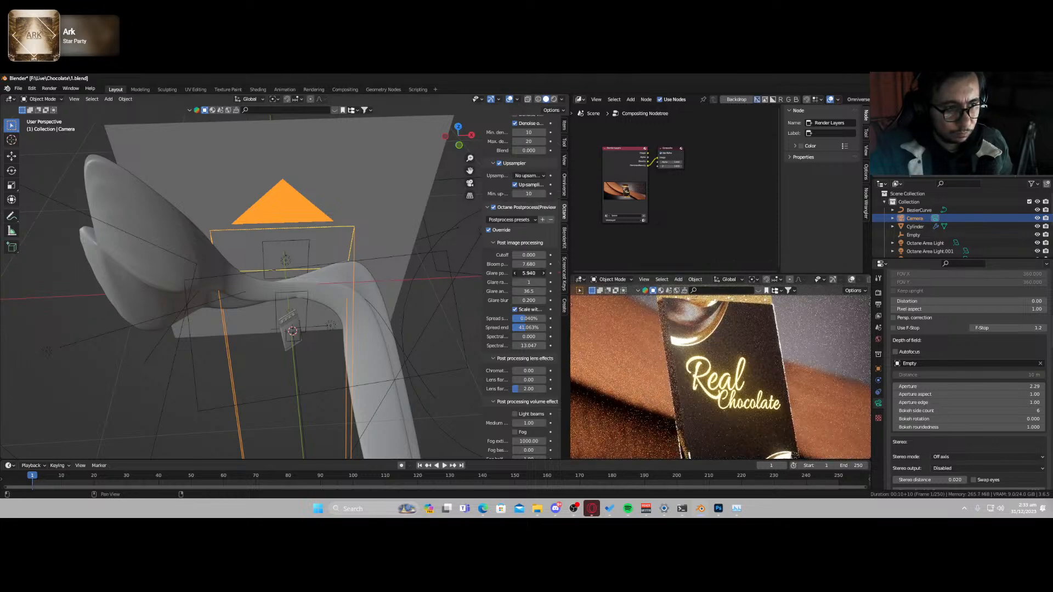
pyautogui.write('0.001')
pyautogui.press('Return')
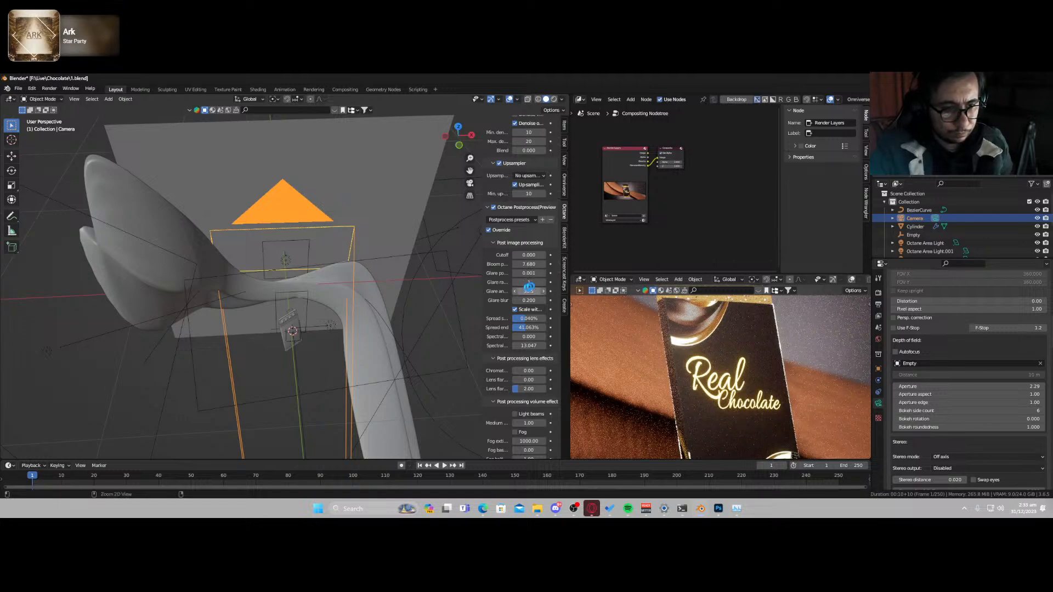
pyautogui.hotkey('ctrl', 's')
# - Select the Octane sphere light beside the ribbon and move it slightly inward and down, closer to the ribbon's long arm
pyautogui.moveTo(318, 291); pyautogui.dragTo(357, 301, button='middle')
pyautogui.click(400, 309)
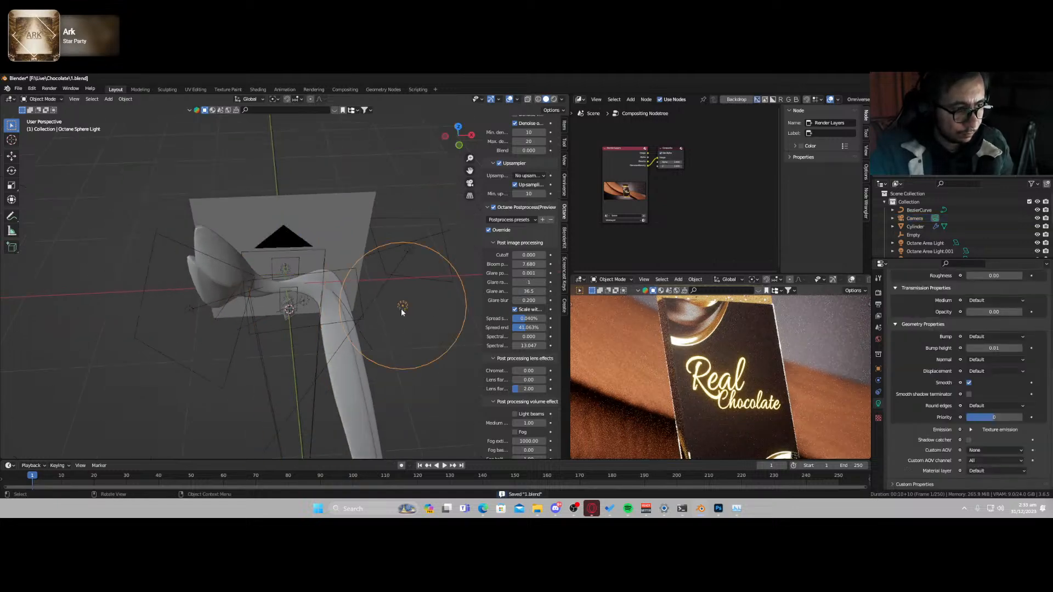
pyautogui.press('g')
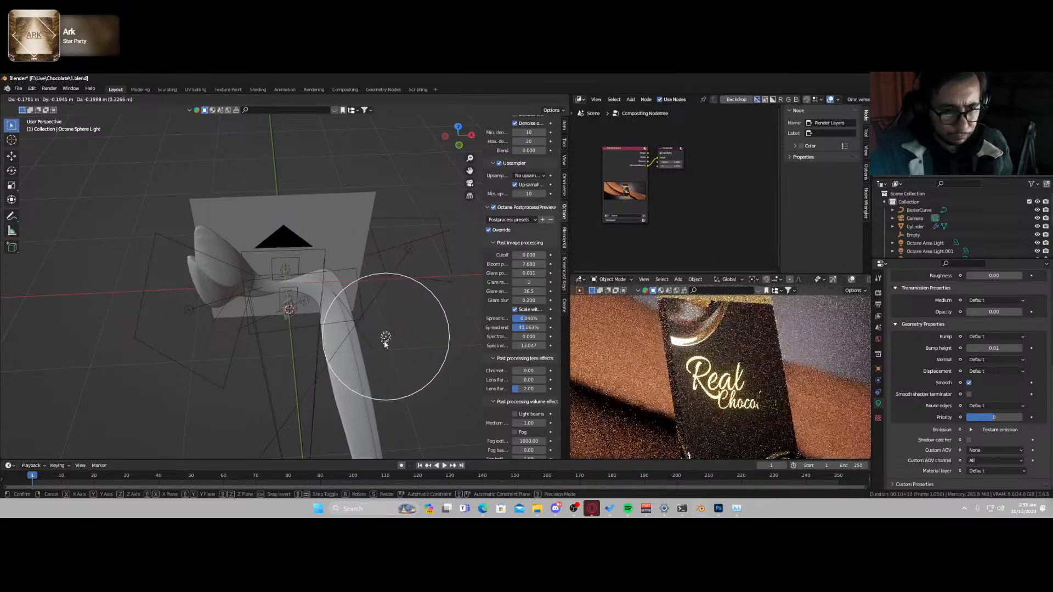
pyautogui.click(384, 336)
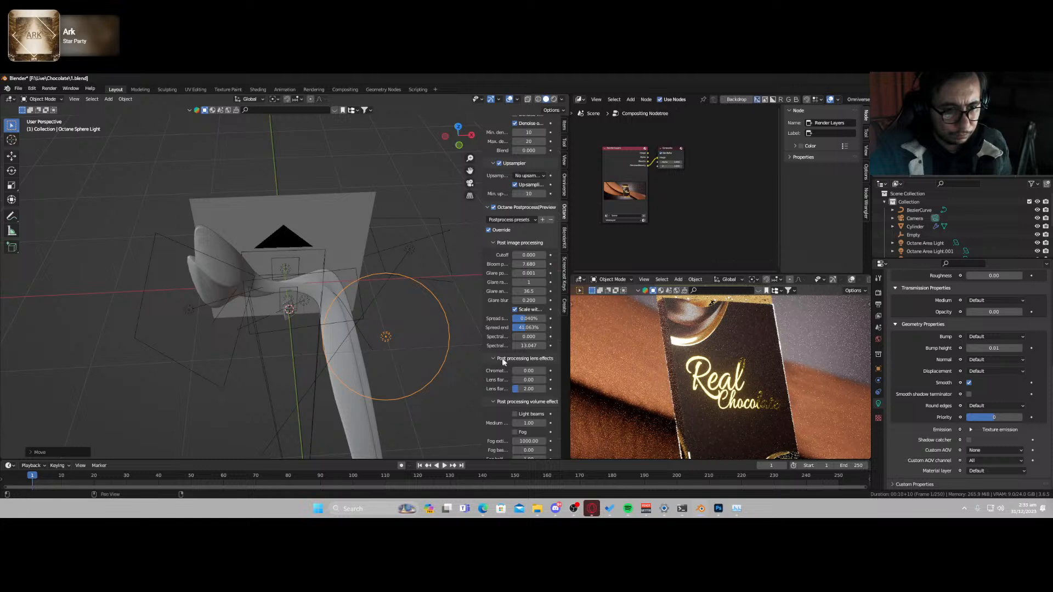
# - Set the postprocess chromatic aberration to 0.11 and the second lens flare value to 0.36
pyautogui.scroll(-3, 504, 361)
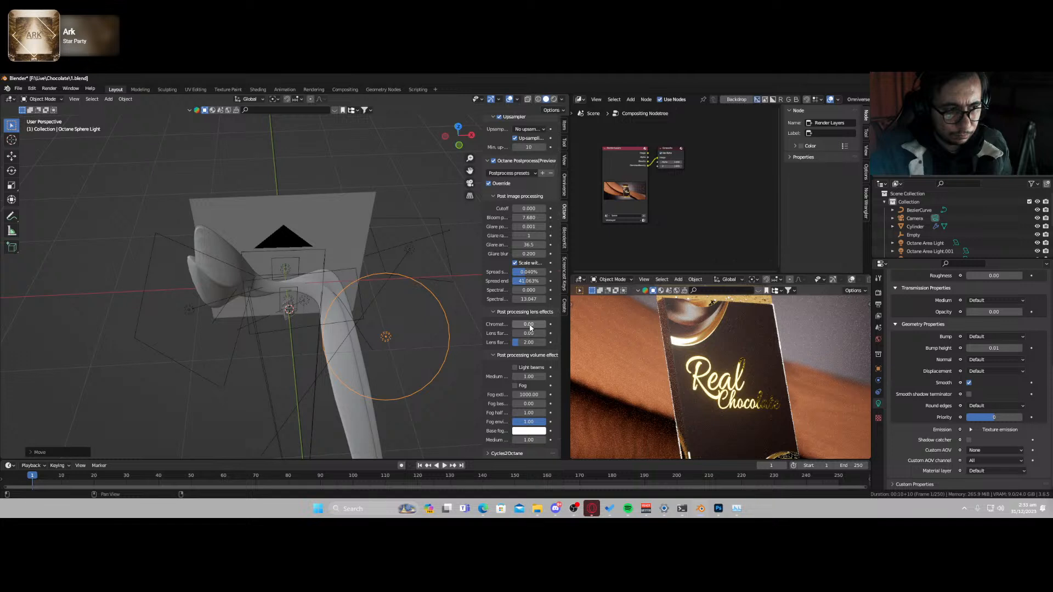
pyautogui.moveTo(518, 333)
pyautogui.mouseDown()
pyautogui.moveTo(546, 334)
pyautogui.moveTo(546, 344)
pyautogui.moveTo(517, 342)
pyautogui.mouseUp()
pyautogui.moveTo(529, 342); pyautogui.dragTo(512, 333)
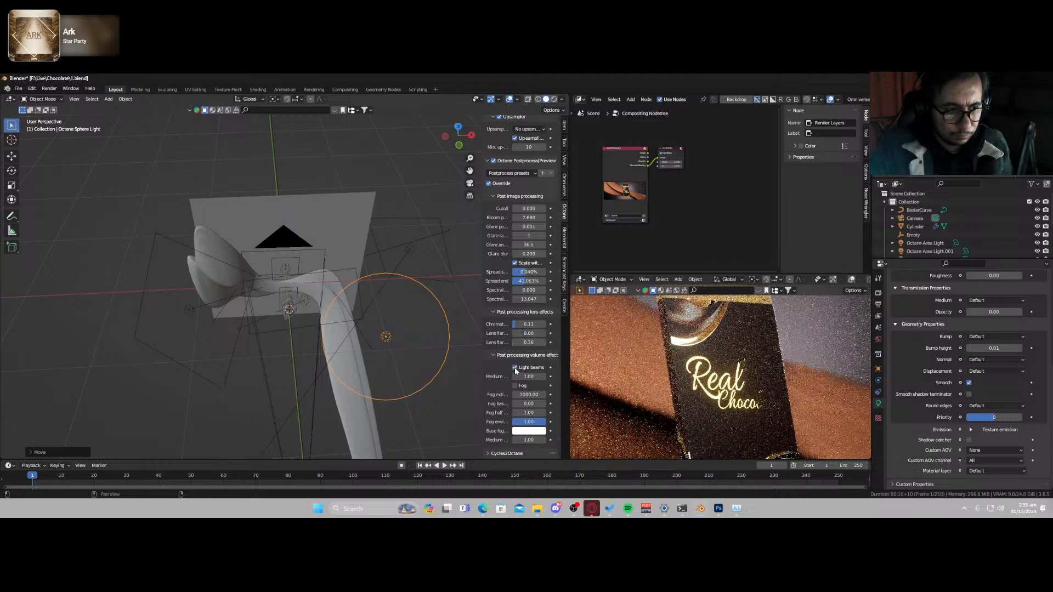
# - Enable postprocess fog with light beams off, setting the fog height to 2.34, fog half value to 2.02, and last medium value to 1.52
pyautogui.click(514, 386)
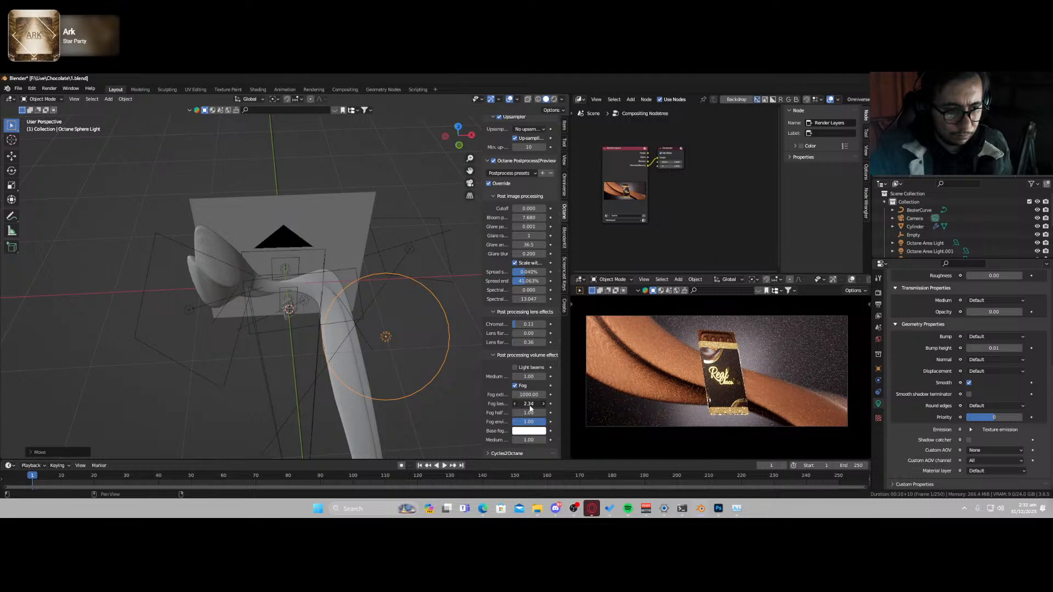
pyautogui.scroll(-1, 662, 377)
pyautogui.scroll(1, 661, 377)
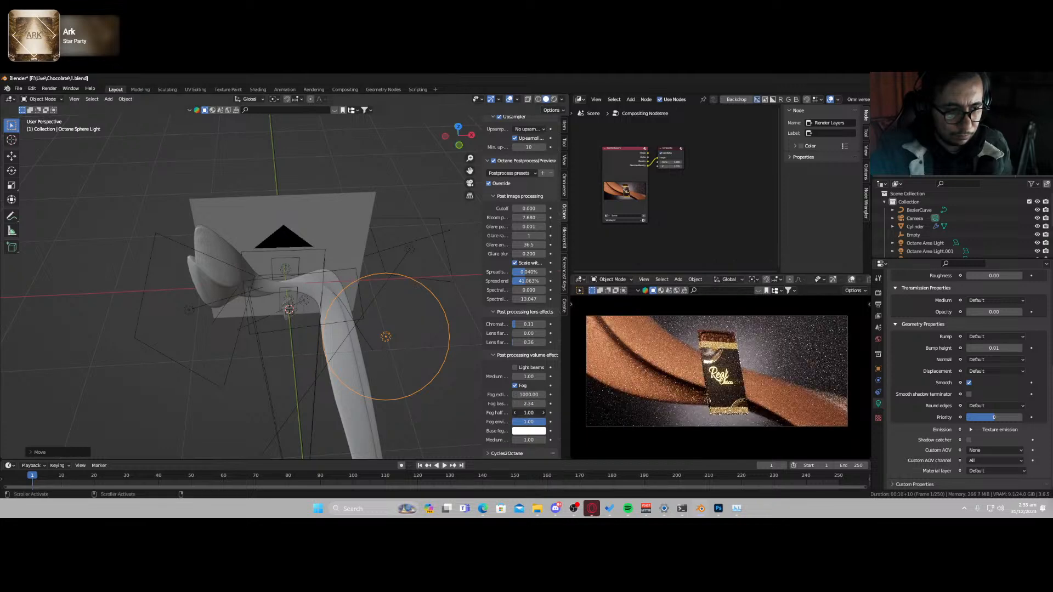
pyautogui.moveTo(528, 412); pyautogui.dragTo(522, 434)
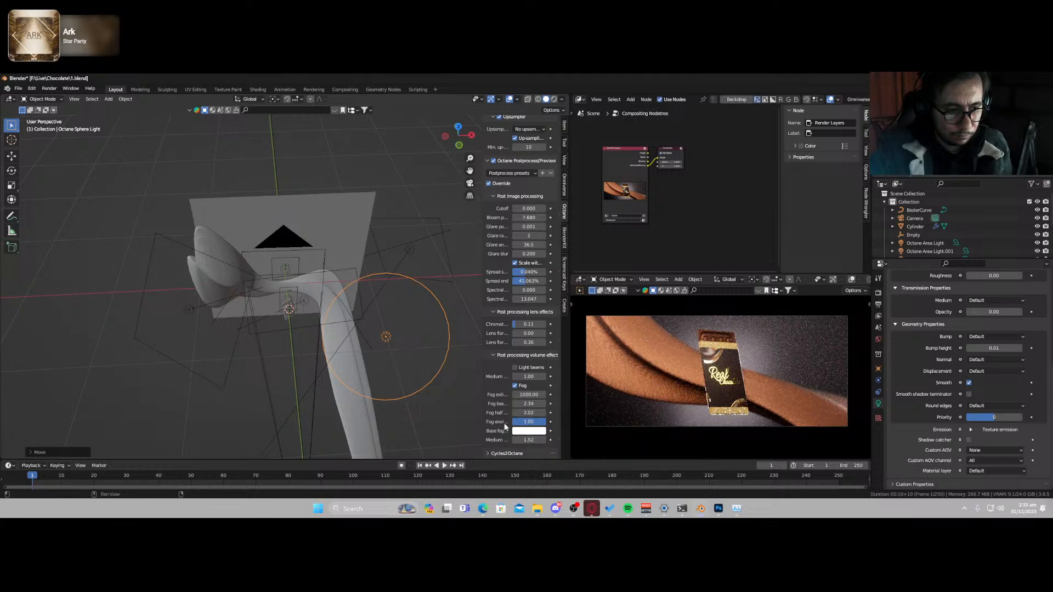
# - Switch the rendered preview viewport to solid shading and save the file
pyautogui.press('z')
pyautogui.click(731, 407)
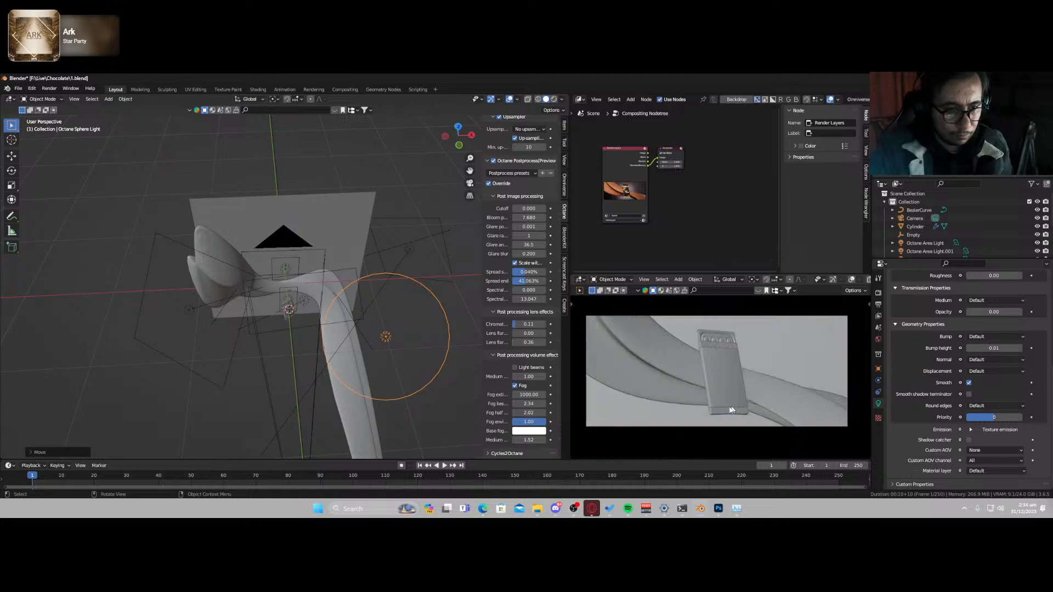
pyautogui.hotkey('ctrl', 's')
# - Return the main viewport to the camera view and select the camera
pyautogui.moveTo(315, 336); pyautogui.dragTo(319, 344, button='middle')
pyautogui.press('KP_0')
pyautogui.click(296, 371)
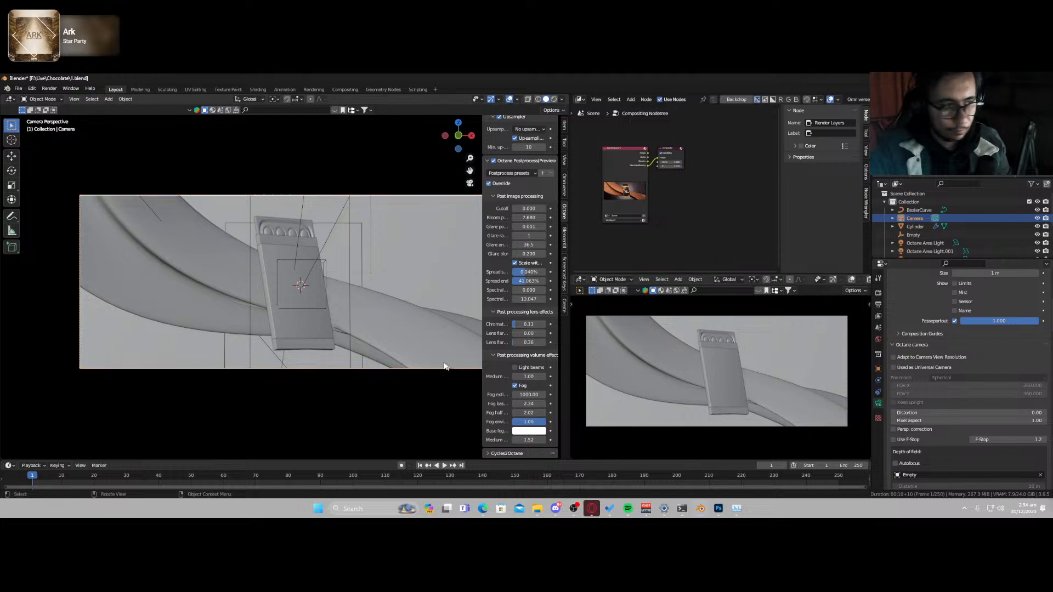
pyautogui.press('r')
pyautogui.press('z')
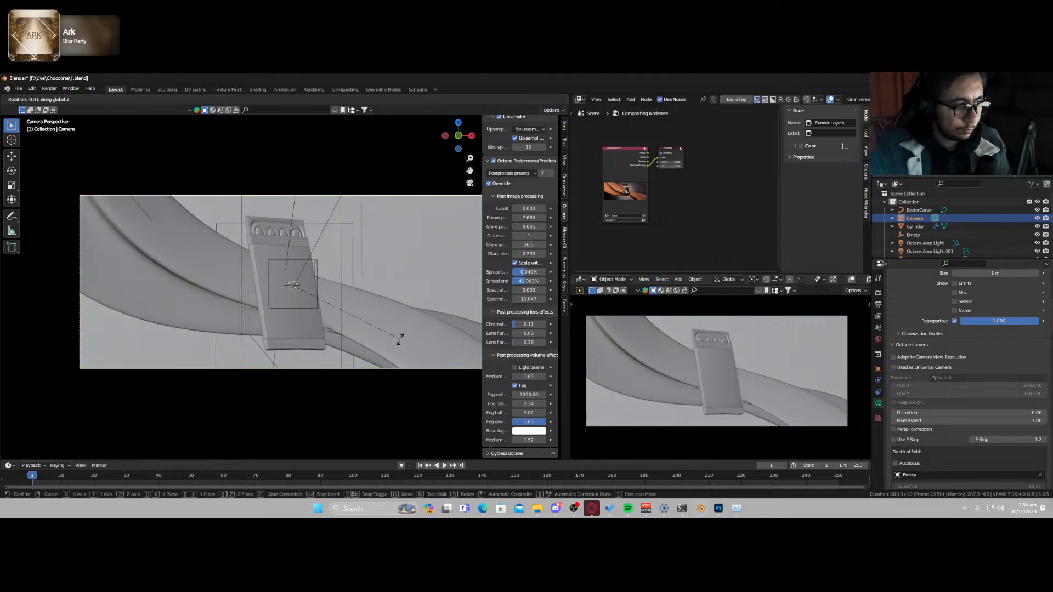
pyautogui.rightClick(400, 339)
# - Set the transform pivot to the 3D cursor, rotate the camera around the package along global Z, and save the file
pyautogui.moveTo(275, 95); pyautogui.dragTo(274, 94)
pyautogui.click(275, 99)
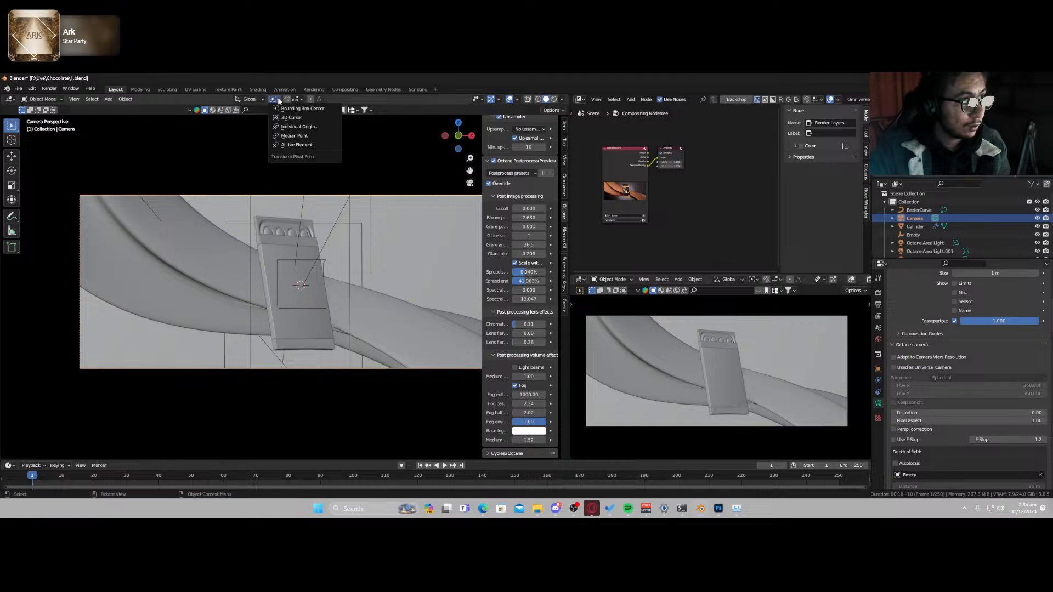
pyautogui.click(291, 118)
pyautogui.press('r')
pyautogui.press('z')
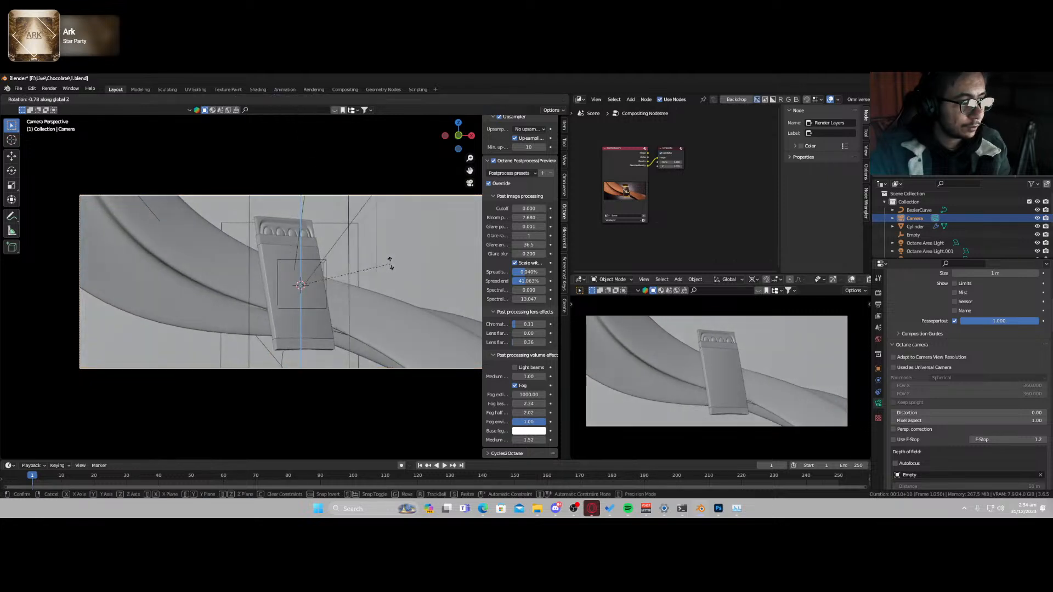
pyautogui.click(392, 254)
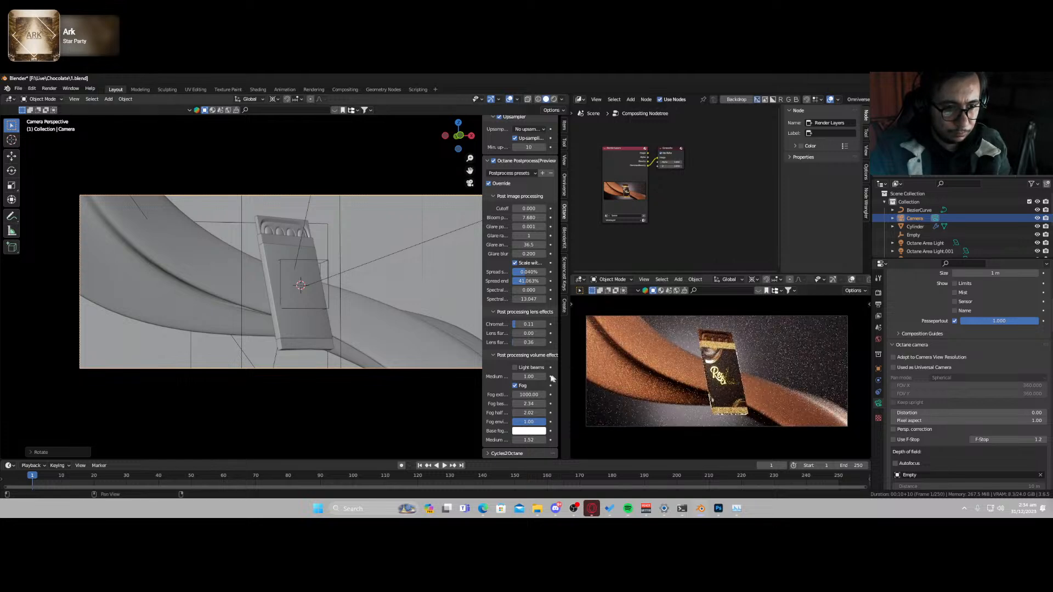
pyautogui.hotkey('ctrl', 's')
# - Select the Octane sphere light and reposition it in top view over the outer side of the ribbon's long arm
pyautogui.moveTo(422, 336); pyautogui.dragTo(393, 307, button='middle')
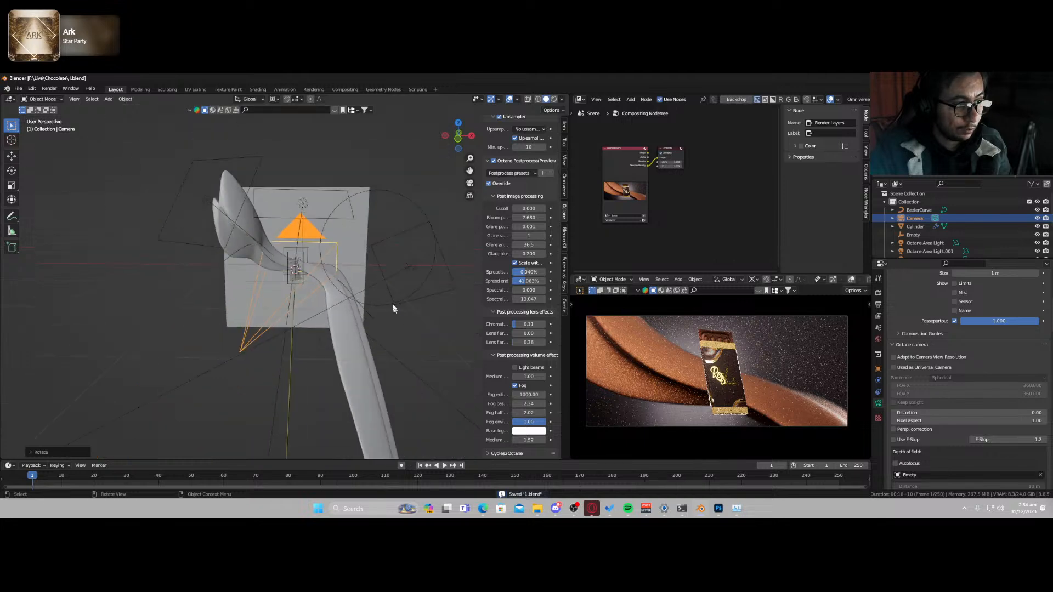
pyautogui.click(377, 247)
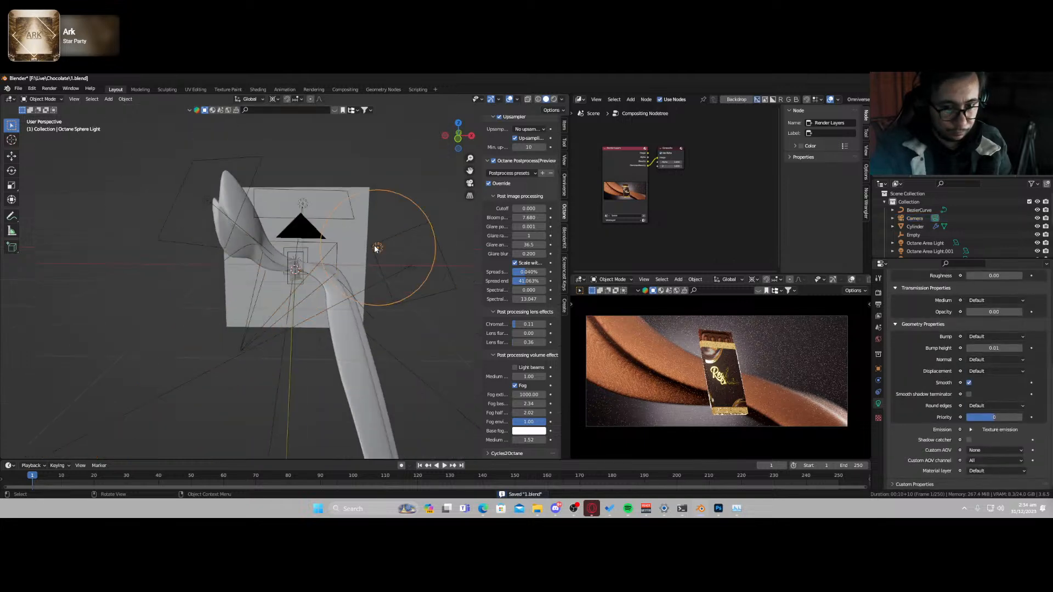
pyautogui.press('KP_7')
pyautogui.press('g')
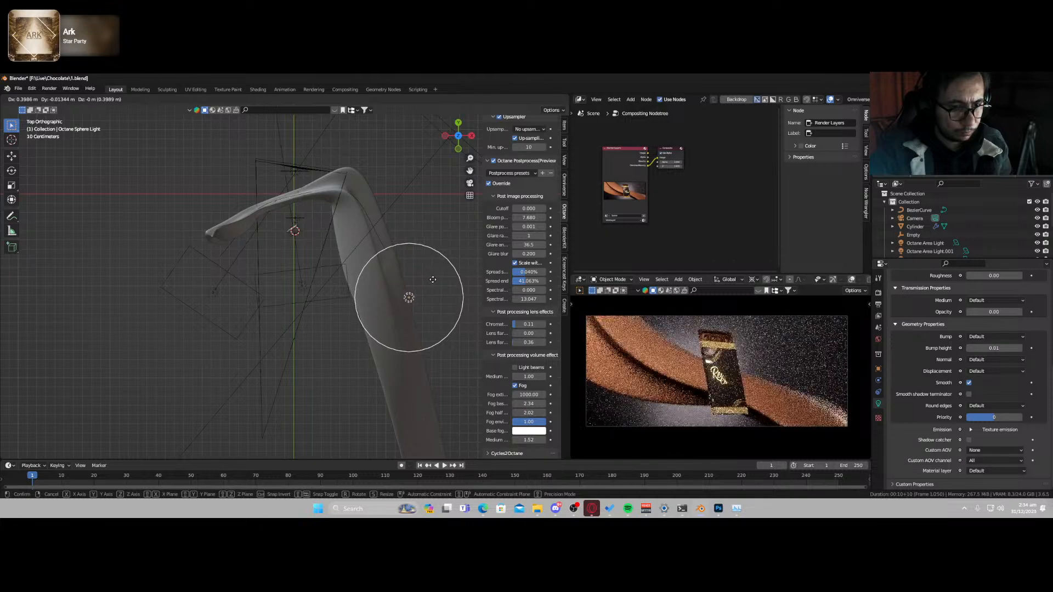
pyautogui.click(432, 279)
pyautogui.press('s')
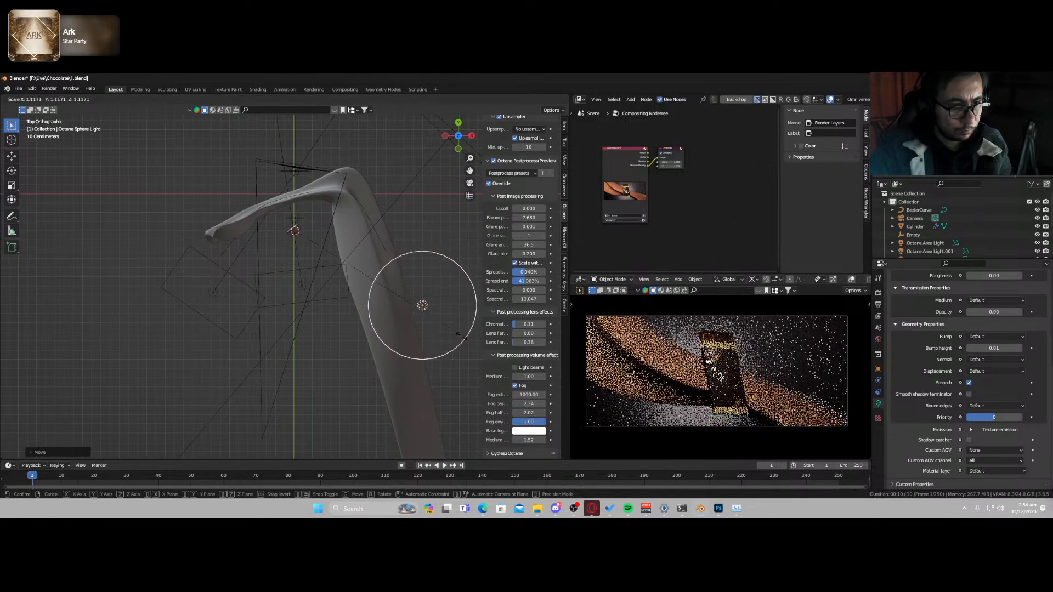
pyautogui.press('Escape')
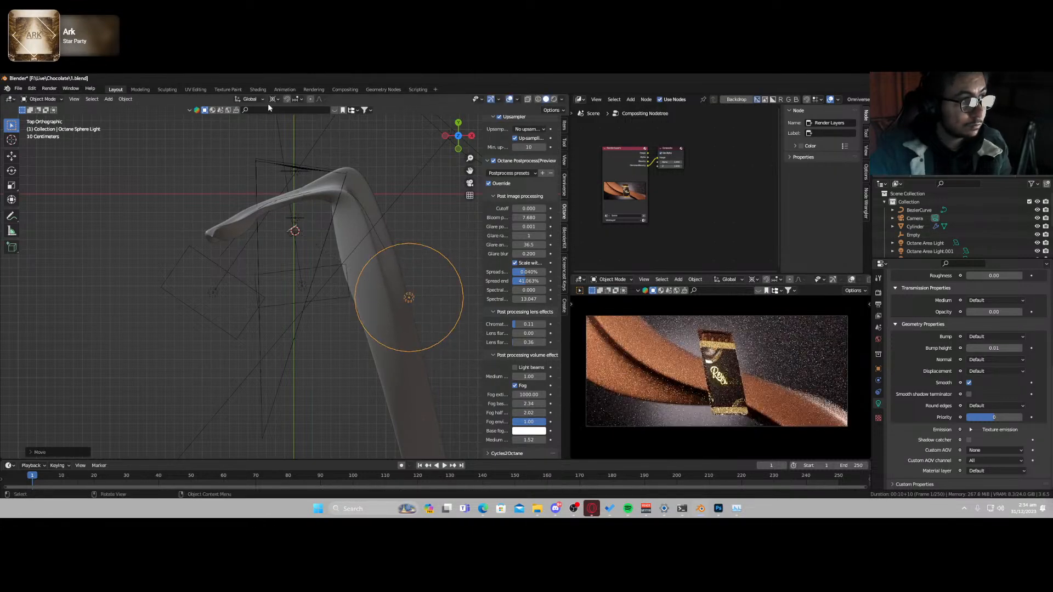
# - Rotate the sphere light around the 3D cursor along global Z to beyond the ribbon's bend, and save the file
pyautogui.press('r')
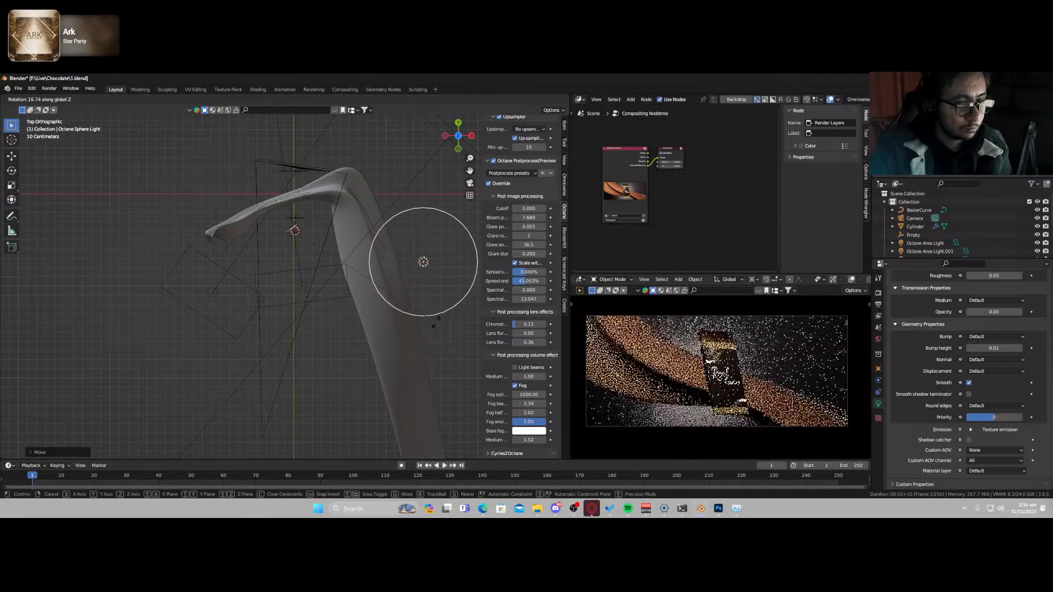
pyautogui.click(436, 236)
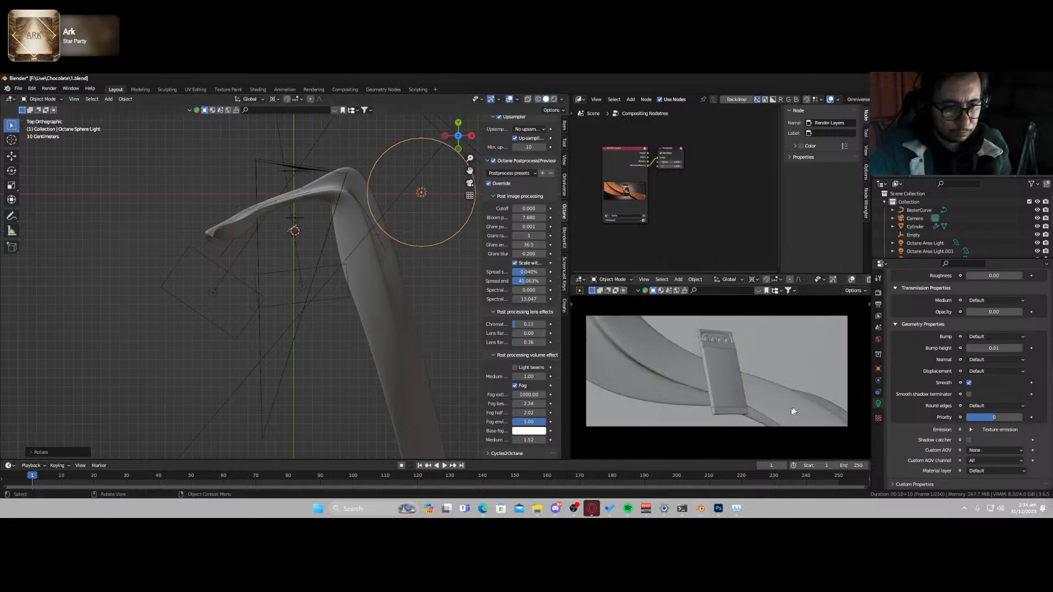
pyautogui.hotkey('ctrl', 's')
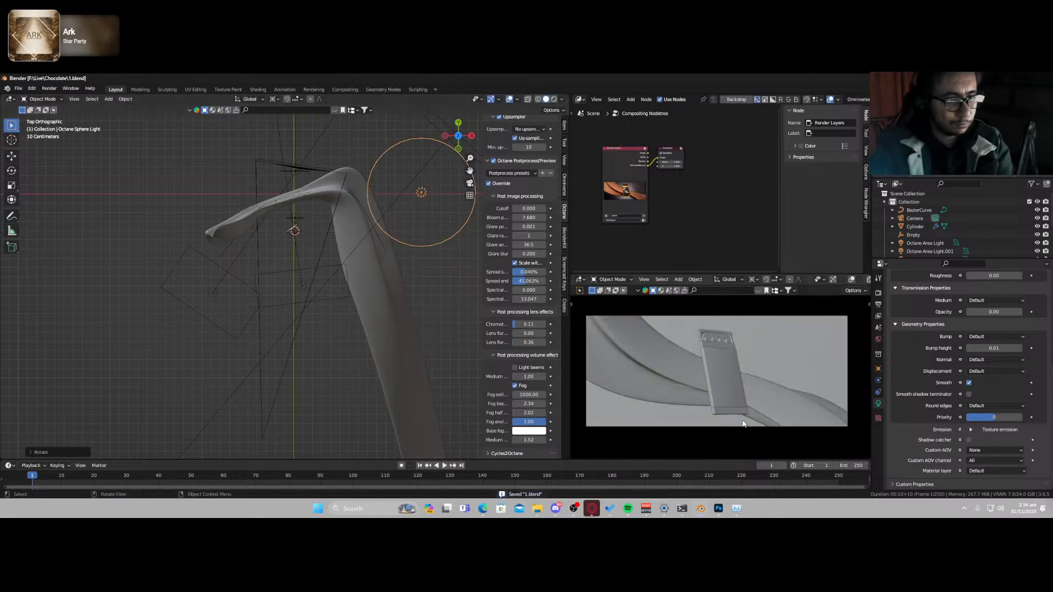
# - Render the current frame from the camera view and examine the Real Chocolate lettering on the package up close
pyautogui.moveTo(345, 372); pyautogui.dragTo(354, 340, button='middle')
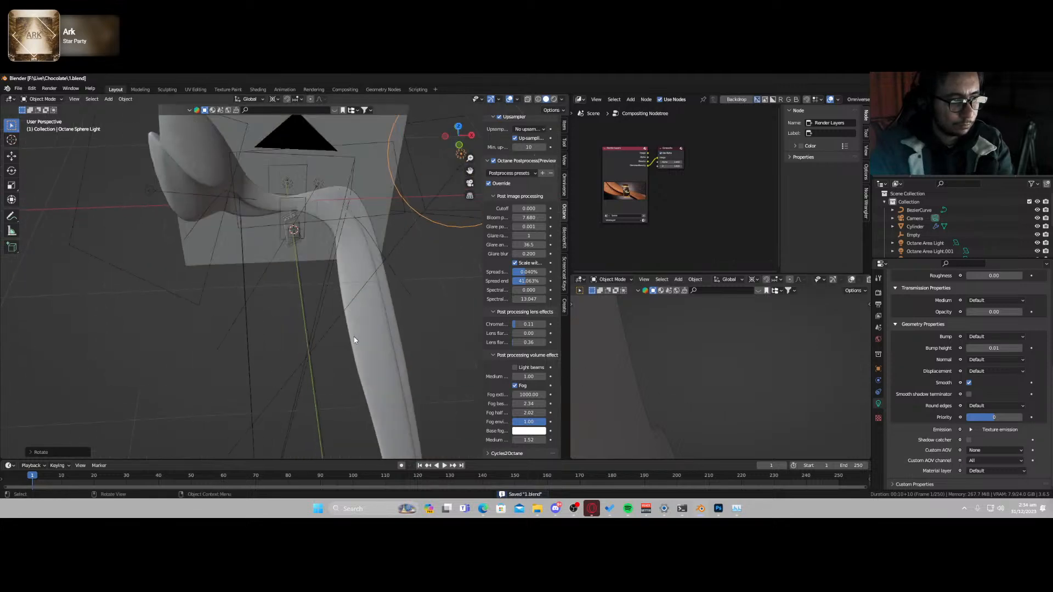
pyautogui.press('KP_0')
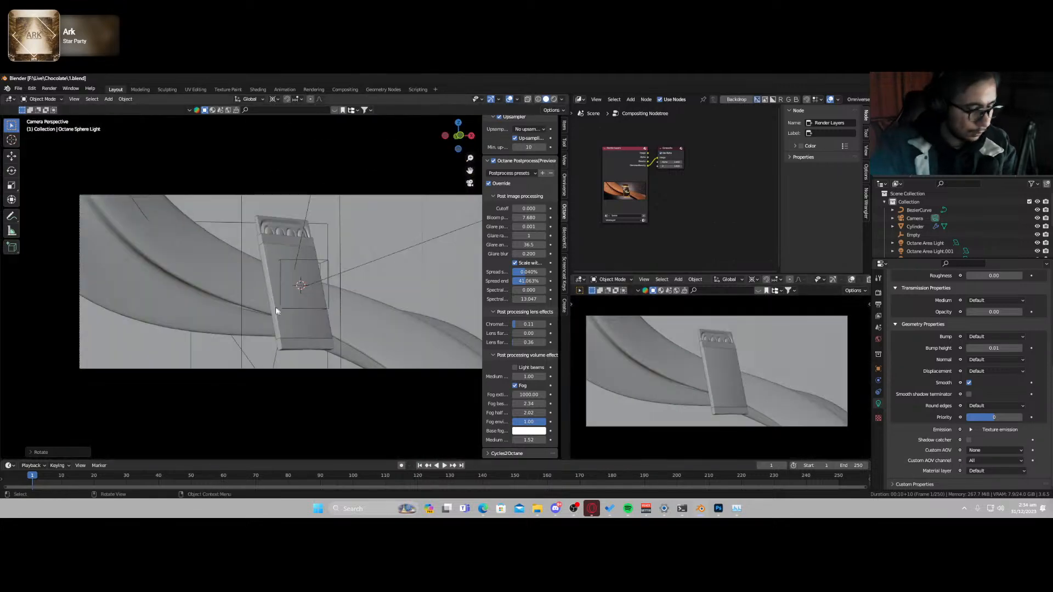
pyautogui.press('F12')
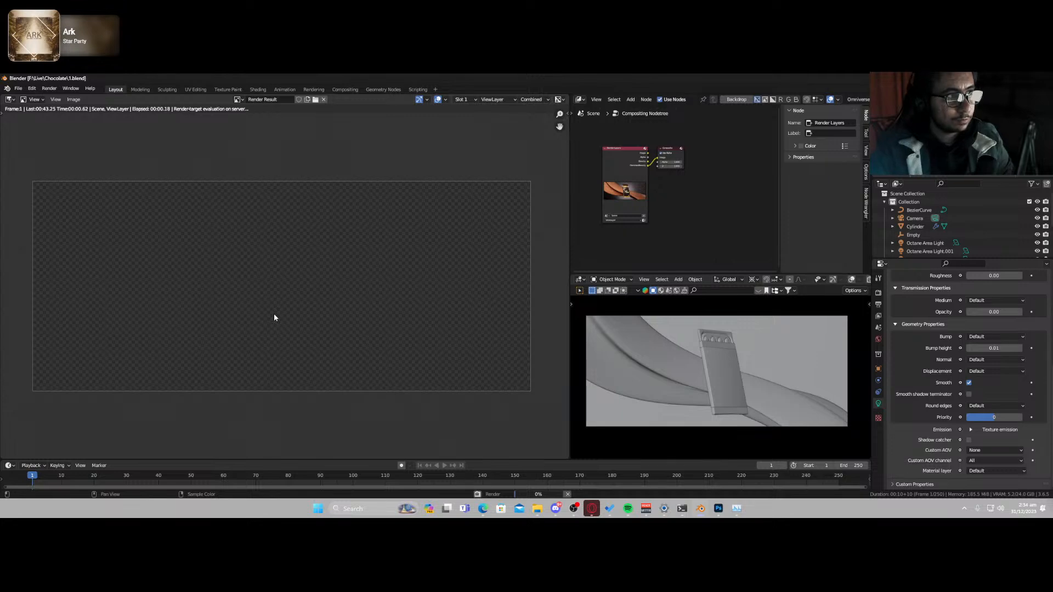
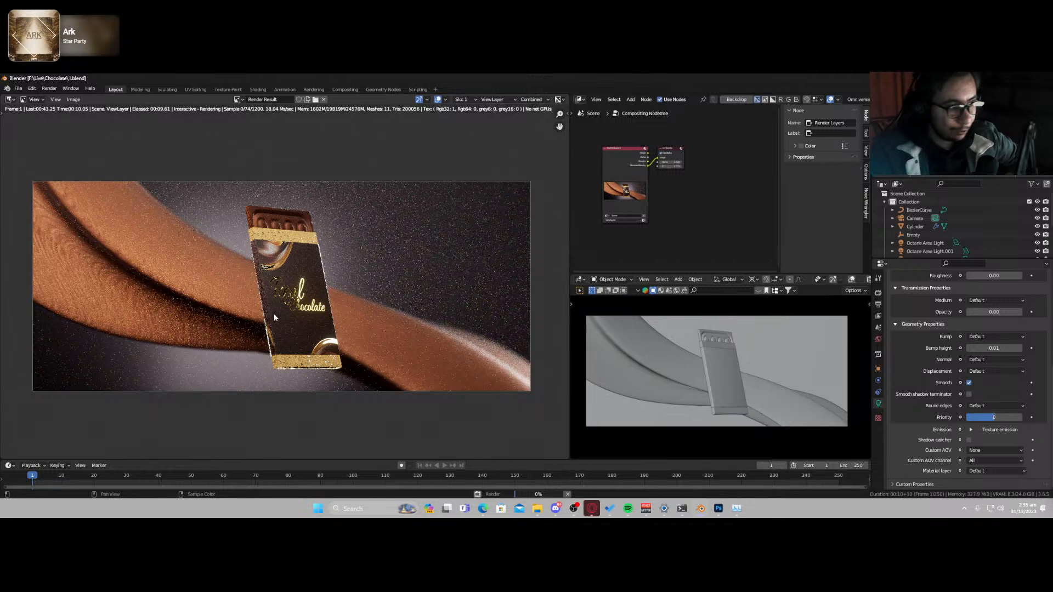
pyautogui.scroll(5, 281, 315)
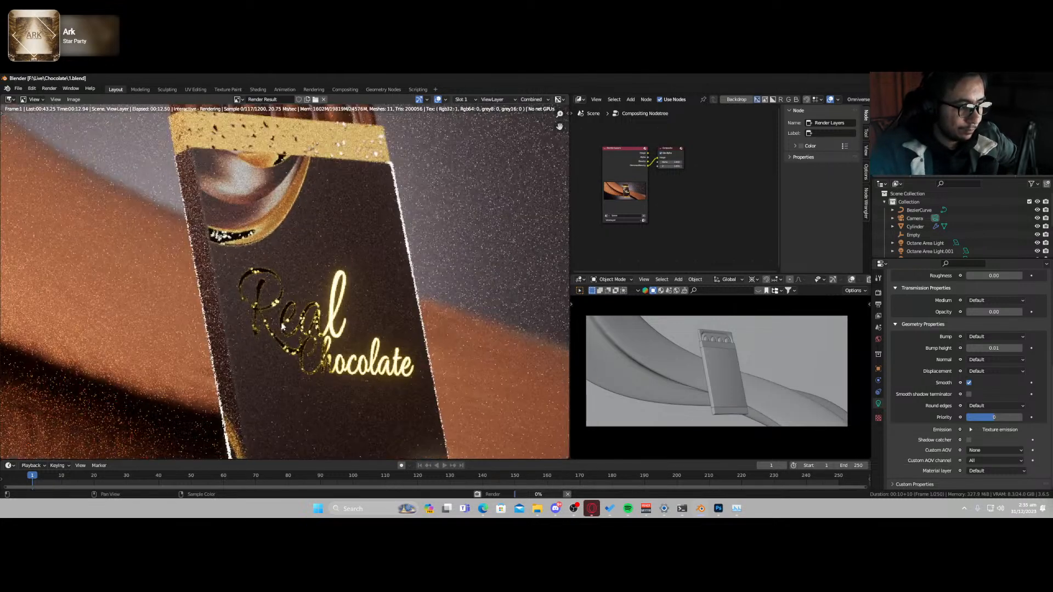
pyautogui.scroll(3, 278, 333)
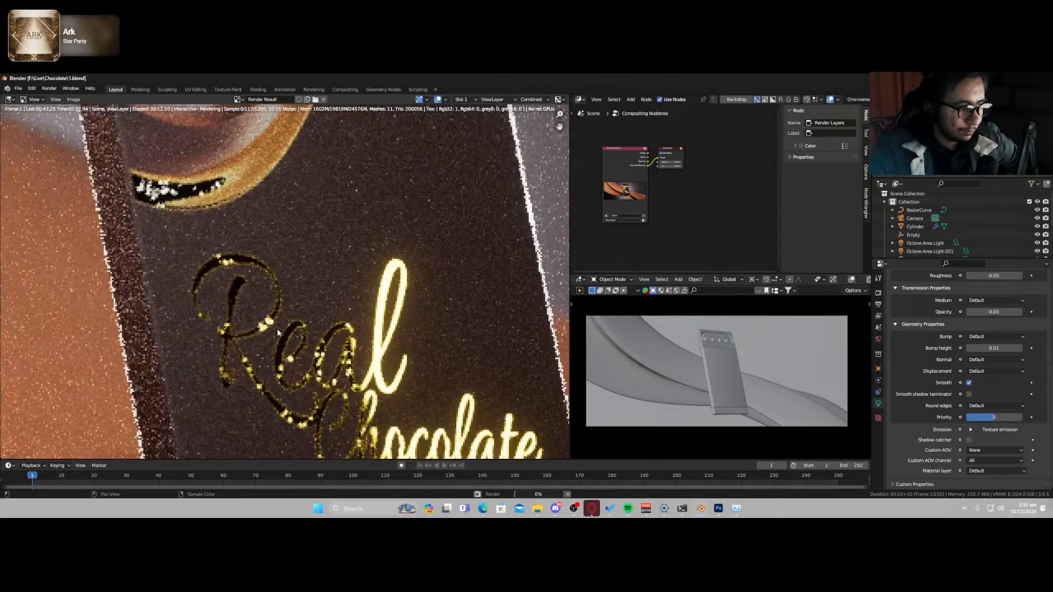
# - Leave the render result for the 3D viewport, select the package and show its material nodes in the Shader Editor
pyautogui.scroll(-8, 300, 302)
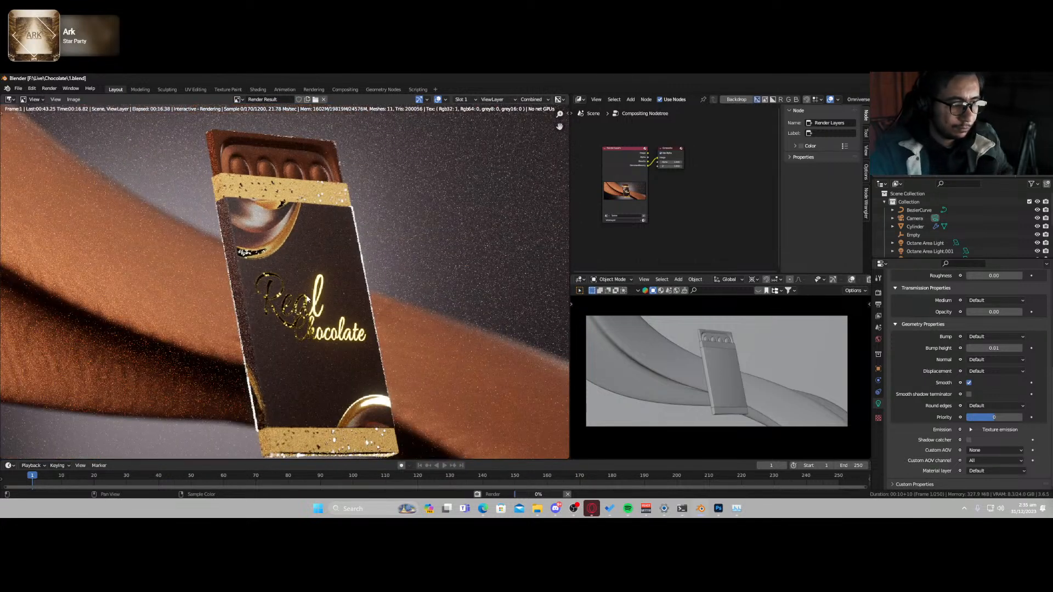
pyautogui.hotkey('shift', 'F5')
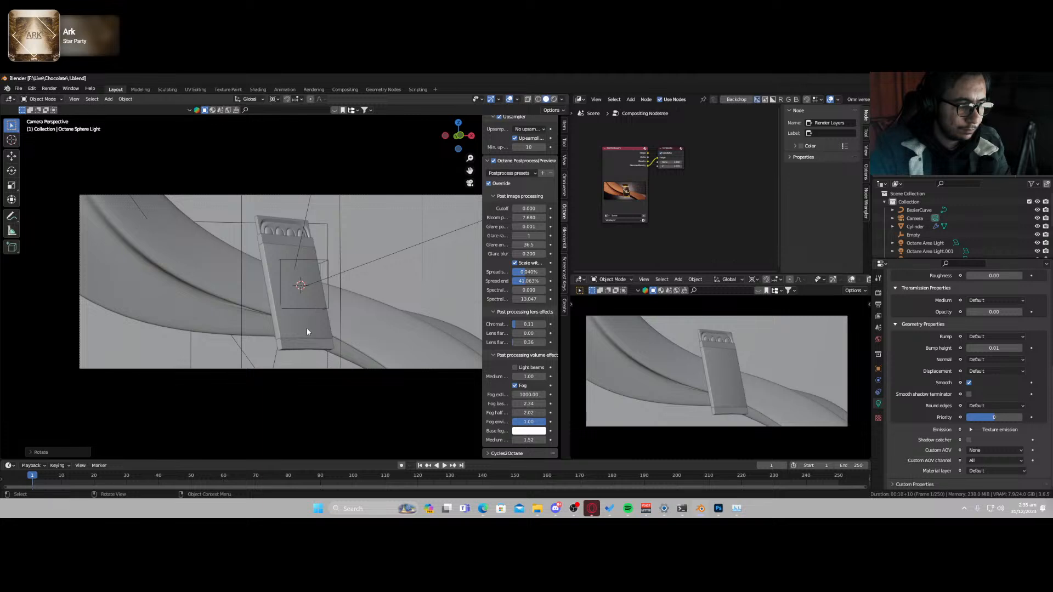
pyautogui.click(307, 329)
pyautogui.click(580, 99)
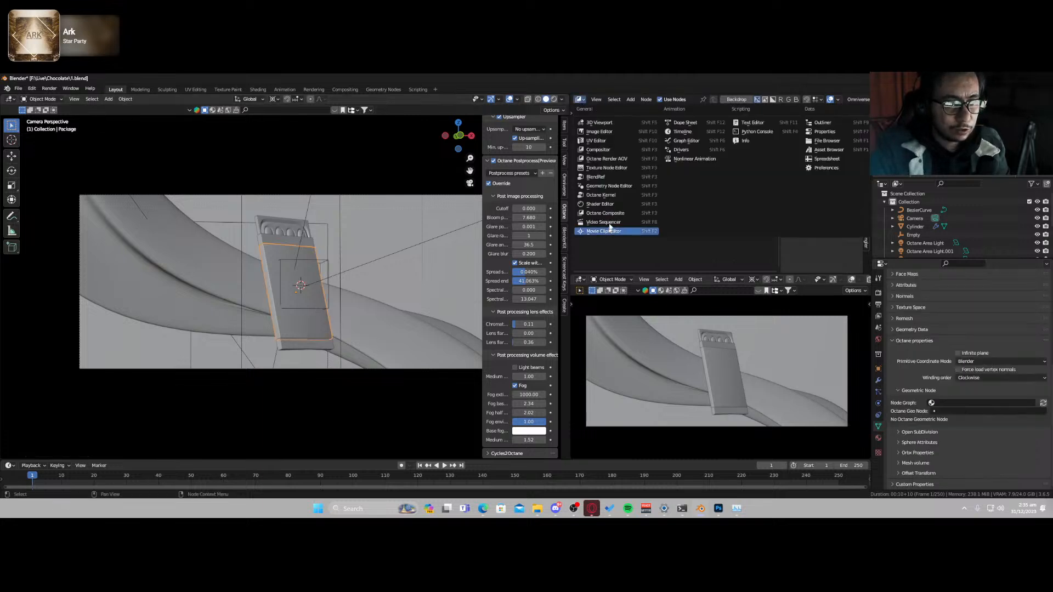
pyautogui.click(600, 203)
# - Preview the Color correction node's output on the package lettering, then restore the Universal material as the previewed output
pyautogui.moveTo(639, 224); pyautogui.dragTo(667, 187, button='middle')
pyautogui.moveTo(666, 168); pyautogui.dragTo(660, 224)
pyautogui.scroll(4, 651, 194)
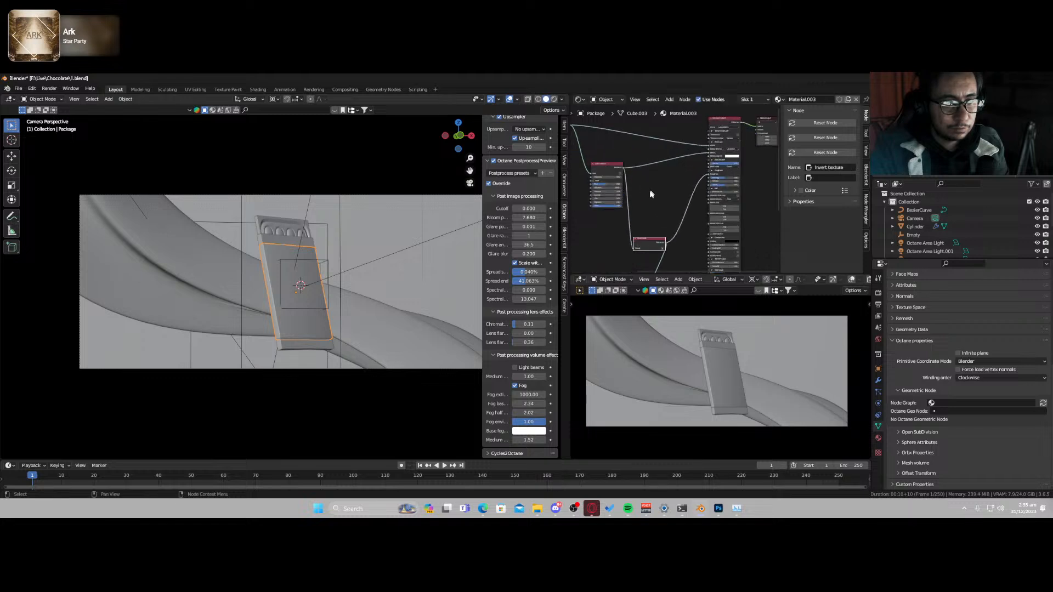
pyautogui.scroll(2, 651, 194)
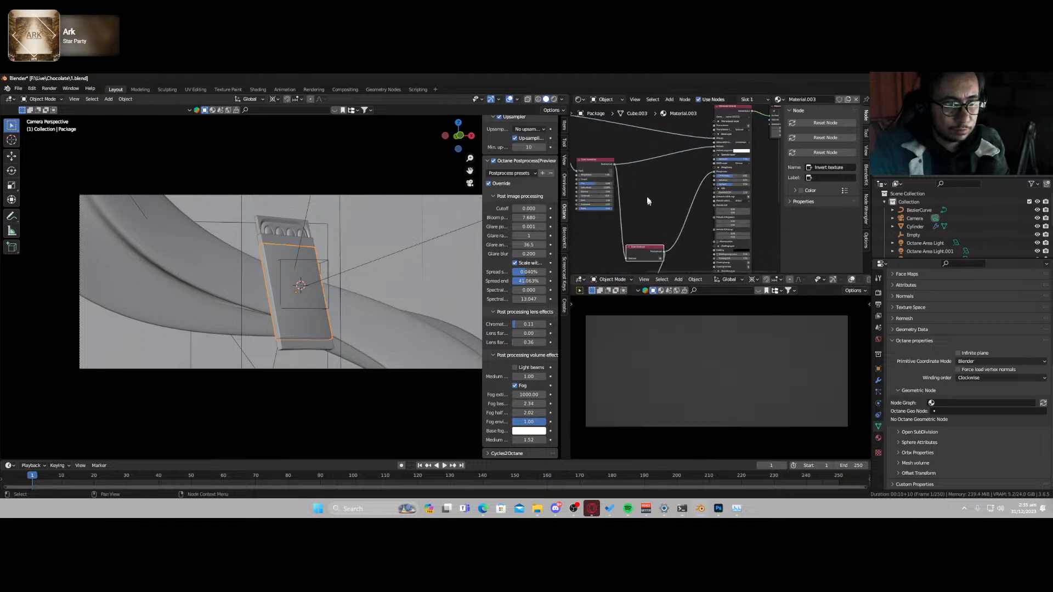
pyautogui.moveTo(657, 180); pyautogui.dragTo(643, 201, button='middle')
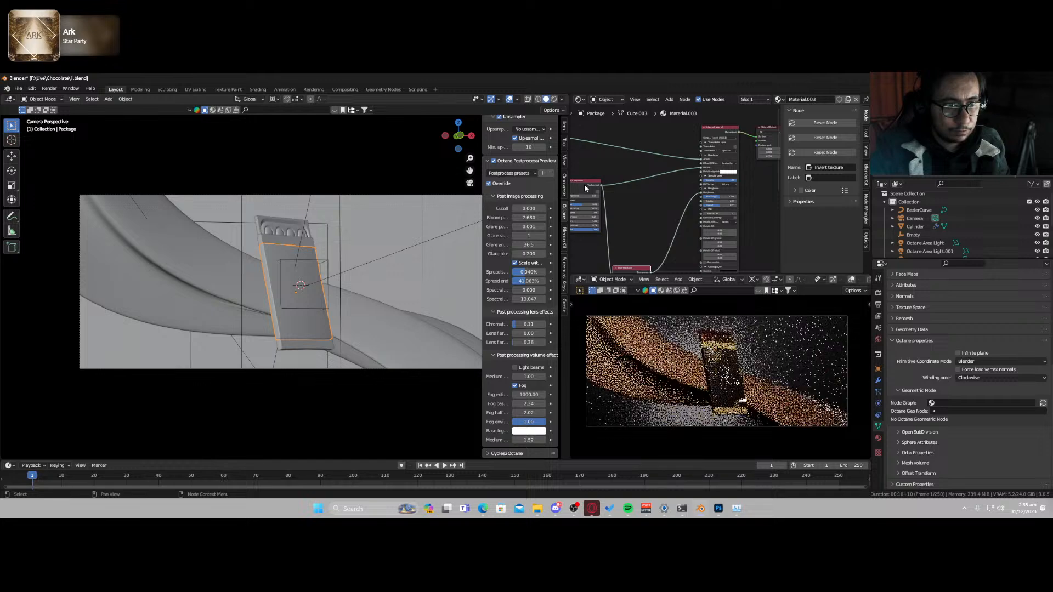
pyautogui.keyDown('ctrl'); pyautogui.keyDown('shift'); pyautogui.click(584, 184); pyautogui.keyUp('shift'); pyautogui.keyUp('ctrl')
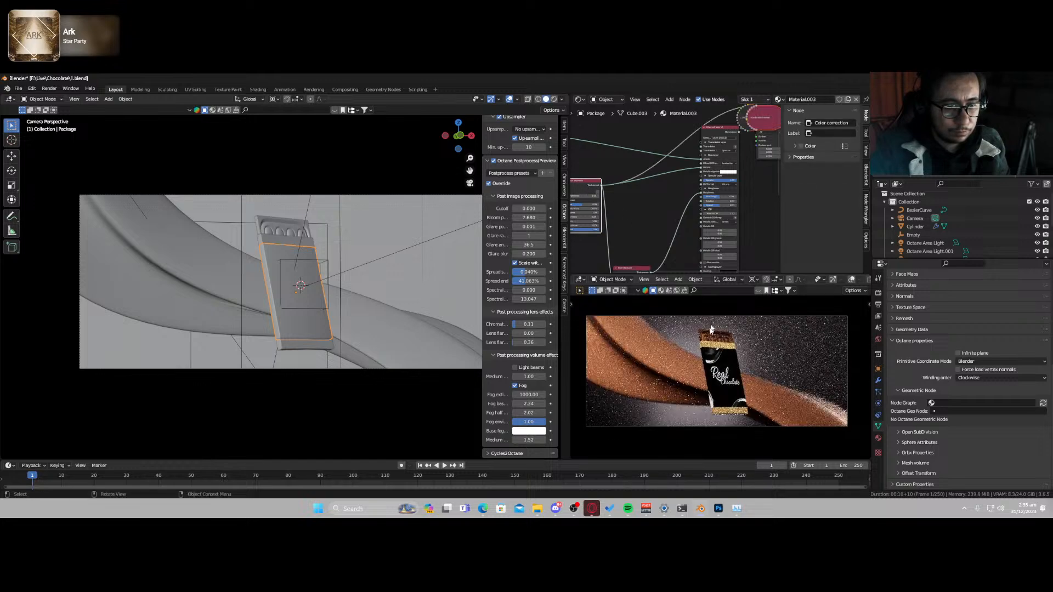
pyautogui.scroll(10, 696, 362)
pyautogui.scroll(-5, 697, 362)
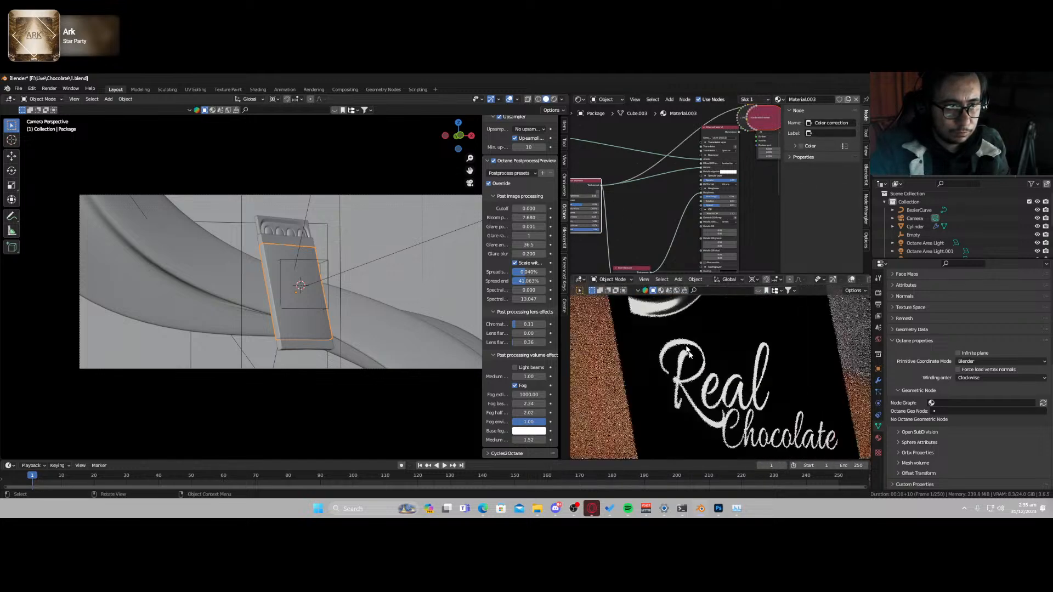
pyautogui.keyDown('ctrl'); pyautogui.keyDown('shift'); pyautogui.click(712, 130); pyautogui.keyUp('shift'); pyautogui.keyUp('ctrl')
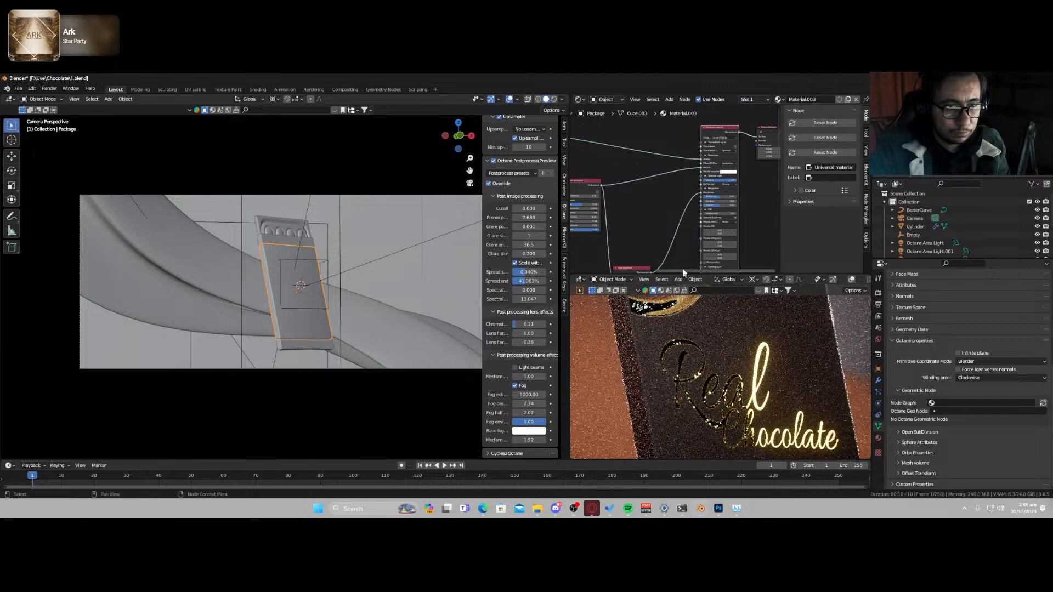
# - Disconnect the texture node feeding the geometry properties of the package's Universal material
pyautogui.moveTo(681, 269); pyautogui.dragTo(695, 111, button='middle')
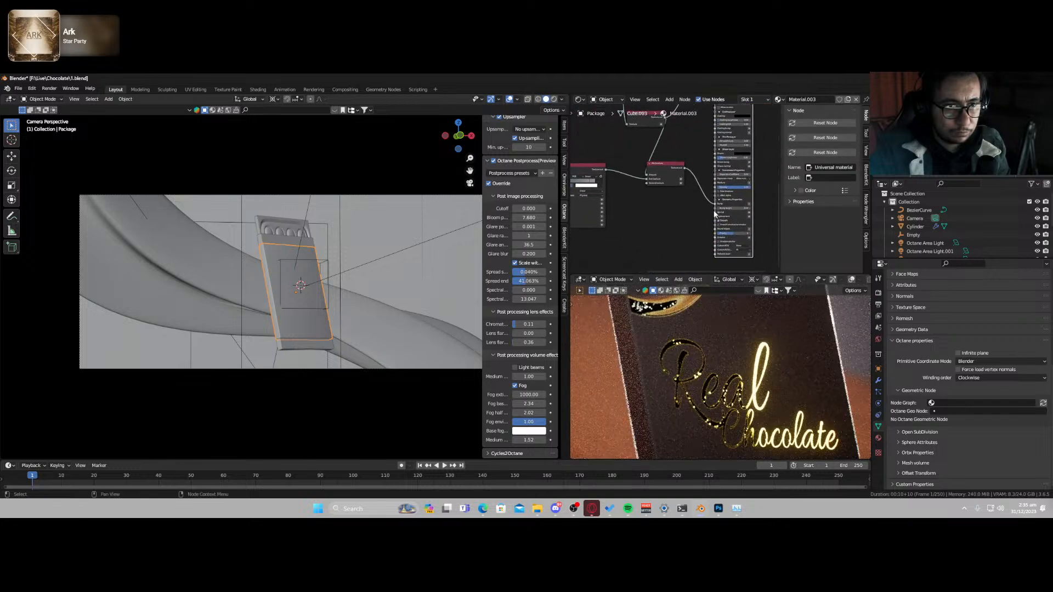
pyautogui.moveTo(715, 204); pyautogui.dragTo(672, 228)
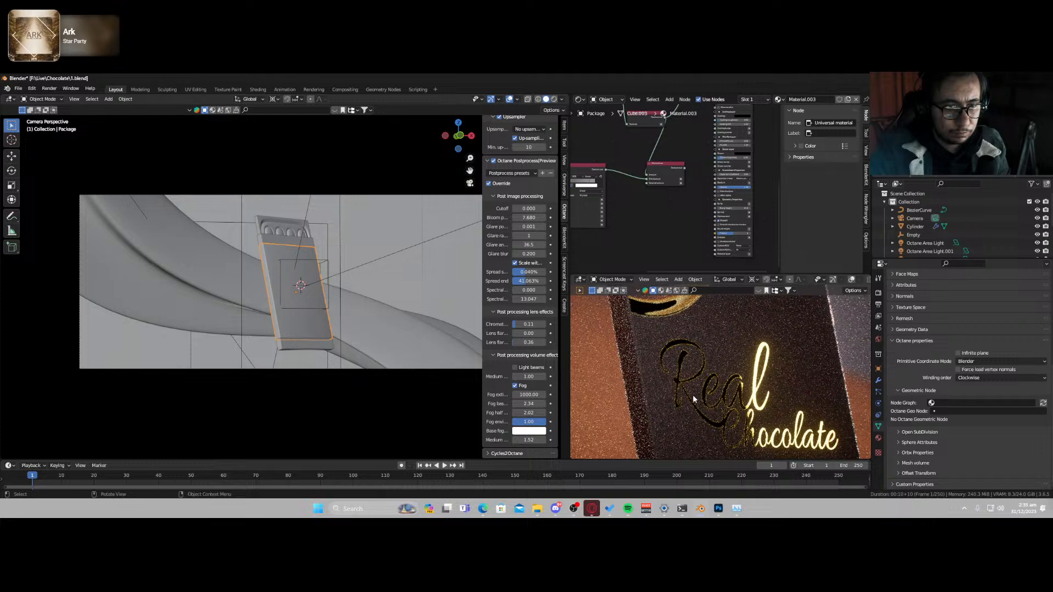
pyautogui.moveTo(665, 218)
pyautogui.mouseDown(button='middle')
pyautogui.moveTo(679, 190)
pyautogui.moveTo(677, 221)
pyautogui.mouseUp(button='middle')
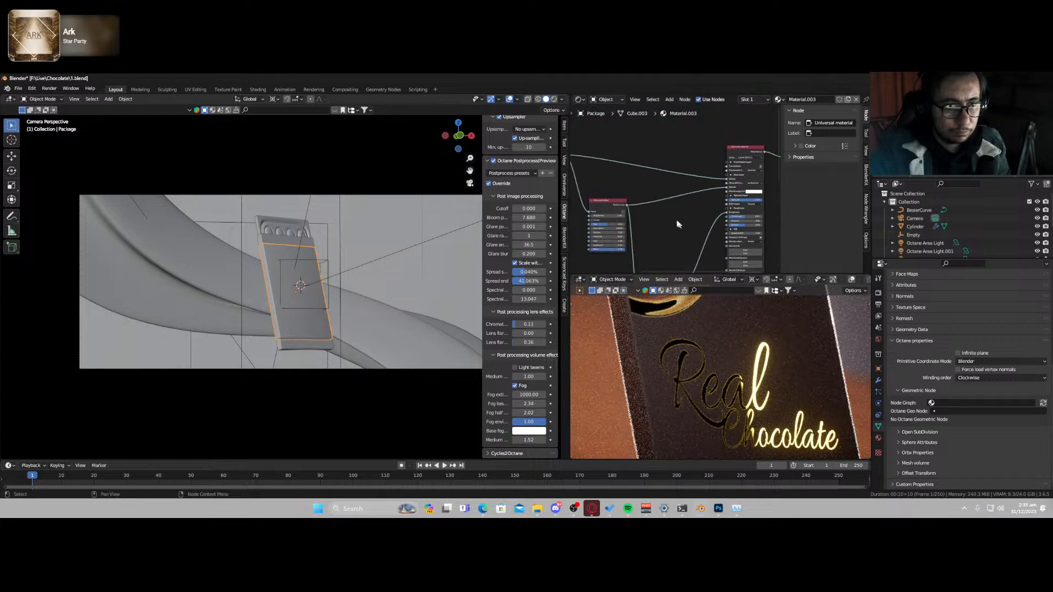
# - Add a Gradient map node on the link between the Color correction node and the Universal material's Metallic input
pyautogui.hotkey('shift', 'a')
pyautogui.write('g')
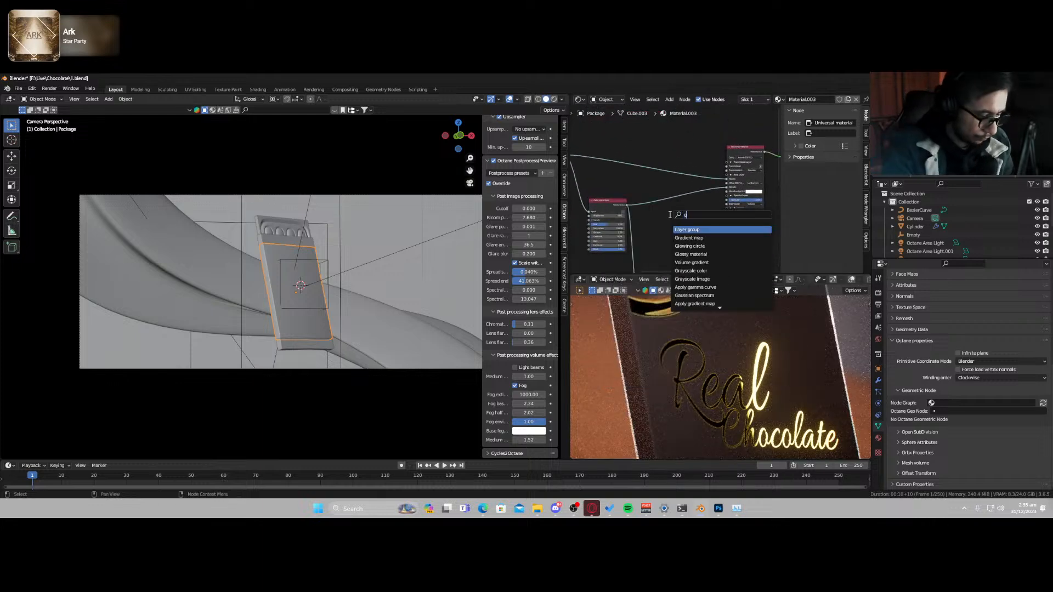
pyautogui.write('radi')
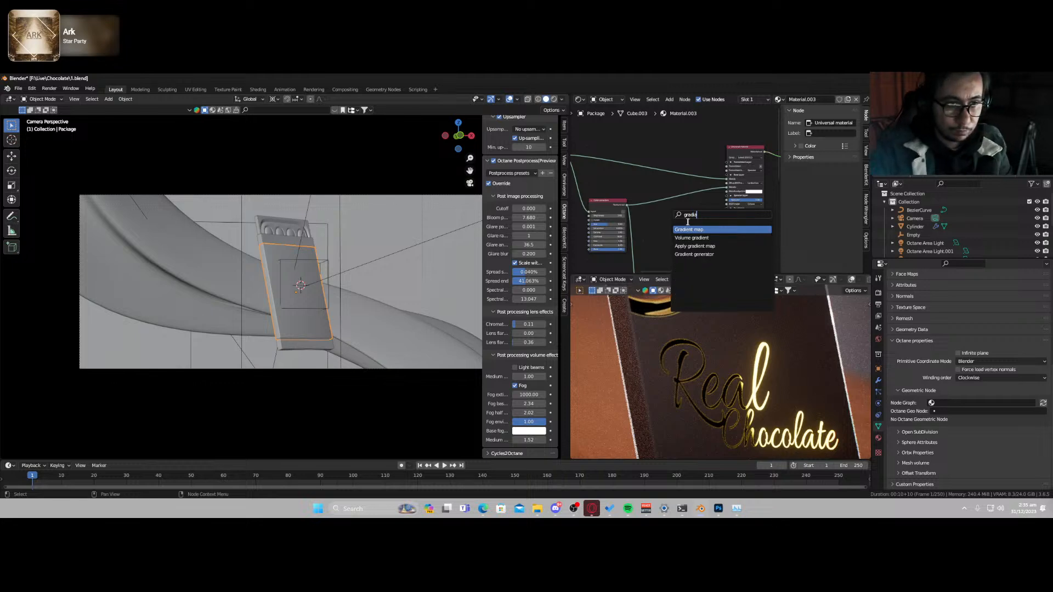
pyautogui.click(688, 228)
pyautogui.click(670, 195)
pyautogui.scroll(4, 670, 197)
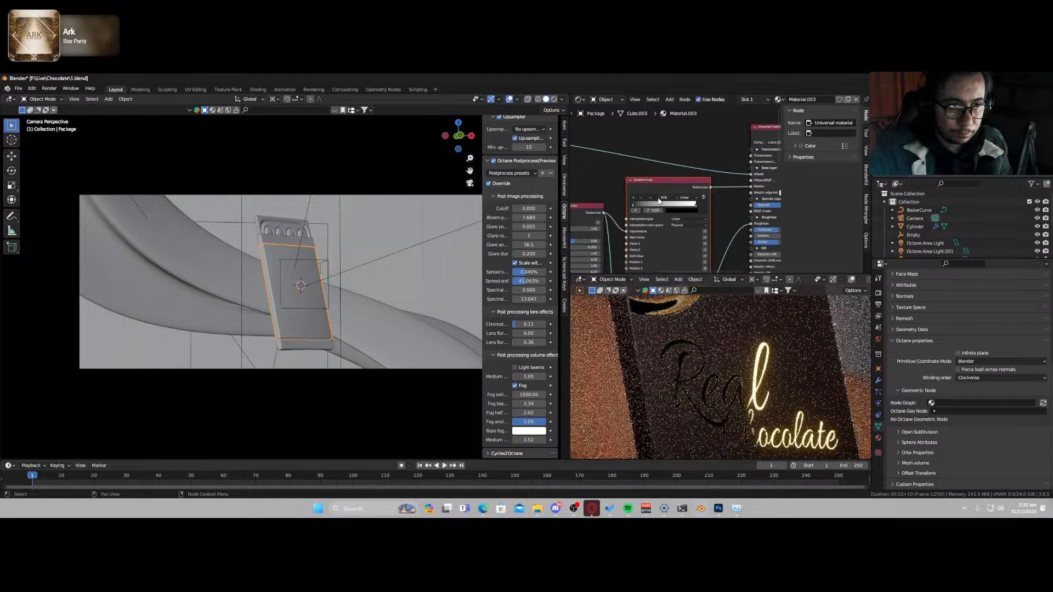
pyautogui.scroll(2, 662, 199)
# - Move the gradient map's white stop slightly inward, brighten its color, and place the black stop at 0.000
pyautogui.moveTo(625, 210); pyautogui.dragTo(618, 210)
pyautogui.moveTo(704, 205)
pyautogui.mouseDown()
pyautogui.moveTo(662, 209)
pyautogui.moveTo(698, 206)
pyautogui.mouseUp()
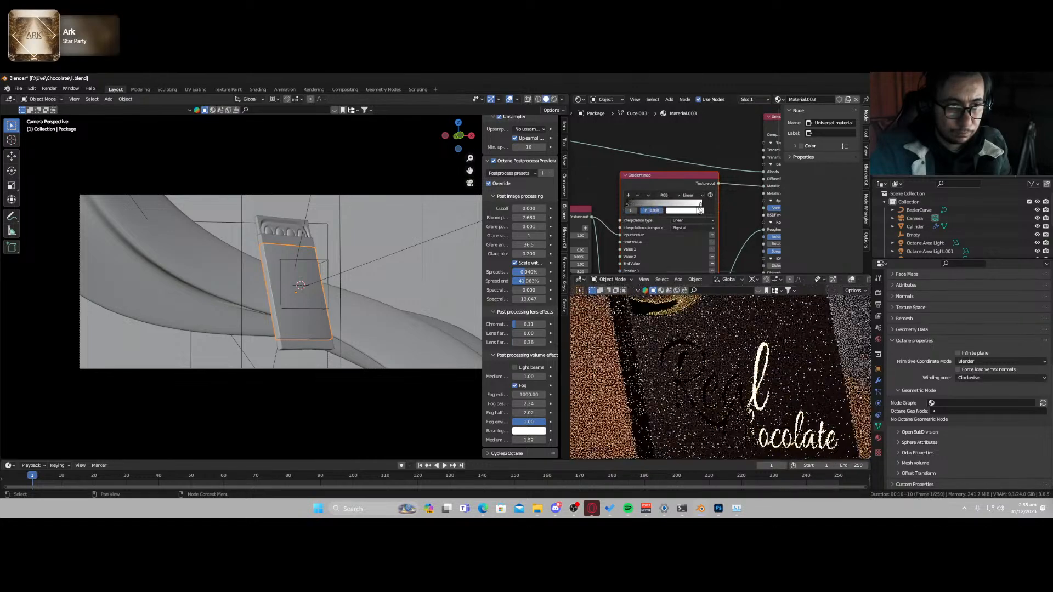
pyautogui.click(689, 213)
pyautogui.moveTo(722, 158); pyautogui.dragTo(722, 117)
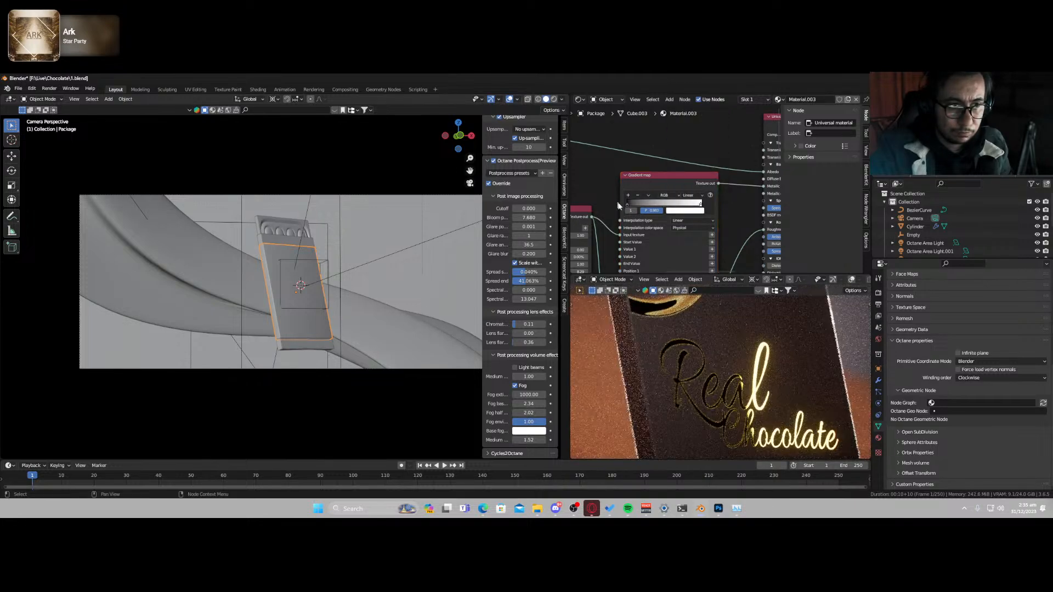
pyautogui.moveTo(628, 208); pyautogui.dragTo(606, 213)
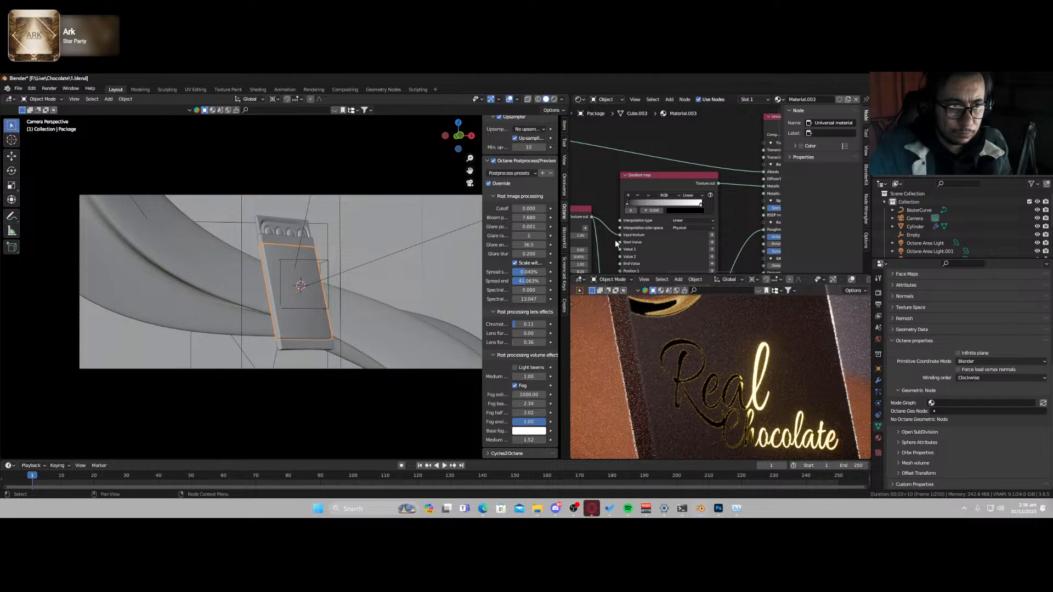
# - Set the gradient map's interpolation color space to Perceptual, move its black stop to about 0.28, and refresh the shaded preview
pyautogui.moveTo(615, 239); pyautogui.dragTo(621, 193, button='middle')
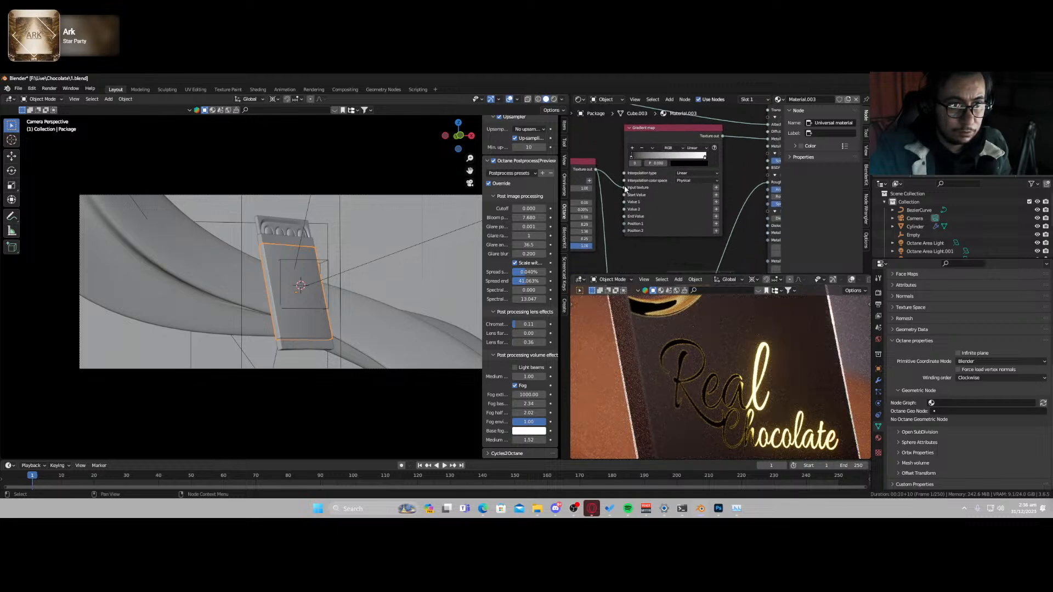
pyautogui.click(683, 182)
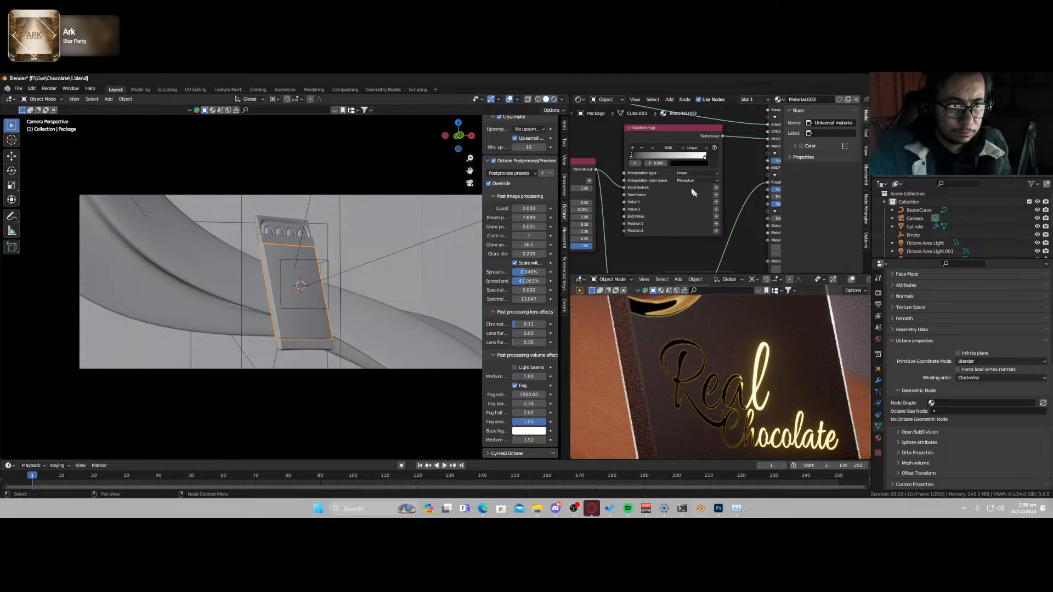
pyautogui.moveTo(630, 157)
pyautogui.mouseDown()
pyautogui.moveTo(663, 159)
pyautogui.moveTo(653, 159)
pyautogui.mouseUp()
pyautogui.scroll(4, 622, 212)
pyautogui.scroll(-3, 621, 212)
pyautogui.press('z')
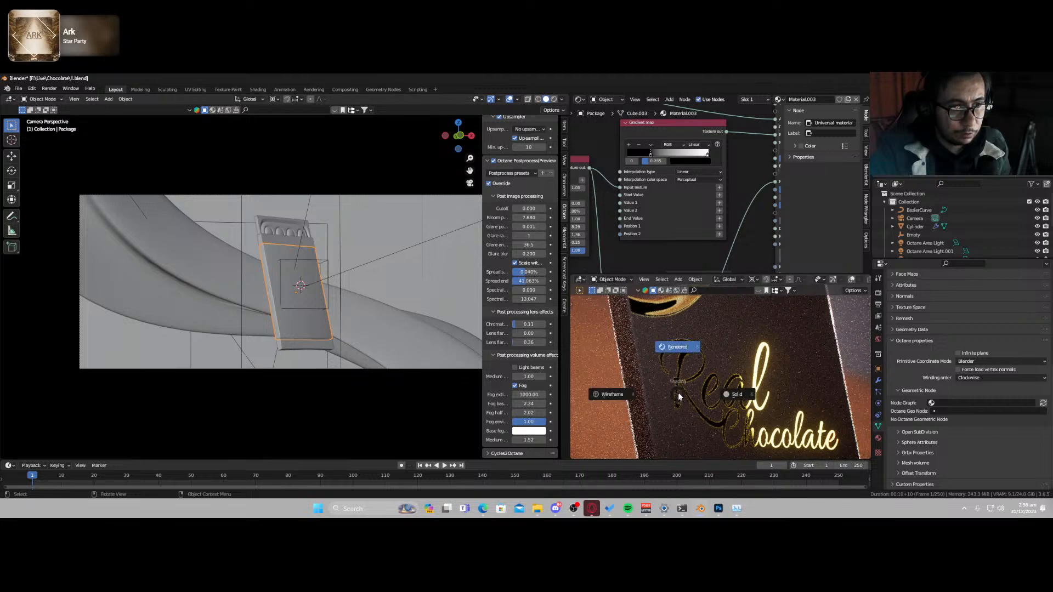
pyautogui.click(736, 394)
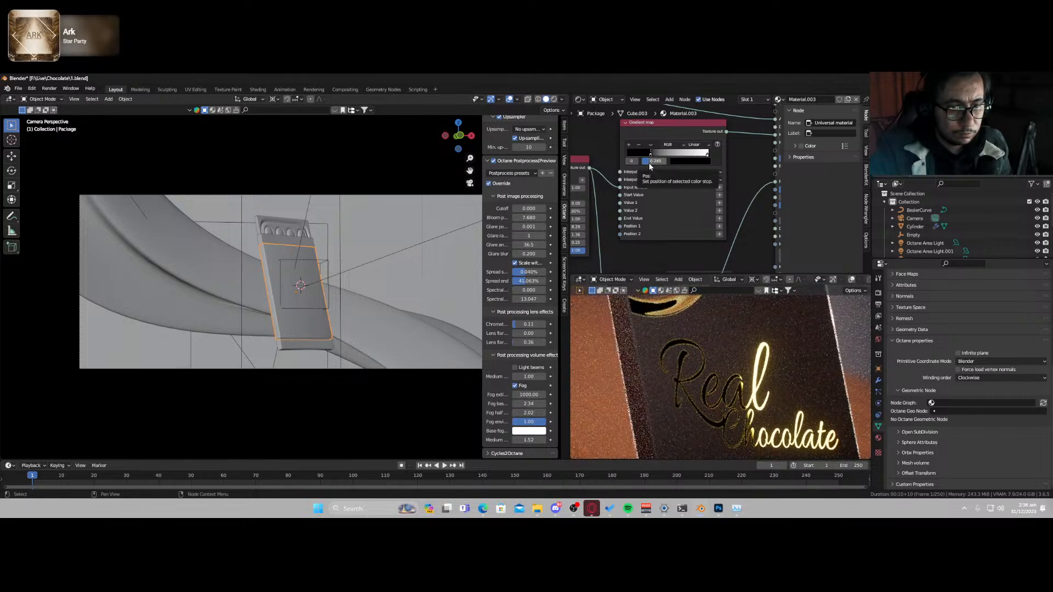
# - Duplicate the gradient map and insert the copy between the Invert texture node and the Universal material's Roughness input
pyautogui.scroll(-1, 654, 186)
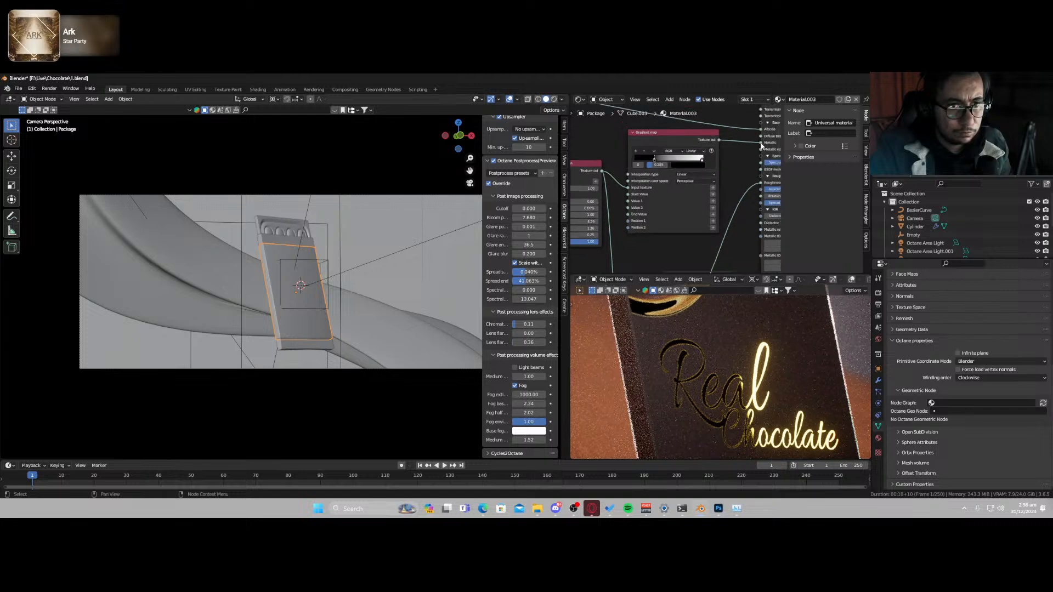
pyautogui.moveTo(742, 168); pyautogui.dragTo(667, 180, button='middle')
pyautogui.scroll(-1, 654, 185)
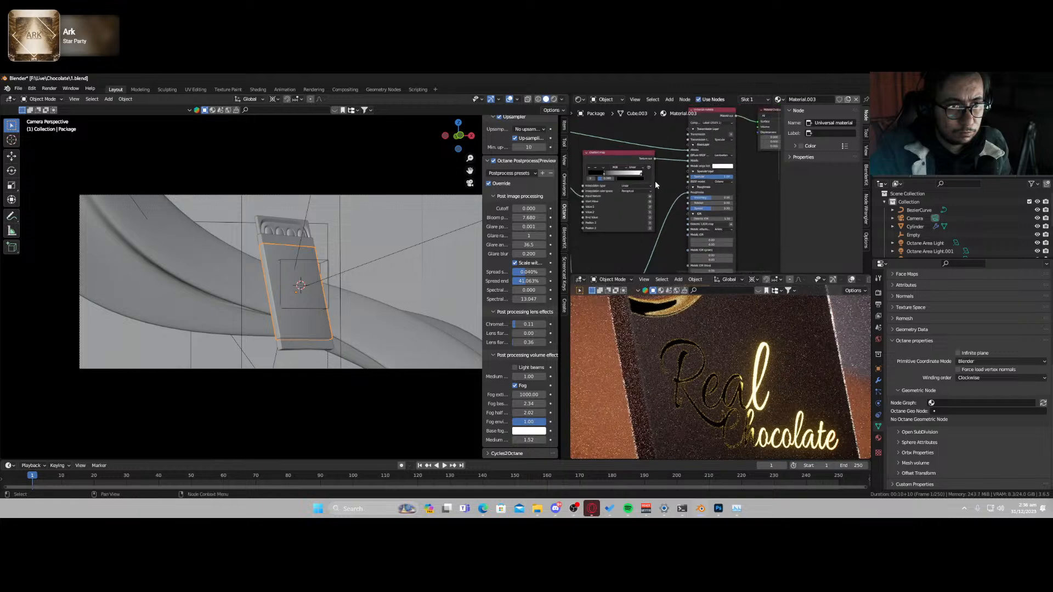
pyautogui.scroll(-1, 656, 184)
pyautogui.click(638, 166)
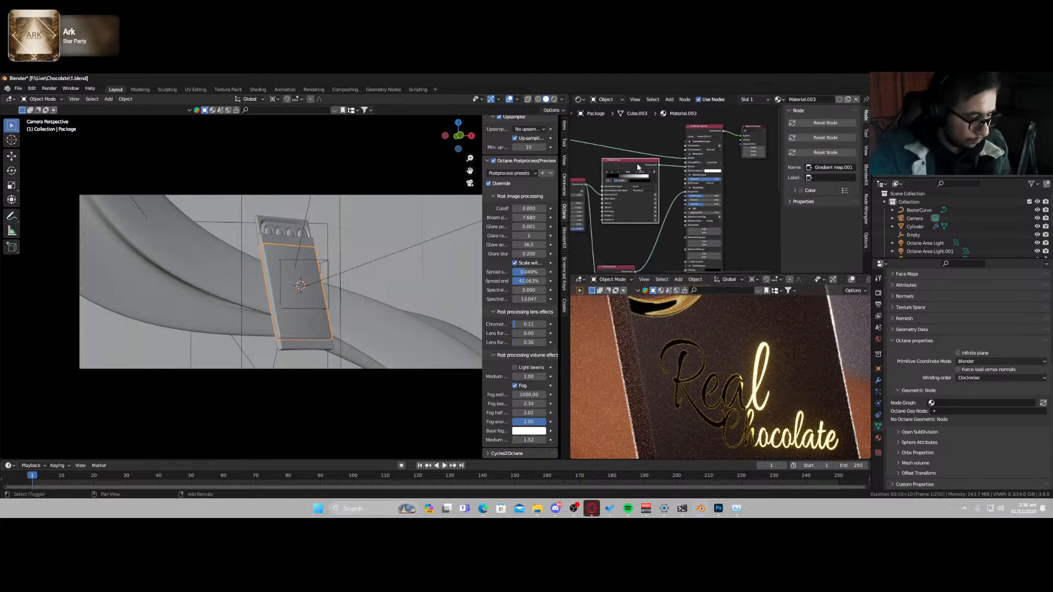
pyautogui.hotkey('shift', 'd')
pyautogui.click(663, 222)
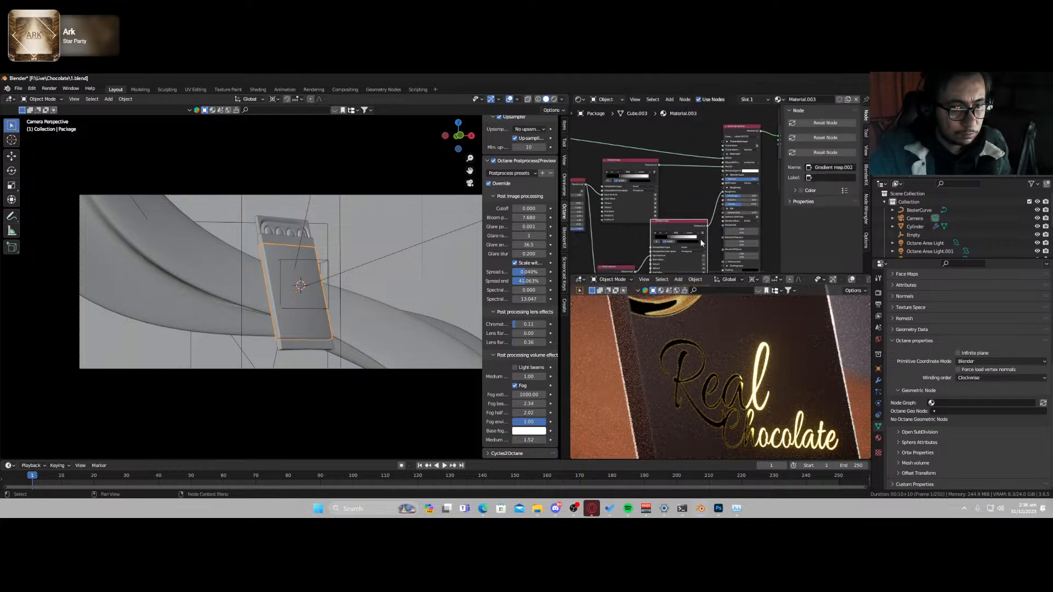
# - Try different black and white stop positions on the roughness gradient map
pyautogui.scroll(2, 681, 188)
pyautogui.moveTo(680, 188); pyautogui.dragTo(676, 174, button='middle')
pyautogui.moveTo(649, 219); pyautogui.dragTo(672, 218)
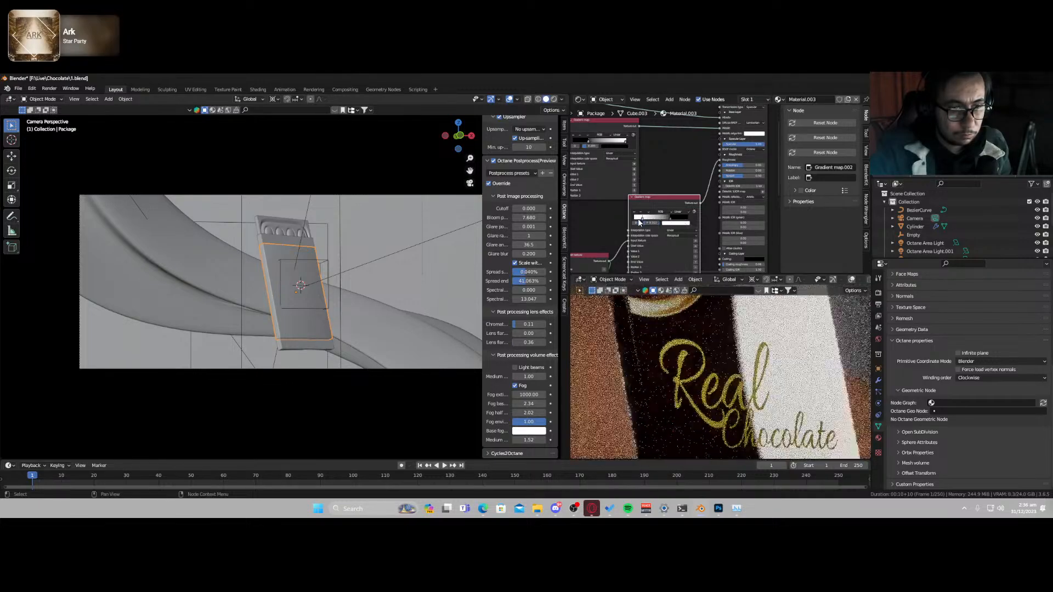
pyautogui.click(687, 219)
pyautogui.moveTo(687, 226)
pyautogui.mouseDown()
pyautogui.moveTo(644, 224)
pyautogui.moveTo(690, 222)
pyautogui.mouseUp()
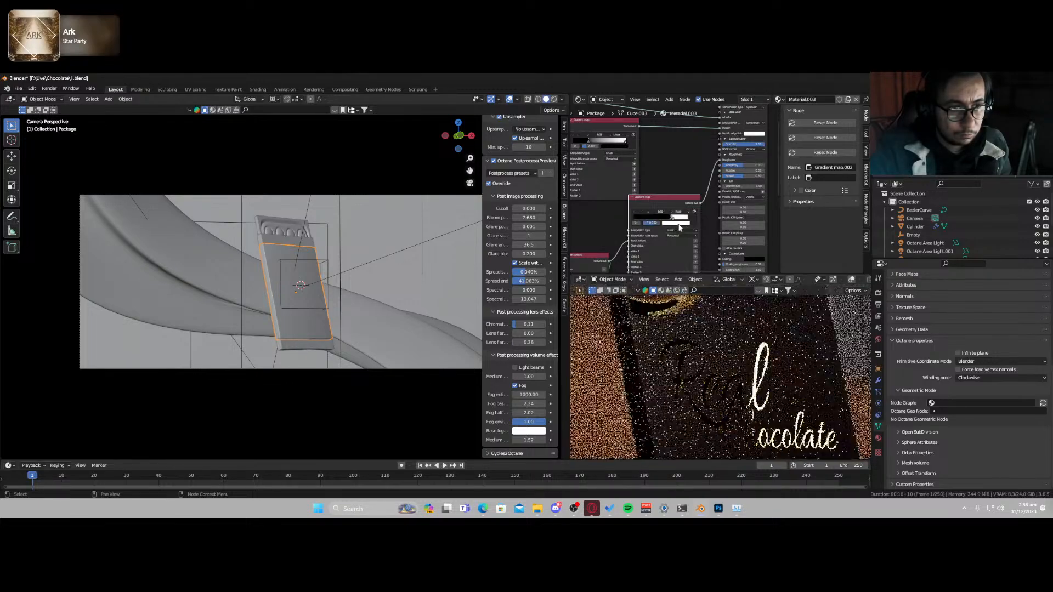
# - Preview the roughness gradient map's output on the package and move its black stop to 0.000
pyautogui.keyDown('ctrl'); pyautogui.keyDown('shift'); pyautogui.click(670, 200); pyautogui.keyUp('shift'); pyautogui.keyUp('ctrl')
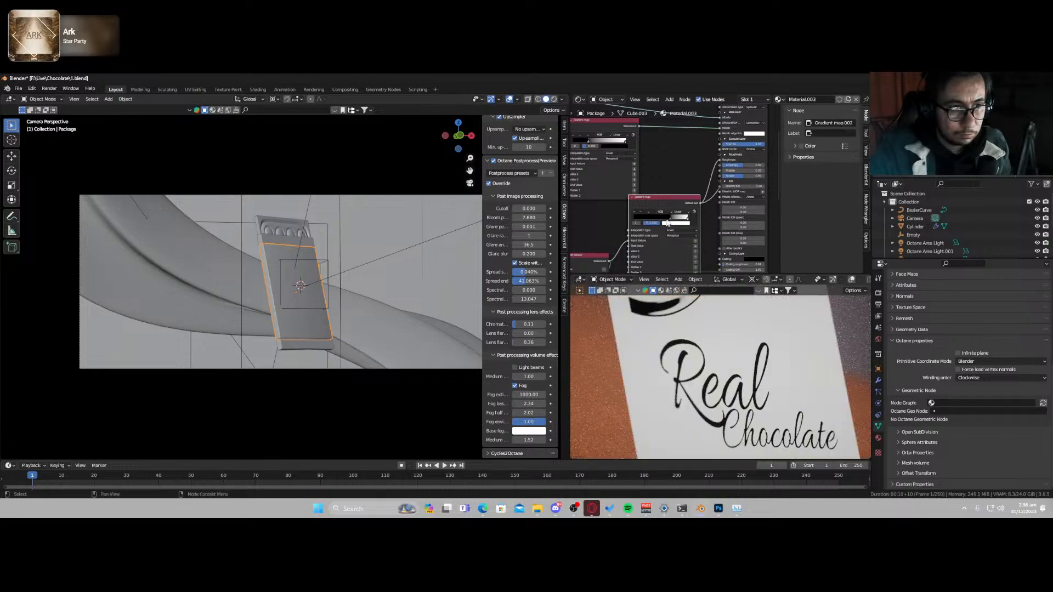
pyautogui.moveTo(671, 219); pyautogui.dragTo(620, 223)
pyautogui.scroll(-1, 630, 222)
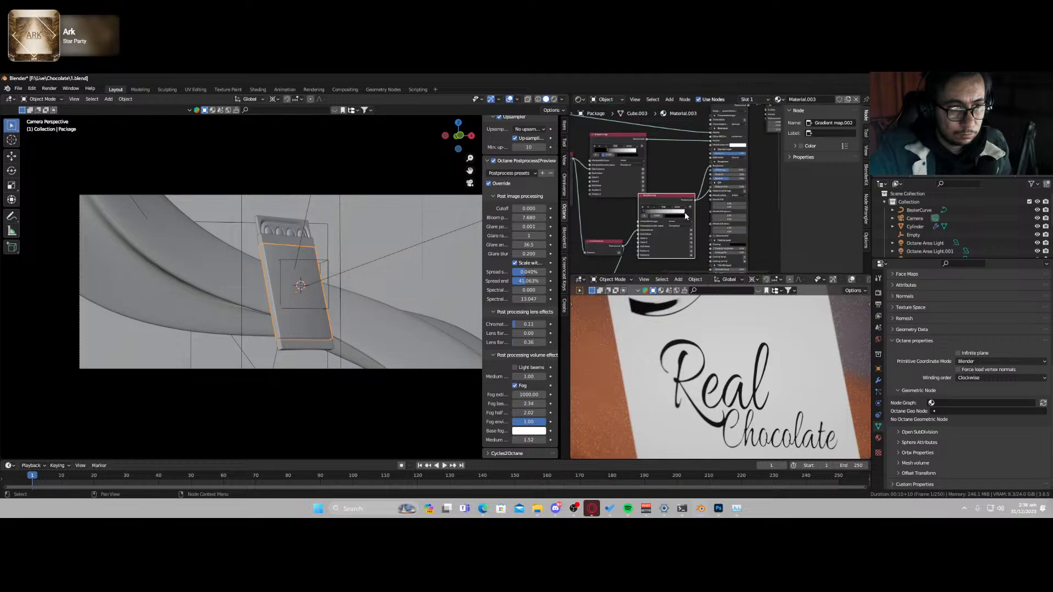
# - Try shifting the roughness gradient map's white stop toward the start and deleting the selection, and undo both changes
pyautogui.moveTo(685, 213); pyautogui.dragTo(648, 213)
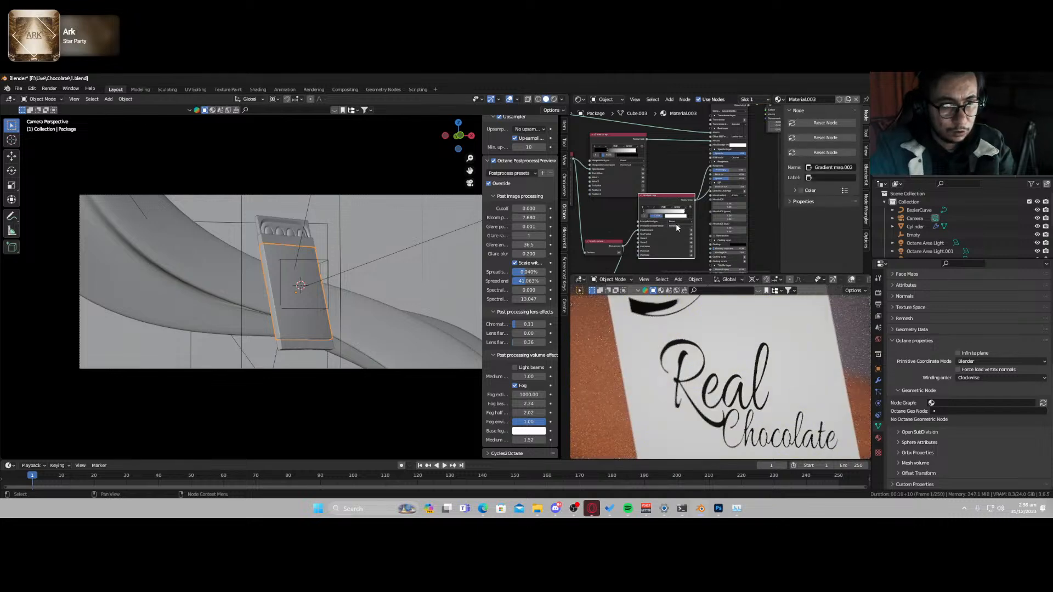
pyautogui.press('x')
pyautogui.hotkey('ctrl', 'z')
pyautogui.hotkey('ctrl', 'z')
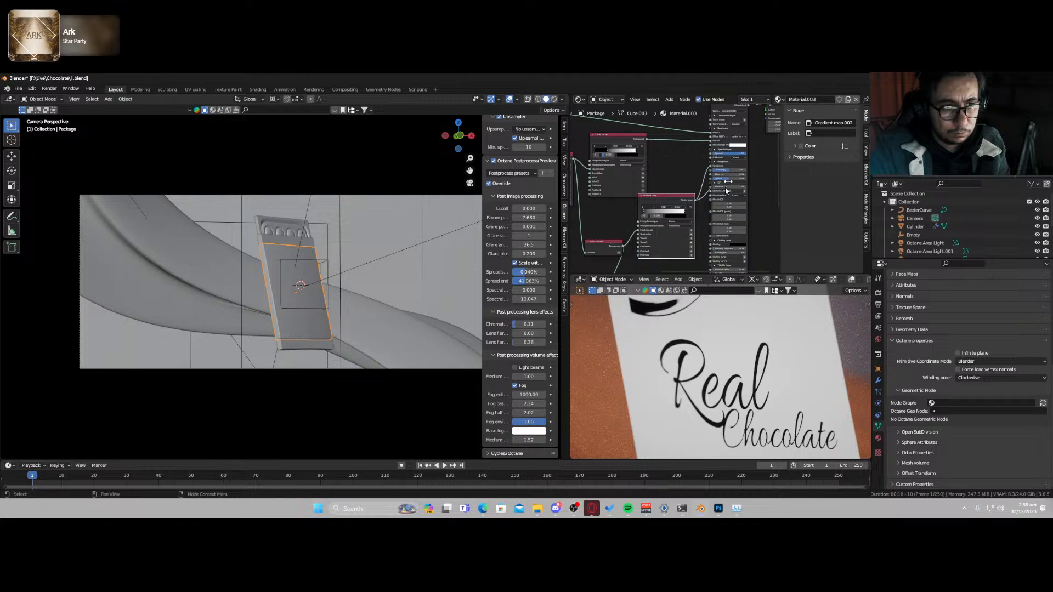
# - Restore the Universal material as the previewed output and disconnect the gradient map from its Roughness input
pyautogui.click(744, 162)
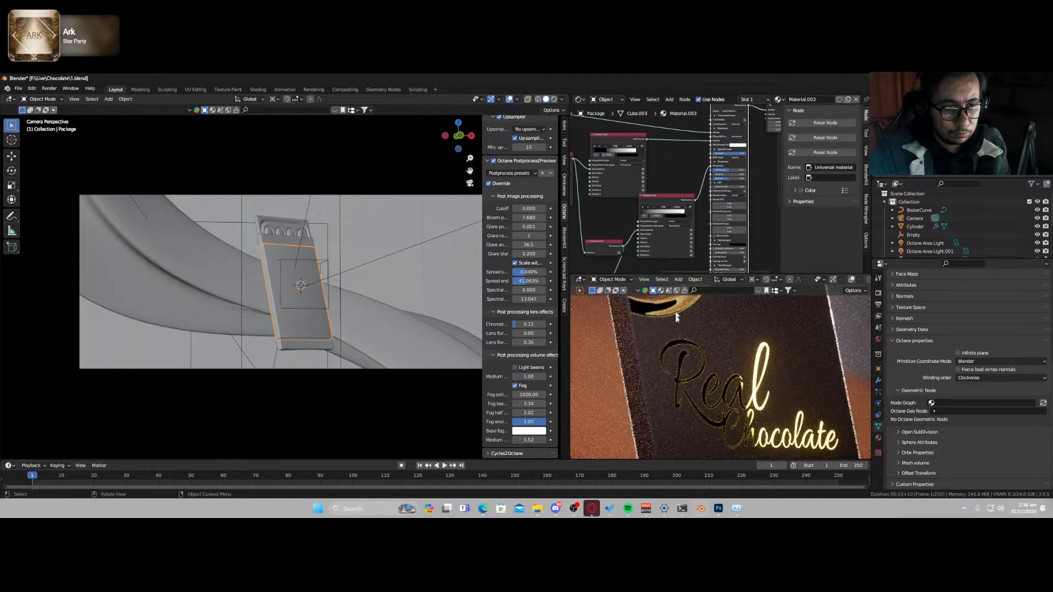
pyautogui.scroll(4, 660, 180)
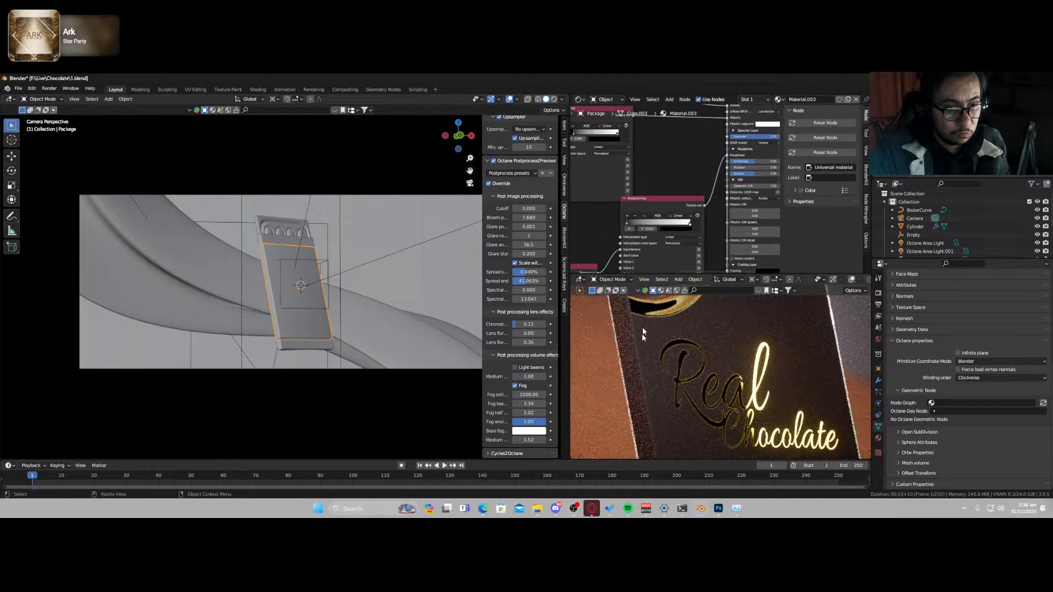
pyautogui.moveTo(726, 155); pyautogui.dragTo(712, 156)
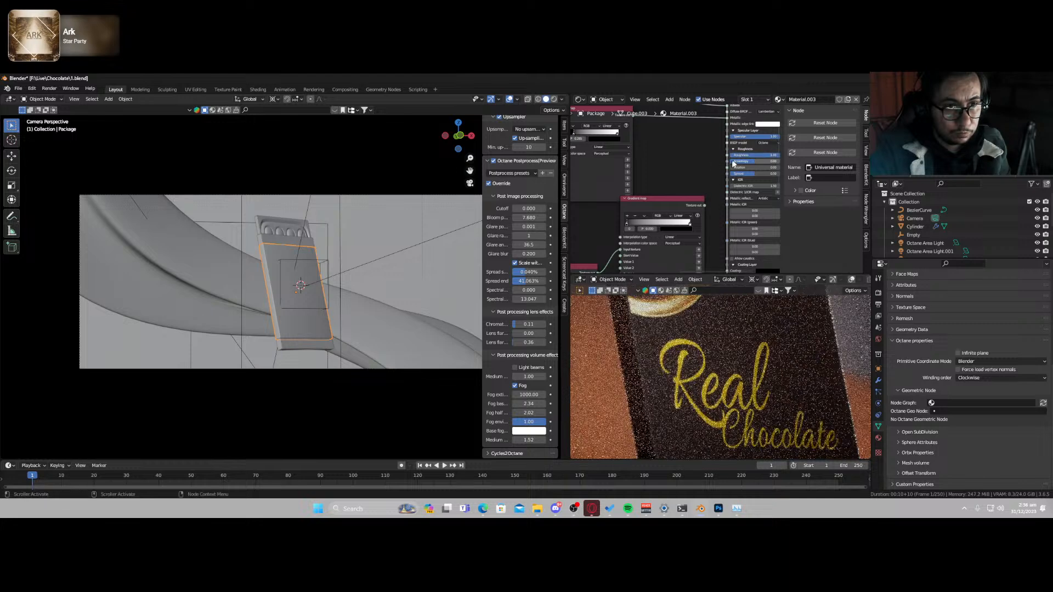
# - Reconnect the lower gradient map to the Universal material's Roughness input and lighten its black stop slightly
pyautogui.scroll(-2, 680, 219)
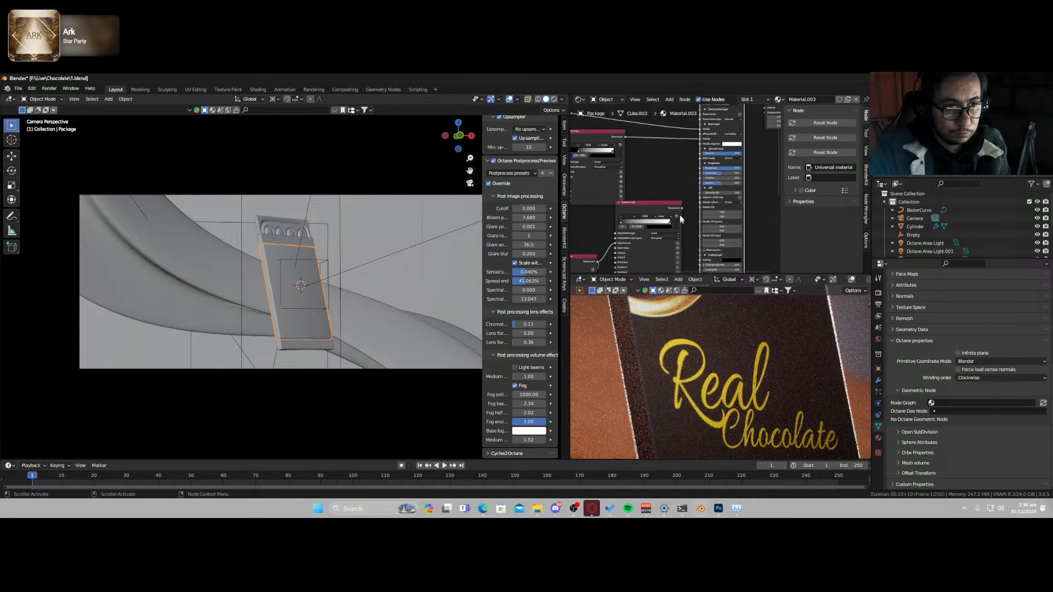
pyautogui.moveTo(680, 207); pyautogui.dragTo(701, 172)
pyautogui.scroll(2, 686, 182)
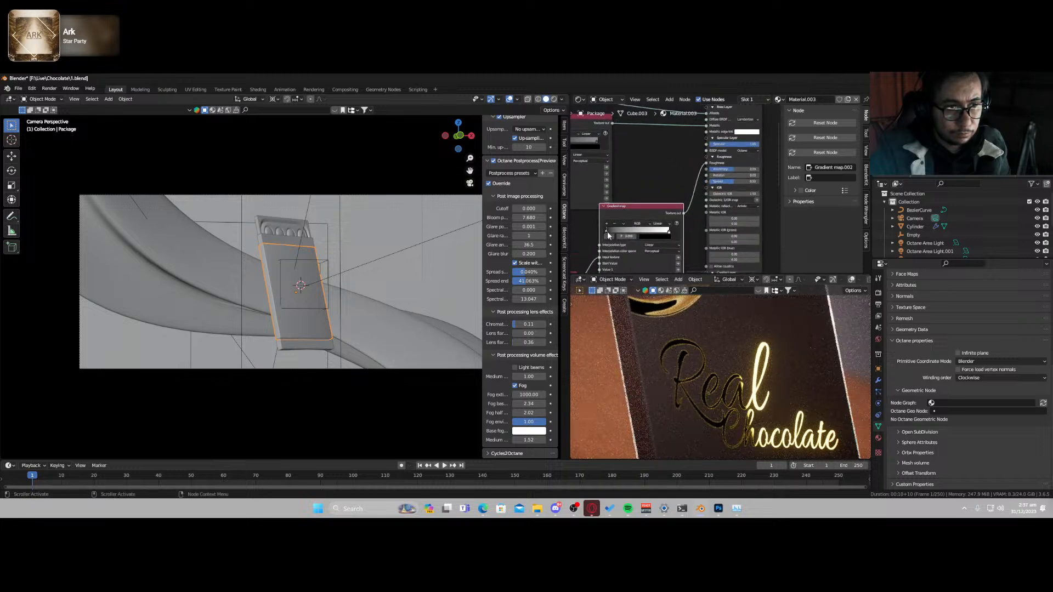
pyautogui.click(655, 237)
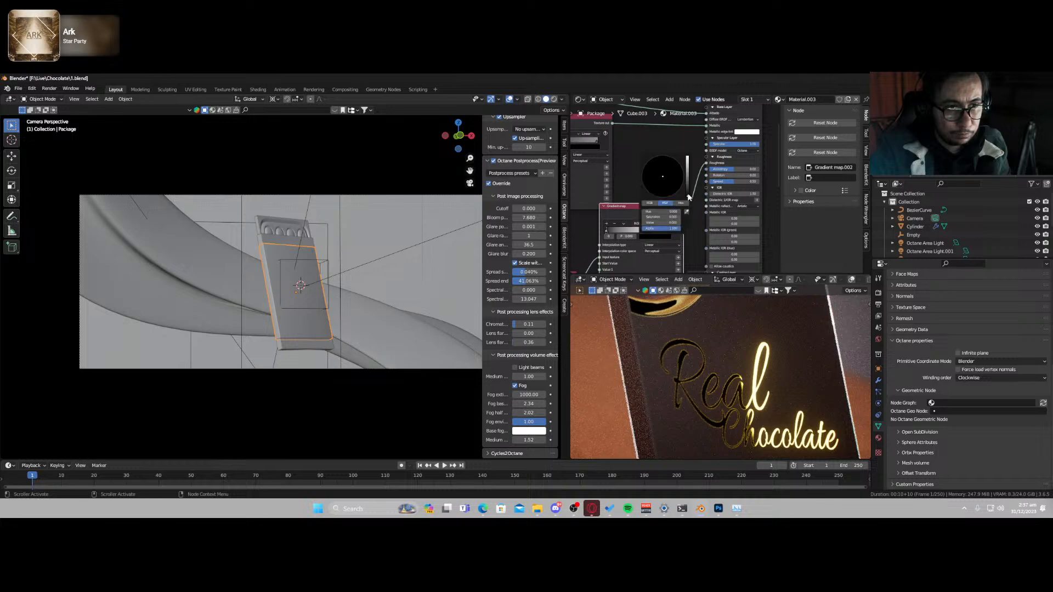
pyautogui.moveTo(687, 195); pyautogui.dragTo(687, 190)
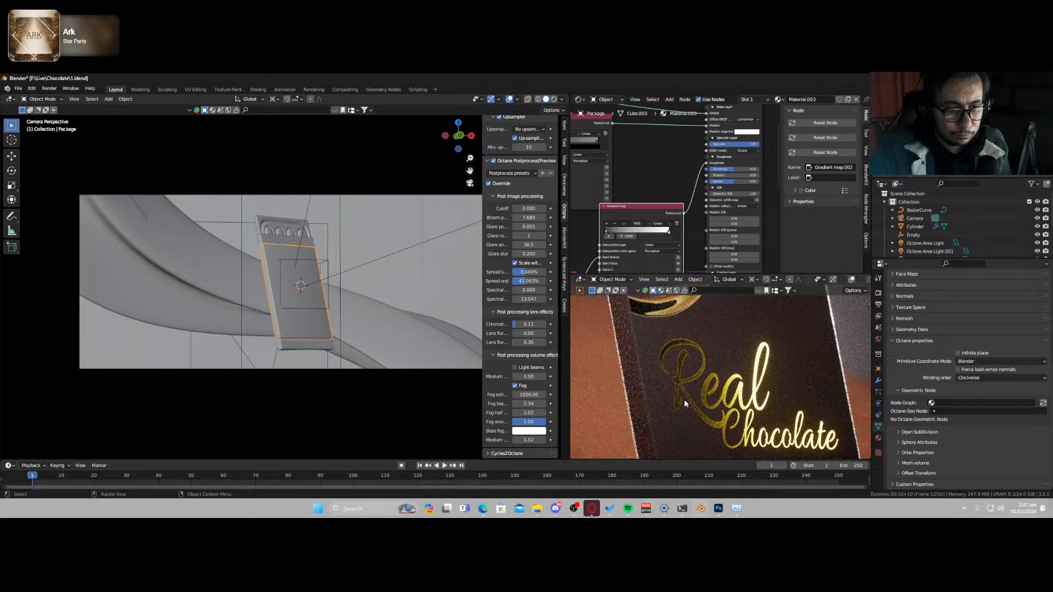
# - Switch the preview viewport to solid shading, save the file and render the full image
pyautogui.press('z')
pyautogui.click(753, 411)
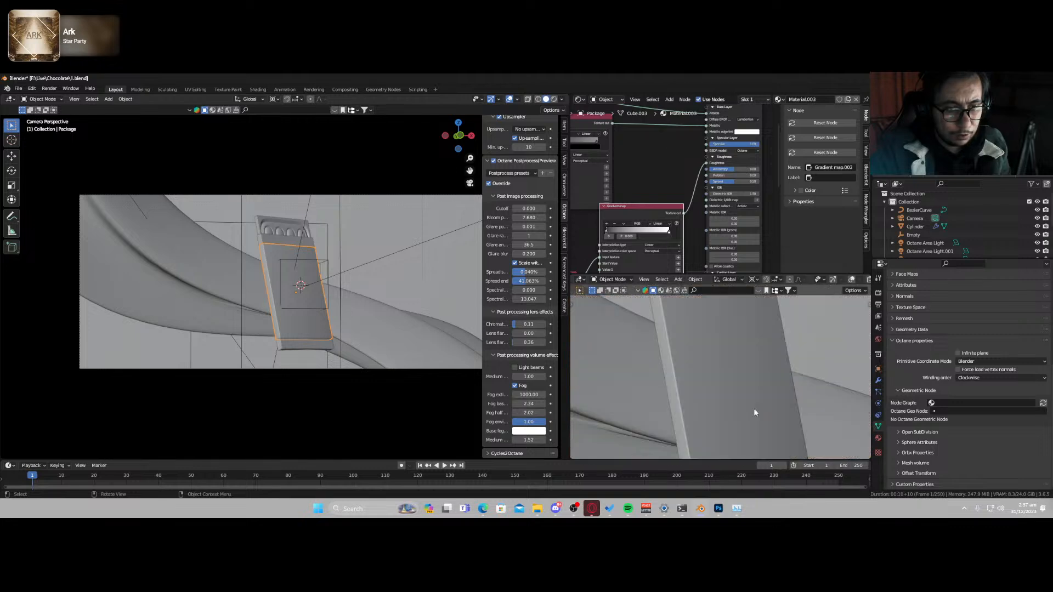
pyautogui.hotkey('ctrl', 's')
pyautogui.press('F12')
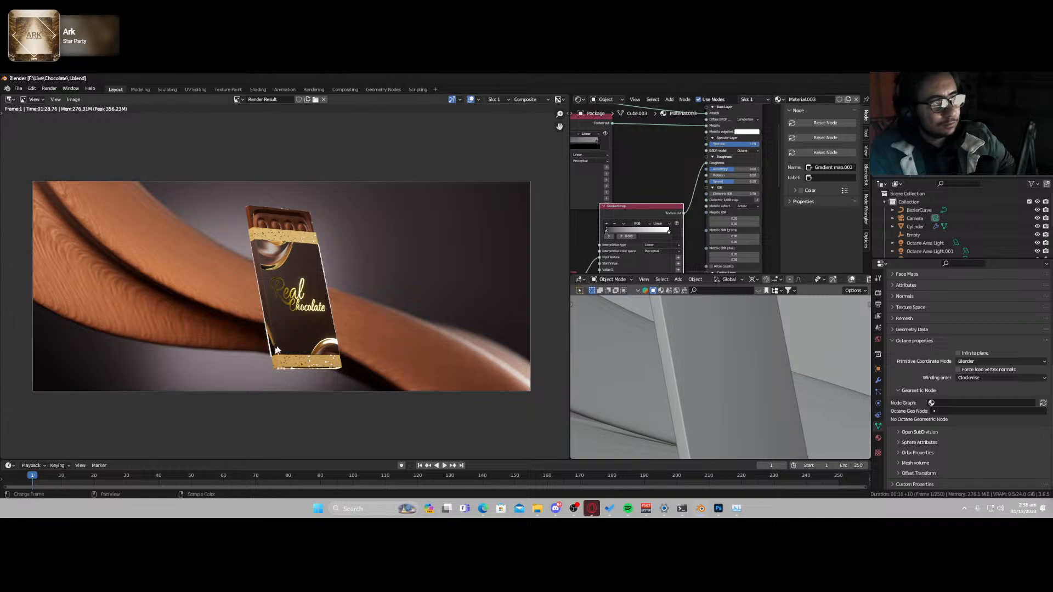
# - Examine the package in the finished render, switch to render slot 2, close the render view and save the file
pyautogui.scroll(-3, 405, 342)
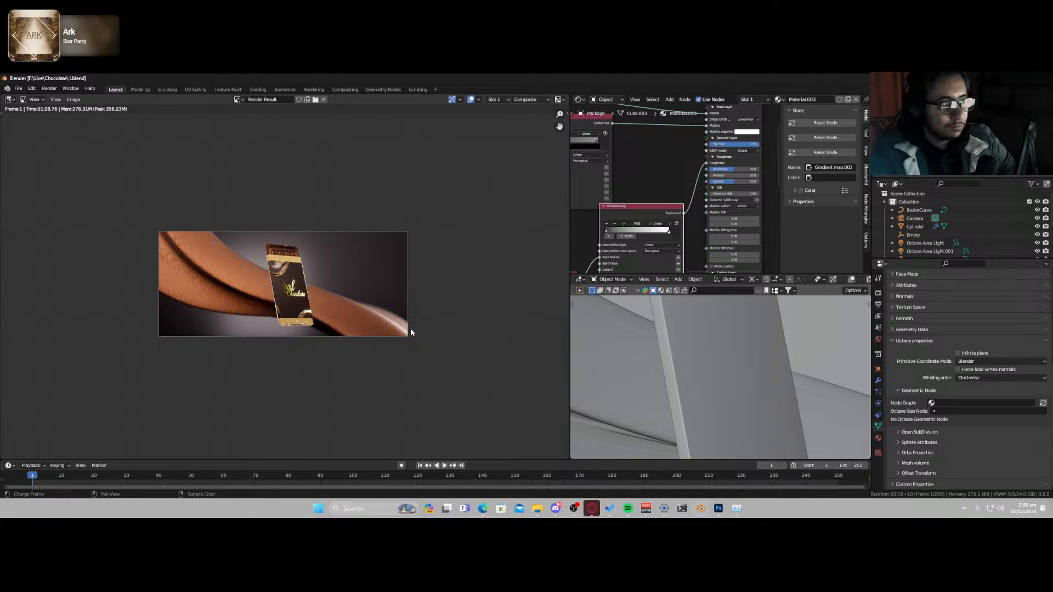
pyautogui.scroll(6, 307, 340)
pyautogui.scroll(-2, 291, 338)
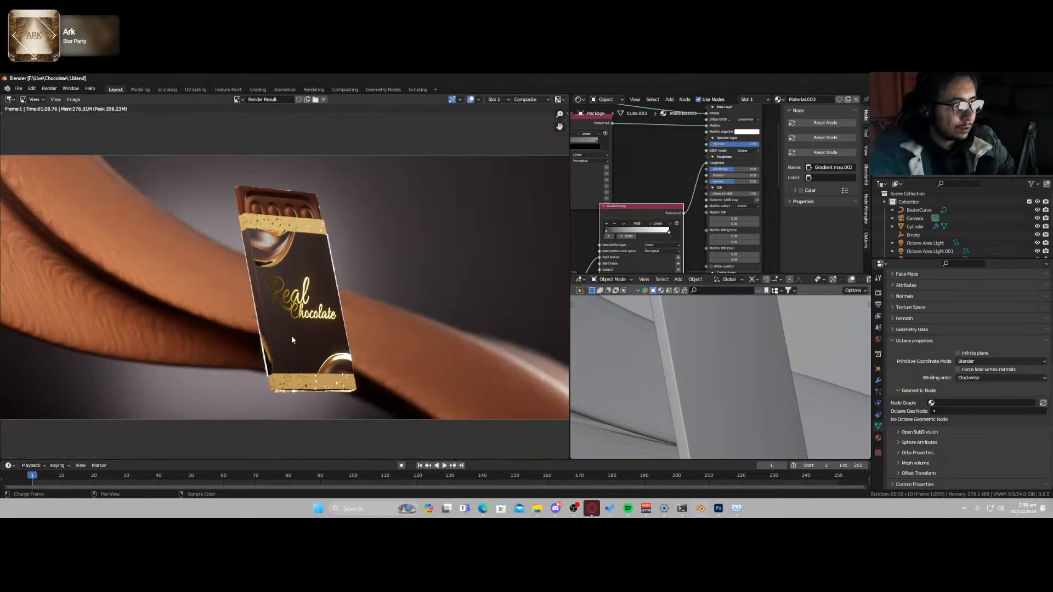
pyautogui.scroll(-2, 291, 338)
pyautogui.press('j')
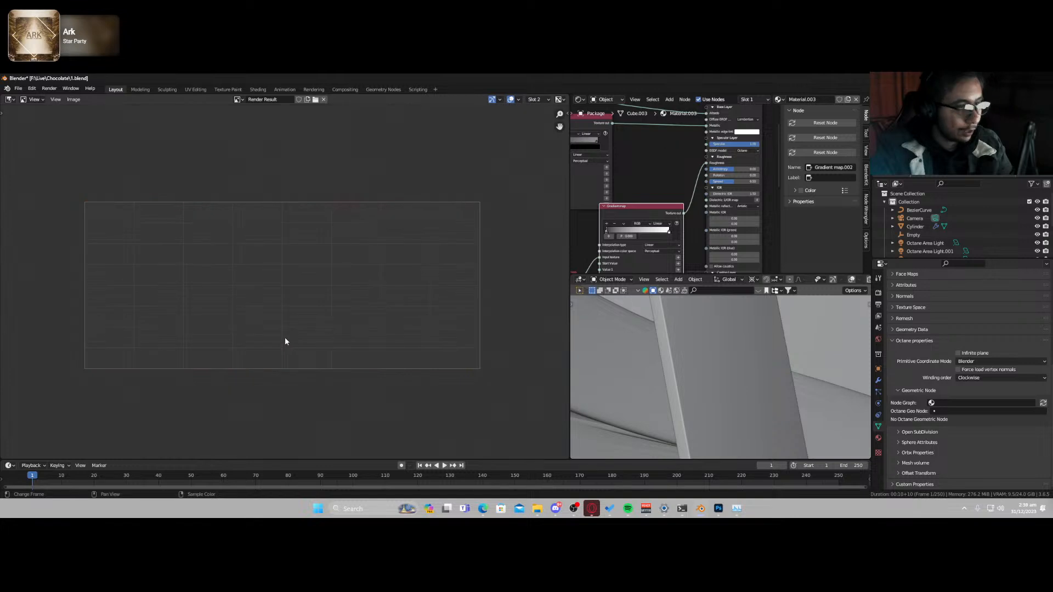
pyautogui.press('Escape')
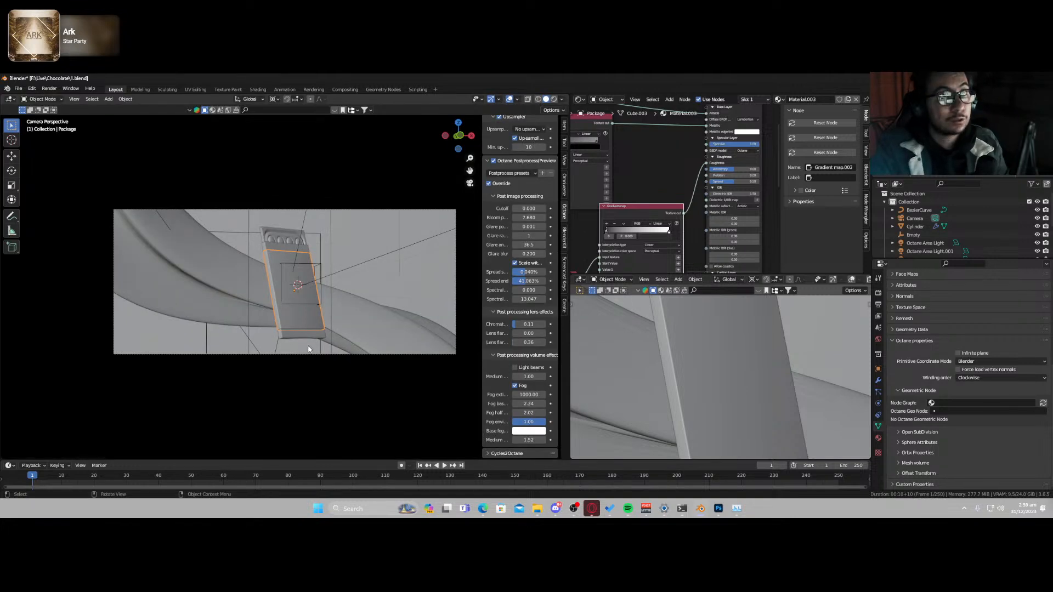
pyautogui.hotkey('ctrl', 's')
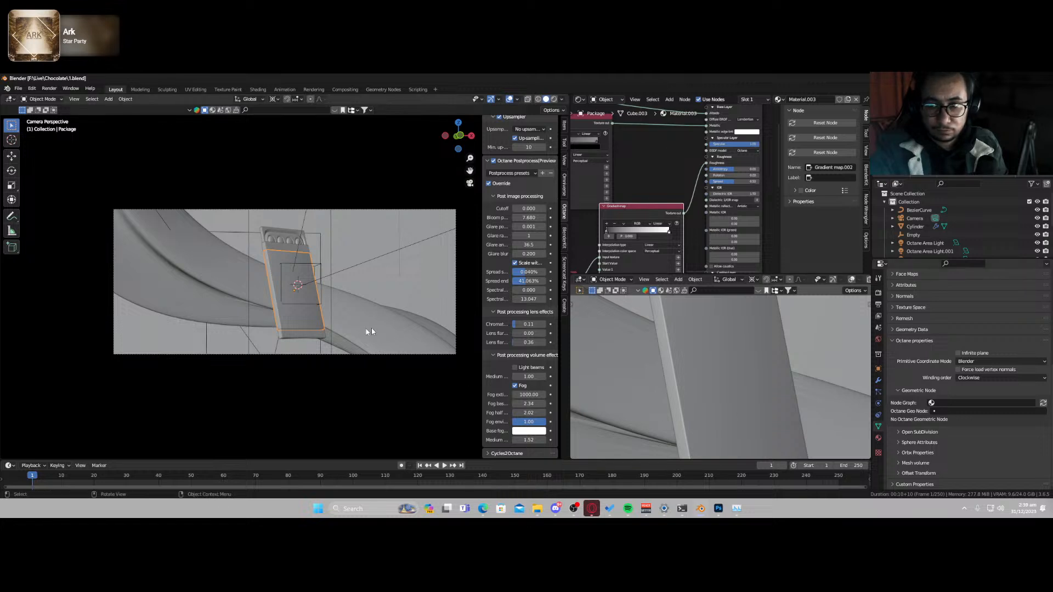
# - Duplicate the camera in place and fly it to a close-up angle on the front of the package
pyautogui.click(307, 309)
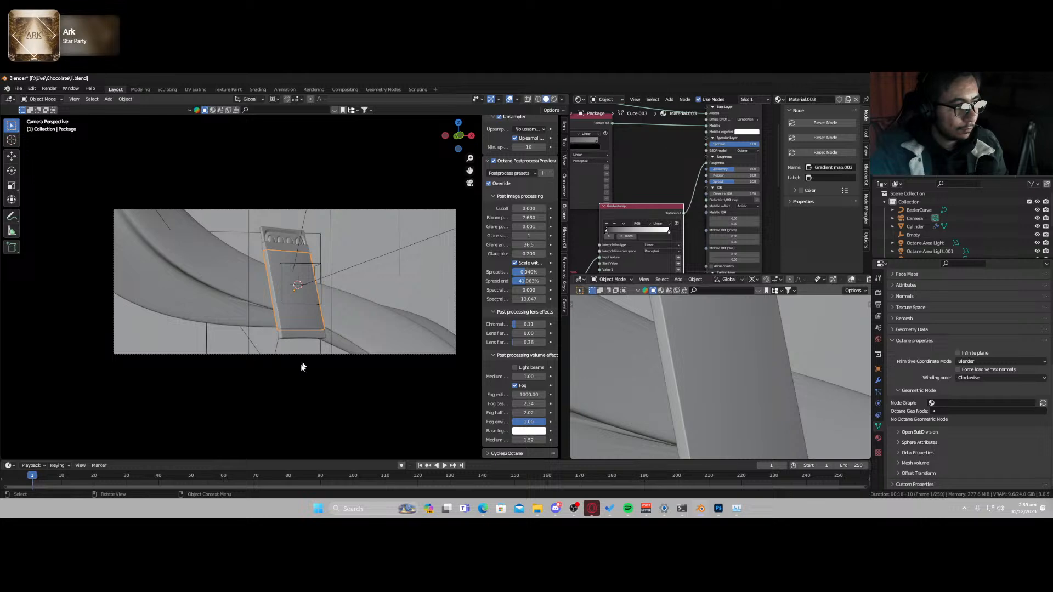
pyautogui.click(336, 354)
pyautogui.hotkey('shift', 'd')
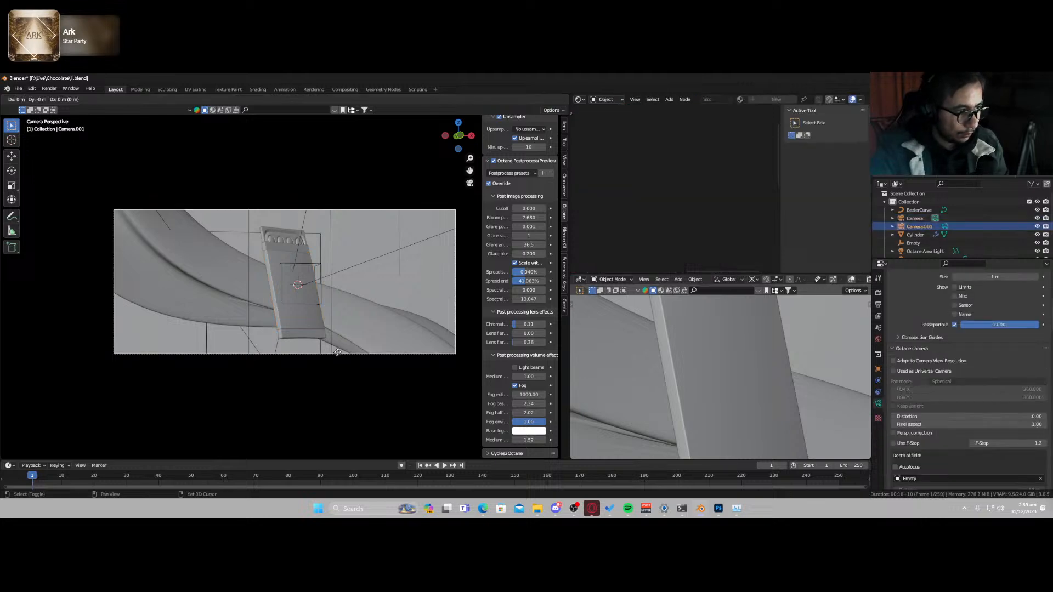
pyautogui.click(366, 327)
pyautogui.hotkey('shift', '`')
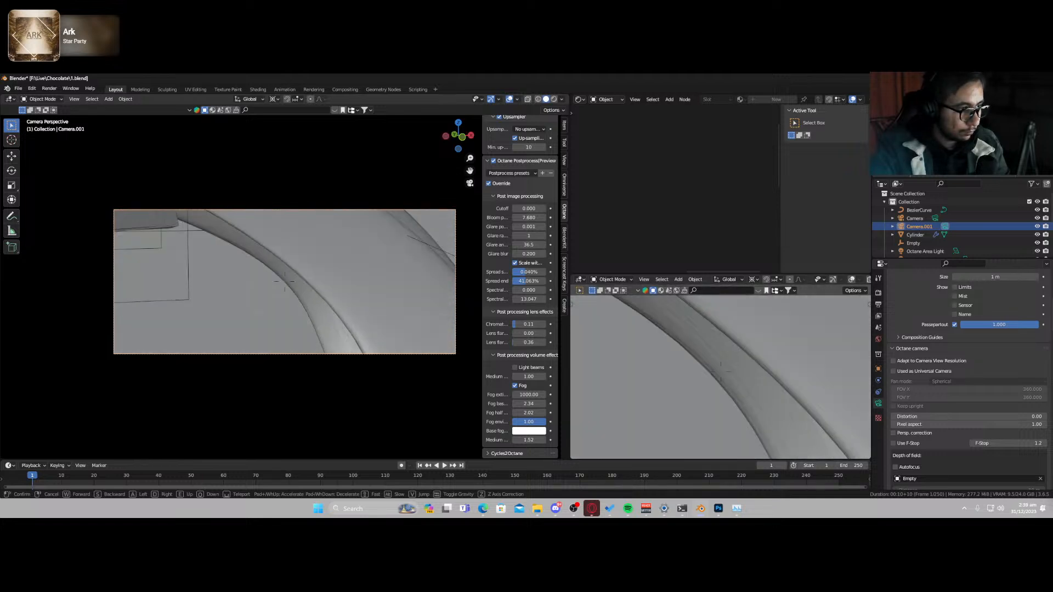
pyautogui.press('a')
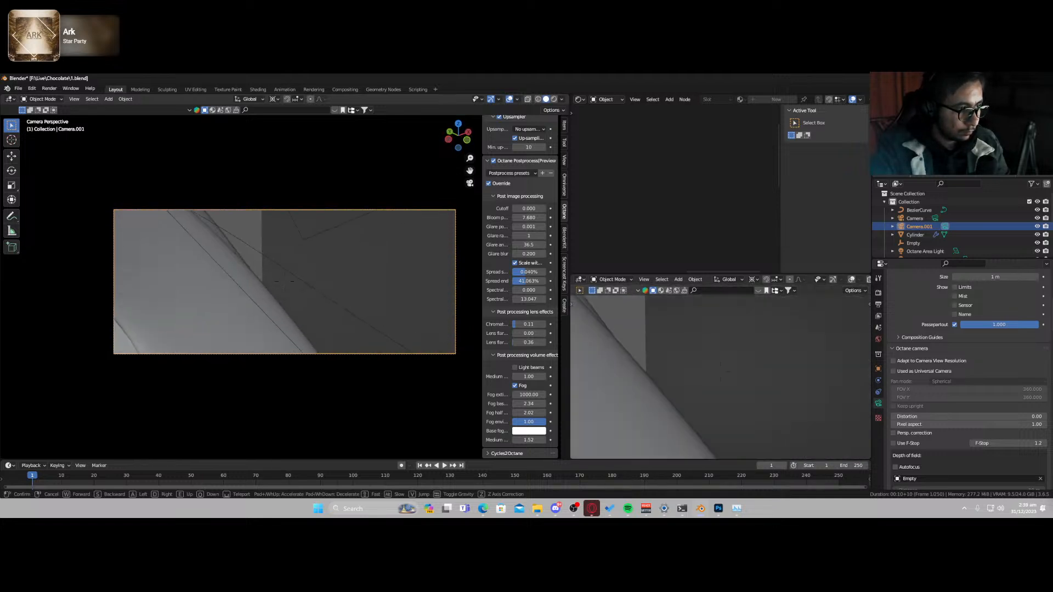
pyautogui.press('s')
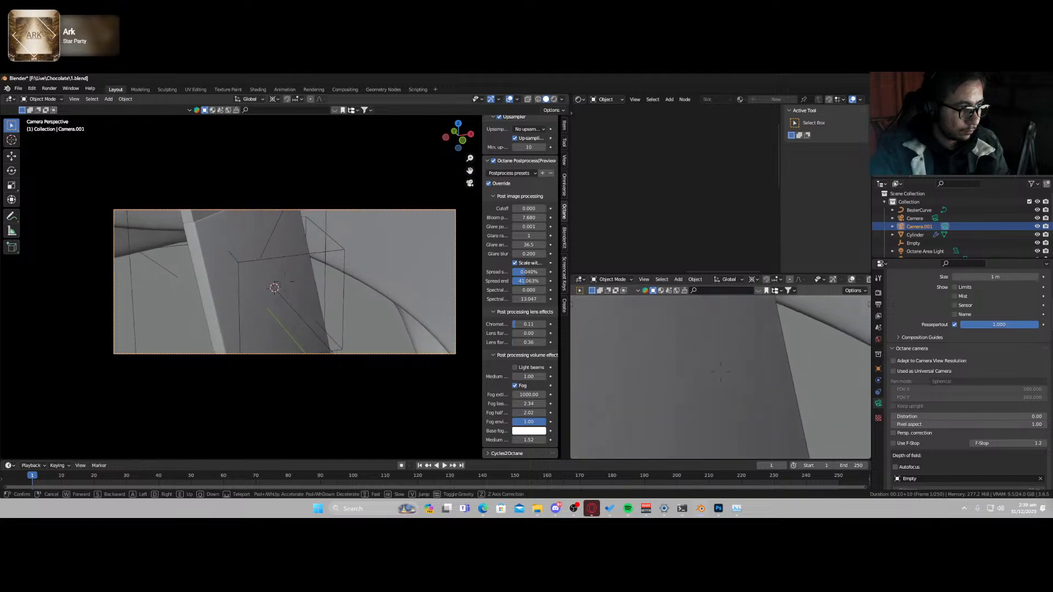
pyautogui.press('Return')
# - Show the close-up camera view in rendered shading in the preview viewport and save the file
pyautogui.press('z')
pyautogui.click(722, 369)
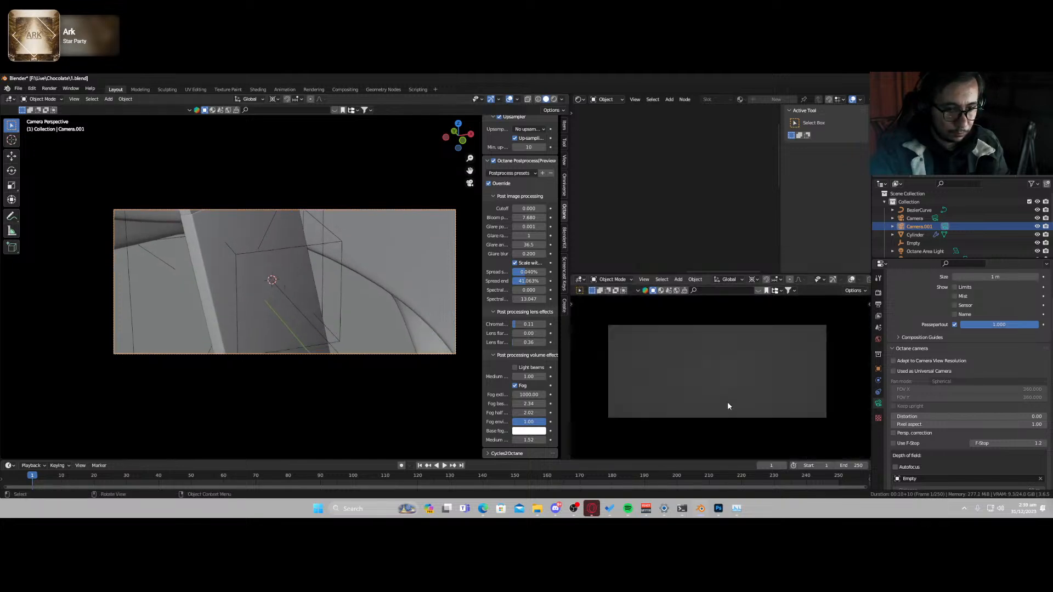
pyautogui.hotkey('ctrl', 's')
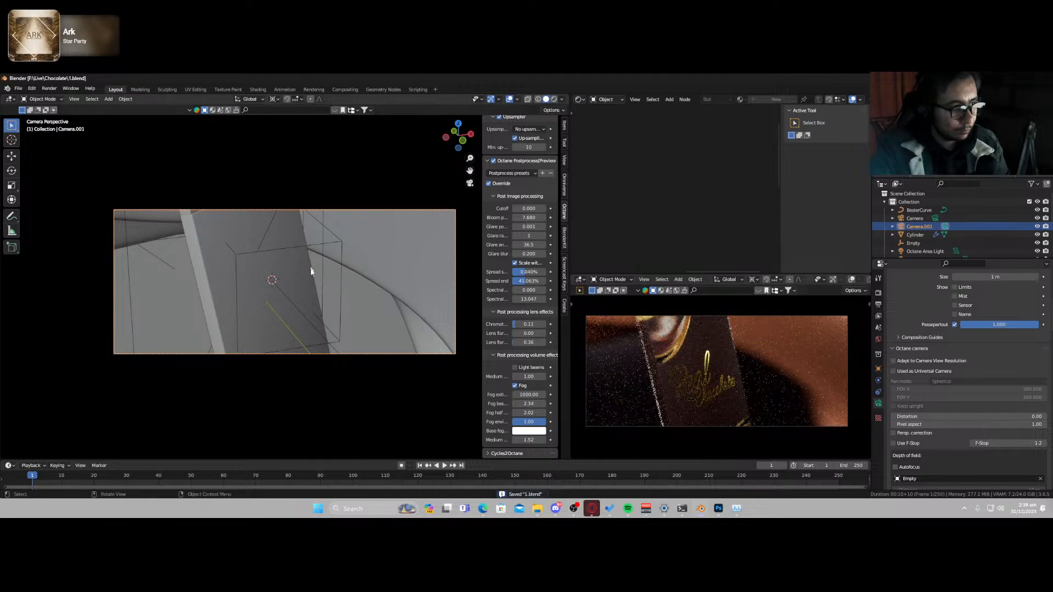
# - Lower the close-up camera along global Z, rotate it about 5° around global Z, and save the file
pyautogui.press('g')
pyautogui.press('z')
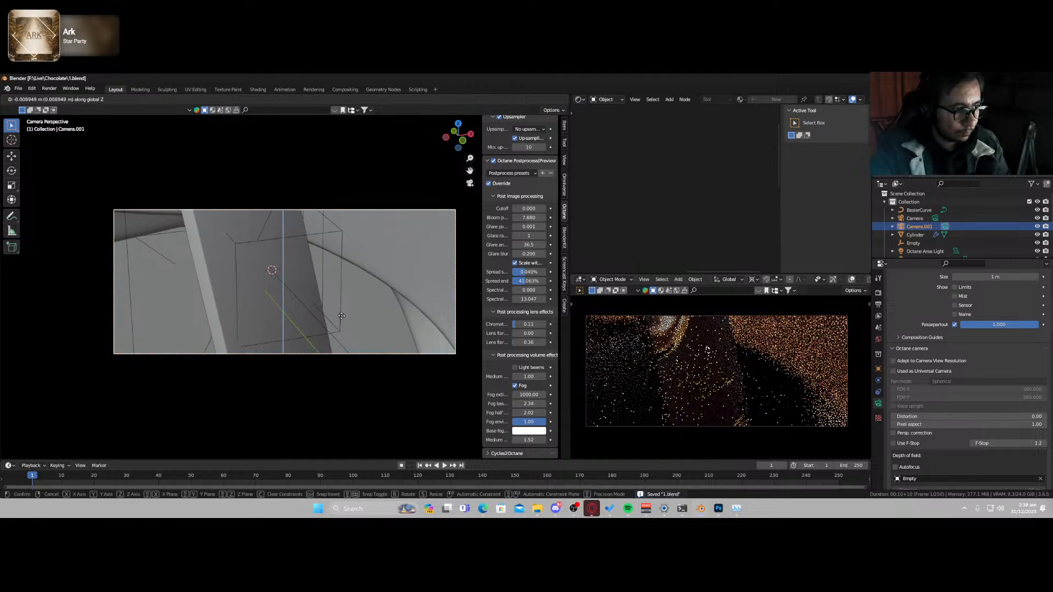
pyautogui.click(340, 317)
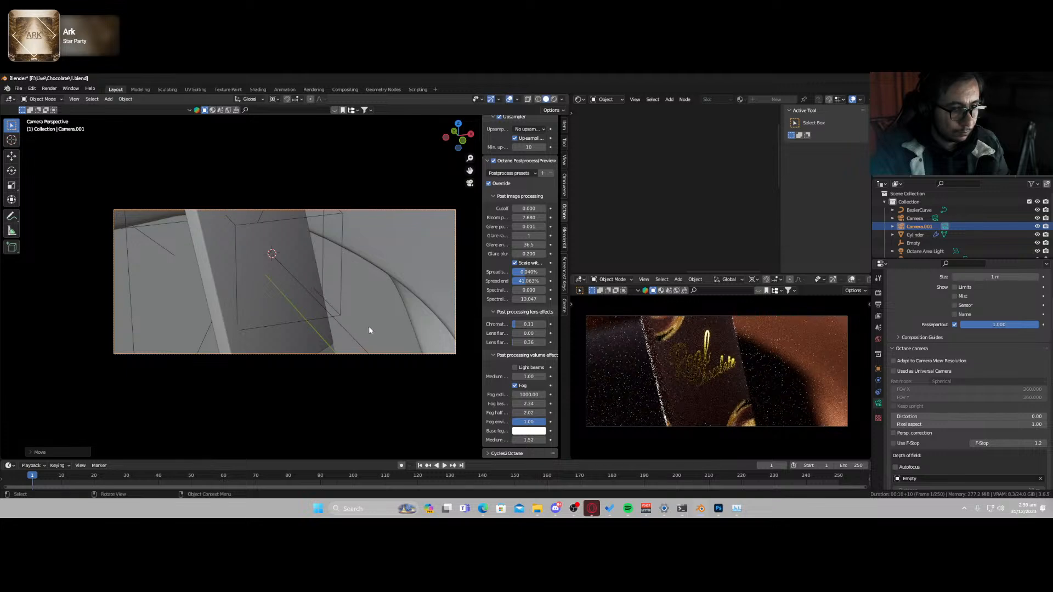
pyautogui.press('r')
pyautogui.press('z')
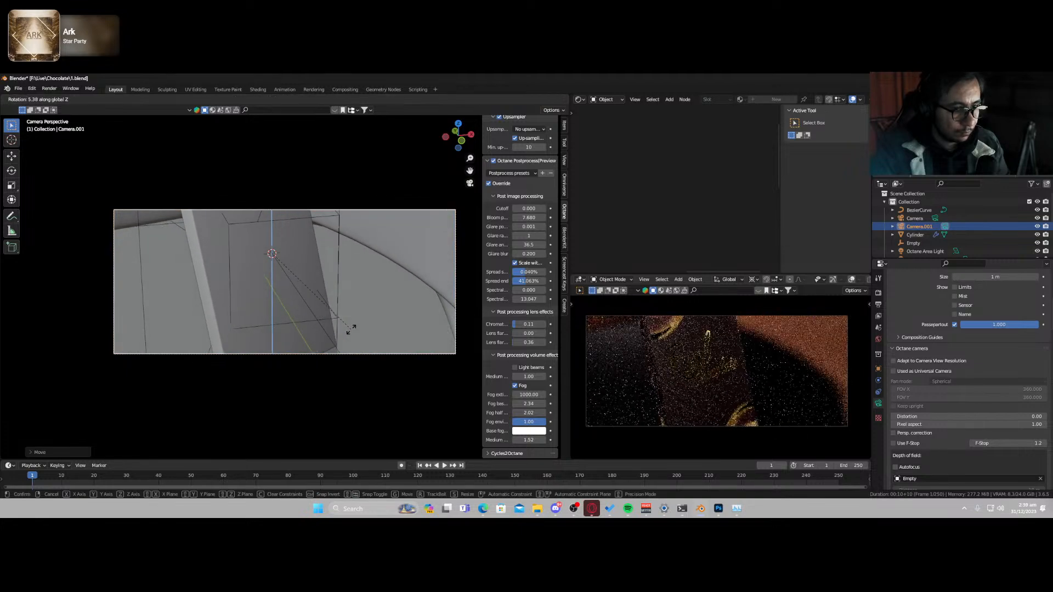
pyautogui.click(352, 329)
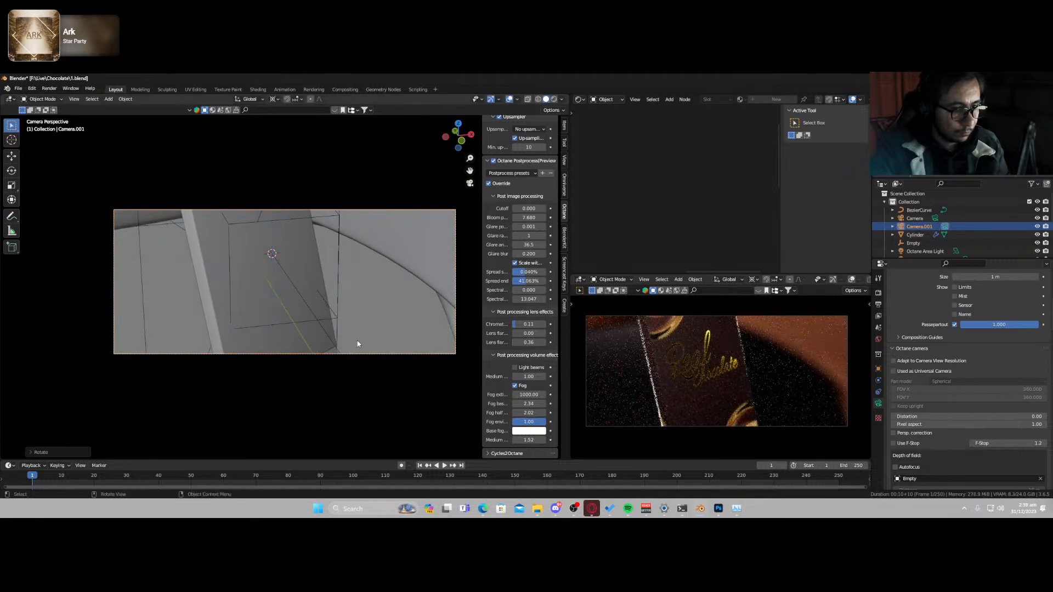
pyautogui.hotkey('ctrl', 's')
# - Leave the camera view, rotate the Octane Sphere Light around global Z to brighten the gold lettering, and save the file
pyautogui.press('KP_0')
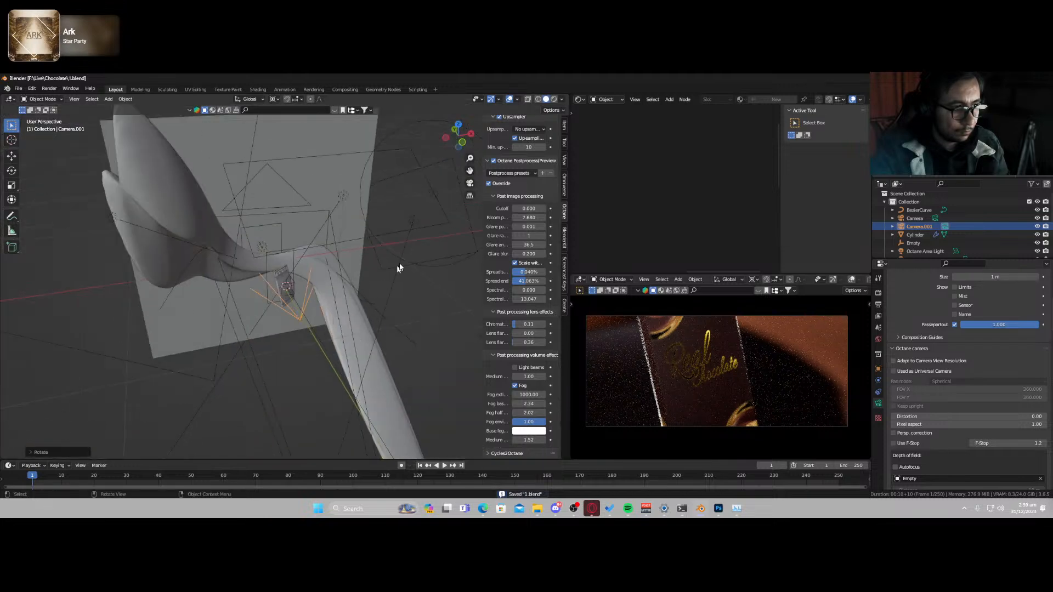
pyautogui.click(436, 198)
pyautogui.press('r')
pyautogui.press('z')
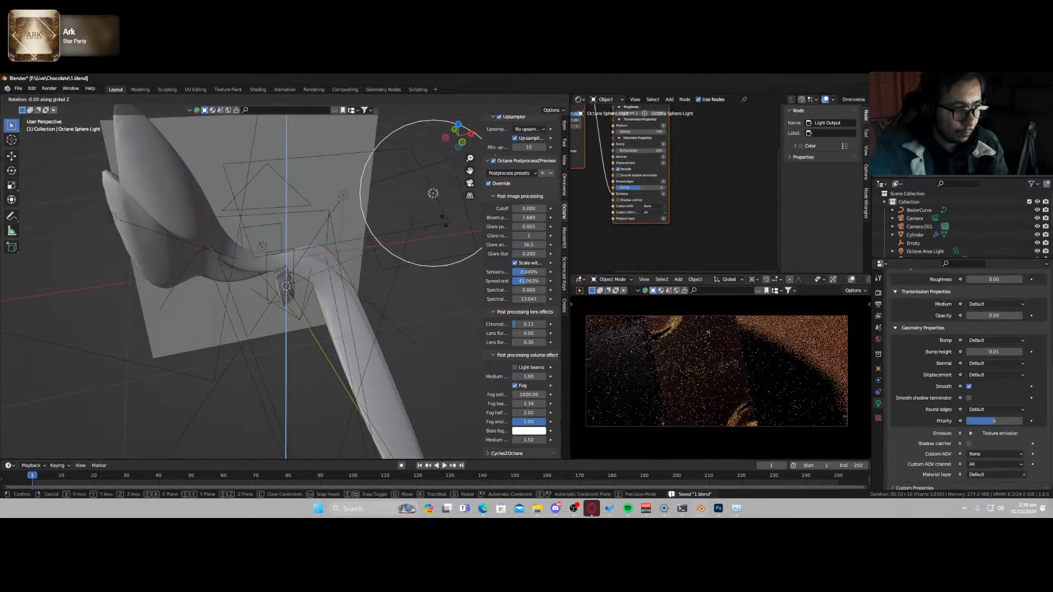
pyautogui.click(441, 252)
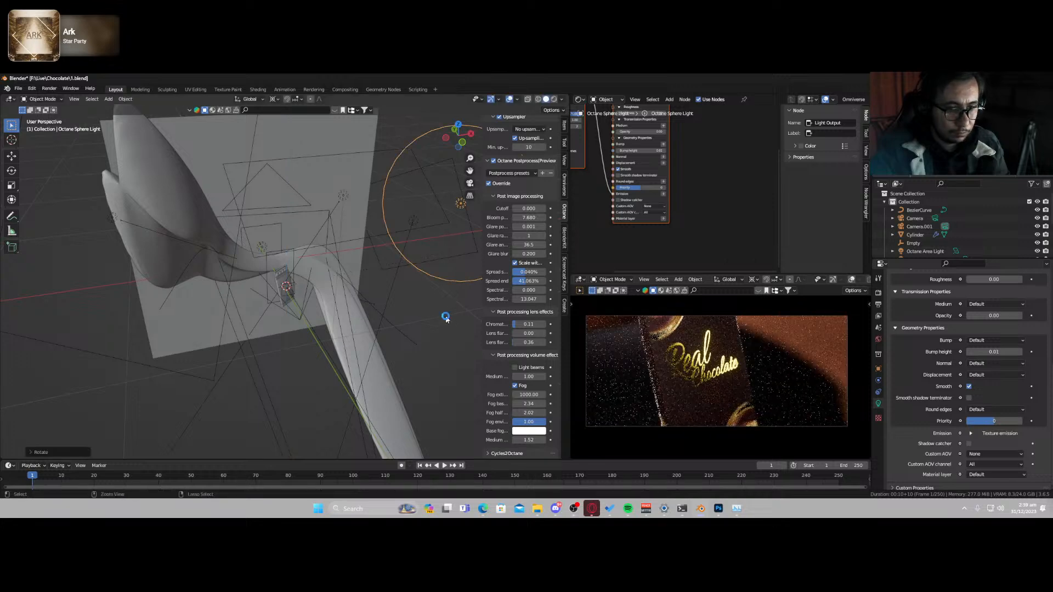
pyautogui.hotkey('ctrl', 's')
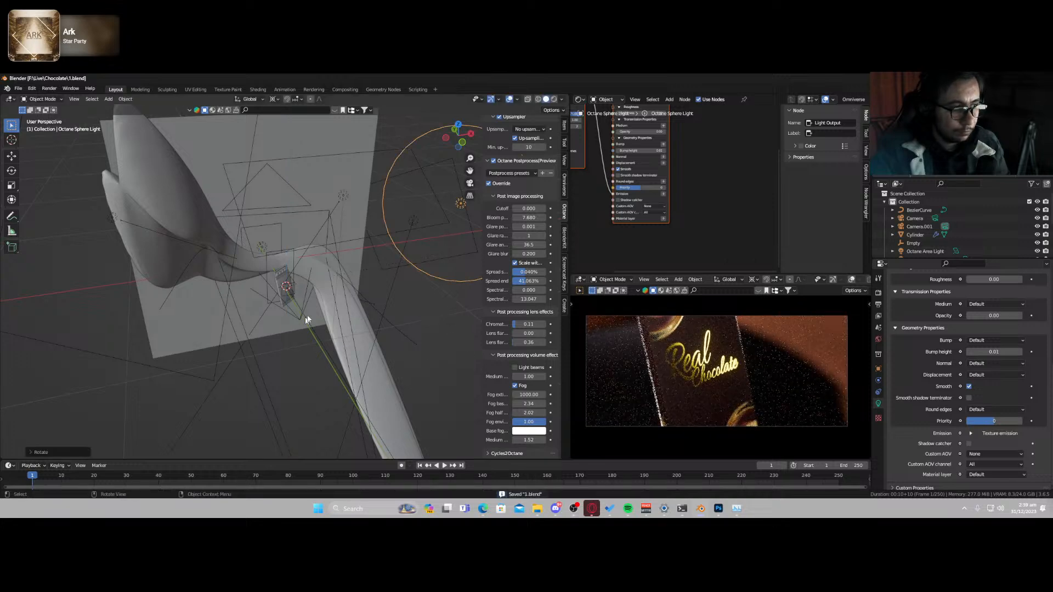
# - Return to the camera view, pull the close-up camera slightly back from the package, and save the file
pyautogui.press('KP_0')
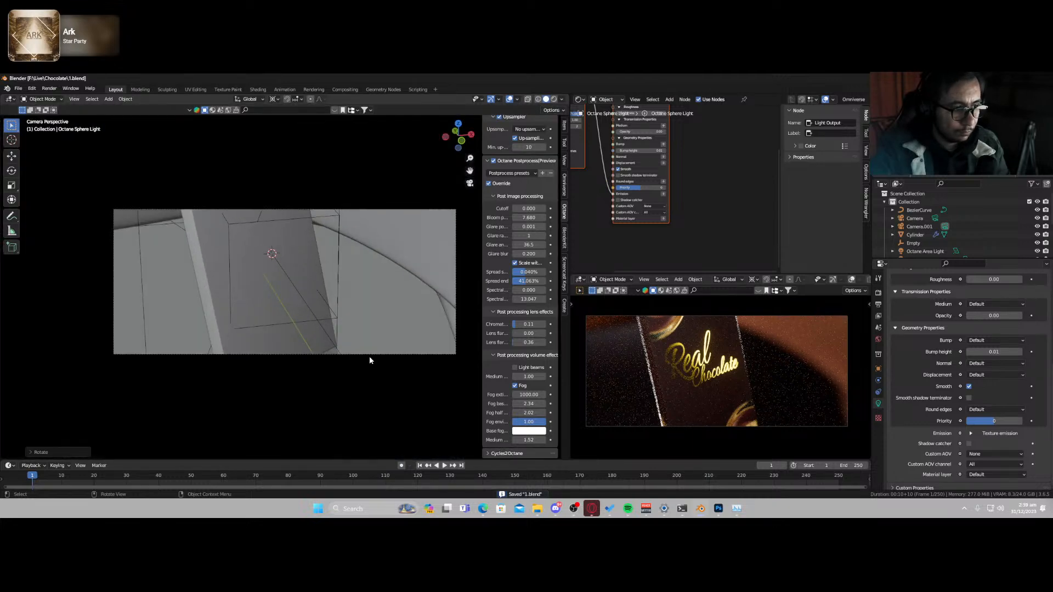
pyautogui.click(369, 354)
pyautogui.press('g')
pyautogui.press('z')
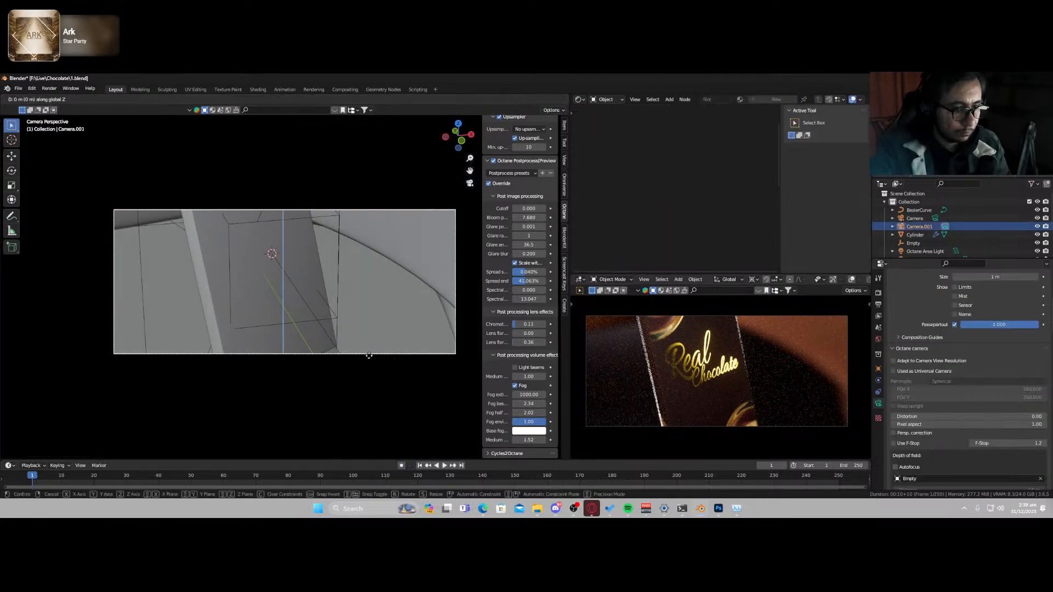
pyautogui.click(364, 380)
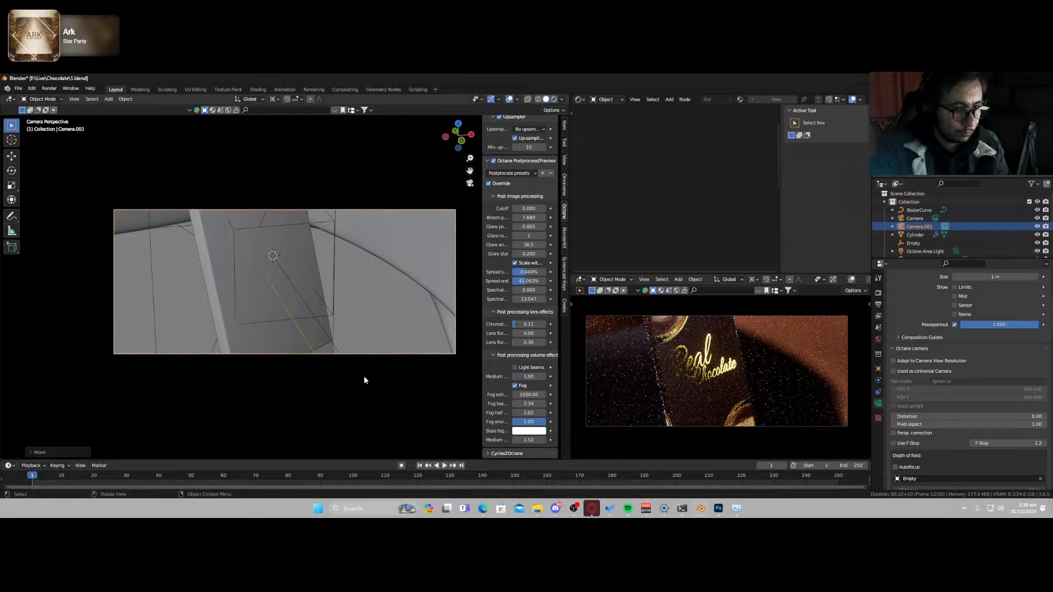
pyautogui.hotkey('ctrl', 's')
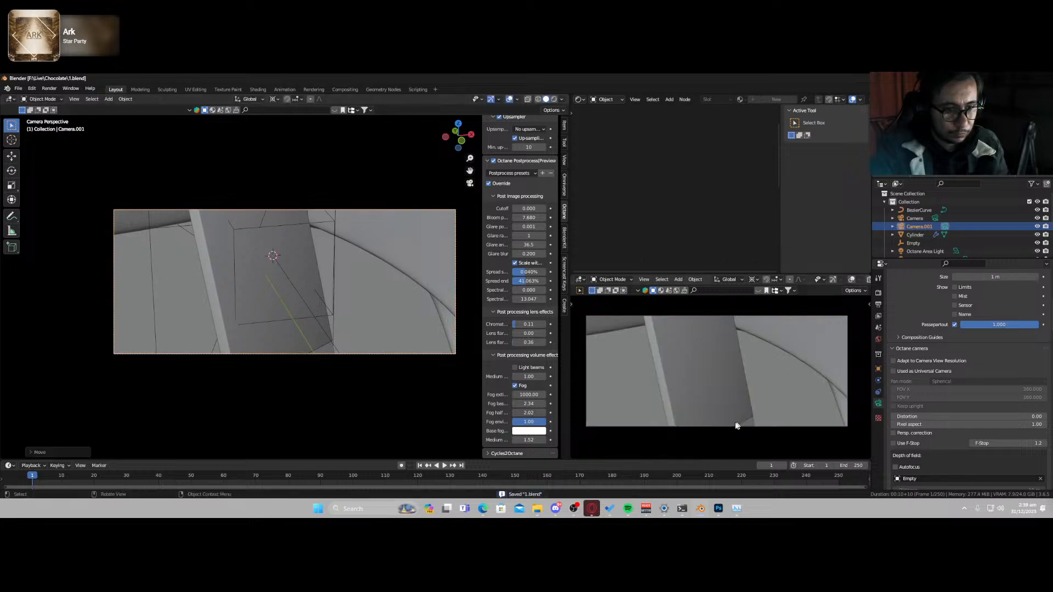
# - Shift the close-up camera along its local X axis to place the package left of centre, and render the image
pyautogui.press('g')
pyautogui.press('x')
pyautogui.press('x')
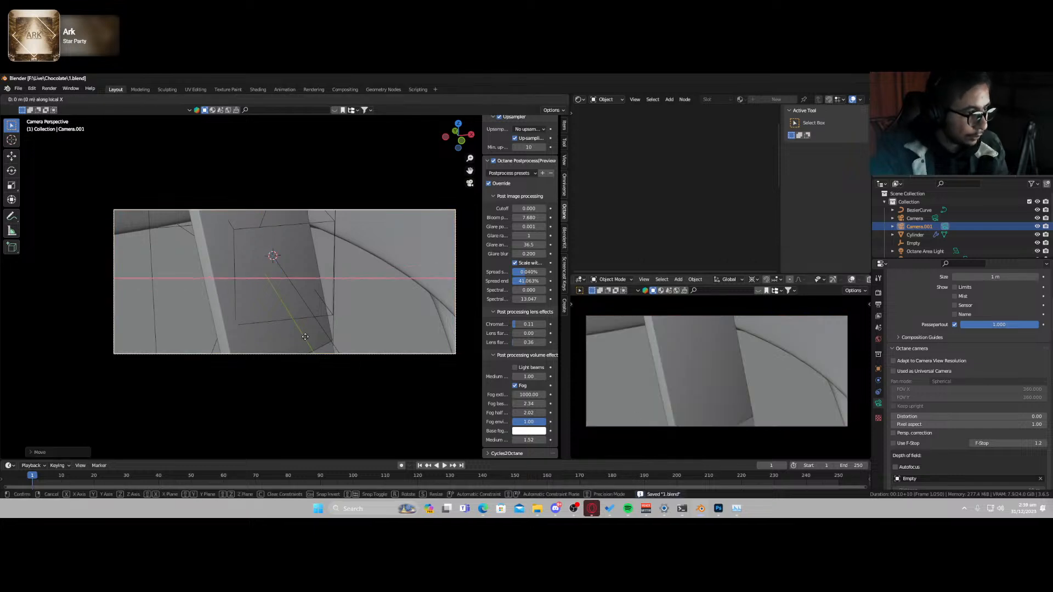
pyautogui.click(377, 353)
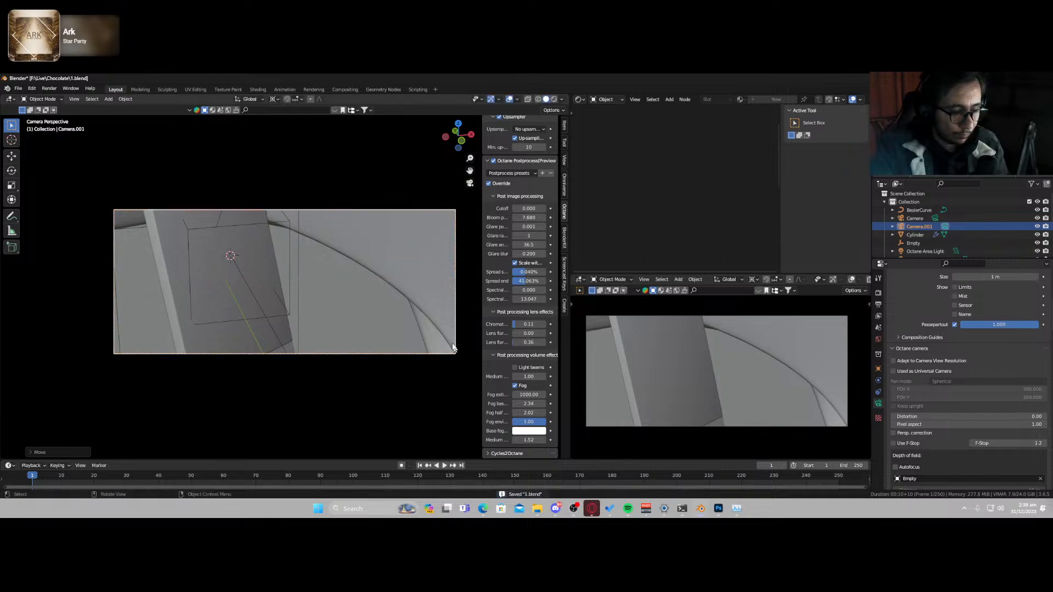
pyautogui.press('F12')
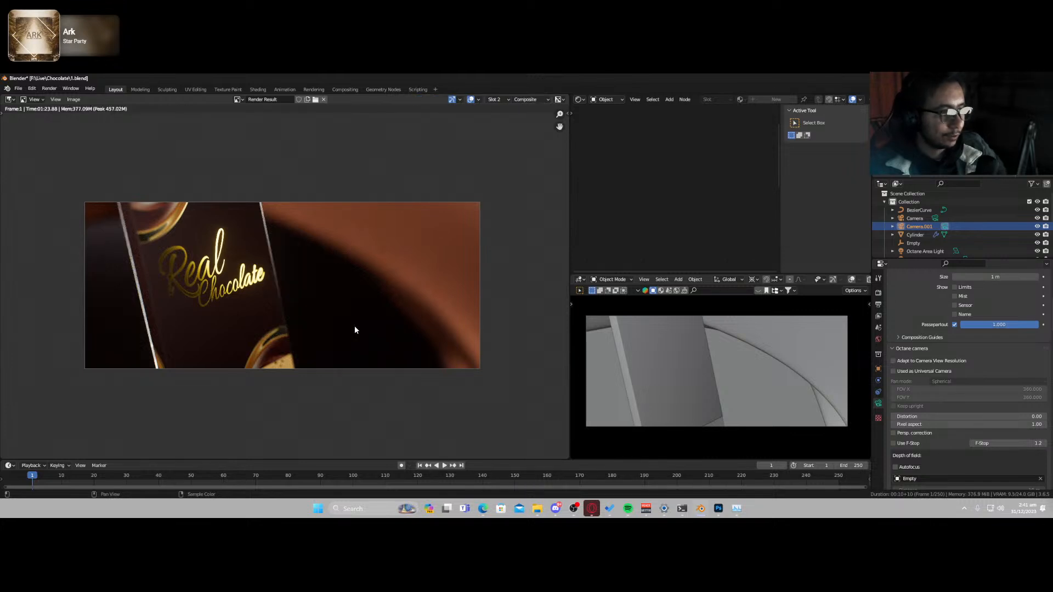
# - Close the render view and duplicate the close-up camera in place
pyautogui.press('Escape')
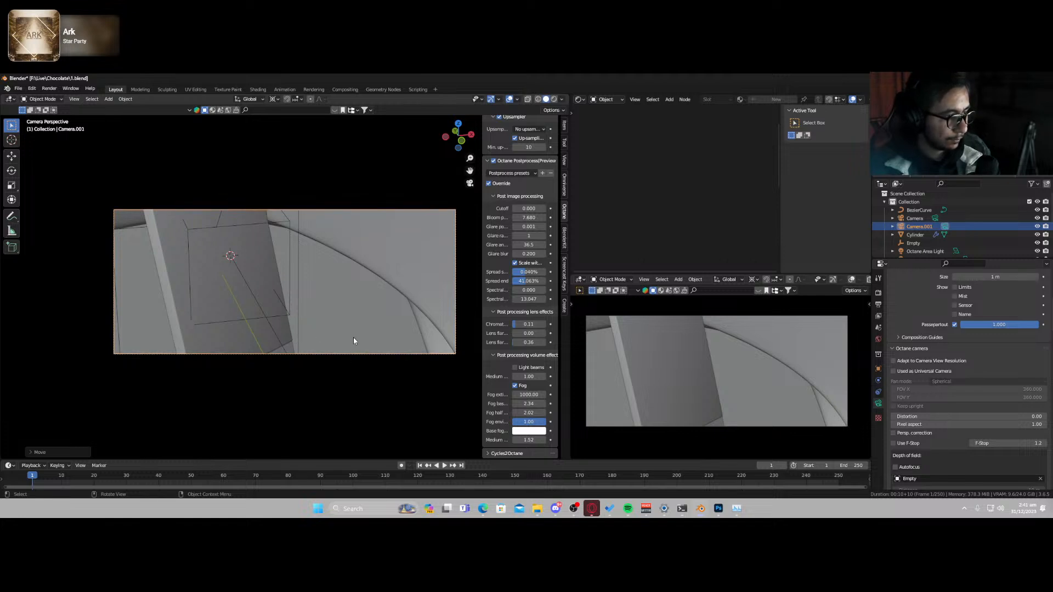
pyautogui.hotkey('shift', 'd')
pyautogui.click(351, 328)
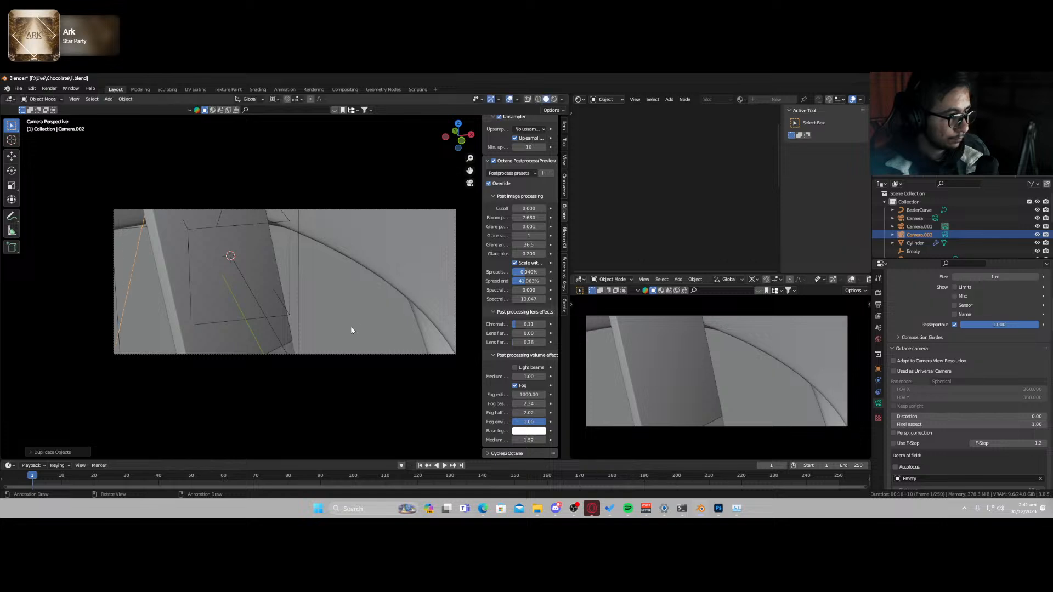
# - Make the duplicated camera the active view, fly it to frame the unwrapped chocolate end of the bar, and save the file
pyautogui.press('ctrl+KP_2')
pyautogui.press('ctrl+KP_0')
pyautogui.hotkey('shift', '`')
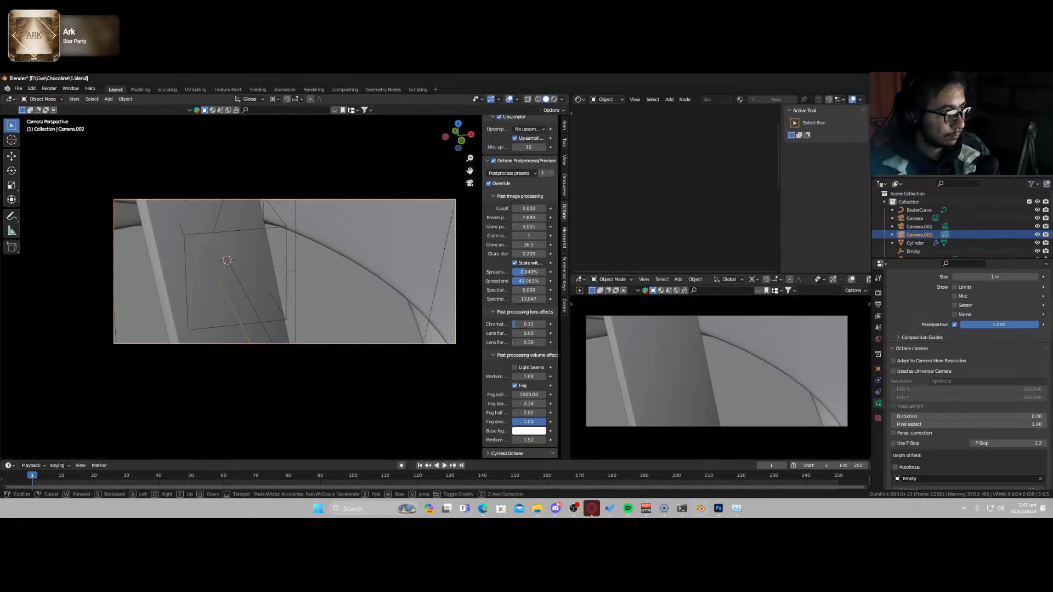
pyautogui.press('w')
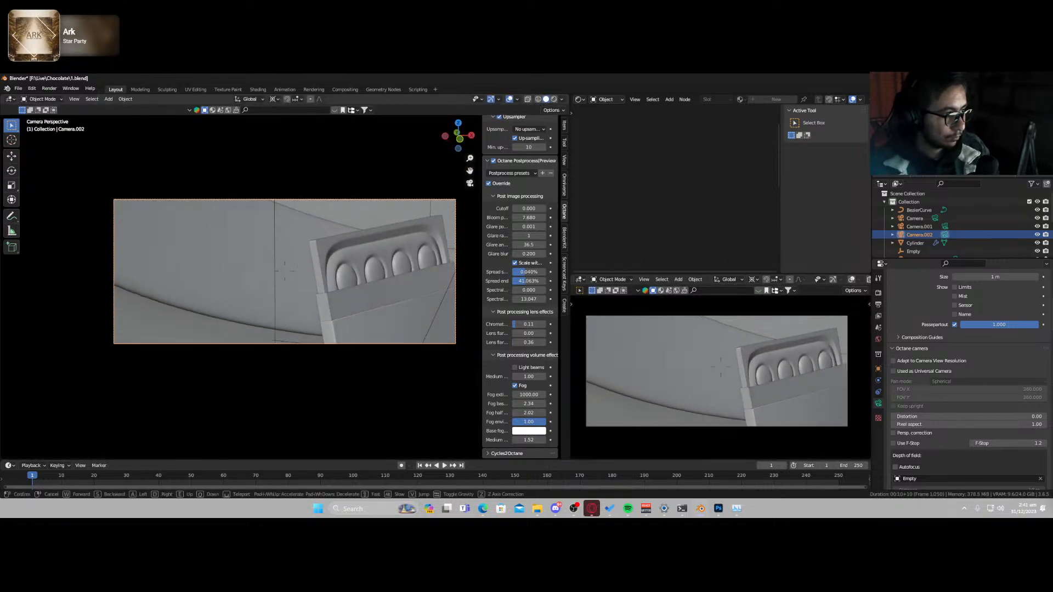
pyautogui.press('w')
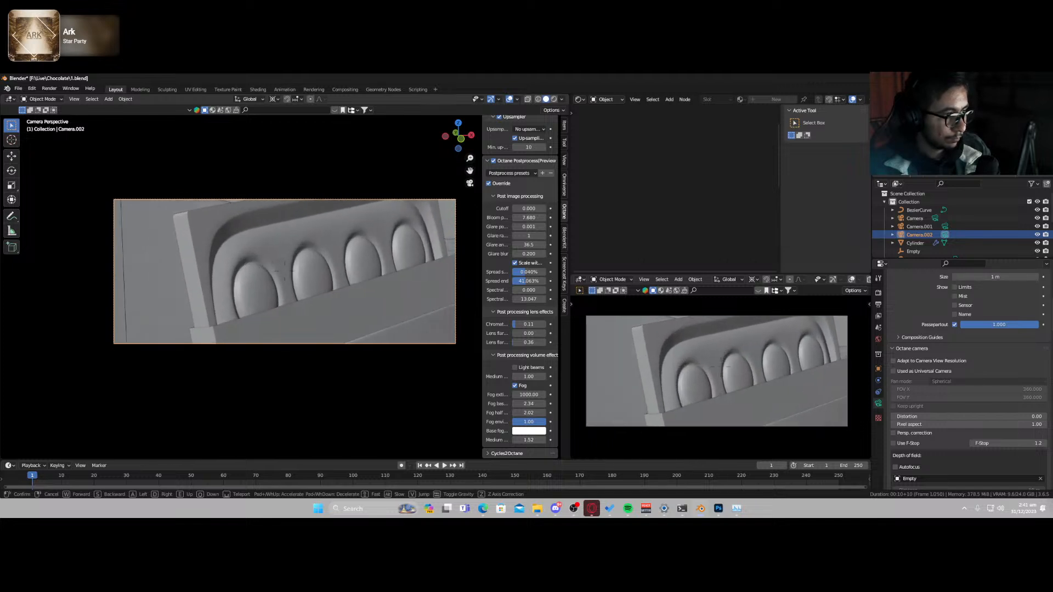
pyautogui.press('s')
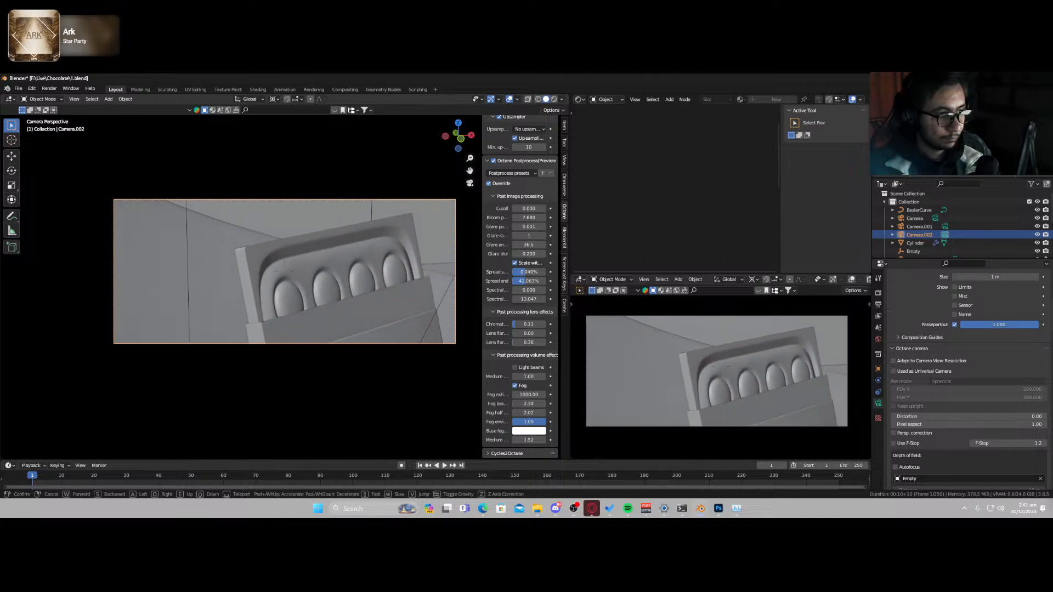
pyautogui.click(347, 321)
pyautogui.hotkey('ctrl', 's')
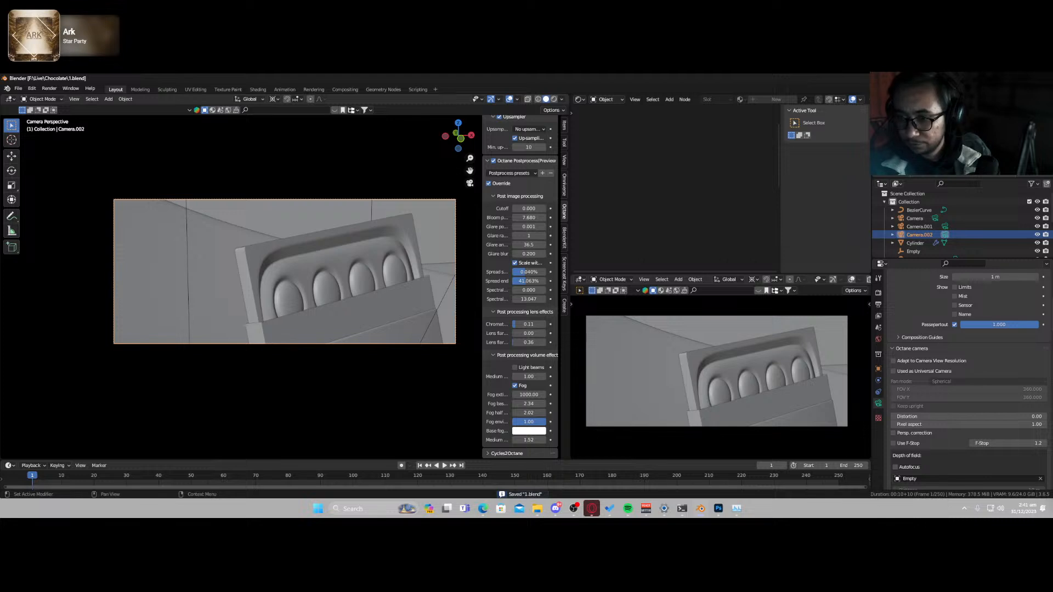
# - Add a cube empty at the 3D cursor and resize it so it surrounds the exposed chocolate end
pyautogui.hotkey('shift', 'a')
pyautogui.moveTo(346, 279)
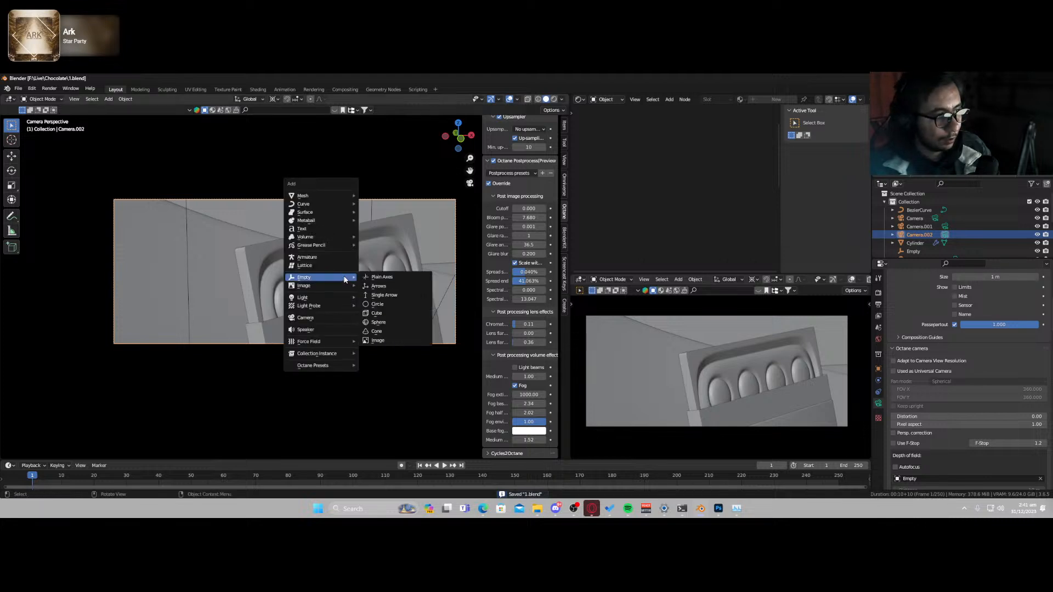
pyautogui.click(376, 313)
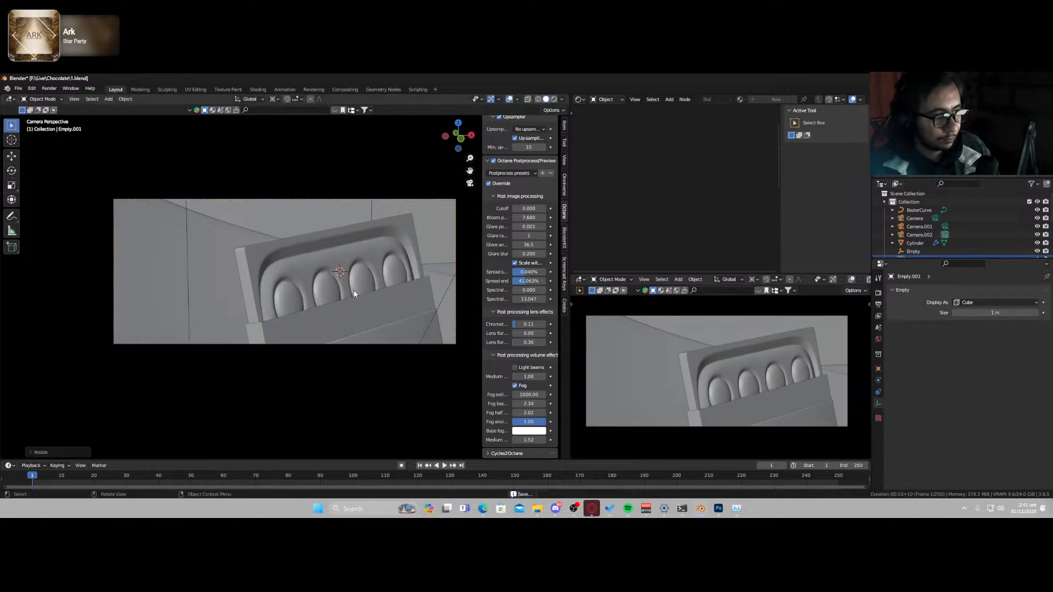
pyautogui.moveTo(356, 294); pyautogui.dragTo(452, 395, button='middle')
pyautogui.press('s')
pyautogui.click(443, 405)
pyautogui.press('KP_0')
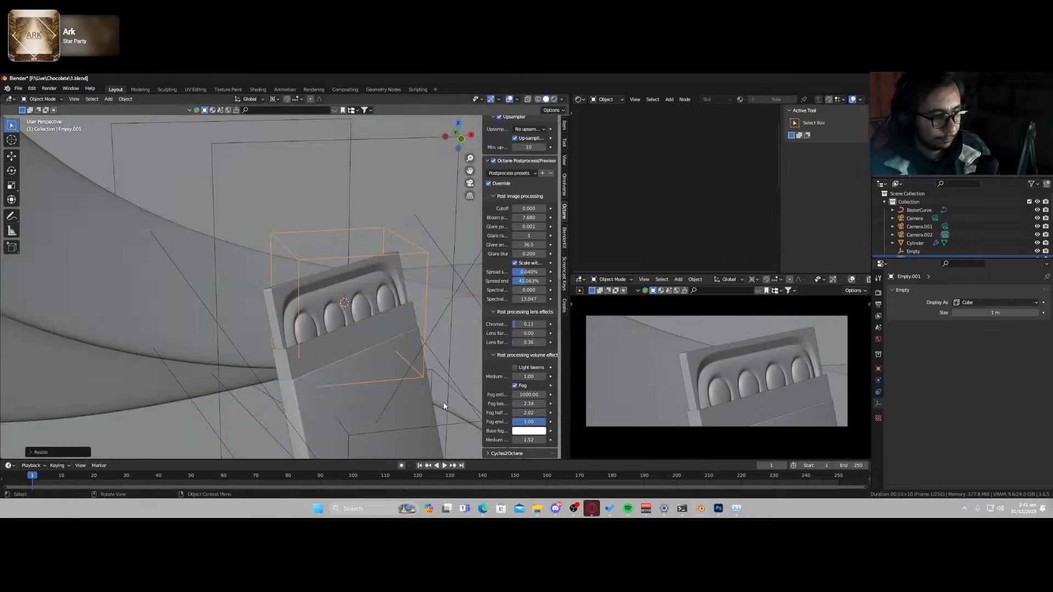
# - Replace the duplicated camera's depth of field focus object with the new cube empty
pyautogui.click(423, 344)
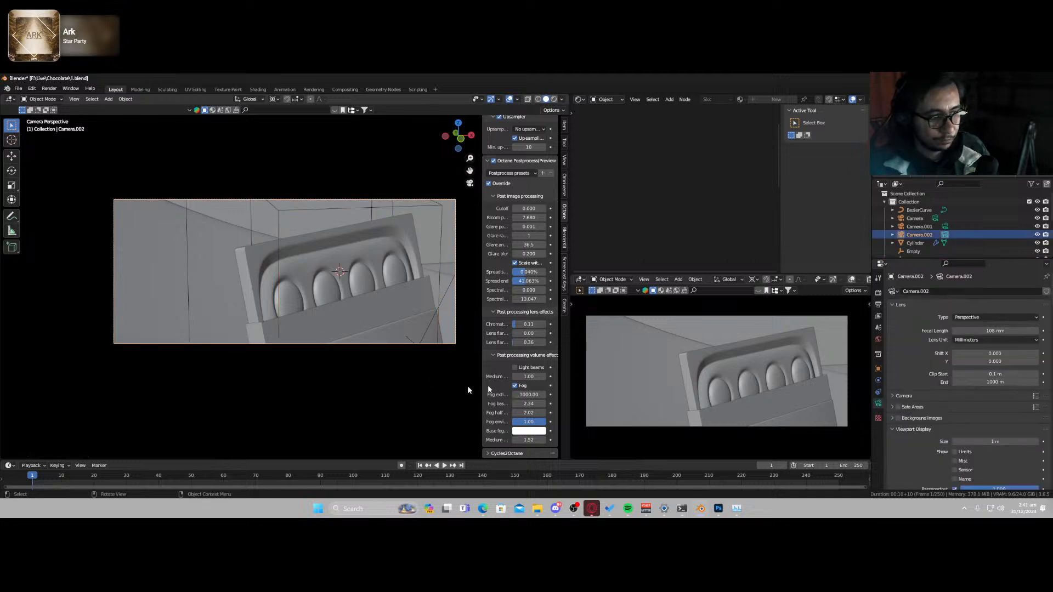
pyautogui.scroll(-10, 970, 442)
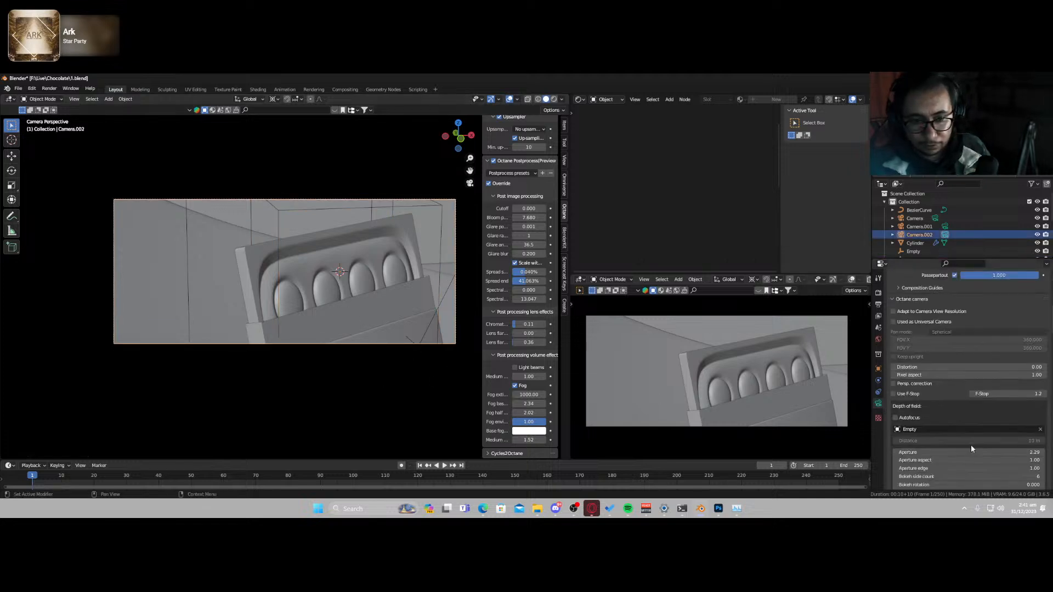
pyautogui.click(1040, 330)
pyautogui.click(1040, 330)
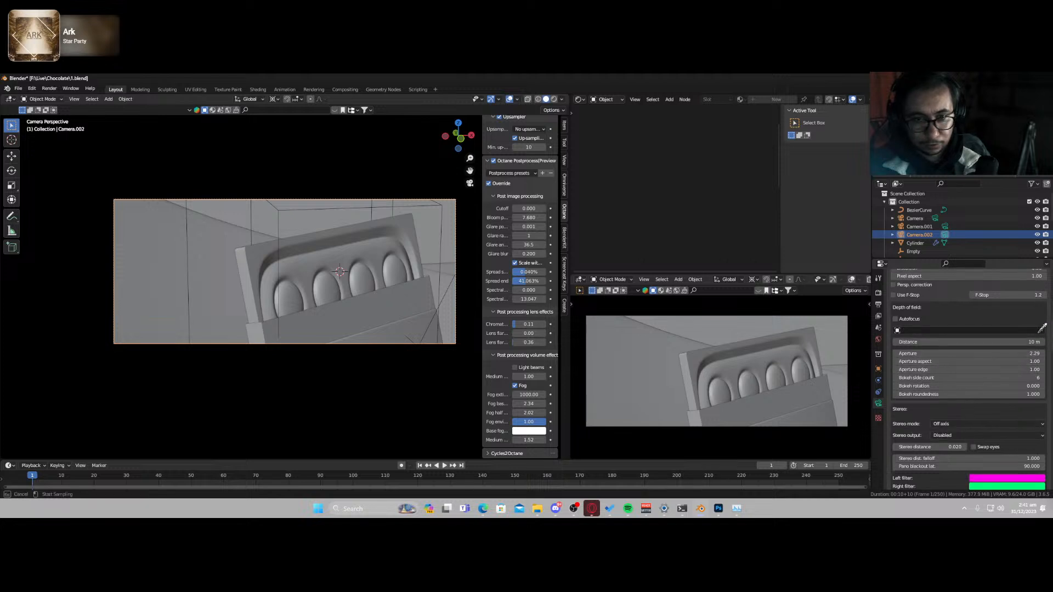
pyautogui.click(285, 206)
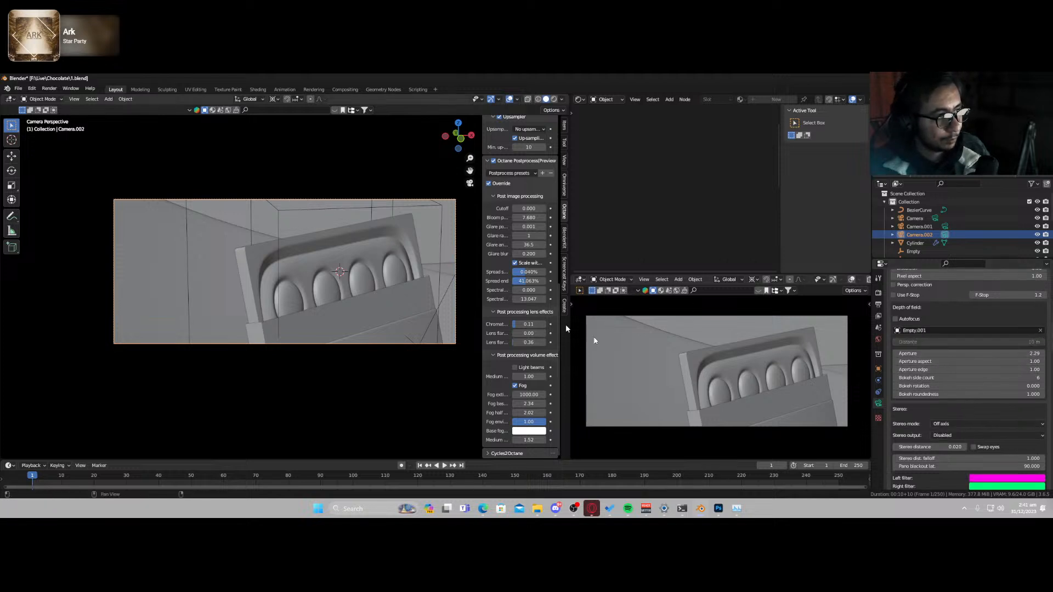
# - Scale the cube empty down and fly the camera so the chocolate end sits right of centre
pyautogui.click(280, 207)
pyautogui.press('s')
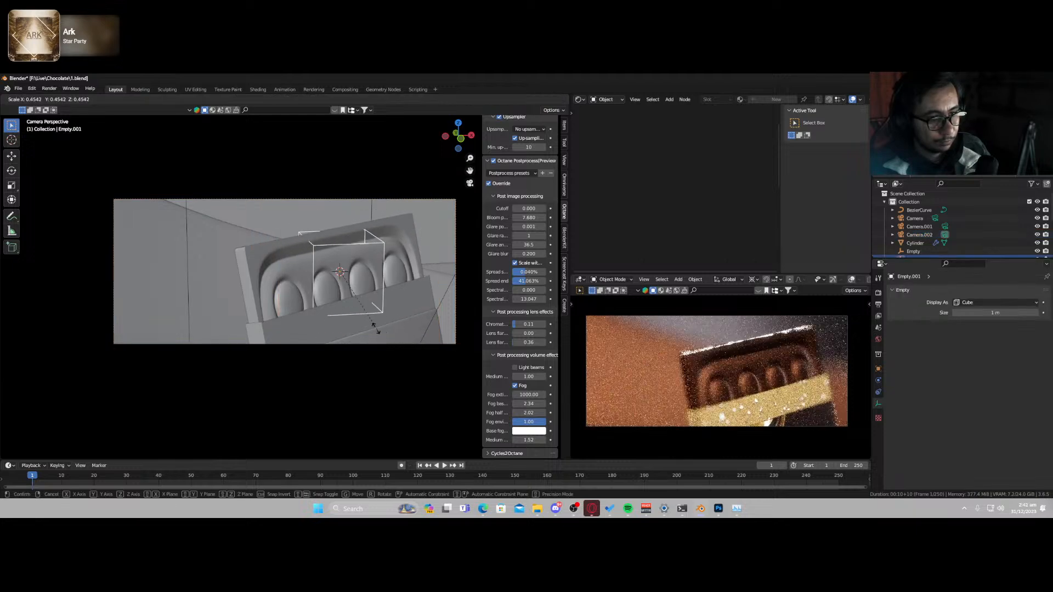
pyautogui.click(358, 305)
pyautogui.hotkey('shift', '`')
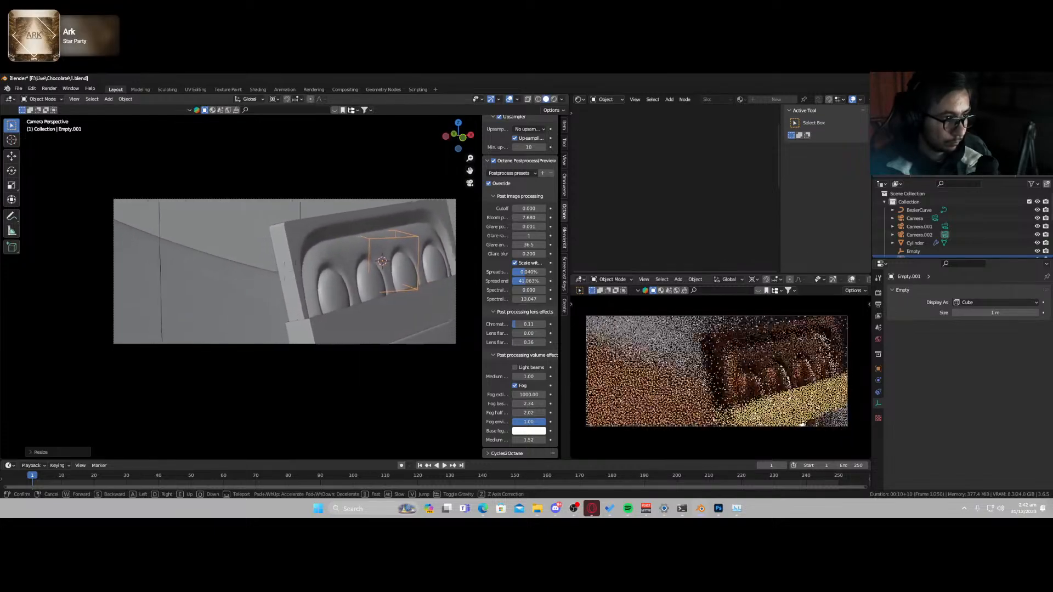
pyautogui.click(363, 305)
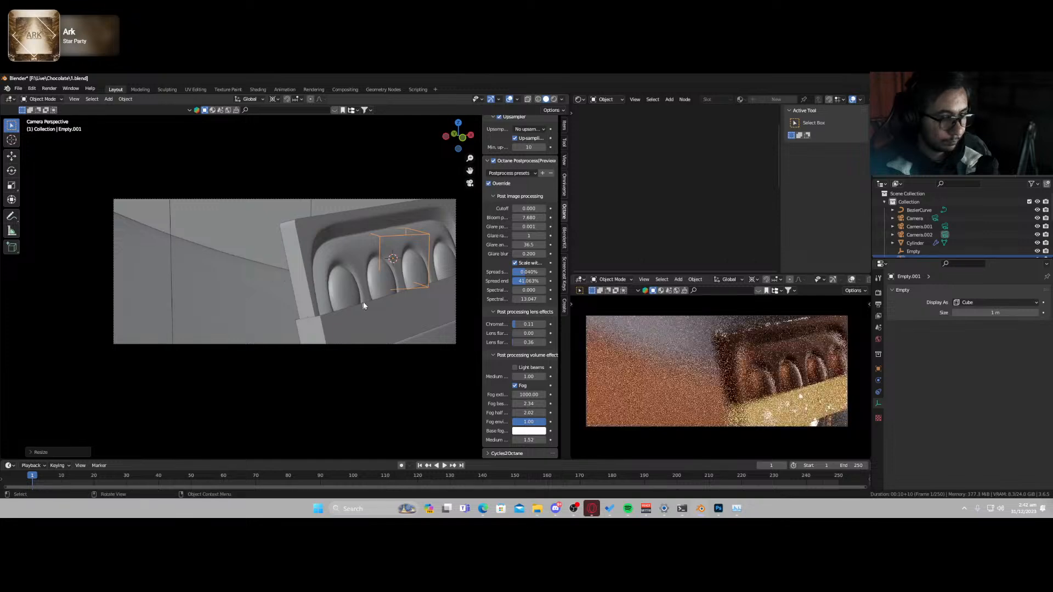
# - Place the 3D cursor at the chocolate's near edge beside the first bump and snap the cube empty to it
pyautogui.click(403, 236)
pyautogui.keyDown('shift'); pyautogui.rightClick(323, 290); pyautogui.keyUp('shift')
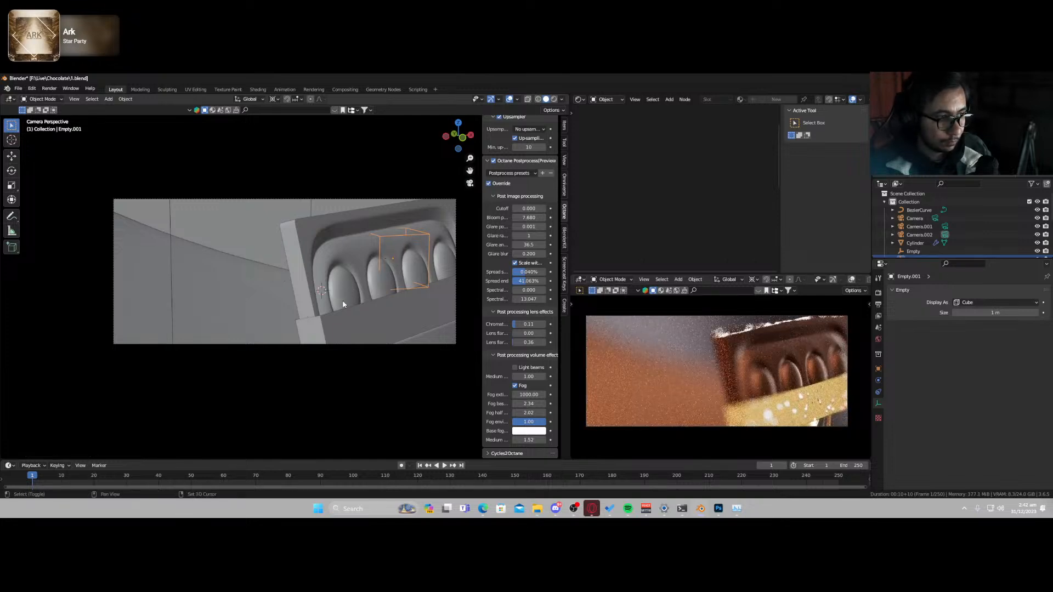
pyautogui.hotkey('shift', 's')
pyautogui.click(350, 261)
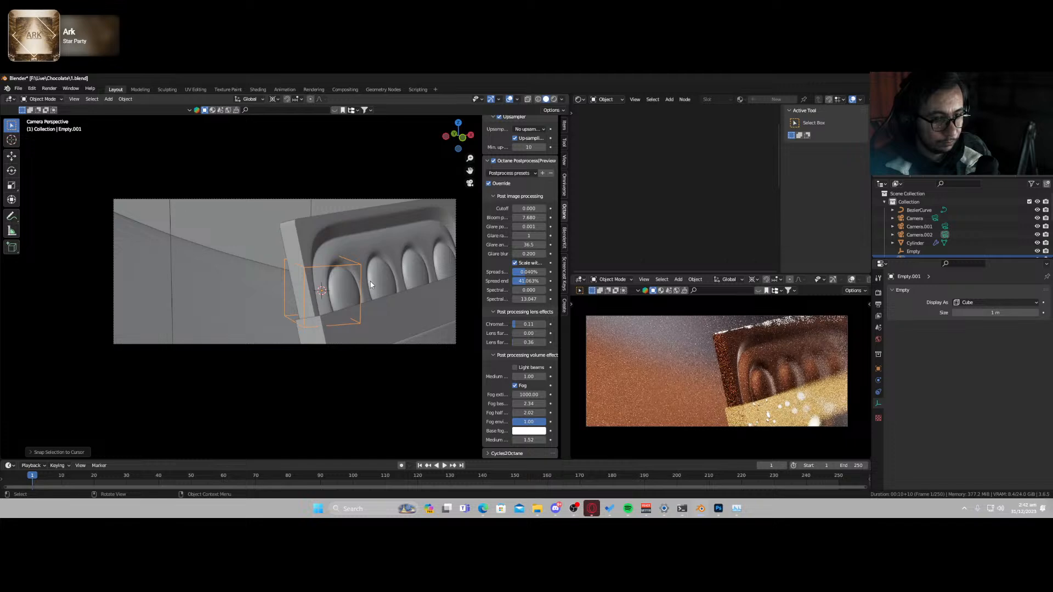
# - Rotate the duplicated camera along its local X axis around the 3D cursor for a more tilted angle on the chocolate
pyautogui.click(377, 343)
pyautogui.press('r')
pyautogui.press('x')
pyautogui.press('x')
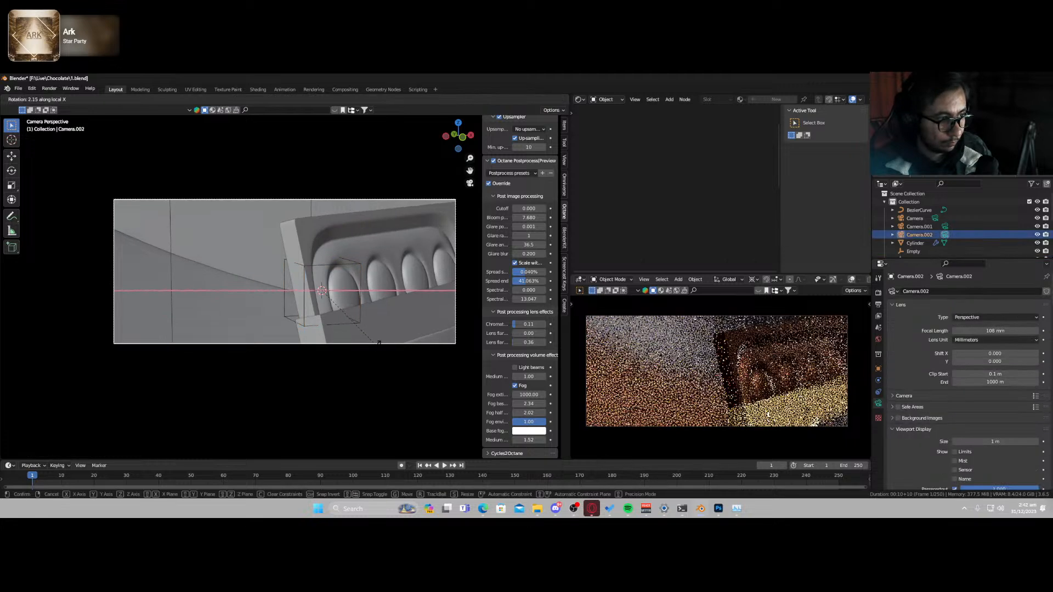
pyautogui.click(405, 316)
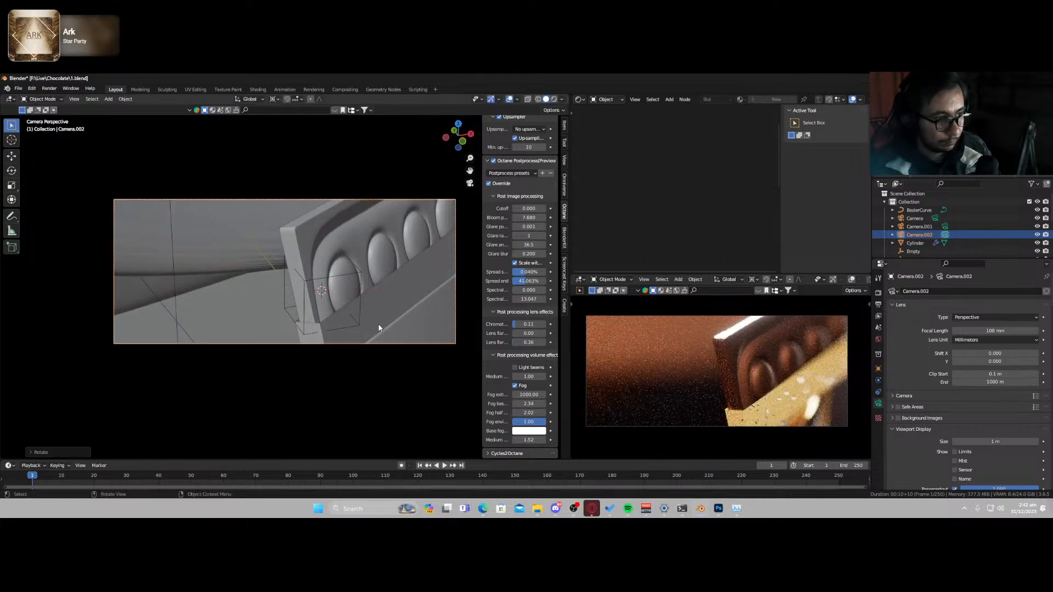
# - Fly the camera to bring the chocolate's bumps nearer the centre, return the preview to solid shading, and save the file
pyautogui.hotkey('shift', '`')
pyautogui.press('d')
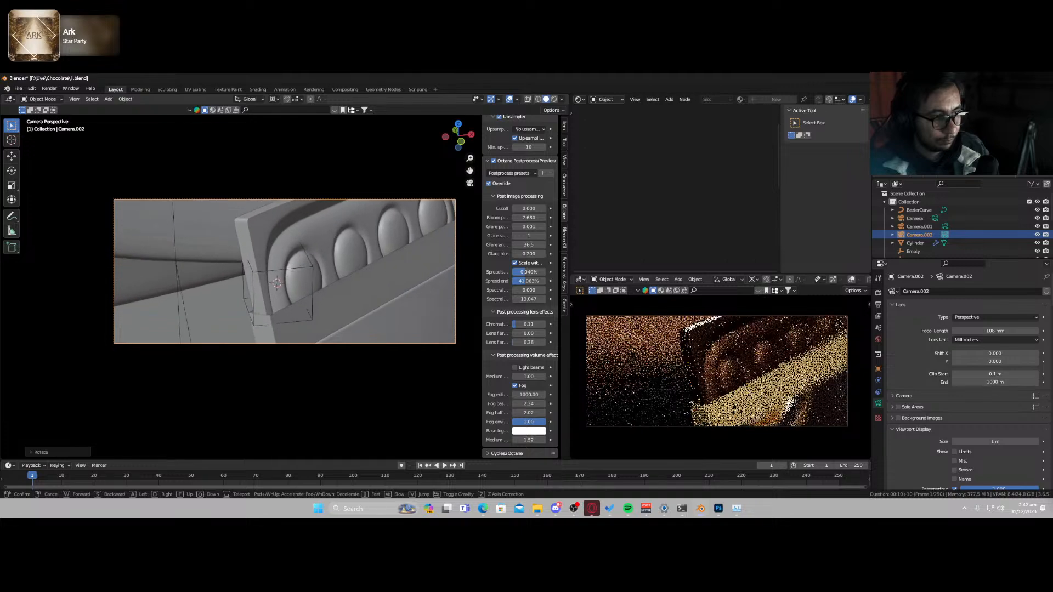
pyautogui.press('s')
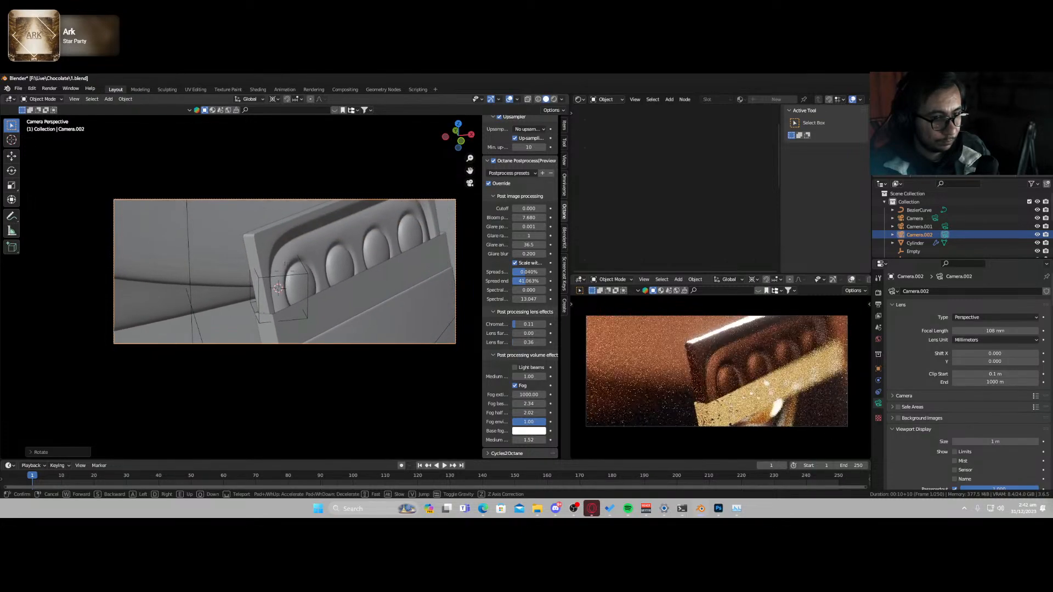
pyautogui.press('w')
pyautogui.click(377, 319)
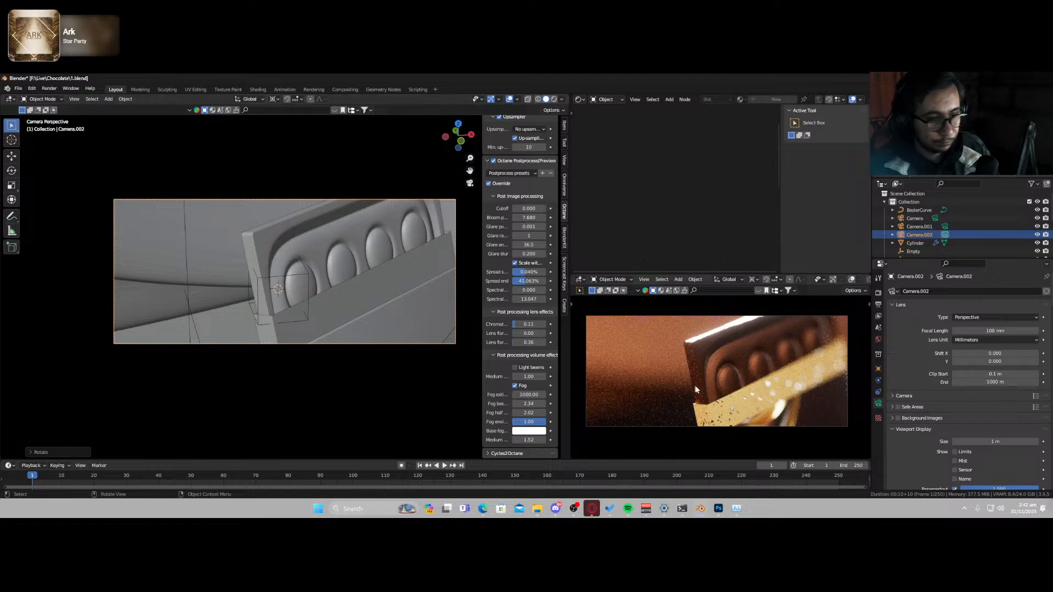
pyautogui.press('z')
pyautogui.click(762, 387)
pyautogui.hotkey('ctrl', 's')
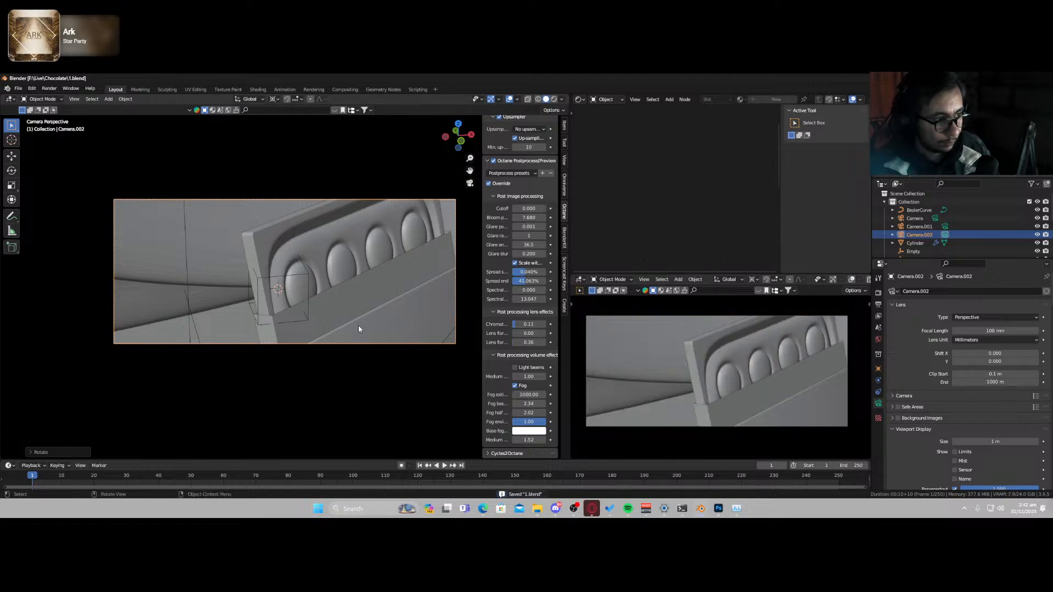
# - Fly the camera closer to the corner where chocolate meets wrapper, check it in a rendered preview, return to solid shading, and save
pyautogui.hotkey('shift', '`')
pyautogui.press('w')
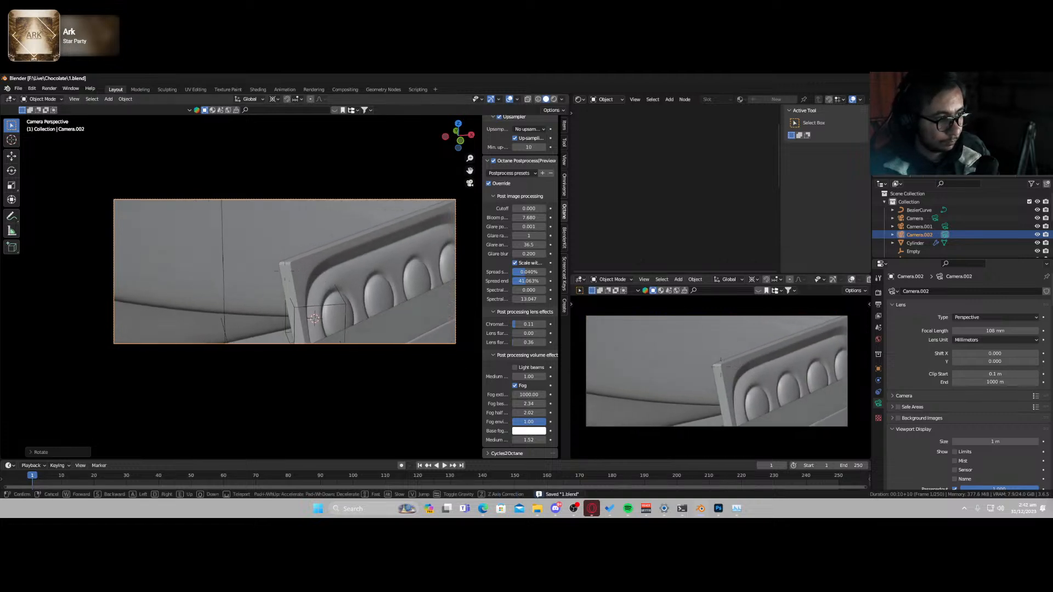
pyautogui.press('w')
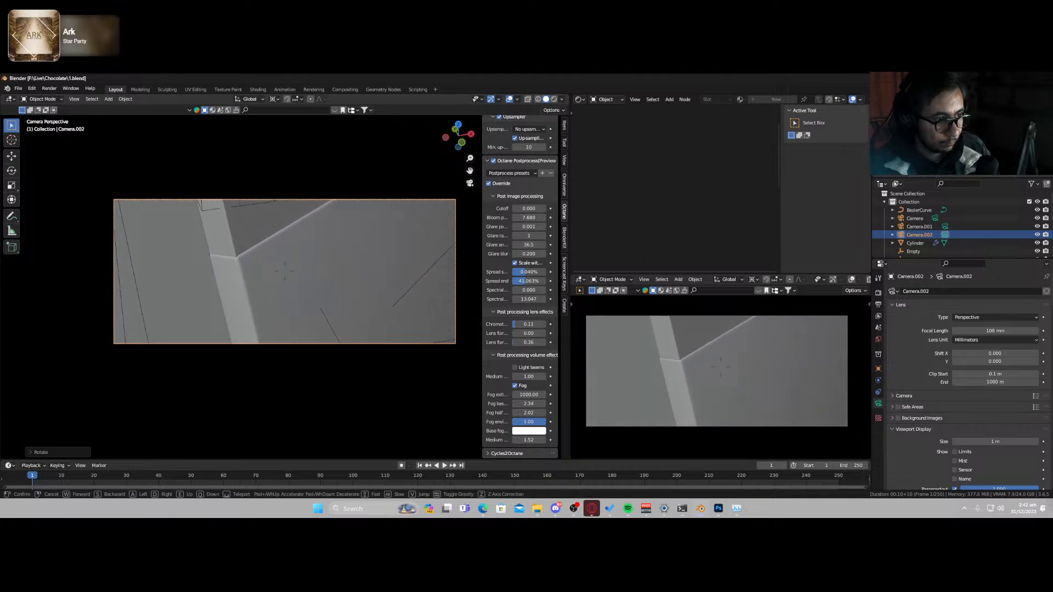
pyautogui.hotkey('ctrl', 's')
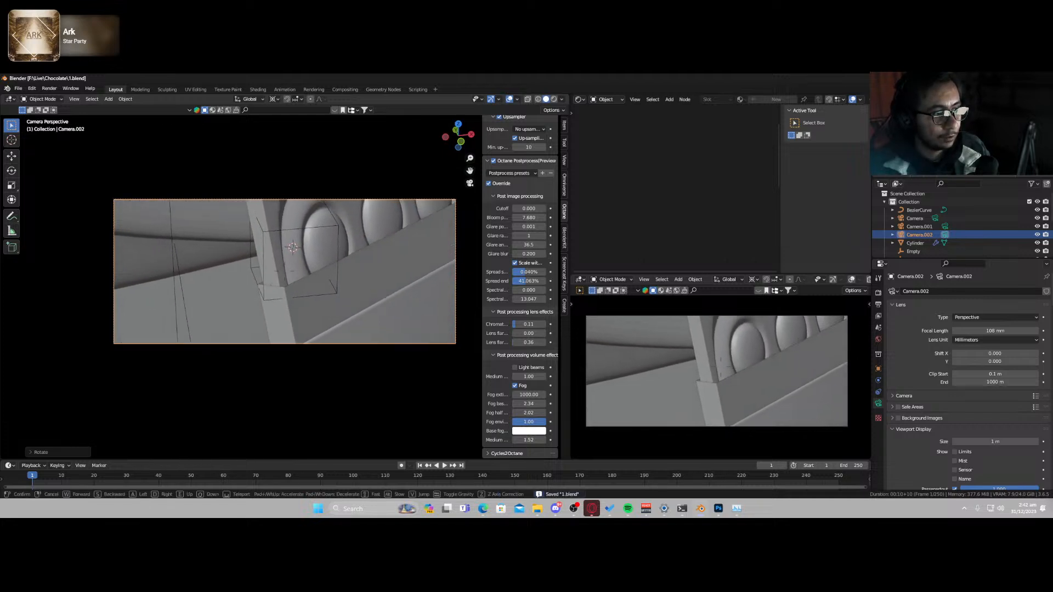
pyautogui.click(285, 271)
pyautogui.press('z')
pyautogui.click(696, 415)
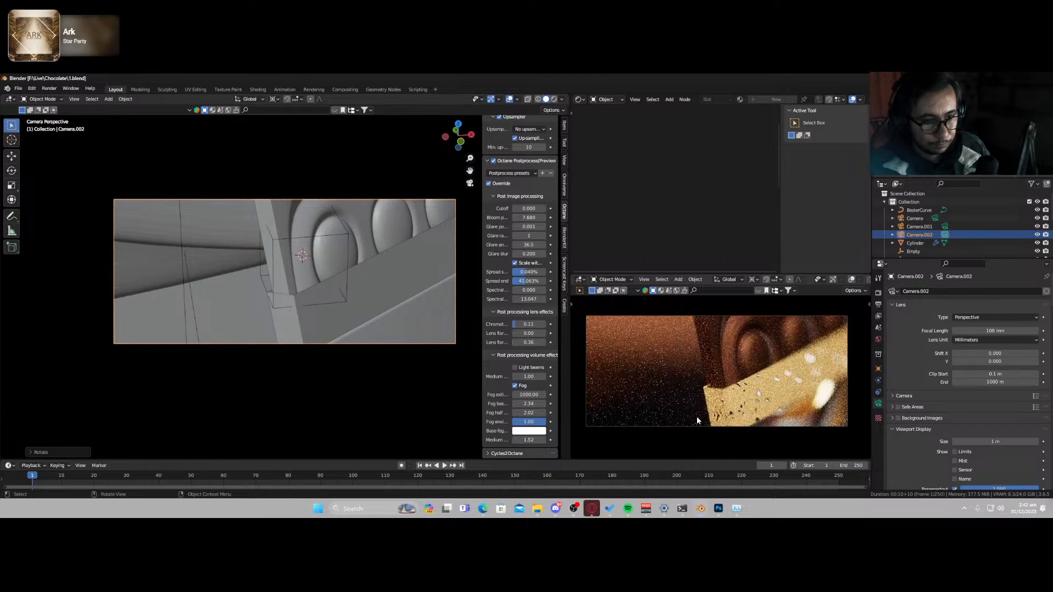
pyautogui.press('z')
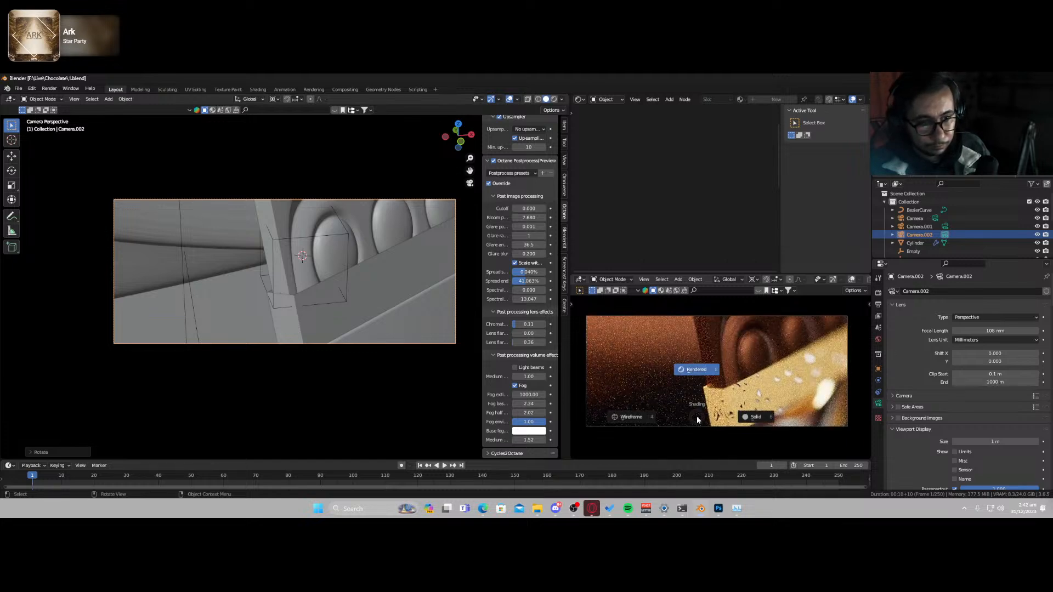
pyautogui.click(751, 416)
pyautogui.hotkey('ctrl', 's')
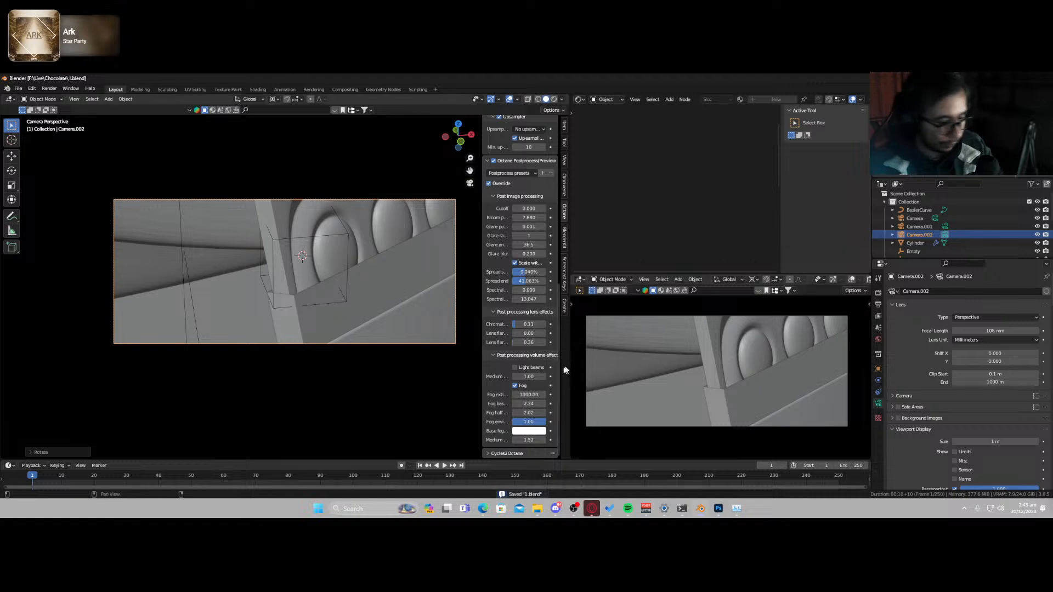
# - Look through the render result slots and render the close-up shot from the duplicated camera
pyautogui.press('F12')
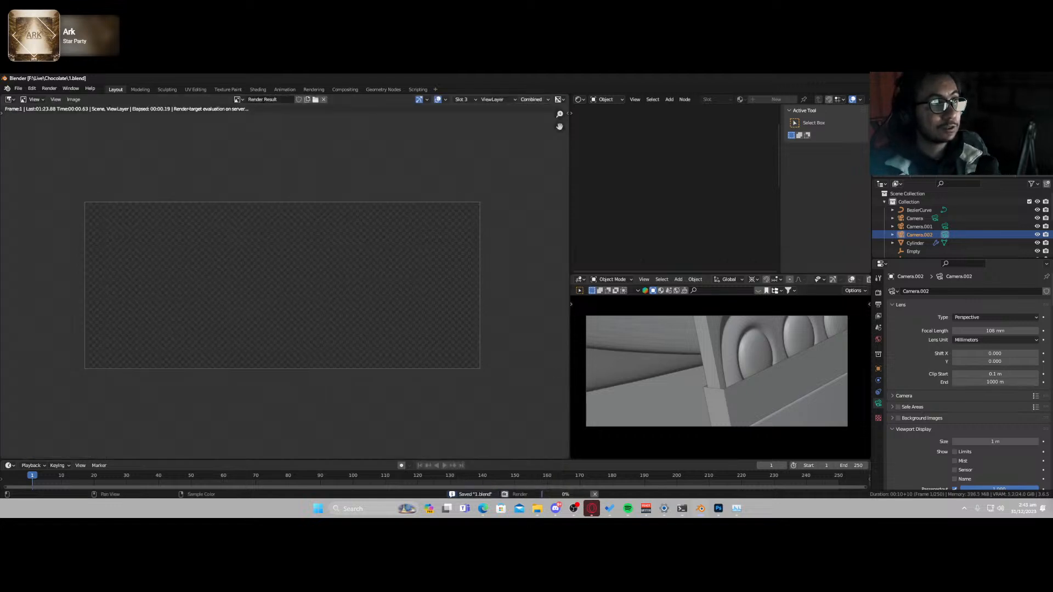
pyautogui.press('Escape')
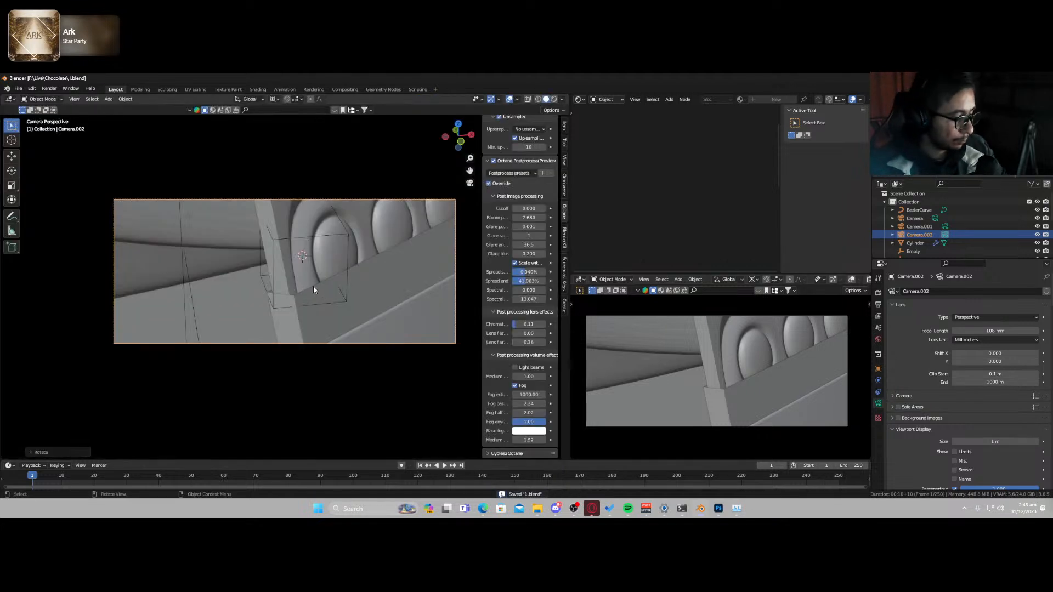
pyautogui.click(313, 89)
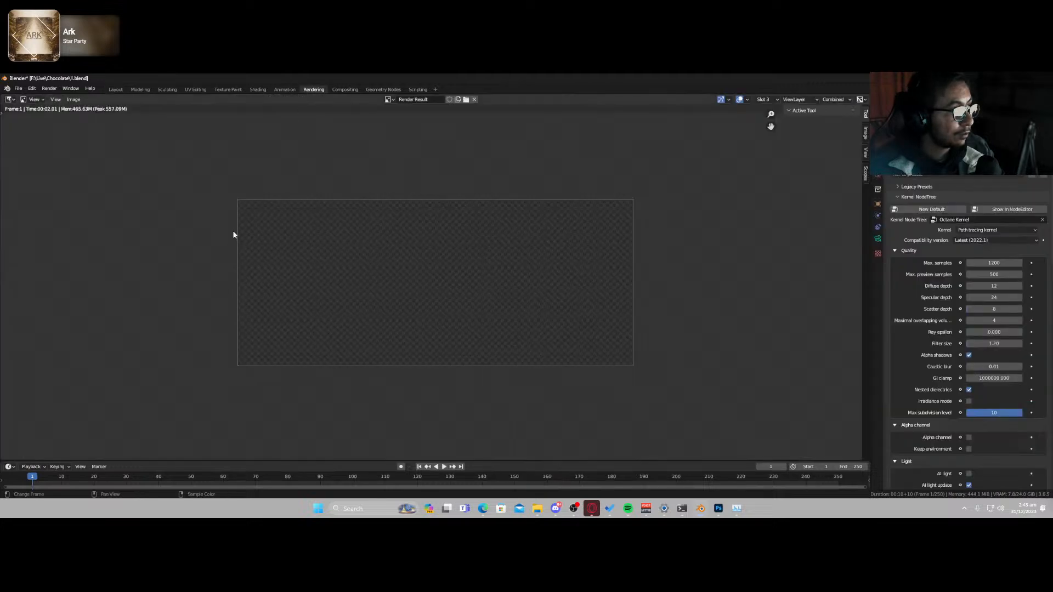
pyautogui.press('j')
pyautogui.press('j')
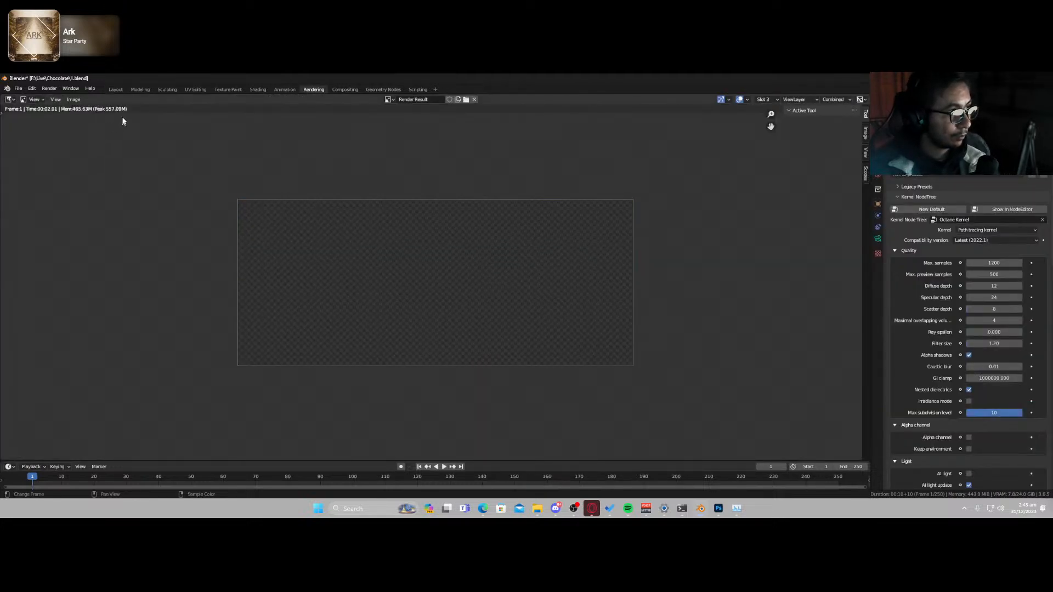
pyautogui.click(115, 90)
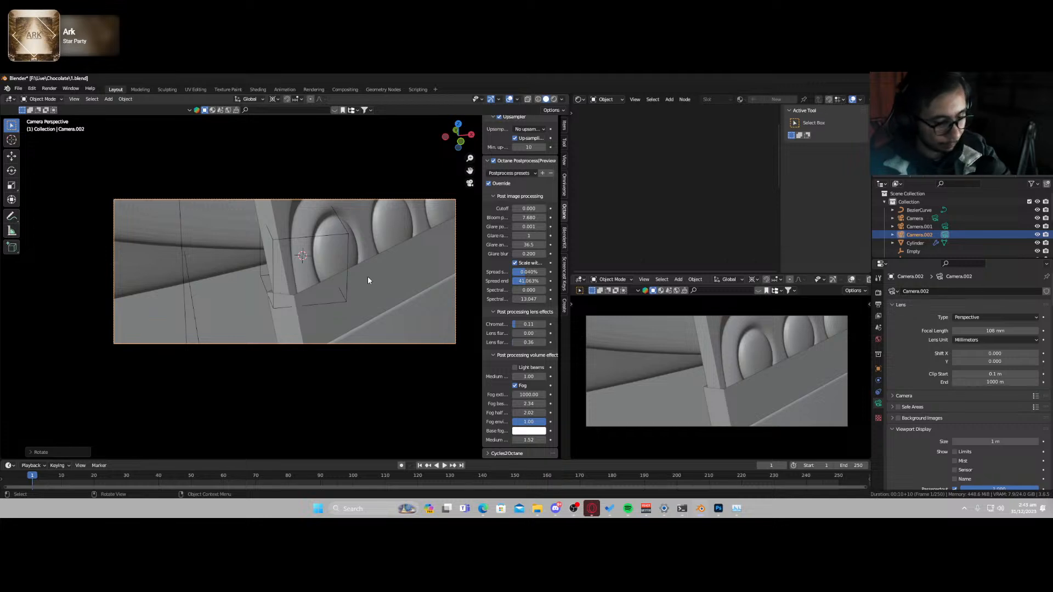
pyautogui.press('F12')
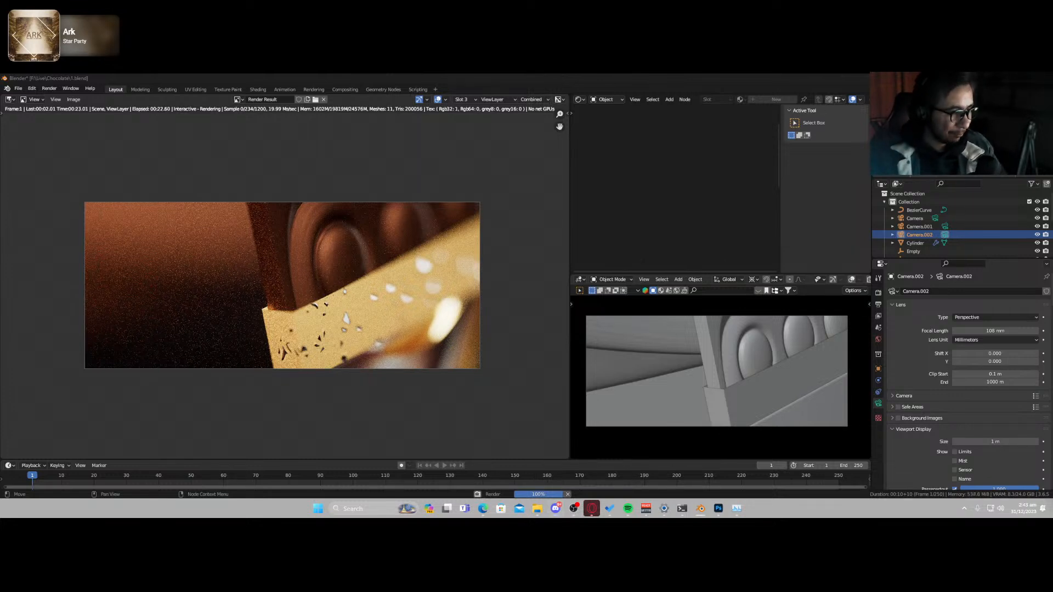
# - Compare the close-up render in progress with the earlier renders in slots 1 and 2
pyautogui.click(310, 363)
pyautogui.press('1')
pyautogui.press('2')
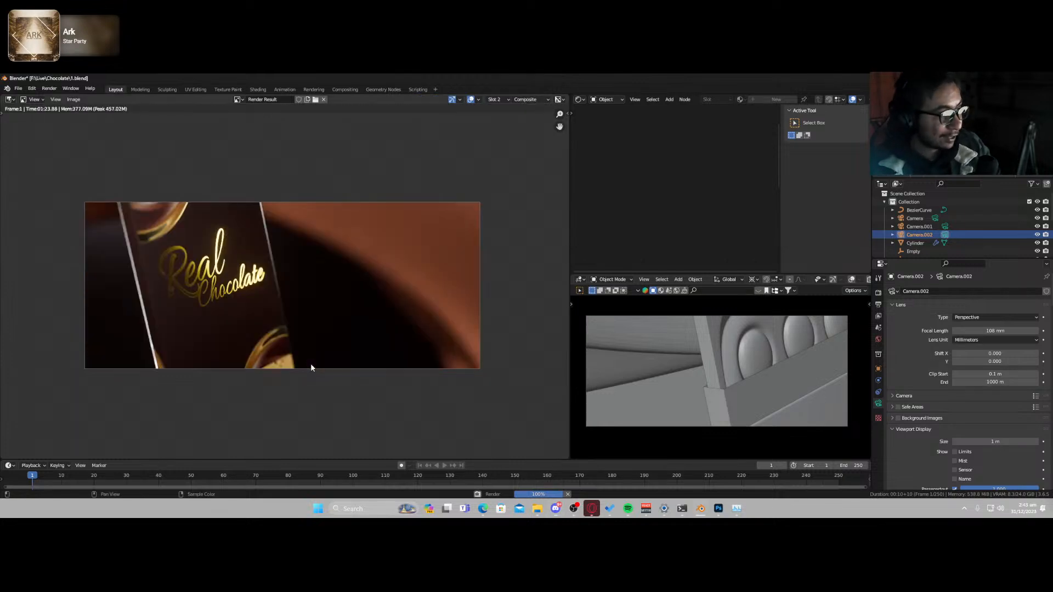
pyautogui.press('3')
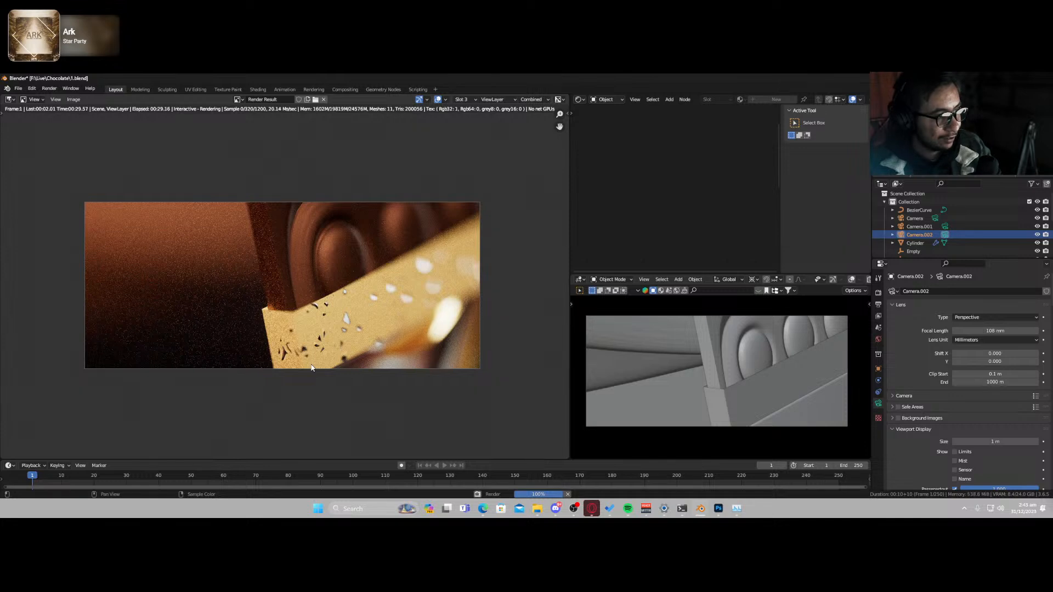
pyautogui.press('1')
pyautogui.press('2')
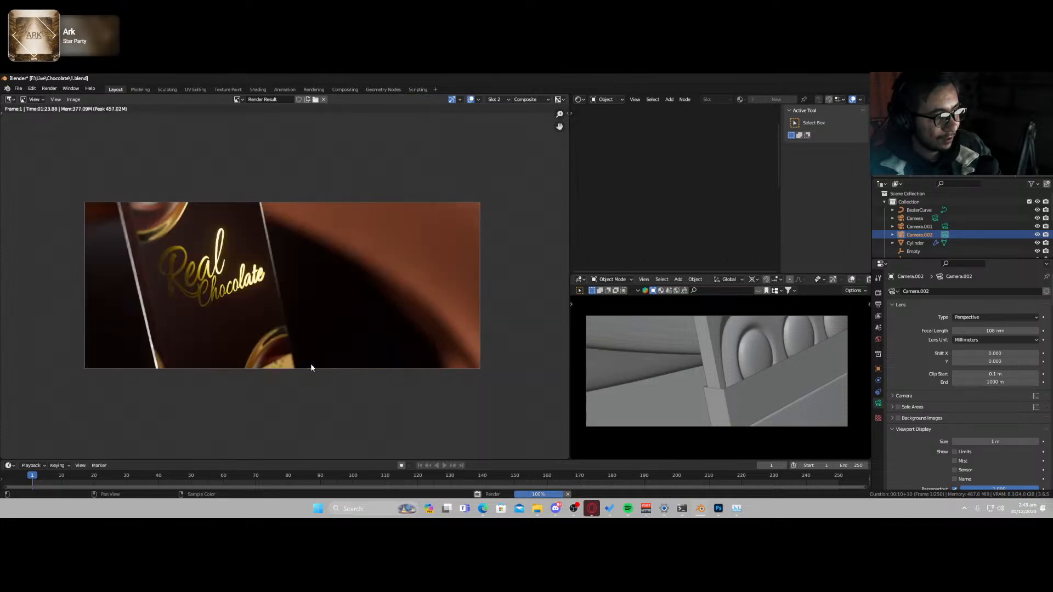
pyautogui.press('3')
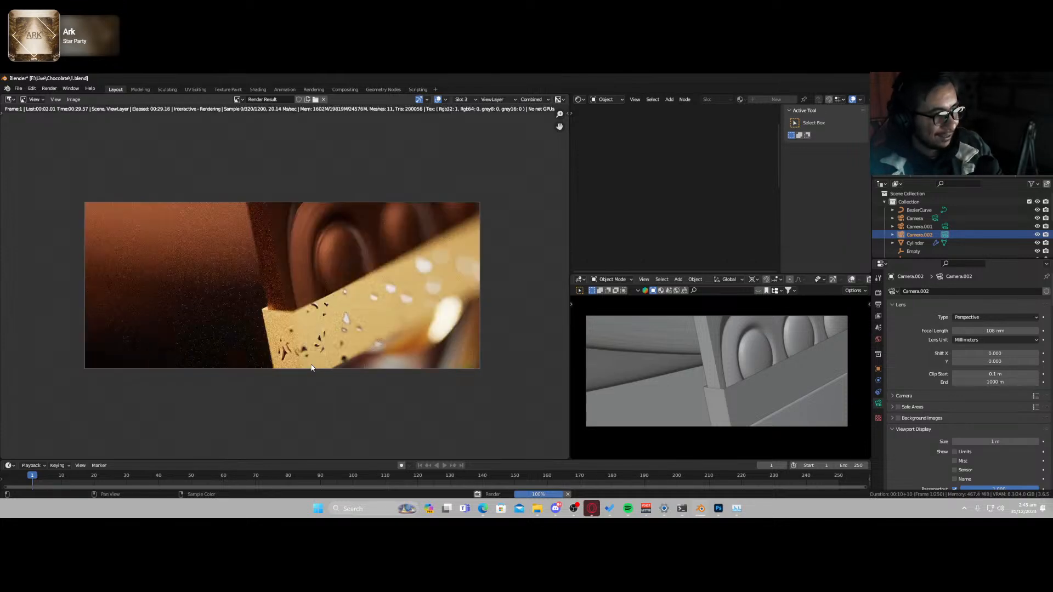
pyautogui.press('1')
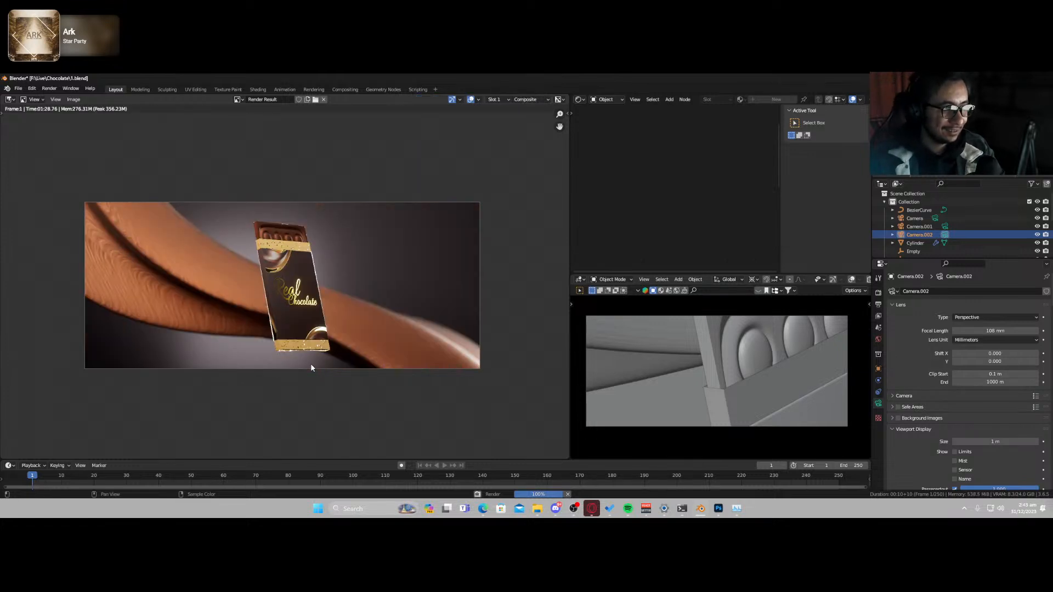
pyautogui.press('2')
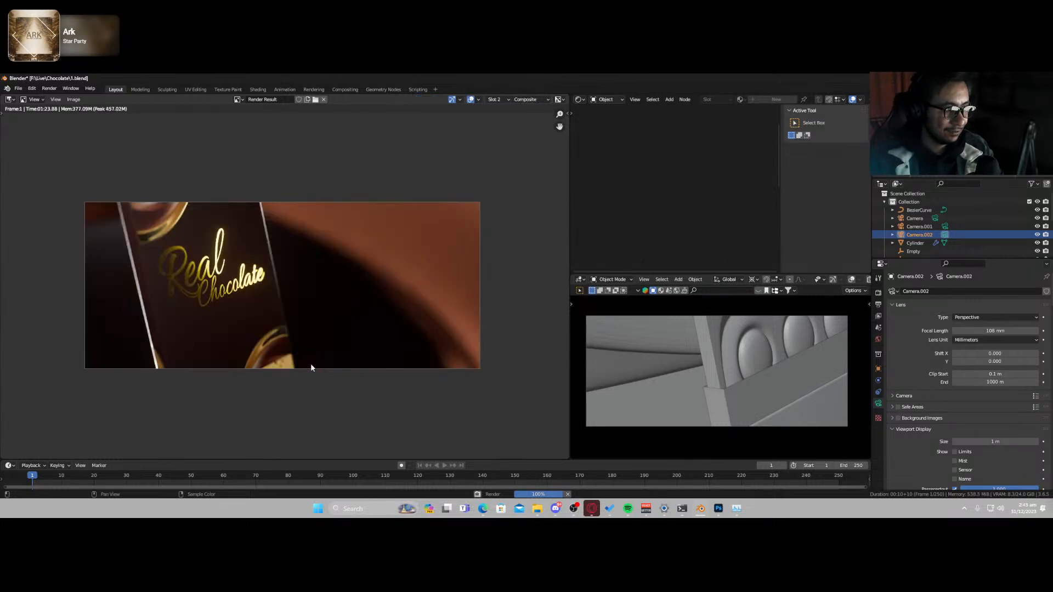
pyautogui.press('1')
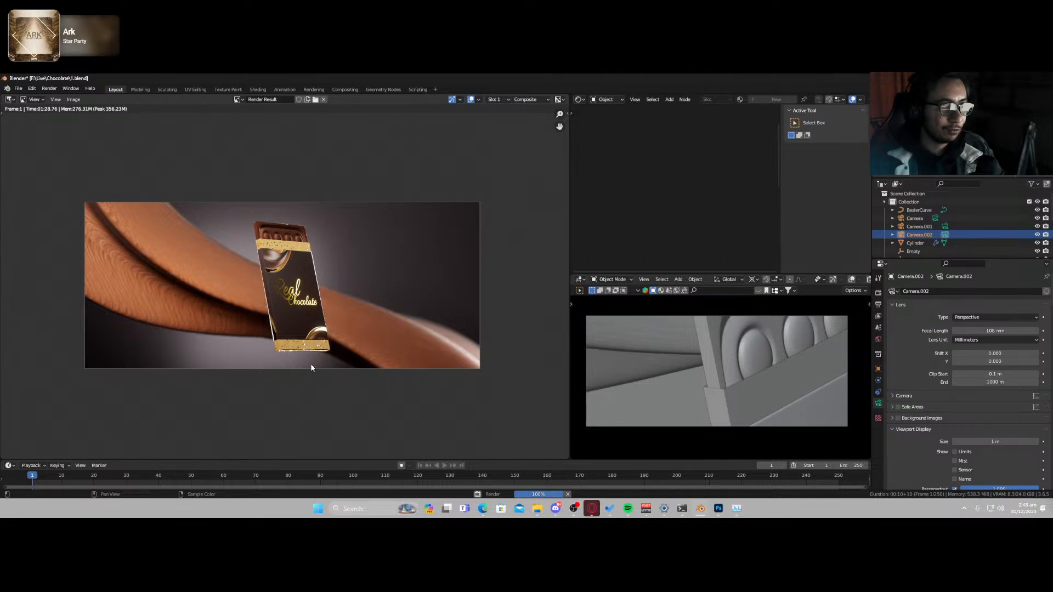
pyautogui.press('2')
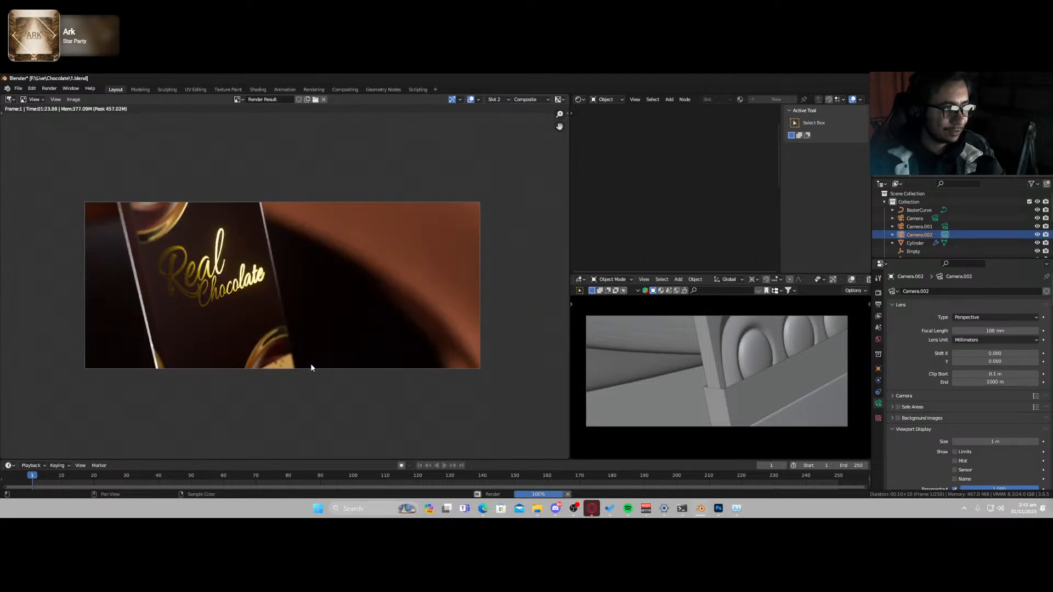
pyautogui.press('3')
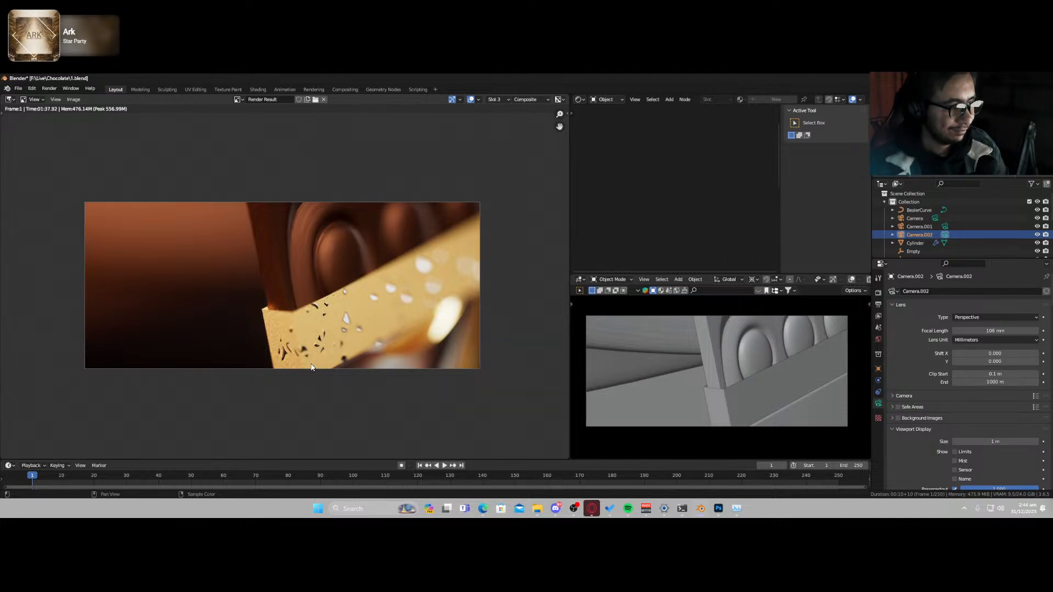
# - Start saving the full chocolate bar render from slot 1 and create a folder named ARTSTATOION inside F:\Live\Chocolate for it
pyautogui.press('1')
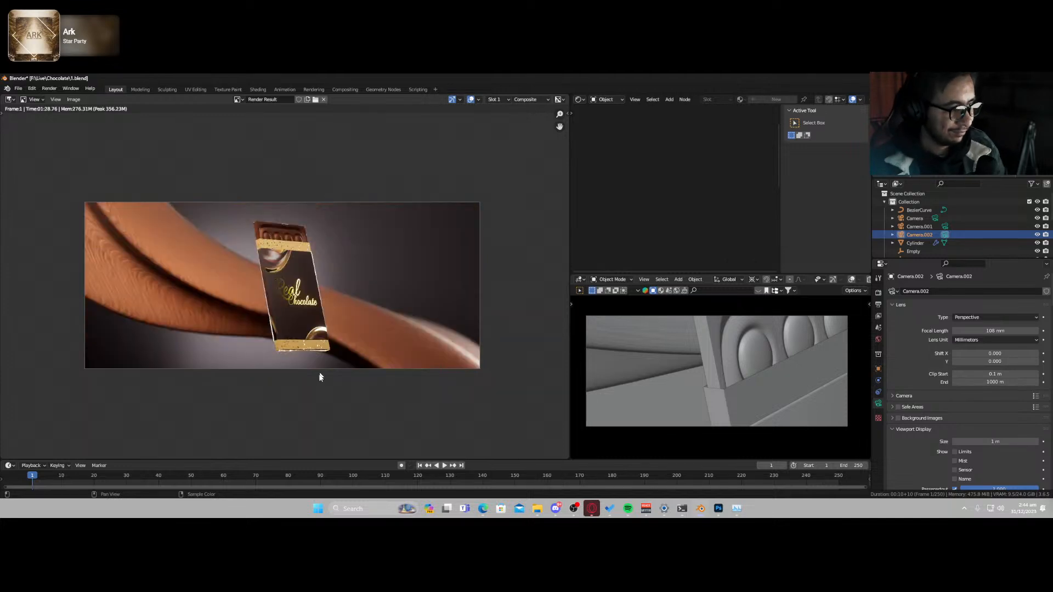
pyautogui.click(73, 99)
pyautogui.click(88, 169)
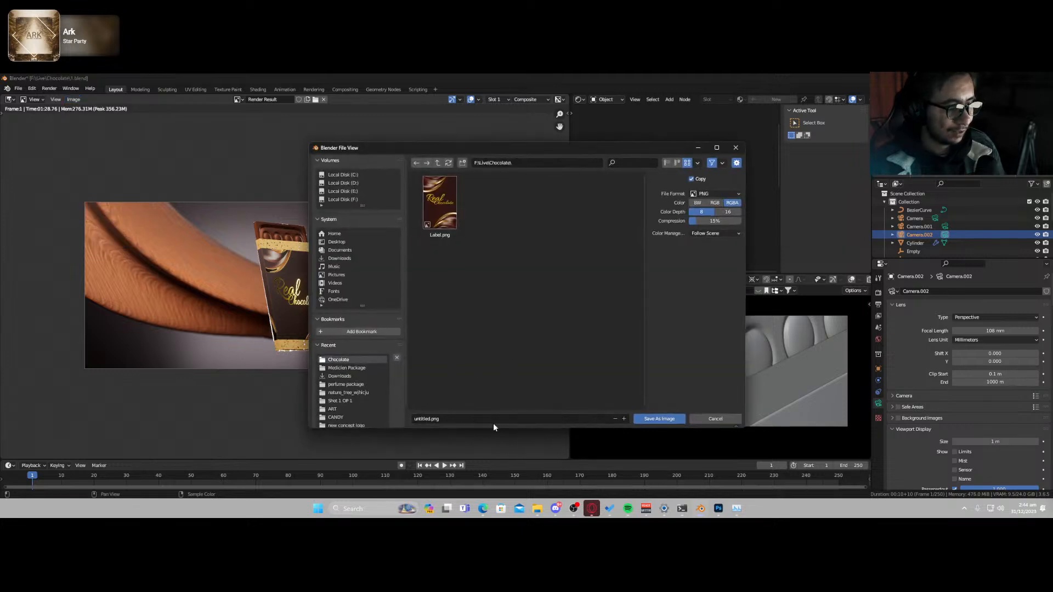
pyautogui.click(704, 194)
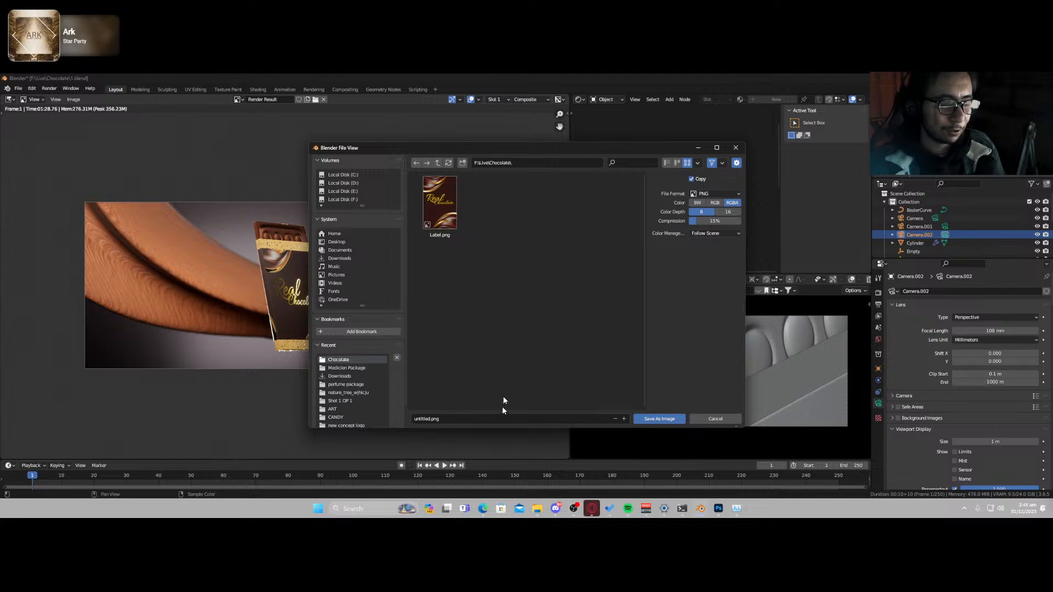
pyautogui.click(462, 163)
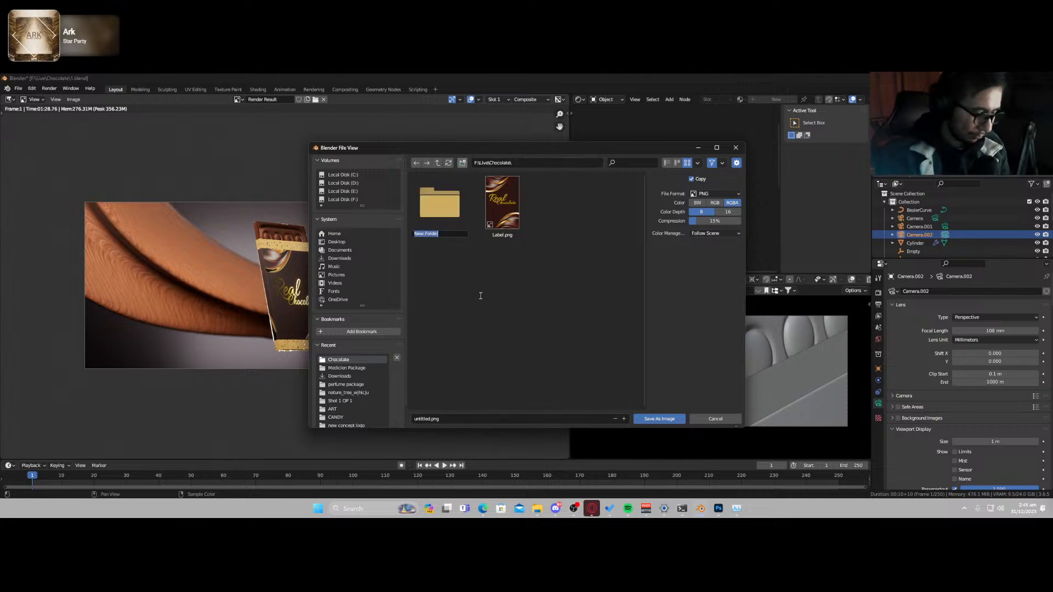
pyautogui.write('ART')
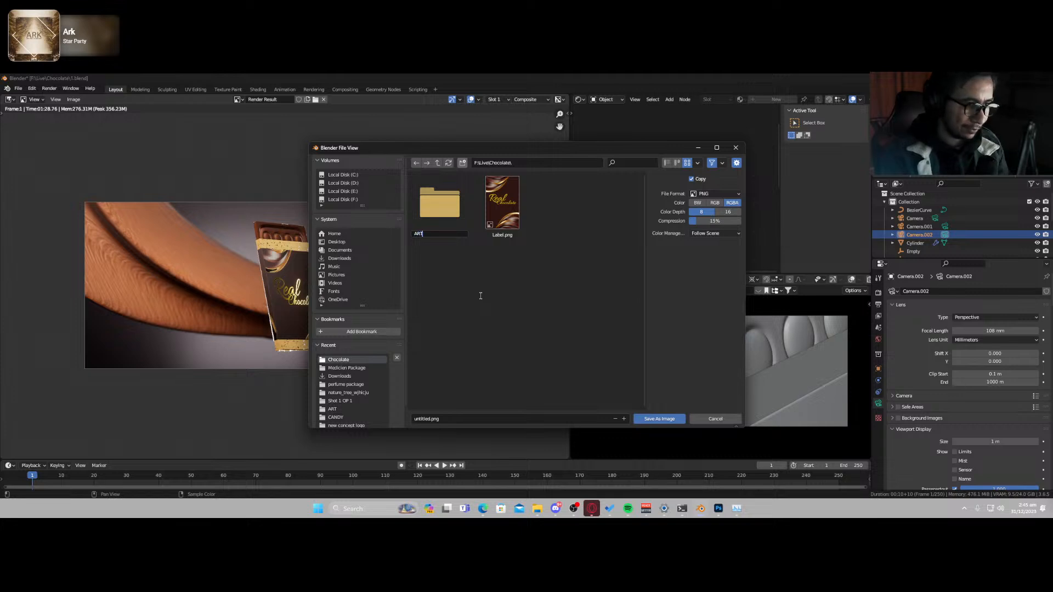
pyautogui.write('STATOION')
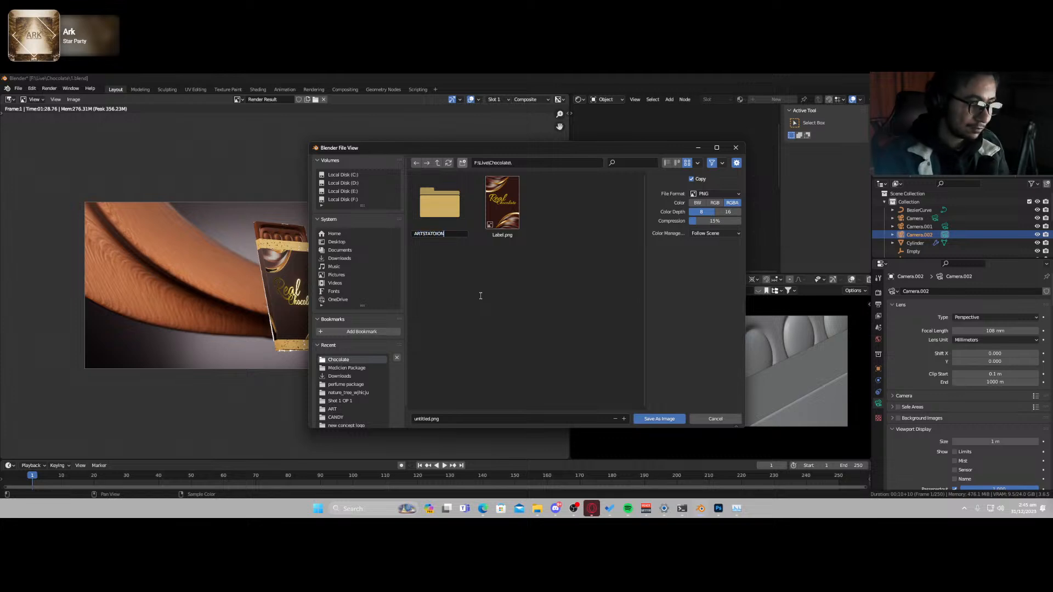
pyautogui.press('Return')
pyautogui.press('Return')
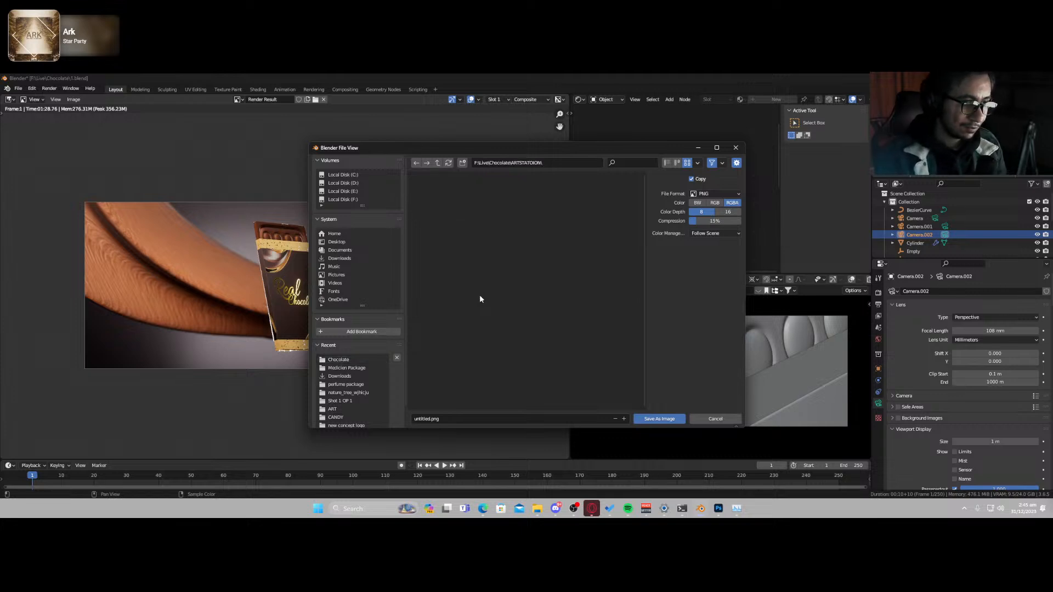
# - Save the slot 1 render in the new folder as 1.png
pyautogui.click(498, 415)
pyautogui.write('1')
pyautogui.press('Return')
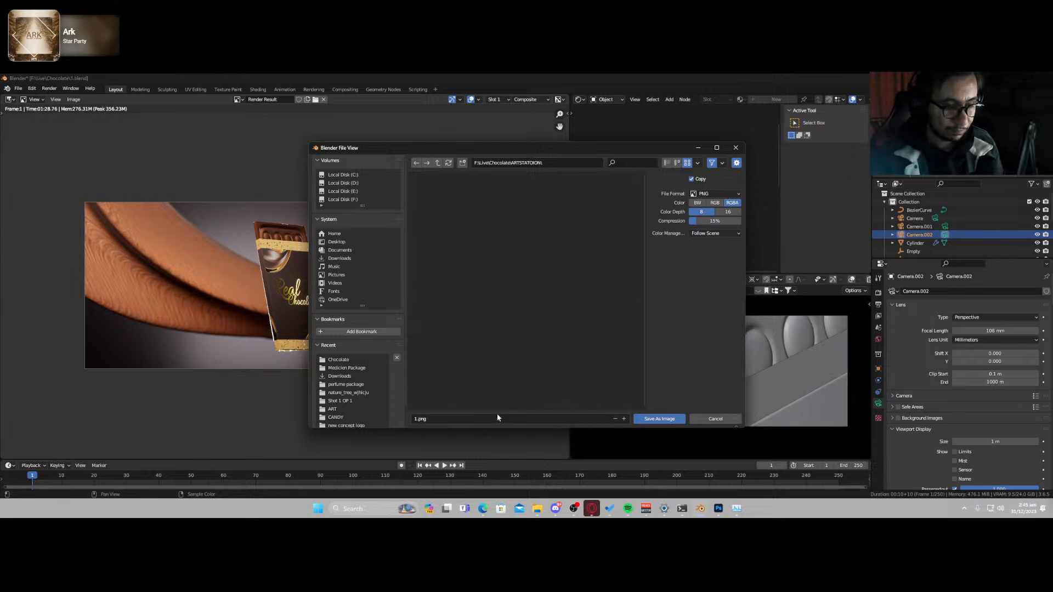
# - Save the slot 2 render of the Real Chocolate label close-up as 2.png in the ARTSTATOION folder
pyautogui.press('j')
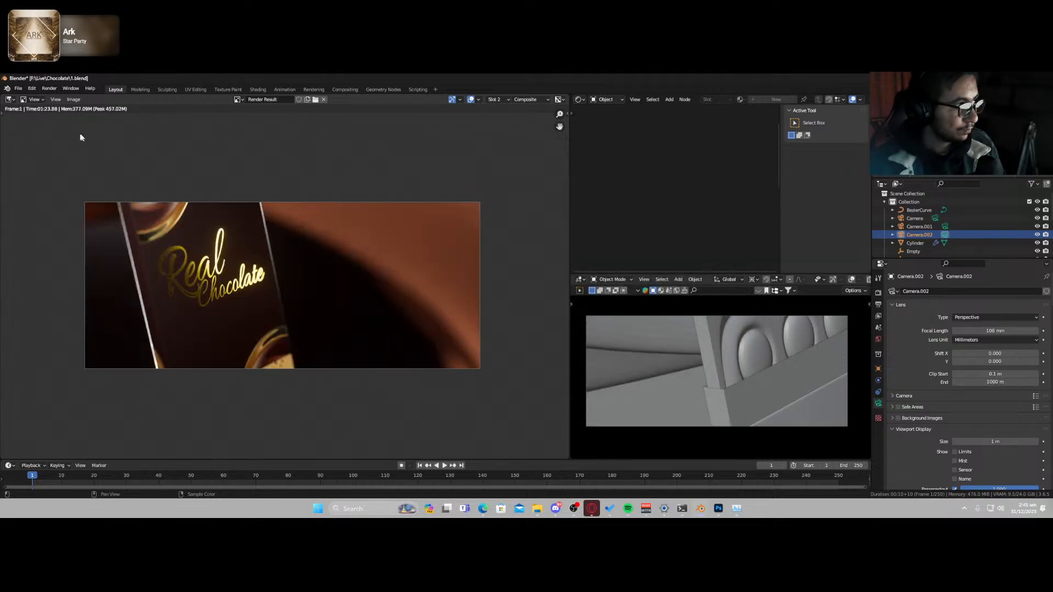
pyautogui.click(73, 99)
pyautogui.click(82, 169)
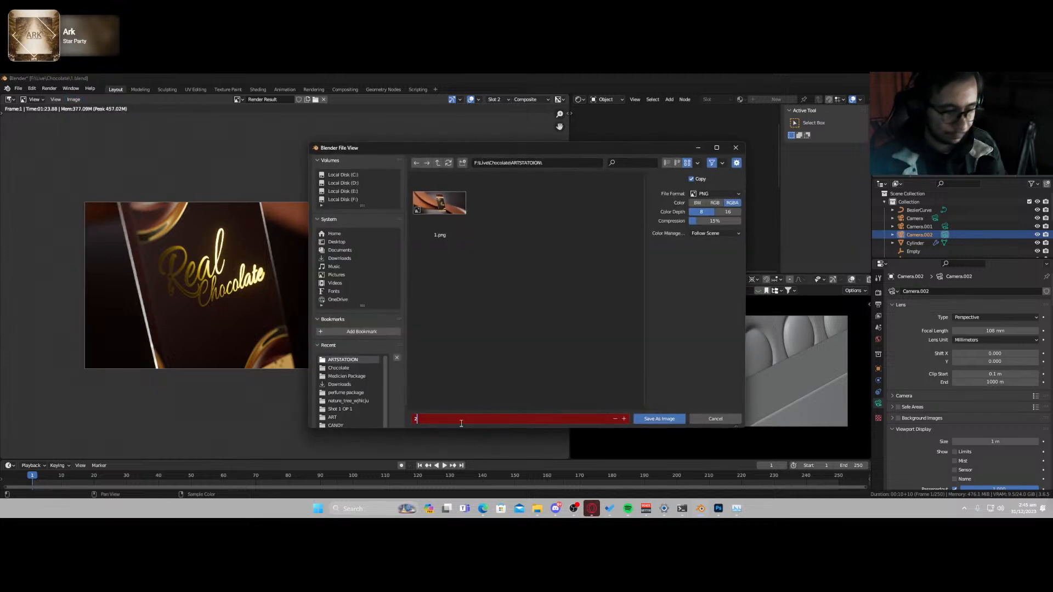
pyautogui.press('Return')
# - Save the slot 3 wrapper-corner render as 3.png, save the scene file, and close the render view
pyautogui.press('j')
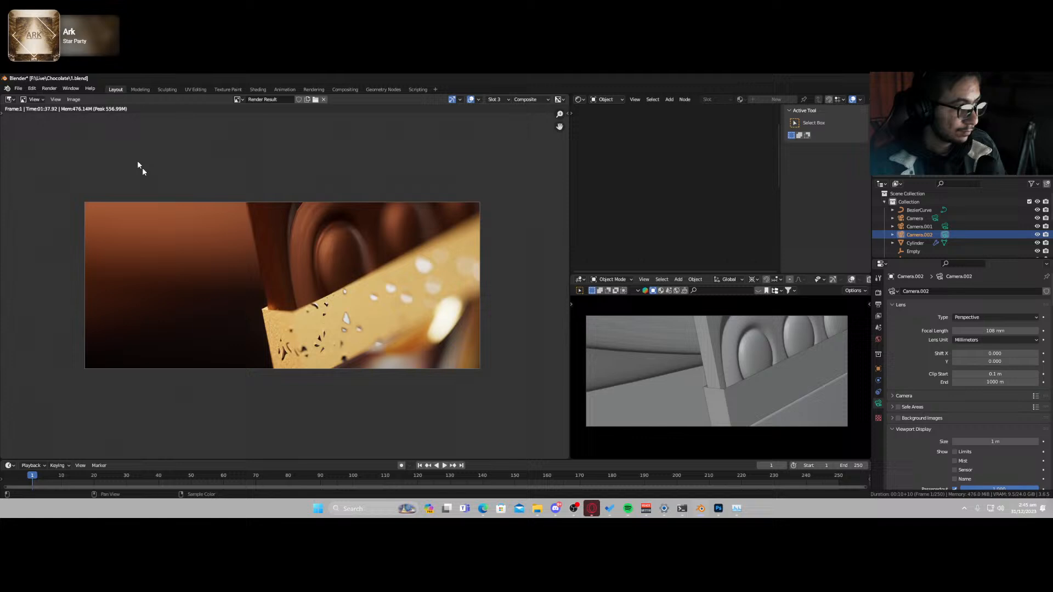
pyautogui.click(74, 99)
pyautogui.click(83, 177)
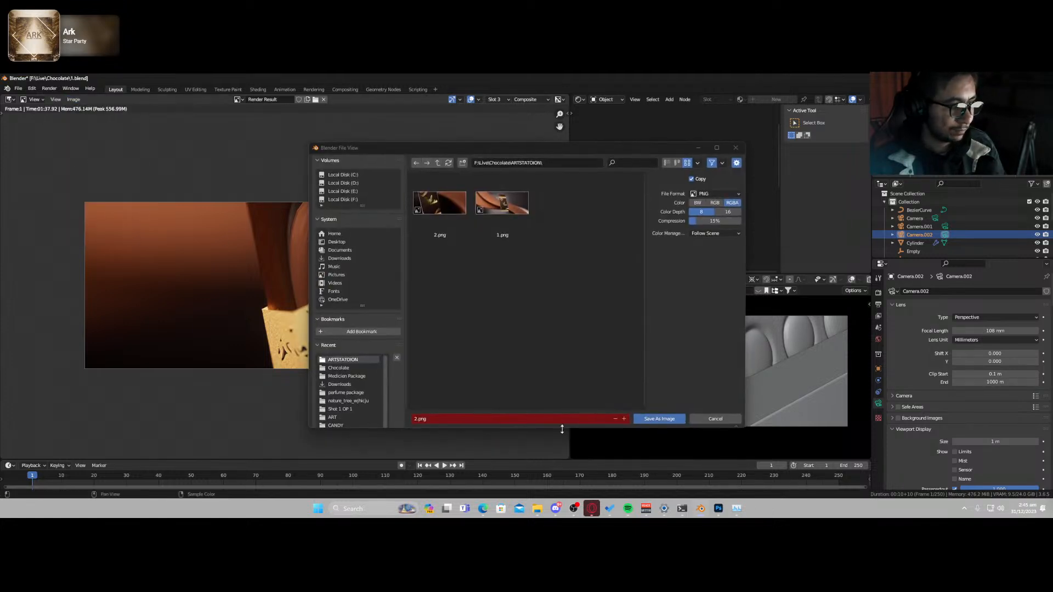
pyautogui.press('Return')
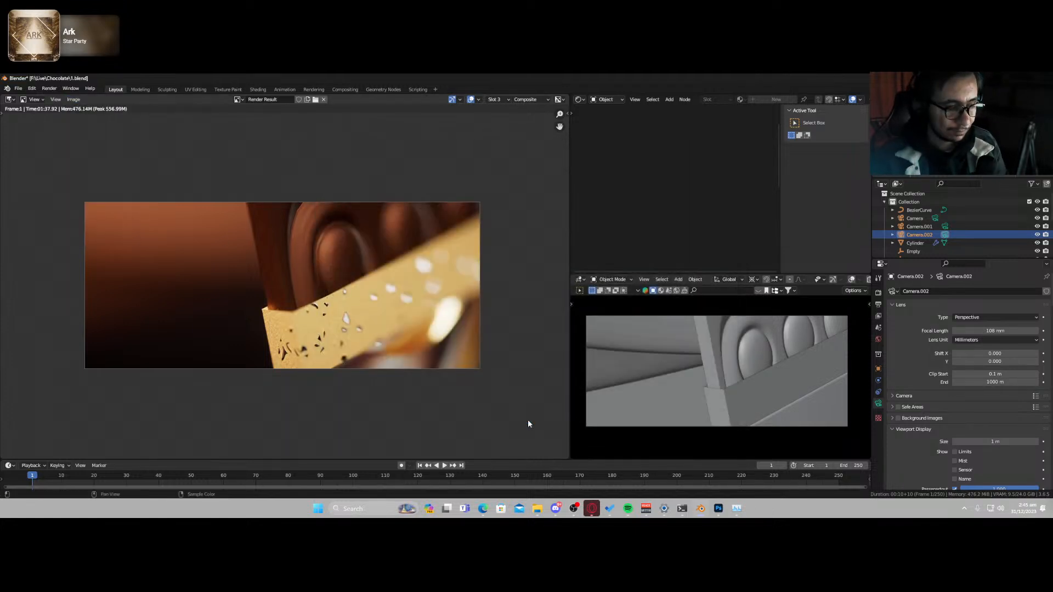
pyautogui.hotkey('ctrl', 's')
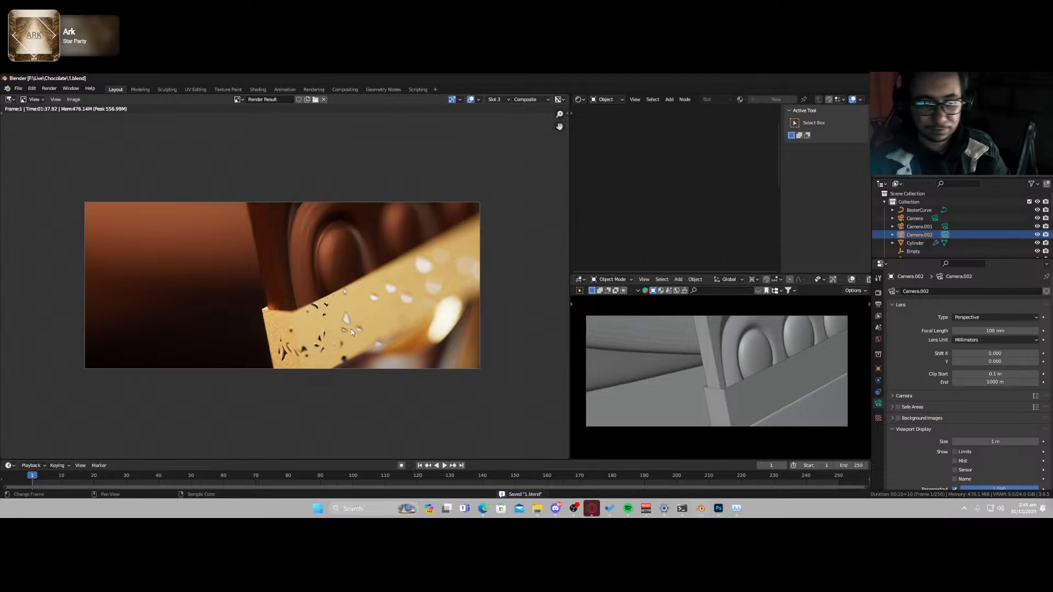
pyautogui.press('Escape')
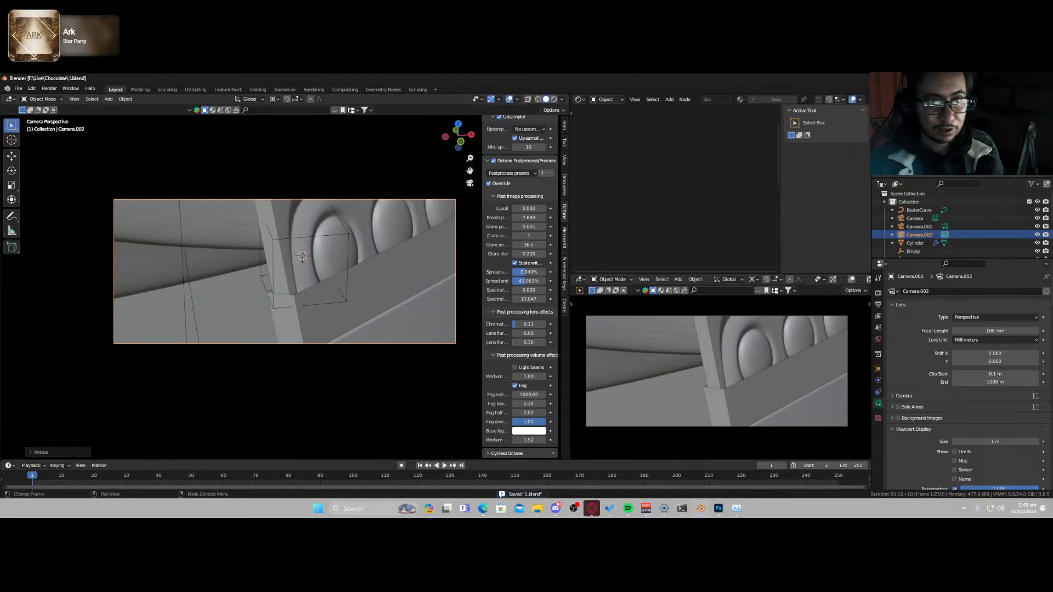
# - Switch to Photoshop and start opening existing image files
pyautogui.press('super+d')
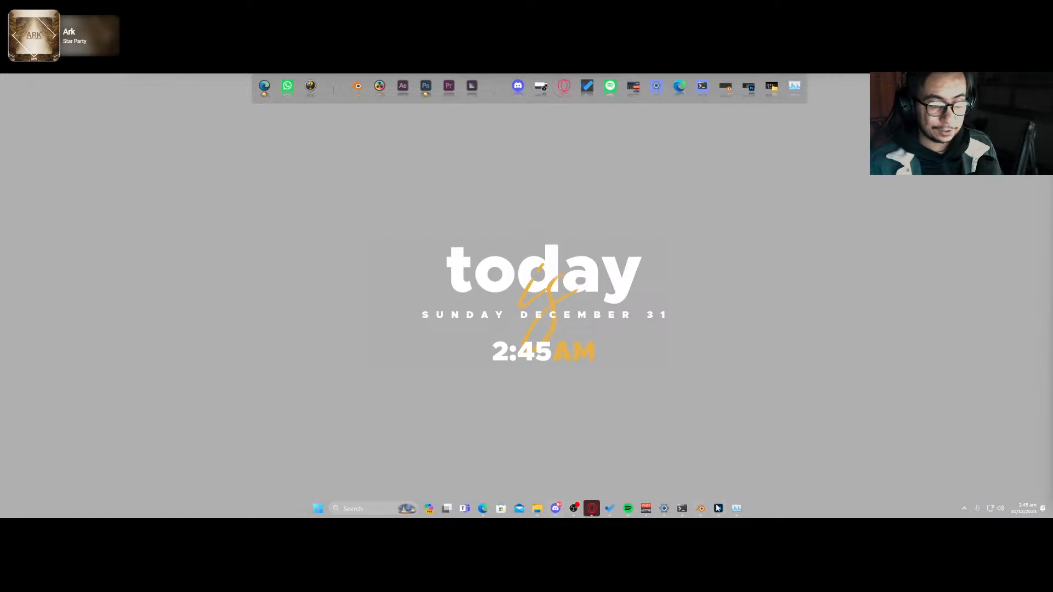
pyautogui.click(716, 508)
pyautogui.click(17, 78)
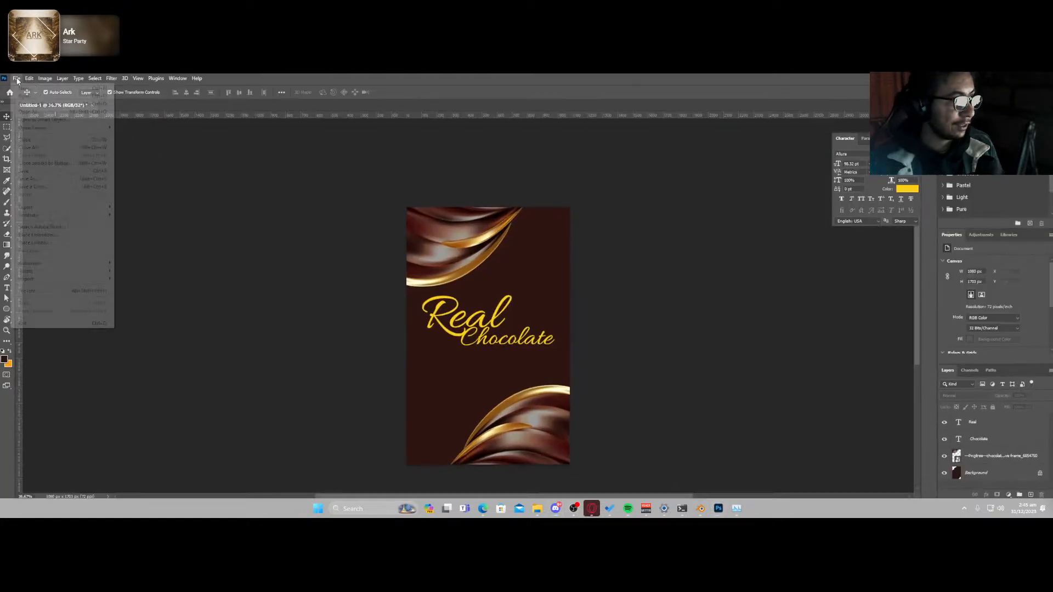
pyautogui.click(22, 97)
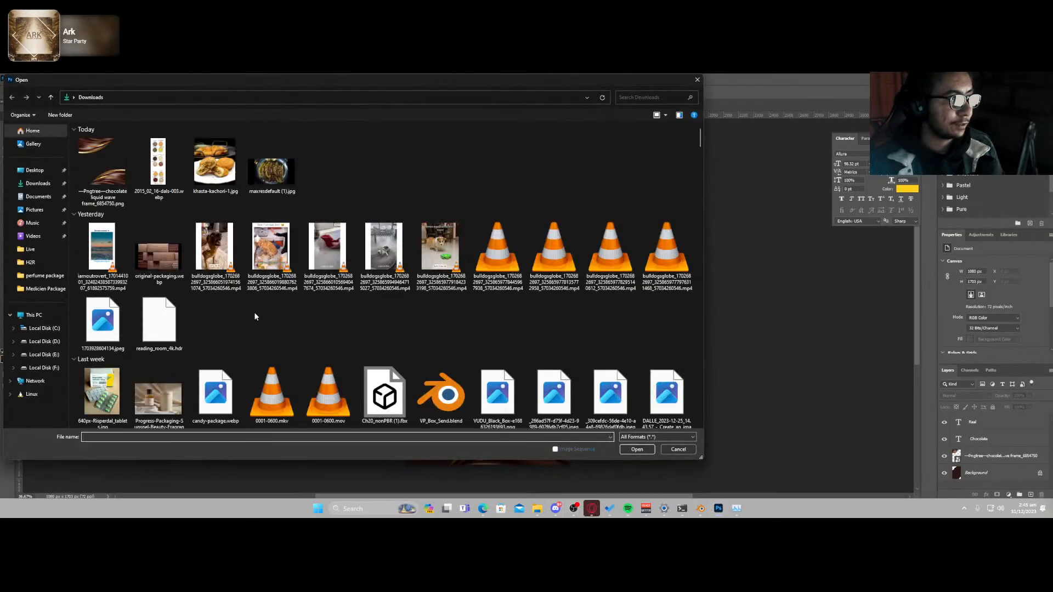
# - Open 1.png, 2.png and 3.png together from F:\Live\Chocolate\ARTSTATOION
pyautogui.click(44, 368)
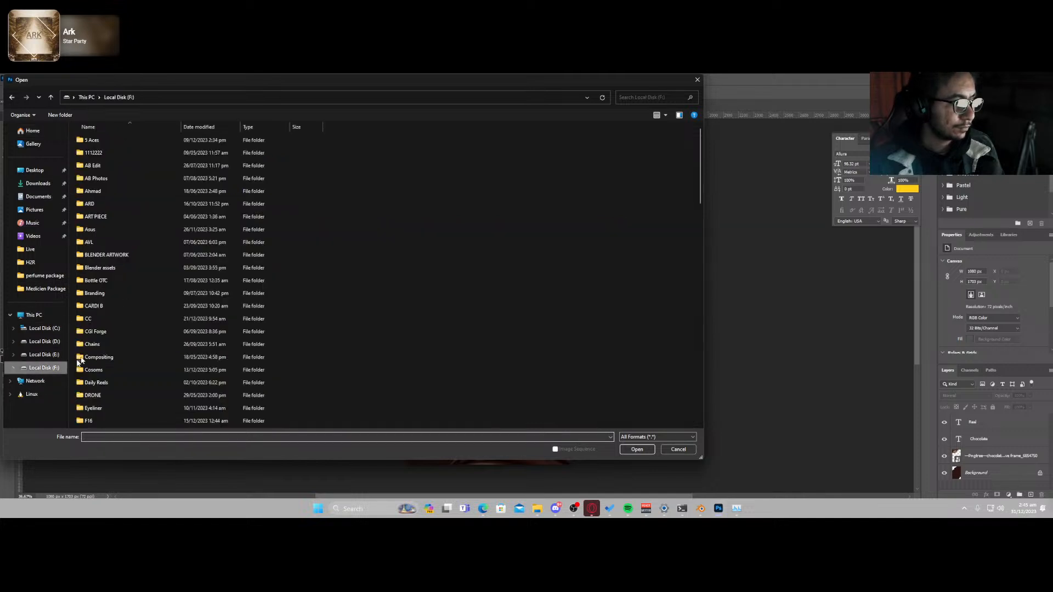
pyautogui.click(122, 195)
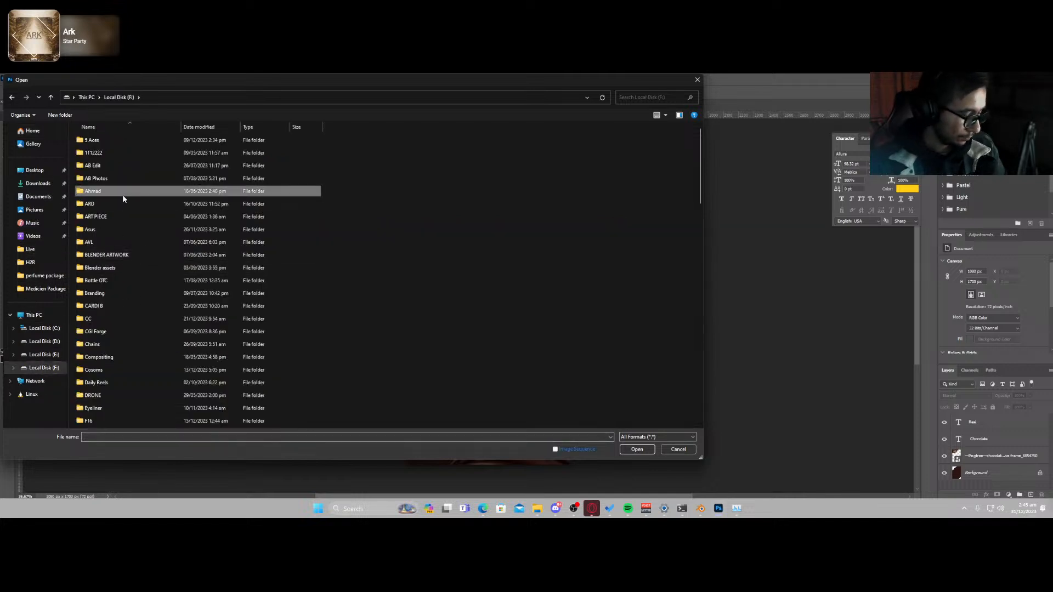
pyautogui.scroll(-10, 123, 195)
pyautogui.doubleClick(103, 178)
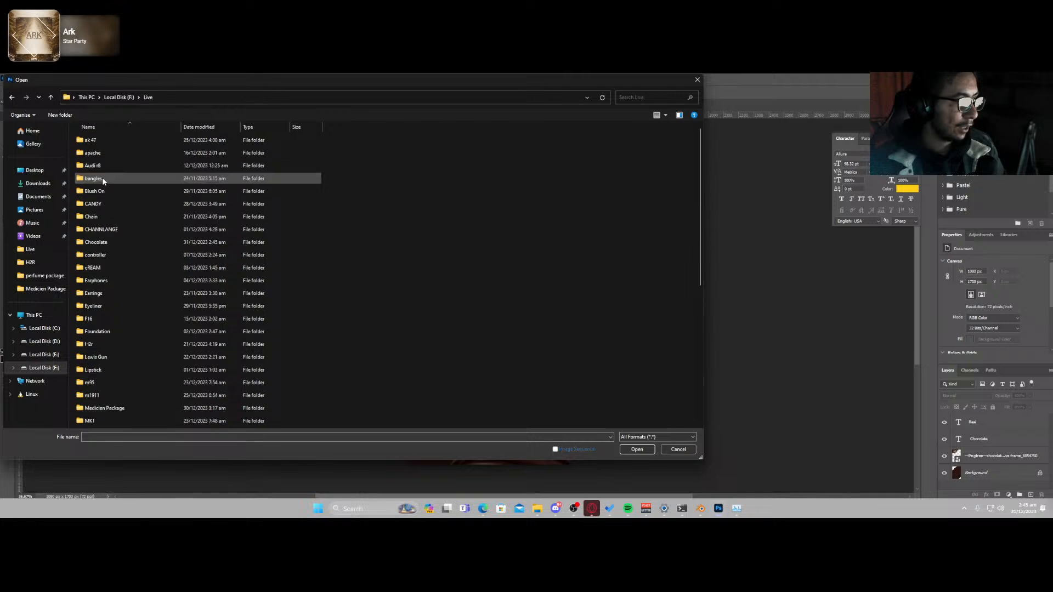
pyautogui.click(113, 180)
pyautogui.click(107, 245)
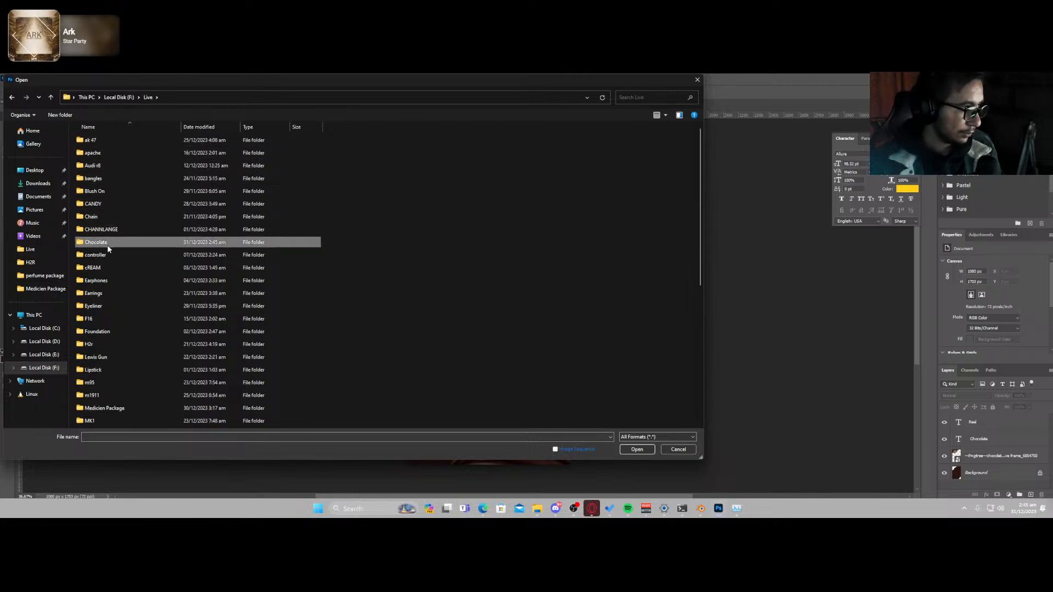
pyautogui.doubleClick(107, 244)
pyautogui.doubleClick(117, 141)
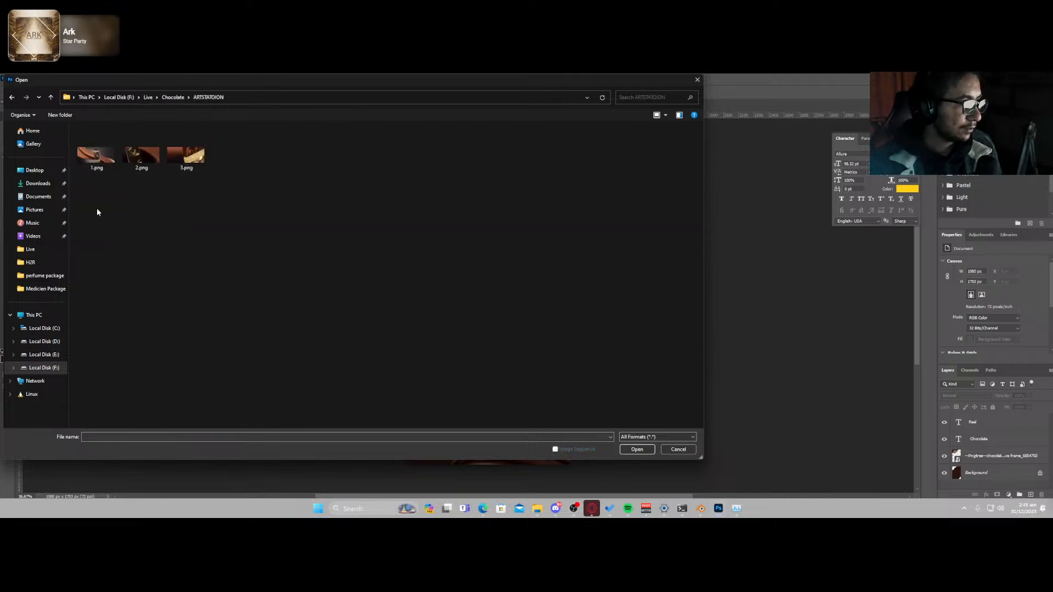
pyautogui.moveTo(77, 186); pyautogui.dragTo(208, 129)
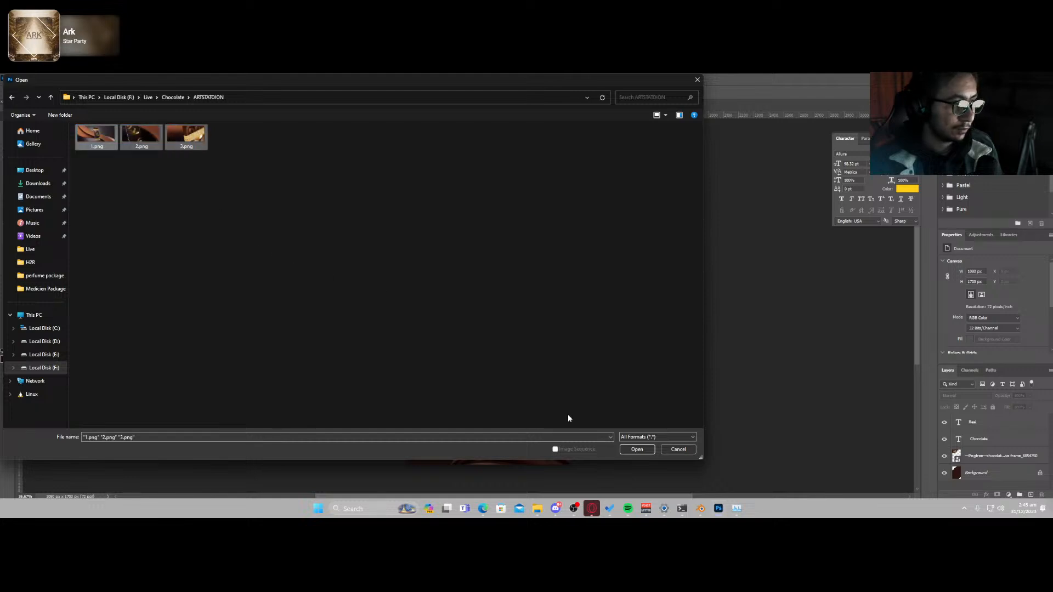
pyautogui.click(636, 449)
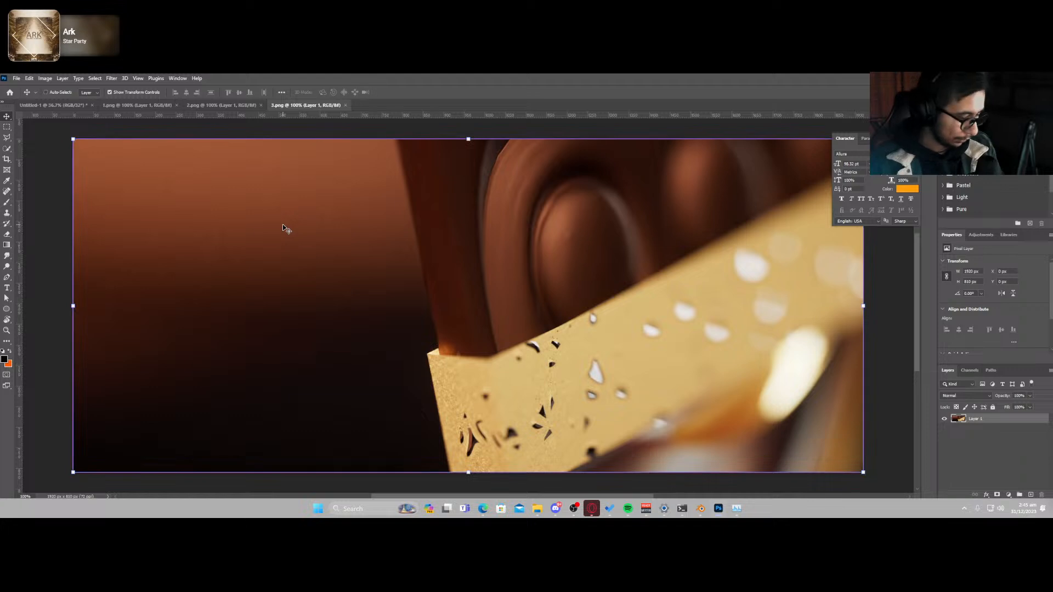
# - Create a new 1080 x 1350 px document at 72 ppi in 8-bit RGB with a white background
pyautogui.hotkey('ctrl', 'n')
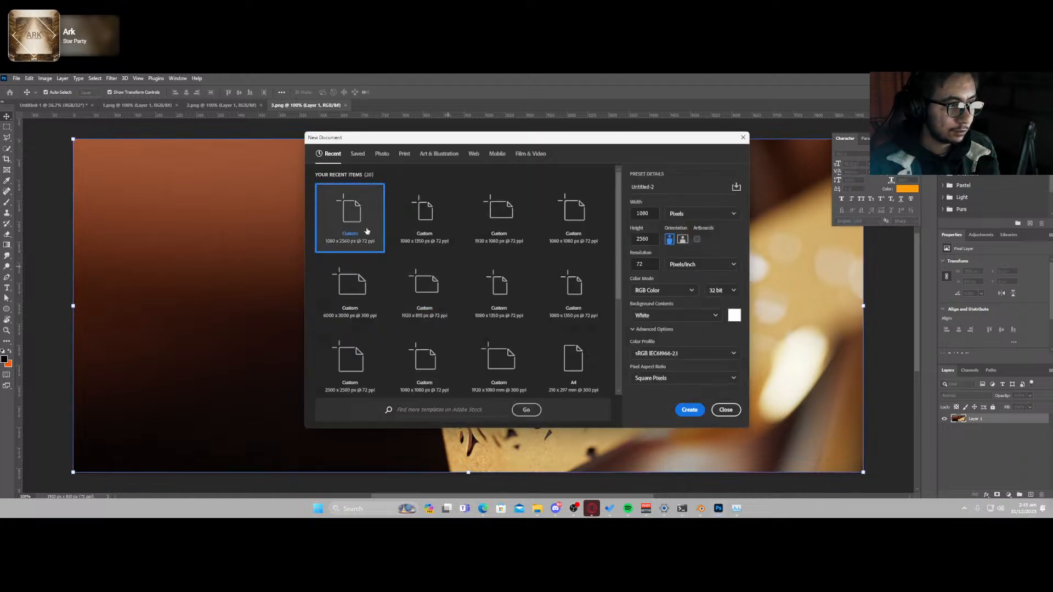
pyautogui.click(437, 225)
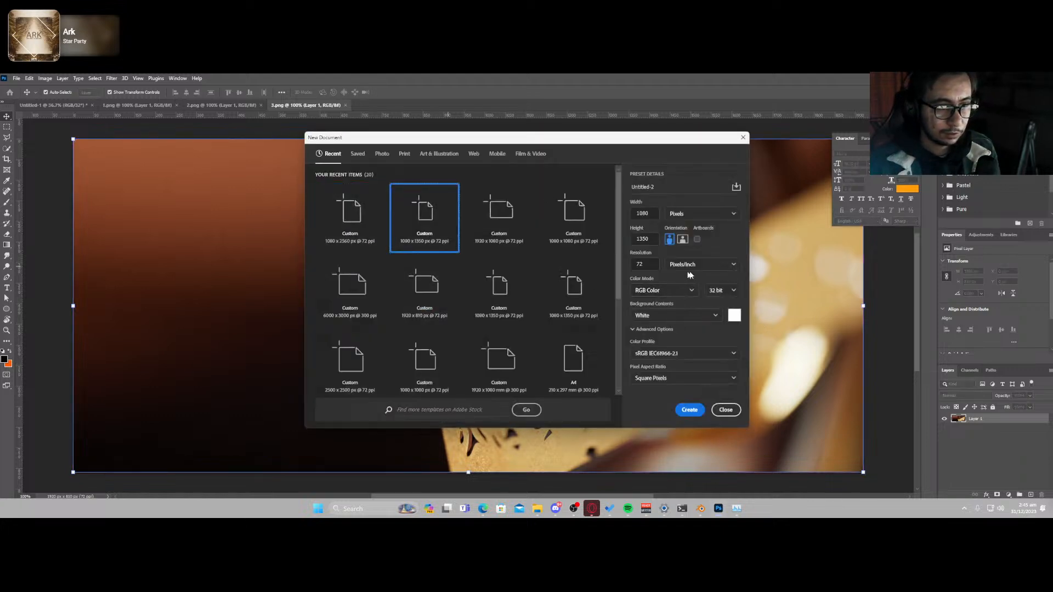
pyautogui.click(719, 290)
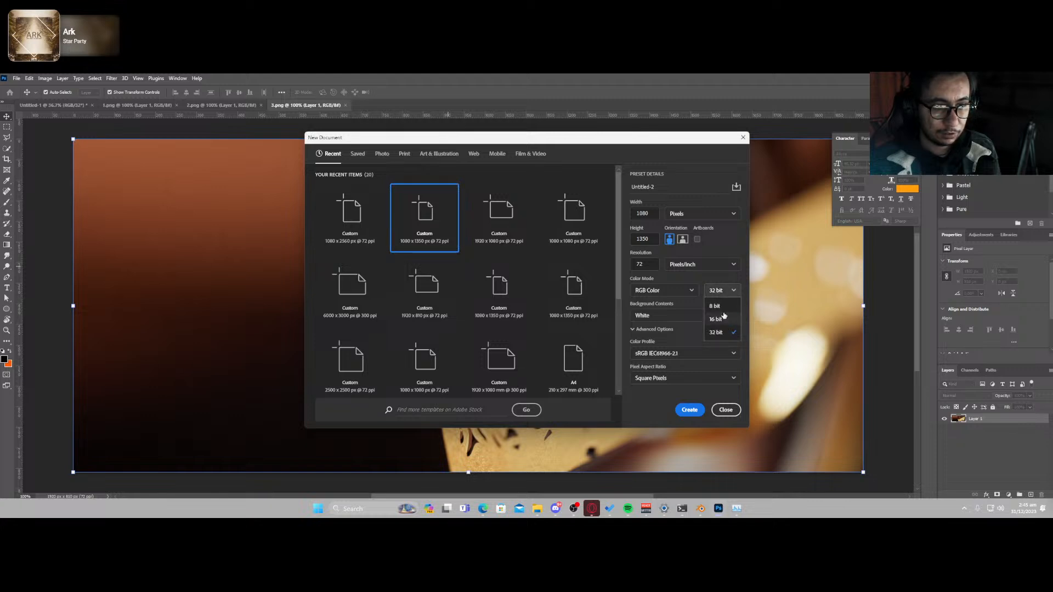
pyautogui.click(714, 305)
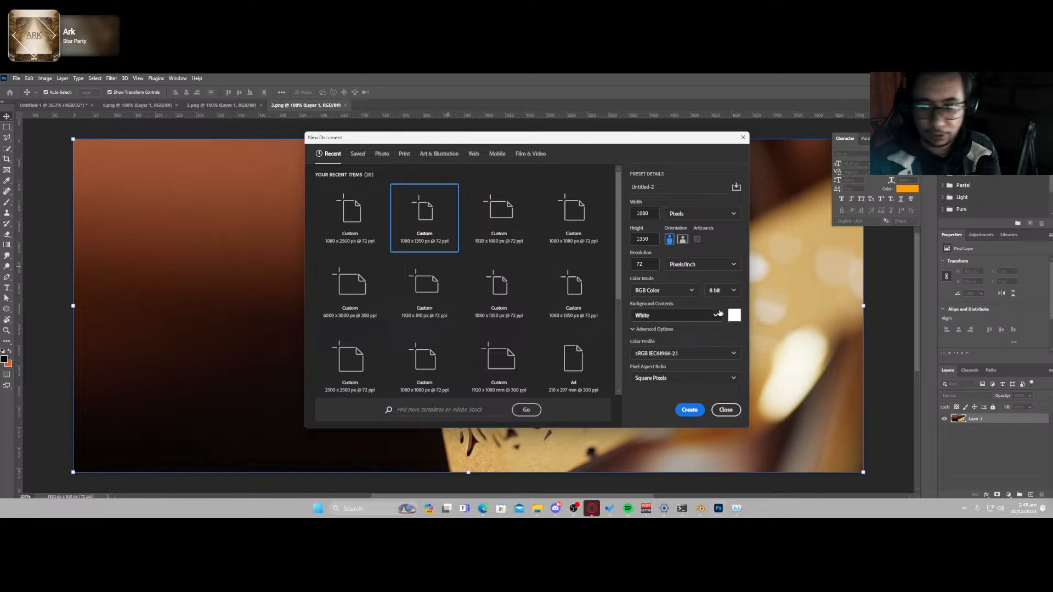
pyautogui.click(689, 409)
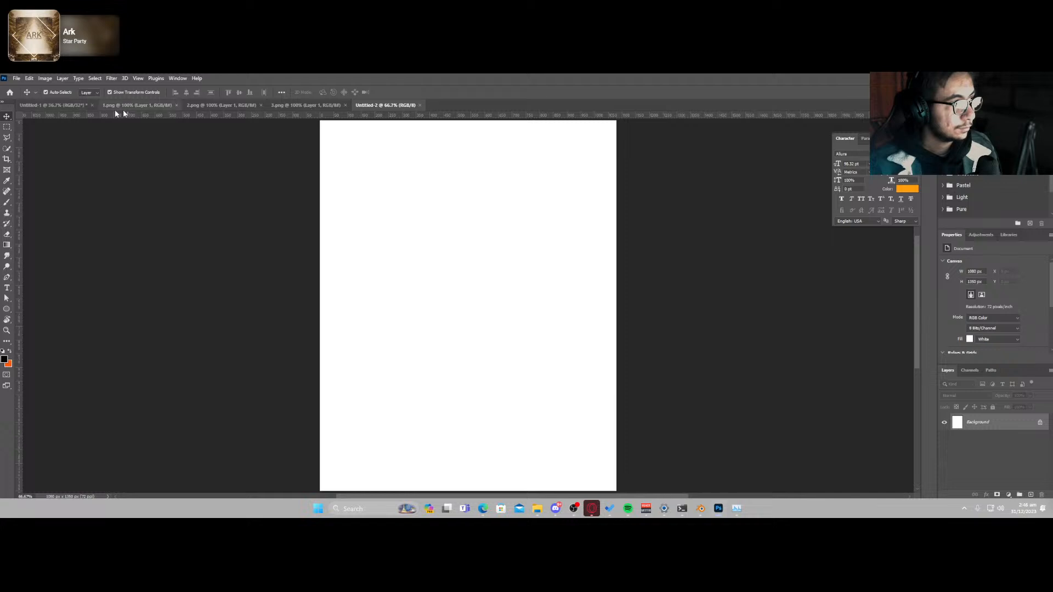
# - Bring the 1.png render into the new document and scale it to the canvas width across the middle
pyautogui.click(124, 106)
pyautogui.moveTo(371, 284); pyautogui.dragTo(465, 297)
pyautogui.moveTo(734, 417); pyautogui.dragTo(615, 379)
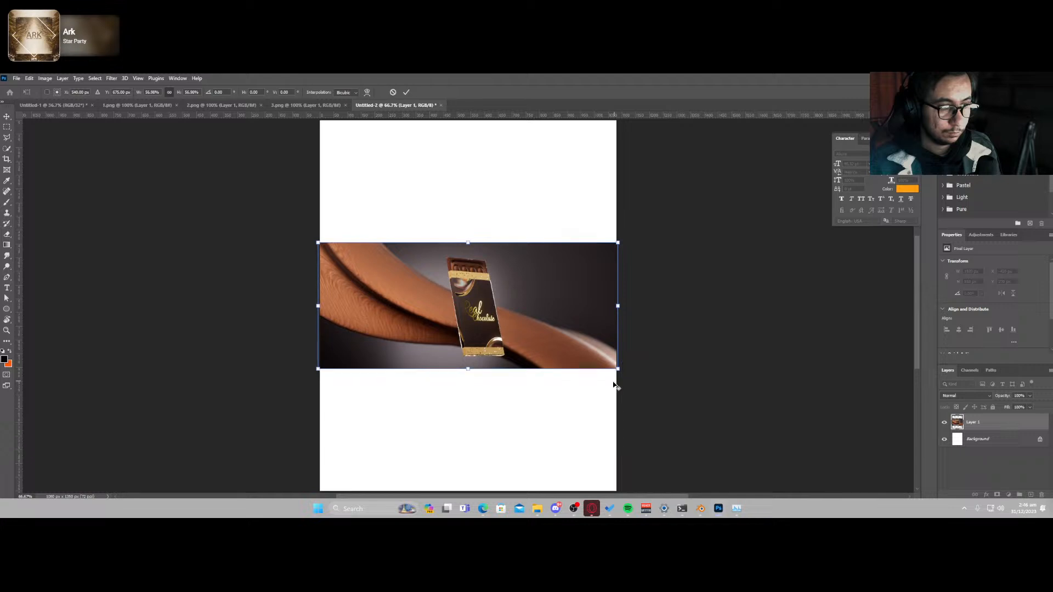
pyautogui.press('Return')
# - Bring the 3.png wrapper-corner render into the new document and scale it to the canvas width above the full-bar image
pyautogui.click(301, 105)
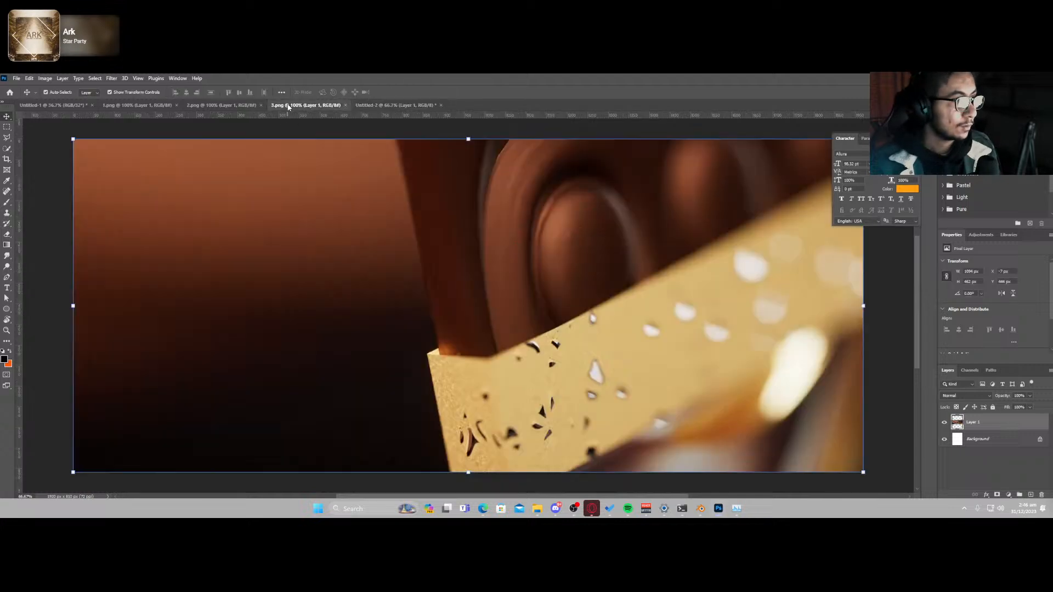
pyautogui.moveTo(460, 306); pyautogui.dragTo(522, 224)
pyautogui.hotkey('ctrl', 't')
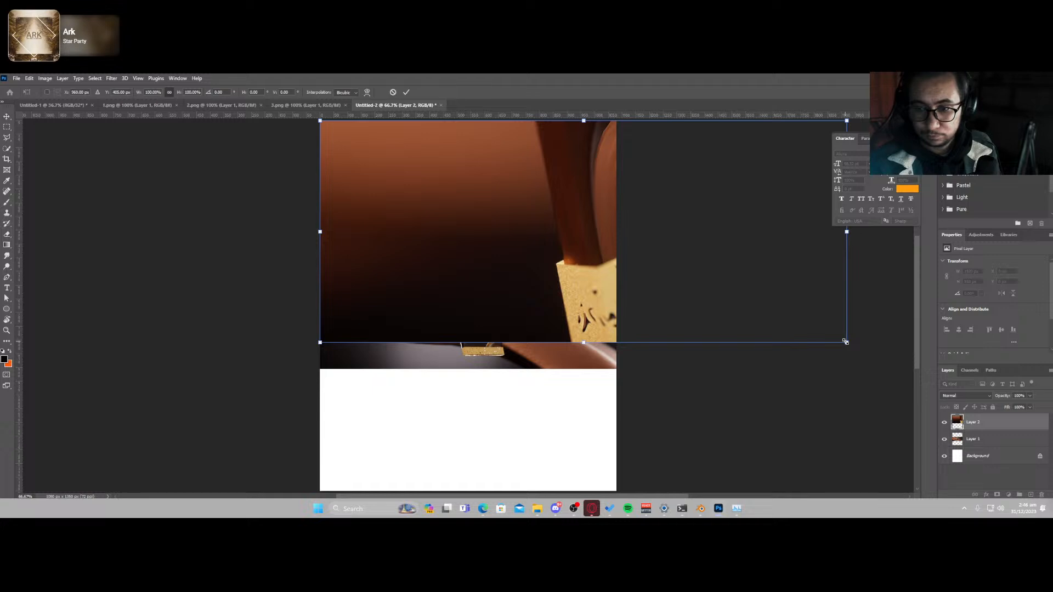
pyautogui.moveTo(845, 341); pyautogui.dragTo(526, 309)
pyautogui.press('Return')
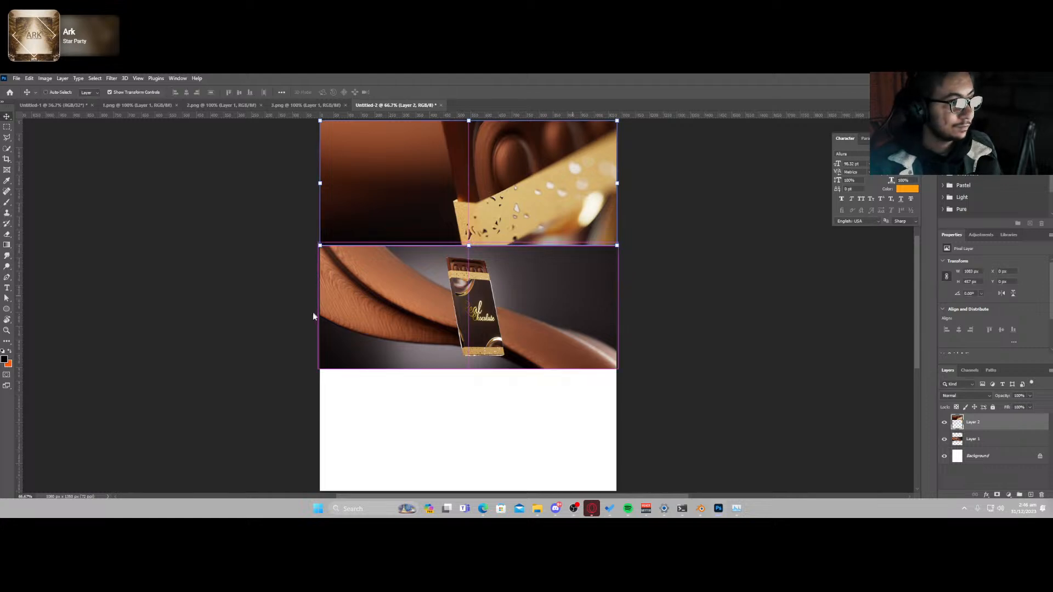
pyautogui.hotkey('ctrl', 's')
pyautogui.click(679, 476)
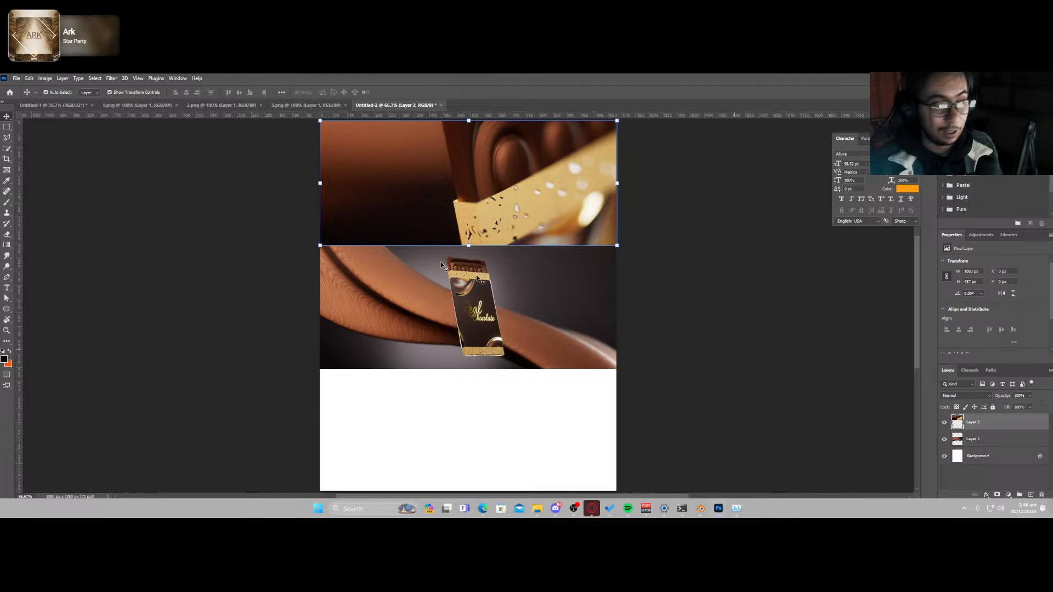
# - Copy the 2.png label close-up into the new document and scale it to the canvas width below the full-bar image
pyautogui.click(277, 105)
pyautogui.click(208, 106)
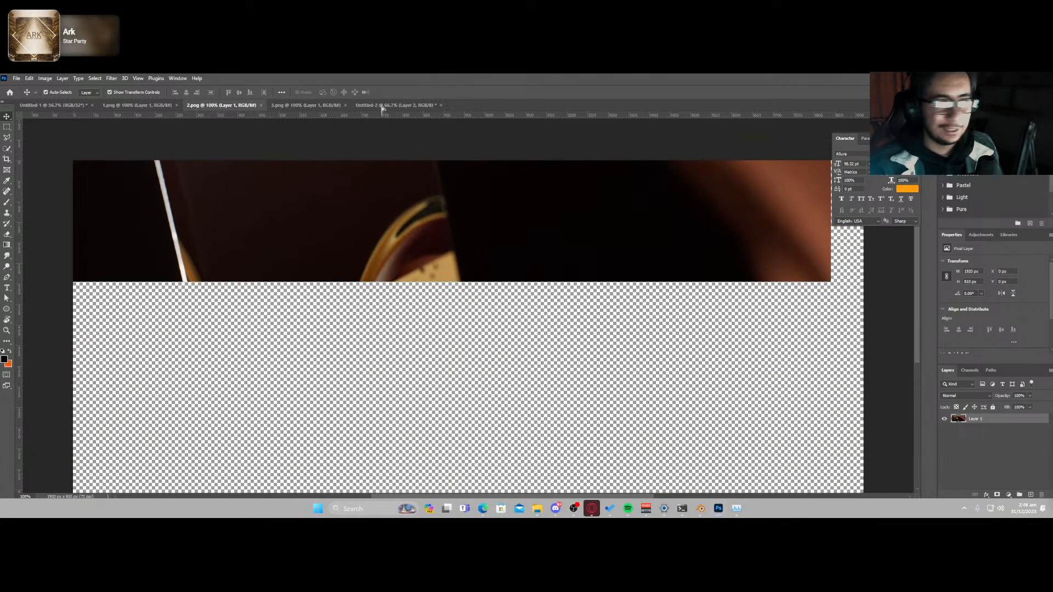
pyautogui.click(382, 106)
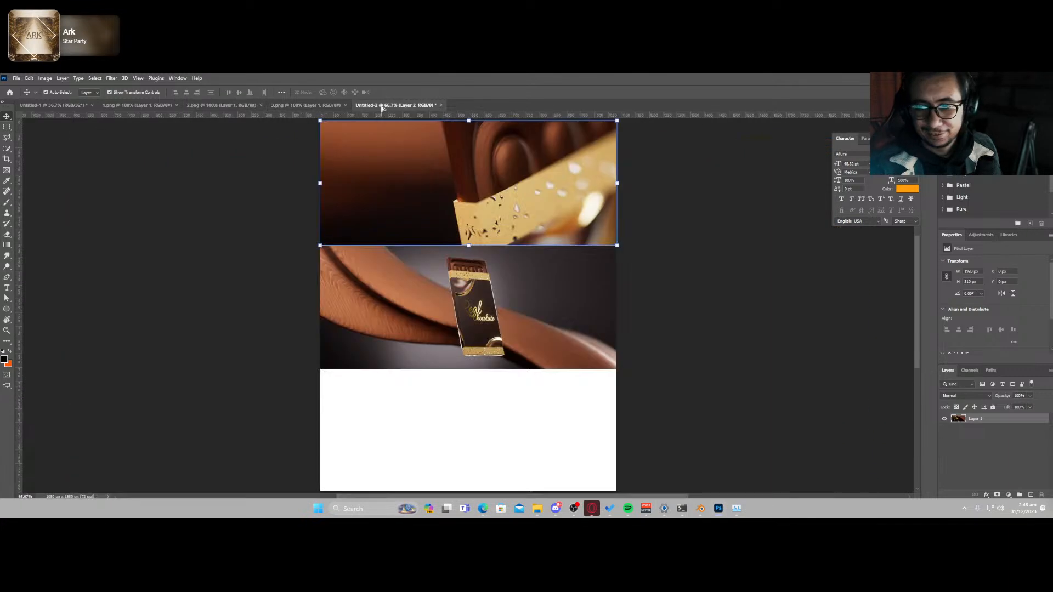
pyautogui.hotkey('ctrl', 'v')
pyautogui.moveTo(462, 265); pyautogui.dragTo(530, 265)
pyautogui.moveTo(453, 301); pyautogui.dragTo(437, 275)
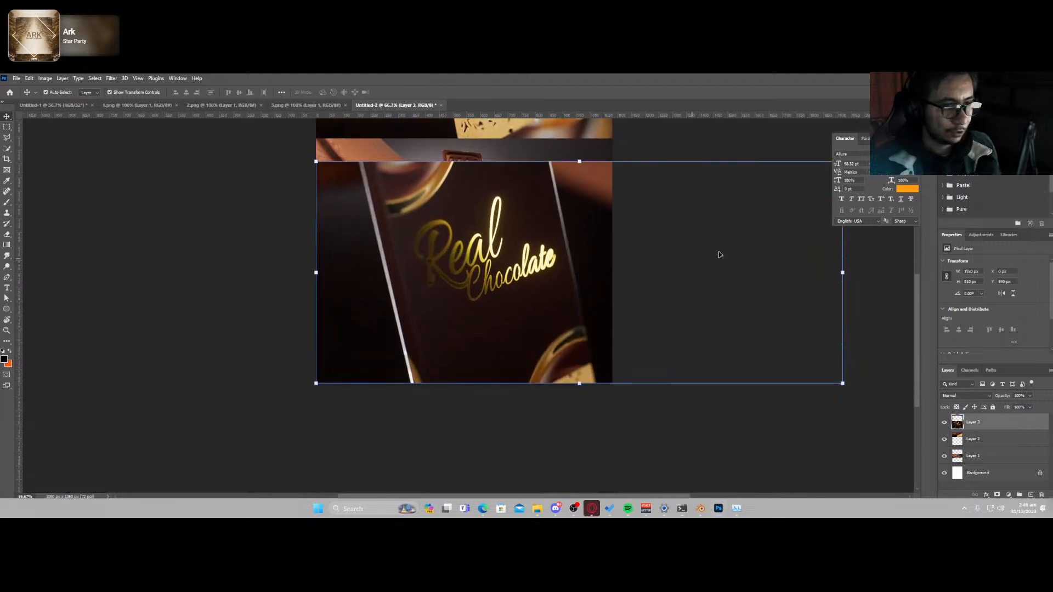
pyautogui.hotkey('ctrl', '0')
pyautogui.moveTo(725, 205); pyautogui.dragTo(572, 280)
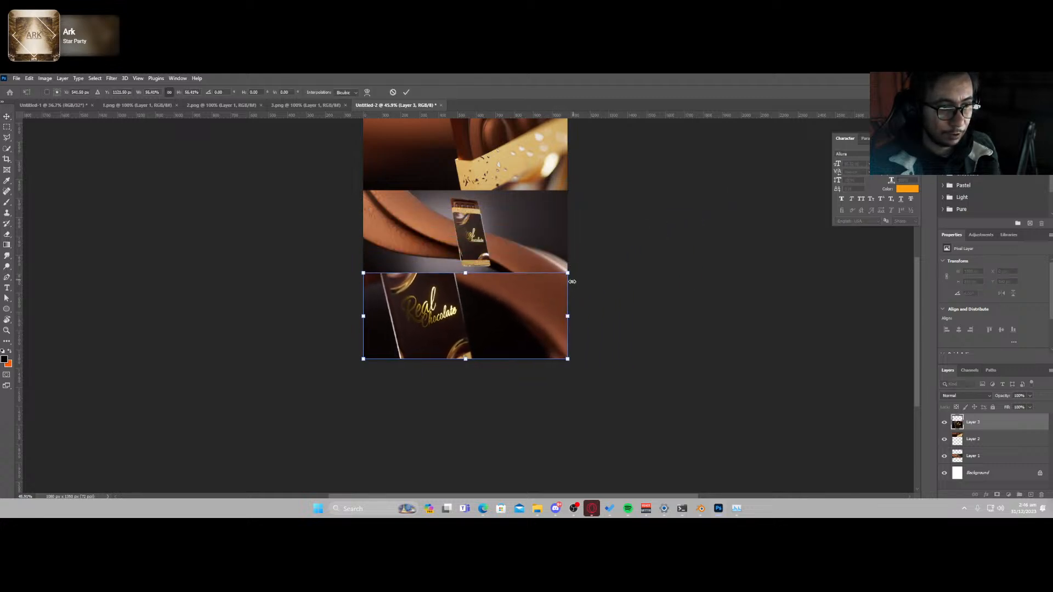
pyautogui.press('Return')
# - Nudge the middle full-bar image up to Y 436 px beneath the wrapper-corner image, then deselect it
pyautogui.keyDown('alt'); pyautogui.scroll(2, 475, 274); pyautogui.keyUp('alt')
pyautogui.scroll(5, 476, 274)
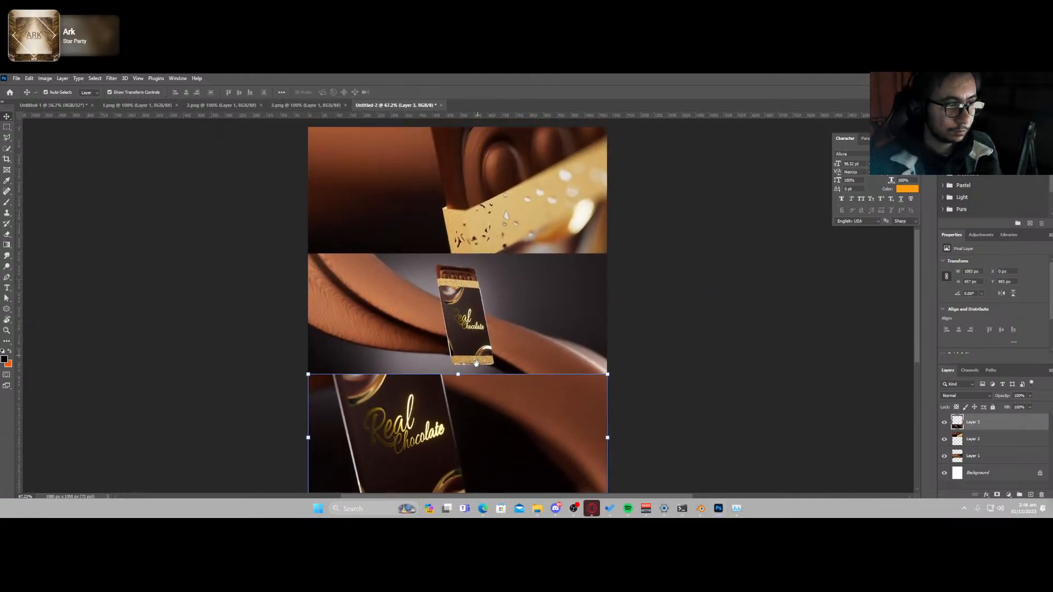
pyautogui.click(492, 357)
pyautogui.press('Up')
pyautogui.press('Up')
pyautogui.press('Up')
pyautogui.press('Up')
pyautogui.press('Up')
pyautogui.press('Up')
pyautogui.press('Up')
pyautogui.press('Up')
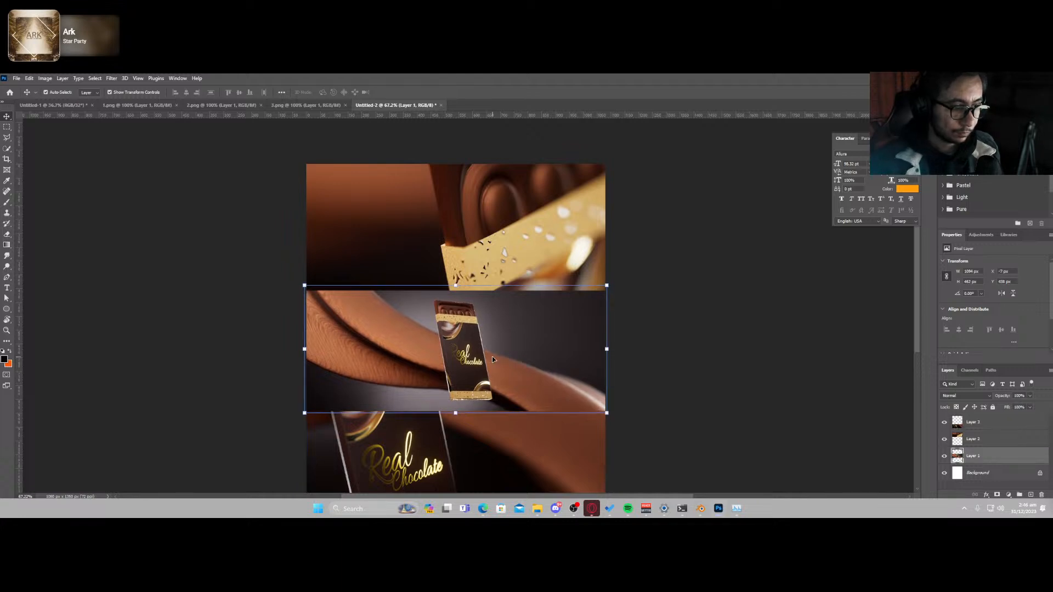
pyautogui.click(731, 324)
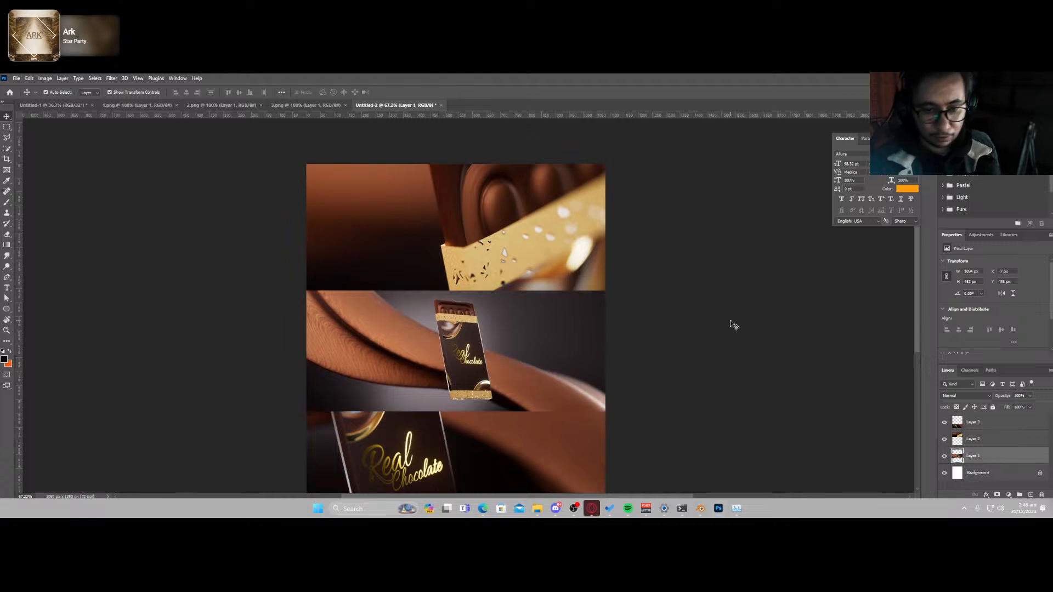
# - Convert Layer 1, Layer 2 and Layer 3 to separate smart objects
pyautogui.rightClick(974, 464)
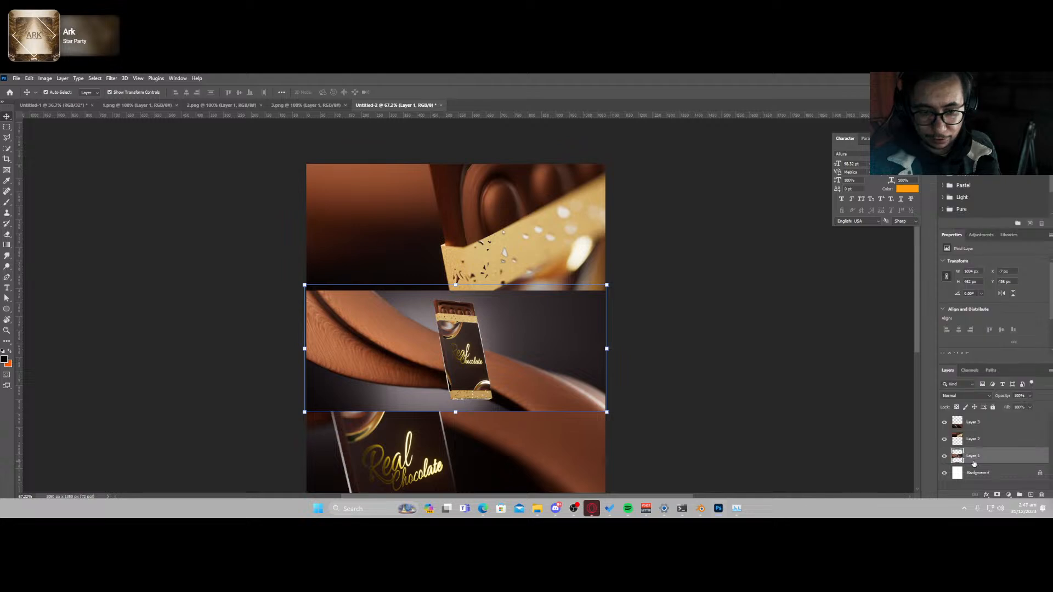
pyautogui.rightClick(973, 464)
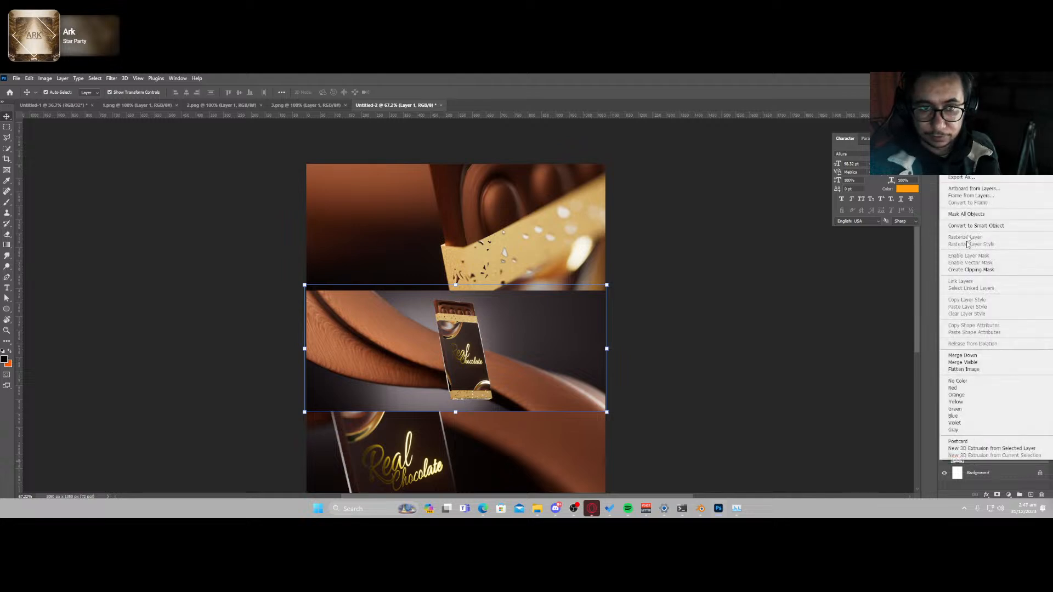
pyautogui.click(996, 225)
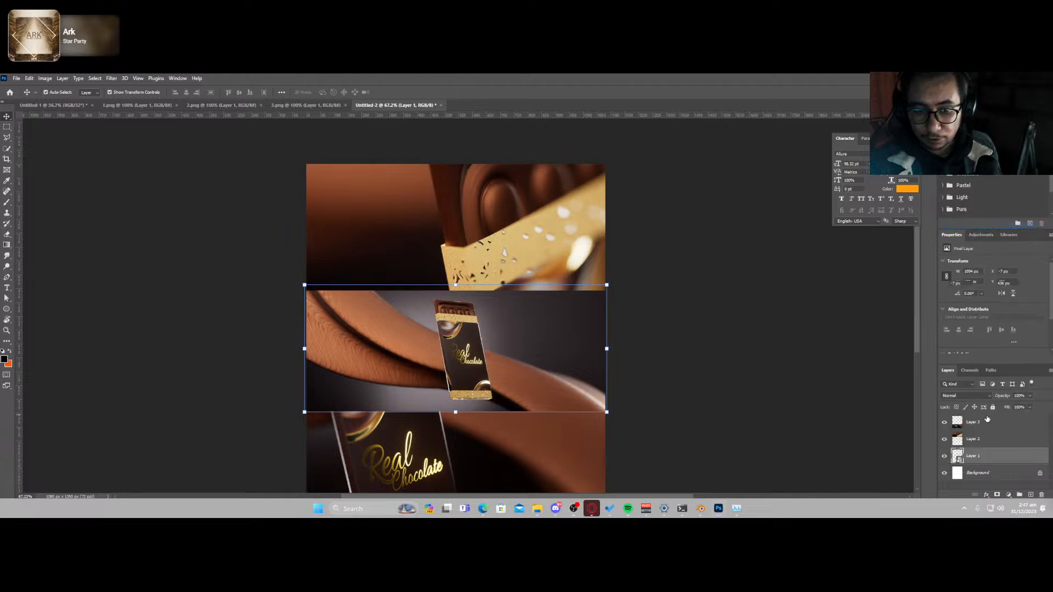
pyautogui.rightClick(986, 442)
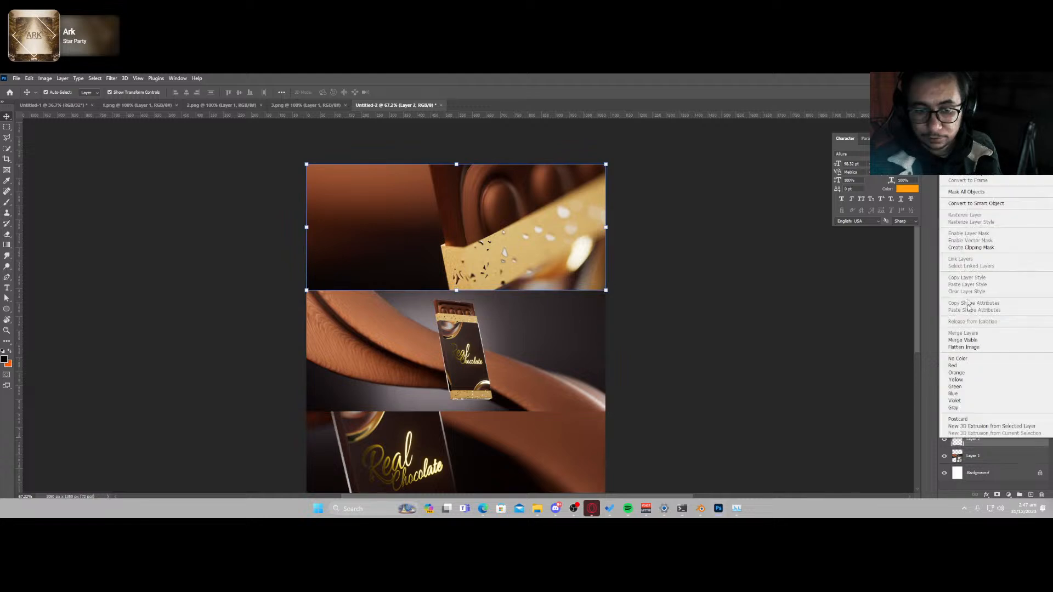
pyautogui.click(975, 203)
pyautogui.rightClick(974, 420)
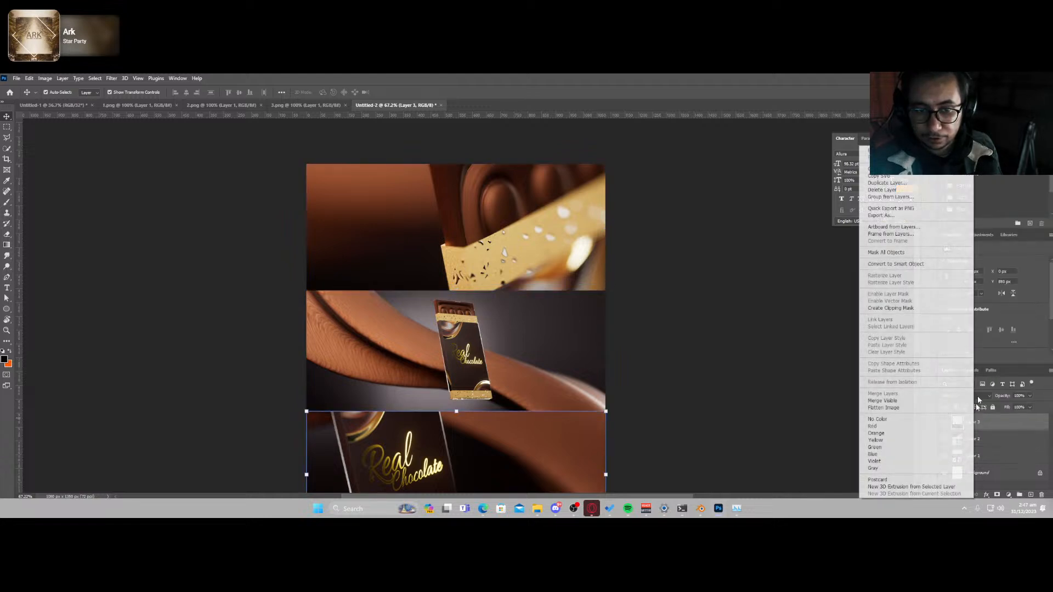
pyautogui.click(936, 267)
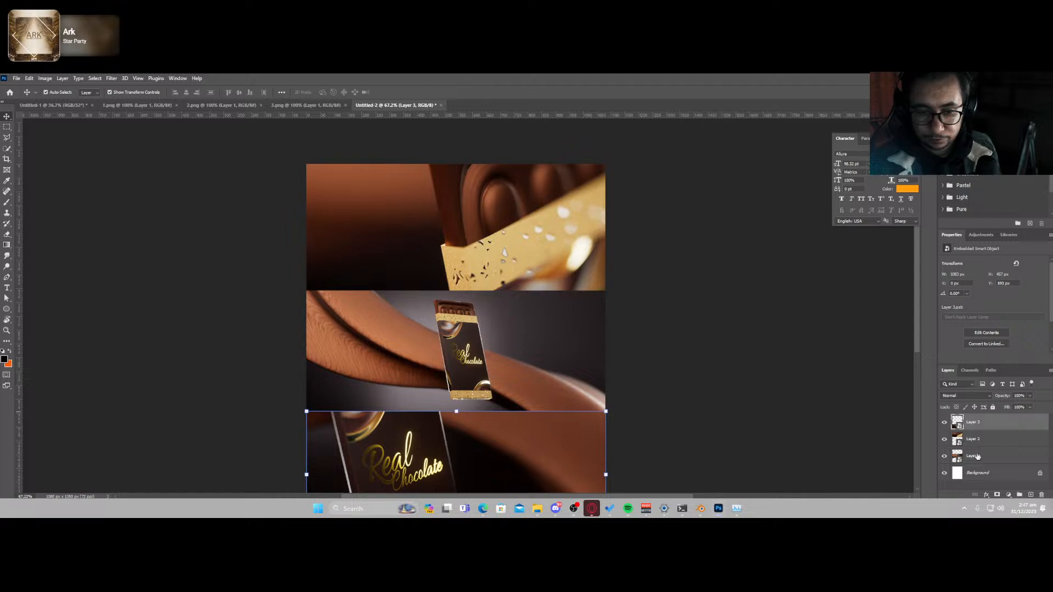
# - Start a Camera Raw filter on Layer 1, the full-bar image, and set Clarity to +52
pyautogui.click(977, 456)
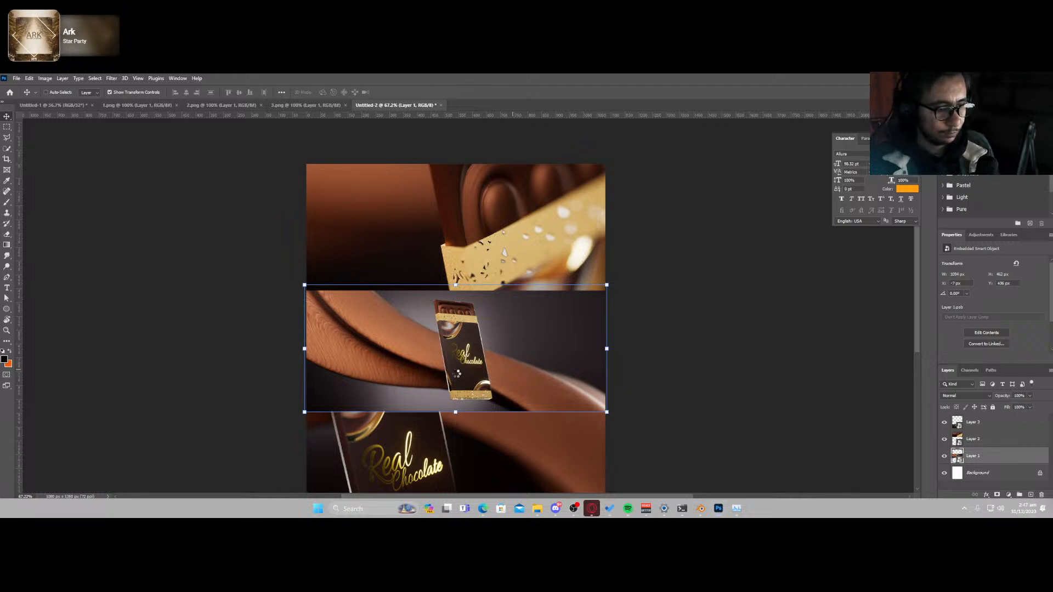
pyautogui.hotkey('ctrl', 'shift', 'a')
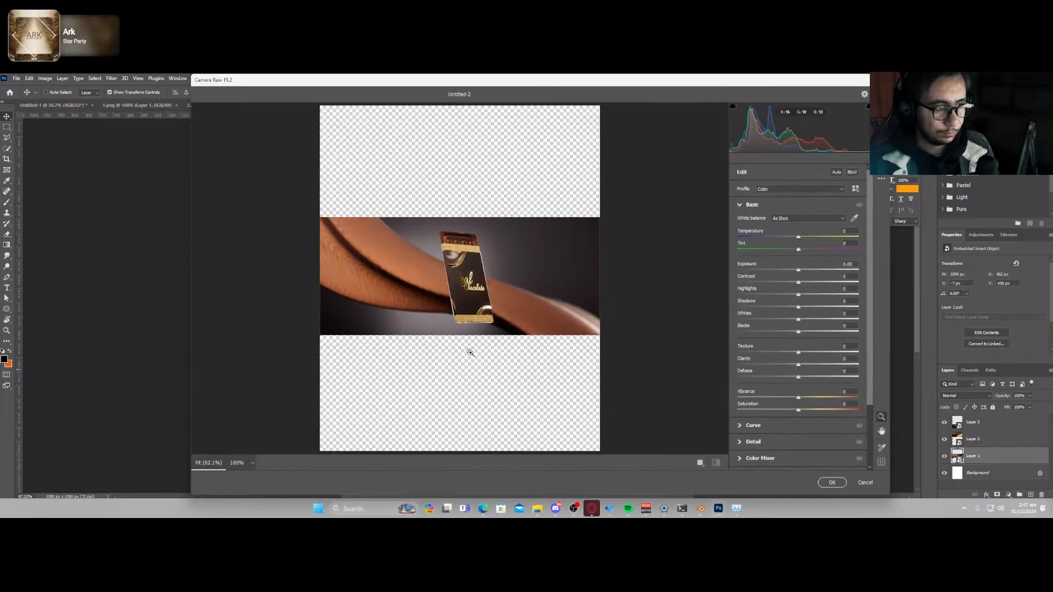
pyautogui.click(801, 364)
pyautogui.moveTo(801, 366); pyautogui.dragTo(828, 373)
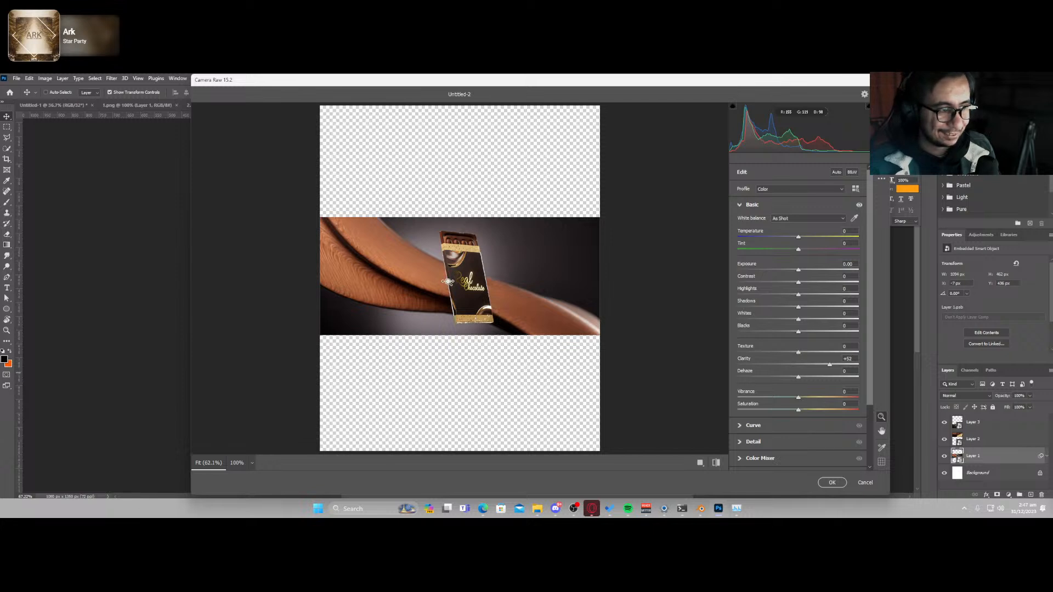
# - Set Texture to +6, Shadows to -3 and Exposure to -0.15 for the full-bar image, leaving Blacks at 0
pyautogui.moveTo(447, 282); pyautogui.dragTo(470, 314)
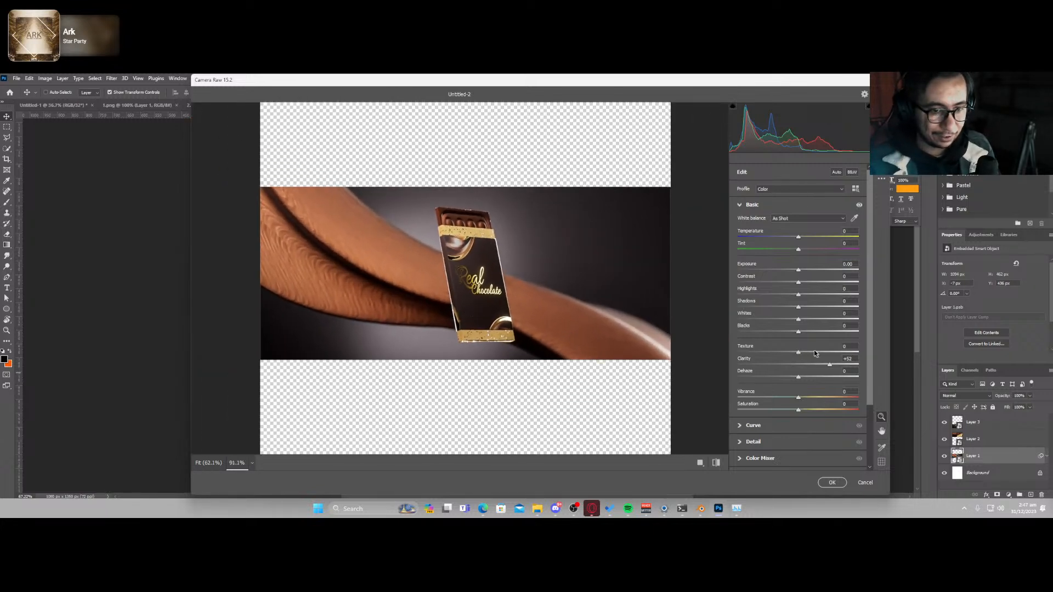
pyautogui.moveTo(798, 354)
pyautogui.mouseDown()
pyautogui.moveTo(819, 355)
pyautogui.moveTo(804, 356)
pyautogui.moveTo(816, 335)
pyautogui.moveTo(804, 336)
pyautogui.mouseUp()
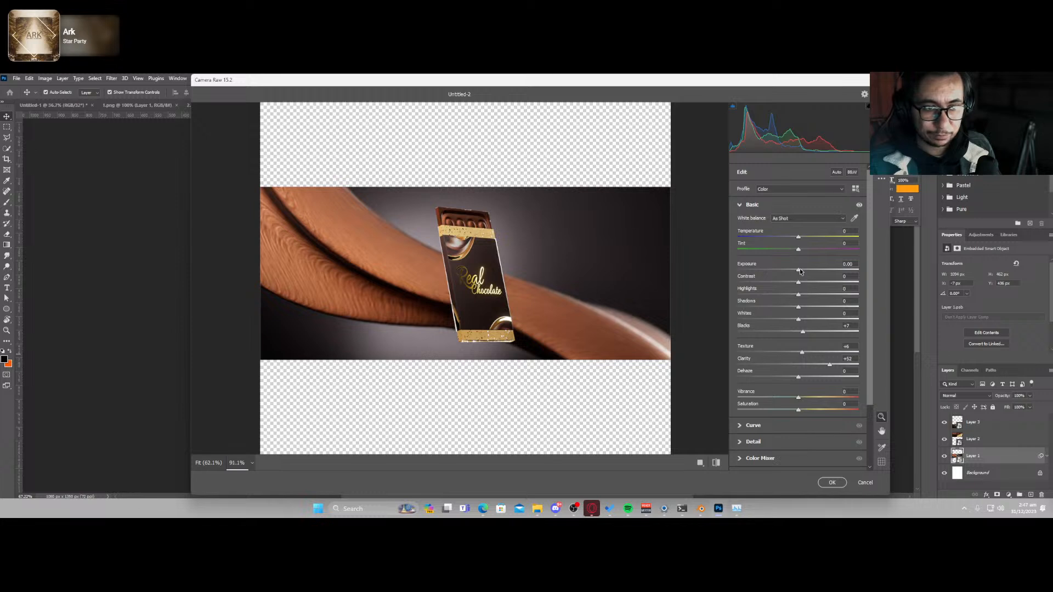
pyautogui.moveTo(799, 271); pyautogui.dragTo(799, 273)
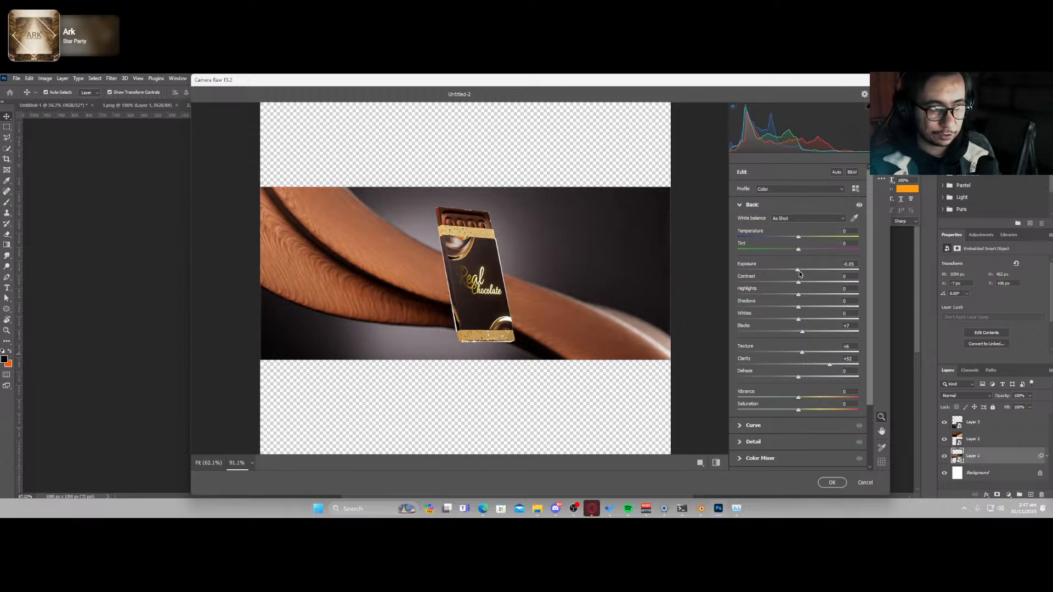
pyautogui.moveTo(798, 309); pyautogui.dragTo(798, 332)
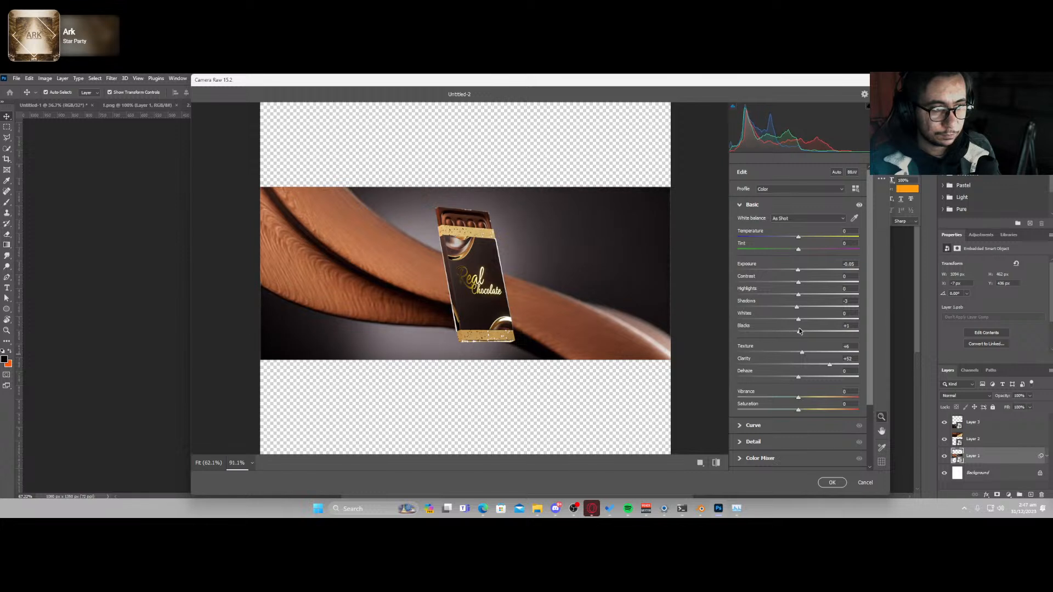
pyautogui.moveTo(799, 270); pyautogui.dragTo(798, 271)
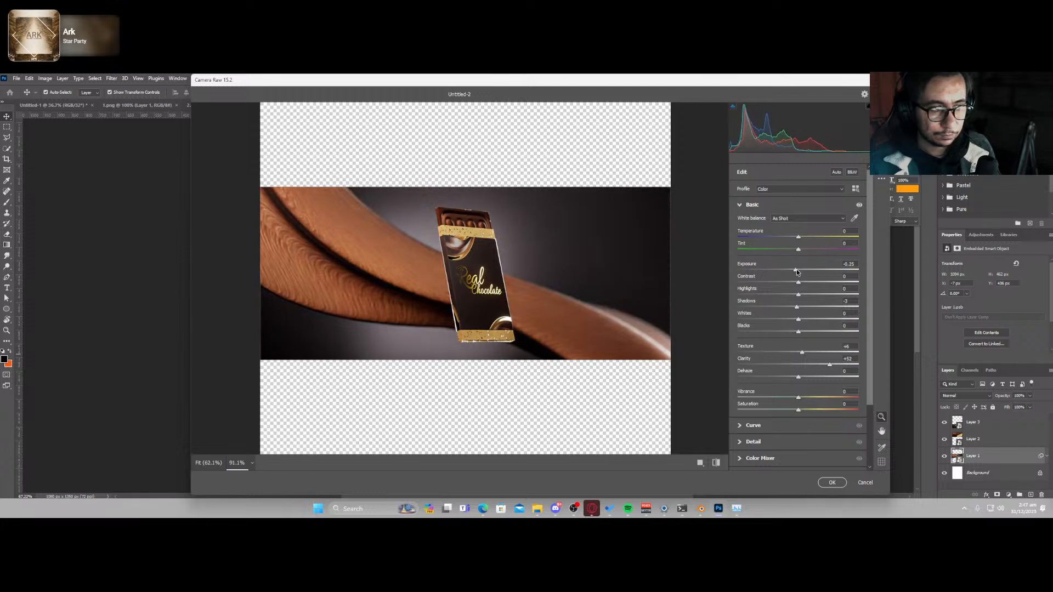
# - Set Sharpening to 67 and Noise Reduction to 68 for the full-bar image
pyautogui.scroll(-3, 771, 406)
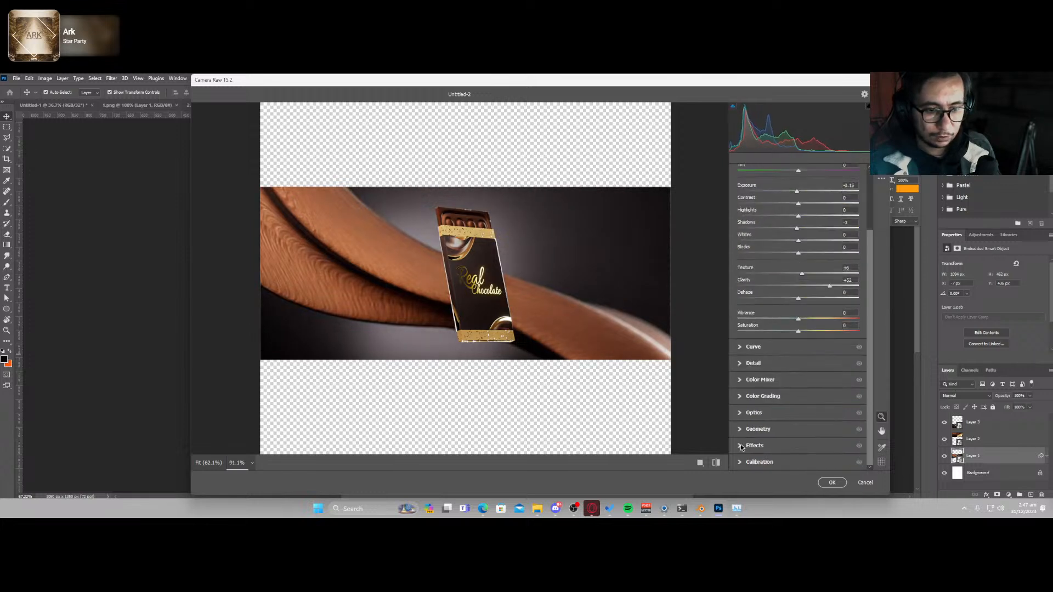
pyautogui.click(754, 445)
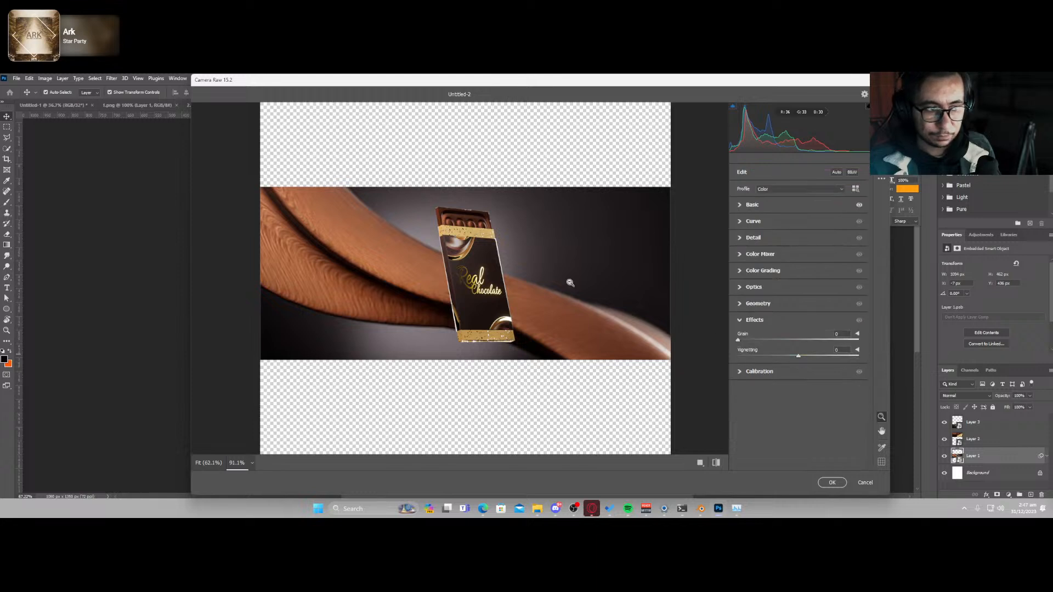
pyautogui.scroll(2, 595, 305)
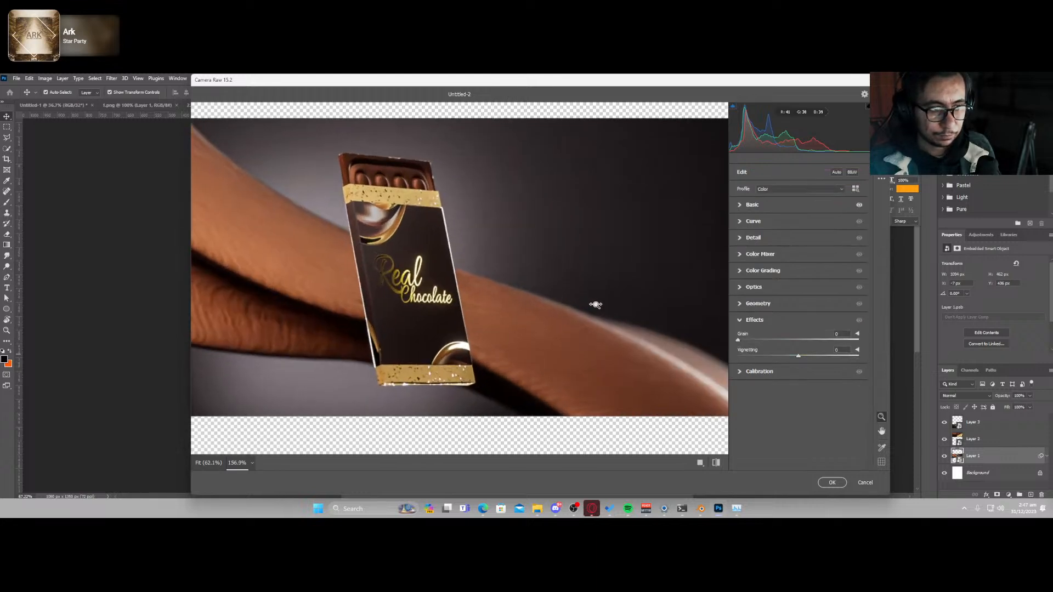
pyautogui.click(739, 238)
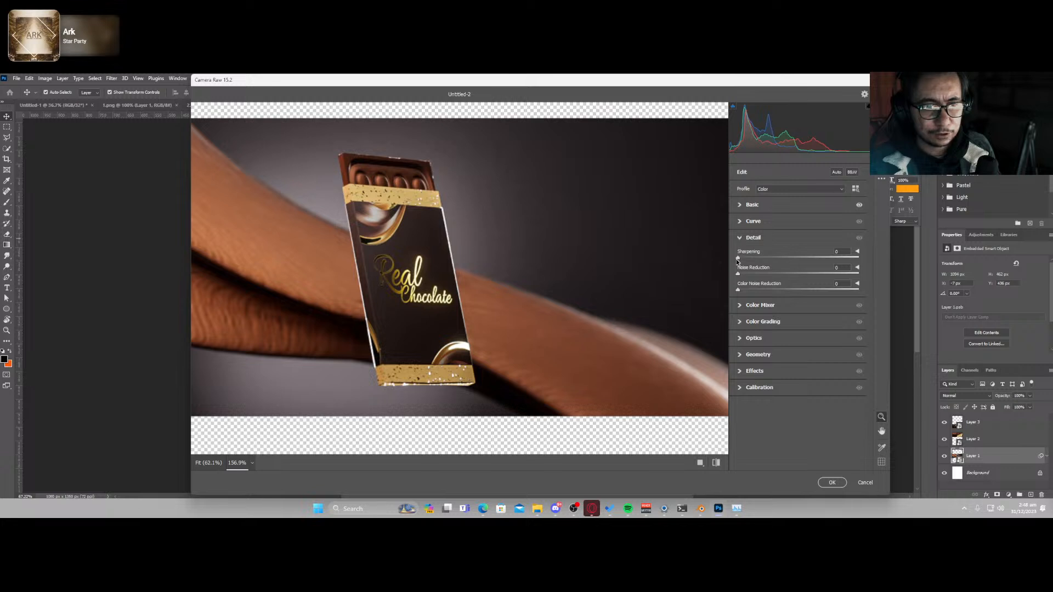
pyautogui.moveTo(737, 262); pyautogui.dragTo(772, 280)
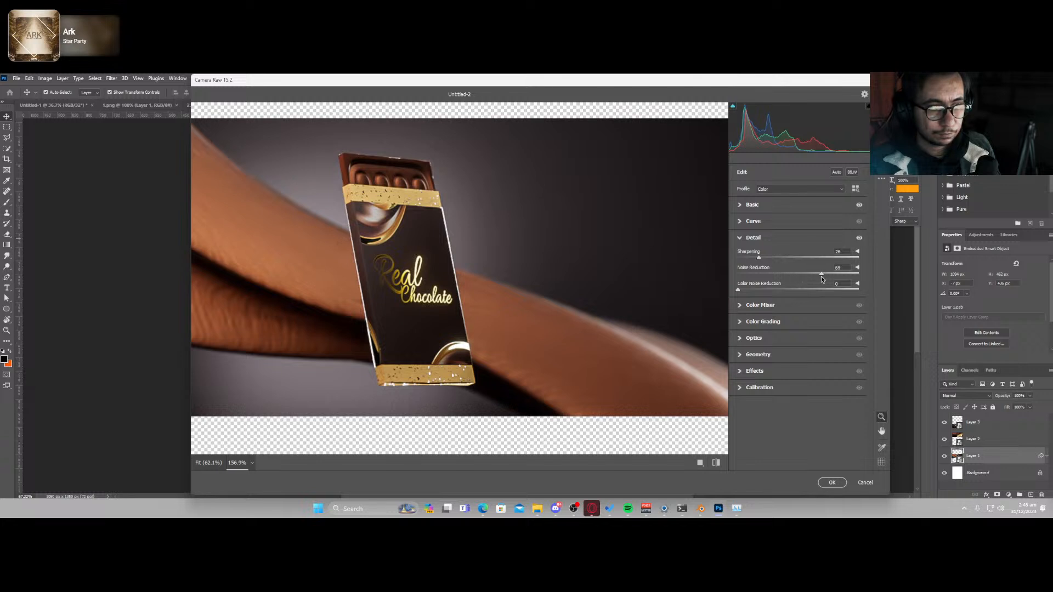
pyautogui.moveTo(821, 275); pyautogui.dragTo(790, 263)
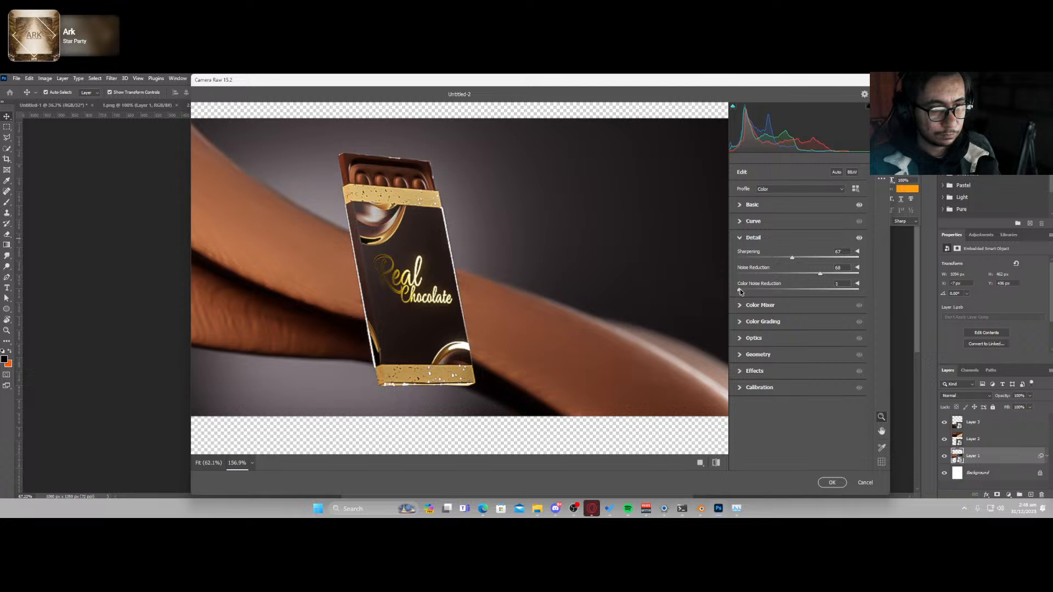
# - Add Grain of 6 and set the optics Vignette to -100 for the full-bar image
pyautogui.click(738, 239)
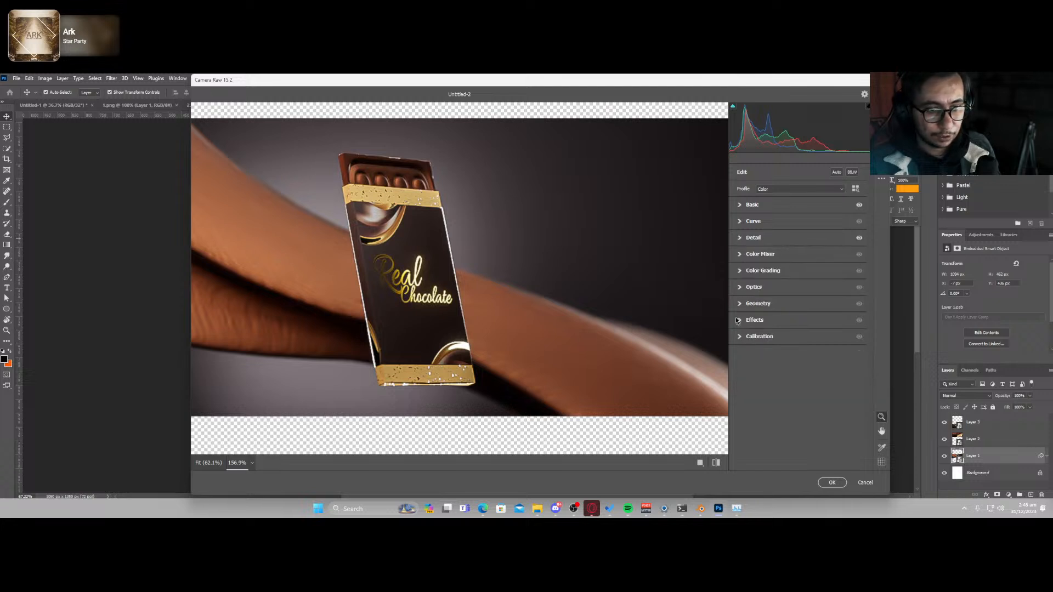
pyautogui.click(740, 321)
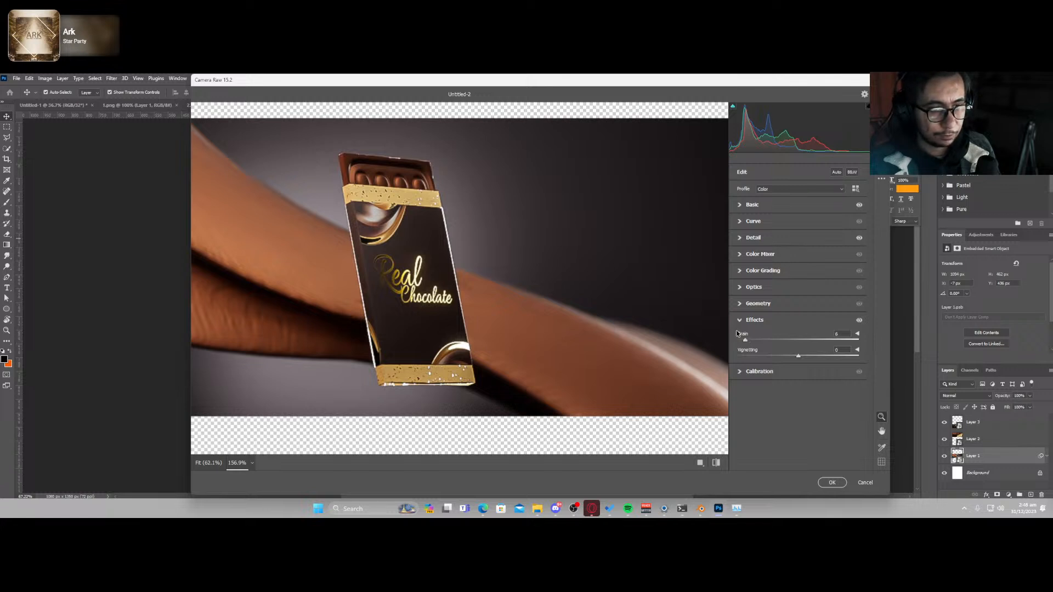
pyautogui.click(740, 288)
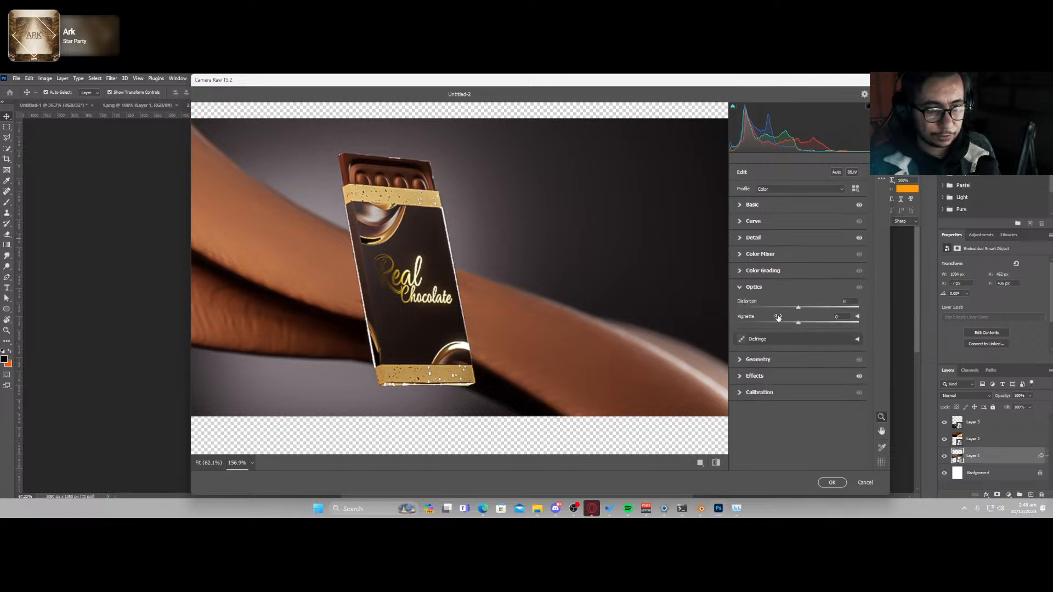
pyautogui.moveTo(767, 324); pyautogui.dragTo(738, 323)
pyautogui.scroll(-2, 575, 331)
pyautogui.moveTo(576, 331); pyautogui.dragTo(536, 340)
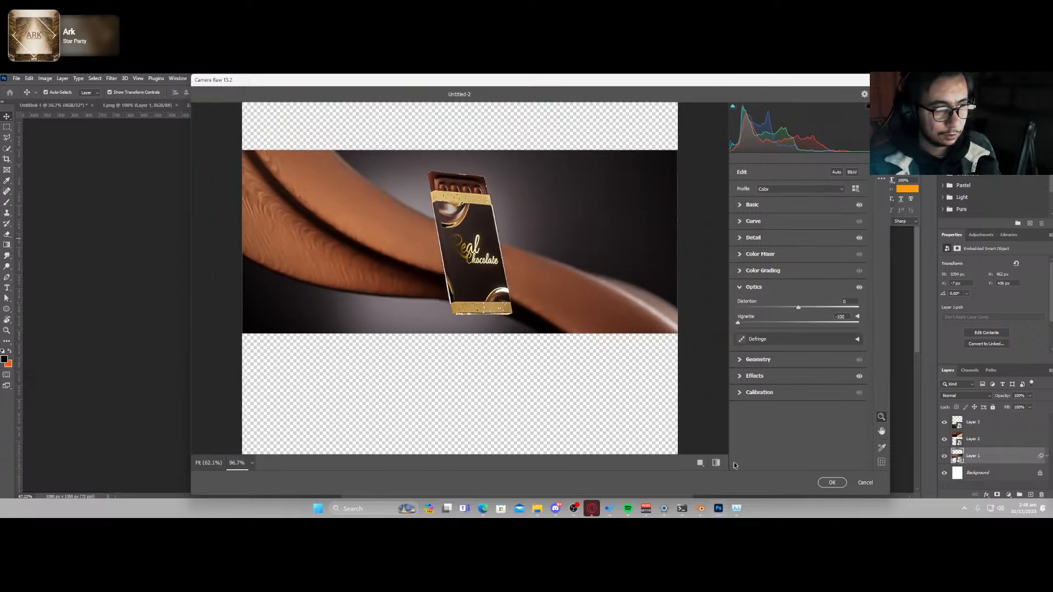
# - Set the Vignetting effect to about -30 and apply the Camera Raw filter to Layer 1
pyautogui.click(739, 376)
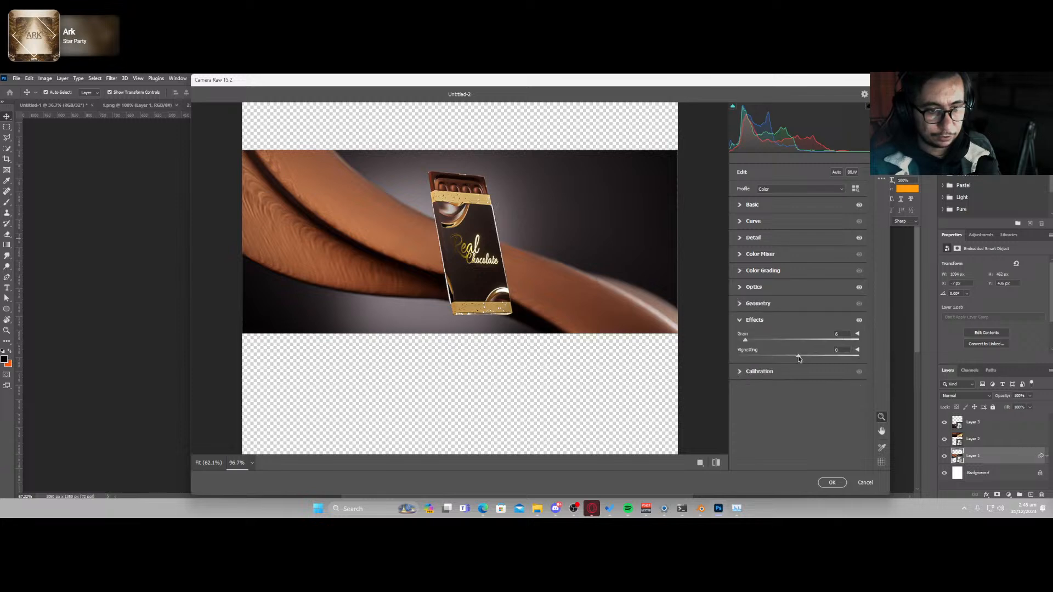
pyautogui.moveTo(797, 355); pyautogui.dragTo(780, 357)
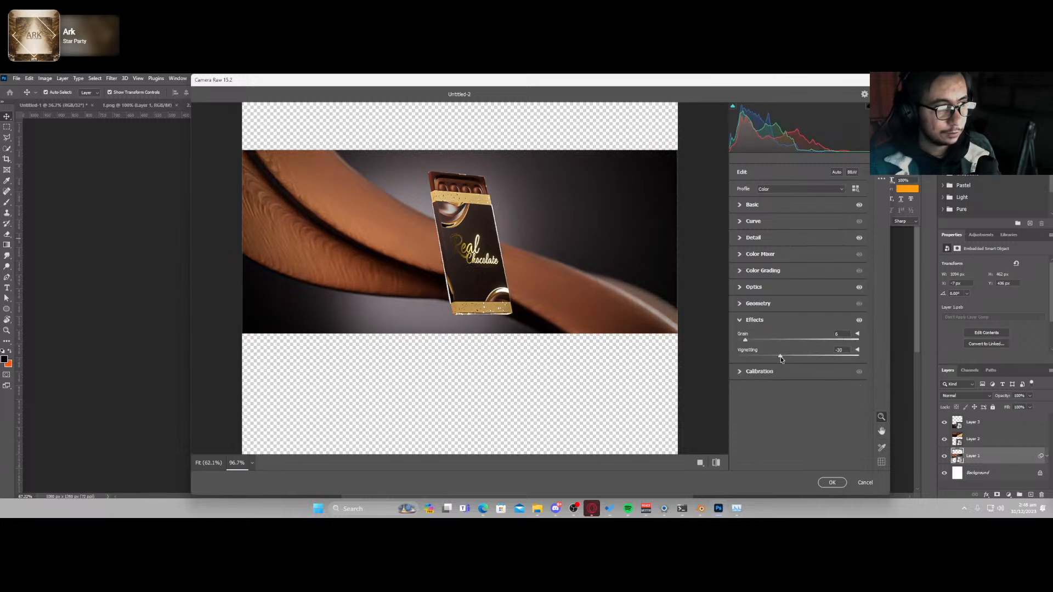
pyautogui.click(832, 483)
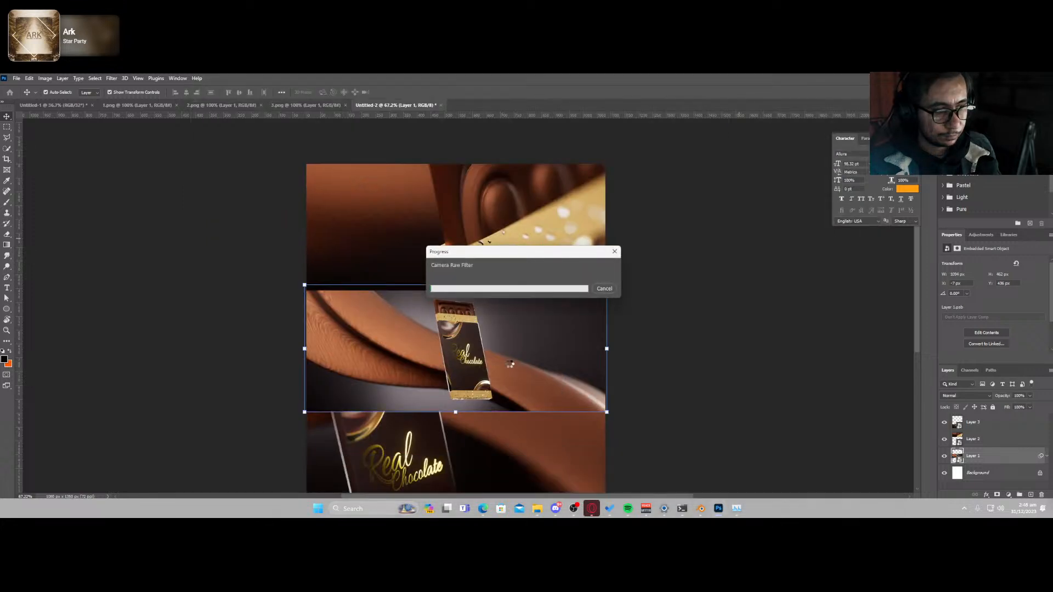
# - Copy Layer 1's Camera Raw smart filter to Layer 2 and Layer 3, and select Layer 2 with its filters expanded
pyautogui.moveTo(515, 341); pyautogui.dragTo(517, 310)
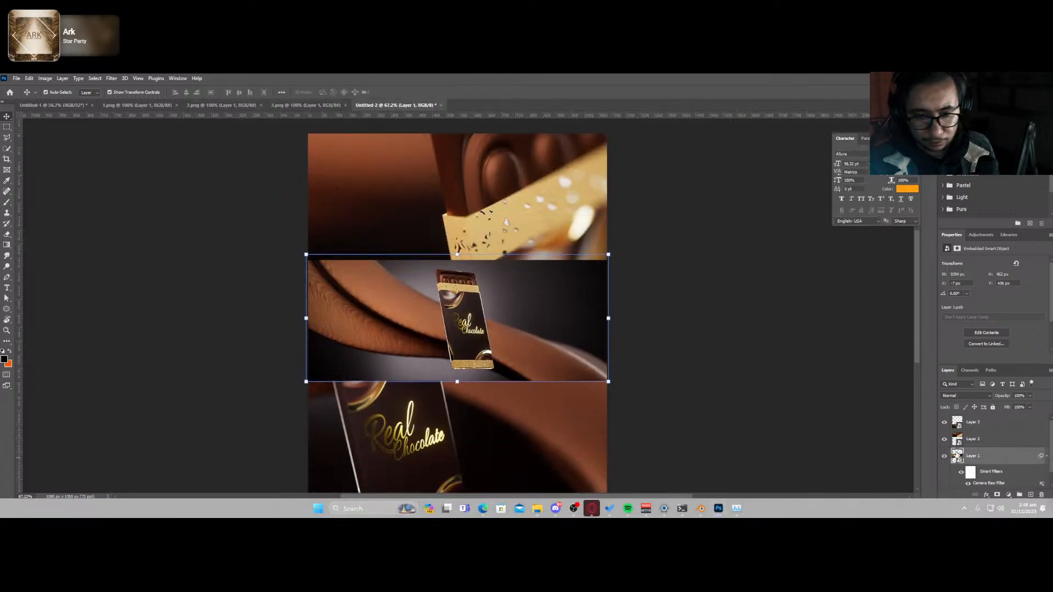
pyautogui.keyDown('alt'); pyautogui.moveTo(986, 485); pyautogui.dragTo(984, 439); pyautogui.keyUp('alt')
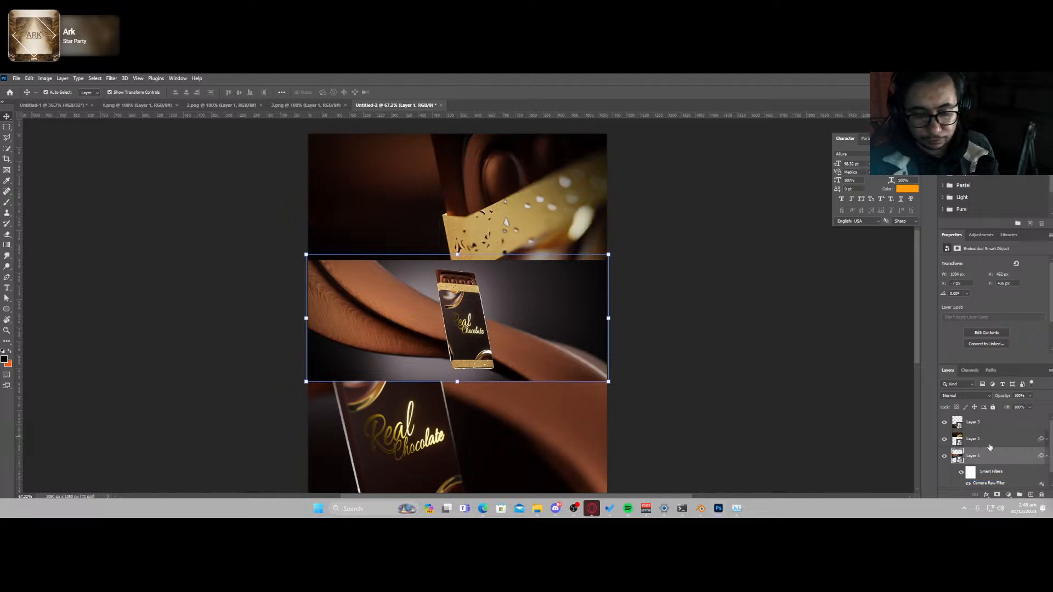
pyautogui.keyDown('alt'); pyautogui.moveTo(992, 483); pyautogui.dragTo(985, 426); pyautogui.keyUp('alt')
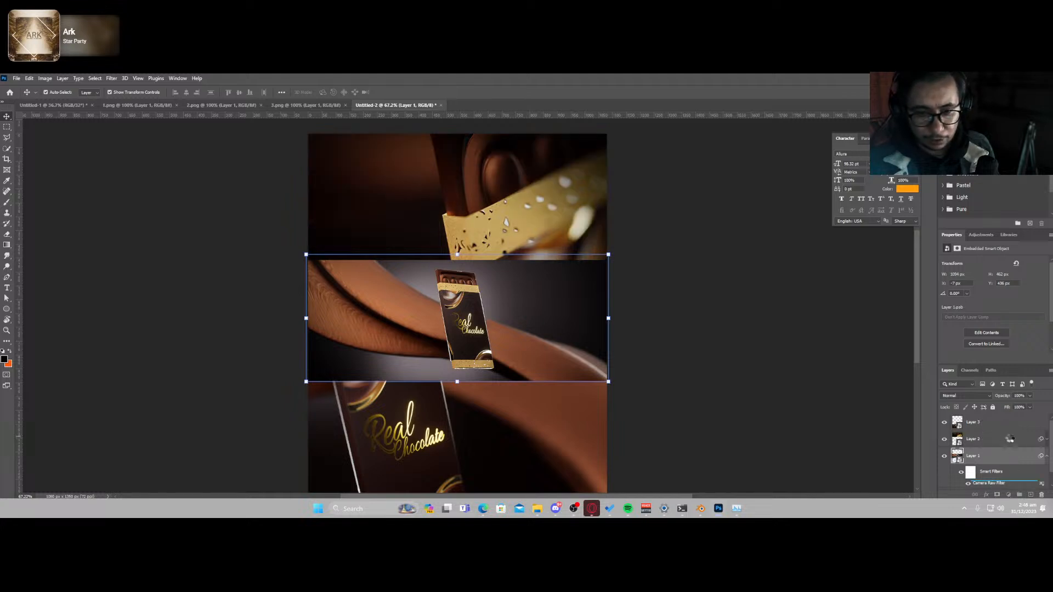
pyautogui.click(1045, 439)
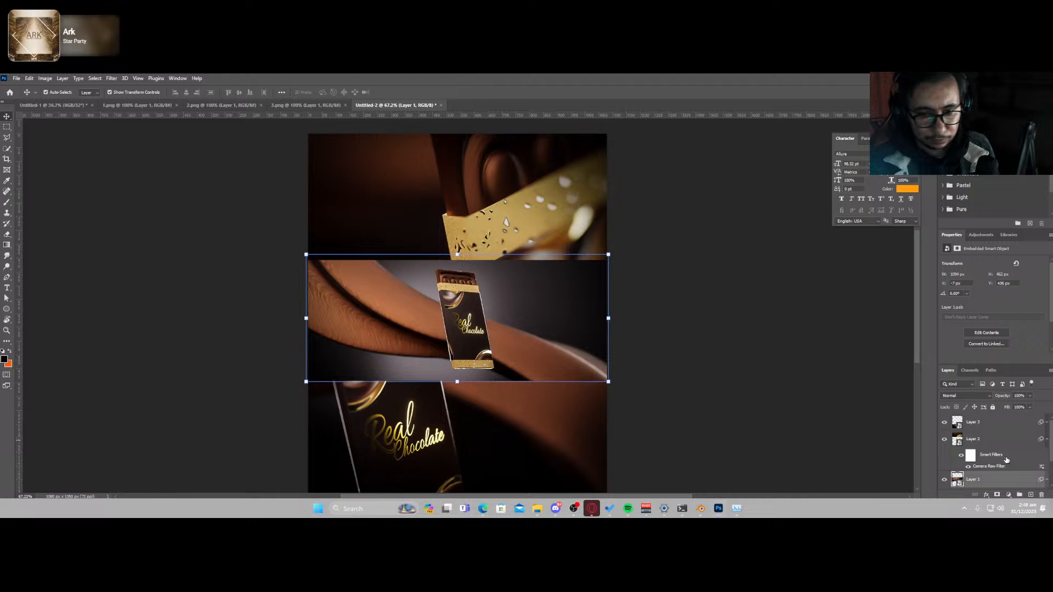
pyautogui.click(997, 441)
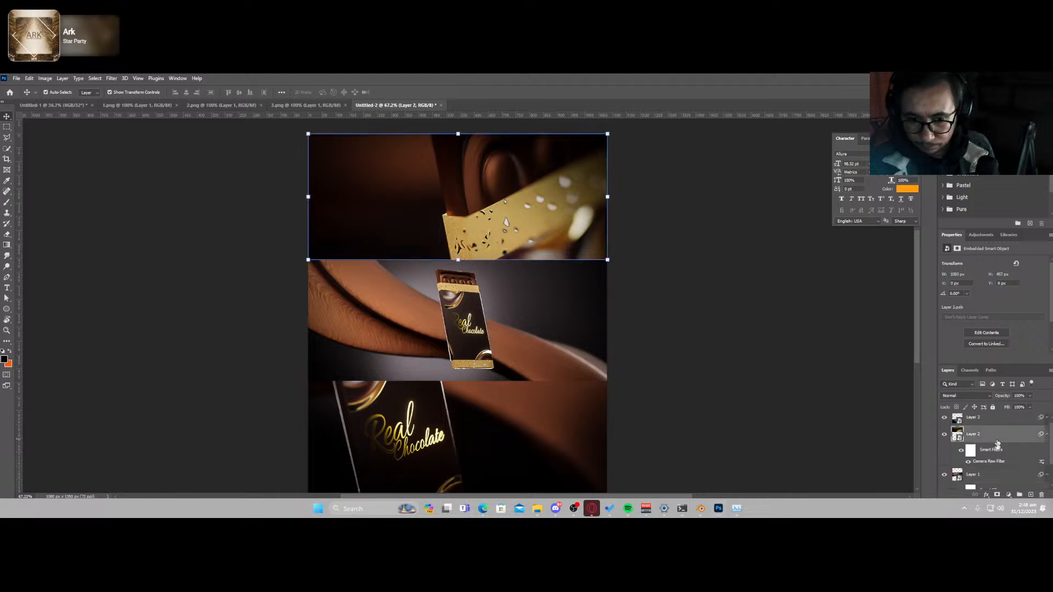